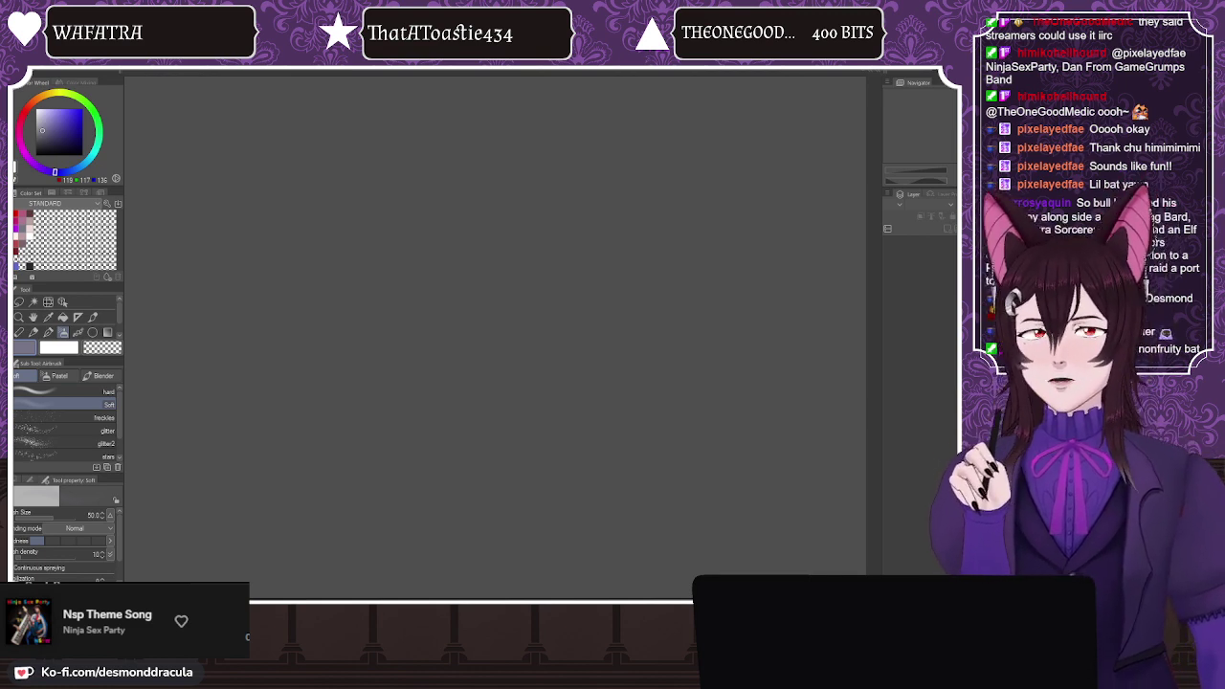
# Step: Pick a very dark drawing colour and open the saved sketch illustration of the walking wolf character
pyautogui.click(45, 144)
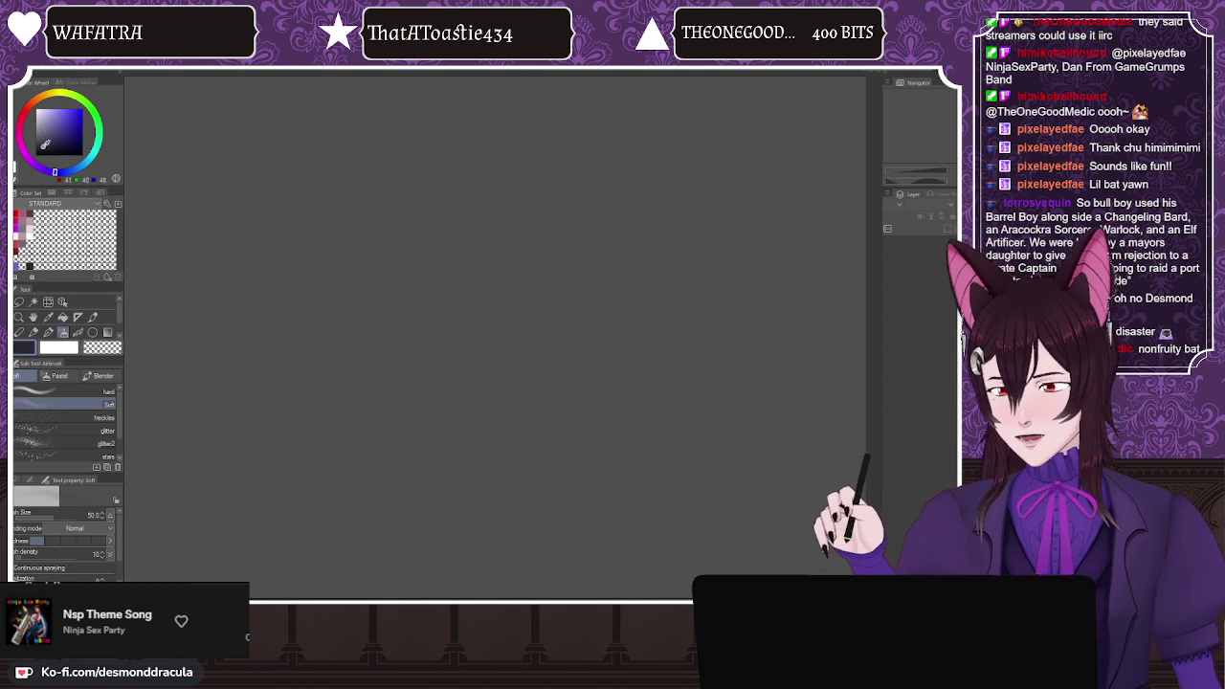
pyautogui.click(29, 63)
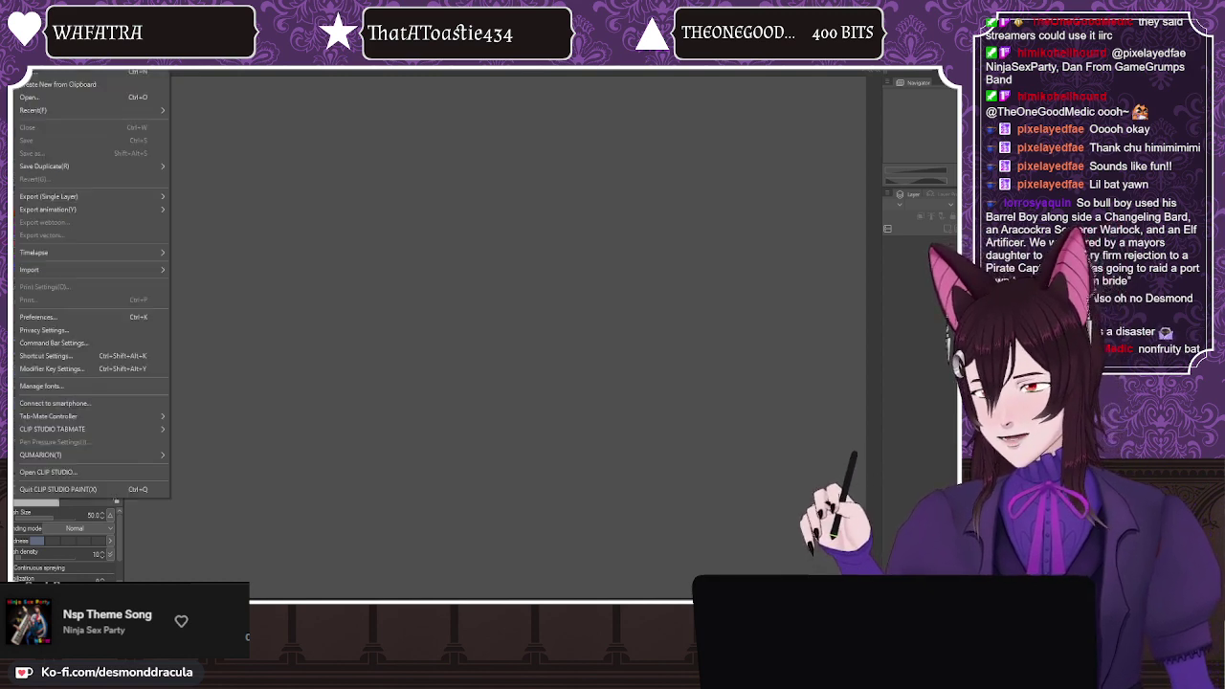
pyautogui.click(48, 101)
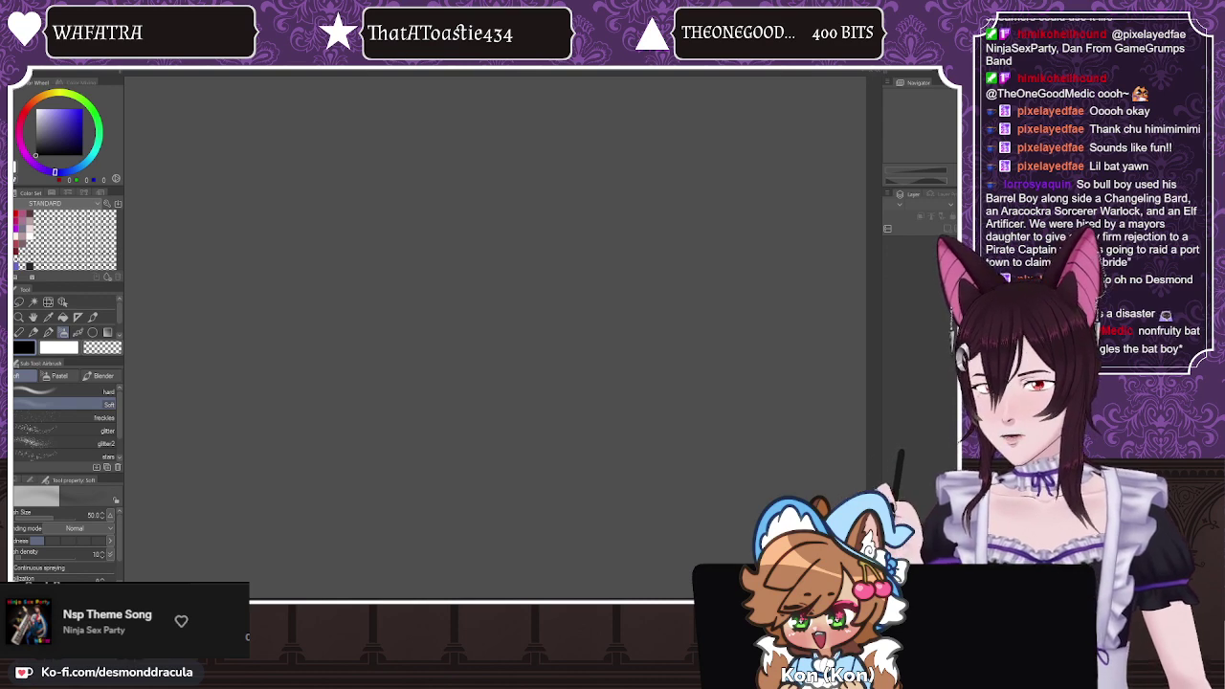
pyautogui.scroll(-2, 344, 201)
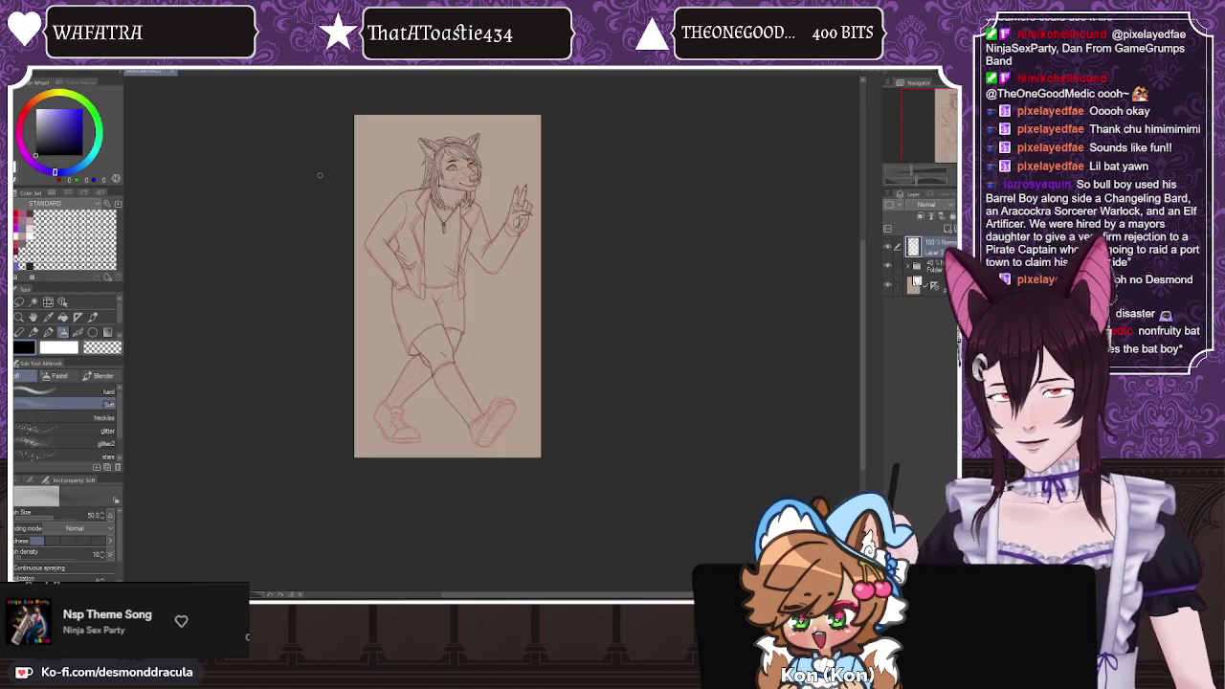
# Step: Choose the ink pen for inking the character's legs and shoes
pyautogui.click(48, 332)
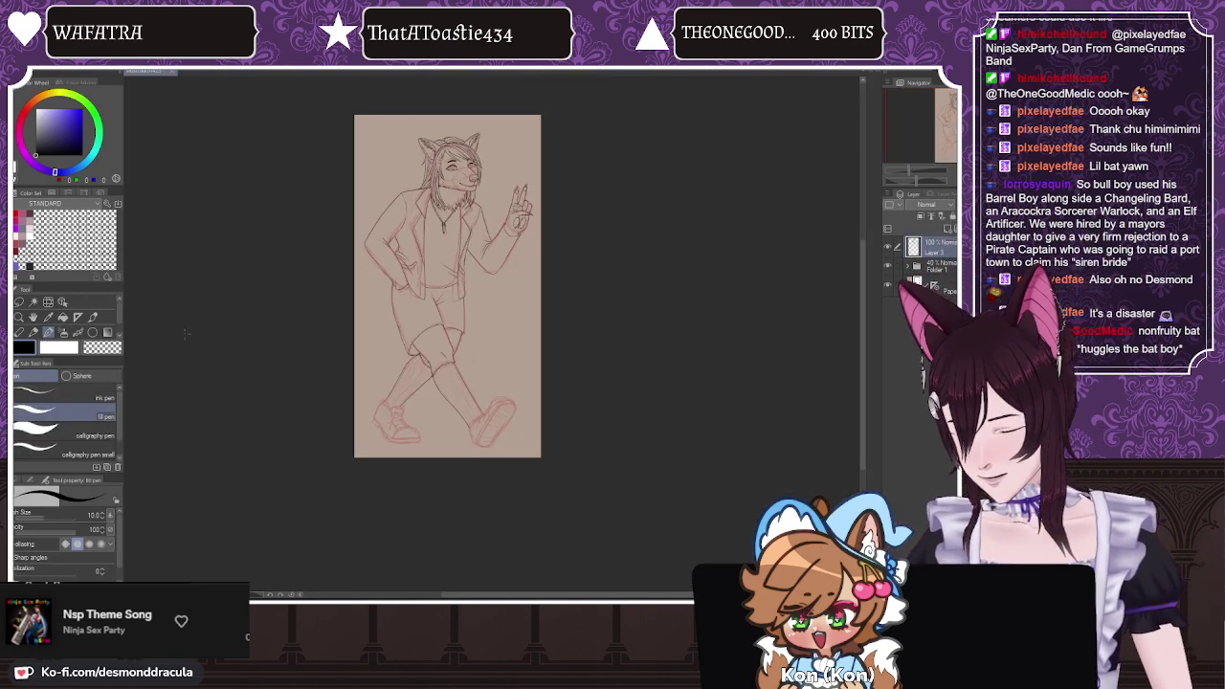
pyautogui.click(38, 396)
pyautogui.scroll(4, 368, 340)
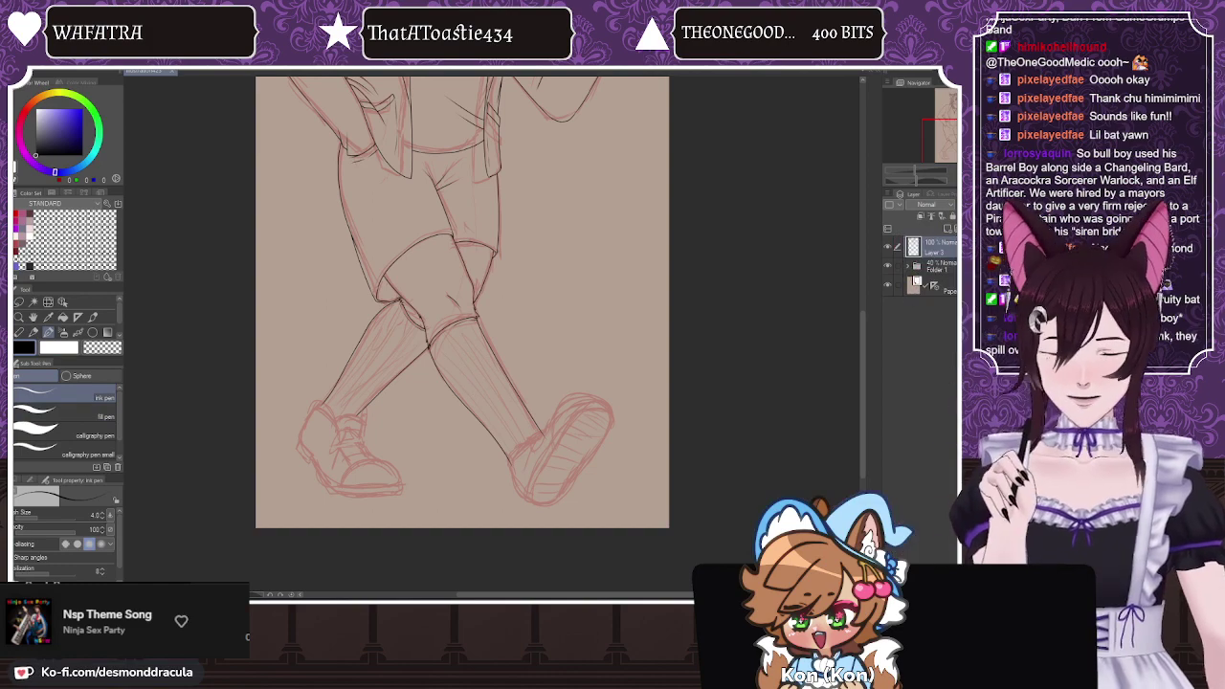
# Step: Scribble loose warm-up circles over the canvas, then remove them along with their layer
pyautogui.moveTo(331, 383)
pyautogui.mouseDown()
pyautogui.moveTo(323, 430)
pyautogui.moveTo(365, 352)
pyautogui.moveTo(383, 380)
pyautogui.mouseUp()
pyautogui.hotkey('ctrl', 'z')
pyautogui.hotkey('ctrl', 'z')
pyautogui.hotkey('ctrl', 'z')
pyautogui.hotkey('ctrl', 'z')
pyautogui.hotkey('ctrl', 'z')
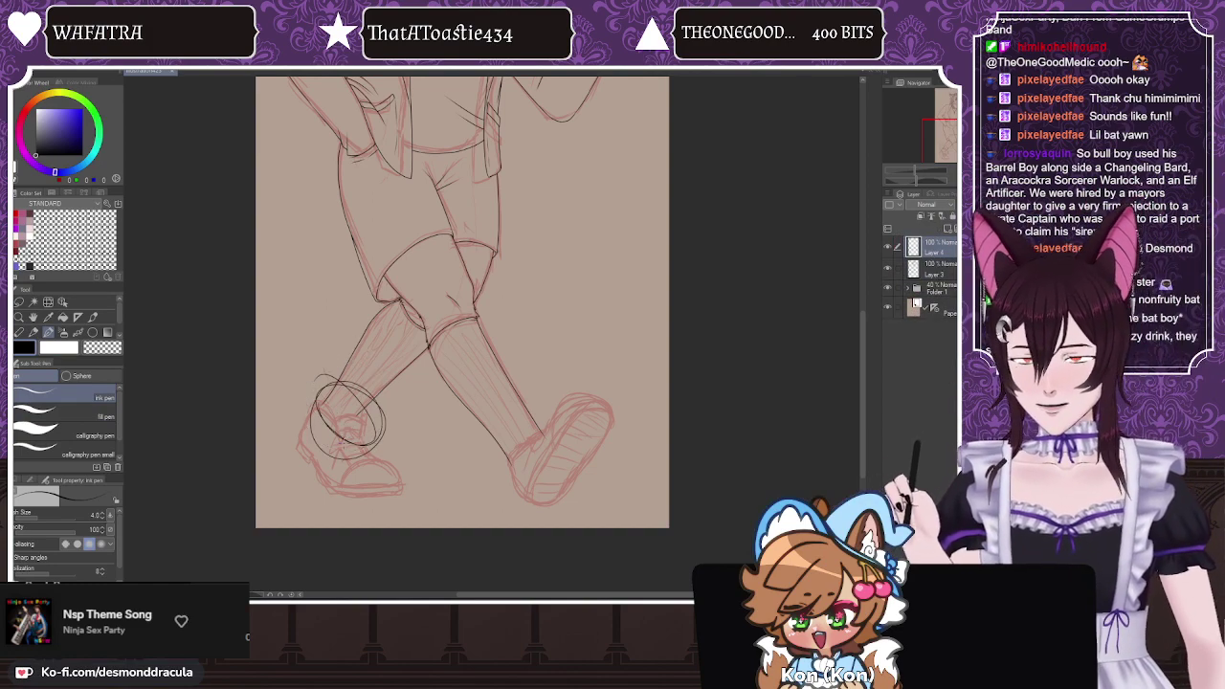
pyautogui.moveTo(285, 126)
pyautogui.mouseDown()
pyautogui.moveTo(312, 151)
pyautogui.moveTo(317, 164)
pyautogui.moveTo(294, 177)
pyautogui.moveTo(299, 196)
pyautogui.moveTo(274, 190)
pyautogui.moveTo(310, 247)
pyautogui.moveTo(299, 257)
pyautogui.moveTo(314, 285)
pyautogui.moveTo(309, 371)
pyautogui.moveTo(299, 393)
pyautogui.moveTo(285, 397)
pyautogui.moveTo(285, 383)
pyautogui.moveTo(306, 512)
pyautogui.moveTo(367, 502)
pyautogui.moveTo(371, 471)
pyautogui.moveTo(400, 465)
pyautogui.moveTo(465, 489)
pyautogui.moveTo(472, 477)
pyautogui.moveTo(482, 489)
pyautogui.moveTo(486, 465)
pyautogui.moveTo(646, 483)
pyautogui.moveTo(631, 475)
pyautogui.moveTo(638, 247)
pyautogui.moveTo(627, 213)
pyautogui.mouseUp()
pyautogui.click(946, 229)
pyautogui.click(936, 229)
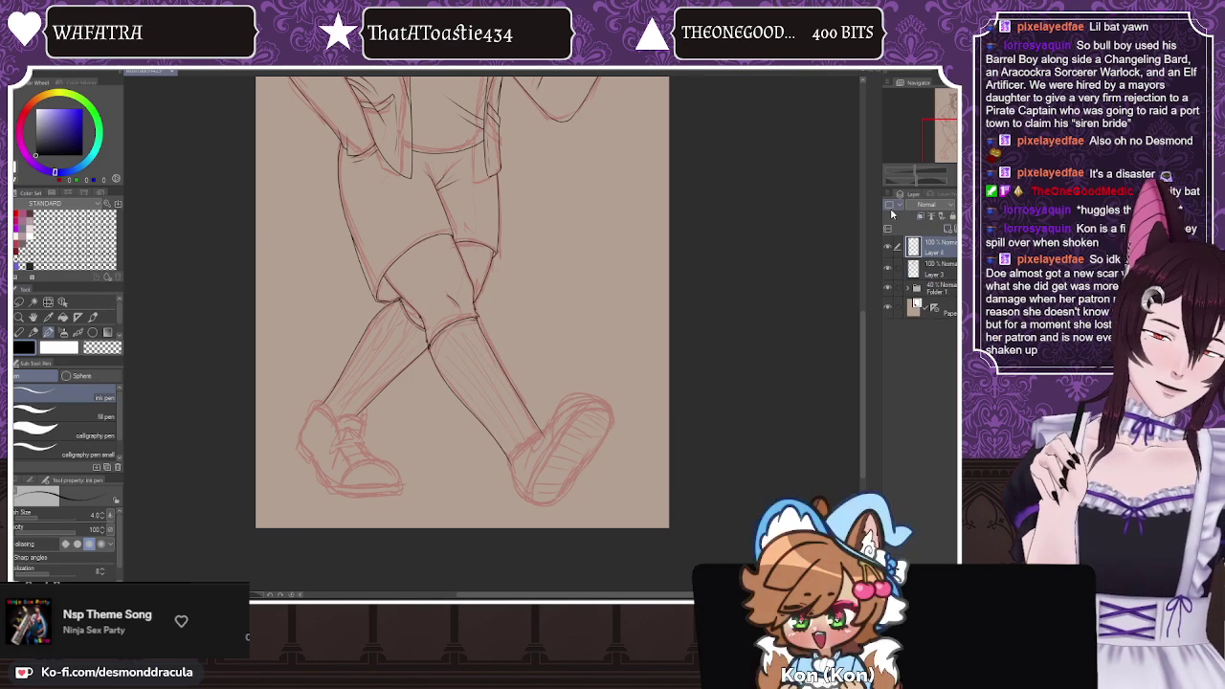
pyautogui.moveTo(293, 180)
pyautogui.mouseDown()
pyautogui.moveTo(283, 251)
pyautogui.moveTo(316, 244)
pyautogui.moveTo(288, 256)
pyautogui.moveTo(292, 281)
pyautogui.moveTo(280, 285)
pyautogui.moveTo(300, 305)
pyautogui.moveTo(287, 305)
pyautogui.moveTo(282, 326)
pyautogui.moveTo(299, 340)
pyautogui.moveTo(283, 348)
pyautogui.moveTo(309, 369)
pyautogui.moveTo(290, 354)
pyautogui.moveTo(287, 387)
pyautogui.moveTo(304, 356)
pyautogui.moveTo(276, 402)
pyautogui.moveTo(292, 433)
pyautogui.moveTo(277, 448)
pyautogui.moveTo(279, 513)
pyautogui.mouseUp()
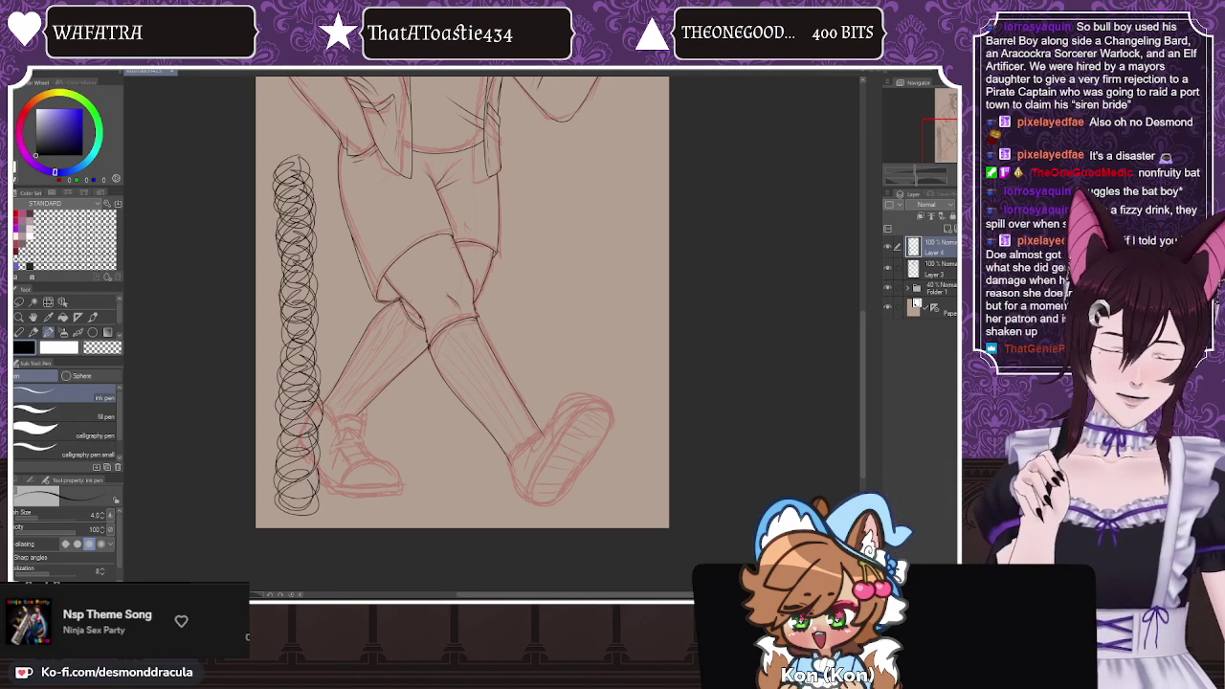
pyautogui.hotkey('ctrl', 'z')
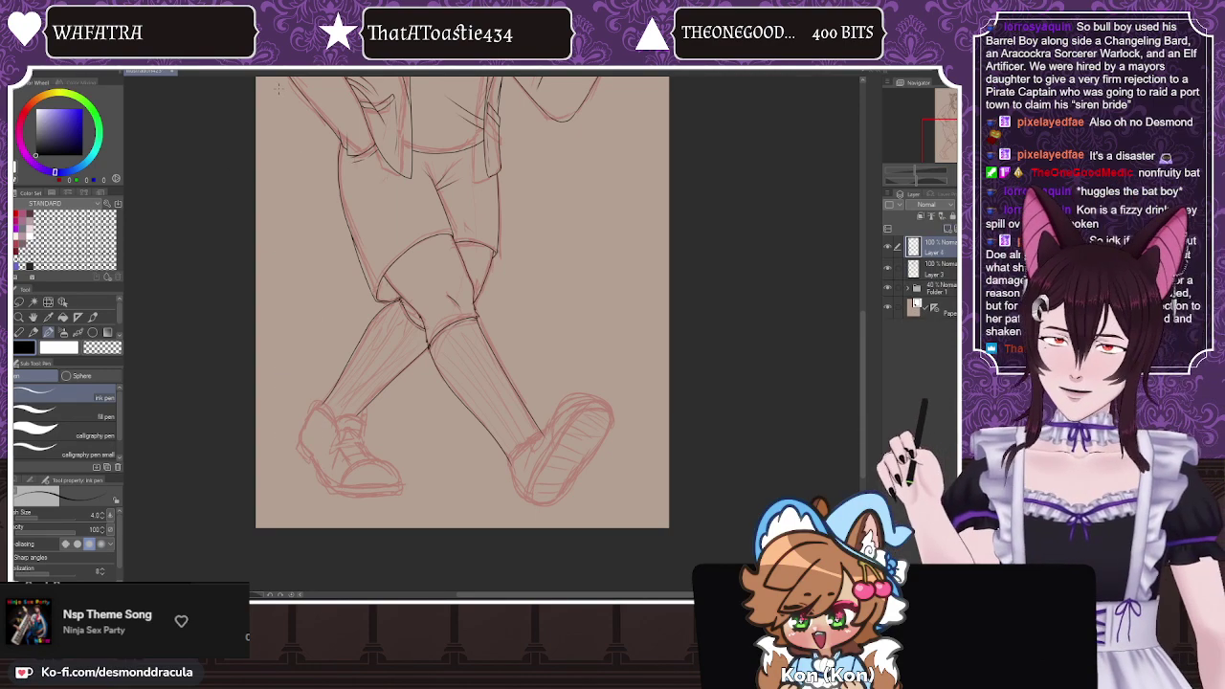
pyautogui.moveTo(287, 88)
pyautogui.mouseDown()
pyautogui.moveTo(270, 115)
pyautogui.moveTo(283, 195)
pyautogui.mouseUp()
pyautogui.moveTo(304, 187)
pyautogui.mouseDown()
pyautogui.moveTo(289, 207)
pyautogui.moveTo(283, 486)
pyautogui.mouseUp()
pyautogui.press('Delete')
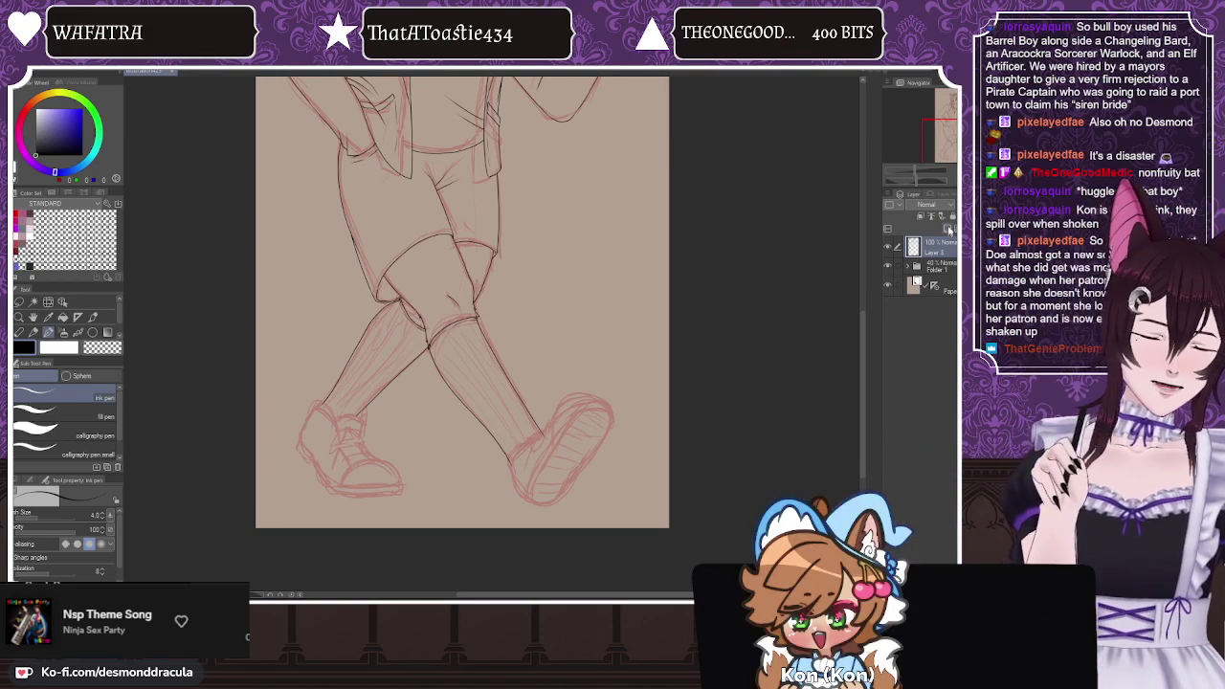
# Step: Add a new empty layer above the existing line art layer
pyautogui.click(945, 228)
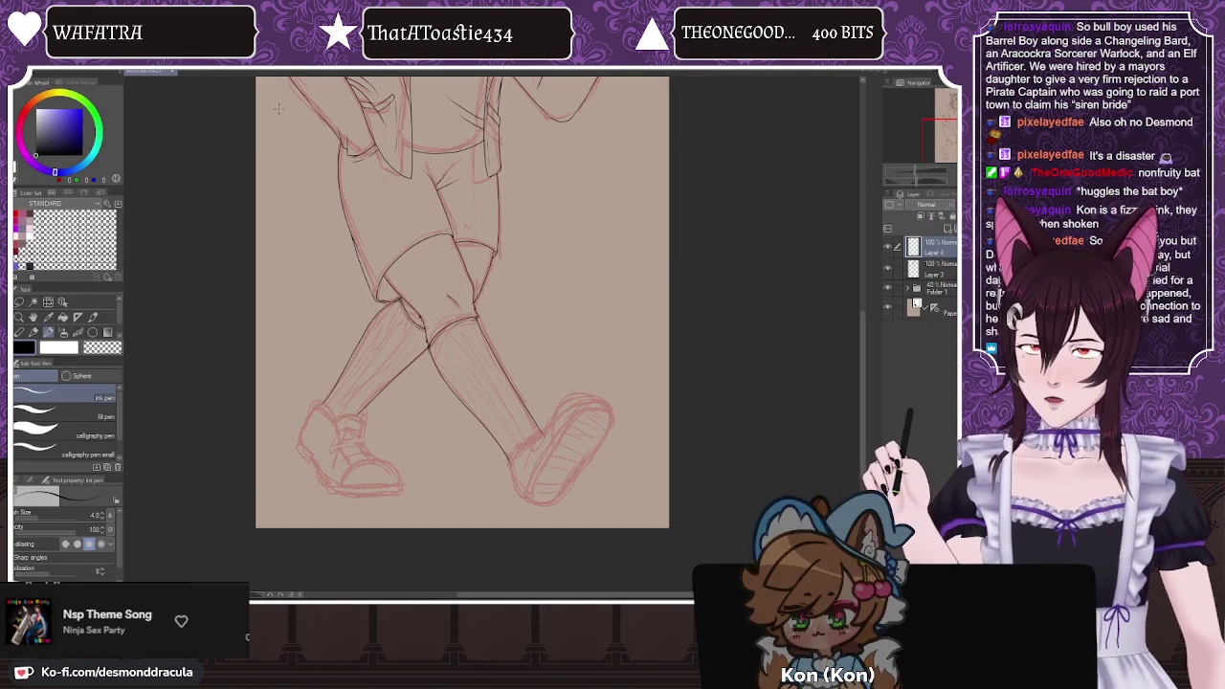
pyautogui.moveTo(276, 92)
pyautogui.mouseDown()
pyautogui.moveTo(310, 217)
pyautogui.moveTo(307, 250)
pyautogui.moveTo(315, 234)
pyautogui.moveTo(320, 256)
pyautogui.moveTo(317, 347)
pyautogui.moveTo(299, 363)
pyautogui.moveTo(313, 378)
pyautogui.moveTo(300, 400)
pyautogui.moveTo(312, 406)
pyautogui.moveTo(318, 391)
pyautogui.moveTo(324, 469)
pyautogui.moveTo(310, 496)
pyautogui.moveTo(338, 517)
pyautogui.moveTo(367, 517)
pyautogui.moveTo(395, 500)
pyautogui.moveTo(400, 509)
pyautogui.moveTo(404, 486)
pyautogui.moveTo(485, 468)
pyautogui.moveTo(509, 490)
pyautogui.mouseUp()
pyautogui.hotkey('ctrl', 'z')
pyautogui.hotkey('ctrl', 'z')
pyautogui.click(948, 229)
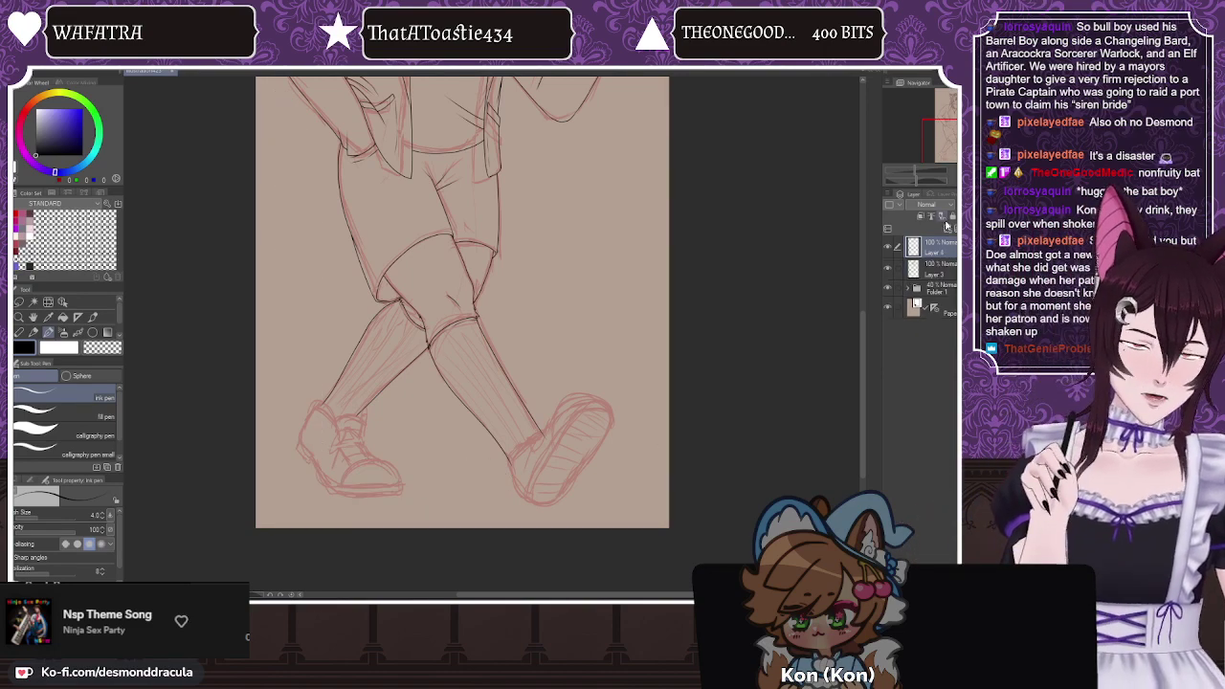
# Step: Draw warm-up strokes beside the figure on the new layer and clear each of them
pyautogui.moveTo(273, 91); pyautogui.dragTo(305, 174)
pyautogui.press('Delete')
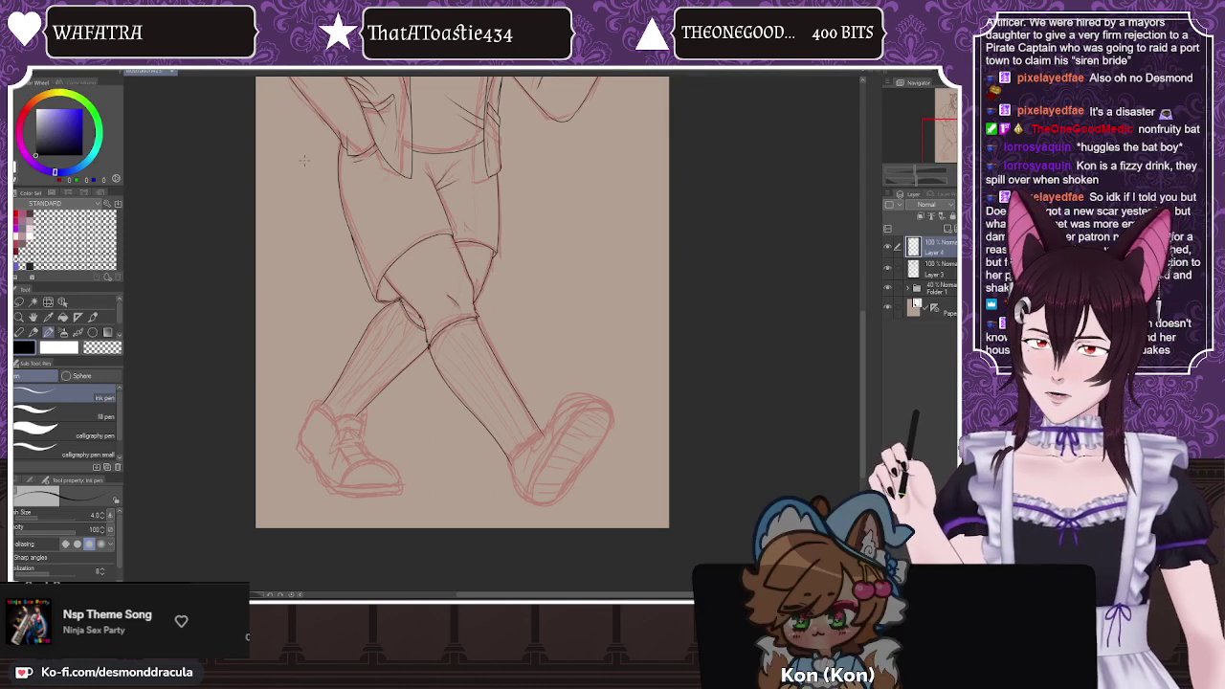
pyautogui.moveTo(269, 88)
pyautogui.mouseDown()
pyautogui.moveTo(271, 134)
pyautogui.moveTo(292, 153)
pyautogui.moveTo(271, 170)
pyautogui.moveTo(287, 162)
pyautogui.moveTo(275, 174)
pyautogui.moveTo(287, 178)
pyautogui.moveTo(286, 224)
pyautogui.mouseUp()
pyautogui.press('Delete')
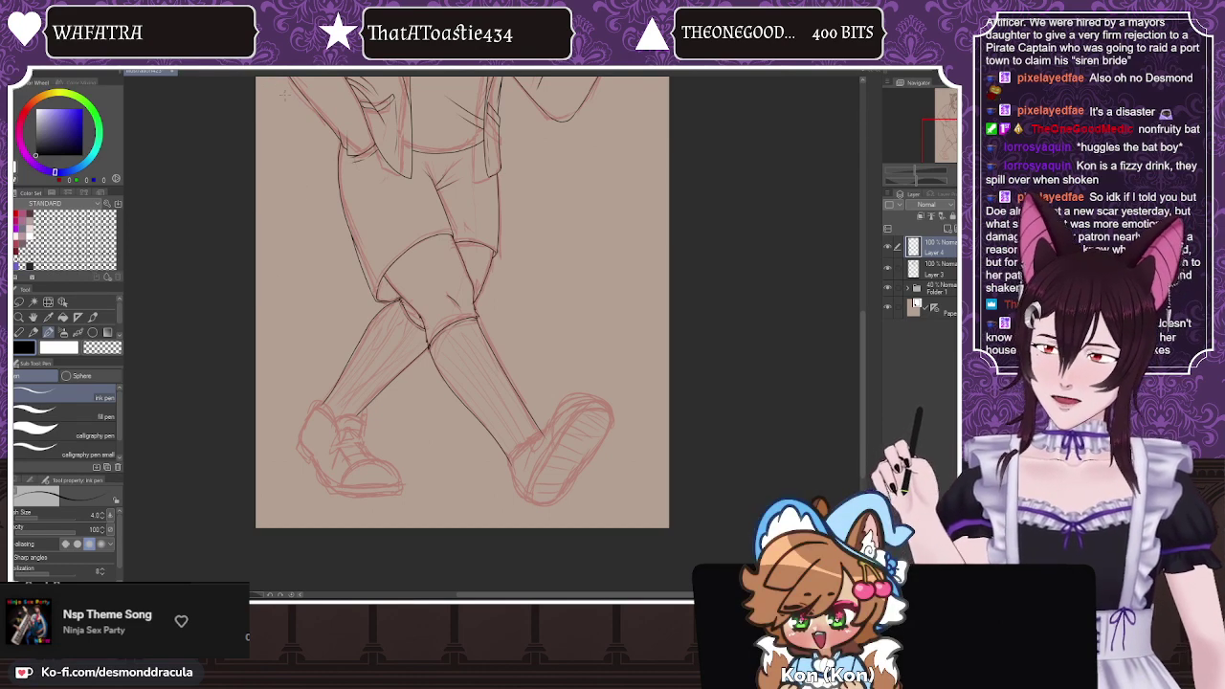
pyautogui.moveTo(275, 88)
pyautogui.mouseDown()
pyautogui.moveTo(279, 235)
pyautogui.moveTo(287, 270)
pyautogui.mouseUp()
pyautogui.press('Delete')
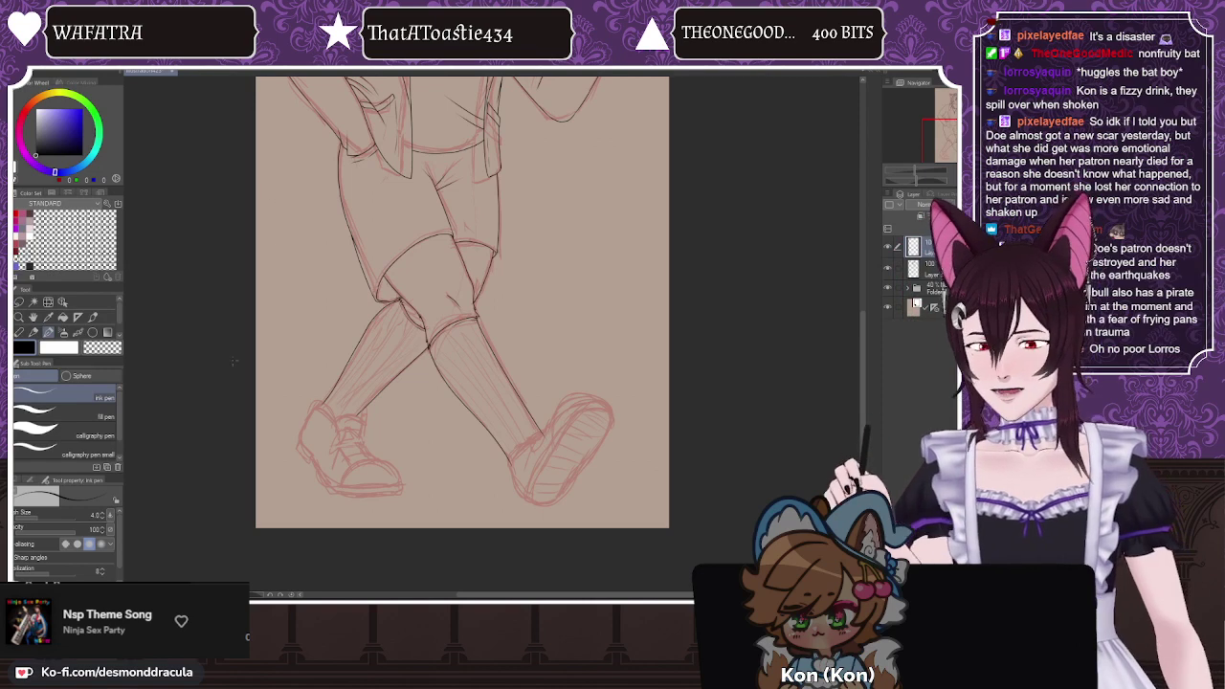
pyautogui.scroll(-1, 303, 246)
pyautogui.scroll(-2, 411, 474)
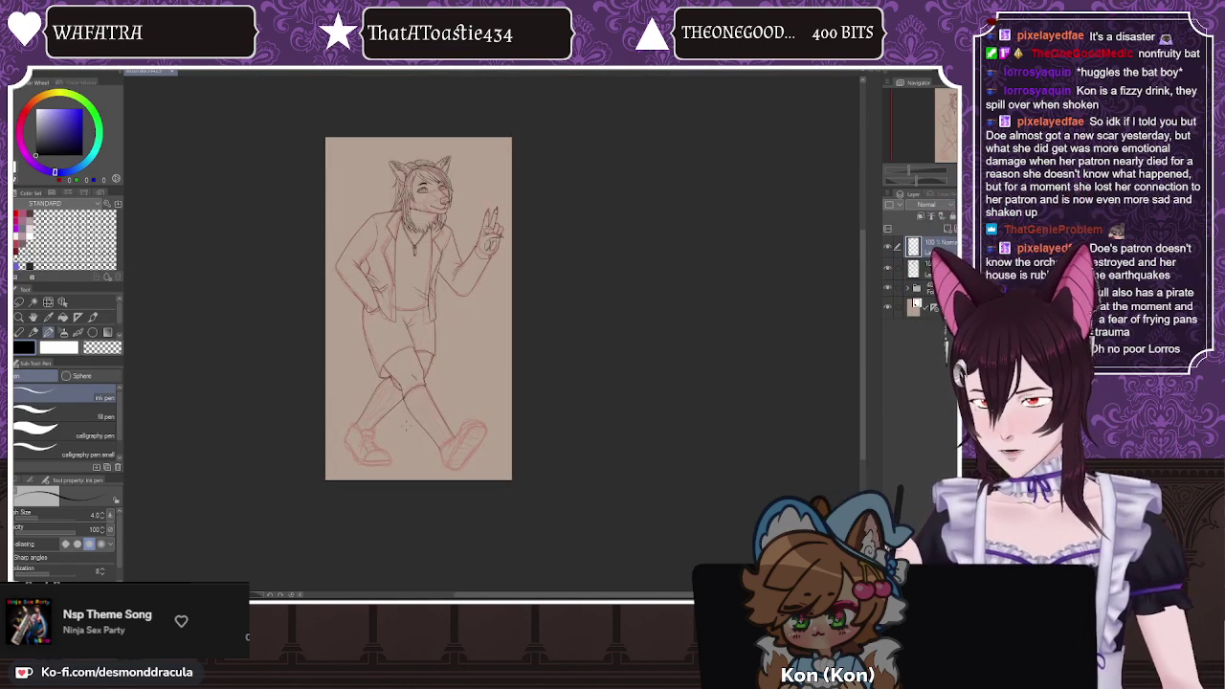
pyautogui.scroll(2, 490, 478)
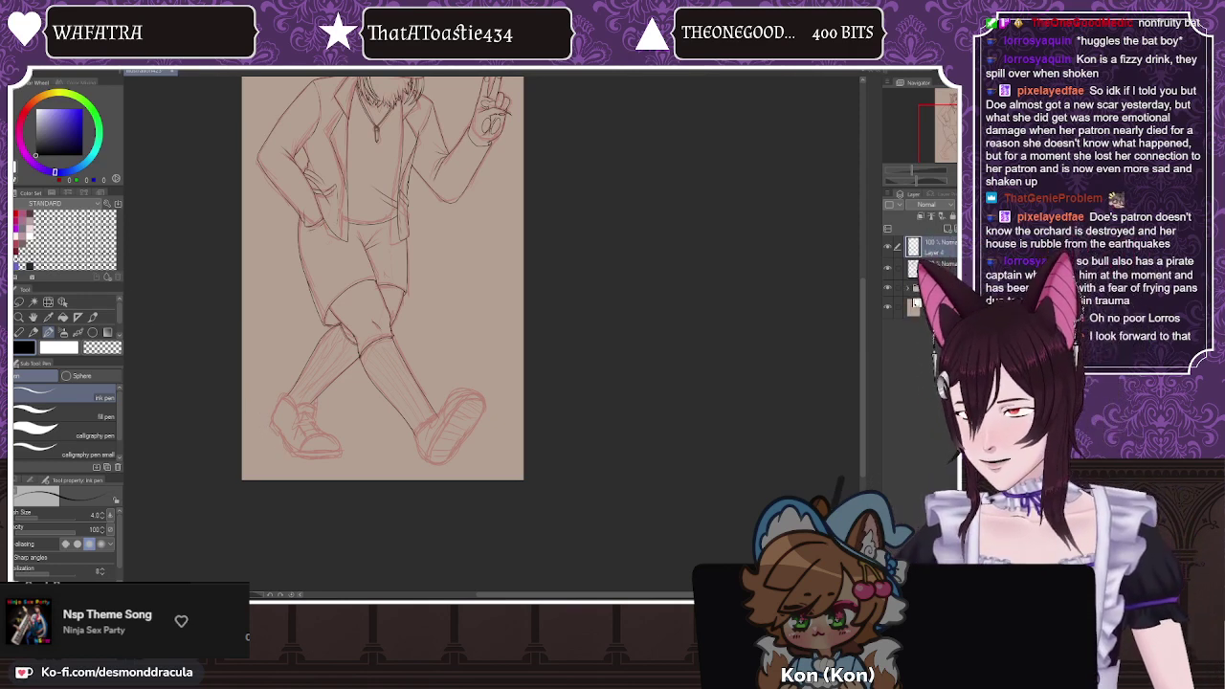
pyautogui.click(29, 70)
pyautogui.click(38, 103)
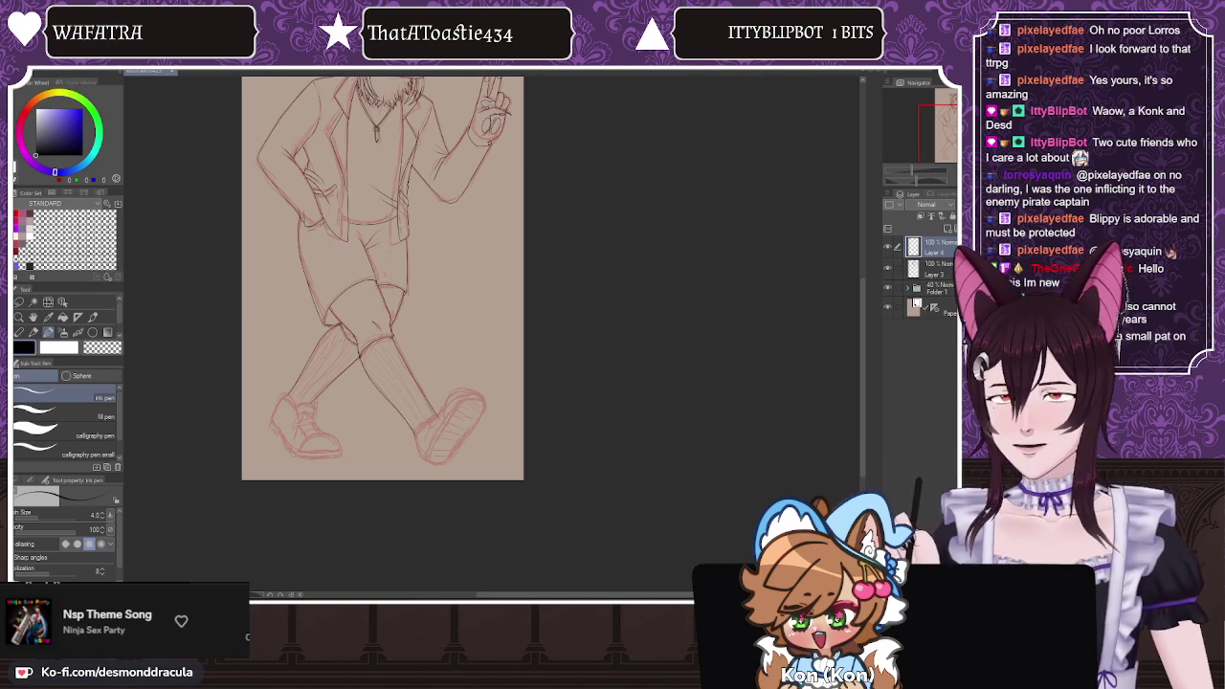
# Step: Open a second window of the same illustration and dock it beside the shoe close-up as a narrower full-figure view
pyautogui.scroll(-1, 426, 365)
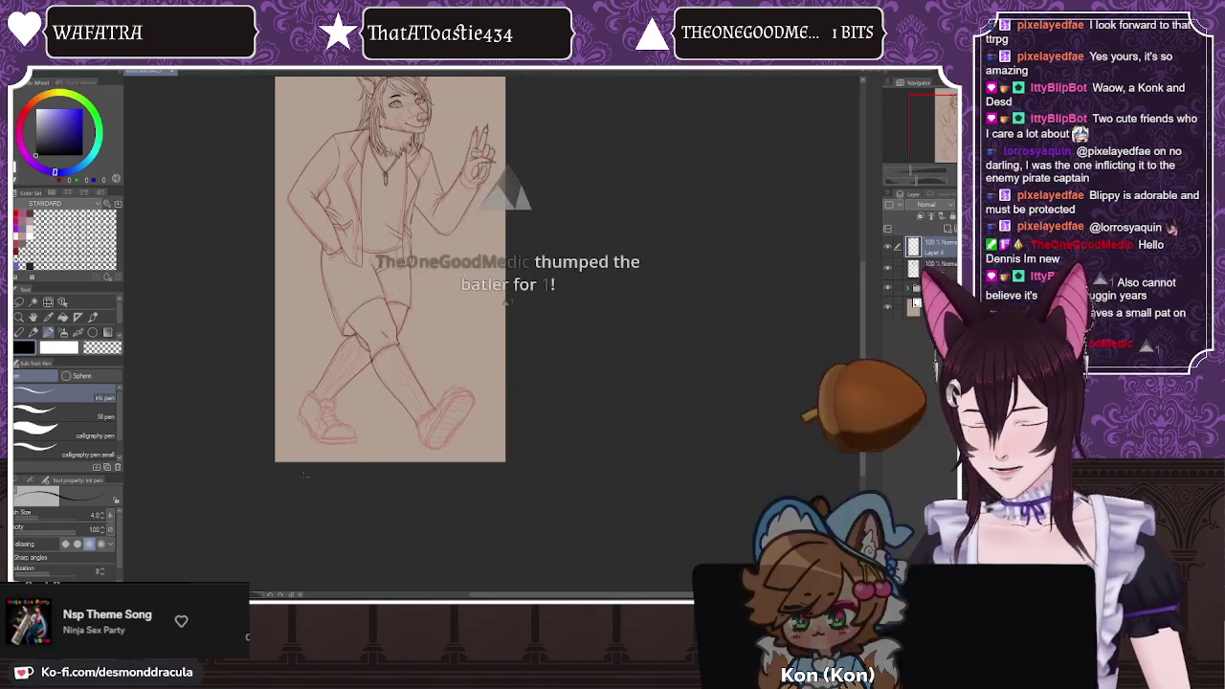
pyautogui.scroll(6, 326, 431)
pyautogui.scroll(-1, 372, 431)
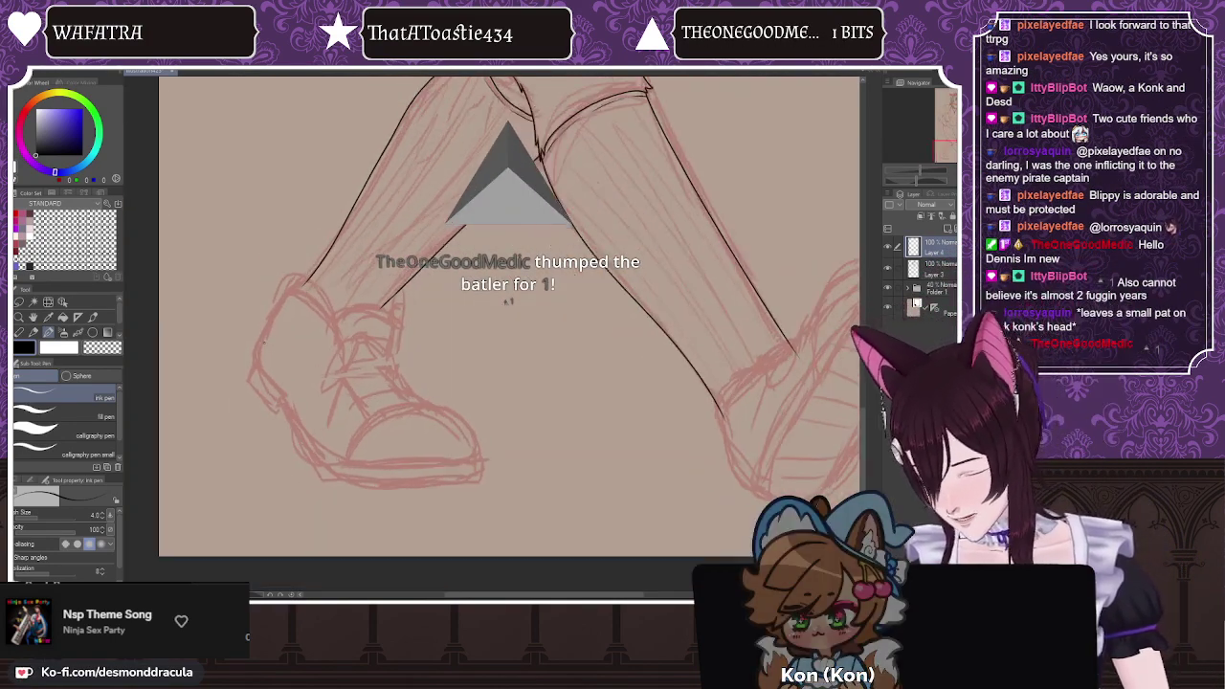
pyautogui.scroll(1, 278, 378)
pyautogui.scroll(-1, 363, 402)
pyautogui.scroll(1, 319, 336)
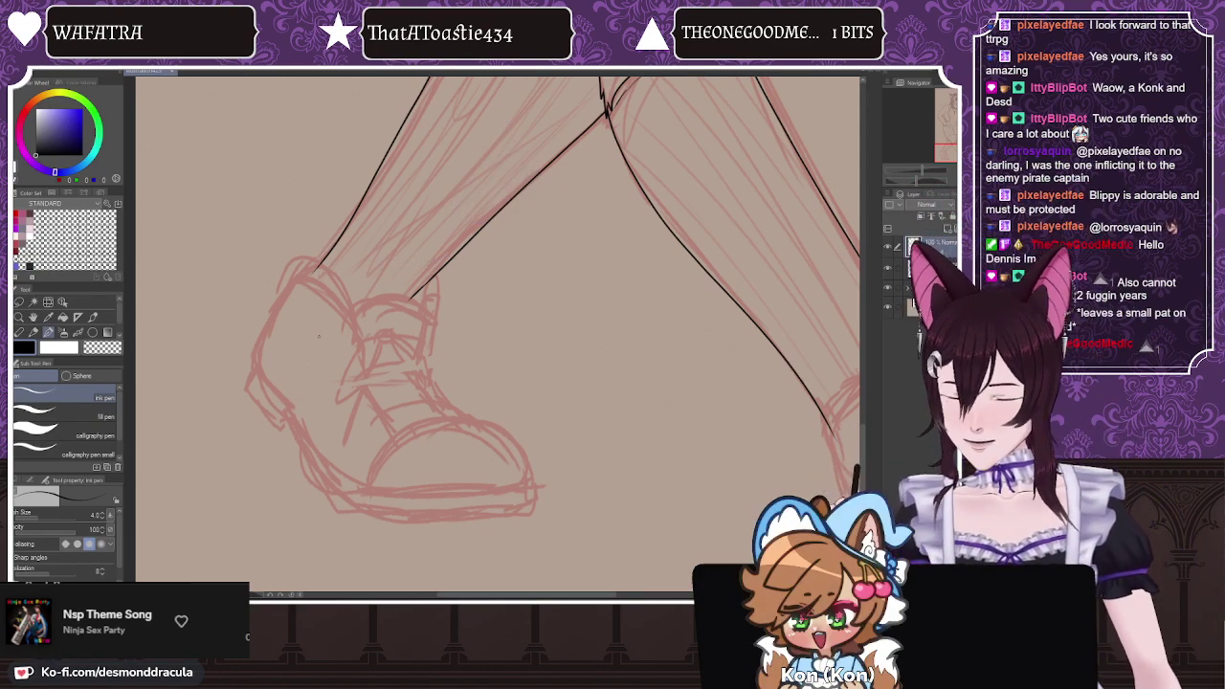
pyautogui.hotkey('alt', 'w')
pyautogui.moveTo(219, 73)
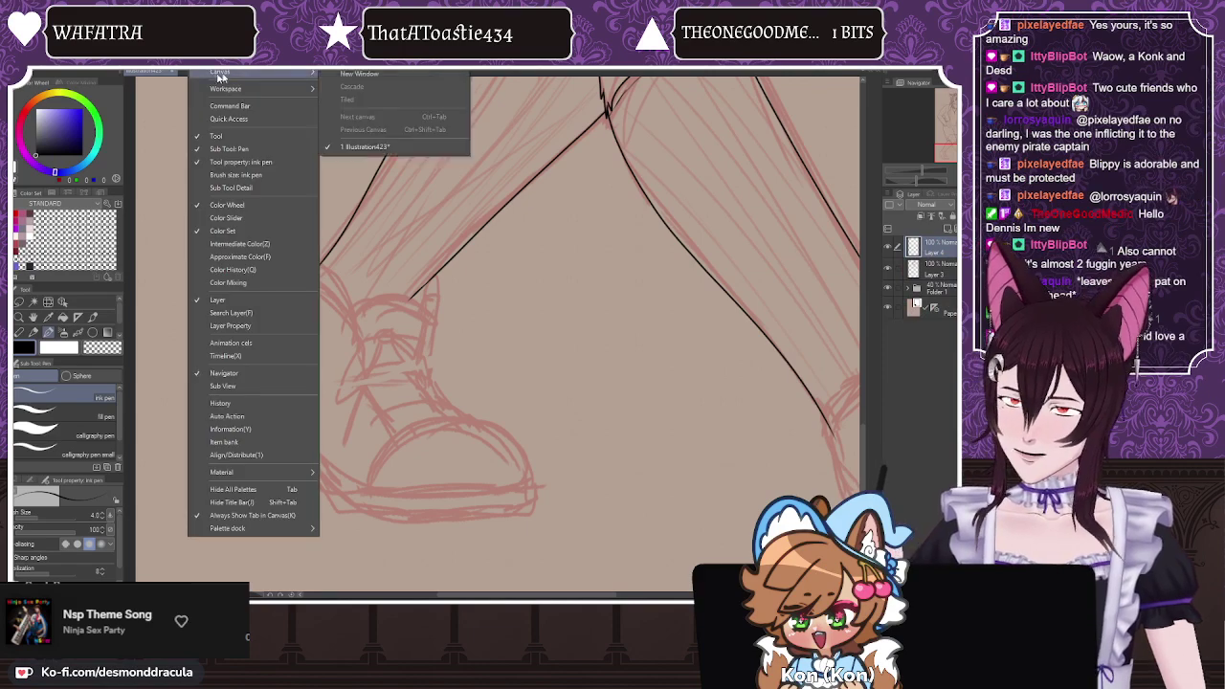
pyautogui.click(366, 73)
pyautogui.moveTo(205, 72); pyautogui.dragTo(859, 236)
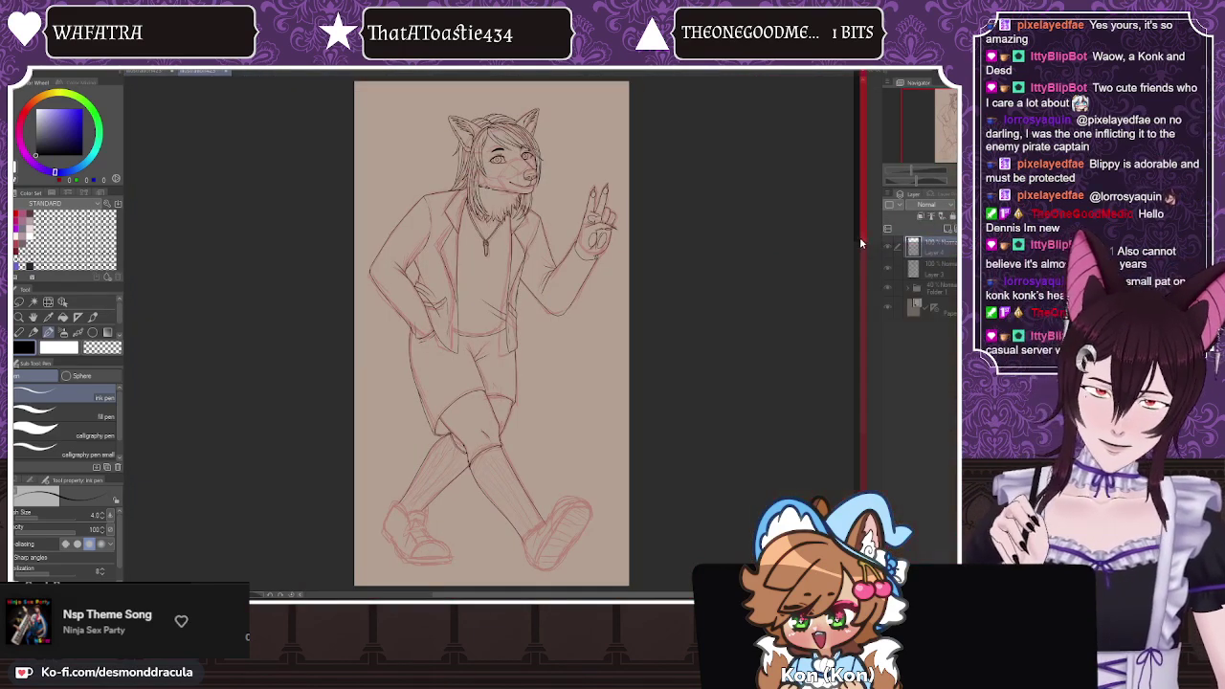
pyautogui.moveTo(489, 341); pyautogui.dragTo(624, 343)
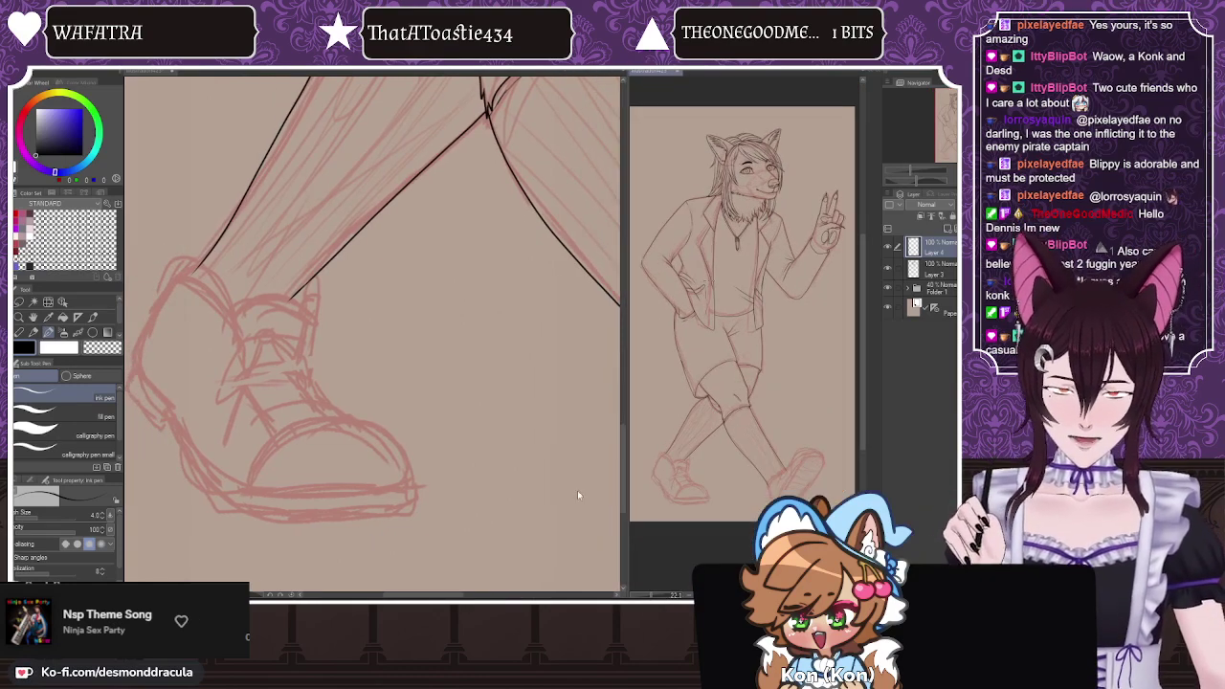
pyautogui.moveTo(627, 435); pyautogui.dragTo(634, 432)
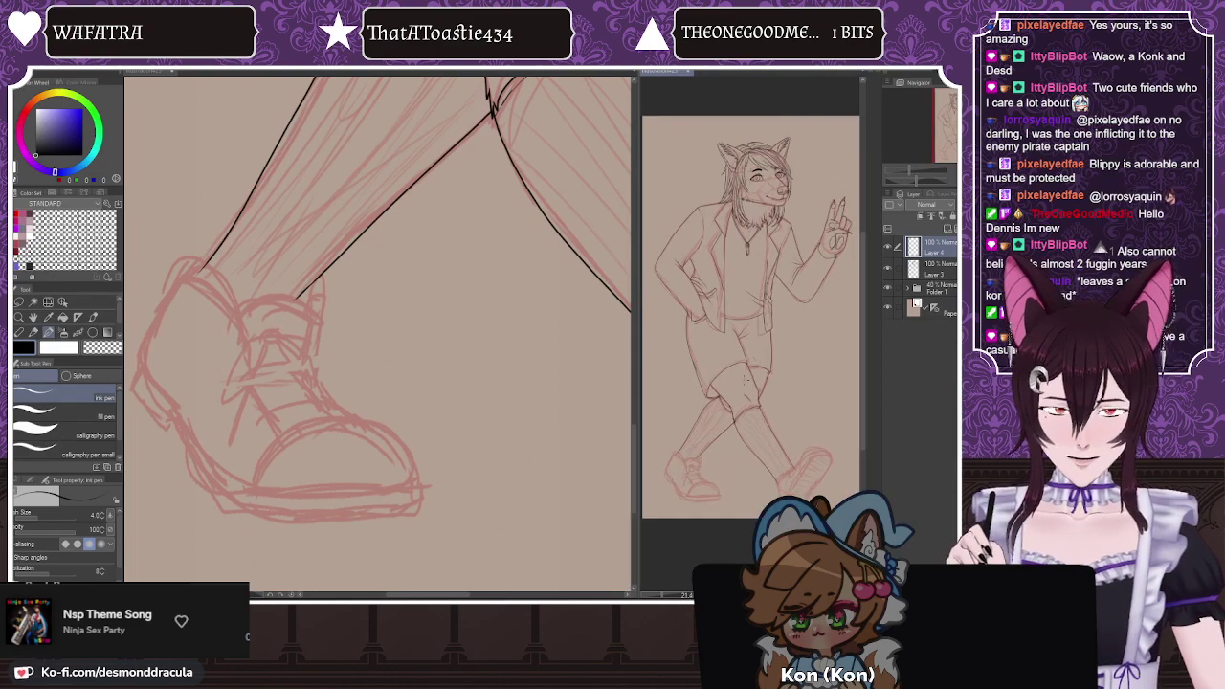
# Step: Try several ink strokes along the back of the shoe near the heel, undoing each one
pyautogui.scroll(-4, 500, 256)
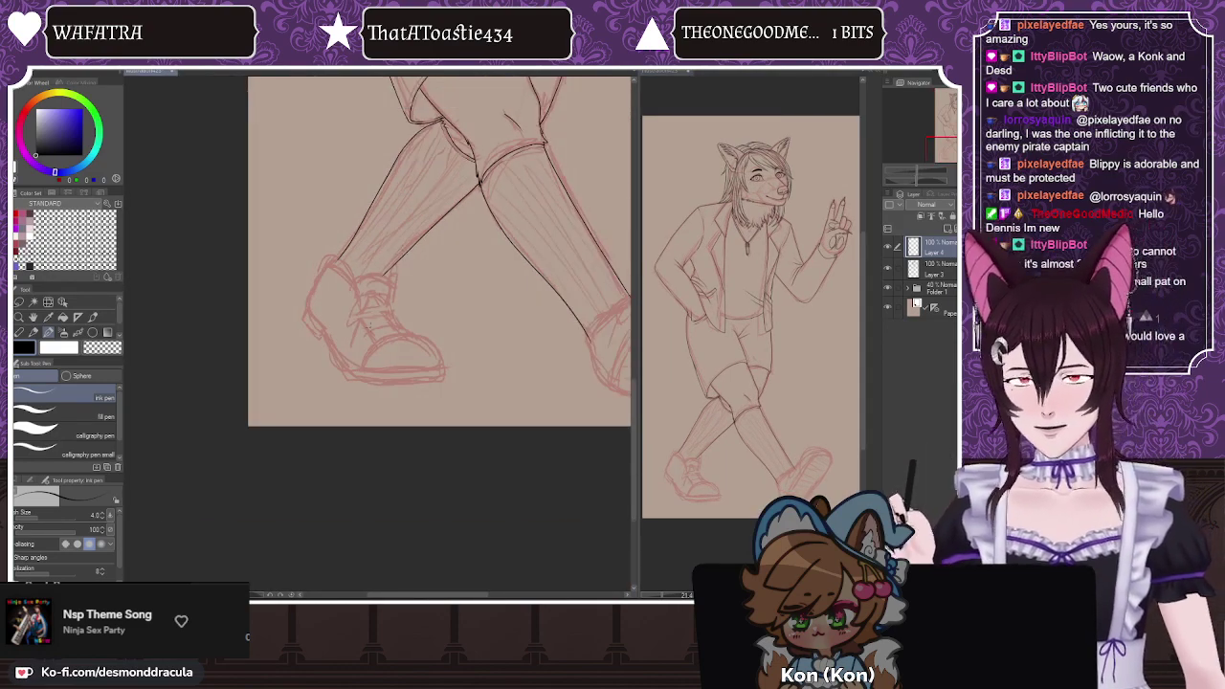
pyautogui.scroll(2, 429, 277)
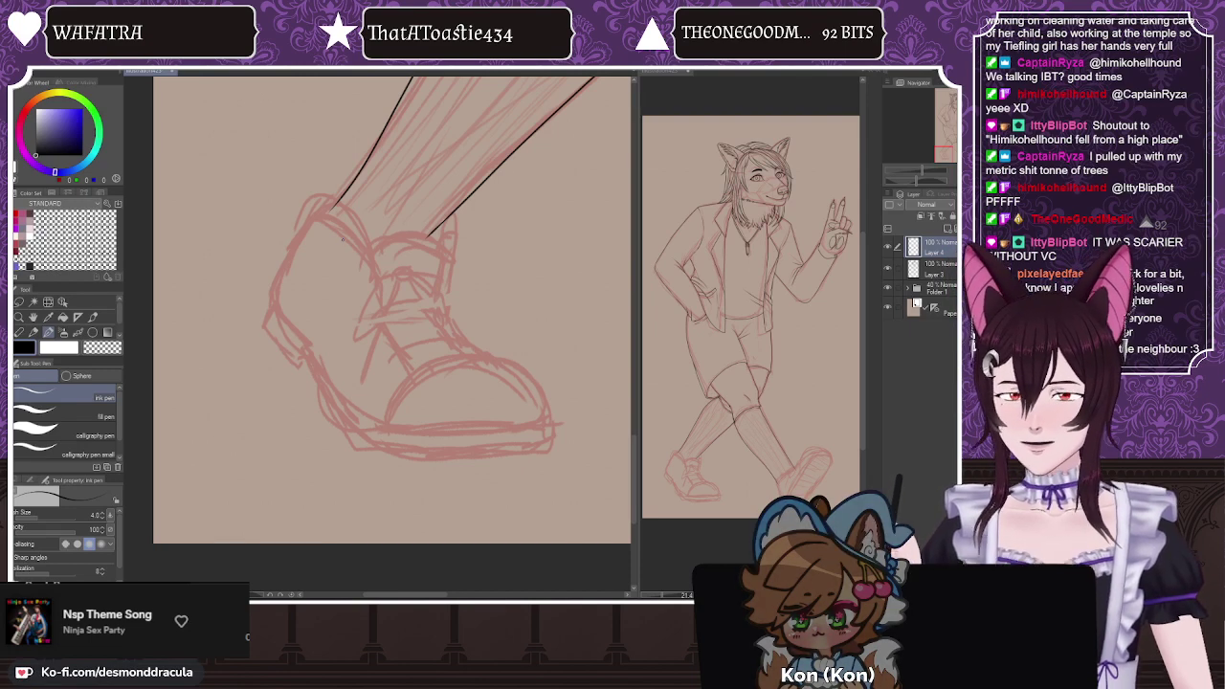
pyautogui.moveTo(311, 287); pyautogui.dragTo(345, 383)
pyautogui.hotkey('ctrl', 'z')
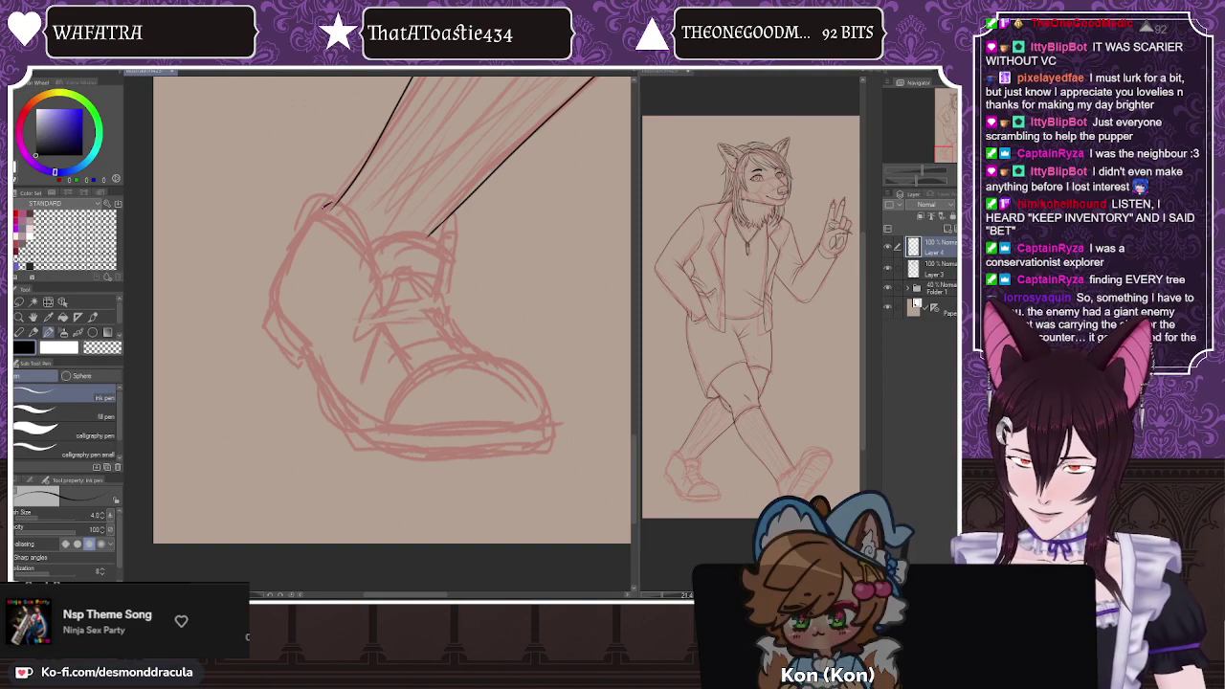
pyautogui.moveTo(326, 207); pyautogui.dragTo(280, 283)
pyautogui.hotkey('ctrl', 'z')
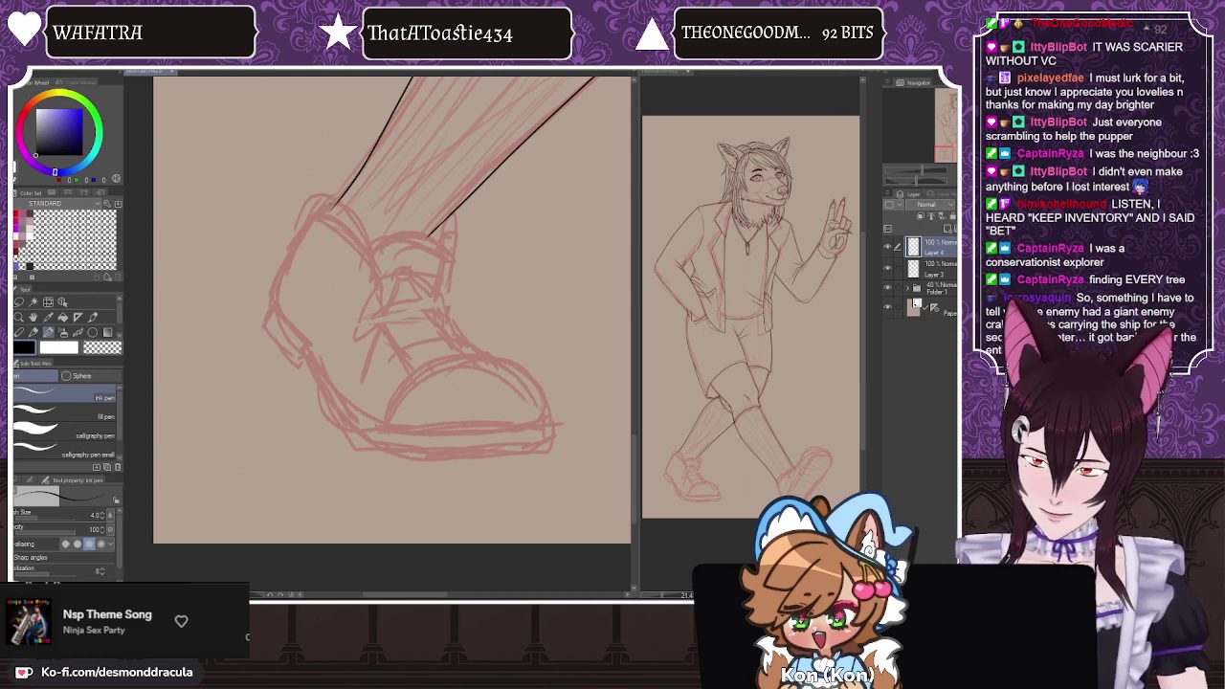
pyautogui.moveTo(330, 204)
pyautogui.mouseDown()
pyautogui.moveTo(291, 247)
pyautogui.moveTo(277, 289)
pyautogui.mouseUp()
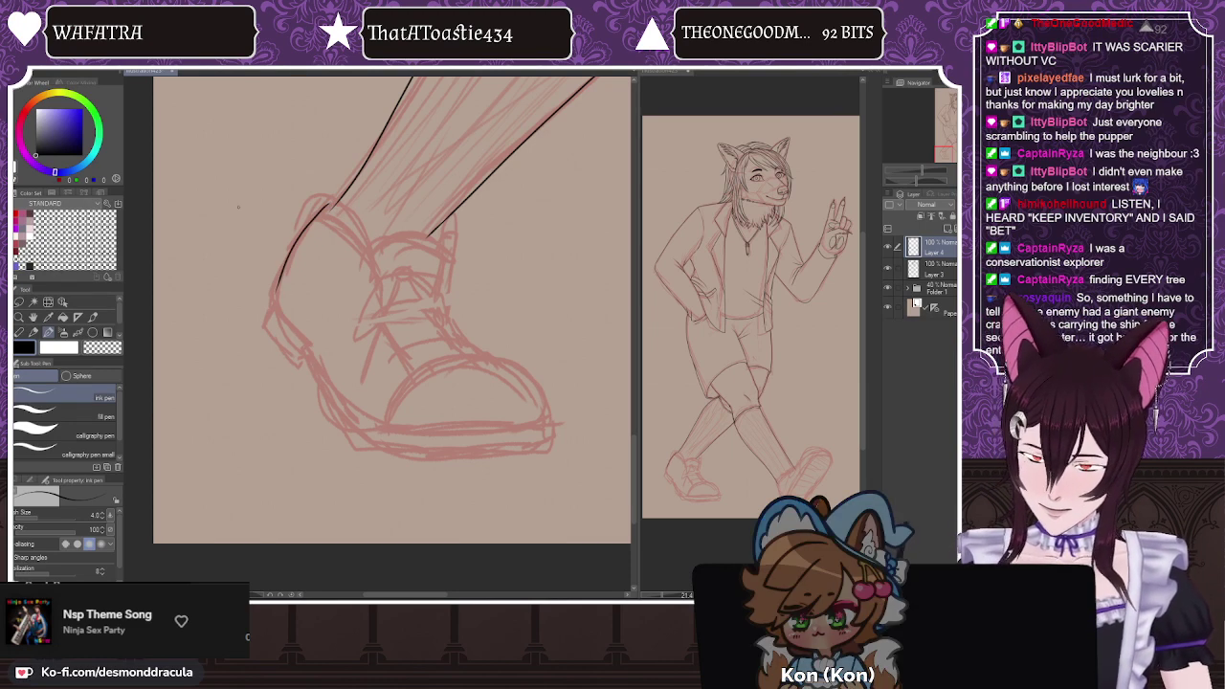
pyautogui.hotkey('ctrl', 'z')
pyautogui.moveTo(330, 204); pyautogui.dragTo(278, 284)
pyautogui.hotkey('ctrl', 'z')
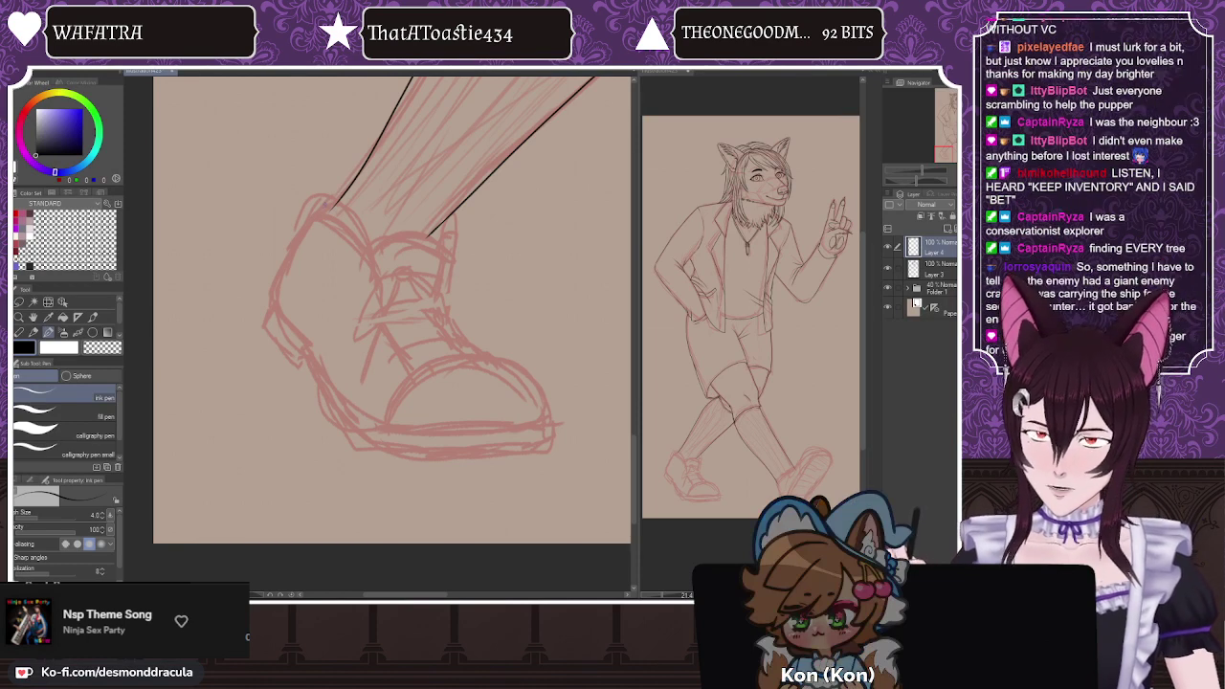
pyautogui.moveTo(330, 204); pyautogui.dragTo(275, 284)
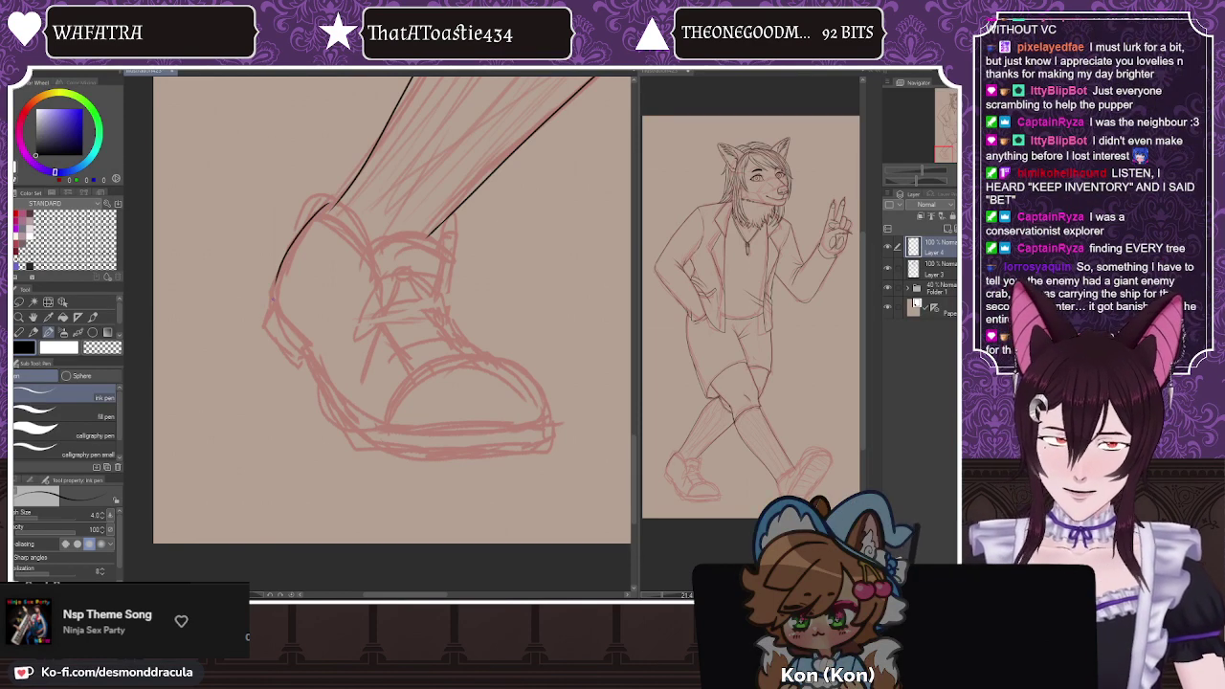
pyautogui.hotkey('ctrl', 'z')
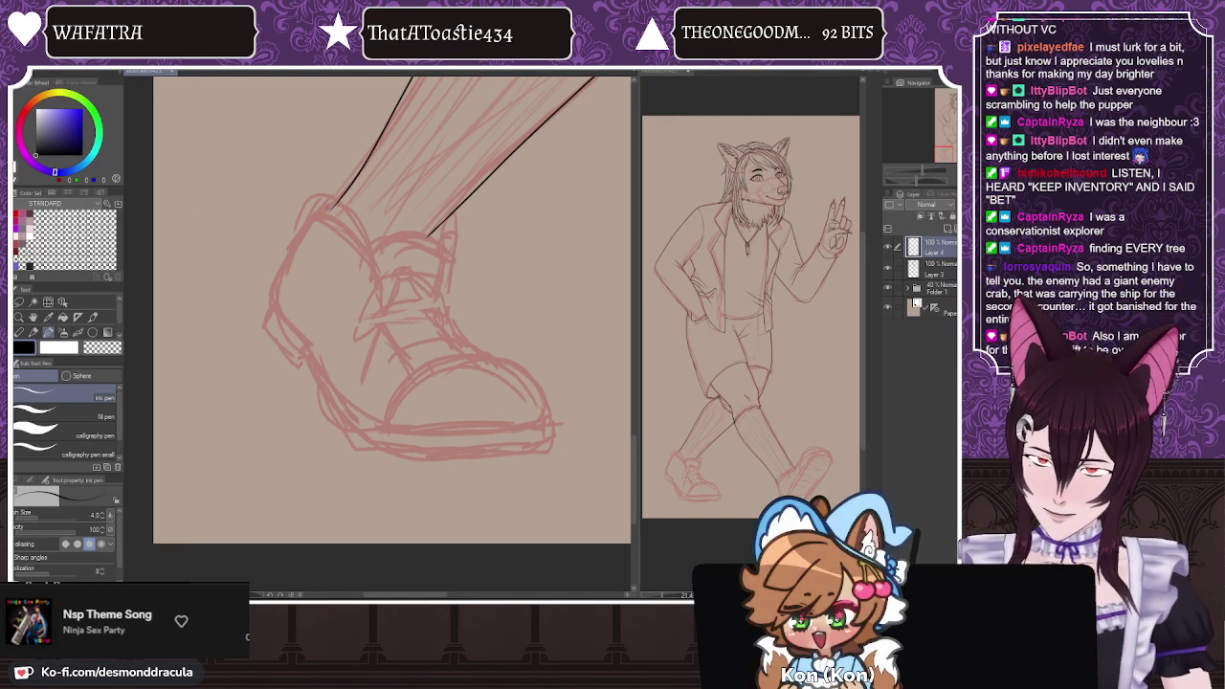
# Step: Ink the back contour of the shoe from the ankle down around the heel and into the arch, redoing the stroke until it fits
pyautogui.moveTo(332, 203)
pyautogui.mouseDown()
pyautogui.moveTo(274, 299)
pyautogui.moveTo(280, 327)
pyautogui.moveTo(364, 431)
pyautogui.mouseUp()
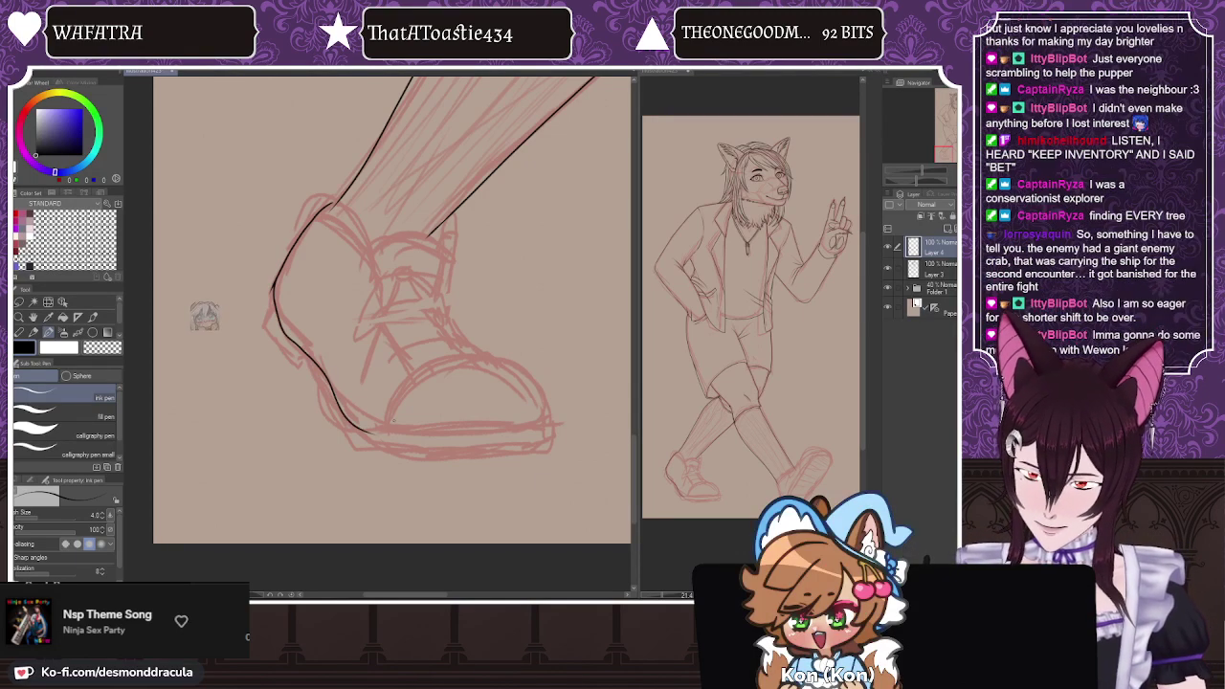
pyautogui.hotkey('ctrl', 'z')
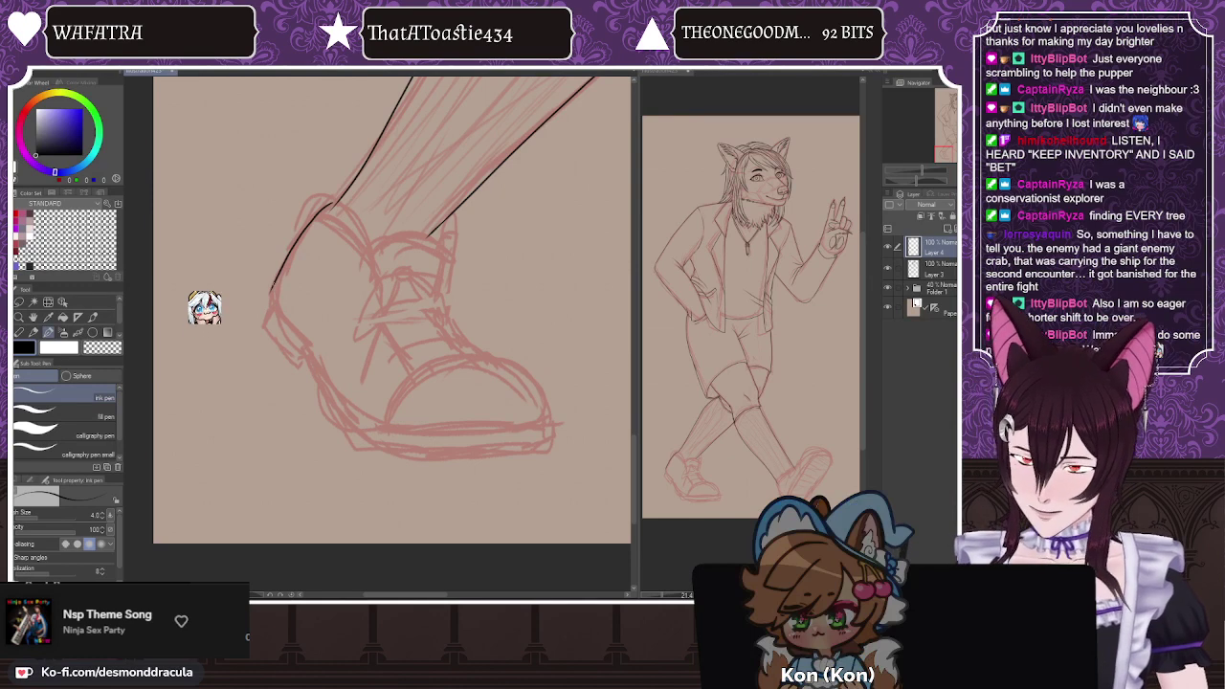
pyautogui.moveTo(274, 282)
pyautogui.mouseDown()
pyautogui.moveTo(274, 318)
pyautogui.moveTo(297, 342)
pyautogui.mouseUp()
pyautogui.hotkey('ctrl', 'y')
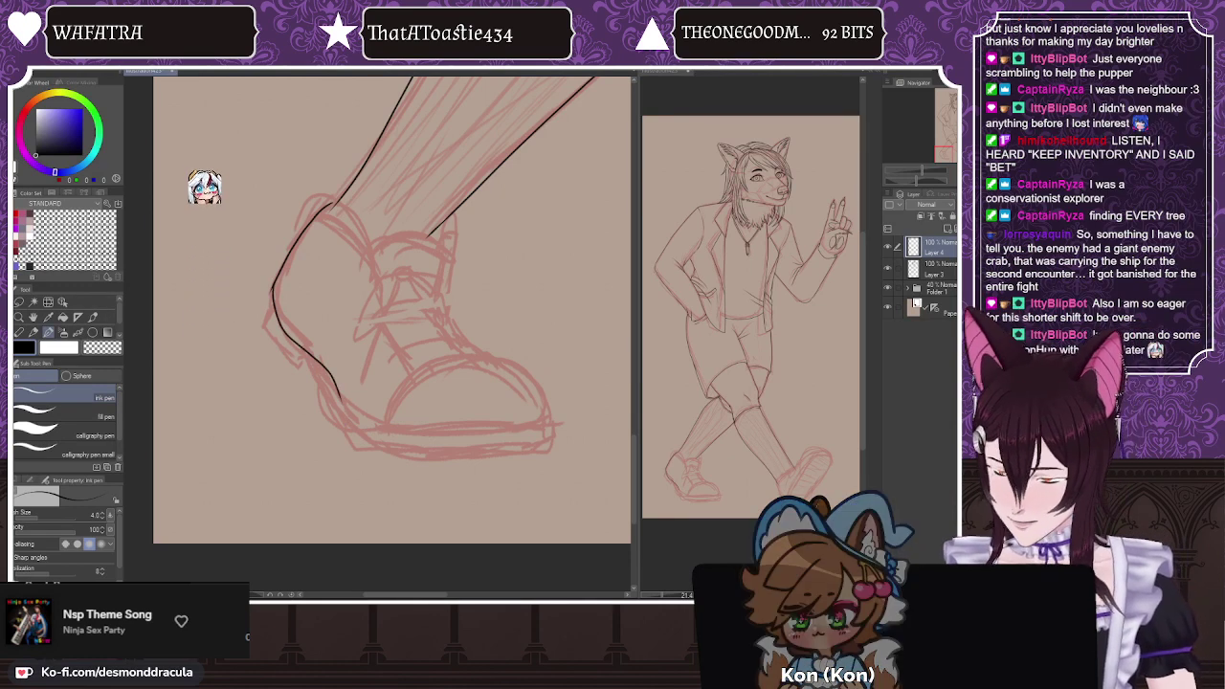
pyautogui.press('e')
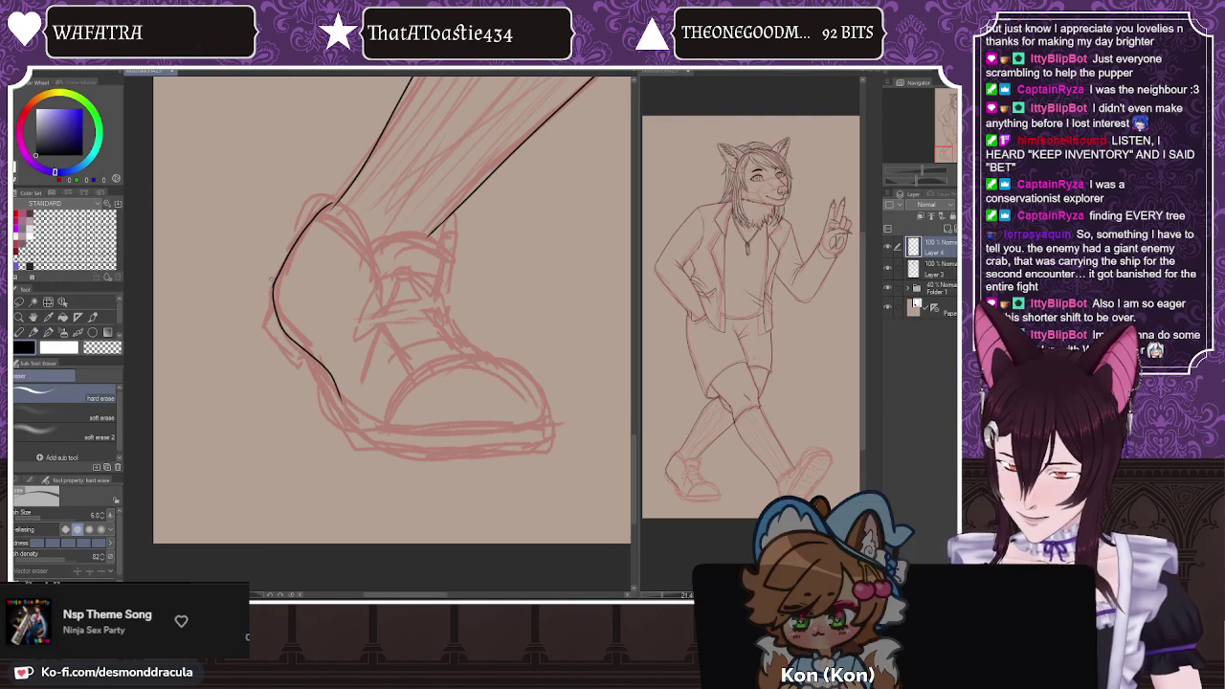
pyautogui.press('p')
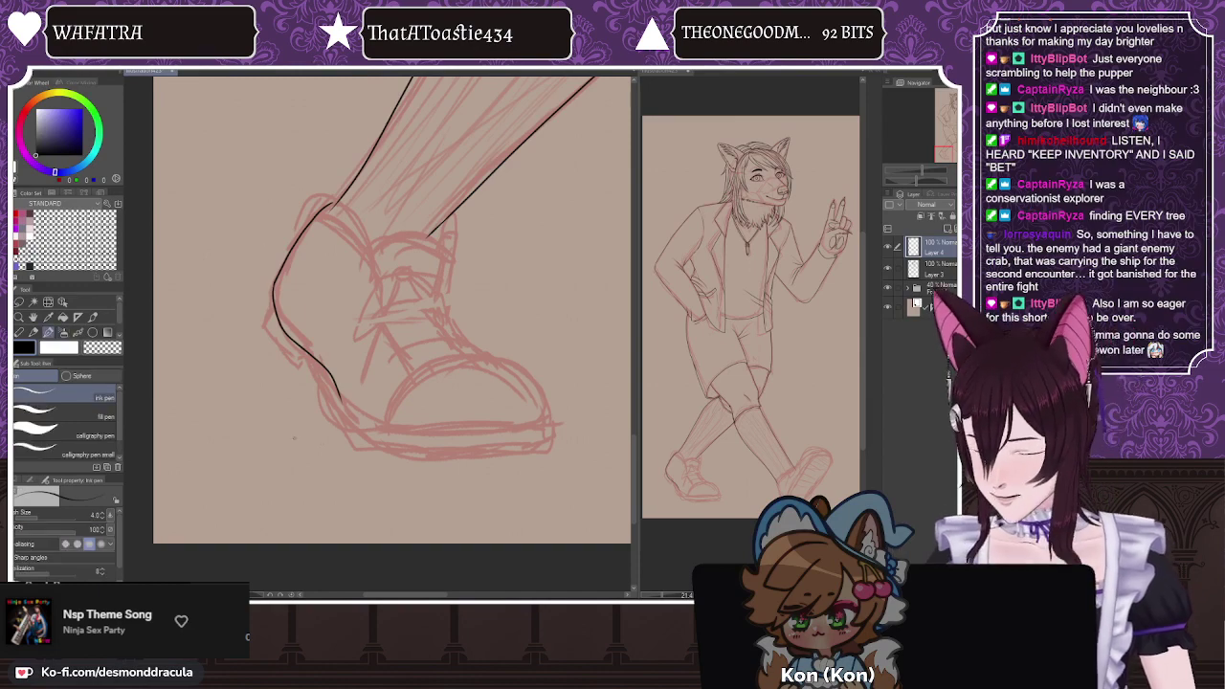
pyautogui.moveTo(328, 438); pyautogui.dragTo(481, 385)
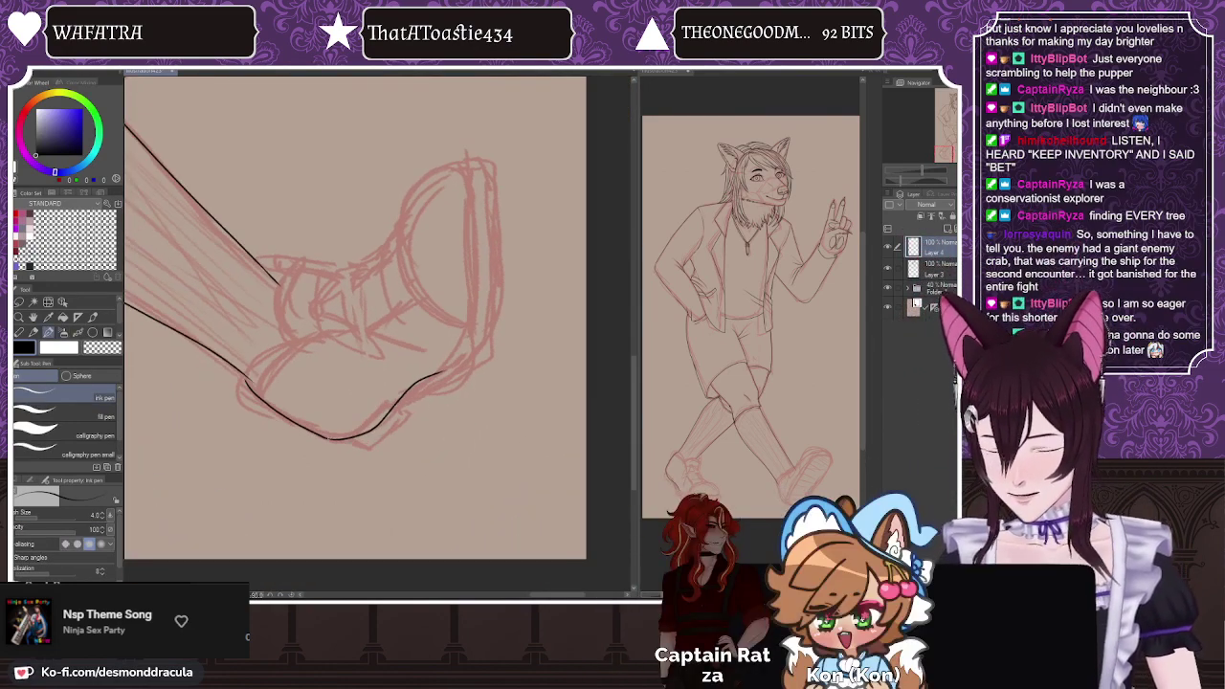
# Step: Erase the excess end of the heel contour where it runs past the heel into the arch
pyautogui.scroll(-2, 450, 304)
pyautogui.scroll(3, 454, 223)
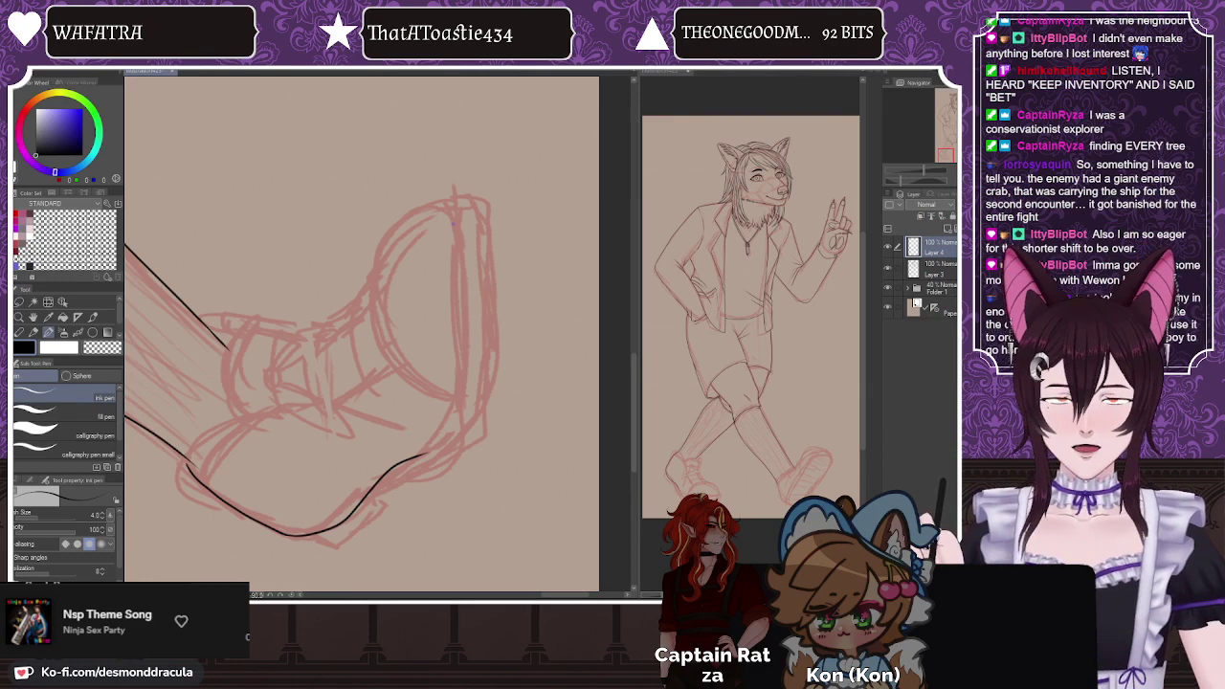
pyautogui.press('e')
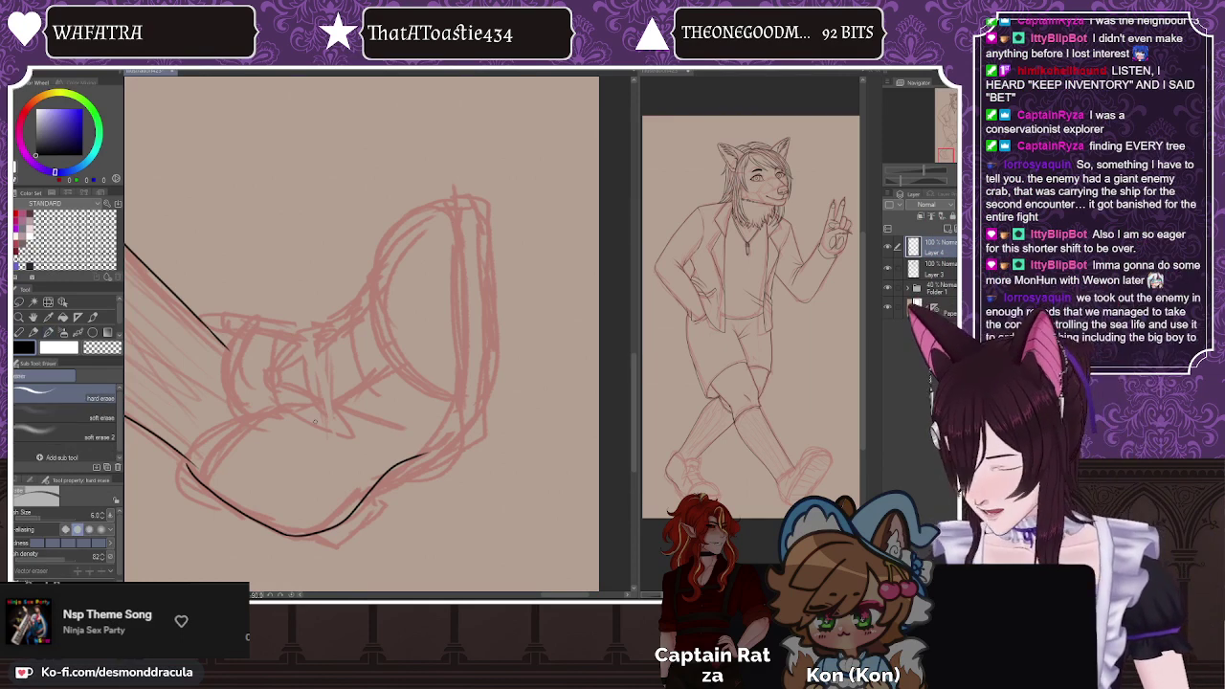
pyautogui.moveTo(383, 474); pyautogui.dragTo(396, 463)
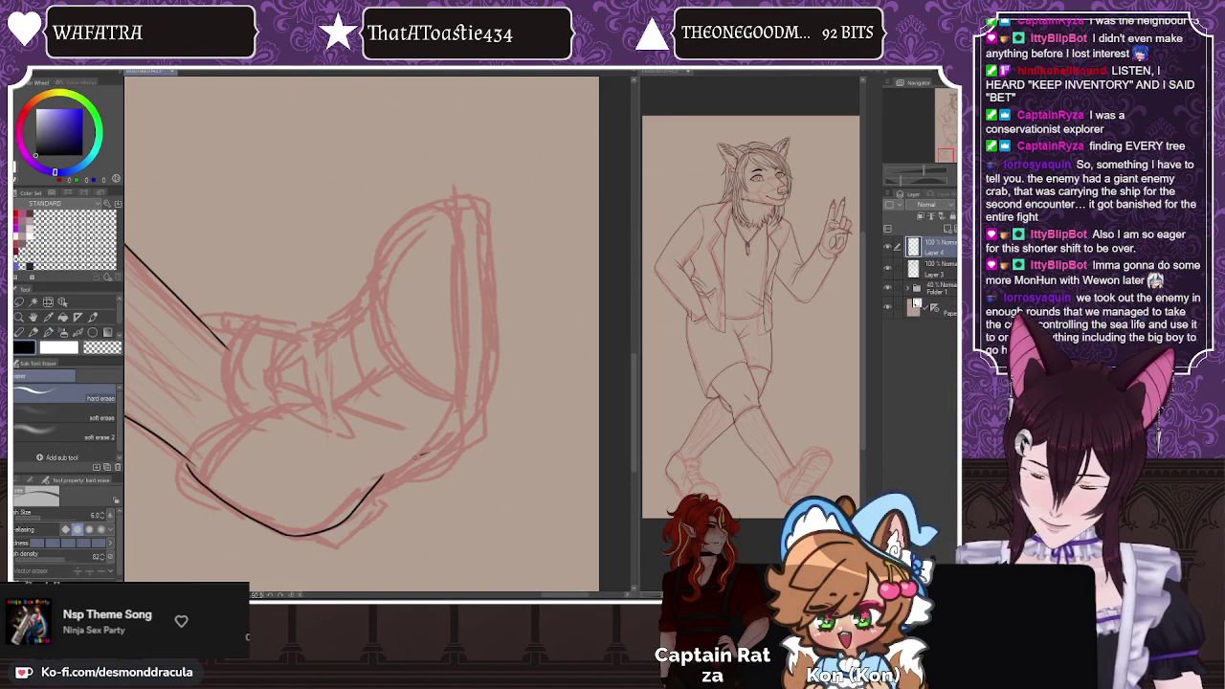
pyautogui.moveTo(383, 476); pyautogui.dragTo(367, 497)
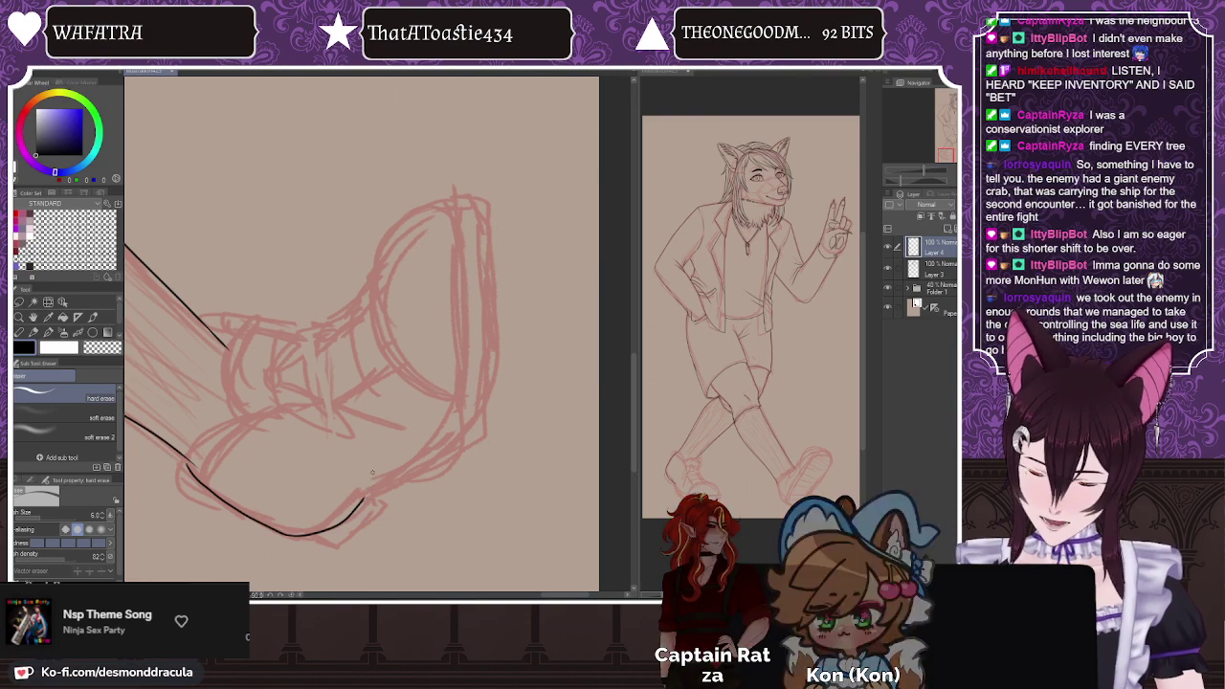
pyautogui.press('p')
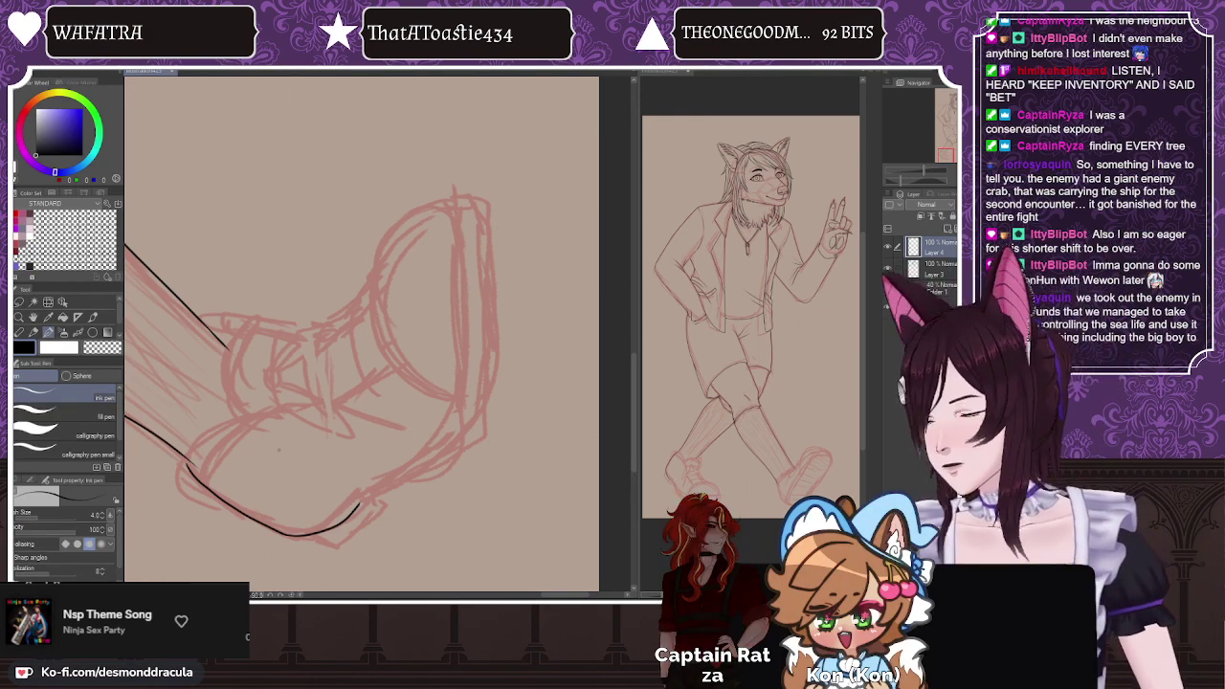
# Step: Extend the heel contour with one long ink stroke along the sole's upper edge to the toe tip, undoing the attempts that miss
pyautogui.moveTo(351, 513); pyautogui.dragTo(361, 501)
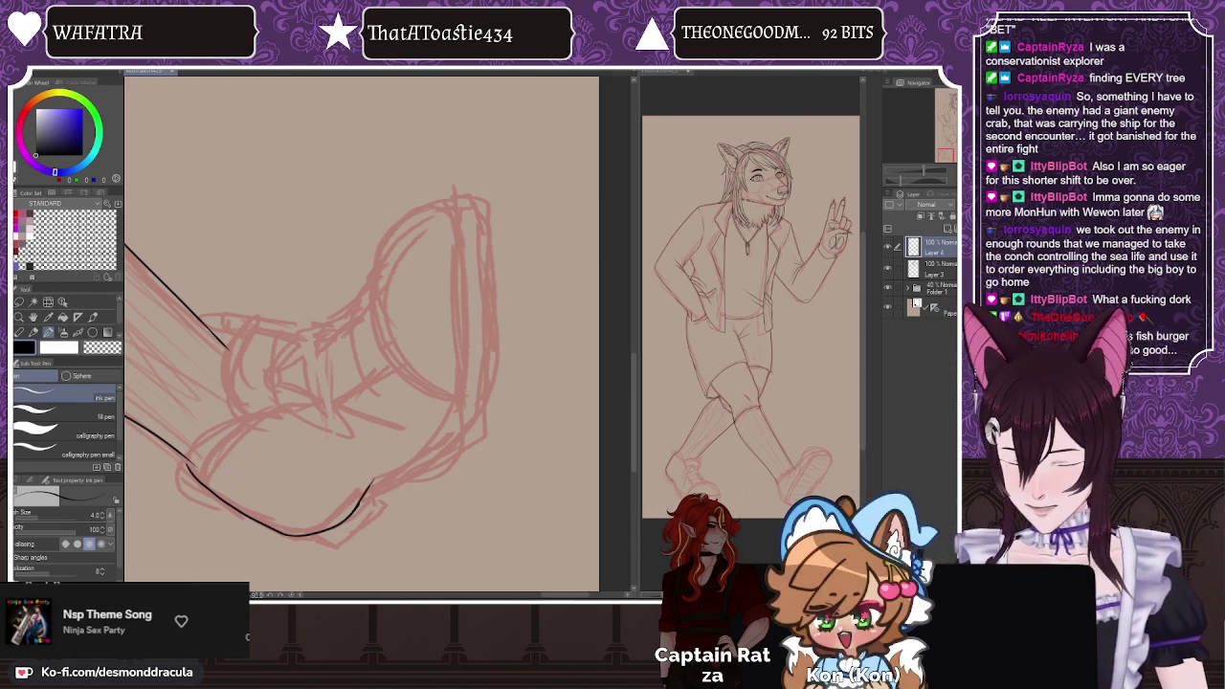
pyautogui.hotkey('ctrl', 'z')
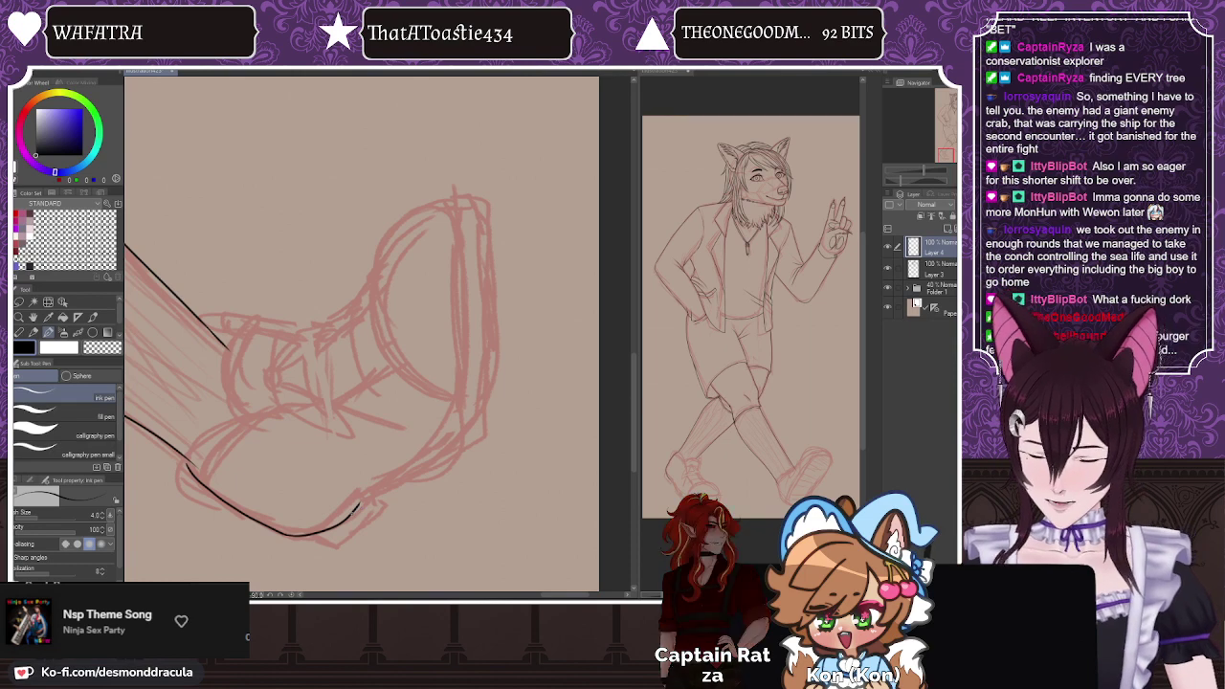
pyautogui.moveTo(352, 513)
pyautogui.mouseDown()
pyautogui.moveTo(414, 456)
pyautogui.moveTo(462, 390)
pyautogui.moveTo(472, 222)
pyautogui.mouseUp()
pyautogui.hotkey('ctrl', 'z')
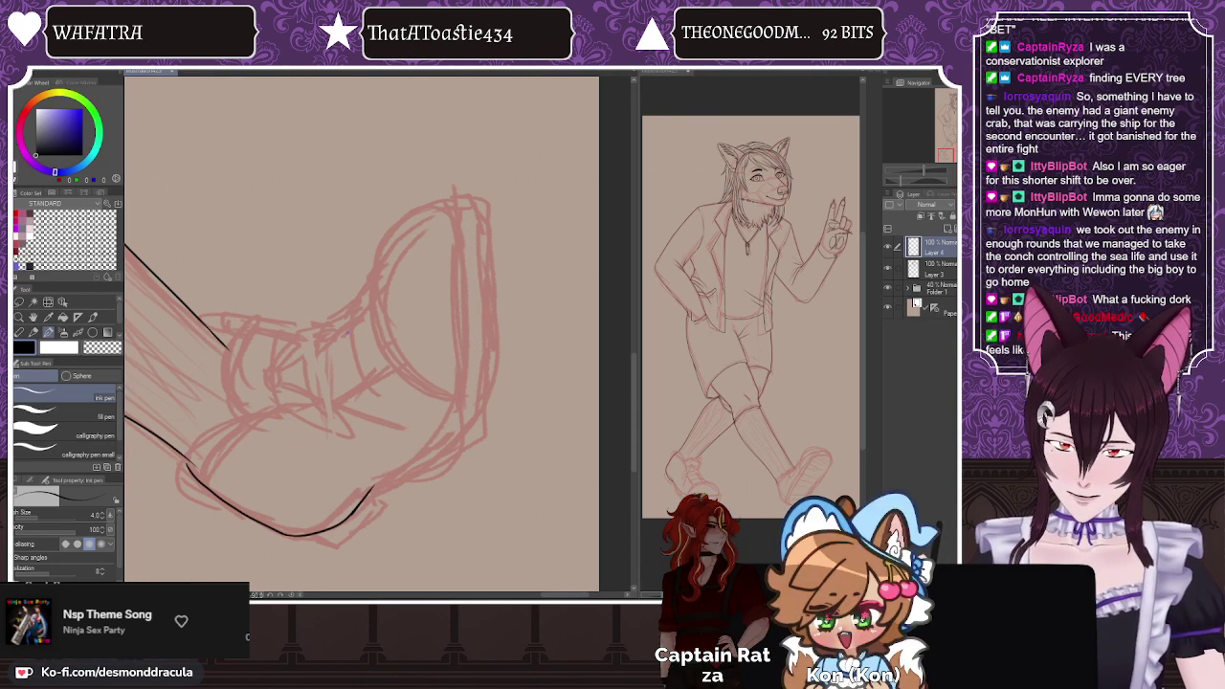
pyautogui.moveTo(370, 490)
pyautogui.mouseDown()
pyautogui.moveTo(408, 446)
pyautogui.moveTo(460, 330)
pyautogui.moveTo(450, 212)
pyautogui.mouseUp()
pyautogui.press('e')
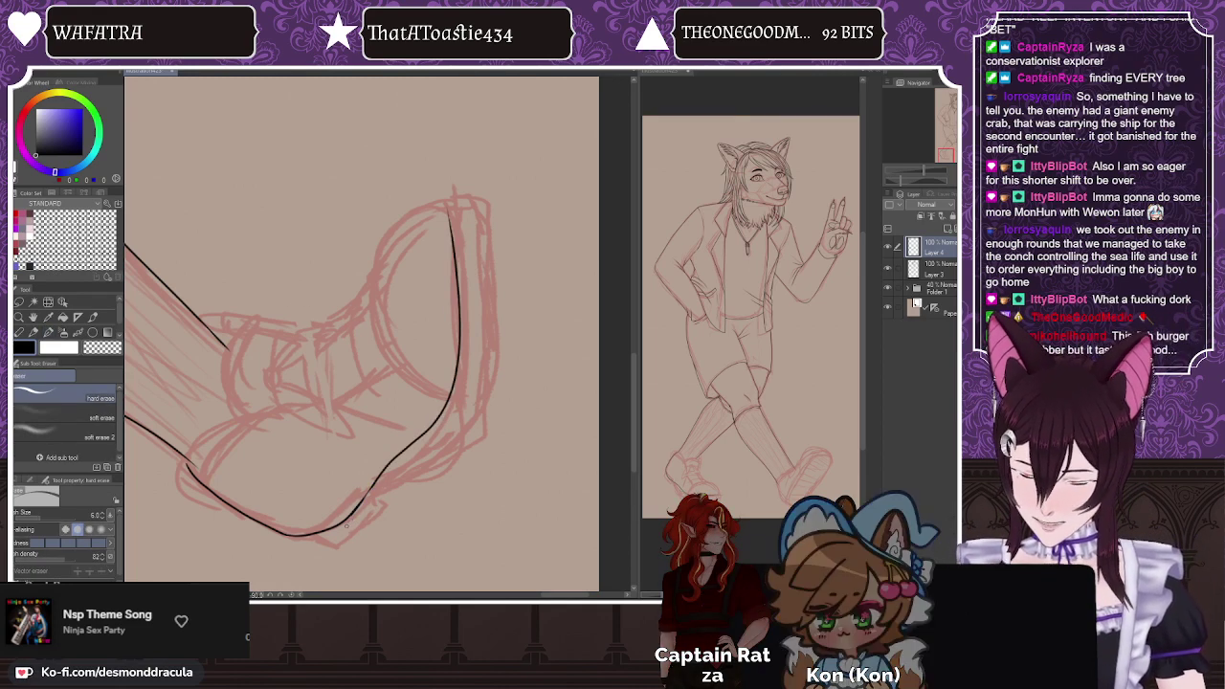
pyautogui.click(47, 332)
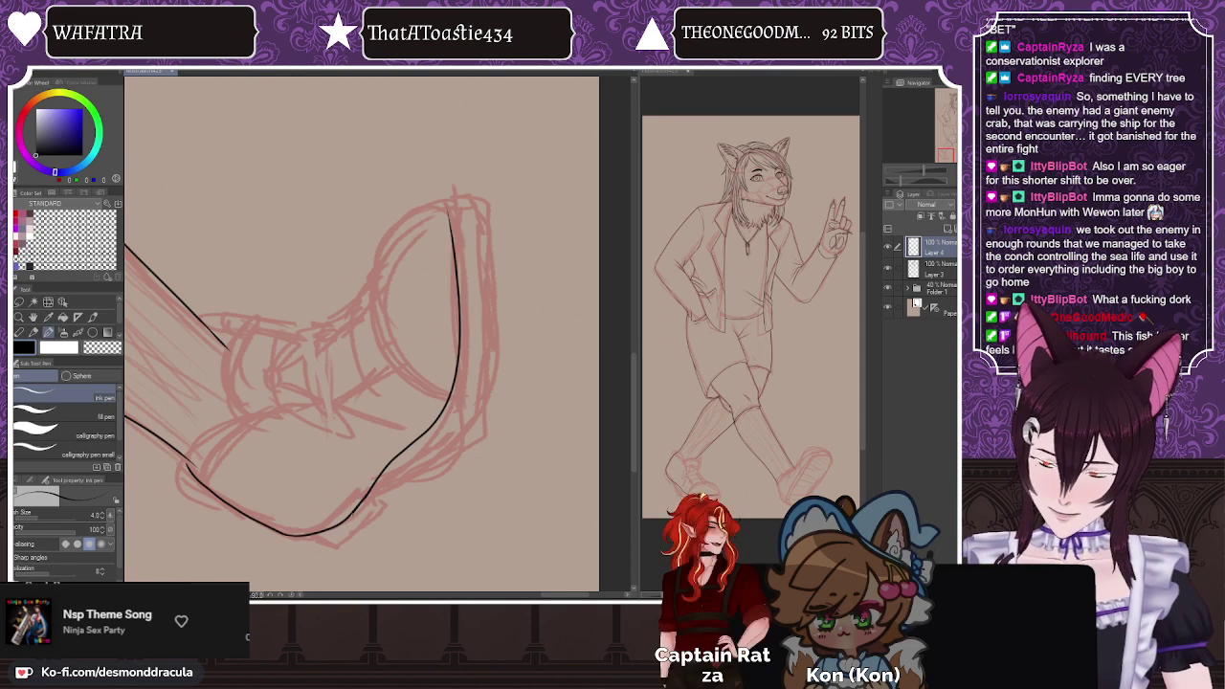
# Step: Ink the rounded top of the toe and the curved toe cap seam down to the sole line
pyautogui.moveTo(379, 245); pyautogui.dragTo(430, 245)
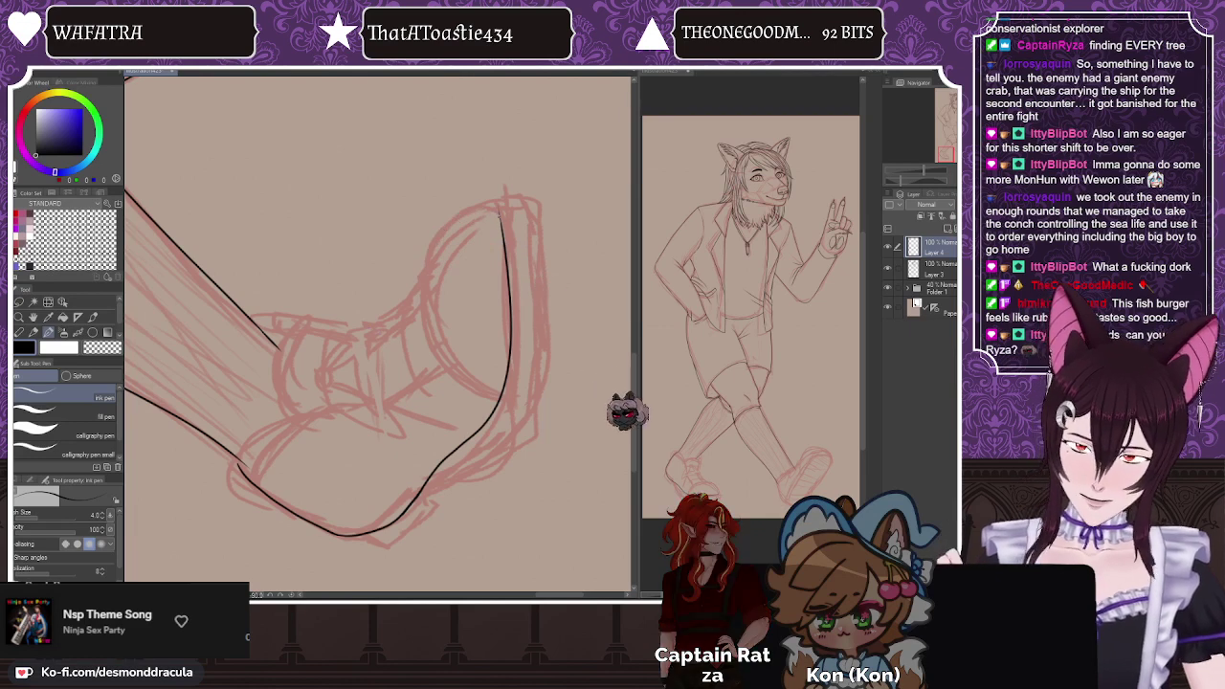
pyautogui.moveTo(431, 255); pyautogui.dragTo(500, 214)
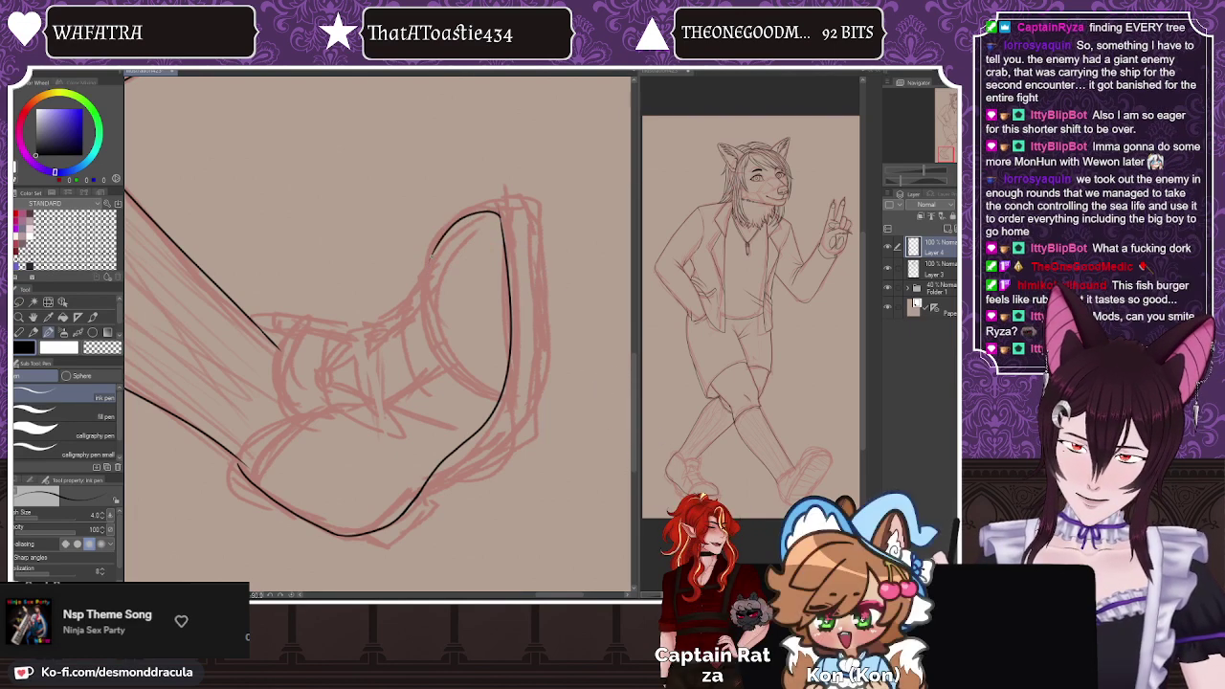
pyautogui.moveTo(430, 278)
pyautogui.mouseDown()
pyautogui.moveTo(428, 318)
pyautogui.moveTo(500, 396)
pyautogui.mouseUp()
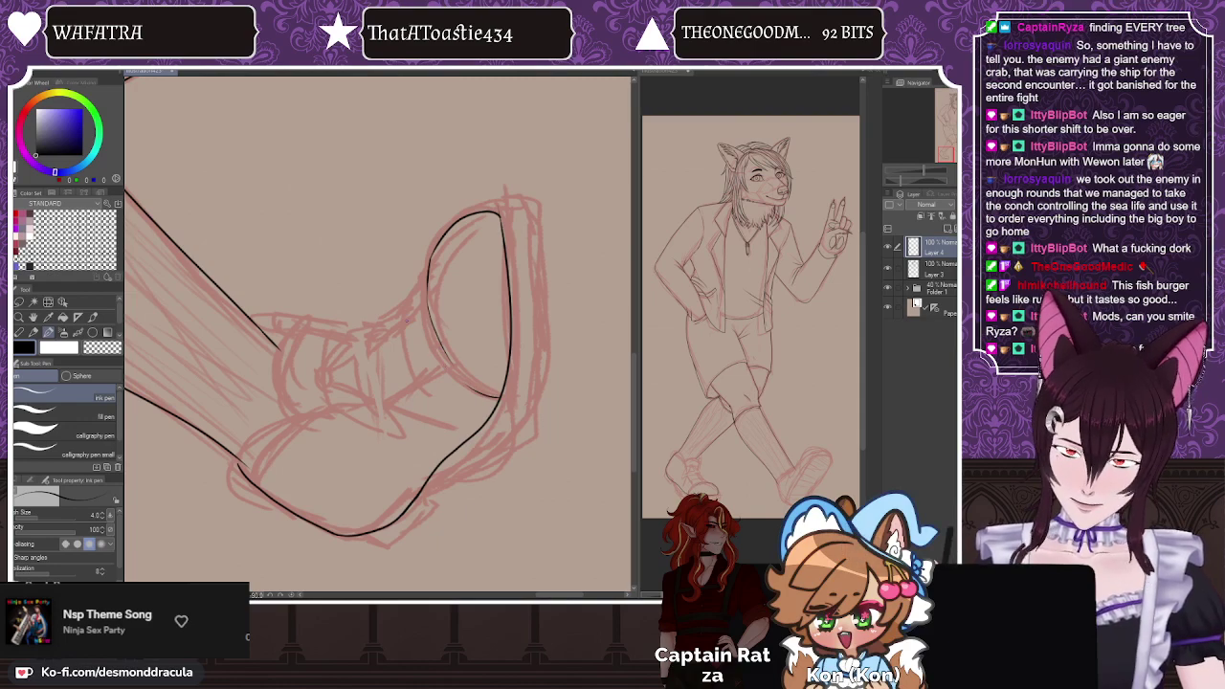
pyautogui.press('e')
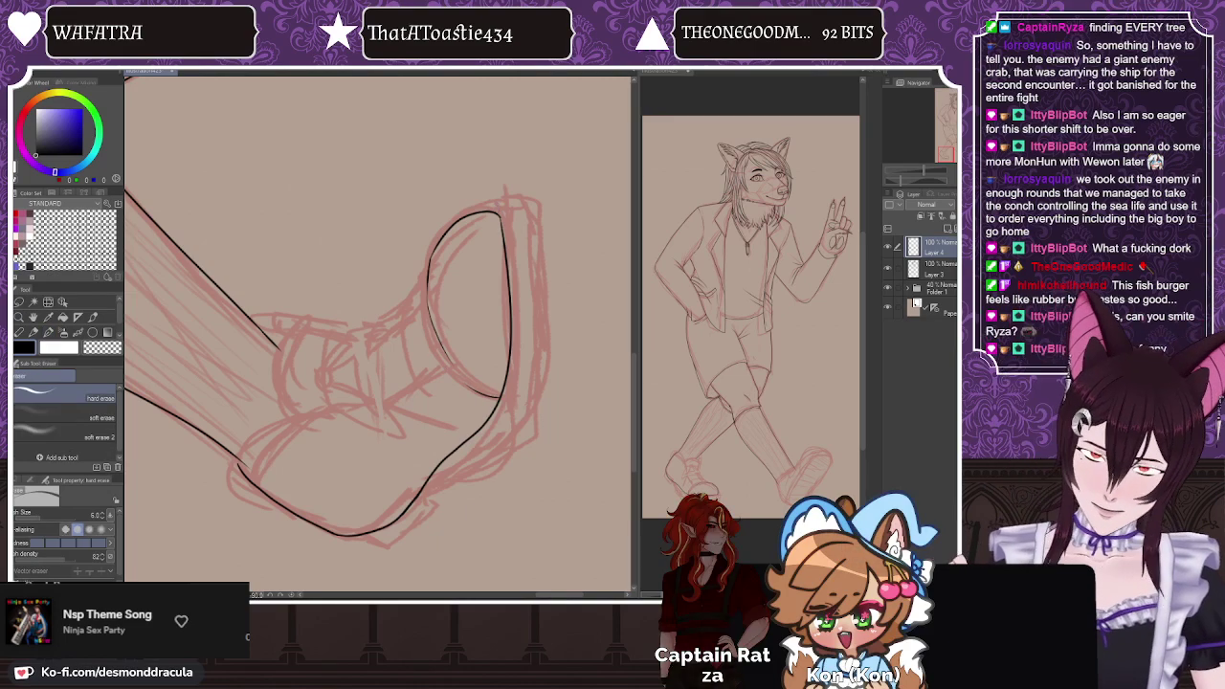
pyautogui.press('p')
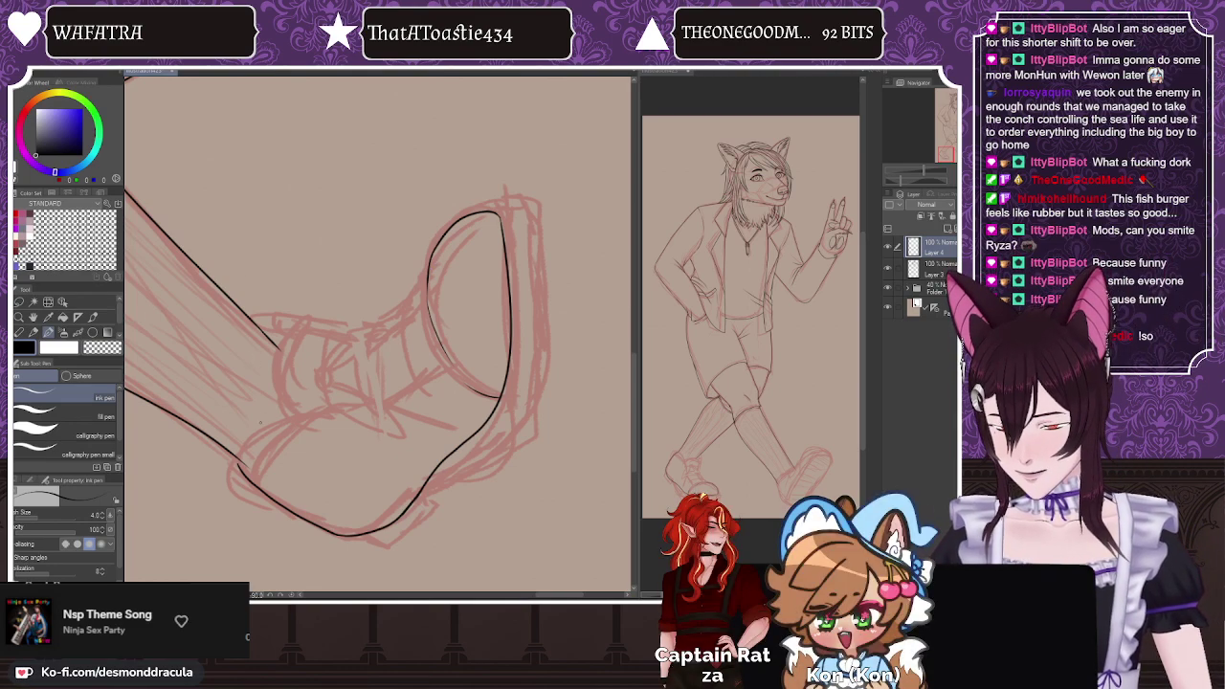
pyautogui.moveTo(238, 470); pyautogui.dragTo(294, 419)
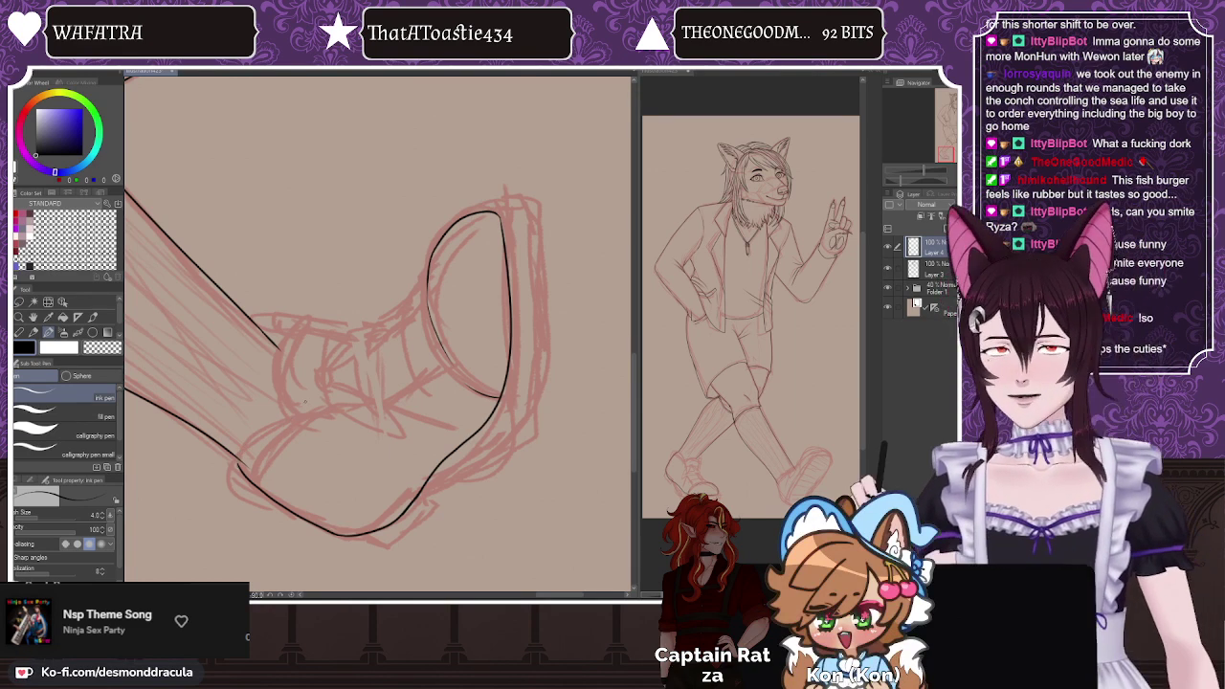
# Step: Try a short edge stroke at the toe tip and a lower sole line beneath the arch
pyautogui.moveTo(365, 193); pyautogui.dragTo(516, 314)
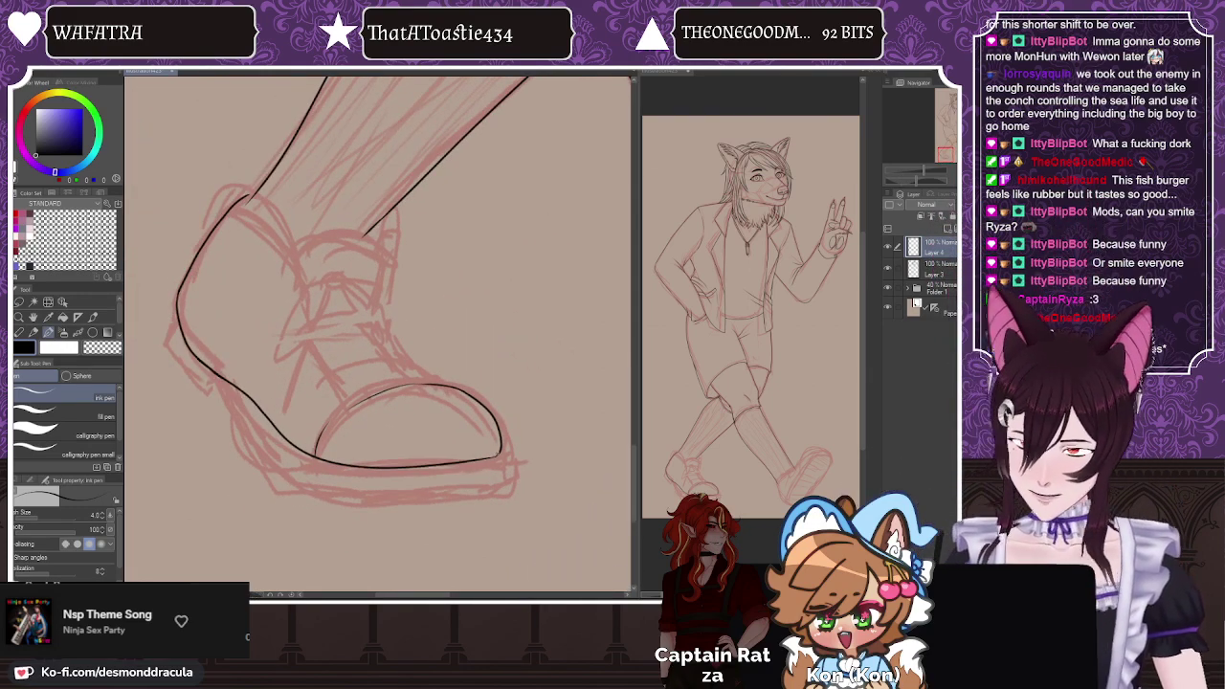
pyautogui.moveTo(499, 453); pyautogui.dragTo(501, 475)
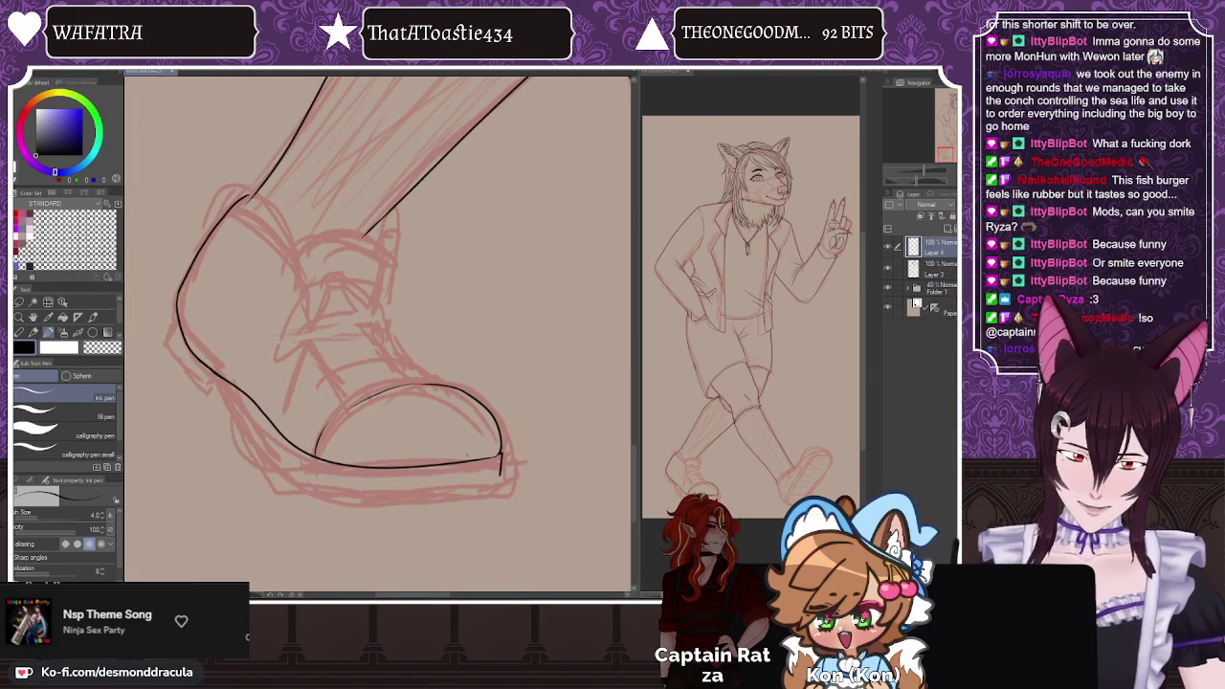
pyautogui.moveTo(179, 296); pyautogui.dragTo(168, 307)
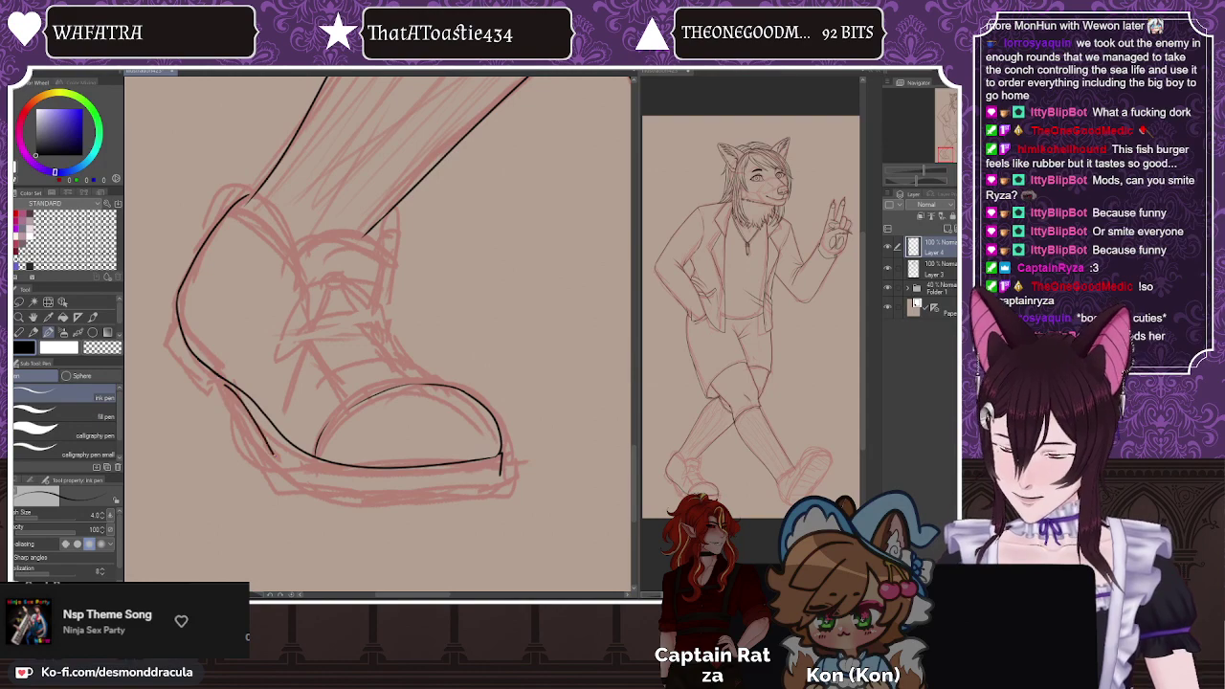
# Step: Ink a second line parallel to the sole edge from the arch to the toe, close it at the tip and clean up the overlap
pyautogui.press('-')
pyautogui.press('-')
pyautogui.press('-')
pyautogui.press('-')
pyautogui.press('-')
pyautogui.press('-')
pyautogui.press('-')
pyautogui.press('-')
pyautogui.press('-')
pyautogui.press('-')
pyautogui.press('-')
pyautogui.press('-')
pyautogui.press('-')
pyautogui.press('-')
pyautogui.press('-')
pyautogui.press('-')
pyautogui.press('-')
pyautogui.press('-')
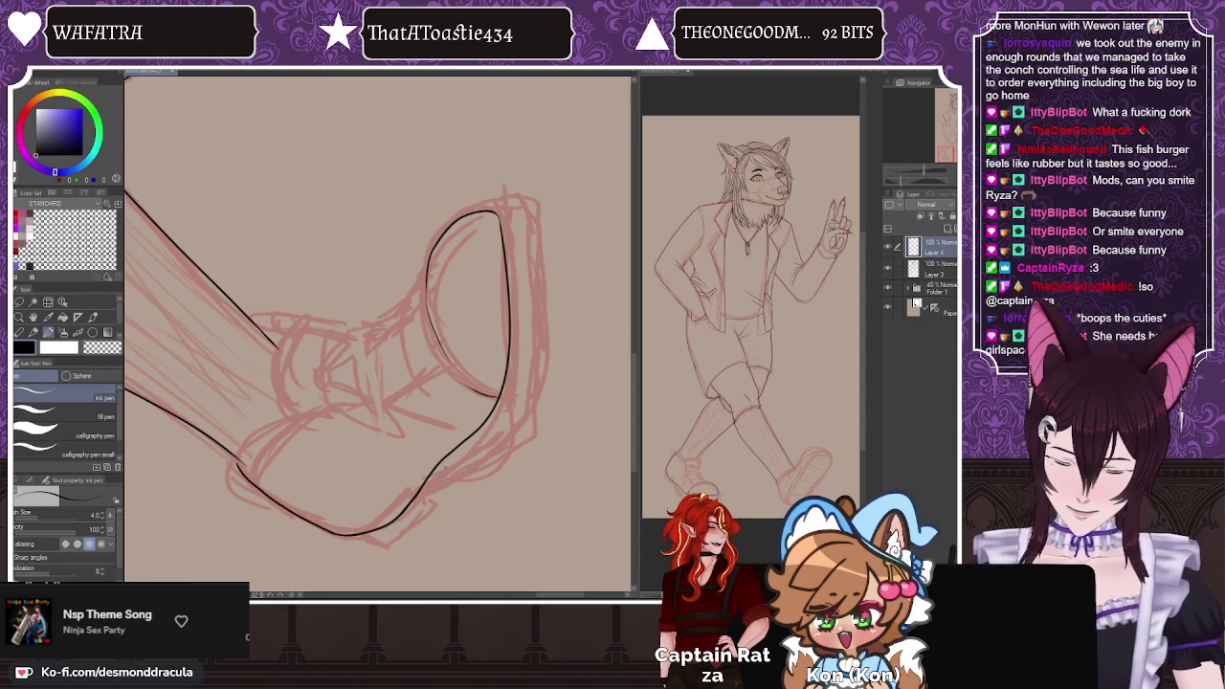
pyautogui.moveTo(435, 477); pyautogui.dragTo(452, 461)
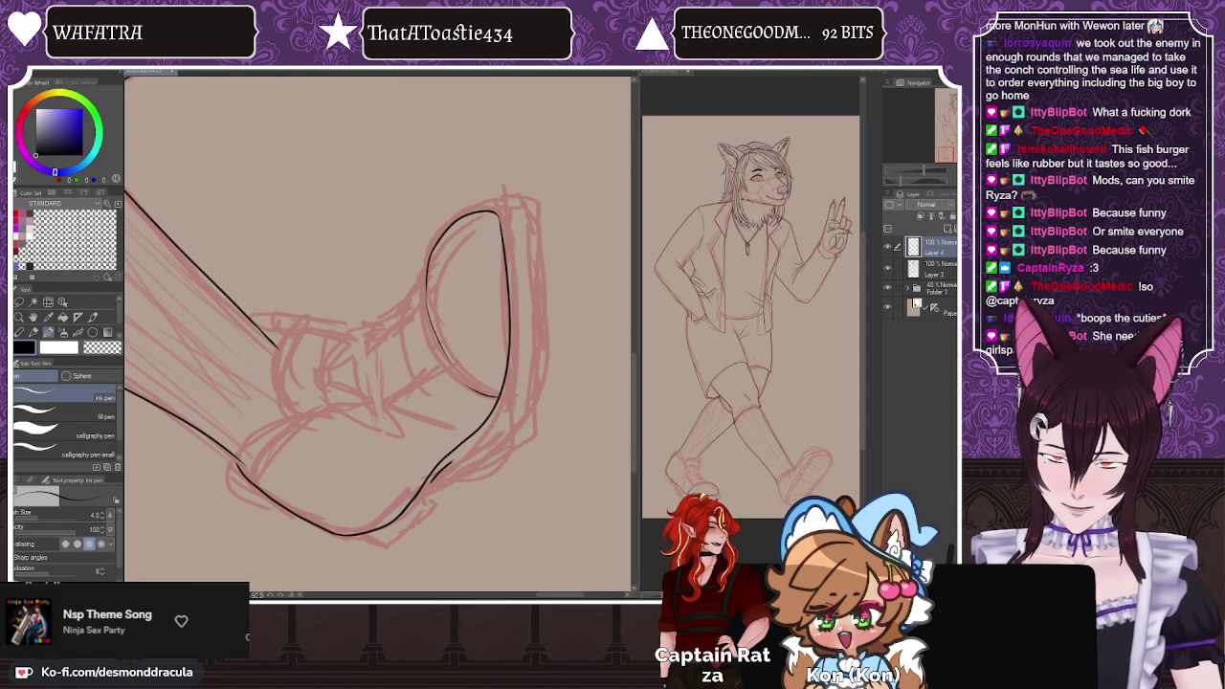
pyautogui.moveTo(496, 425); pyautogui.dragTo(531, 326)
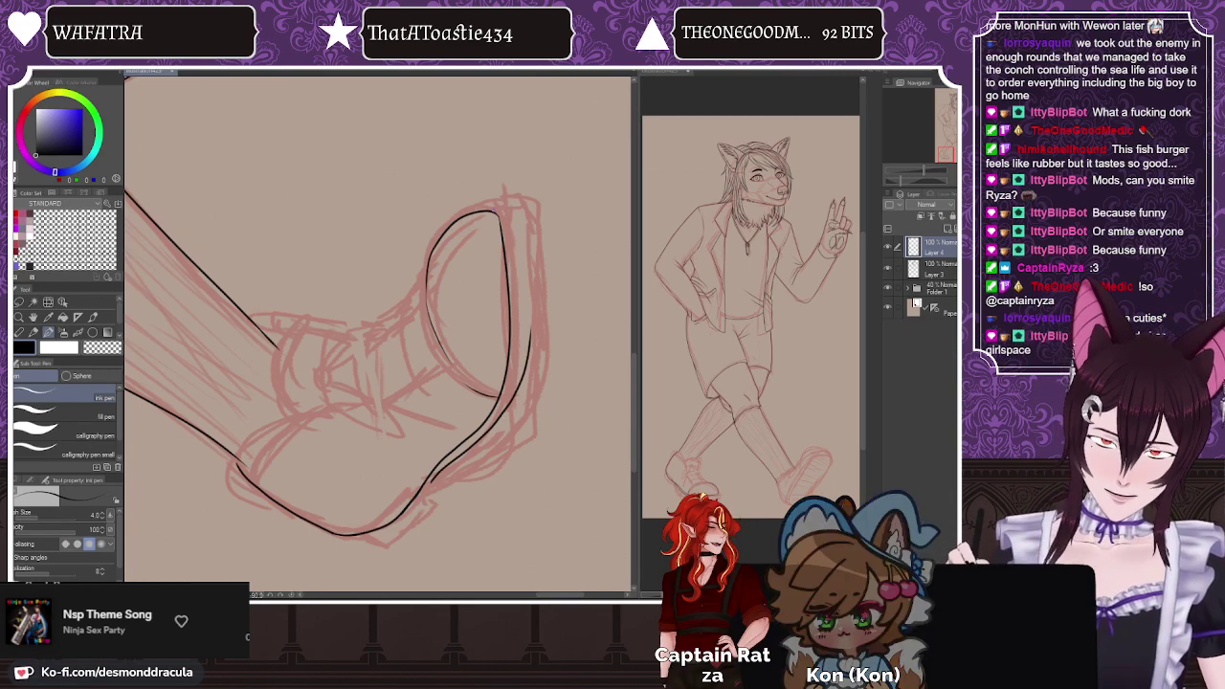
pyautogui.moveTo(494, 209); pyautogui.dragTo(506, 209)
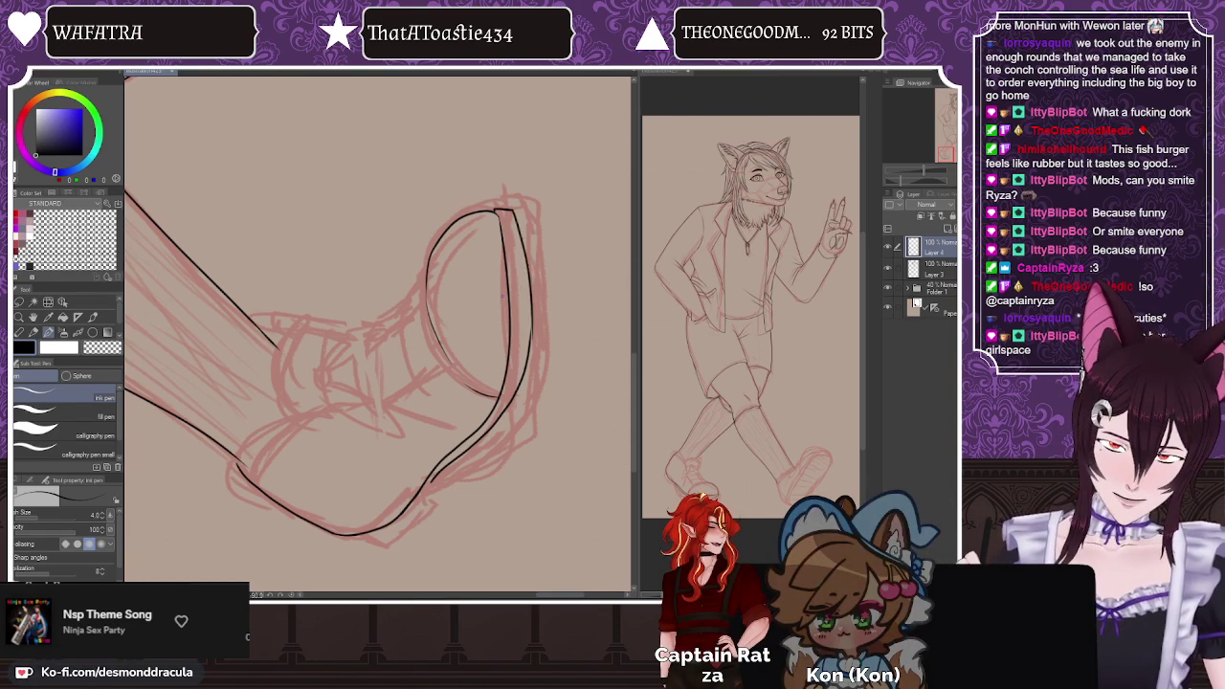
pyautogui.moveTo(509, 212); pyautogui.dragTo(523, 377)
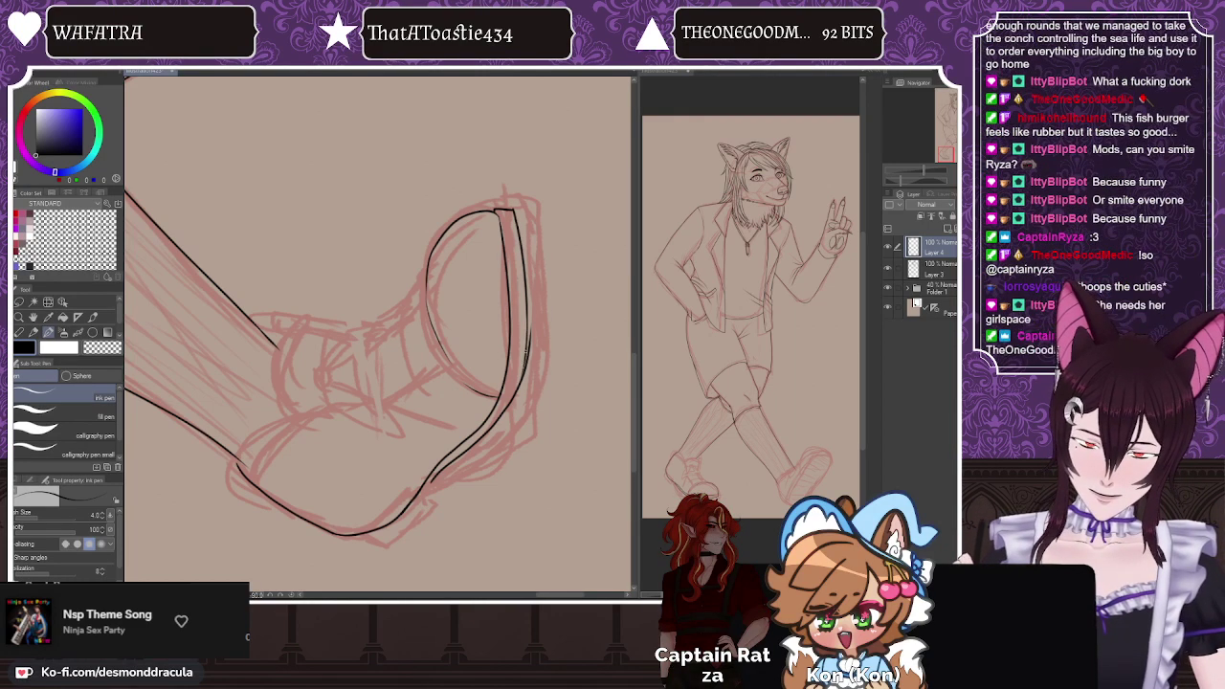
pyautogui.press('e')
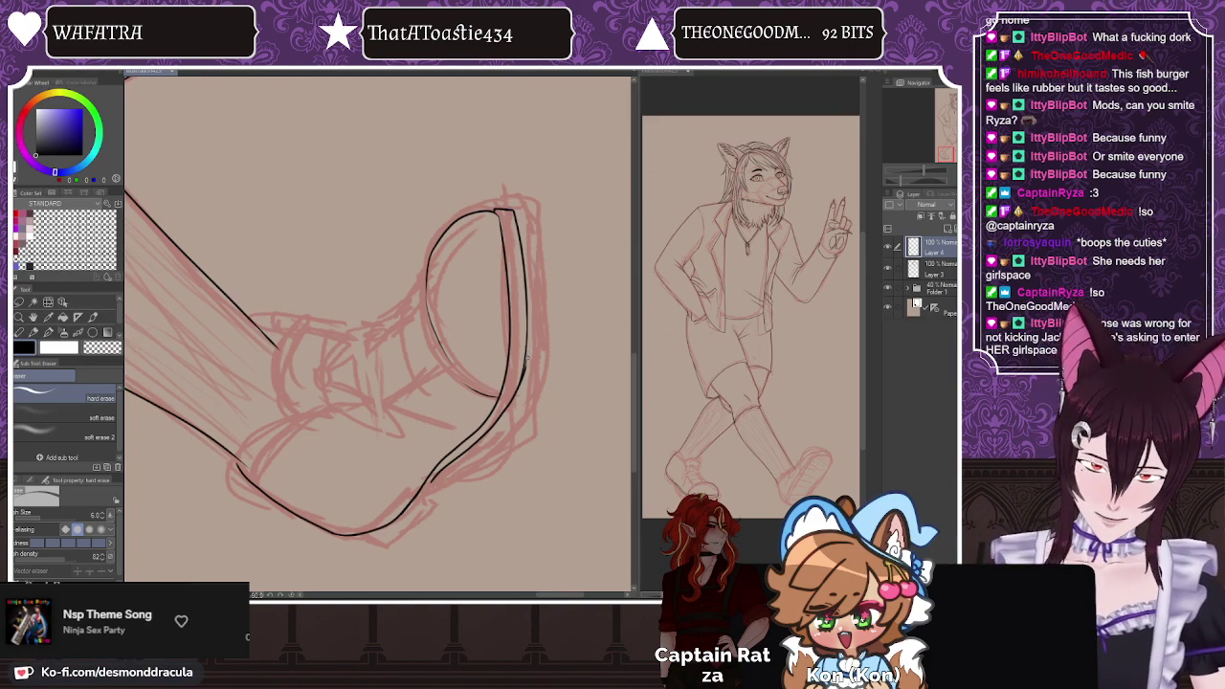
pyautogui.click(50, 333)
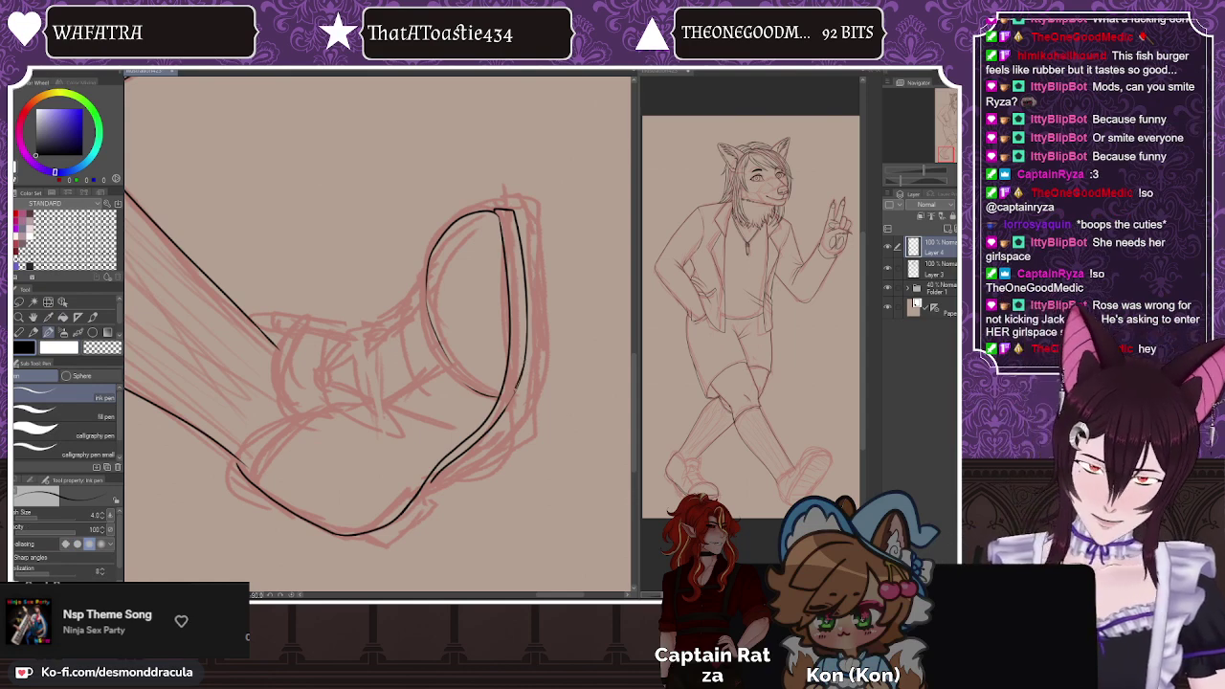
pyautogui.hotkey('ctrl', 'z')
# Step: Examine the inked sole and shoe outline at different canvas angles
pyautogui.press('-')
pyautogui.press('-')
pyautogui.press('-')
pyautogui.press('-')
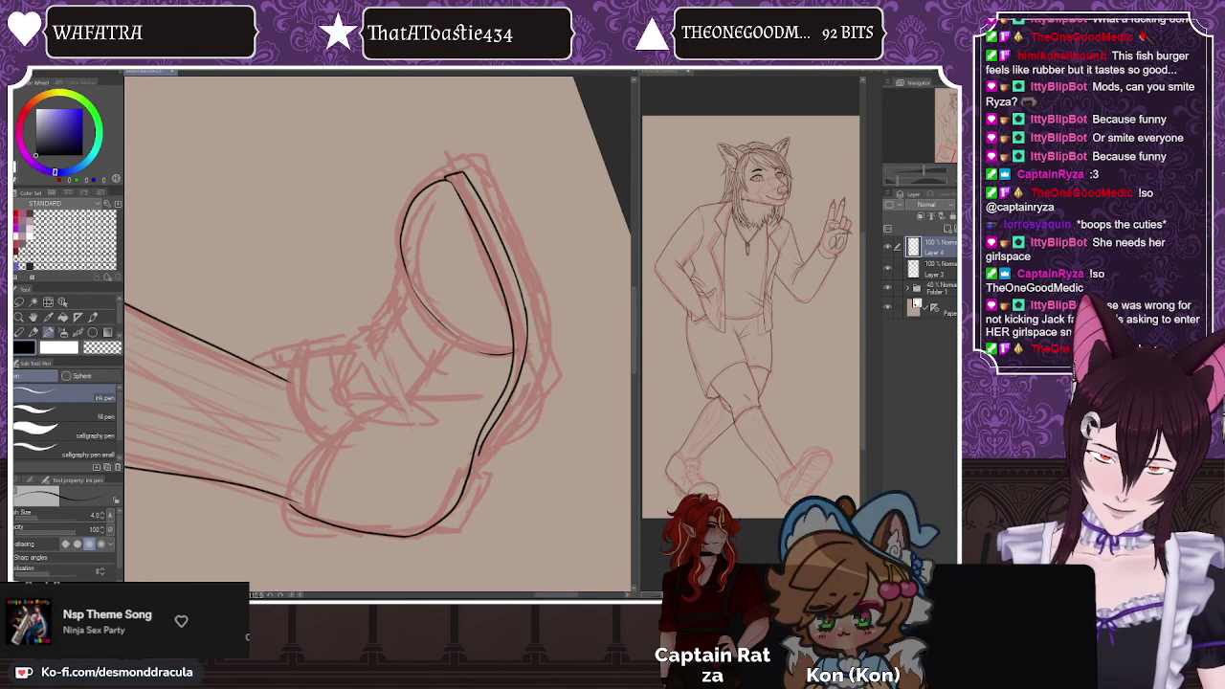
pyautogui.press('^')
pyautogui.press('^')
pyautogui.press('^')
pyautogui.press('^')
pyautogui.press('^')
pyautogui.press('^')
pyautogui.press('^')
pyautogui.press('^')
pyautogui.press('^')
pyautogui.press('^')
pyautogui.press('^')
pyautogui.press('^')
pyautogui.press('^')
pyautogui.press('^')
pyautogui.press('^')
pyautogui.press('^')
pyautogui.press('^')
pyautogui.press('^')
pyautogui.press('^')
pyautogui.press('^')
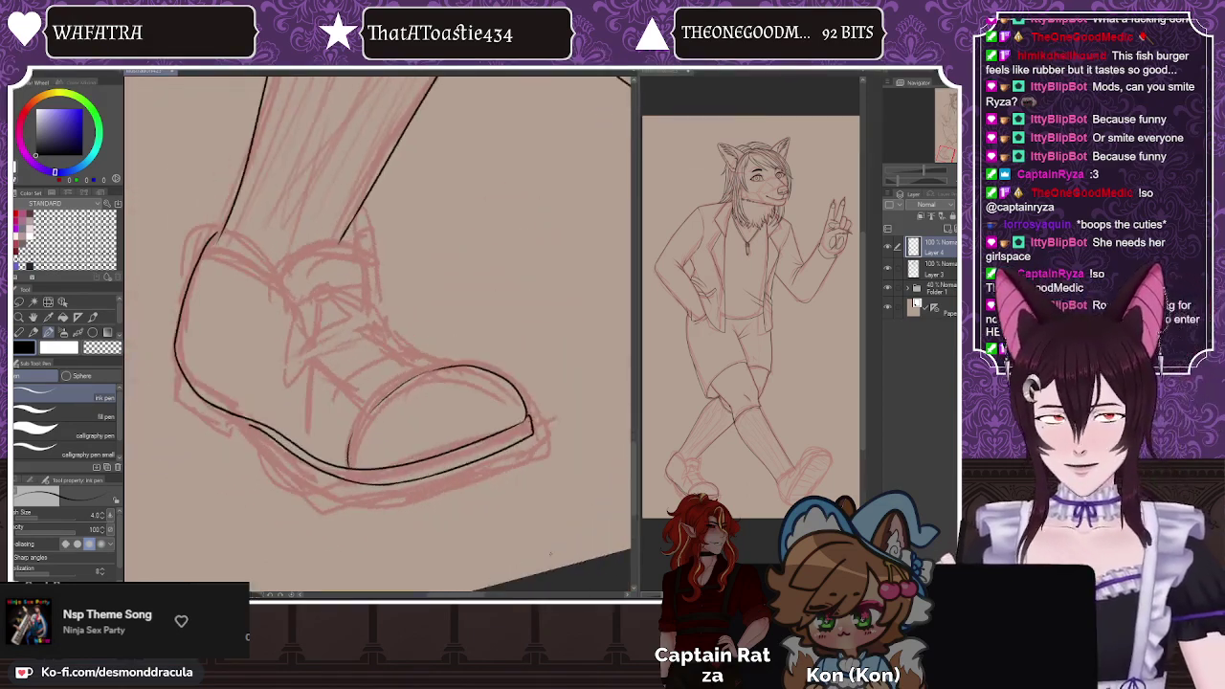
pyautogui.press('^')
pyautogui.press('^')
pyautogui.press('-')
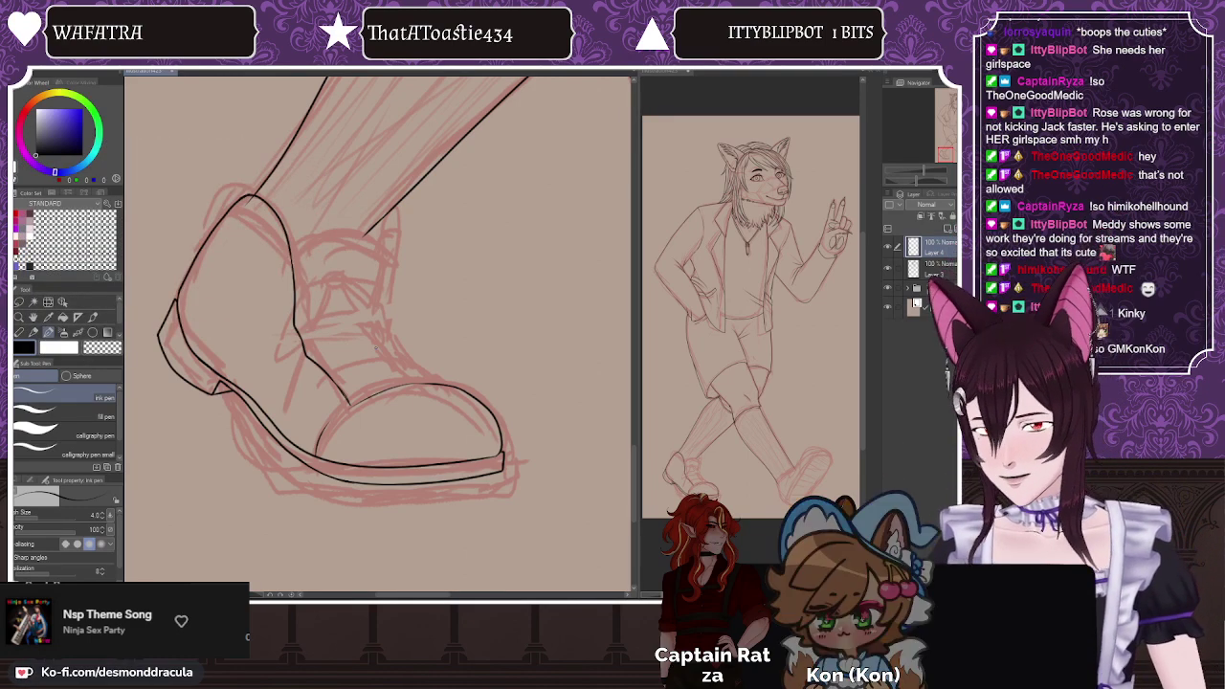
# Step: Ink the curved top edge of the shoe tongue and continue the line down the laced front to the toe cap
pyautogui.click(102, 347)
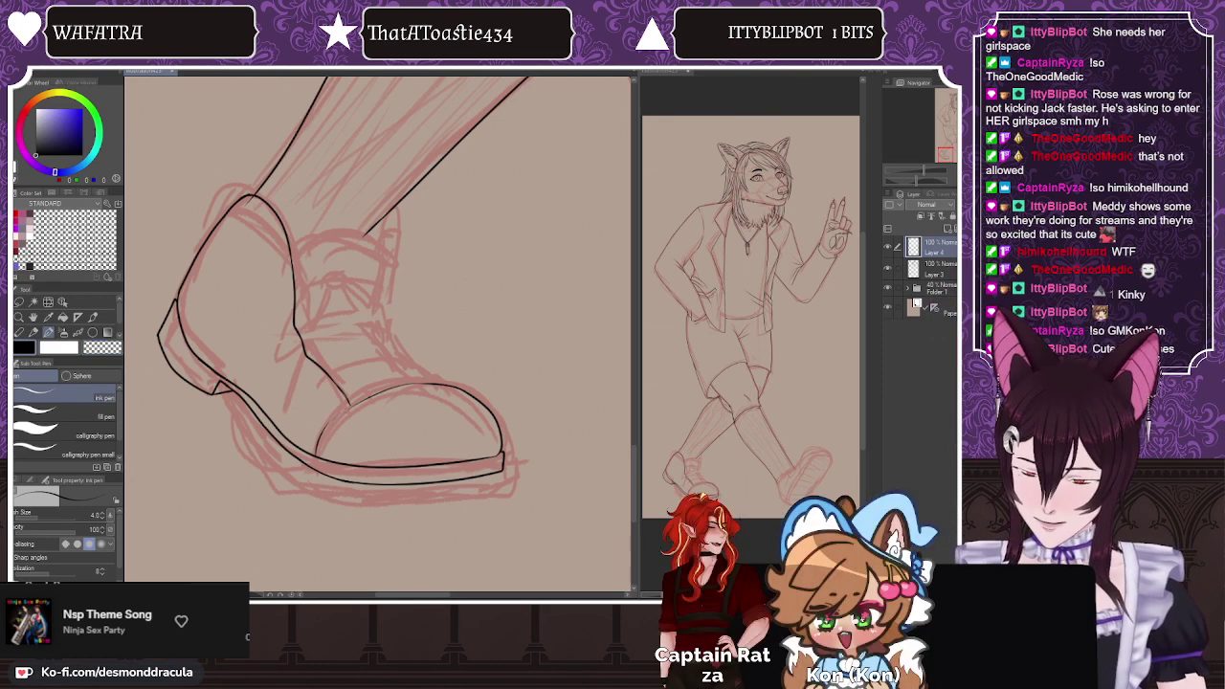
pyautogui.click(102, 349)
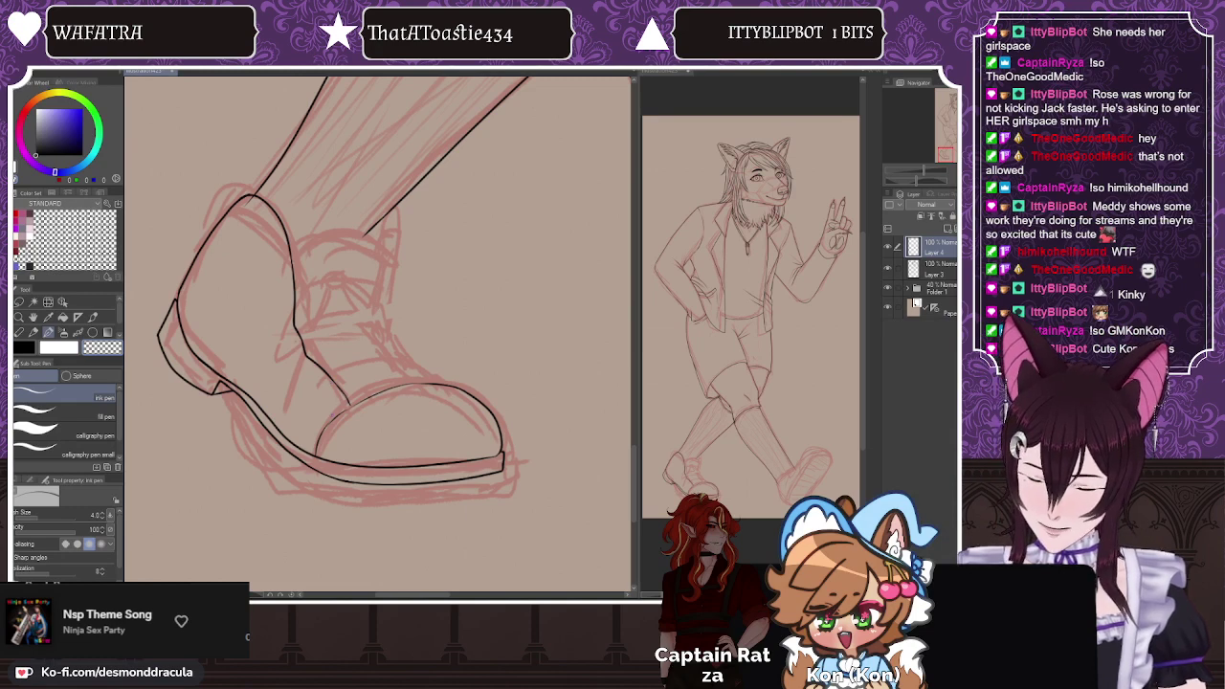
pyautogui.click(34, 348)
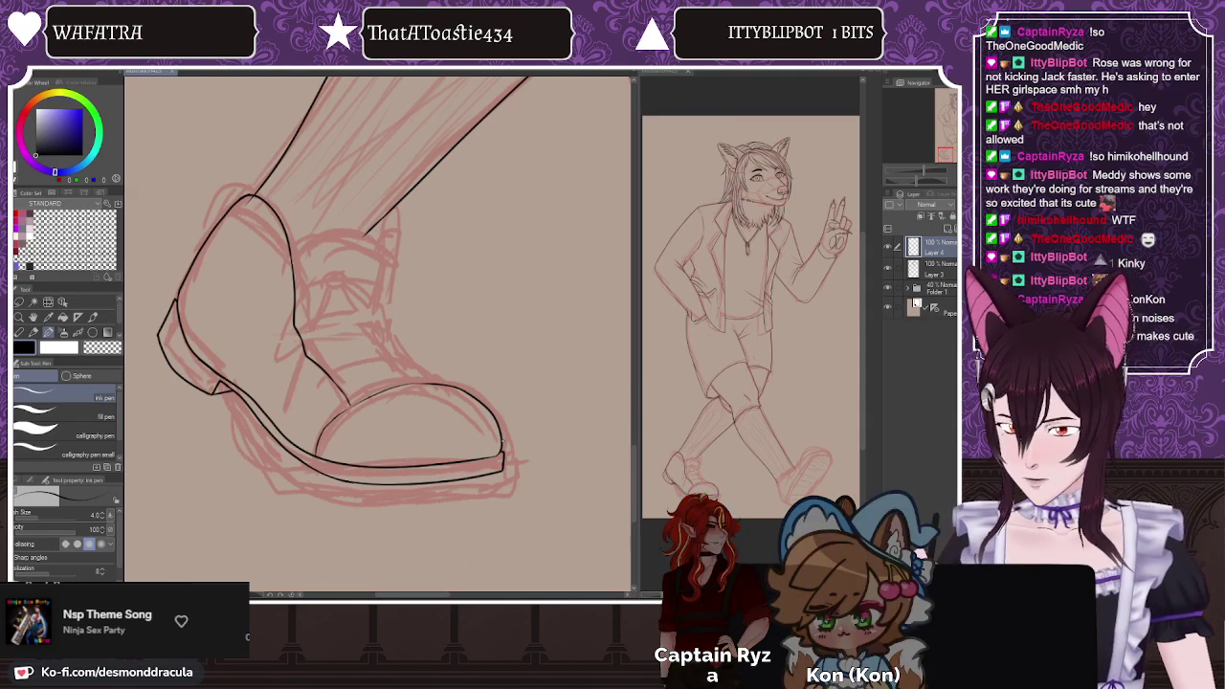
pyautogui.moveTo(286, 234); pyautogui.dragTo(356, 245)
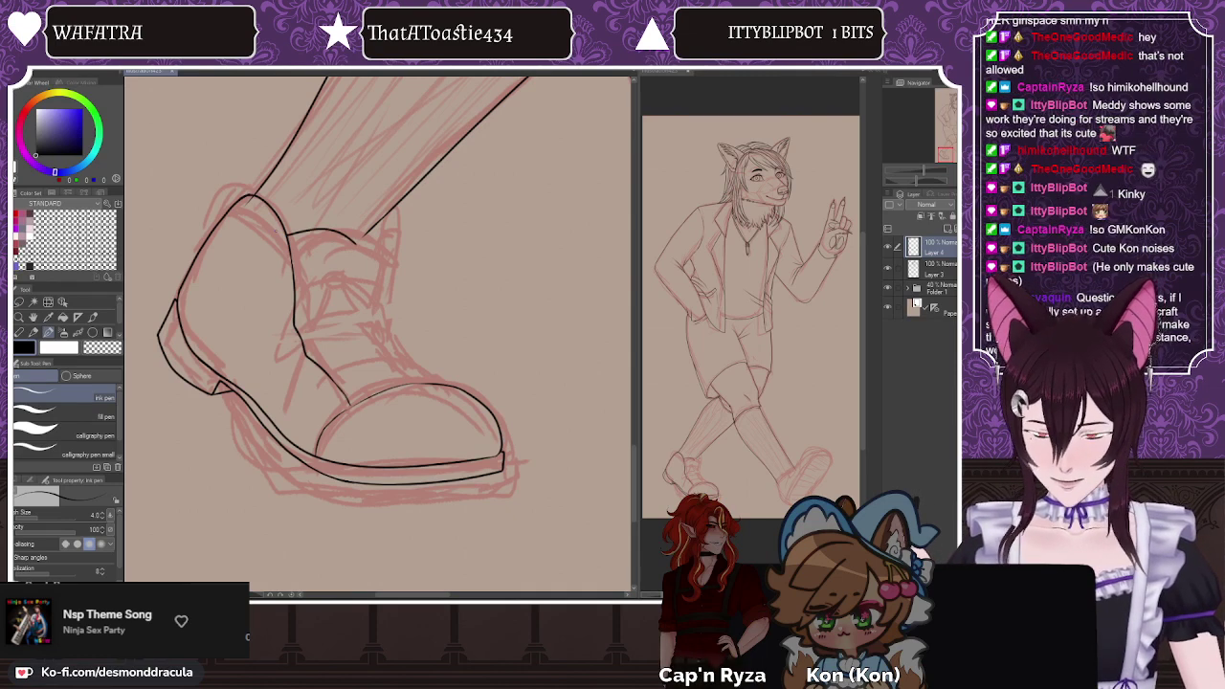
pyautogui.hotkey('ctrl', 'z')
pyautogui.hotkey('ctrl', 'y')
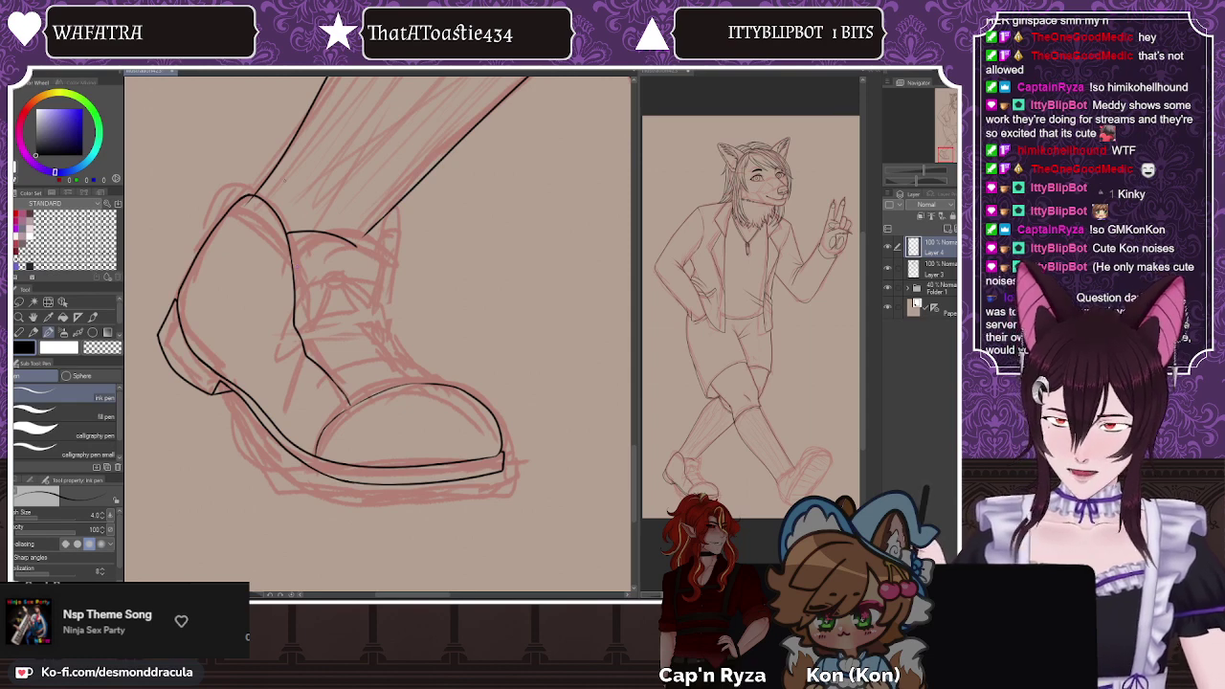
pyautogui.hotkey('ctrl', 'z')
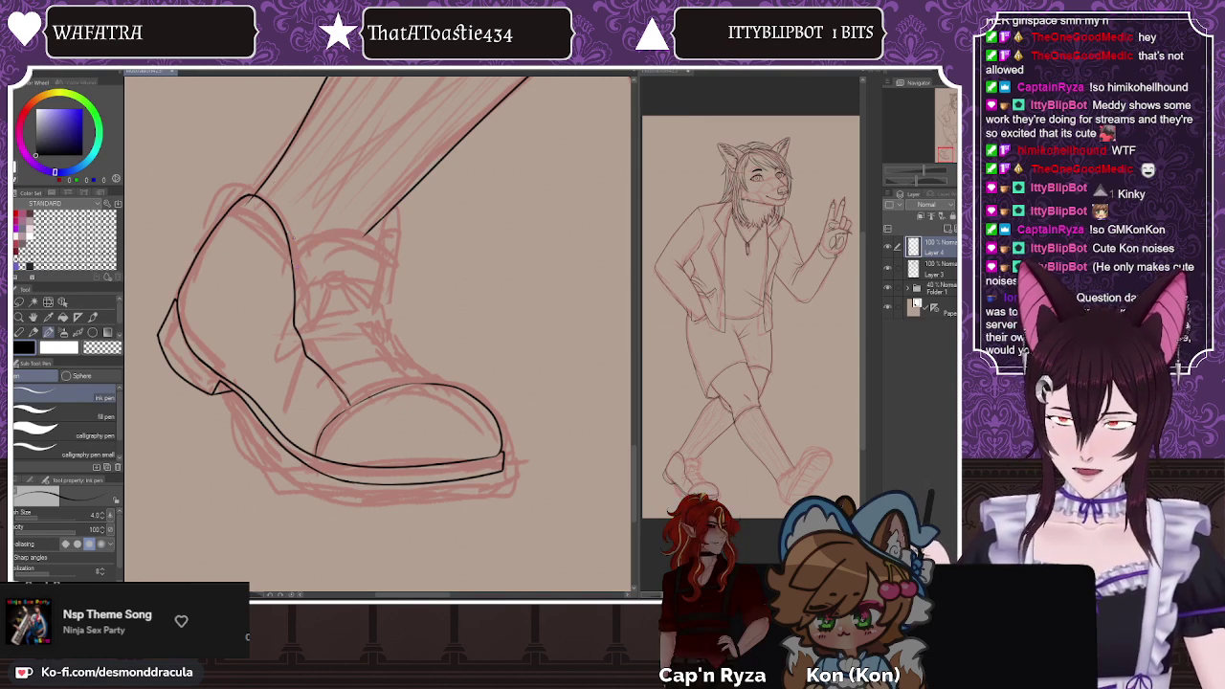
pyautogui.hotkey('ctrl', 'y')
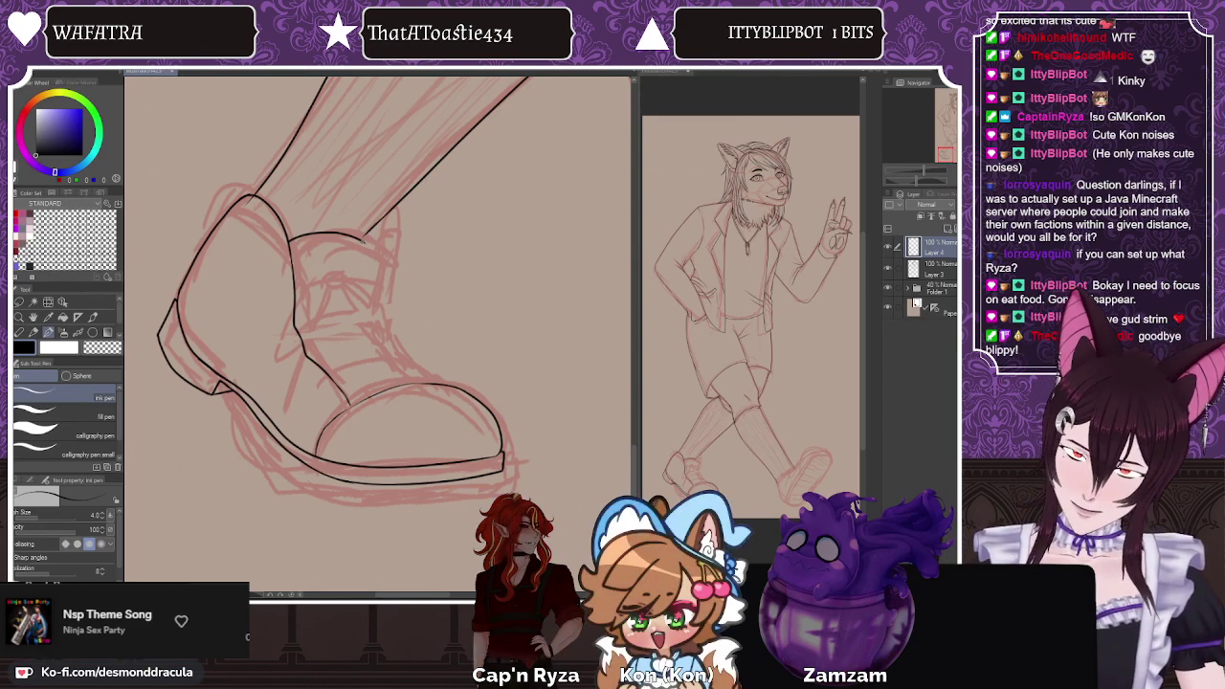
pyautogui.moveTo(363, 241)
pyautogui.mouseDown()
pyautogui.moveTo(381, 324)
pyautogui.moveTo(443, 383)
pyautogui.mouseUp()
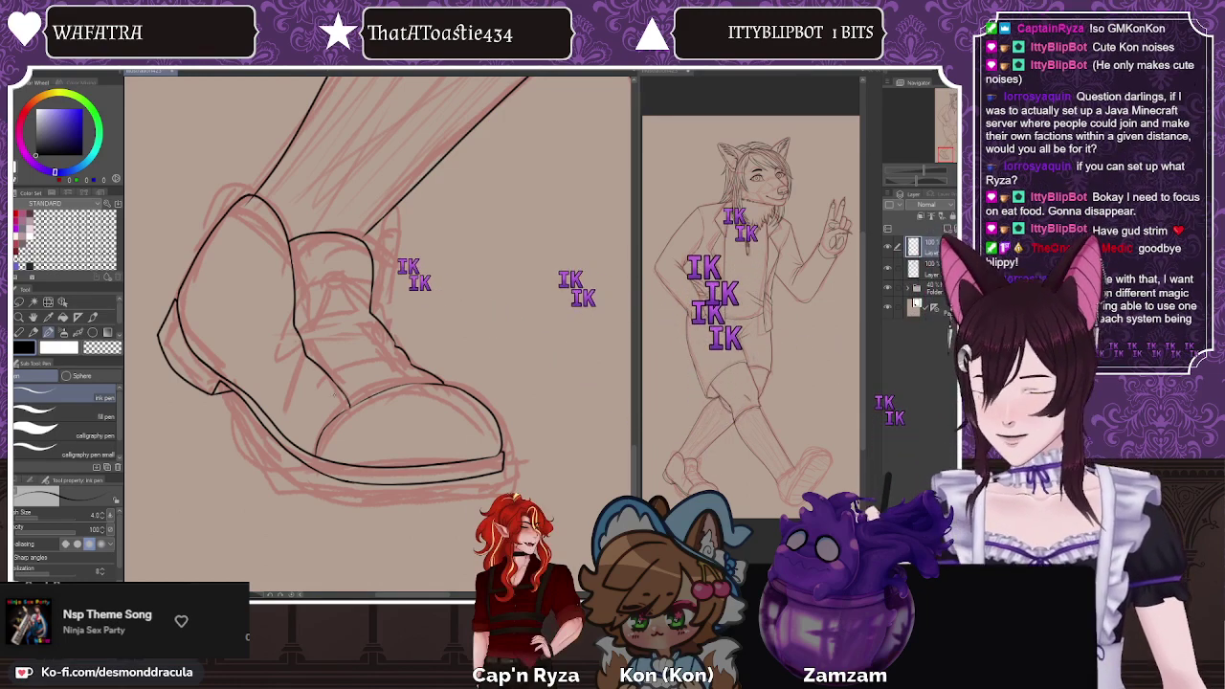
# Step: Lasso the lower part of the laced front line and nudge it slightly so that it meets the toe cap cleanly
pyautogui.press('m')
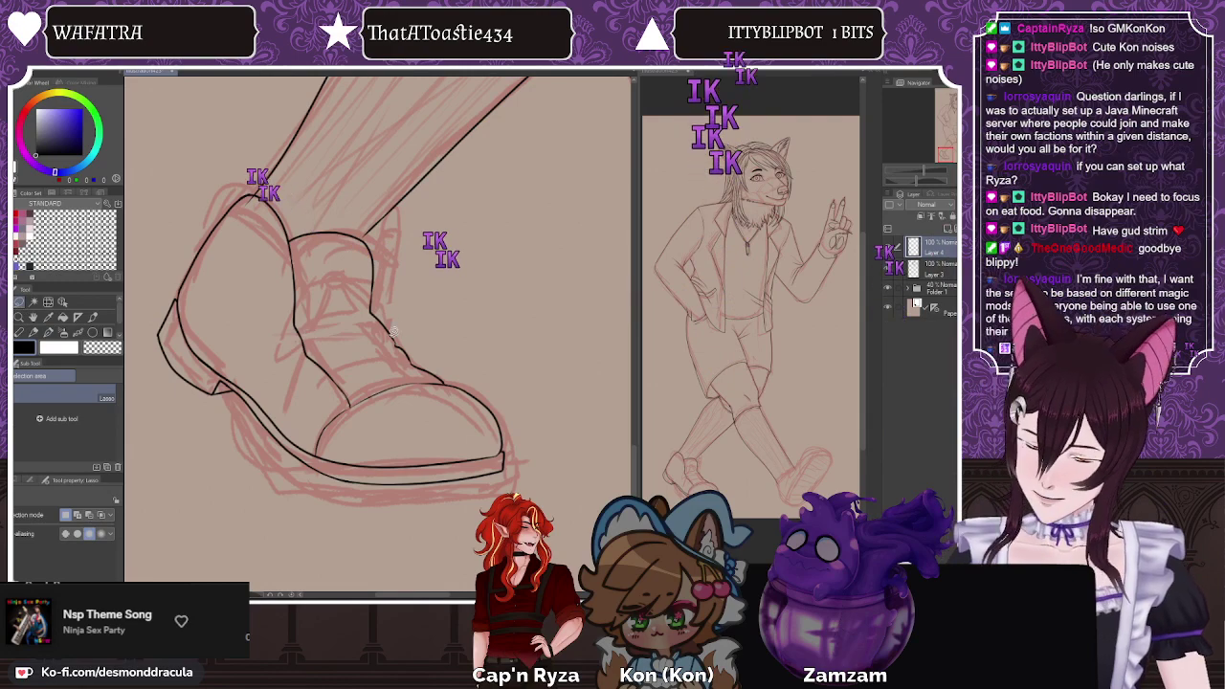
pyautogui.moveTo(375, 304)
pyautogui.mouseDown()
pyautogui.moveTo(421, 375)
pyautogui.moveTo(375, 315)
pyautogui.moveTo(382, 344)
pyautogui.moveTo(439, 380)
pyautogui.moveTo(384, 309)
pyautogui.moveTo(385, 334)
pyautogui.moveTo(371, 311)
pyautogui.mouseUp()
pyautogui.hotkey('ctrl', 'd')
pyautogui.hotkey('ctrl', 't')
pyautogui.moveTo(410, 385); pyautogui.dragTo(406, 386)
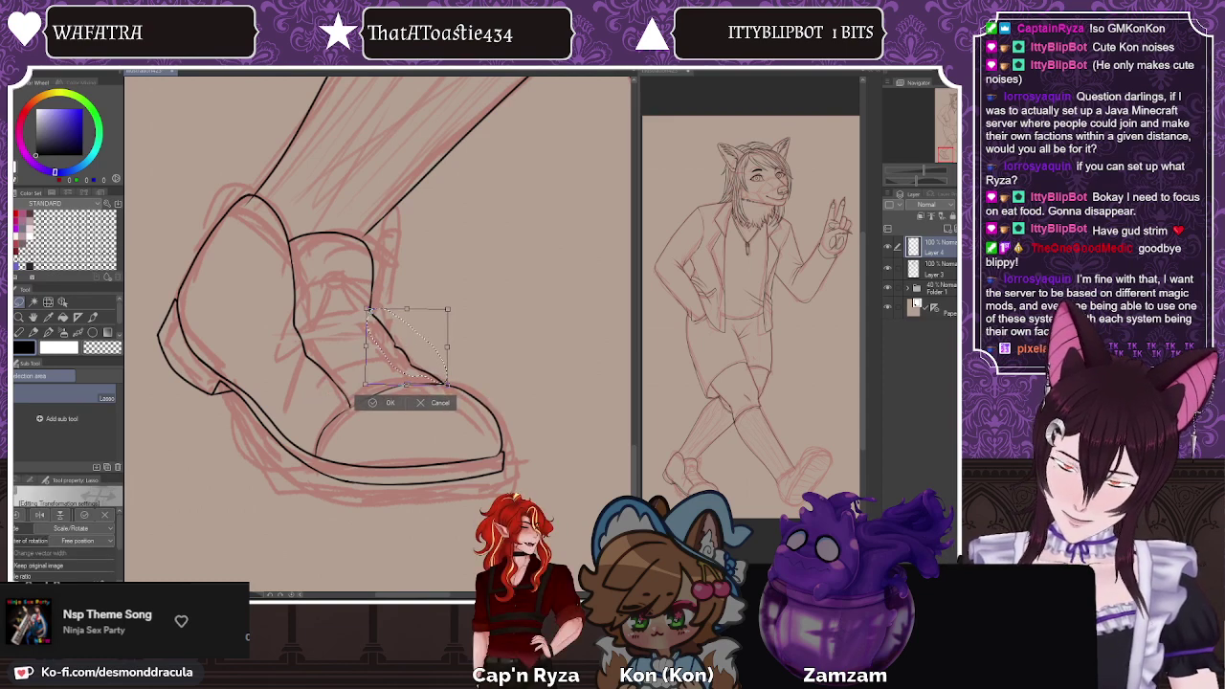
pyautogui.click(381, 402)
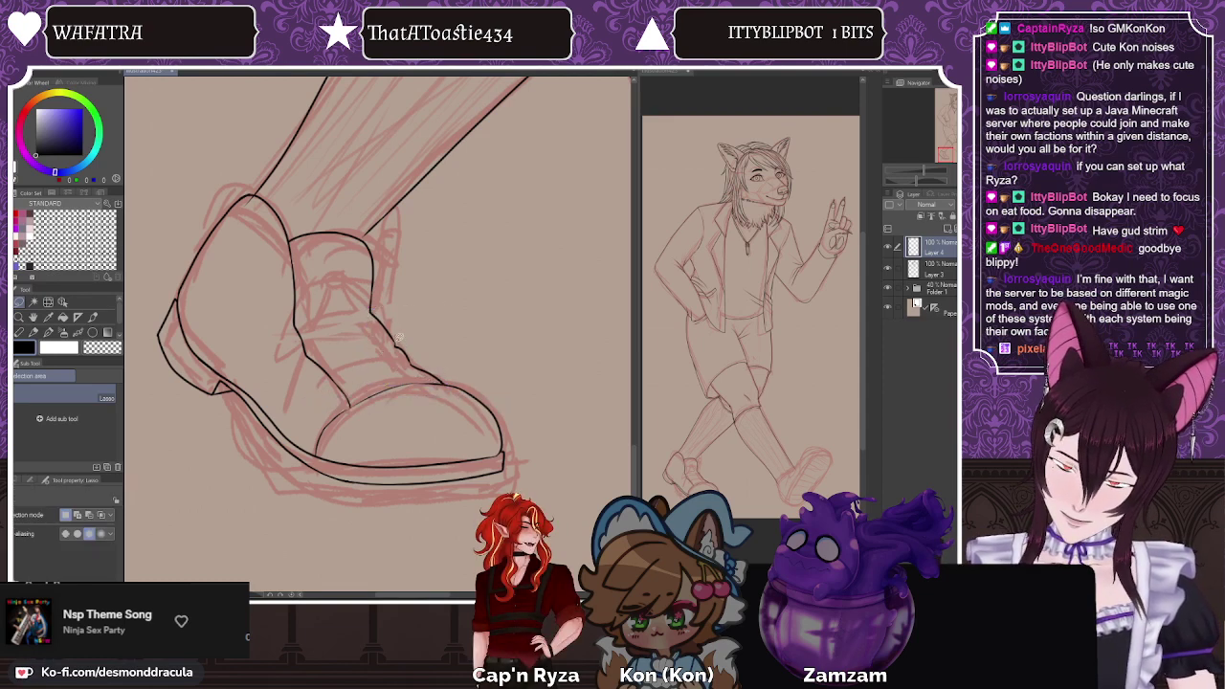
pyautogui.moveTo(453, 370)
pyautogui.mouseDown()
pyautogui.moveTo(445, 382)
pyautogui.moveTo(392, 337)
pyautogui.mouseUp()
pyautogui.hotkey('ctrl', 't')
pyautogui.moveTo(419, 383); pyautogui.dragTo(414, 387)
pyautogui.click(393, 406)
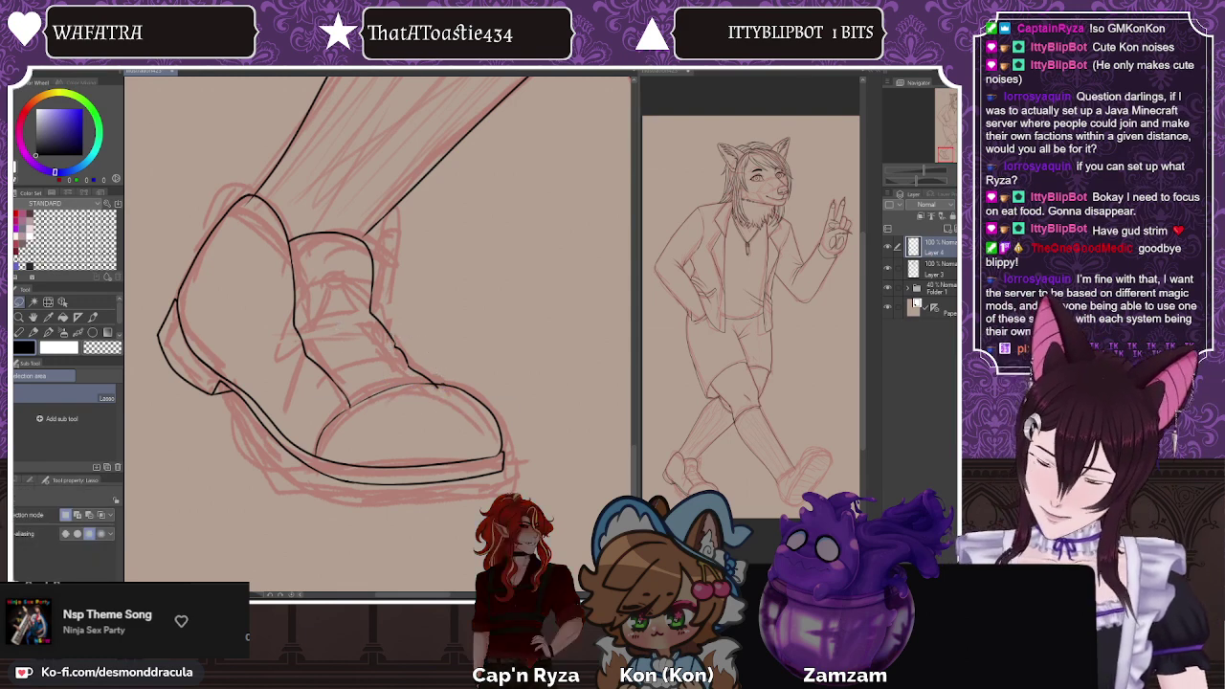
pyautogui.press('e')
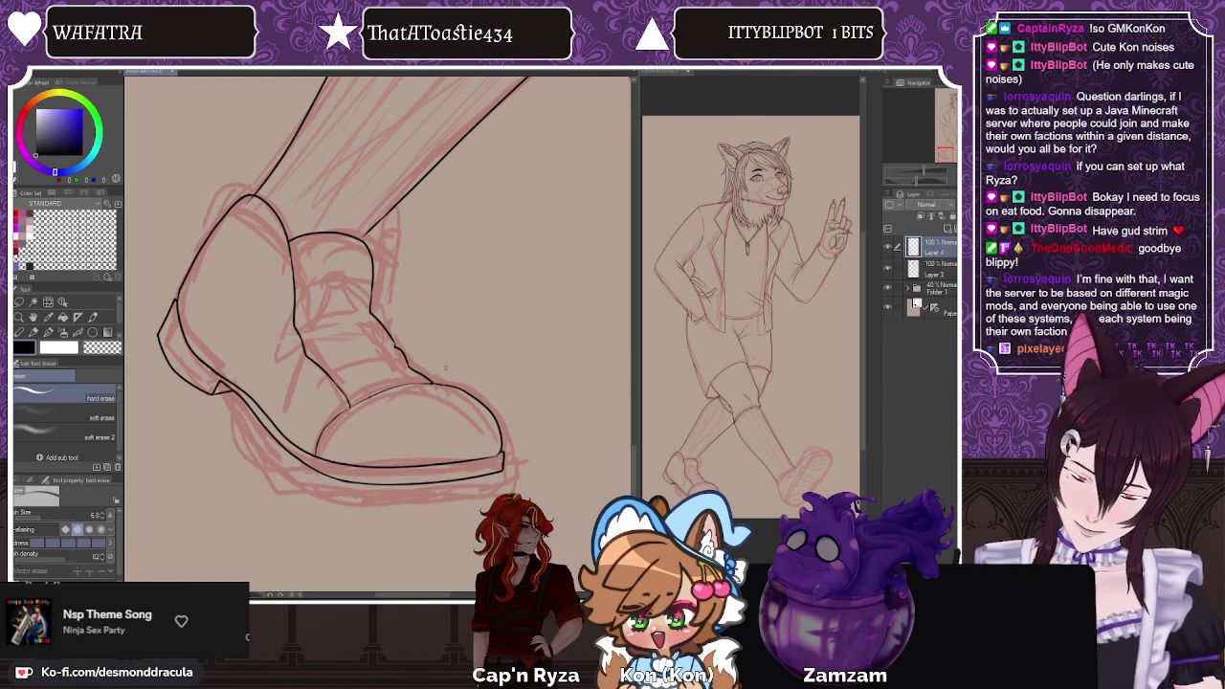
# Step: Try a sock fold stroke along the back of the leg just above the shoe's heel
pyautogui.click(47, 332)
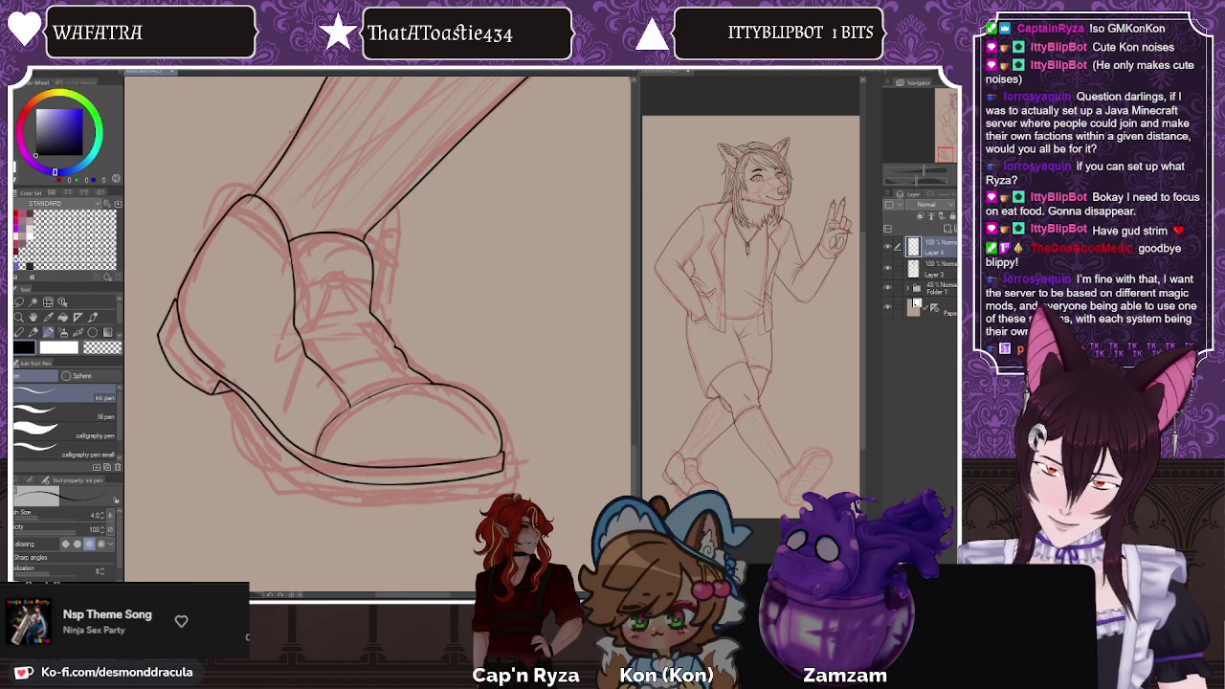
pyautogui.moveTo(298, 132); pyautogui.dragTo(271, 188)
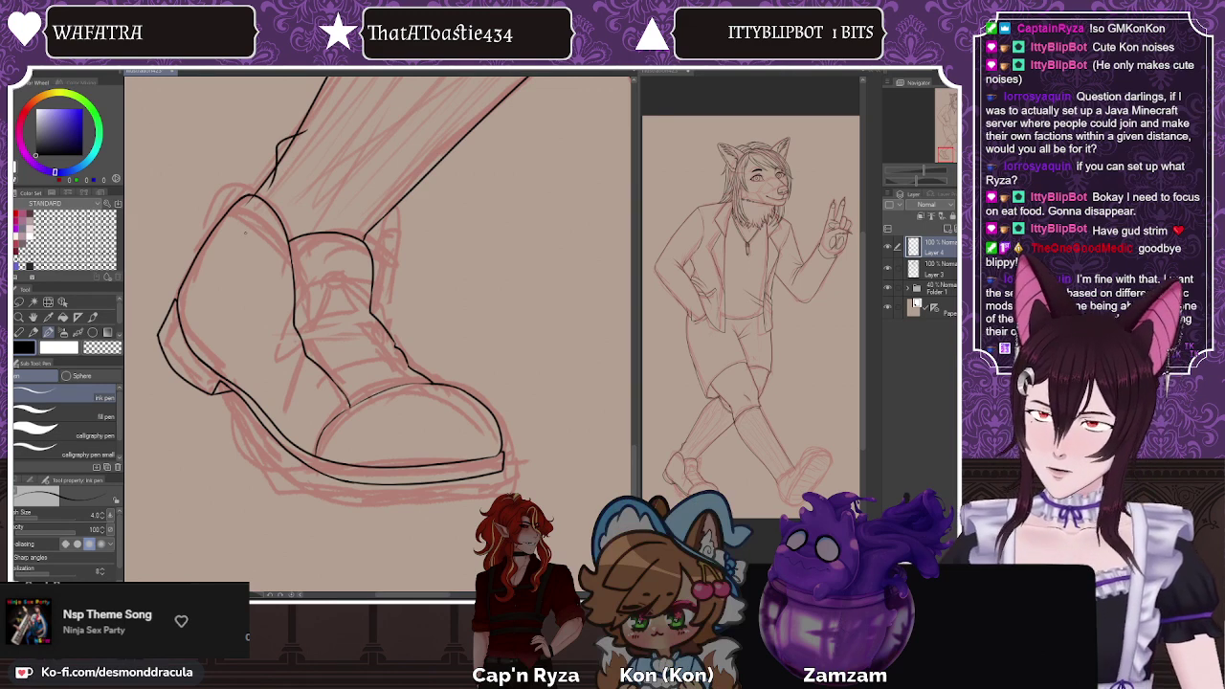
pyautogui.hotkey('ctrl', 'z')
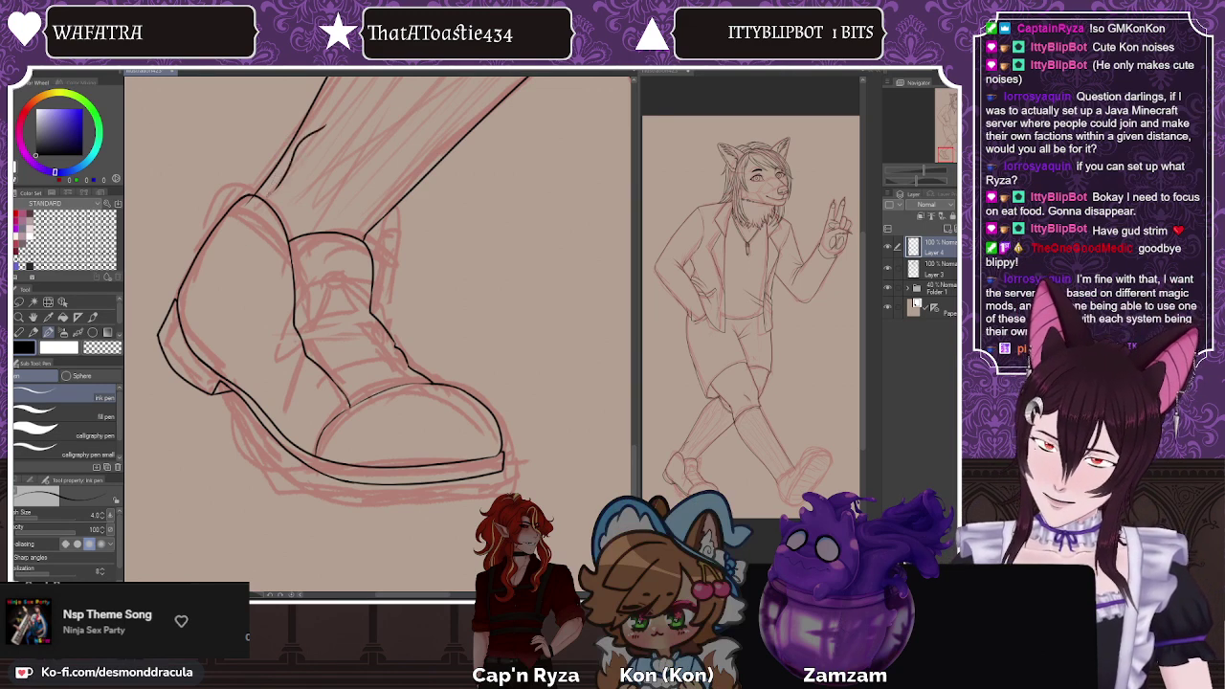
pyautogui.hotkey('ctrl', 'z')
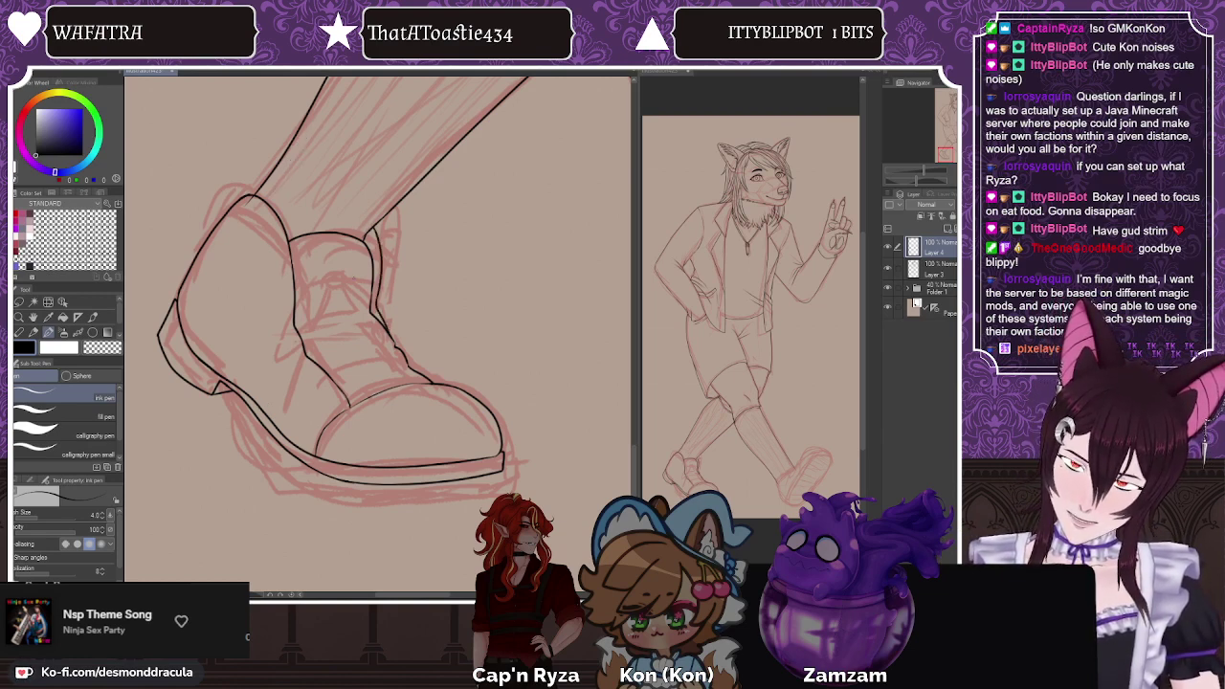
# Step: Ink the far edge of the shoe opening beside the tongue and down along the lacing
pyautogui.hotkey('ctrl', 'z')
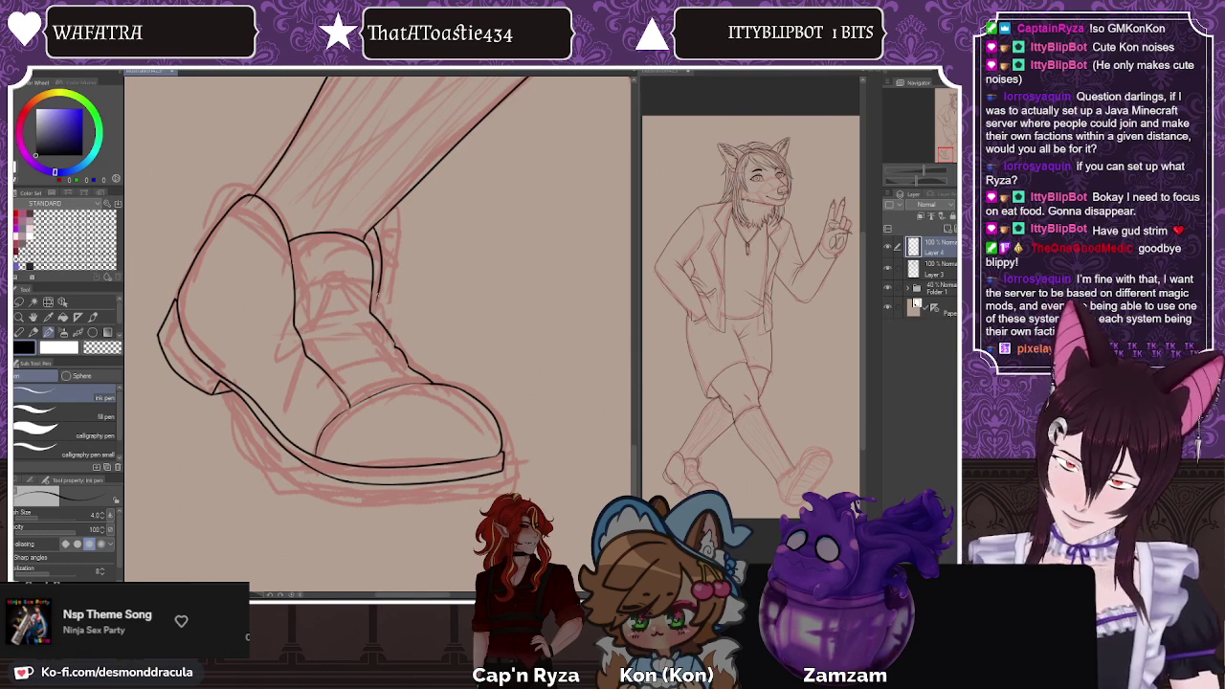
pyautogui.moveTo(377, 305); pyautogui.dragTo(391, 335)
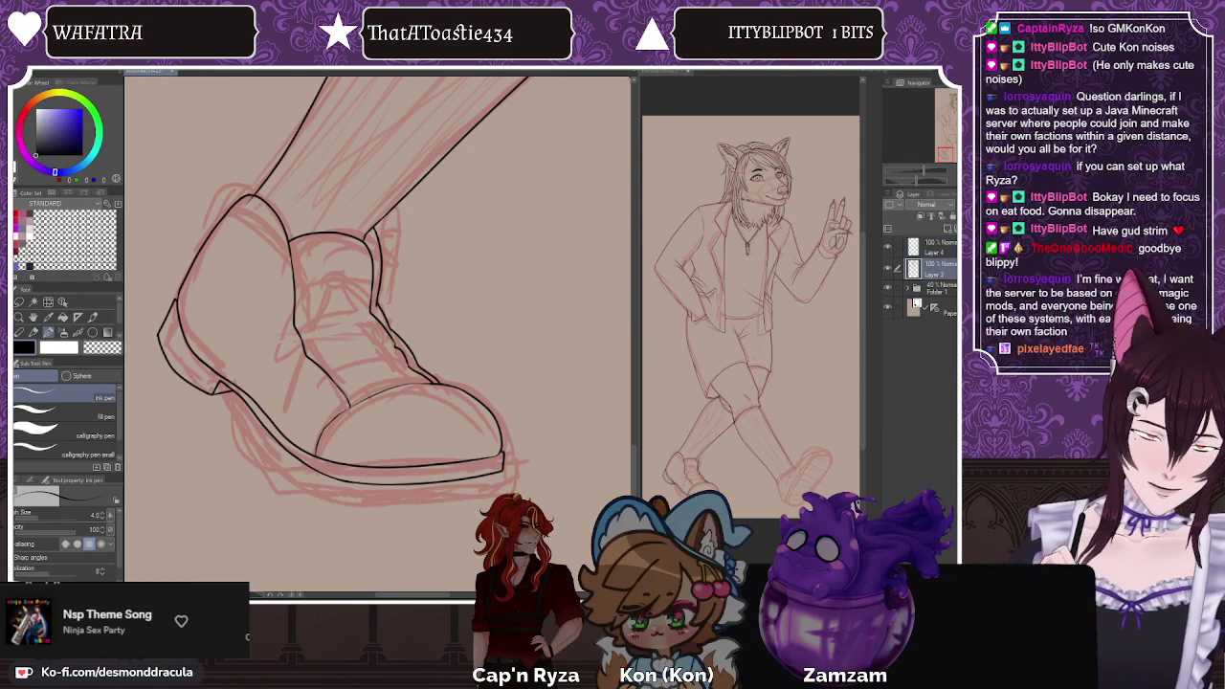
# Step: Merge the shoe line art layer into Layer 3 and add a new empty layer above it
pyautogui.click(926, 268)
pyautogui.press('e')
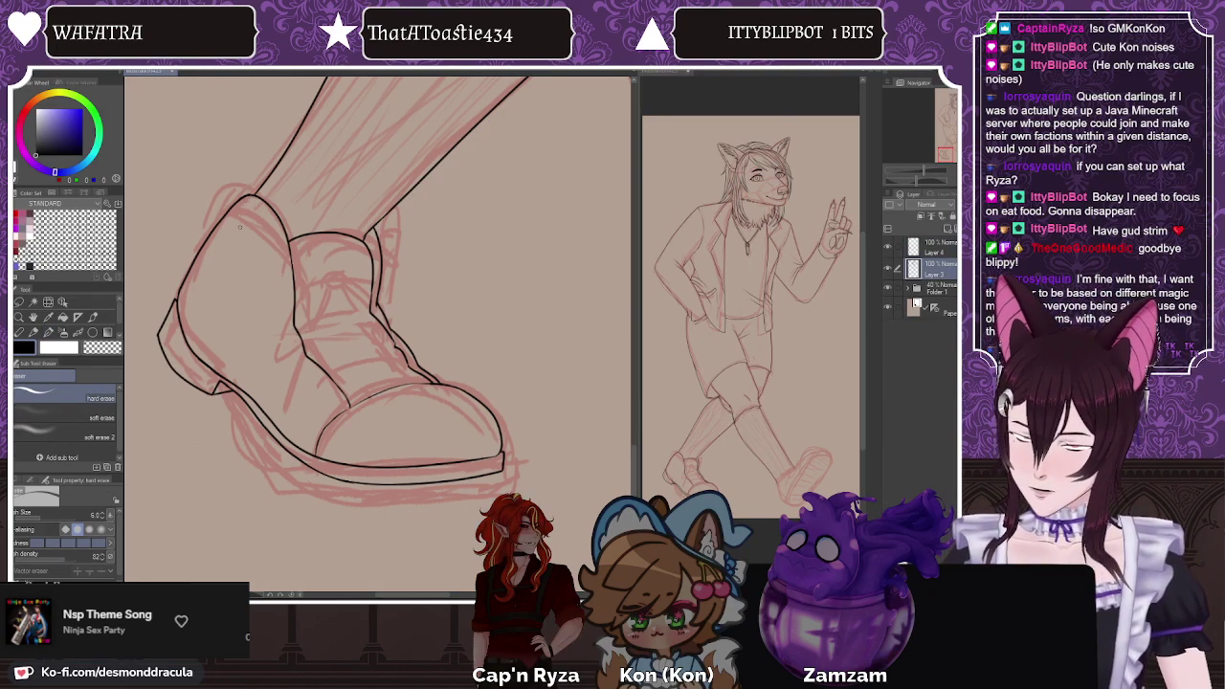
pyautogui.hotkey('shift', 'alt', 'e')
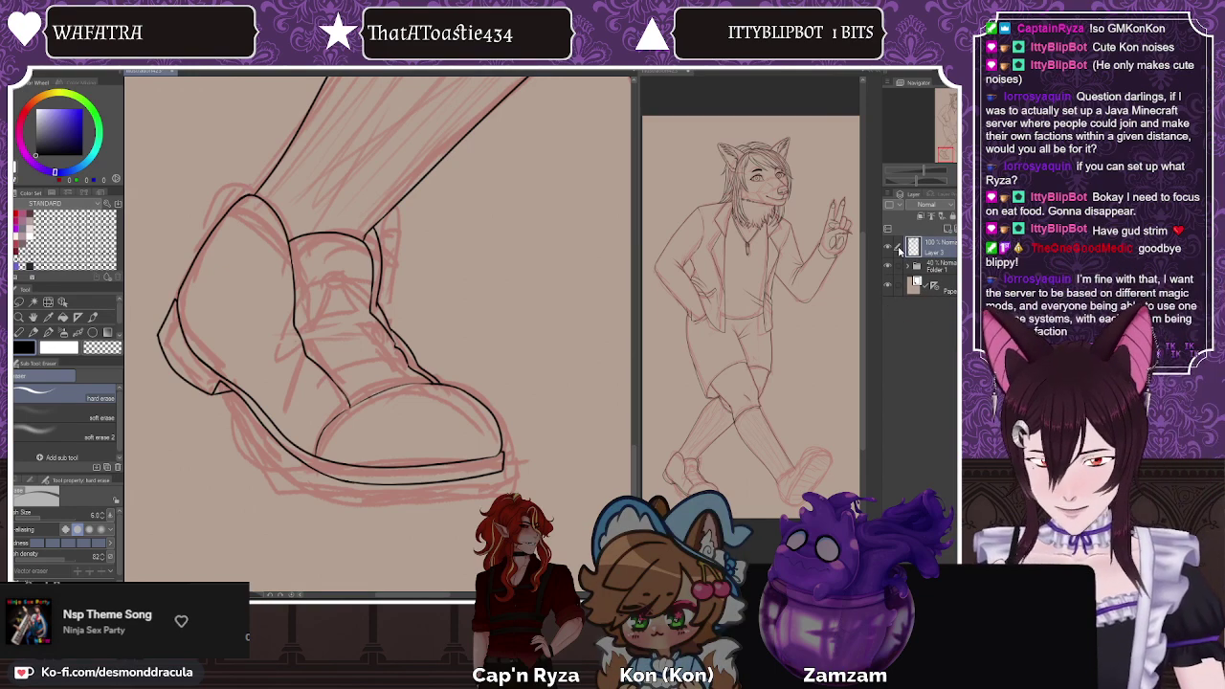
pyautogui.click(947, 228)
# Step: Test the double line brush on the shoe and ink the lowest lace band across the tongue just above the toe cap
pyautogui.click(64, 333)
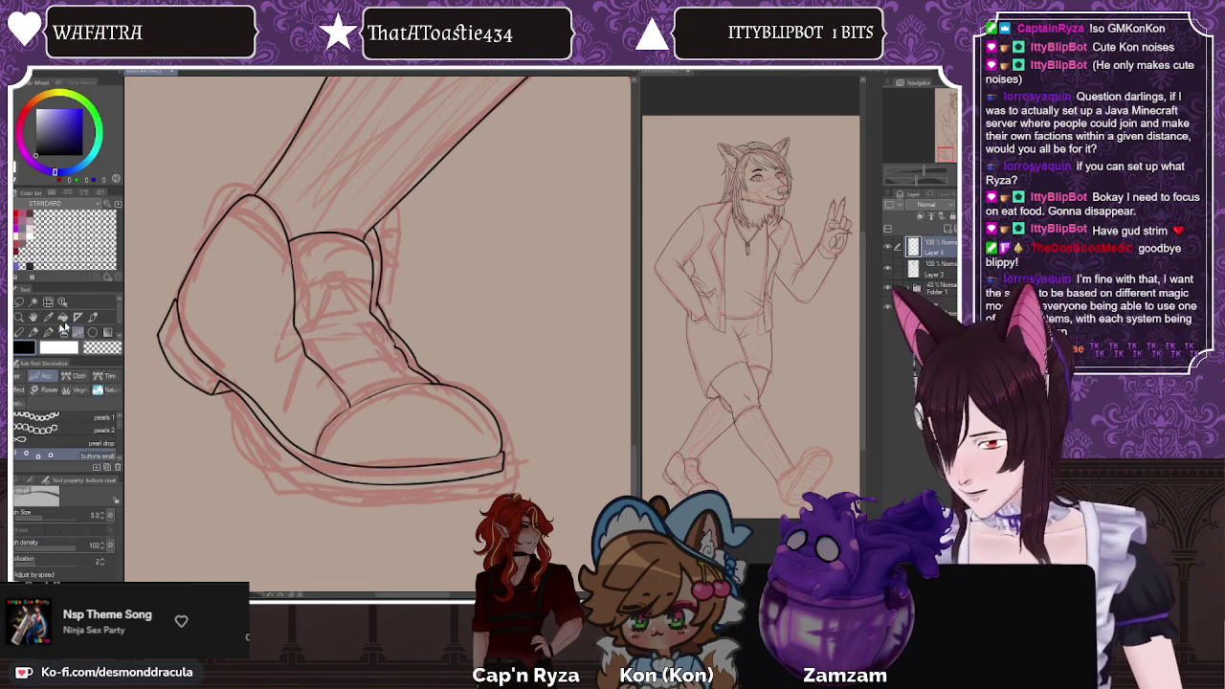
pyautogui.moveTo(245, 348)
pyautogui.mouseDown()
pyautogui.moveTo(240, 450)
pyautogui.moveTo(158, 278)
pyautogui.mouseUp()
pyautogui.hotkey('ctrl', 'z')
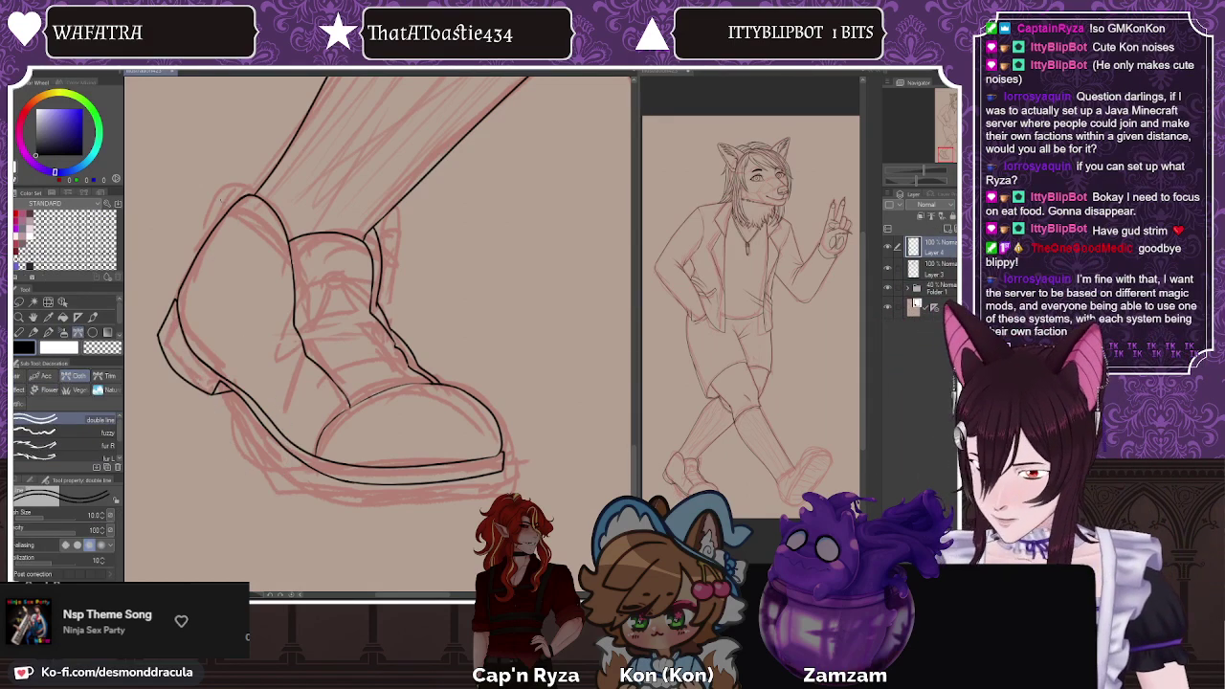
pyautogui.moveTo(227, 199); pyautogui.dragTo(176, 277)
pyautogui.hotkey('ctrl', 'z')
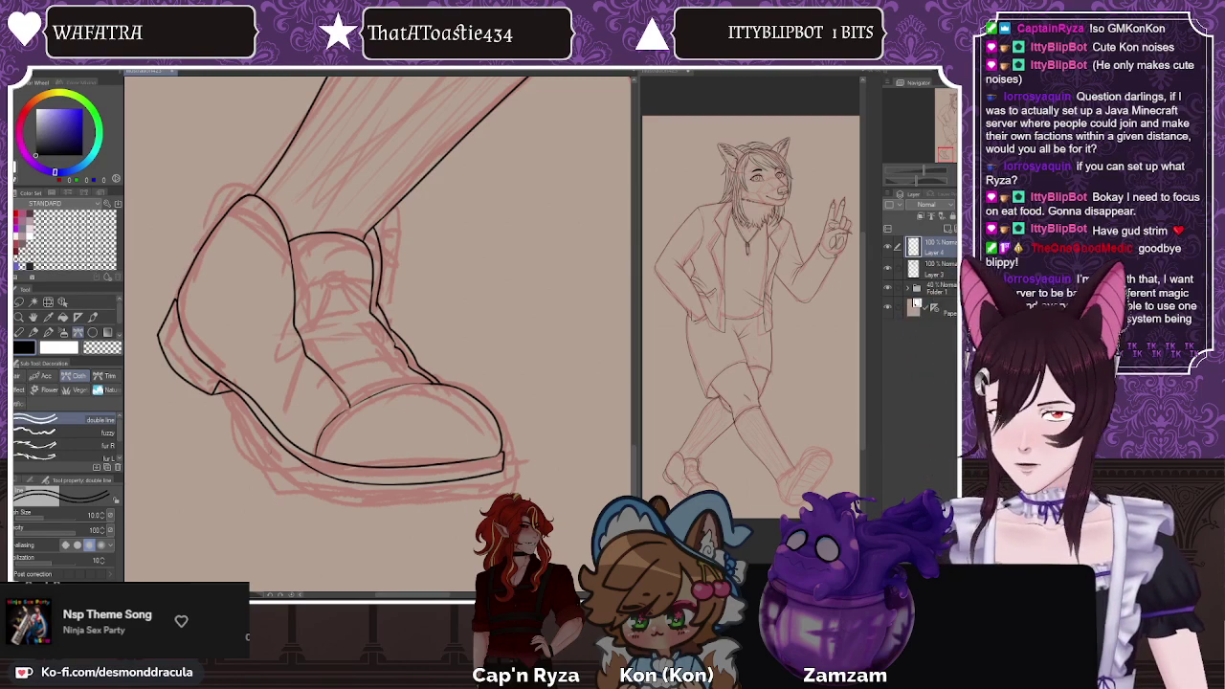
pyautogui.moveTo(415, 368); pyautogui.dragTo(318, 395)
pyautogui.hotkey('ctrl', 'z')
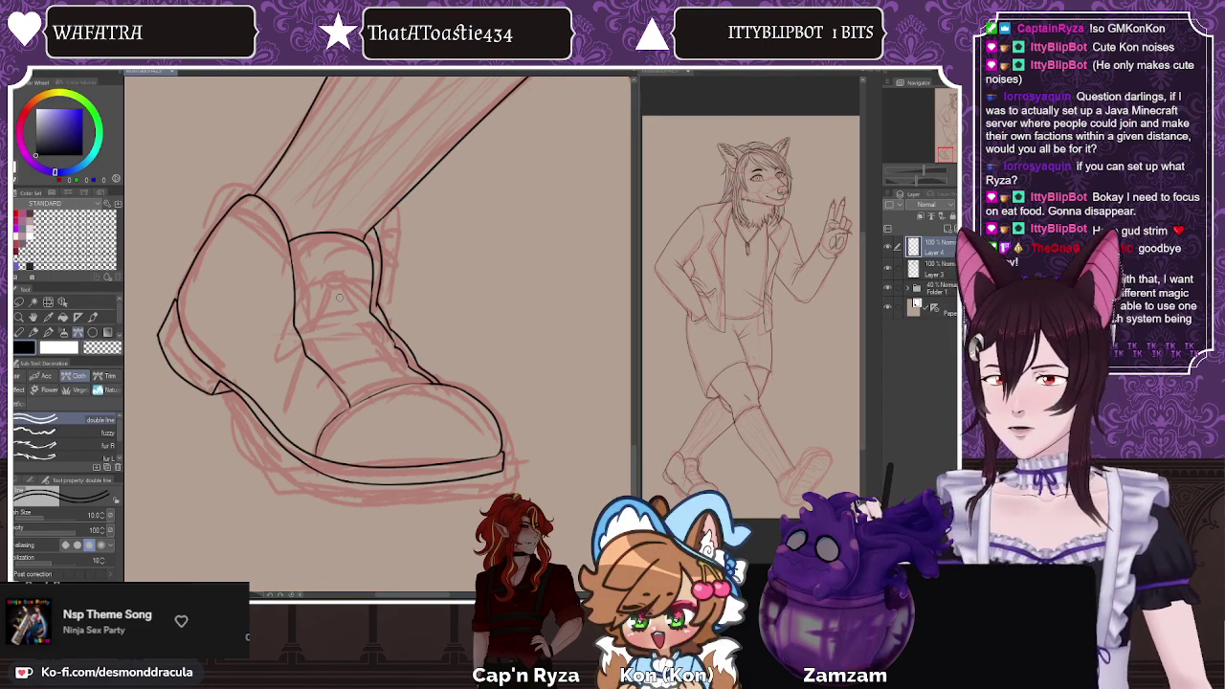
pyautogui.moveTo(427, 375); pyautogui.dragTo(335, 390)
# Step: Try the middle and upper lace bands across the tongue with the double line brush
pyautogui.moveTo(388, 320); pyautogui.dragTo(302, 347)
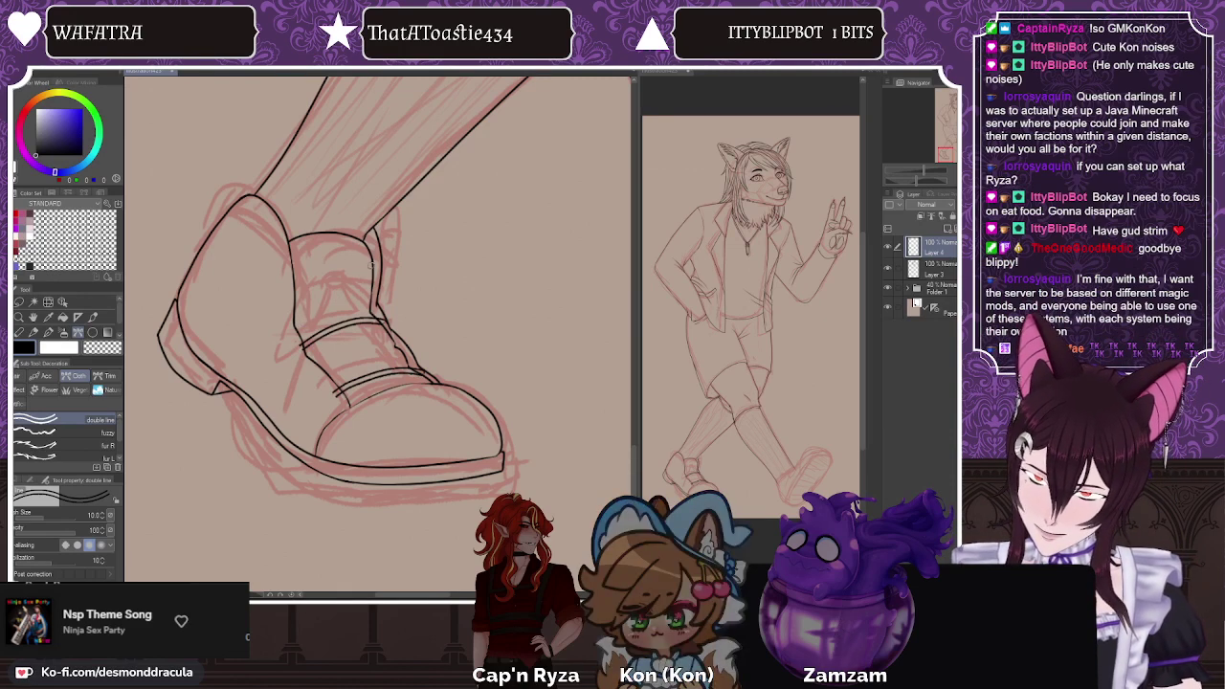
pyautogui.moveTo(375, 267); pyautogui.dragTo(283, 273)
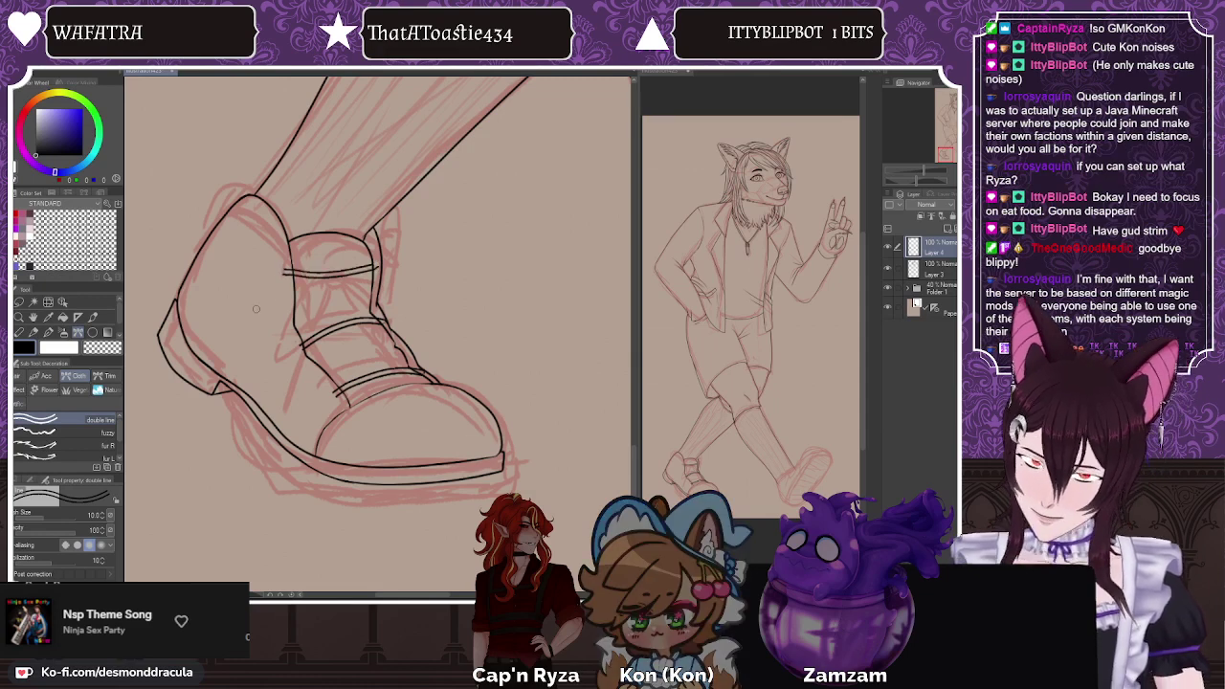
pyautogui.hotkey('ctrl', 'z')
pyautogui.moveTo(283, 272); pyautogui.dragTo(373, 269)
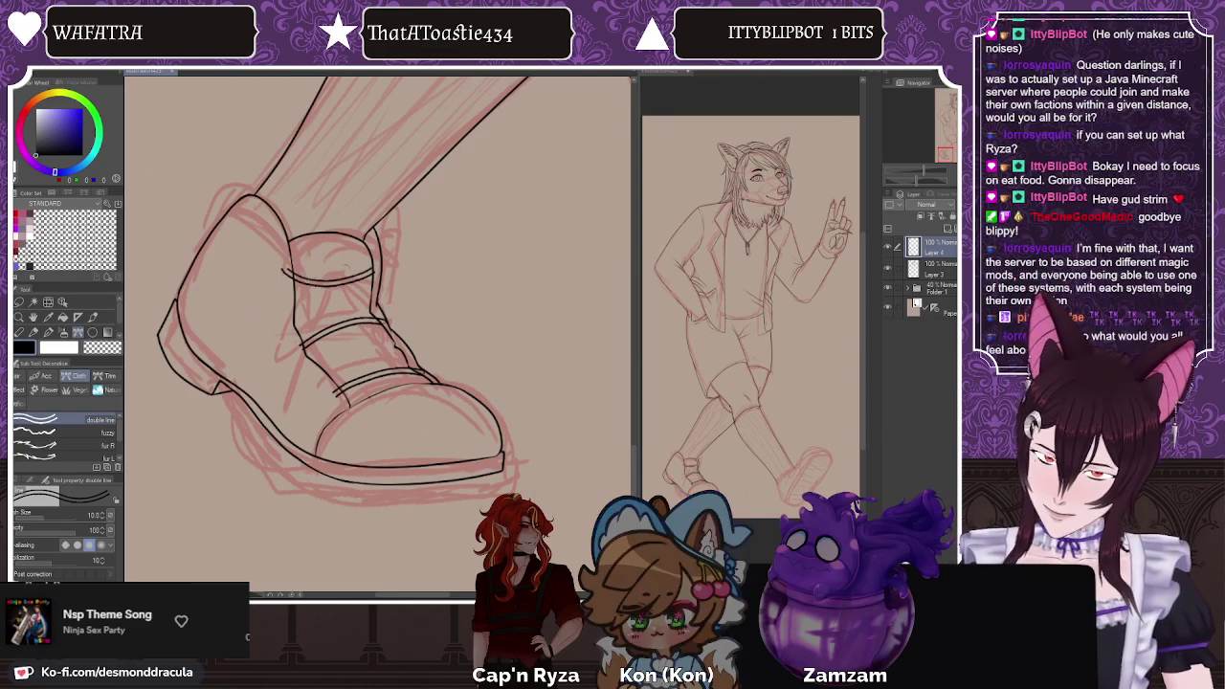
pyautogui.hotkey('ctrl', 'z')
pyautogui.hotkey('ctrl', 'z')
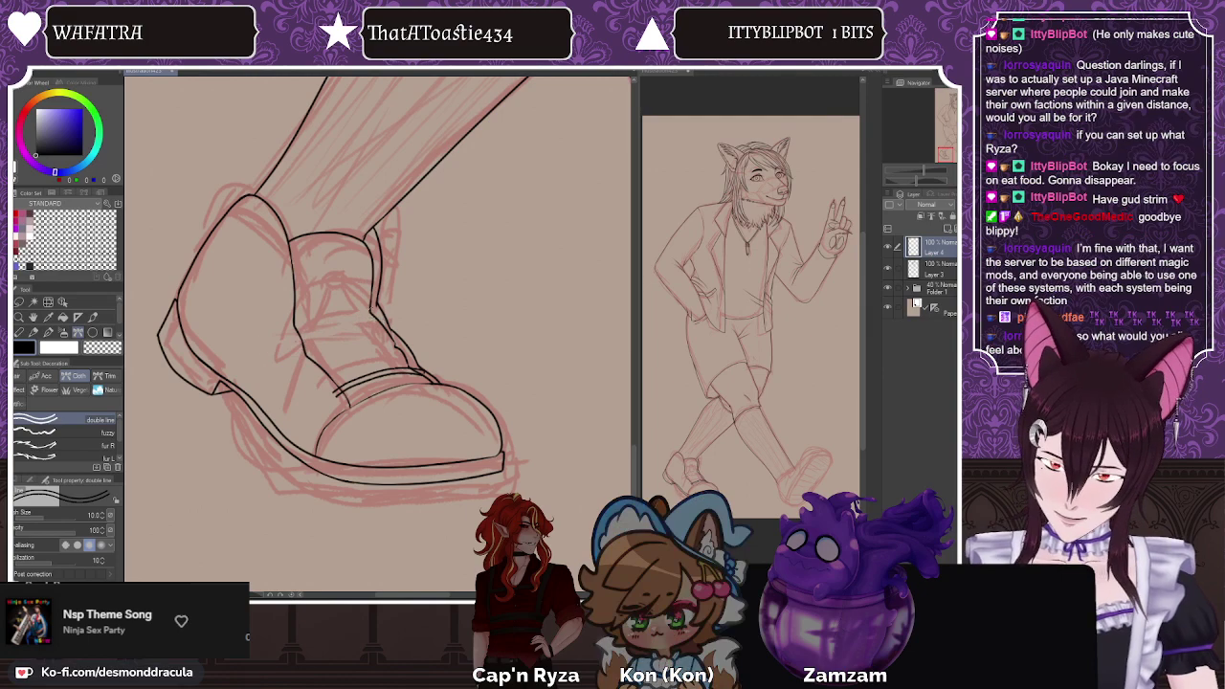
pyautogui.moveTo(390, 325); pyautogui.dragTo(299, 357)
pyautogui.hotkey('ctrl', 'z')
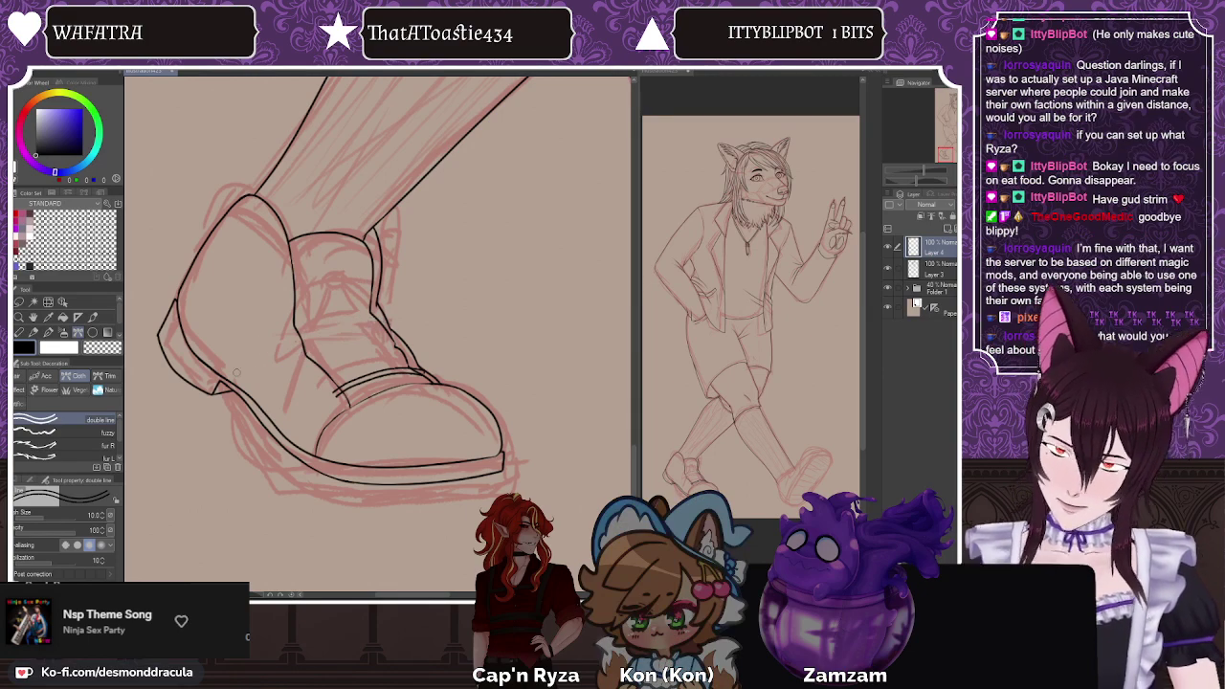
# Step: Ink the middle and upper lace bands across the tongue with the double line brush on the flipped, rotated canvas
pyautogui.press('-')
pyautogui.press('-')
pyautogui.press('-')
pyautogui.press('-')
pyautogui.press('-')
pyautogui.press('-')
pyautogui.press('-')
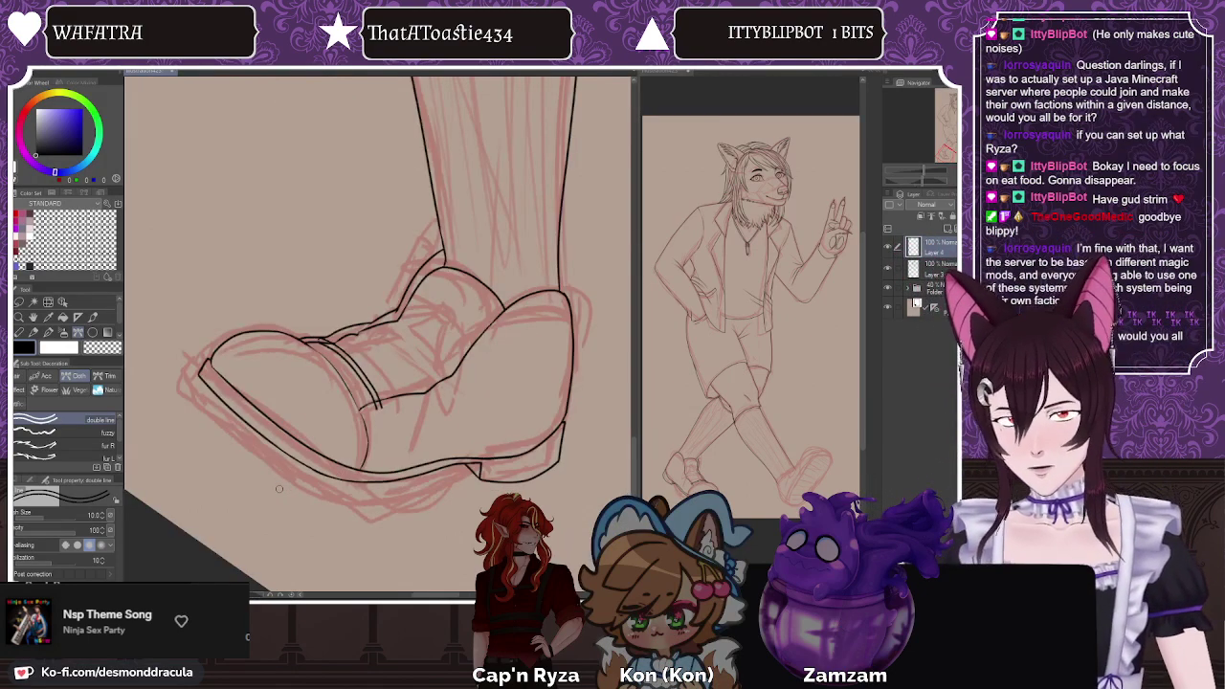
pyautogui.press('-')
pyautogui.press('-')
pyautogui.press('-')
pyautogui.press('-')
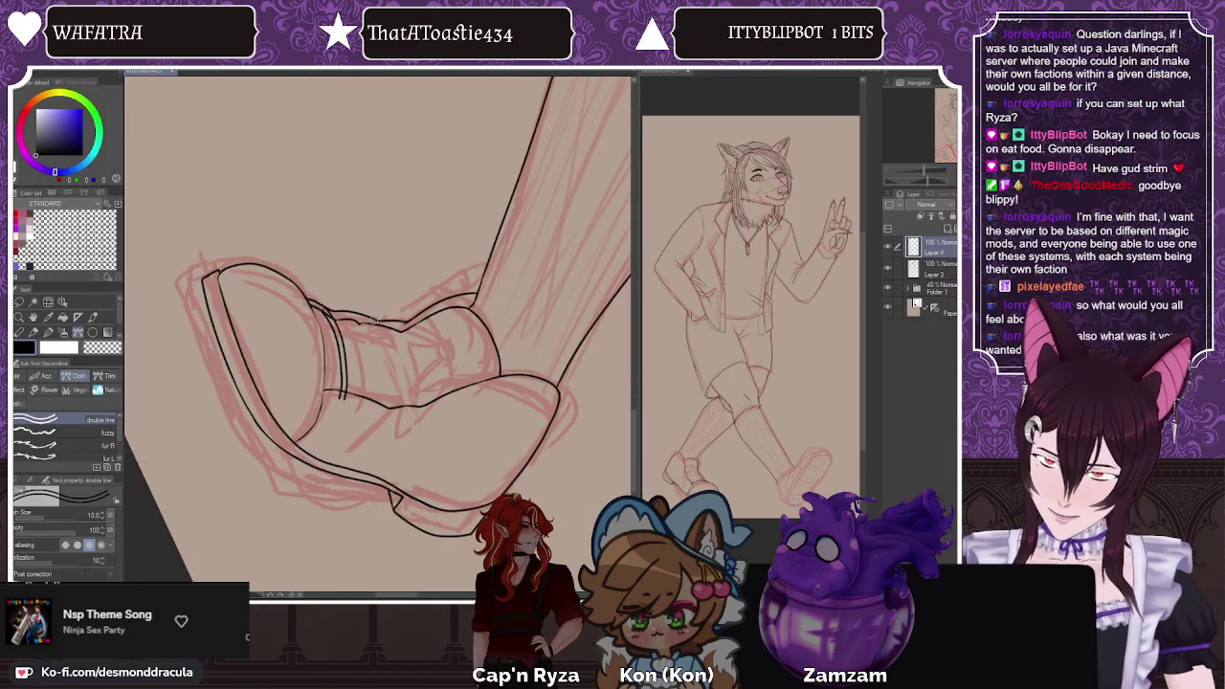
pyautogui.moveTo(371, 319); pyautogui.dragTo(386, 419)
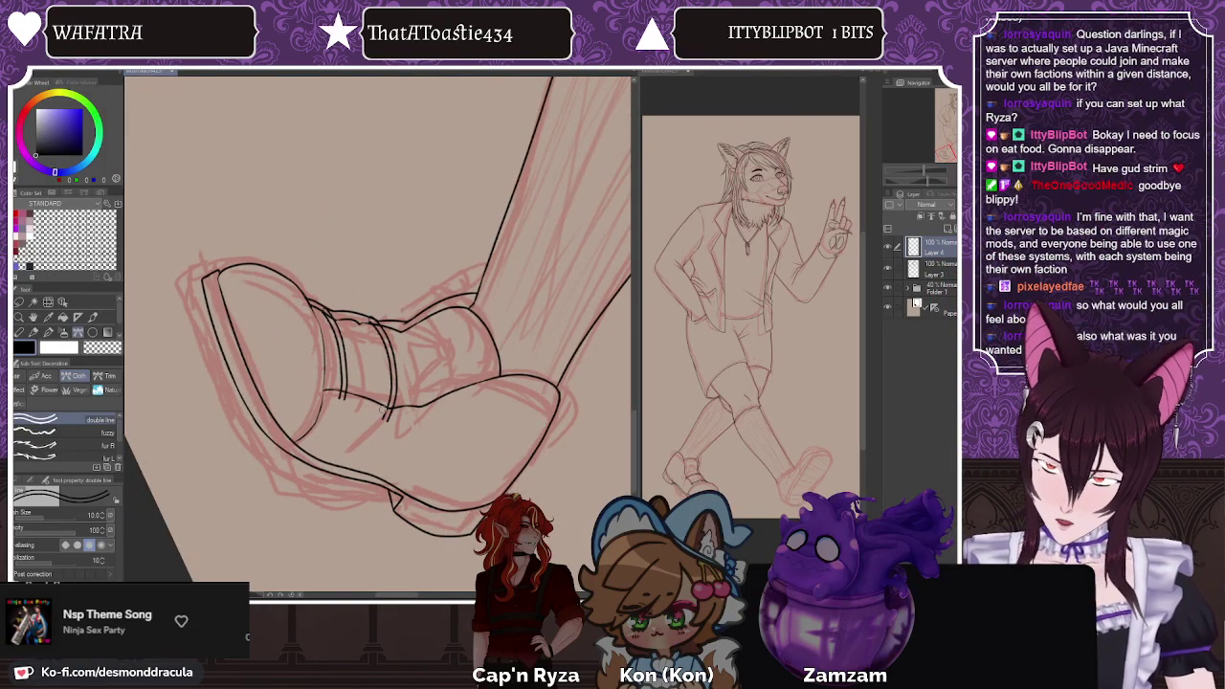
pyautogui.moveTo(432, 306); pyautogui.dragTo(462, 402)
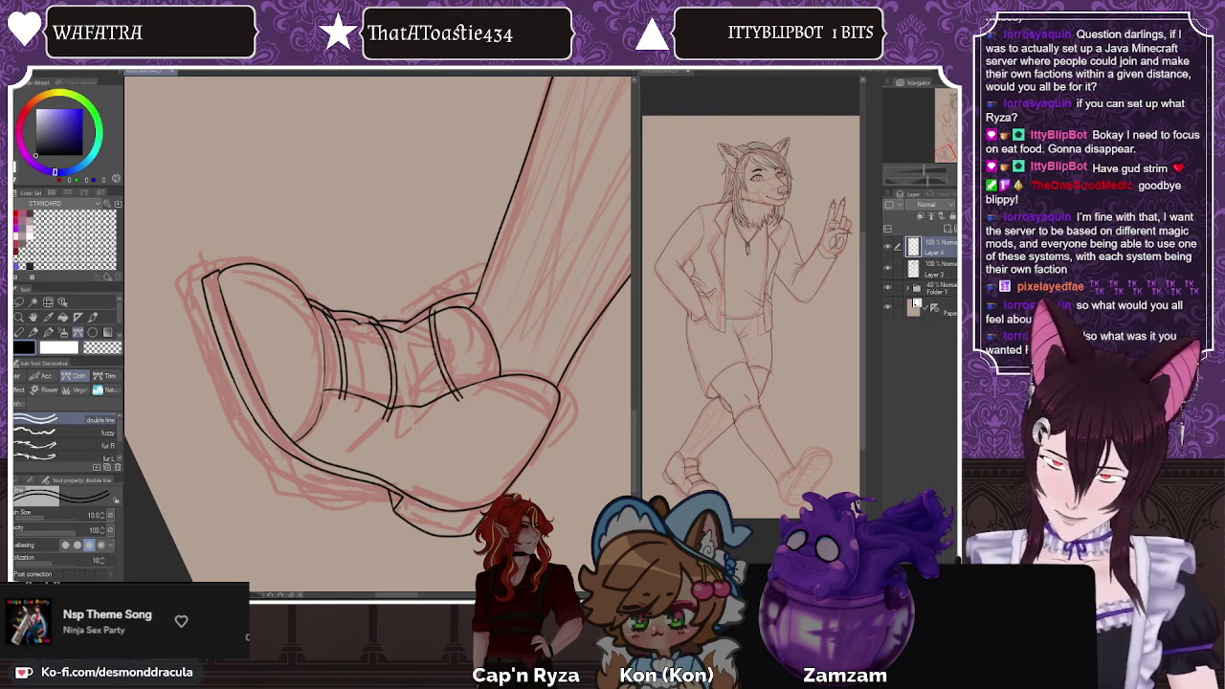
pyautogui.press('h')
pyautogui.press('^')
pyautogui.press('^')
pyautogui.press('^')
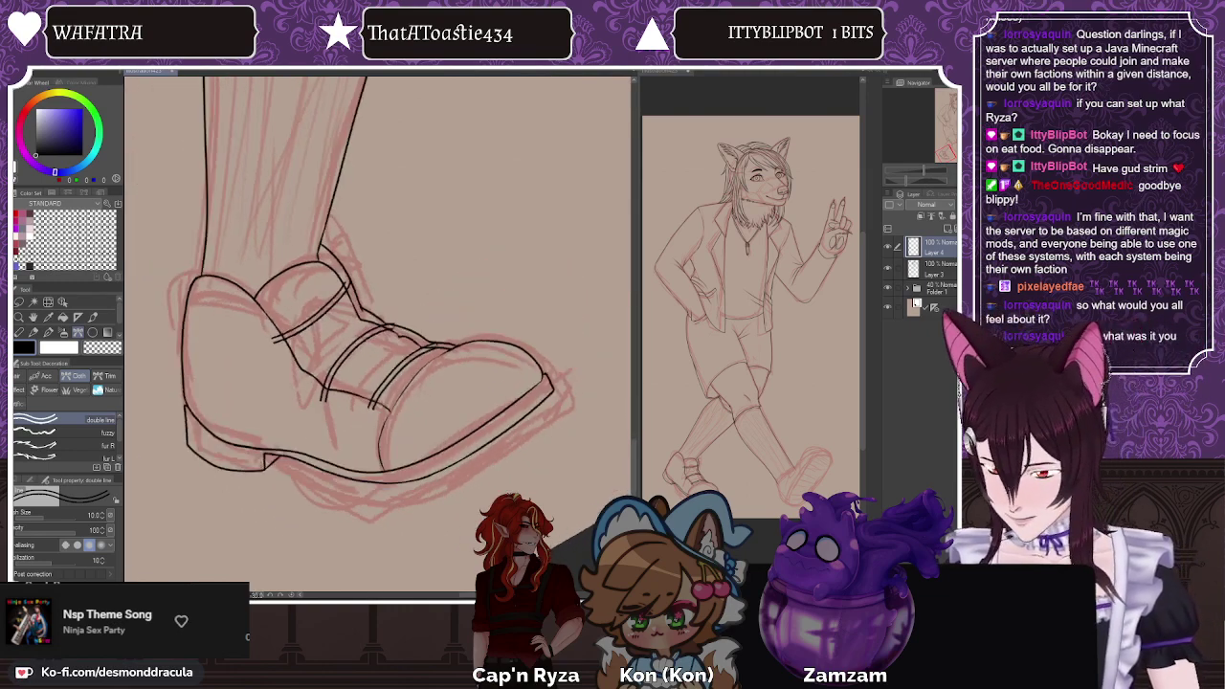
# Step: Lasso the middle lace band on the shoe's tongue, nudge it slightly into place, and clear the selection
pyautogui.press('m')
pyautogui.moveTo(375, 304)
pyautogui.mouseDown()
pyautogui.moveTo(356, 371)
pyautogui.moveTo(402, 315)
pyautogui.mouseUp()
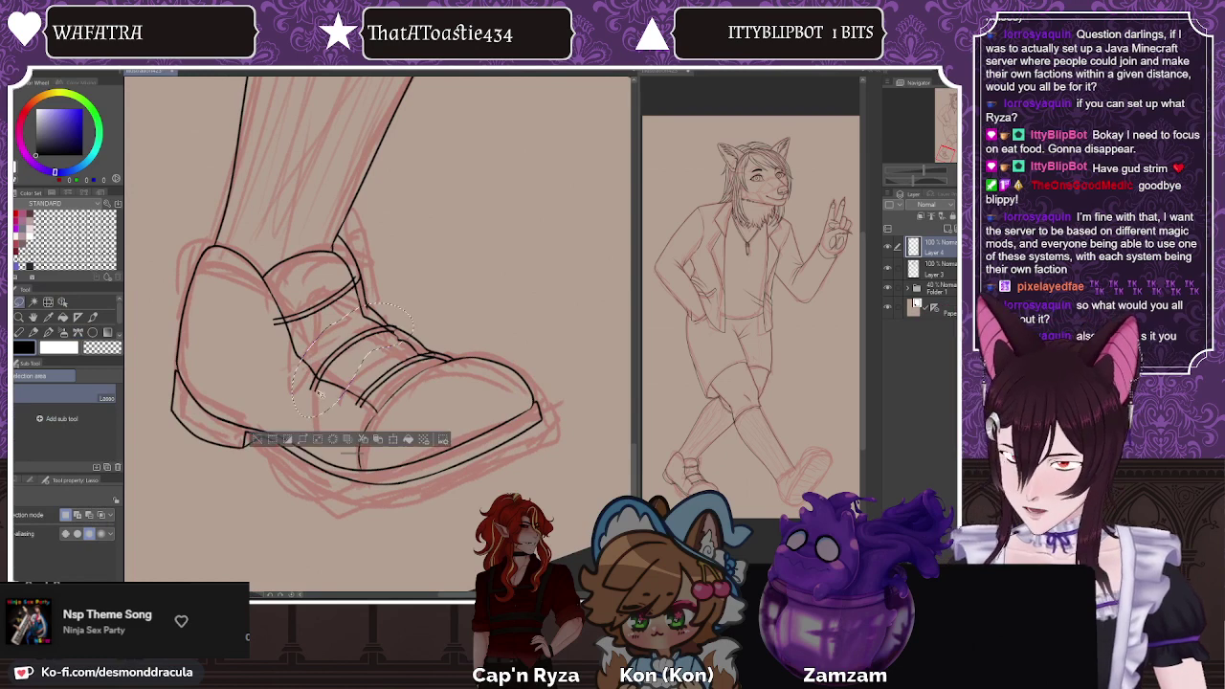
pyautogui.moveTo(319, 391)
pyautogui.mouseDown()
pyautogui.moveTo(313, 382)
pyautogui.moveTo(320, 390)
pyautogui.mouseUp()
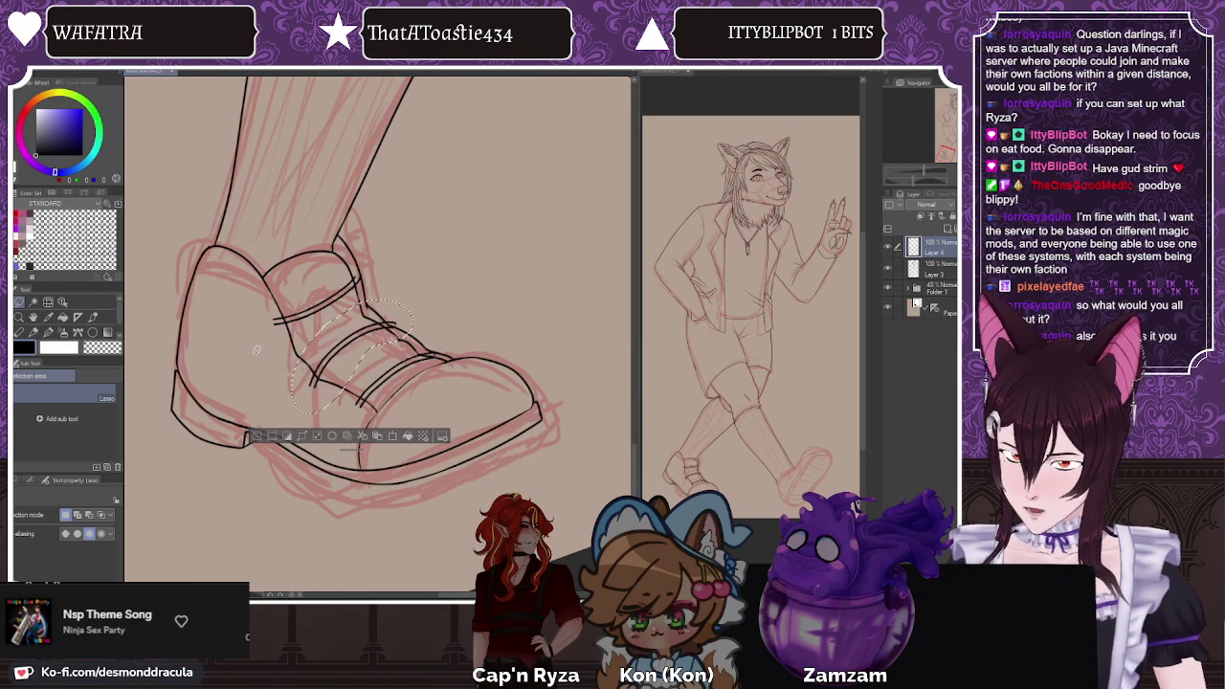
pyautogui.hotkey('ctrl', 'd')
pyautogui.moveTo(210, 305); pyautogui.dragTo(223, 263)
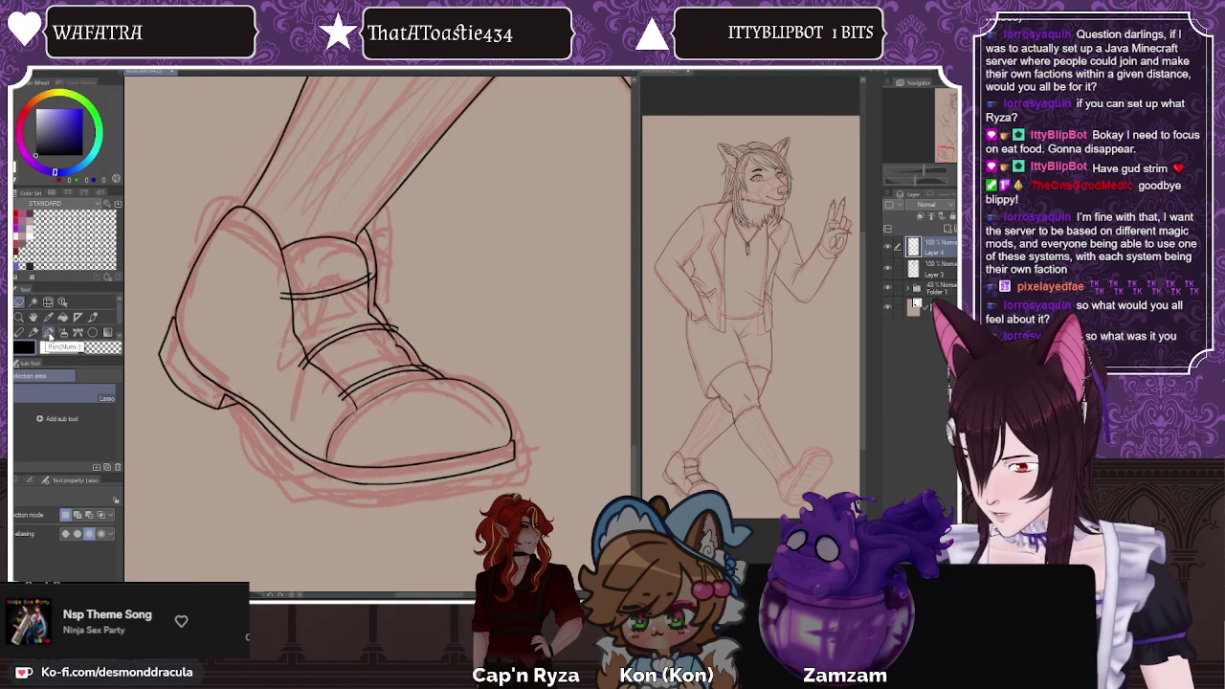
# Step: Add a new empty layer above Layer 4, and transform the lassoed upper lace band on Layer 4 to shift it slightly
pyautogui.click(79, 333)
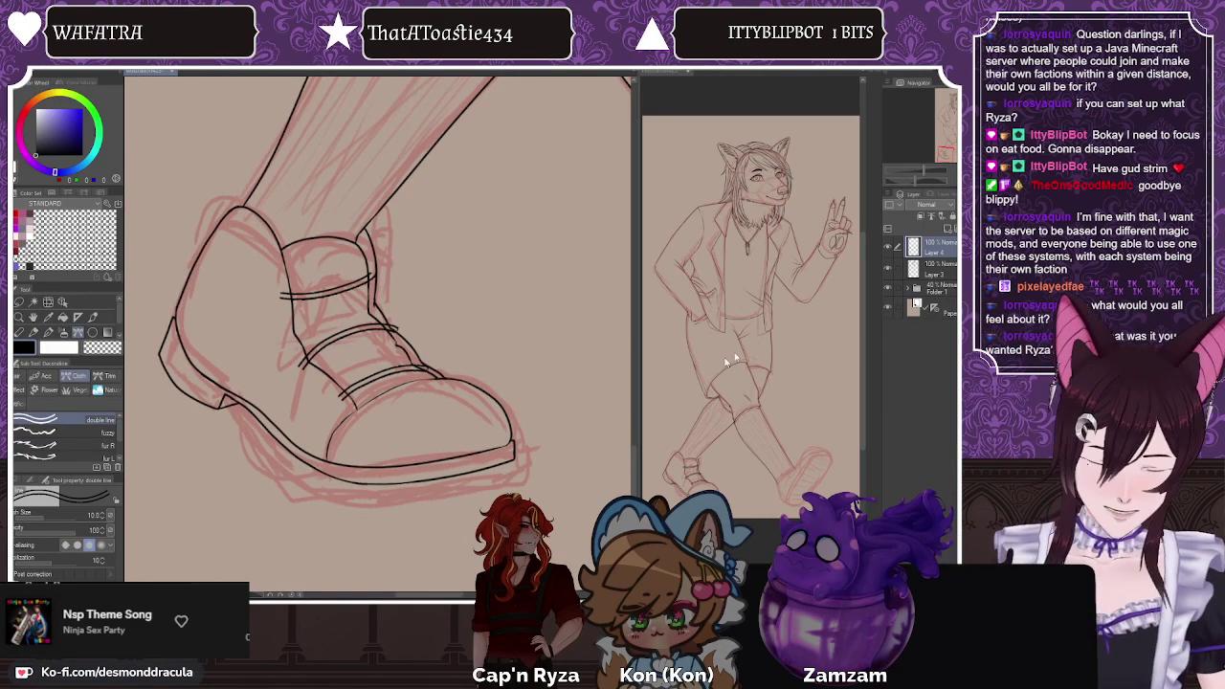
pyautogui.click(948, 229)
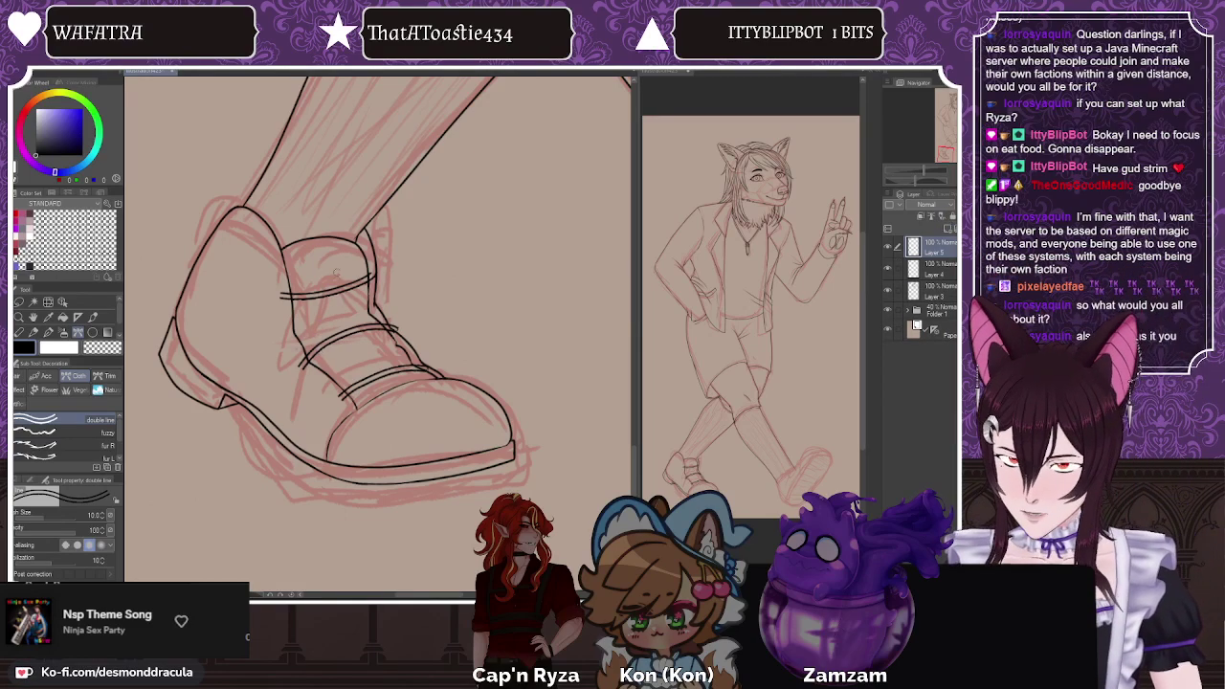
pyautogui.click(933, 270)
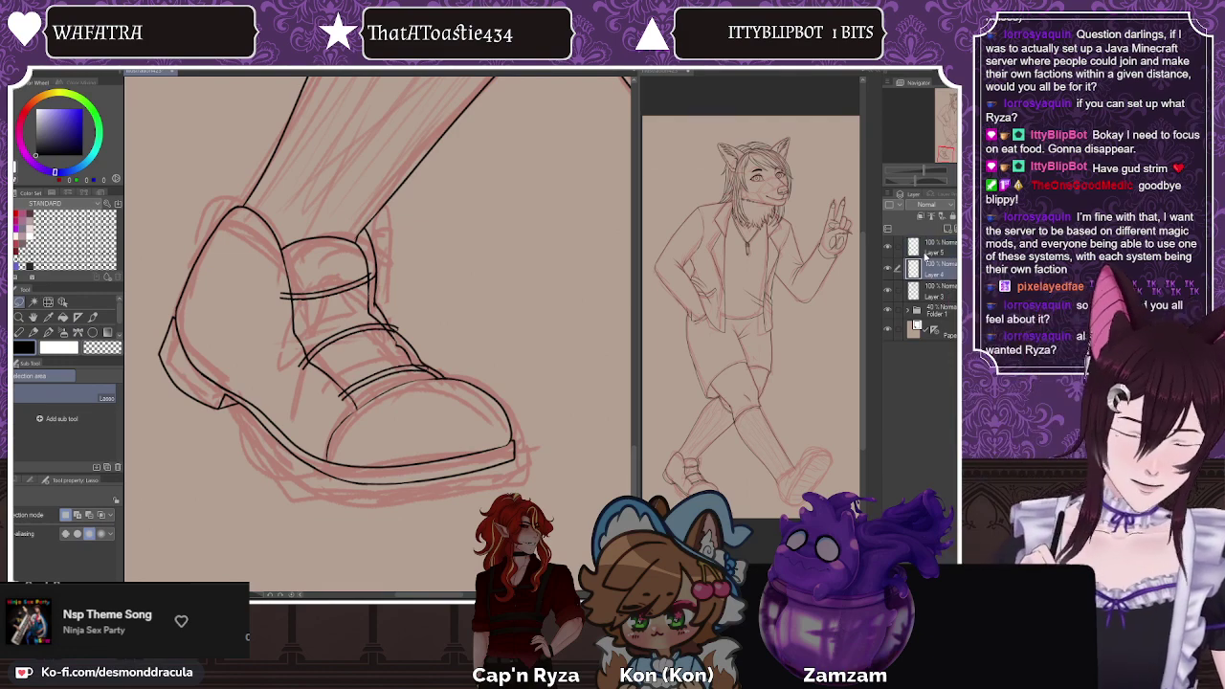
pyautogui.moveTo(369, 257)
pyautogui.mouseDown()
pyautogui.moveTo(258, 286)
pyautogui.moveTo(390, 268)
pyautogui.mouseUp()
pyautogui.press('h')
pyautogui.press('h')
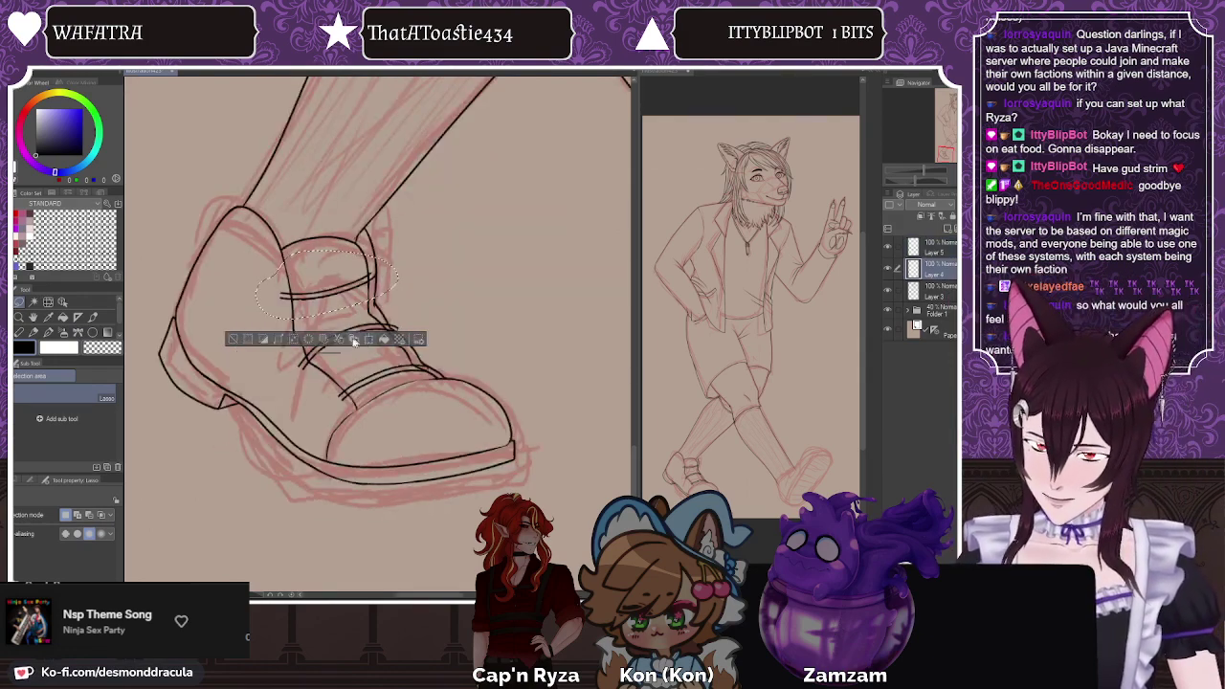
pyautogui.hotkey('ctrl', 't')
pyautogui.moveTo(151, 275); pyautogui.dragTo(149, 267)
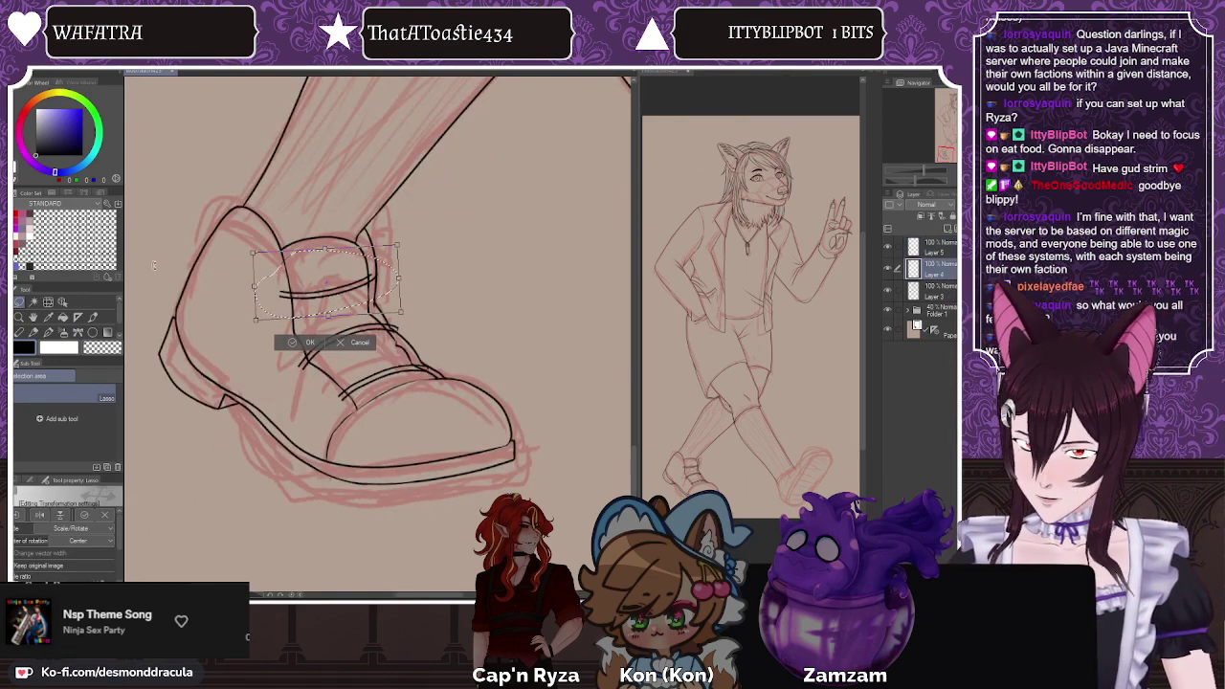
pyautogui.click(289, 343)
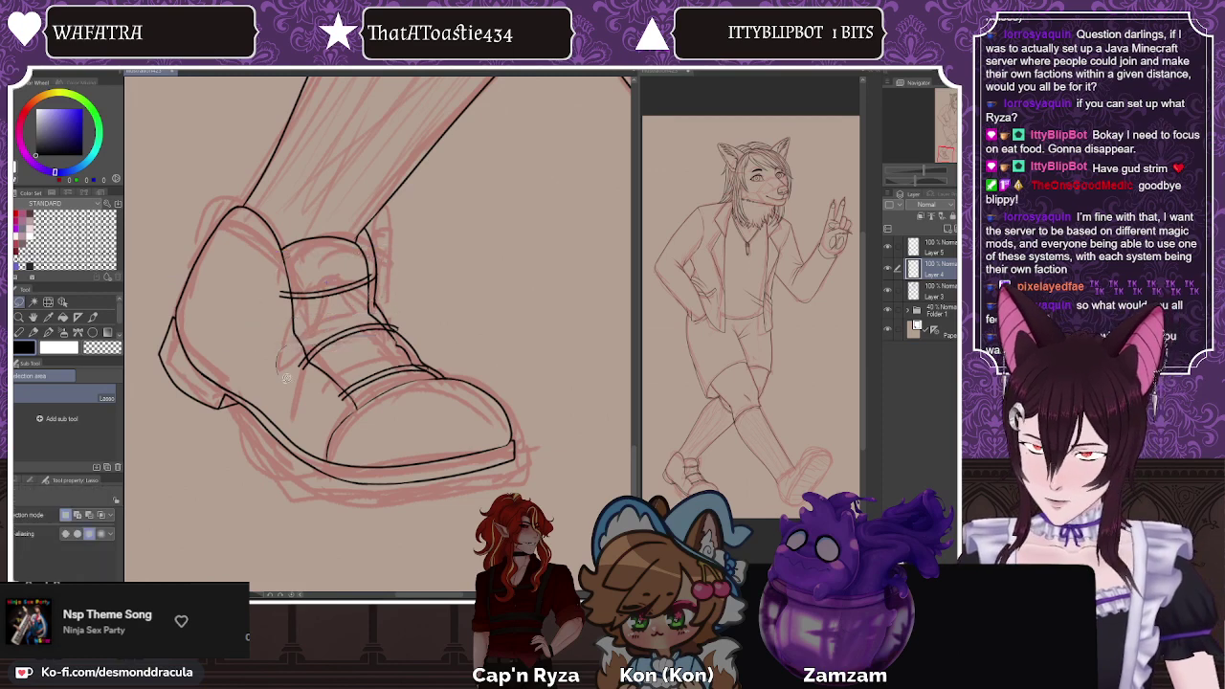
# Step: Lasso the middle lace band on Layer 4 and transform it to shift it slightly toward the heel side
pyautogui.moveTo(329, 324); pyautogui.dragTo(298, 338)
pyautogui.click(397, 405)
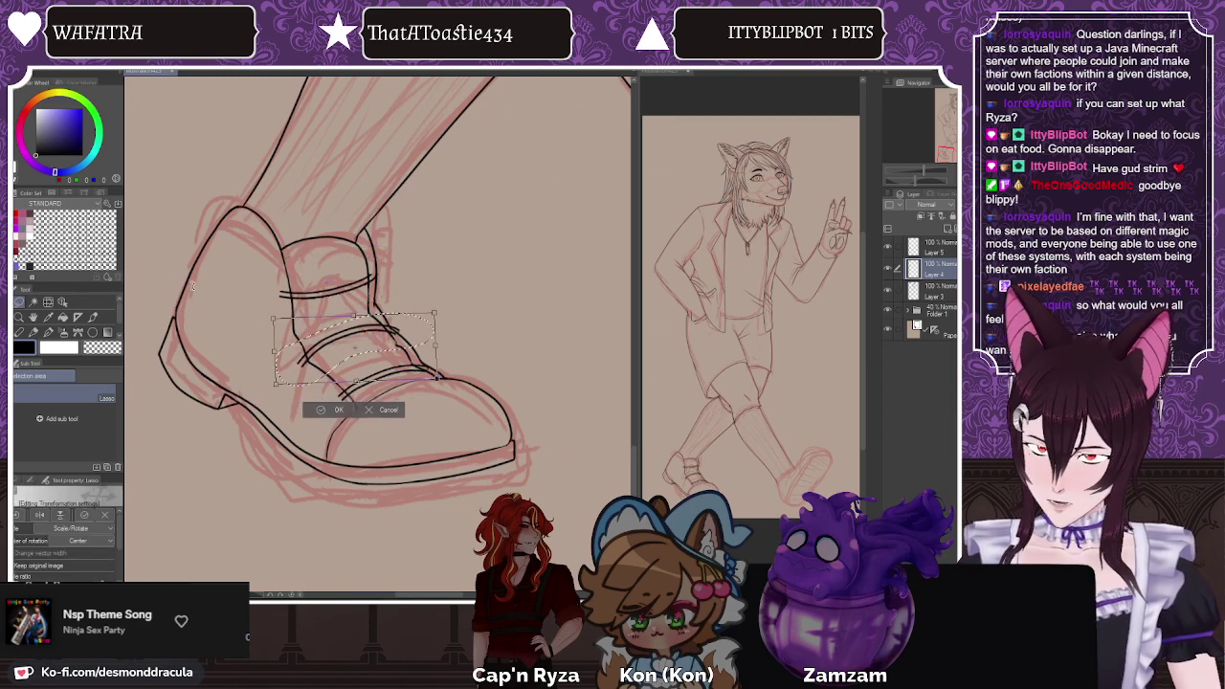
pyautogui.click(326, 410)
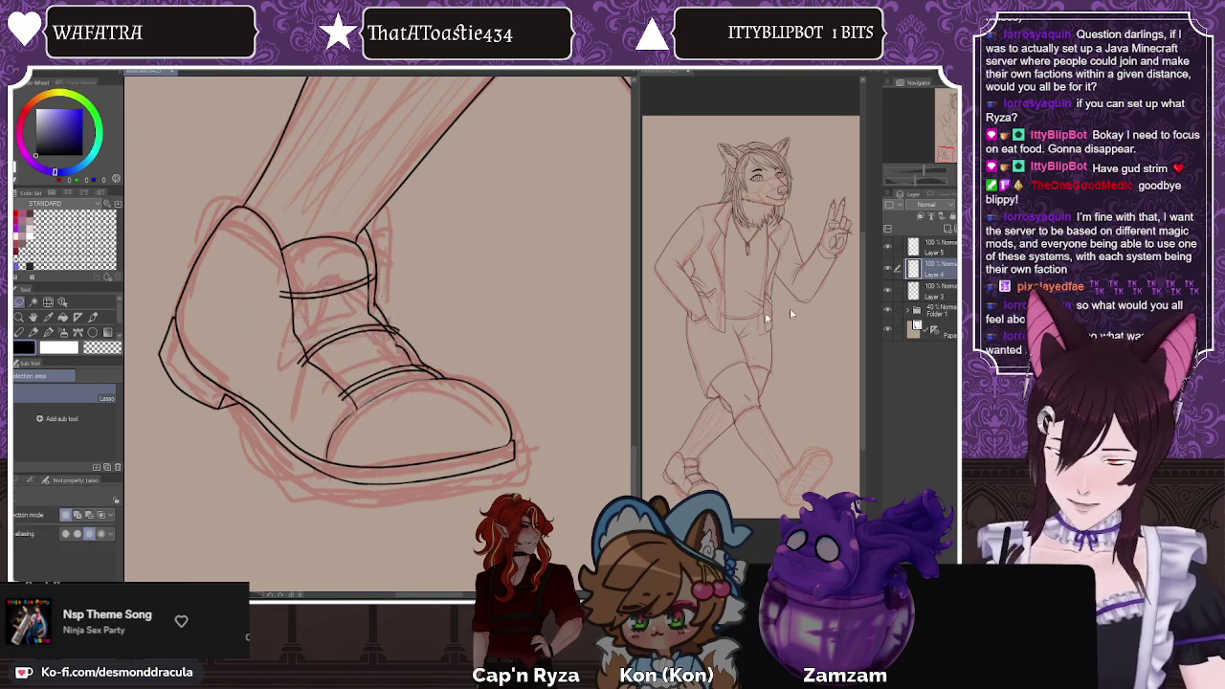
# Step: Ink the two hanging bow loops from the centre of the upper lace band on Layer 5 with the double line brush
pyautogui.click(948, 241)
pyautogui.click(77, 332)
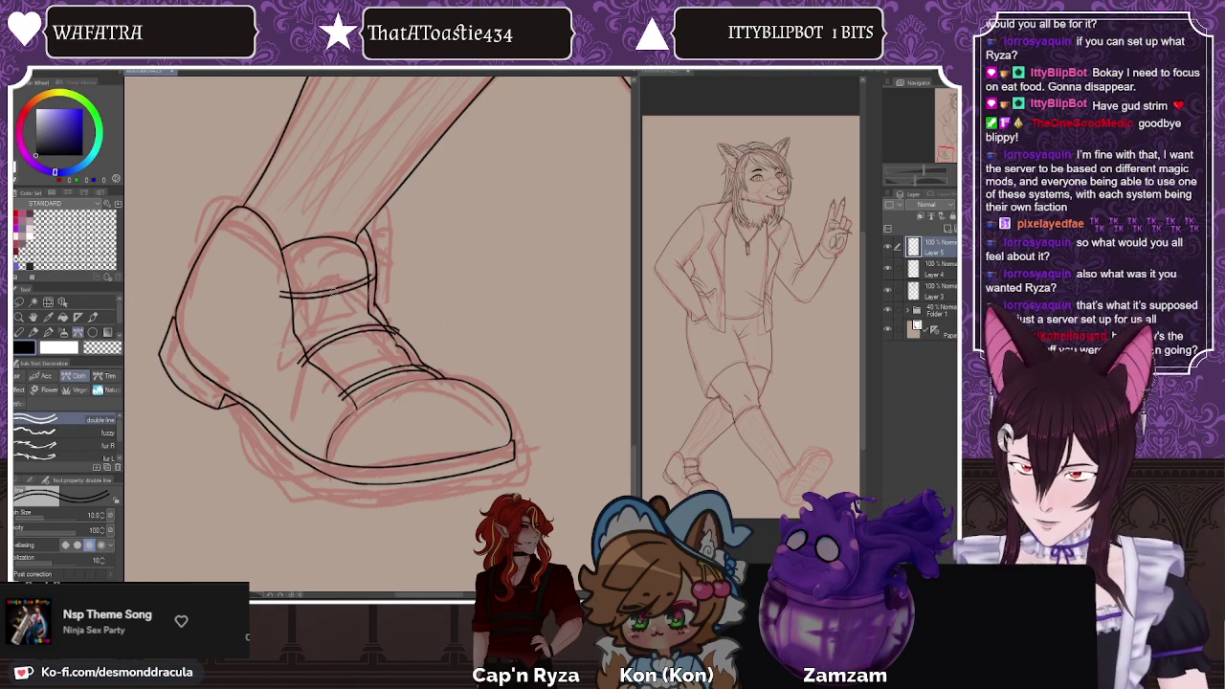
pyautogui.moveTo(335, 286); pyautogui.dragTo(310, 308)
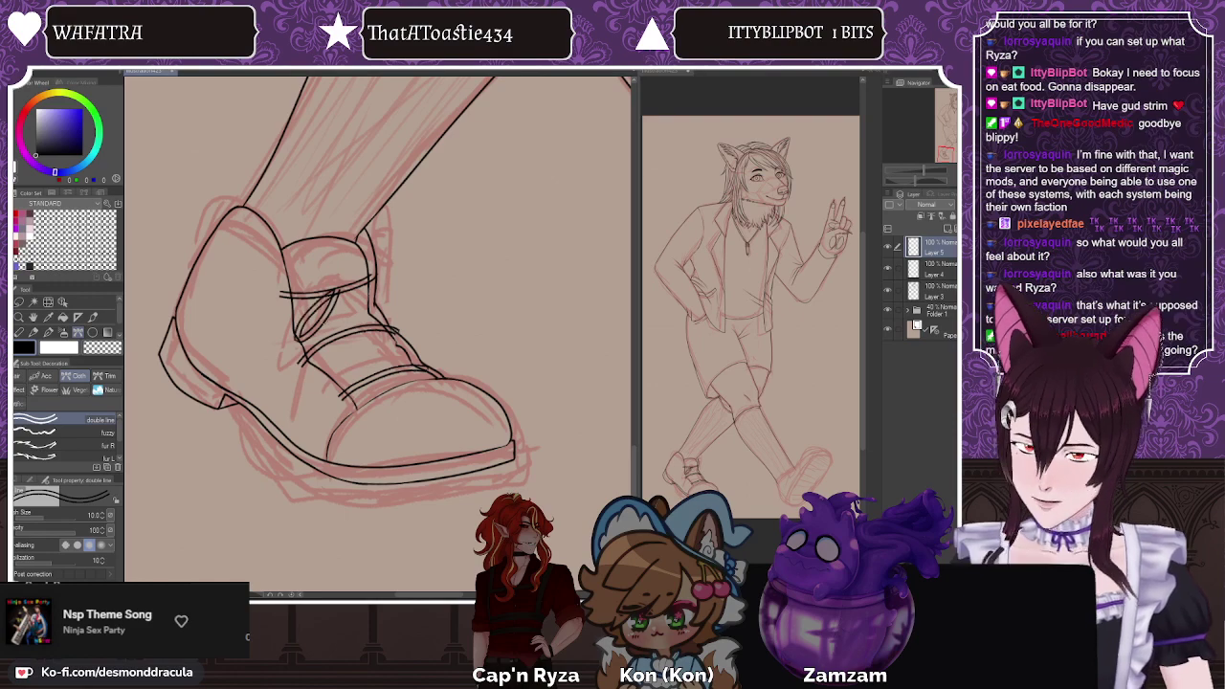
pyautogui.moveTo(334, 289); pyautogui.dragTo(387, 315)
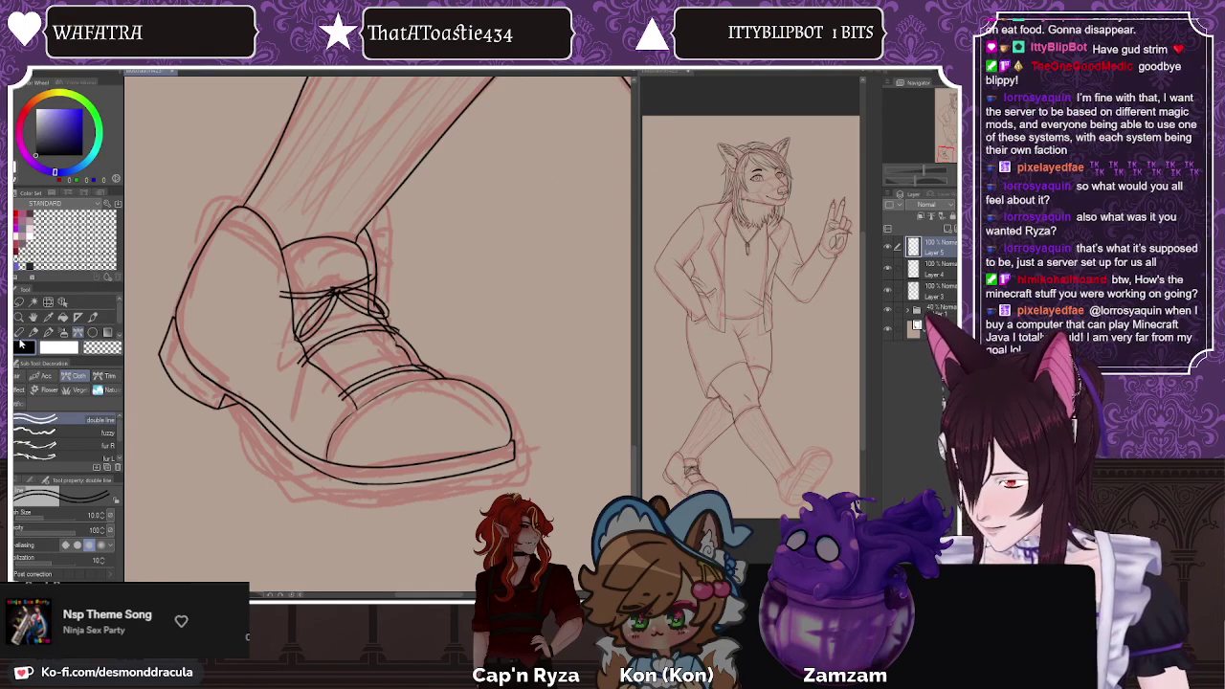
# Step: Clean up the overlap at the bow's centre and draw its knot with the ink pen on Layer 5
pyautogui.click(47, 332)
pyautogui.click(39, 414)
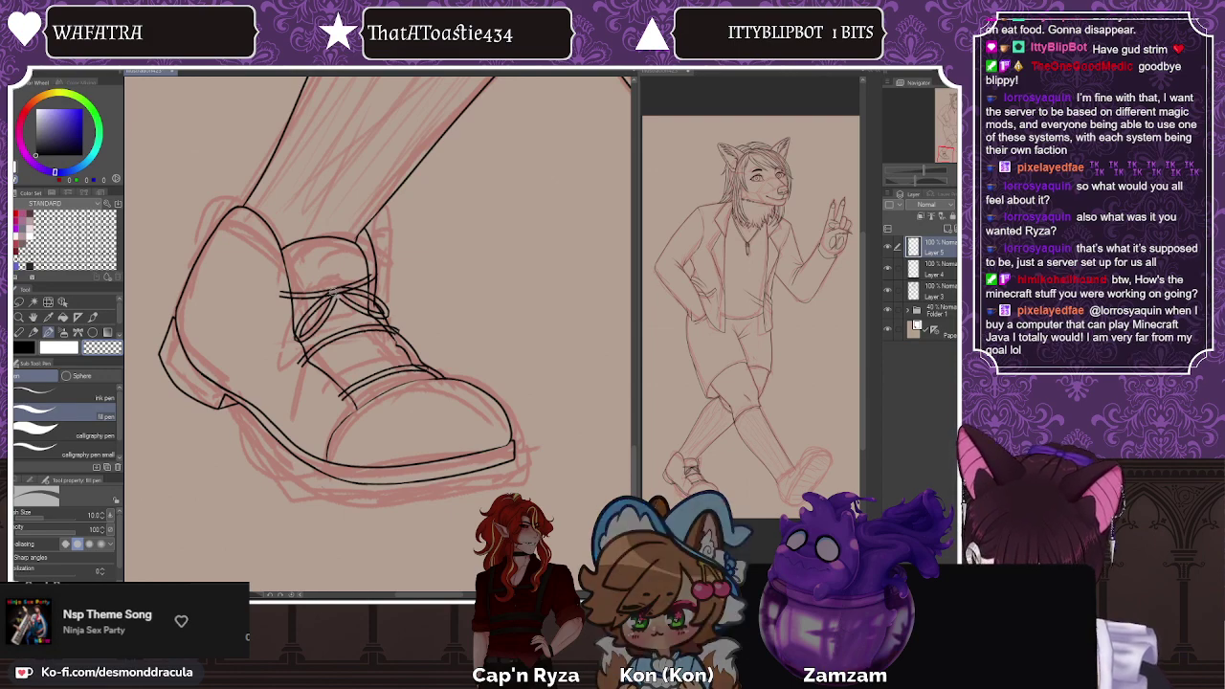
pyautogui.click(38, 396)
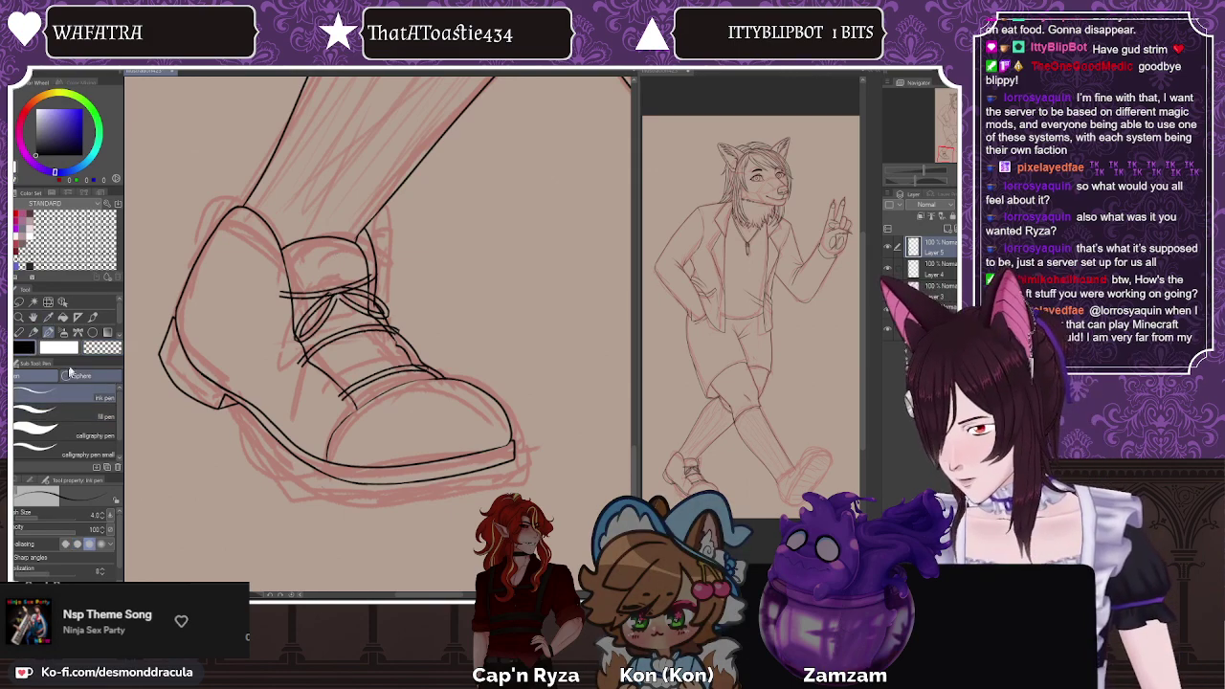
pyautogui.scroll(2, 342, 225)
pyautogui.scroll(1, 294, 327)
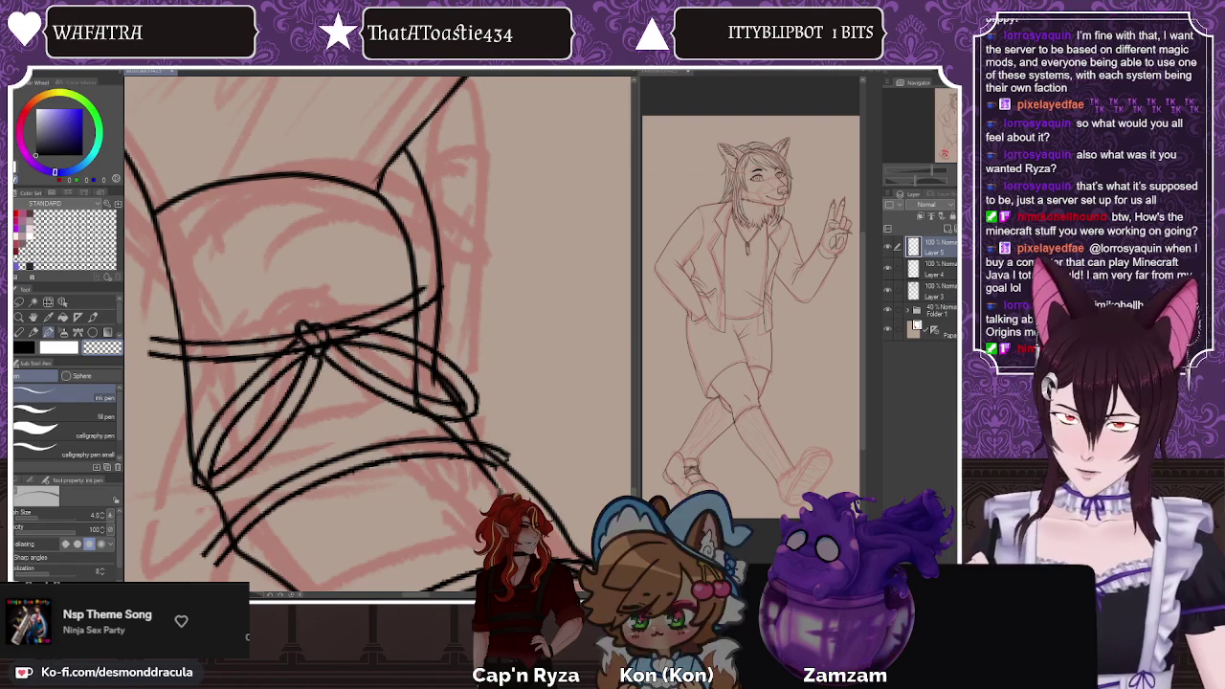
# Step: Trim both ends of the upper lace band on Layer 4 and close them with rounded ink pen strokes
pyautogui.click(933, 269)
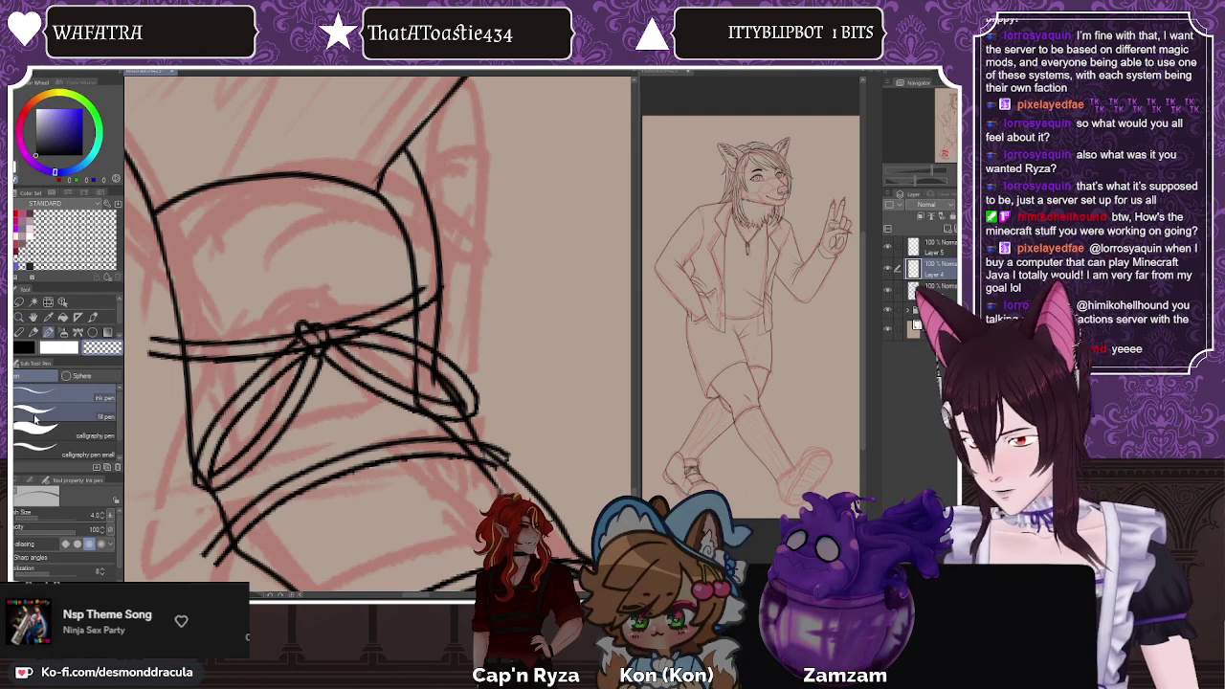
pyautogui.click(86, 416)
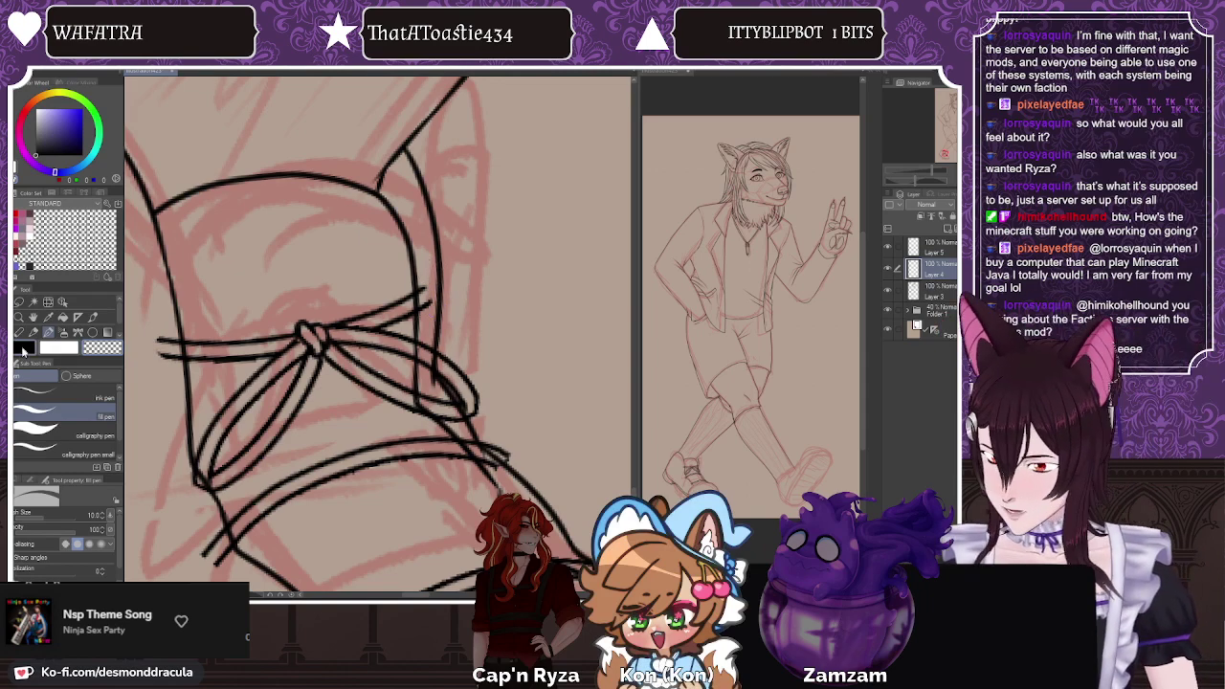
pyautogui.click(57, 395)
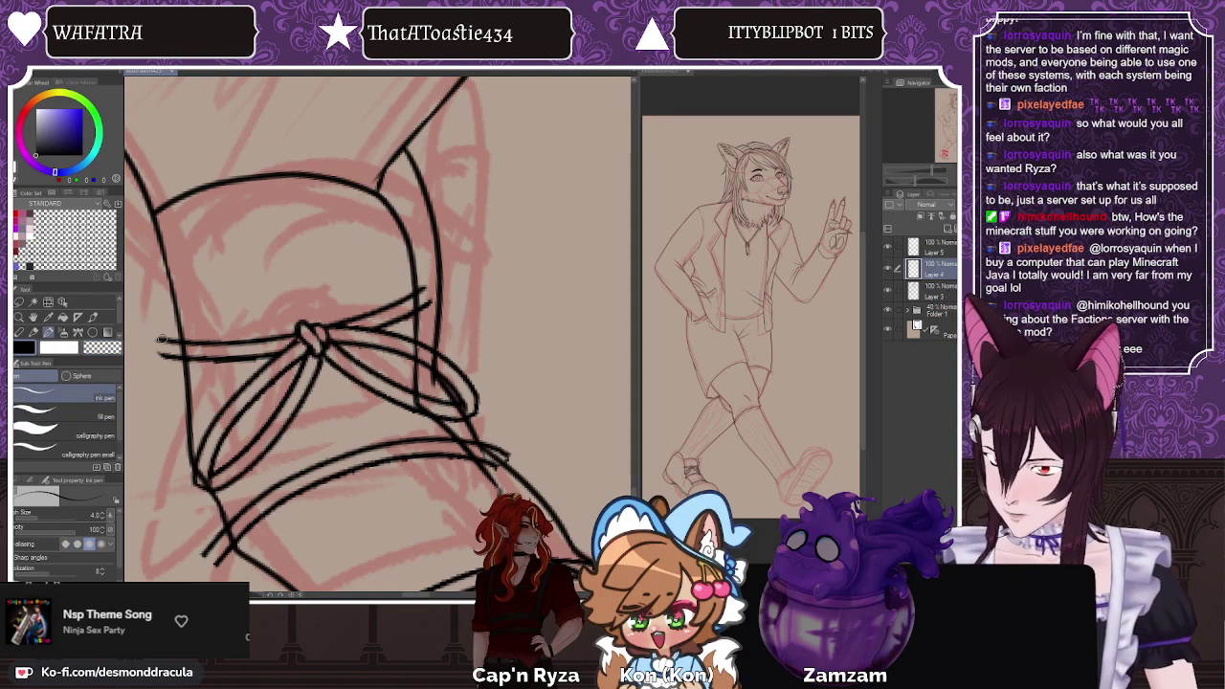
pyautogui.moveTo(162, 339); pyautogui.dragTo(165, 355)
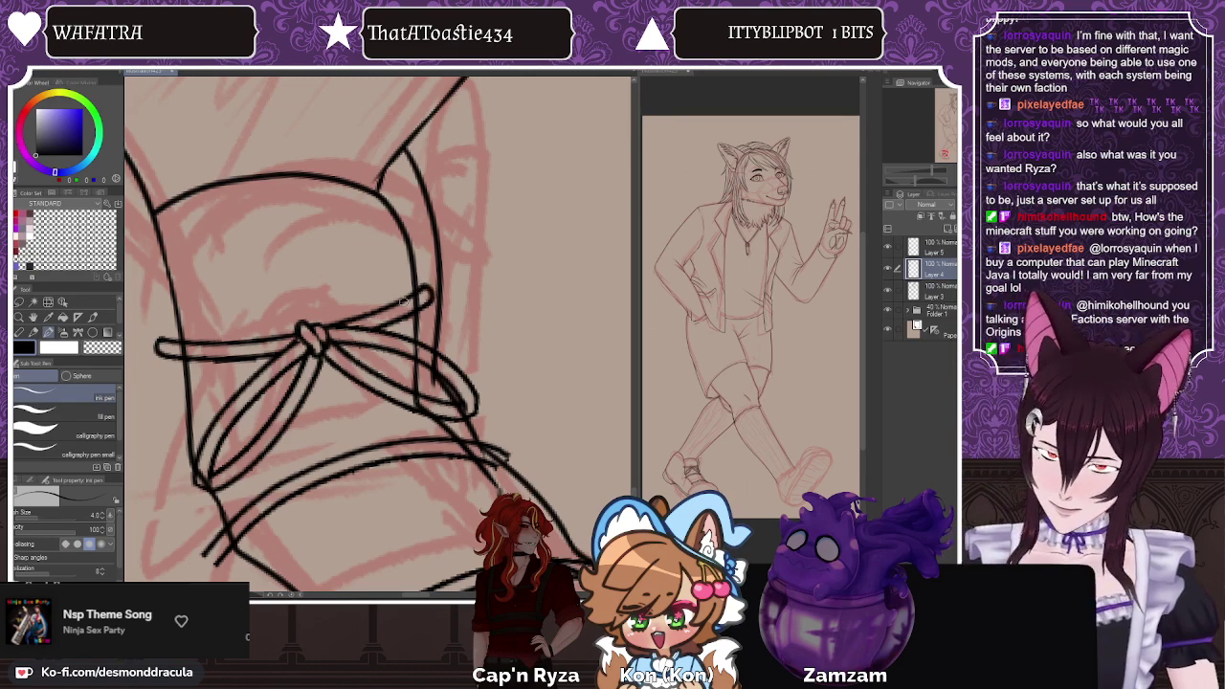
# Step: Trim the ends of the lowest lace band above the toe cap and close them with rounded ink pen strokes
pyautogui.click(31, 413)
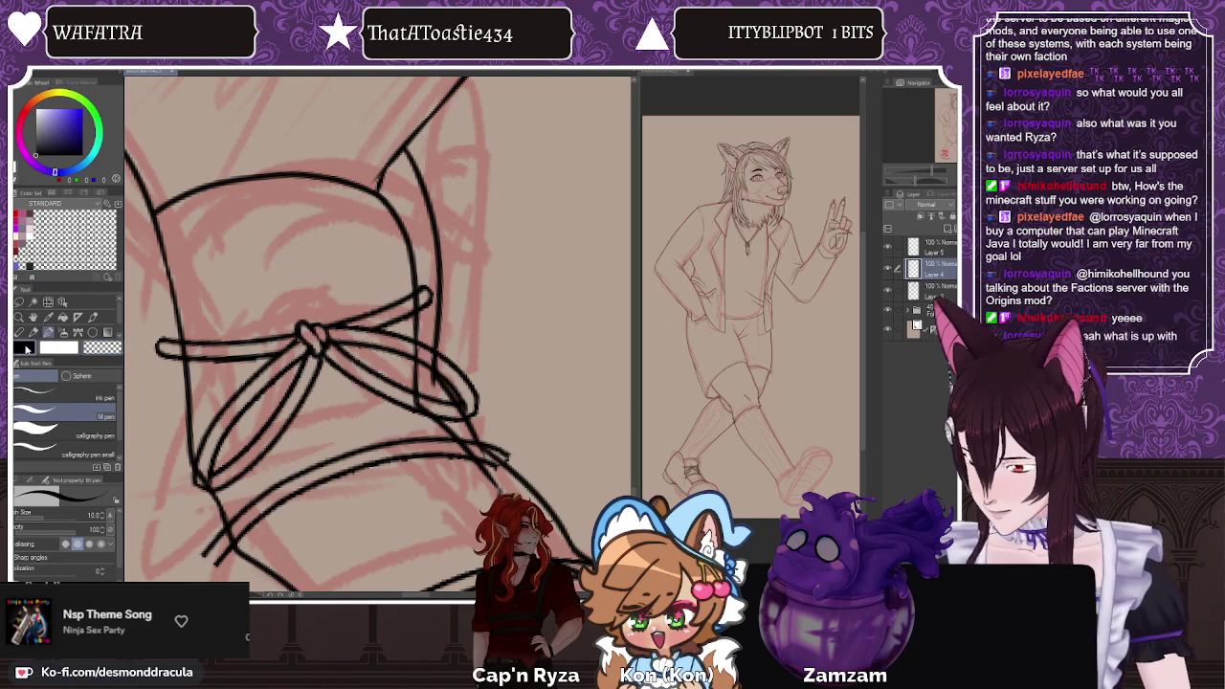
pyautogui.click(60, 392)
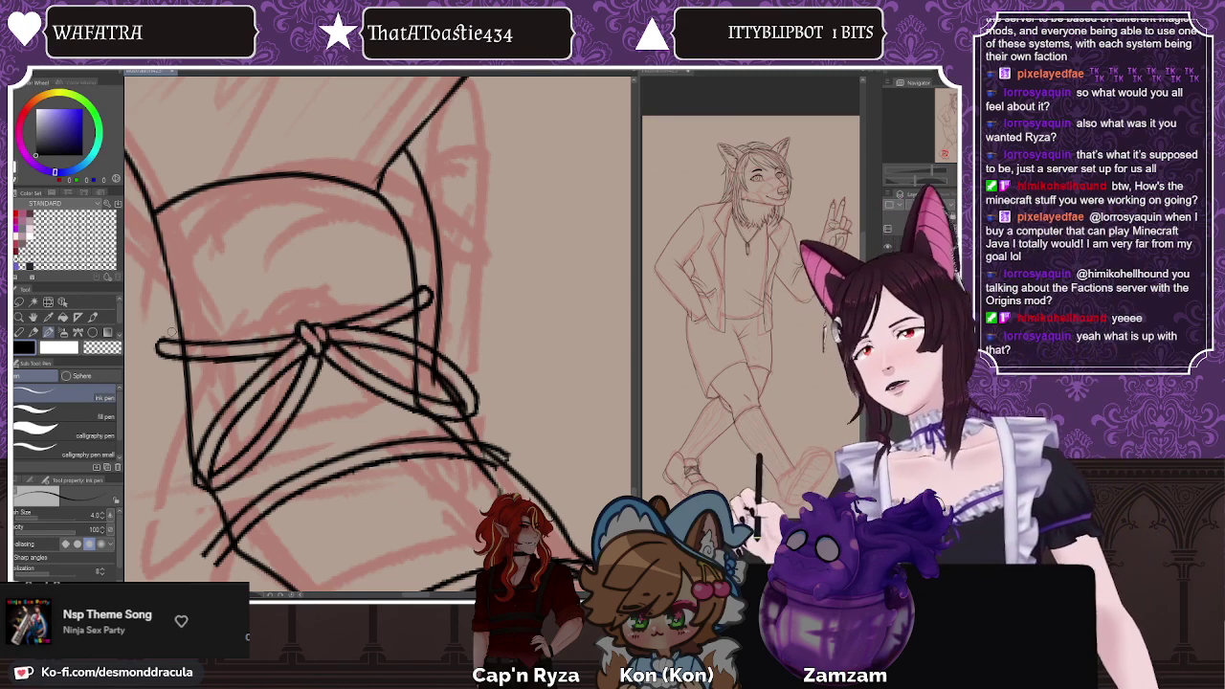
pyautogui.scroll(-3, 252, 293)
pyautogui.scroll(2, 382, 354)
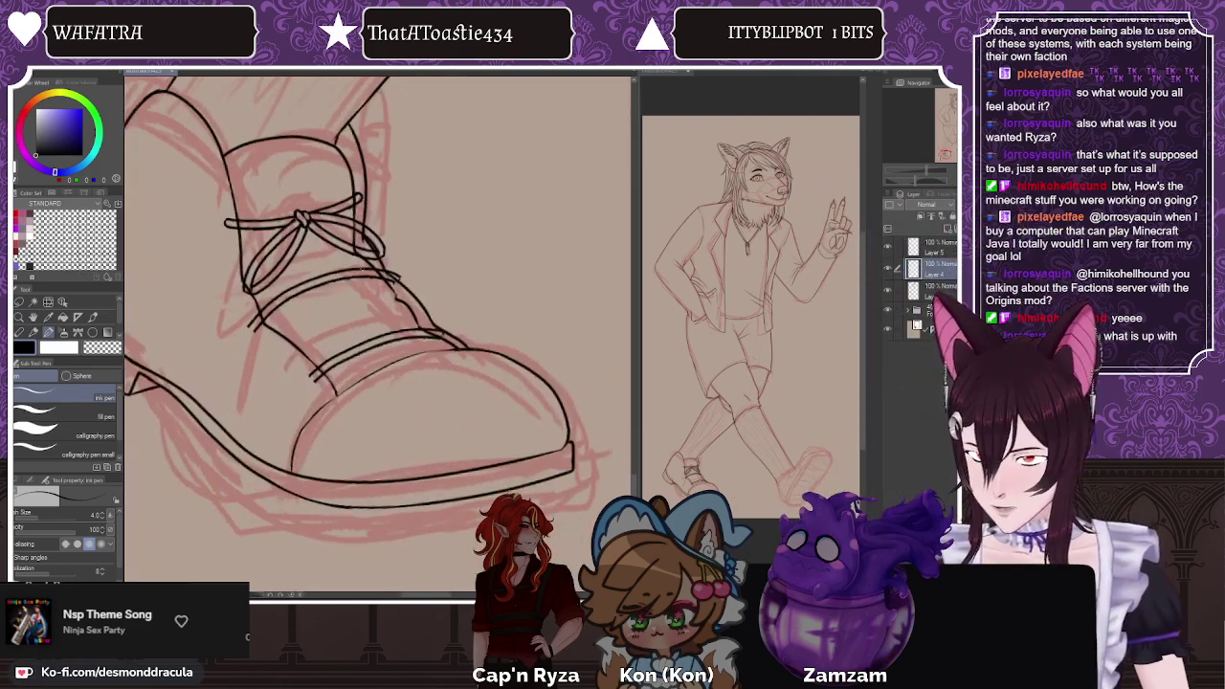
pyautogui.scroll(5, 324, 314)
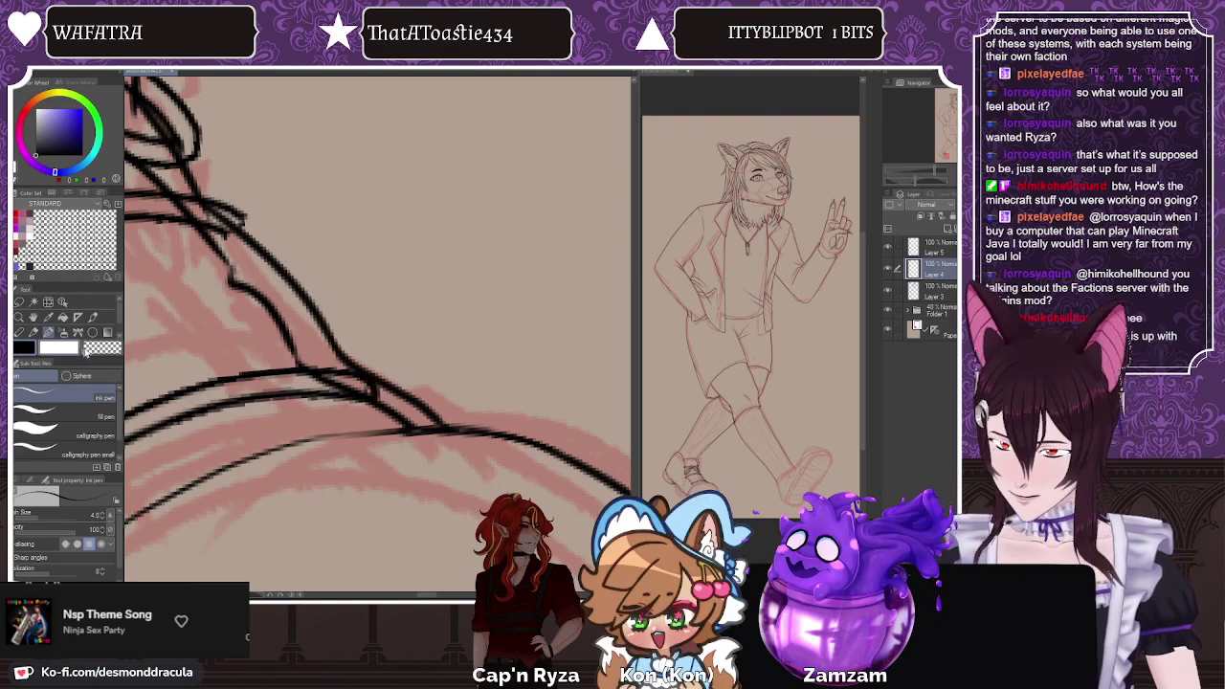
pyautogui.click(85, 352)
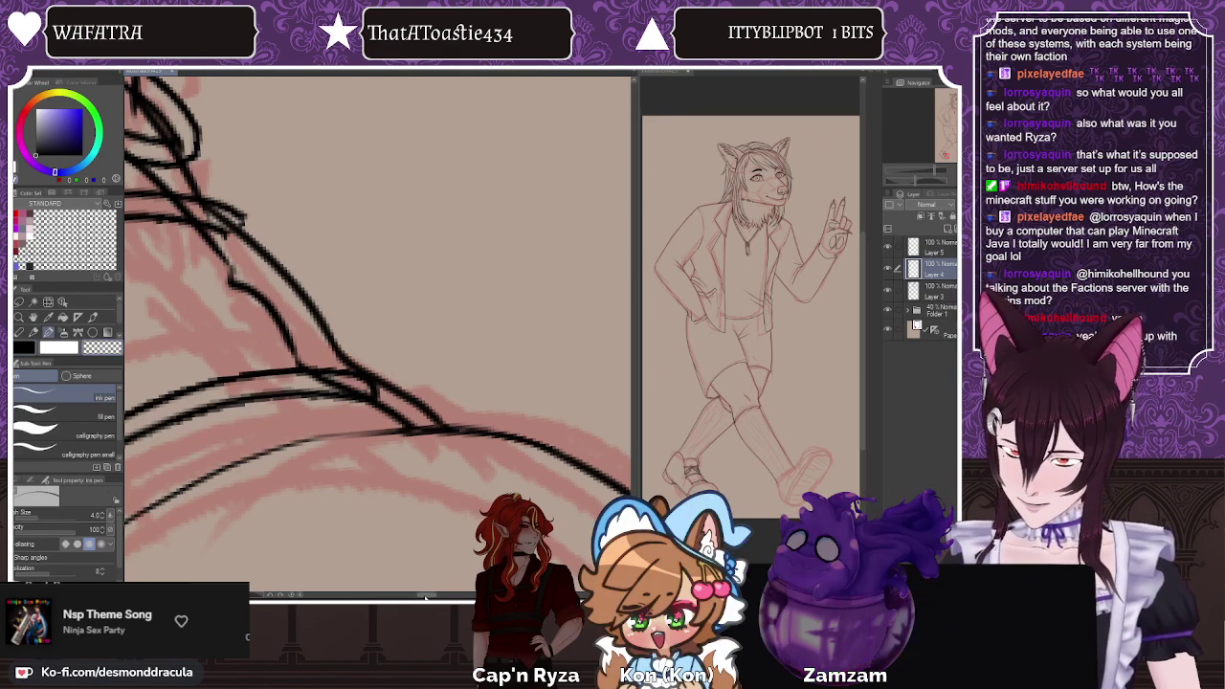
pyautogui.moveTo(427, 595); pyautogui.dragTo(412, 594)
# Step: Round off both ends of the middle lace band with the ink pen and erase the leftover line tips
pyautogui.click(68, 354)
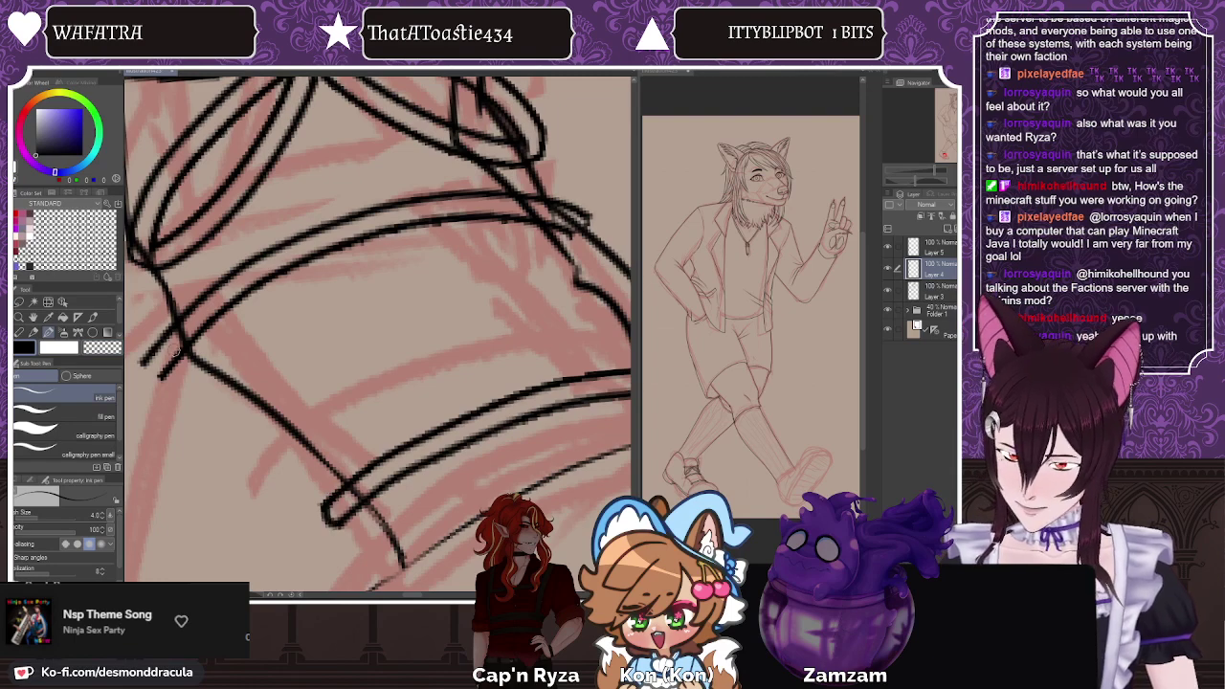
pyautogui.click(101, 348)
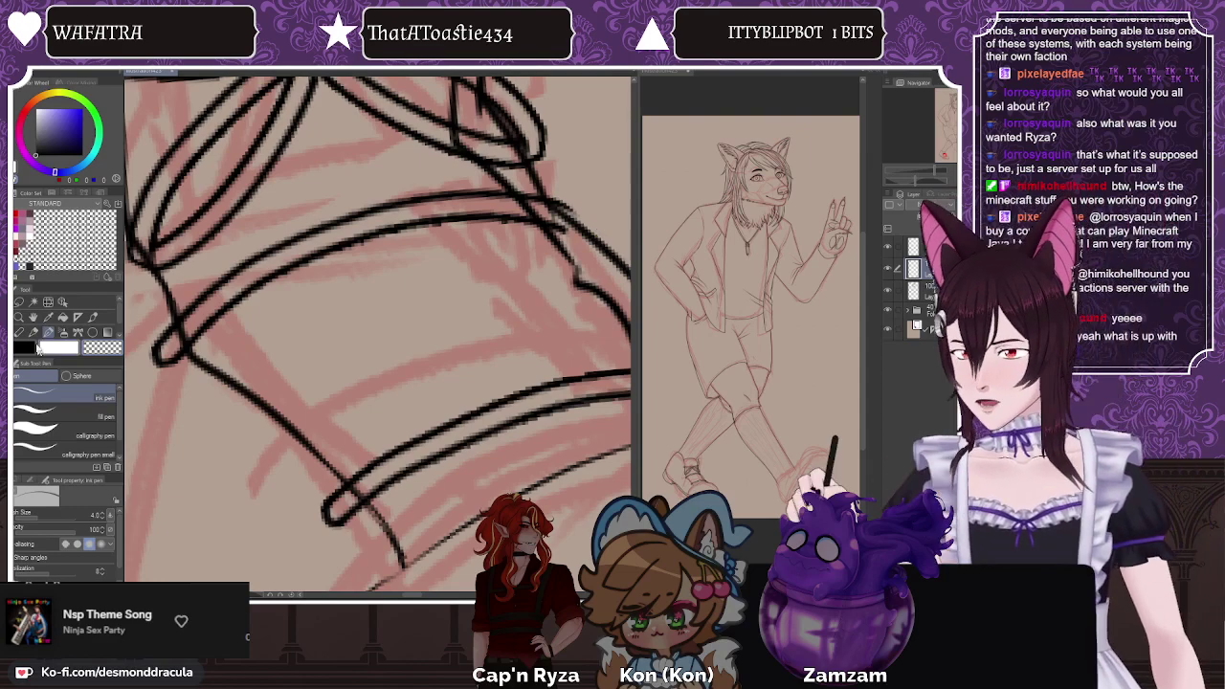
pyautogui.scroll(-3, 250, 330)
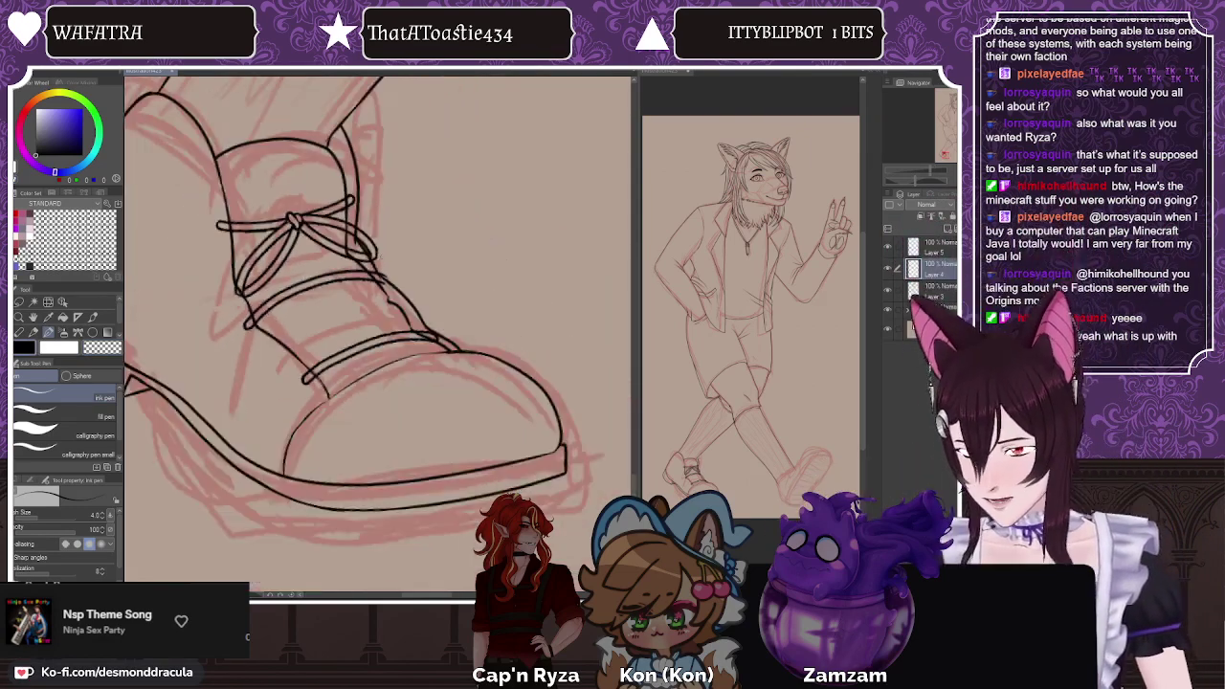
pyautogui.scroll(3, 365, 286)
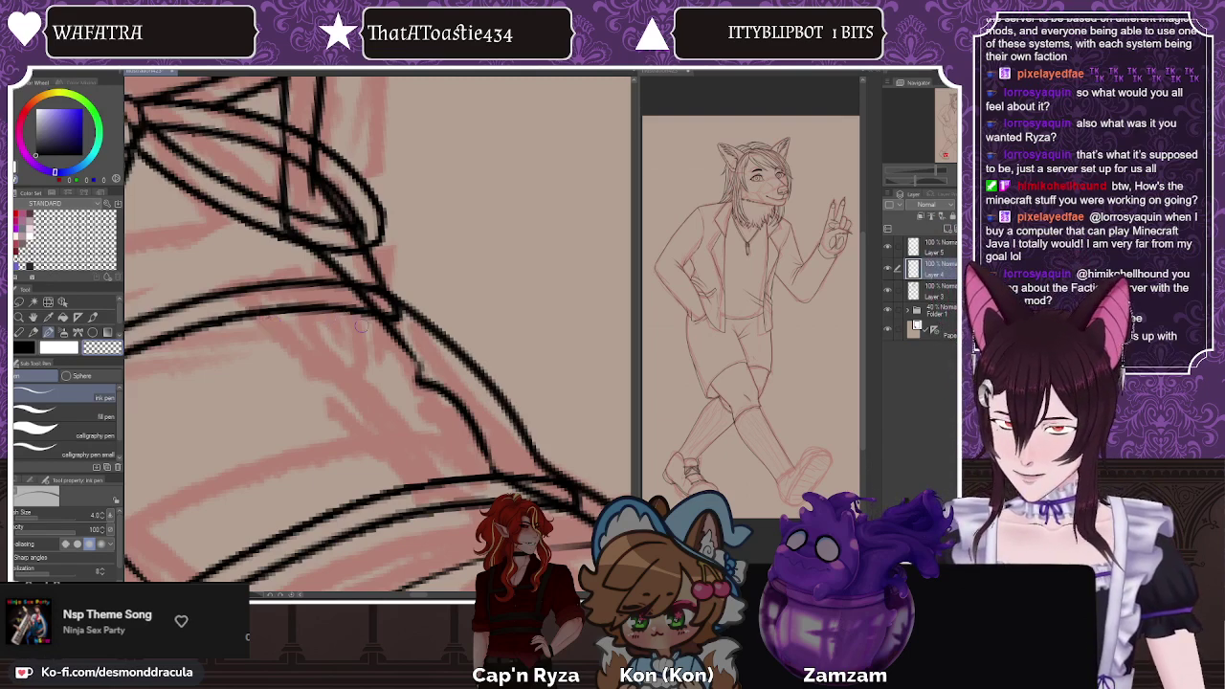
# Step: Merge the bow on Layer 5 down into the lace bands on Layer 4
pyautogui.scroll(-5, 412, 285)
pyautogui.scroll(6, 381, 186)
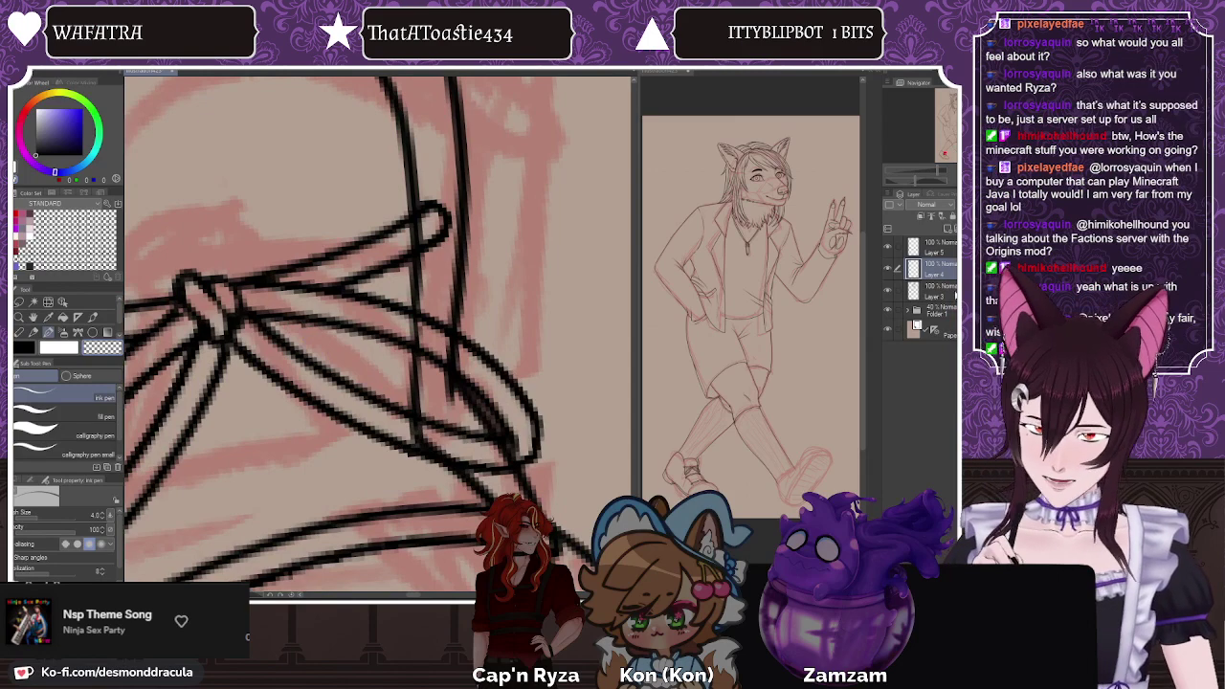
pyautogui.click(898, 249)
pyautogui.hotkey('shift', 'alt', 'e')
# Step: Inspect the merged bow and lace bands on the first shoe up close and at full-shoe size
pyautogui.scroll(-4, 354, 256)
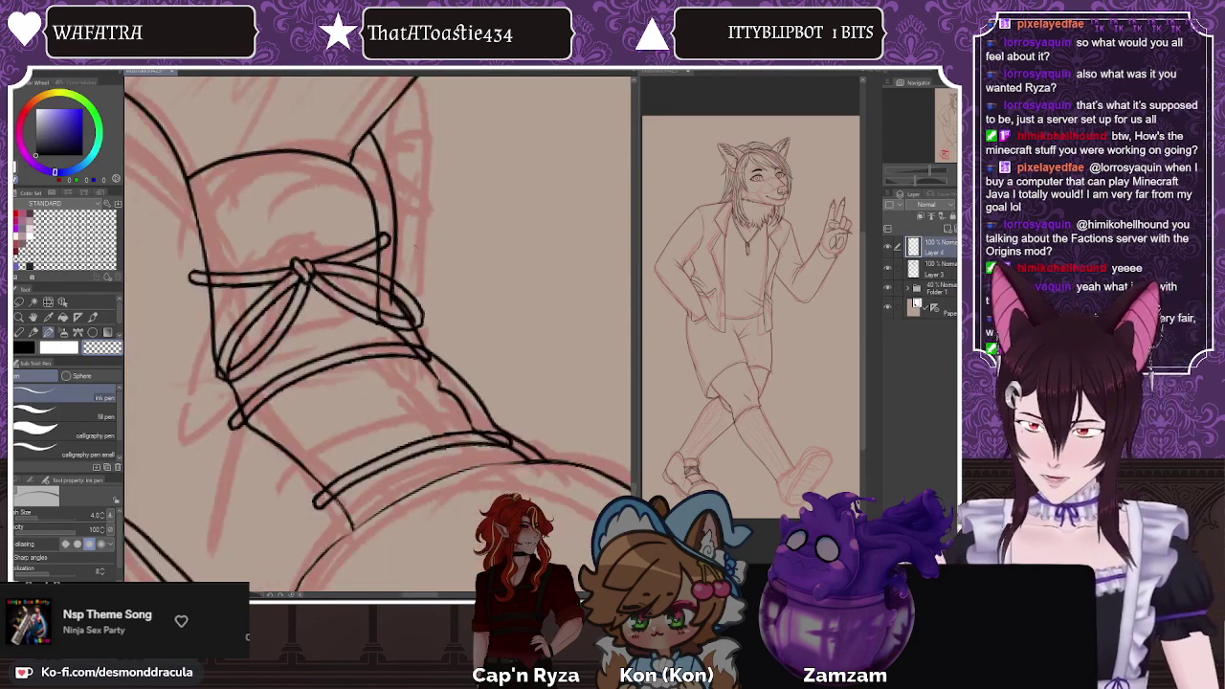
pyautogui.scroll(3, 393, 230)
pyautogui.scroll(2, 393, 227)
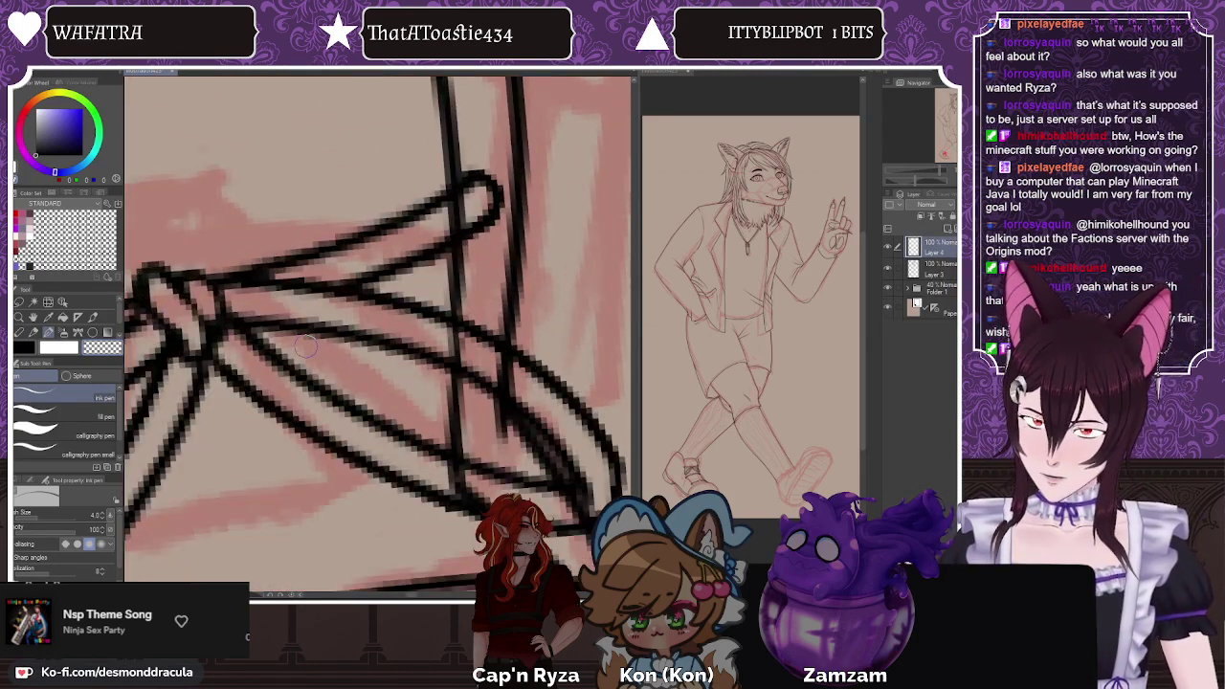
pyautogui.scroll(-4, 483, 235)
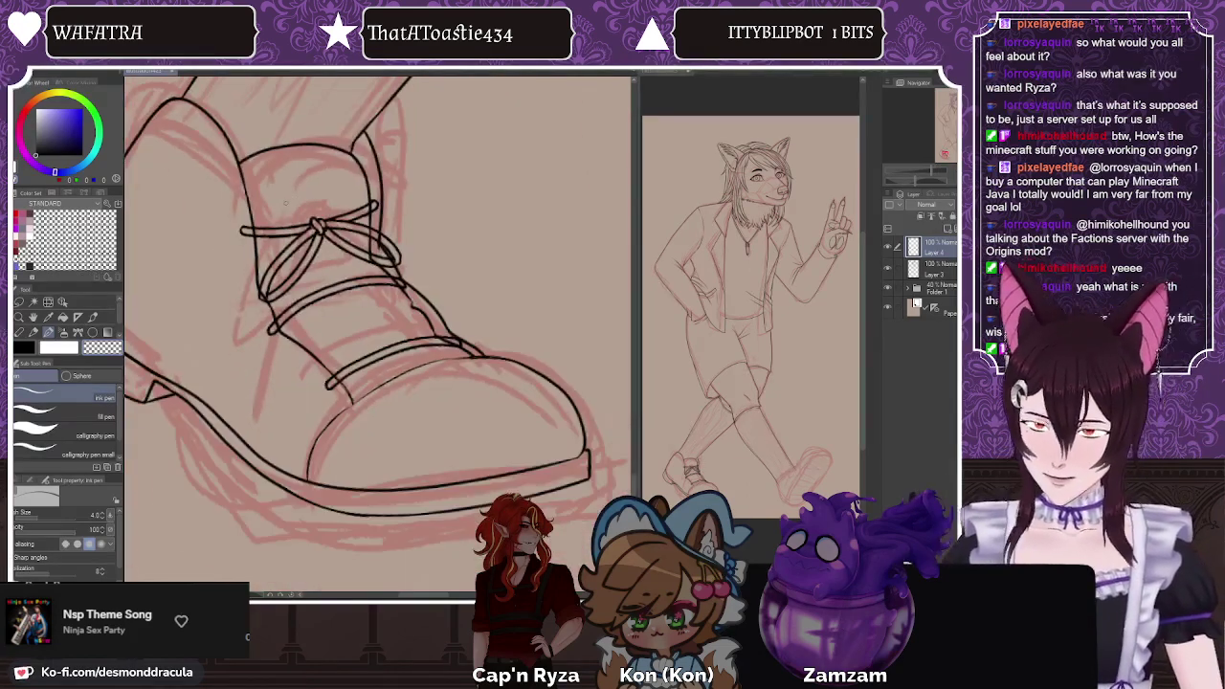
pyautogui.scroll(4, 270, 227)
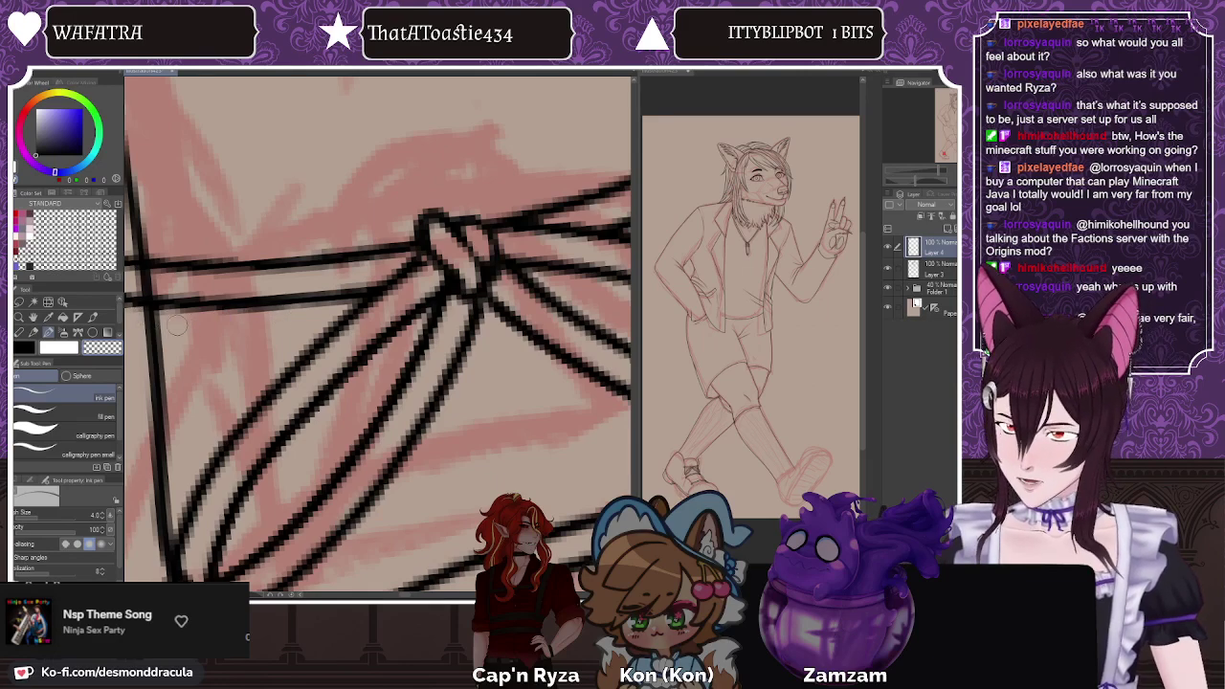
pyautogui.scroll(-4, 177, 325)
pyautogui.scroll(2, 177, 325)
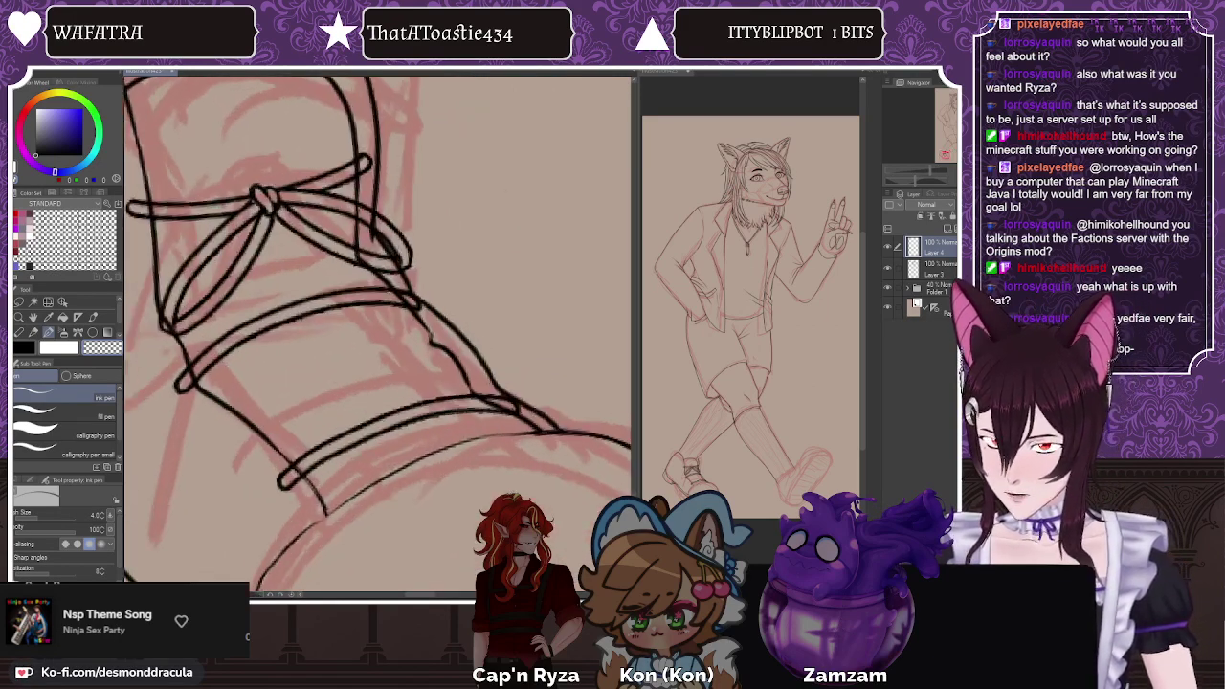
pyautogui.scroll(-3, 378, 335)
pyautogui.scroll(2, 378, 335)
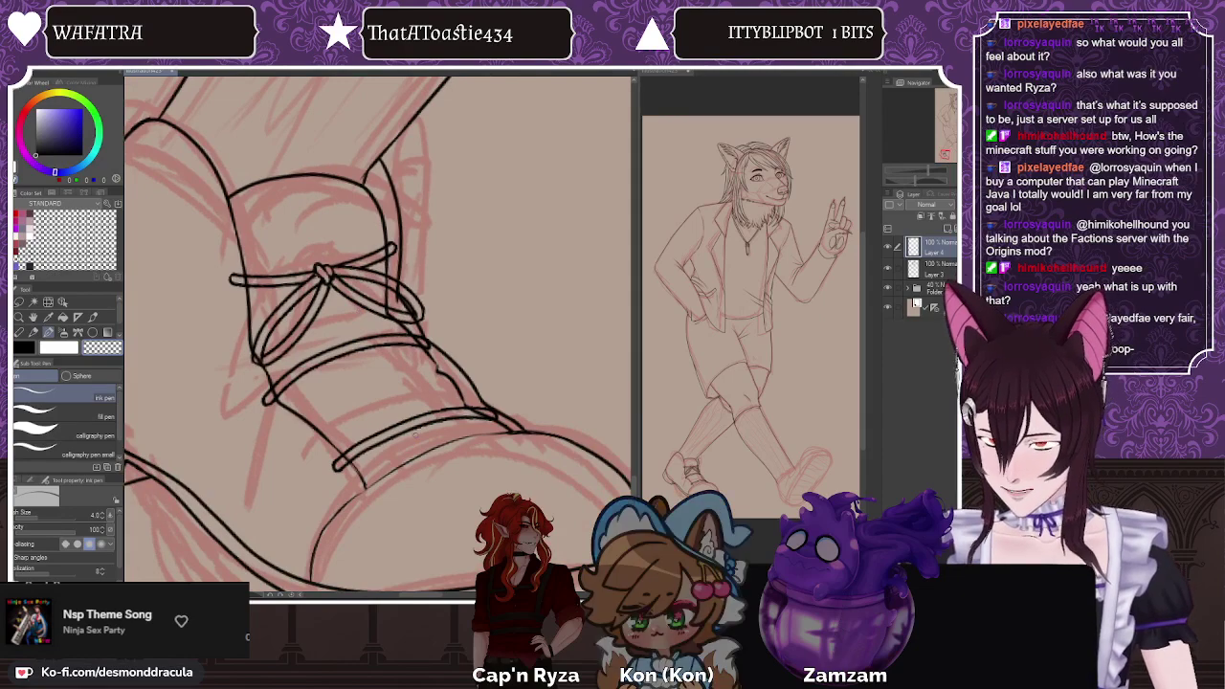
# Step: Check the lace ends along the shoe opening with the canvas mirrored and rotated
pyautogui.scroll(3, 415, 429)
pyautogui.press('h')
pyautogui.moveTo(192, 393); pyautogui.dragTo(241, 177)
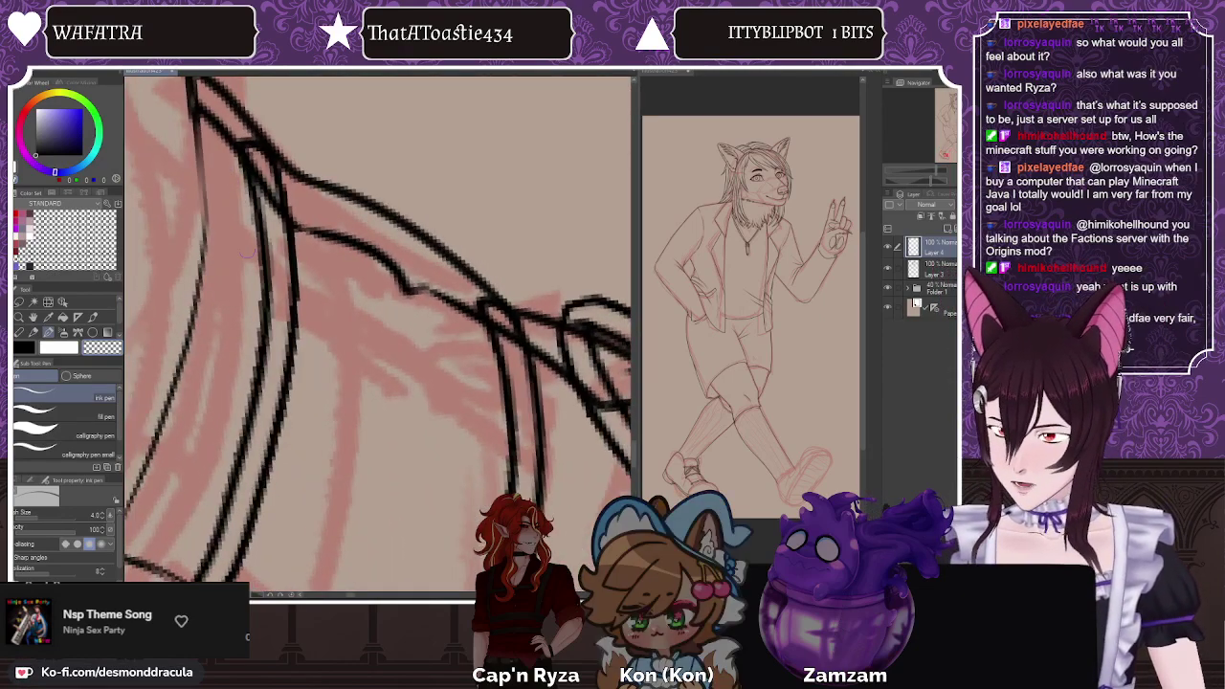
pyautogui.moveTo(250, 320); pyautogui.dragTo(326, 342)
pyautogui.press('h')
pyautogui.press('^')
pyautogui.press('^')
pyautogui.press('^')
pyautogui.press('^')
pyautogui.press('^')
pyautogui.press('^')
pyautogui.press('^')
pyautogui.press('^')
pyautogui.press('^')
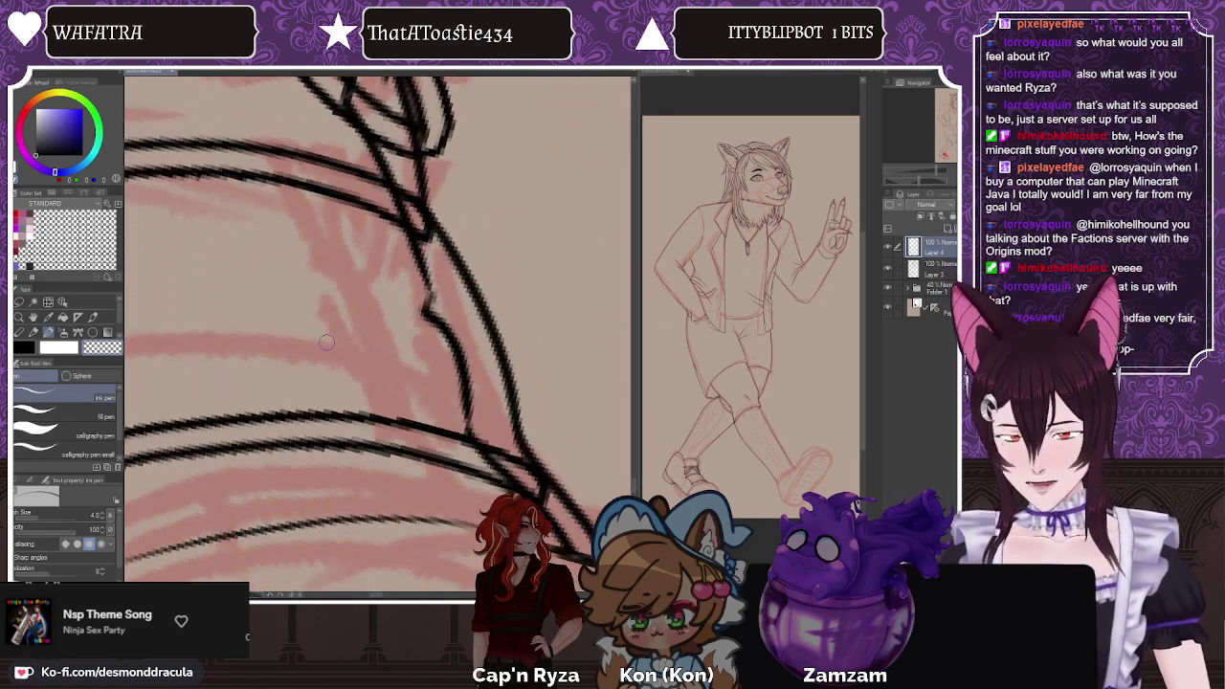
pyautogui.press('-')
pyautogui.press('-')
pyautogui.press('-')
pyautogui.press('-')
pyautogui.press('-')
pyautogui.press('-')
pyautogui.press('-')
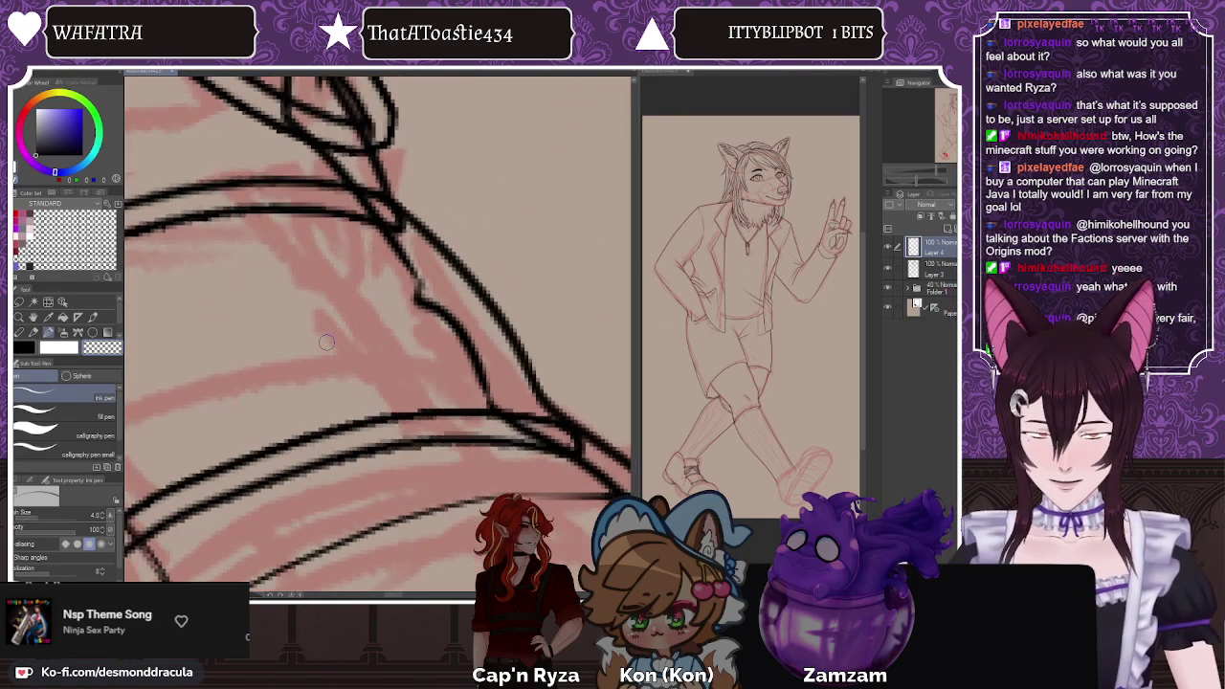
pyautogui.press('-')
pyautogui.press('-')
pyautogui.press('-')
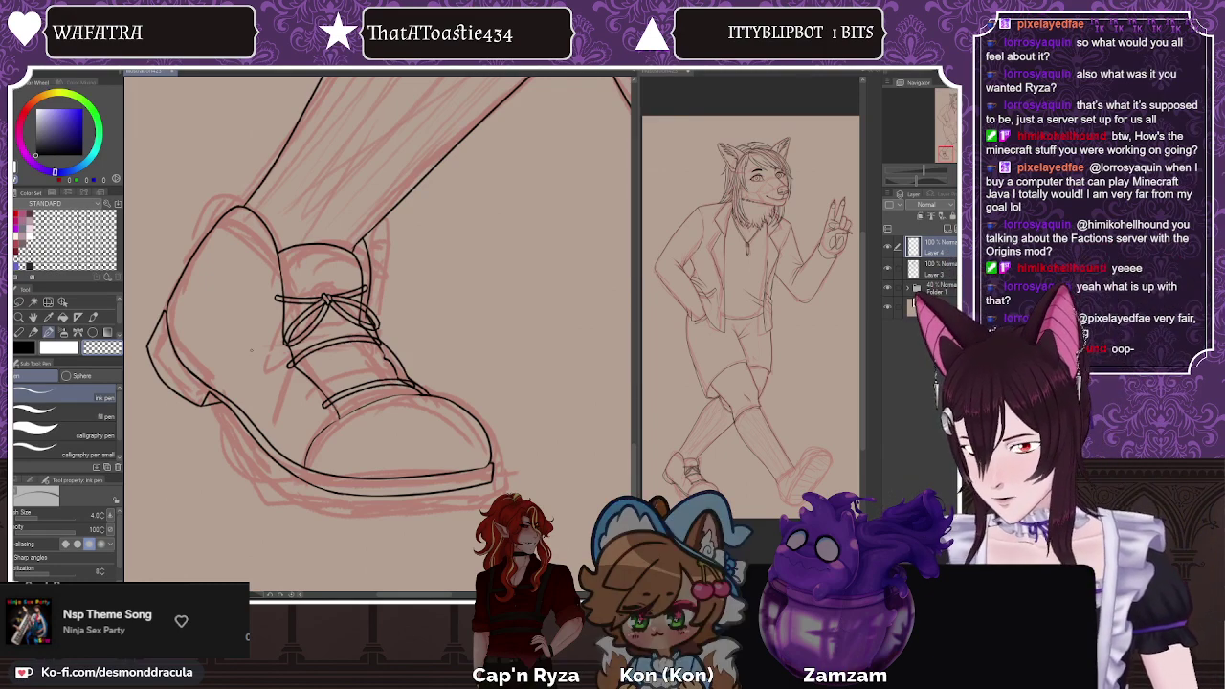
# Step: Lasso the bow and upper lace band on Layer 4 and rotate them slightly so they sit more level across the tongue
pyautogui.click(20, 303)
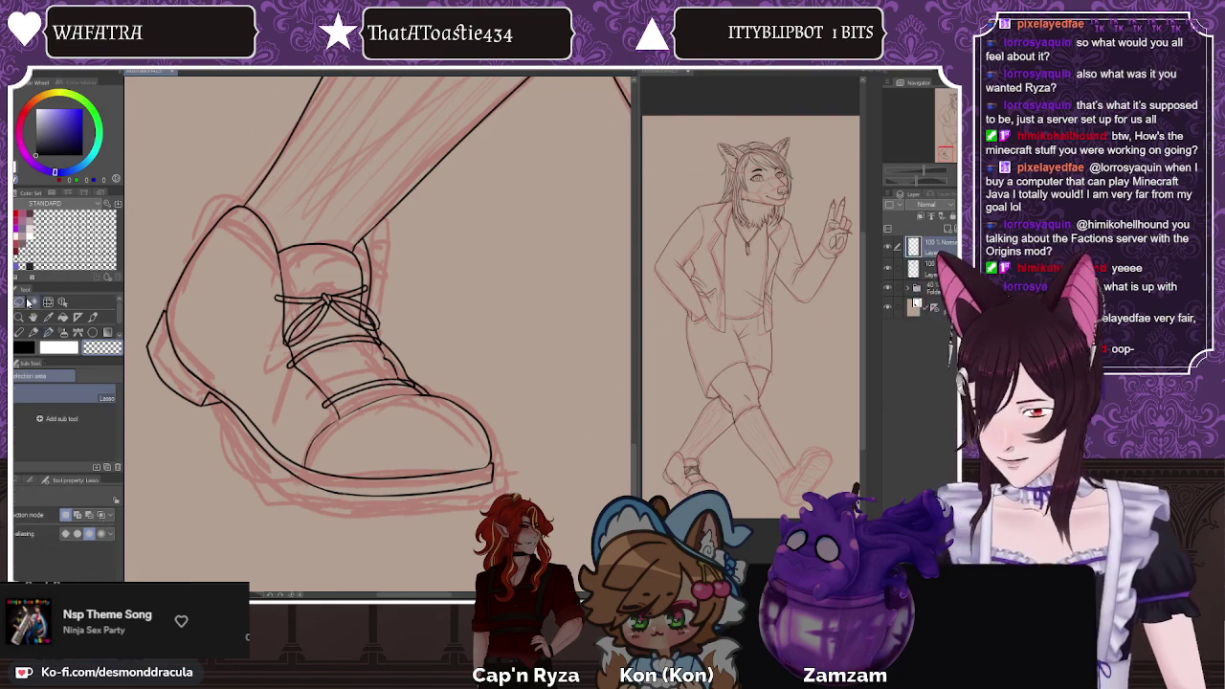
pyautogui.click(887, 247)
pyautogui.click(887, 247)
pyautogui.moveTo(277, 272)
pyautogui.mouseDown()
pyautogui.moveTo(267, 345)
pyautogui.moveTo(397, 323)
pyautogui.mouseUp()
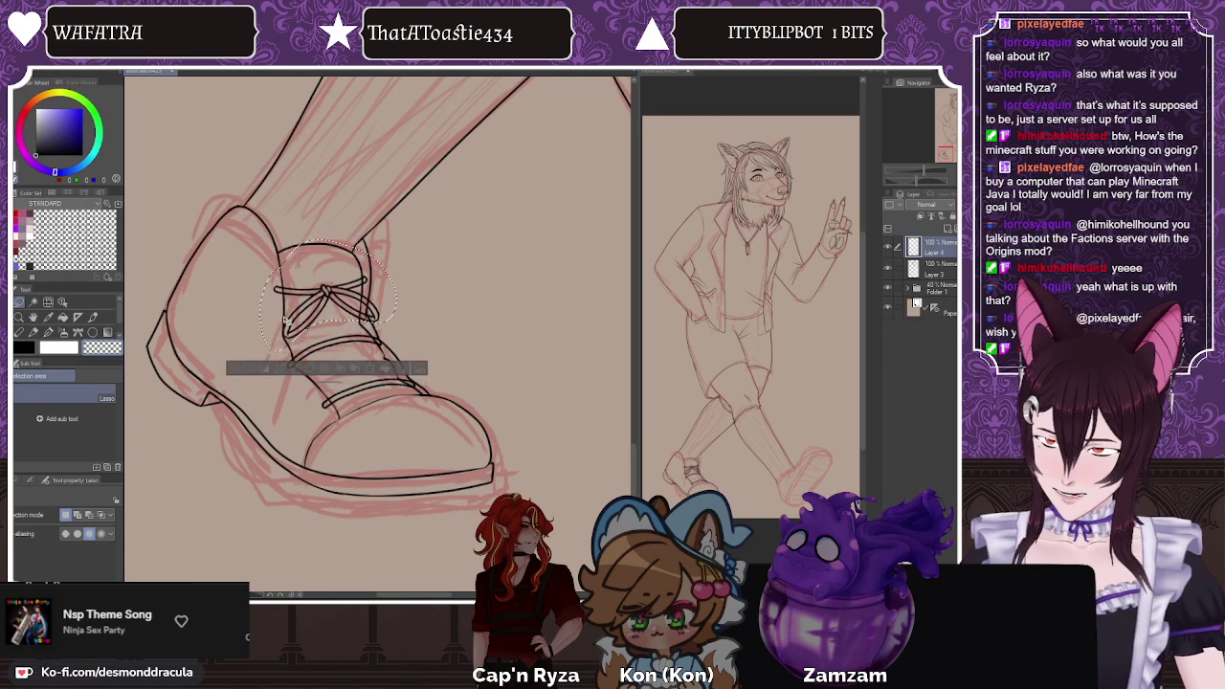
pyautogui.hotkey('ctrl', 't')
pyautogui.moveTo(212, 282); pyautogui.dragTo(212, 275)
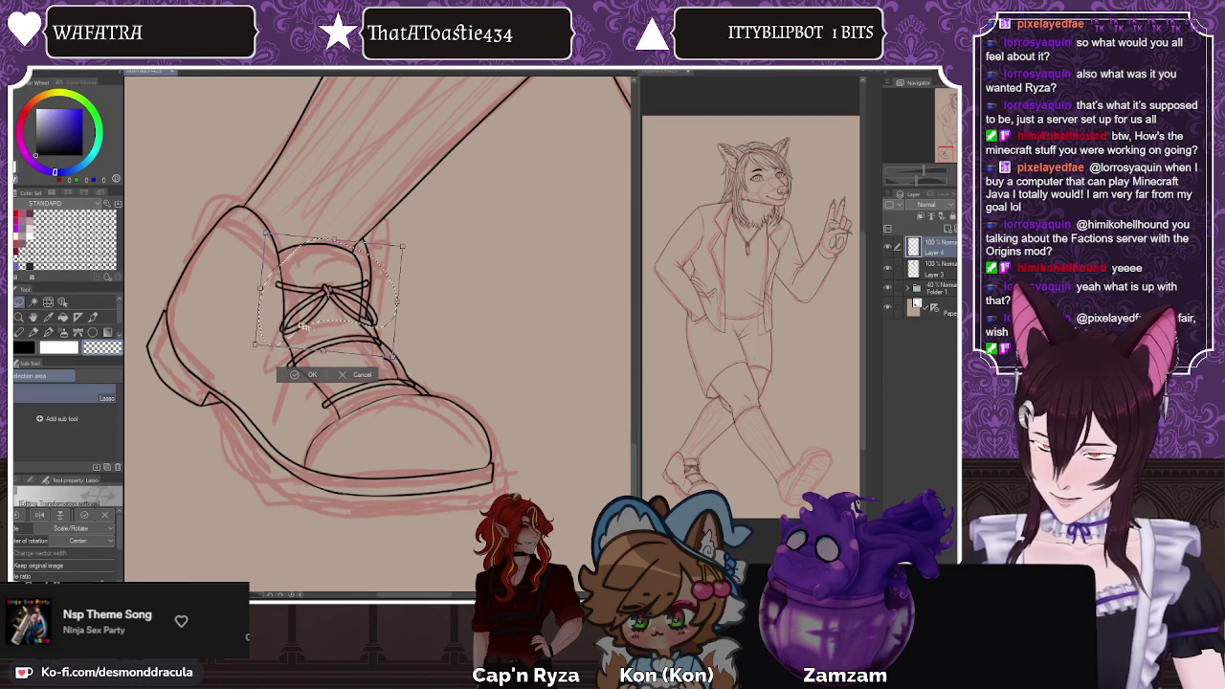
pyautogui.click(299, 374)
pyautogui.click(48, 332)
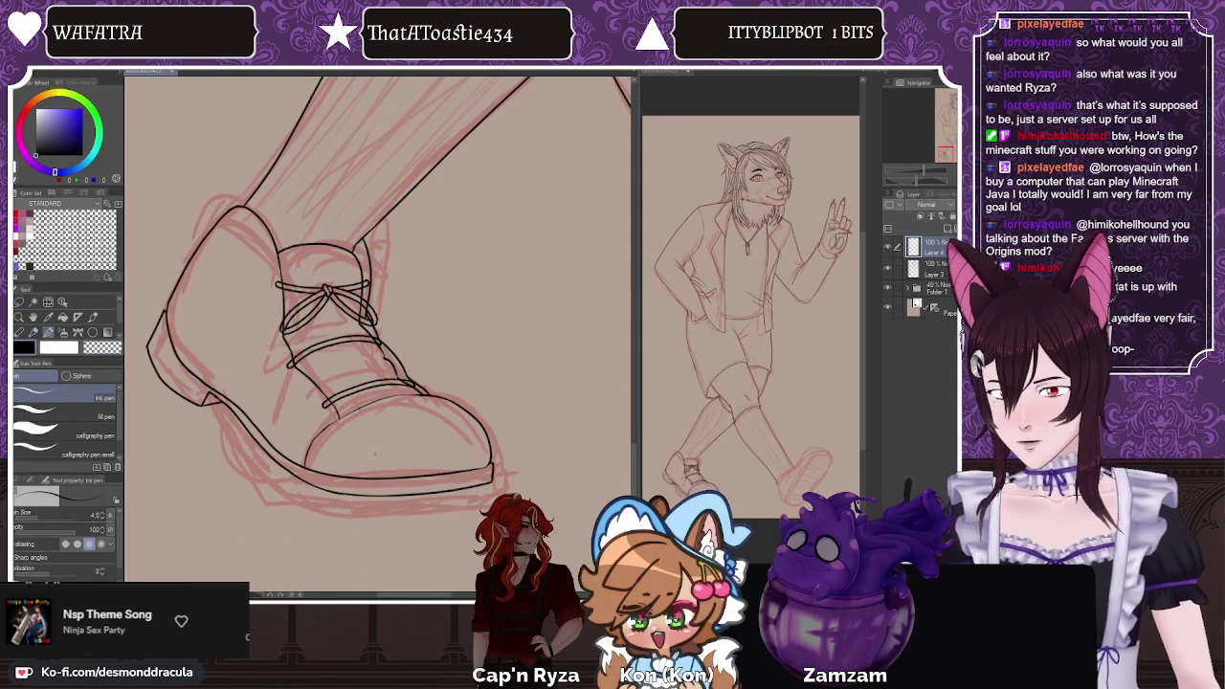
# Step: Erase the shoe outlines on Layer 3 where they run through the lowest and middle lace bands
pyautogui.scroll(5, 324, 382)
pyautogui.scroll(2, 312, 372)
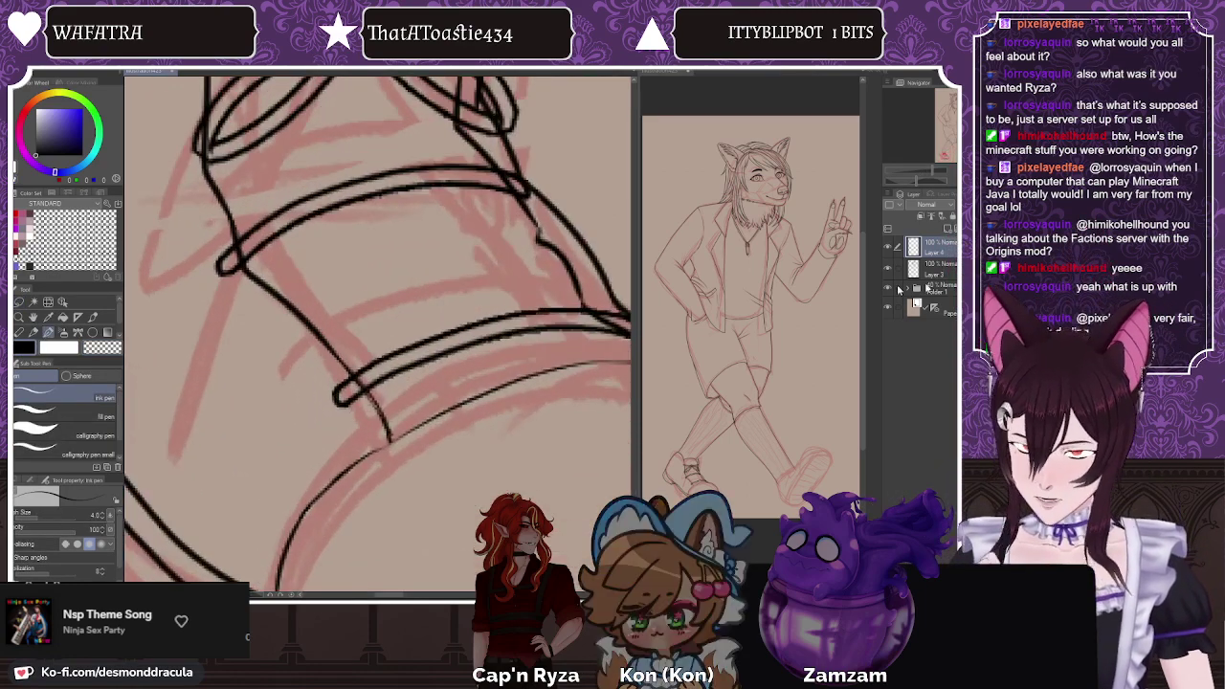
pyautogui.click(933, 267)
pyautogui.scroll(-2, 389, 438)
pyautogui.moveTo(390, 439)
pyautogui.mouseDown()
pyautogui.moveTo(373, 398)
pyautogui.moveTo(284, 299)
pyautogui.mouseUp()
pyautogui.press('c')
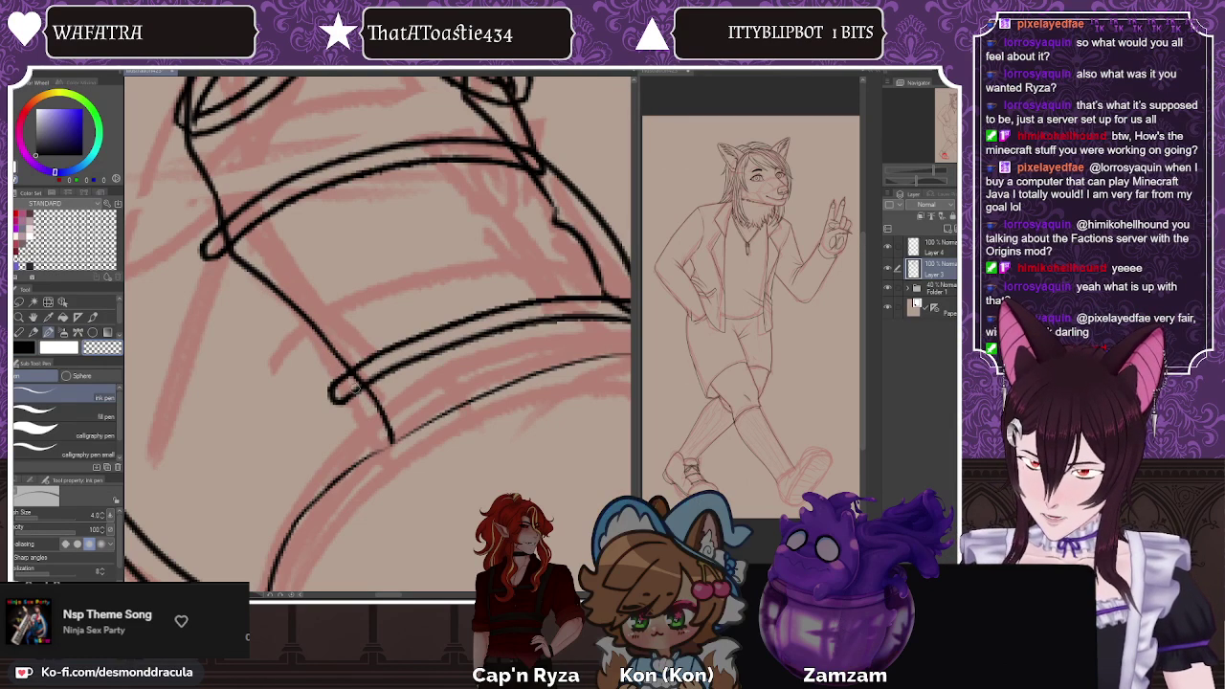
pyautogui.moveTo(348, 377); pyautogui.dragTo(362, 385)
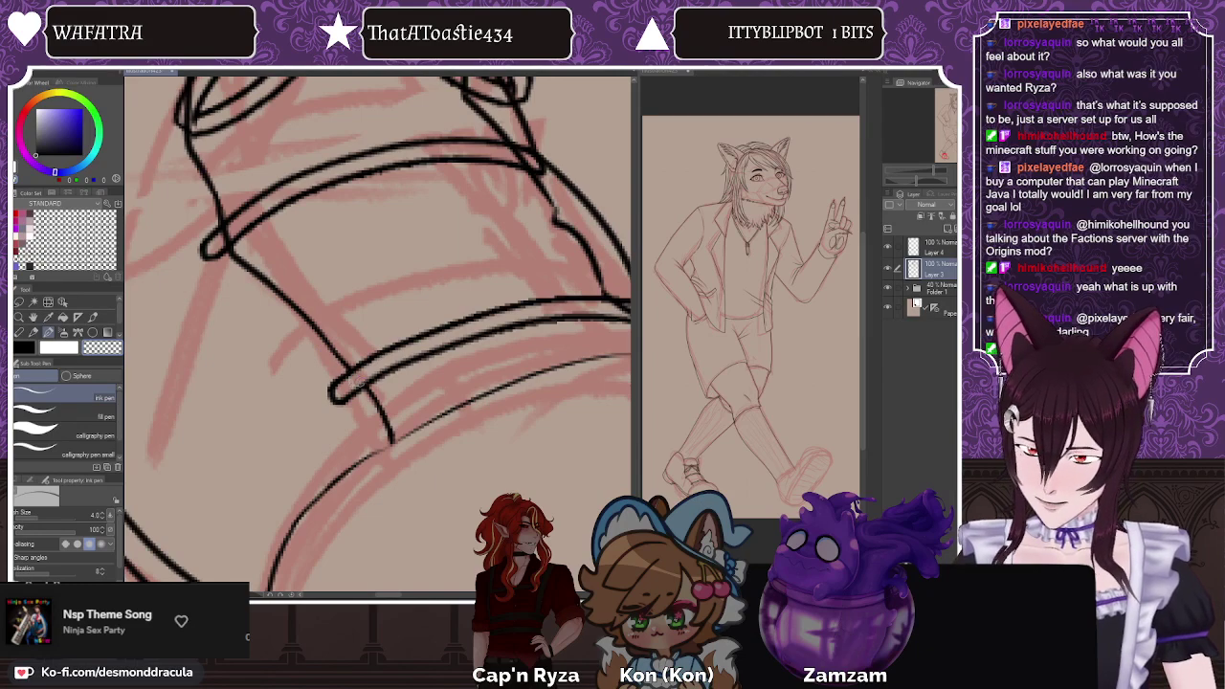
pyautogui.scroll(-2, 360, 385)
pyautogui.scroll(1, 547, 334)
pyautogui.scroll(2, 547, 334)
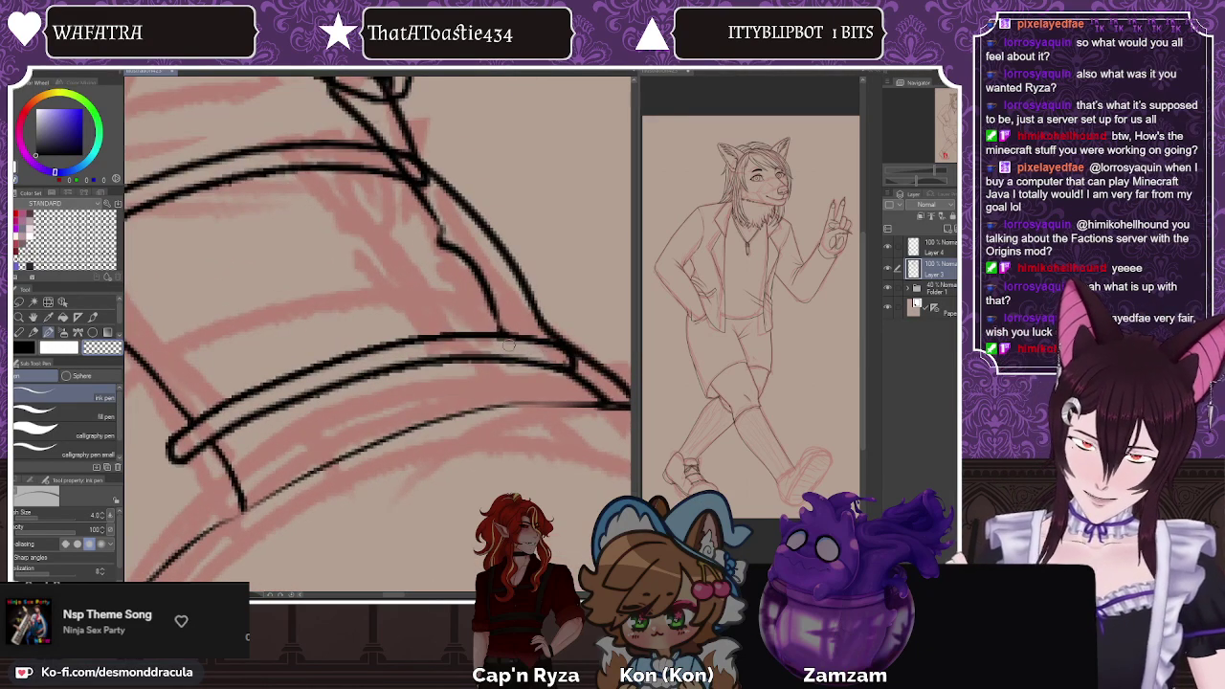
pyautogui.scroll(-2, 508, 345)
pyautogui.scroll(2, 230, 144)
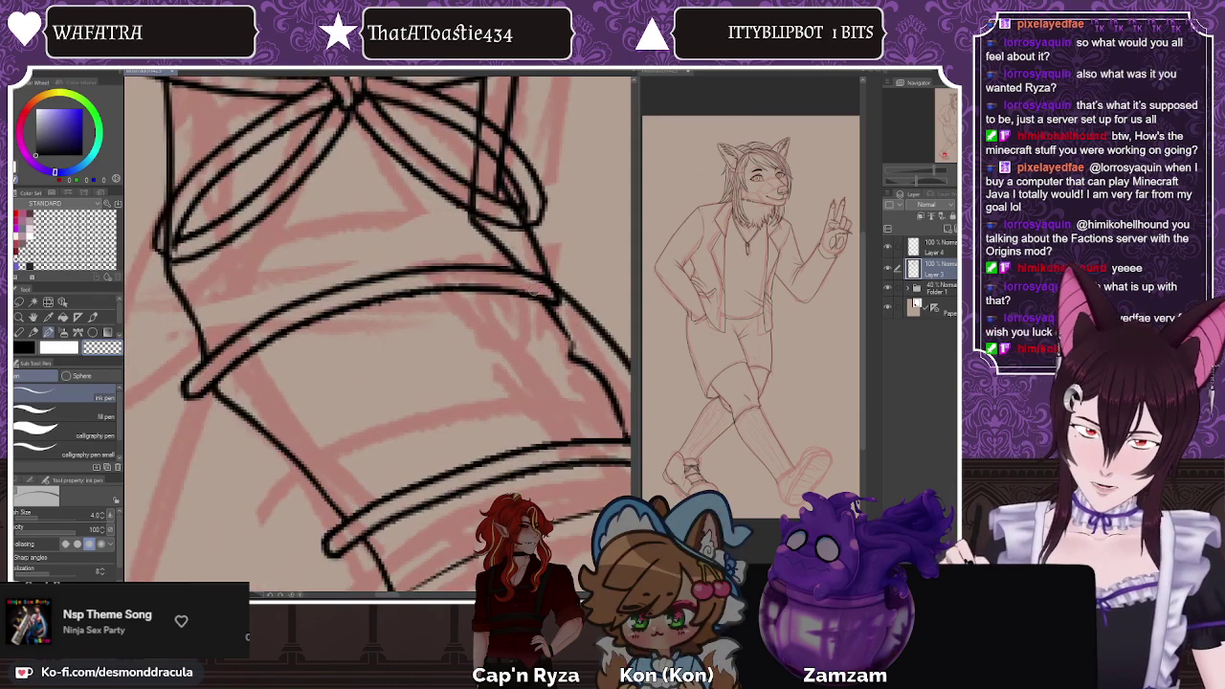
# Step: Erase the Layer 3 shoe lines that show inside the bow loops and the upper lace band
pyautogui.scroll(-3, 506, 271)
pyautogui.scroll(2, 430, 114)
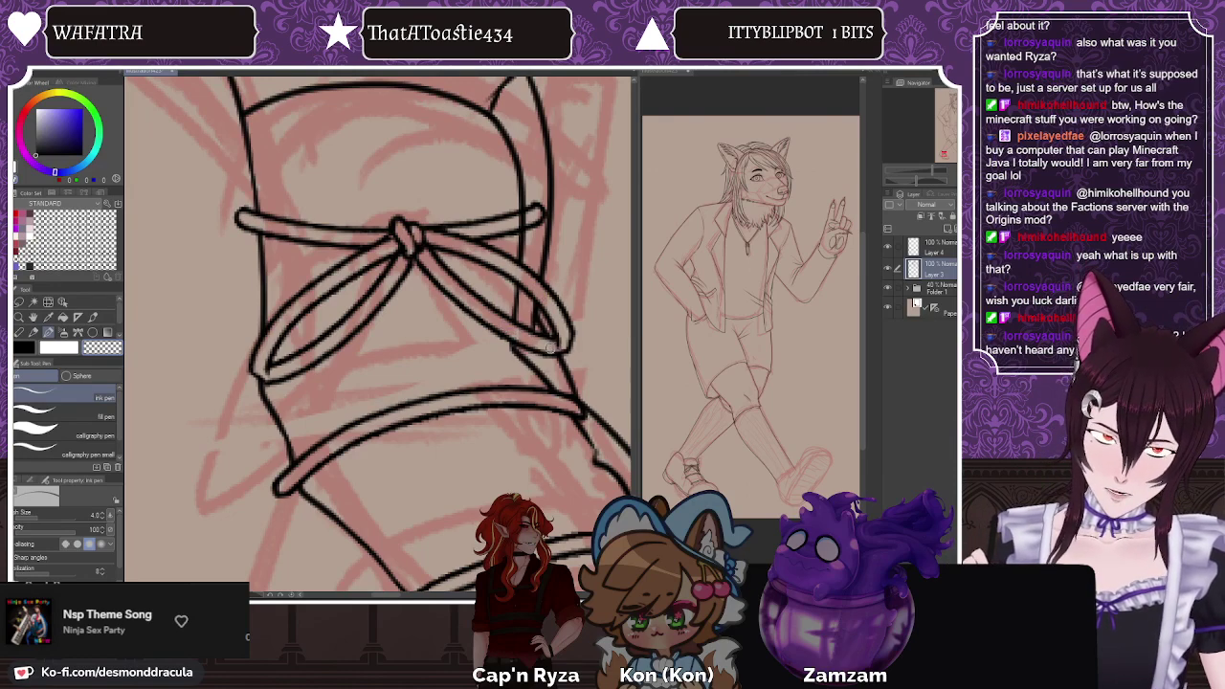
pyautogui.scroll(-2, 517, 334)
pyautogui.scroll(-1, 435, 260)
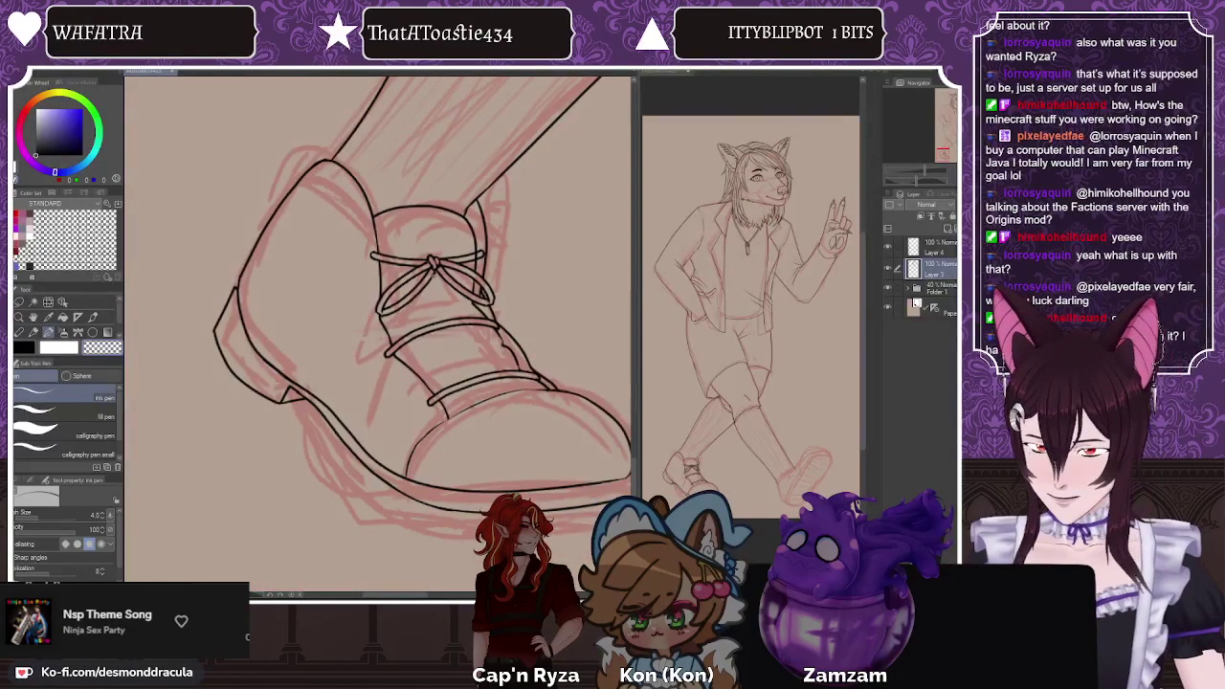
pyautogui.scroll(4, 459, 278)
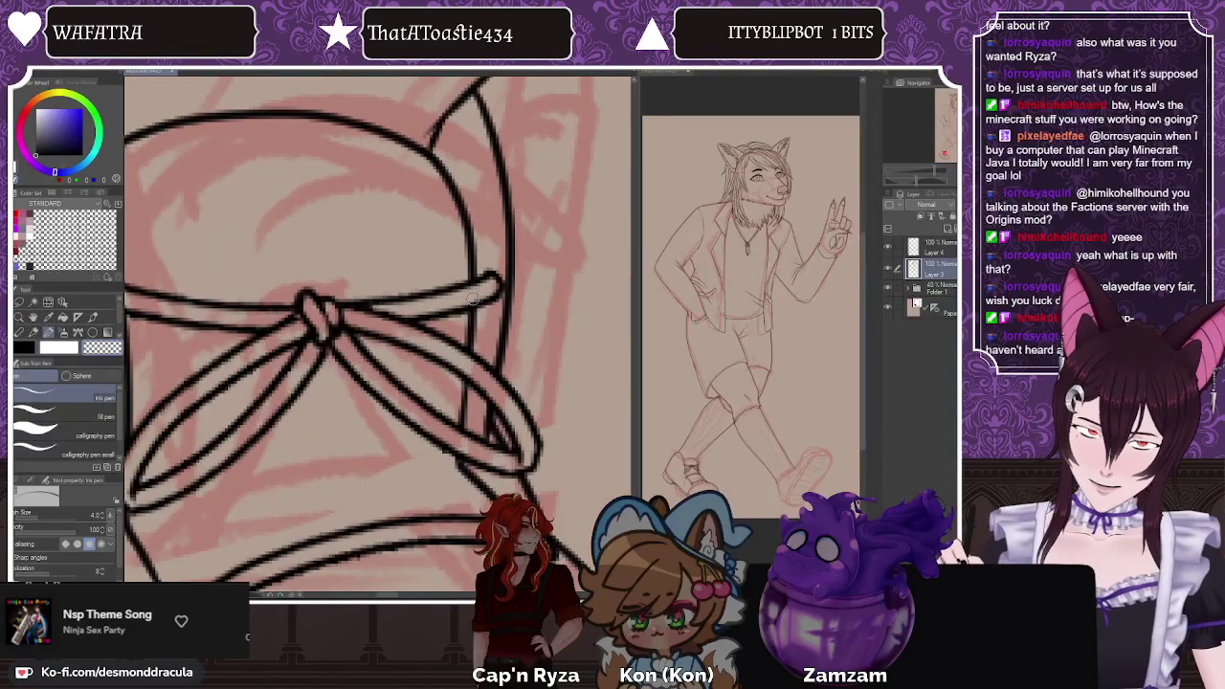
pyautogui.scroll(-5, 460, 296)
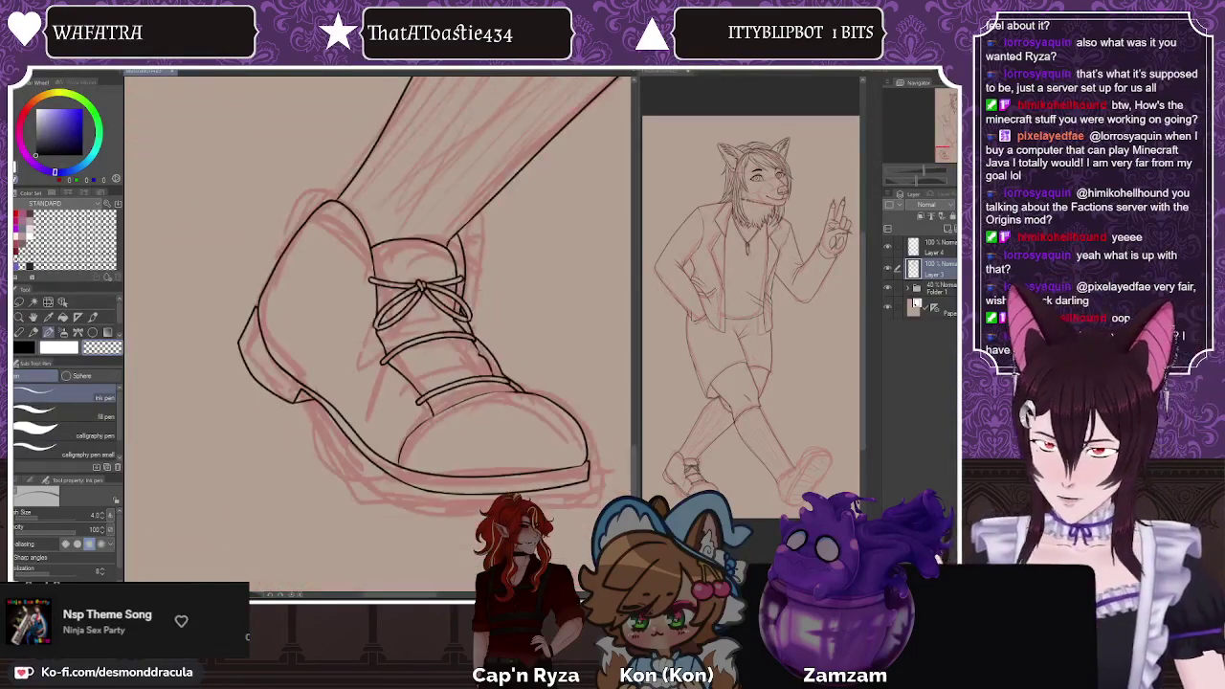
# Step: Draw a small round eyelet in black ink on Layer 4 around the heel-side end of the upper lace band
pyautogui.click(934, 247)
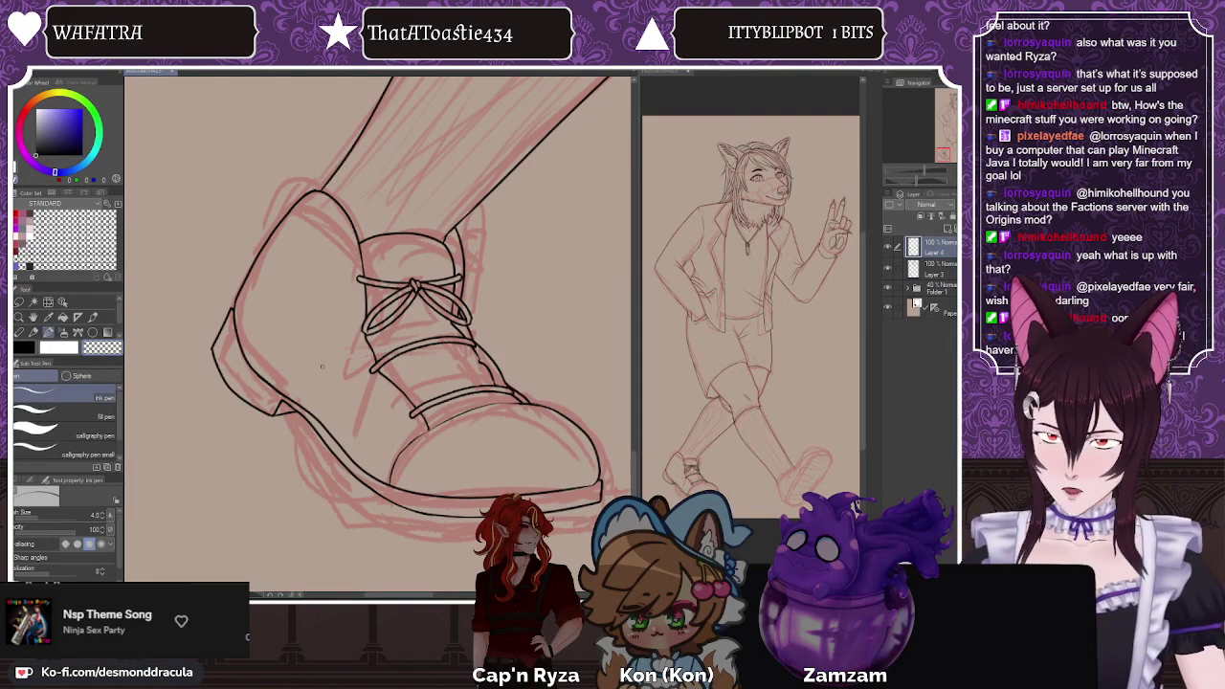
pyautogui.scroll(6, 350, 304)
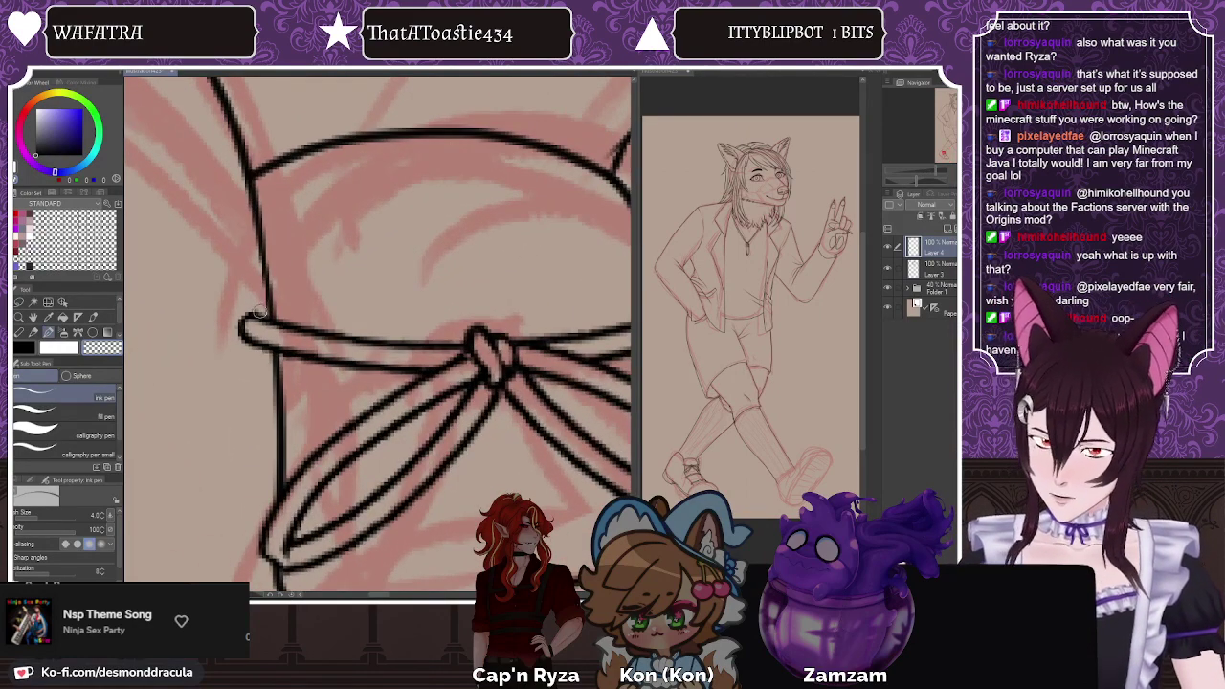
pyautogui.click(26, 346)
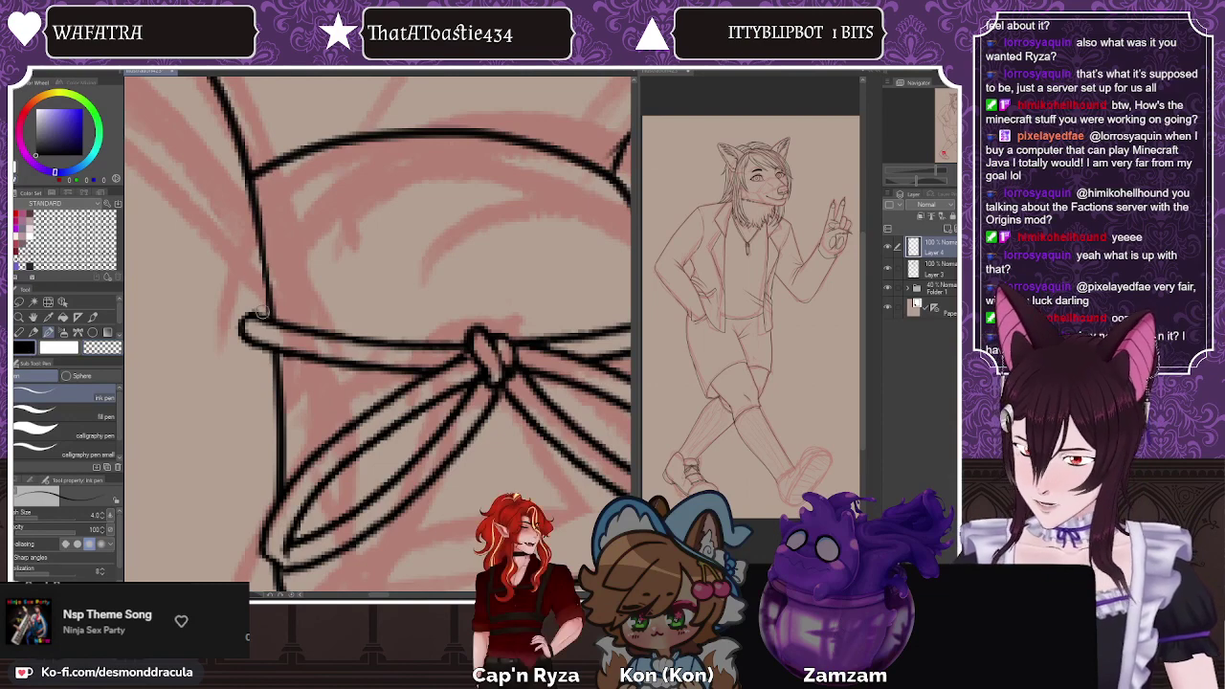
pyautogui.moveTo(259, 305)
pyautogui.mouseDown()
pyautogui.moveTo(230, 330)
pyautogui.moveTo(245, 345)
pyautogui.mouseUp()
pyautogui.scroll(-3, 241, 328)
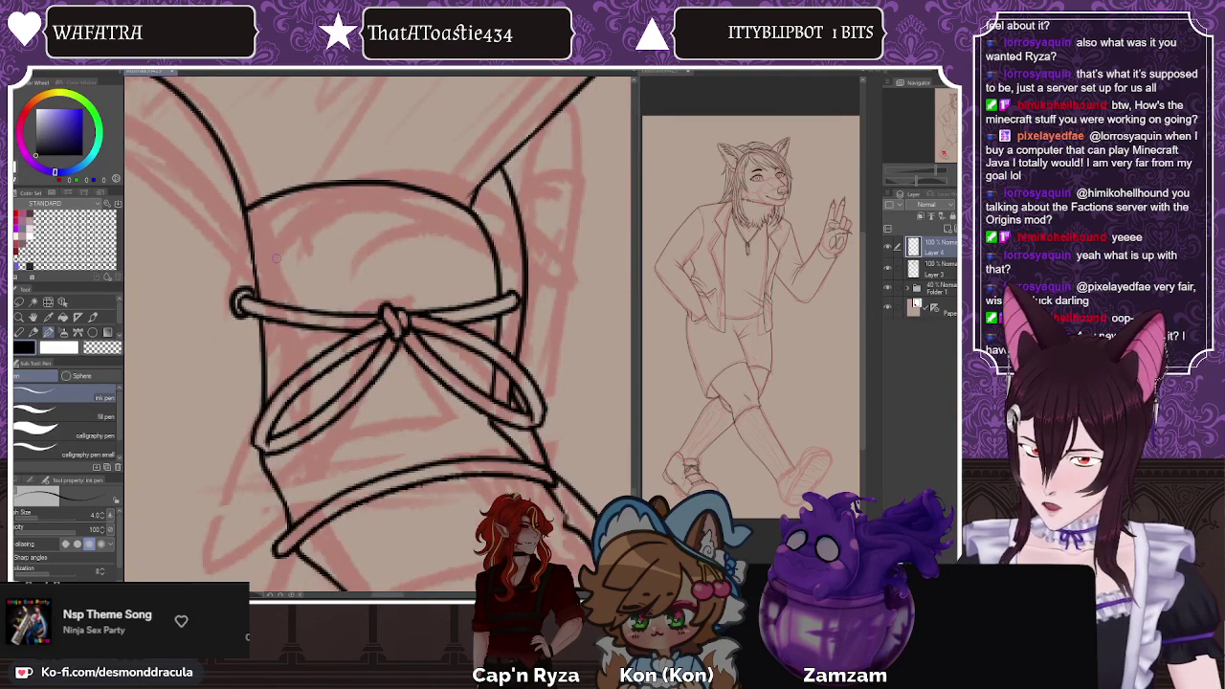
pyautogui.scroll(4, 241, 328)
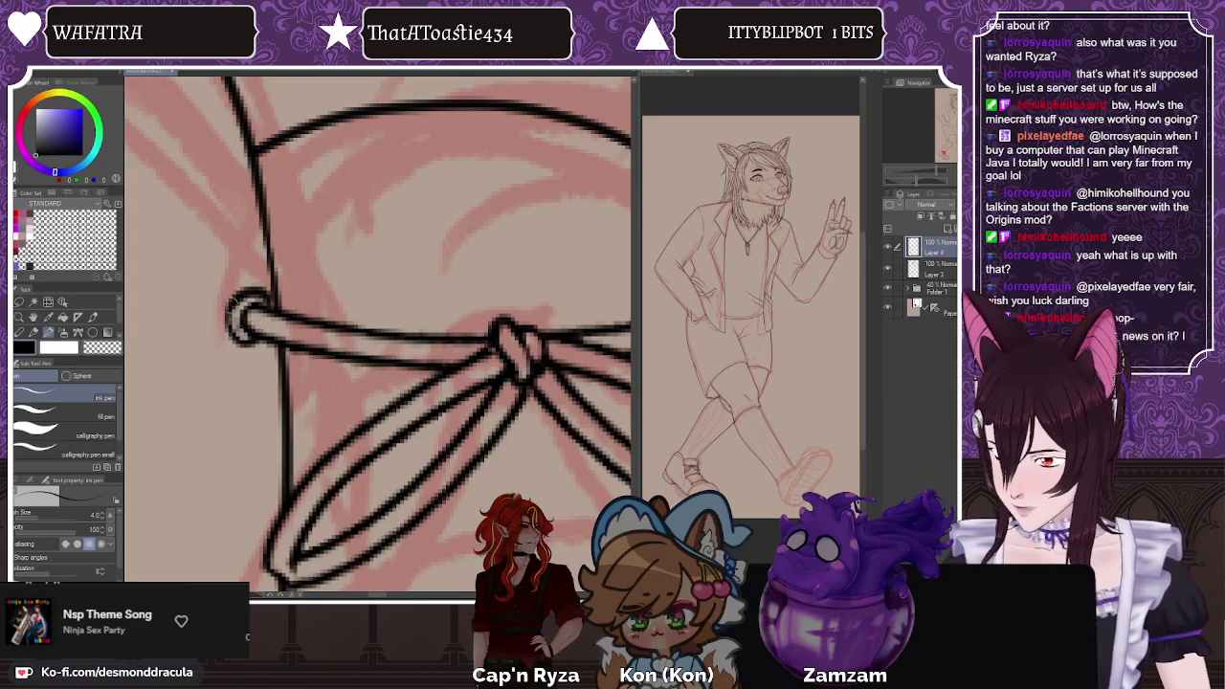
pyautogui.scroll(-2, 235, 299)
pyautogui.scroll(-2, 238, 301)
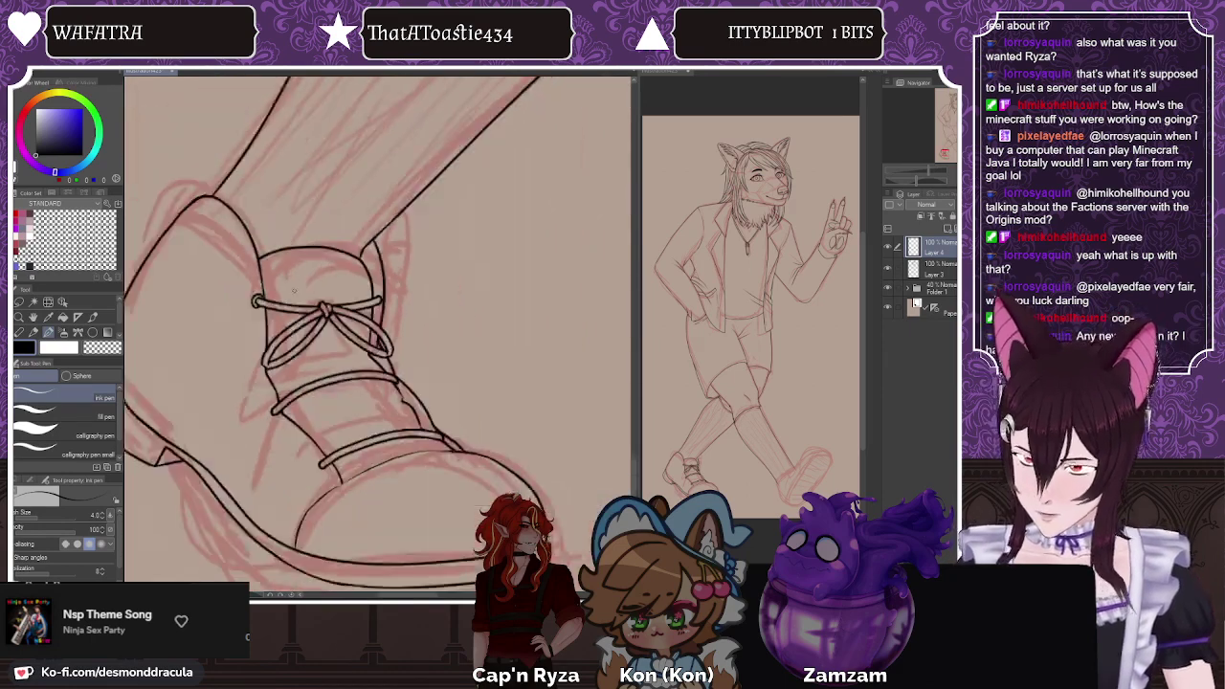
# Step: Ink a matching eyelet around the opposite end of the upper lace band and clean its overlap with the lace
pyautogui.scroll(5, 340, 328)
pyautogui.moveTo(340, 328)
pyautogui.mouseDown()
pyautogui.moveTo(355, 361)
pyautogui.moveTo(337, 362)
pyautogui.moveTo(360, 354)
pyautogui.moveTo(345, 322)
pyautogui.moveTo(357, 352)
pyautogui.moveTo(347, 360)
pyautogui.moveTo(341, 329)
pyautogui.mouseUp()
pyautogui.click(102, 347)
pyautogui.click(28, 349)
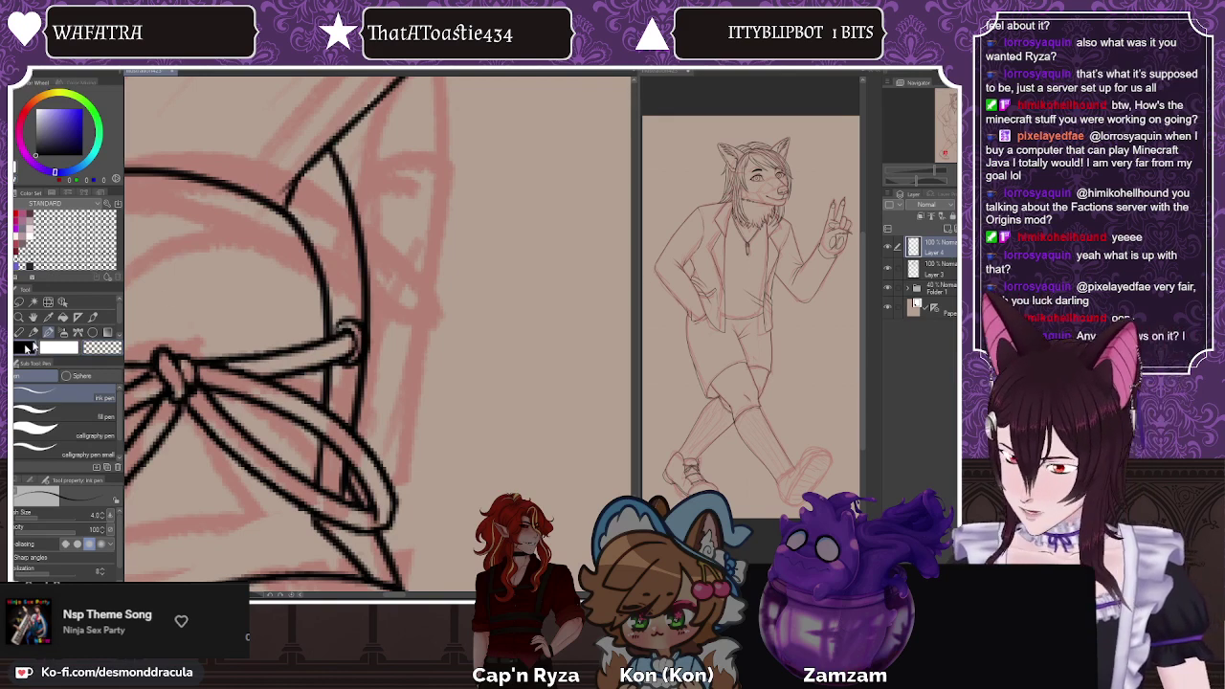
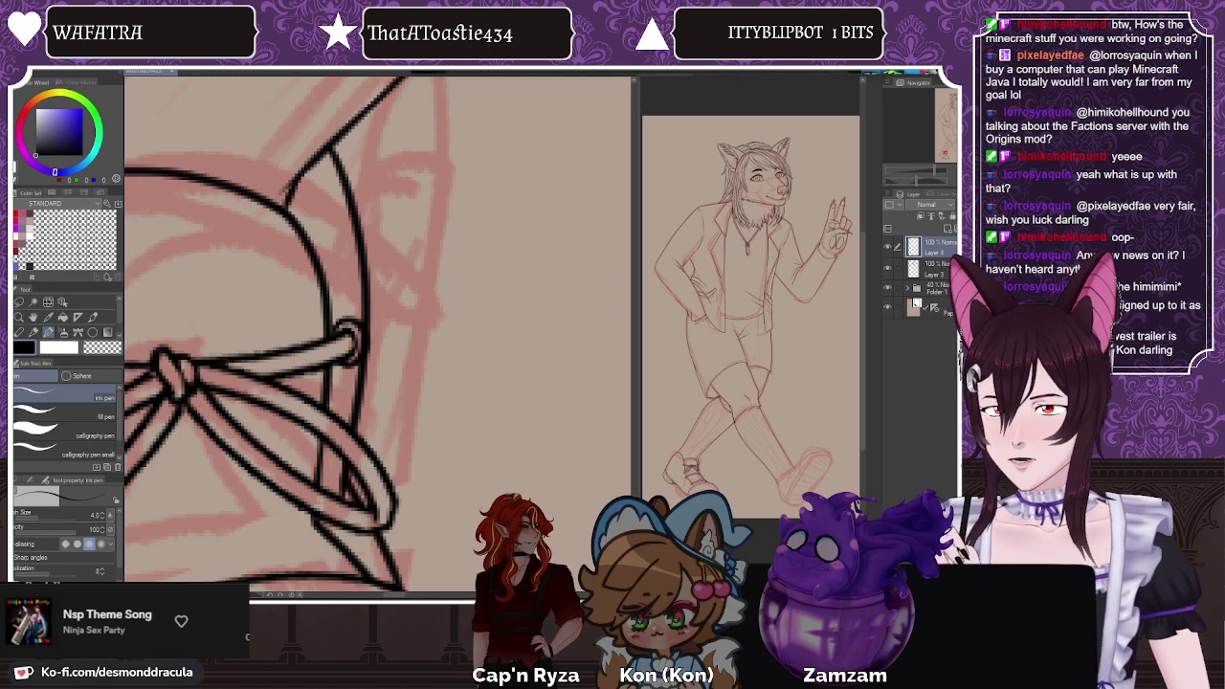
# Step: Switch to the web browser and open the Hytale channel from its Announcement Trailer page on YouTube
pyautogui.moveTo(412, 0); pyautogui.dragTo(383, 60)
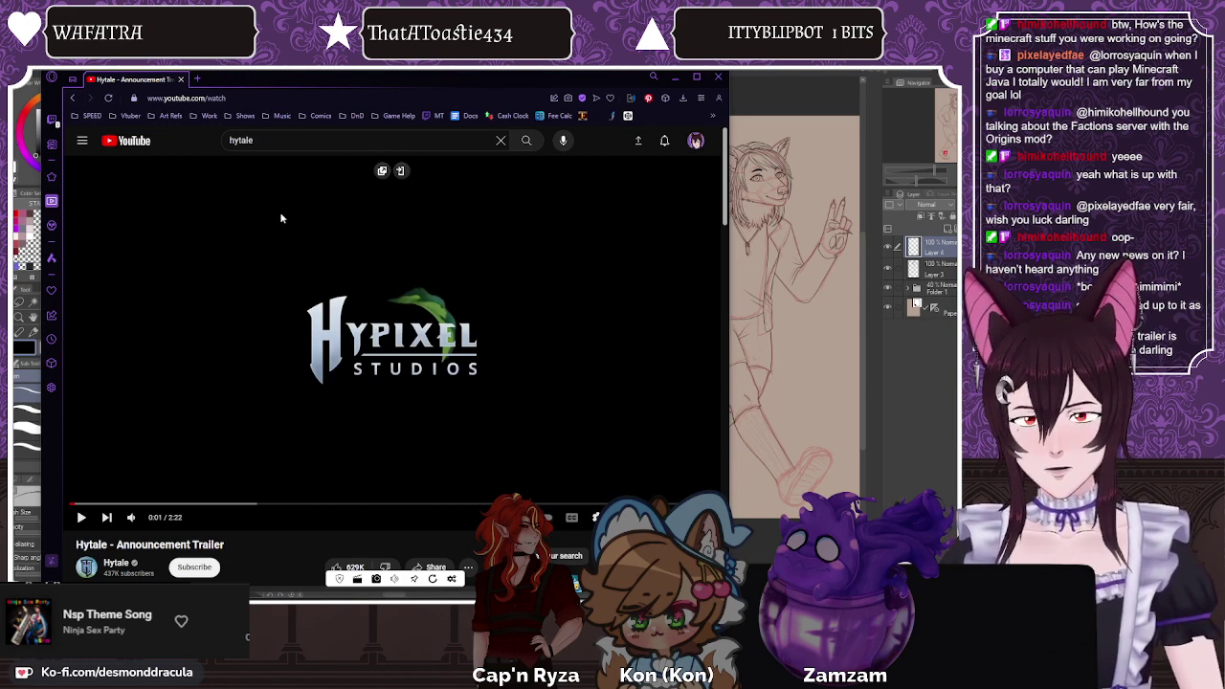
pyautogui.moveTo(274, 77)
pyautogui.mouseDown()
pyautogui.moveTo(284, 54)
pyautogui.moveTo(286, 66)
pyautogui.mouseUp()
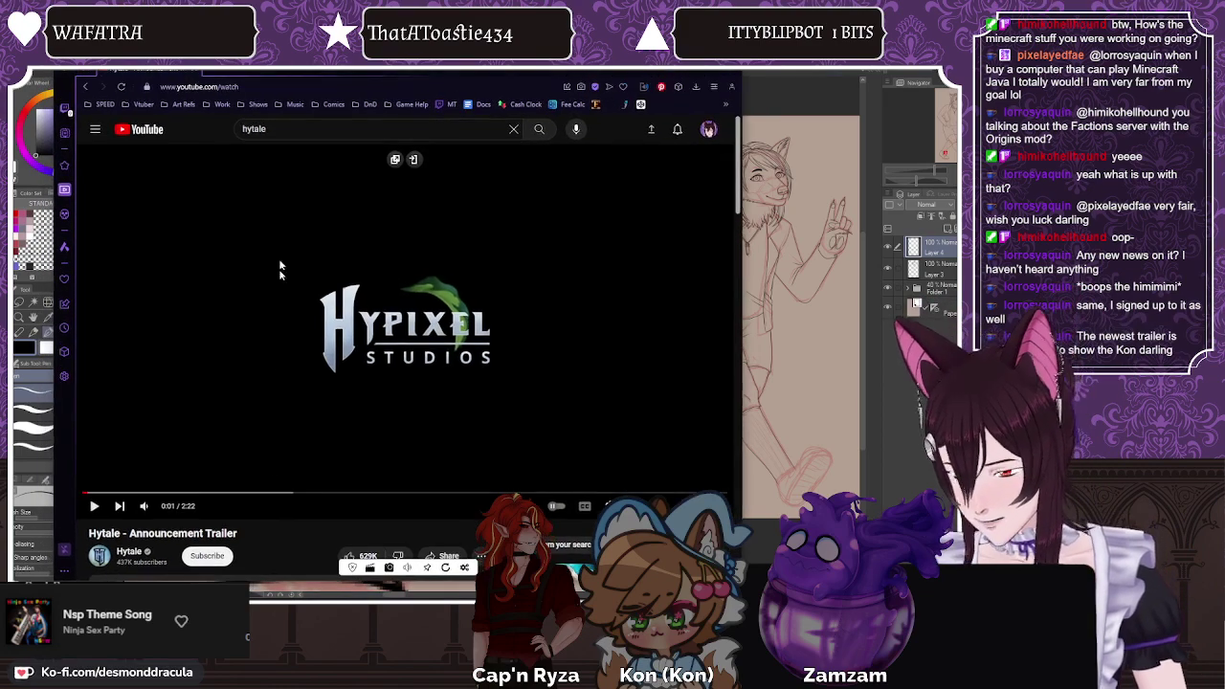
pyautogui.scroll(-3, 279, 520)
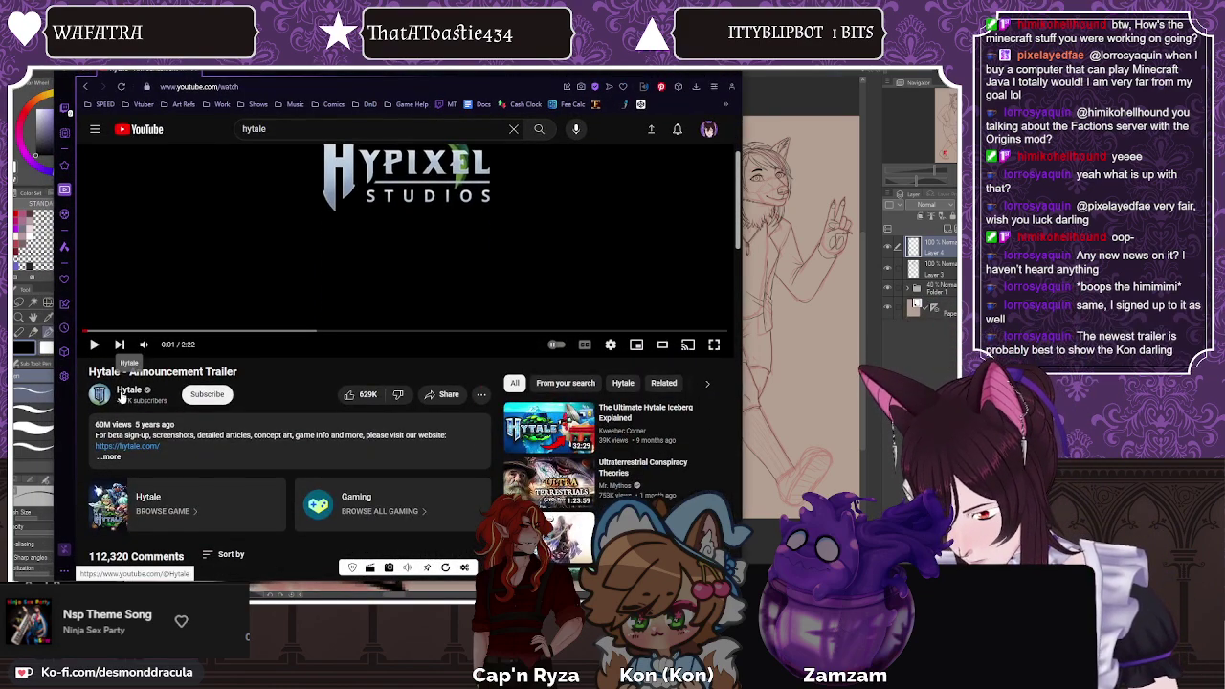
pyautogui.click(121, 396)
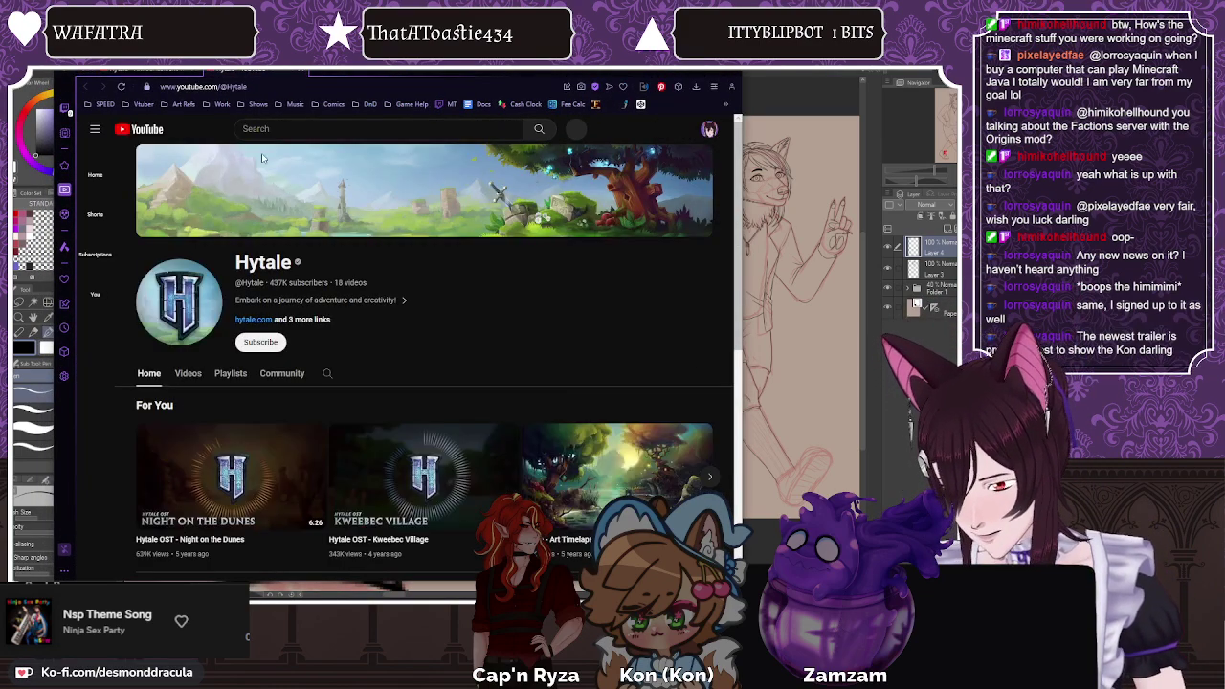
# Step: Look through the Hytale channel's uploaded videos, from the latest back to the Announcement Trailer
pyautogui.click(187, 374)
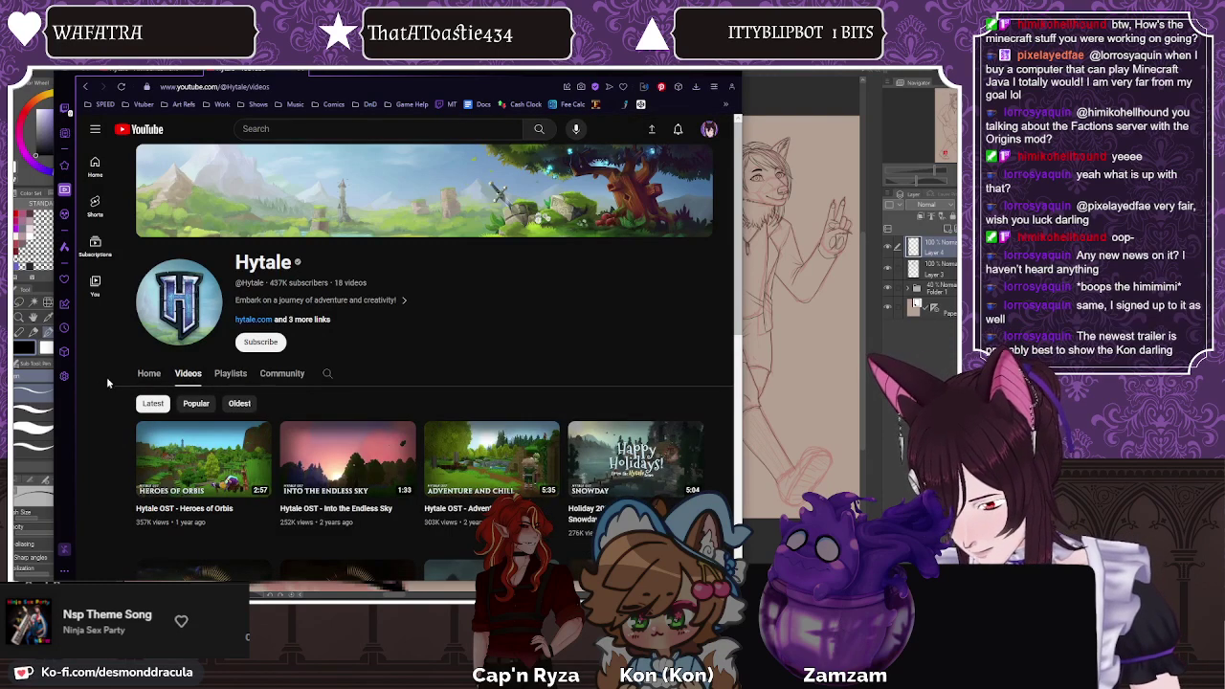
pyautogui.scroll(-2, 113, 365)
pyautogui.scroll(-3, 115, 358)
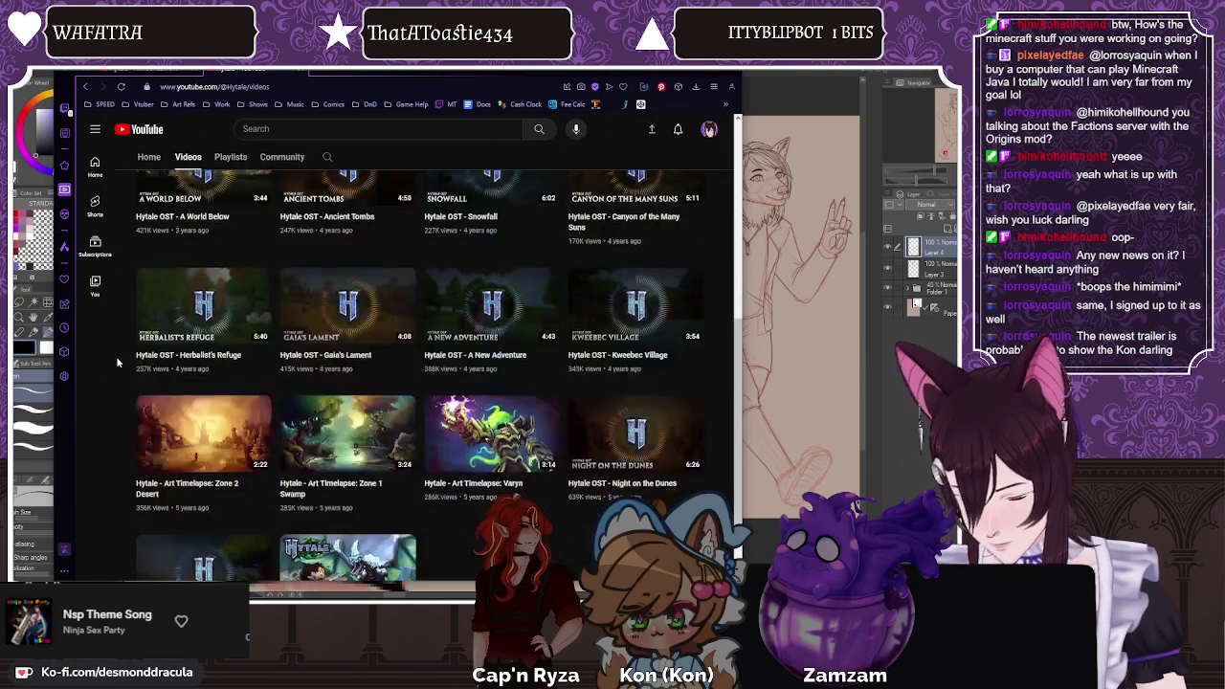
pyautogui.scroll(-1, 117, 358)
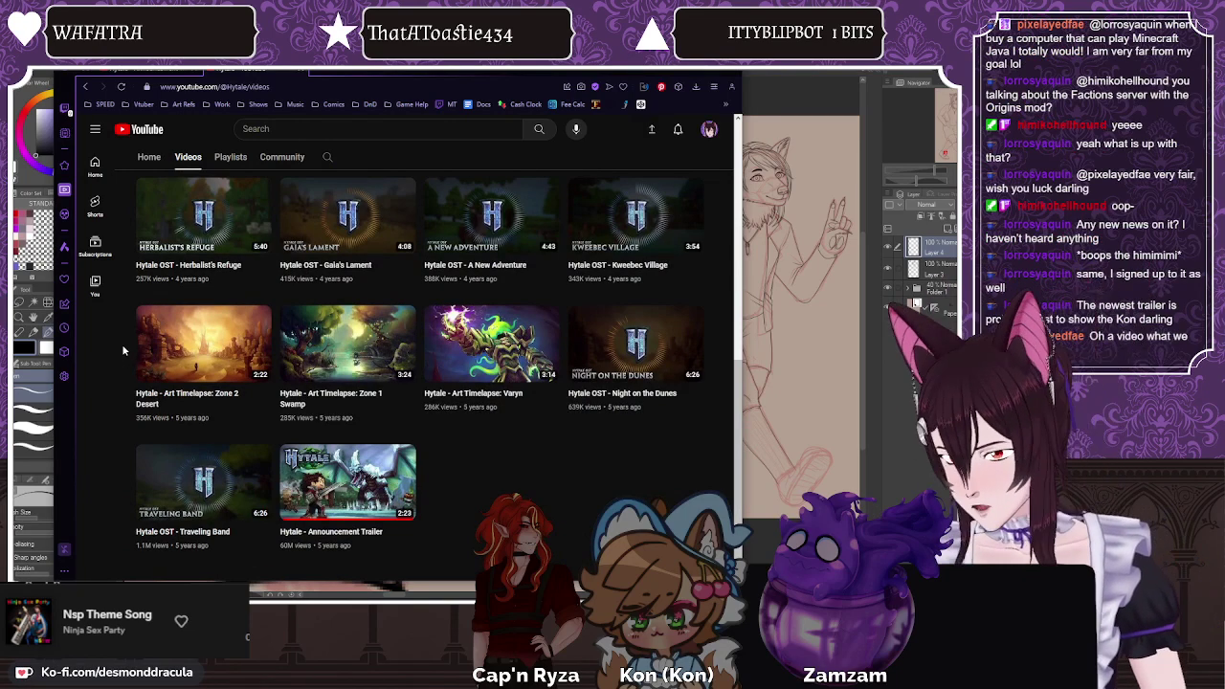
pyautogui.scroll(8, 121, 344)
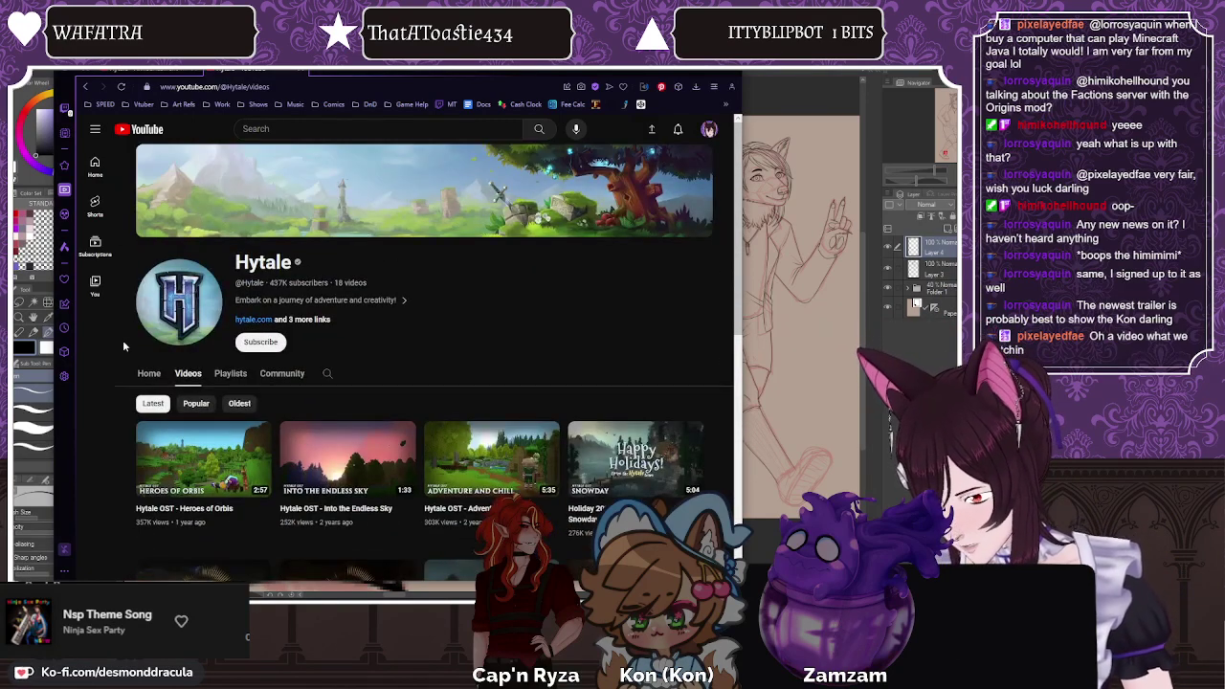
# Step: Play the Hytale Announcement Trailer on its already open page, then switch back to the wolf drawing
pyautogui.click(302, 72)
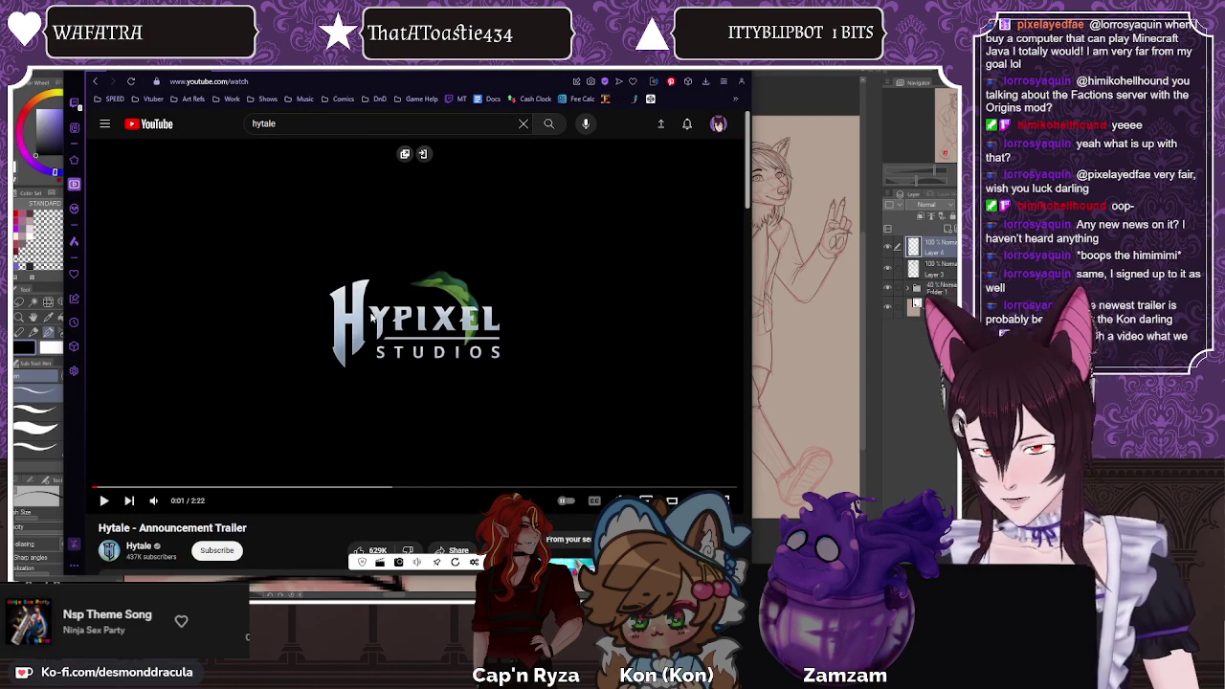
pyautogui.click(425, 318)
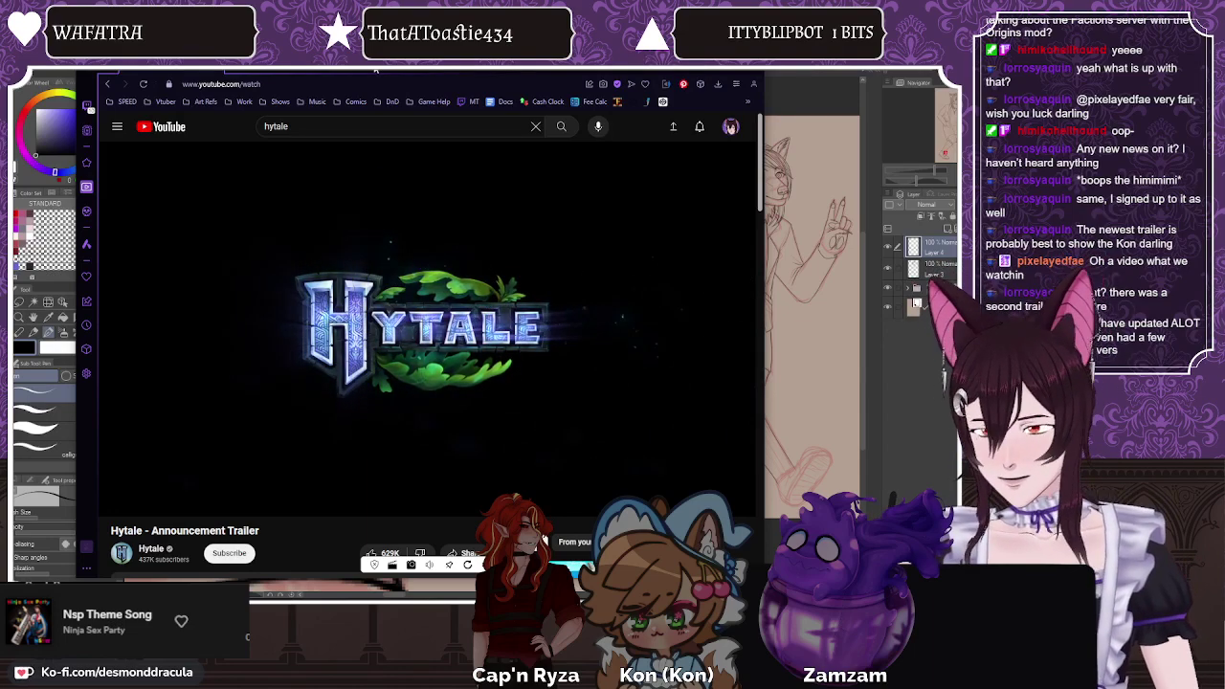
pyautogui.click(754, 71)
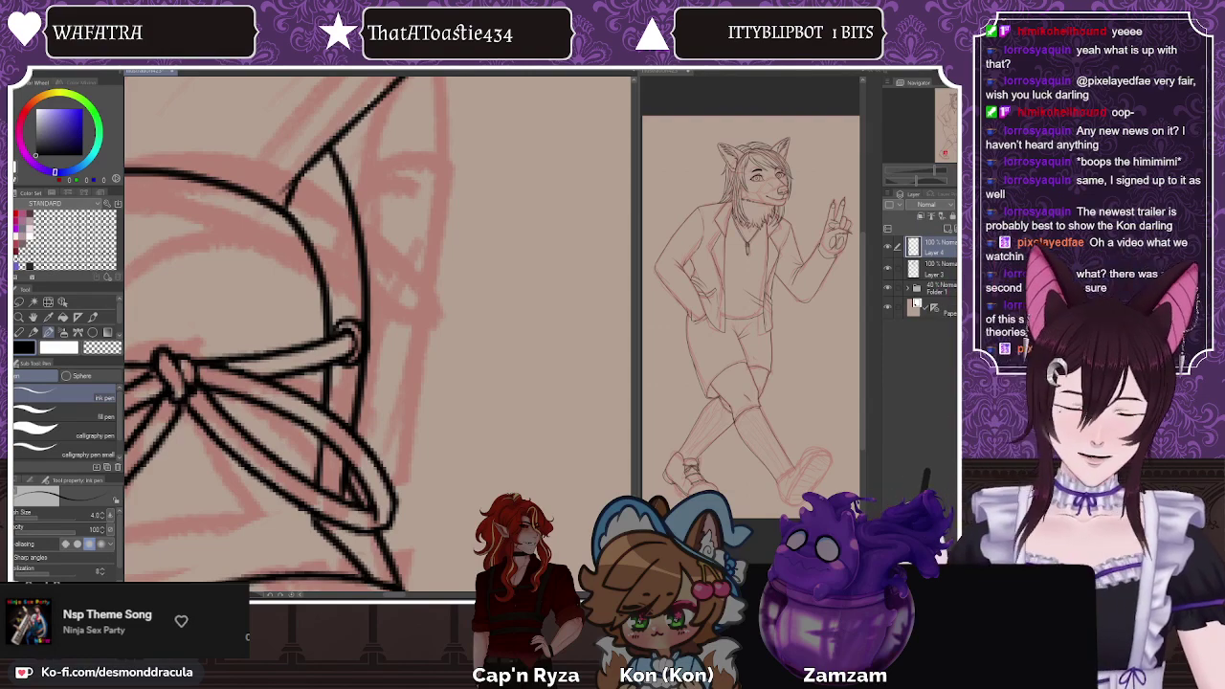
# Step: Hide Layer 4 briefly to check the shoe lines on Layer 3, then show it and make it active again
pyautogui.click(894, 267)
pyautogui.click(889, 248)
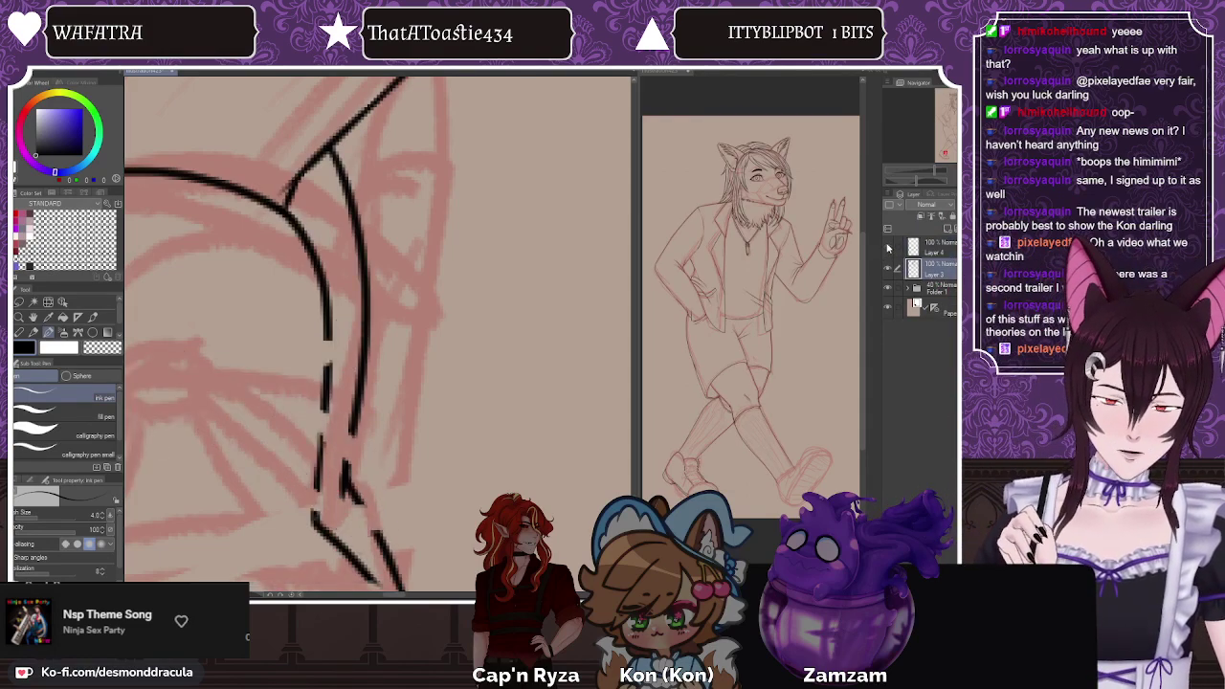
pyautogui.click(888, 248)
pyautogui.click(924, 248)
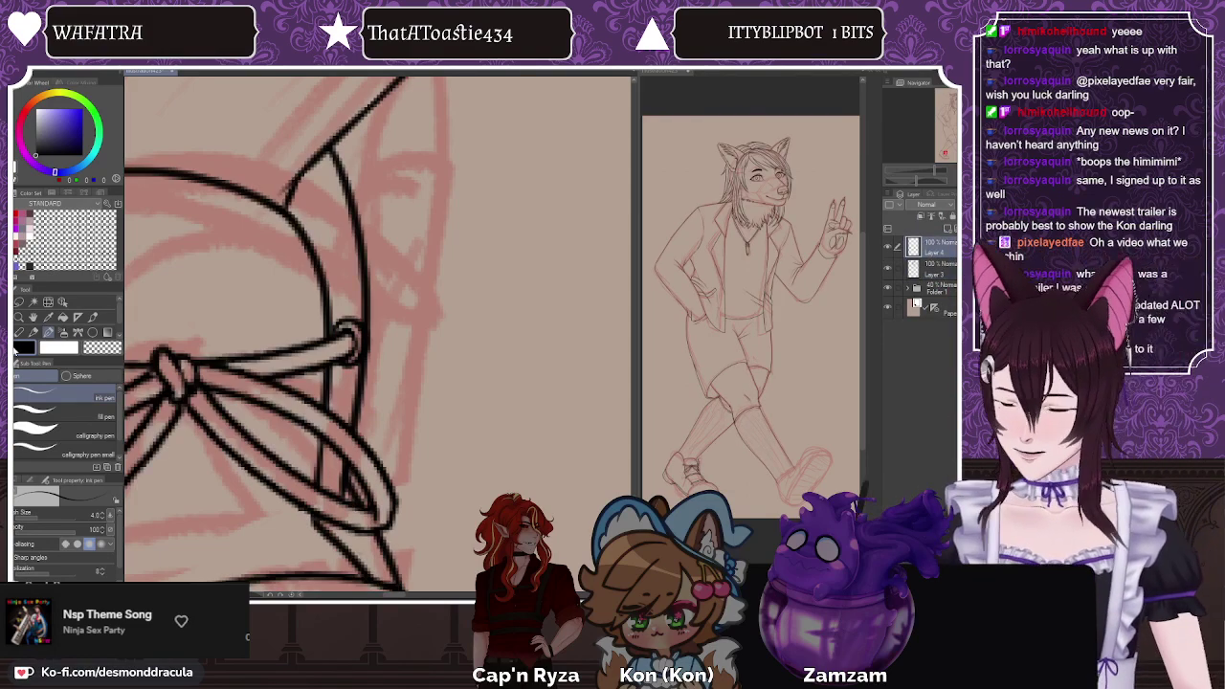
# Step: Ink a small partial eyelet in black on Layer 4 at the toe-side end of the middle lace band
pyautogui.click(102, 348)
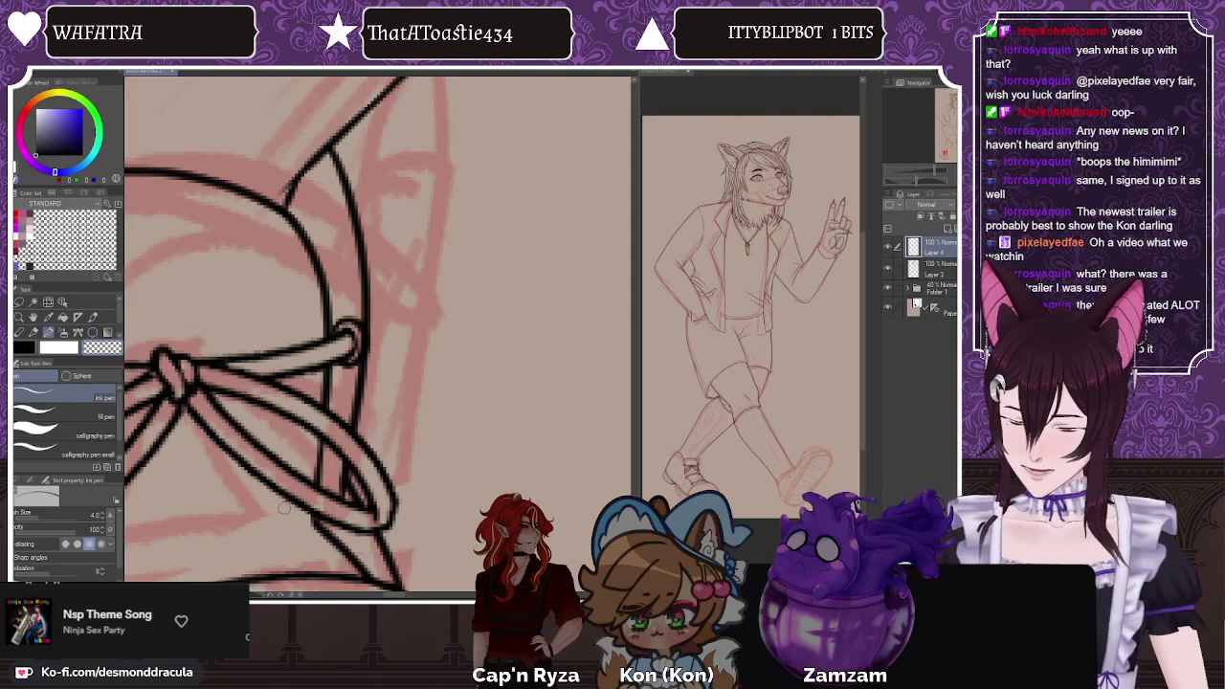
pyautogui.click(34, 317)
pyautogui.moveTo(242, 506); pyautogui.dragTo(304, 438)
pyautogui.moveTo(228, 574); pyautogui.dragTo(254, 415)
pyautogui.click(47, 332)
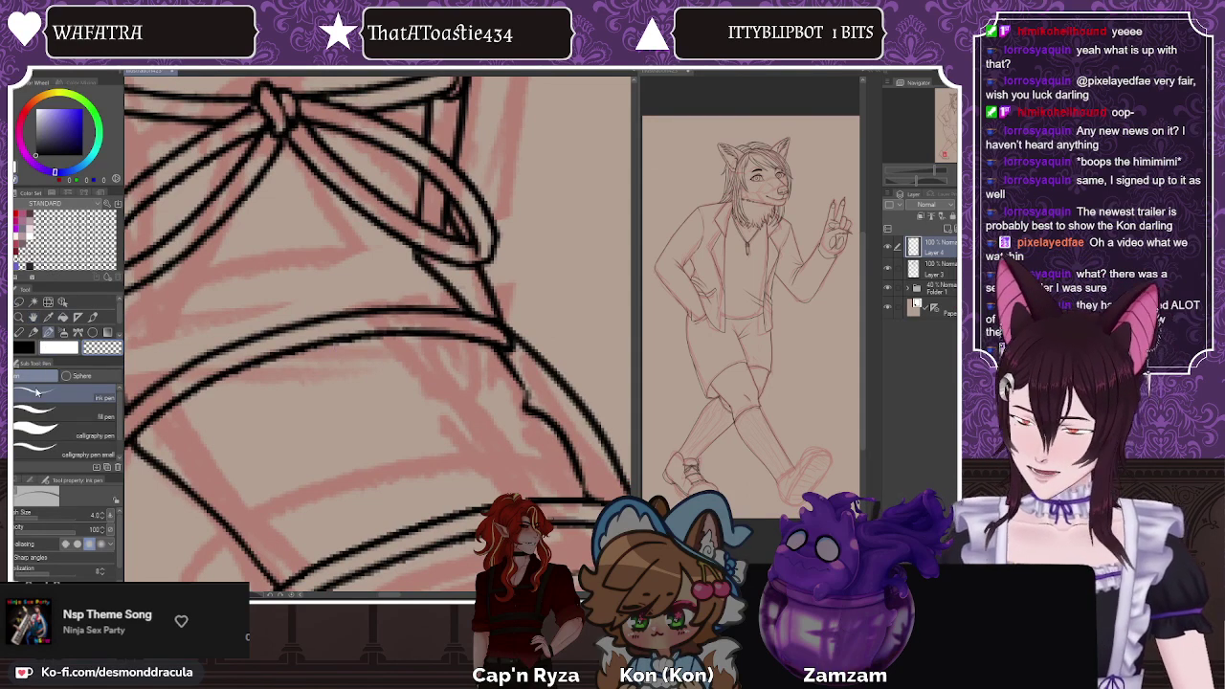
pyautogui.moveTo(514, 340)
pyautogui.mouseDown()
pyautogui.moveTo(524, 362)
pyautogui.moveTo(498, 341)
pyautogui.mouseUp()
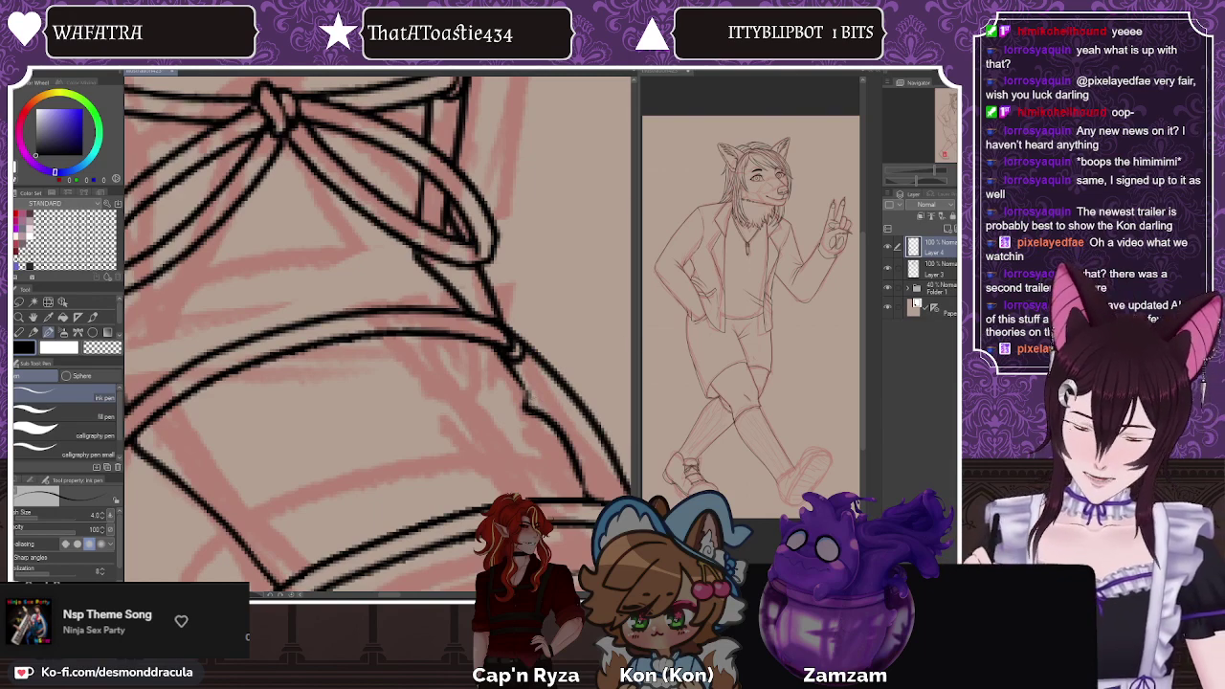
# Step: Ink matching eyelets at the heel-side end of the middle lace band and at both ends of the lower band
pyautogui.scroll(-3, 378, 335)
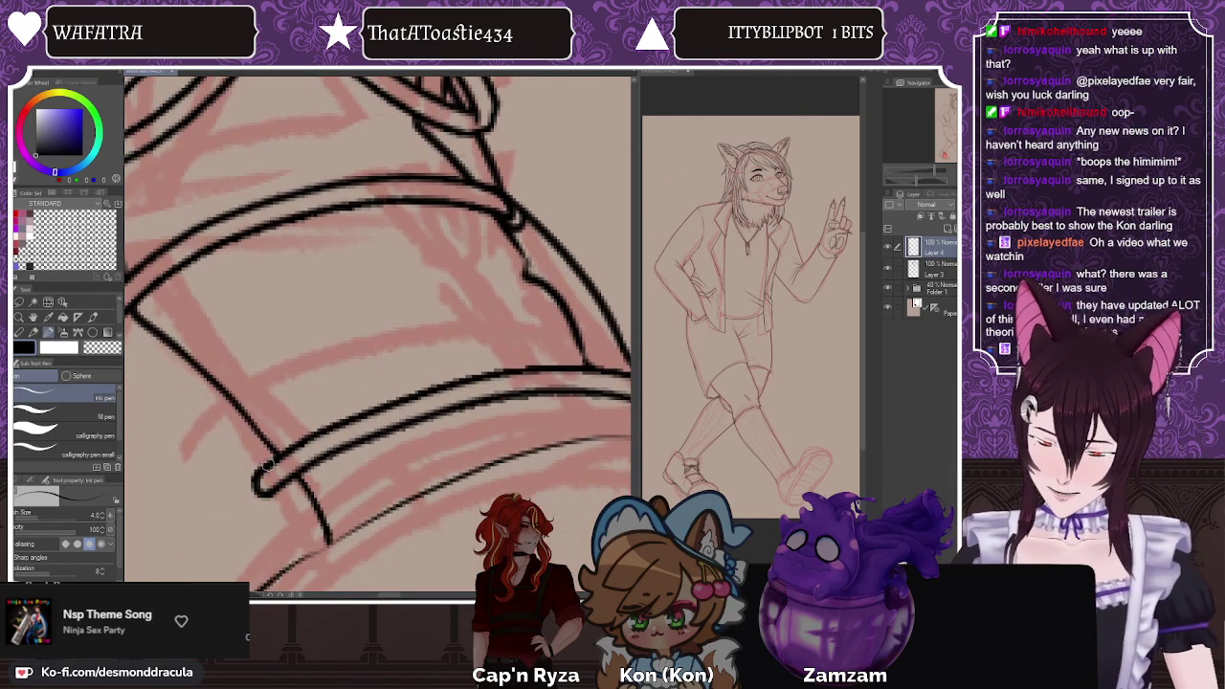
pyautogui.moveTo(261, 465)
pyautogui.mouseDown()
pyautogui.moveTo(259, 510)
pyautogui.moveTo(284, 477)
pyautogui.moveTo(253, 468)
pyautogui.mouseUp()
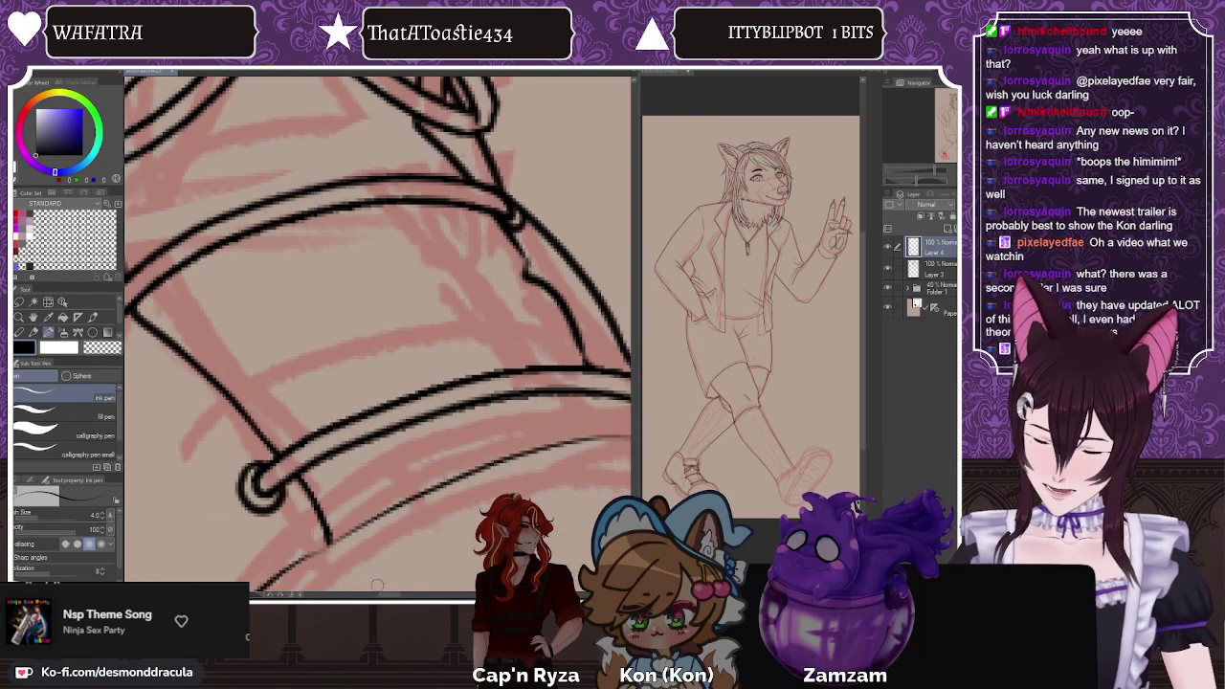
pyautogui.scroll(-4, 379, 585)
pyautogui.moveTo(271, 283)
pyautogui.mouseDown()
pyautogui.moveTo(255, 323)
pyautogui.moveTo(288, 317)
pyautogui.mouseUp()
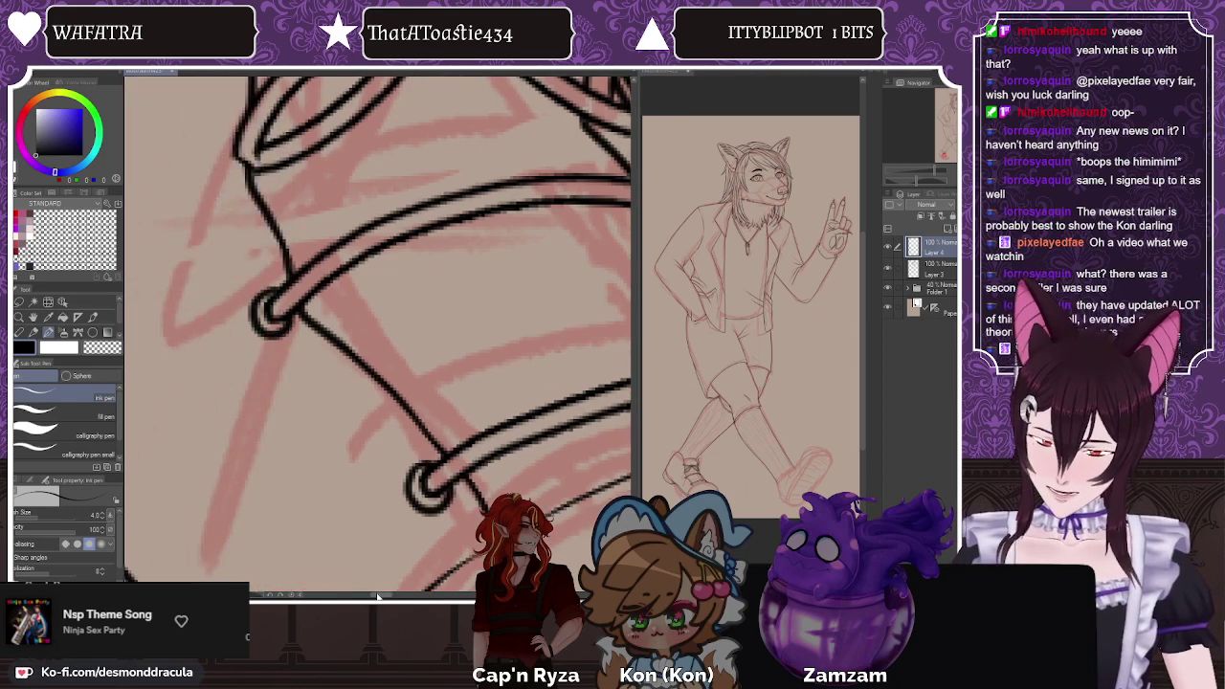
pyautogui.scroll(-5, 375, 586)
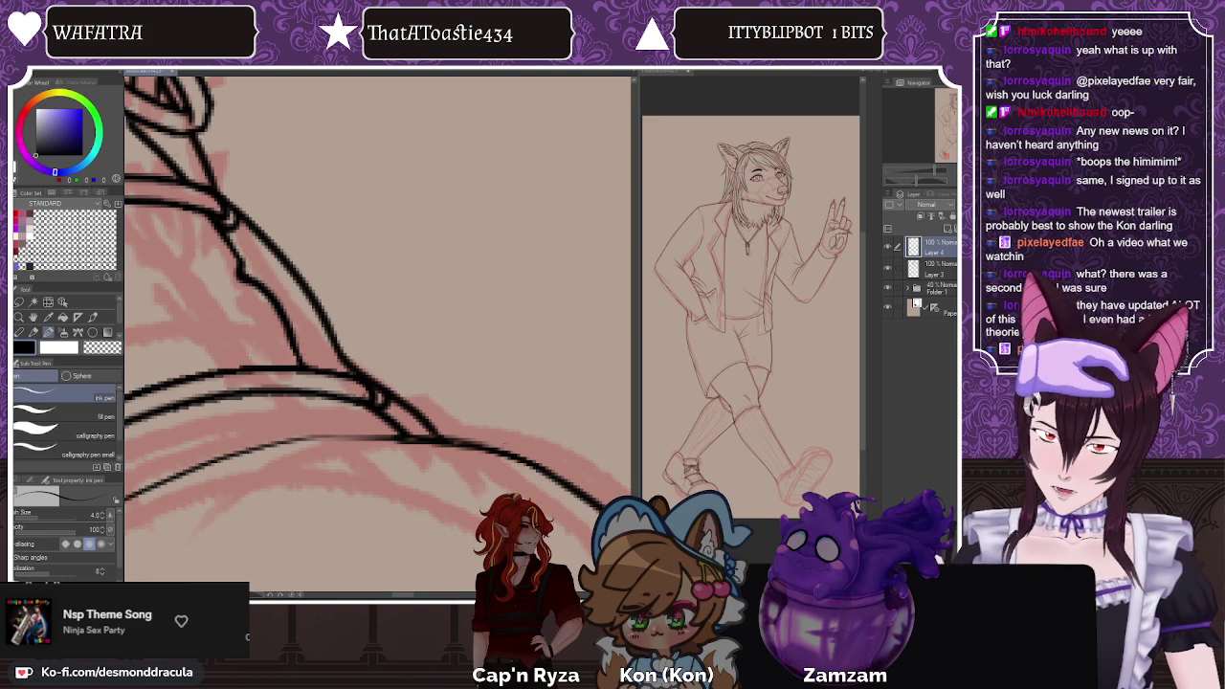
pyautogui.moveTo(453, 442); pyautogui.dragTo(509, 455)
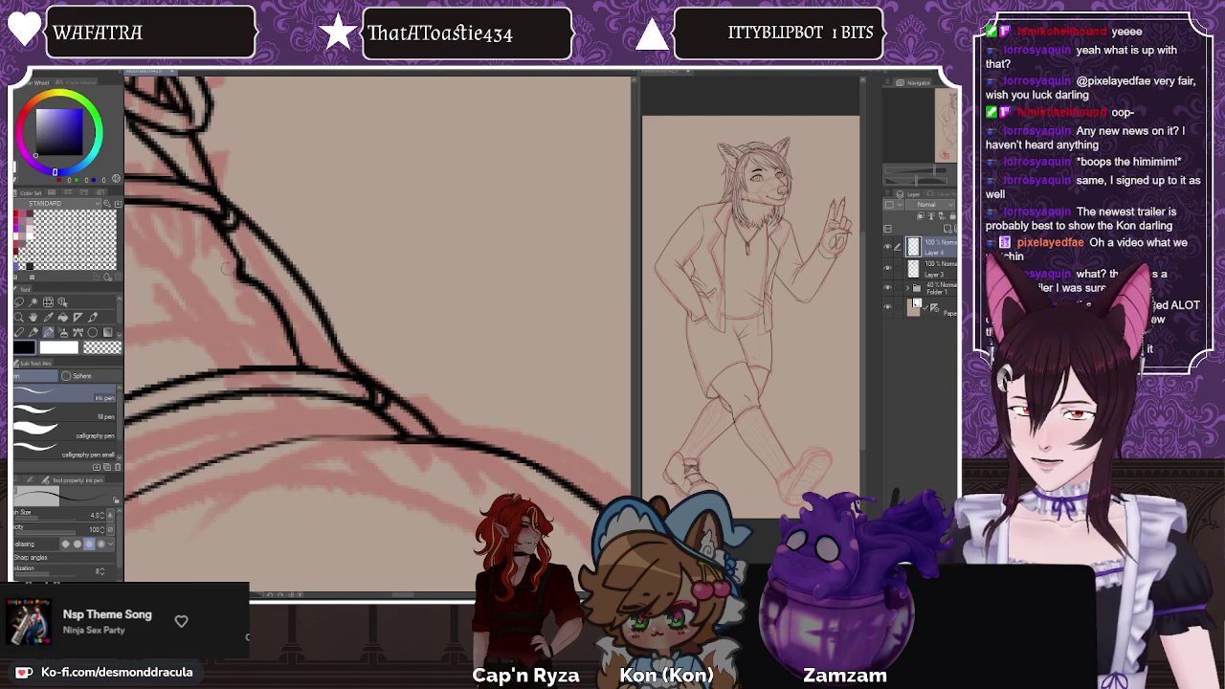
# Step: Ink thin curved tongue creases below the bow and between the two lower lace bands, flipping the canvas for the strokes
pyautogui.moveTo(234, 280); pyautogui.dragTo(158, 289)
pyautogui.hotkey('ctrl', 'z')
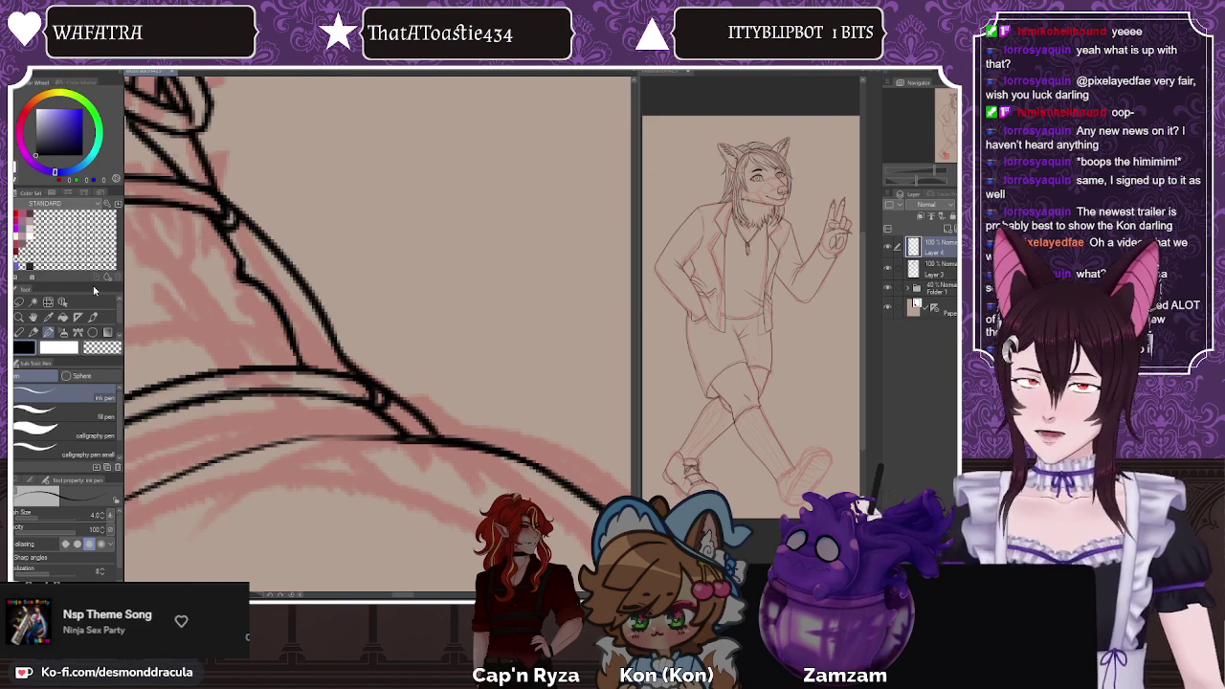
pyautogui.scroll(-3, 389, 336)
pyautogui.scroll(2, 401, 348)
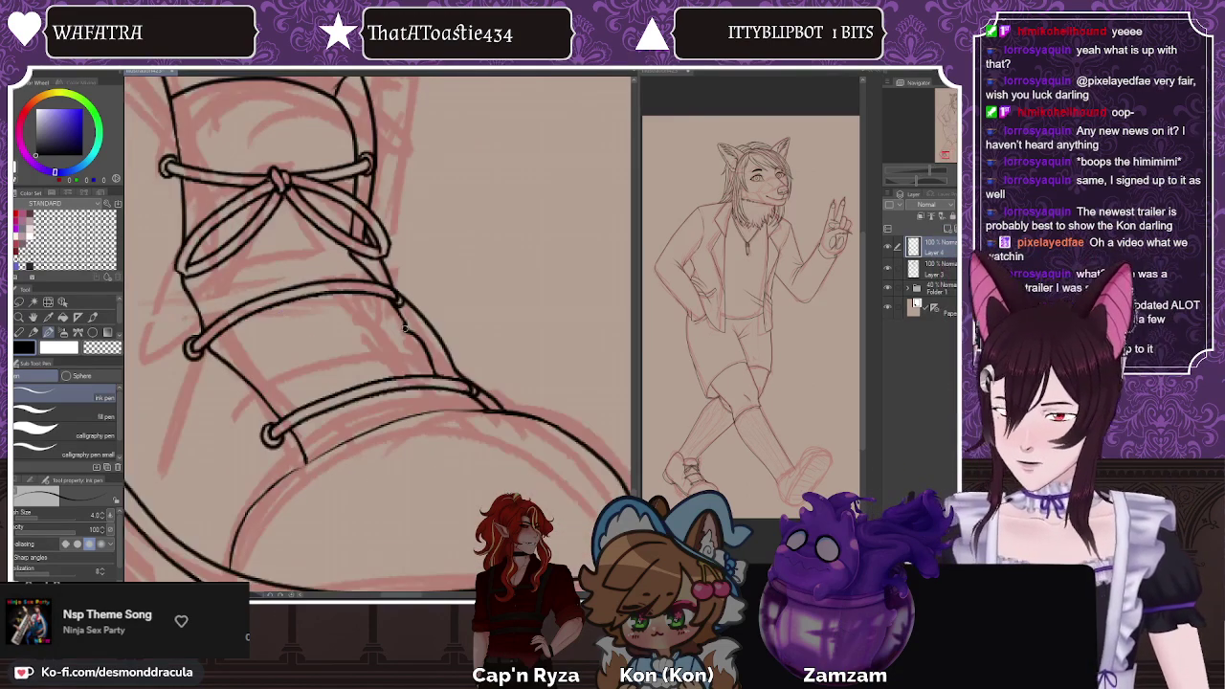
pyautogui.moveTo(407, 326); pyautogui.dragTo(292, 342)
pyautogui.press('h')
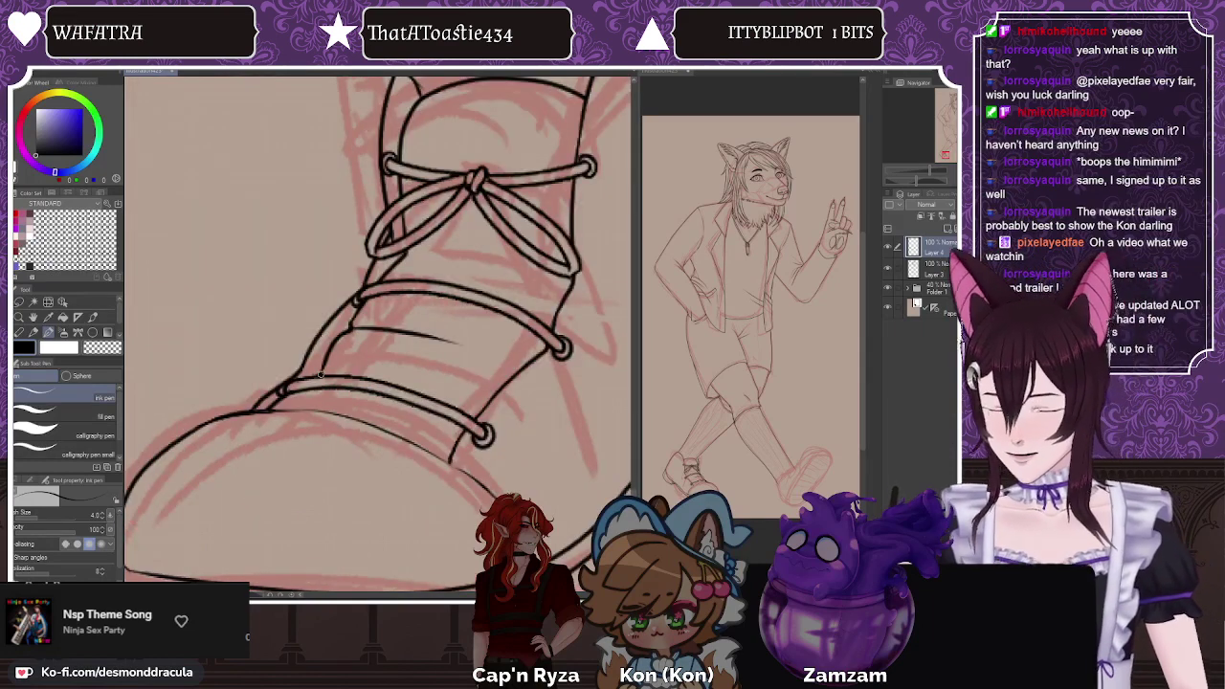
pyautogui.hotkey('ctrl', 'z')
pyautogui.moveTo(407, 255); pyautogui.dragTo(499, 263)
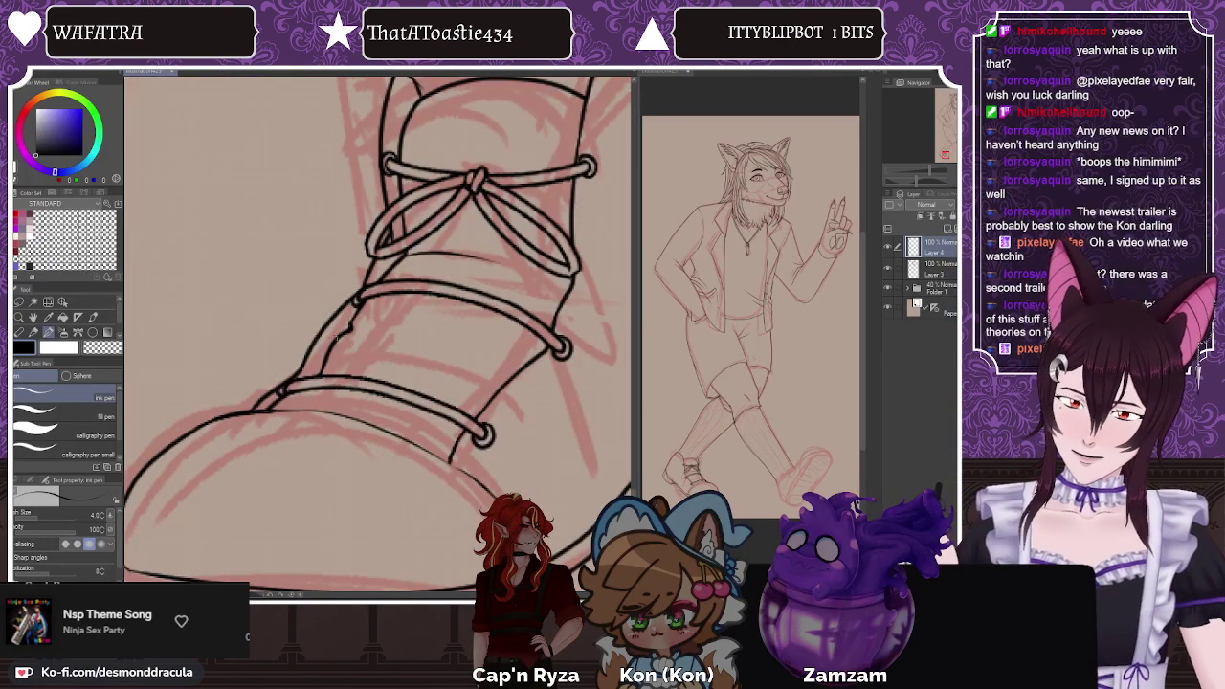
pyautogui.moveTo(346, 333); pyautogui.dragTo(446, 348)
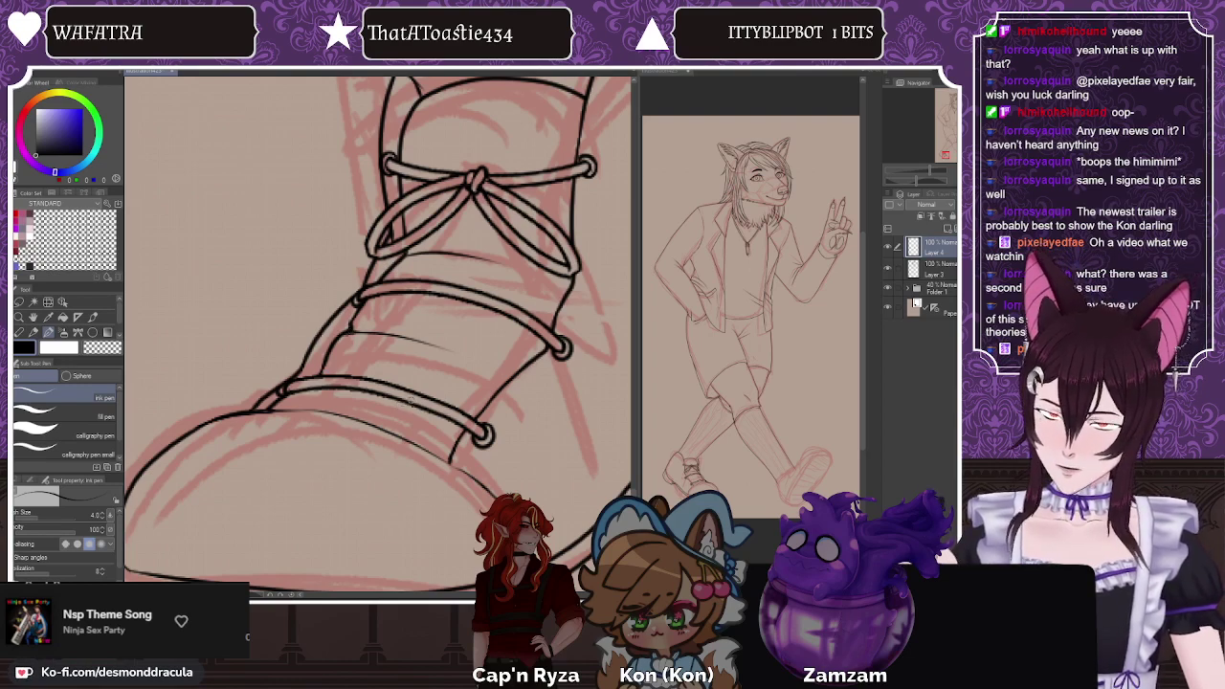
pyautogui.press('h')
# Step: Merge the shoe line art on Layer 4 and Layer 3 into a single layer
pyautogui.scroll(-3, 395, 298)
pyautogui.scroll(-5, 341, 401)
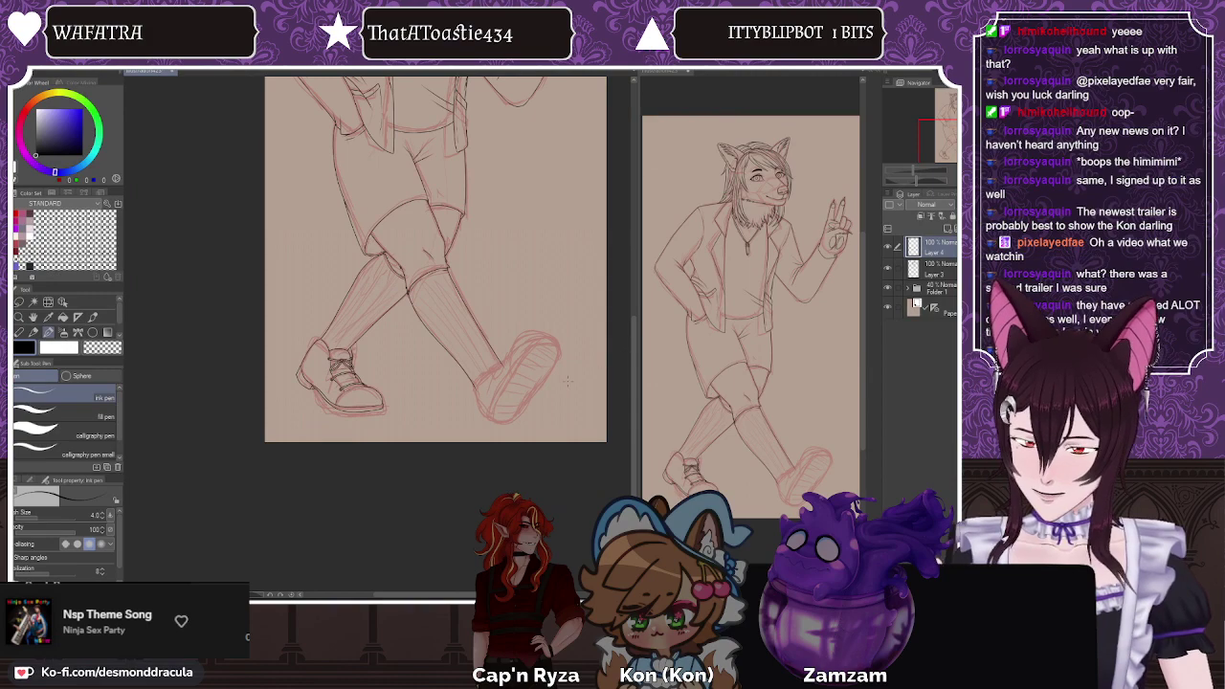
pyautogui.scroll(3, 564, 381)
pyautogui.scroll(-2, 541, 380)
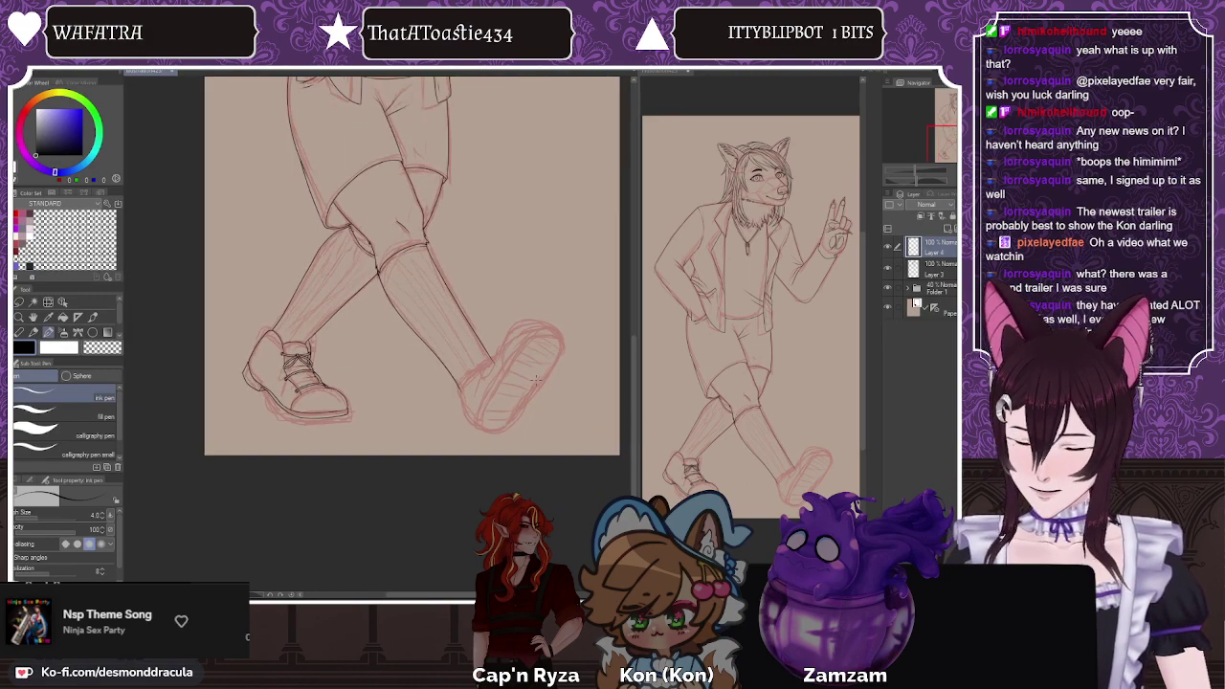
pyautogui.scroll(2, 513, 344)
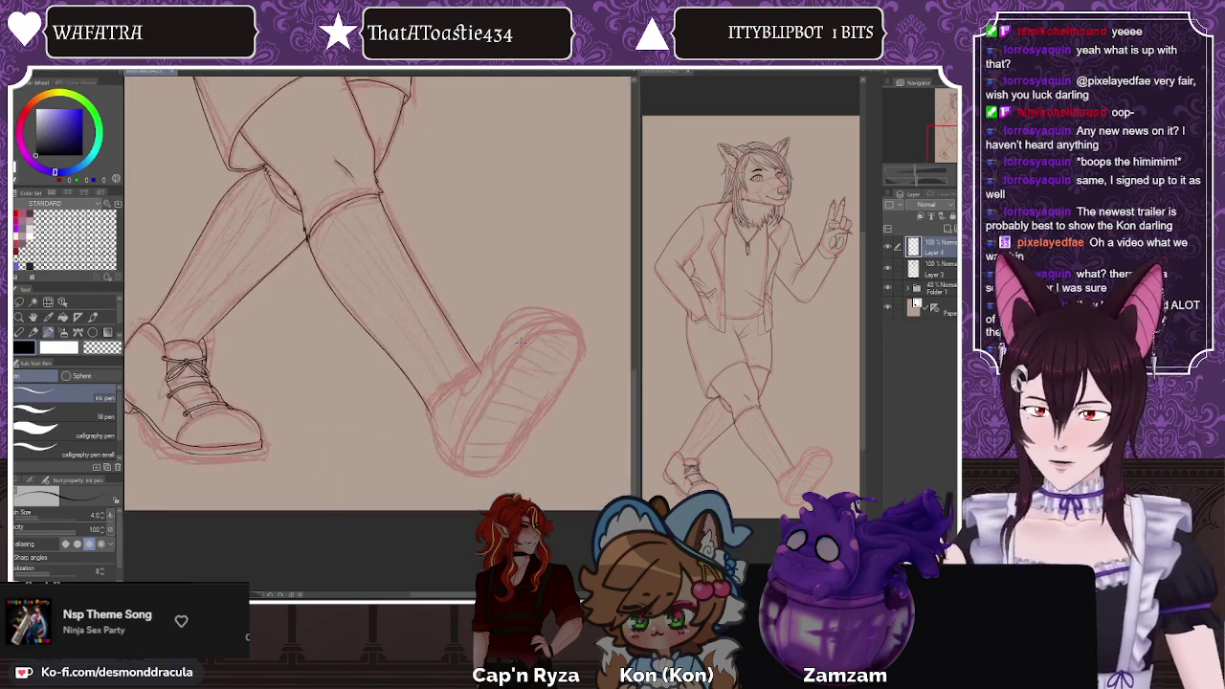
pyautogui.scroll(-1, 513, 345)
pyautogui.scroll(4, 478, 373)
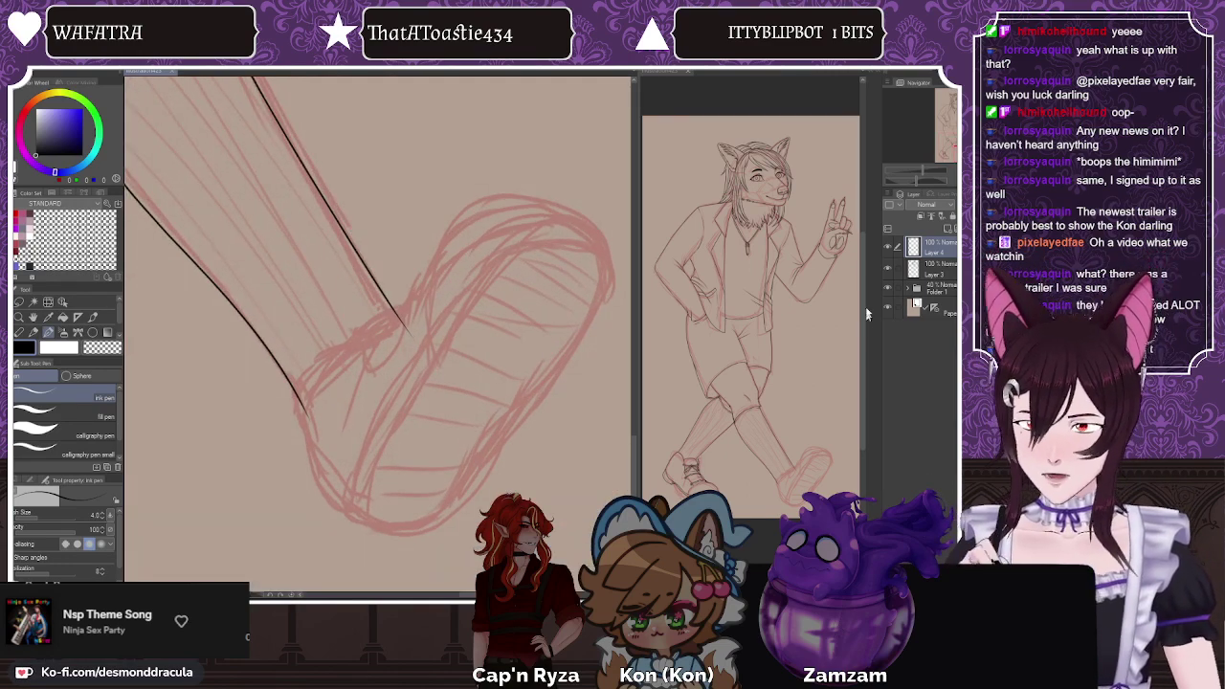
pyautogui.hotkey('shift', 'alt', 'e')
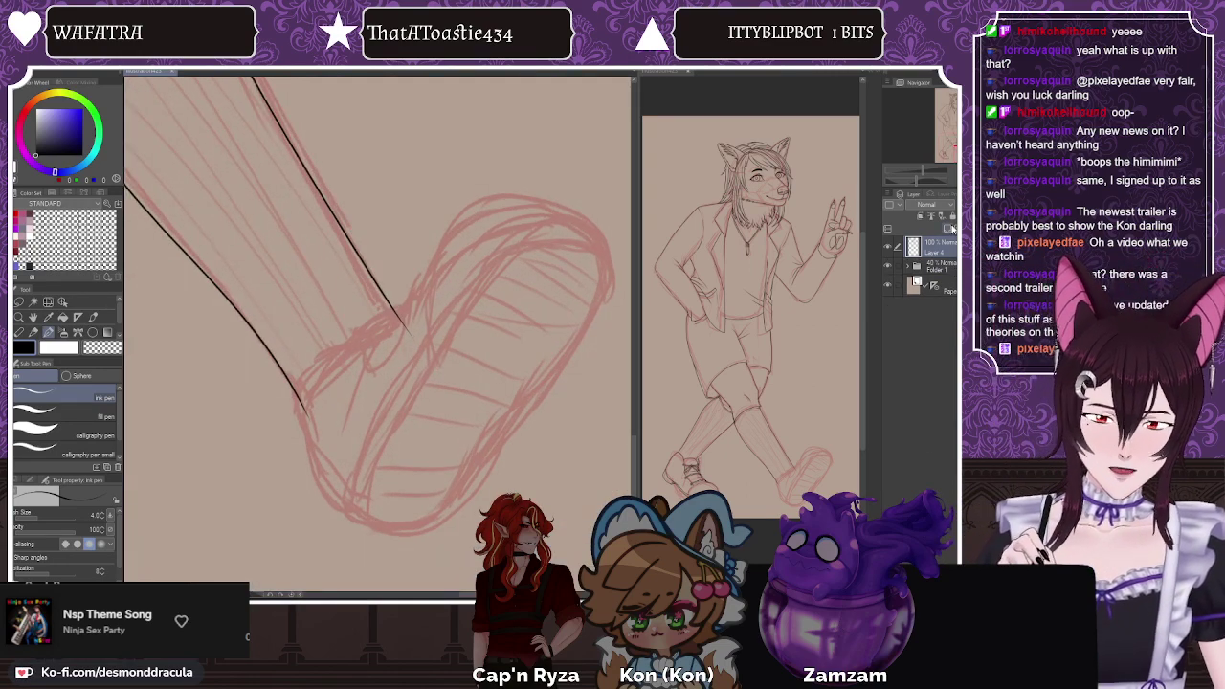
# Step: Erase the overshooting end of the sock line at the raised shoe's ankle and add a new layer on top for inking
pyautogui.press('e')
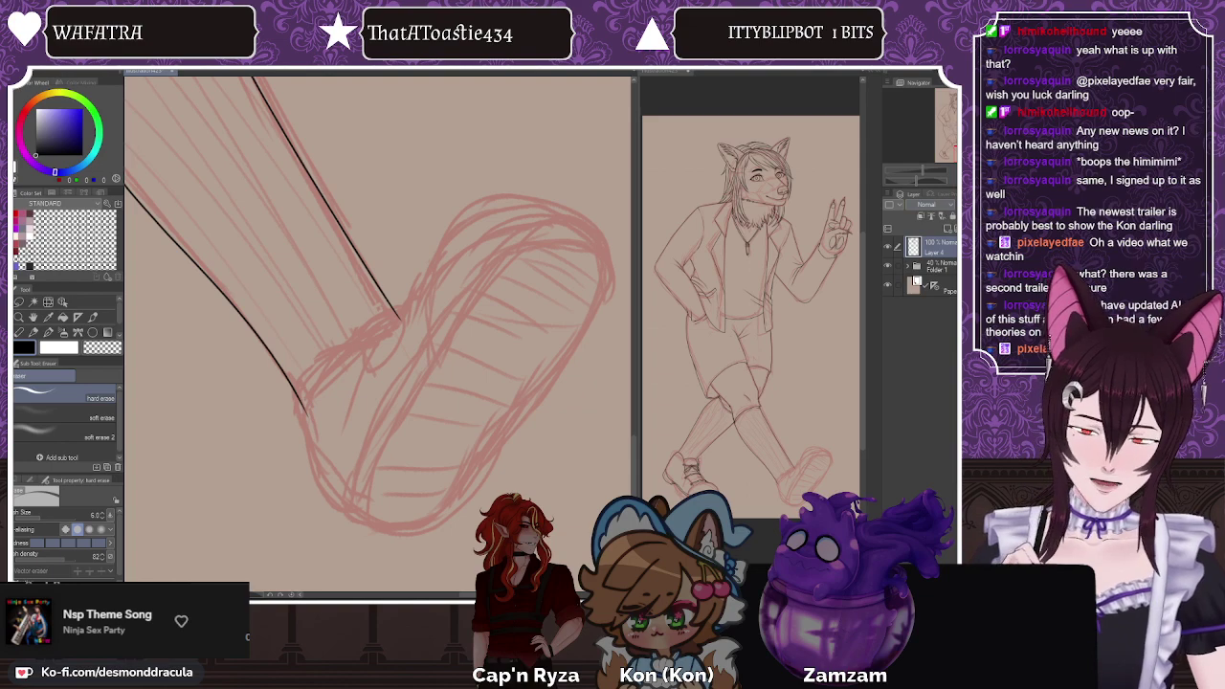
pyautogui.click(943, 230)
pyautogui.click(50, 333)
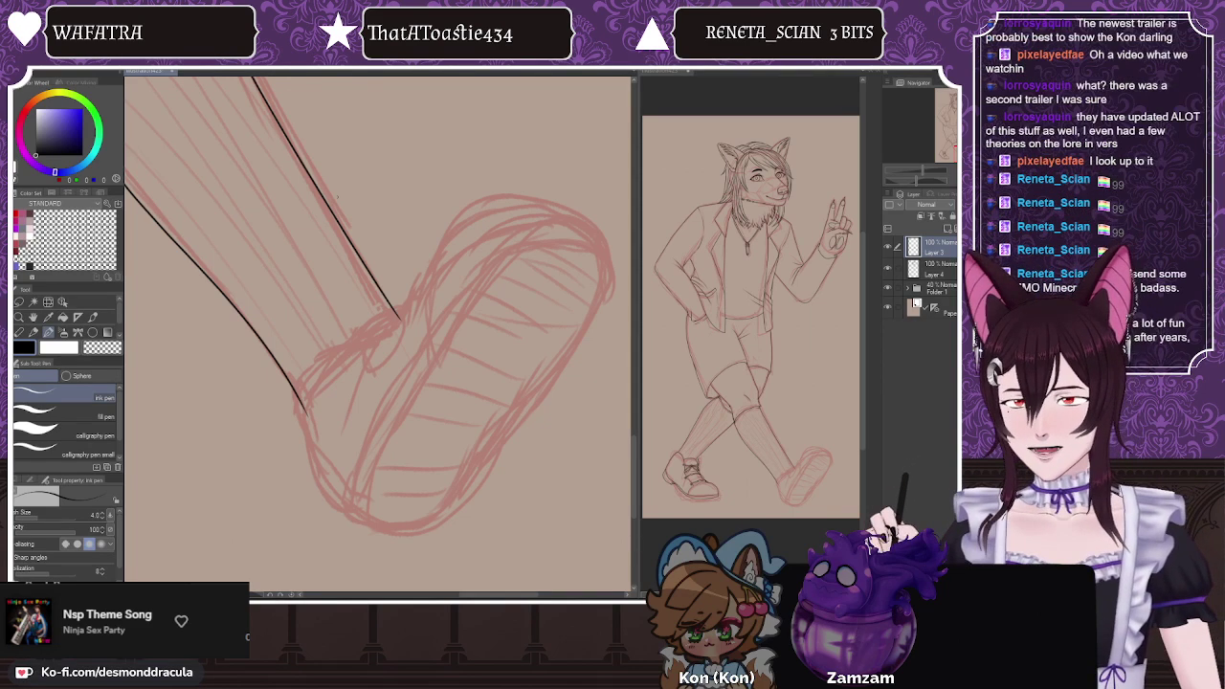
pyautogui.scroll(-3, 382, 339)
pyautogui.scroll(2, 388, 336)
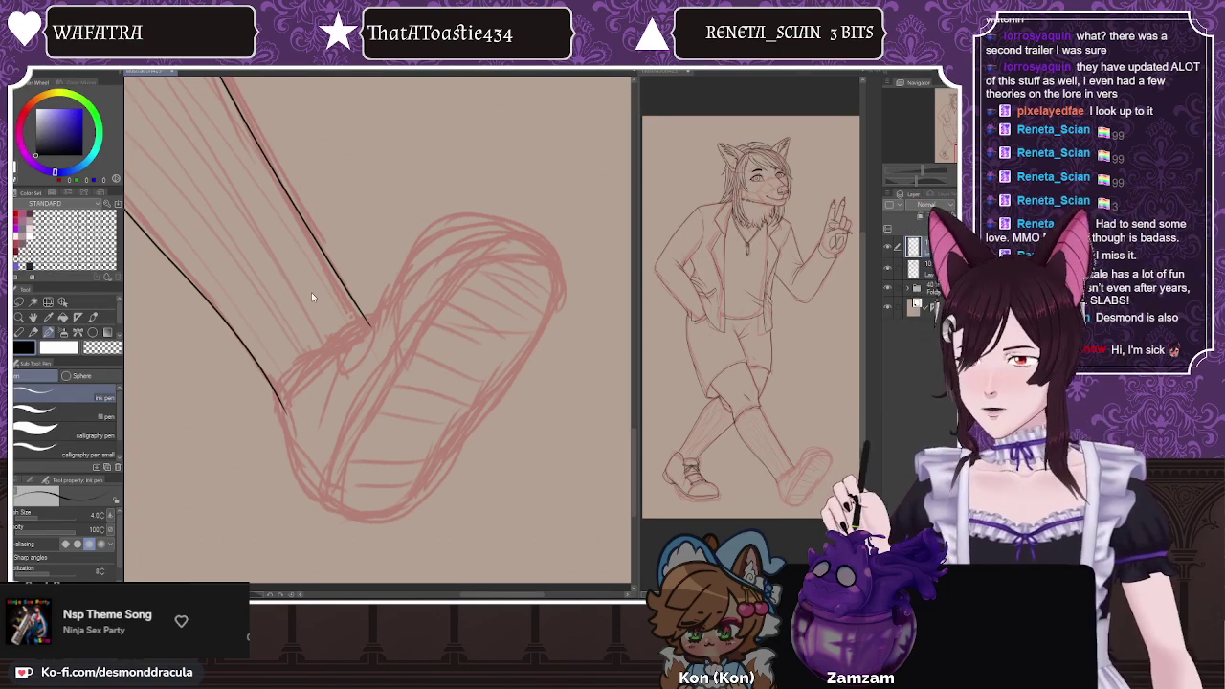
pyautogui.moveTo(312, 299); pyautogui.dragTo(311, 417)
pyautogui.hotkey('ctrl', 'z')
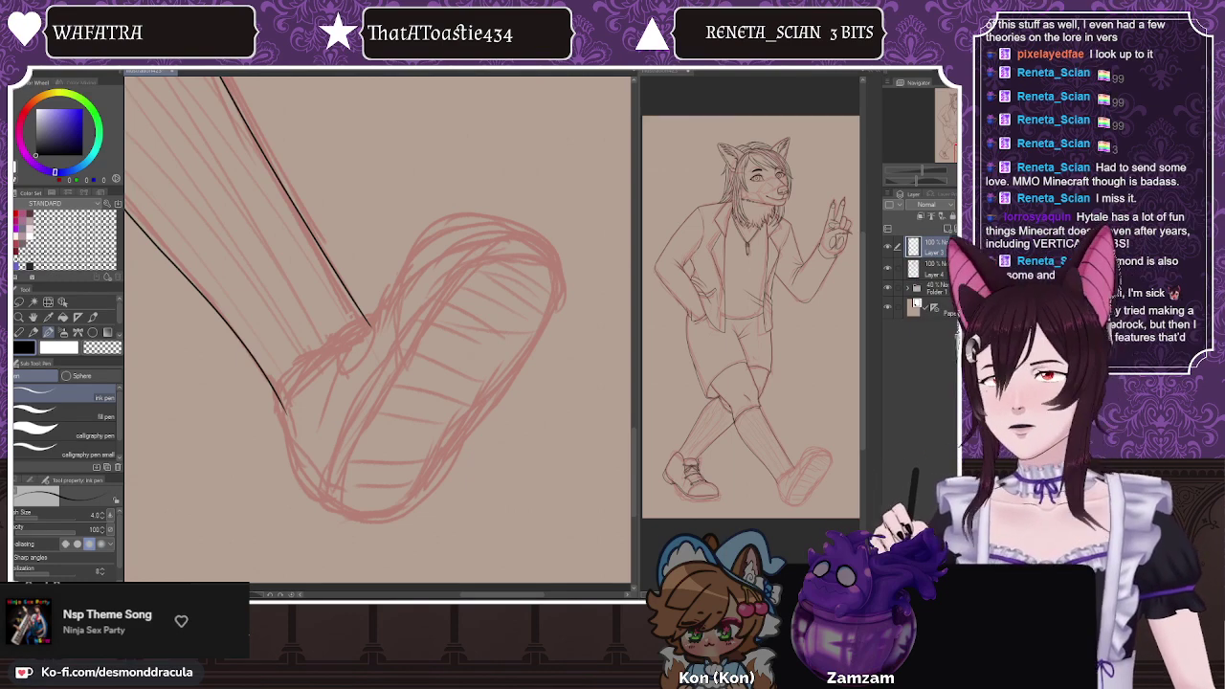
pyautogui.scroll(-2, 367, 308)
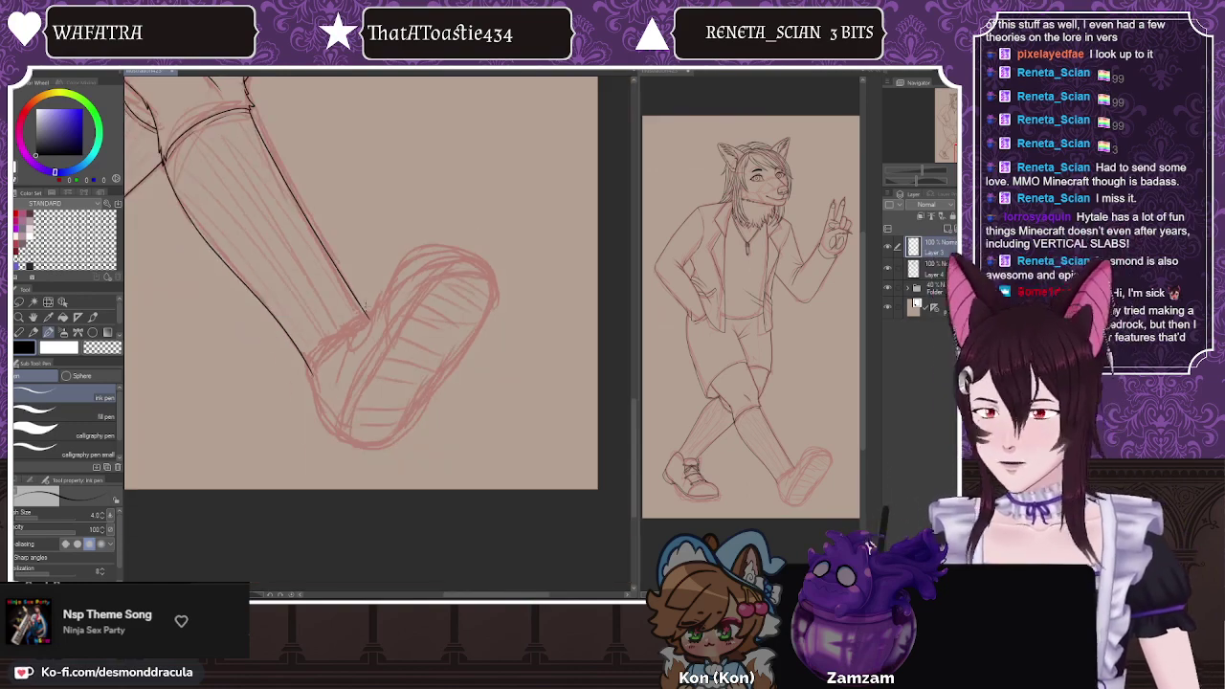
pyautogui.scroll(1, 375, 293)
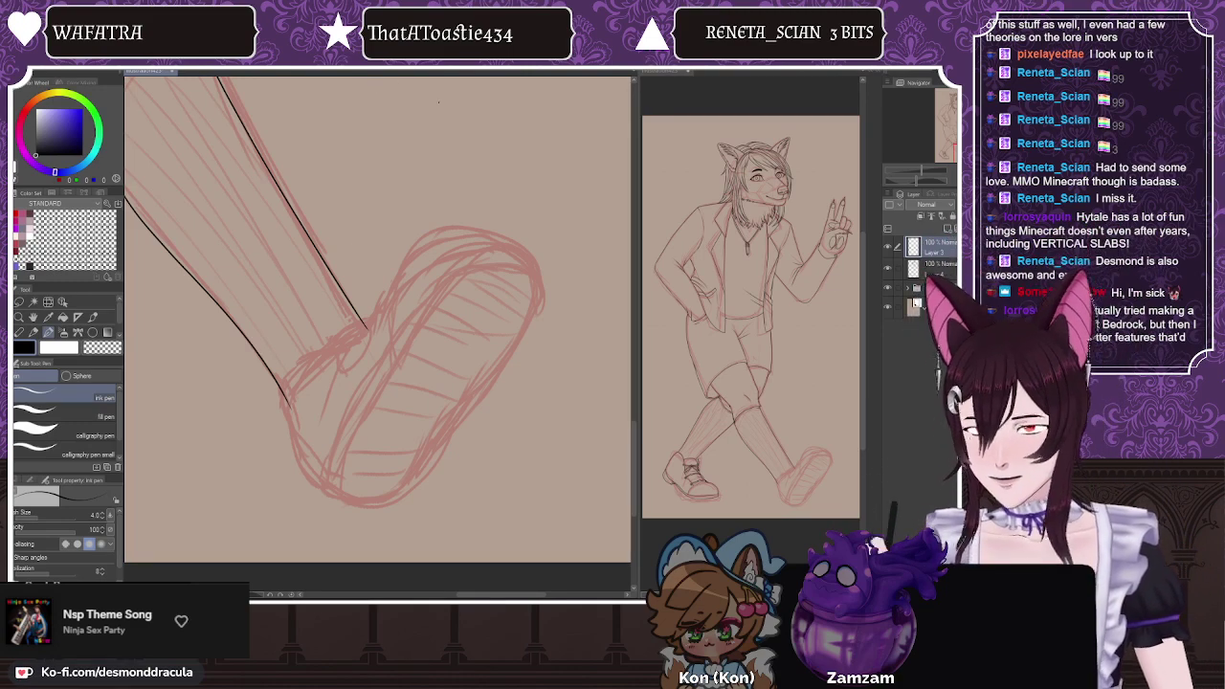
pyautogui.click(890, 272)
pyautogui.click(890, 272)
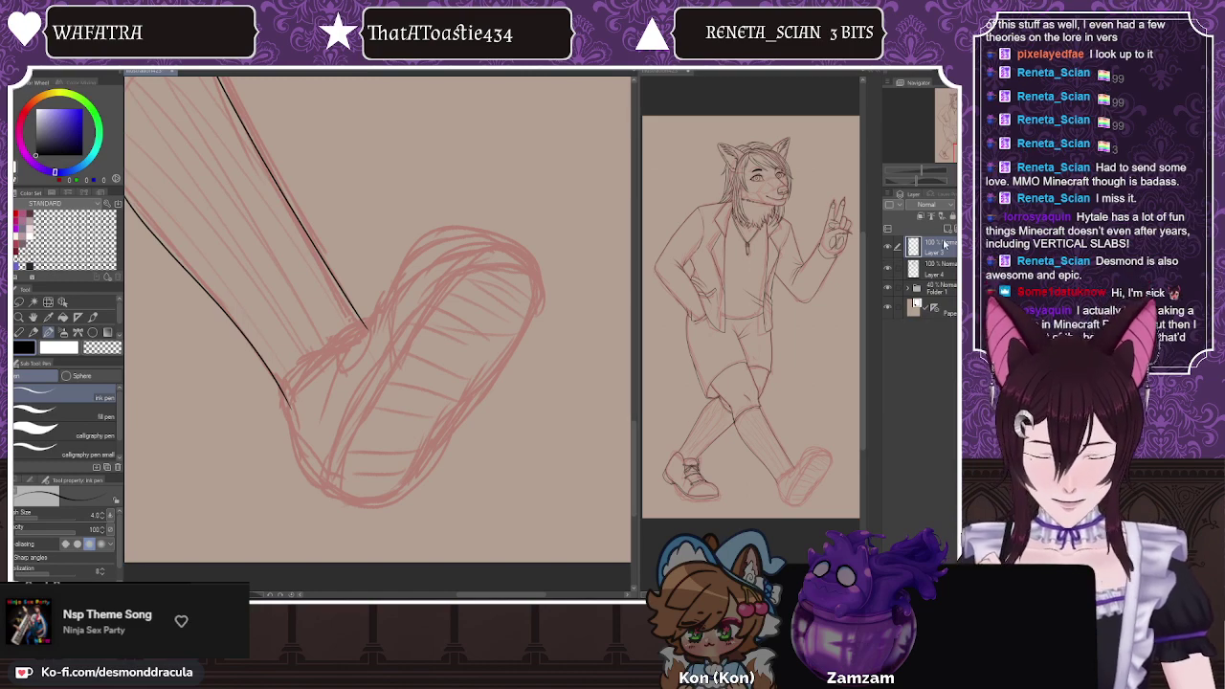
pyautogui.scroll(-2, 321, 245)
pyautogui.scroll(3, 350, 300)
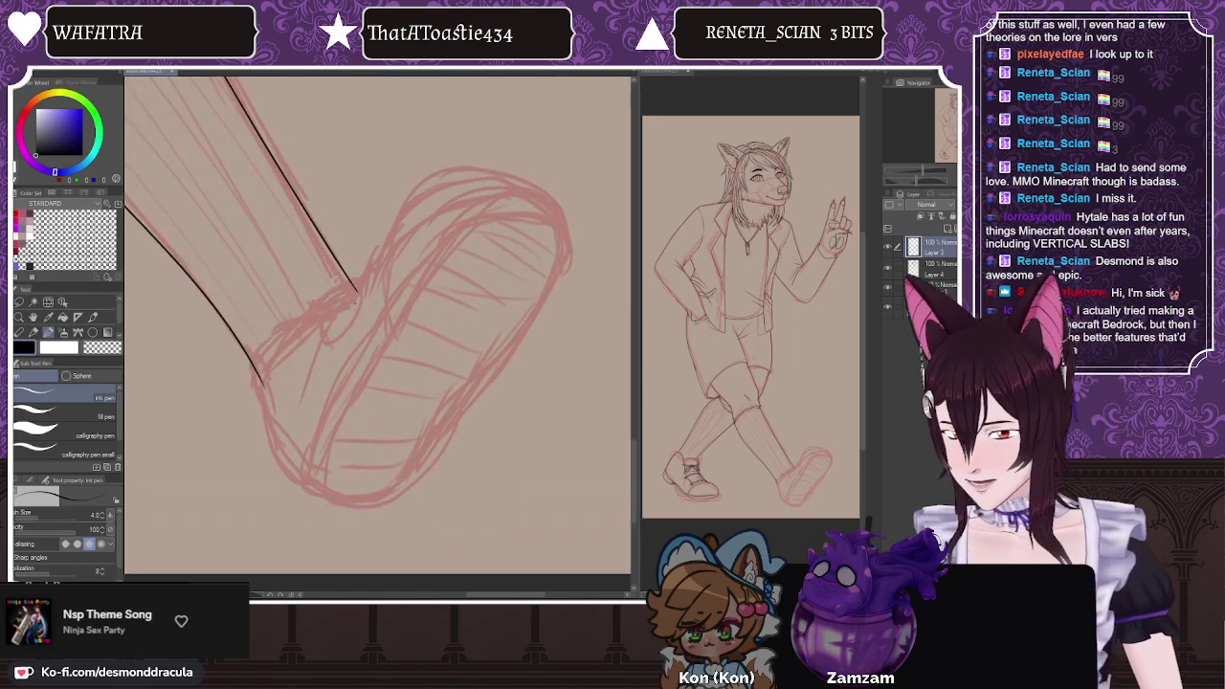
# Step: Sketch the raised shoe's sole outline and the line separating the heel in dark red with the big lead pencil
pyautogui.click(17, 215)
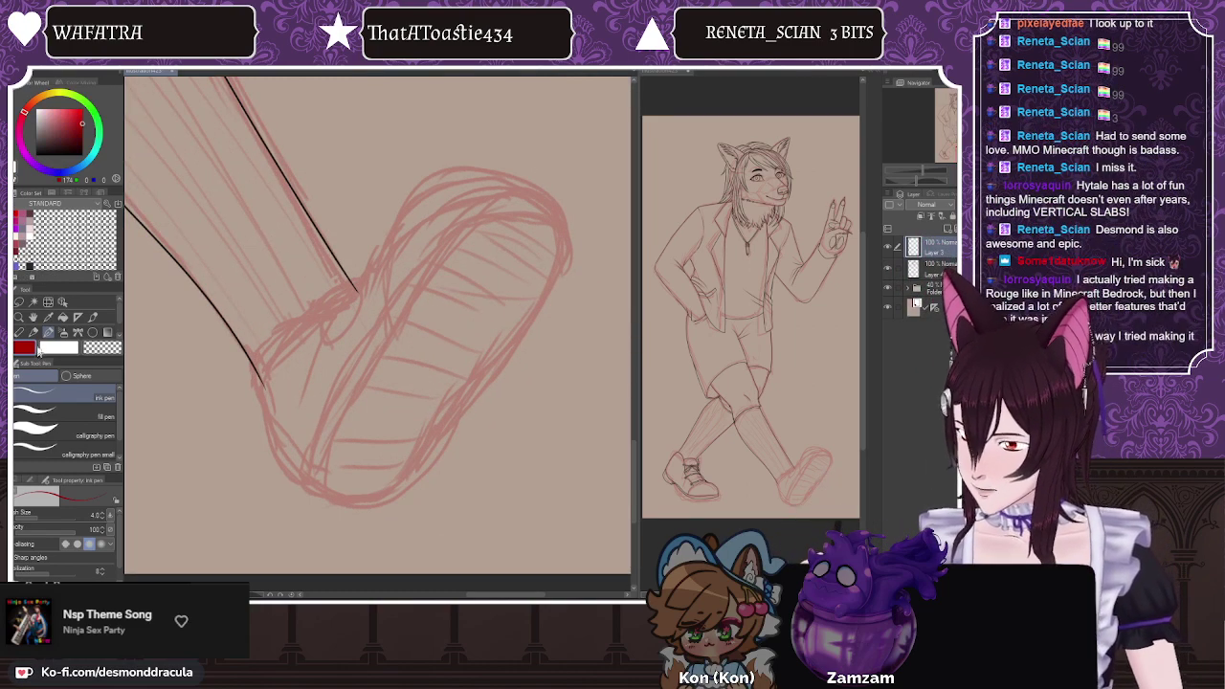
pyautogui.click(34, 332)
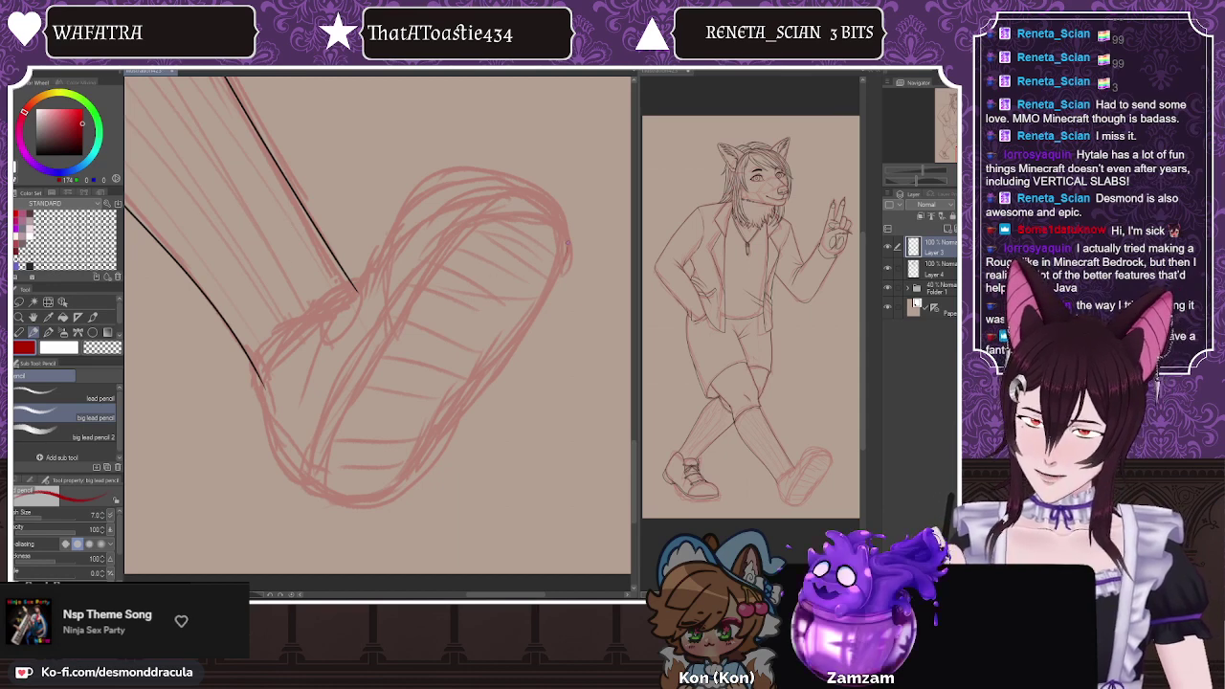
pyautogui.moveTo(568, 247)
pyautogui.mouseDown()
pyautogui.moveTo(506, 195)
pyautogui.moveTo(465, 203)
pyautogui.moveTo(323, 447)
pyautogui.moveTo(335, 494)
pyautogui.mouseUp()
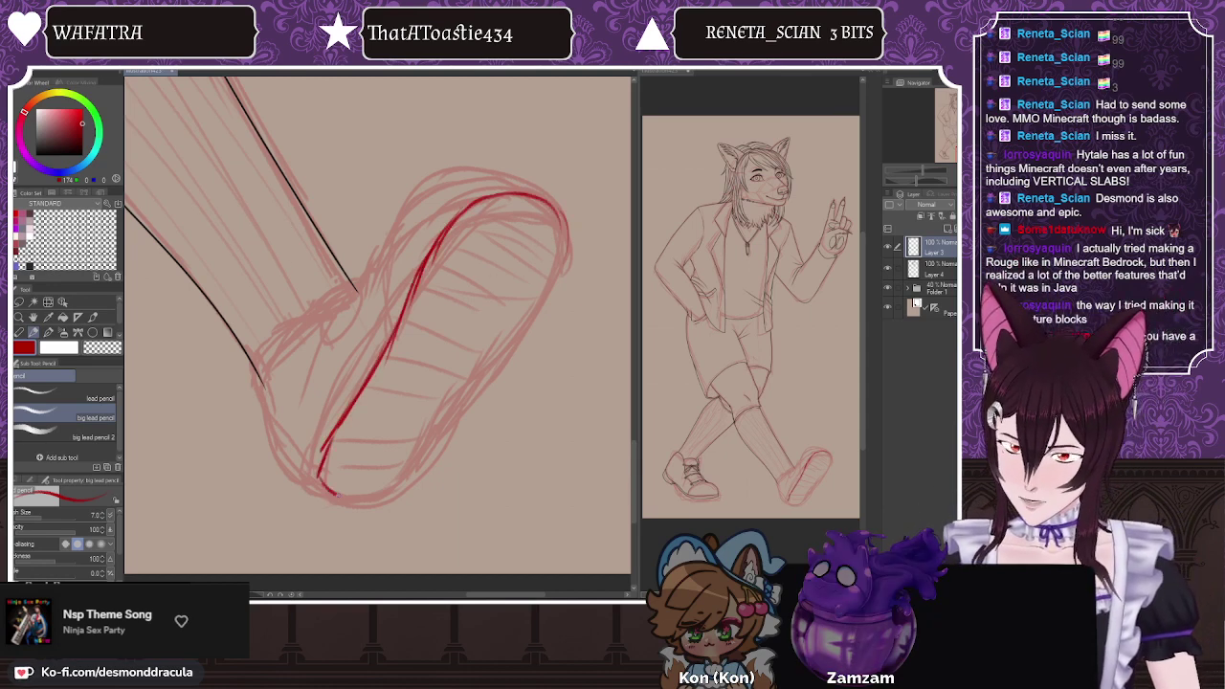
pyautogui.moveTo(553, 203)
pyautogui.mouseDown()
pyautogui.moveTo(561, 287)
pyautogui.moveTo(435, 433)
pyautogui.mouseUp()
pyautogui.moveTo(382, 393); pyautogui.dragTo(444, 436)
pyautogui.moveTo(335, 494); pyautogui.dragTo(440, 433)
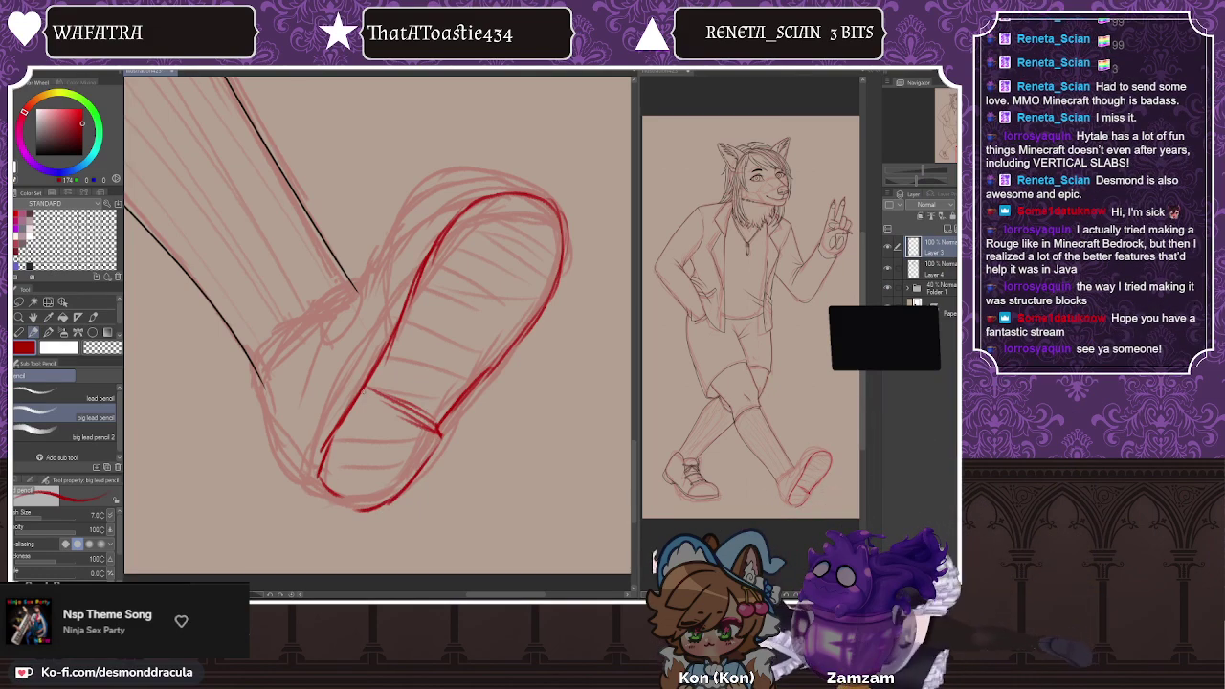
# Step: Close the heel's outline and front edge on the raised shoe's sole, and nudge the sketch layer slightly
pyautogui.moveTo(356, 387); pyautogui.dragTo(412, 421)
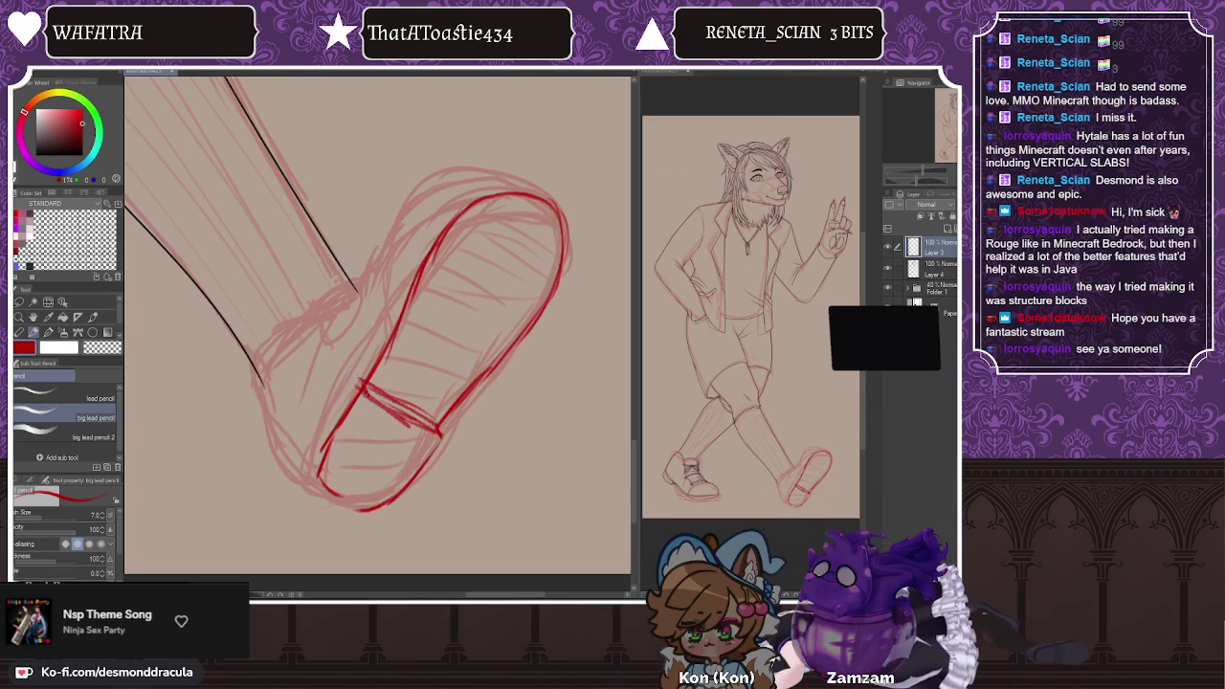
pyautogui.moveTo(333, 432)
pyautogui.mouseDown()
pyautogui.moveTo(316, 481)
pyautogui.moveTo(369, 515)
pyautogui.mouseUp()
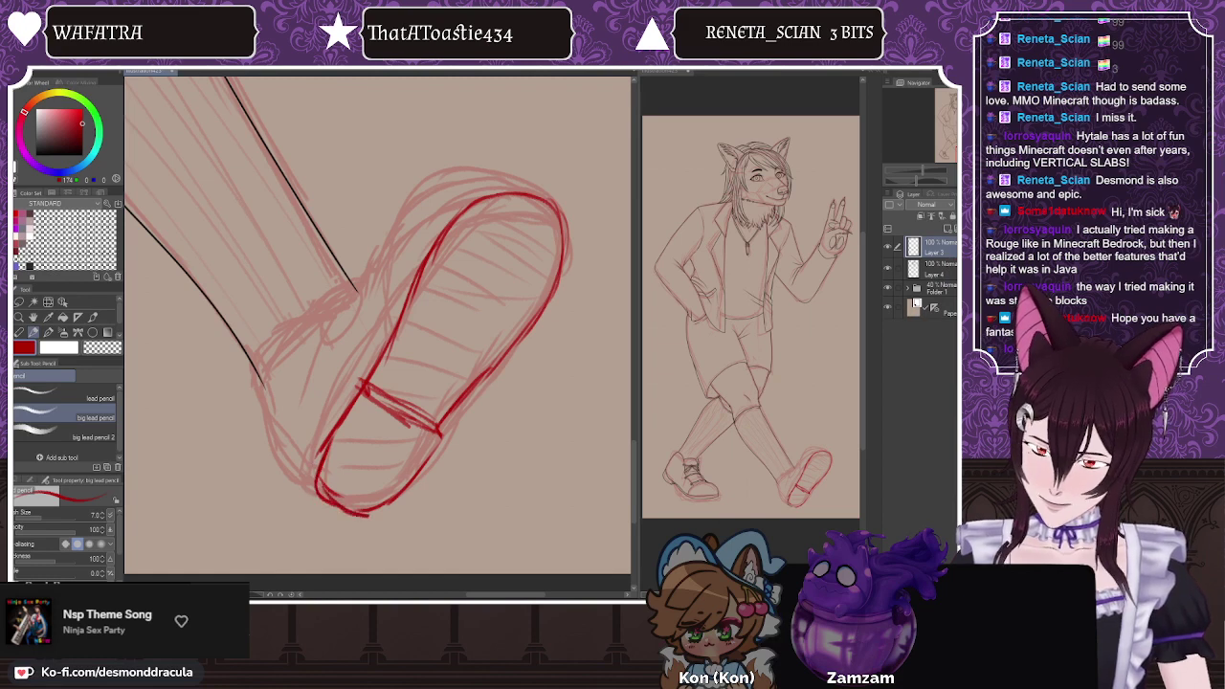
pyautogui.moveTo(440, 429); pyautogui.dragTo(387, 502)
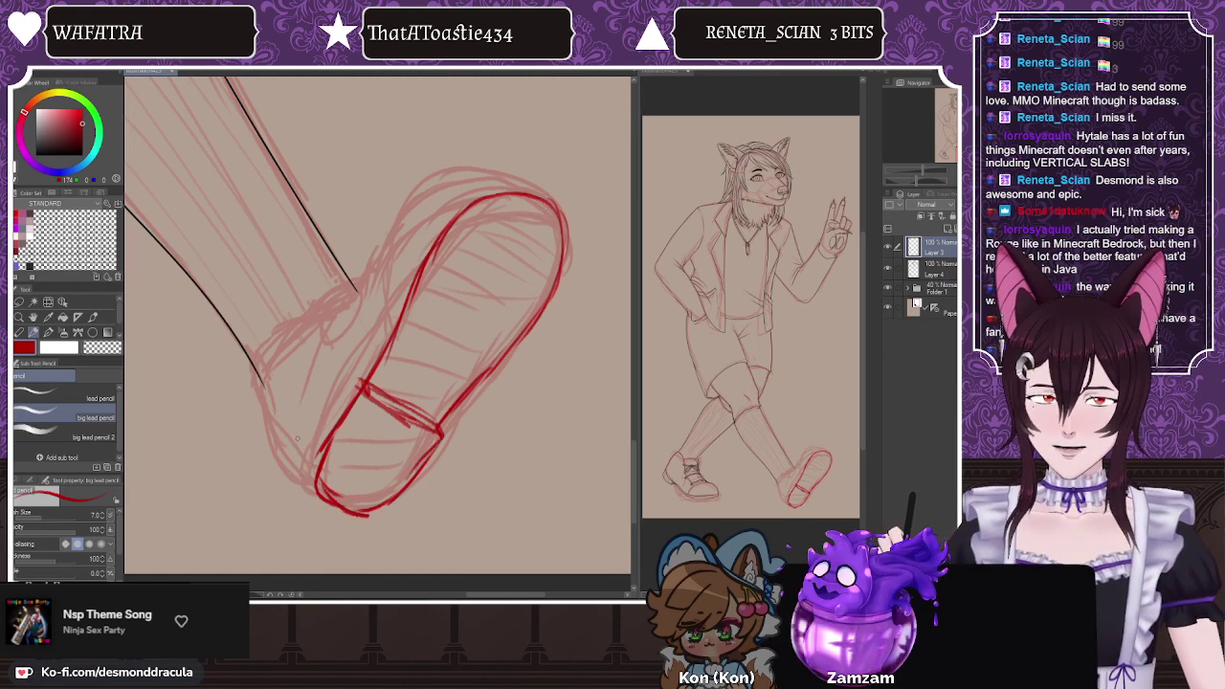
pyautogui.press('k')
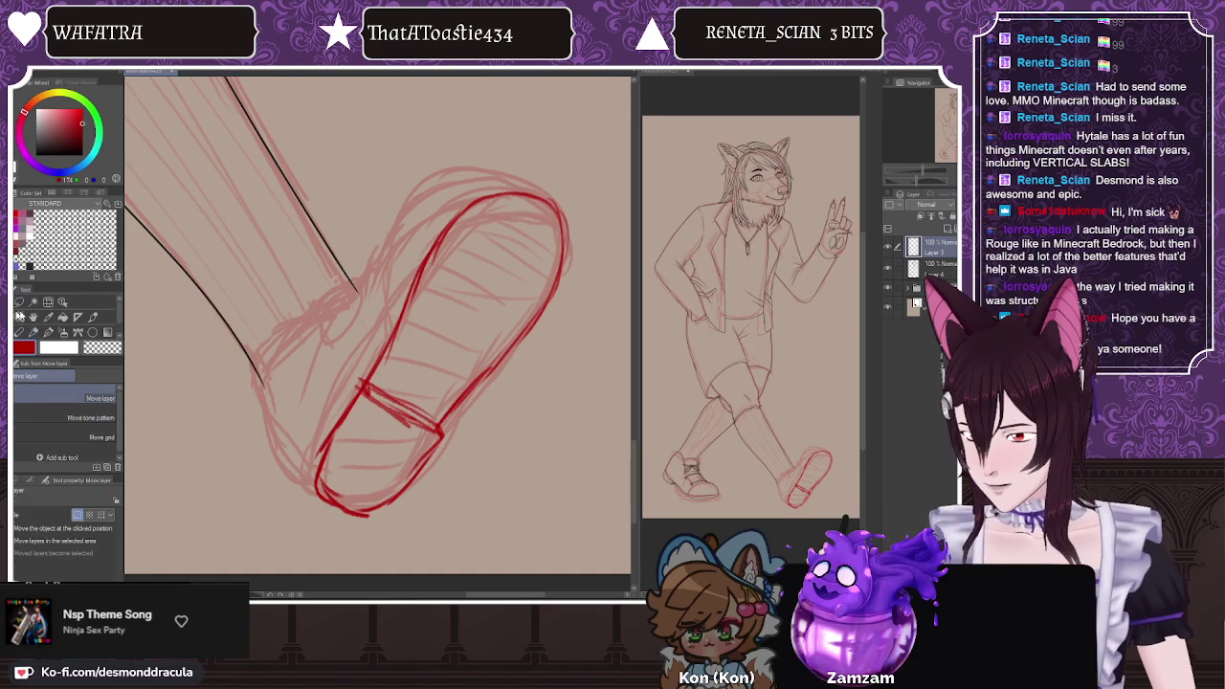
pyautogui.moveTo(211, 351); pyautogui.dragTo(214, 353)
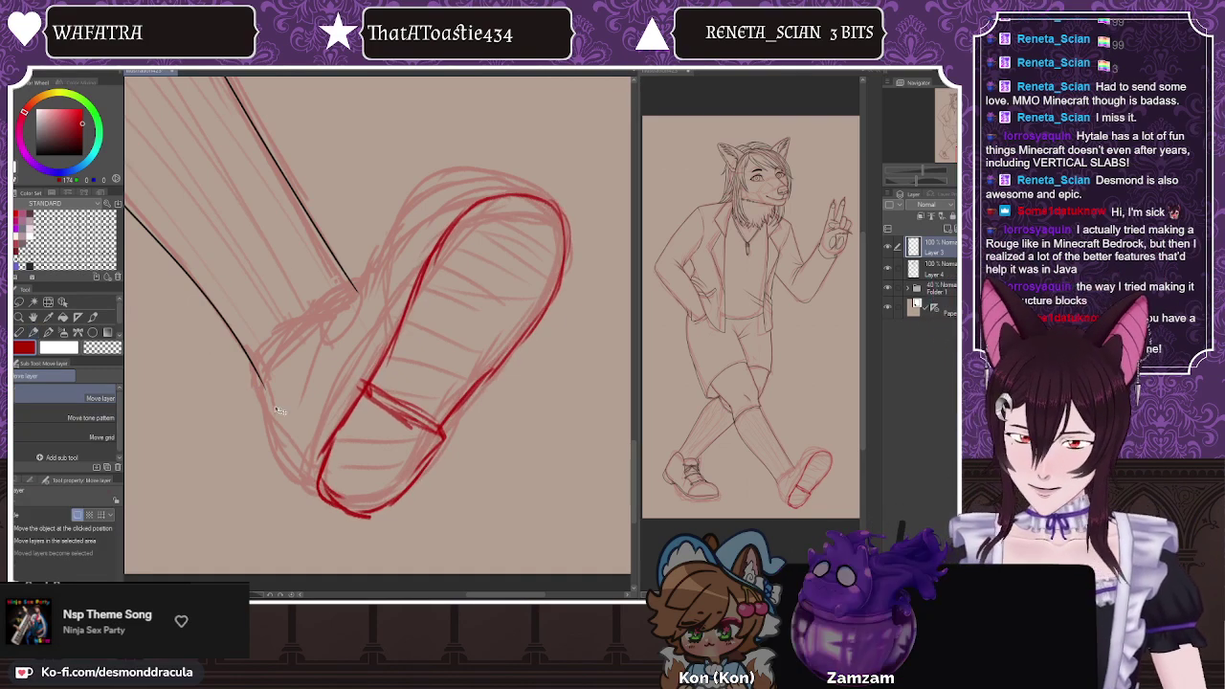
# Step: Pencil a second contour along the ankle side of the sole and around the heel, and reinforce the heel's front edge
pyautogui.press('p')
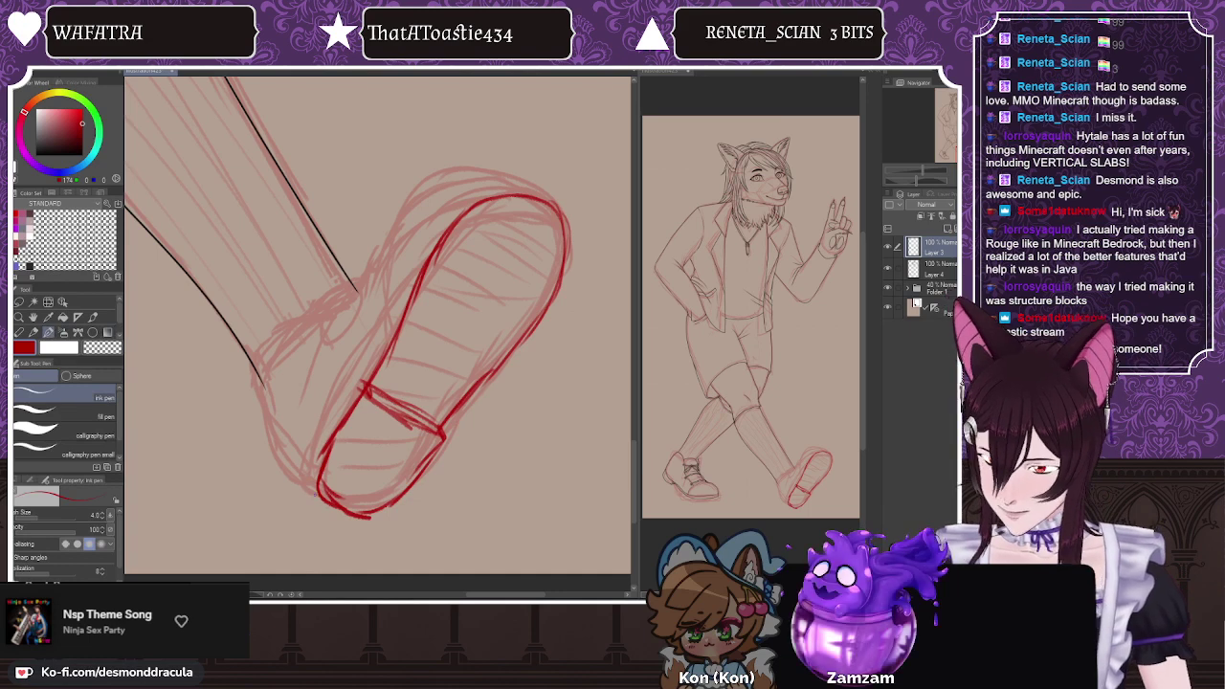
pyautogui.press('p')
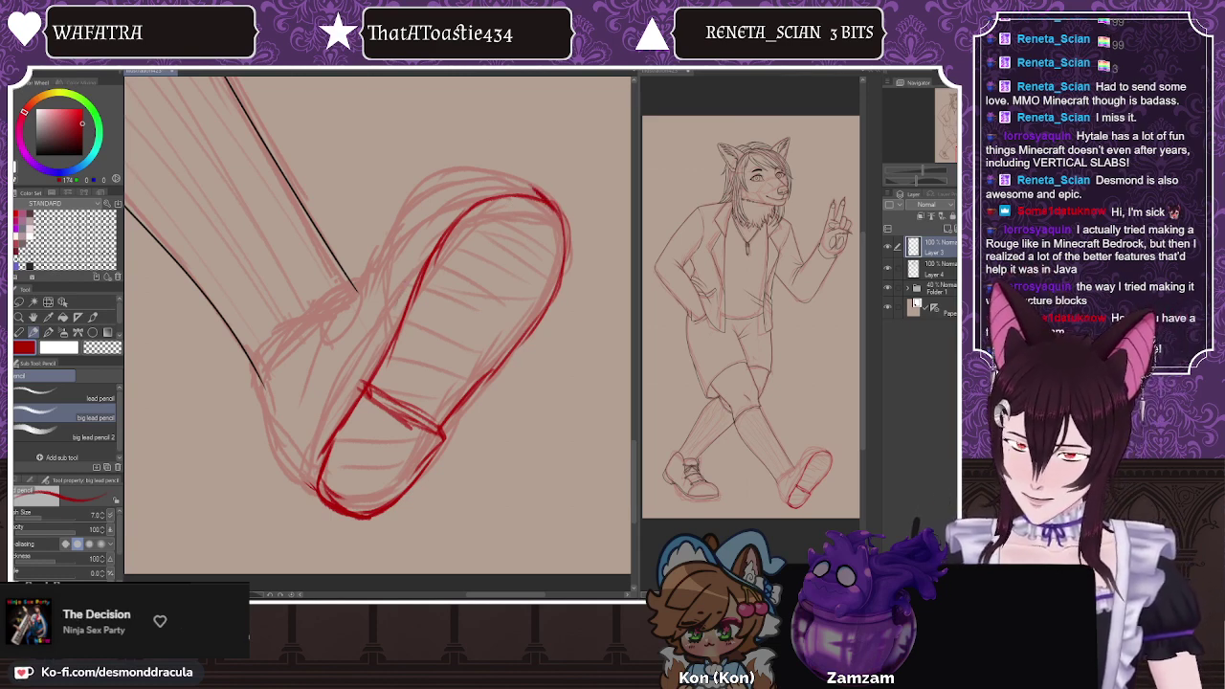
pyautogui.moveTo(400, 292); pyautogui.dragTo(356, 388)
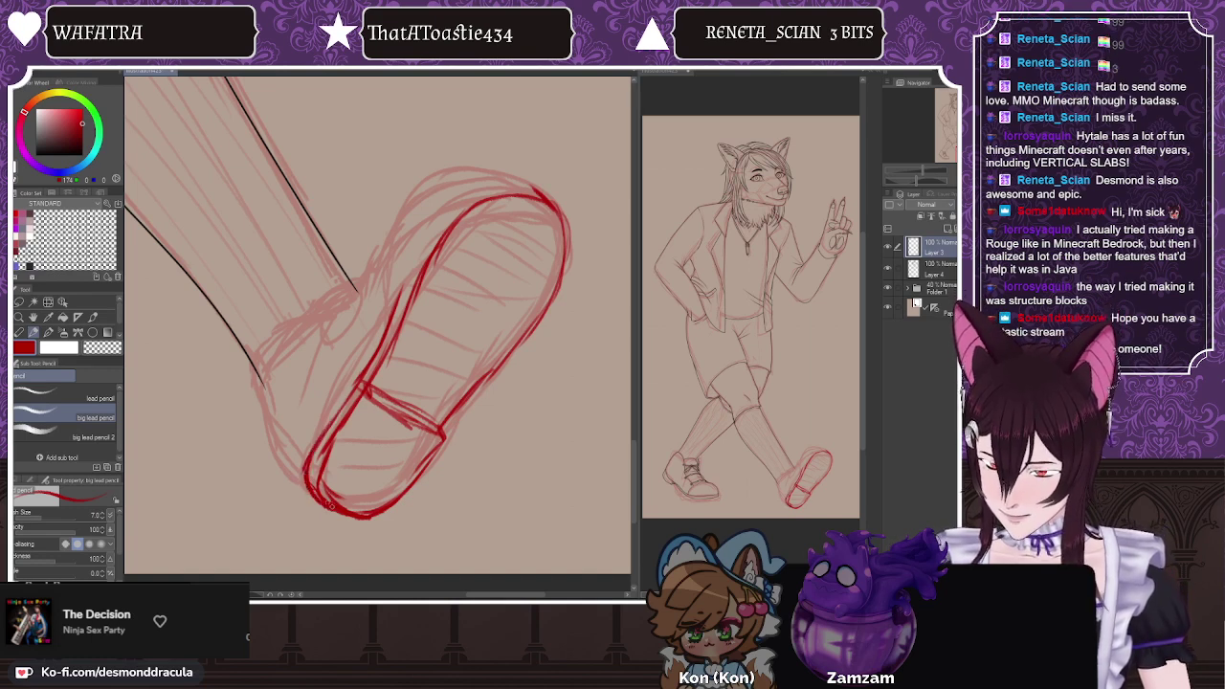
pyautogui.moveTo(362, 389); pyautogui.dragTo(428, 430)
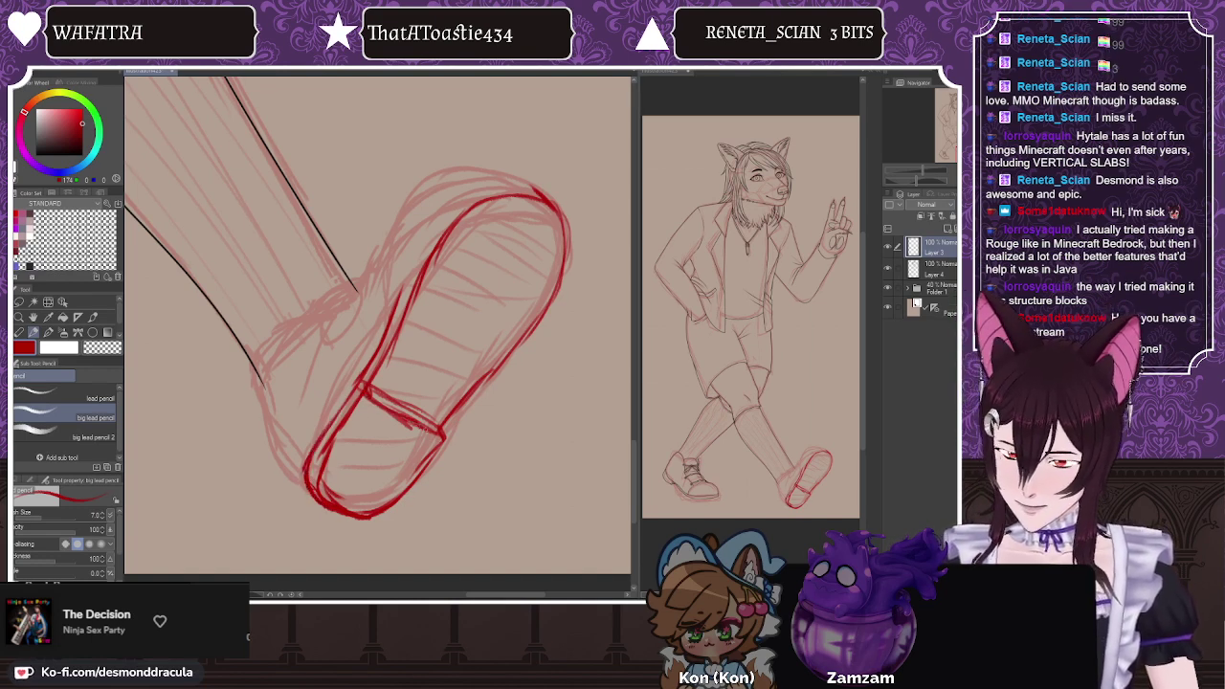
pyautogui.moveTo(368, 384); pyautogui.dragTo(433, 425)
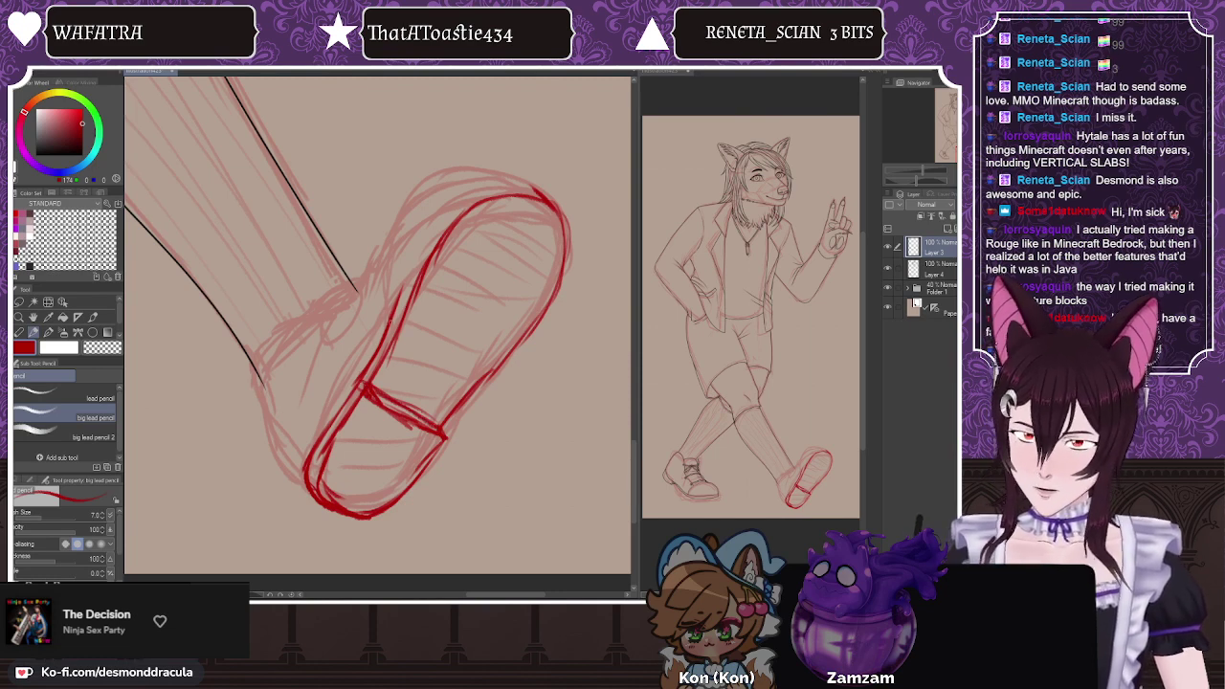
# Step: Pencil a parallel thickness line along the sole's ankle side and around the toe tip
pyautogui.moveTo(448, 222); pyautogui.dragTo(410, 270)
pyautogui.moveTo(442, 219)
pyautogui.mouseDown()
pyautogui.moveTo(517, 186)
pyautogui.moveTo(539, 197)
pyautogui.mouseUp()
pyautogui.moveTo(463, 200)
pyautogui.mouseDown()
pyautogui.moveTo(503, 185)
pyautogui.moveTo(421, 252)
pyautogui.mouseUp()
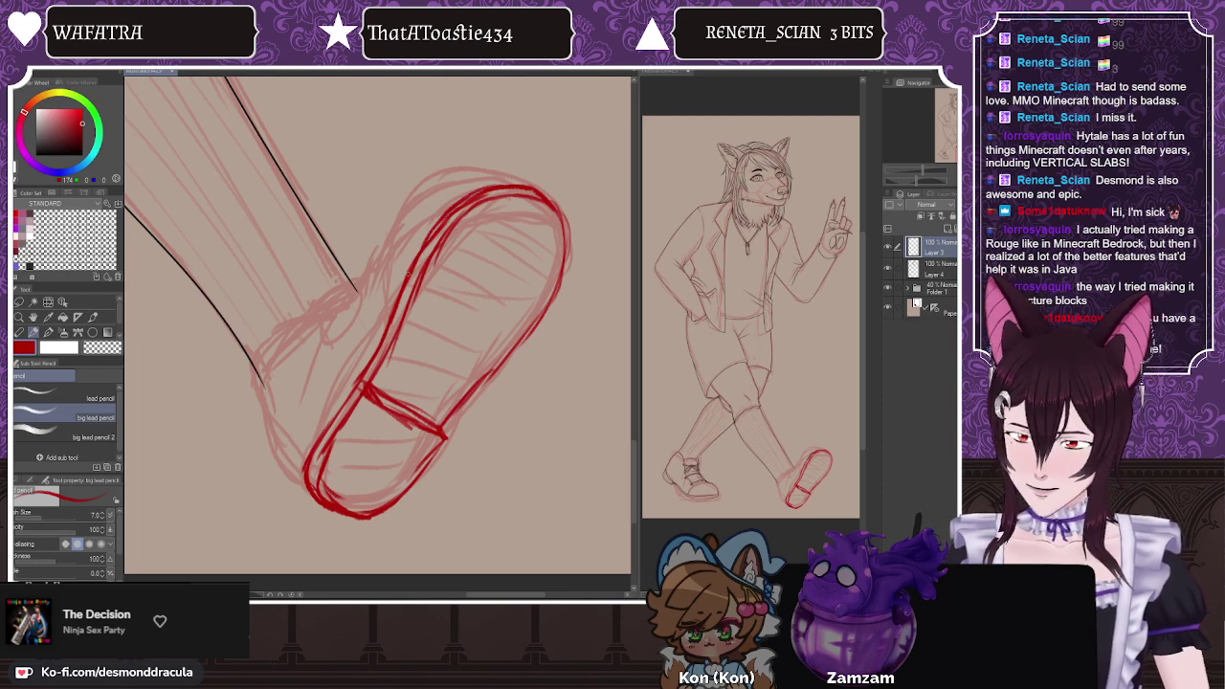
# Step: Erase the rough inner contour beside the heel with transparent colour and redraw it as a cleaner red curve
pyautogui.press('c')
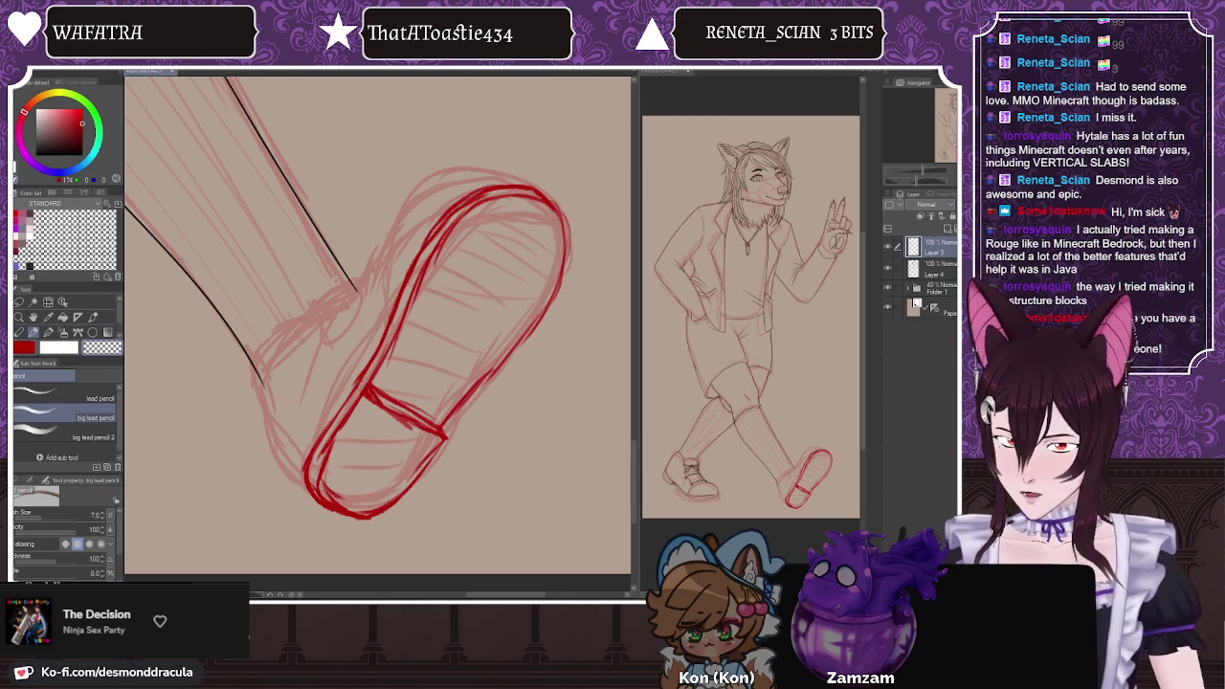
pyautogui.moveTo(316, 467); pyautogui.dragTo(333, 435)
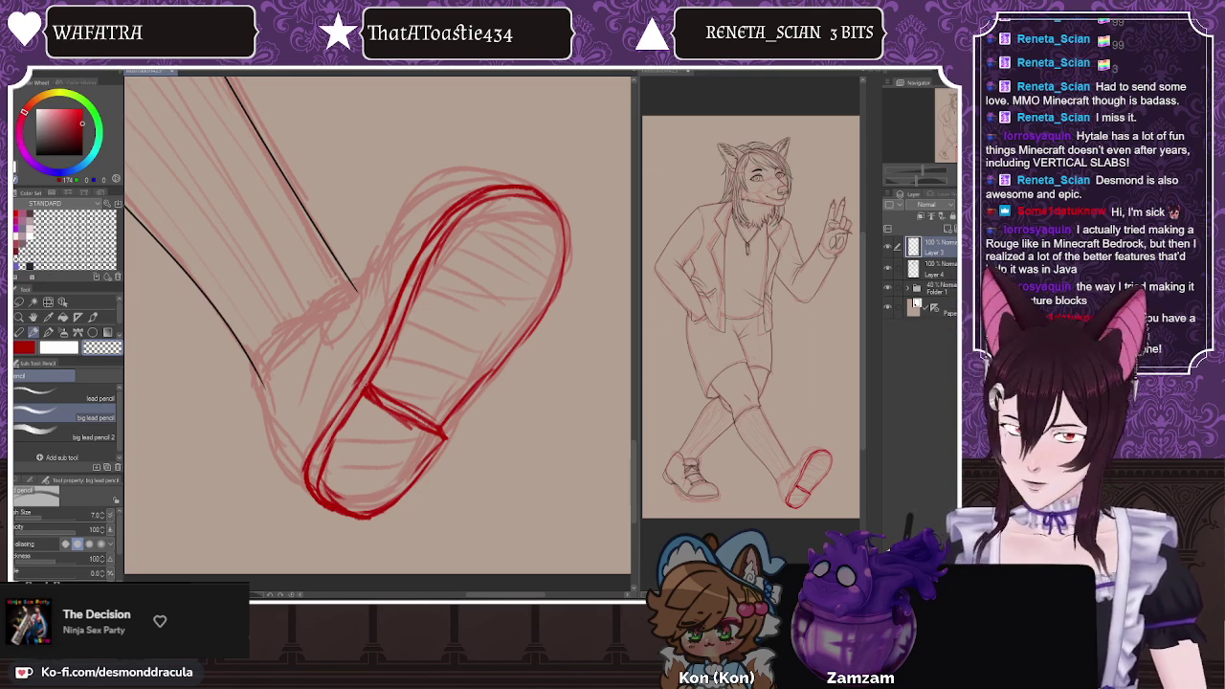
pyautogui.moveTo(356, 400); pyautogui.dragTo(333, 441)
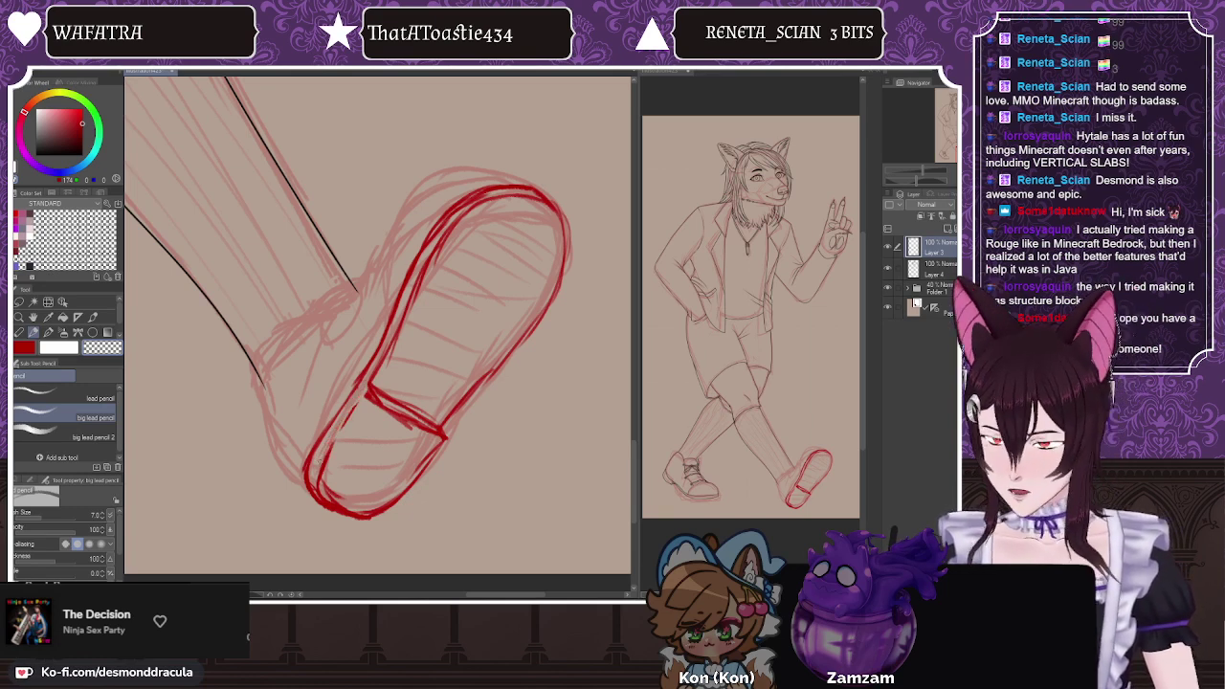
pyautogui.press('c')
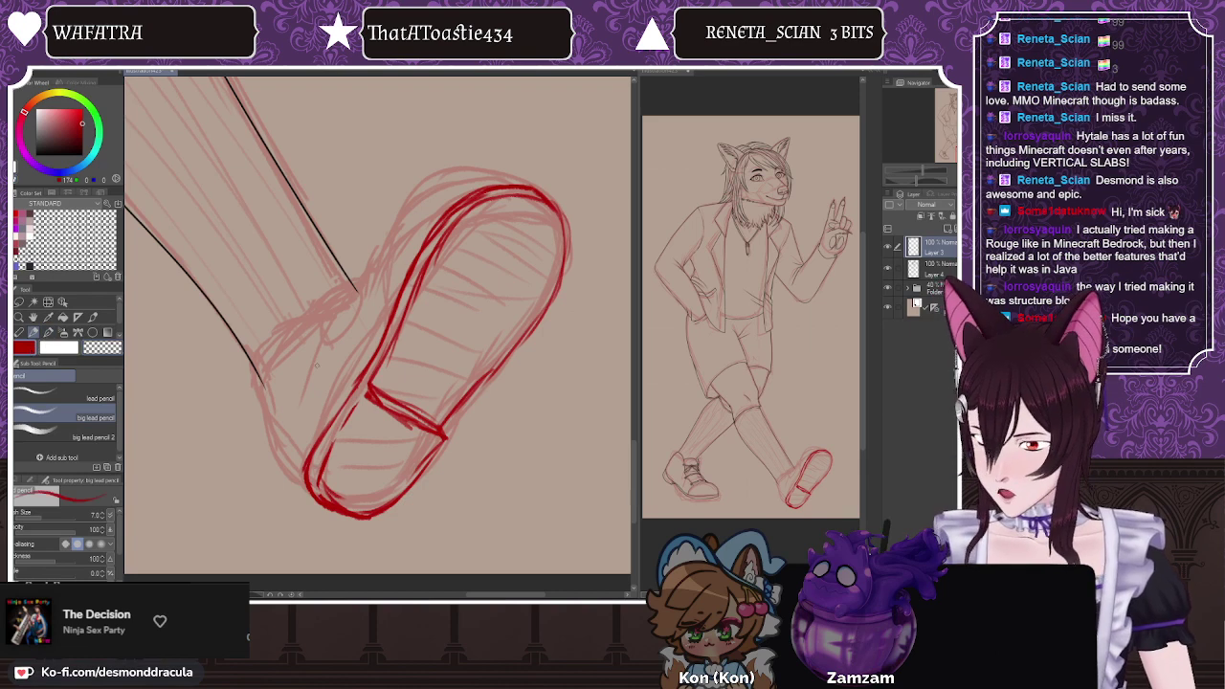
pyautogui.moveTo(368, 390); pyautogui.dragTo(323, 462)
pyautogui.moveTo(368, 383); pyautogui.dragTo(384, 352)
# Step: Clear the gap between the two lines of the heel's front edge and restroke the sole's inner contour
pyautogui.press('c')
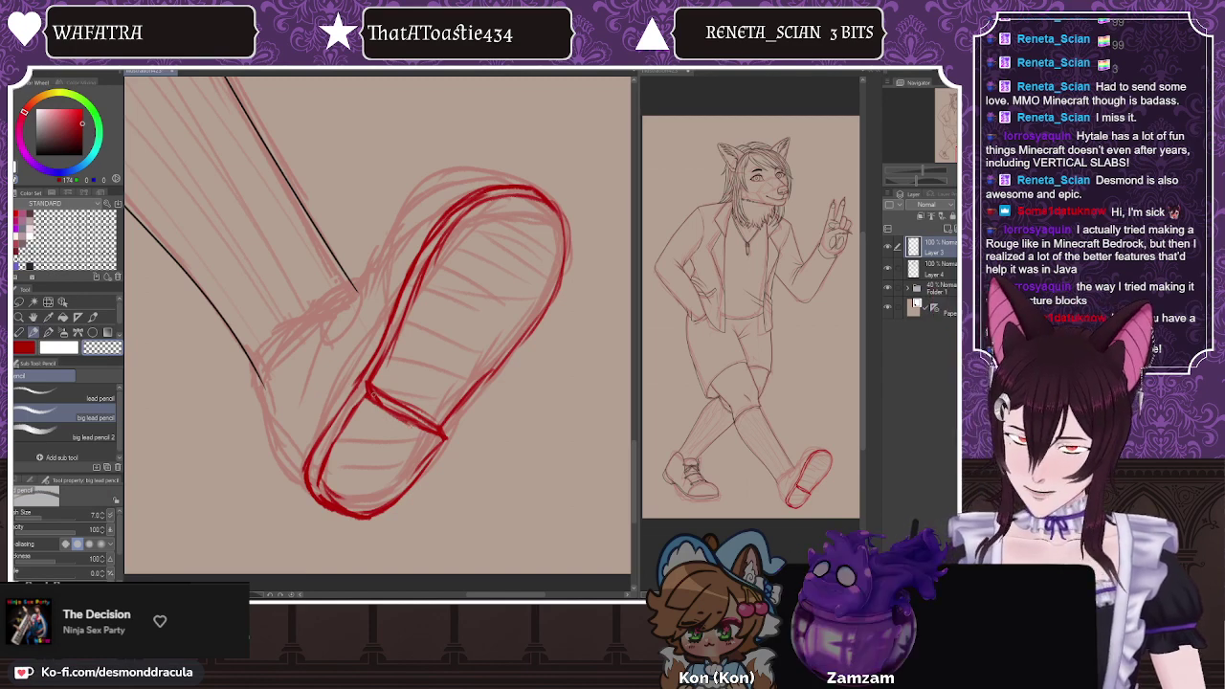
pyautogui.moveTo(381, 396); pyautogui.dragTo(426, 419)
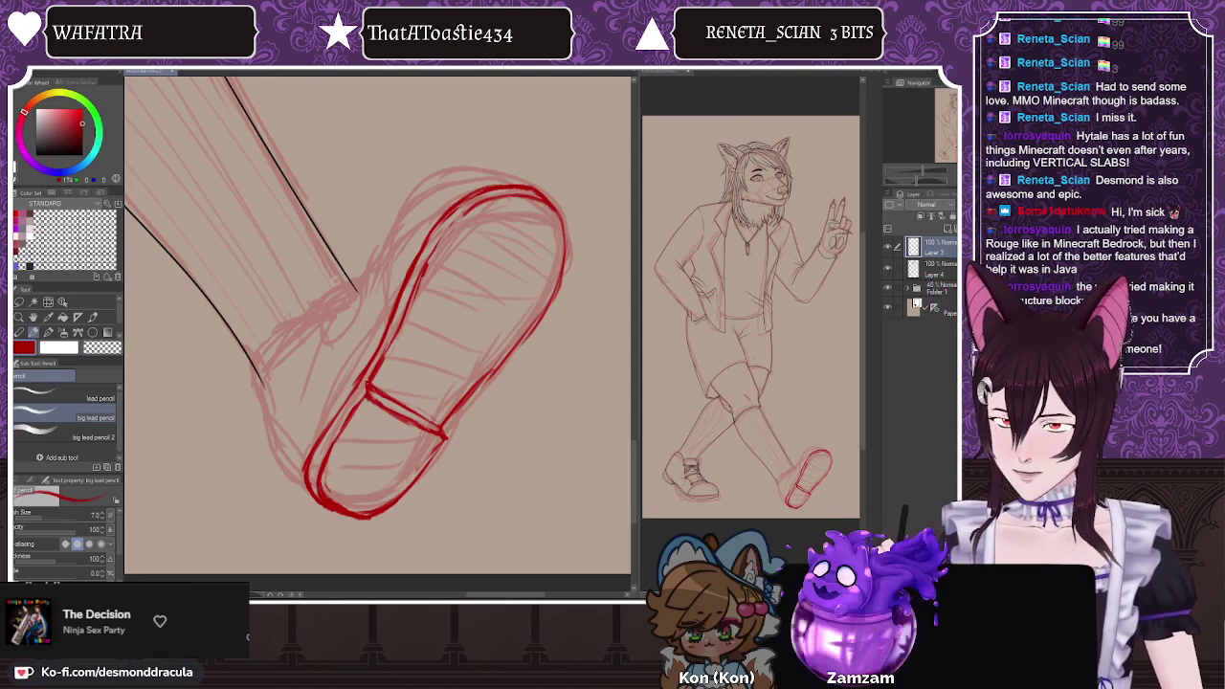
pyautogui.moveTo(388, 349); pyautogui.dragTo(439, 235)
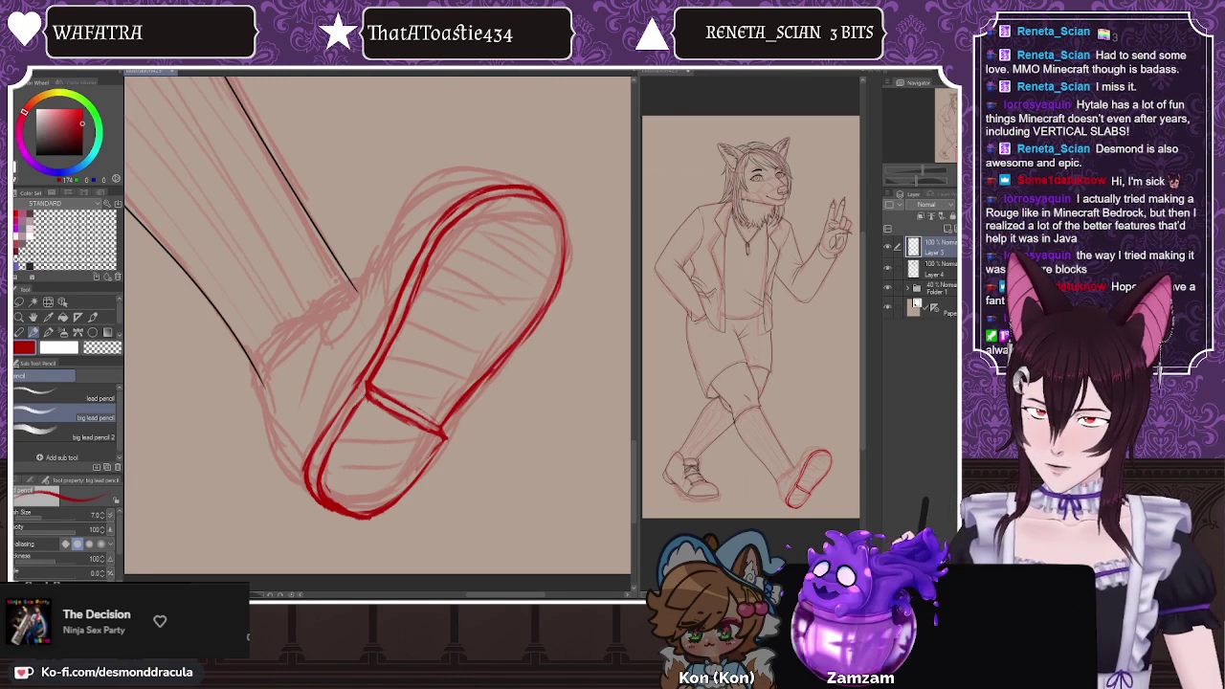
pyautogui.moveTo(432, 430)
pyautogui.mouseDown()
pyautogui.moveTo(359, 416)
pyautogui.moveTo(405, 457)
pyautogui.moveTo(352, 441)
pyautogui.moveTo(331, 507)
pyautogui.mouseUp()
pyautogui.moveTo(362, 490); pyautogui.dragTo(333, 515)
pyautogui.hotkey('ctrl', 'z')
pyautogui.hotkey('ctrl', 'z')
pyautogui.hotkey('ctrl', 'z')
pyautogui.hotkey('ctrl', 'z')
pyautogui.hotkey('ctrl', 'z')
pyautogui.hotkey('ctrl', 'z')
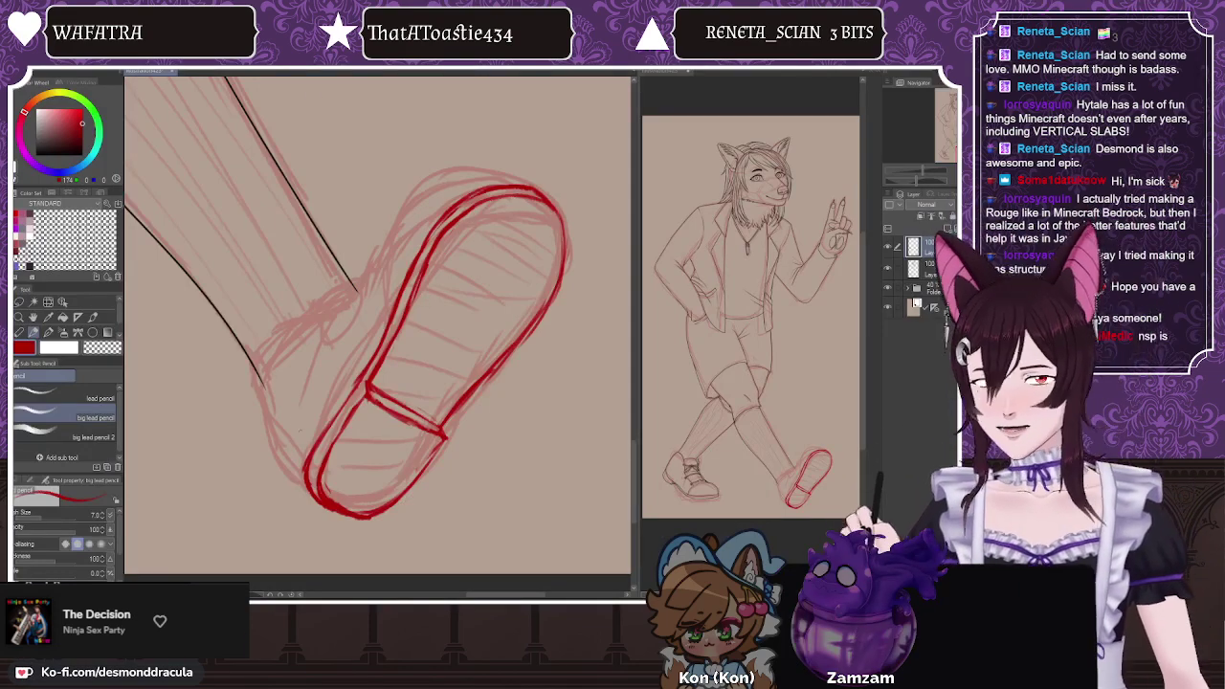
# Step: Nudge the red sole sketch, lasso it and rotate it slightly clockwise over the rough sketch
pyautogui.press('k')
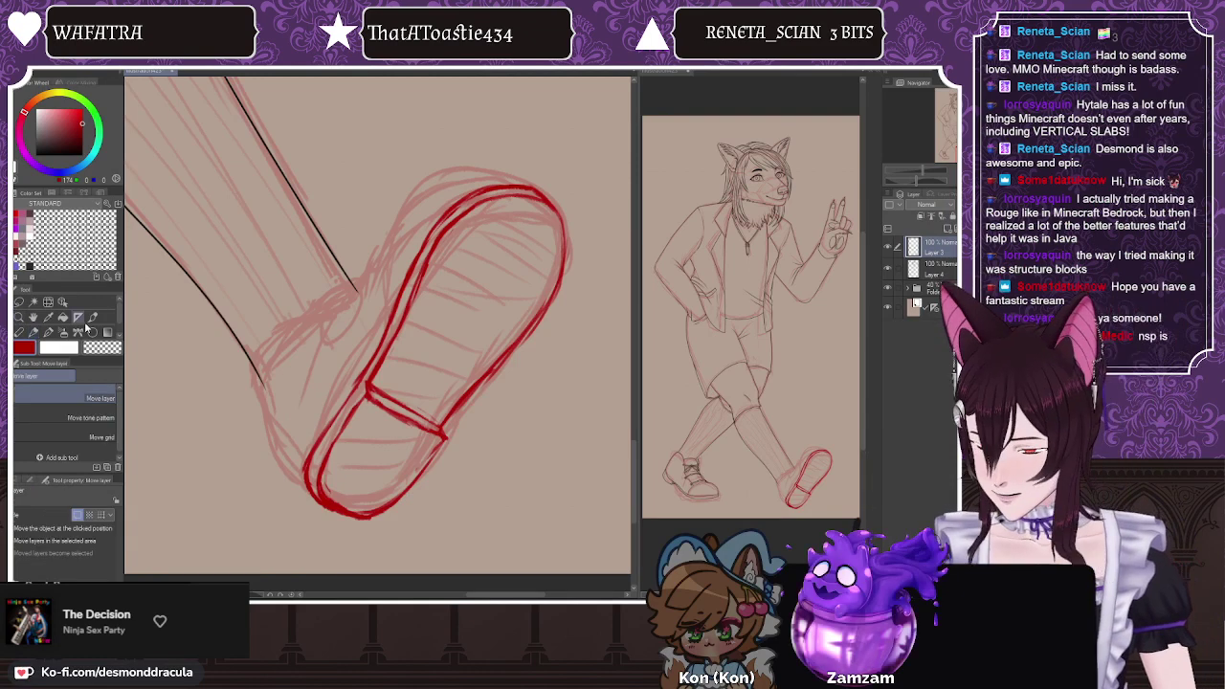
pyautogui.moveTo(199, 390); pyautogui.dragTo(196, 392)
pyautogui.click(19, 302)
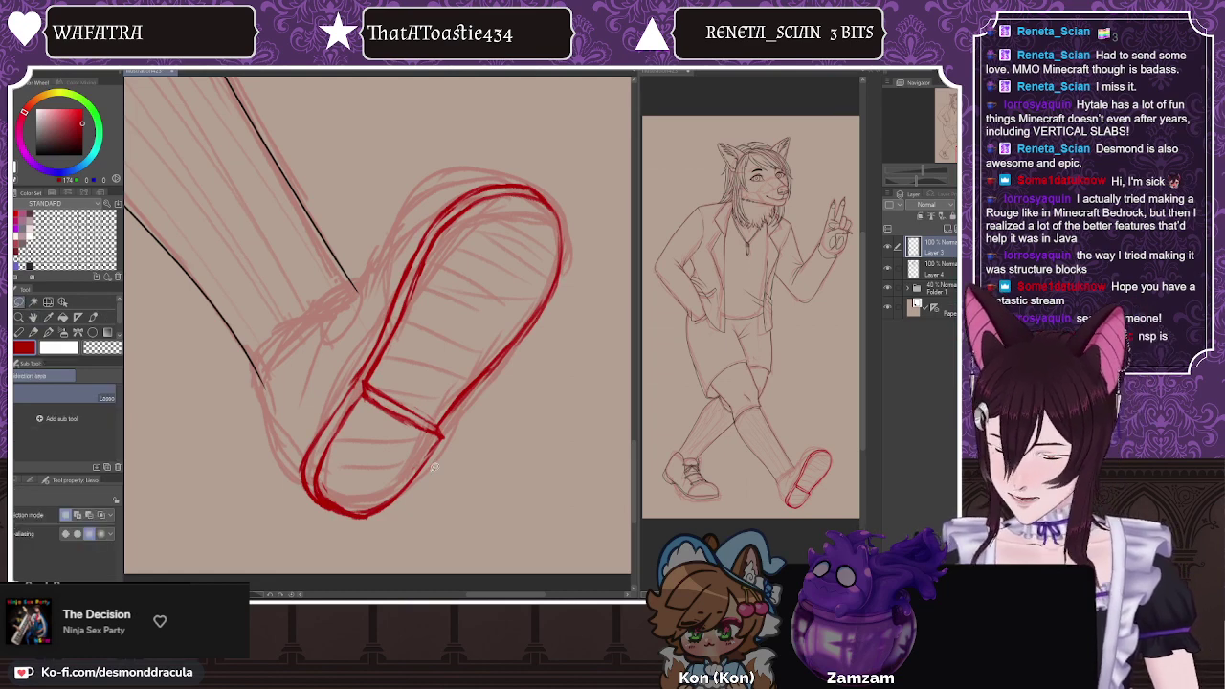
pyautogui.moveTo(434, 467)
pyautogui.mouseDown()
pyautogui.moveTo(581, 235)
pyautogui.moveTo(273, 421)
pyautogui.moveTo(436, 483)
pyautogui.mouseUp()
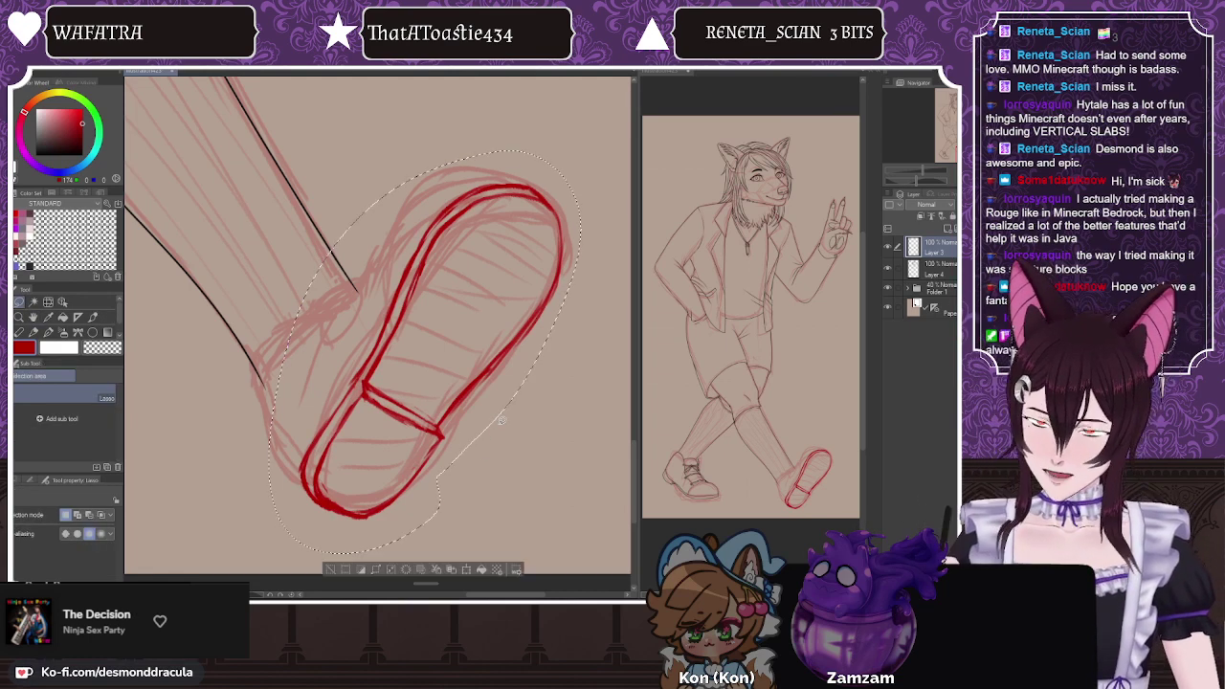
pyautogui.click(465, 569)
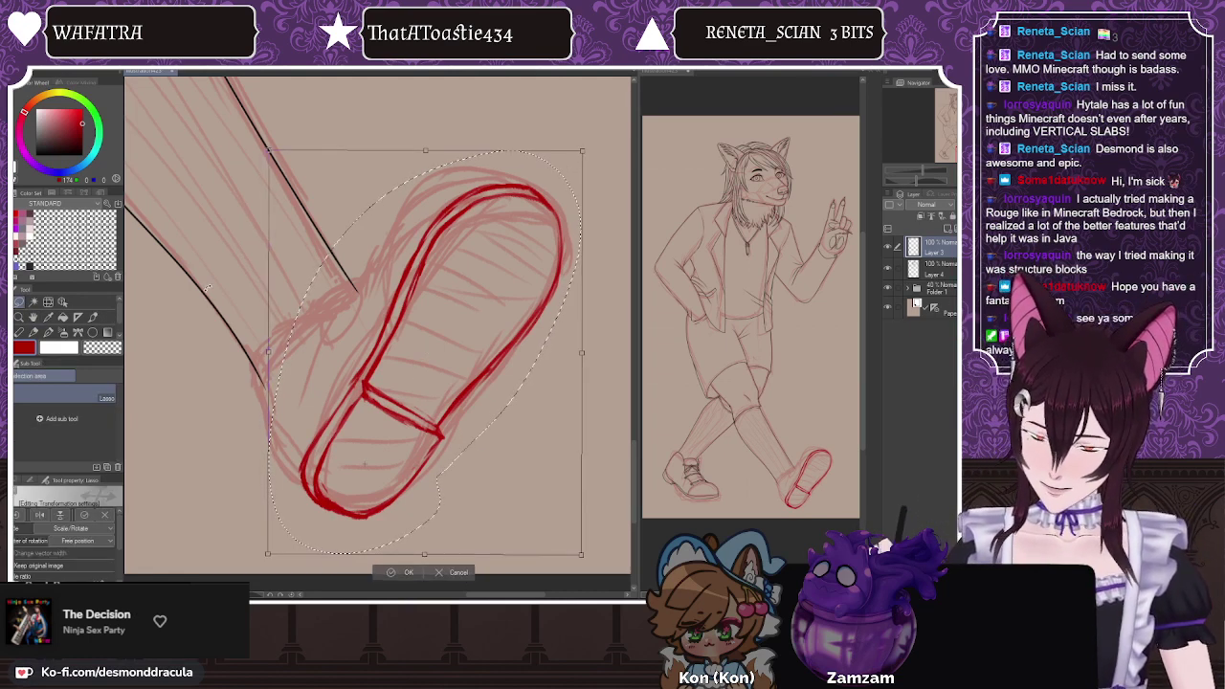
pyautogui.moveTo(208, 288); pyautogui.dragTo(223, 277)
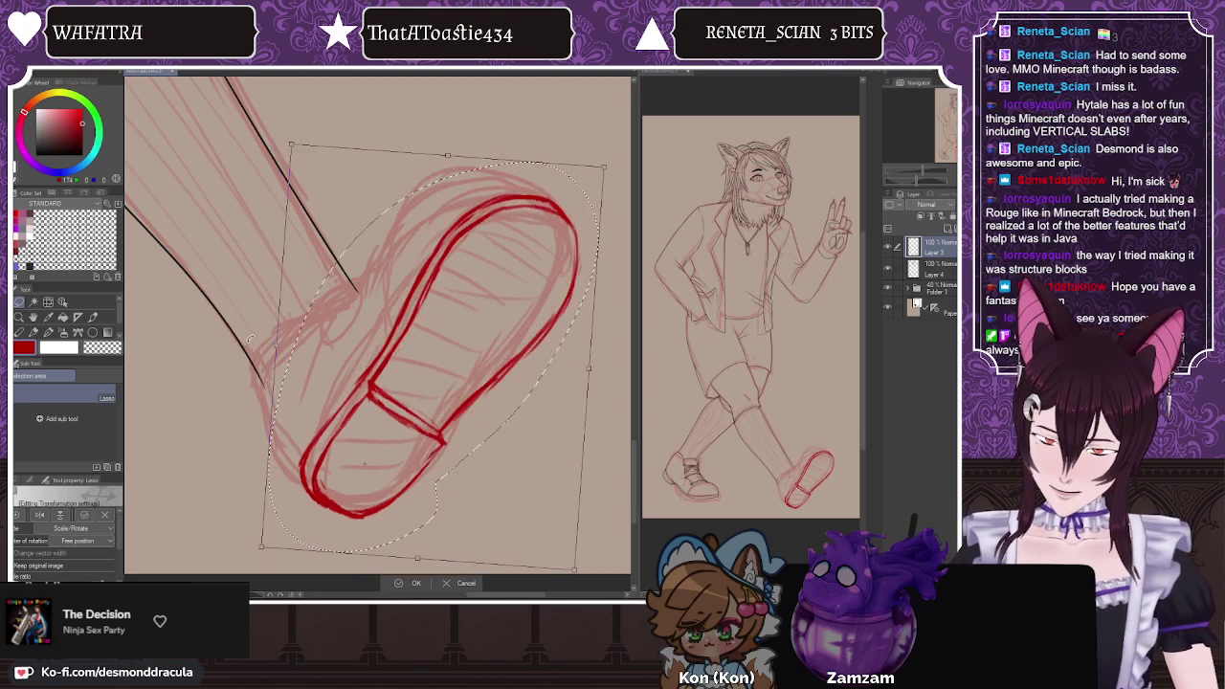
pyautogui.moveTo(249, 337)
pyautogui.mouseDown()
pyautogui.moveTo(222, 366)
pyautogui.moveTo(258, 328)
pyautogui.mouseUp()
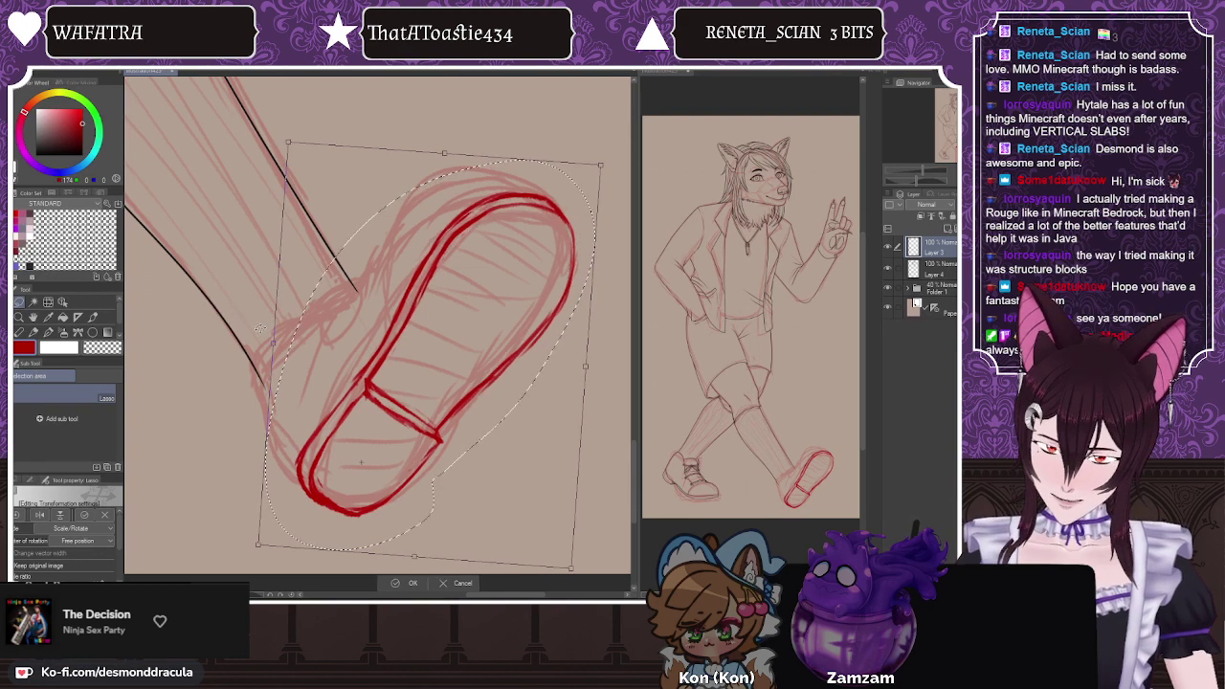
pyautogui.click(397, 583)
pyautogui.hotkey('ctrl', 'd')
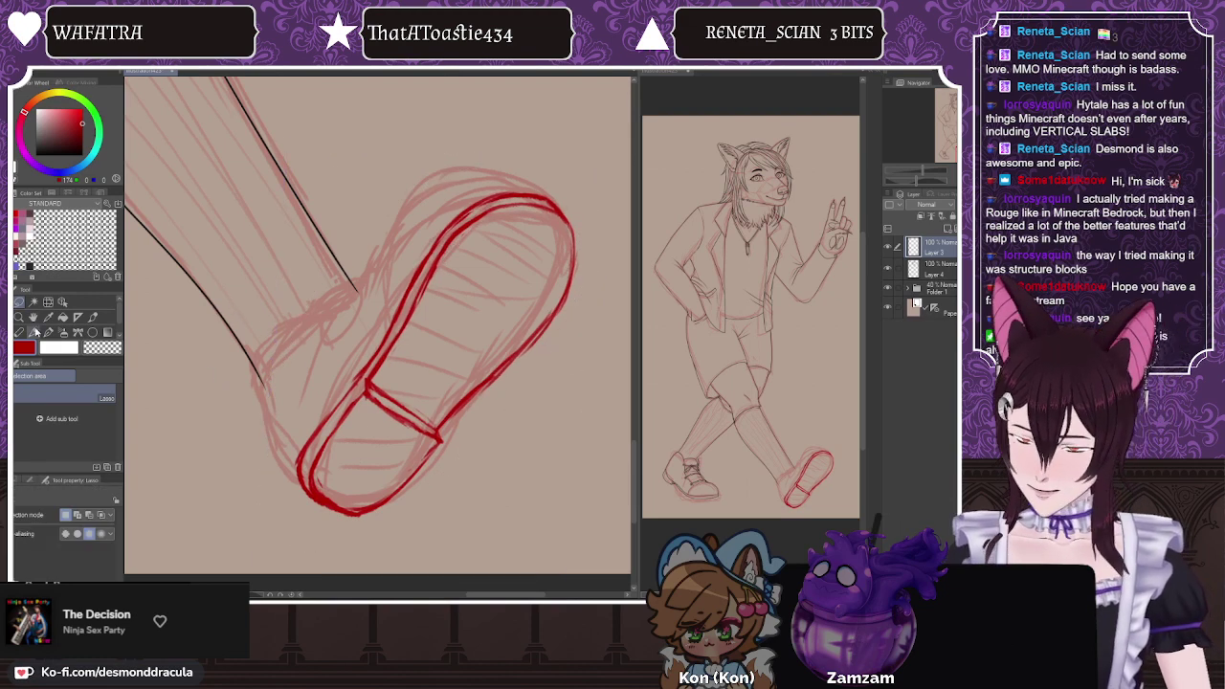
# Step: Pencil the raised shoe's upper: the back curve from heel to ankle and the rounded toe cap behind the sole
pyautogui.press('p')
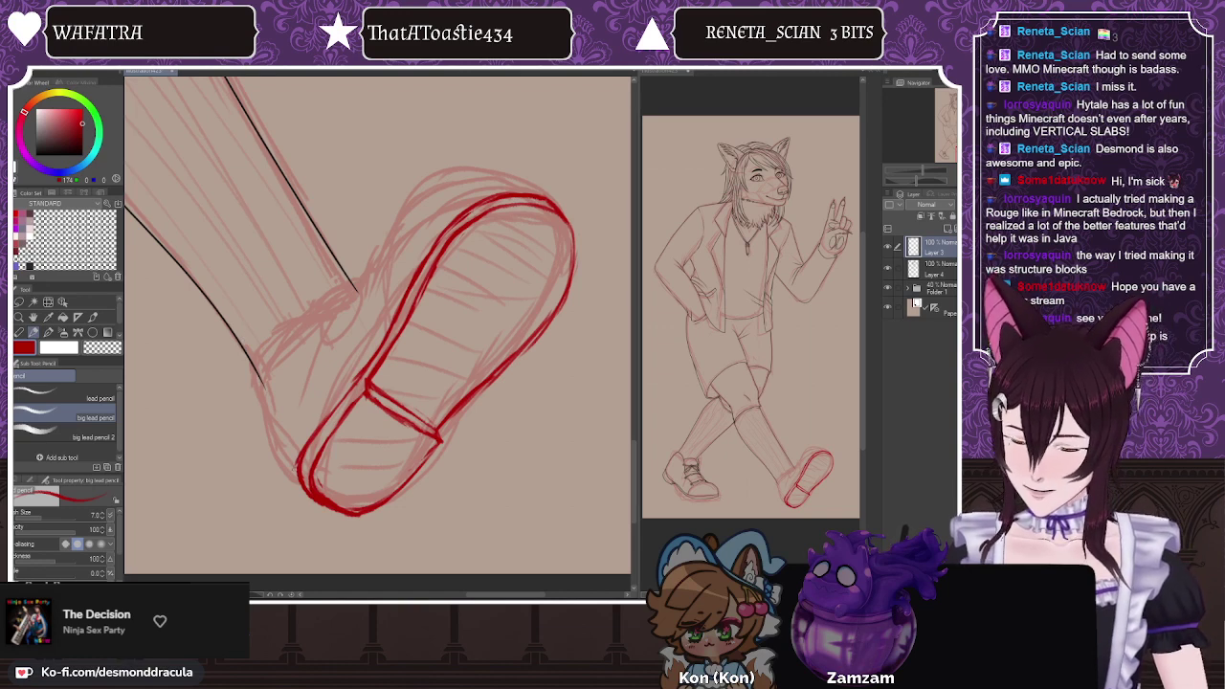
pyautogui.moveTo(302, 479)
pyautogui.mouseDown()
pyautogui.moveTo(277, 461)
pyautogui.moveTo(247, 381)
pyautogui.mouseUp()
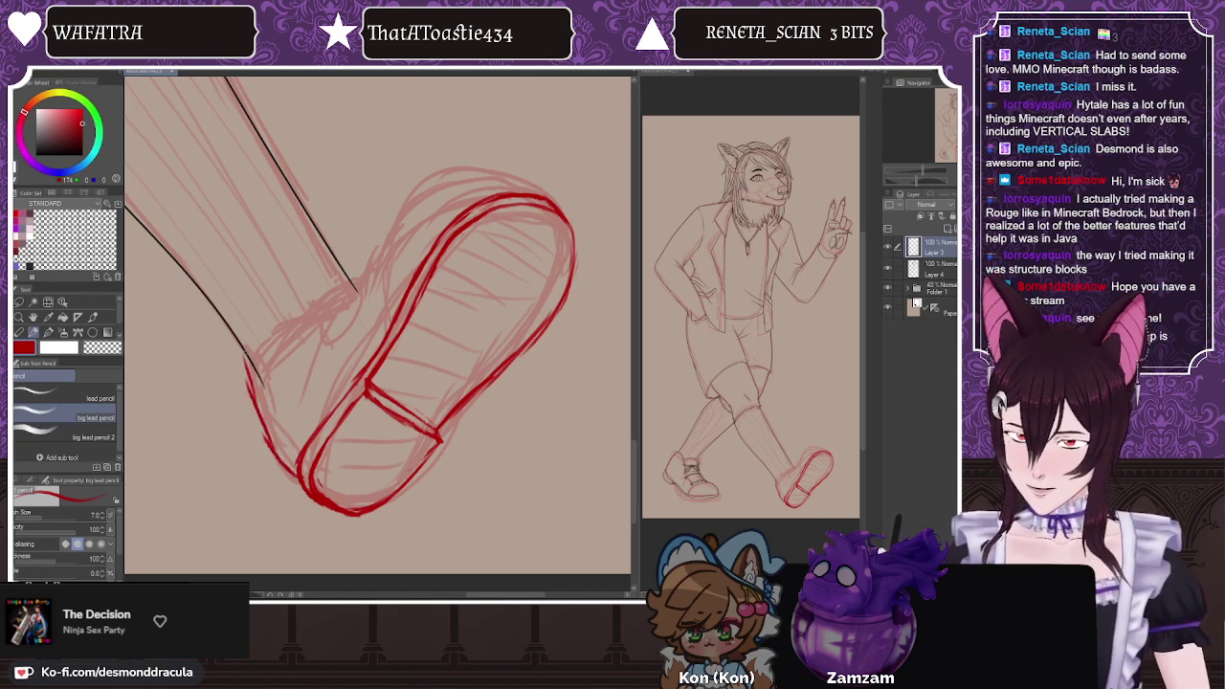
pyautogui.moveTo(281, 459); pyautogui.dragTo(246, 358)
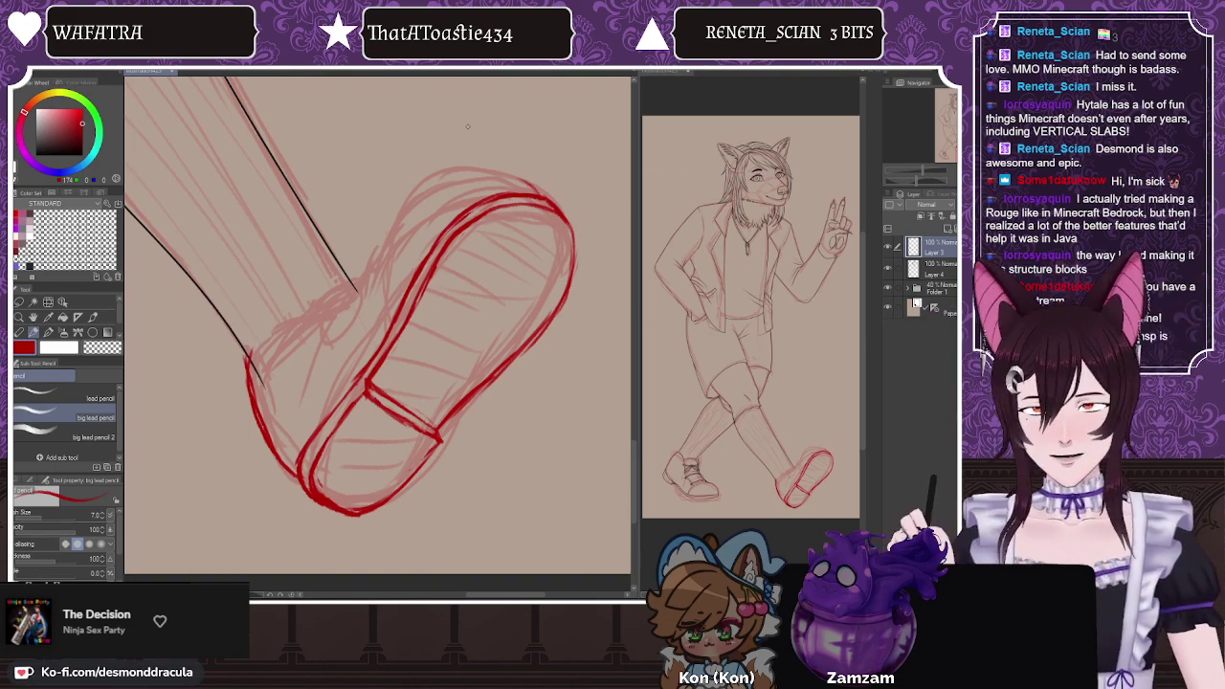
pyautogui.moveTo(532, 190)
pyautogui.mouseDown()
pyautogui.moveTo(467, 171)
pyautogui.moveTo(486, 173)
pyautogui.moveTo(416, 198)
pyautogui.mouseUp()
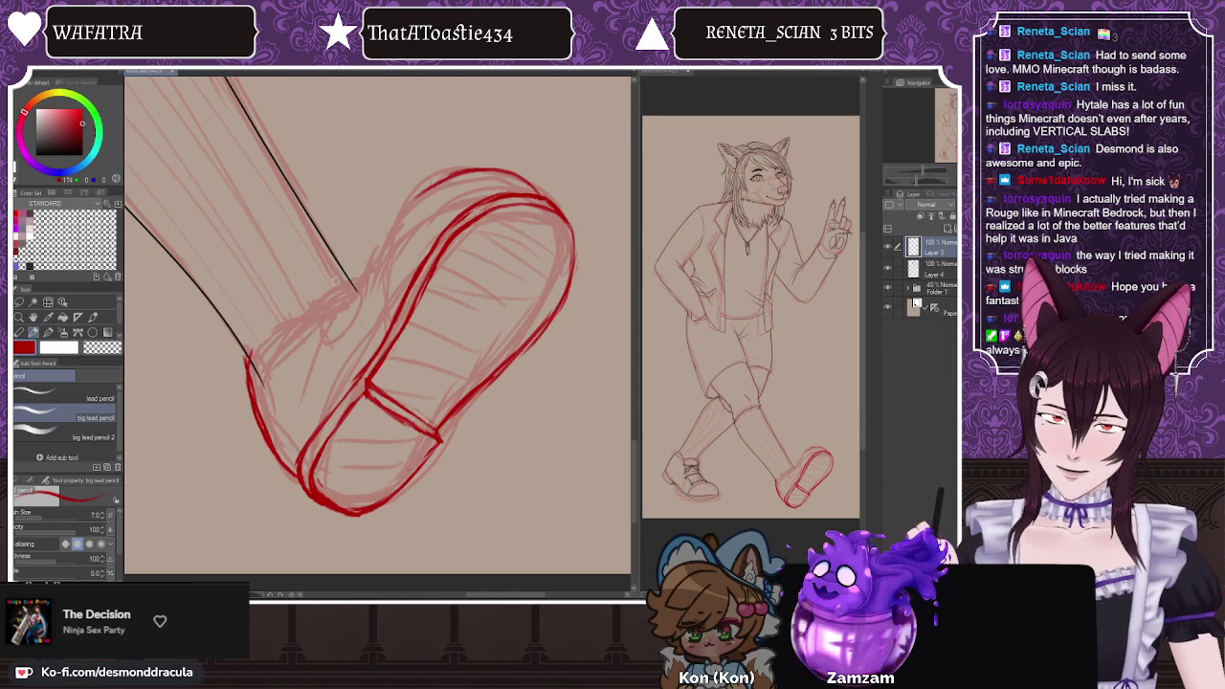
pyautogui.moveTo(517, 174)
pyautogui.mouseDown()
pyautogui.moveTo(435, 169)
pyautogui.moveTo(395, 227)
pyautogui.moveTo(386, 293)
pyautogui.mouseUp()
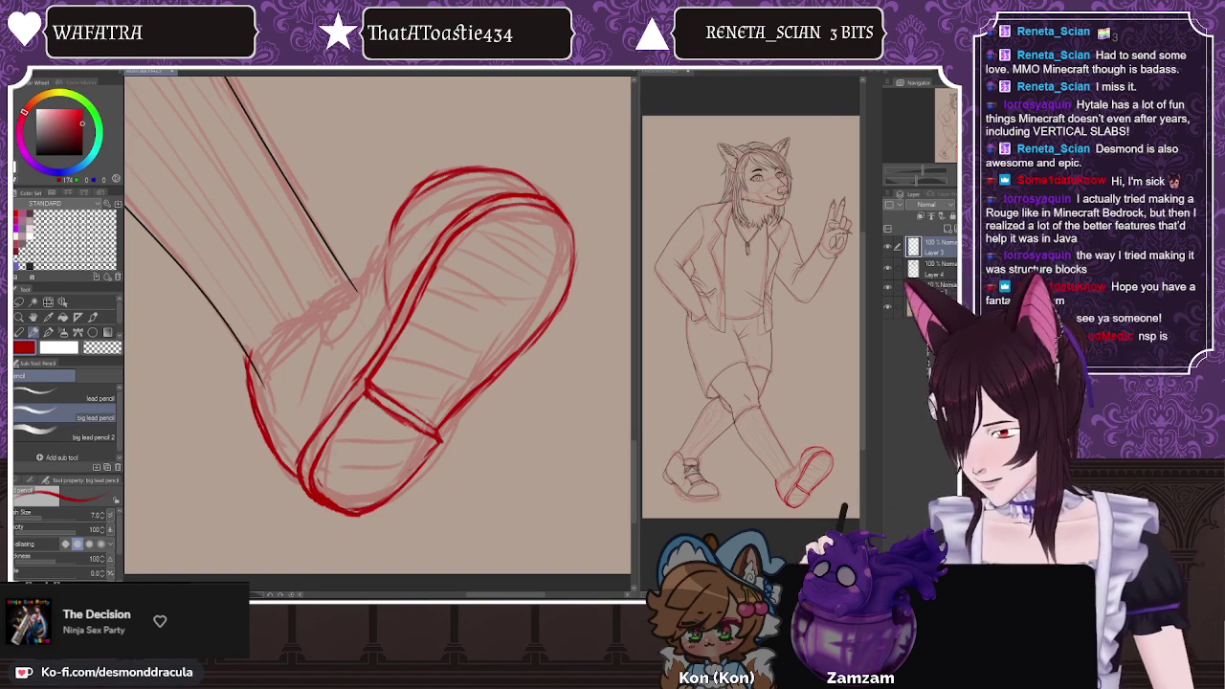
# Step: Lasso the toe cap curve of the raised shoe and transform it slightly to sit closer to the sole
pyautogui.click(19, 302)
pyautogui.moveTo(391, 311)
pyautogui.mouseDown()
pyautogui.moveTo(391, 156)
pyautogui.moveTo(518, 141)
pyautogui.moveTo(548, 179)
pyautogui.moveTo(512, 183)
pyautogui.moveTo(400, 267)
pyautogui.moveTo(539, 190)
pyautogui.mouseUp()
pyautogui.hotkey('ctrl', 't')
pyautogui.moveTo(350, 329); pyautogui.dragTo(374, 298)
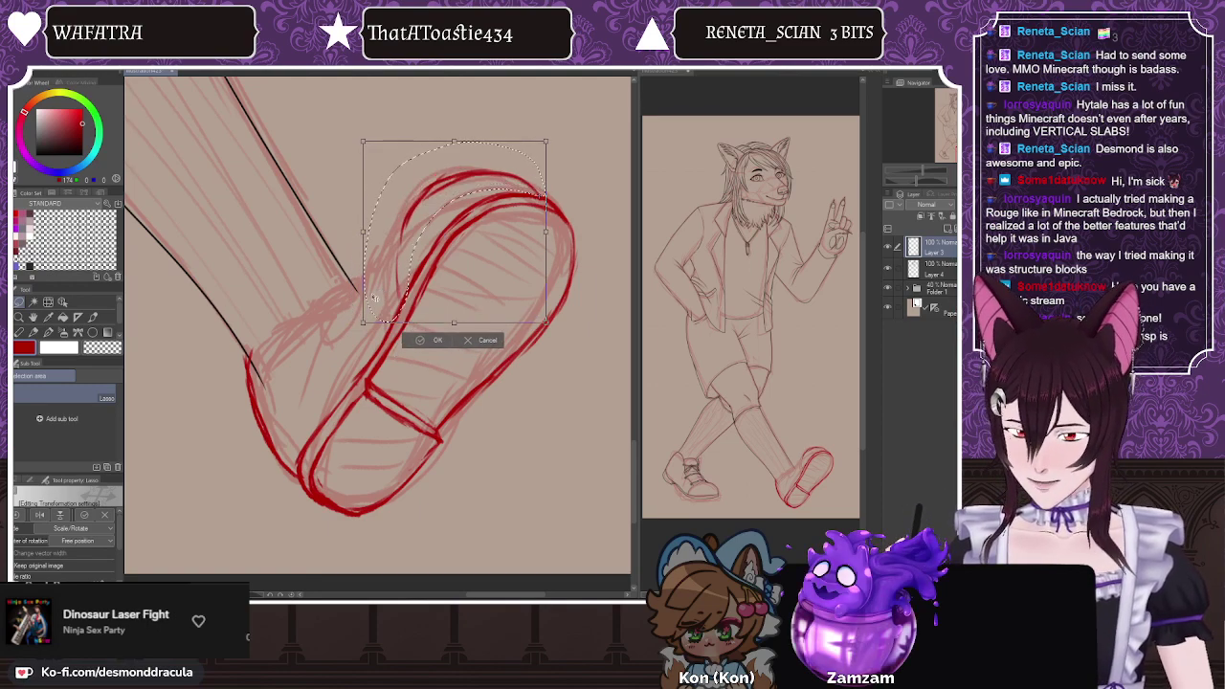
pyautogui.moveTo(376, 178); pyautogui.dragTo(377, 200)
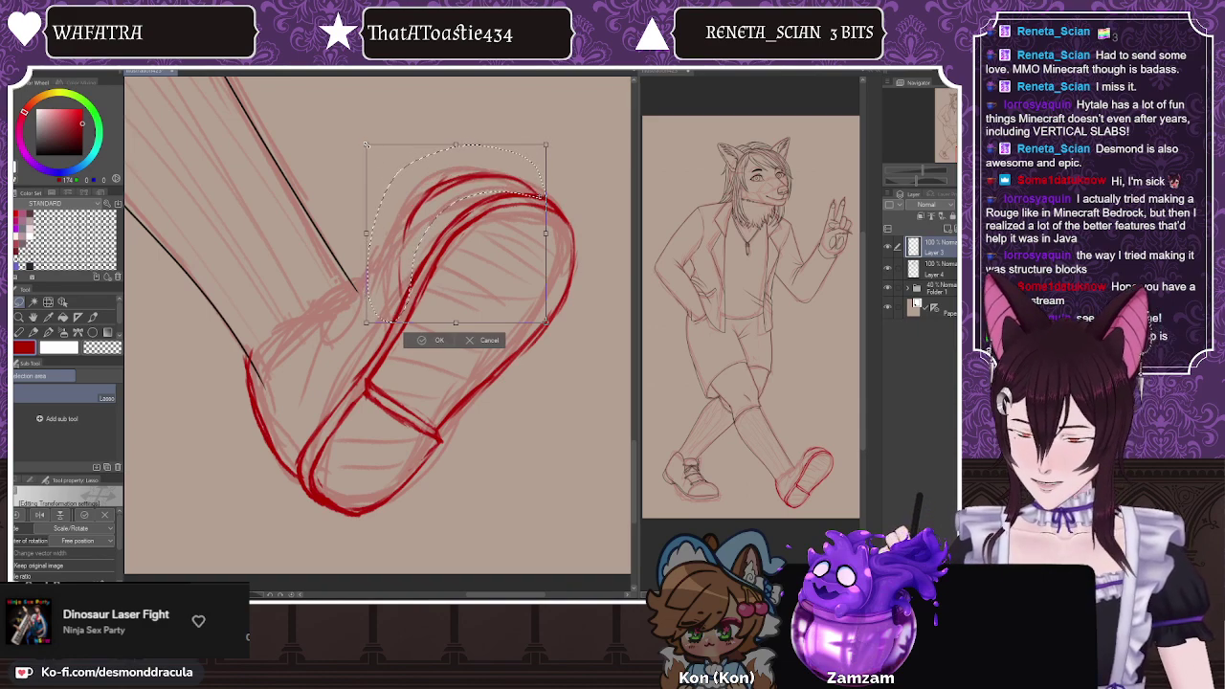
pyautogui.click(421, 340)
pyautogui.hotkey('ctrl', 'd')
# Step: Try penciling the shoe's collar line from the back of the heel across the ankle to the toe cap
pyautogui.click(34, 330)
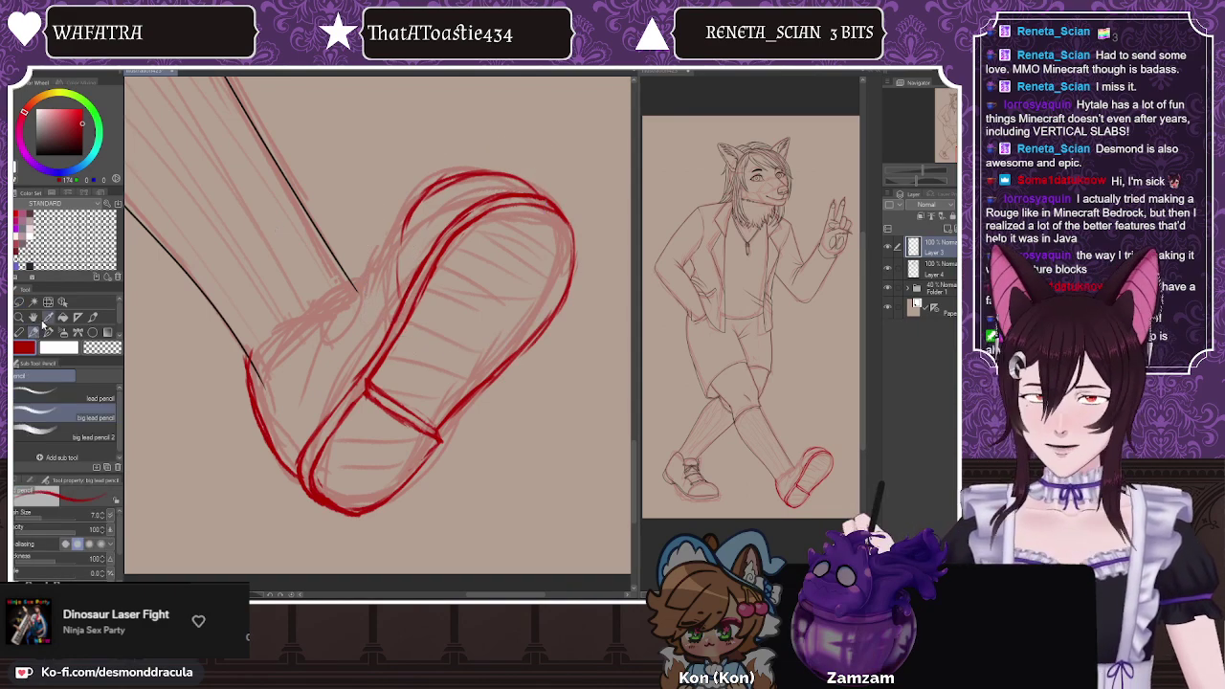
pyautogui.moveTo(250, 356)
pyautogui.mouseDown()
pyautogui.moveTo(287, 324)
pyautogui.moveTo(346, 335)
pyautogui.mouseUp()
pyautogui.hotkey('ctrl', 'z')
pyautogui.hotkey('ctrl', 'z')
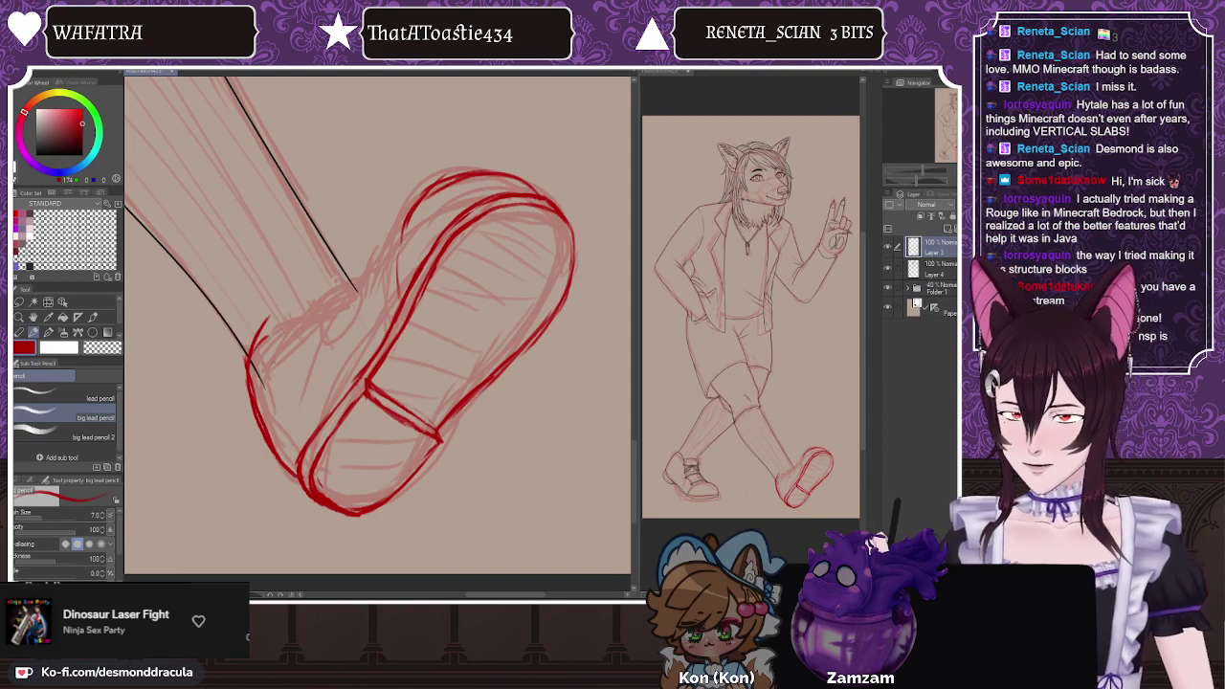
pyautogui.moveTo(247, 363)
pyautogui.mouseDown()
pyautogui.moveTo(270, 310)
pyautogui.moveTo(348, 296)
pyautogui.moveTo(394, 254)
pyautogui.mouseUp()
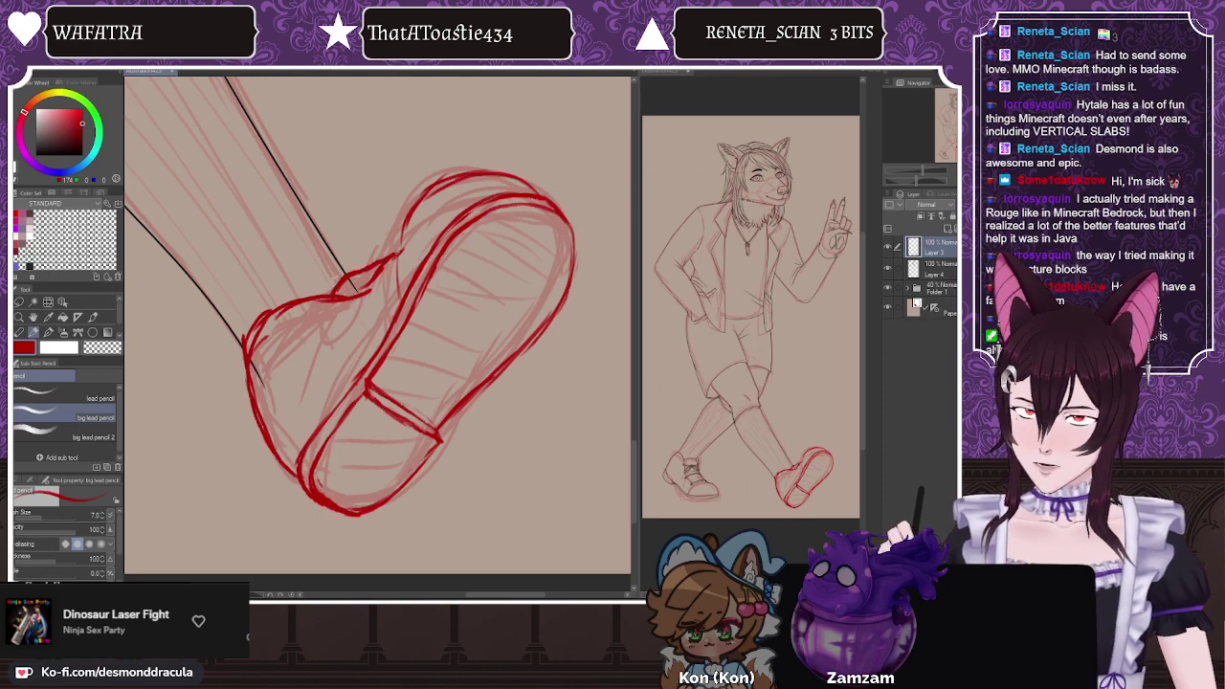
pyautogui.moveTo(400, 242); pyautogui.dragTo(368, 285)
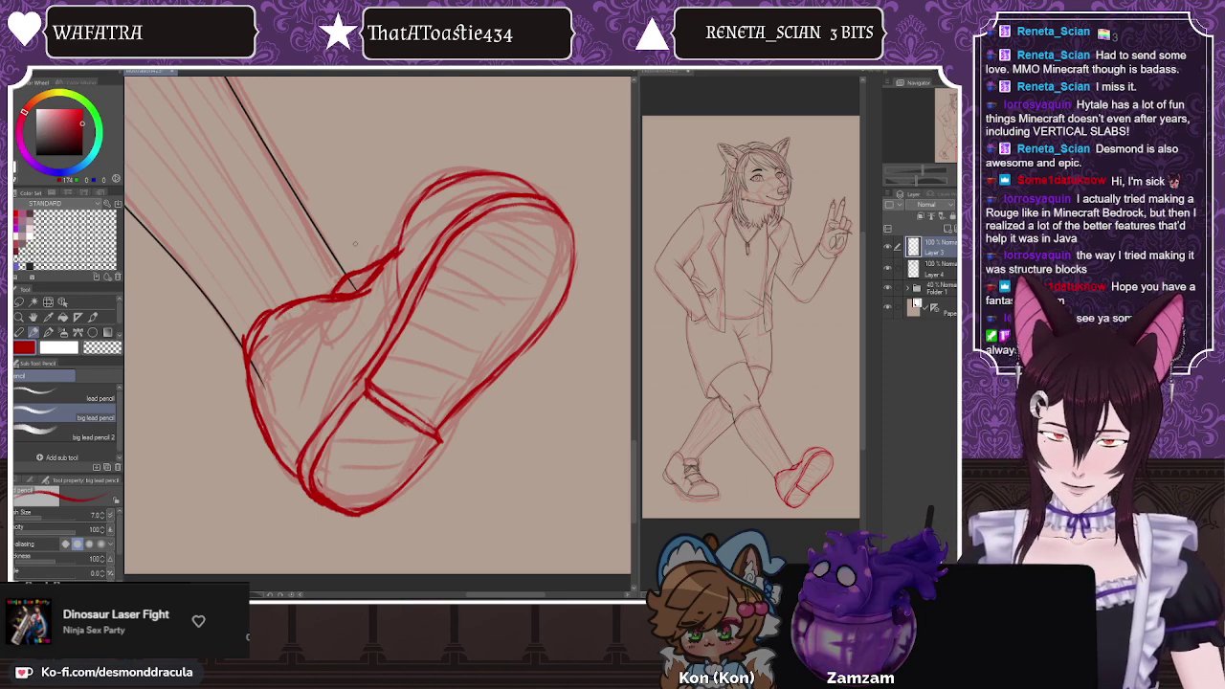
# Step: Erase the penciled collar line and trim the sole's outer edge, using the hard eraser at size 61.5 for the collar
pyautogui.moveTo(560, 216)
pyautogui.mouseDown()
pyautogui.moveTo(571, 241)
pyautogui.moveTo(536, 333)
pyautogui.moveTo(470, 392)
pyautogui.mouseUp()
pyautogui.click(46, 329)
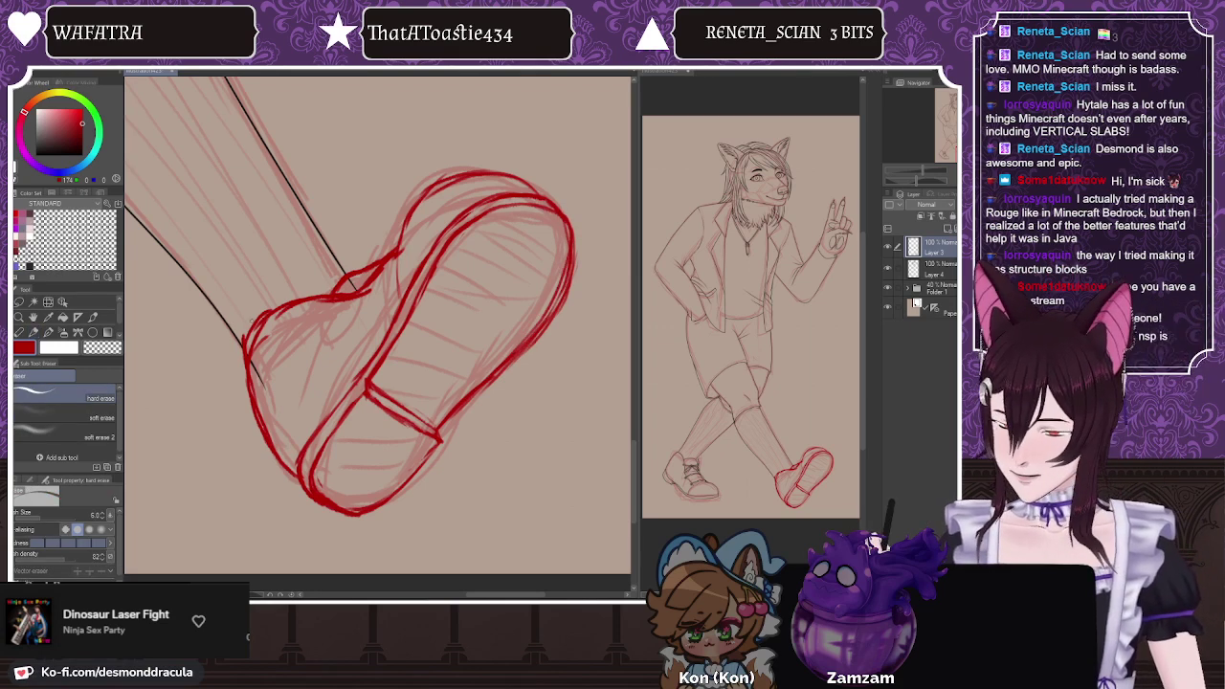
pyautogui.click(51, 516)
pyautogui.moveTo(258, 322)
pyautogui.mouseDown()
pyautogui.moveTo(251, 366)
pyautogui.moveTo(375, 256)
pyautogui.moveTo(435, 247)
pyautogui.mouseUp()
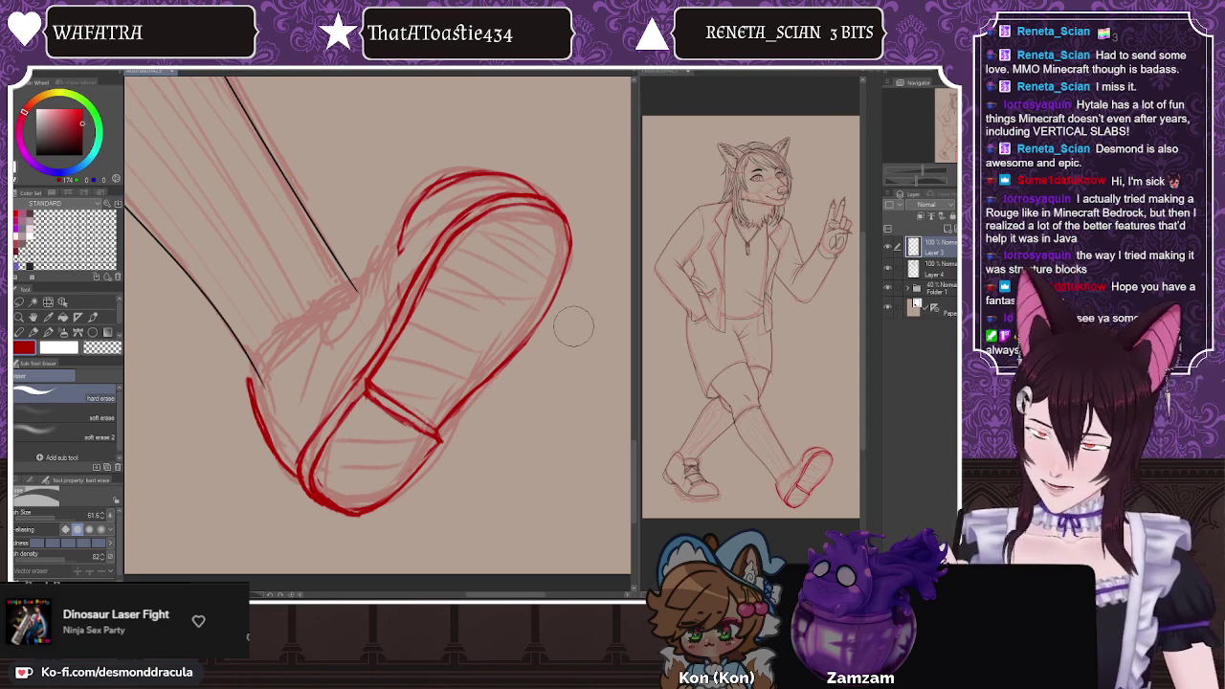
# Step: Pencil the heel's back line up to the ankle and the toe cap's lower curve, nudging the red sketch layer to fit
pyautogui.press('p')
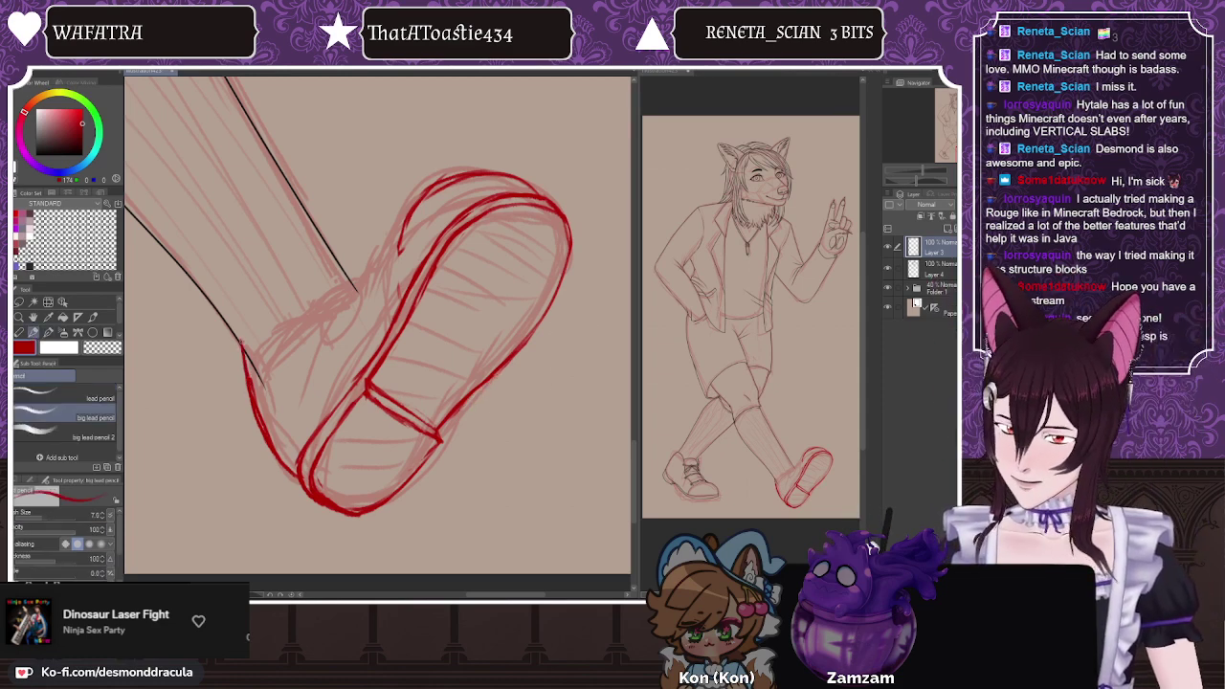
pyautogui.moveTo(250, 371); pyautogui.dragTo(262, 415)
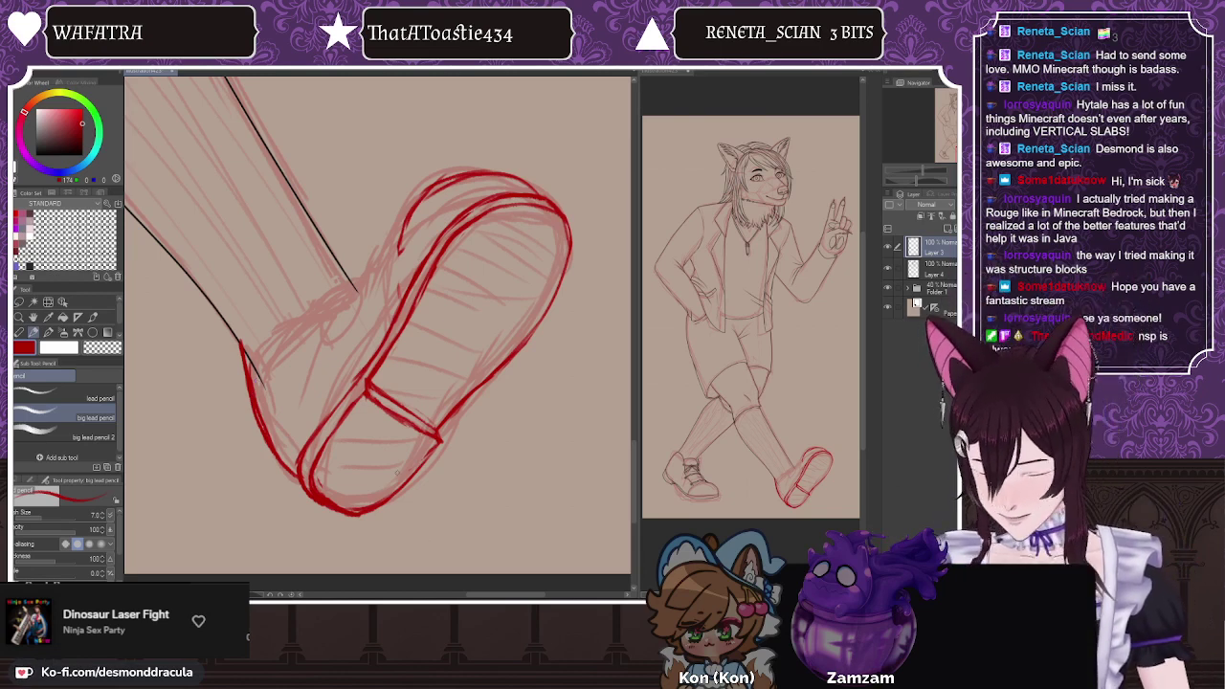
pyautogui.moveTo(401, 234); pyautogui.dragTo(395, 286)
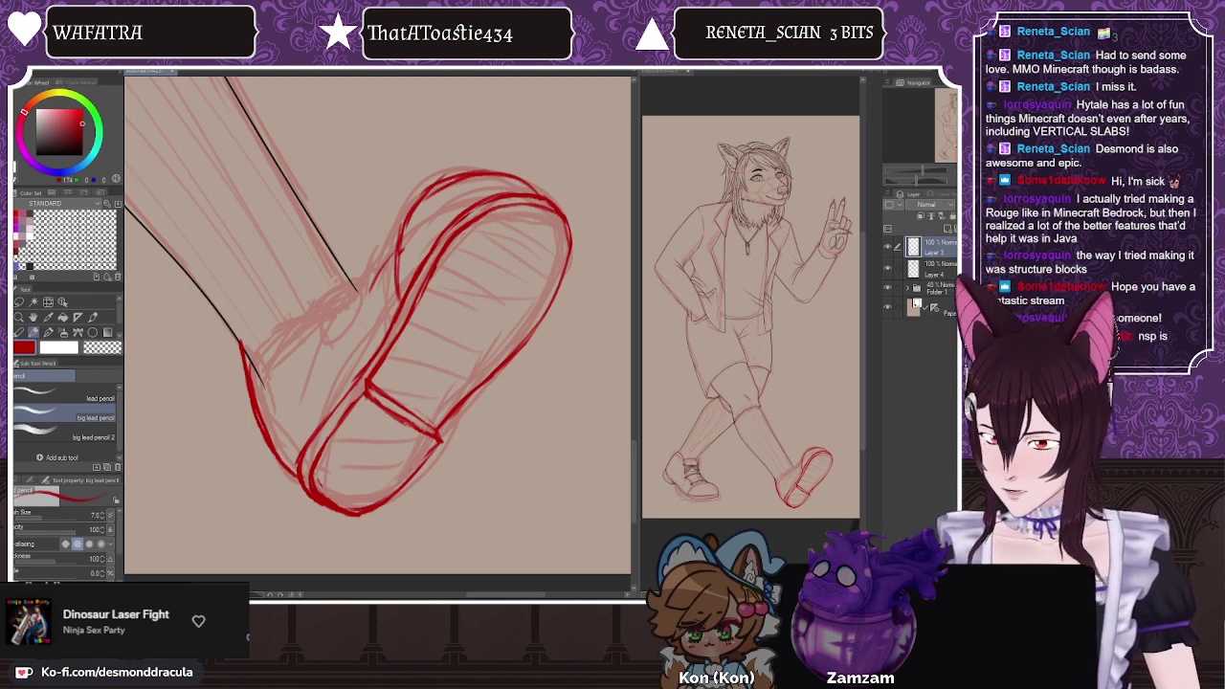
pyautogui.press('k')
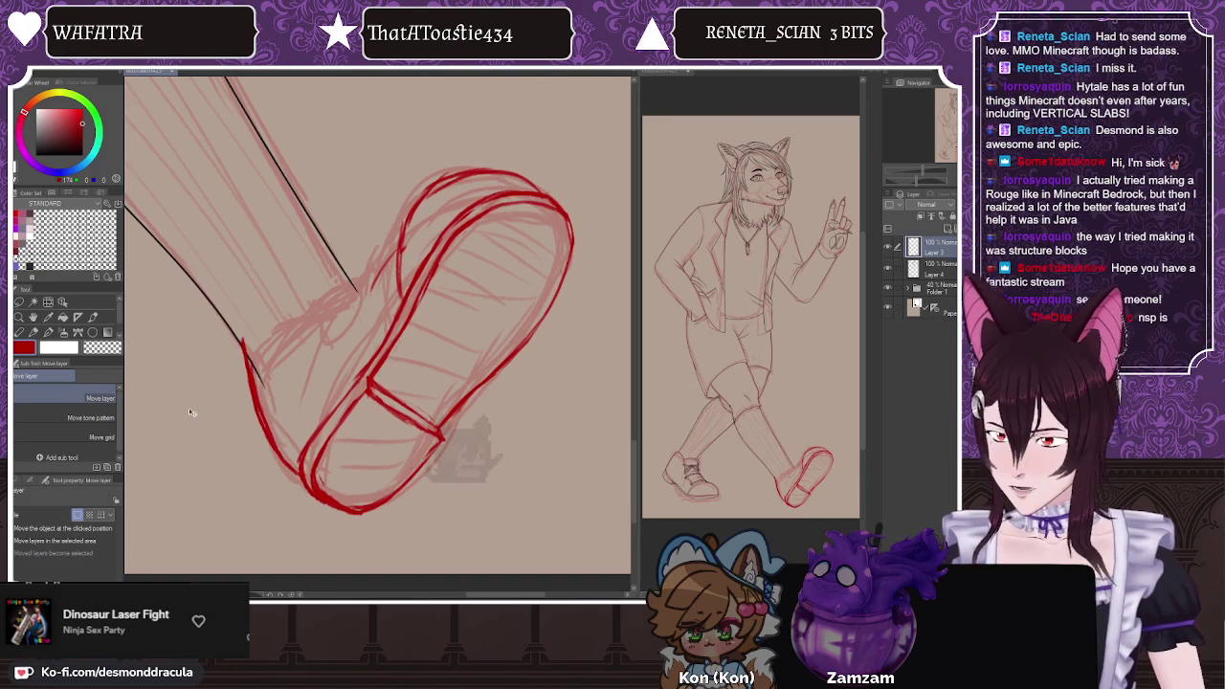
pyautogui.press('p')
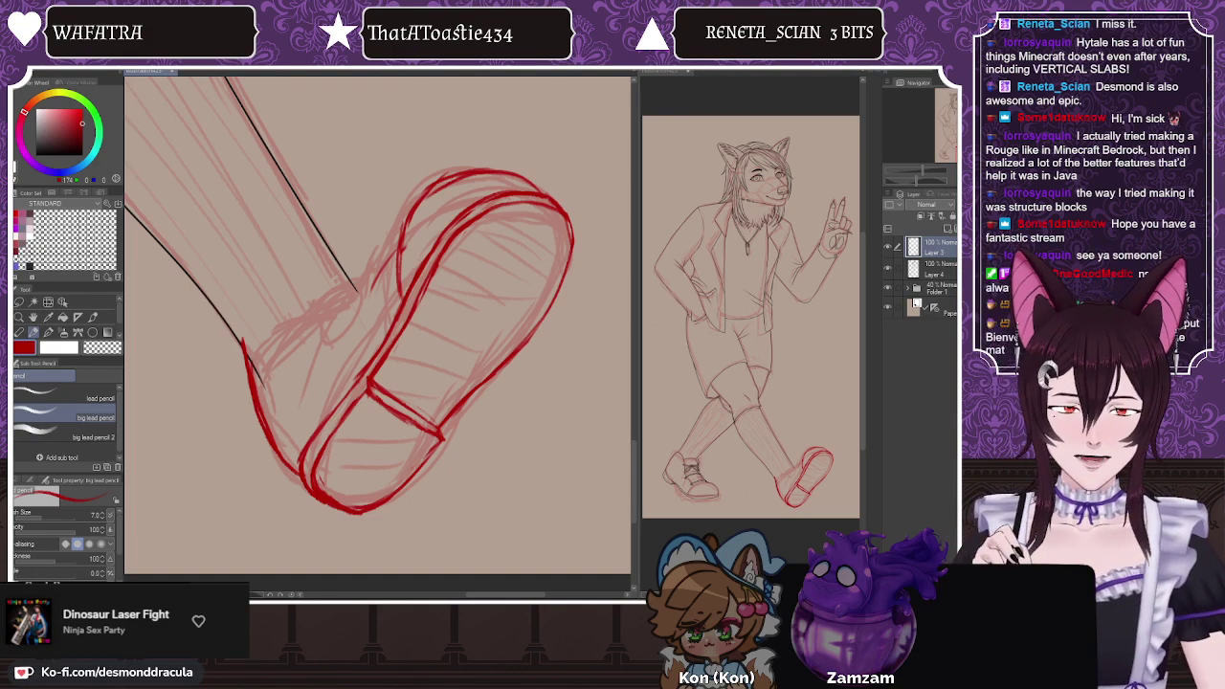
# Step: Browse the whole 3D materials collection for a shoe model to use as reference
pyautogui.click(882, 73)
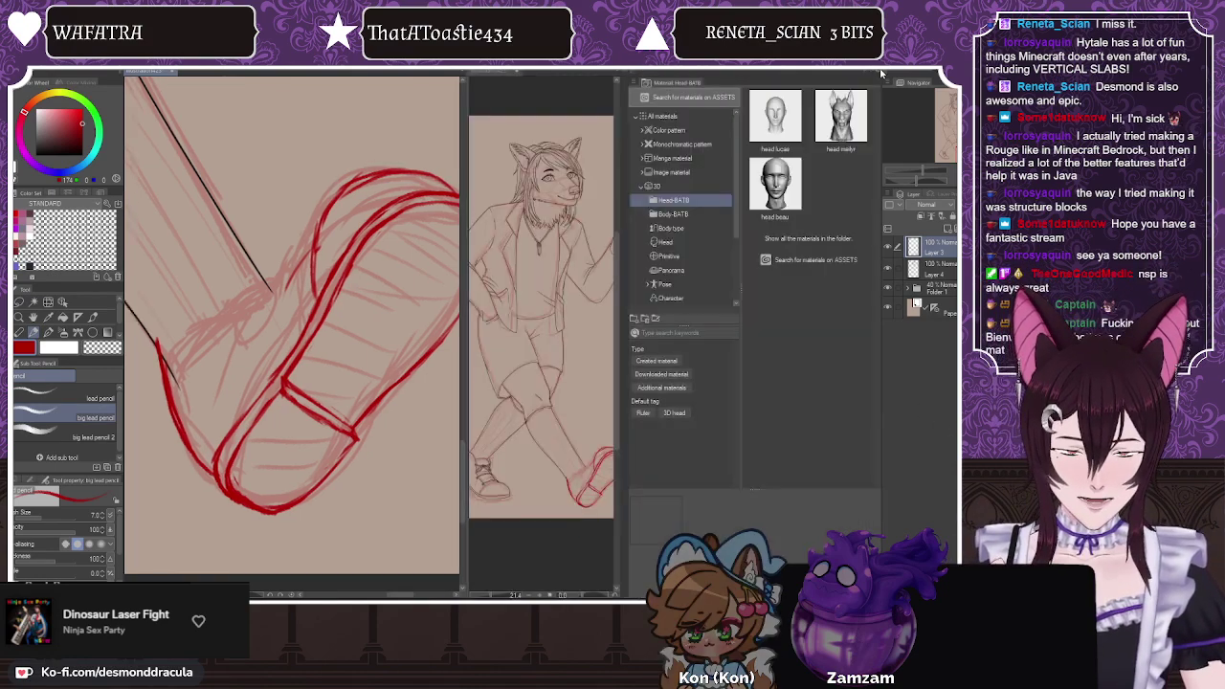
pyautogui.click(677, 188)
pyautogui.scroll(-6, 802, 278)
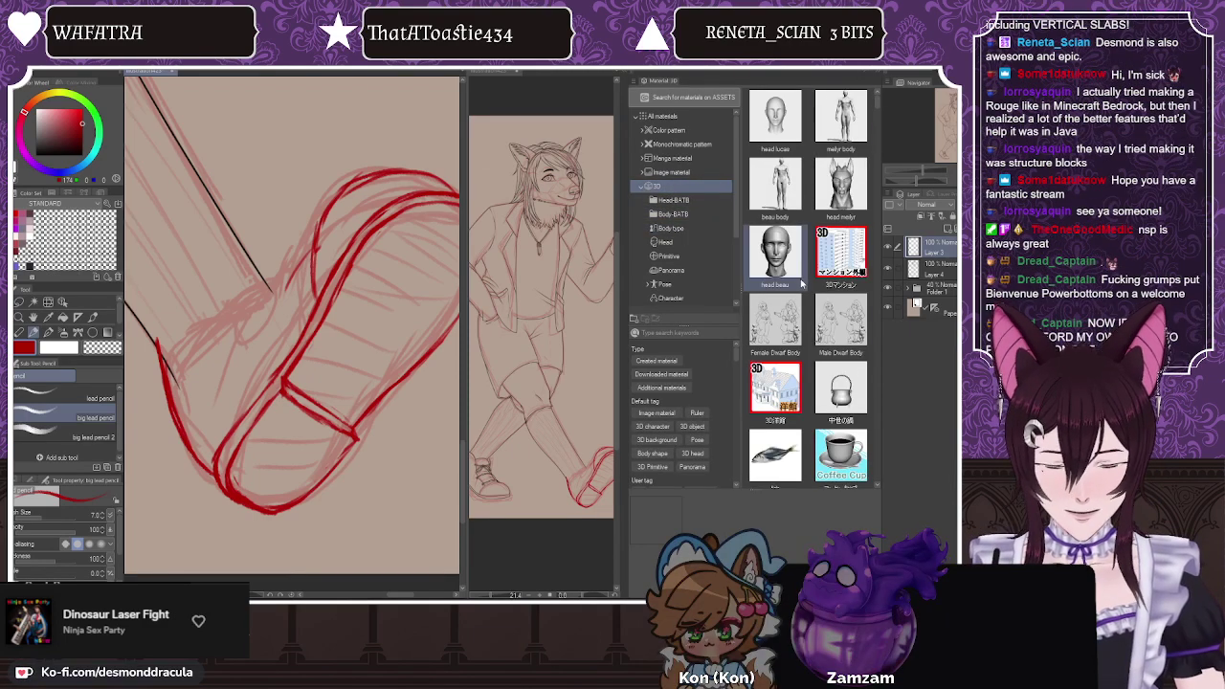
pyautogui.scroll(-8, 802, 278)
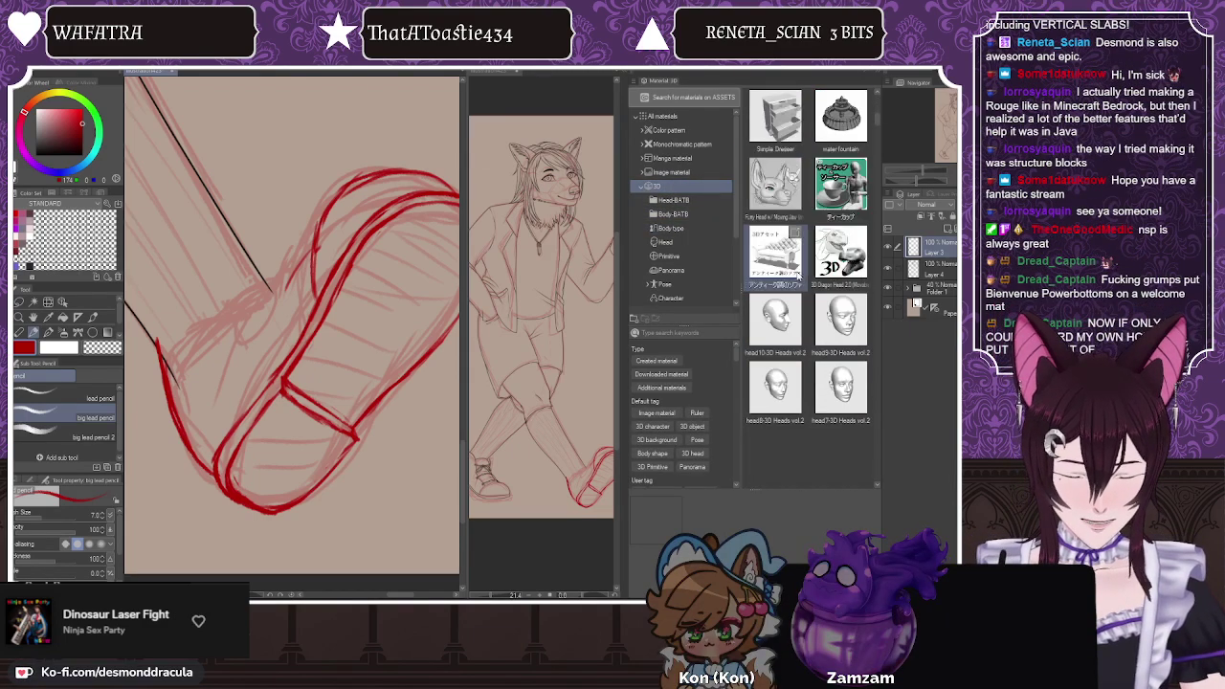
pyautogui.scroll(-8, 797, 273)
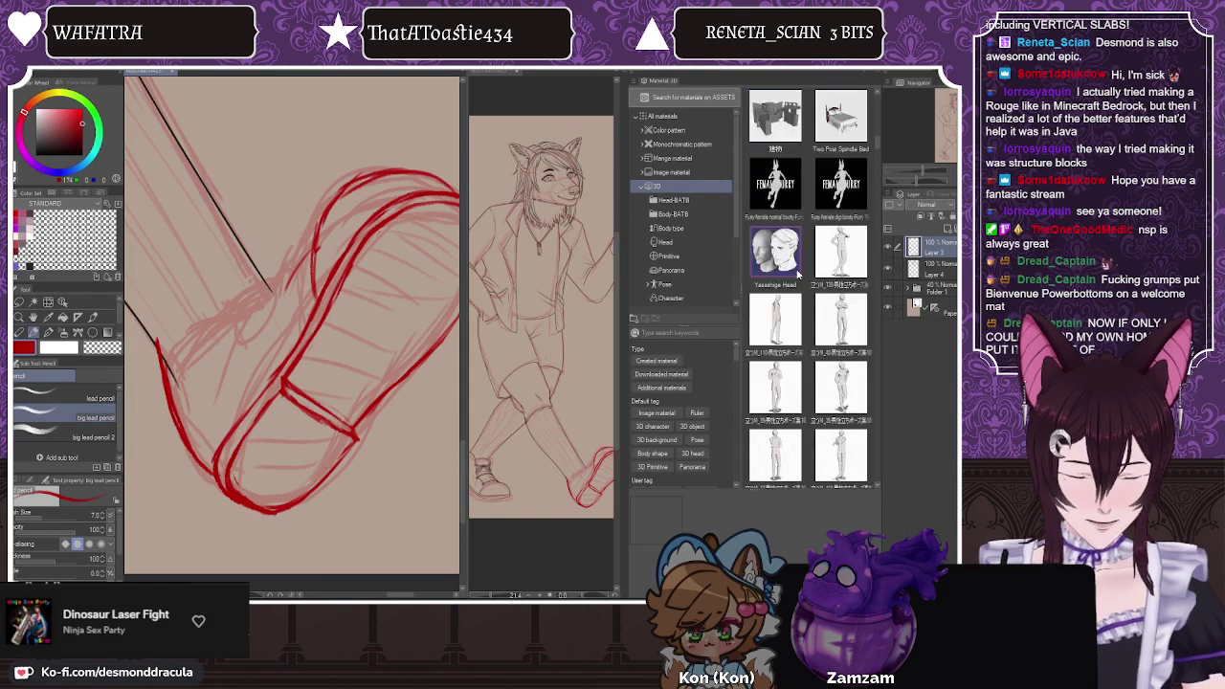
pyautogui.scroll(-8, 797, 273)
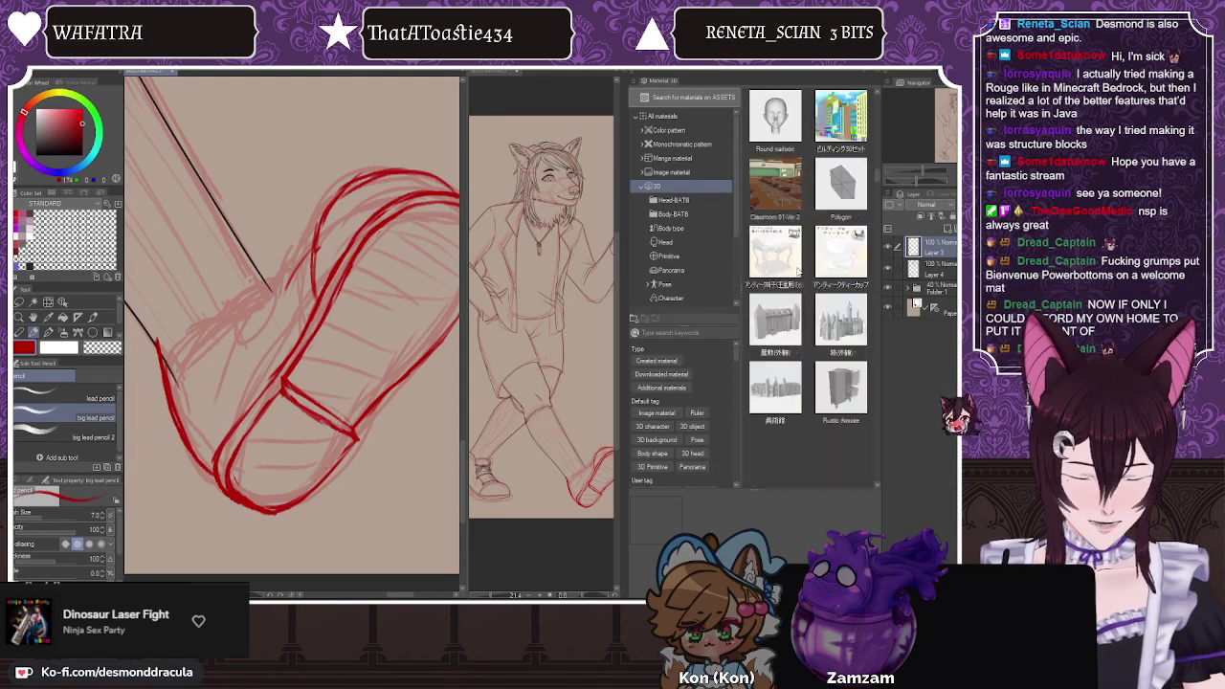
pyautogui.scroll(-8, 797, 273)
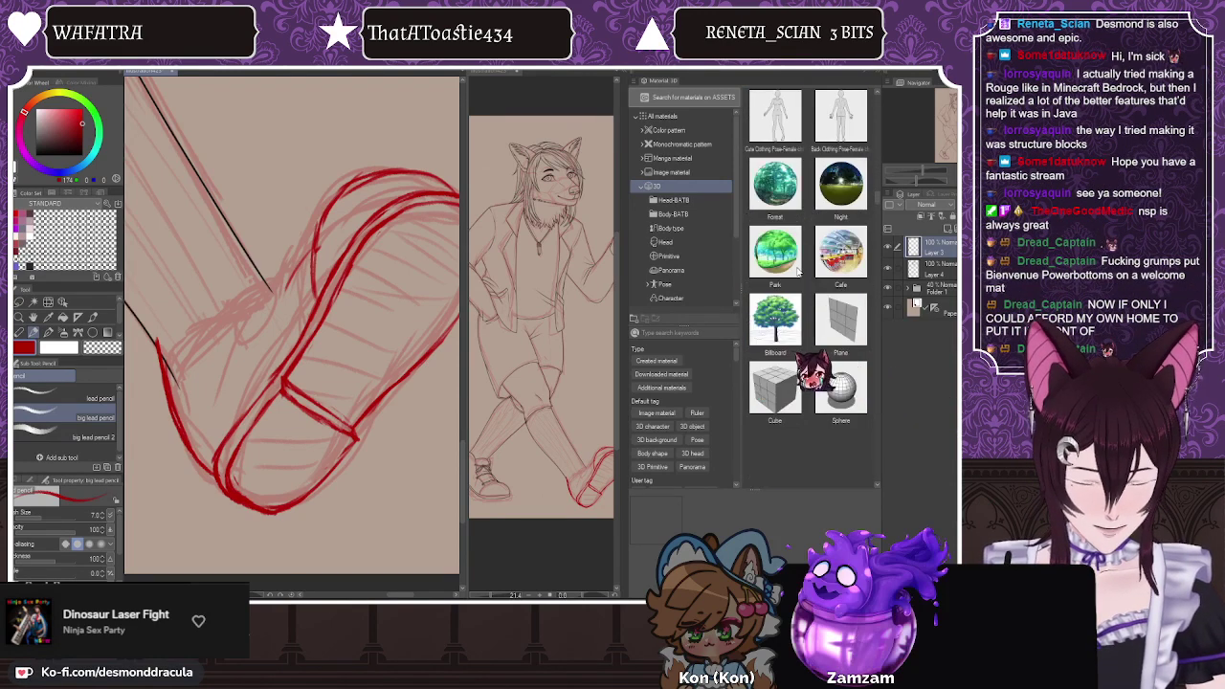
pyautogui.scroll(-8, 797, 273)
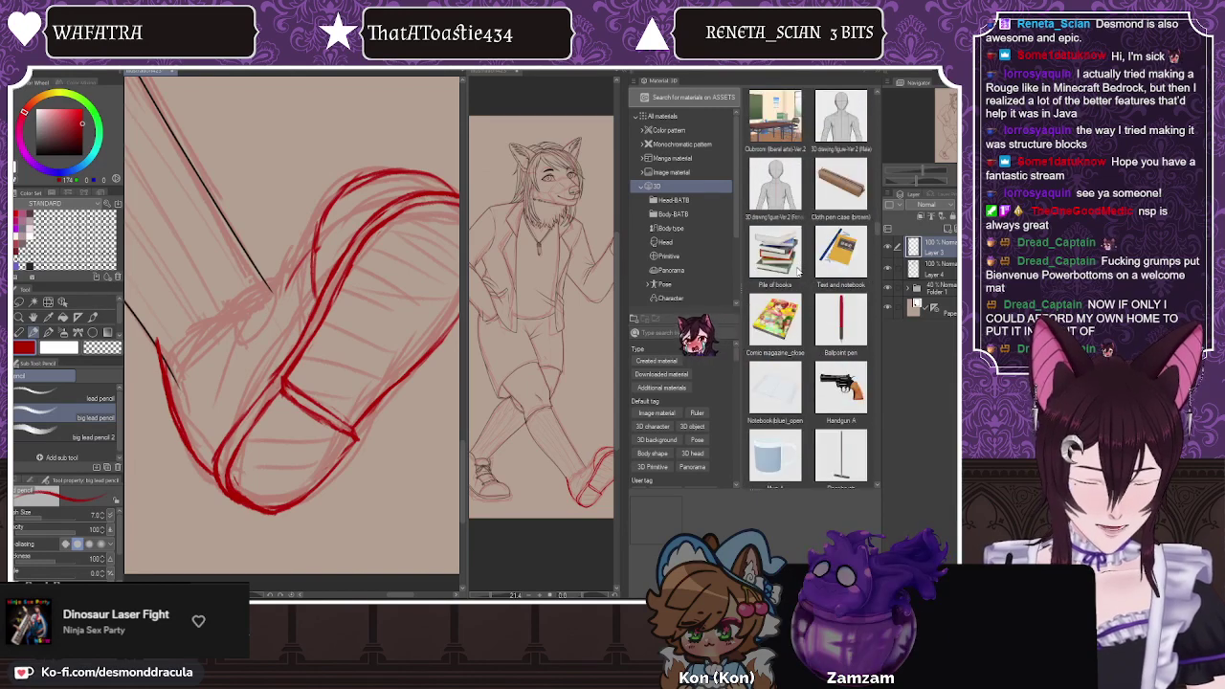
pyautogui.scroll(-8, 797, 272)
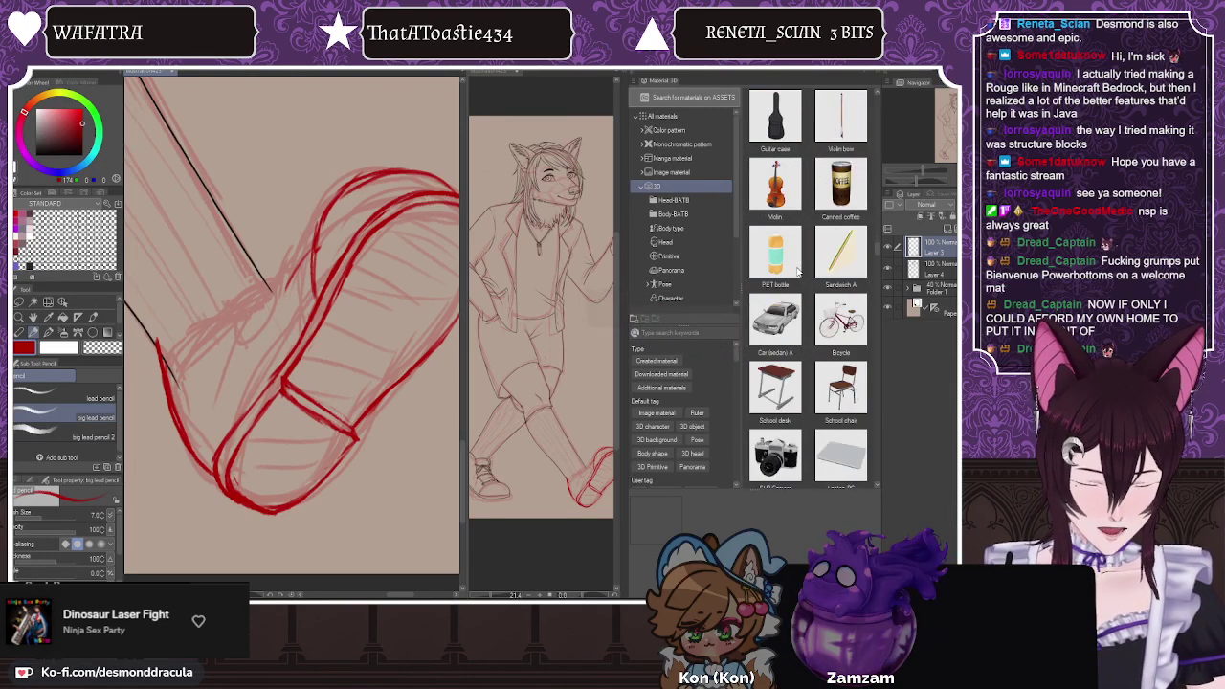
pyautogui.scroll(-8, 798, 273)
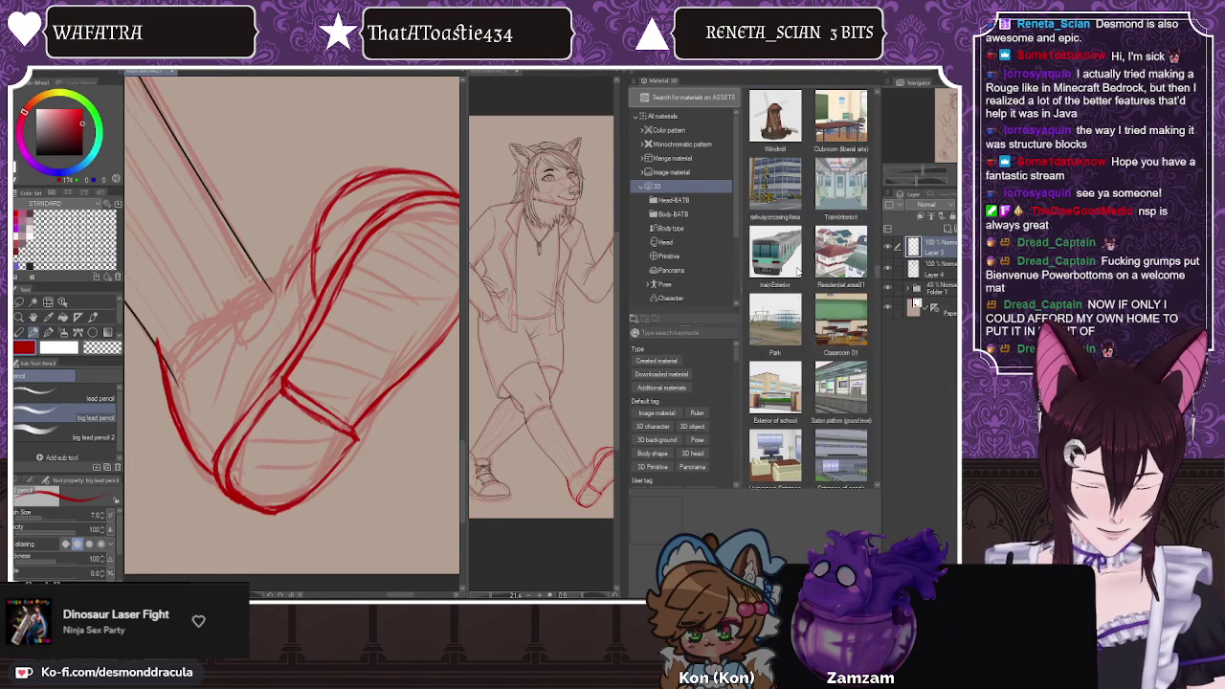
pyautogui.scroll(-8, 797, 273)
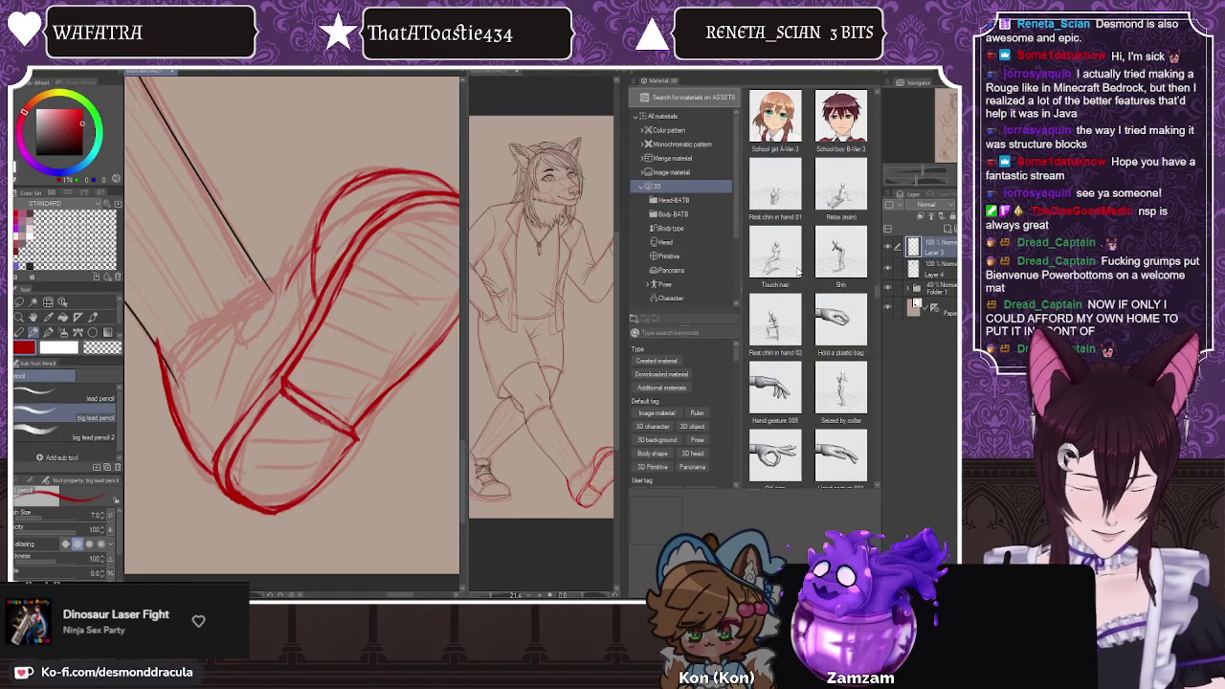
pyautogui.scroll(-4, 797, 273)
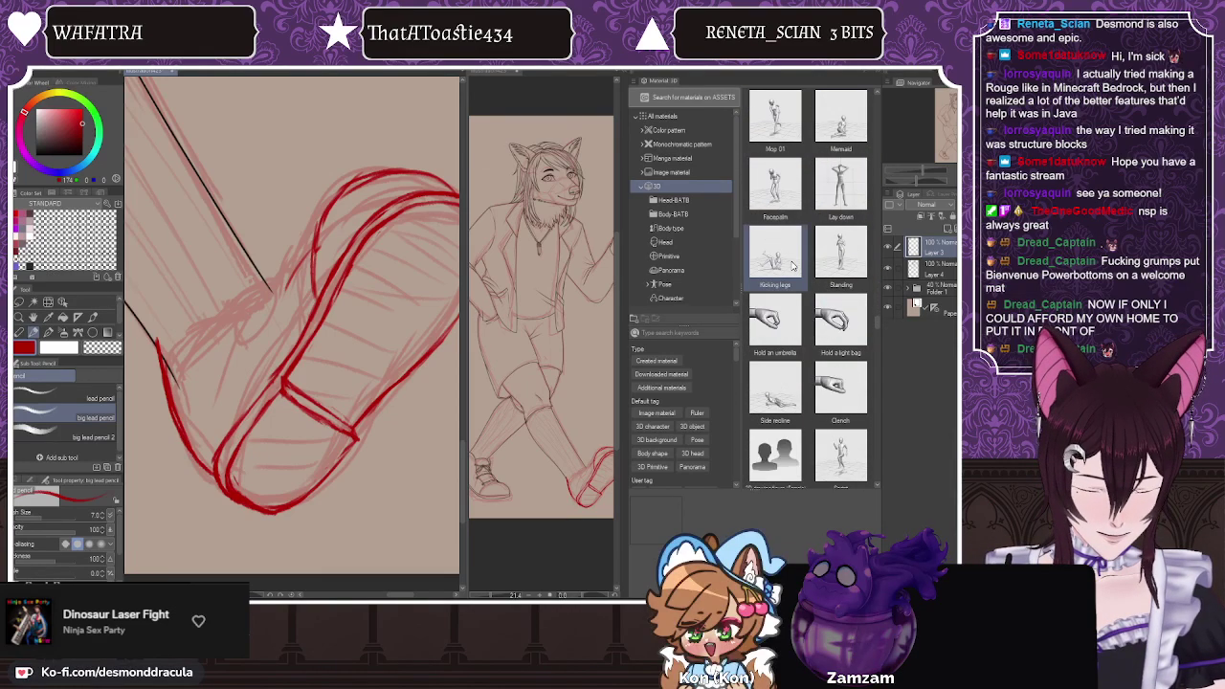
pyautogui.scroll(-6, 793, 267)
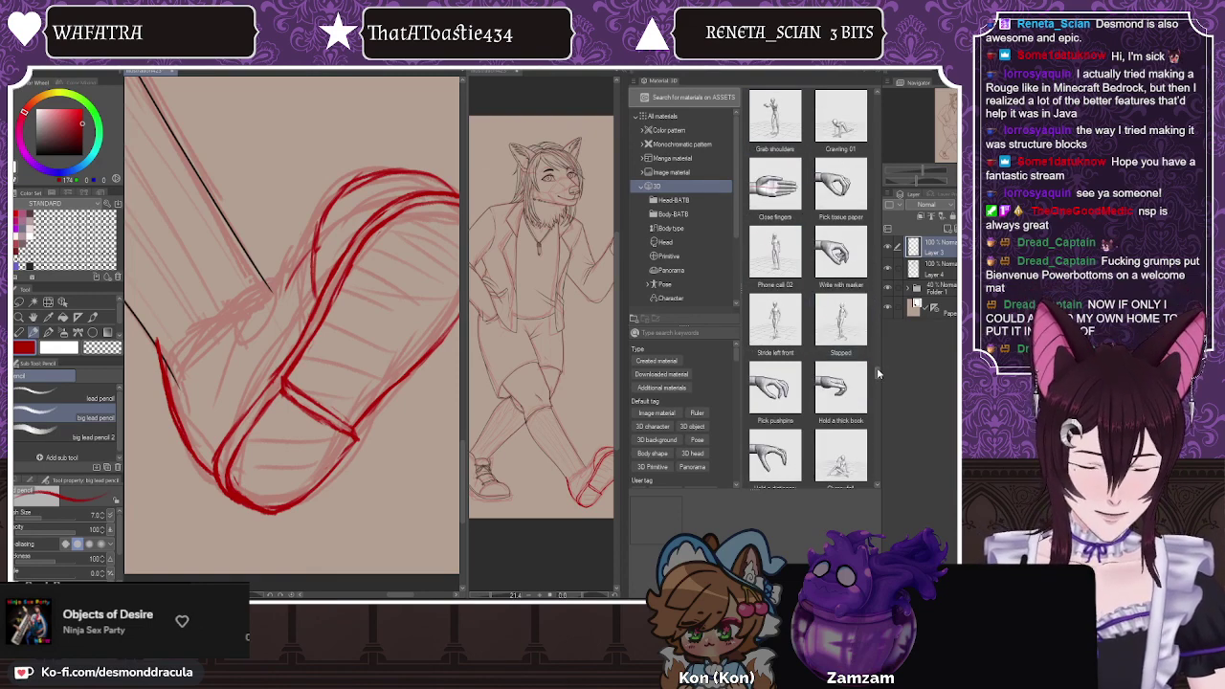
# Step: Look through the downloaded materials for a 3D shoe model
pyautogui.moveTo(877, 373); pyautogui.dragTo(845, 78)
pyautogui.click(640, 188)
pyautogui.click(660, 200)
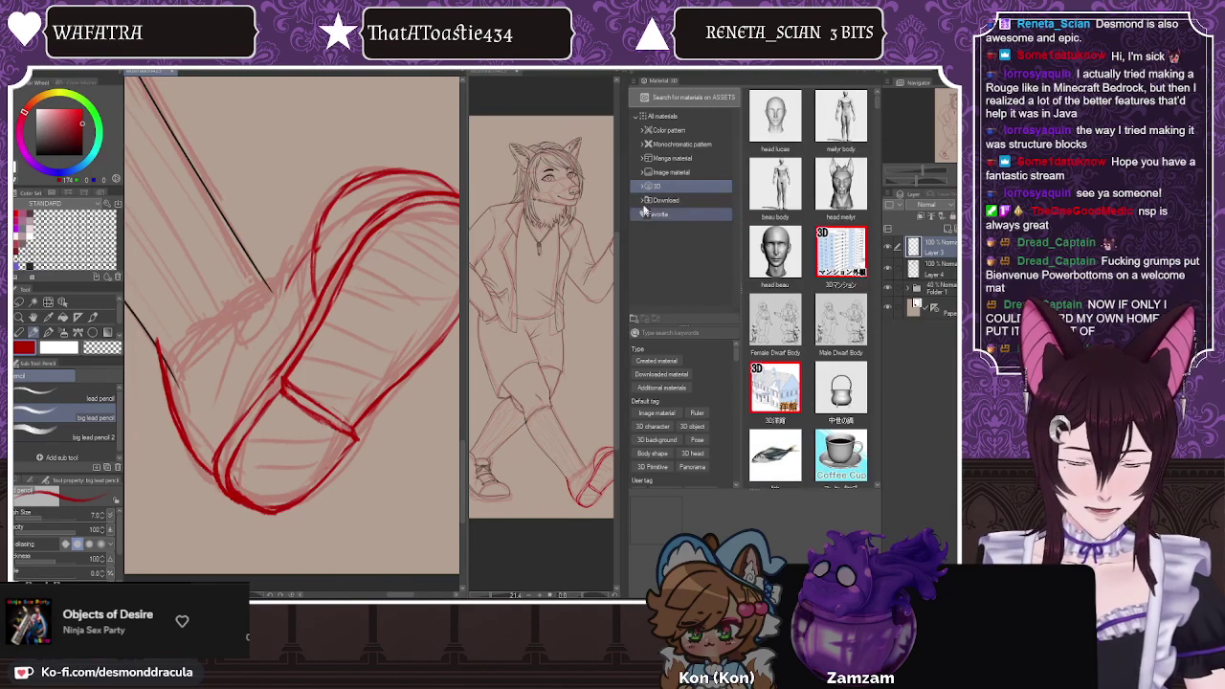
pyautogui.scroll(-10, 804, 246)
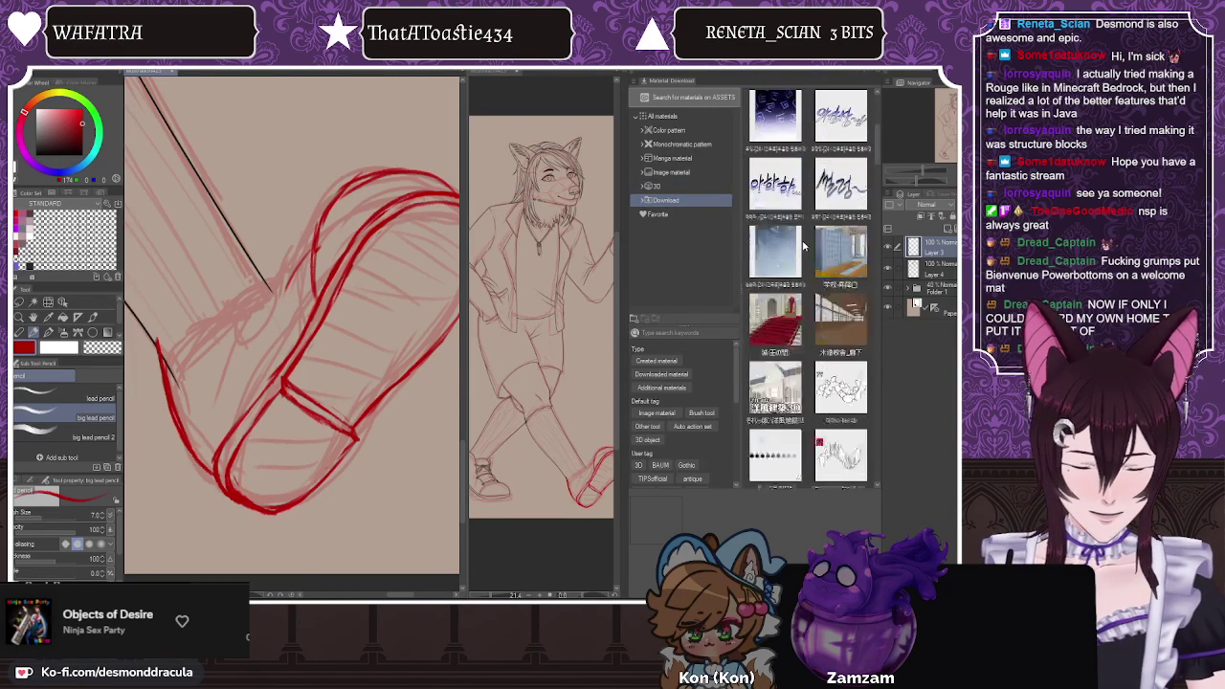
pyautogui.scroll(-10, 804, 247)
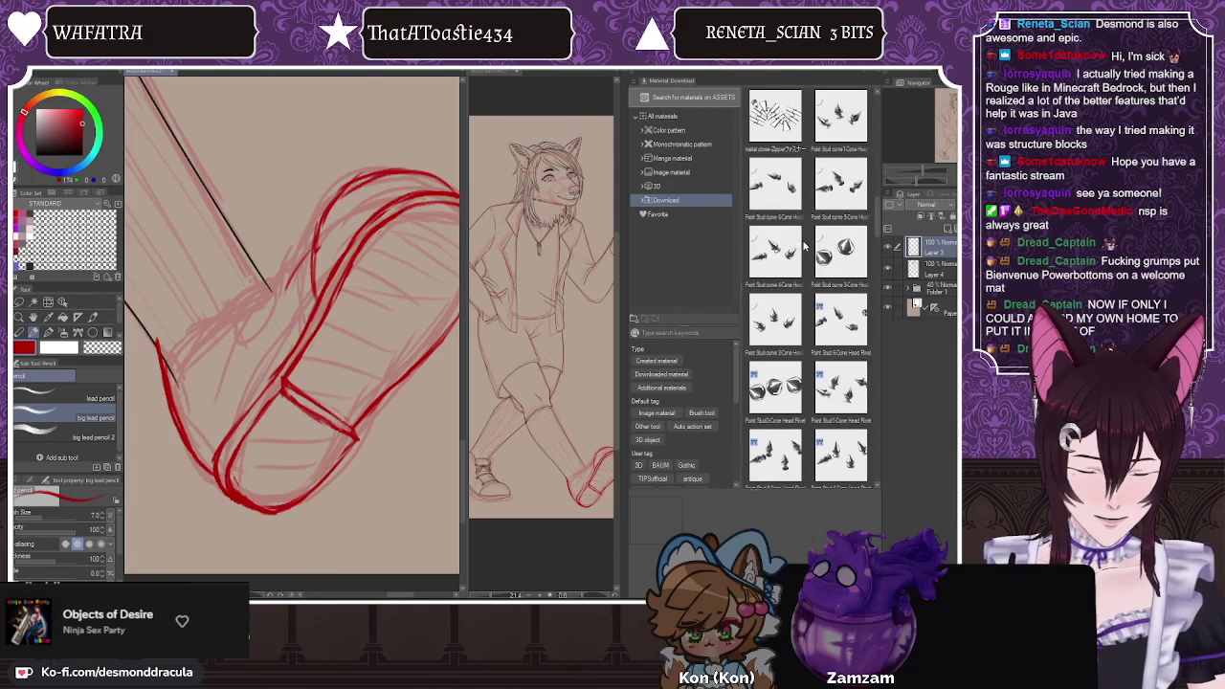
pyautogui.scroll(-10, 804, 247)
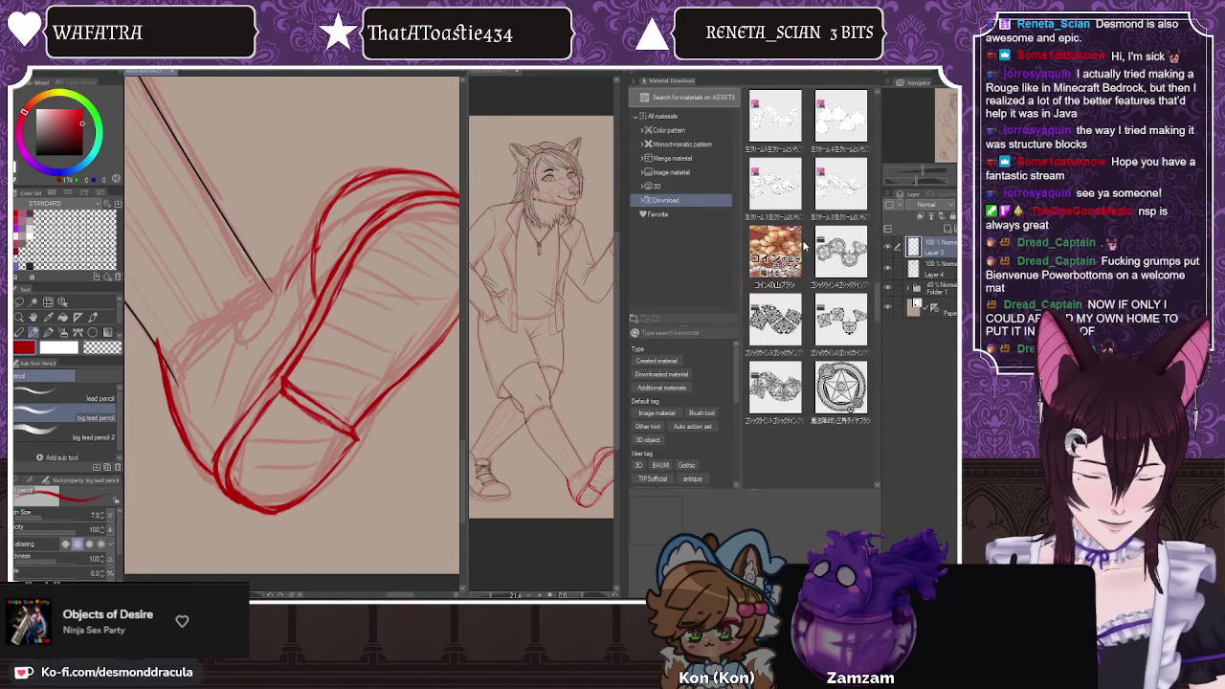
pyautogui.scroll(-8, 803, 247)
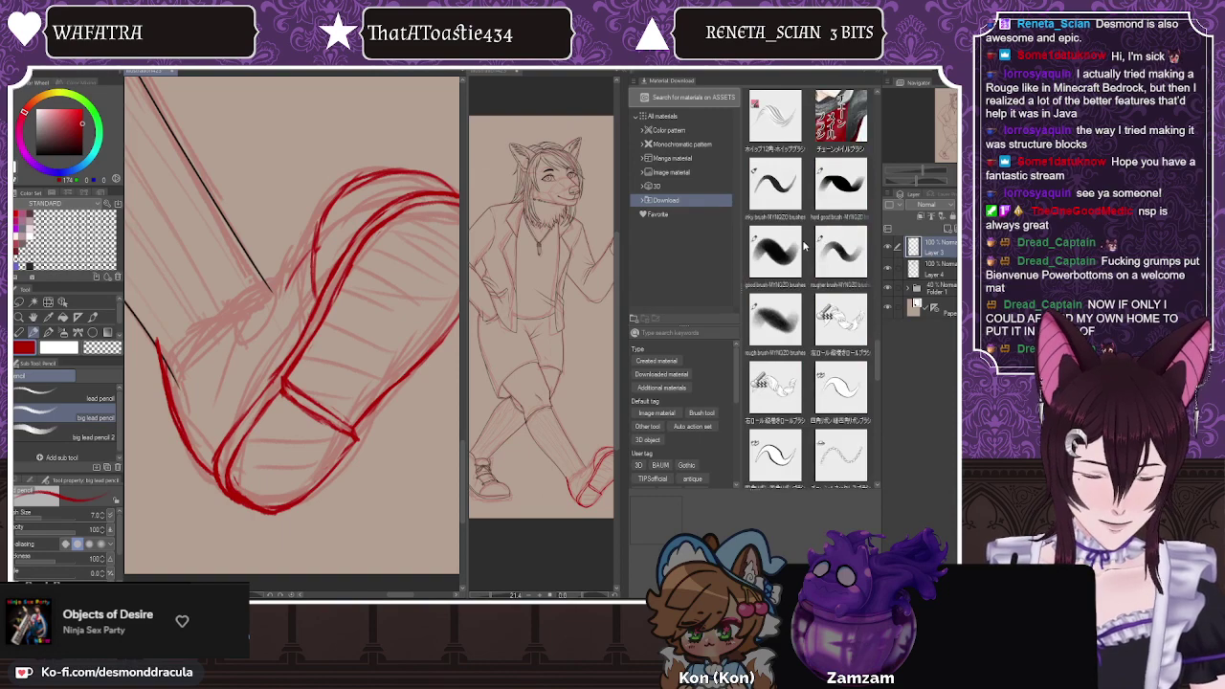
pyautogui.scroll(20, 804, 247)
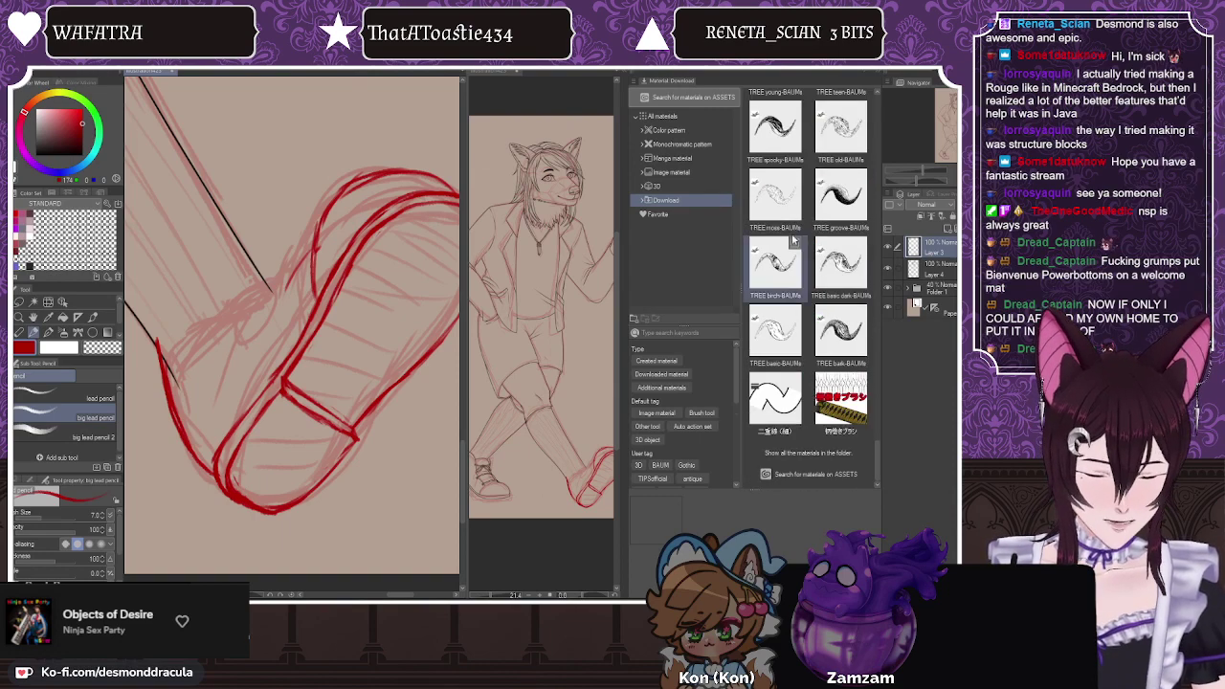
pyautogui.scroll(10, 802, 222)
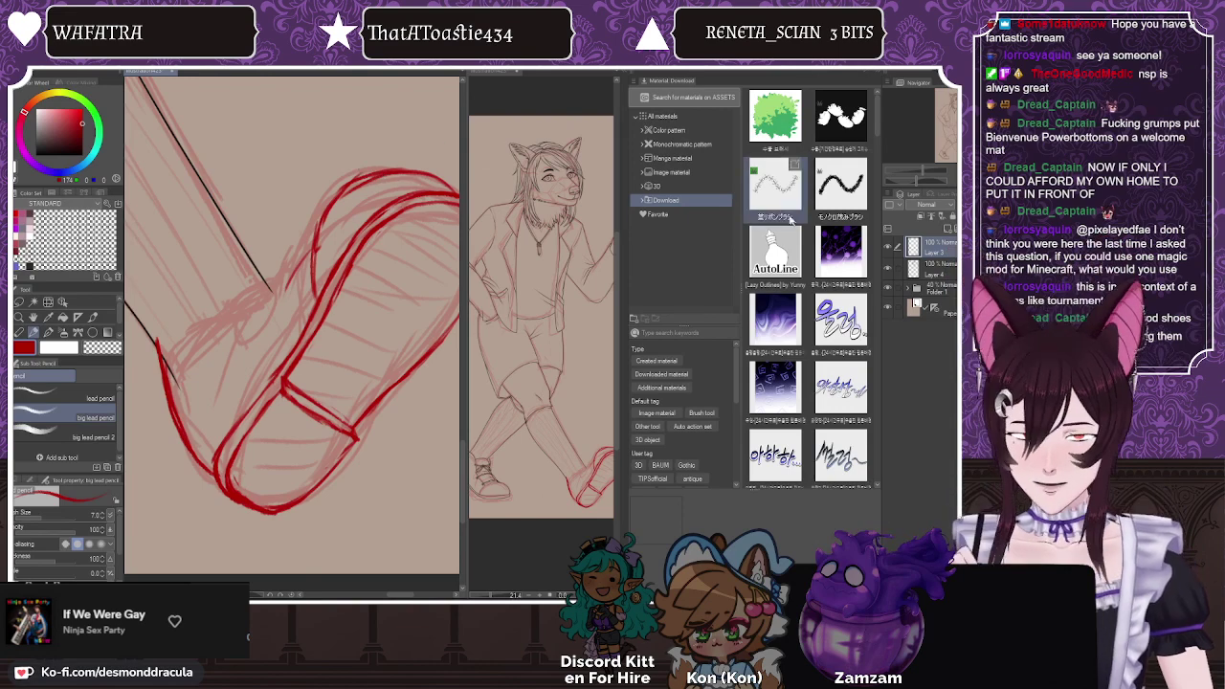
# Step: Place the downloaded 3D sports shoes model (スポーツシューズ) on the canvas
pyautogui.click(674, 187)
pyautogui.click(673, 200)
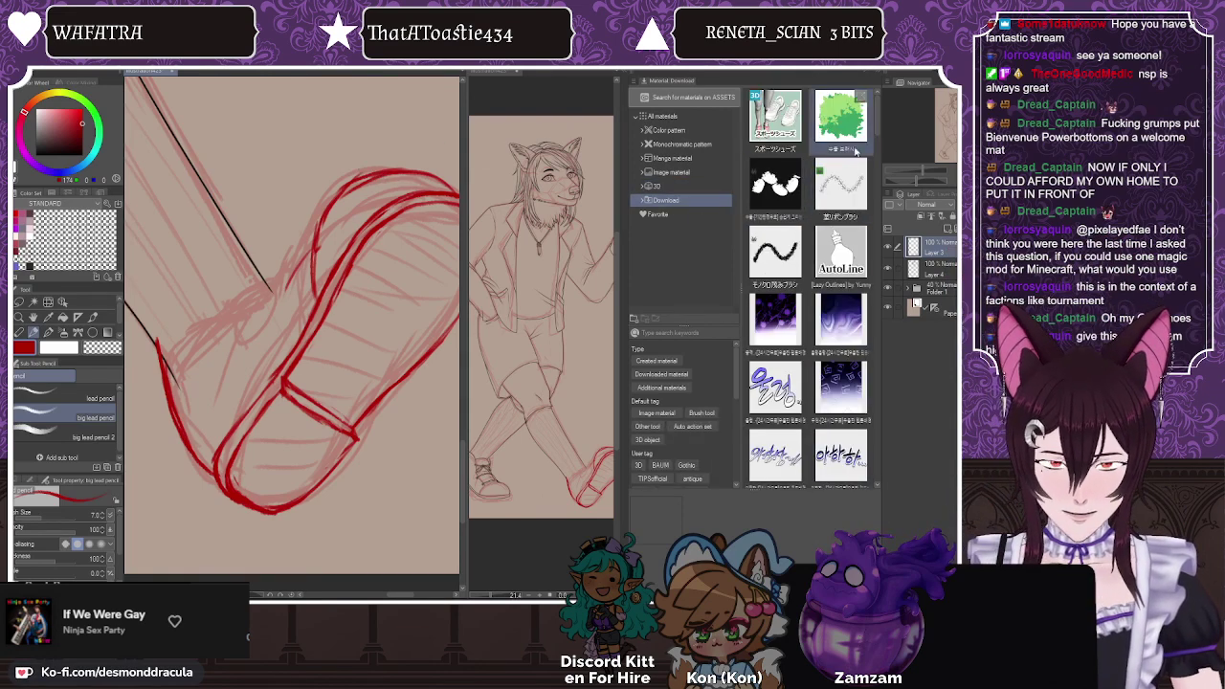
pyautogui.click(777, 124)
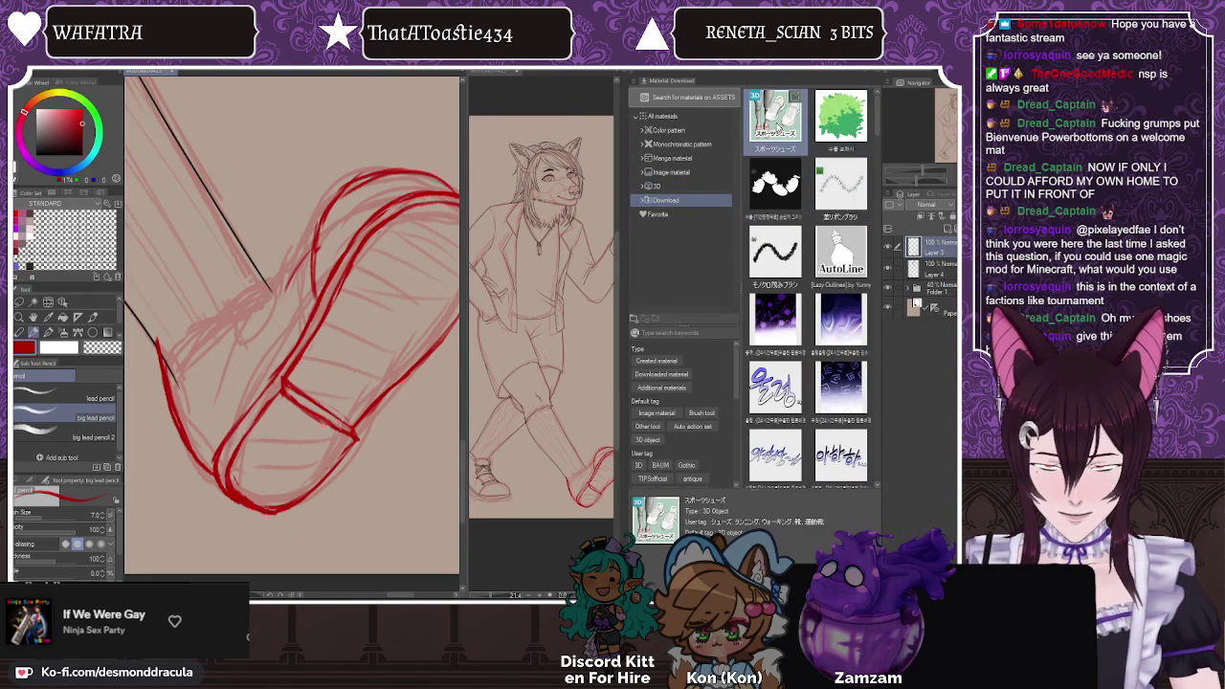
pyautogui.moveTo(778, 125)
pyautogui.mouseDown()
pyautogui.moveTo(307, 240)
pyautogui.moveTo(320, 251)
pyautogui.mouseUp()
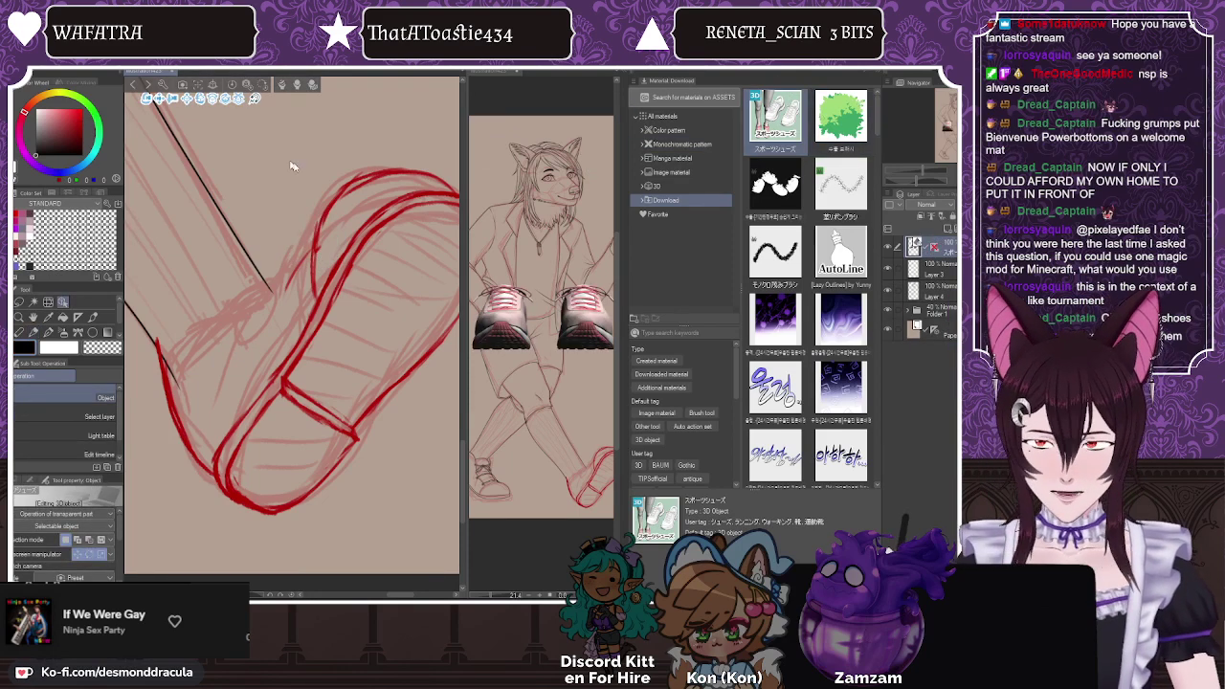
# Step: Close the materials window and rotate the 3D sports shoes so their soles come into view
pyautogui.click(880, 78)
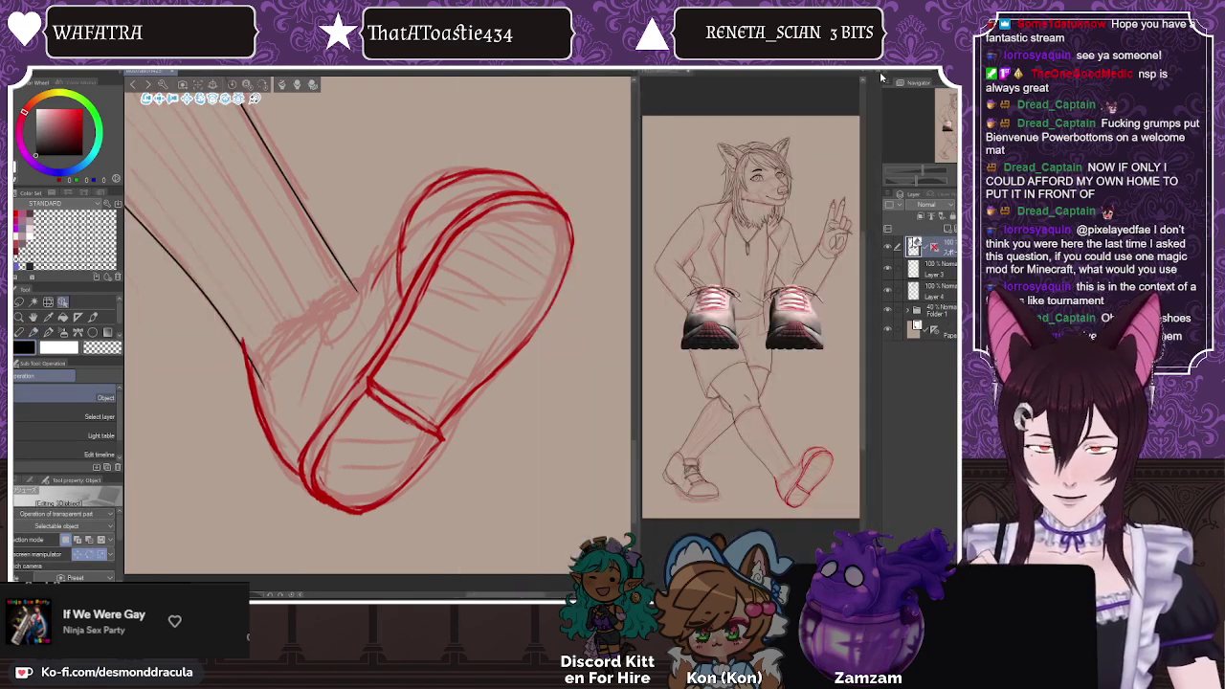
pyautogui.click(32, 318)
pyautogui.scroll(-5, 446, 380)
pyautogui.moveTo(396, 240)
pyautogui.mouseDown()
pyautogui.moveTo(386, 274)
pyautogui.moveTo(404, 262)
pyautogui.mouseUp()
pyautogui.click(61, 303)
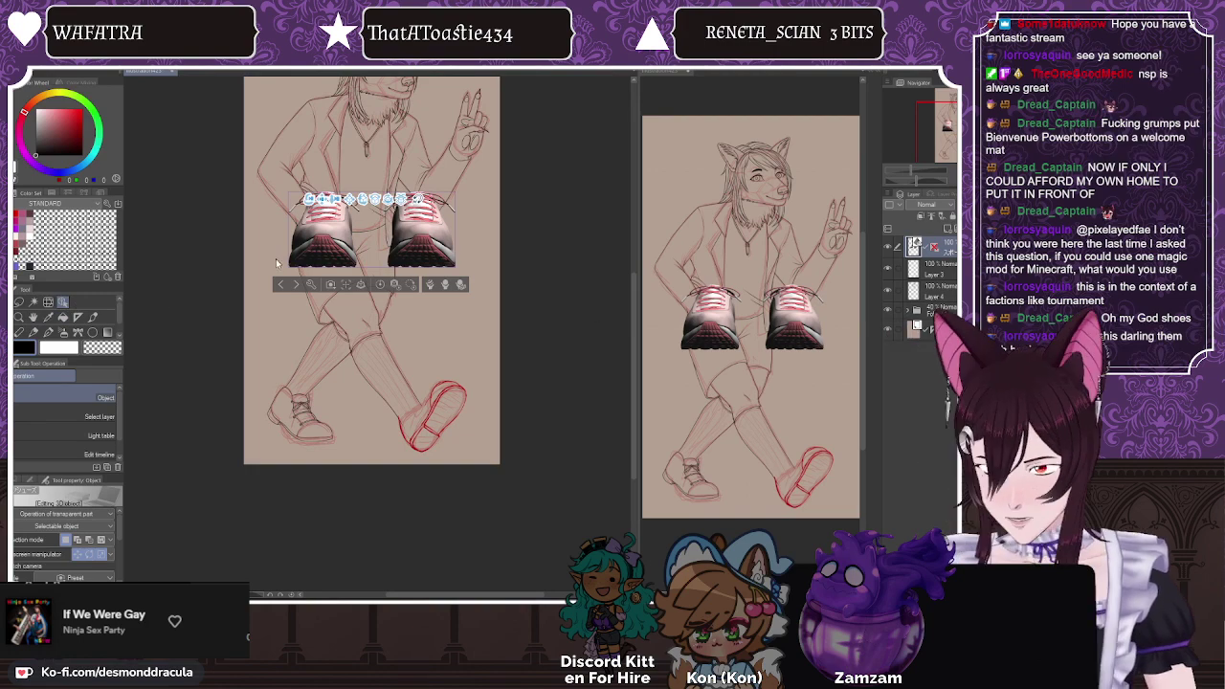
pyautogui.click(312, 222)
pyautogui.moveTo(267, 226); pyautogui.dragTo(378, 167)
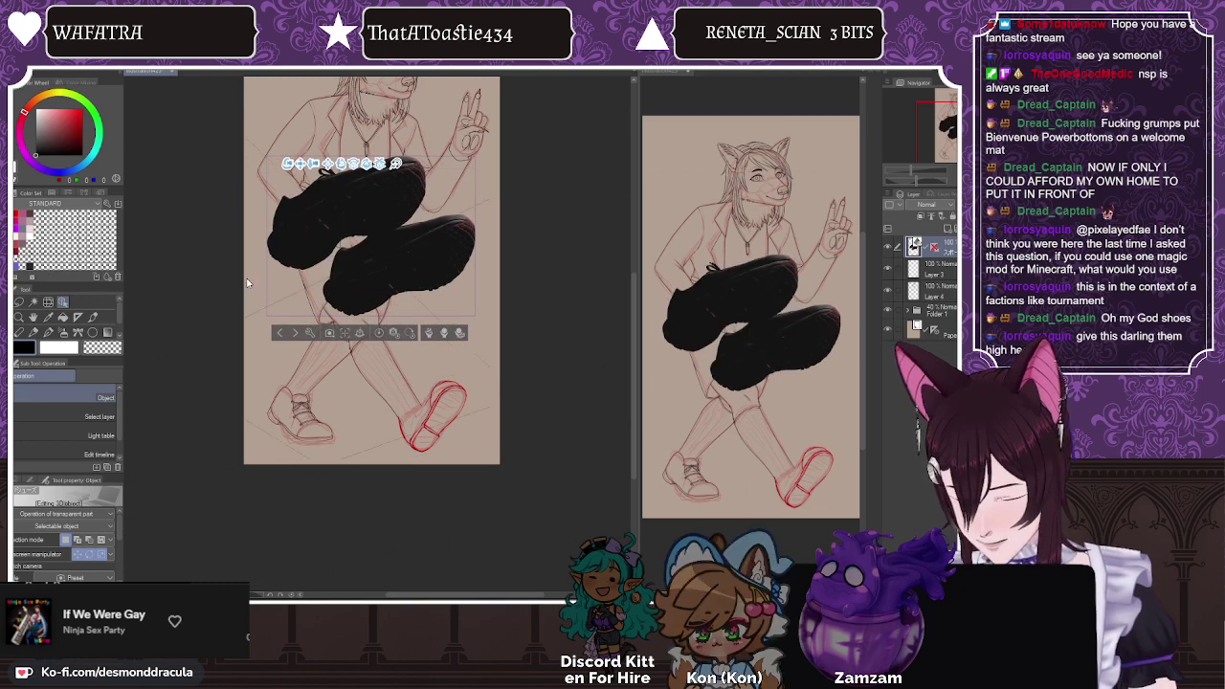
pyautogui.moveTo(247, 282); pyautogui.dragTo(278, 277)
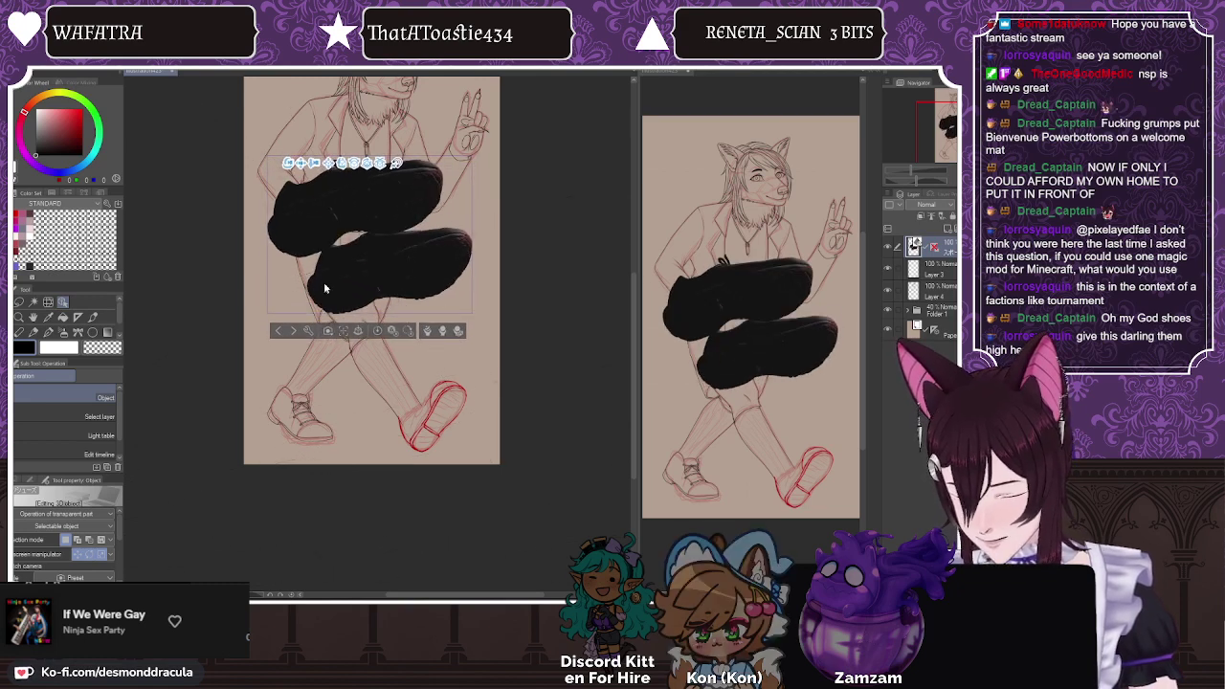
pyautogui.moveTo(414, 144); pyautogui.dragTo(388, 182)
# Step: Rotate the 3D shoes until their soles face forward and tilt diagonally like the sketched raised foot
pyautogui.click(327, 227)
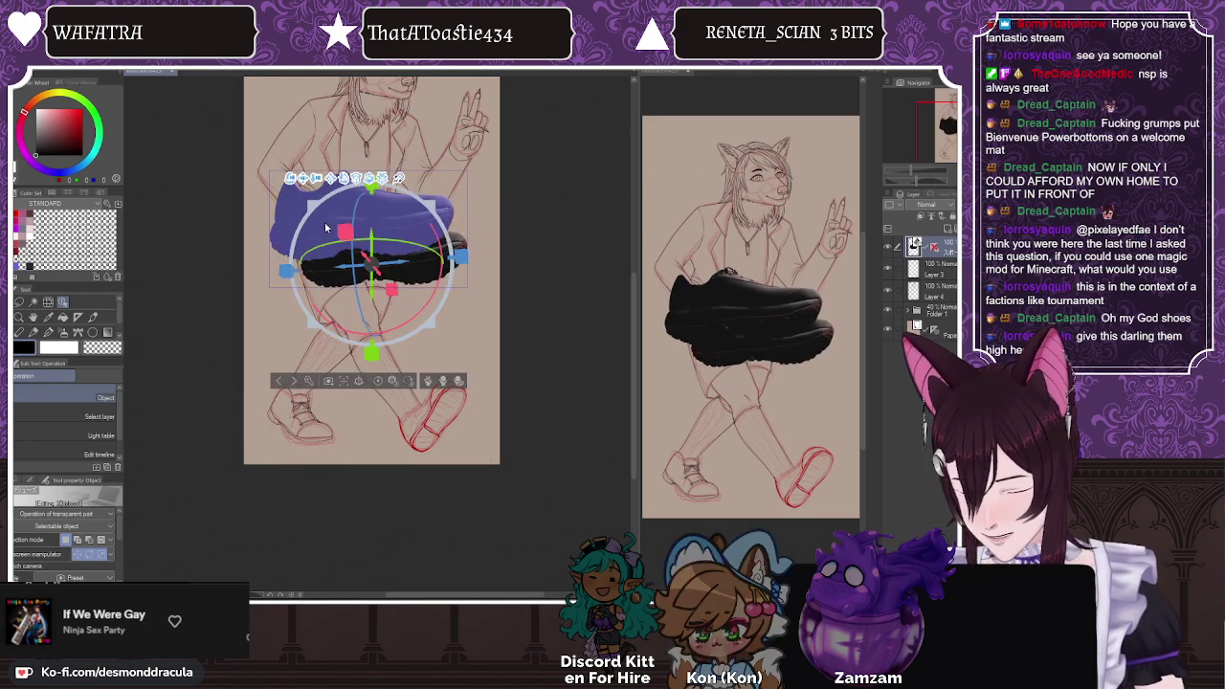
pyautogui.moveTo(273, 199); pyautogui.dragTo(344, 263)
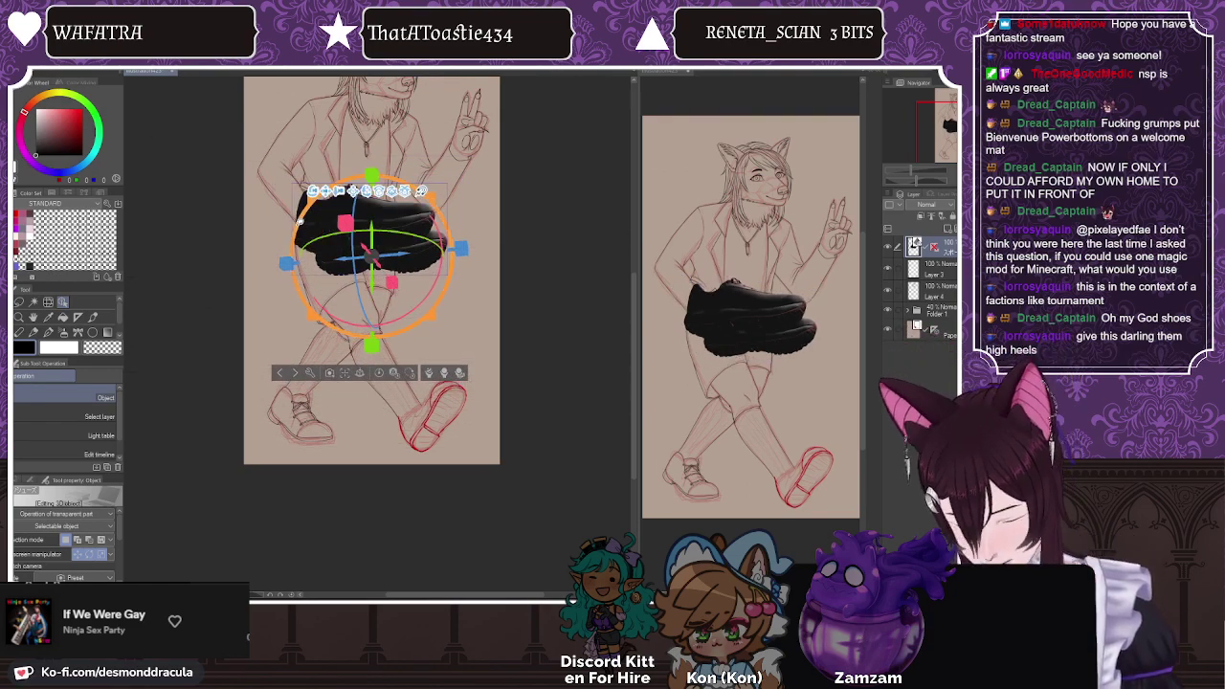
pyautogui.moveTo(297, 226); pyautogui.dragTo(306, 229)
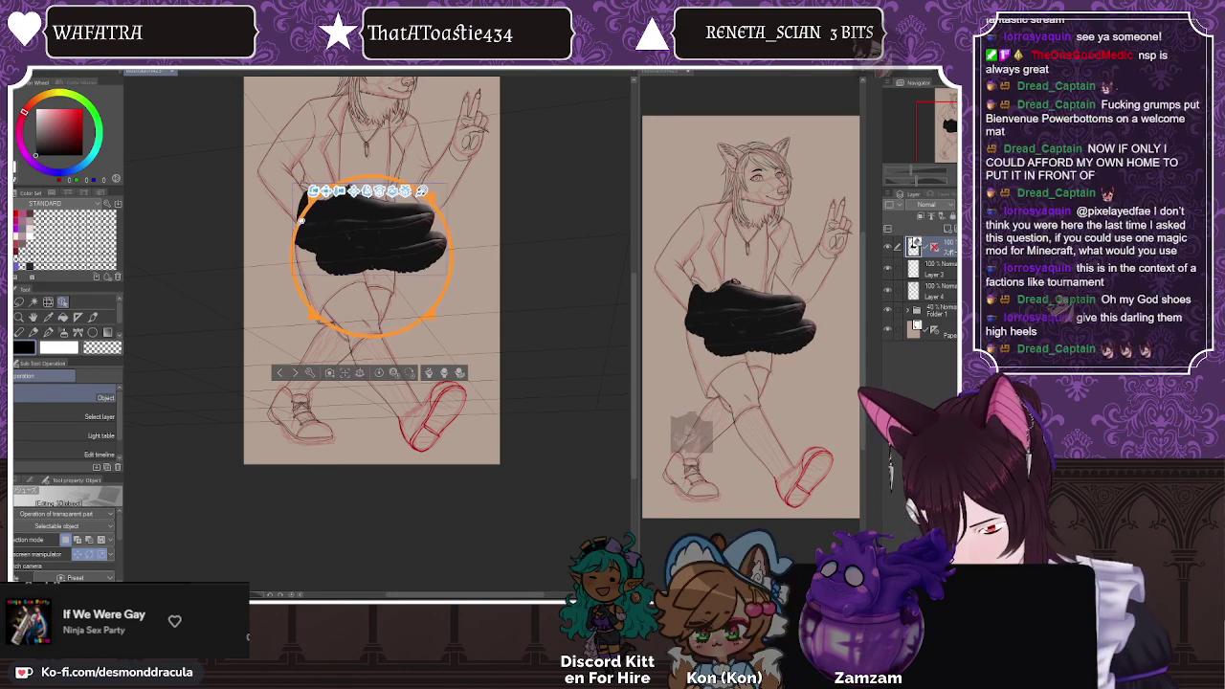
pyautogui.click(331, 244)
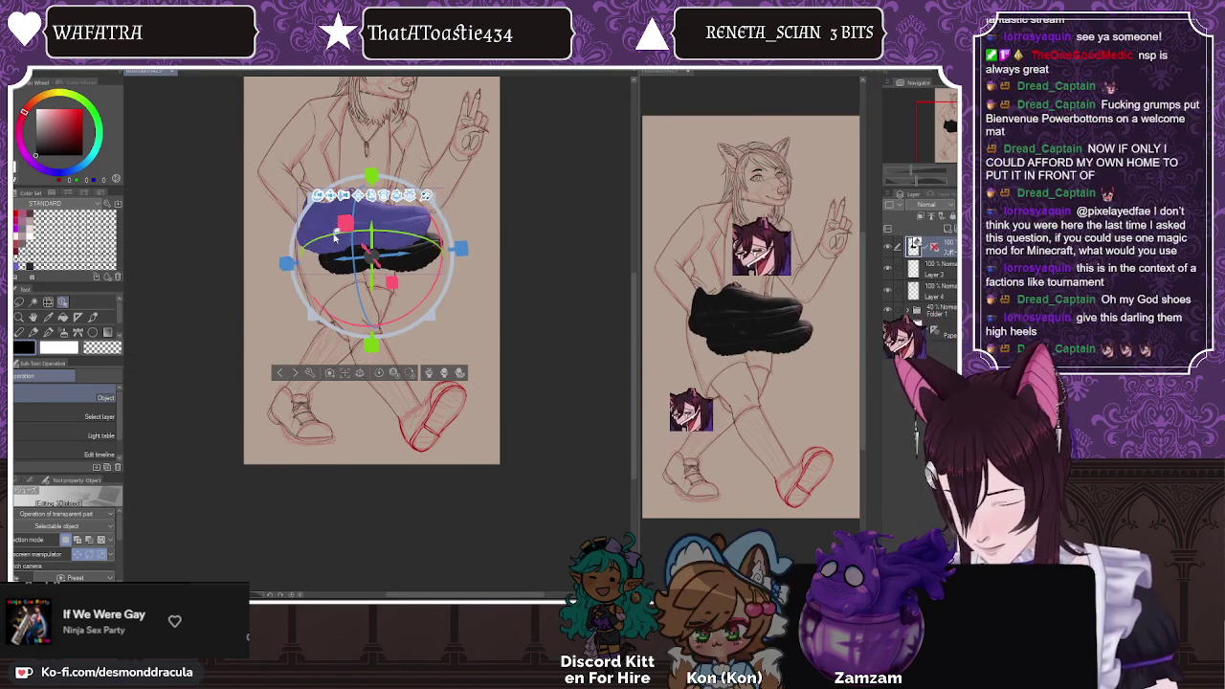
pyautogui.moveTo(302, 267); pyautogui.dragTo(331, 299)
pyautogui.moveTo(320, 213); pyautogui.dragTo(315, 318)
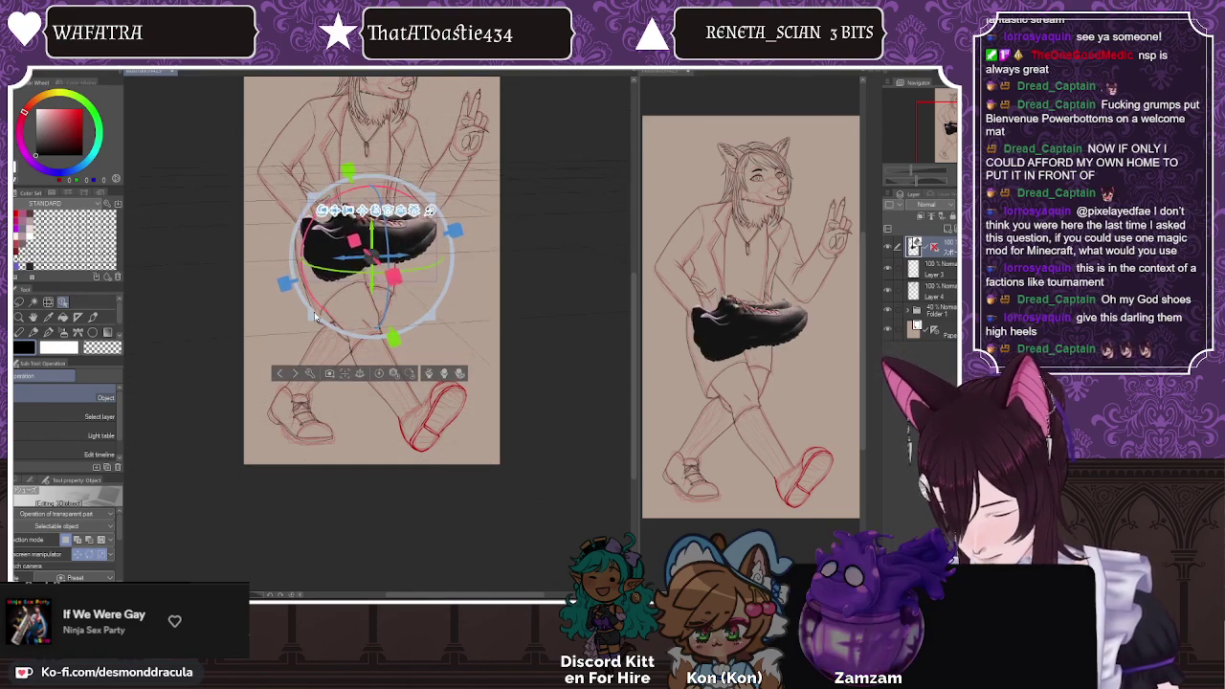
pyautogui.moveTo(306, 241); pyautogui.dragTo(297, 274)
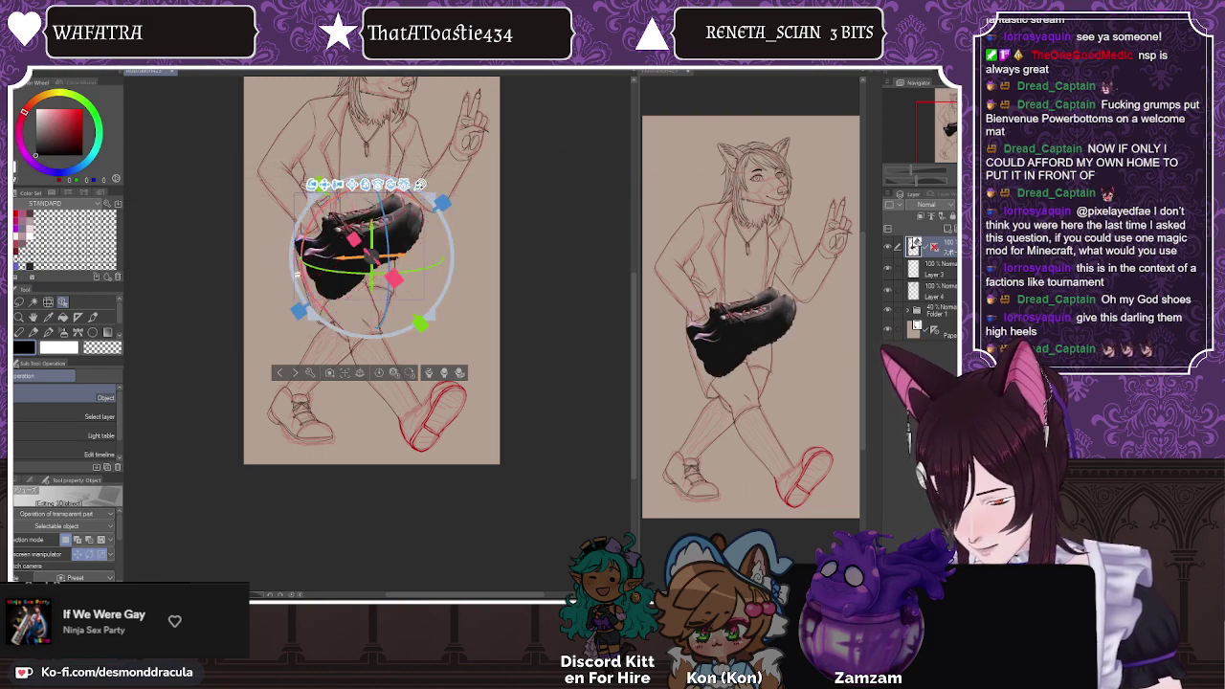
pyautogui.moveTo(362, 362); pyautogui.dragTo(268, 258)
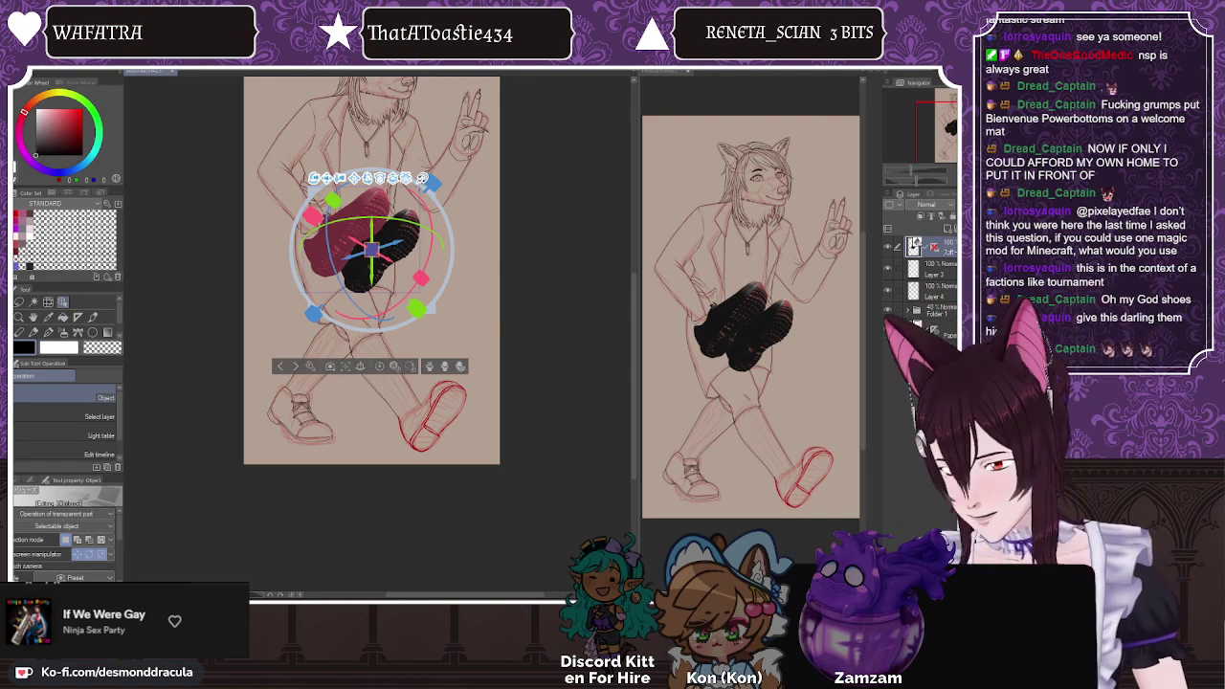
# Step: Move the 3D shoes layer down over the character's raised foot
pyautogui.press('k')
pyautogui.scroll(2, 483, 331)
pyautogui.moveTo(378, 289); pyautogui.dragTo(476, 546)
pyautogui.scroll(-2, 433, 316)
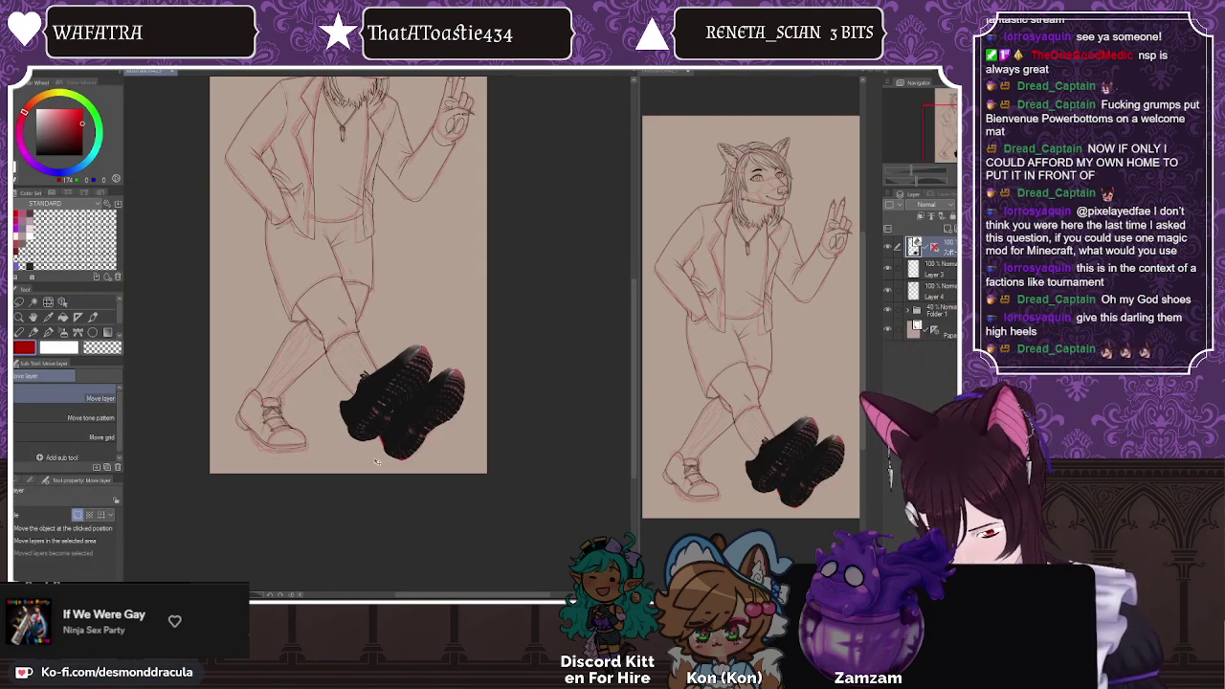
pyautogui.scroll(2, 371, 439)
pyautogui.moveTo(430, 366); pyautogui.dragTo(426, 369)
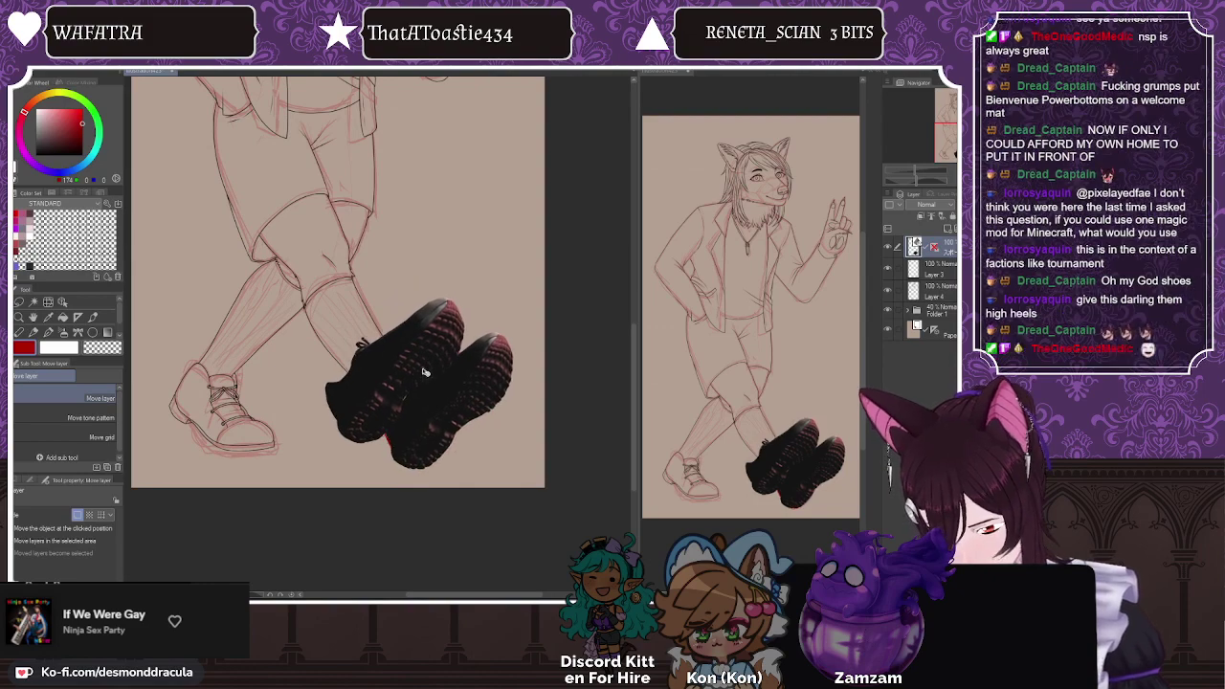
# Step: Reduce the 3D model to a single visible shoe, scale it down and place it over the red foot sketch
pyautogui.press('o')
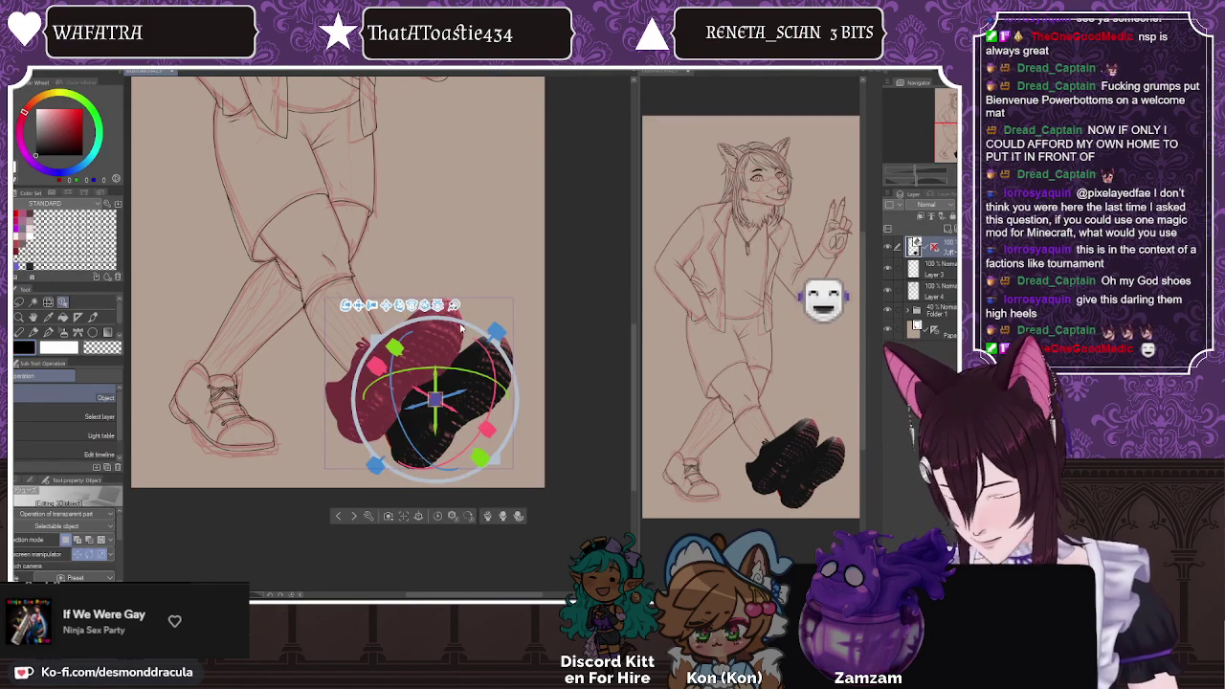
pyautogui.moveTo(458, 325); pyautogui.dragTo(417, 369)
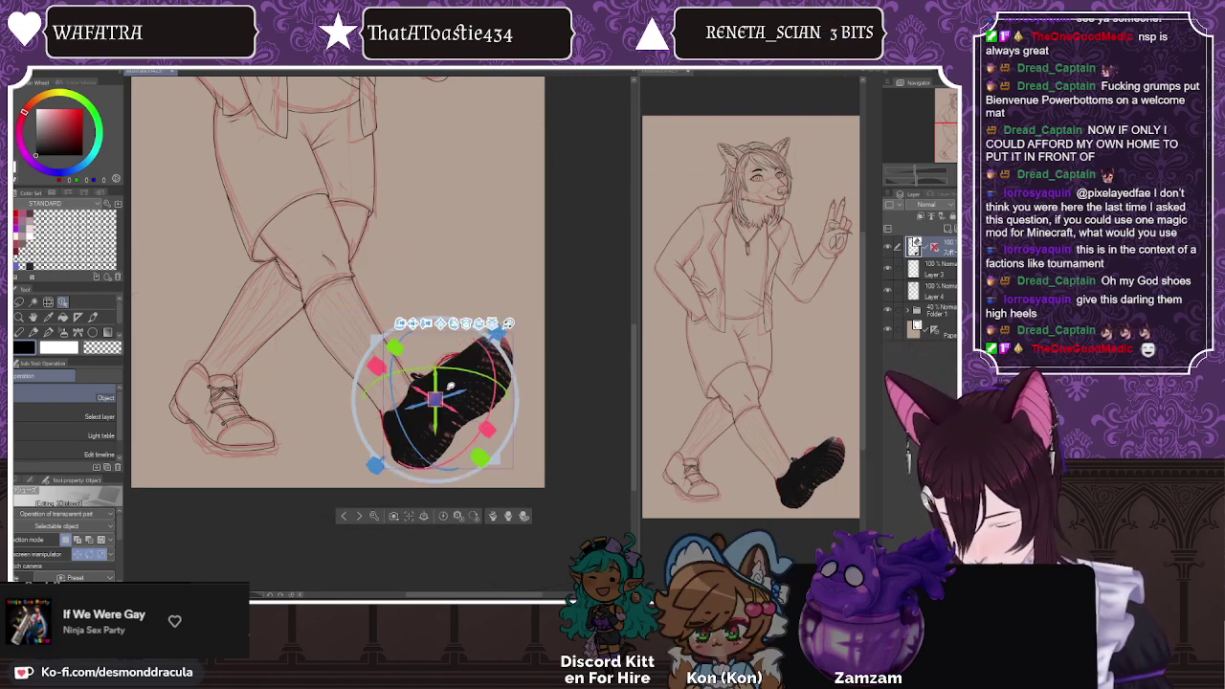
pyautogui.click(472, 365)
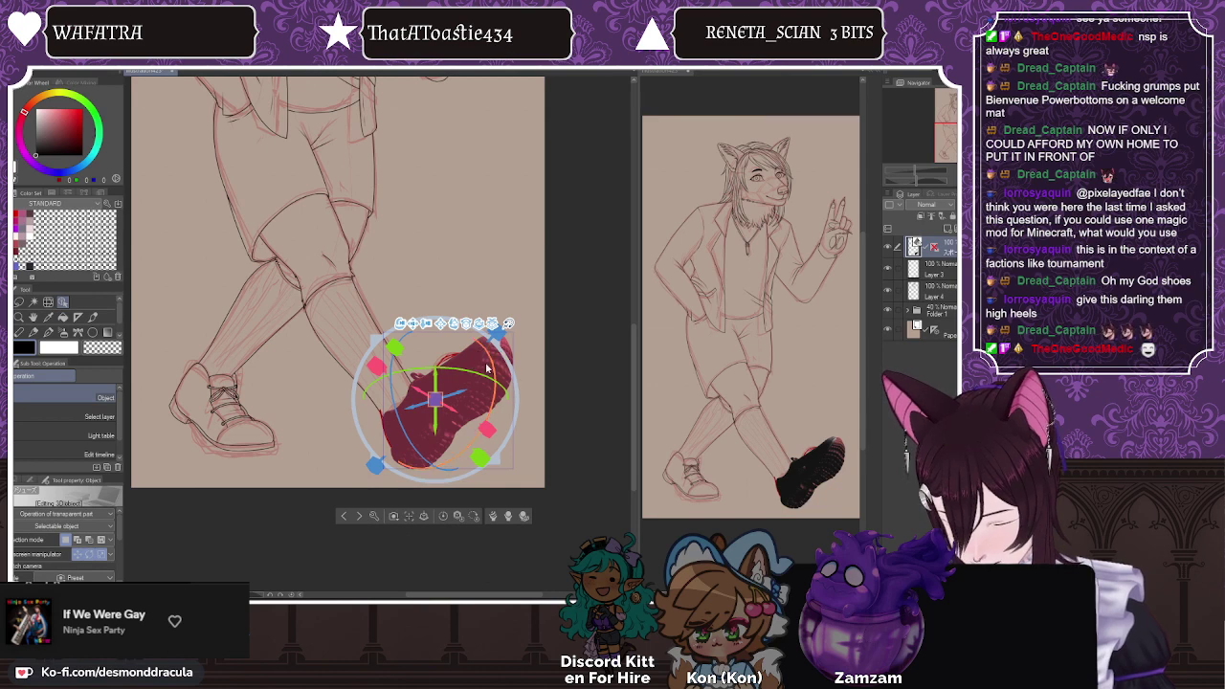
pyautogui.moveTo(488, 369)
pyautogui.mouseDown()
pyautogui.moveTo(501, 362)
pyautogui.moveTo(488, 371)
pyautogui.mouseUp()
pyautogui.click(78, 333)
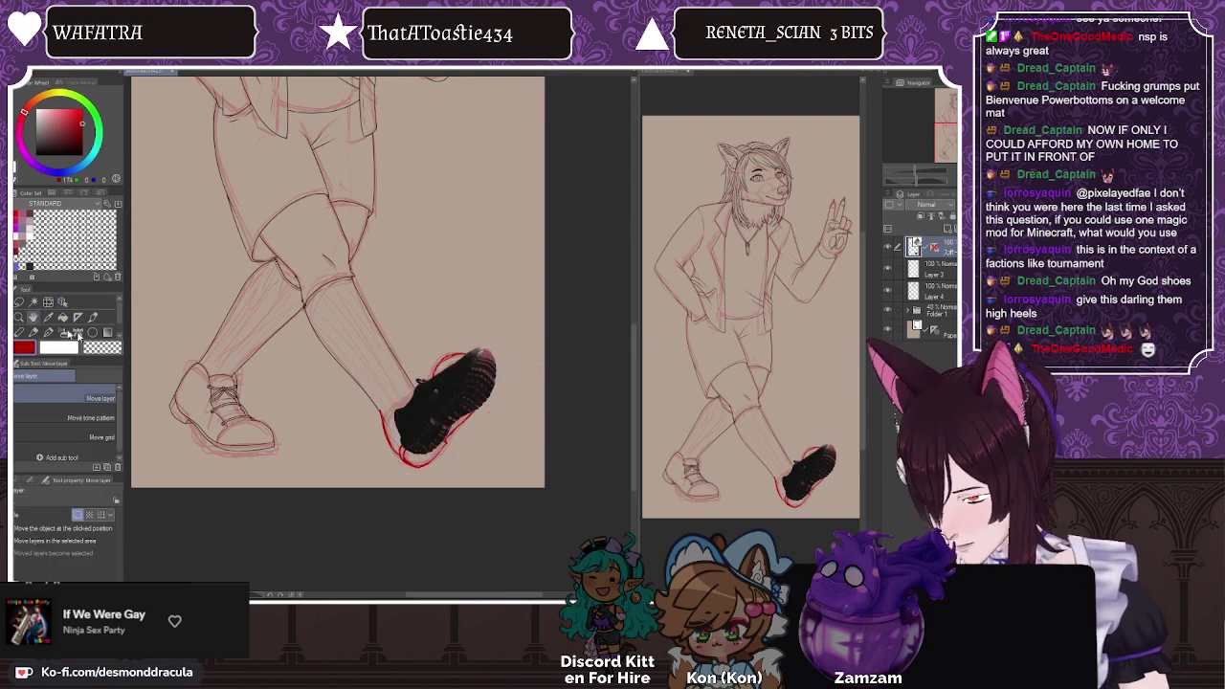
pyautogui.moveTo(313, 372)
pyautogui.mouseDown()
pyautogui.moveTo(309, 385)
pyautogui.moveTo(300, 376)
pyautogui.mouseUp()
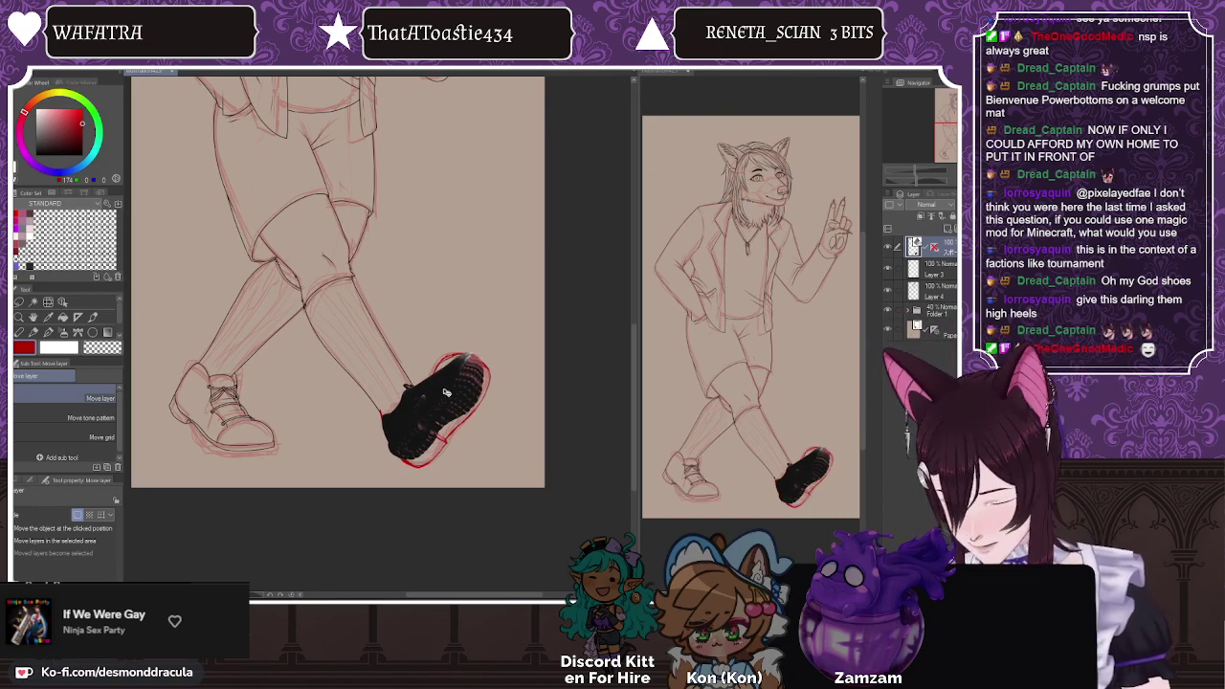
# Step: Enlarge the 3D shoe slightly and reposition it to match the red sole outline
pyautogui.click(60, 302)
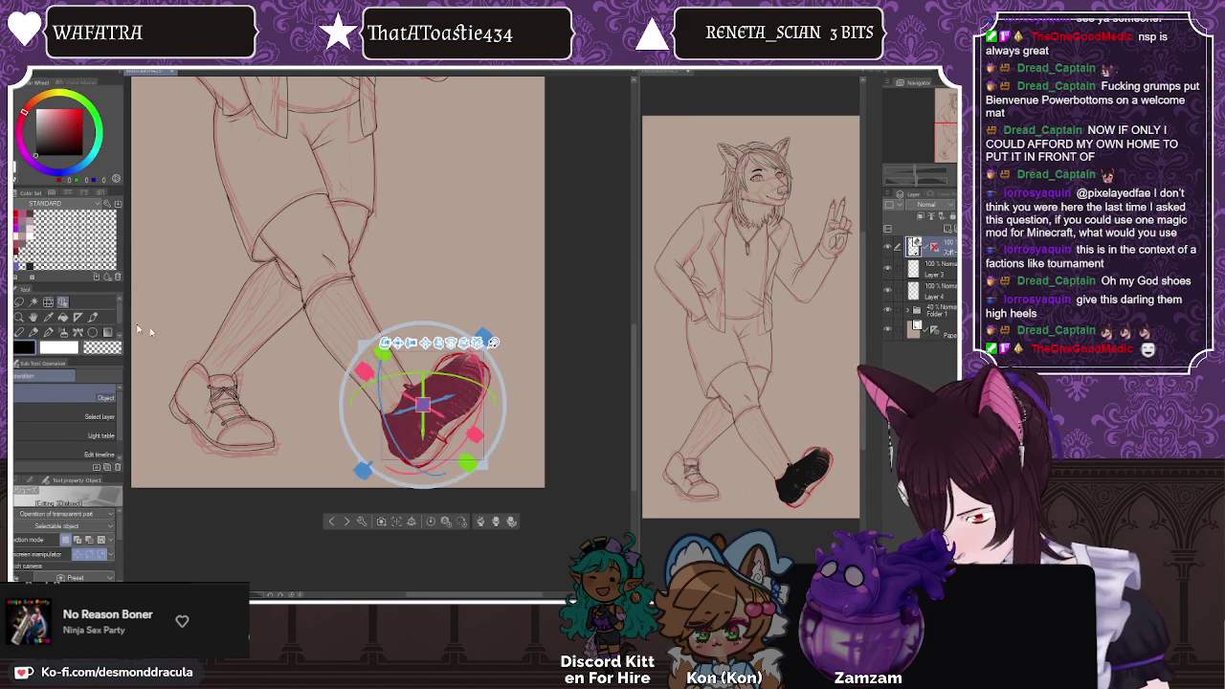
pyautogui.click(578, 437)
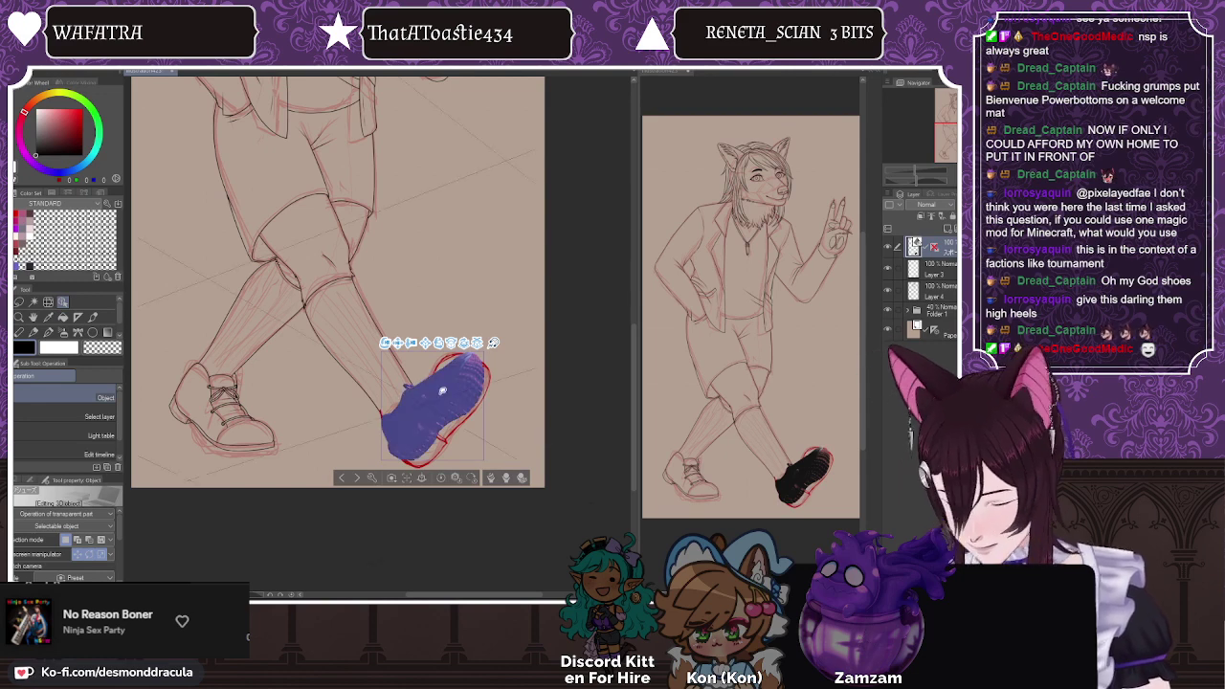
pyautogui.click(442, 391)
pyautogui.moveTo(442, 371); pyautogui.dragTo(499, 356)
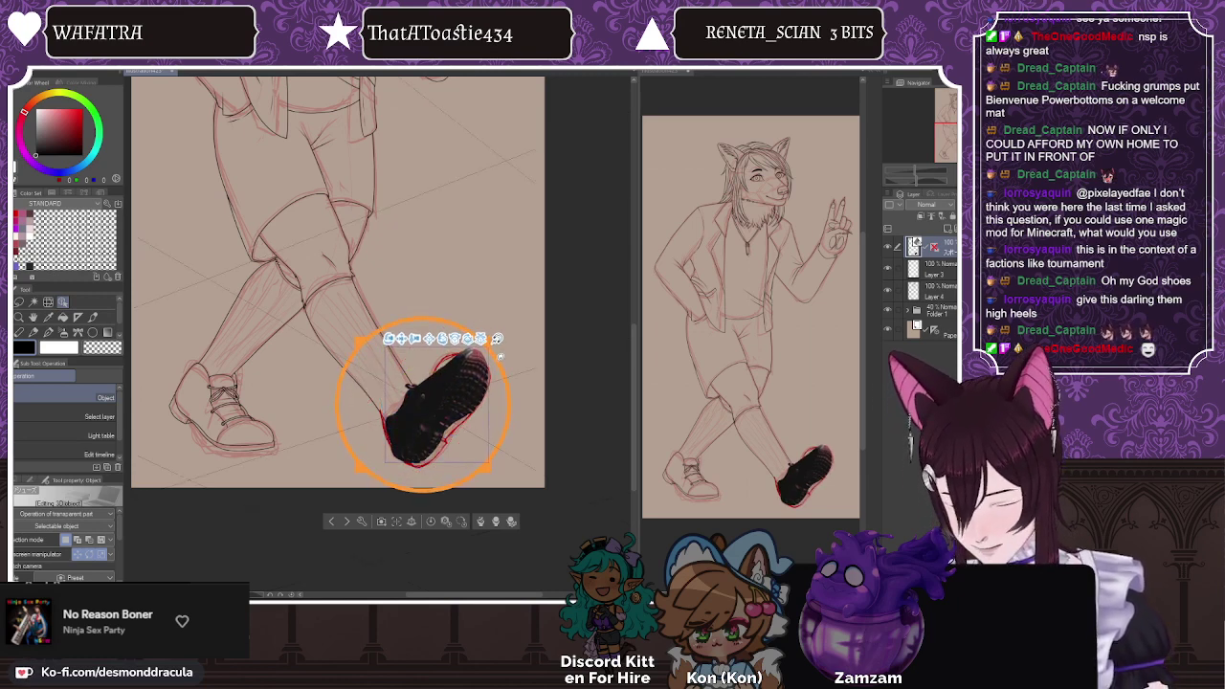
pyautogui.press('k')
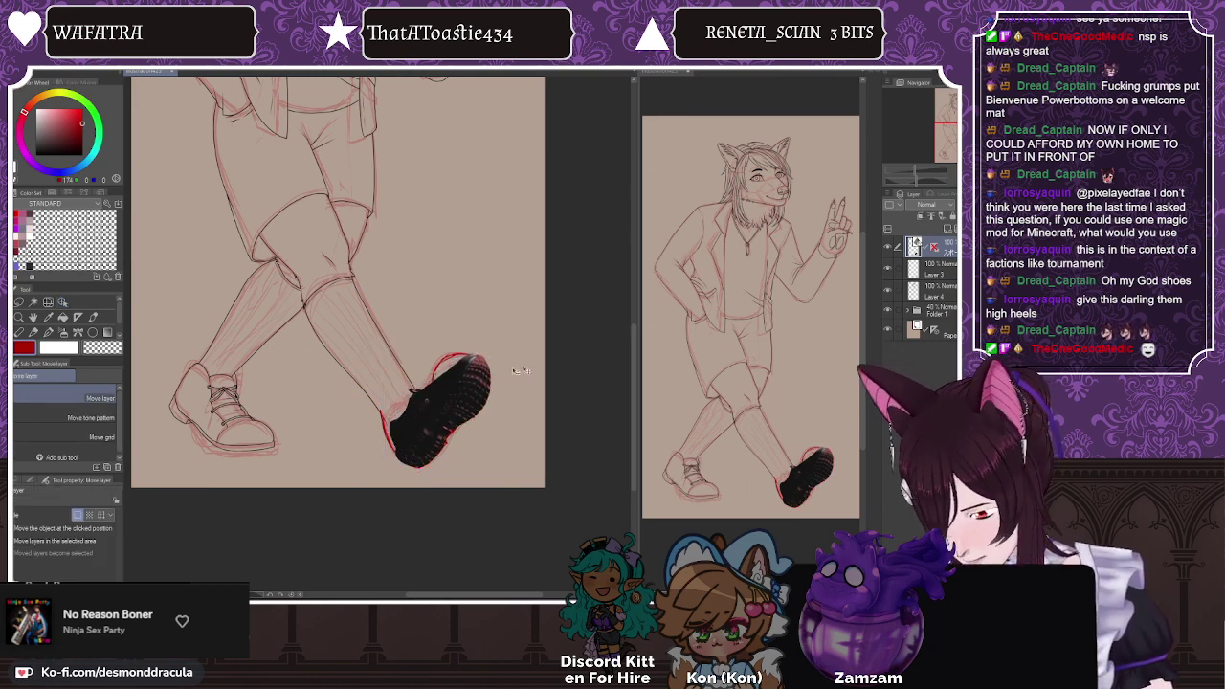
# Step: Lower the 3D shoe layer's opacity to 47% and fine-tune the shoe's rotation against the sketched sole
pyautogui.click(991, 204)
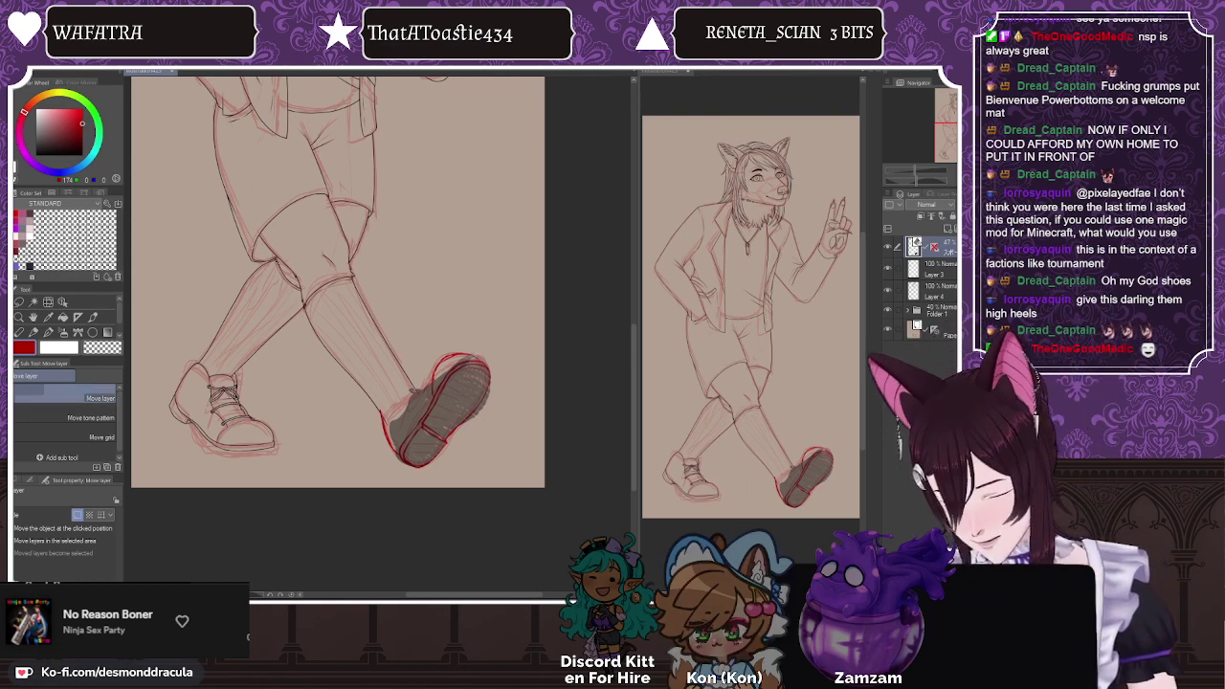
pyautogui.click(62, 302)
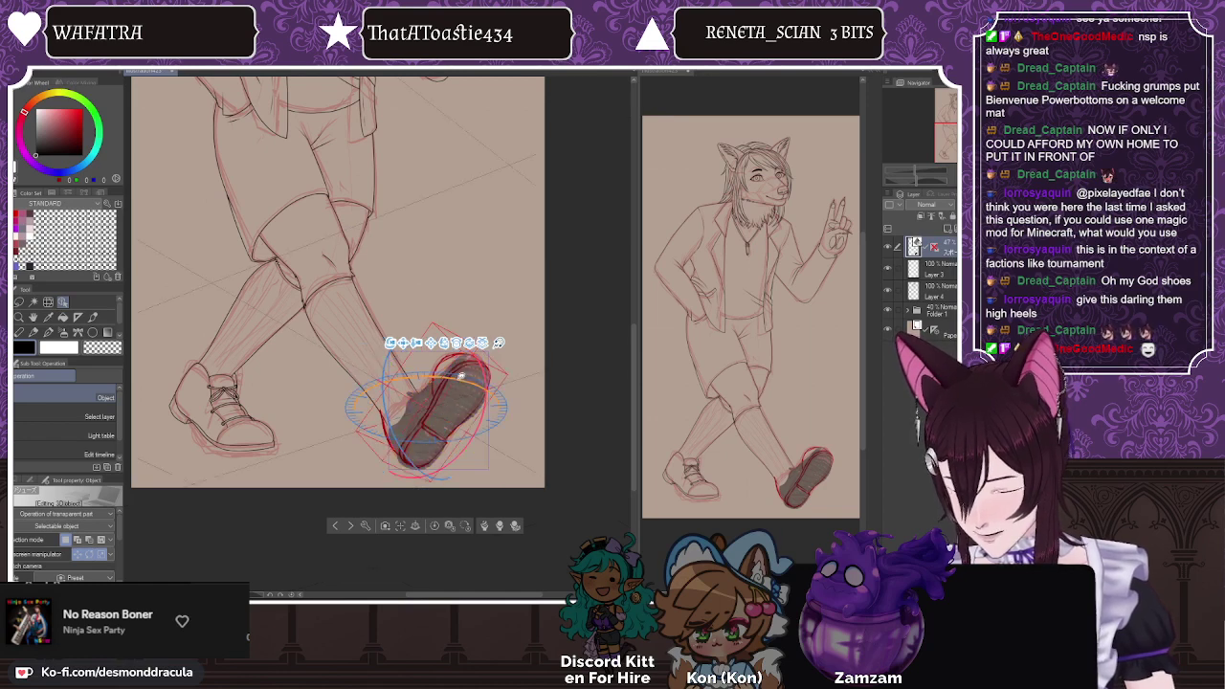
pyautogui.moveTo(461, 376); pyautogui.dragTo(459, 379)
pyautogui.press('k')
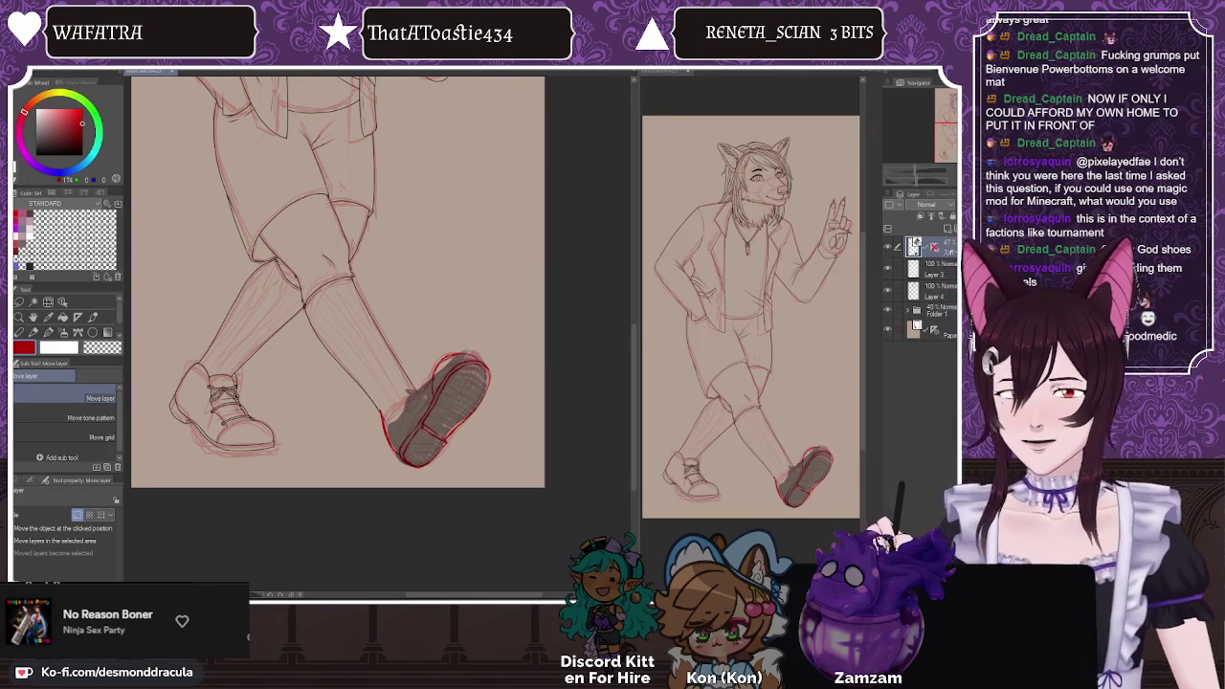
# Step: On Layer 3, erase the red upper contour above the toe and trim the top end of the heel line
pyautogui.scroll(5, 468, 411)
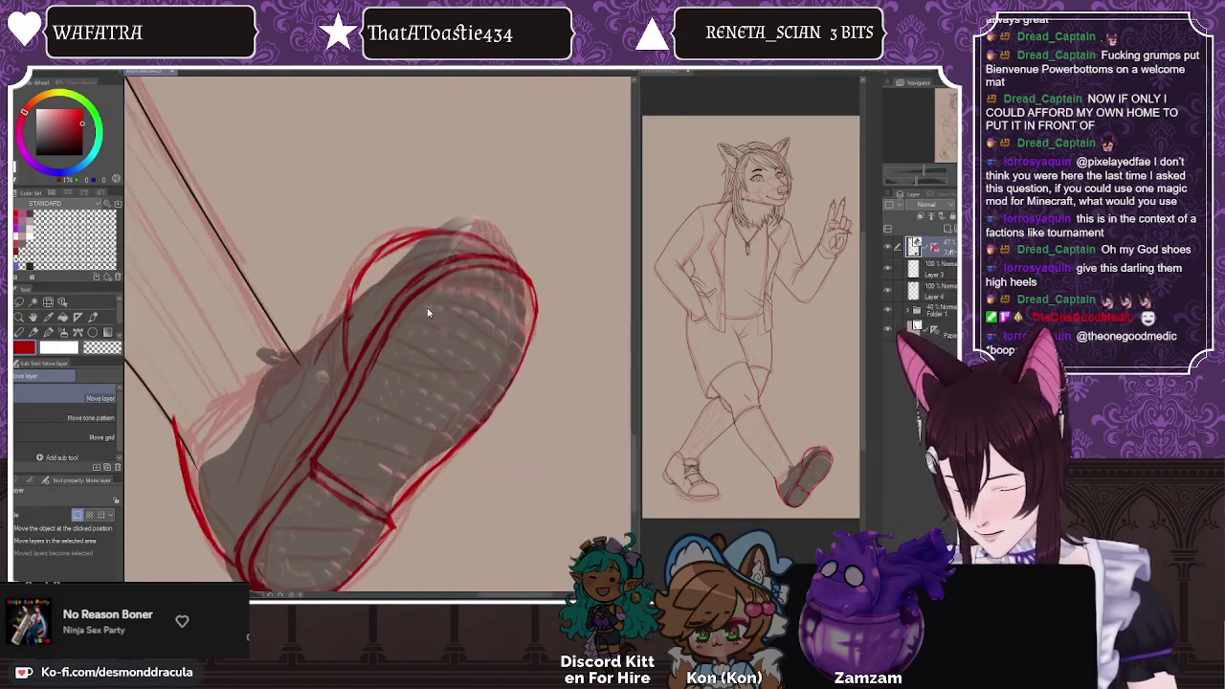
pyautogui.press('e')
pyautogui.scroll(2, 414, 268)
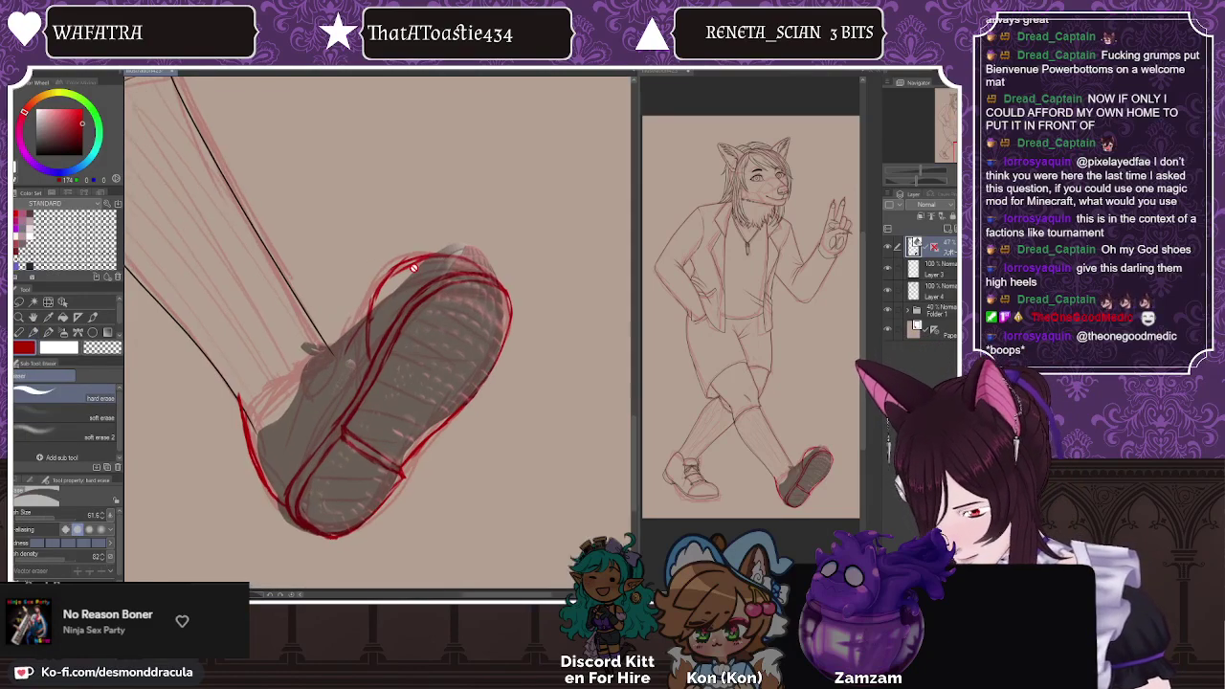
pyautogui.click(939, 276)
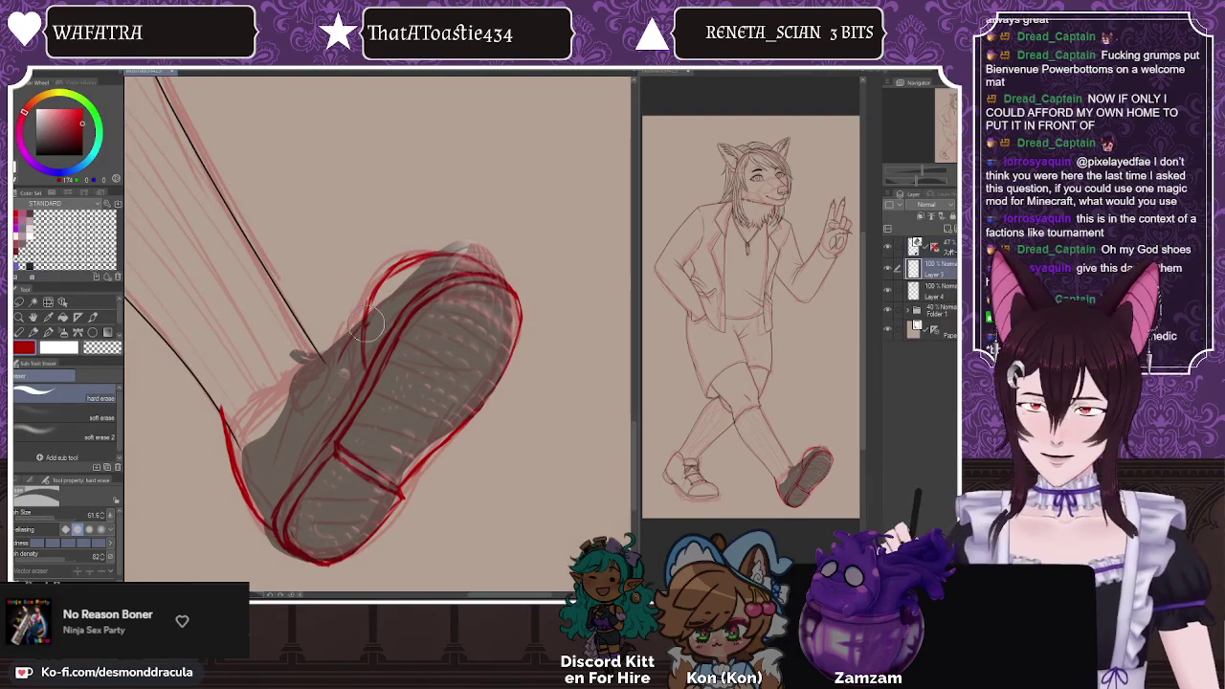
pyautogui.moveTo(353, 341)
pyautogui.mouseDown()
pyautogui.moveTo(392, 265)
pyautogui.moveTo(441, 233)
pyautogui.moveTo(473, 245)
pyautogui.mouseUp()
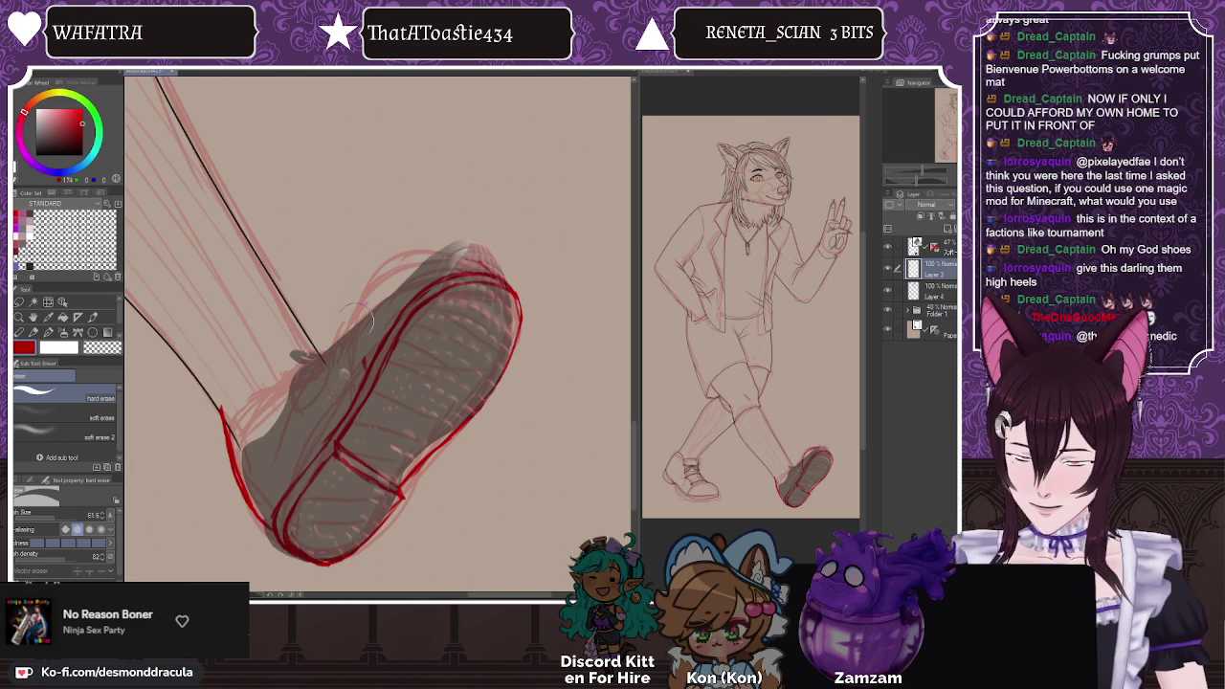
pyautogui.click(33, 332)
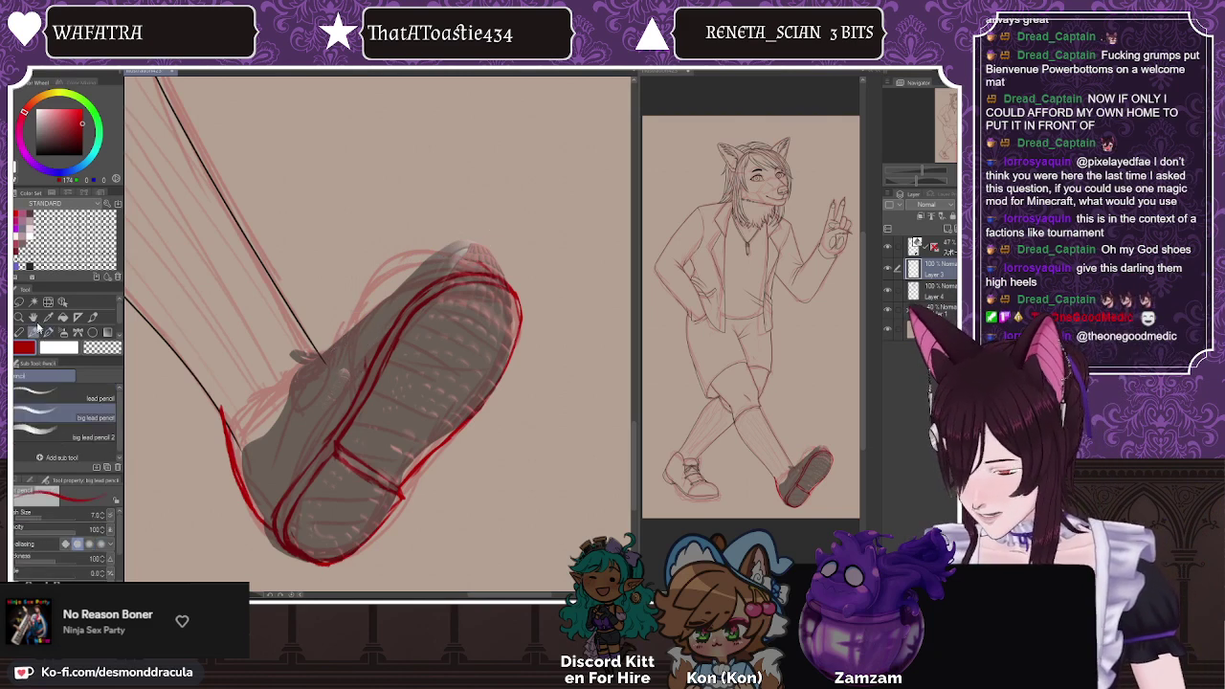
pyautogui.press('e')
pyautogui.press('e')
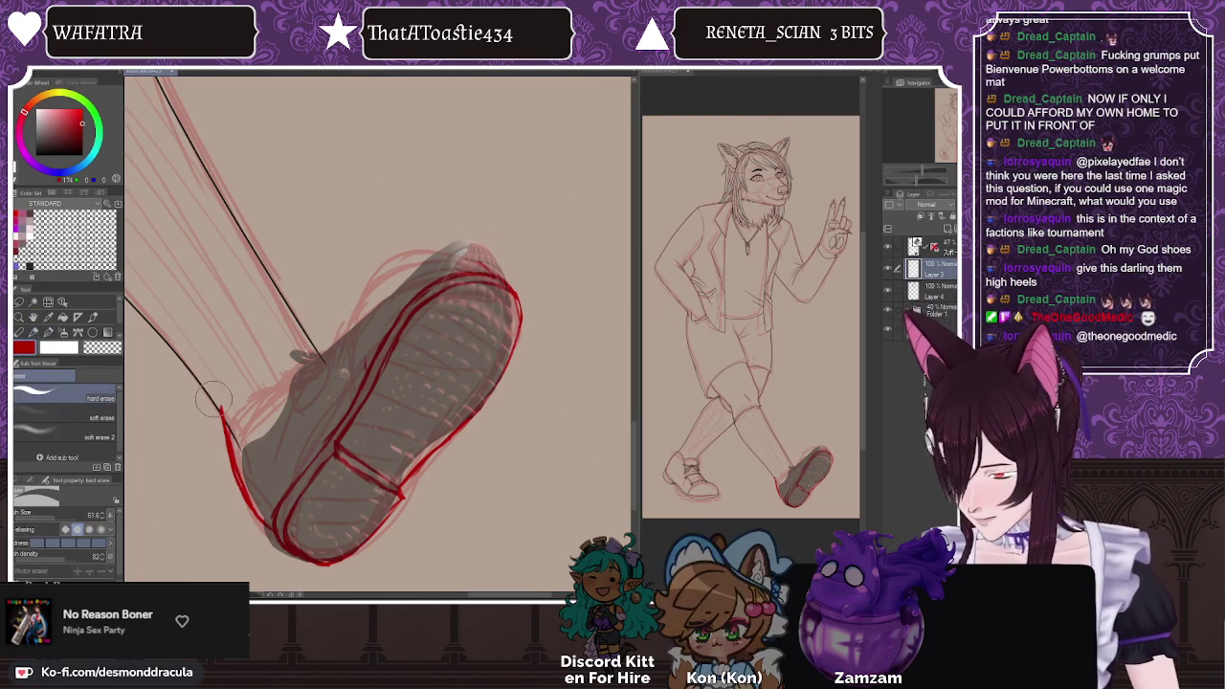
# Step: Pencil the shoe's ankle opening and instep line in red following the 3D shoe, and hide the 3D reference layer
pyautogui.click(47, 332)
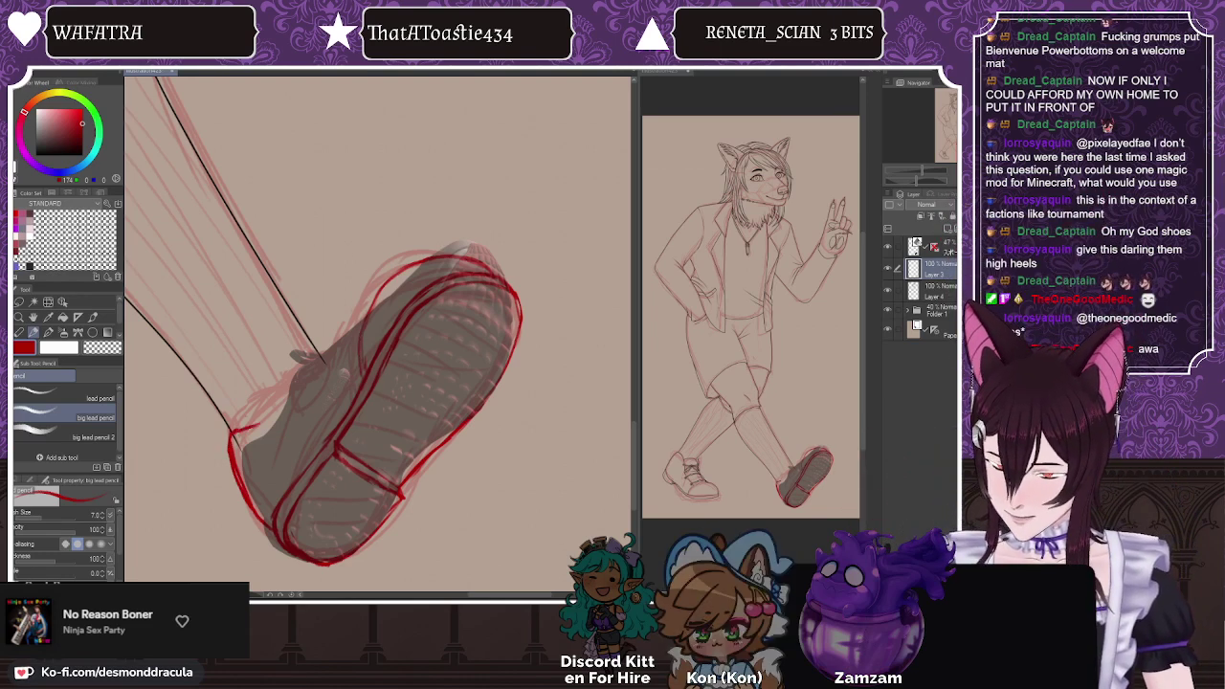
pyautogui.moveTo(247, 427); pyautogui.dragTo(266, 402)
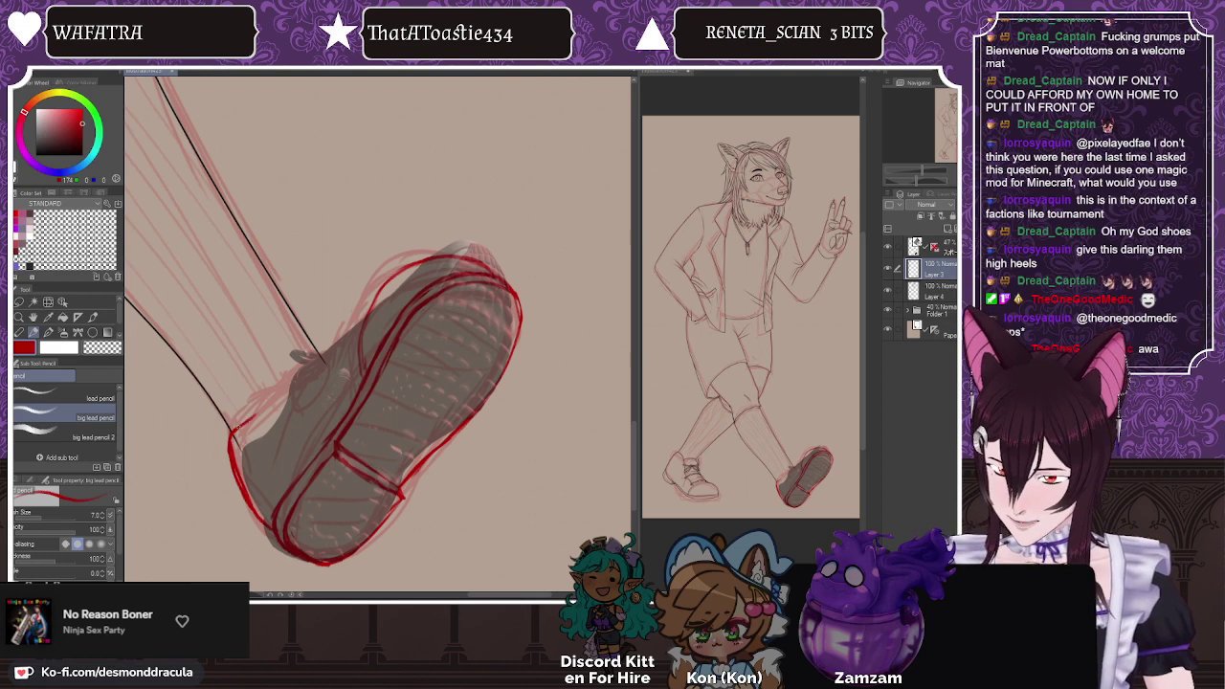
pyautogui.moveTo(235, 429)
pyautogui.mouseDown()
pyautogui.moveTo(347, 337)
pyautogui.moveTo(326, 346)
pyautogui.mouseUp()
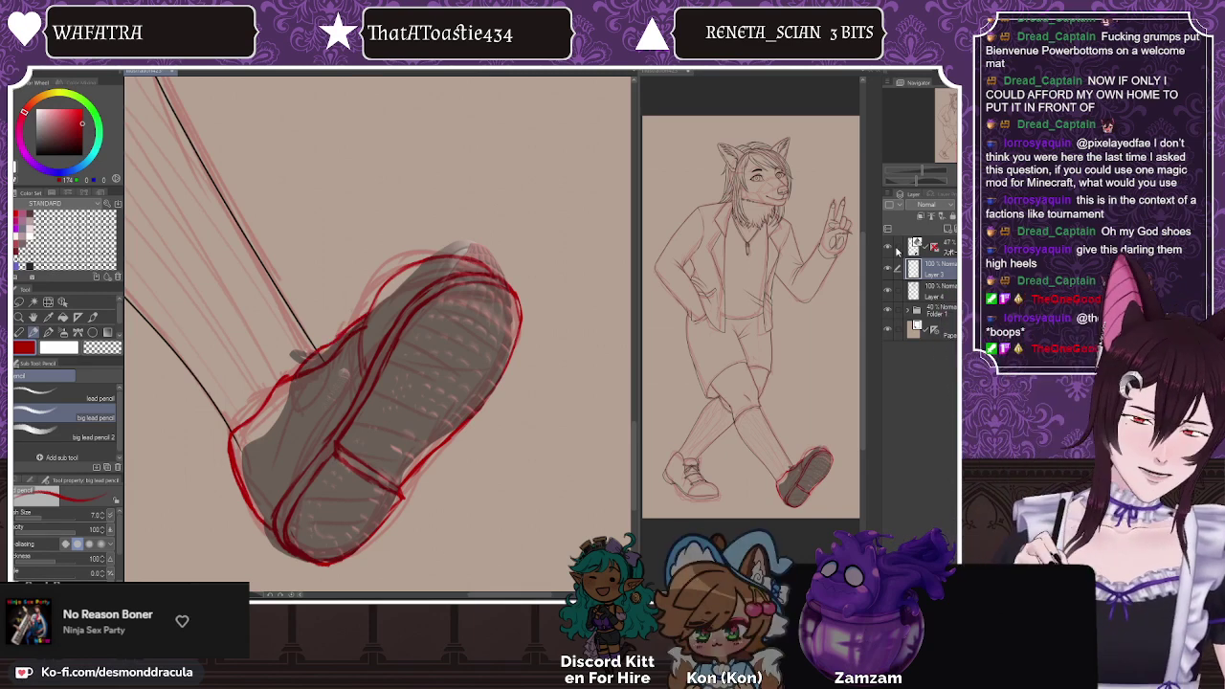
pyautogui.click(887, 247)
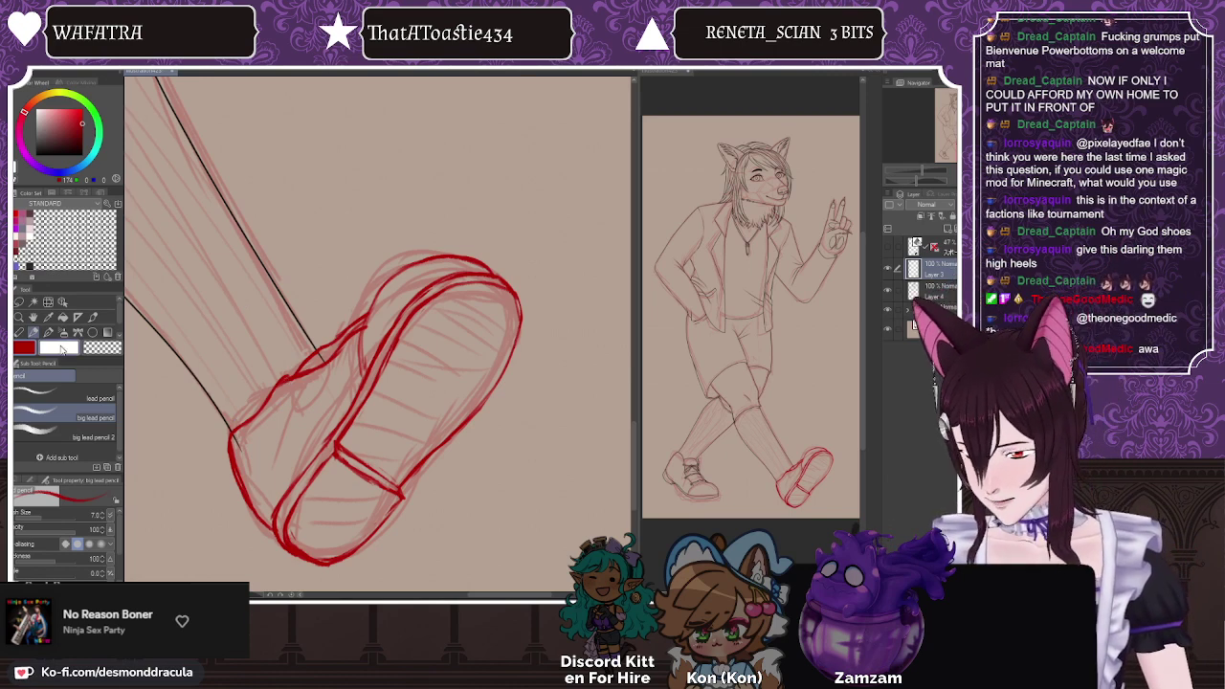
# Step: Fade the red shoe sketch layer to 34% opacity, add a new layer above it for black ink, and hide the rough sketch folder
pyautogui.click(35, 155)
pyautogui.press('p')
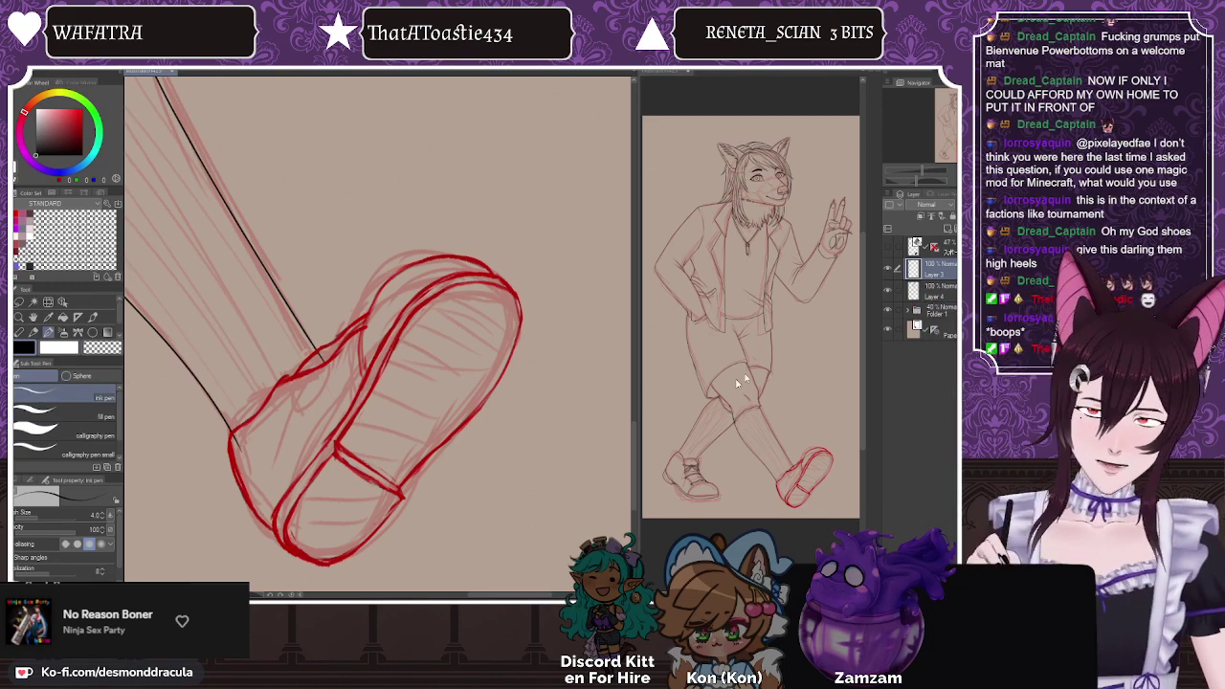
pyautogui.click(965, 203)
pyautogui.click(947, 229)
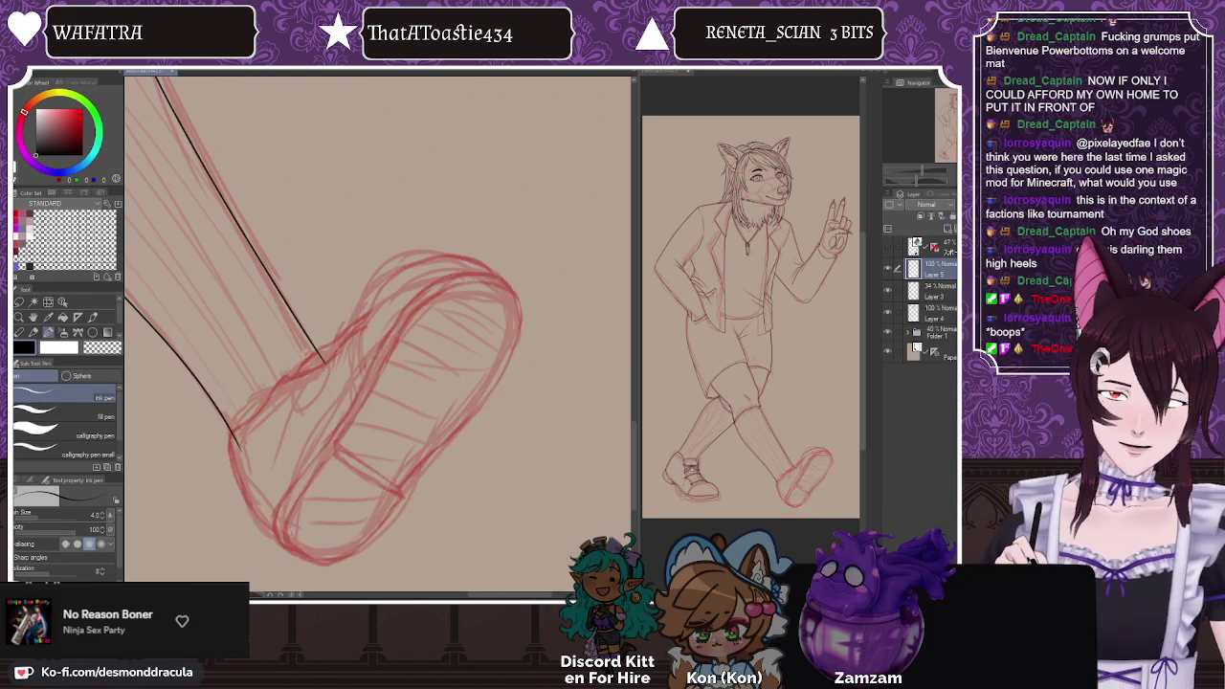
pyautogui.click(888, 333)
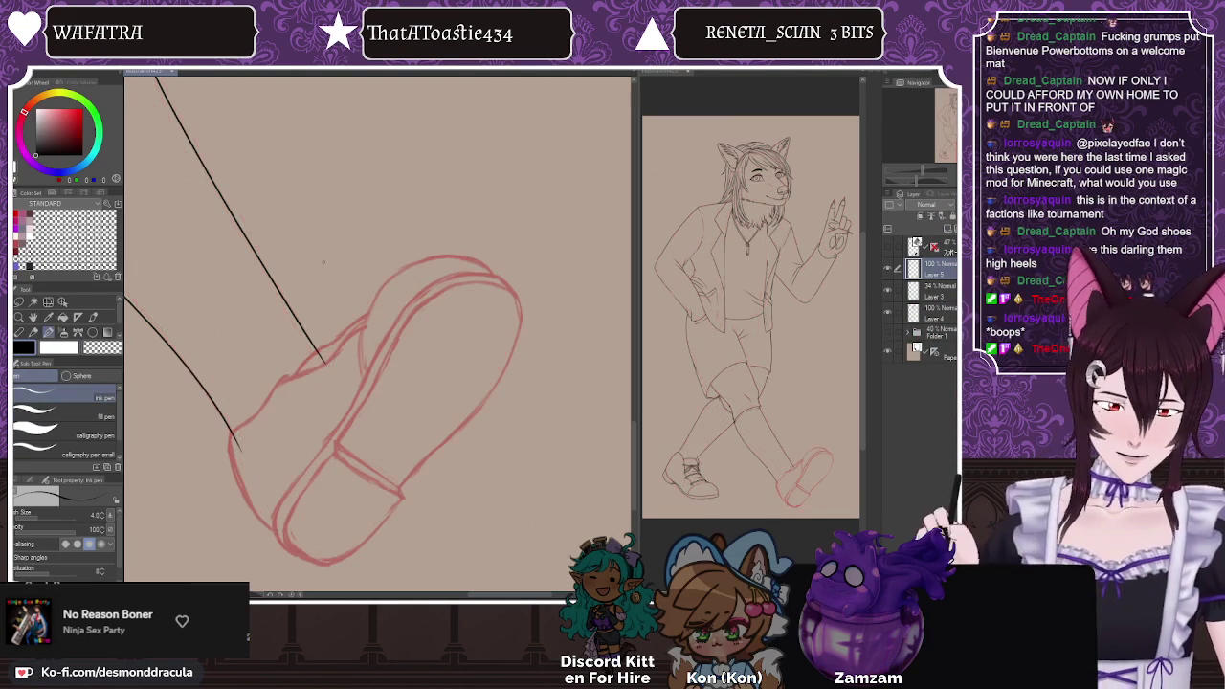
# Step: Ink the front part of the shoe sole in black, from the heel's front corner up and around the toe
pyautogui.moveTo(484, 594); pyautogui.dragTo(467, 594)
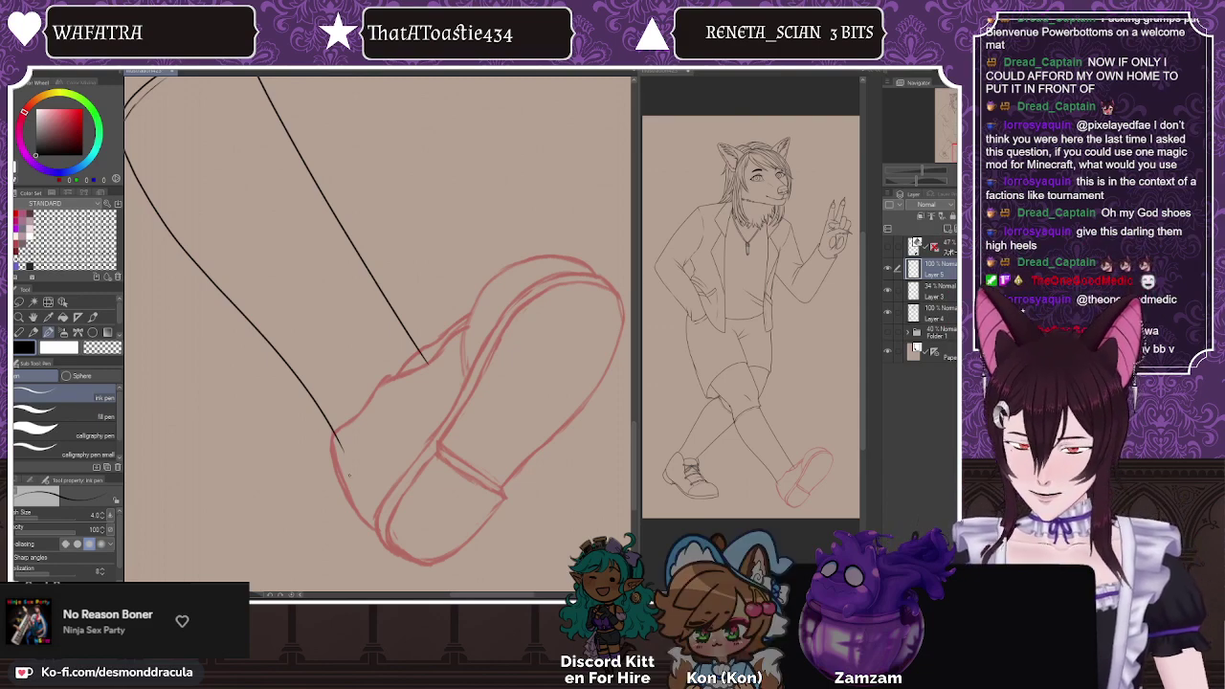
pyautogui.scroll(3, 387, 444)
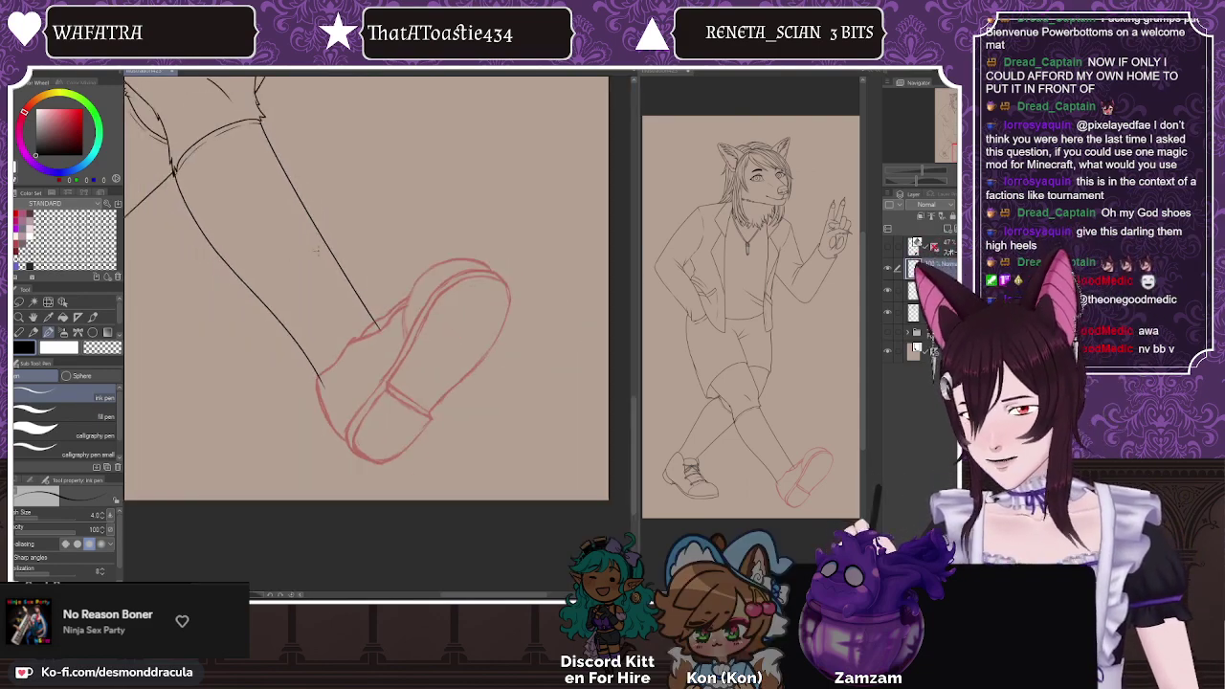
pyautogui.press('-')
pyautogui.press('-')
pyautogui.press('-')
pyautogui.press('-')
pyautogui.press('-')
pyautogui.press('-')
pyautogui.press('-')
pyautogui.press('-')
pyautogui.press('-')
pyautogui.press('-')
pyautogui.press('-')
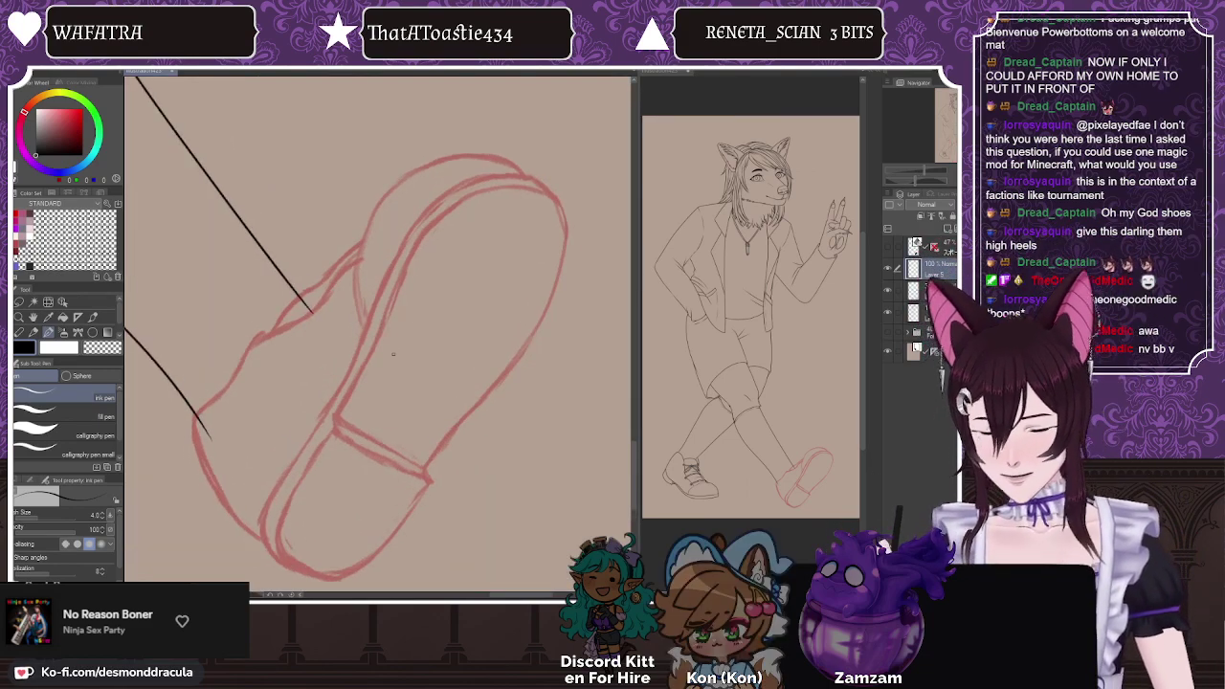
pyautogui.press('-')
pyautogui.press('-')
pyautogui.press('-')
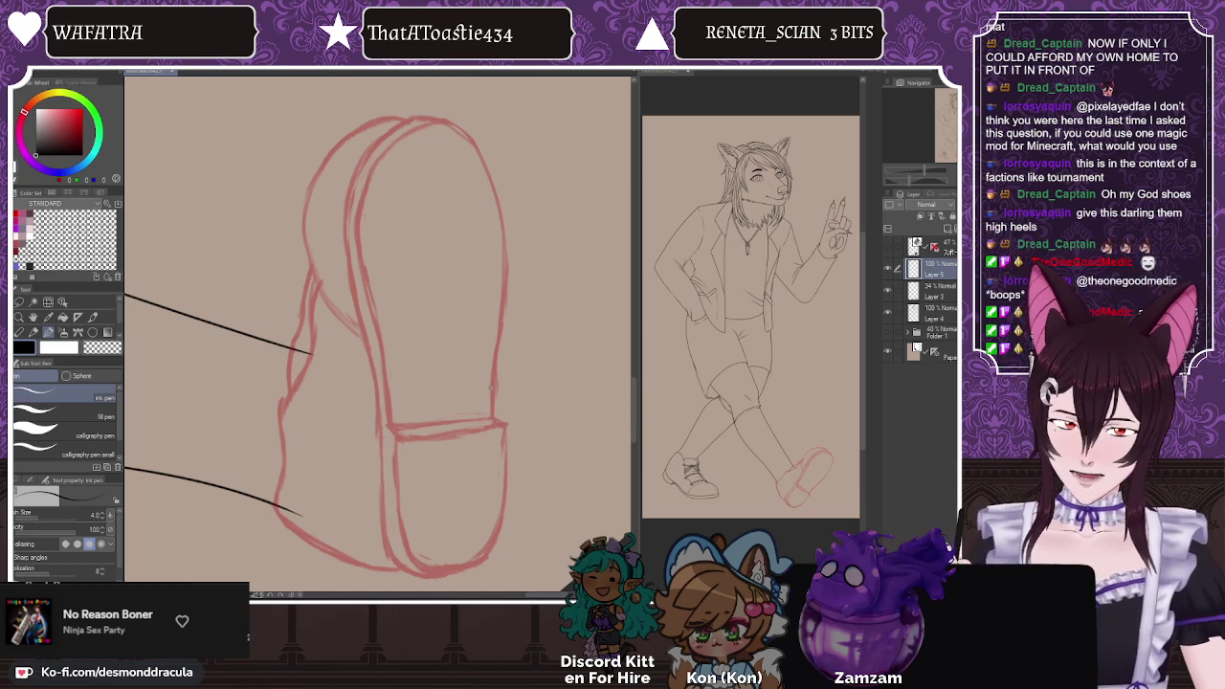
pyautogui.moveTo(490, 417)
pyautogui.mouseDown()
pyautogui.moveTo(503, 191)
pyautogui.moveTo(373, 158)
pyautogui.moveTo(354, 302)
pyautogui.mouseUp()
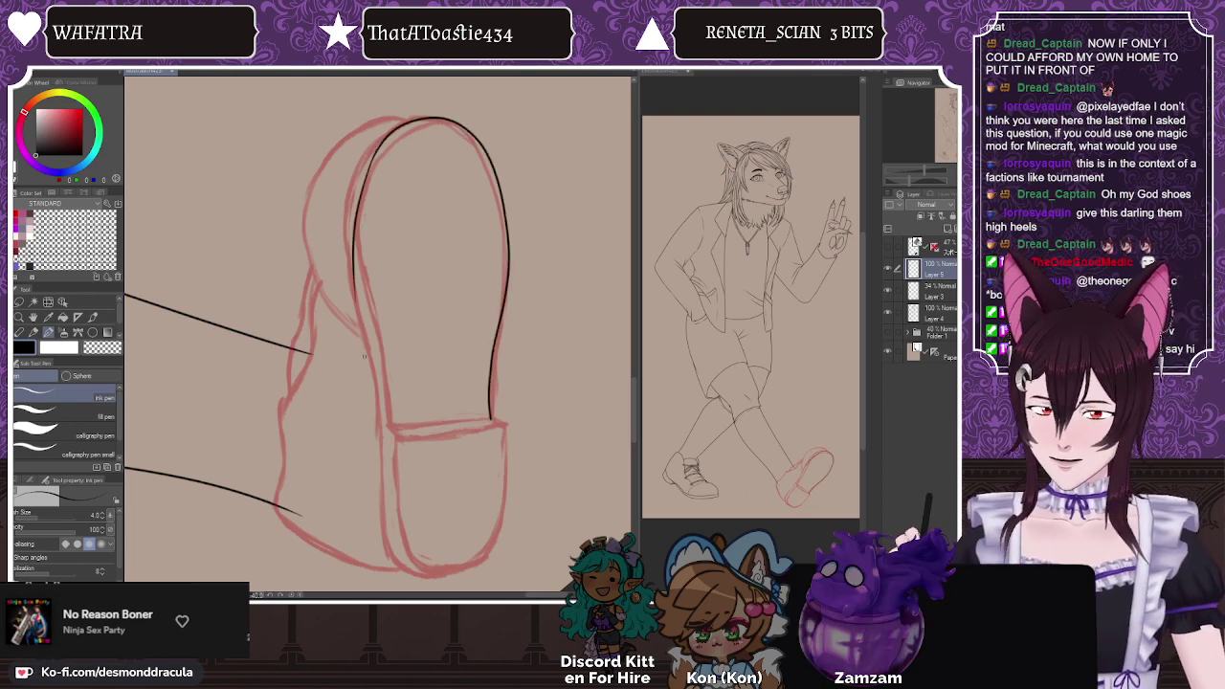
# Step: Undo the ankle-side sole stroke and redraw it as a smooth curve from the toe down to the heel's front edge
pyautogui.hotkey('ctrl', 'z')
pyautogui.moveTo(374, 155); pyautogui.dragTo(360, 303)
pyautogui.hotkey('ctrl', 'z')
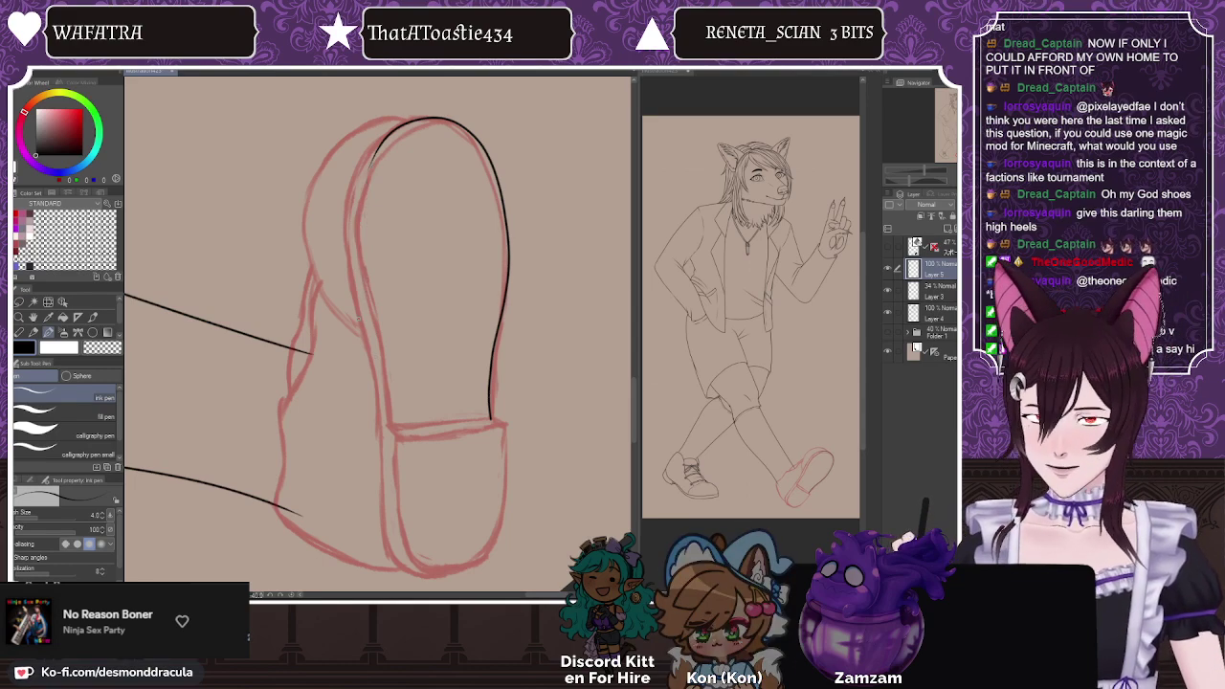
pyautogui.moveTo(375, 154); pyautogui.dragTo(359, 291)
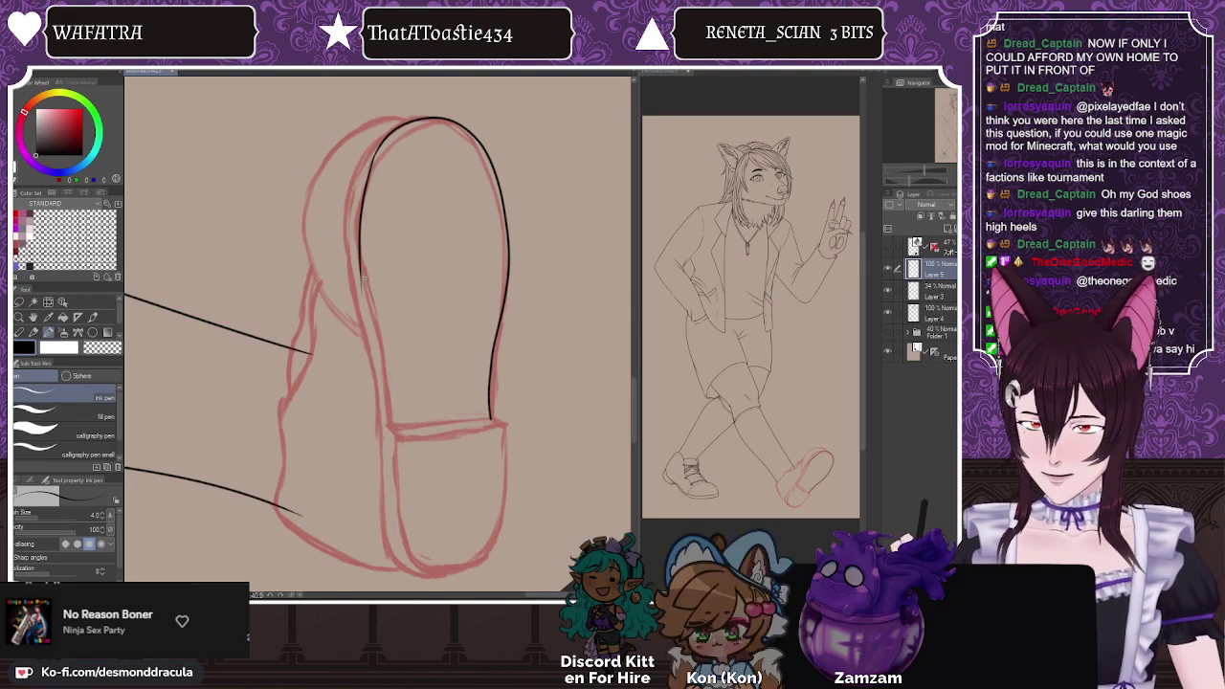
pyautogui.hotkey('ctrl', 'z')
pyautogui.moveTo(375, 149)
pyautogui.mouseDown()
pyautogui.moveTo(365, 265)
pyautogui.moveTo(399, 442)
pyautogui.moveTo(385, 389)
pyautogui.moveTo(224, 337)
pyautogui.moveTo(290, 387)
pyautogui.moveTo(295, 422)
pyautogui.mouseUp()
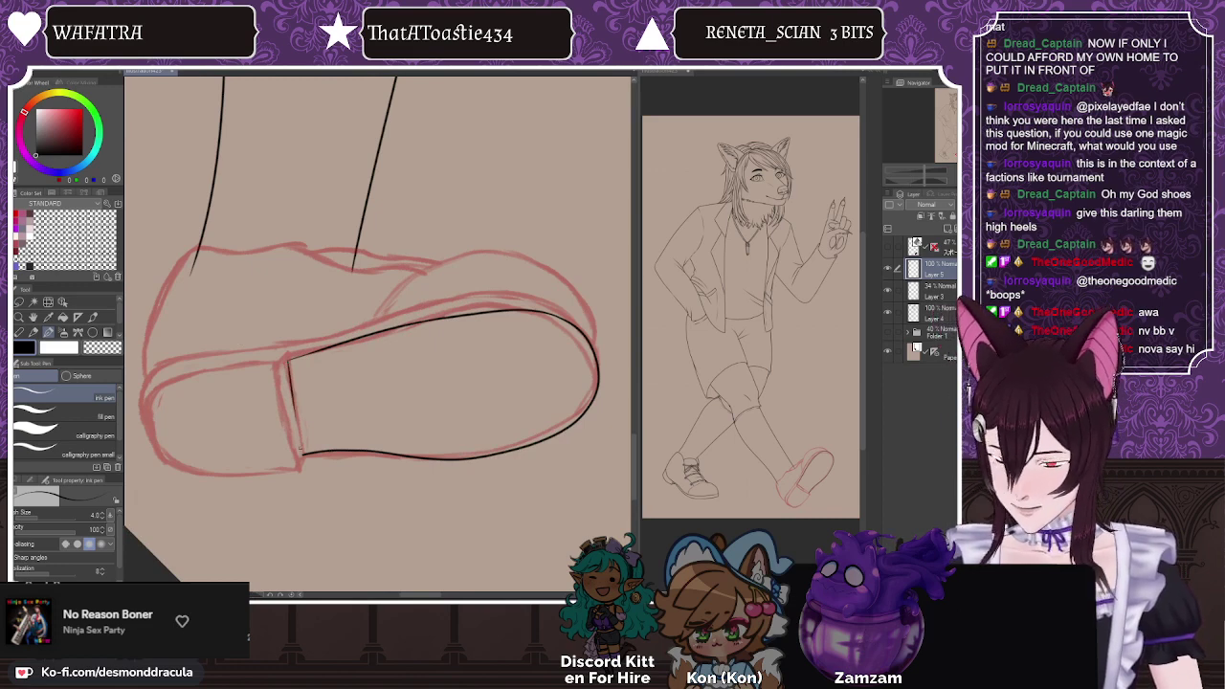
# Step: Ink the two near-parallel lines of the heel's front edge across the sole
pyautogui.moveTo(289, 364); pyautogui.dragTo(302, 456)
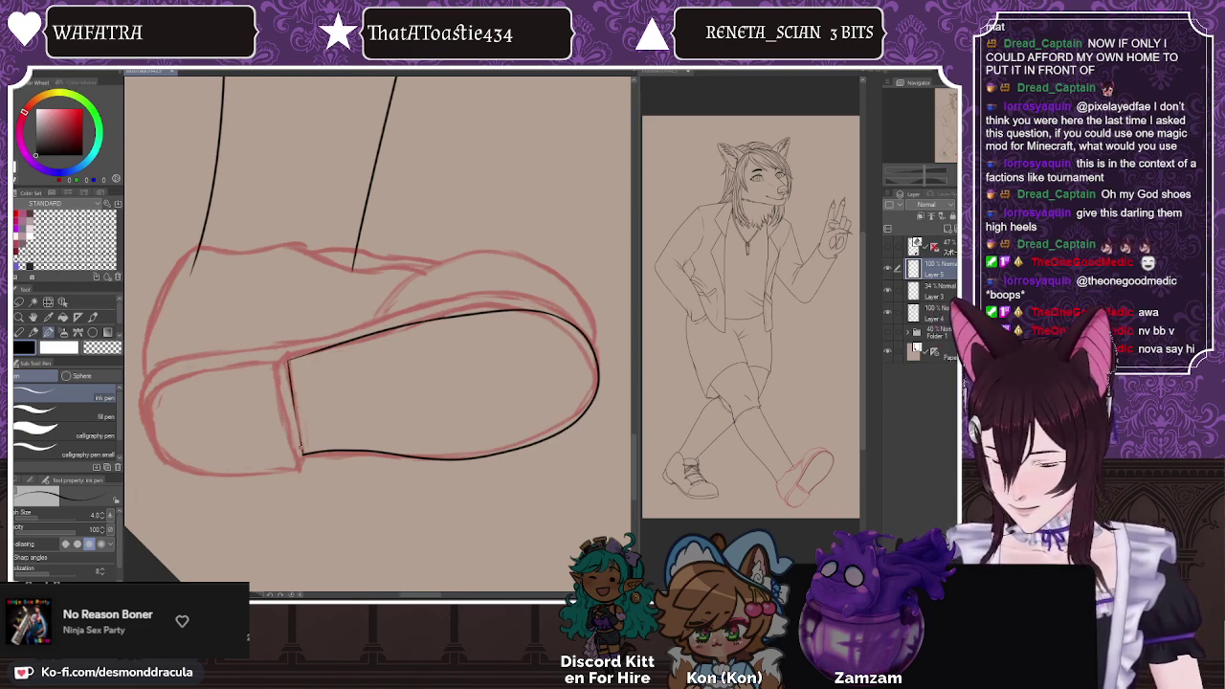
pyautogui.press('-')
pyautogui.press('-')
pyautogui.press('-')
pyautogui.press('-')
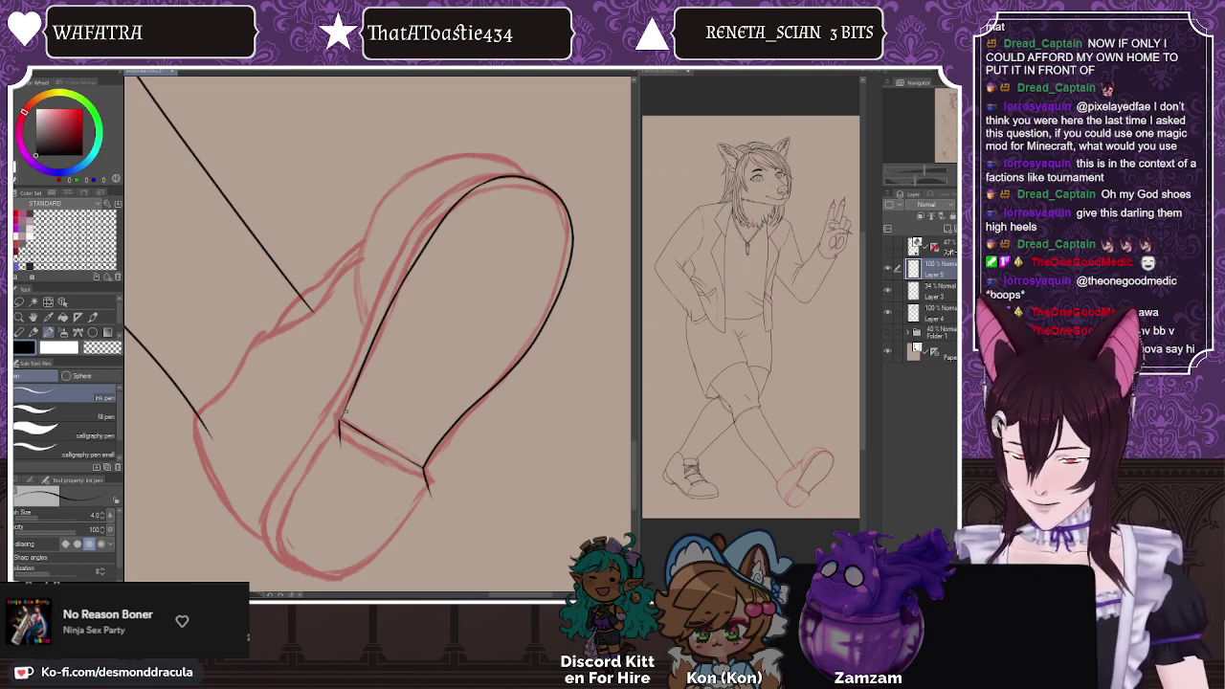
pyautogui.press('^')
pyautogui.press('^')
pyautogui.press('^')
pyautogui.press('^')
pyautogui.press('^')
pyautogui.press('^')
pyautogui.press('^')
pyautogui.press('^')
pyautogui.press('^')
pyautogui.press('^')
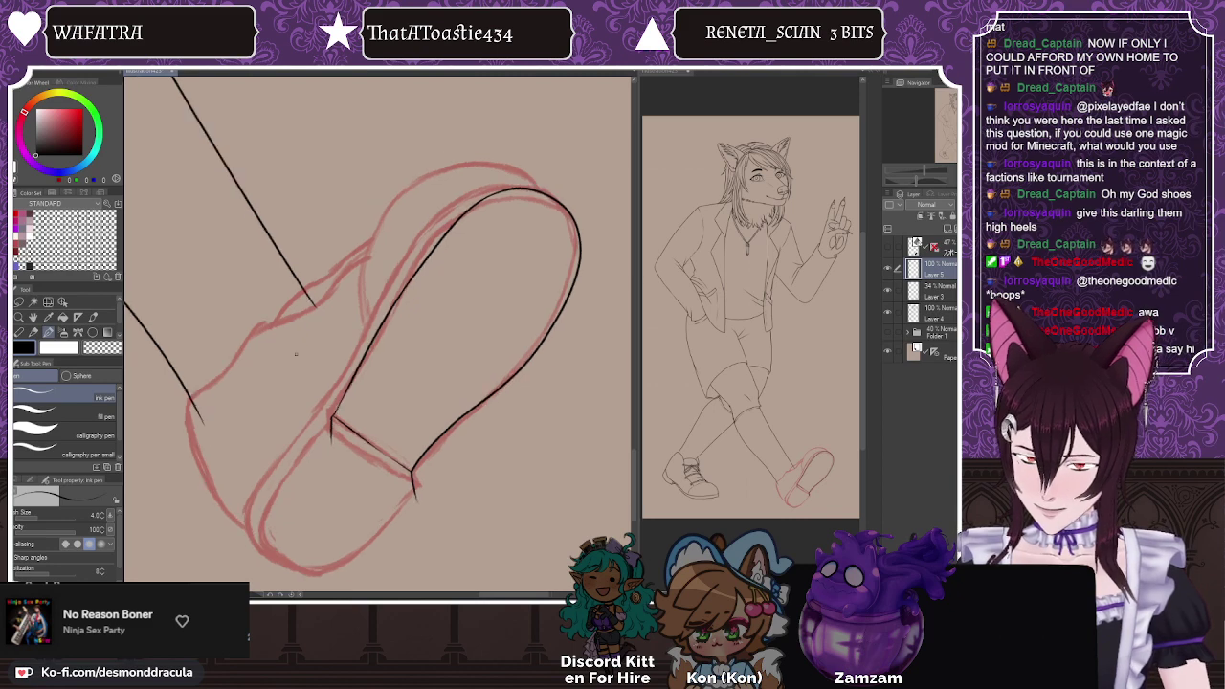
pyautogui.moveTo(275, 367); pyautogui.dragTo(288, 446)
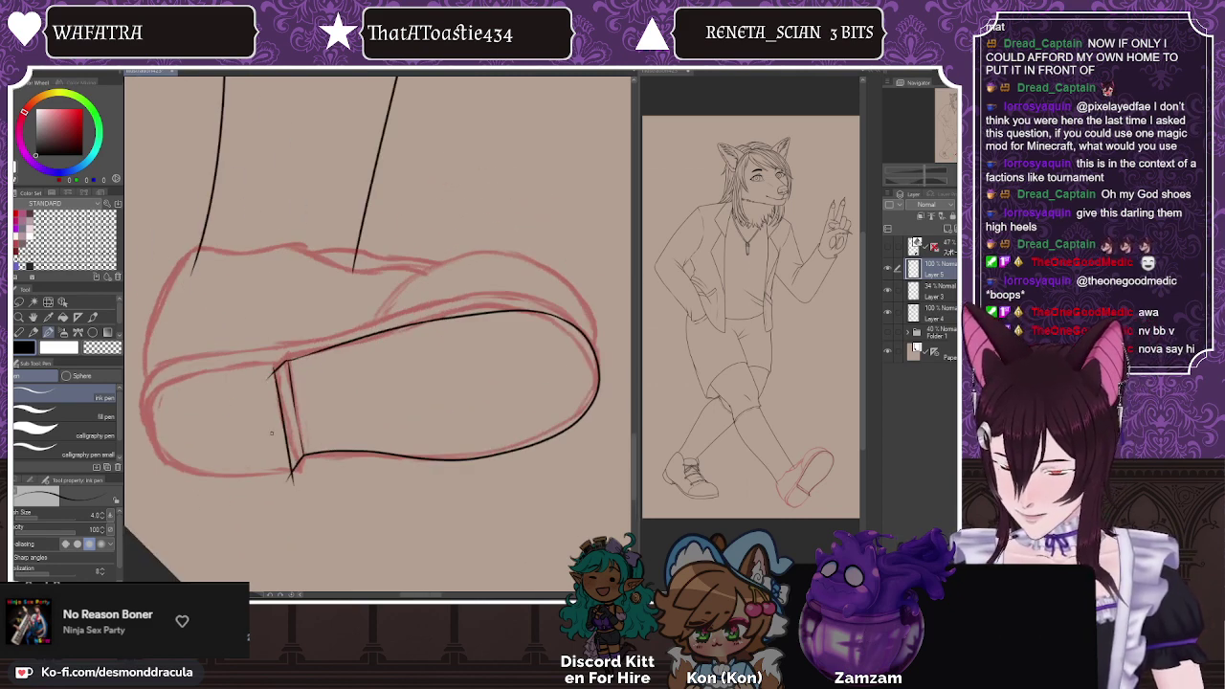
# Step: Erase the overshooting ink ends at both corners of the heel's front edge with a small hard eraser
pyautogui.press('e')
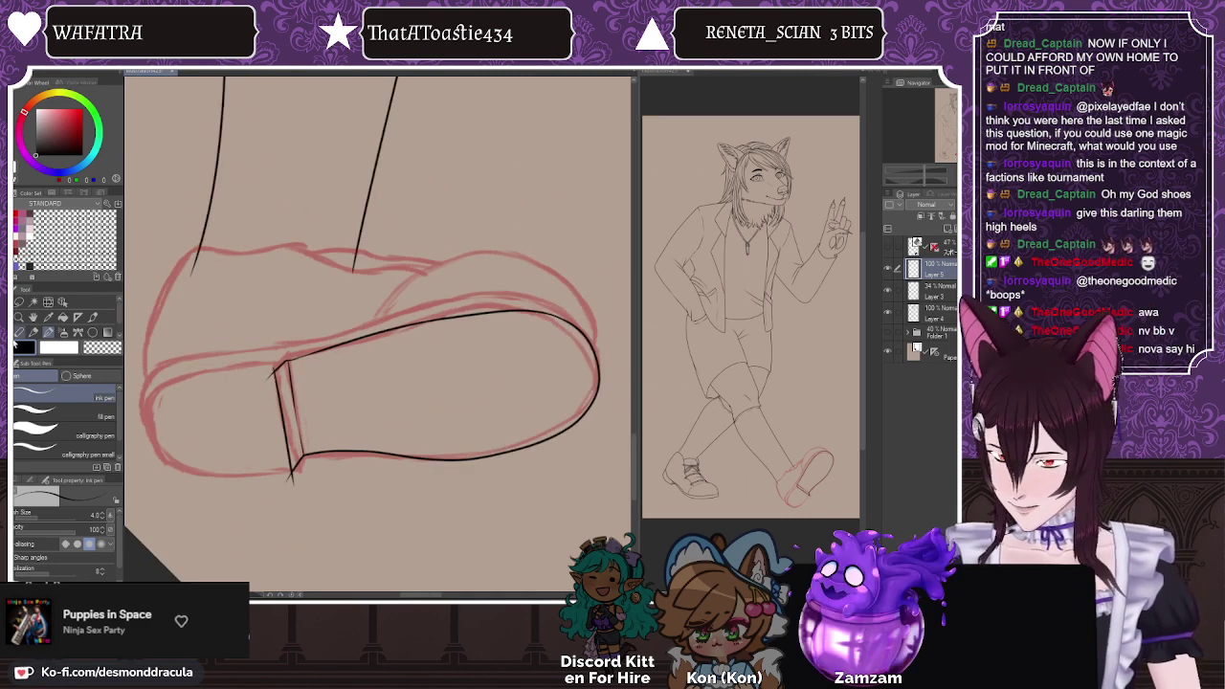
pyautogui.press('[')
pyautogui.press('[')
pyautogui.press('[')
pyautogui.press('[')
pyautogui.press('[')
pyautogui.press('[')
pyautogui.press('[')
pyautogui.press('[')
pyautogui.press('[')
pyautogui.press('[')
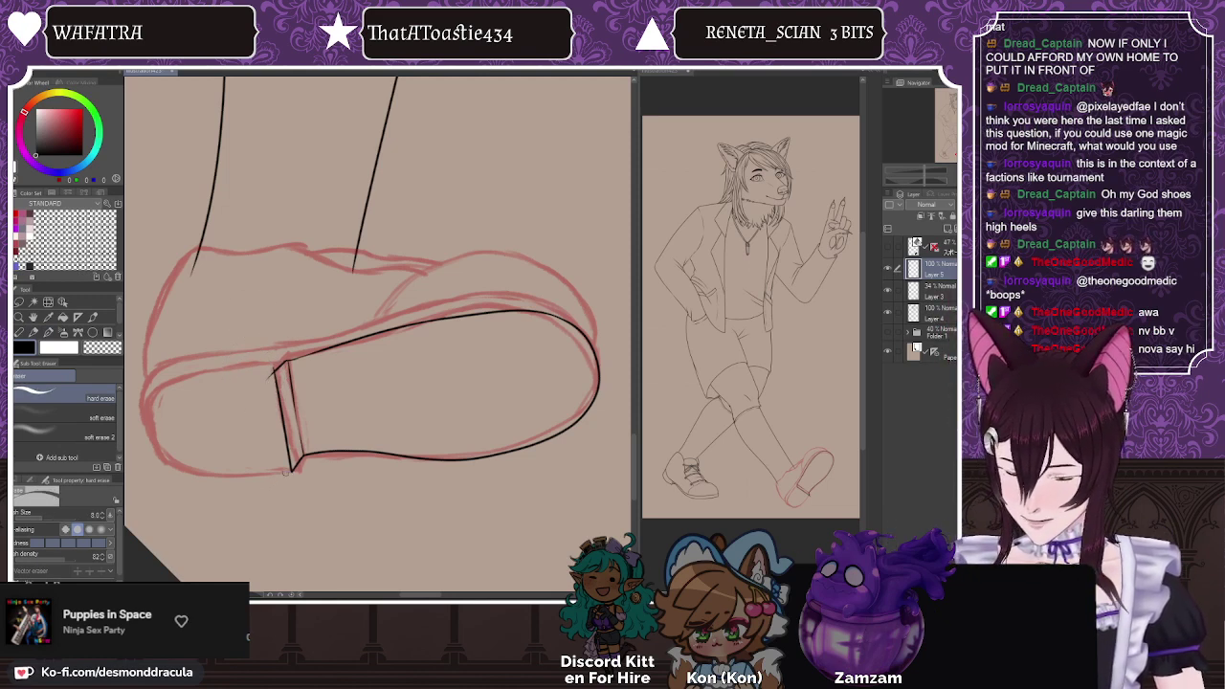
pyautogui.moveTo(267, 378); pyautogui.dragTo(271, 367)
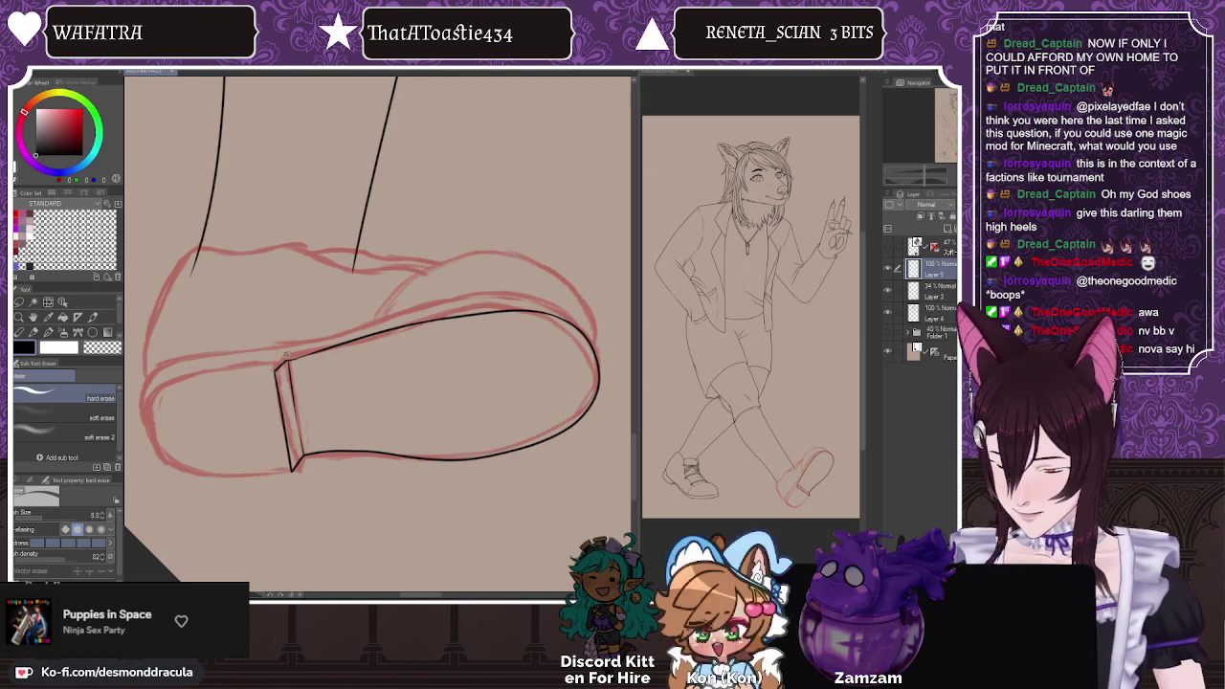
# Step: Lasso the heel-side line of the heel's front edge, nudge it slightly toward the toe, and deselect
pyautogui.press('m')
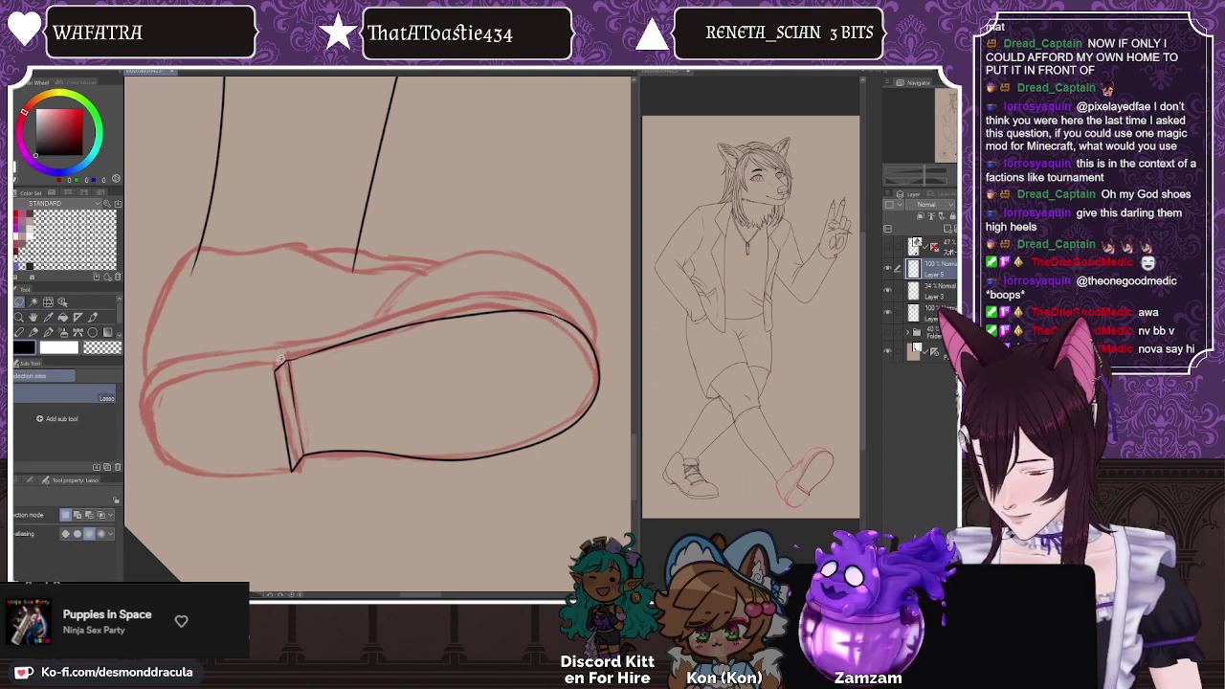
pyautogui.moveTo(295, 448); pyautogui.dragTo(258, 366)
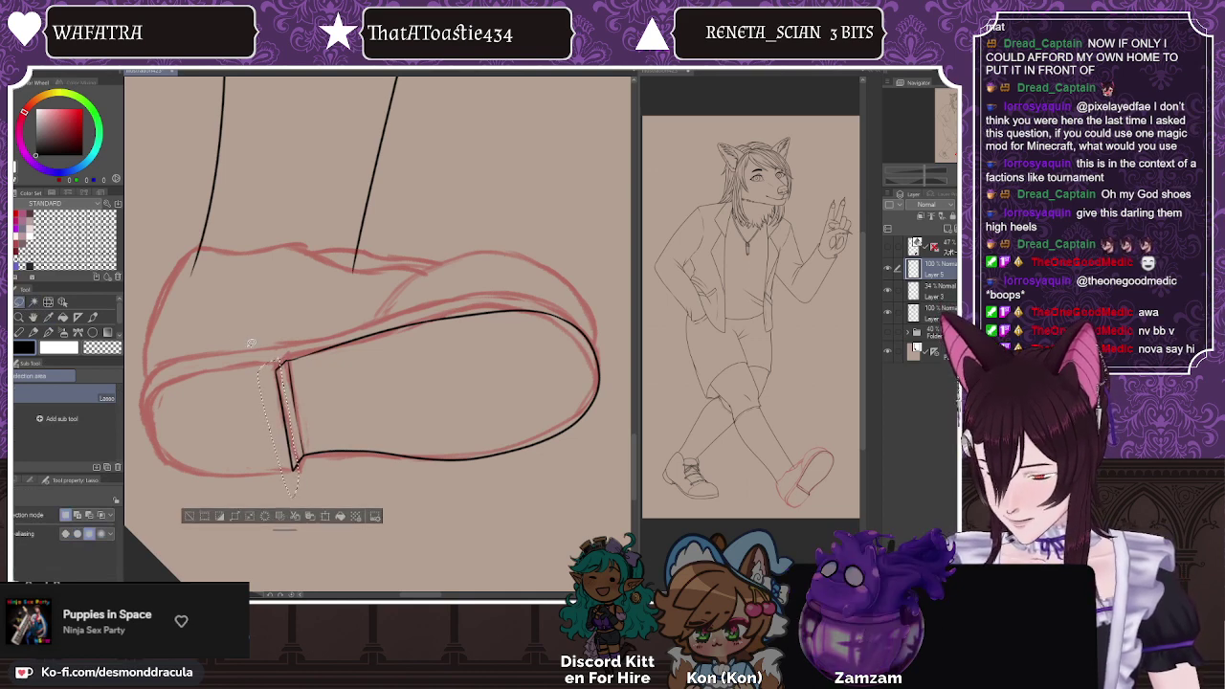
pyautogui.hotkey('ctrl', 'Right')
pyautogui.hotkey('ctrl', 'Right')
pyautogui.hotkey('ctrl', 'd')
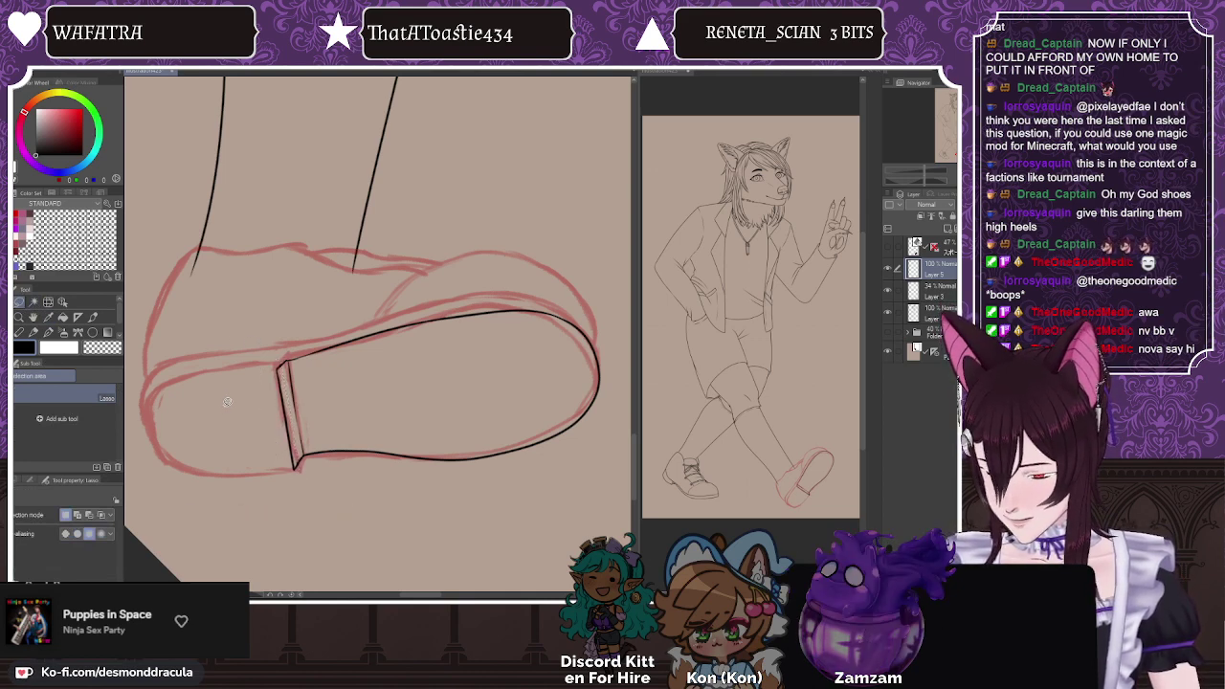
# Step: Ink the heel's outer side with the ink pen, from its front corner down to the start of the rounded back
pyautogui.press('-')
pyautogui.press('-')
pyautogui.press('-')
pyautogui.press('-')
pyautogui.press('-')
pyautogui.press('-')
pyautogui.press('-')
pyautogui.press('-')
pyautogui.press('-')
pyautogui.press('-')
pyautogui.press('-')
pyautogui.press('-')
pyautogui.press('-')
pyautogui.press('-')
pyautogui.press('-')
pyautogui.press('-')
pyautogui.press('-')
pyautogui.press('-')
pyautogui.press('-')
pyautogui.press('-')
pyautogui.click(48, 332)
pyautogui.press('^')
pyautogui.press('^')
pyautogui.press('^')
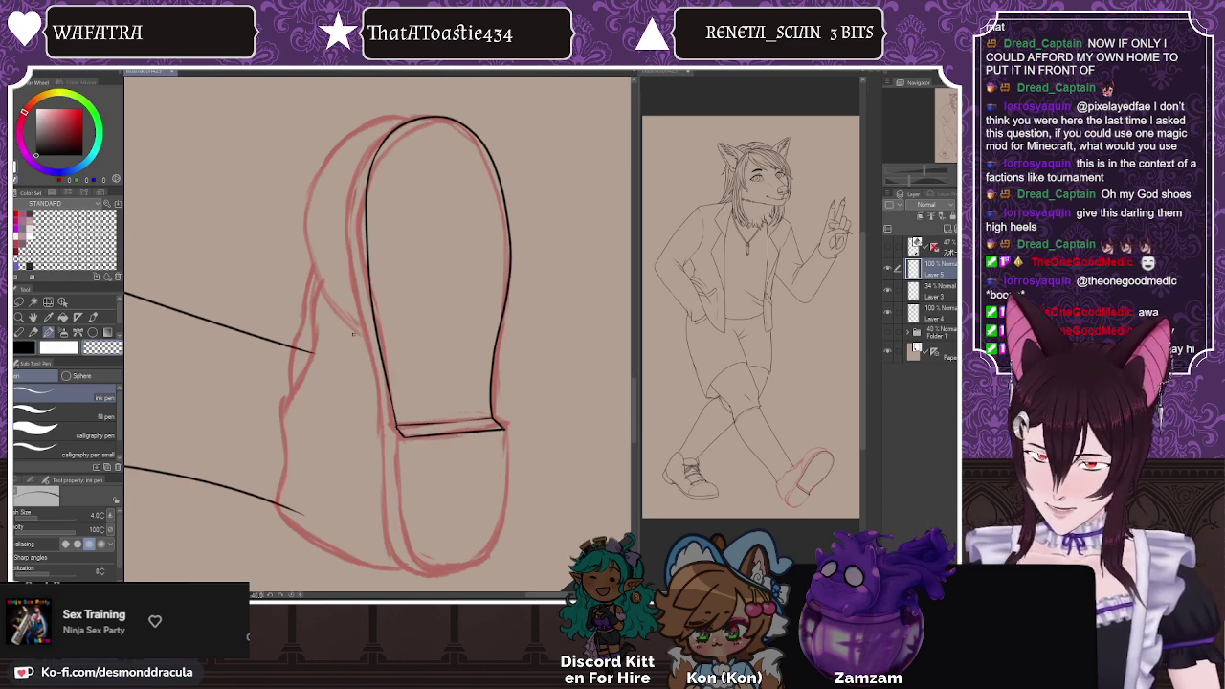
pyautogui.press('space')
pyautogui.moveTo(352, 442); pyautogui.dragTo(345, 384)
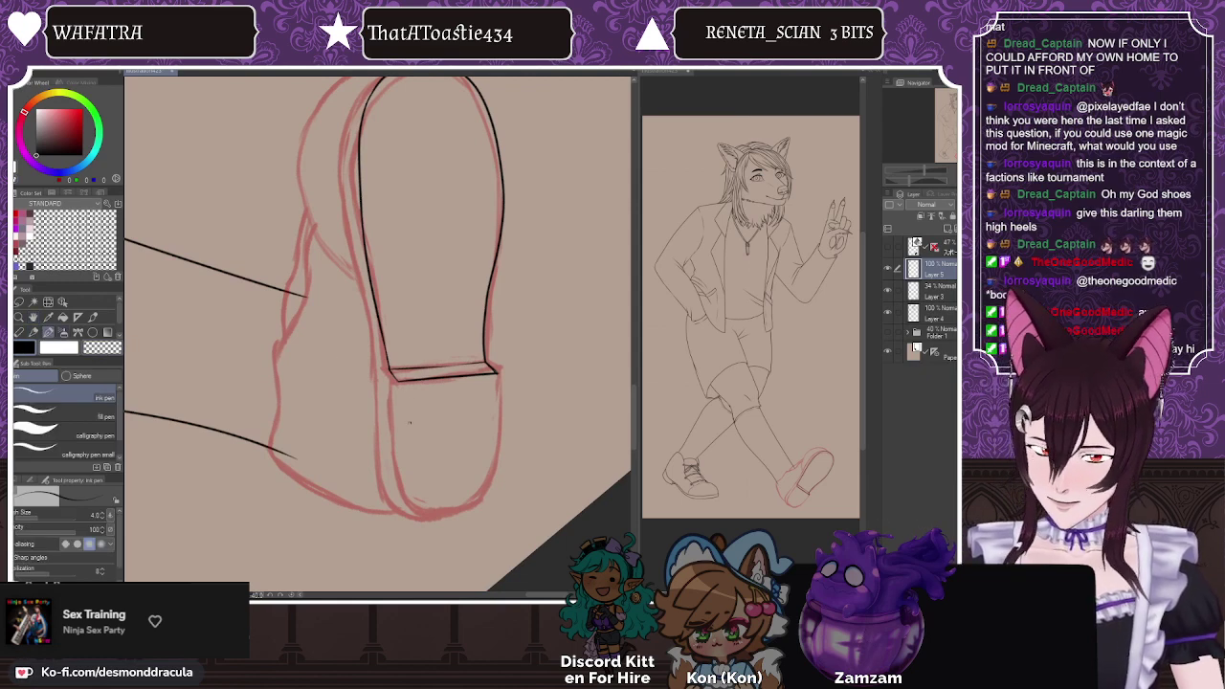
pyautogui.moveTo(496, 371)
pyautogui.mouseDown()
pyautogui.moveTo(497, 437)
pyautogui.moveTo(479, 502)
pyautogui.mouseUp()
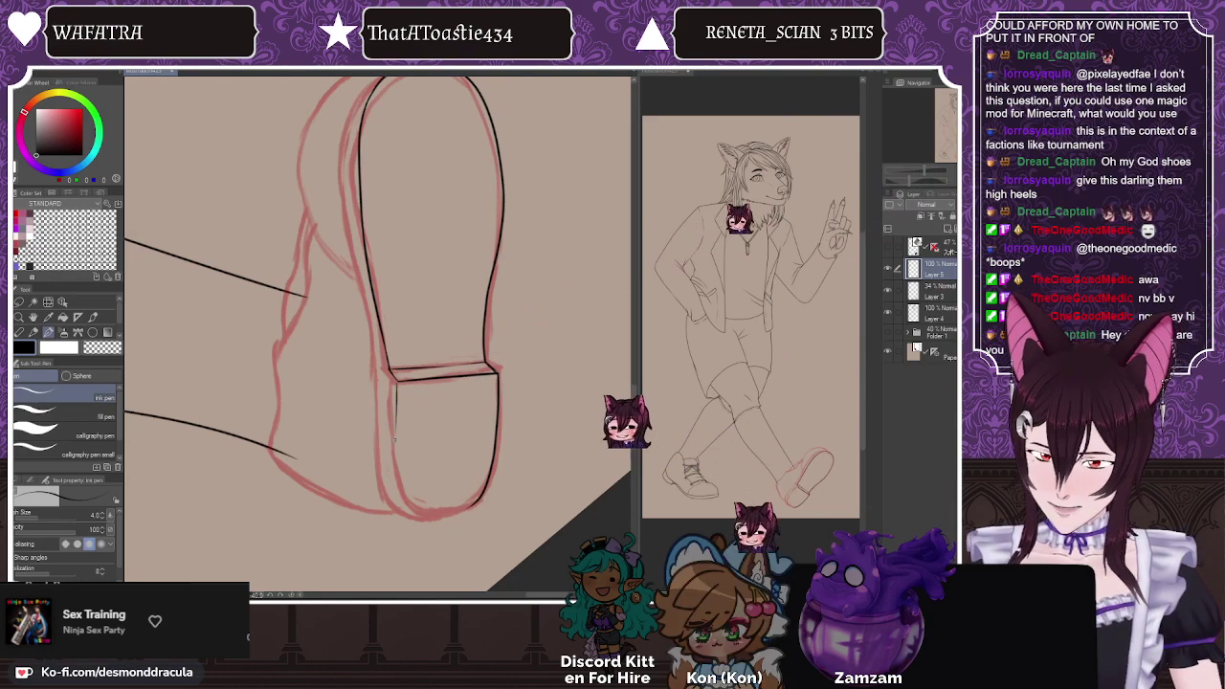
# Step: Ink the heel's ankle-side line and extend the outer line around the rounded back of the heel
pyautogui.press('-')
pyautogui.press('-')
pyautogui.press('-')
pyautogui.press('-')
pyautogui.press('-')
pyautogui.press('-')
pyautogui.press('-')
pyautogui.press('-')
pyautogui.press('-')
pyautogui.press('-')
pyautogui.press('-')
pyautogui.press('-')
pyautogui.press('-')
pyautogui.press('-')
pyautogui.press('-')
pyautogui.press('-')
pyautogui.press('-')
pyautogui.press('-')
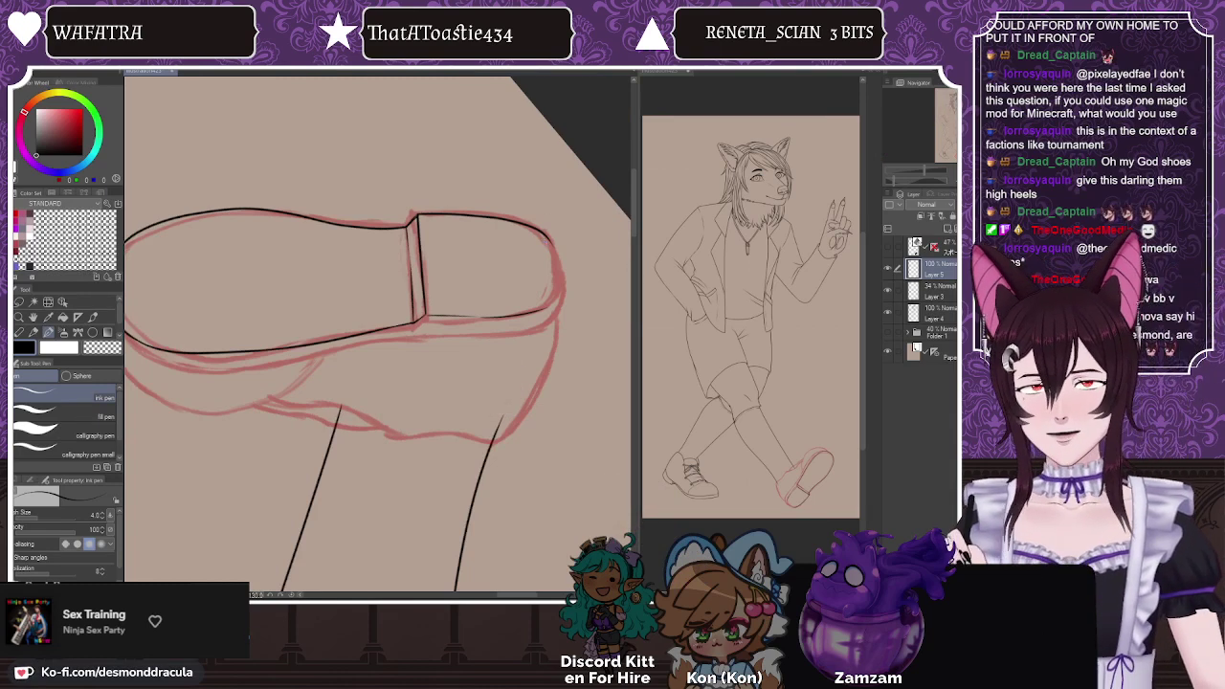
pyautogui.press('^')
pyautogui.press('^')
pyautogui.press('^')
pyautogui.press('^')
pyautogui.press('^')
pyautogui.press('^')
pyautogui.press('^')
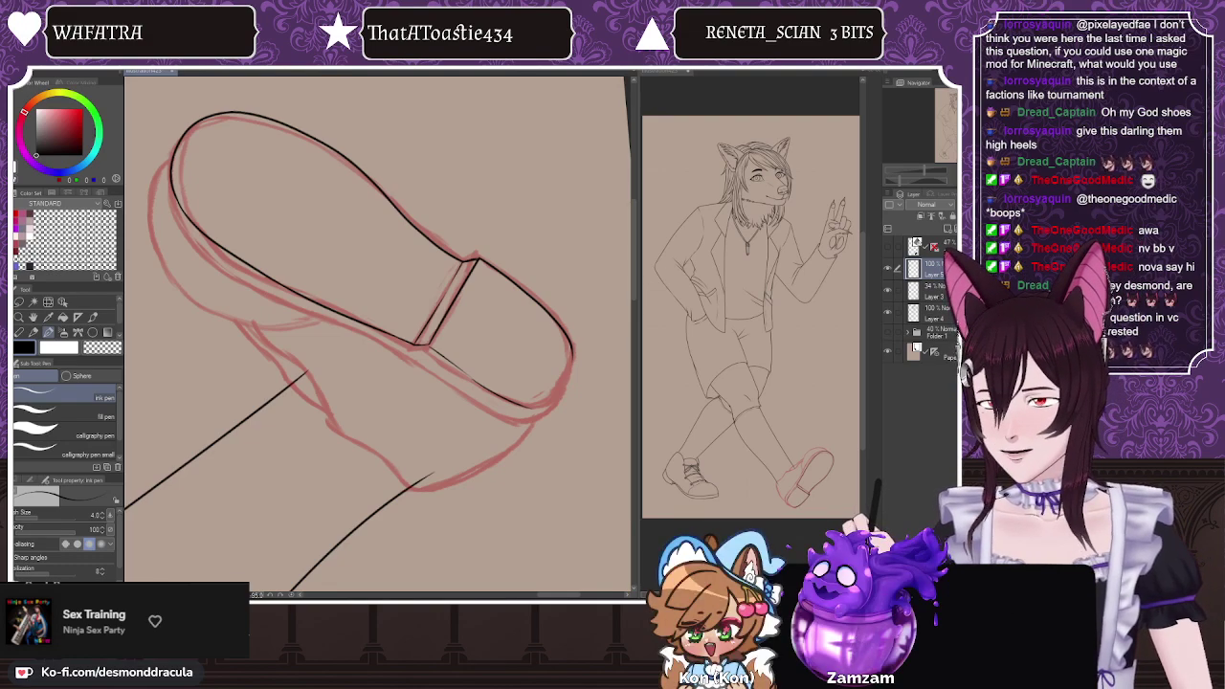
pyautogui.scroll(-1, 345, 81)
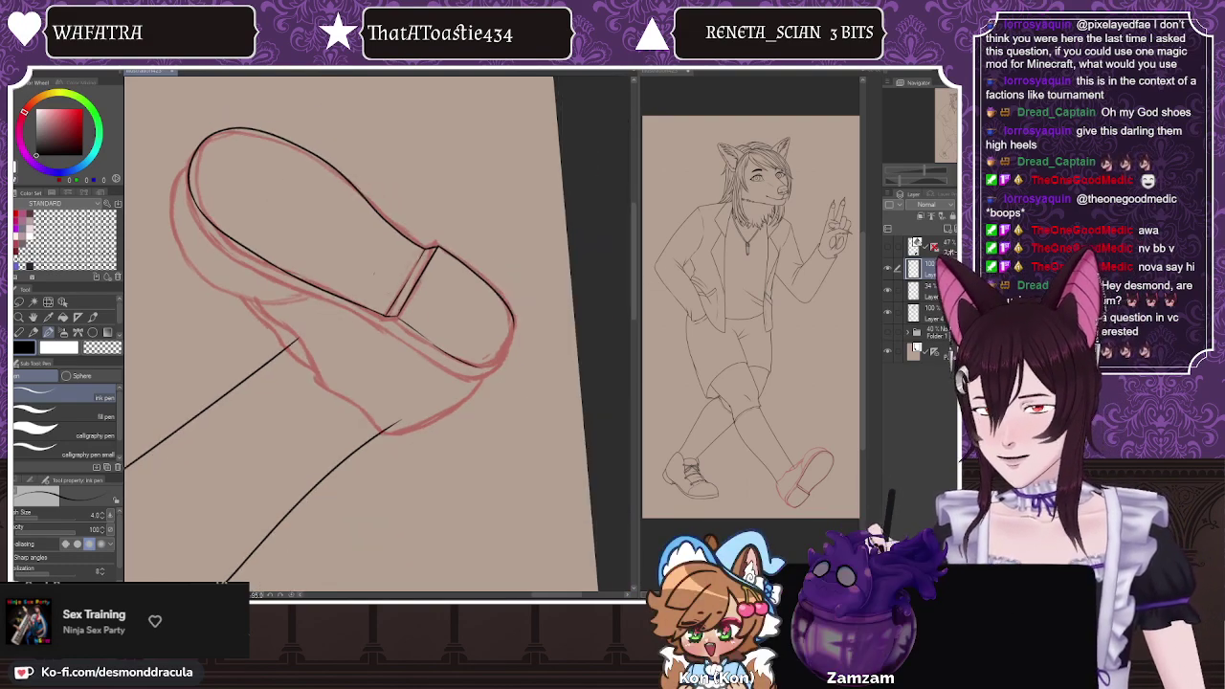
pyautogui.scroll(2, 466, 323)
pyautogui.scroll(1, 465, 324)
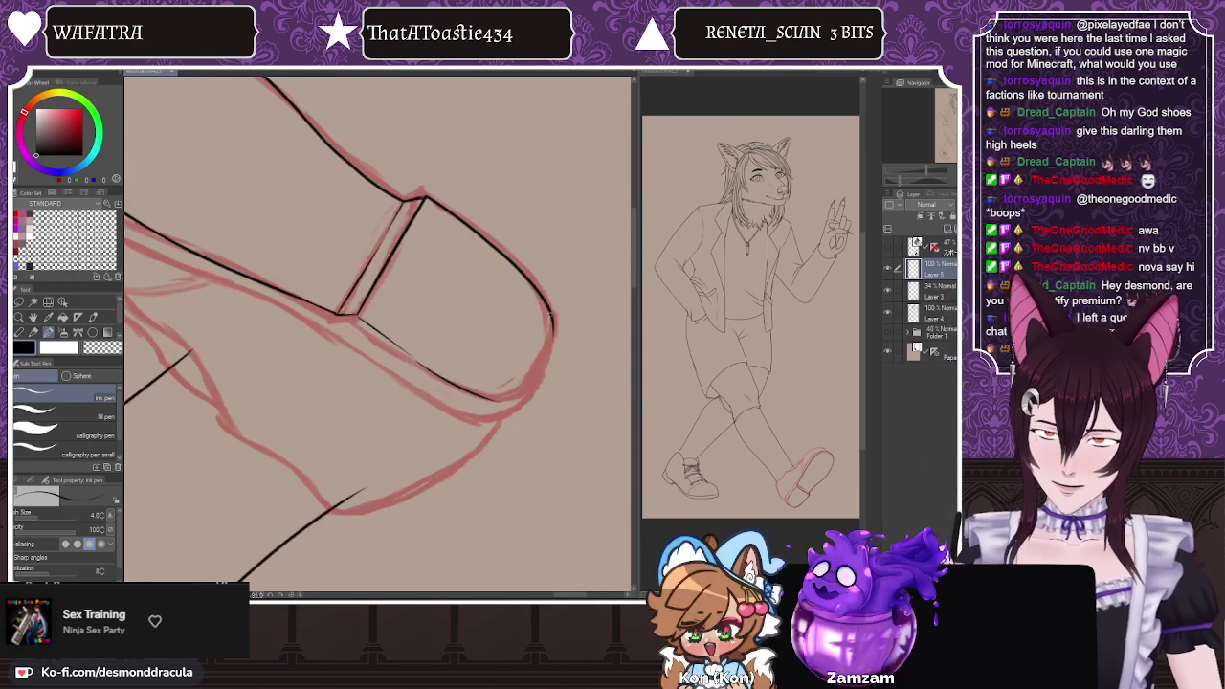
pyautogui.moveTo(551, 316); pyautogui.dragTo(511, 407)
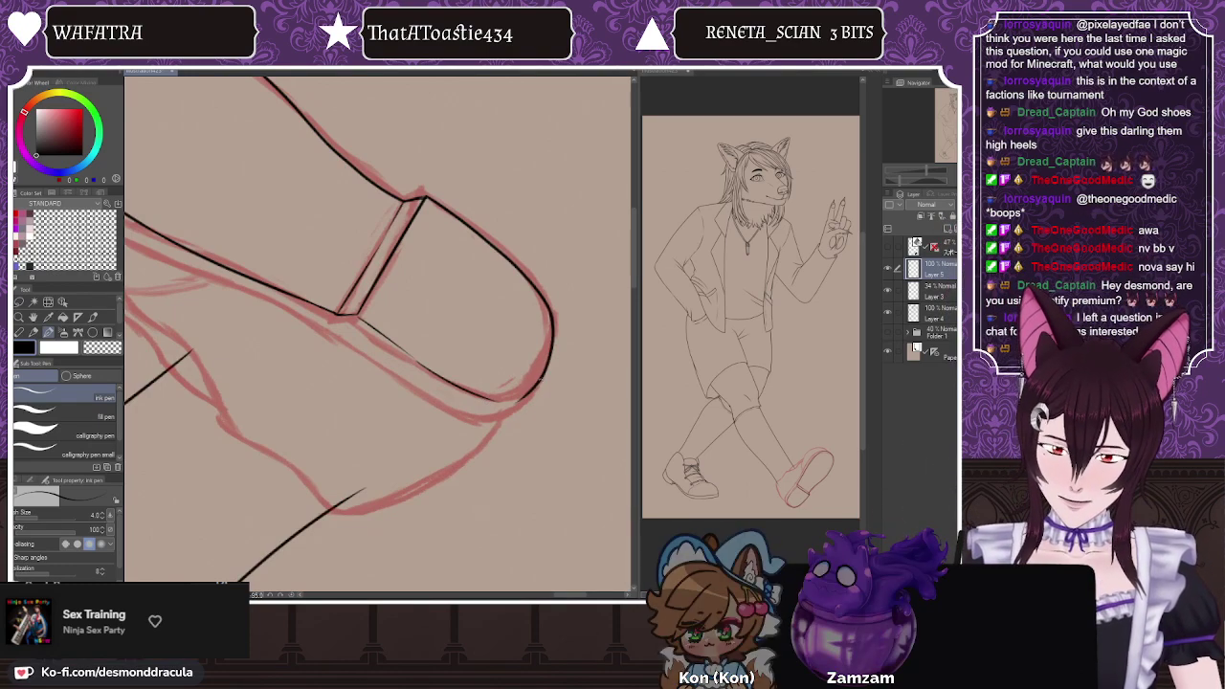
pyautogui.moveTo(546, 375); pyautogui.dragTo(490, 421)
# Step: Reinforce the black line along the curved toe end of the sole with a short ink stroke
pyautogui.moveTo(561, 597); pyautogui.dragTo(554, 597)
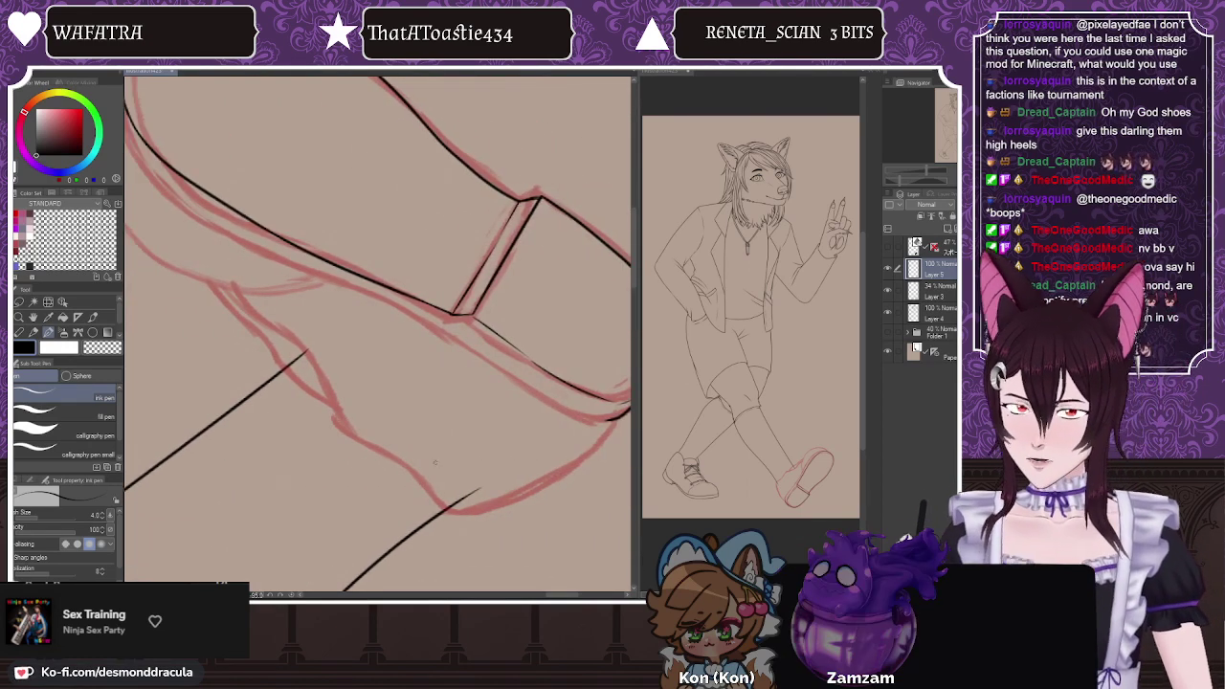
pyautogui.scroll(-2, 416, 396)
pyautogui.scroll(2, 443, 313)
pyautogui.scroll(1, 454, 294)
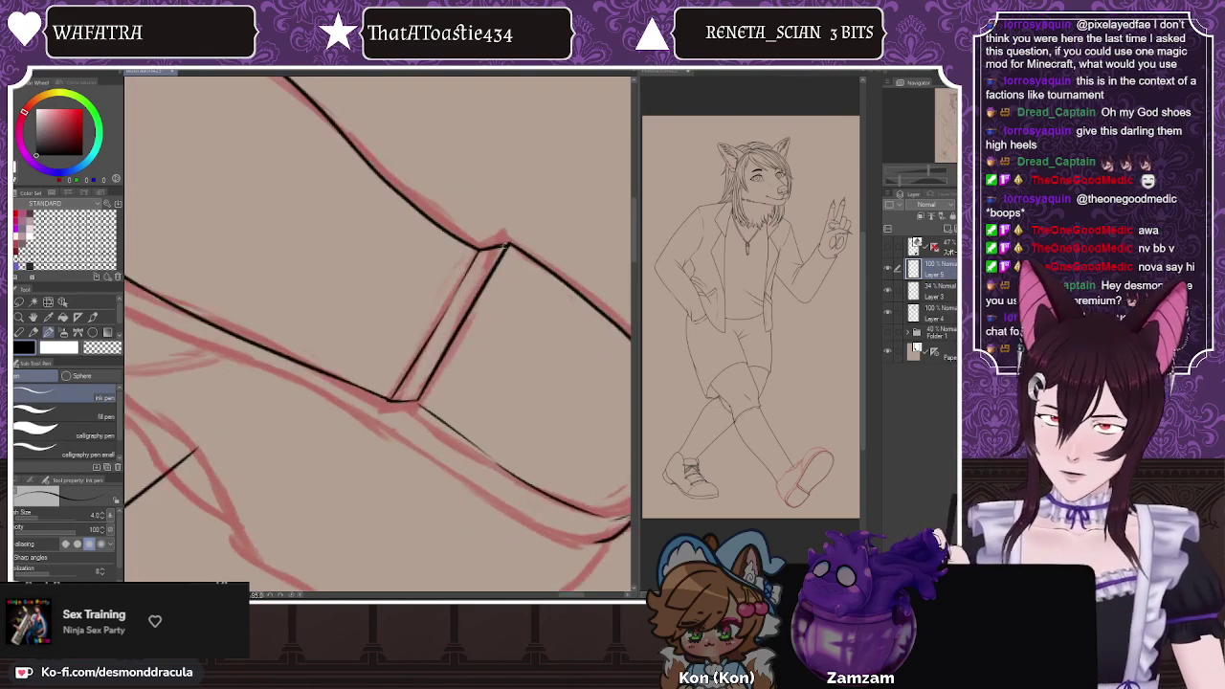
pyautogui.scroll(-3, 476, 353)
pyautogui.scroll(4, 476, 328)
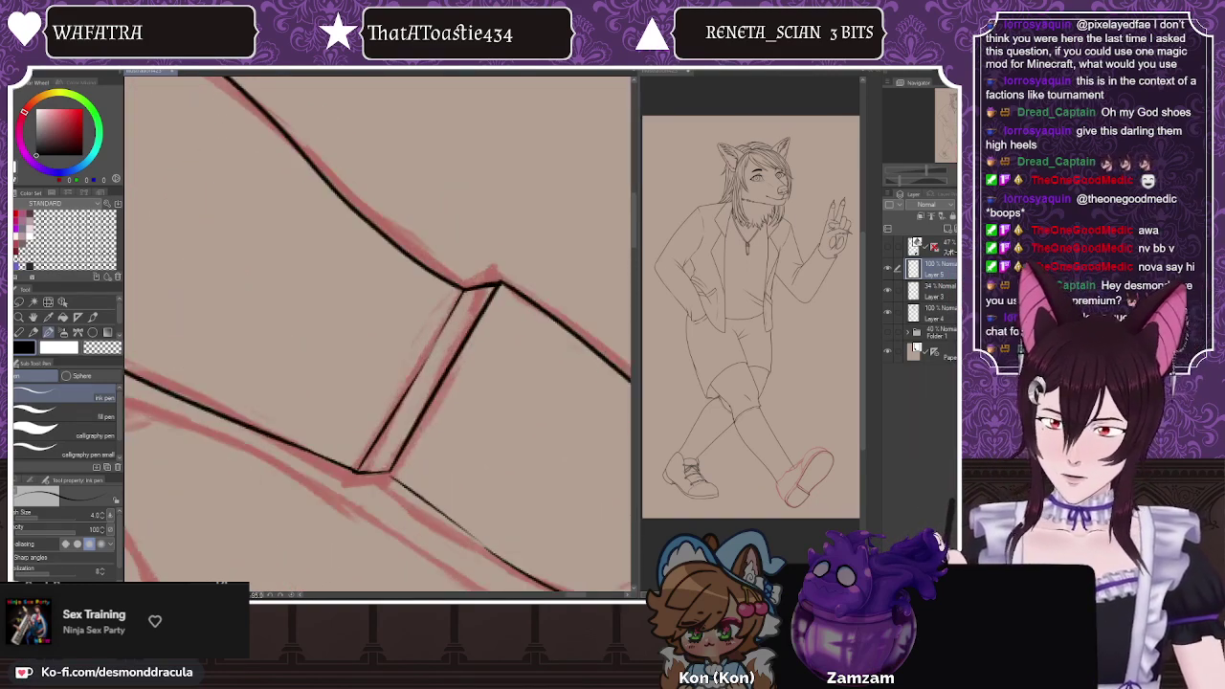
pyautogui.scroll(-4, 479, 278)
pyautogui.scroll(3, 268, 251)
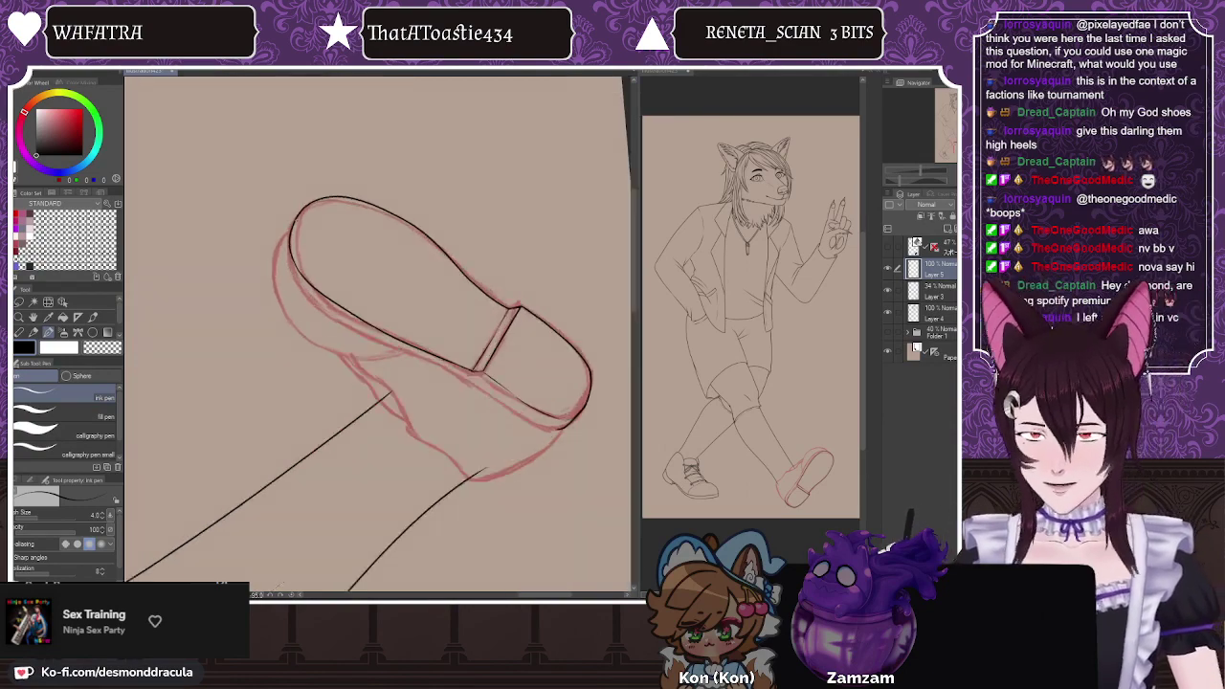
pyautogui.moveTo(286, 236); pyautogui.dragTo(291, 283)
pyautogui.scroll(-3, 287, 287)
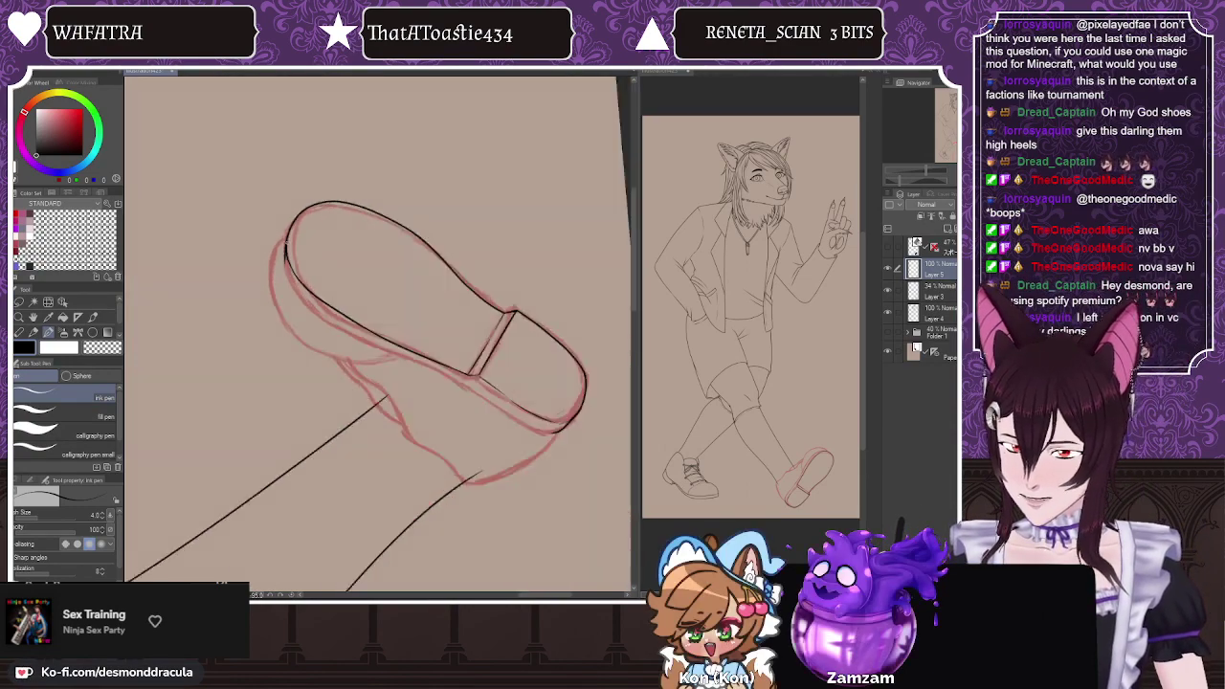
# Step: Ink the sole's side edge along its ankle side, from the toe curve down to the rounded heel
pyautogui.scroll(1, 521, 302)
pyautogui.press('h')
pyautogui.press('-')
pyautogui.press('-')
pyautogui.press('-')
pyautogui.press('-')
pyautogui.press('-')
pyautogui.press('-')
pyautogui.press('-')
pyautogui.press('-')
pyautogui.press('-')
pyautogui.press('-')
pyautogui.press('-')
pyautogui.press('-')
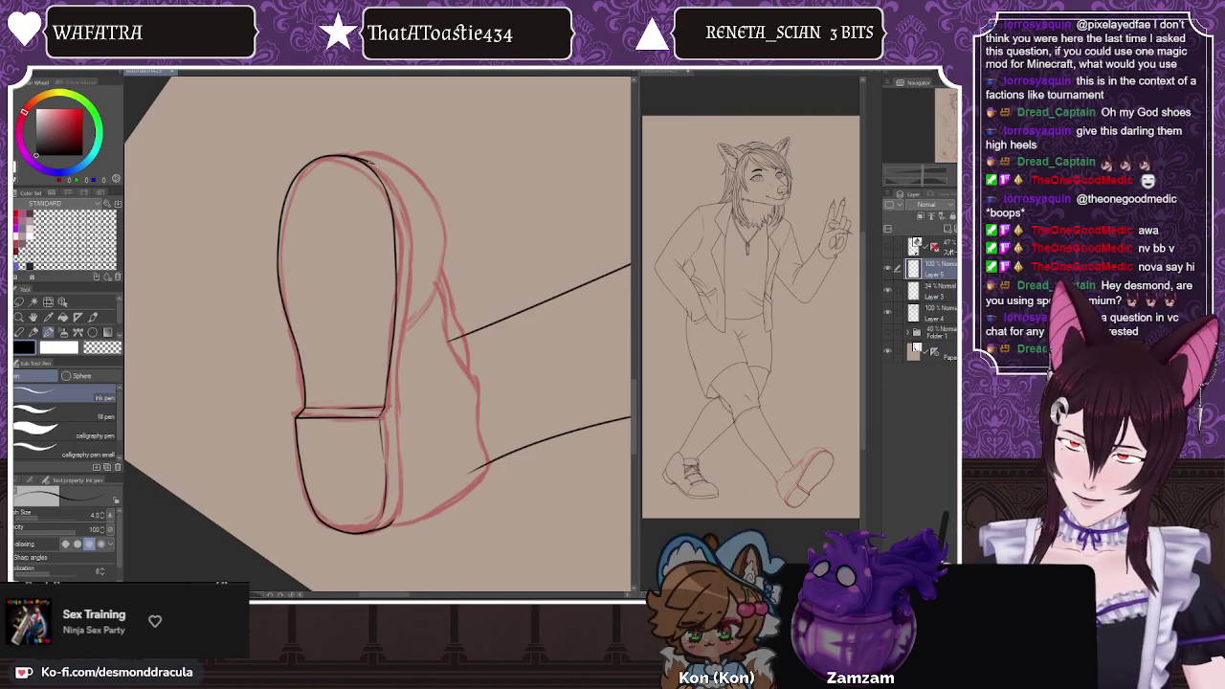
pyautogui.moveTo(368, 161); pyautogui.dragTo(407, 250)
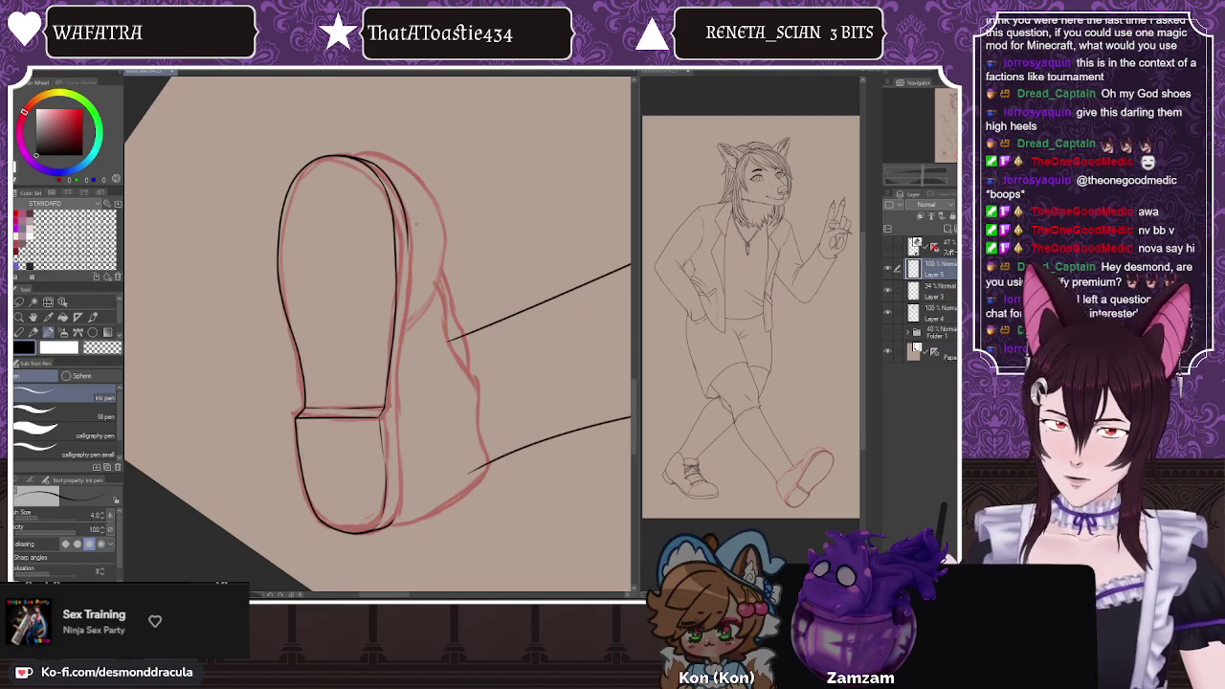
pyautogui.moveTo(406, 238); pyautogui.dragTo(396, 517)
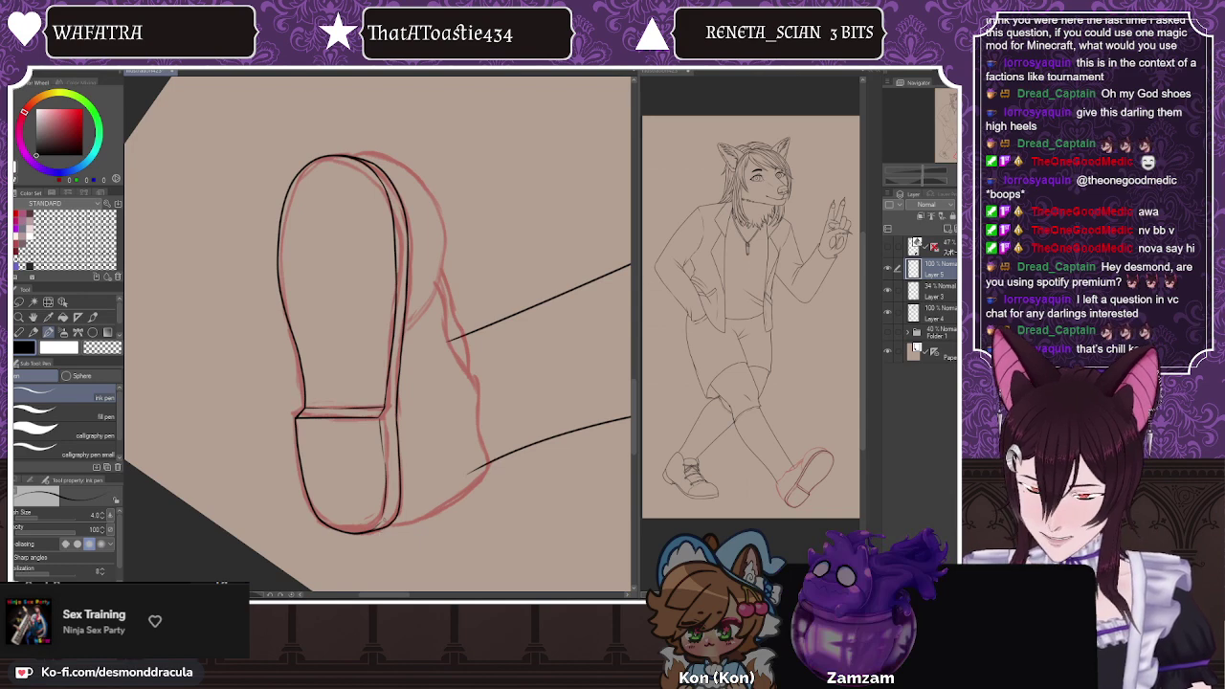
# Step: Ink the outer curve of the shoe's toe cap, from the tip of the sole toward the ankle
pyautogui.press('h')
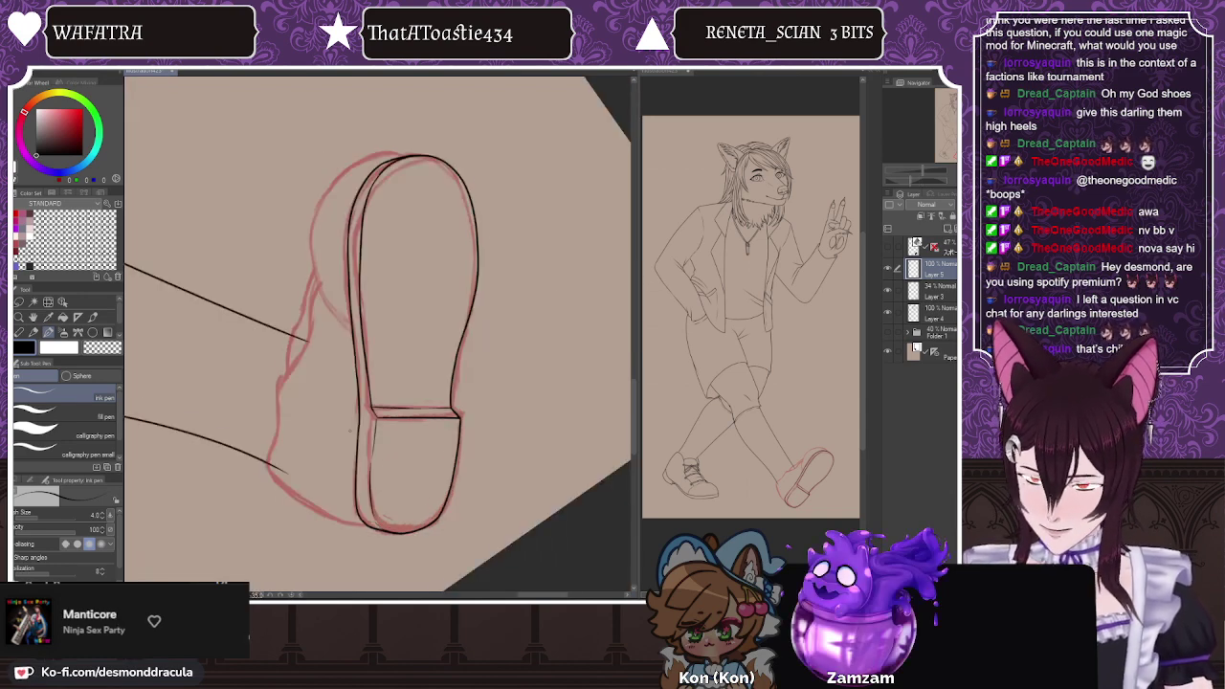
pyautogui.press('^')
pyautogui.press('^')
pyautogui.press('^')
pyautogui.press('^')
pyautogui.press('^')
pyautogui.press('^')
pyautogui.press('^')
pyautogui.press('^')
pyautogui.press('^')
pyautogui.press('^')
pyautogui.press('^')
pyautogui.press('^')
pyautogui.press('^')
pyautogui.press('^')
pyautogui.press('^')
pyautogui.press('^')
pyautogui.press('^')
pyautogui.press('^')
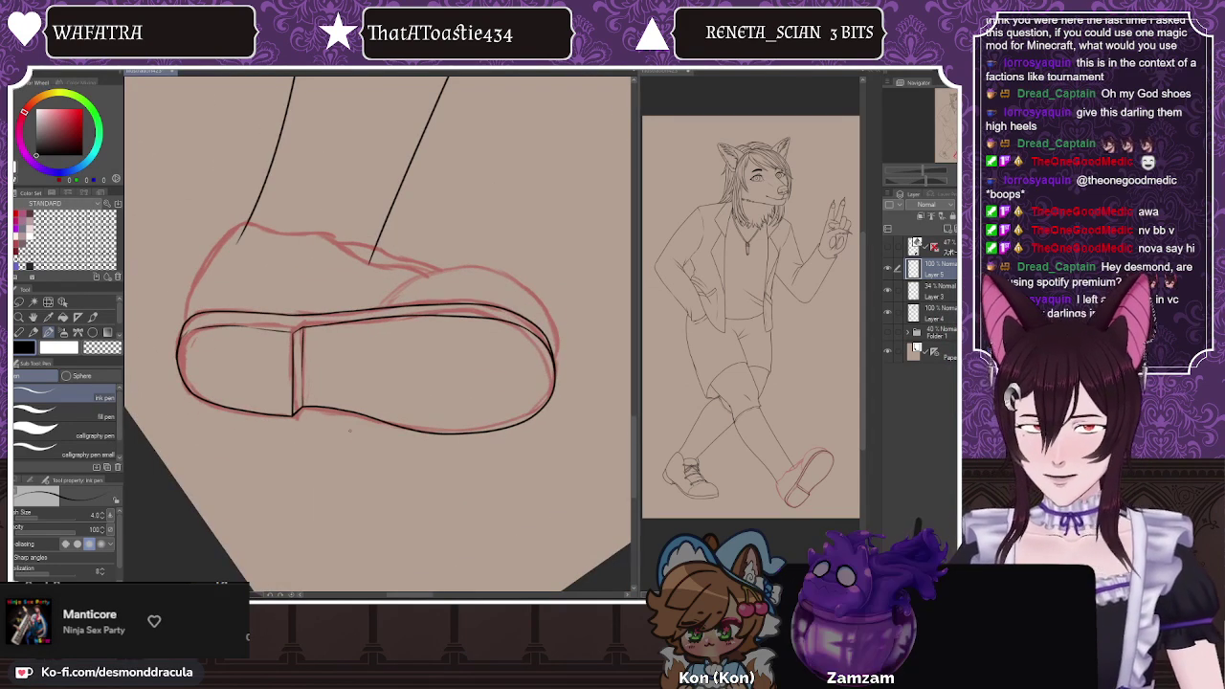
pyautogui.press('h')
pyautogui.press('h')
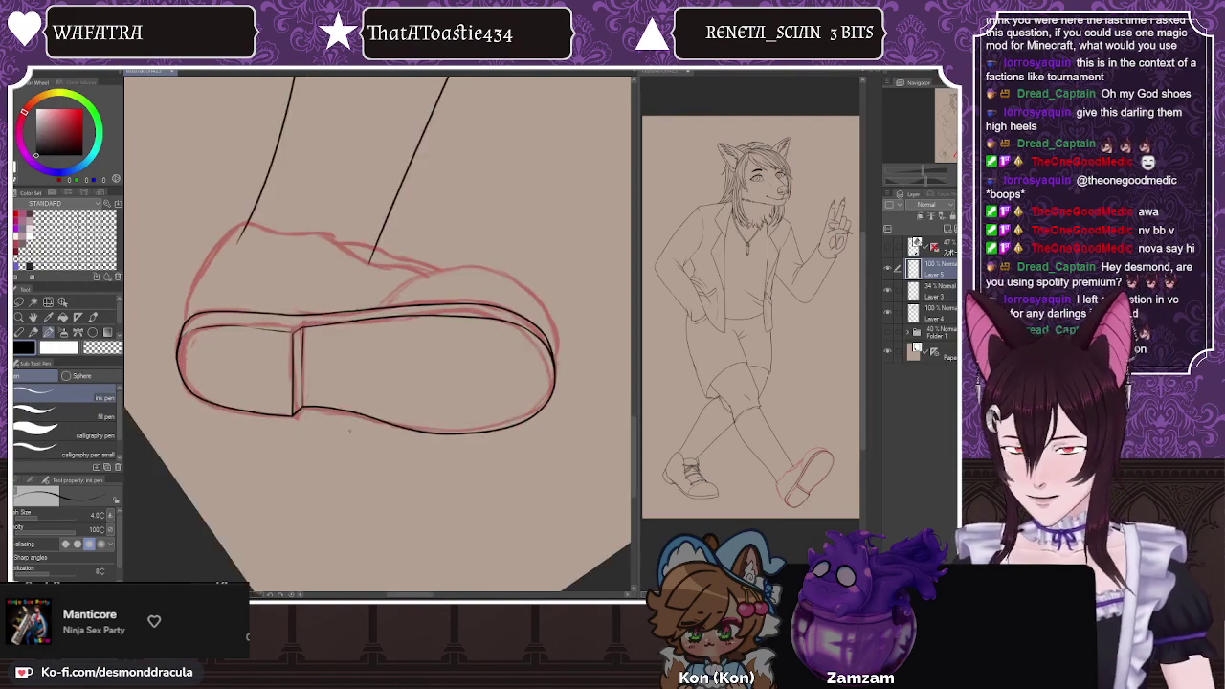
pyautogui.press('-')
pyautogui.press('-')
pyautogui.press('-')
pyautogui.press('-')
pyautogui.press('-')
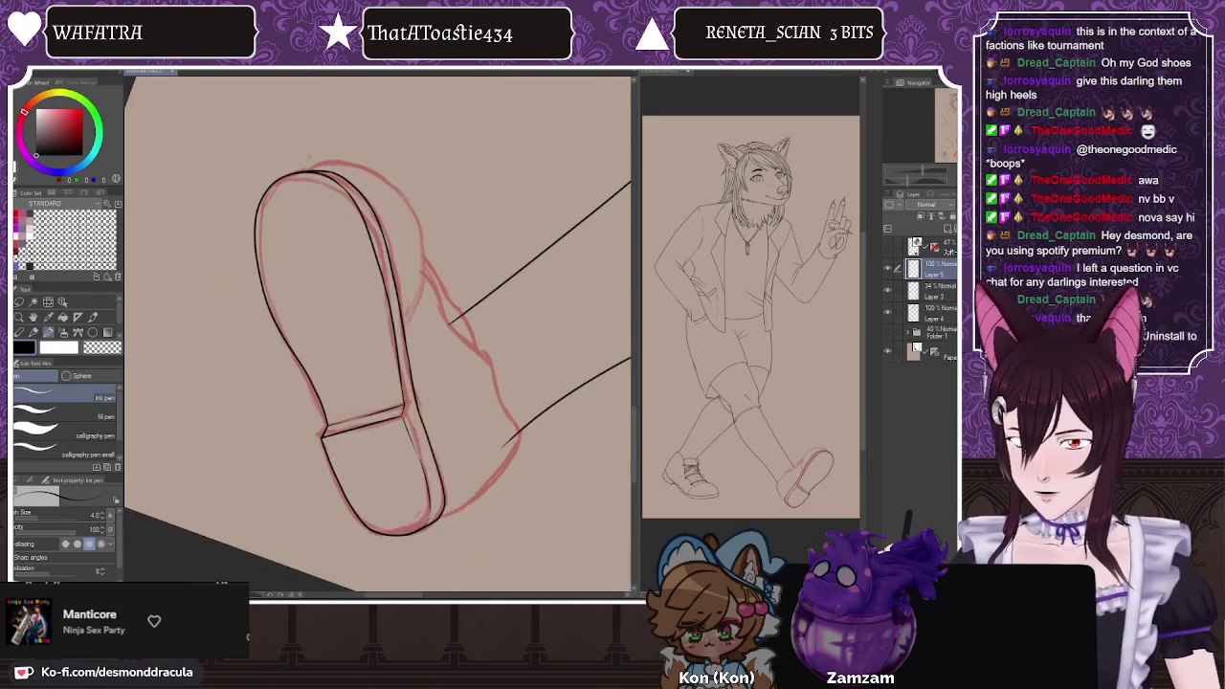
pyautogui.press('-')
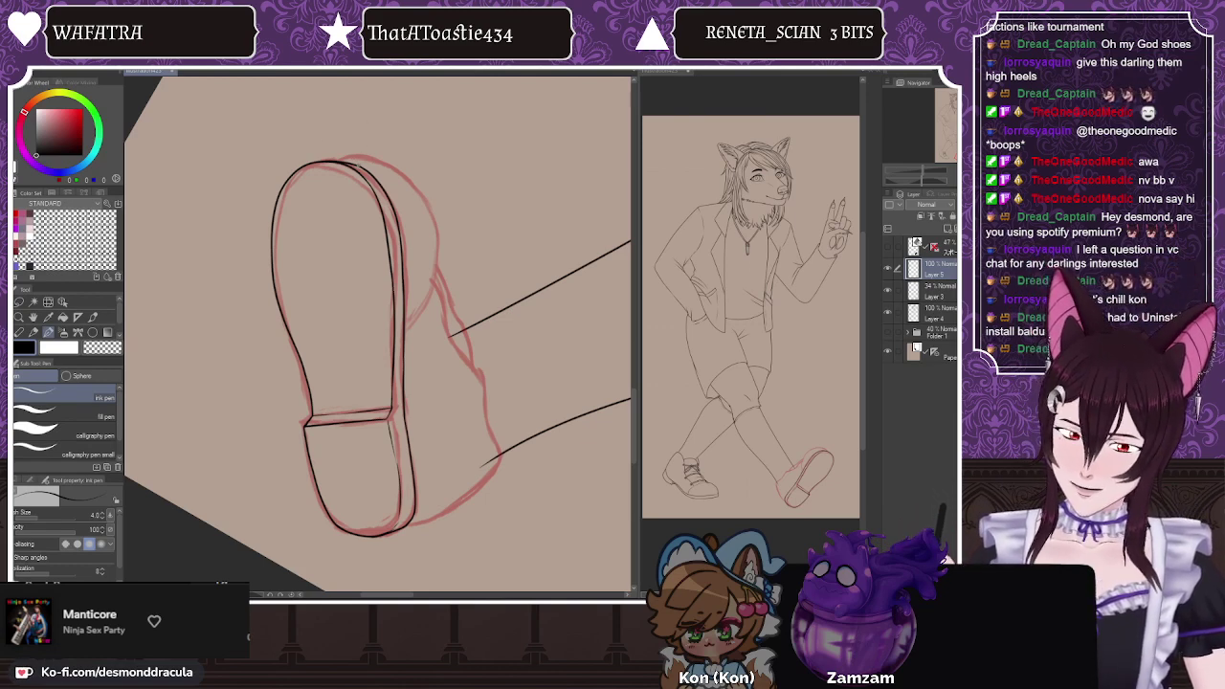
pyautogui.moveTo(374, 167)
pyautogui.mouseDown()
pyautogui.moveTo(409, 185)
pyautogui.moveTo(438, 269)
pyautogui.mouseUp()
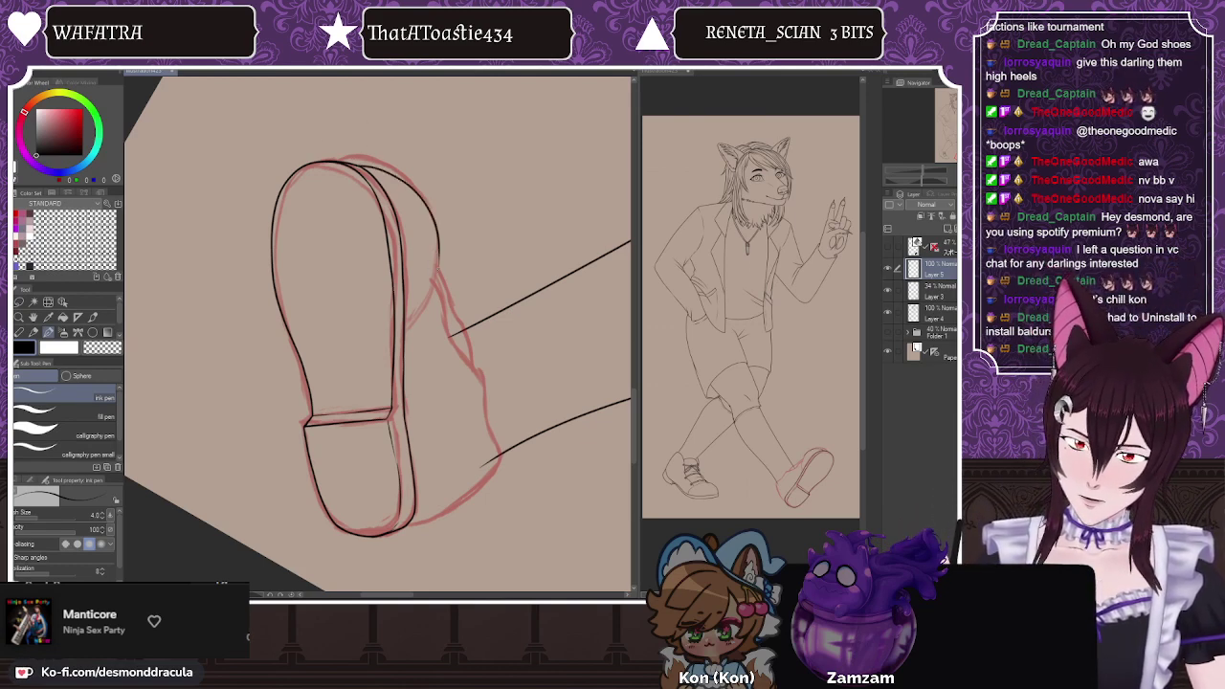
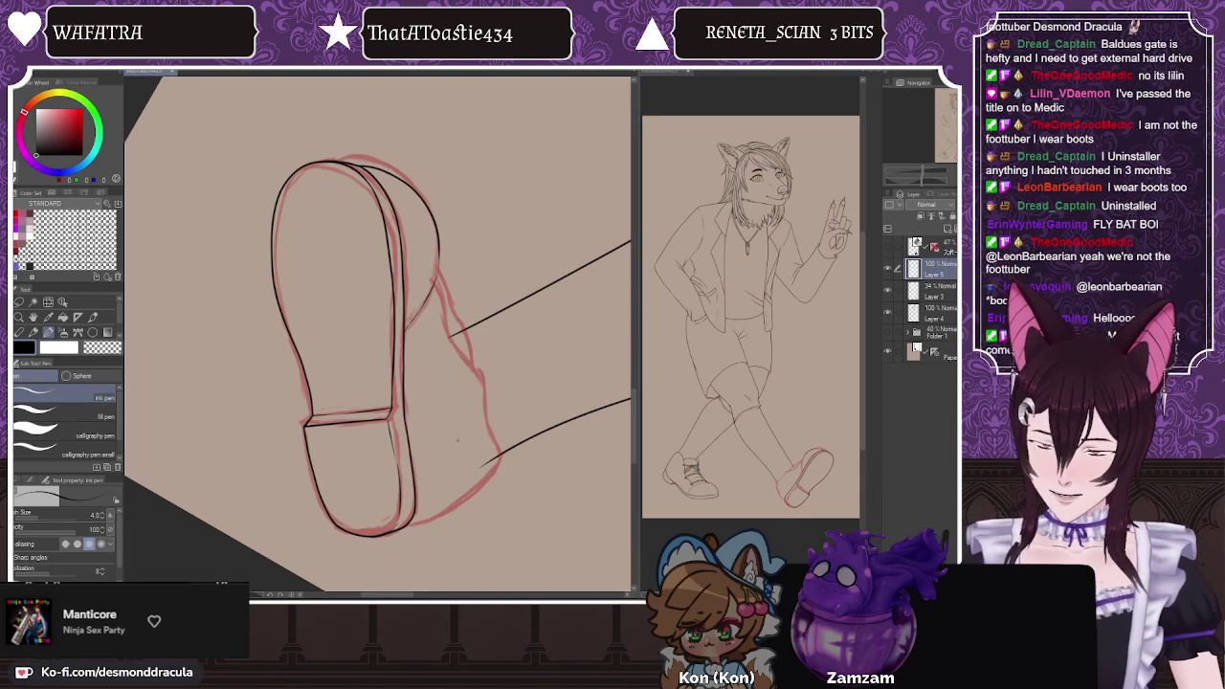
# Step: Ink the back of the shoe's upper, from the heel edge of the sole up to the ankle opening
pyautogui.press('h')
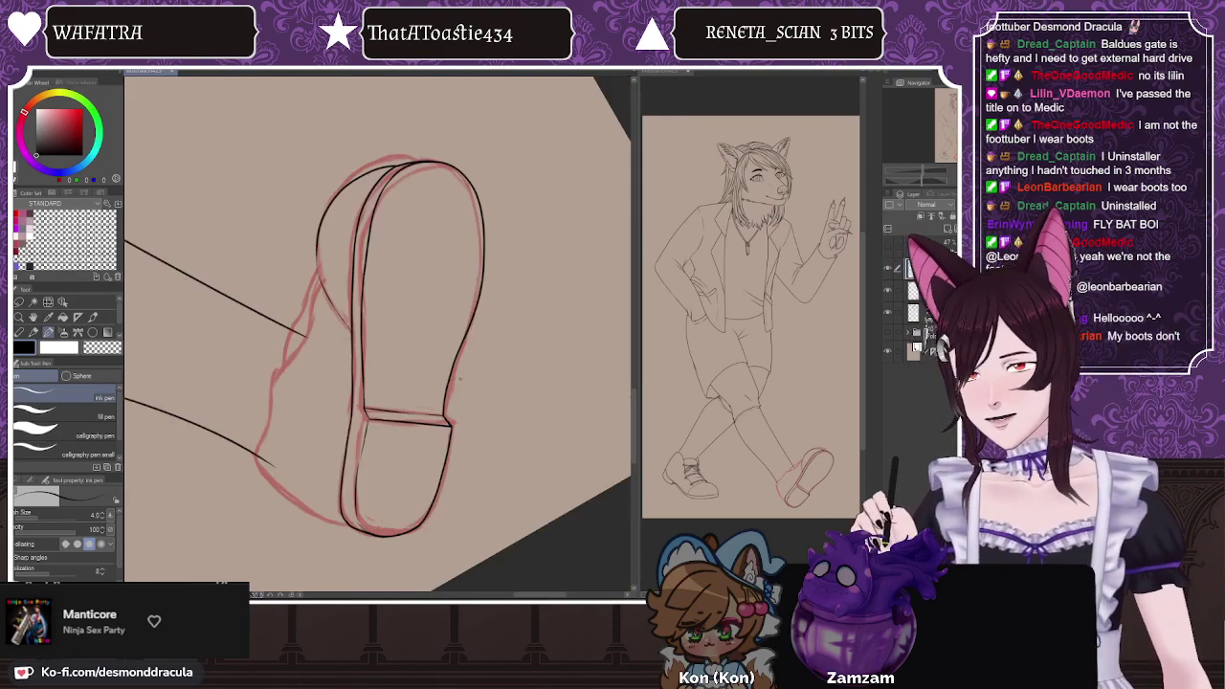
pyautogui.press('h')
pyautogui.press('h')
pyautogui.press('-')
pyautogui.press('-')
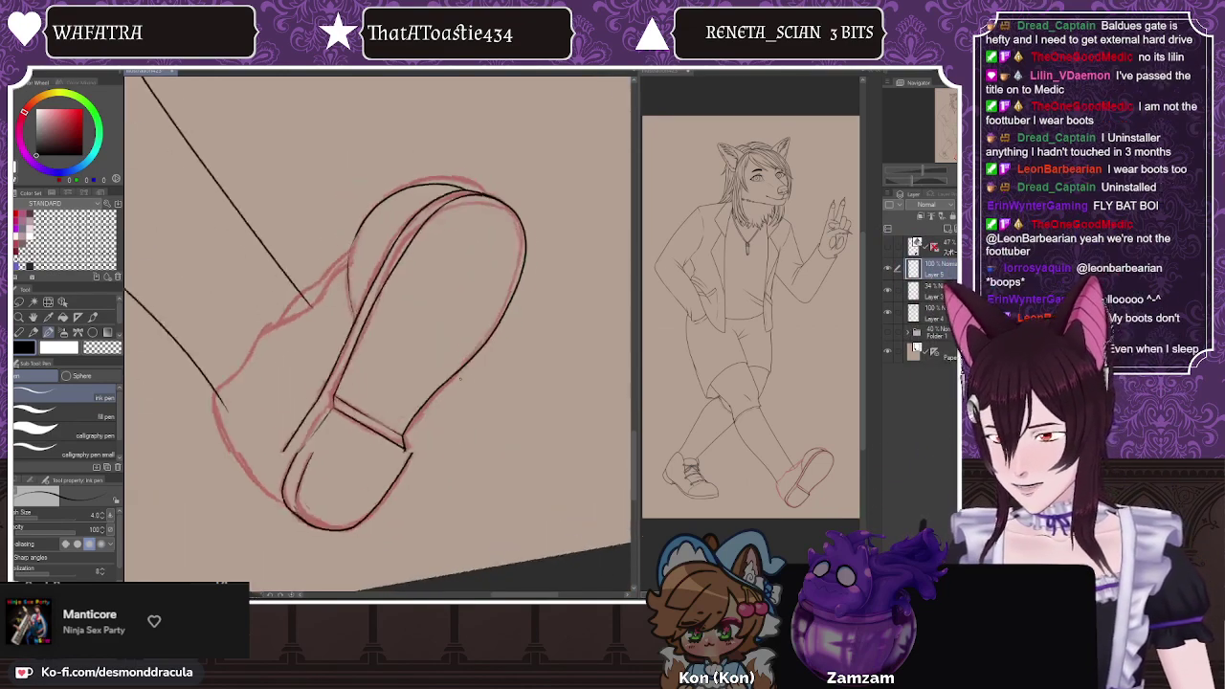
pyautogui.press('h')
pyautogui.press('-')
pyautogui.press('-')
pyautogui.press('-')
pyautogui.press('-')
pyautogui.press('-')
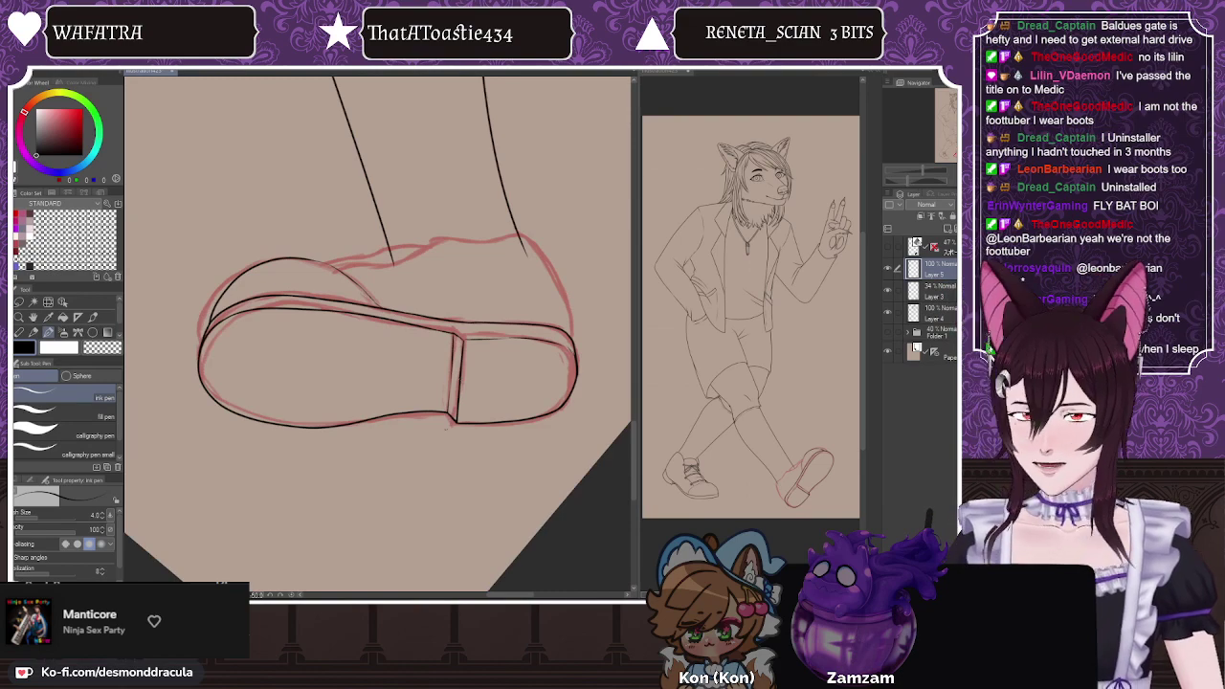
pyautogui.scroll(-1, 383, 268)
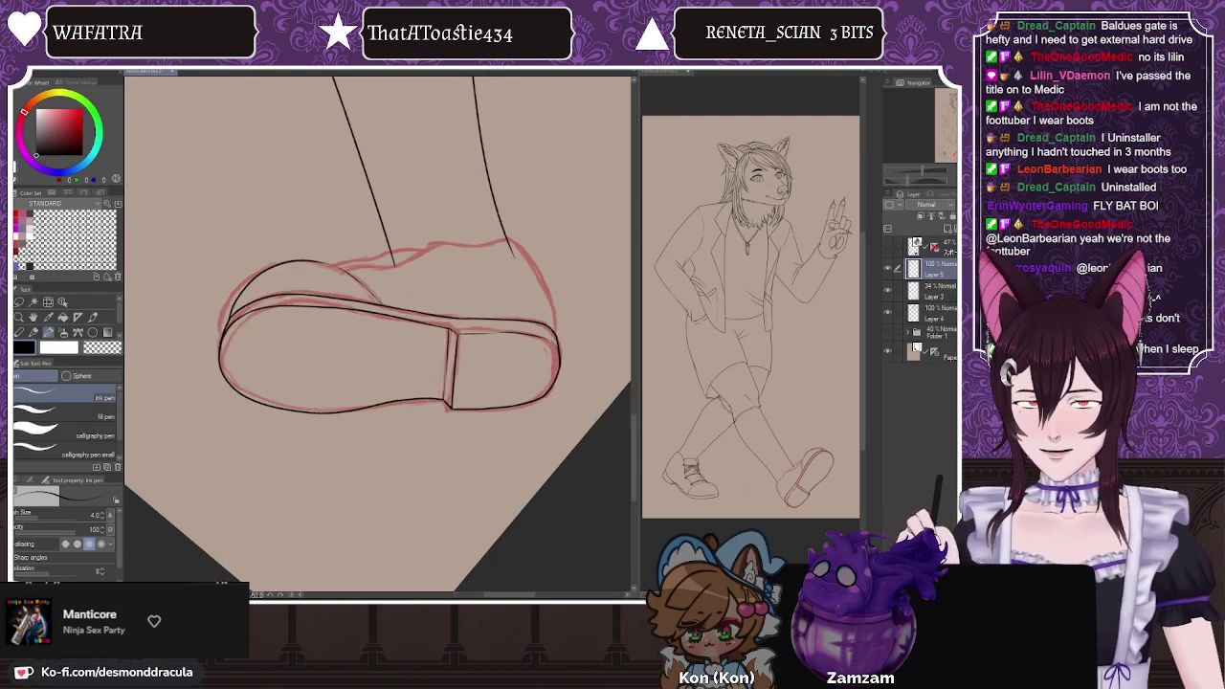
pyautogui.scroll(2, 498, 211)
pyautogui.scroll(-1, 383, 230)
pyautogui.scroll(1, 478, 252)
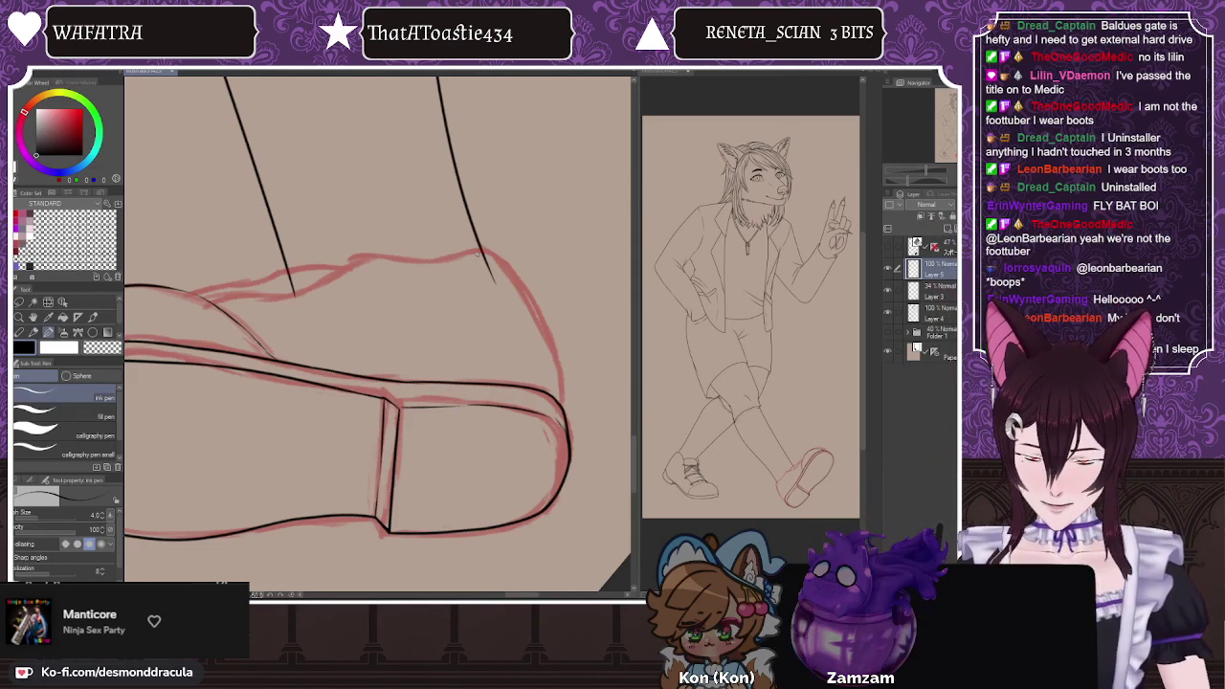
pyautogui.moveTo(562, 407)
pyautogui.mouseDown()
pyautogui.moveTo(549, 332)
pyautogui.moveTo(462, 250)
pyautogui.mouseUp()
pyautogui.hotkey('ctrl', 'z')
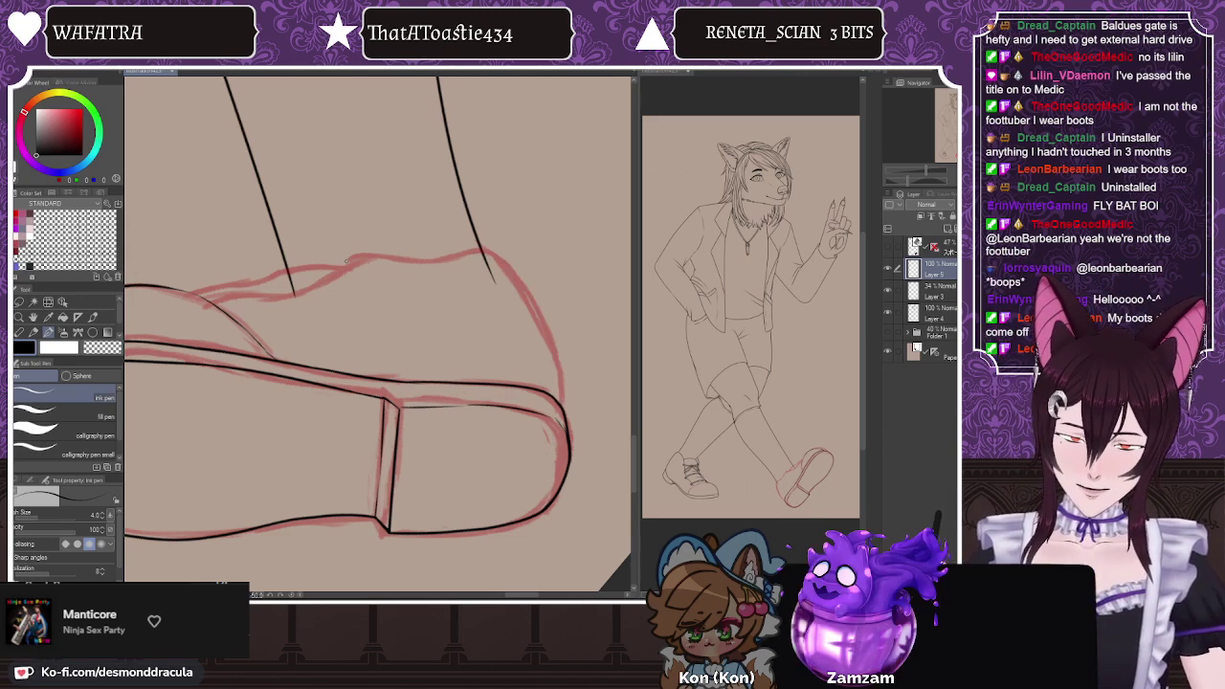
pyautogui.moveTo(559, 402)
pyautogui.mouseDown()
pyautogui.moveTo(557, 373)
pyautogui.moveTo(485, 254)
pyautogui.mouseUp()
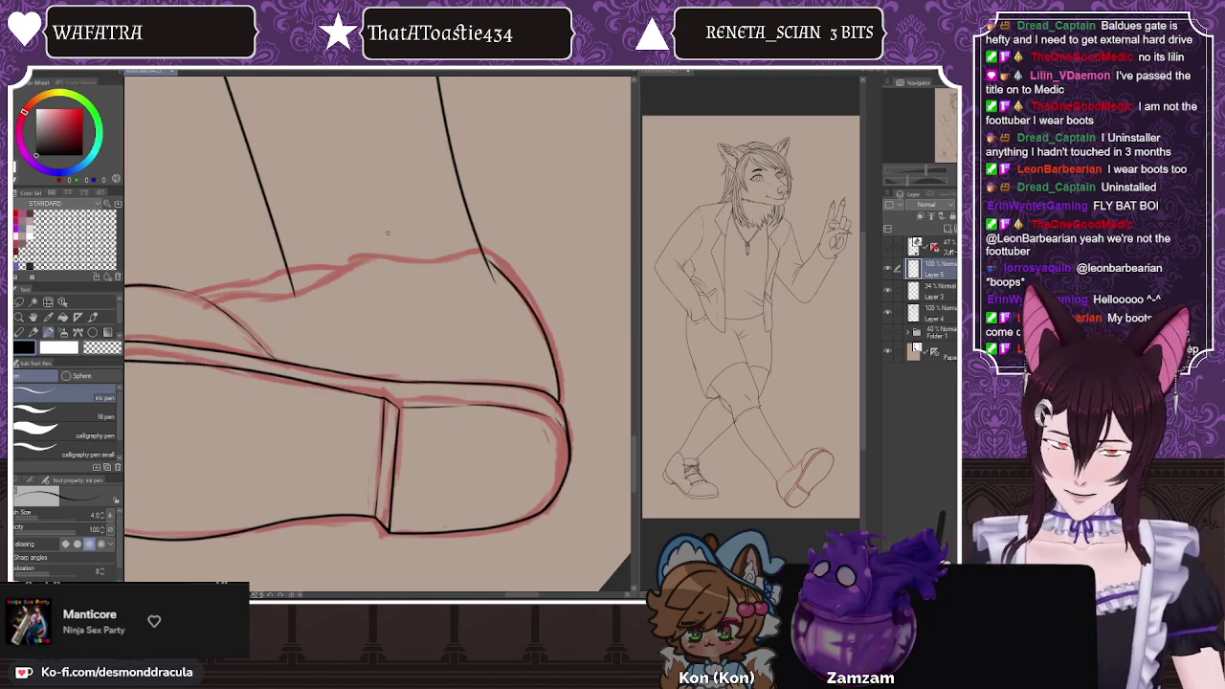
# Step: Ink the front of the shoe's ankle opening down to the toe cap and add the small tongue bump beside the leg line
pyautogui.moveTo(519, 595); pyautogui.dragTo(517, 596)
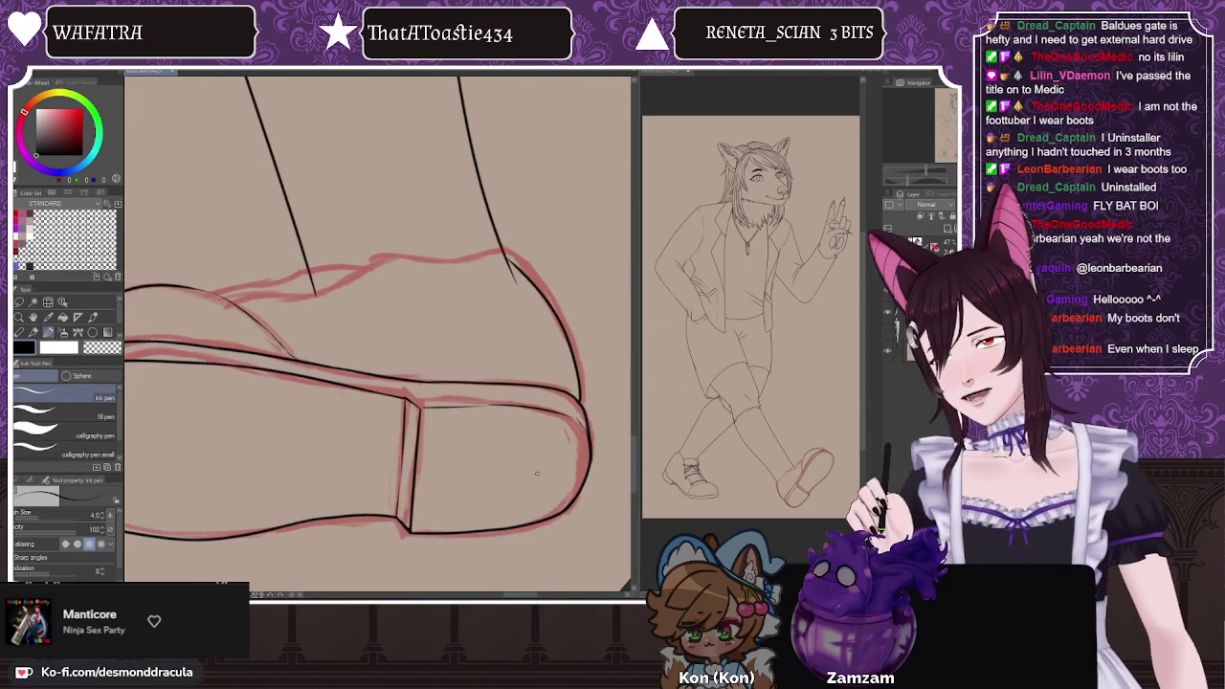
pyautogui.press('h')
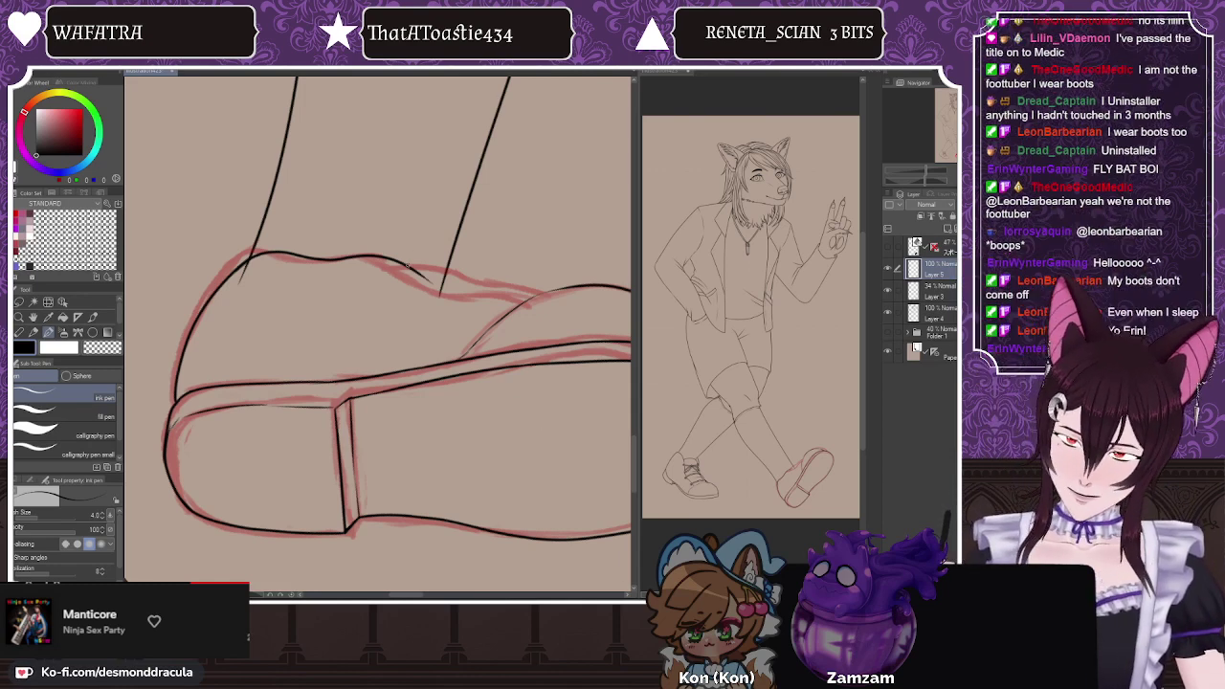
pyautogui.moveTo(420, 276); pyautogui.dragTo(498, 299)
pyautogui.moveTo(493, 297); pyautogui.dragTo(534, 295)
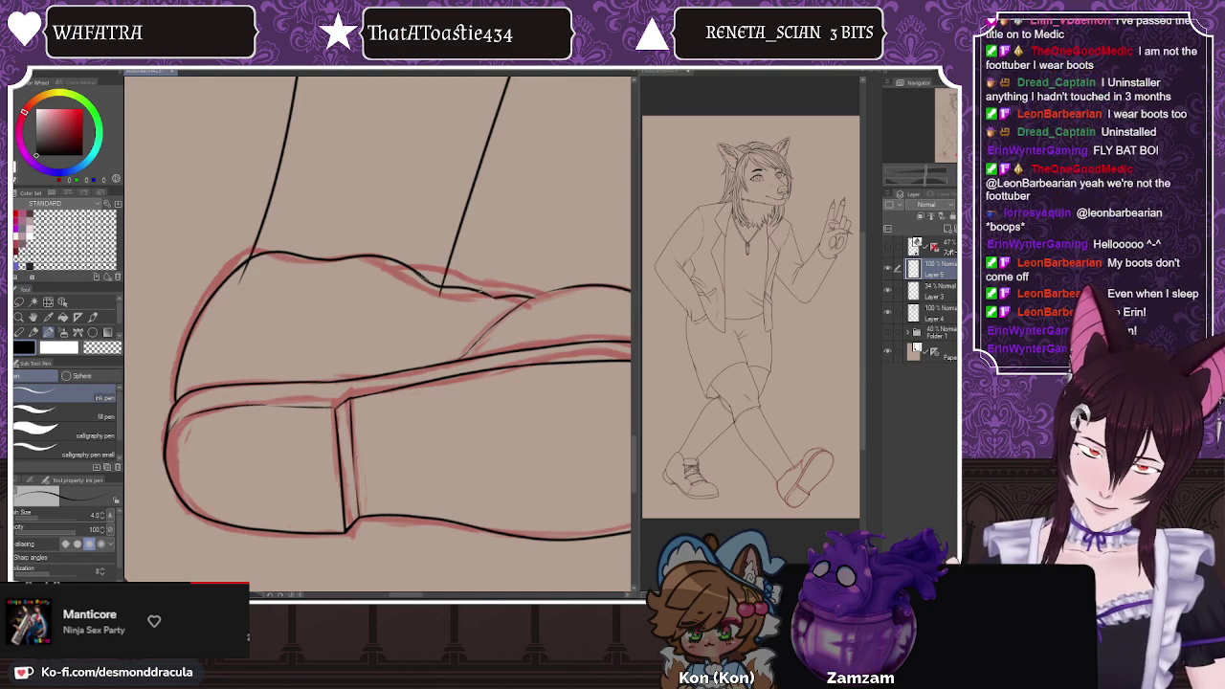
pyautogui.hotkey('ctrl', 'z')
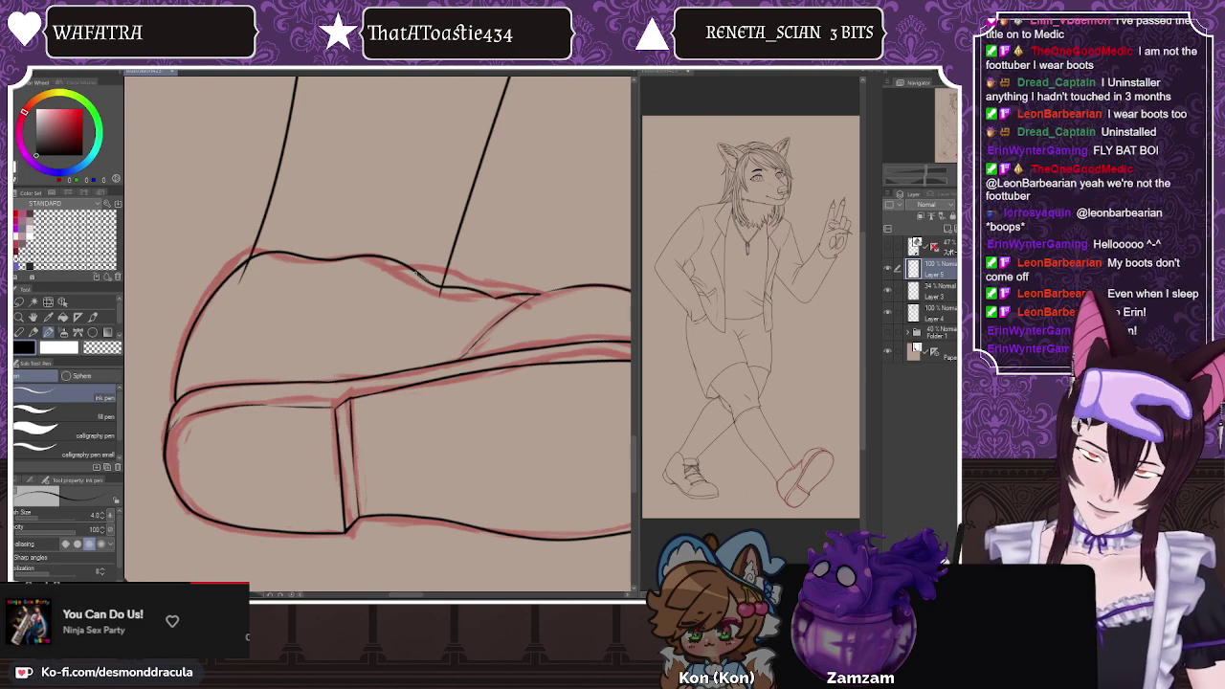
pyautogui.moveTo(426, 277); pyautogui.dragTo(632, 286)
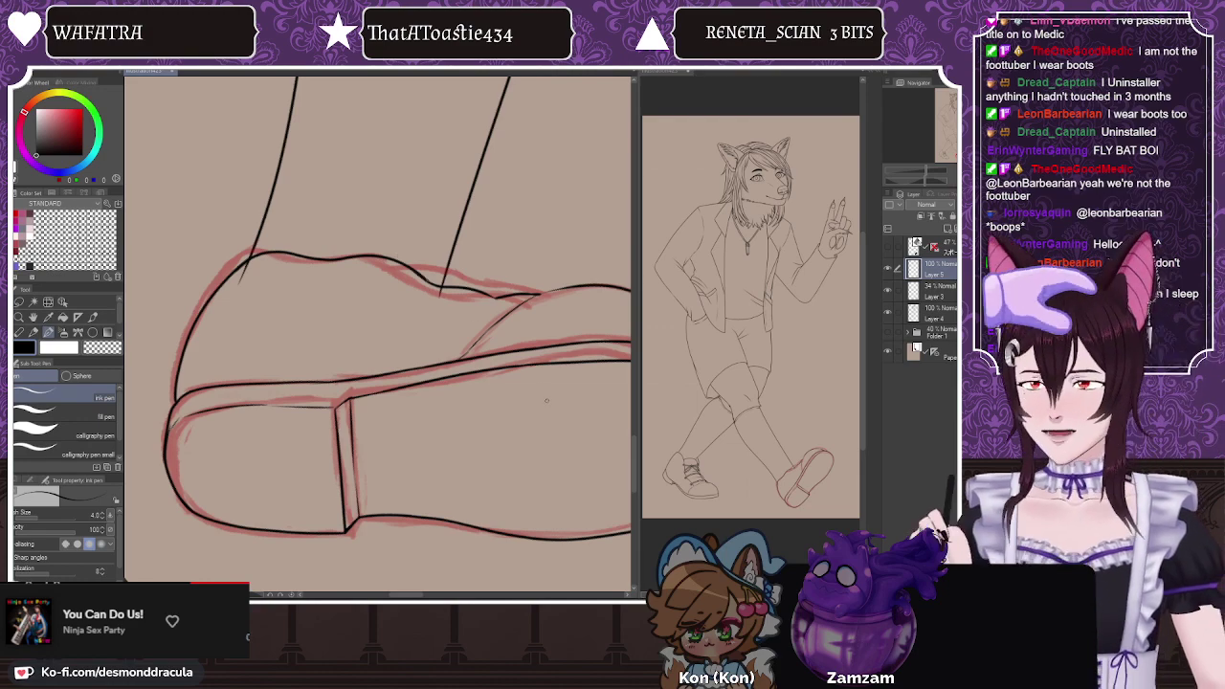
pyautogui.click(101, 347)
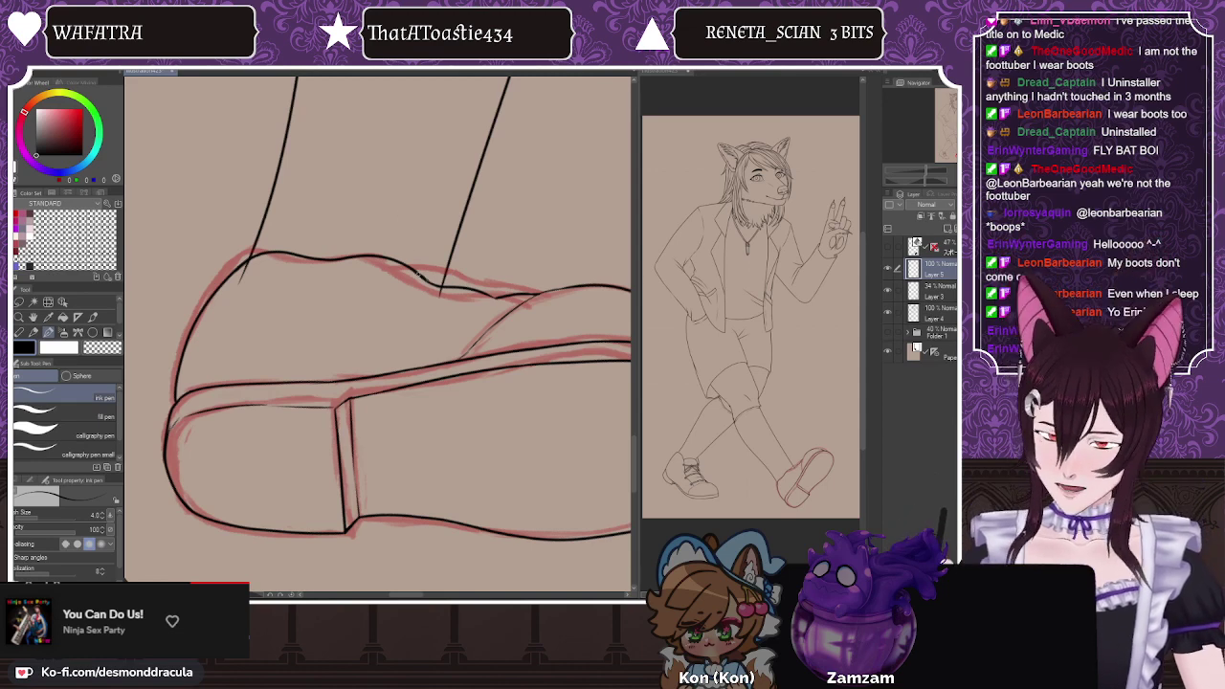
pyautogui.moveTo(414, 270); pyautogui.dragTo(460, 285)
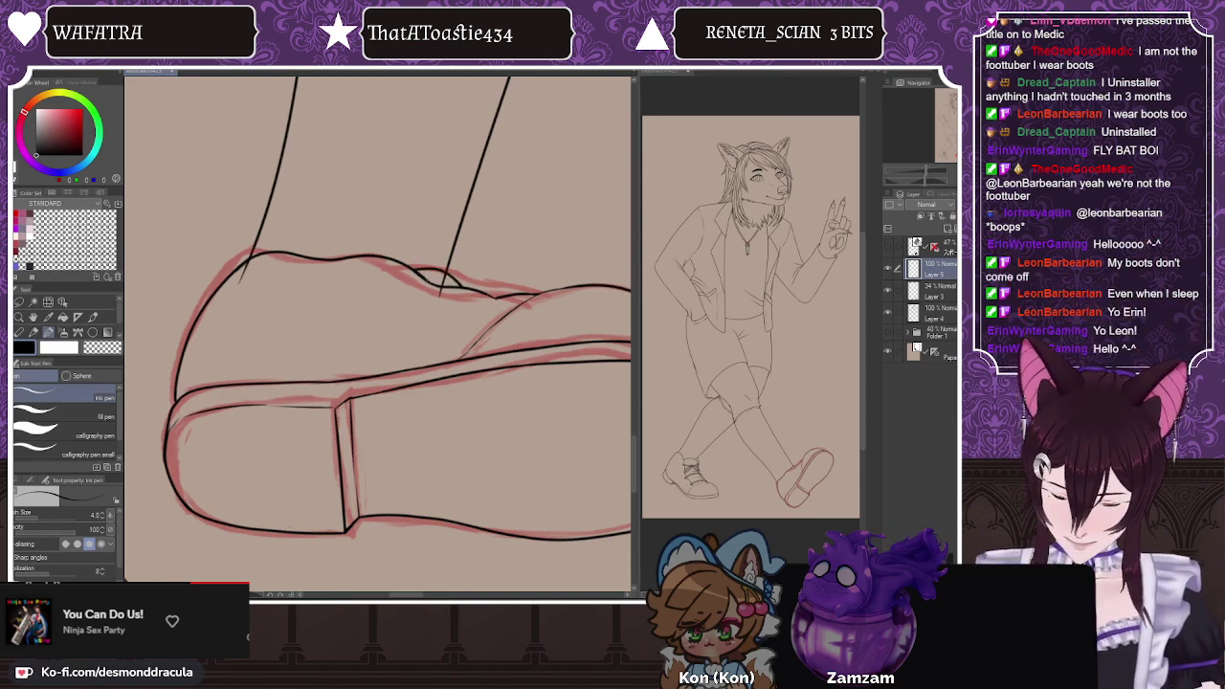
# Step: Erase the leg line ends that overlap the shoe and delete the red shoe sketch layer, Layer 3
pyautogui.press('e')
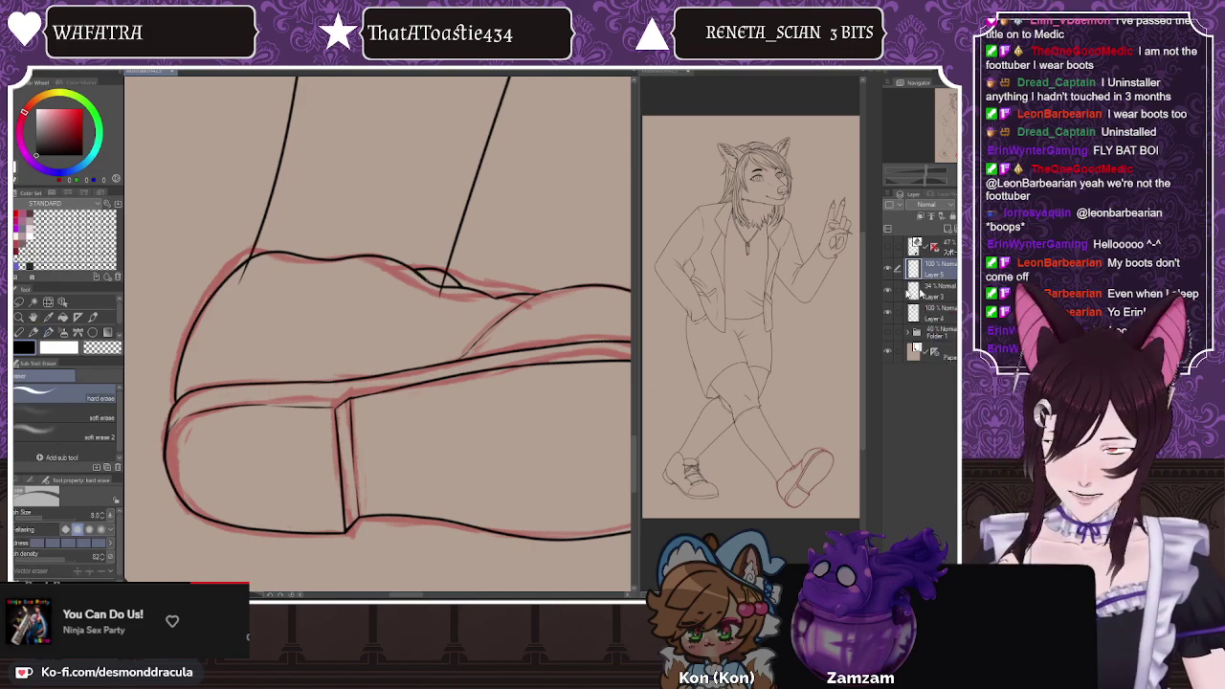
pyautogui.click(936, 291)
pyautogui.press('Delete')
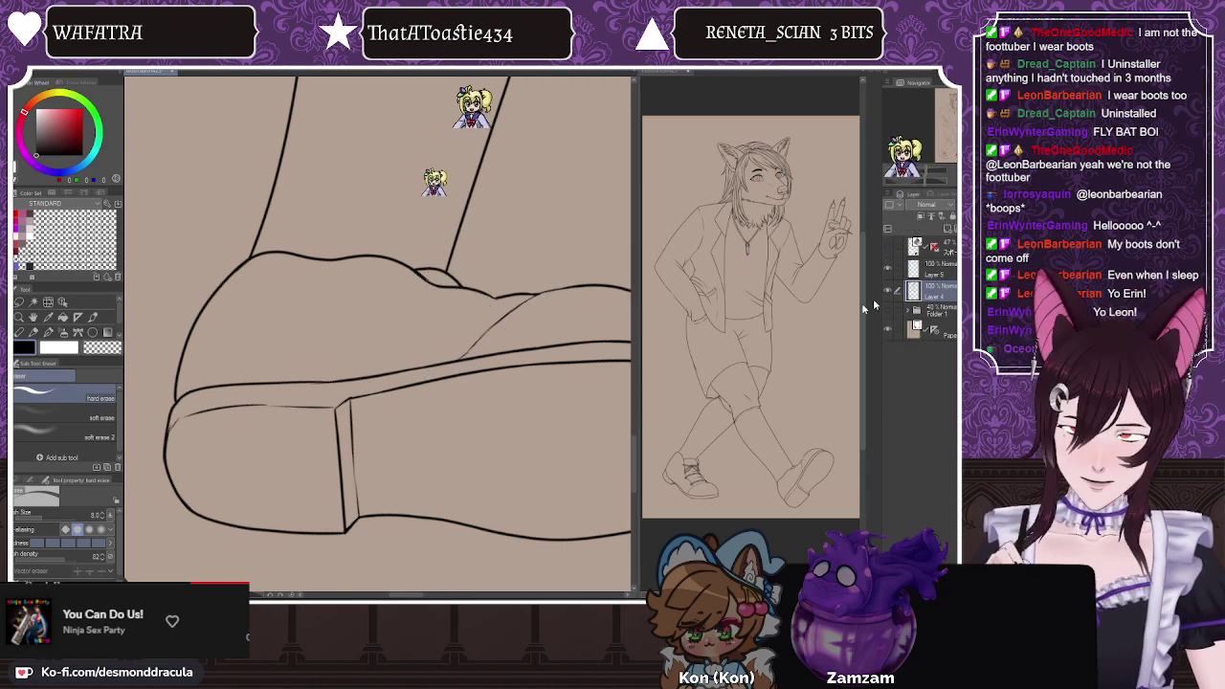
# Step: Merge the shoe line art on Layer 5 down into Layer 4 and add a new layer above it
pyautogui.click(897, 270)
pyautogui.hotkey('shift', 'alt', 'e')
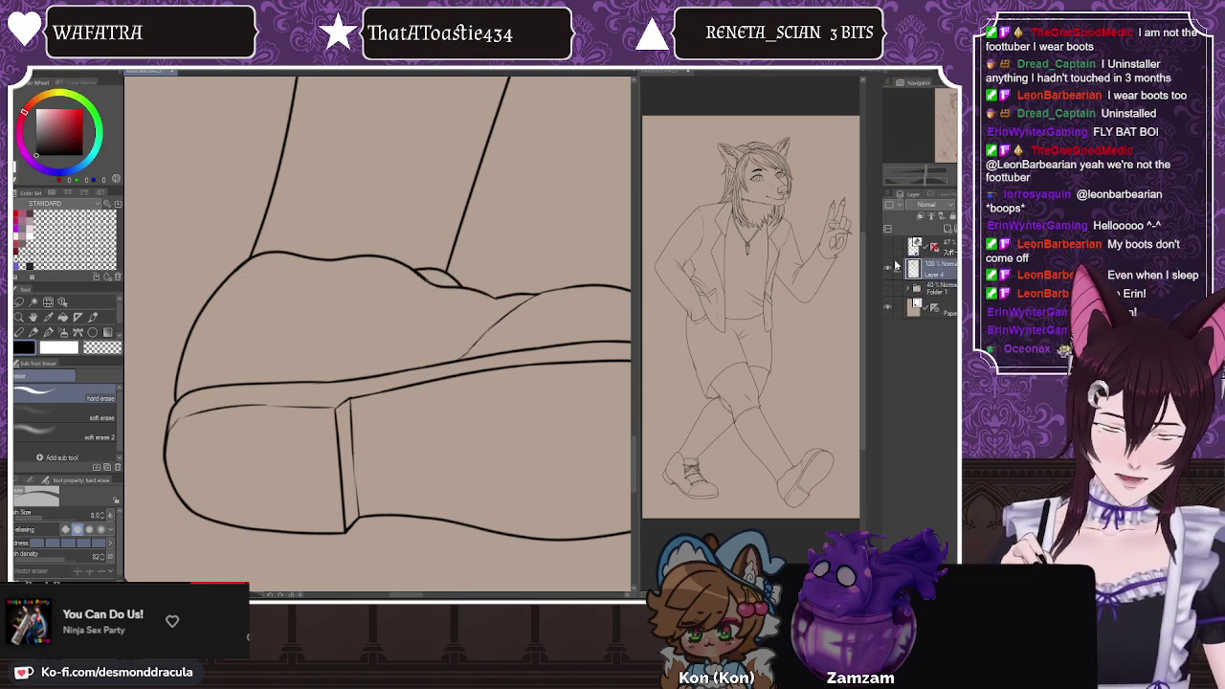
pyautogui.click(946, 227)
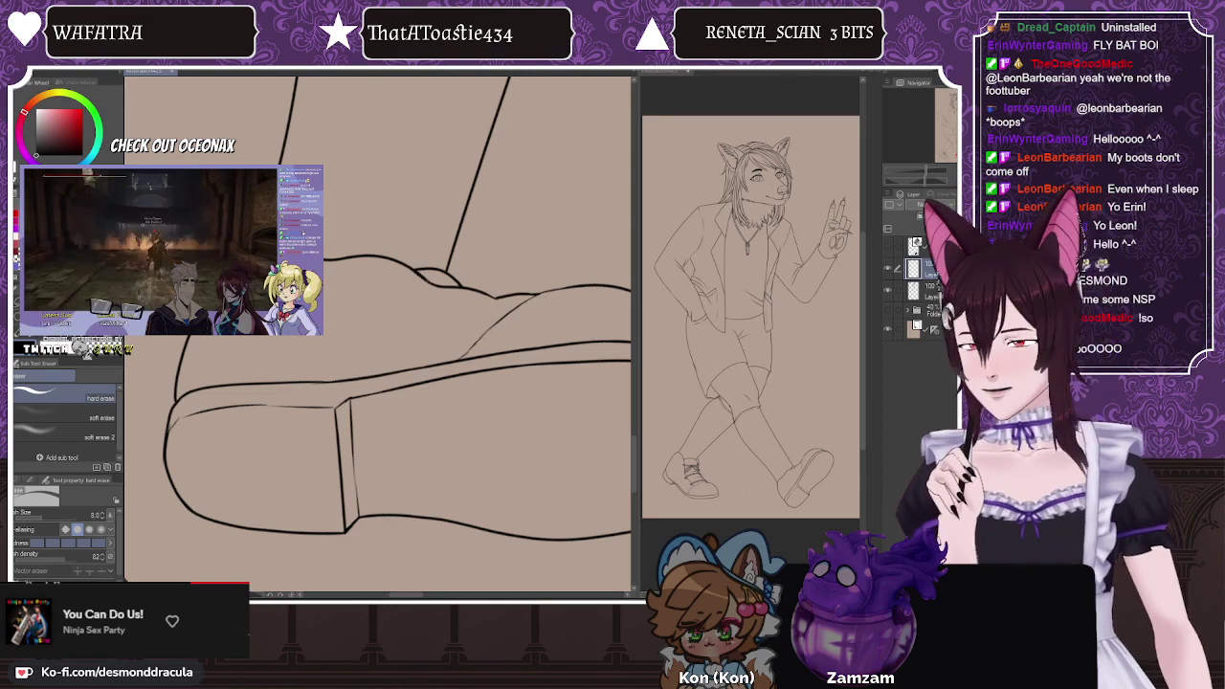
pyautogui.press('b')
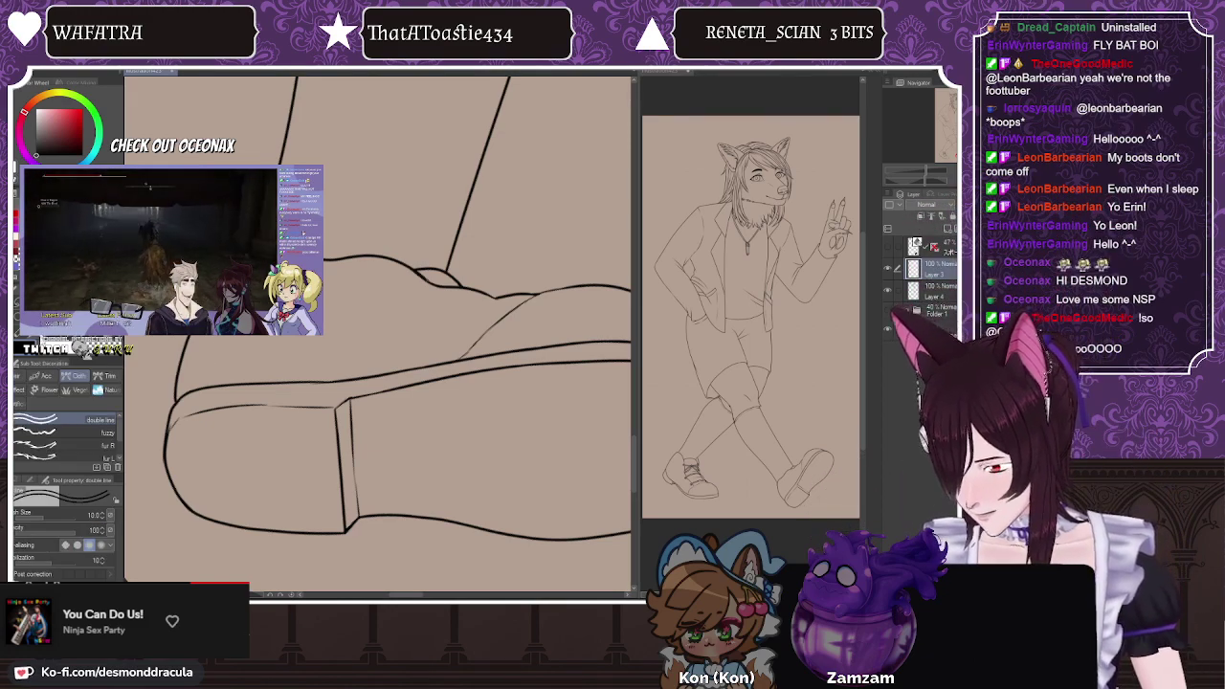
pyautogui.moveTo(291, 332); pyautogui.dragTo(298, 450)
pyautogui.hotkey('ctrl', 'z')
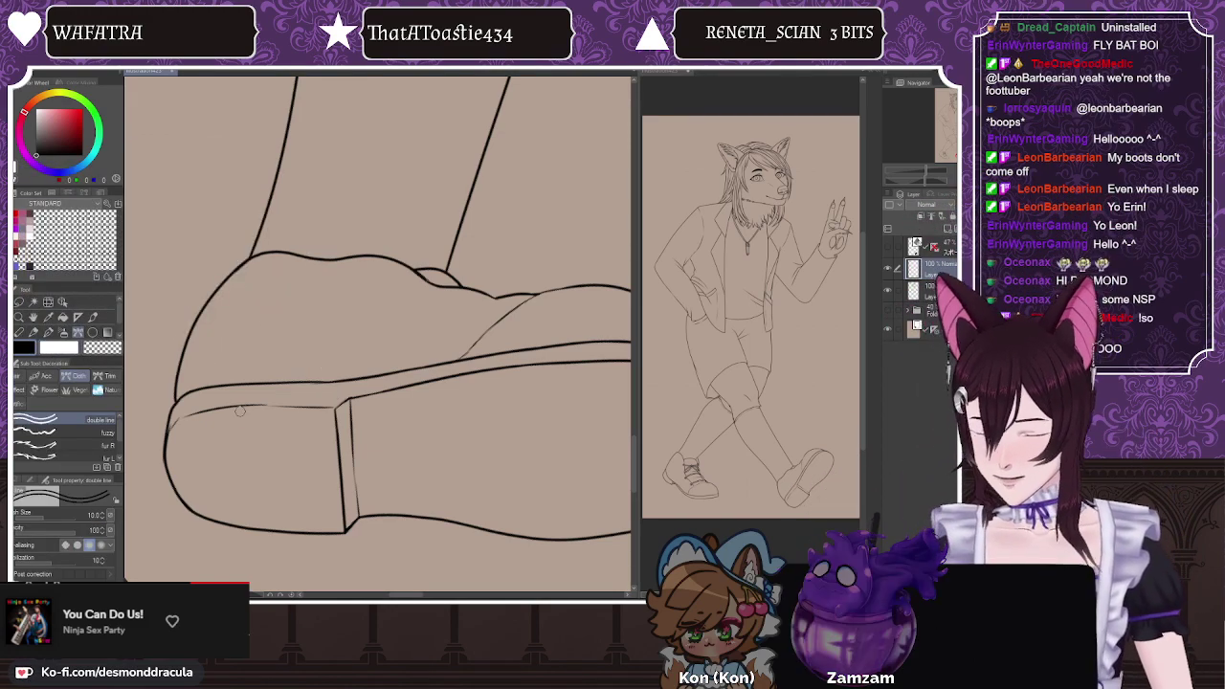
# Step: Try inking a looped shoelace at the shoe's tongue with the ink pen, and erase it again
pyautogui.moveTo(403, 595)
pyautogui.mouseDown()
pyautogui.moveTo(355, 595)
pyautogui.moveTo(413, 597)
pyautogui.mouseUp()
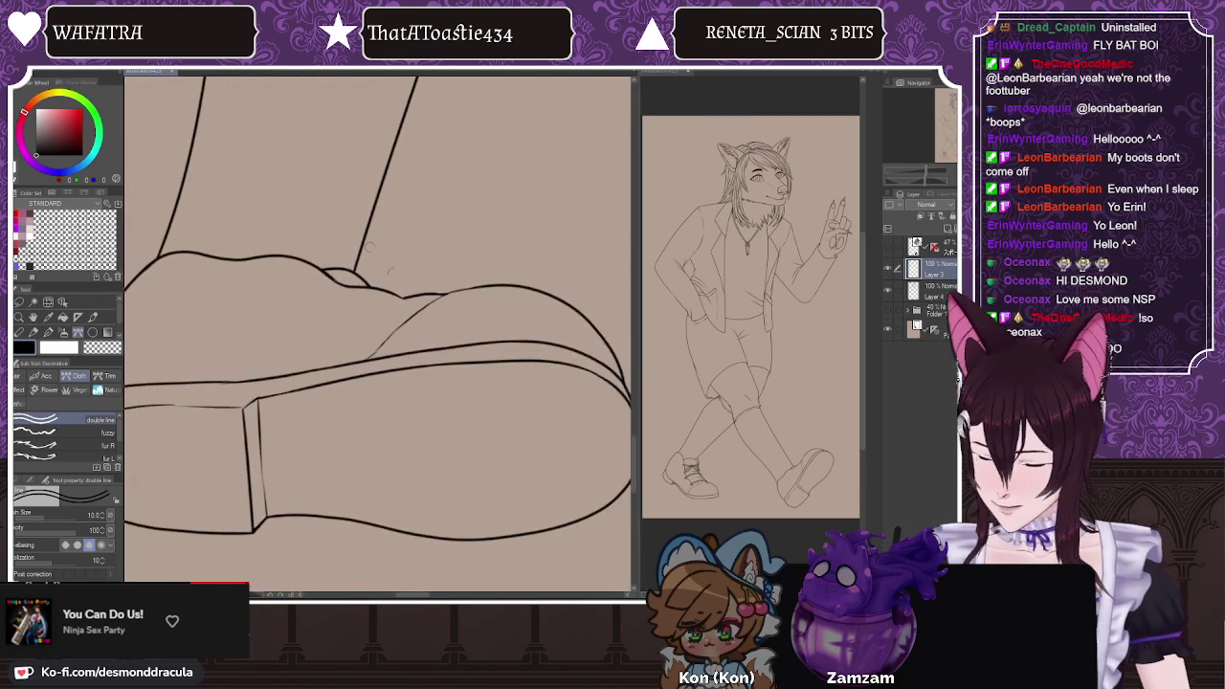
pyautogui.click(48, 332)
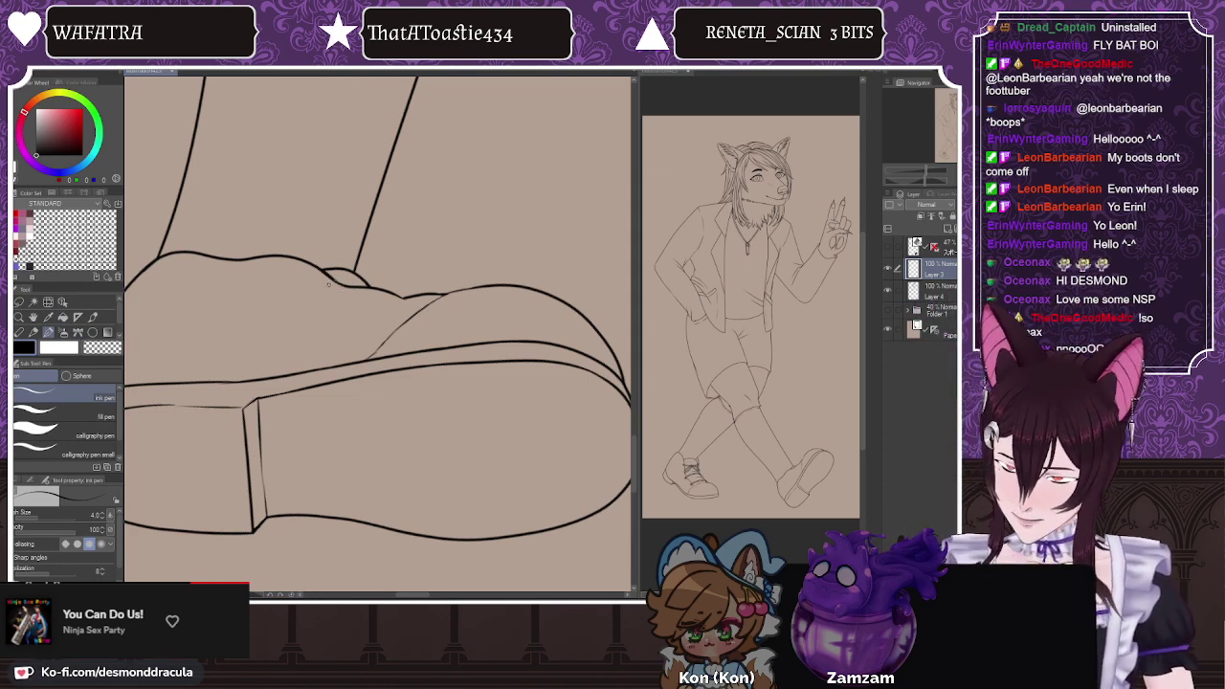
pyautogui.moveTo(328, 283); pyautogui.dragTo(333, 285)
pyautogui.hotkey('ctrl', 'z')
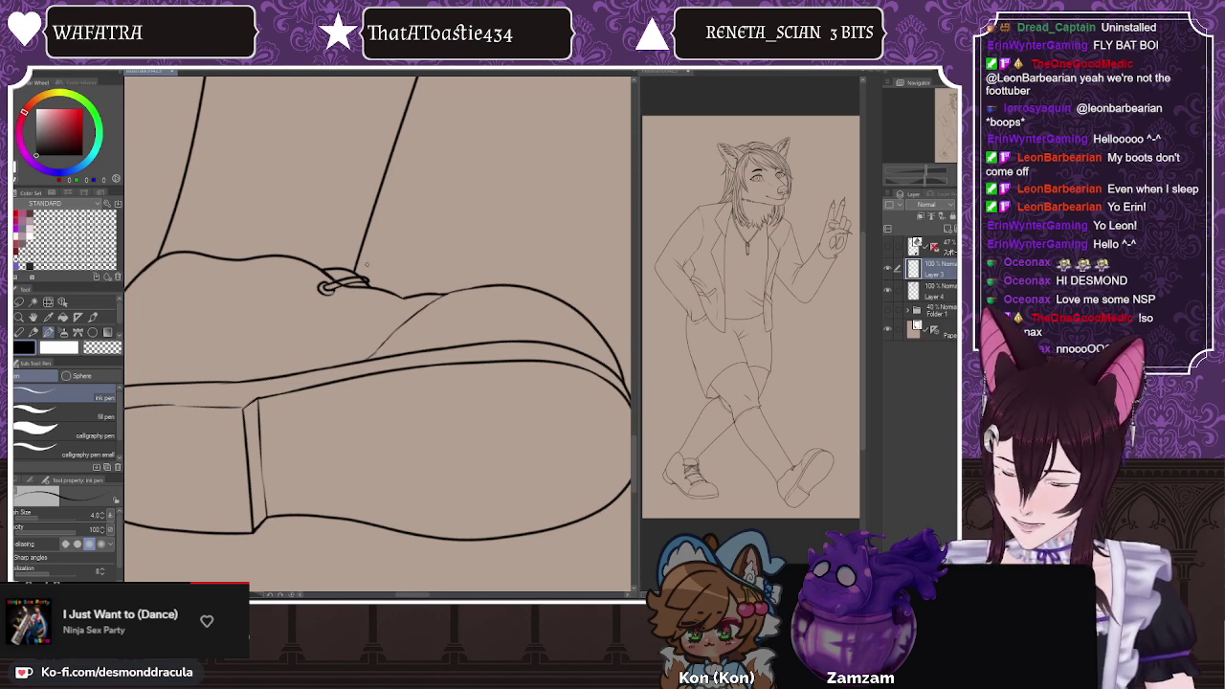
pyautogui.press('e')
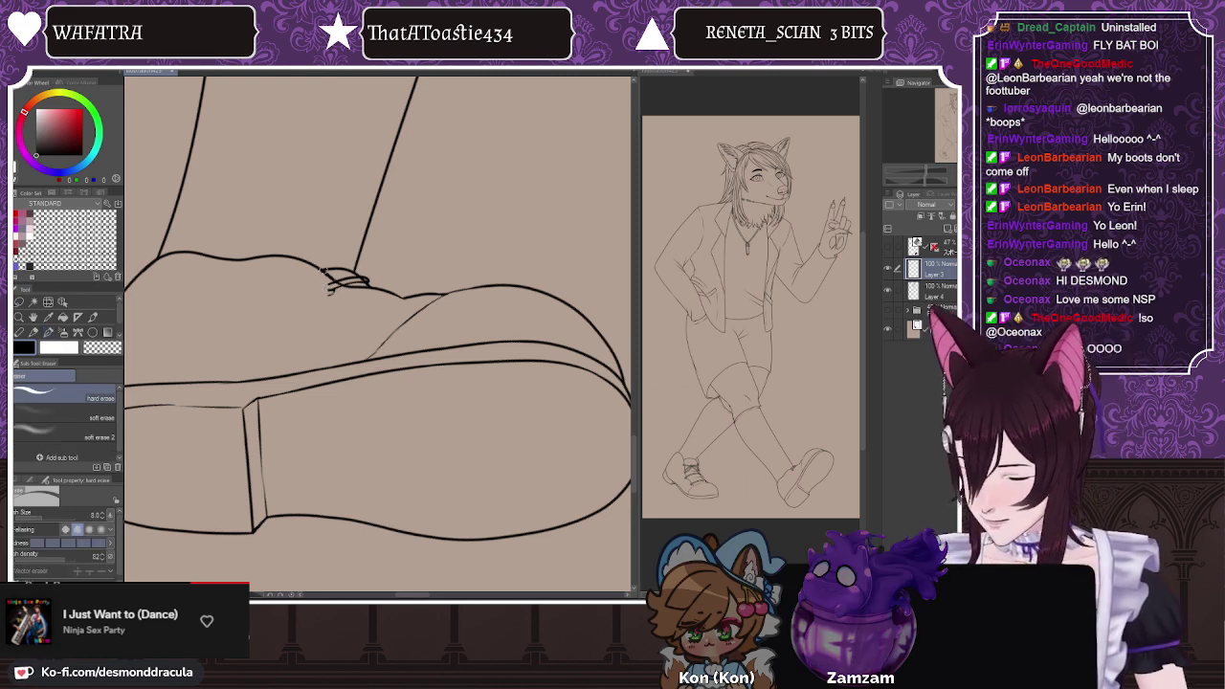
pyautogui.moveTo(347, 278); pyautogui.dragTo(372, 274)
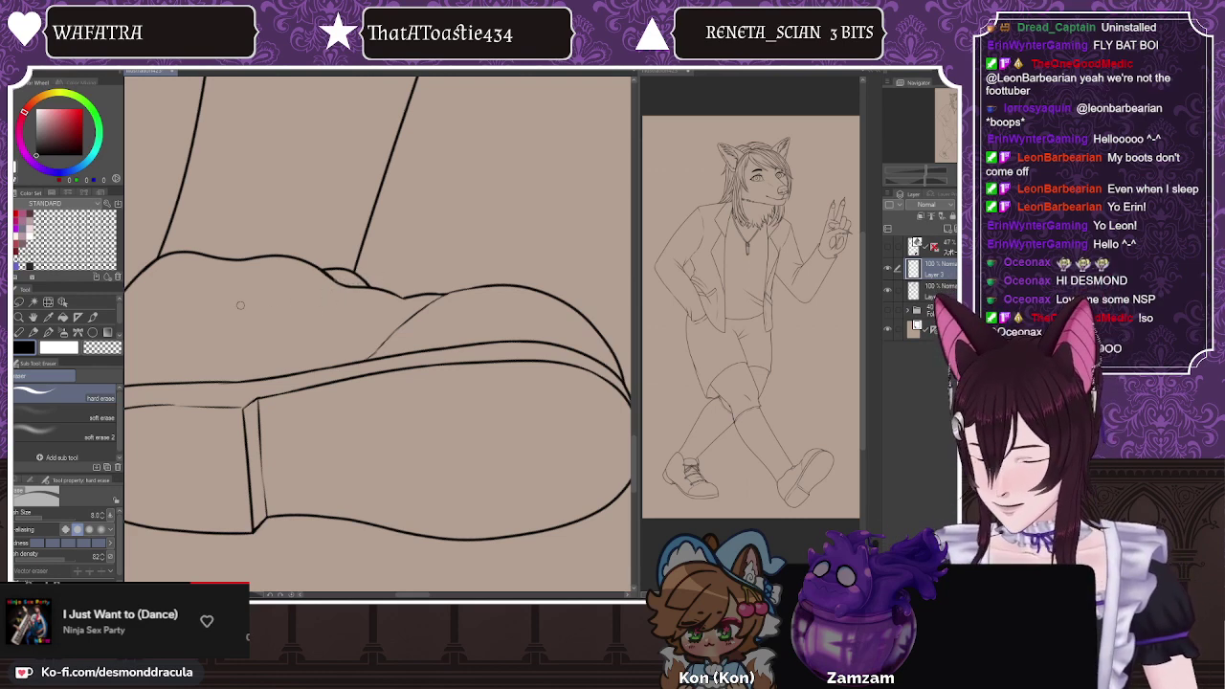
# Step: Draw a short shoelace strand at the tongue with the double line brush, round off its end with the ink pen, and tidy it with the hard eraser
pyautogui.click(78, 332)
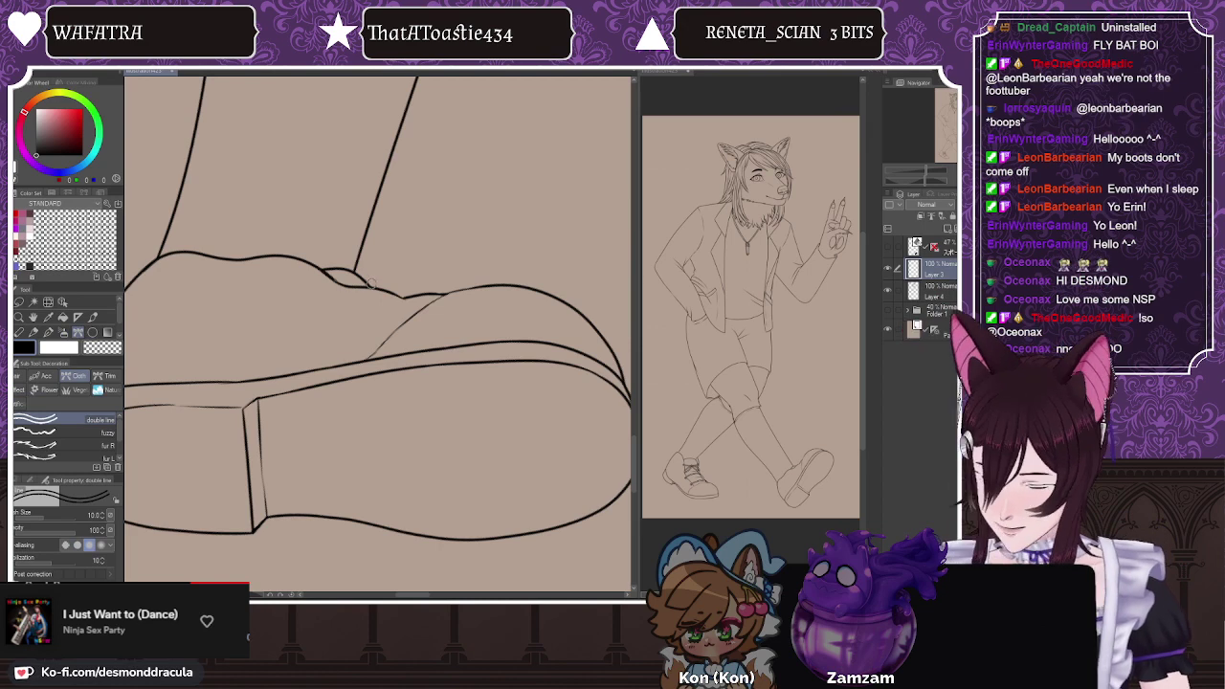
pyautogui.moveTo(370, 284); pyautogui.dragTo(328, 295)
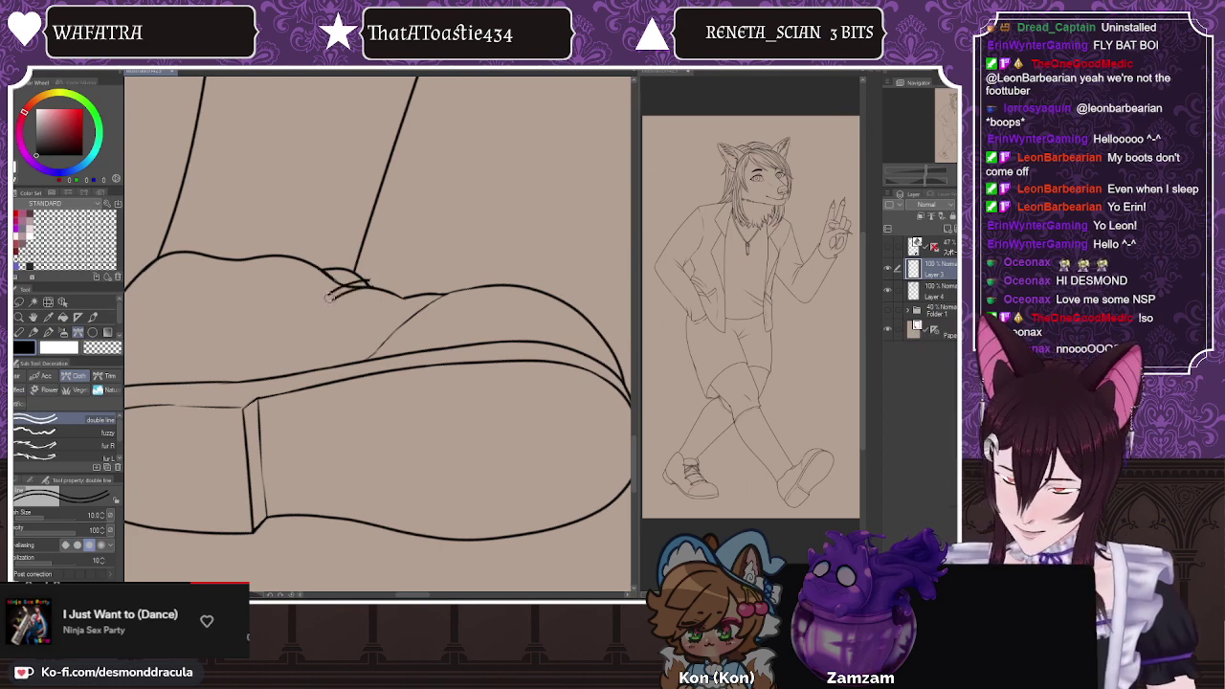
pyautogui.click(48, 333)
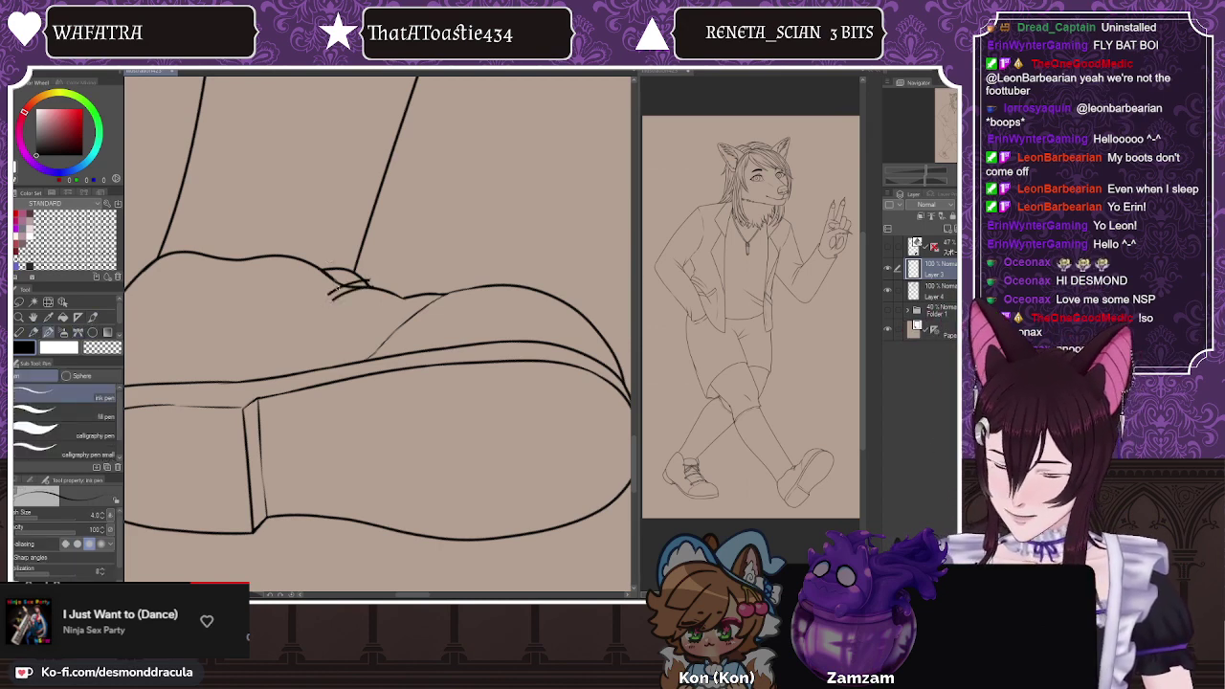
pyautogui.moveTo(342, 292); pyautogui.dragTo(333, 297)
pyautogui.press('e')
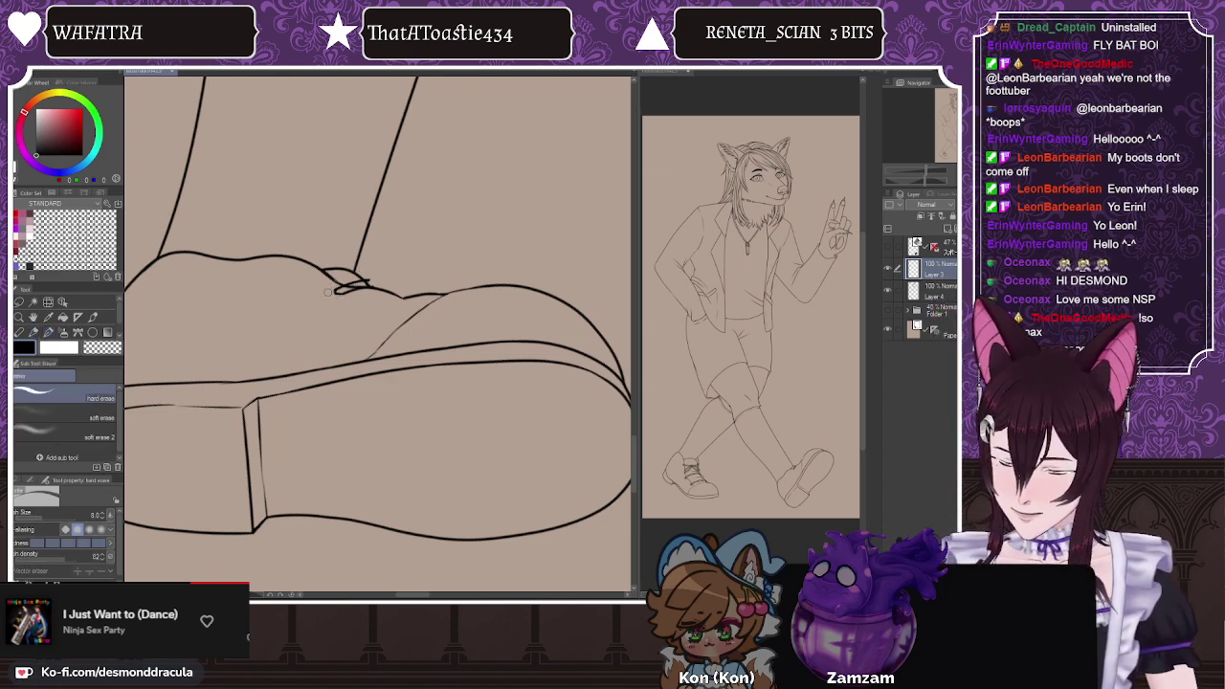
pyautogui.press('p')
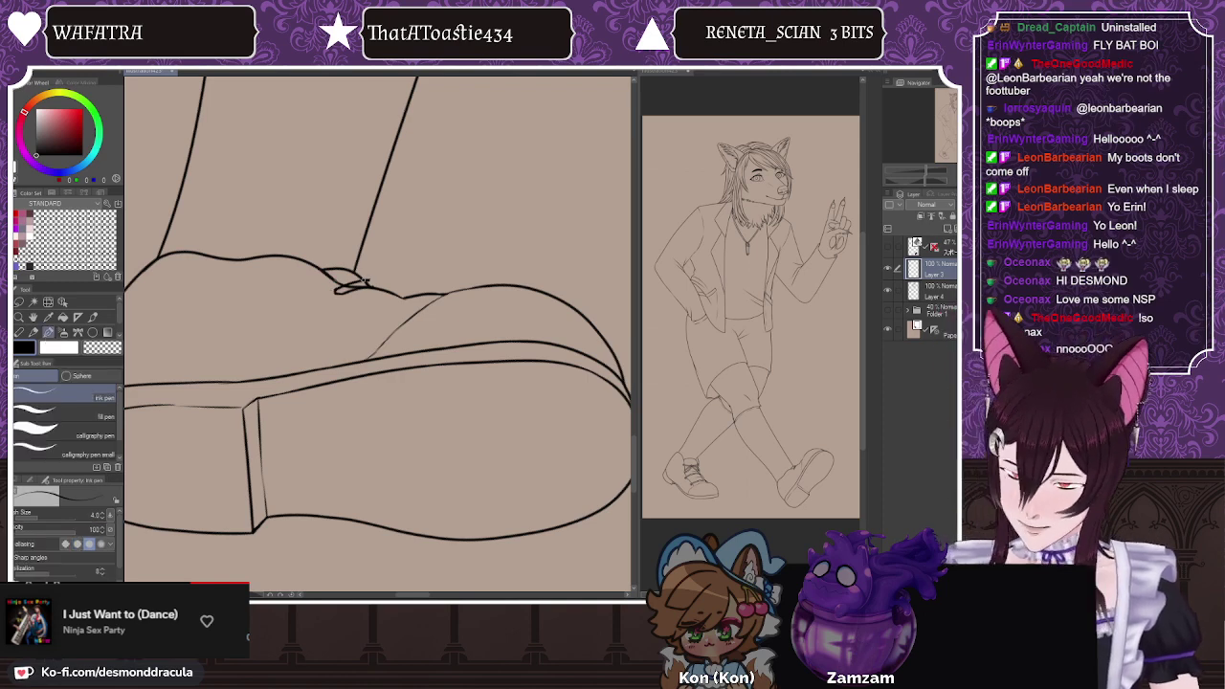
# Step: Ink the lace loop and small round eyelets along the opening of the raised shoe
pyautogui.moveTo(362, 281); pyautogui.dragTo(369, 289)
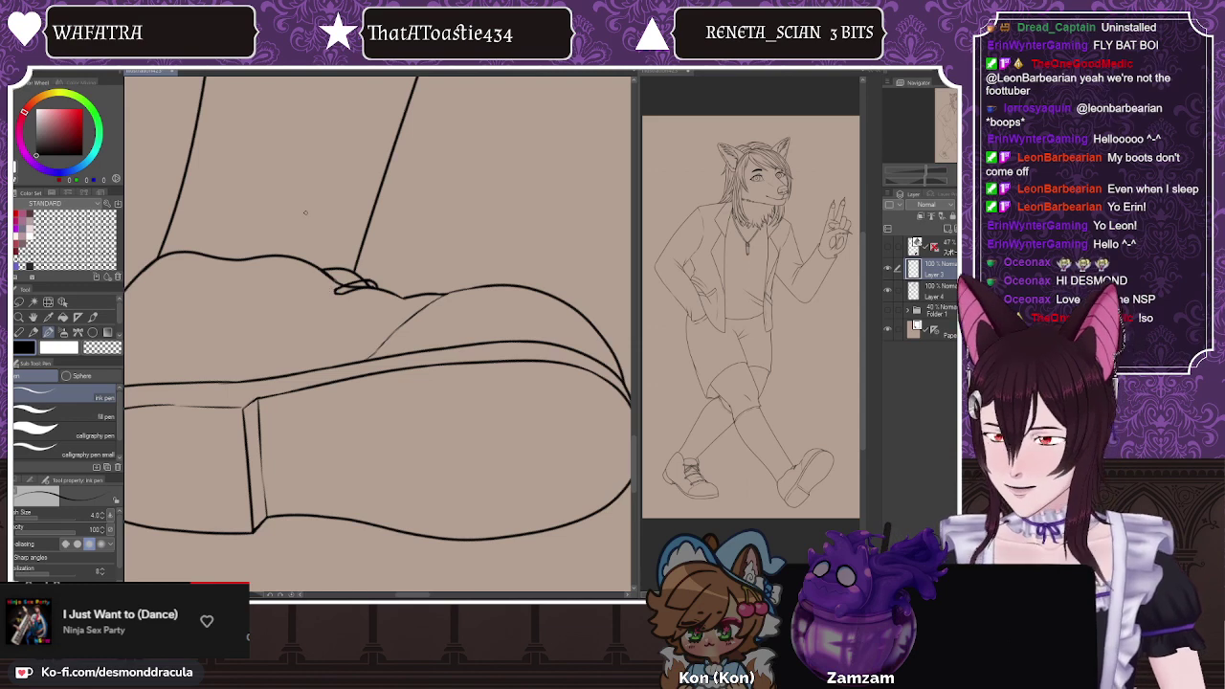
pyautogui.press('c')
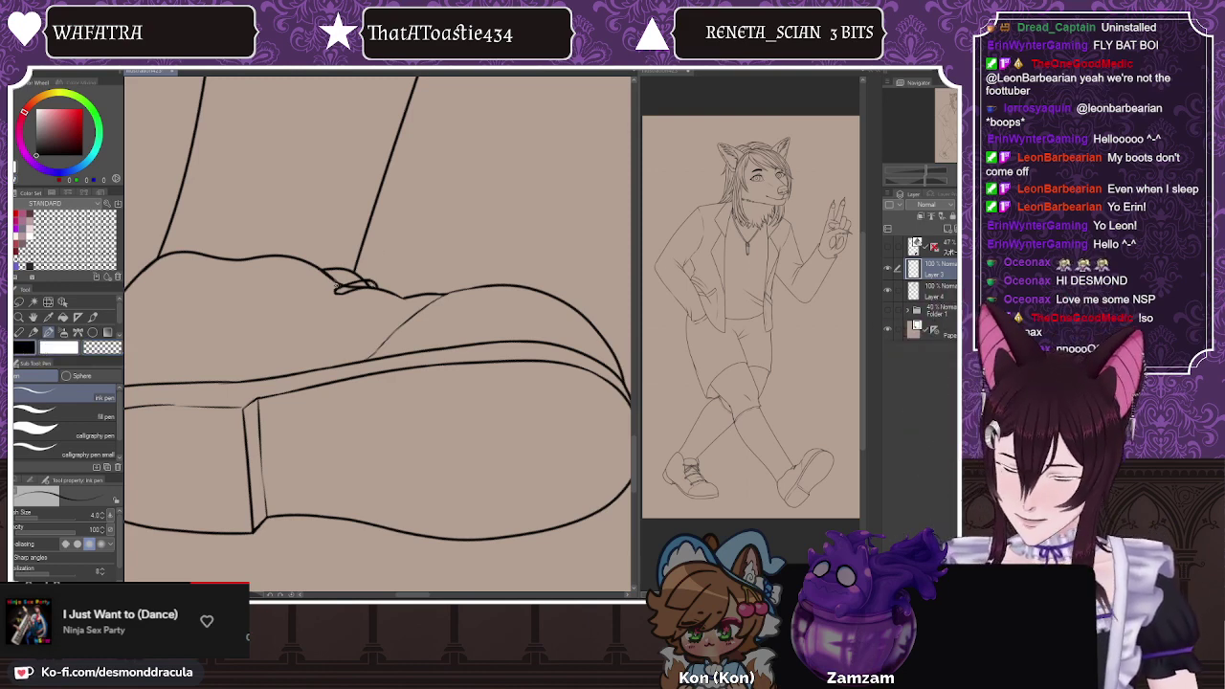
pyautogui.moveTo(337, 286); pyautogui.dragTo(337, 298)
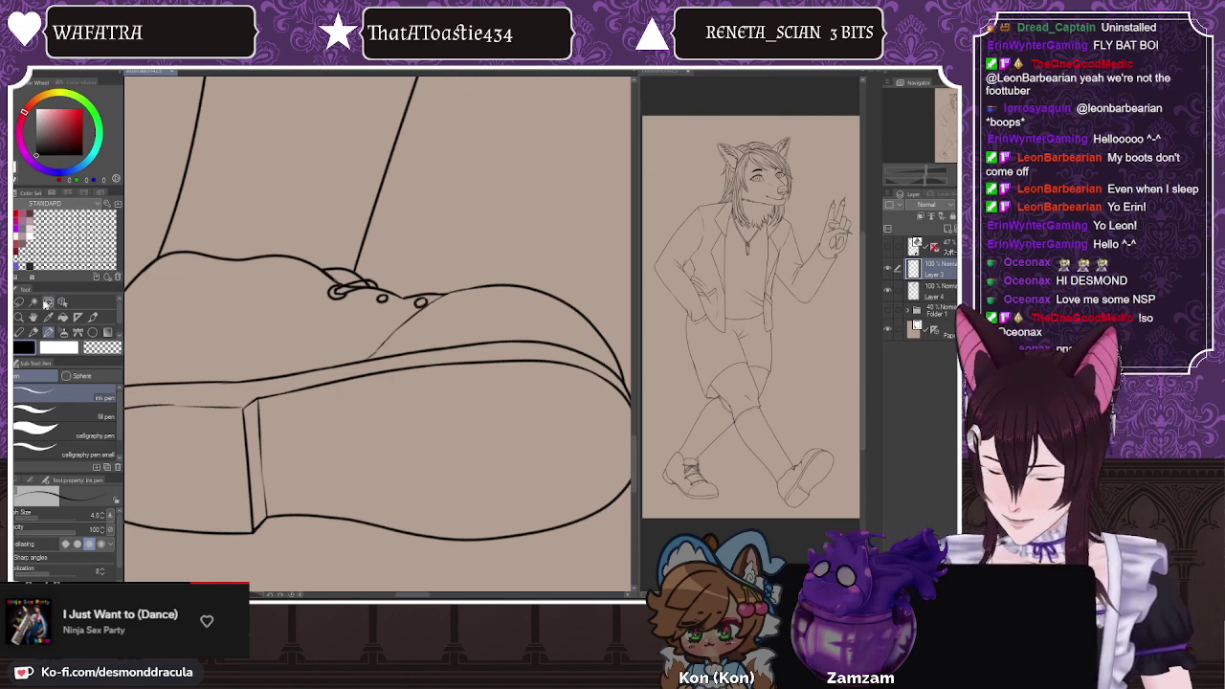
# Step: Select the two eyelets nearer the toe with the lasso, delete them and clear the selection
pyautogui.press('m')
pyautogui.moveTo(313, 259)
pyautogui.mouseDown()
pyautogui.moveTo(308, 292)
pyautogui.moveTo(378, 293)
pyautogui.moveTo(354, 250)
pyautogui.moveTo(375, 285)
pyautogui.moveTo(371, 311)
pyautogui.moveTo(433, 293)
pyautogui.moveTo(403, 335)
pyautogui.mouseUp()
pyautogui.click(362, 336)
pyautogui.press('Delete')
pyautogui.hotkey('ctrl', 'd')
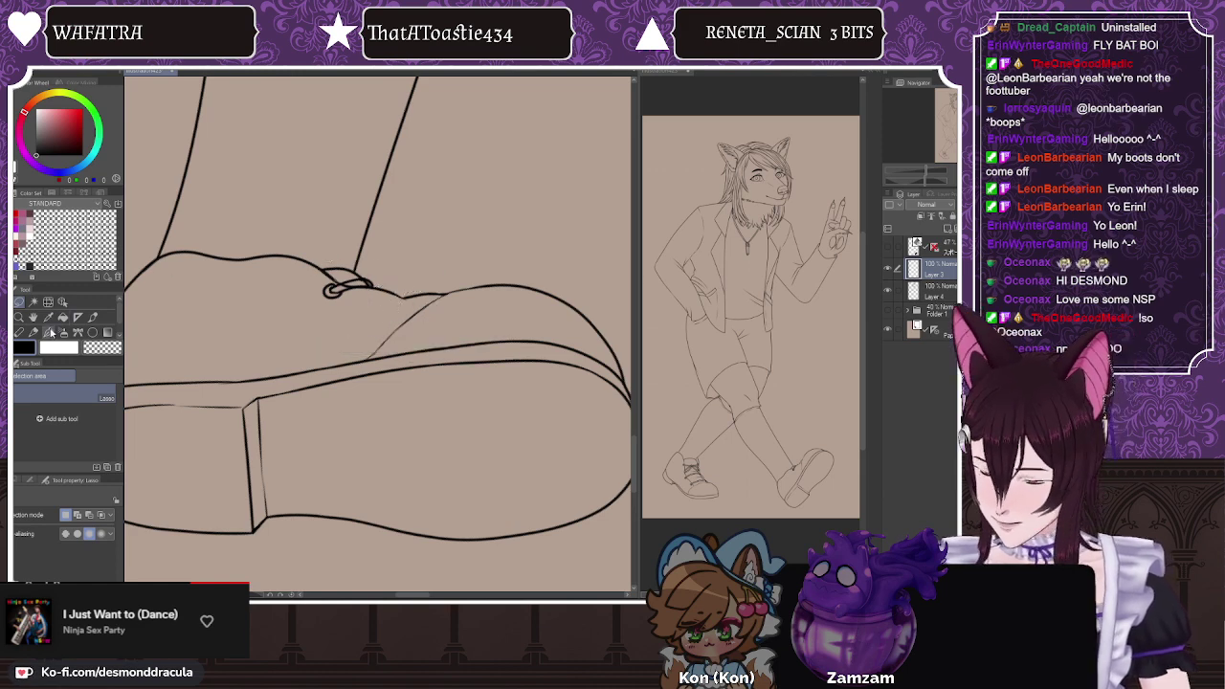
# Step: Draw crossing lace strands toward the toe with the double line brush and connect them with ink pen strokes
pyautogui.click(78, 332)
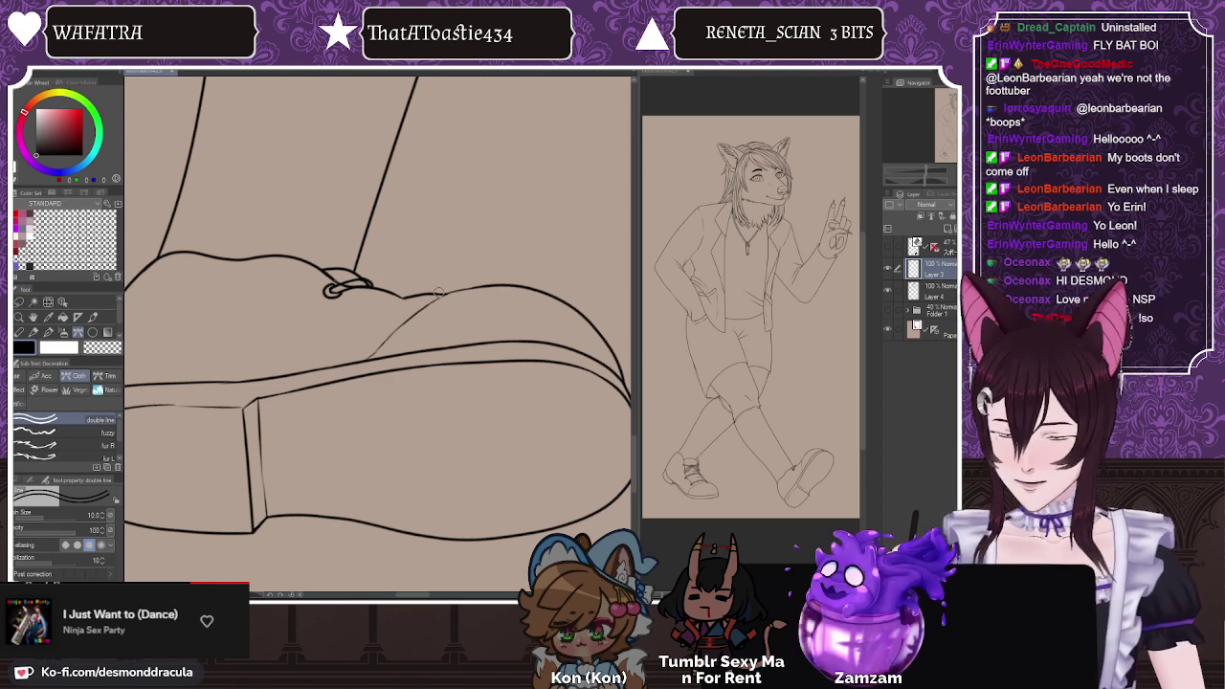
pyautogui.moveTo(442, 288); pyautogui.dragTo(406, 301)
pyautogui.moveTo(400, 284); pyautogui.dragTo(368, 304)
pyautogui.click(48, 333)
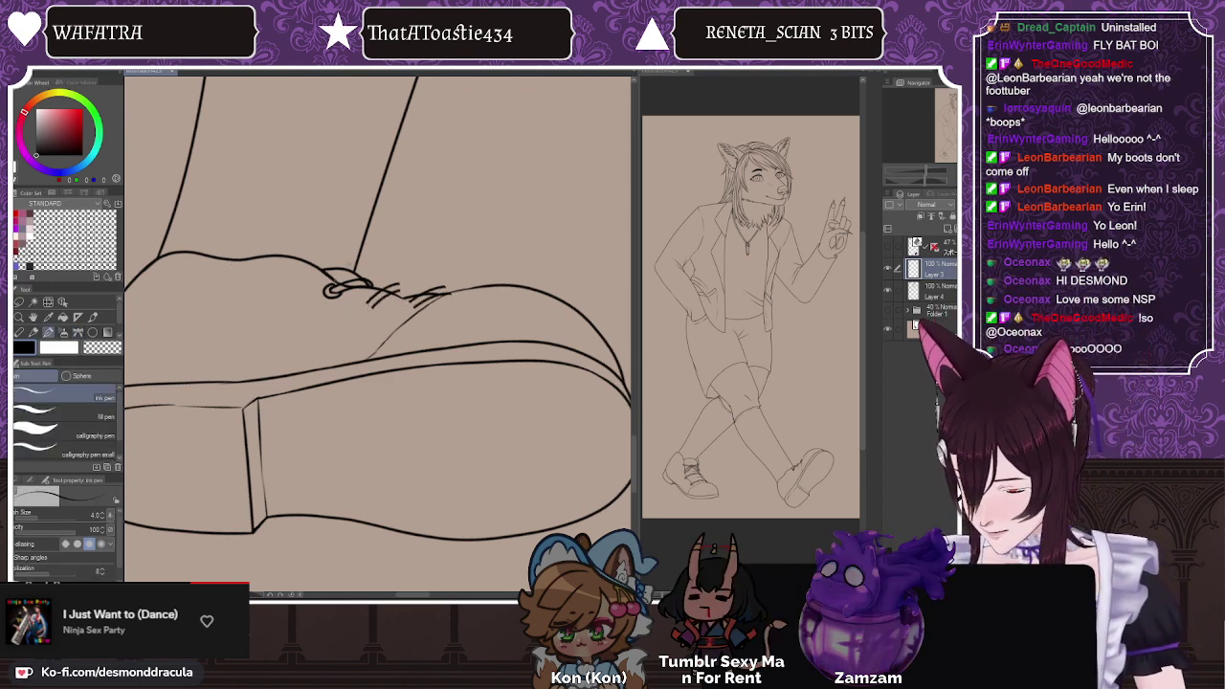
pyautogui.moveTo(379, 292)
pyautogui.mouseDown()
pyautogui.moveTo(370, 303)
pyautogui.moveTo(416, 306)
pyautogui.mouseUp()
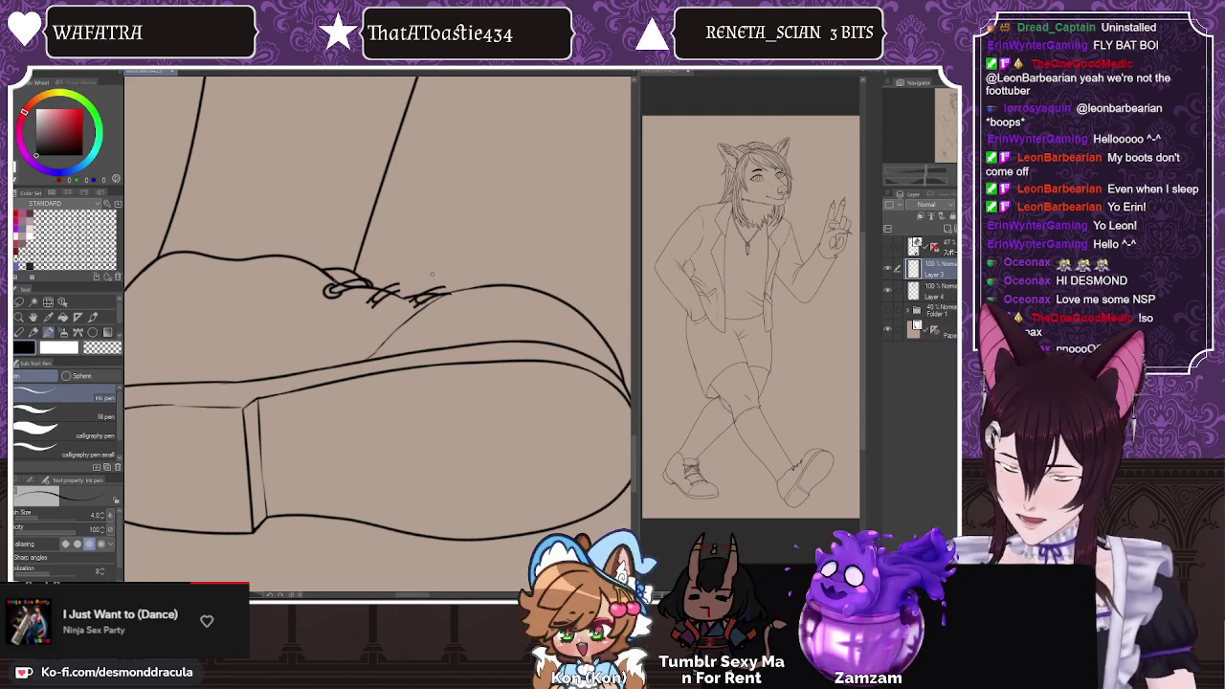
# Step: Erase the excess lace ends with the hard eraser and ink eyelets and curved strands around the remaining laces
pyautogui.click(17, 343)
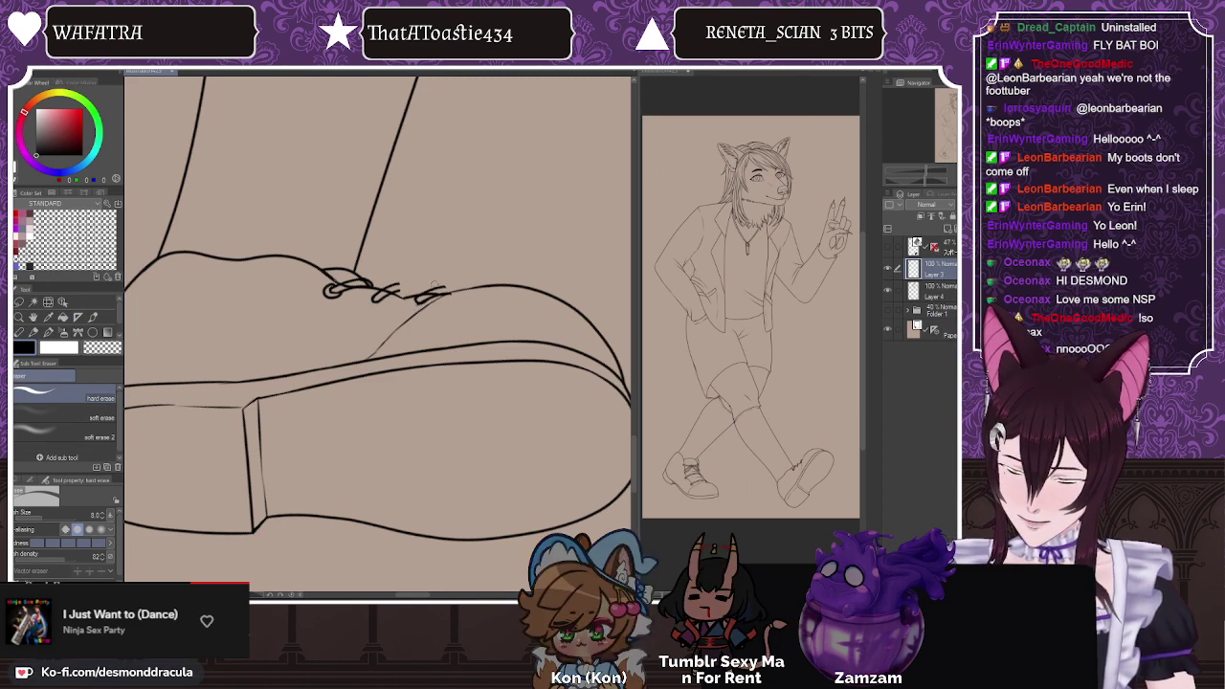
pyautogui.moveTo(430, 289); pyautogui.dragTo(454, 288)
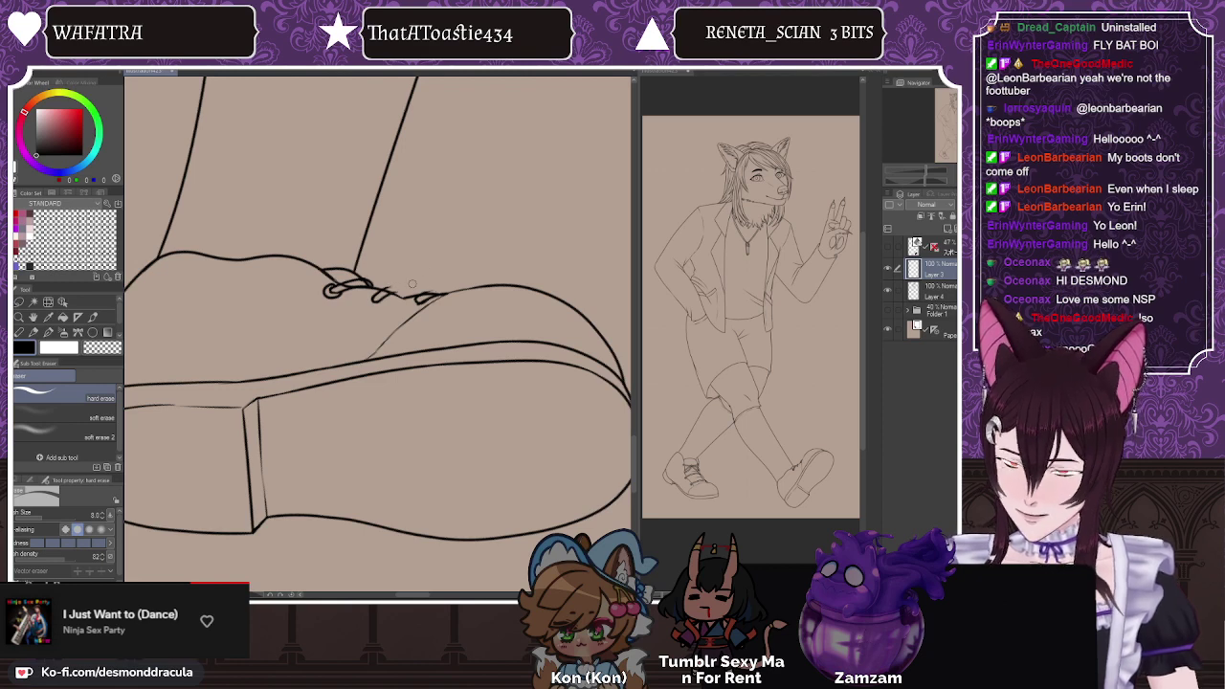
pyautogui.press('p')
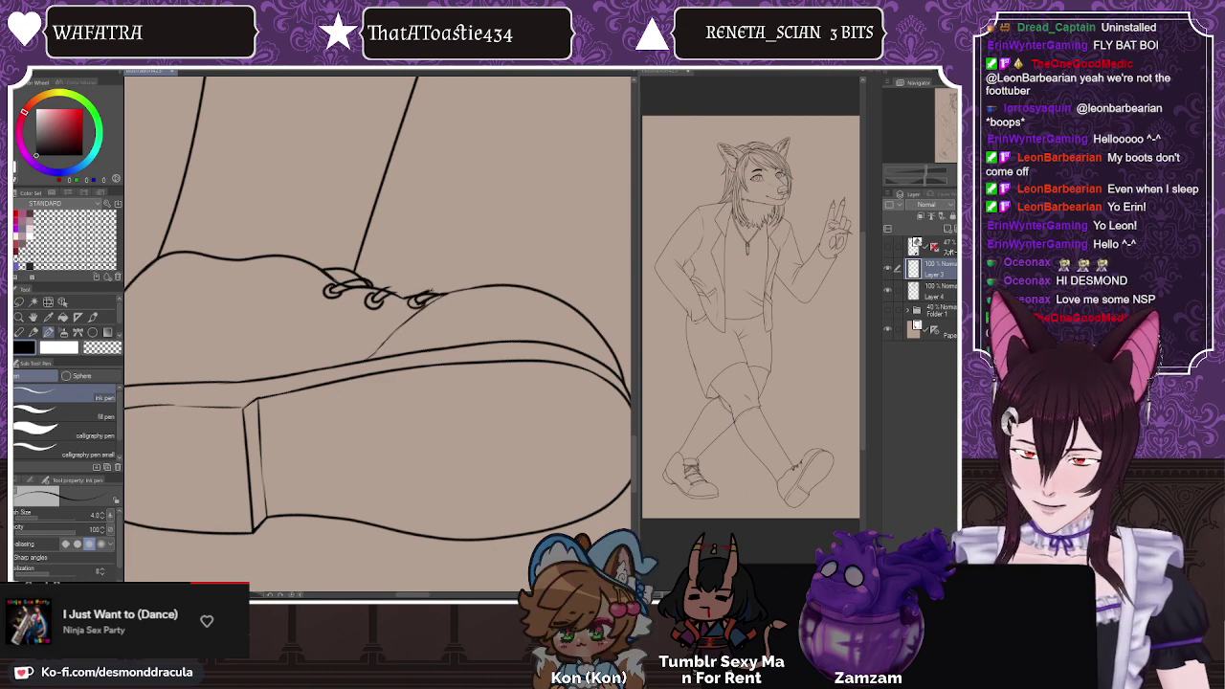
pyautogui.moveTo(430, 292); pyautogui.dragTo(449, 292)
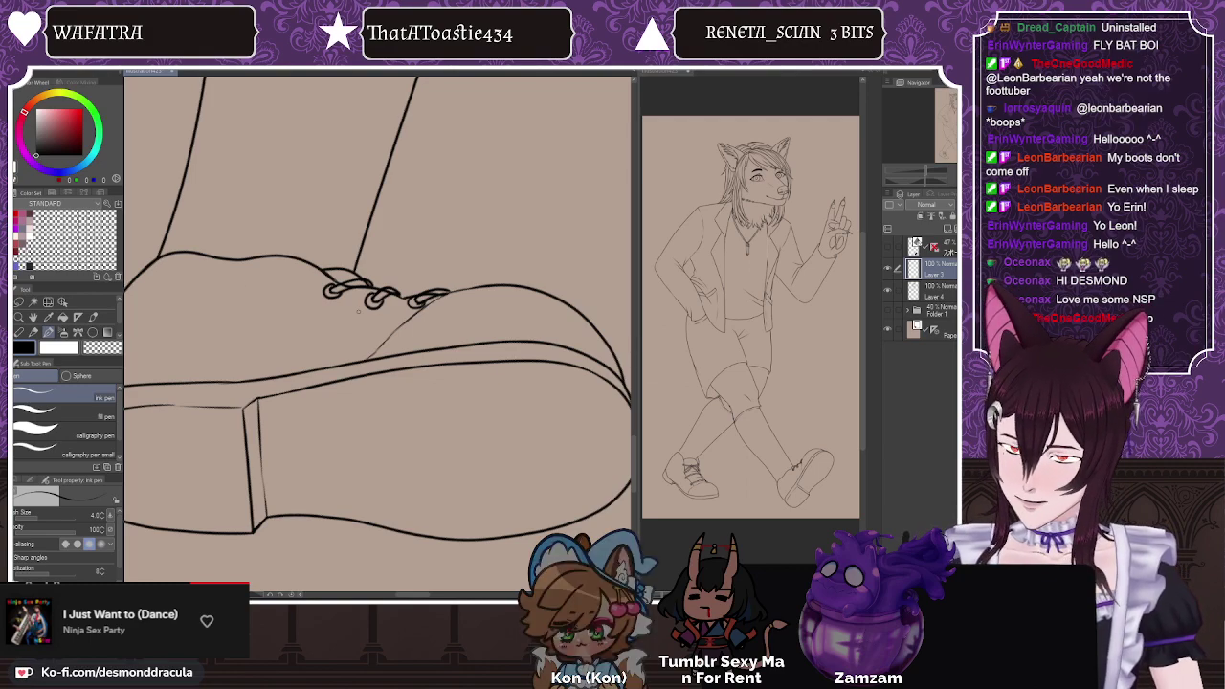
# Step: Erase the shoe outline that overlaps the laces on Layer 4, then merge Layer 3 into Layer 4
pyautogui.press('e')
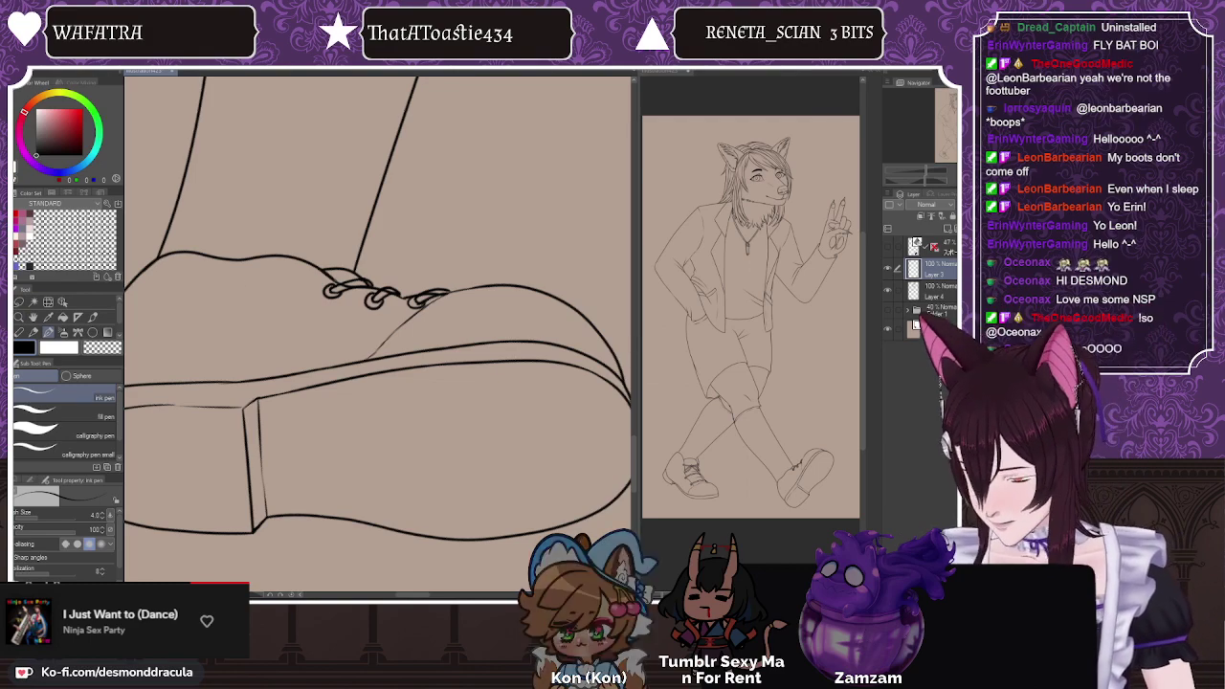
pyautogui.click(936, 292)
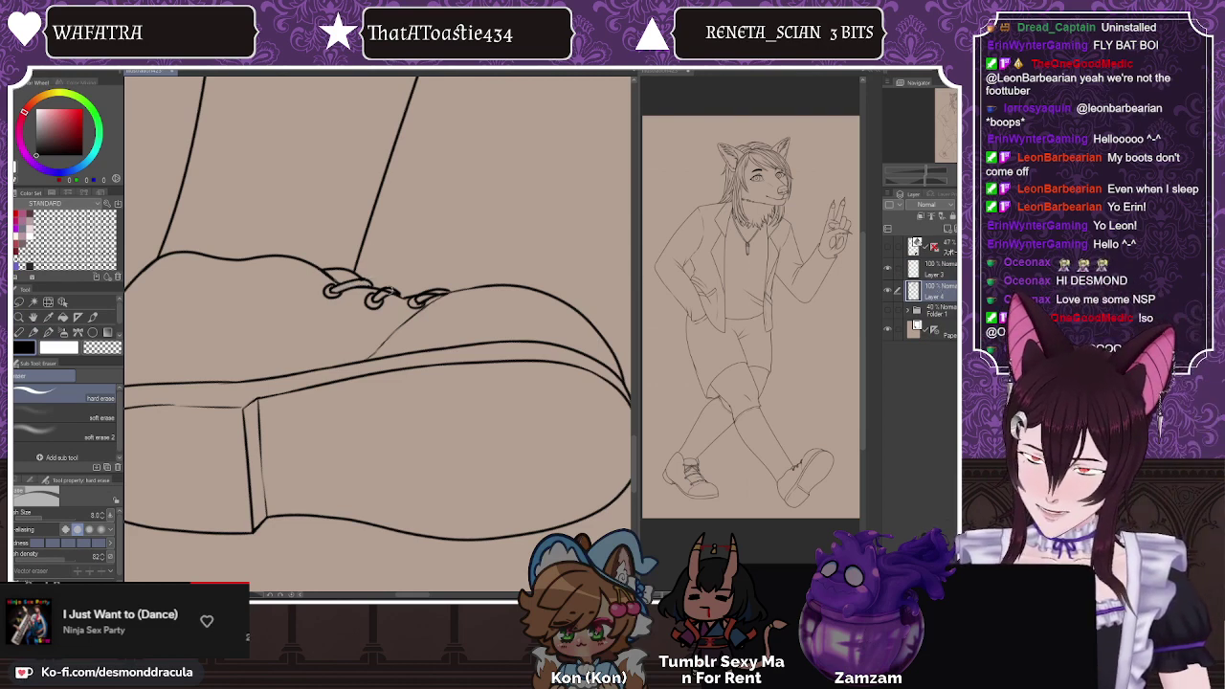
pyautogui.moveTo(445, 291); pyautogui.dragTo(437, 298)
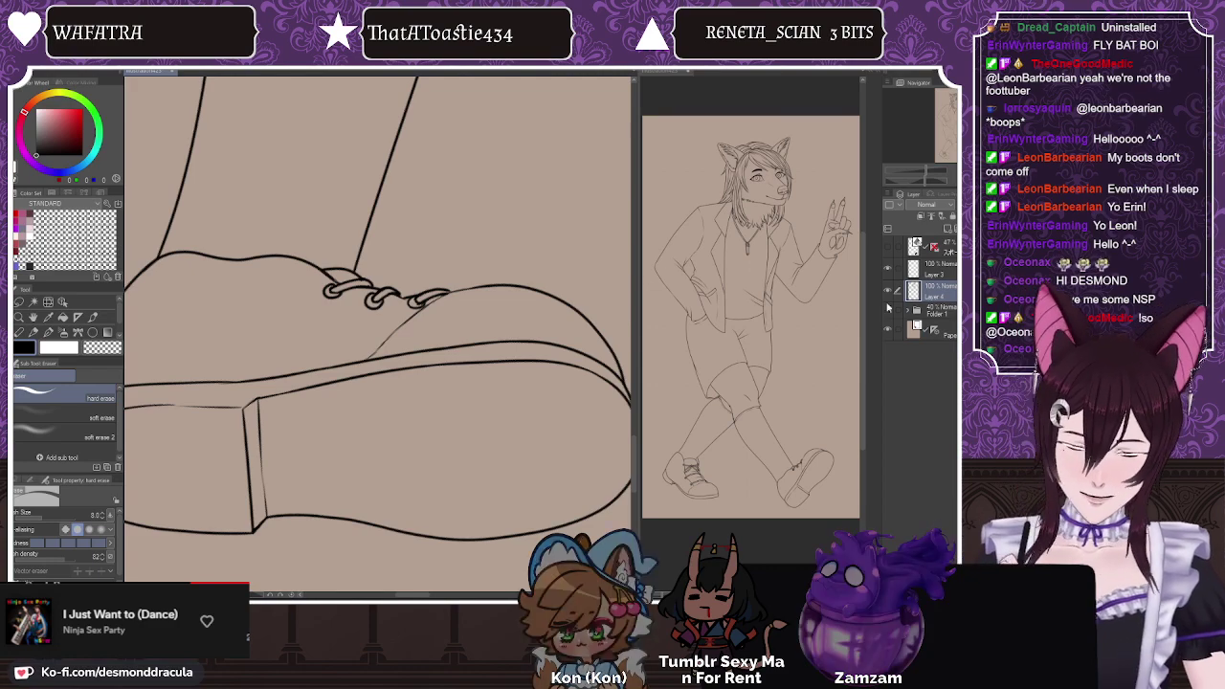
pyautogui.click(897, 270)
pyautogui.hotkey('shift', 'alt', 'e')
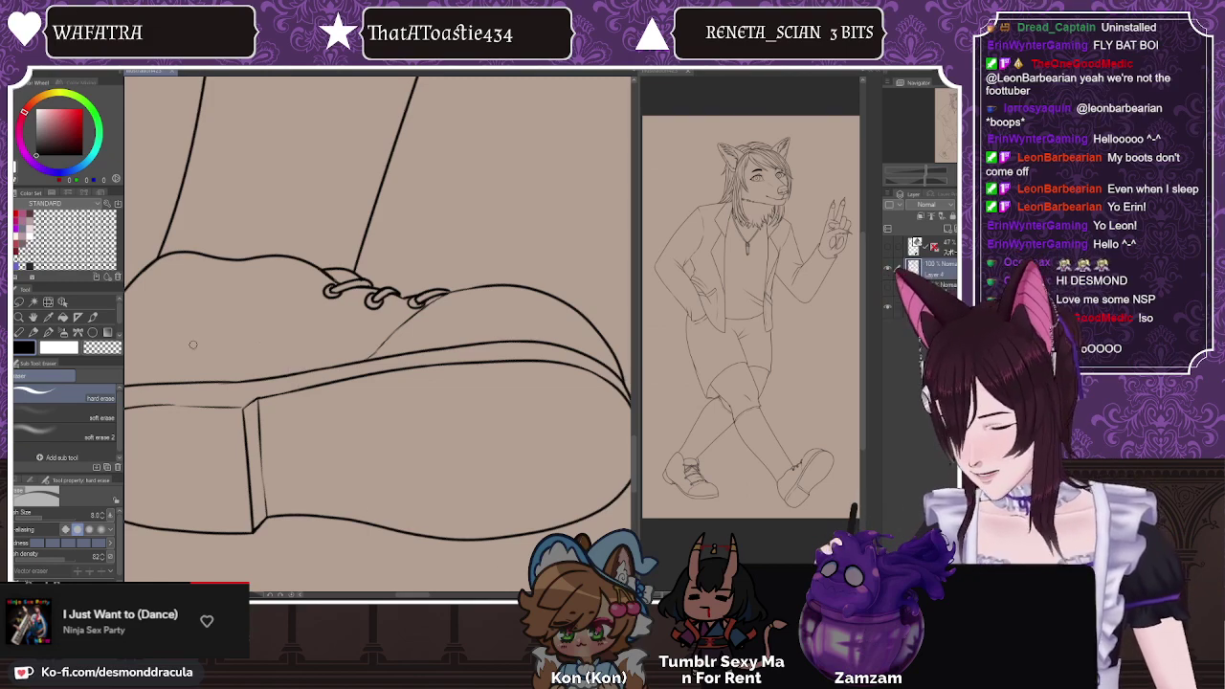
# Step: Examine the line art of the whole figure with the canvas turned upright
pyautogui.press('p')
pyautogui.press('space')
pyautogui.moveTo(235, 416); pyautogui.dragTo(338, 370)
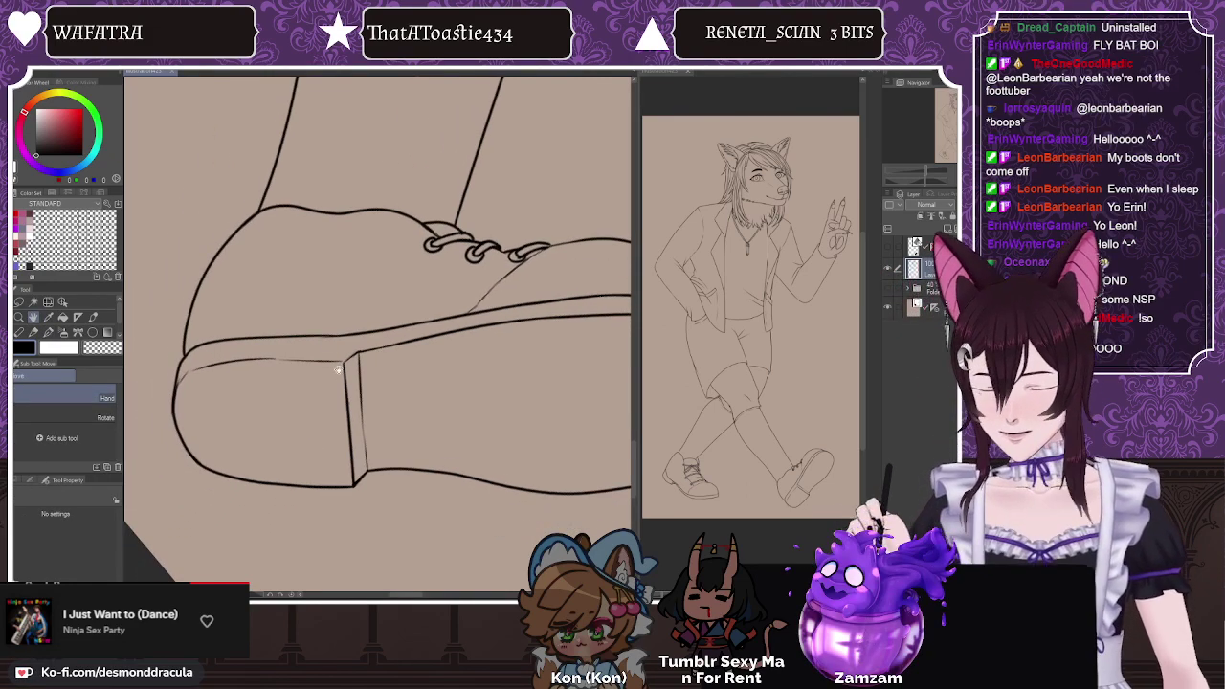
pyautogui.scroll(-10, 338, 368)
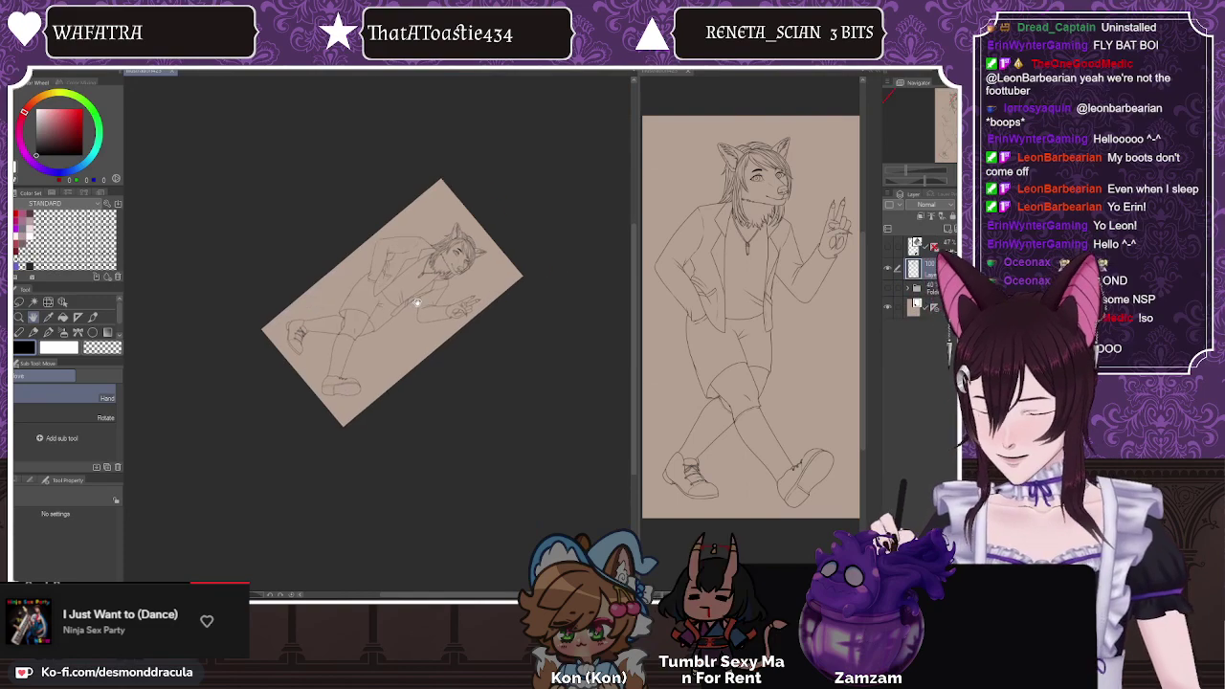
pyautogui.scroll(3, 416, 302)
pyautogui.press('-')
pyautogui.press('-')
pyautogui.press('-')
pyautogui.press('-')
pyautogui.press('-')
pyautogui.press('-')
pyautogui.press('-')
pyautogui.press('-')
pyautogui.press('-')
pyautogui.press('-')
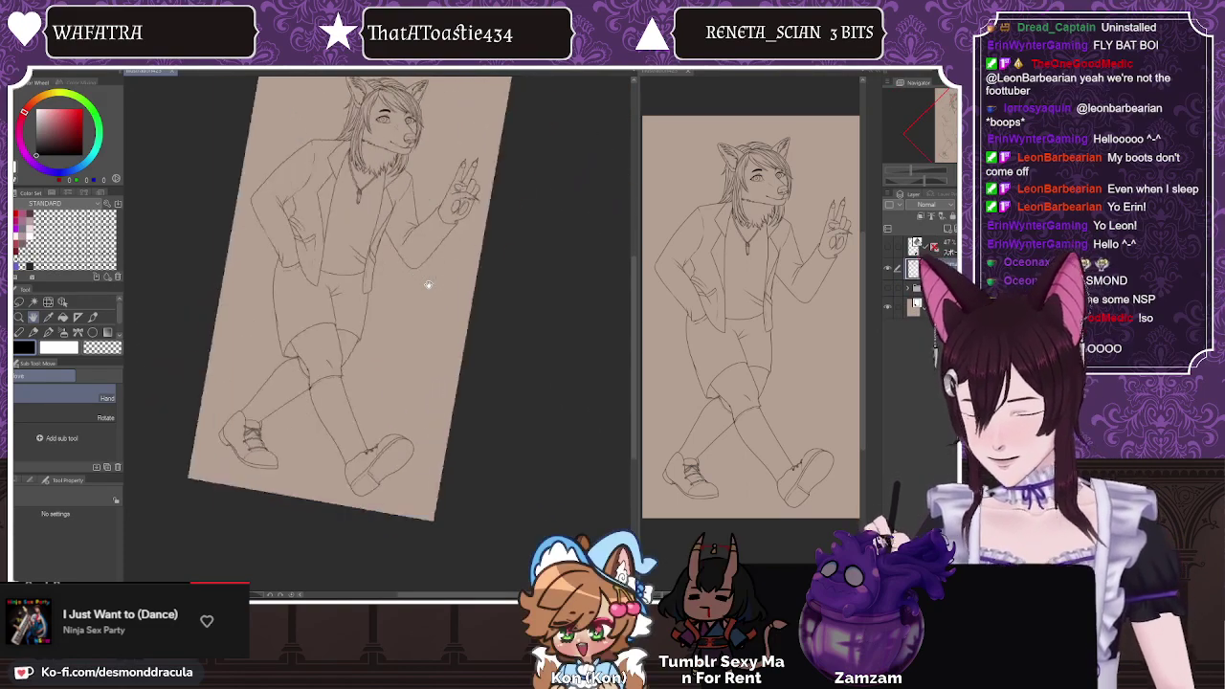
pyautogui.scroll(1, 427, 268)
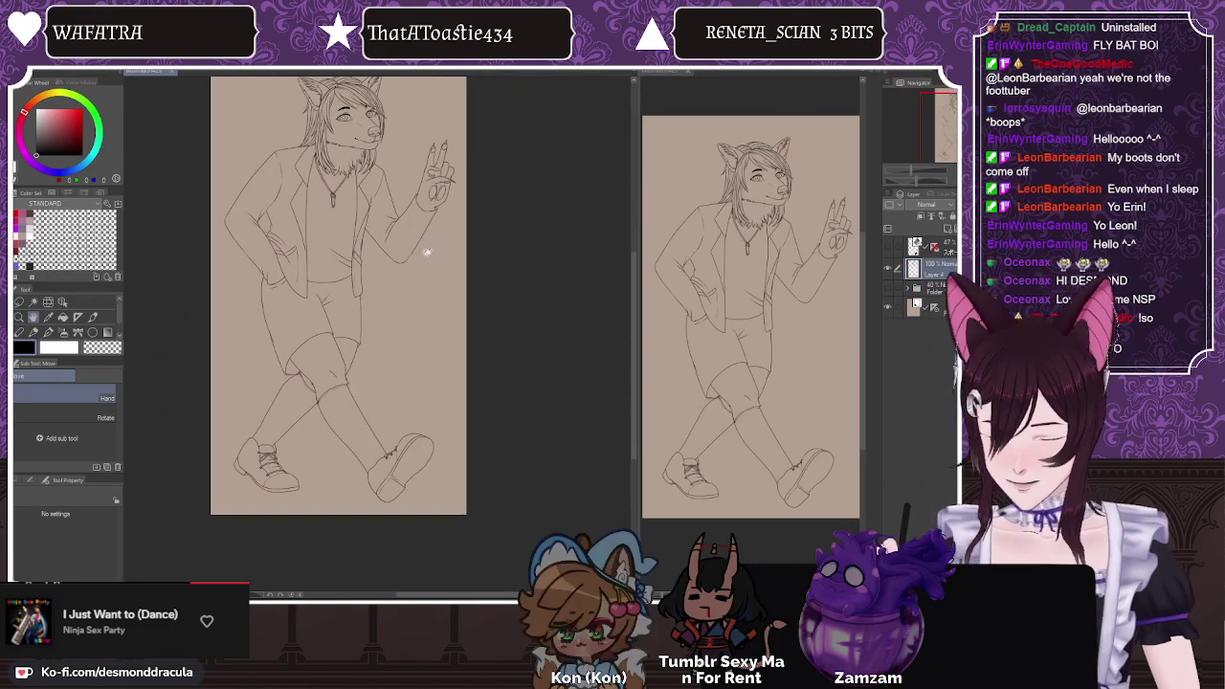
# Step: Delete the leftover guides: the hidden layer above Layer 4, the 40% sketch folder and the ruler on the Paper layer
pyautogui.click(917, 245)
pyautogui.press('Delete')
pyautogui.click(887, 266)
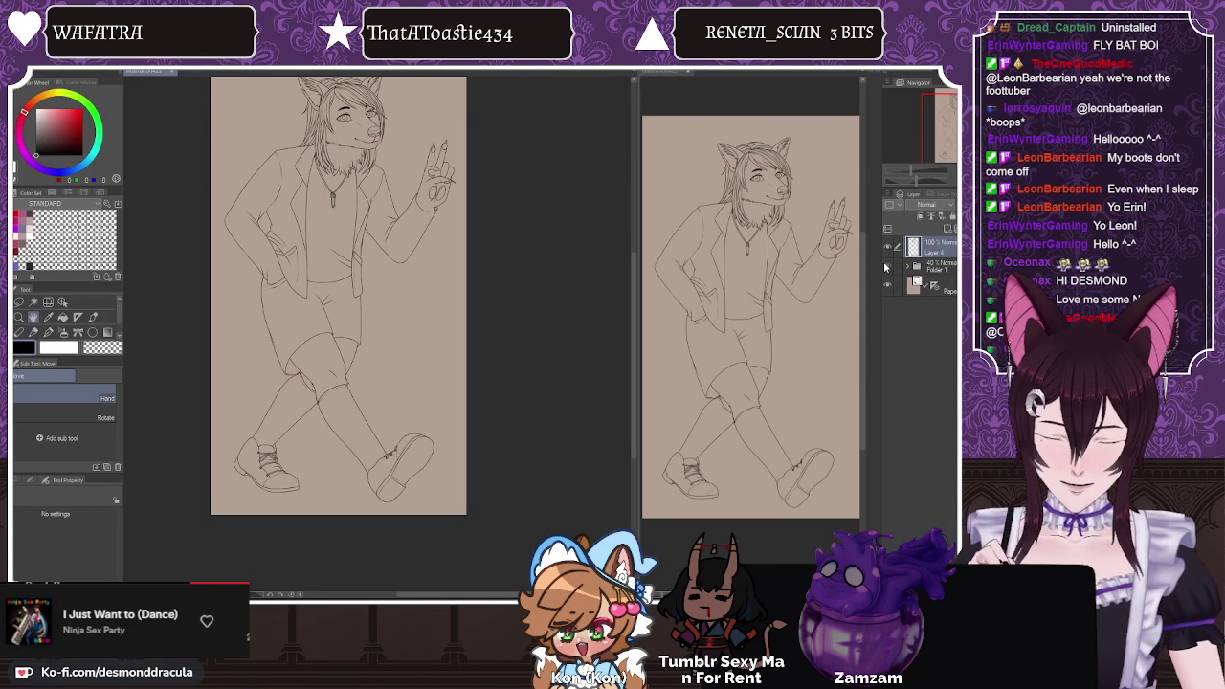
pyautogui.click(887, 266)
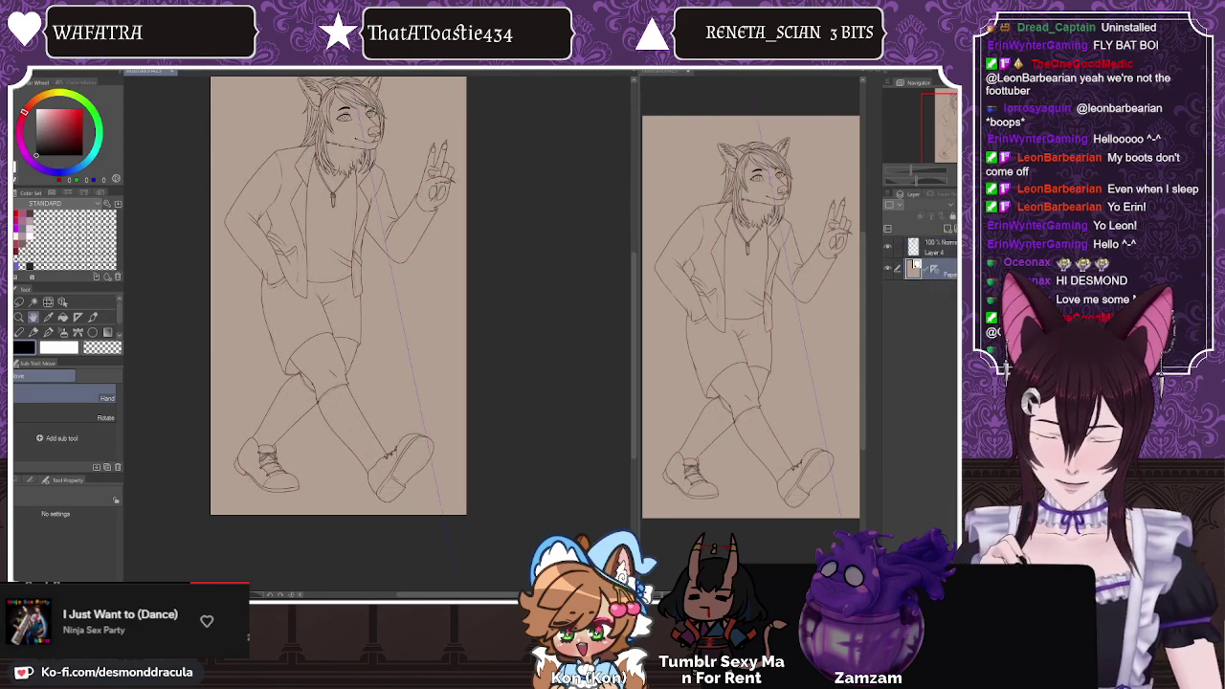
pyautogui.rightClick(915, 266)
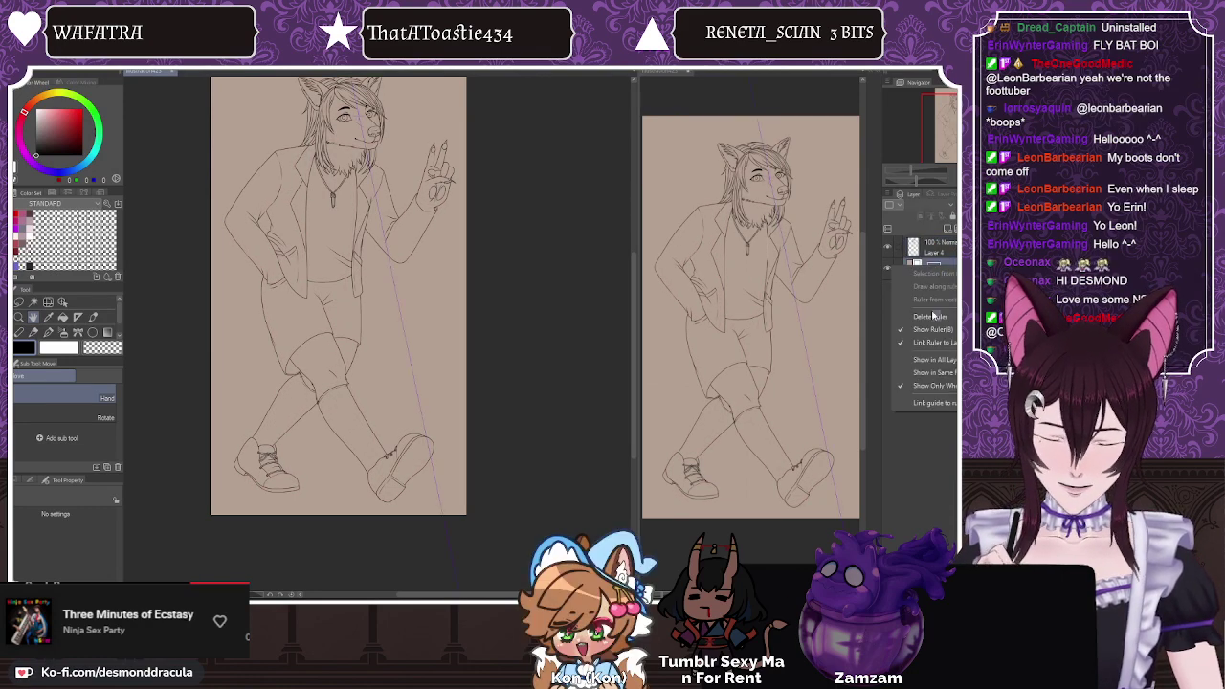
pyautogui.click(930, 315)
# Step: Add a base layer above Paper and a folder holding another new layer, and set Layer 4 as the reference layer
pyautogui.click(947, 230)
pyautogui.click(956, 230)
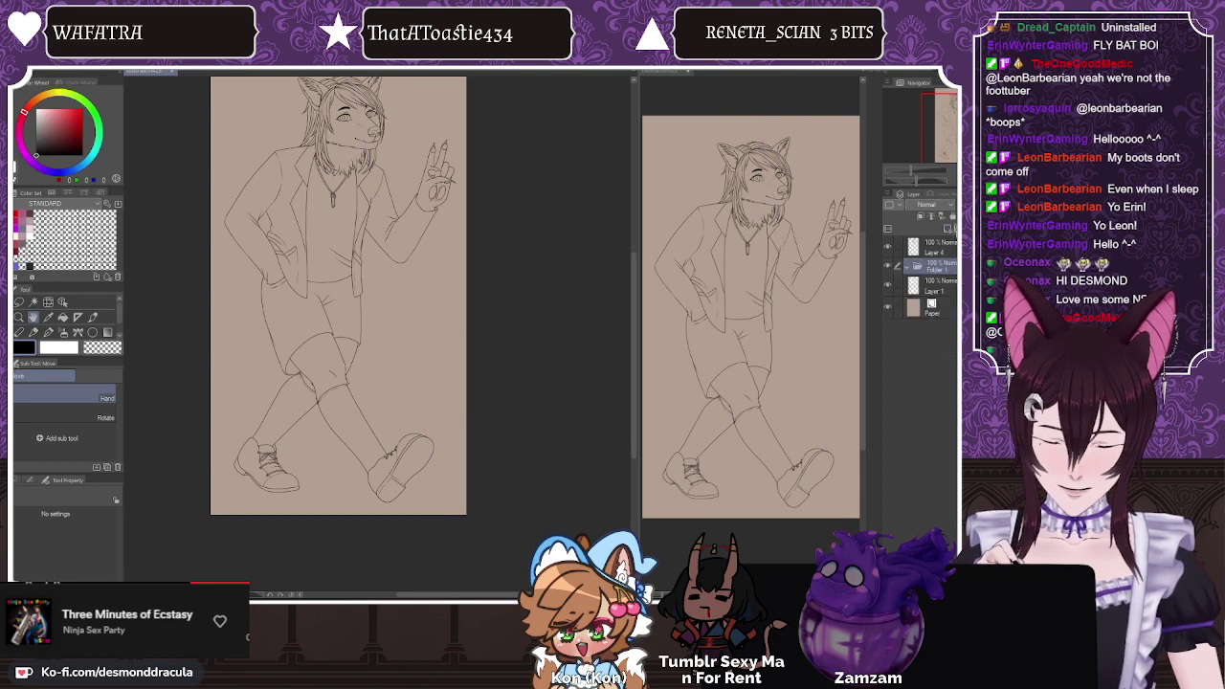
pyautogui.click(948, 231)
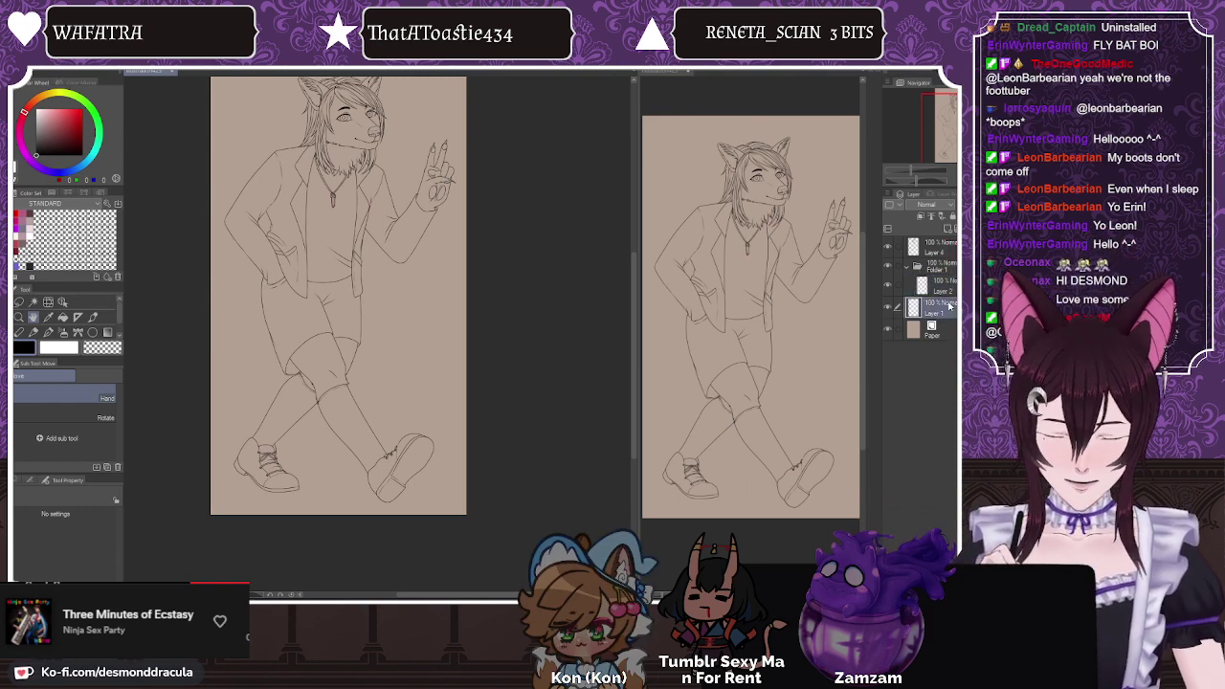
pyautogui.click(933, 246)
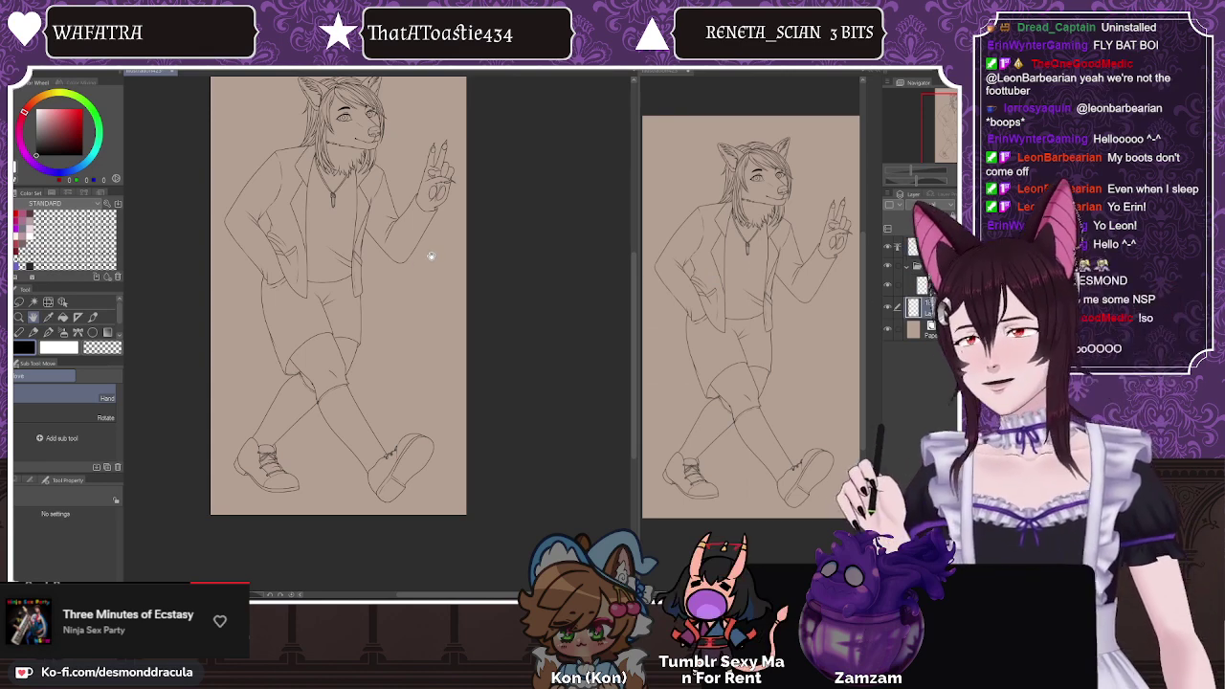
# Step: Fill the entire figure silhouette with dark navy blue on Layer 1 using the bucket close fill tool
pyautogui.click(63, 318)
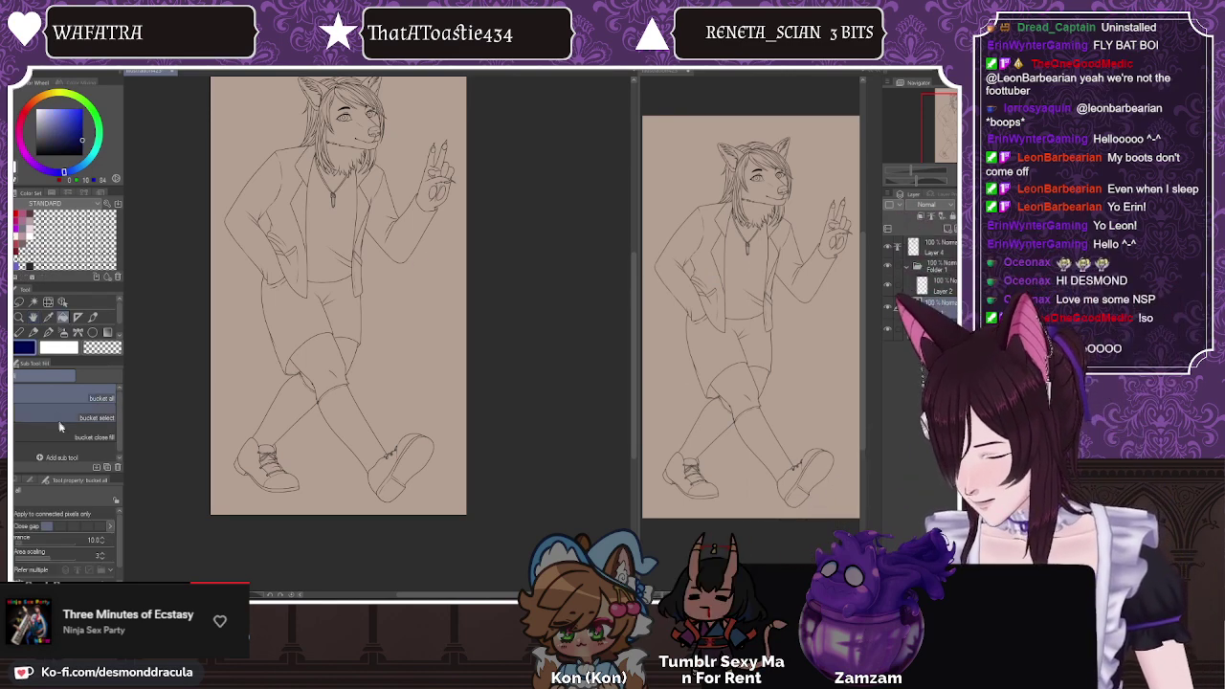
pyautogui.click(72, 436)
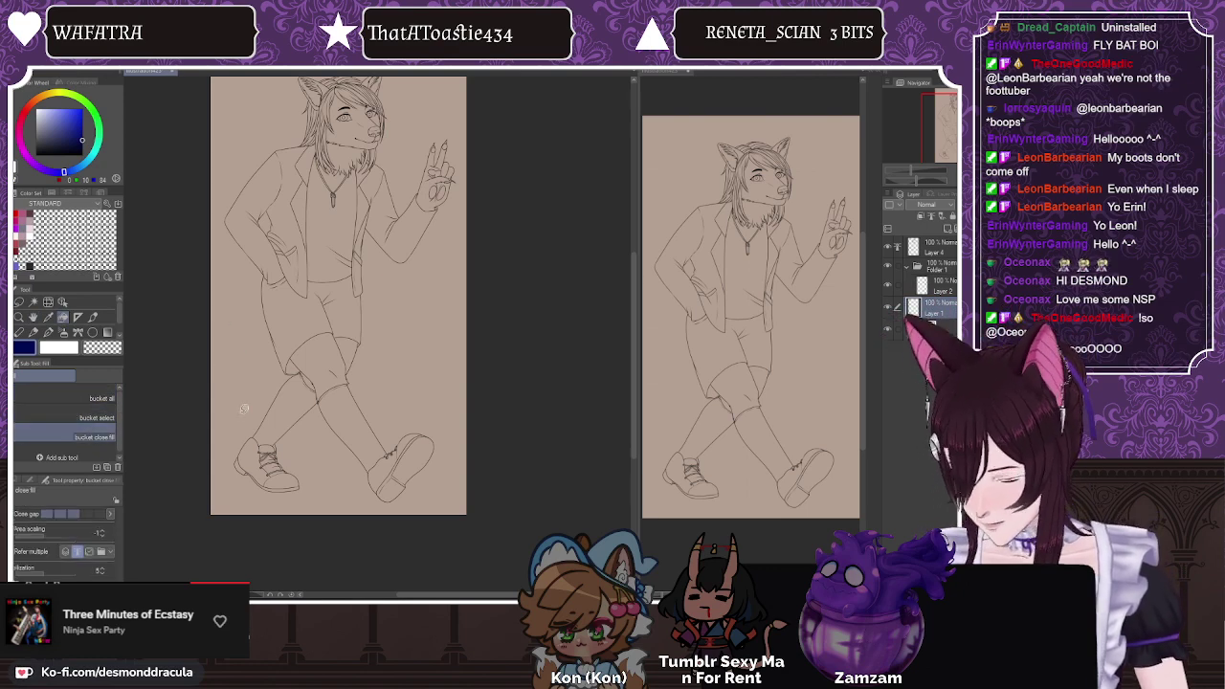
pyautogui.moveTo(240, 521)
pyautogui.mouseDown()
pyautogui.moveTo(503, 197)
pyautogui.moveTo(444, 85)
pyautogui.moveTo(317, 102)
pyautogui.moveTo(196, 332)
pyautogui.moveTo(205, 432)
pyautogui.mouseUp()
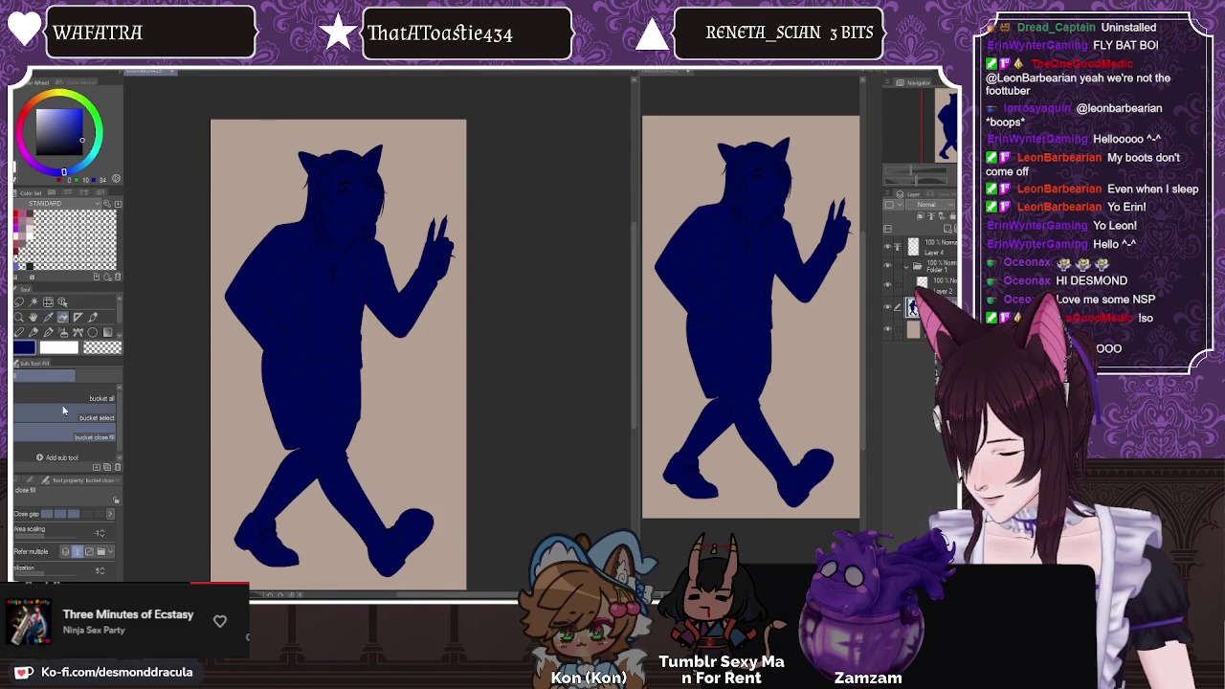
# Step: Clear the navy fill from the gaps between the hair strands beneath the chin using bucket select with the transparent colour
pyautogui.click(95, 417)
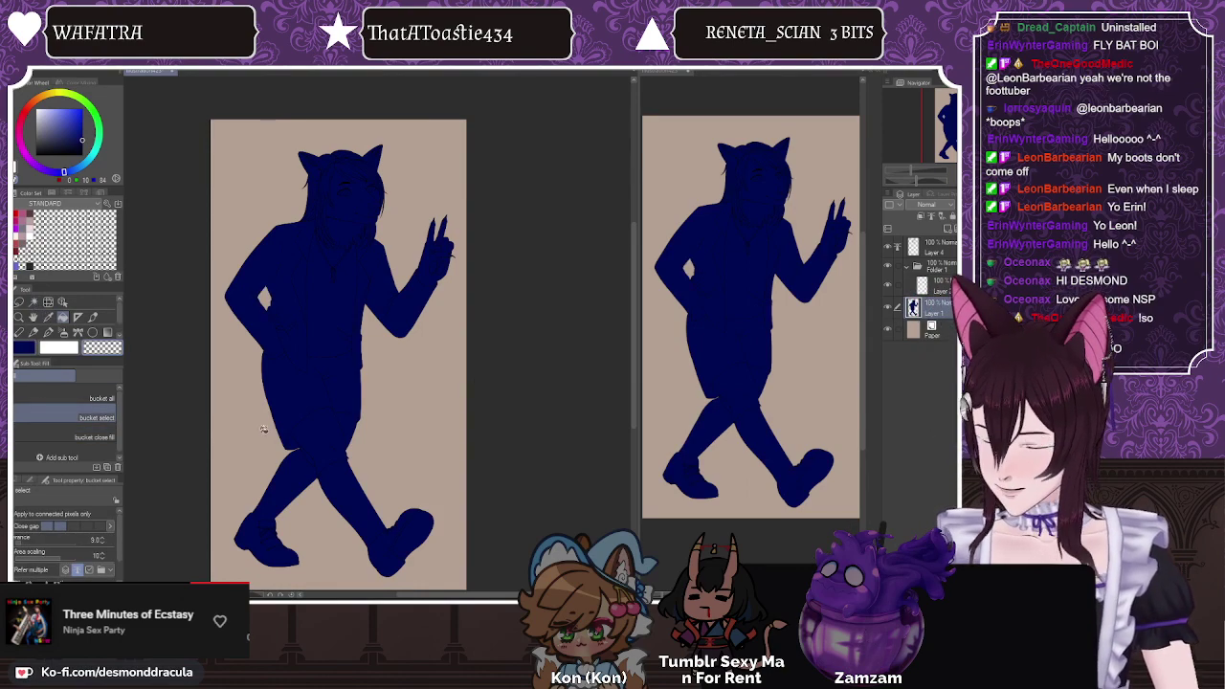
pyautogui.scroll(4, 332, 378)
pyautogui.scroll(2, 326, 387)
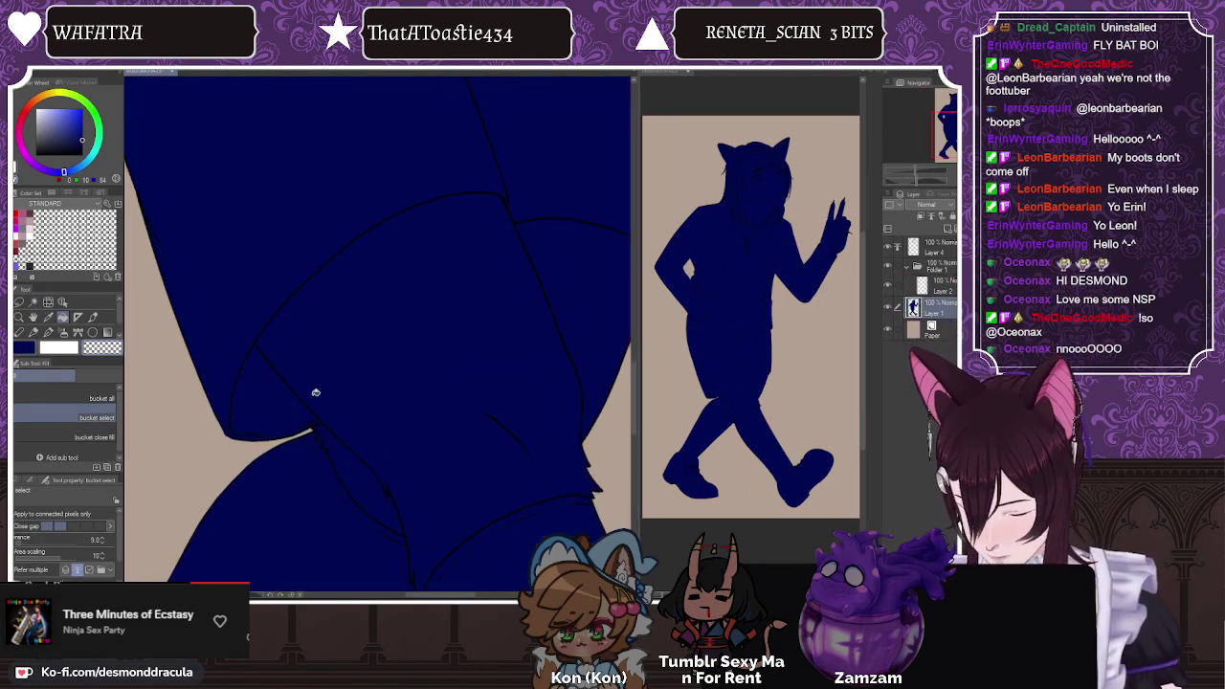
pyautogui.scroll(-6, 335, 427)
pyautogui.scroll(3, 380, 273)
pyautogui.scroll(2, 381, 273)
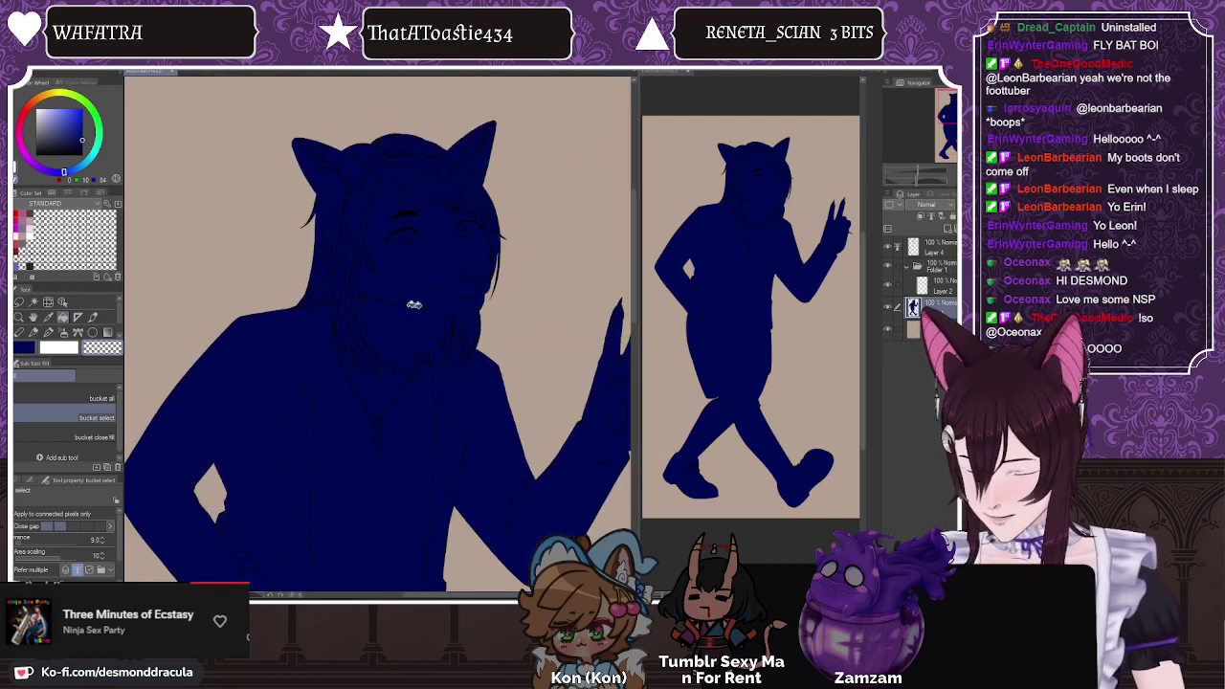
pyautogui.scroll(-3, 297, 279)
pyautogui.scroll(5, 331, 288)
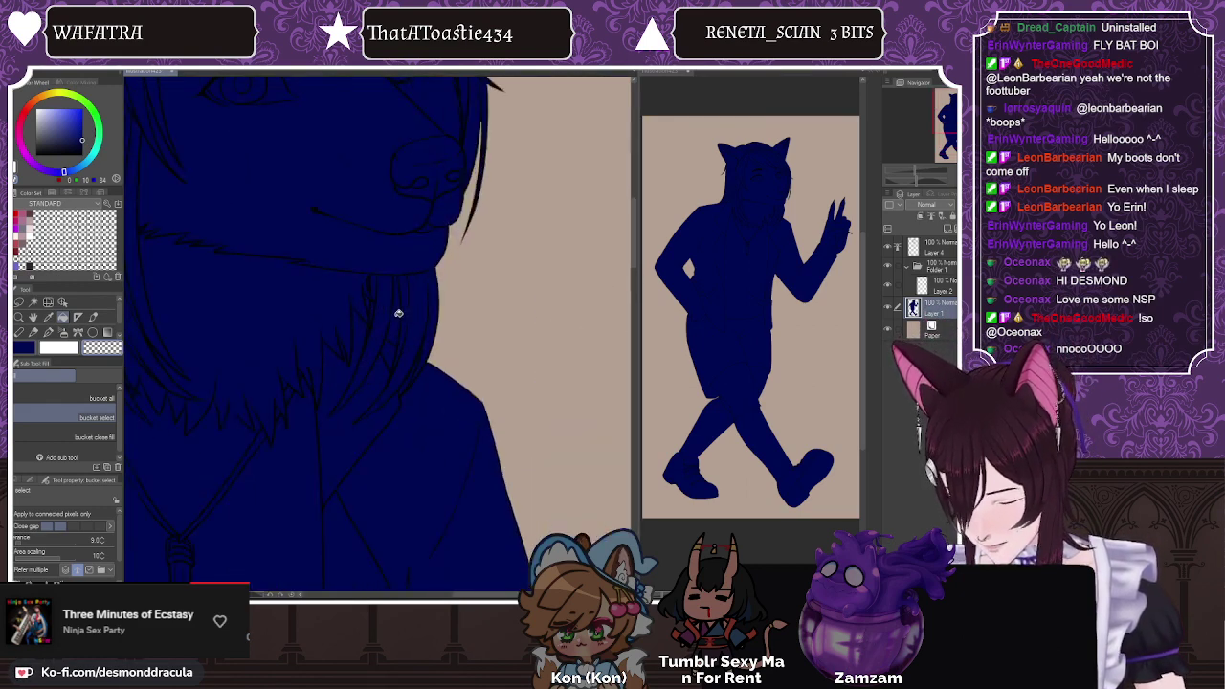
pyautogui.scroll(3, 435, 368)
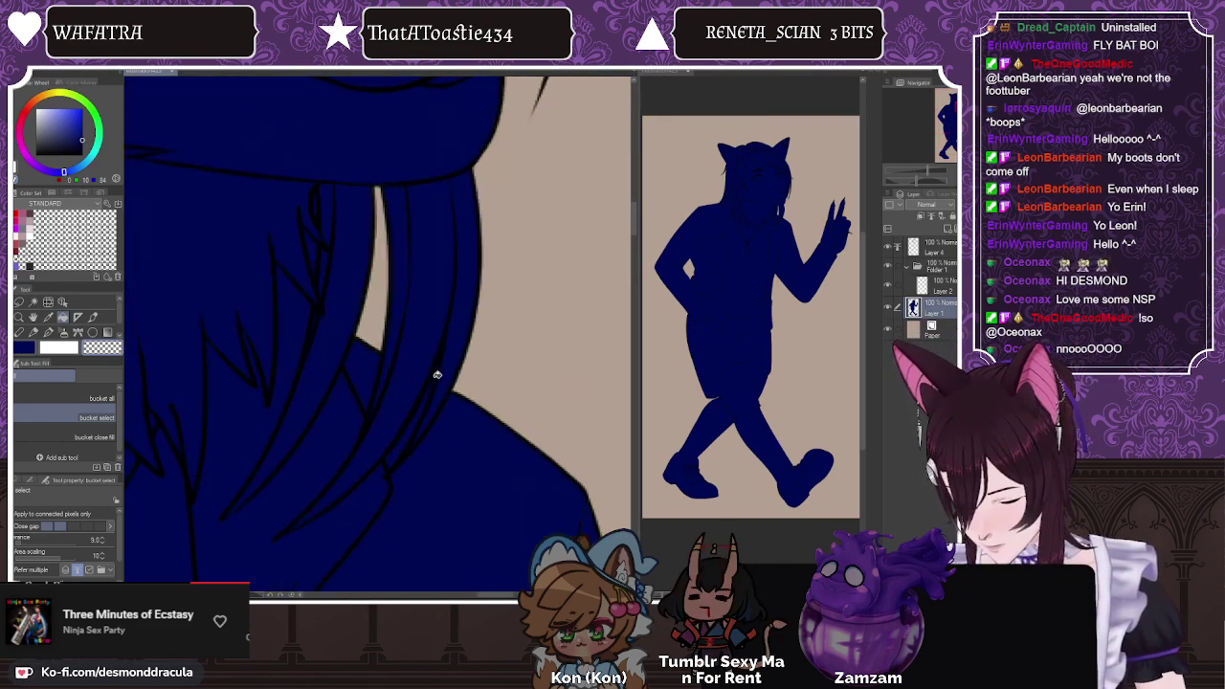
pyautogui.click(429, 363)
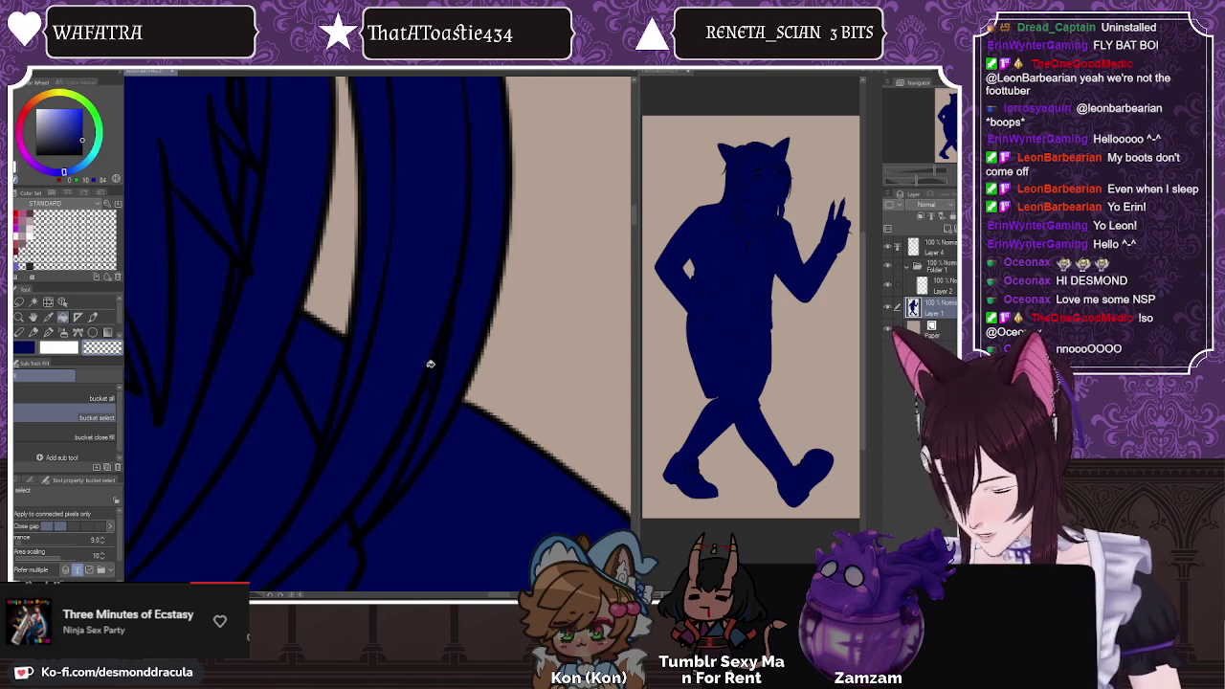
# Step: Erase leftover navy fill from the narrow hair gaps under the chin and beside the muzzle using the ink pen in transparent
pyautogui.click(49, 332)
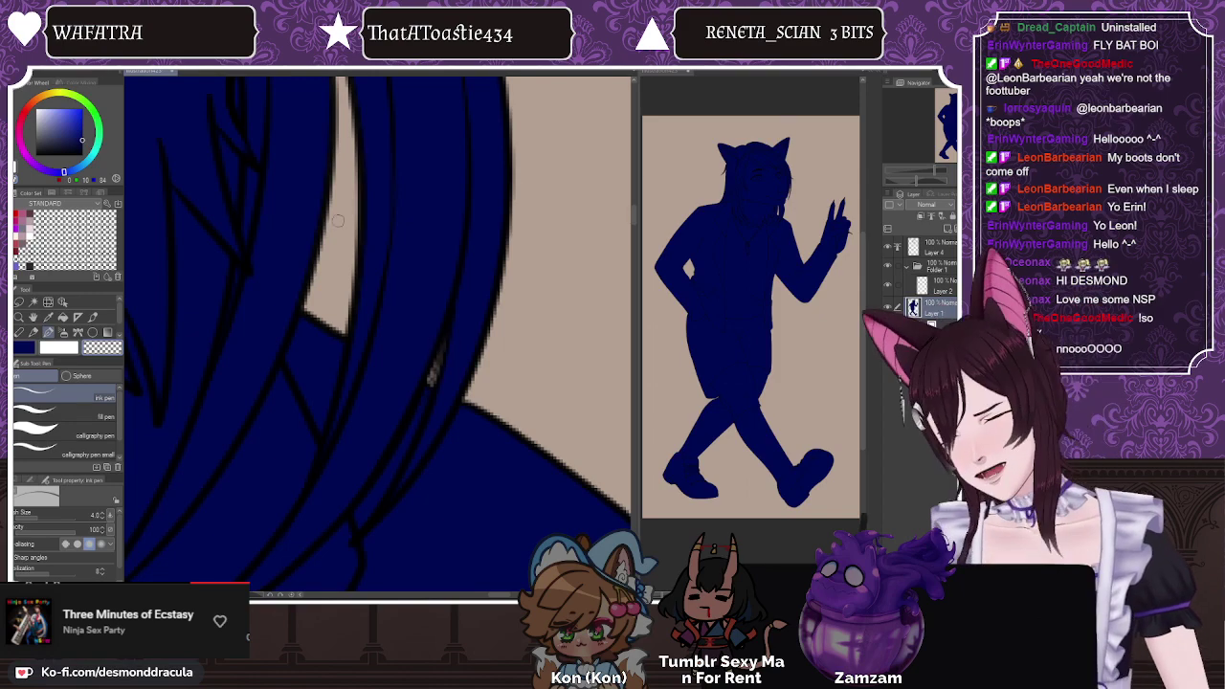
pyautogui.scroll(-3, 357, 287)
pyautogui.scroll(2, 263, 209)
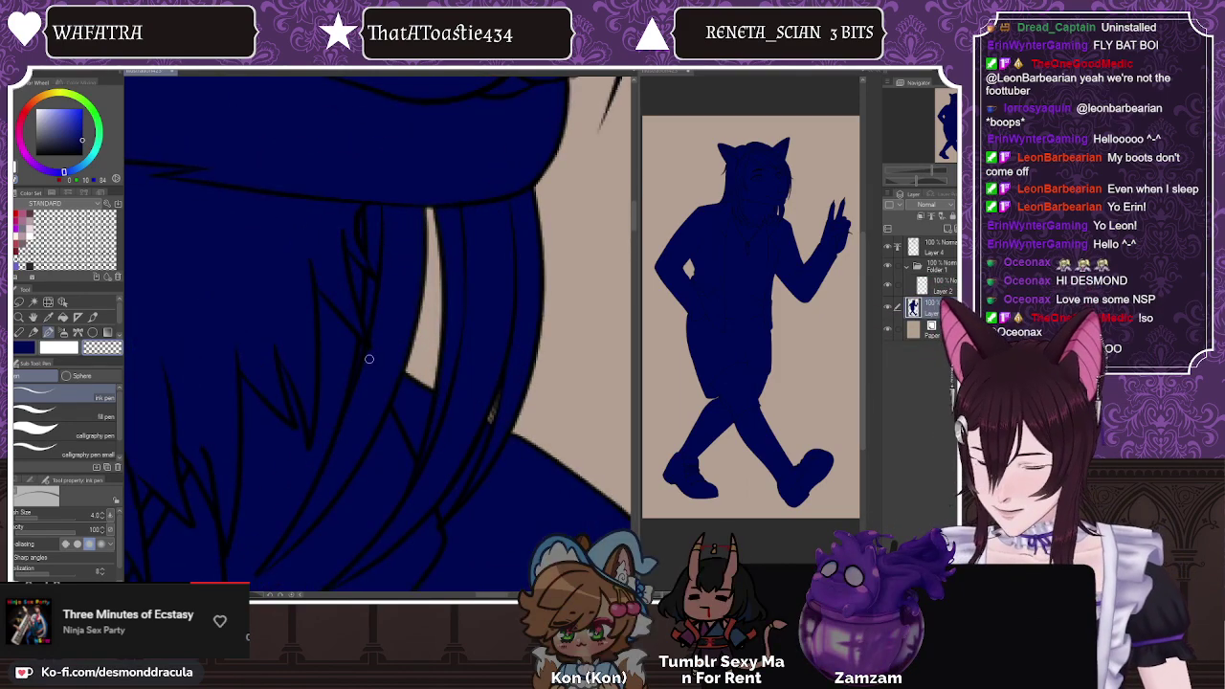
pyautogui.scroll(-3, 452, 330)
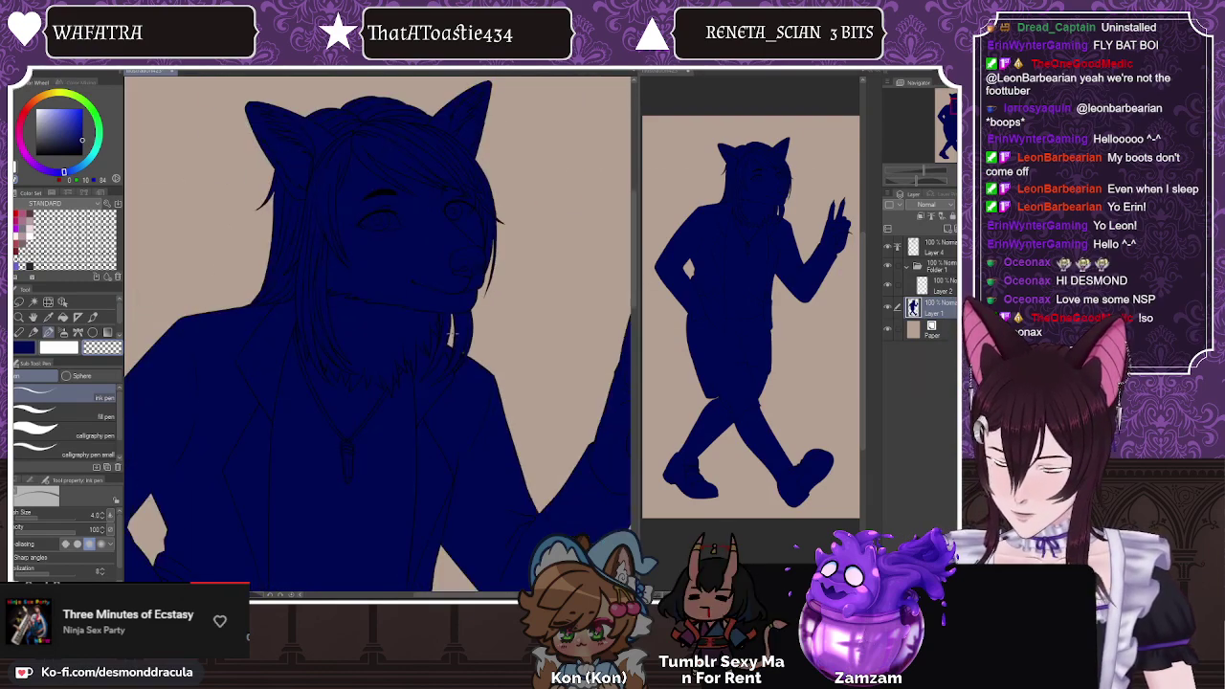
pyautogui.scroll(5, 430, 233)
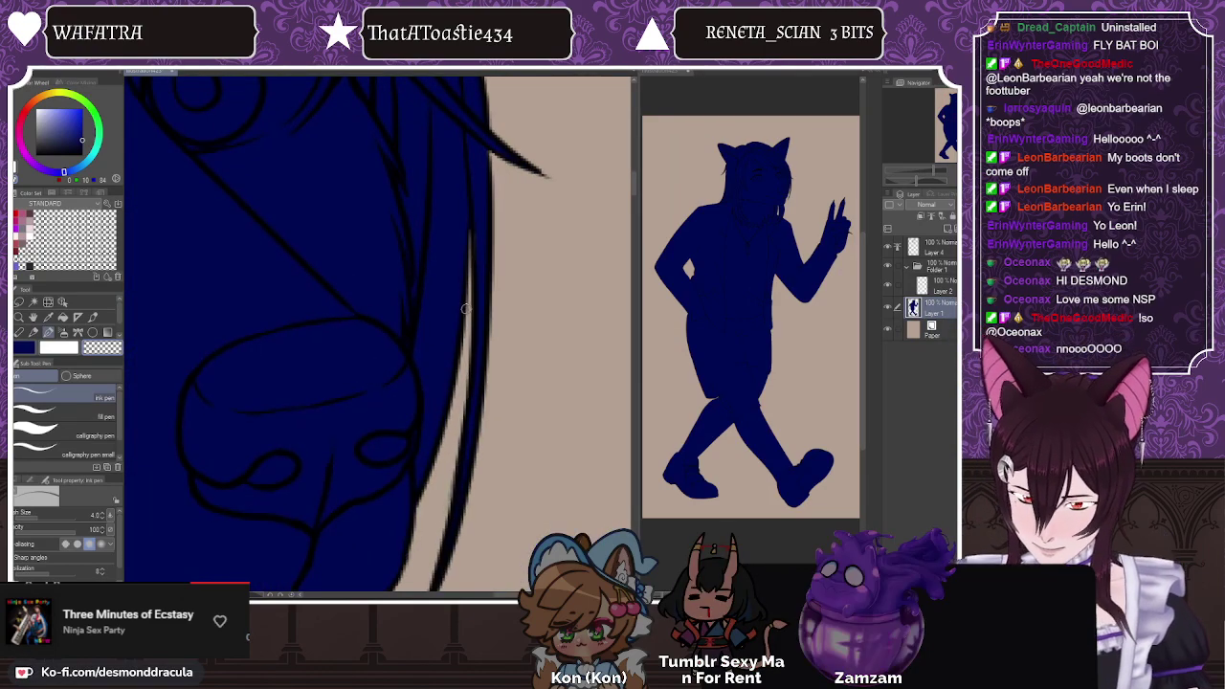
pyautogui.scroll(-4, 466, 308)
# Step: Examine the silhouette's edges around the loose hair locks, ears, raised hand and shorts hem for stray or missing fill
pyautogui.scroll(4, 356, 287)
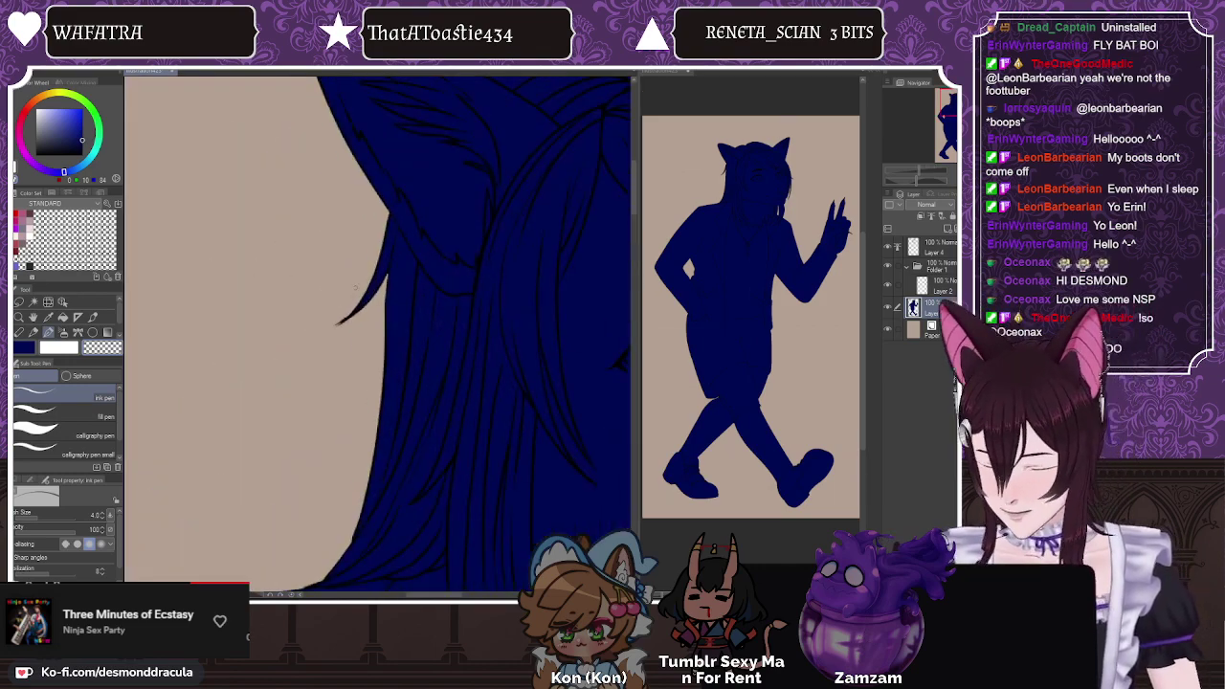
pyautogui.scroll(4, 355, 287)
pyautogui.scroll(-4, 404, 292)
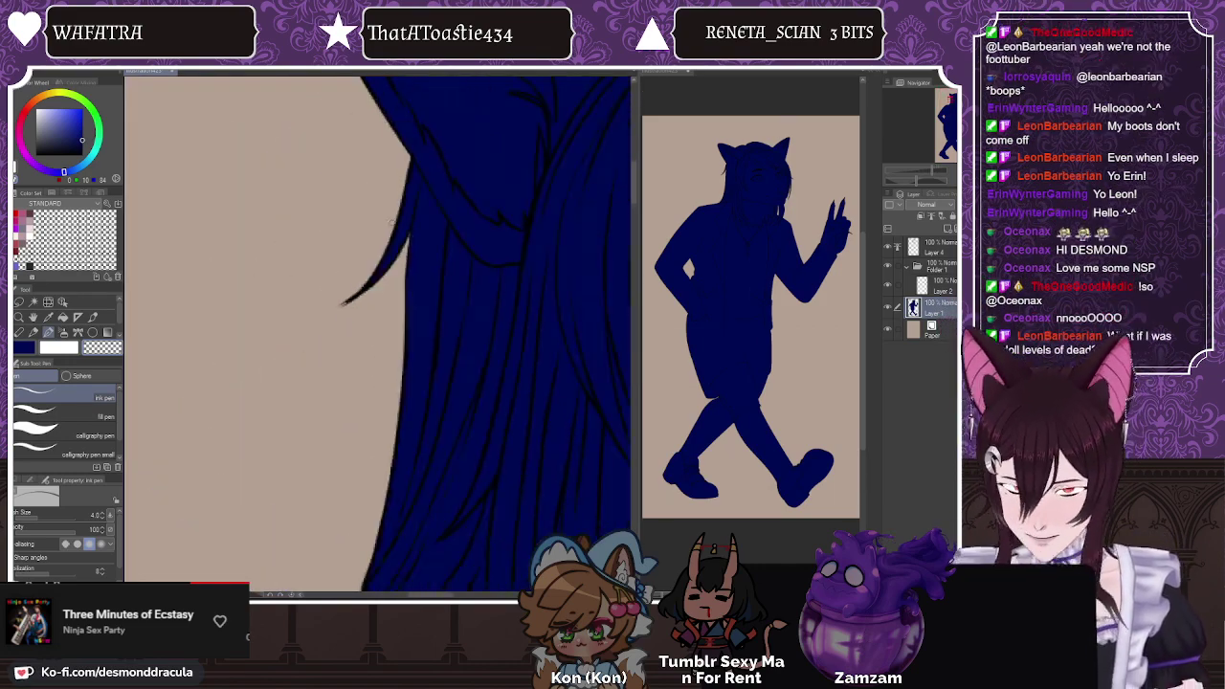
pyautogui.scroll(-5, 378, 204)
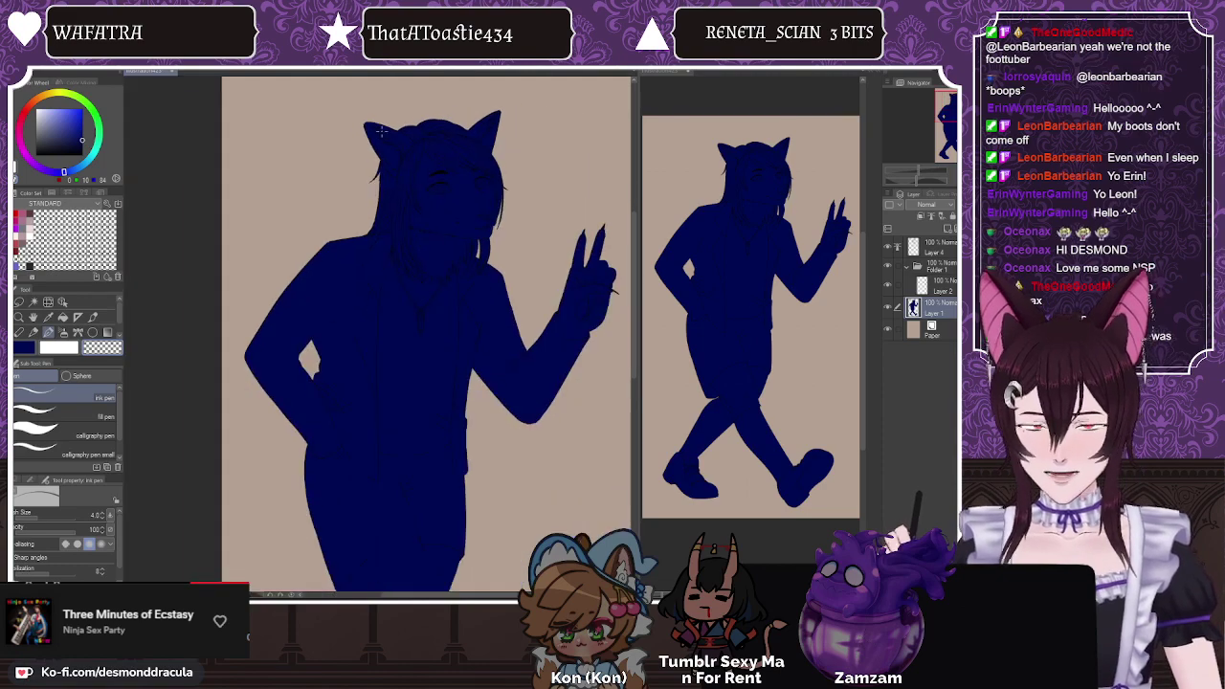
pyautogui.scroll(6, 511, 191)
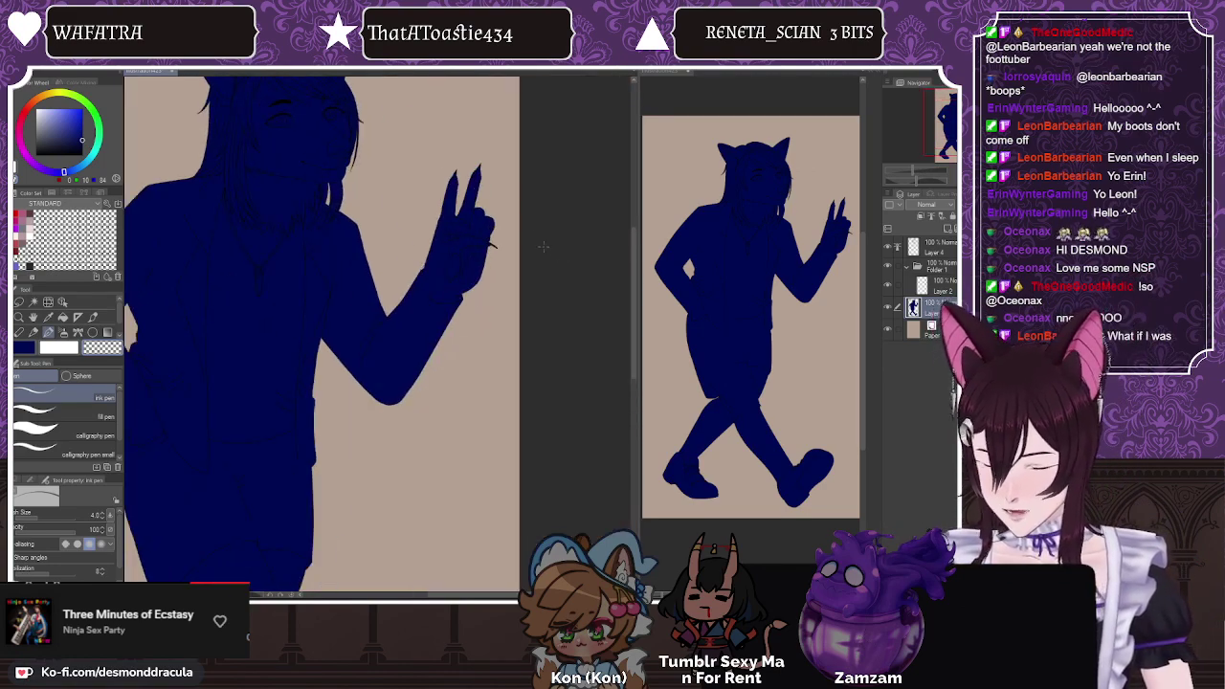
pyautogui.scroll(1, 510, 189)
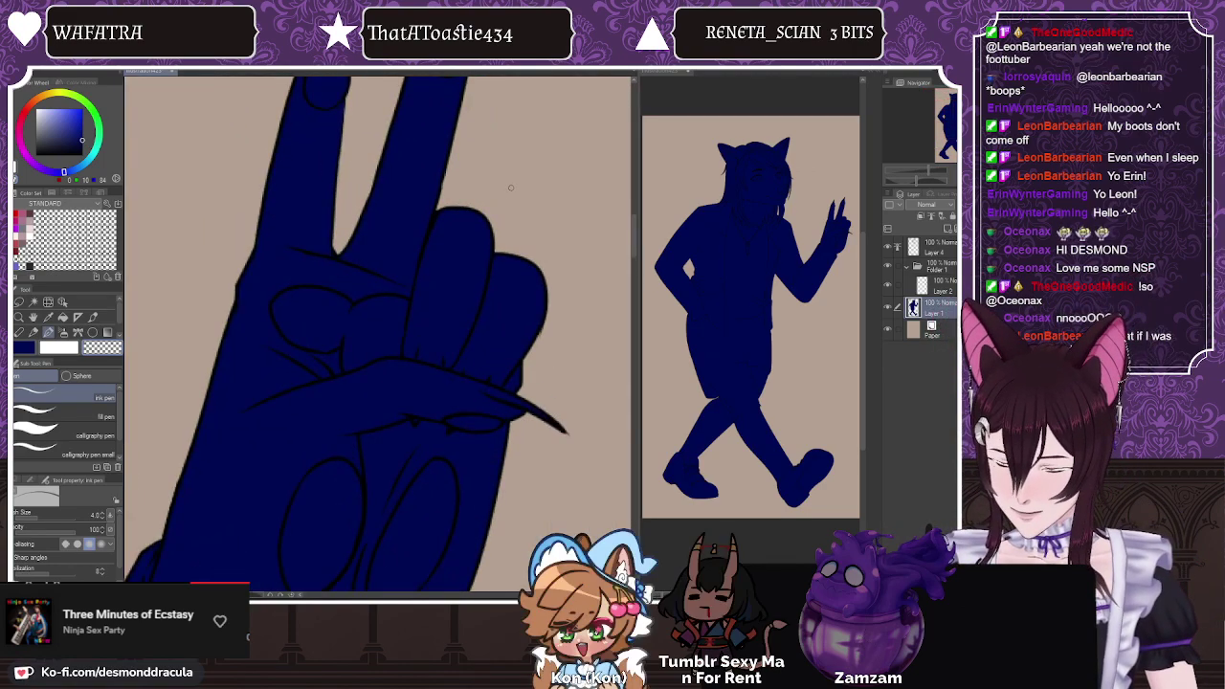
pyautogui.scroll(-2, 510, 187)
pyautogui.scroll(-3, 510, 183)
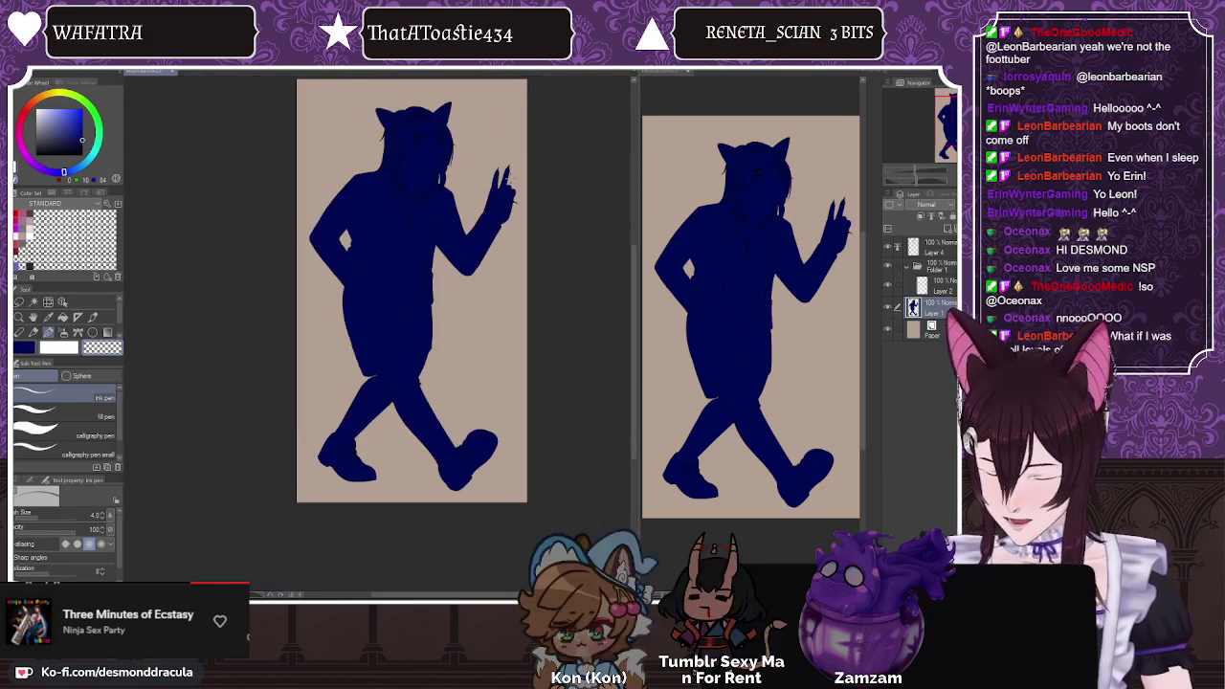
pyautogui.scroll(3, 372, 374)
pyautogui.scroll(2, 373, 374)
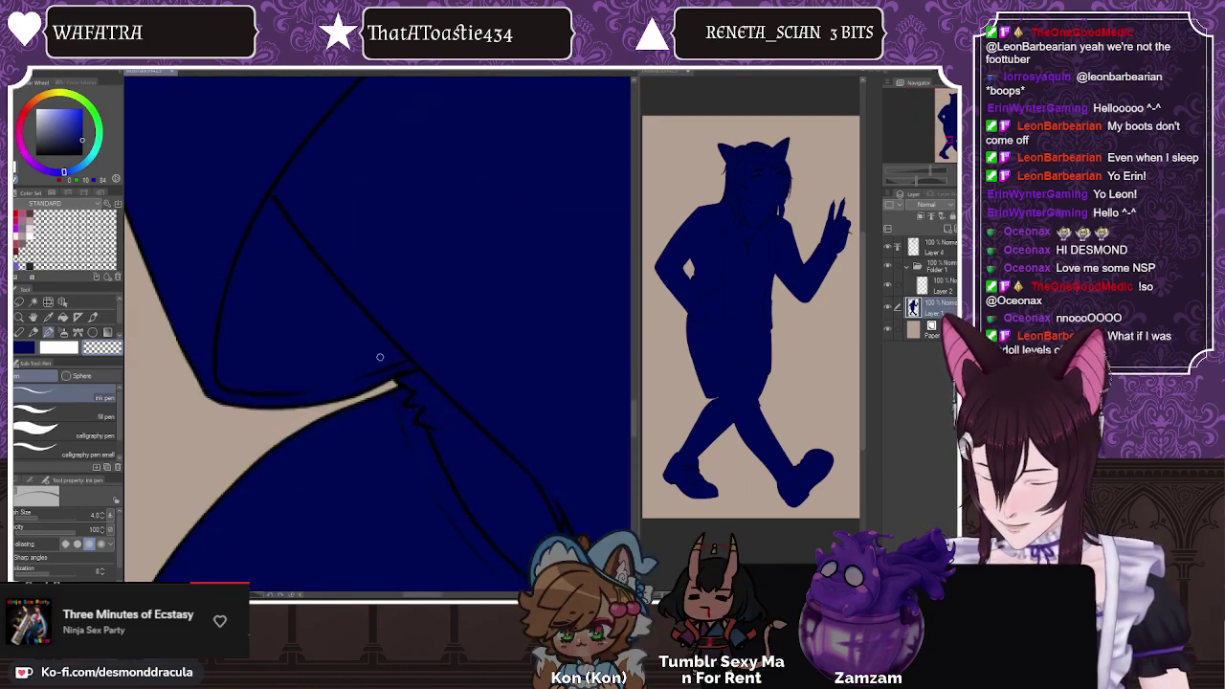
pyautogui.scroll(-3, 360, 277)
pyautogui.scroll(-4, 362, 278)
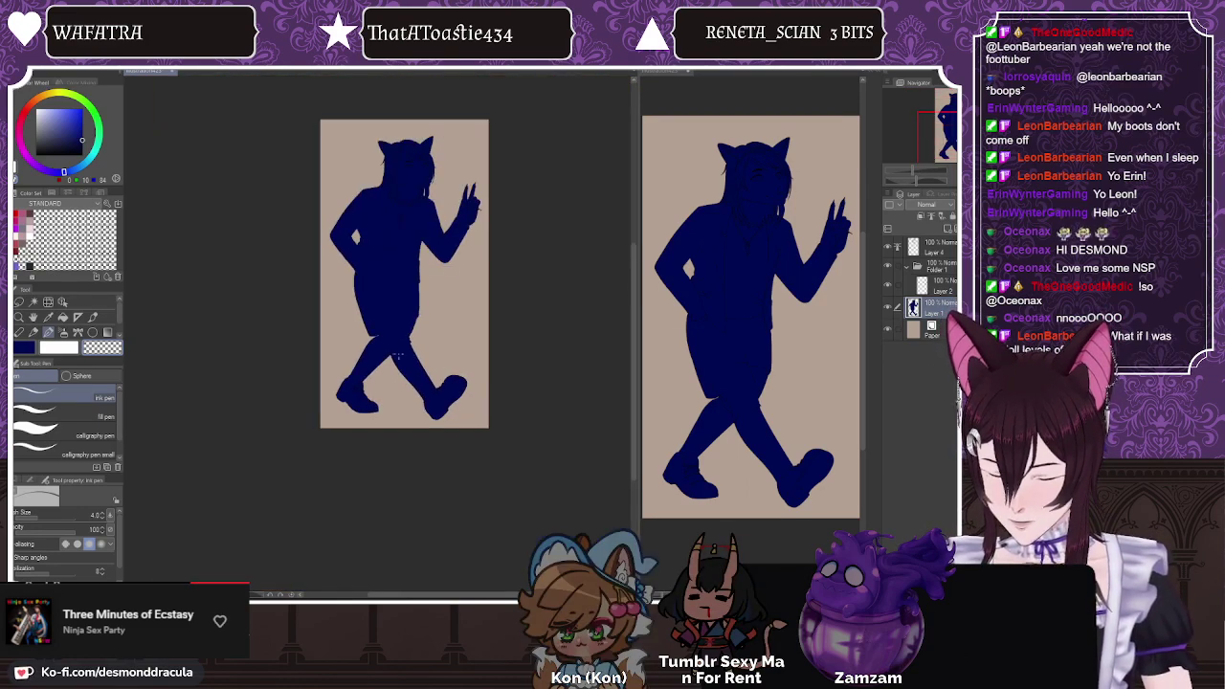
pyautogui.scroll(1, 398, 226)
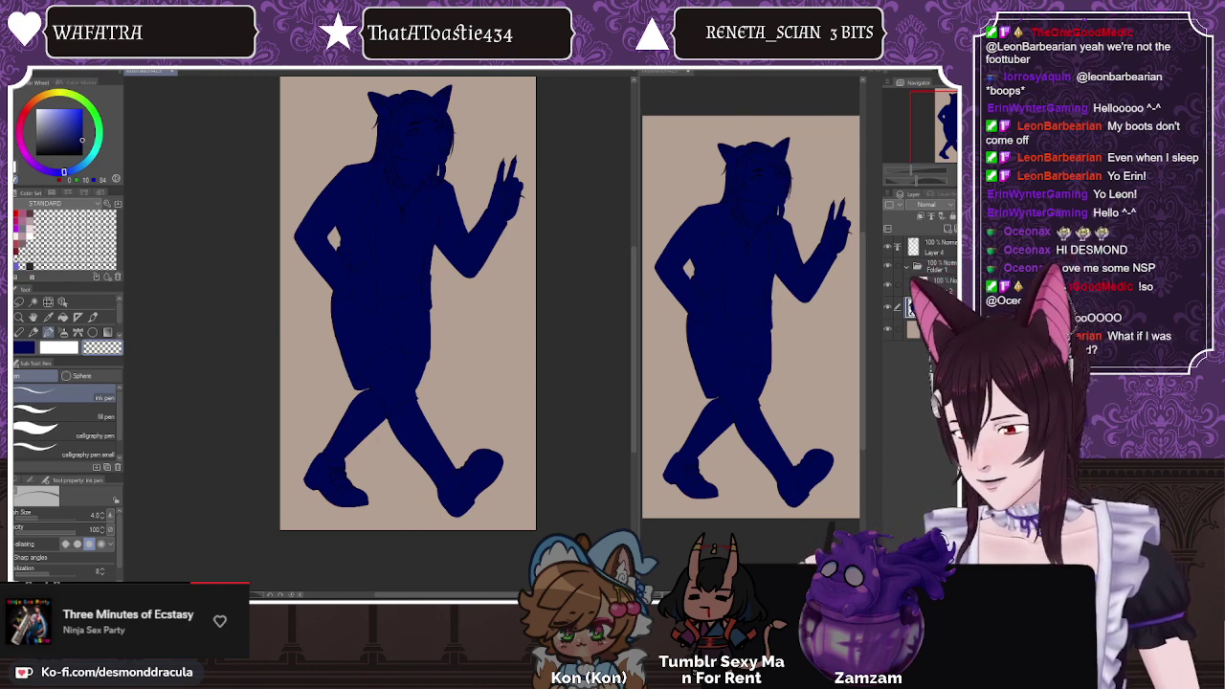
# Step: Recolour the whole silhouette on Layer 1 orange with the fill pen, enlarging the brush to 1200
pyautogui.click(28, 63)
pyautogui.click(92, 447)
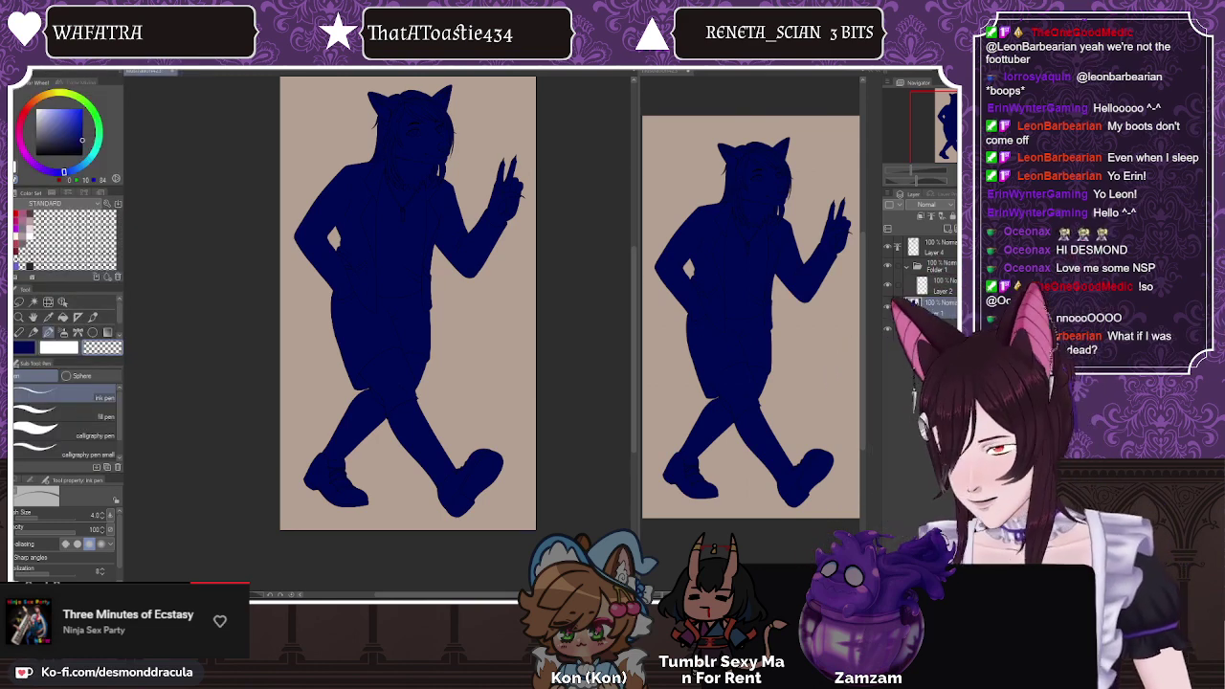
pyautogui.scroll(-2, 424, 221)
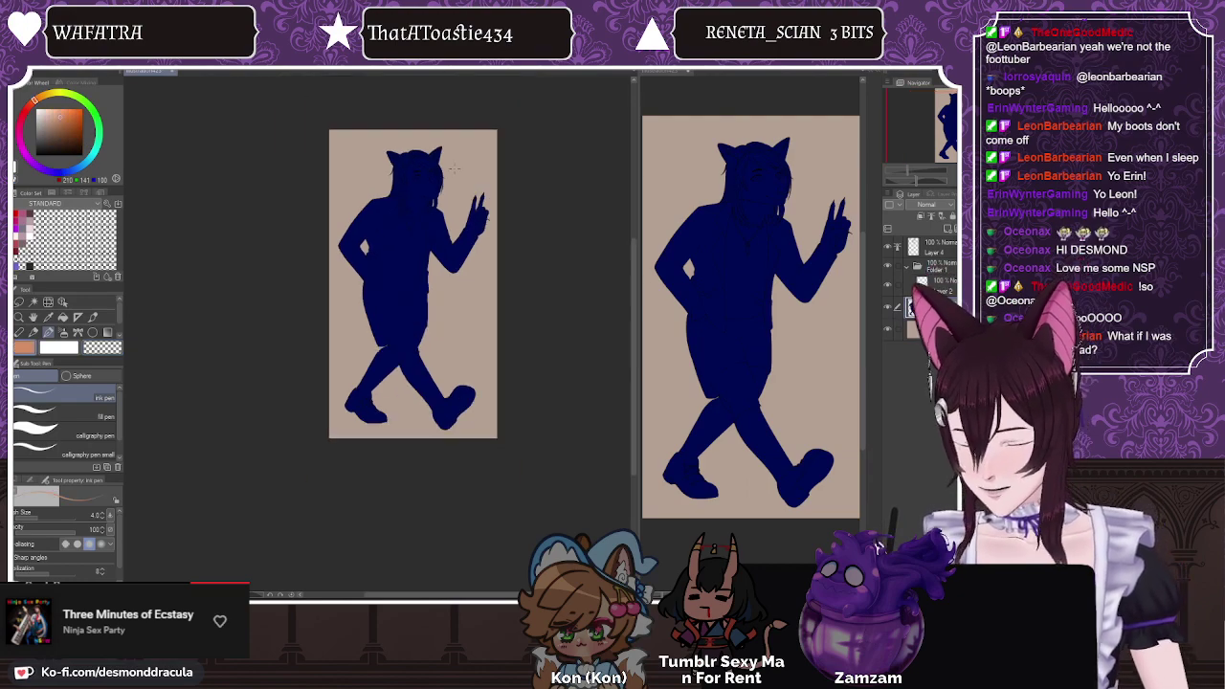
pyautogui.scroll(1, 456, 174)
pyautogui.click(91, 417)
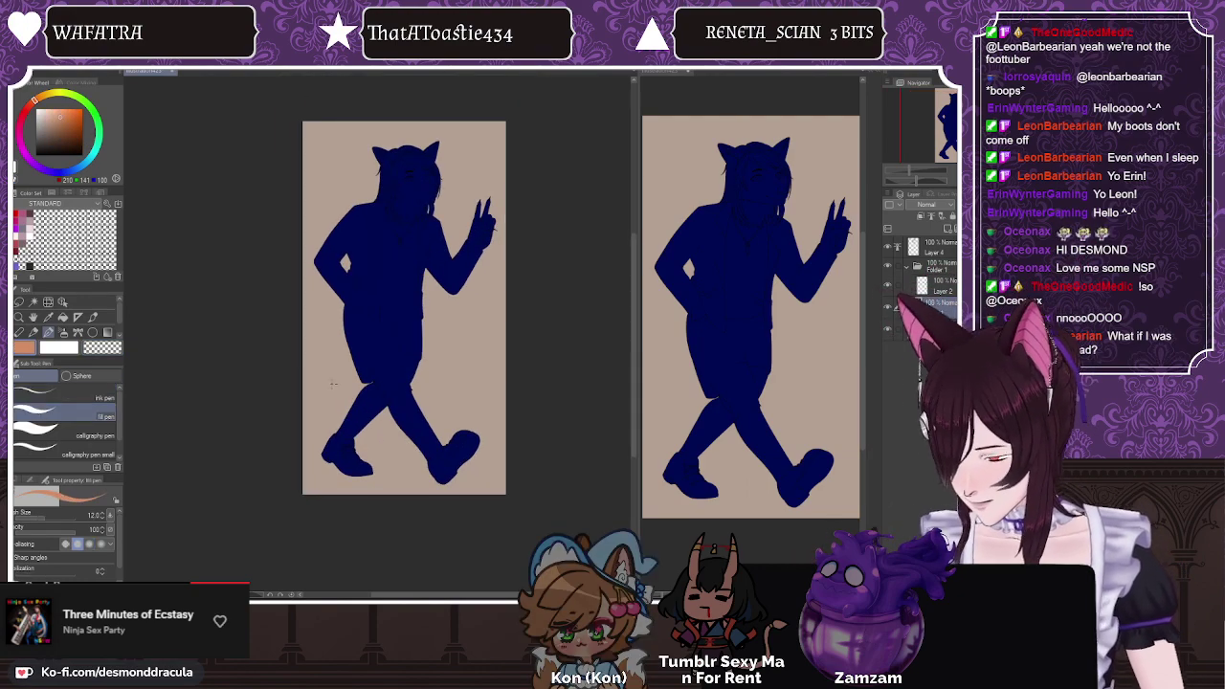
pyautogui.moveTo(325, 402)
pyautogui.mouseDown()
pyautogui.moveTo(369, 453)
pyautogui.moveTo(418, 432)
pyautogui.moveTo(411, 393)
pyautogui.moveTo(351, 314)
pyautogui.moveTo(353, 214)
pyautogui.moveTo(429, 258)
pyautogui.moveTo(477, 222)
pyautogui.moveTo(381, 158)
pyautogui.mouseUp()
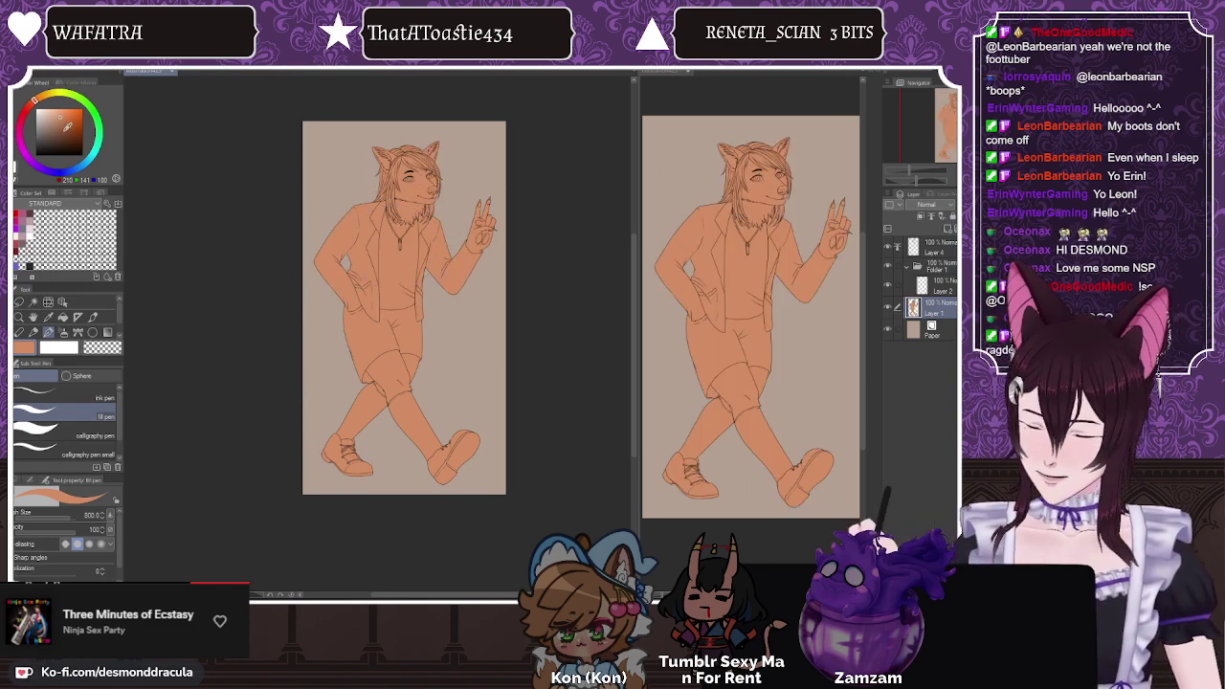
pyautogui.press(']')
pyautogui.press(']')
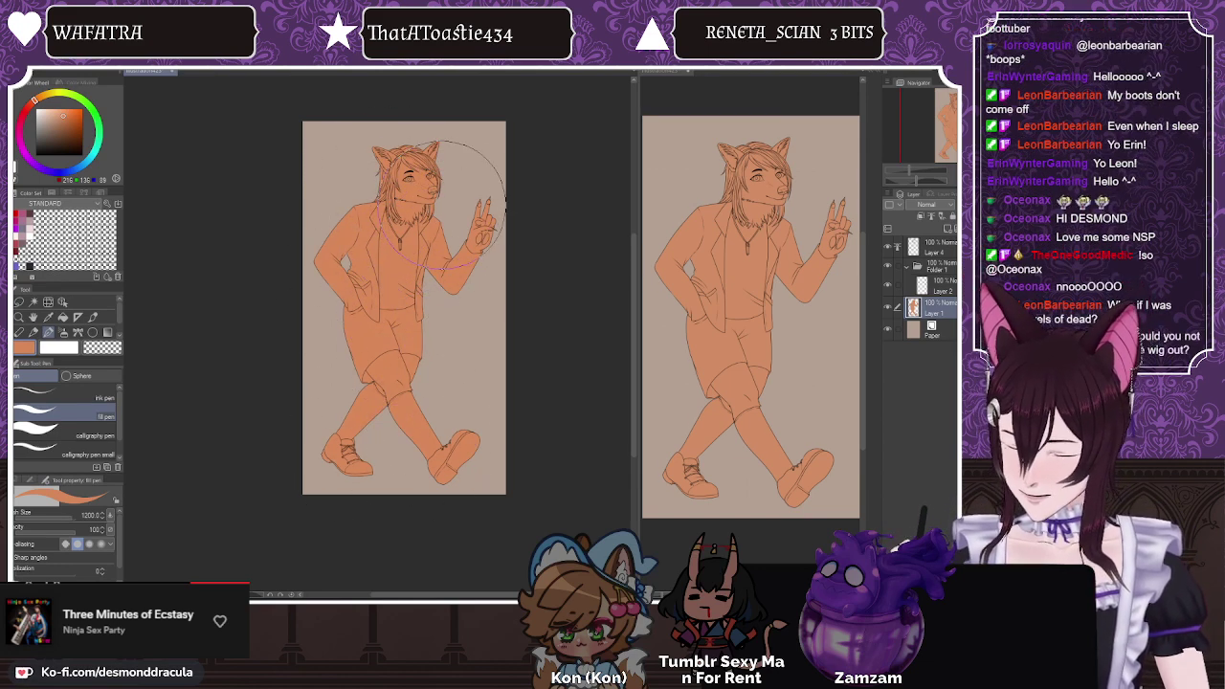
# Step: Paint the bare knees between the shorts hem and socks pale cream on Layer 2 in Folder 1 with the fill pen
pyautogui.press('[')
pyautogui.press('[')
pyautogui.moveTo(56, 113); pyautogui.dragTo(44, 109)
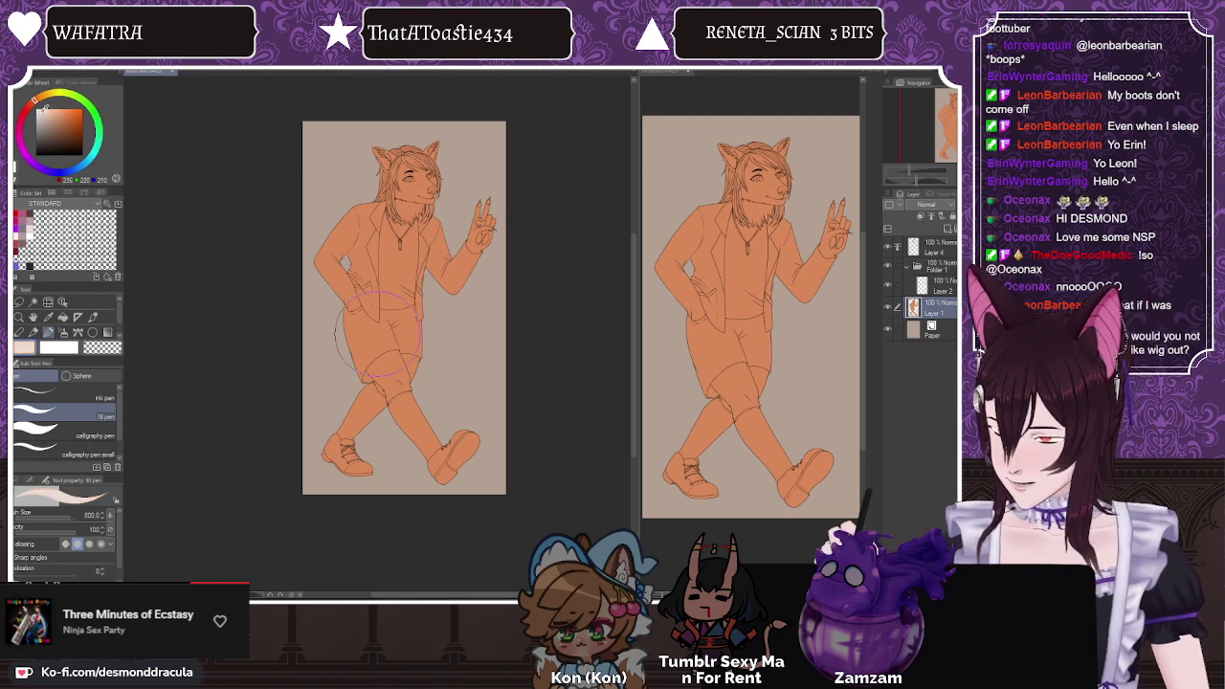
pyautogui.click(933, 285)
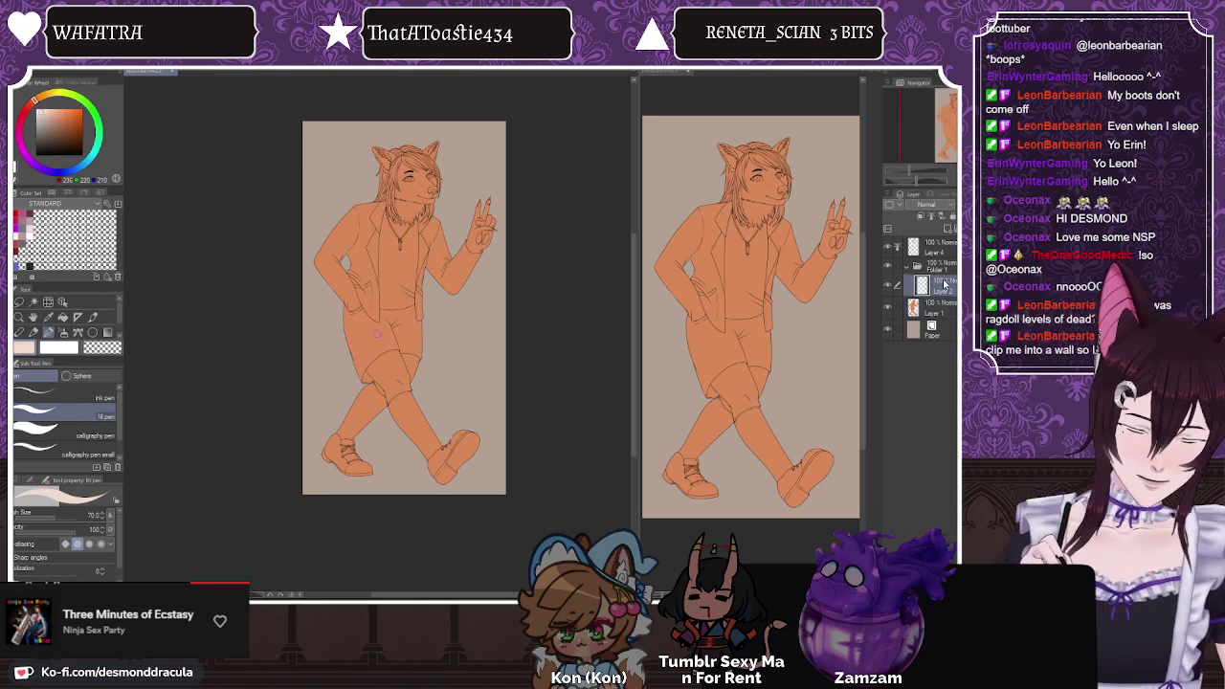
pyautogui.press('[')
pyautogui.press('[')
pyautogui.press('[')
pyautogui.press('[')
pyautogui.press('[')
pyautogui.press('[')
pyautogui.press('[')
pyautogui.press('[')
pyautogui.press('[')
pyautogui.press('[')
pyautogui.press('[')
pyautogui.press('[')
pyautogui.press('[')
pyautogui.press('[')
pyautogui.press('[')
pyautogui.press('[')
pyautogui.press('[')
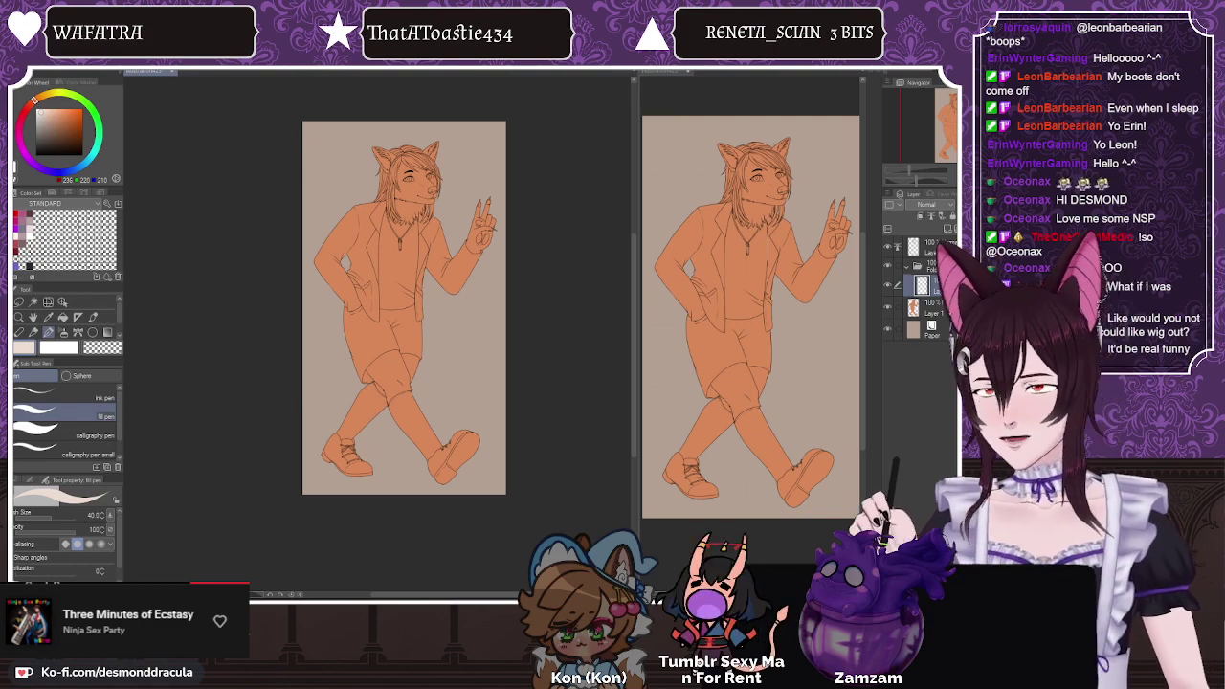
pyautogui.scroll(2, 401, 355)
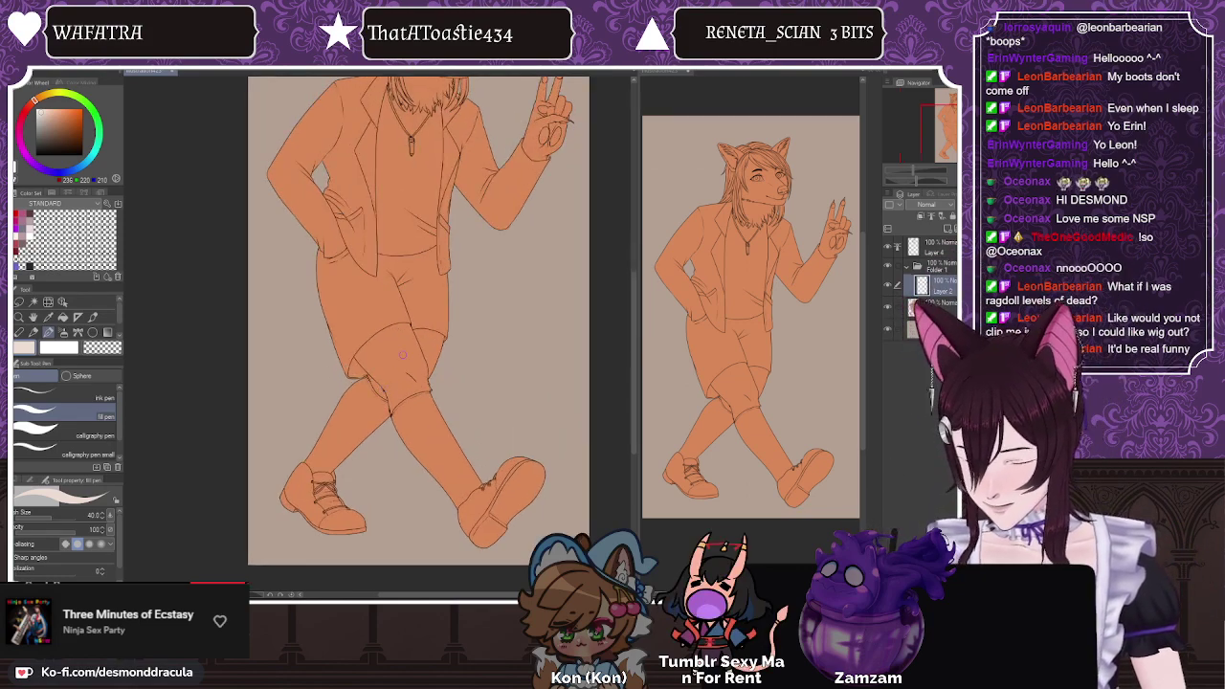
pyautogui.scroll(2, 402, 355)
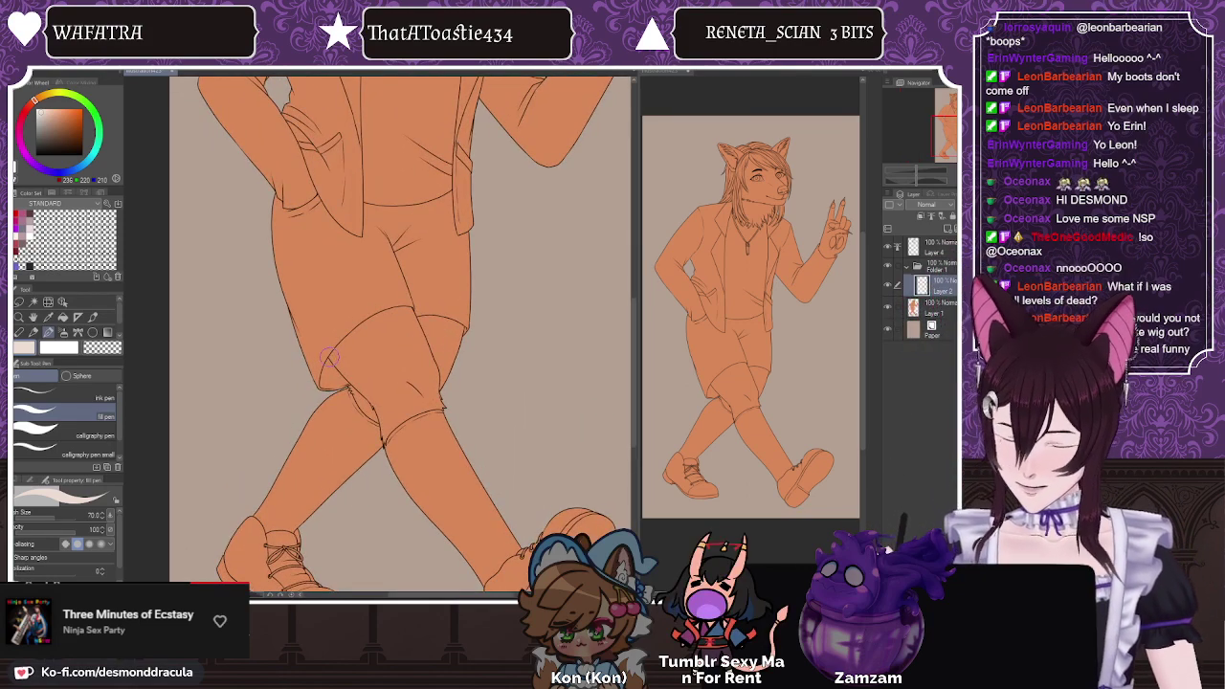
pyautogui.moveTo(326, 352)
pyautogui.mouseDown()
pyautogui.moveTo(389, 440)
pyautogui.moveTo(446, 402)
pyautogui.moveTo(469, 342)
pyautogui.moveTo(442, 314)
pyautogui.moveTo(396, 307)
pyautogui.moveTo(351, 323)
pyautogui.moveTo(324, 352)
pyautogui.moveTo(348, 348)
pyautogui.moveTo(394, 404)
pyautogui.moveTo(408, 389)
pyautogui.moveTo(394, 326)
pyautogui.moveTo(446, 326)
pyautogui.mouseUp()
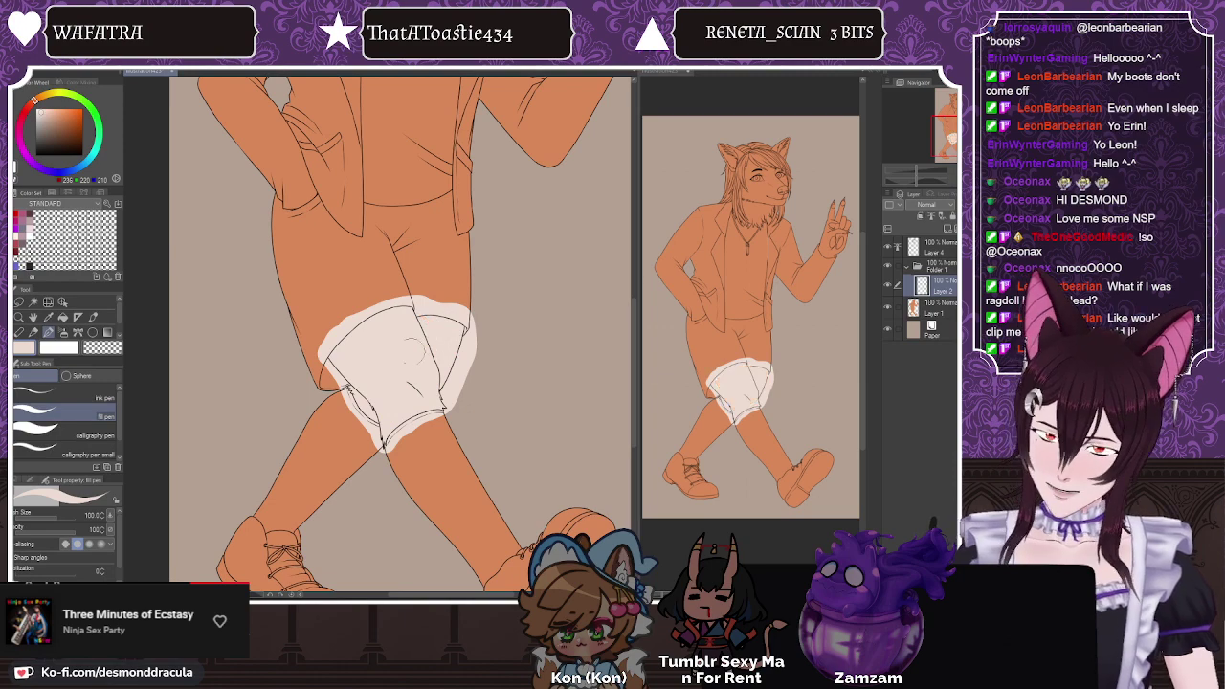
# Step: Draw a closed pale cream outline around the raised hand on Layer 2 with the fill pen at size 15
pyautogui.press('[')
pyautogui.press('[')
pyautogui.press('[')
pyautogui.press('[')
pyautogui.press('[')
pyautogui.press('[')
pyautogui.press('[')
pyautogui.press('[')
pyautogui.press('[')
pyautogui.scroll(-5, 386, 366)
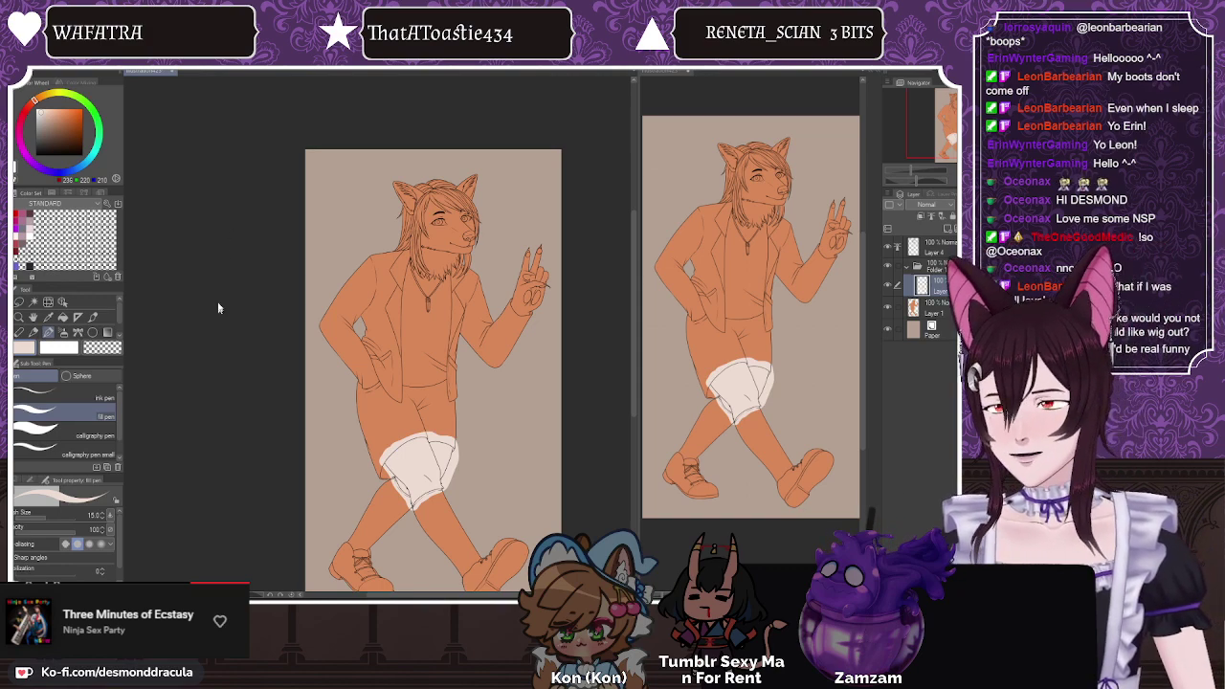
pyautogui.scroll(-3, 325, 279)
pyautogui.scroll(5, 347, 300)
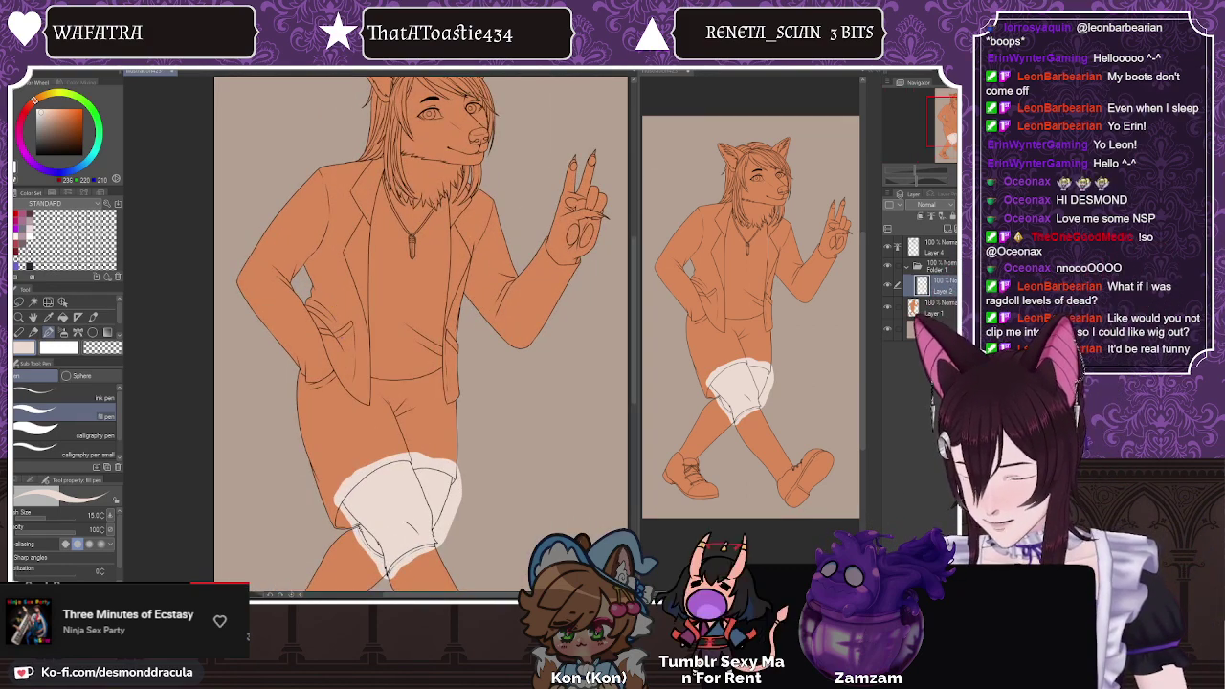
pyautogui.moveTo(581, 156); pyautogui.dragTo(492, 233)
pyautogui.scroll(3, 492, 233)
pyautogui.moveTo(541, 329)
pyautogui.mouseDown()
pyautogui.moveTo(533, 228)
pyautogui.moveTo(422, 365)
pyautogui.moveTo(527, 400)
pyautogui.moveTo(542, 319)
pyautogui.mouseUp()
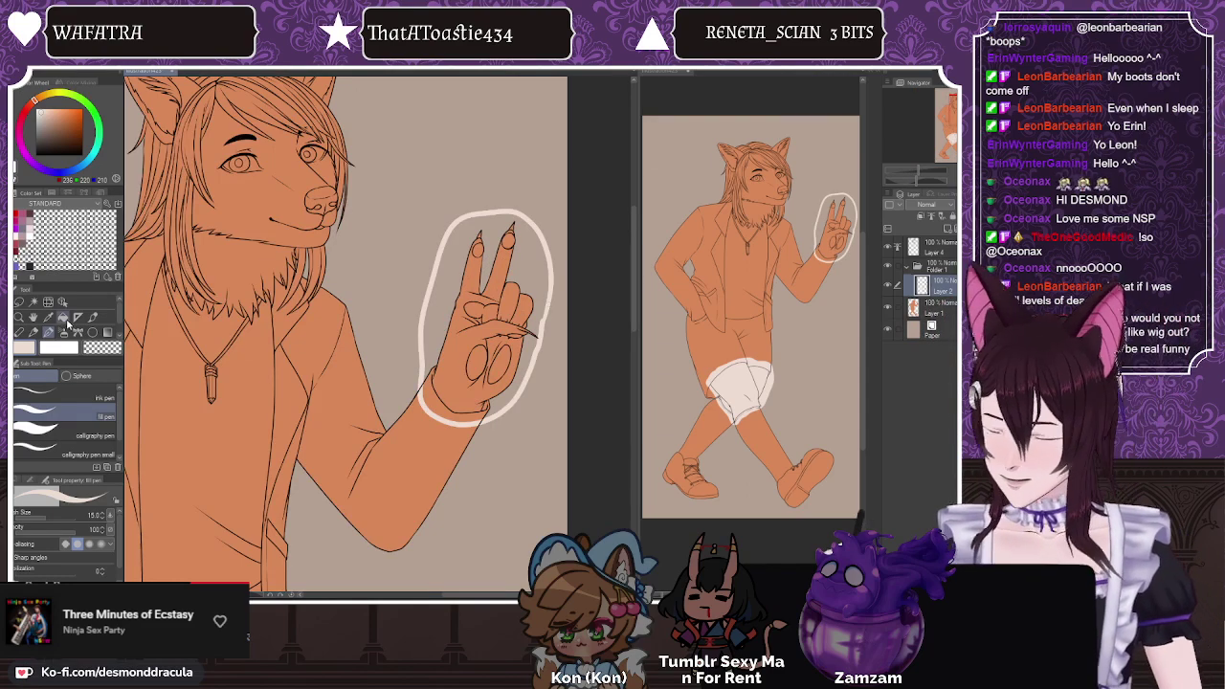
# Step: Fill the outlined area over the raised hand with pale cream using bucket all, and return to the fill pen
pyautogui.click(64, 319)
pyautogui.click(84, 398)
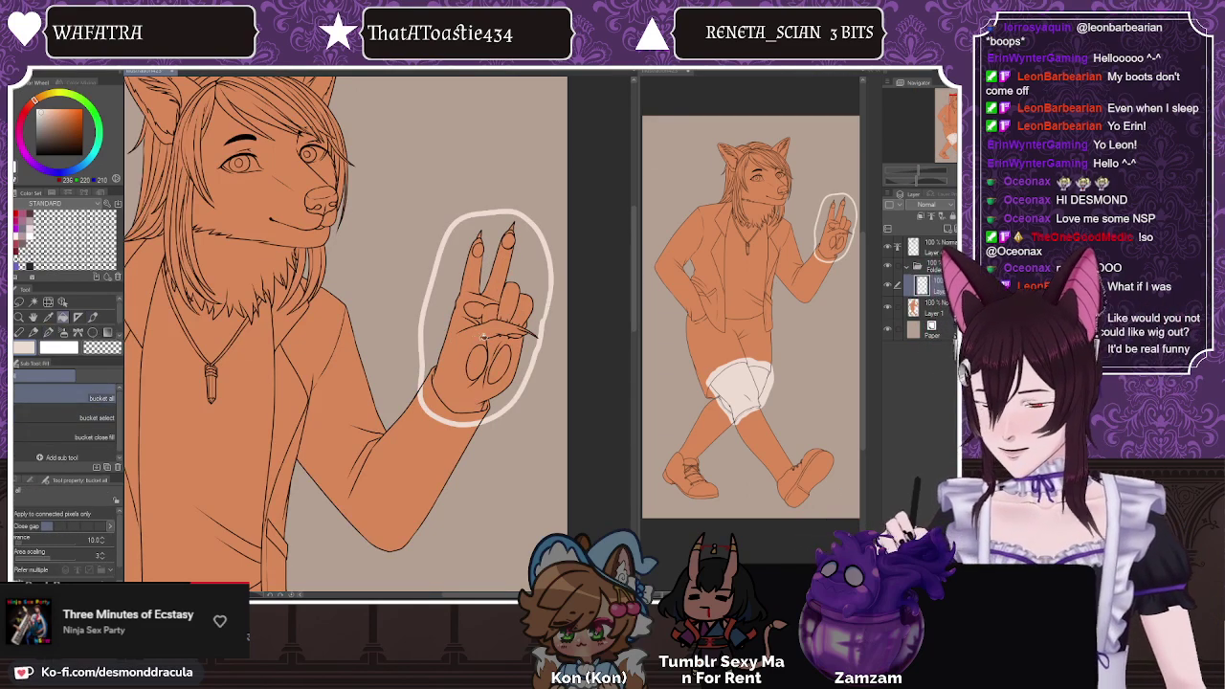
pyautogui.click(483, 335)
pyautogui.click(48, 332)
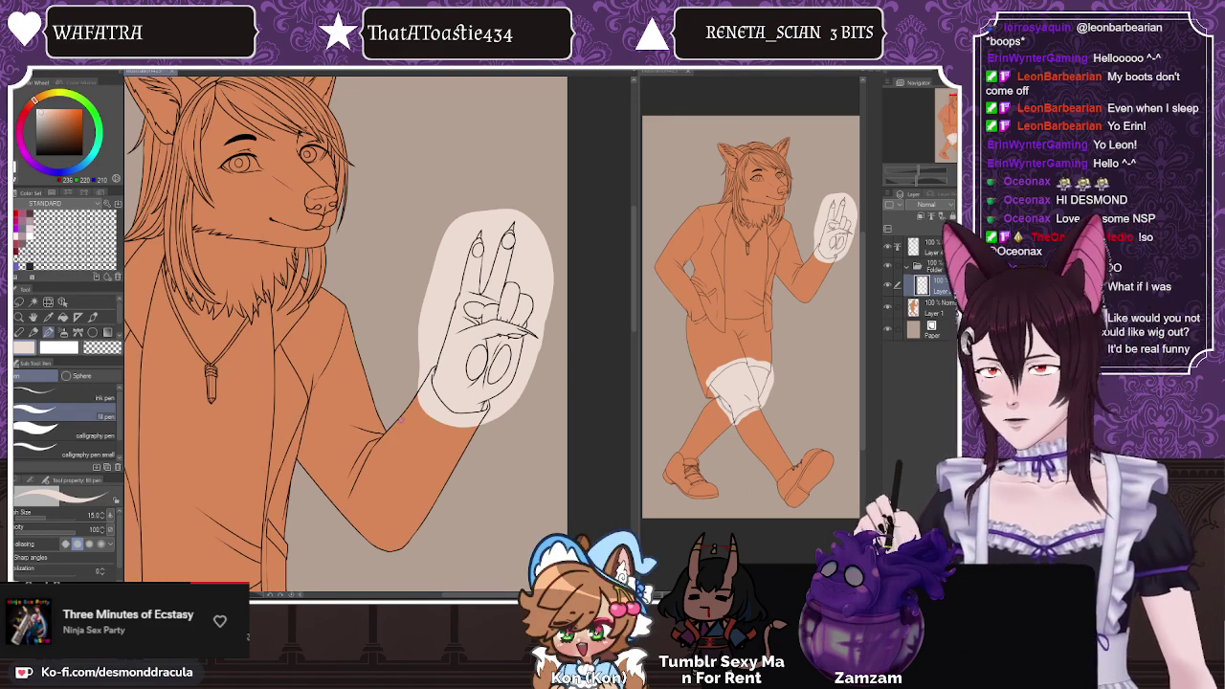
# Step: Paint the inside of the nearer ear pale cream on Layer 2 with the fill pen at size 15
pyautogui.scroll(-2, 393, 430)
pyautogui.scroll(2, 240, 154)
pyautogui.scroll(-1, 387, 340)
pyautogui.scroll(-1, 387, 340)
pyautogui.scroll(3, 268, 268)
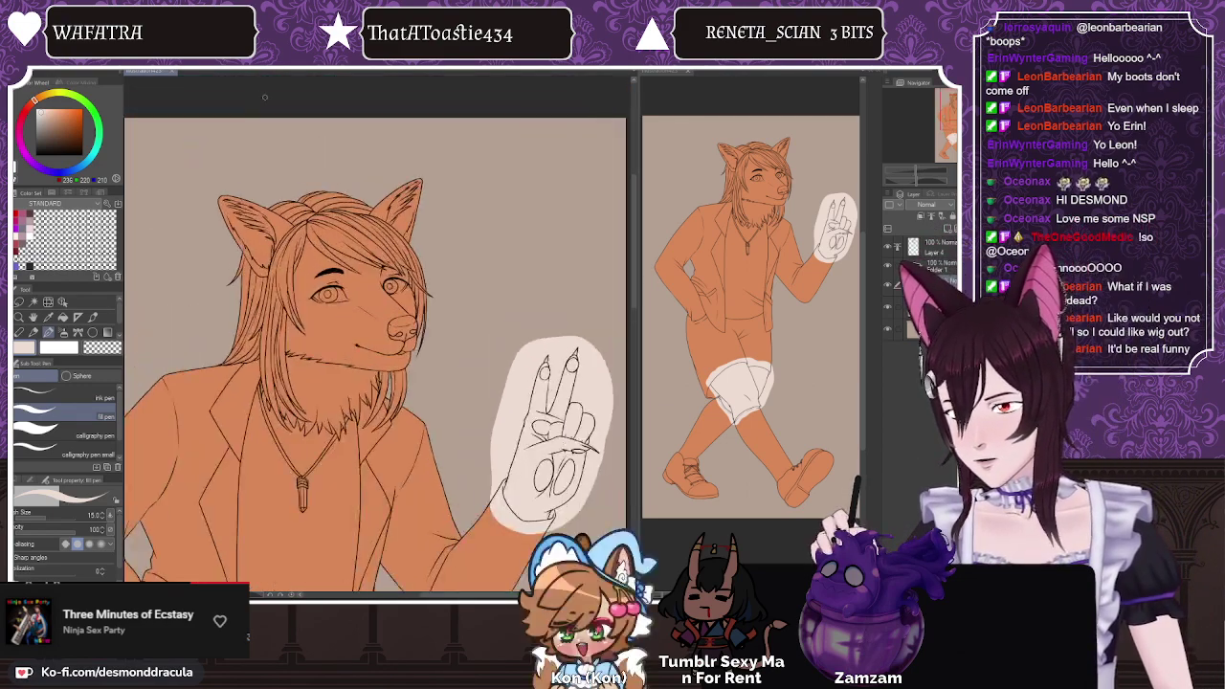
pyautogui.scroll(-1, 460, 431)
pyautogui.scroll(4, 324, 214)
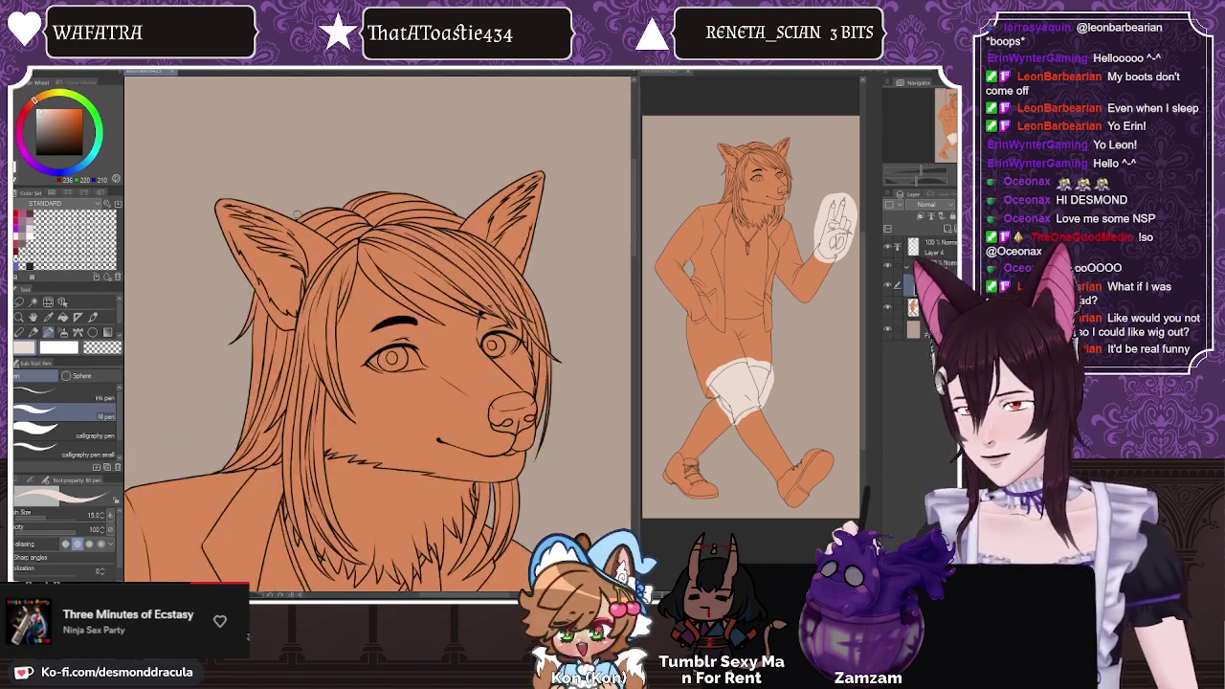
pyautogui.moveTo(221, 242); pyautogui.dragTo(278, 304)
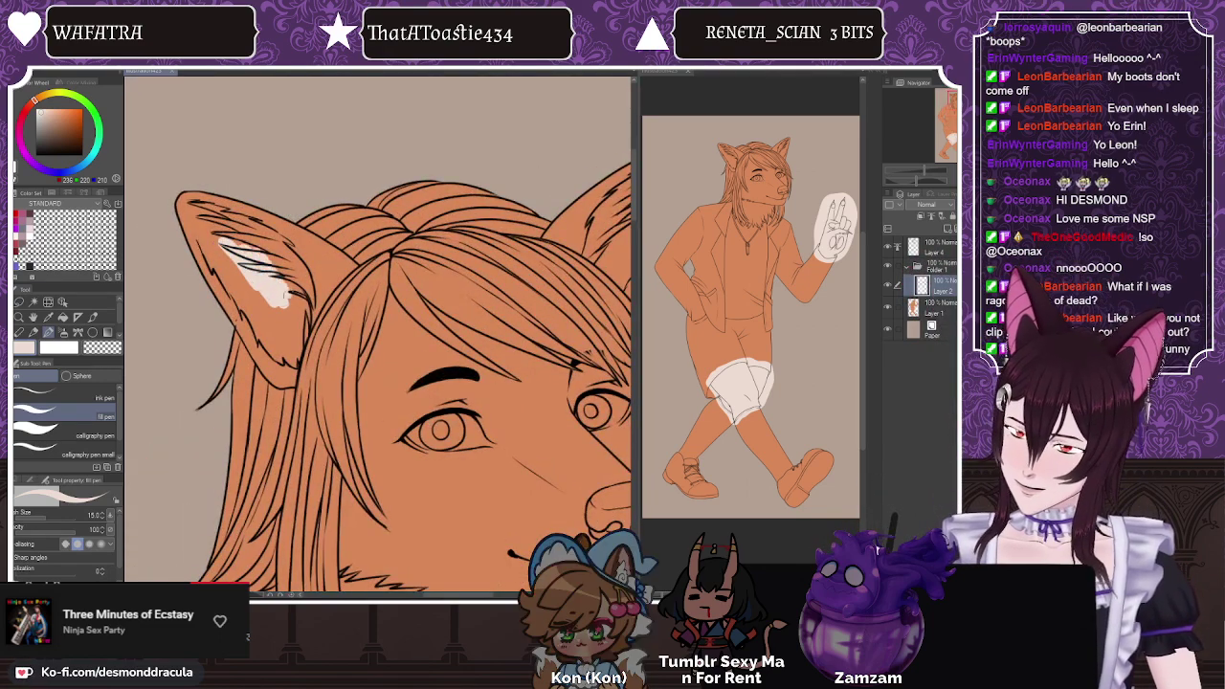
pyautogui.moveTo(268, 252); pyautogui.dragTo(293, 297)
pyautogui.moveTo(268, 235)
pyautogui.mouseDown()
pyautogui.moveTo(312, 281)
pyautogui.moveTo(268, 304)
pyautogui.mouseUp()
pyautogui.moveTo(220, 248); pyautogui.dragTo(265, 297)
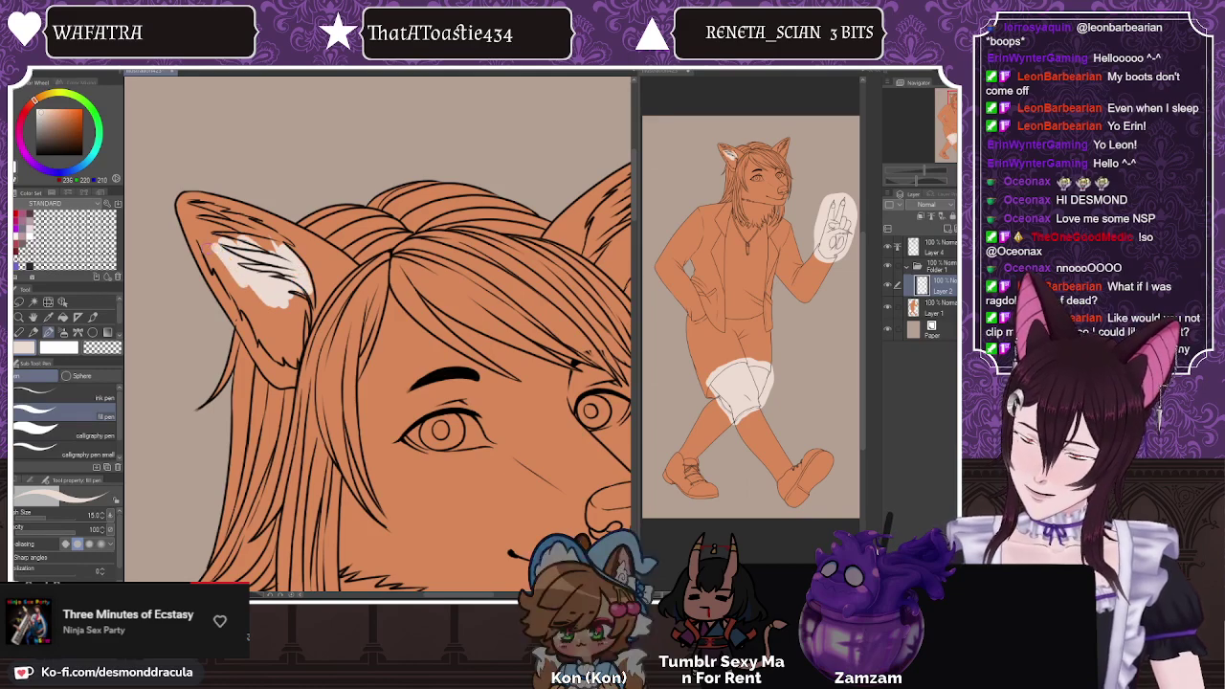
pyautogui.moveTo(203, 241)
pyautogui.mouseDown()
pyautogui.moveTo(219, 264)
pyautogui.moveTo(212, 247)
pyautogui.mouseUp()
pyautogui.moveTo(196, 207); pyautogui.dragTo(224, 239)
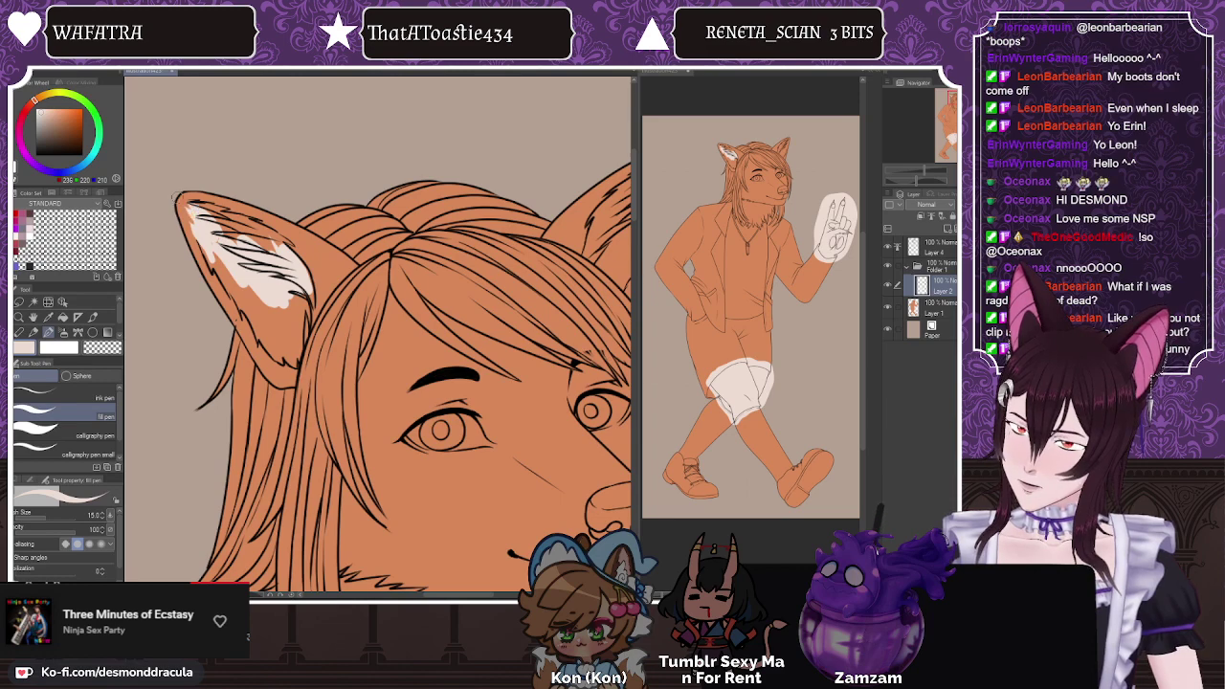
pyautogui.moveTo(195, 204)
pyautogui.mouseDown()
pyautogui.moveTo(274, 257)
pyautogui.moveTo(279, 246)
pyautogui.mouseUp()
pyautogui.moveTo(296, 289)
pyautogui.mouseDown()
pyautogui.moveTo(293, 337)
pyautogui.moveTo(243, 289)
pyautogui.mouseUp()
pyautogui.moveTo(212, 243); pyautogui.dragTo(270, 335)
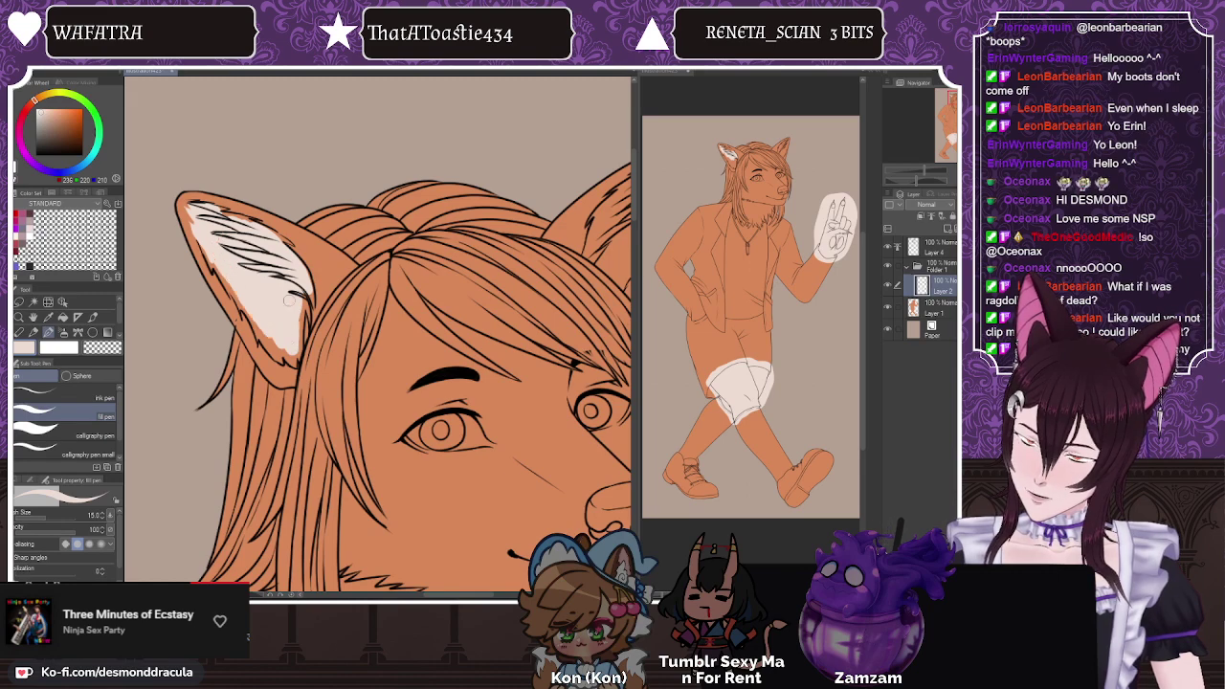
# Step: Fill the leftover orange gaps around the nearer ear's inner fur lines with pale cream using bucket select
pyautogui.scroll(2, 261, 335)
pyautogui.click(63, 317)
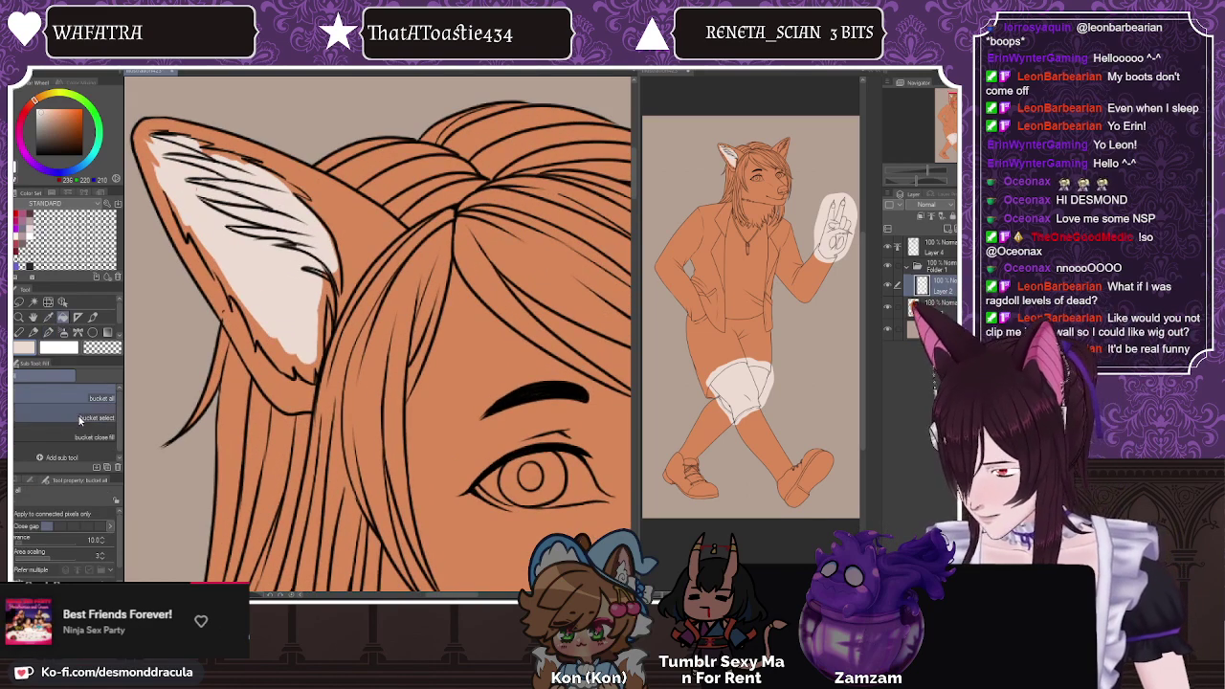
pyautogui.click(80, 419)
pyautogui.click(278, 326)
pyautogui.click(206, 258)
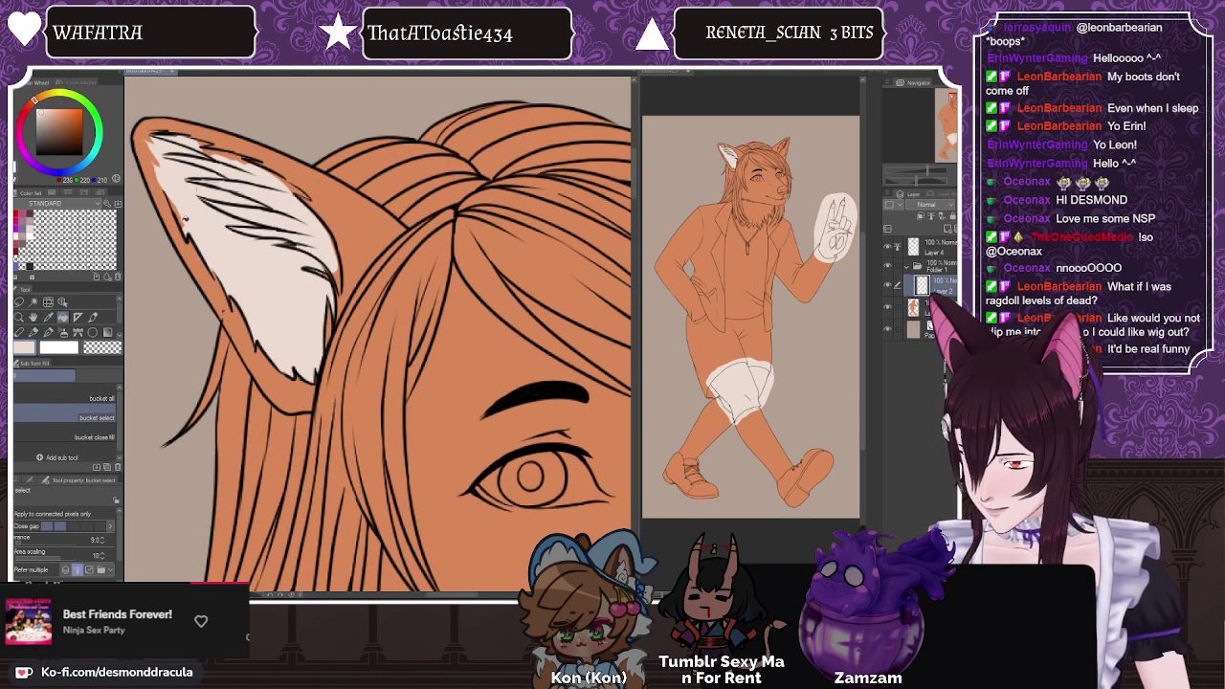
pyautogui.click(182, 214)
pyautogui.click(237, 158)
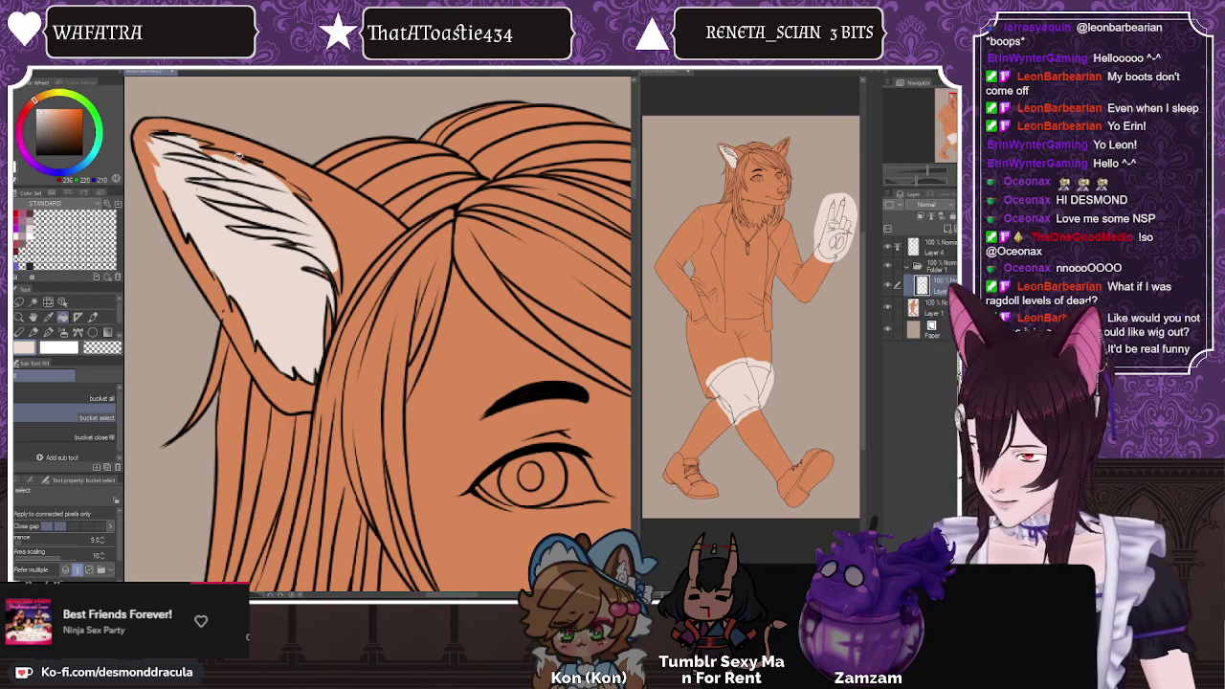
pyautogui.click(294, 187)
pyautogui.click(338, 271)
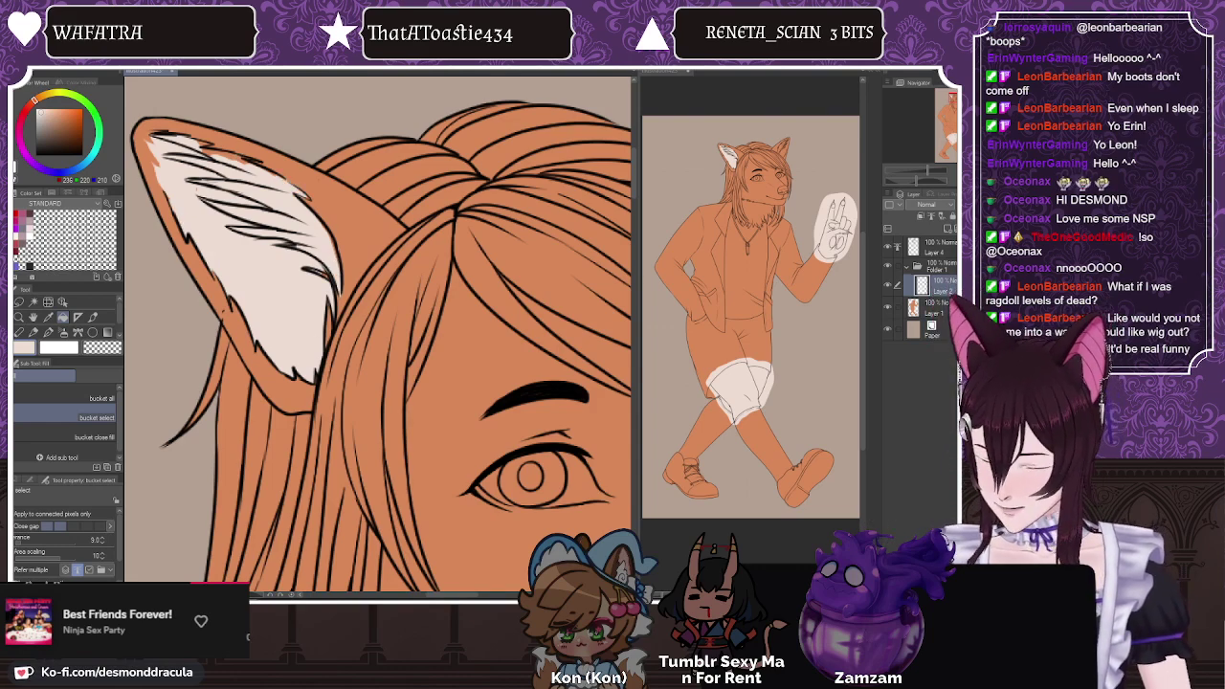
# Step: Start a pale cream outline along the outer edge and tip inside the far ear with the fill pen at size 5
pyautogui.click(48, 332)
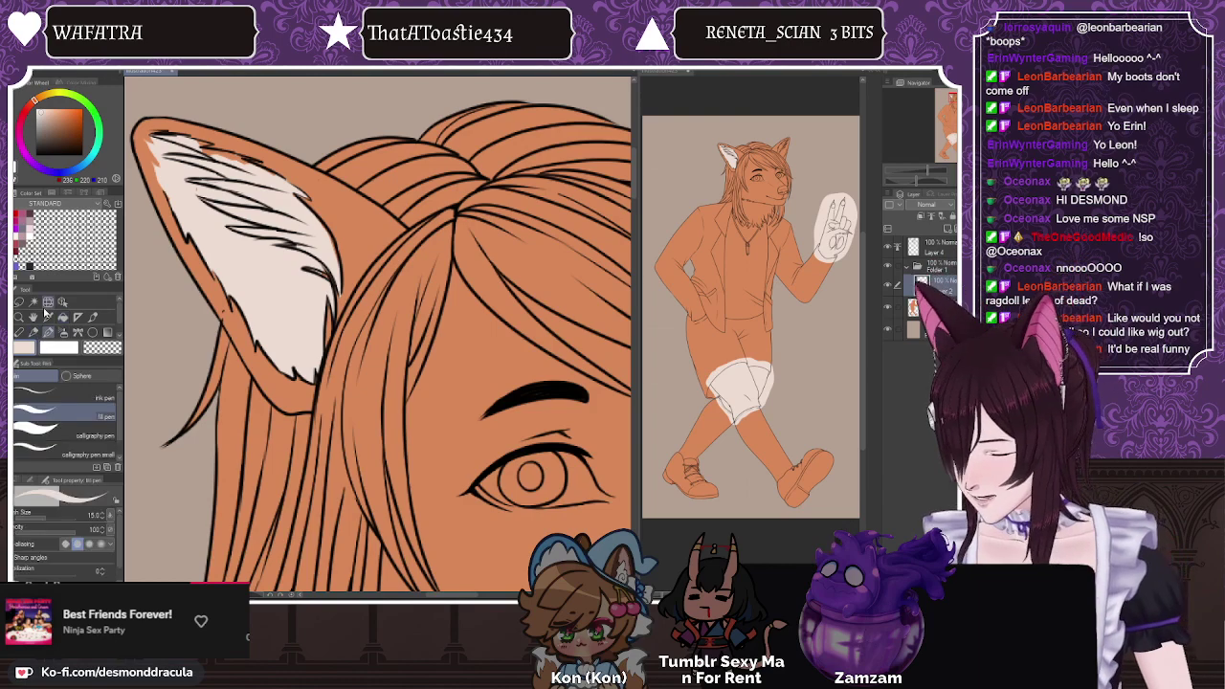
pyautogui.press('[')
pyautogui.press('[')
pyautogui.press('[')
pyautogui.press('[')
pyautogui.press('[')
pyautogui.press('[')
pyautogui.press('[')
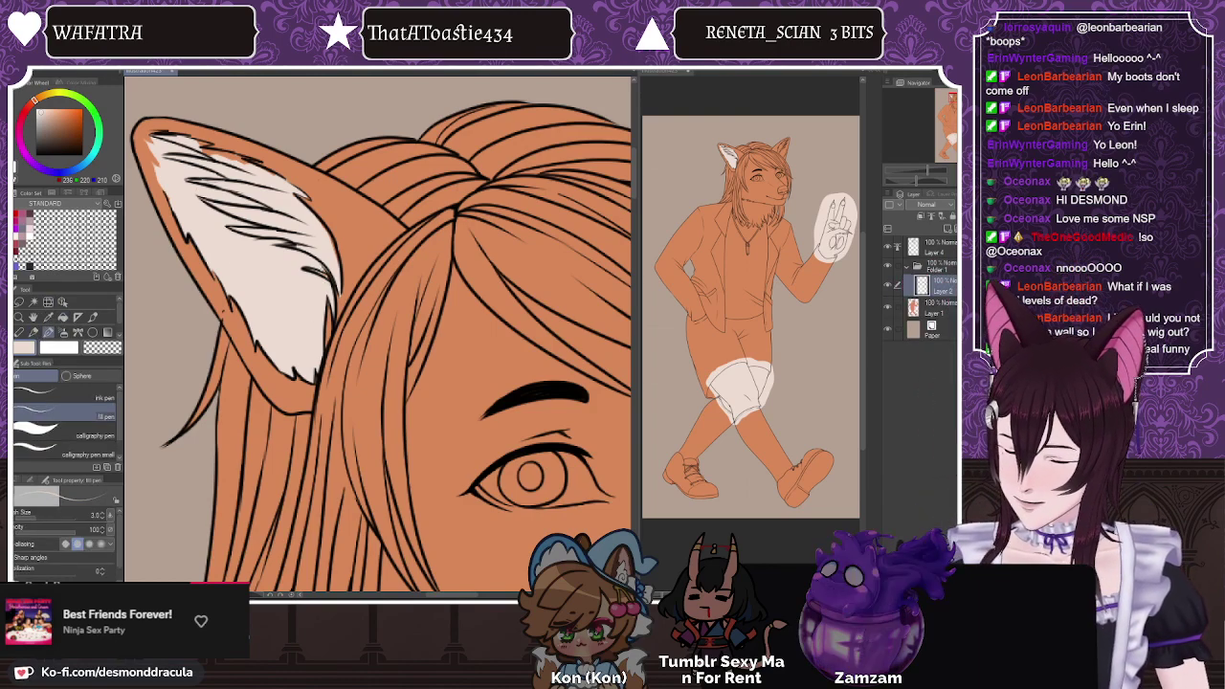
pyautogui.press(']')
pyautogui.press(']')
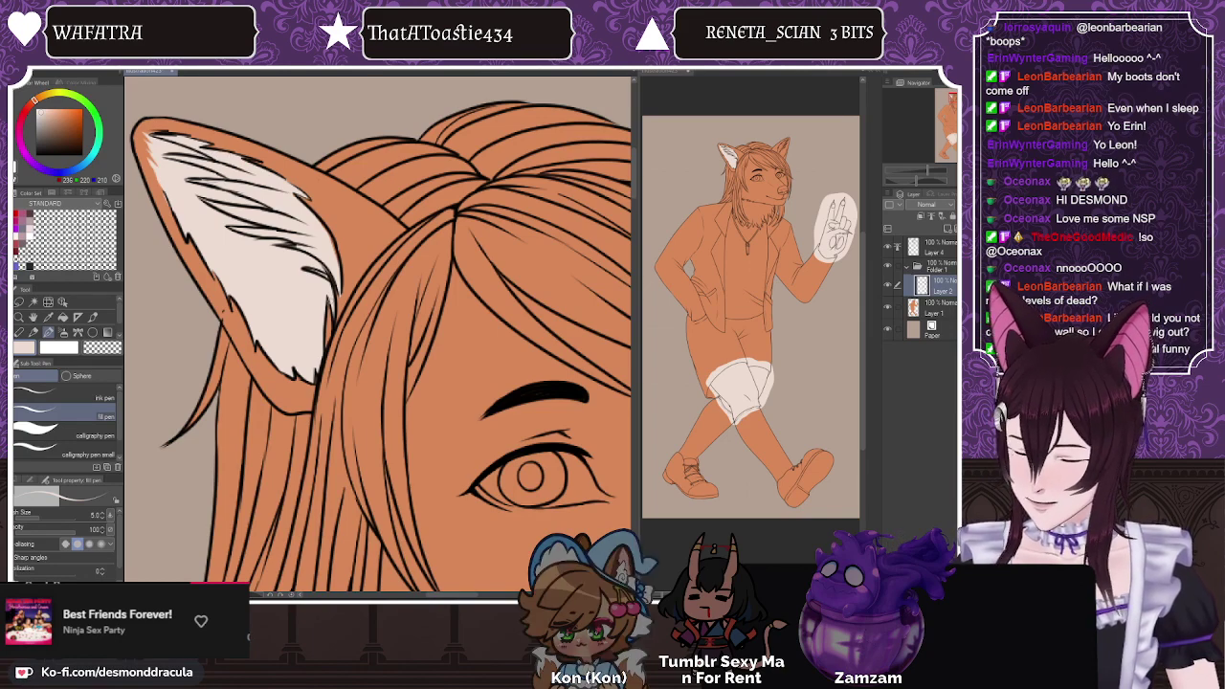
pyautogui.moveTo(536, 335)
pyautogui.mouseDown()
pyautogui.moveTo(283, 304)
pyautogui.moveTo(174, 334)
pyautogui.mouseUp()
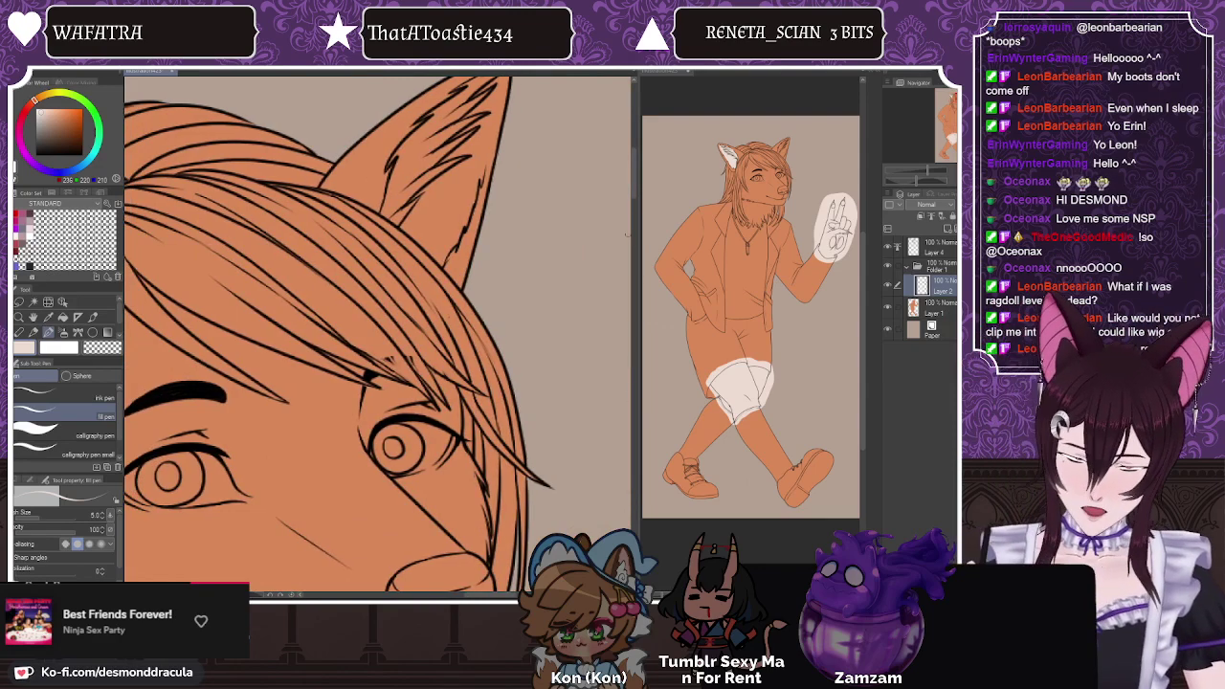
pyautogui.scroll(3, 480, 279)
pyautogui.moveTo(480, 278); pyautogui.dragTo(491, 210)
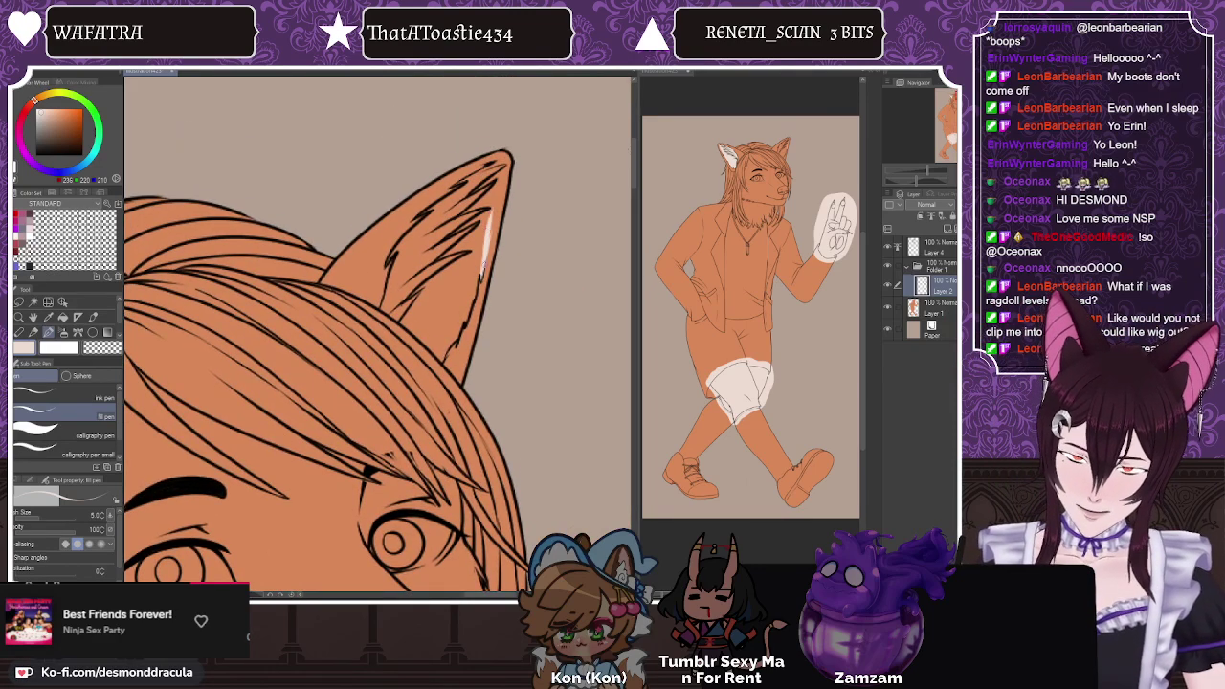
pyautogui.moveTo(482, 267); pyautogui.dragTo(500, 167)
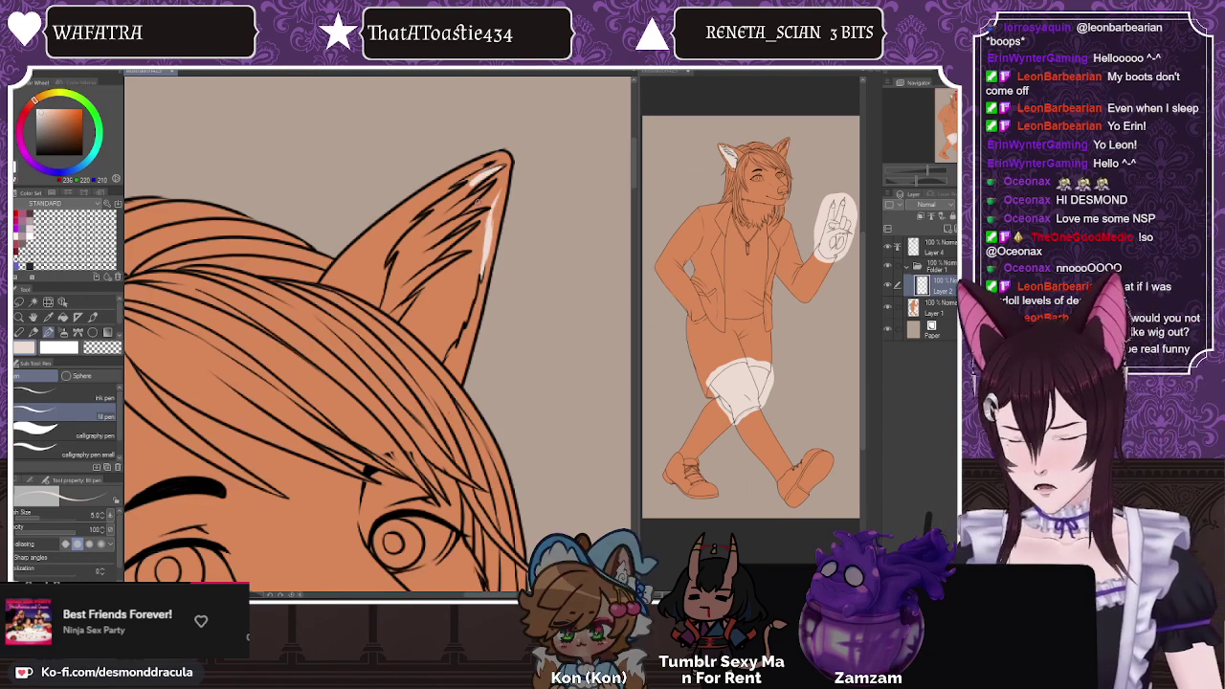
# Step: Extend the pale cream strokes into a closed outline around the far ear's inner fur with the fill pen, finishing at size 6
pyautogui.press('h')
pyautogui.press(']')
pyautogui.press(']')
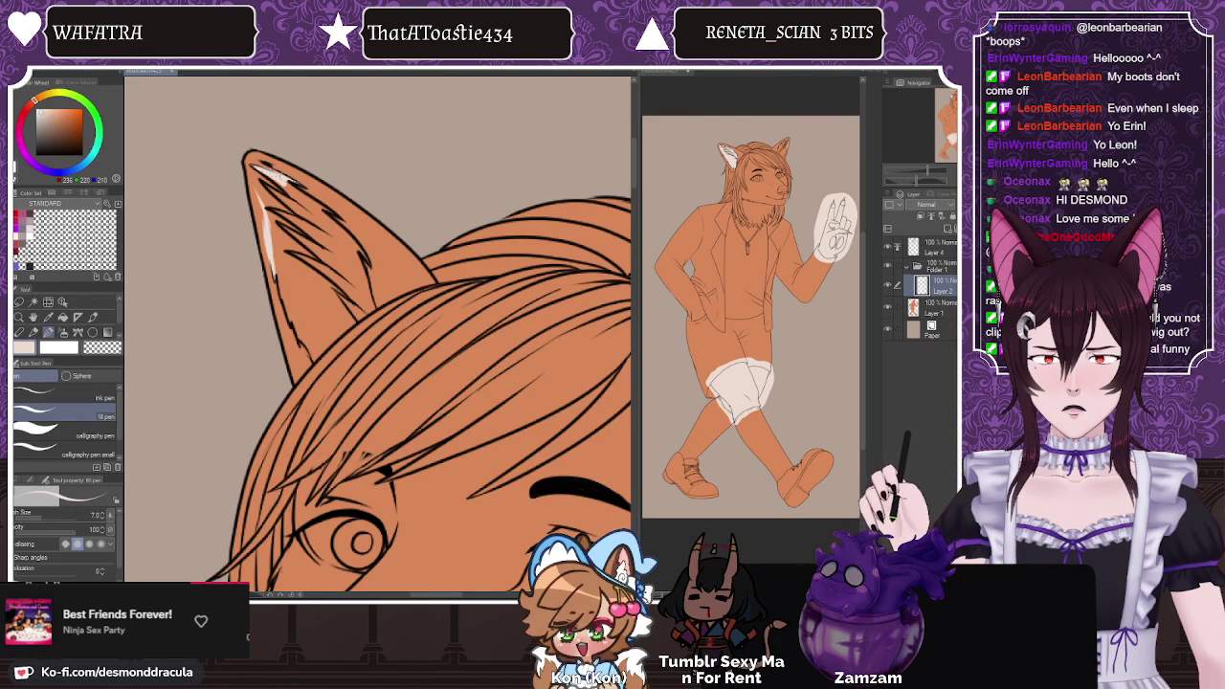
pyautogui.press('c')
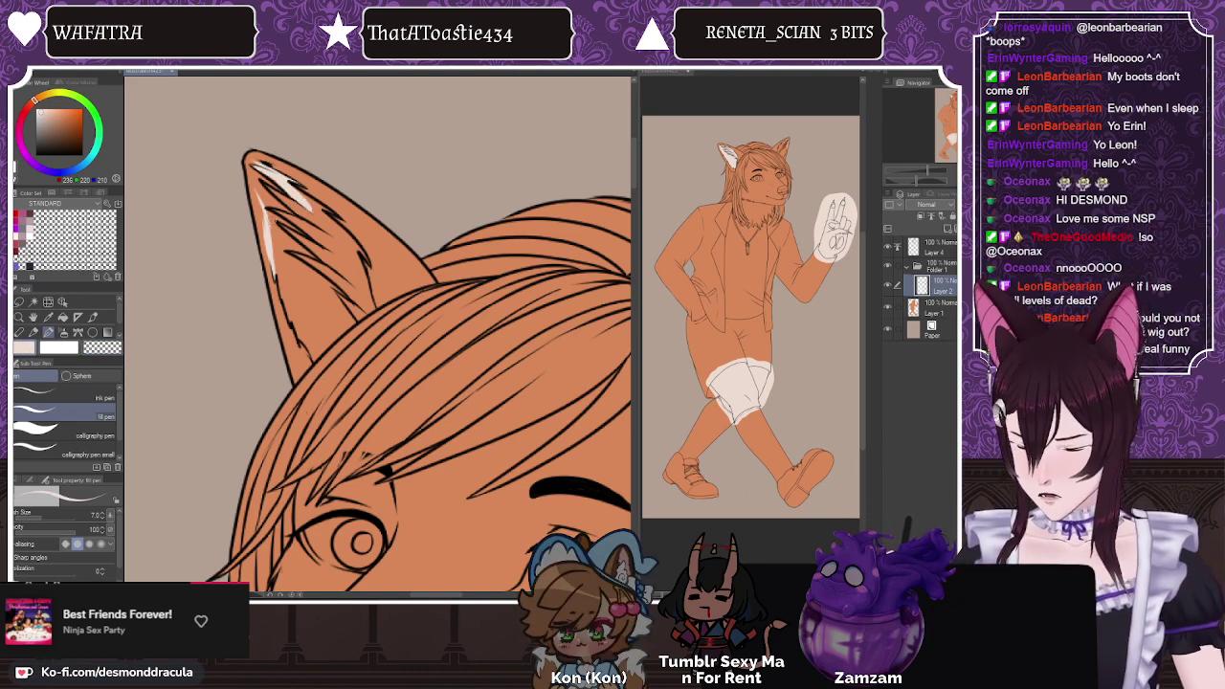
pyautogui.moveTo(254, 169)
pyautogui.mouseDown()
pyautogui.moveTo(274, 201)
pyautogui.moveTo(280, 191)
pyautogui.mouseUp()
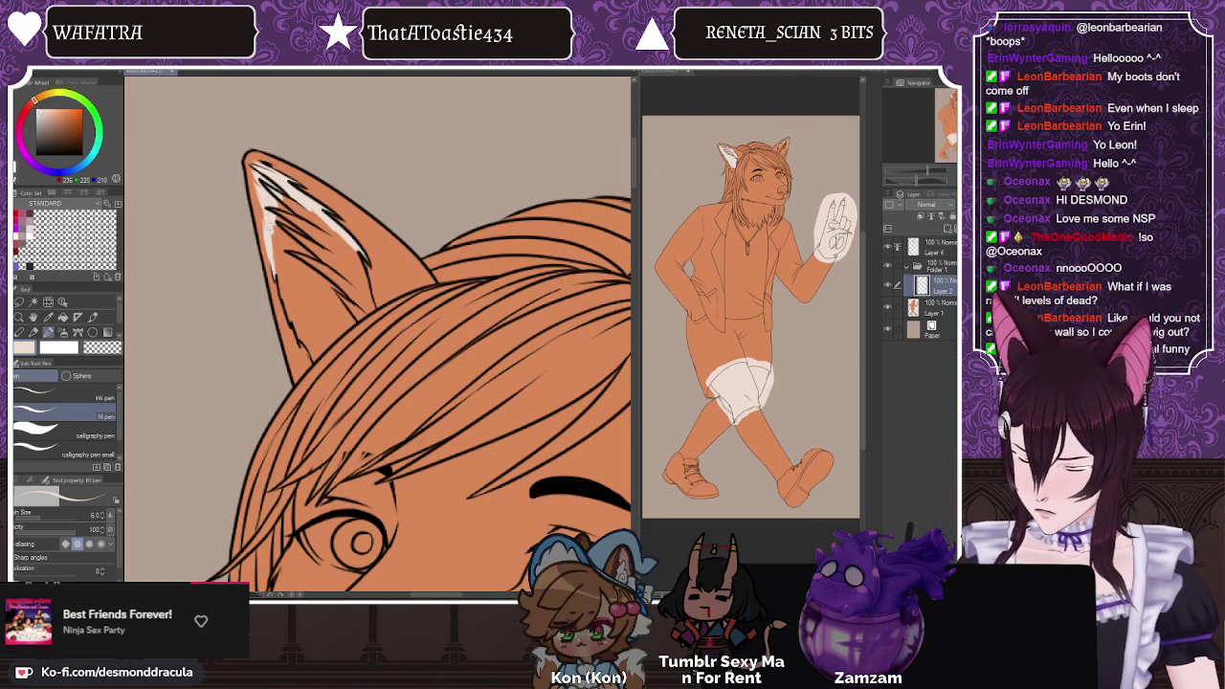
pyautogui.moveTo(271, 230)
pyautogui.mouseDown()
pyautogui.moveTo(315, 360)
pyautogui.moveTo(373, 313)
pyautogui.moveTo(355, 250)
pyautogui.mouseUp()
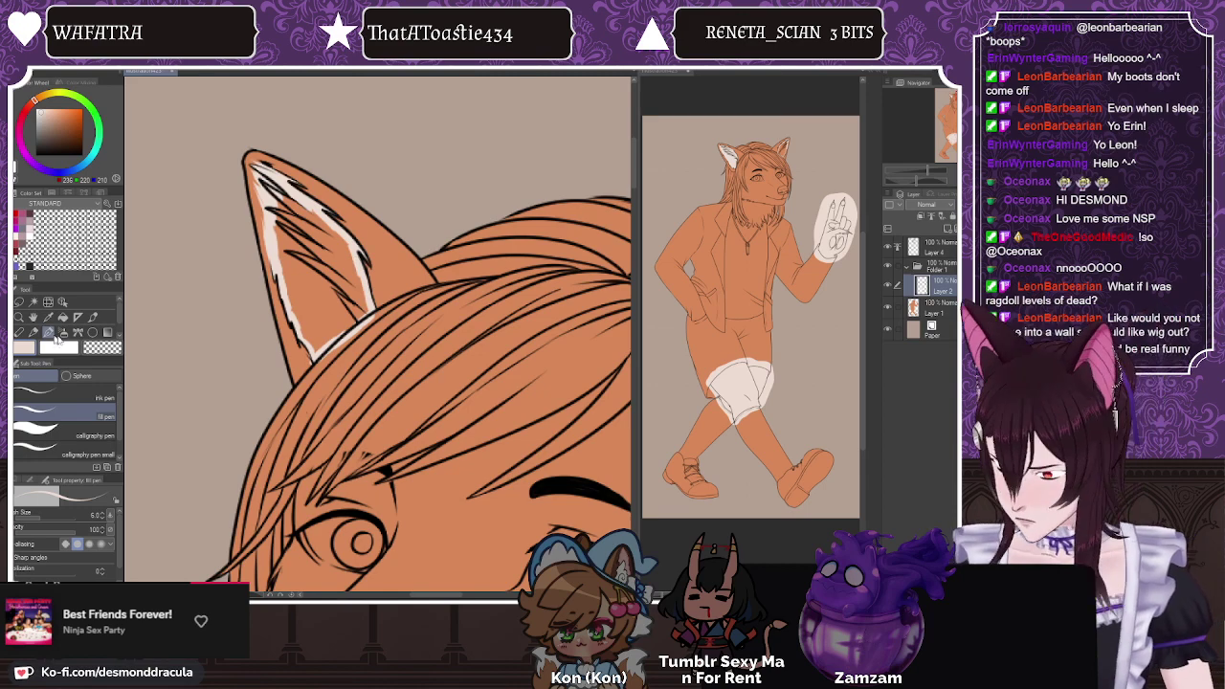
# Step: Fill the outlined inside of the far ear with pale cream using bucket all, and return to the fill pen
pyautogui.click(102, 347)
pyautogui.click(63, 317)
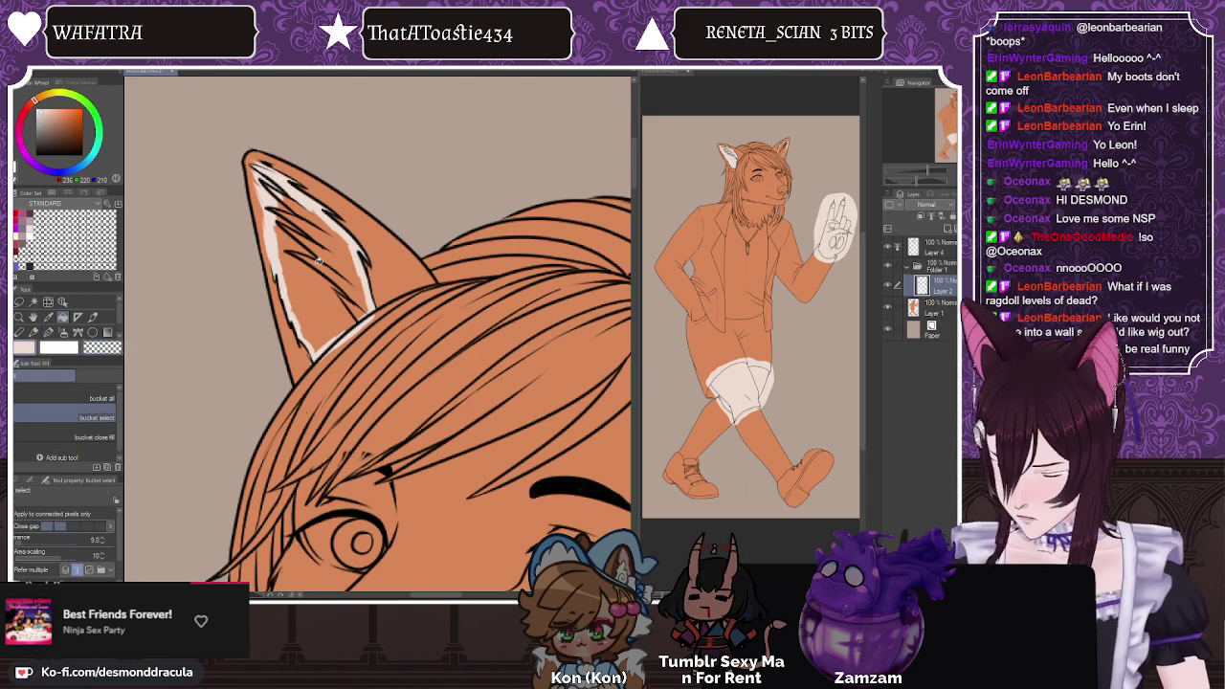
pyautogui.click(65, 397)
pyautogui.click(316, 277)
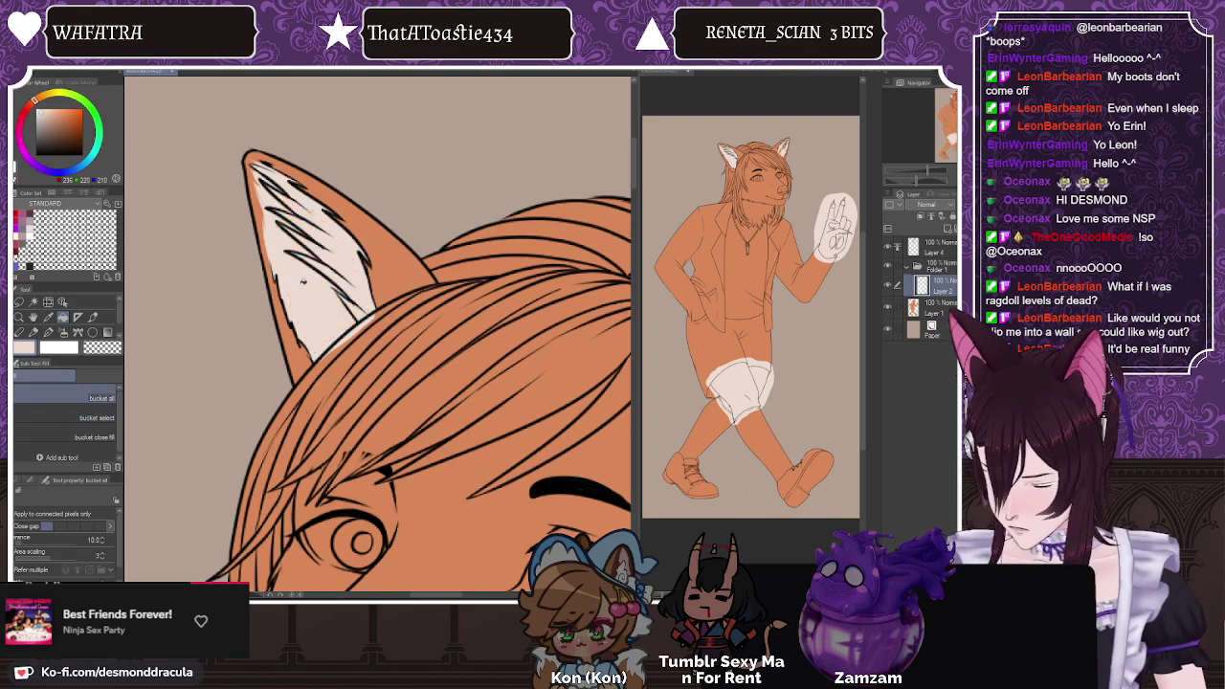
pyautogui.click(48, 332)
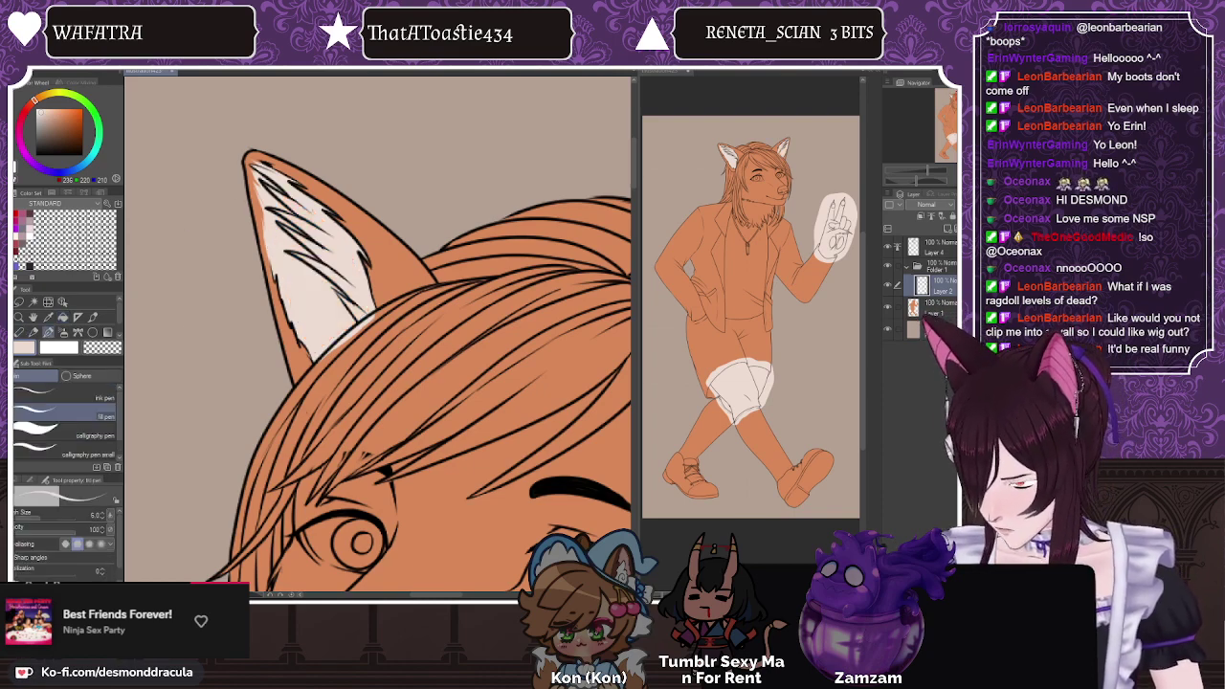
# Step: Draw a curved pale cream line across the bridge of the muzzle between the eyes with the fill pen at size 6
pyautogui.scroll(-6, 312, 200)
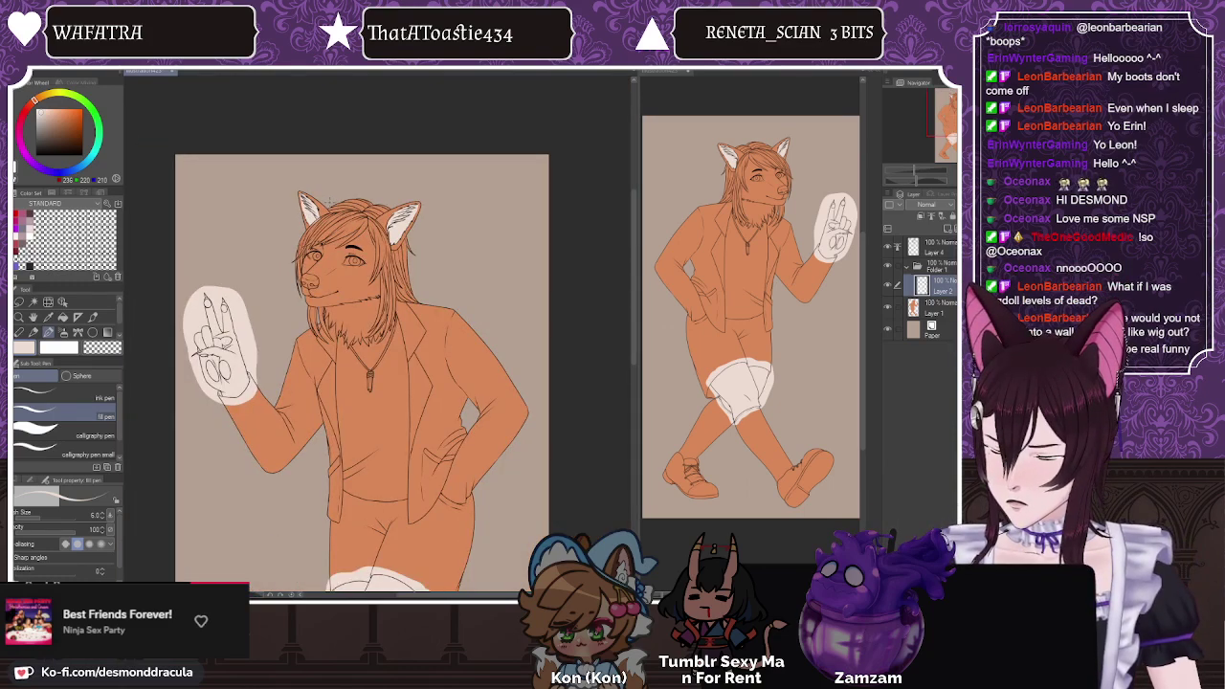
pyautogui.scroll(3, 330, 202)
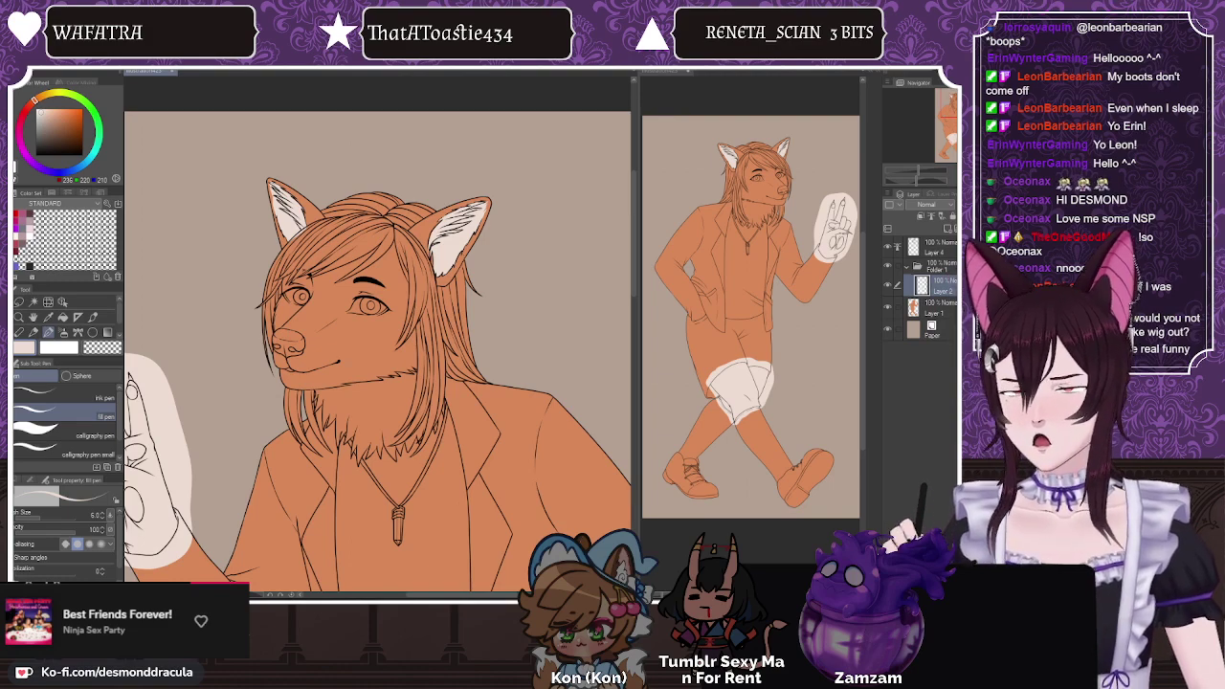
pyautogui.scroll(1, 406, 436)
pyautogui.scroll(1, 393, 406)
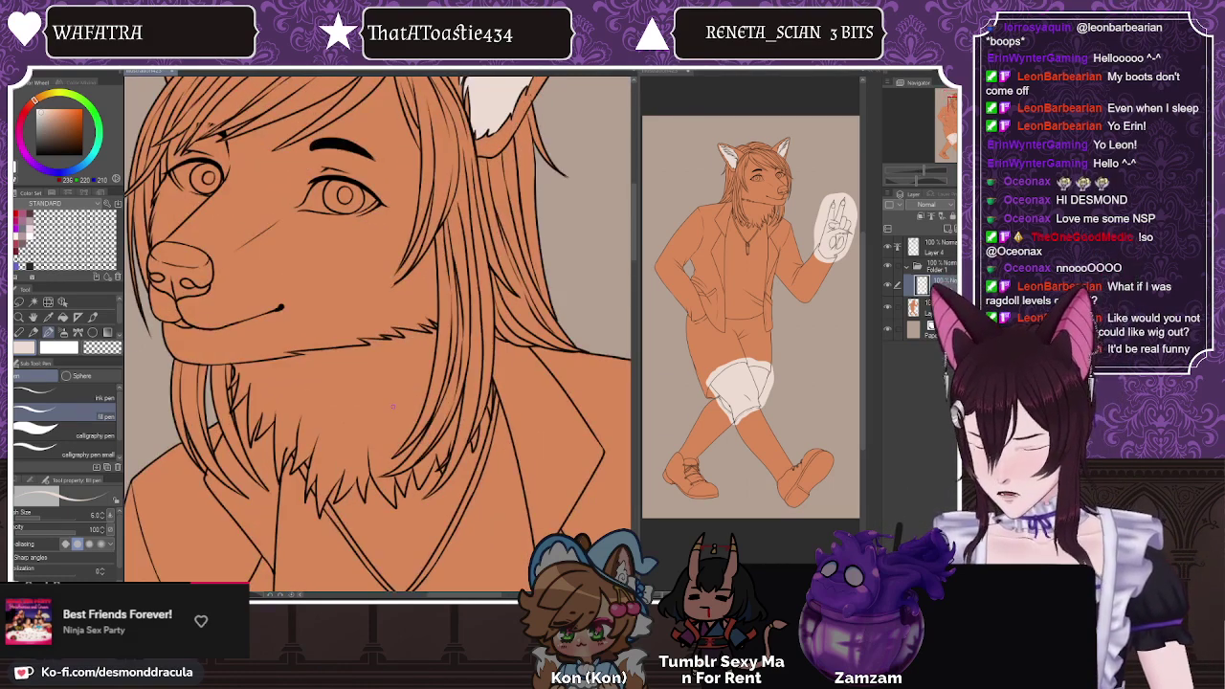
pyautogui.press('h')
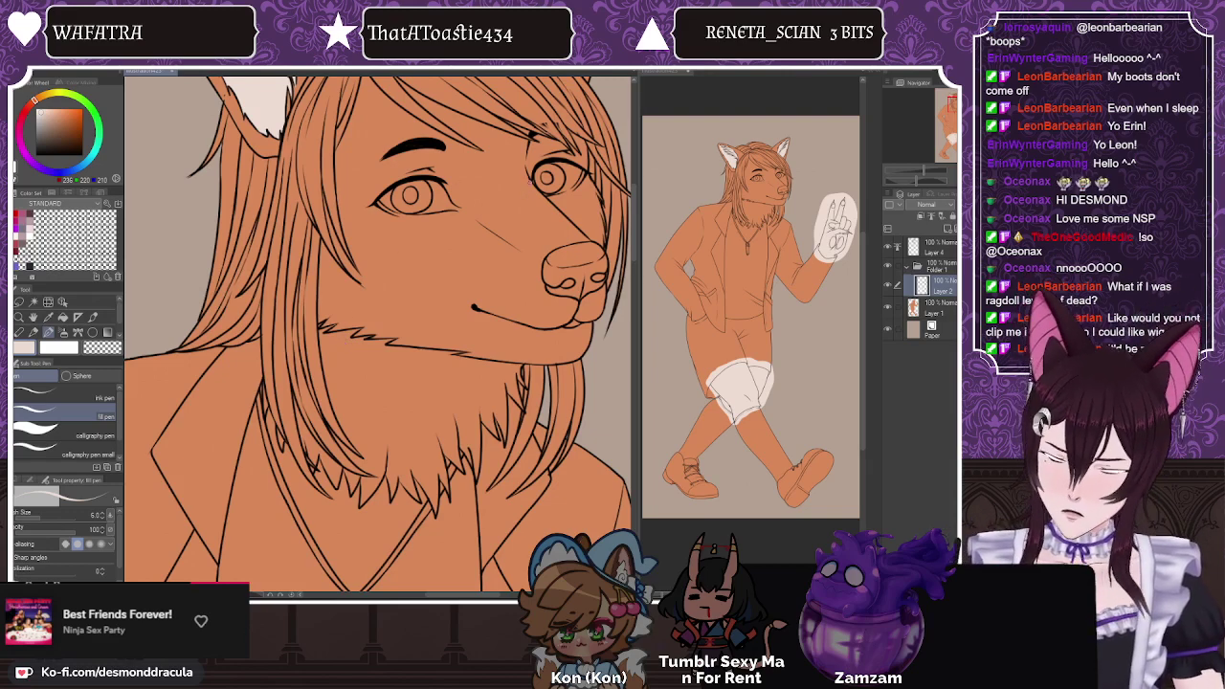
pyautogui.moveTo(526, 179); pyautogui.dragTo(474, 207)
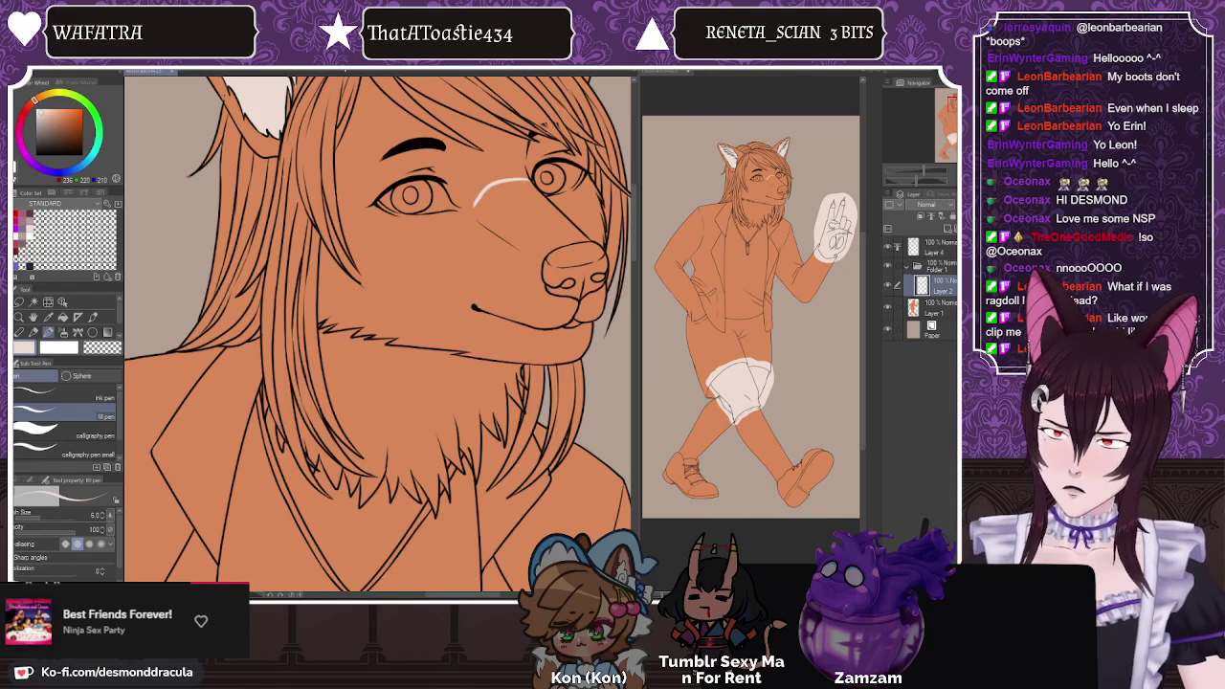
# Step: Outline a pale cream brow marking arching around the nearer eyebrow with the fill pen at size 12
pyautogui.press(']')
pyautogui.press(']')
pyautogui.press(']')
pyautogui.press(']')
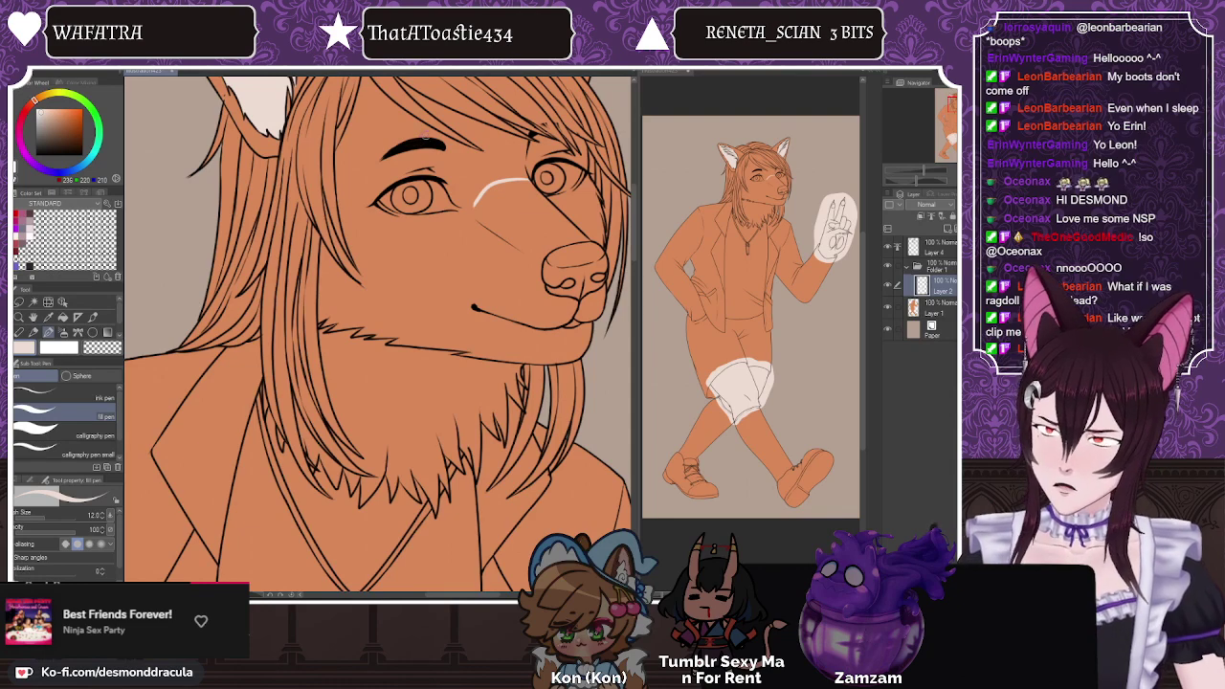
pyautogui.moveTo(436, 141)
pyautogui.mouseDown()
pyautogui.moveTo(368, 134)
pyautogui.moveTo(378, 161)
pyautogui.mouseUp()
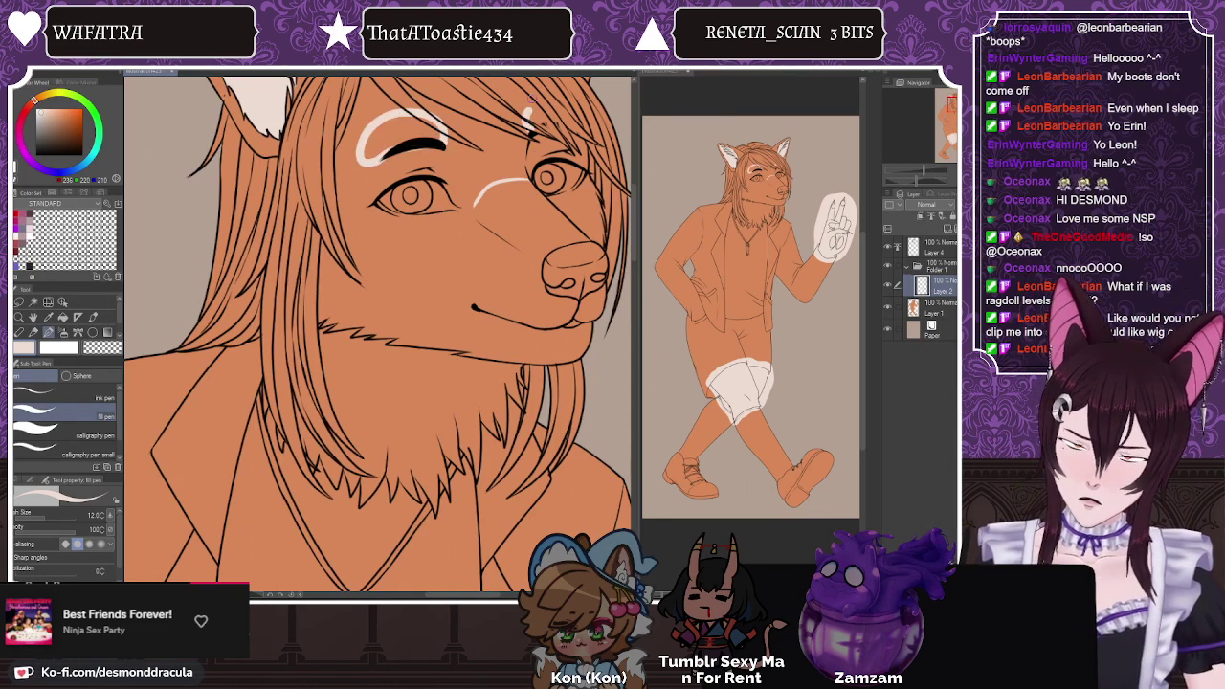
# Step: Outline the pale cream marking around the far eye and down the muzzle's far side with the fill pen at size 10
pyautogui.press('h')
pyautogui.press('h')
pyautogui.press('[')
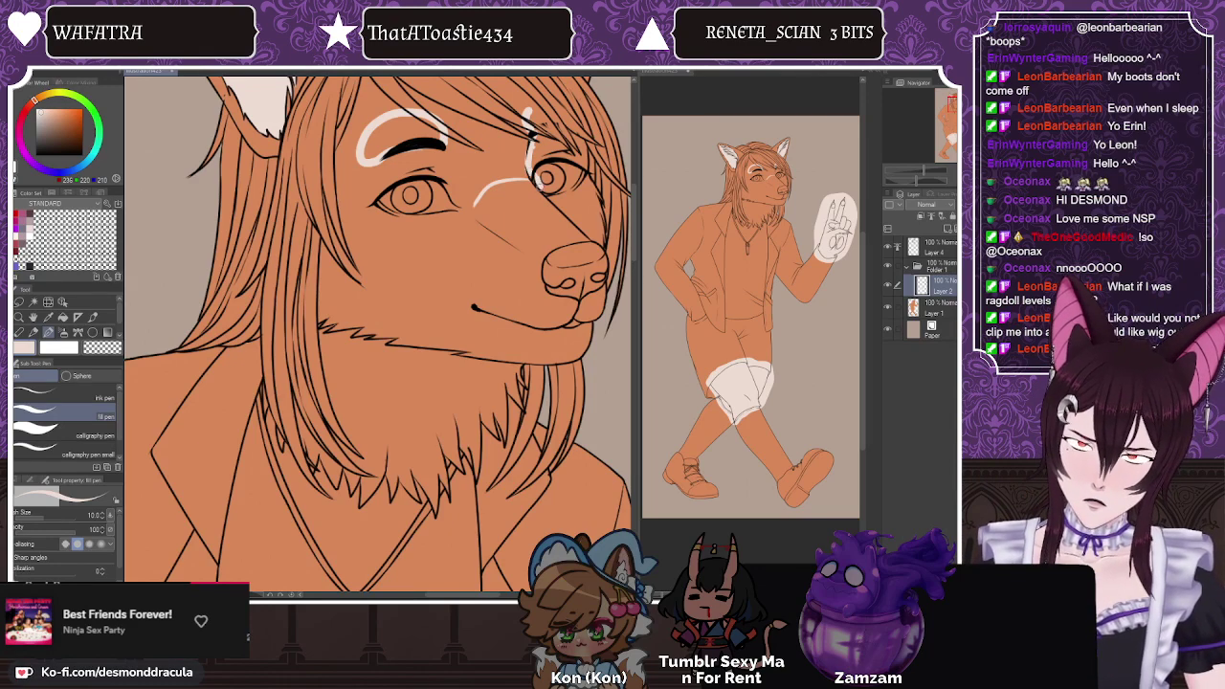
pyautogui.moveTo(585, 135); pyautogui.dragTo(529, 146)
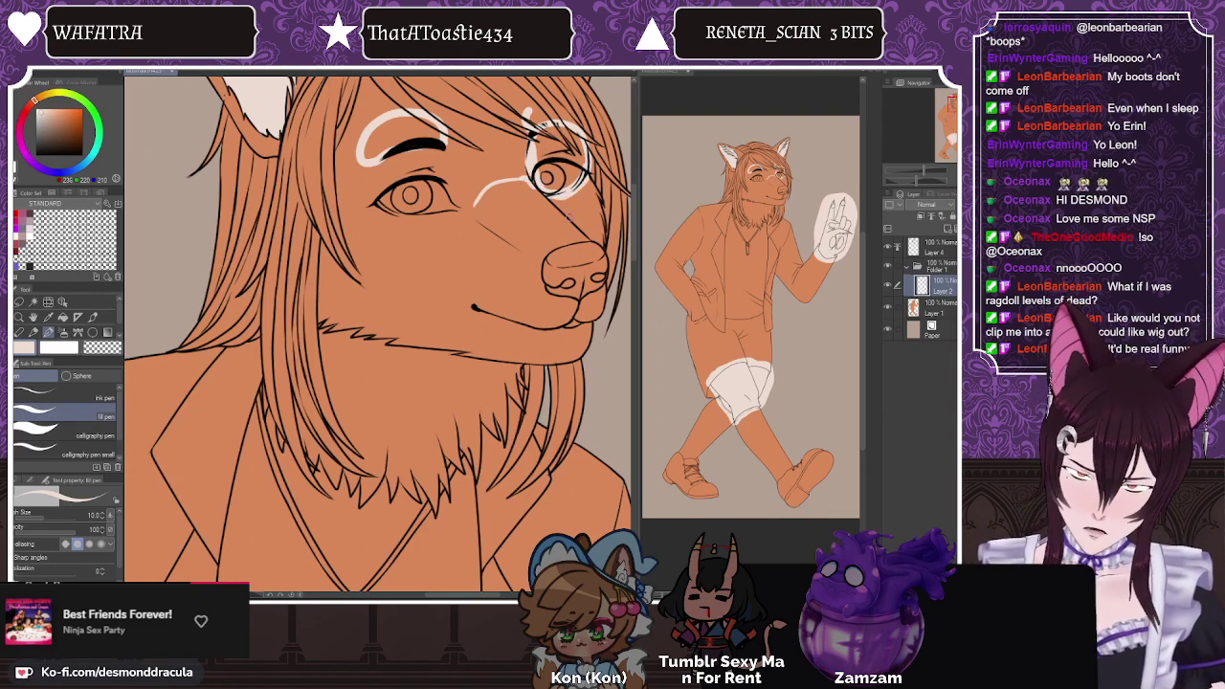
pyautogui.moveTo(555, 207); pyautogui.dragTo(605, 243)
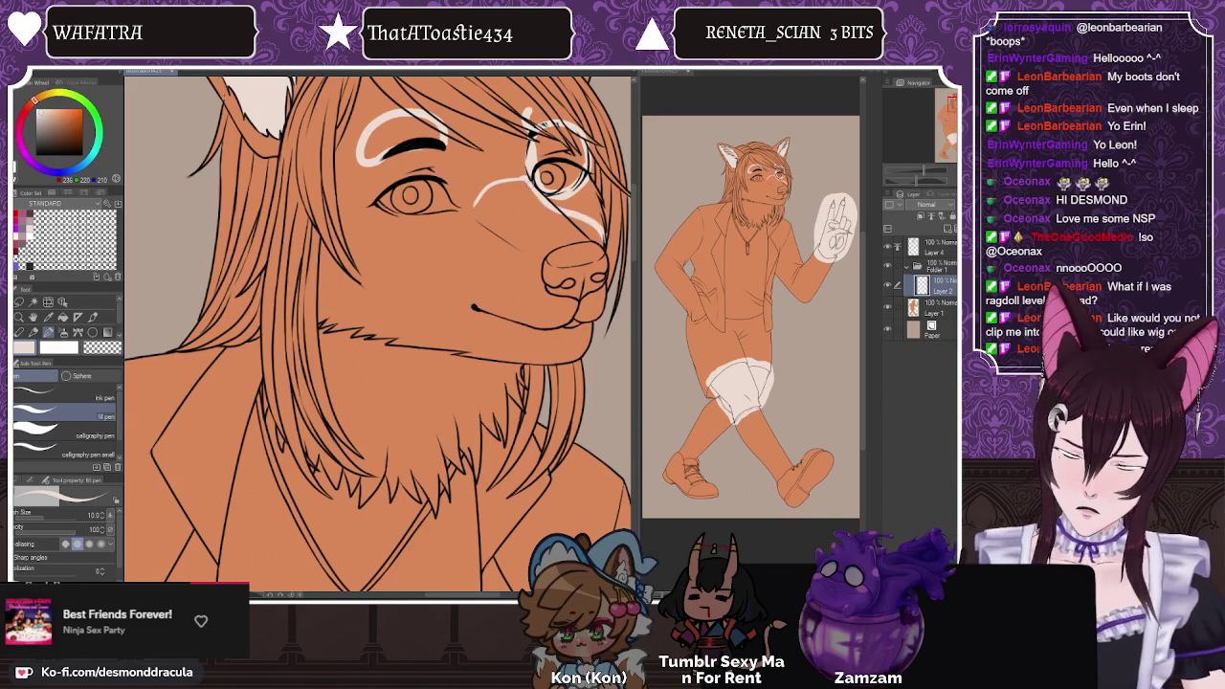
# Step: Draw the pale cream marking's edge from the muzzle bridge across the cheek and down the neck fur with the fill pen at size 10
pyautogui.moveTo(473, 206); pyautogui.dragTo(365, 322)
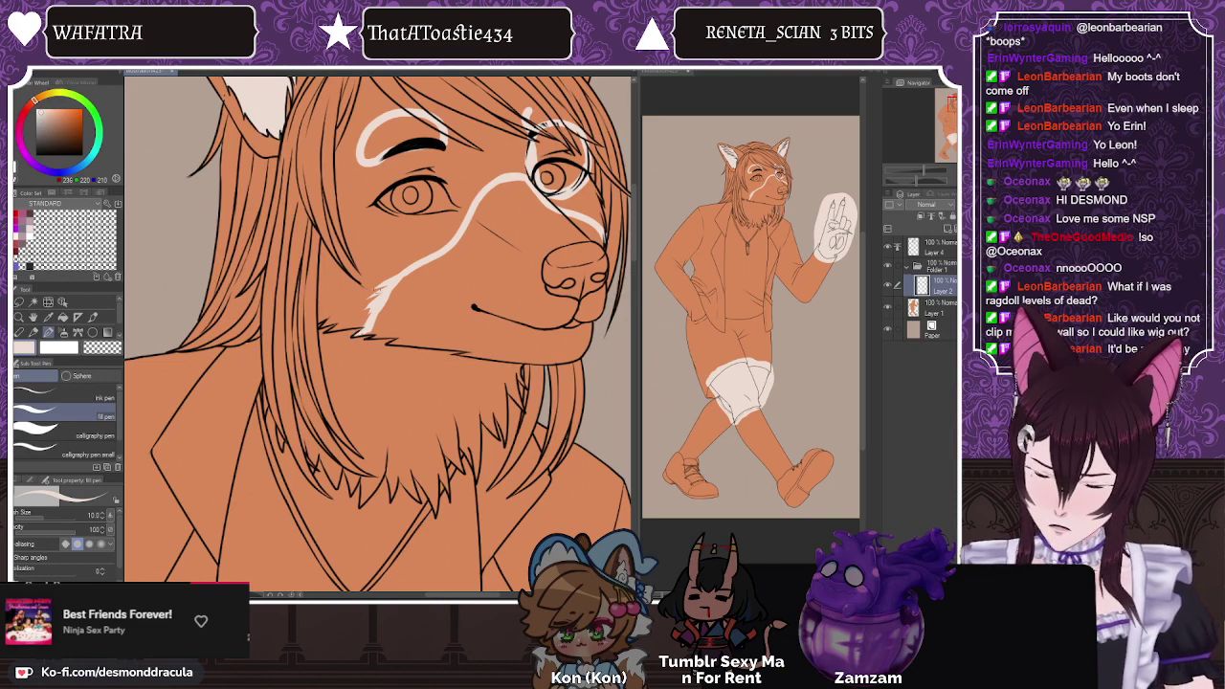
pyautogui.moveTo(366, 325)
pyautogui.mouseDown()
pyautogui.moveTo(331, 339)
pyautogui.moveTo(309, 470)
pyautogui.mouseUp()
pyautogui.moveTo(322, 436)
pyautogui.mouseDown()
pyautogui.moveTo(314, 461)
pyautogui.moveTo(314, 444)
pyautogui.mouseUp()
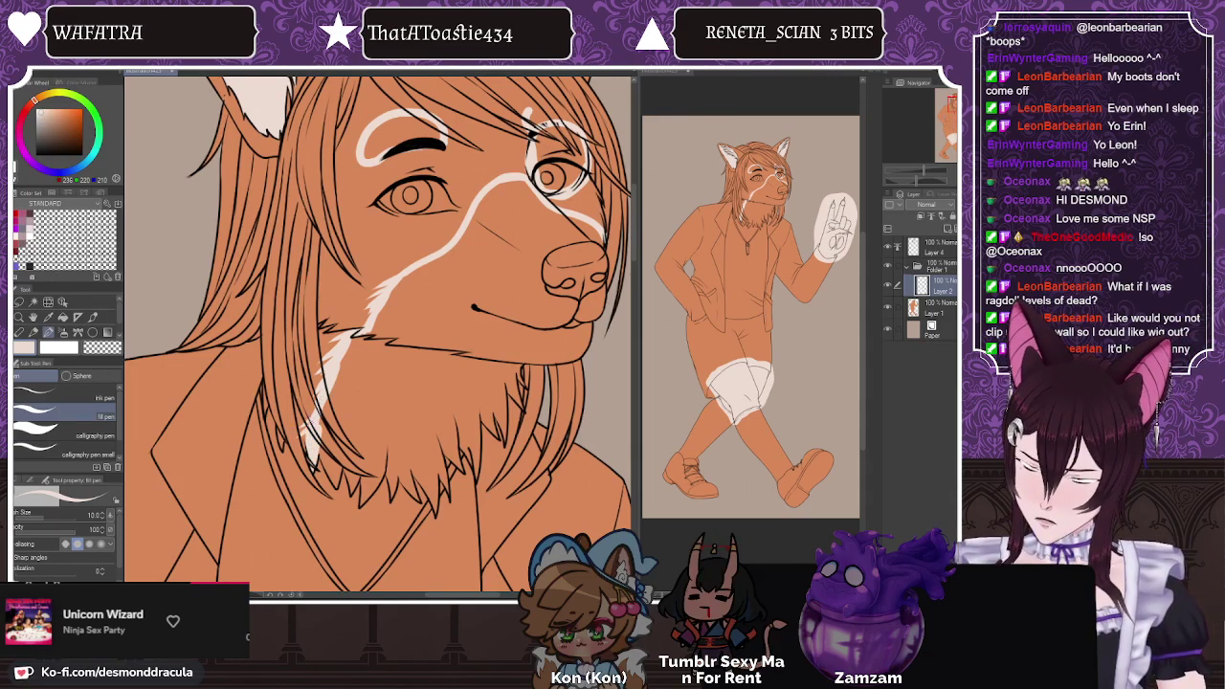
# Step: Continue the pale cream outline around the chin and along the lower tips of the neck fur to close the marking
pyautogui.moveTo(605, 222)
pyautogui.mouseDown()
pyautogui.moveTo(572, 371)
pyautogui.moveTo(528, 379)
pyautogui.mouseUp()
pyautogui.scroll(4, 526, 373)
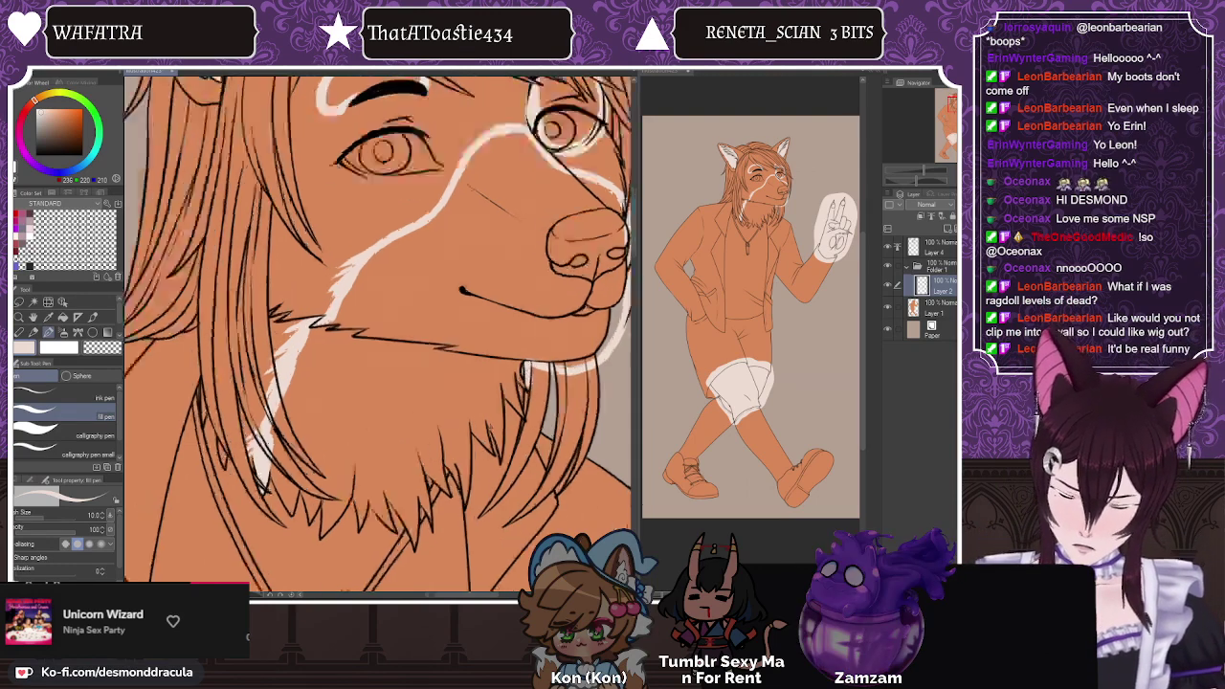
pyautogui.moveTo(534, 423)
pyautogui.mouseDown()
pyautogui.moveTo(500, 371)
pyautogui.moveTo(506, 437)
pyautogui.mouseUp()
pyautogui.scroll(-5, 505, 431)
pyautogui.scroll(1, 488, 421)
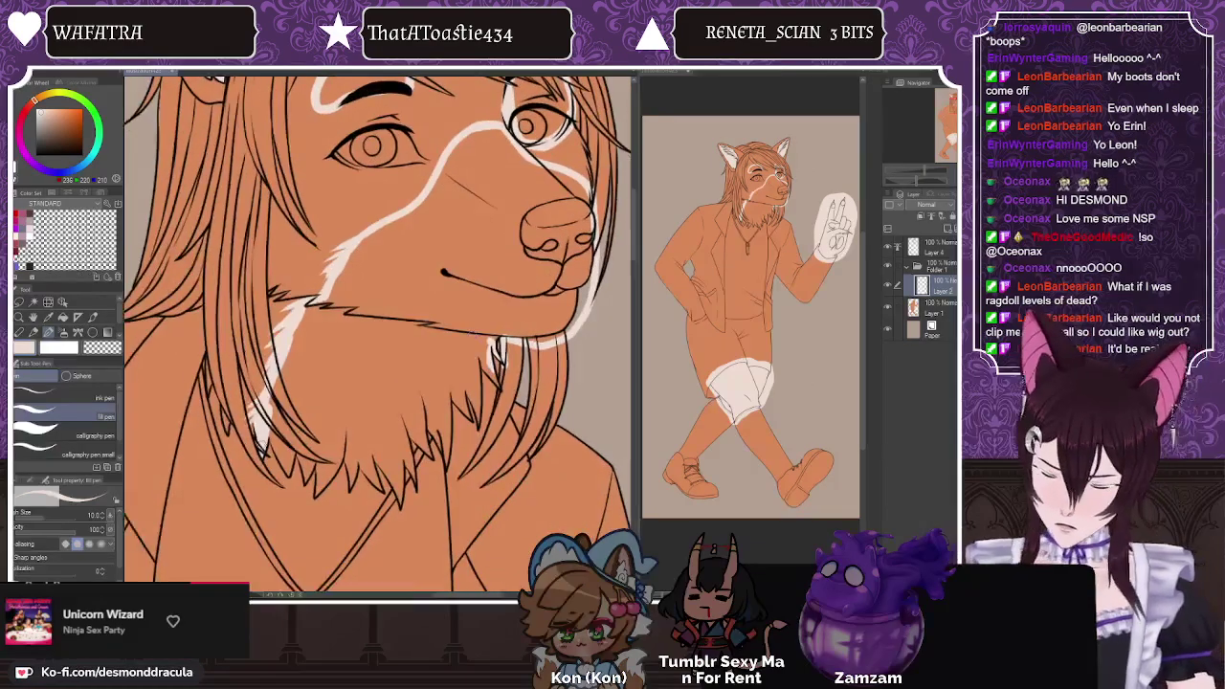
pyautogui.moveTo(256, 444)
pyautogui.mouseDown()
pyautogui.moveTo(268, 466)
pyautogui.moveTo(330, 496)
pyautogui.moveTo(392, 503)
pyautogui.moveTo(487, 429)
pyautogui.moveTo(509, 356)
pyautogui.moveTo(462, 459)
pyautogui.moveTo(408, 502)
pyautogui.mouseUp()
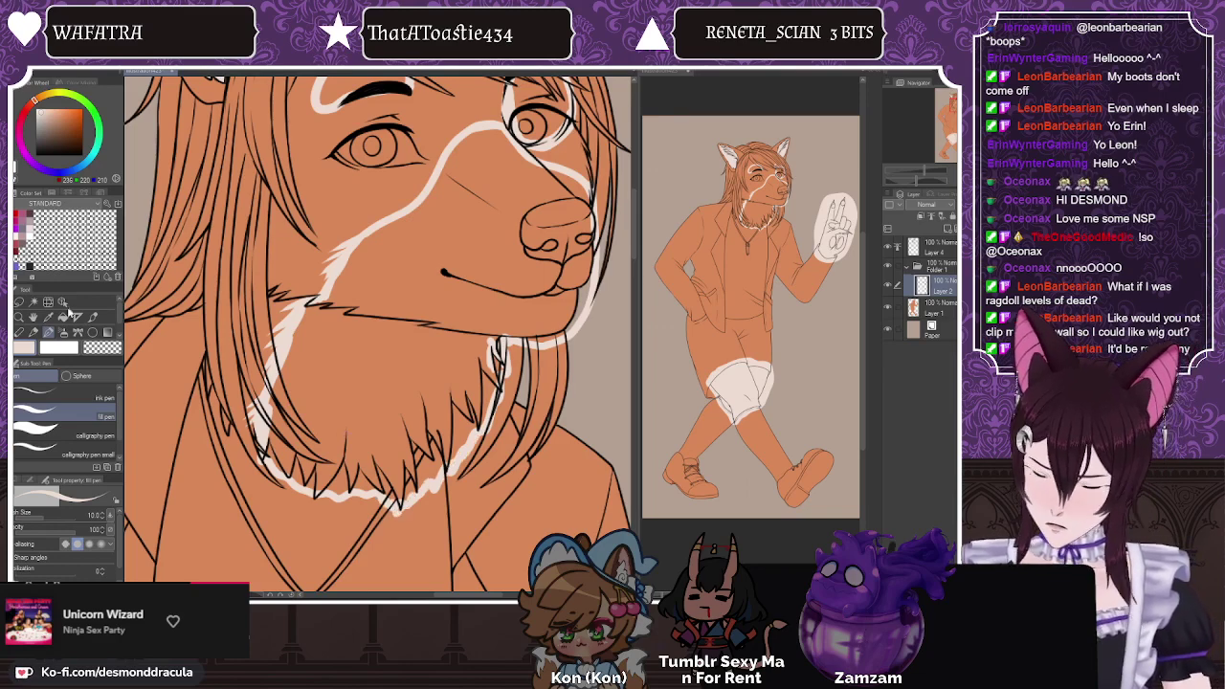
# Step: Fill the outlined muzzle and neck, far-eye and nearer brow markings with pale cream using bucket all
pyautogui.click(63, 317)
pyautogui.click(400, 274)
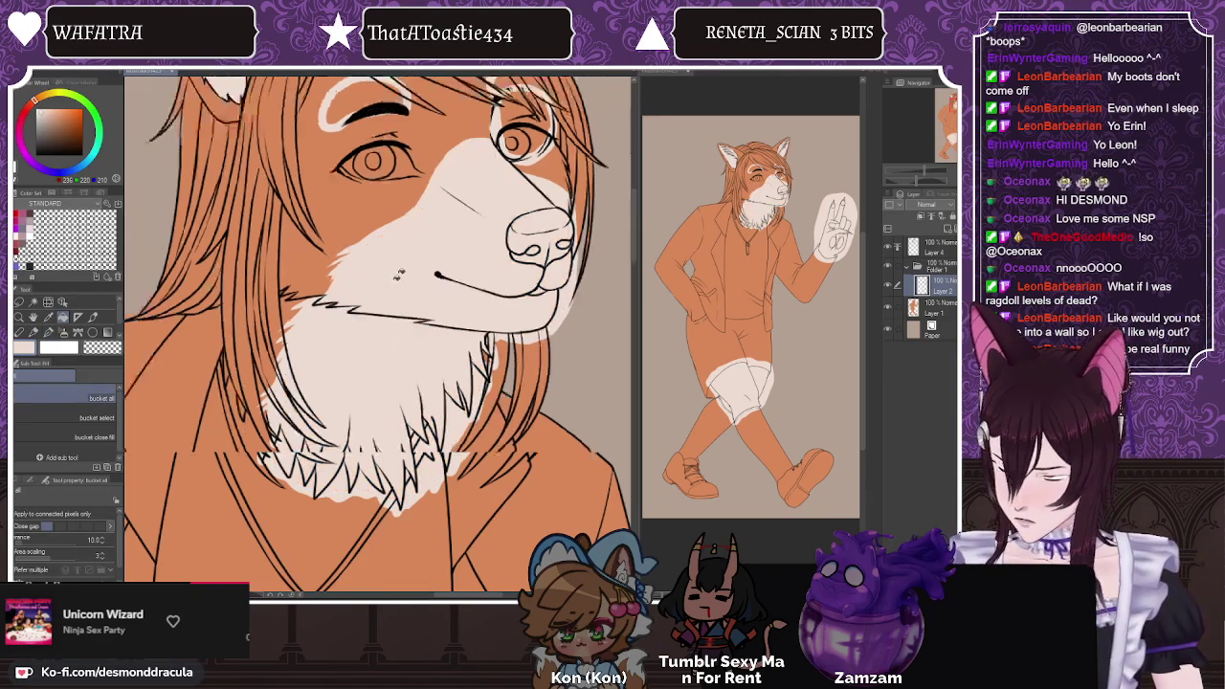
pyautogui.scroll(-1, 440, 220)
pyautogui.click(492, 164)
pyautogui.scroll(-2, 475, 246)
pyautogui.scroll(1, 423, 245)
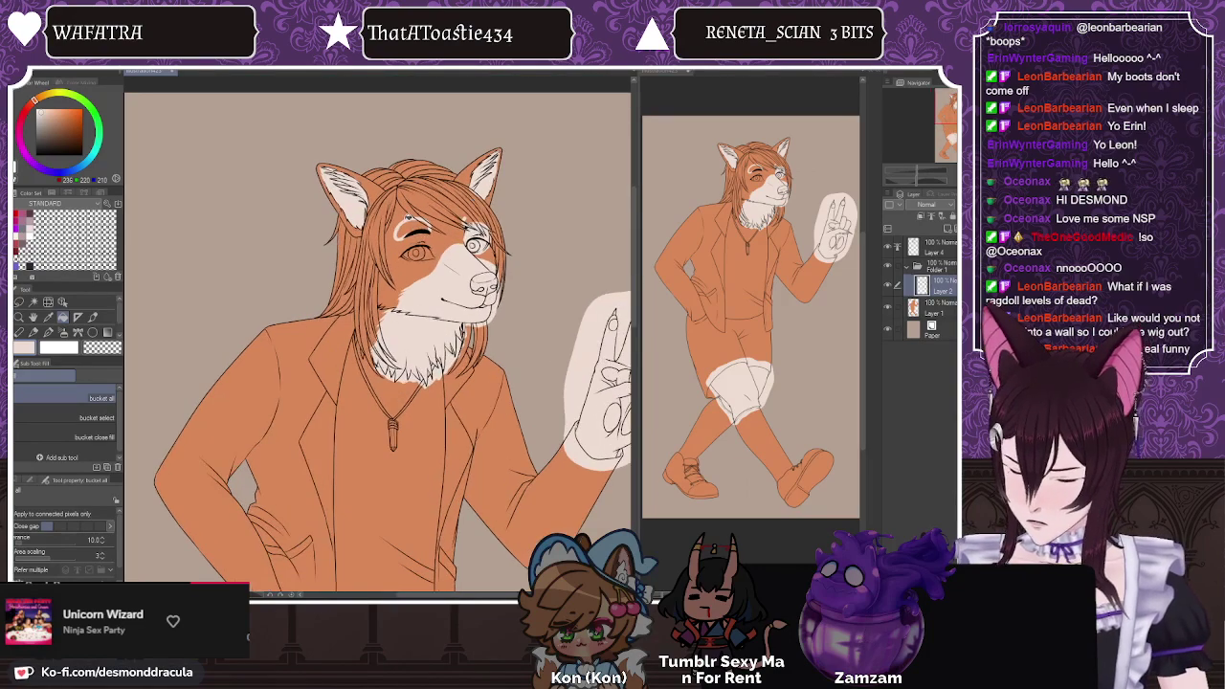
pyautogui.click(409, 226)
# Step: Check the whole figure mirrored, reduce the opacity of the pale cream markings layer, and add a new layer above it
pyautogui.press('h')
pyautogui.scroll(-3, 414, 215)
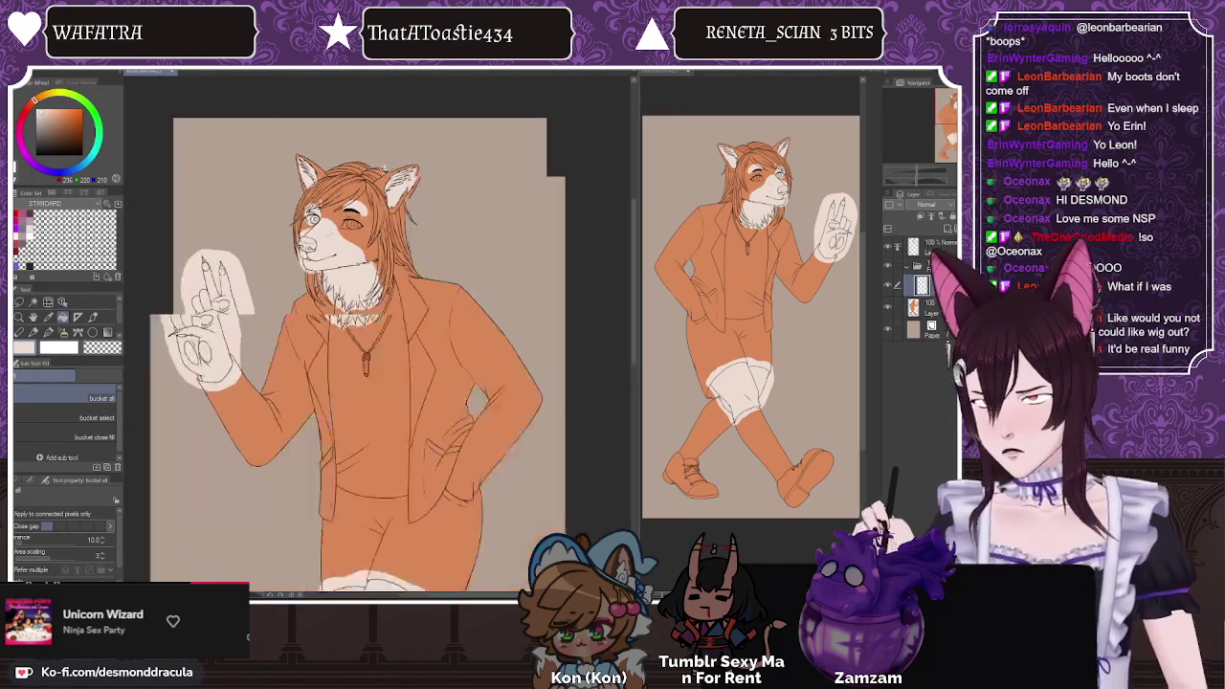
pyautogui.scroll(1, 406, 273)
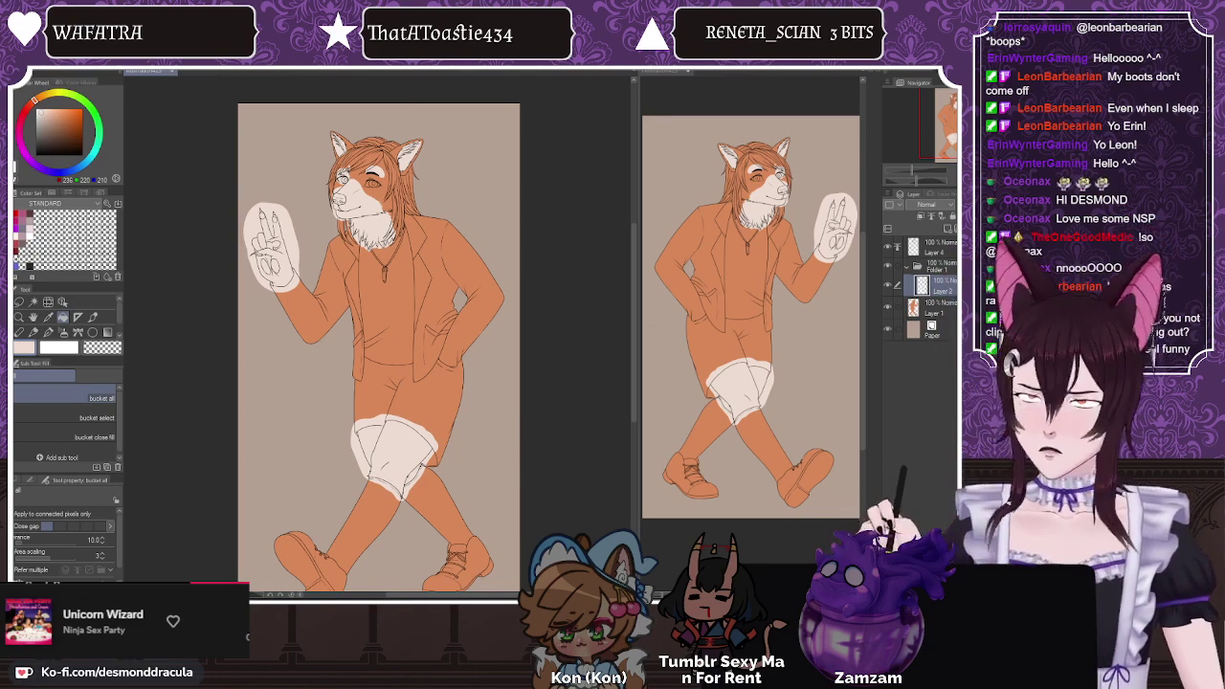
pyautogui.press('h')
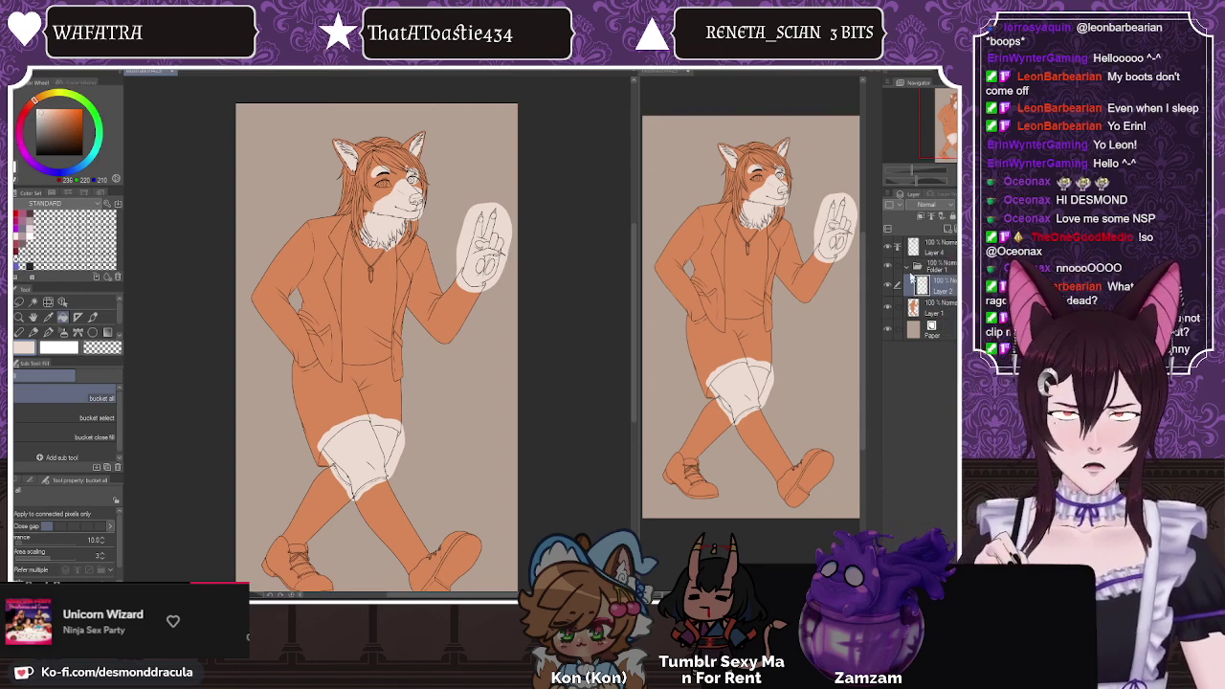
pyautogui.click(963, 205)
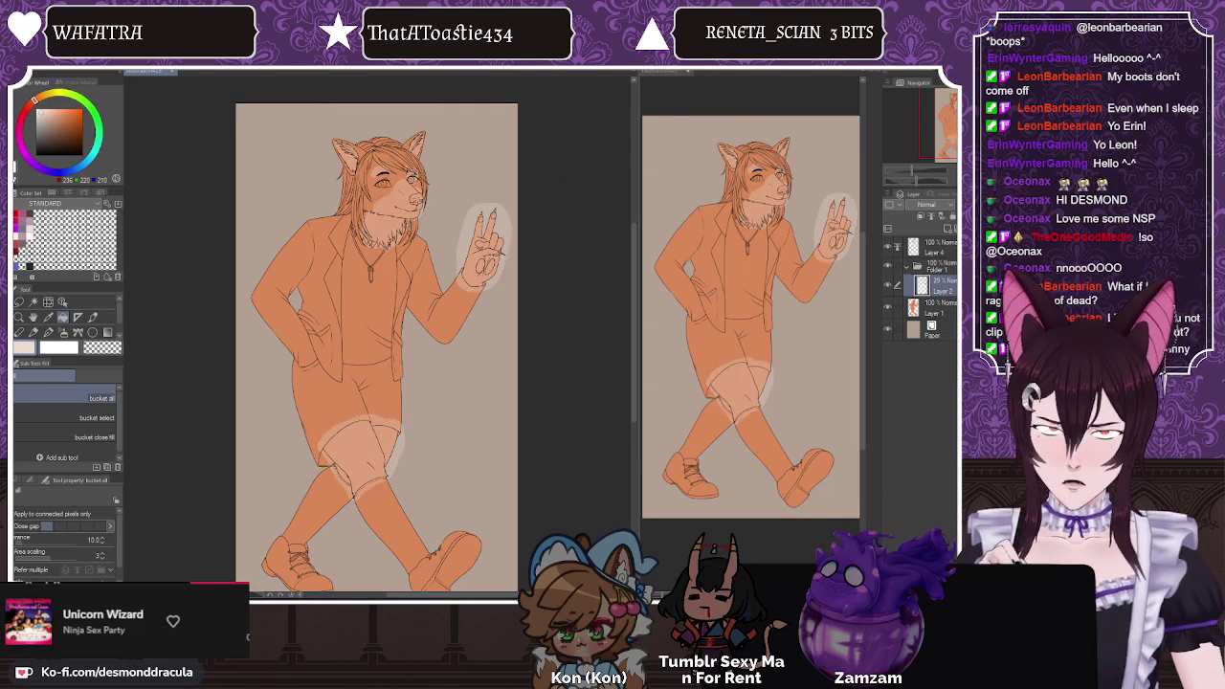
pyautogui.click(947, 229)
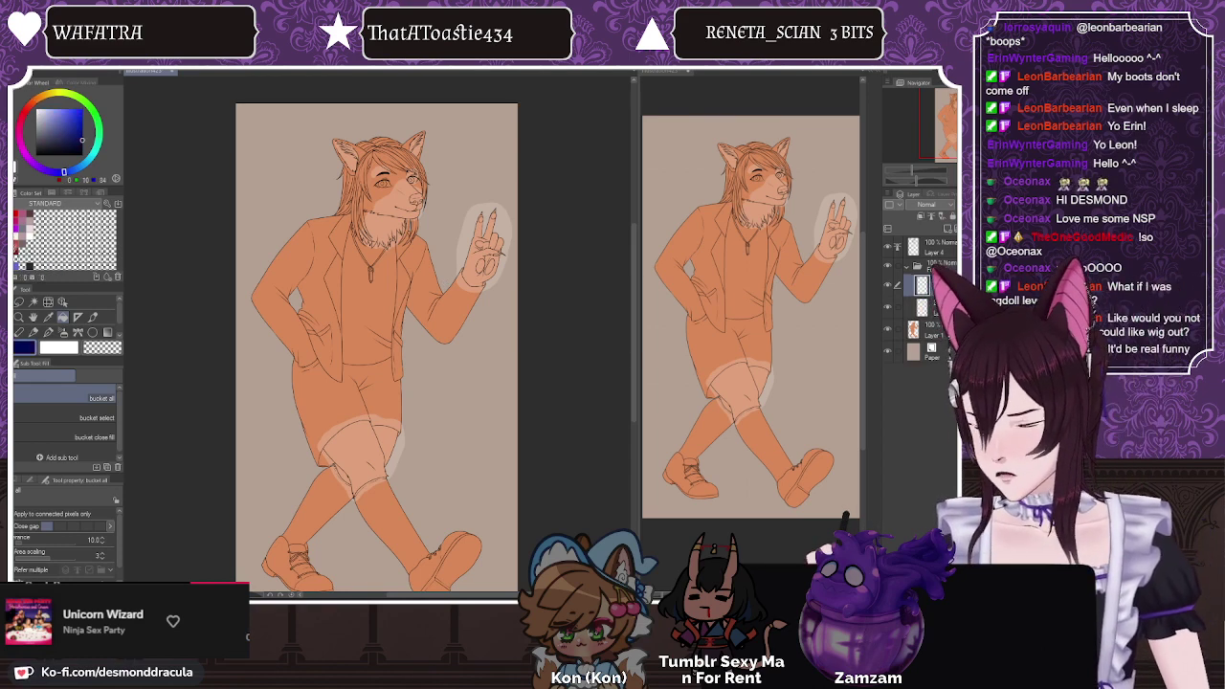
# Step: Paint the small lower-lip area under the muzzle split dark navy with the fill pen at size 10
pyautogui.click(47, 330)
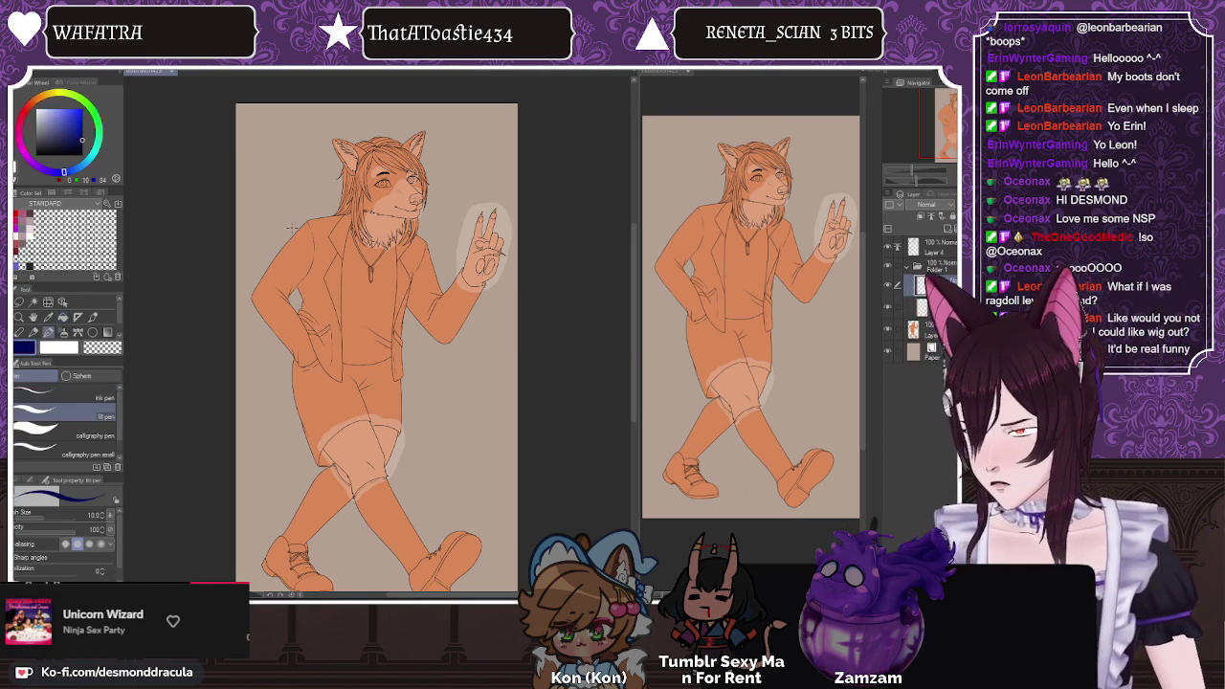
pyautogui.scroll(-2, 365, 342)
pyautogui.scroll(2, 362, 192)
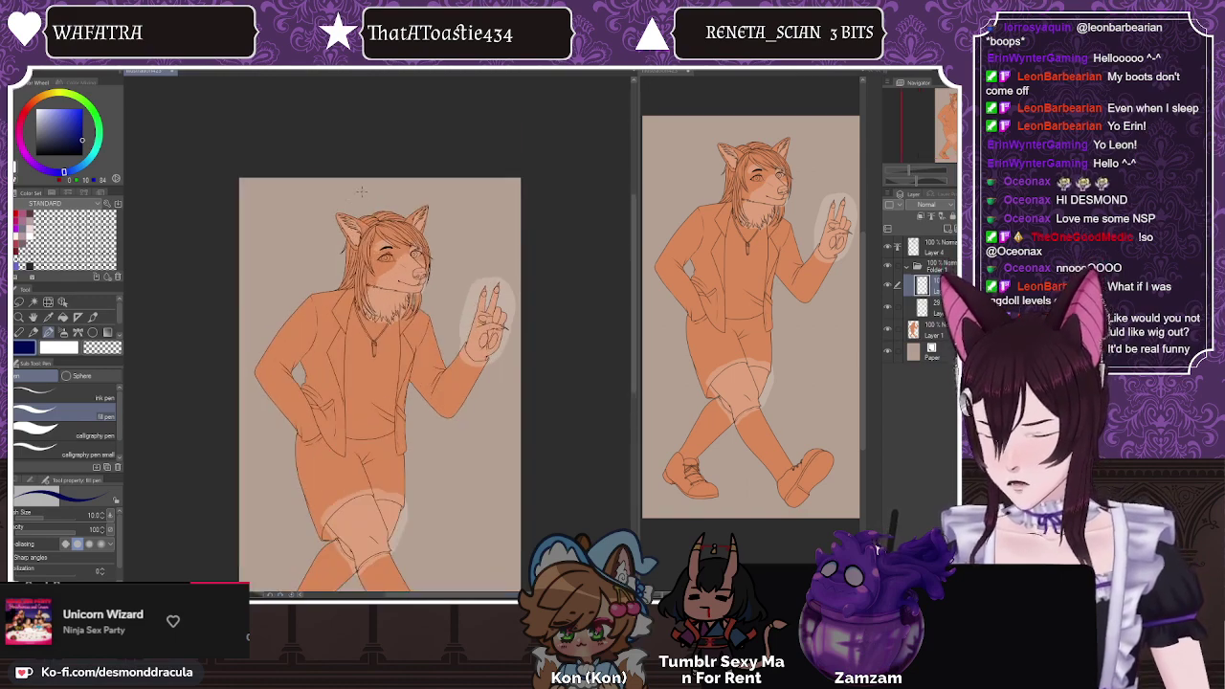
pyautogui.scroll(5, 361, 192)
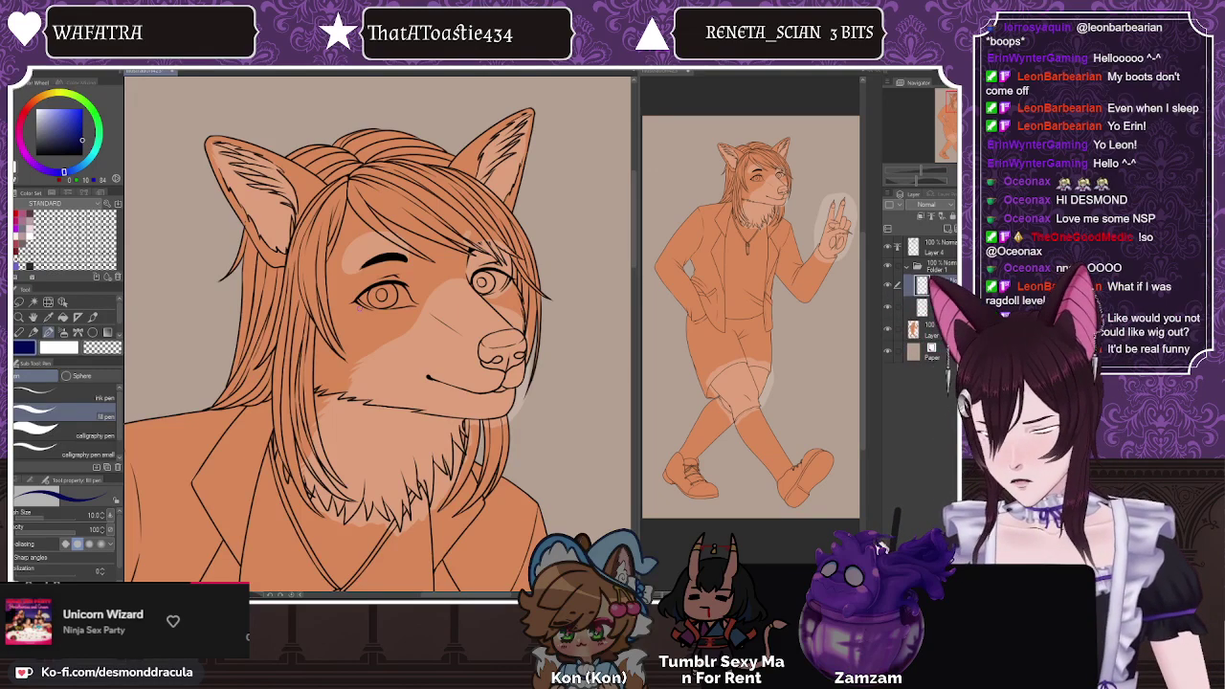
pyautogui.scroll(8, 518, 327)
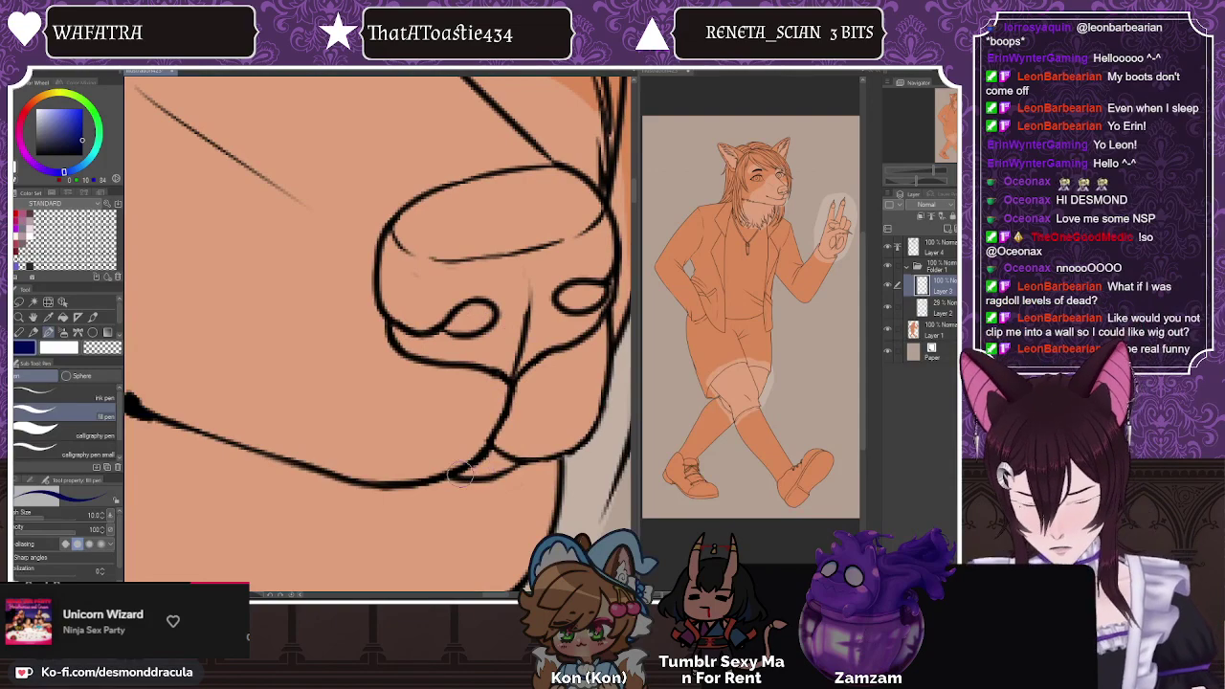
pyautogui.moveTo(460, 476); pyautogui.dragTo(503, 458)
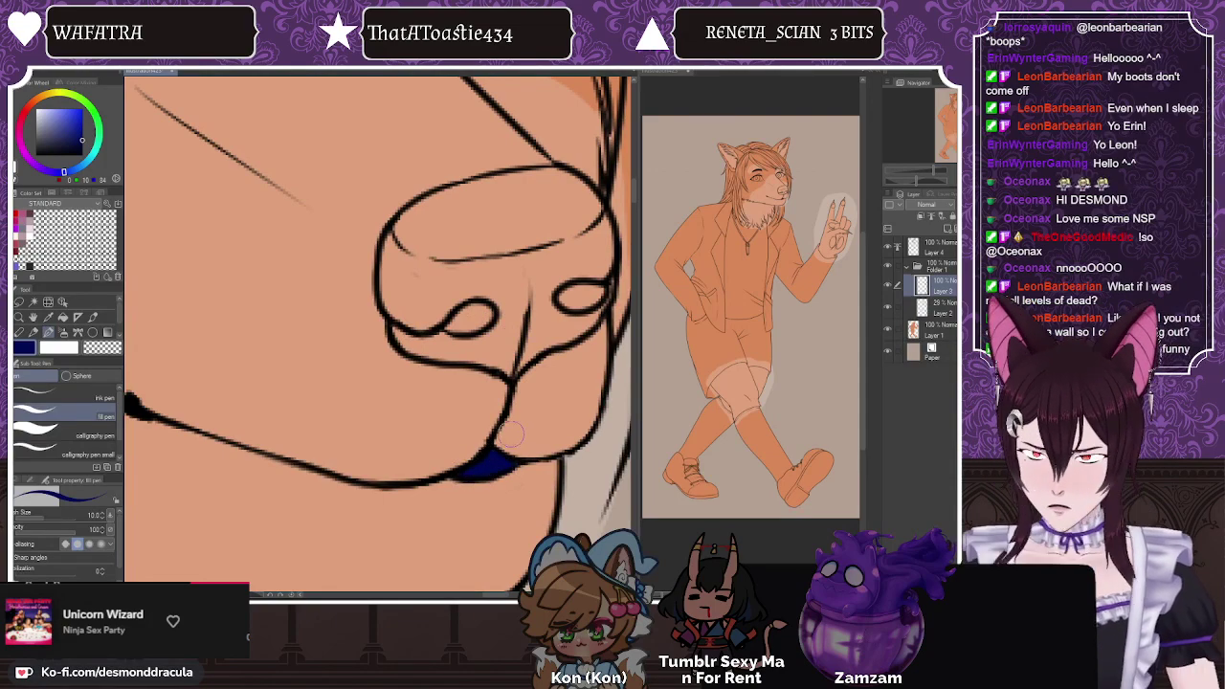
pyautogui.scroll(-4, 510, 433)
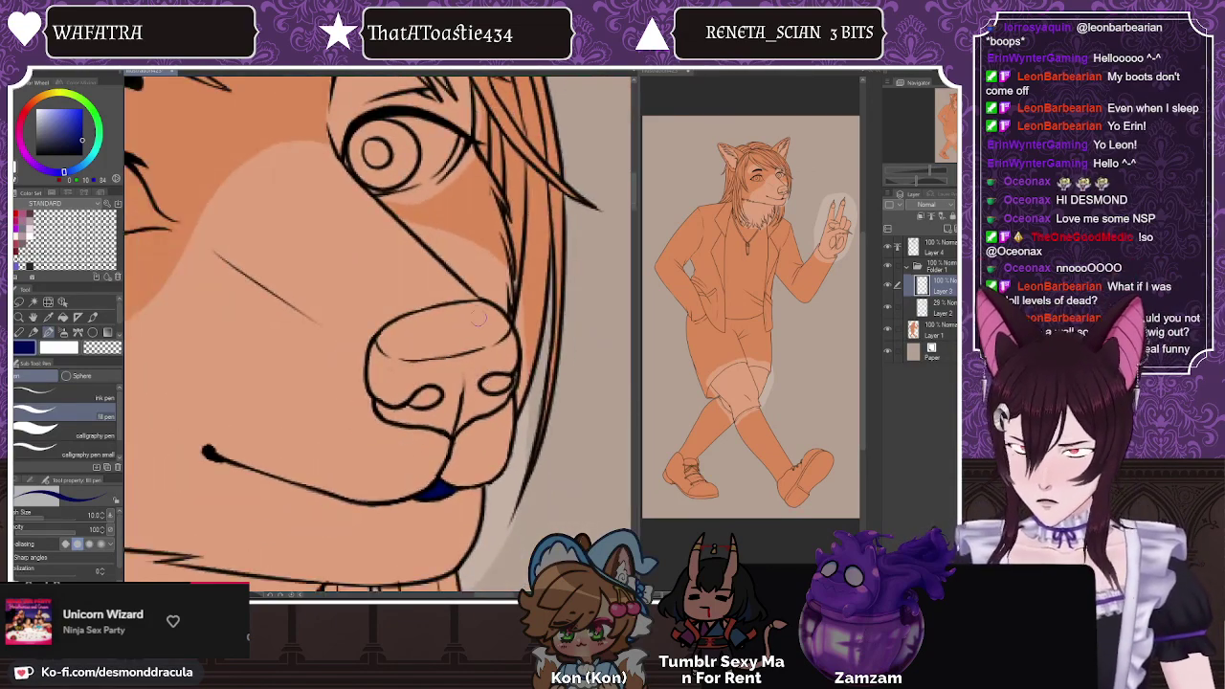
# Step: Outline the nose in dark navy with the fill pen and fill its inside using bucket all
pyautogui.moveTo(477, 318)
pyautogui.mouseDown()
pyautogui.moveTo(488, 306)
pyautogui.moveTo(515, 337)
pyautogui.moveTo(513, 381)
pyautogui.moveTo(448, 432)
pyautogui.mouseUp()
pyautogui.moveTo(427, 317)
pyautogui.mouseDown()
pyautogui.moveTo(460, 308)
pyautogui.moveTo(407, 324)
pyautogui.moveTo(376, 360)
pyautogui.mouseUp()
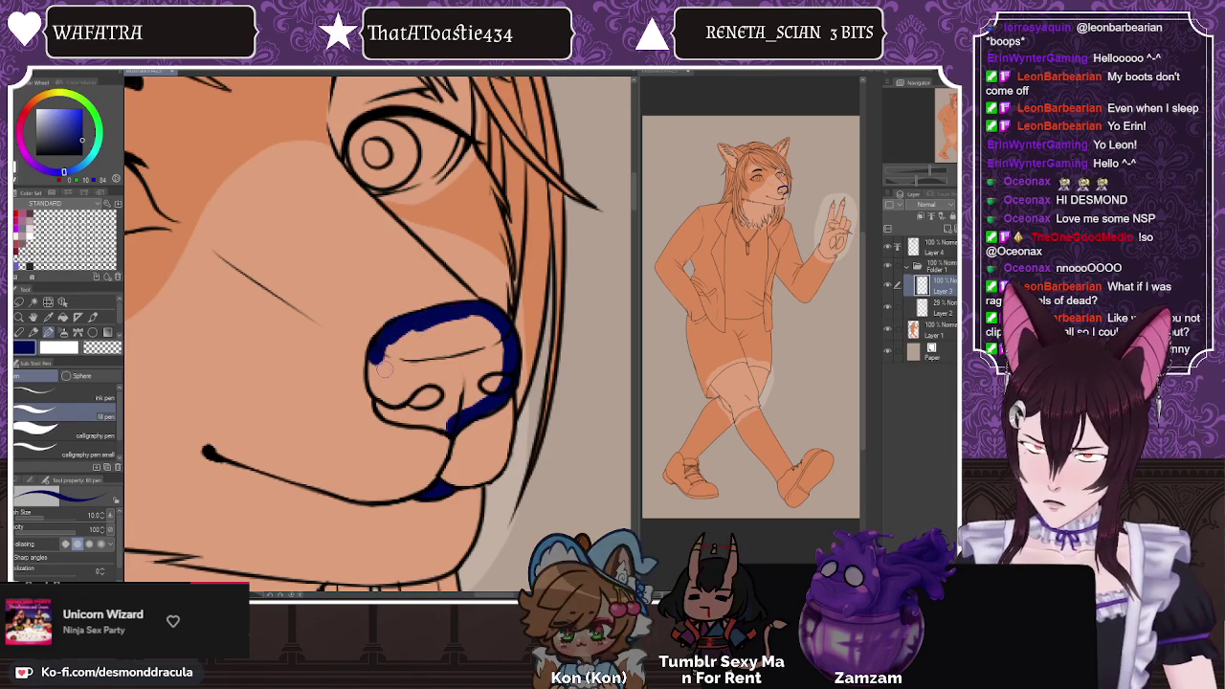
pyautogui.click(101, 347)
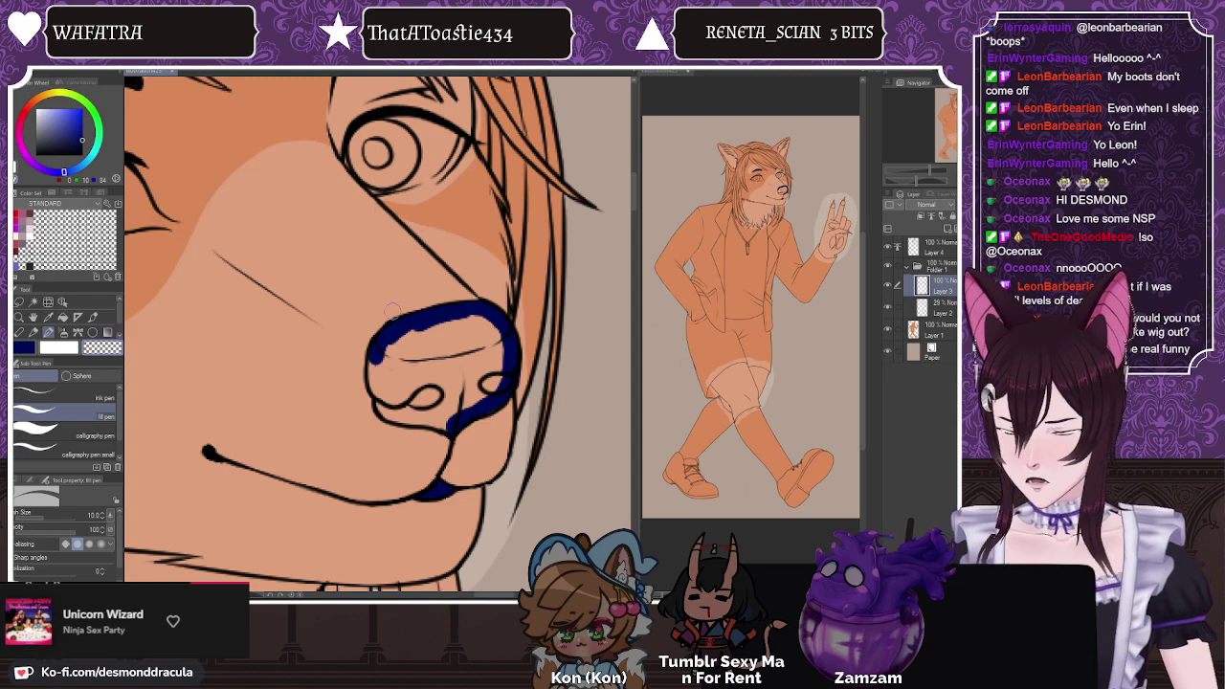
pyautogui.press('c')
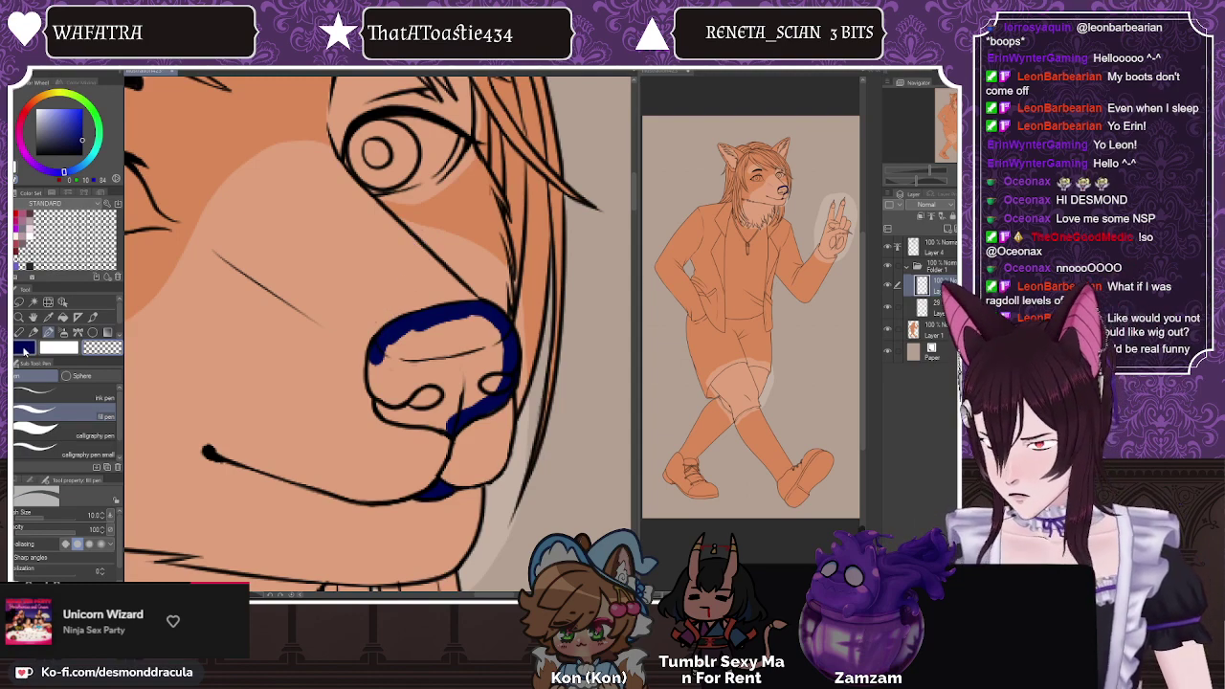
pyautogui.moveTo(372, 356)
pyautogui.mouseDown()
pyautogui.moveTo(386, 413)
pyautogui.moveTo(449, 419)
pyautogui.mouseUp()
pyautogui.click(64, 317)
pyautogui.click(449, 351)
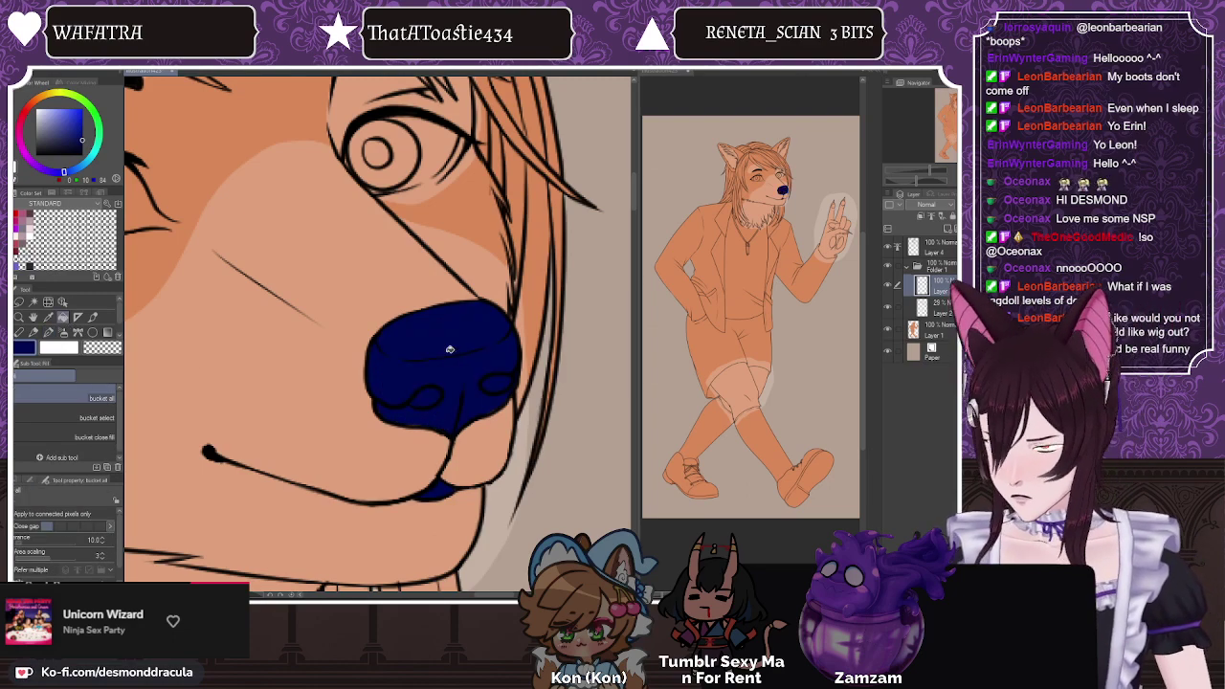
# Step: Trace the inner corner of the nearer eye and outline the far eye in dark navy with the fill pen at size 6
pyautogui.click(48, 332)
pyautogui.scroll(-2, 461, 417)
pyautogui.scroll(4, 347, 266)
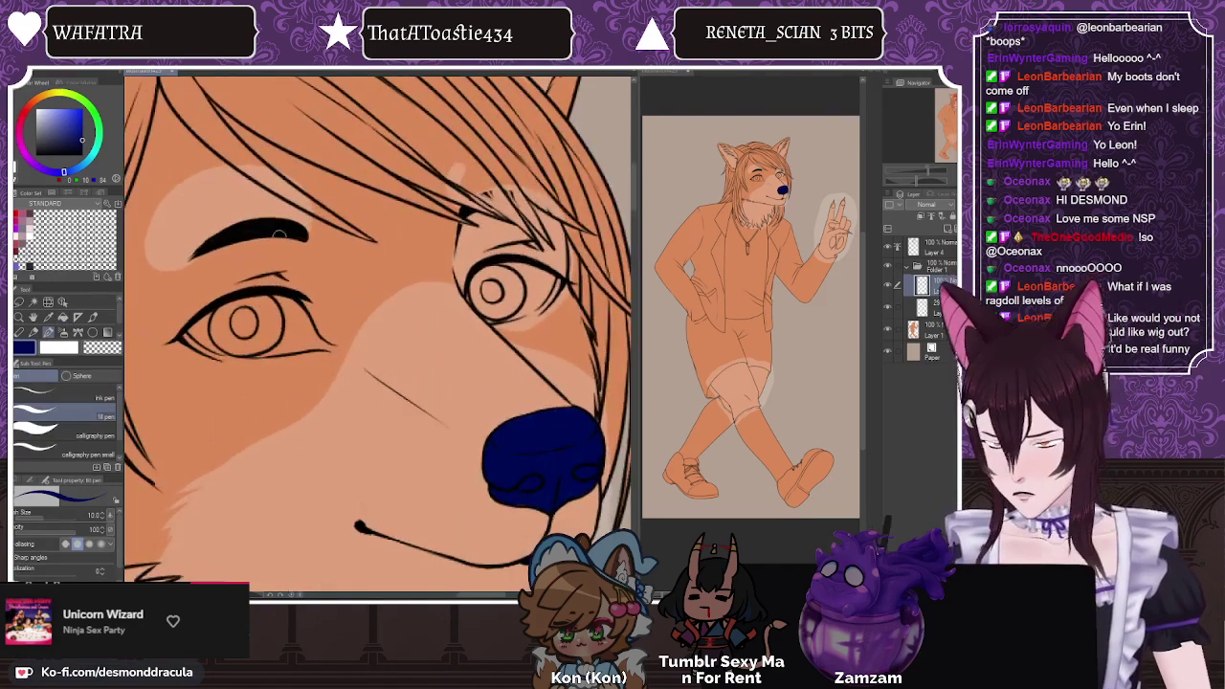
pyautogui.press('-')
pyautogui.press('-')
pyautogui.press('-')
pyautogui.press('-')
pyautogui.press('-')
pyautogui.press('-')
pyautogui.press('-')
pyautogui.press('-')
pyautogui.press('-')
pyautogui.press('-')
pyautogui.press('-')
pyautogui.press('-')
pyautogui.press('-')
pyautogui.press('-')
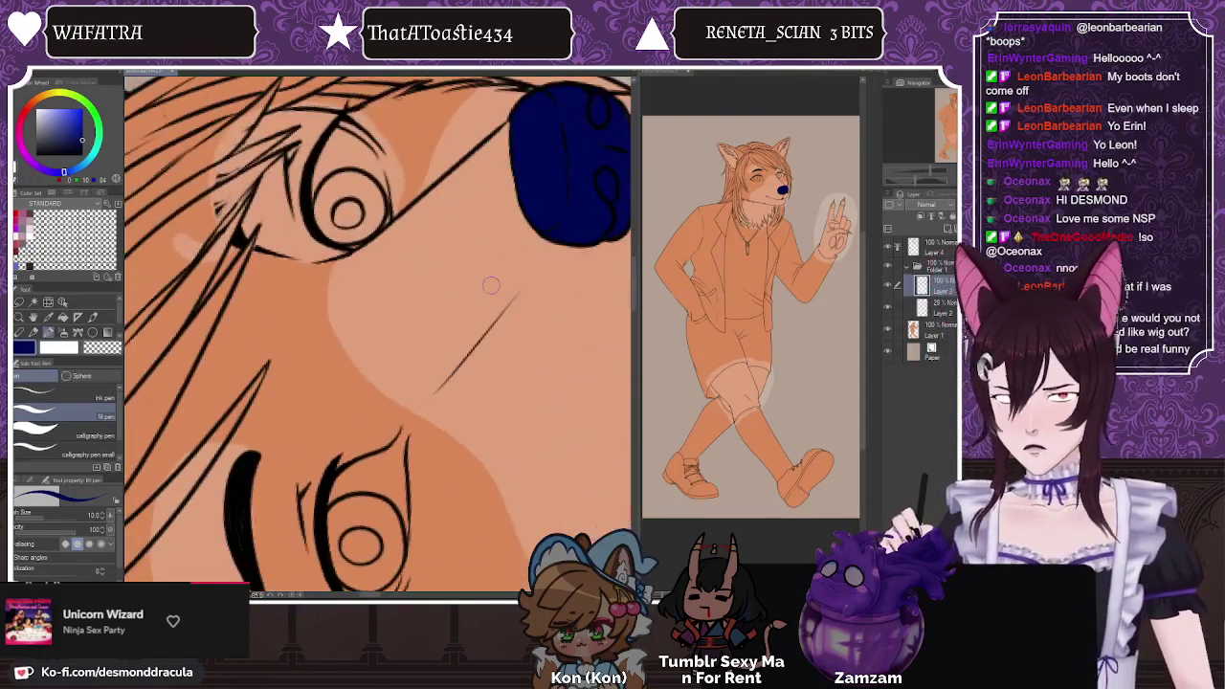
pyautogui.press('[')
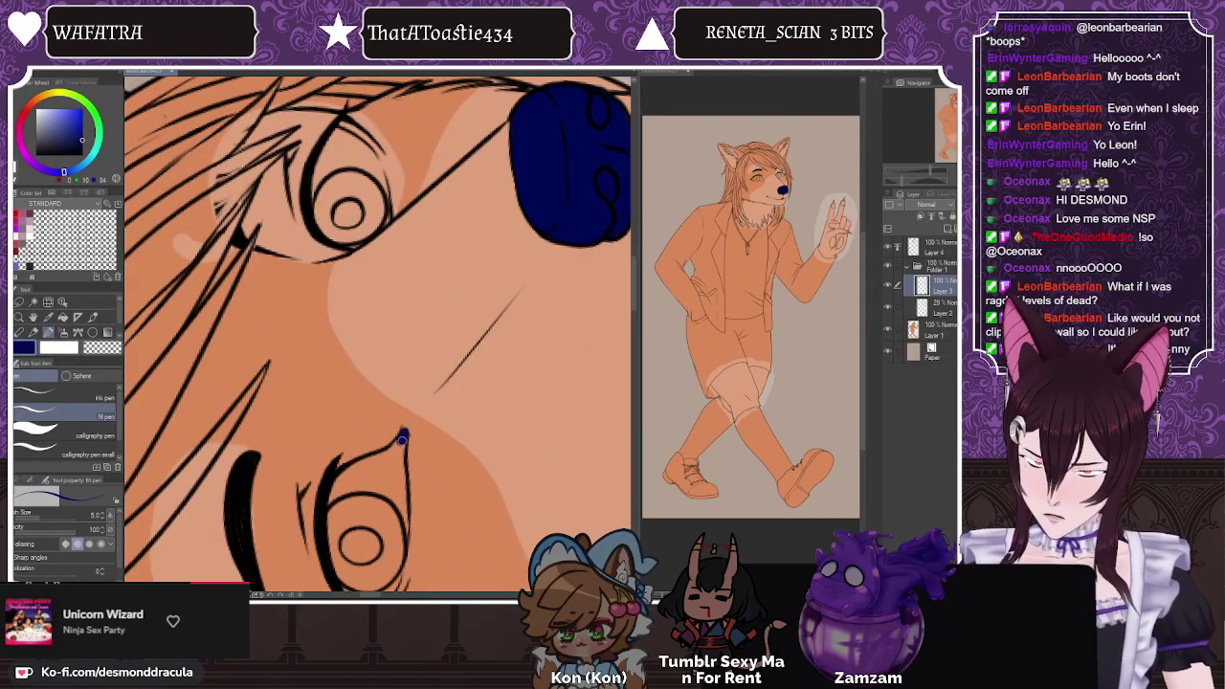
pyautogui.moveTo(401, 438)
pyautogui.mouseDown()
pyautogui.moveTo(398, 478)
pyautogui.moveTo(390, 453)
pyautogui.moveTo(335, 485)
pyautogui.mouseUp()
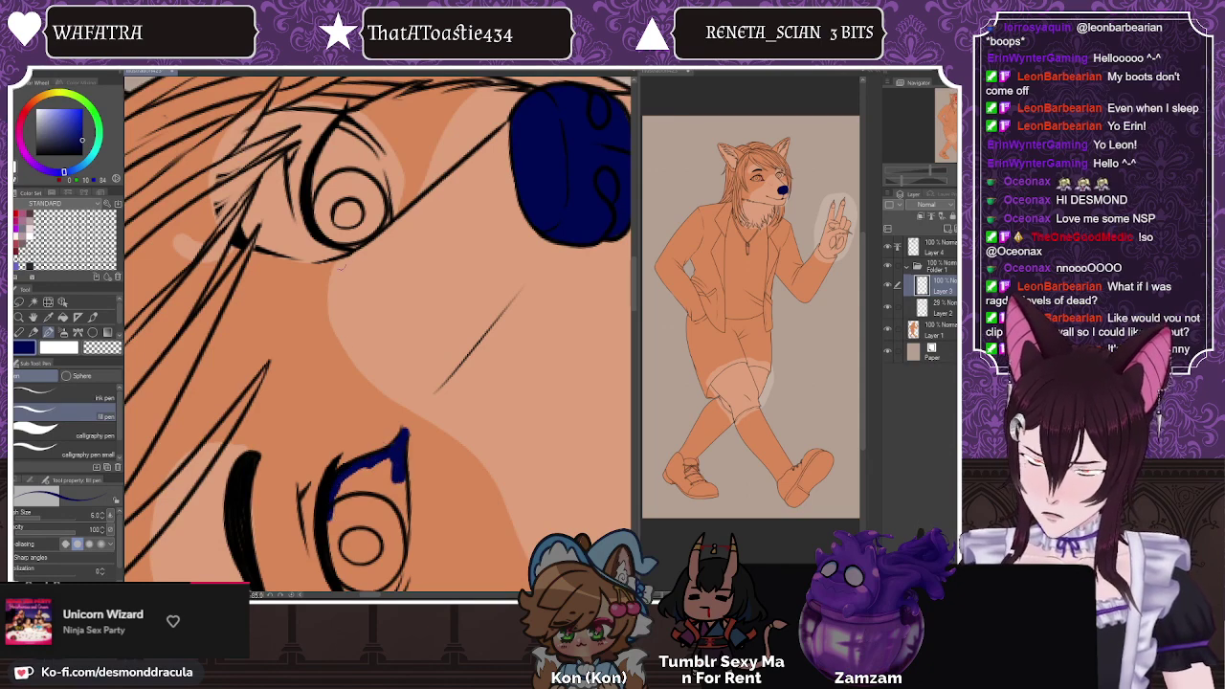
pyautogui.moveTo(335, 131)
pyautogui.mouseDown()
pyautogui.moveTo(368, 149)
pyautogui.moveTo(385, 203)
pyautogui.mouseUp()
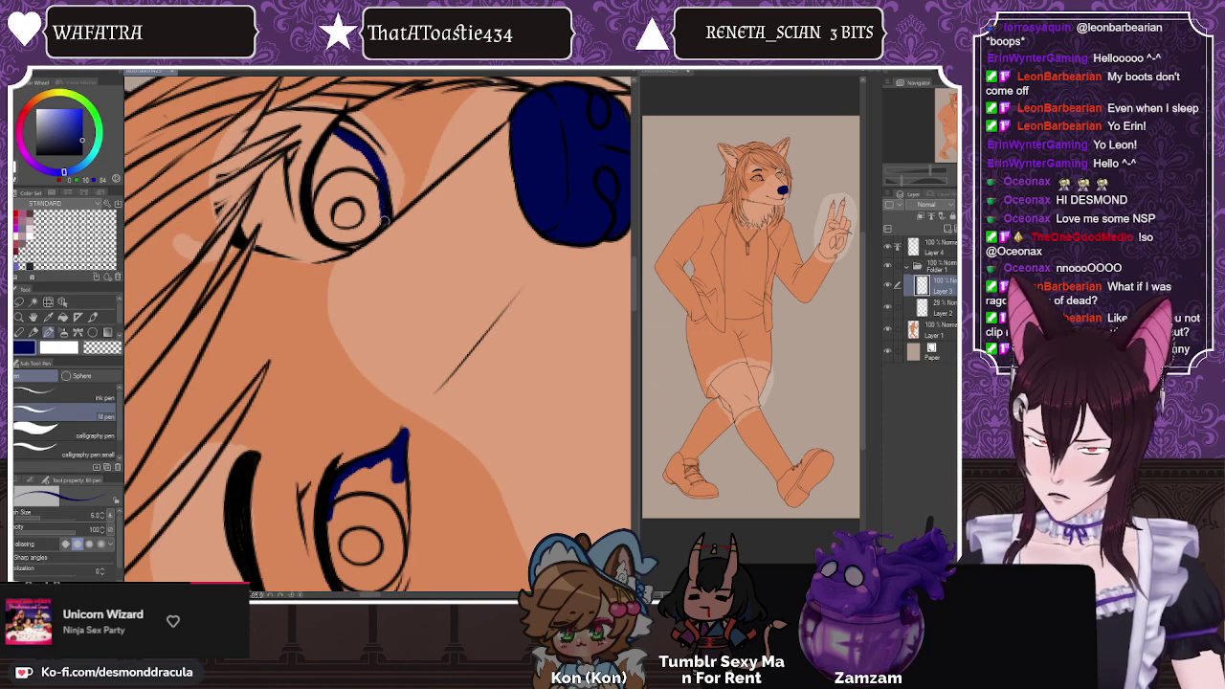
pyautogui.moveTo(335, 132)
pyautogui.mouseDown()
pyautogui.moveTo(312, 201)
pyautogui.moveTo(326, 236)
pyautogui.moveTo(349, 246)
pyautogui.moveTo(375, 226)
pyautogui.mouseUp()
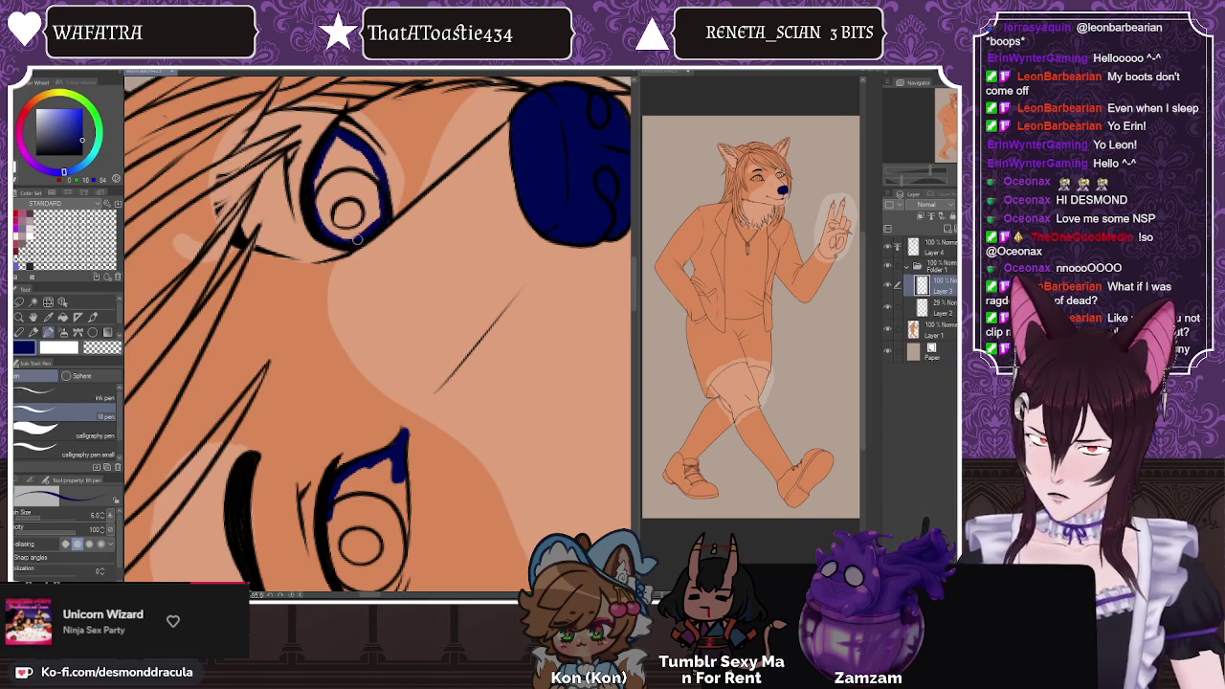
# Step: Complete the dark navy outline inside the nearer eye along its lower lid, outer corner and upper lid
pyautogui.scroll(-3, 336, 142)
pyautogui.scroll(4, 346, 316)
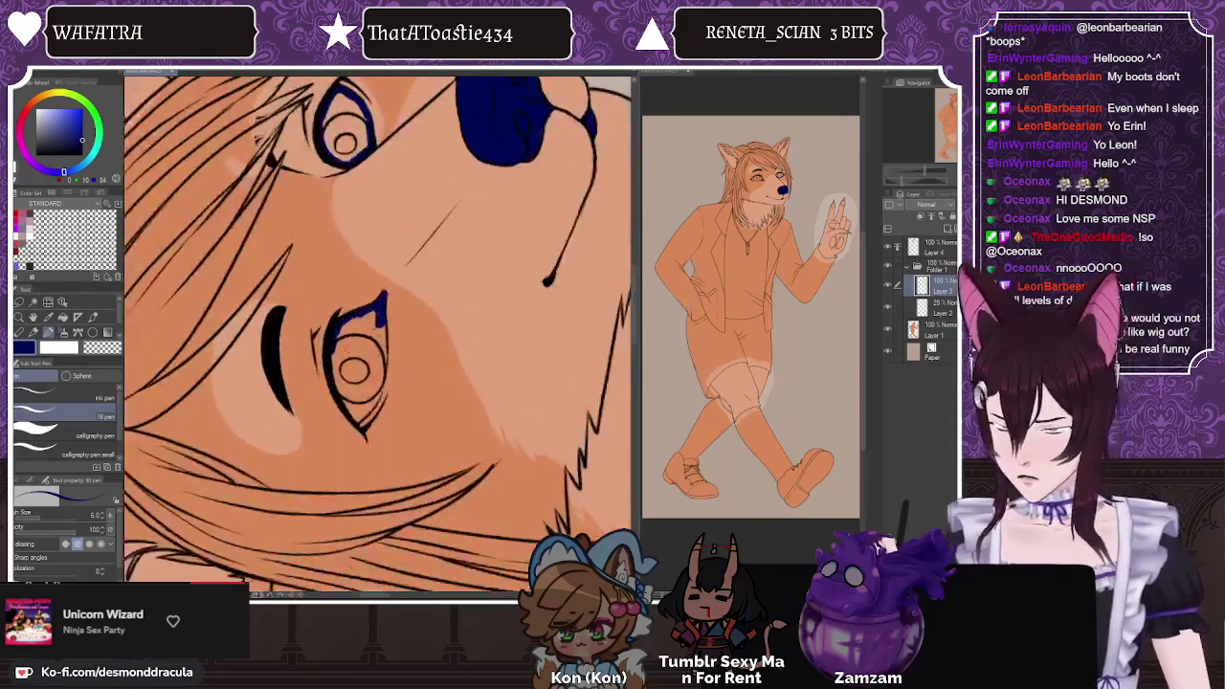
pyautogui.moveTo(403, 287); pyautogui.dragTo(400, 400)
pyautogui.moveTo(409, 337)
pyautogui.mouseDown()
pyautogui.moveTo(386, 447)
pyautogui.moveTo(357, 474)
pyautogui.moveTo(398, 425)
pyautogui.mouseUp()
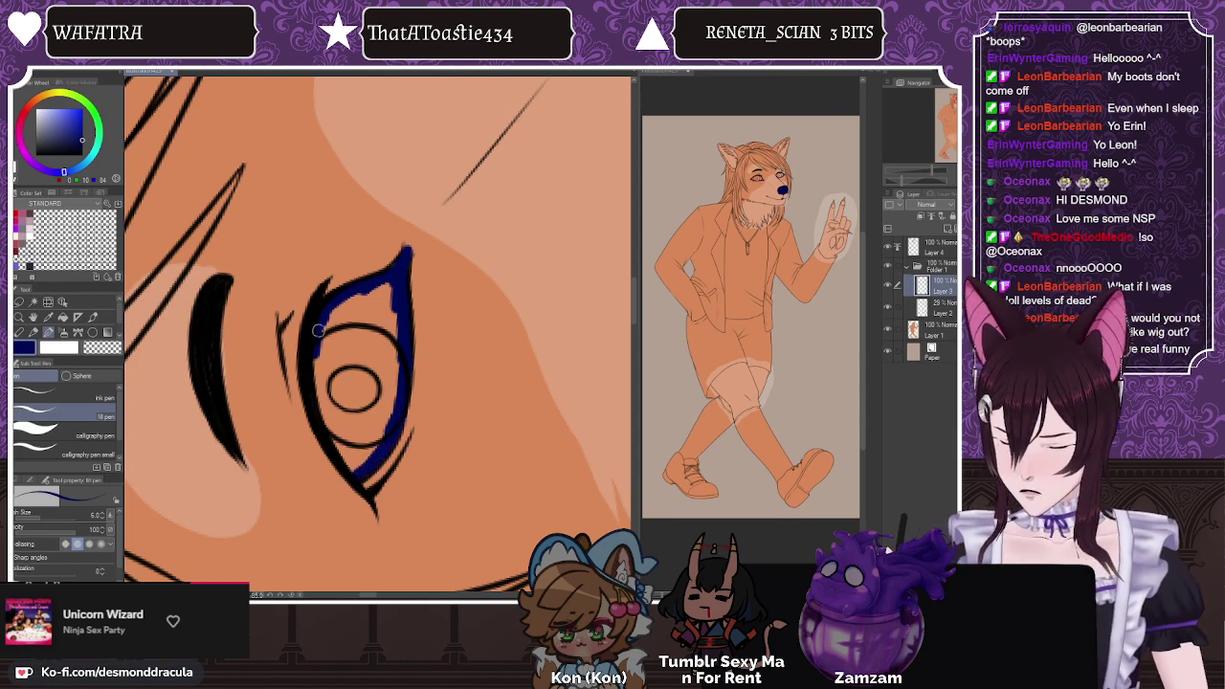
pyautogui.moveTo(318, 330)
pyautogui.mouseDown()
pyautogui.moveTo(330, 439)
pyautogui.moveTo(352, 469)
pyautogui.moveTo(318, 375)
pyautogui.mouseUp()
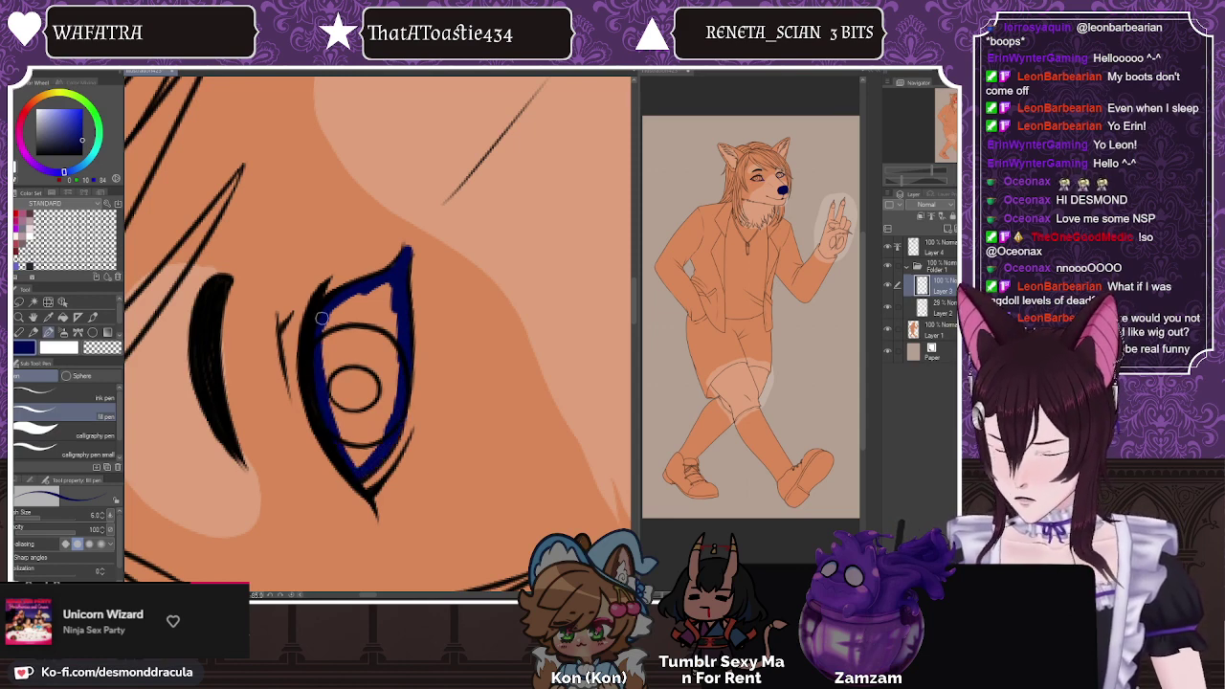
# Step: Fill the outlined insides of both eyes with dark navy using bucket all
pyautogui.click(63, 316)
pyautogui.click(370, 428)
pyautogui.scroll(-5, 371, 428)
pyautogui.click(327, 192)
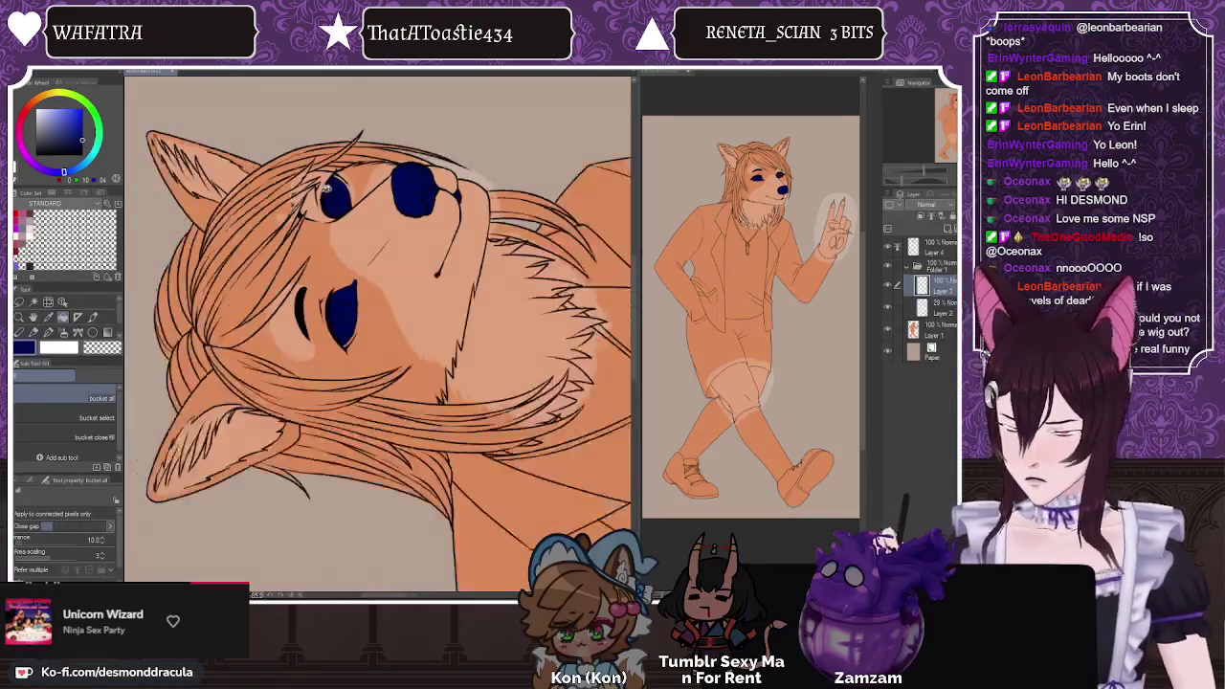
# Step: Fill one of the two large oval palm pads on the raised hand with dark navy using bucket select
pyautogui.scroll(-4, 326, 188)
pyautogui.scroll(-2, 302, 187)
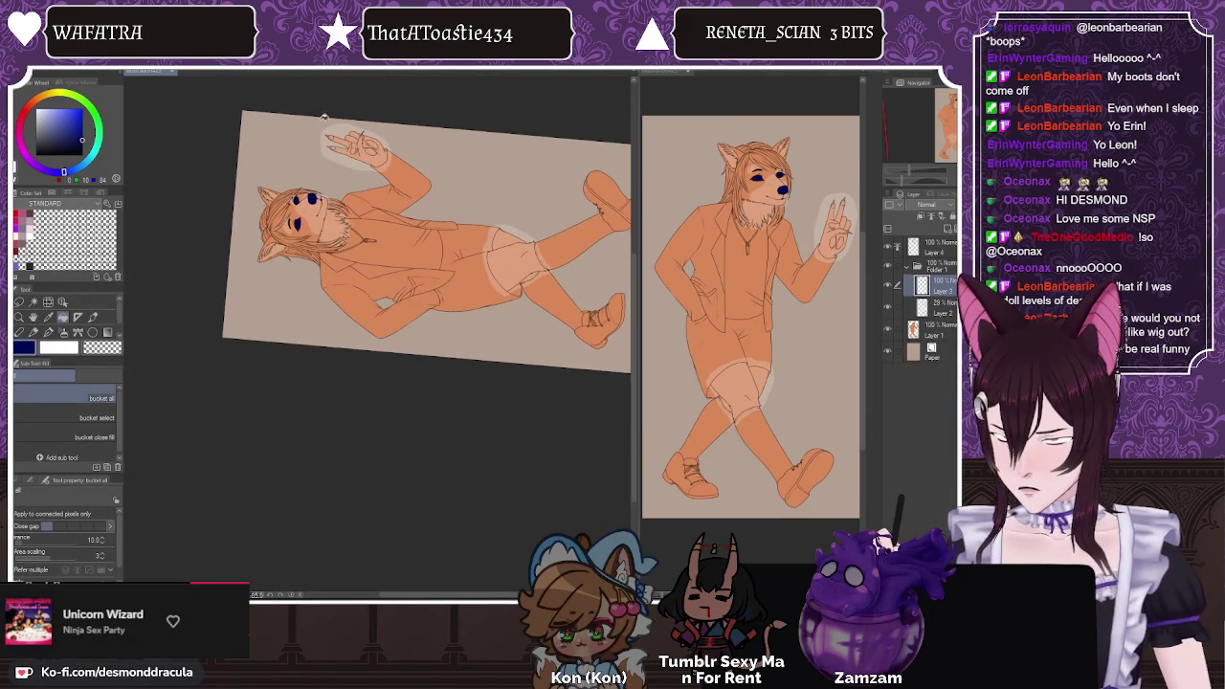
pyautogui.scroll(6, 325, 120)
pyautogui.scroll(4, 437, 99)
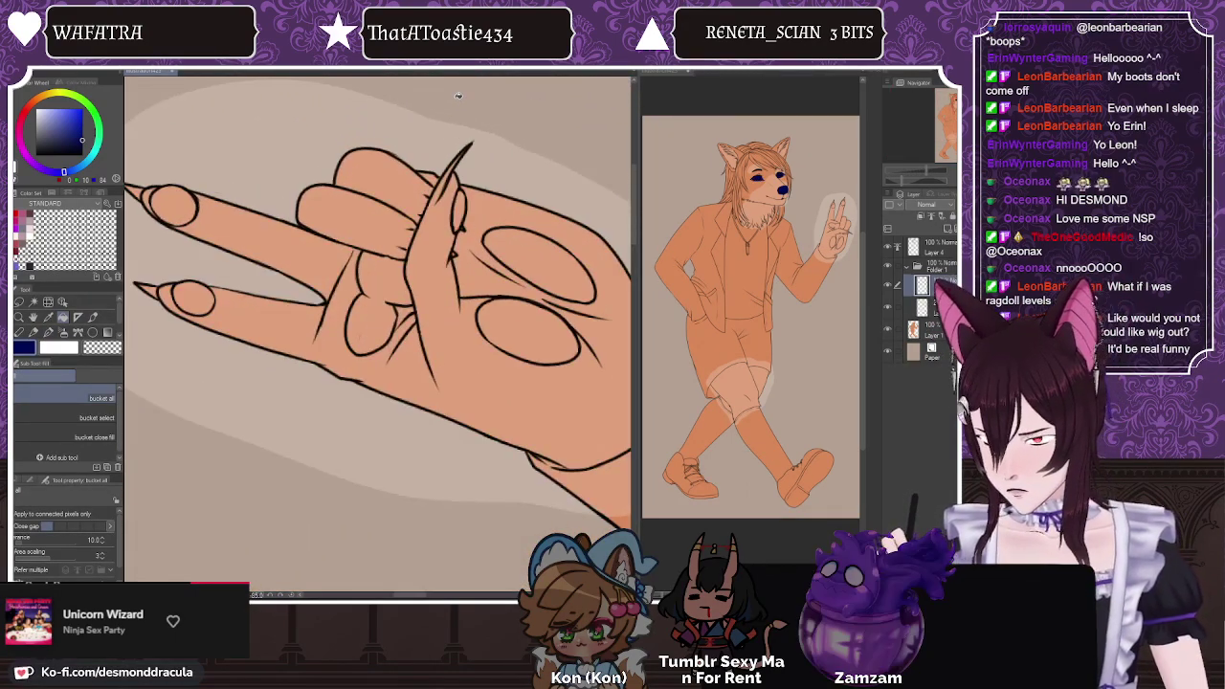
pyautogui.press('^')
pyautogui.press('^')
pyautogui.press('^')
pyautogui.press('^')
pyautogui.press('^')
pyautogui.click(62, 418)
pyautogui.click(419, 474)
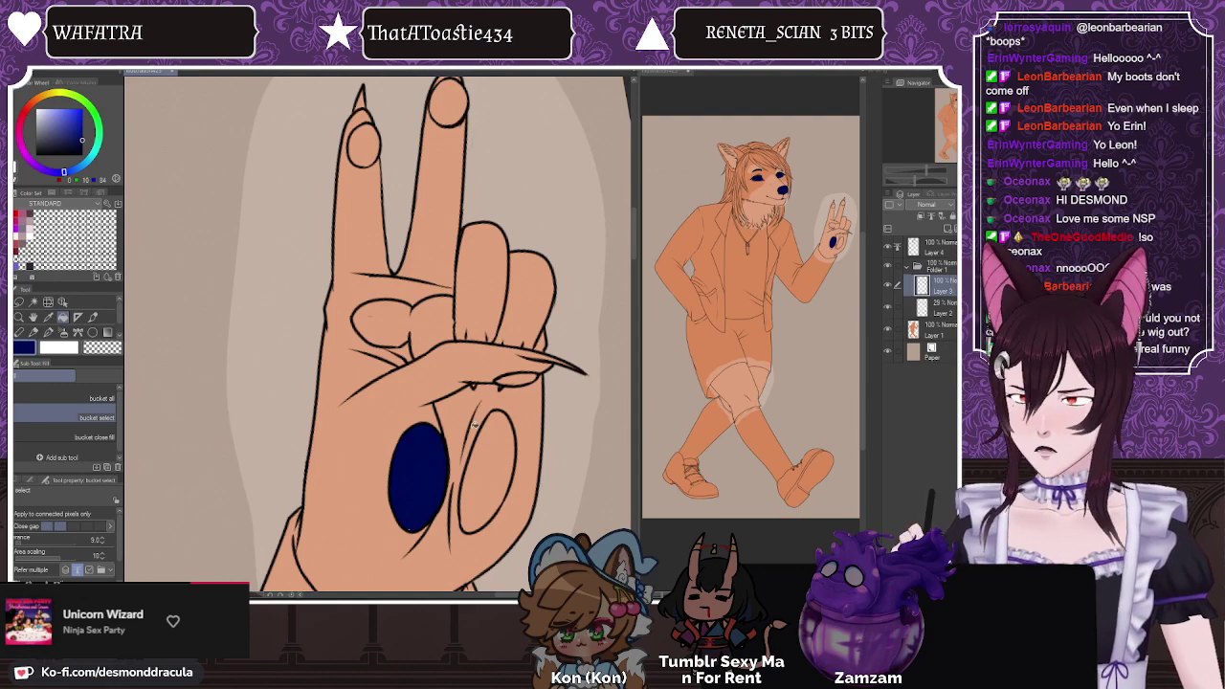
# Step: Fill the remaining palm pads, both raised fingertip pads and the thumb pad on the raised hand with dark navy using bucket select
pyautogui.click(481, 440)
pyautogui.click(407, 324)
pyautogui.click(444, 101)
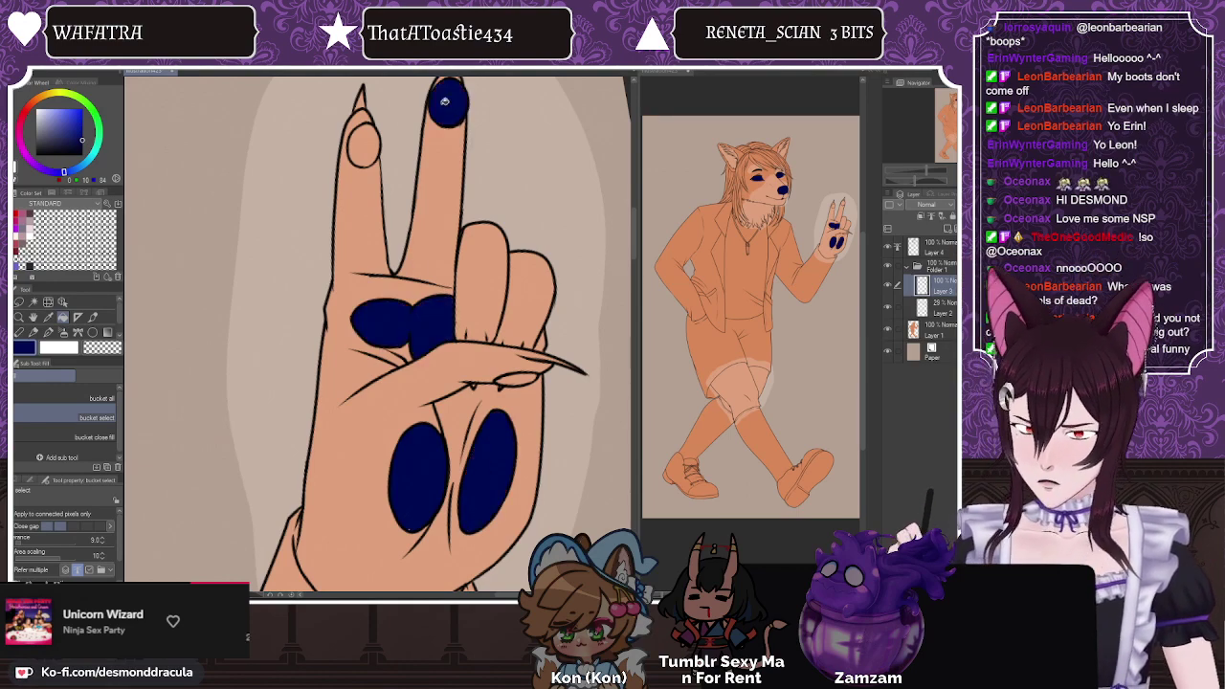
pyautogui.click(363, 143)
pyautogui.click(47, 332)
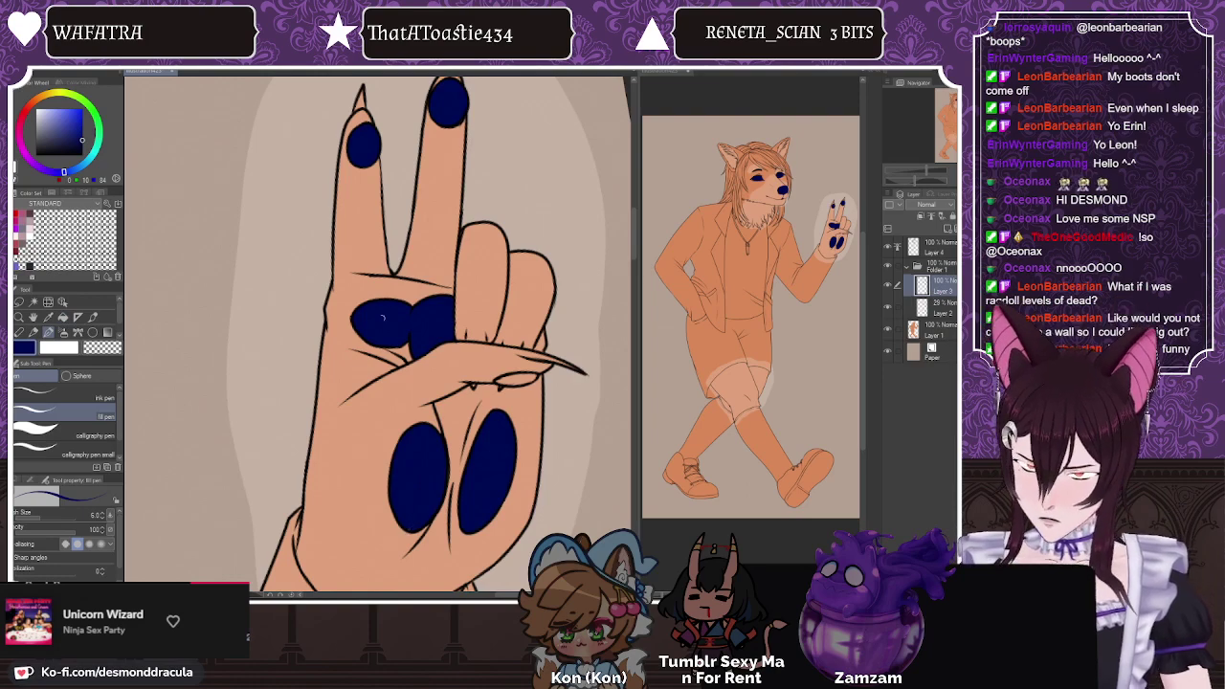
pyautogui.click(63, 316)
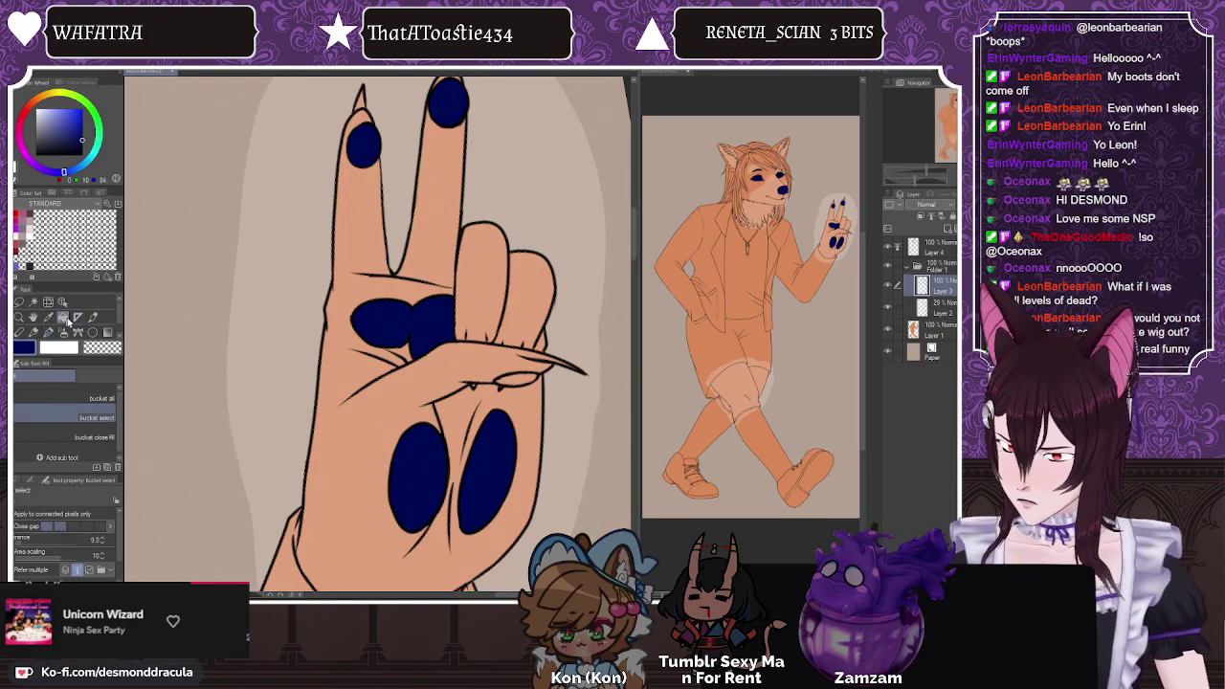
pyautogui.click(513, 378)
# Step: Paint the claws of the two raised fingers dark navy with the fill pen at size 6
pyautogui.click(49, 333)
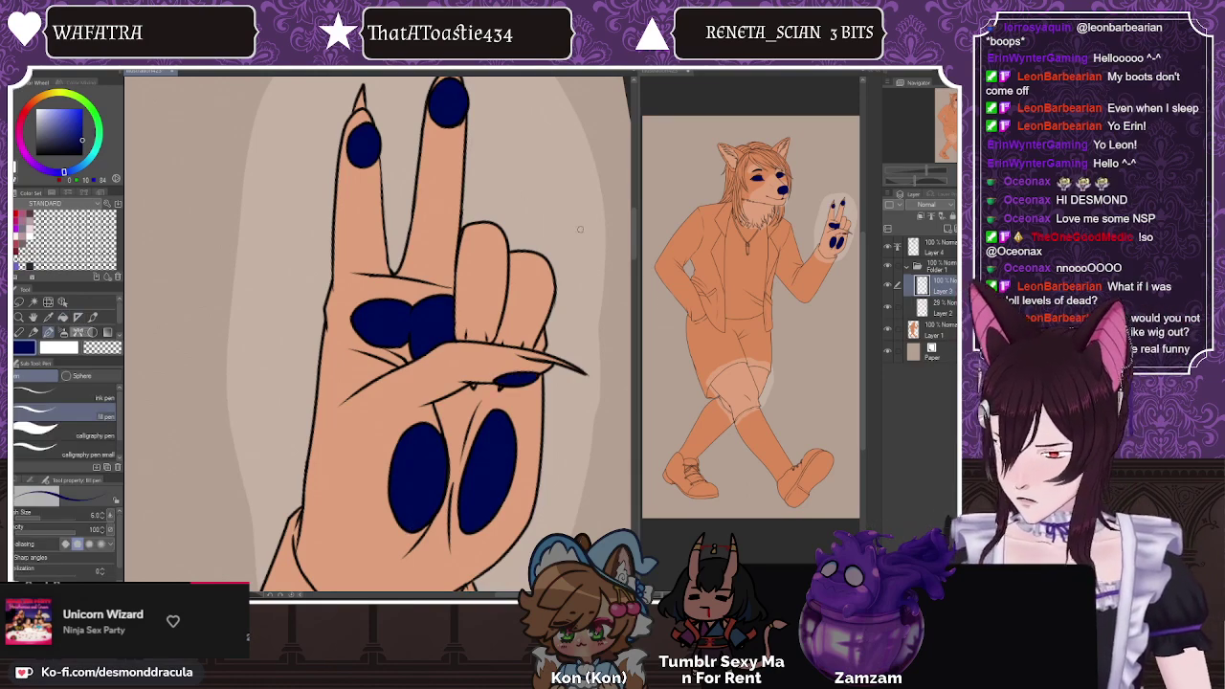
pyautogui.moveTo(635, 251); pyautogui.dragTo(634, 237)
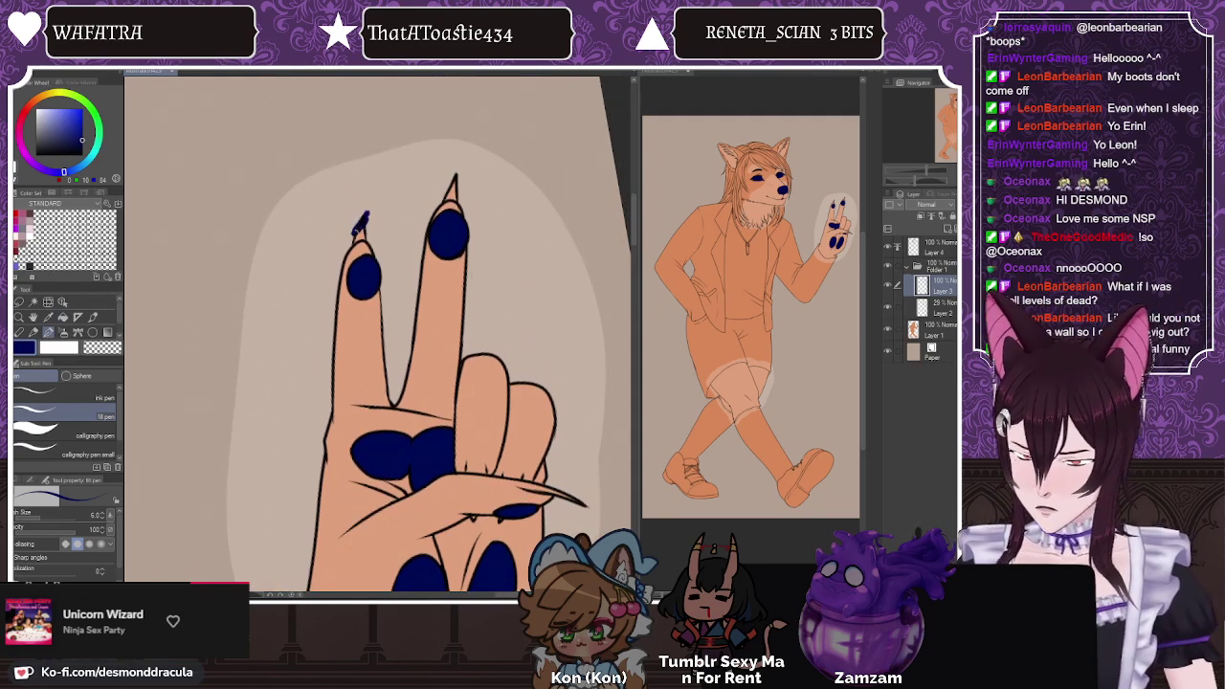
pyautogui.moveTo(354, 236); pyautogui.dragTo(369, 236)
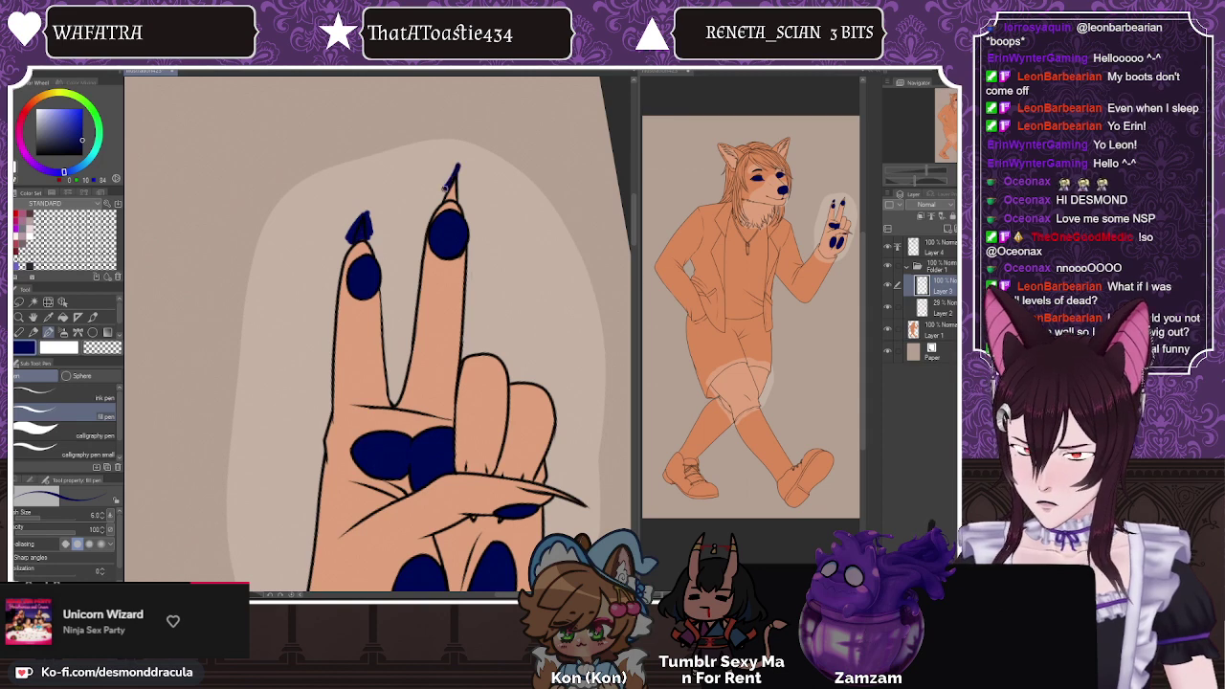
pyautogui.moveTo(457, 199); pyautogui.dragTo(465, 201)
pyautogui.moveTo(634, 219); pyautogui.dragTo(633, 236)
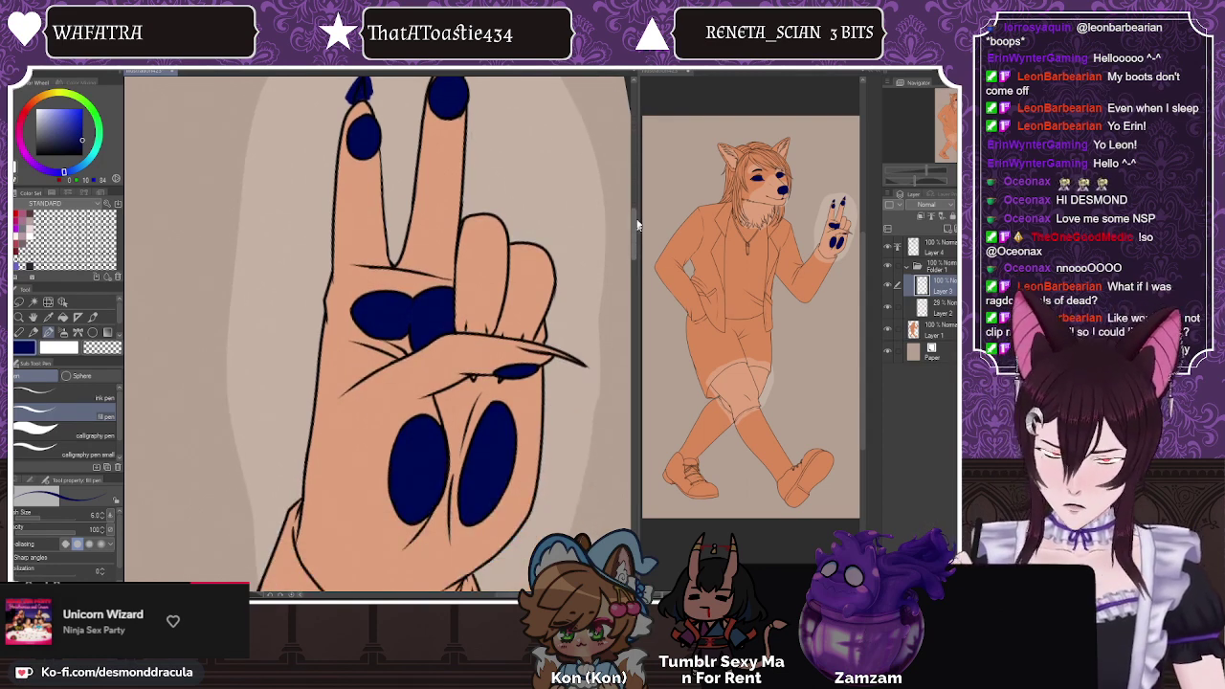
# Step: Paint the long thumb claw and the small claws of the curled fingers dark navy with the fill pen
pyautogui.press('^')
pyautogui.press('^')
pyautogui.press('^')
pyautogui.press('^')
pyautogui.moveTo(378, 390)
pyautogui.mouseDown()
pyautogui.moveTo(417, 474)
pyautogui.moveTo(418, 547)
pyautogui.mouseUp()
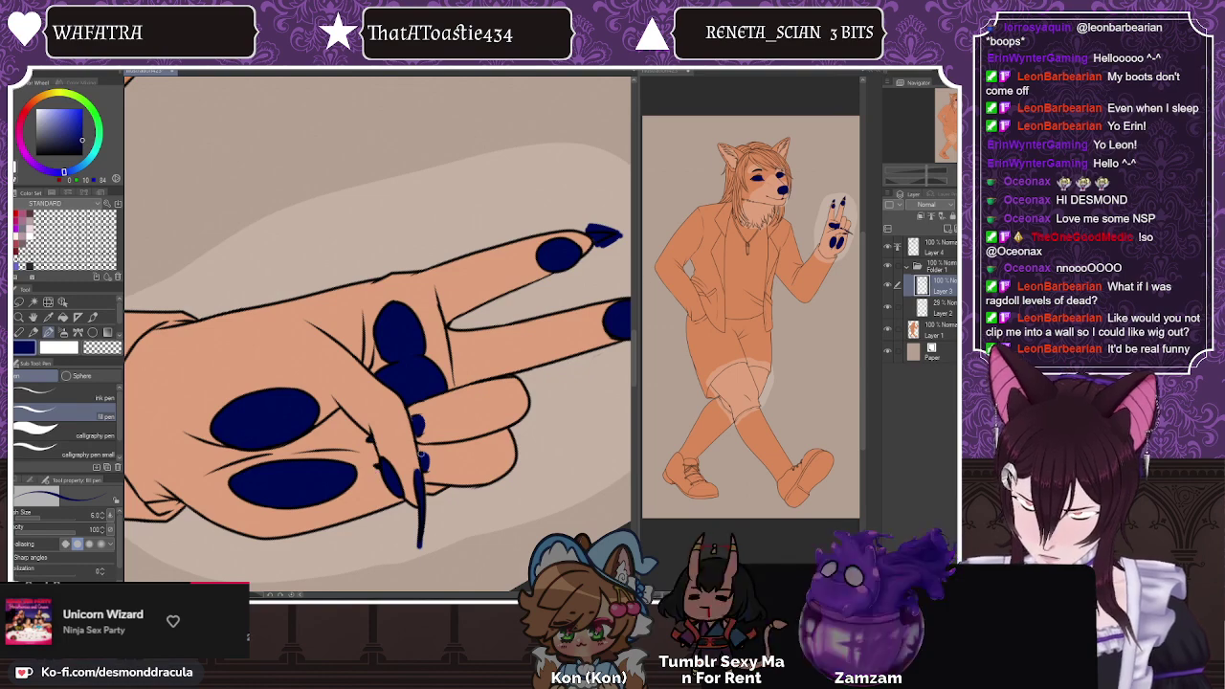
pyautogui.press('-')
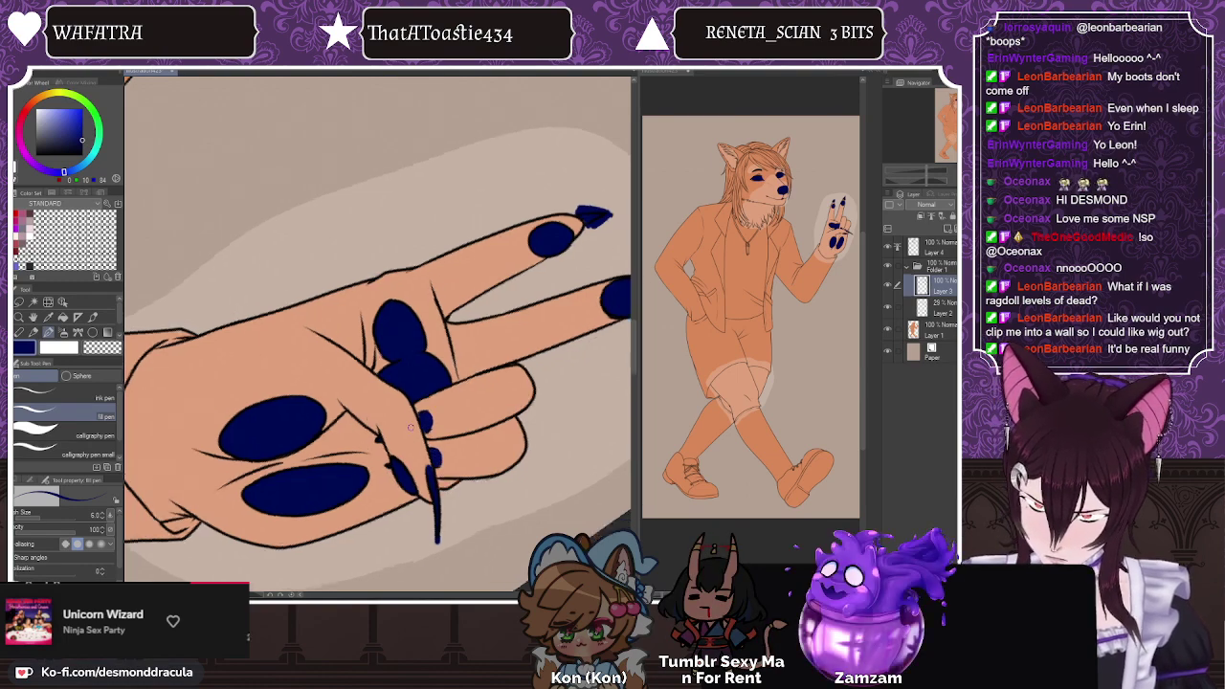
pyautogui.press('-')
pyautogui.press('-')
pyautogui.press('-')
pyautogui.press('-')
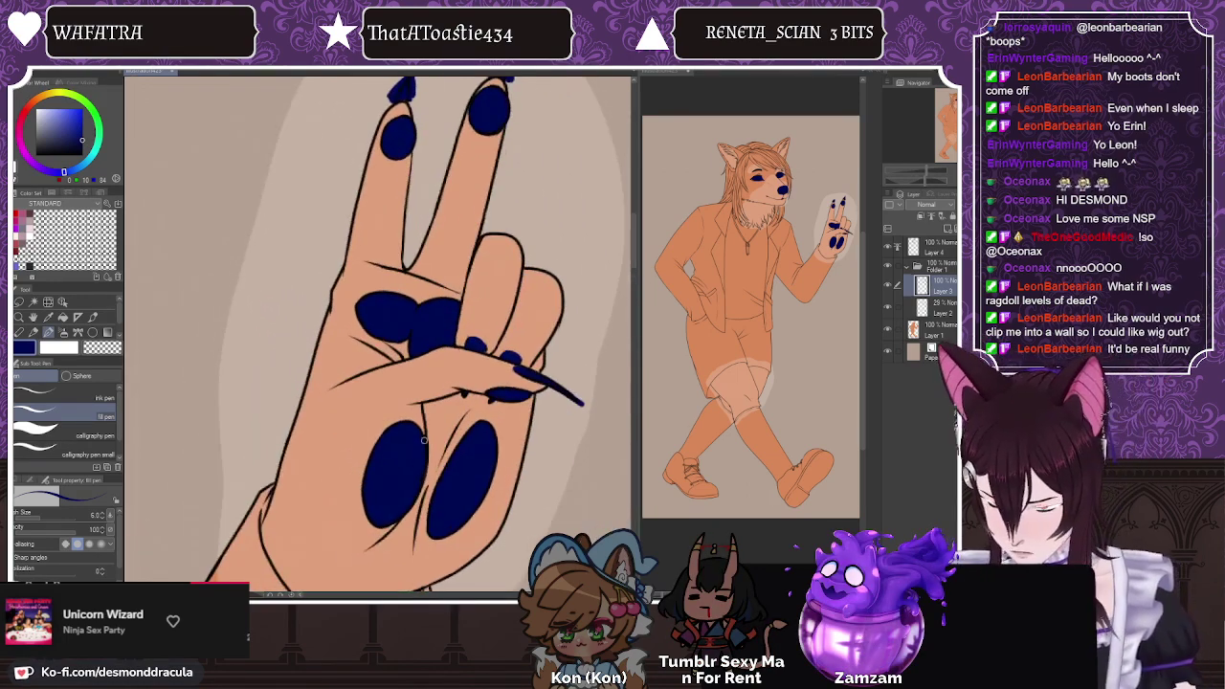
# Step: Lower the navy markings layer's opacity to 25% and add a new layer above it in the folder
pyautogui.hotkey('ctrl', '-')
pyautogui.hotkey('ctrl', '-')
pyautogui.hotkey('ctrl', '-')
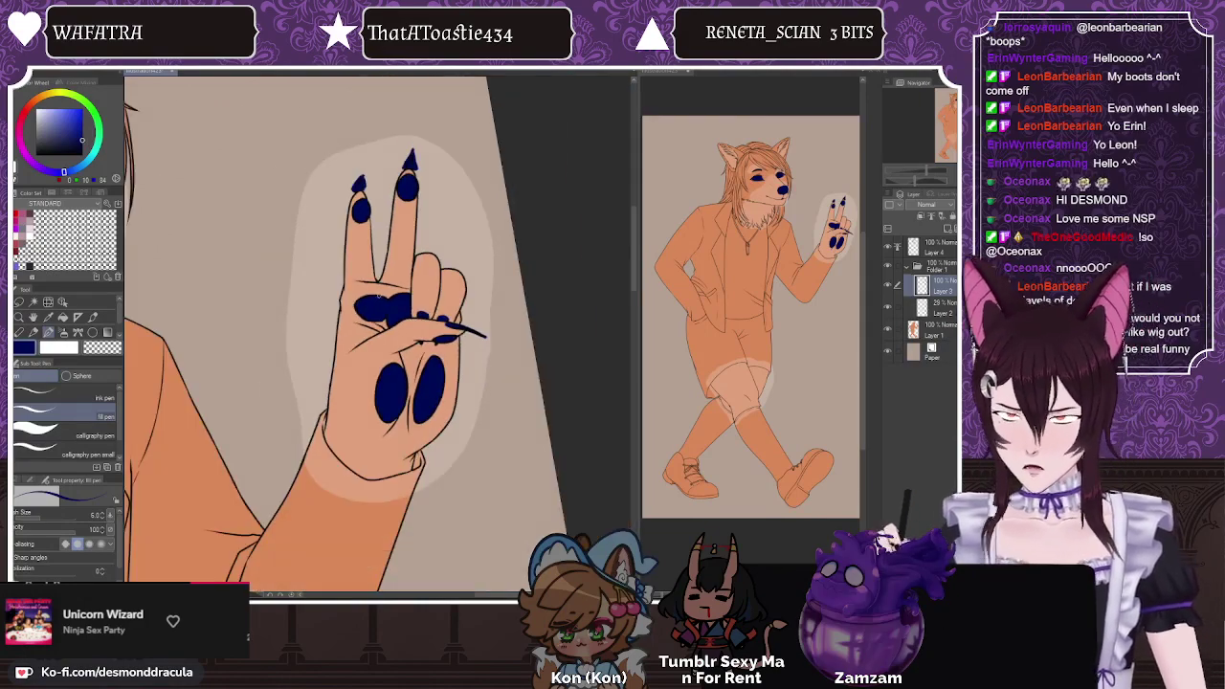
pyautogui.hotkey('ctrl', '-')
pyautogui.hotkey('ctrl', '-')
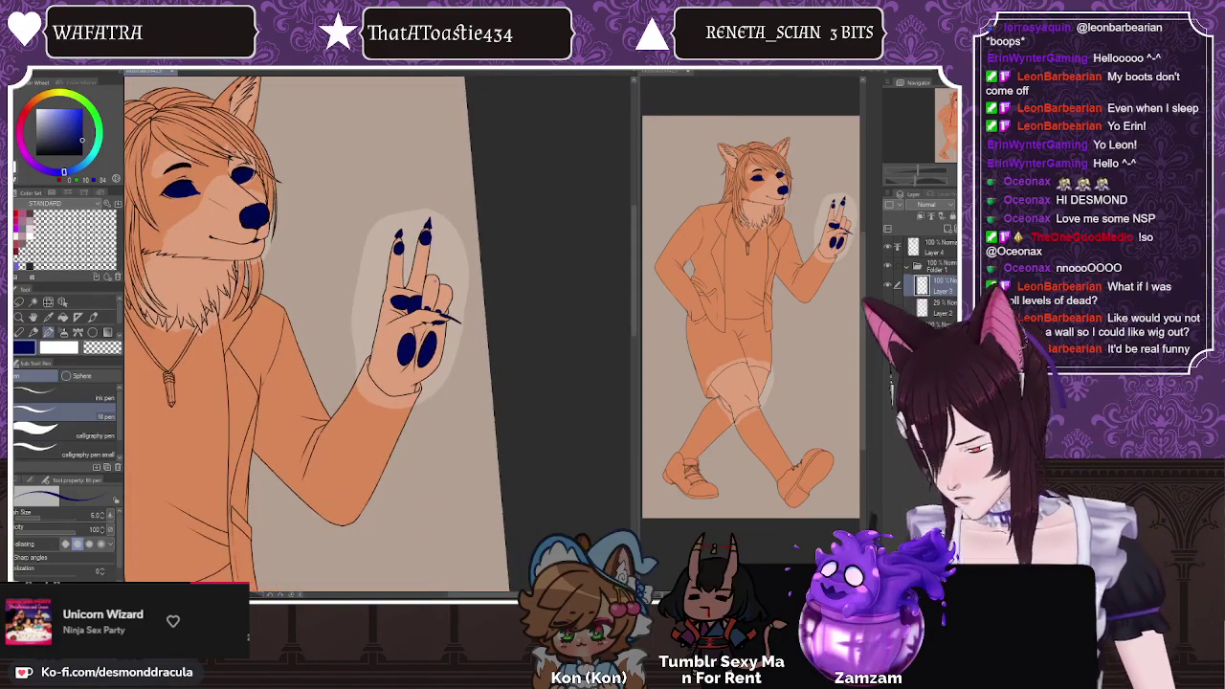
pyautogui.hotkey('ctrl', '-')
pyautogui.hotkey('ctrl', '-')
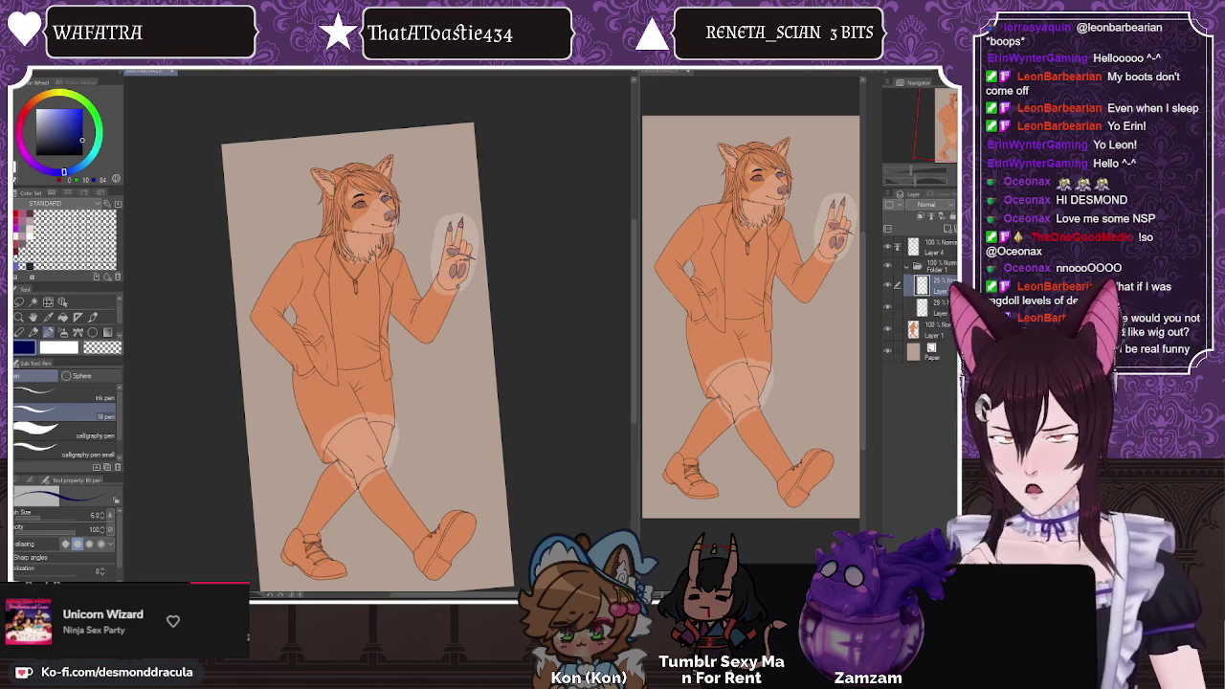
pyautogui.click(946, 230)
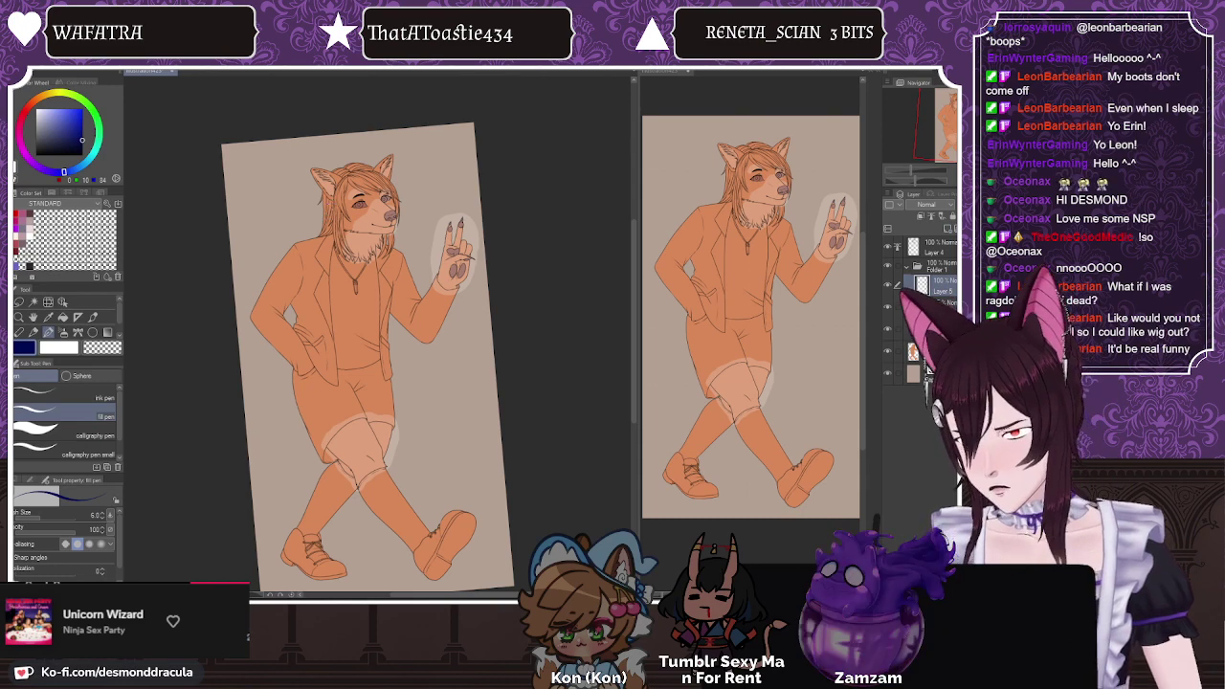
# Step: Paint the near side of the shirt's upper edge dark navy beneath the hair and neck fur on the new layer
pyautogui.scroll(-2, 362, 216)
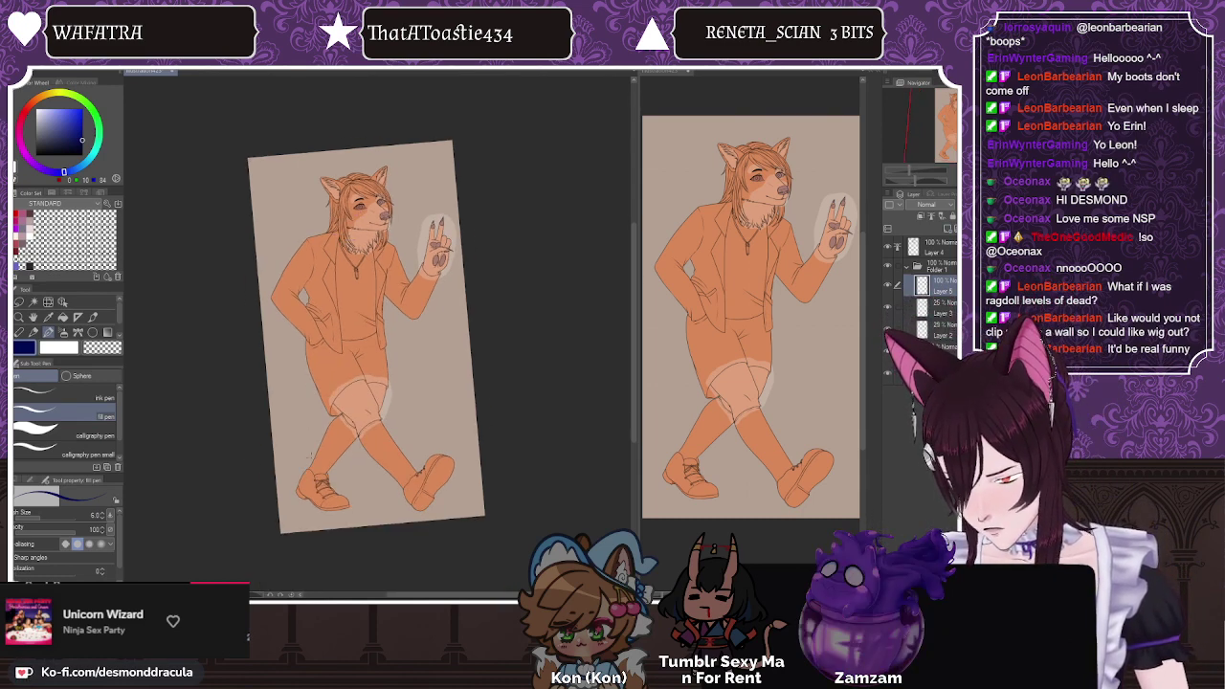
pyautogui.scroll(2, 364, 479)
pyautogui.scroll(-2, 363, 430)
pyautogui.scroll(4, 356, 220)
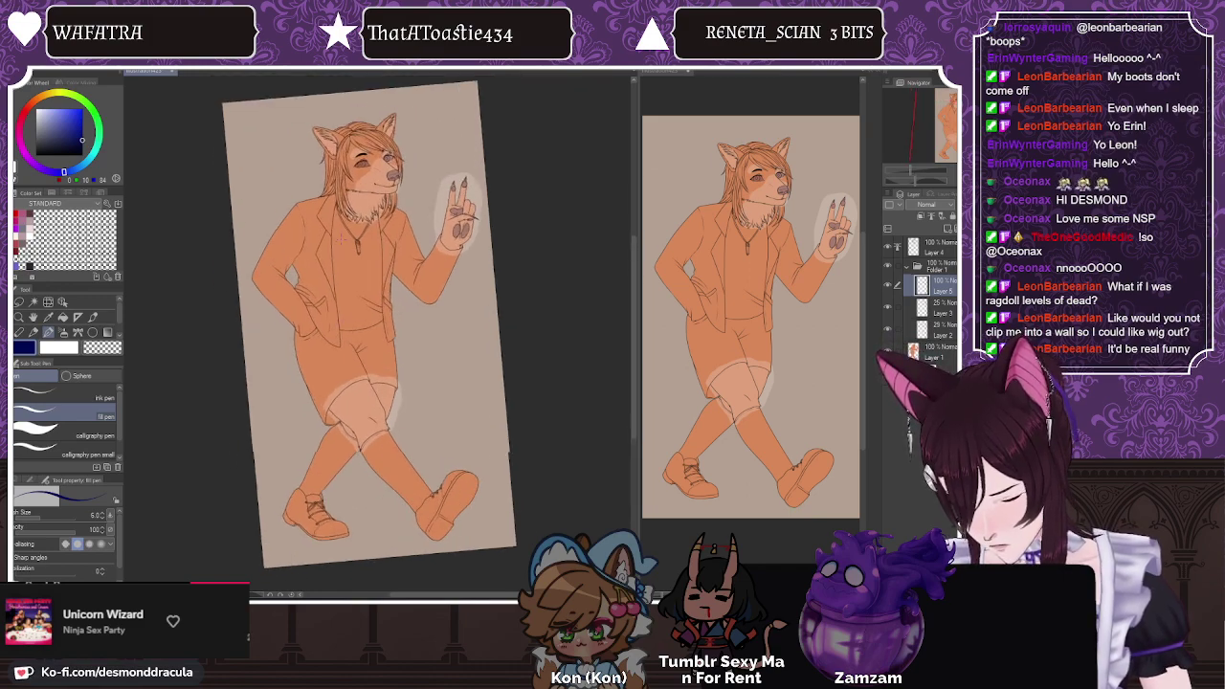
pyautogui.scroll(5, 359, 187)
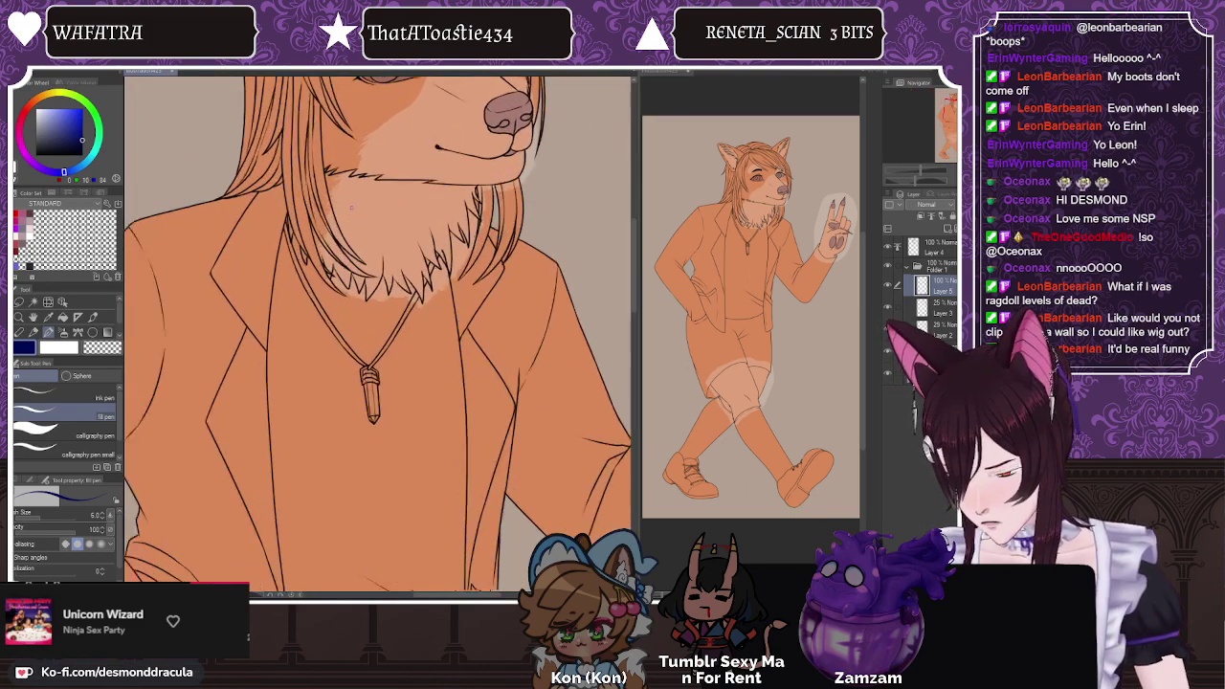
pyautogui.hotkey('ctrl', '+')
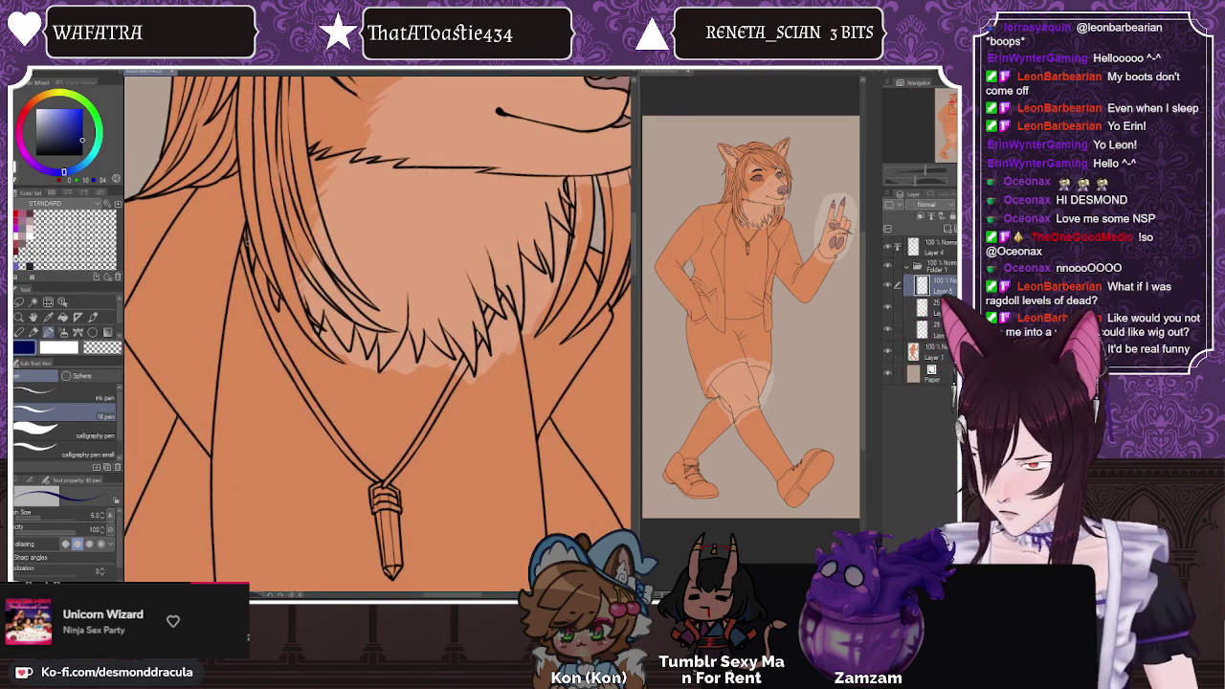
pyautogui.scroll(1, 247, 242)
pyautogui.moveTo(243, 210)
pyautogui.mouseDown()
pyautogui.moveTo(244, 263)
pyautogui.moveTo(263, 278)
pyautogui.mouseUp()
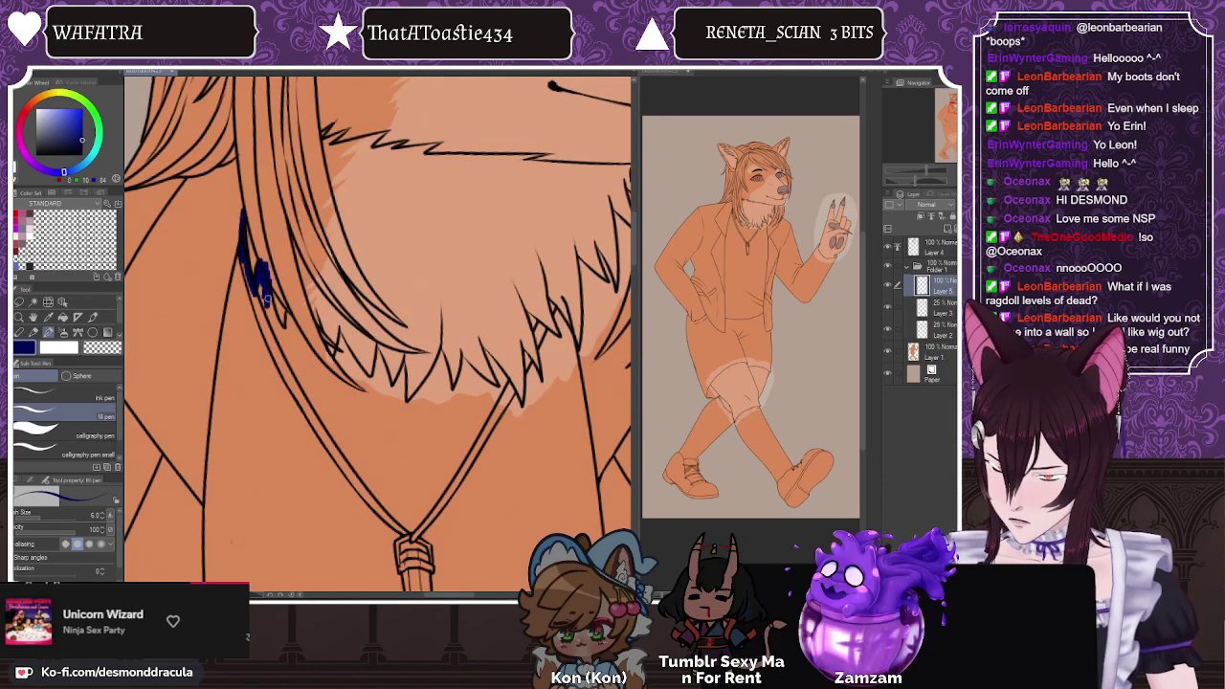
pyautogui.moveTo(281, 330)
pyautogui.mouseDown()
pyautogui.moveTo(290, 343)
pyautogui.moveTo(292, 316)
pyautogui.mouseUp()
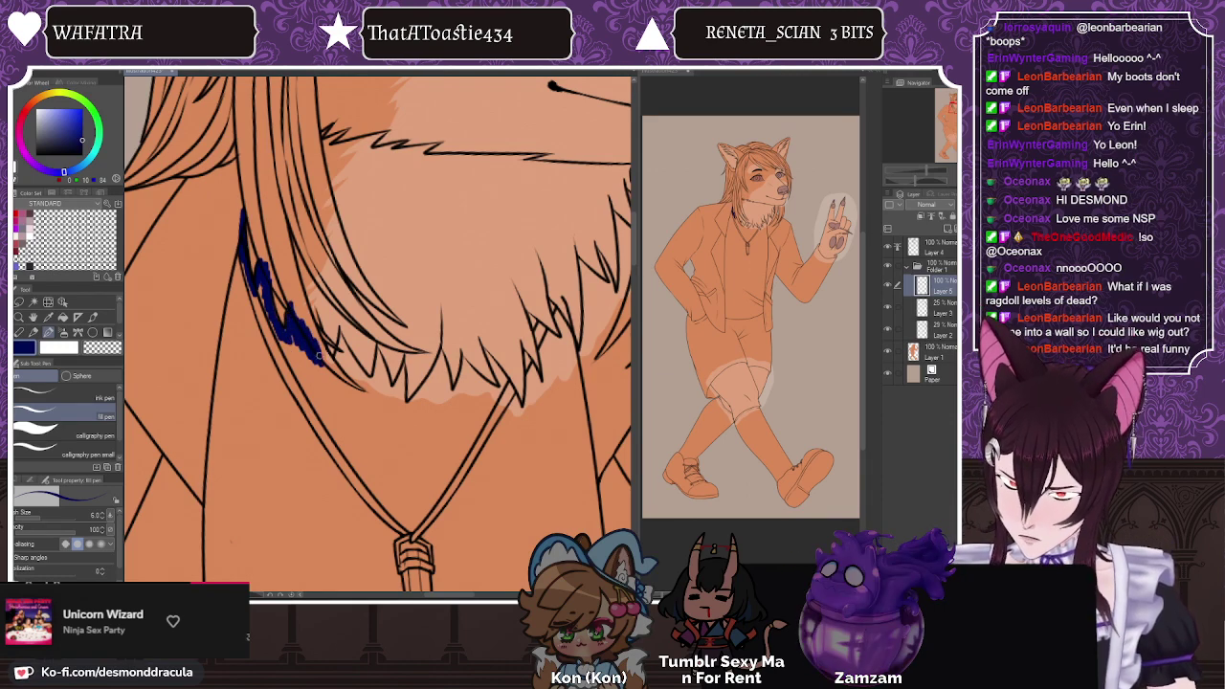
pyautogui.moveTo(325, 362)
pyautogui.mouseDown()
pyautogui.moveTo(336, 374)
pyautogui.moveTo(344, 349)
pyautogui.moveTo(370, 386)
pyautogui.moveTo(325, 432)
pyautogui.mouseUp()
# Step: Continue the shirt's dark navy upper edge along the jagged neck fur tips to the far necklace cord
pyautogui.scroll(-1, 371, 411)
pyautogui.scroll(1, 370, 413)
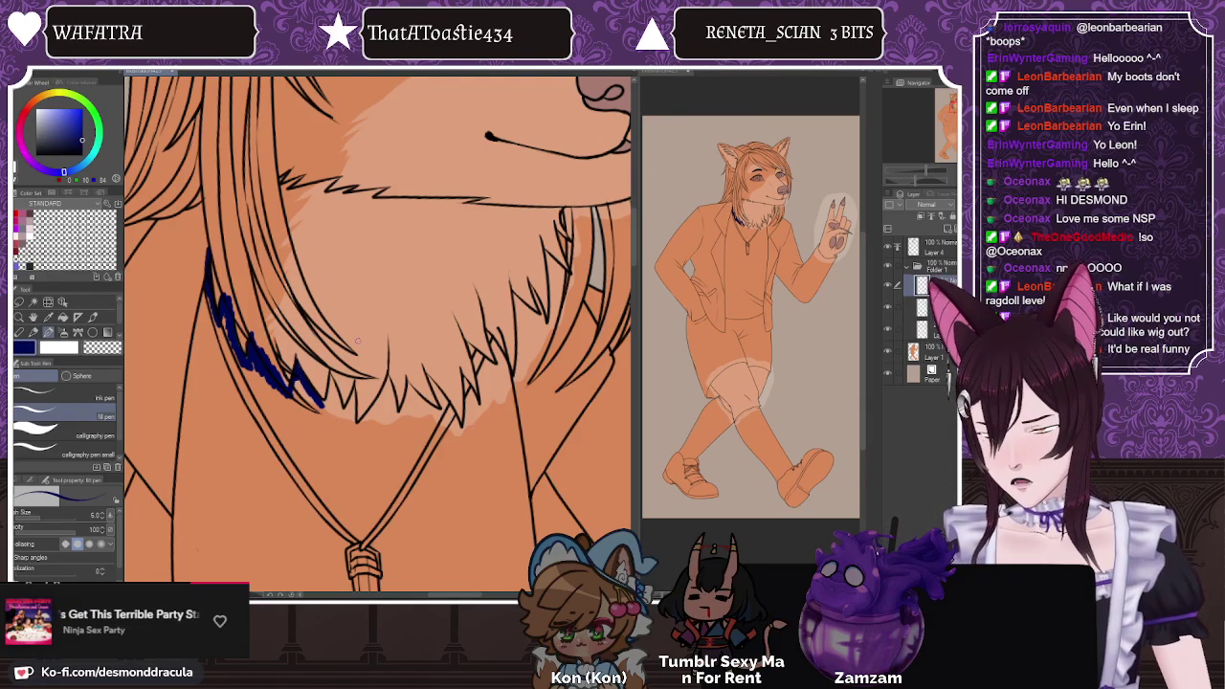
pyautogui.moveTo(331, 376); pyautogui.dragTo(323, 406)
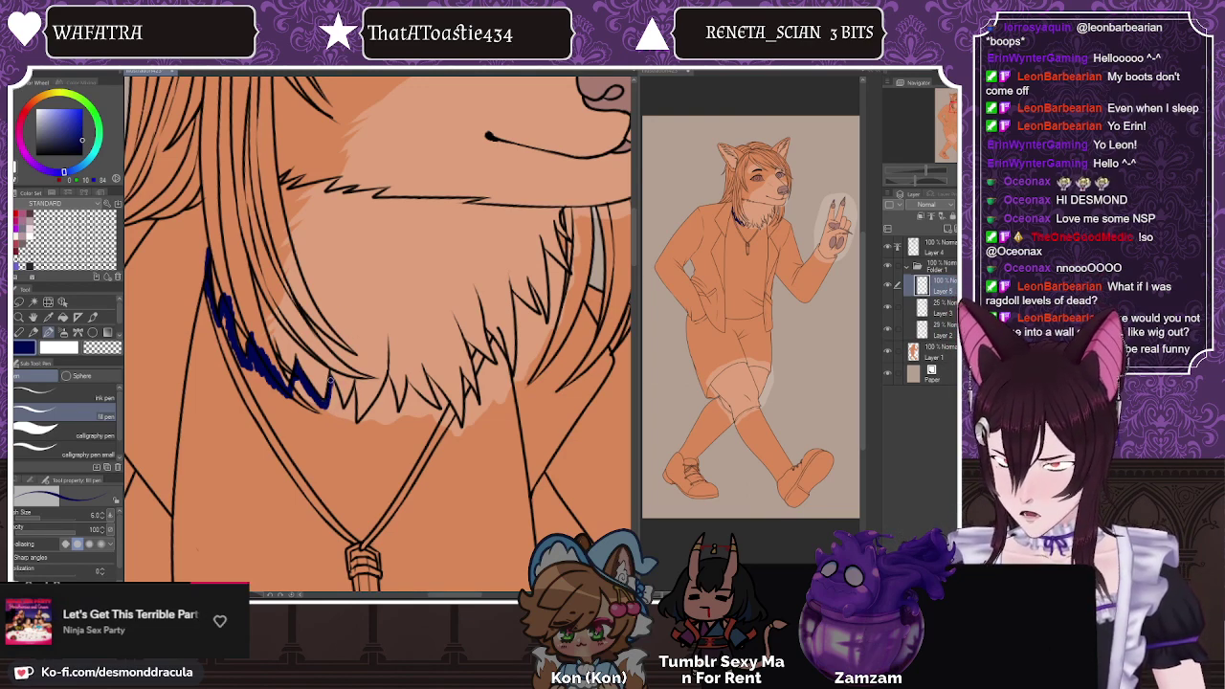
pyautogui.moveTo(331, 379); pyautogui.dragTo(339, 413)
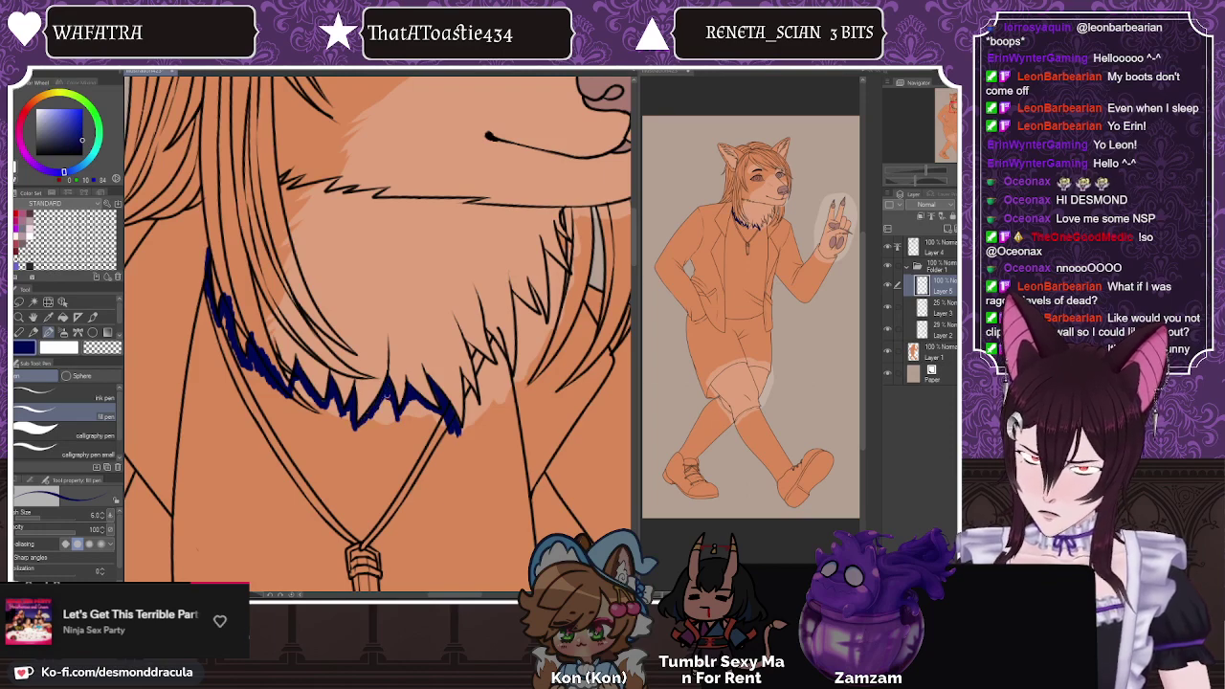
# Step: Block in dark navy below the fur spikes beyond the far necklace cord with the fill pen
pyautogui.click(101, 346)
pyautogui.scroll(1, 403, 377)
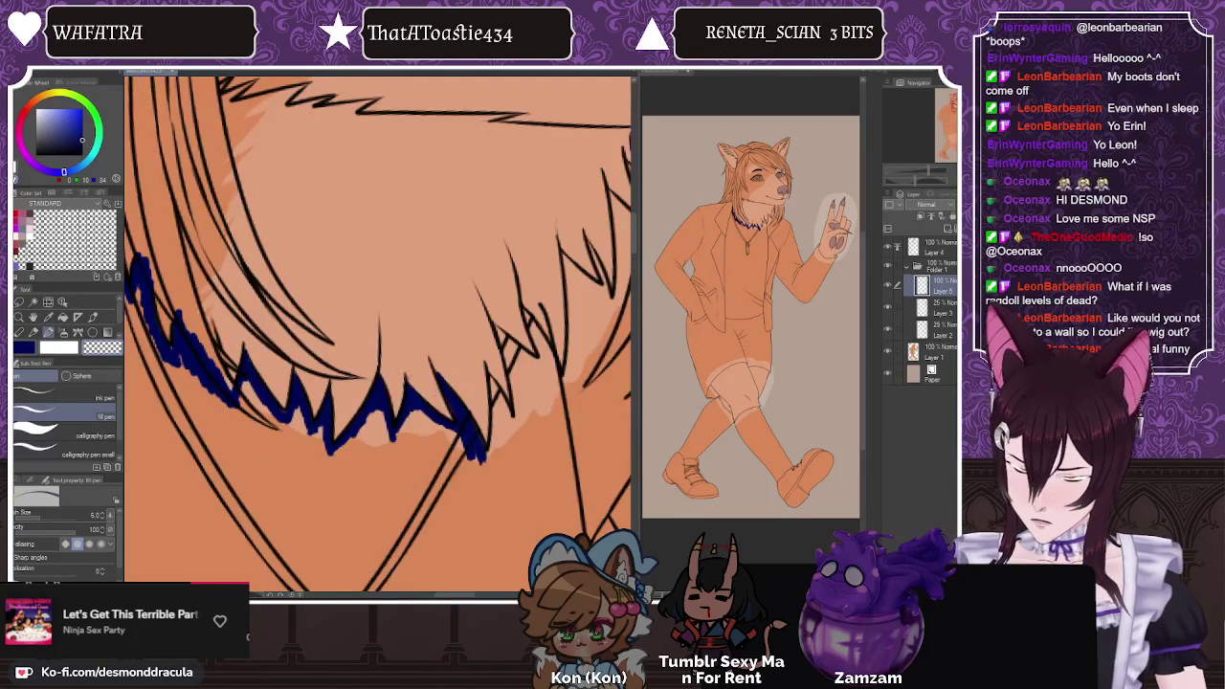
pyautogui.scroll(-3, 379, 349)
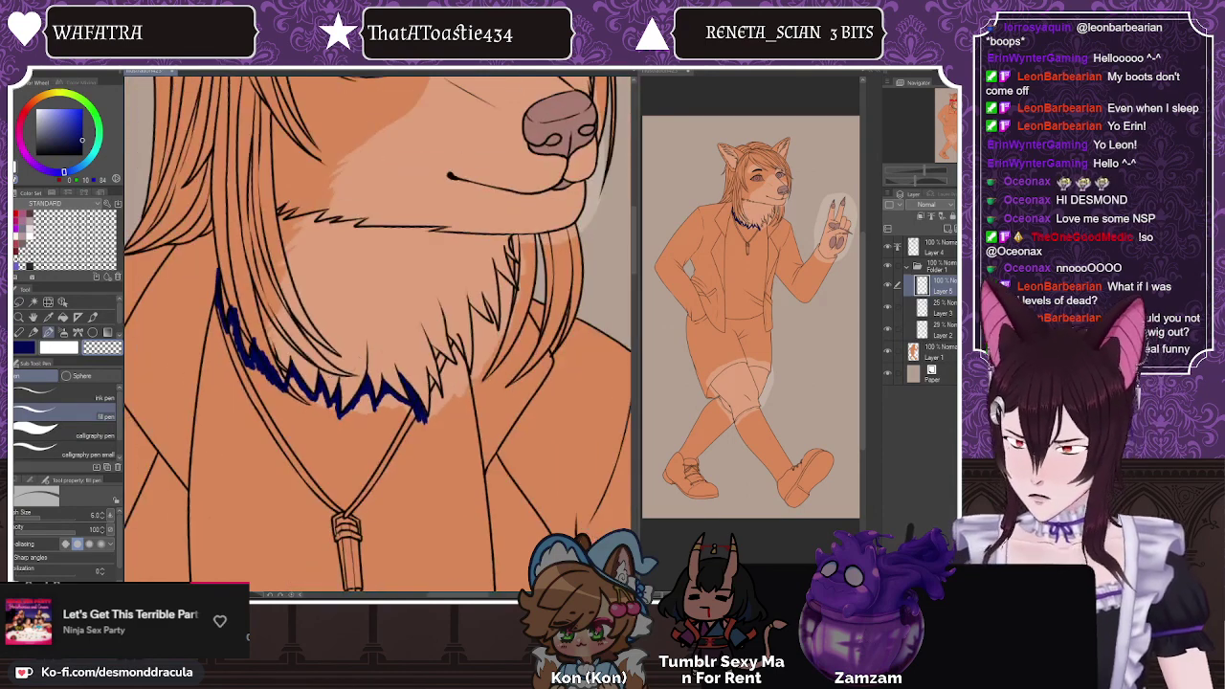
pyautogui.scroll(2, 421, 314)
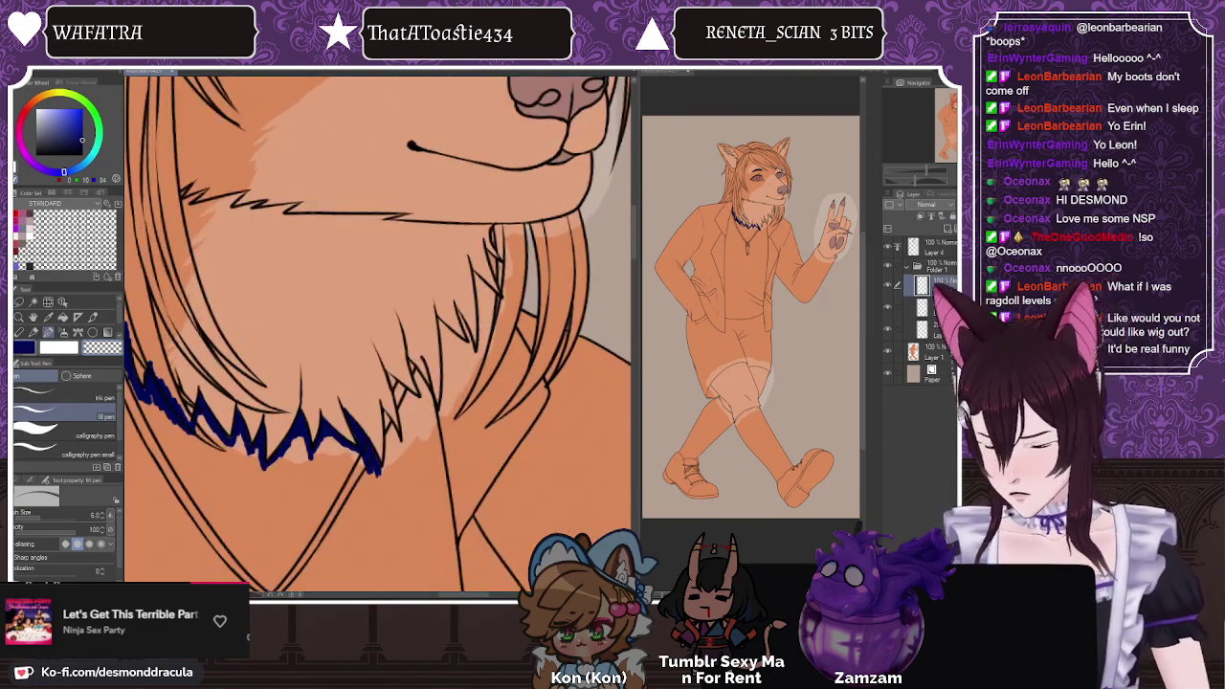
pyautogui.scroll(1, 405, 360)
pyautogui.scroll(1, 388, 375)
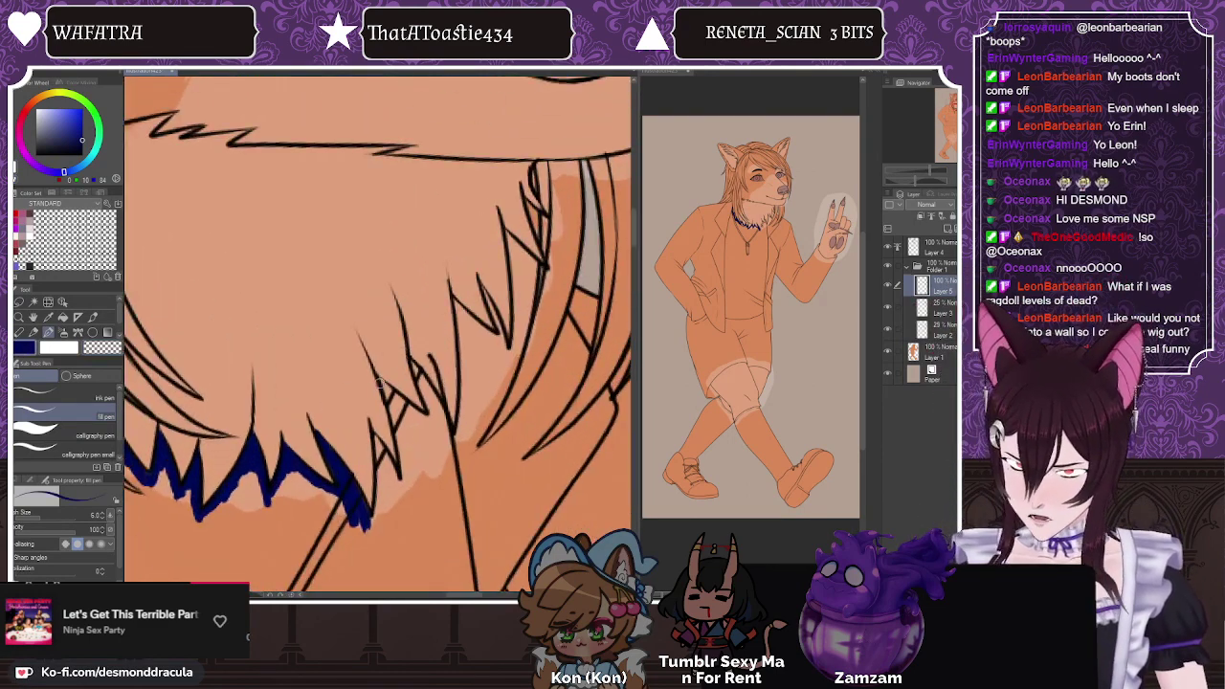
pyautogui.moveTo(381, 380)
pyautogui.mouseDown()
pyautogui.moveTo(394, 412)
pyautogui.moveTo(386, 392)
pyautogui.moveTo(419, 429)
pyautogui.mouseUp()
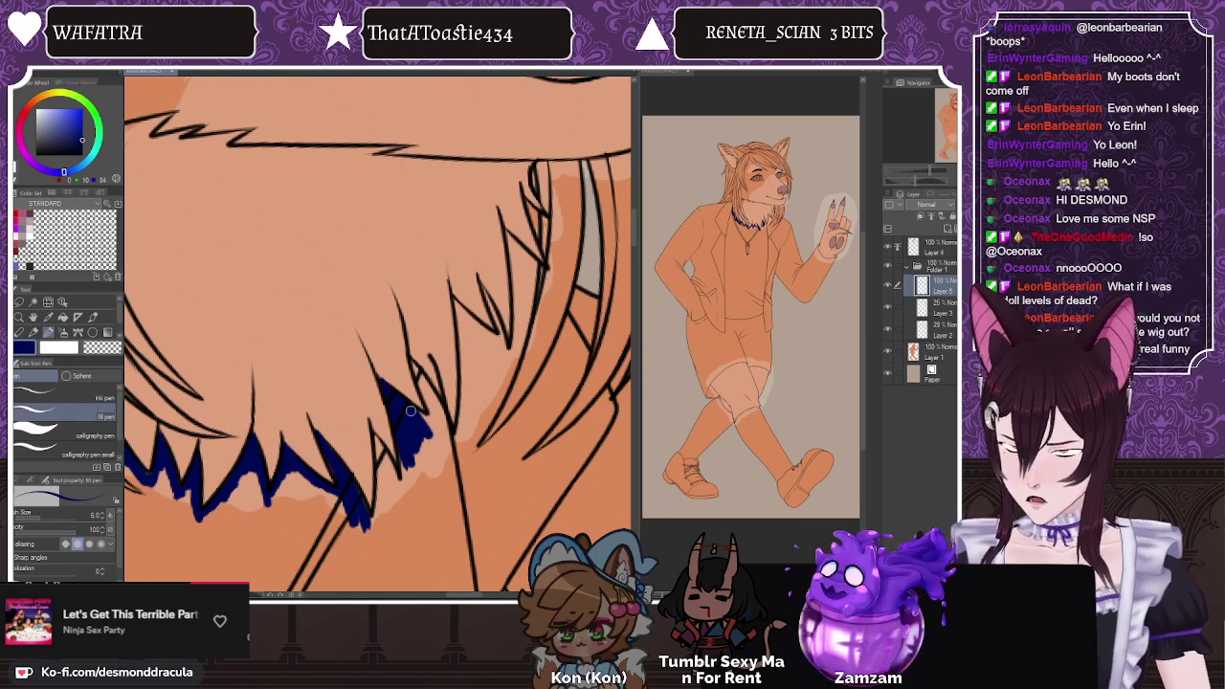
pyautogui.moveTo(413, 411); pyautogui.dragTo(432, 433)
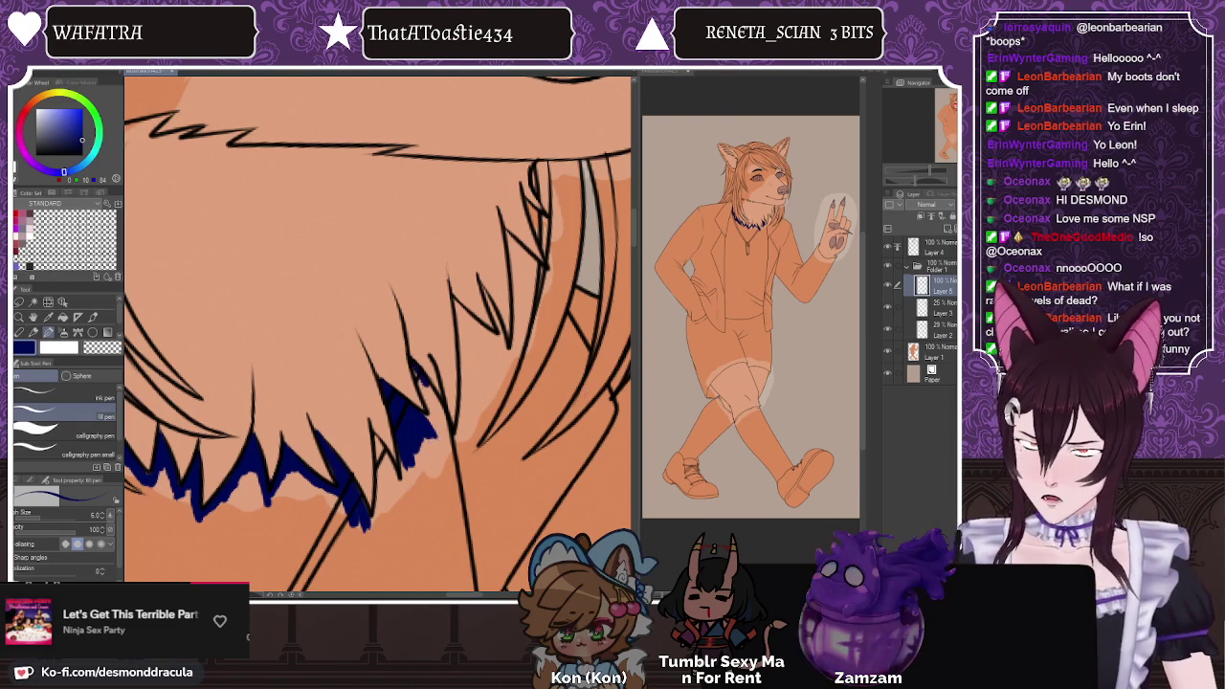
# Step: Extend the navy shirt edge on Layer 5 down to the far jacket lapel and fill the gap back to the necklace cord
pyautogui.click(933, 247)
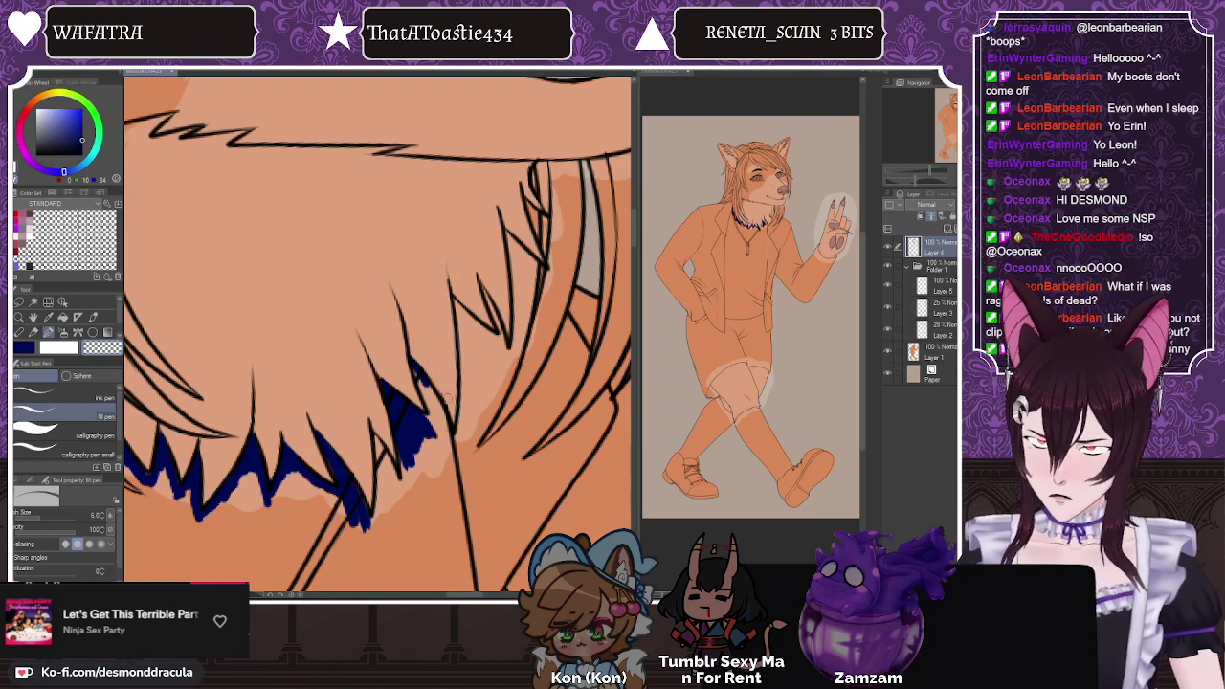
pyautogui.click(943, 285)
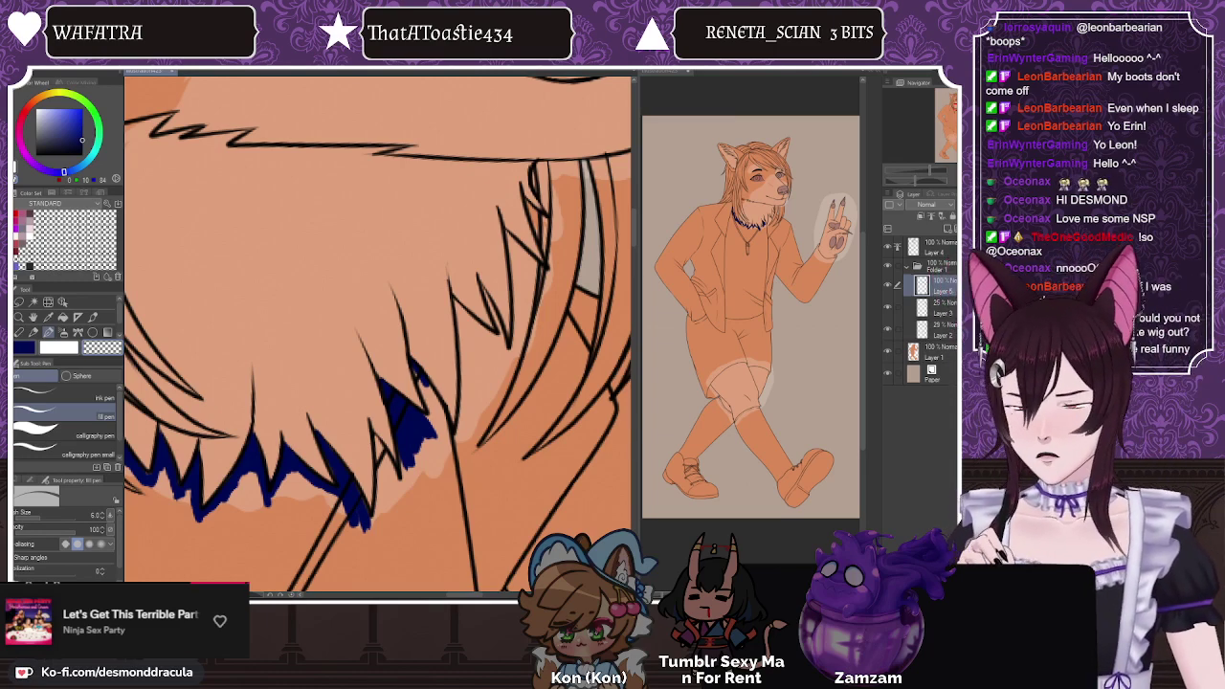
pyautogui.click(23, 348)
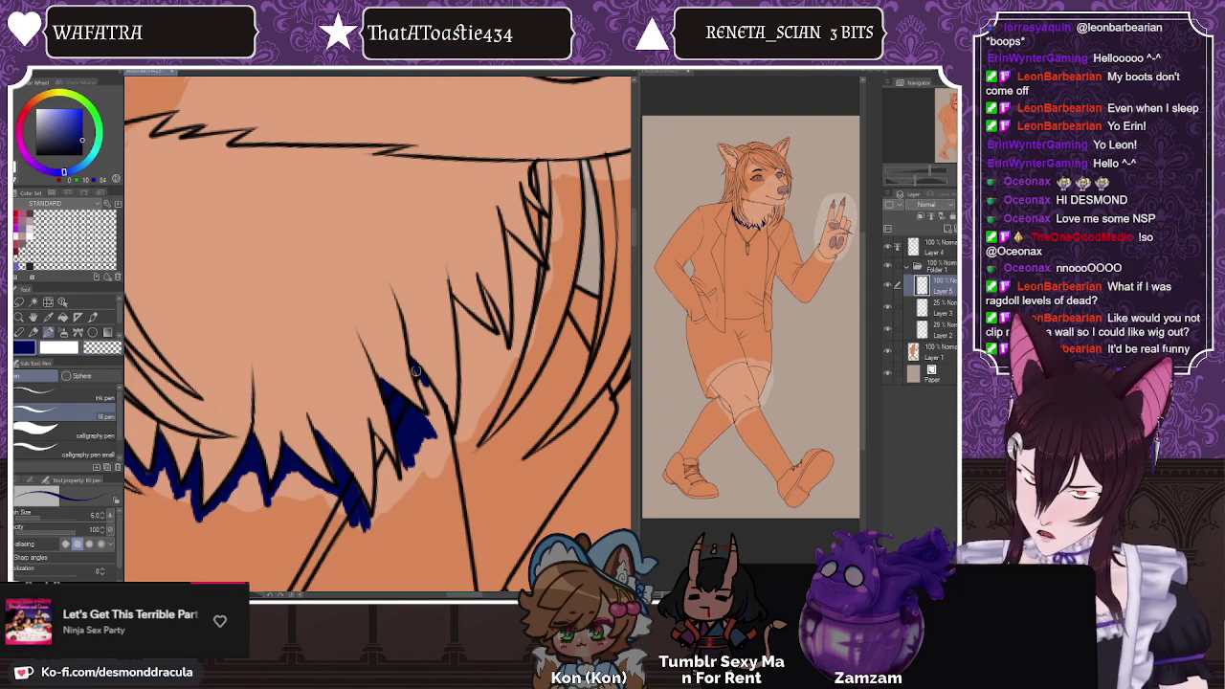
pyautogui.moveTo(415, 372); pyautogui.dragTo(469, 491)
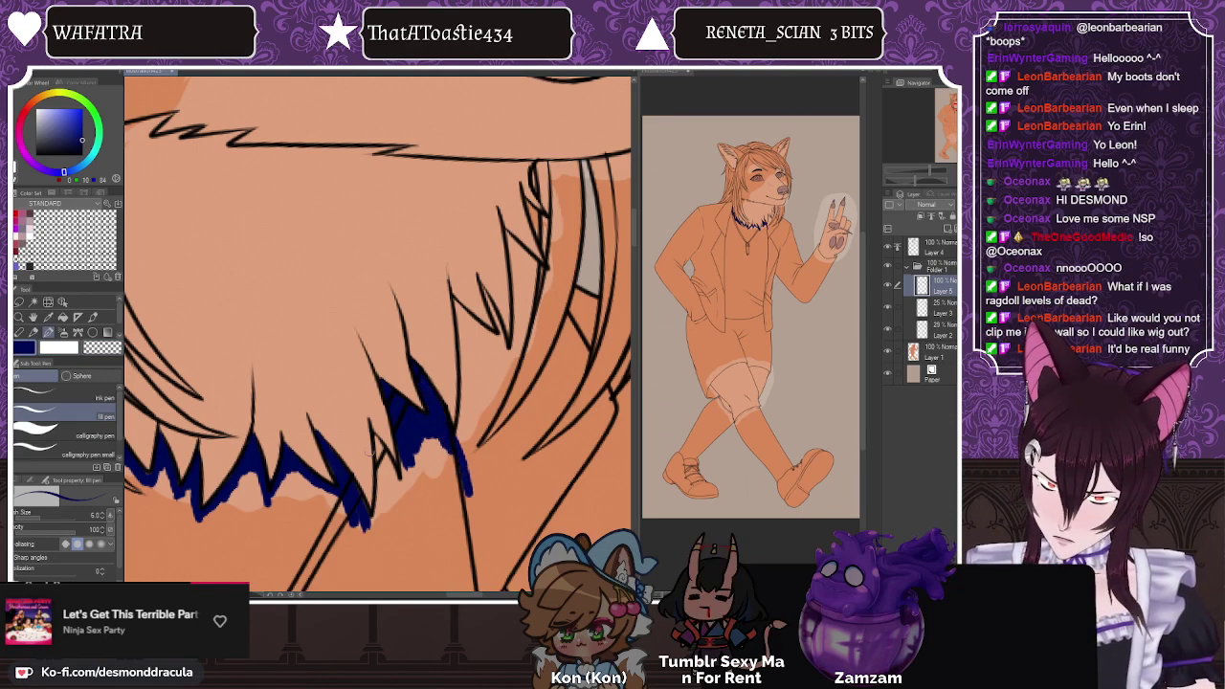
pyautogui.moveTo(372, 433); pyautogui.dragTo(382, 450)
pyautogui.moveTo(400, 490)
pyautogui.mouseDown()
pyautogui.moveTo(402, 459)
pyautogui.moveTo(407, 488)
pyautogui.moveTo(386, 507)
pyautogui.mouseUp()
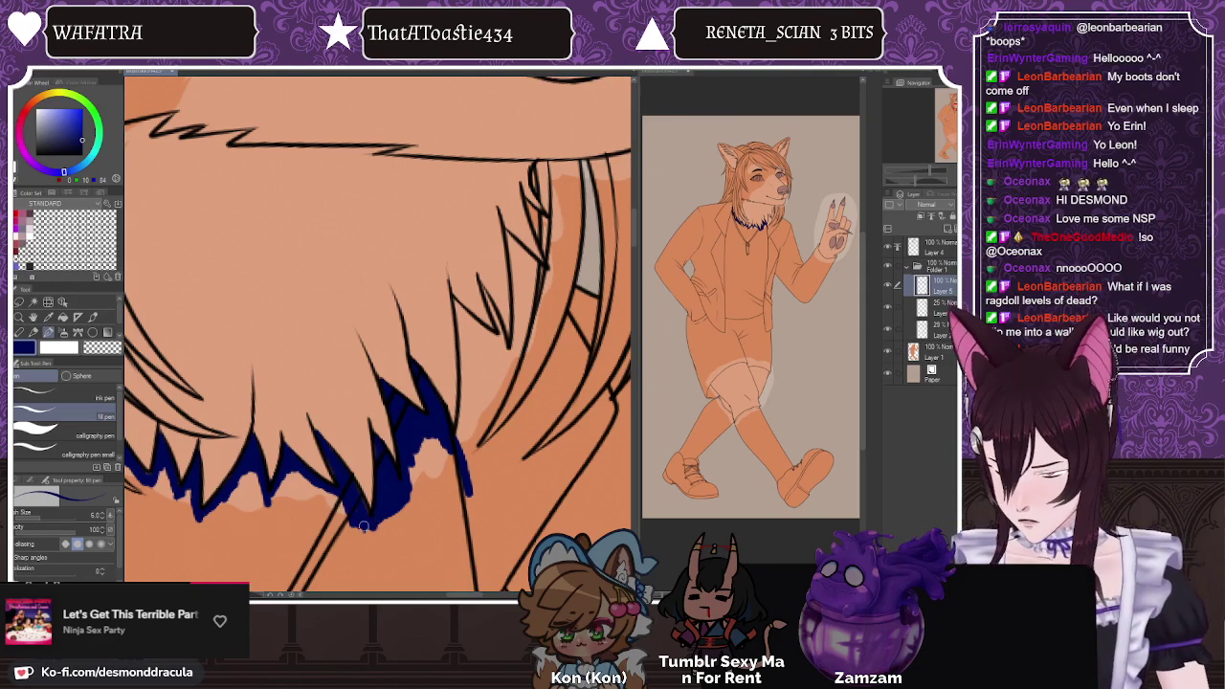
pyautogui.scroll(-5, 363, 525)
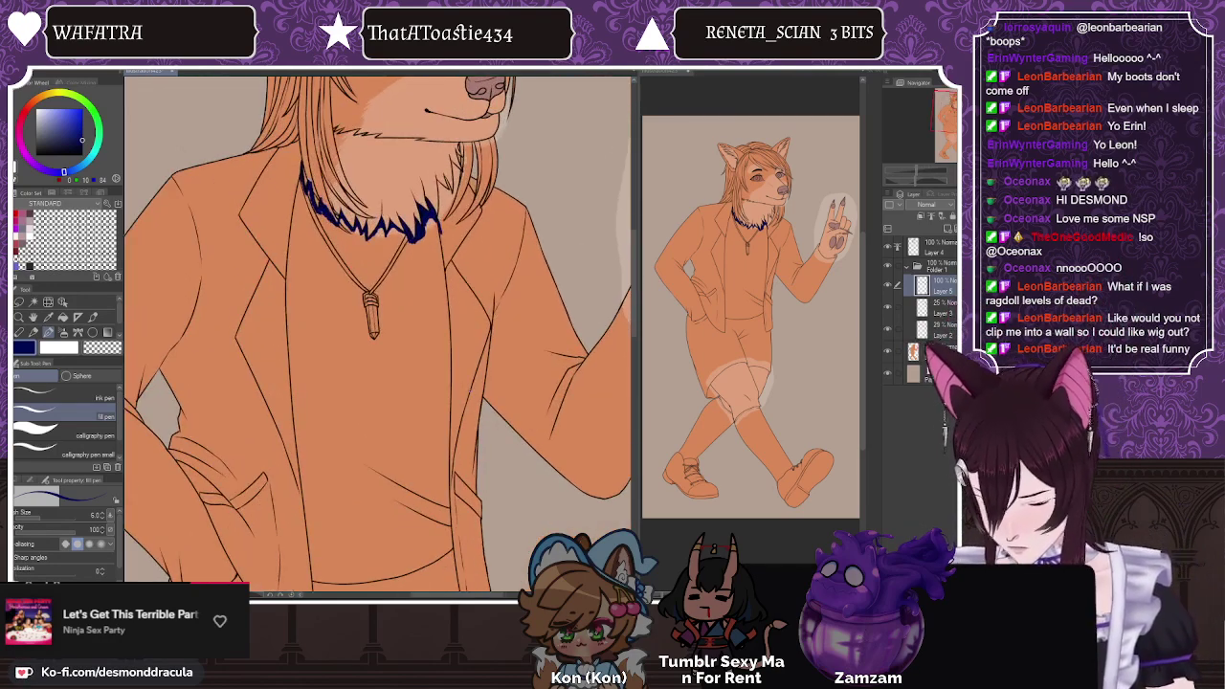
# Step: Outline the shirt's sides and hem in navy, fill the enclosed shape, and lower Layer 5's opacity to 22%
pyautogui.moveTo(456, 326); pyautogui.dragTo(464, 458)
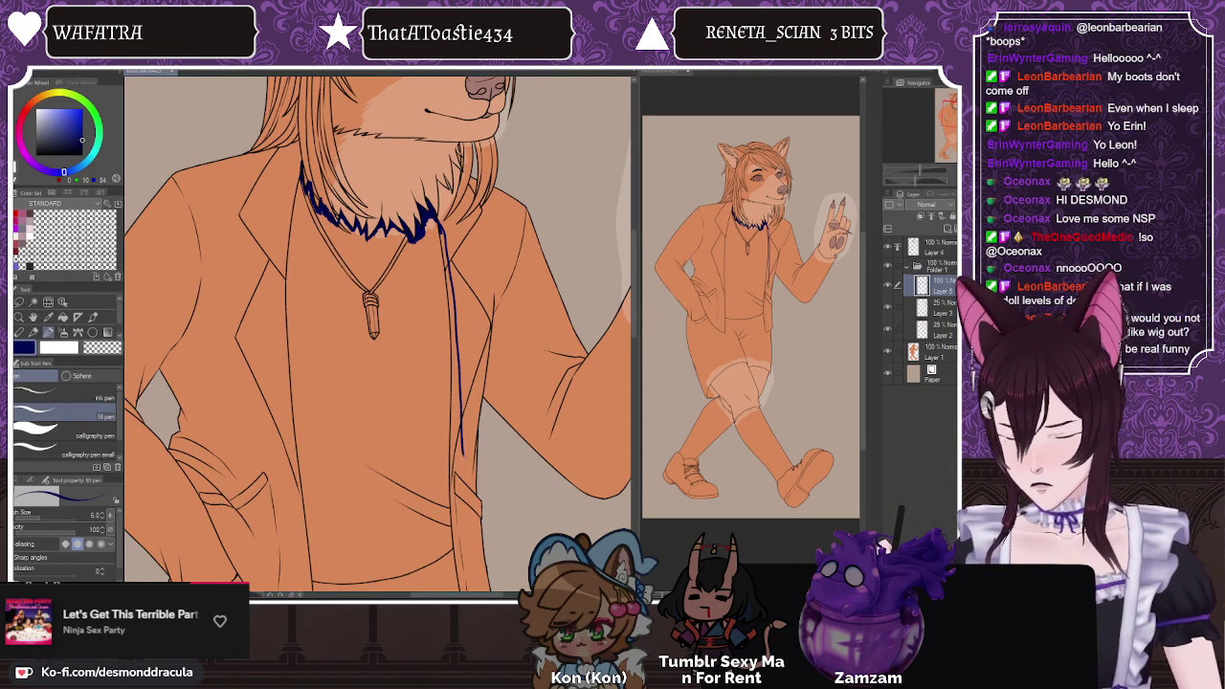
pyautogui.moveTo(291, 168)
pyautogui.mouseDown()
pyautogui.moveTo(274, 373)
pyautogui.moveTo(297, 566)
pyautogui.mouseUp()
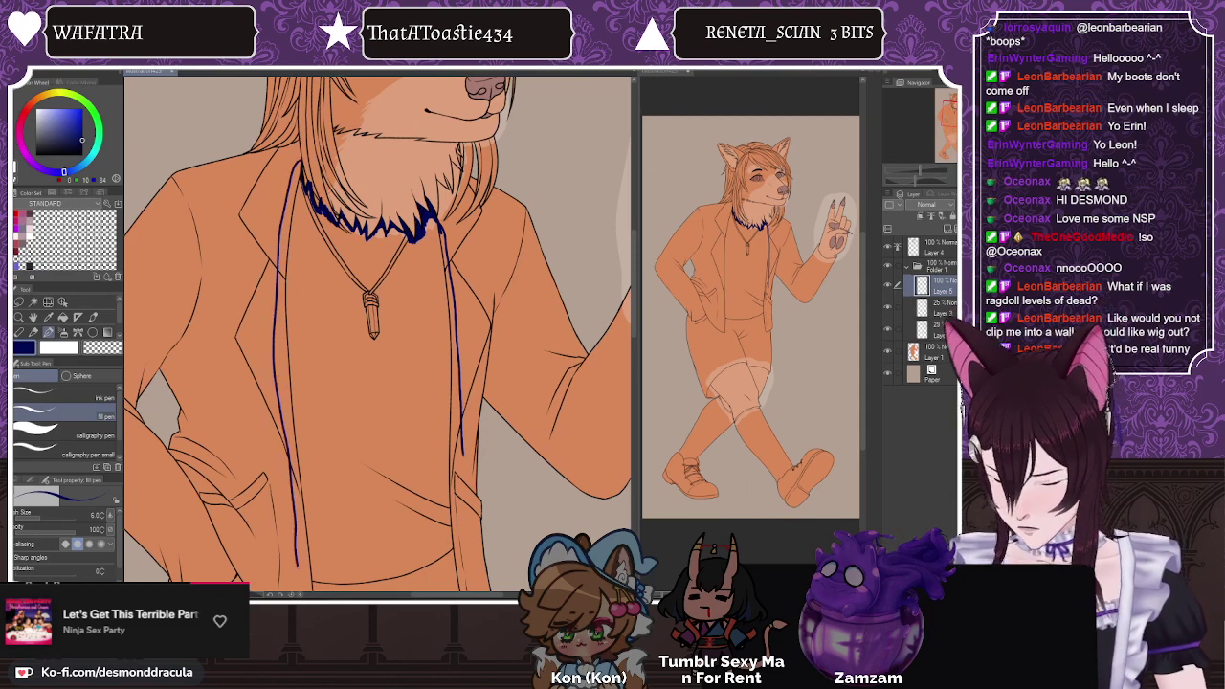
pyautogui.moveTo(379, 592); pyautogui.dragTo(460, 563)
pyautogui.moveTo(461, 482); pyautogui.dragTo(461, 433)
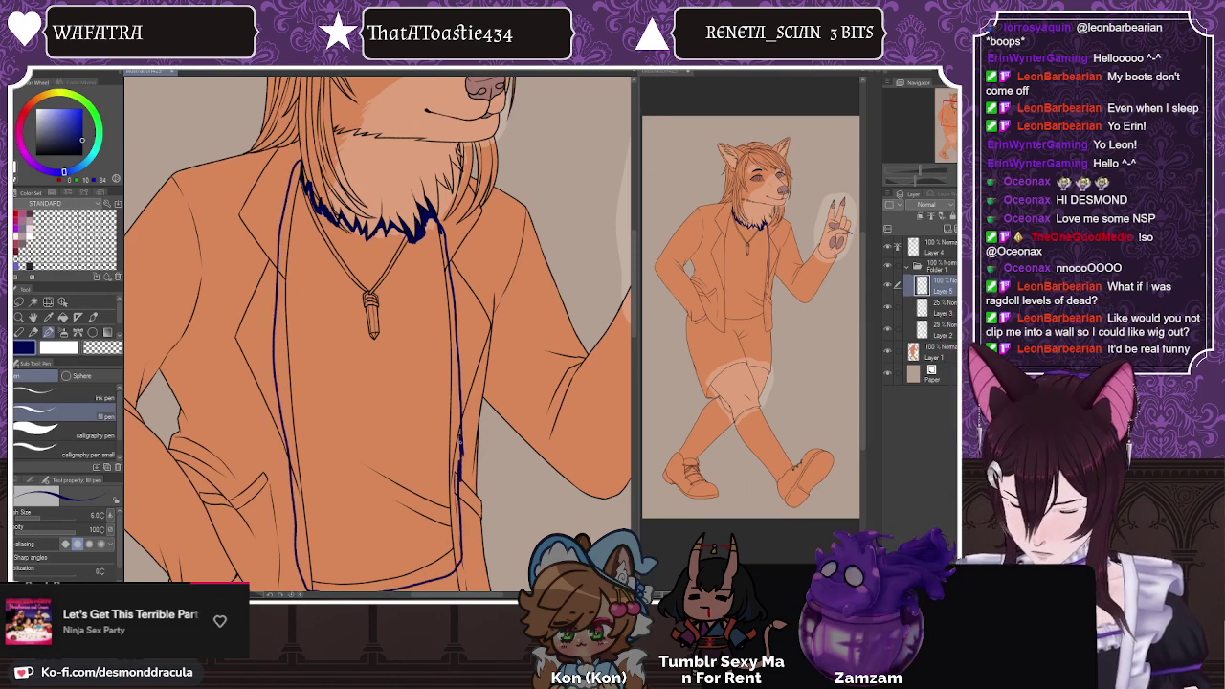
pyautogui.click(63, 320)
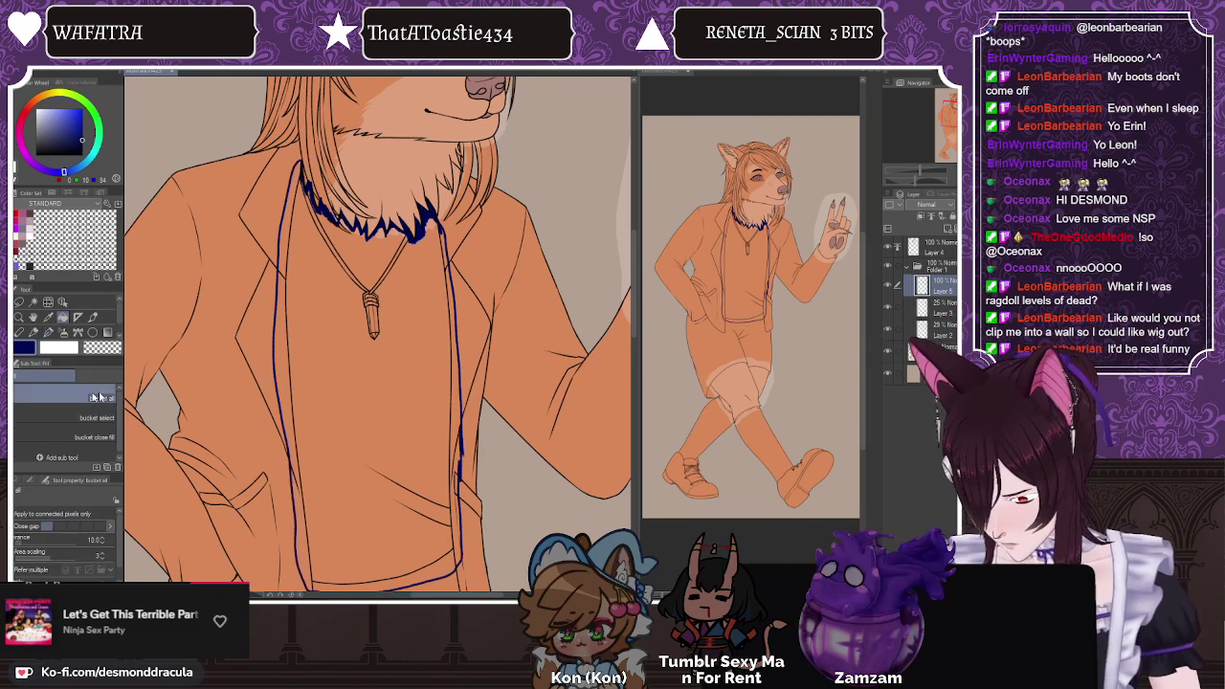
pyautogui.click(339, 317)
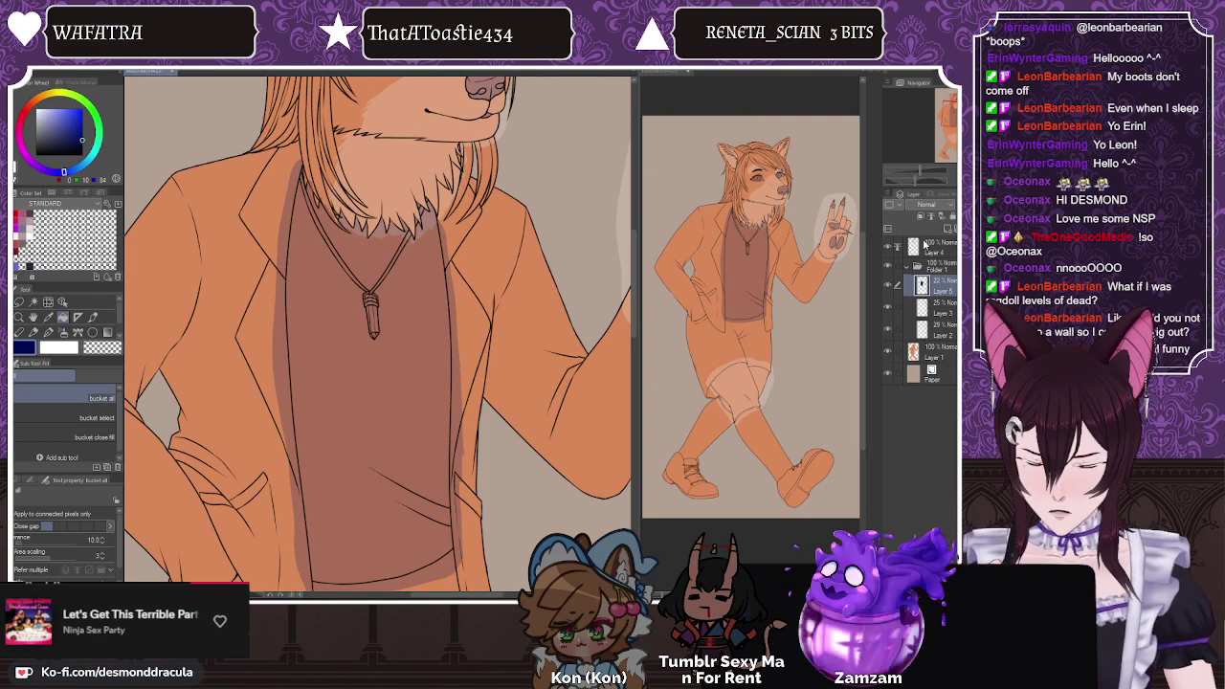
# Step: On a new layer, draw the shorts' navy waistline along the shirt hem, across the jacket fronts and down past the far hip
pyautogui.click(946, 232)
pyautogui.scroll(-4, 313, 301)
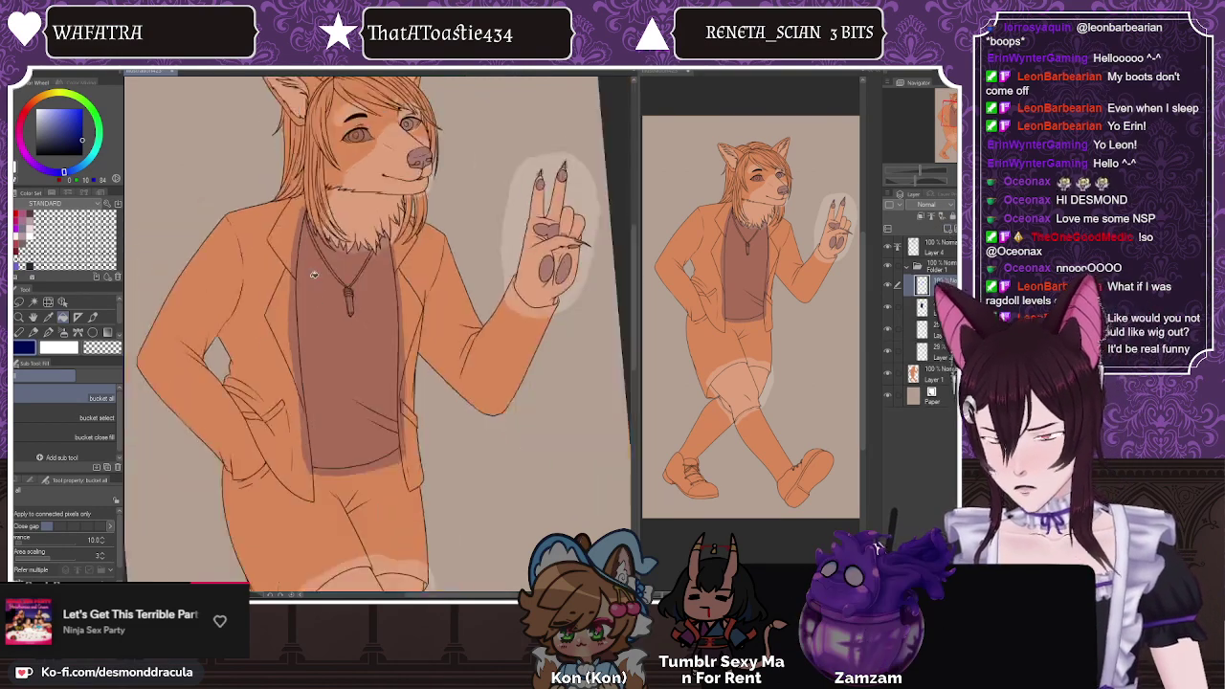
pyautogui.scroll(1, 342, 291)
pyautogui.press('^')
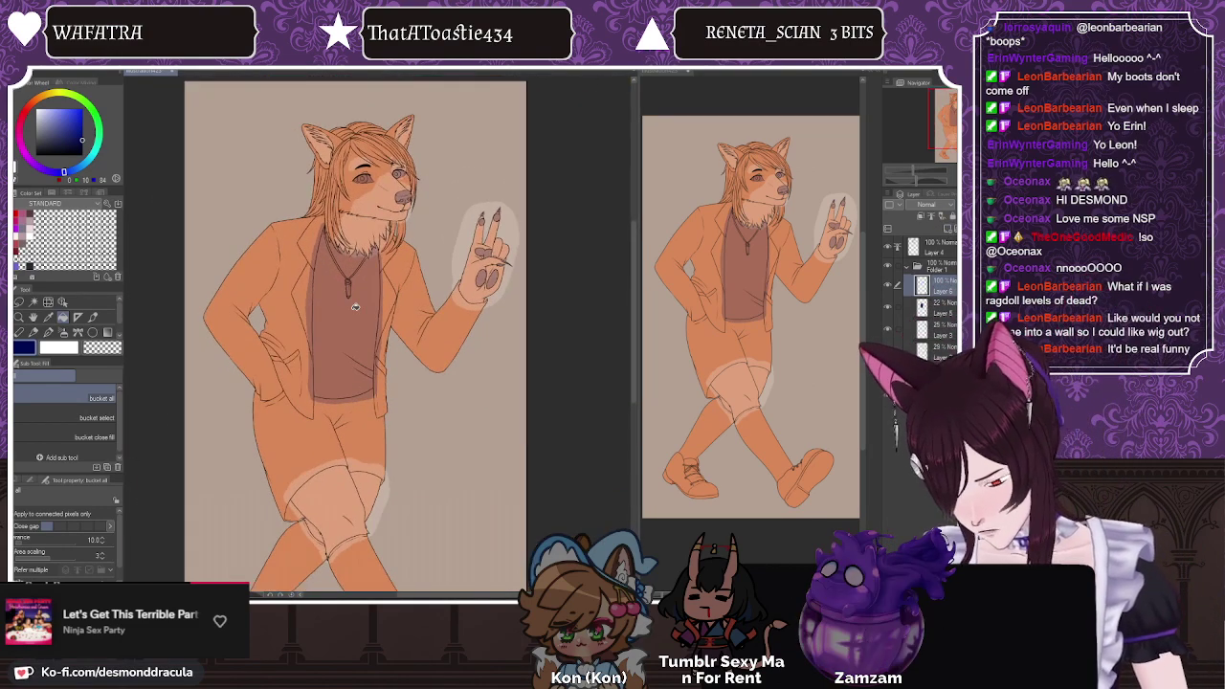
pyautogui.press('p')
pyautogui.scroll(-1, 328, 371)
pyautogui.scroll(4, 327, 371)
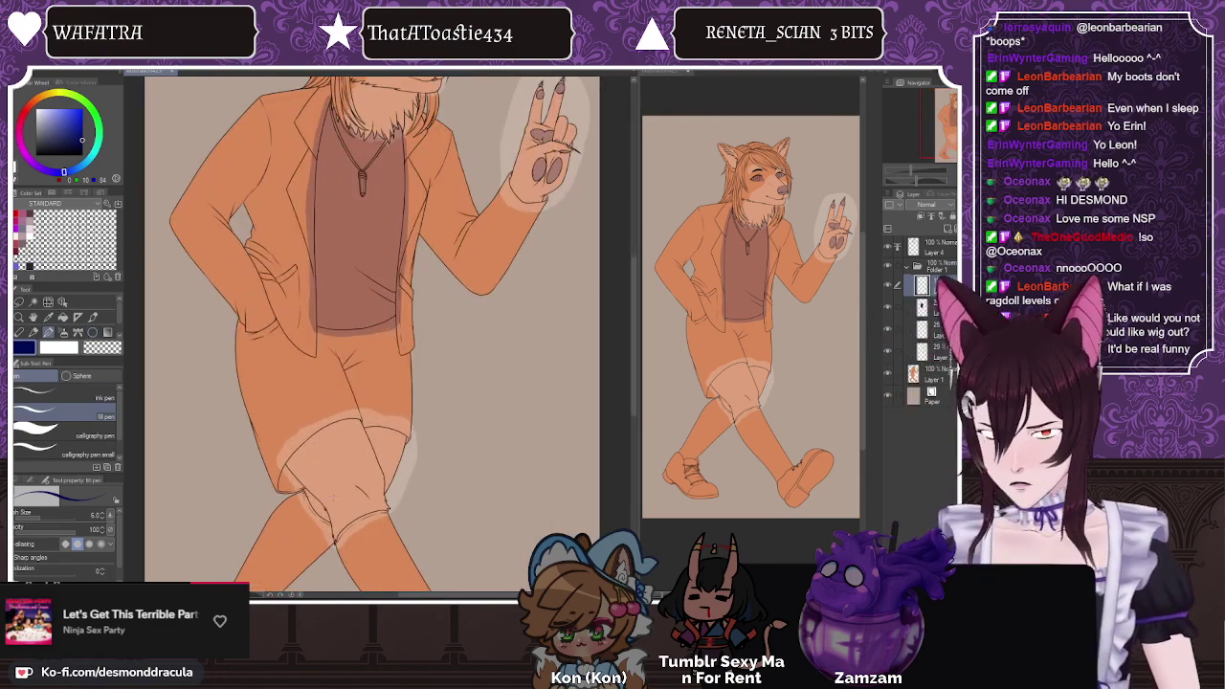
pyautogui.scroll(1, 327, 371)
pyautogui.scroll(2, 285, 297)
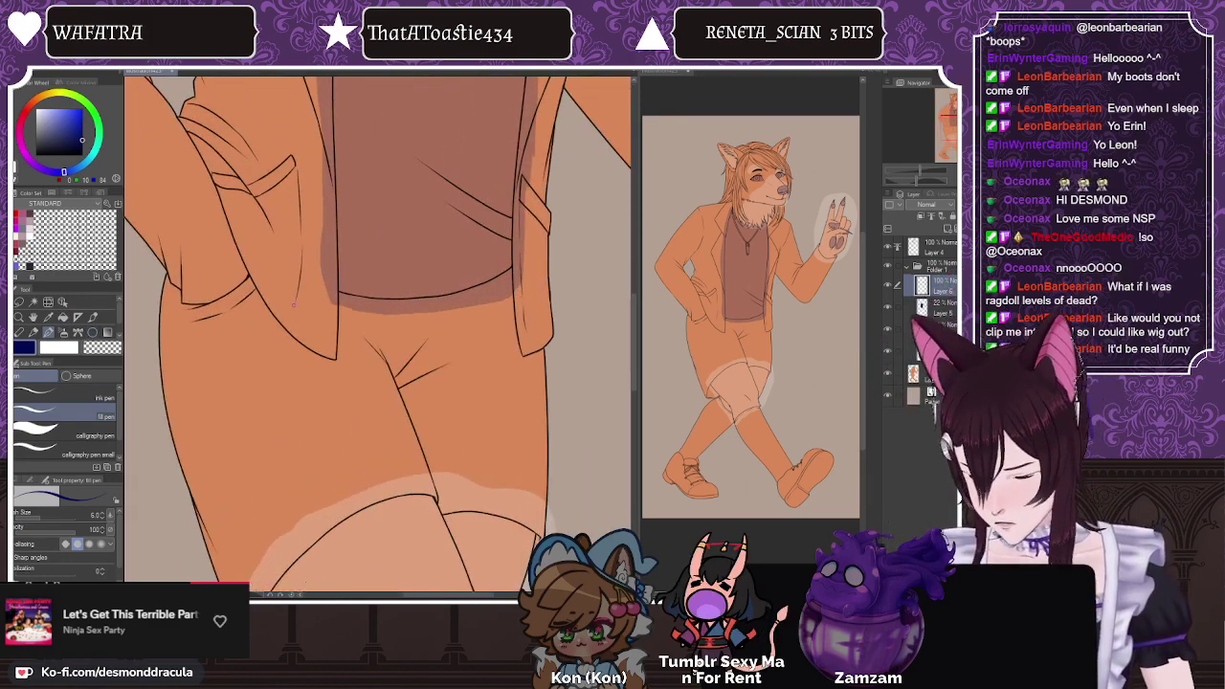
pyautogui.moveTo(329, 296)
pyautogui.mouseDown()
pyautogui.moveTo(451, 302)
pyautogui.moveTo(520, 275)
pyautogui.moveTo(568, 362)
pyautogui.moveTo(577, 432)
pyautogui.mouseUp()
pyautogui.moveTo(275, 274); pyautogui.dragTo(325, 299)
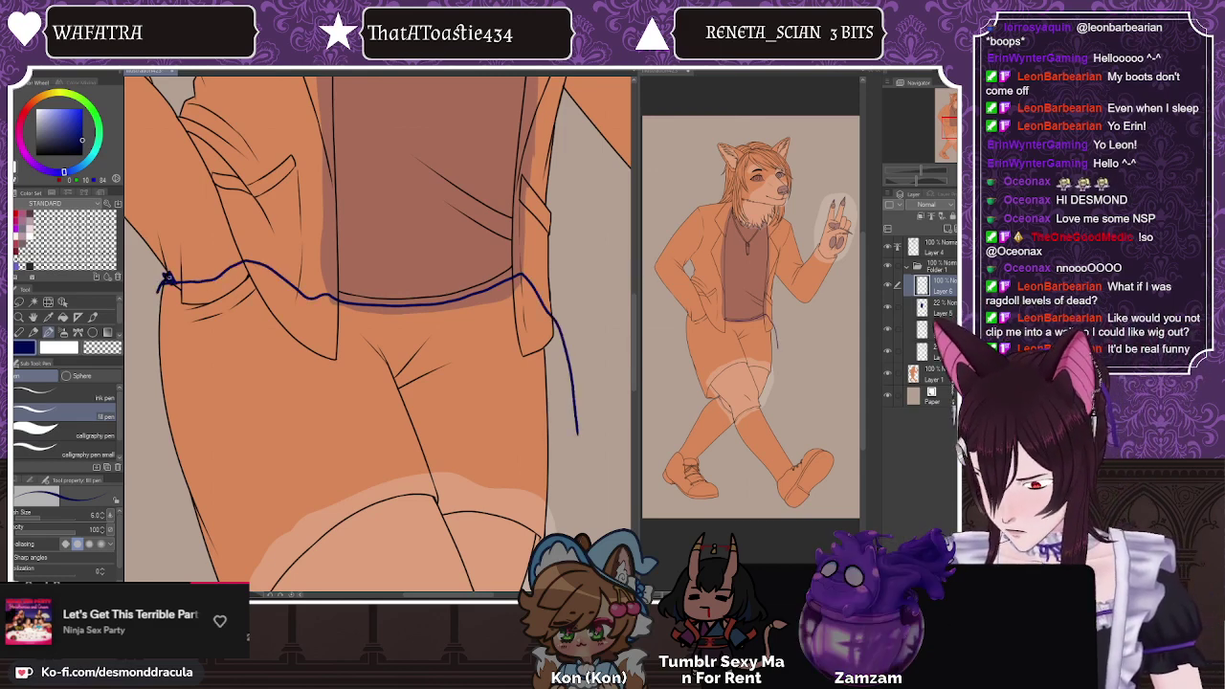
# Step: Outline the shorts' near side and both leg hems in navy with the fill pen, then flood-fill the enclosed shape
pyautogui.scroll(-1, 377, 334)
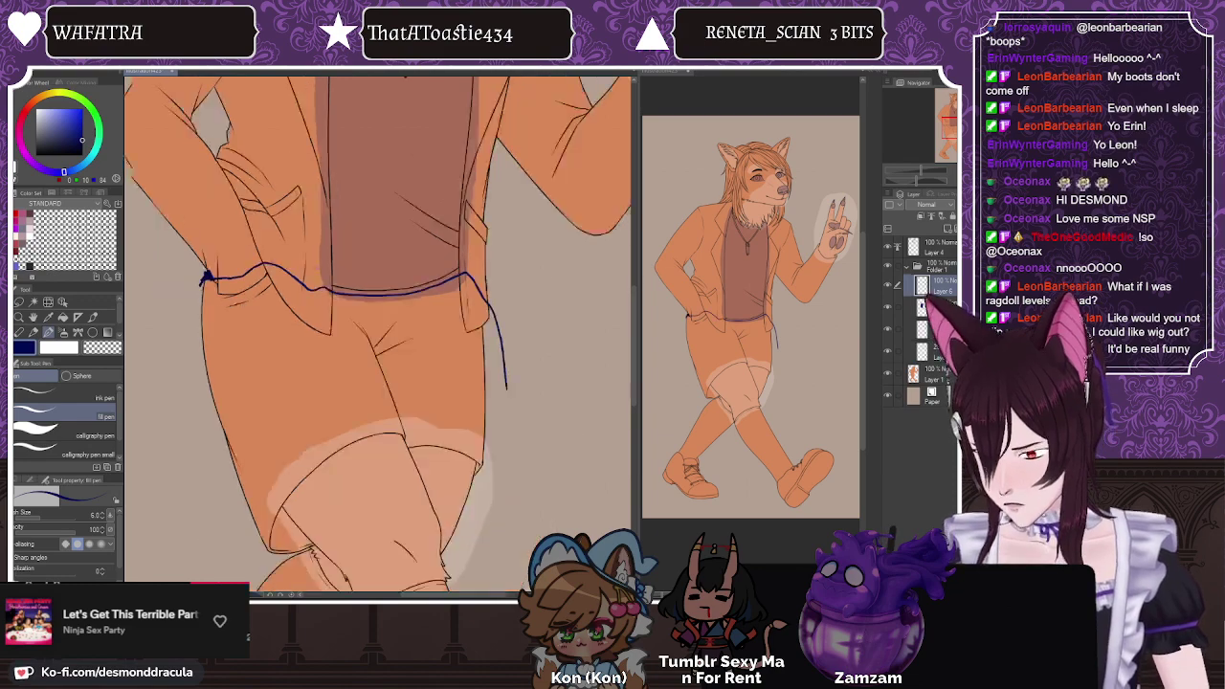
pyautogui.moveTo(377, 334); pyautogui.dragTo(389, 265)
pyautogui.moveTo(189, 228)
pyautogui.mouseDown()
pyautogui.moveTo(185, 325)
pyautogui.moveTo(204, 430)
pyautogui.mouseUp()
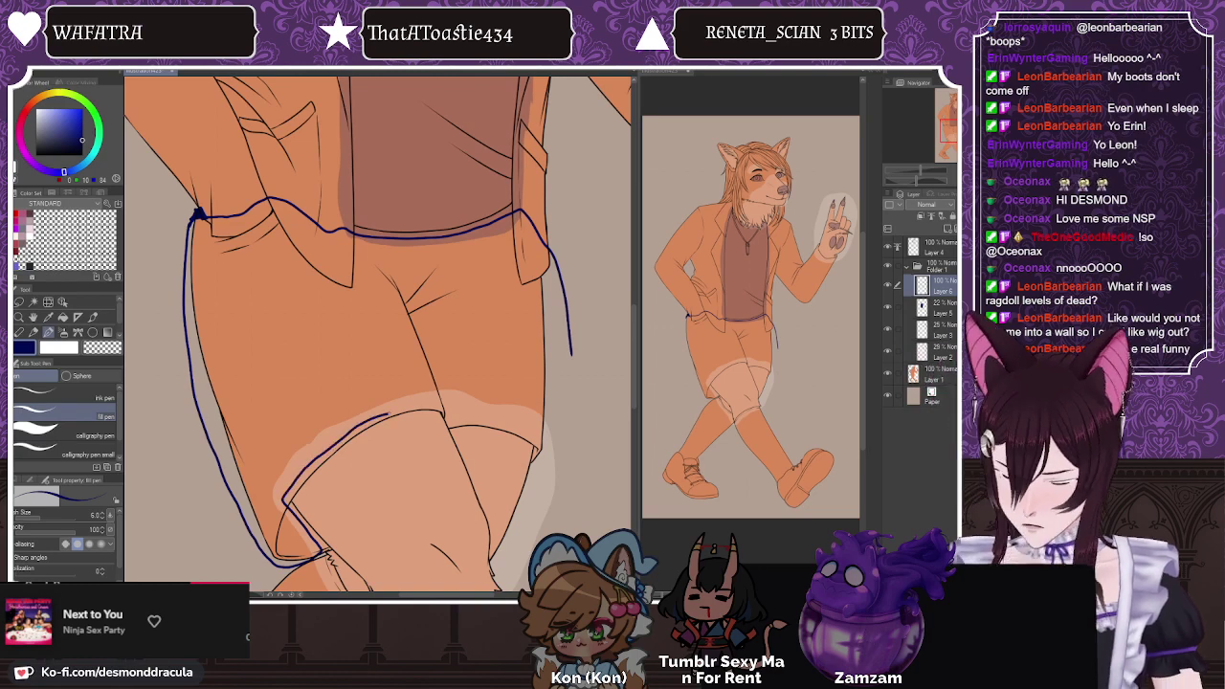
pyautogui.moveTo(435, 402)
pyautogui.mouseDown()
pyautogui.moveTo(551, 446)
pyautogui.moveTo(572, 356)
pyautogui.mouseUp()
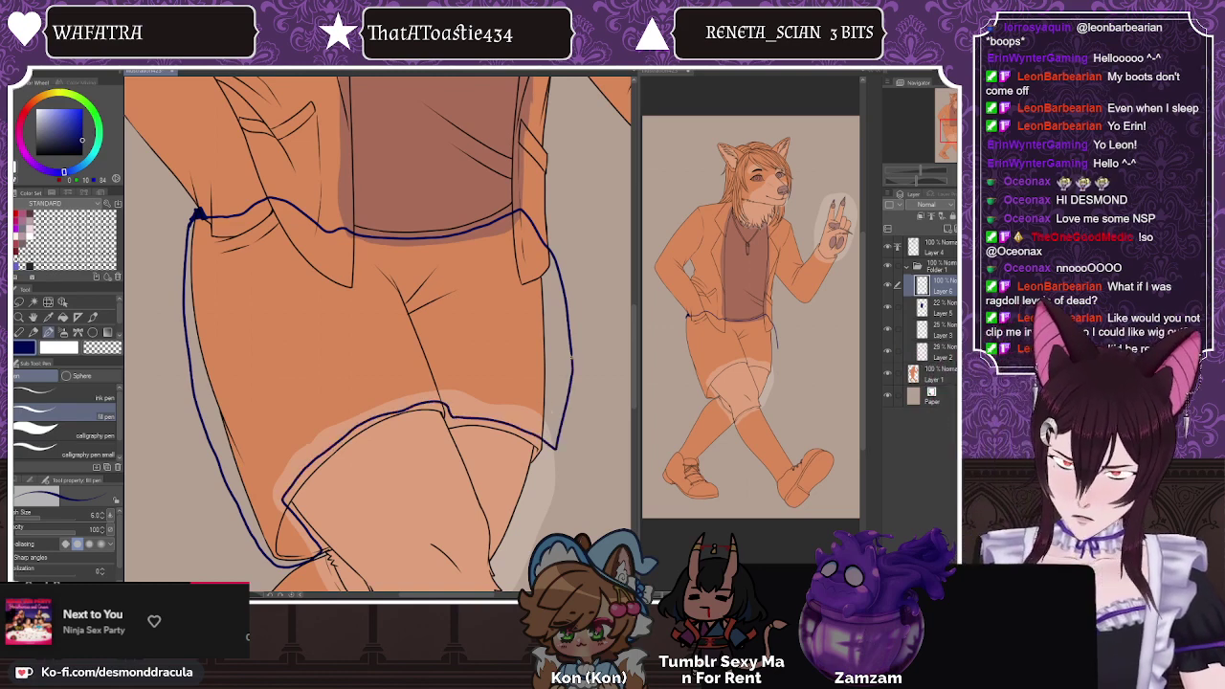
pyautogui.click(63, 317)
pyautogui.click(330, 319)
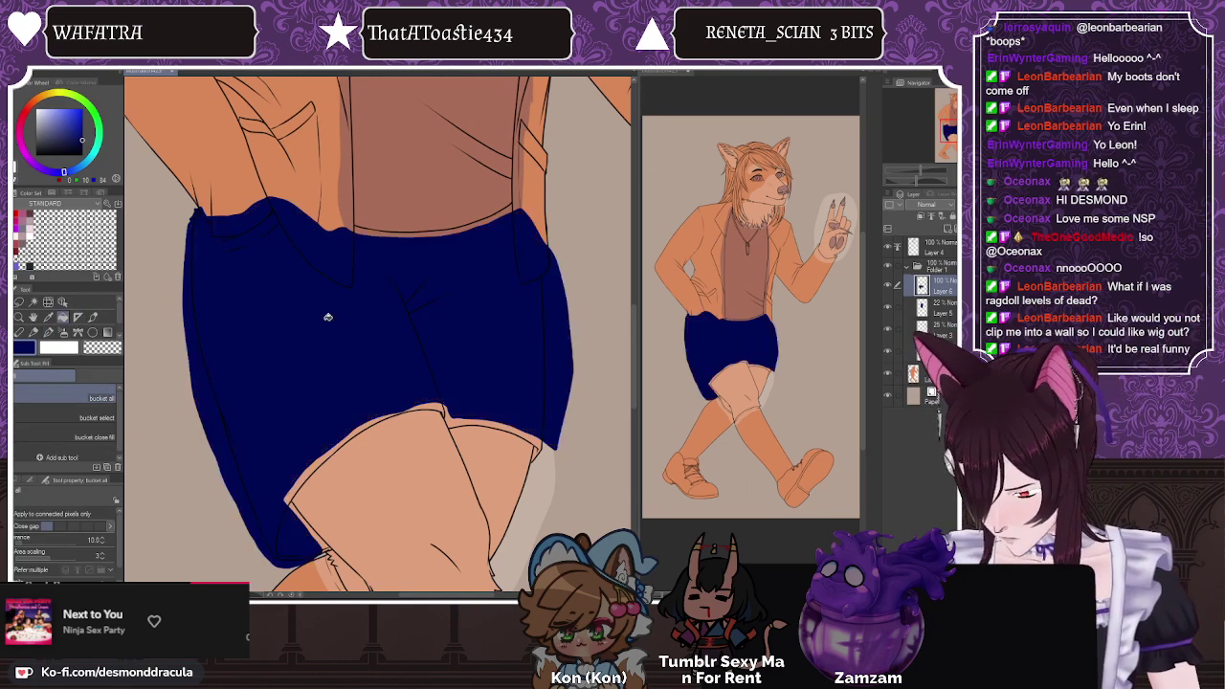
# Step: Fill the narrow gaps along the shorts' leg hems and waistline up to the line art with the bucket select tool
pyautogui.click(57, 417)
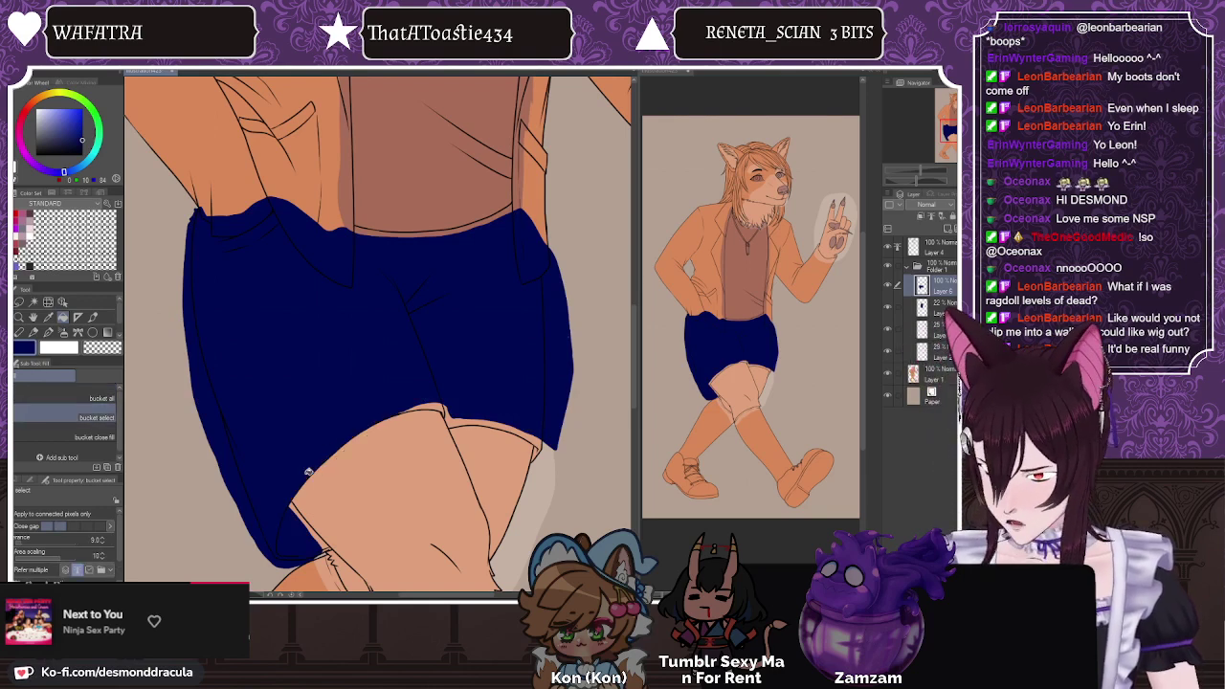
pyautogui.click(442, 410)
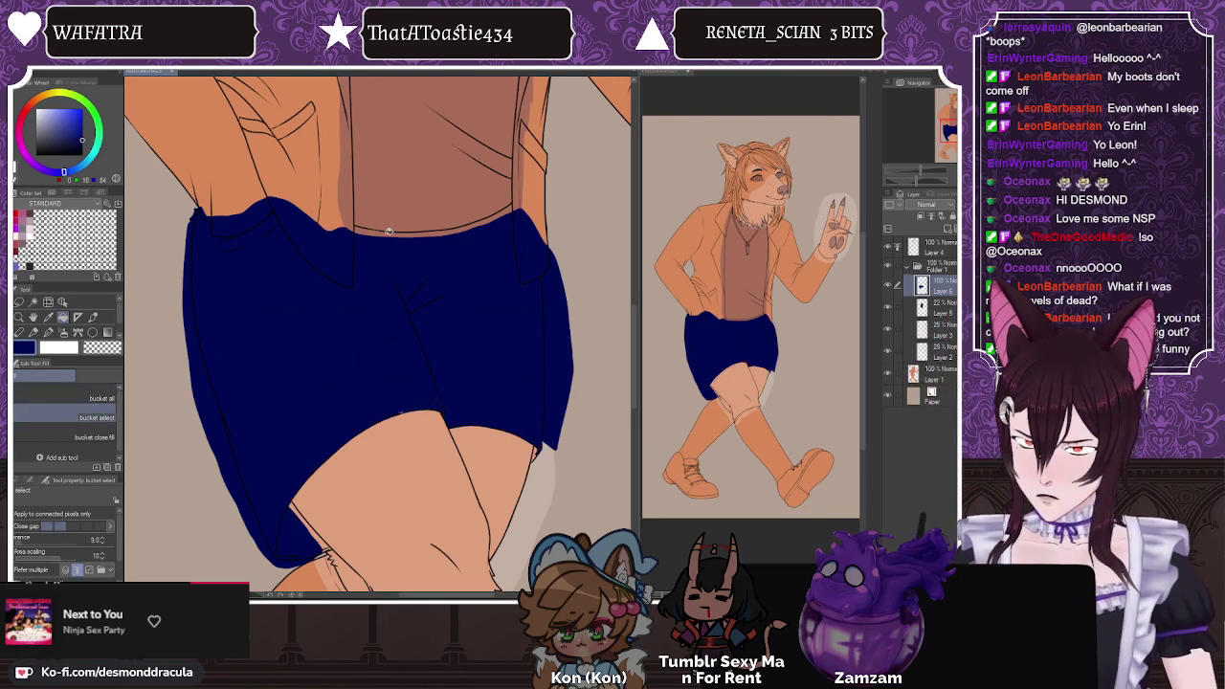
pyautogui.click(384, 223)
# Step: Touch up the missed spots along the shorts' near leg hem in navy with the fill pen
pyautogui.click(50, 334)
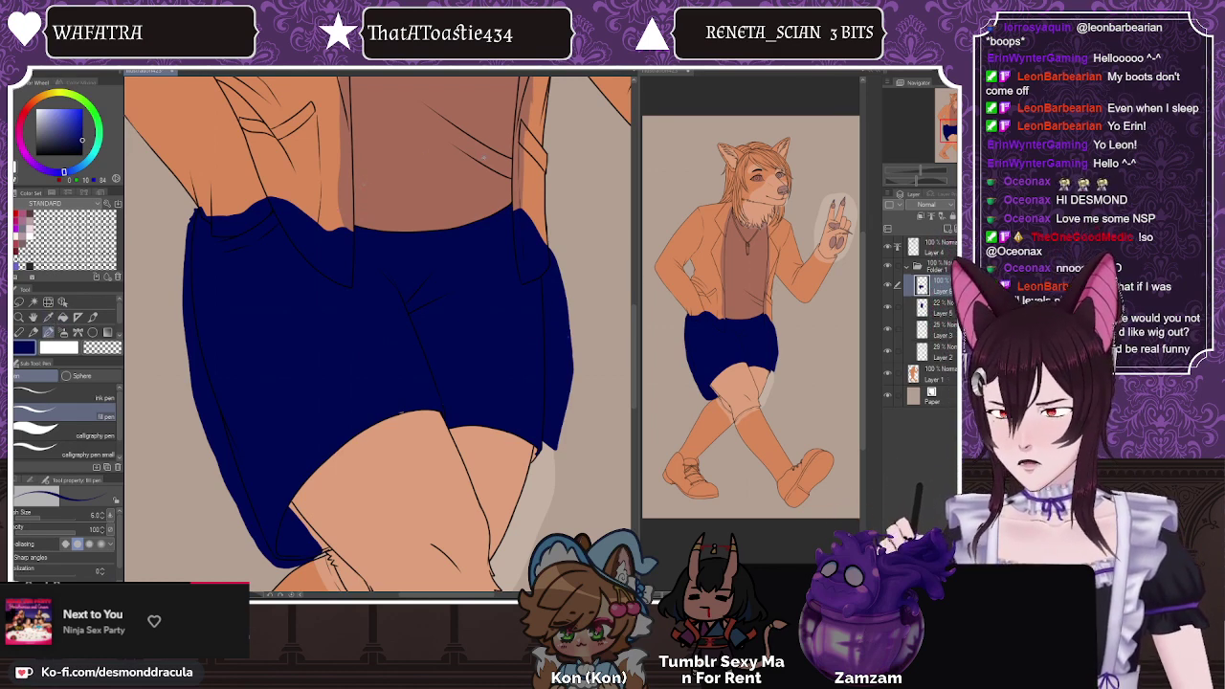
pyautogui.scroll(2, 574, 151)
pyautogui.scroll(2, 569, 155)
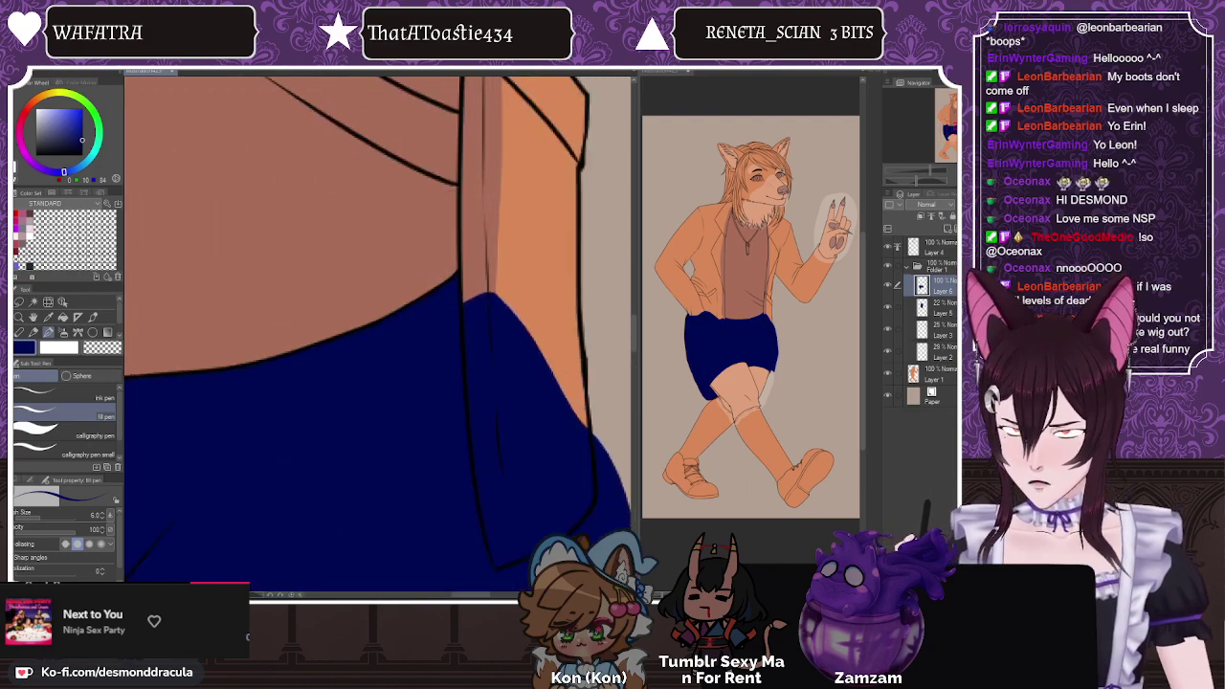
pyautogui.scroll(-4, 488, 179)
pyautogui.scroll(-3, 297, 367)
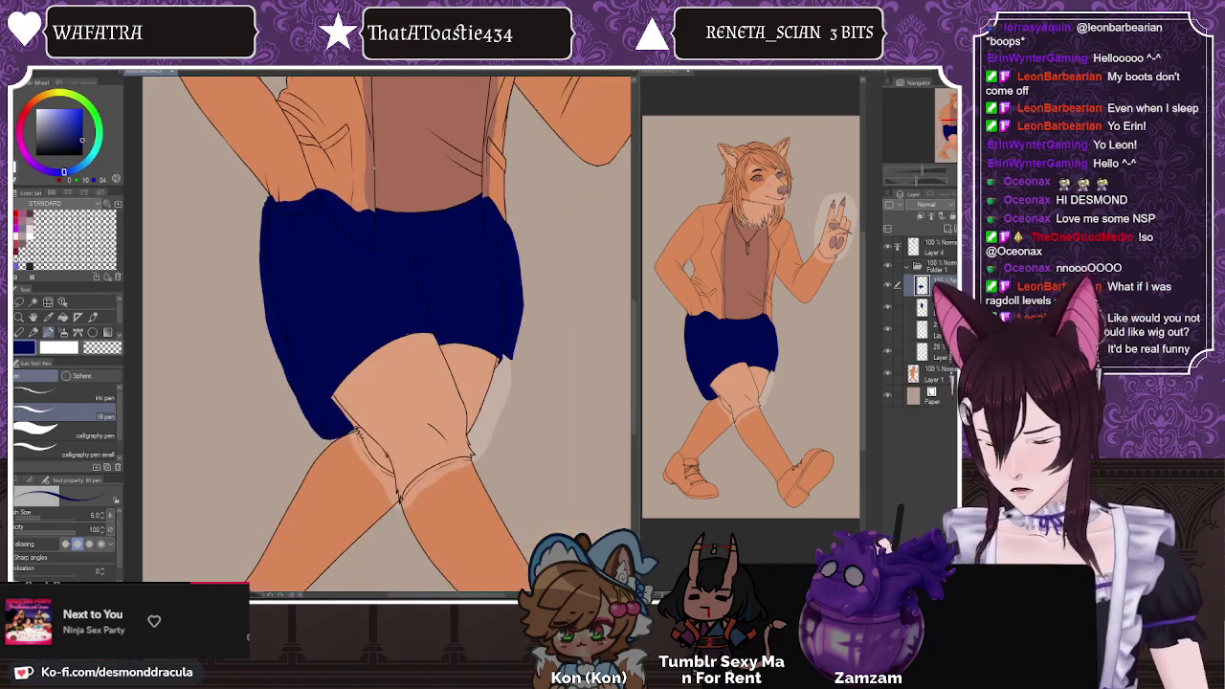
pyautogui.scroll(3, 296, 368)
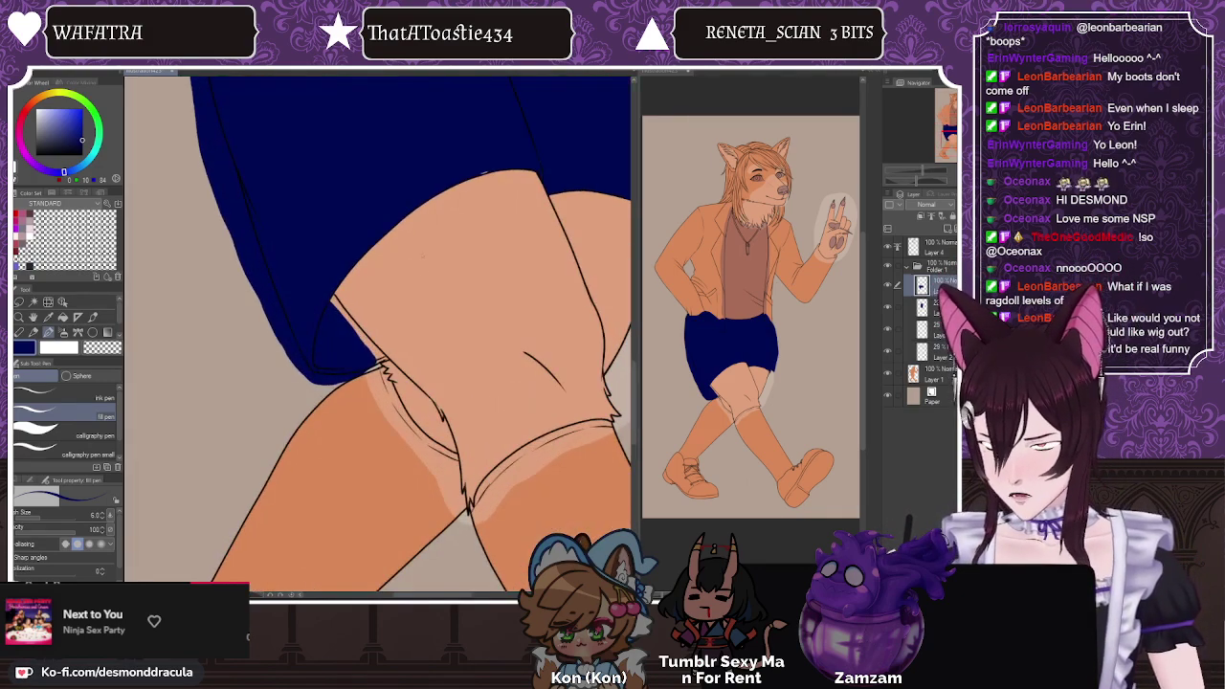
pyautogui.scroll(4, 309, 284)
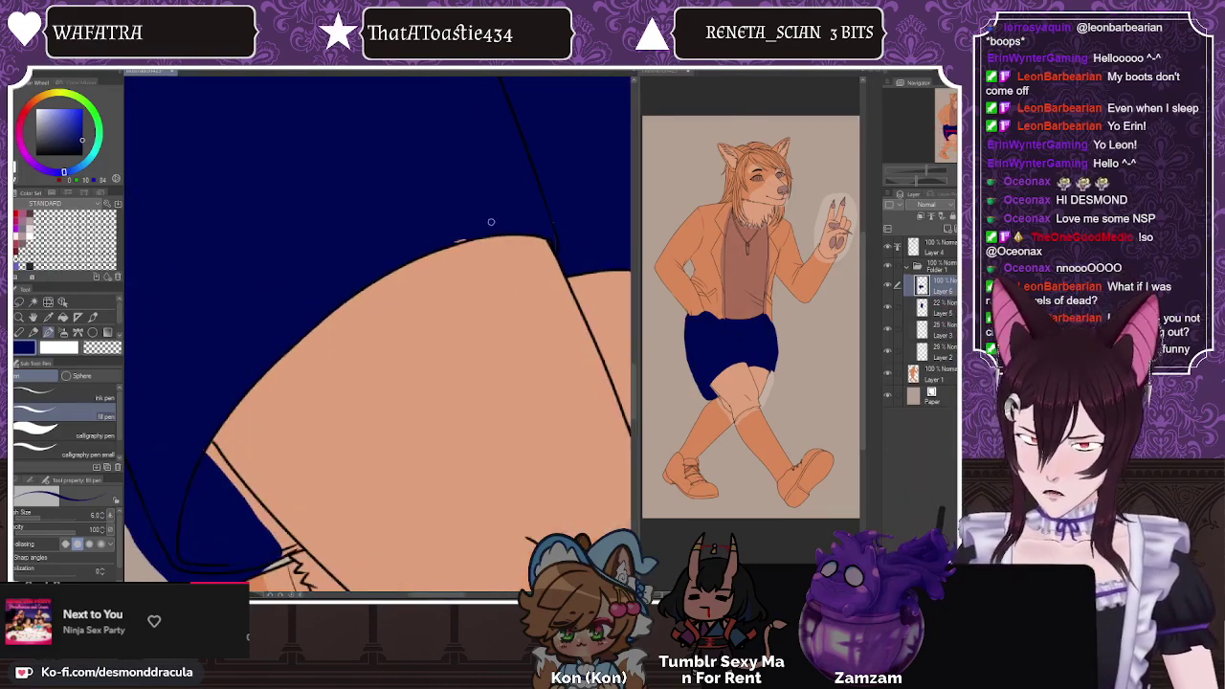
pyautogui.scroll(-2, 437, 245)
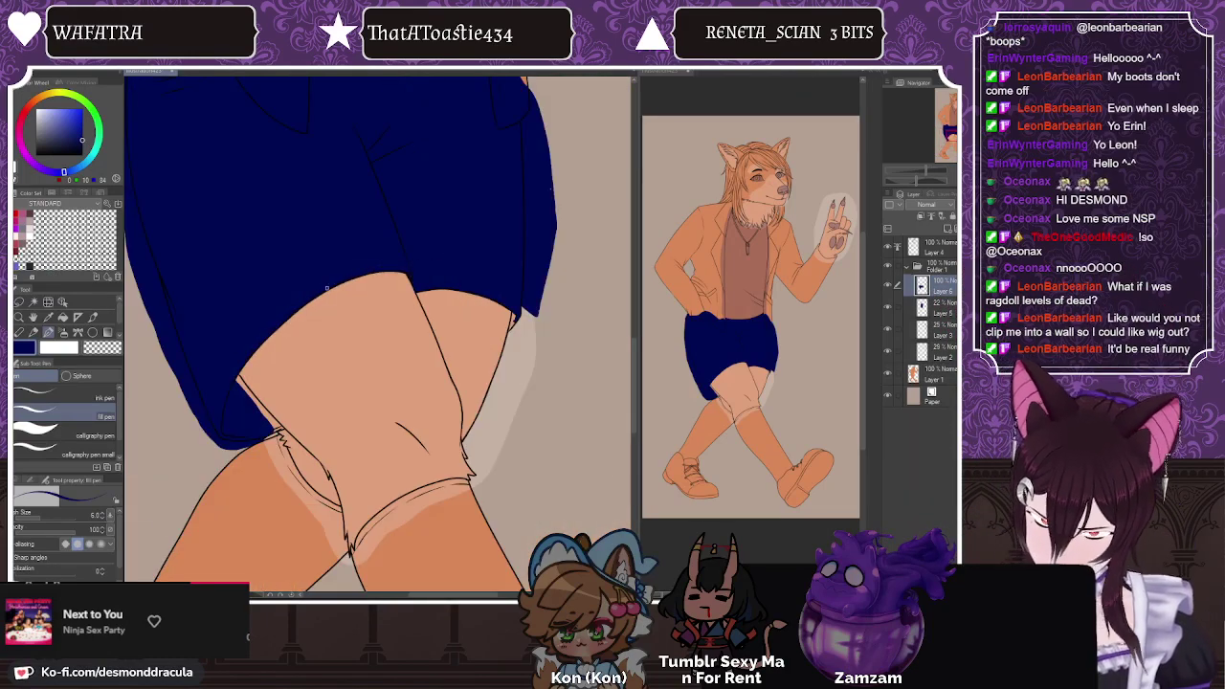
# Step: Paint the outer corner of the shorts' far leg hem navy with the fill pen
pyautogui.scroll(2, 462, 279)
pyautogui.scroll(1, 337, 265)
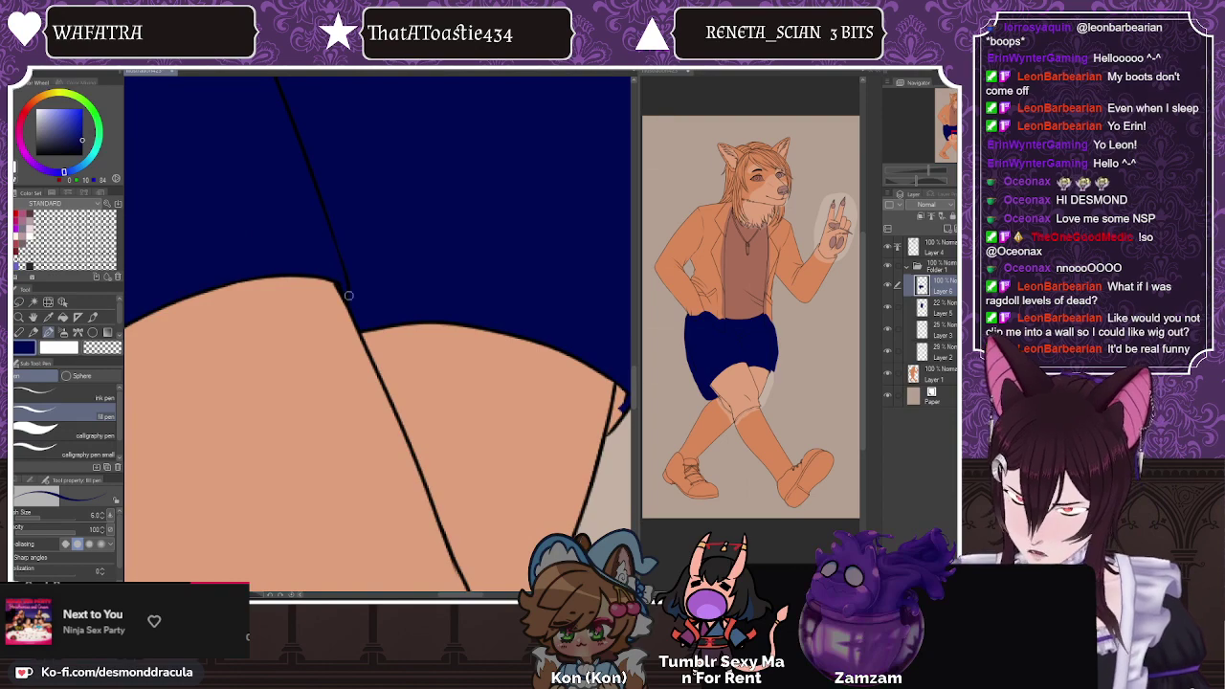
pyautogui.scroll(-3, 348, 296)
pyautogui.scroll(4, 449, 316)
pyautogui.moveTo(366, 341)
pyautogui.mouseDown()
pyautogui.moveTo(347, 337)
pyautogui.moveTo(339, 376)
pyautogui.moveTo(365, 368)
pyautogui.moveTo(394, 304)
pyautogui.moveTo(405, 349)
pyautogui.mouseUp()
pyautogui.scroll(-2, 492, 273)
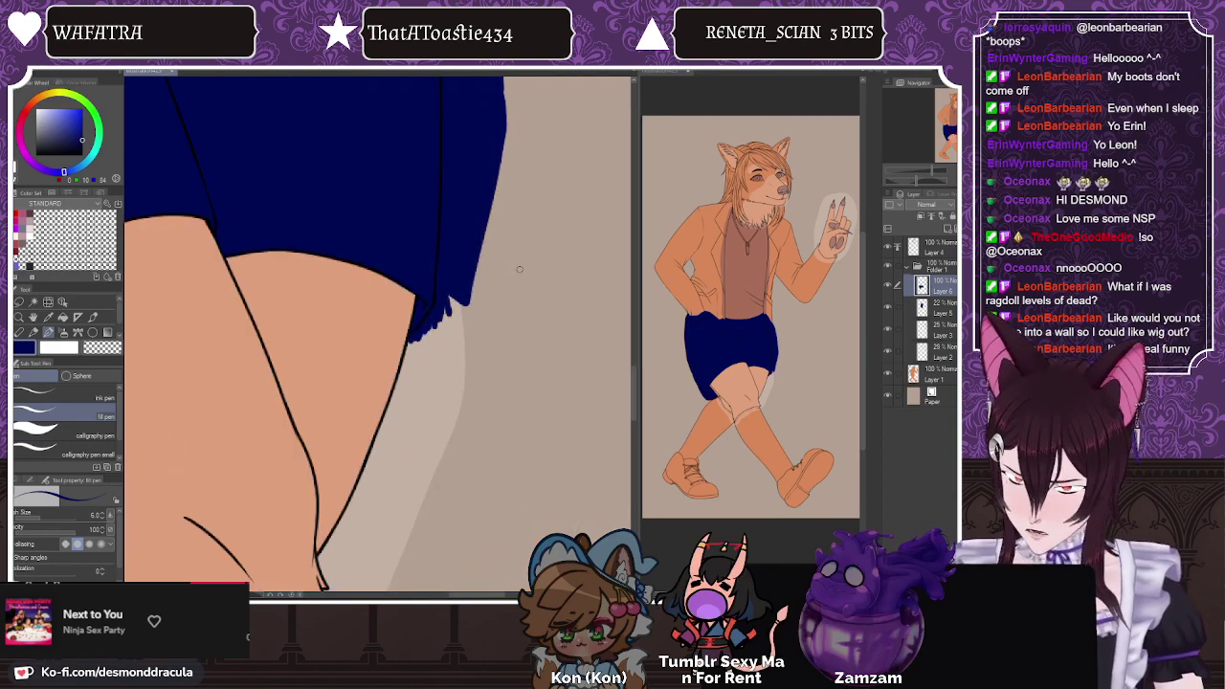
# Step: Fill the remaining gaps inside the near leg opening of the shorts with navy, up to the thigh line
pyautogui.scroll(-3, 519, 269)
pyautogui.scroll(5, 321, 325)
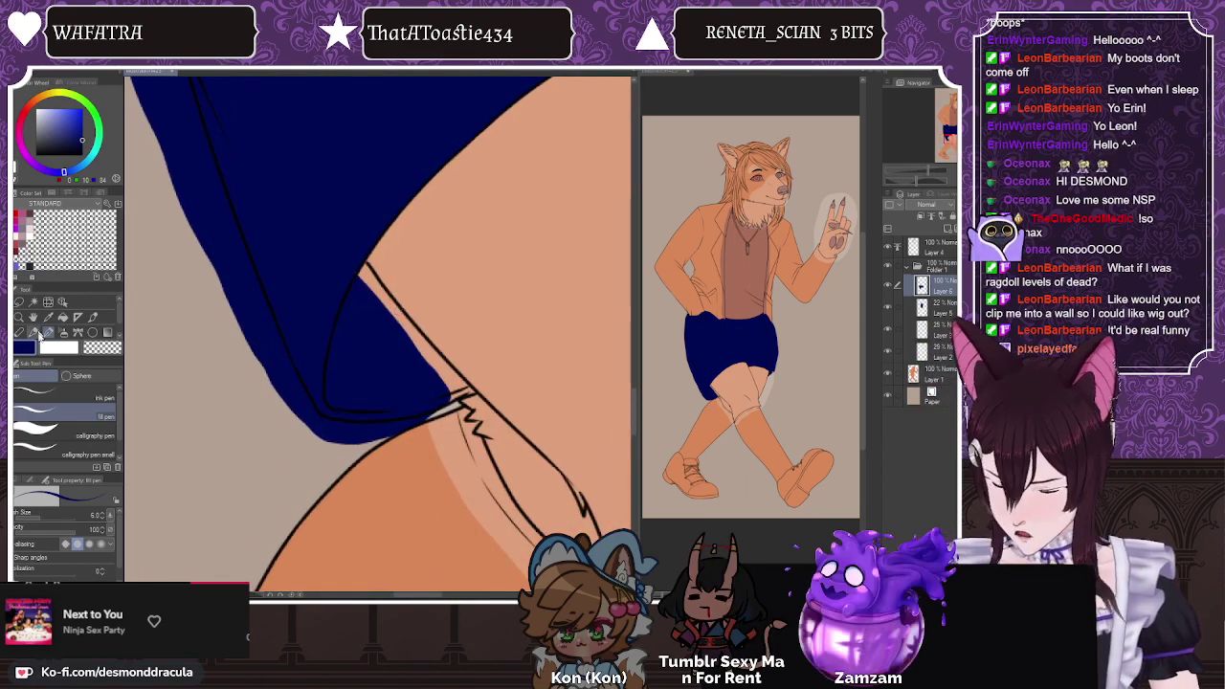
pyautogui.click(38, 333)
pyautogui.press('p')
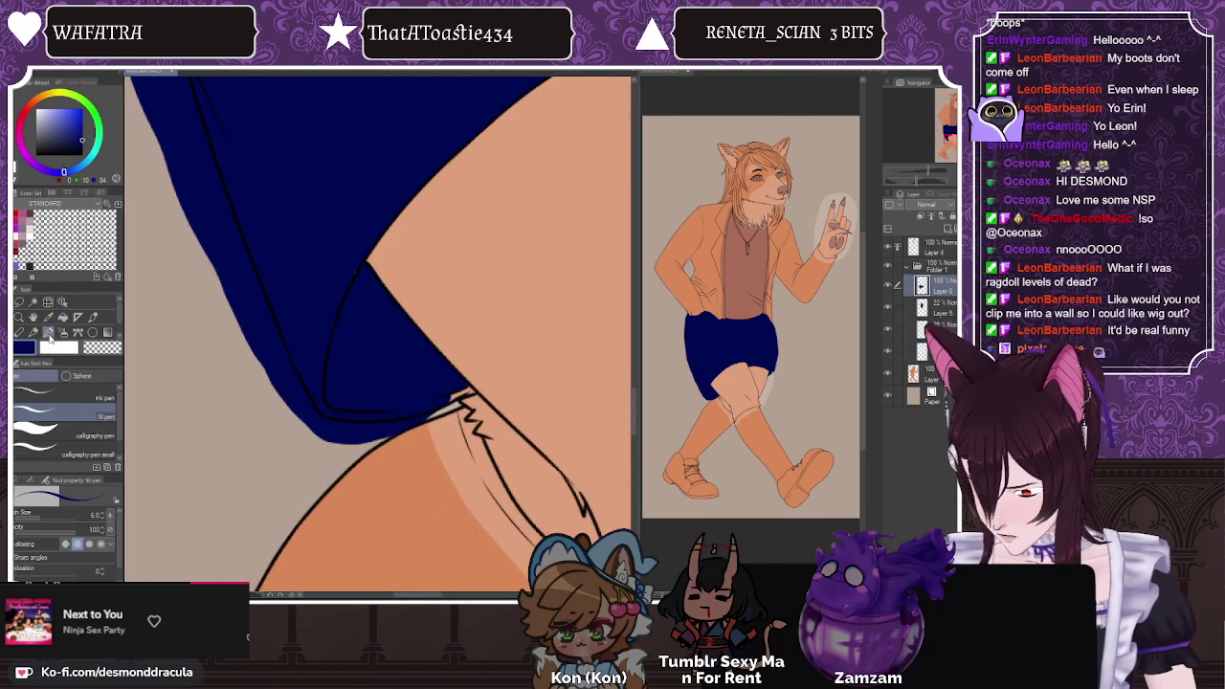
pyautogui.scroll(3, 457, 399)
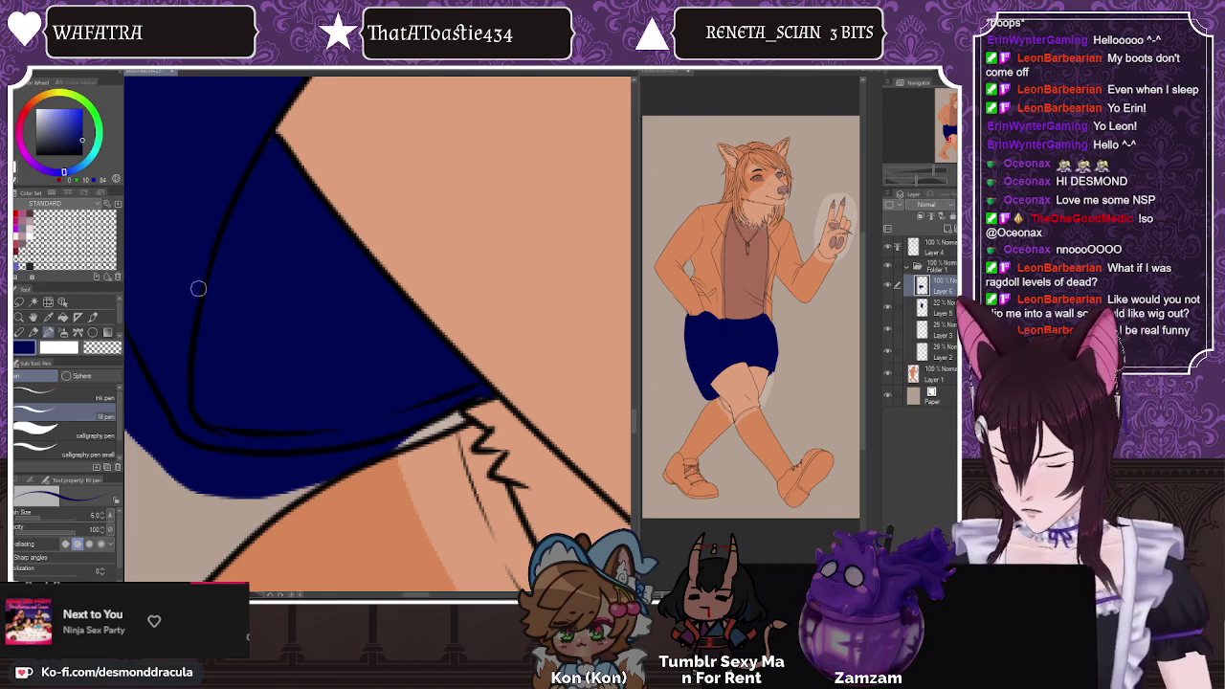
# Step: Lower the opacity of the shorts layer, Layer 6, to 18%
pyautogui.scroll(-6, 198, 288)
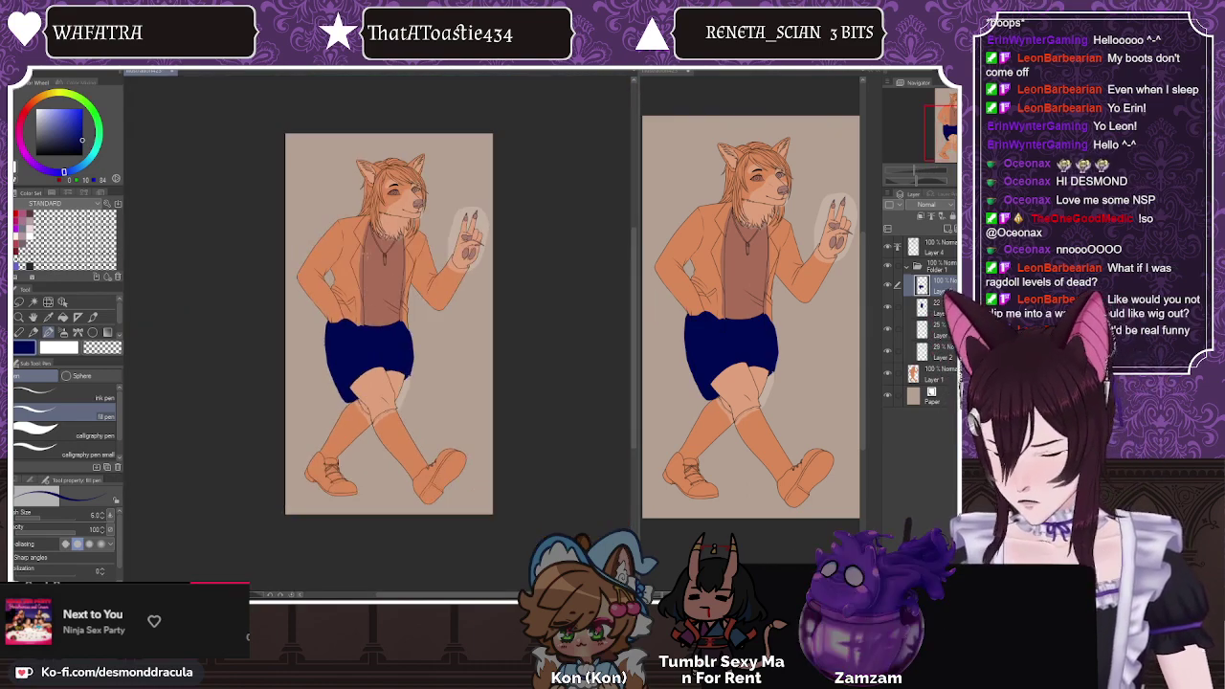
pyautogui.scroll(2, 369, 235)
pyautogui.click(955, 203)
pyautogui.click(955, 204)
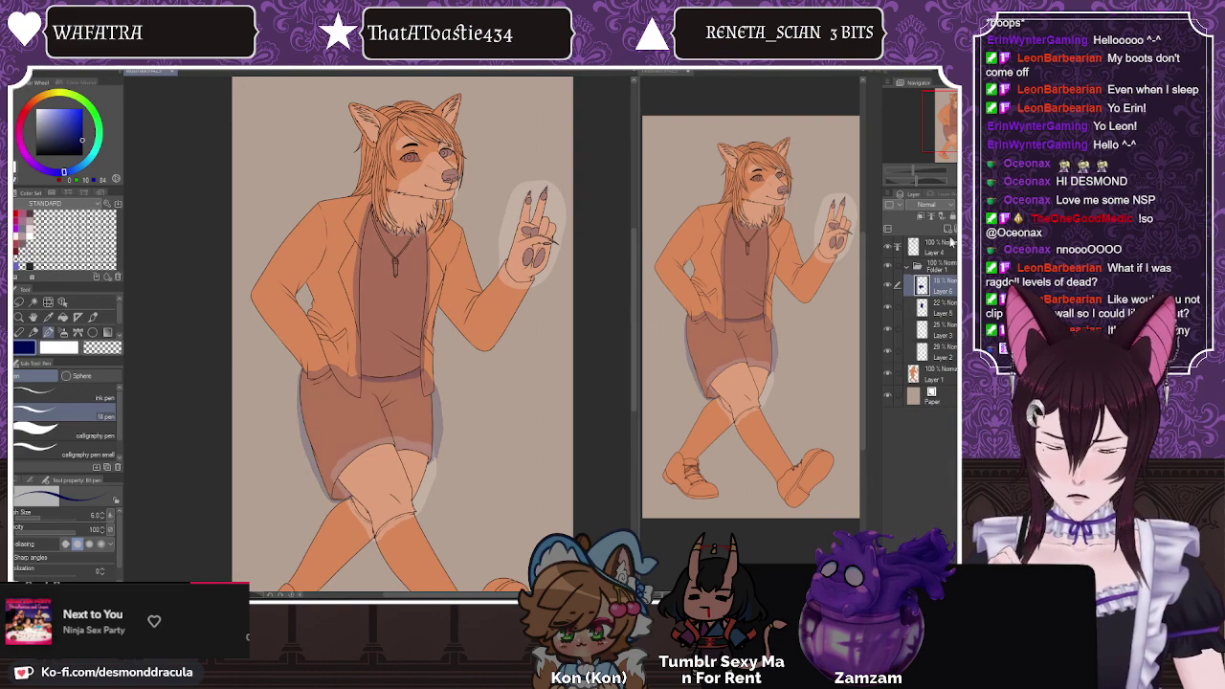
# Step: On a new layer, paint the jacket's near front edge in navy from the neck to the hem, enlarging the fill pen to size 20
pyautogui.click(950, 229)
pyautogui.scroll(3, 342, 252)
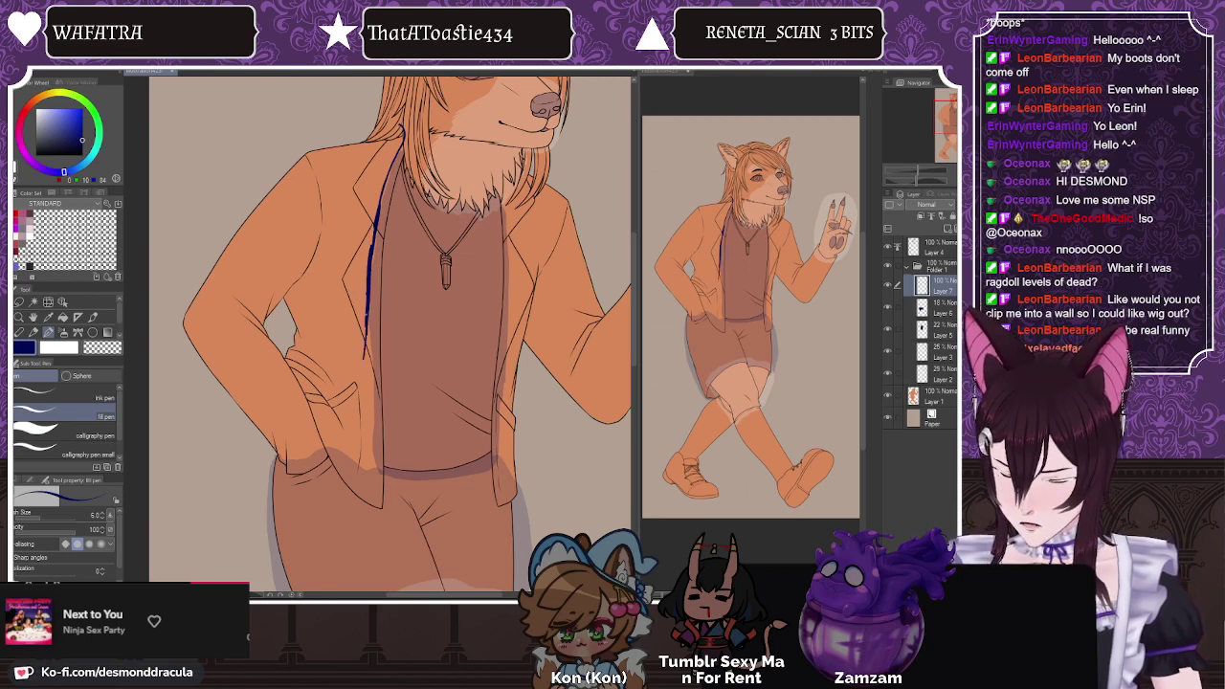
pyautogui.moveTo(366, 325); pyautogui.dragTo(371, 429)
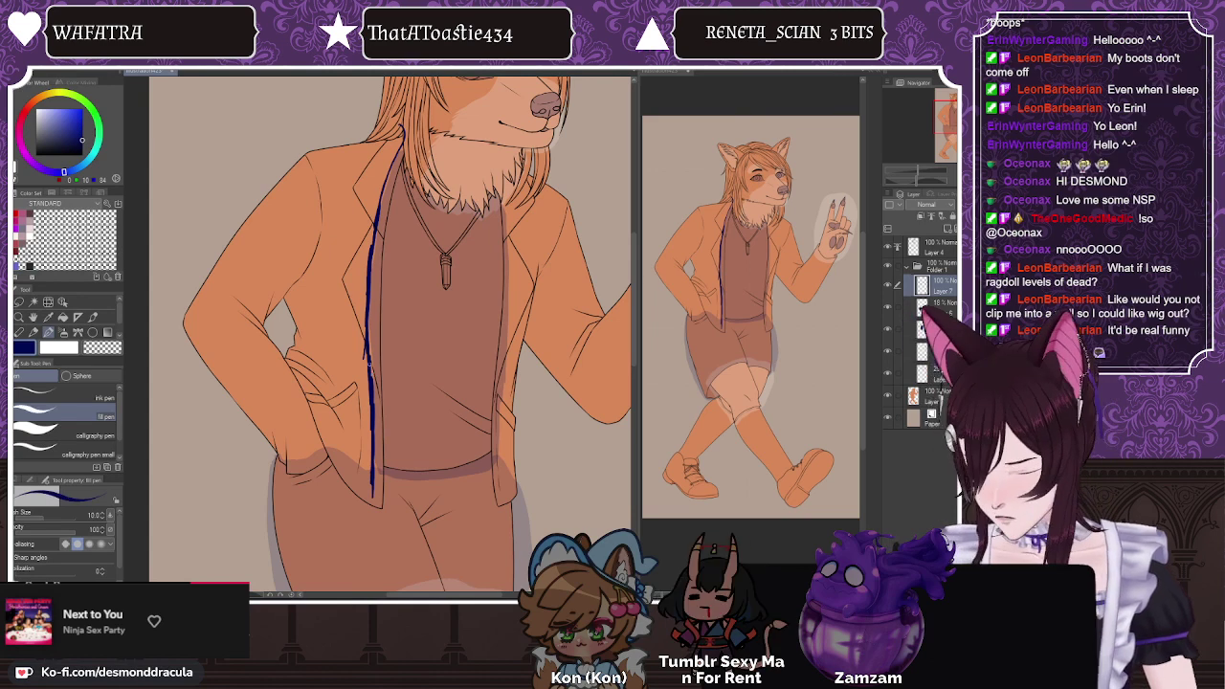
pyautogui.press(']')
pyautogui.press(']')
pyautogui.press(']')
pyautogui.press(']')
pyautogui.press(']')
pyautogui.press(']')
pyautogui.moveTo(368, 337); pyautogui.dragTo(370, 437)
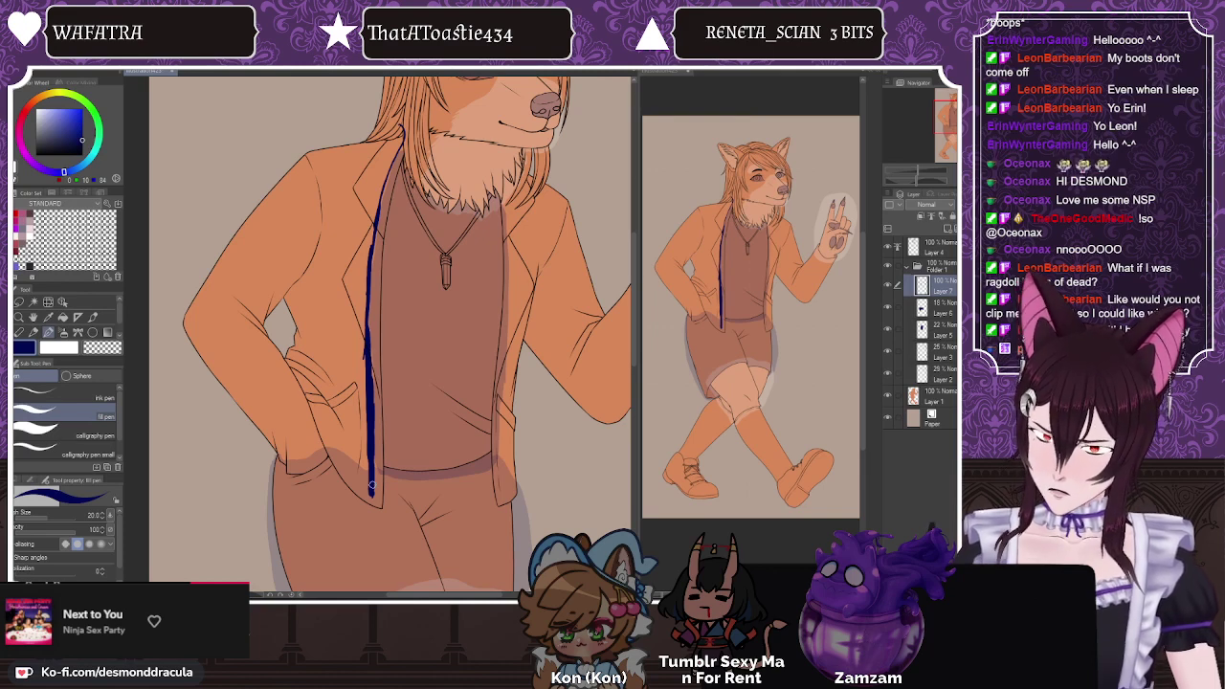
# Step: Outline the jacket's near shoulder, sleeve and lower edge in navy and flood-fill the enclosed shape
pyautogui.moveTo(383, 123)
pyautogui.mouseDown()
pyautogui.moveTo(319, 144)
pyautogui.moveTo(217, 208)
pyautogui.moveTo(176, 291)
pyautogui.moveTo(197, 402)
pyautogui.moveTo(268, 452)
pyautogui.mouseUp()
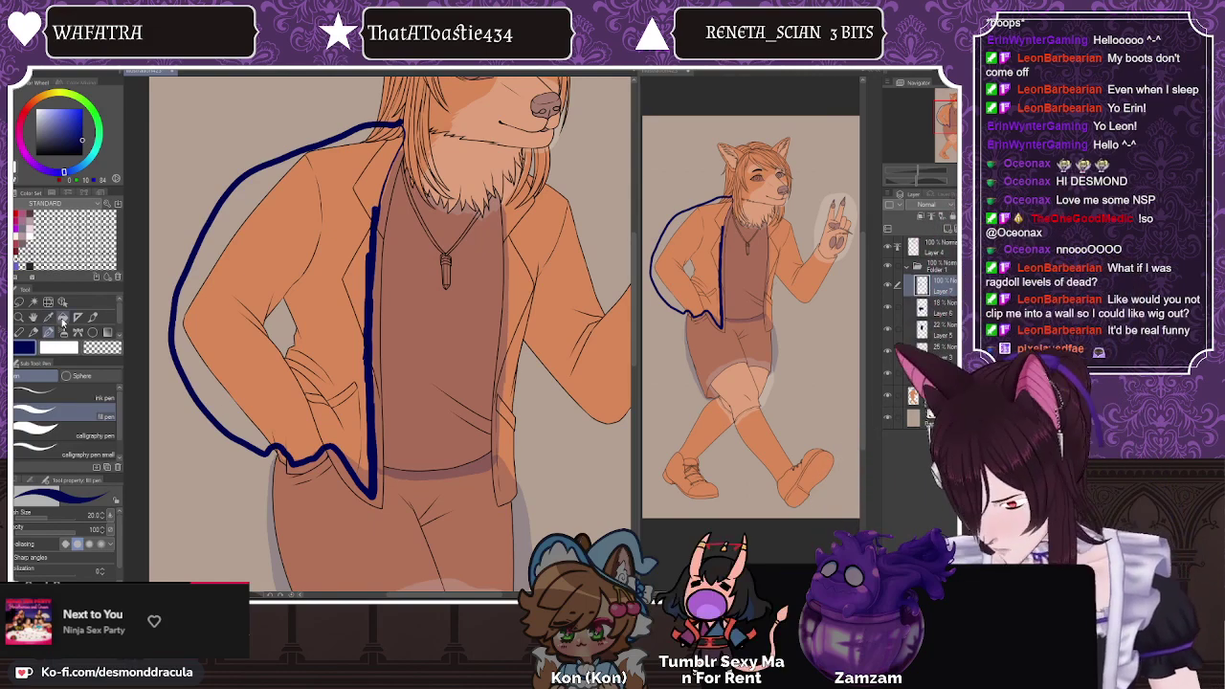
pyautogui.click(62, 320)
pyautogui.click(60, 400)
pyautogui.click(246, 308)
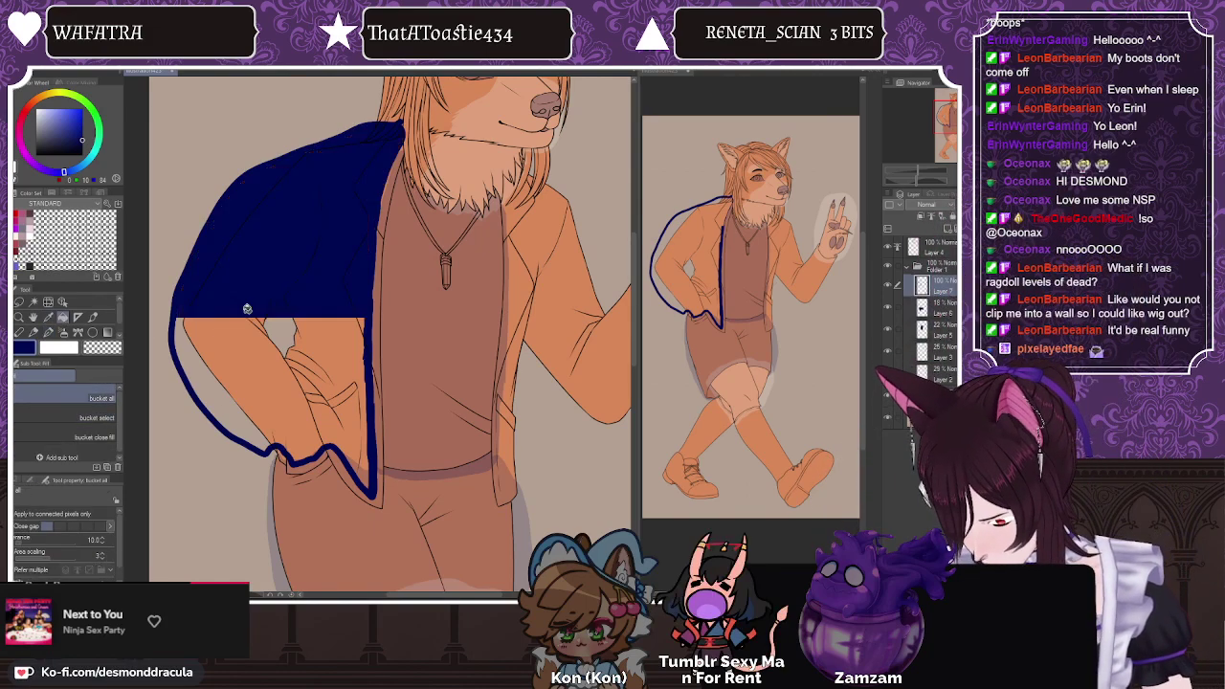
# Step: Extend the navy fill to the line of the jacket's near front edge with the bucket select tool
pyautogui.click(53, 417)
pyautogui.click(366, 428)
pyautogui.click(379, 350)
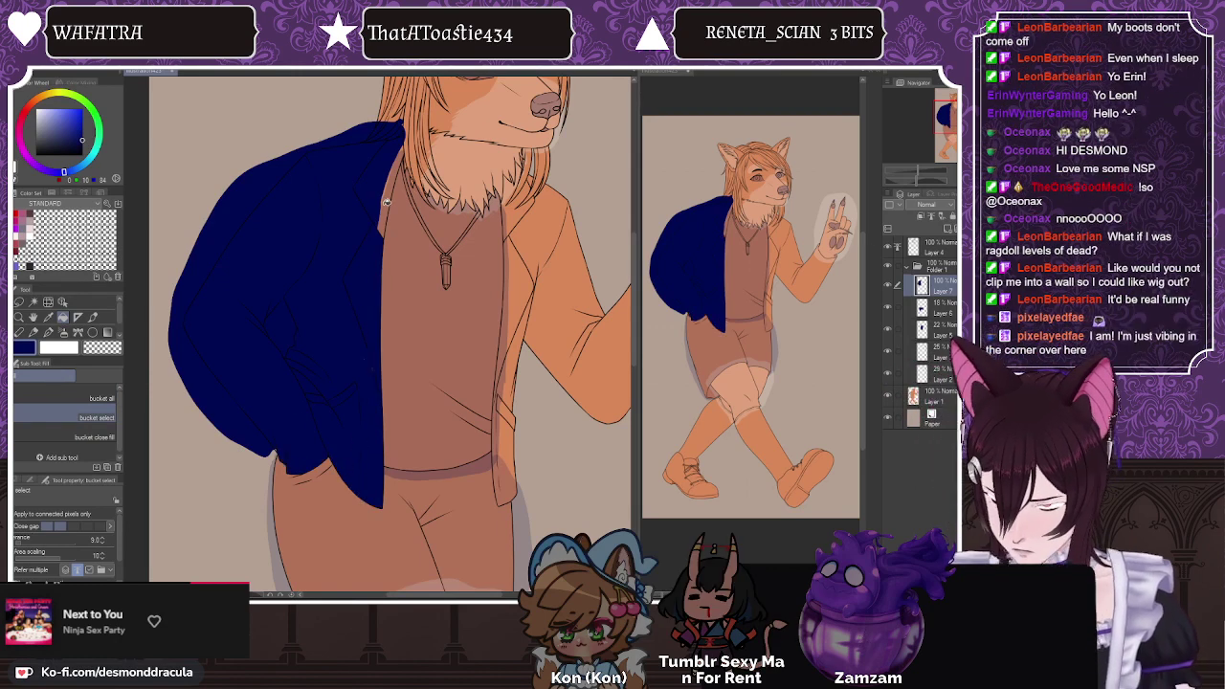
# Step: Touch up the navy fill along the jacket's hem, near front edge and collar with the fill pen at size 12
pyautogui.click(386, 201)
pyautogui.press('p')
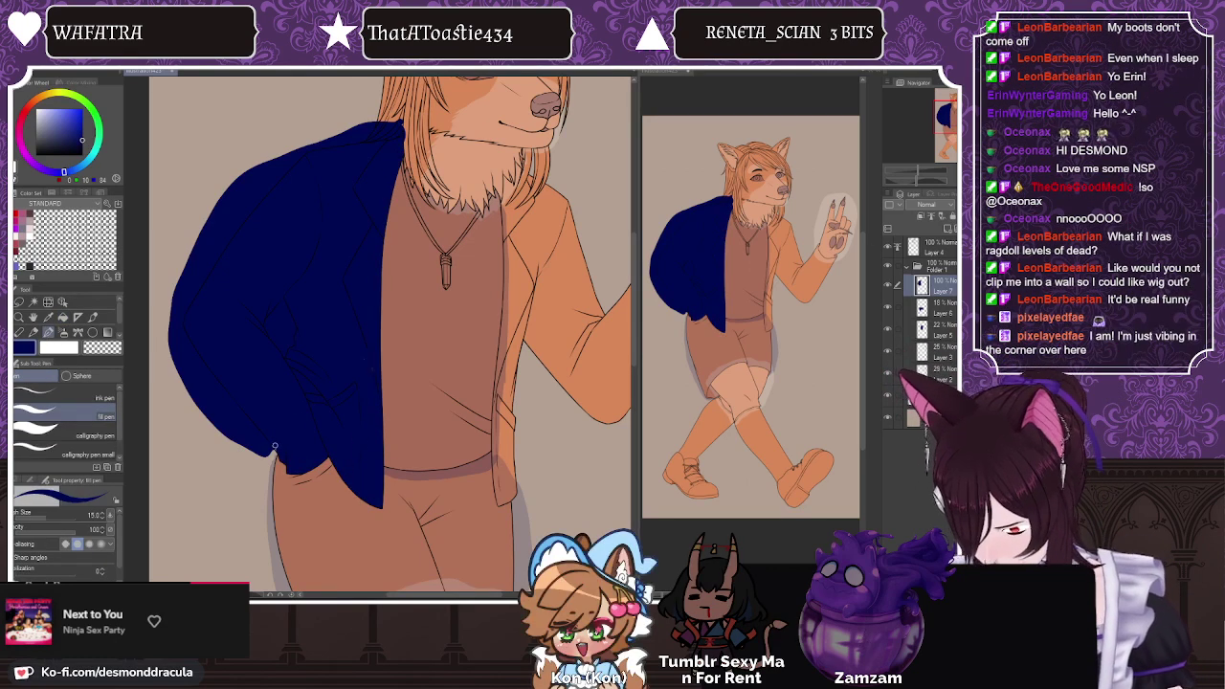
pyautogui.scroll(5, 287, 448)
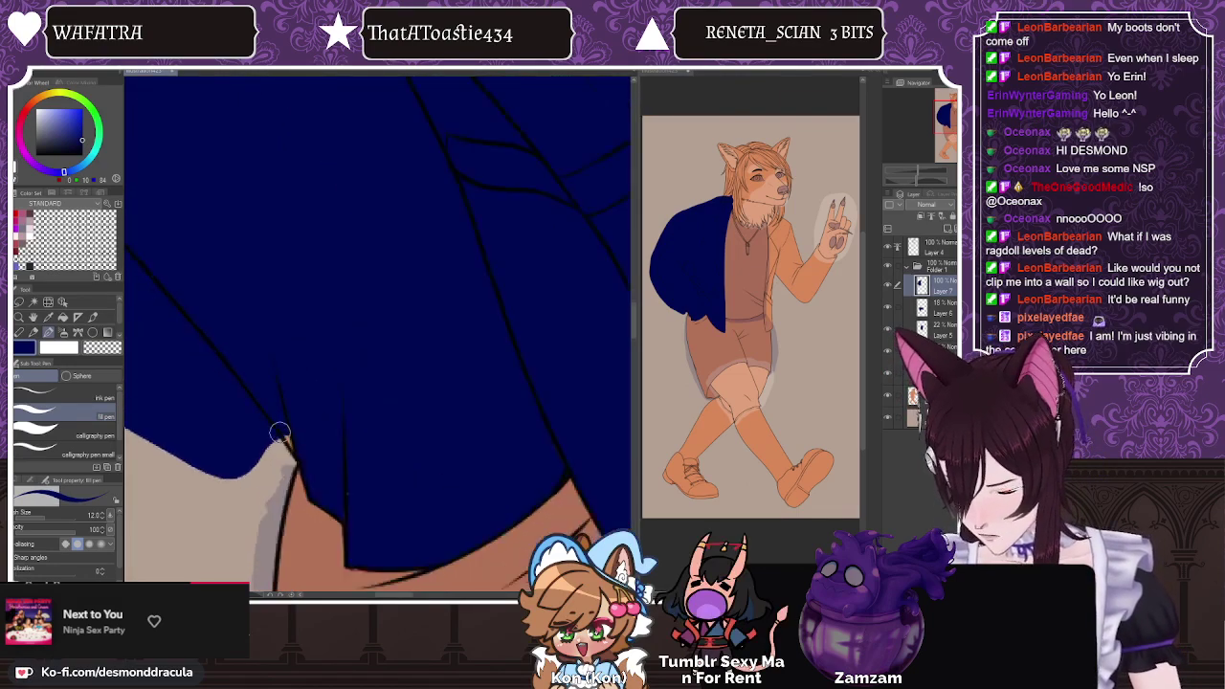
pyautogui.scroll(-4, 191, 344)
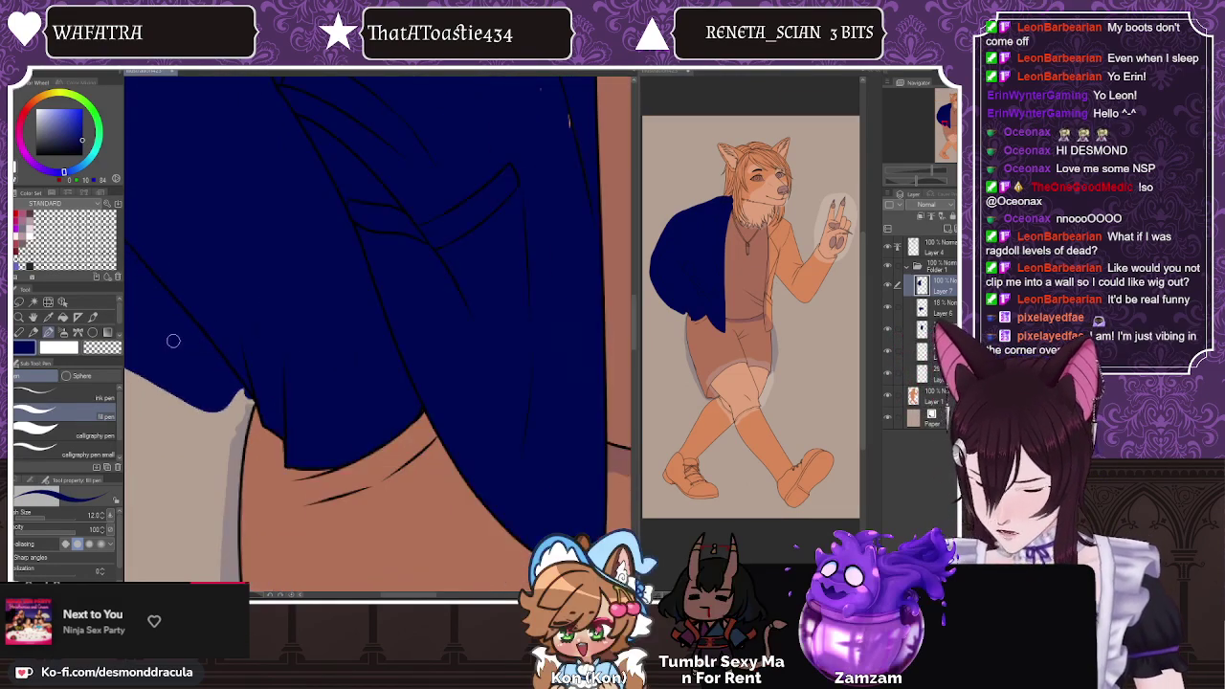
pyautogui.scroll(2, 380, 309)
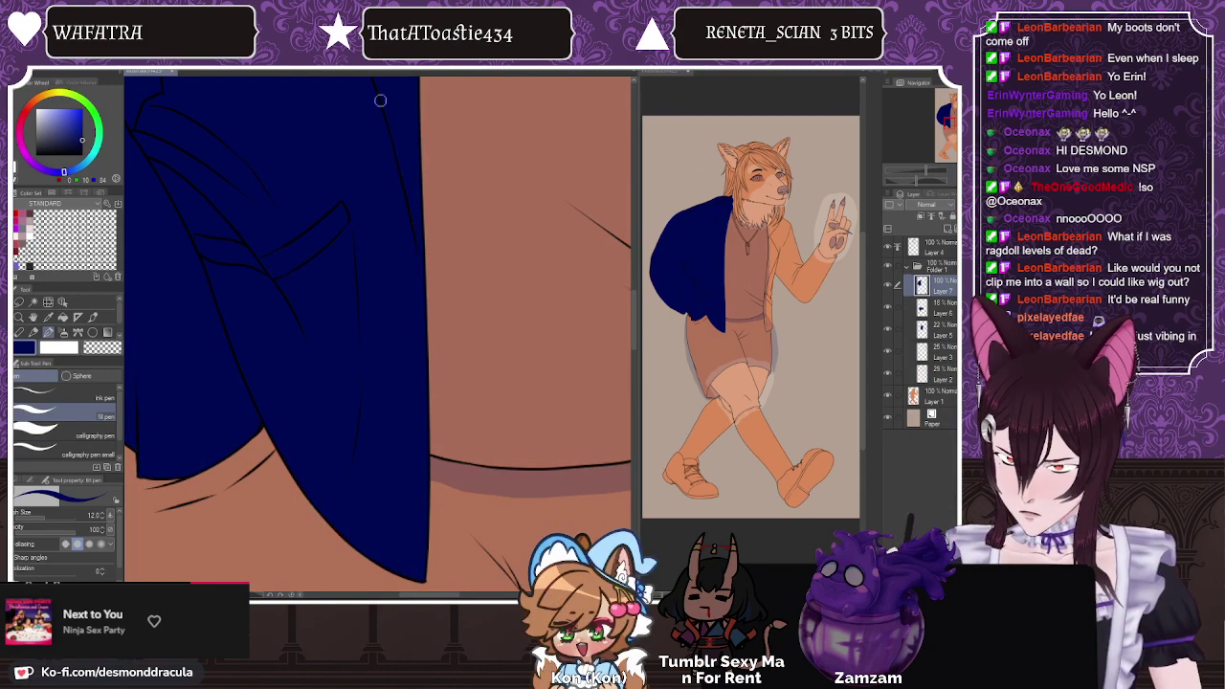
pyautogui.scroll(-4, 328, 345)
pyautogui.moveTo(281, 165); pyautogui.dragTo(281, 281)
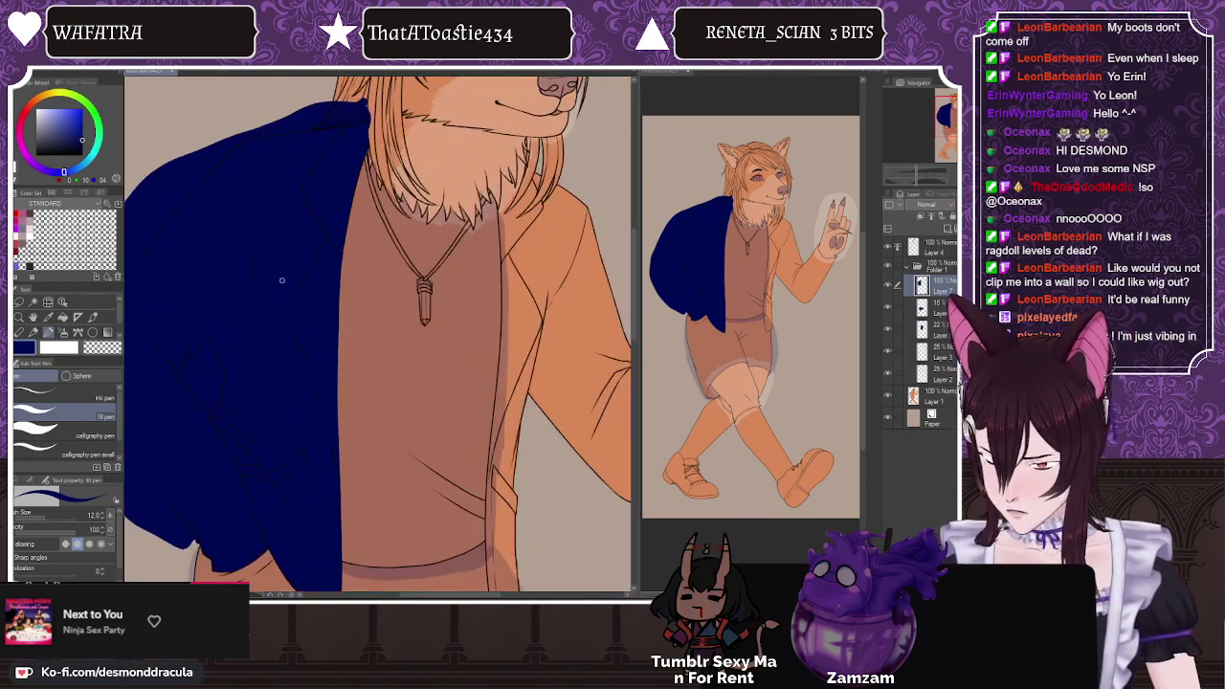
pyautogui.scroll(4, 328, 216)
pyautogui.scroll(-3, 339, 333)
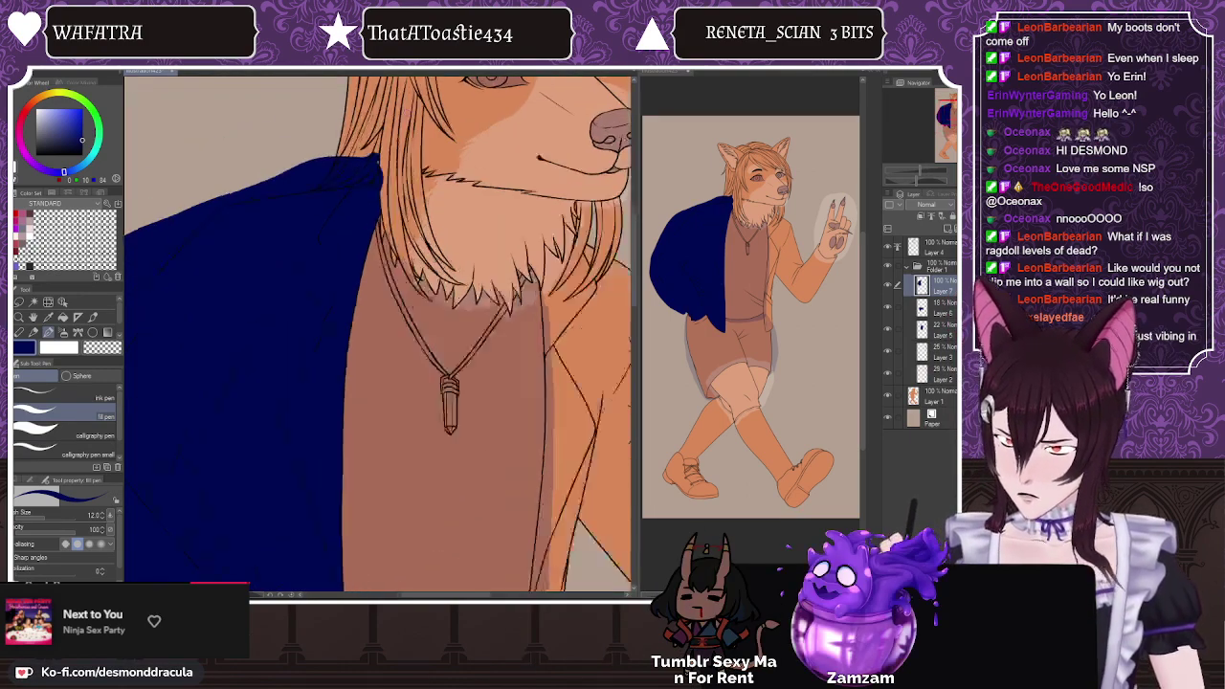
pyautogui.scroll(3, 369, 191)
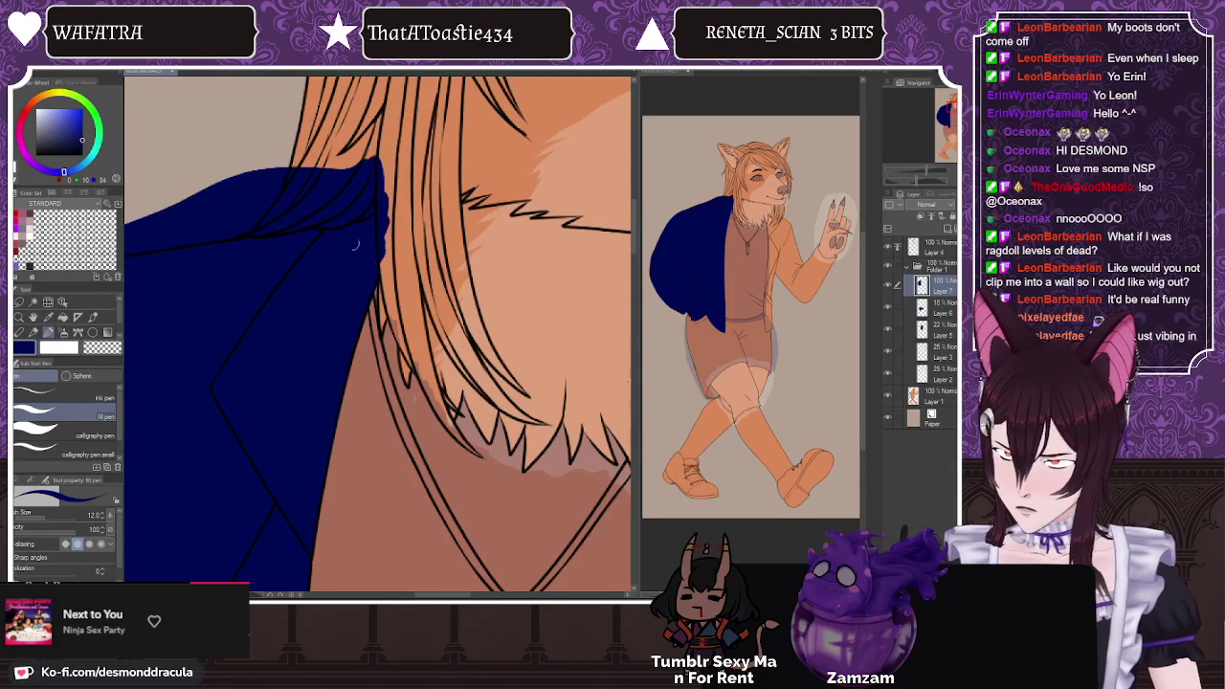
pyautogui.scroll(-4, 372, 254)
pyautogui.scroll(3, 398, 248)
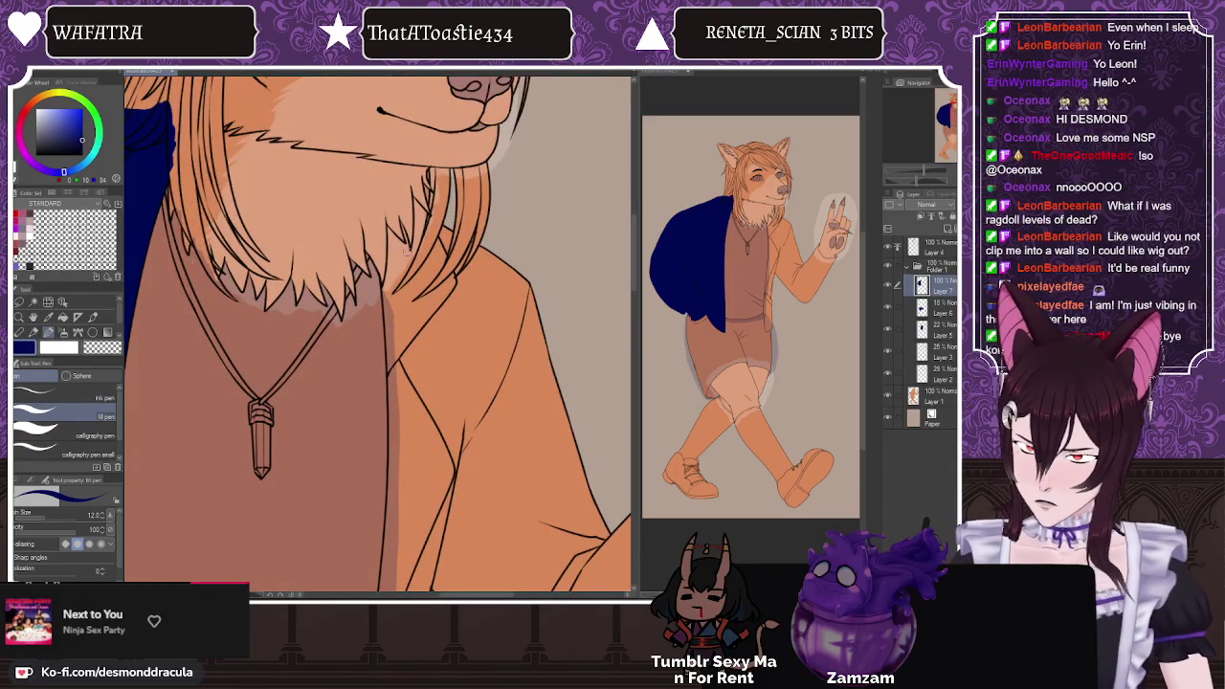
# Step: On Layer 1, clean up the lines where the neck fur meets the hair below the jaw with the hard eraser
pyautogui.click(63, 317)
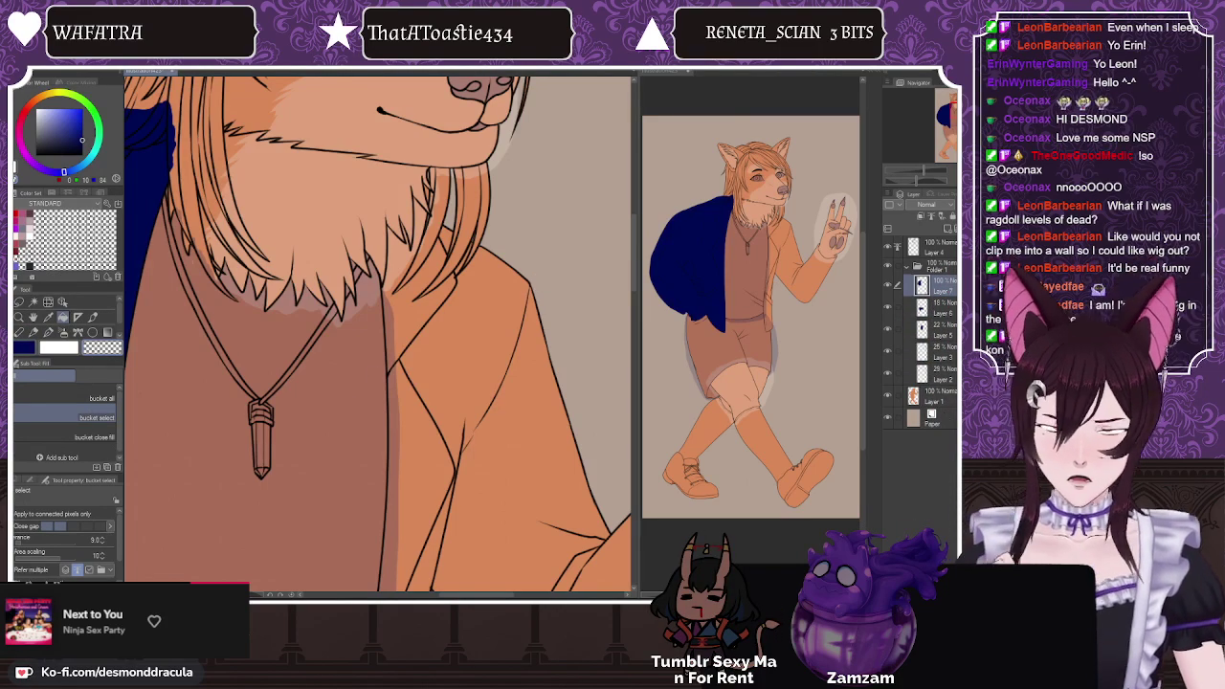
pyautogui.click(946, 405)
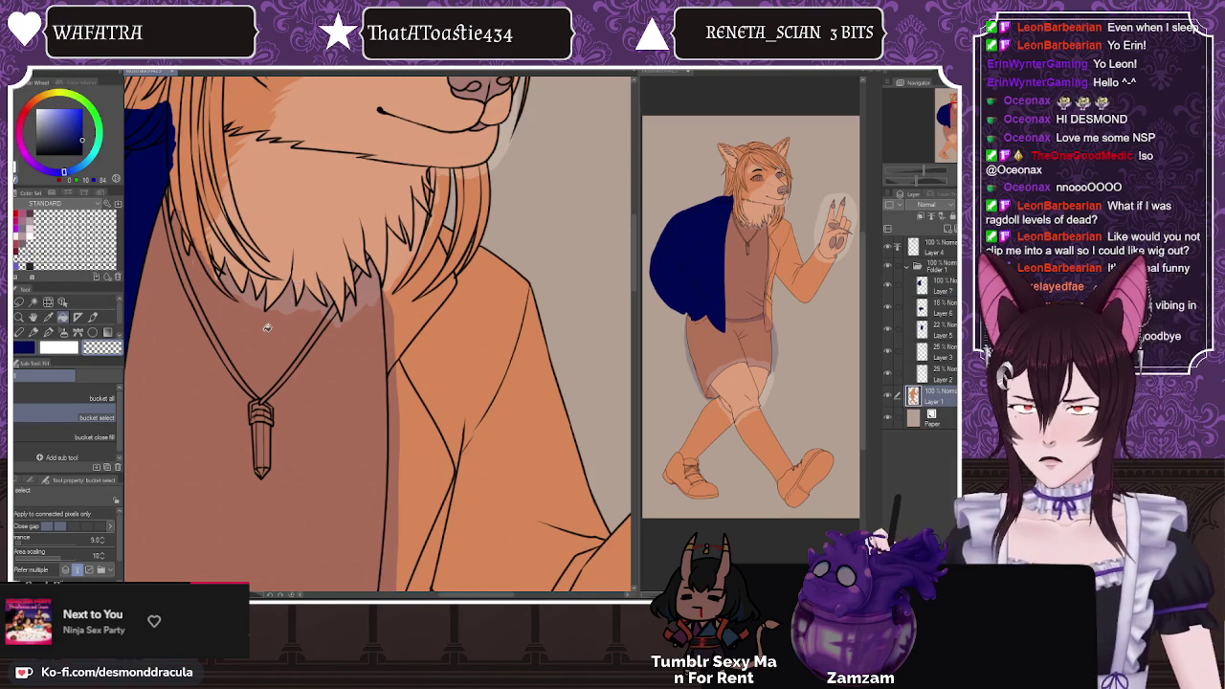
pyautogui.scroll(-2, 282, 356)
pyautogui.scroll(2, 319, 125)
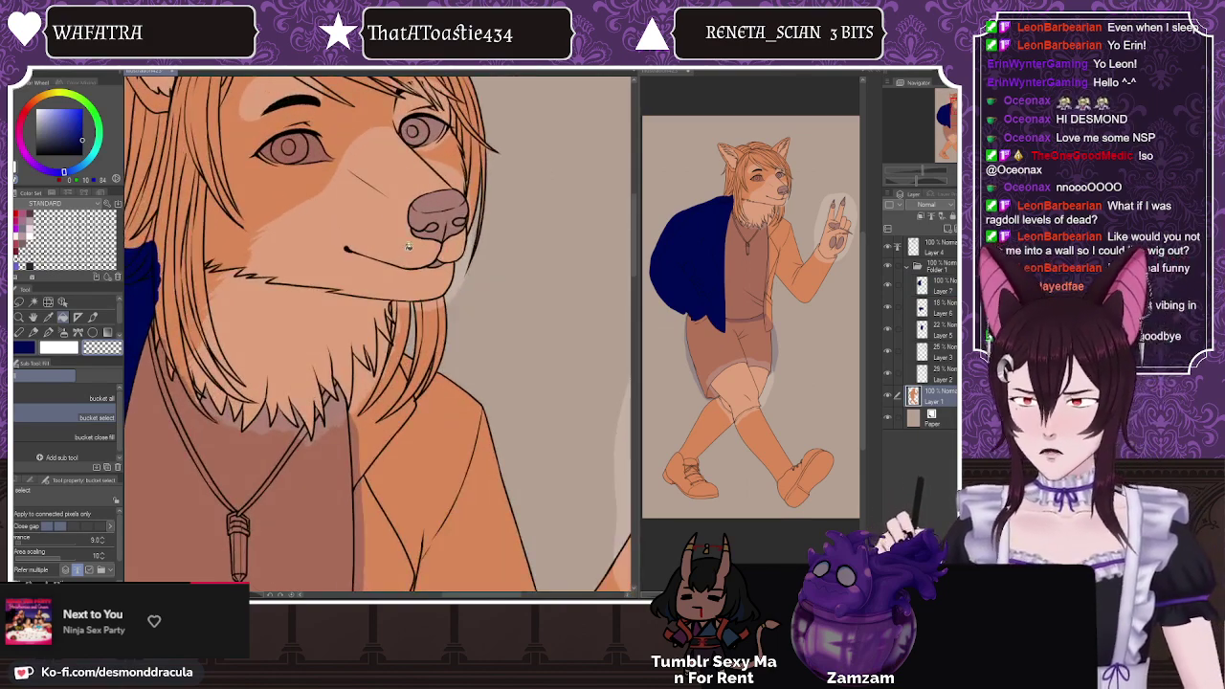
pyautogui.scroll(4, 407, 247)
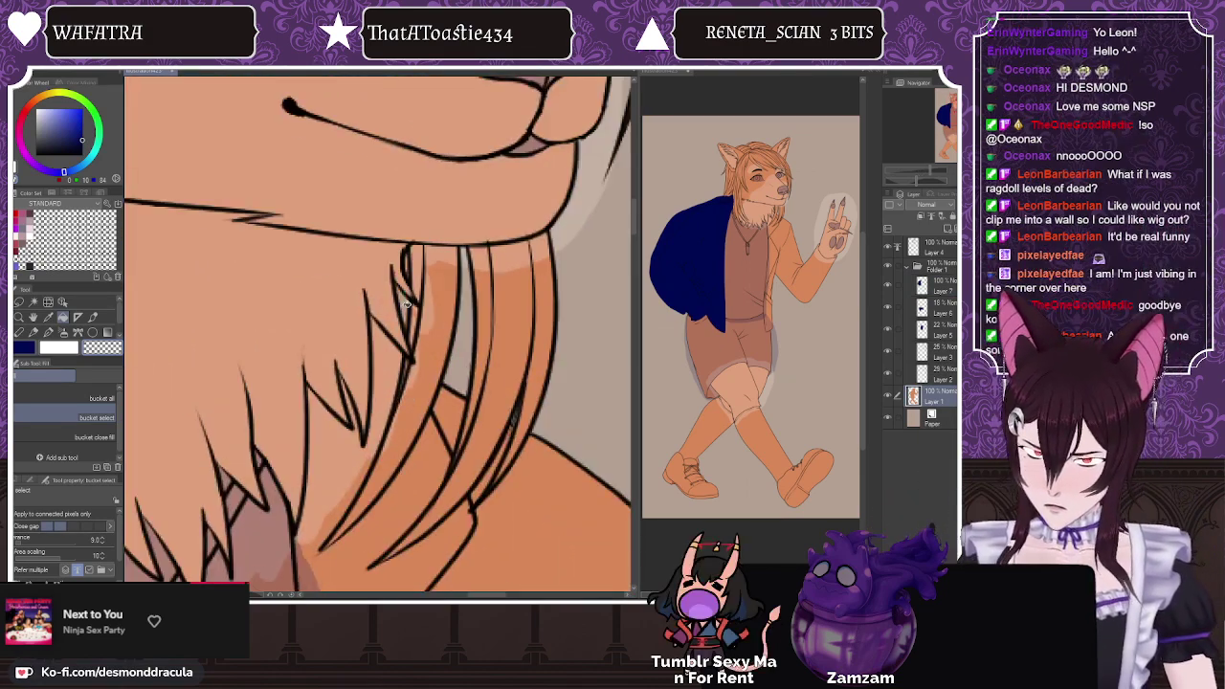
pyautogui.press('e')
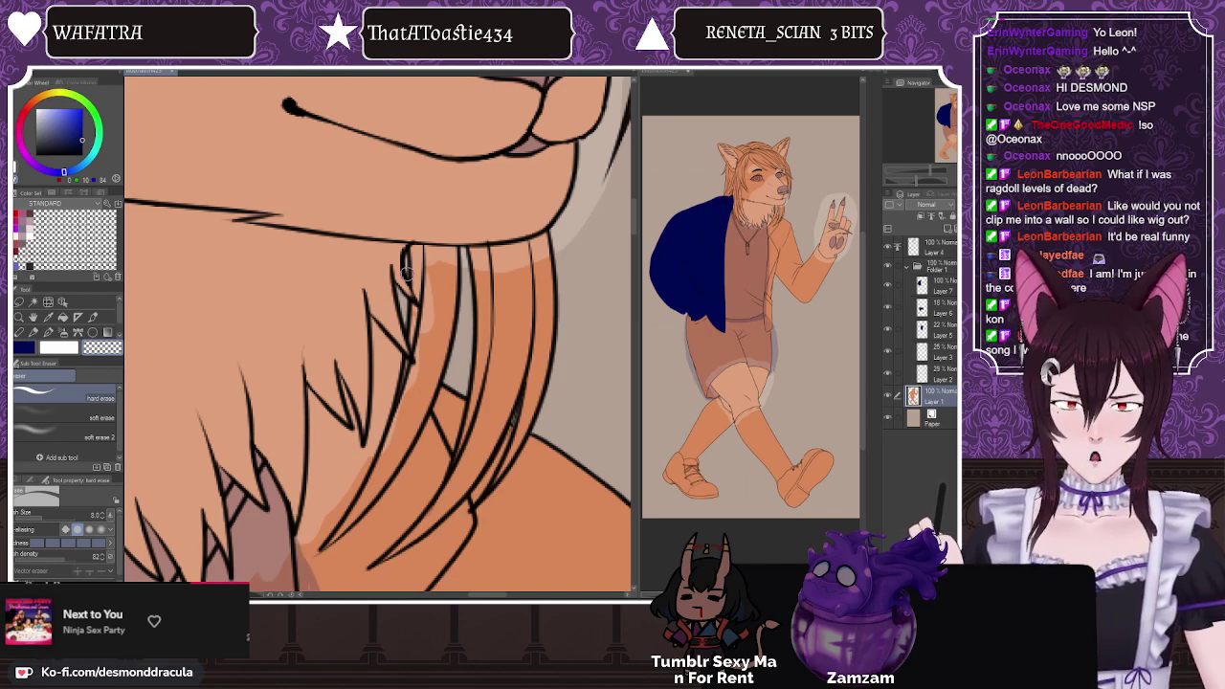
# Step: On Layer 7, outline the raised arm's sleeve in navy around the cuff, up to the shoulder and along the forearm's underside
pyautogui.click(934, 285)
pyautogui.scroll(-7, 432, 263)
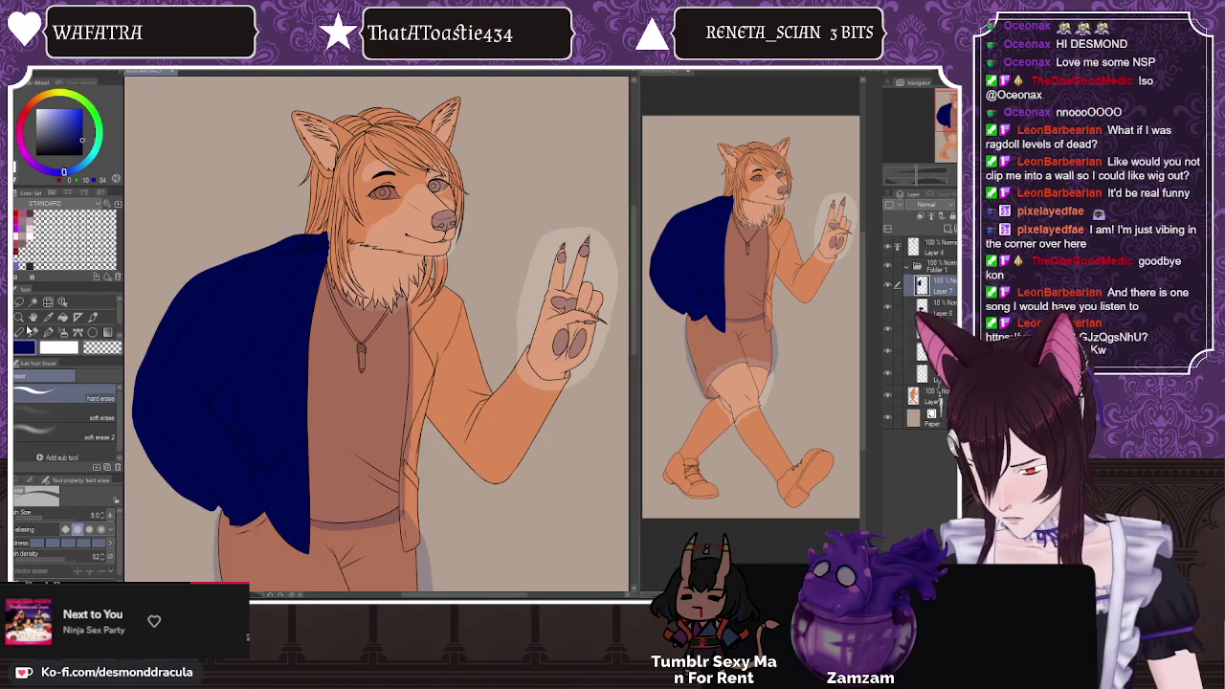
pyautogui.press('p')
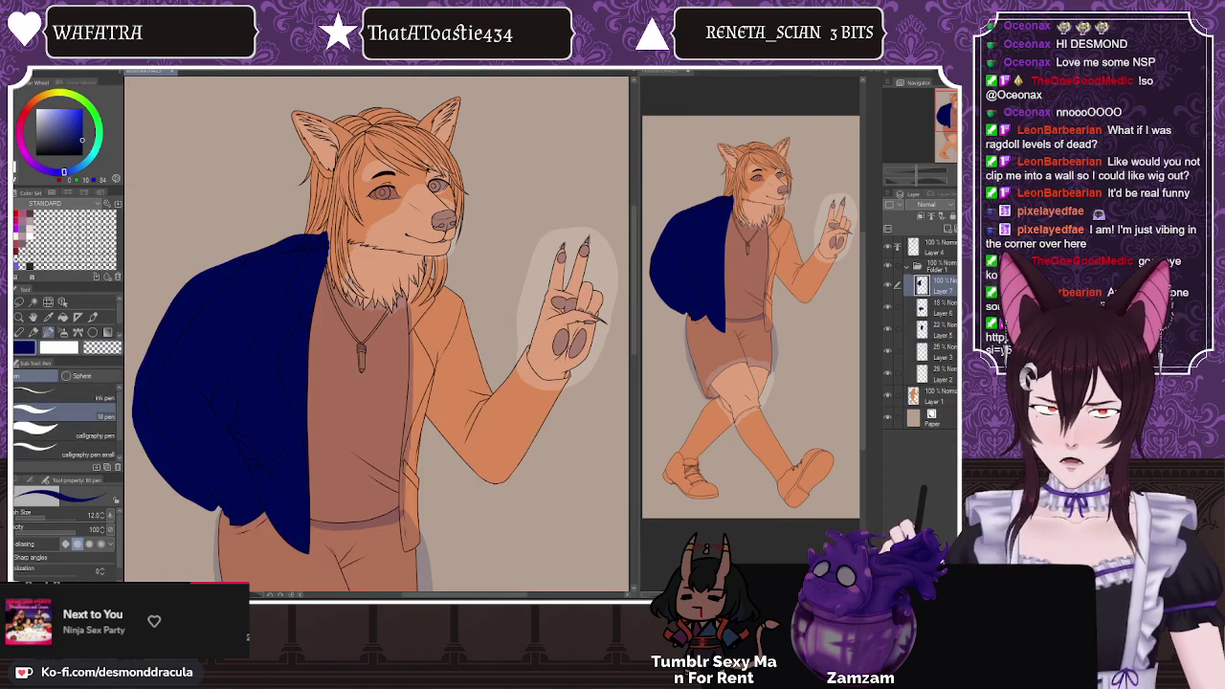
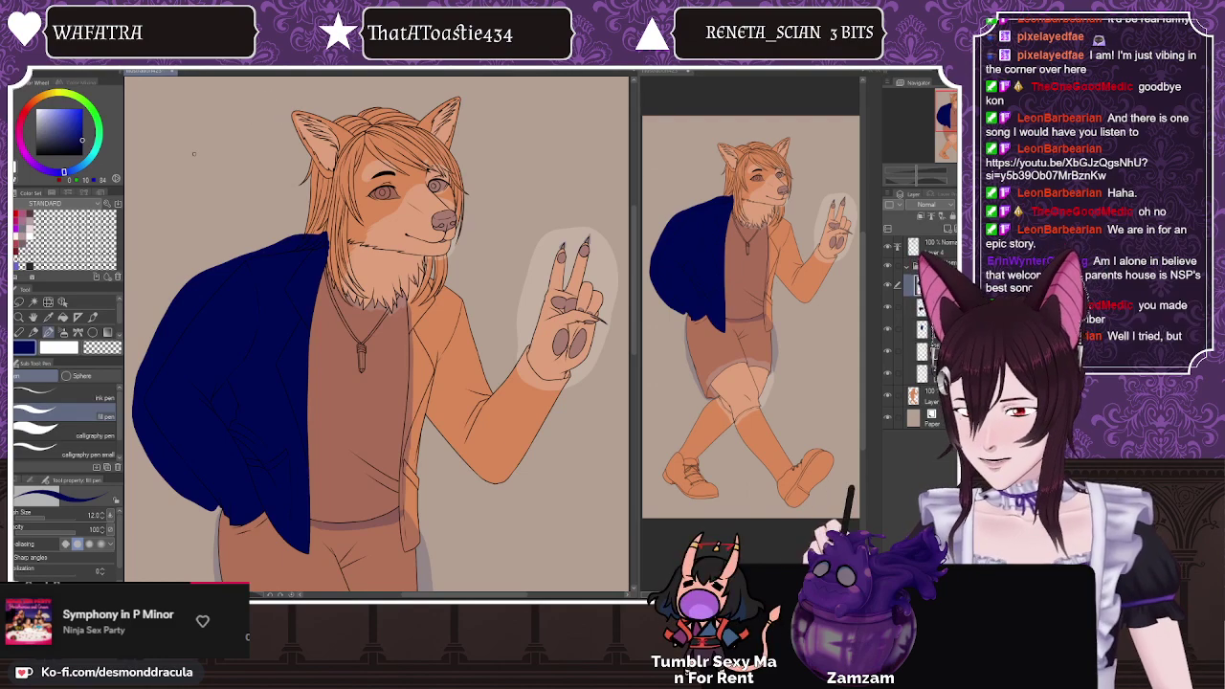
pyautogui.scroll(2, 613, 354)
pyautogui.scroll(-2, 612, 354)
pyautogui.scroll(4, 613, 355)
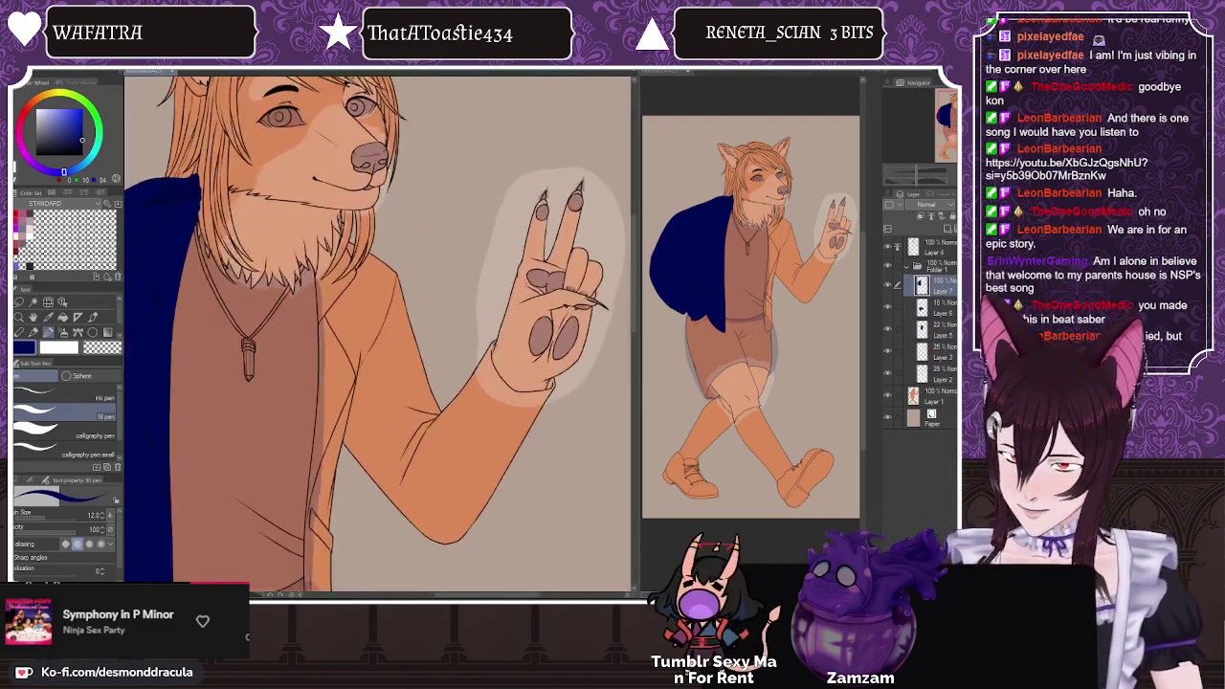
pyautogui.scroll(2, 536, 315)
pyautogui.moveTo(494, 326)
pyautogui.mouseDown()
pyautogui.moveTo(495, 374)
pyautogui.moveTo(537, 405)
pyautogui.moveTo(595, 396)
pyautogui.mouseUp()
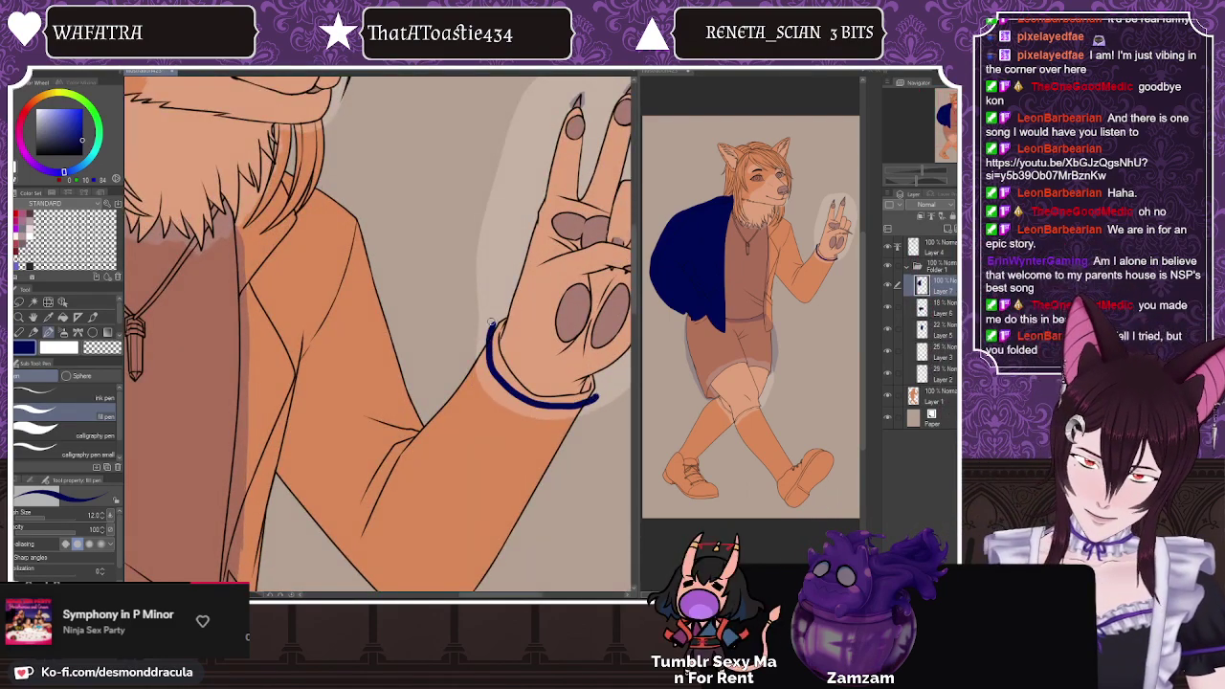
pyautogui.scroll(-3, 491, 322)
pyautogui.scroll(2, 491, 322)
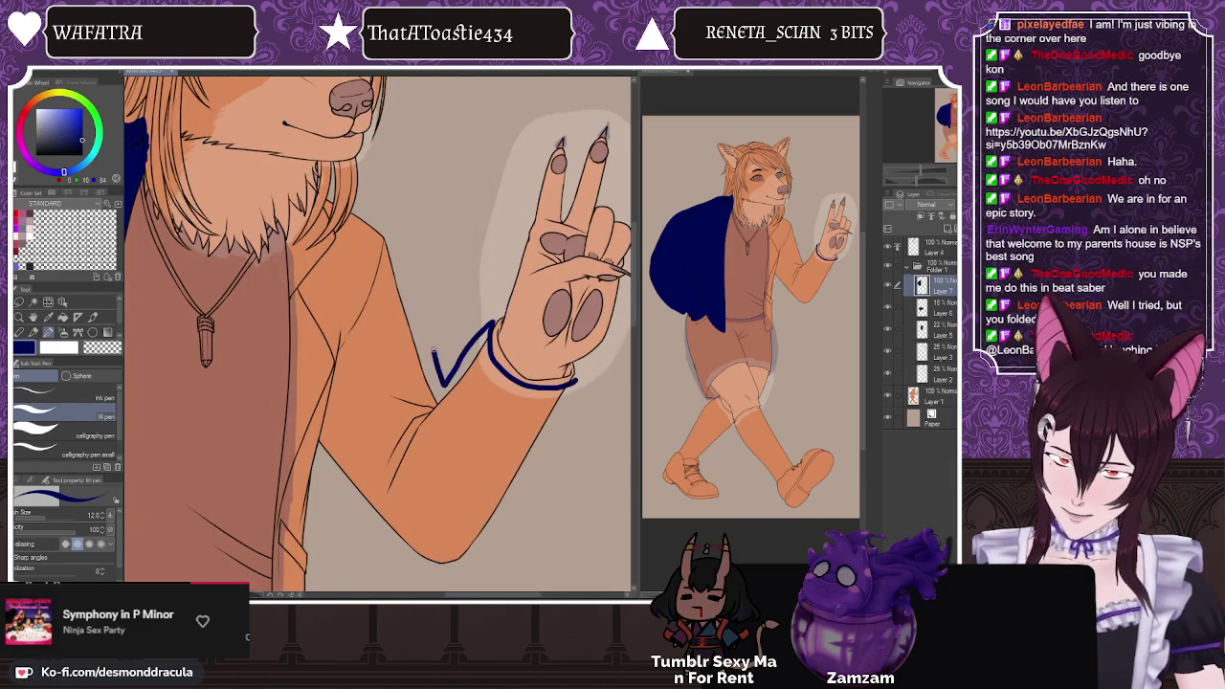
pyautogui.moveTo(383, 225); pyautogui.dragTo(334, 189)
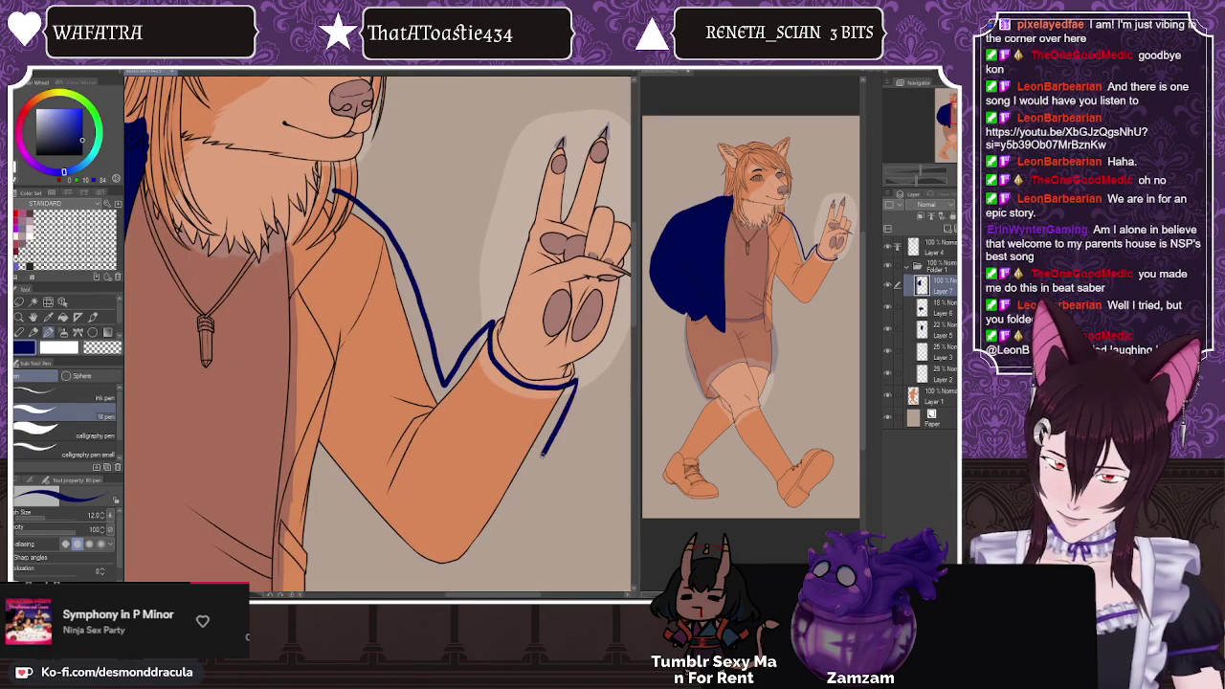
pyautogui.moveTo(542, 456)
pyautogui.mouseDown()
pyautogui.moveTo(479, 554)
pyautogui.moveTo(409, 578)
pyautogui.moveTo(341, 514)
pyautogui.mouseUp()
# Step: Continue the navy outline down the jacket's far side, around its hem and up the far front edge
pyautogui.scroll(-2, 341, 514)
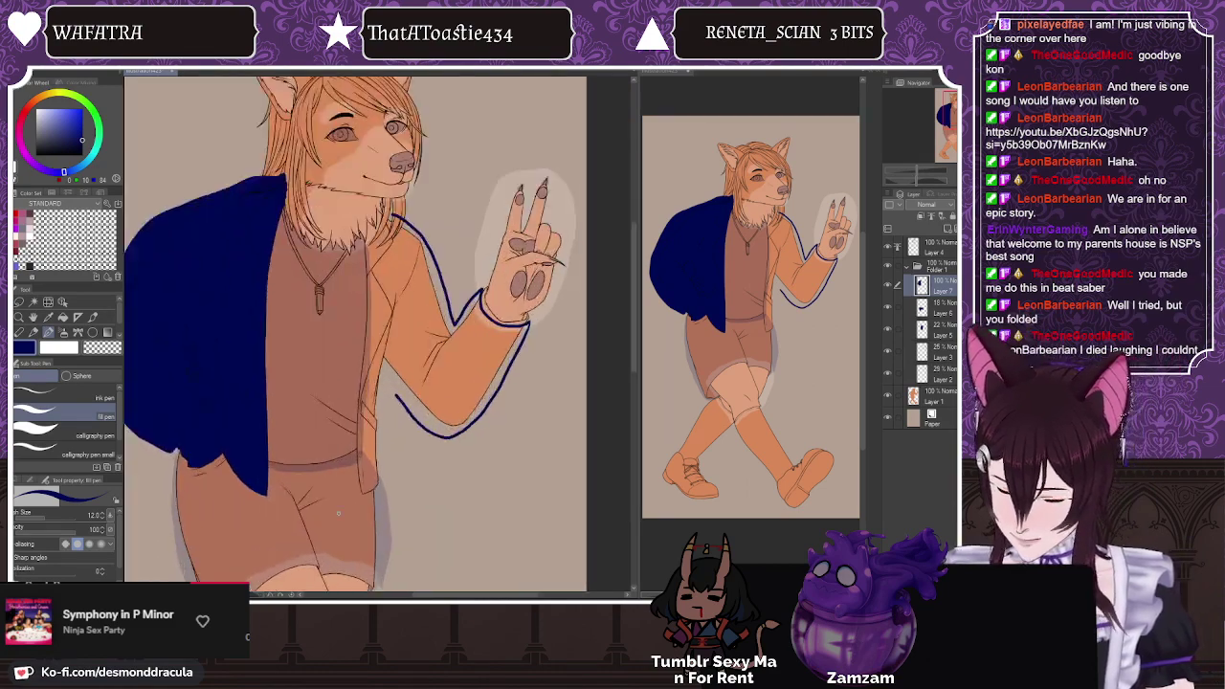
pyautogui.scroll(2, 338, 513)
pyautogui.moveTo(422, 317); pyautogui.dragTo(398, 467)
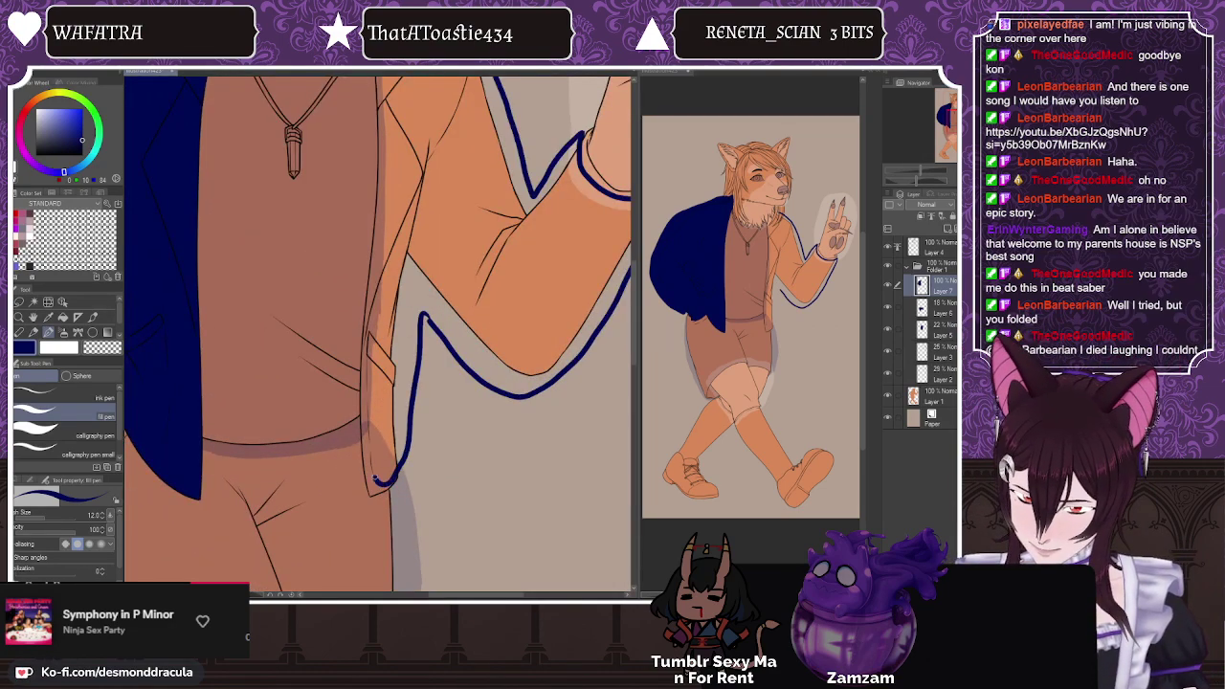
pyautogui.moveTo(368, 427); pyautogui.dragTo(365, 333)
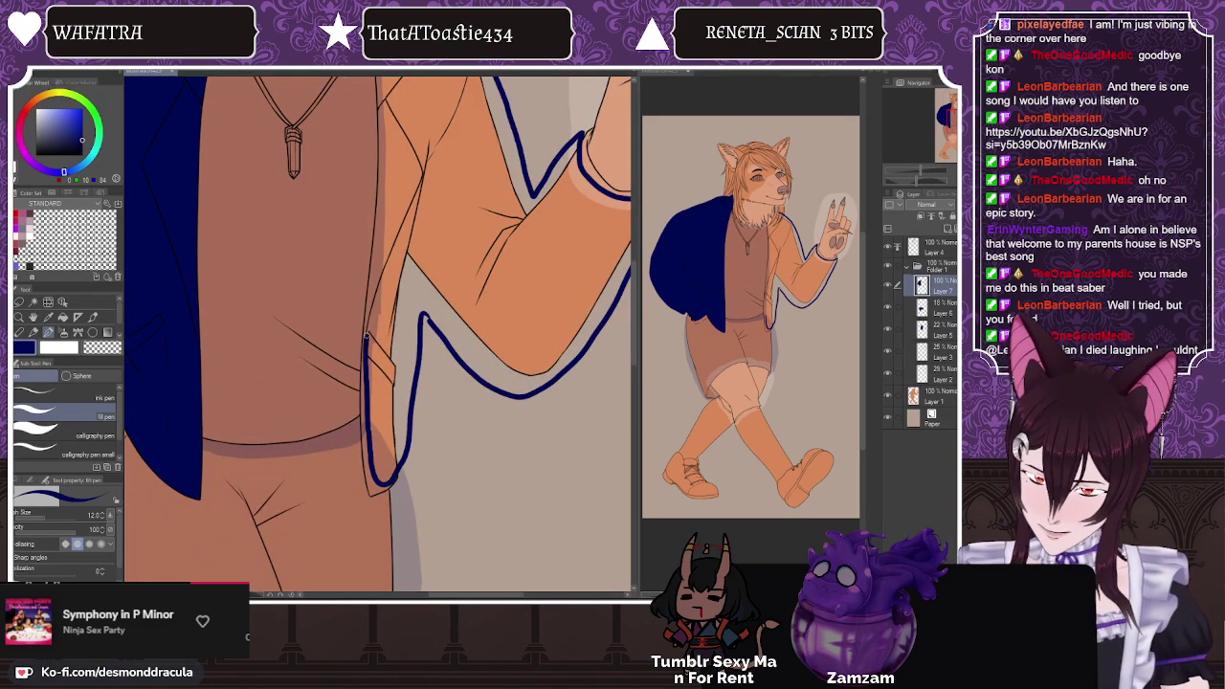
pyautogui.moveTo(388, 93); pyautogui.dragTo(388, 89)
pyautogui.scroll(-3, 387, 345)
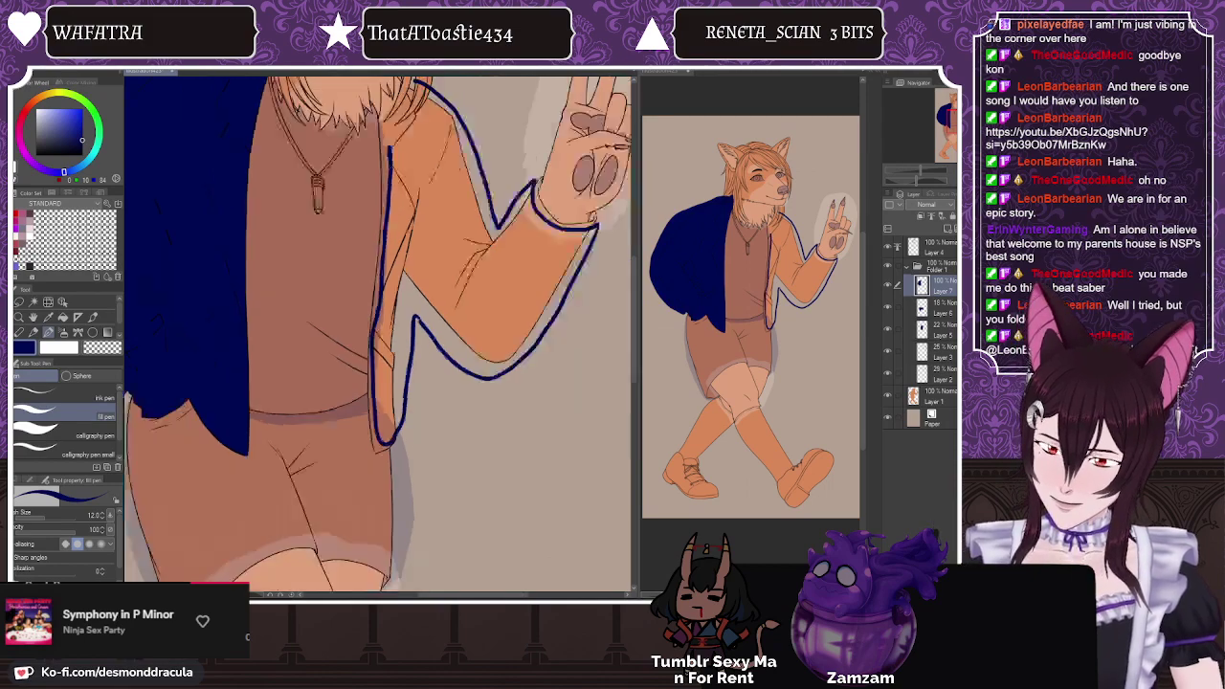
# Step: Thicken the upper end of the far front edge and close the navy outline along the neck fur to the shoulder
pyautogui.scroll(6, 388, 211)
pyautogui.moveTo(386, 213); pyautogui.dragTo(376, 231)
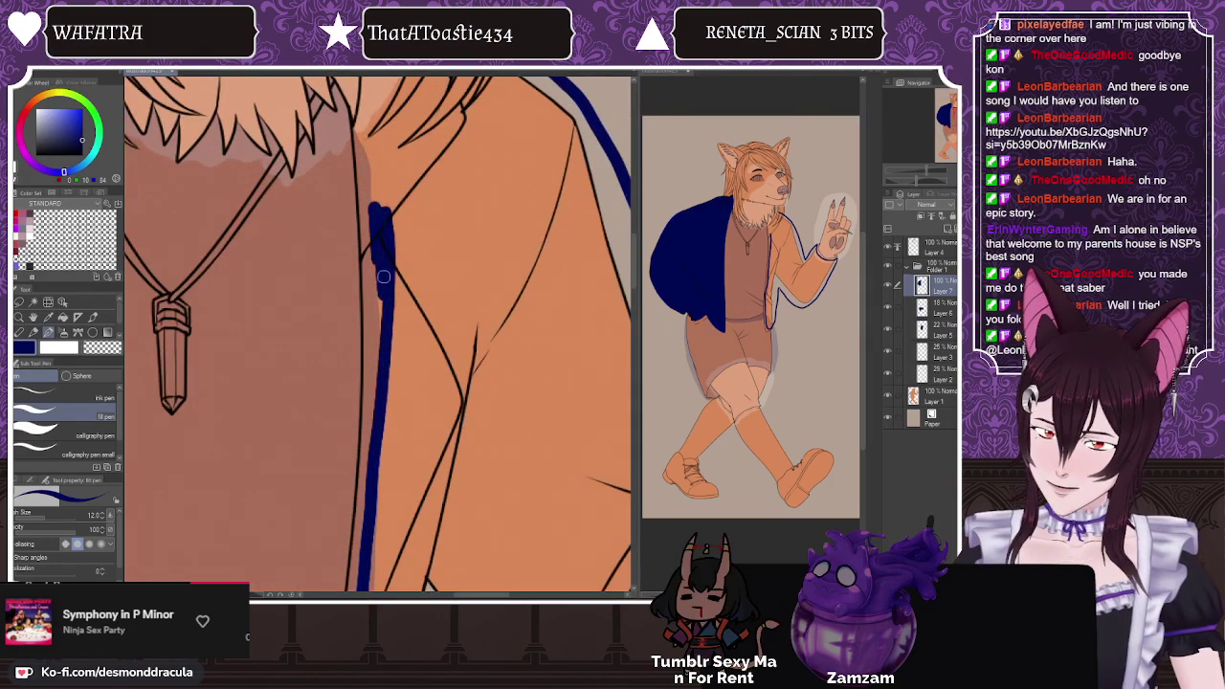
pyautogui.moveTo(383, 277); pyautogui.dragTo(383, 333)
pyautogui.scroll(-3, 388, 359)
pyautogui.scroll(4, 421, 134)
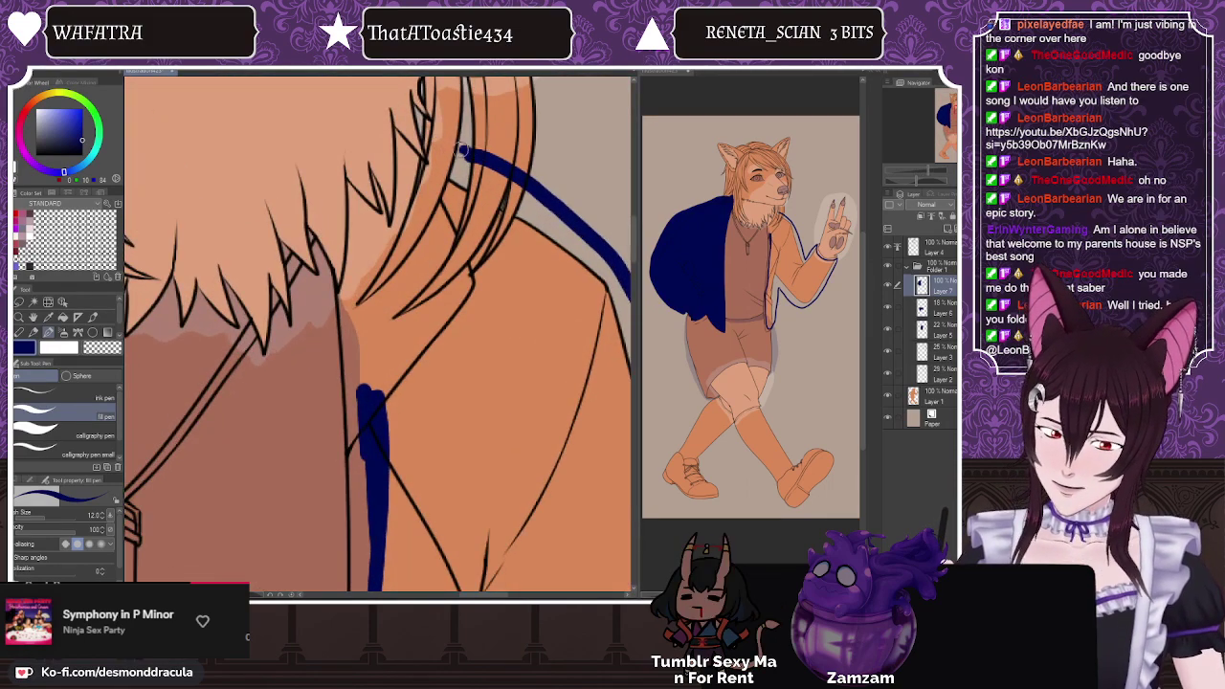
pyautogui.moveTo(367, 382)
pyautogui.mouseDown()
pyautogui.moveTo(362, 222)
pyautogui.moveTo(396, 247)
pyautogui.moveTo(410, 176)
pyautogui.moveTo(434, 179)
pyautogui.moveTo(463, 153)
pyautogui.mouseUp()
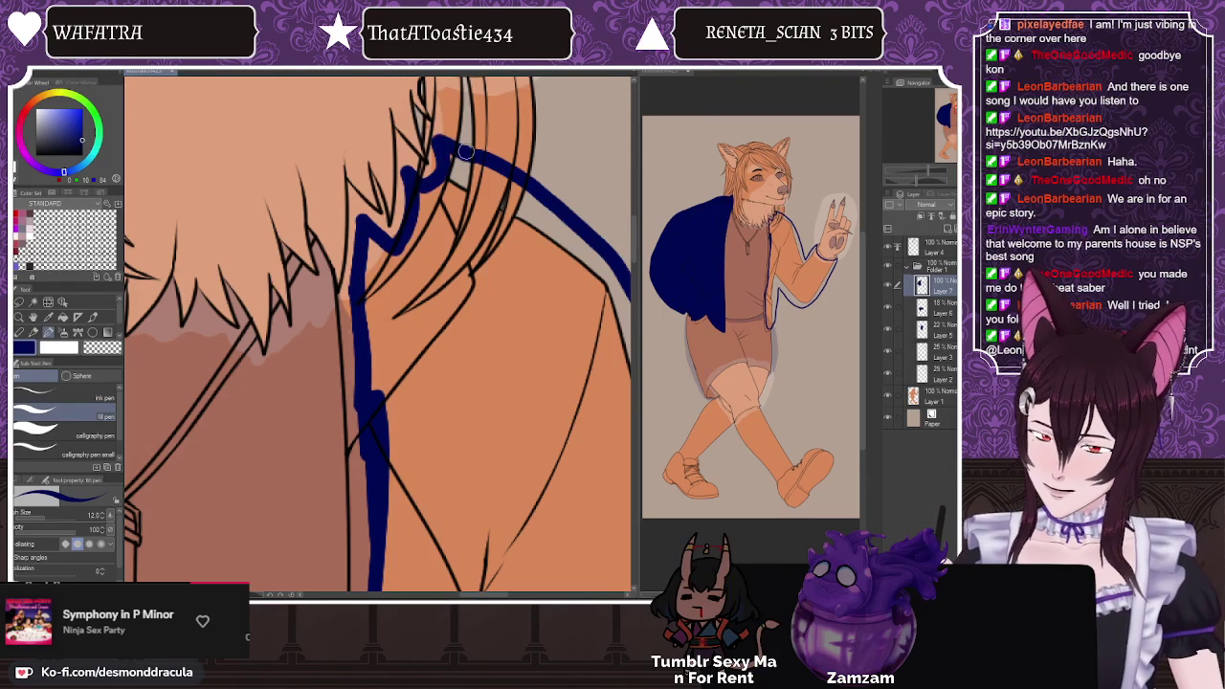
# Step: Fill the gaps between the navy outline and the neck fur with the bucket select tool
pyautogui.press('g')
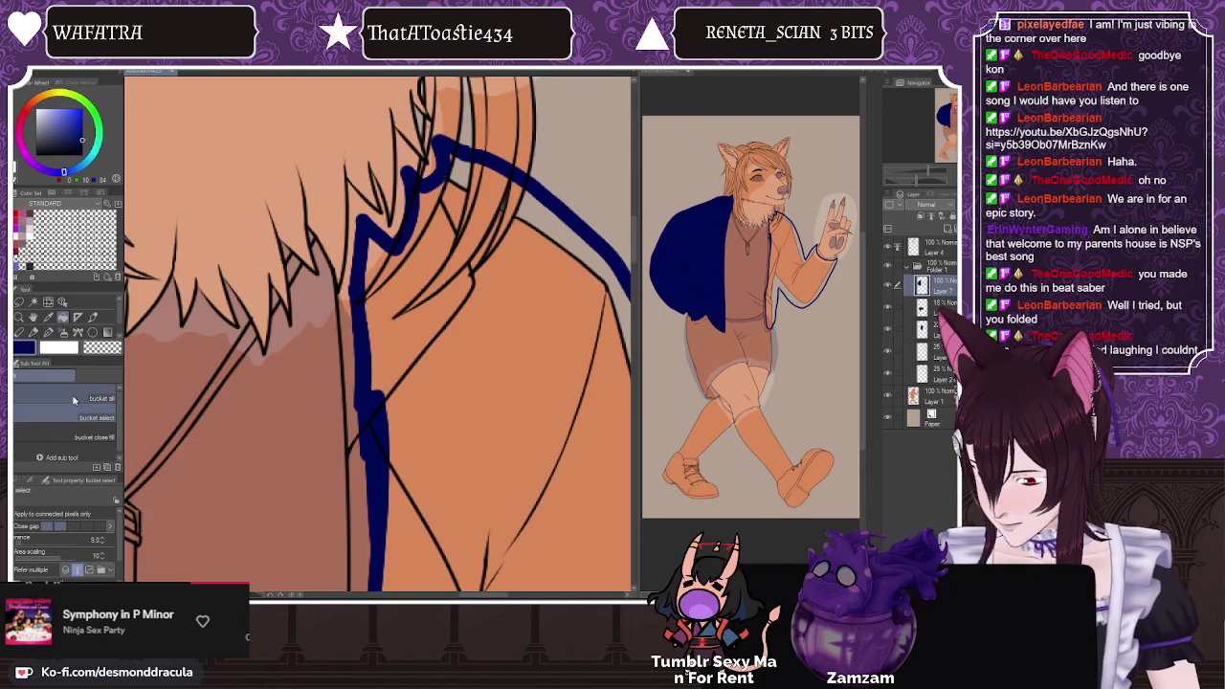
pyautogui.click(348, 295)
pyautogui.click(401, 197)
pyautogui.click(408, 151)
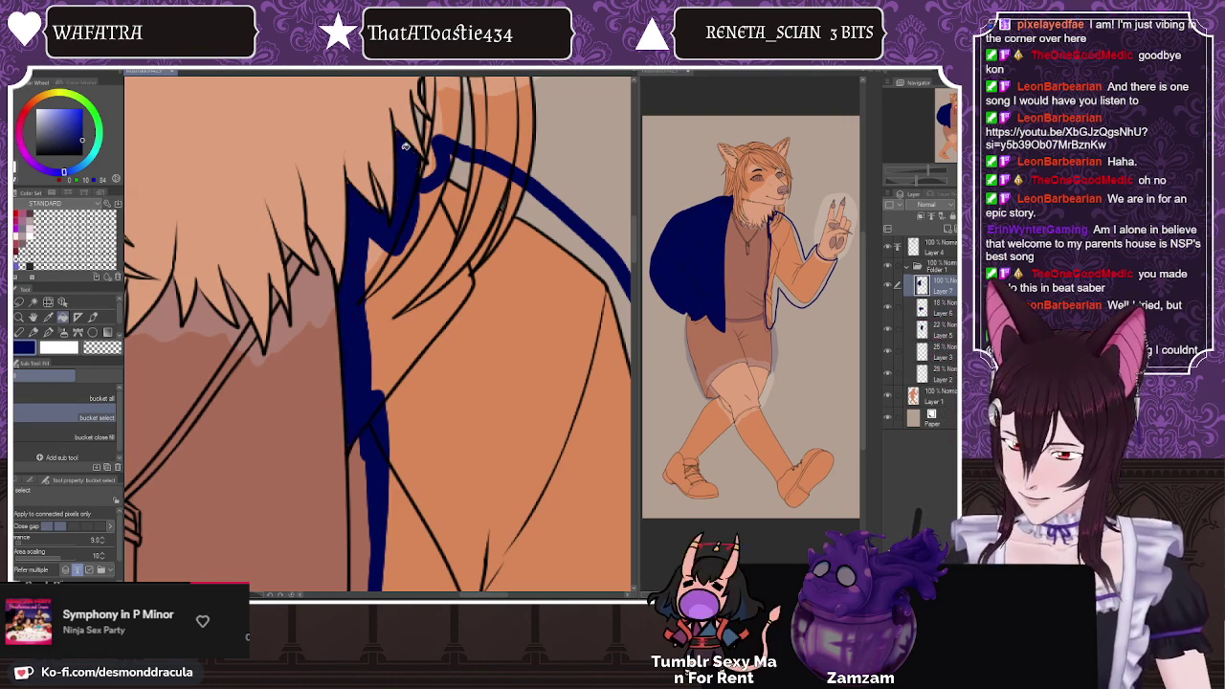
# Step: Paint the remaining slivers between the neck fur tips and the jacket in navy, reducing the fill pen to size 7
pyautogui.click(48, 332)
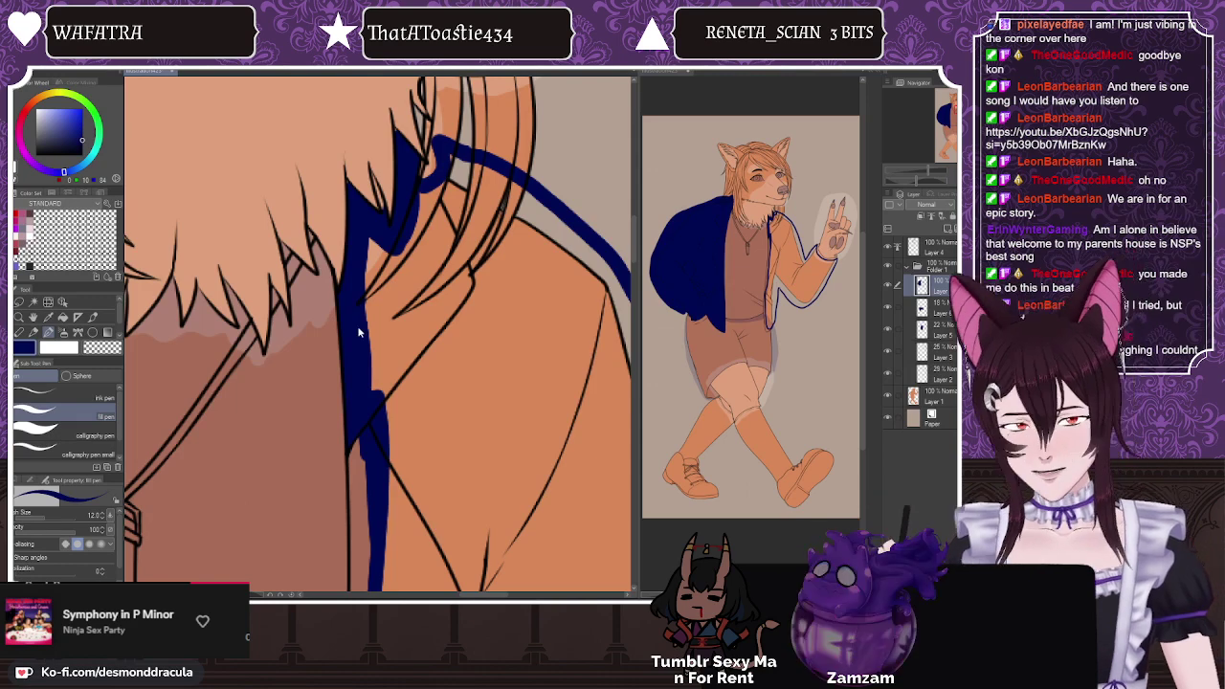
pyautogui.press('[')
pyautogui.press('[')
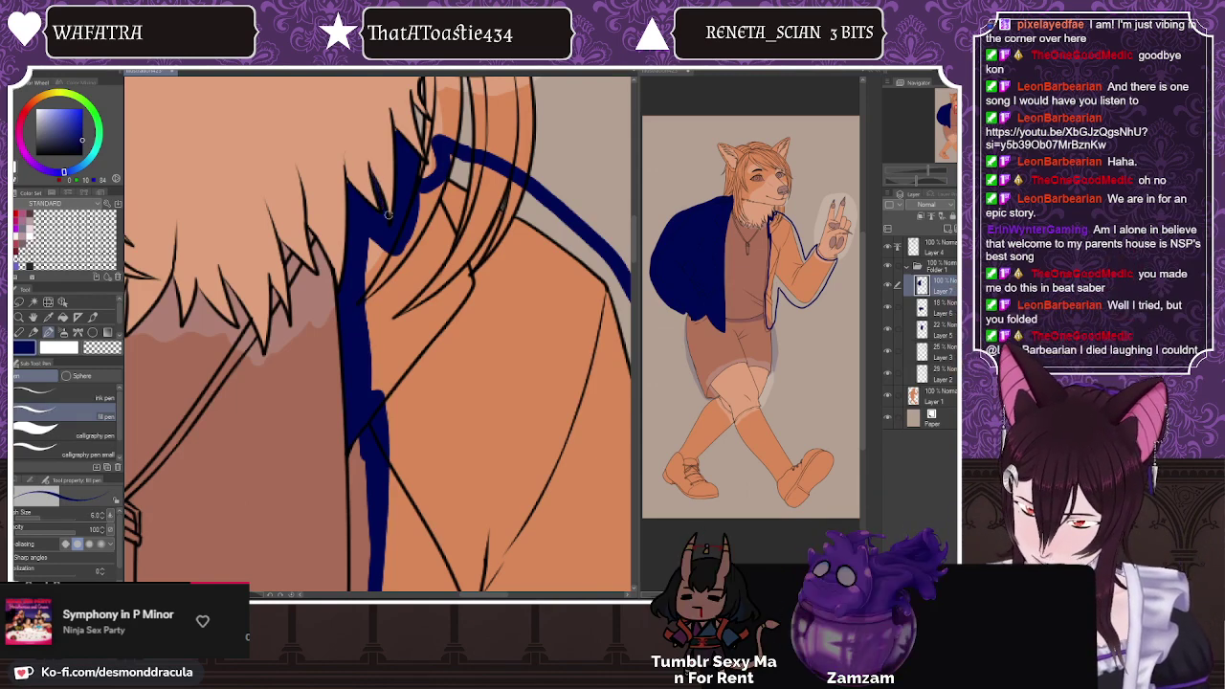
pyautogui.press(']')
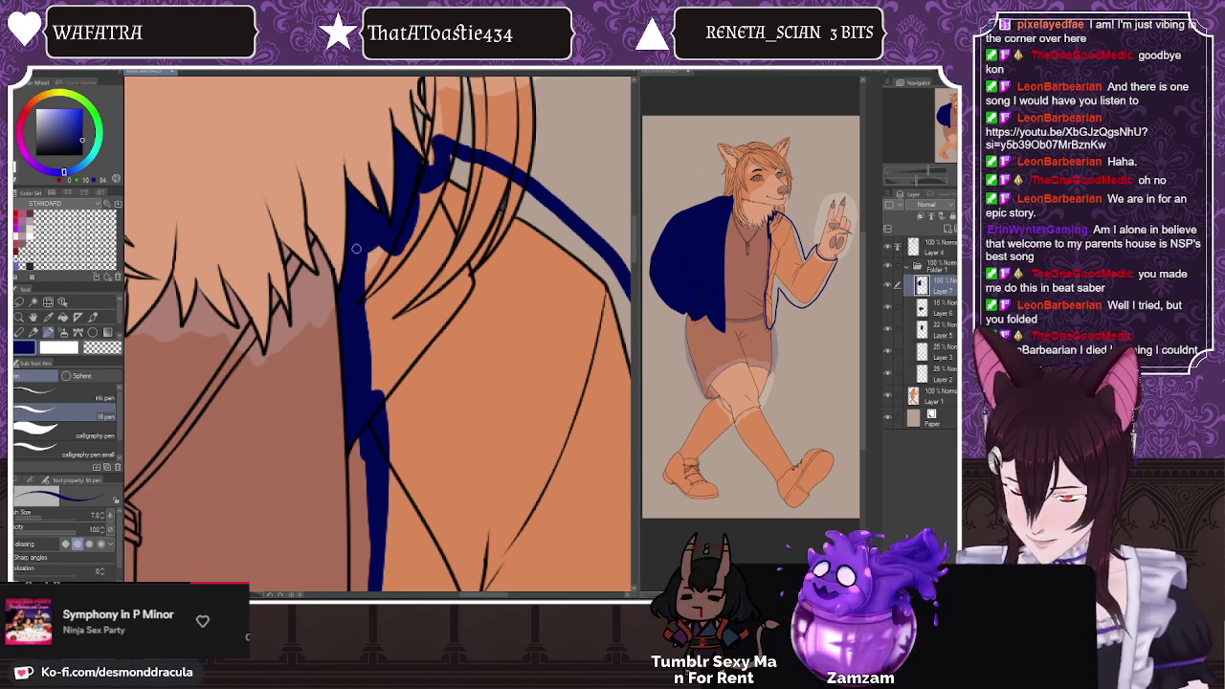
# Step: Flood-fill the enclosed far half of the jacket in navy with the bucket all tool
pyautogui.moveTo(124, 384); pyautogui.dragTo(458, 384)
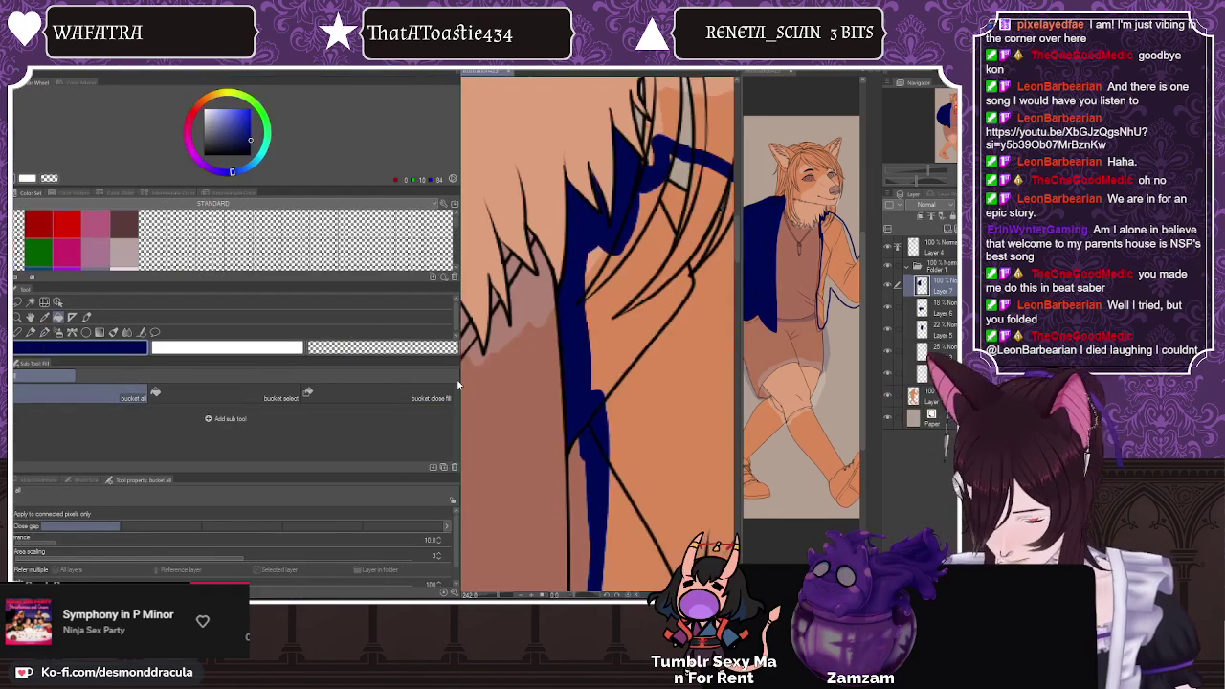
pyautogui.moveTo(459, 340); pyautogui.dragTo(124, 327)
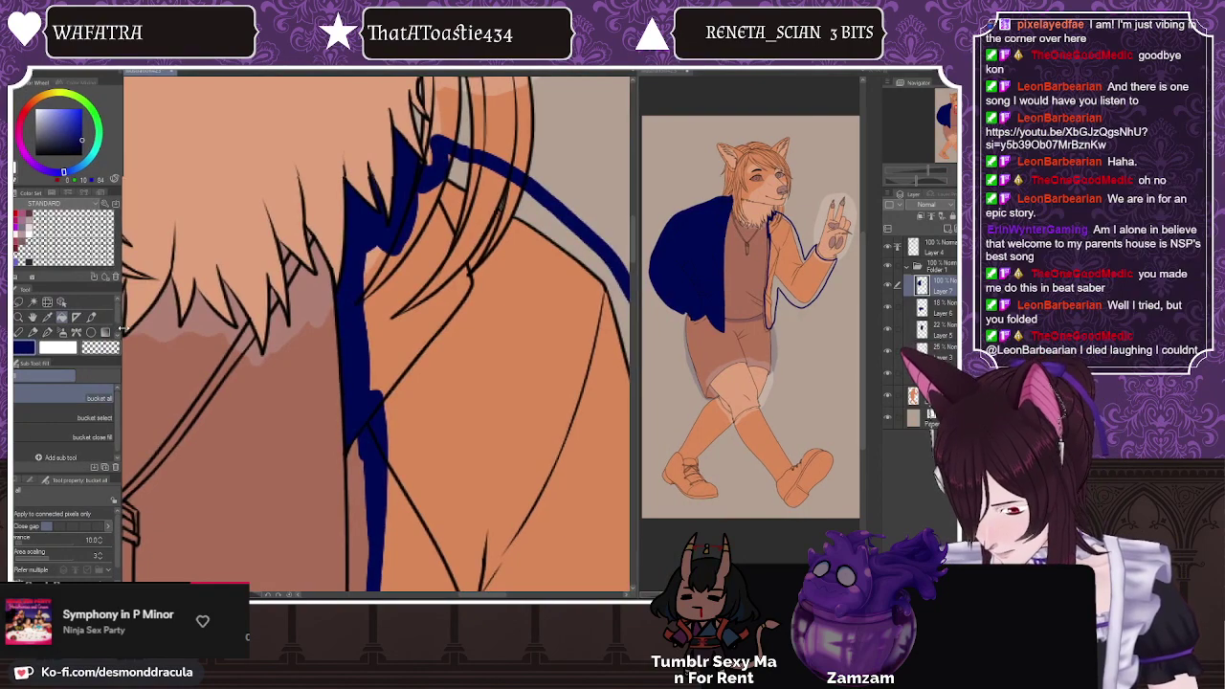
pyautogui.click(422, 342)
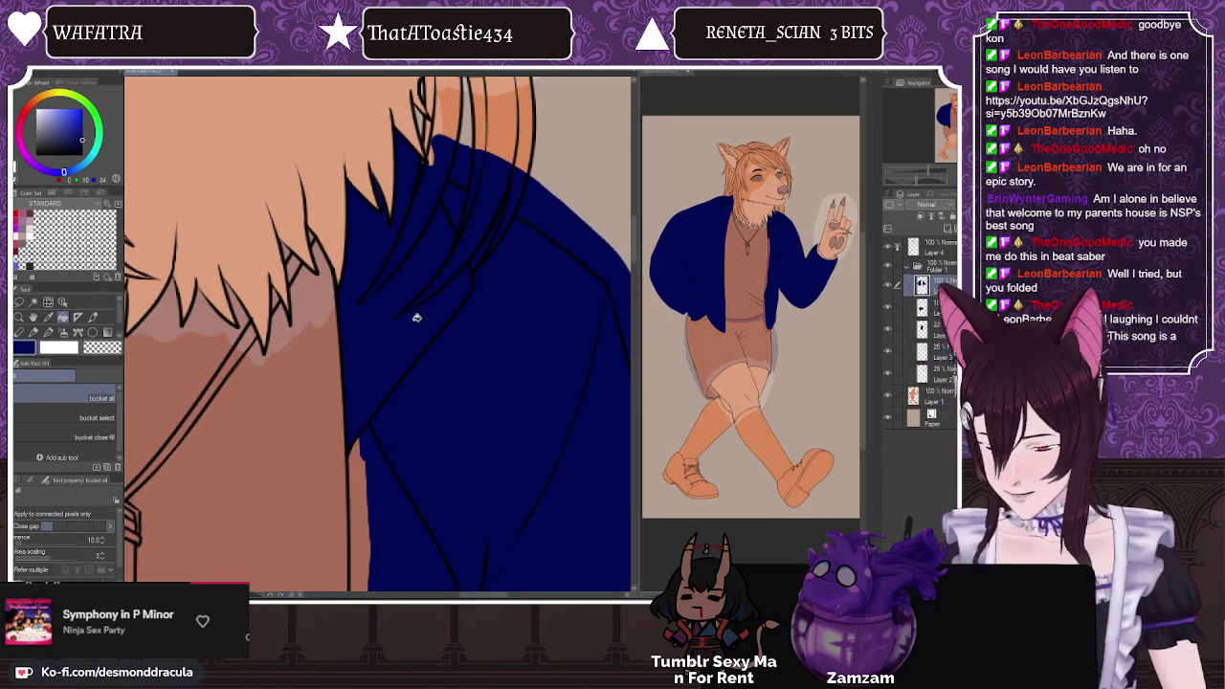
# Step: Fill the unpainted strip at the jacket's far front hem in navy with bucket select and touch up its edge with the fill pen
pyautogui.scroll(-5, 413, 295)
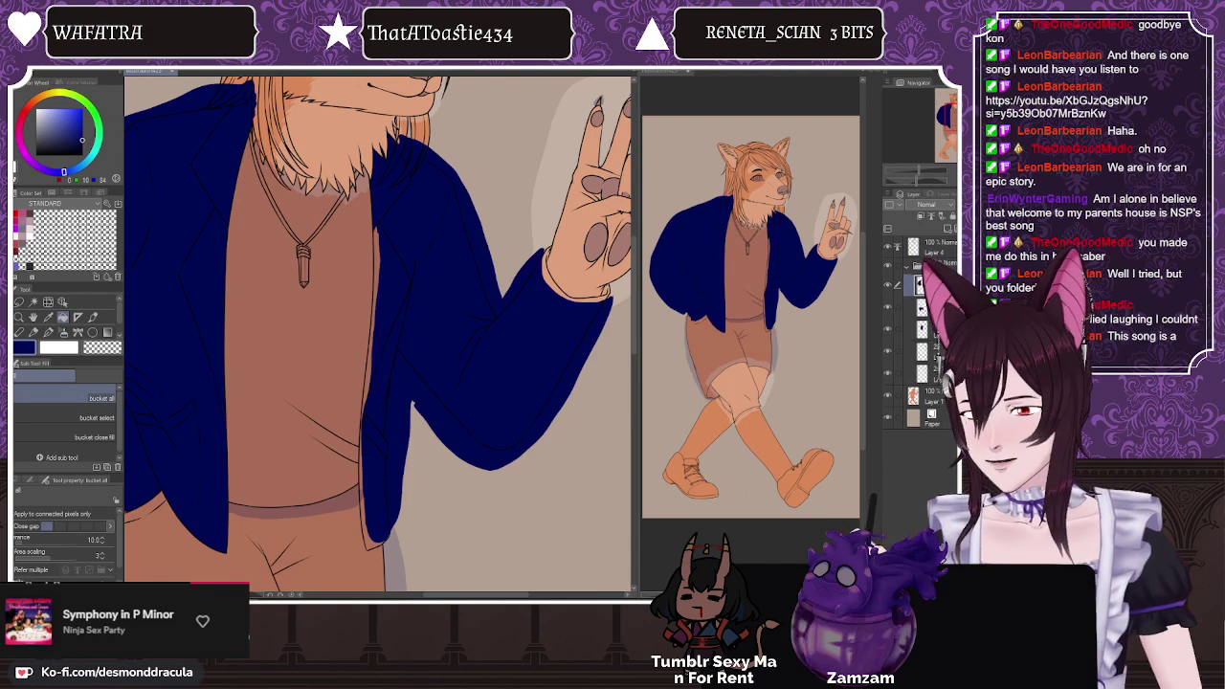
pyautogui.hotkey('ctrl', '-')
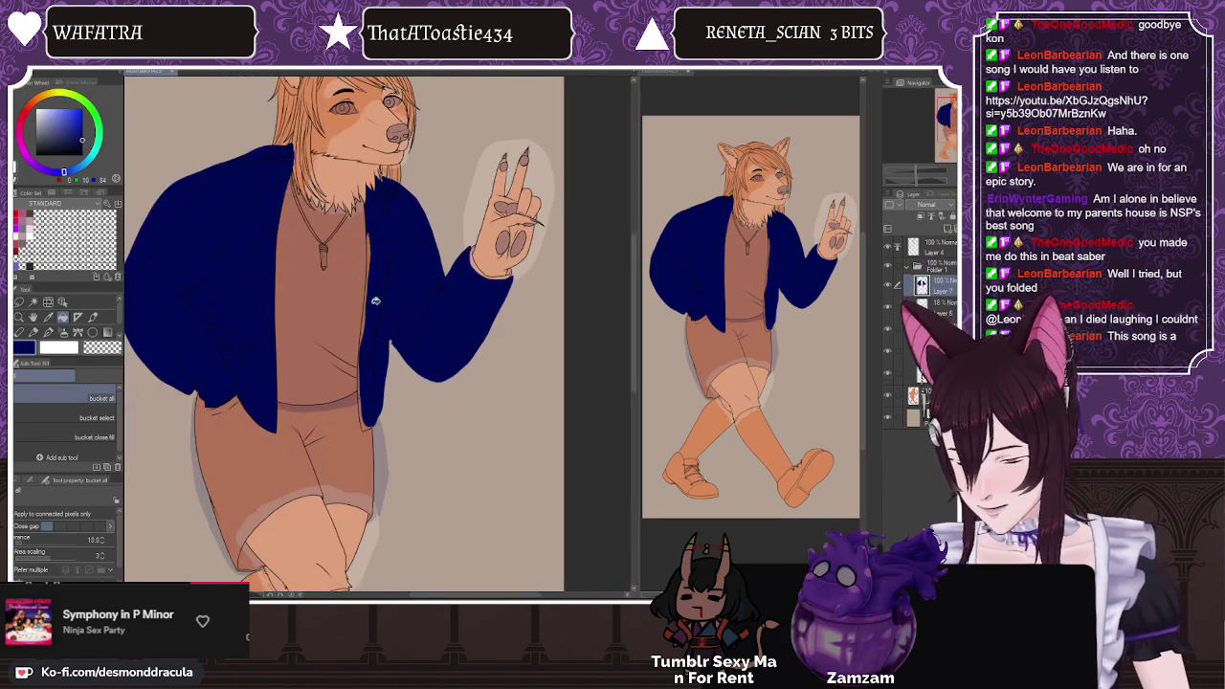
pyautogui.hotkey('ctrl', '+')
pyautogui.hotkey('ctrl', '+')
pyautogui.click(113, 416)
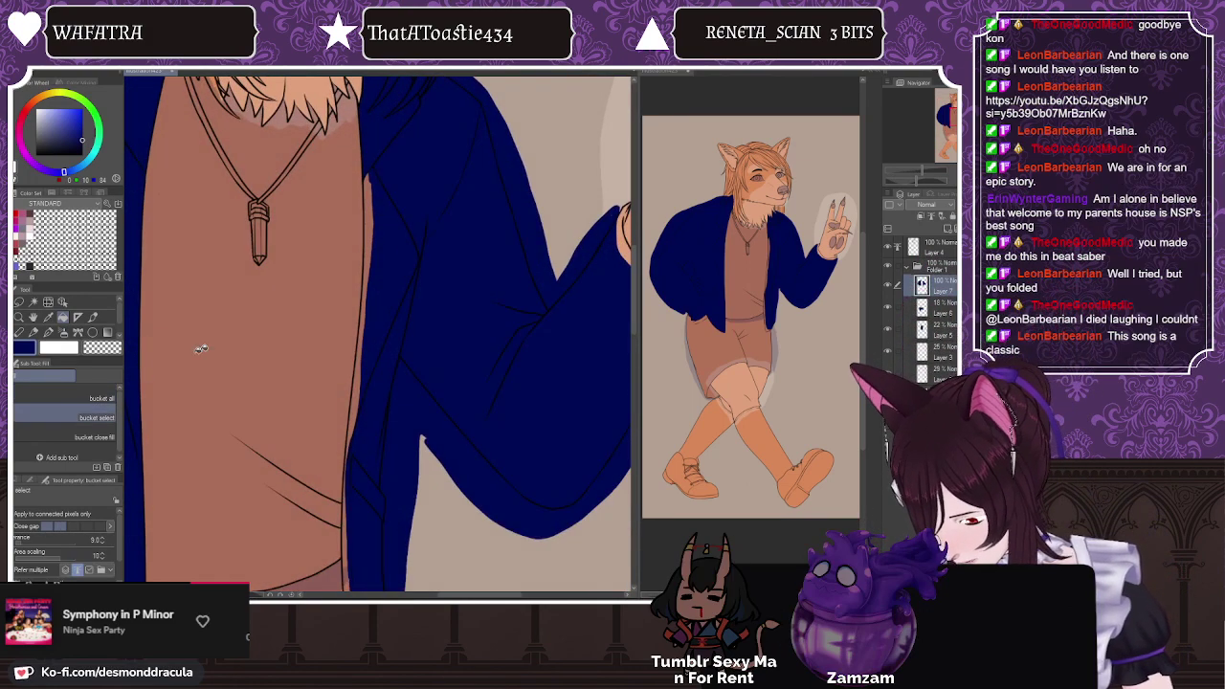
pyautogui.scroll(-3, 333, 212)
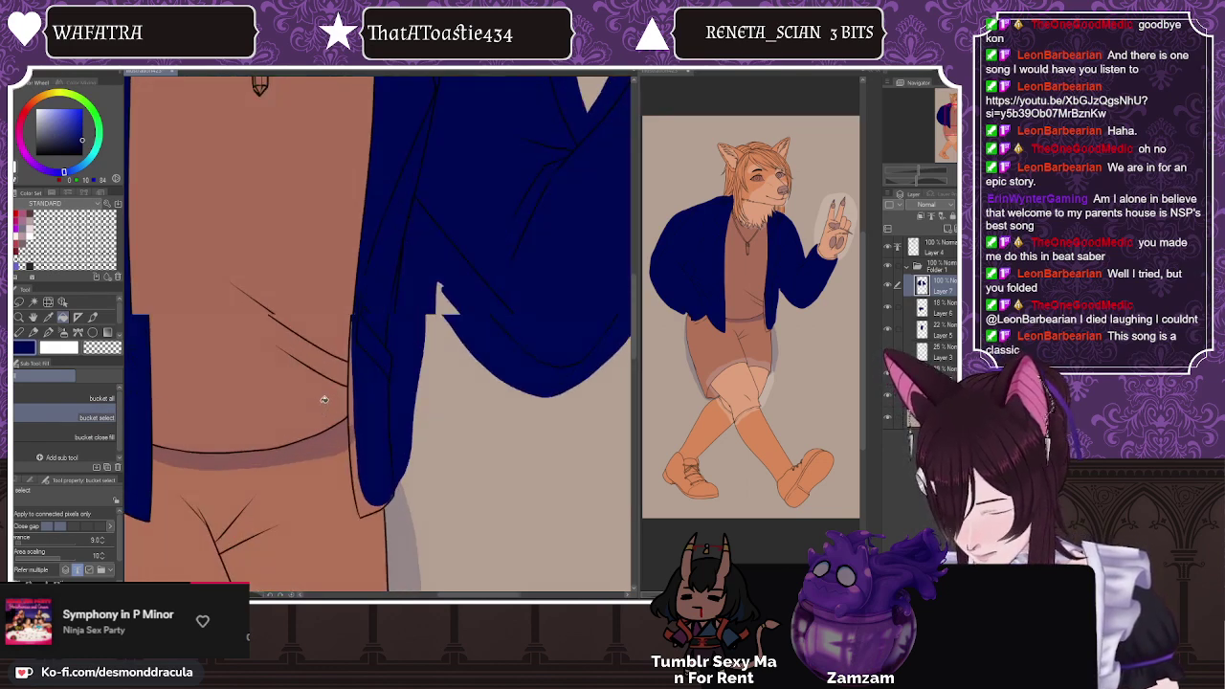
pyautogui.click(364, 412)
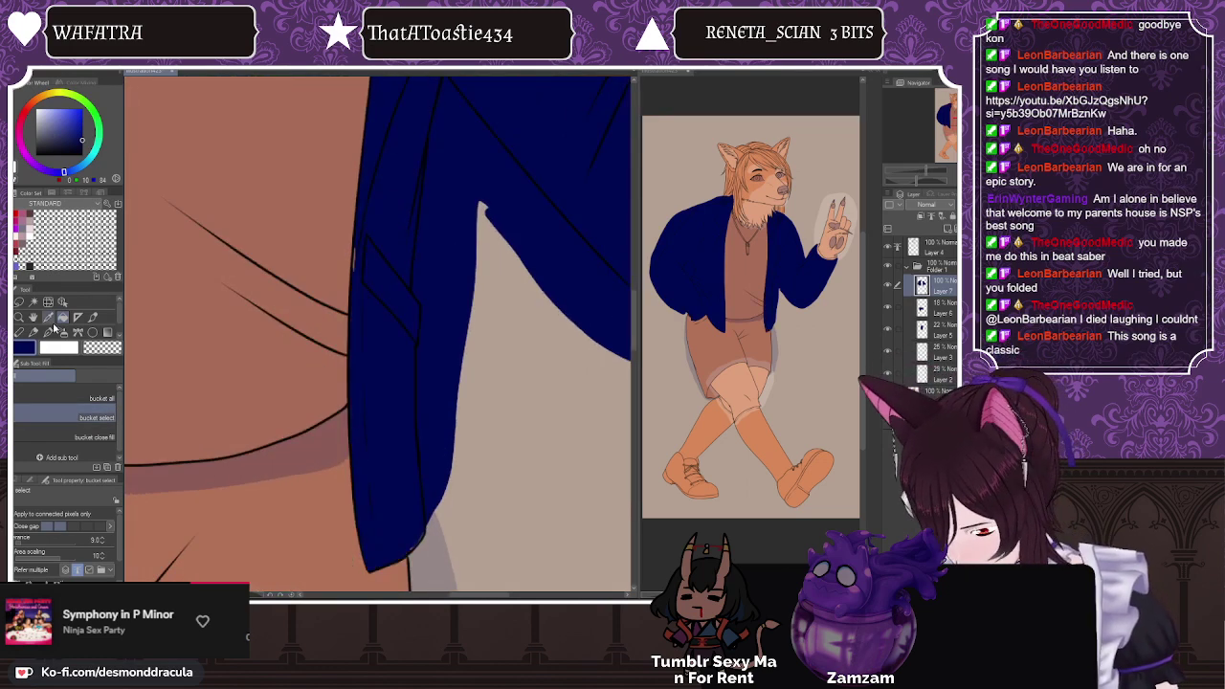
pyautogui.press('p')
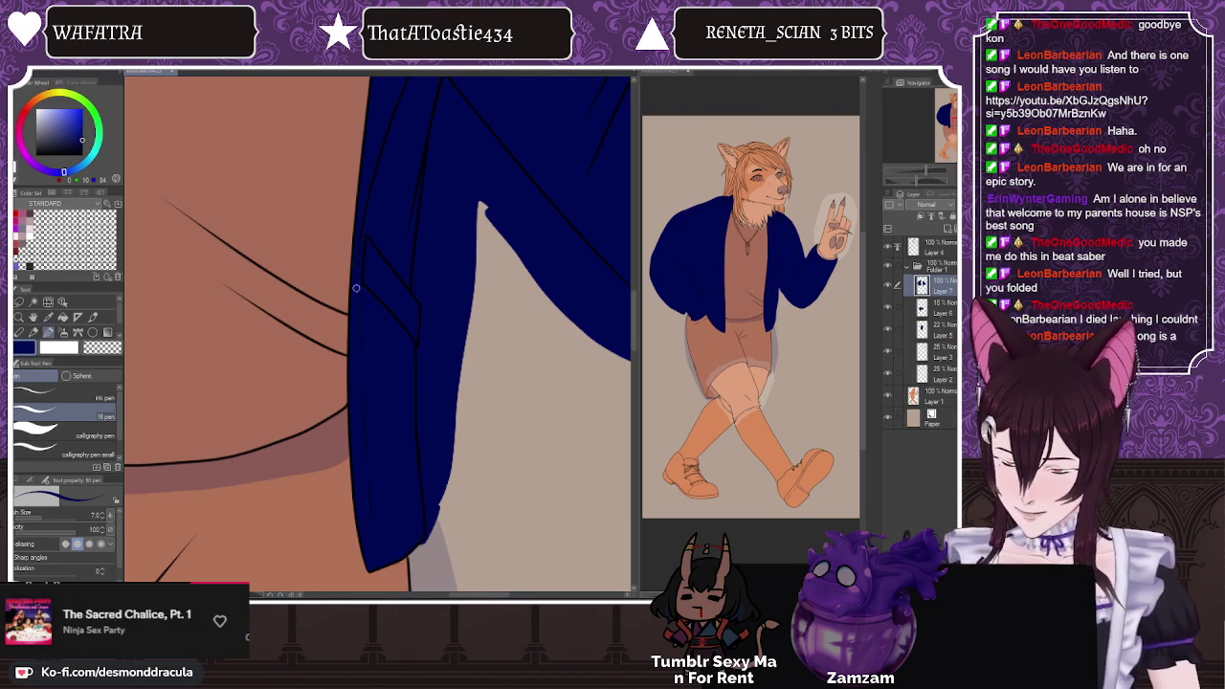
# Step: Fill the sleeve cuff around the raised hand's wrist in navy with bucket select and paint its remaining corners with the fill pen
pyautogui.scroll(-3, 370, 274)
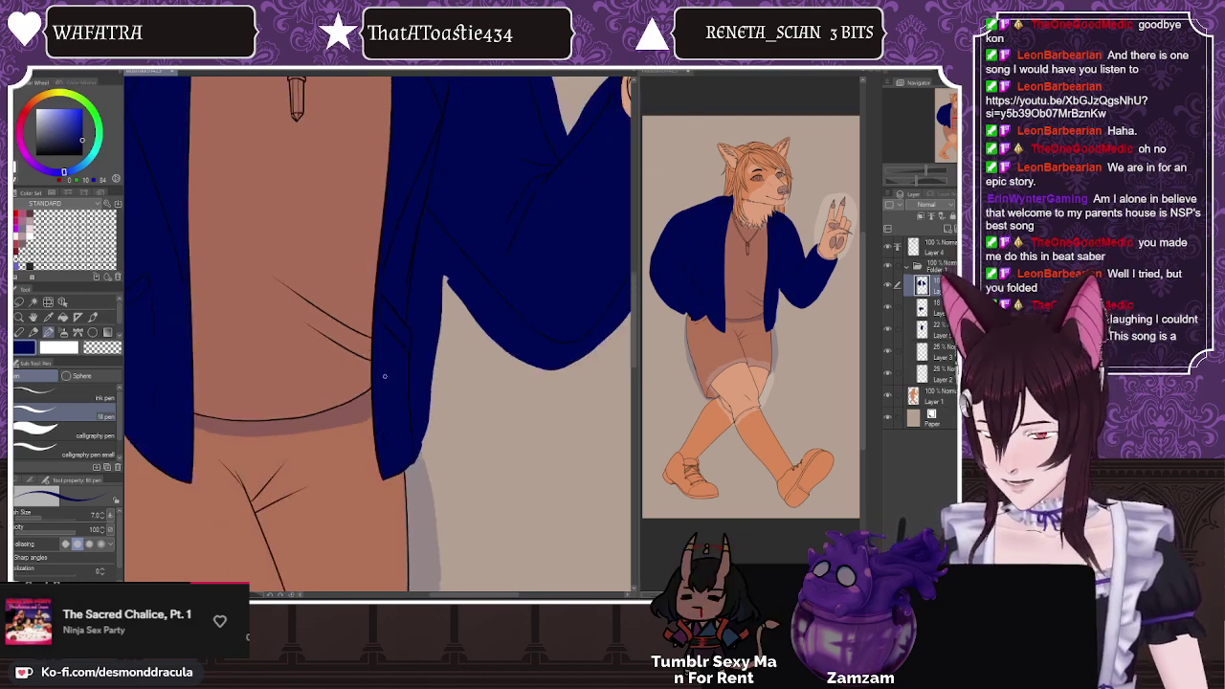
pyautogui.scroll(1, 368, 119)
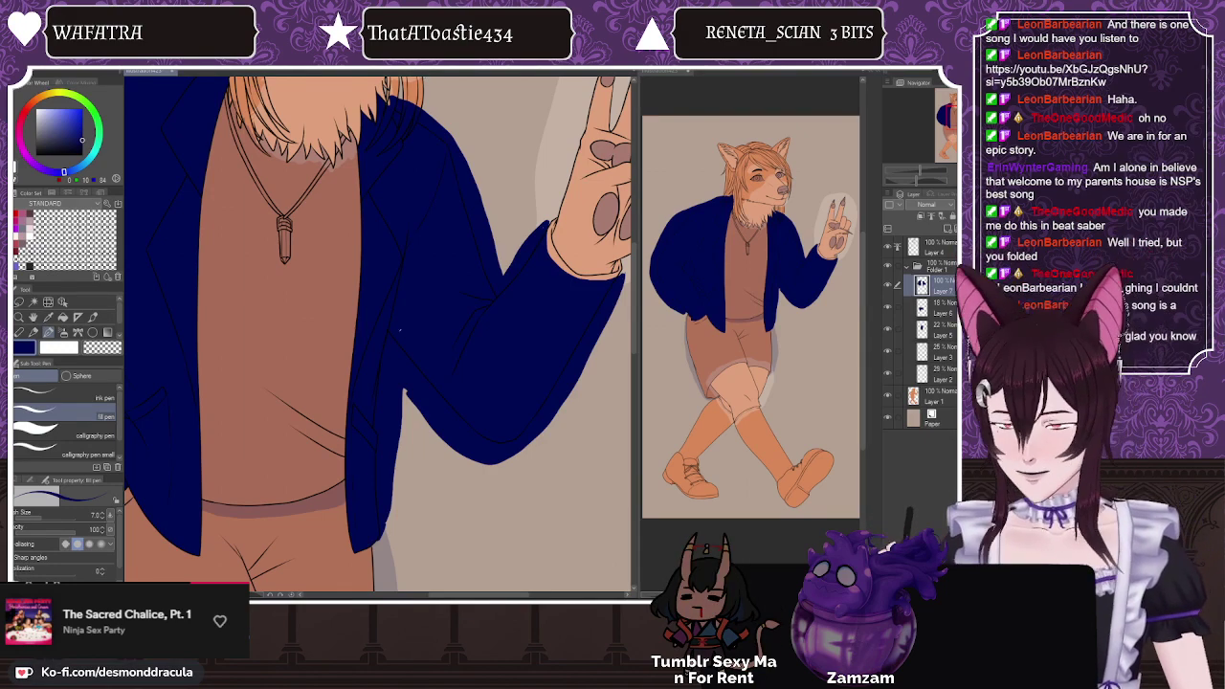
pyautogui.scroll(-3, 398, 371)
pyautogui.scroll(6, 446, 249)
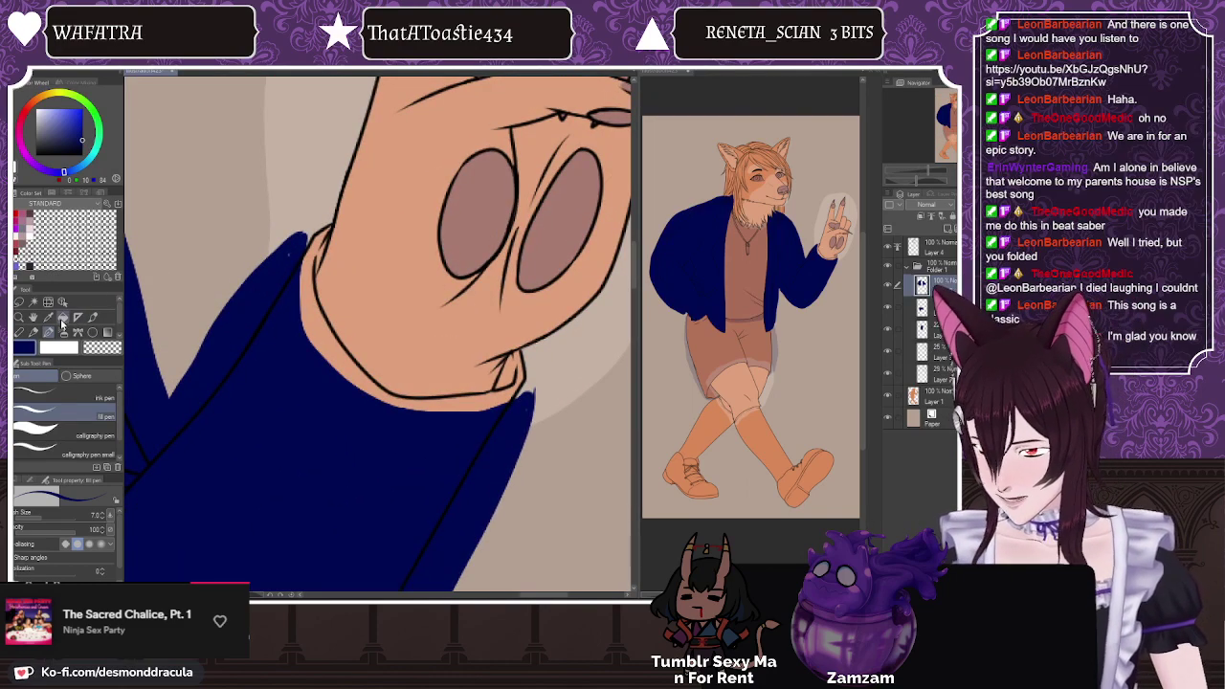
pyautogui.click(63, 319)
pyautogui.click(316, 316)
pyautogui.click(49, 333)
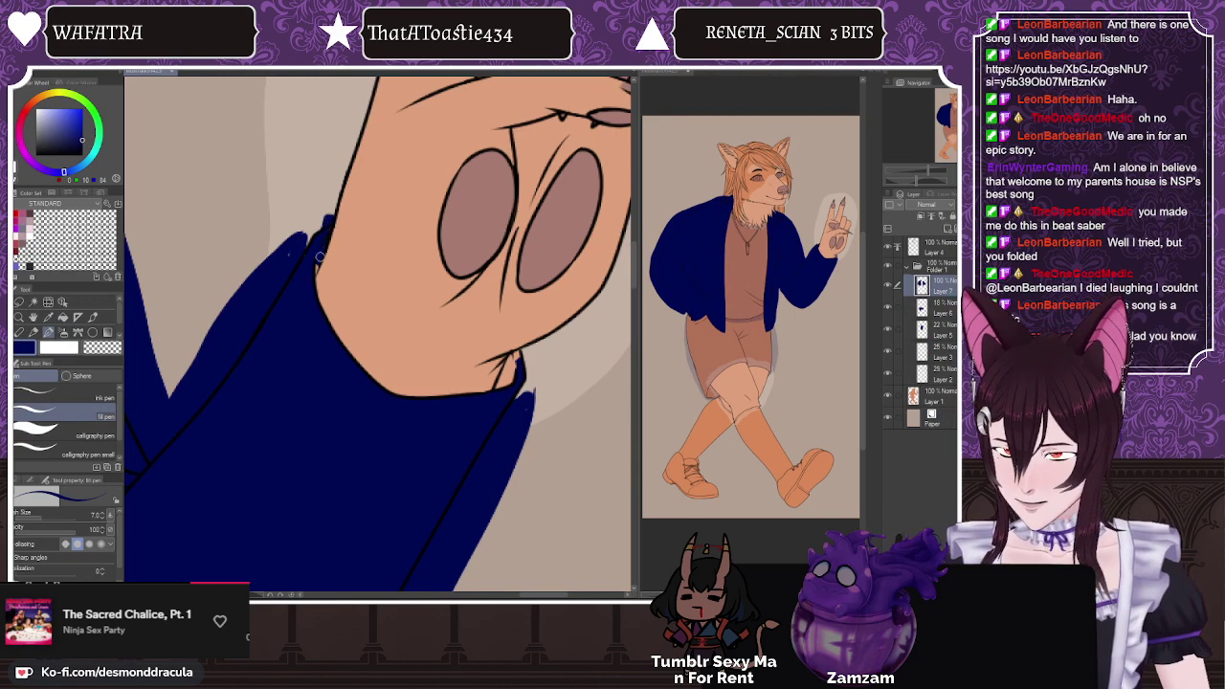
pyautogui.moveTo(519, 396)
pyautogui.mouseDown()
pyautogui.moveTo(526, 368)
pyautogui.moveTo(506, 368)
pyautogui.moveTo(522, 381)
pyautogui.mouseUp()
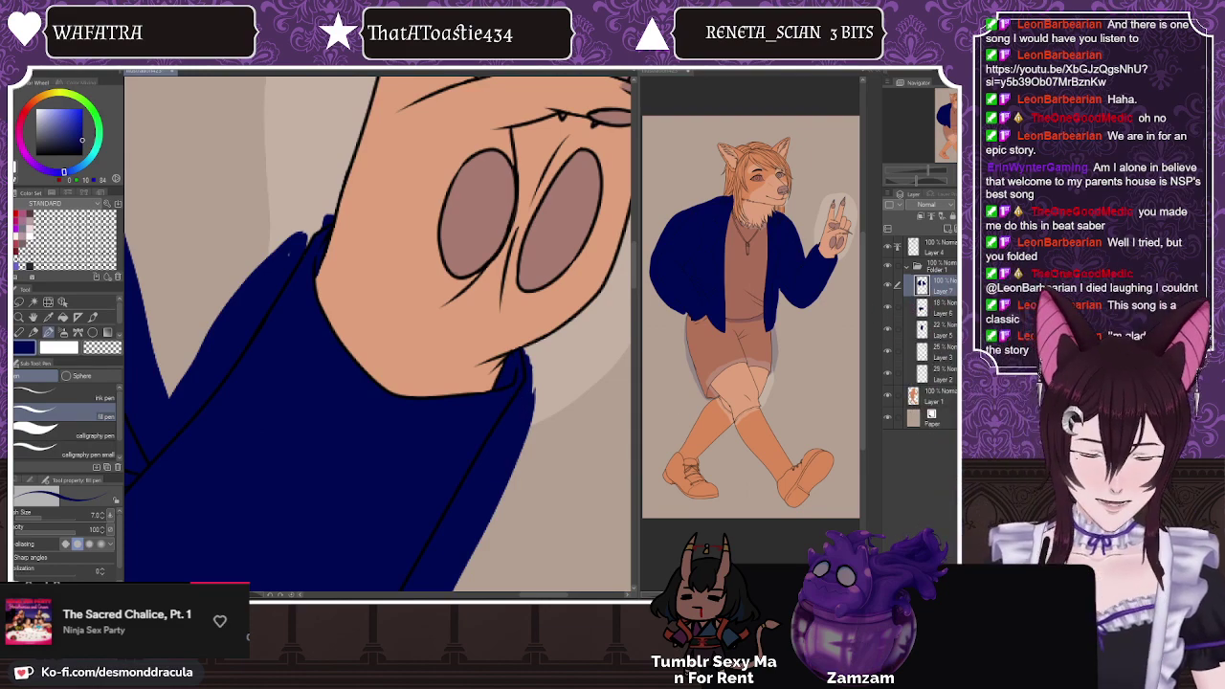
# Step: Lower the jacket layer's opacity to 16% and add a new layer above it
pyautogui.click(960, 203)
pyautogui.click(947, 229)
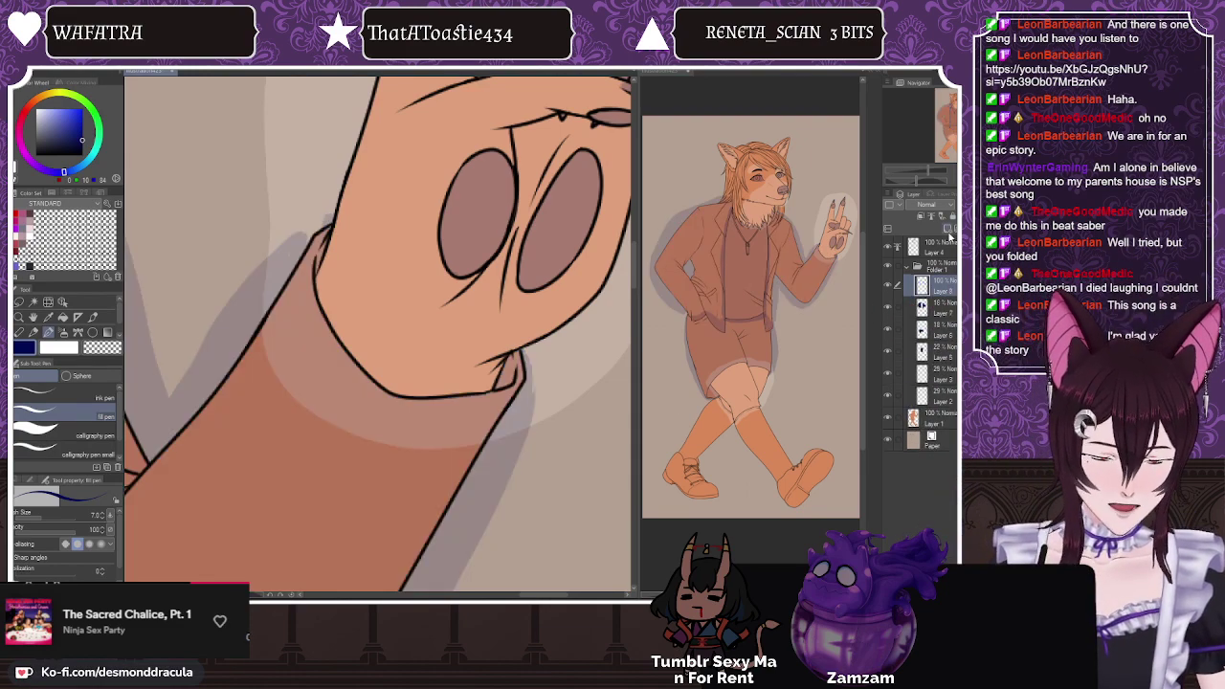
# Step: Fill both sides of the necklace cord in navy with bucket select, including the short pieces between the neck fur tips
pyautogui.scroll(-3, 417, 238)
pyautogui.scroll(-4, 434, 201)
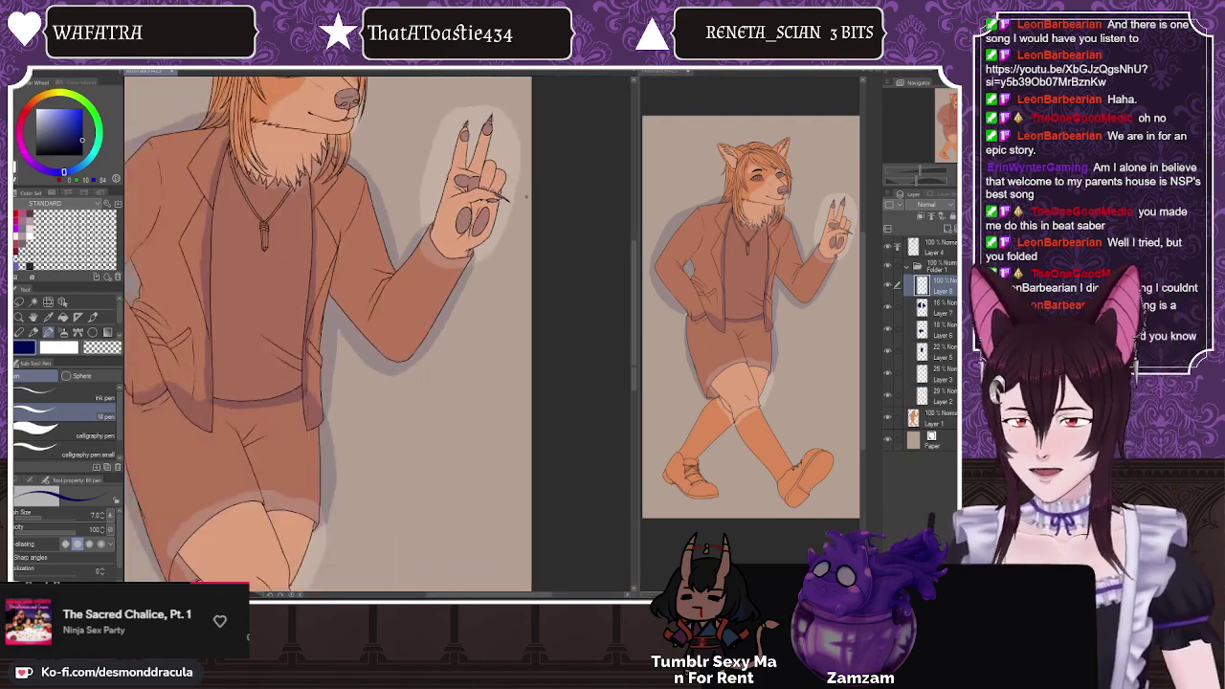
pyautogui.scroll(4, 380, 172)
pyautogui.scroll(3, 381, 158)
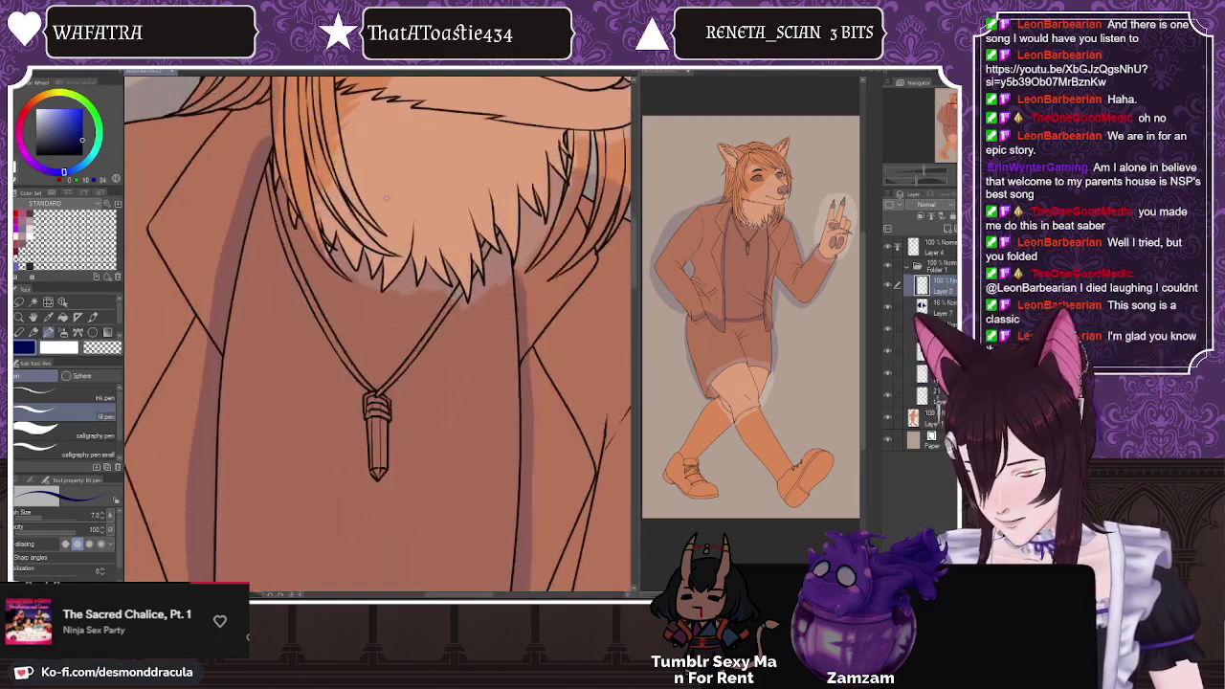
pyautogui.press('g')
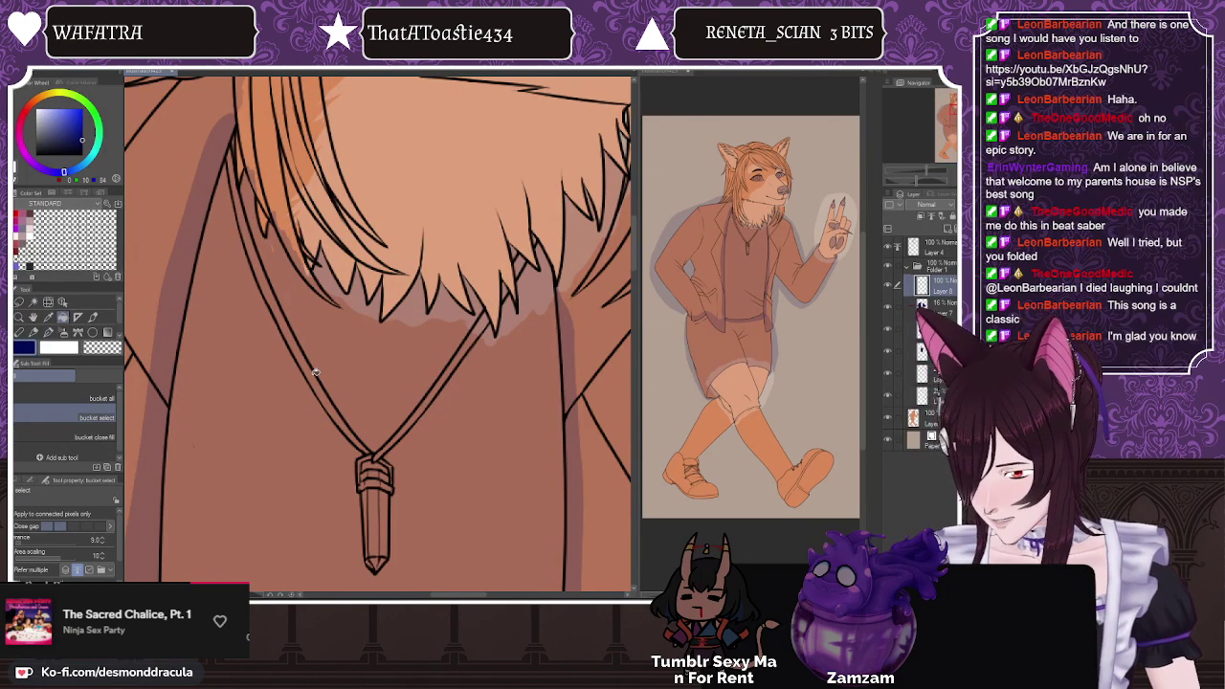
pyautogui.click(315, 373)
pyautogui.click(421, 407)
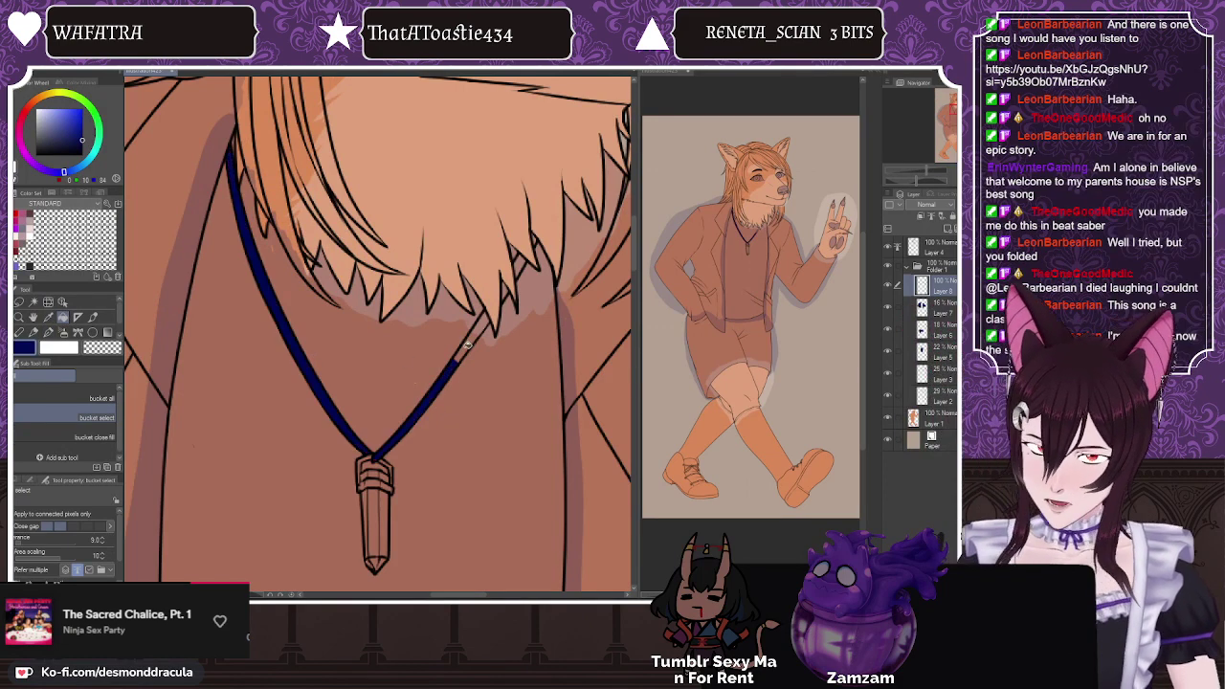
pyautogui.click(474, 330)
pyautogui.click(508, 291)
pyautogui.click(521, 266)
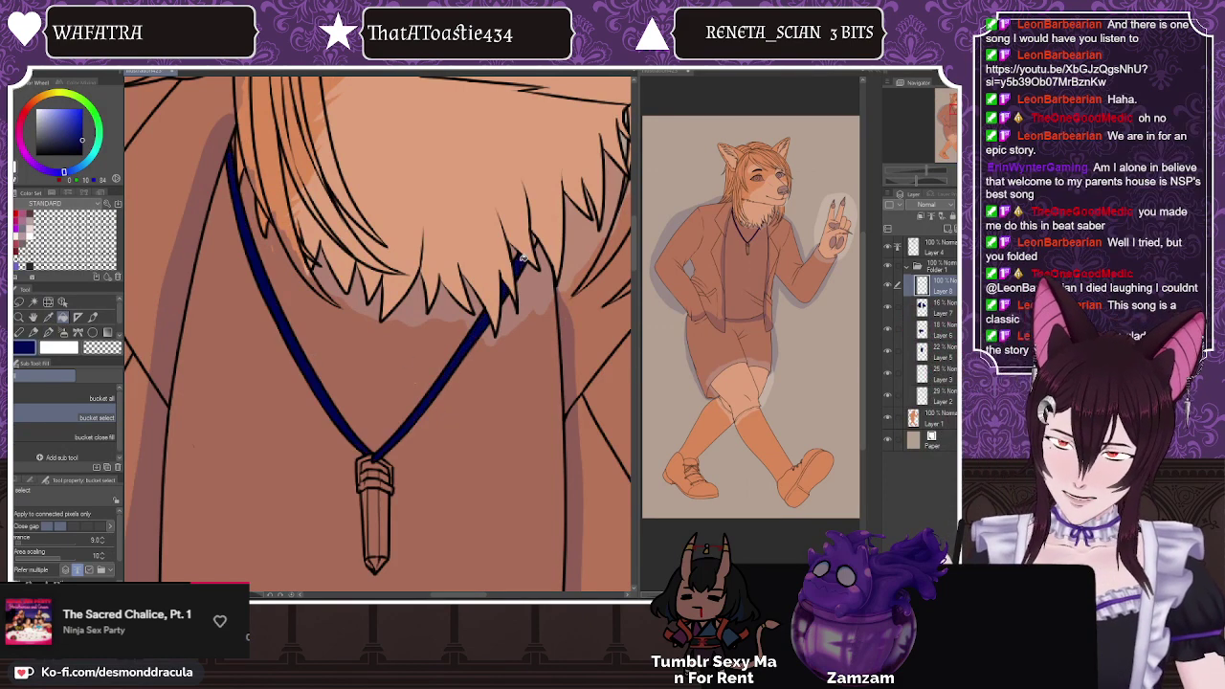
# Step: Touch up the navy ends of the necklace cord beside the hair and neck fur with the fill pen
pyautogui.click(50, 332)
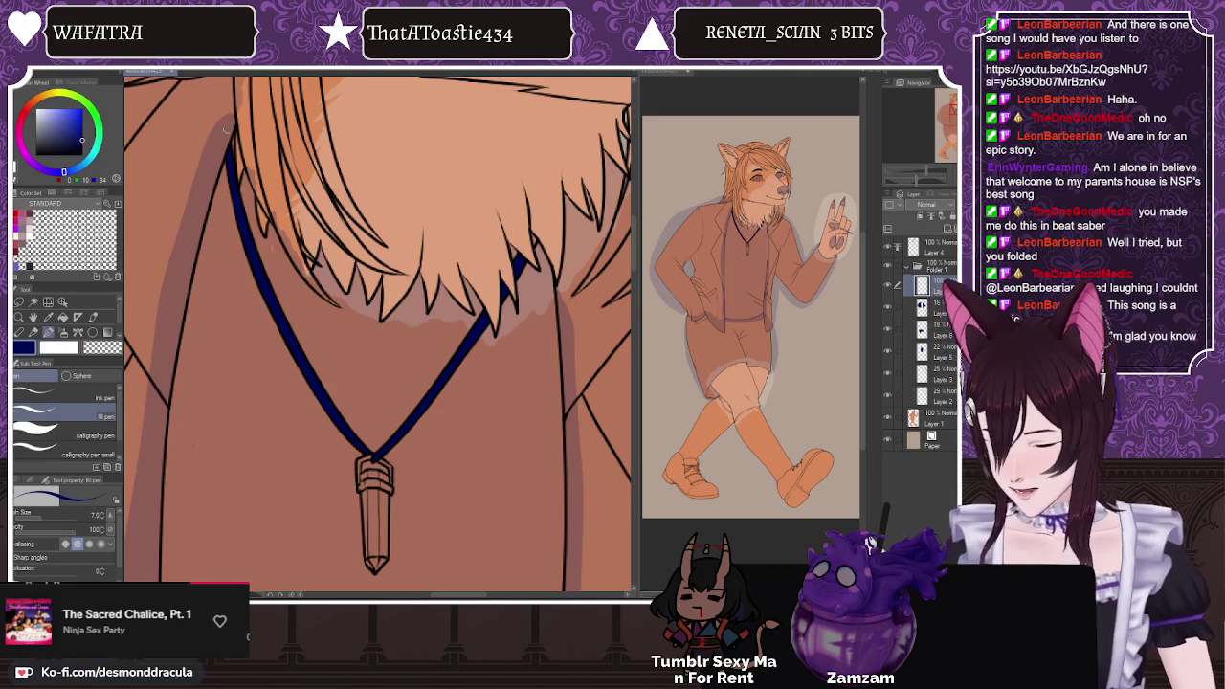
pyautogui.scroll(2, 227, 130)
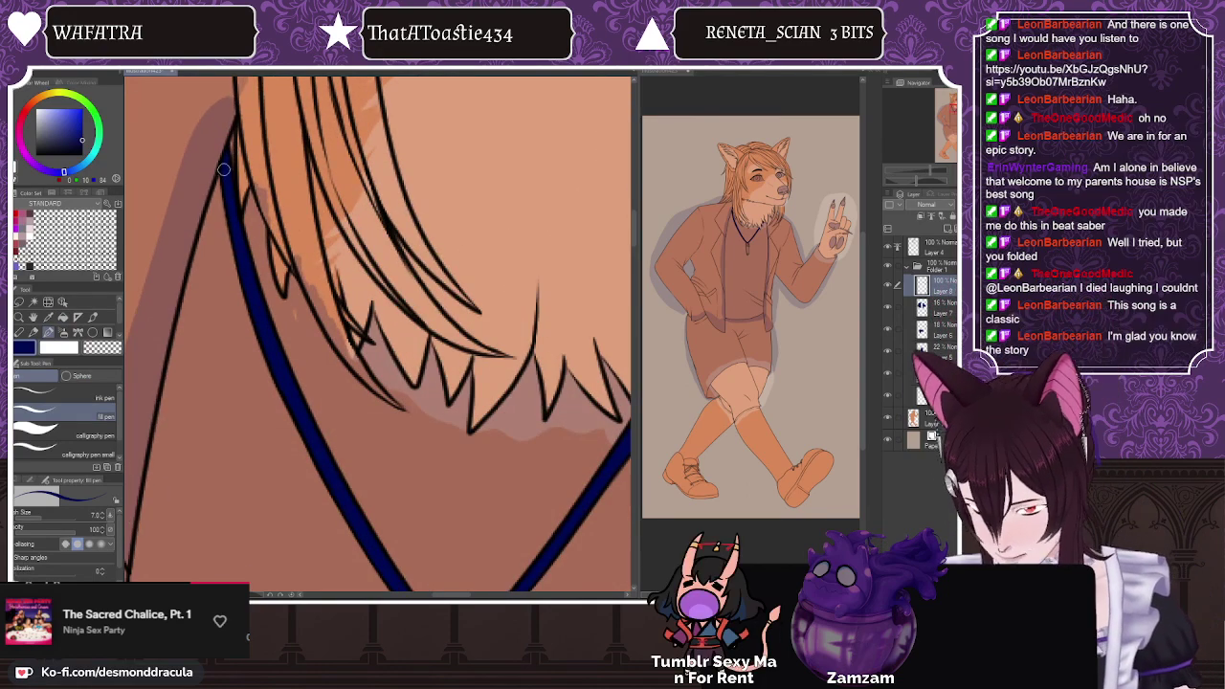
pyautogui.scroll(-3, 251, 278)
pyautogui.scroll(2, 526, 297)
pyautogui.scroll(1, 527, 296)
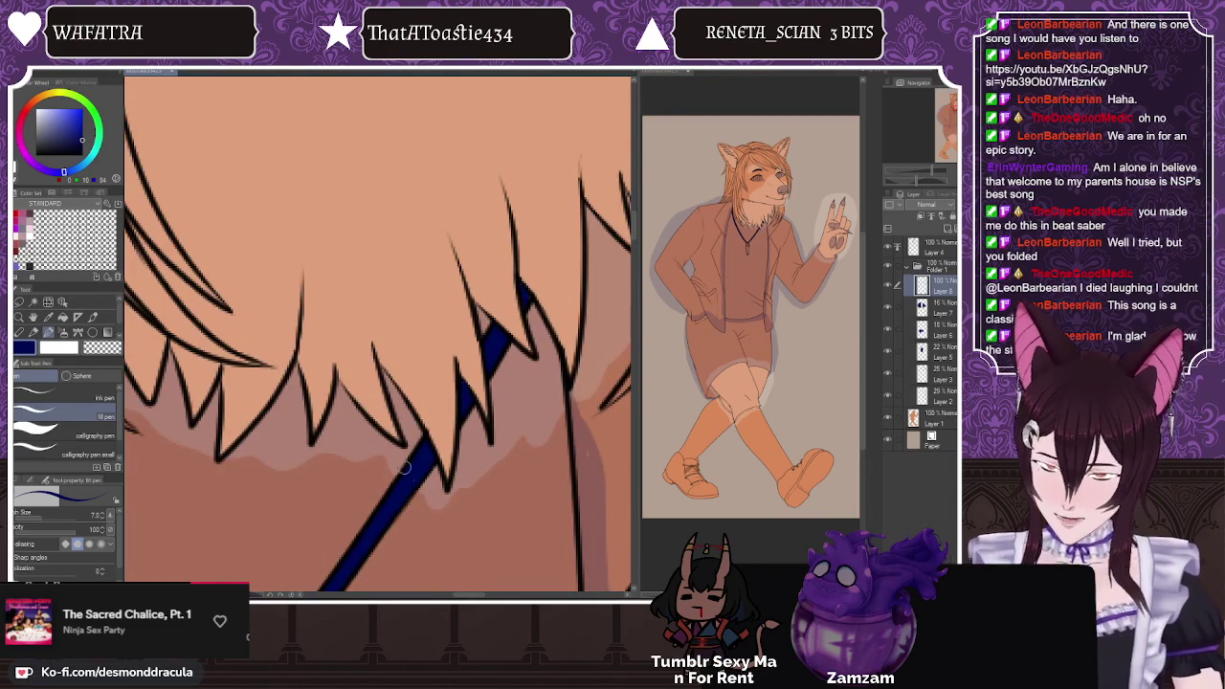
# Step: Paint the pendant's cap edges and wrapped bands in navy and start the crystal's near edge with the fill pen
pyautogui.scroll(-6, 404, 466)
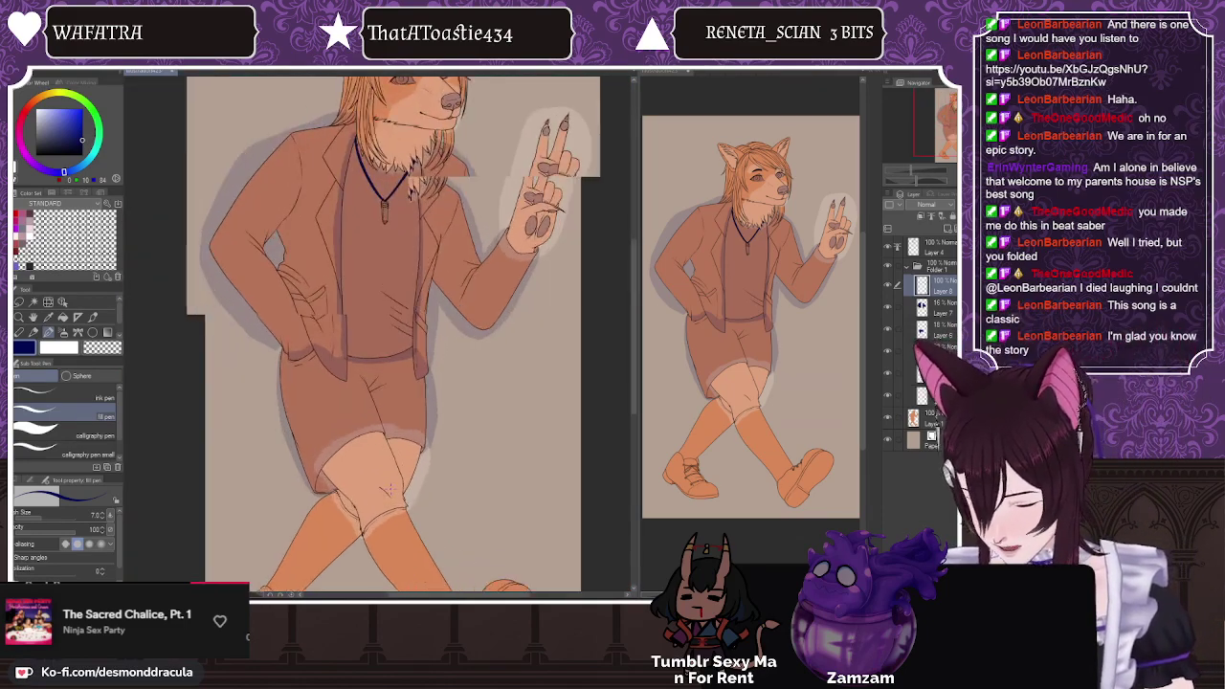
pyautogui.scroll(2, 392, 489)
pyautogui.scroll(-3, 391, 488)
pyautogui.scroll(3, 383, 277)
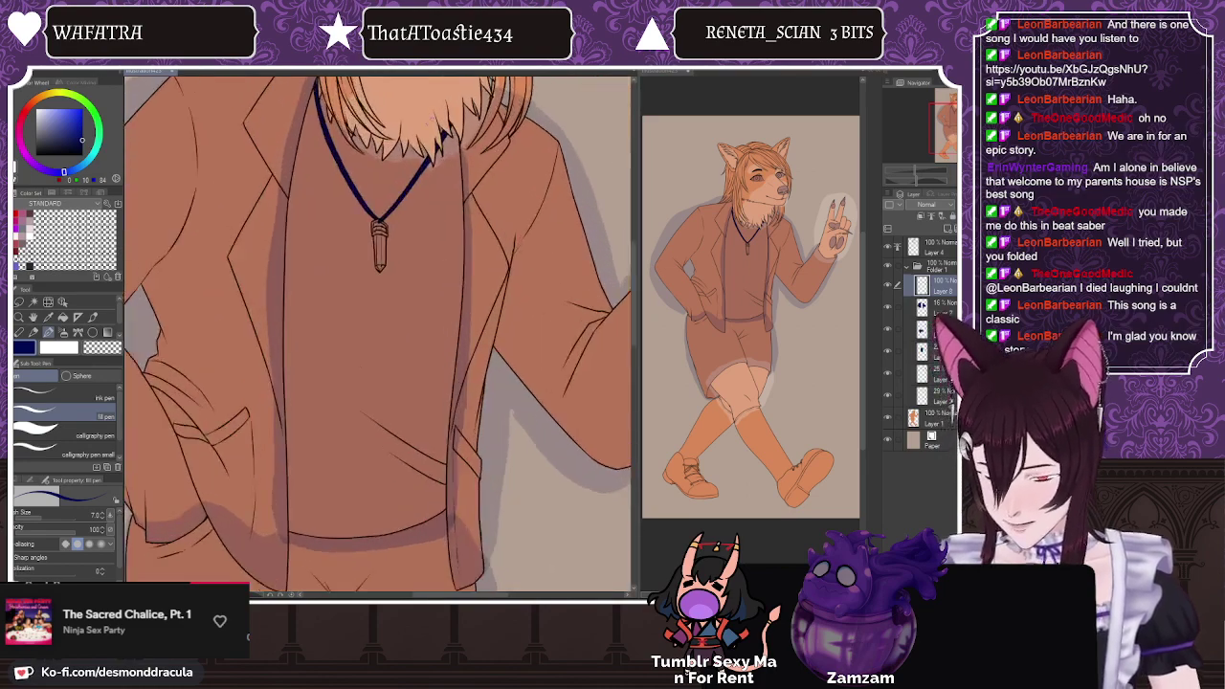
pyautogui.scroll(4, 379, 247)
pyautogui.scroll(-2, 374, 213)
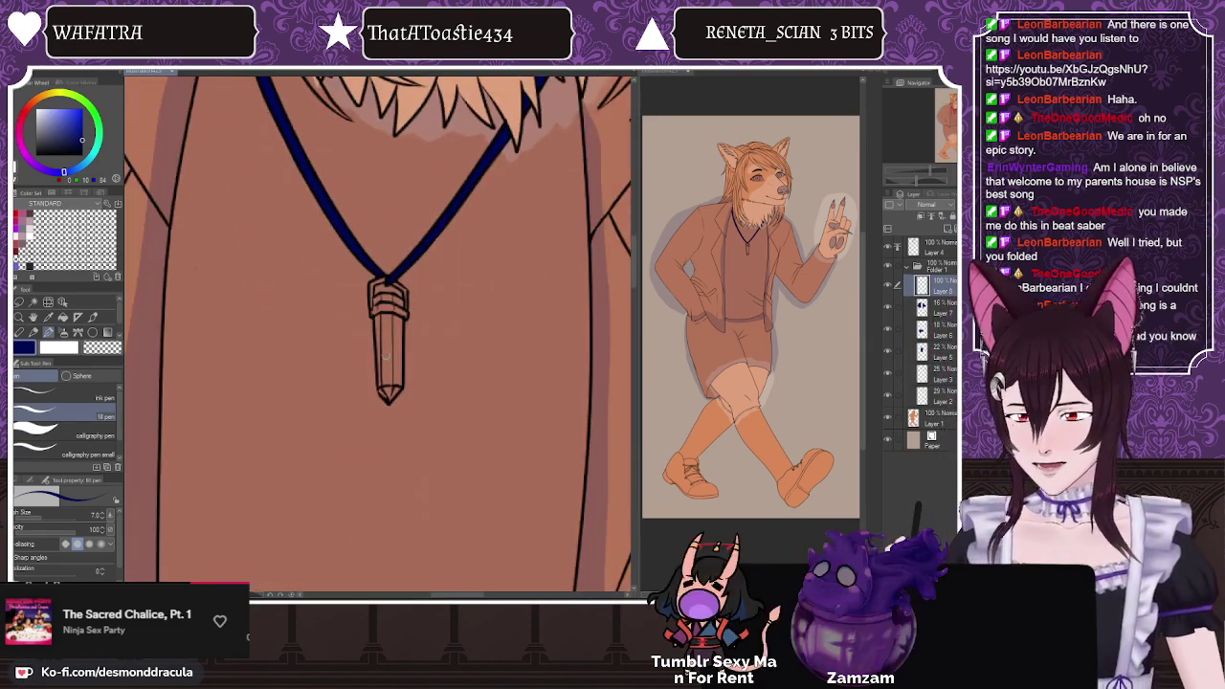
pyautogui.scroll(3, 382, 306)
pyautogui.moveTo(346, 245)
pyautogui.mouseDown()
pyautogui.moveTo(350, 309)
pyautogui.moveTo(353, 256)
pyautogui.moveTo(374, 240)
pyautogui.moveTo(430, 258)
pyautogui.moveTo(449, 316)
pyautogui.moveTo(442, 335)
pyautogui.mouseUp()
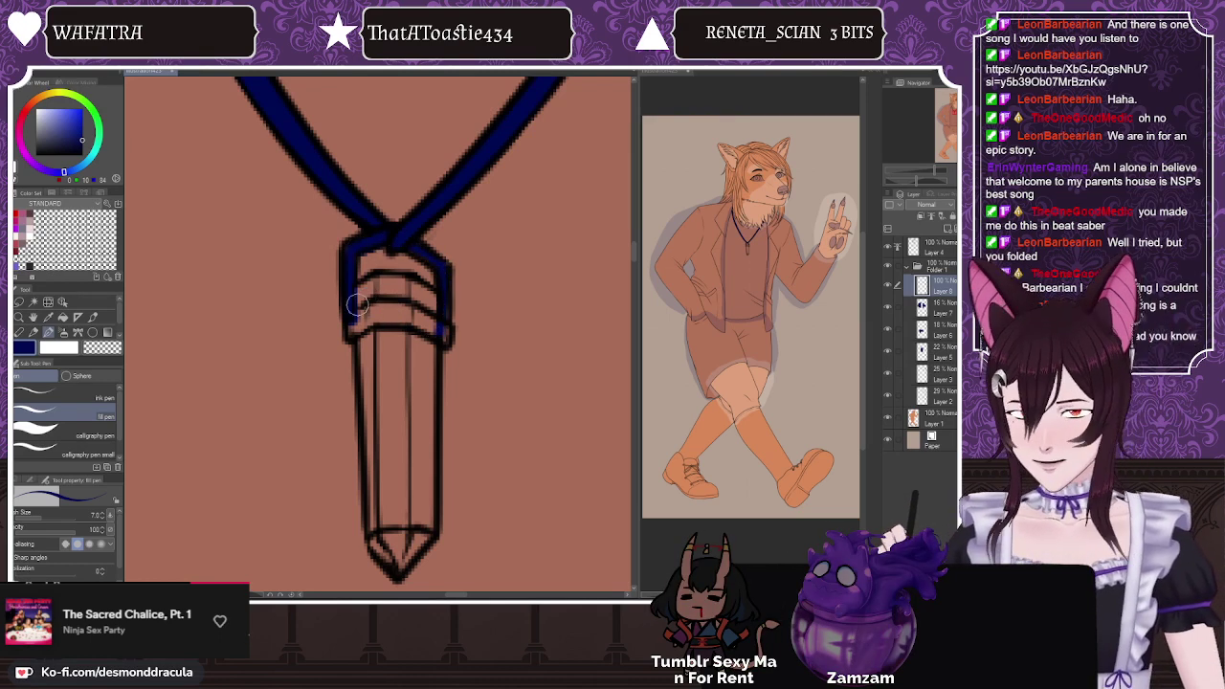
pyautogui.moveTo(356, 304)
pyautogui.mouseDown()
pyautogui.moveTo(415, 288)
pyautogui.moveTo(445, 331)
pyautogui.moveTo(397, 294)
pyautogui.moveTo(368, 303)
pyautogui.moveTo(352, 321)
pyautogui.moveTo(368, 392)
pyautogui.mouseUp()
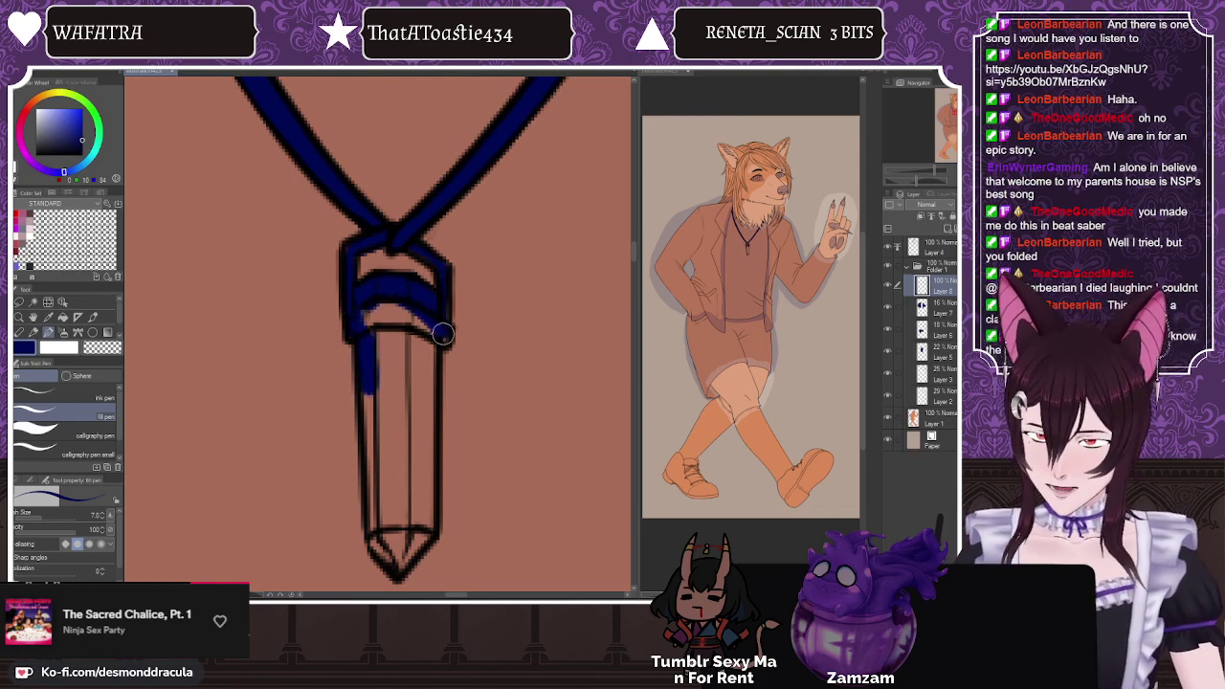
# Step: Paint the crystal's remaining edges and tip in navy, and fill the gaps inside the pendant with the bucket tool
pyautogui.moveTo(428, 344); pyautogui.dragTo(427, 494)
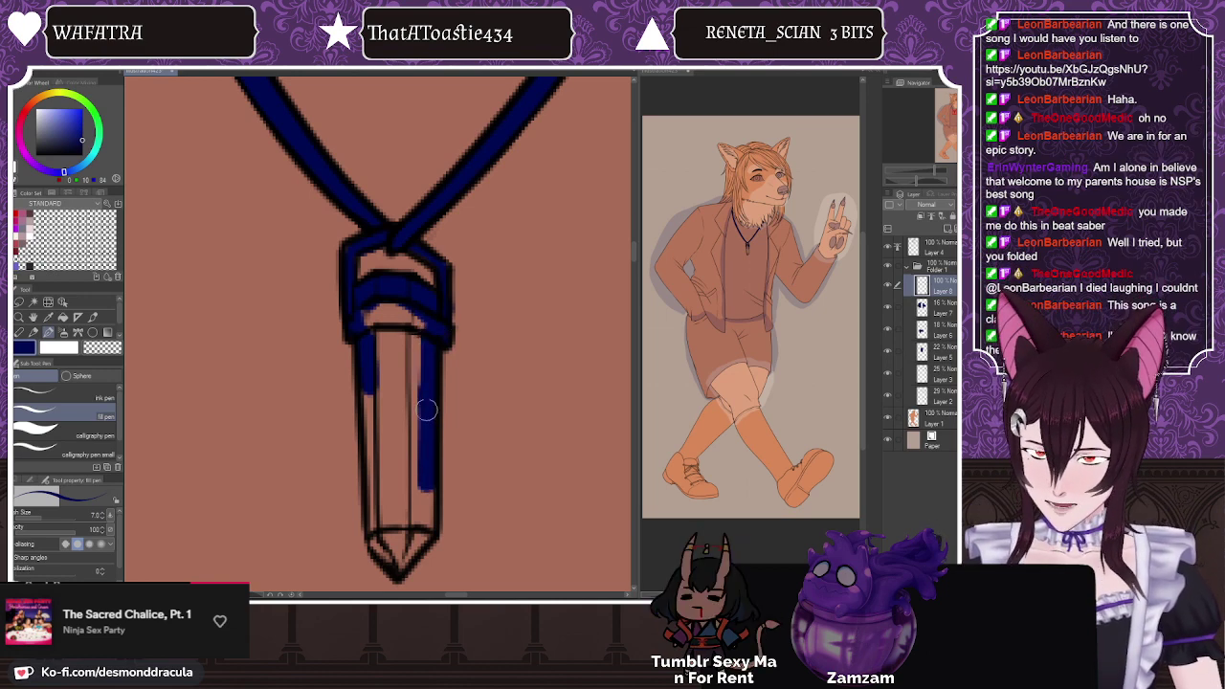
pyautogui.moveTo(424, 408); pyautogui.dragTo(428, 524)
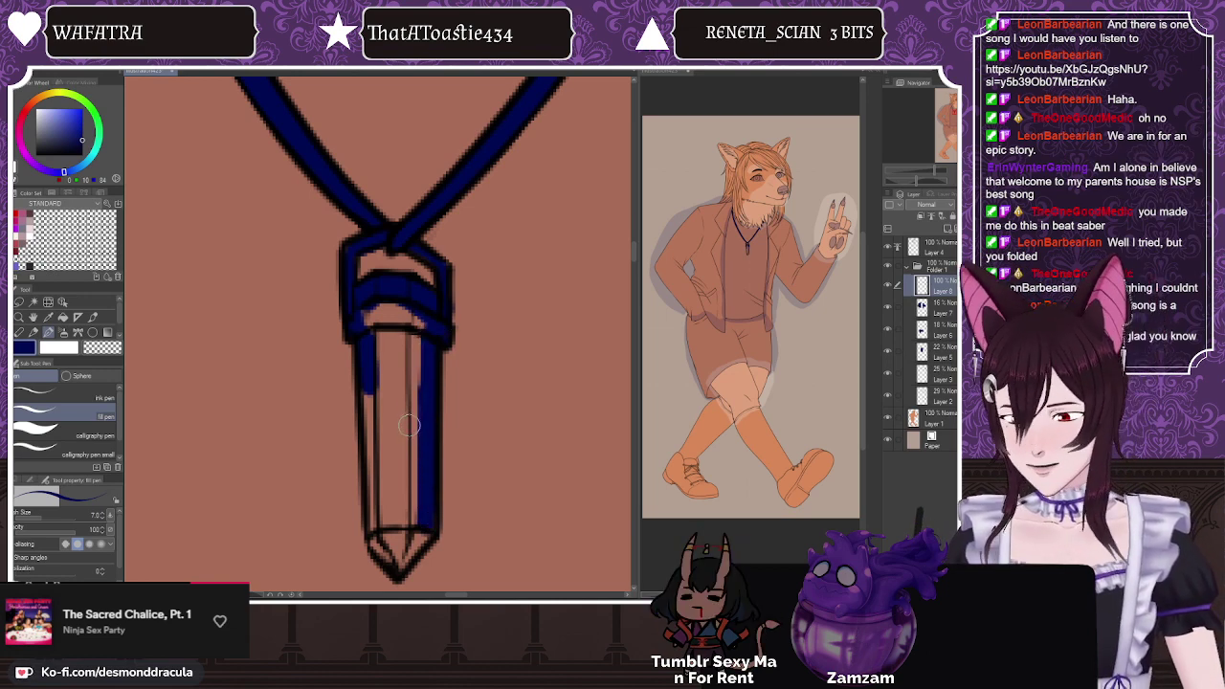
pyautogui.moveTo(376, 377)
pyautogui.mouseDown()
pyautogui.moveTo(364, 374)
pyautogui.moveTo(372, 512)
pyautogui.moveTo(388, 564)
pyautogui.moveTo(407, 576)
pyautogui.moveTo(437, 494)
pyautogui.mouseUp()
pyautogui.click(62, 316)
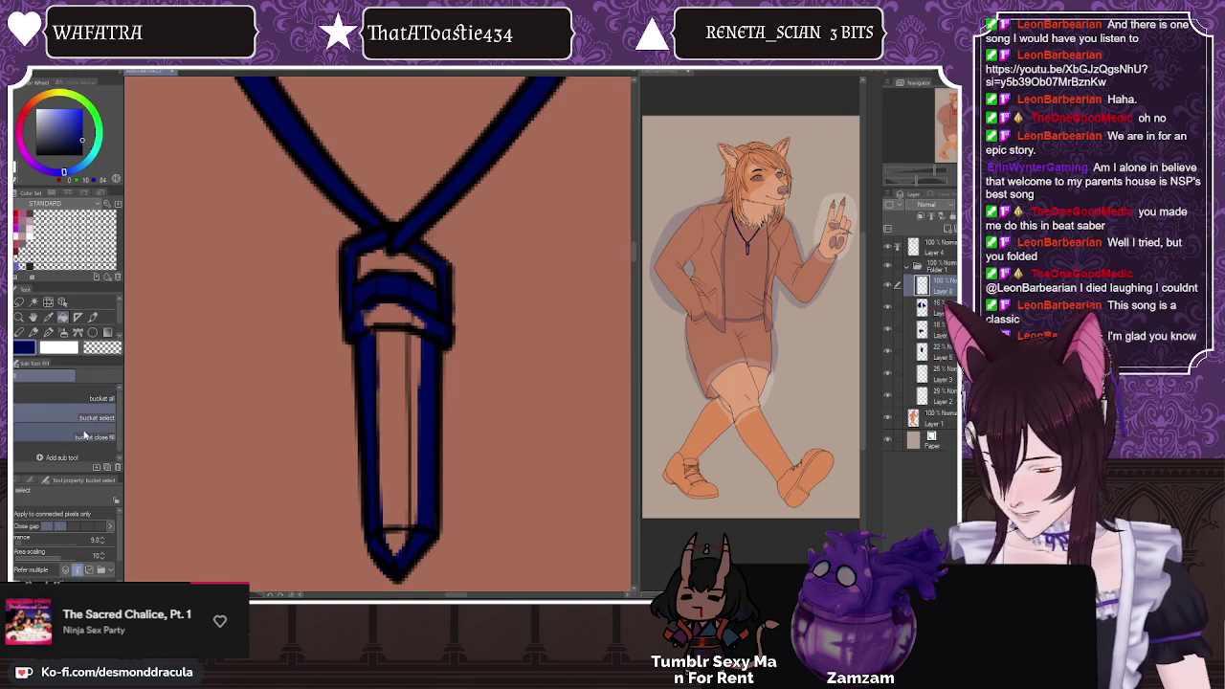
pyautogui.click(398, 410)
pyautogui.click(48, 333)
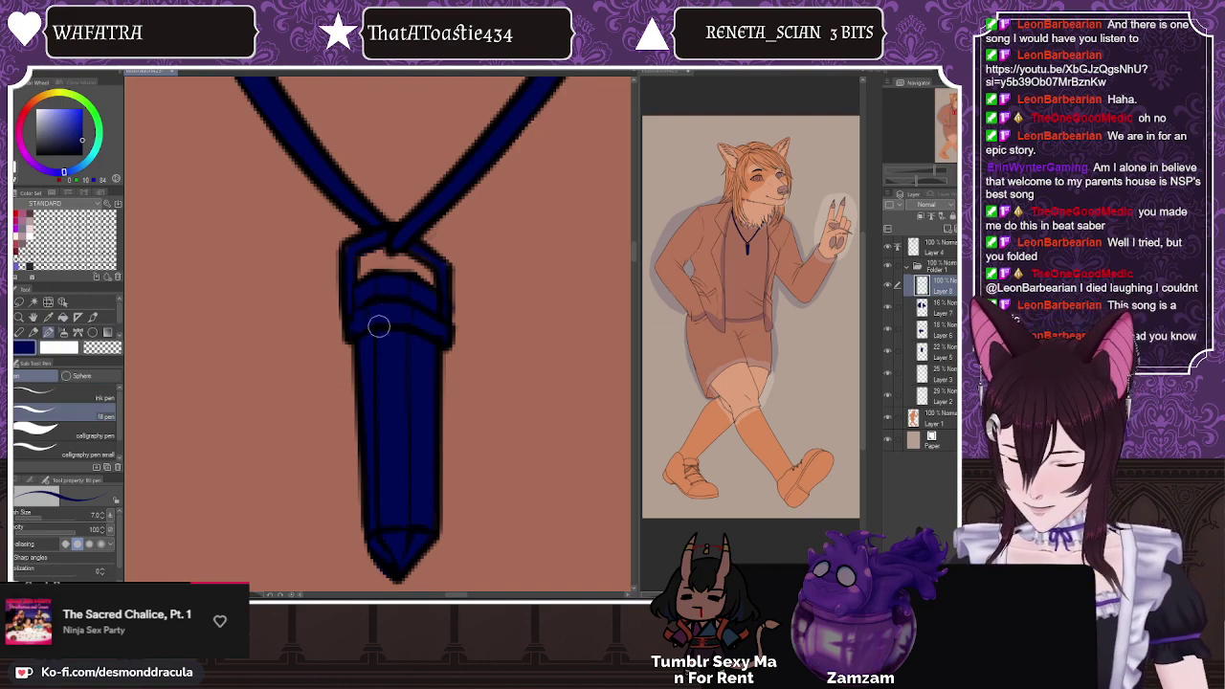
# Step: Lower the necklace layer's opacity to 32% and add a new layer above it
pyautogui.scroll(-5, 378, 326)
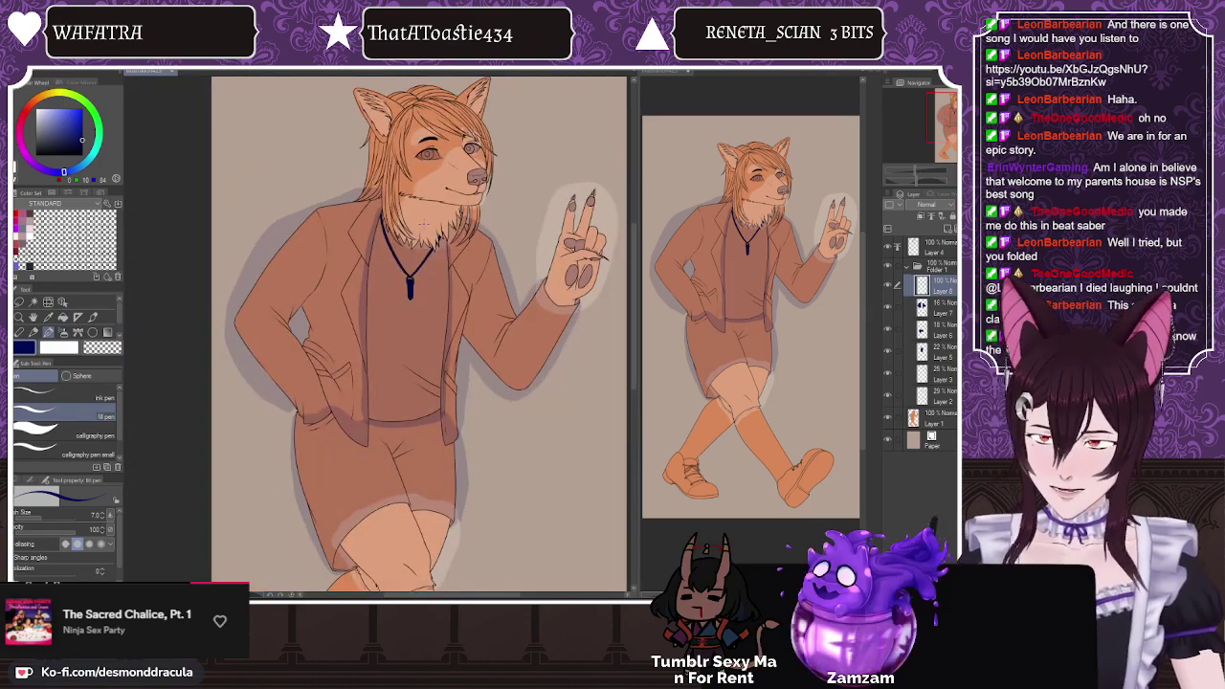
pyautogui.click(968, 203)
pyautogui.click(949, 229)
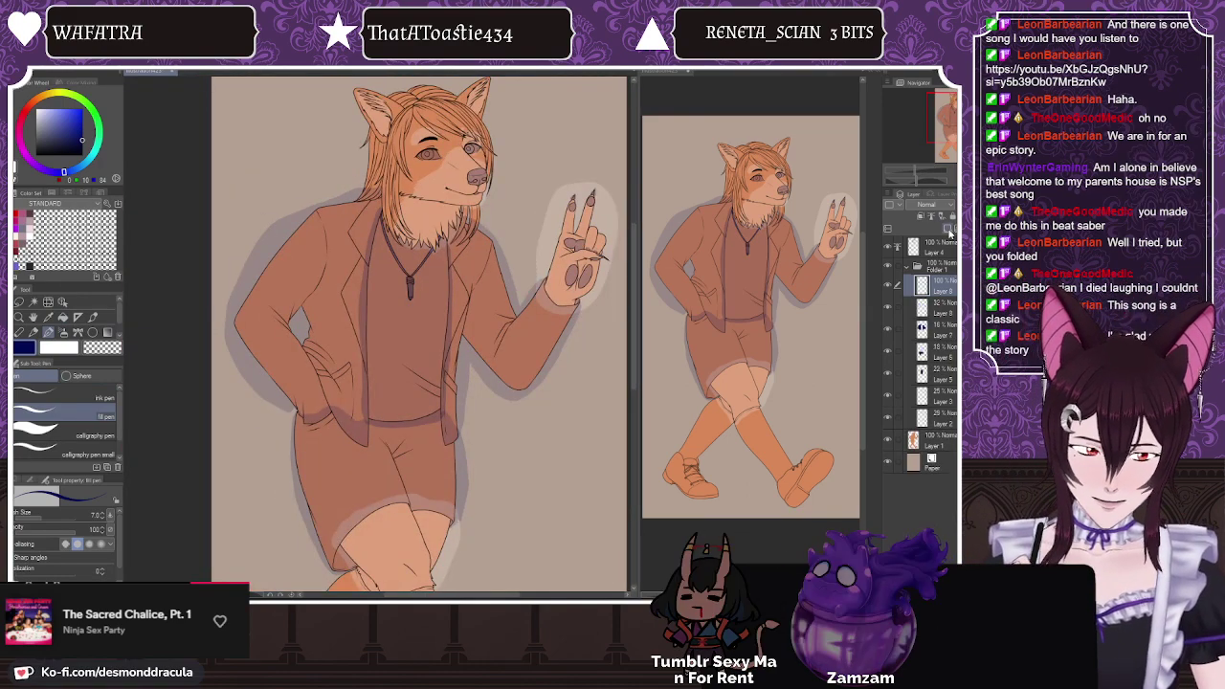
# Step: Fill both knee-high socks in navy on the new layer with bucket select
pyautogui.scroll(-4, 457, 129)
pyautogui.scroll(2, 483, 177)
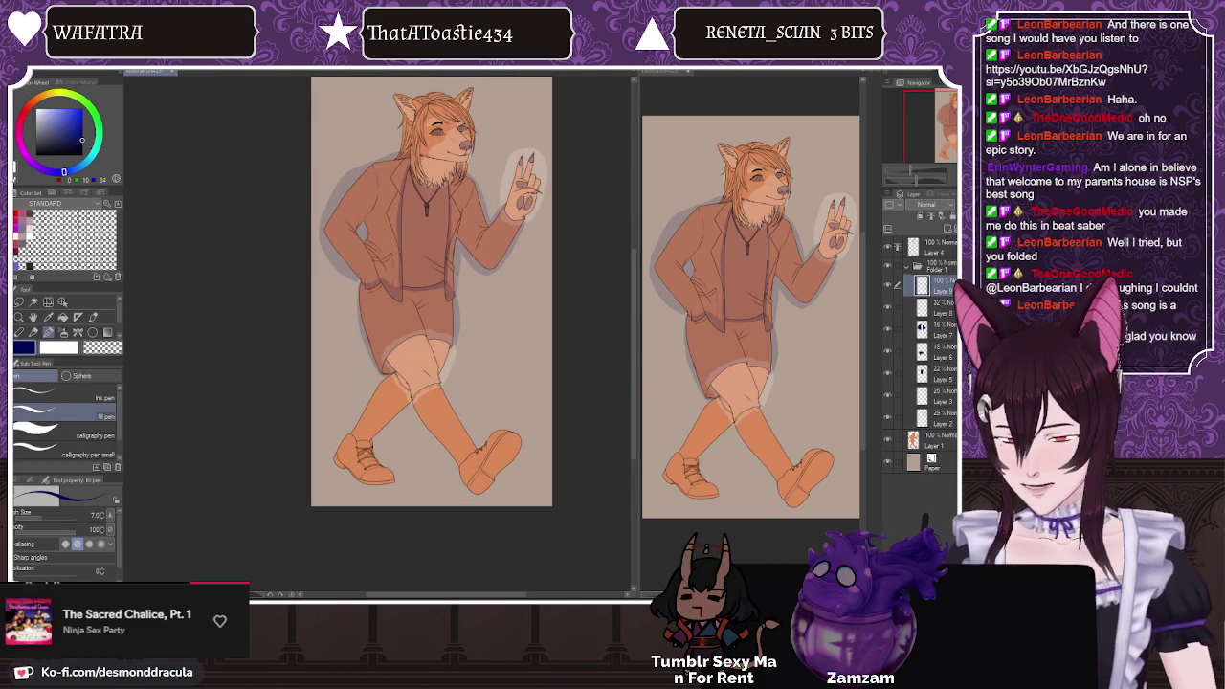
pyautogui.scroll(3, 428, 442)
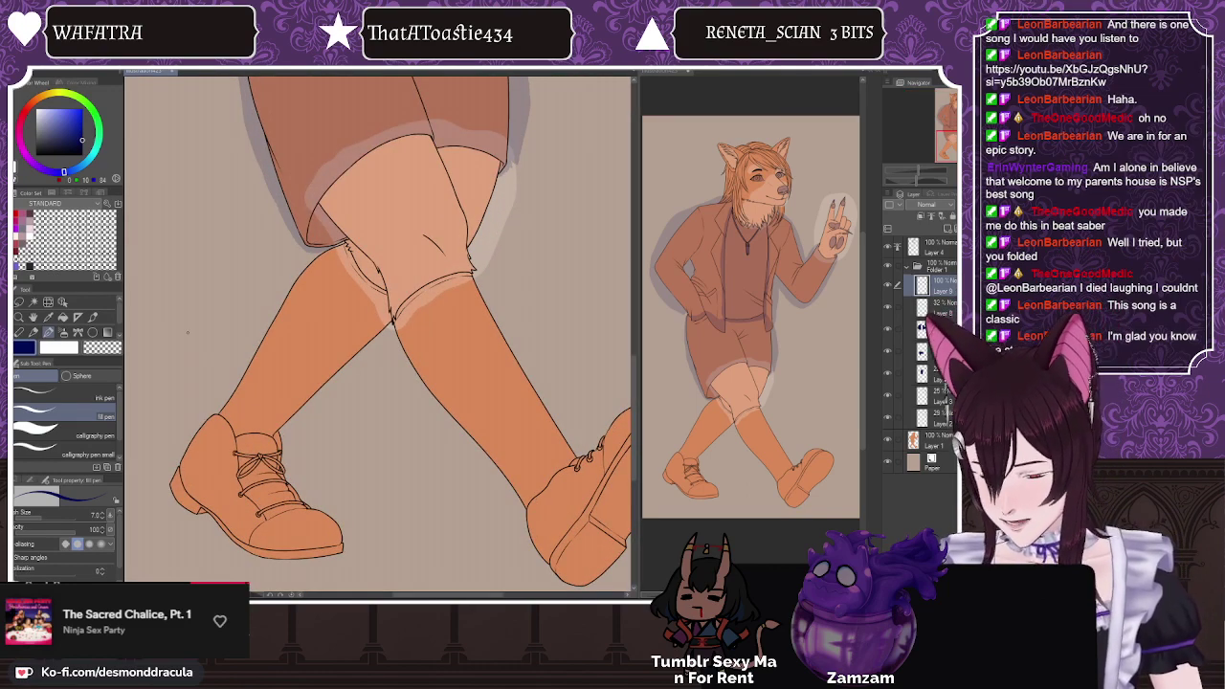
pyautogui.click(63, 316)
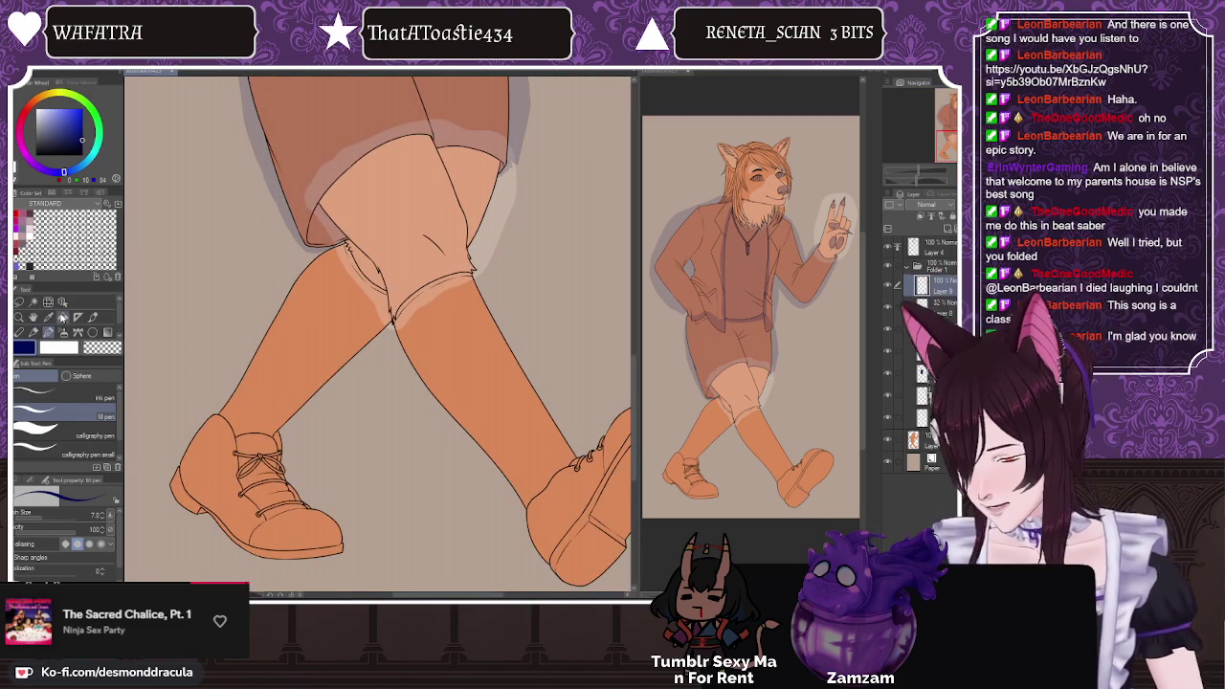
pyautogui.click(370, 330)
pyautogui.click(524, 377)
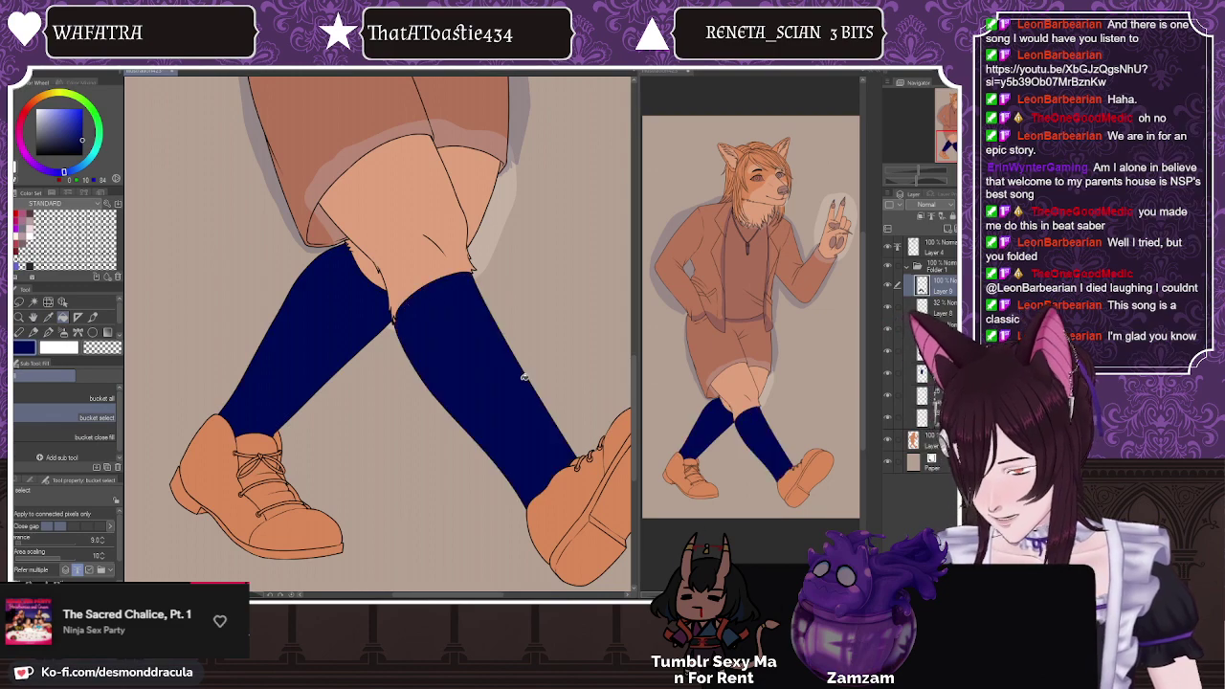
# Step: Touch up the sock tops in navy around the fur tufts below the knees with the fill pen
pyautogui.click(48, 332)
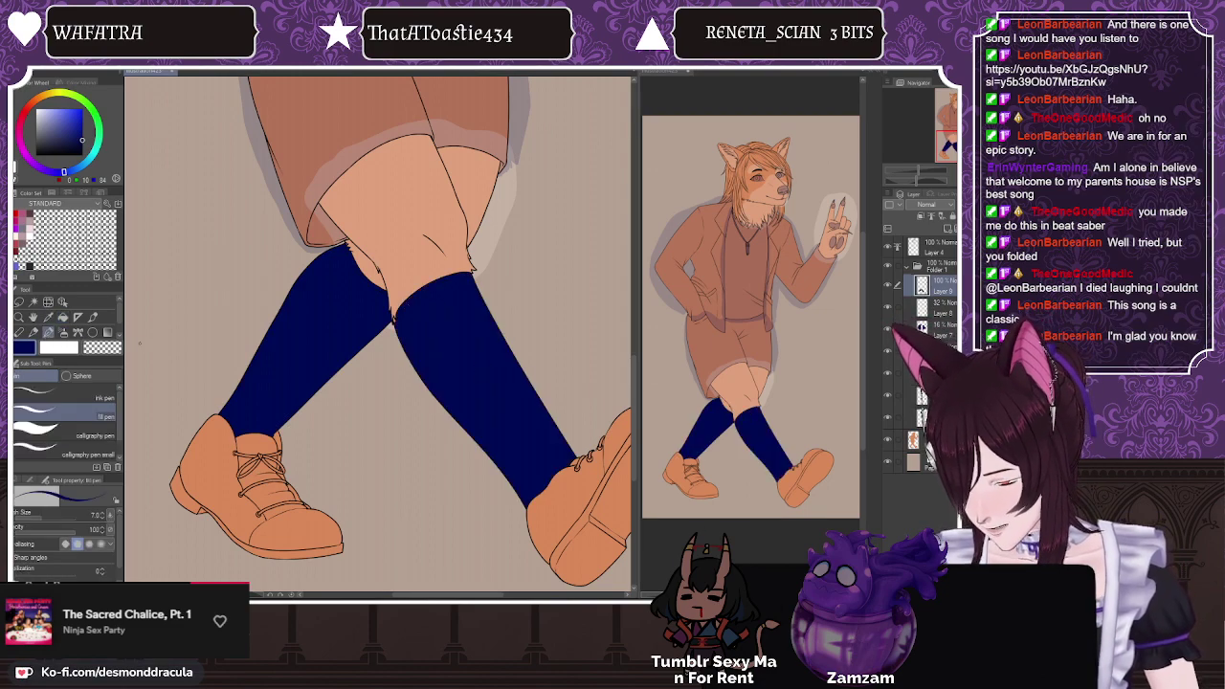
pyautogui.scroll(1, 311, 250)
pyautogui.scroll(3, 278, 206)
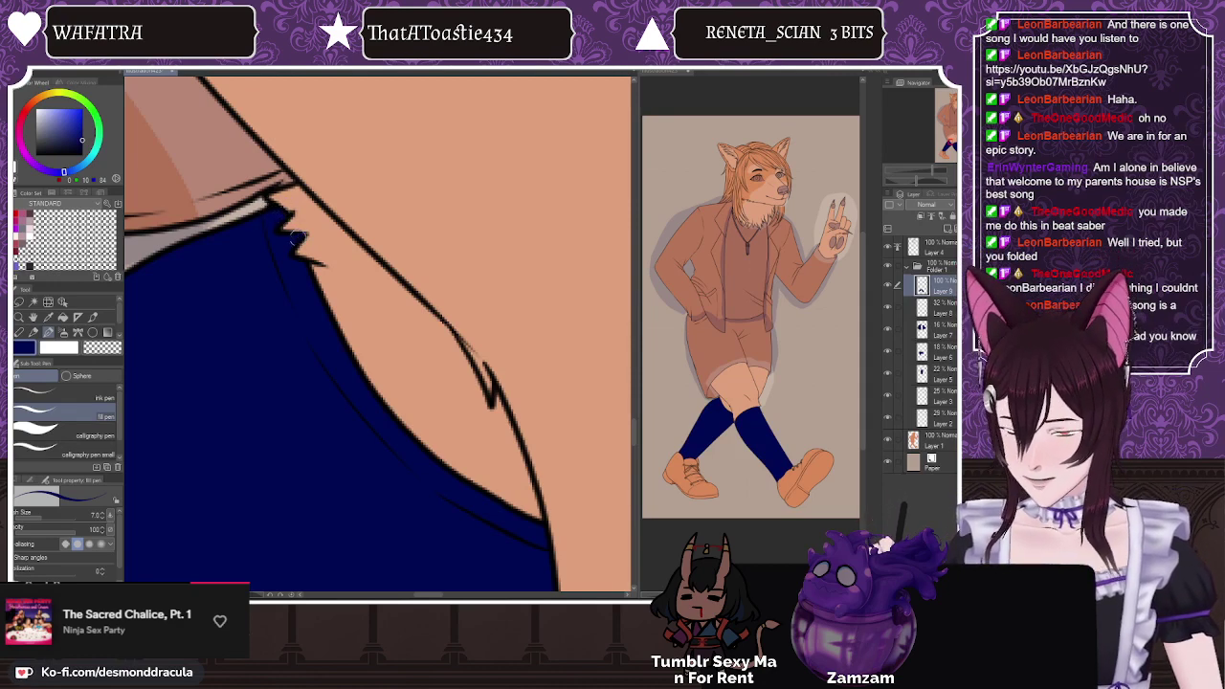
pyautogui.scroll(-3, 228, 226)
pyautogui.scroll(2, 347, 306)
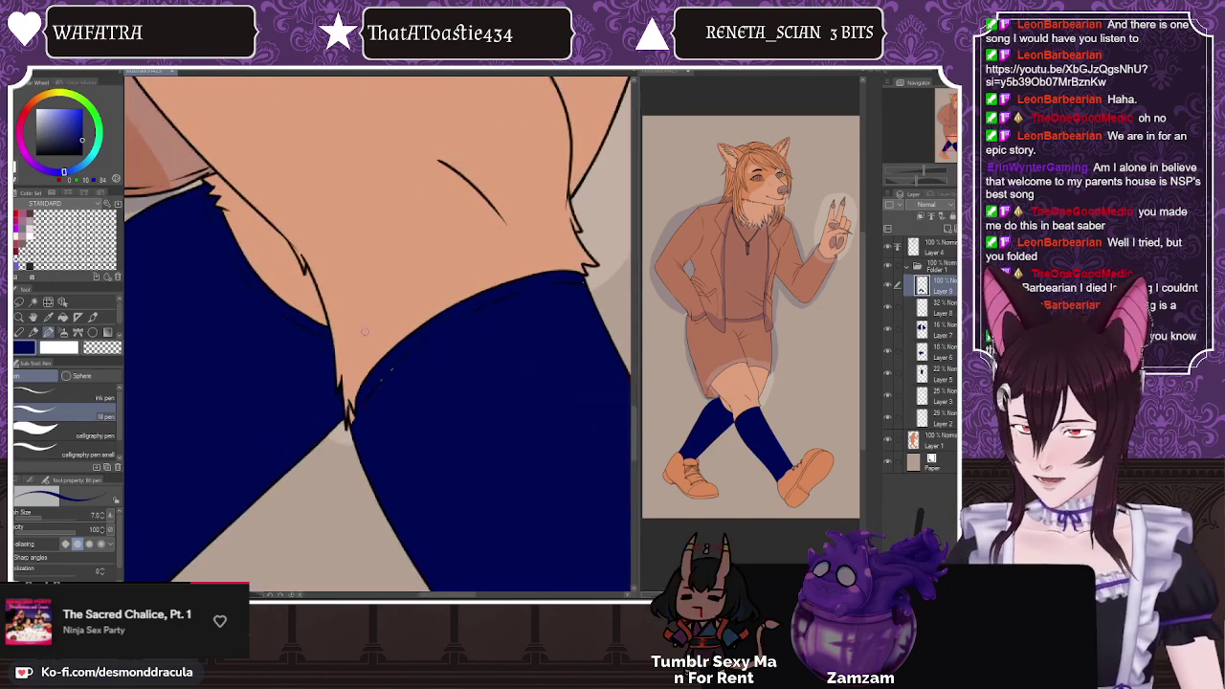
pyautogui.scroll(2, 345, 422)
pyautogui.moveTo(314, 436); pyautogui.dragTo(320, 484)
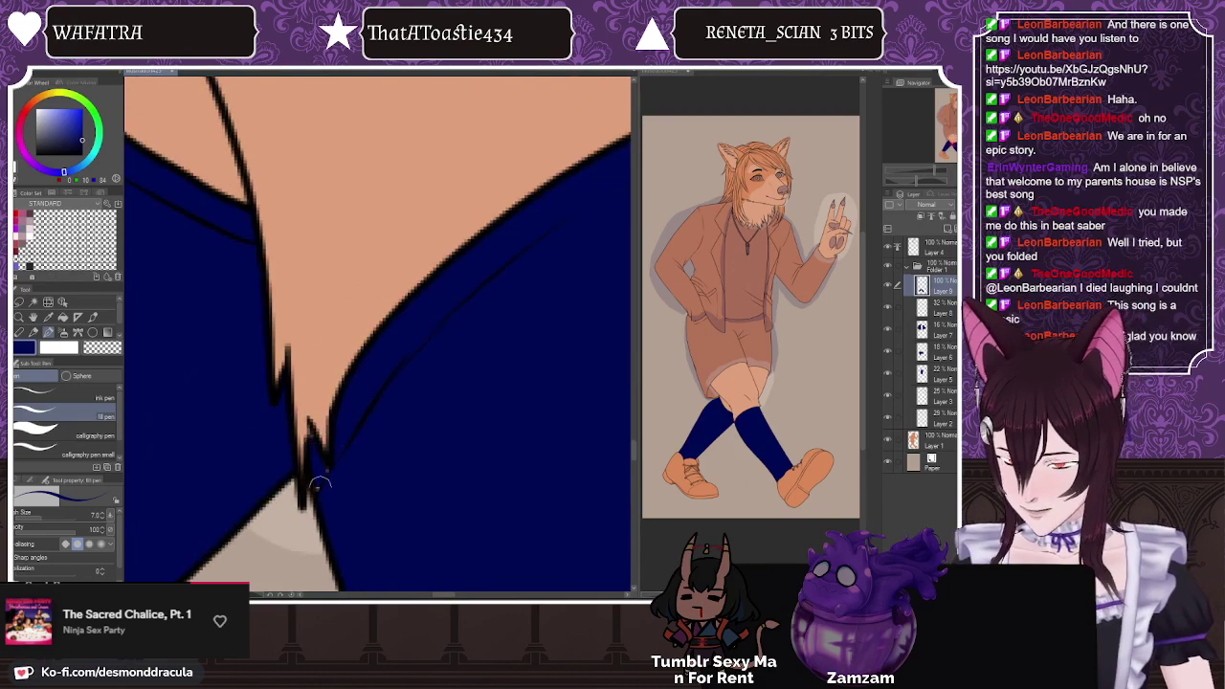
pyautogui.scroll(-5, 311, 430)
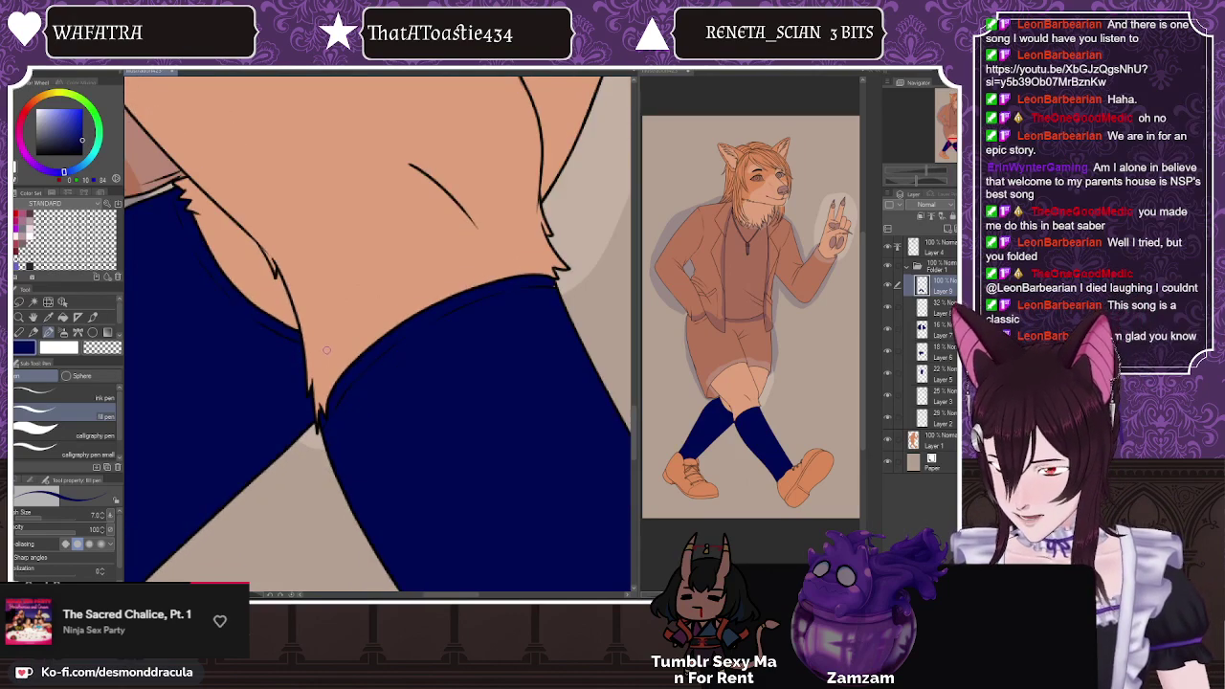
pyautogui.scroll(1, 324, 437)
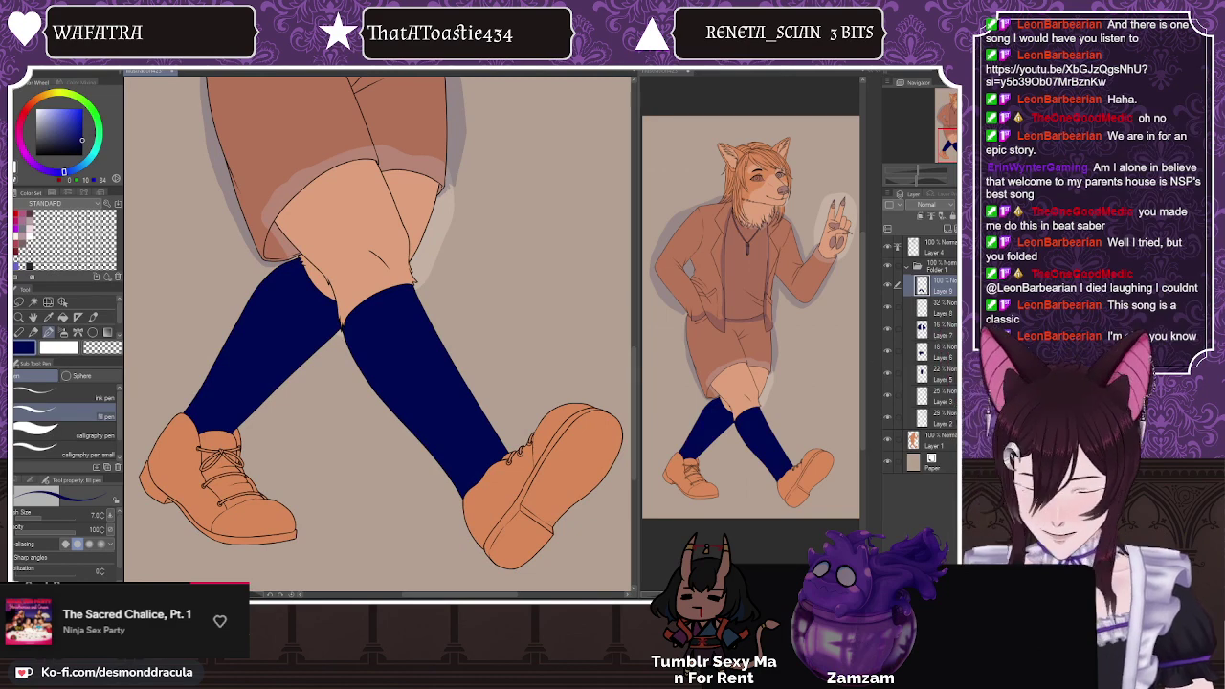
# Step: Lower the sock layer's opacity to 20% and add a new layer above it
pyautogui.click(962, 204)
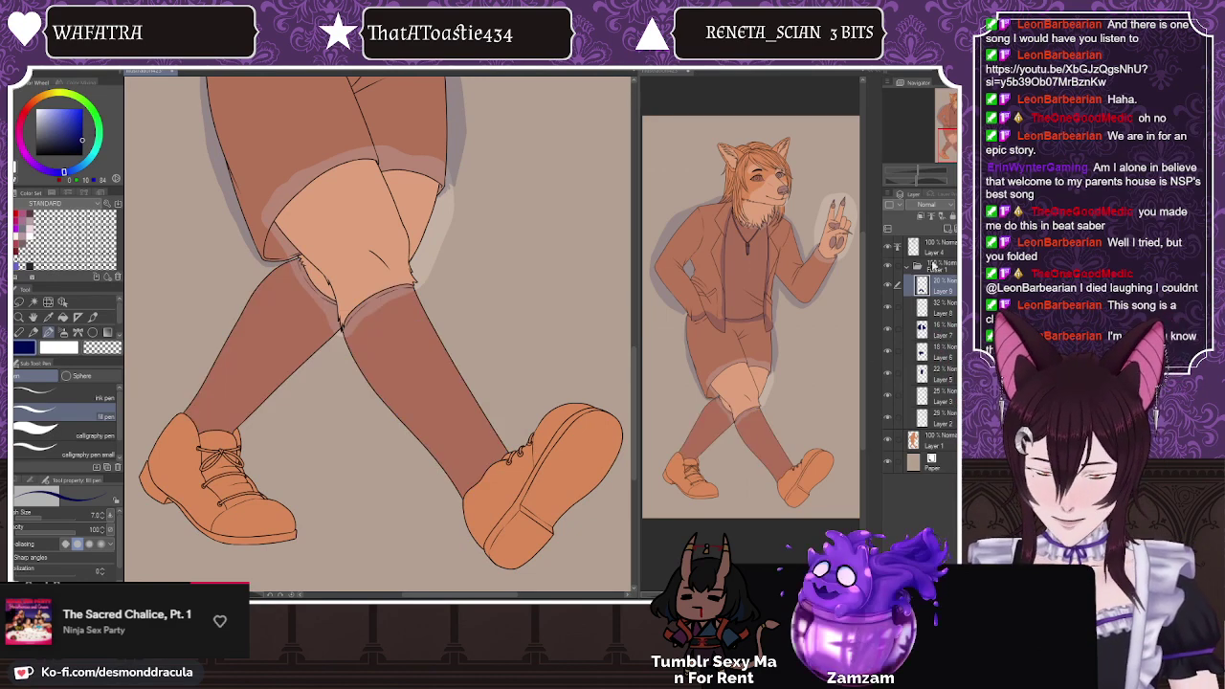
pyautogui.click(945, 230)
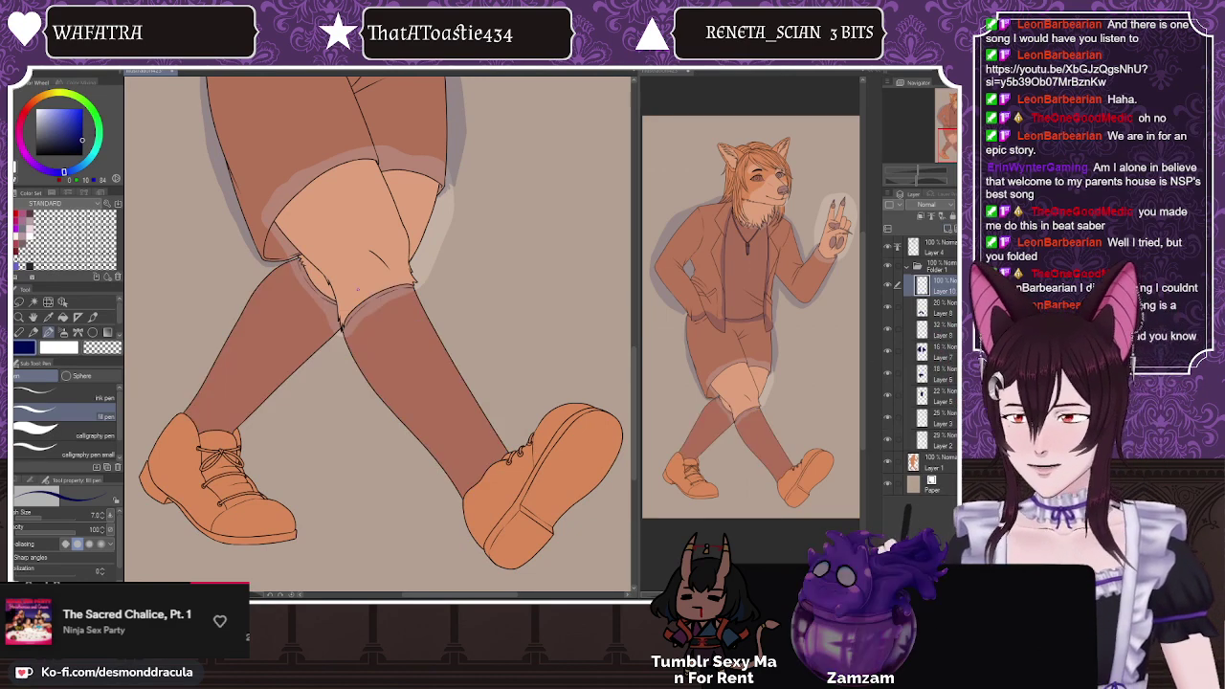
# Step: Outline the flat-standing rear shoe in navy on the new layer, closing the outline along its ankle collar
pyautogui.scroll(-2, 377, 334)
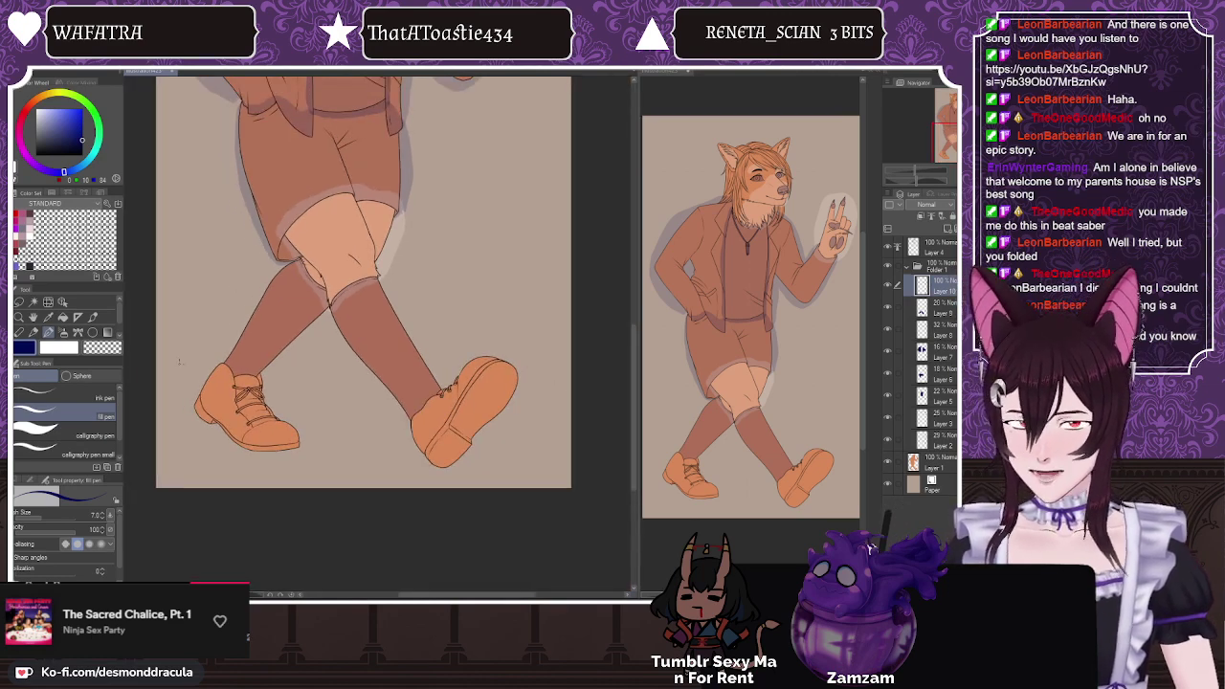
pyautogui.scroll(4, 287, 450)
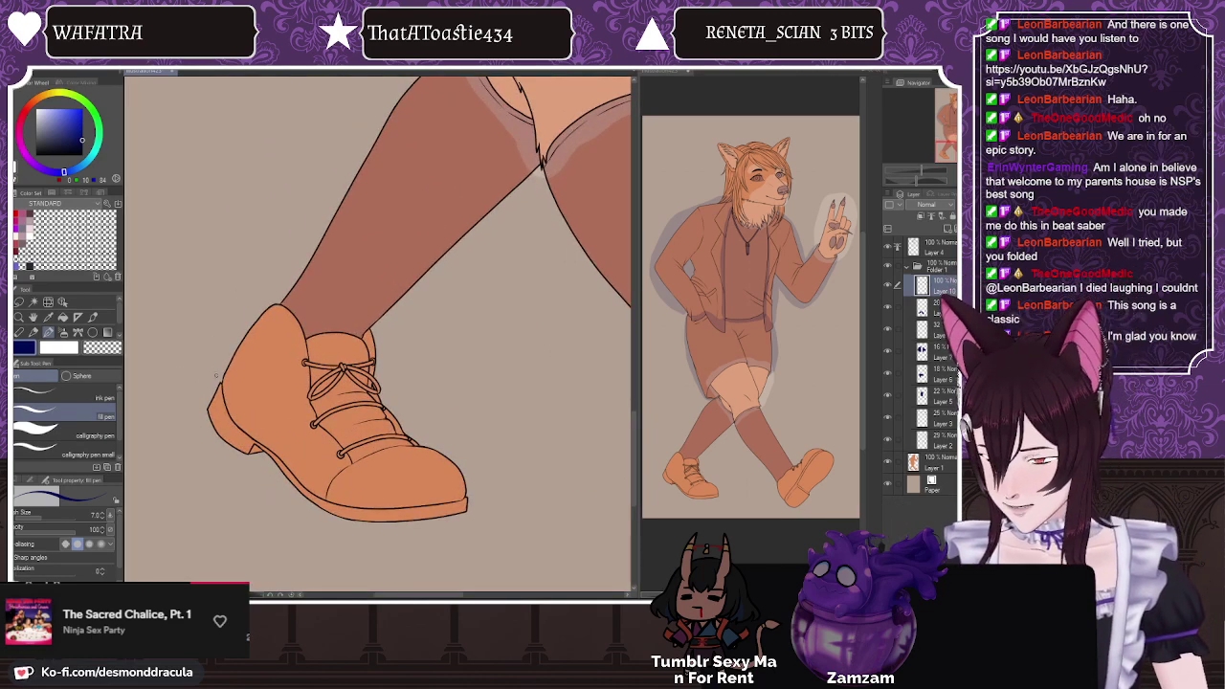
pyautogui.moveTo(215, 376)
pyautogui.mouseDown()
pyautogui.moveTo(204, 444)
pyautogui.moveTo(361, 538)
pyautogui.moveTo(463, 419)
pyautogui.mouseUp()
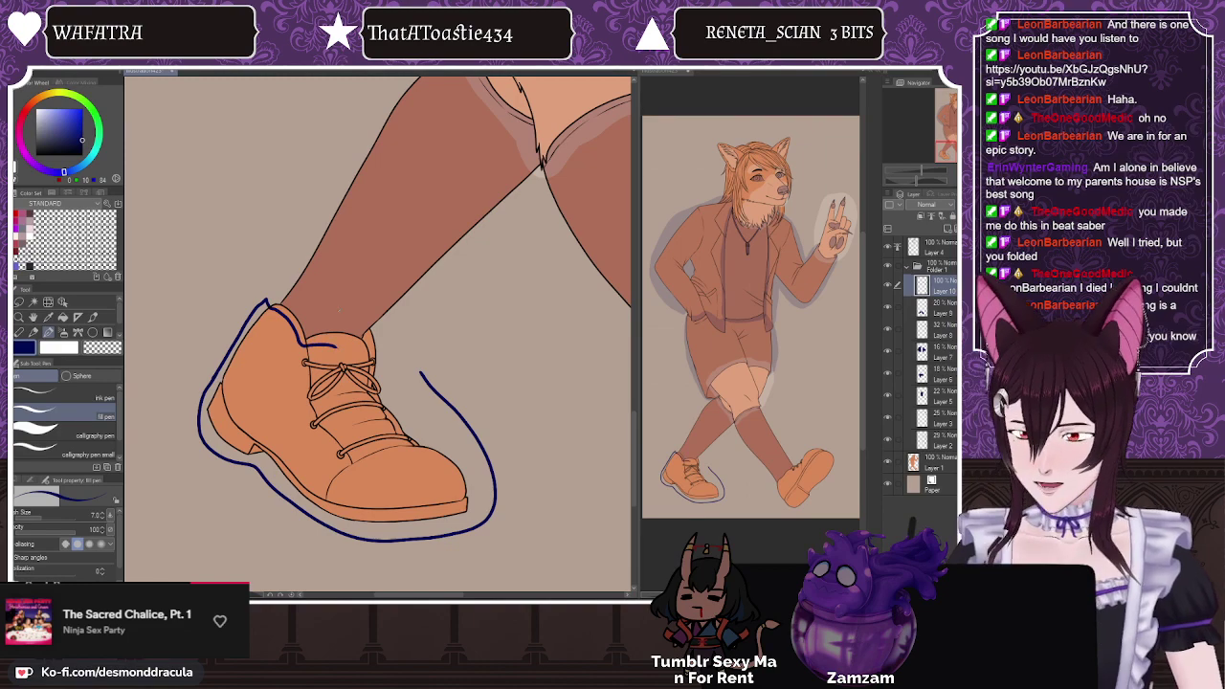
pyautogui.scroll(5, 436, 418)
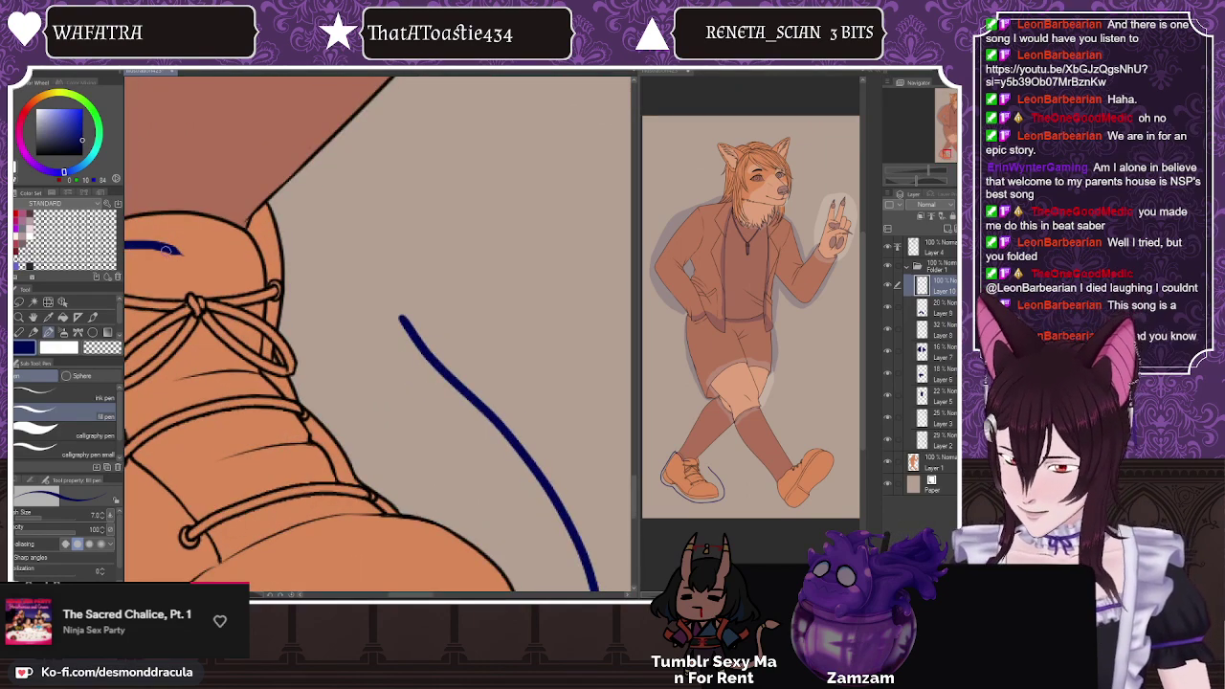
pyautogui.moveTo(134, 244)
pyautogui.mouseDown()
pyautogui.moveTo(239, 252)
pyautogui.moveTo(258, 238)
pyautogui.moveTo(320, 238)
pyautogui.moveTo(412, 327)
pyautogui.mouseUp()
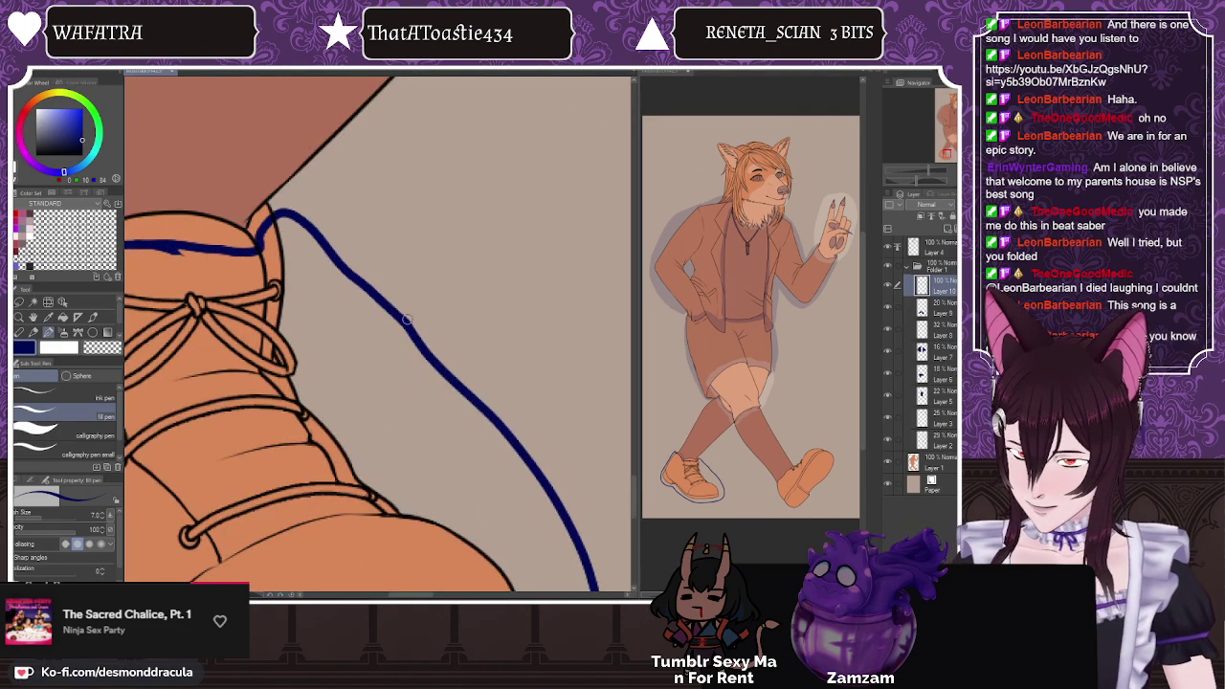
pyautogui.scroll(-5, 412, 327)
# Step: Outline the raised front shoe in navy with the fill pen and fill both shoe outlines using bucket all
pyautogui.scroll(-3, 383, 287)
pyautogui.scroll(5, 309, 330)
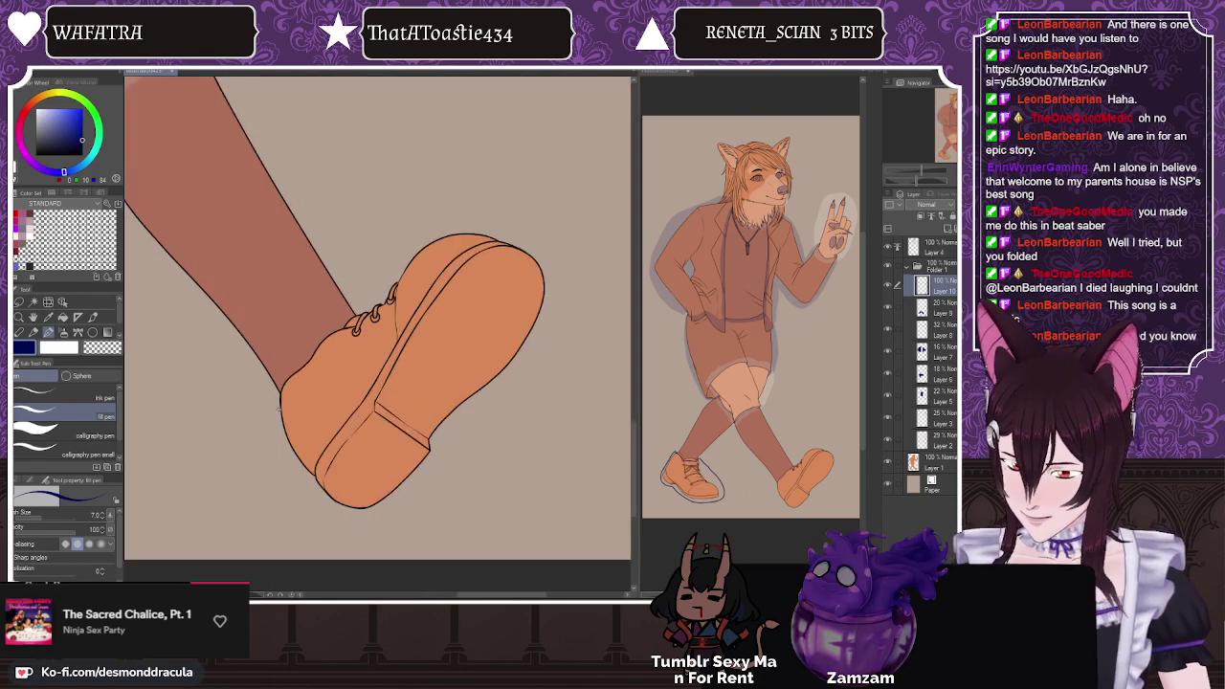
pyautogui.moveTo(363, 320)
pyautogui.mouseDown()
pyautogui.moveTo(511, 218)
pyautogui.moveTo(546, 402)
pyautogui.moveTo(317, 528)
pyautogui.moveTo(260, 413)
pyautogui.mouseUp()
pyautogui.press('g')
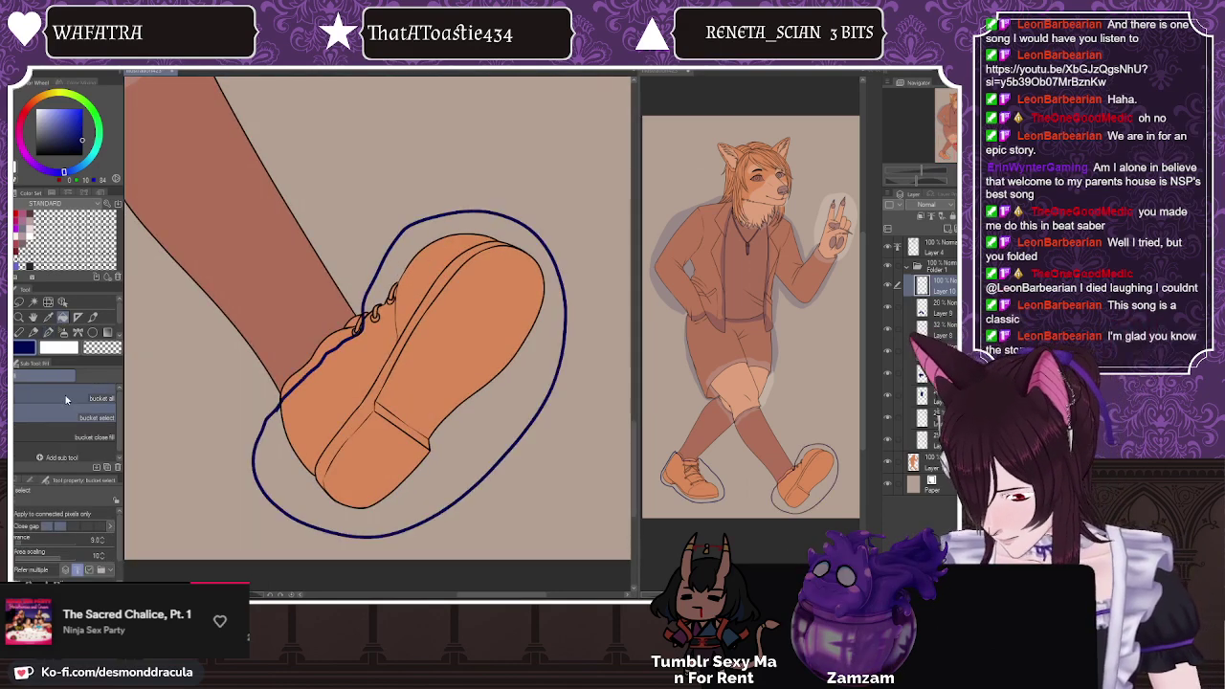
pyautogui.click(483, 426)
pyautogui.scroll(-3, 484, 427)
pyautogui.click(196, 407)
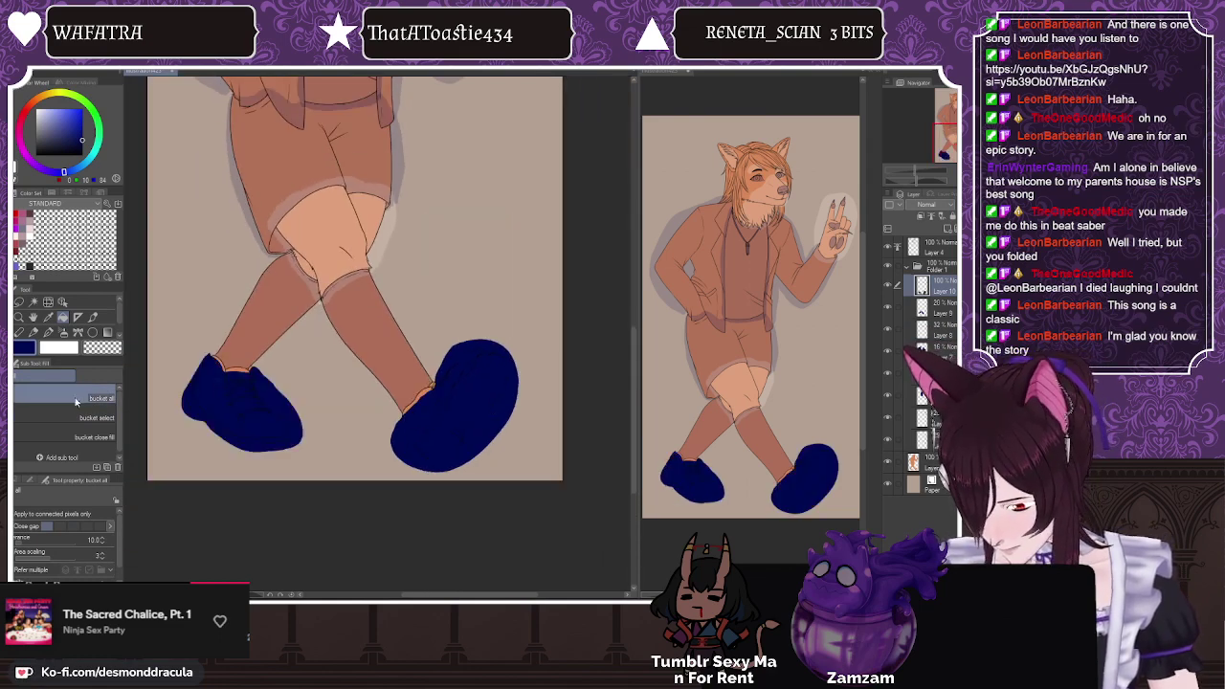
# Step: Fill the leftover unpainted strip along the flat-standing shoe's ankle collar in navy with bucket select
pyautogui.click(96, 417)
pyautogui.scroll(4, 265, 343)
pyautogui.moveTo(260, 302); pyautogui.dragTo(375, 330)
pyautogui.scroll(-2, 301, 338)
pyautogui.scroll(4, 533, 354)
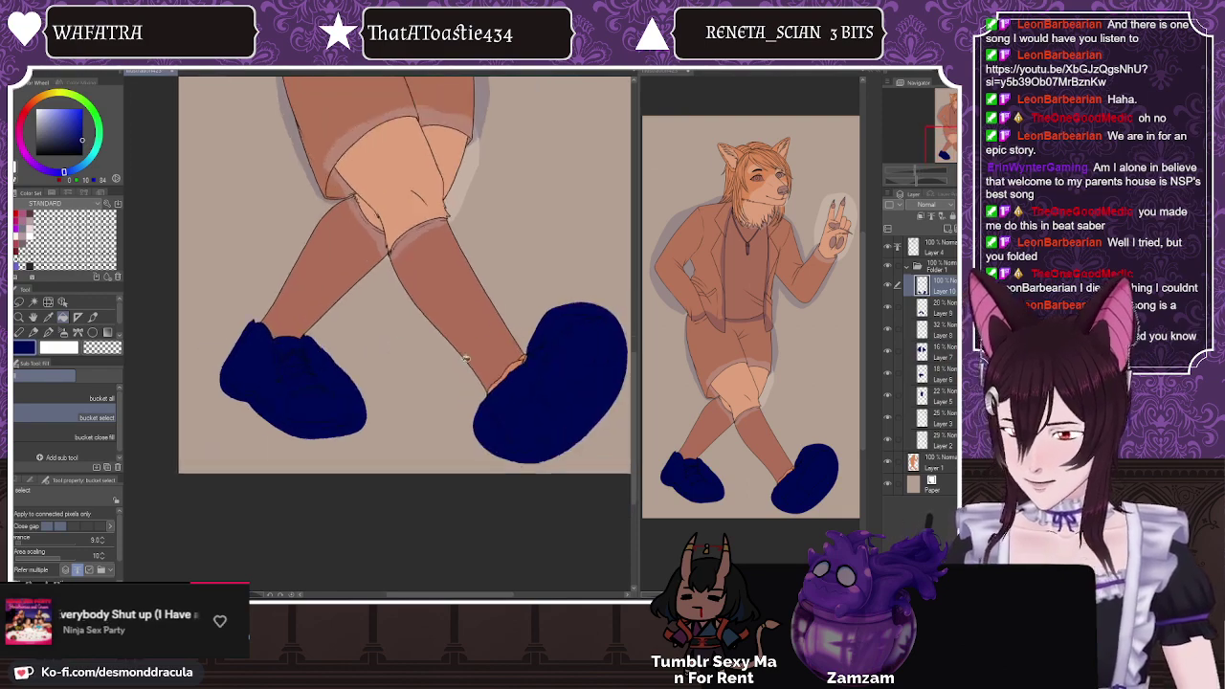
# Step: Paint the remaining gaps at the raised shoe's collar and around the laces in navy with the fill pen
pyautogui.click(49, 333)
pyautogui.click(48, 316)
pyautogui.scroll(3, 536, 352)
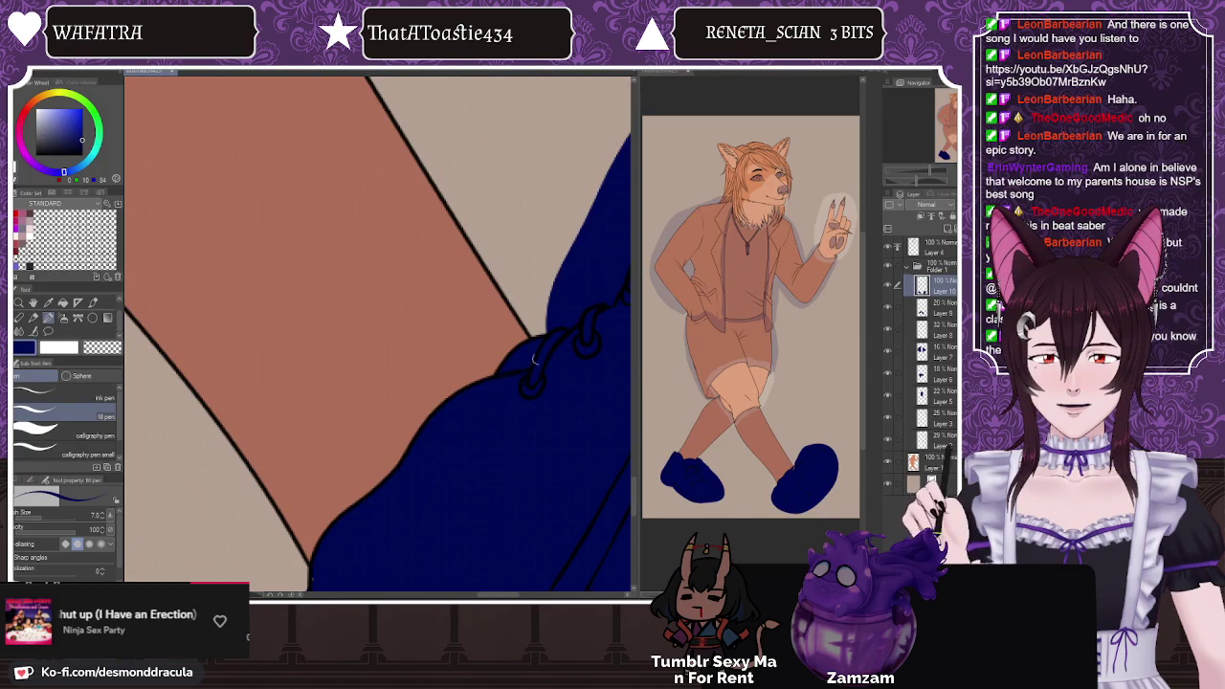
pyautogui.scroll(-2, 564, 352)
pyautogui.scroll(3, 230, 332)
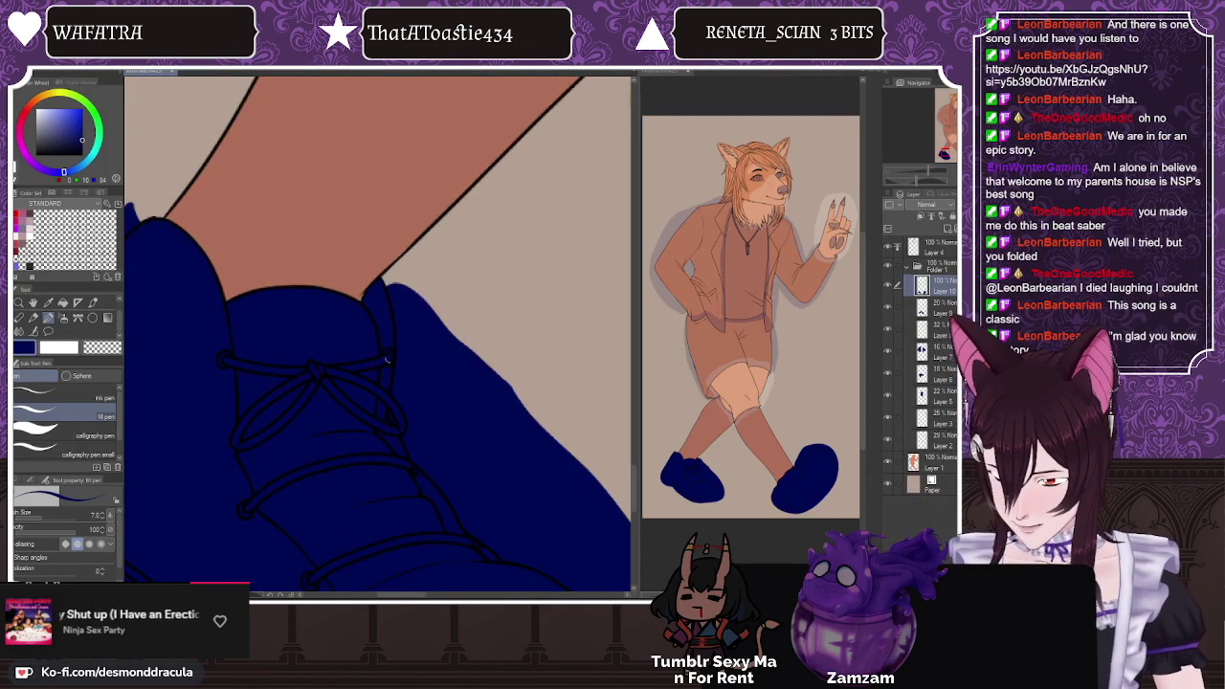
pyautogui.scroll(-4, 373, 304)
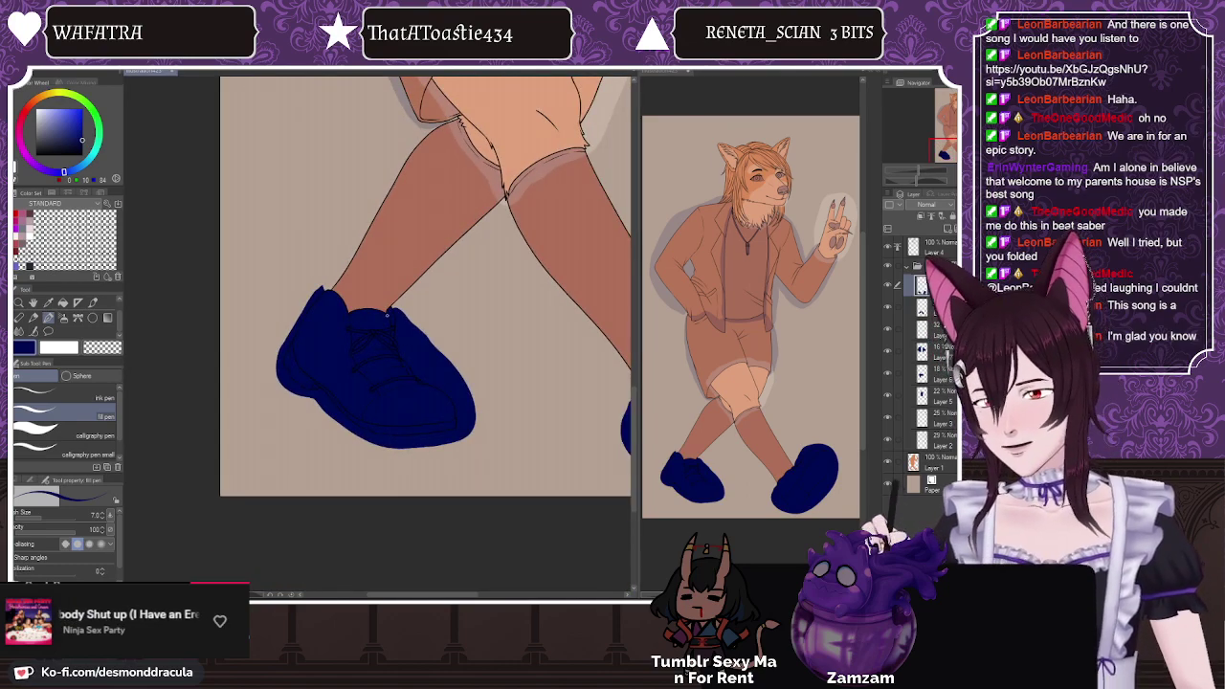
pyautogui.scroll(-4, 536, 225)
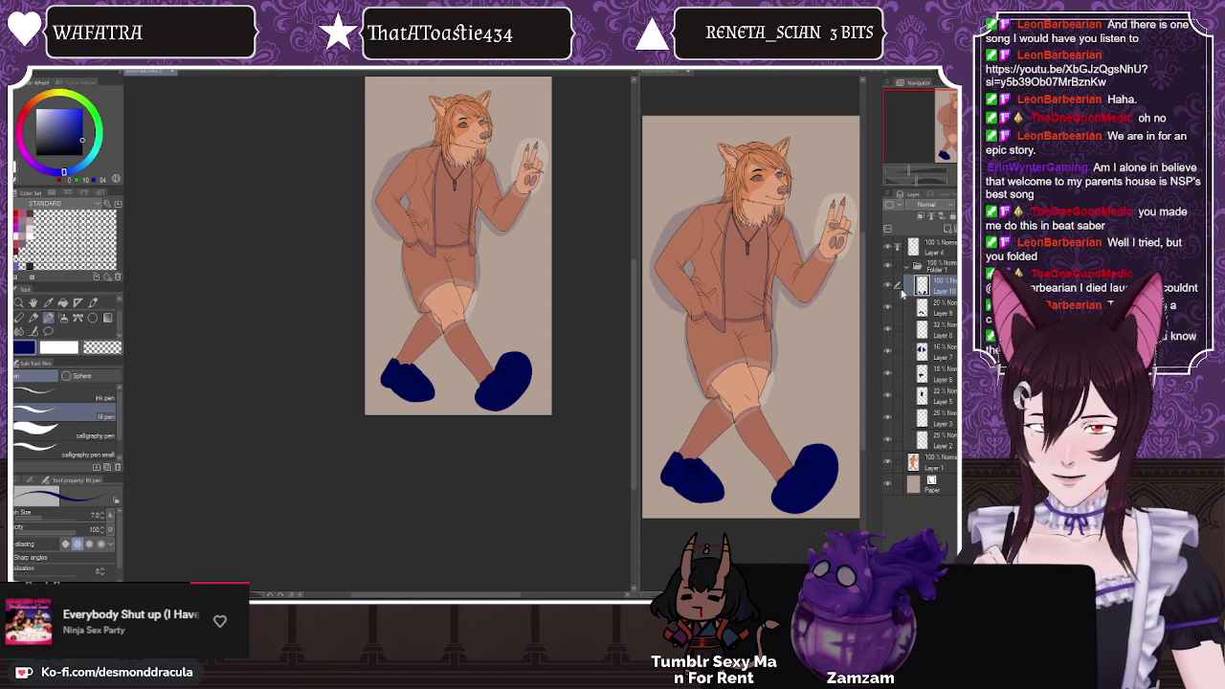
# Step: Raise all colour layers in Folder 1 to 100% opacity and clip the folder to the base layer below
pyautogui.moveTo(897, 306); pyautogui.dragTo(895, 434)
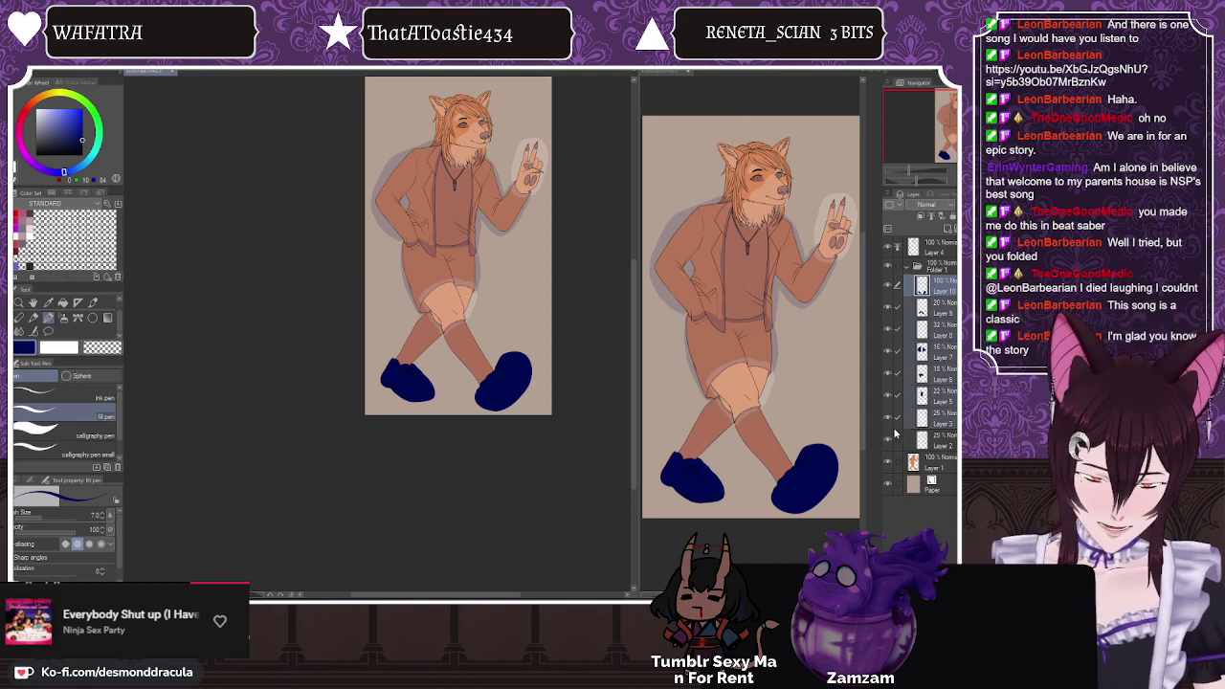
pyautogui.hotkey('ctrl', 'shift', 'u')
pyautogui.click(936, 266)
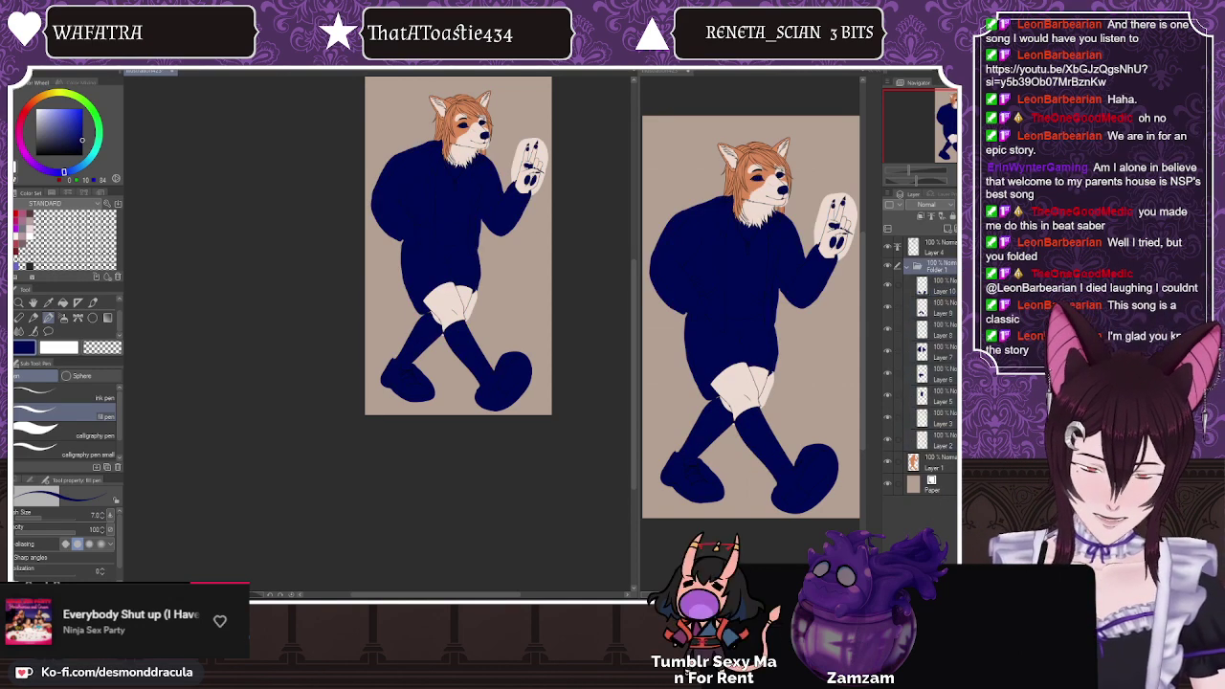
pyautogui.click(920, 217)
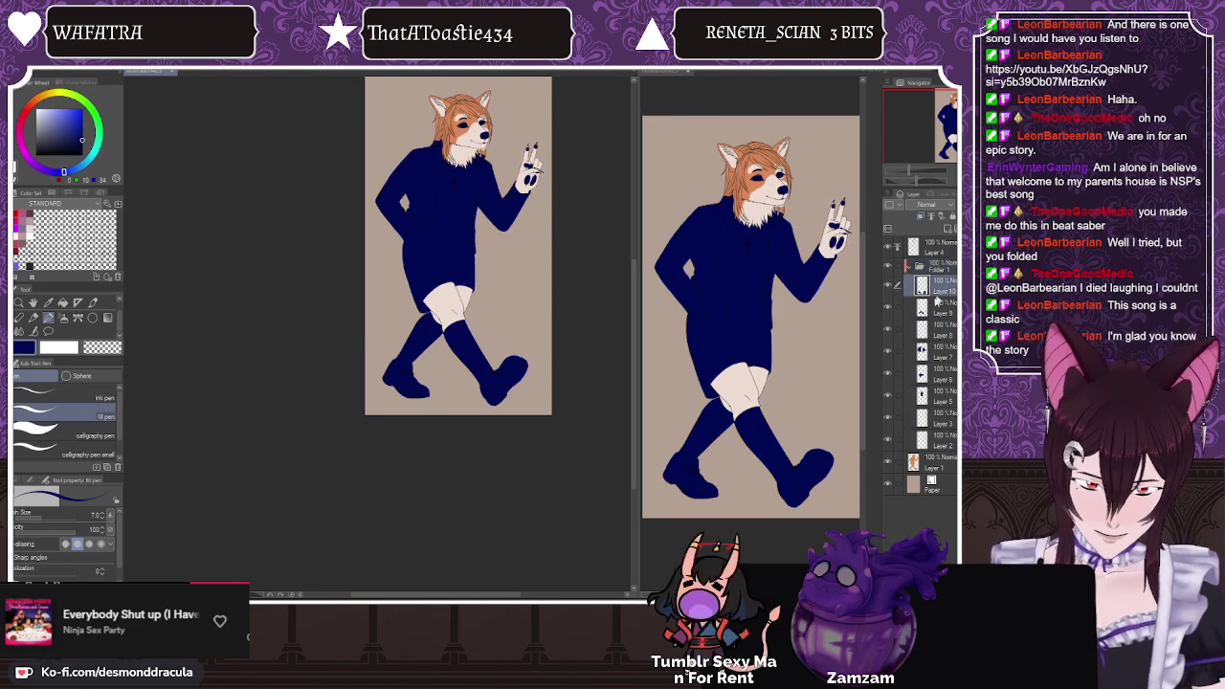
# Step: Set the opacity of Layer 2, which holds the pale fur markings, to 80% and inspect the face
pyautogui.click(922, 284)
pyautogui.moveTo(896, 307); pyautogui.dragTo(896, 441)
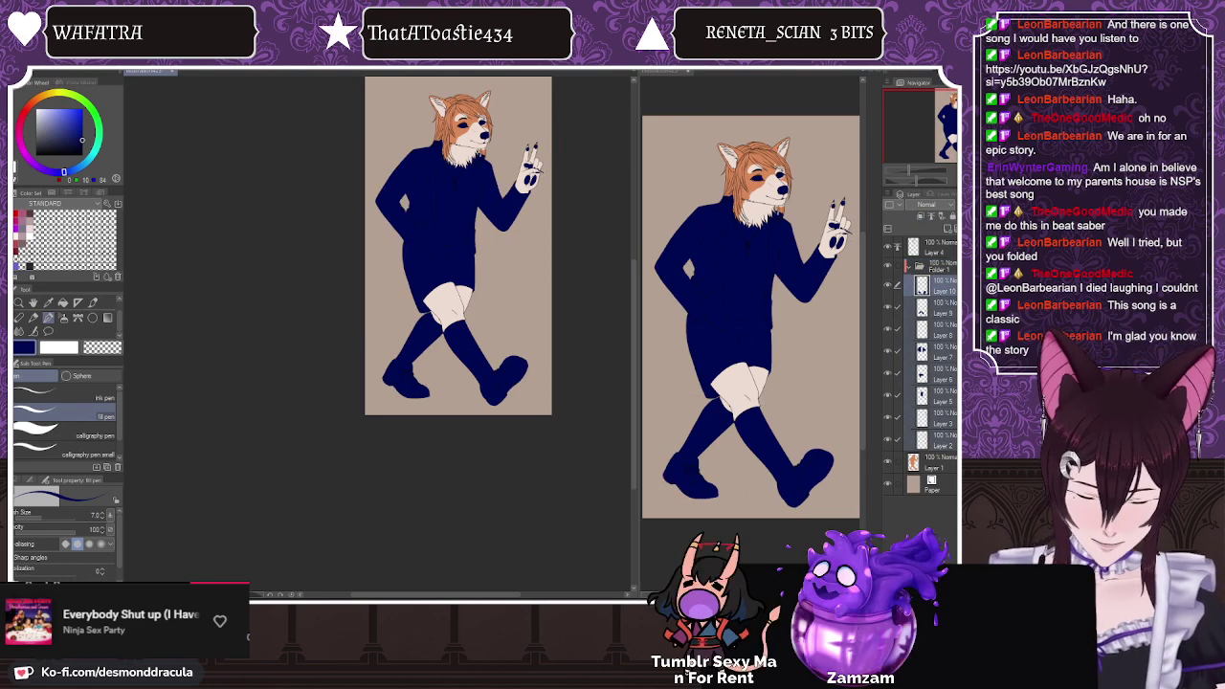
pyautogui.click(890, 441)
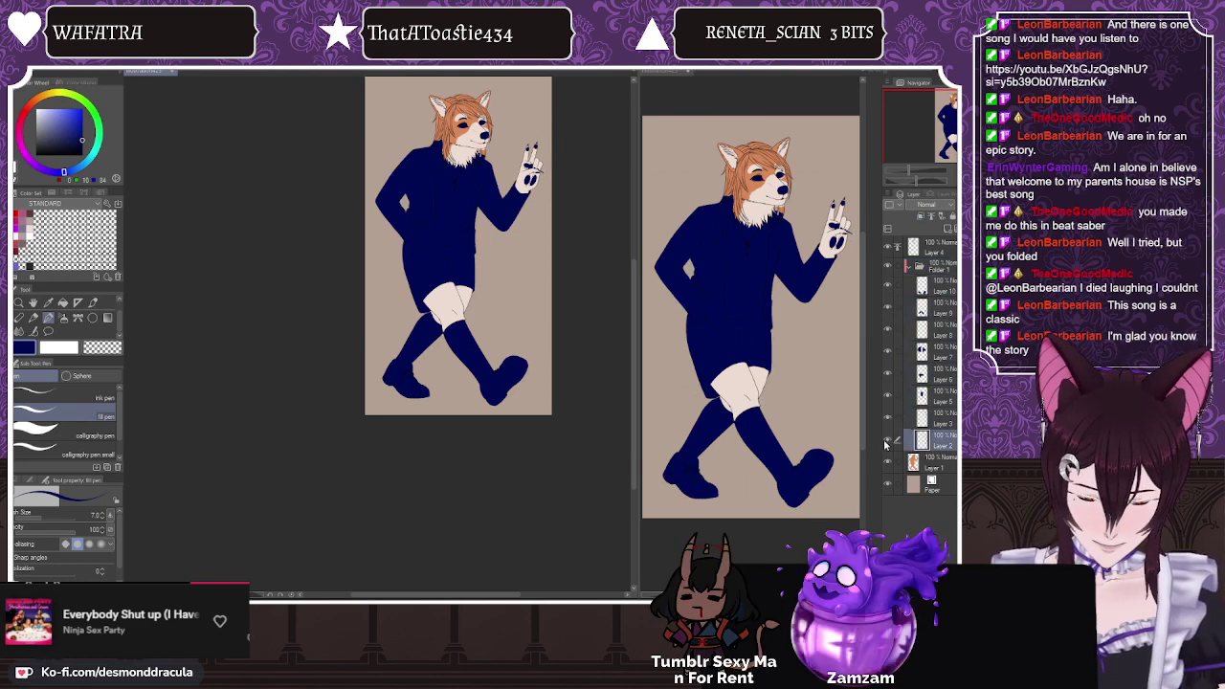
pyautogui.click(933, 418)
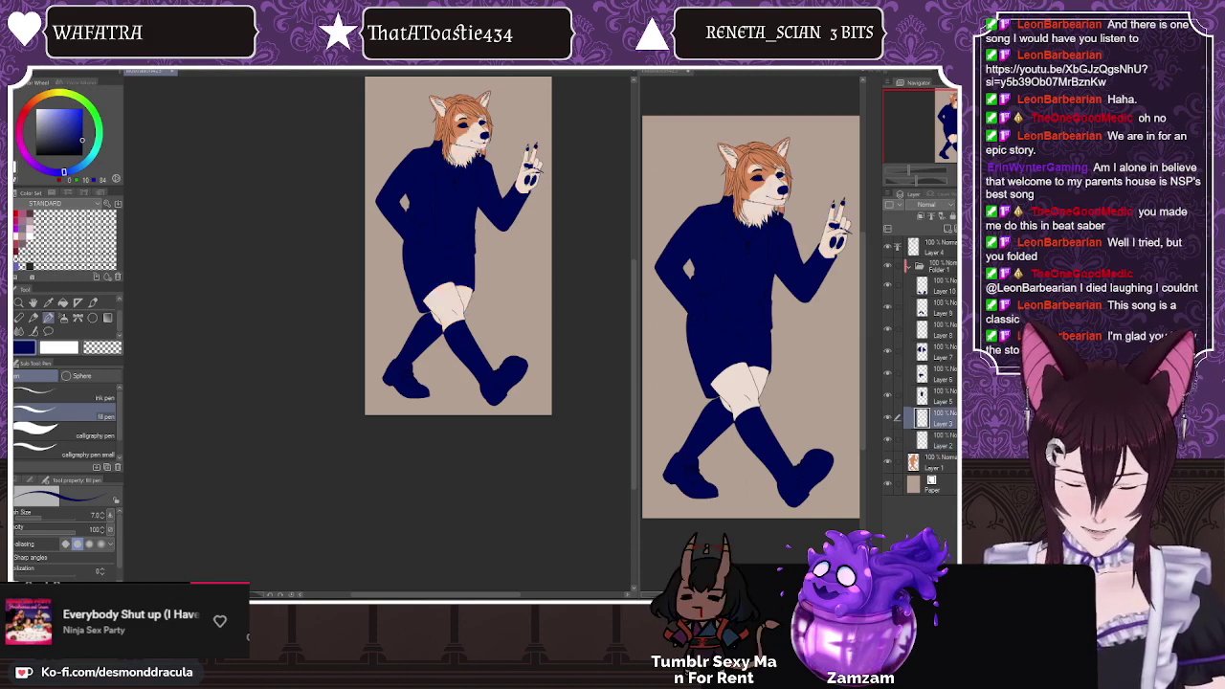
pyautogui.scroll(-1, 443, 323)
pyautogui.scroll(4, 477, 178)
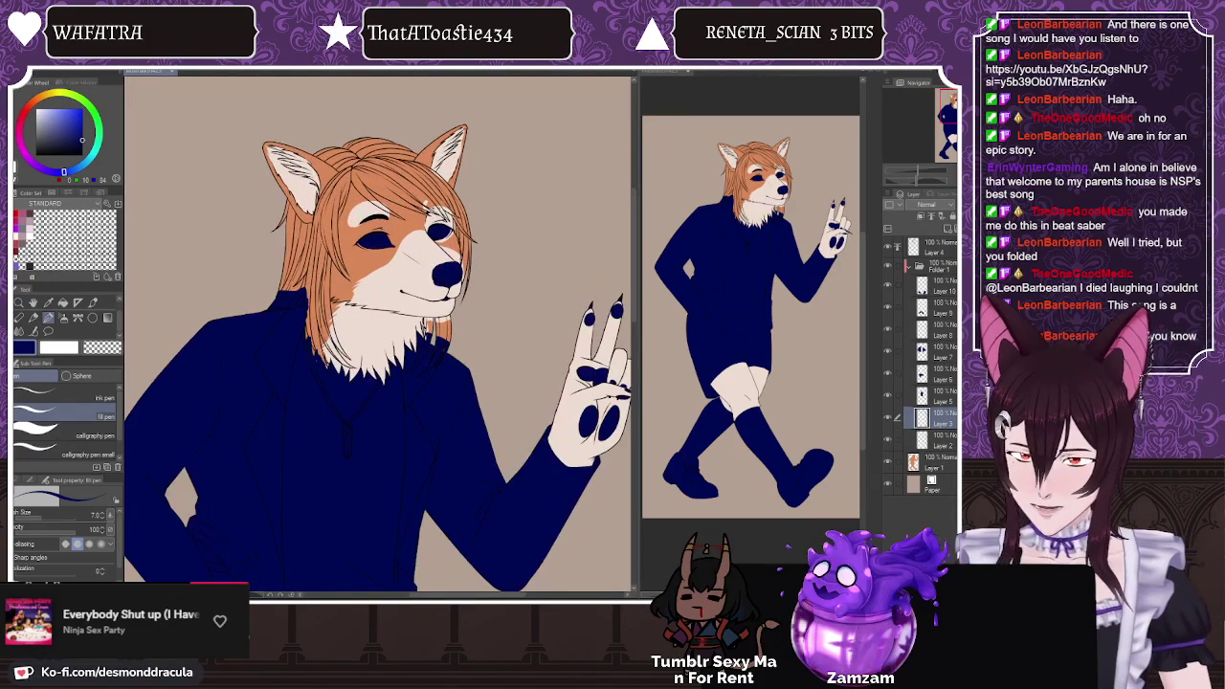
pyautogui.click(933, 440)
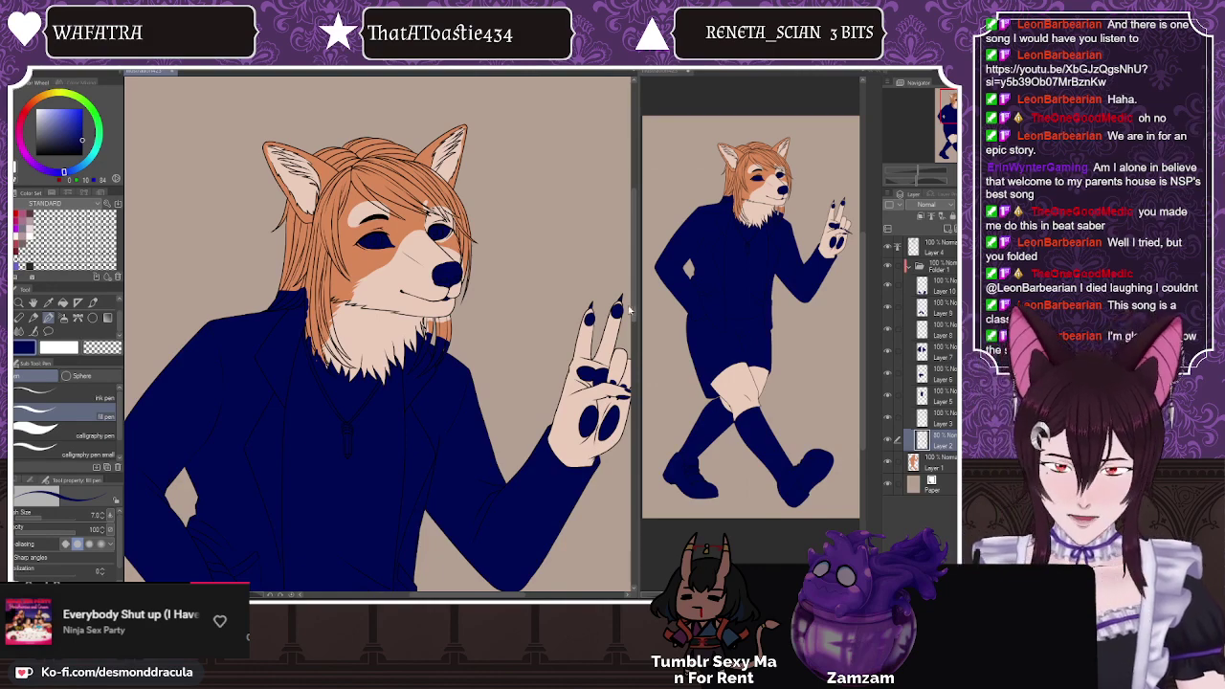
pyautogui.scroll(4, 376, 126)
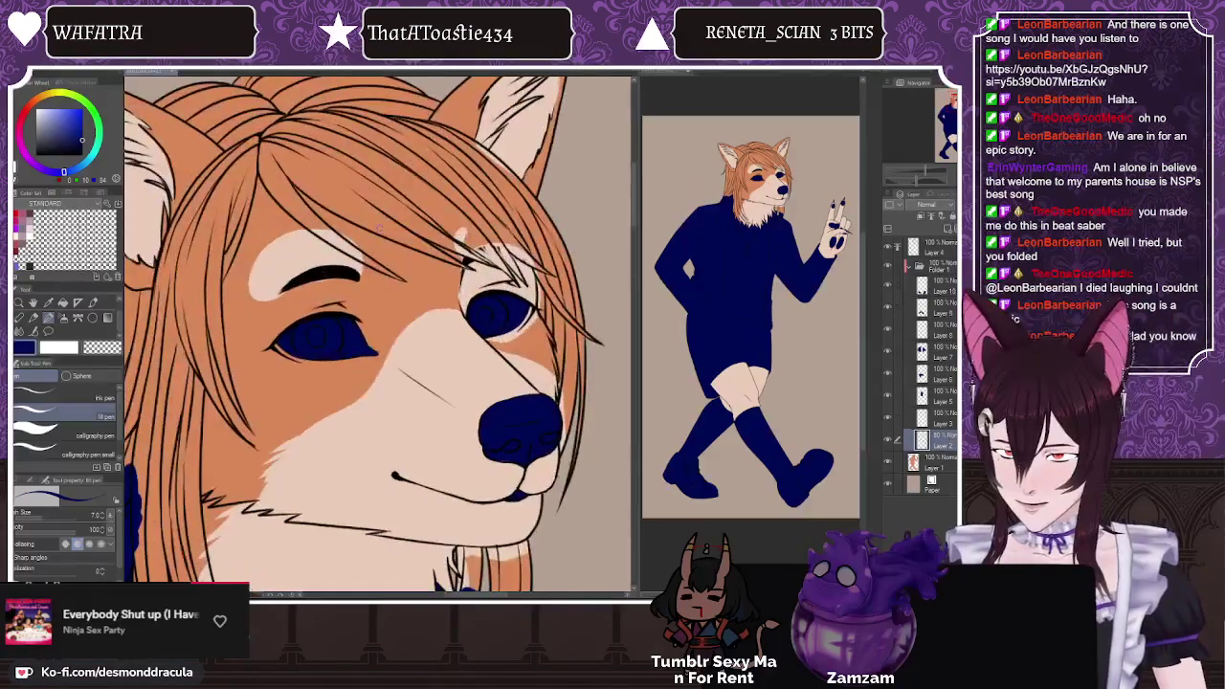
pyautogui.scroll(-2, 399, 284)
pyautogui.scroll(-3, 399, 285)
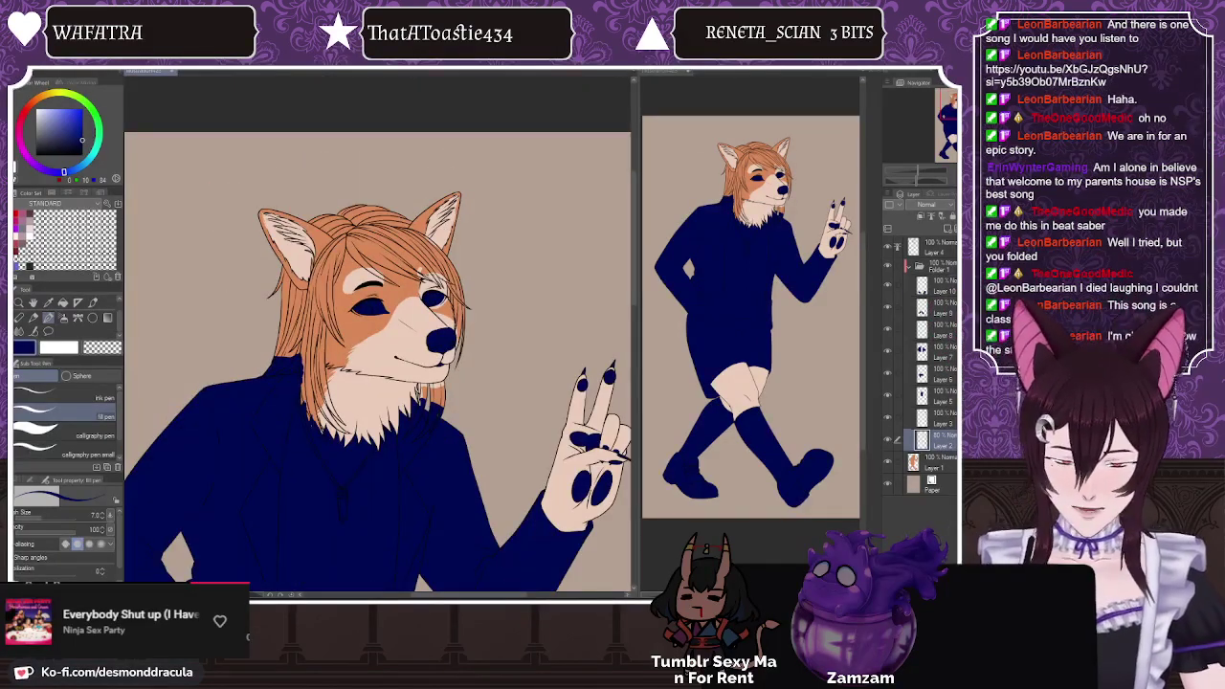
# Step: Add a new layer at the top of Folder 1 and set all the colour layers below it to 20% opacity
pyautogui.click(938, 285)
pyautogui.click(948, 229)
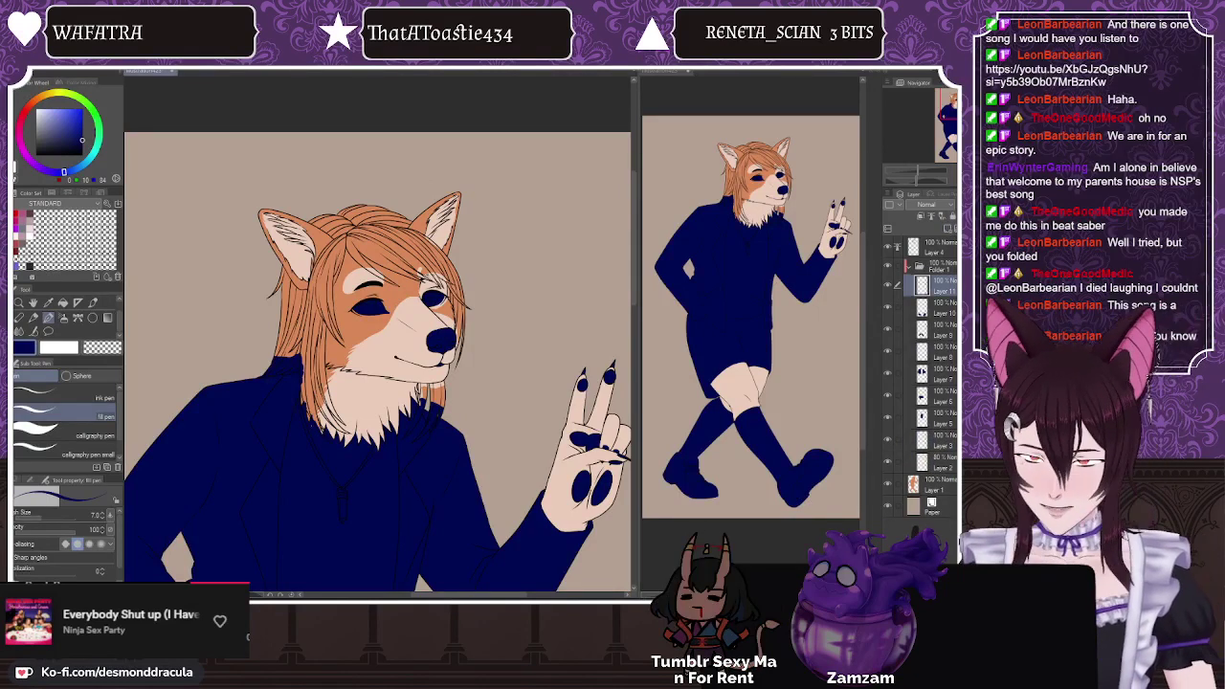
pyautogui.click(941, 307)
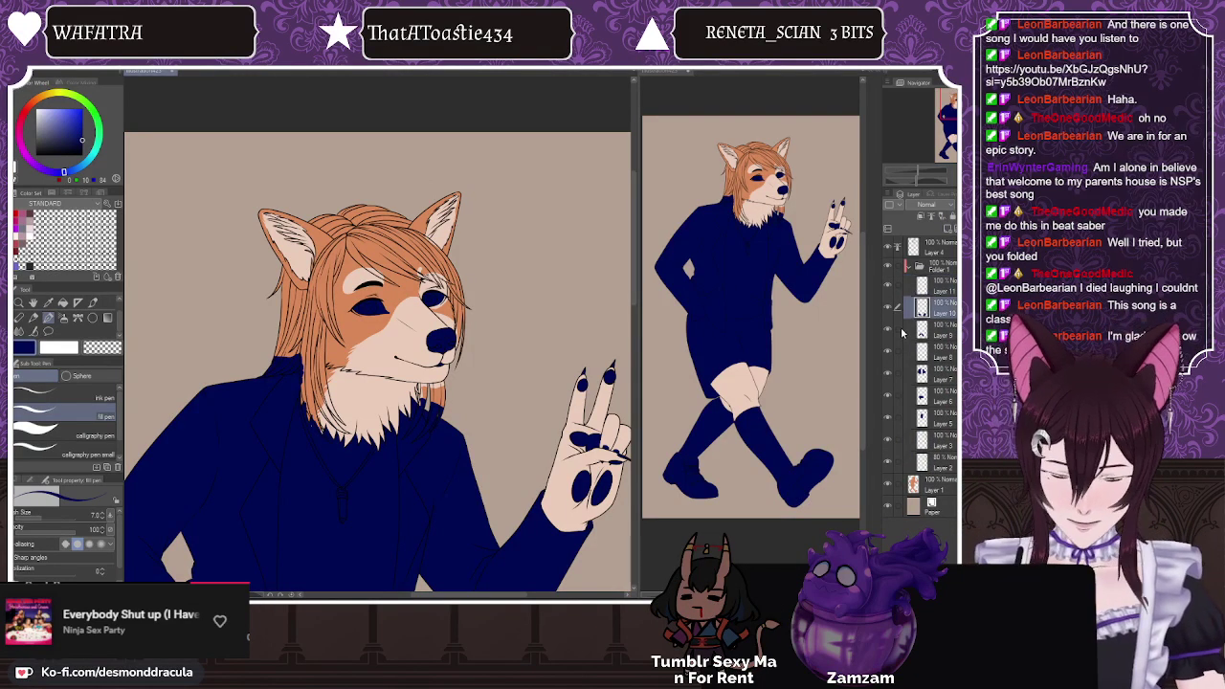
pyautogui.moveTo(898, 328); pyautogui.dragTo(900, 471)
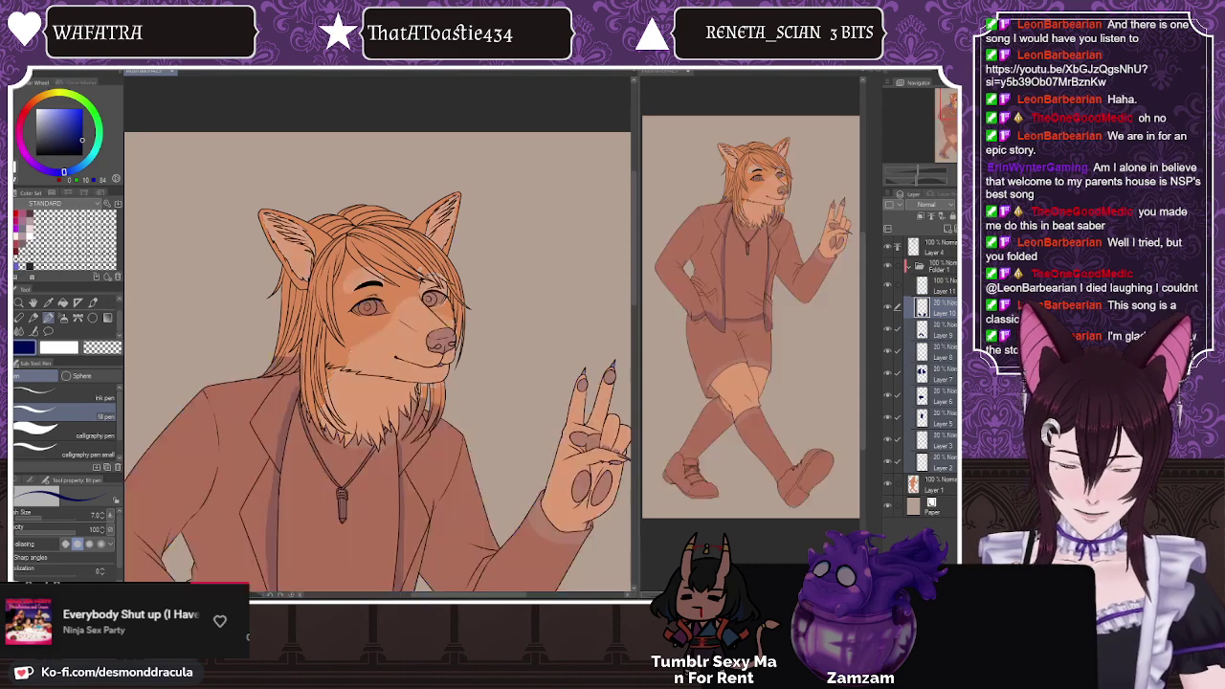
pyautogui.click(942, 286)
pyautogui.click(948, 267)
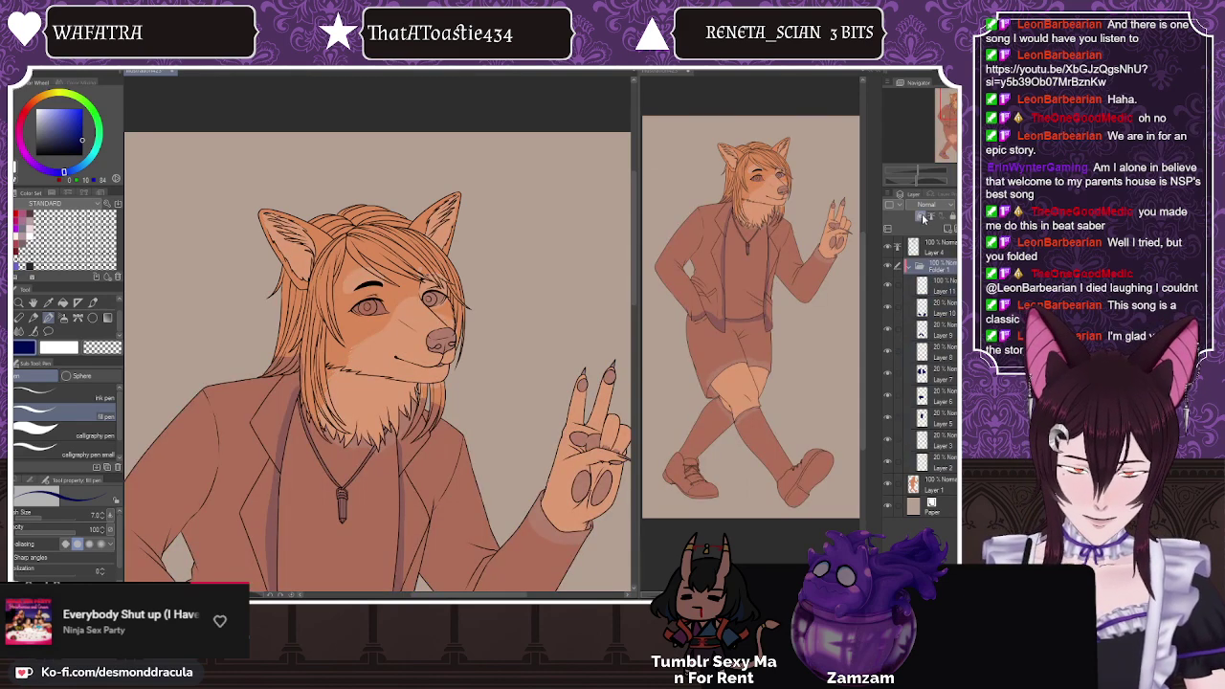
# Step: Unclip Folder 1 and, on Layer 11, outline the crown, the fringe and the strand beside the muzzle in navy
pyautogui.click(920, 216)
pyautogui.click(945, 288)
pyautogui.scroll(3, 348, 388)
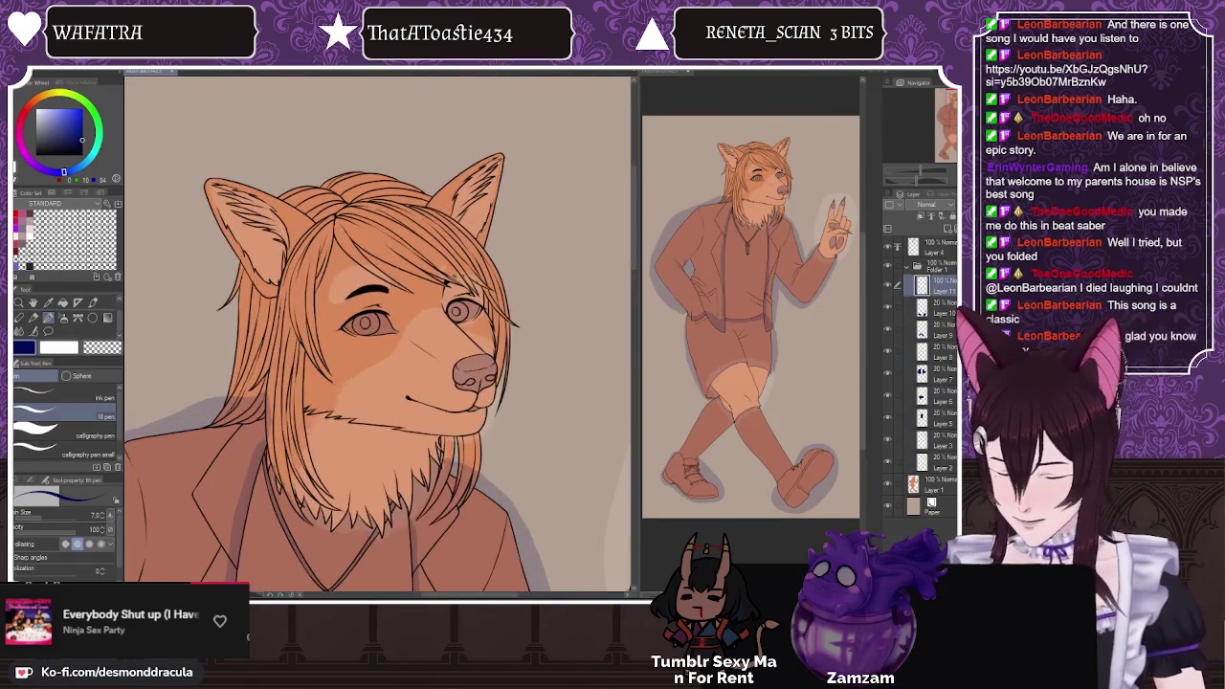
pyautogui.scroll(2, 388, 211)
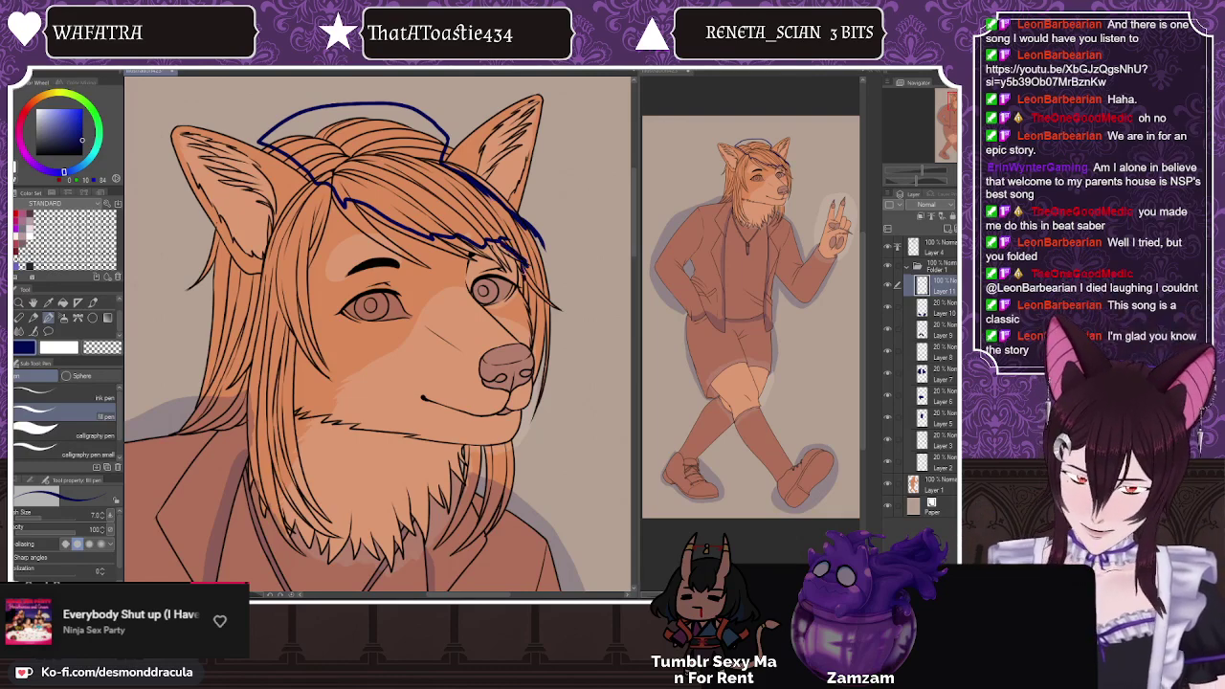
pyautogui.moveTo(529, 429)
pyautogui.mouseDown()
pyautogui.moveTo(564, 288)
pyautogui.moveTo(551, 247)
pyautogui.mouseUp()
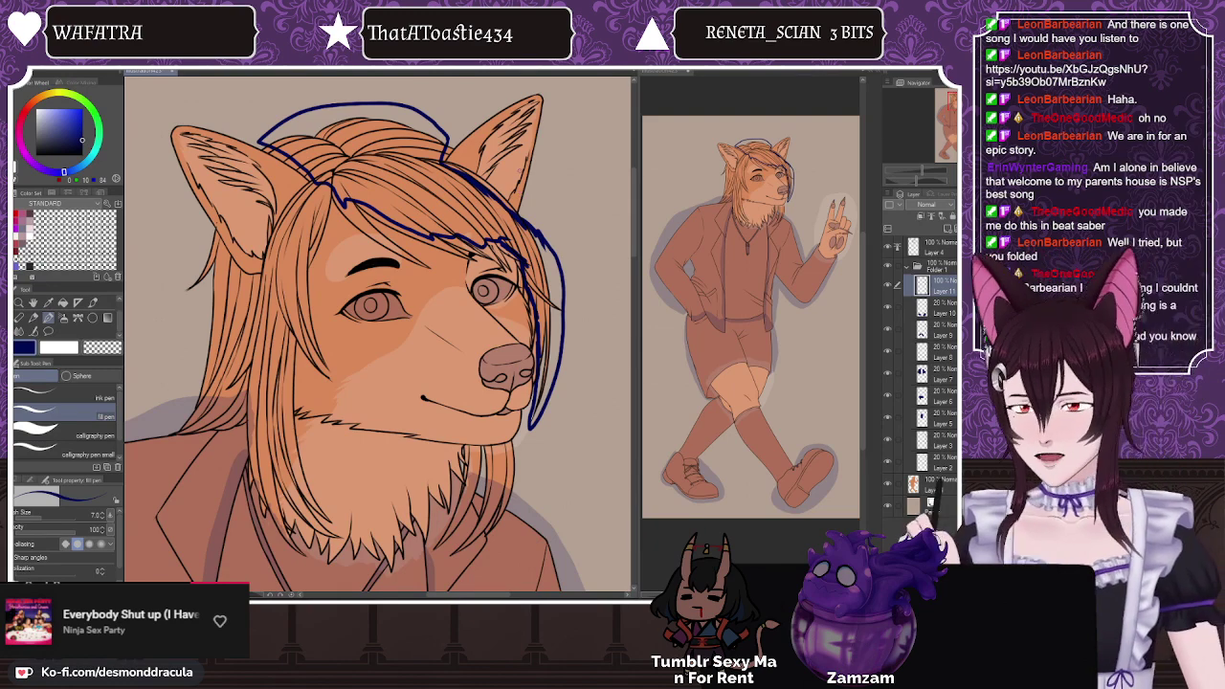
# Step: Outline the hair around the near ear's base and down the inner edge of the side lock beside the eye in navy
pyautogui.scroll(2, 235, 266)
pyautogui.moveTo(199, 209)
pyautogui.mouseDown()
pyautogui.moveTo(226, 260)
pyautogui.moveTo(279, 292)
pyautogui.mouseUp()
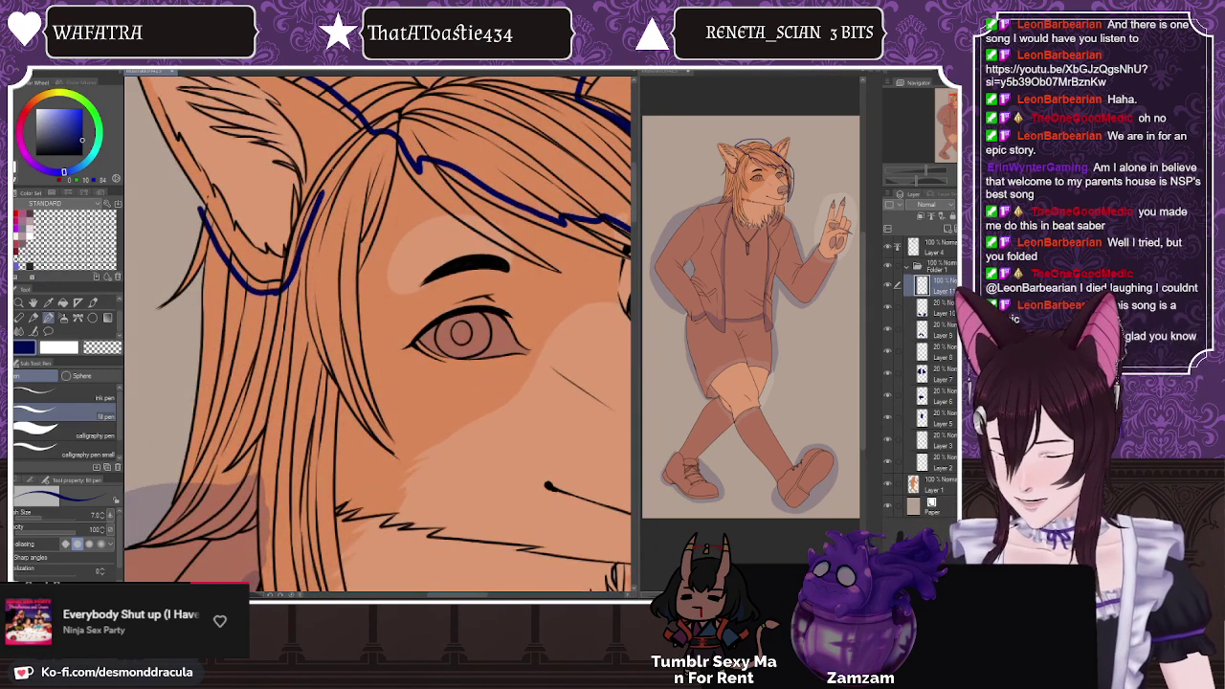
pyautogui.moveTo(371, 127); pyautogui.dragTo(322, 197)
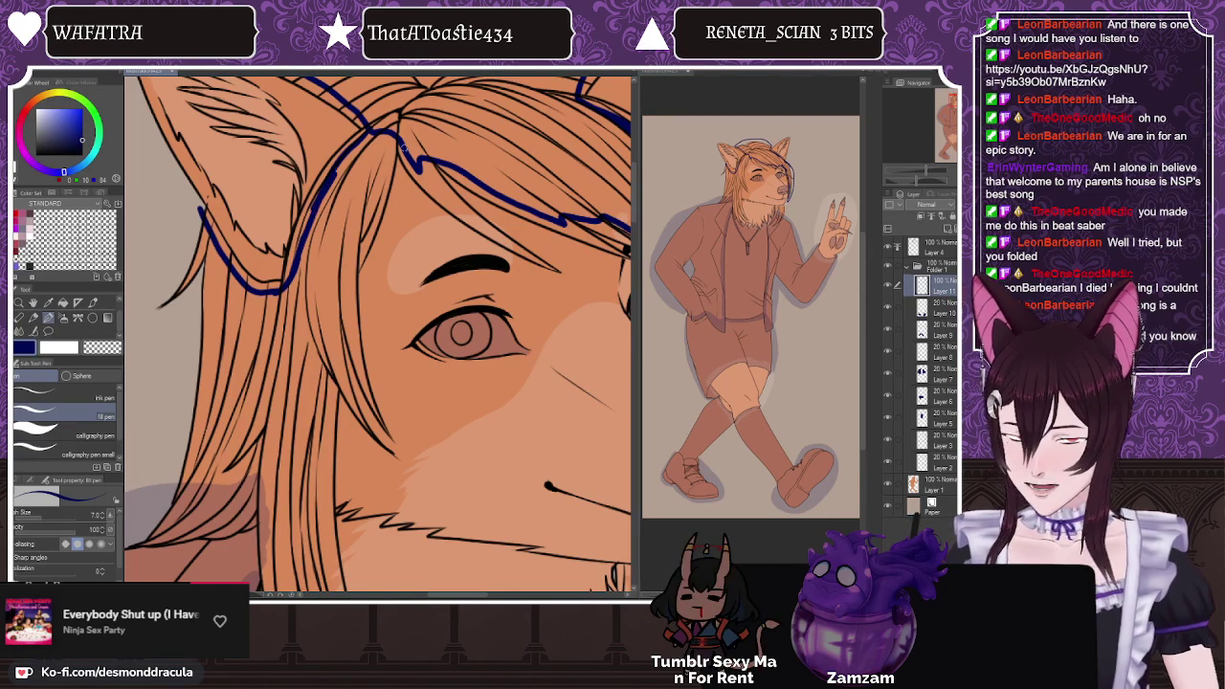
pyautogui.moveTo(400, 139); pyautogui.dragTo(438, 184)
pyautogui.moveTo(394, 138); pyautogui.dragTo(346, 270)
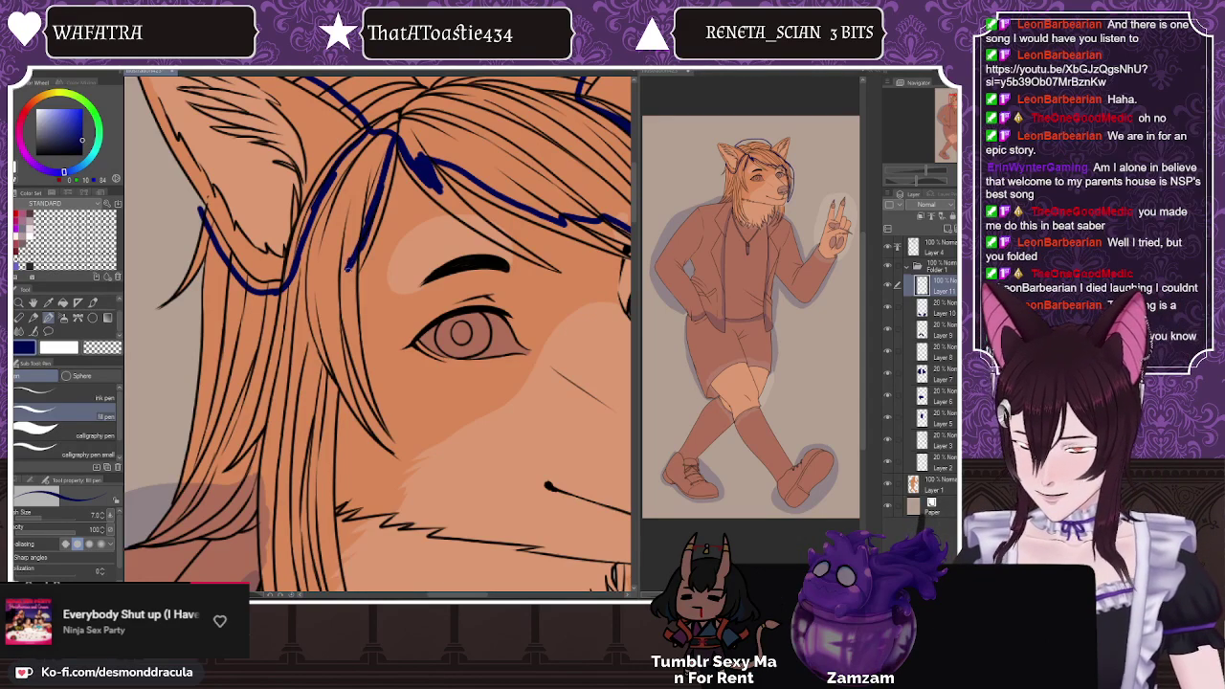
pyautogui.moveTo(335, 325); pyautogui.dragTo(328, 421)
pyautogui.hotkey('ctrl', '-')
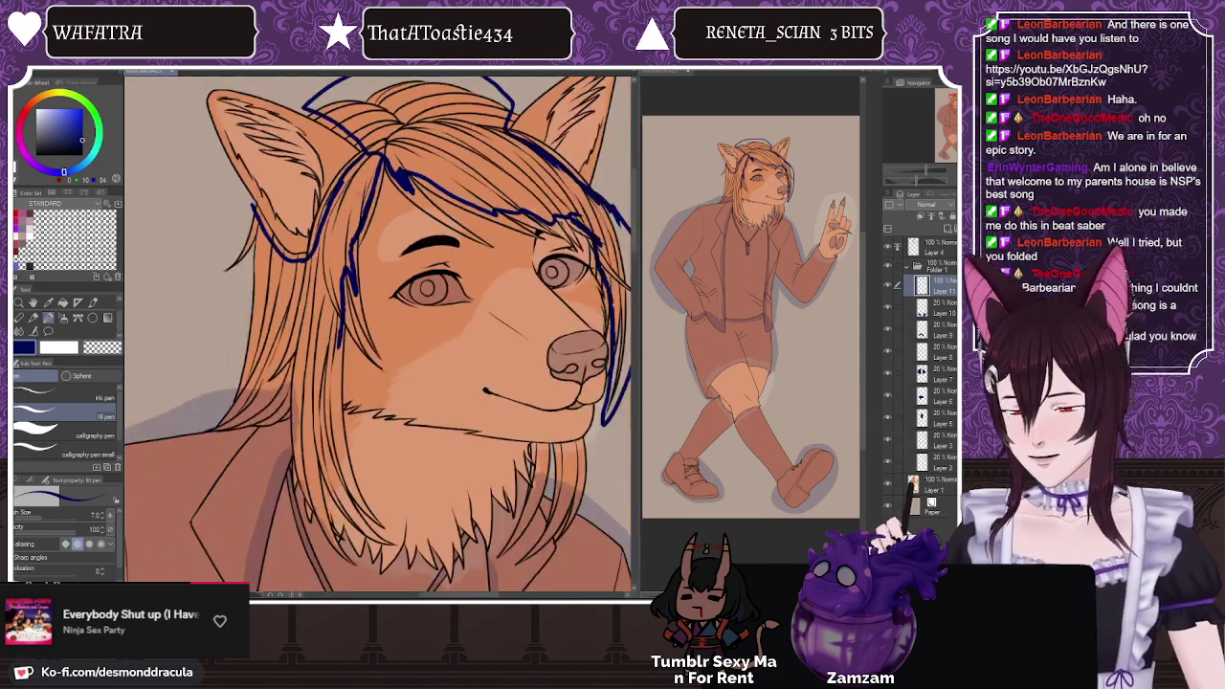
# Step: Outline the back hair from behind the near ear down to the shoulder in navy, joining it to the side lock
pyautogui.hotkey('ctrl', '+')
pyautogui.moveTo(204, 155)
pyautogui.mouseDown()
pyautogui.moveTo(133, 289)
pyautogui.moveTo(170, 345)
pyautogui.moveTo(170, 421)
pyautogui.mouseUp()
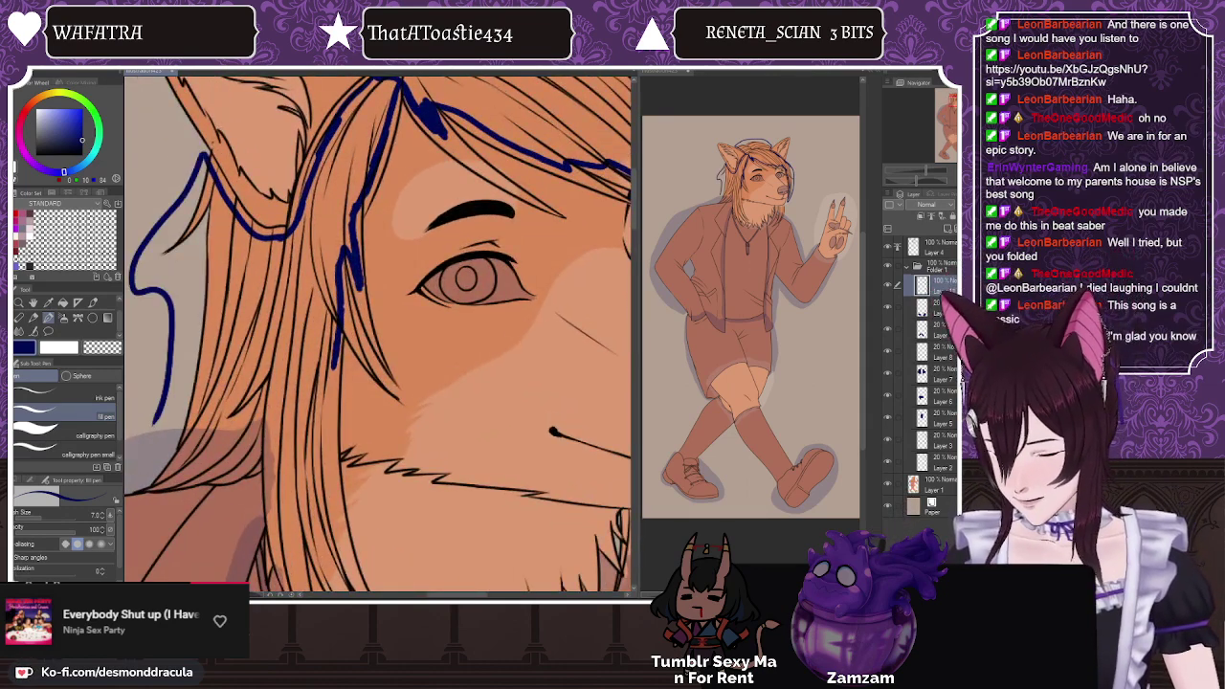
pyautogui.scroll(-3, 172, 421)
pyautogui.scroll(3, 173, 421)
pyautogui.moveTo(230, 304)
pyautogui.mouseDown()
pyautogui.moveTo(212, 368)
pyautogui.moveTo(231, 384)
pyautogui.mouseUp()
pyautogui.moveTo(339, 358); pyautogui.dragTo(341, 355)
pyautogui.scroll(-3, 339, 358)
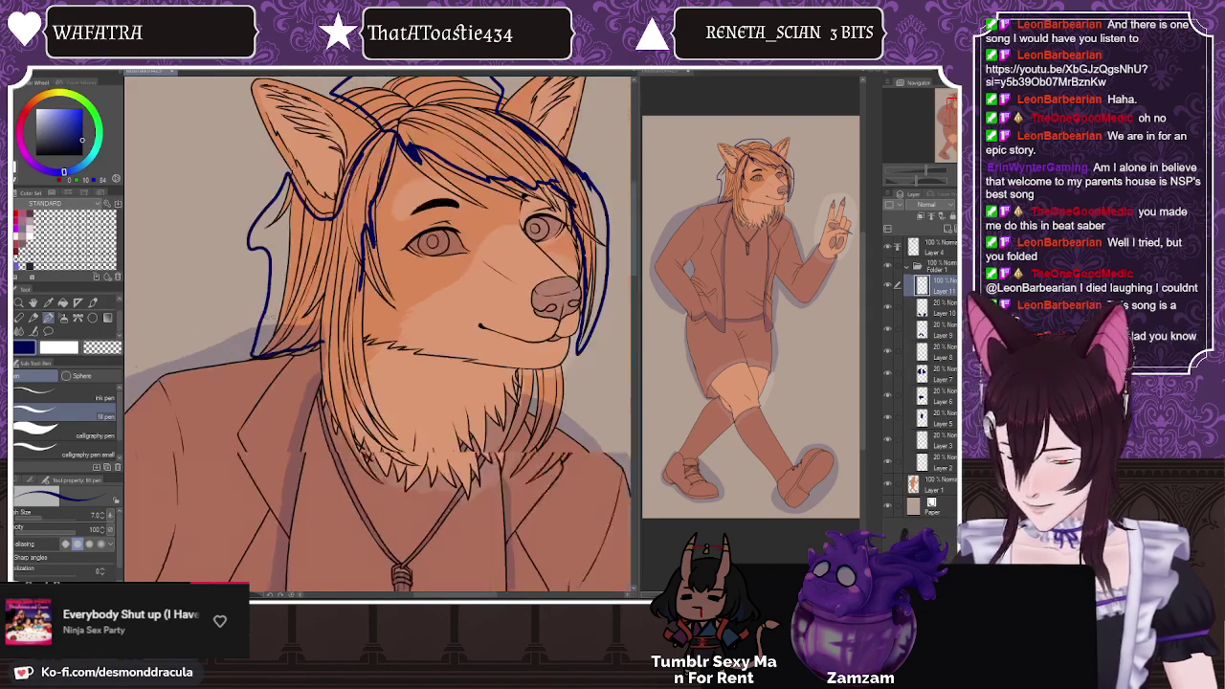
# Step: Outline the separate section of hair under the jaw on the far side of the neck in navy
pyautogui.scroll(5, 339, 358)
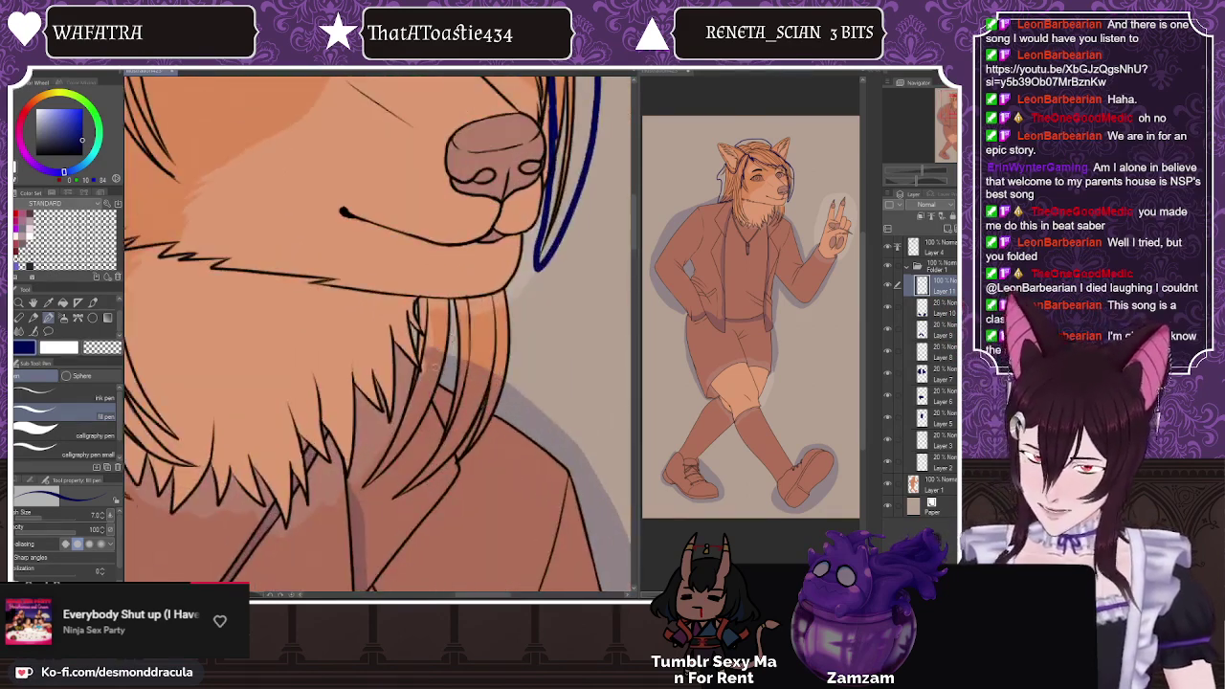
pyautogui.moveTo(415, 305)
pyautogui.mouseDown()
pyautogui.moveTo(509, 300)
pyautogui.moveTo(524, 368)
pyautogui.moveTo(505, 421)
pyautogui.mouseUp()
pyautogui.moveTo(416, 309); pyautogui.dragTo(424, 363)
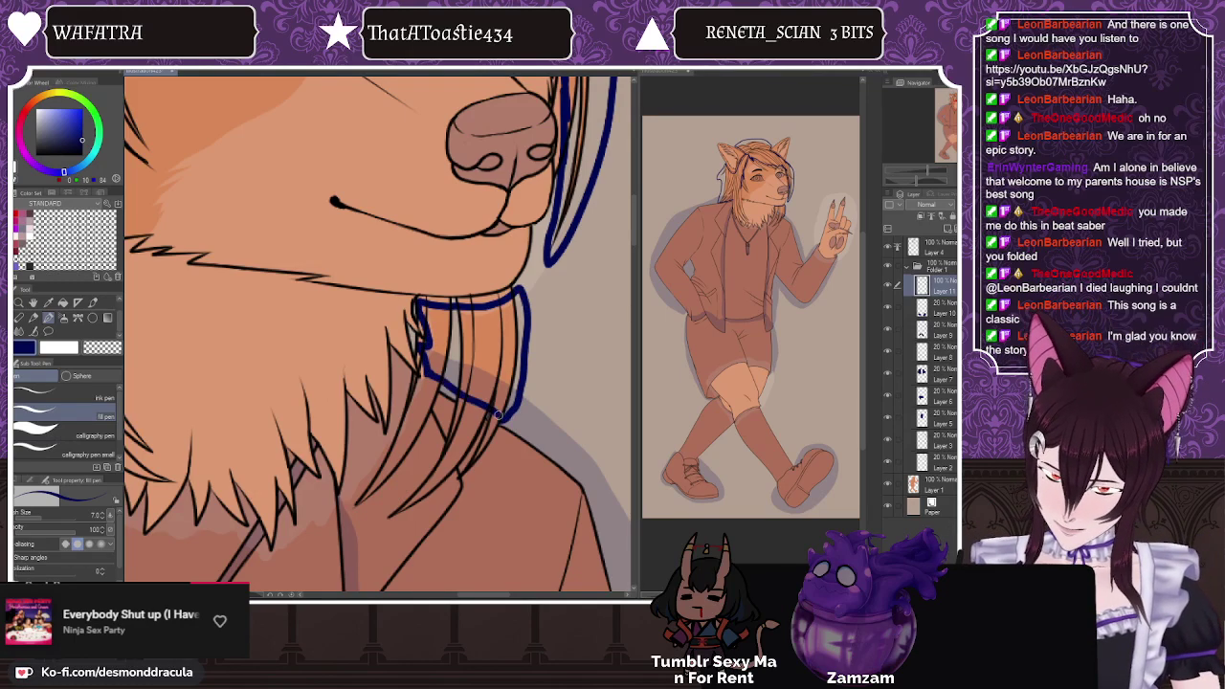
# Step: Close the side lock's outline in navy around its lower strands where they overlap the neck fur
pyautogui.scroll(-5, 498, 415)
pyautogui.scroll(5, 325, 243)
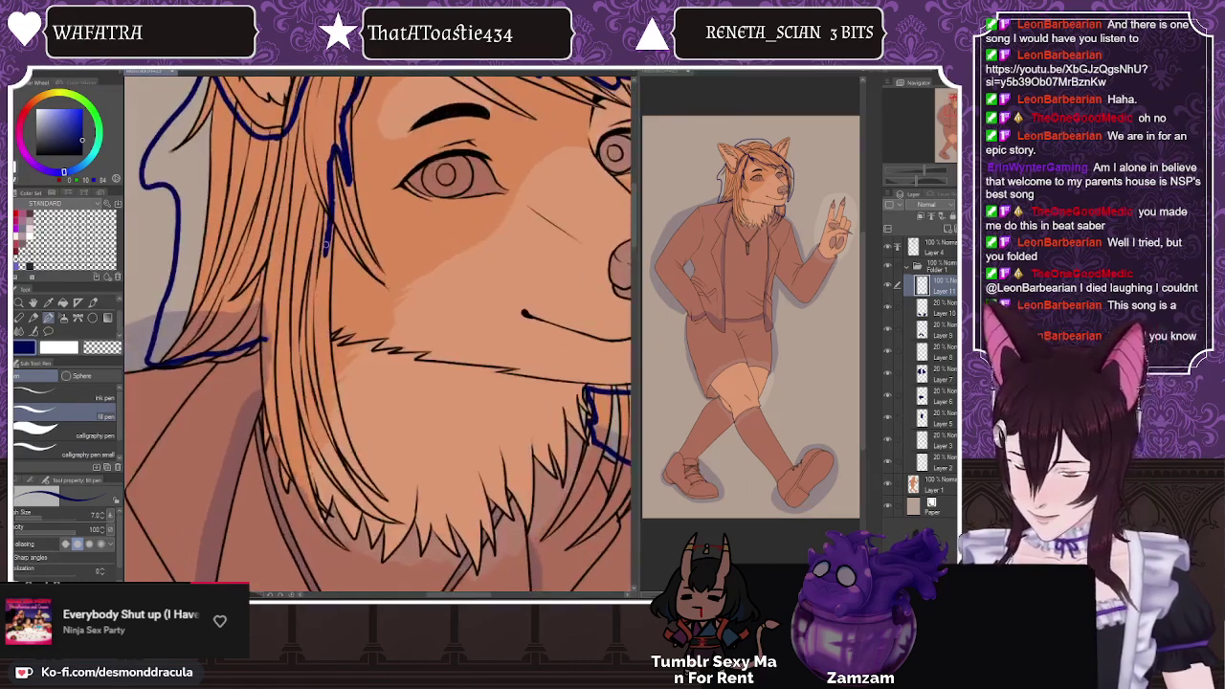
pyautogui.moveTo(324, 341)
pyautogui.mouseDown()
pyautogui.moveTo(327, 395)
pyautogui.moveTo(267, 379)
pyautogui.moveTo(292, 463)
pyautogui.mouseUp()
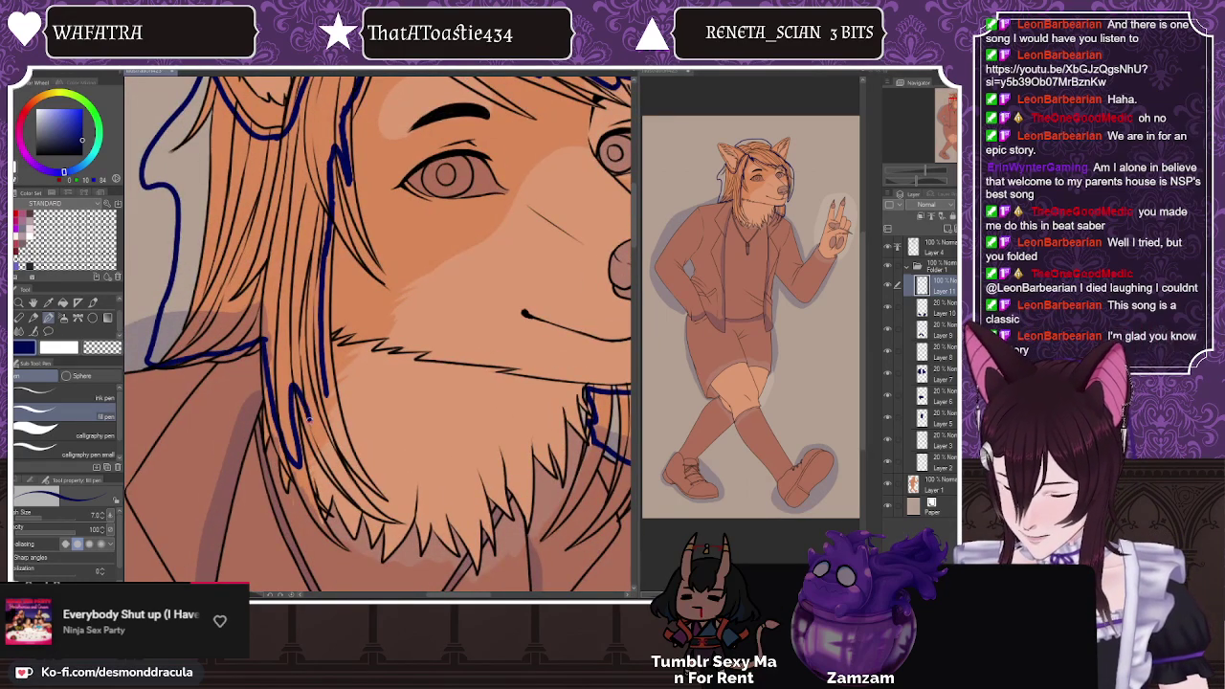
pyautogui.moveTo(309, 419)
pyautogui.mouseDown()
pyautogui.moveTo(332, 455)
pyautogui.moveTo(332, 409)
pyautogui.mouseUp()
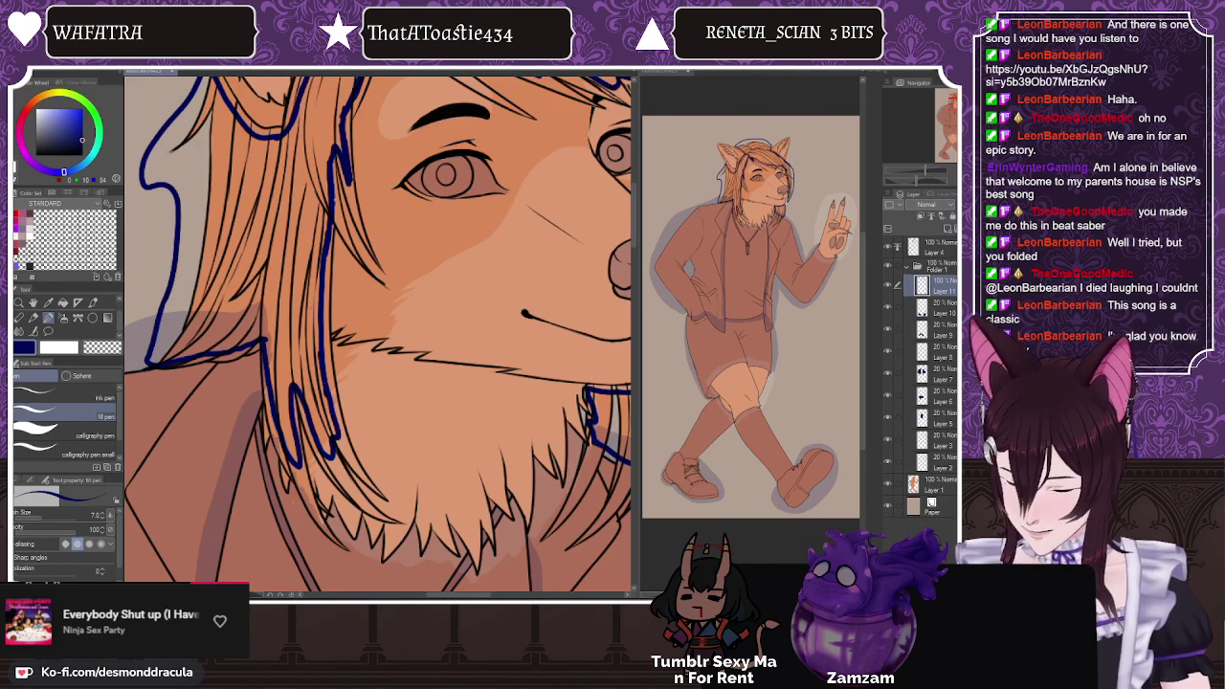
# Step: Fill the outlined side and back hair, crown and section under the jaw with navy using the bucket all tool
pyautogui.click(64, 304)
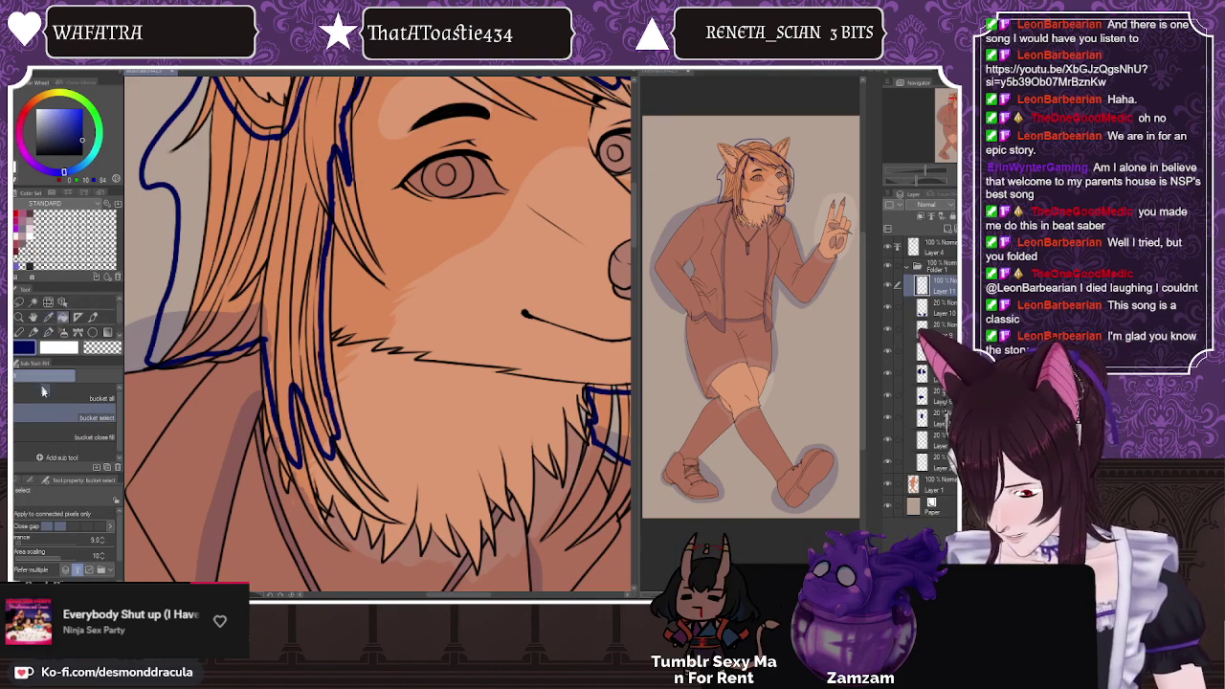
pyautogui.click(95, 400)
pyautogui.click(267, 295)
pyautogui.scroll(-3, 287, 306)
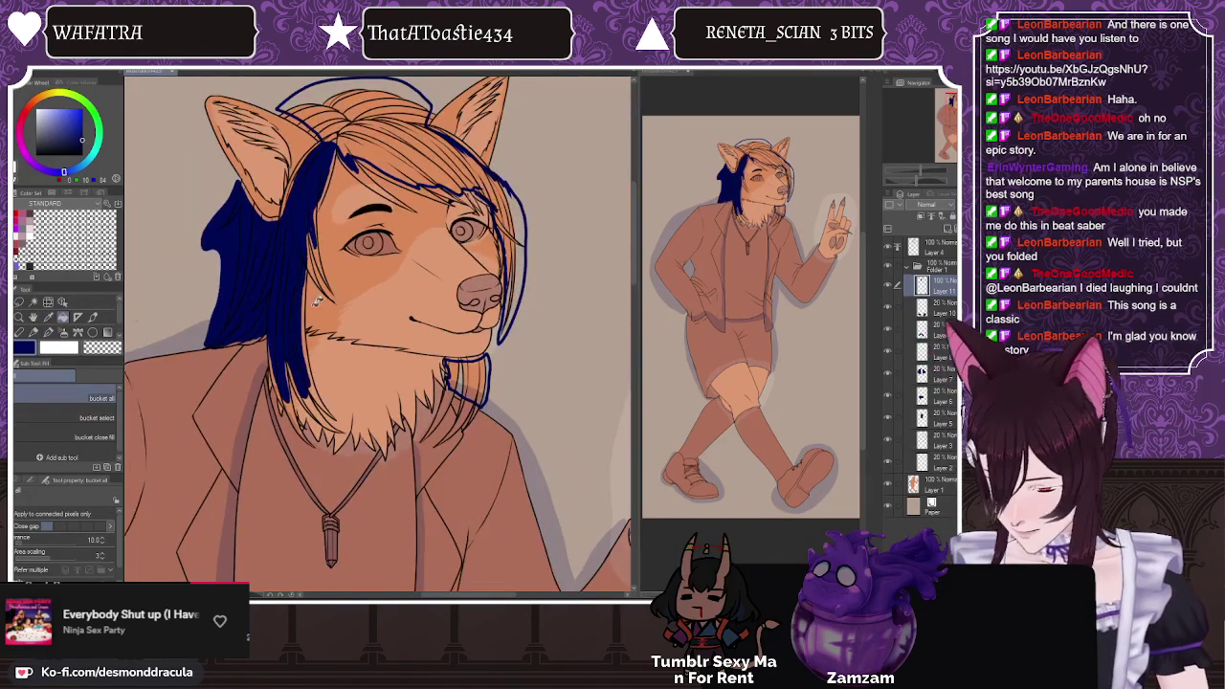
pyautogui.click(421, 136)
pyautogui.click(469, 370)
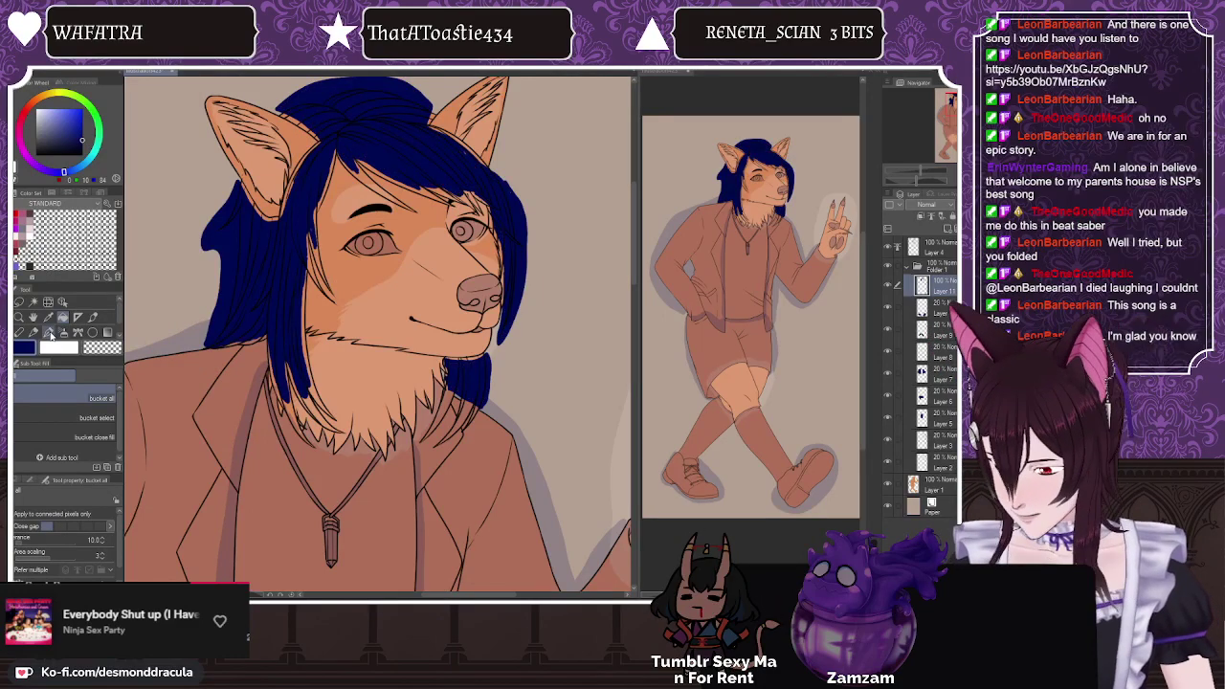
# Step: Flip the canvas horizontally and paint the gaps along the side lock's edges in navy with the fill pen
pyautogui.press('p')
pyautogui.scroll(3, 474, 158)
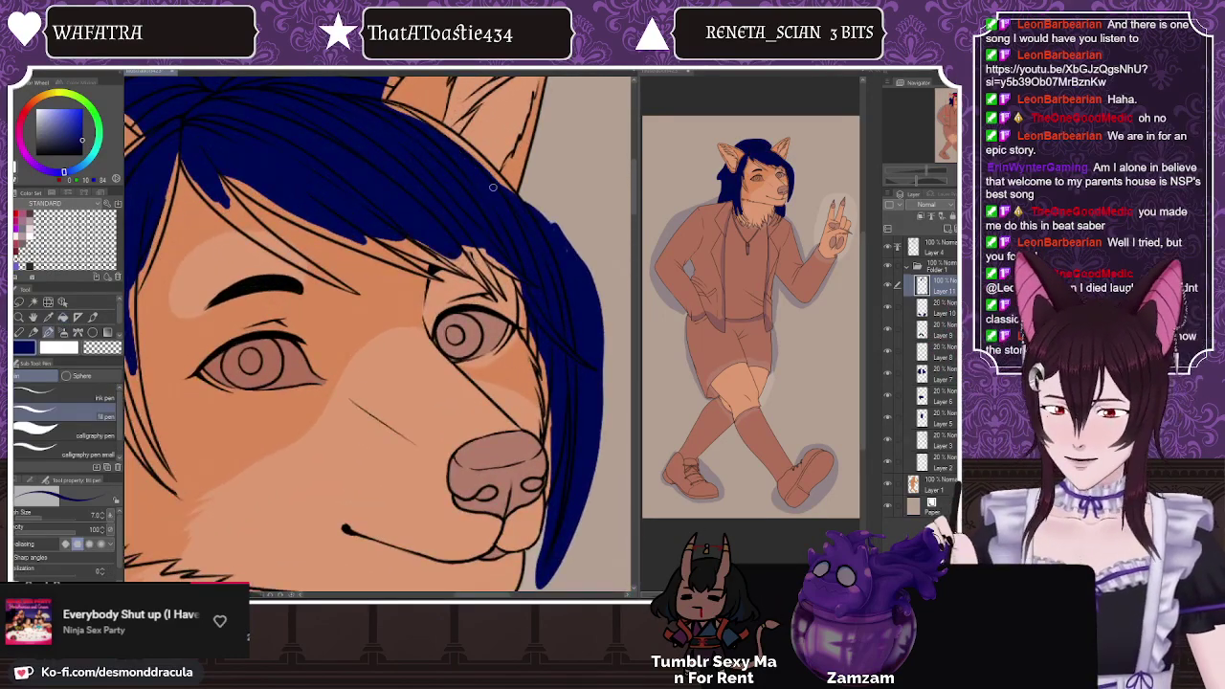
pyautogui.scroll(-3, 335, 168)
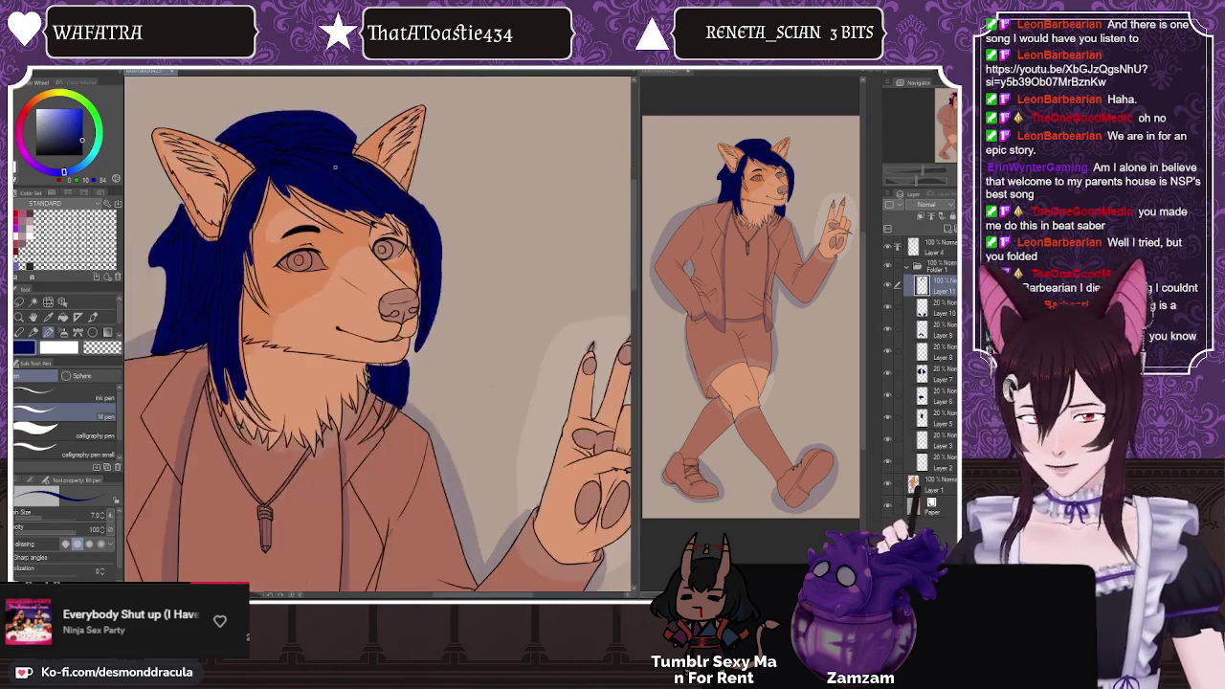
pyautogui.scroll(2, 335, 168)
pyautogui.scroll(-2, 377, 132)
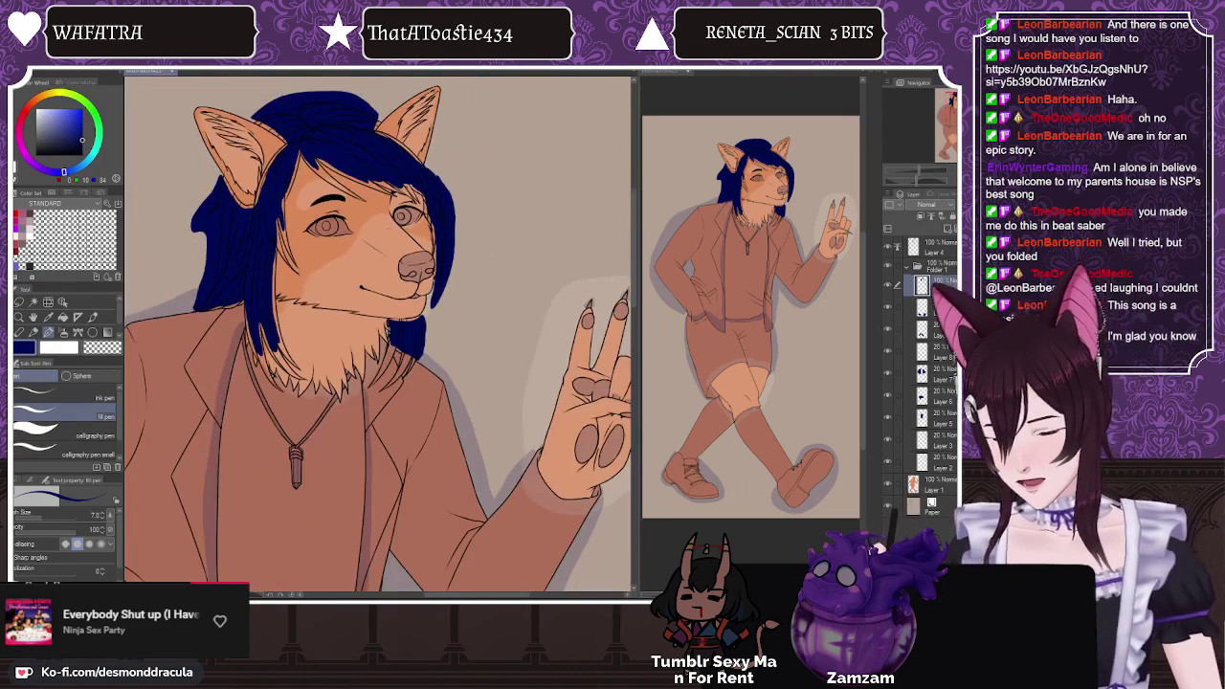
pyautogui.scroll(5, 264, 335)
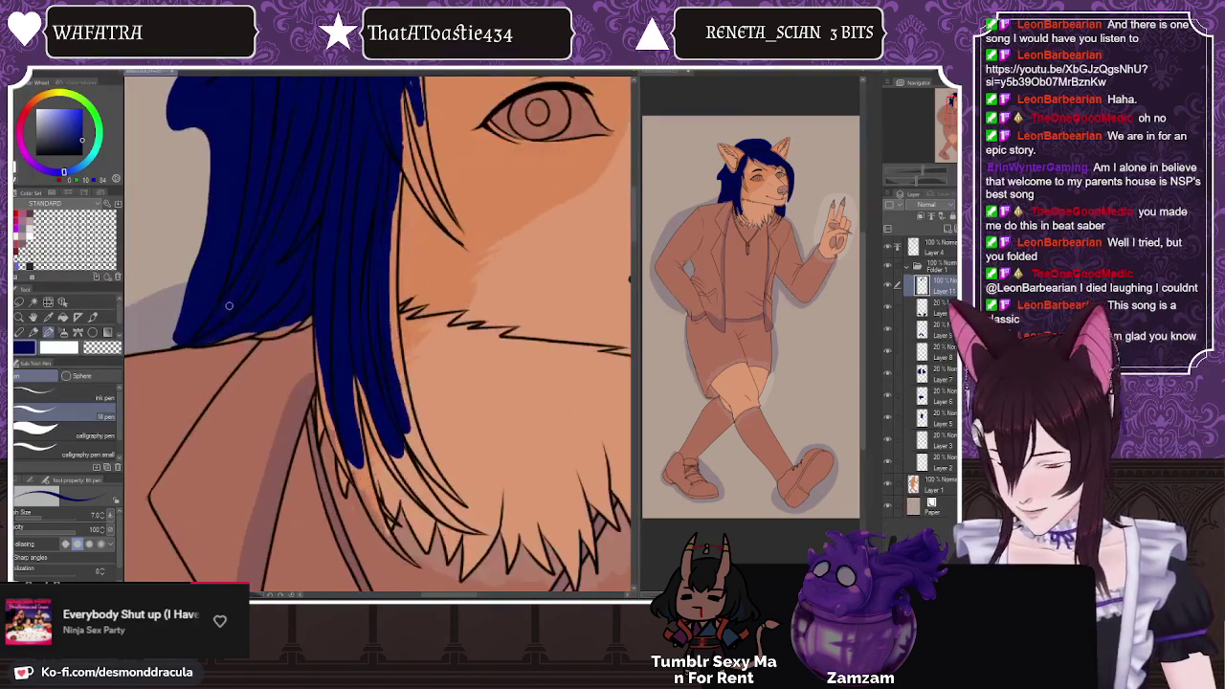
pyautogui.press('-')
pyautogui.press('-')
pyautogui.press('-')
pyautogui.press('-')
pyautogui.press('-')
pyautogui.press('-')
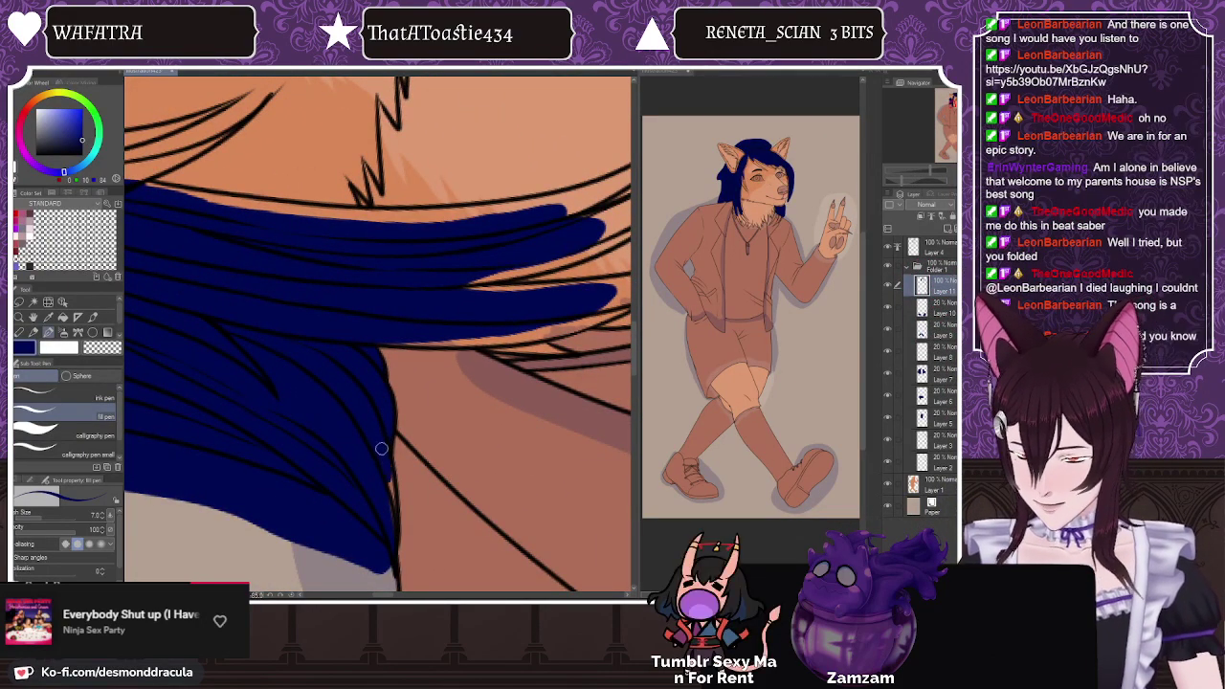
pyautogui.press('^')
pyautogui.press('^')
pyautogui.press('^')
pyautogui.press('^')
pyautogui.press('^')
pyautogui.press('^')
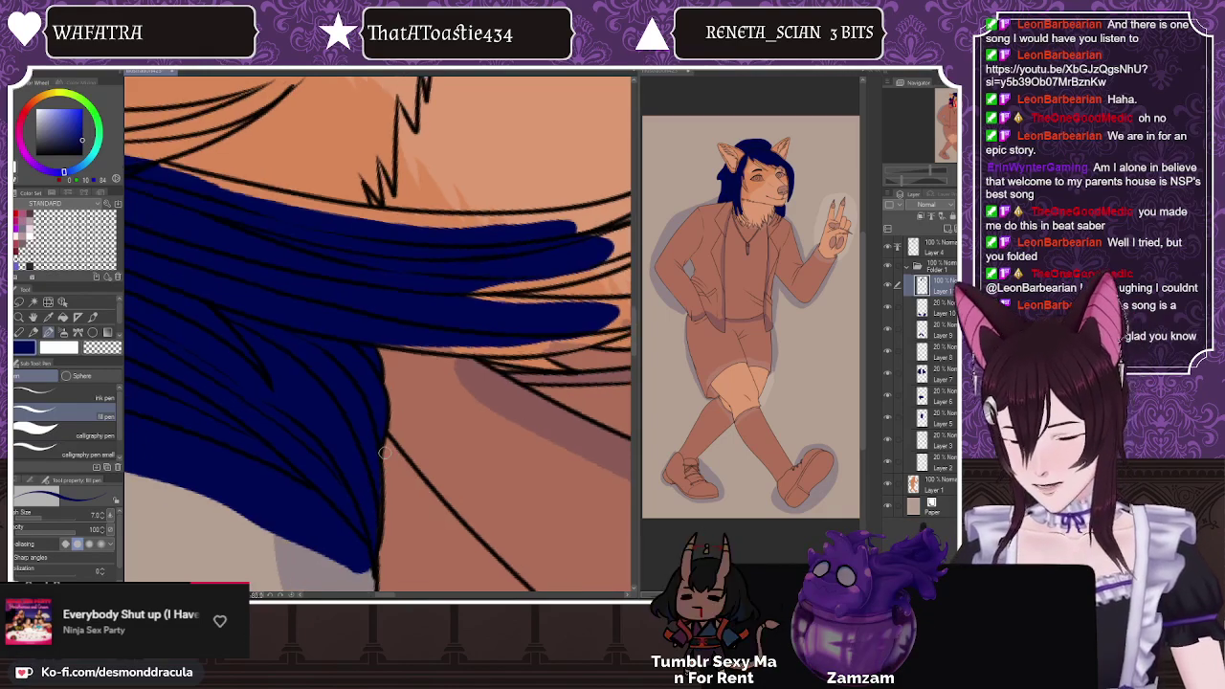
pyautogui.press('h')
pyautogui.press('-')
pyautogui.press('-')
pyautogui.press('-')
pyautogui.press('-')
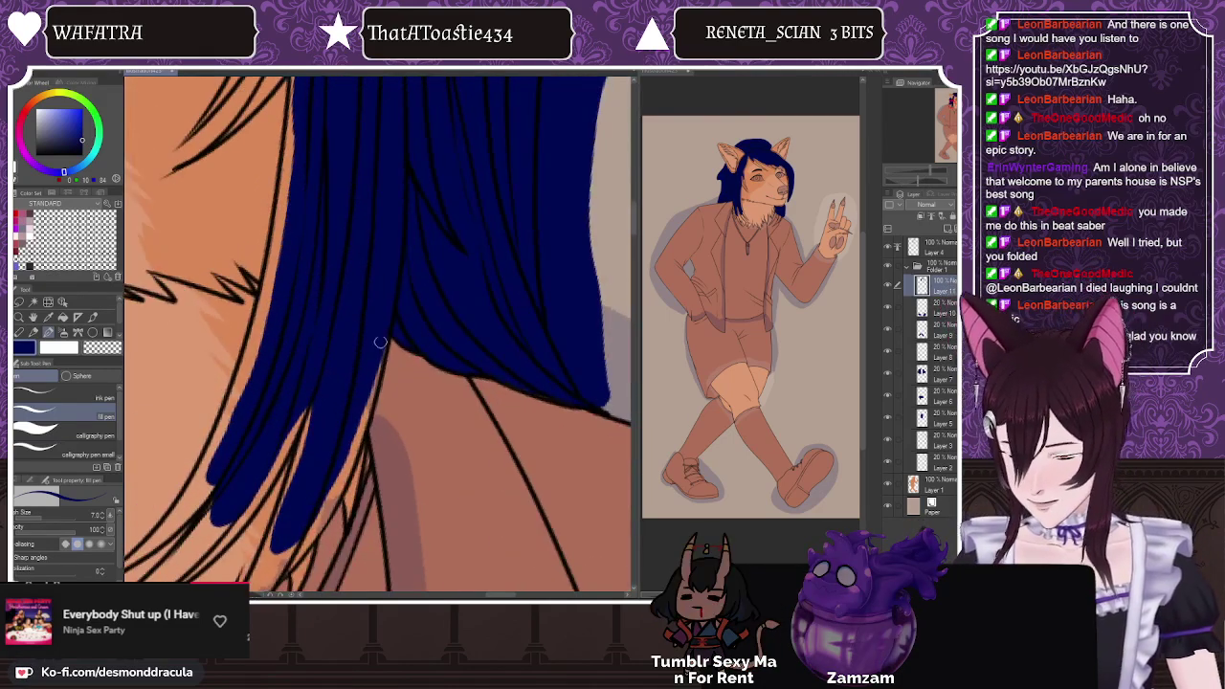
pyautogui.press('-')
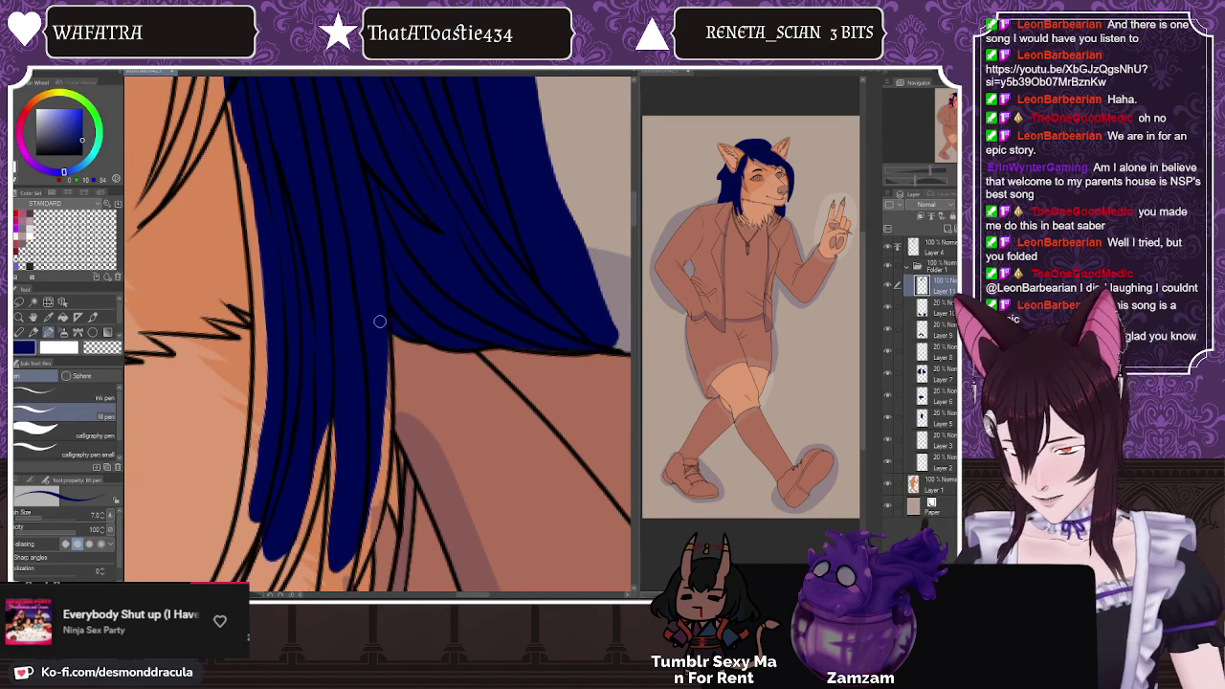
pyautogui.moveTo(380, 333); pyautogui.dragTo(388, 435)
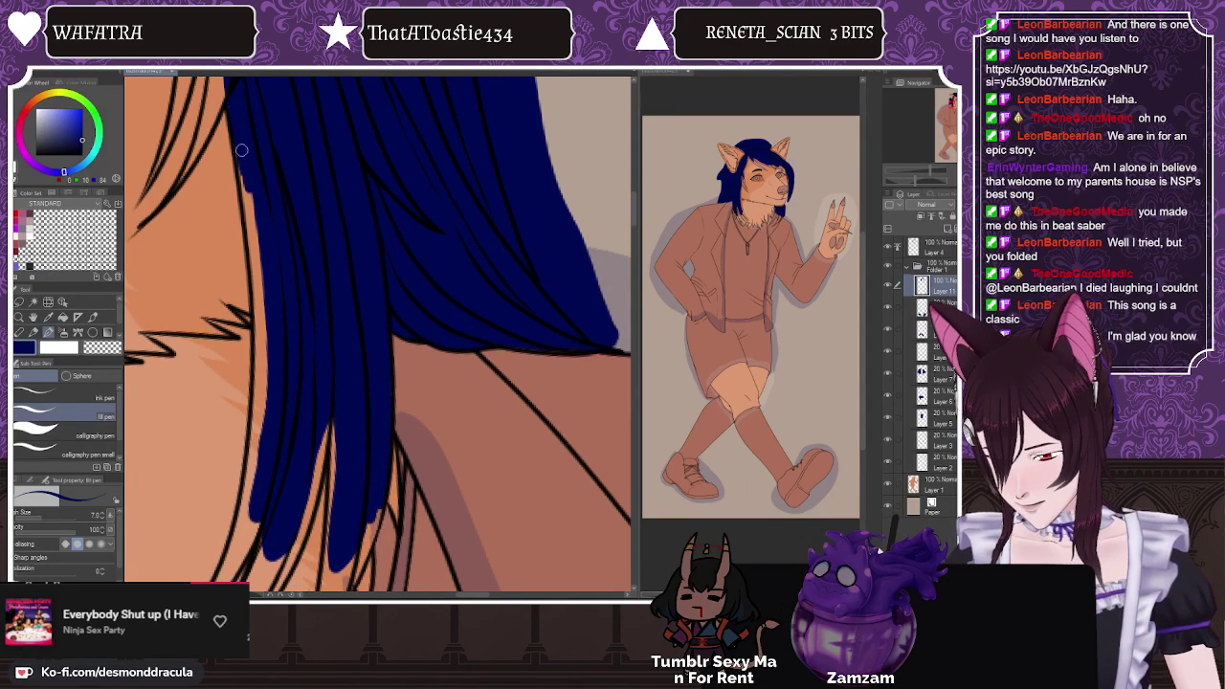
# Step: Fill the side lock's edge slivers and tapering lower tips with navy using the bucket select tool
pyautogui.press('g')
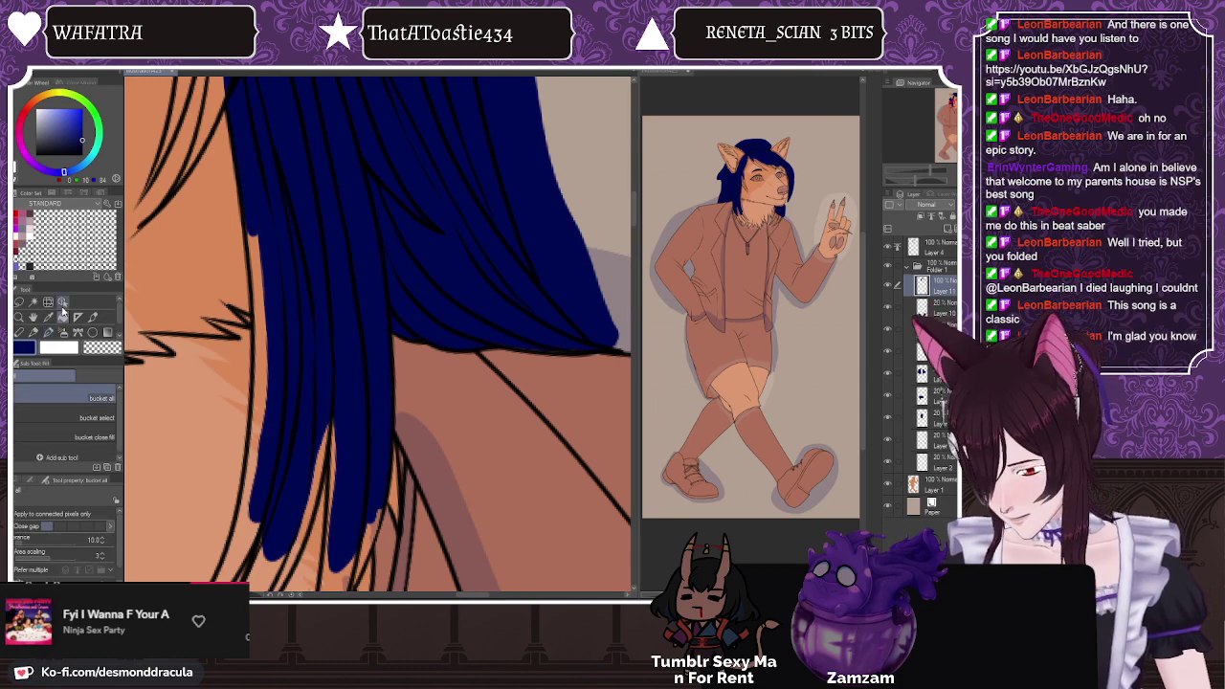
pyautogui.click(96, 417)
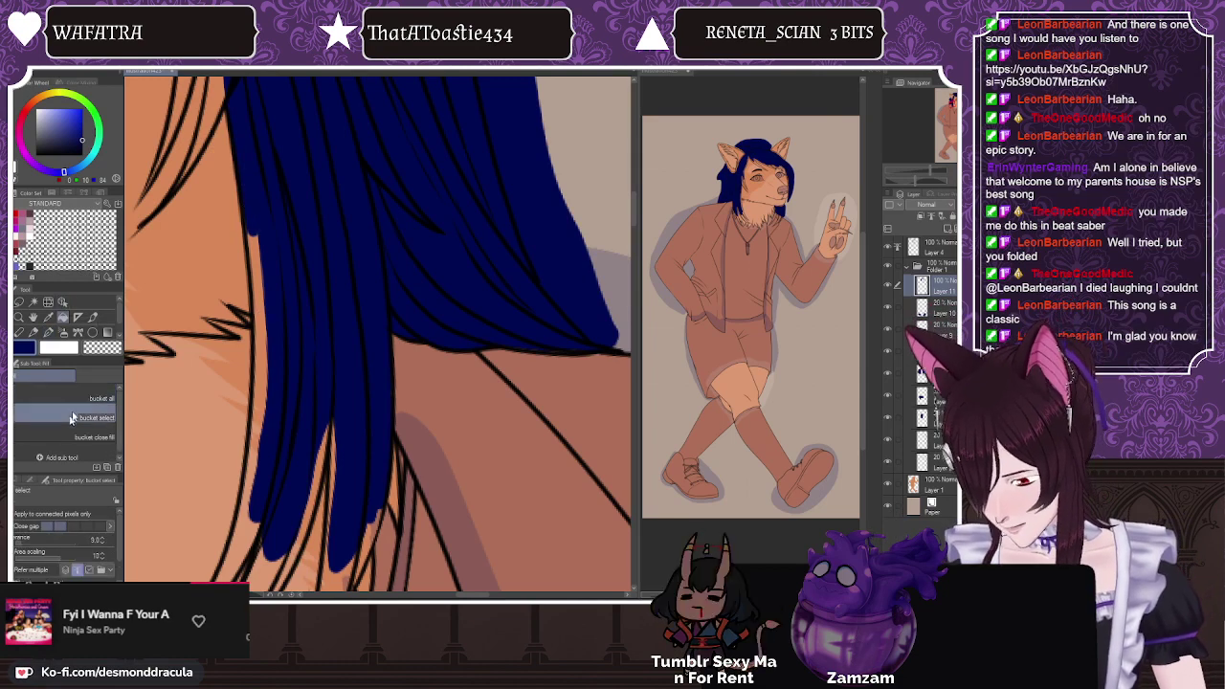
pyautogui.click(268, 329)
pyautogui.click(298, 547)
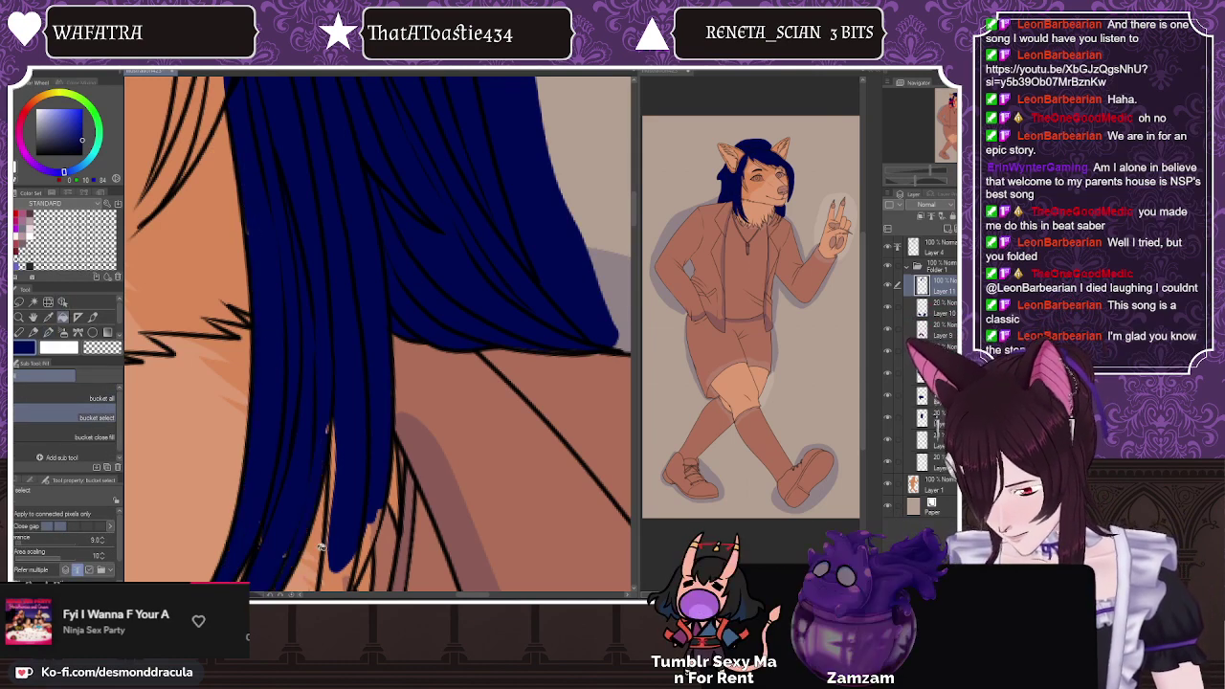
pyautogui.click(347, 578)
pyautogui.click(378, 520)
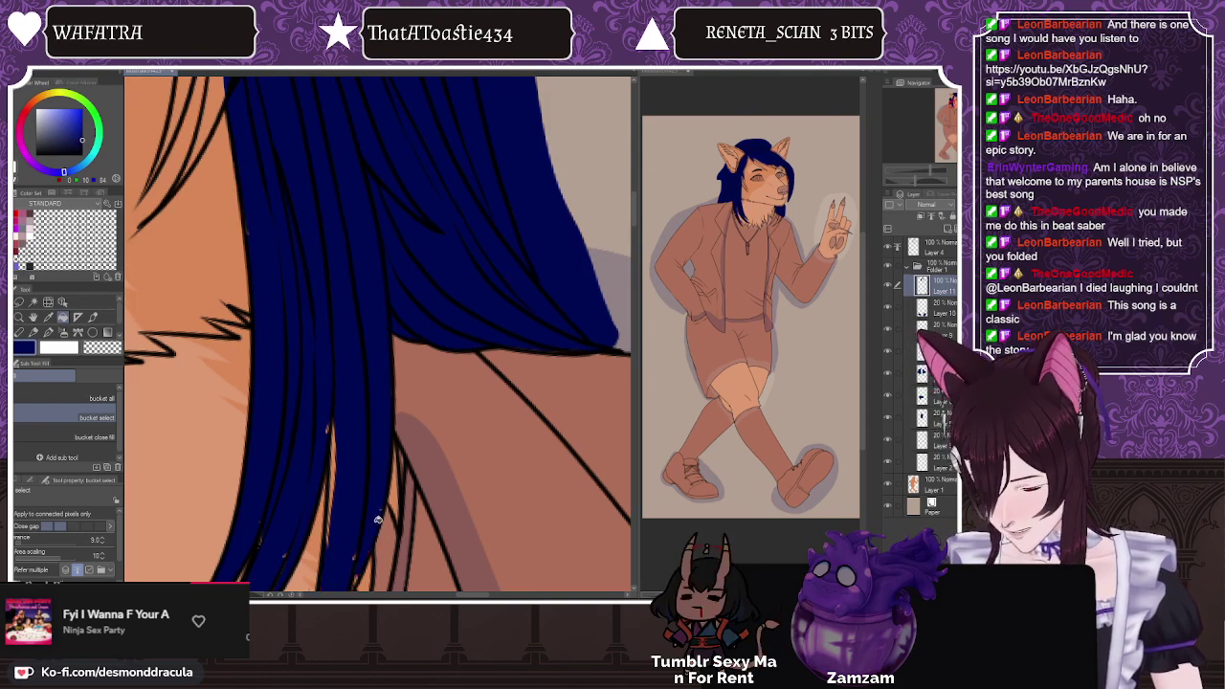
# Step: Paint the thin gap between the side lock's lower strands in navy with the fill pen at size 5, and briefly toggle Layer 7's visibility
pyautogui.click(49, 332)
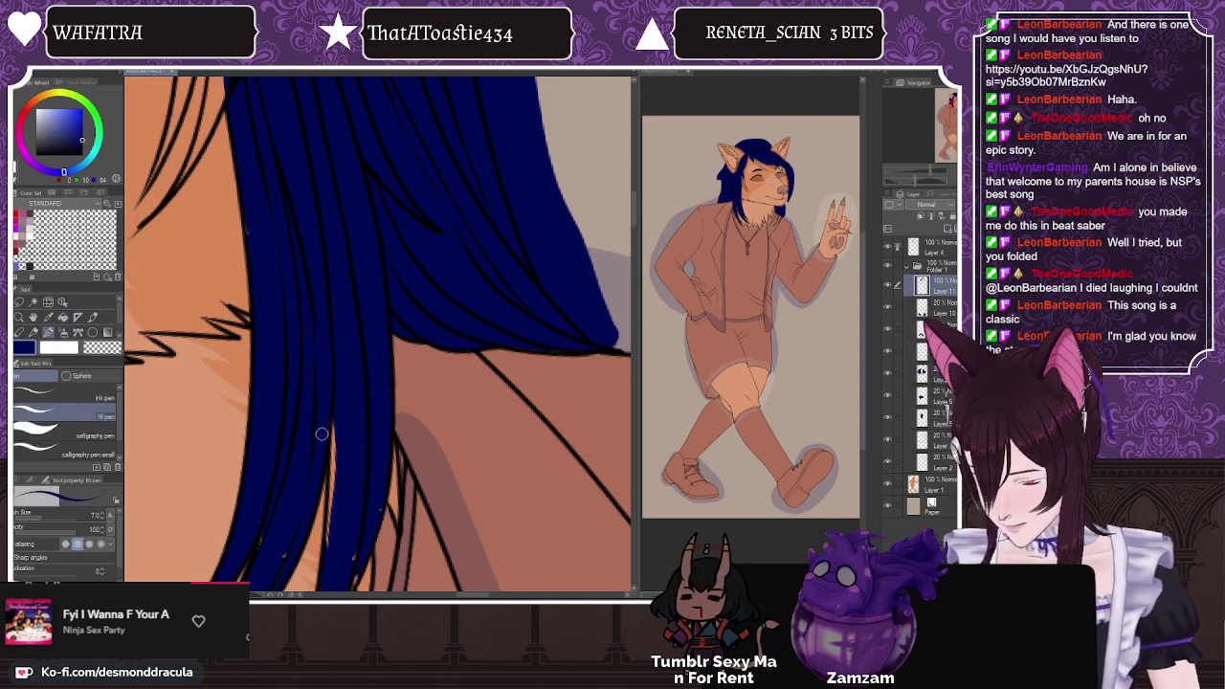
pyautogui.scroll(-3, 413, 210)
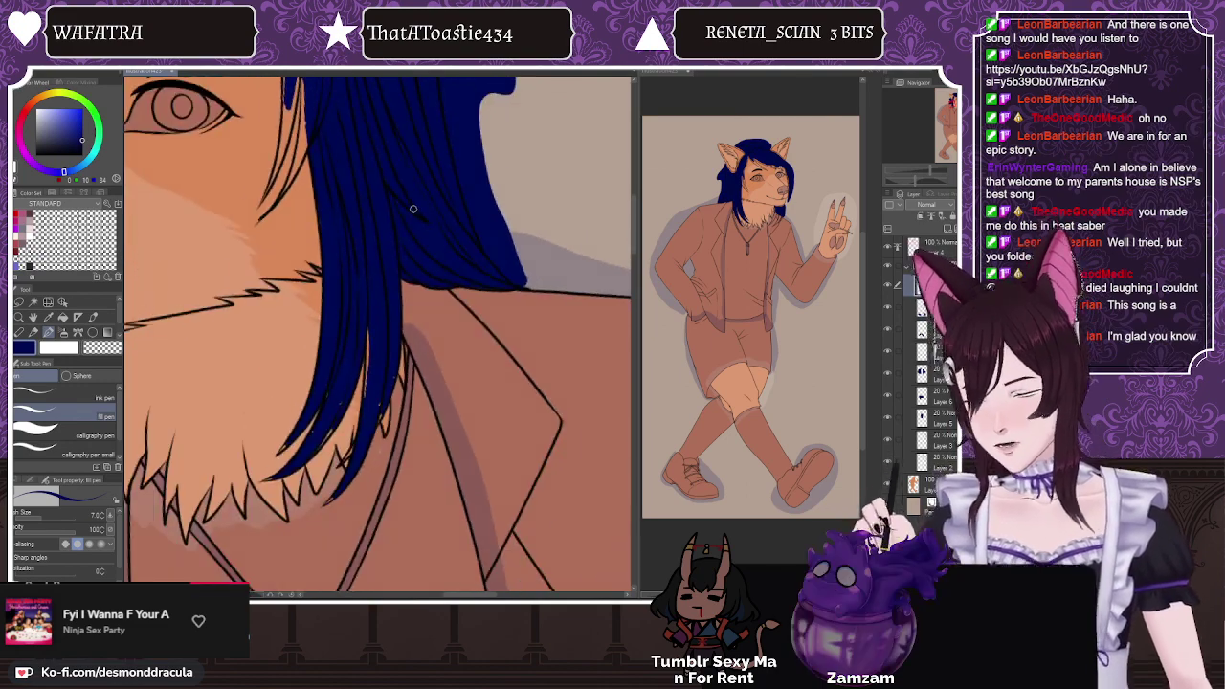
pyautogui.scroll(4, 343, 317)
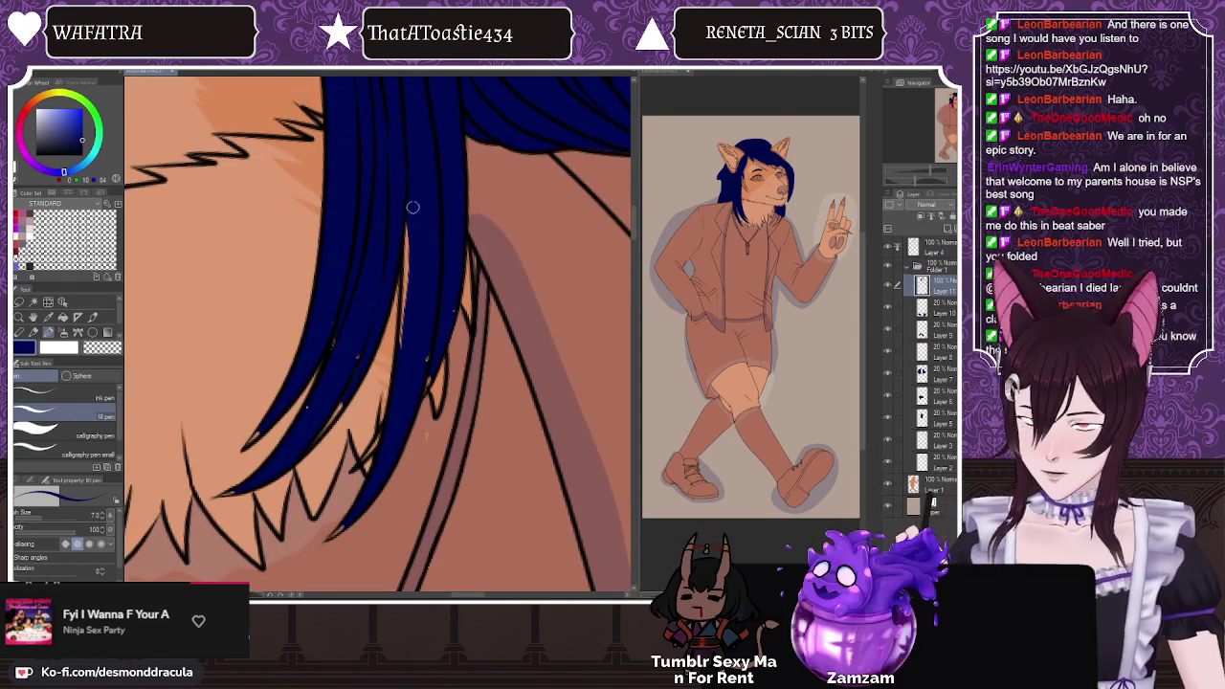
pyautogui.moveTo(406, 230)
pyautogui.mouseDown()
pyautogui.moveTo(403, 331)
pyautogui.moveTo(424, 366)
pyautogui.mouseUp()
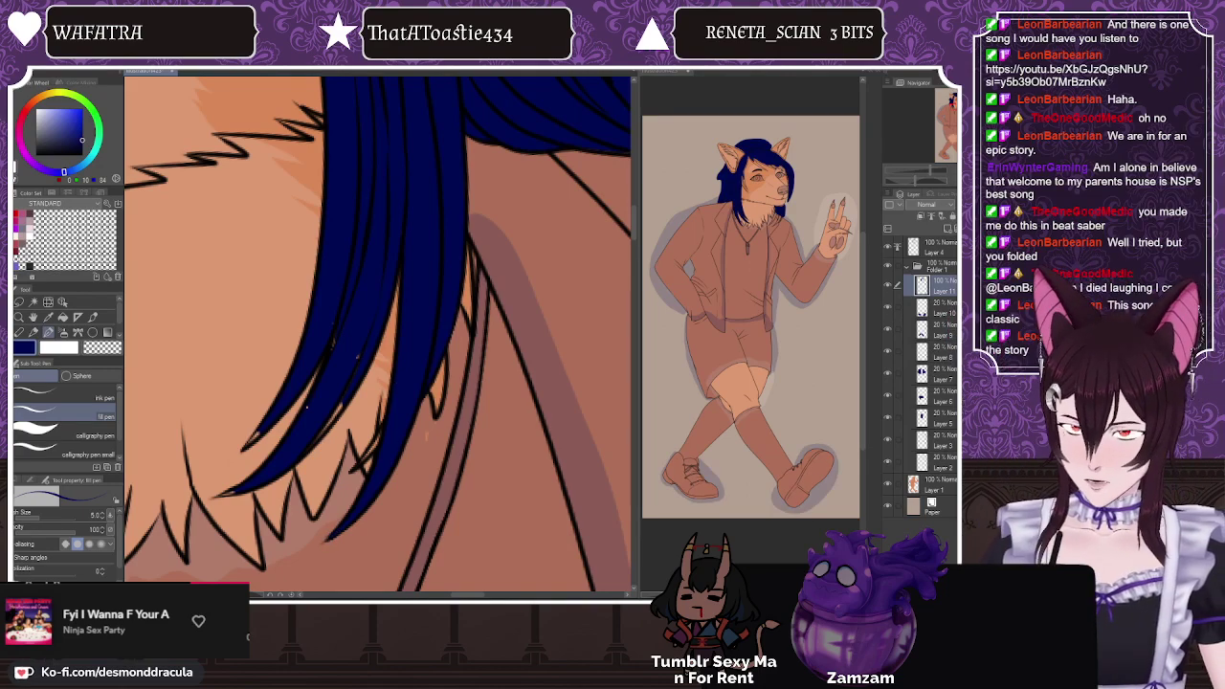
pyautogui.click(888, 372)
pyautogui.click(888, 373)
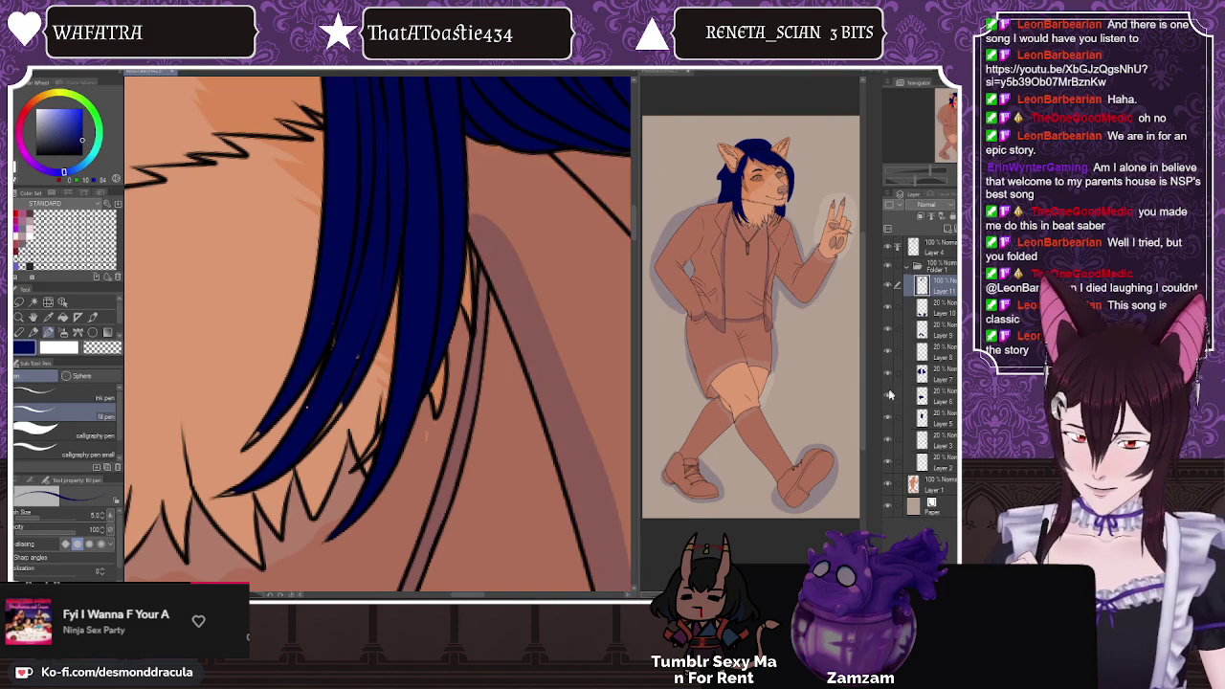
# Step: Briefly toggle Layer 5's visibility to check its contents, and reselect Layer 11 for the hair
pyautogui.click(888, 418)
pyautogui.click(888, 418)
pyautogui.click(933, 418)
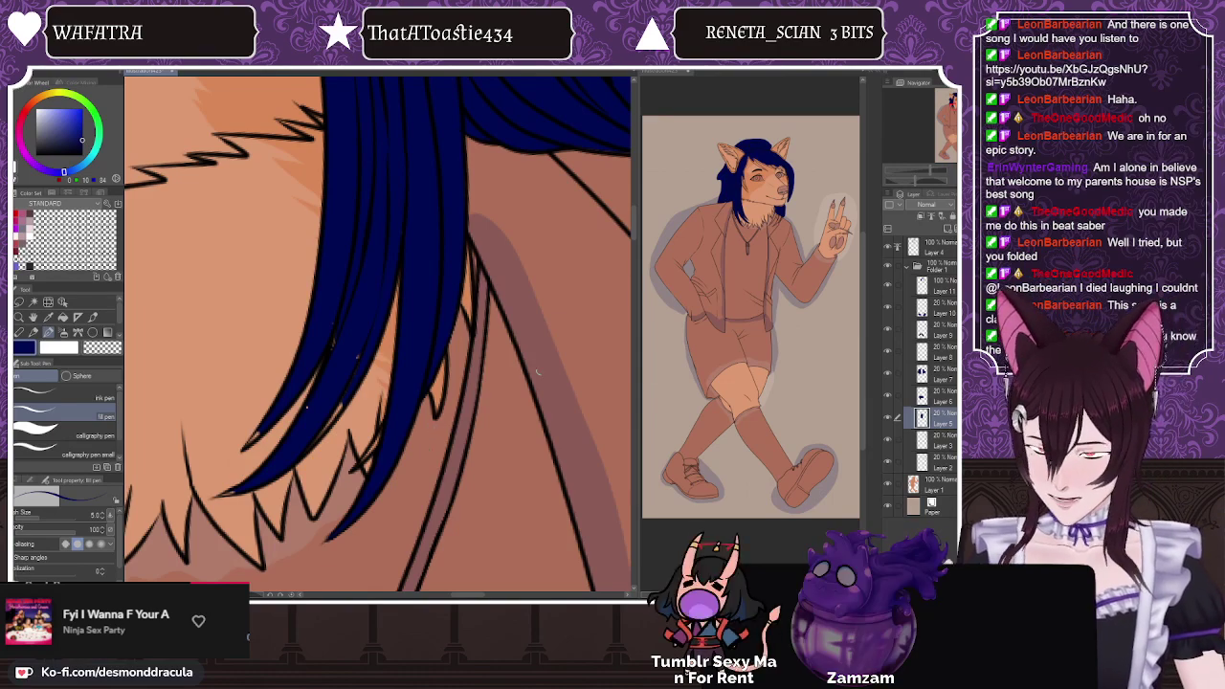
pyautogui.click(934, 286)
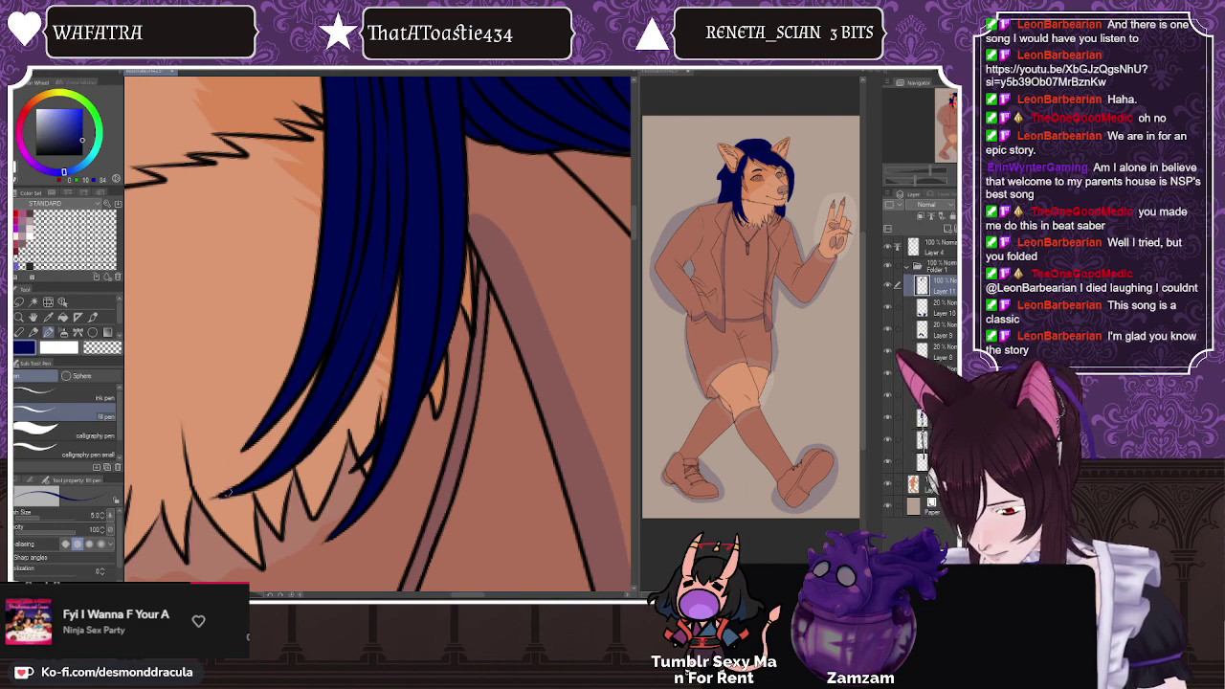
# Step: Trim the navy overshoot at the side lock's lower tip with the fill pen in transparent colour, working on the flipped canvas
pyautogui.press('h')
pyautogui.press('c')
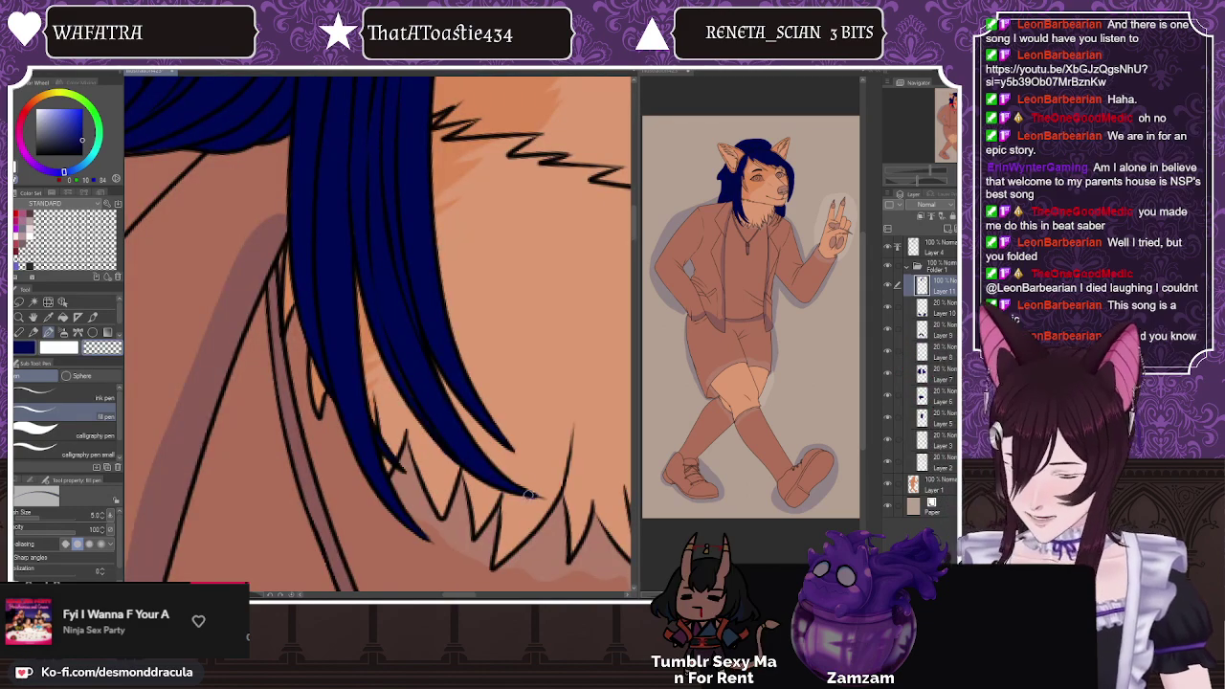
pyautogui.press('h')
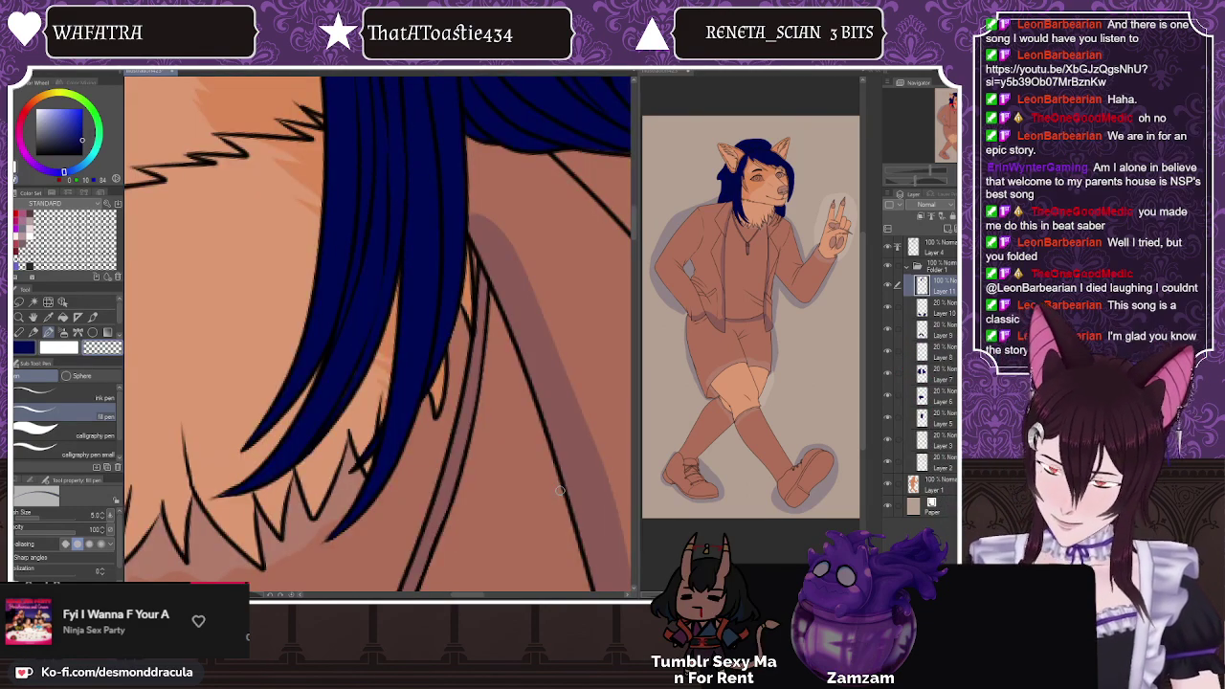
# Step: Paint the gap between the back hair and the near ear's outer lower edge in navy with the fill pen
pyautogui.scroll(-4, 415, 397)
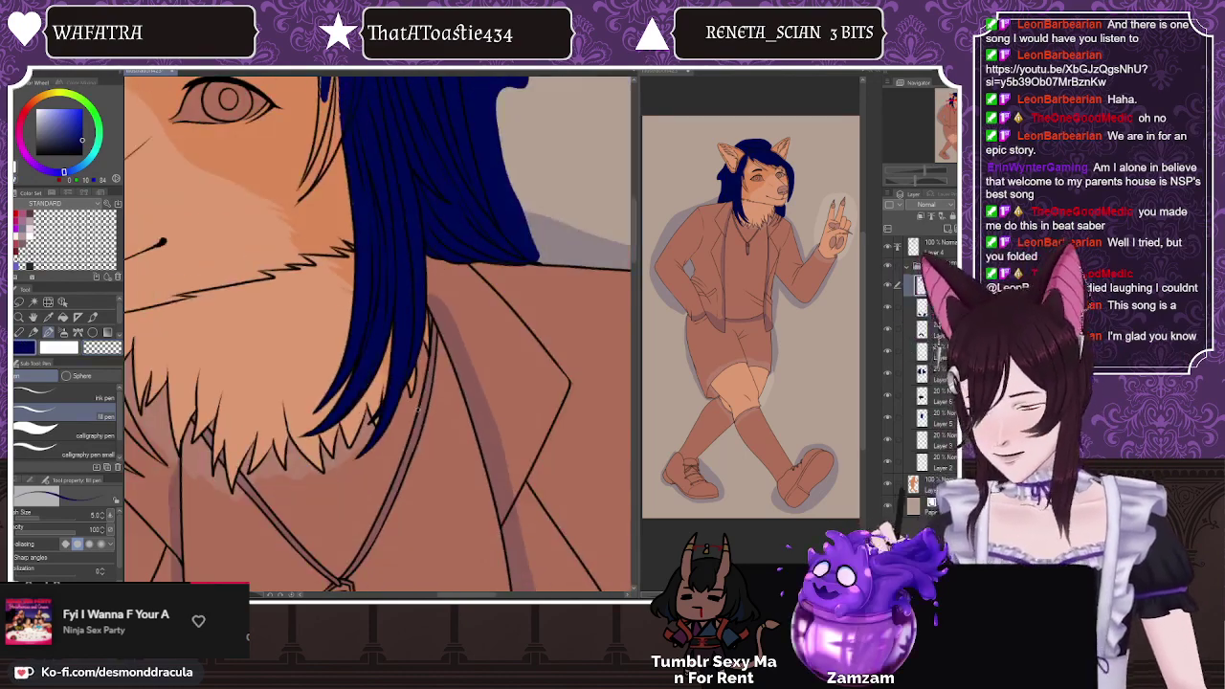
pyautogui.scroll(4, 385, 261)
pyautogui.scroll(-2, 373, 288)
pyautogui.scroll(2, 365, 316)
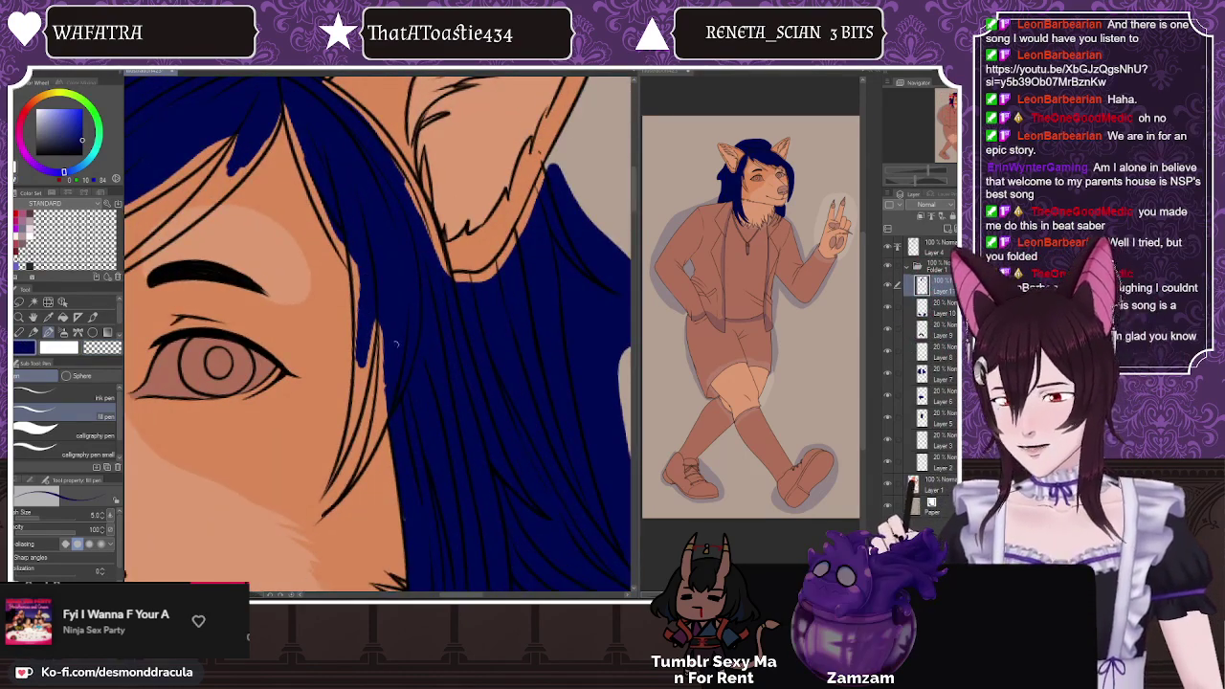
pyautogui.scroll(-2, 371, 335)
pyautogui.scroll(1, 449, 258)
pyautogui.scroll(1, 516, 228)
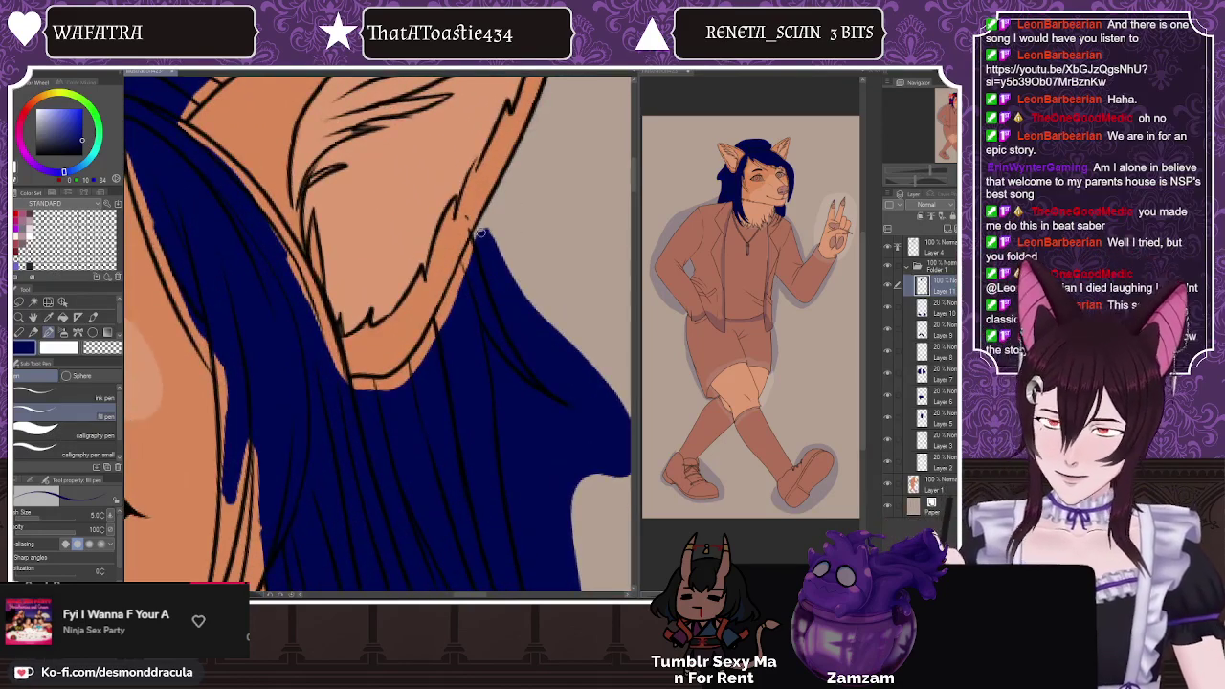
pyautogui.moveTo(450, 292); pyautogui.dragTo(440, 325)
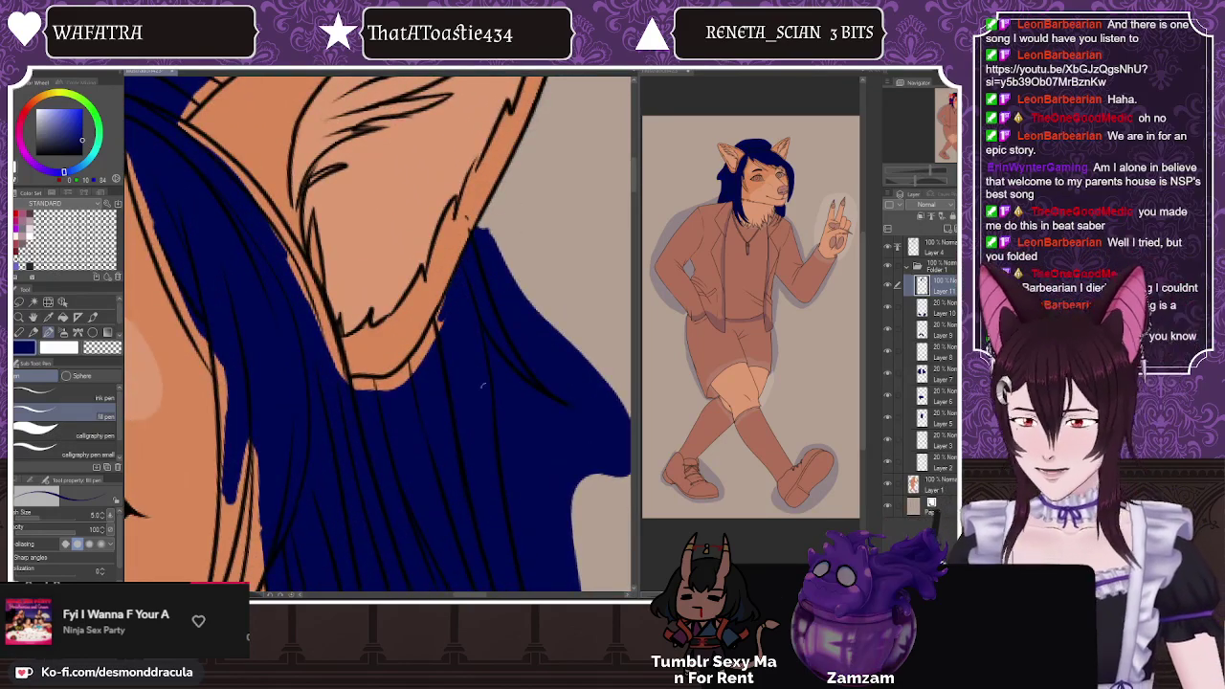
# Step: Paint the hair gaps along the near ear's upper base, corner and inner edge in navy with the fill pen
pyautogui.scroll(-1, 433, 365)
pyautogui.scroll(1, 390, 288)
pyautogui.scroll(1, 325, 115)
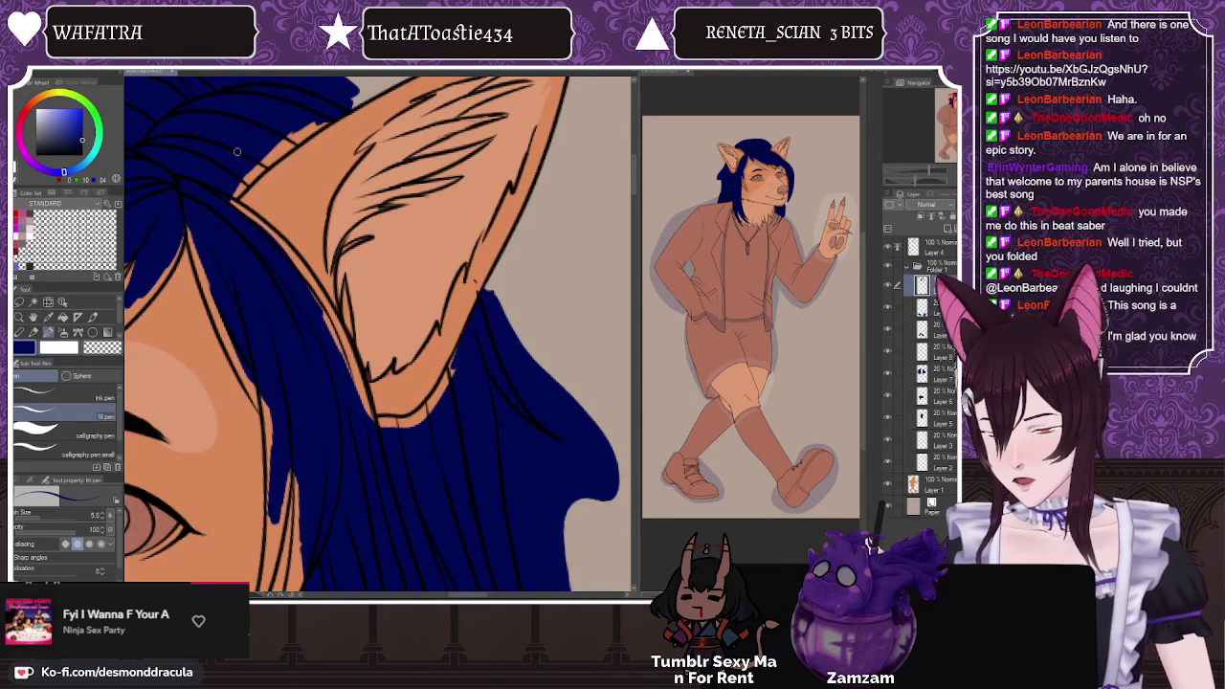
pyautogui.moveTo(218, 199); pyautogui.dragTo(317, 113)
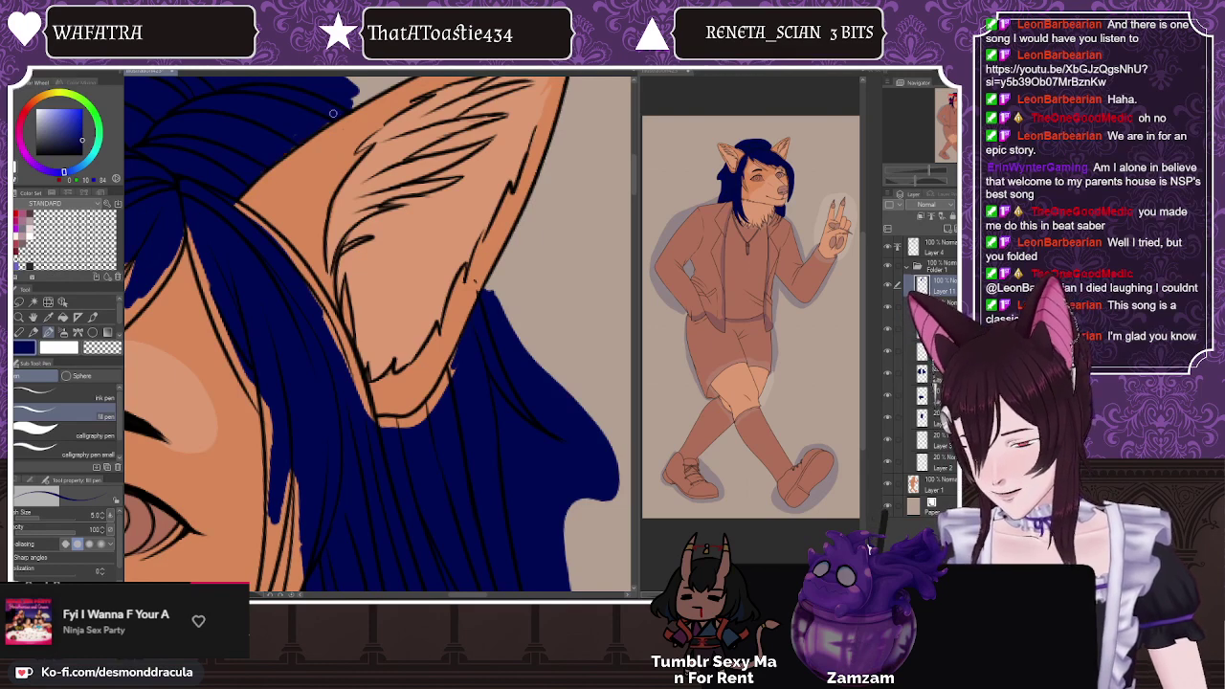
pyautogui.moveTo(260, 225); pyautogui.dragTo(233, 204)
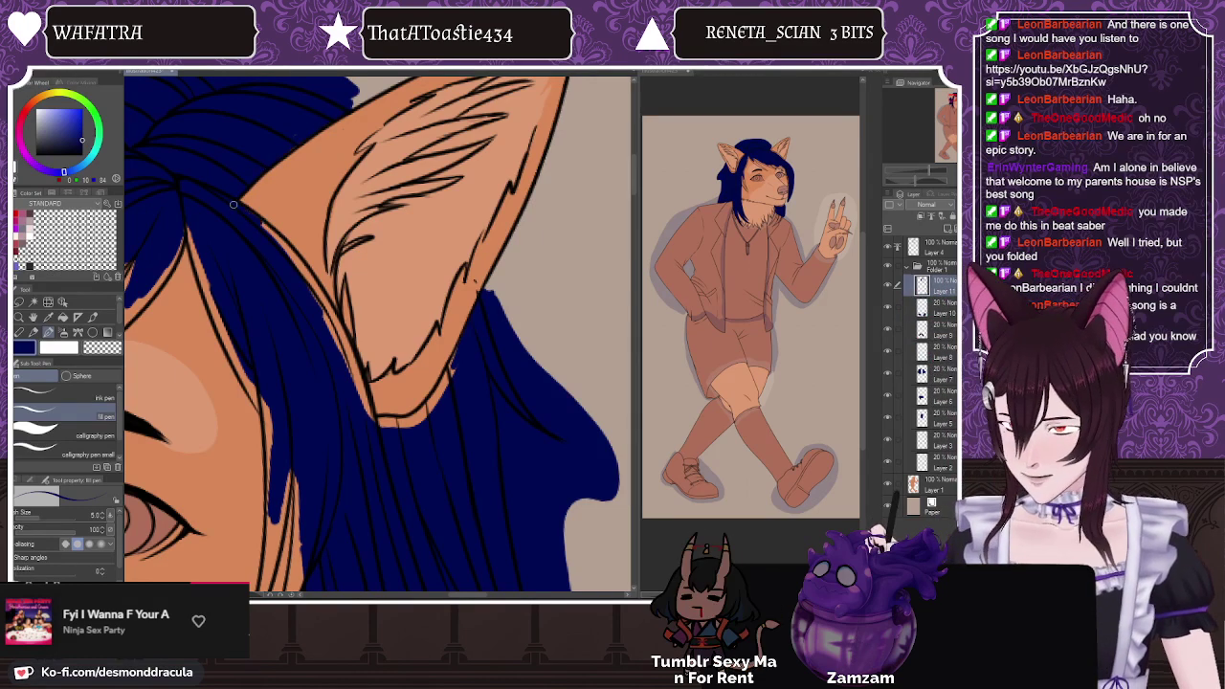
pyautogui.moveTo(286, 244)
pyautogui.mouseDown()
pyautogui.moveTo(337, 321)
pyautogui.moveTo(351, 374)
pyautogui.moveTo(333, 317)
pyautogui.moveTo(351, 348)
pyautogui.mouseUp()
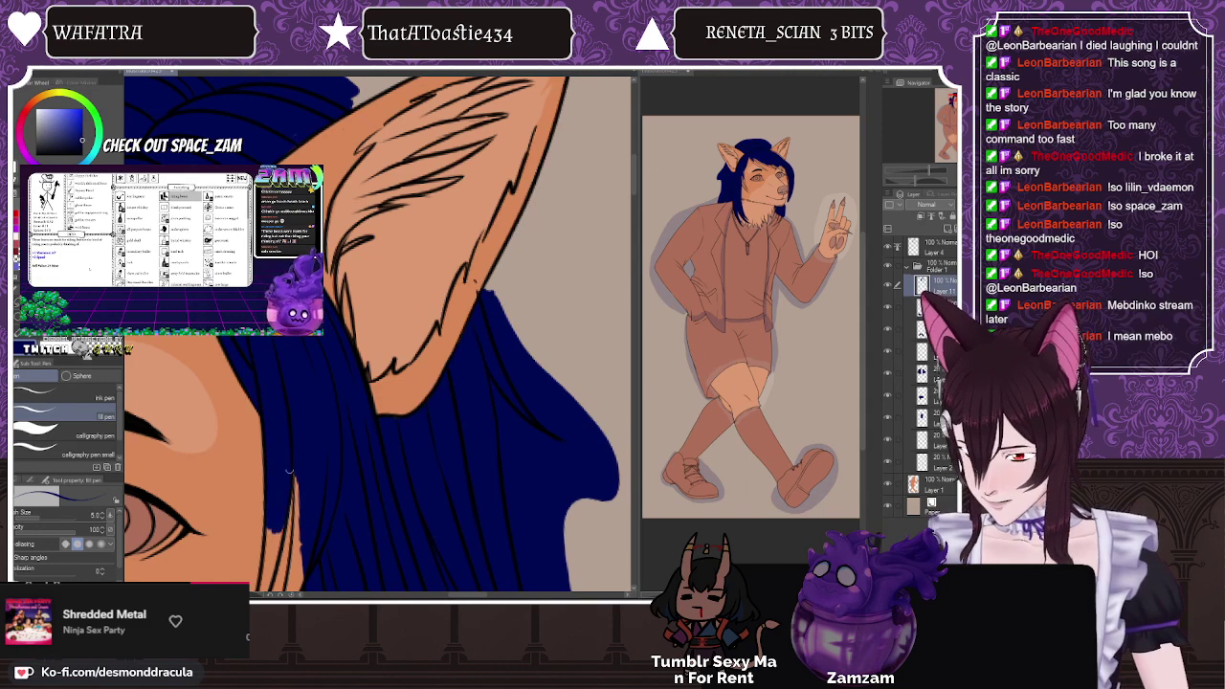
# Step: Paint the thin tapering strands beside the near eye in navy with the fill pen
pyautogui.press('space')
pyautogui.moveTo(233, 479); pyautogui.dragTo(258, 455)
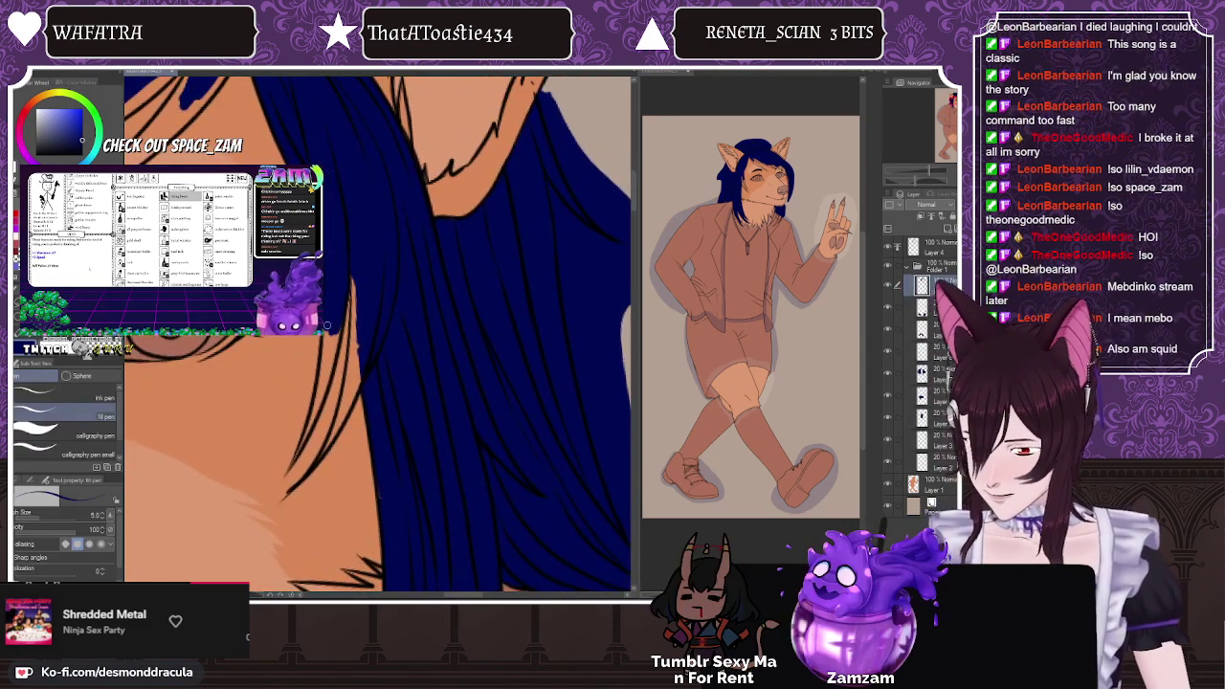
pyautogui.moveTo(323, 371); pyautogui.dragTo(314, 407)
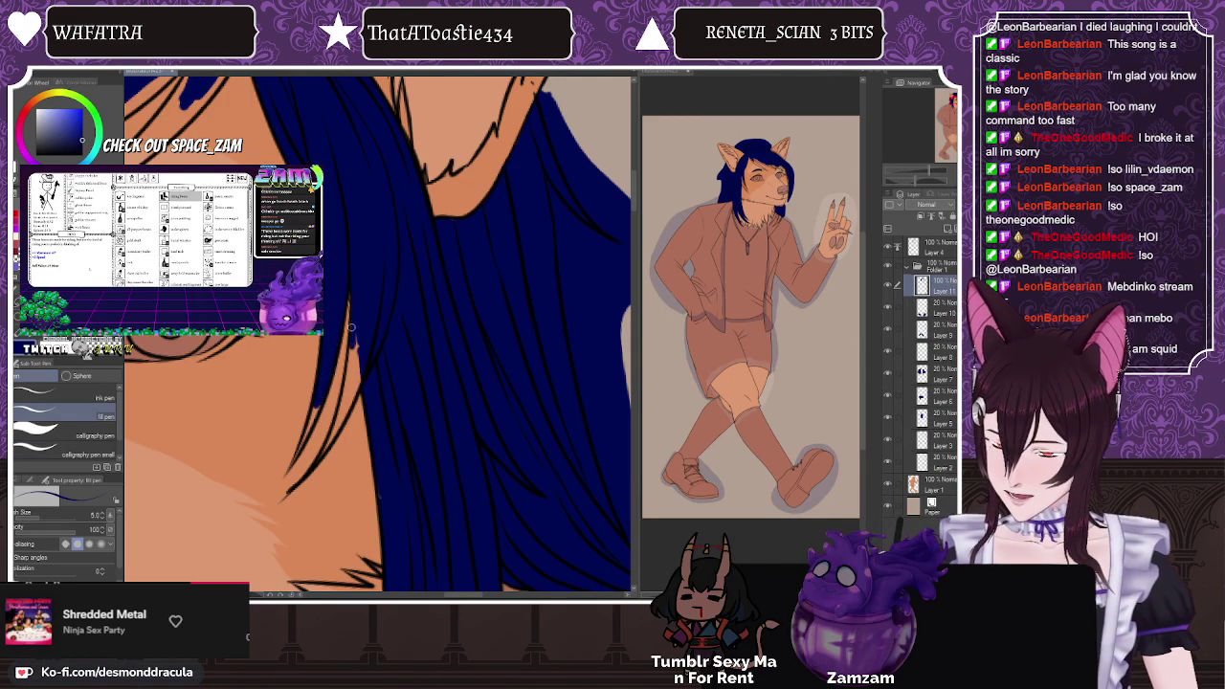
pyautogui.moveTo(344, 384); pyautogui.dragTo(342, 412)
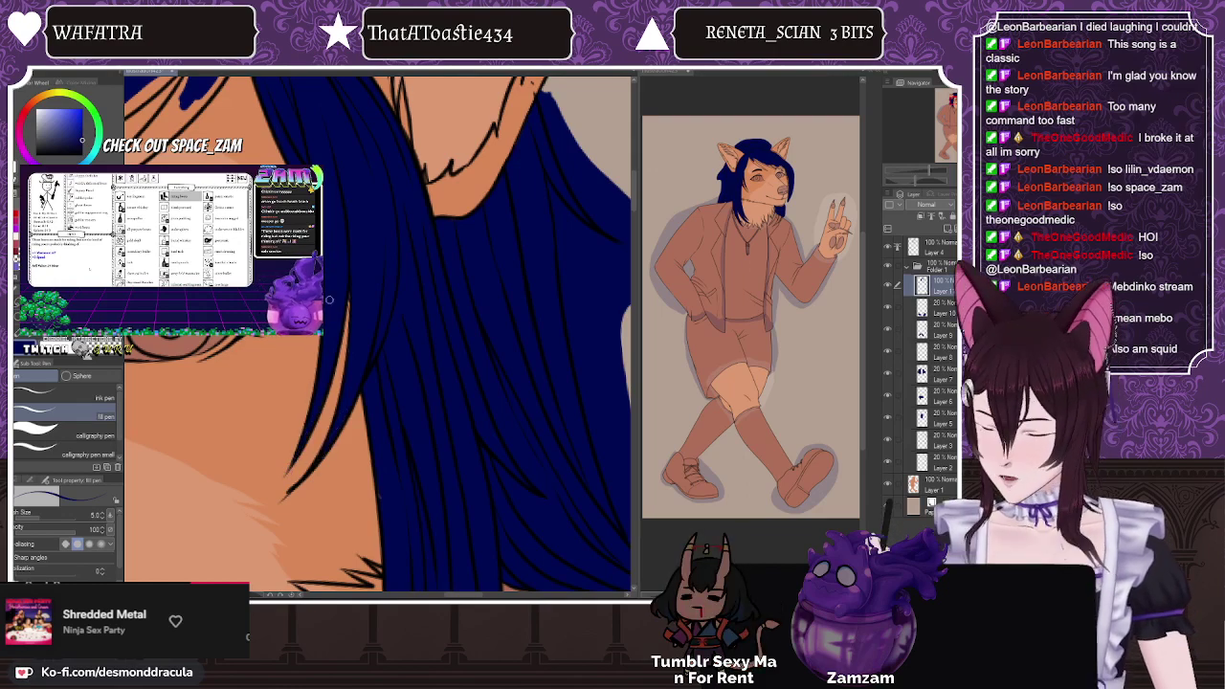
# Step: Flip the canvas horizontally and fill the fringe strands across the forehead with navy using the bucket select tool
pyautogui.scroll(-4, 329, 300)
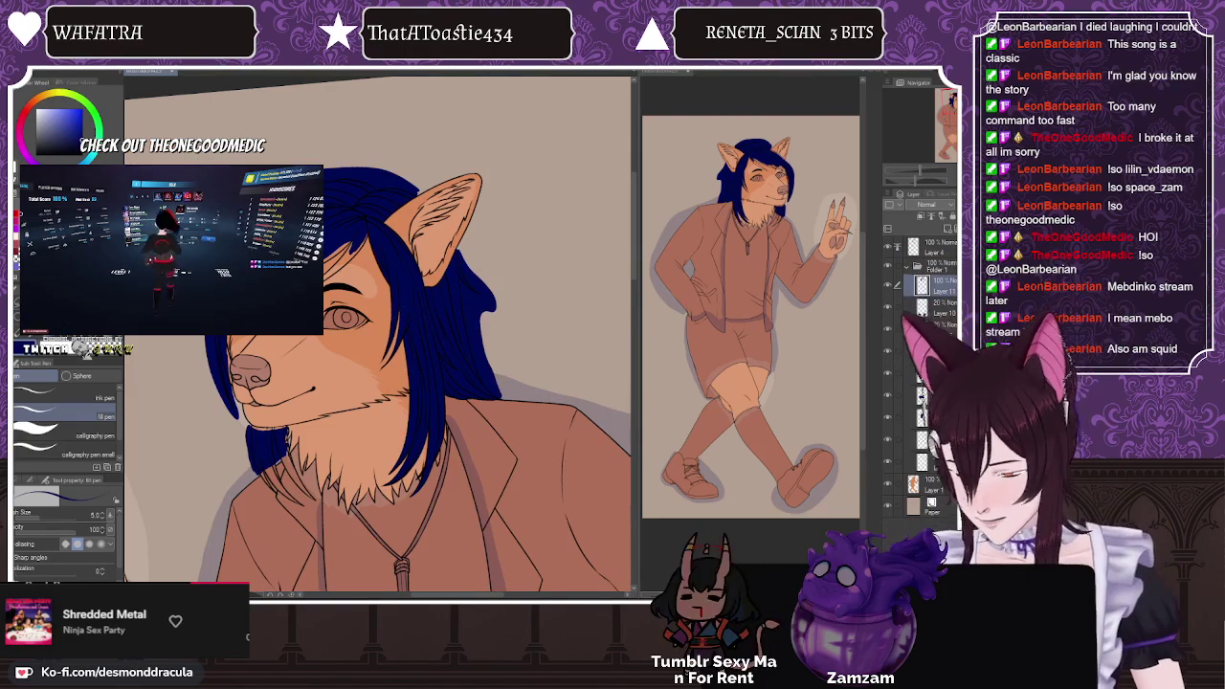
pyautogui.scroll(2, 292, 224)
pyautogui.press('h')
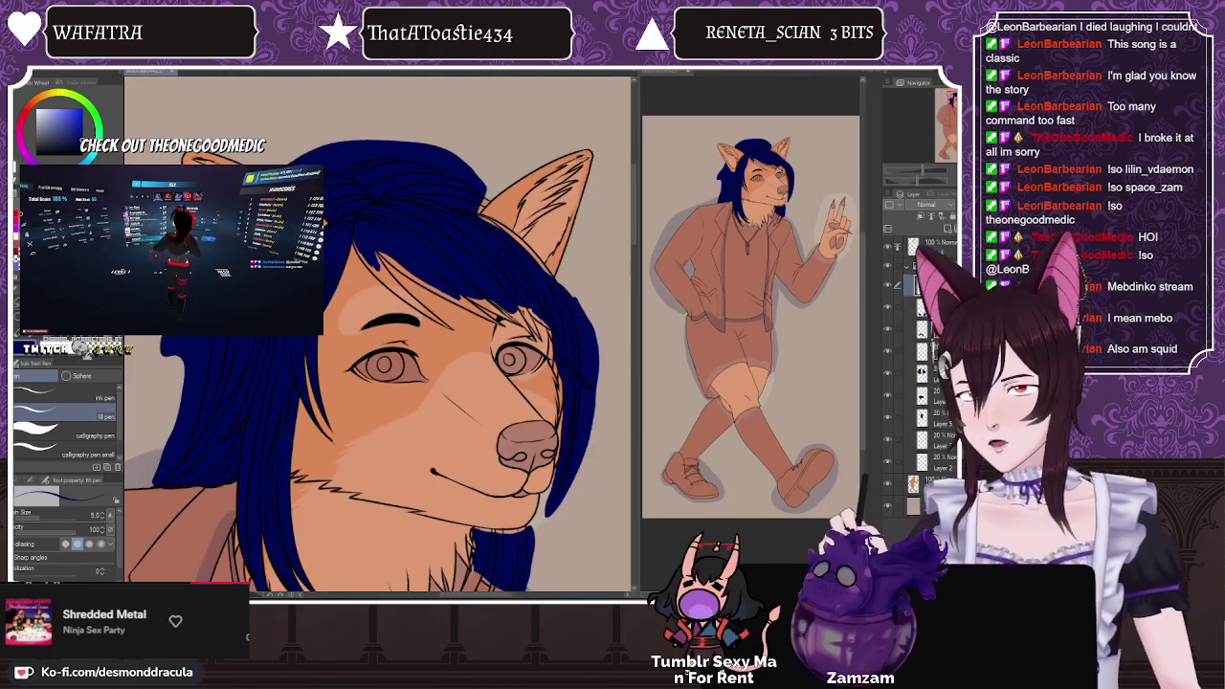
pyautogui.scroll(-1, 377, 334)
pyautogui.scroll(3, 424, 151)
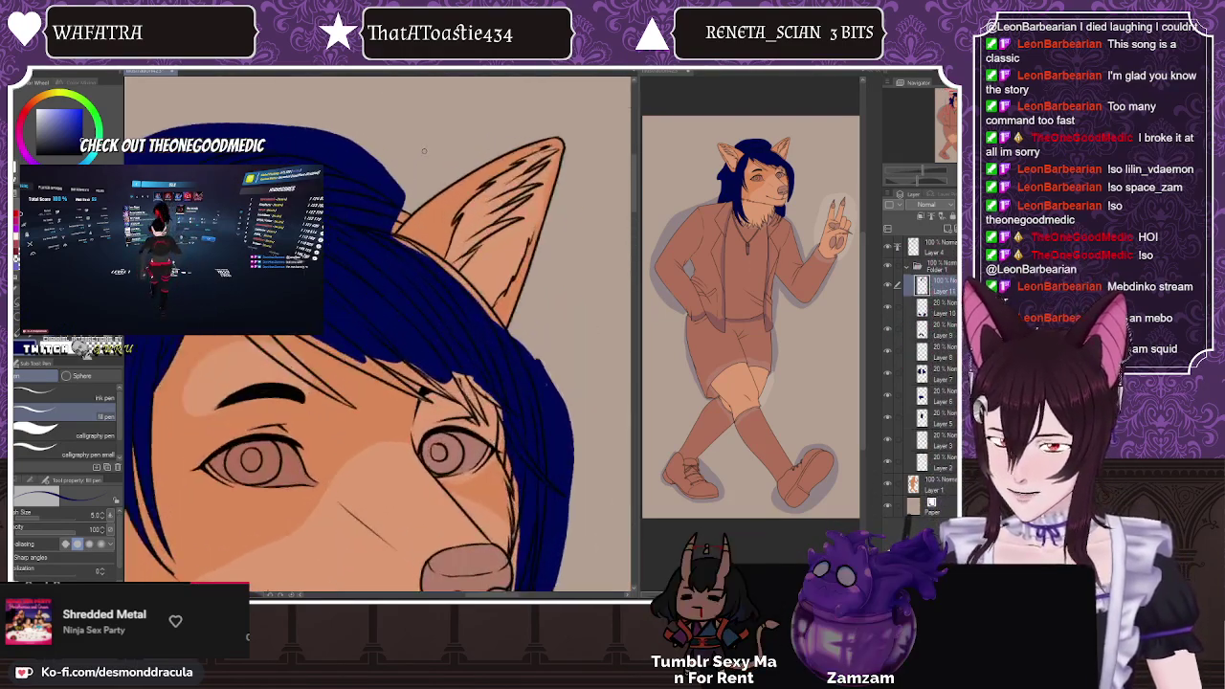
pyautogui.scroll(2, 424, 151)
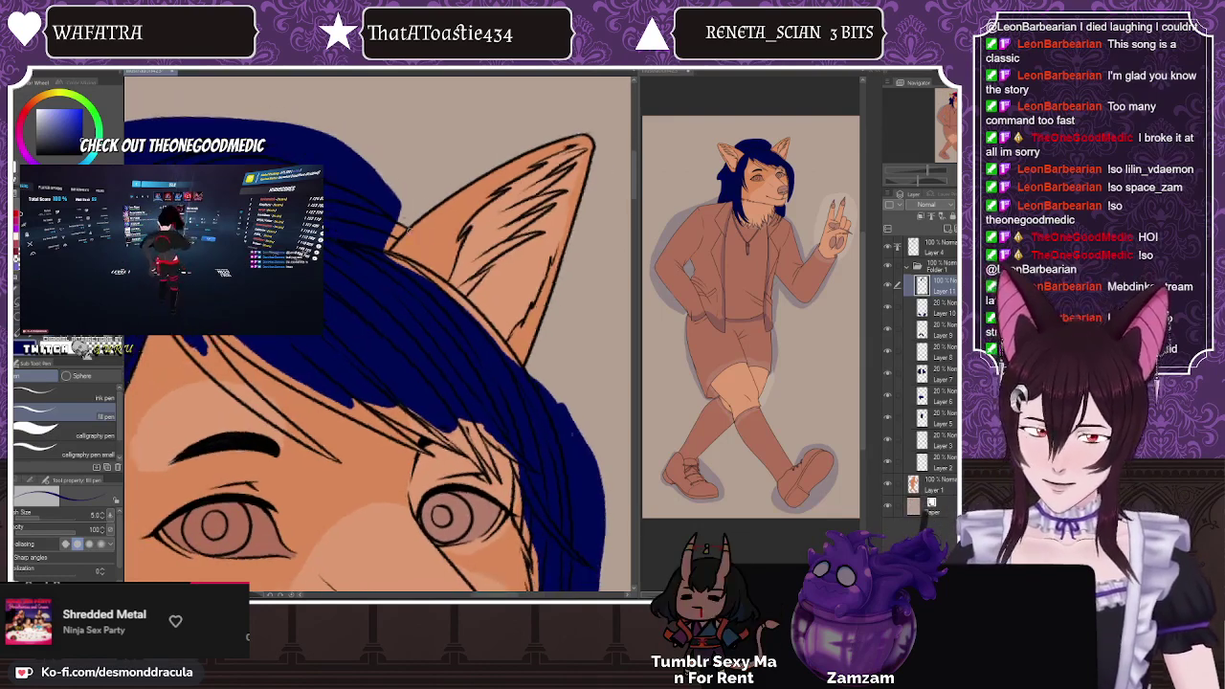
pyautogui.press('-')
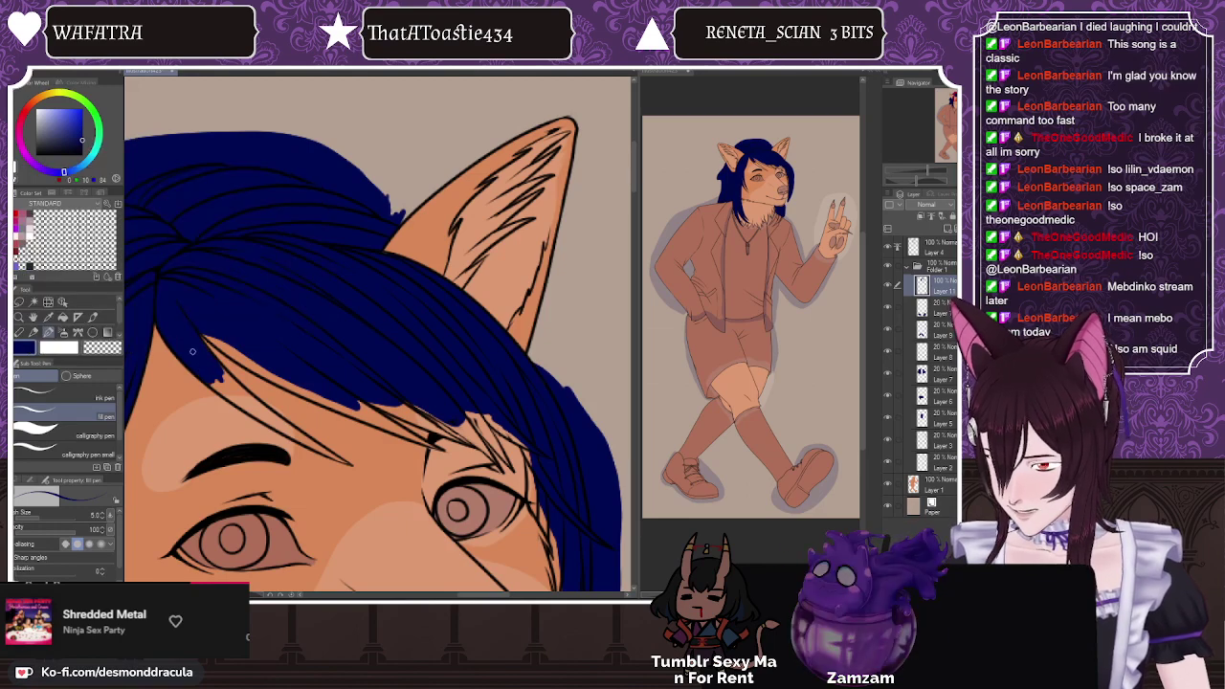
pyautogui.click(63, 320)
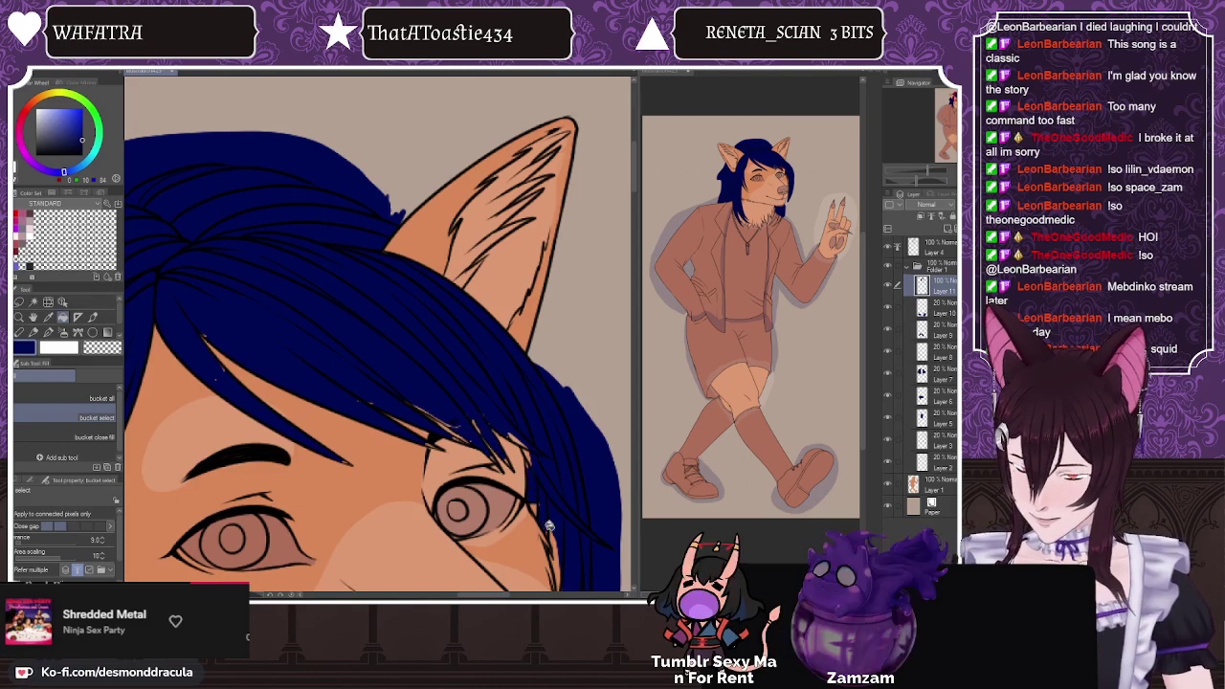
# Step: Paint the small unfilled slivers in the fringe and around the far eye in navy with the fill pen at size 3
pyautogui.click(48, 332)
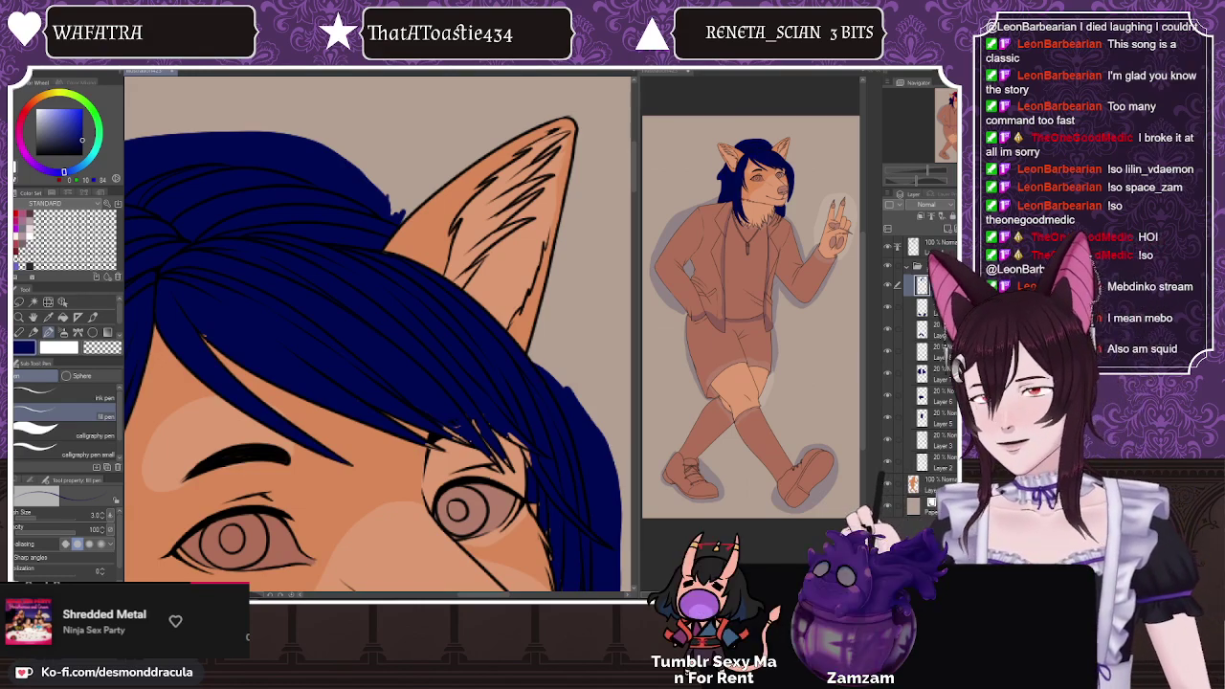
pyautogui.scroll(-3, 345, 220)
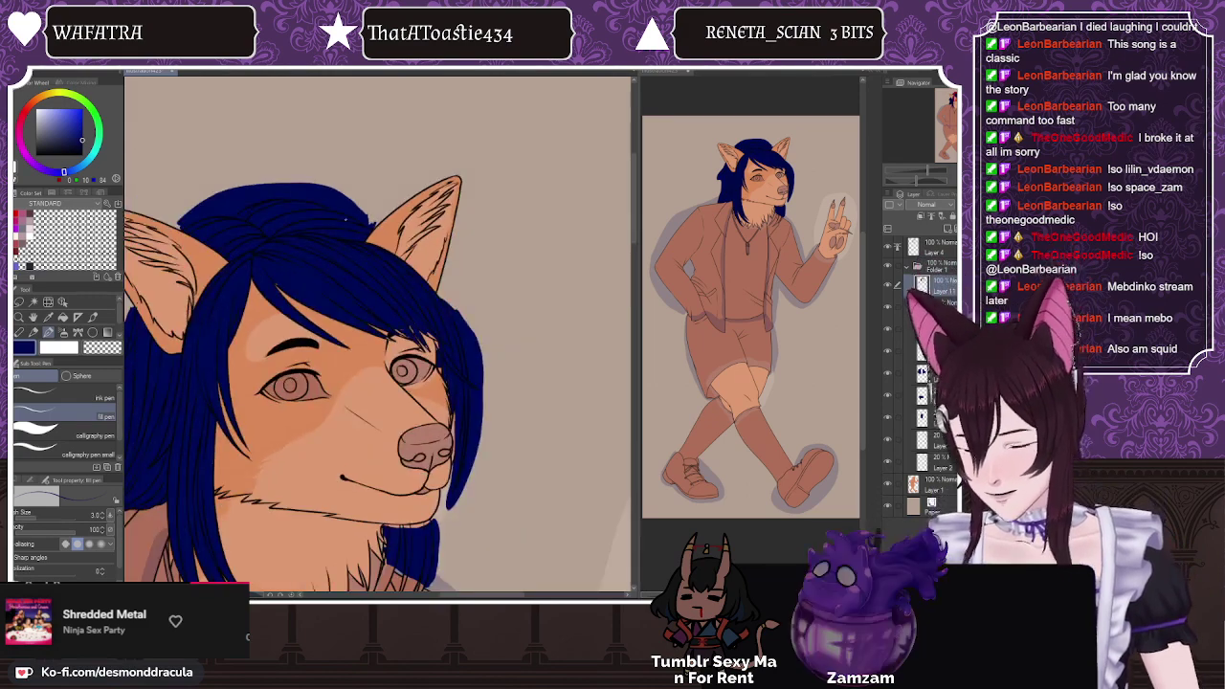
pyautogui.scroll(4, 289, 268)
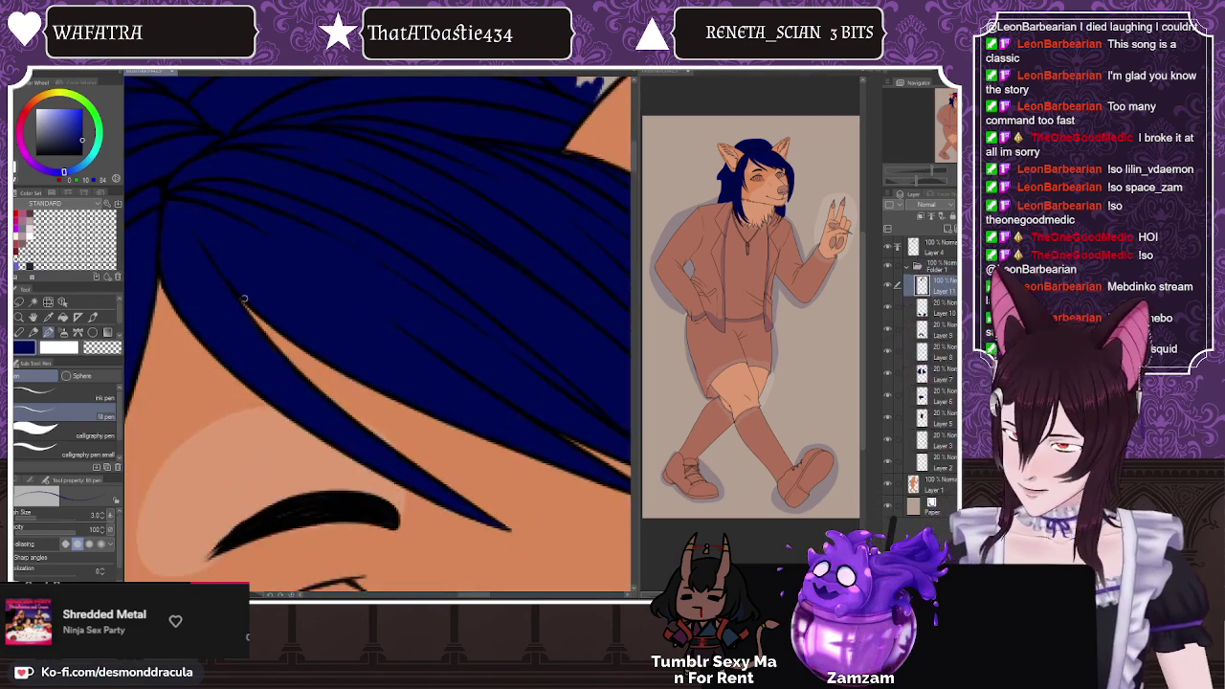
pyautogui.scroll(-4, 244, 299)
pyautogui.scroll(3, 398, 376)
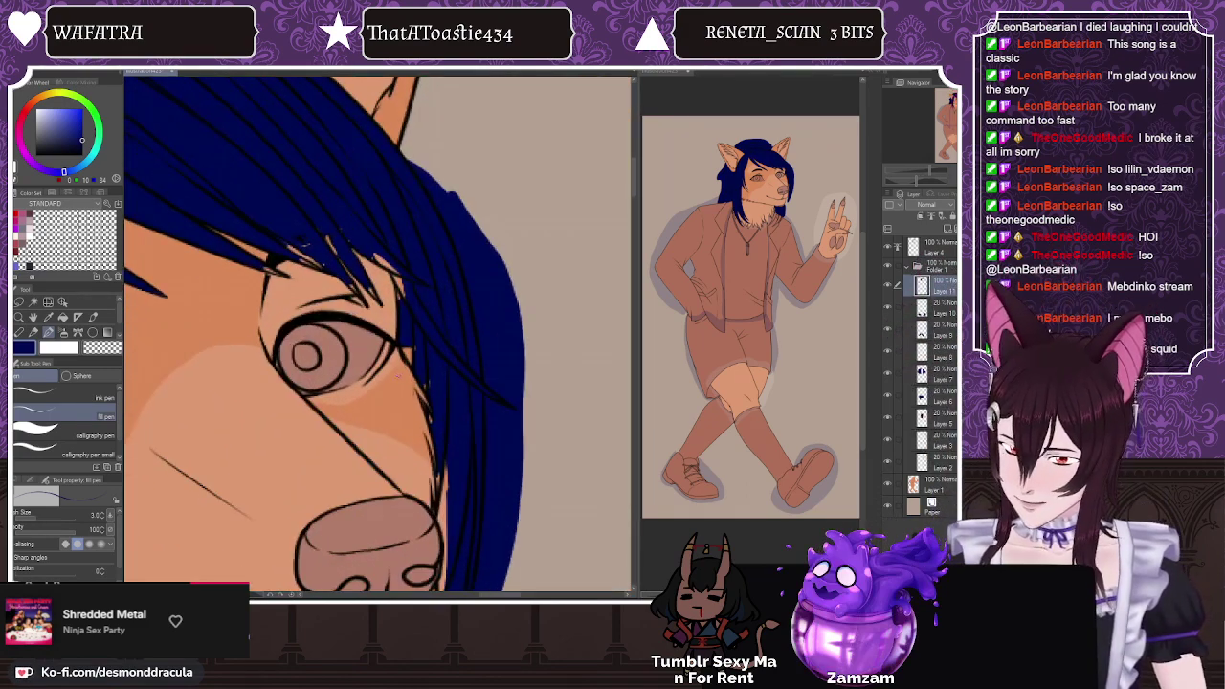
pyautogui.hotkey('ctrl', '+')
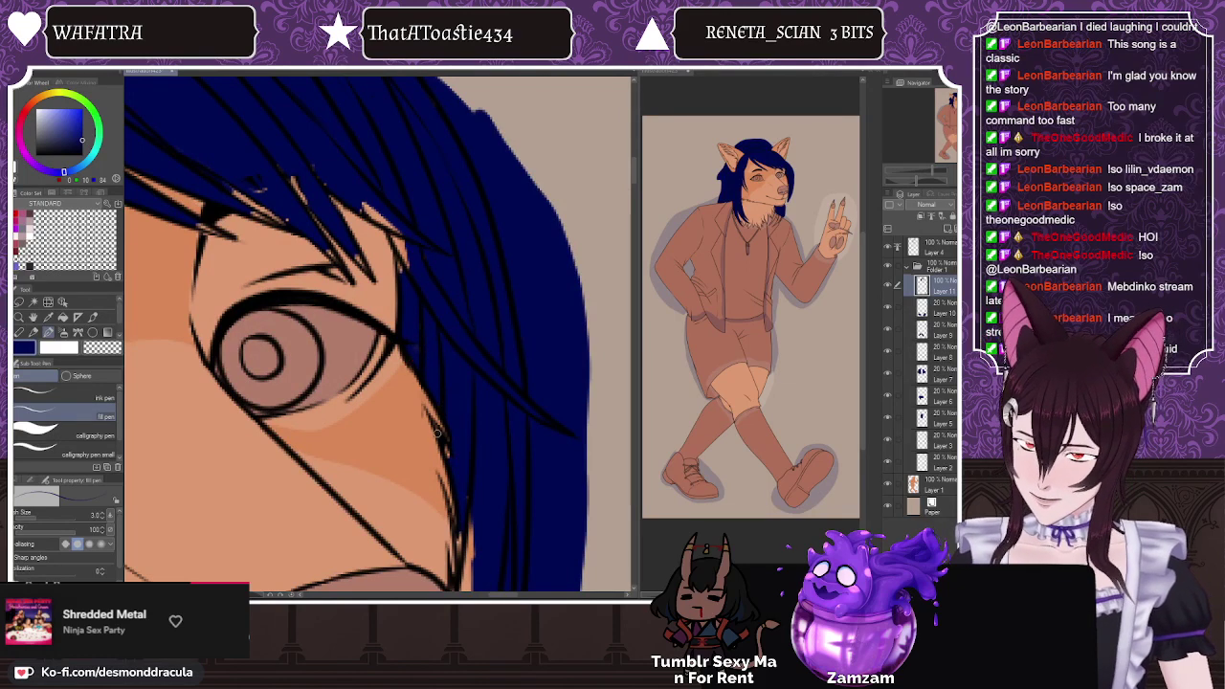
pyautogui.scroll(-3, 460, 291)
pyautogui.scroll(2, 471, 426)
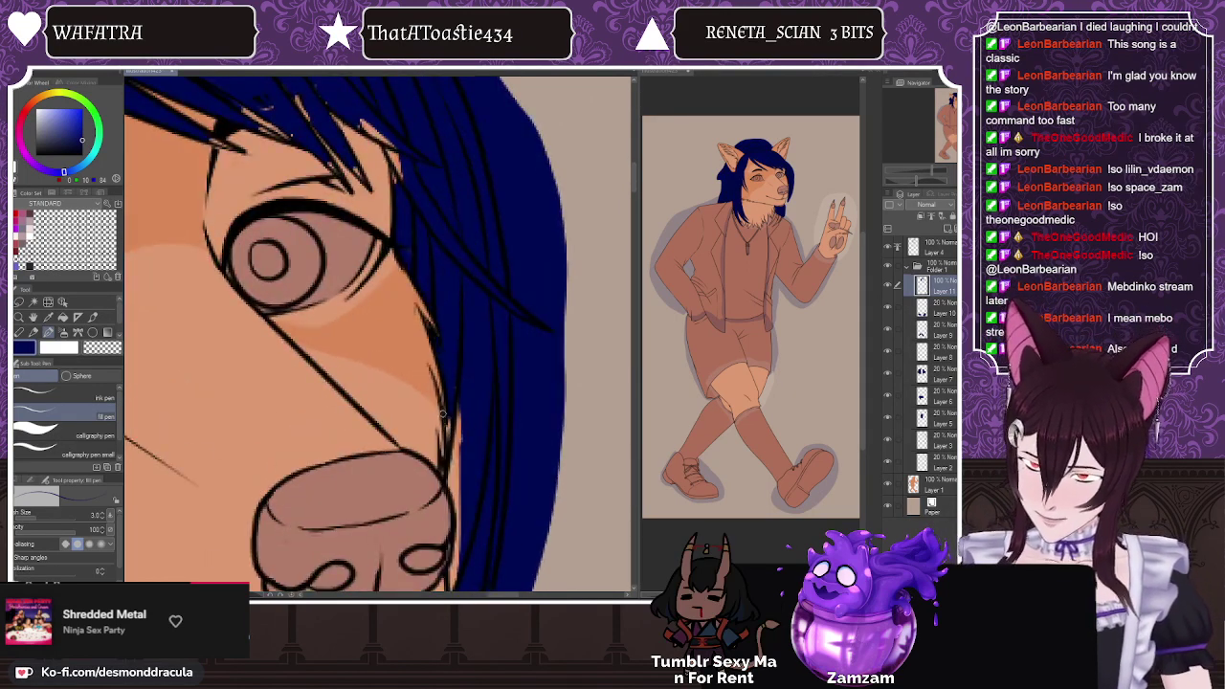
# Step: Enlarge the fill pen to size 7 and paint the gap between the far side hair and the muzzle in navy
pyautogui.press(']')
pyautogui.press(']')
pyautogui.press(']')
pyautogui.press(']')
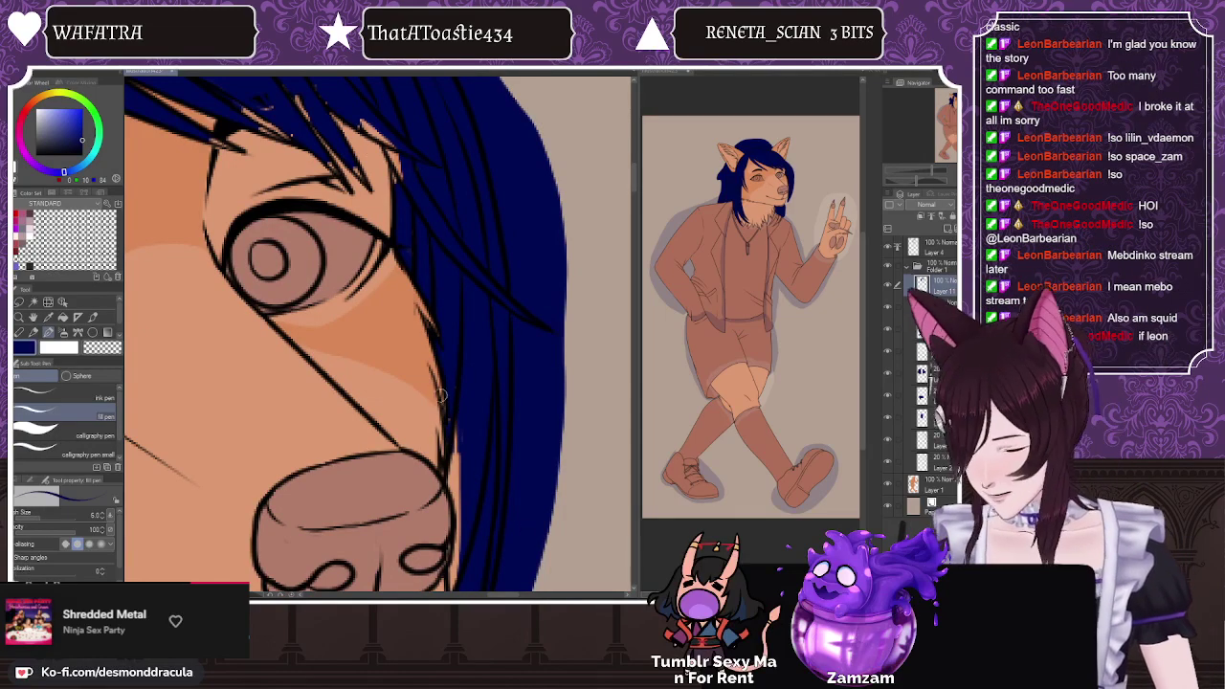
pyautogui.moveTo(460, 459)
pyautogui.mouseDown()
pyautogui.moveTo(452, 486)
pyautogui.moveTo(446, 471)
pyautogui.moveTo(460, 562)
pyautogui.mouseUp()
pyautogui.scroll(-2, 457, 458)
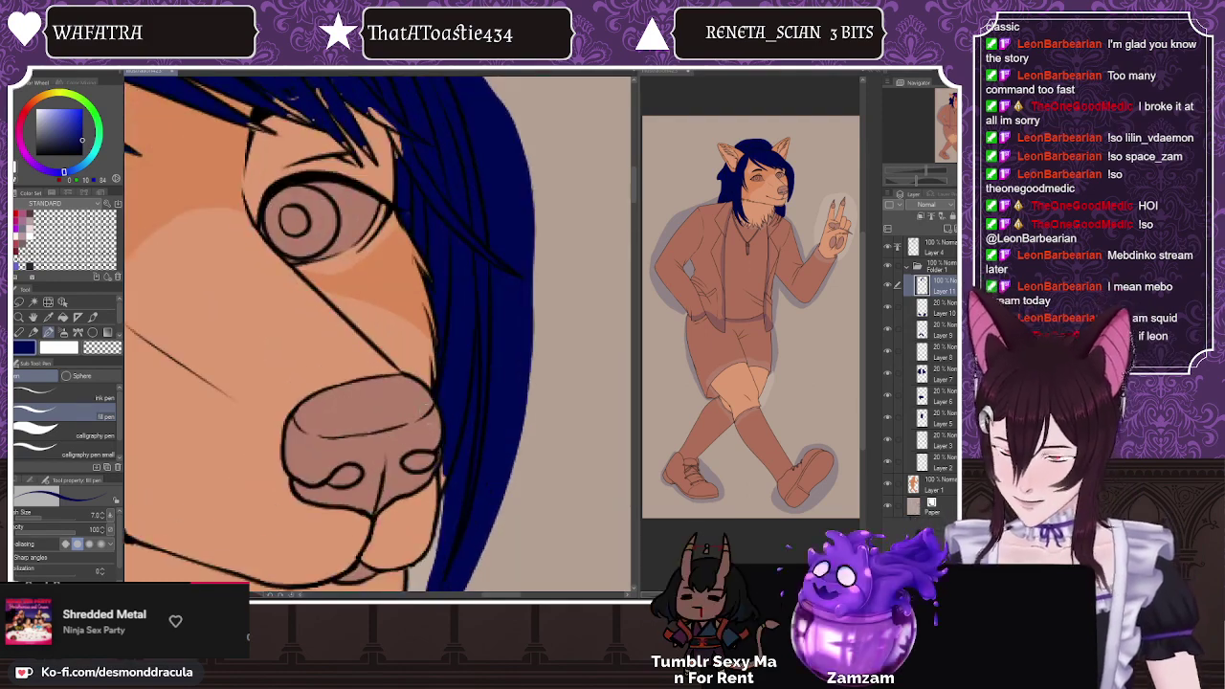
pyautogui.moveTo(444, 463); pyautogui.dragTo(443, 492)
pyautogui.scroll(-3, 446, 376)
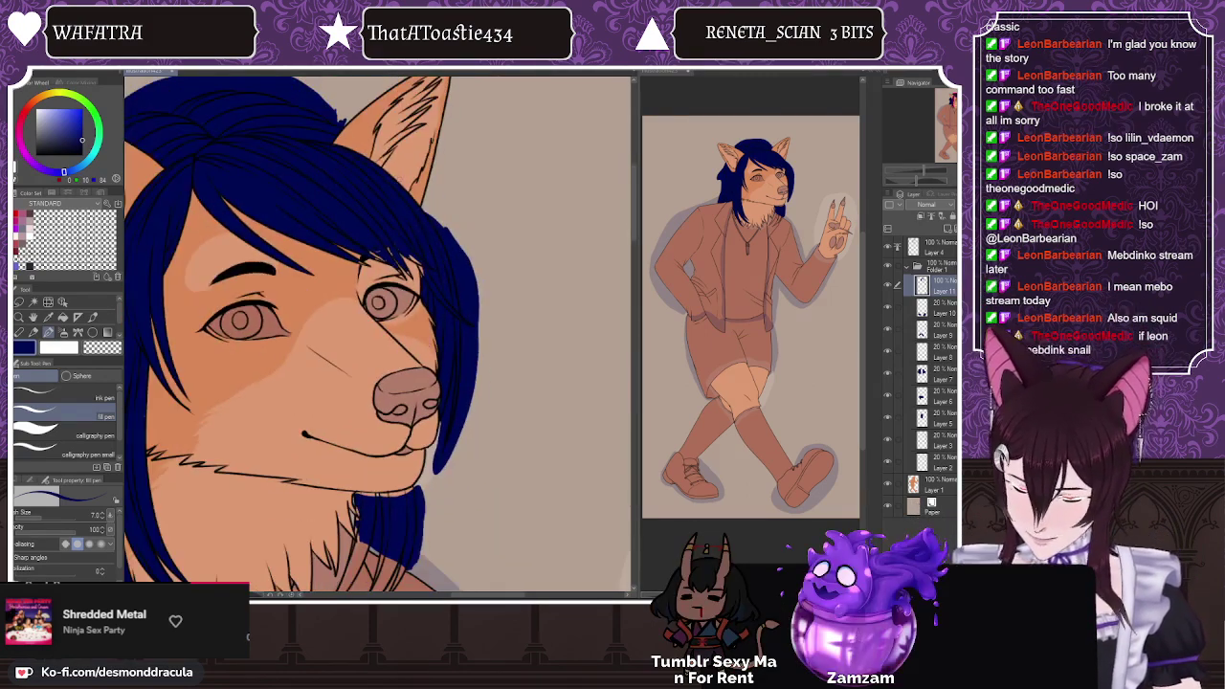
# Step: Paint the remaining slivers in the fringe tips above the far eye in navy with the fill pen
pyautogui.scroll(3, 422, 159)
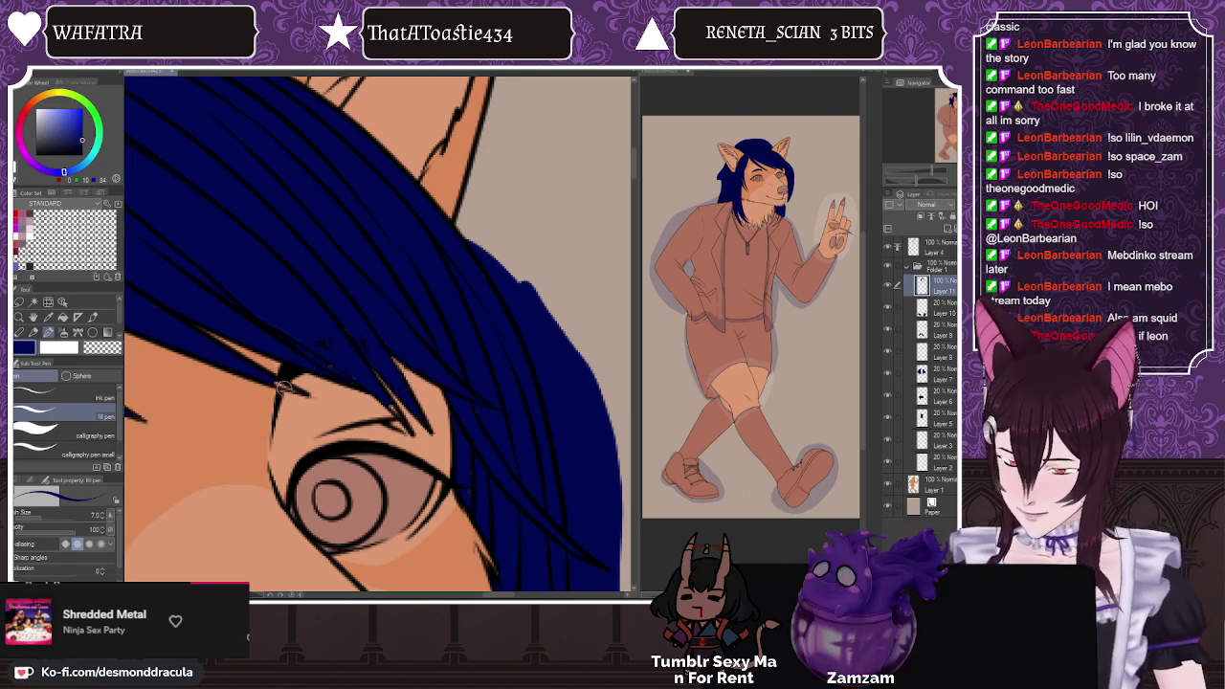
pyautogui.scroll(1, 284, 388)
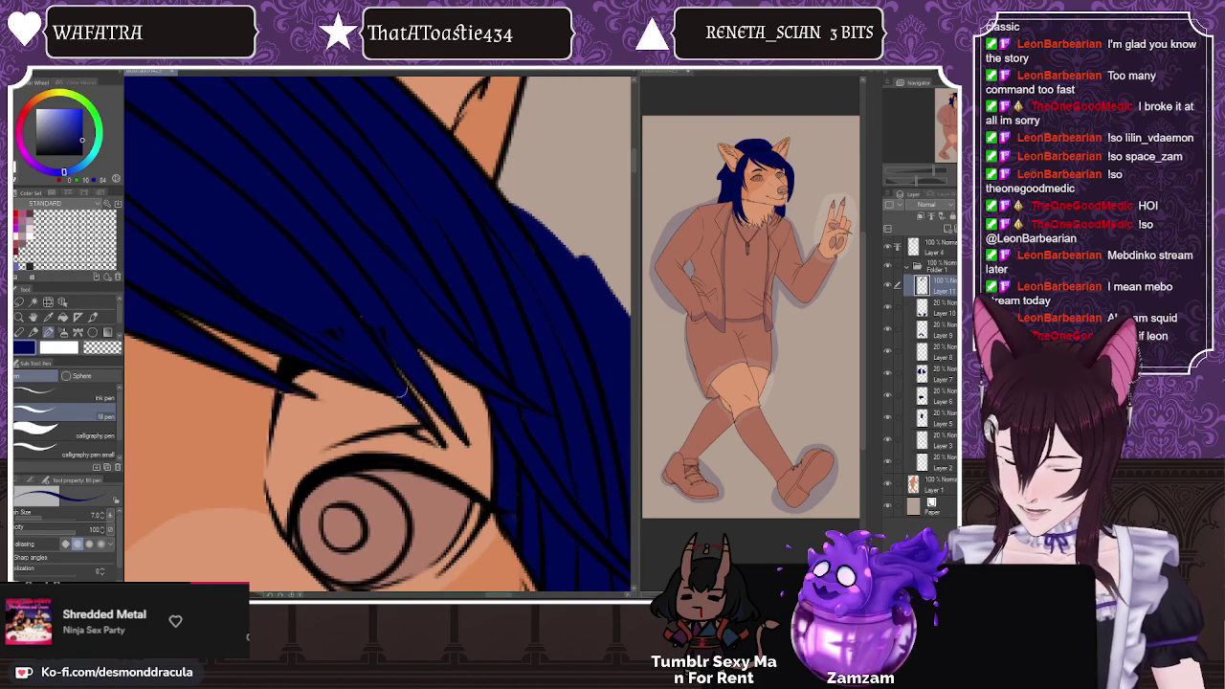
# Step: Paint the gaps between the jawline, neck fur and the hair behind the neck in navy with the fill pen
pyautogui.scroll(-4, 355, 205)
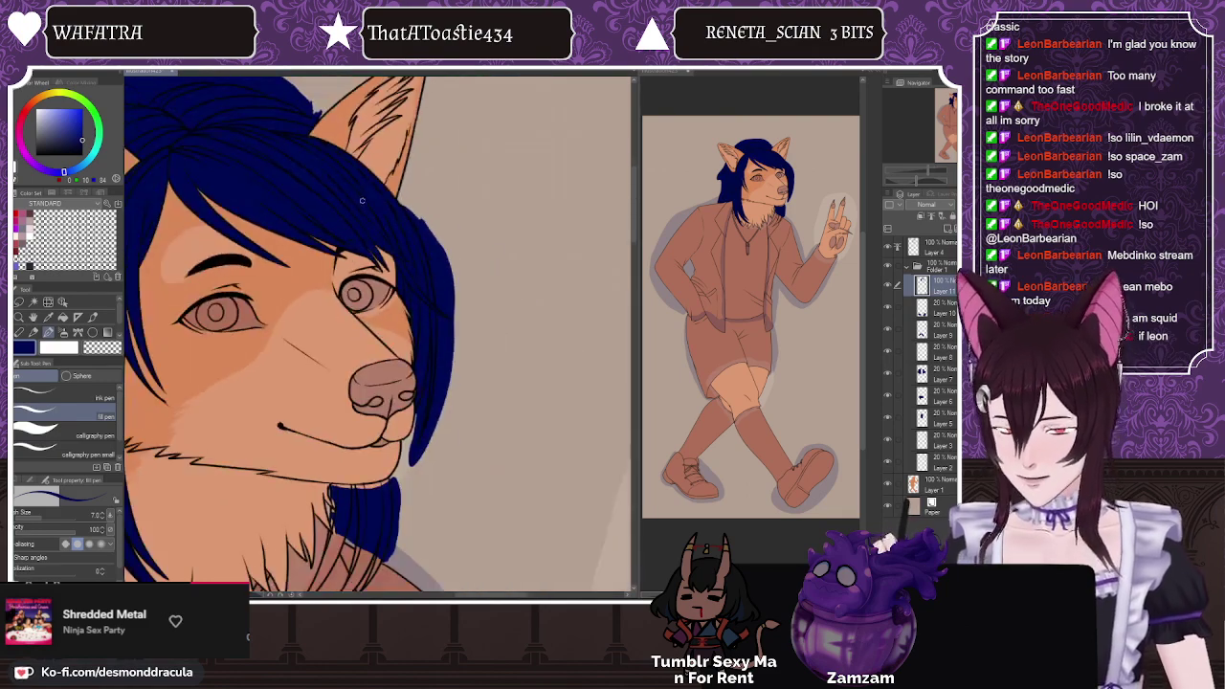
pyautogui.scroll(5, 401, 430)
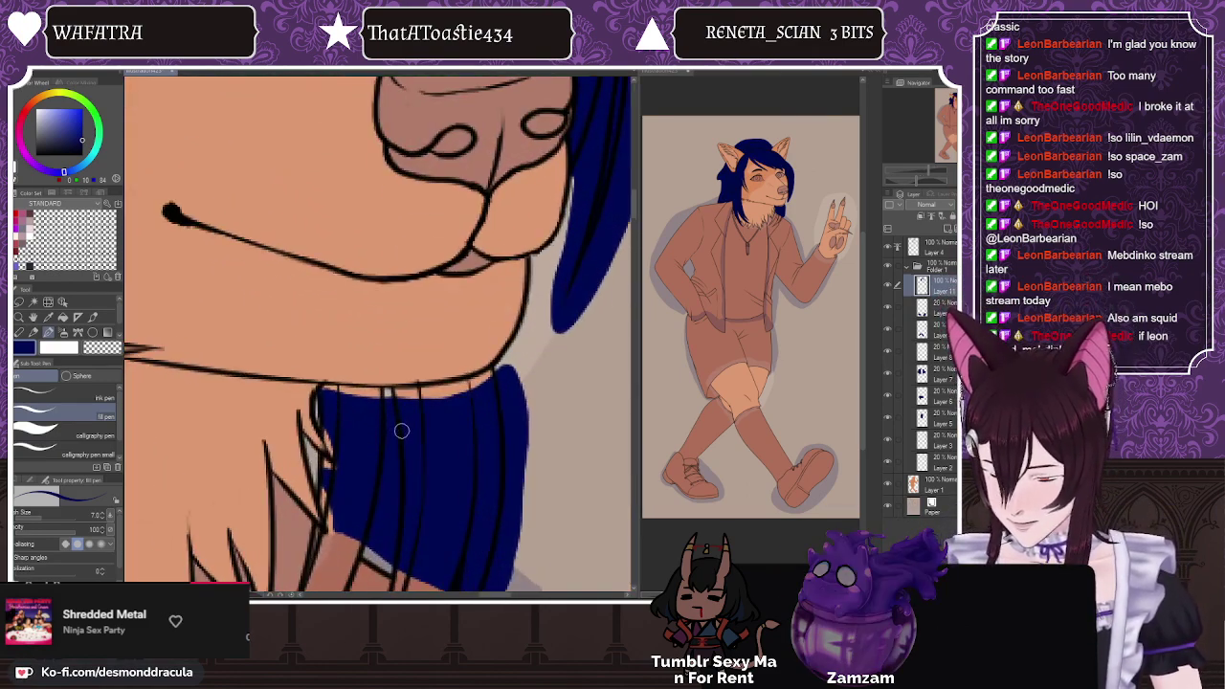
pyautogui.moveTo(317, 459); pyautogui.dragTo(341, 484)
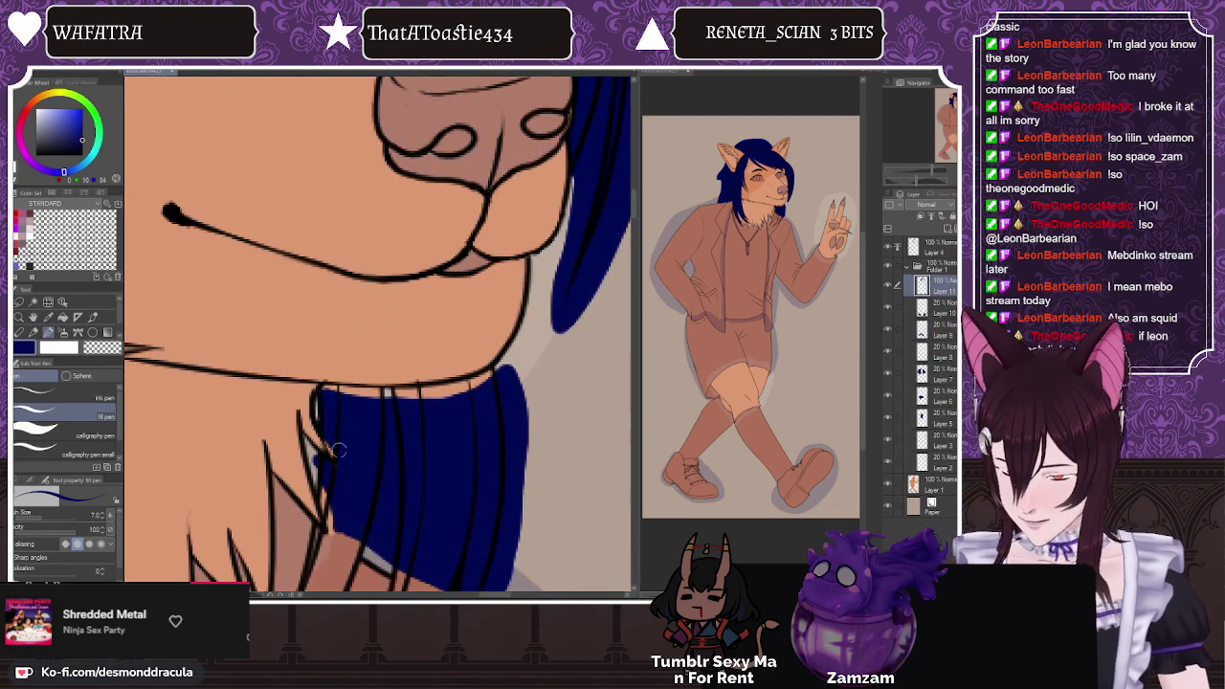
pyautogui.moveTo(329, 390)
pyautogui.mouseDown()
pyautogui.moveTo(427, 393)
pyautogui.moveTo(475, 365)
pyautogui.moveTo(403, 390)
pyautogui.moveTo(424, 399)
pyautogui.moveTo(478, 382)
pyautogui.mouseUp()
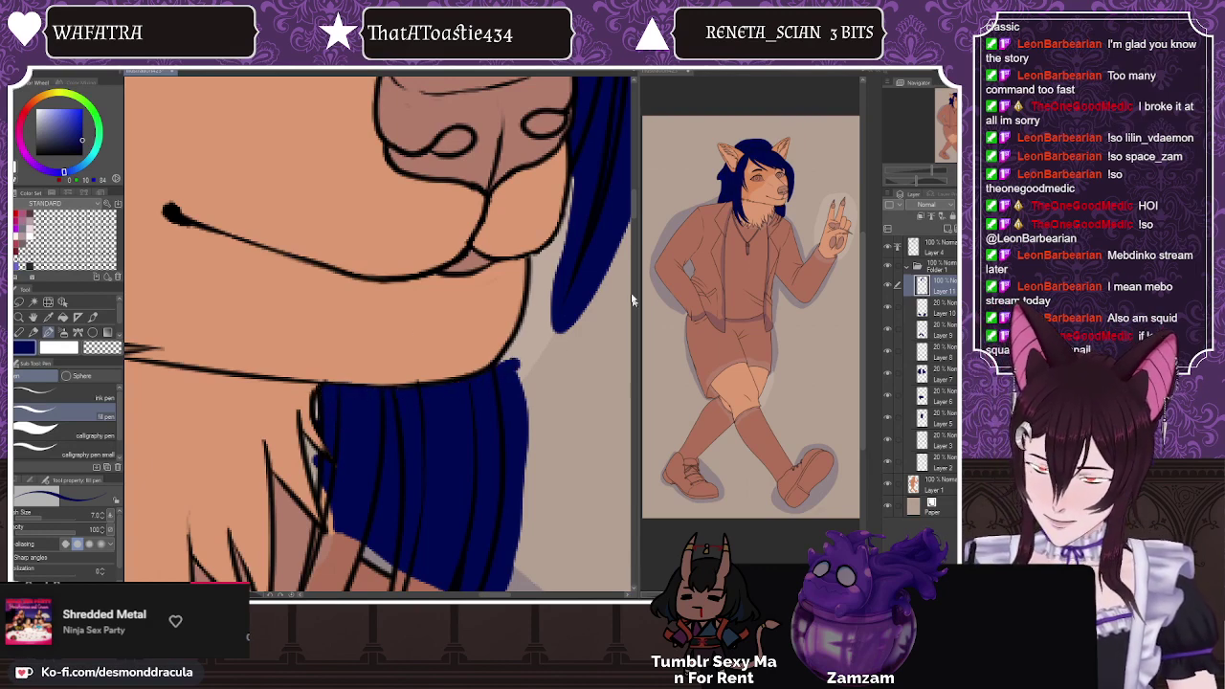
# Step: Paint the outermost and innermost hair strands over the shoulder in navy, reducing the fill pen to size 5 for the innermost strand's tip
pyautogui.scroll(-5, 634, 210)
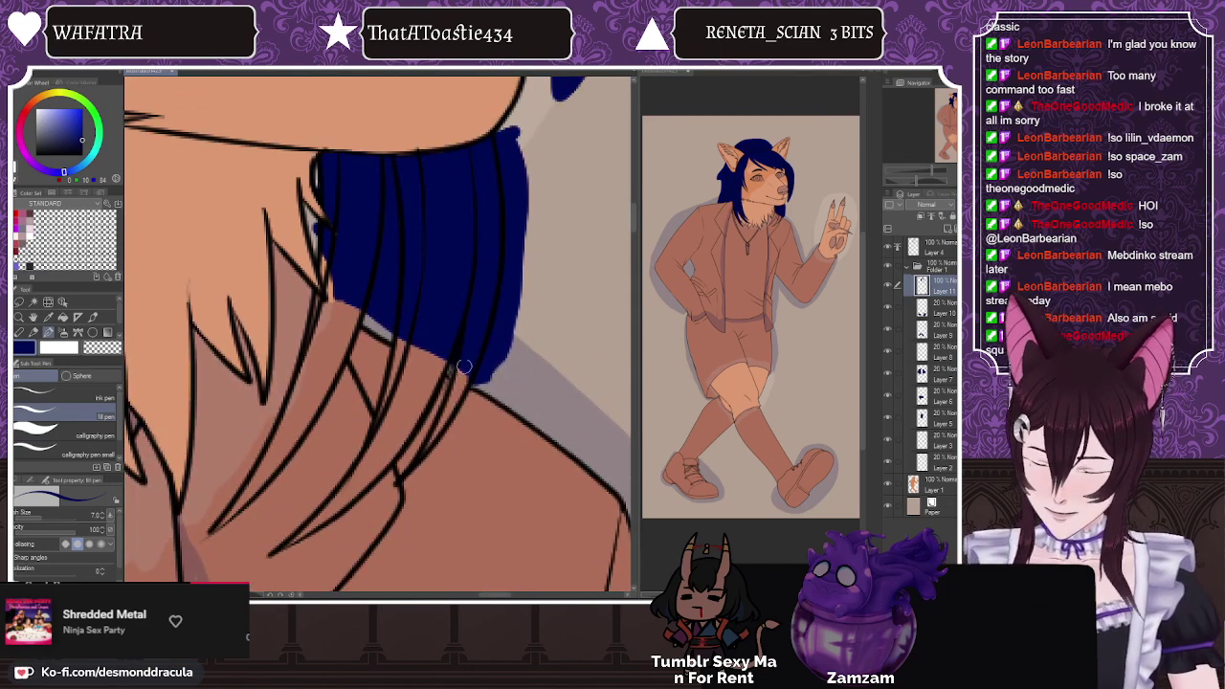
pyautogui.moveTo(463, 367); pyautogui.dragTo(458, 381)
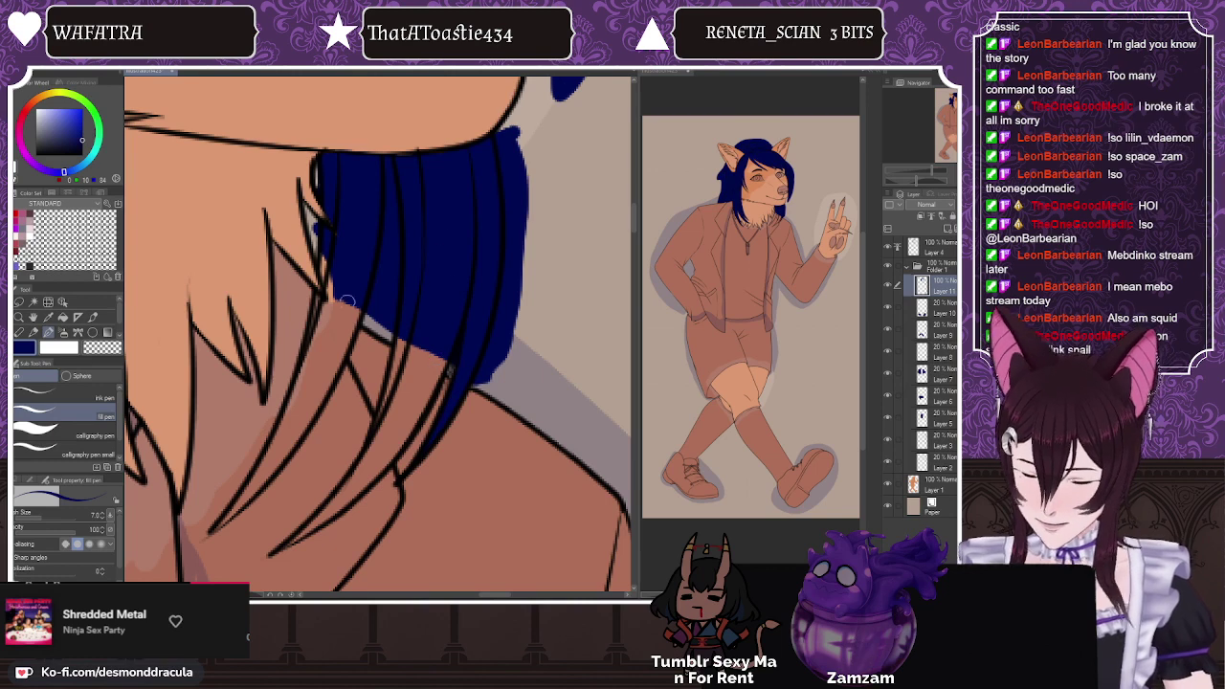
pyautogui.moveTo(330, 300)
pyautogui.mouseDown()
pyautogui.moveTo(336, 356)
pyautogui.moveTo(303, 405)
pyautogui.moveTo(314, 333)
pyautogui.mouseUp()
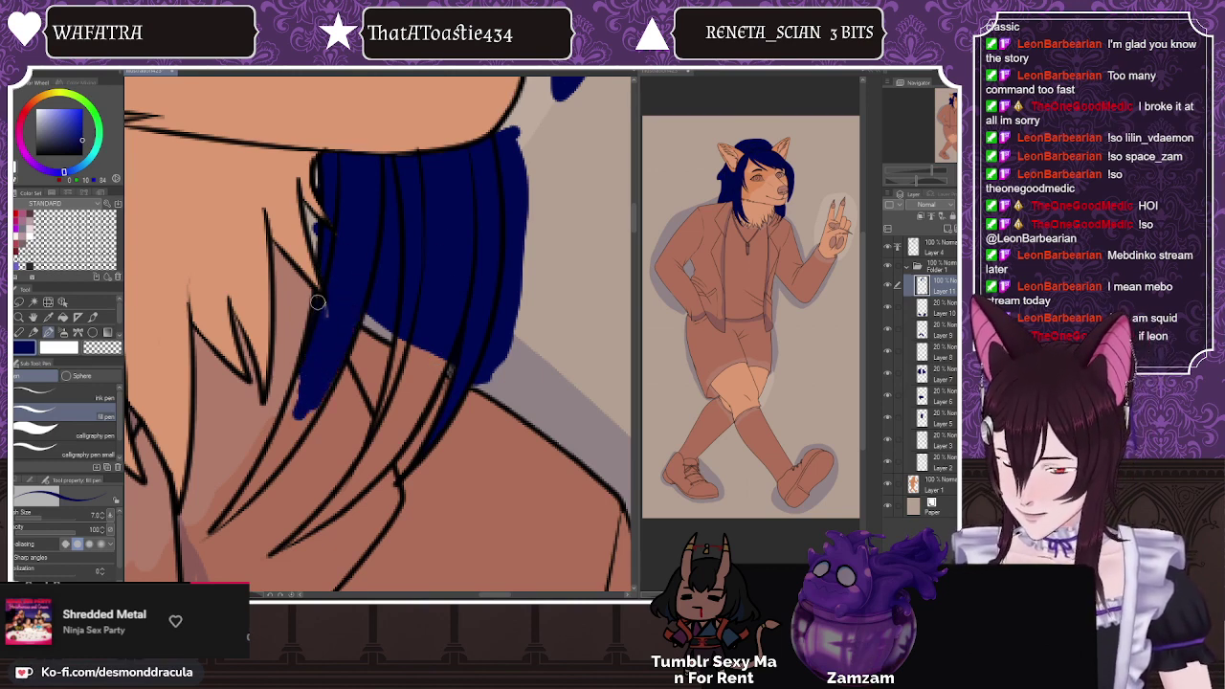
pyautogui.moveTo(294, 398)
pyautogui.mouseDown()
pyautogui.moveTo(279, 444)
pyautogui.moveTo(326, 383)
pyautogui.mouseUp()
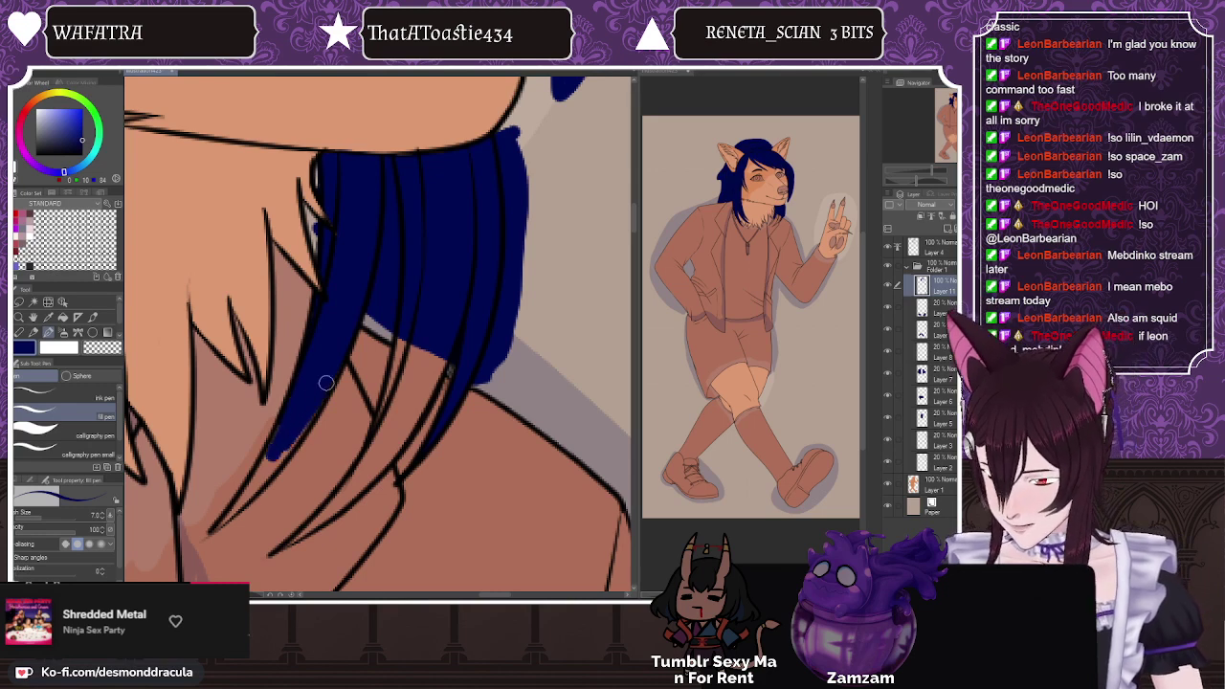
pyautogui.moveTo(287, 448); pyautogui.dragTo(264, 465)
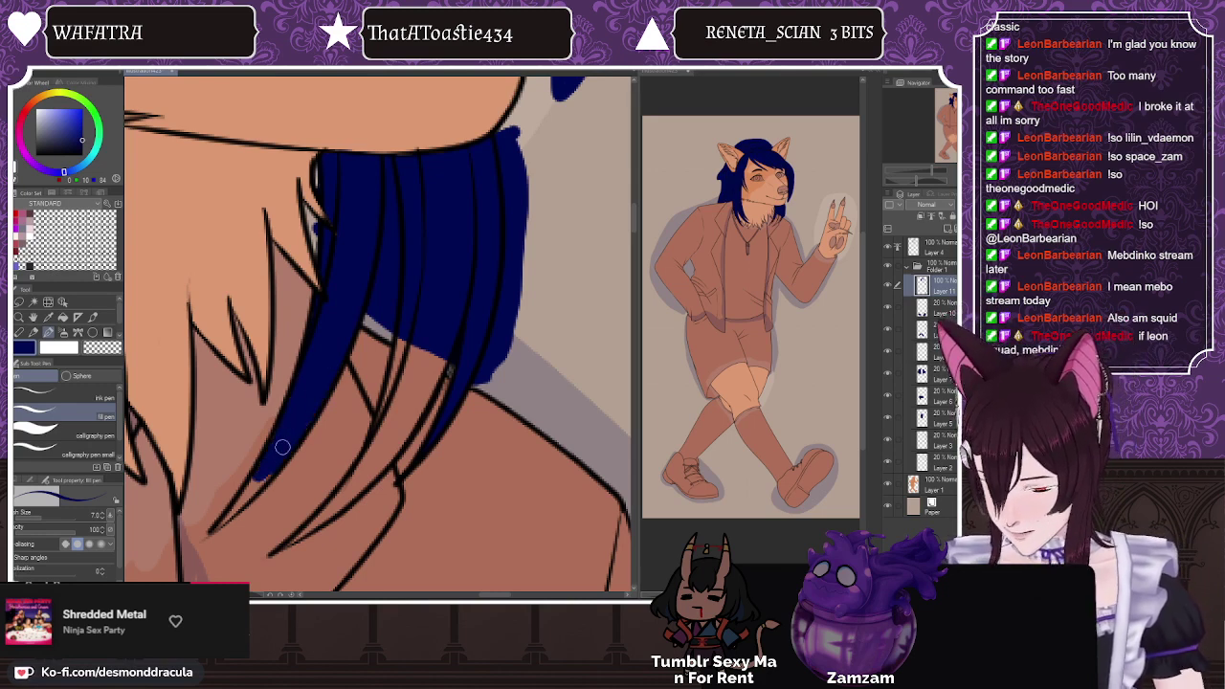
pyautogui.press('[')
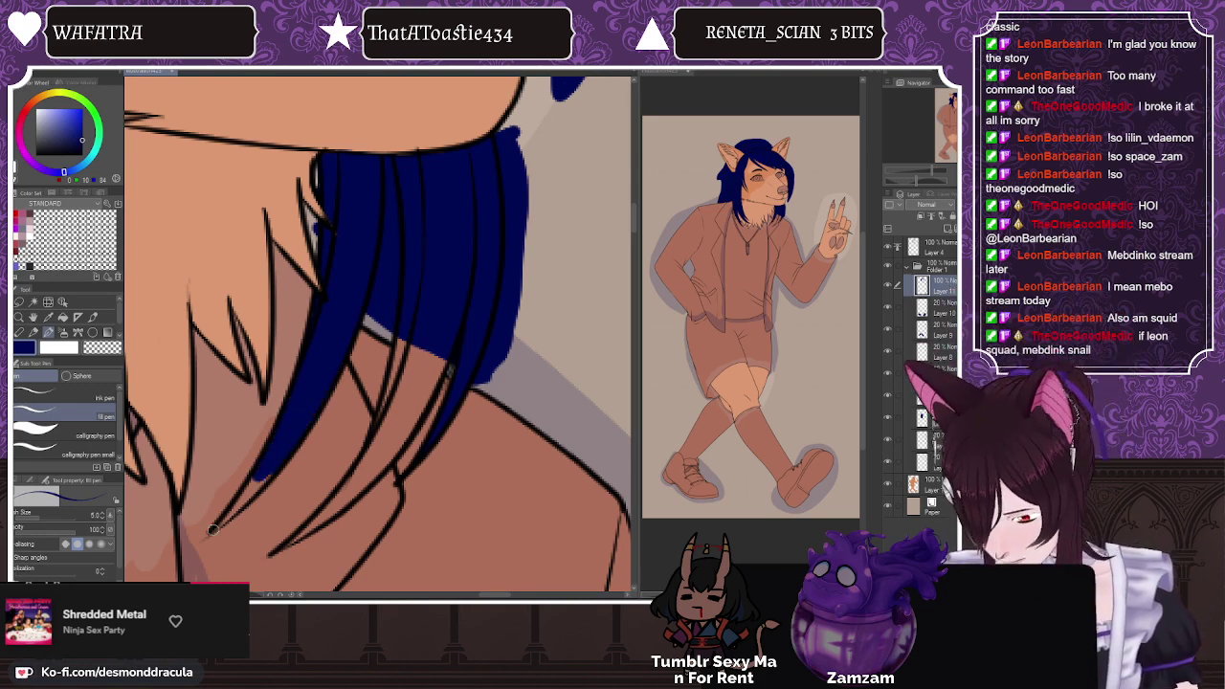
pyautogui.moveTo(212, 530); pyautogui.dragTo(258, 483)
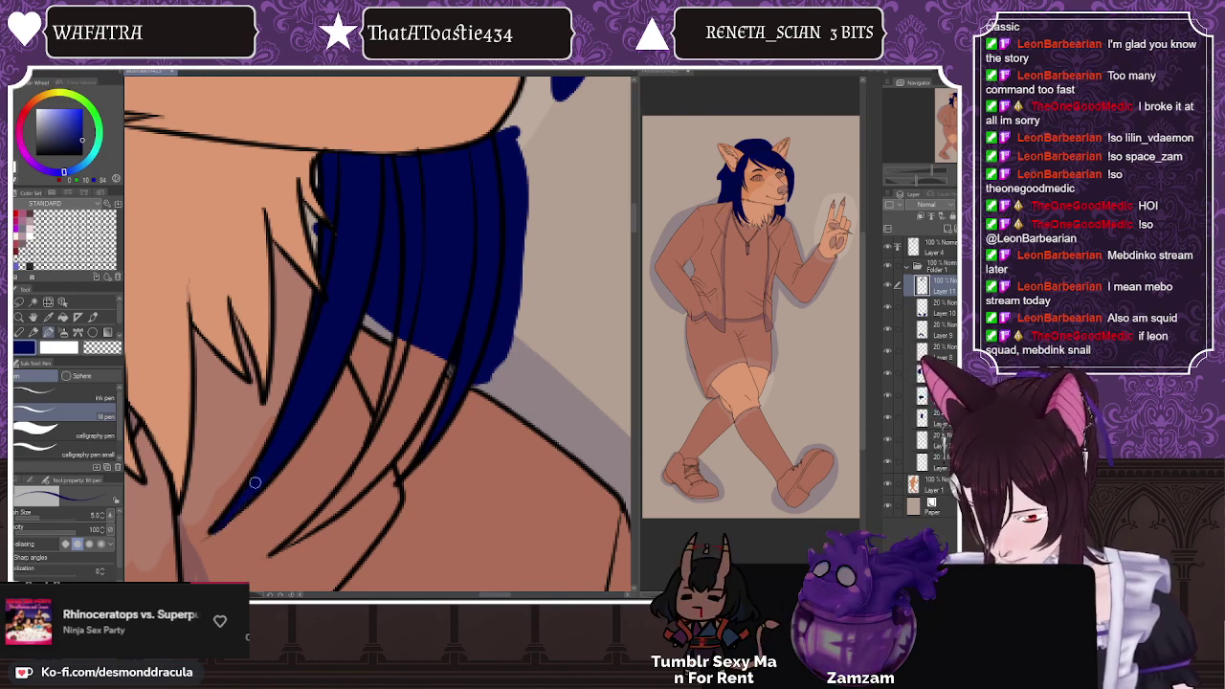
# Step: Fill the hair strands hanging beside the neck with dark blue down to their tips
pyautogui.moveTo(406, 321)
pyautogui.mouseDown()
pyautogui.moveTo(402, 362)
pyautogui.moveTo(410, 392)
pyautogui.mouseUp()
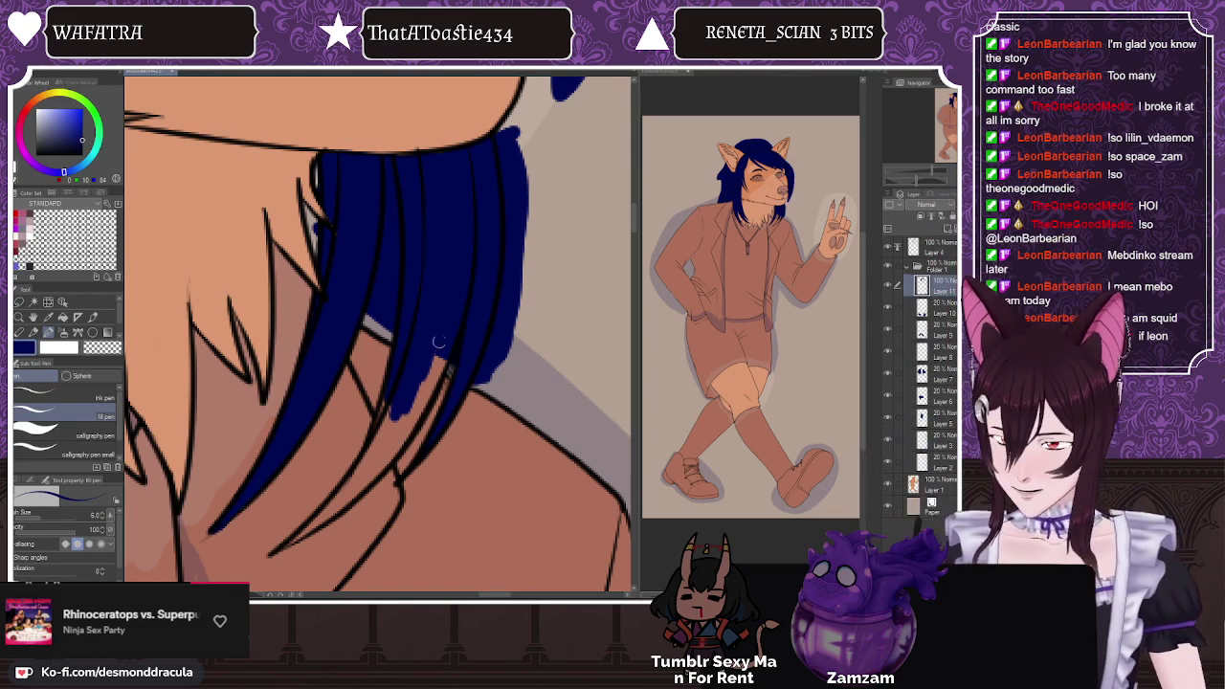
pyautogui.moveTo(421, 393)
pyautogui.mouseDown()
pyautogui.moveTo(442, 357)
pyautogui.moveTo(399, 436)
pyautogui.moveTo(378, 433)
pyautogui.mouseUp()
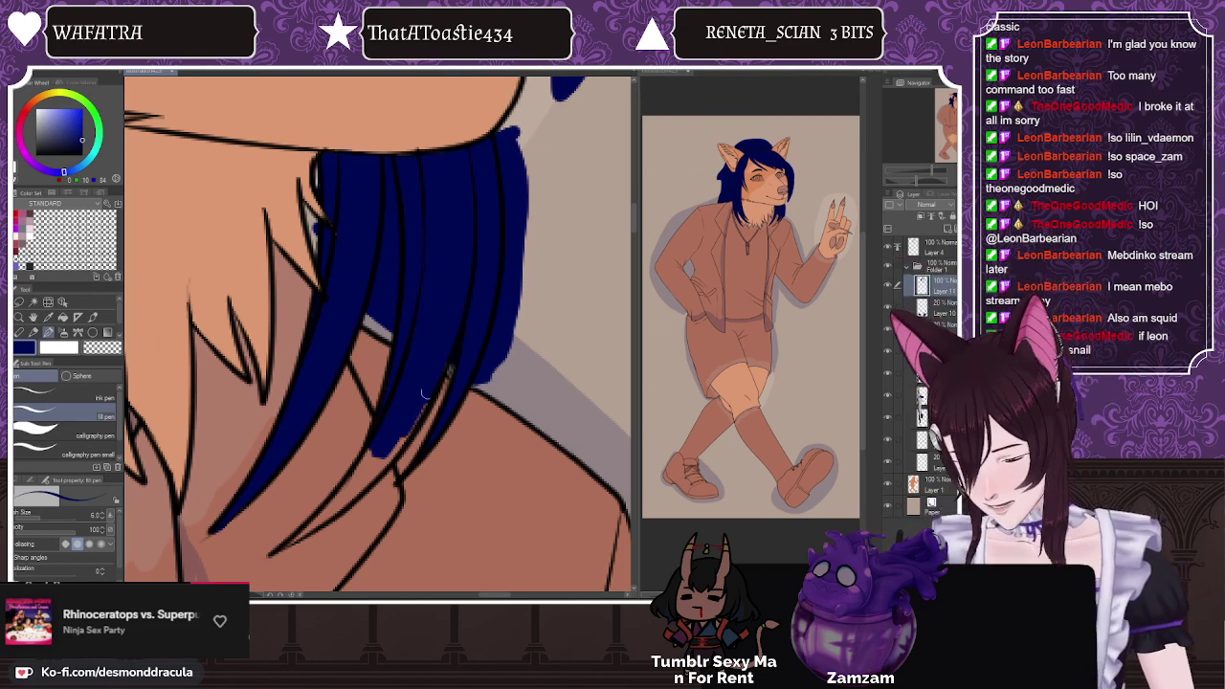
pyautogui.moveTo(424, 394)
pyautogui.mouseDown()
pyautogui.moveTo(375, 445)
pyautogui.moveTo(342, 496)
pyautogui.mouseUp()
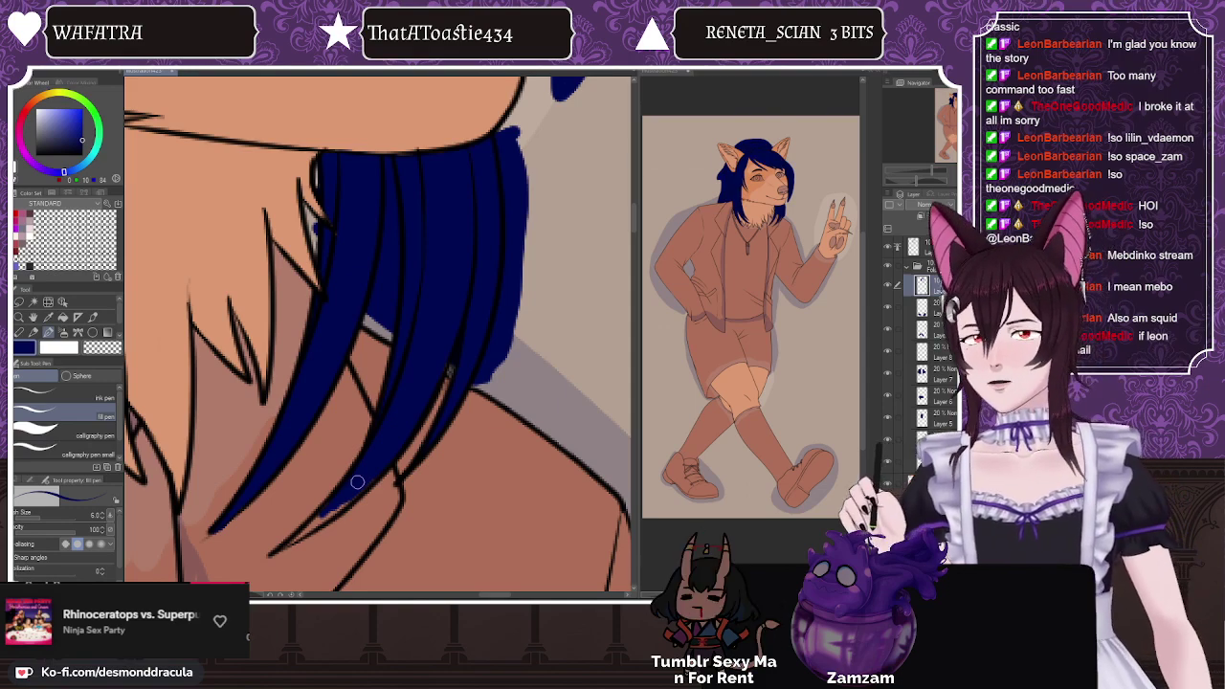
pyautogui.moveTo(297, 537)
pyautogui.mouseDown()
pyautogui.moveTo(332, 511)
pyautogui.moveTo(305, 529)
pyautogui.moveTo(361, 484)
pyautogui.moveTo(309, 527)
pyautogui.mouseUp()
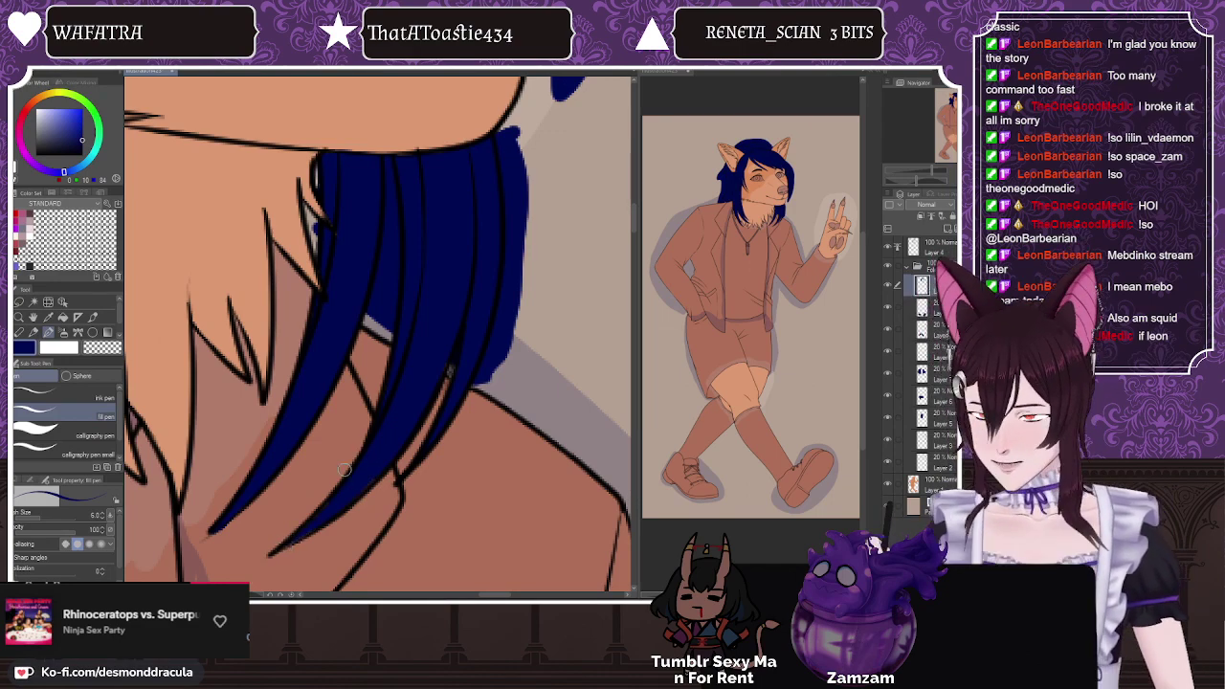
# Step: Select the semi-transparent colour layers below Layer 11 in Folder 1 and raise their opacity, with Layers 3 to 10 at 100%
pyautogui.scroll(-6, 351, 319)
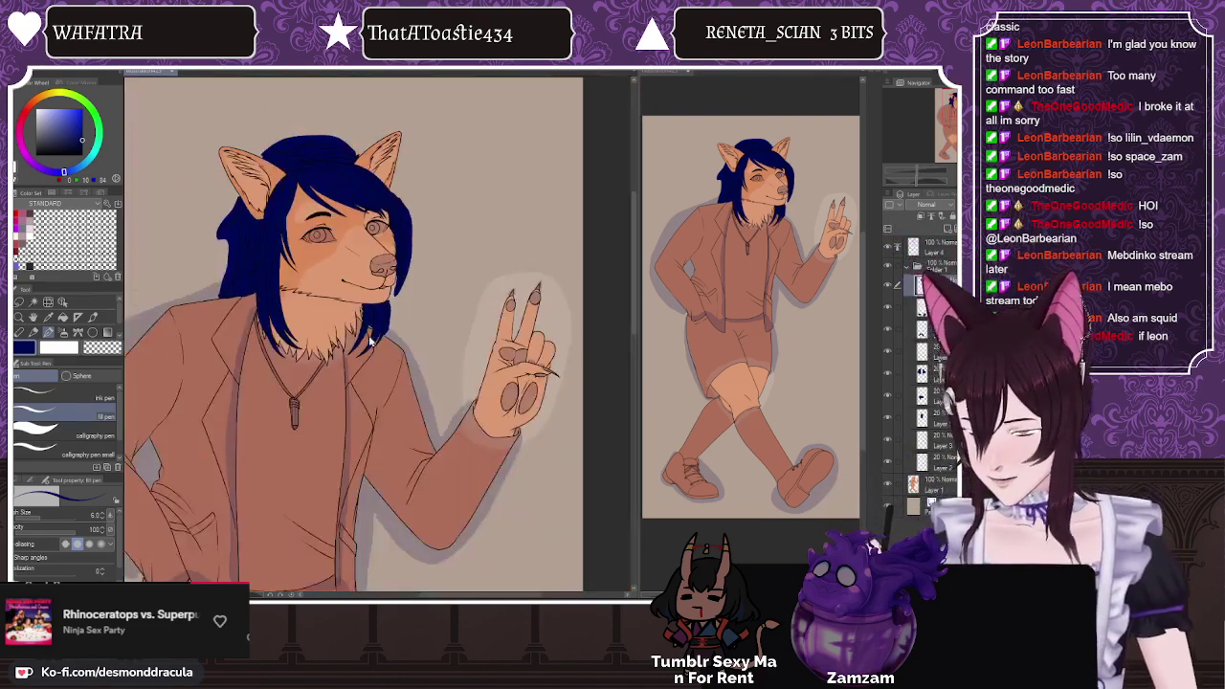
pyautogui.scroll(-3, 377, 201)
pyautogui.scroll(2, 377, 201)
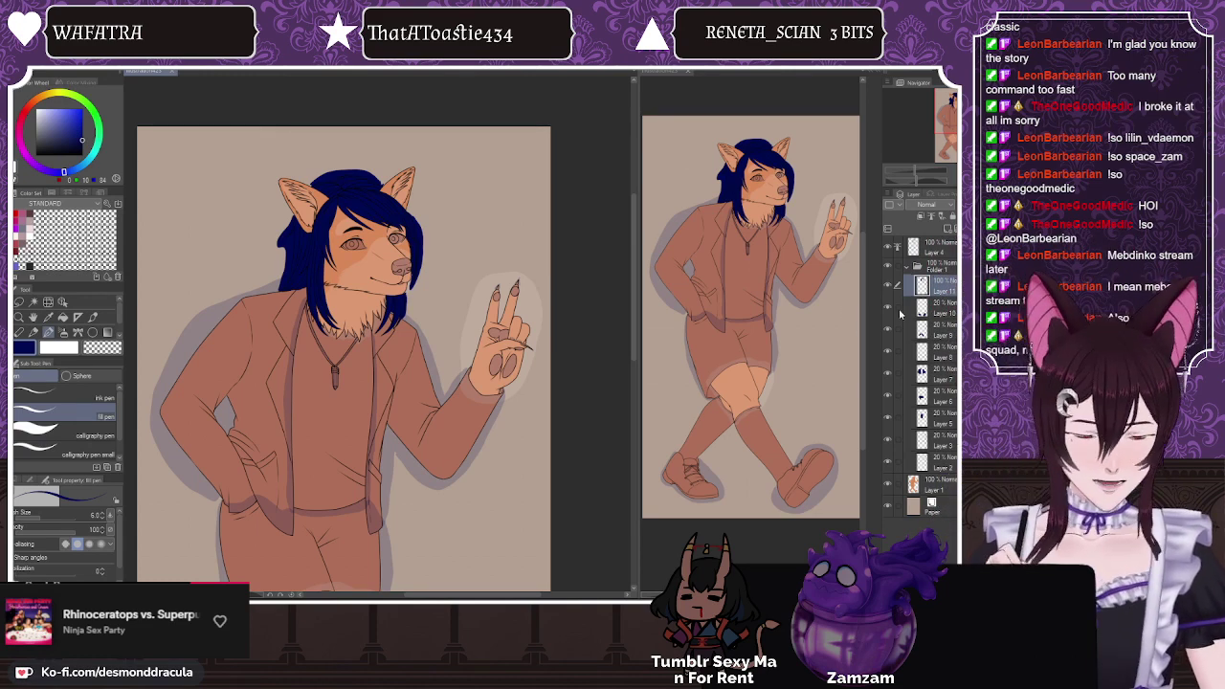
pyautogui.moveTo(897, 314); pyautogui.dragTo(898, 467)
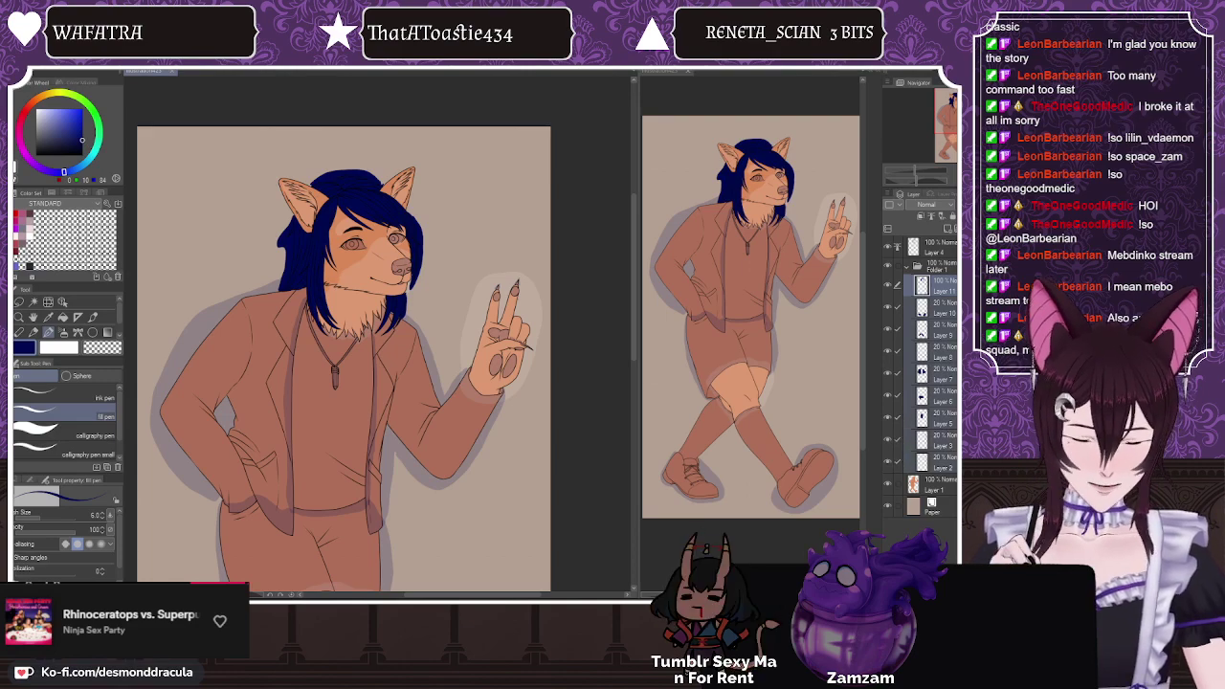
pyautogui.click(940, 462)
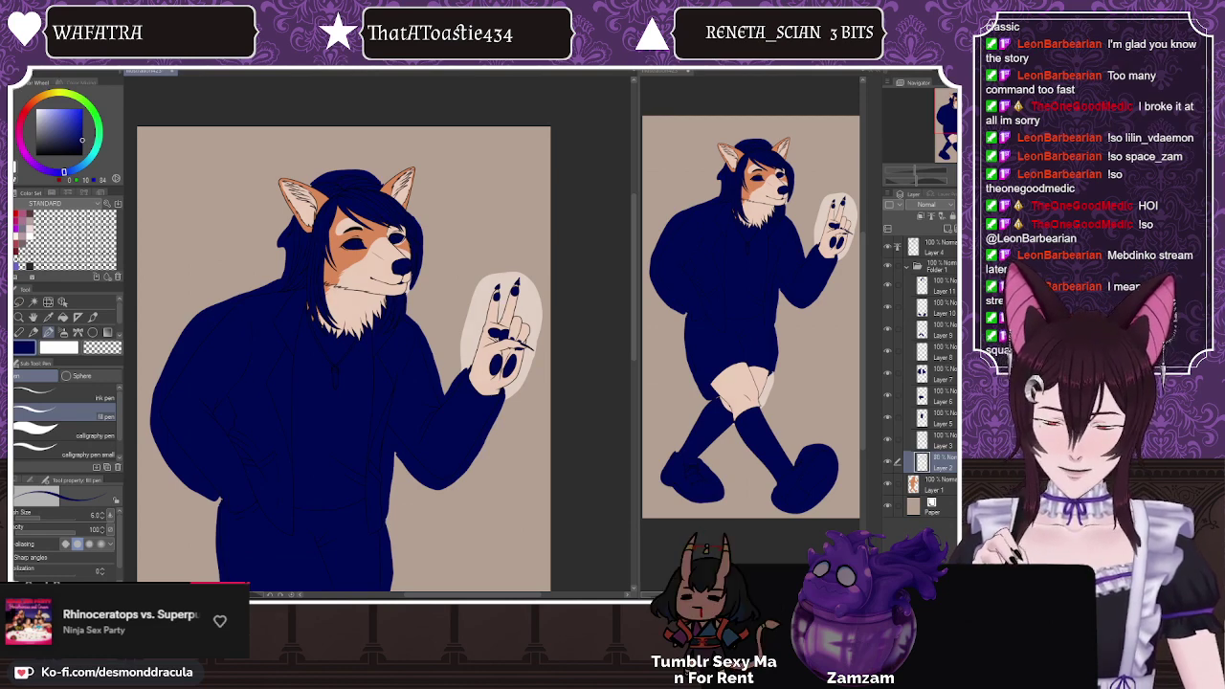
# Step: Clip Folder 1 to the layer below so its colours stay within the character's silhouette
pyautogui.click(933, 266)
pyautogui.click(933, 286)
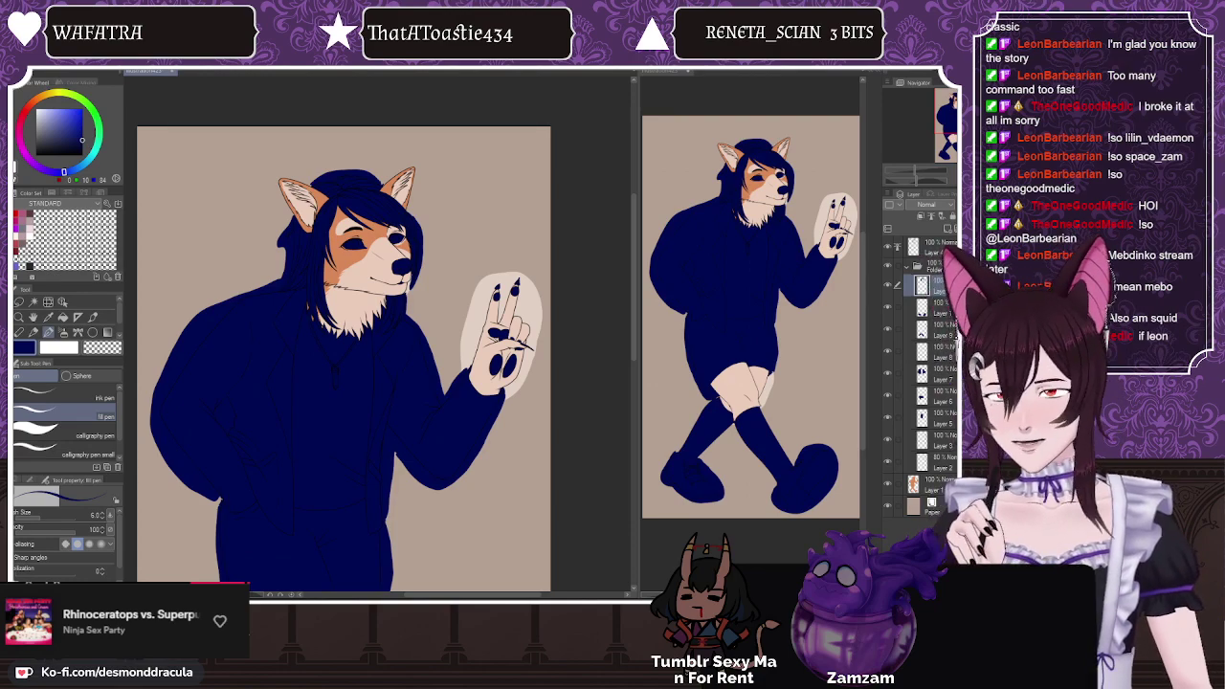
pyautogui.click(934, 266)
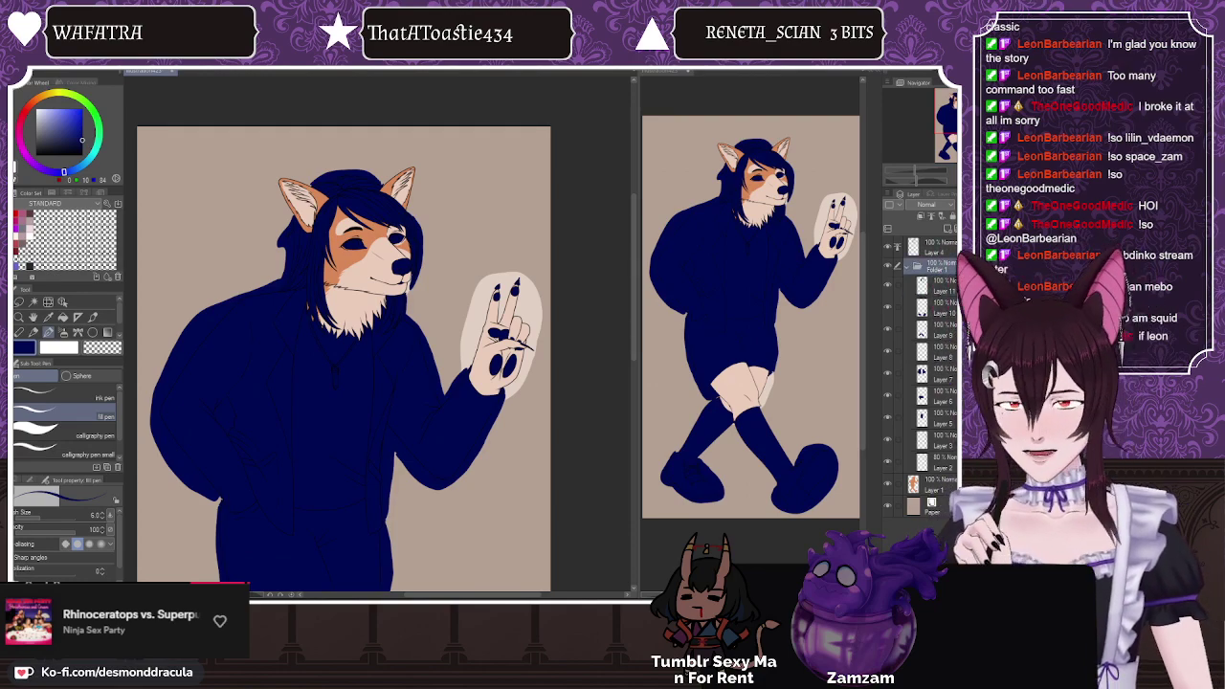
pyautogui.click(921, 219)
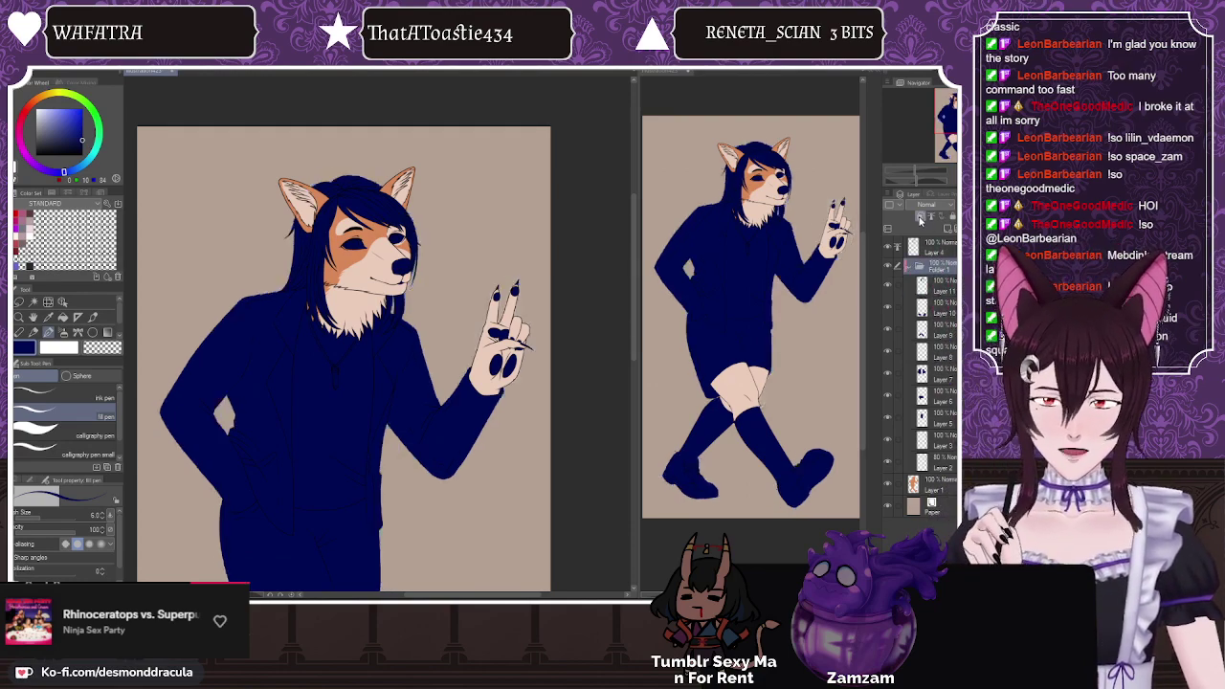
pyautogui.click(909, 268)
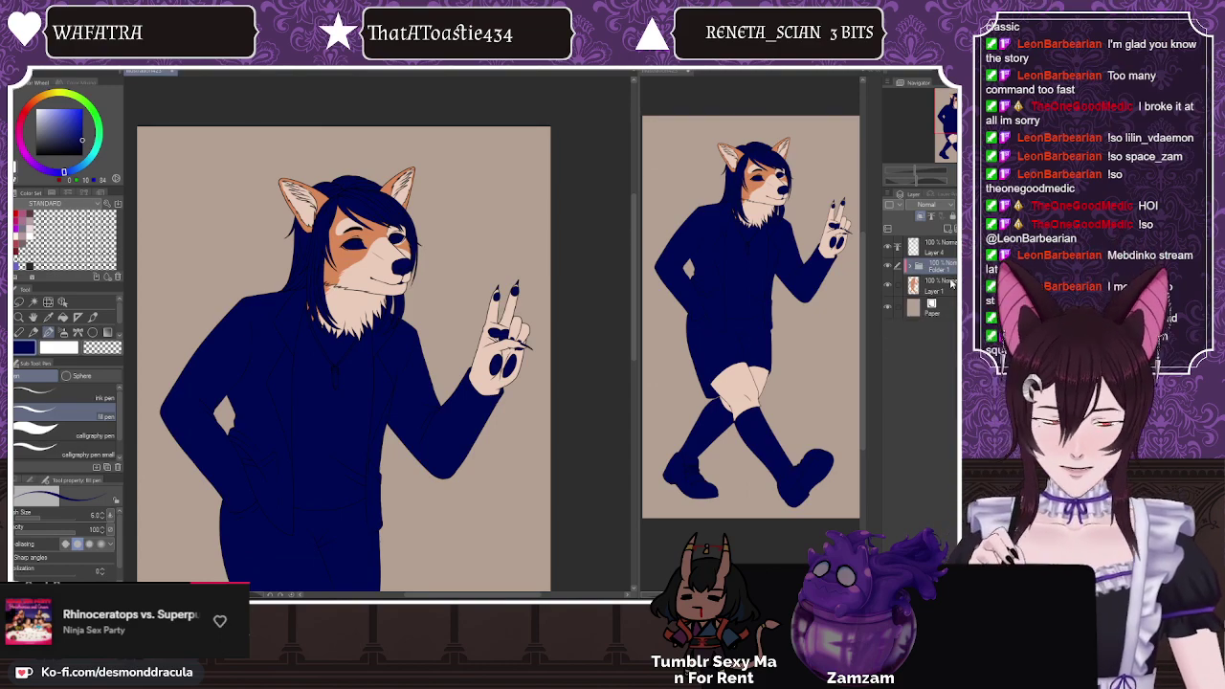
pyautogui.click(909, 268)
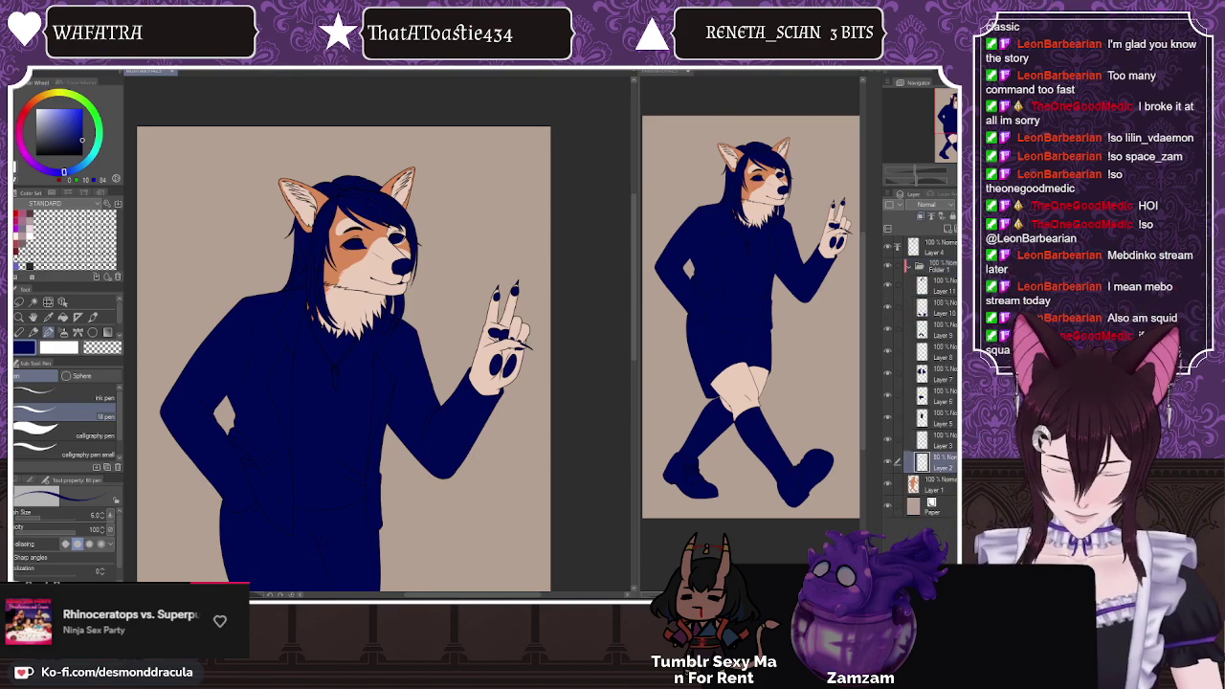
# Step: Recolour the eyes, nose, claws and paw pads on Layer 3 off-white with the pen at size 200
pyautogui.click(933, 439)
pyautogui.scroll(-3, 440, 201)
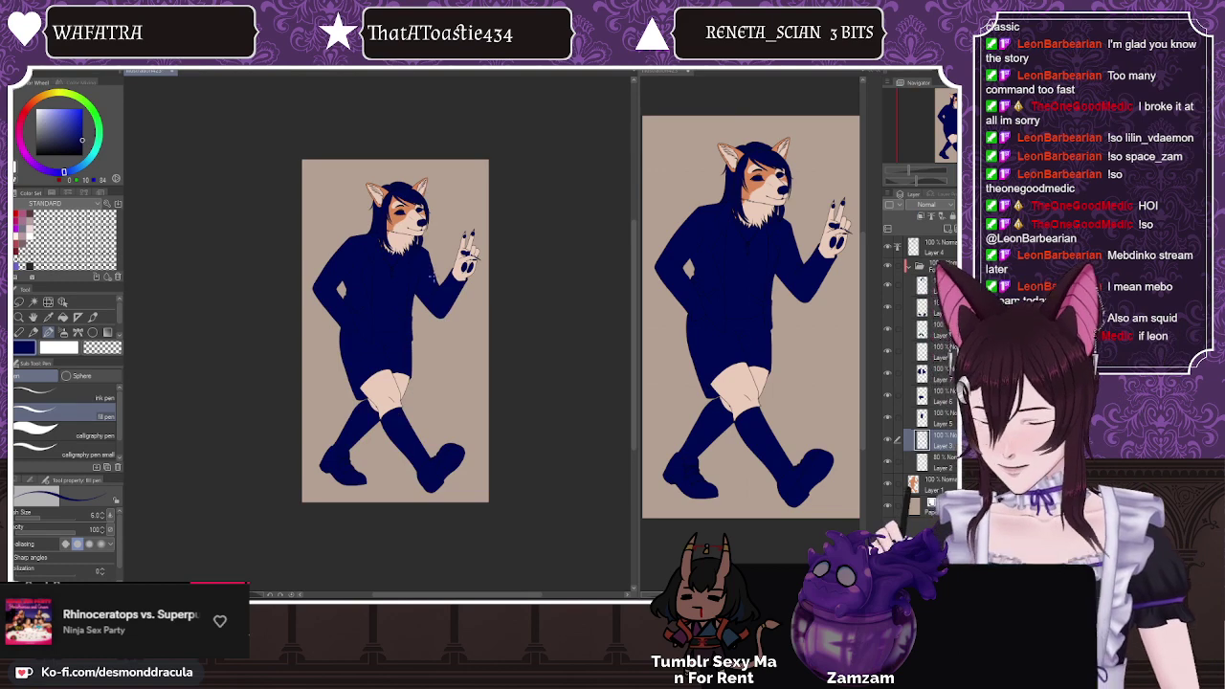
pyautogui.click(21, 236)
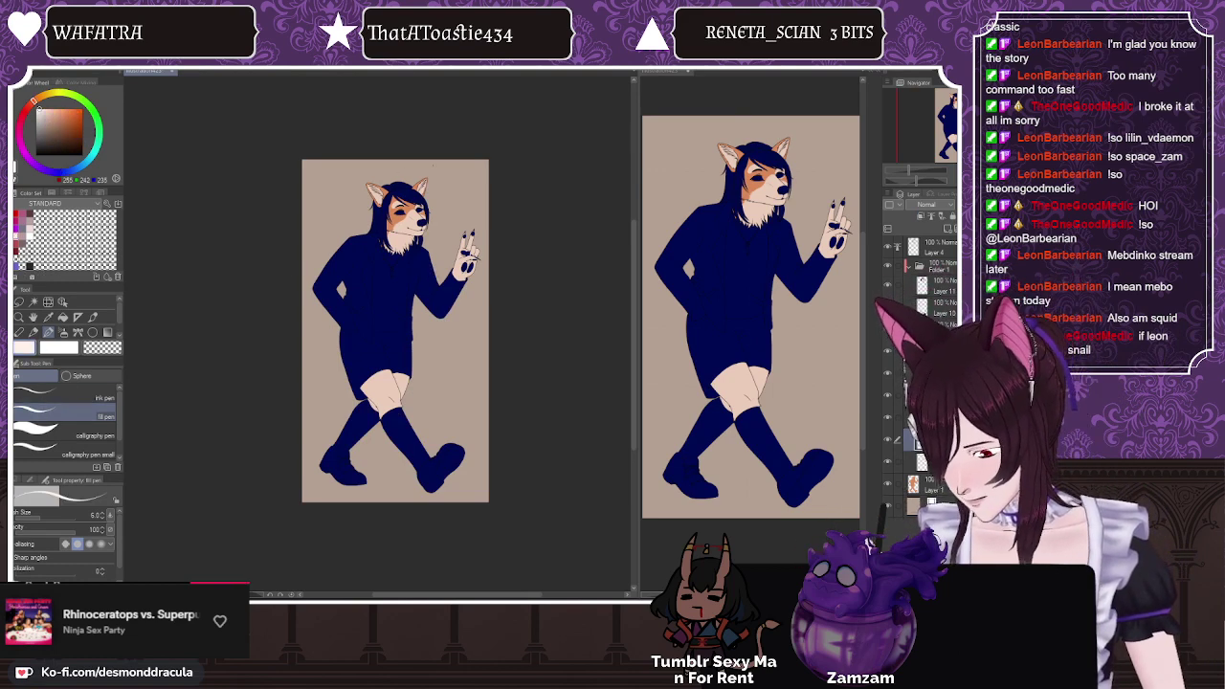
pyautogui.scroll(4, 433, 191)
pyautogui.press(']')
pyautogui.press(']')
pyautogui.press(']')
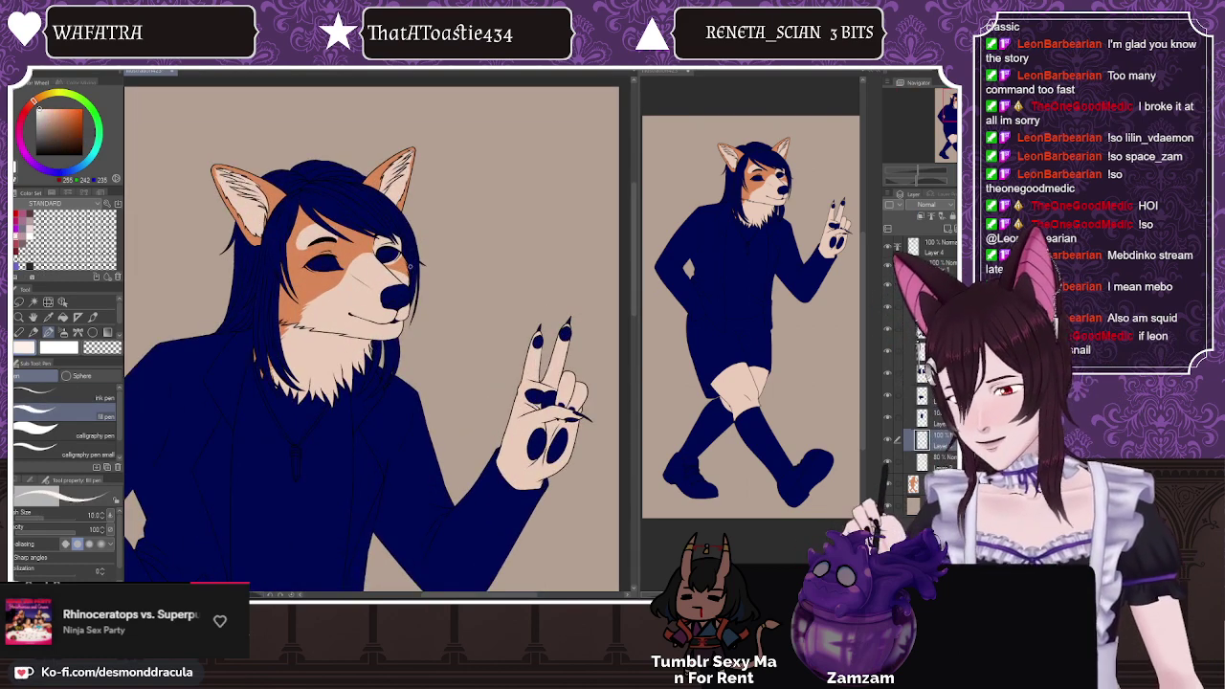
pyautogui.press(']')
pyautogui.press(']')
pyautogui.press(']')
pyautogui.press(']')
pyautogui.press(']')
pyautogui.press(']')
pyautogui.press(']')
pyautogui.press(']')
pyautogui.press(']')
pyautogui.press(']')
pyautogui.press(']')
pyautogui.press(']')
pyautogui.press(']')
pyautogui.press(']')
pyautogui.press(']')
pyautogui.press(']')
pyautogui.moveTo(304, 264)
pyautogui.mouseDown()
pyautogui.moveTo(412, 309)
pyautogui.moveTo(419, 263)
pyautogui.moveTo(581, 450)
pyautogui.mouseUp()
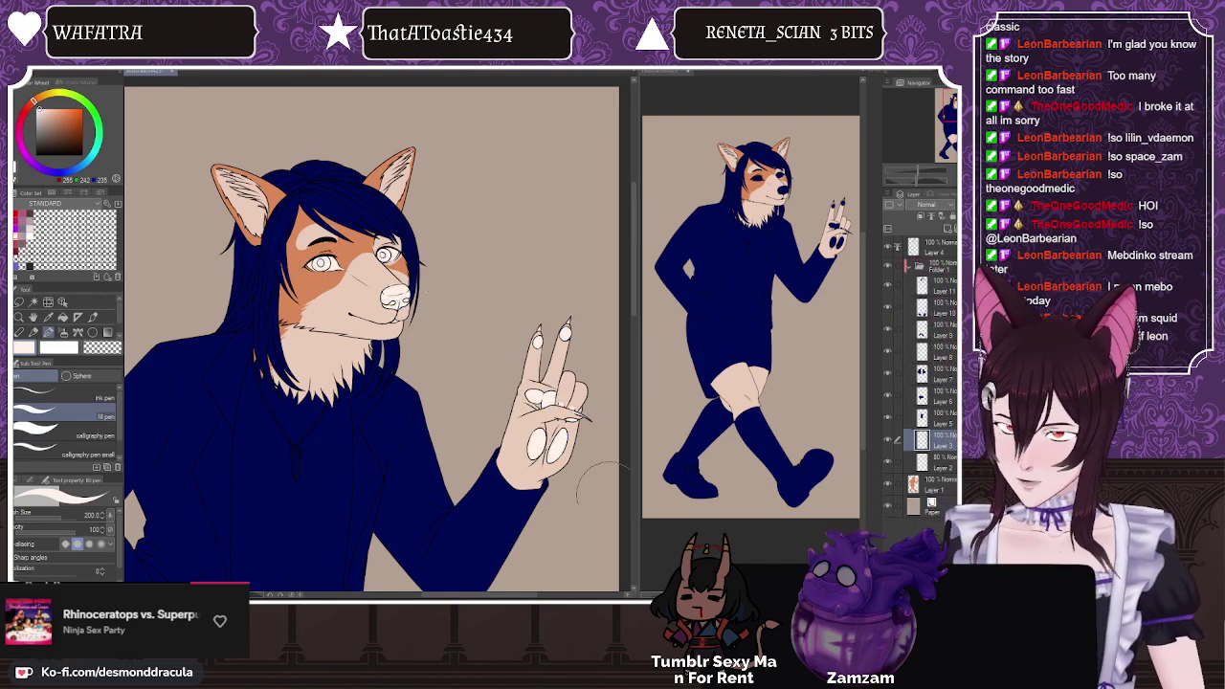
# Step: Recolour the paw pads, claws and nose a very dark greyish purple, and repaint the small tooth off-white
pyautogui.moveTo(26, 109); pyautogui.dragTo(34, 164)
pyautogui.click(40, 149)
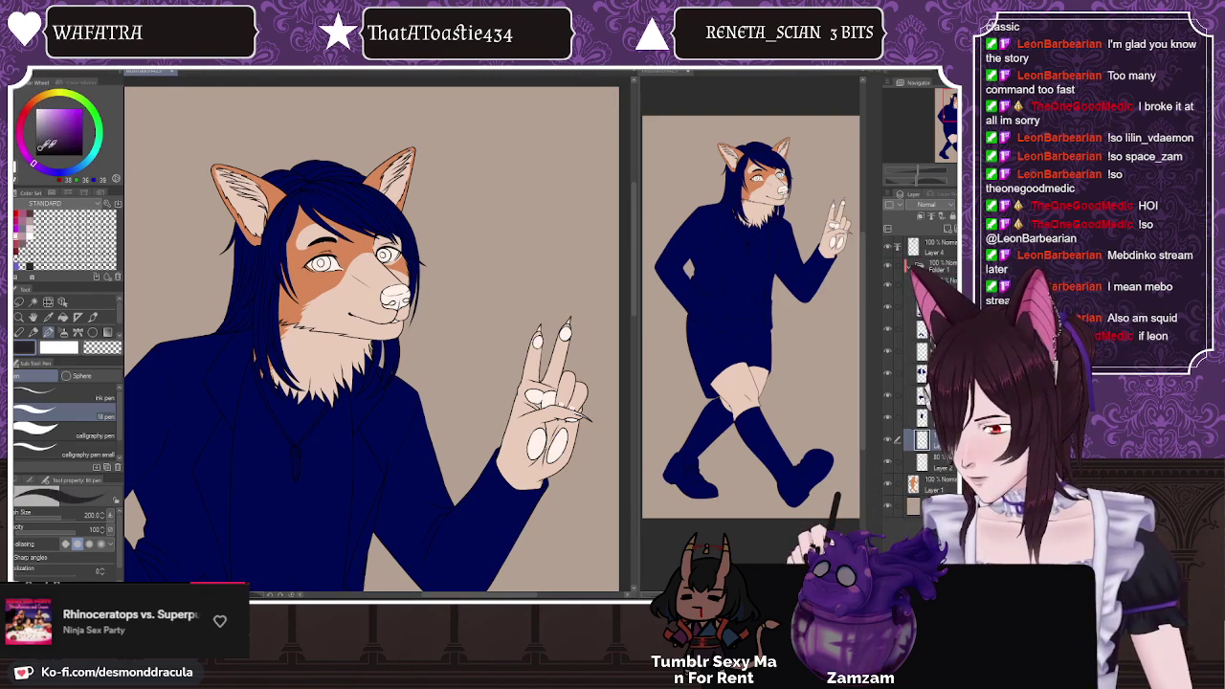
pyautogui.moveTo(476, 404)
pyautogui.mouseDown()
pyautogui.moveTo(553, 465)
pyautogui.moveTo(590, 440)
pyautogui.moveTo(593, 331)
pyautogui.mouseUp()
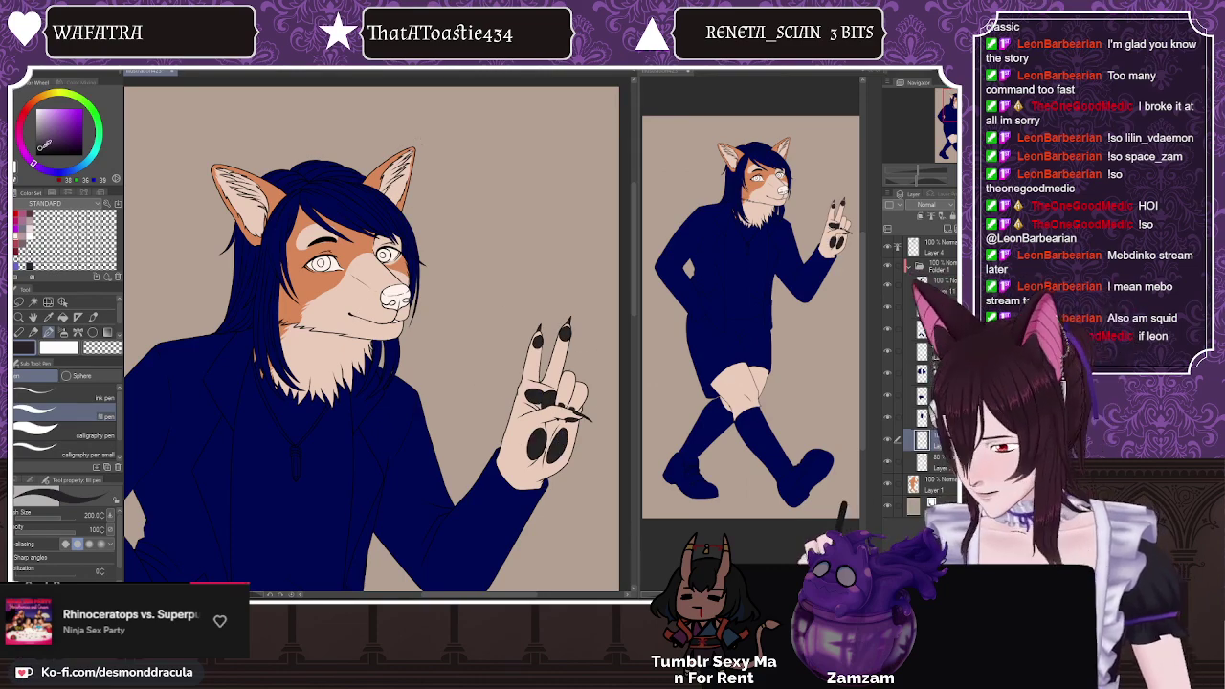
pyautogui.click(396, 298)
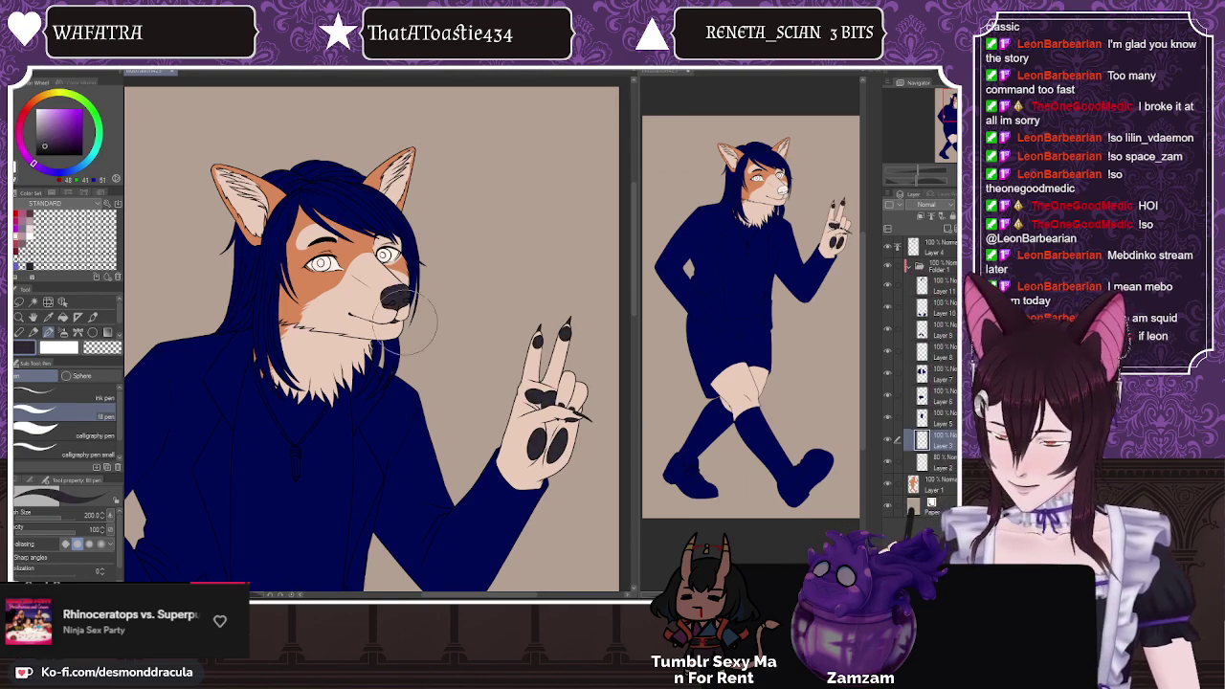
pyautogui.moveTo(405, 322); pyautogui.dragTo(380, 329)
pyautogui.click(21, 235)
# Step: Reduce the pen size to 70 and mix a lighter muted purple from the sampled nose colour
pyautogui.press('[')
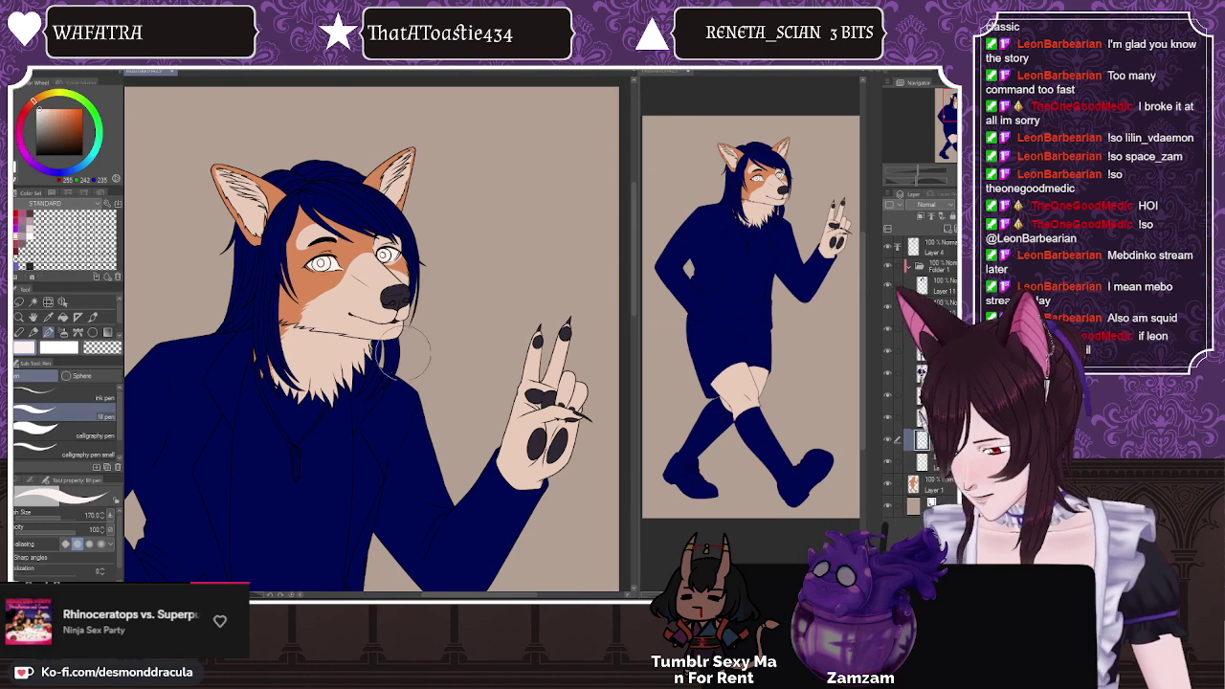
pyautogui.press('[')
pyautogui.press('[')
pyautogui.press('[')
pyautogui.press('[')
pyautogui.press('[')
pyautogui.keyDown('alt'); pyautogui.click(396, 291); pyautogui.keyUp('alt')
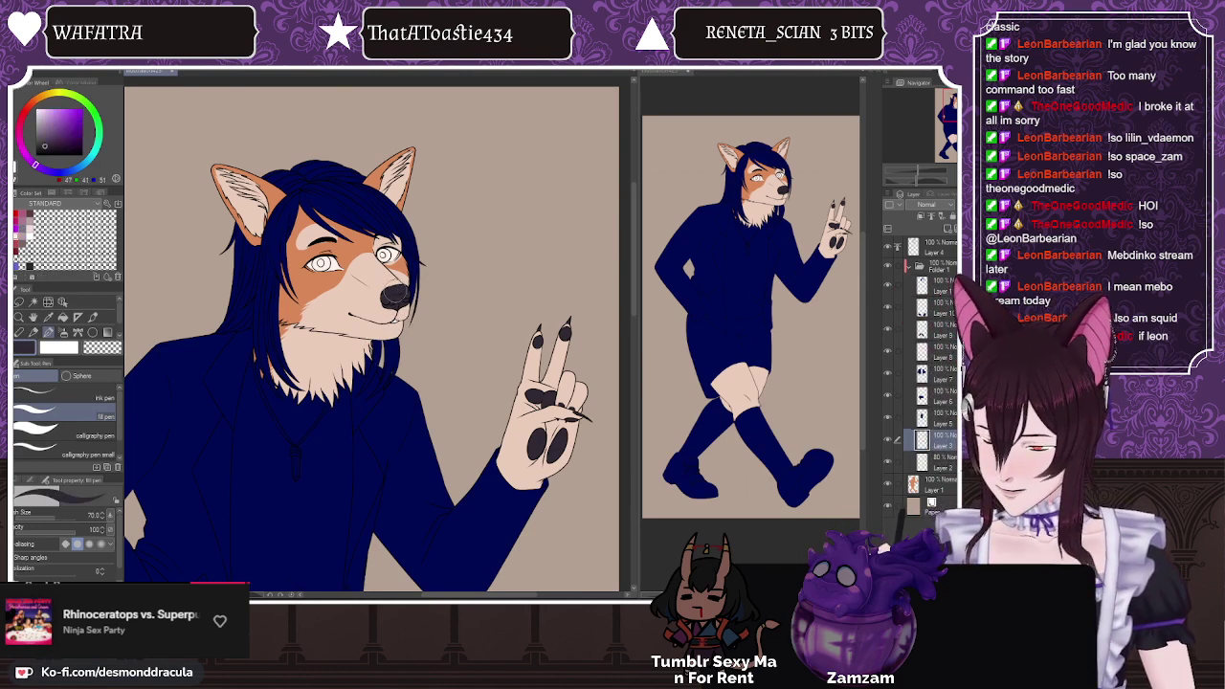
pyautogui.moveTo(50, 143); pyautogui.dragTo(52, 132)
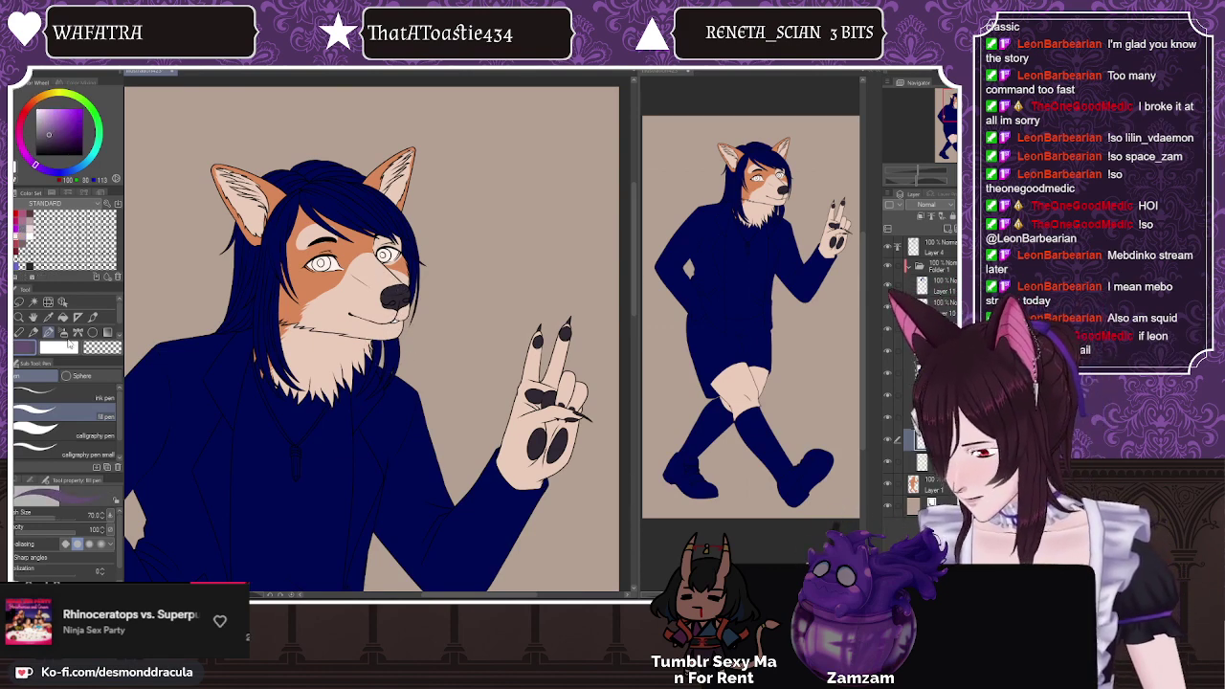
# Step: Try speckling the nose with the freckles airbrush at size 40, and undo the speckles
pyautogui.press('b')
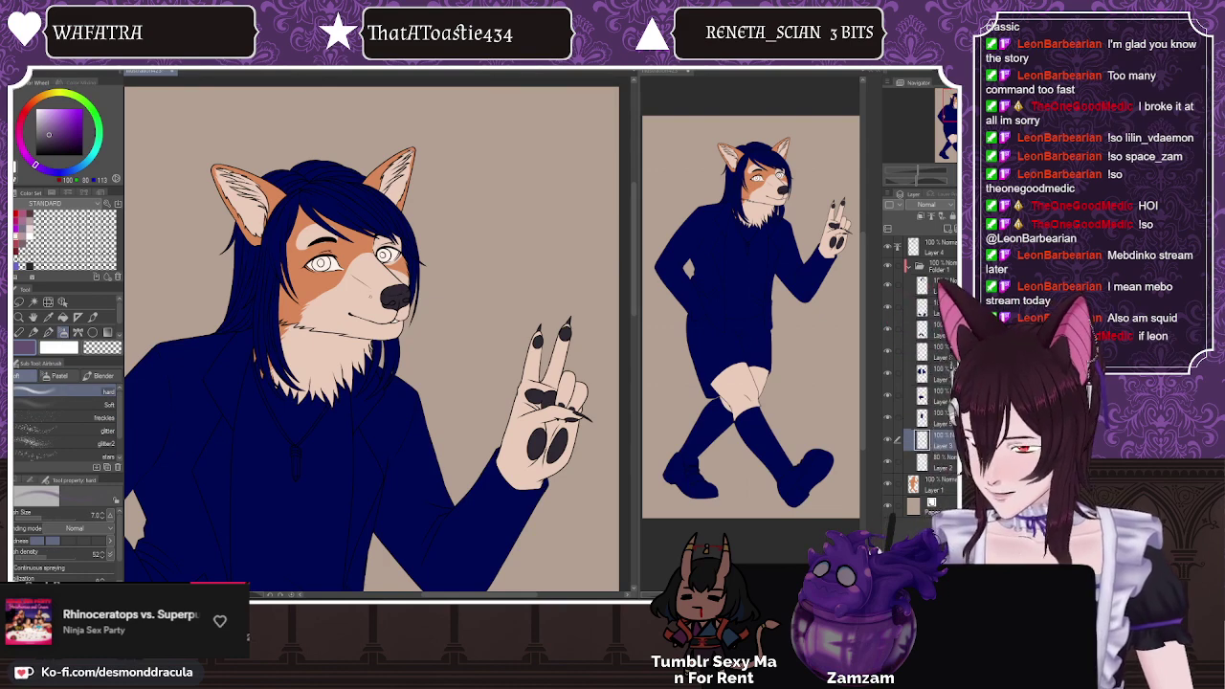
pyautogui.click(45, 378)
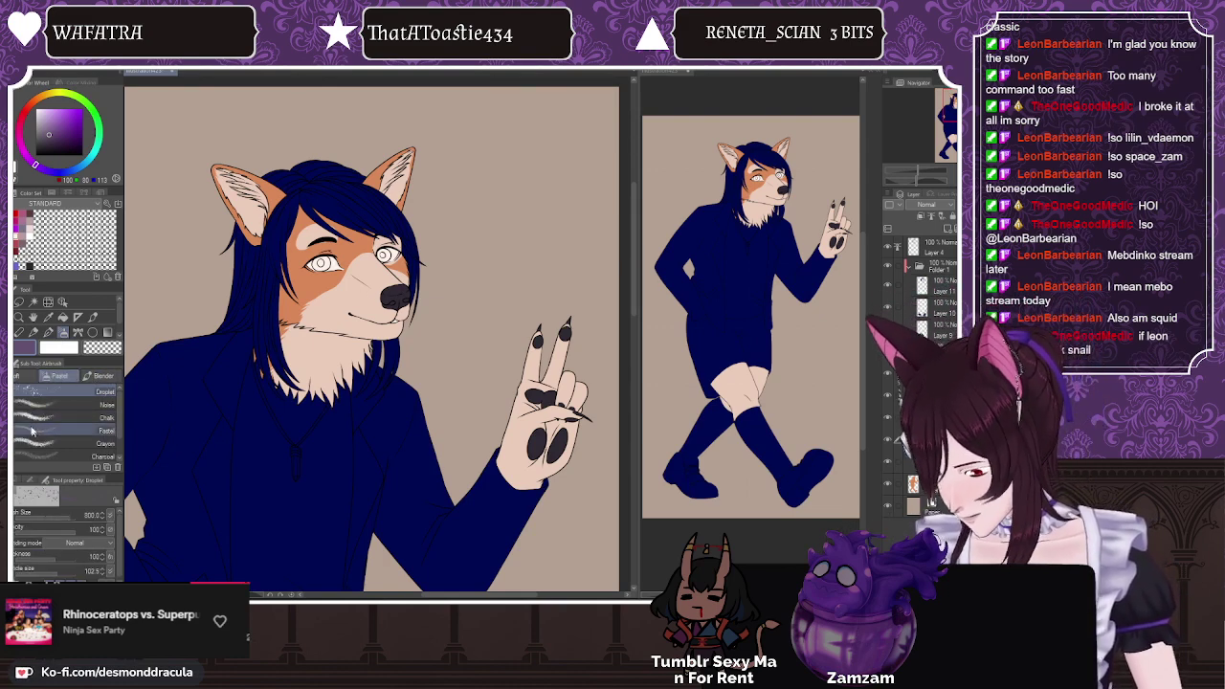
pyautogui.click(29, 375)
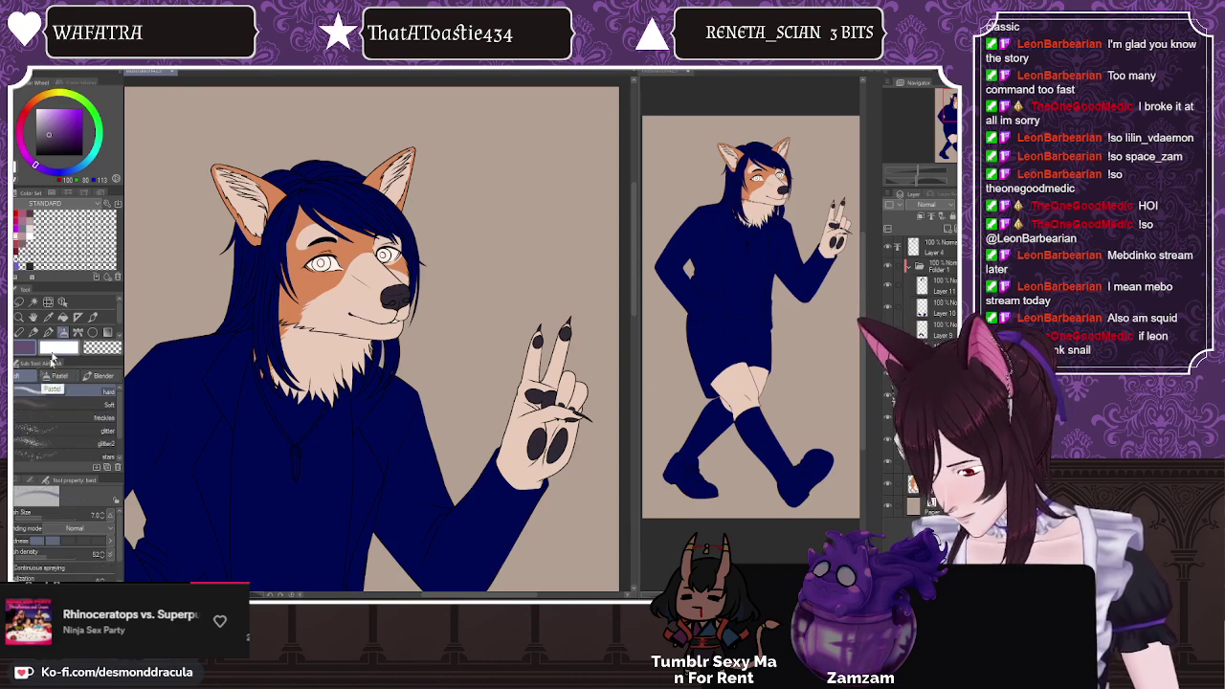
pyautogui.click(42, 417)
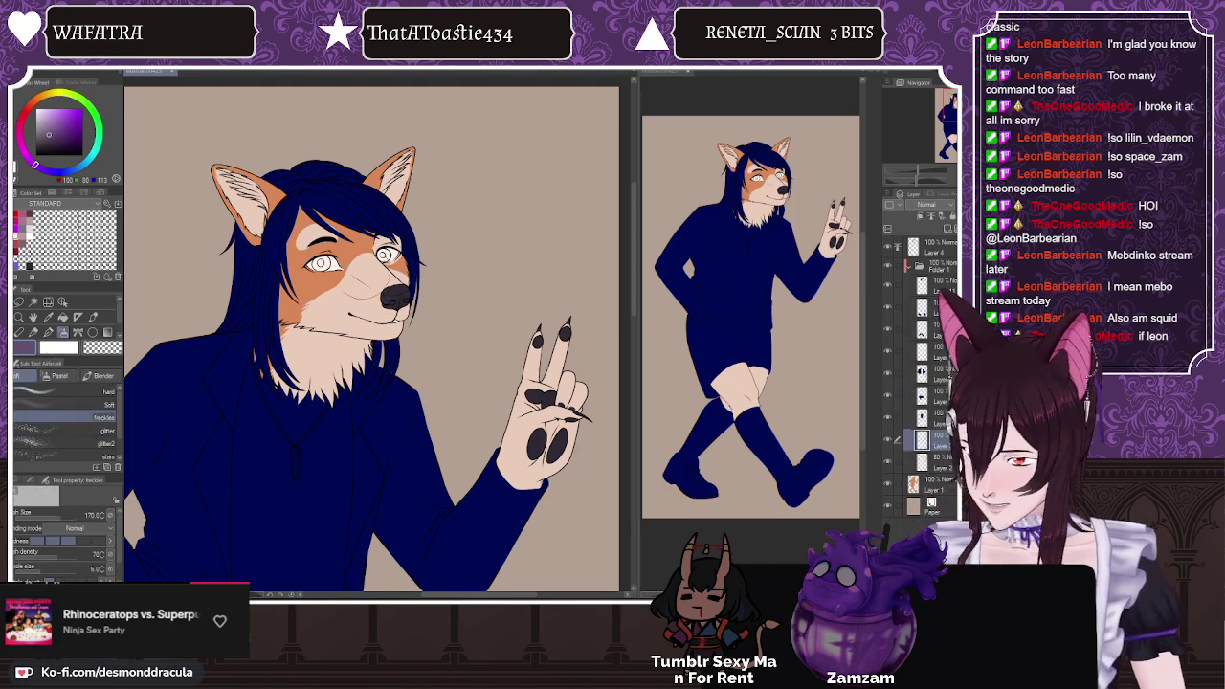
pyautogui.scroll(5, 387, 288)
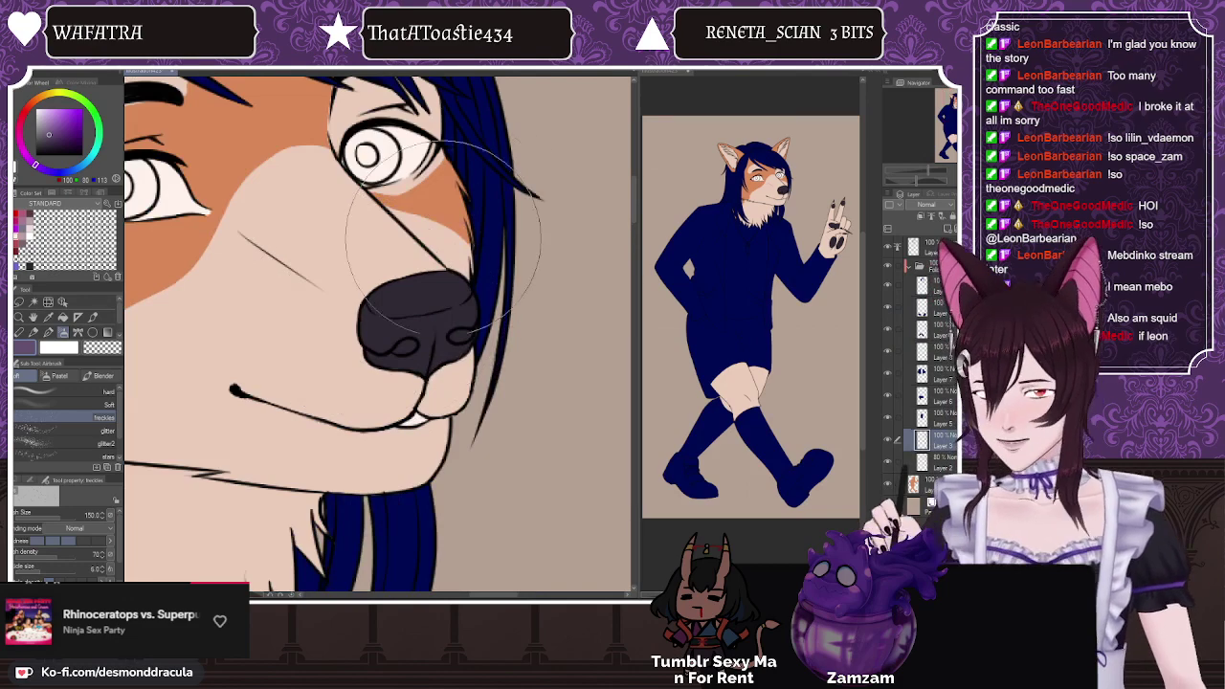
pyautogui.press('[')
pyautogui.press('[')
pyautogui.press('[')
pyautogui.press('[')
pyautogui.press('[')
pyautogui.press('[')
pyautogui.press('[')
pyautogui.press('[')
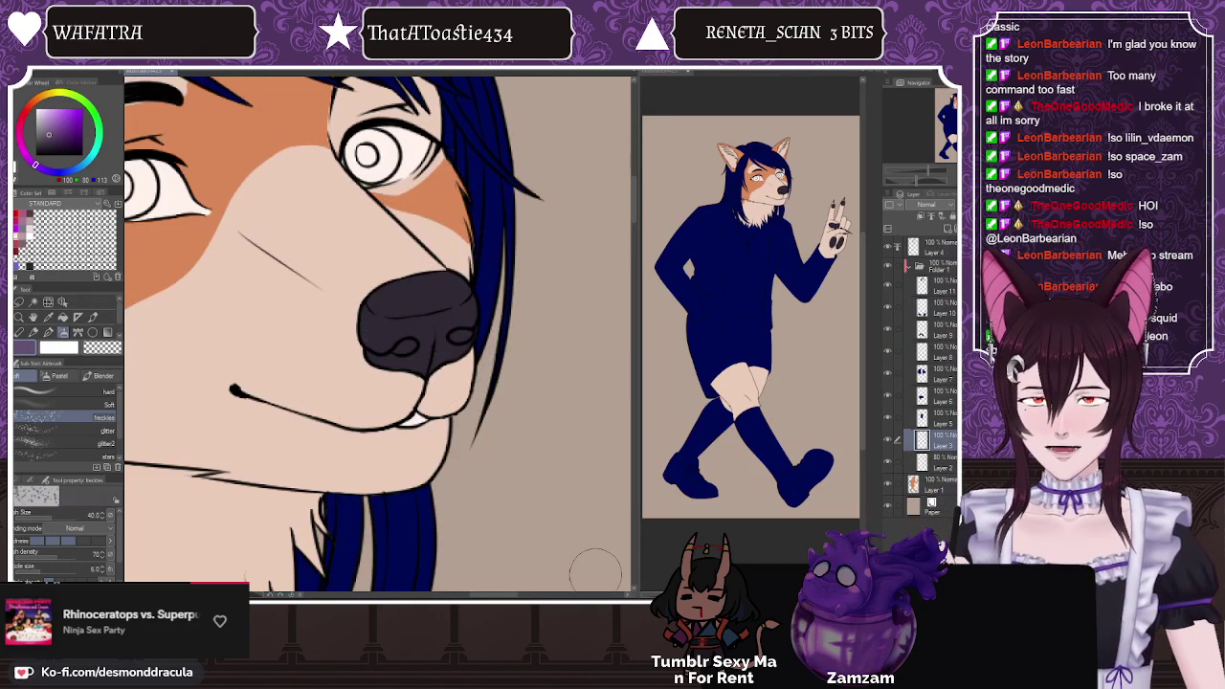
pyautogui.moveTo(411, 311)
pyautogui.mouseDown()
pyautogui.moveTo(435, 285)
pyautogui.moveTo(375, 303)
pyautogui.moveTo(417, 301)
pyautogui.moveTo(455, 276)
pyautogui.moveTo(448, 314)
pyautogui.moveTo(394, 329)
pyautogui.moveTo(421, 349)
pyautogui.moveTo(454, 302)
pyautogui.moveTo(451, 344)
pyautogui.moveTo(408, 359)
pyautogui.mouseUp()
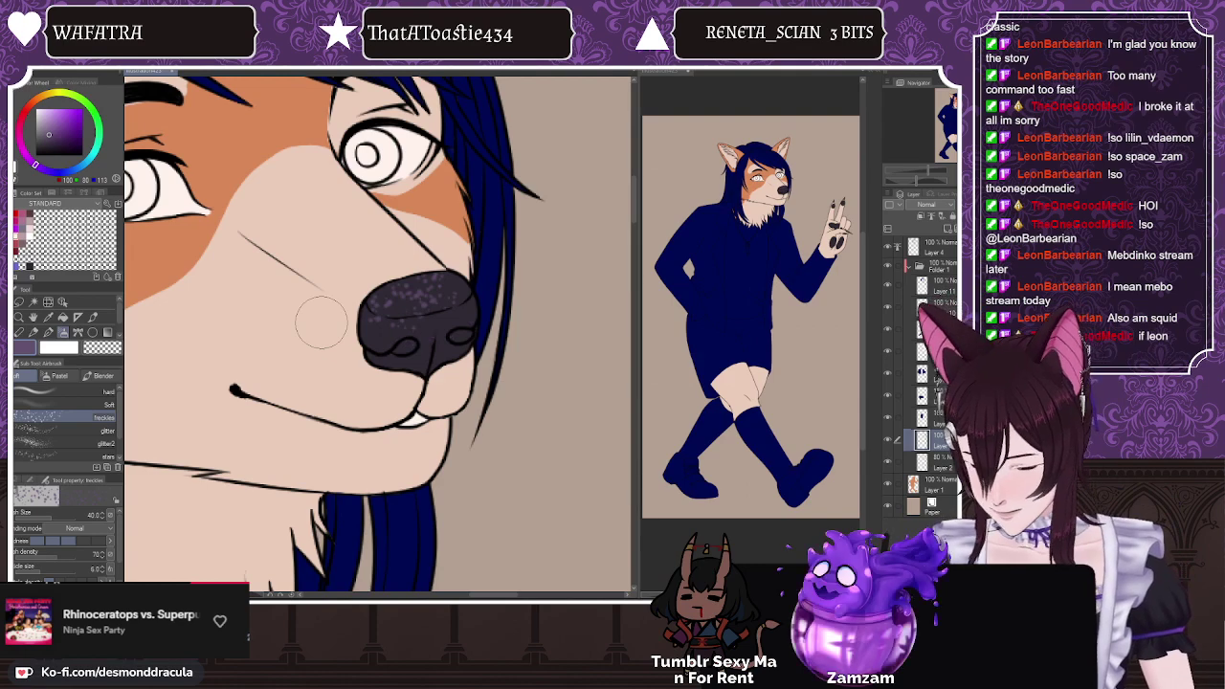
pyautogui.hotkey('ctrl', 'z')
pyautogui.hotkey('ctrl', 'z')
# Step: Dot small muted-purple speckles by hand across the upper part of the nose with a very small pen
pyautogui.press('p')
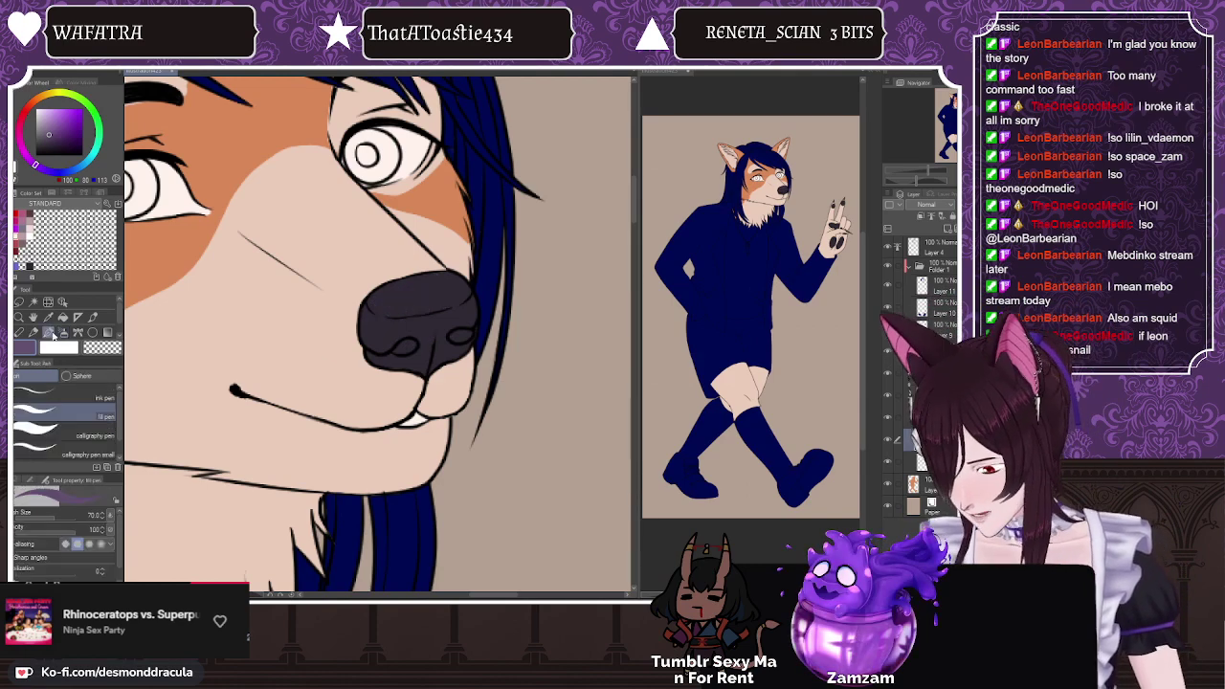
pyautogui.press('[')
pyautogui.press('[')
pyautogui.press('[')
pyautogui.press('[')
pyautogui.press('[')
pyautogui.press('[')
pyautogui.press('[')
pyautogui.press('[')
pyautogui.press('[')
pyautogui.press('[')
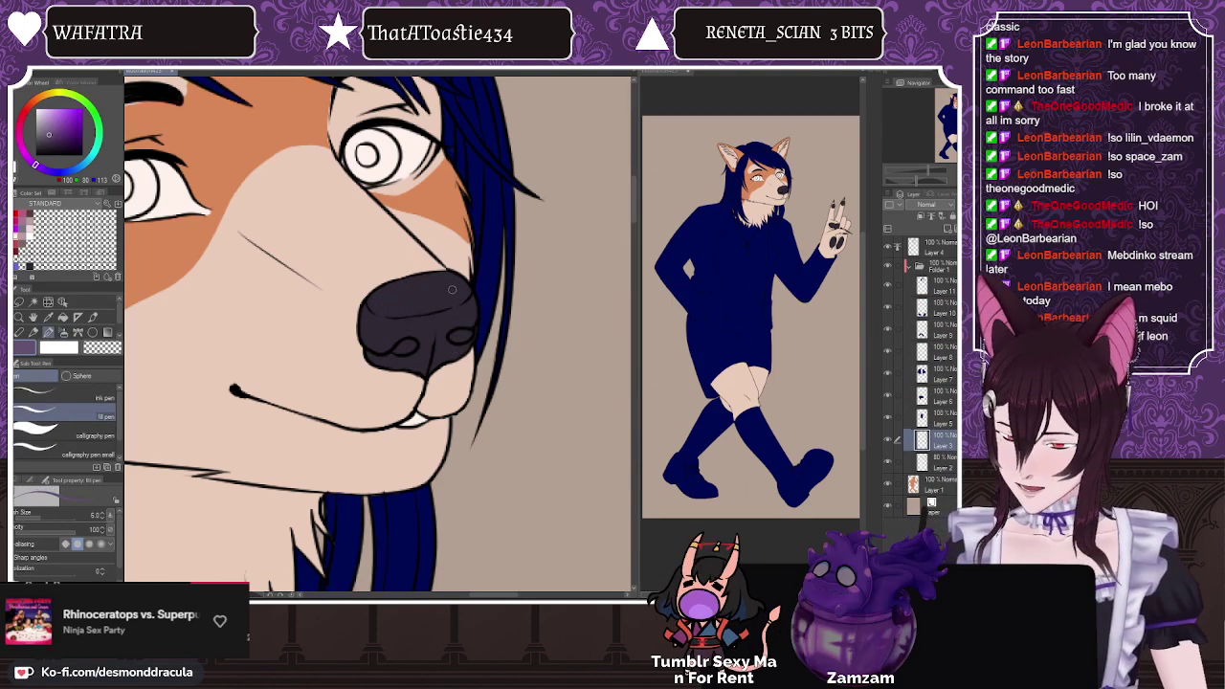
pyautogui.click(457, 289)
pyautogui.click(439, 304)
pyautogui.click(414, 308)
pyautogui.click(404, 313)
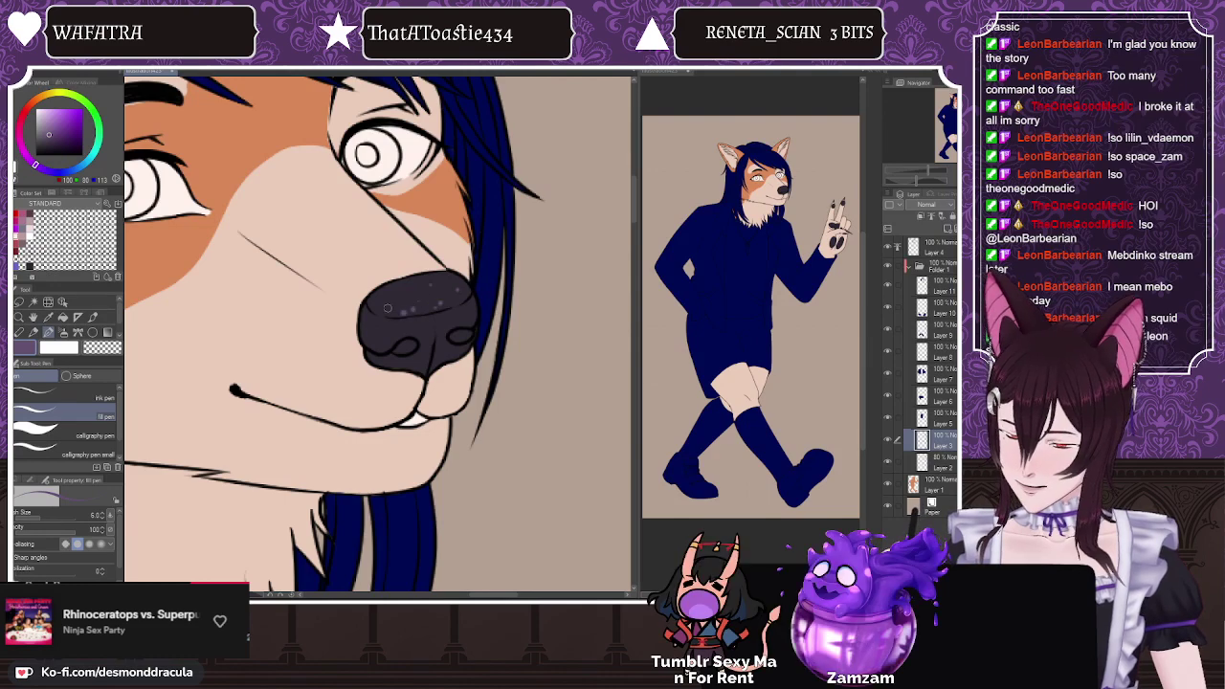
# Step: Enlarge the pen to size 8 and add bigger muted-purple speckles along the top of the nose
pyautogui.press(']')
pyautogui.click(444, 292)
pyautogui.click(434, 297)
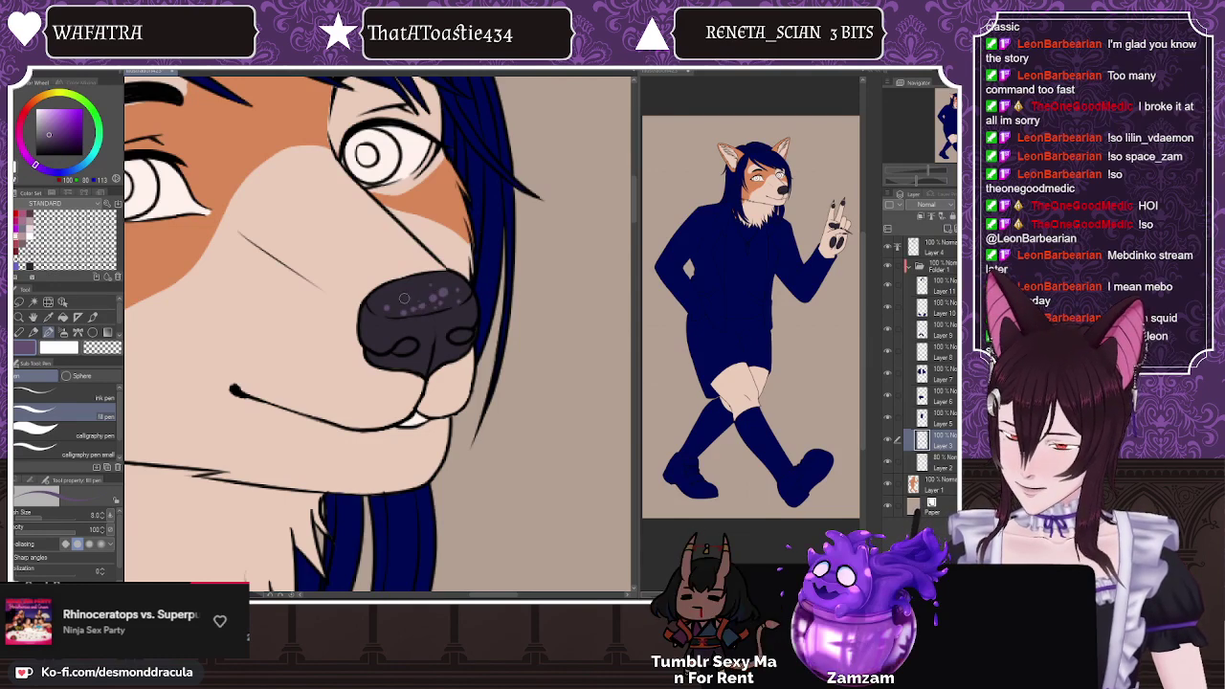
pyautogui.click(402, 295)
pyautogui.click(383, 297)
pyautogui.click(415, 286)
pyautogui.click(433, 281)
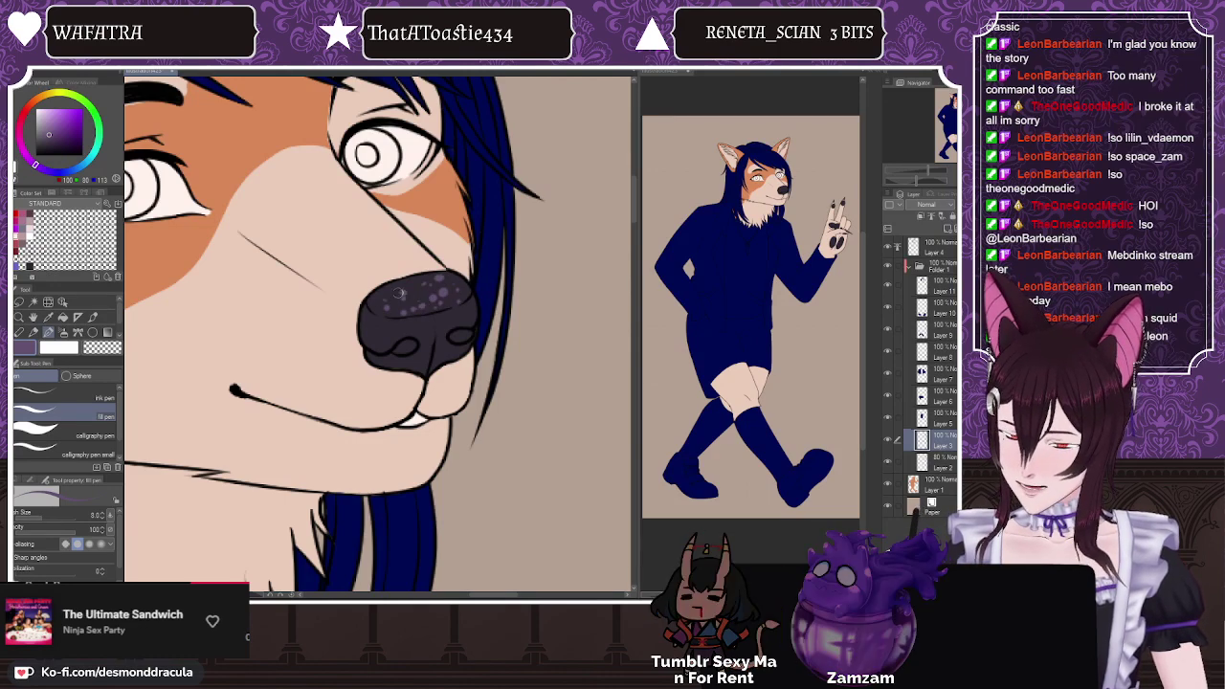
# Step: Dot more muted-purple speckles around the nostrils, lower nose and side of the nose with the small pen
pyautogui.click(442, 326)
pyautogui.click(442, 341)
pyautogui.click(439, 356)
pyautogui.click(462, 314)
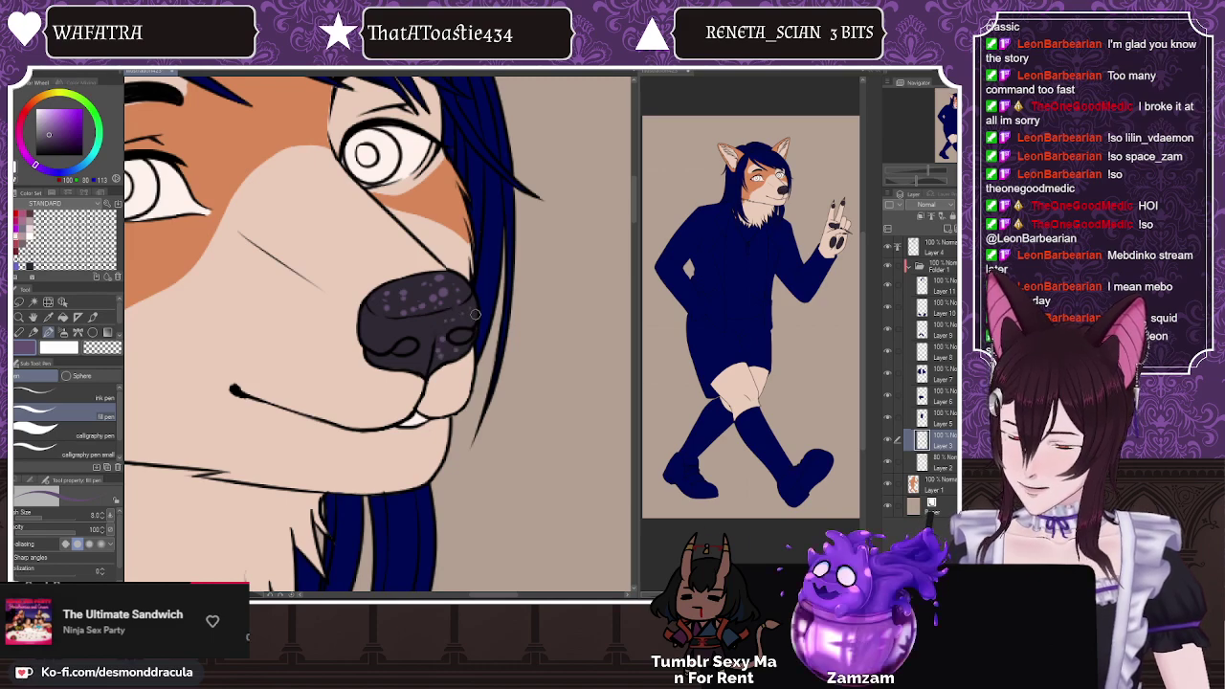
pyautogui.click(430, 328)
pyautogui.click(424, 360)
pyautogui.click(401, 328)
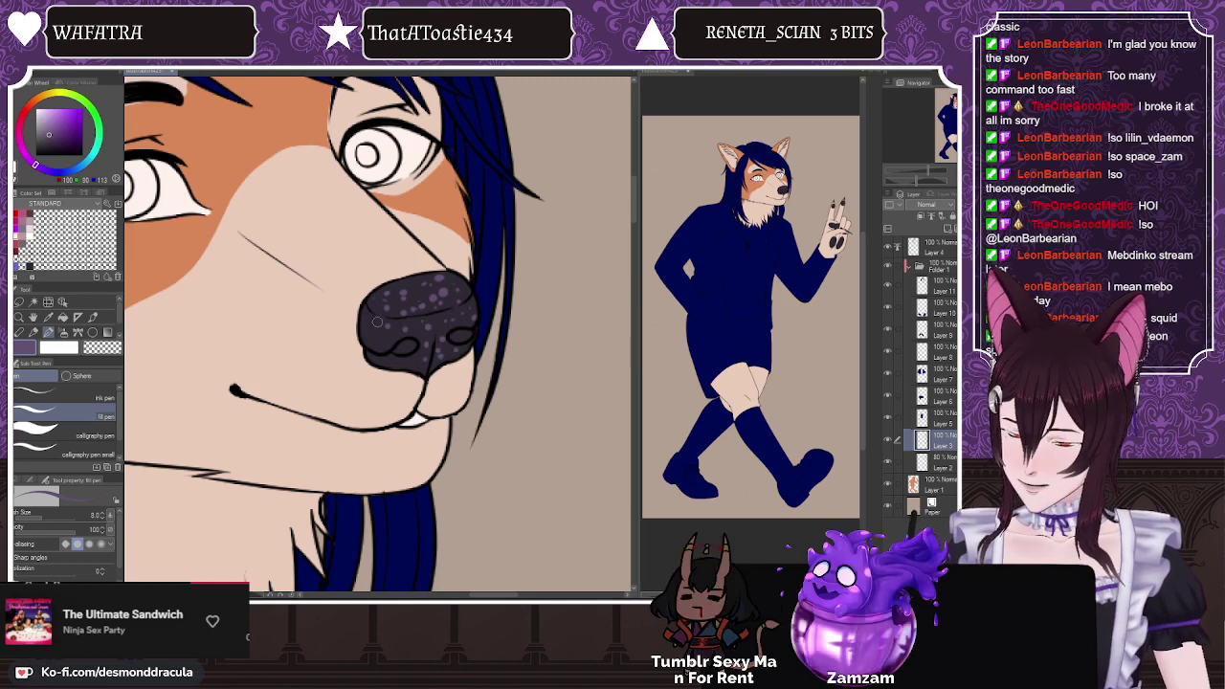
pyautogui.hotkey('ctrl', '-')
pyautogui.hotkey('ctrl', '-')
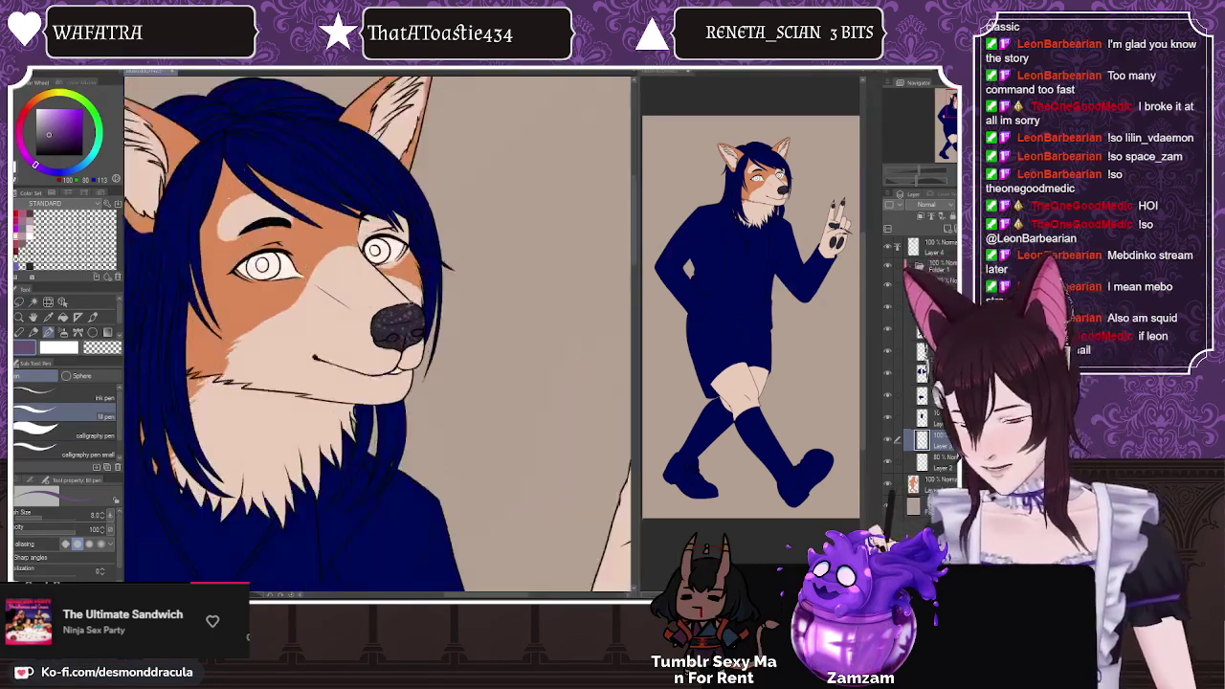
pyautogui.scroll(4, 384, 320)
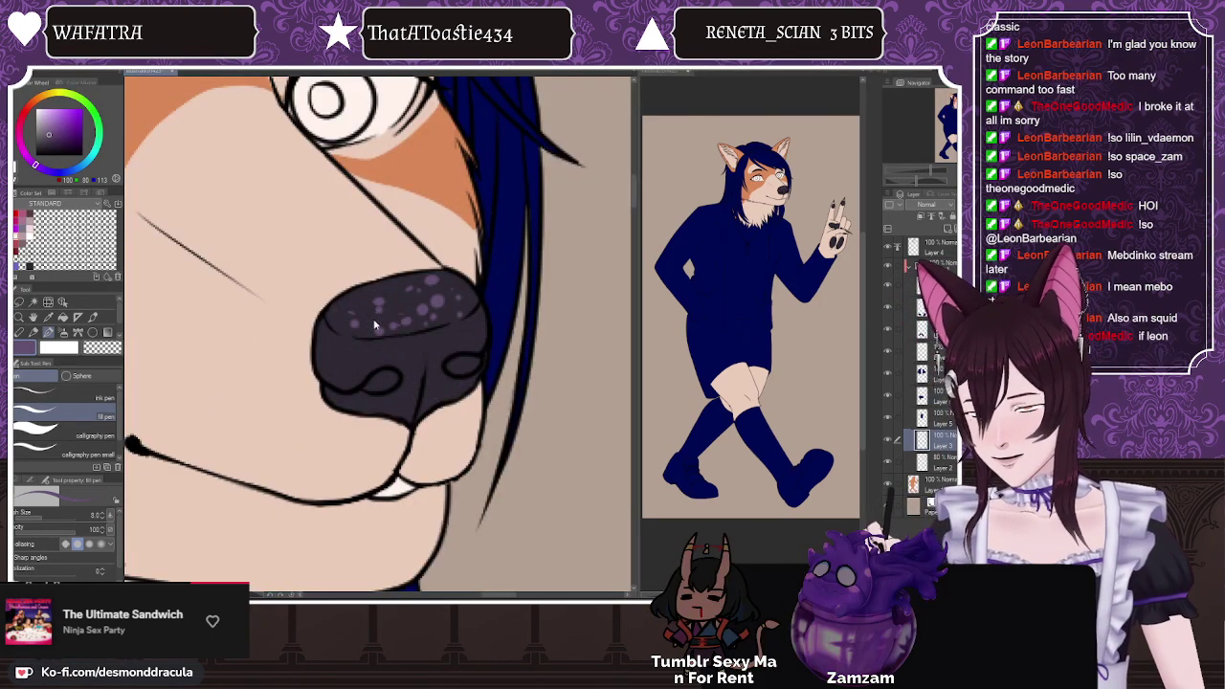
# Step: Undo the hand-dotted purple speckles on the nose
pyautogui.hotkey('ctrl', 'z')
pyautogui.hotkey('ctrl', 'z')
pyautogui.hotkey('ctrl', 'z')
pyautogui.hotkey('ctrl', 'z')
pyautogui.hotkey('ctrl', 'z')
pyautogui.hotkey('ctrl', 'z')
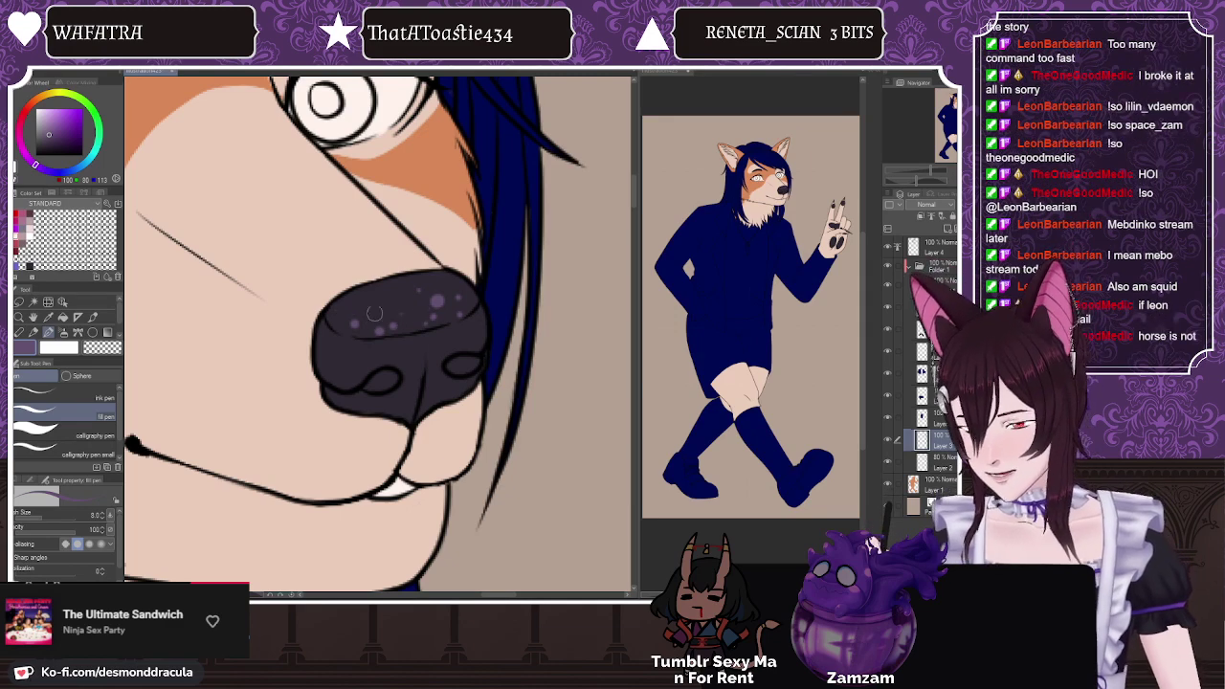
# Step: Mix a slightly lighter purple from the sampled nose colour and speckle the whole nose with the freckles airbrush at size 40
pyautogui.keyDown('alt'); pyautogui.click(375, 304); pyautogui.keyUp('alt')
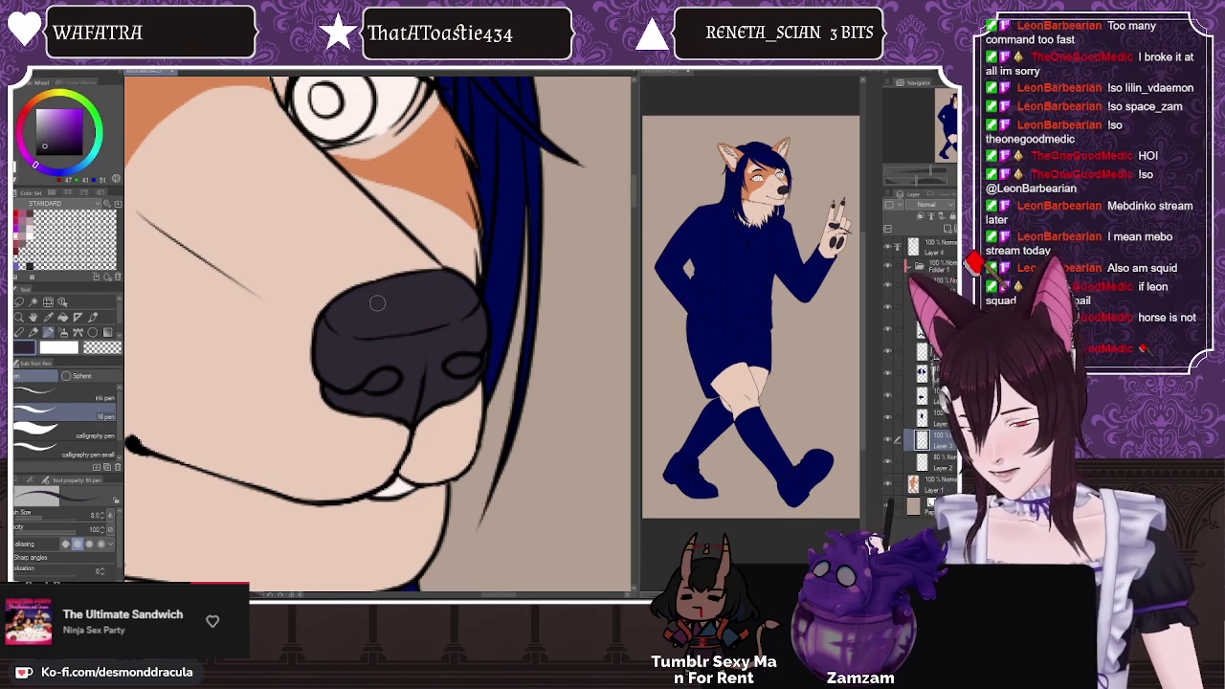
pyautogui.click(49, 137)
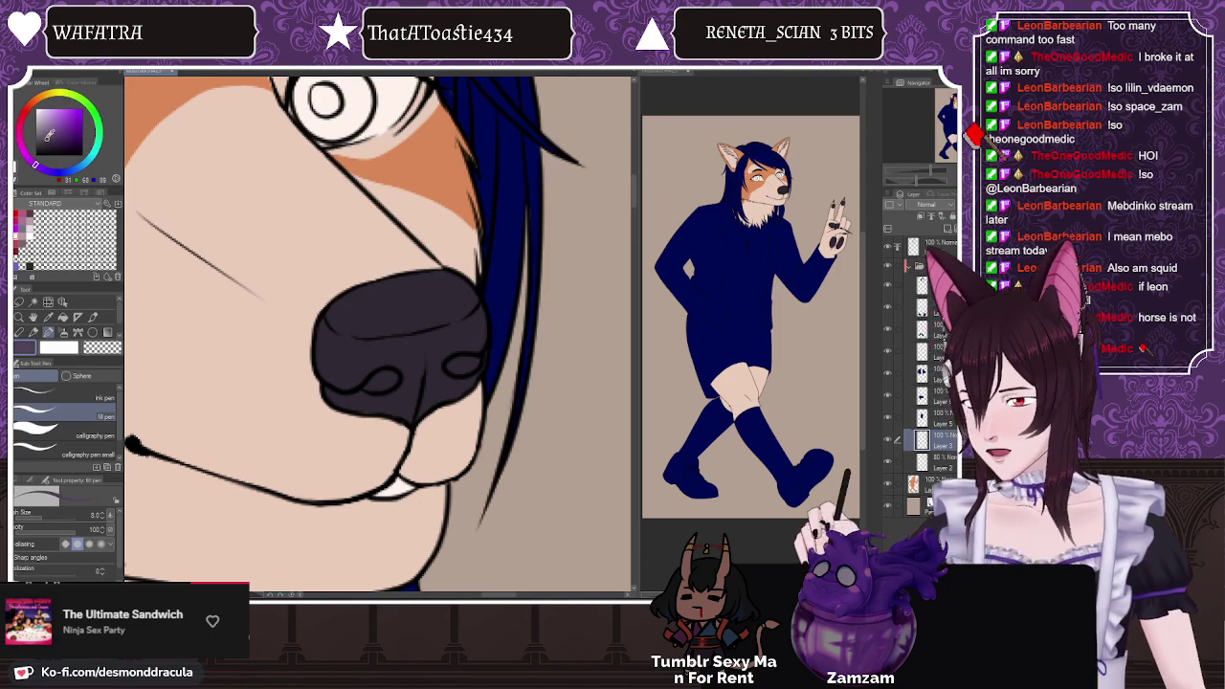
pyautogui.click(62, 333)
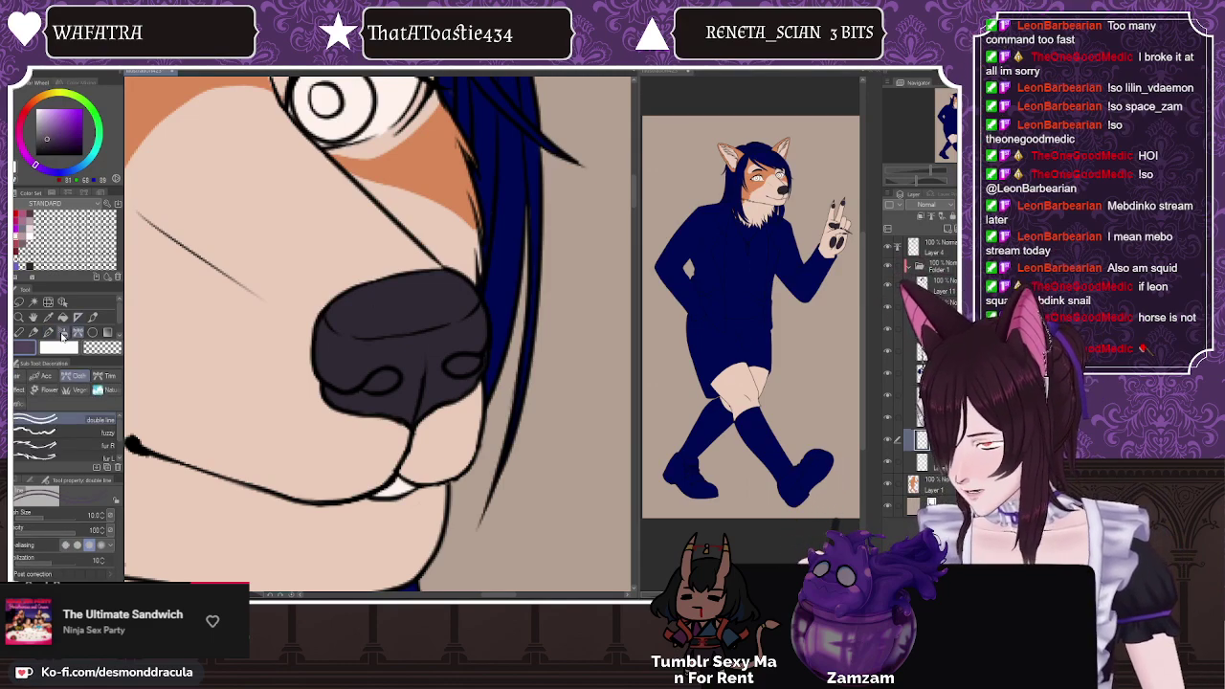
pyautogui.click(62, 334)
pyautogui.moveTo(444, 292); pyautogui.dragTo(366, 303)
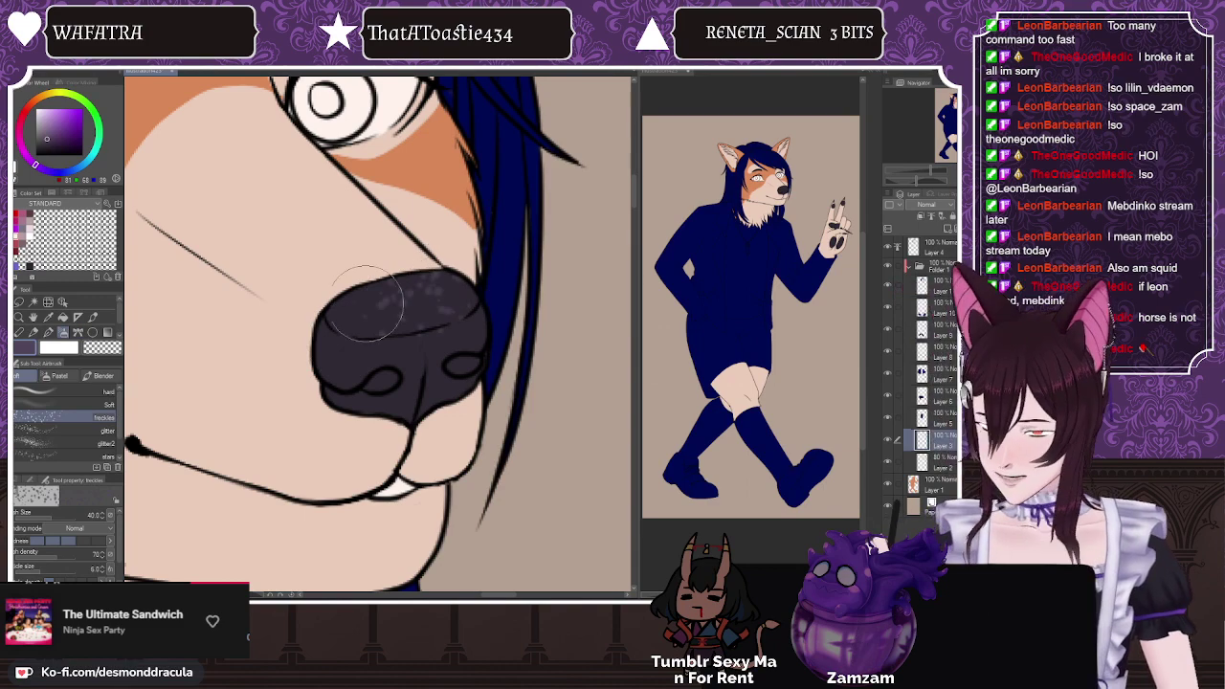
pyautogui.moveTo(458, 292)
pyautogui.mouseDown()
pyautogui.moveTo(467, 328)
pyautogui.moveTo(433, 336)
pyautogui.moveTo(419, 368)
pyautogui.moveTo(432, 399)
pyautogui.moveTo(357, 343)
pyautogui.moveTo(324, 365)
pyautogui.moveTo(338, 343)
pyautogui.moveTo(345, 399)
pyautogui.moveTo(397, 350)
pyautogui.mouseUp()
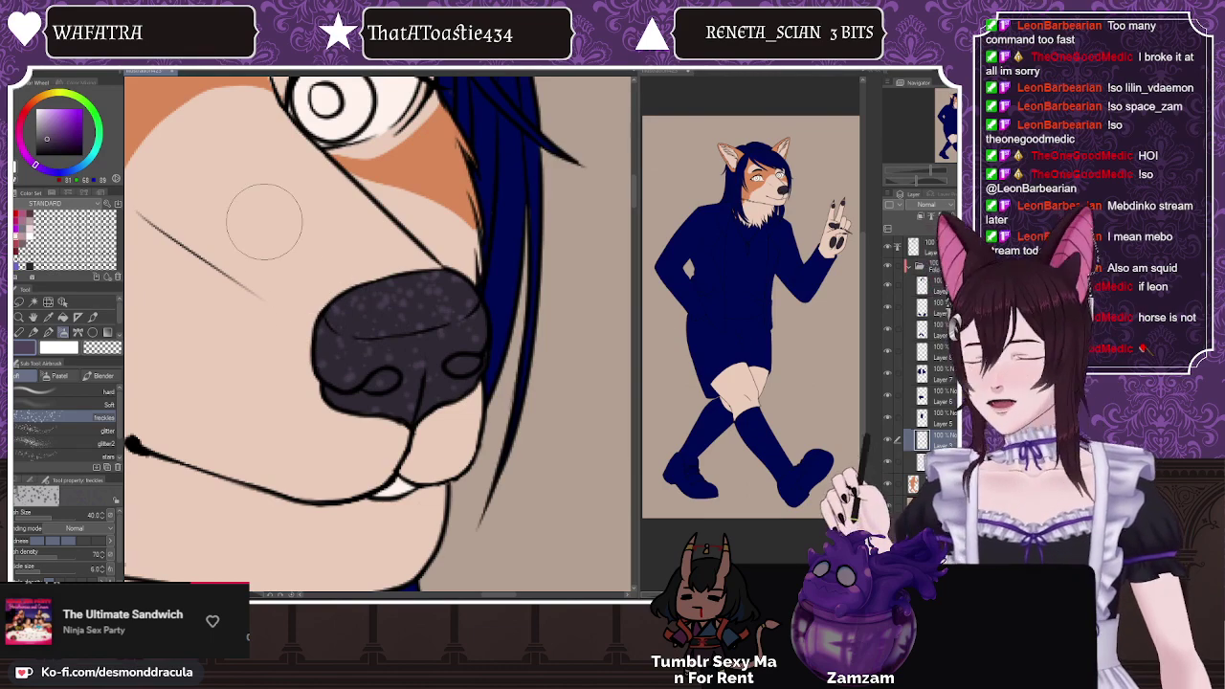
# Step: Speckle the paw pads of the raised hand with the freckles airbrush at size 40 in the same muted purple
pyautogui.scroll(-4, 234, 191)
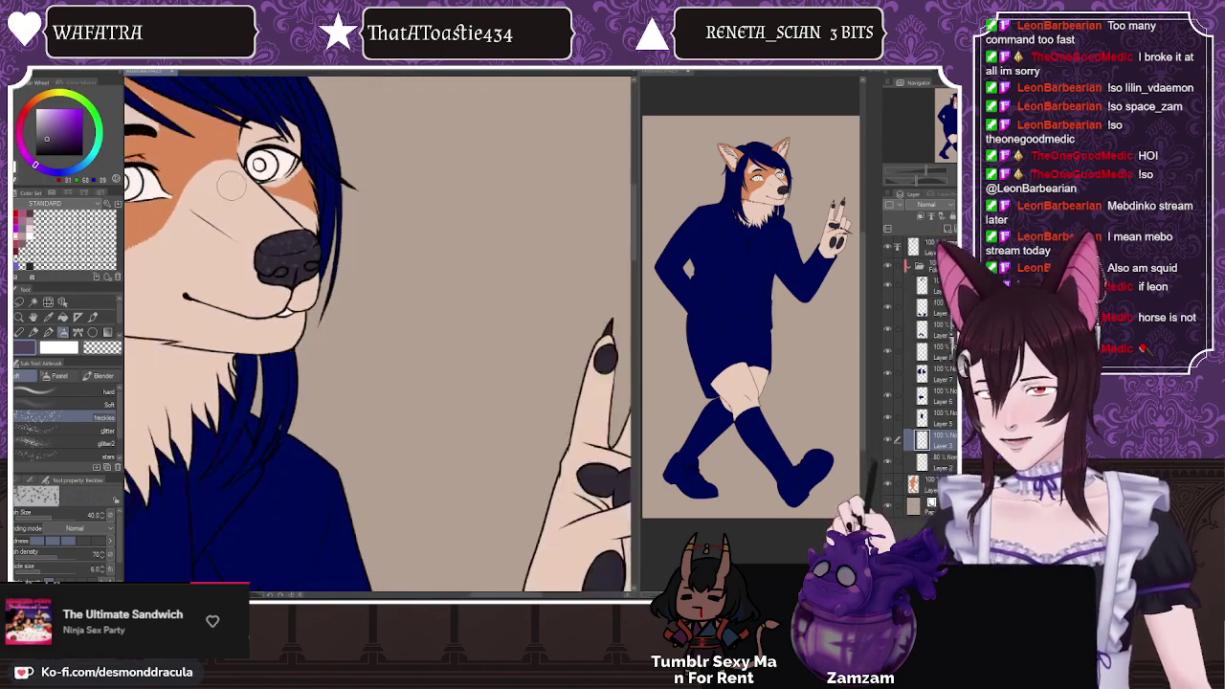
pyautogui.scroll(-2, 232, 188)
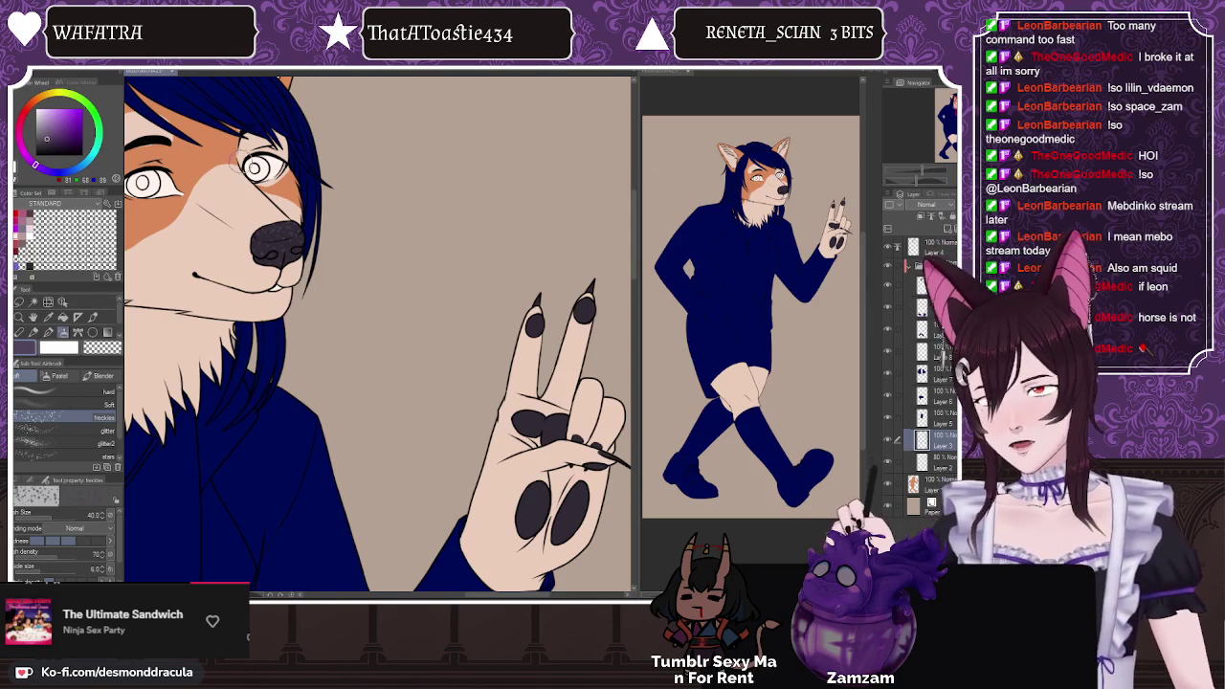
pyautogui.scroll(-1, 370, 280)
pyautogui.moveTo(564, 335); pyautogui.dragTo(465, 222)
pyautogui.scroll(4, 478, 220)
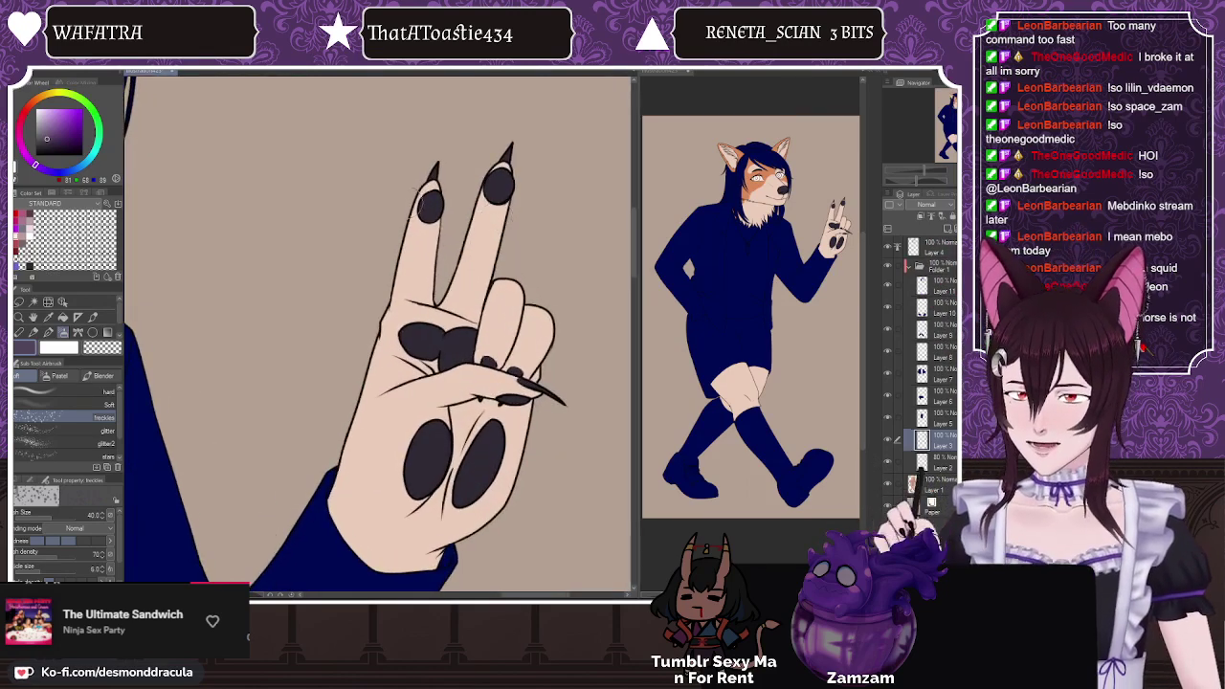
pyautogui.scroll(-2, 488, 219)
pyautogui.scroll(1, 485, 219)
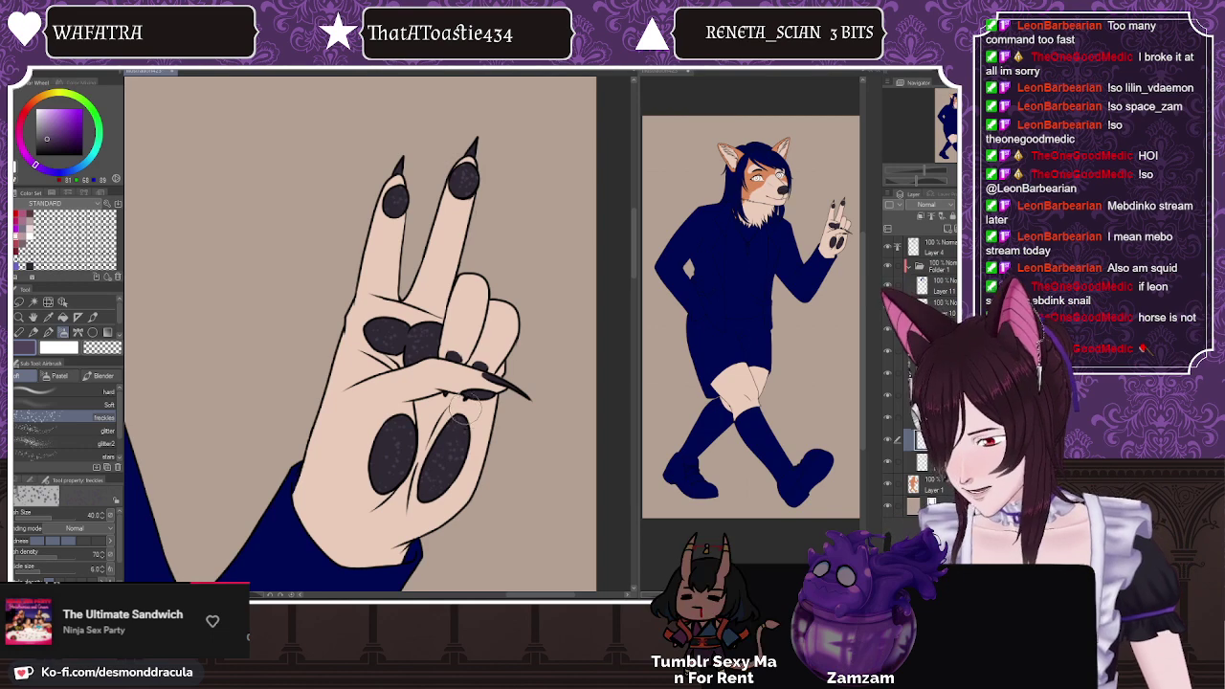
pyautogui.scroll(-2, 480, 408)
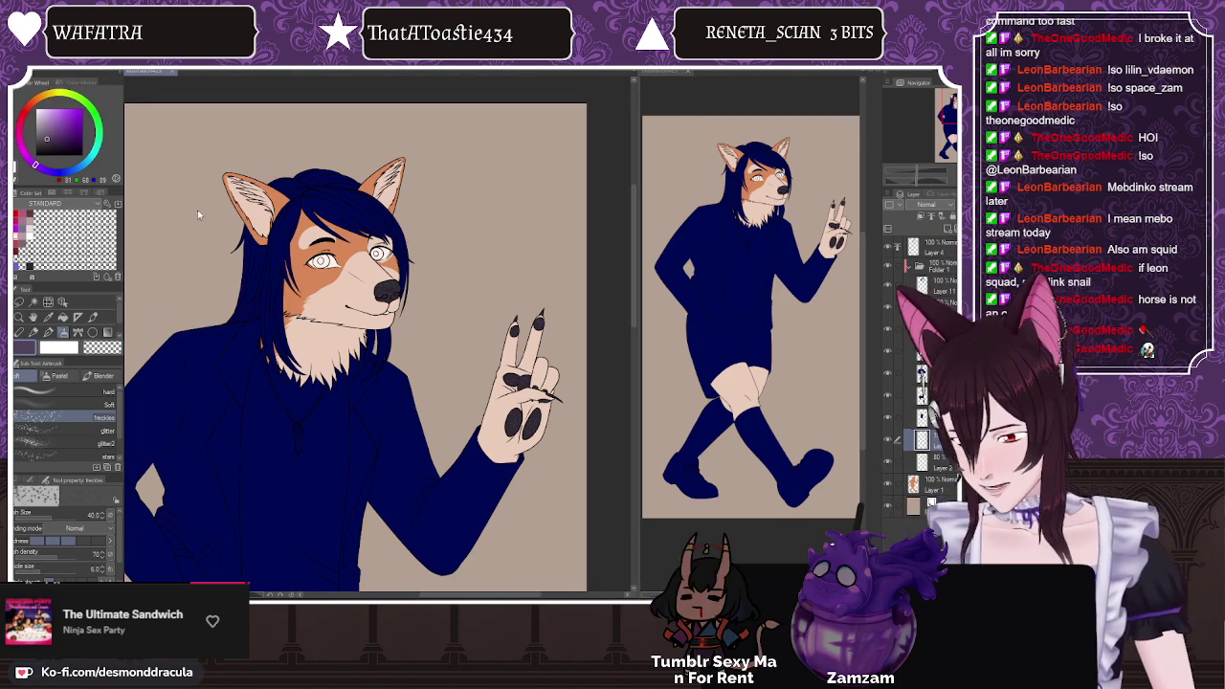
# Step: Choose a light sky blue for the eyes by picking a colour from the screen
pyautogui.scroll(5, 343, 246)
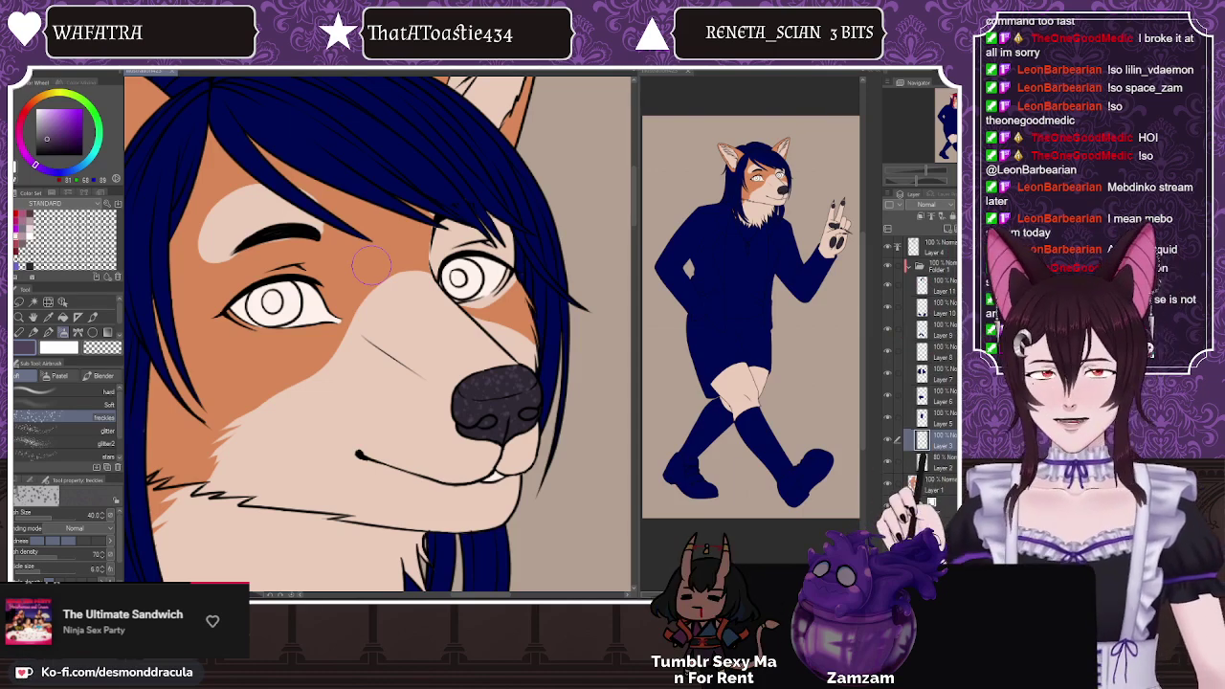
pyautogui.click(72, 172)
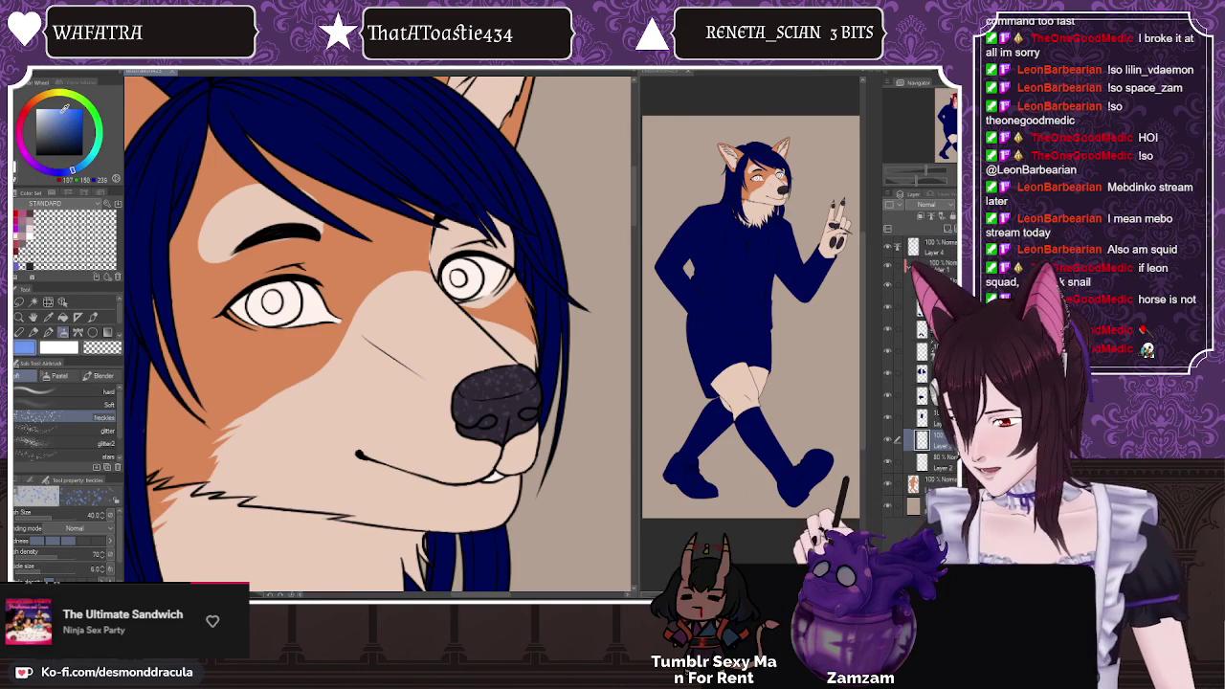
pyautogui.click(69, 113)
pyautogui.click(27, 67)
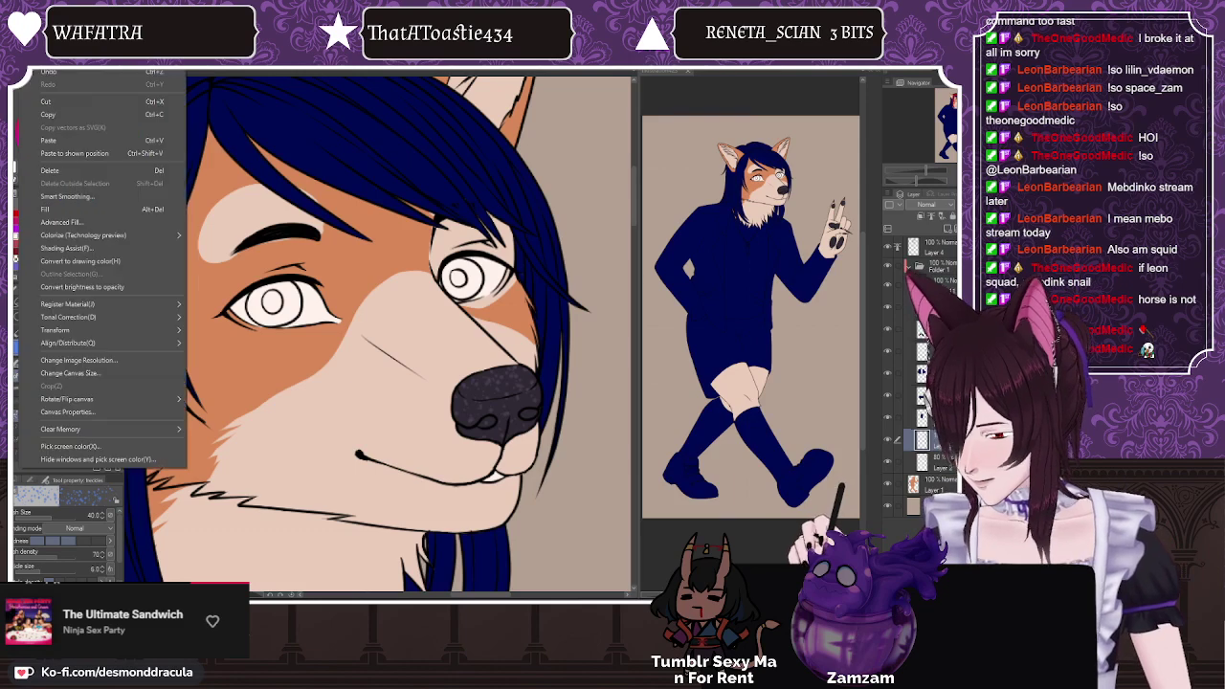
pyautogui.click(63, 447)
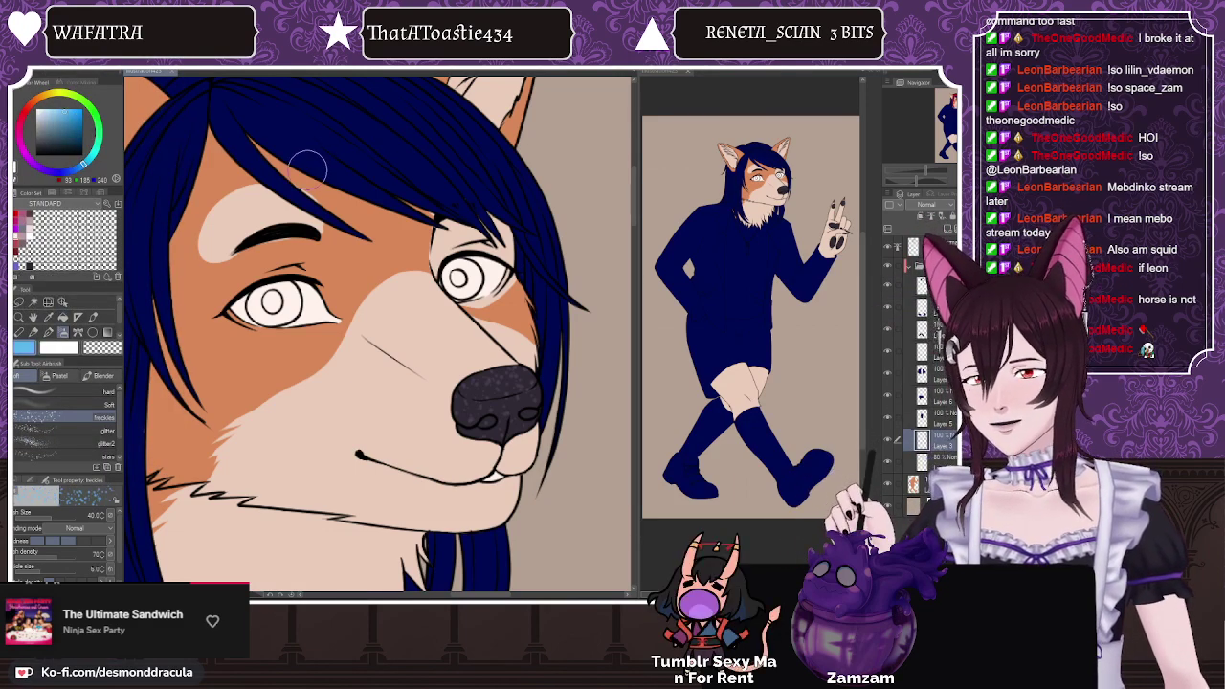
# Step: Paint the irises of both eyes with the pen, darkening the initial light blue to a medium blue
pyautogui.scroll(1, 307, 189)
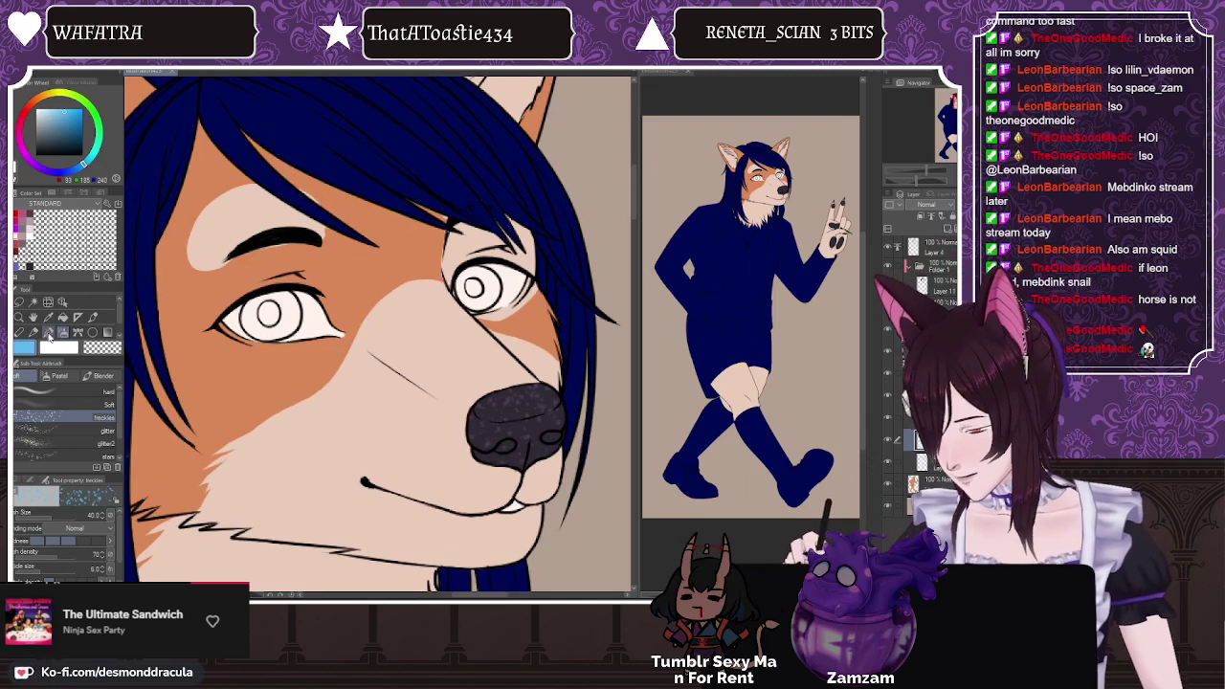
pyautogui.press('p')
pyautogui.press(']')
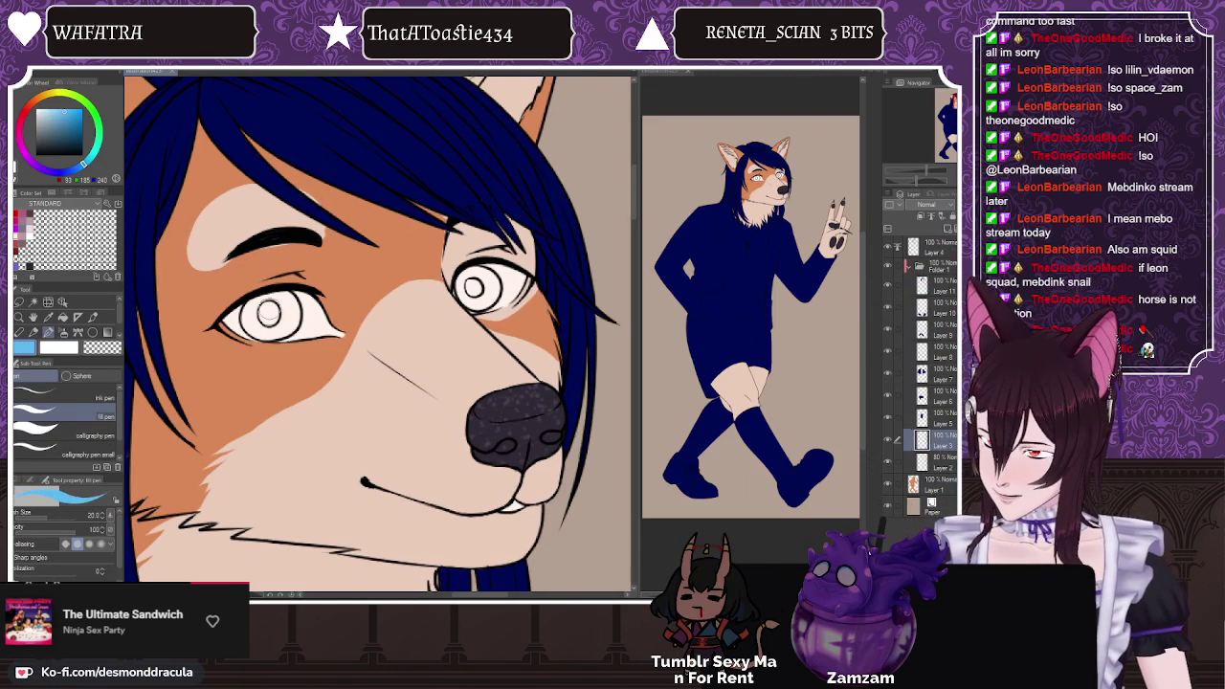
pyautogui.moveTo(271, 306); pyautogui.dragTo(273, 315)
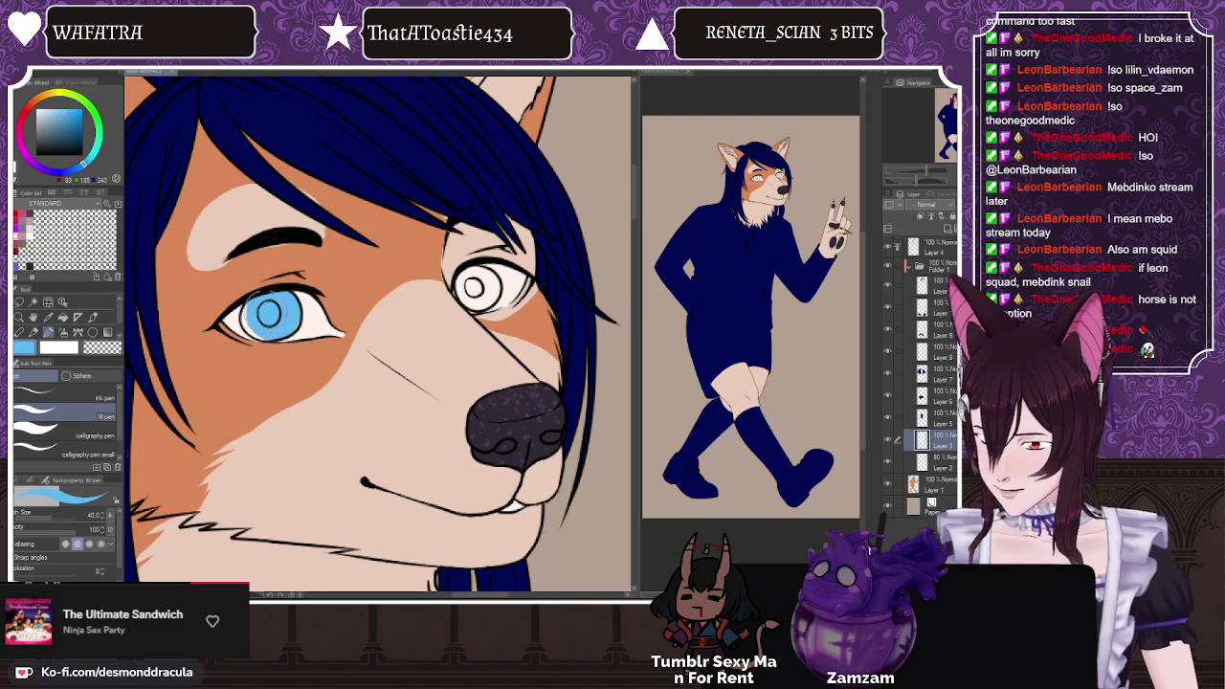
pyautogui.click(70, 120)
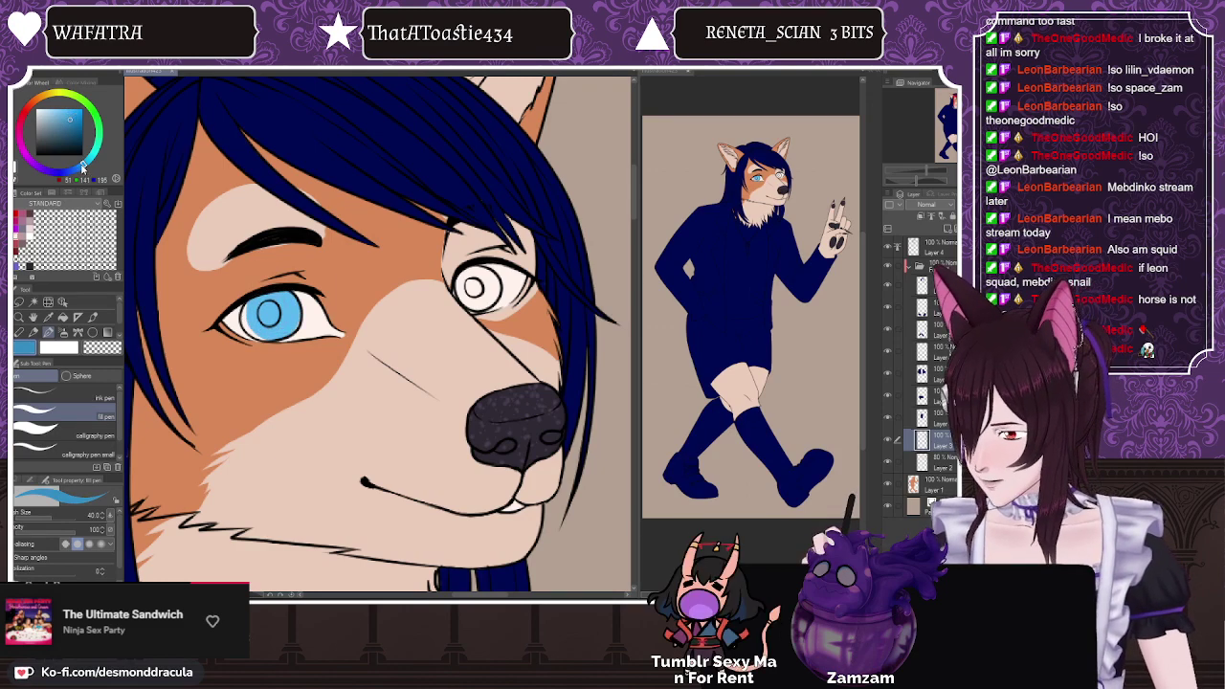
pyautogui.moveTo(267, 308); pyautogui.dragTo(275, 310)
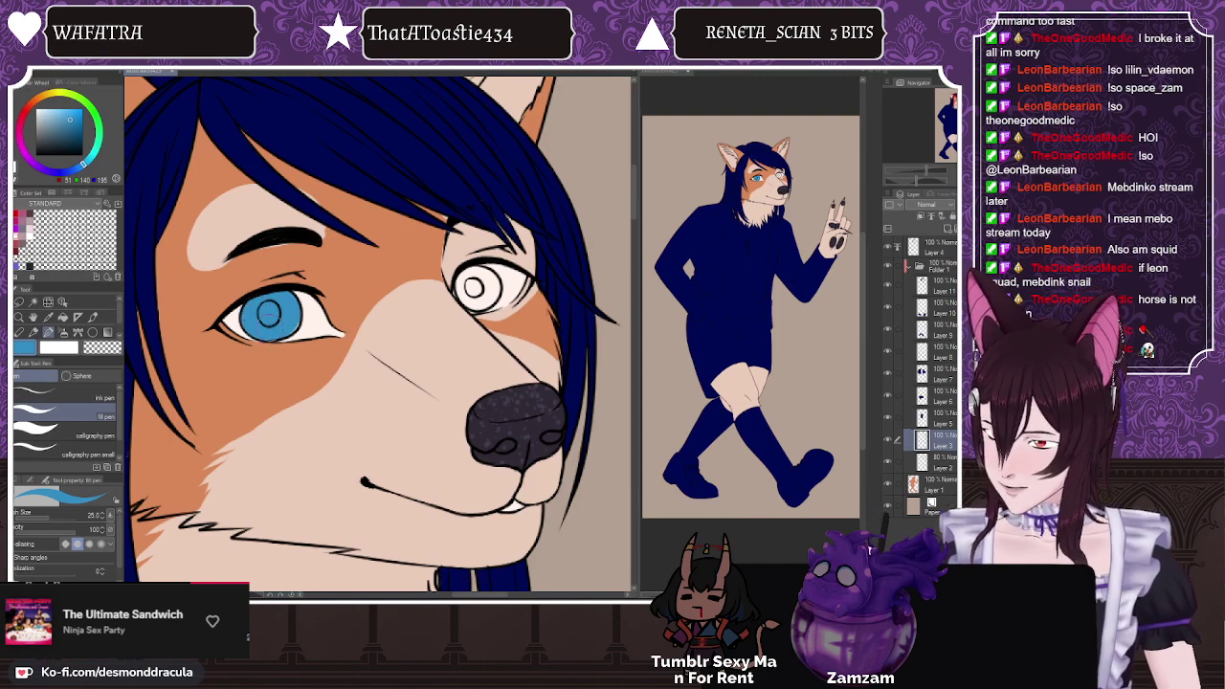
pyautogui.moveTo(467, 279); pyautogui.dragTo(484, 294)
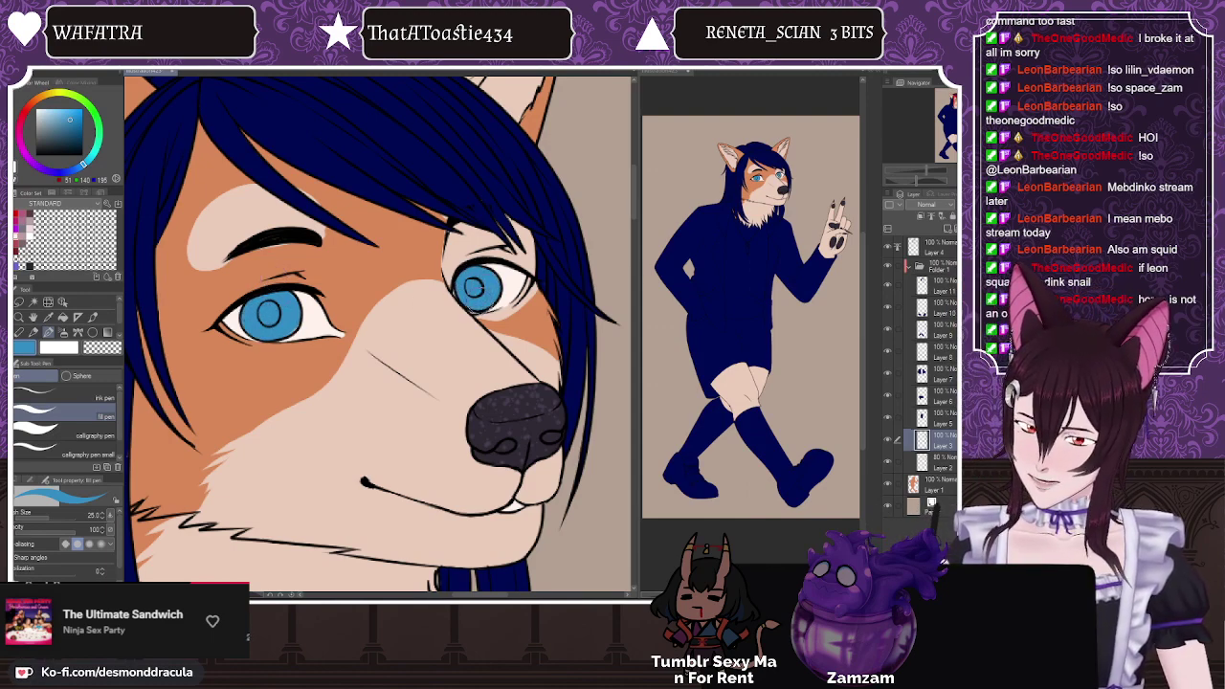
# Step: Mix a darker blue for shading the eyes and reduce the pen size to 10
pyautogui.click(78, 168)
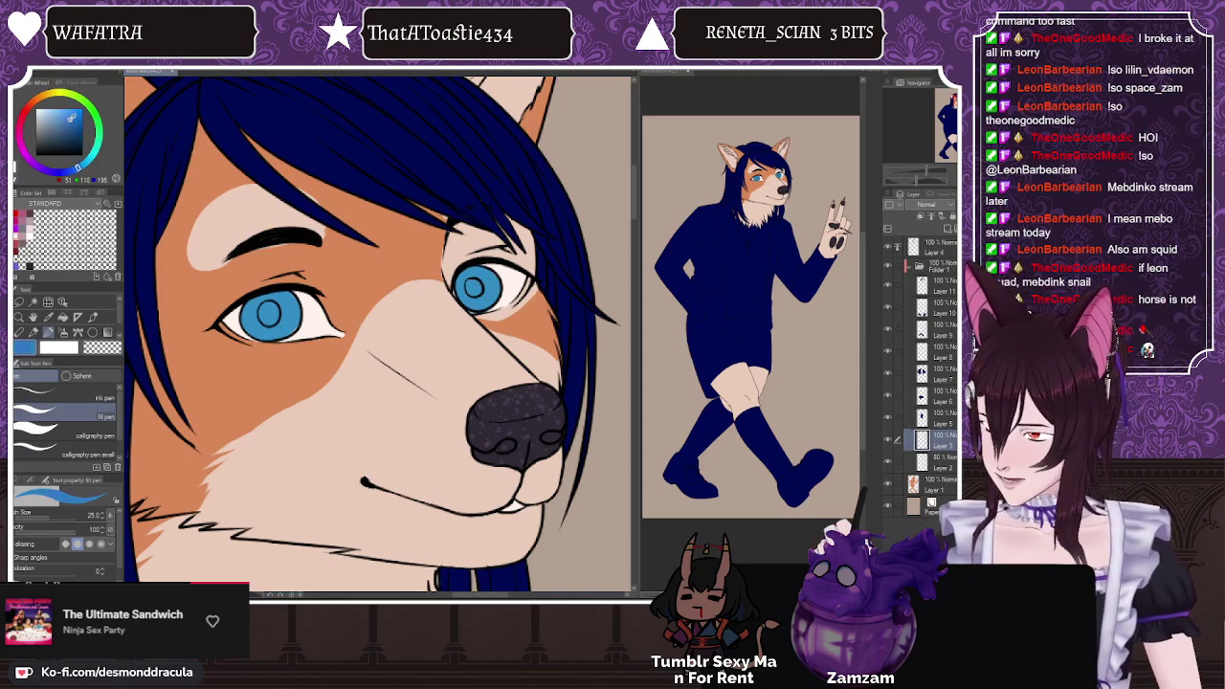
pyautogui.click(75, 127)
pyautogui.press('[')
pyautogui.press('[')
pyautogui.press('[')
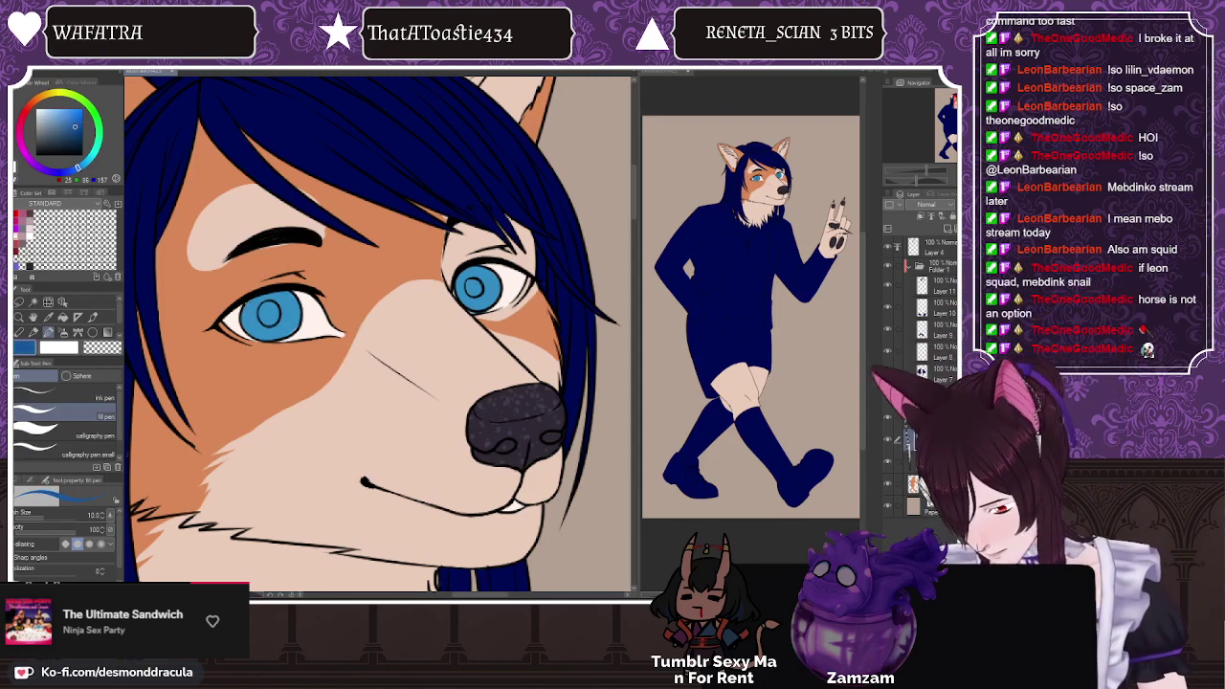
# Step: Select the blue iris areas of both eyes with Auto select and return to the pen
pyautogui.click(34, 301)
pyautogui.click(256, 297)
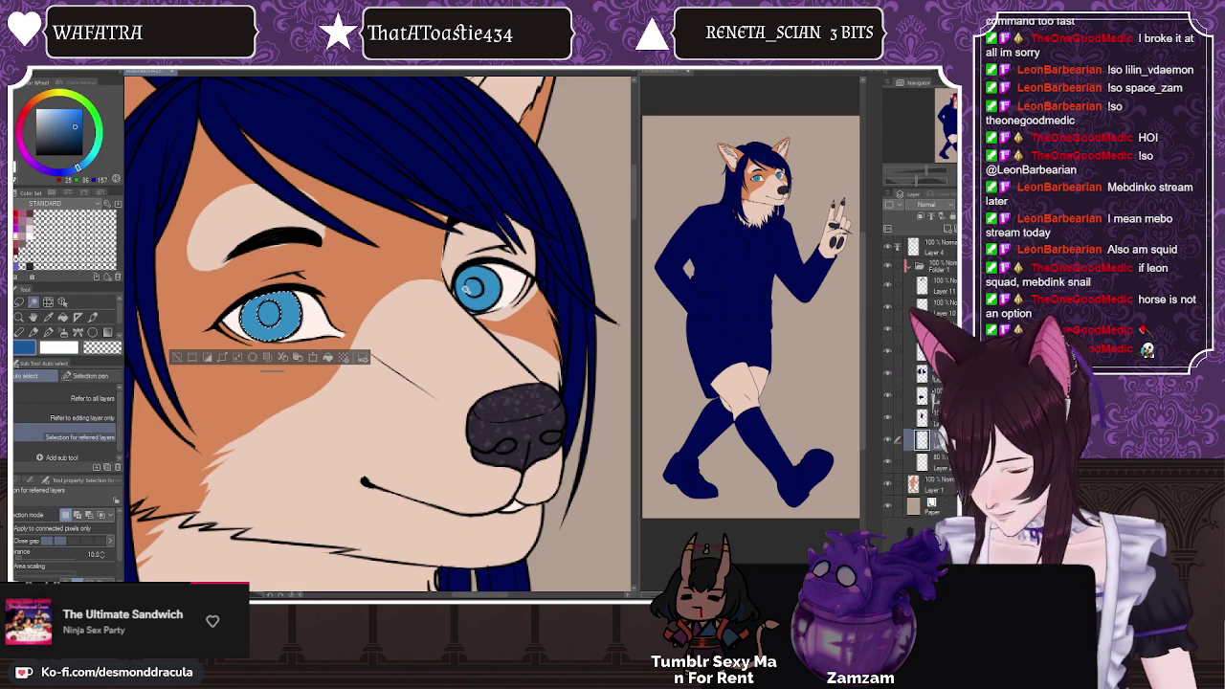
pyautogui.keyDown('shift'); pyautogui.click(463, 279); pyautogui.keyUp('shift')
pyautogui.click(48, 331)
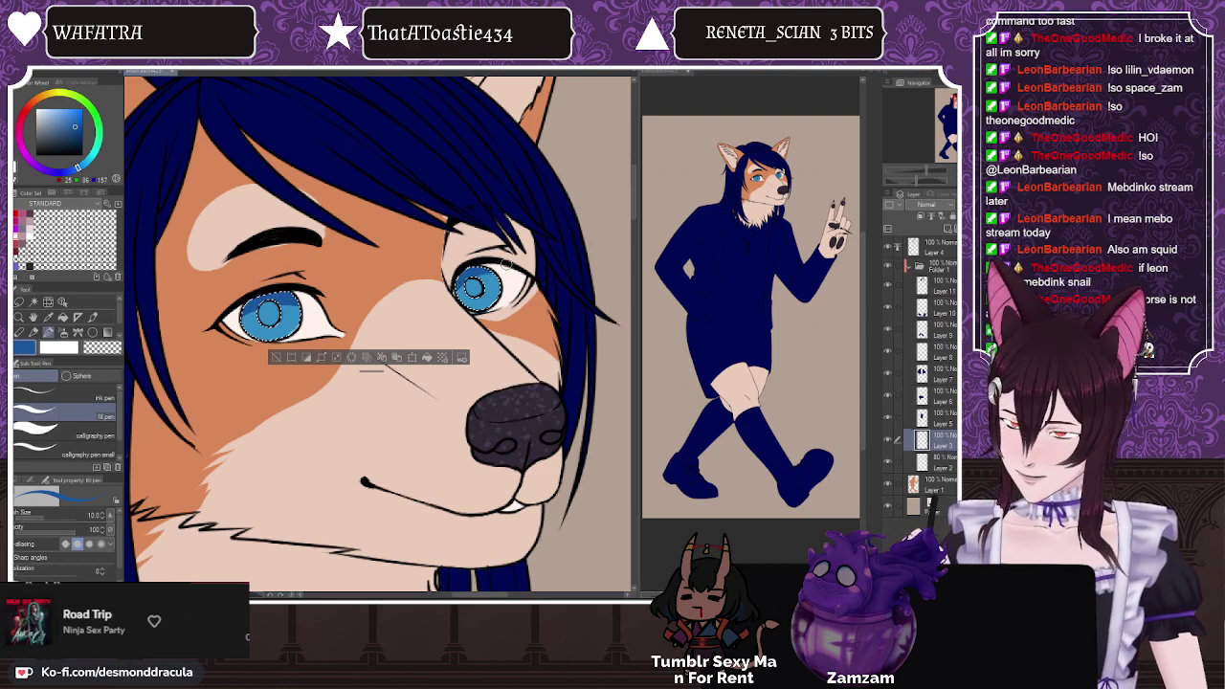
# Step: Shade the upper part of both selected irises in deep navy blue with the pen reduced to size 6, and clear the selection
pyautogui.click(82, 131)
pyautogui.press('[')
pyautogui.press('[')
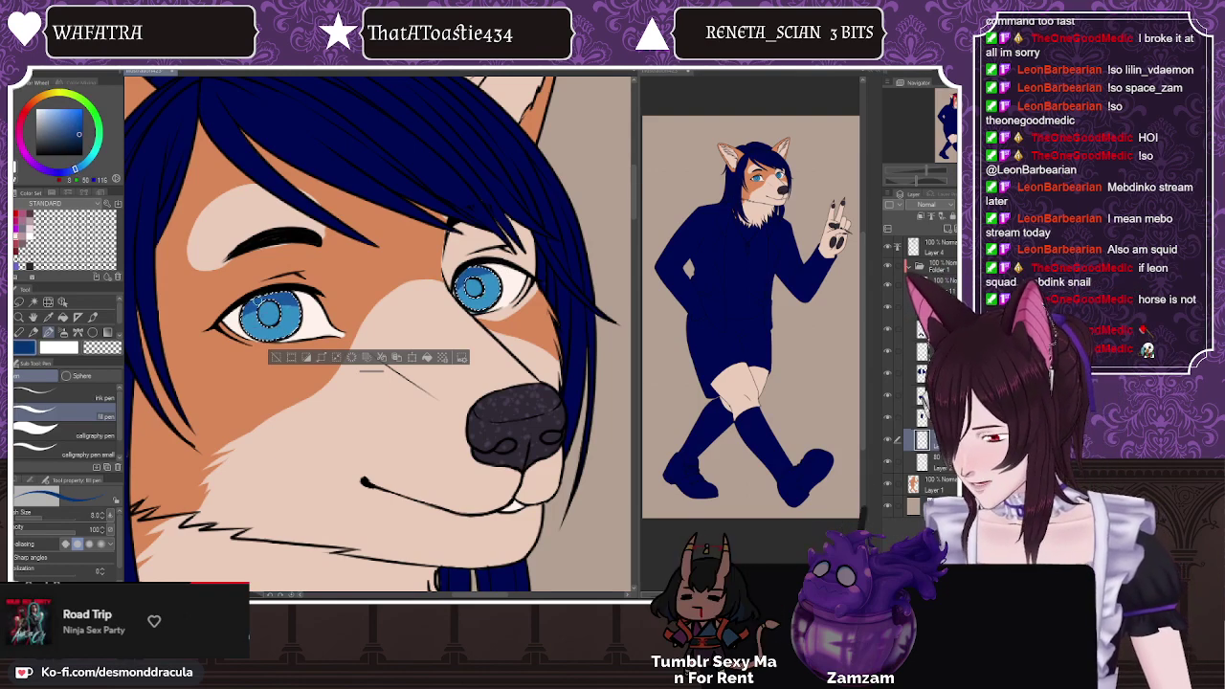
pyautogui.press('[')
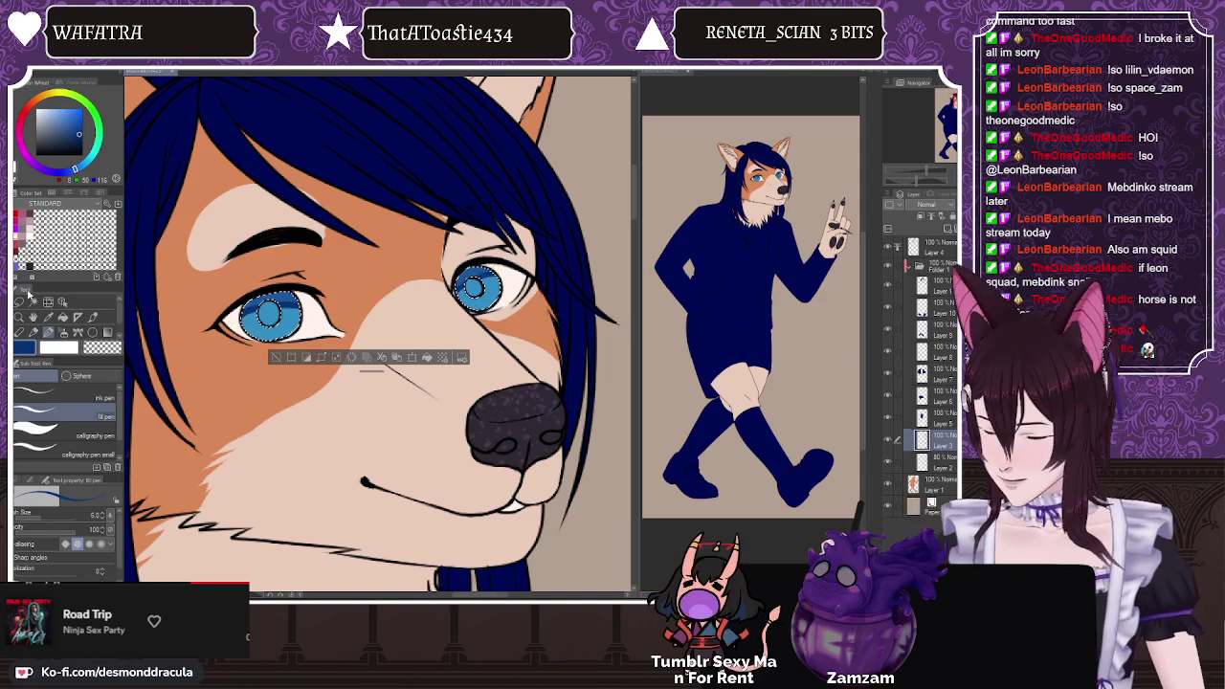
pyautogui.press('m')
pyautogui.click(190, 364)
# Step: Fill the pupils of both eyes with a very dark navy using the bucket
pyautogui.click(83, 145)
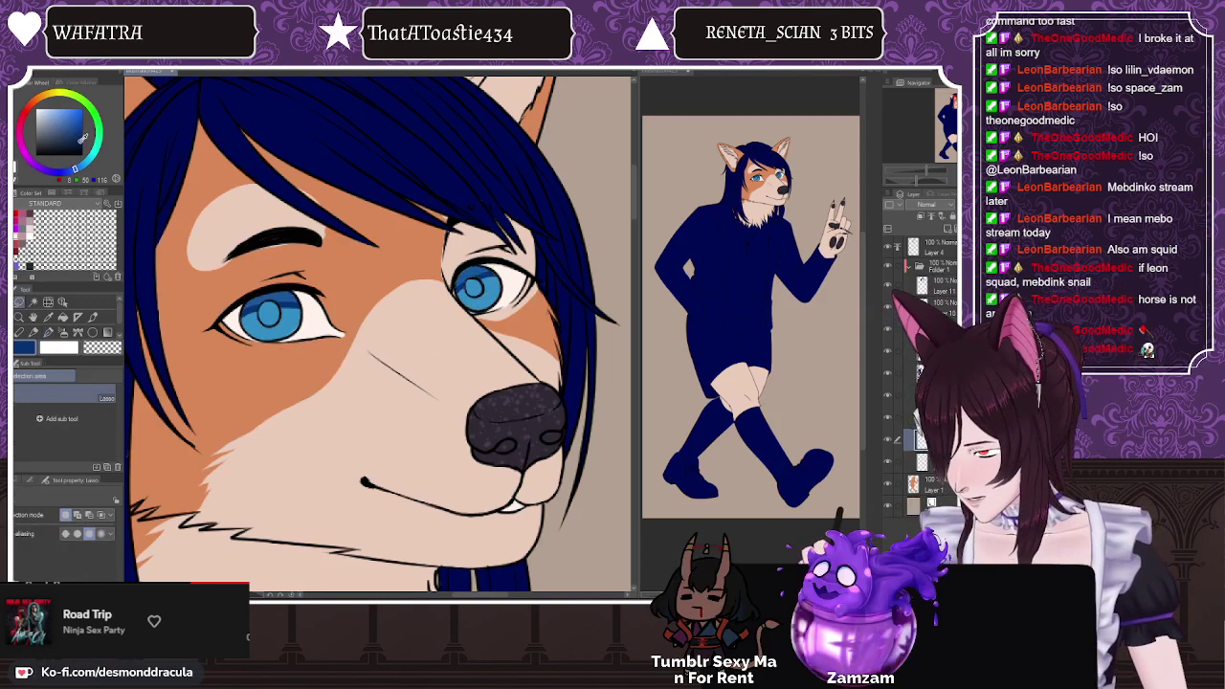
pyautogui.click(63, 317)
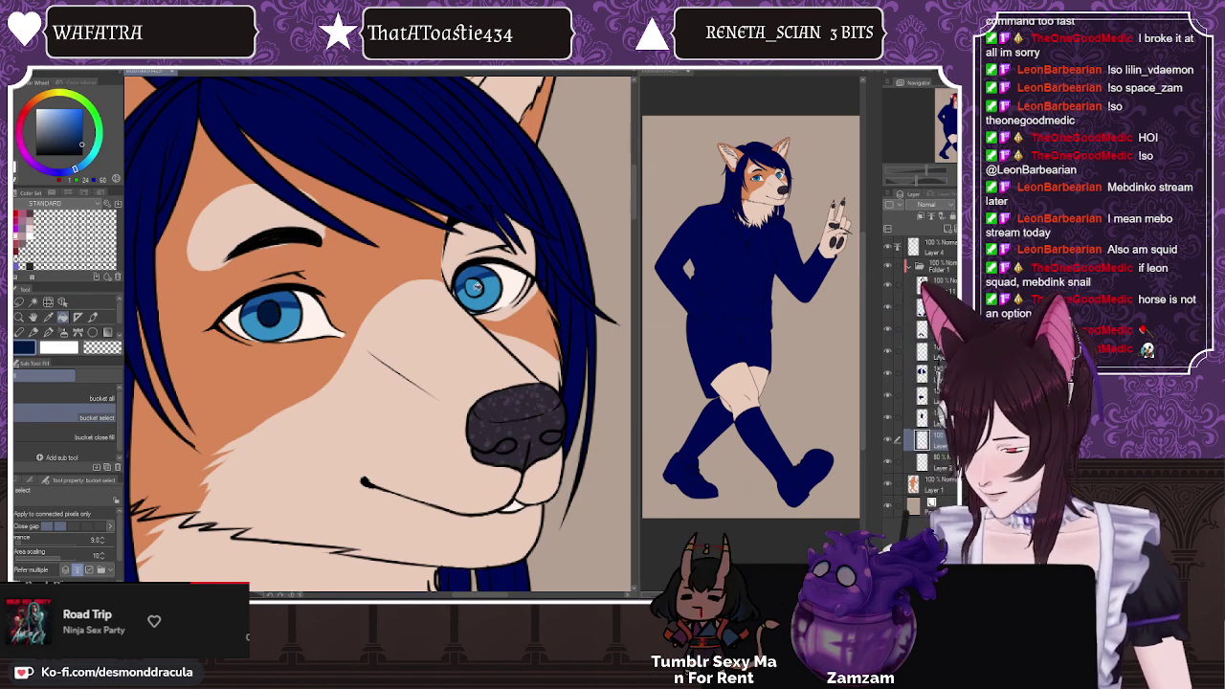
pyautogui.click(473, 284)
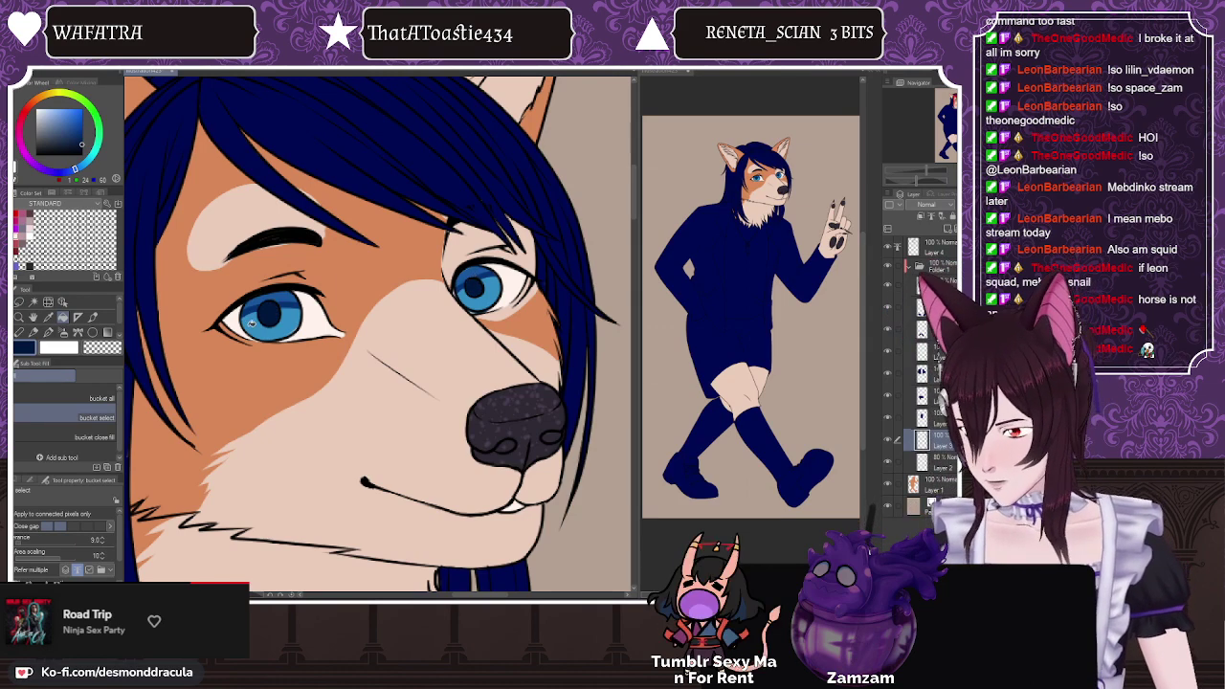
# Step: Sample the iris blue, shift it to bright cyan, and paint the lighter lower part of both irises with the pen at size 5
pyautogui.keyDown('alt'); pyautogui.click(253, 317); pyautogui.keyUp('alt')
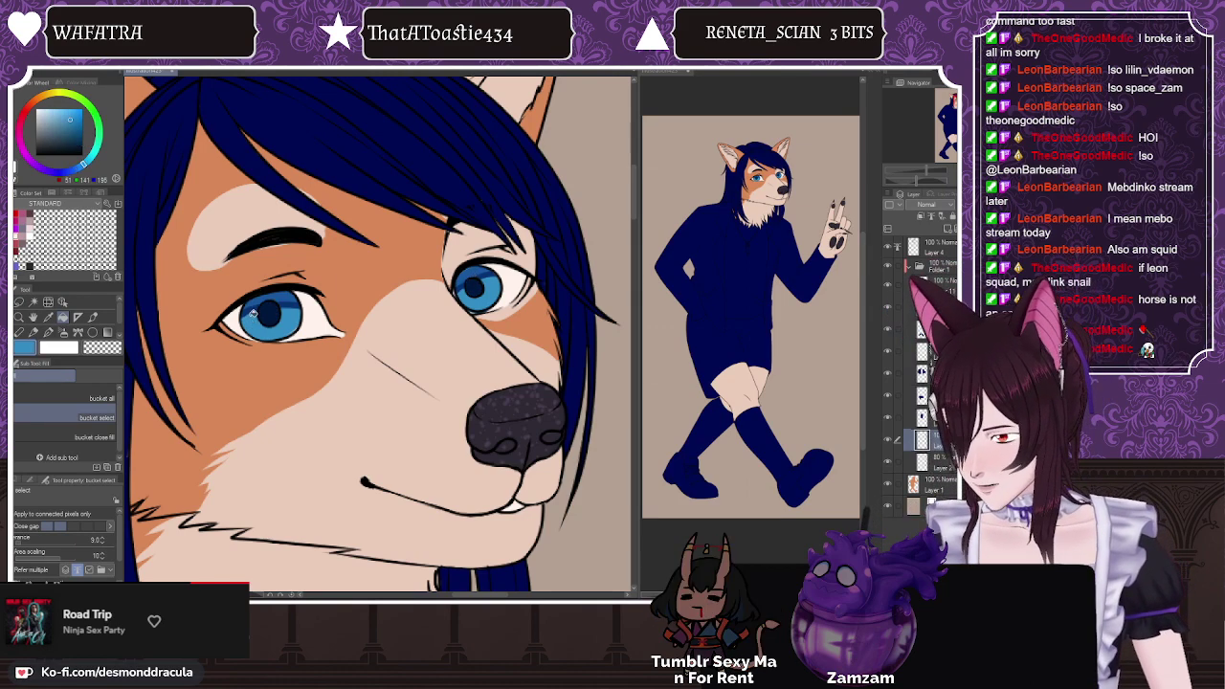
pyautogui.click(88, 159)
pyautogui.click(77, 114)
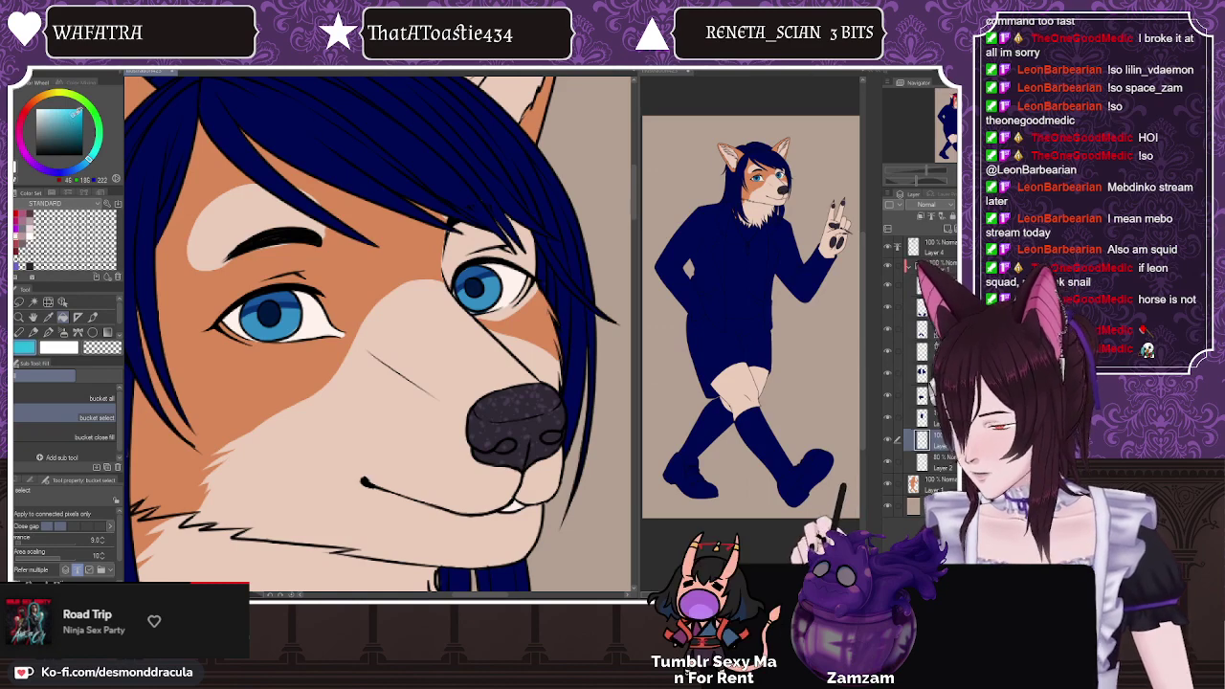
pyautogui.press('p')
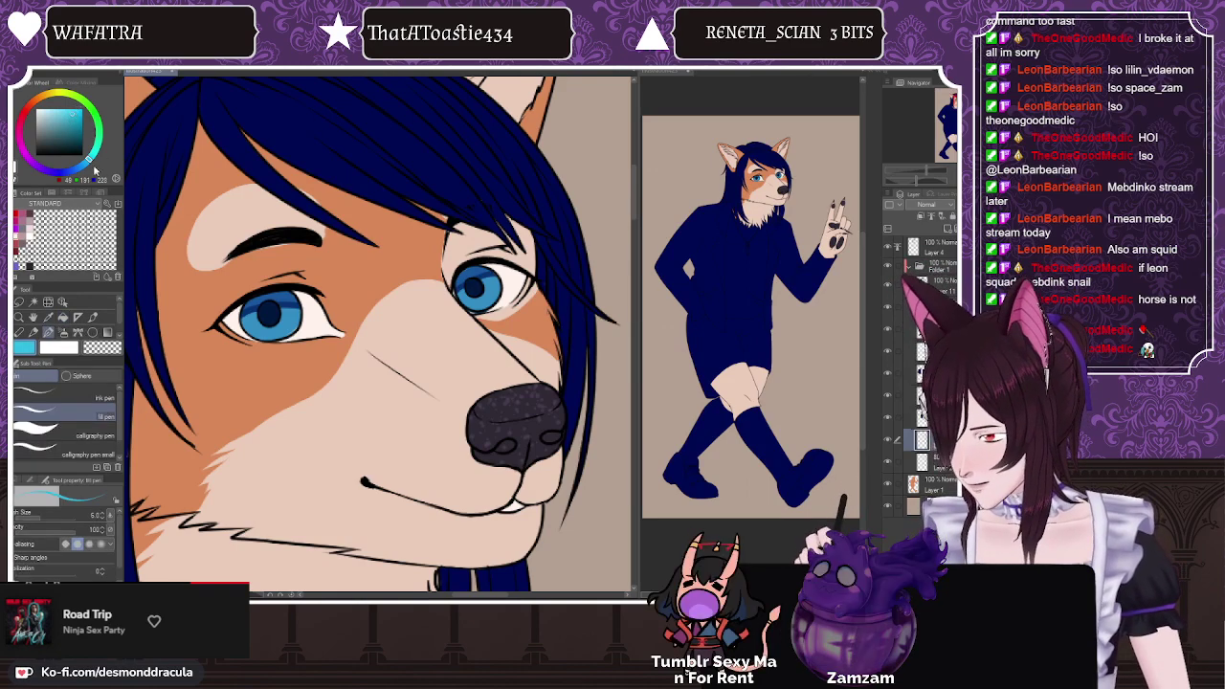
pyautogui.click(91, 157)
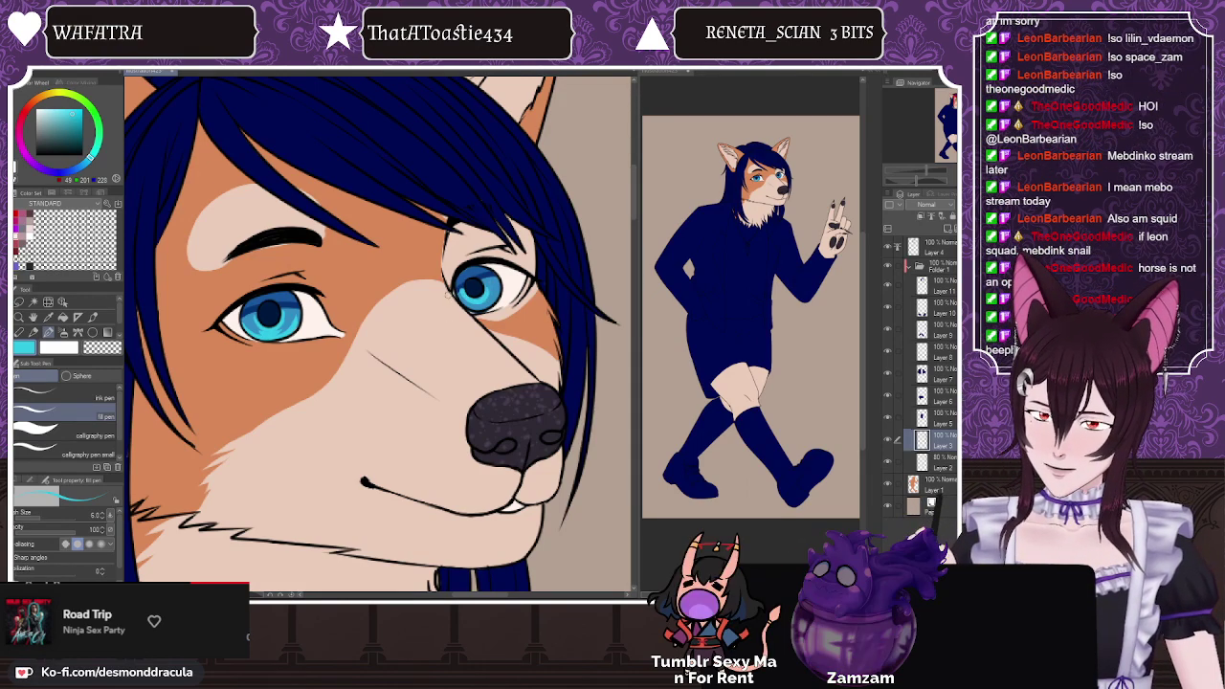
pyautogui.hotkey('ctrl', 'z')
pyautogui.press('[')
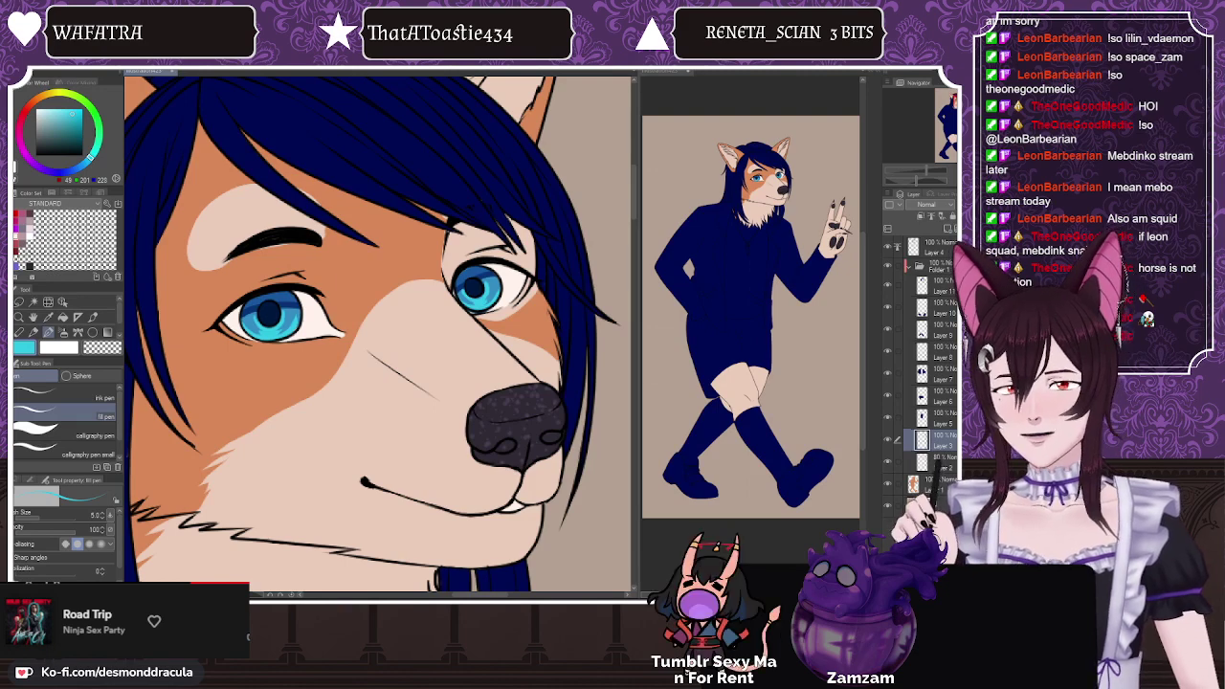
pyautogui.scroll(-4, 352, 239)
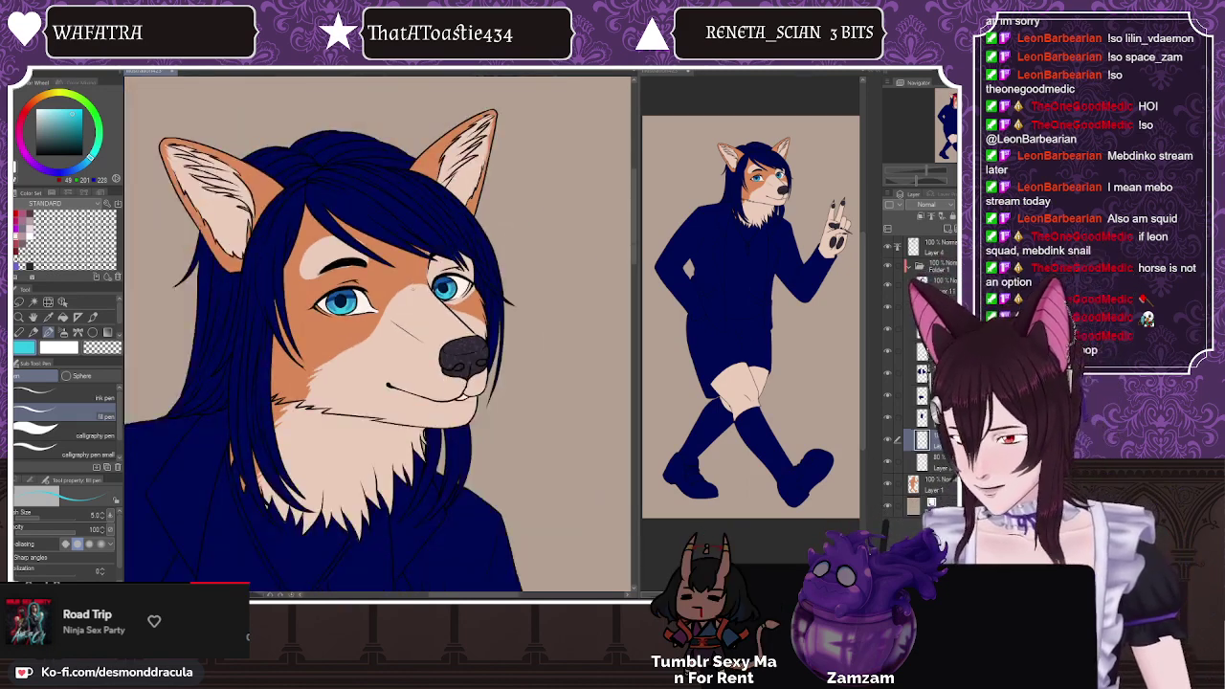
pyautogui.scroll(3, 413, 232)
pyautogui.scroll(1, 412, 231)
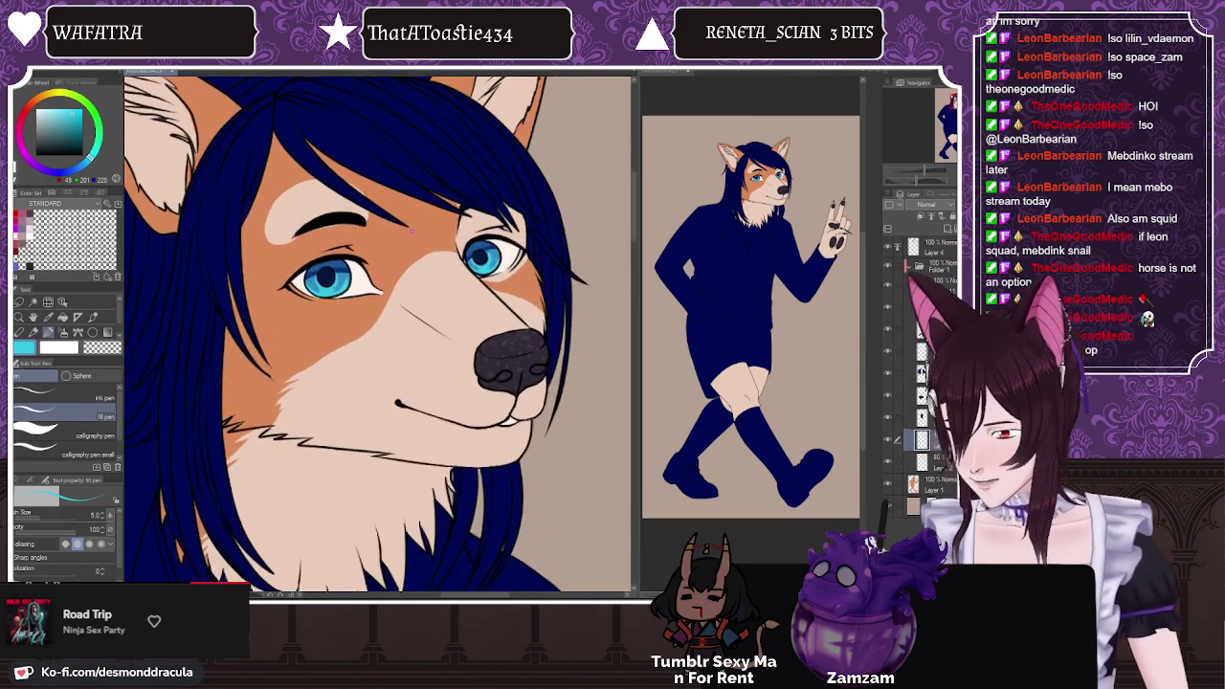
# Step: Add small white highlights to both eyes, bringing the pen down to size 8
pyautogui.click(36, 109)
pyautogui.press(']')
pyautogui.press(']')
pyautogui.press(']')
pyautogui.press(']')
pyautogui.press(']')
pyautogui.press(']')
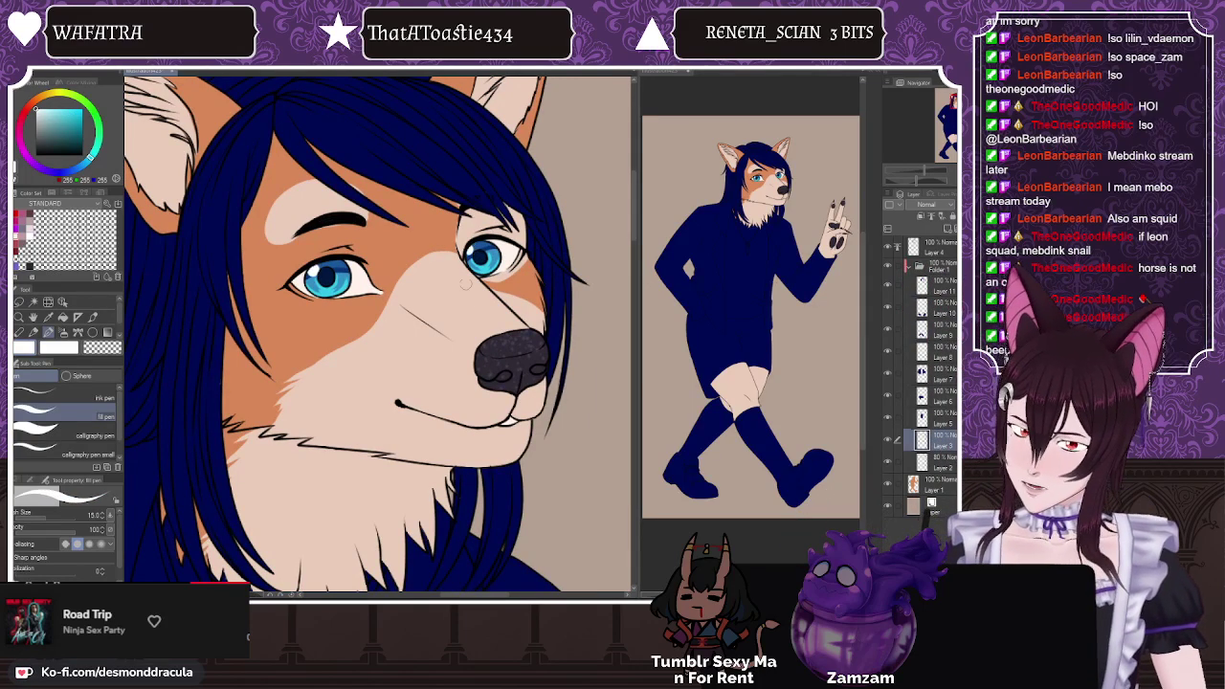
pyautogui.press('[')
pyautogui.press('[')
pyautogui.press('[')
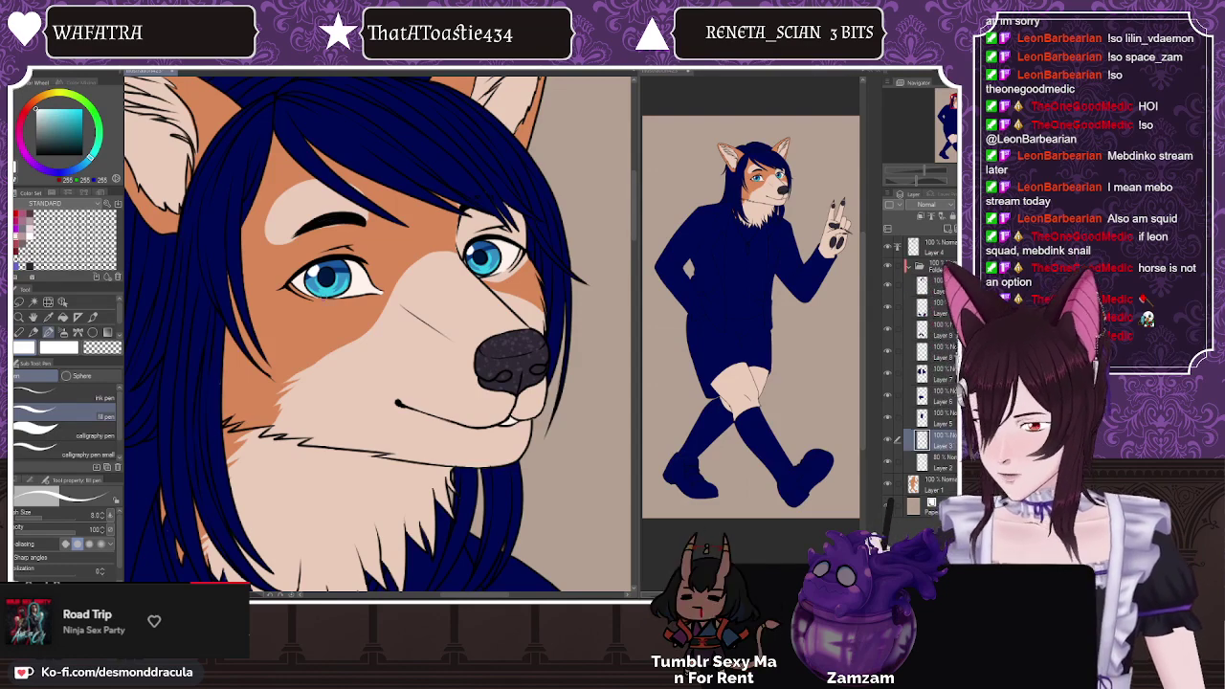
# Step: Mix a light pinkish red and paint the inner corner of the larger eye with the pen at size 12
pyautogui.click(20, 241)
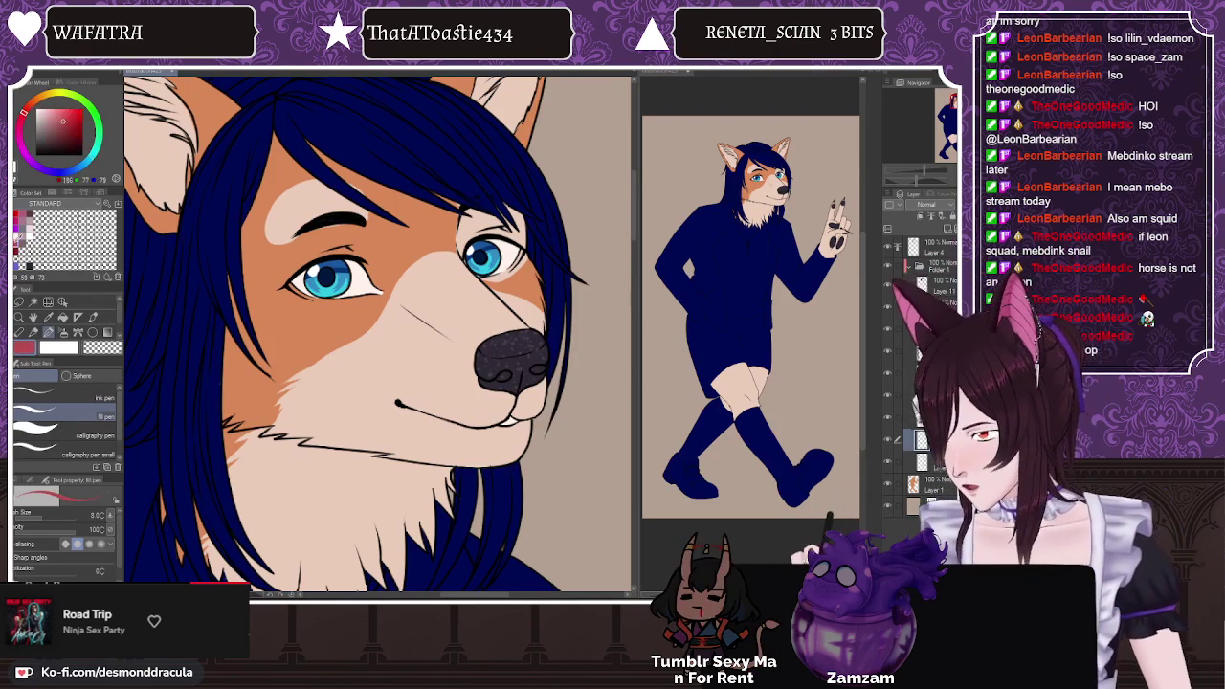
pyautogui.moveTo(66, 118); pyautogui.dragTo(61, 116)
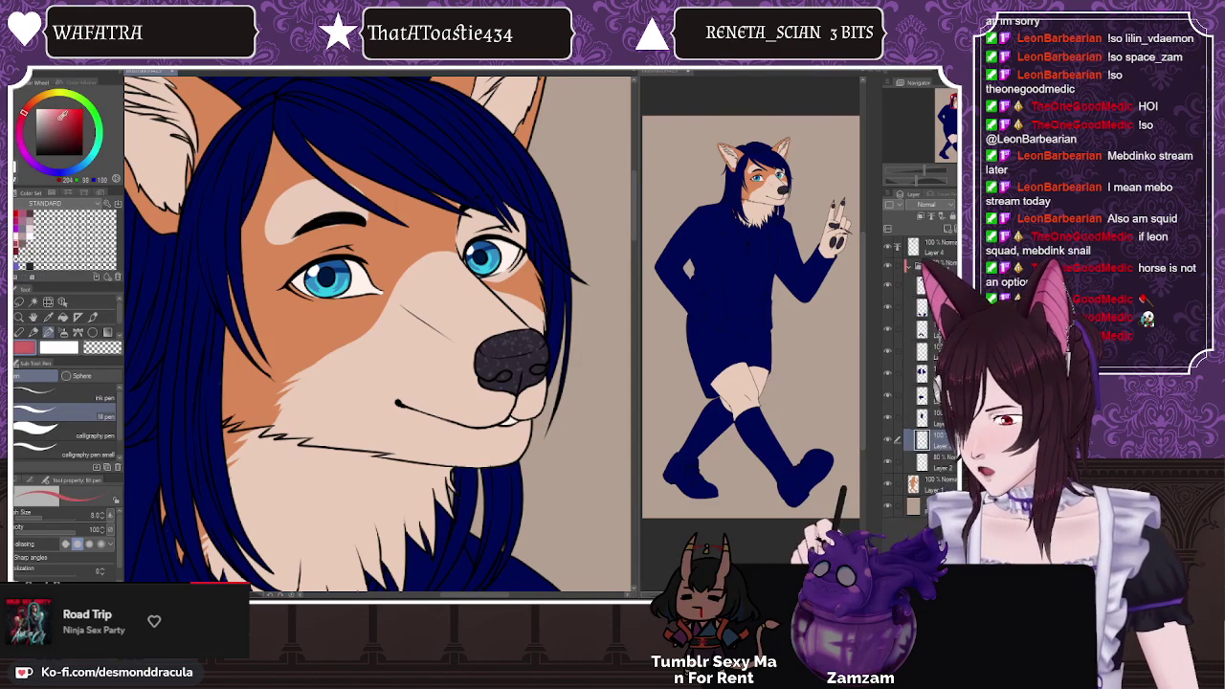
pyautogui.press(']')
pyautogui.press(']')
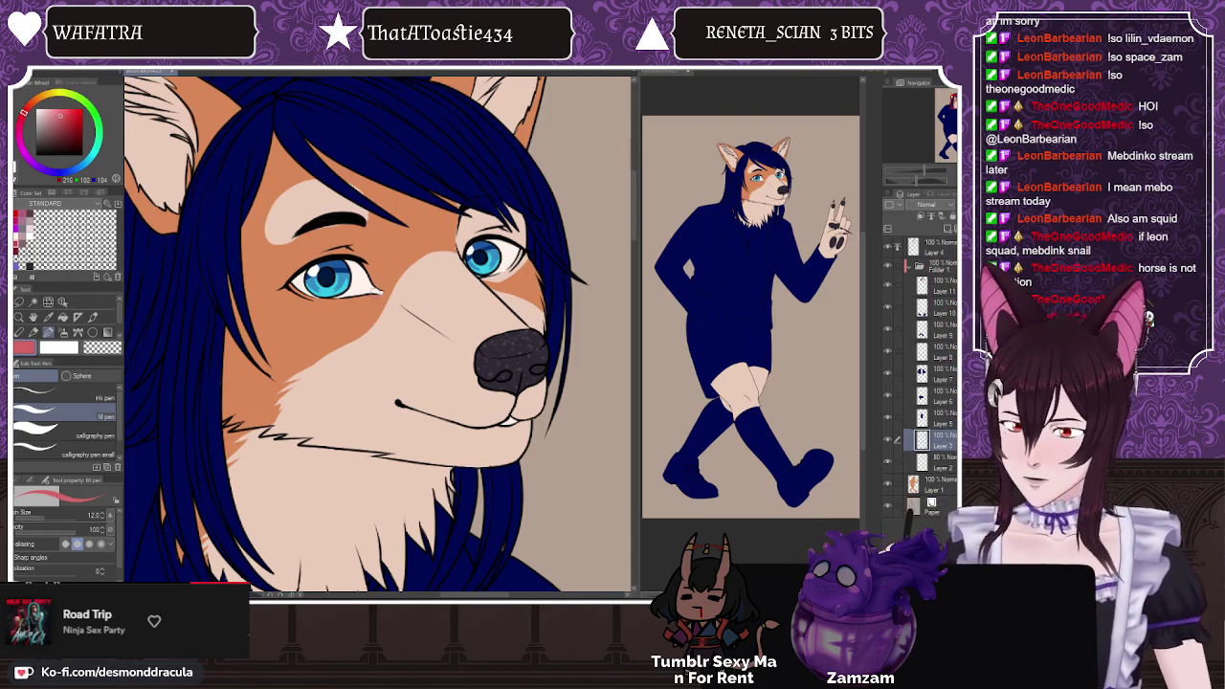
pyautogui.moveTo(370, 287); pyautogui.dragTo(381, 293)
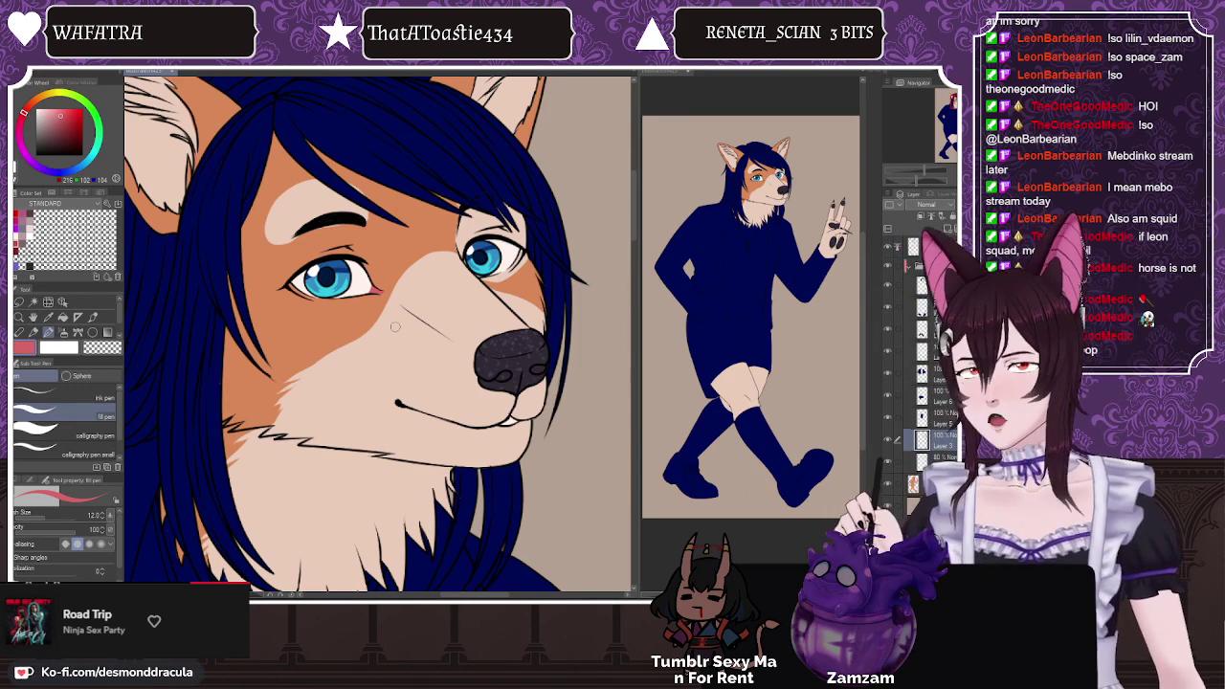
pyautogui.scroll(-3, 394, 327)
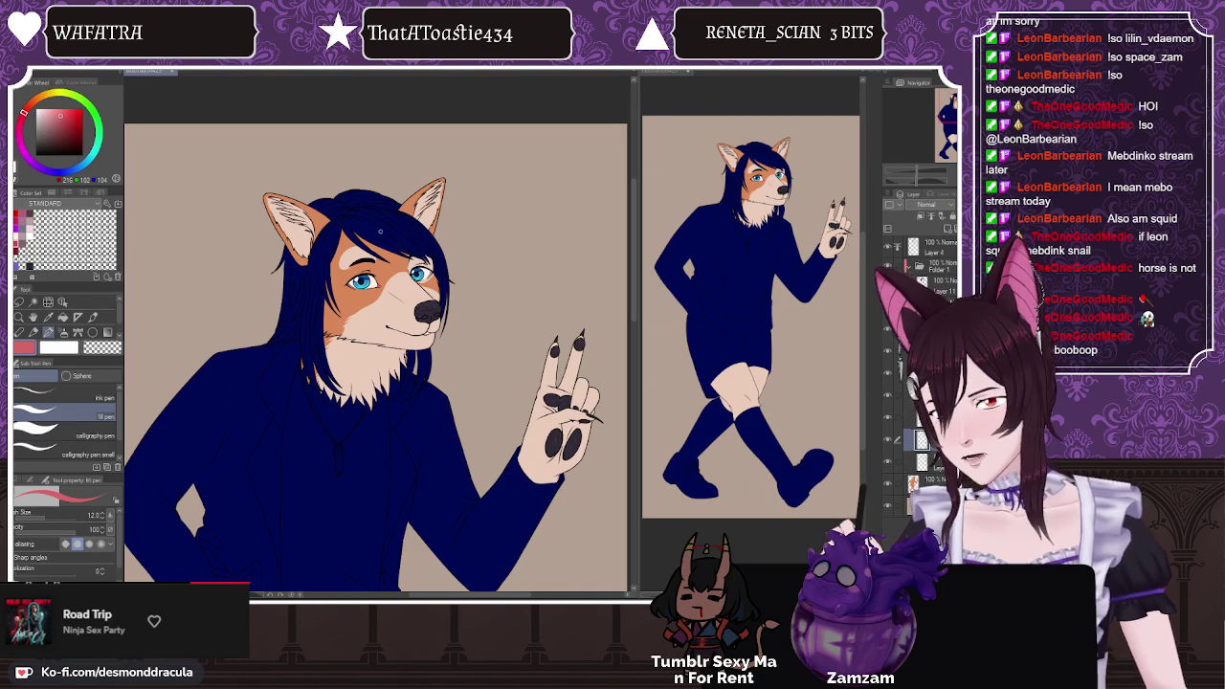
pyautogui.scroll(-2, 380, 230)
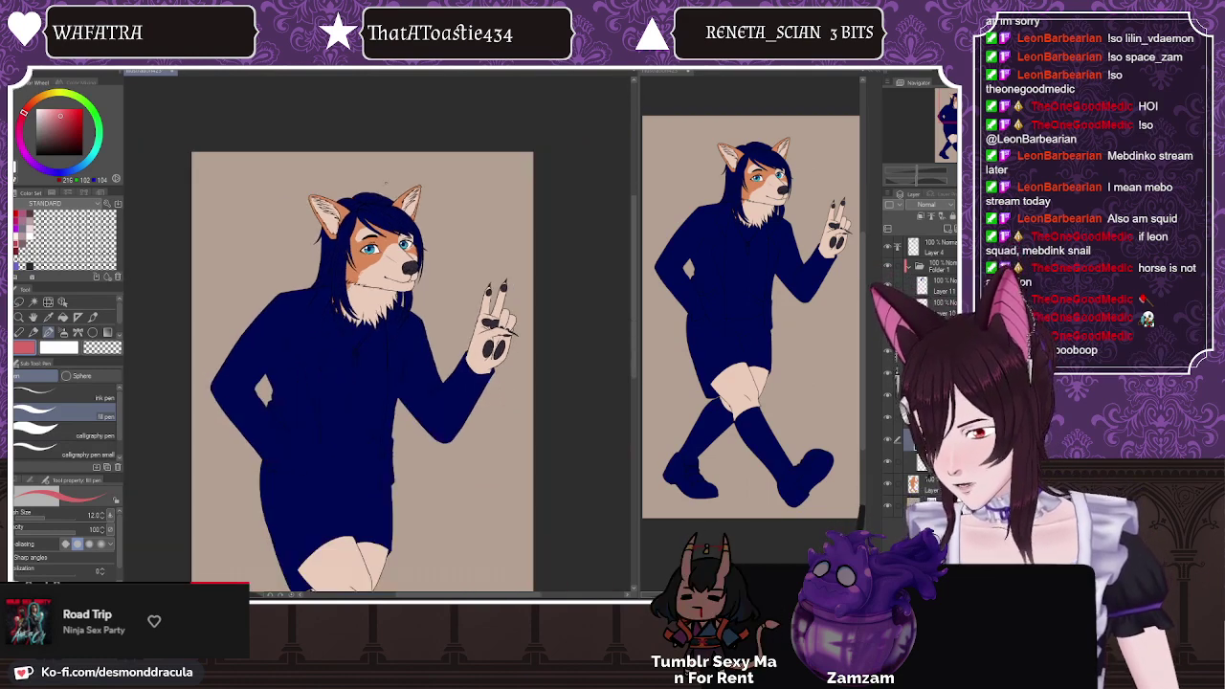
pyautogui.scroll(-1, 378, 235)
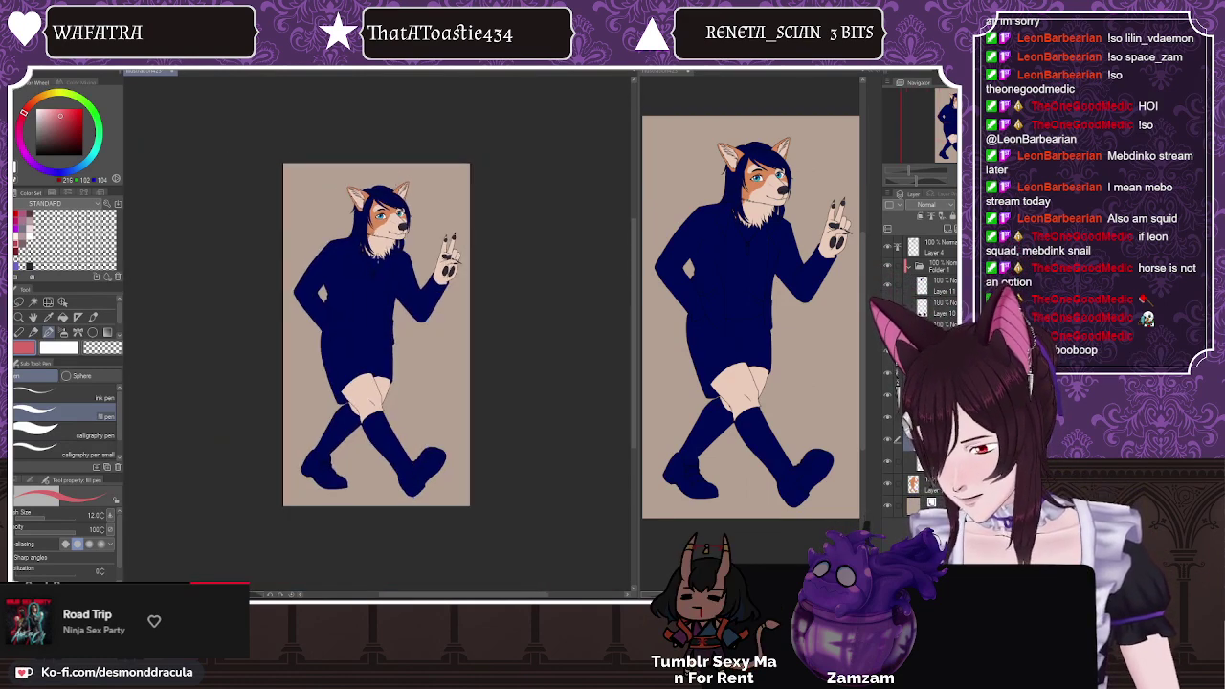
# Step: Create a new layer above Layer 4 and hide the navy sock fill on the lower legs
pyautogui.scroll(2, 374, 239)
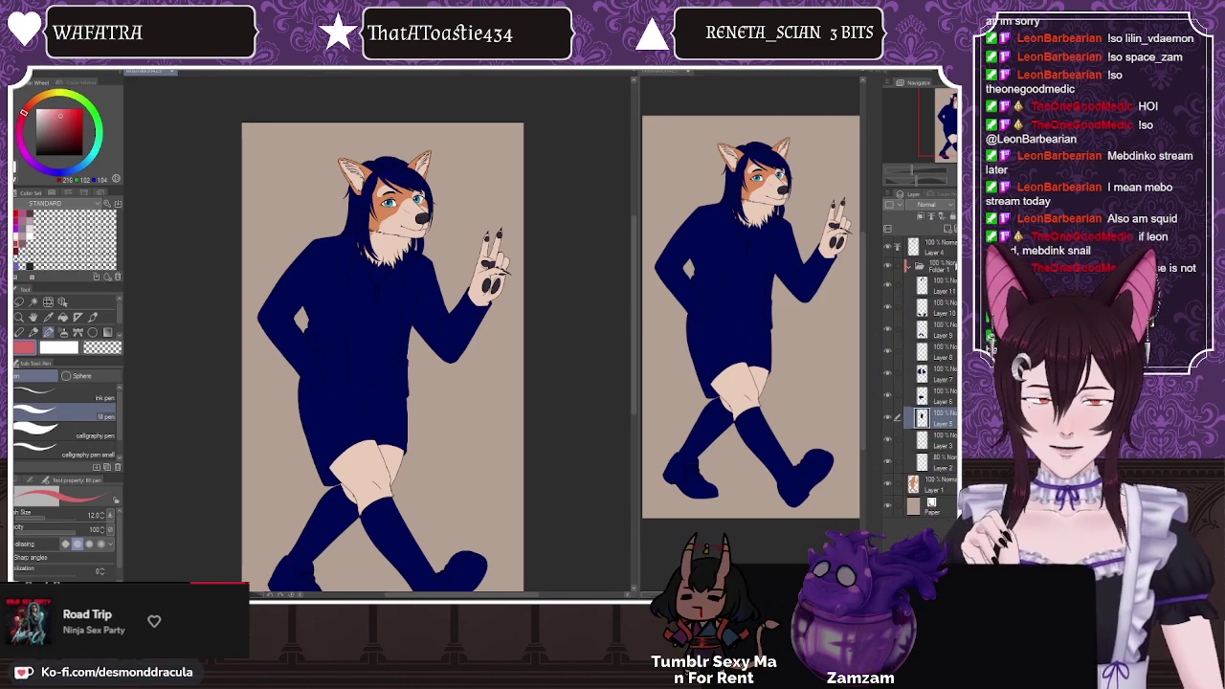
pyautogui.click(933, 247)
pyautogui.click(947, 228)
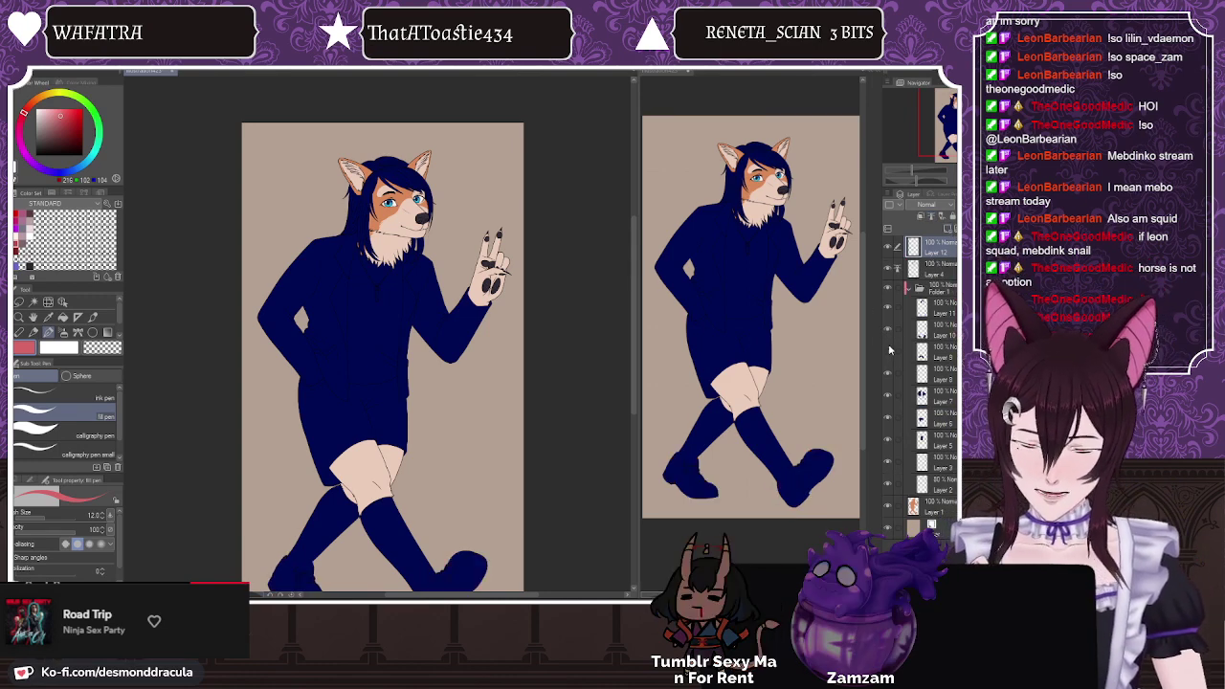
pyautogui.click(890, 363)
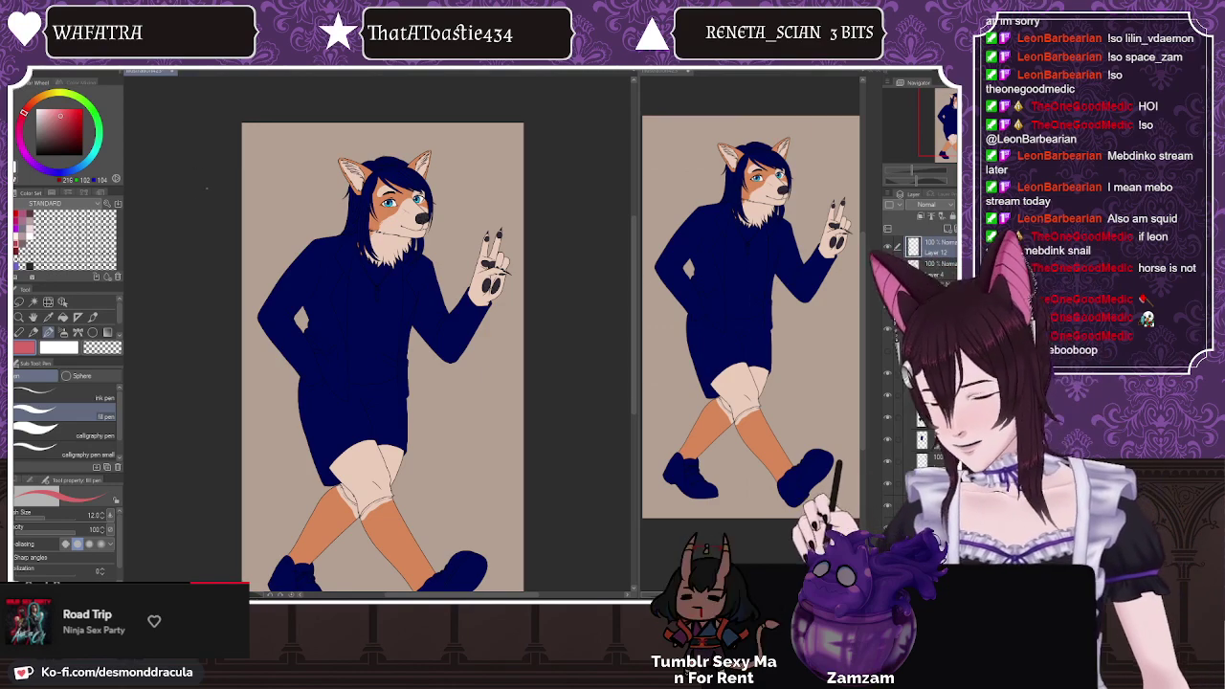
# Step: Set up the ink pen in black at size 4 for drawing ribbing on the rear leg's sock
pyautogui.click(35, 155)
pyautogui.click(65, 396)
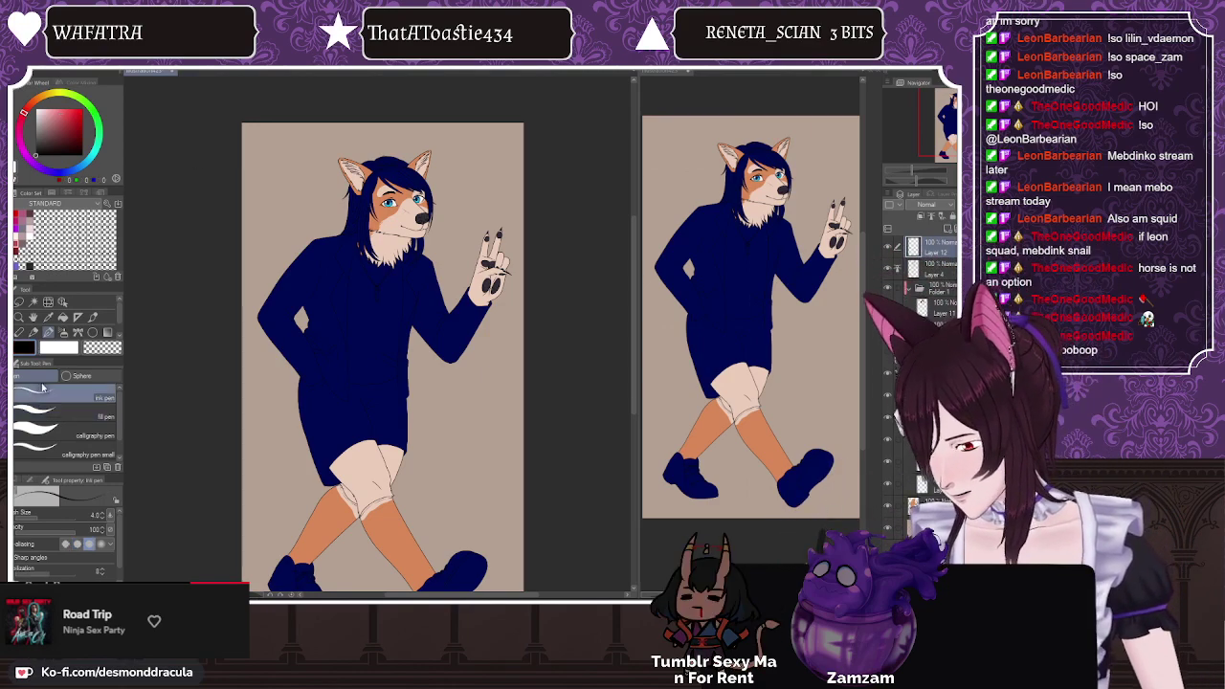
pyautogui.scroll(-2, 409, 203)
pyautogui.scroll(4, 356, 404)
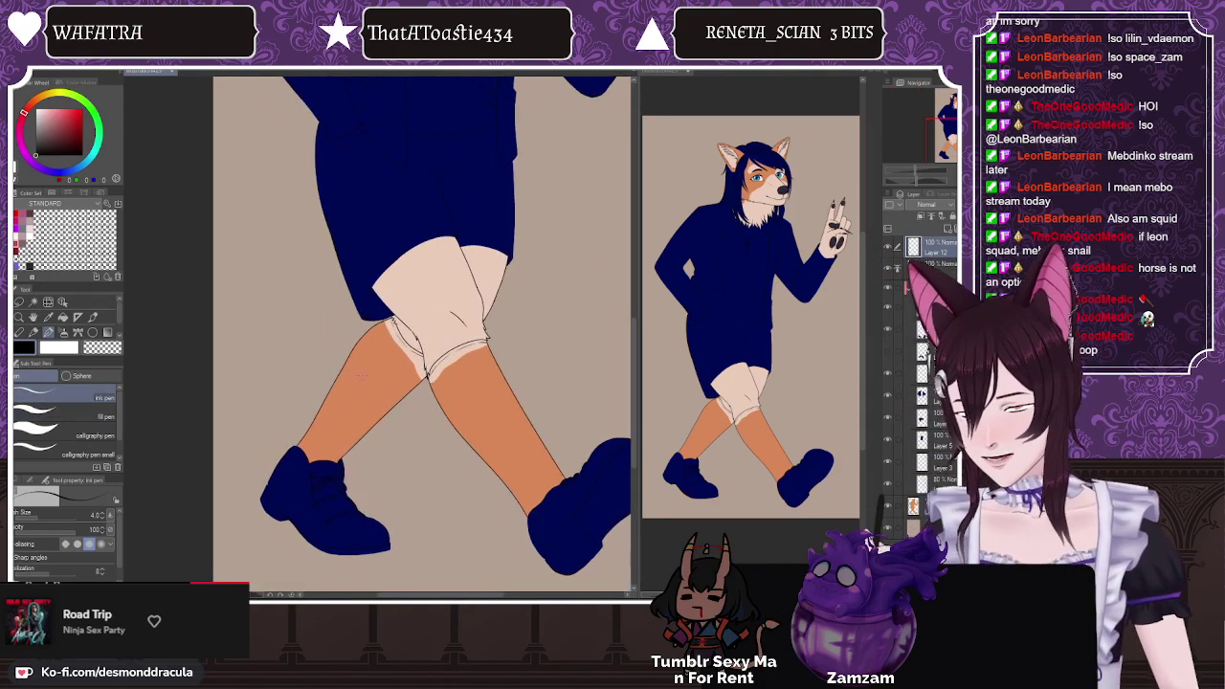
pyautogui.scroll(-2, 513, 349)
pyautogui.hotkey('ctrl', '+')
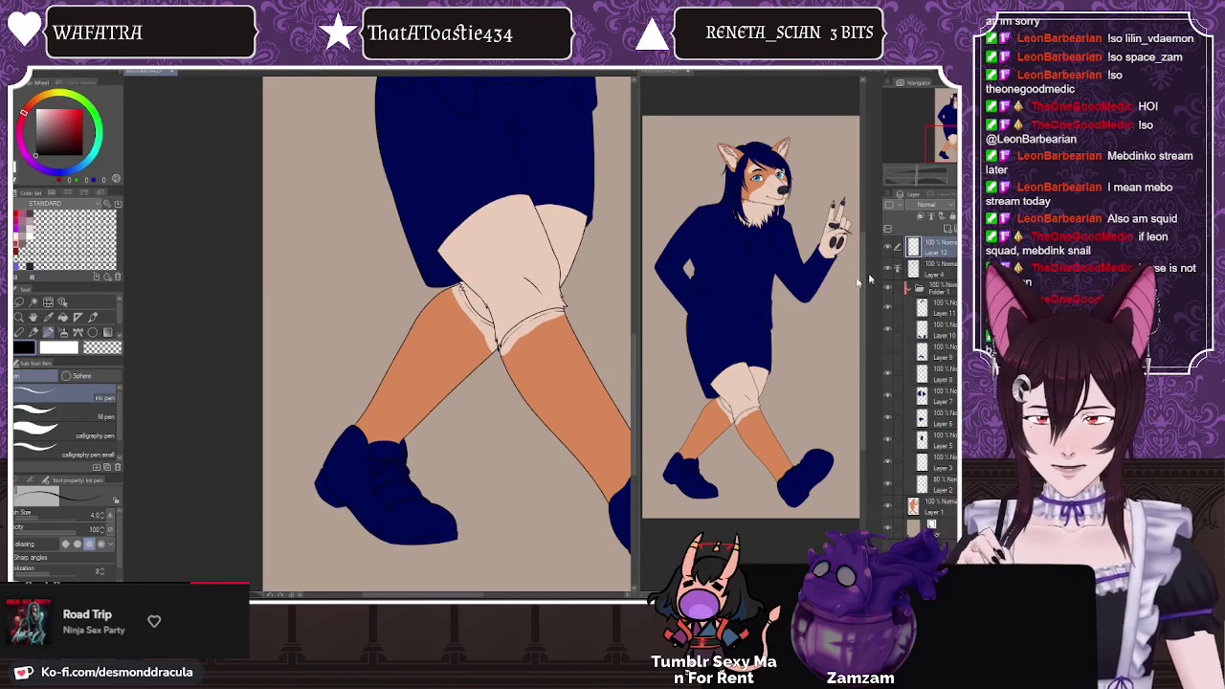
pyautogui.moveTo(513, 454); pyautogui.dragTo(558, 309)
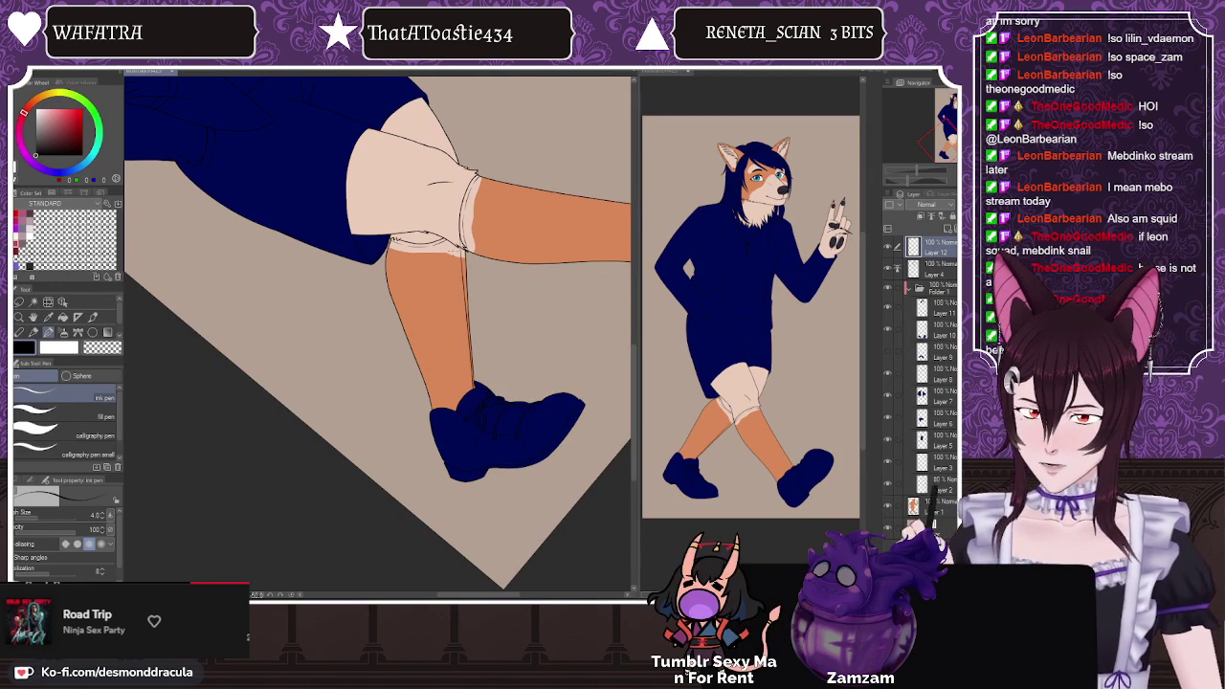
pyautogui.moveTo(451, 230); pyautogui.dragTo(463, 348)
pyautogui.moveTo(427, 245); pyautogui.dragTo(454, 409)
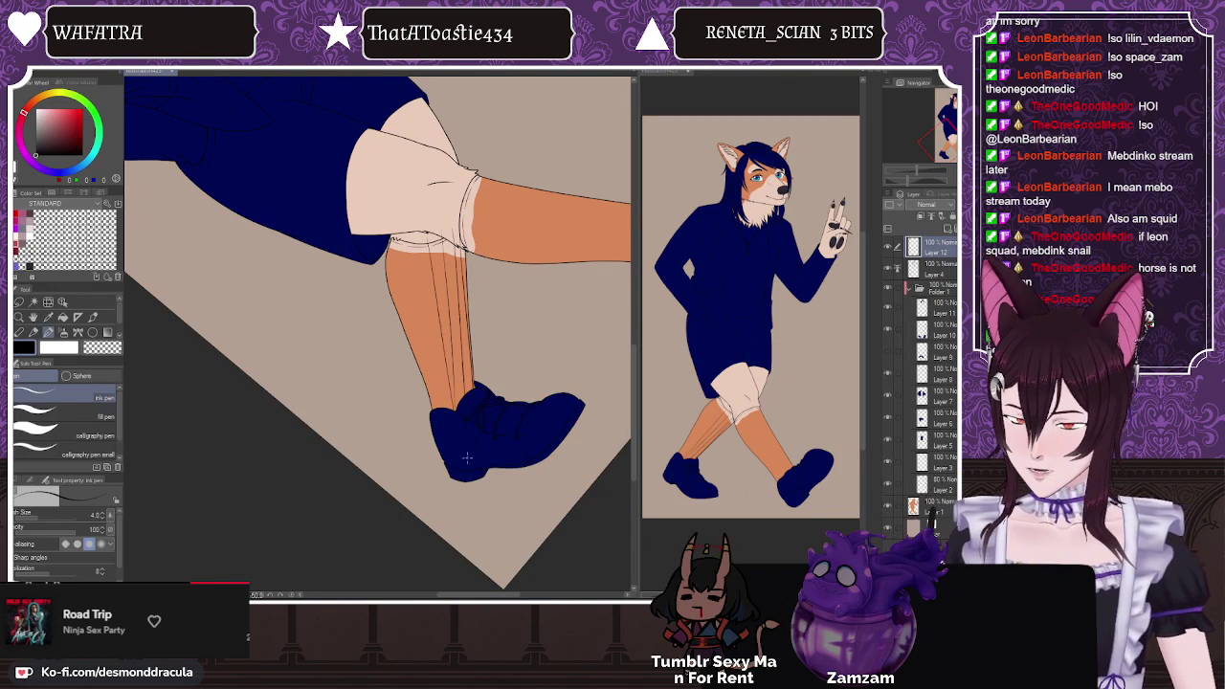
pyautogui.hotkey('ctrl', 'z')
pyautogui.hotkey('ctrl', 'z')
pyautogui.hotkey('ctrl', 'z')
pyautogui.hotkey('ctrl', 'z')
pyautogui.hotkey('ctrl', 'z')
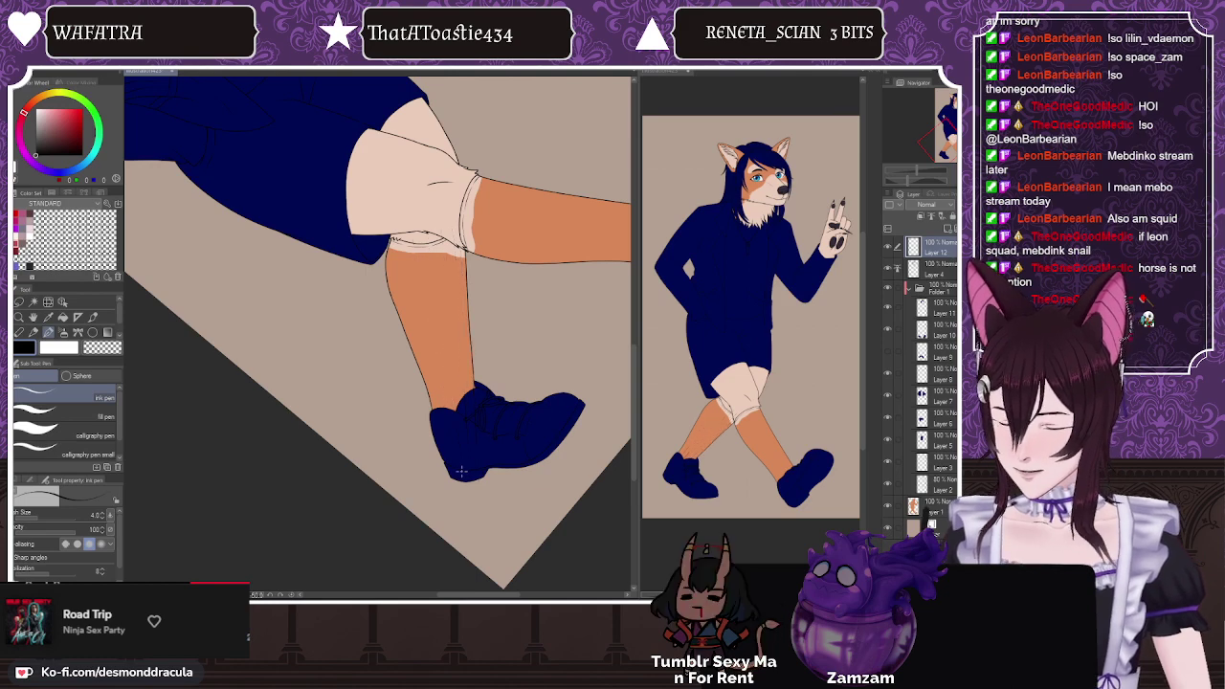
# Step: Draw evenly spaced thin black rib lines along the rear leg's sock, from the knee cuff to the shoe
pyautogui.moveTo(391, 243); pyautogui.dragTo(435, 405)
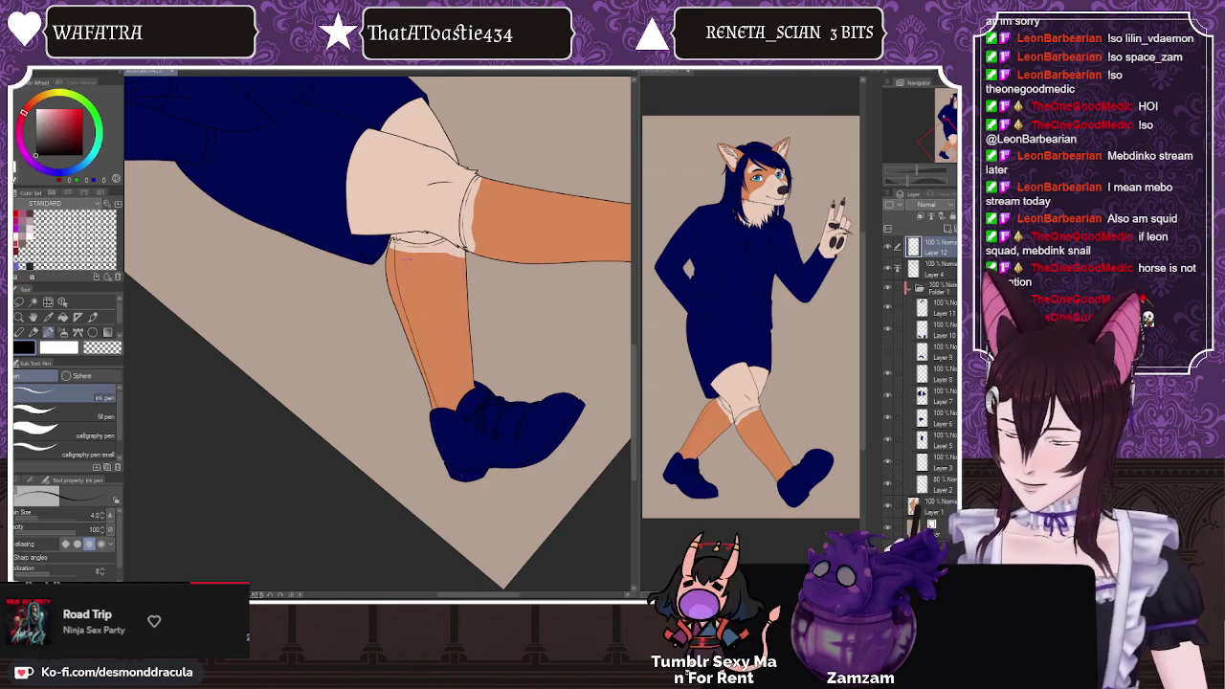
pyautogui.moveTo(403, 243); pyautogui.dragTo(445, 427)
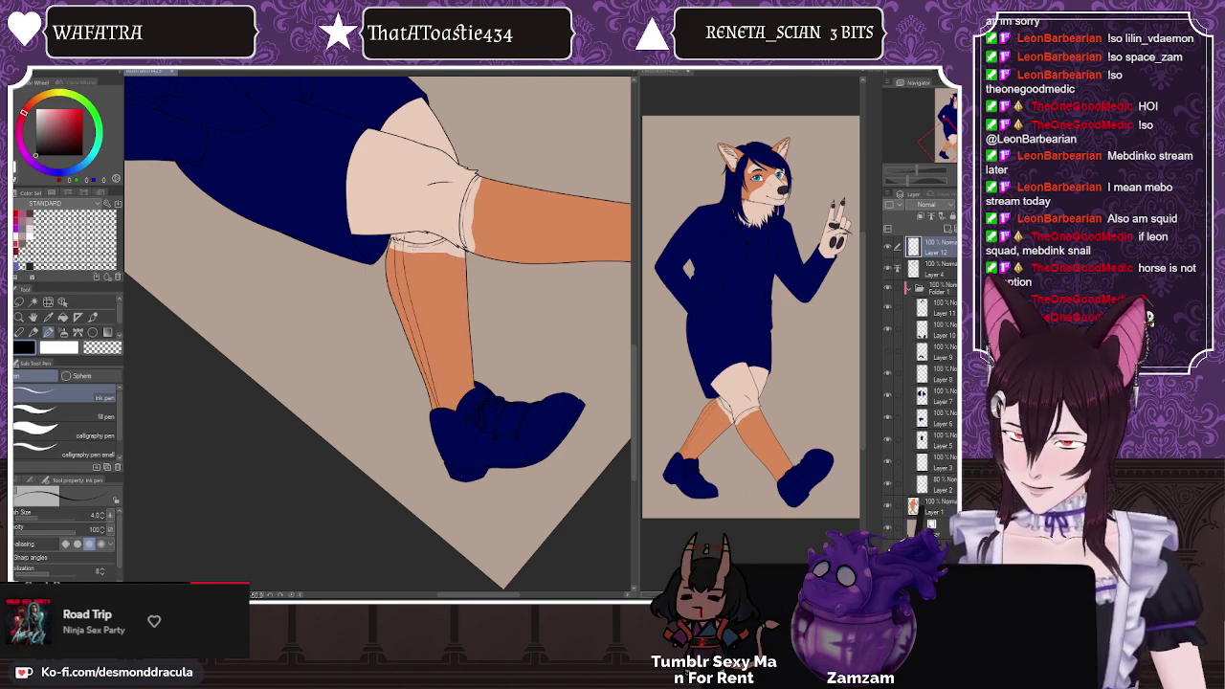
pyautogui.moveTo(410, 271); pyautogui.dragTo(431, 343)
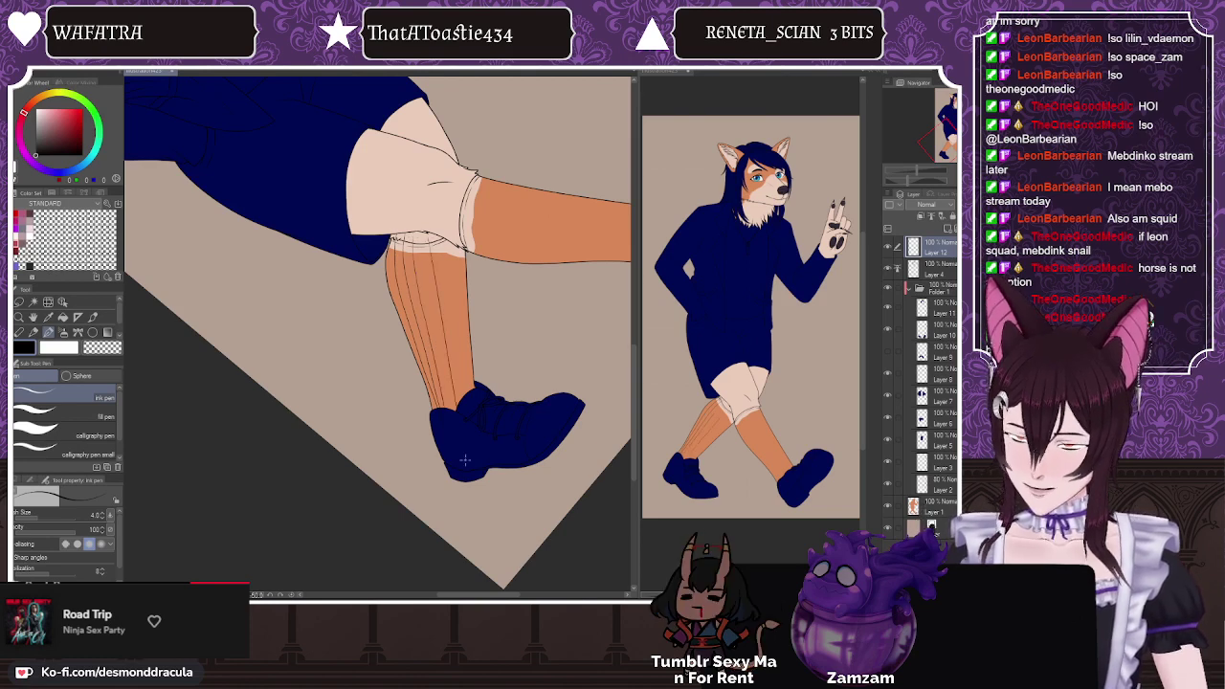
pyautogui.moveTo(419, 244); pyautogui.dragTo(436, 340)
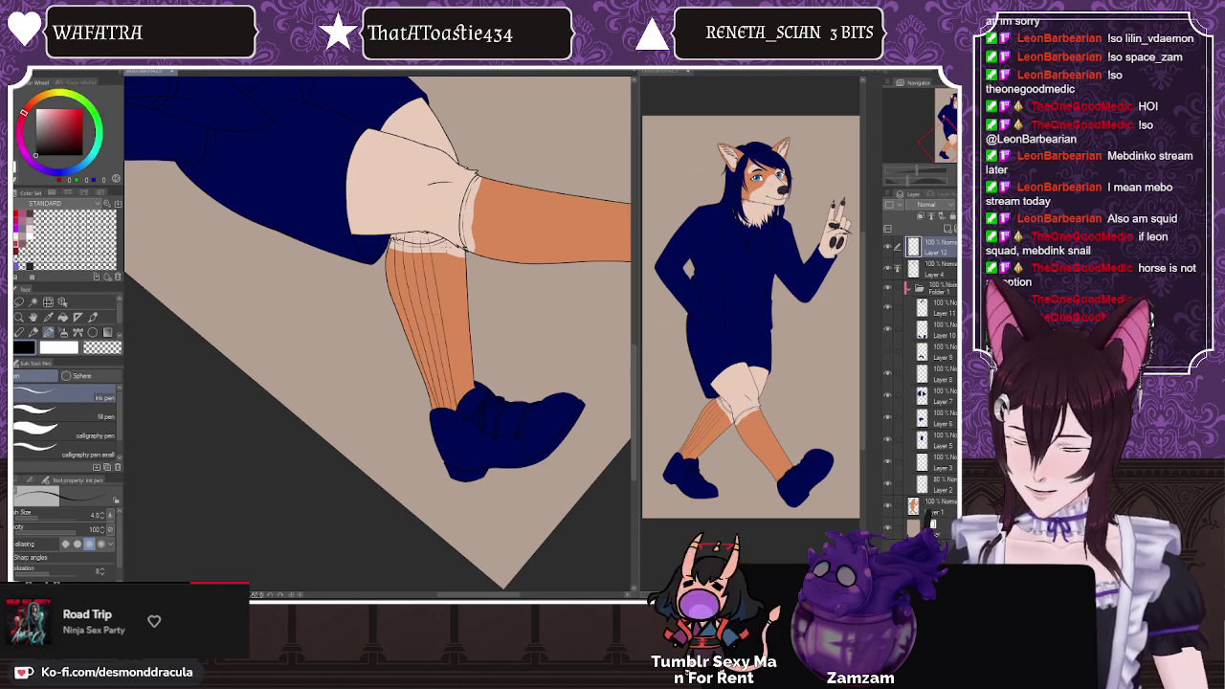
pyautogui.moveTo(431, 232); pyautogui.dragTo(450, 308)
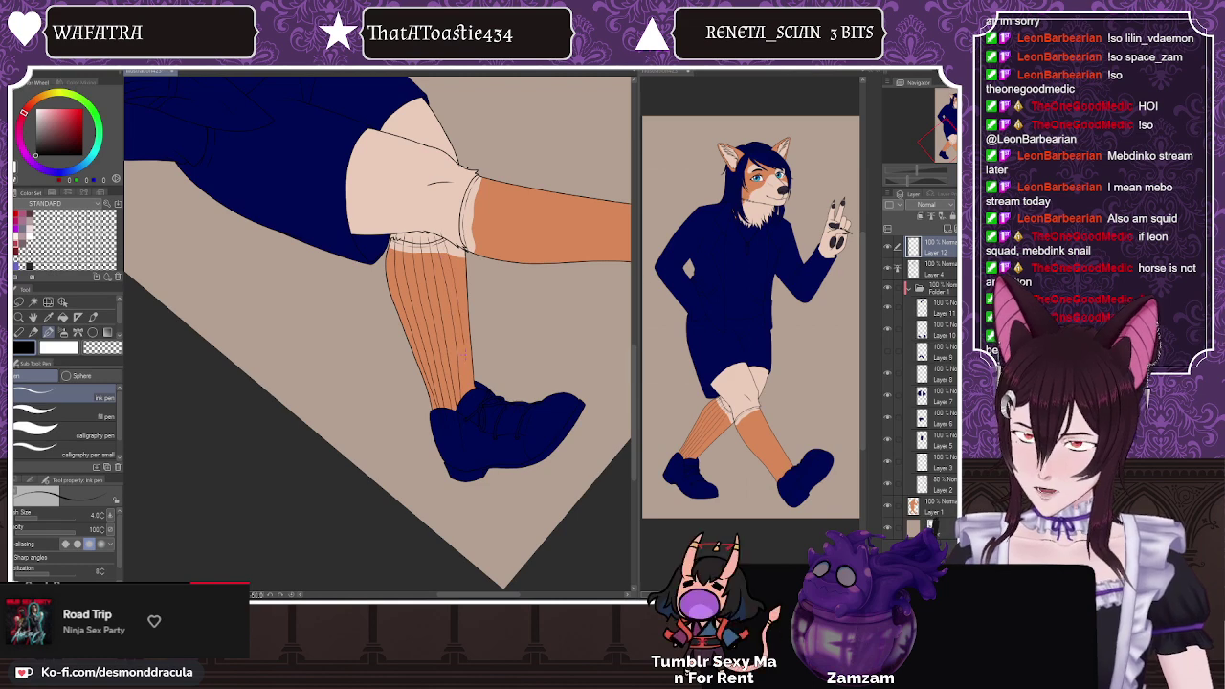
pyautogui.moveTo(466, 360); pyautogui.dragTo(471, 391)
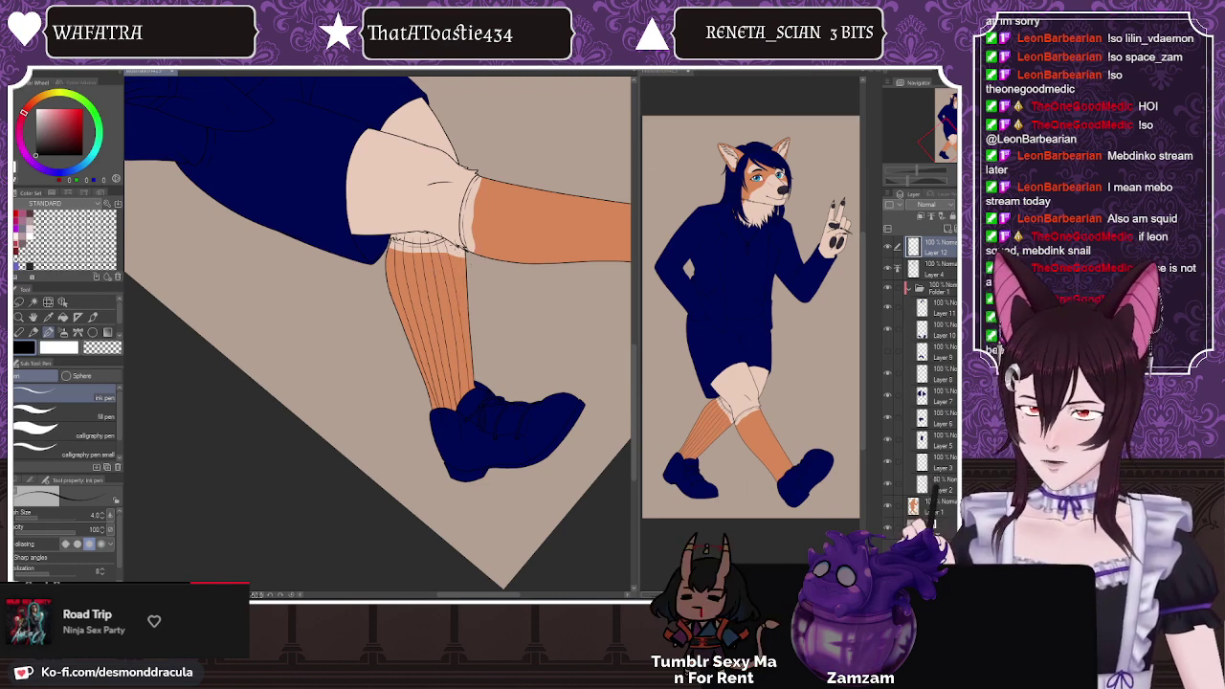
# Step: Erase the rib line ends that overrun the cuff and shoe on the rear leg's sock with the hard eraser at size 17
pyautogui.moveTo(467, 595); pyautogui.dragTo(473, 594)
pyautogui.press('e')
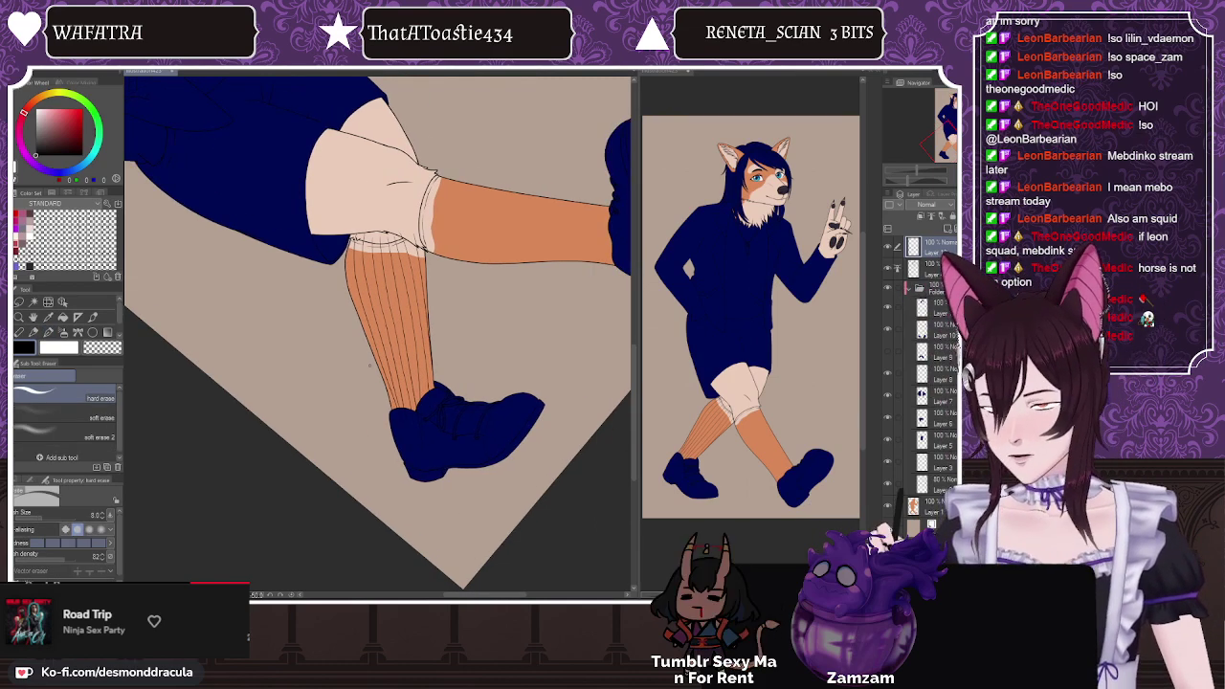
pyautogui.press('^')
pyautogui.press('^')
pyautogui.press(']')
pyautogui.press(']')
pyautogui.press(']')
pyautogui.press(']')
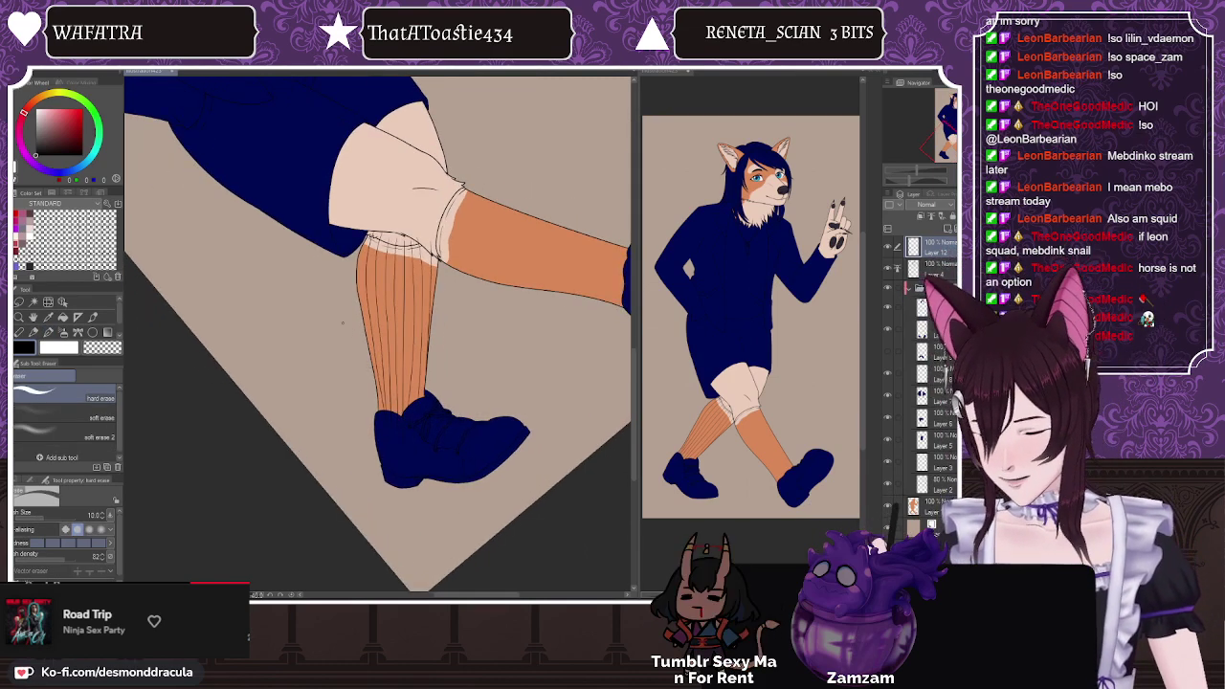
pyautogui.press('^')
pyautogui.hotkey('ctrl', '@')
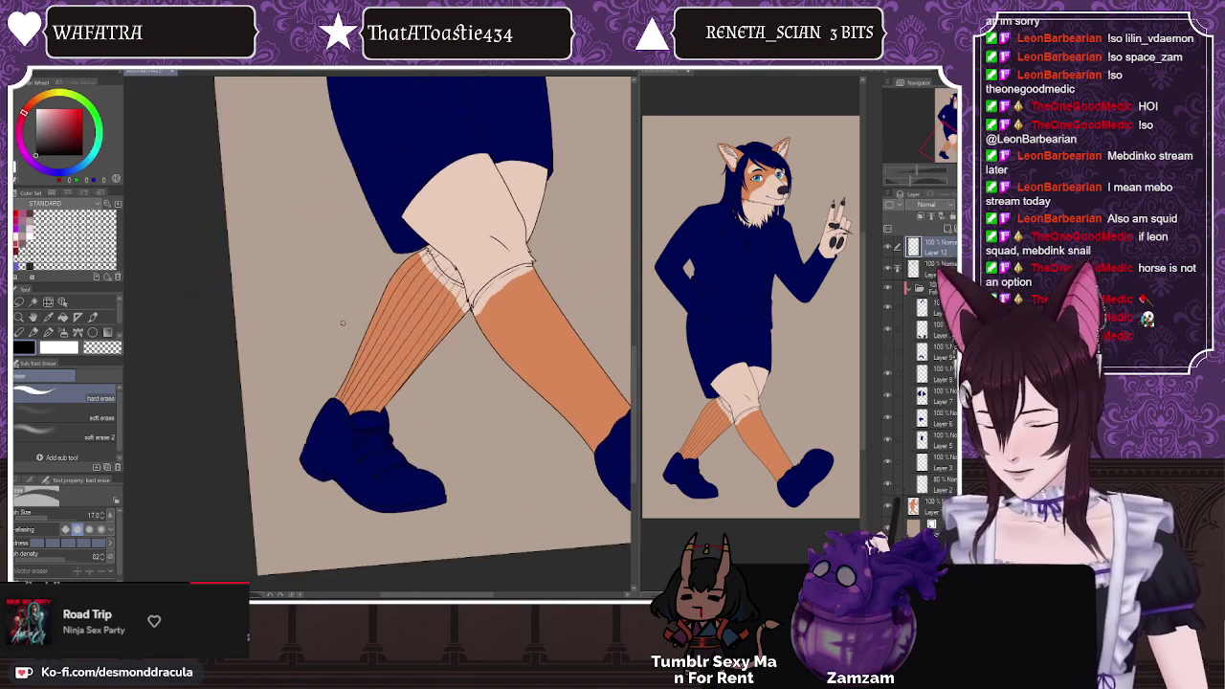
pyautogui.scroll(5, 466, 274)
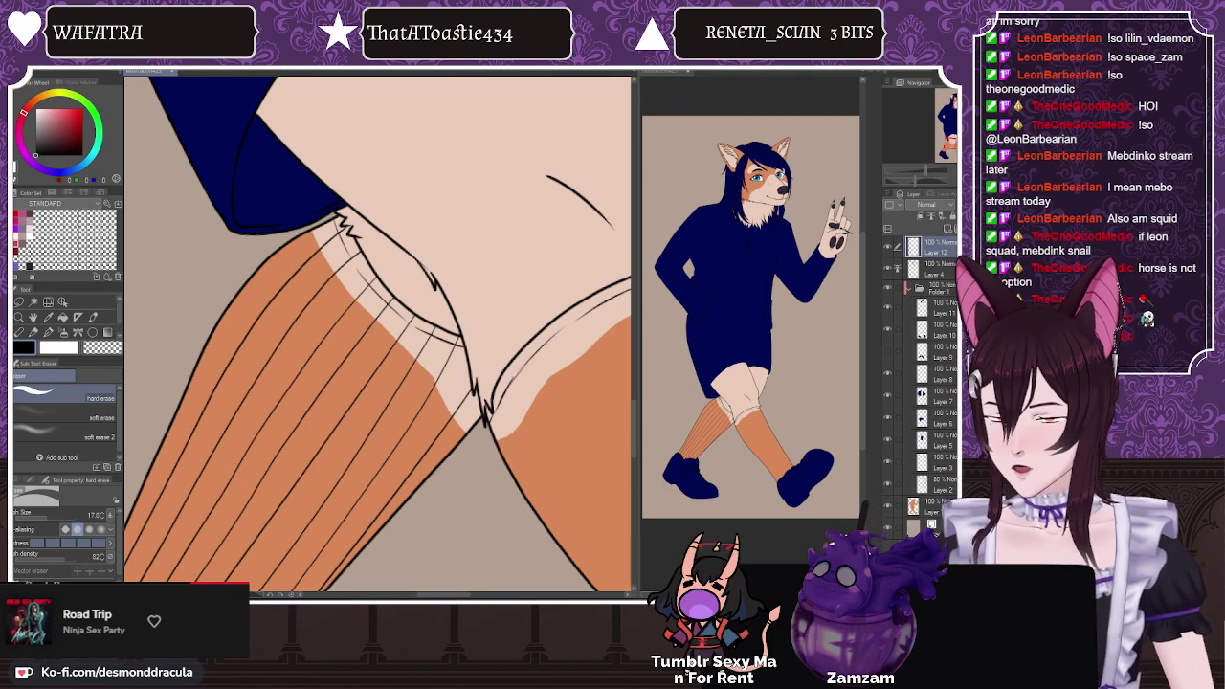
pyautogui.scroll(-3, 259, 322)
pyautogui.scroll(3, 191, 503)
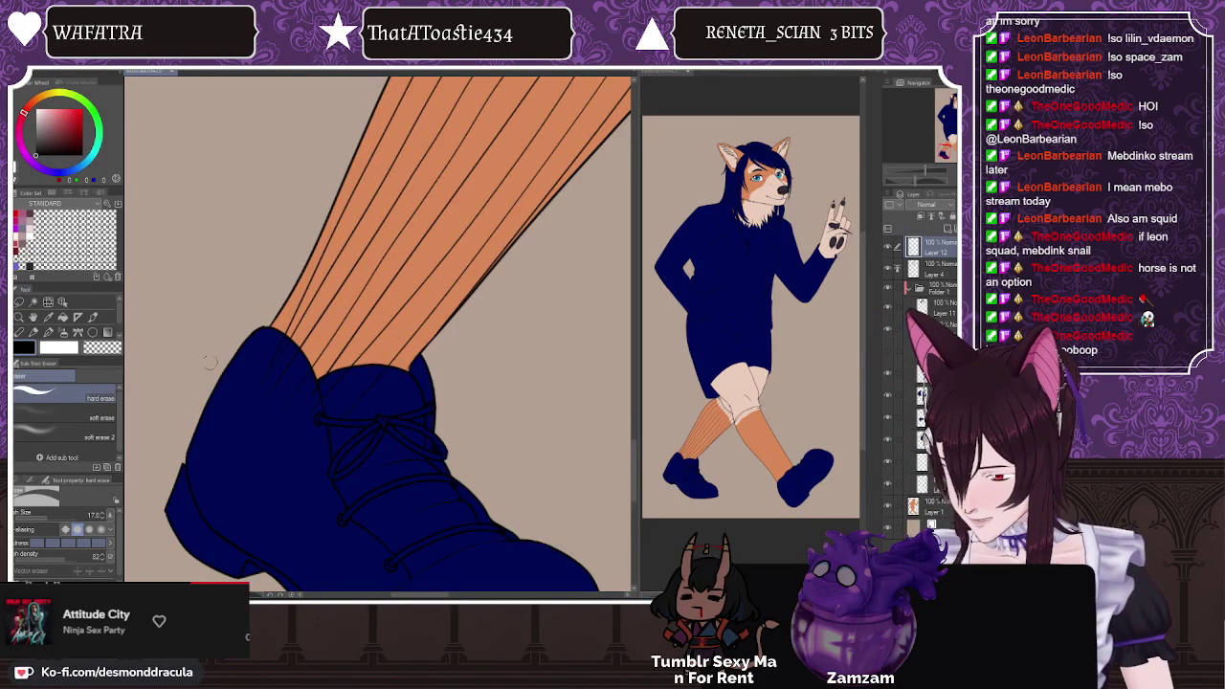
pyautogui.scroll(-2, 252, 354)
pyautogui.scroll(2, 292, 357)
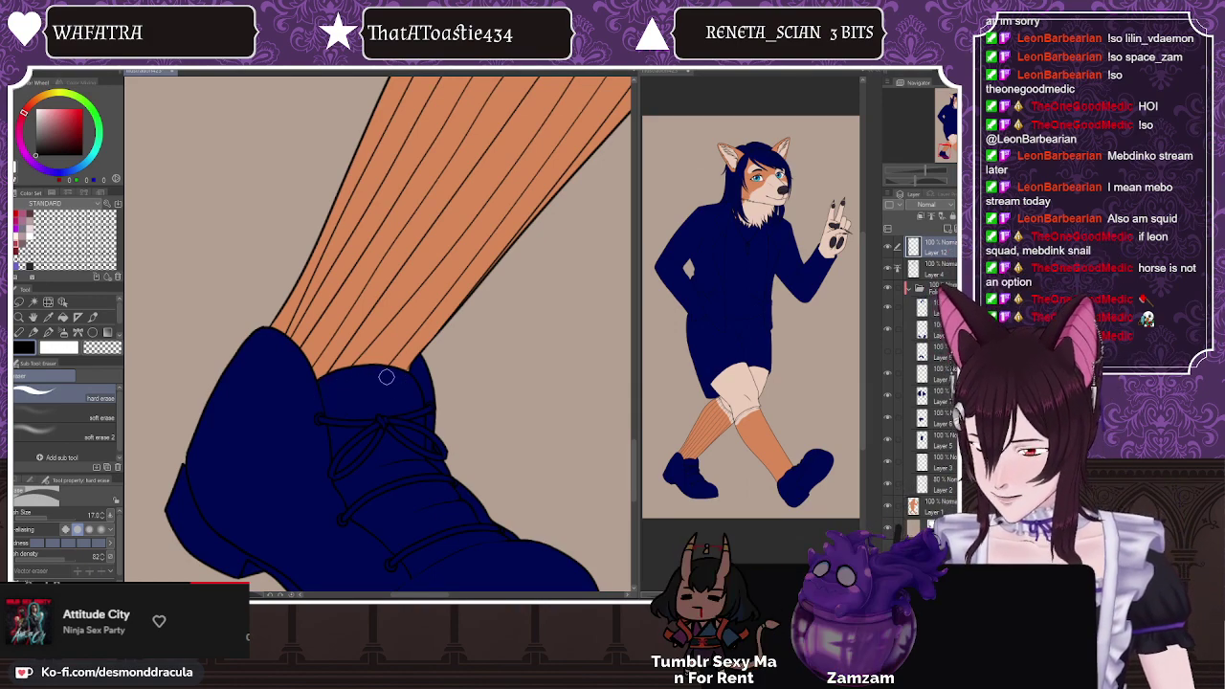
pyautogui.scroll(-5, 409, 394)
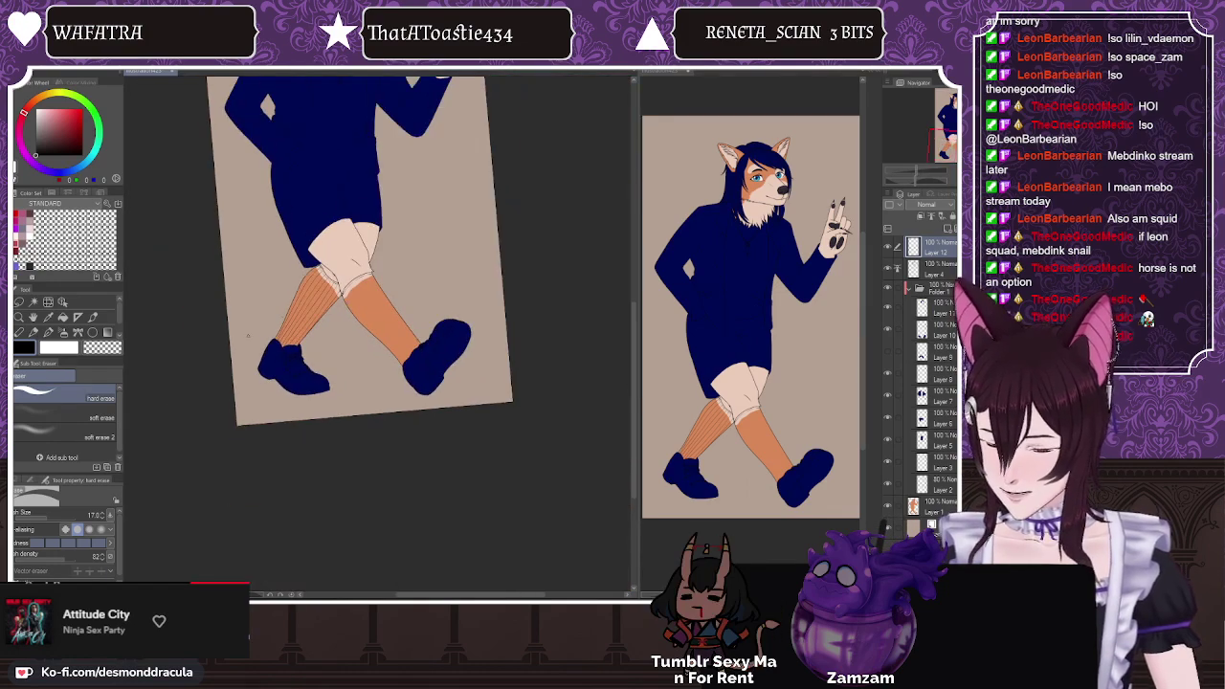
pyautogui.scroll(5, 365, 309)
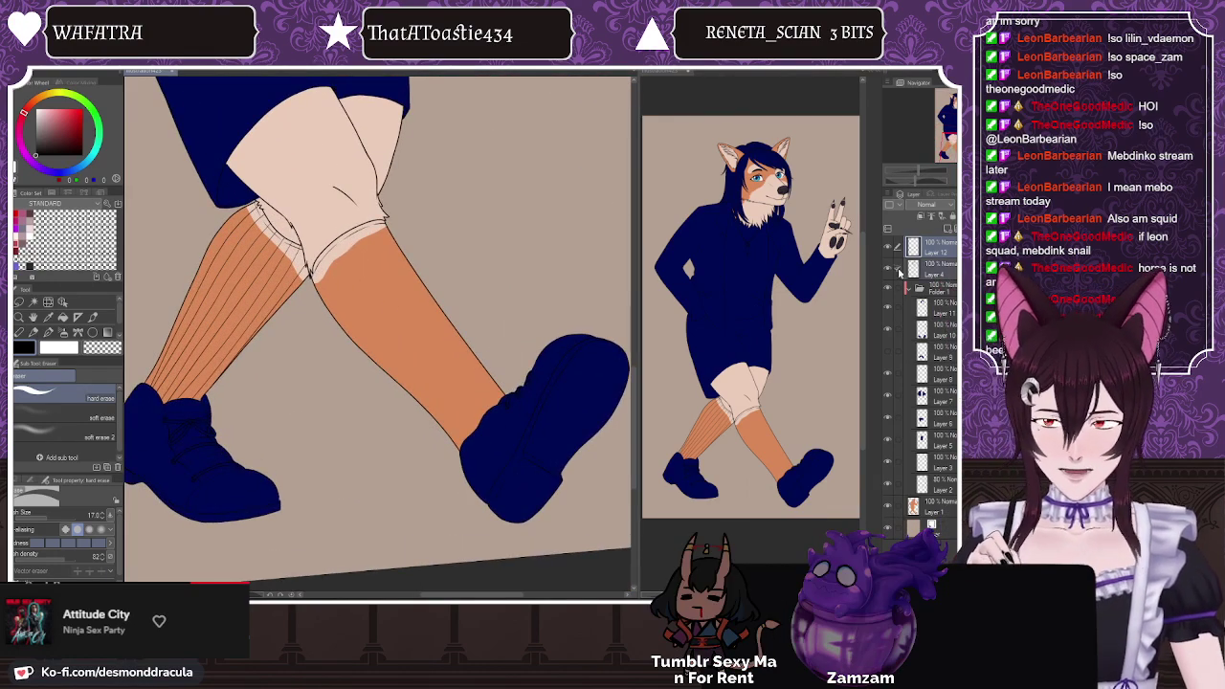
# Step: Move Layer 4 above Layer 12 and draw a thin black rib with the size 4 ink pen down the middle of the front sock
pyautogui.moveTo(921, 269); pyautogui.dragTo(921, 243)
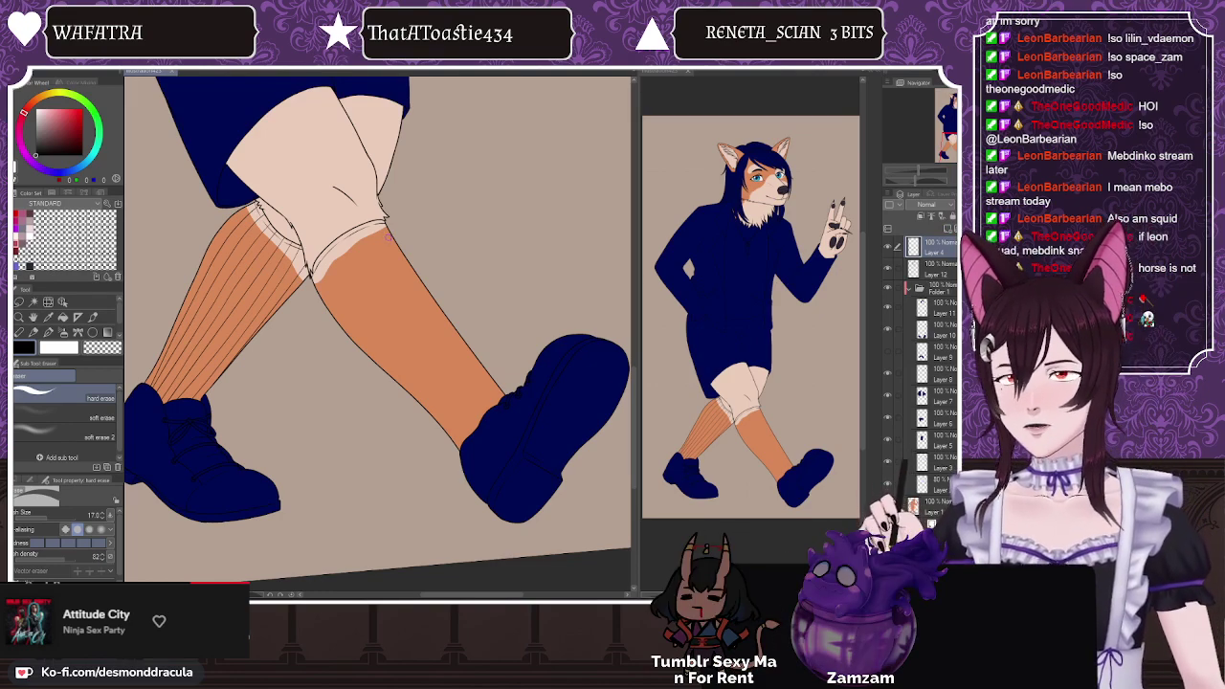
pyautogui.click(48, 333)
pyautogui.scroll(2, 415, 312)
pyautogui.press('h')
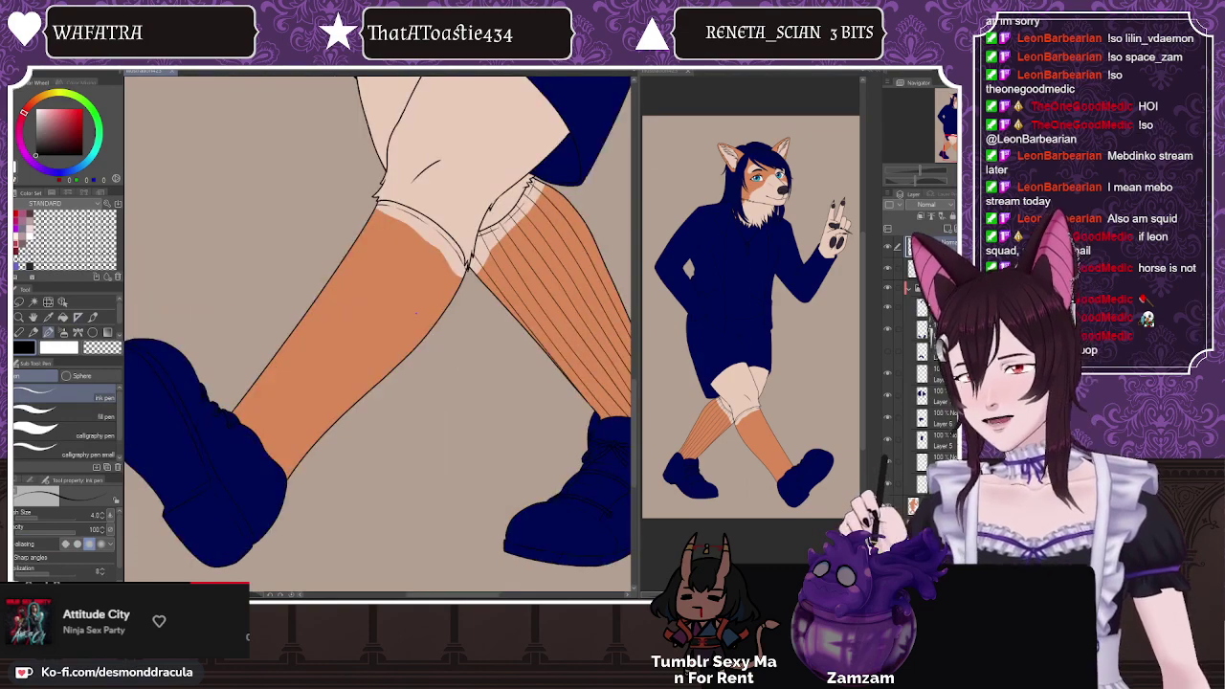
pyautogui.press('-')
pyautogui.press('-')
pyautogui.press('-')
pyautogui.press('-')
pyautogui.press('-')
pyautogui.press('-')
pyautogui.press('-')
pyautogui.press('-')
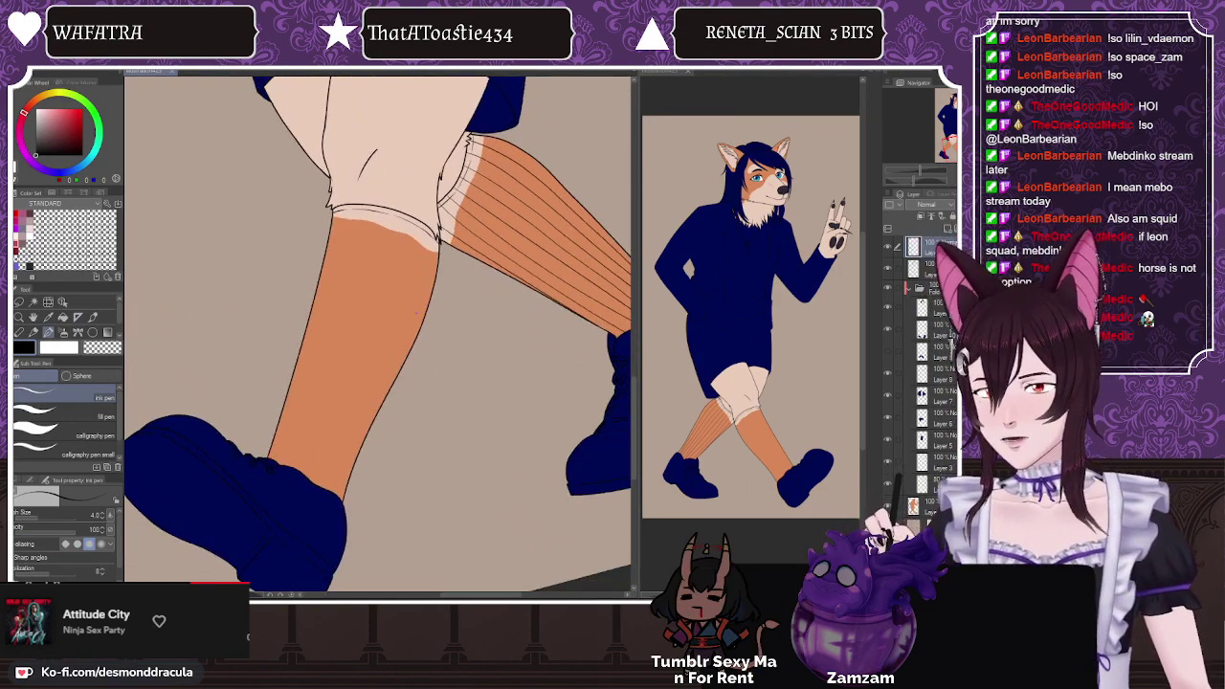
pyautogui.press('h')
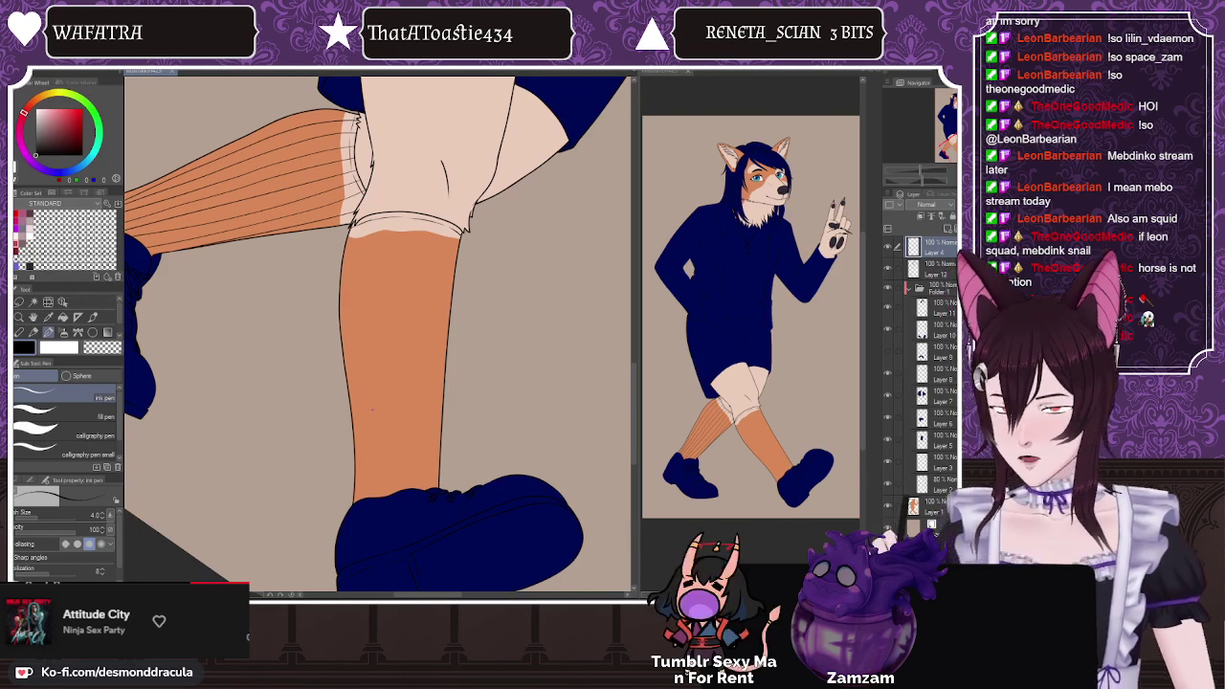
pyautogui.press('h')
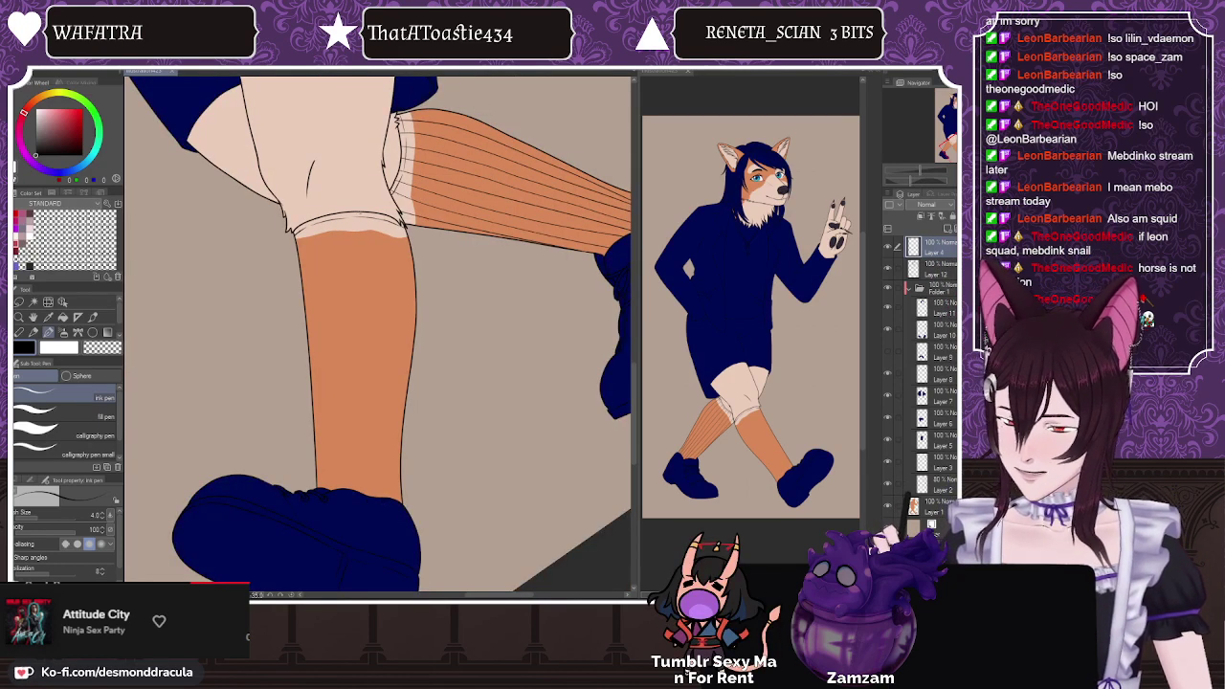
pyautogui.moveTo(360, 209); pyautogui.dragTo(373, 492)
pyautogui.hotkey('ctrl', 'z')
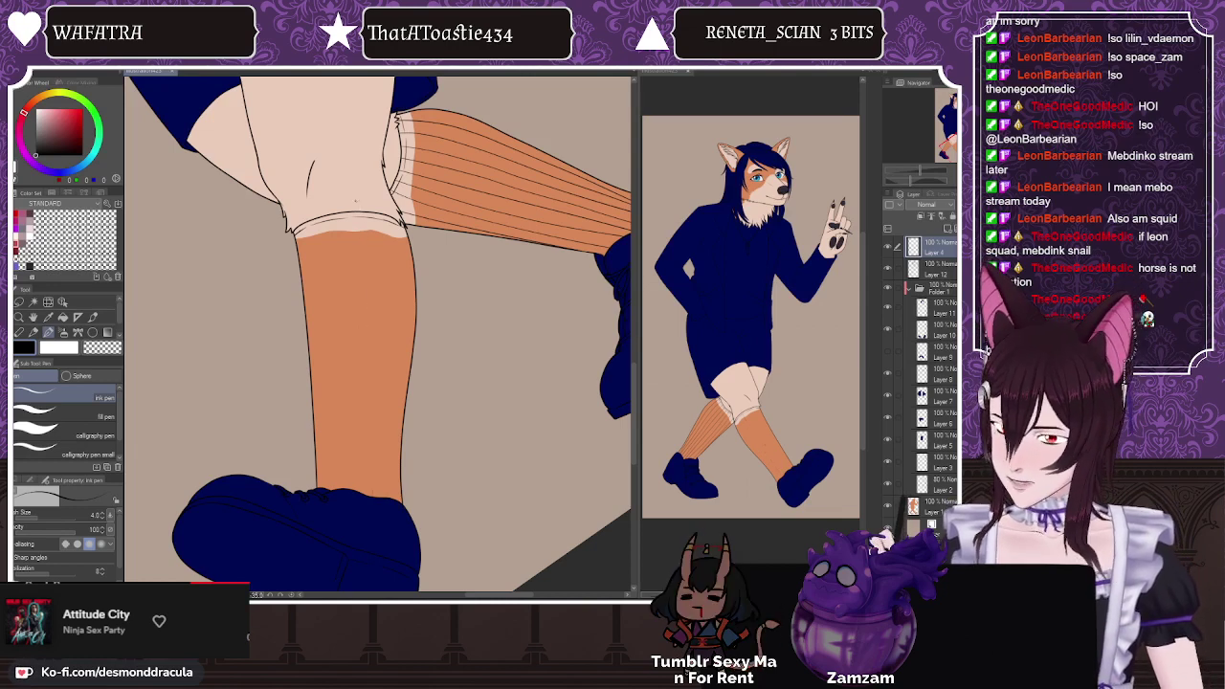
pyautogui.moveTo(361, 209); pyautogui.dragTo(365, 493)
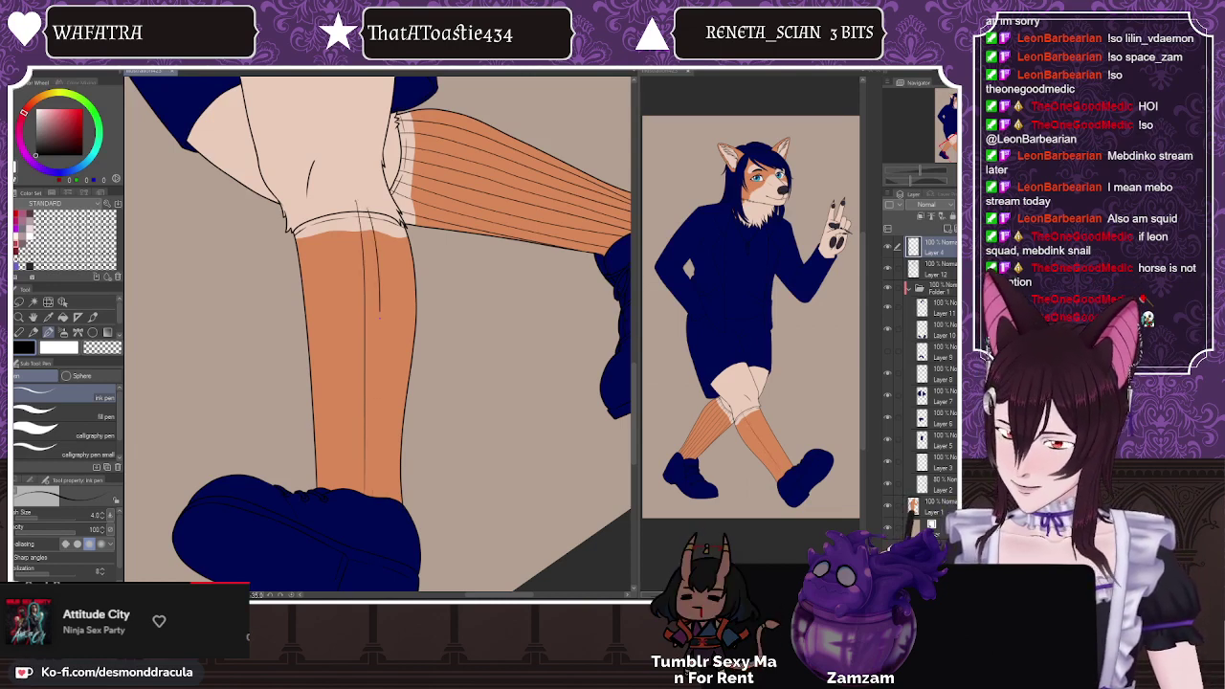
pyautogui.moveTo(379, 312); pyautogui.dragTo(374, 494)
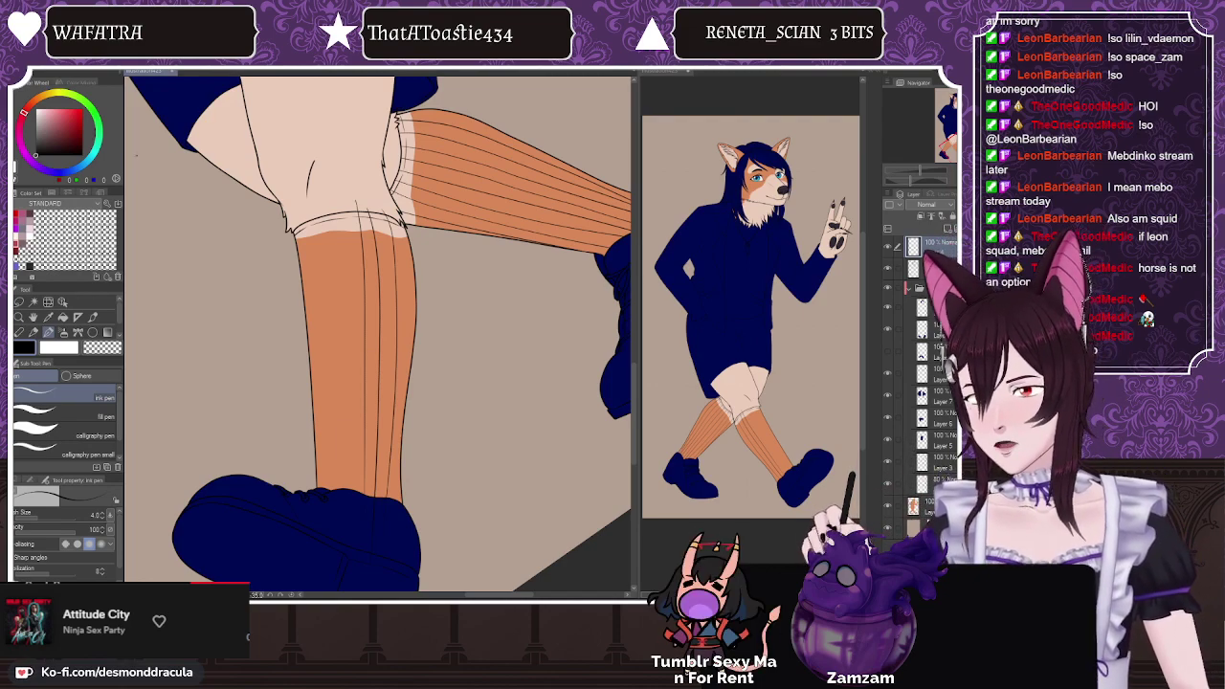
pyautogui.scroll(-1, 199, 315)
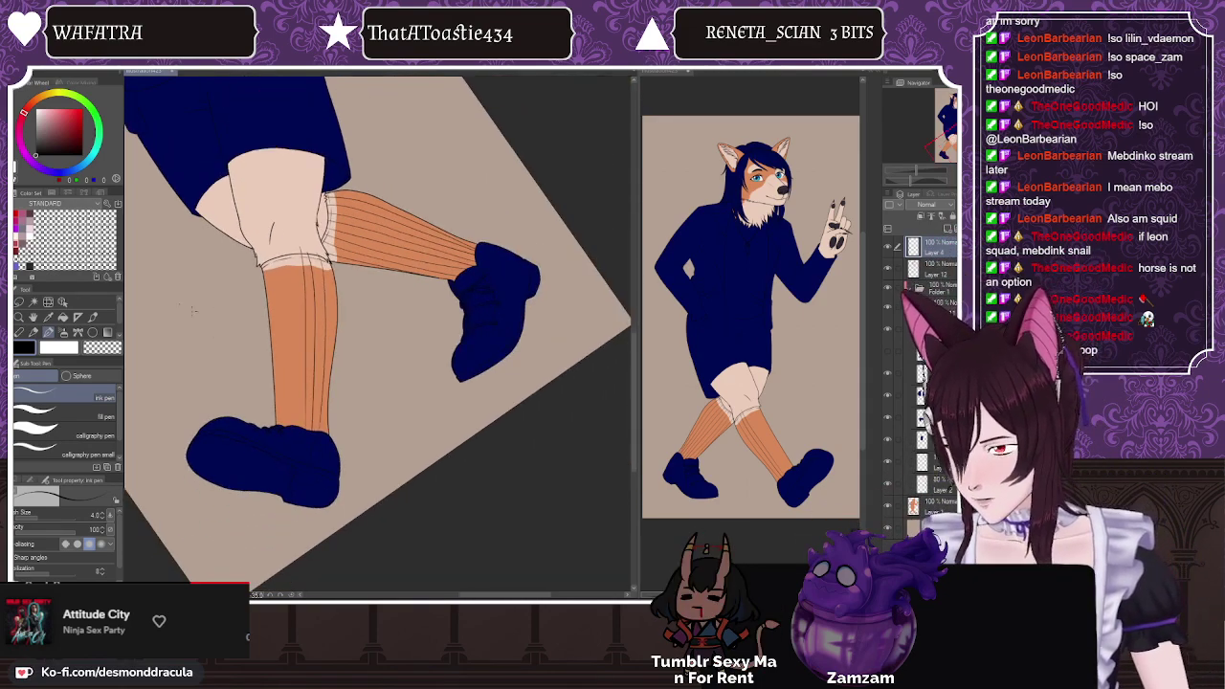
pyautogui.scroll(1, 172, 308)
pyautogui.hotkey('ctrl', 'z')
pyautogui.hotkey('ctrl', 'z')
pyautogui.hotkey('ctrl', 'z')
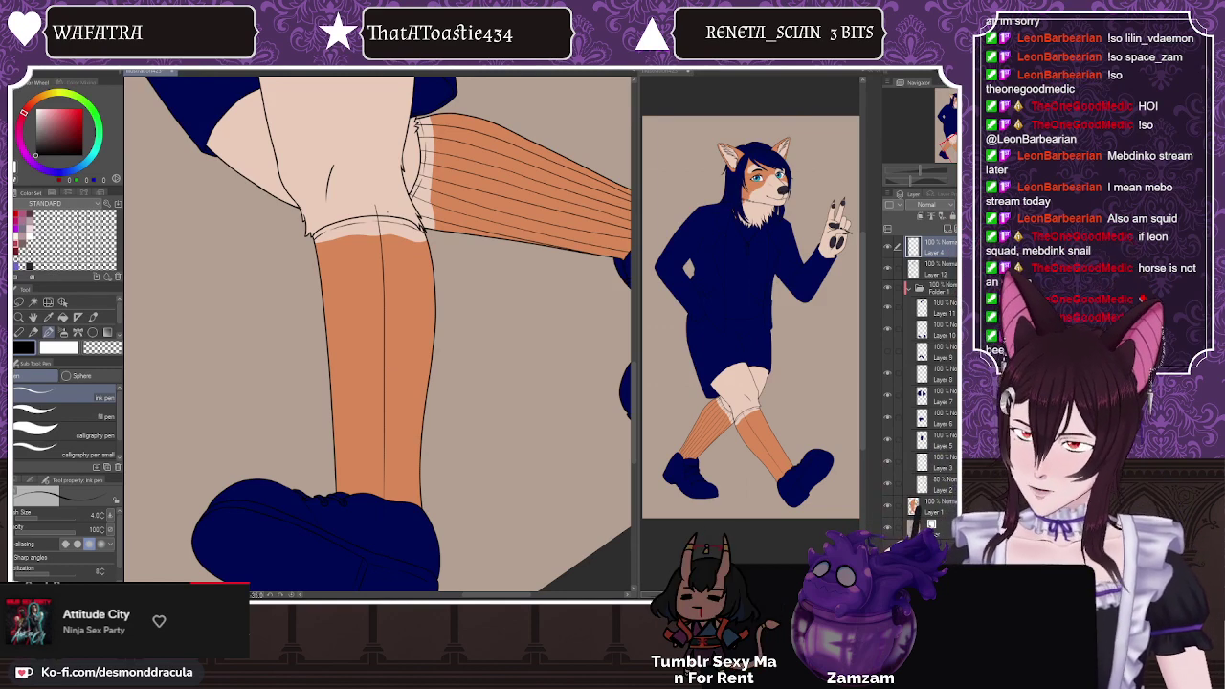
# Step: Draw evenly spaced thin black rib lines across the front leg's sock, running from the knee cuff down to the shoe
pyautogui.moveTo(388, 215); pyautogui.dragTo(396, 452)
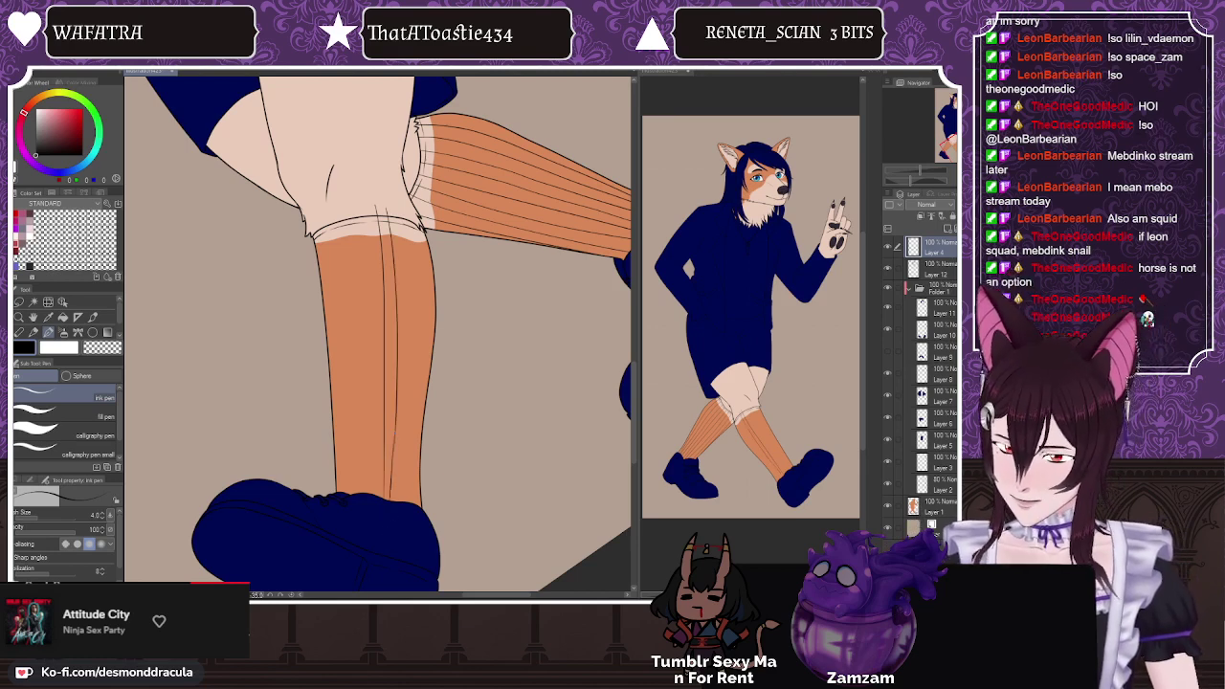
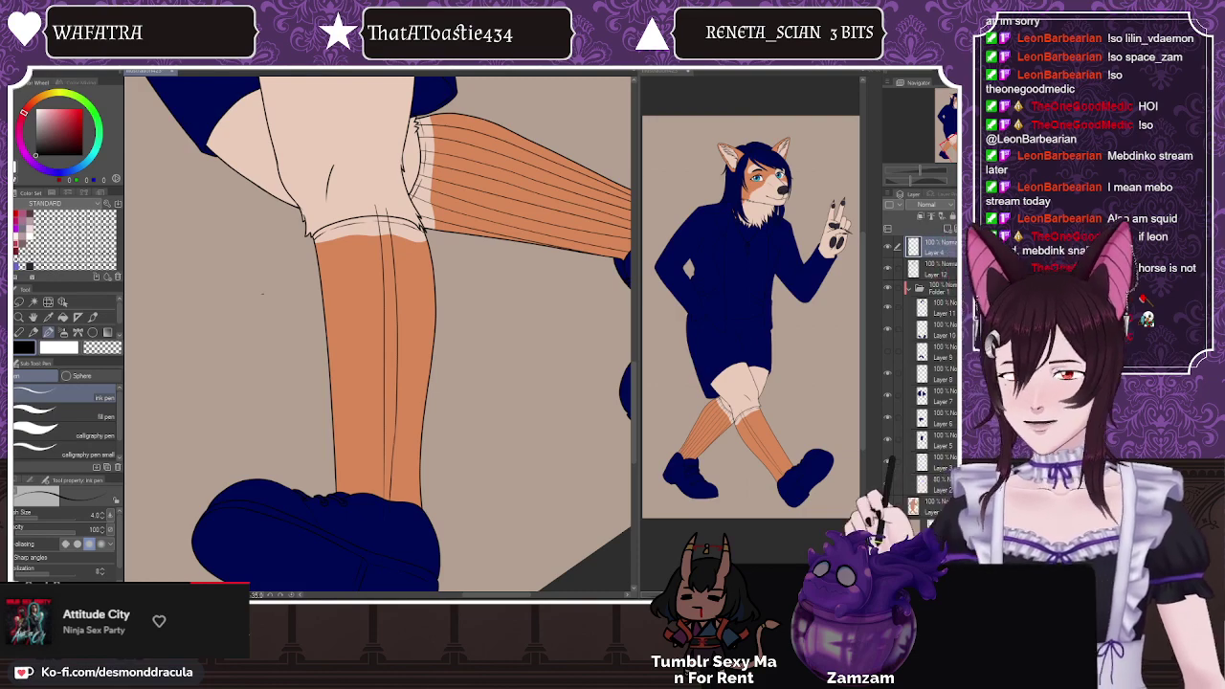
pyautogui.moveTo(271, 283); pyautogui.dragTo(268, 335)
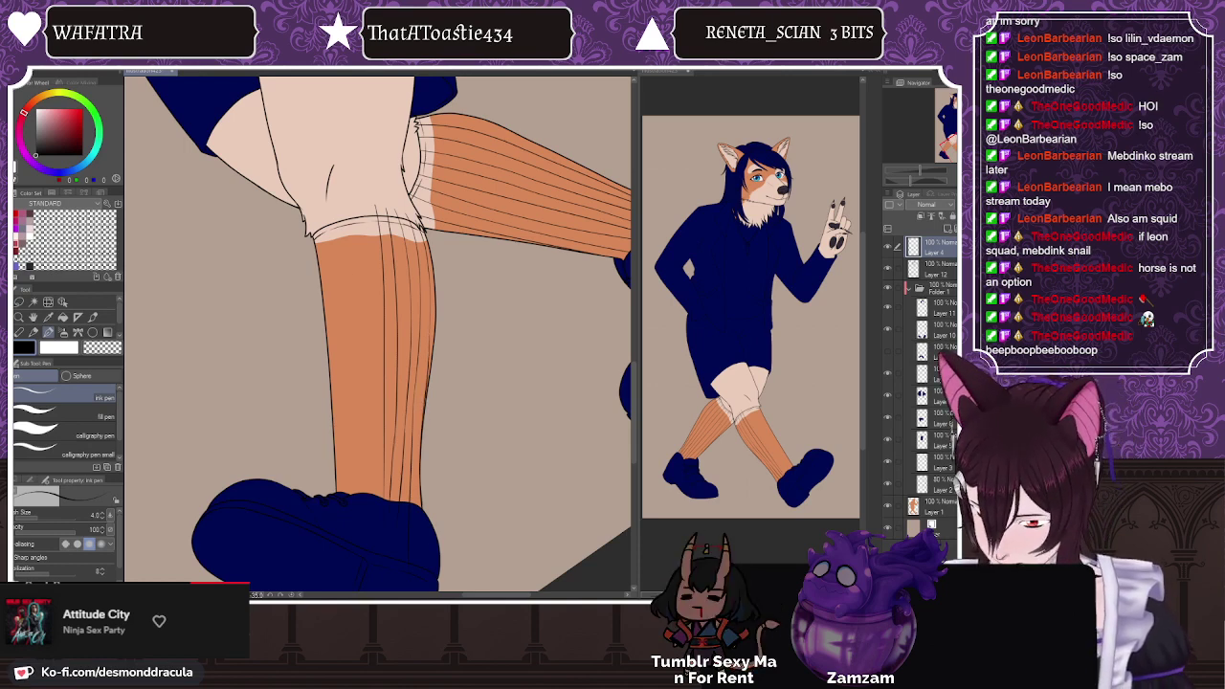
pyautogui.press('h')
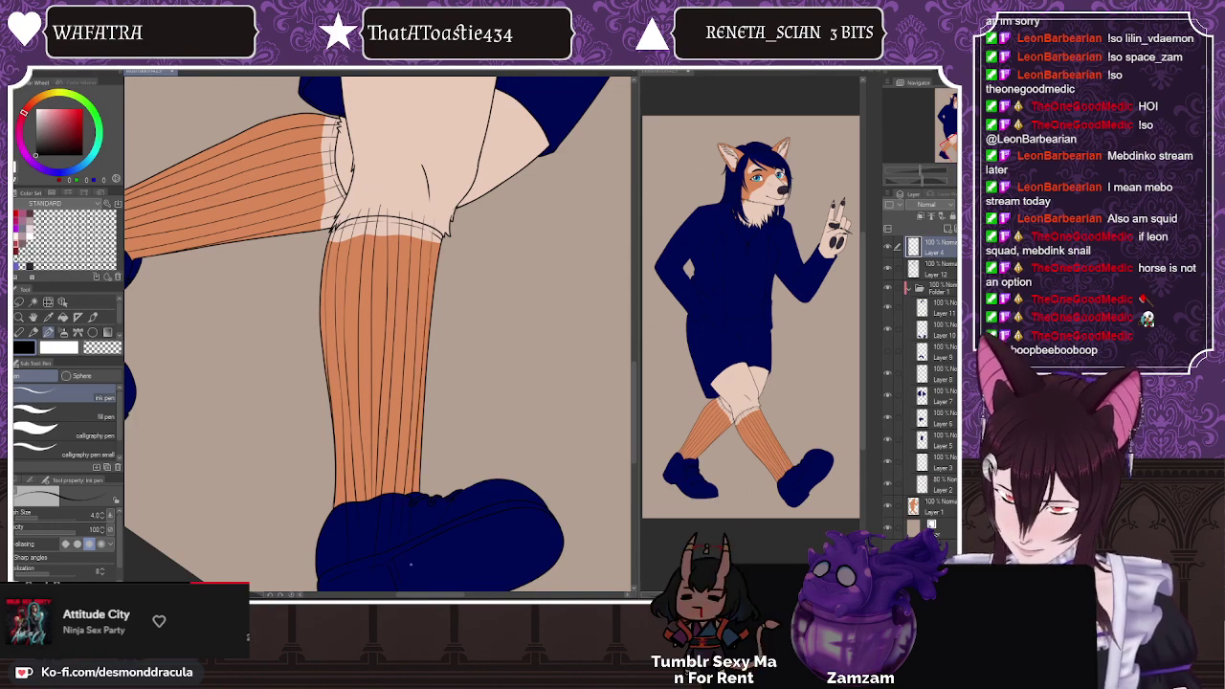
pyautogui.press('h')
# Step: Erase the rib line ends that stick out above the front sock's knee cuff with the hard eraser at size 17
pyautogui.press('e')
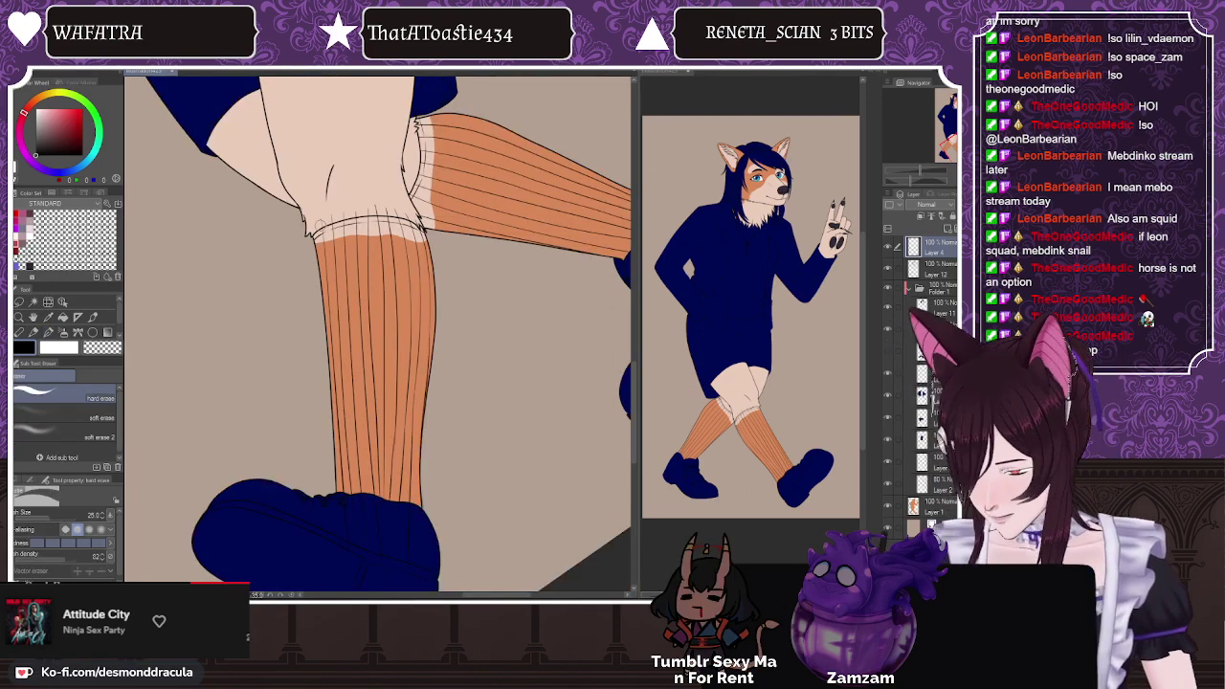
pyautogui.press('-')
pyautogui.press('^')
pyautogui.press('^')
pyautogui.press('^')
pyautogui.press('^')
pyautogui.press('^')
pyautogui.press('^')
pyautogui.press('^')
pyautogui.press('^')
pyautogui.press('^')
pyautogui.press('^')
pyautogui.press('^')
pyautogui.press('^')
pyautogui.press('^')
pyautogui.press('^')
pyautogui.press('^')
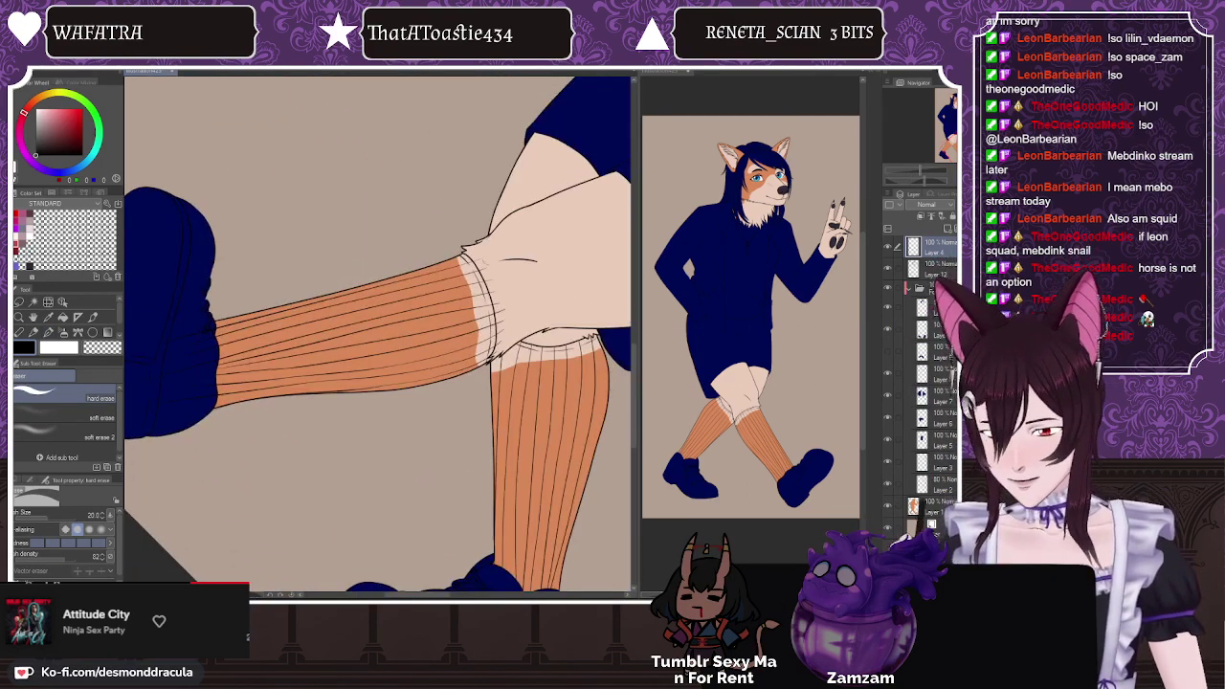
pyautogui.scroll(3, 499, 298)
pyautogui.press('[')
pyautogui.press('[')
pyautogui.press('[')
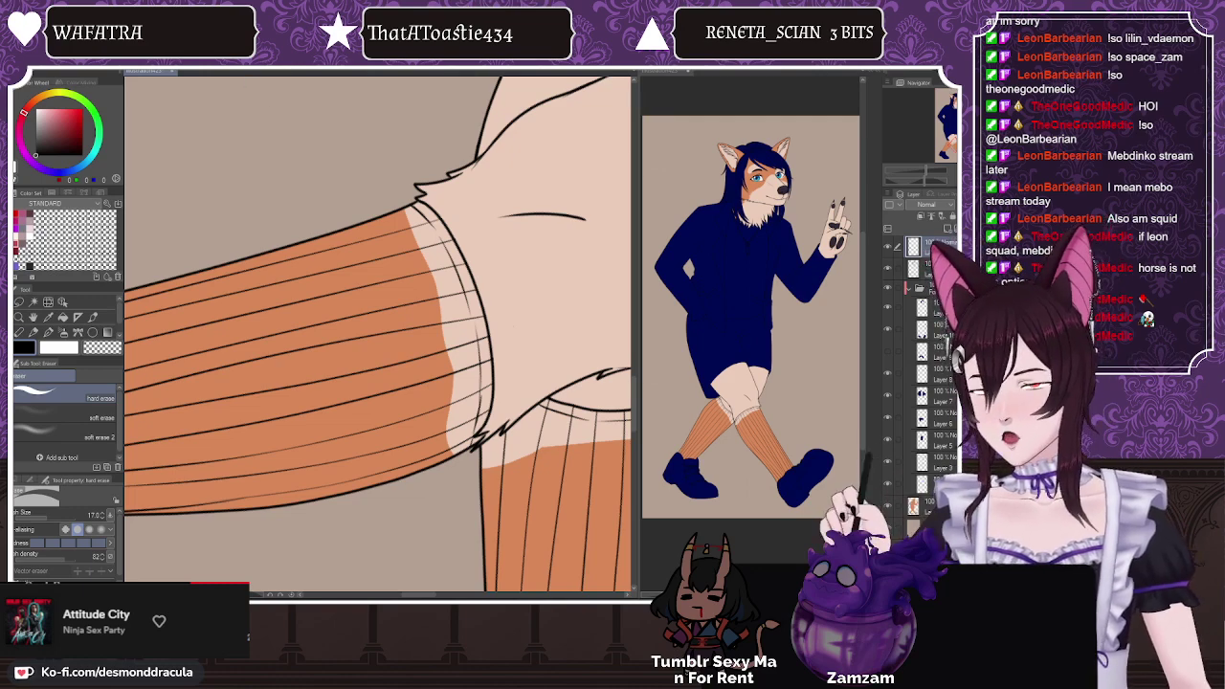
pyautogui.scroll(-3, 440, 151)
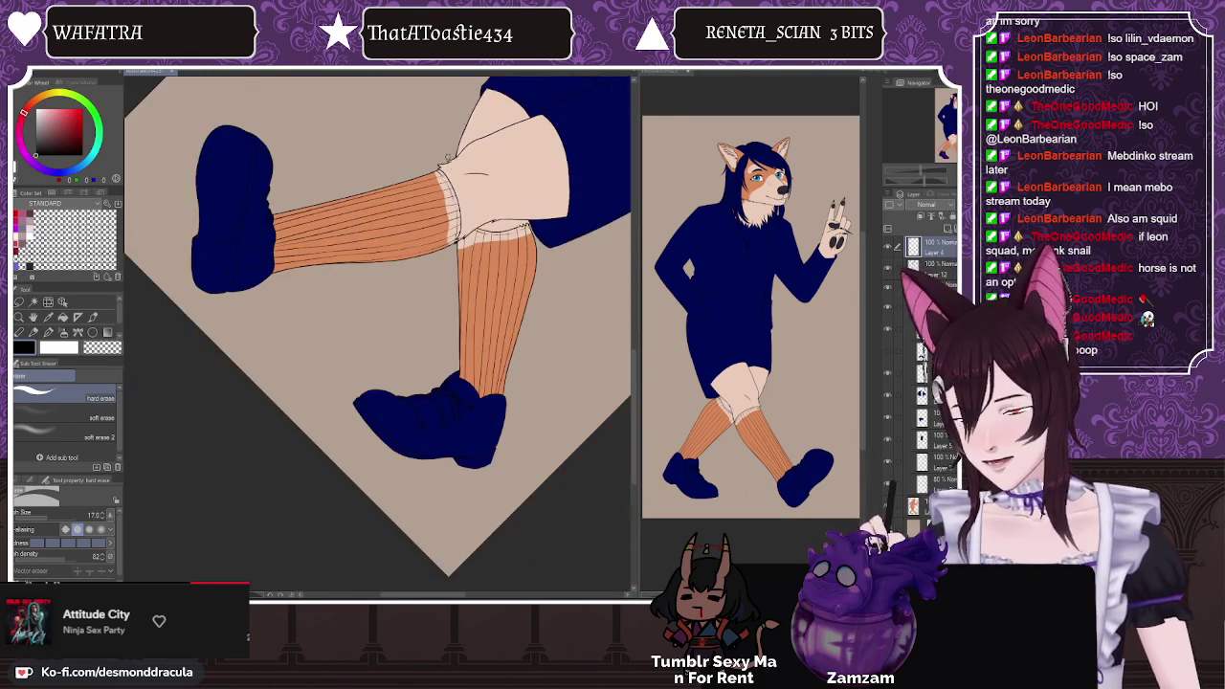
# Step: Erase the rib lines that run over the front shoe with the hard eraser at size 25
pyautogui.scroll(3, 186, 169)
pyautogui.press('h')
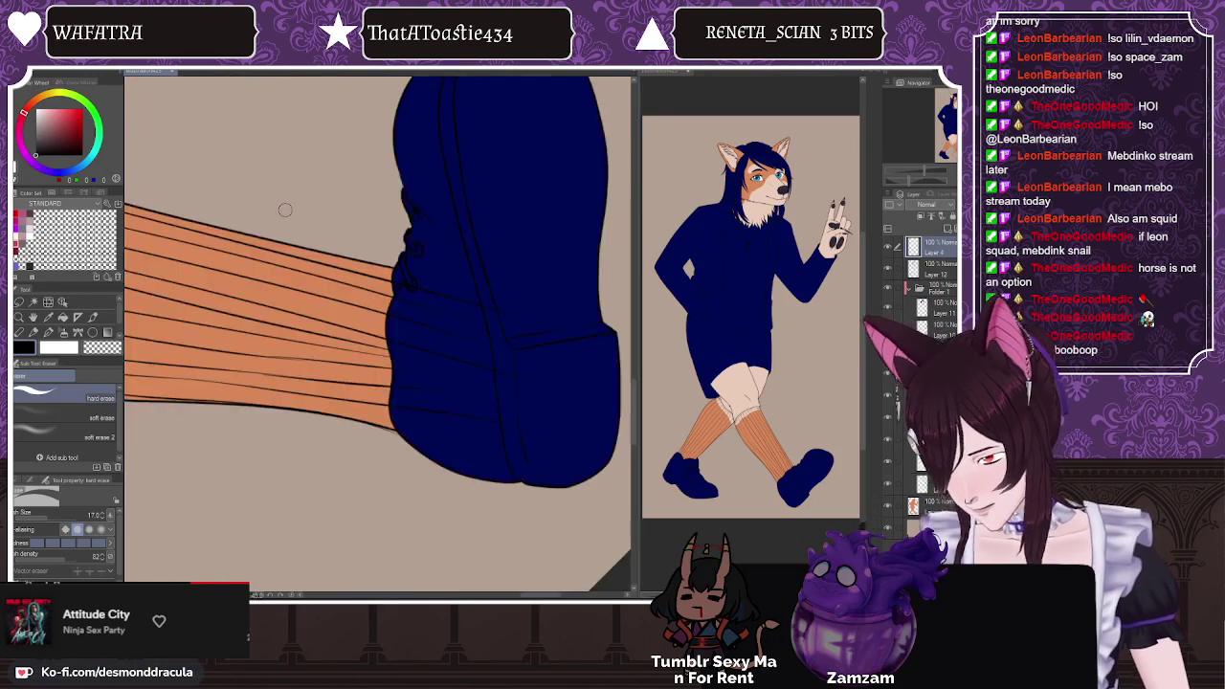
pyautogui.press(']')
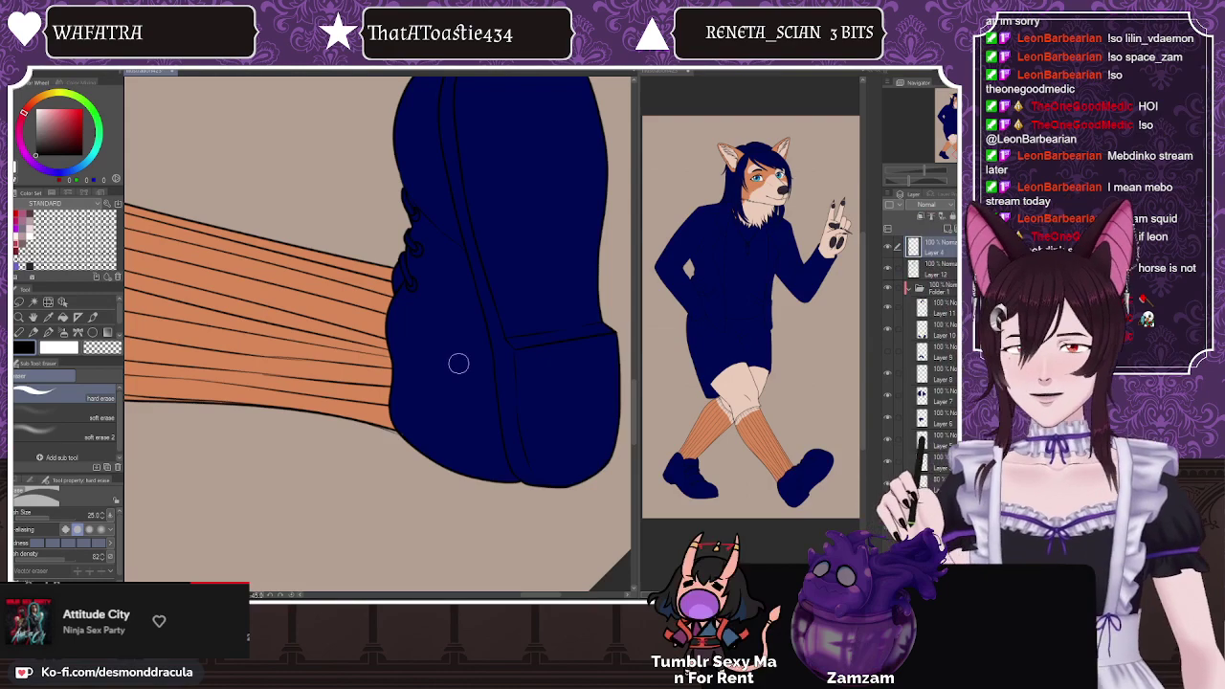
# Step: Merge Layer 12 with Layer 4, and select and show the navy sock fill on Layer 9
pyautogui.click(899, 270)
pyautogui.hotkey('shift', 'alt', 'e')
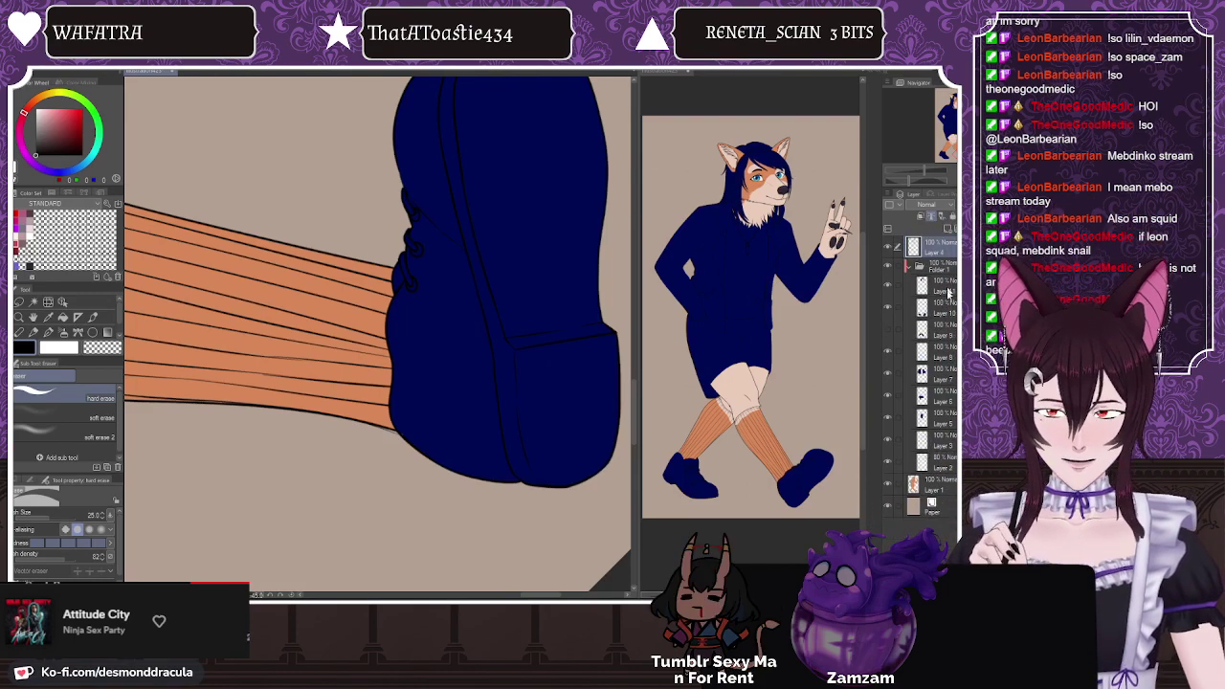
pyautogui.click(925, 310)
pyautogui.click(886, 332)
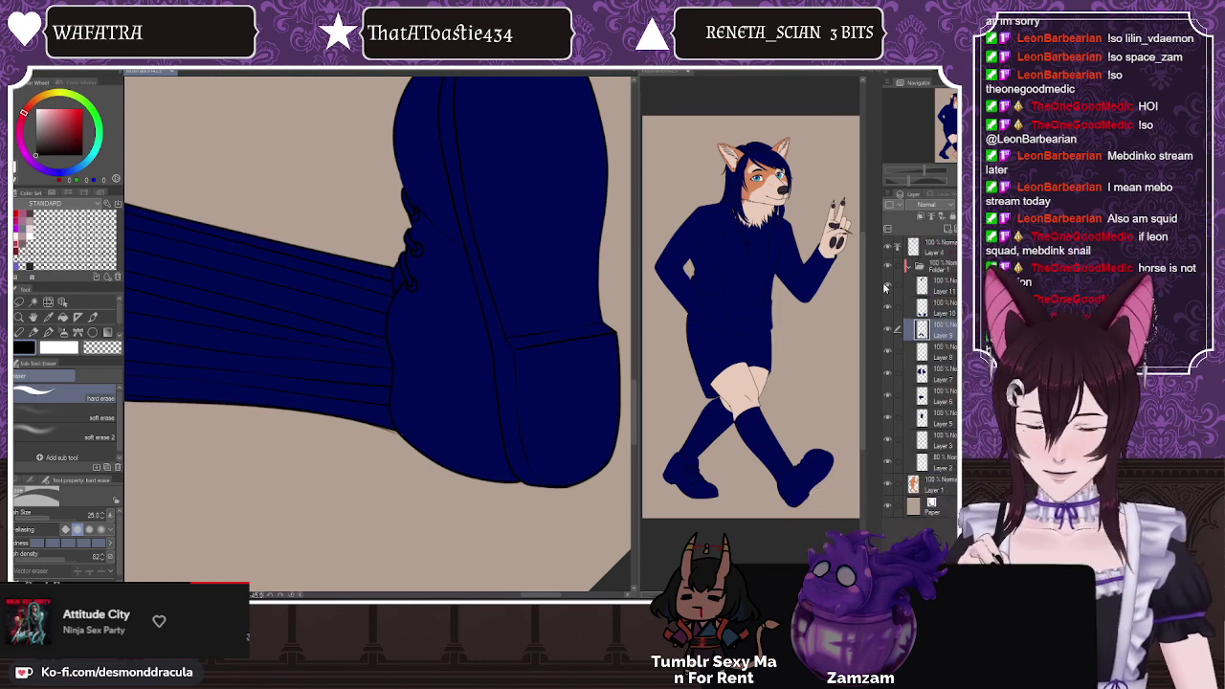
# Step: Hide the navy fills of the hair, blazer, shorts, socks and shoes, leaving only the shirt fill shown
pyautogui.moveTo(885, 288); pyautogui.dragTo(890, 410)
pyautogui.moveTo(892, 286); pyautogui.dragTo(890, 375)
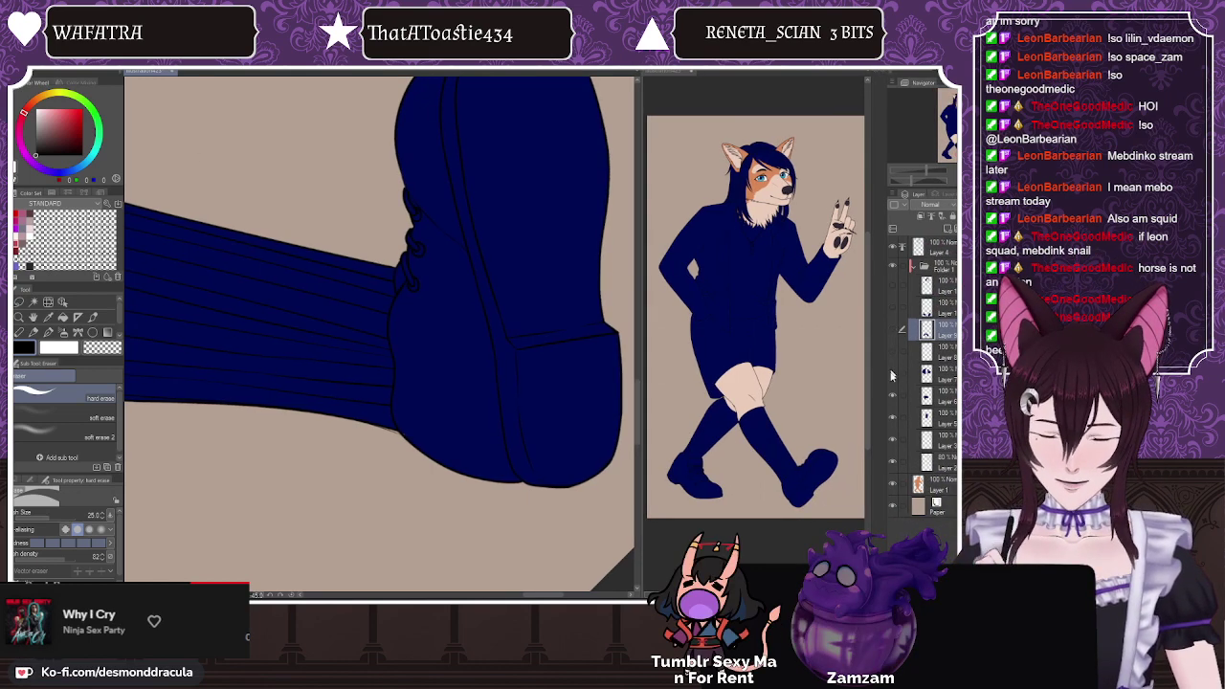
pyautogui.click(891, 417)
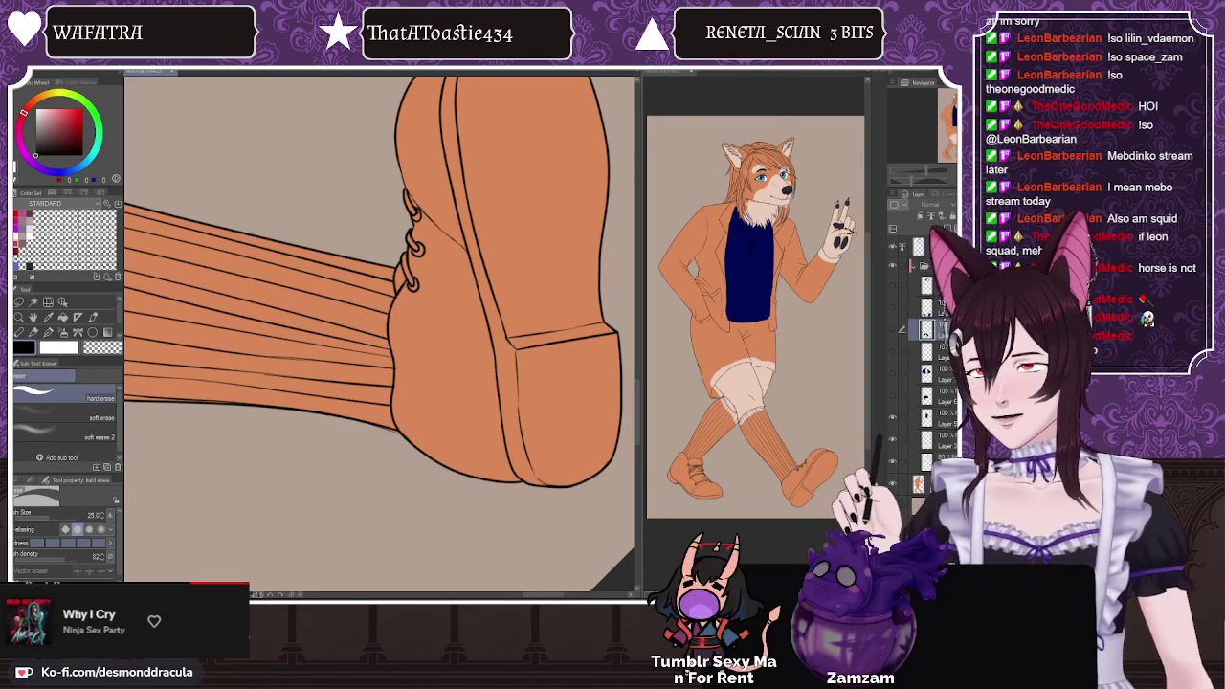
# Step: Pick a muted teal from the screen as the drawing colour
pyautogui.click(29, 65)
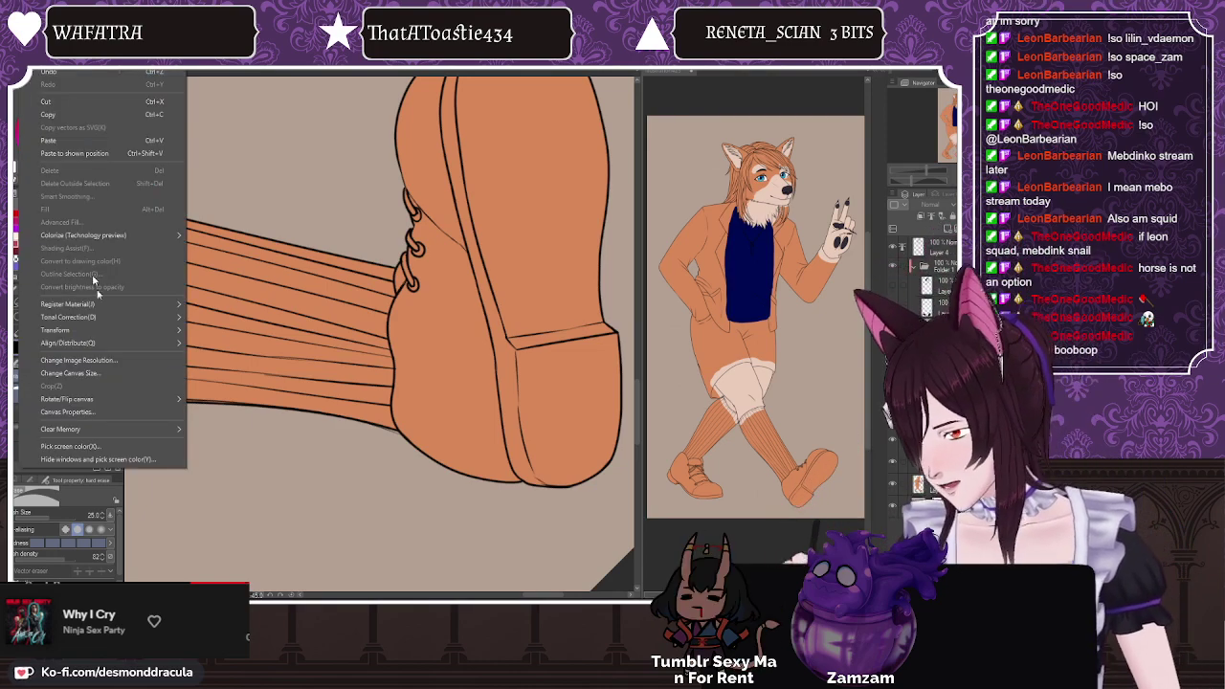
pyautogui.click(82, 446)
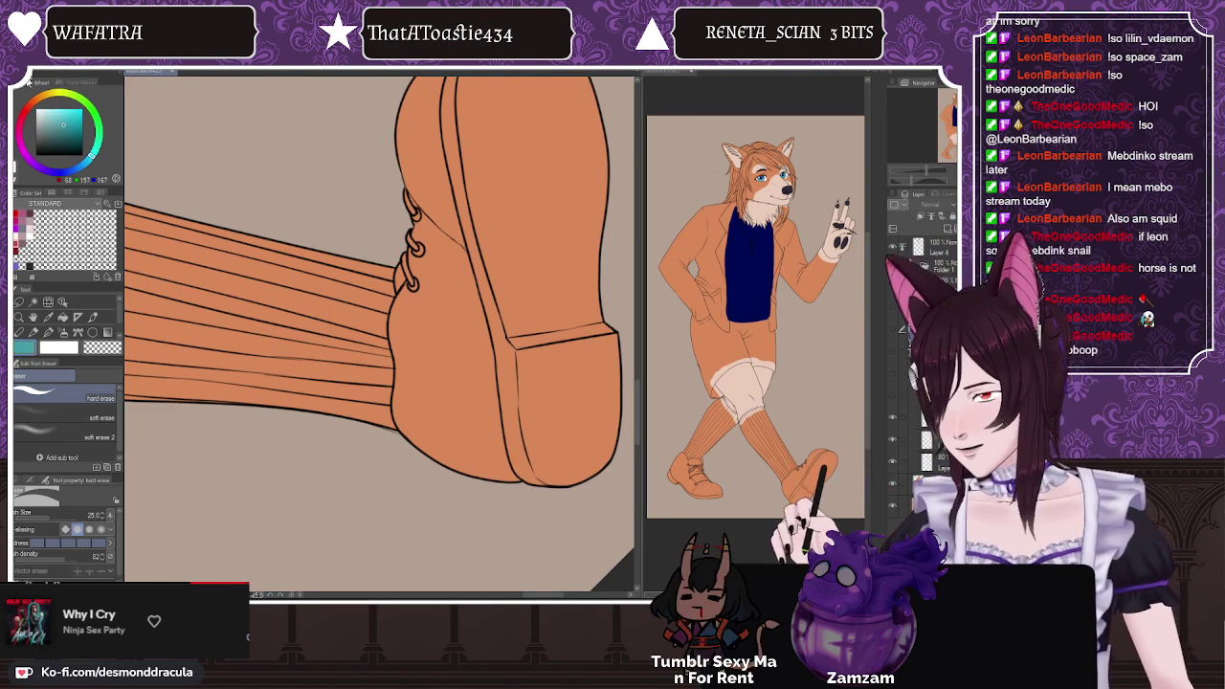
pyautogui.hotkey('ctrl', 'g')
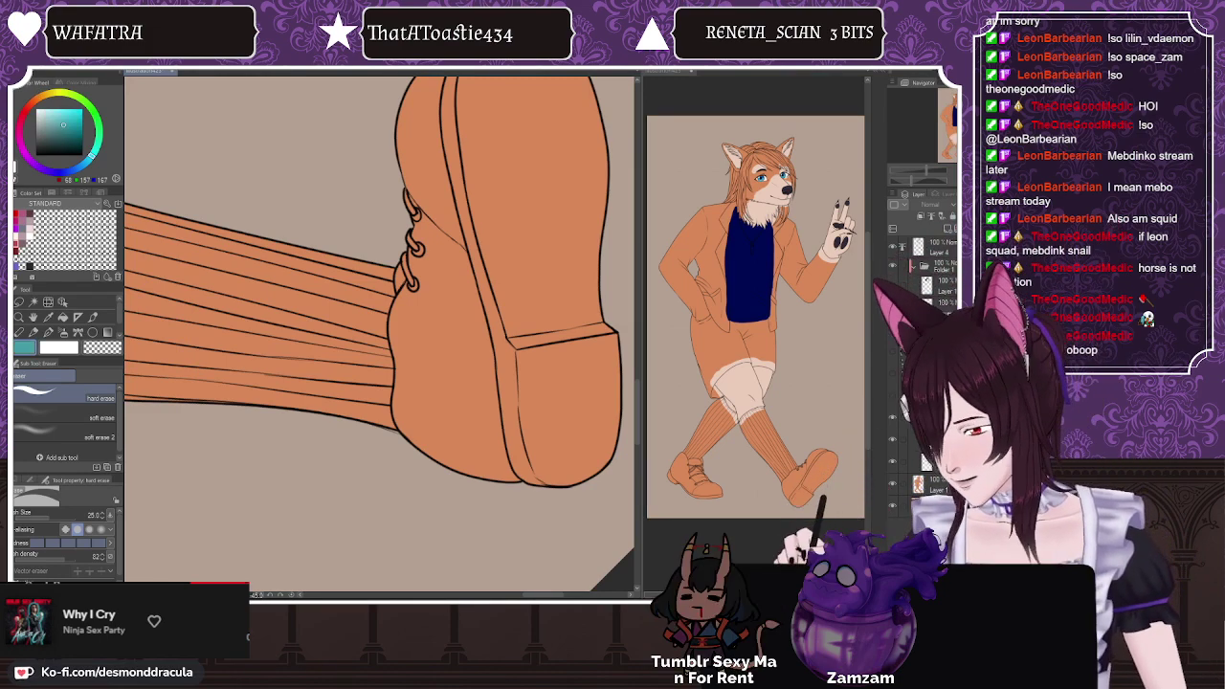
# Step: Pick a green from the screen and recolour the navy shirt fill with it, using the pen at size 1000
pyautogui.click(28, 67)
pyautogui.click(79, 444)
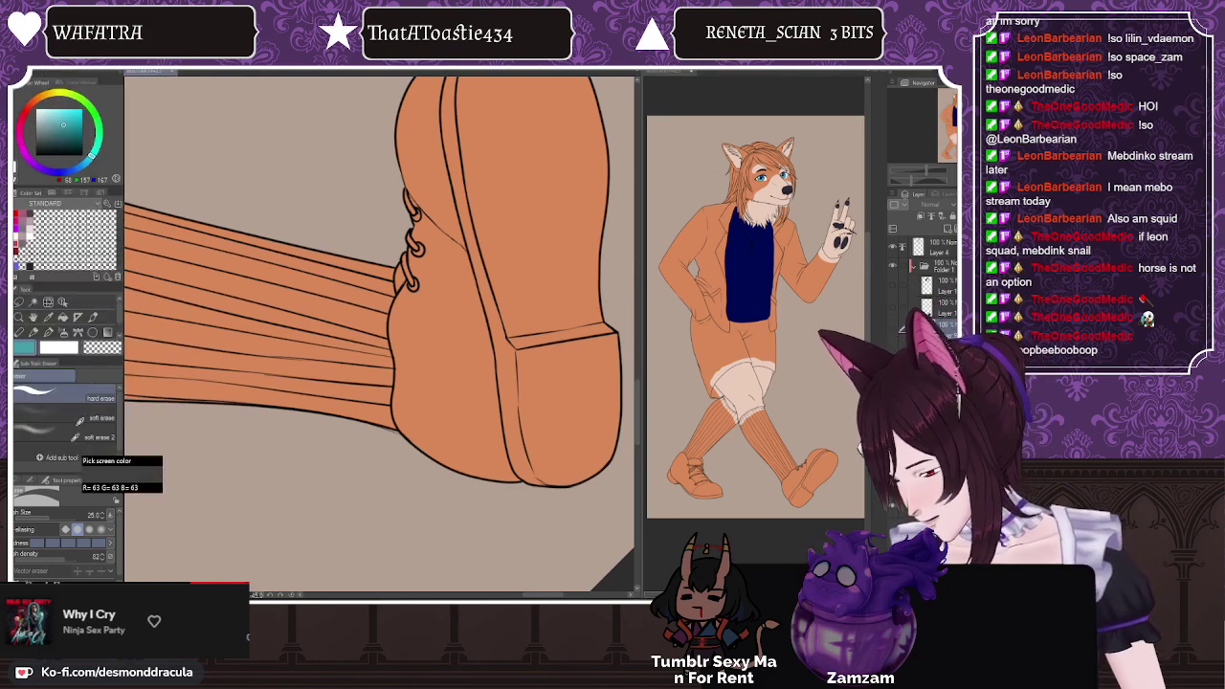
pyautogui.click(97, 137)
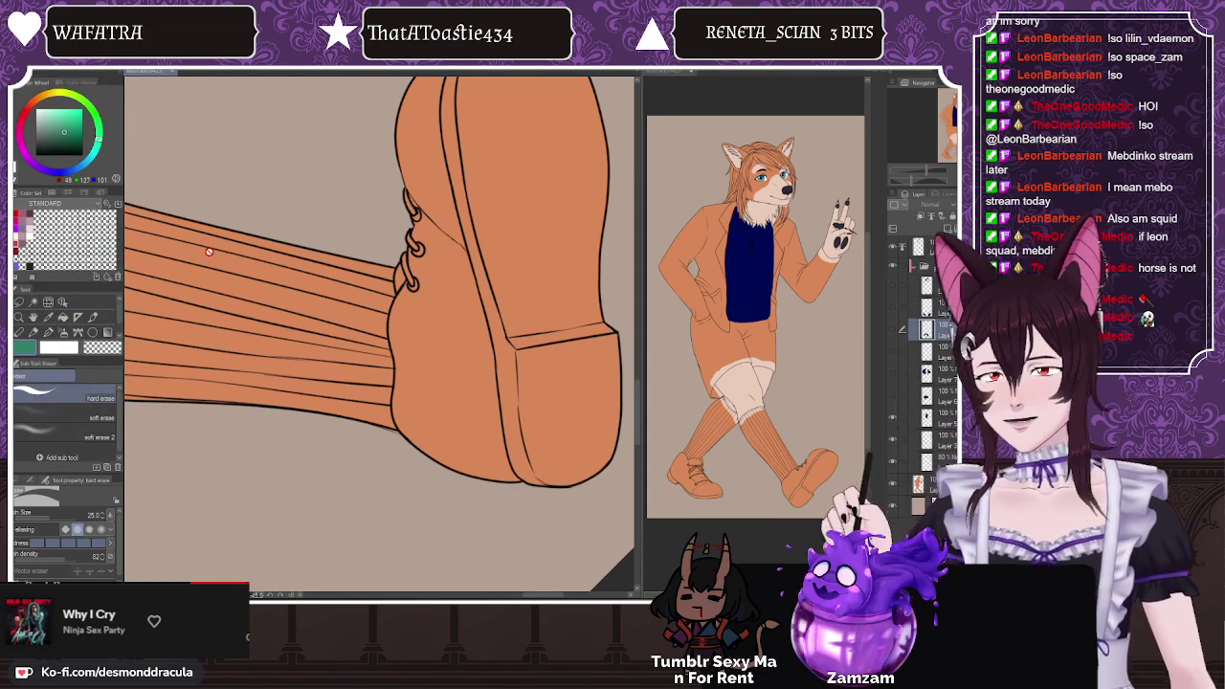
pyautogui.scroll(-6, 210, 251)
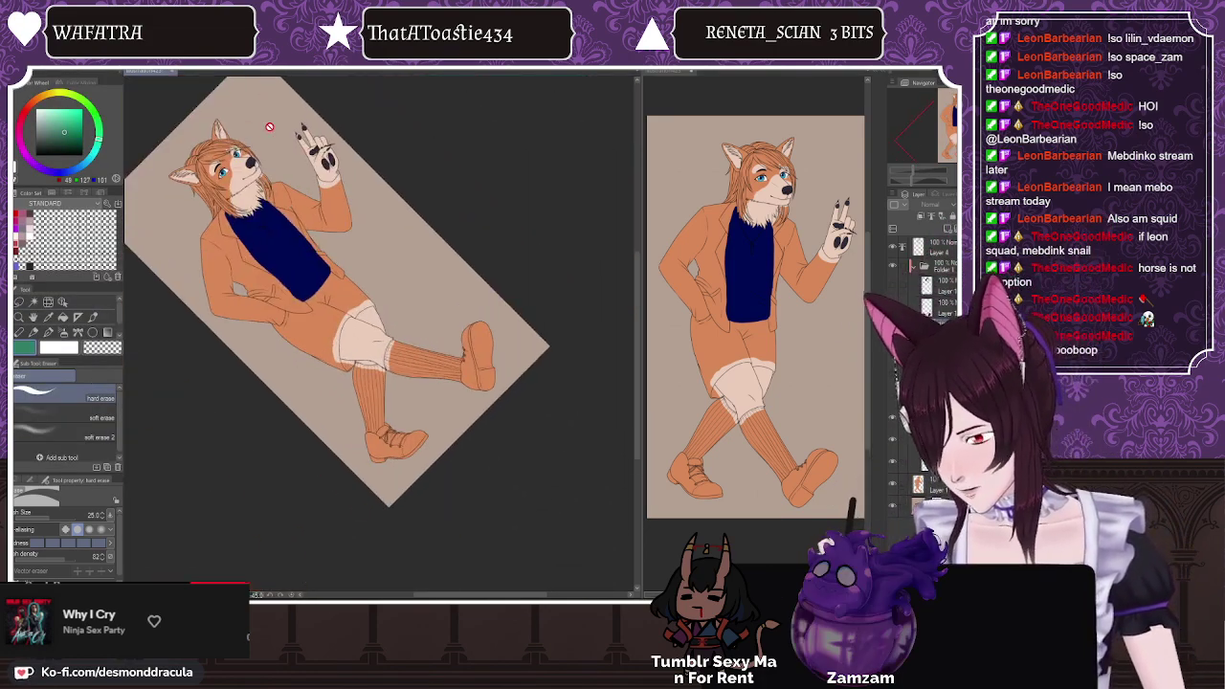
pyautogui.hotkey('ctrl', '@')
pyautogui.click(48, 332)
pyautogui.click(66, 401)
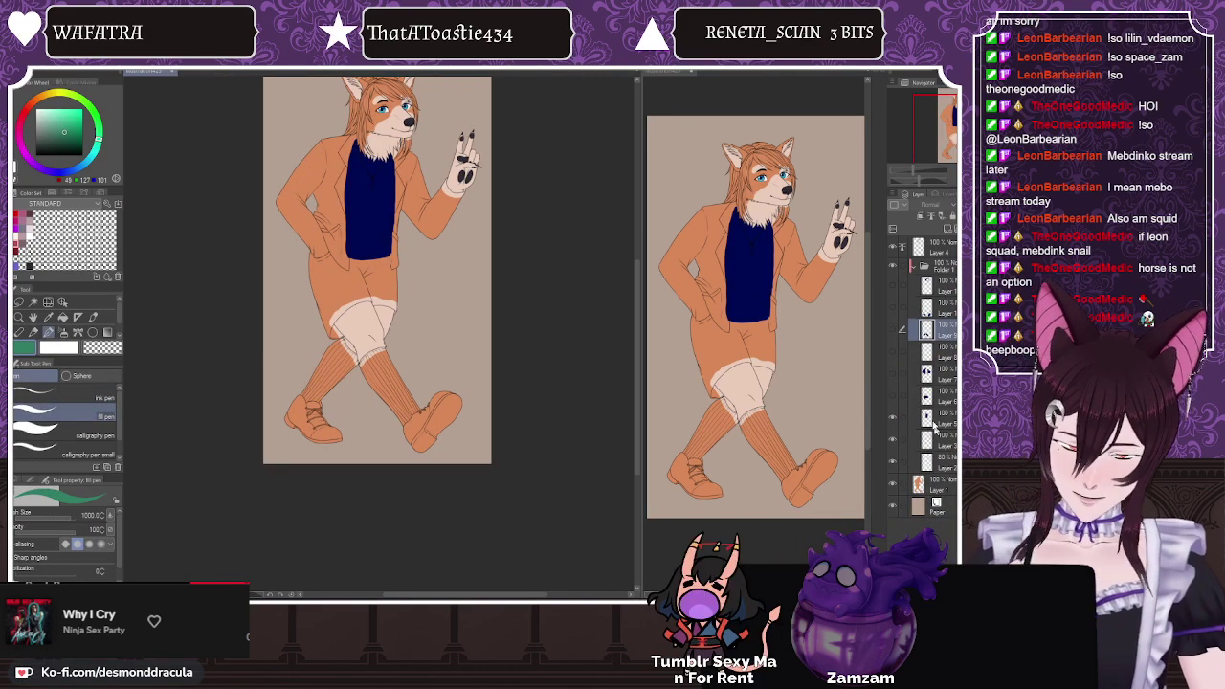
pyautogui.click(934, 421)
pyautogui.click(349, 153)
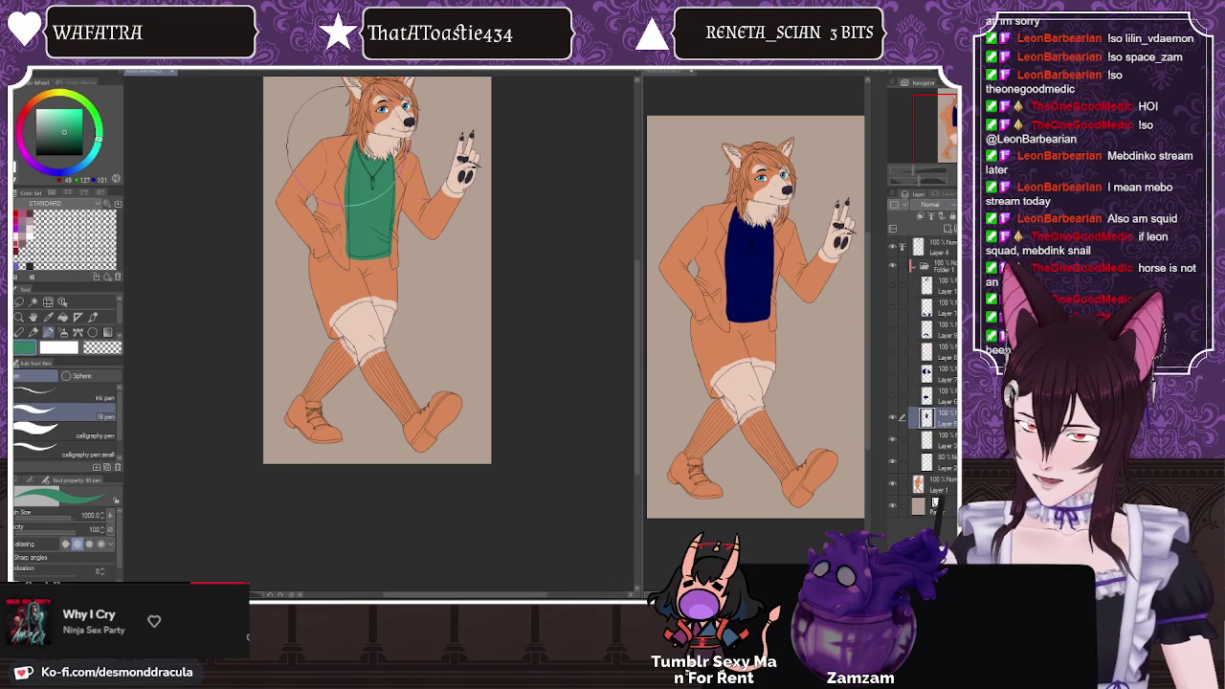
# Step: Show the shorts' fill layer, pick a teal from the screen and paint over the navy shorts with it
pyautogui.click(892, 396)
pyautogui.click(926, 395)
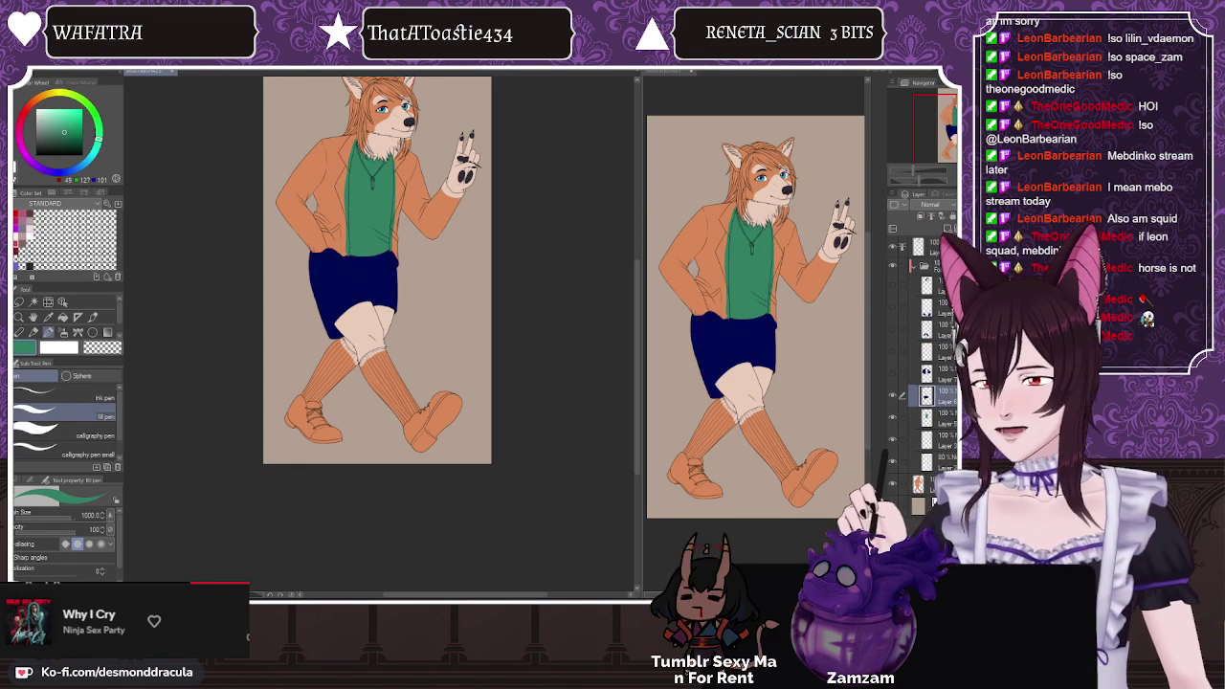
pyautogui.scroll(2, 392, 235)
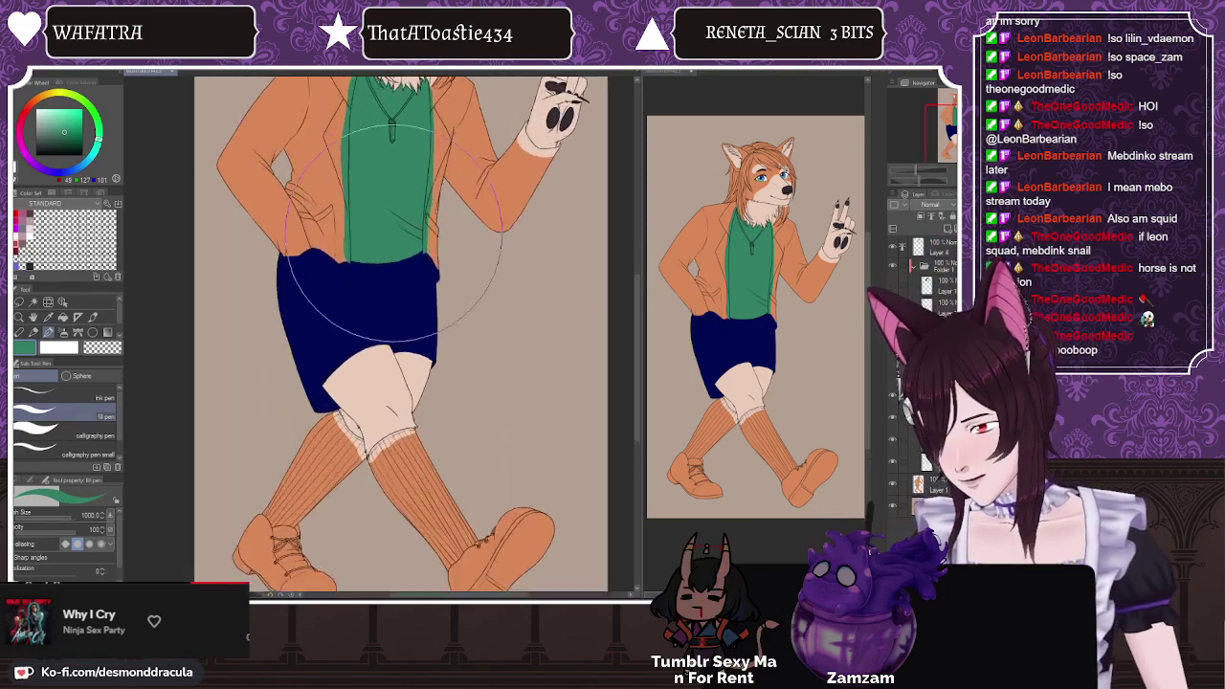
pyautogui.scroll(1, 394, 232)
pyautogui.scroll(-2, 391, 244)
pyautogui.scroll(1, 383, 263)
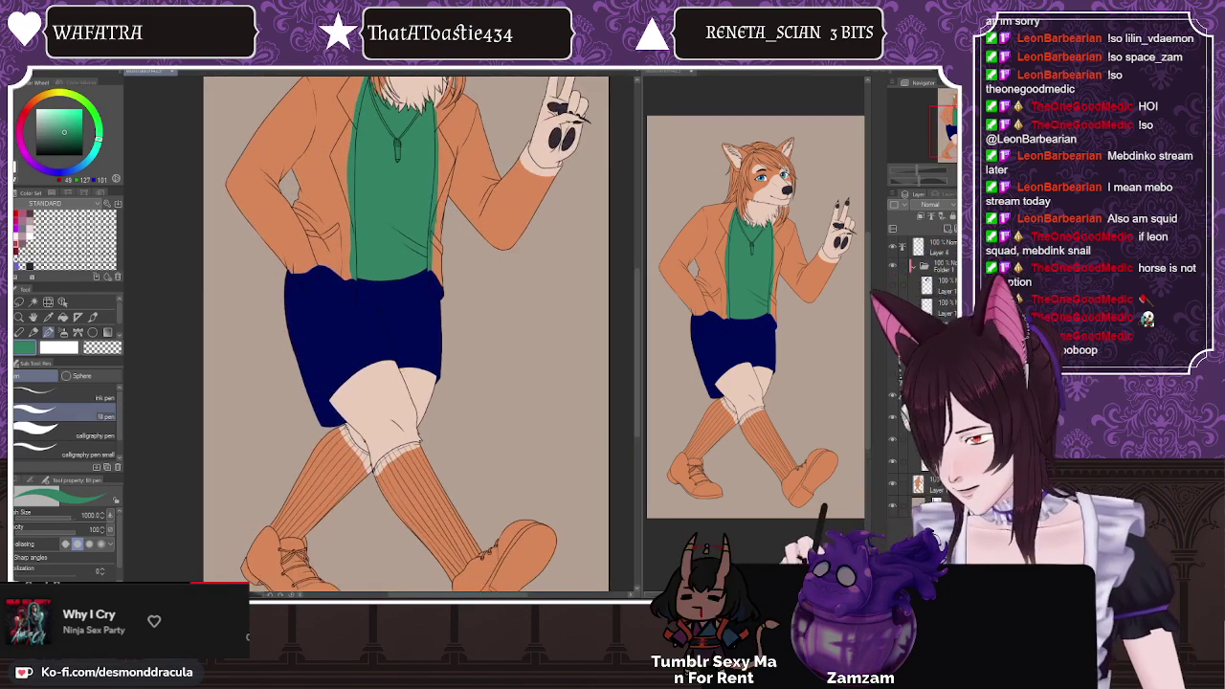
pyautogui.click(29, 63)
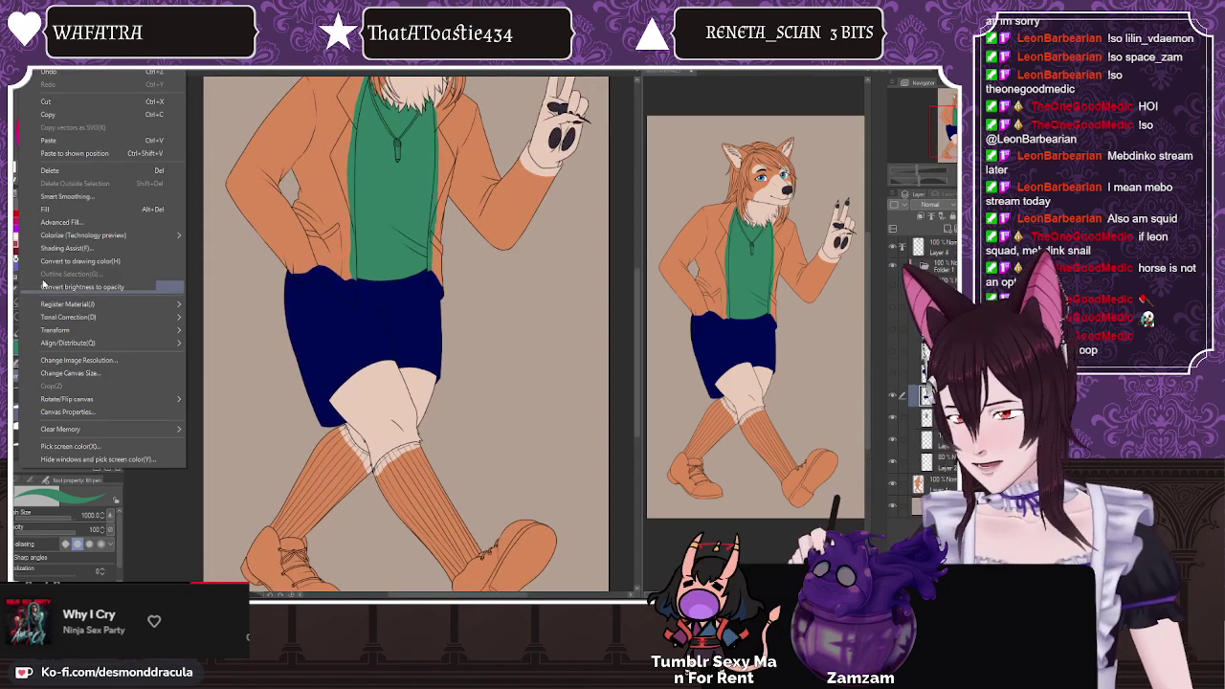
pyautogui.click(92, 446)
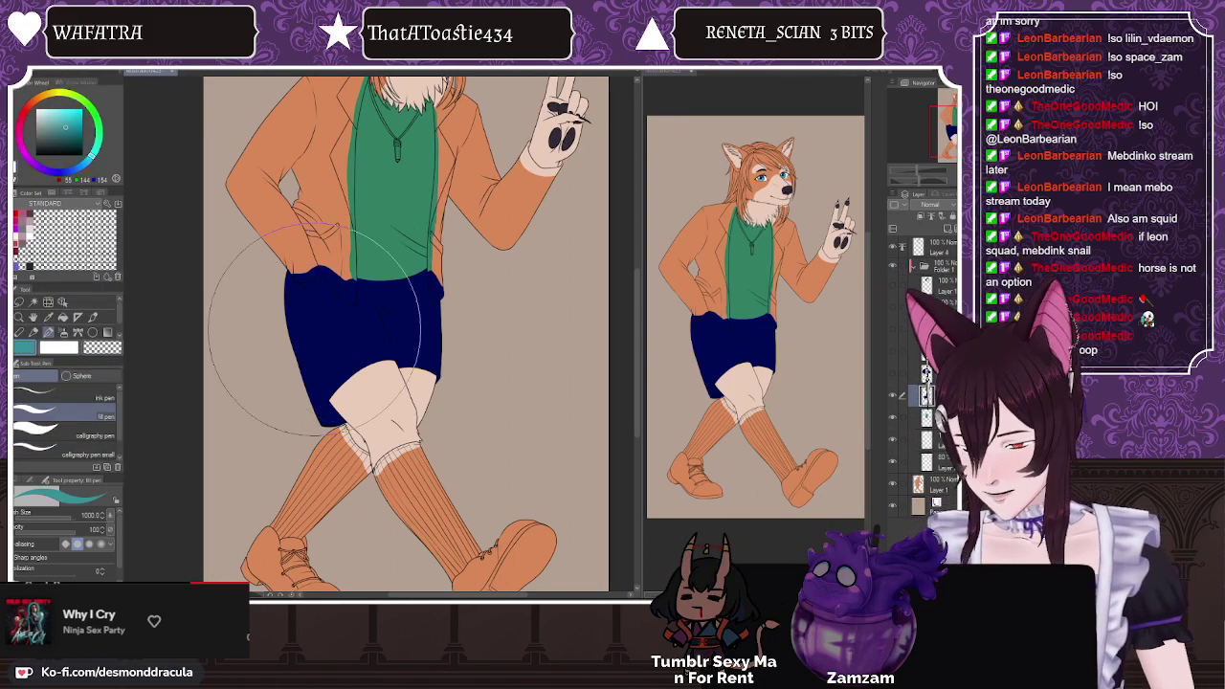
pyautogui.moveTo(316, 331)
pyautogui.mouseDown()
pyautogui.moveTo(303, 287)
pyautogui.moveTo(337, 357)
pyautogui.moveTo(397, 306)
pyautogui.mouseUp()
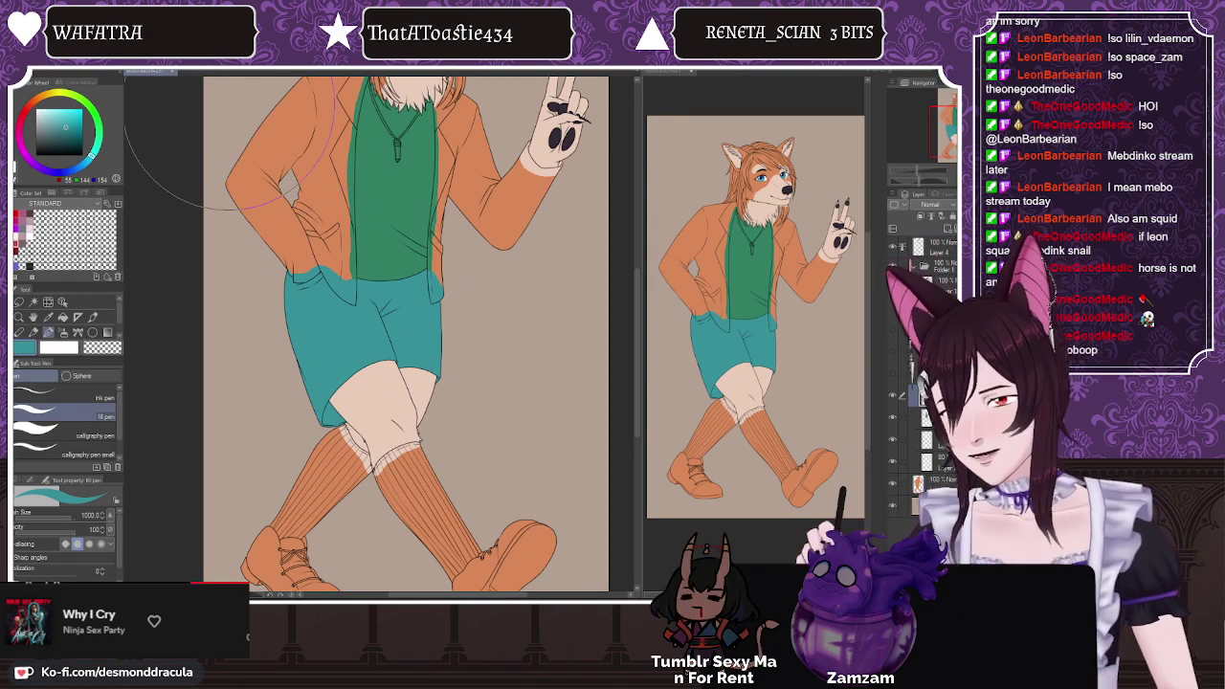
# Step: Pick a light blue from the screen as the drawing colour and reduce the pen size to 40
pyautogui.click(34, 70)
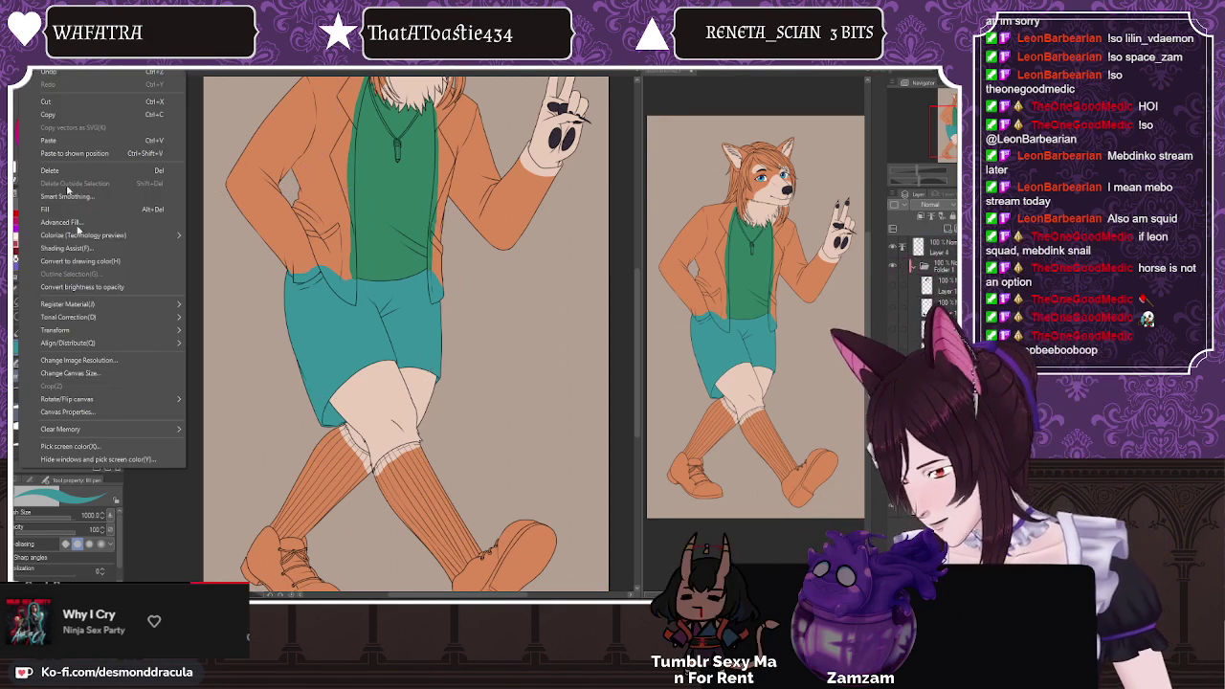
pyautogui.click(108, 446)
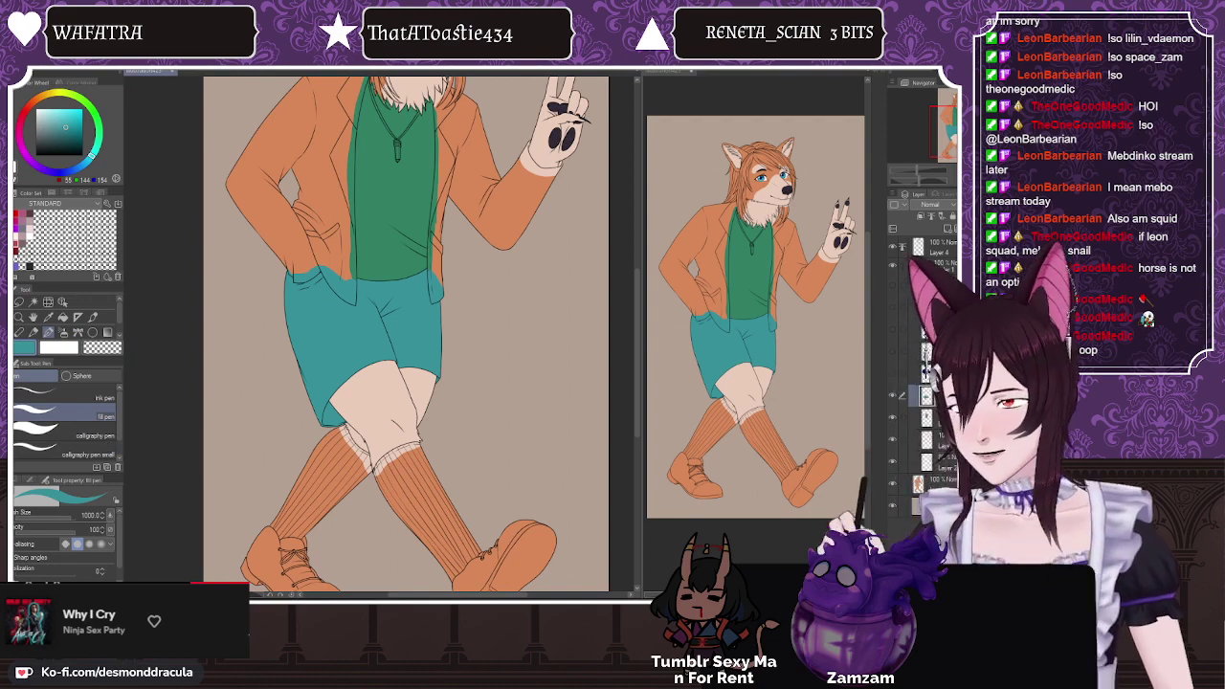
pyautogui.press('[')
pyautogui.press('[')
pyautogui.press('[')
pyautogui.press('[')
pyautogui.press('[')
pyautogui.press('[')
pyautogui.press('[')
pyautogui.press('[')
pyautogui.press('[')
pyautogui.press('[')
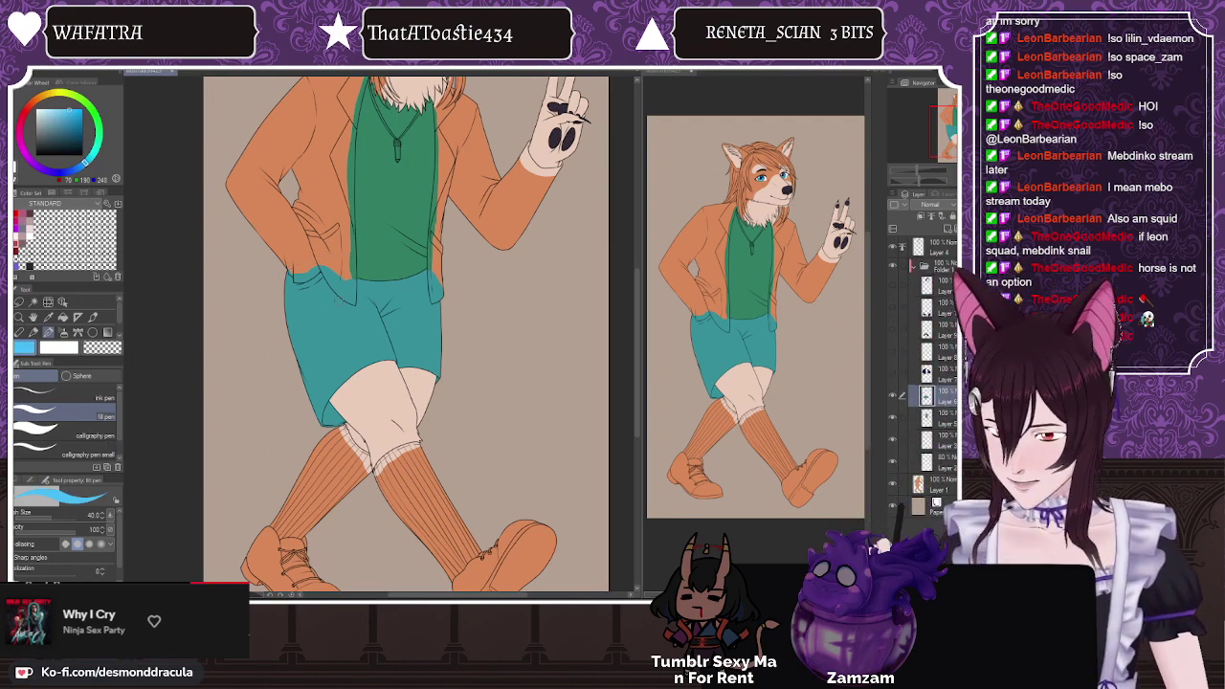
# Step: Pick a lime green from the screen and paint leaf fronds on the shorts' hip, front hem and waistband with the pen at size 17
pyautogui.hotkey('alt', 'e')
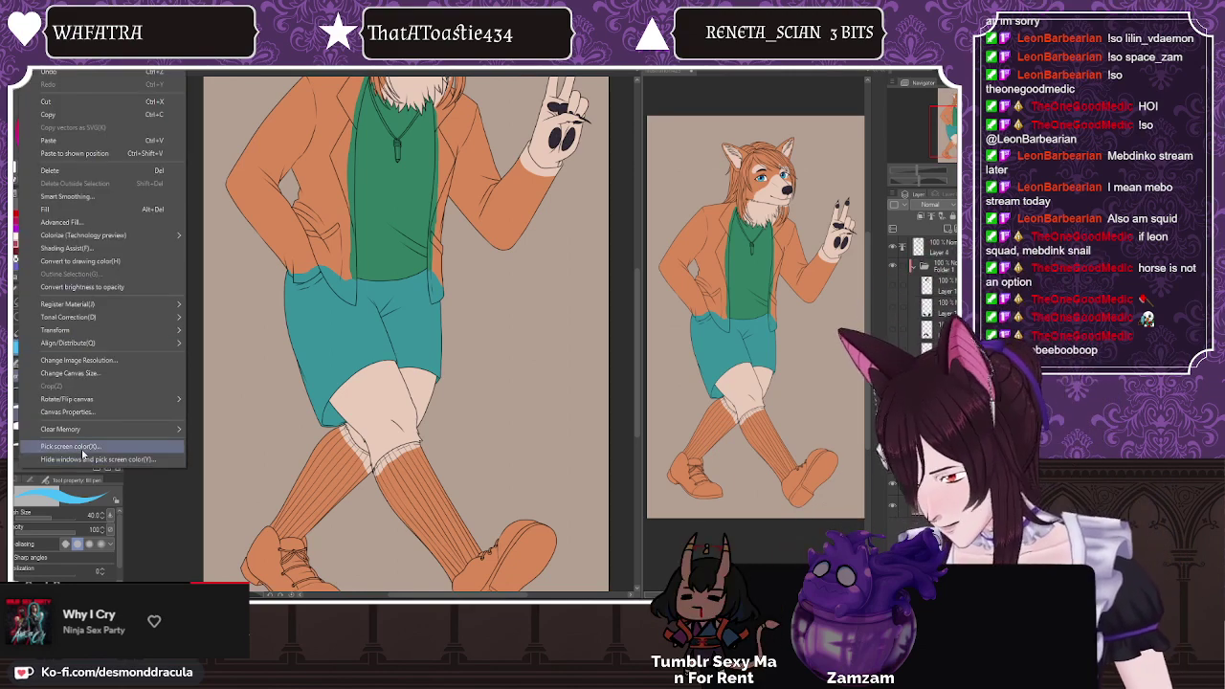
pyautogui.click(82, 447)
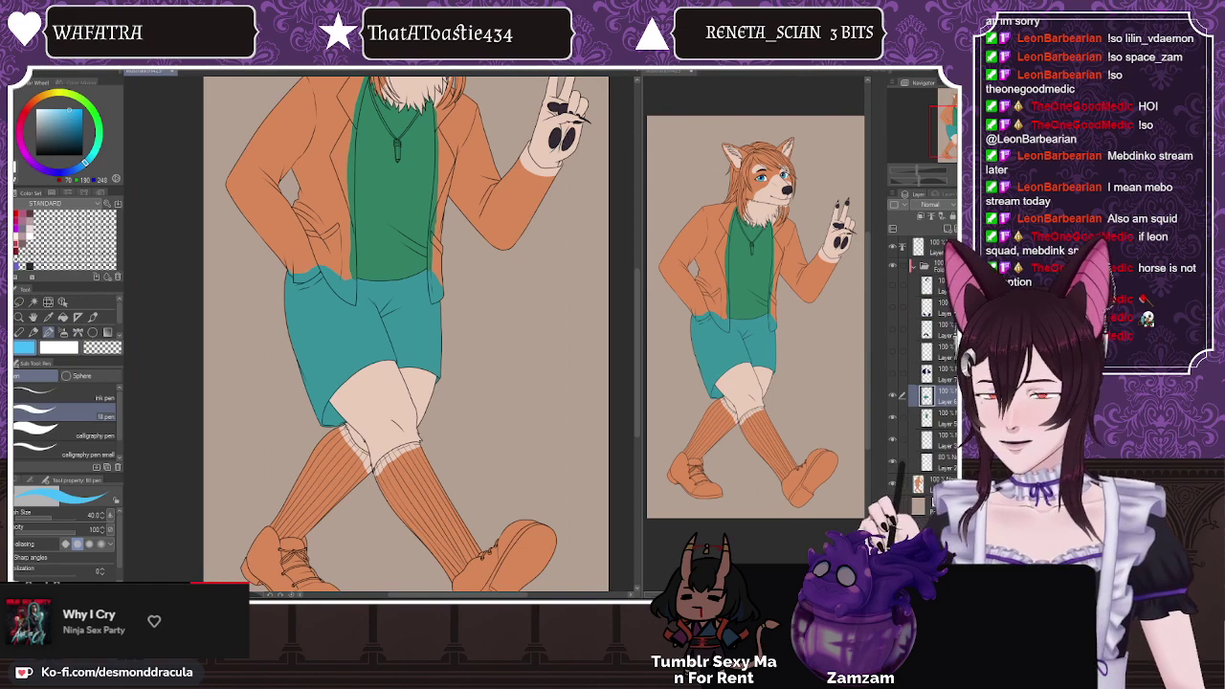
pyautogui.click(926, 392)
pyautogui.scroll(3, 374, 307)
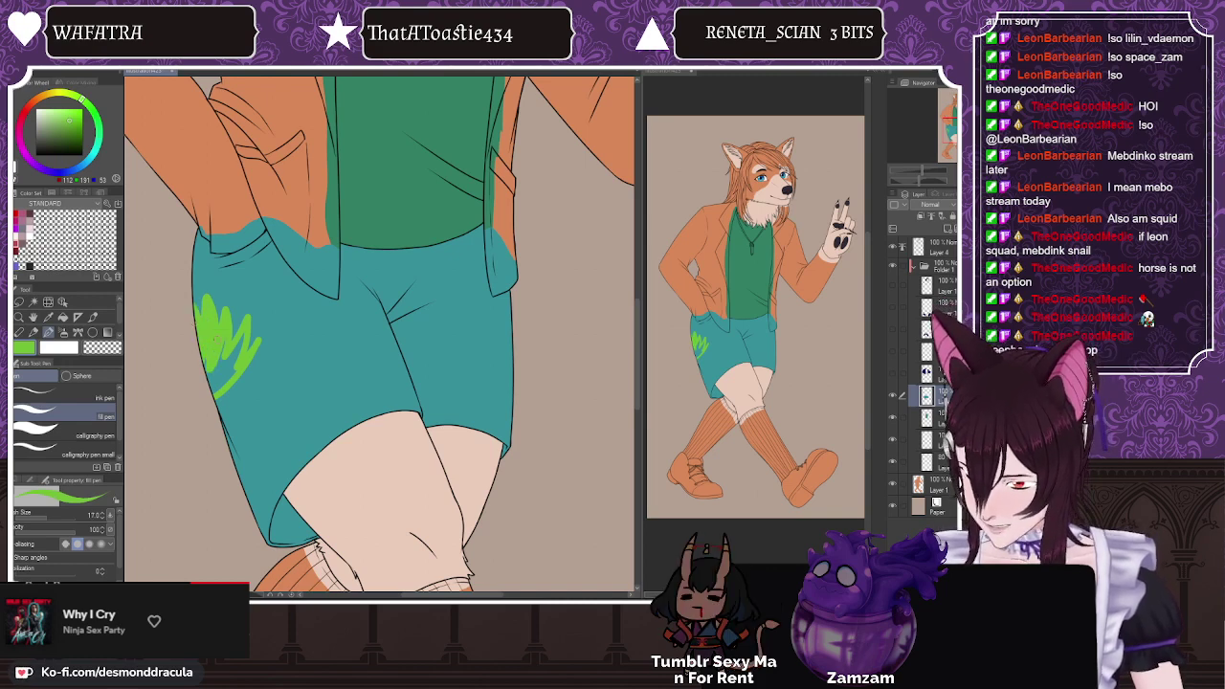
pyautogui.moveTo(227, 374); pyautogui.dragTo(216, 393)
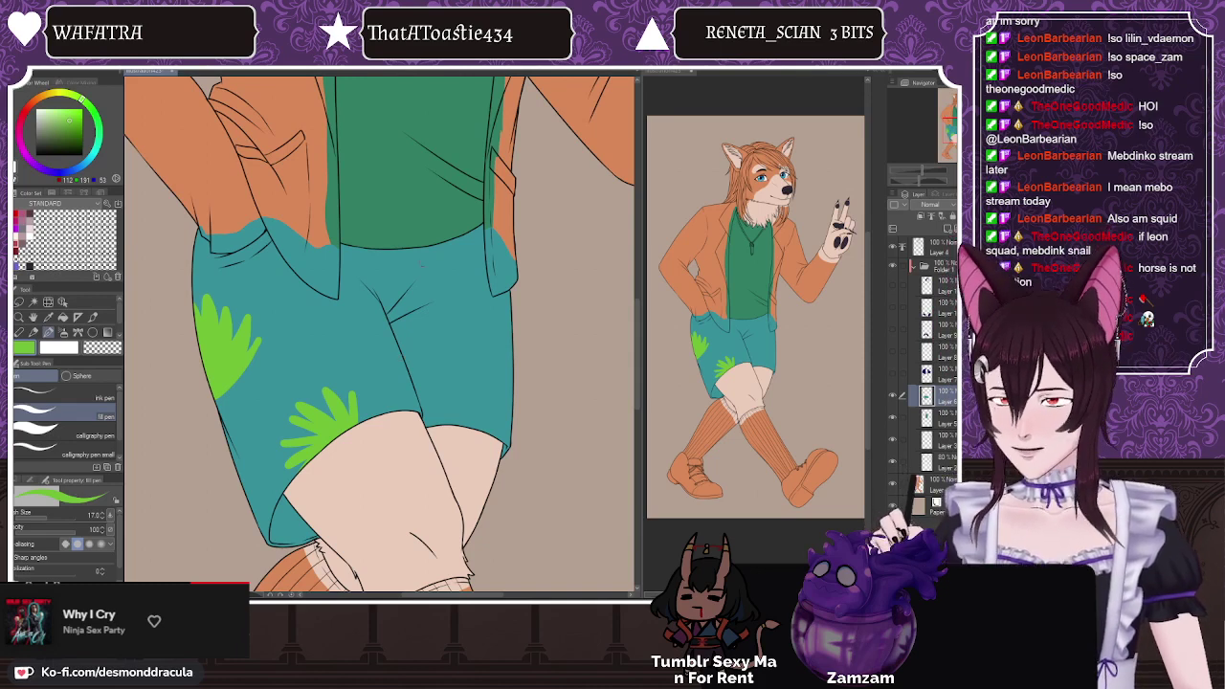
pyautogui.moveTo(436, 284)
pyautogui.mouseDown()
pyautogui.moveTo(447, 239)
pyautogui.moveTo(469, 226)
pyautogui.mouseUp()
pyautogui.moveTo(479, 270); pyautogui.dragTo(496, 227)
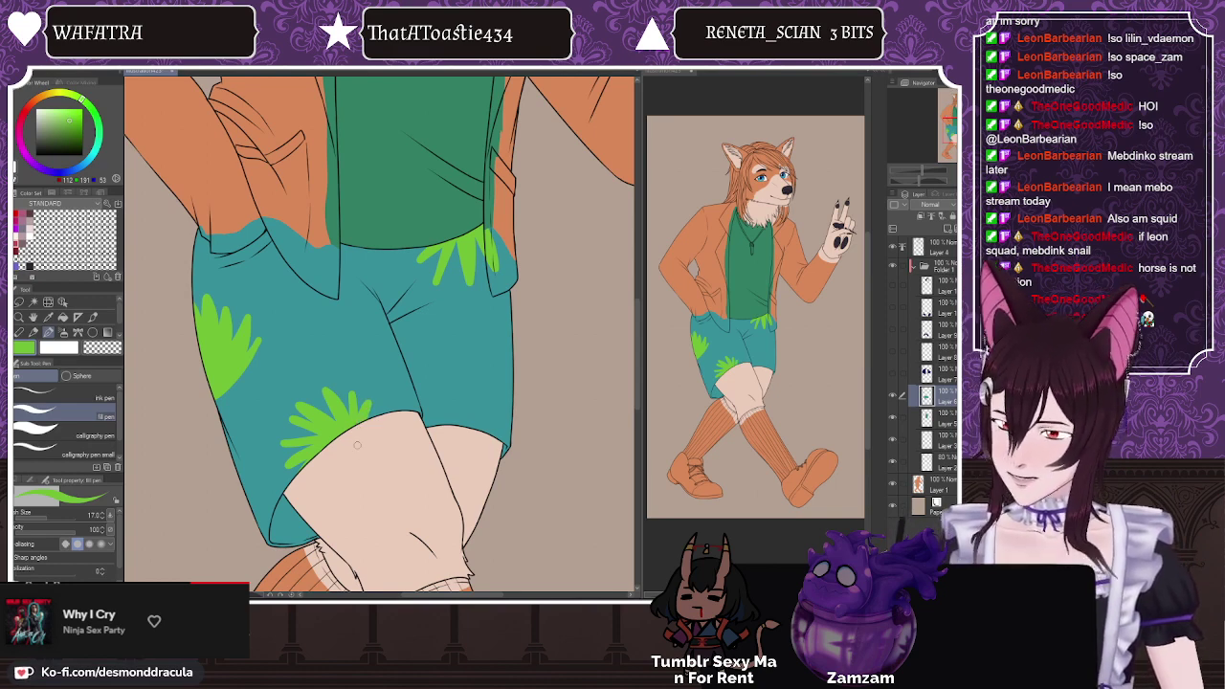
# Step: Paint two more lime green fronds on the shorts, at the outer edge of the rear leg and beside the centre seam
pyautogui.moveTo(463, 351); pyautogui.dragTo(508, 398)
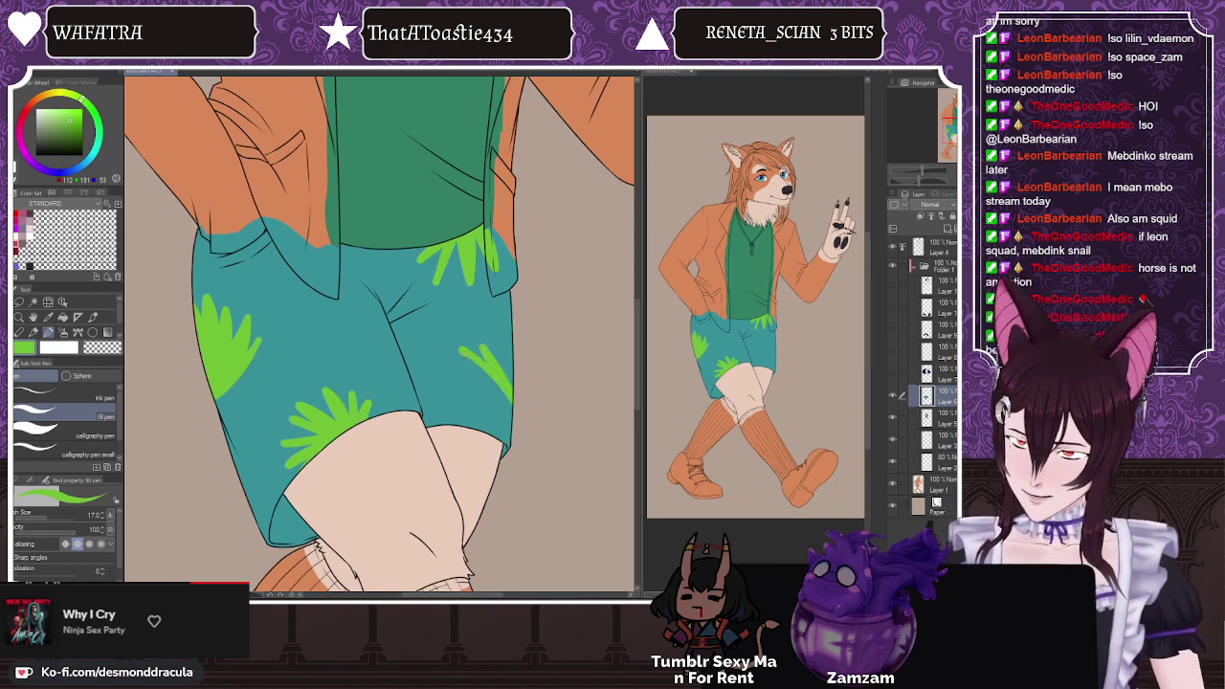
pyautogui.moveTo(436, 371); pyautogui.dragTo(507, 410)
pyautogui.moveTo(438, 394); pyautogui.dragTo(503, 407)
pyautogui.moveTo(464, 423); pyautogui.dragTo(511, 410)
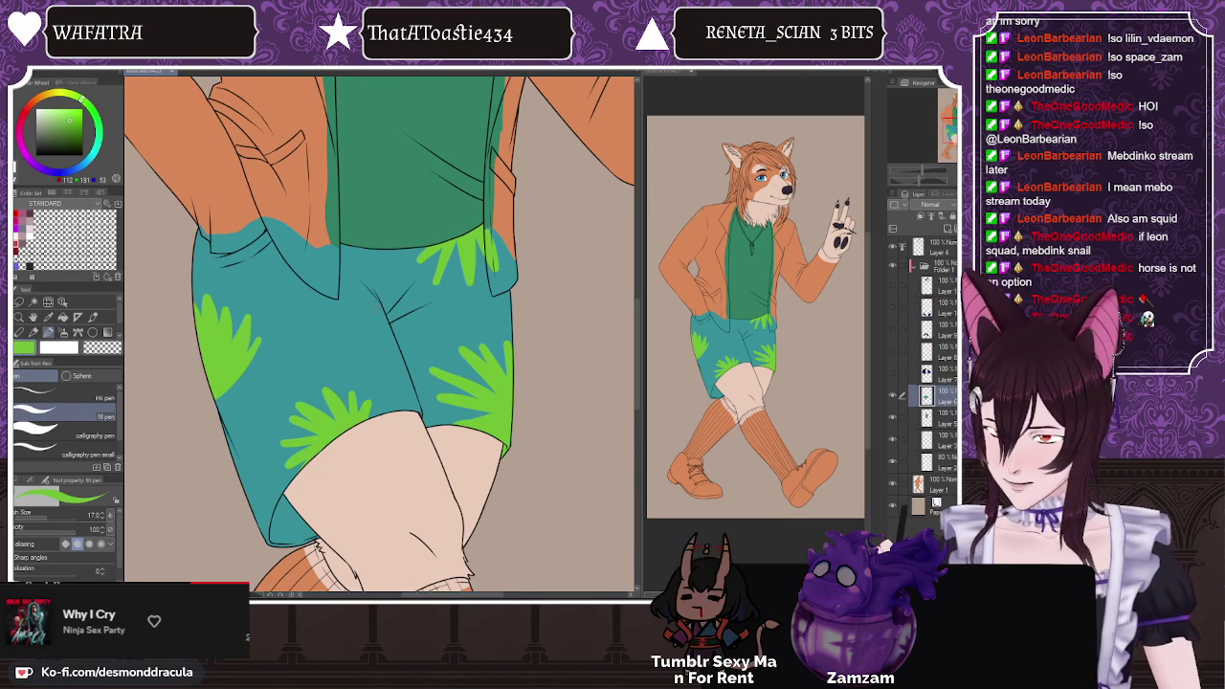
pyautogui.moveTo(379, 319)
pyautogui.mouseDown()
pyautogui.moveTo(325, 289)
pyautogui.moveTo(335, 350)
pyautogui.moveTo(393, 360)
pyautogui.mouseUp()
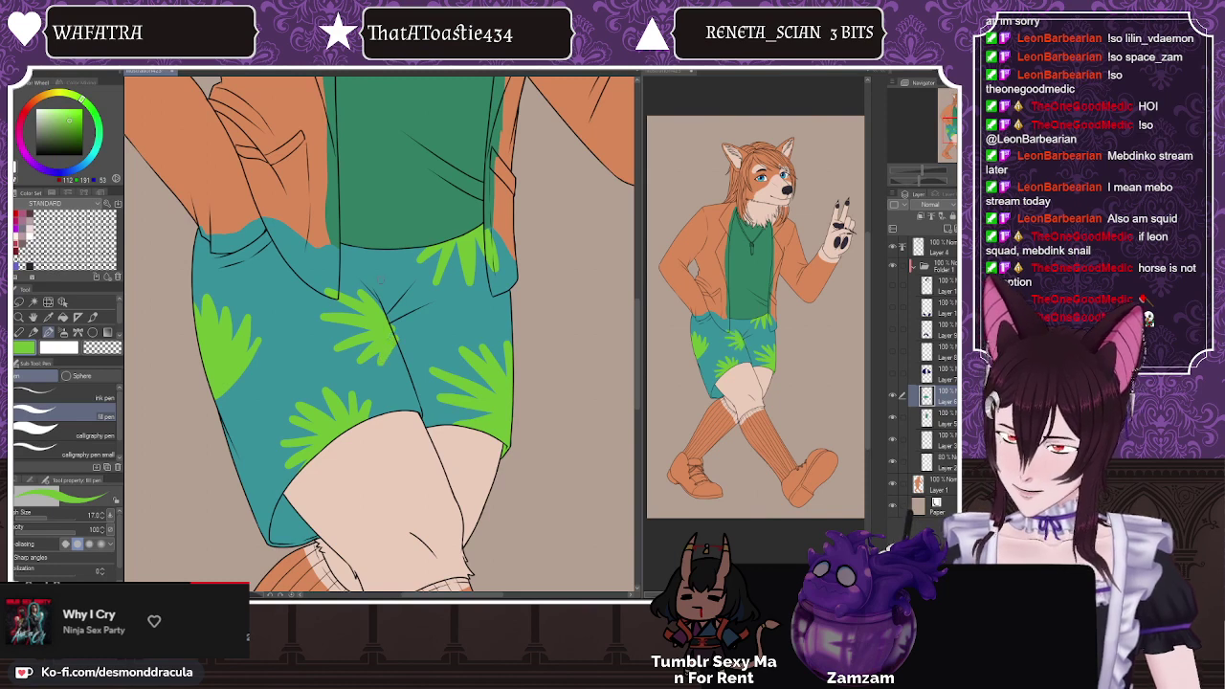
pyautogui.keyDown('alt'); pyautogui.click(378, 285); pyautogui.keyUp('alt')
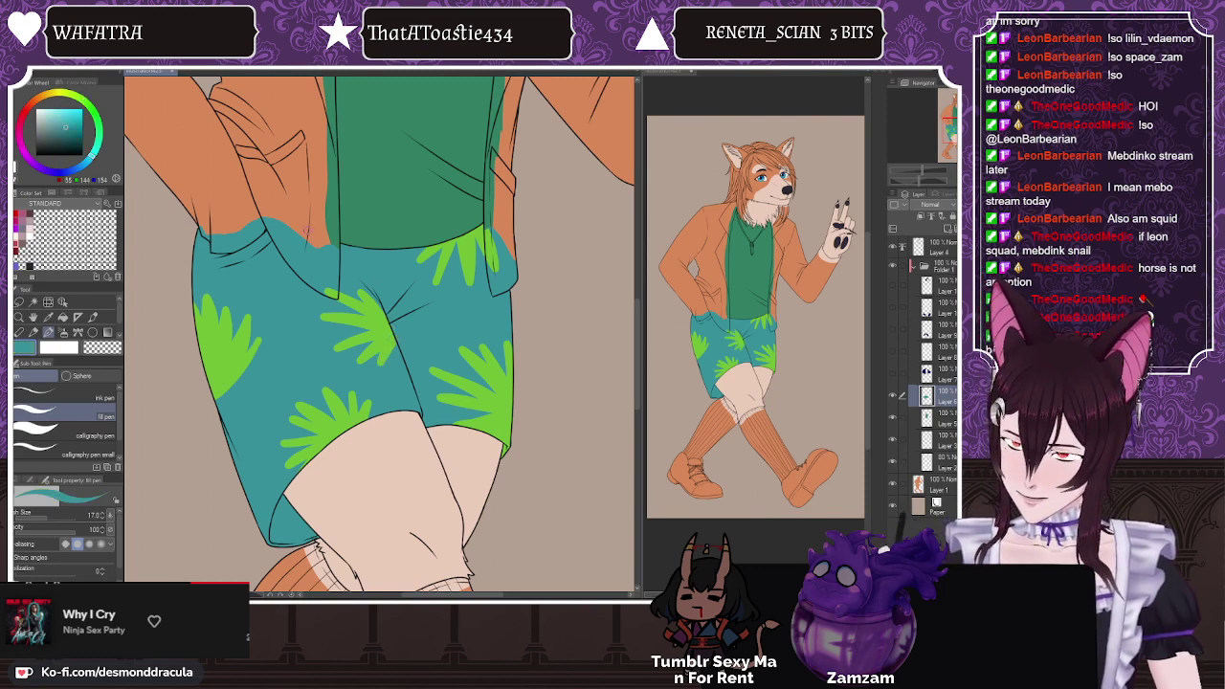
pyautogui.keyDown('alt'); pyautogui.click(381, 319); pyautogui.keyUp('alt')
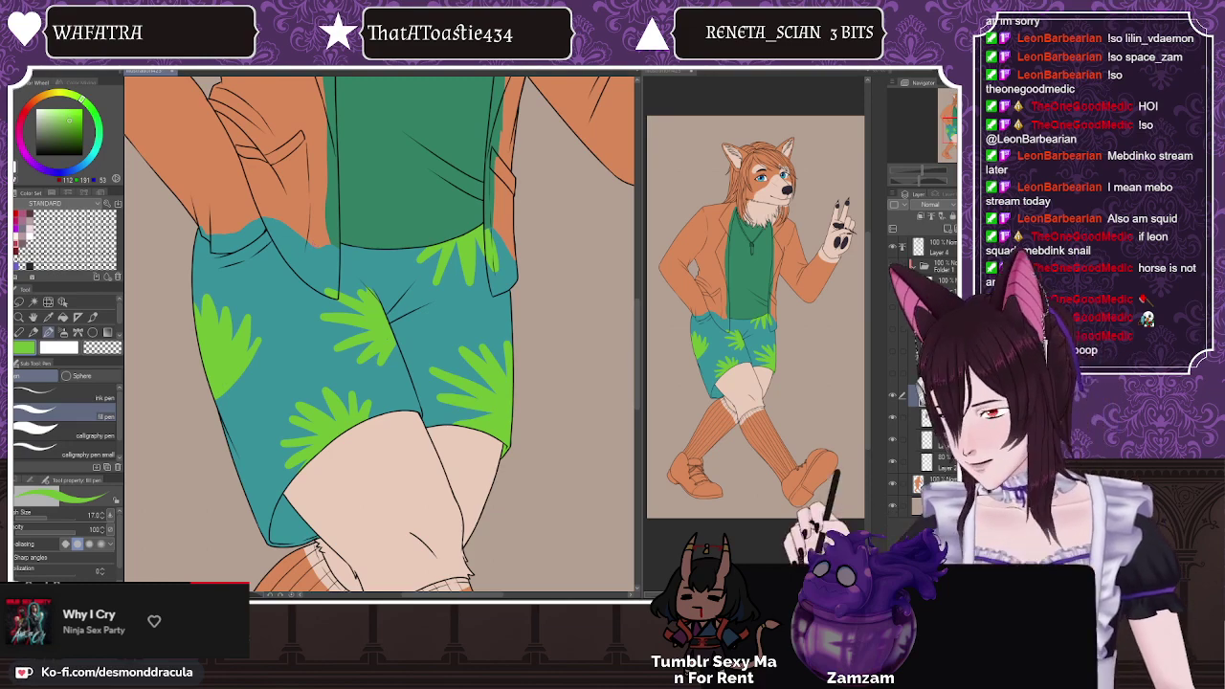
# Step: Pick an orange from the screen and paint a flower above the hip frond with the pen at size 40
pyautogui.click(31, 63)
pyautogui.click(66, 447)
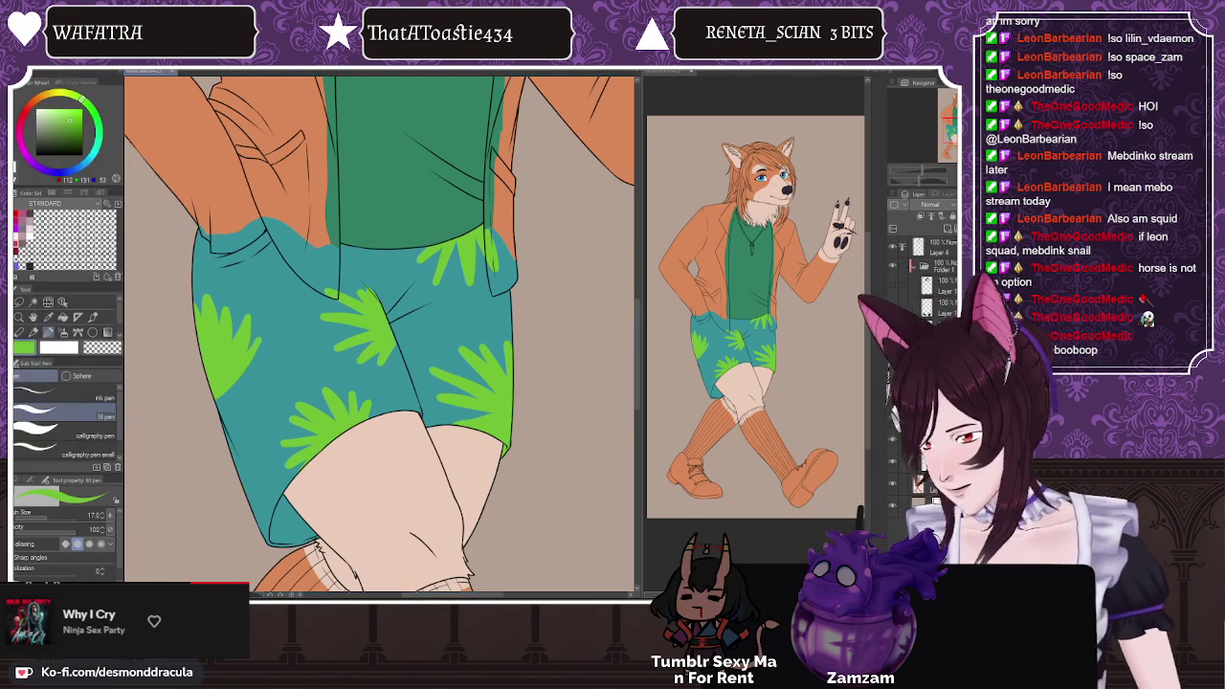
pyautogui.click(268, 182)
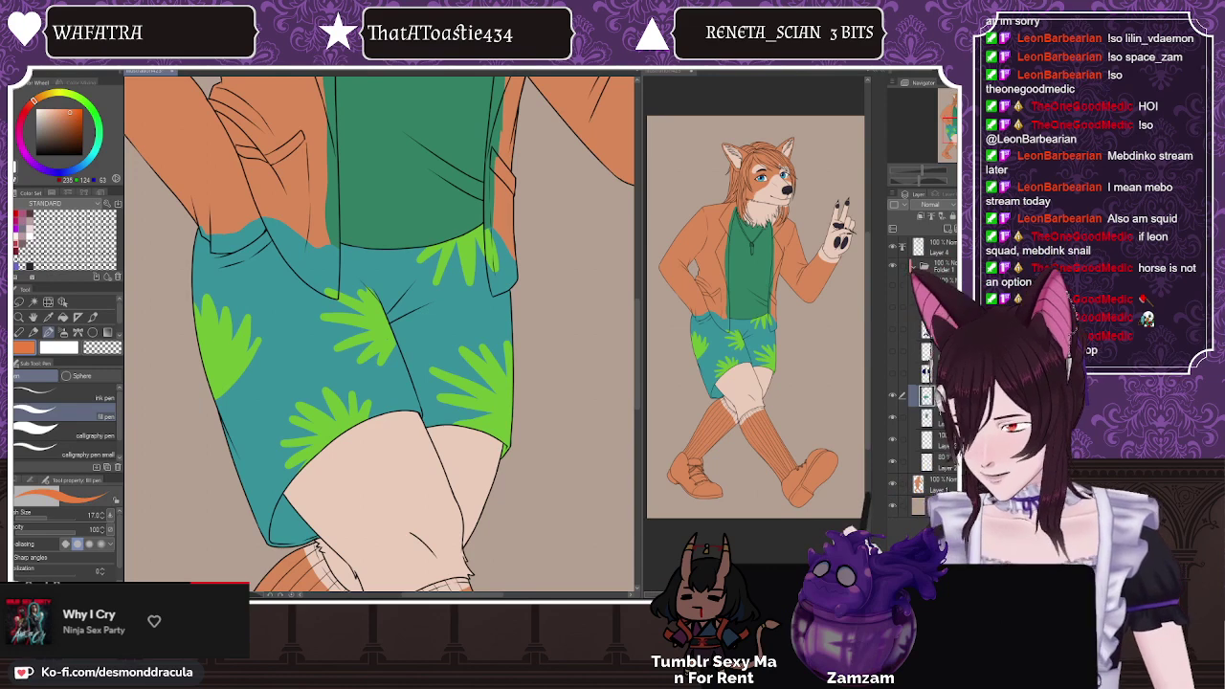
pyautogui.press(']')
pyautogui.press(']')
pyautogui.press(']')
pyautogui.press(']')
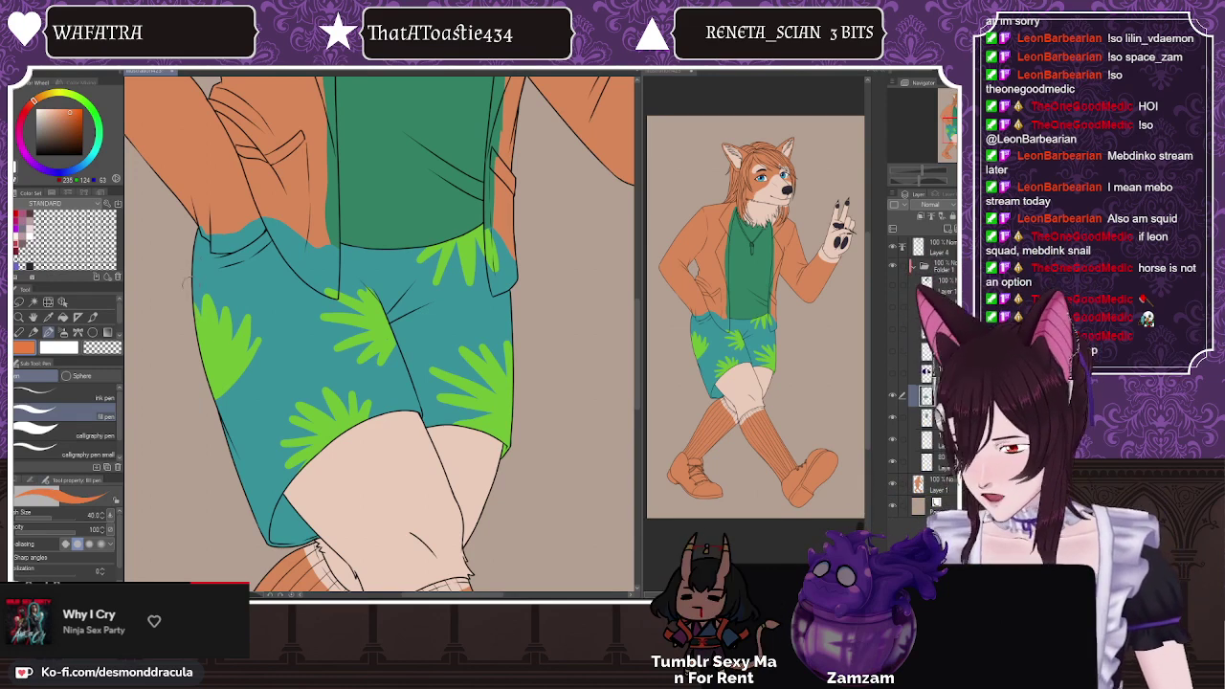
pyautogui.moveTo(187, 296)
pyautogui.mouseDown()
pyautogui.moveTo(203, 307)
pyautogui.moveTo(201, 323)
pyautogui.mouseUp()
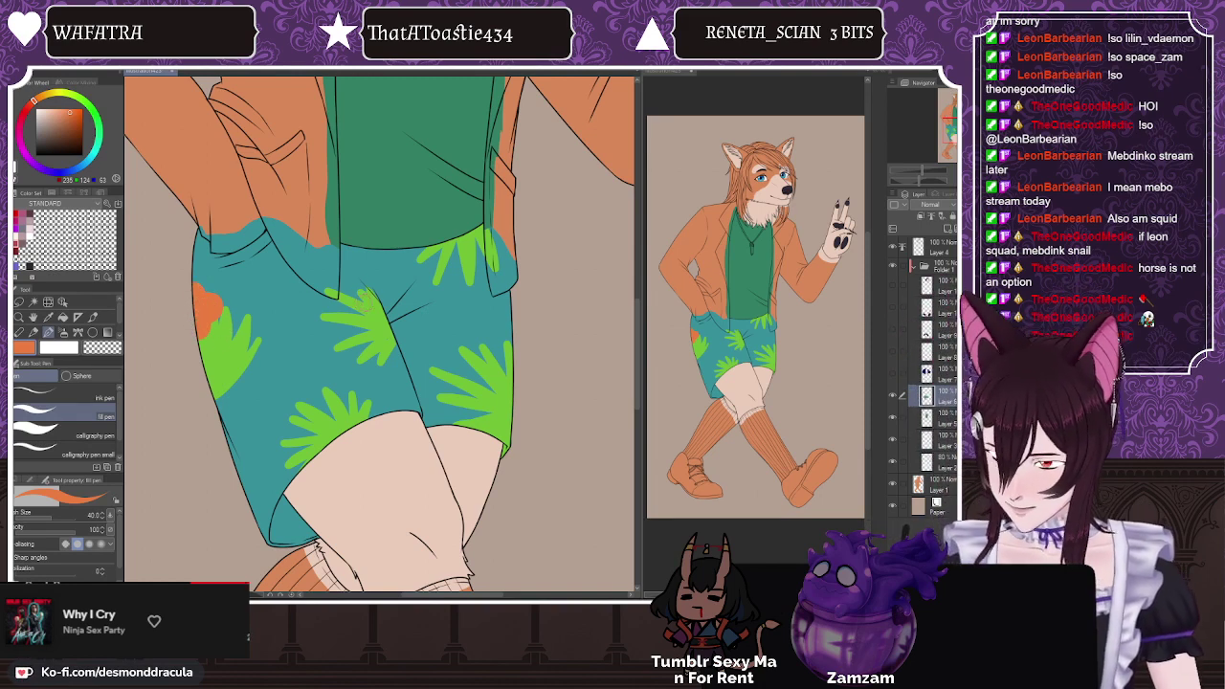
# Step: Paint an orange flower on the frond beside the centre seam and trim its edge with the shorts' teal
pyautogui.click(366, 295)
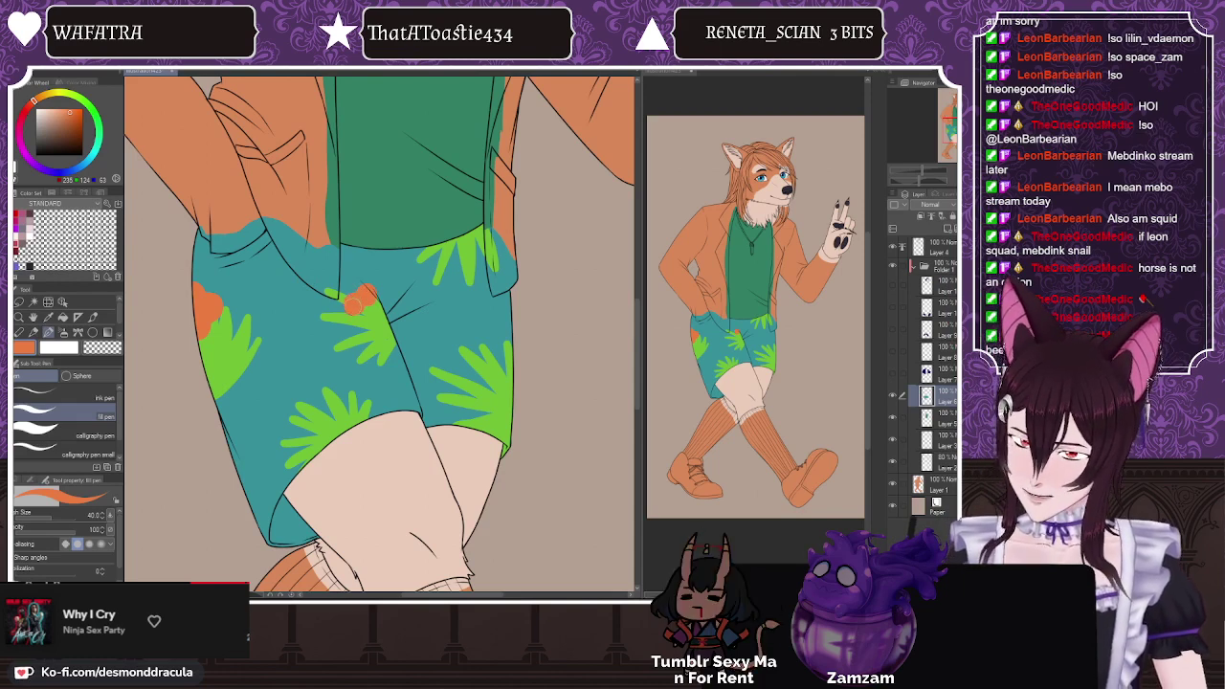
pyautogui.moveTo(365, 307); pyautogui.dragTo(367, 317)
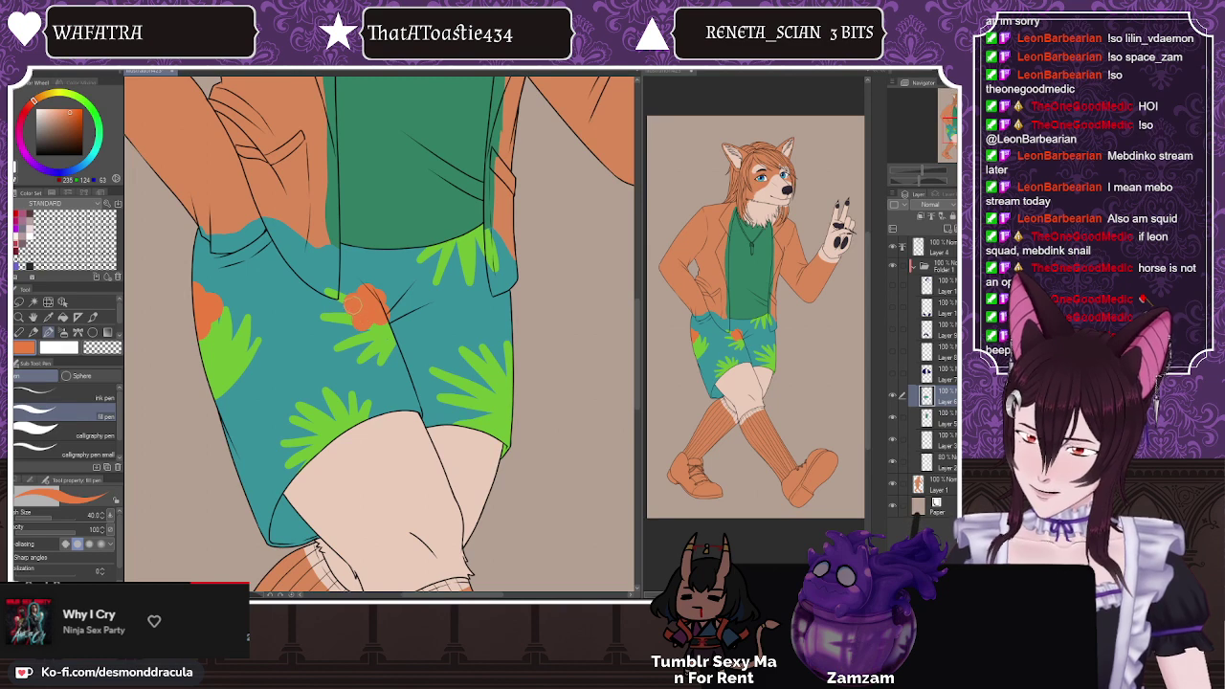
pyautogui.keyDown('alt'); pyautogui.click(421, 294); pyautogui.keyUp('alt')
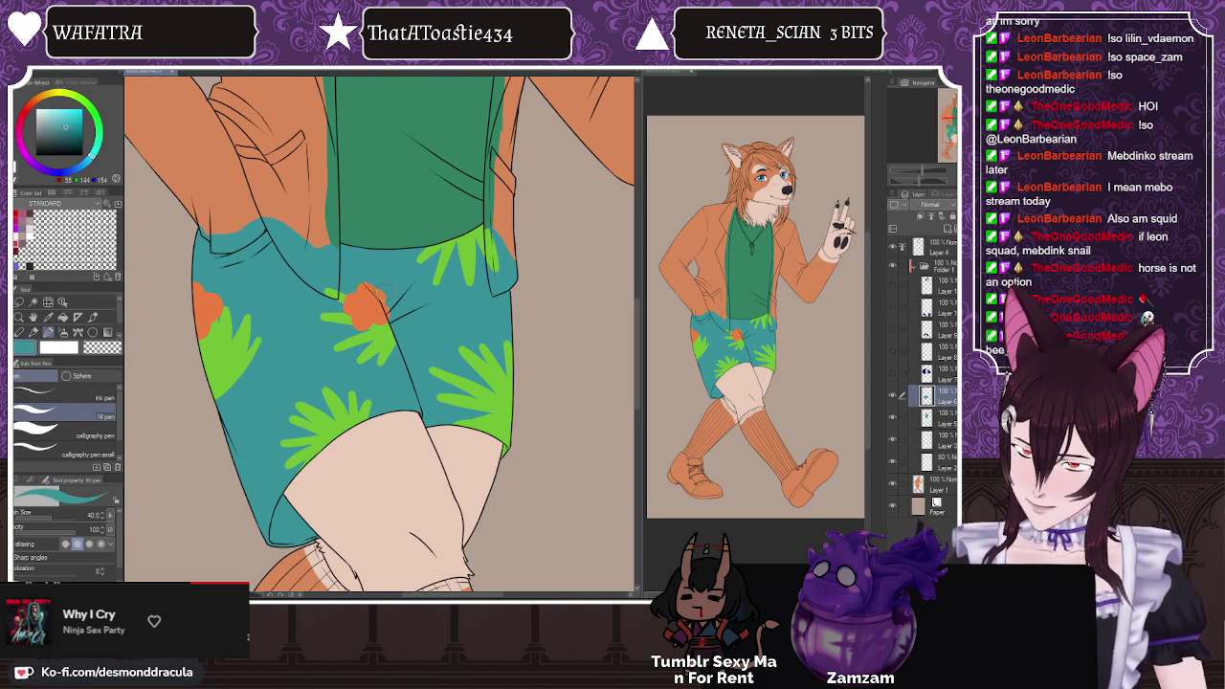
pyautogui.keyDown('alt'); pyautogui.click(367, 302); pyautogui.keyUp('alt')
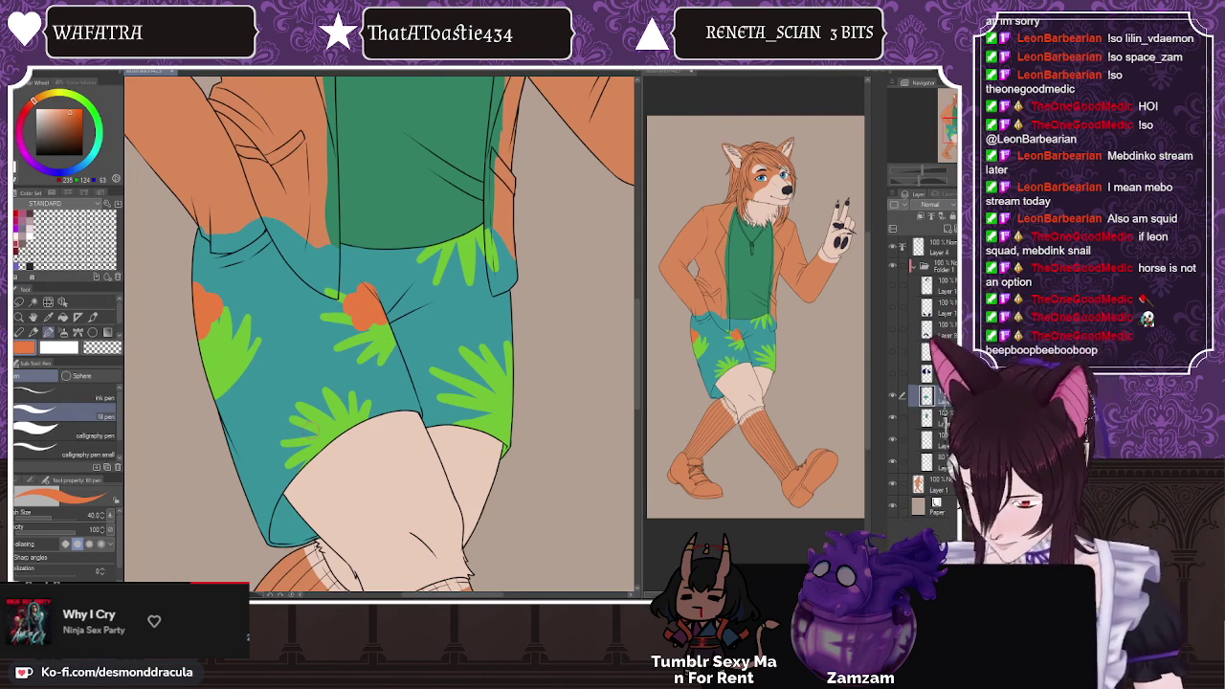
# Step: Paint orange flowers on the front hem, rear leg and waistband fronds of the shorts
pyautogui.click(313, 419)
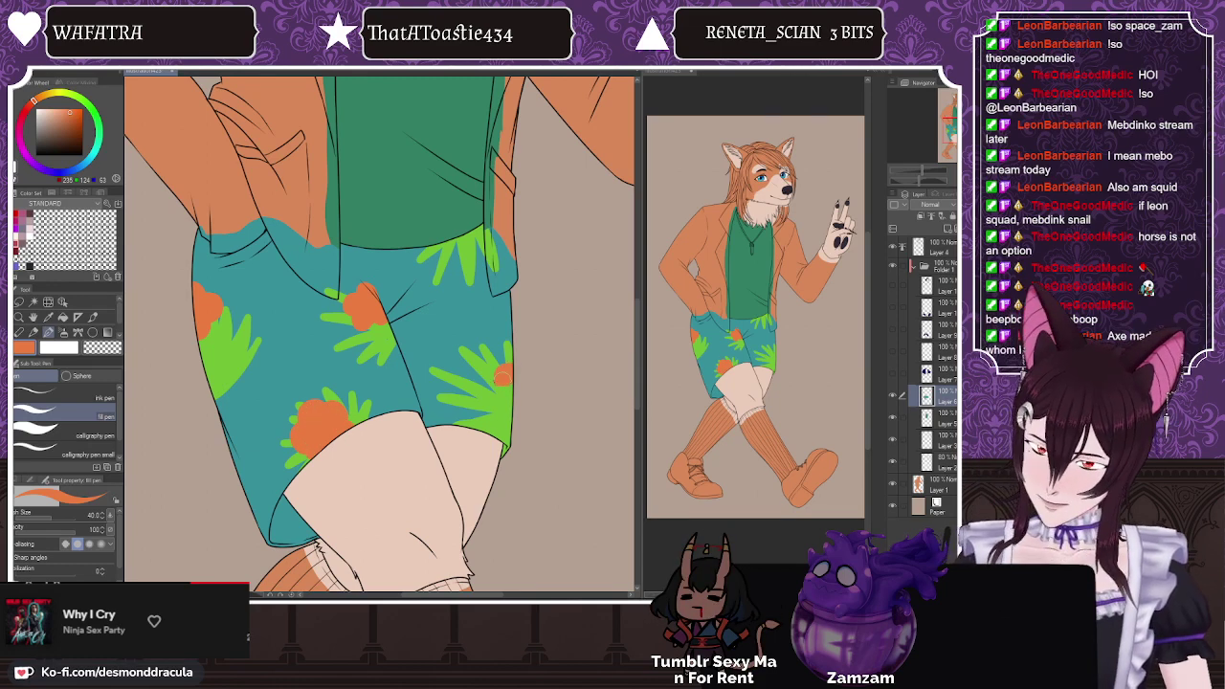
pyautogui.moveTo(502, 379)
pyautogui.mouseDown()
pyautogui.moveTo(493, 387)
pyautogui.moveTo(505, 385)
pyautogui.mouseUp()
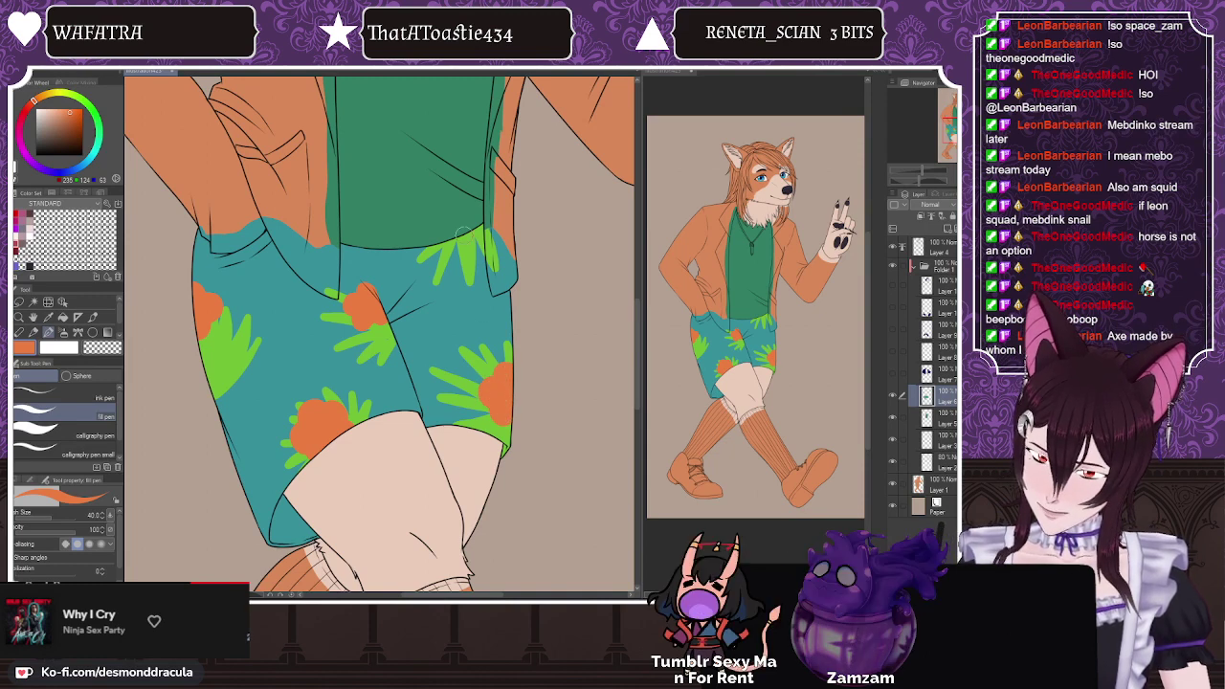
pyautogui.moveTo(459, 226)
pyautogui.mouseDown()
pyautogui.moveTo(452, 245)
pyautogui.moveTo(471, 230)
pyautogui.moveTo(469, 251)
pyautogui.mouseUp()
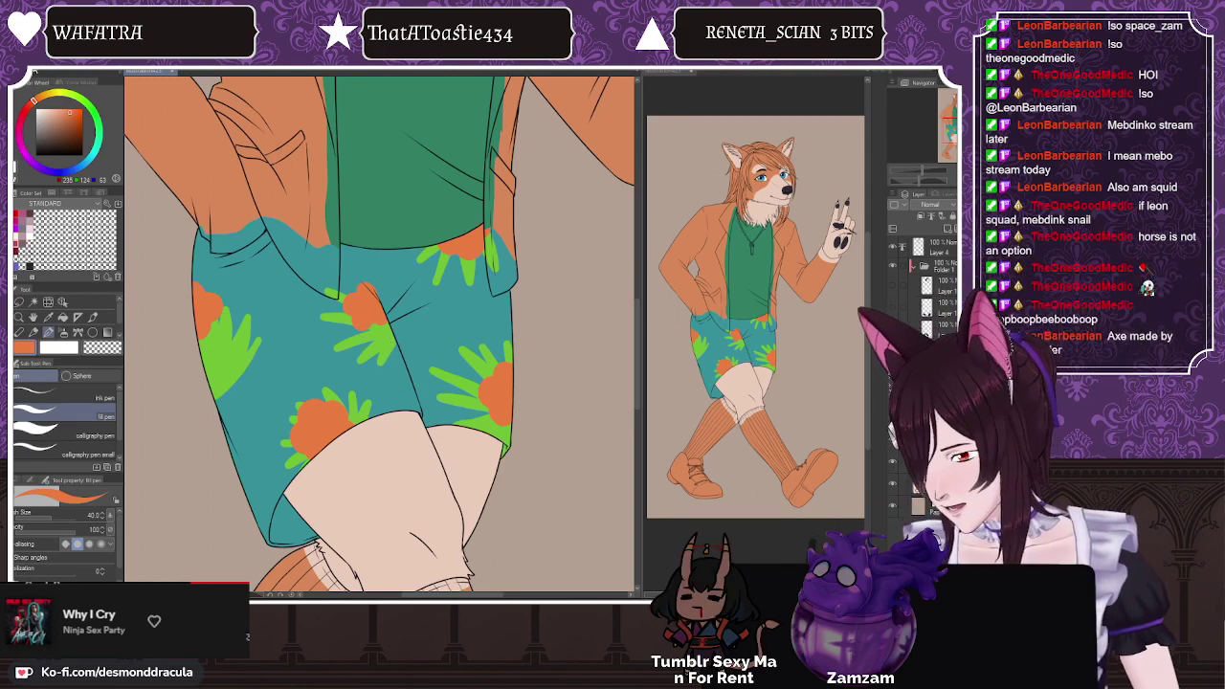
# Step: Pick a light blue from the screen and paint a four-petalled flower beside the shorts' pocket with the pen at size 25
pyautogui.click(33, 72)
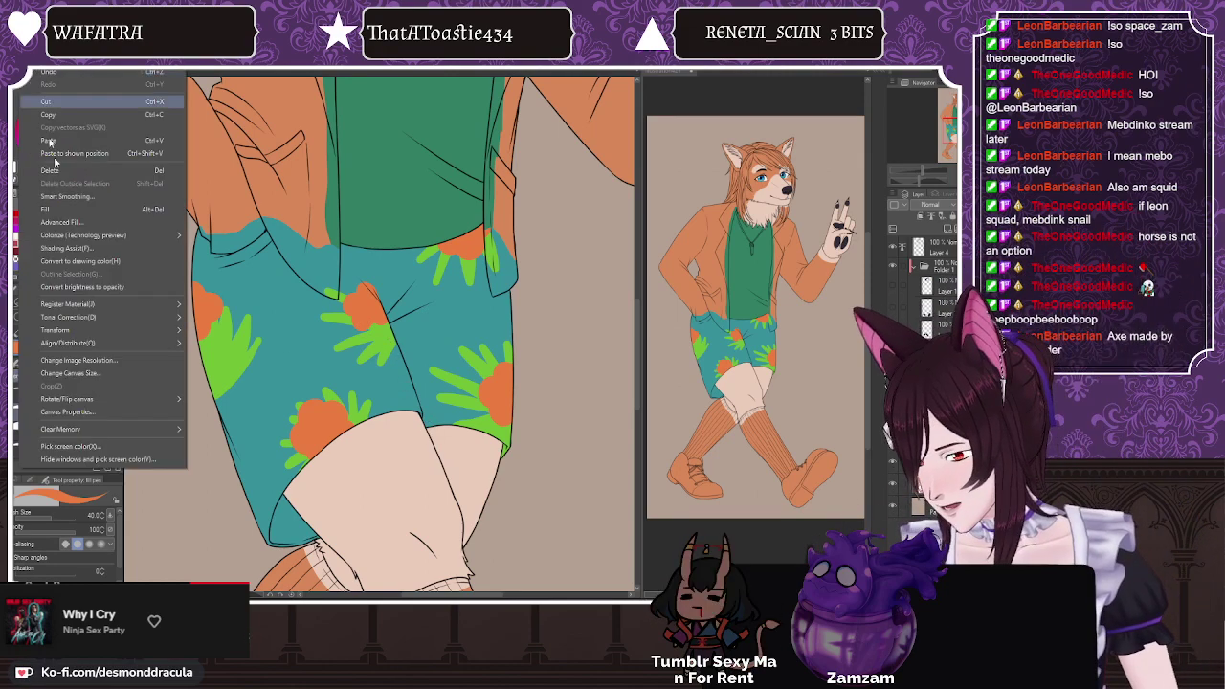
pyautogui.click(101, 447)
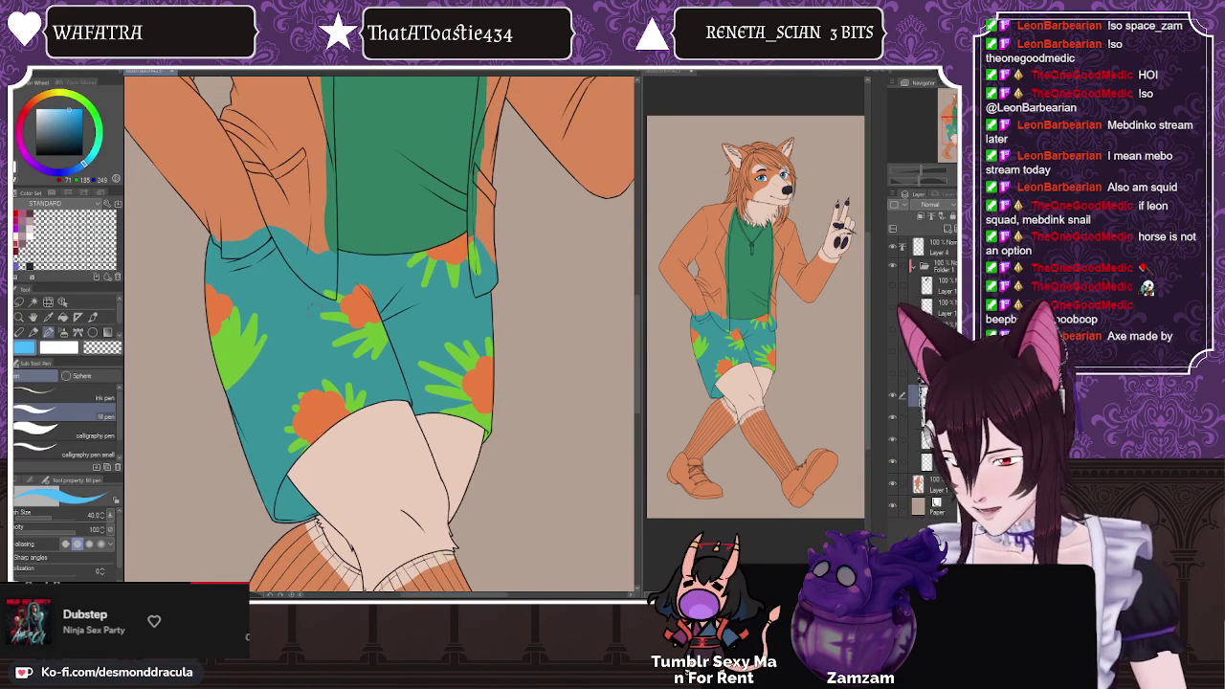
pyautogui.scroll(2, 311, 308)
pyautogui.scroll(-1, 340, 304)
pyautogui.scroll(1, 376, 228)
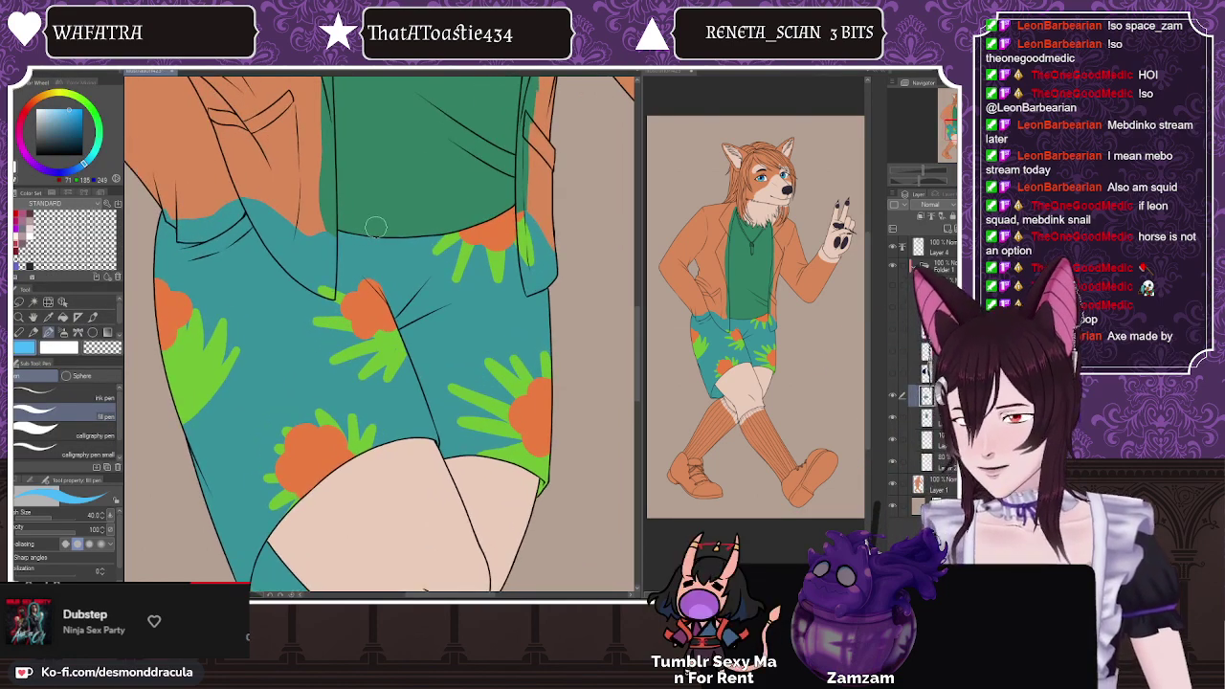
pyautogui.scroll(-1, 375, 227)
pyautogui.scroll(1, 376, 226)
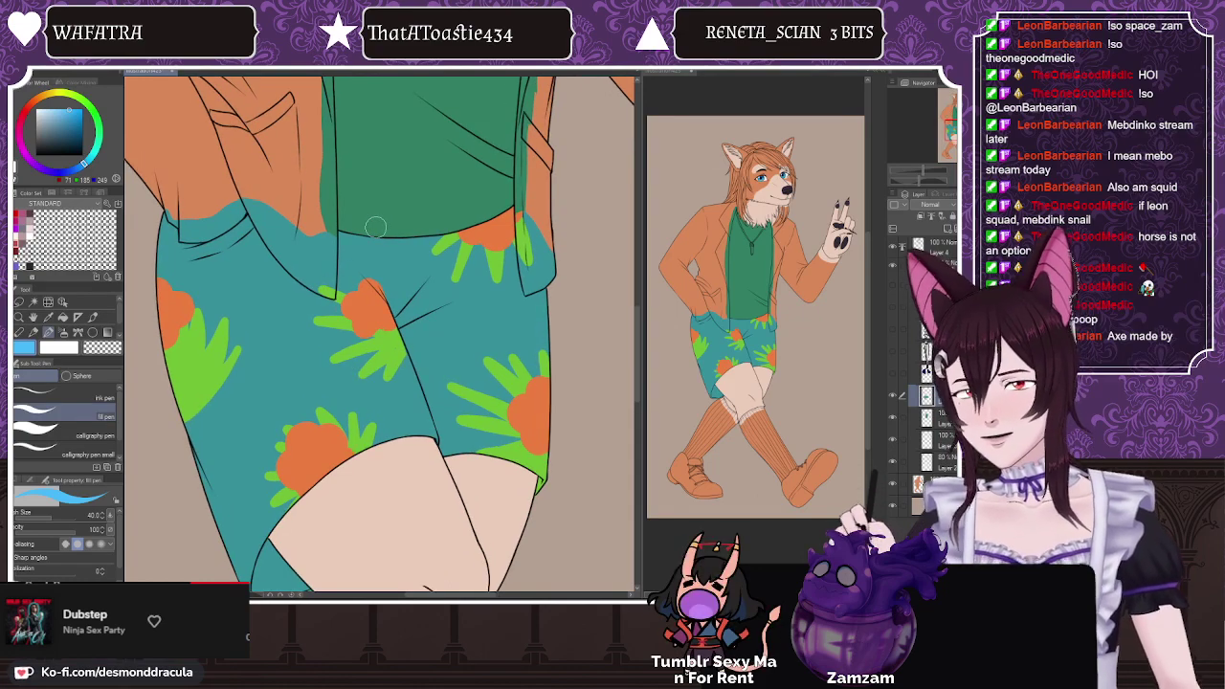
pyautogui.press('[')
pyautogui.press('[')
pyautogui.press('[')
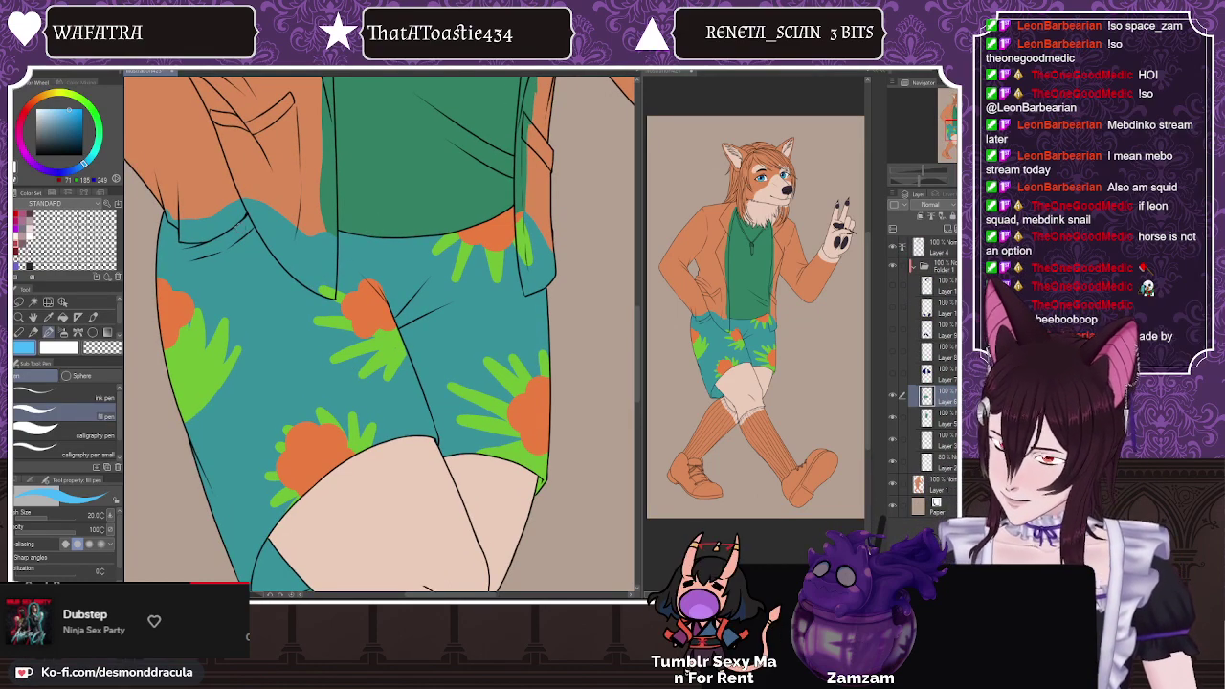
pyautogui.moveTo(227, 213); pyautogui.dragTo(264, 281)
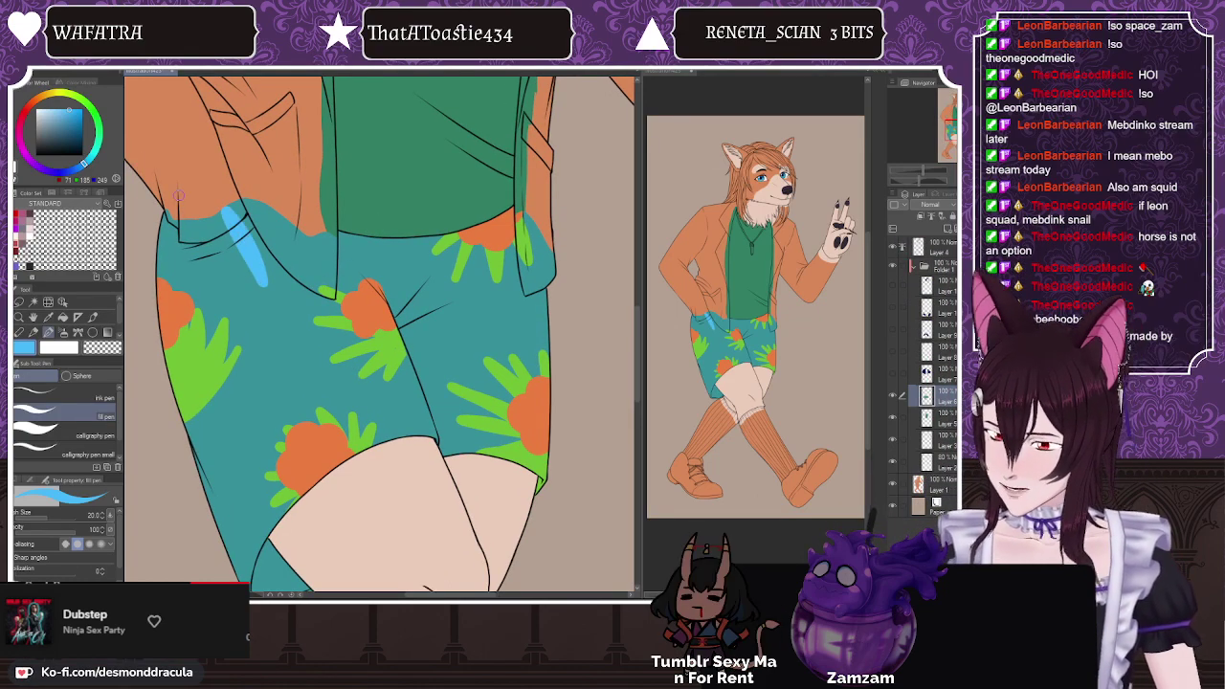
pyautogui.hotkey('ctrl', 'z')
pyautogui.press(']')
pyautogui.moveTo(240, 214)
pyautogui.mouseDown()
pyautogui.moveTo(274, 291)
pyautogui.moveTo(222, 297)
pyautogui.moveTo(323, 291)
pyautogui.moveTo(287, 352)
pyautogui.mouseUp()
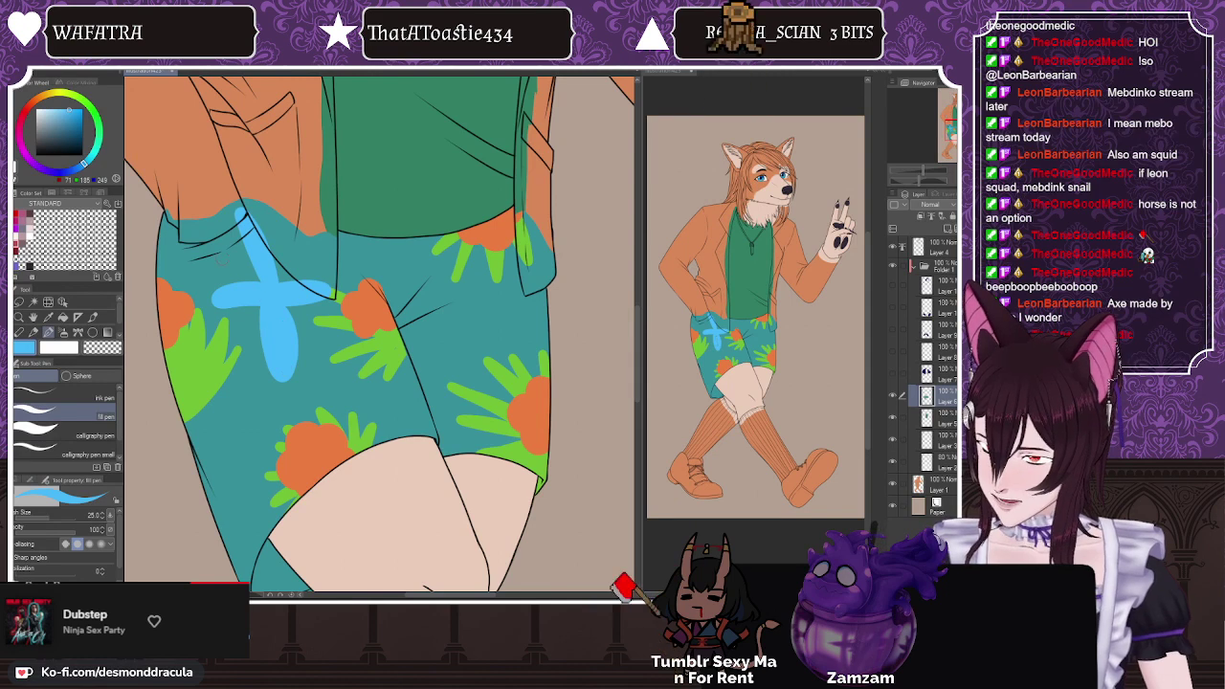
pyautogui.moveTo(253, 287)
pyautogui.mouseDown()
pyautogui.moveTo(218, 290)
pyautogui.moveTo(247, 216)
pyautogui.moveTo(289, 285)
pyautogui.mouseUp()
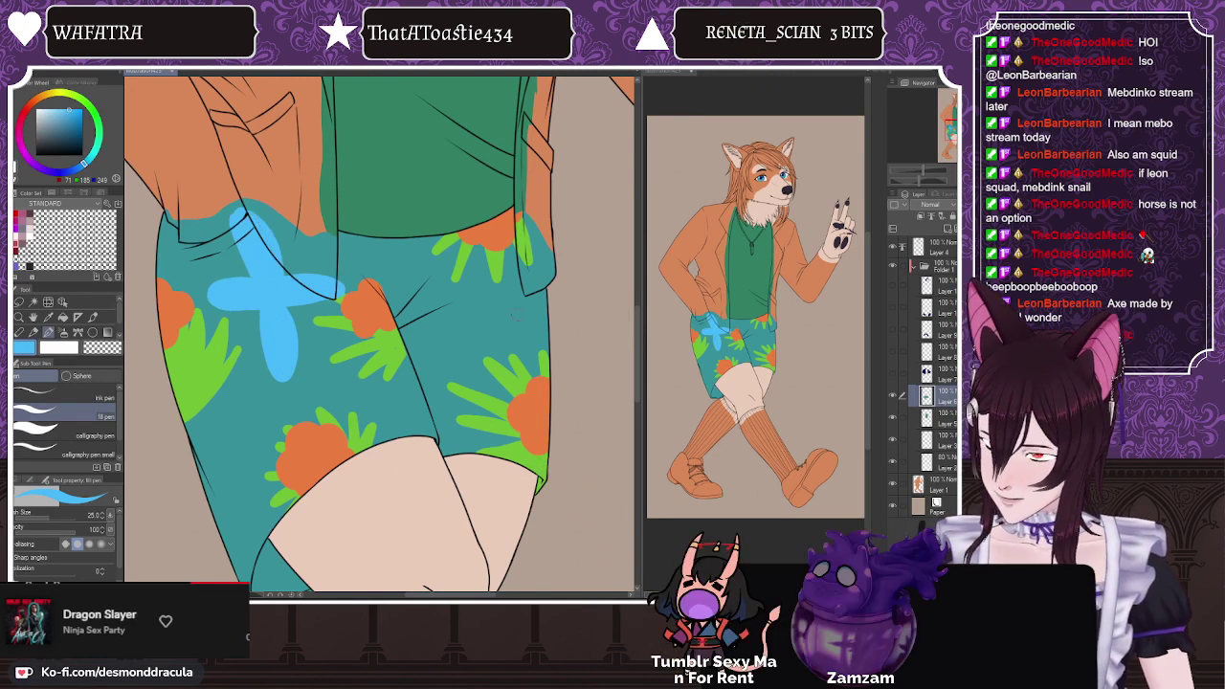
# Step: Paint more light blue flowers on the shorts: at the outer rear edge, the centre seam, the lower front leg and under the shirt hem
pyautogui.moveTo(542, 298)
pyautogui.mouseDown()
pyautogui.moveTo(497, 340)
pyautogui.moveTo(534, 332)
pyautogui.moveTo(513, 305)
pyautogui.moveTo(505, 336)
pyautogui.moveTo(534, 308)
pyautogui.moveTo(505, 280)
pyautogui.mouseUp()
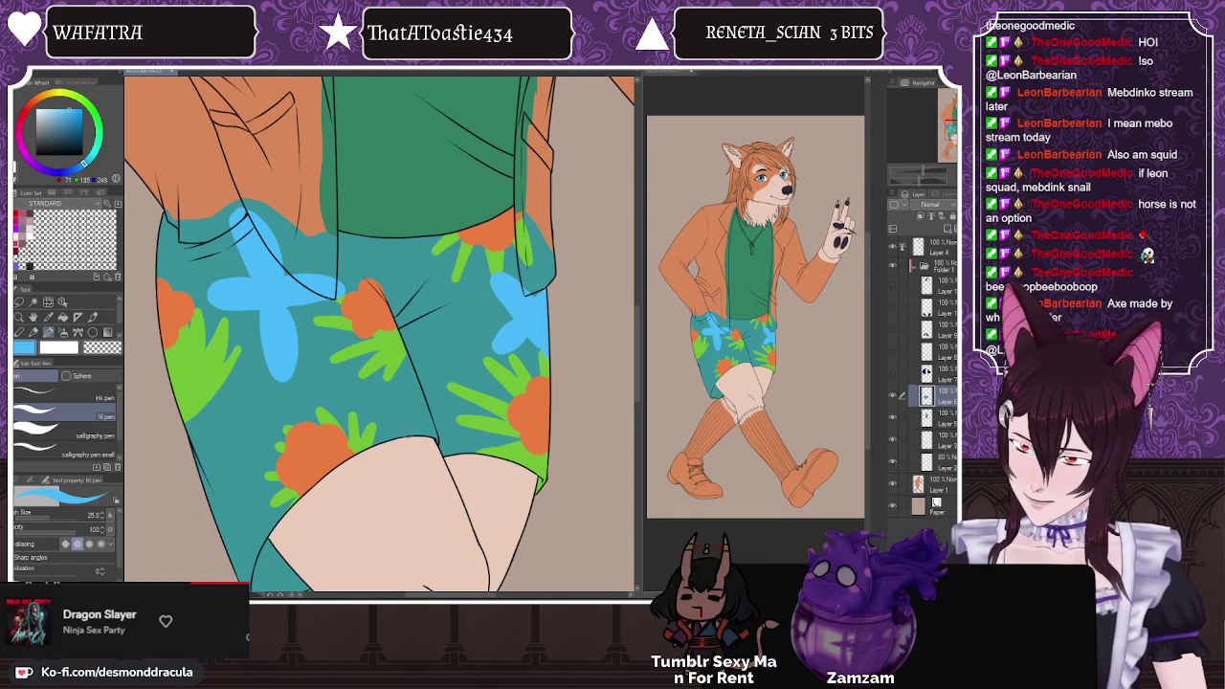
pyautogui.moveTo(413, 407); pyautogui.dragTo(414, 434)
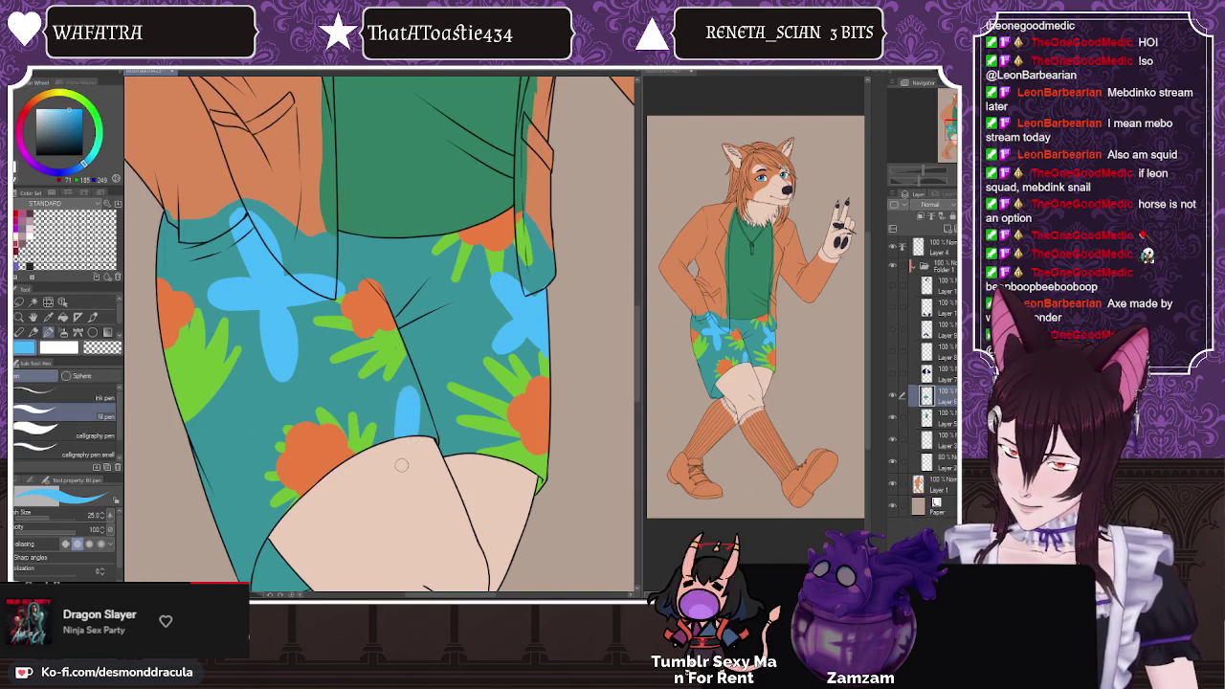
pyautogui.moveTo(286, 518); pyautogui.dragTo(207, 491)
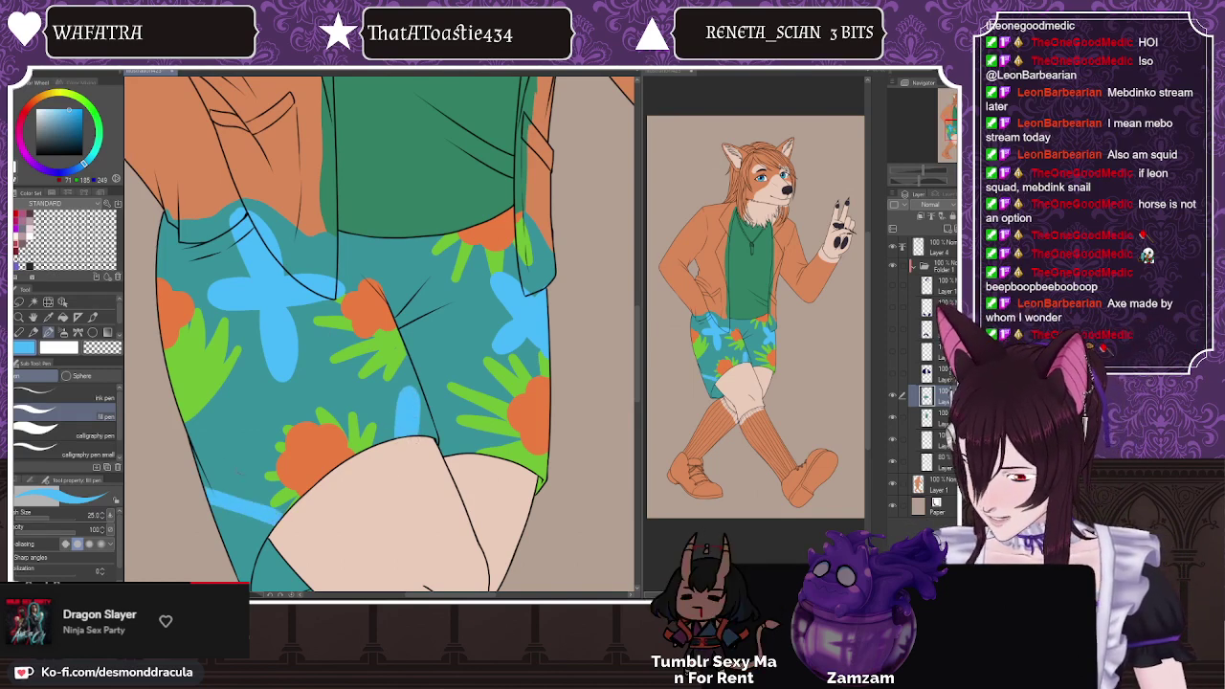
pyautogui.moveTo(235, 536); pyautogui.dragTo(245, 451)
pyautogui.moveTo(233, 516)
pyautogui.mouseDown()
pyautogui.moveTo(231, 555)
pyautogui.moveTo(241, 457)
pyautogui.mouseUp()
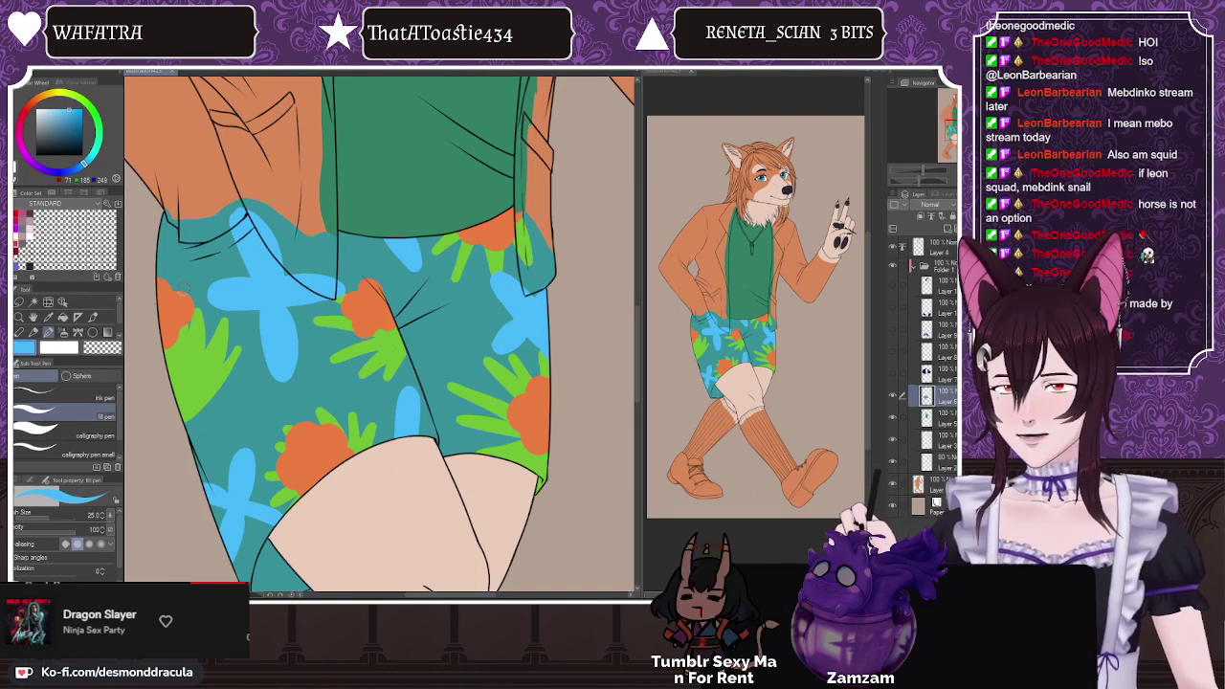
# Step: Show the jacket's fill layer and recolour the jacket in a soft green picked from the screen, using the pen at size 800
pyautogui.click(892, 374)
pyautogui.click(947, 376)
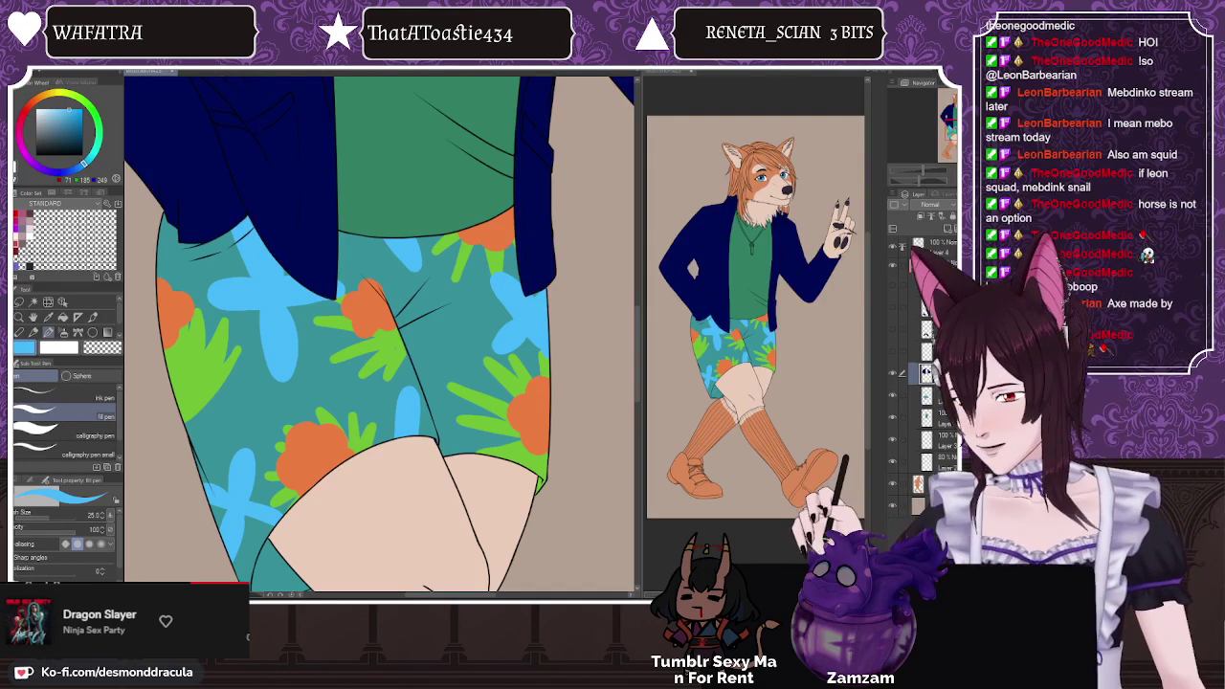
pyautogui.click(31, 65)
pyautogui.click(63, 446)
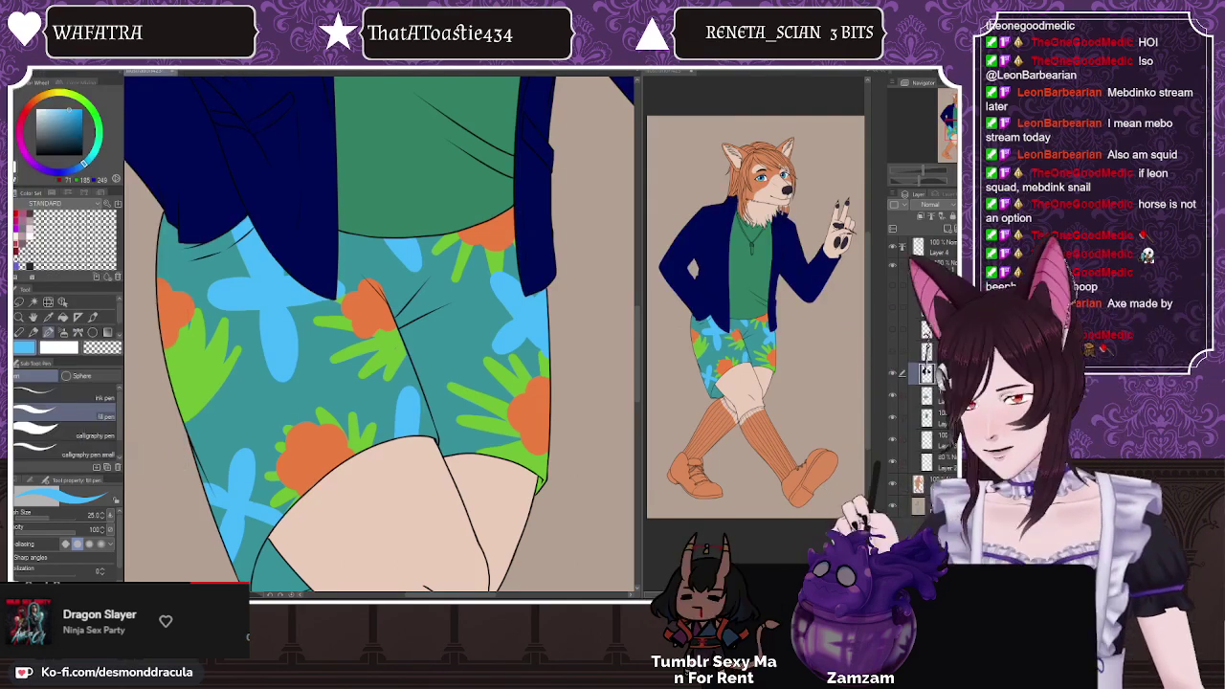
pyautogui.scroll(-4, 352, 450)
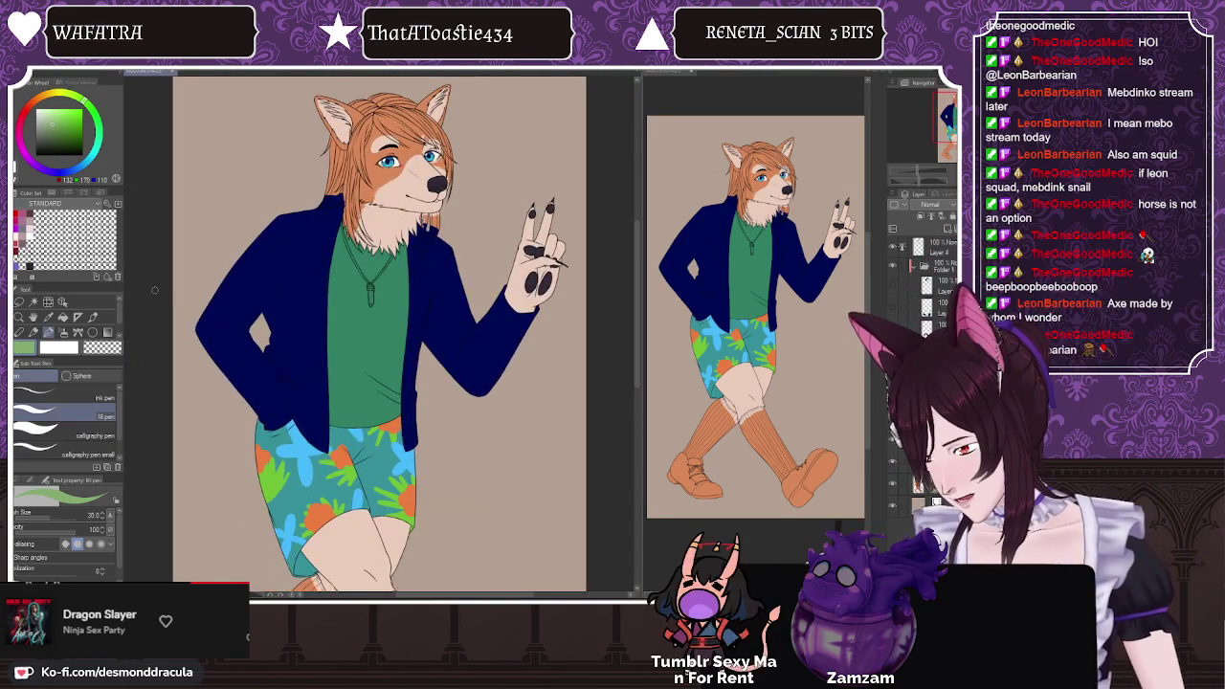
pyautogui.moveTo(212, 315)
pyautogui.mouseDown()
pyautogui.moveTo(326, 438)
pyautogui.moveTo(378, 391)
pyautogui.moveTo(304, 296)
pyautogui.moveTo(290, 235)
pyautogui.moveTo(436, 307)
pyautogui.moveTo(252, 324)
pyautogui.mouseUp()
pyautogui.press(']')
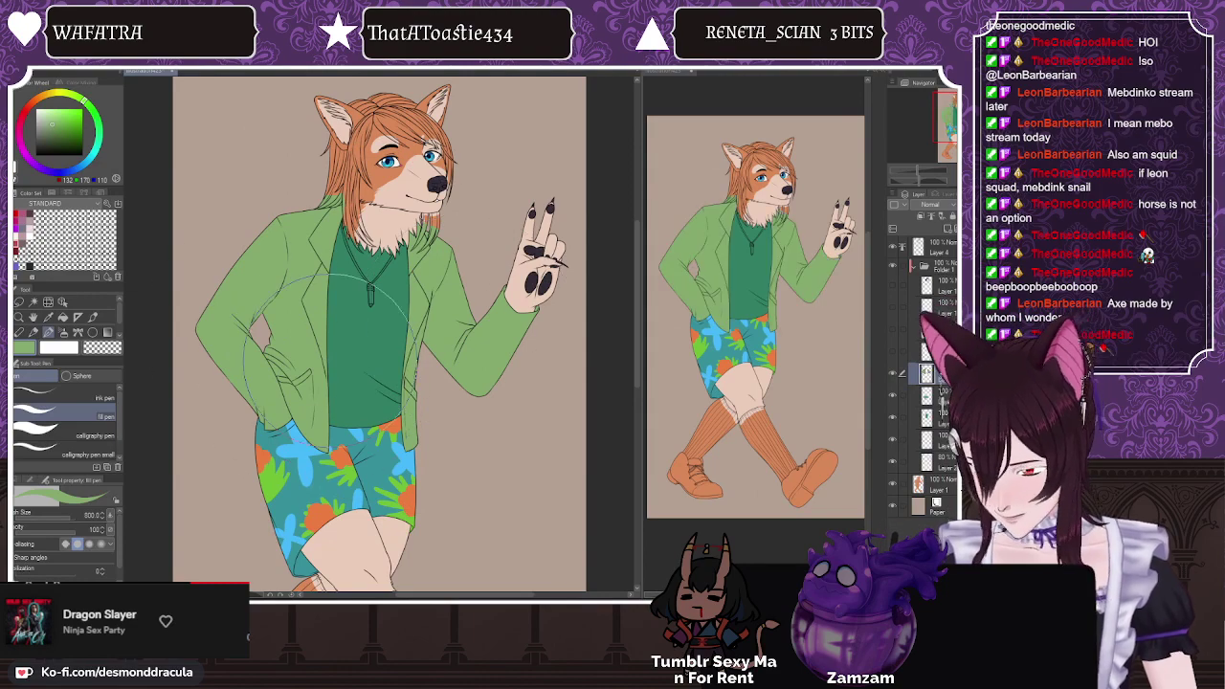
# Step: Show the necklace's fill layer and recolour the cord and pendant dark grey
pyautogui.press('[')
pyautogui.press('[')
pyautogui.press('[')
pyautogui.press('[')
pyautogui.press('[')
pyautogui.press('[')
pyautogui.press('[')
pyautogui.press('[')
pyautogui.press('[')
pyautogui.click(892, 353)
pyautogui.click(946, 353)
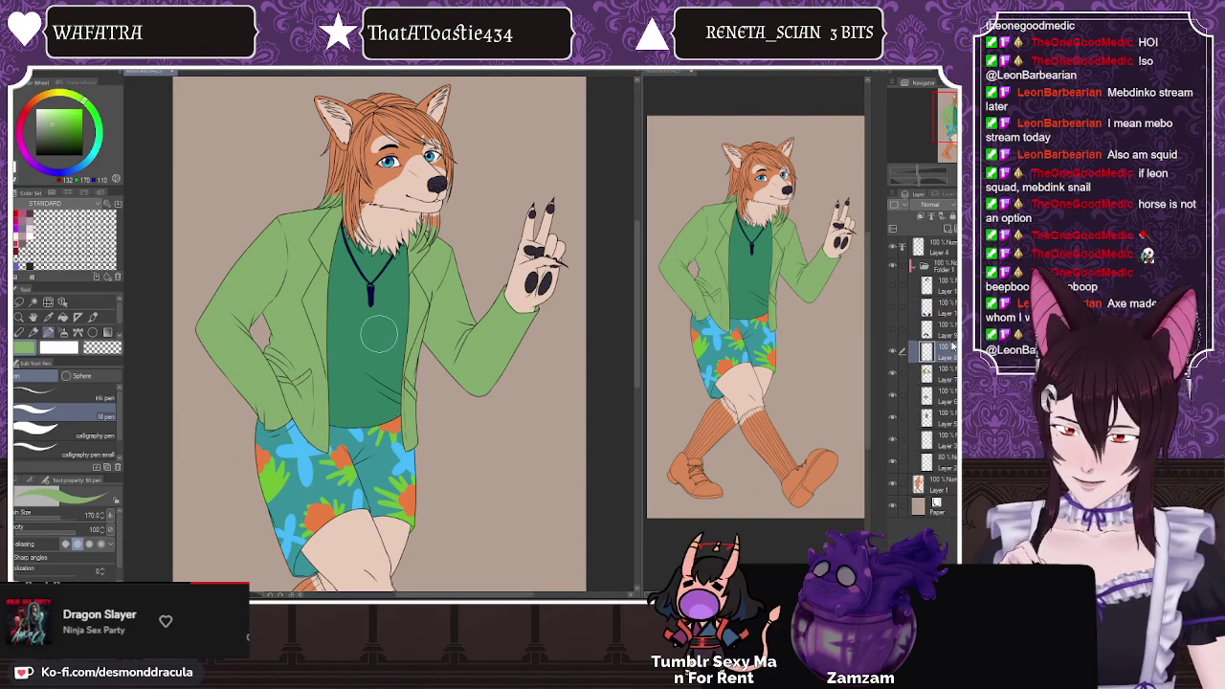
pyautogui.keyDown('alt'); pyautogui.click(378, 333); pyautogui.keyUp('alt')
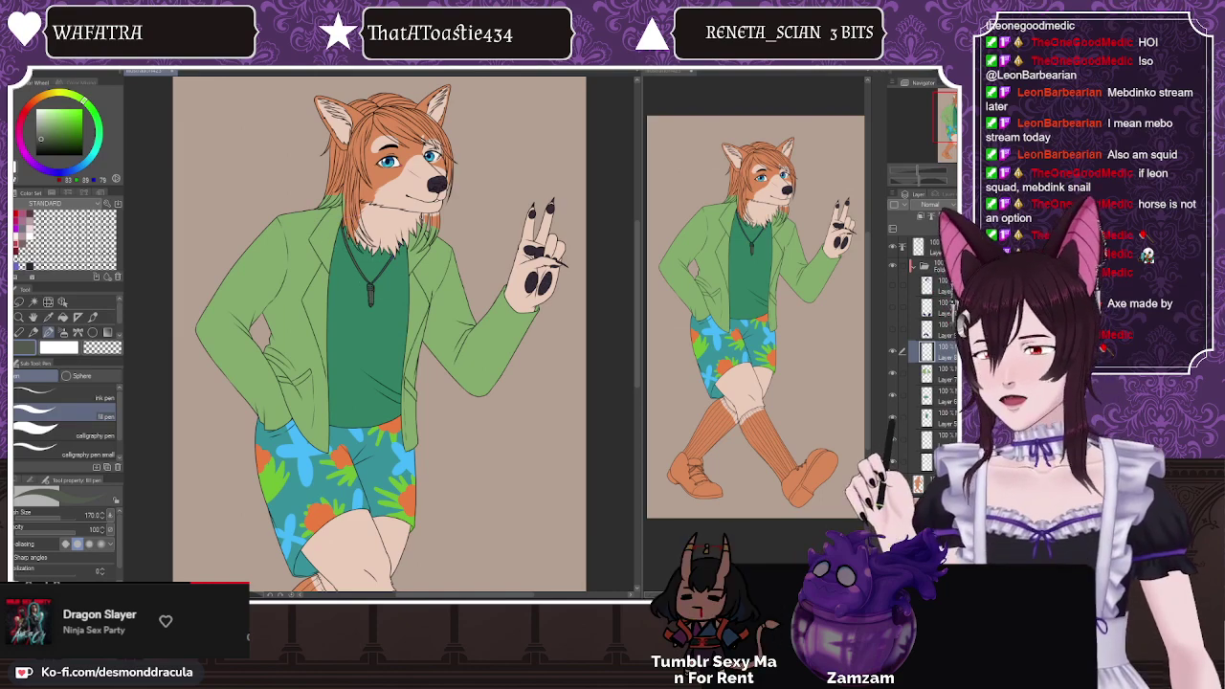
pyautogui.scroll(5, 361, 262)
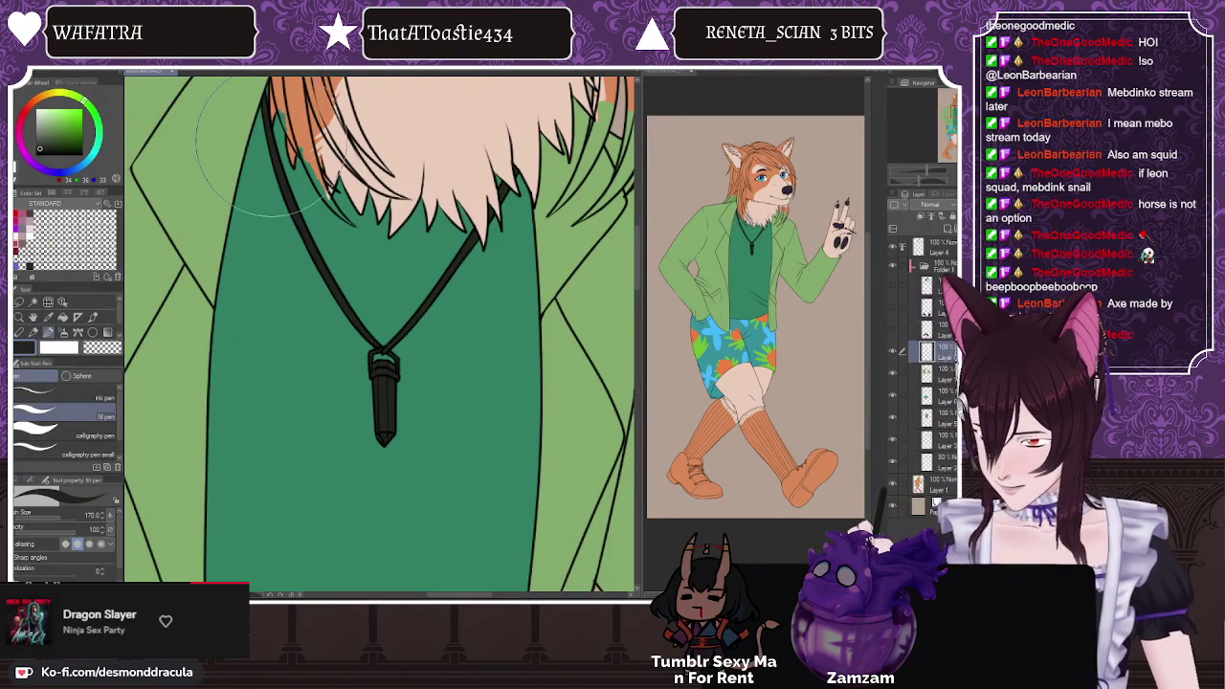
pyautogui.click(40, 146)
pyautogui.moveTo(271, 134)
pyautogui.mouseDown()
pyautogui.moveTo(388, 450)
pyautogui.moveTo(287, 254)
pyautogui.mouseUp()
pyautogui.click(46, 517)
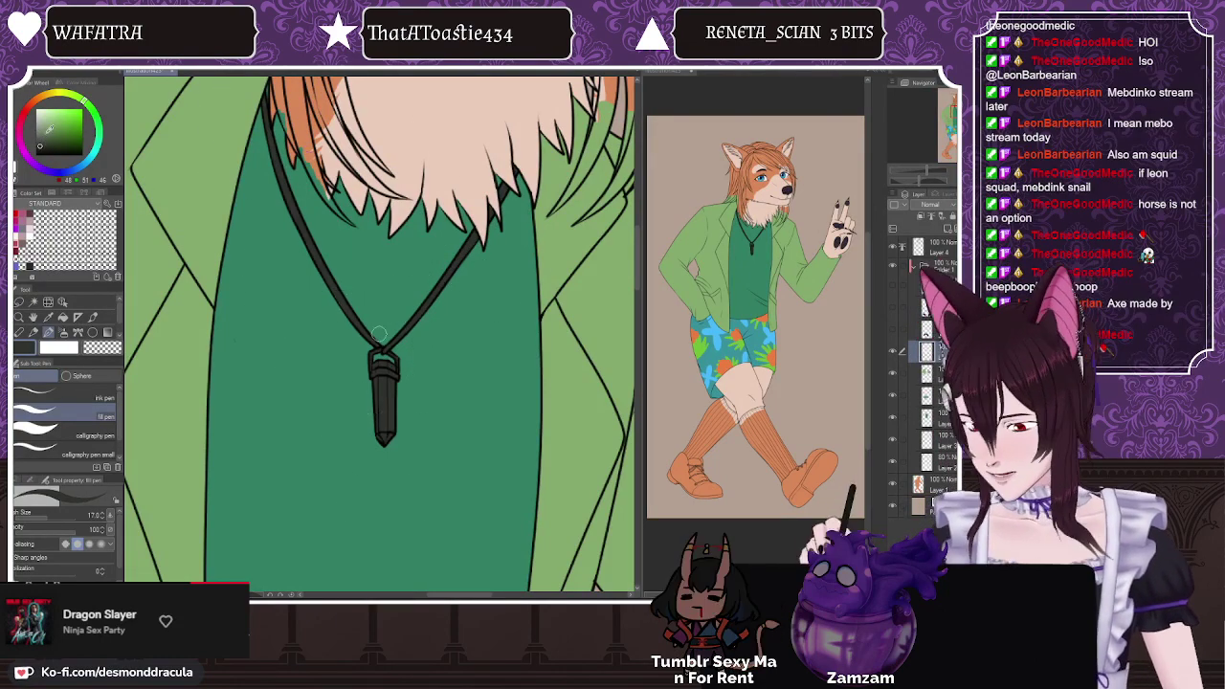
# Step: Paint the pendant's metal clasp in a light lavender grey, reducing the pen from size 10 to 7 for the finer parts
pyautogui.click(42, 114)
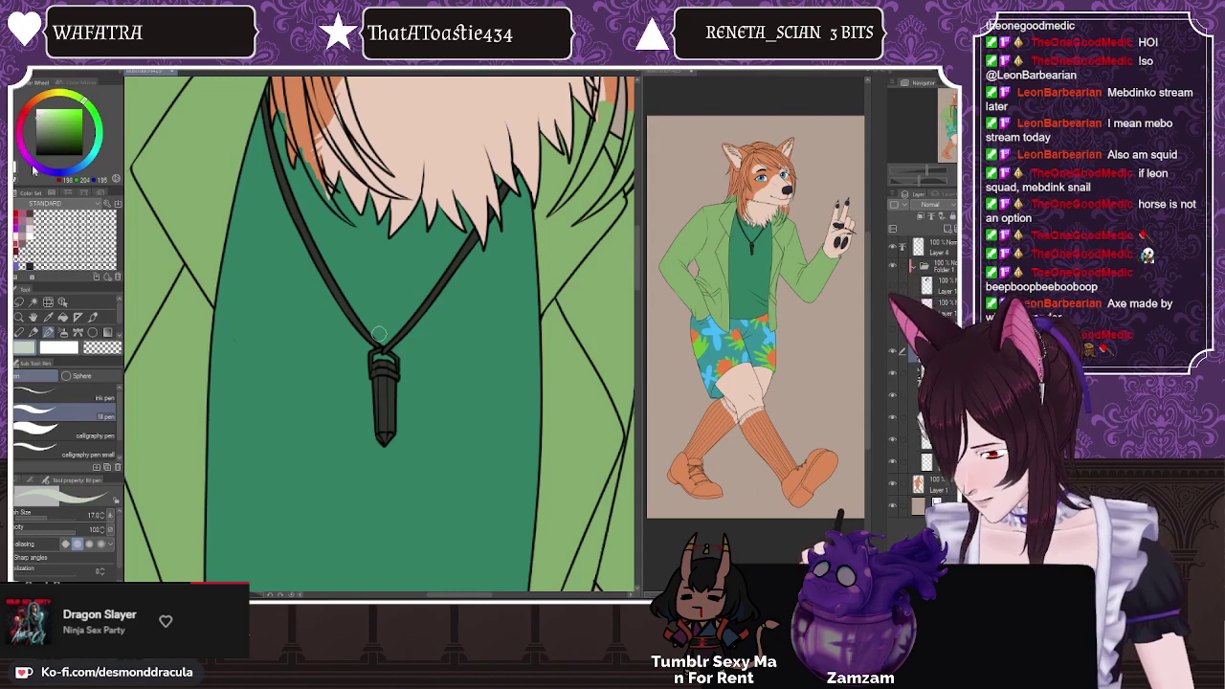
pyautogui.moveTo(34, 168); pyautogui.dragTo(45, 170)
pyautogui.moveTo(371, 372)
pyautogui.mouseDown()
pyautogui.moveTo(373, 355)
pyautogui.moveTo(394, 366)
pyautogui.moveTo(383, 377)
pyautogui.mouseUp()
pyautogui.press('[')
pyautogui.press('[')
pyautogui.press('[')
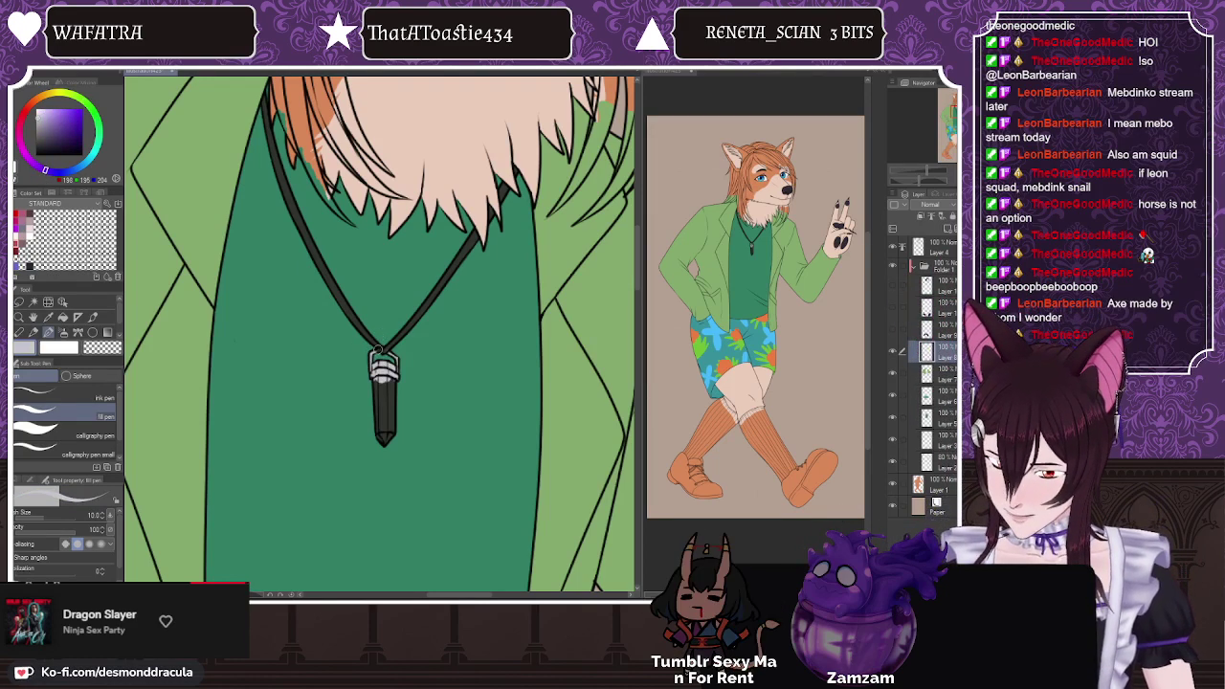
pyautogui.press('[')
pyautogui.press('[')
pyautogui.keyDown('alt'); pyautogui.click(345, 297); pyautogui.keyUp('alt')
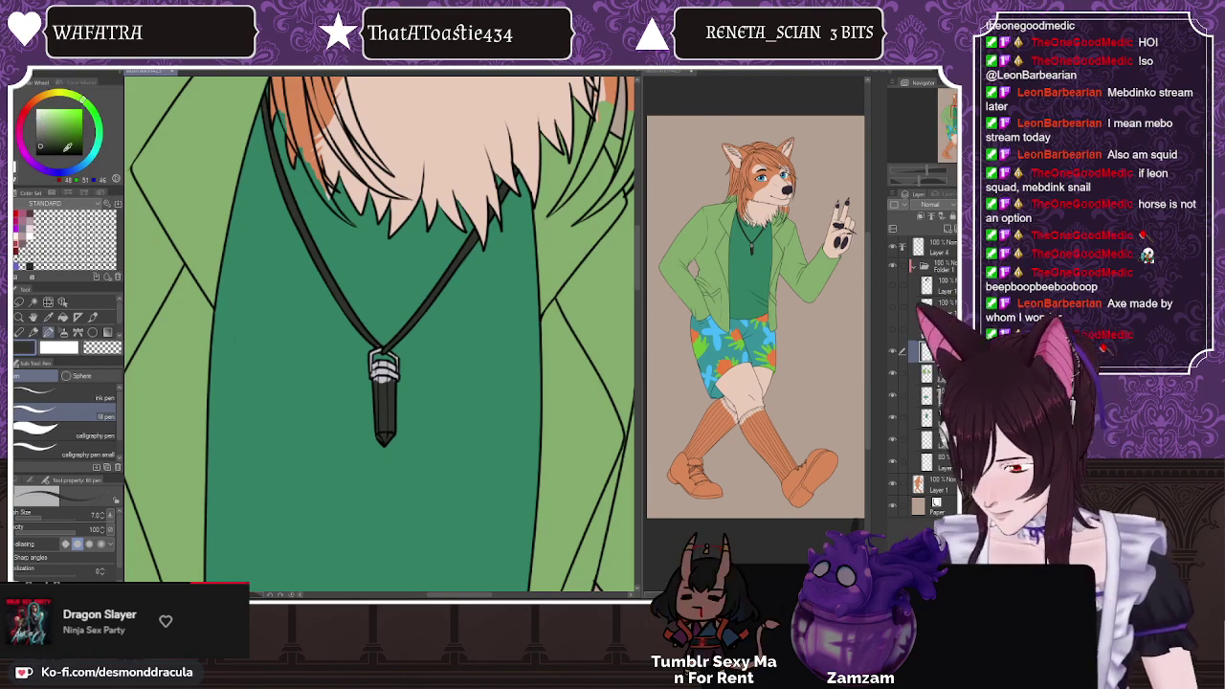
# Step: Choose a medium teal blue and colour the pendant's crystal with it, enlarging the pen to size 12
pyautogui.click(87, 161)
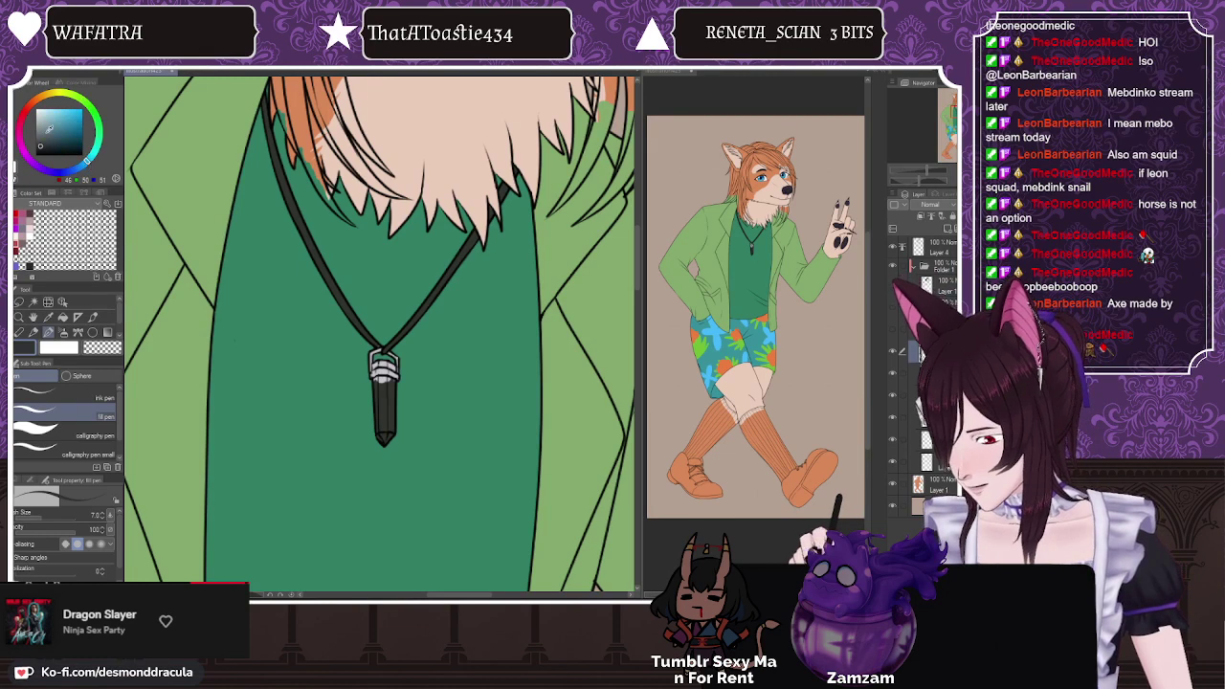
pyautogui.moveTo(50, 130); pyautogui.dragTo(73, 122)
pyautogui.press(']')
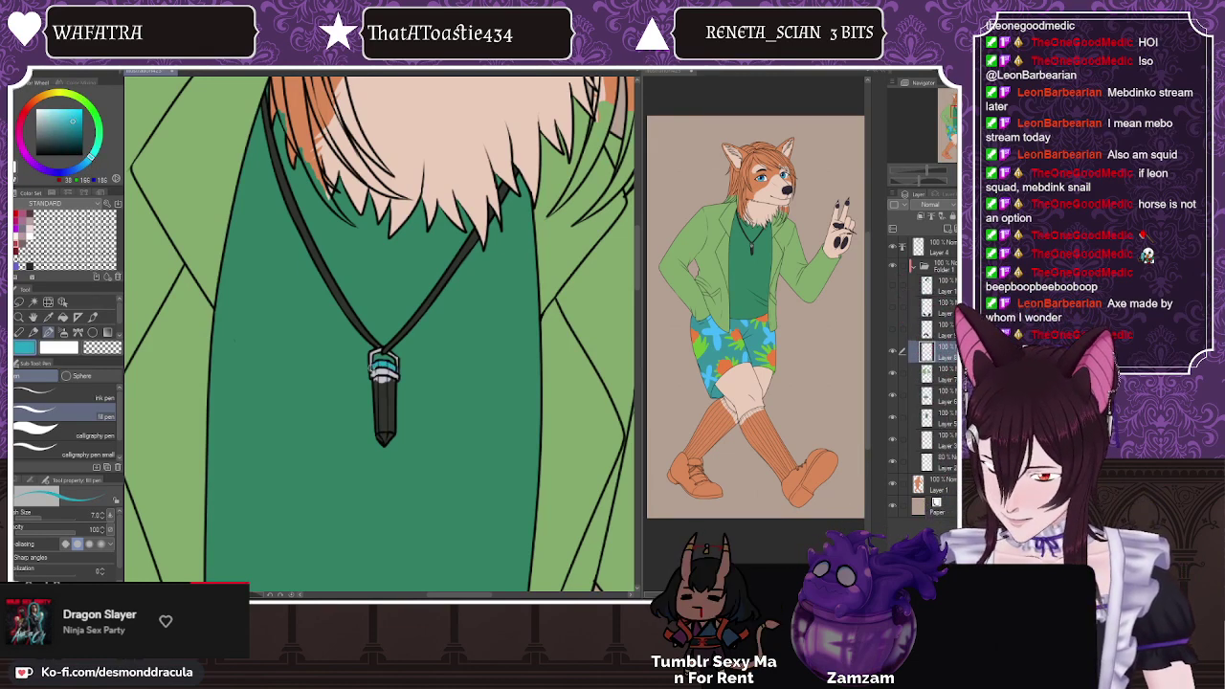
pyautogui.moveTo(381, 379)
pyautogui.mouseDown()
pyautogui.moveTo(383, 441)
pyautogui.moveTo(391, 392)
pyautogui.moveTo(392, 431)
pyautogui.mouseUp()
pyautogui.press(']')
pyautogui.press(']')
pyautogui.press(']')
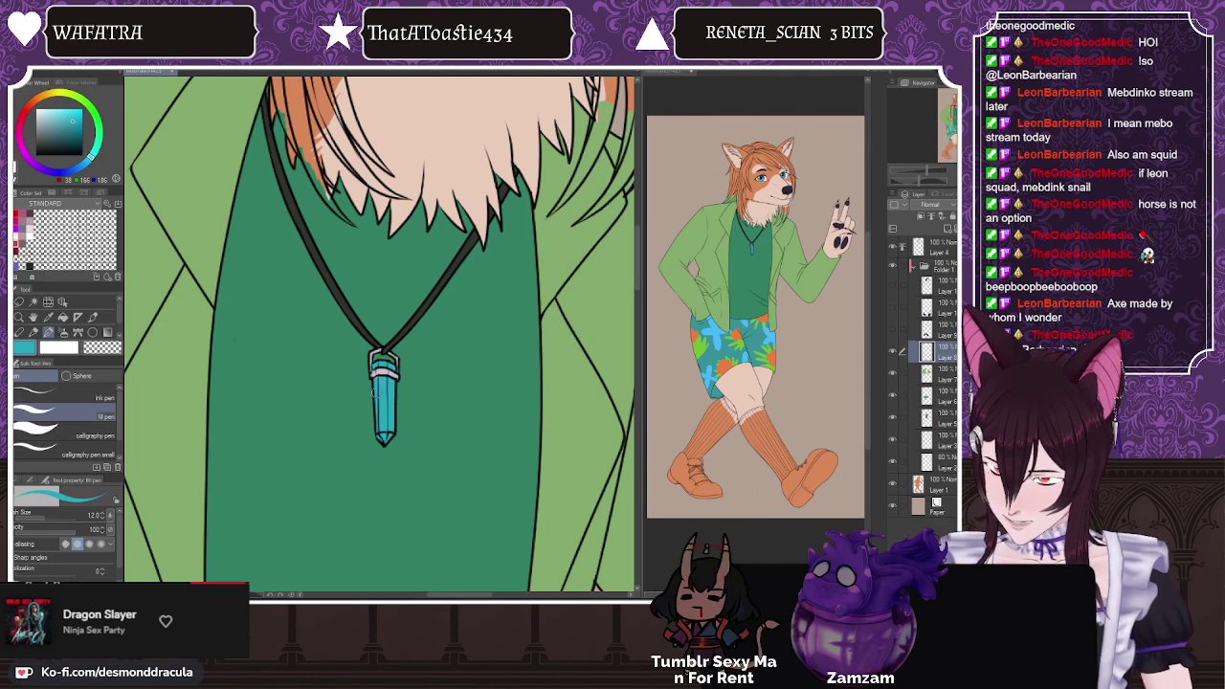
# Step: Add pale aqua highlights to the crystal's facets with the pen at size 4
pyautogui.moveTo(70, 118); pyautogui.dragTo(64, 112)
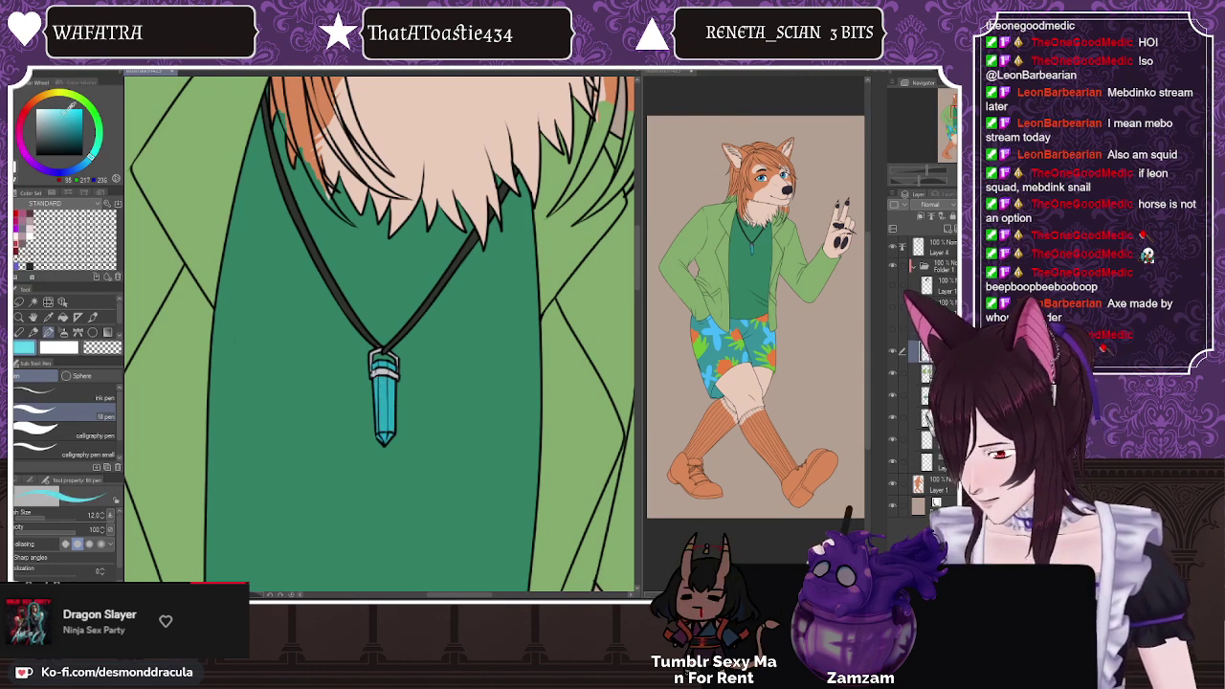
pyautogui.press('[')
pyautogui.press('[')
pyautogui.press('[')
pyautogui.press('[')
pyautogui.press('[')
pyautogui.press('[')
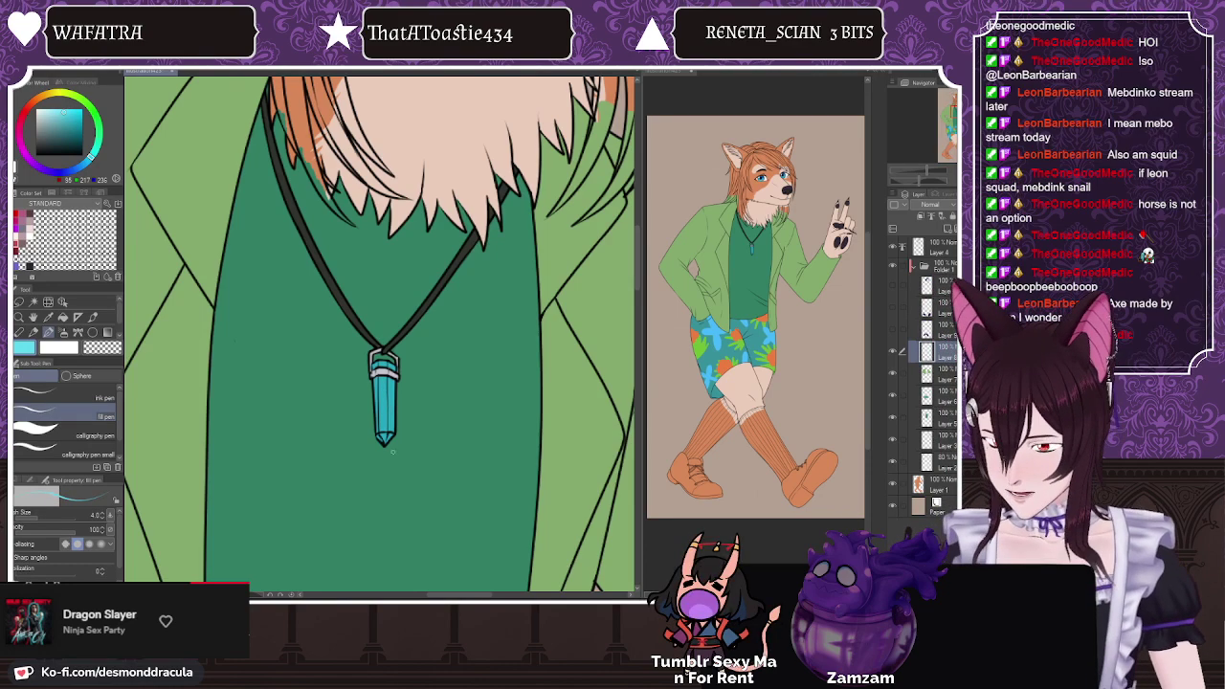
pyautogui.scroll(3, 388, 424)
pyautogui.scroll(-1, 380, 389)
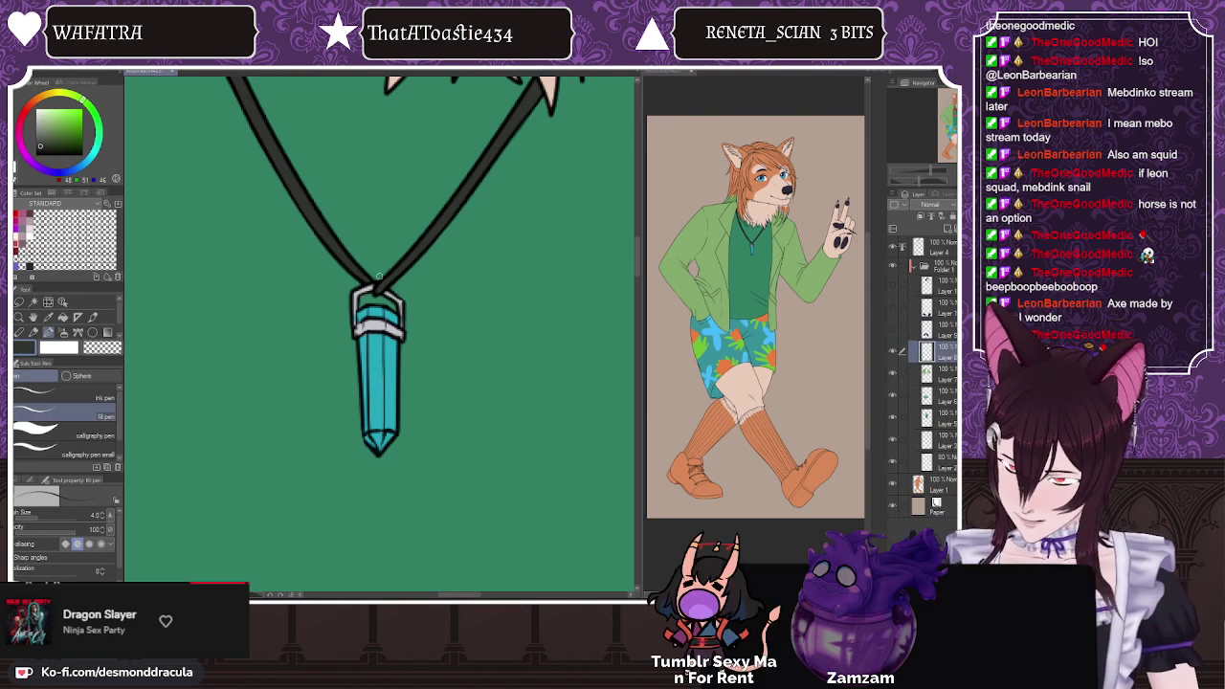
pyautogui.click(91, 152)
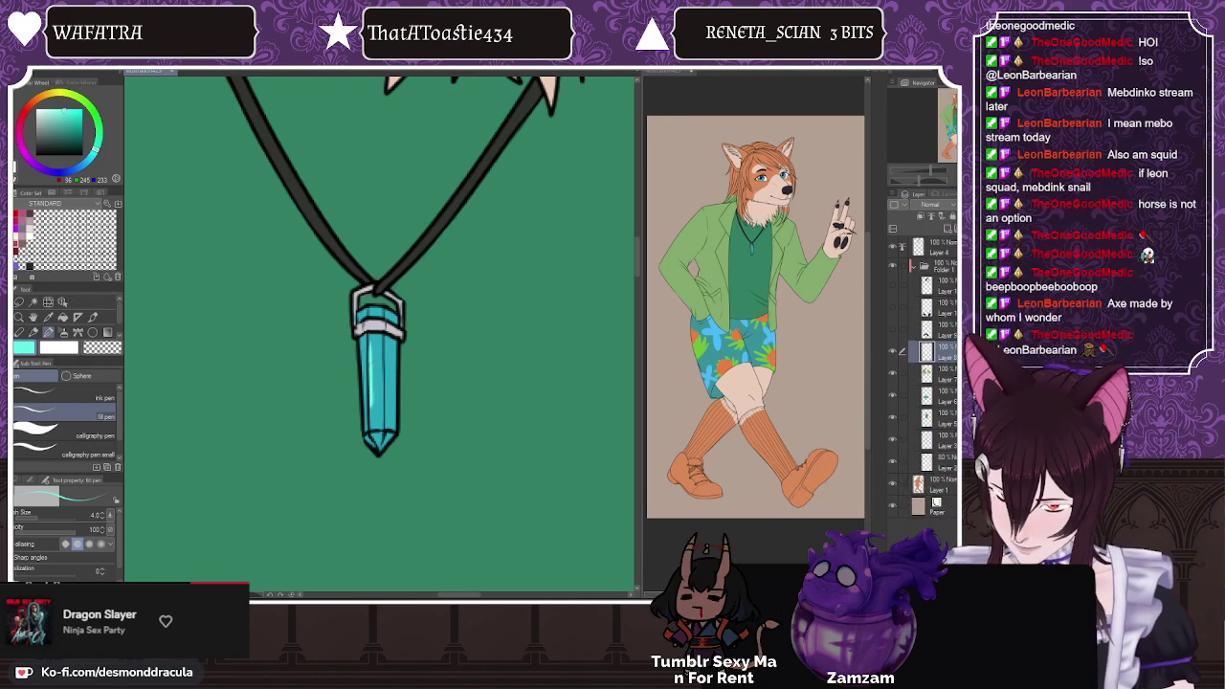
pyautogui.moveTo(377, 374); pyautogui.dragTo(381, 386)
# Step: Shade the crystal's facets in dark teal and highlight the metal clasp in near-white lavender
pyautogui.keyDown('alt'); pyautogui.click(390, 365); pyautogui.keyUp('alt')
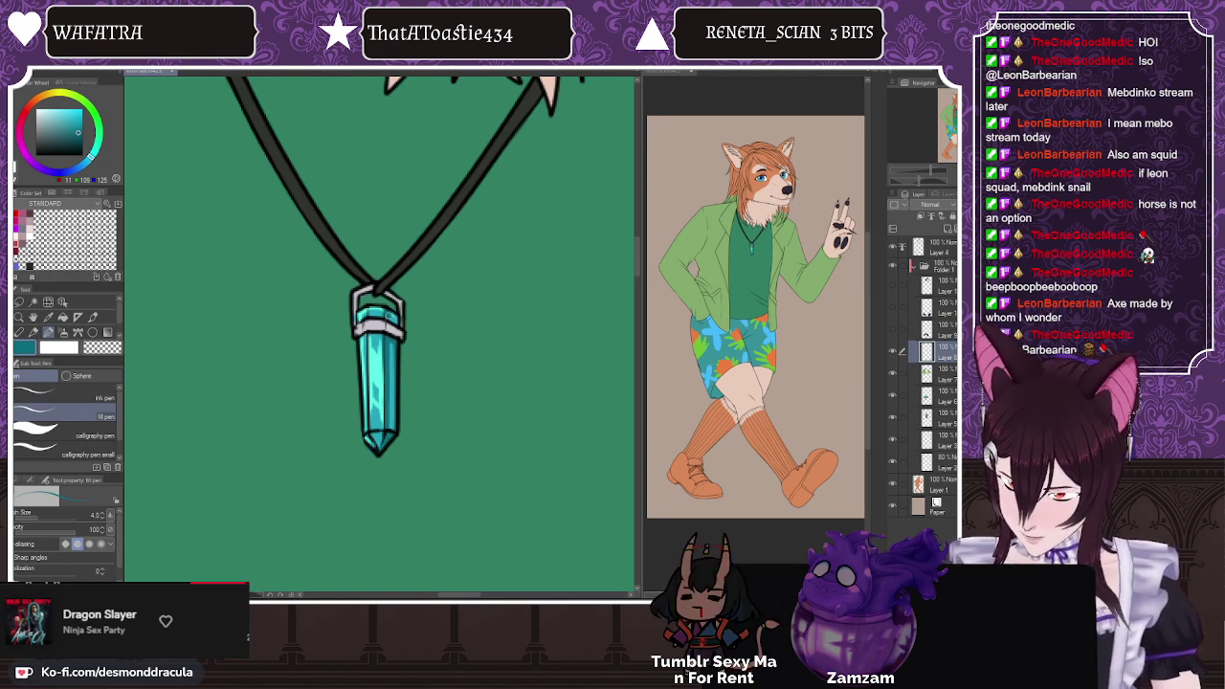
pyautogui.keyDown('alt'); pyautogui.click(376, 324); pyautogui.keyUp('alt')
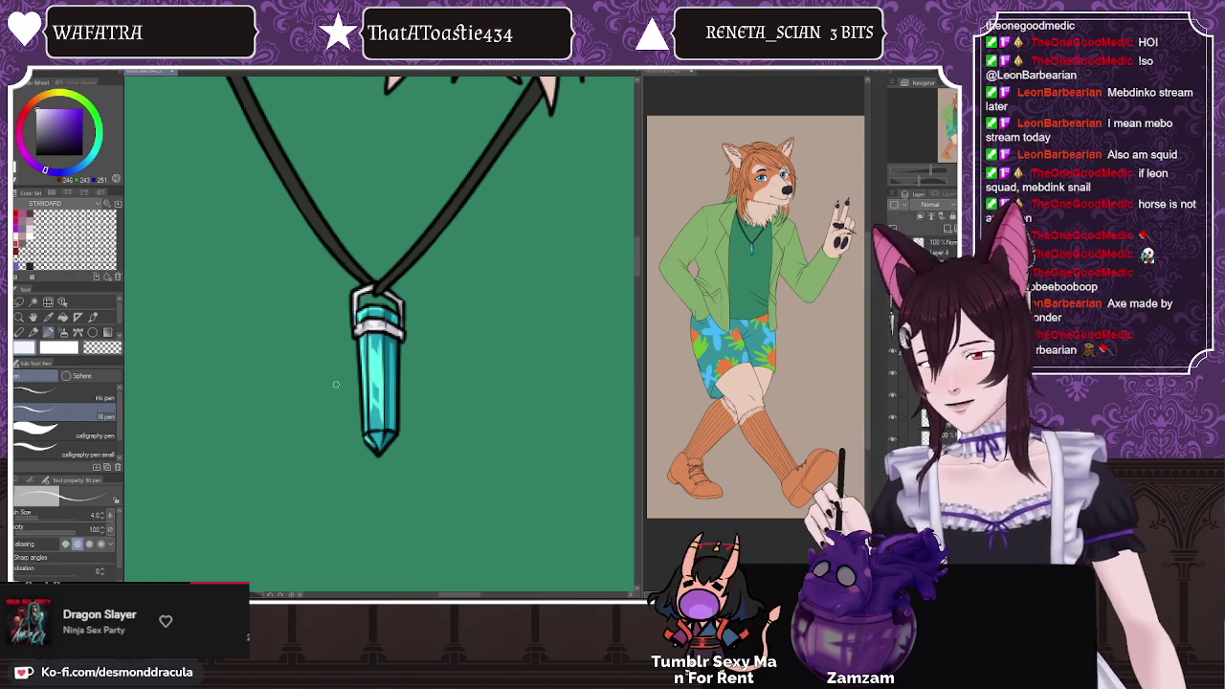
# Step: Show the navy sock fill on Layer 9 and make that layer active
pyautogui.scroll(-2, 350, 358)
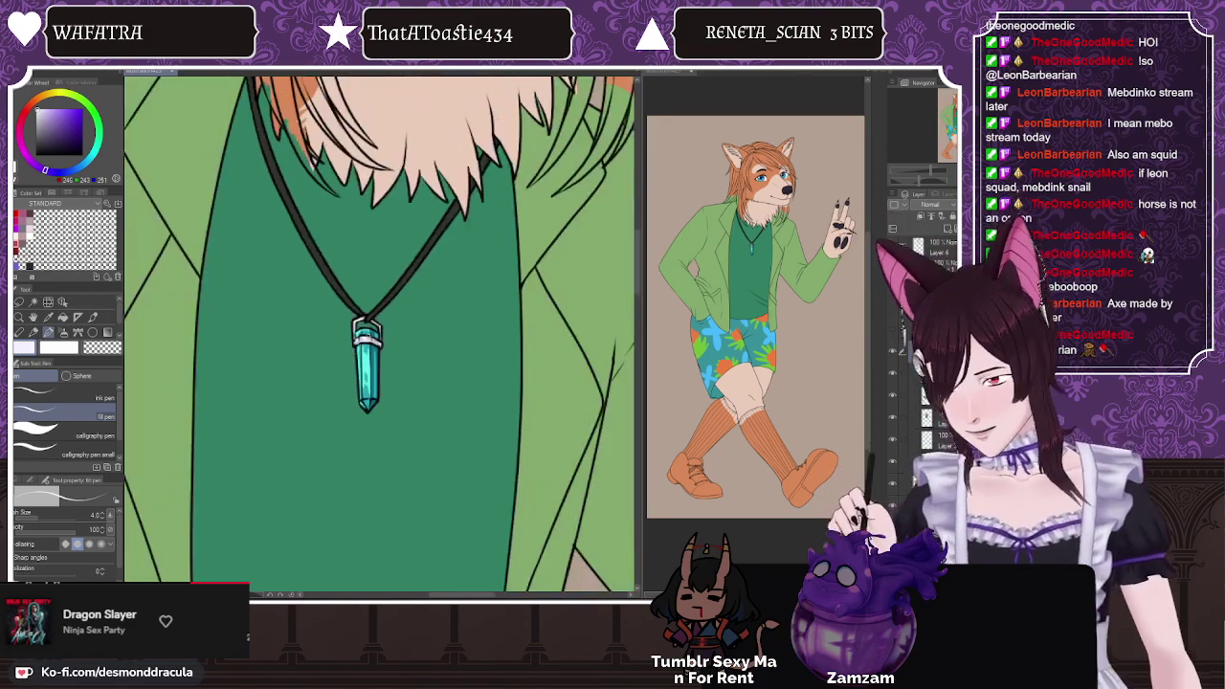
pyautogui.scroll(-5, 400, 251)
pyautogui.scroll(1, 413, 260)
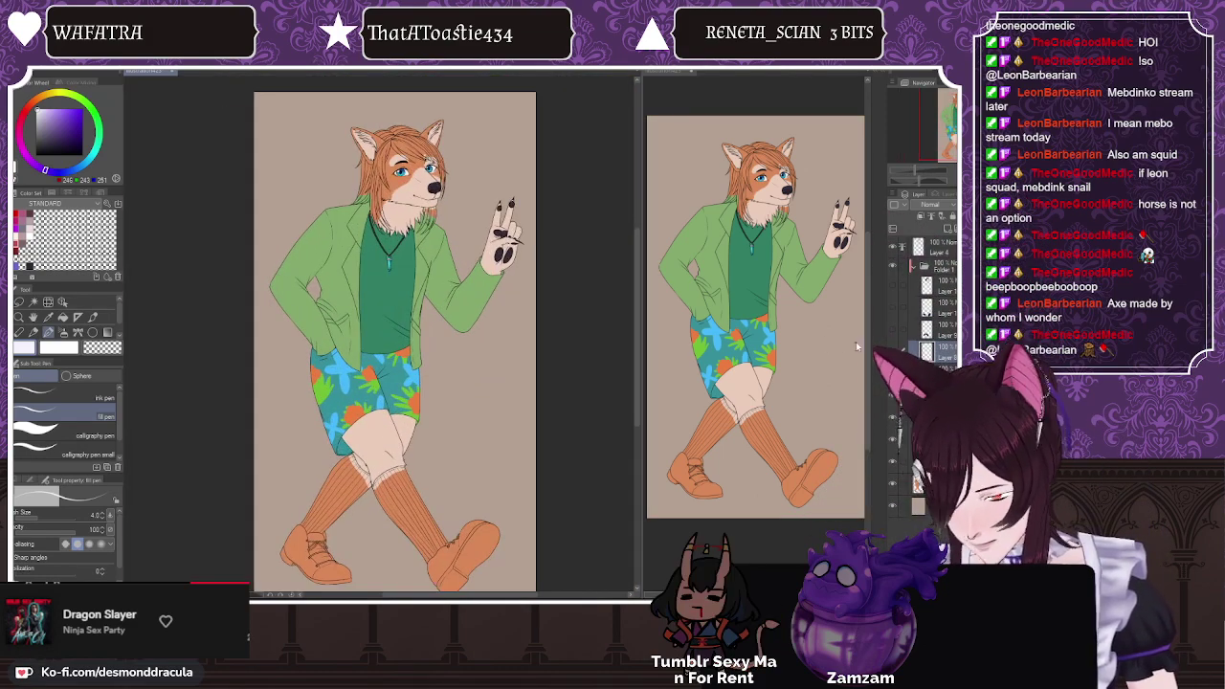
pyautogui.click(892, 329)
pyautogui.click(930, 329)
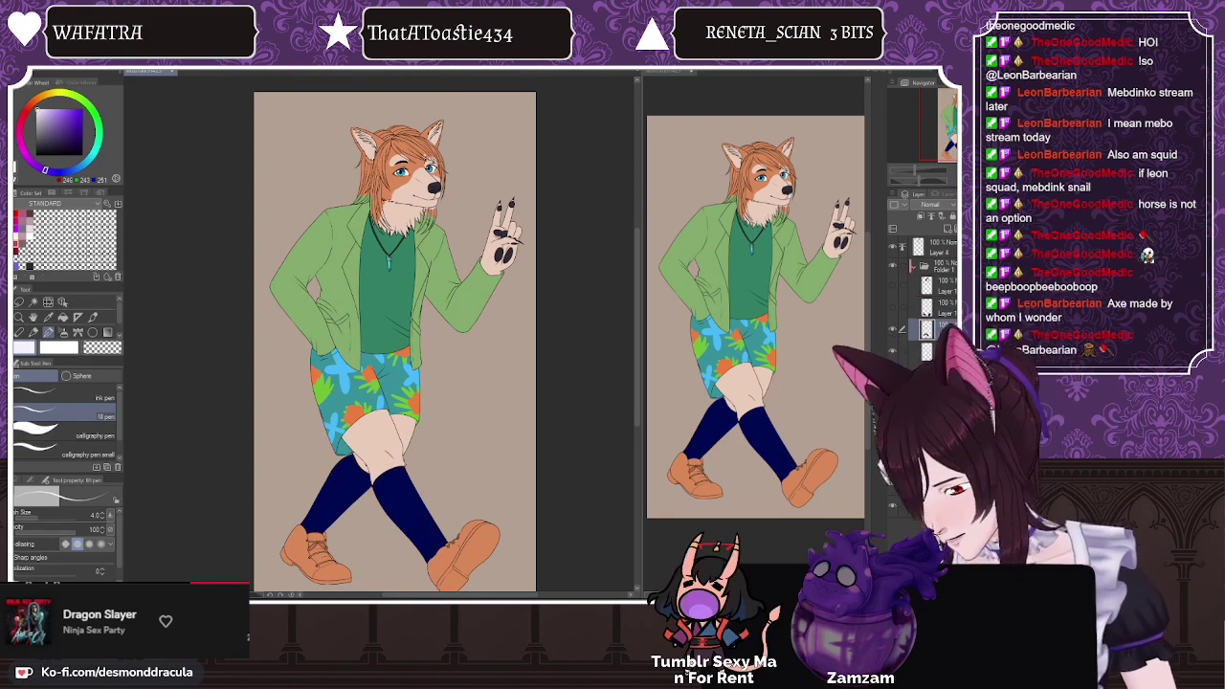
# Step: Sample a dark green from the screen and recolour both socks with it, using the pen at size 400
pyautogui.press('super+Down')
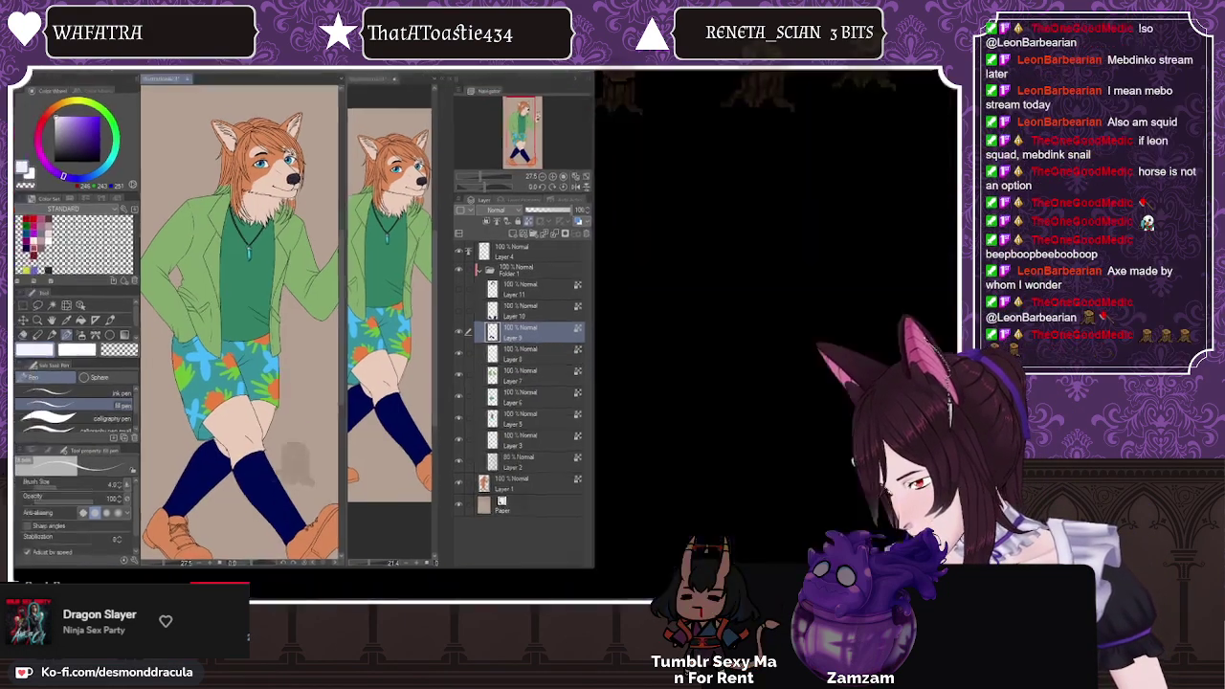
pyautogui.press('super+Up')
pyautogui.click(48, 71)
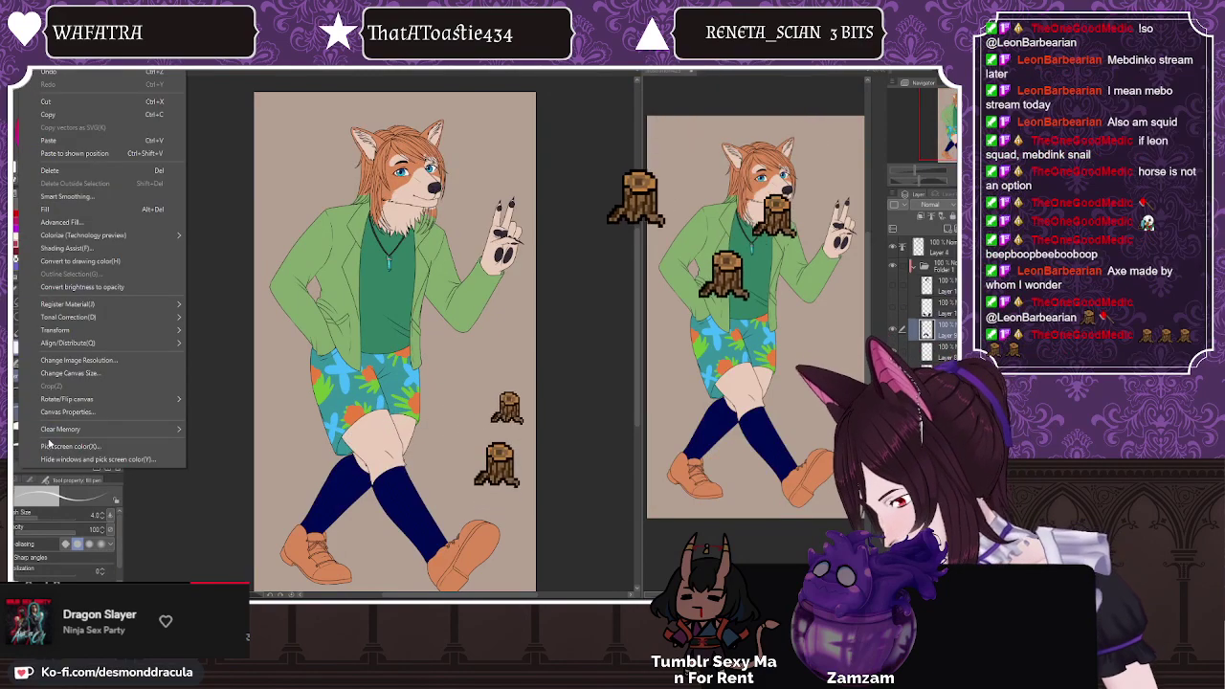
pyautogui.click(50, 446)
pyautogui.click(381, 288)
pyautogui.scroll(-1, 268, 208)
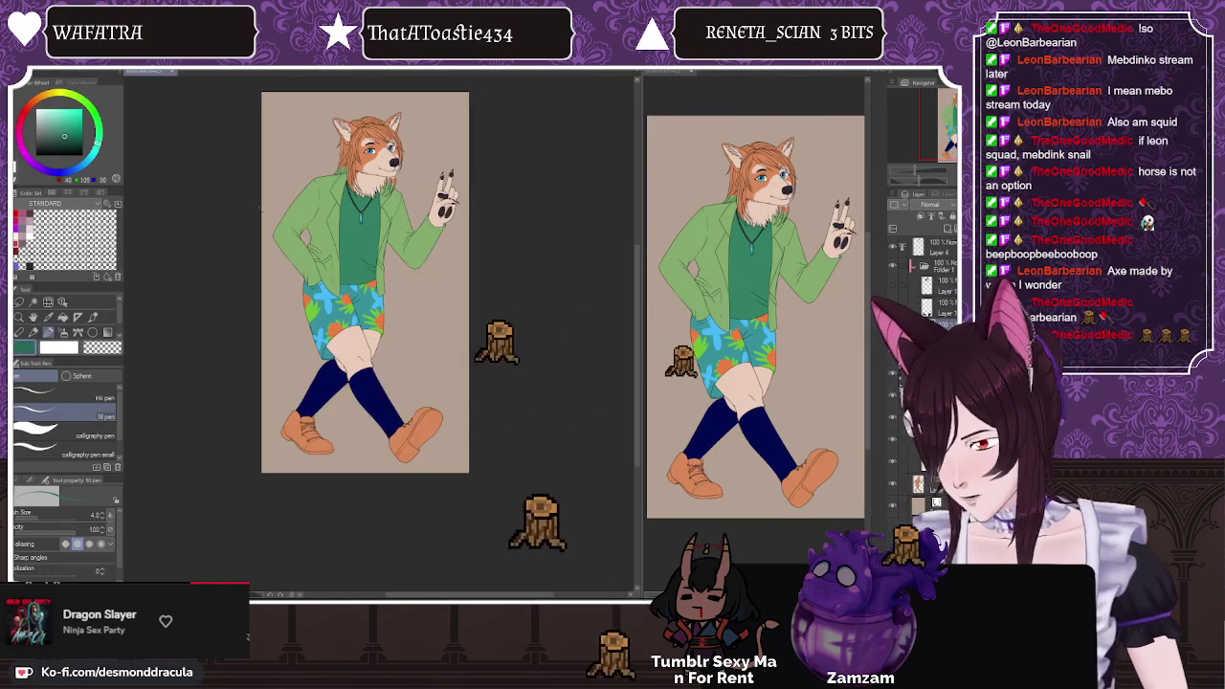
pyautogui.scroll(2, 353, 364)
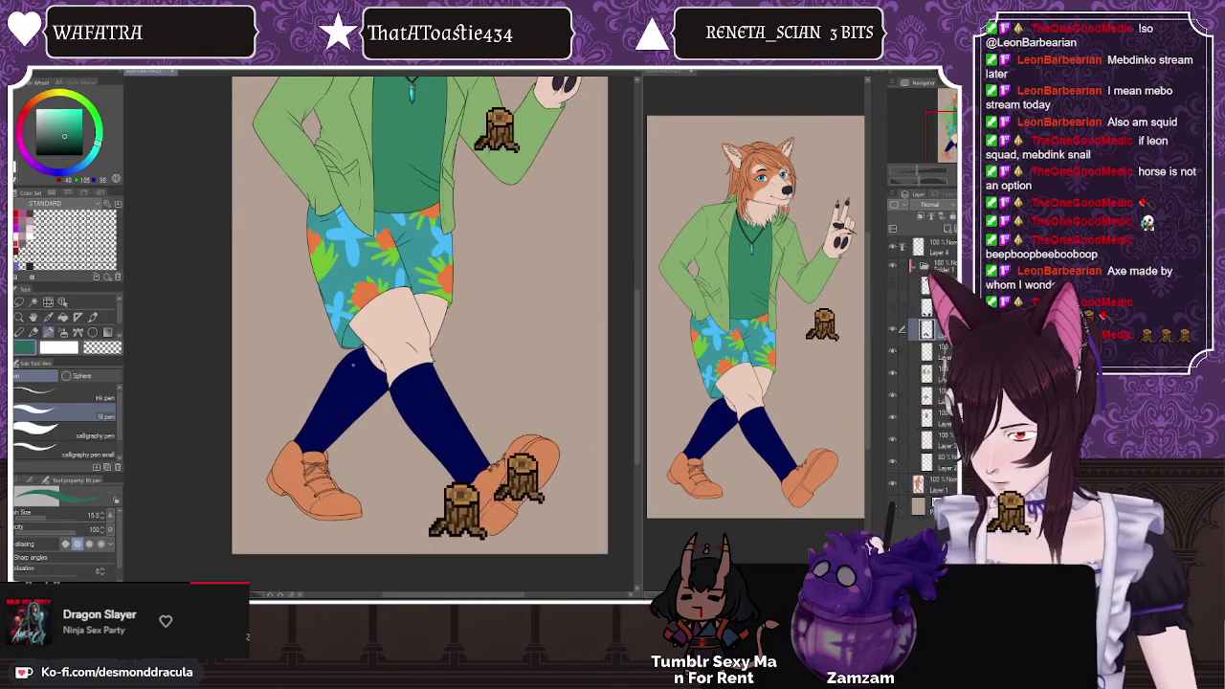
pyautogui.moveTo(354, 365)
pyautogui.mouseDown()
pyautogui.moveTo(396, 365)
pyautogui.moveTo(326, 416)
pyautogui.moveTo(406, 383)
pyautogui.moveTo(450, 439)
pyautogui.mouseUp()
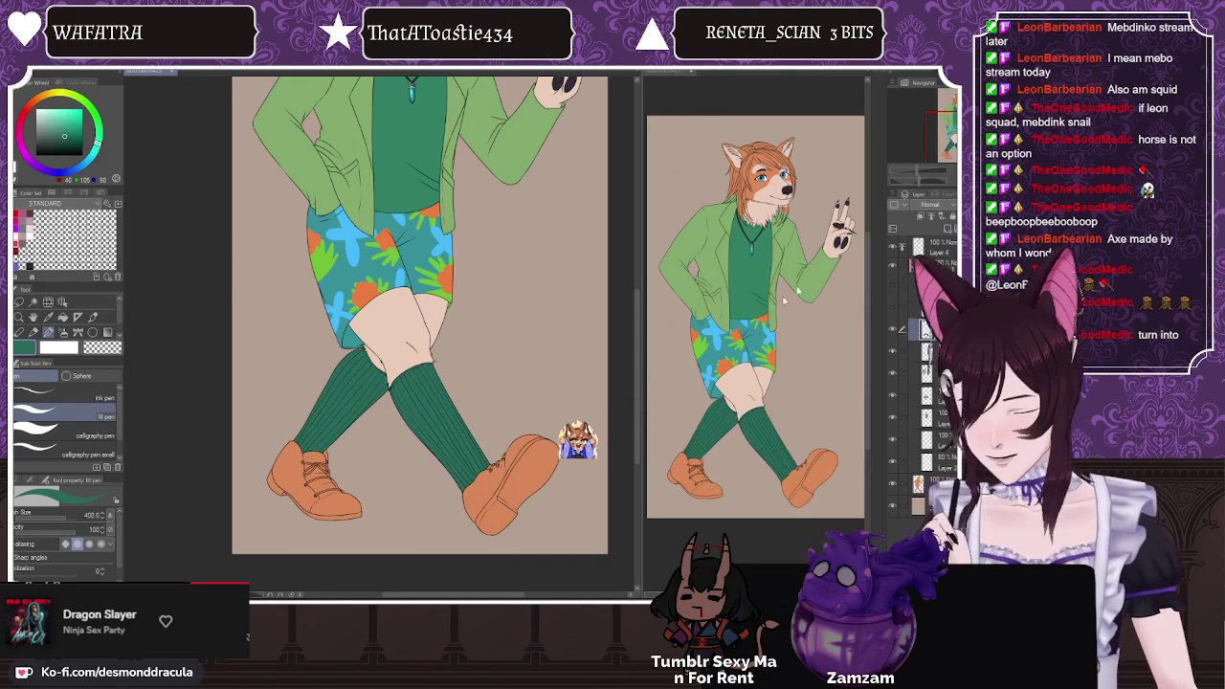
# Step: Show and select the shoe fill on Layer 10, and recolour both shoes in a very dark charcoal grey
pyautogui.click(892, 307)
pyautogui.click(949, 309)
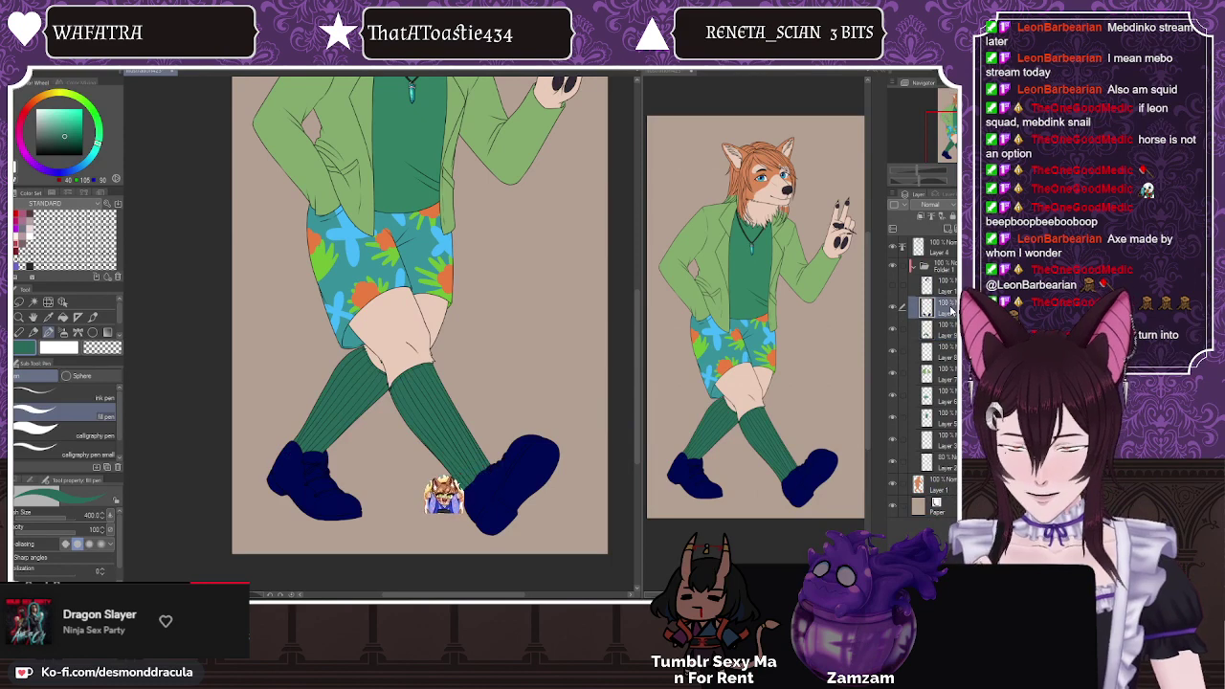
pyautogui.click(40, 142)
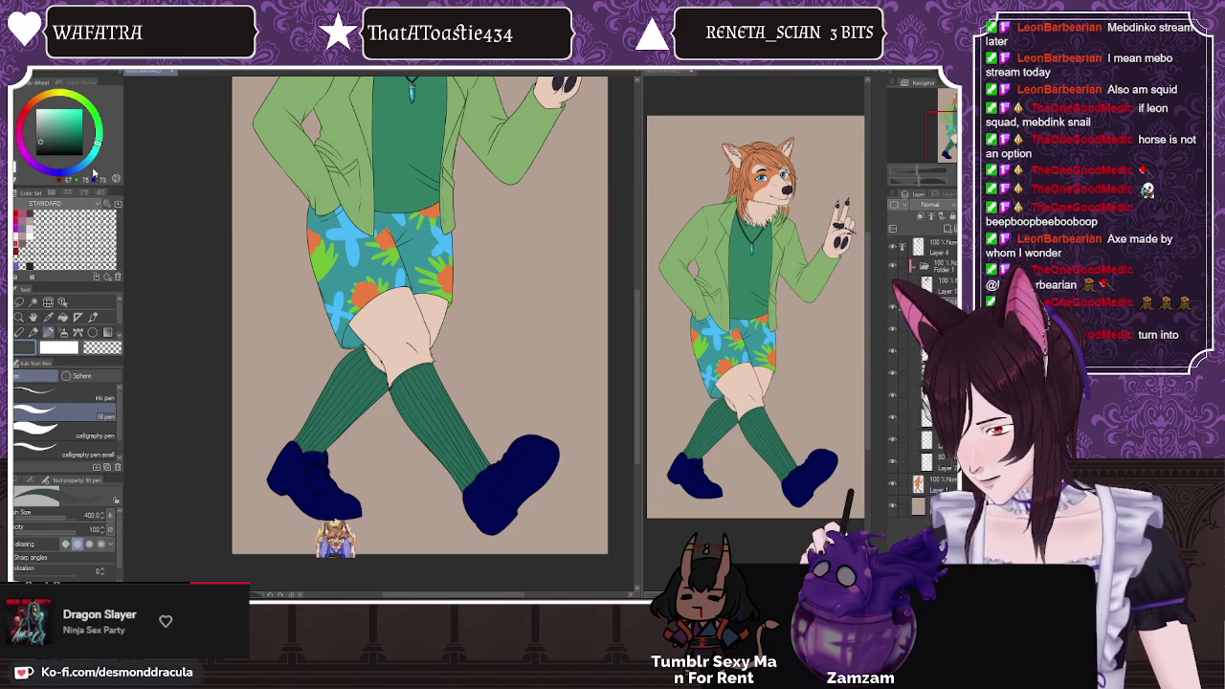
pyautogui.moveTo(270, 465)
pyautogui.mouseDown()
pyautogui.moveTo(356, 518)
pyautogui.moveTo(332, 446)
pyautogui.moveTo(280, 449)
pyautogui.moveTo(284, 501)
pyautogui.moveTo(336, 506)
pyautogui.moveTo(513, 477)
pyautogui.mouseUp()
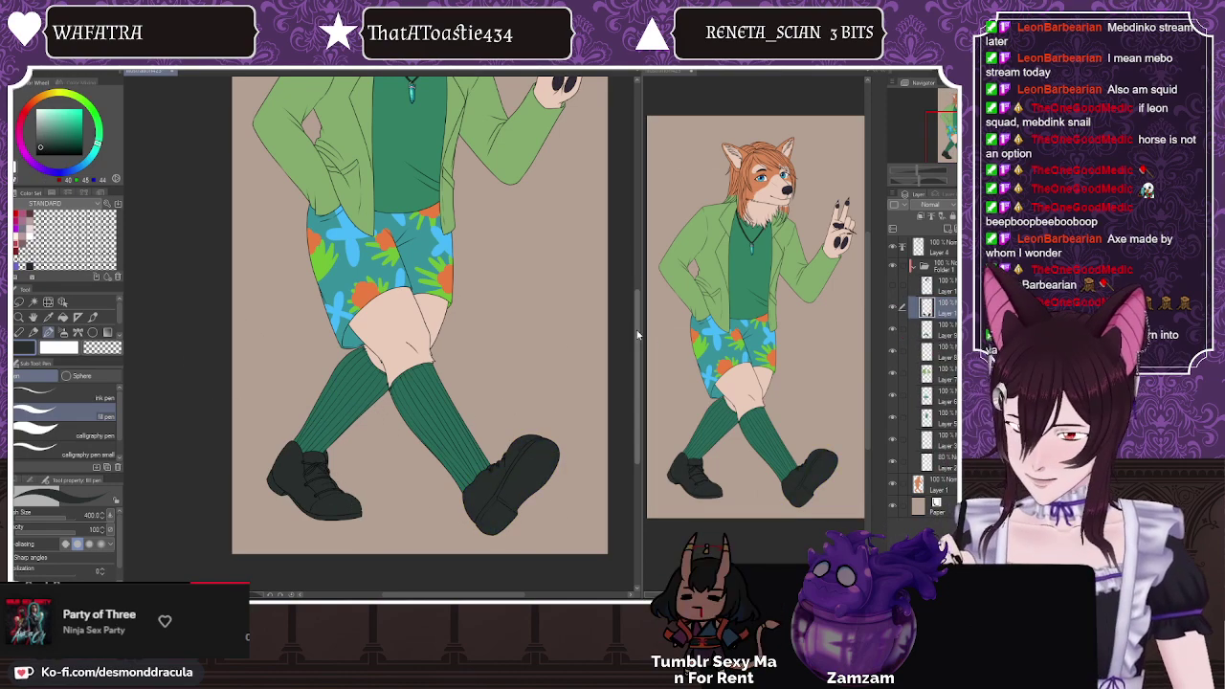
# Step: Show and select the hair fill on Layer 11, sample a teal from the screen and recolour the whole hair with it
pyautogui.scroll(2, 635, 321)
pyautogui.click(893, 284)
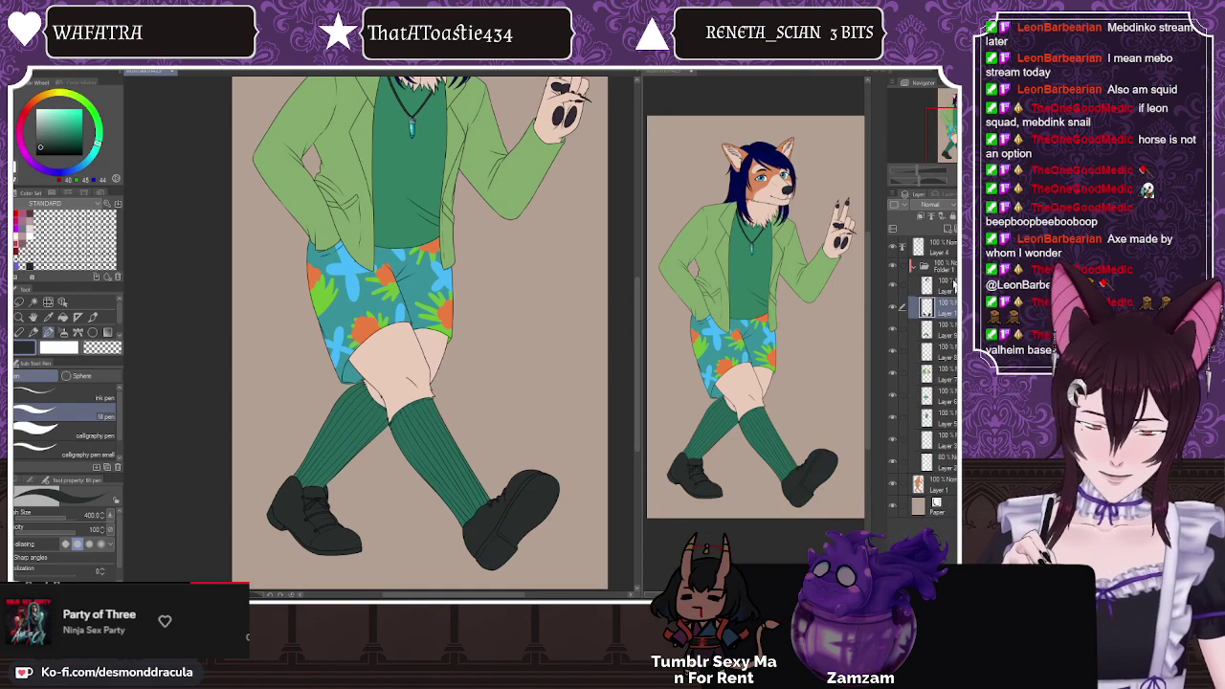
pyautogui.scroll(-3, 334, 327)
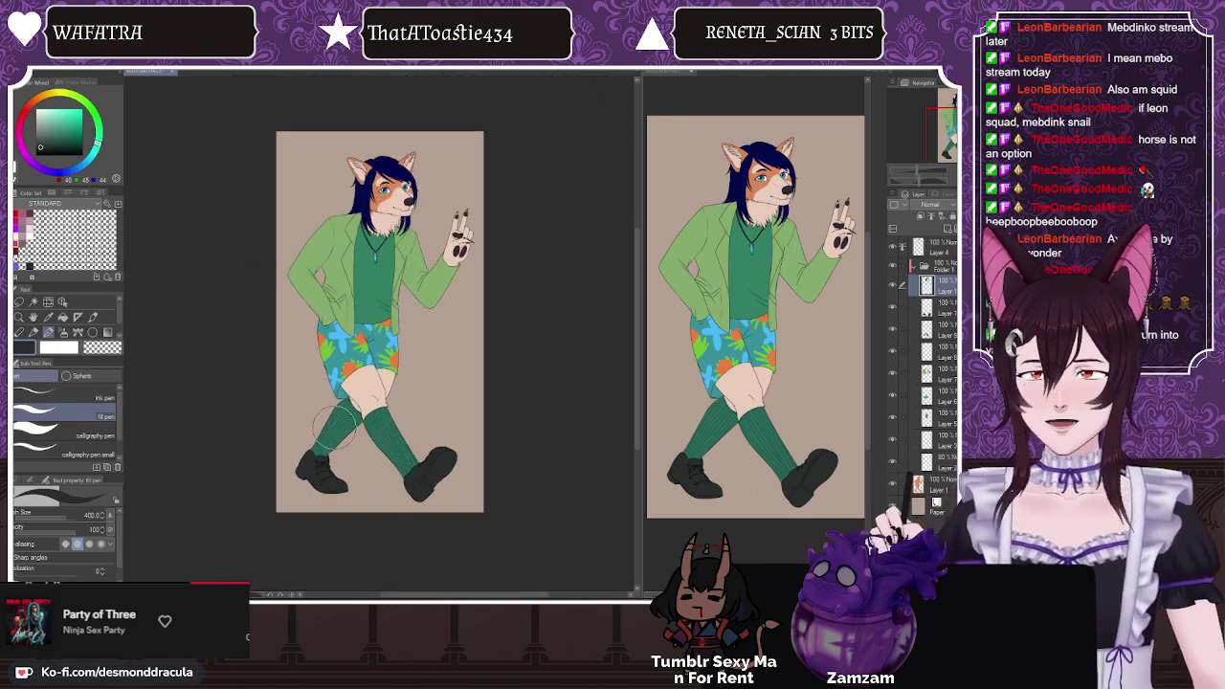
pyautogui.scroll(6, 369, 267)
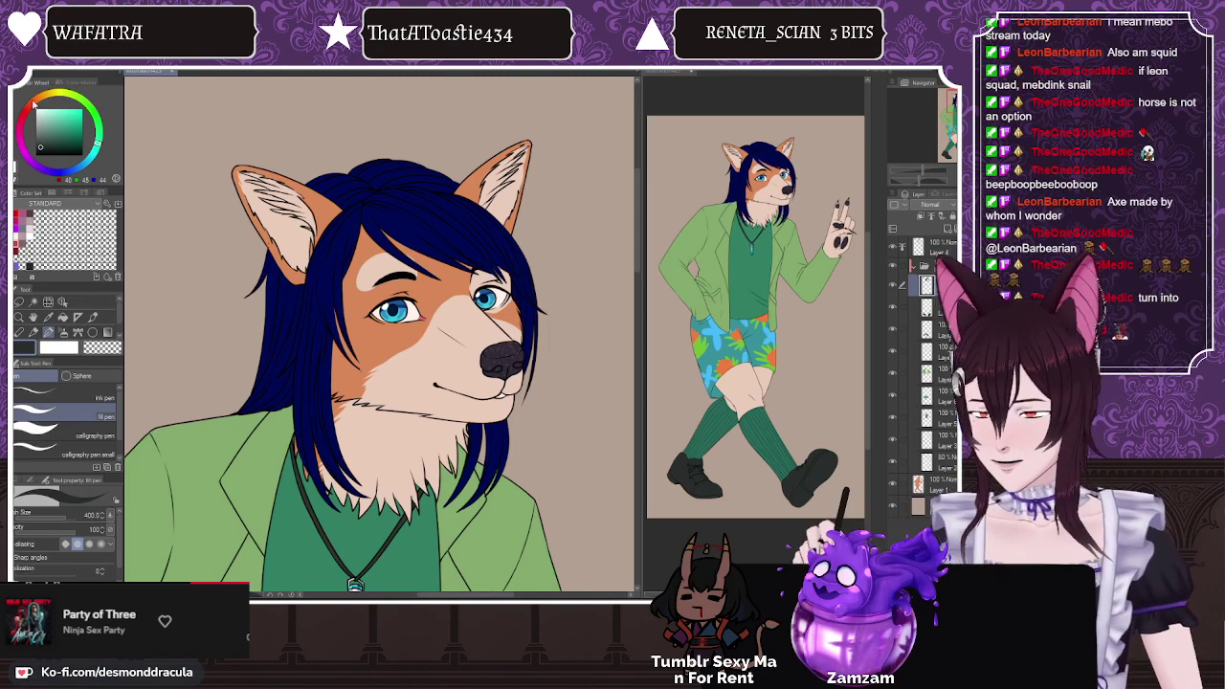
pyautogui.click(35, 63)
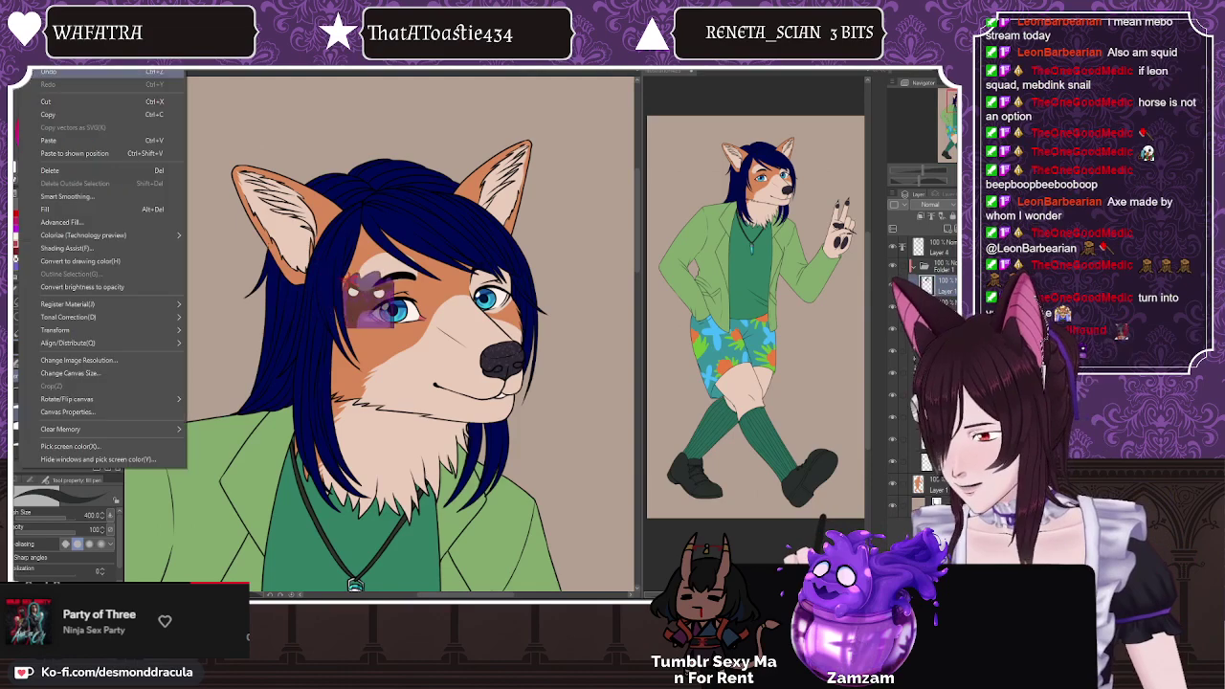
pyautogui.click(98, 446)
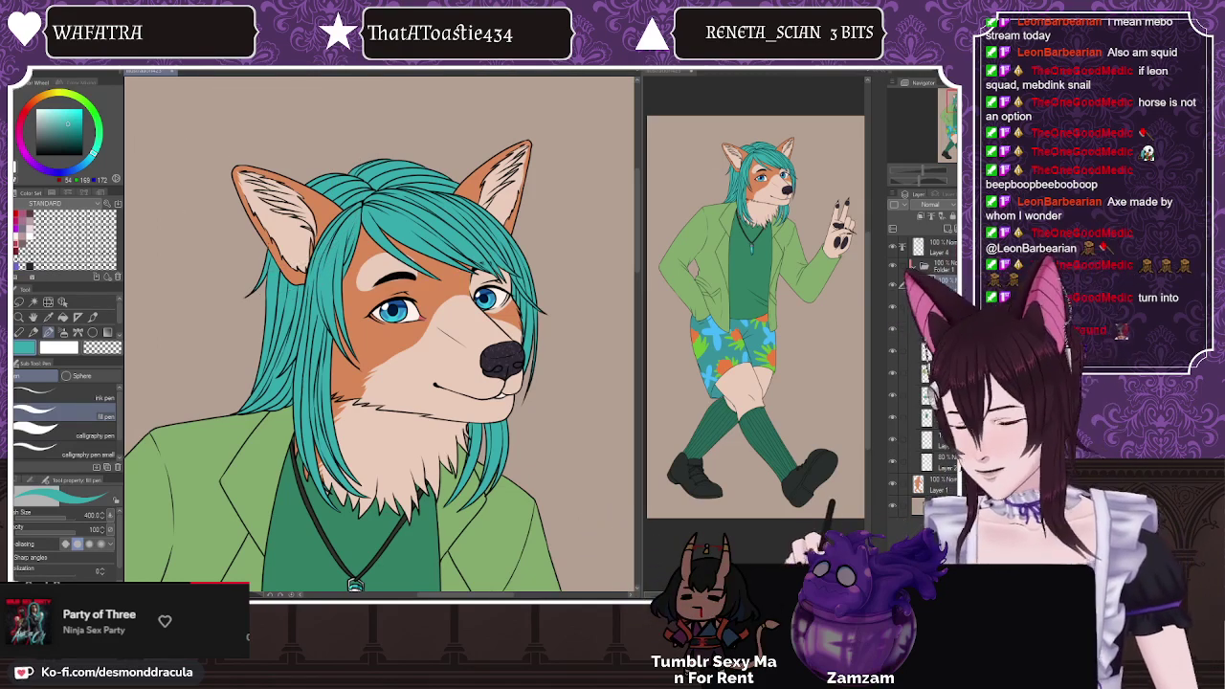
# Step: Sample a violet and fade the lower lengths of the hair into it with the hard airbrush at size 400
pyautogui.click(29, 63)
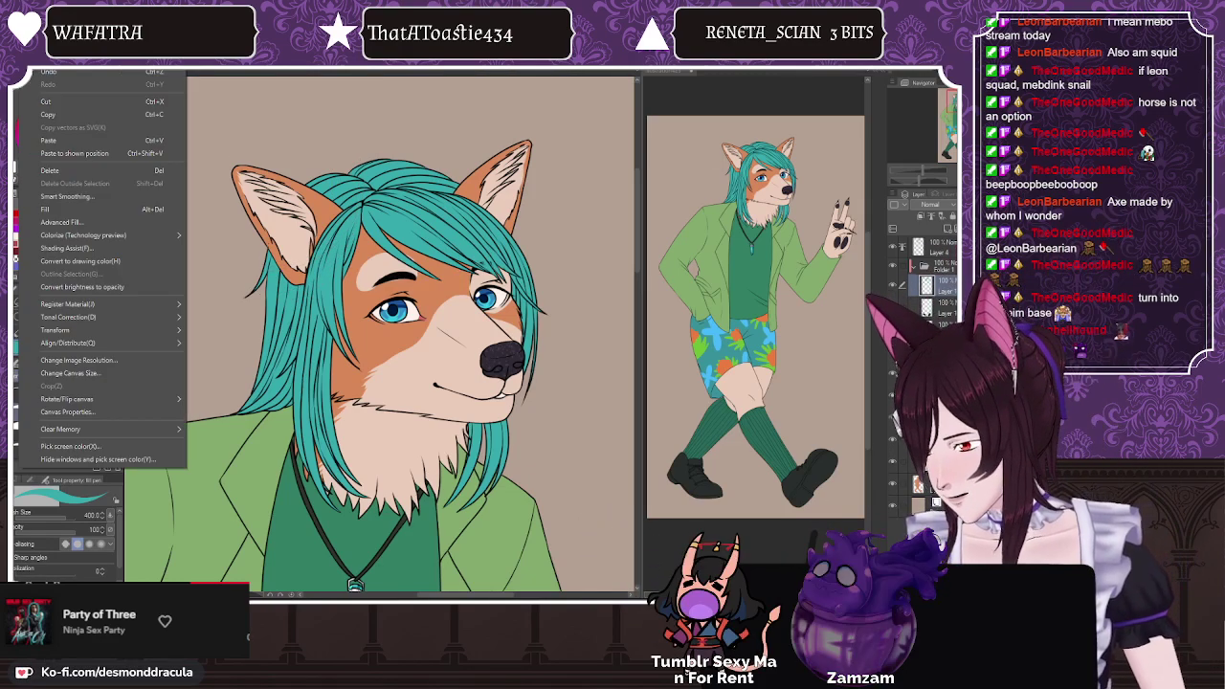
pyautogui.click(70, 448)
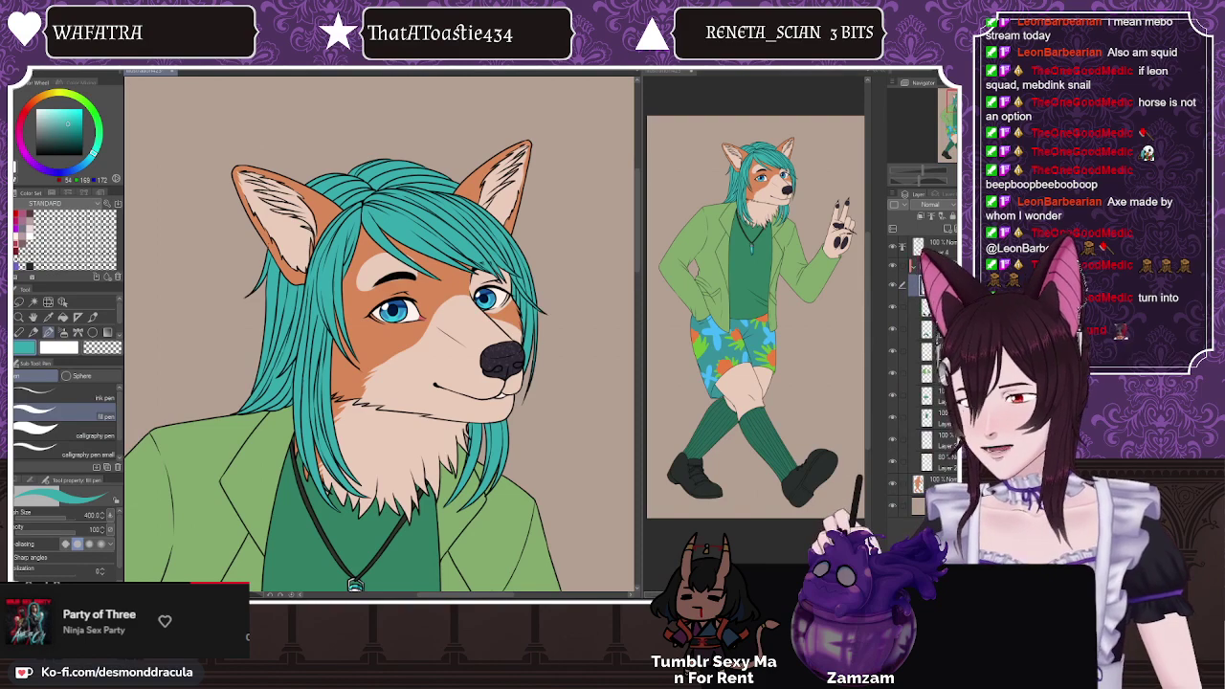
pyautogui.click(51, 170)
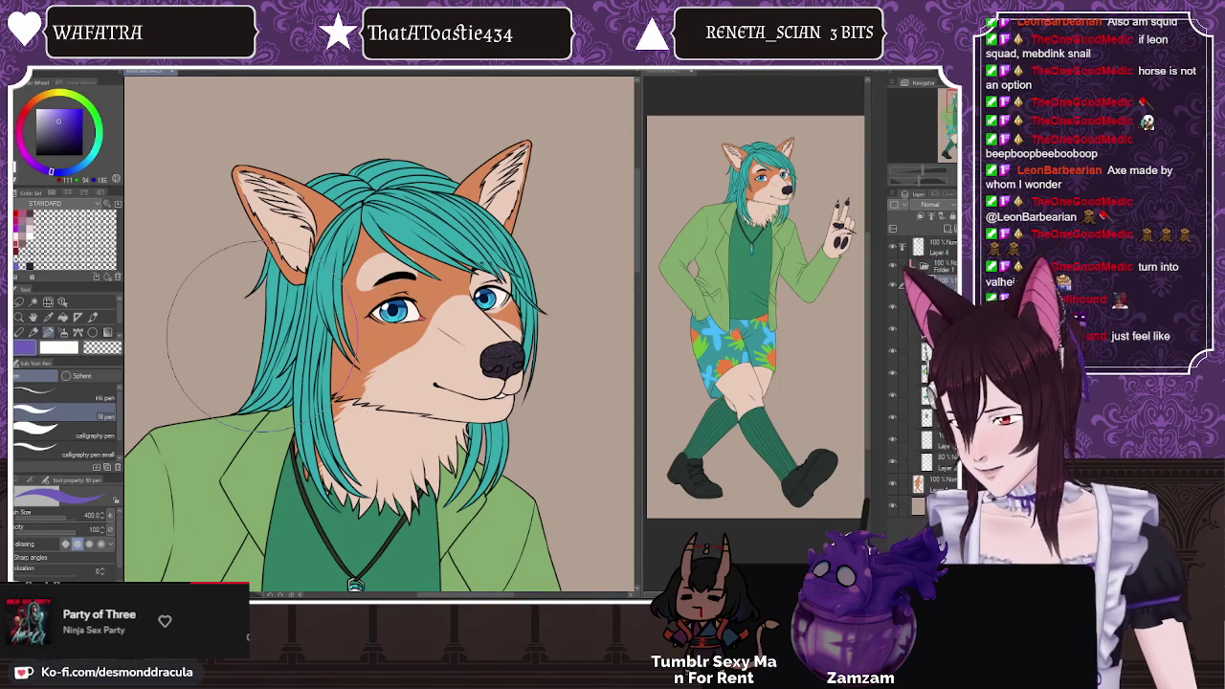
pyautogui.click(61, 331)
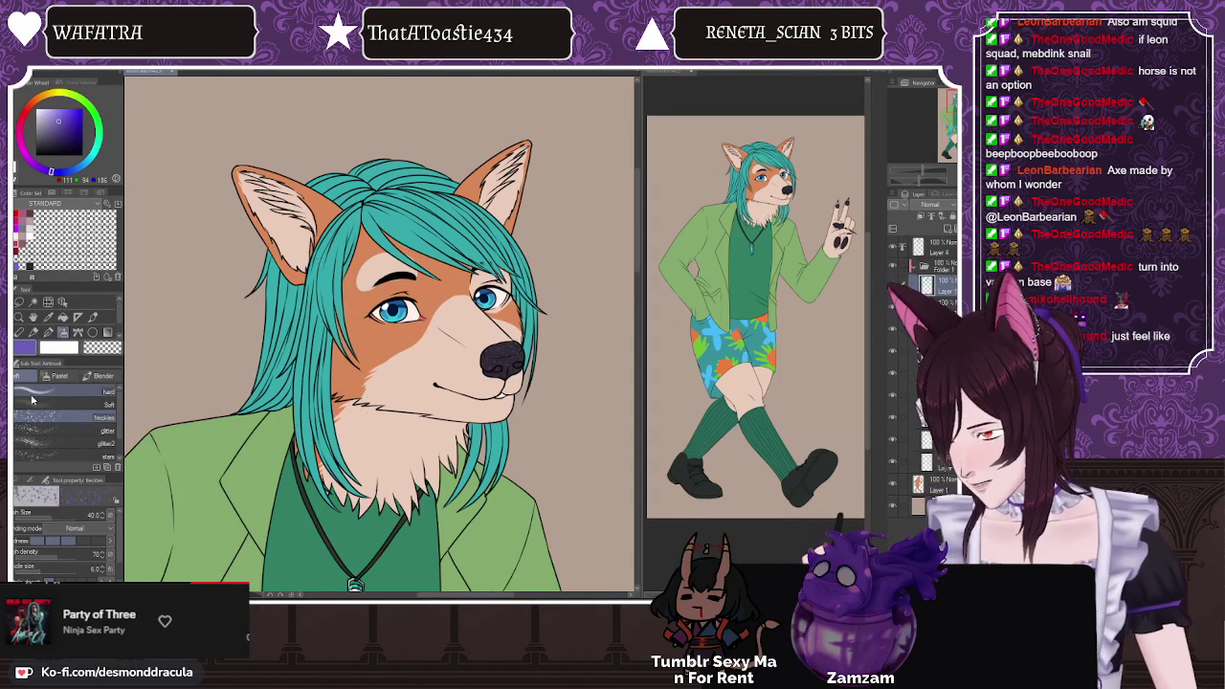
pyautogui.click(32, 395)
pyautogui.press(']')
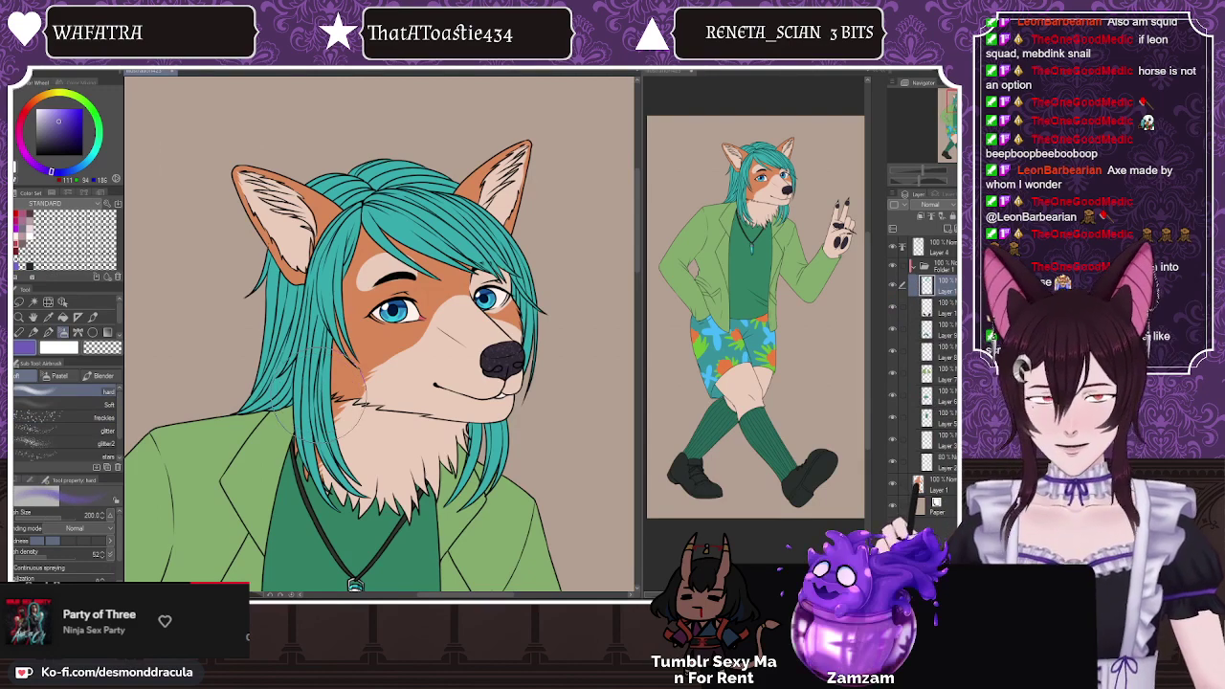
pyautogui.press(']')
pyautogui.moveTo(240, 389)
pyautogui.mouseDown()
pyautogui.moveTo(347, 481)
pyautogui.moveTo(450, 501)
pyautogui.moveTo(519, 400)
pyautogui.moveTo(509, 417)
pyautogui.moveTo(515, 402)
pyautogui.moveTo(249, 390)
pyautogui.moveTo(240, 373)
pyautogui.moveTo(270, 371)
pyautogui.moveTo(312, 401)
pyautogui.mouseUp()
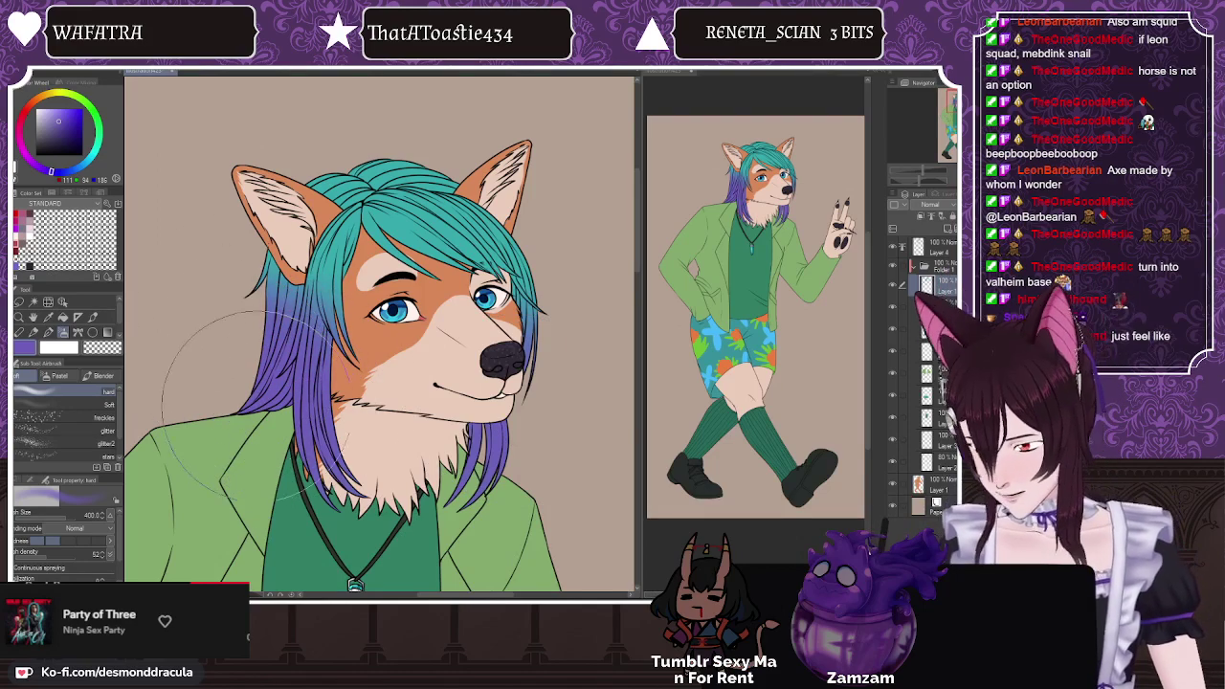
# Step: Choose a deep magenta and airbrush it softly over the tips of the hair at size 400
pyautogui.click(29, 65)
pyautogui.click(46, 412)
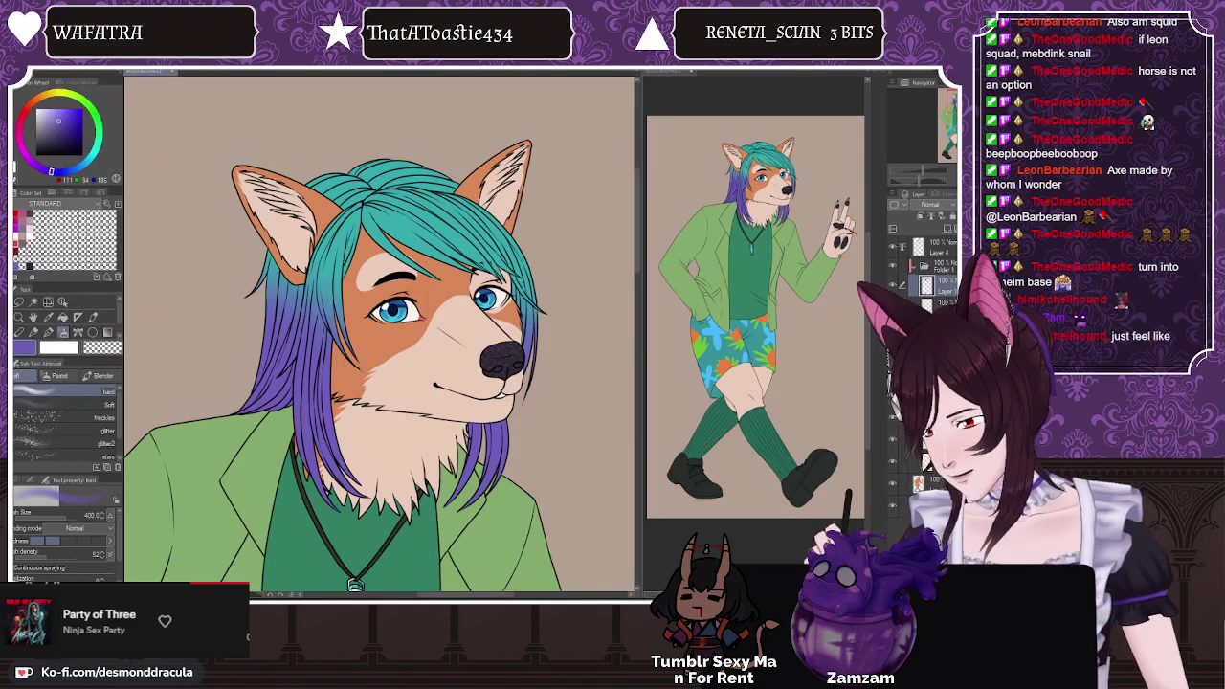
pyautogui.click(17, 227)
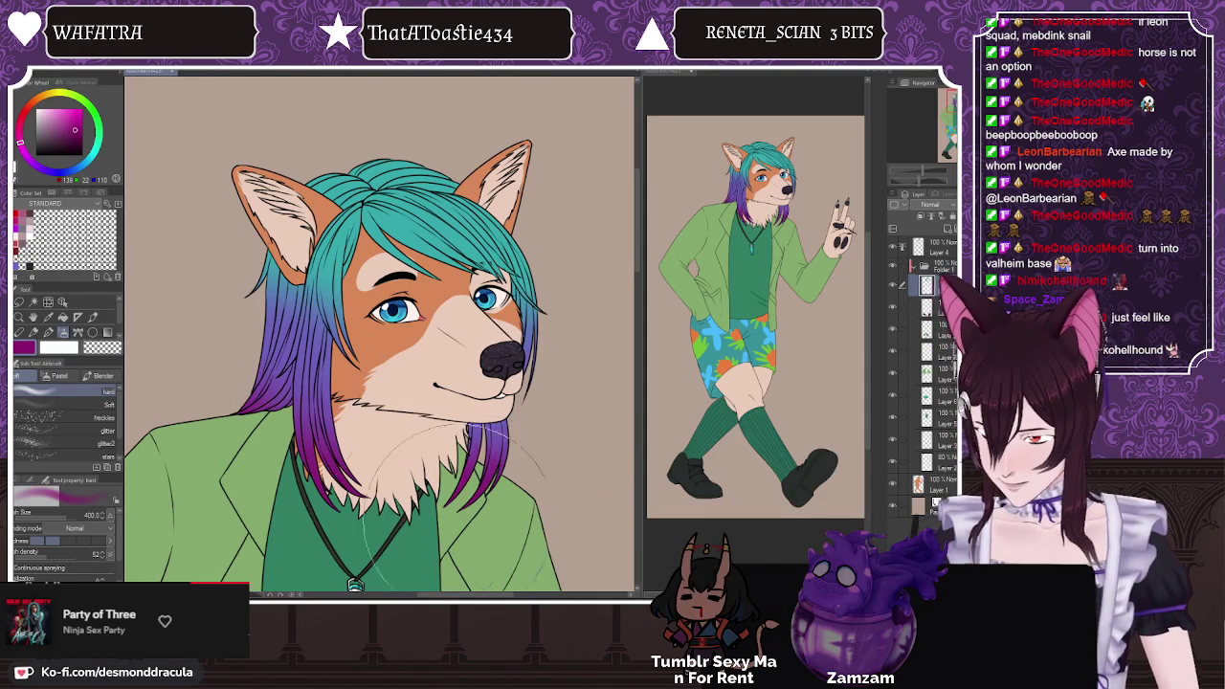
pyautogui.scroll(-2, 276, 351)
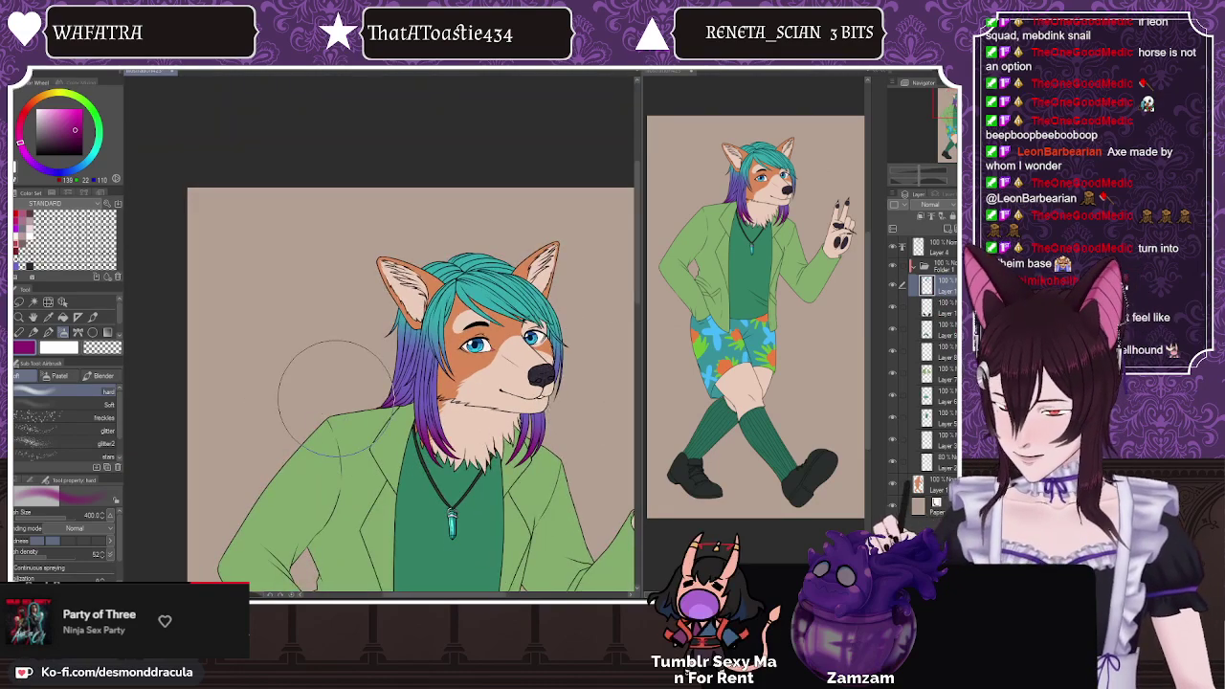
pyautogui.scroll(-3, 380, 274)
pyautogui.scroll(-2, 381, 274)
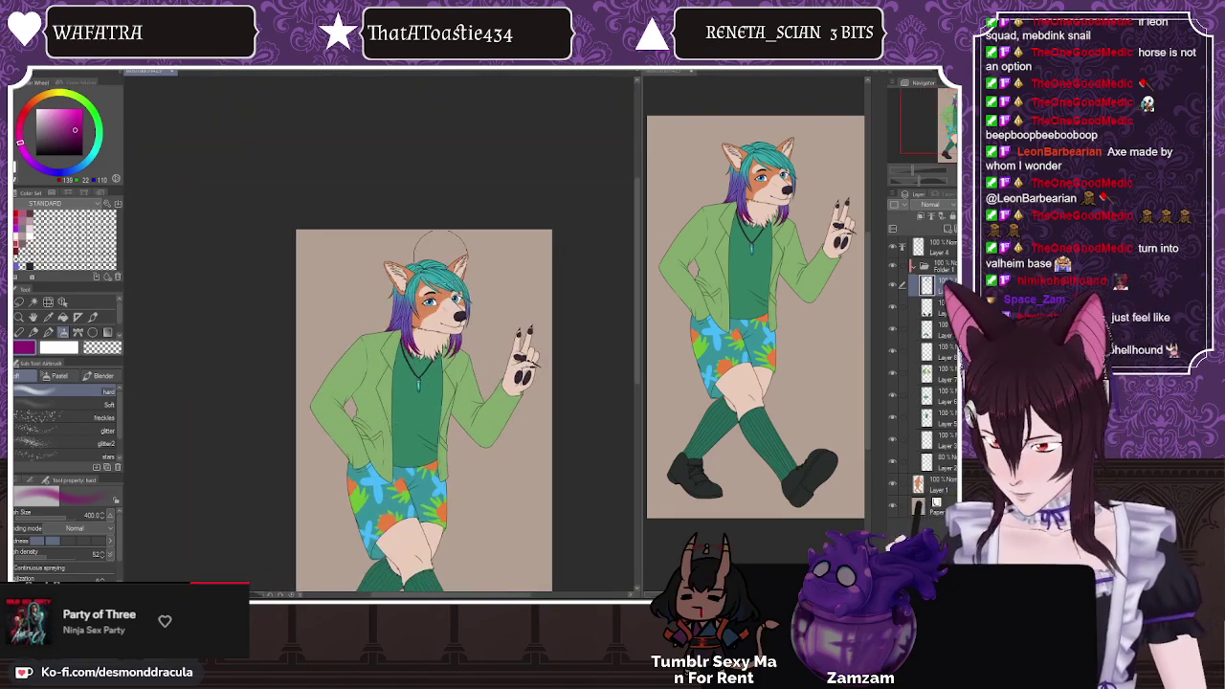
# Step: Sample the hair's teal, lighten it to a brighter aqua and switch from the airbrush back to the pen
pyautogui.scroll(4, 429, 259)
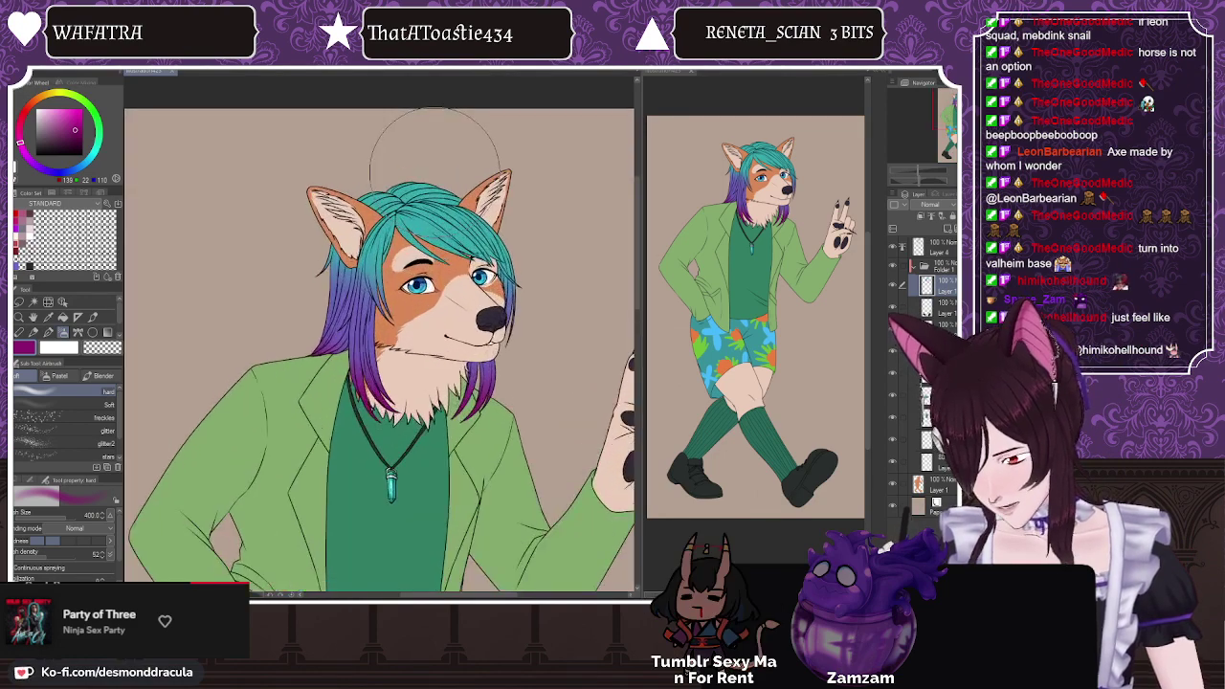
pyautogui.keyDown('alt'); pyautogui.click(426, 244); pyautogui.keyUp('alt')
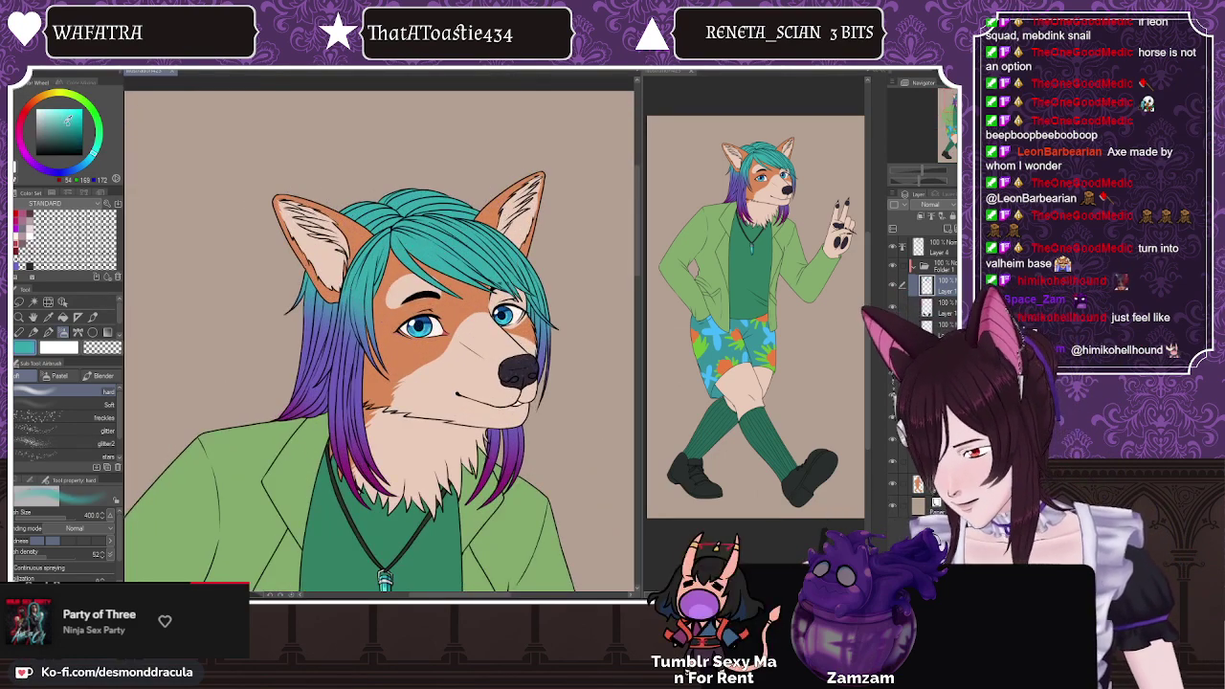
pyautogui.click(67, 113)
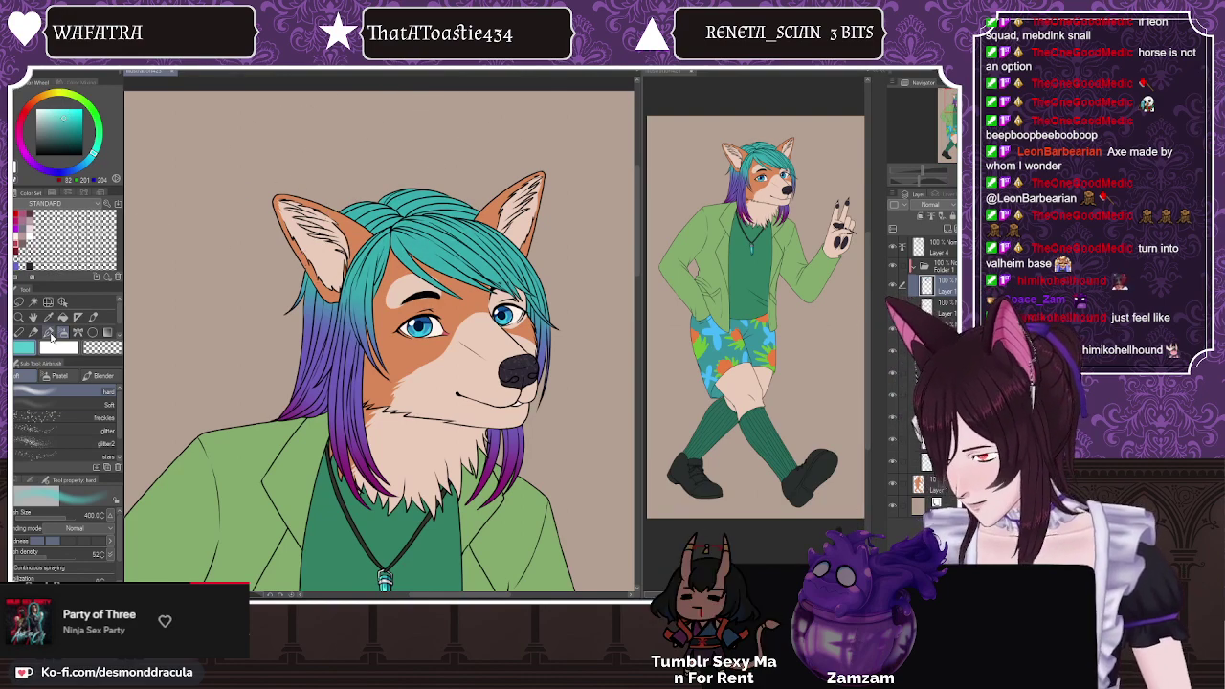
pyautogui.click(48, 333)
pyautogui.scroll(-1, 315, 316)
pyautogui.scroll(2, 426, 254)
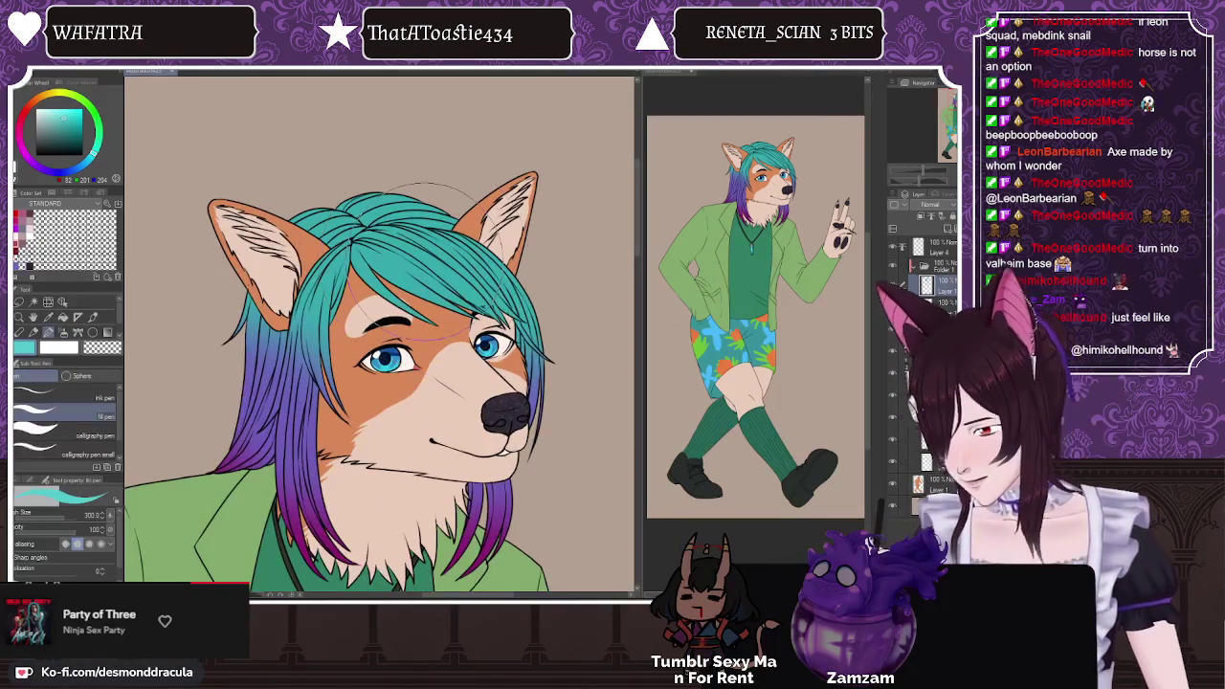
# Step: Reduce the pen size to 8, lighten the aqua further and draw fine highlight strands across the teal fringe and upper hair
pyautogui.press('[')
pyautogui.press('[')
pyautogui.press('[')
pyautogui.press('[')
pyautogui.press('[')
pyautogui.press('[')
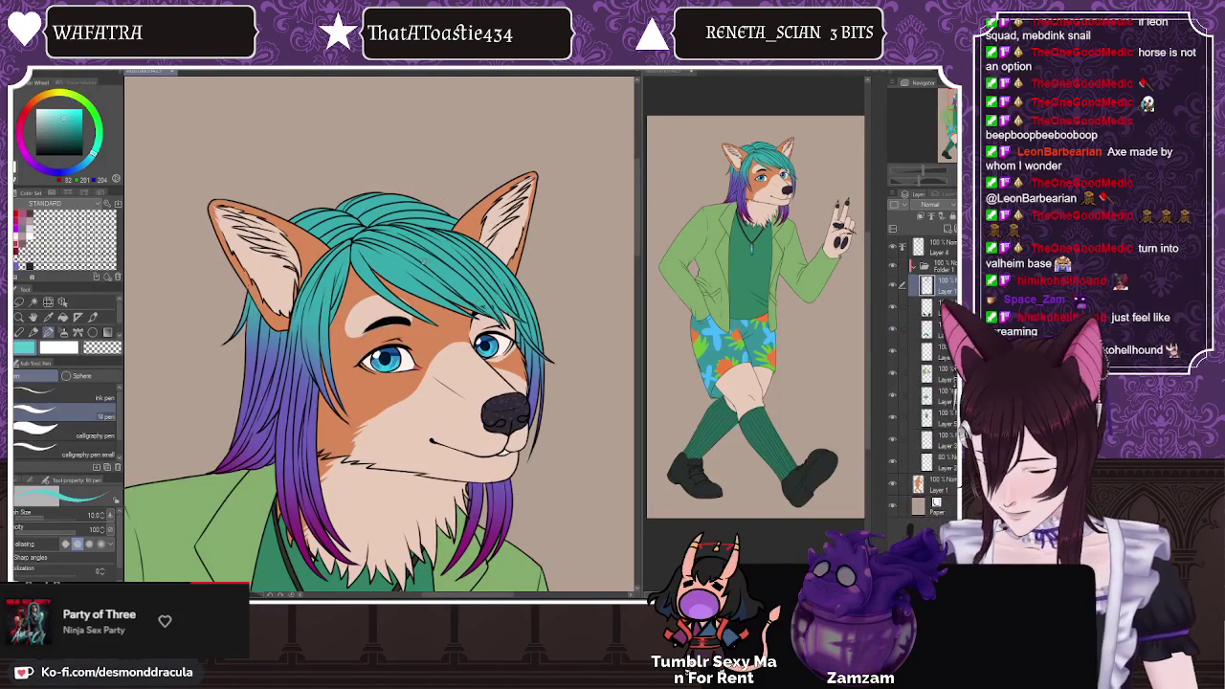
pyautogui.press('[')
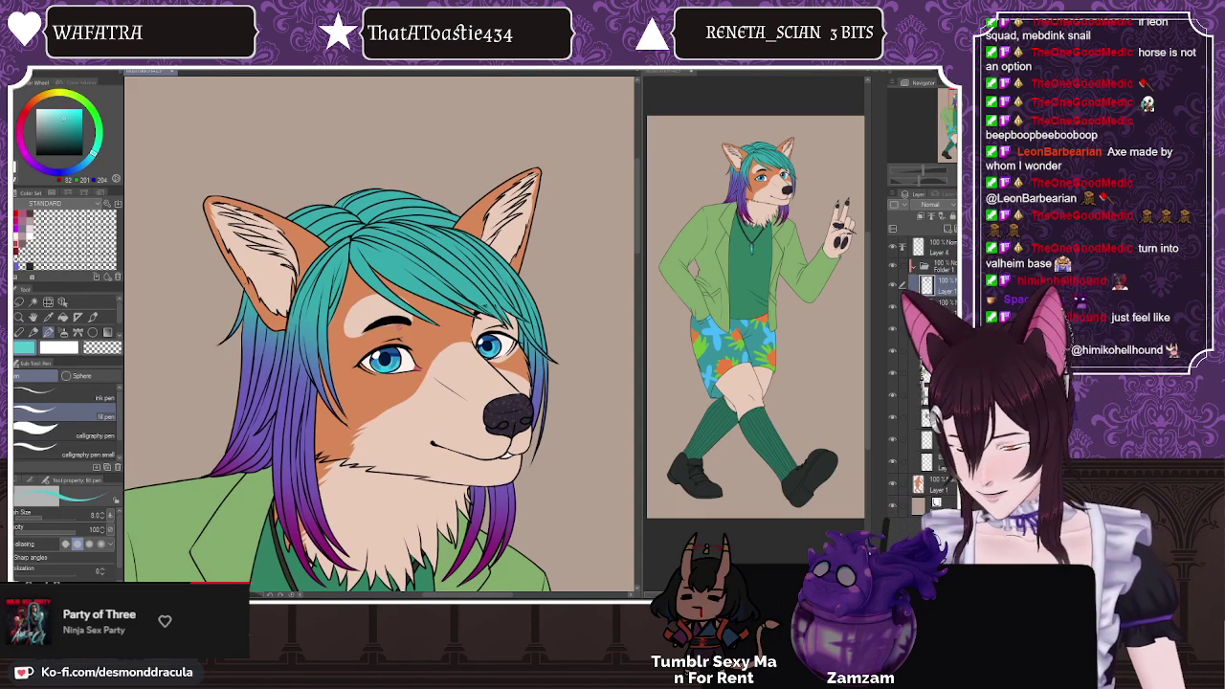
pyautogui.press('[')
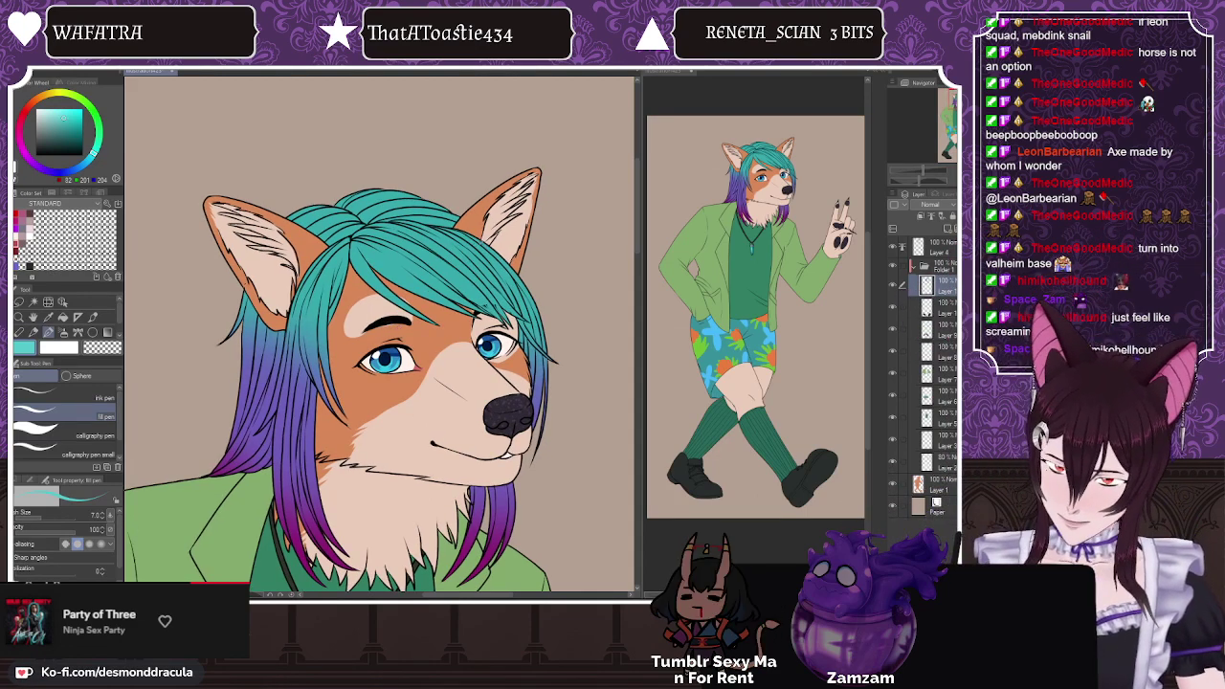
pyautogui.press(']')
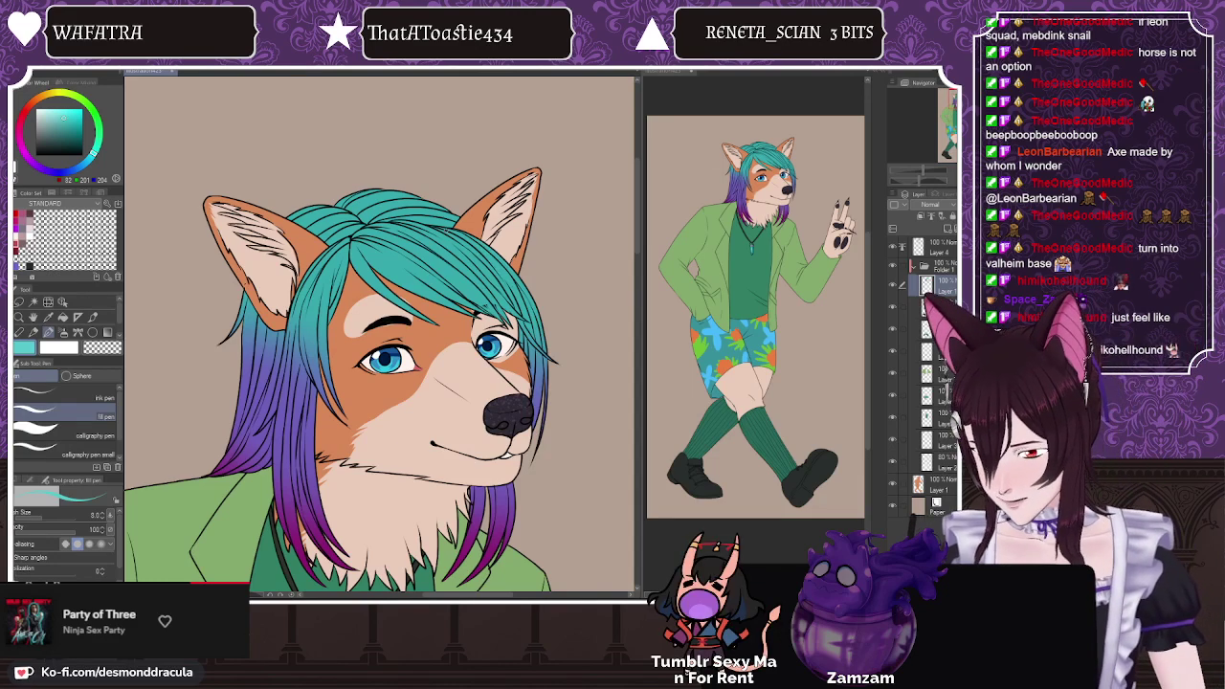
pyautogui.click(63, 116)
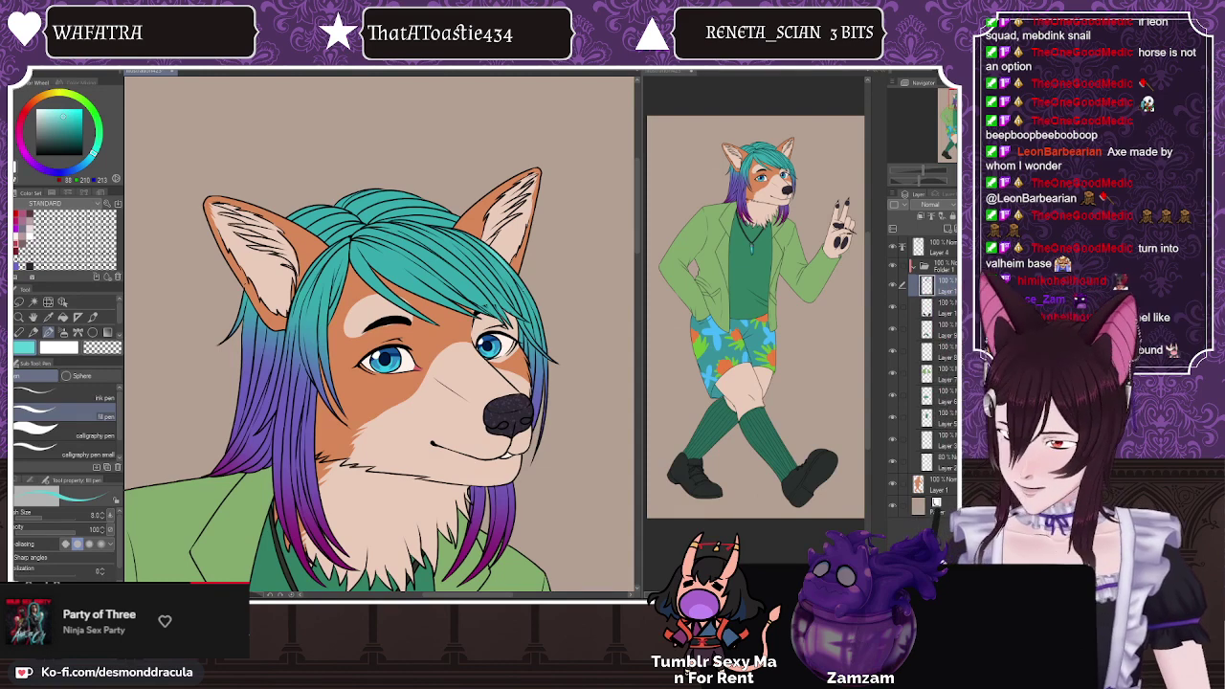
pyautogui.click(63, 115)
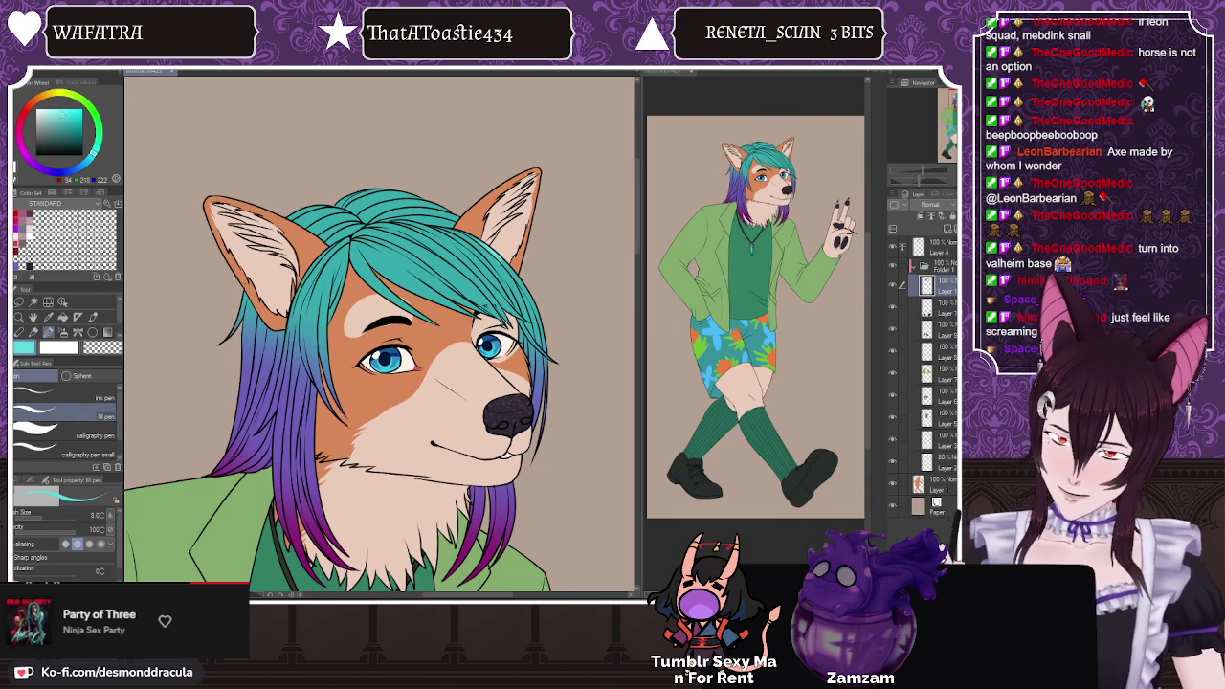
pyautogui.moveTo(449, 265)
pyautogui.mouseDown()
pyautogui.moveTo(464, 278)
pyautogui.moveTo(446, 281)
pyautogui.mouseUp()
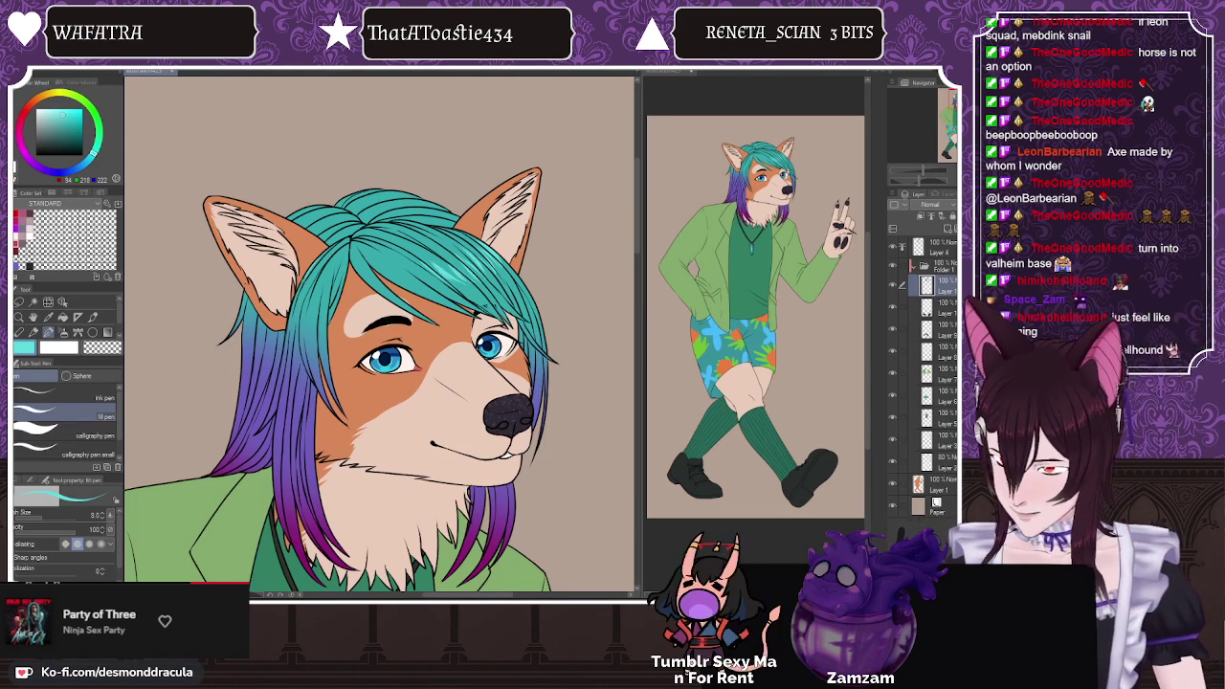
pyautogui.moveTo(321, 262); pyautogui.dragTo(312, 281)
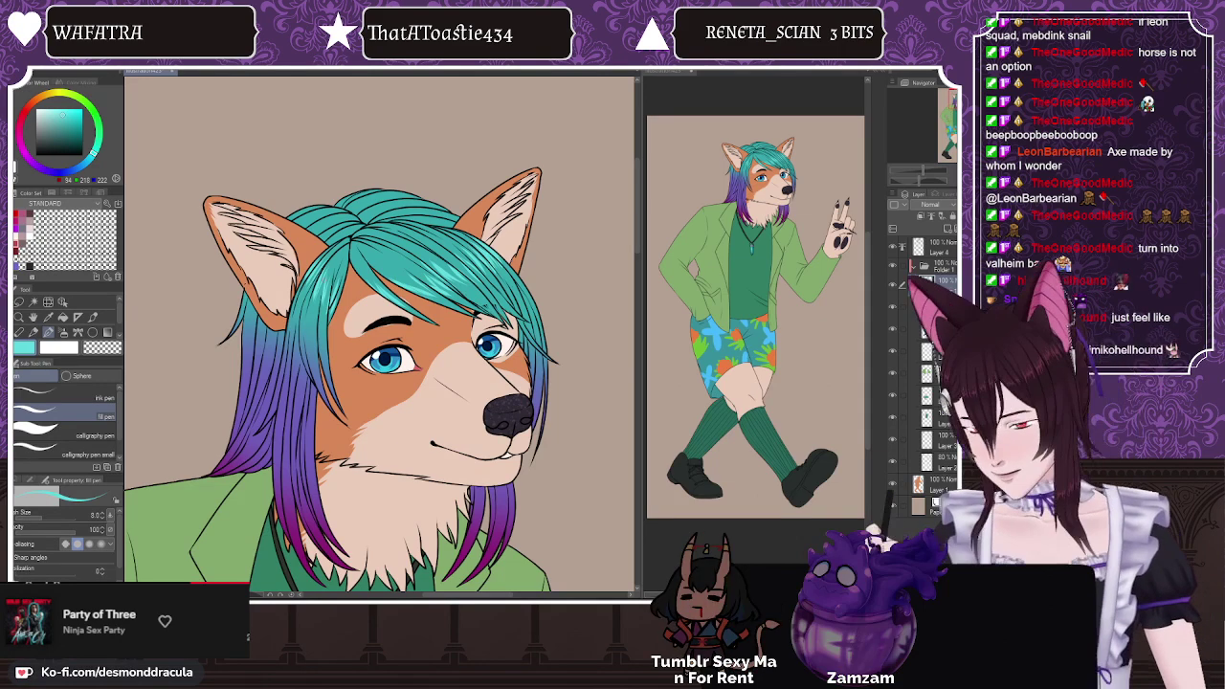
# Step: Collapse the colour layer folder and add a new layer directly above the paper
pyautogui.scroll(-5, 383, 335)
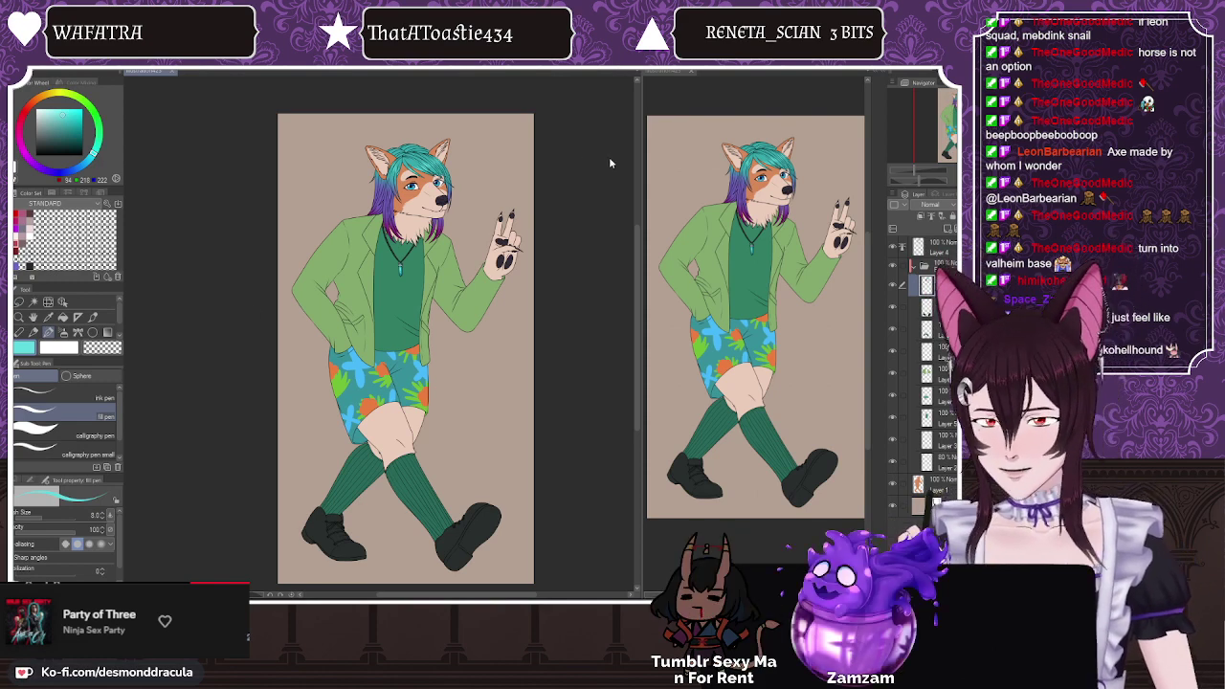
pyautogui.click(914, 265)
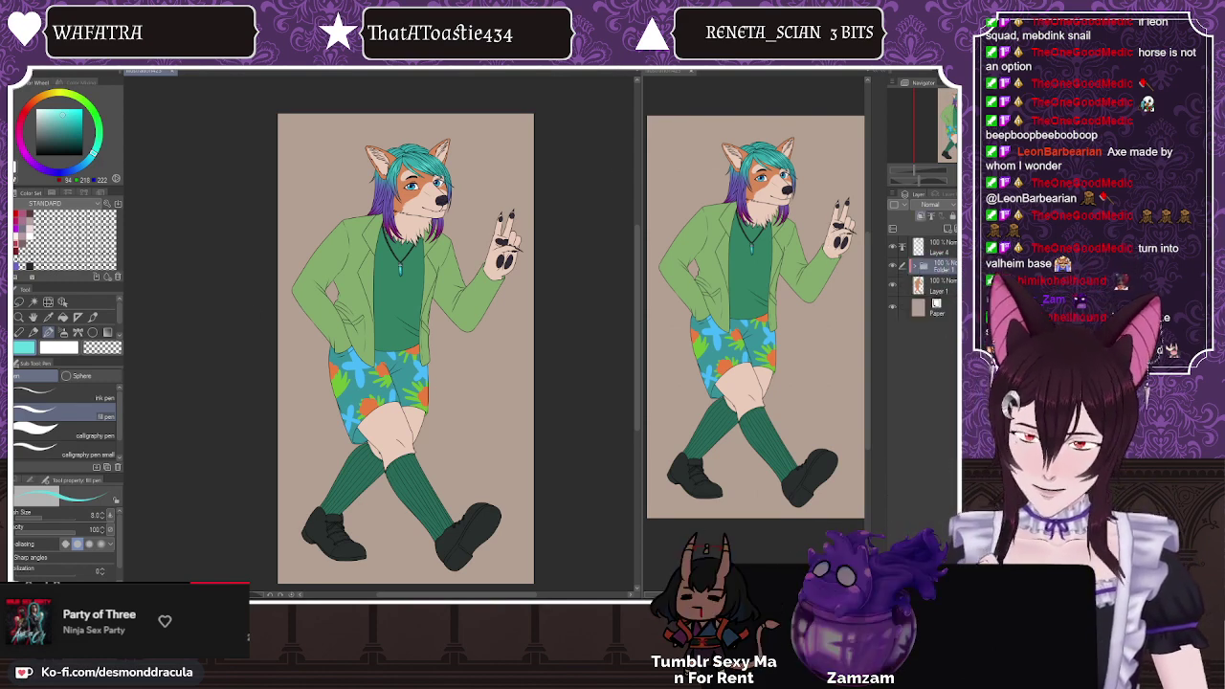
pyautogui.click(935, 307)
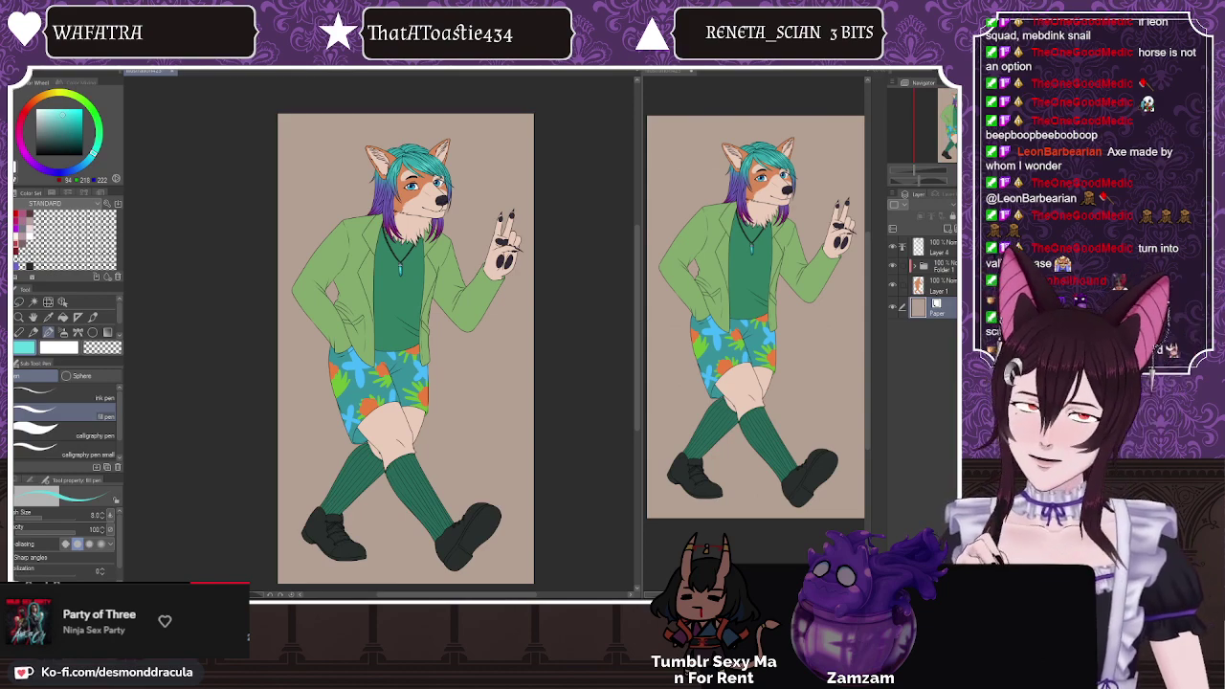
pyautogui.click(946, 228)
# Step: Choose a muted grey-teal and fill the new background layer with it using the bucket all fill
pyautogui.scroll(-1, 465, 190)
pyautogui.scroll(1, 423, 270)
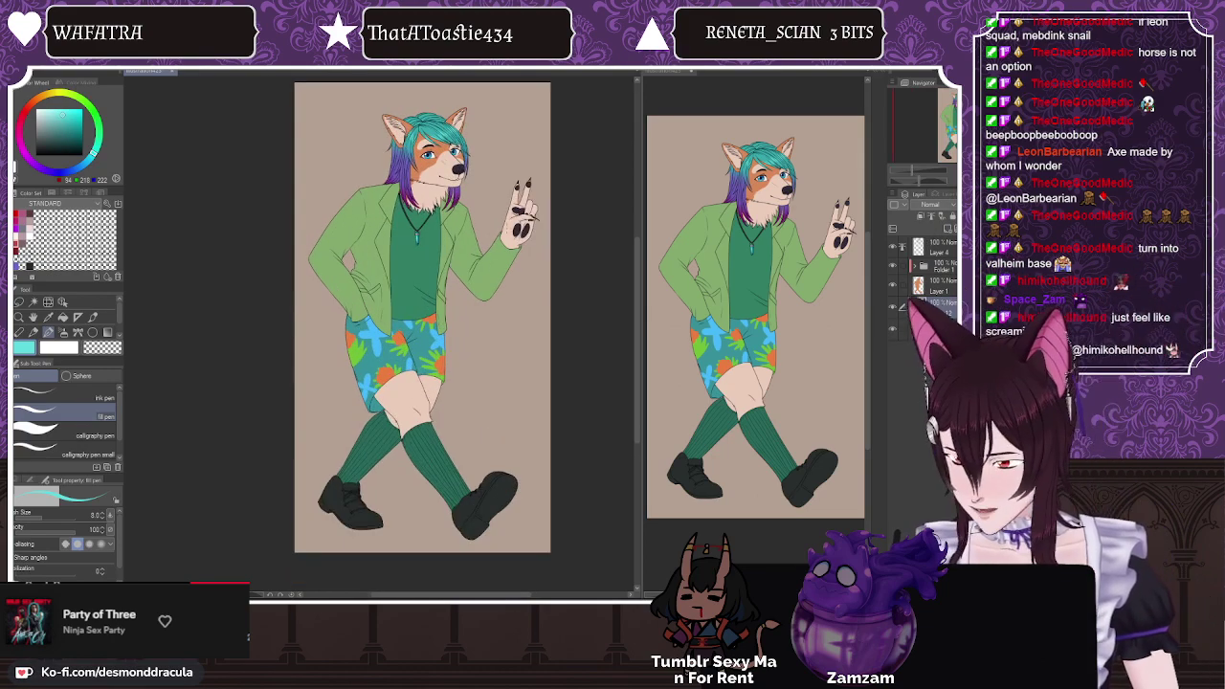
pyautogui.scroll(-1, 371, 247)
pyautogui.scroll(1, 432, 198)
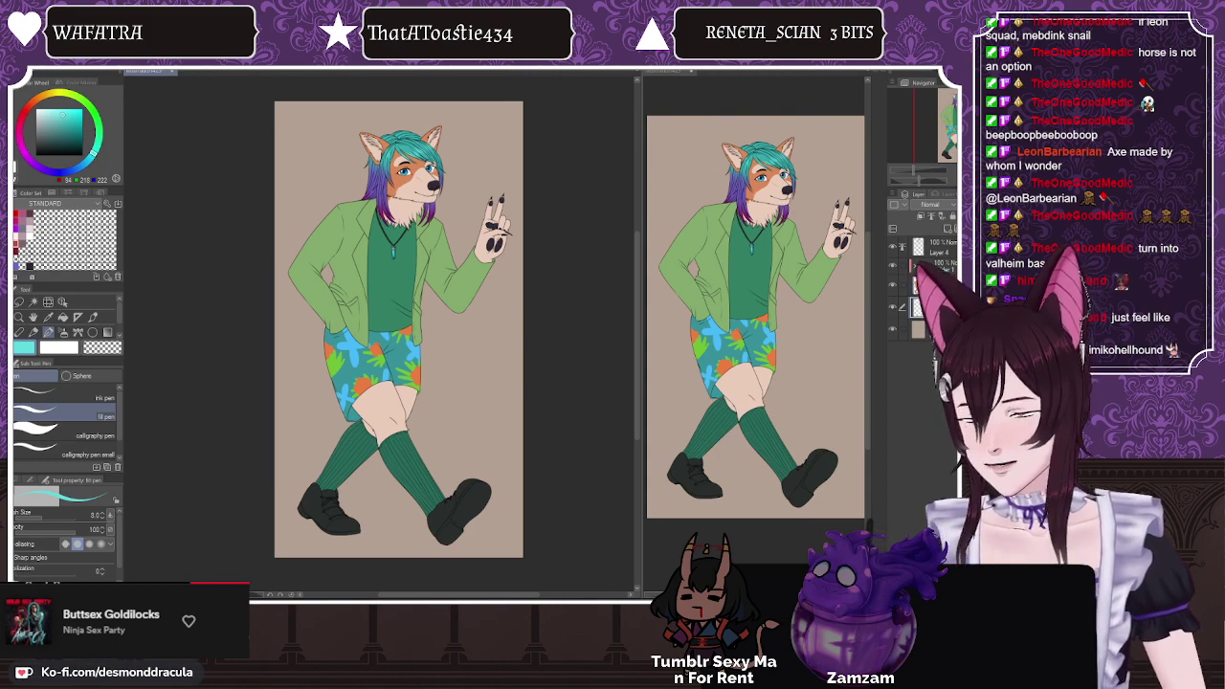
pyautogui.scroll(-1, 398, 329)
pyautogui.scroll(1, 388, 337)
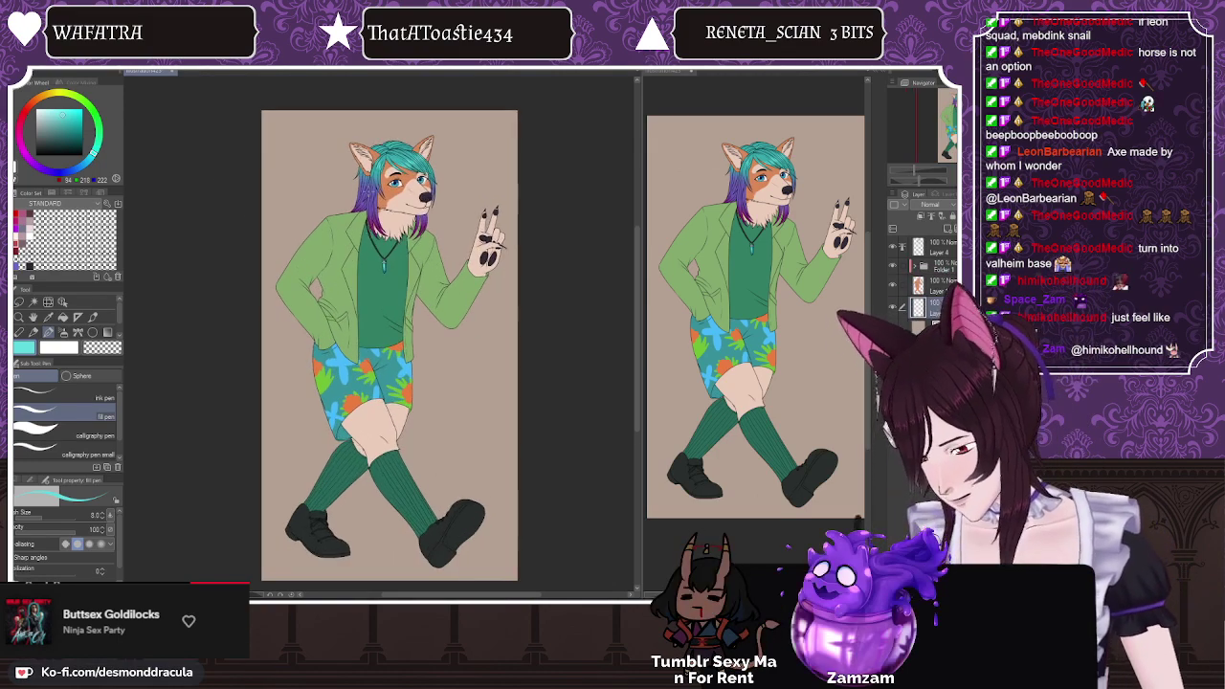
pyautogui.moveTo(587, 349); pyautogui.dragTo(587, 325)
pyautogui.press('g')
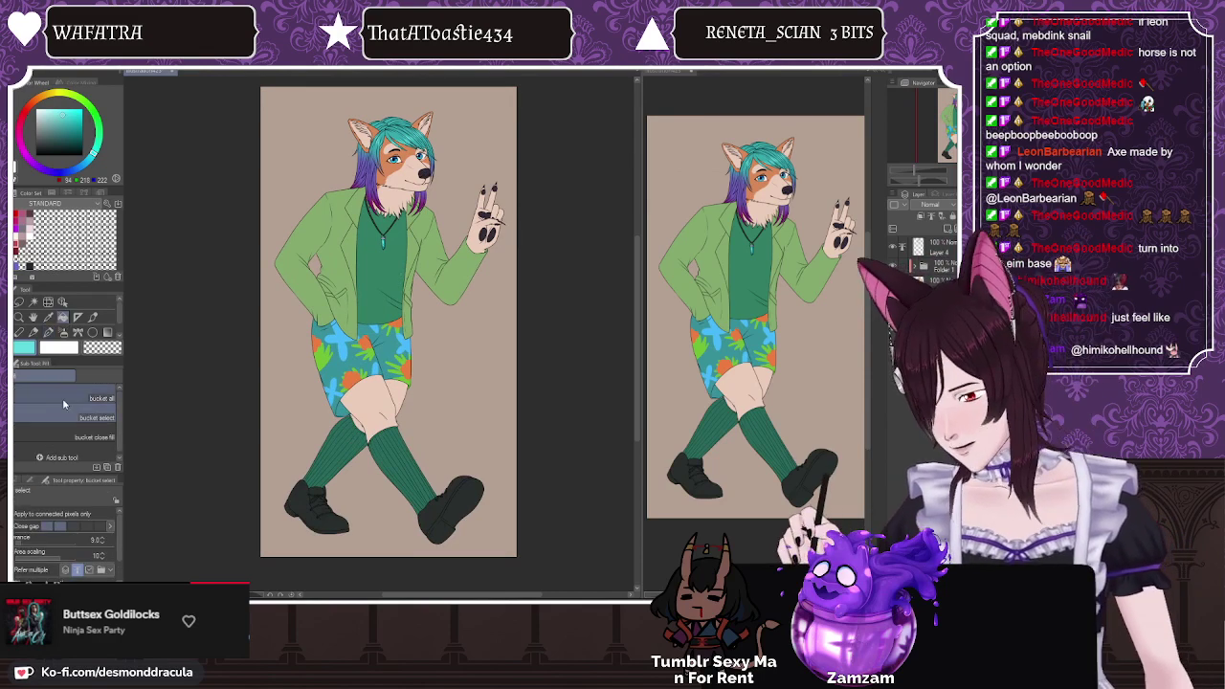
pyautogui.click(50, 127)
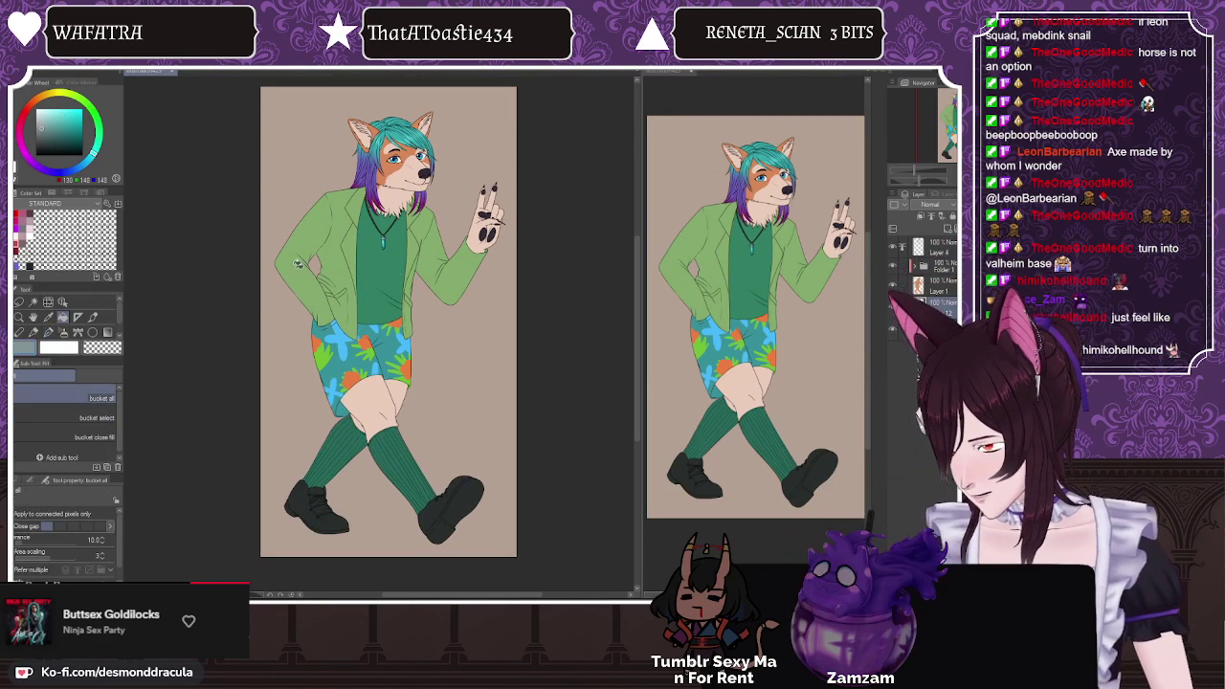
pyautogui.click(298, 263)
# Step: Choose a darker teal and paint ground shadows beneath both shoes with the hard airbrush at about size 74
pyautogui.click(57, 136)
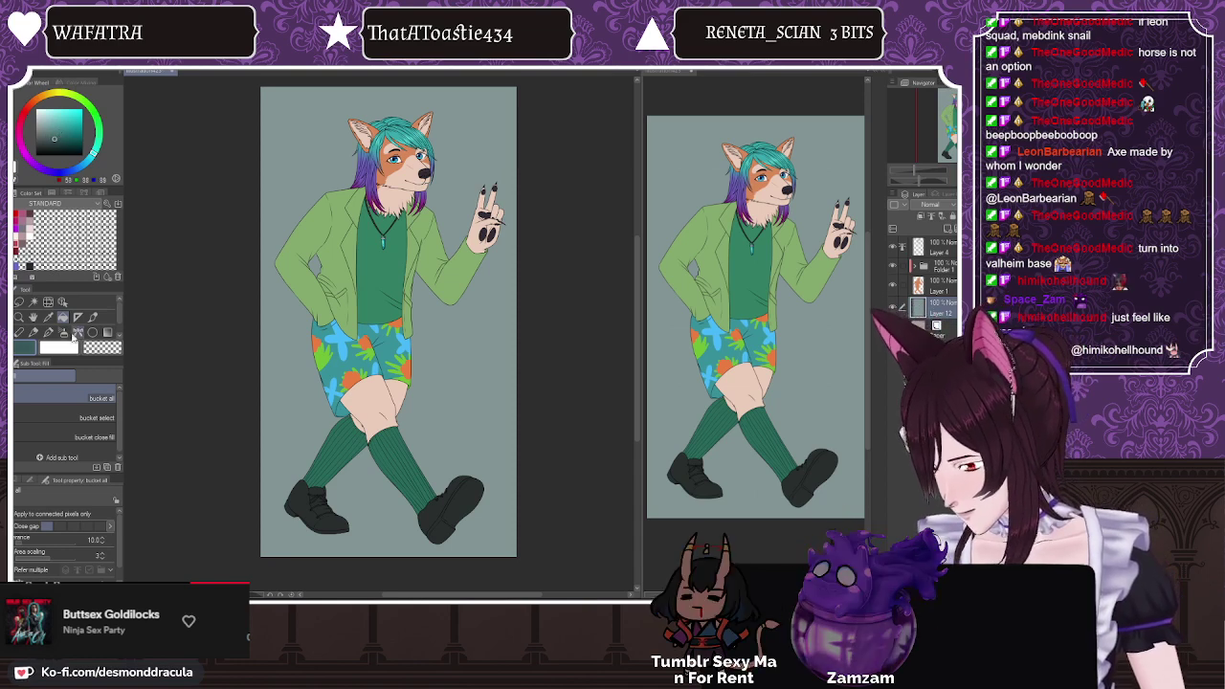
pyautogui.click(65, 332)
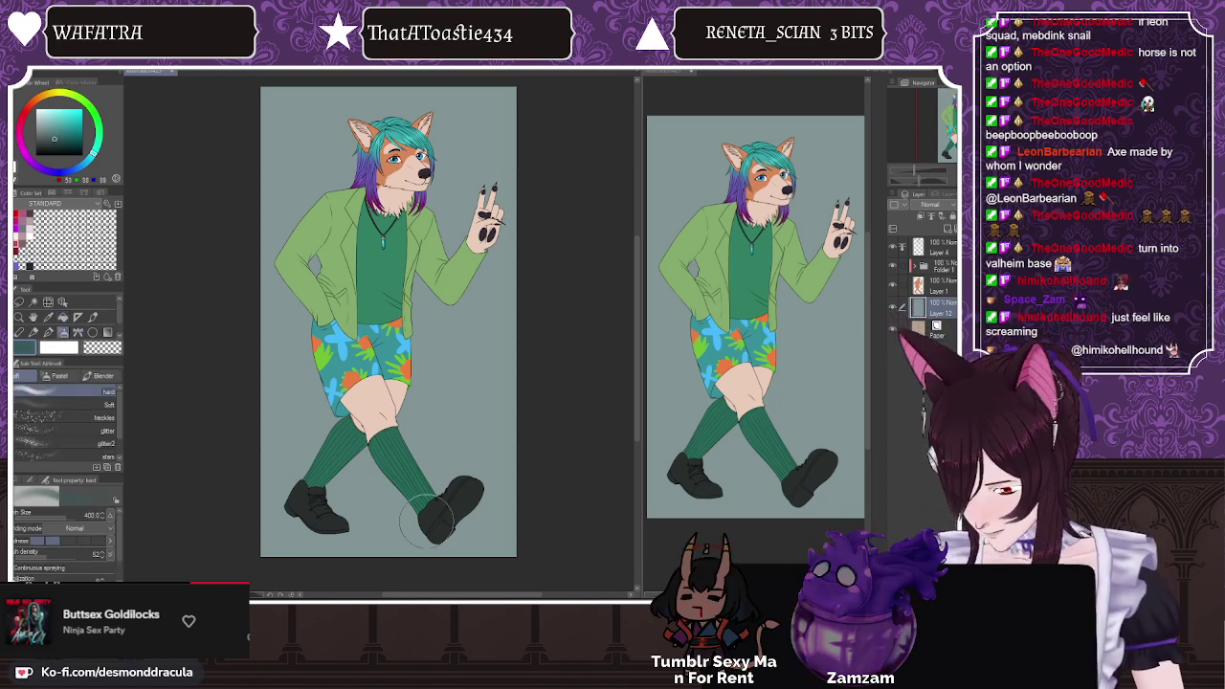
pyautogui.moveTo(421, 519)
pyautogui.mouseDown()
pyautogui.moveTo(304, 517)
pyautogui.moveTo(382, 536)
pyautogui.moveTo(402, 528)
pyautogui.mouseUp()
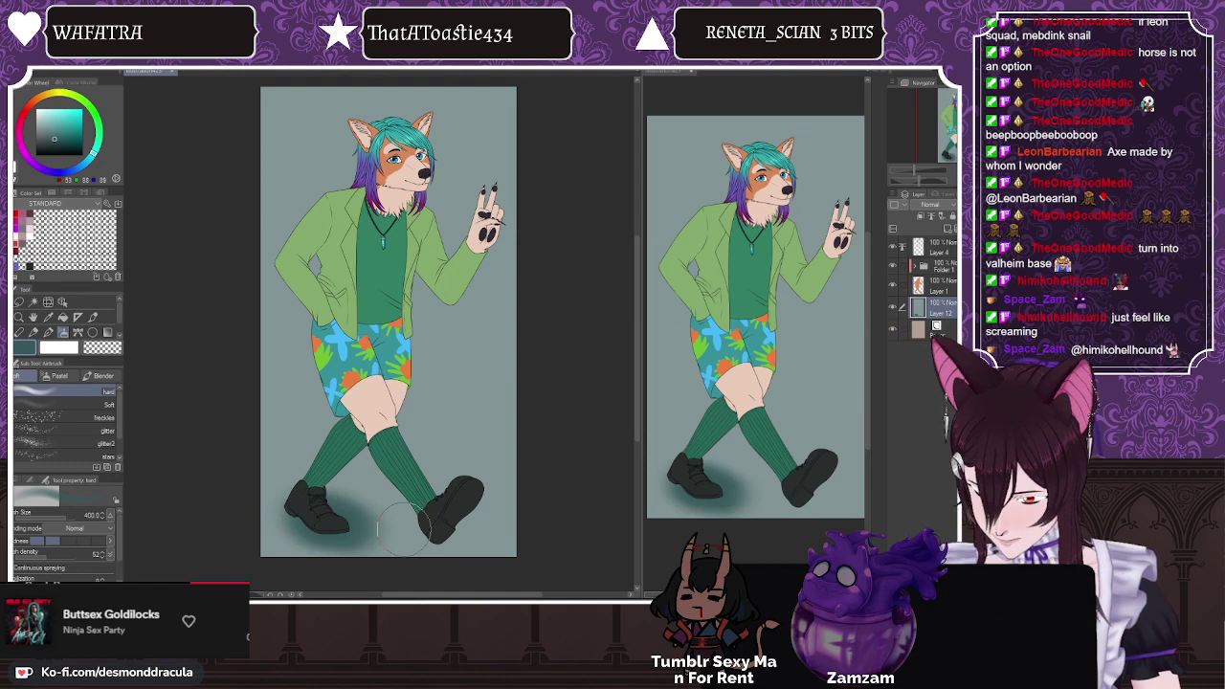
pyautogui.hotkey('ctrl', 'z')
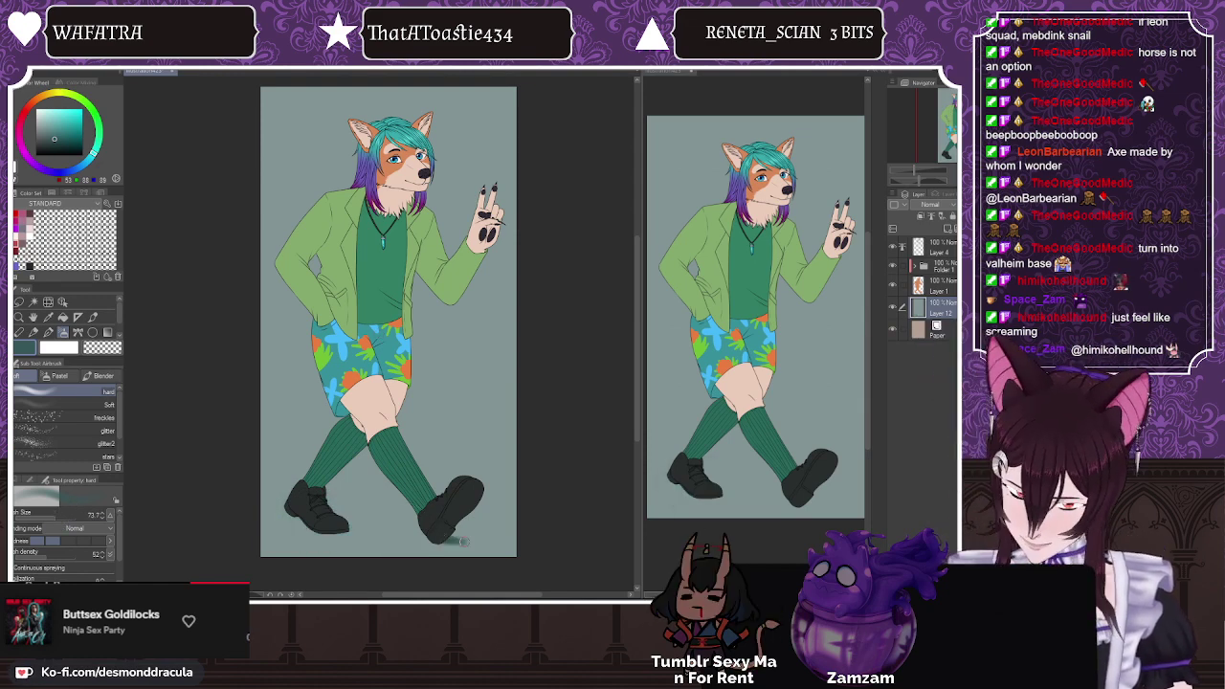
pyautogui.moveTo(438, 538)
pyautogui.mouseDown()
pyautogui.moveTo(496, 535)
pyautogui.moveTo(421, 539)
pyautogui.mouseUp()
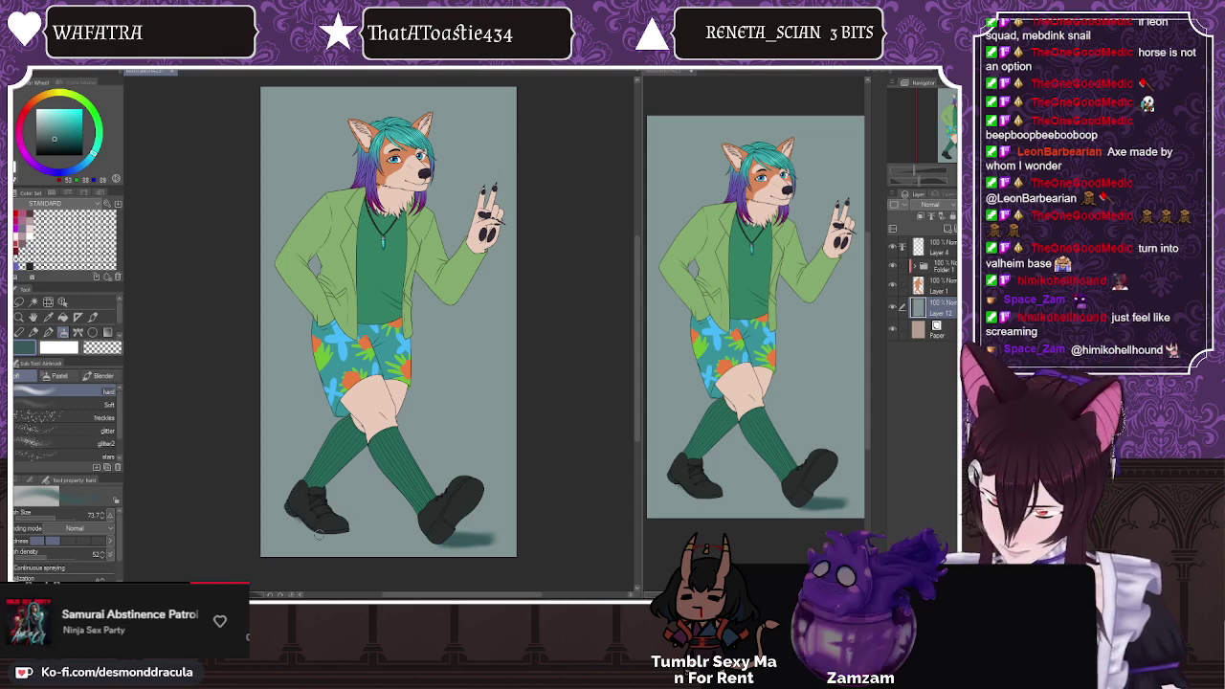
pyautogui.moveTo(316, 532); pyautogui.dragTo(276, 526)
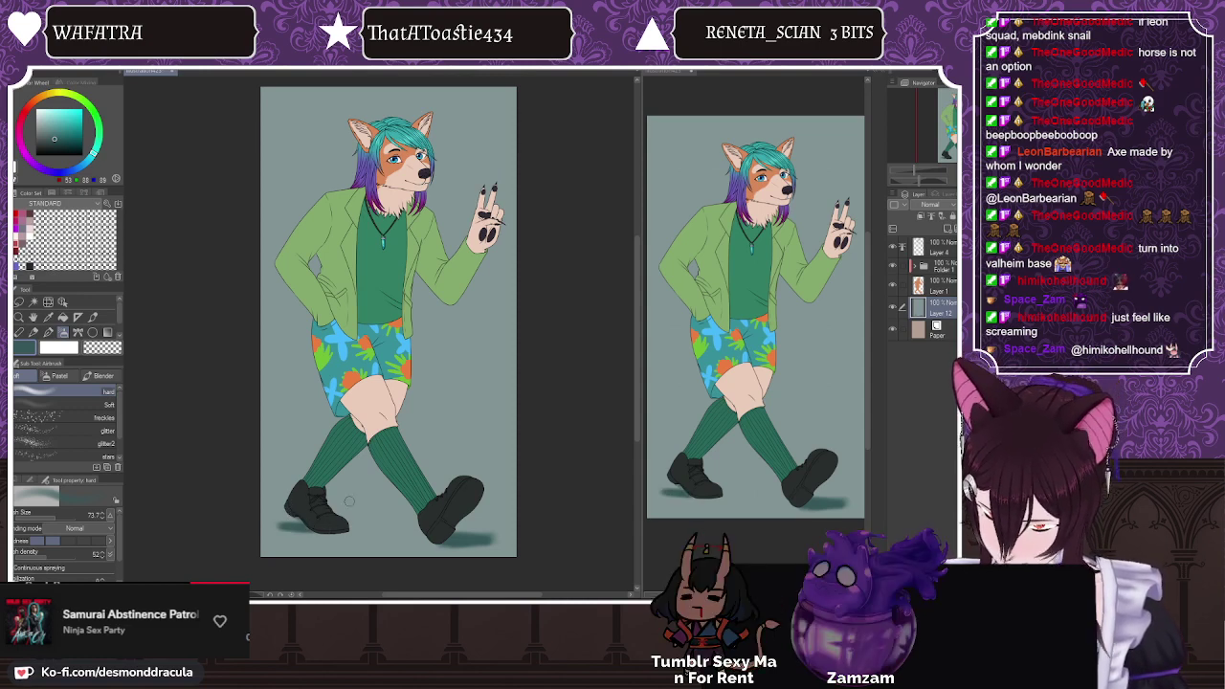
pyautogui.hotkey('ctrl', 'z')
pyautogui.hotkey('ctrl', 'z')
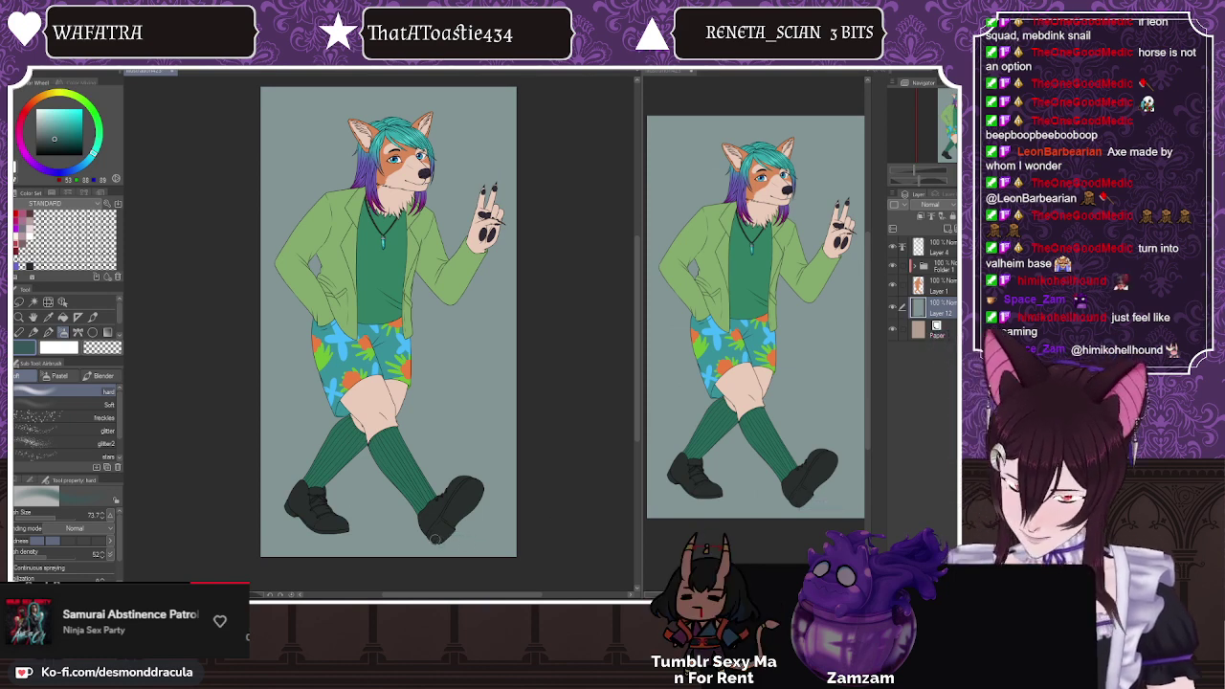
pyautogui.moveTo(436, 541); pyautogui.dragTo(435, 542)
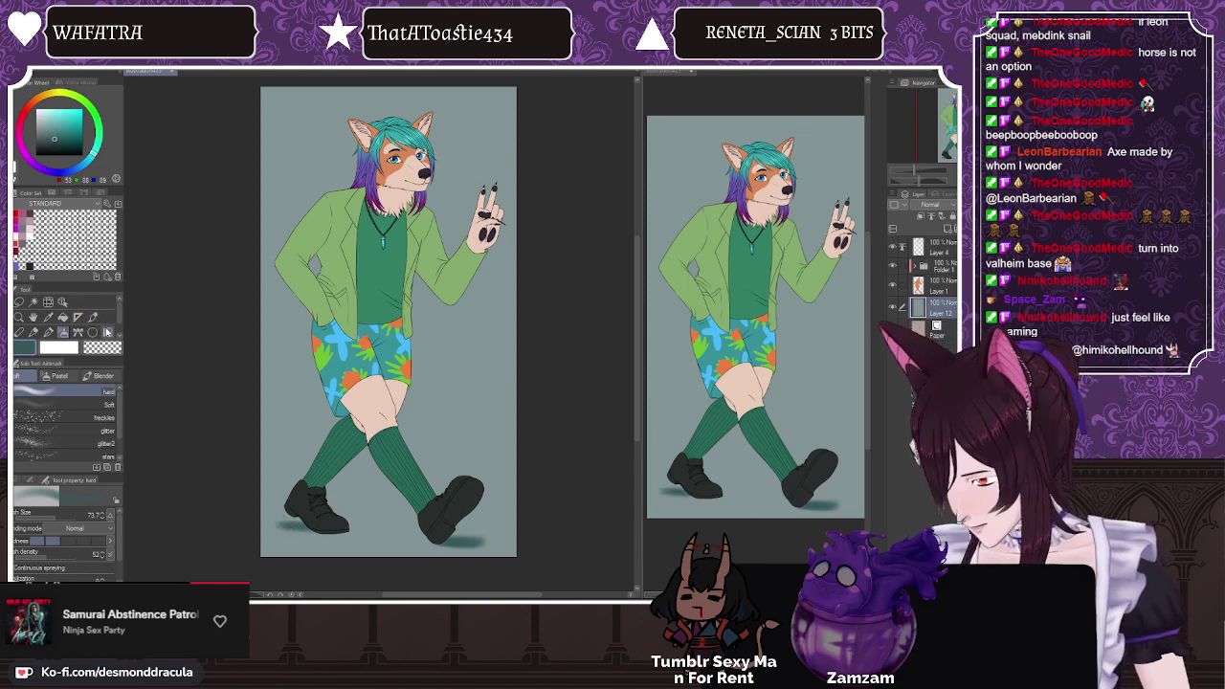
# Step: Darken the background's grey-teal slightly and apply it as a foreground-to-transparent gradient running from the canvas's upper edge downward
pyautogui.click(107, 332)
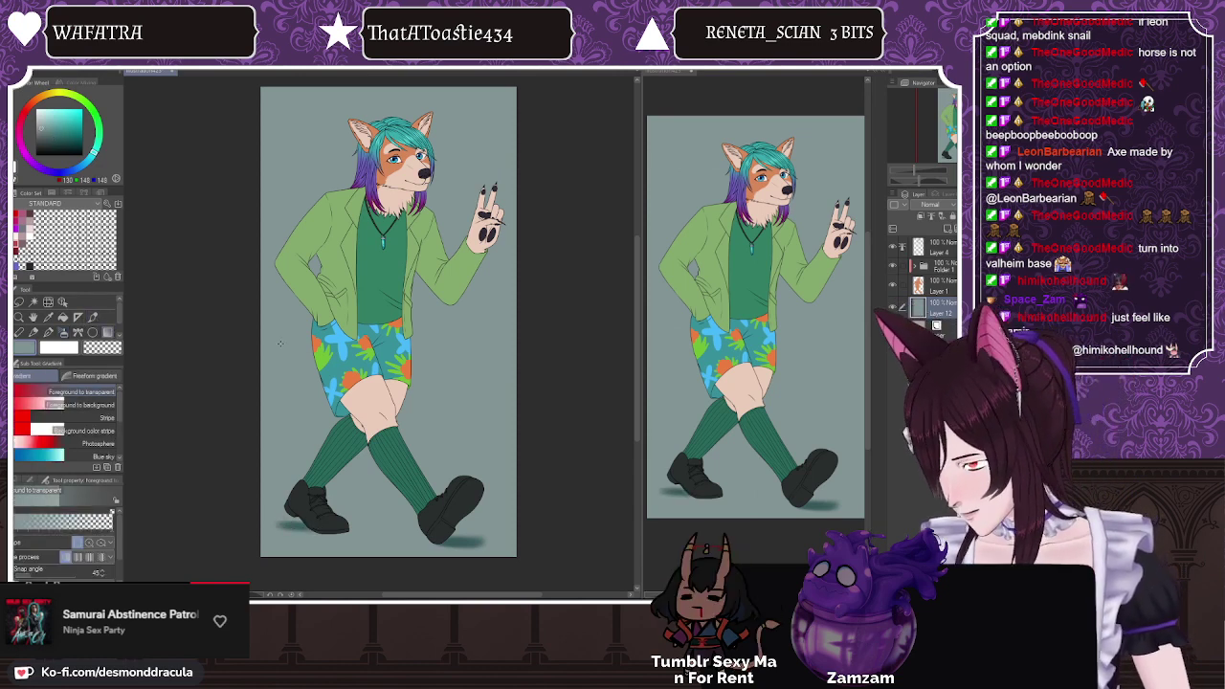
pyautogui.click(50, 132)
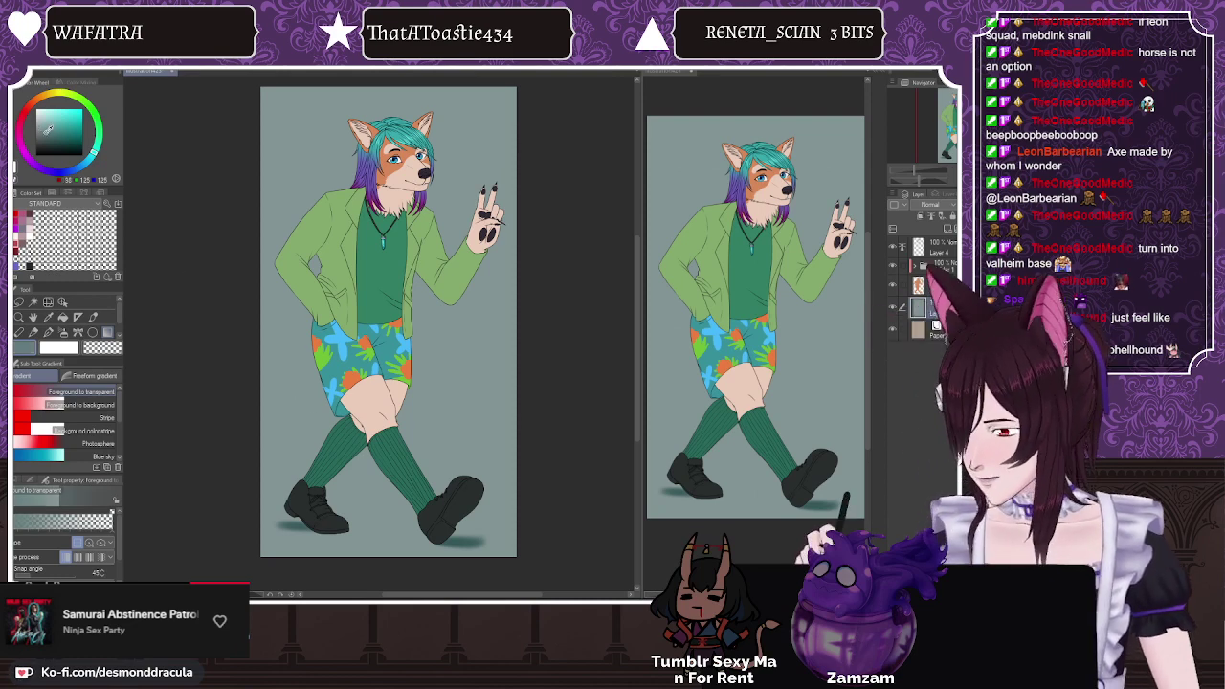
pyautogui.moveTo(637, 291); pyautogui.dragTo(637, 258)
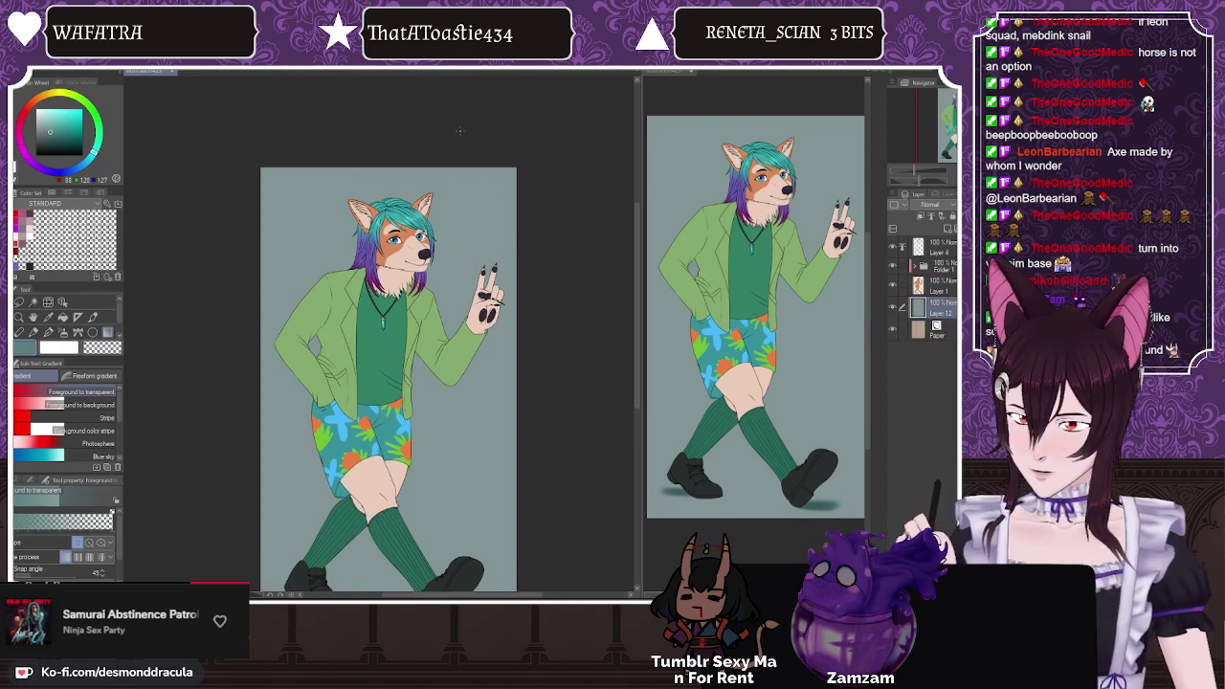
pyautogui.moveTo(380, 98); pyautogui.dragTo(378, 510)
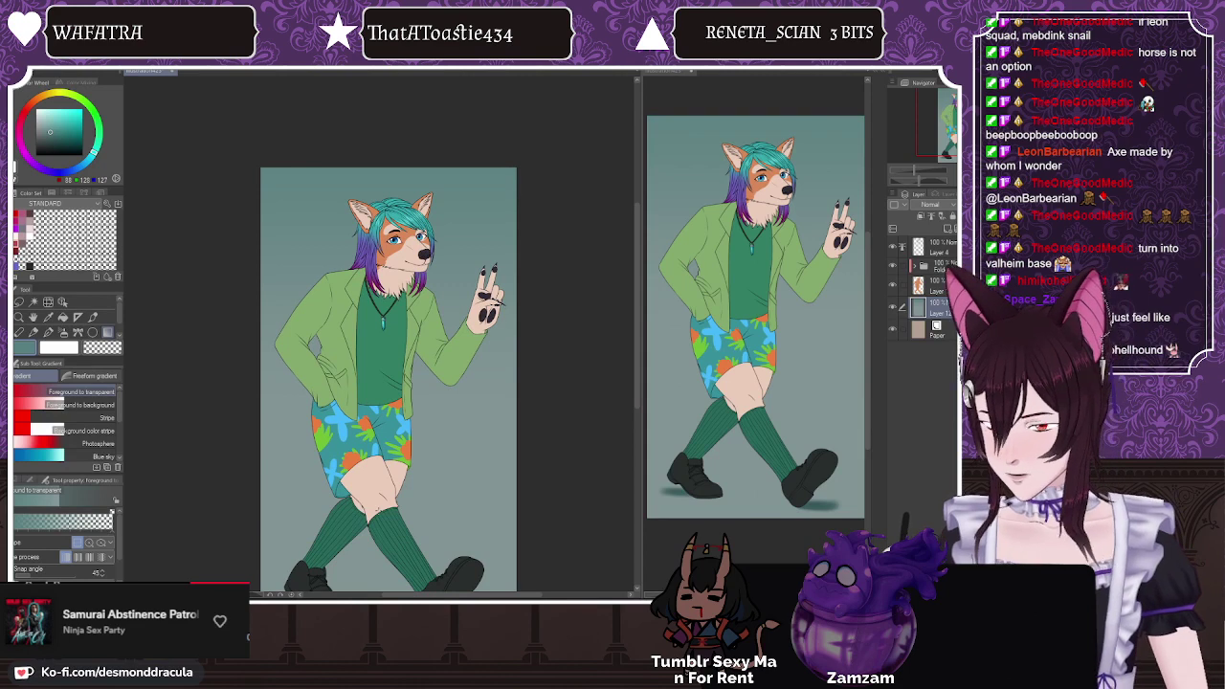
pyautogui.scroll(-3, 394, 276)
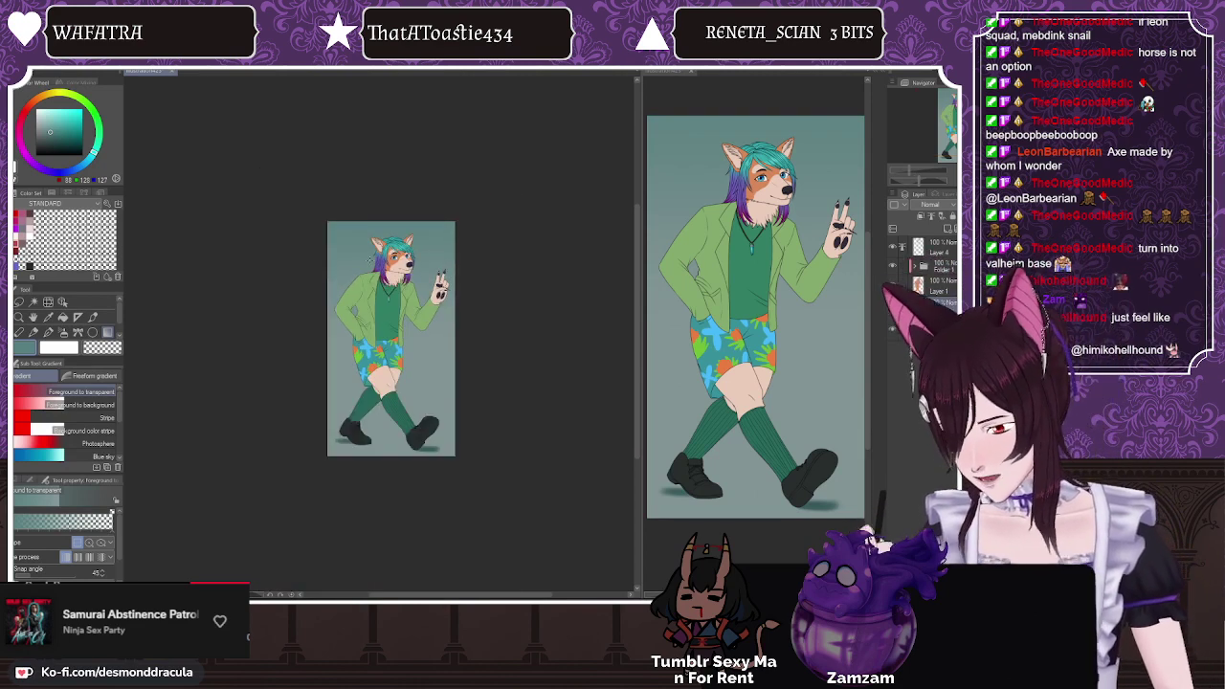
pyautogui.scroll(2, 387, 322)
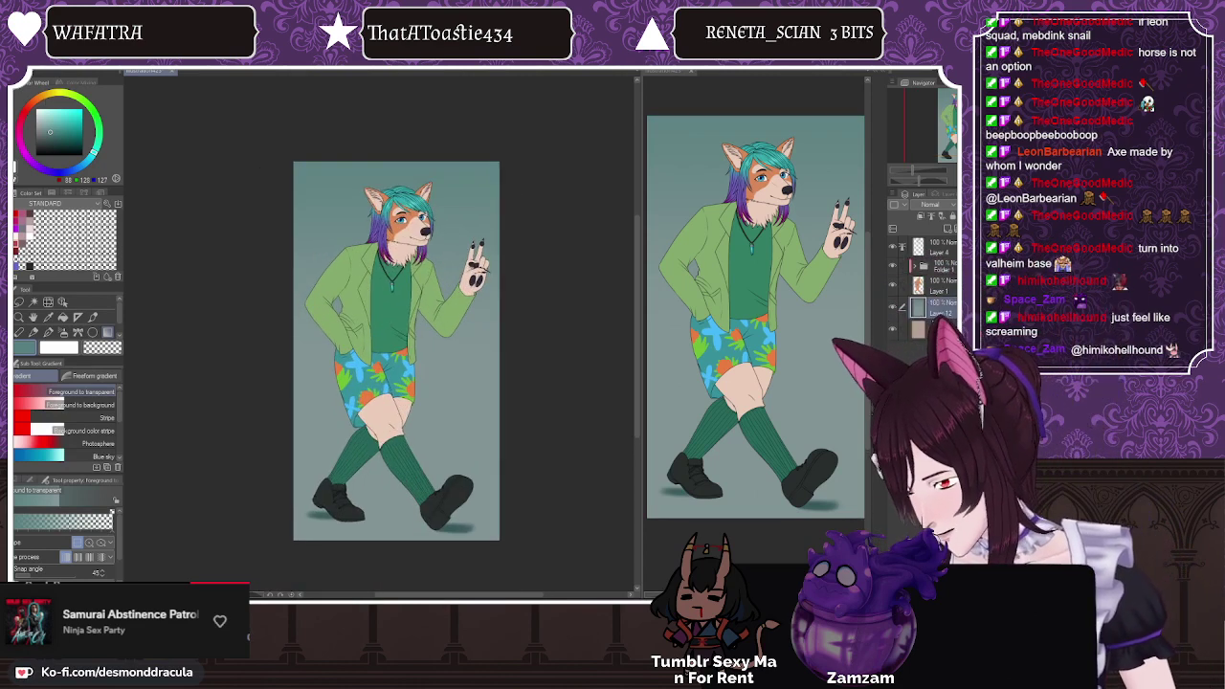
# Step: Save the illustration and open the artist's signature image file
pyautogui.click(31, 71)
pyautogui.click(45, 156)
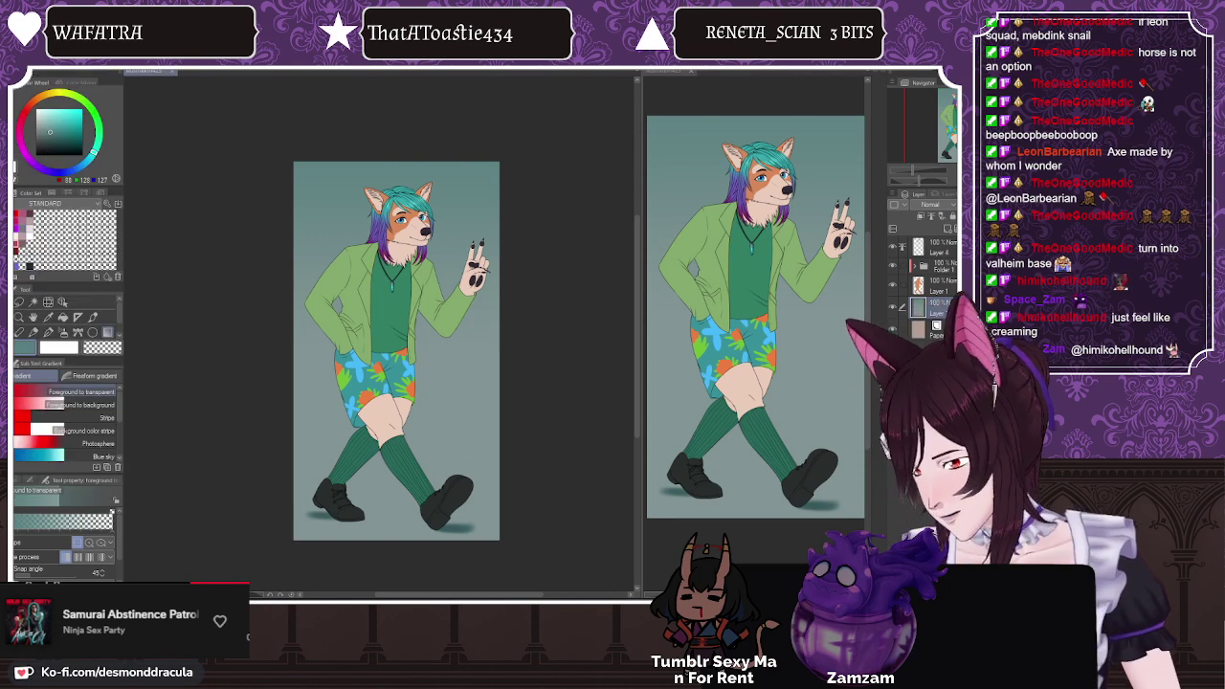
pyautogui.click(31, 71)
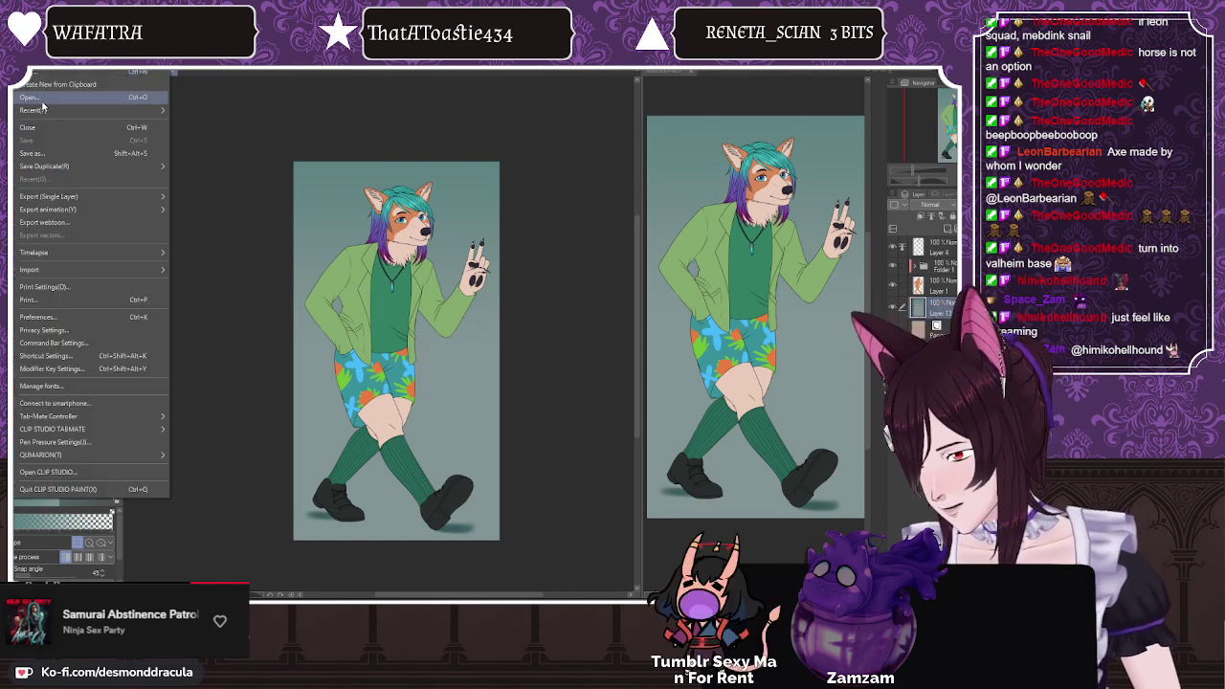
pyautogui.click(39, 100)
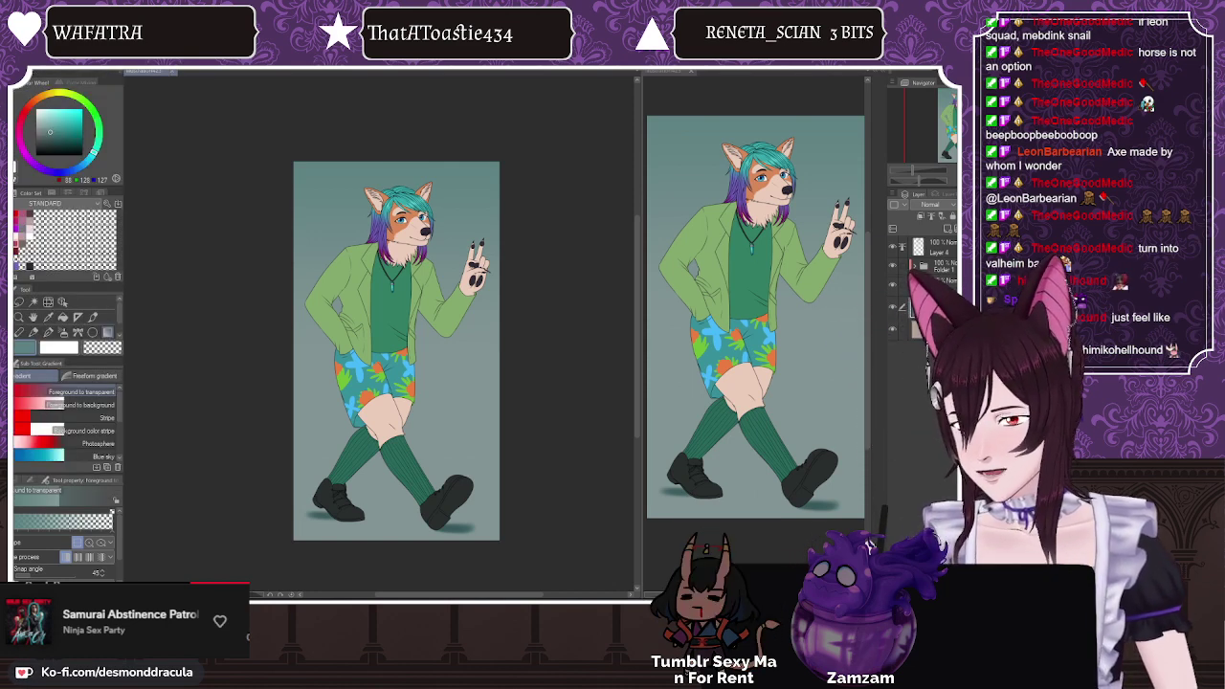
# Step: Select the entire signature with a rectangular selection and copy it
pyautogui.hotkey('ctrl', 'Tab')
pyautogui.press('m')
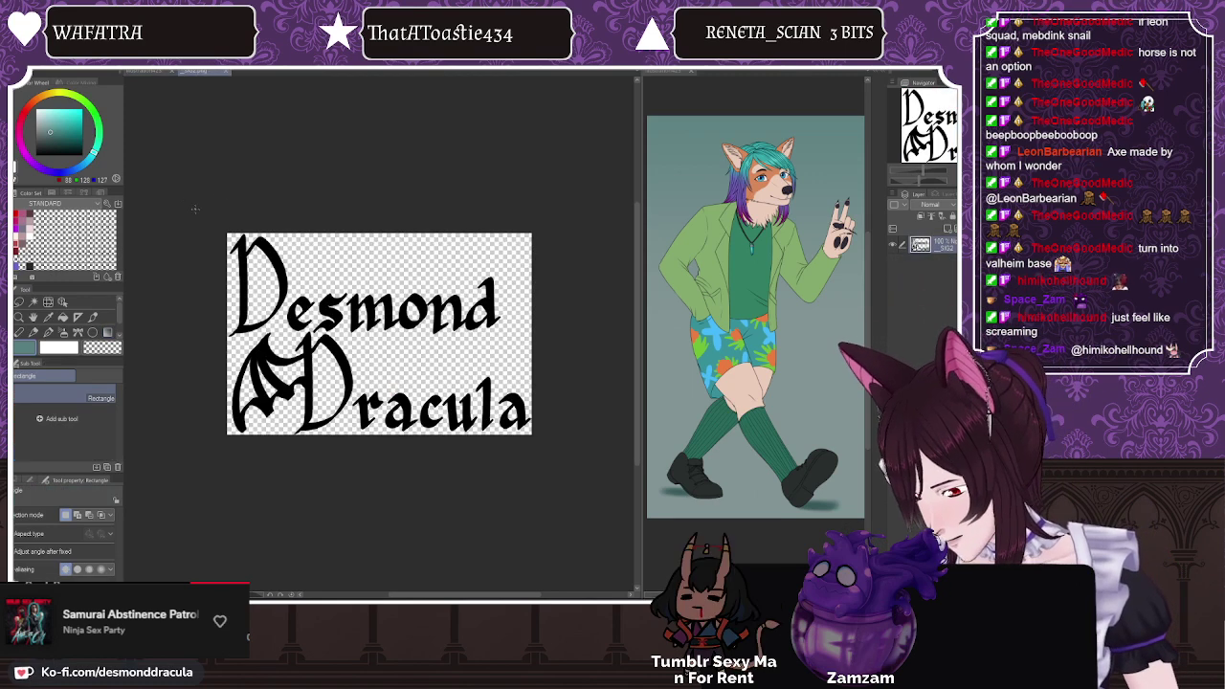
pyautogui.moveTo(189, 199); pyautogui.dragTo(609, 517)
pyautogui.hotkey('ctrl', 'c')
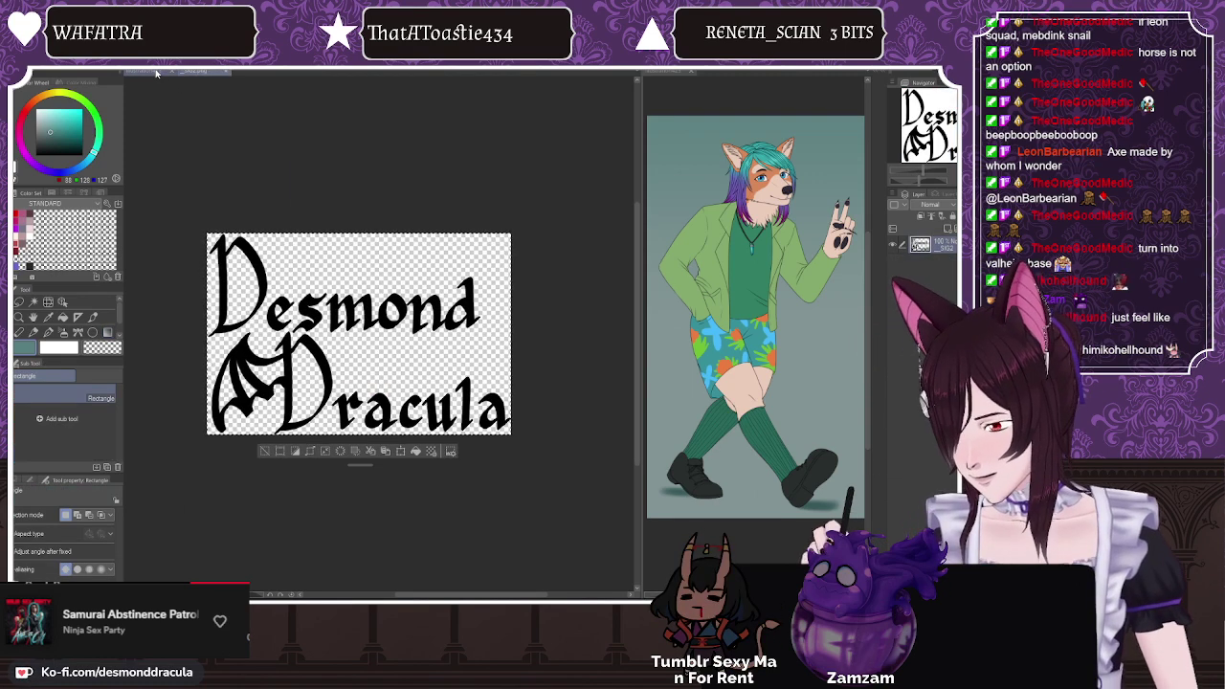
# Step: Paste the copied signature into the illustration at the canvas's upper-left corner and clear the selection
pyautogui.click(143, 71)
pyautogui.hotkey('ctrl', 'v')
pyautogui.moveTo(277, 148); pyautogui.dragTo(328, 186)
pyautogui.click(369, 232)
pyautogui.click(273, 205)
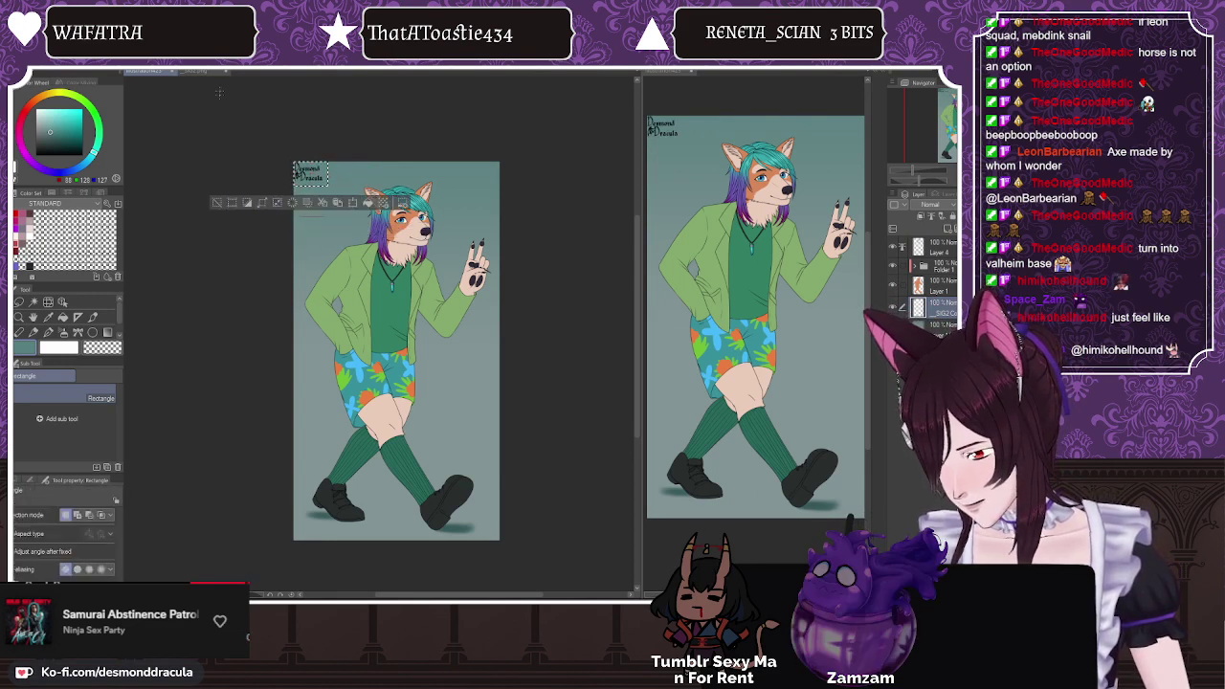
# Step: Close the signature image file and save the signed illustration as a separate file
pyautogui.click(207, 72)
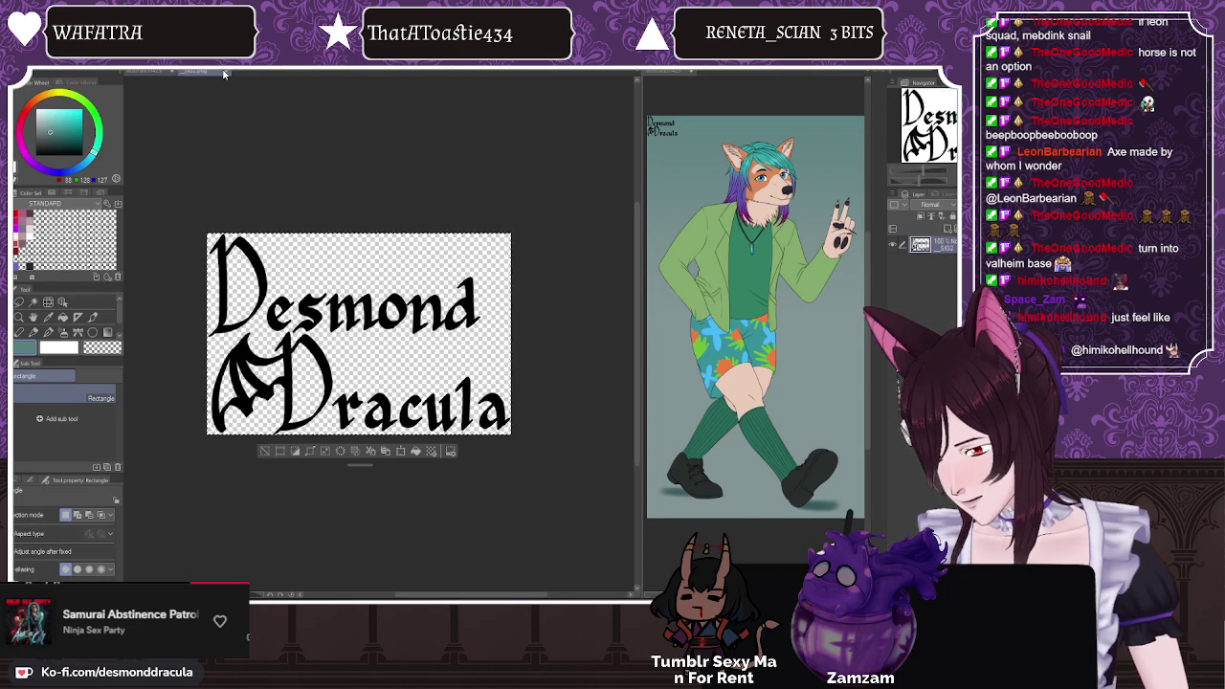
pyautogui.click(225, 72)
pyautogui.click(512, 252)
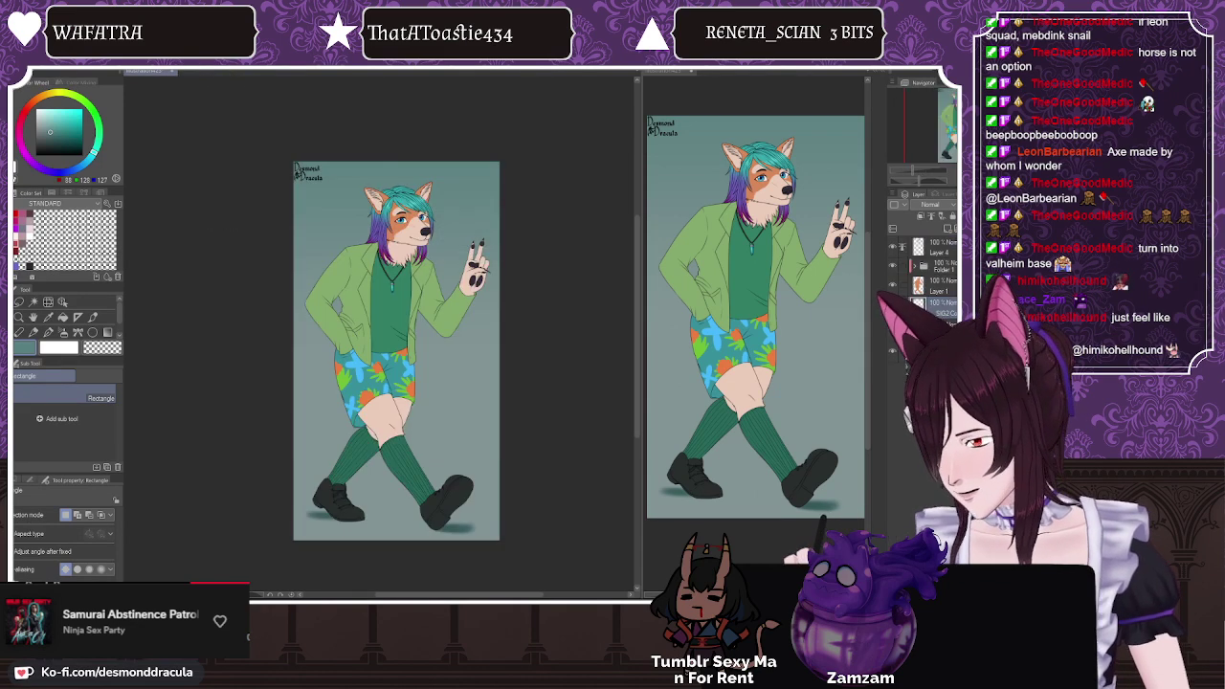
pyautogui.click(29, 63)
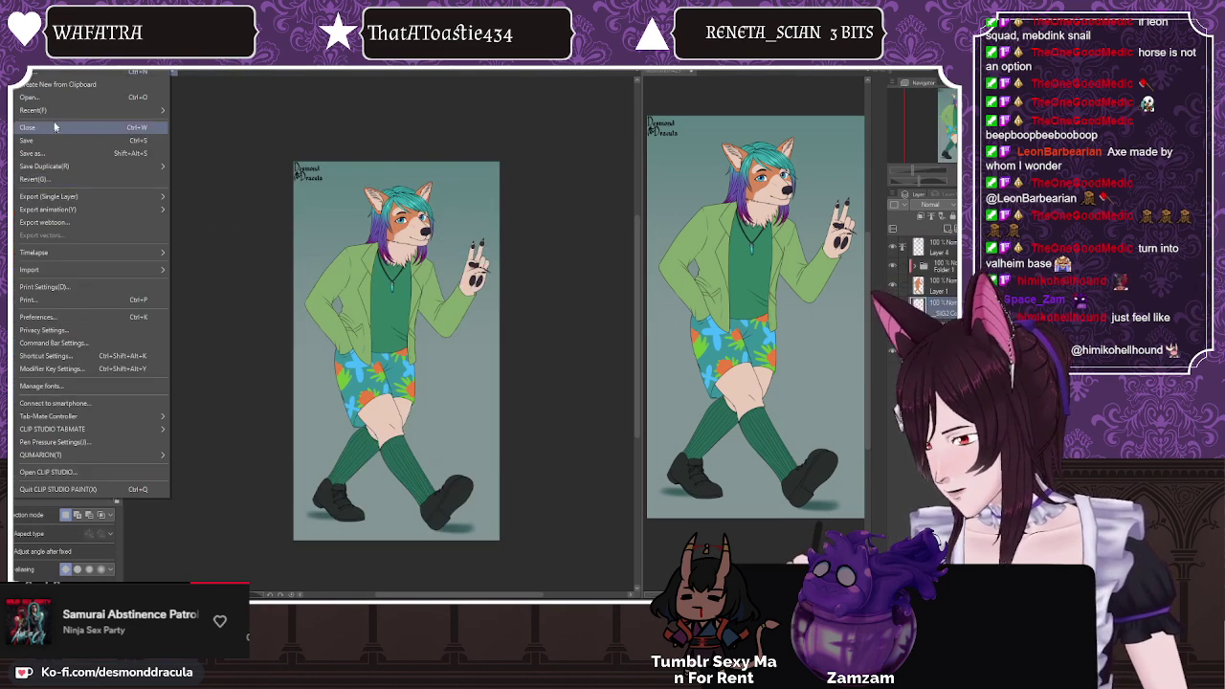
pyautogui.click(57, 153)
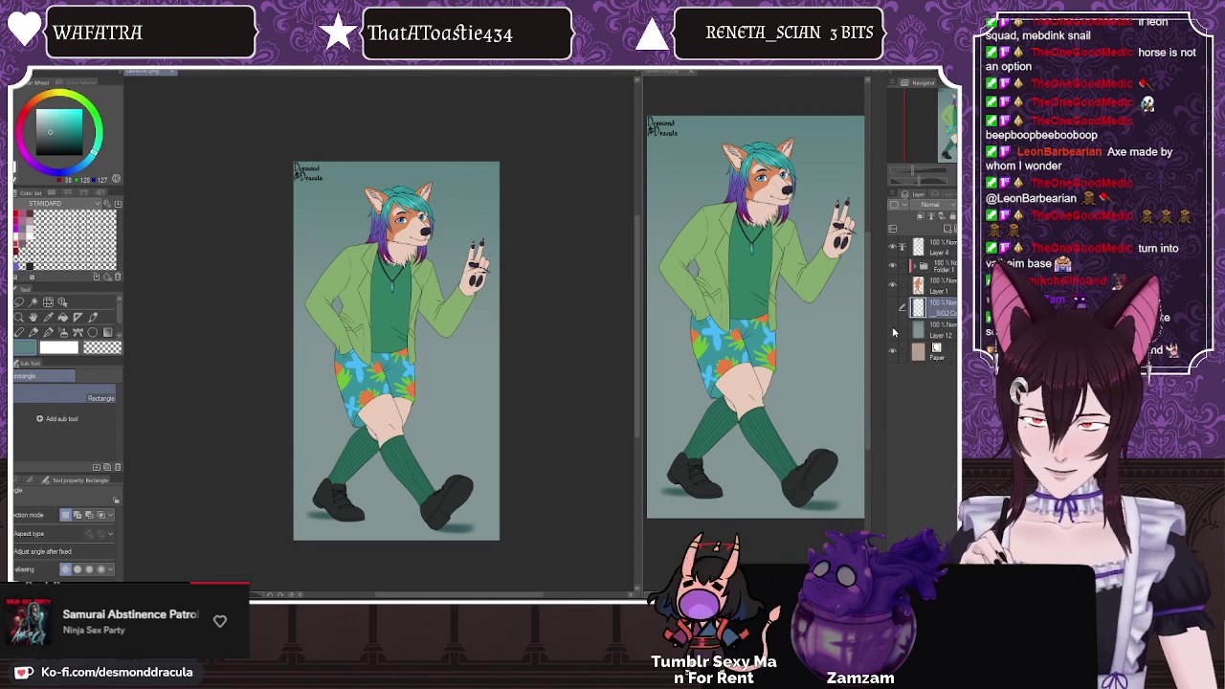
# Step: Hide the signature, gradient background and Paper layers, save the transparent version as another file, and close the illustration
pyautogui.moveTo(892, 306); pyautogui.dragTo(892, 329)
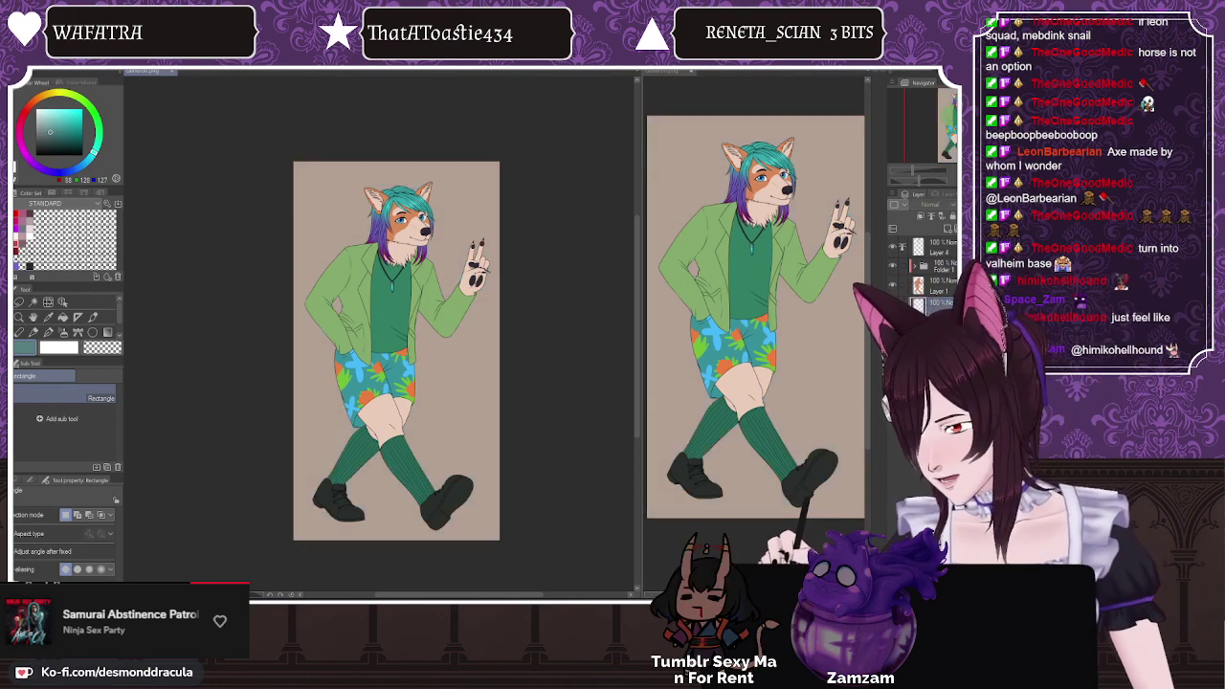
pyautogui.click(27, 63)
pyautogui.click(892, 350)
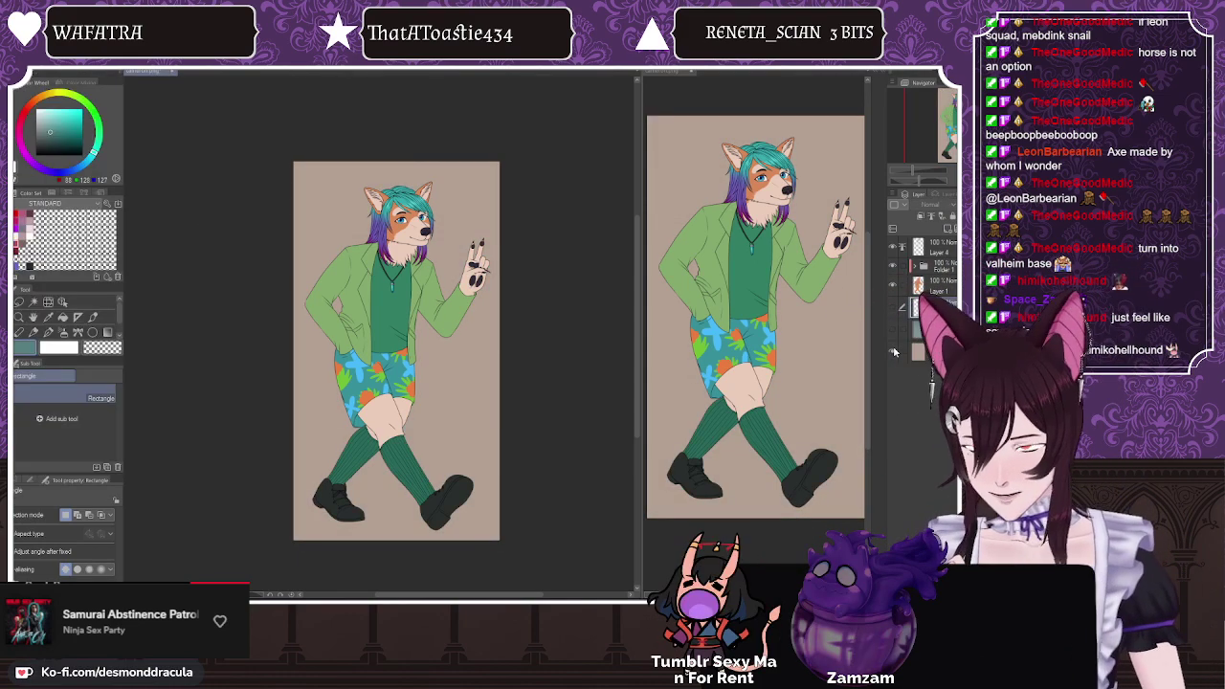
pyautogui.click(892, 350)
pyautogui.click(27, 63)
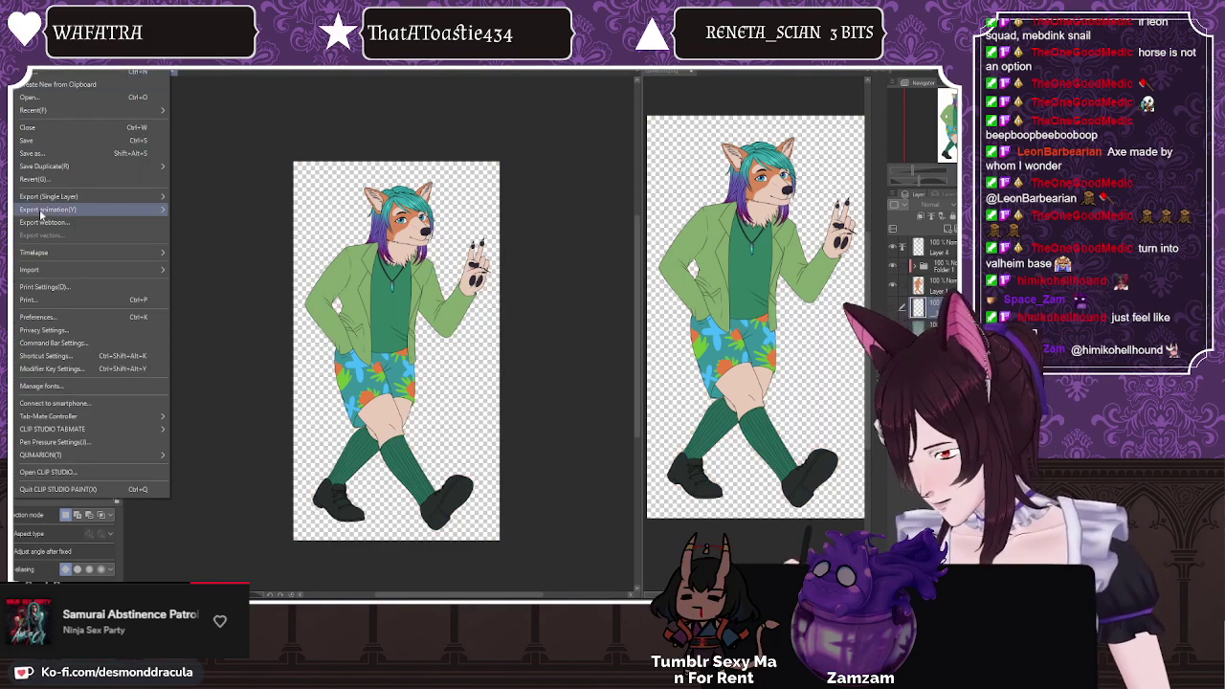
pyautogui.click(48, 153)
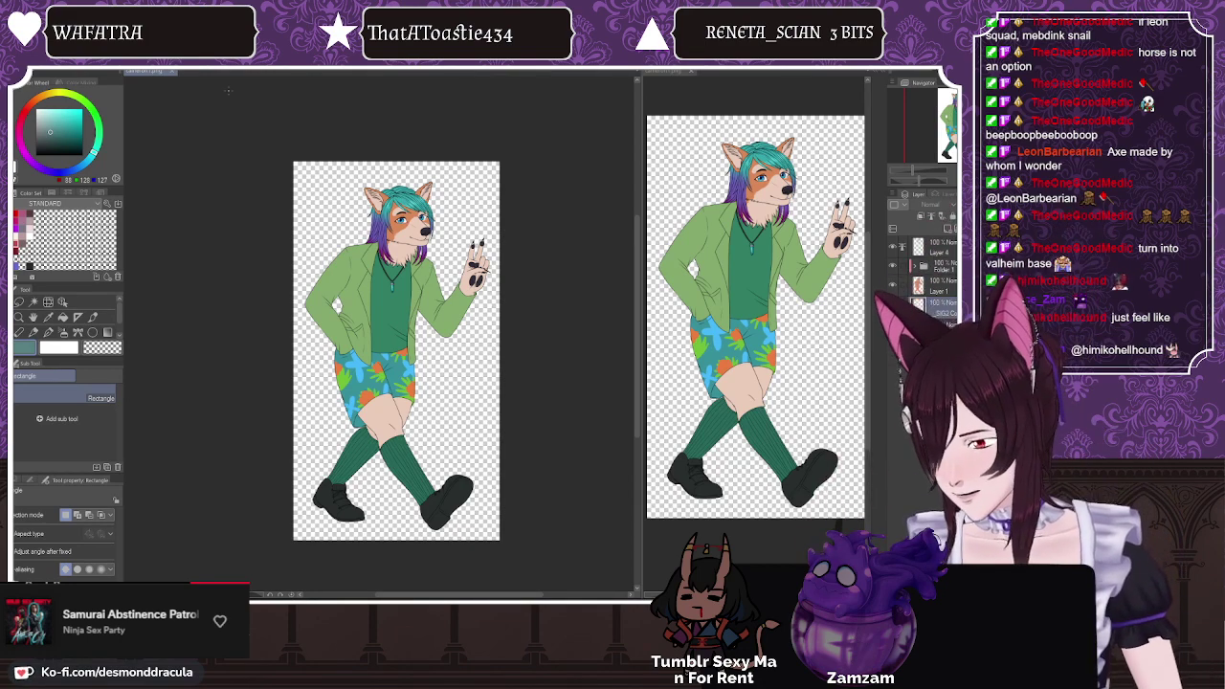
pyautogui.click(173, 72)
pyautogui.click(174, 73)
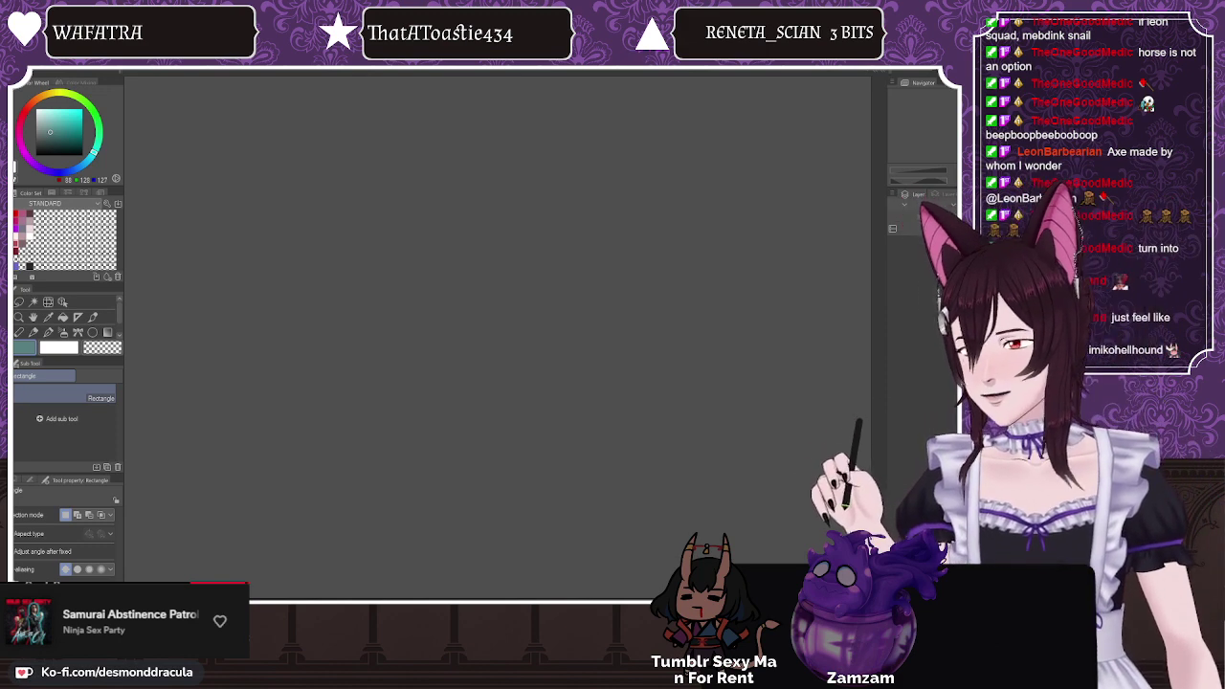
# Step: Choose dark red as the drawing colour and create a new 3000 × 3000 px illustration canvas at resolution 300
pyautogui.click(36, 154)
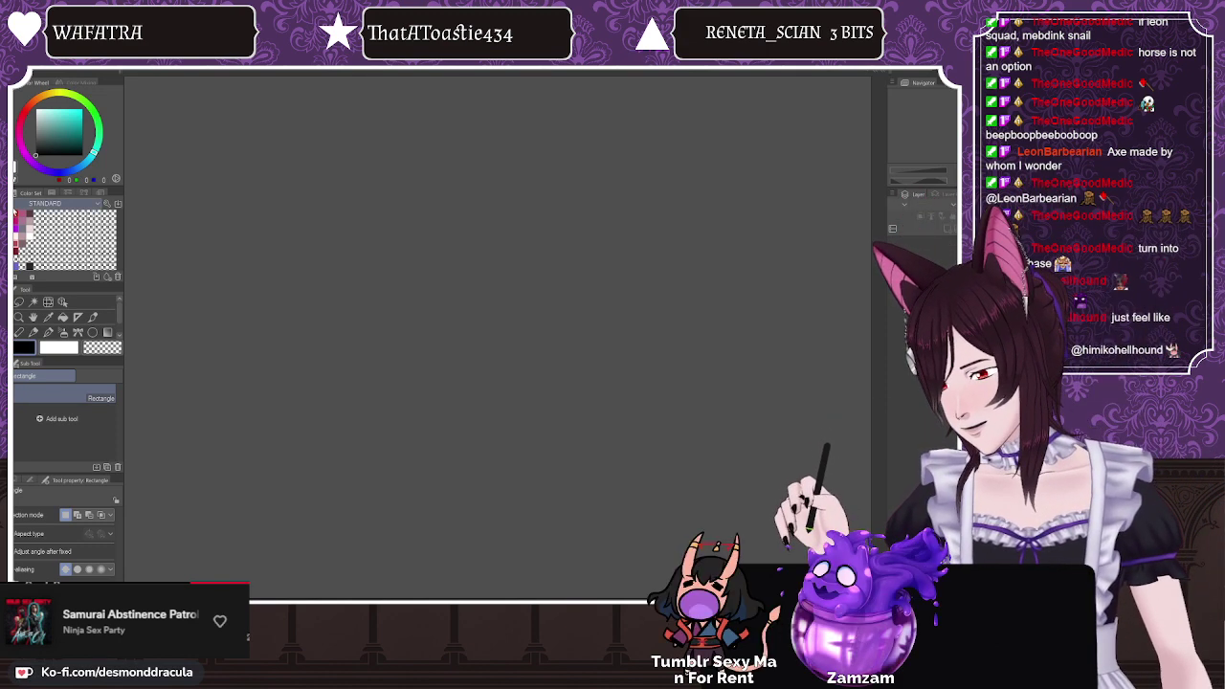
pyautogui.click(14, 212)
pyautogui.click(25, 72)
pyautogui.click(36, 101)
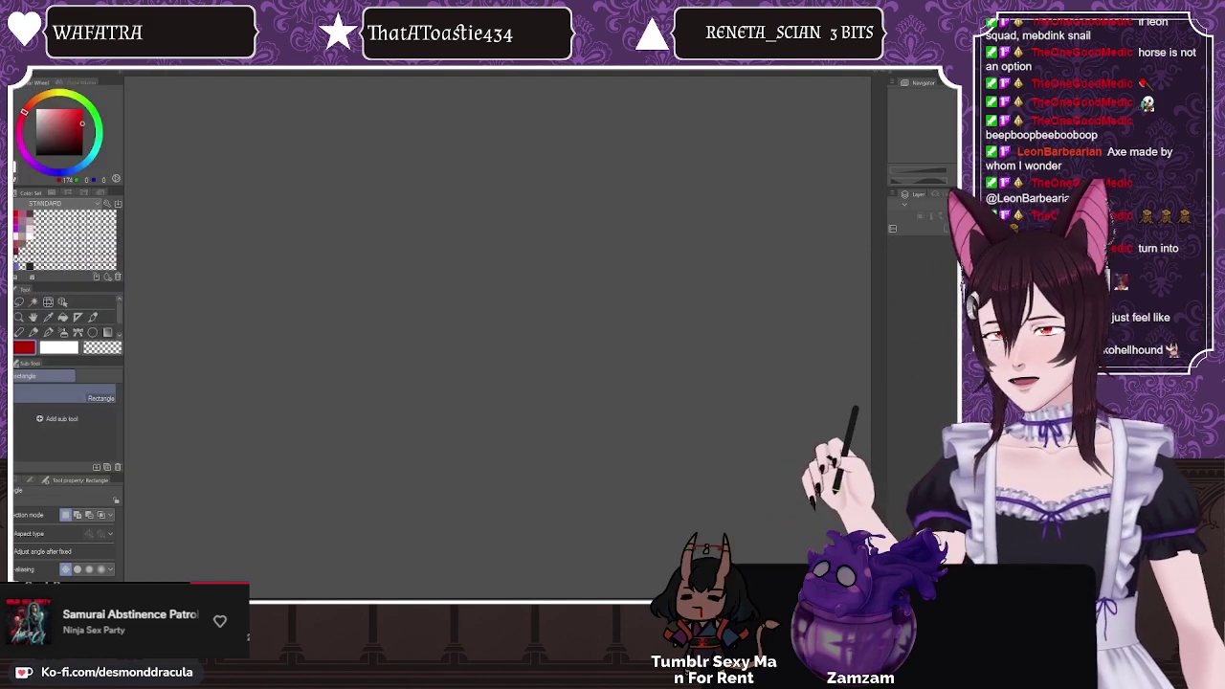
pyautogui.click(25, 71)
pyautogui.click(48, 73)
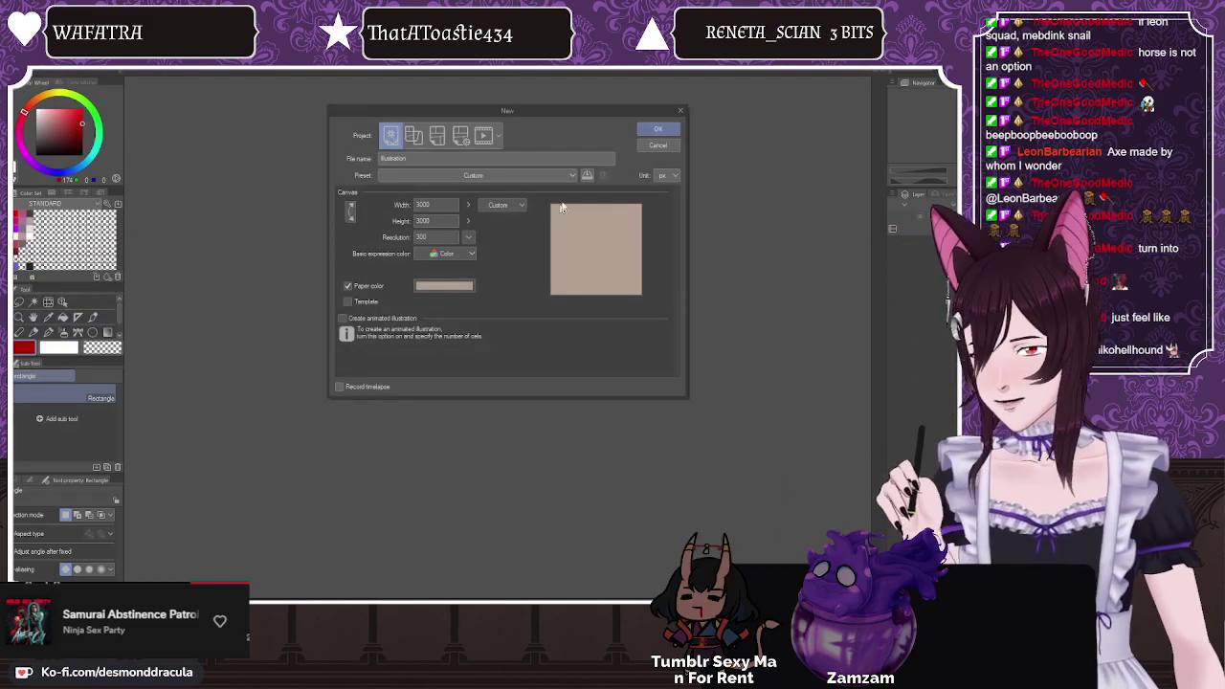
pyautogui.click(658, 129)
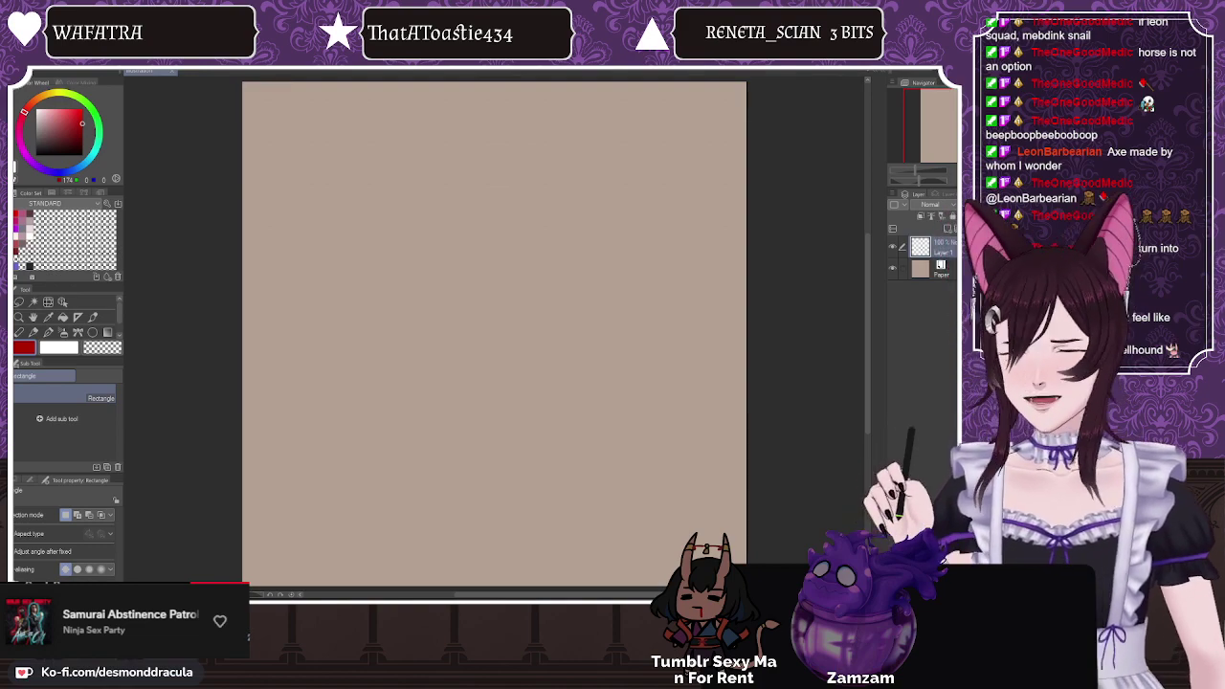
# Step: Select the big lead pencil for sketching on the new canvas
pyautogui.scroll(2, 414, 232)
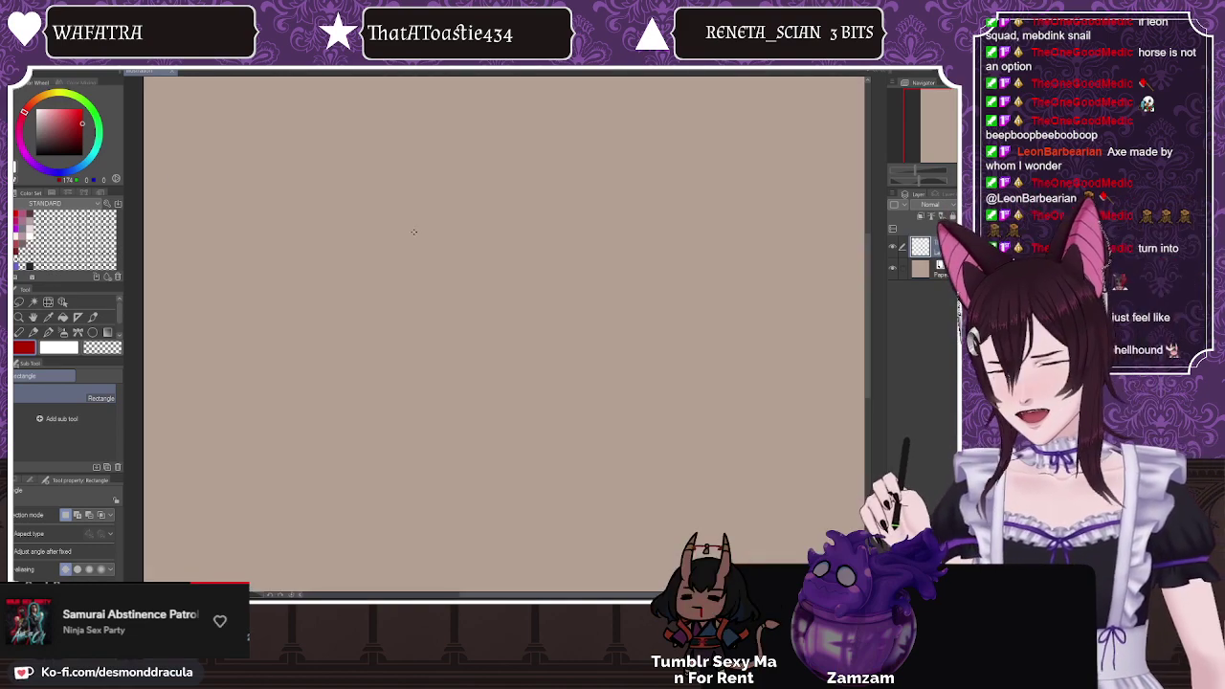
pyautogui.scroll(2, 413, 232)
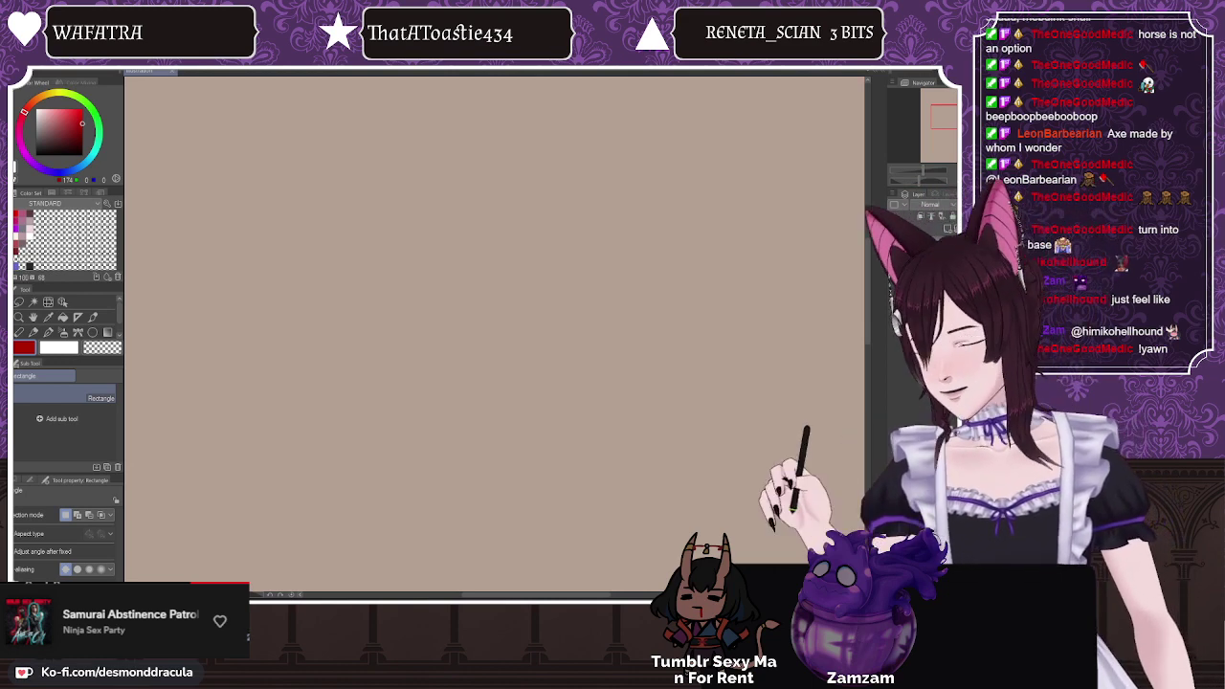
pyautogui.click(33, 333)
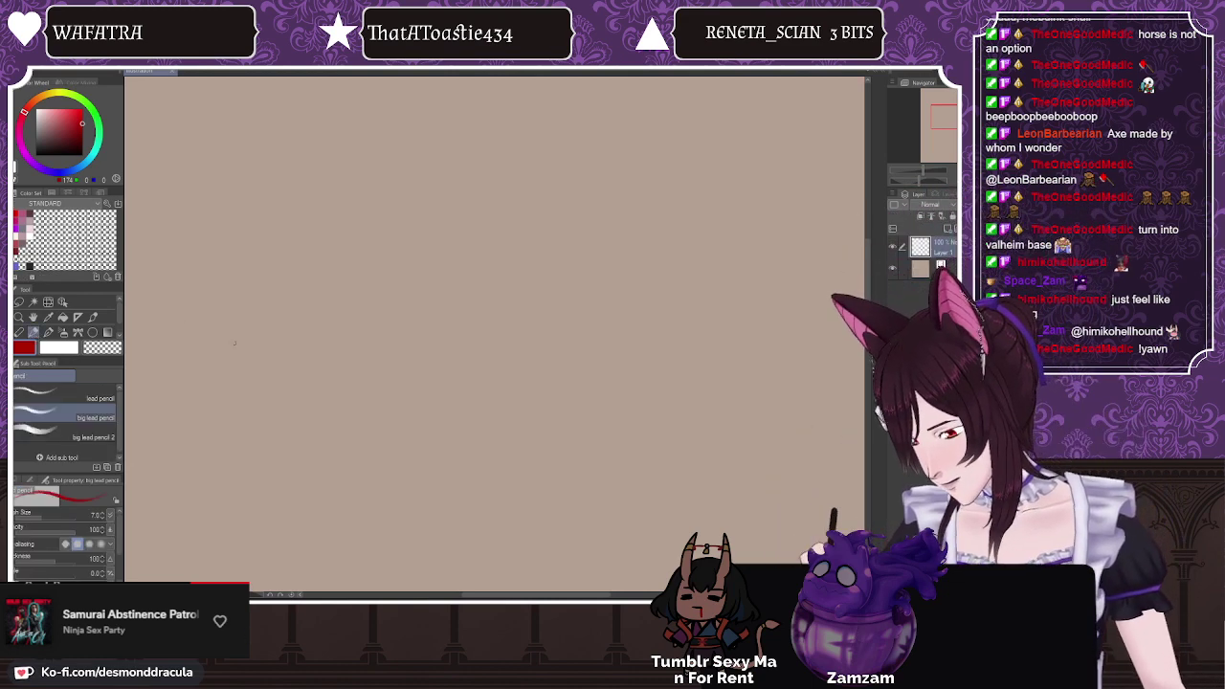
pyautogui.moveTo(508, 151)
pyautogui.mouseDown()
pyautogui.moveTo(339, 220)
pyautogui.moveTo(450, 148)
pyautogui.mouseUp()
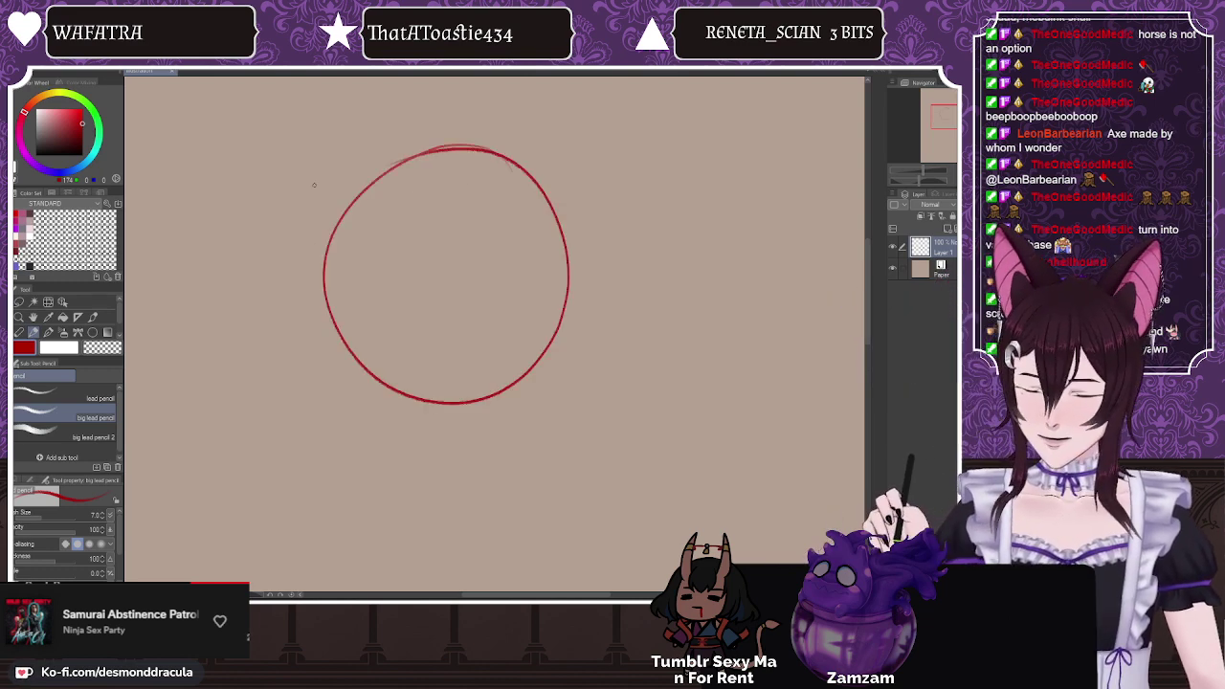
pyautogui.hotkey('ctrl', 'z')
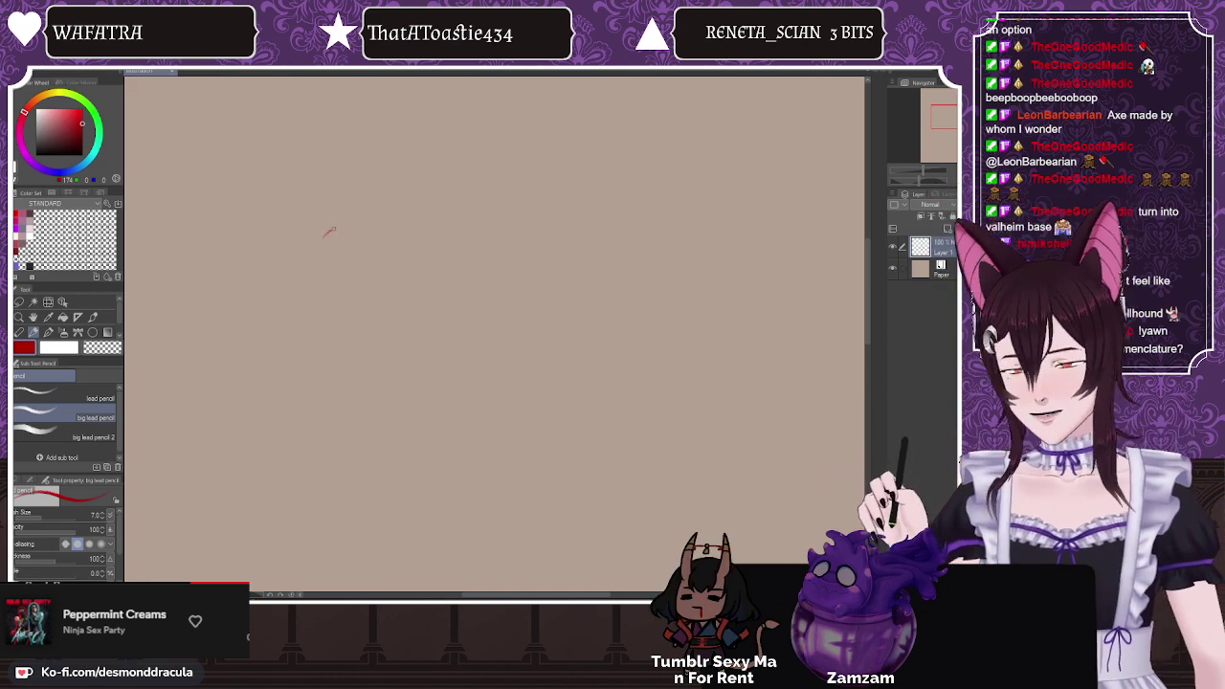
pyautogui.moveTo(329, 231)
pyautogui.mouseDown()
pyautogui.moveTo(332, 331)
pyautogui.moveTo(427, 308)
pyautogui.mouseUp()
pyautogui.hotkey('ctrl', 'z')
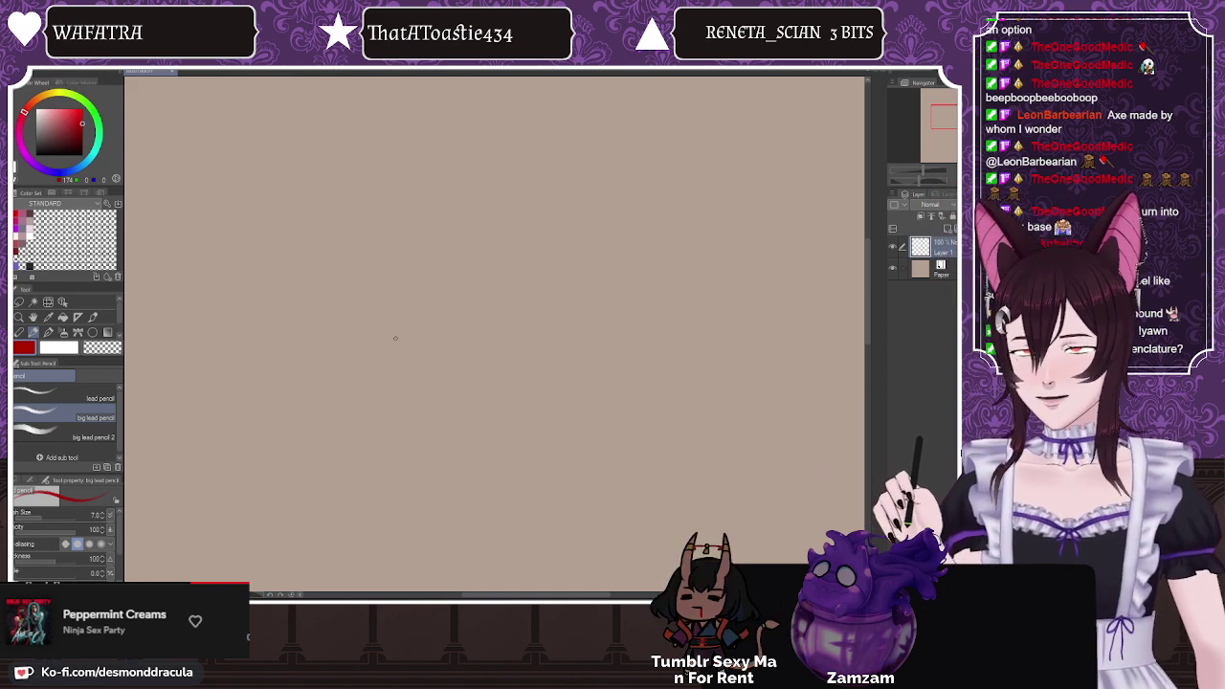
# Step: Sketch a large head circle with a curved vertical centre line and jaw lines tapering to a pointed chin
pyautogui.moveTo(473, 144)
pyautogui.mouseDown()
pyautogui.moveTo(480, 380)
pyautogui.moveTo(435, 145)
pyautogui.mouseUp()
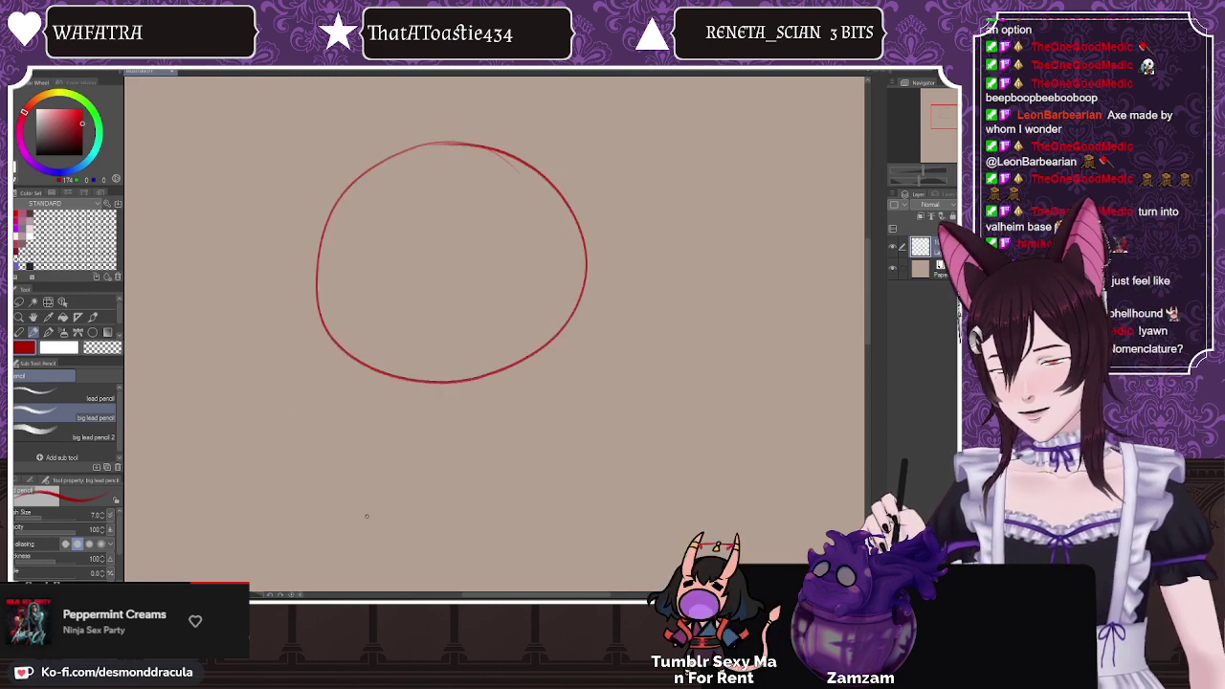
pyautogui.moveTo(427, 171)
pyautogui.mouseDown()
pyautogui.moveTo(406, 313)
pyautogui.moveTo(415, 406)
pyautogui.mouseUp()
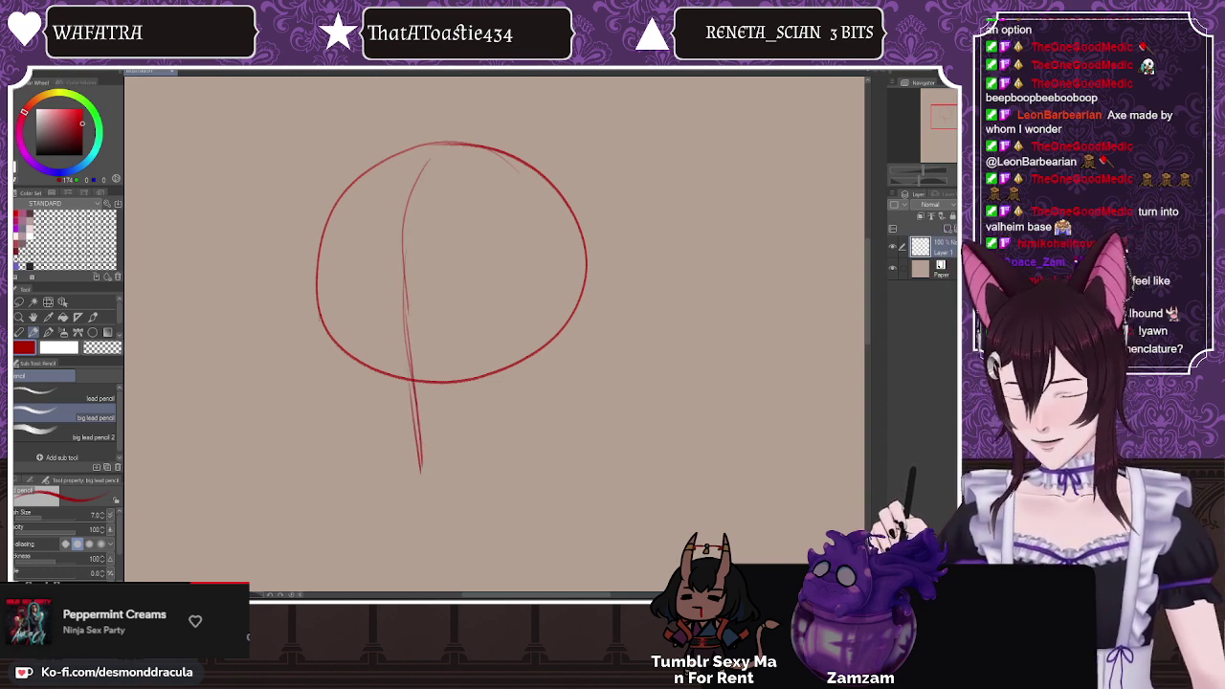
pyautogui.moveTo(320, 324)
pyautogui.mouseDown()
pyautogui.moveTo(390, 463)
pyautogui.moveTo(431, 482)
pyautogui.mouseUp()
pyautogui.moveTo(320, 277)
pyautogui.mouseDown()
pyautogui.moveTo(326, 335)
pyautogui.moveTo(429, 480)
pyautogui.mouseUp()
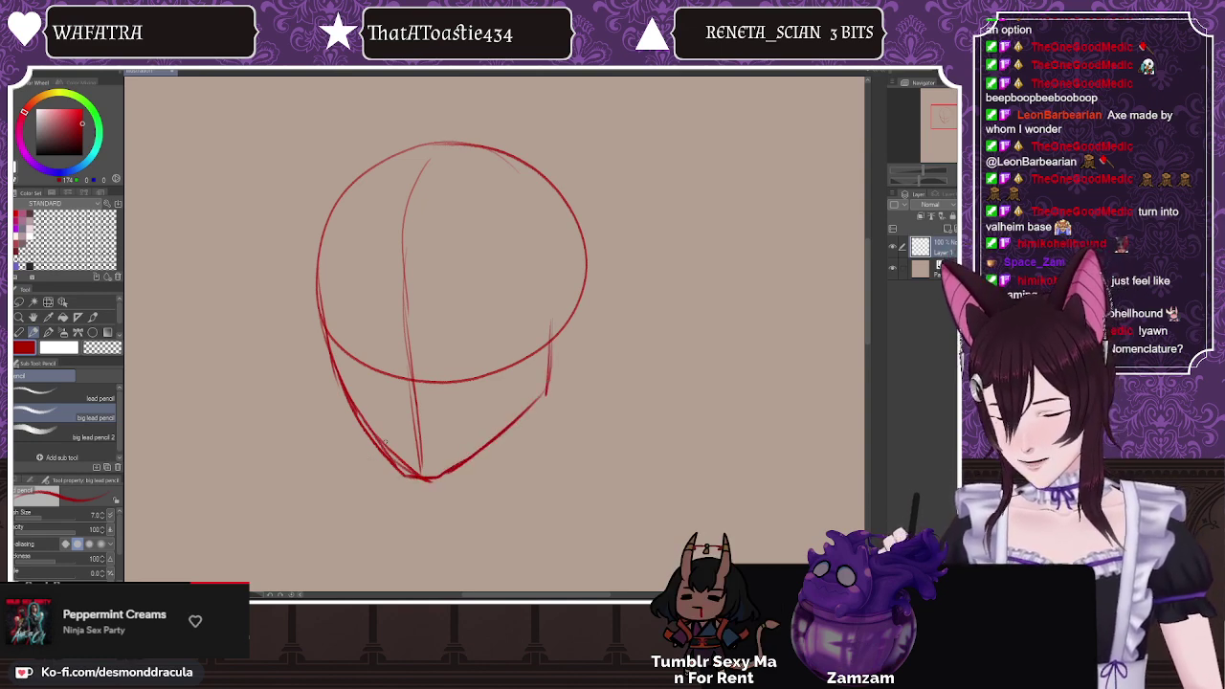
# Step: Draw a slightly rising eye guideline across the head and extend the back of the skull with arcs outside the circle
pyautogui.moveTo(312, 308); pyautogui.dragTo(561, 283)
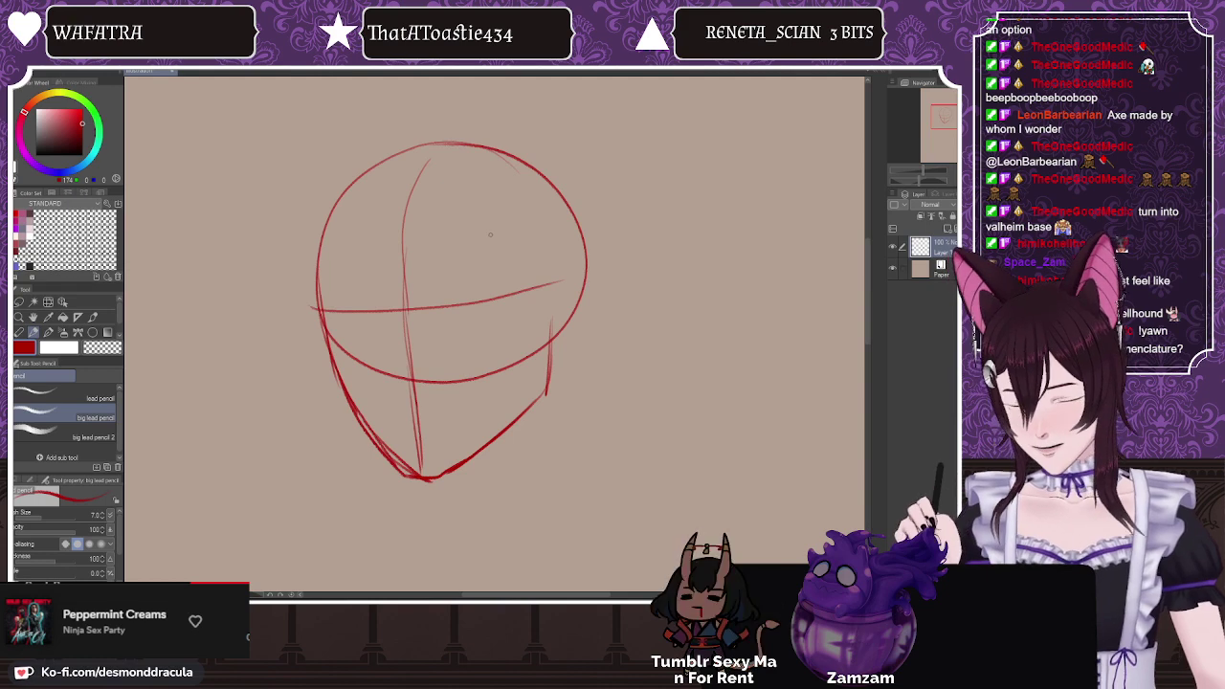
pyautogui.hotkey('ctrl', 'z')
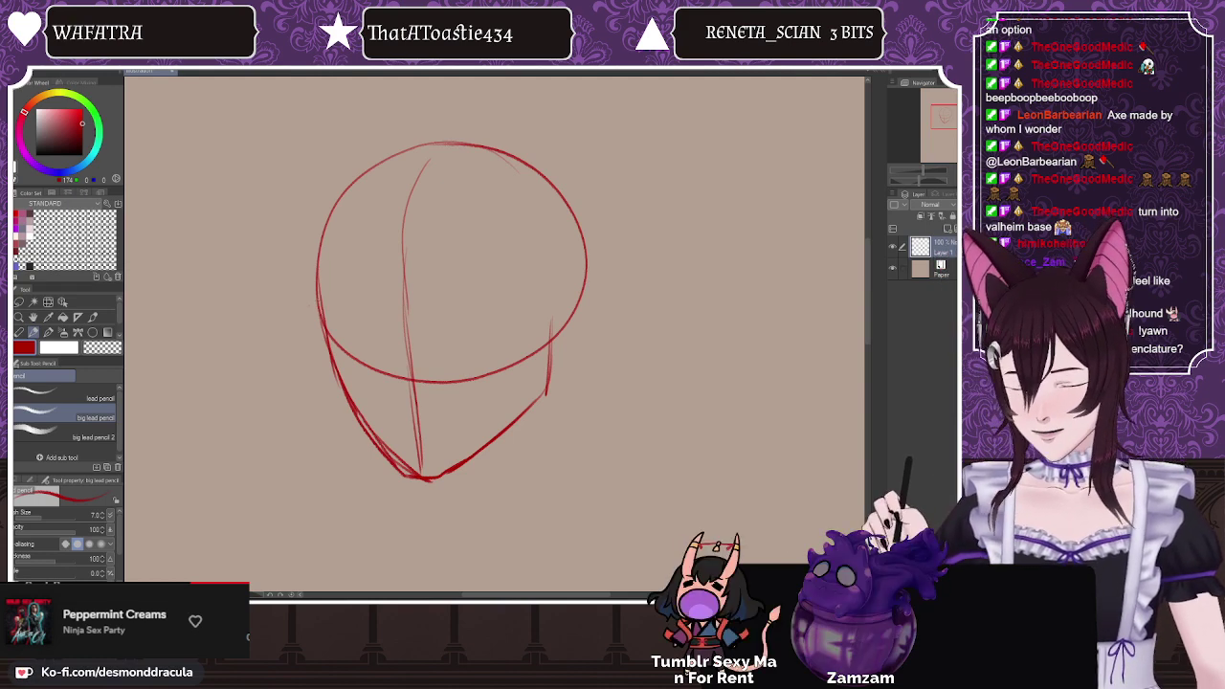
pyautogui.moveTo(307, 308)
pyautogui.mouseDown()
pyautogui.moveTo(460, 305)
pyautogui.moveTo(564, 287)
pyautogui.mouseUp()
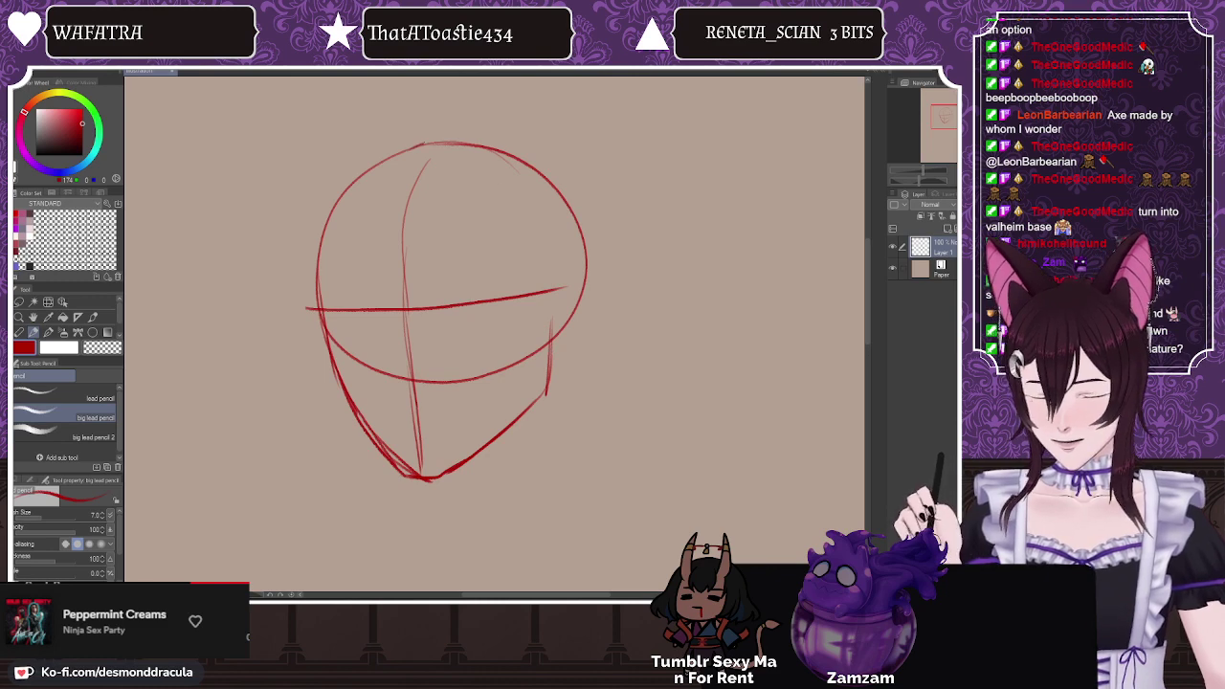
pyautogui.moveTo(426, 144)
pyautogui.mouseDown()
pyautogui.moveTo(527, 154)
pyautogui.moveTo(604, 271)
pyautogui.moveTo(563, 360)
pyautogui.mouseUp()
pyautogui.moveTo(585, 192); pyautogui.dragTo(595, 332)
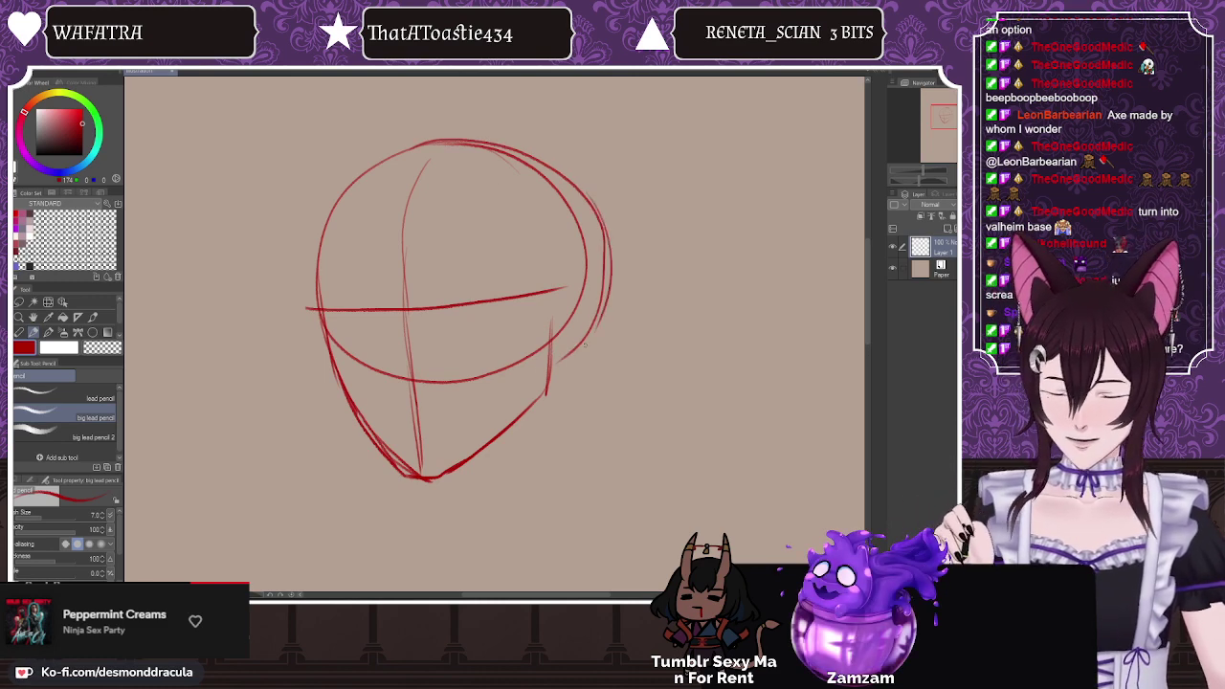
pyautogui.moveTo(613, 273); pyautogui.dragTo(558, 363)
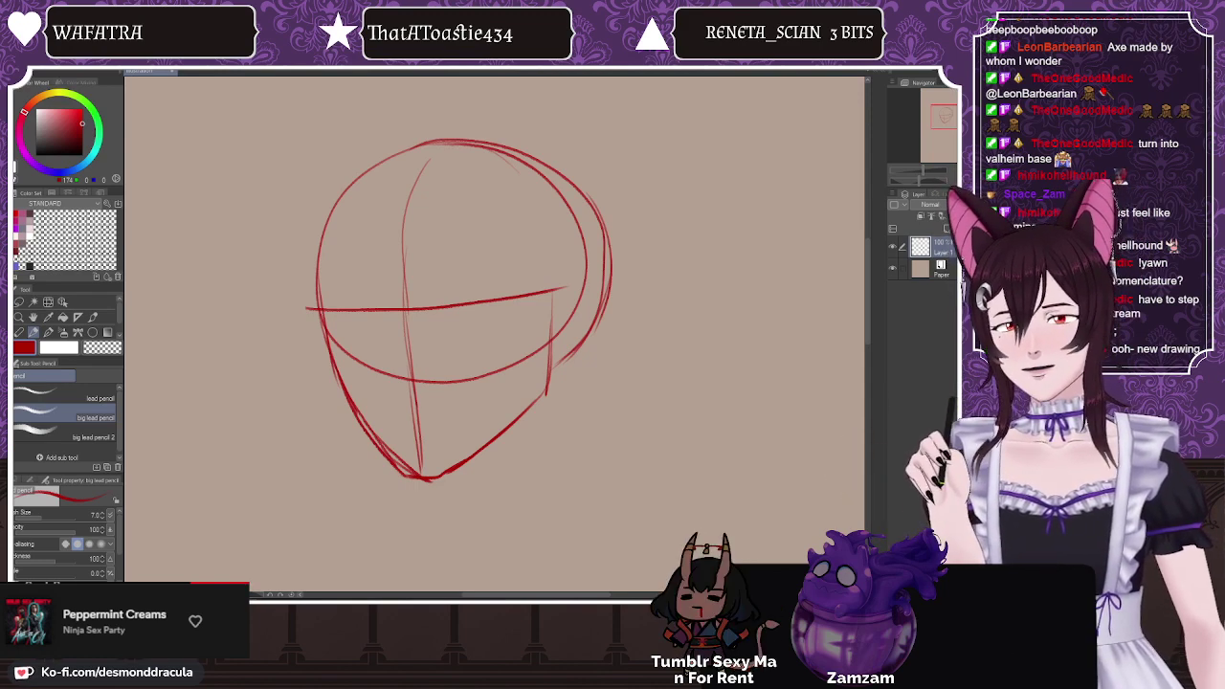
pyautogui.press('super+Down')
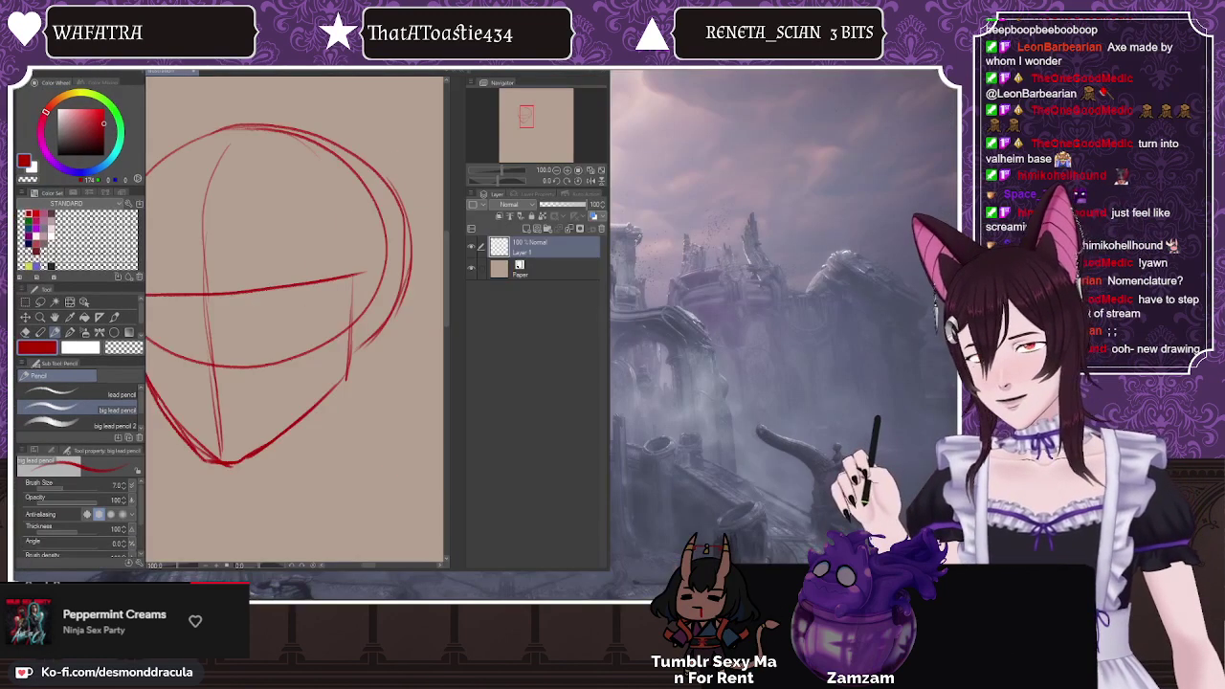
pyautogui.press('super+Up')
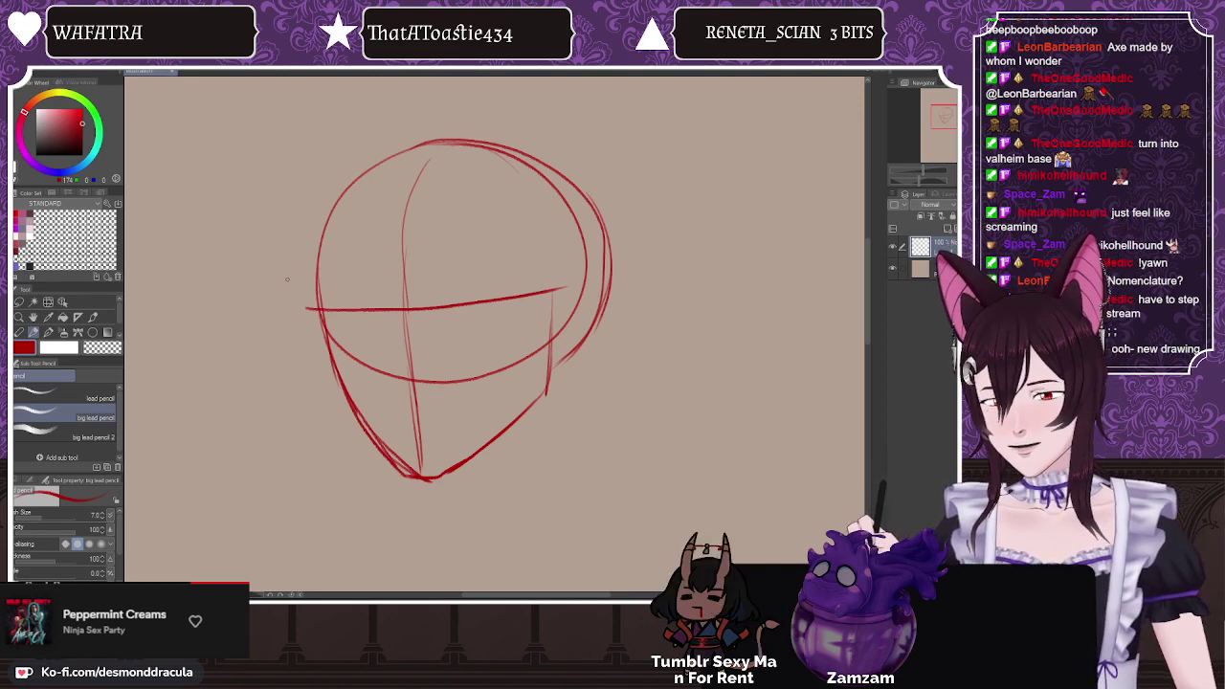
pyautogui.moveTo(256, 345); pyautogui.dragTo(256, 409)
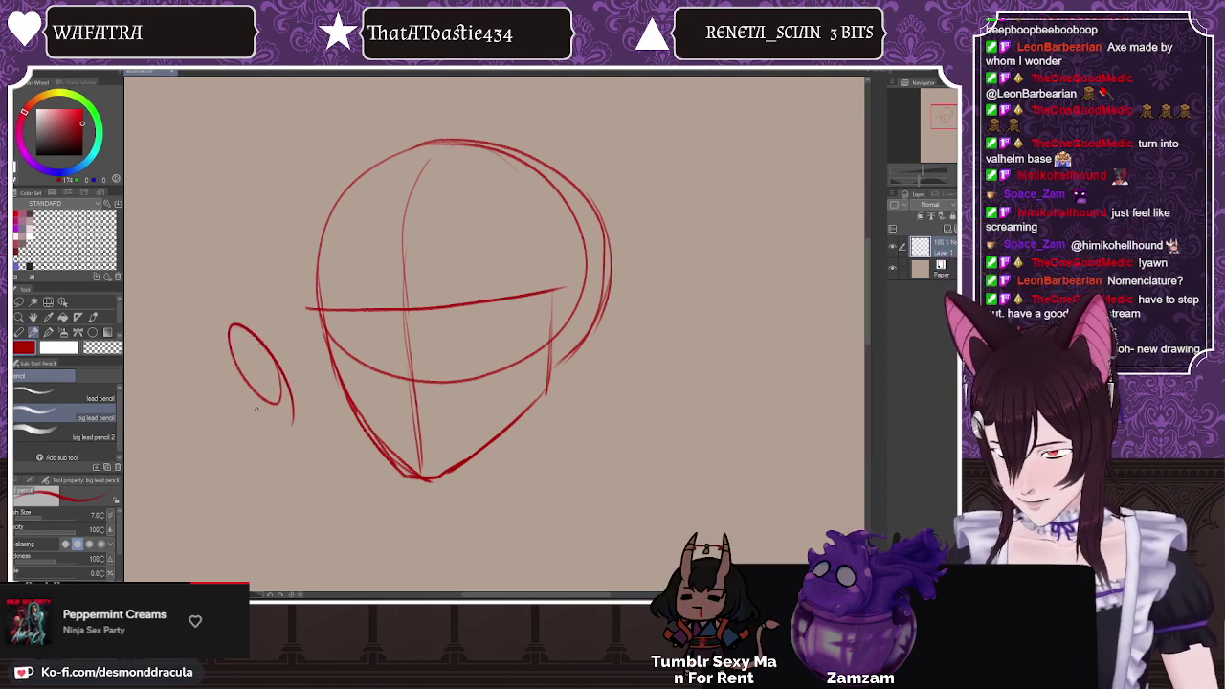
pyautogui.hotkey('ctrl', 'z')
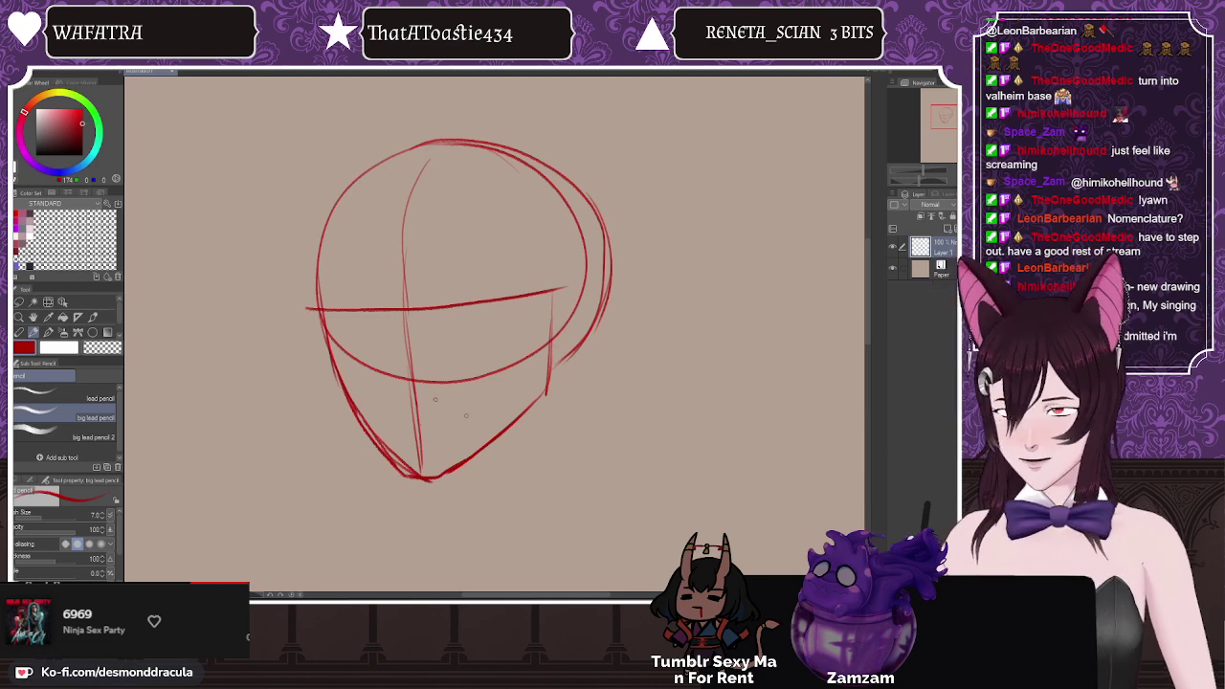
pyautogui.scroll(5, 867, 257)
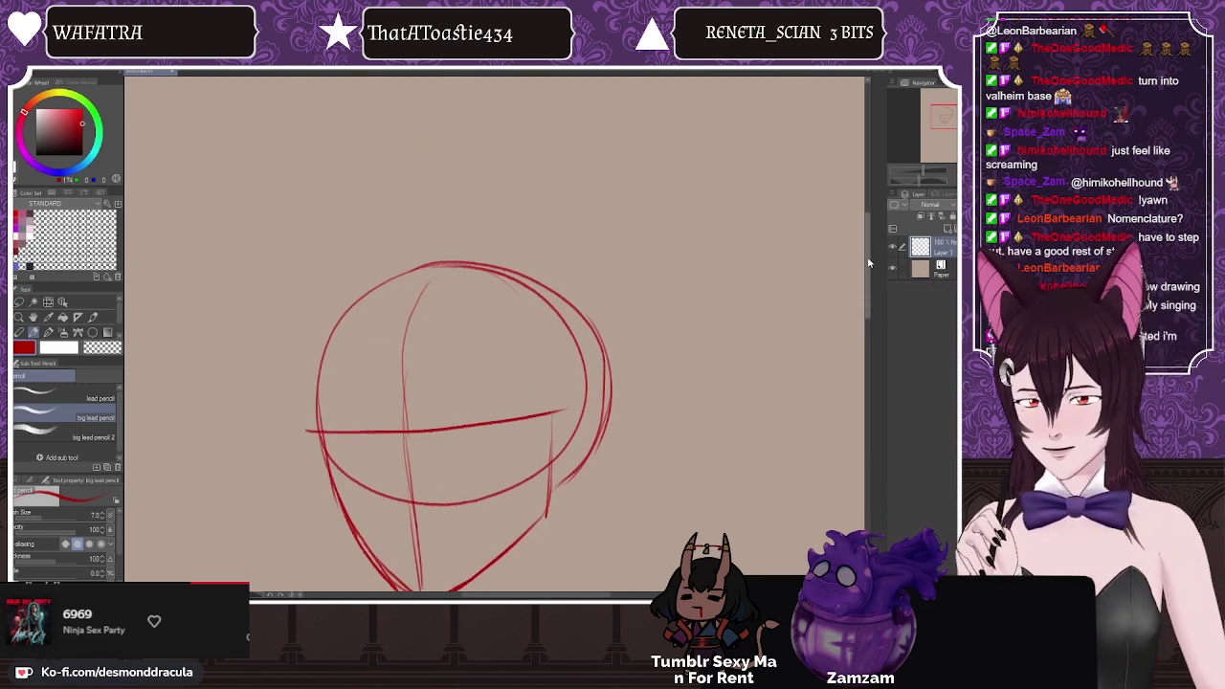
pyautogui.scroll(-3, 869, 262)
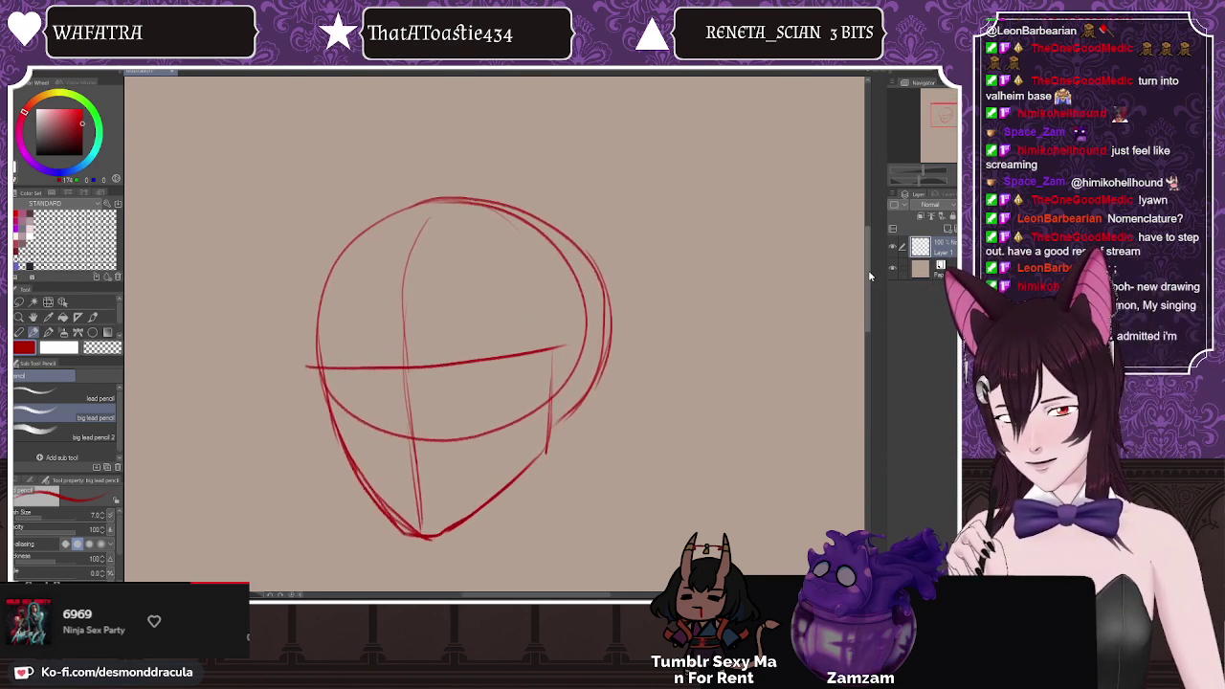
pyautogui.scroll(-3, 867, 283)
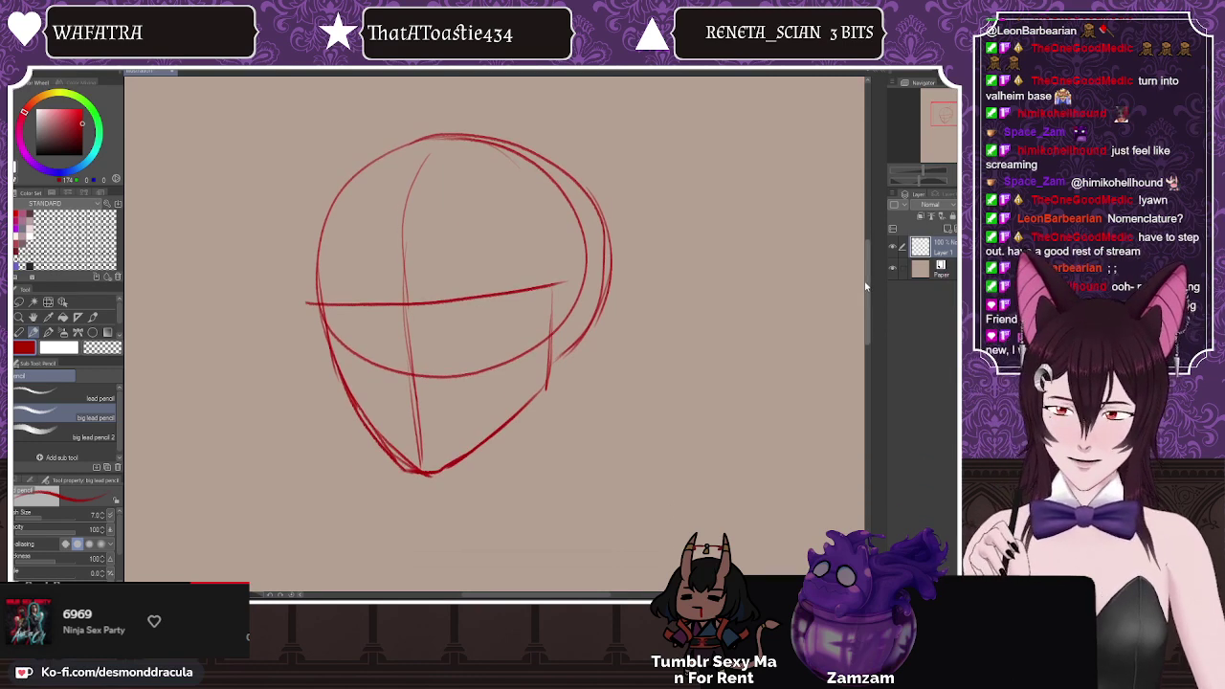
# Step: Sketch a narrow ellipse and an opposite short arc on the upper skull, plus a small tick above the eye guideline
pyautogui.scroll(2, 866, 285)
pyautogui.moveTo(488, 182)
pyautogui.mouseDown()
pyautogui.moveTo(558, 216)
pyautogui.moveTo(493, 189)
pyautogui.mouseUp()
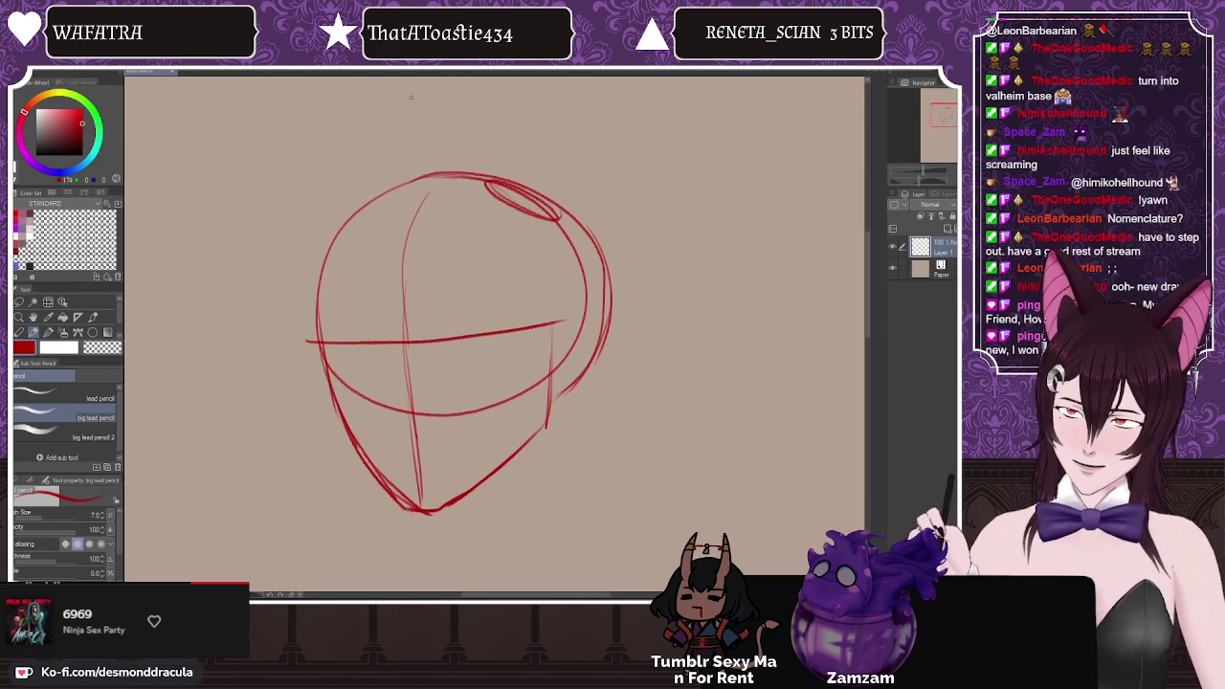
pyautogui.moveTo(372, 203); pyautogui.dragTo(327, 242)
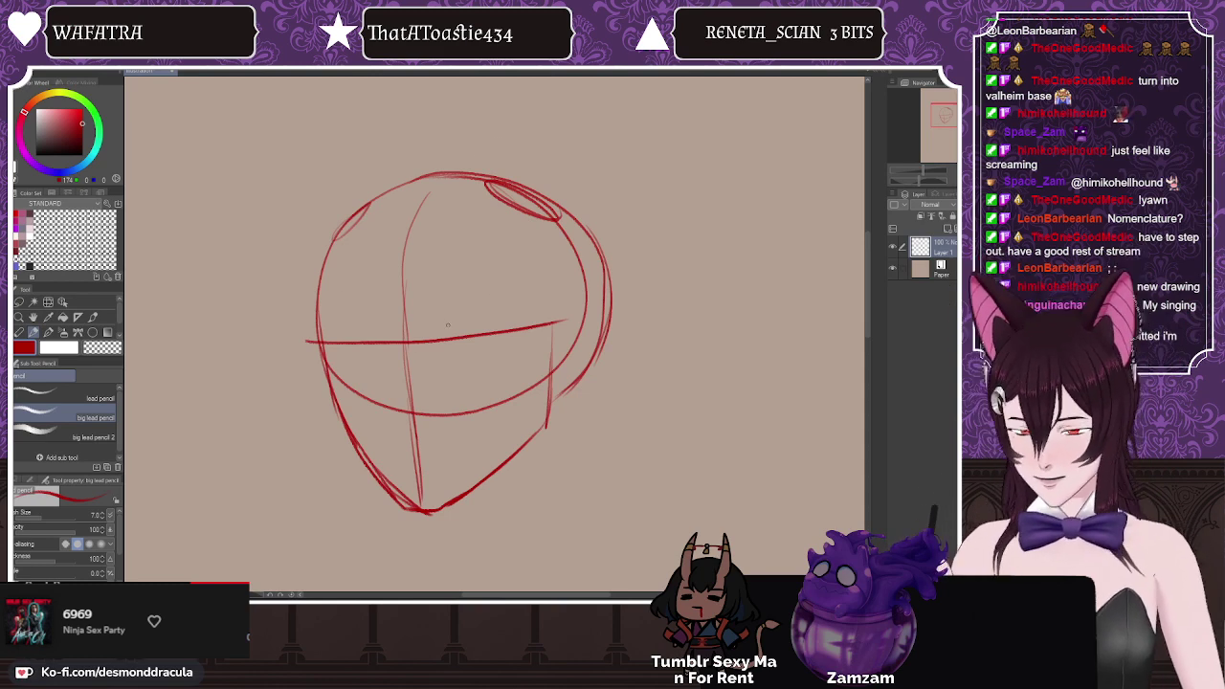
pyautogui.moveTo(439, 337); pyautogui.dragTo(452, 322)
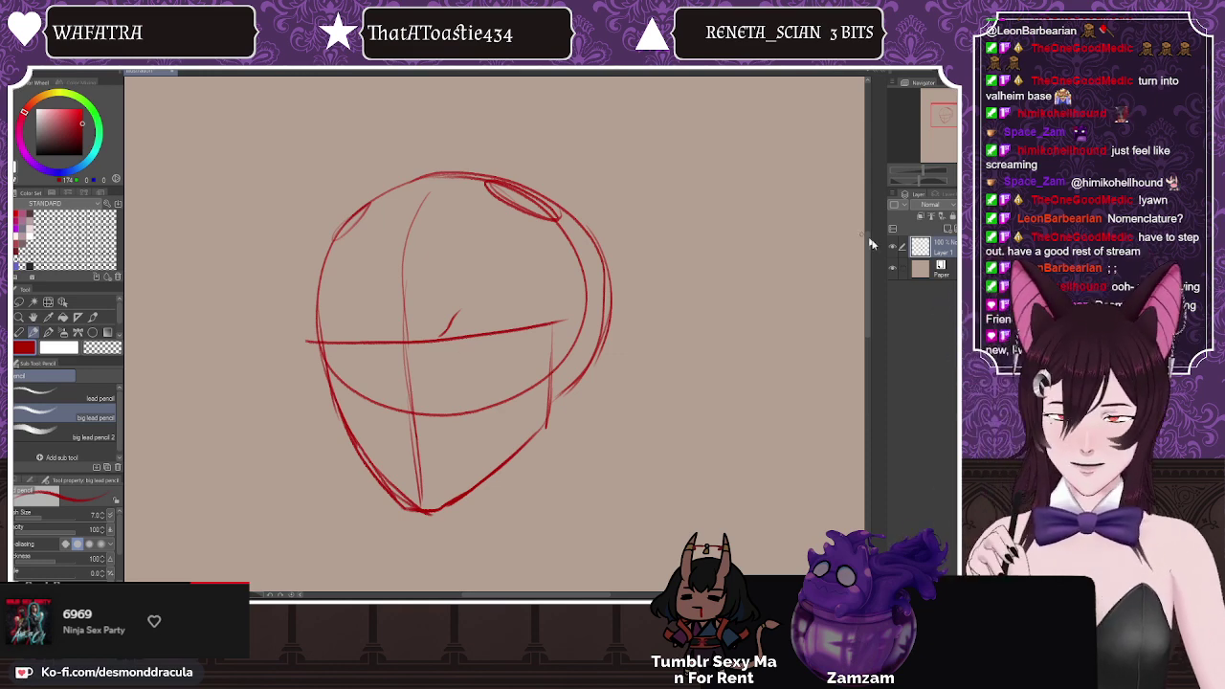
# Step: Sketch the neck lines beneath the jaw and join them with a curved V-shaped neckline
pyautogui.scroll(-3, 869, 244)
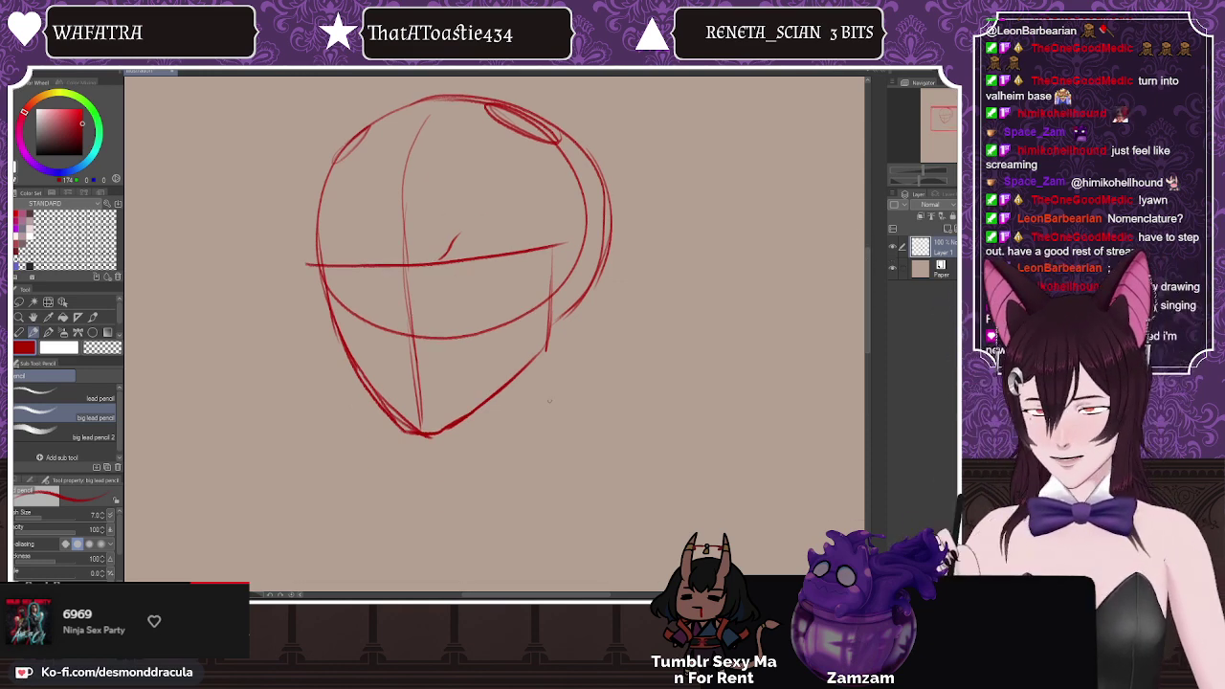
pyautogui.scroll(-5, 444, 254)
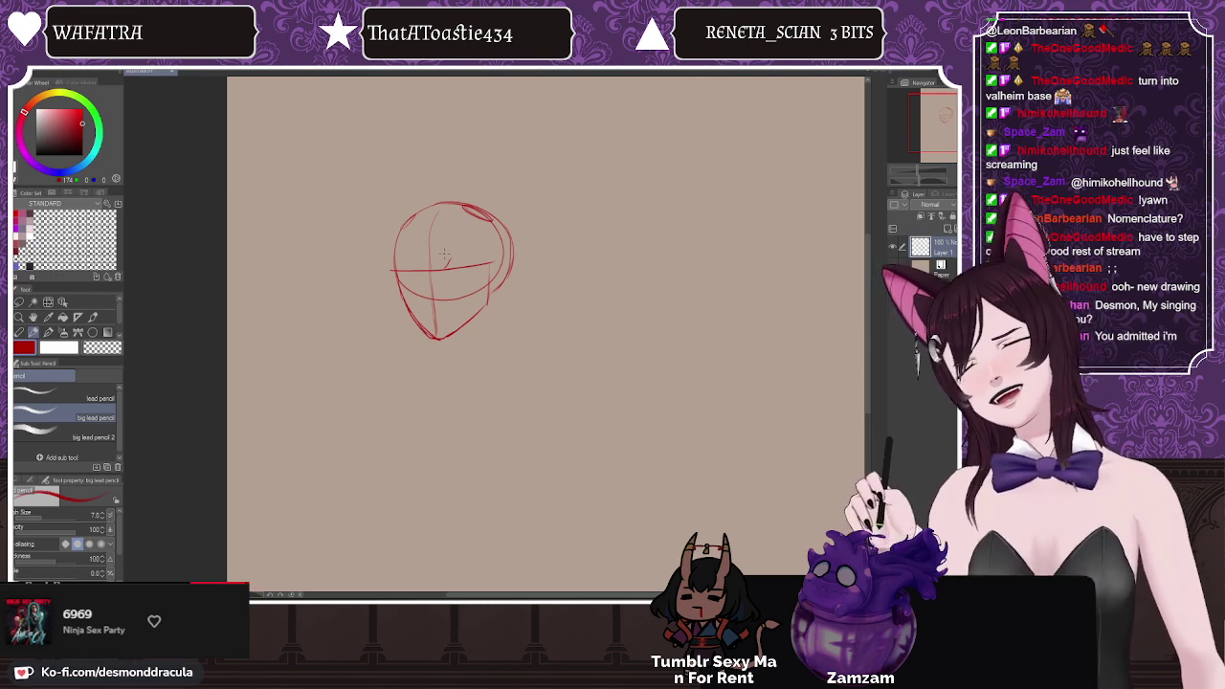
pyautogui.scroll(1, 460, 357)
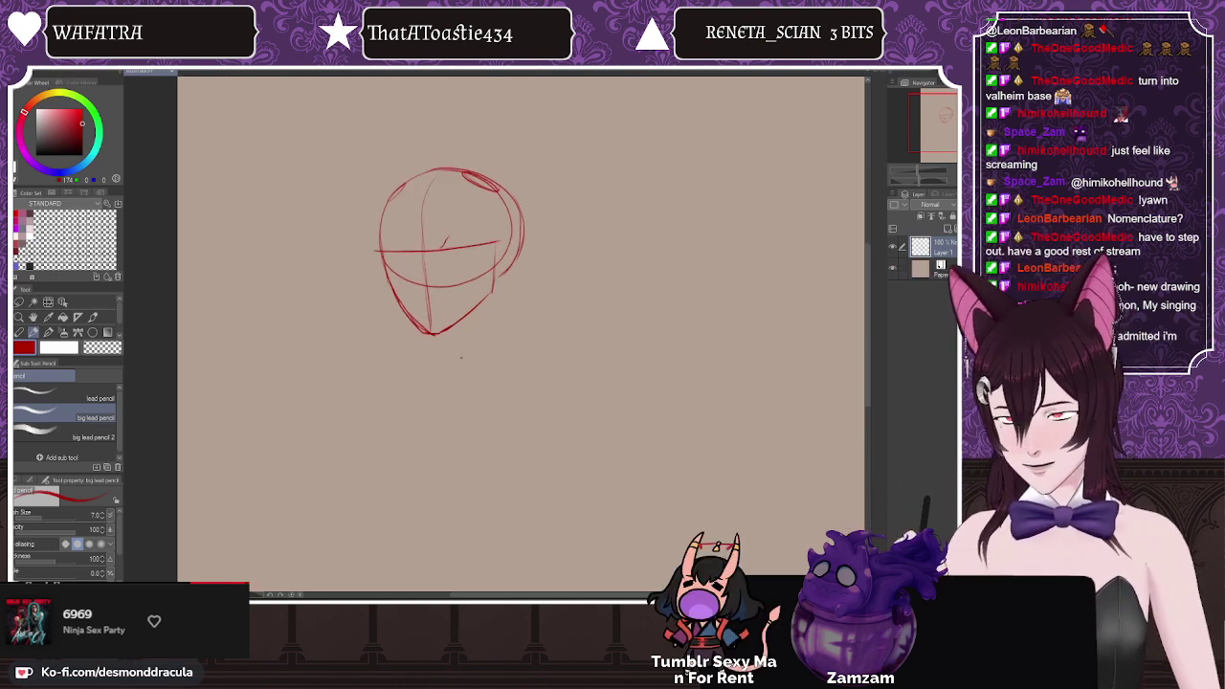
pyautogui.scroll(2, 460, 357)
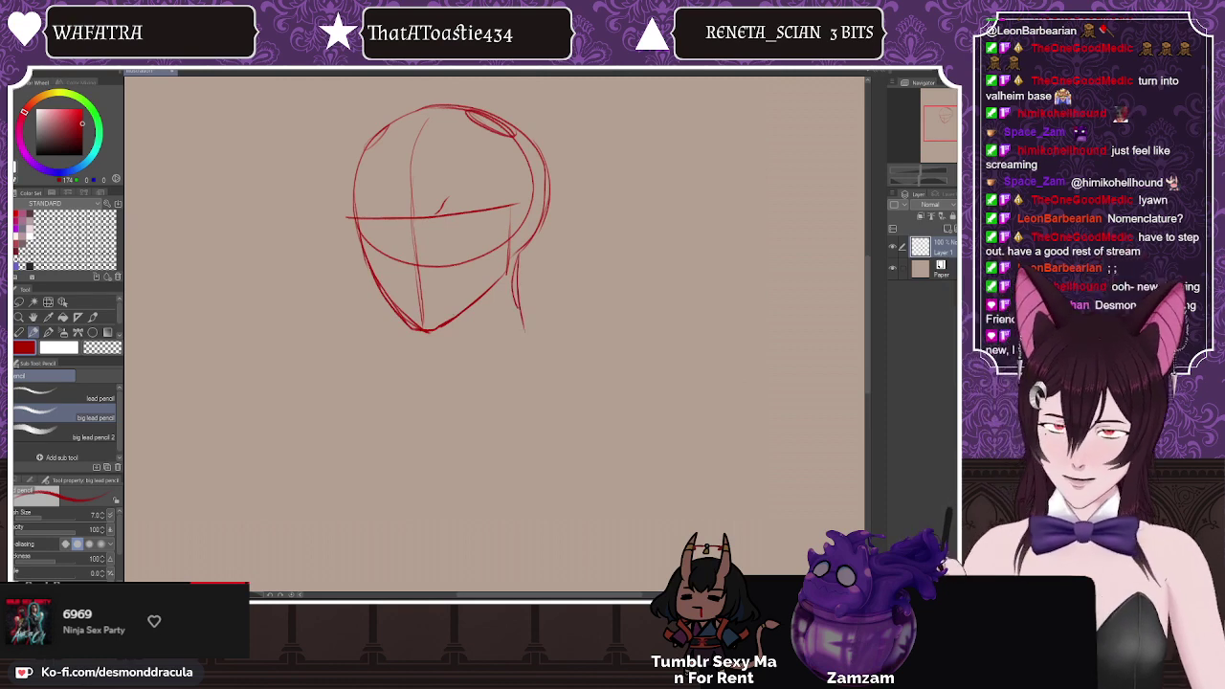
pyautogui.moveTo(441, 341); pyautogui.dragTo(442, 378)
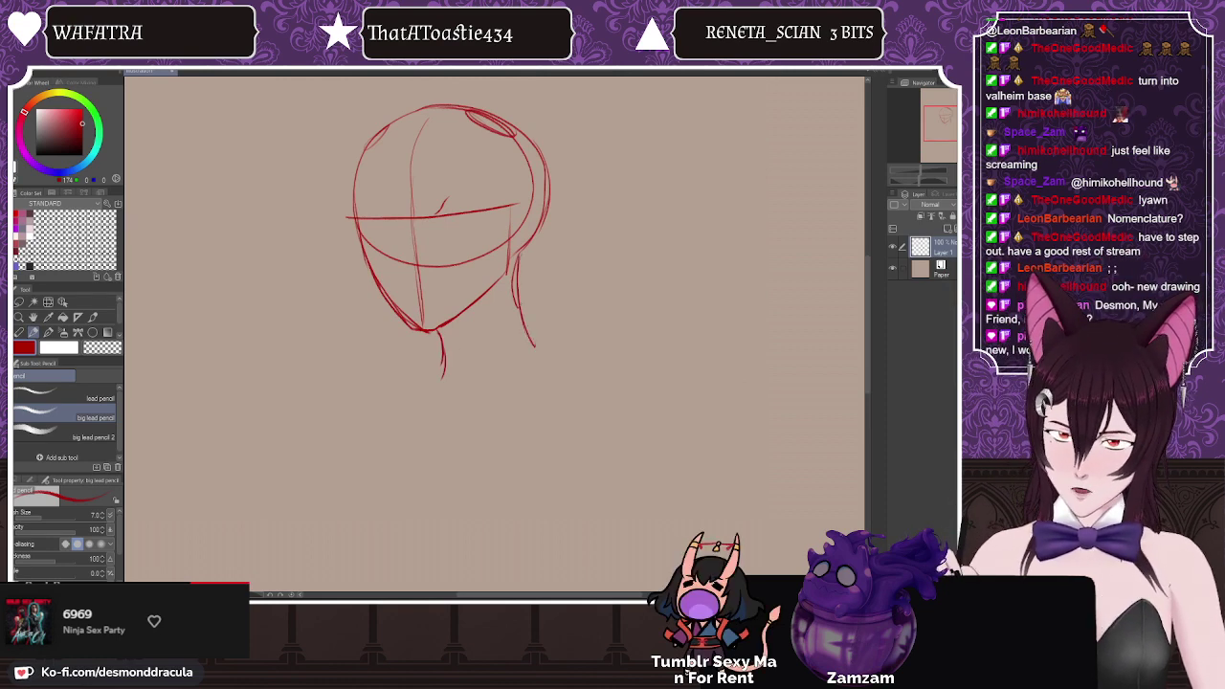
pyautogui.moveTo(520, 304)
pyautogui.mouseDown()
pyautogui.moveTo(539, 360)
pyautogui.moveTo(495, 402)
pyautogui.moveTo(449, 365)
pyautogui.mouseUp()
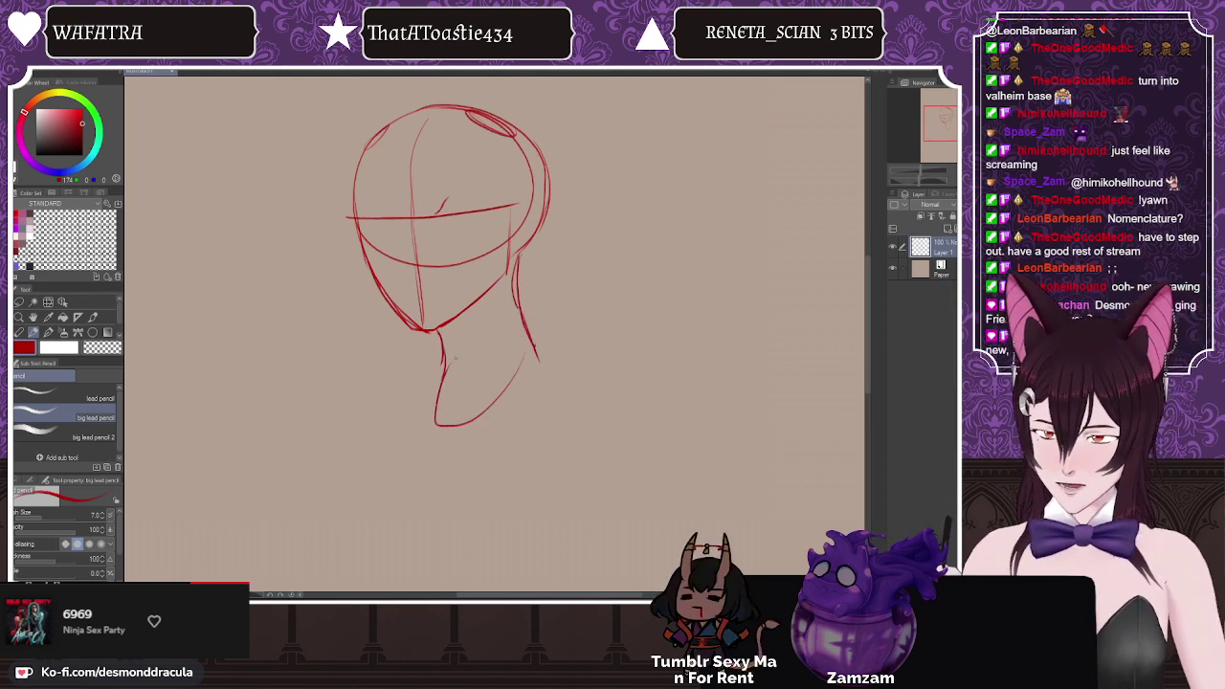
pyautogui.moveTo(538, 265); pyautogui.dragTo(581, 303)
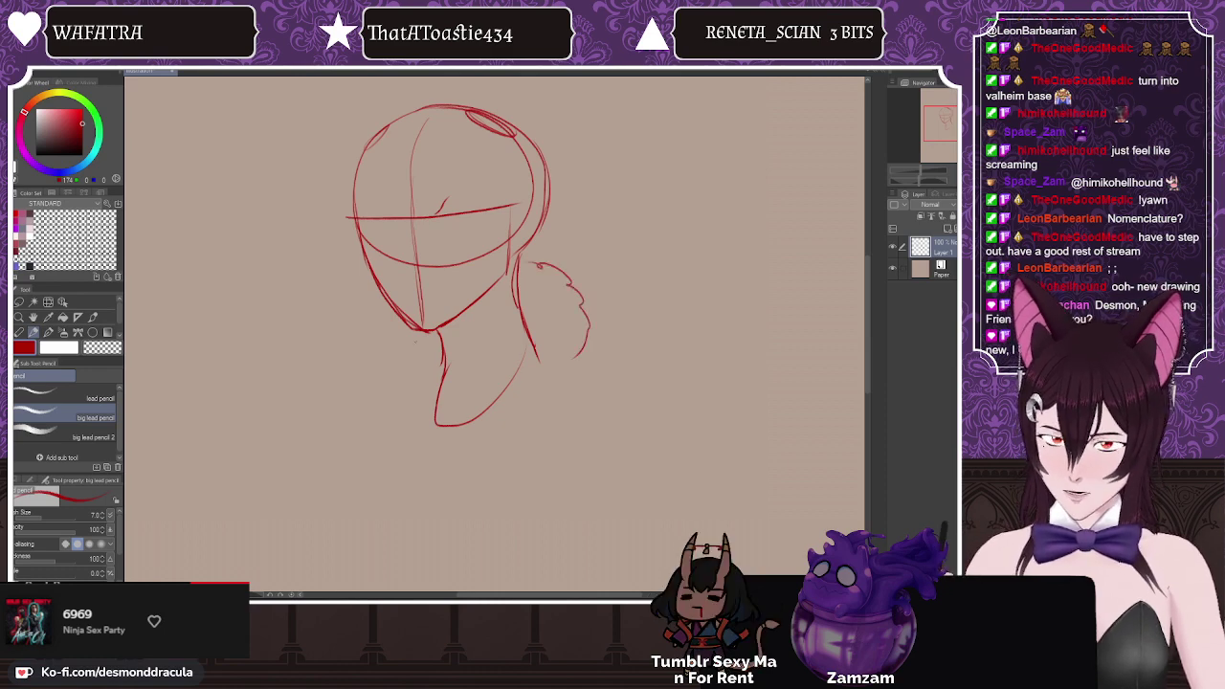
pyautogui.moveTo(412, 331)
pyautogui.mouseDown()
pyautogui.moveTo(375, 421)
pyautogui.moveTo(507, 402)
pyautogui.mouseUp()
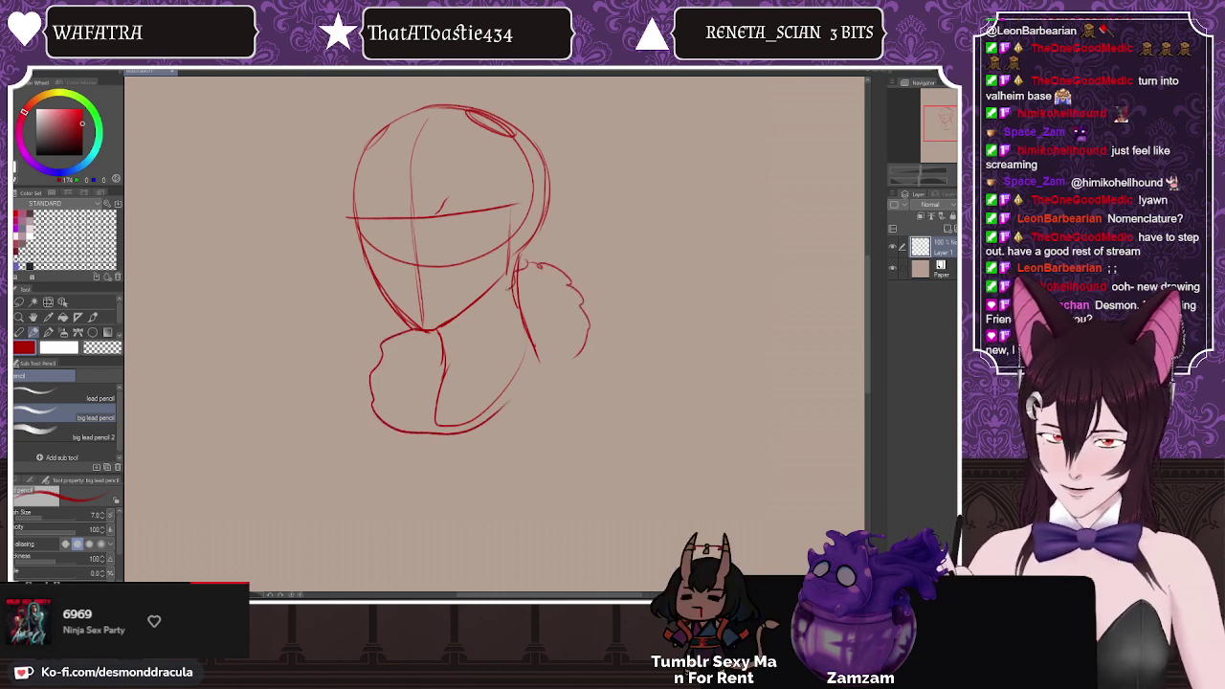
pyautogui.moveTo(507, 289); pyautogui.dragTo(431, 333)
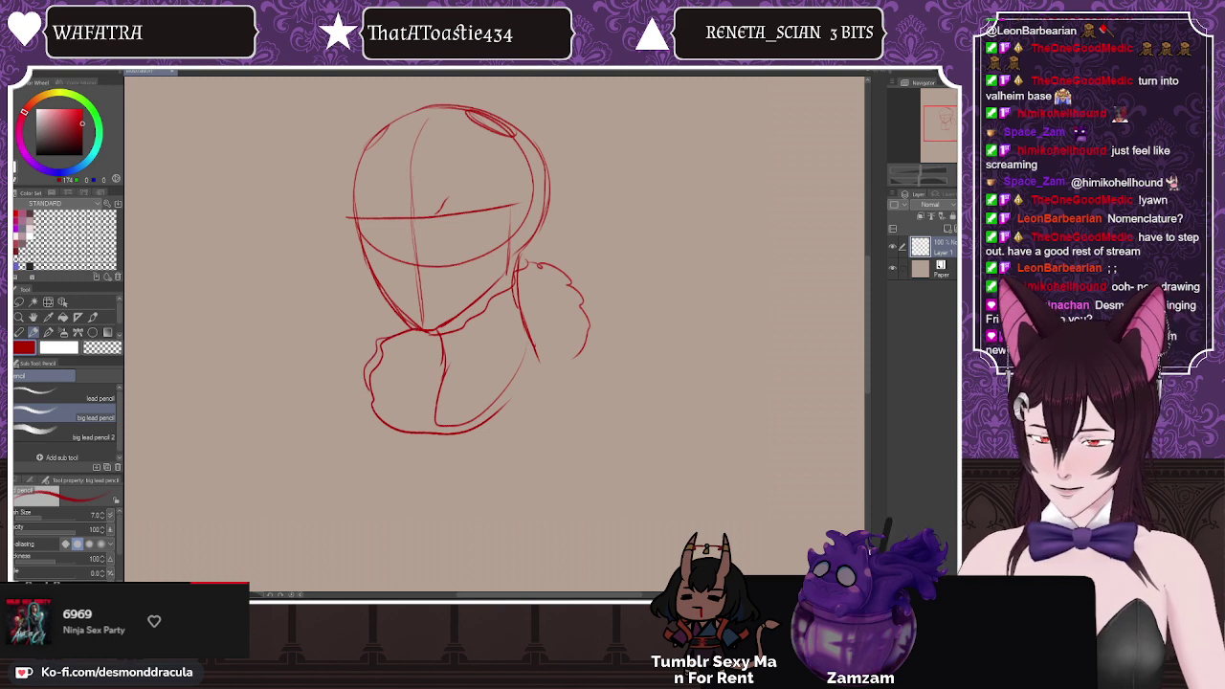
pyautogui.hotkey('ctrl', 'z')
pyautogui.hotkey('ctrl', 'z')
pyautogui.hotkey('ctrl', 'z')
pyautogui.hotkey('ctrl', 'z')
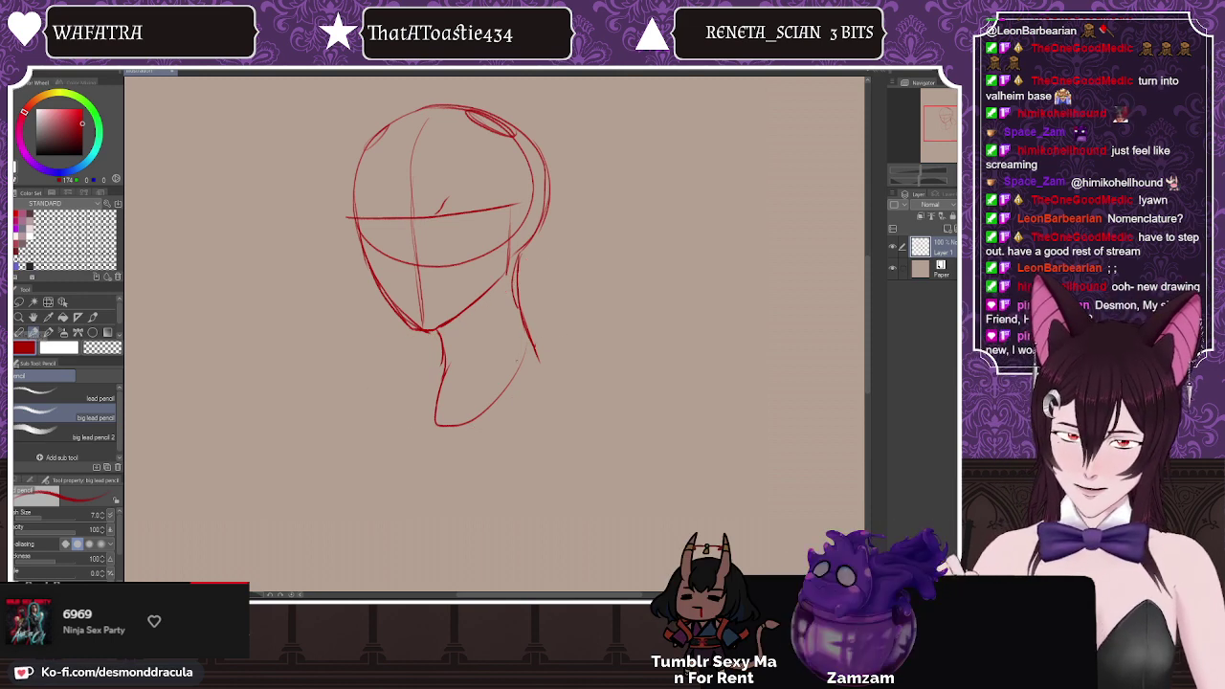
# Step: Sketch a curved shoulder line on each side of the neck, then lasso the shoulders and rotate them slightly counter-clockwise
pyautogui.moveTo(522, 355); pyautogui.dragTo(641, 361)
pyautogui.moveTo(438, 335)
pyautogui.mouseDown()
pyautogui.moveTo(333, 365)
pyautogui.moveTo(326, 392)
pyautogui.moveTo(637, 421)
pyautogui.moveTo(538, 333)
pyautogui.moveTo(466, 368)
pyautogui.moveTo(387, 326)
pyautogui.mouseUp()
pyautogui.press('m')
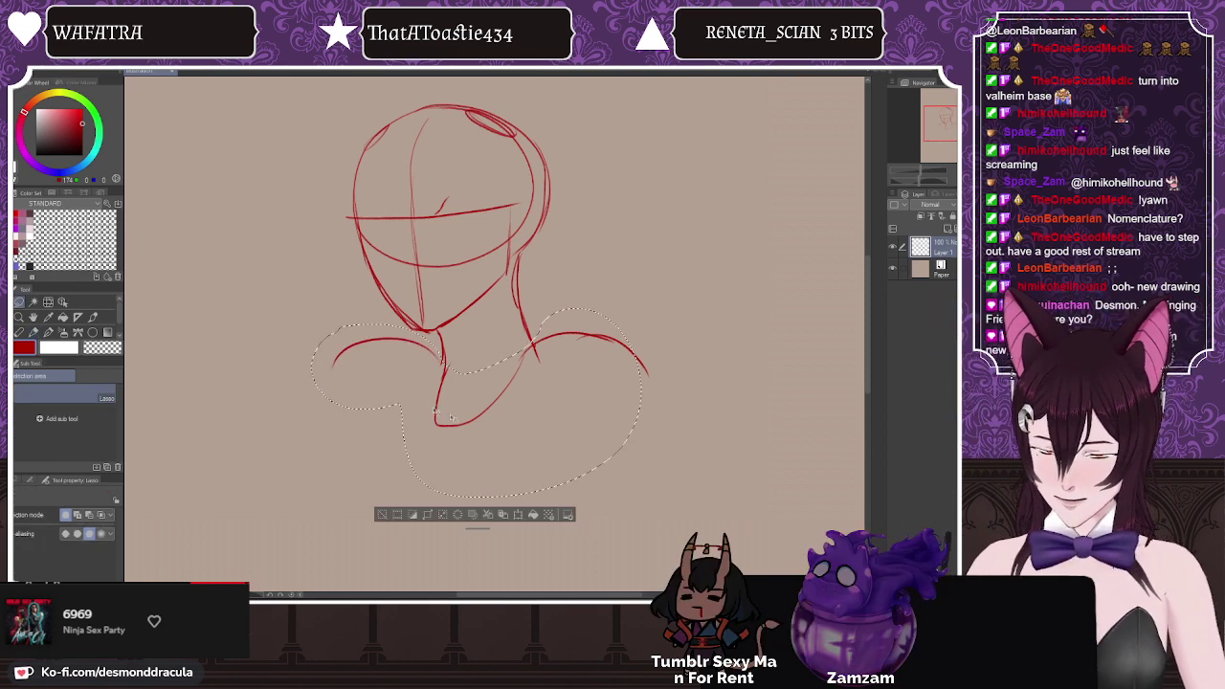
pyautogui.moveTo(640, 329)
pyautogui.mouseDown()
pyautogui.moveTo(665, 428)
pyautogui.moveTo(361, 471)
pyautogui.moveTo(317, 359)
pyautogui.moveTo(430, 334)
pyautogui.mouseUp()
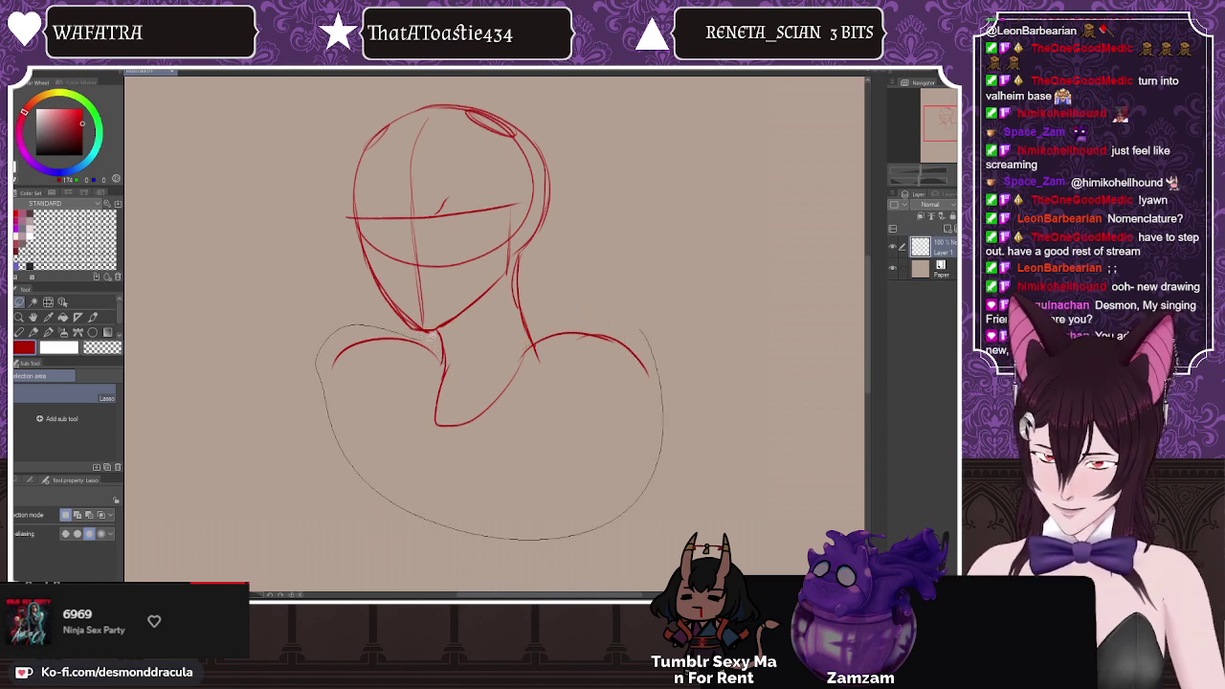
pyautogui.moveTo(505, 368); pyautogui.dragTo(536, 331)
pyautogui.click(528, 563)
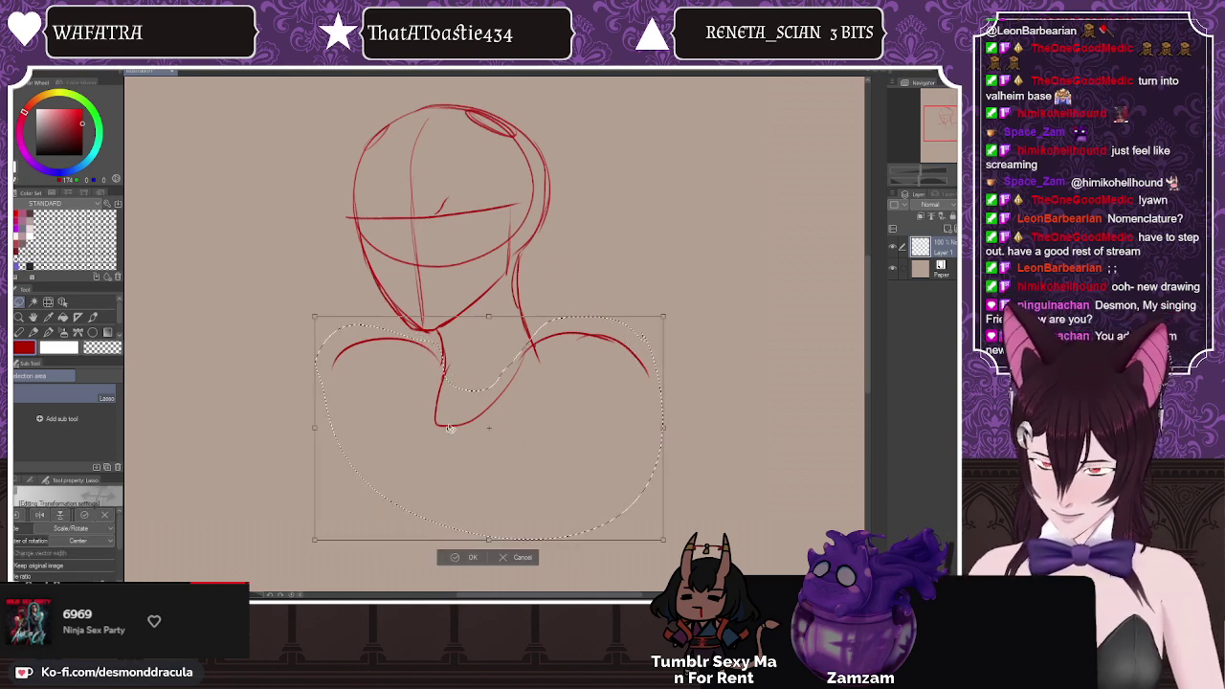
pyautogui.moveTo(489, 426); pyautogui.dragTo(461, 397)
pyautogui.moveTo(244, 275); pyautogui.dragTo(236, 299)
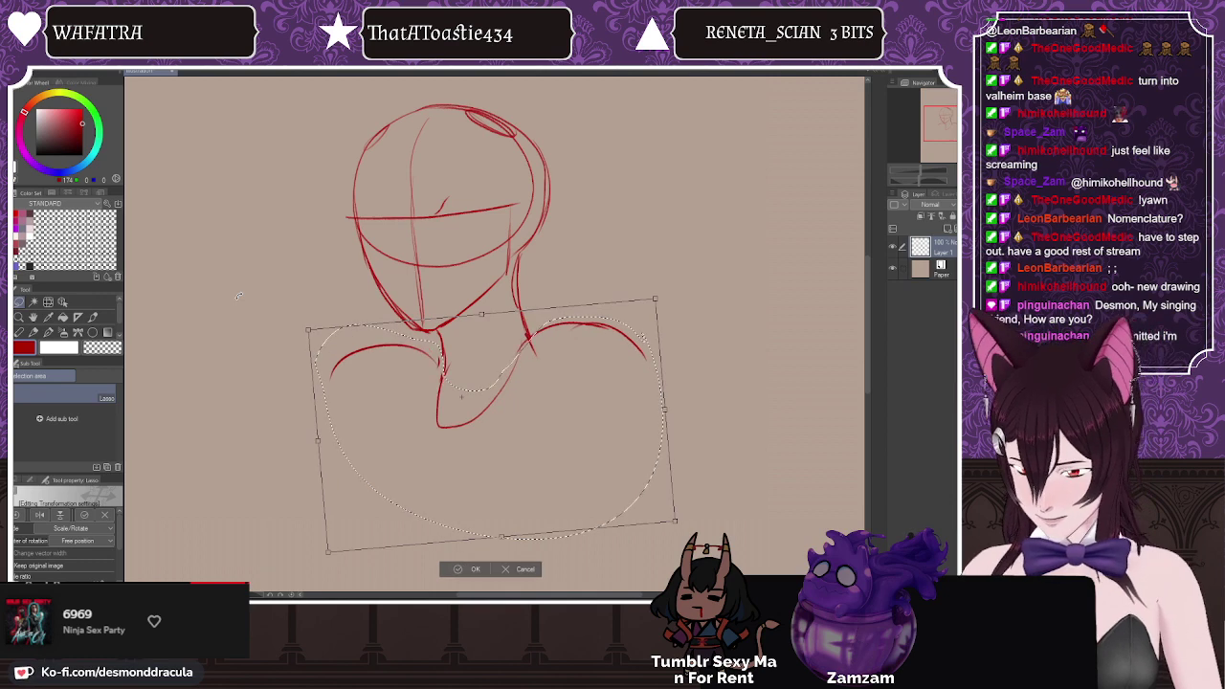
pyautogui.click(460, 570)
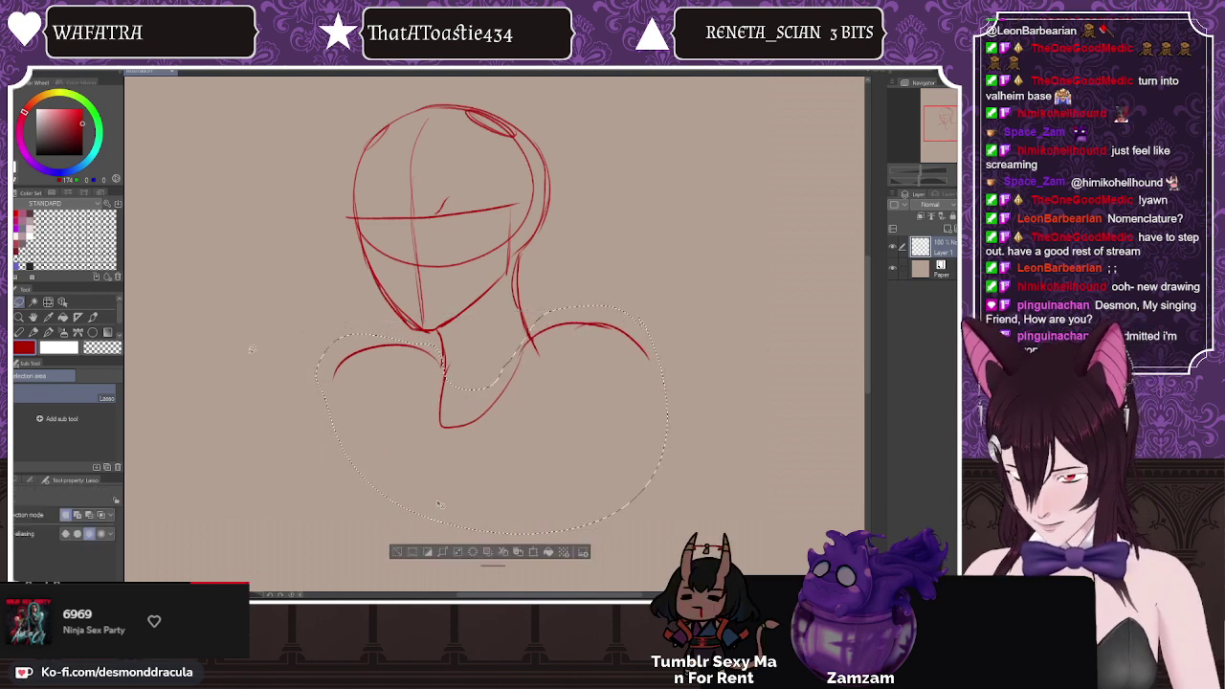
# Step: Sketch neck muscle lines converging at the base of the neck and a round shoulder joint on each side
pyautogui.press('p')
pyautogui.moveTo(507, 297); pyautogui.dragTo(467, 408)
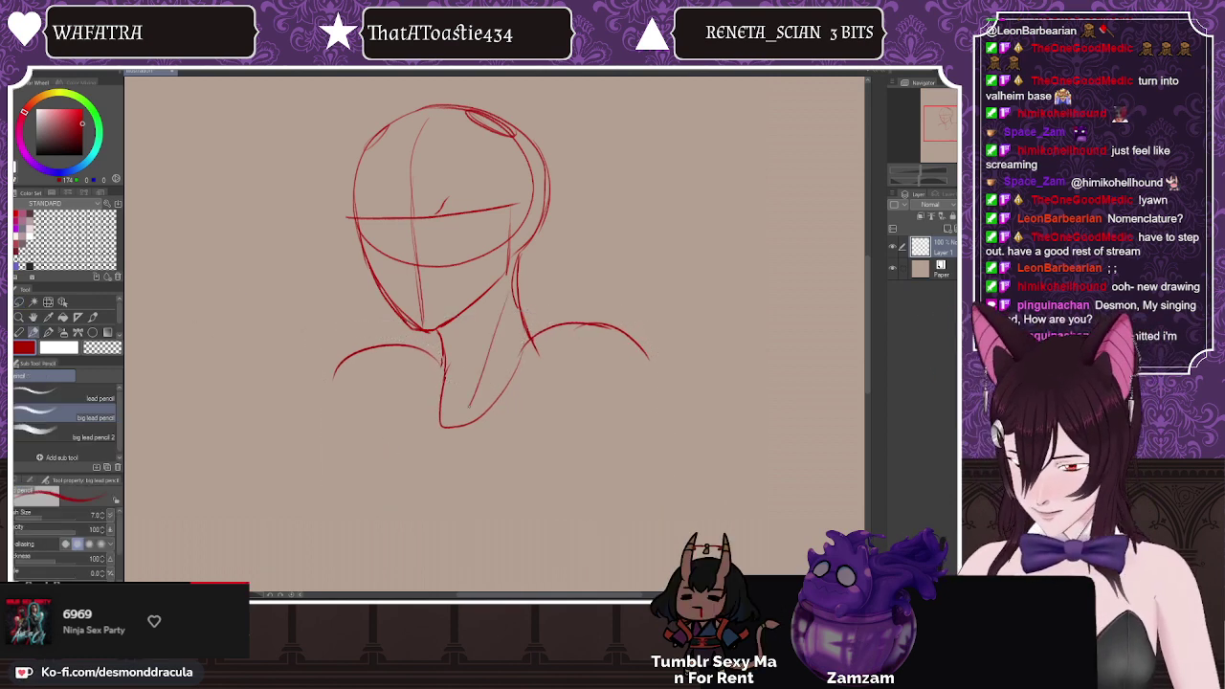
pyautogui.moveTo(437, 333); pyautogui.dragTo(473, 407)
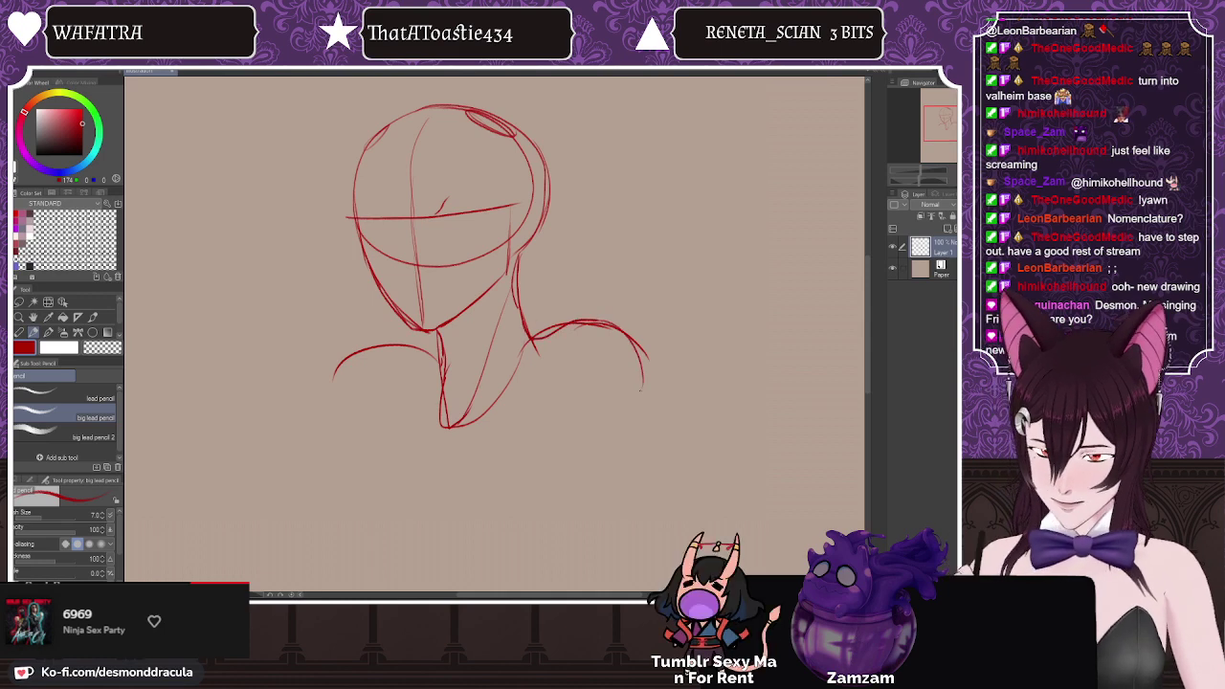
pyautogui.moveTo(574, 323); pyautogui.dragTo(546, 341)
pyautogui.moveTo(421, 349)
pyautogui.mouseDown()
pyautogui.moveTo(396, 430)
pyautogui.moveTo(433, 351)
pyautogui.moveTo(371, 472)
pyautogui.mouseUp()
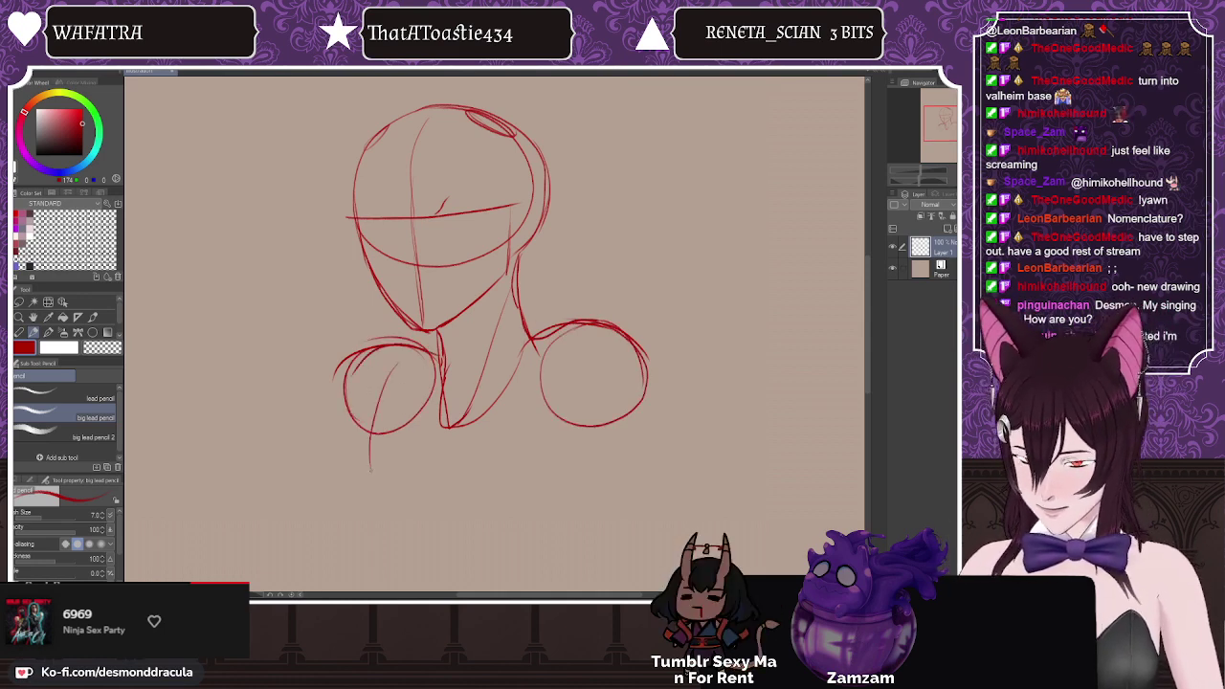
pyautogui.moveTo(381, 375); pyautogui.dragTo(367, 525)
pyautogui.moveTo(608, 356); pyautogui.dragTo(575, 494)
pyautogui.moveTo(609, 394); pyautogui.dragTo(544, 545)
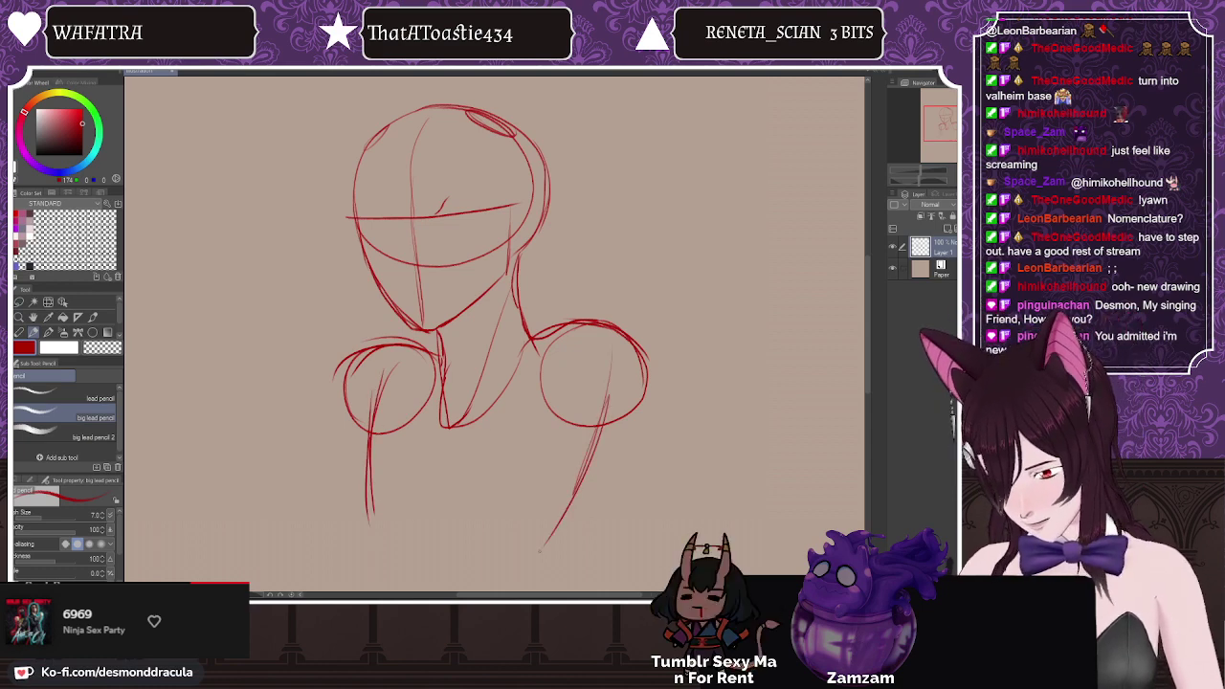
pyautogui.moveTo(367, 379); pyautogui.dragTo(360, 507)
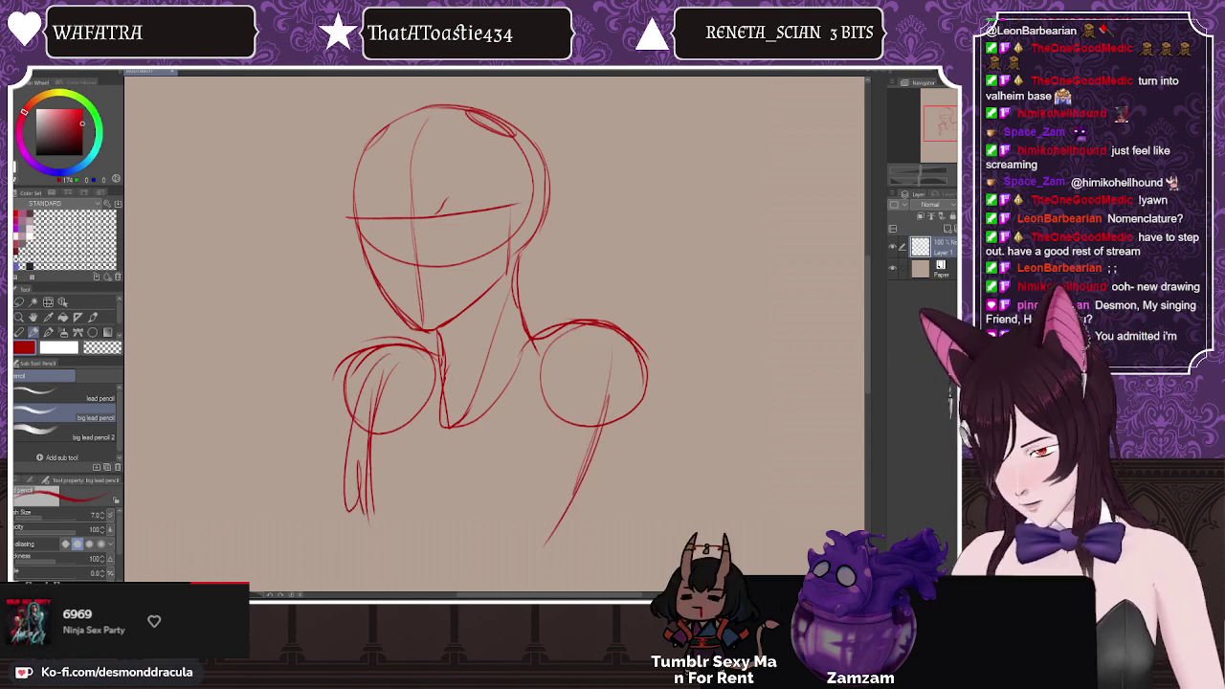
pyautogui.hotkey('ctrl', 'z')
pyautogui.hotkey('ctrl', 'z')
pyautogui.hotkey('ctrl', 'z')
pyautogui.hotkey('ctrl', 'z')
pyautogui.hotkey('ctrl', 'z')
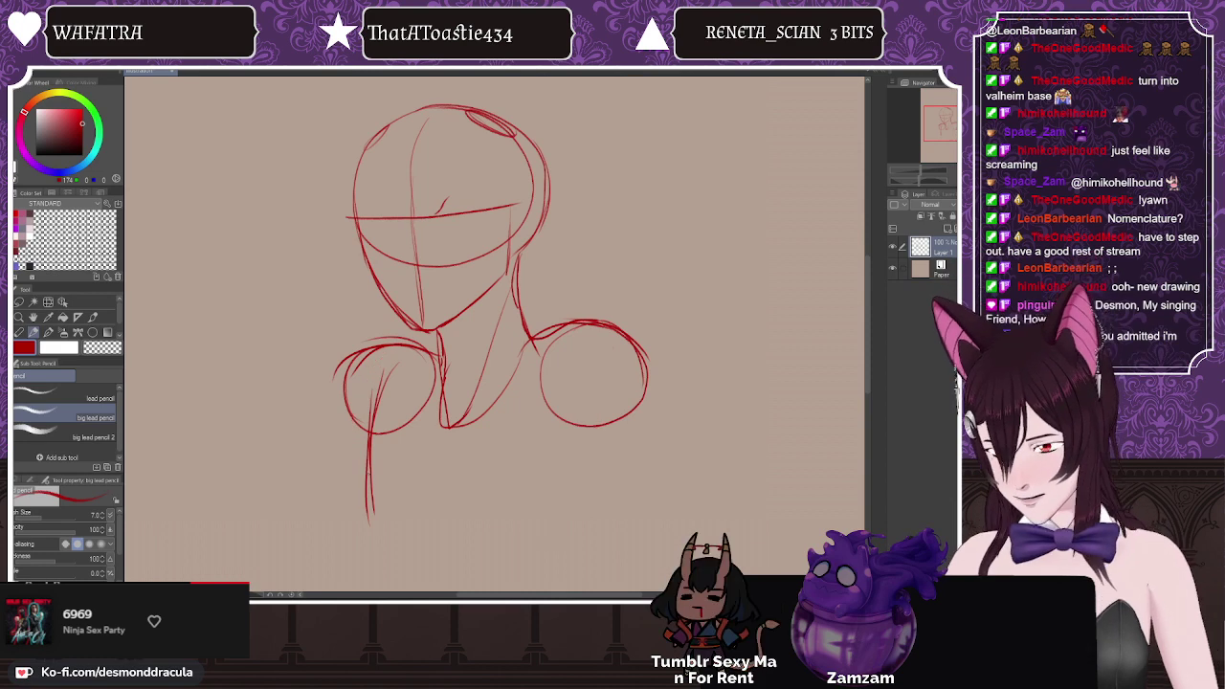
pyautogui.hotkey('ctrl', 'z')
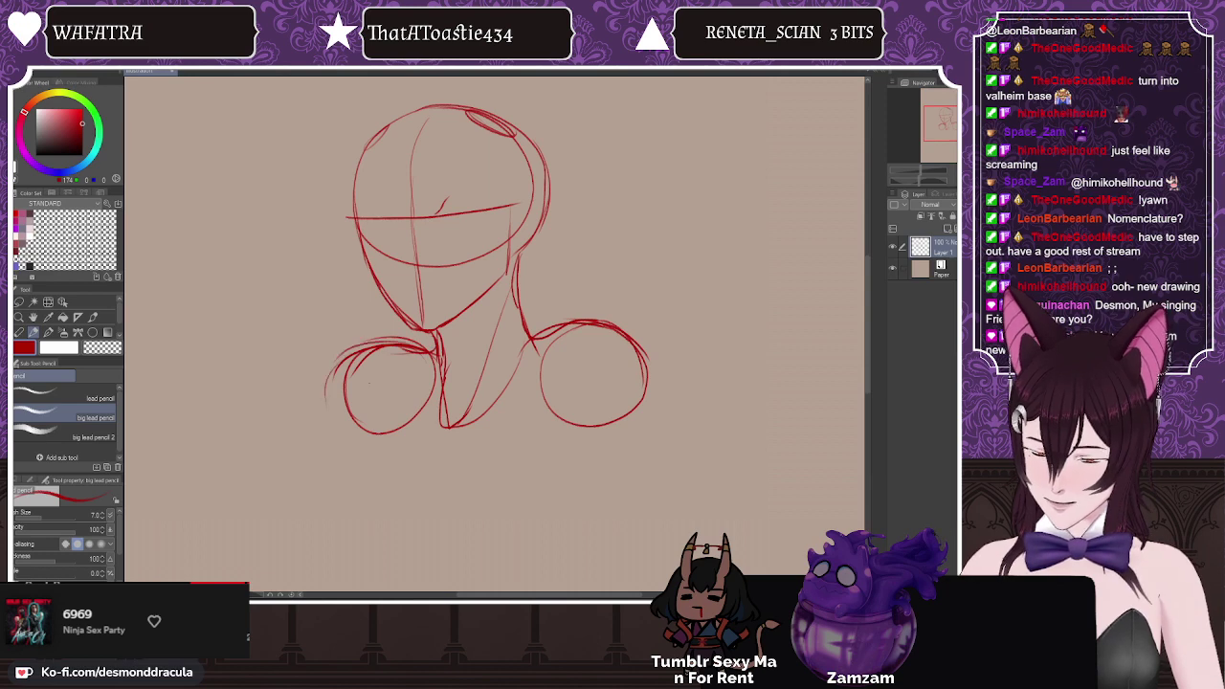
# Step: Sketch curved upper-arm guidelines down from both shoulder circles, reinforcing each with repeated strokes
pyautogui.moveTo(375, 358); pyautogui.dragTo(365, 475)
pyautogui.moveTo(370, 398); pyautogui.dragTo(363, 486)
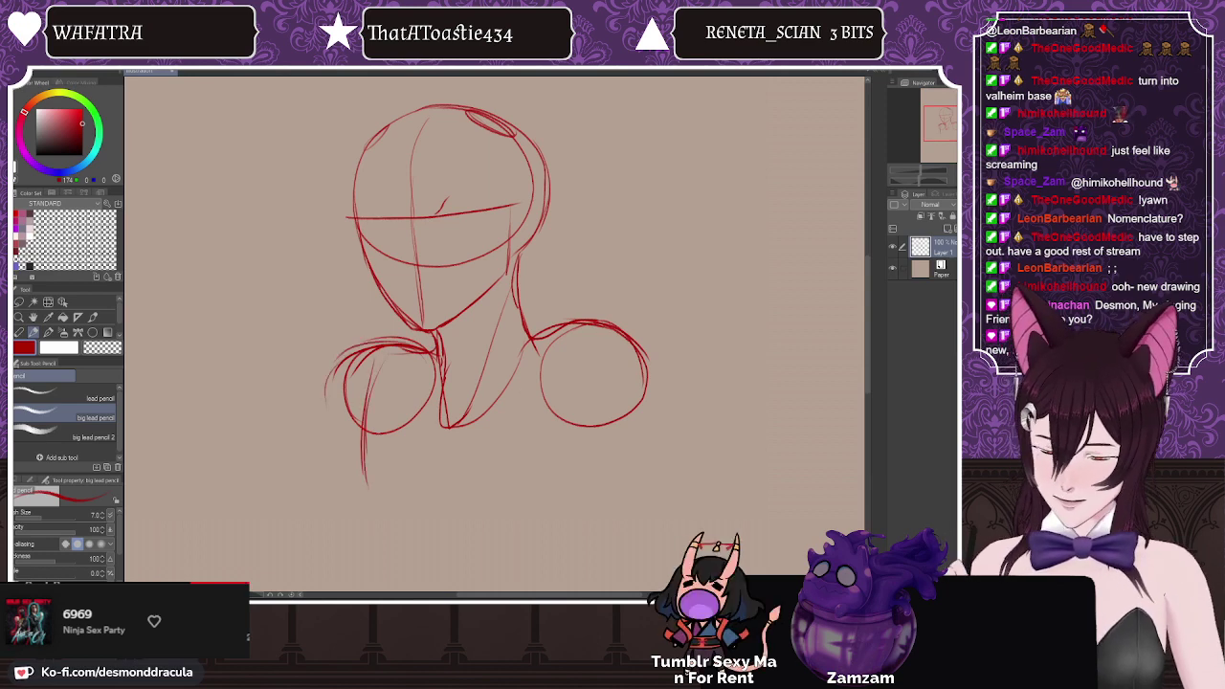
pyautogui.moveTo(603, 358); pyautogui.dragTo(575, 500)
pyautogui.moveTo(597, 429); pyautogui.dragTo(572, 502)
pyautogui.moveTo(369, 377); pyautogui.dragTo(358, 509)
pyautogui.moveTo(362, 430); pyautogui.dragTo(356, 500)
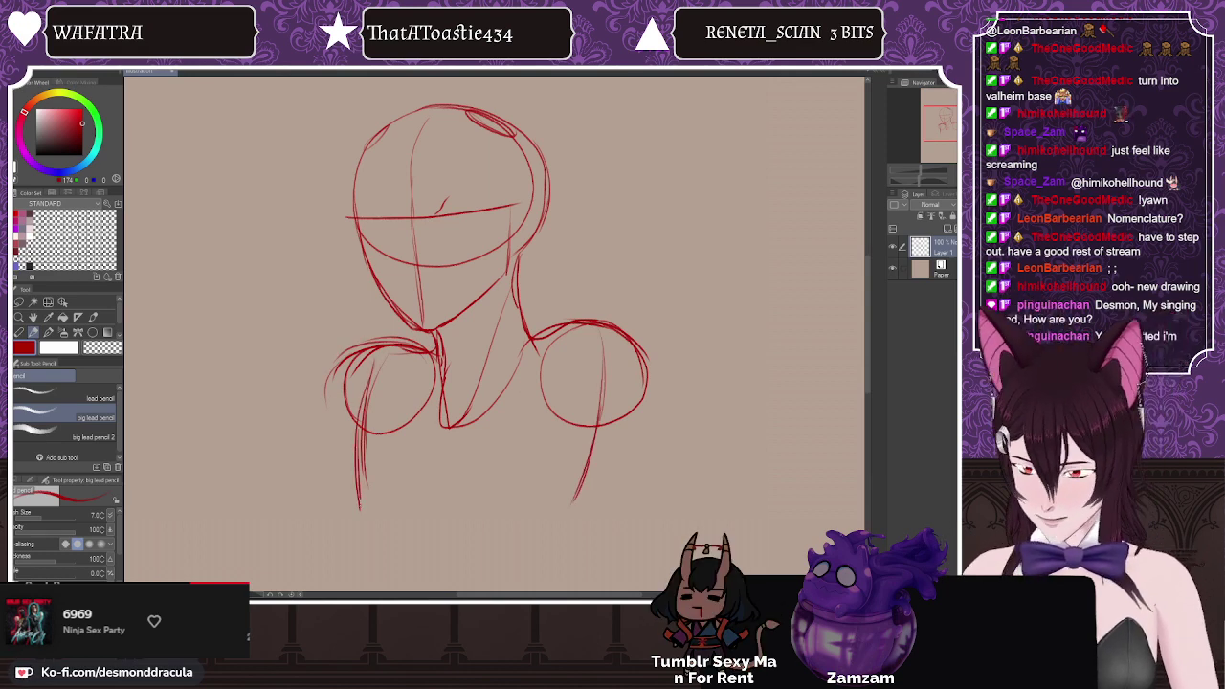
pyautogui.moveTo(609, 346); pyautogui.dragTo(572, 517)
pyautogui.moveTo(593, 453); pyautogui.dragTo(571, 519)
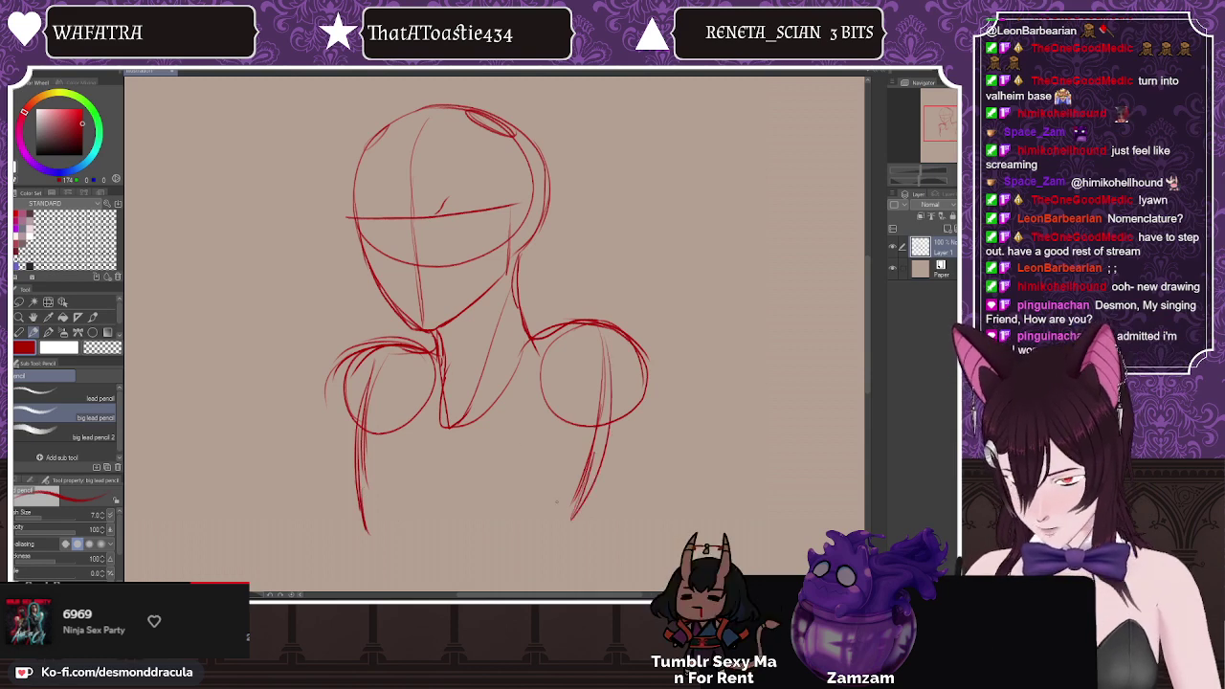
# Step: Lasso the head sketch, move it slightly down towards the shoulders and deselect it
pyautogui.click(32, 299)
pyautogui.moveTo(335, 182); pyautogui.dragTo(342, 280)
pyautogui.moveTo(438, 337)
pyautogui.mouseDown()
pyautogui.moveTo(574, 187)
pyautogui.moveTo(336, 184)
pyautogui.mouseUp()
pyautogui.moveTo(379, 264); pyautogui.dragTo(380, 270)
pyautogui.hotkey('ctrl', 'd')
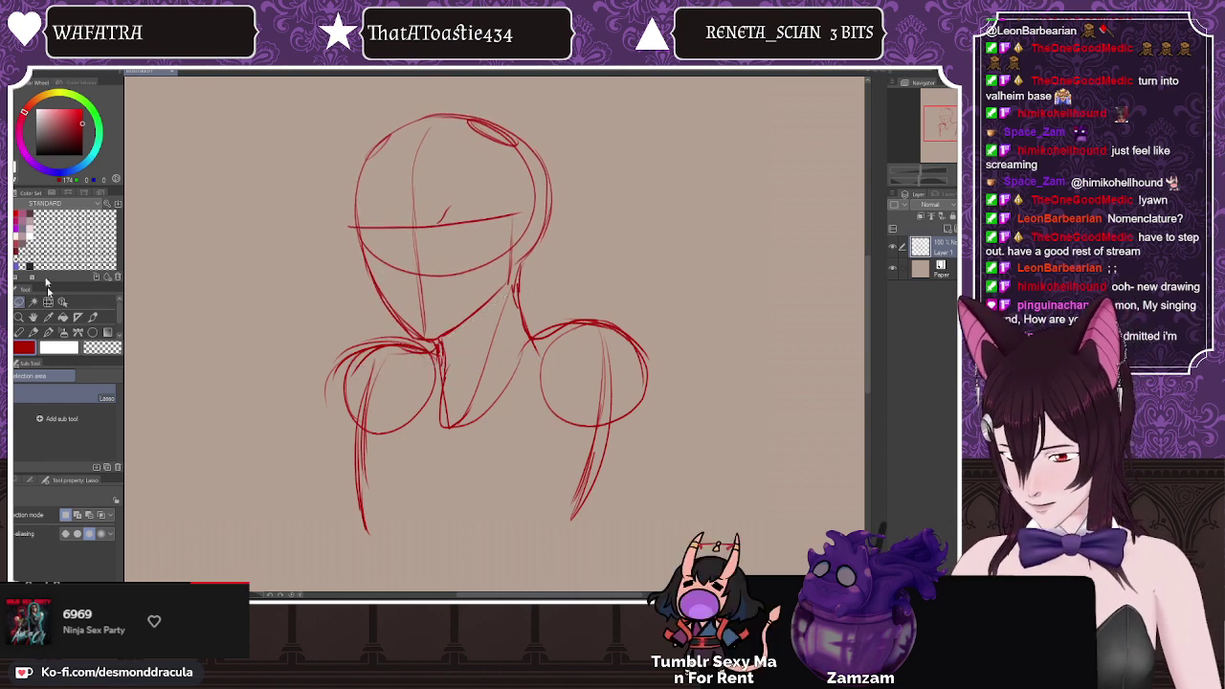
pyautogui.click(47, 332)
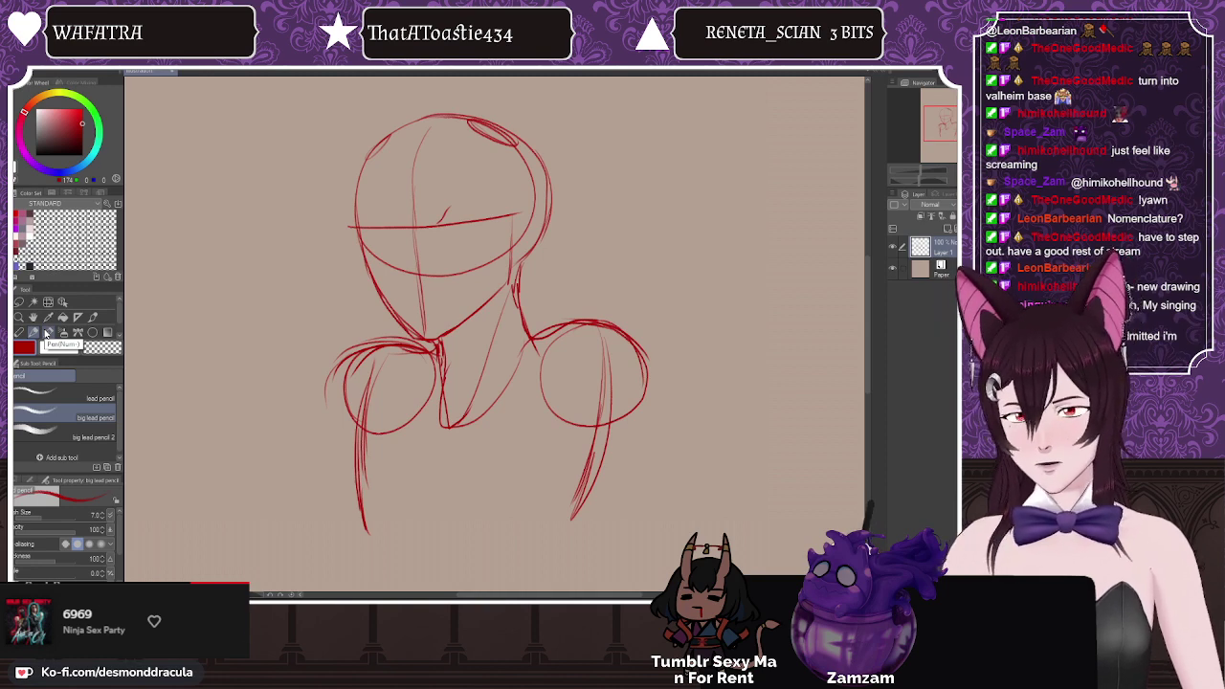
pyautogui.moveTo(524, 270)
pyautogui.mouseDown()
pyautogui.moveTo(549, 262)
pyautogui.moveTo(578, 316)
pyautogui.mouseUp()
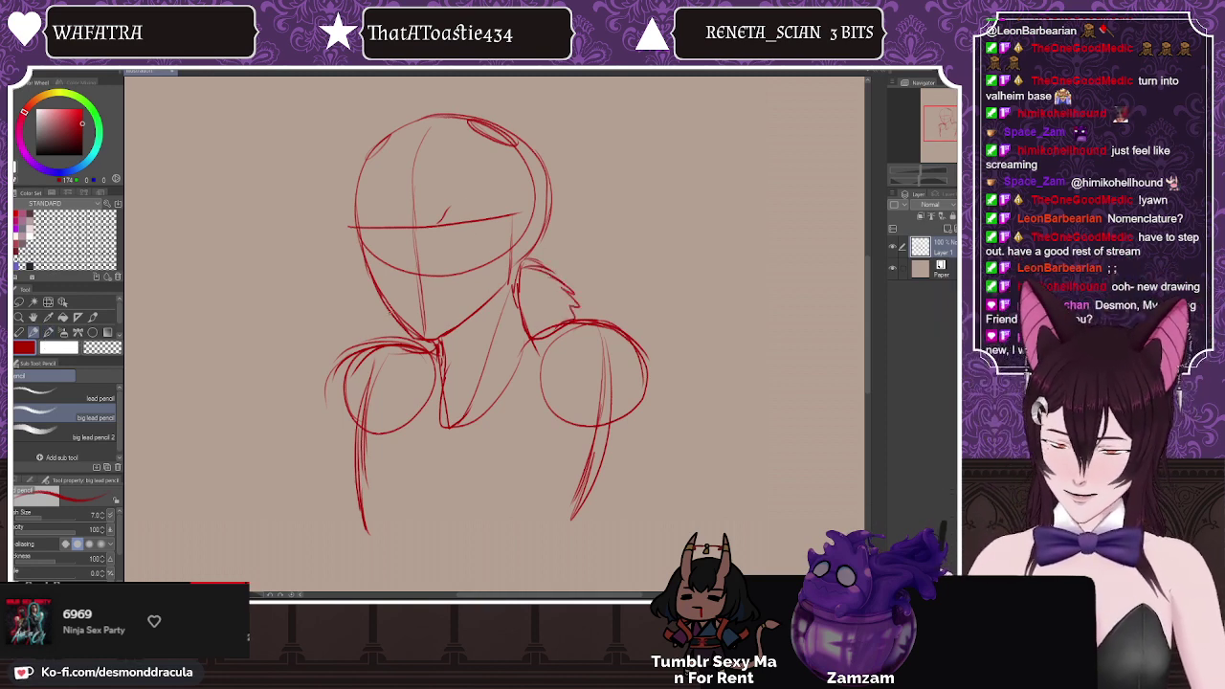
pyautogui.hotkey('ctrl', 'z')
pyautogui.hotkey('ctrl', 'z')
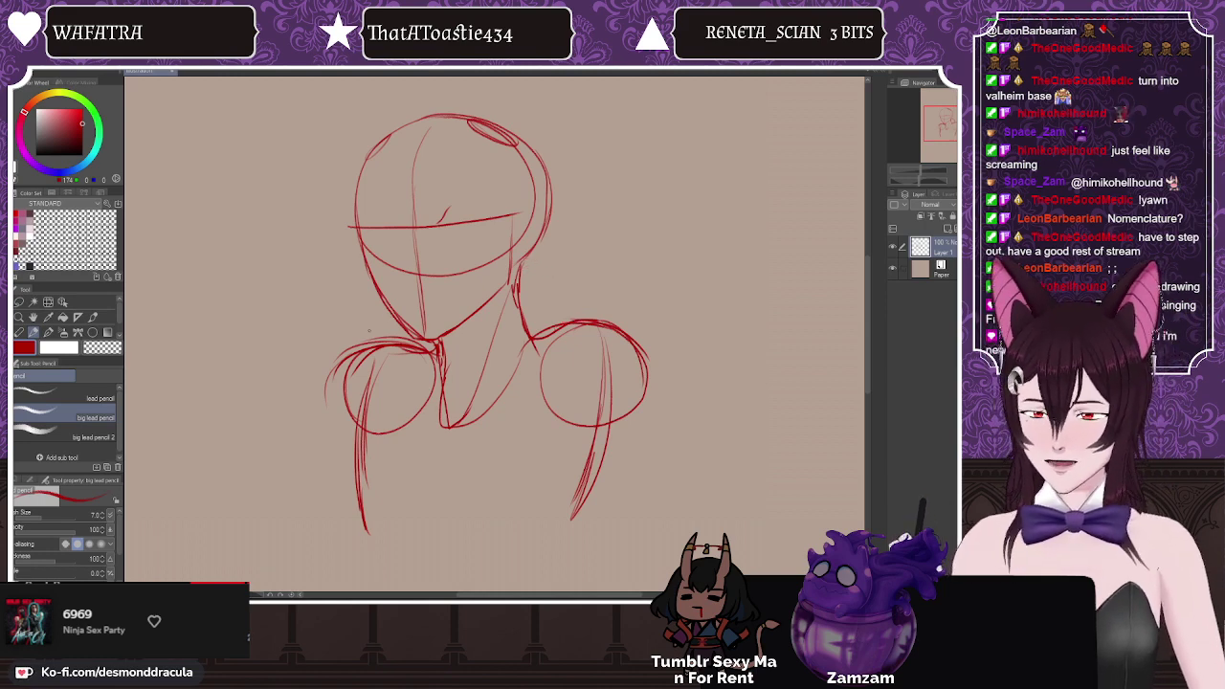
# Step: Erase the stray eye stroke, then lasso the horizontal eye guideline, shift it slightly down and deselect it
pyautogui.click(19, 334)
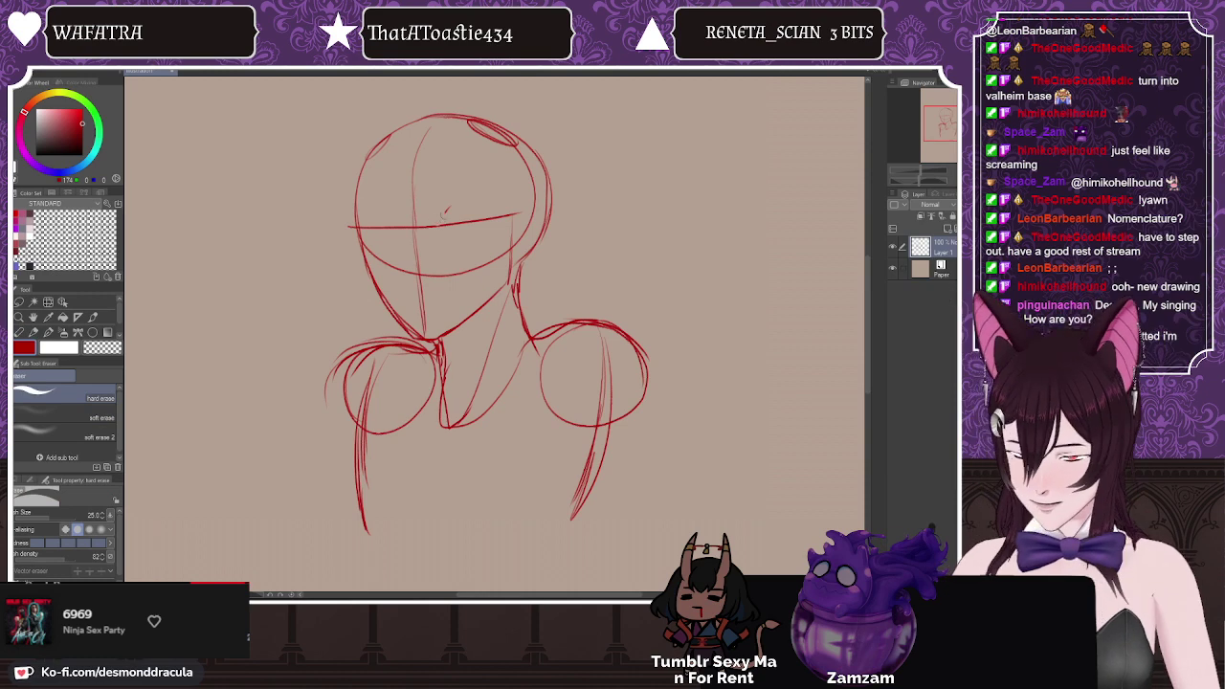
pyautogui.click(21, 301)
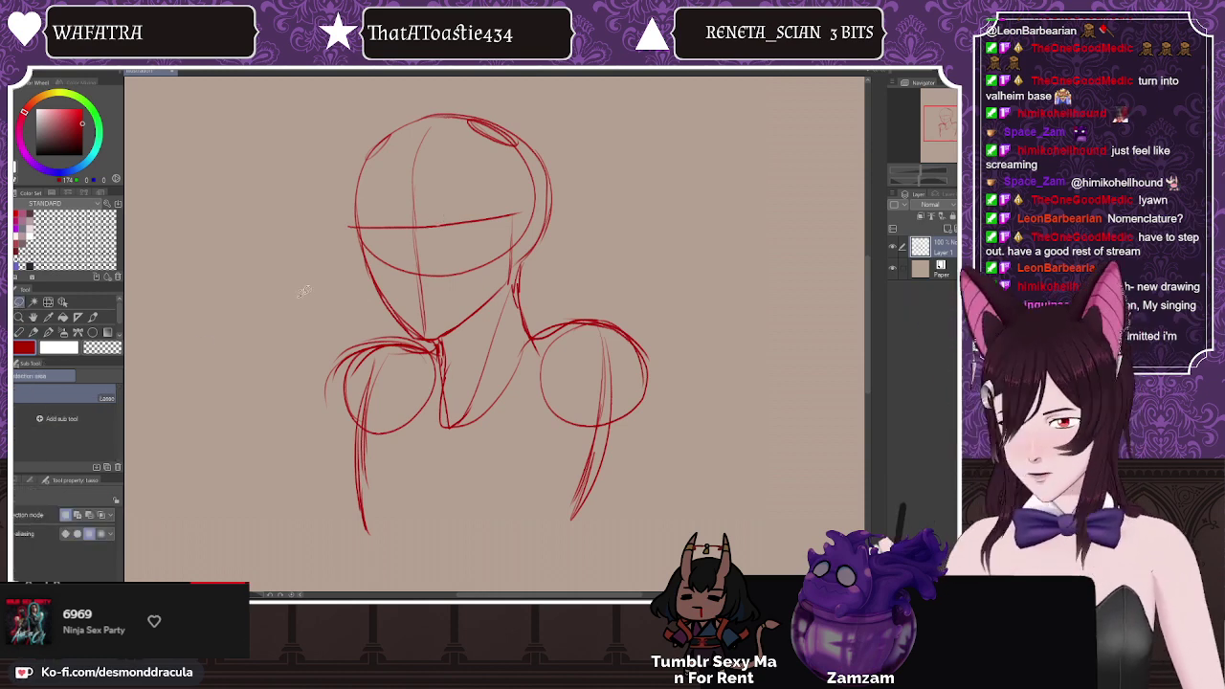
pyautogui.moveTo(359, 228); pyautogui.dragTo(413, 233)
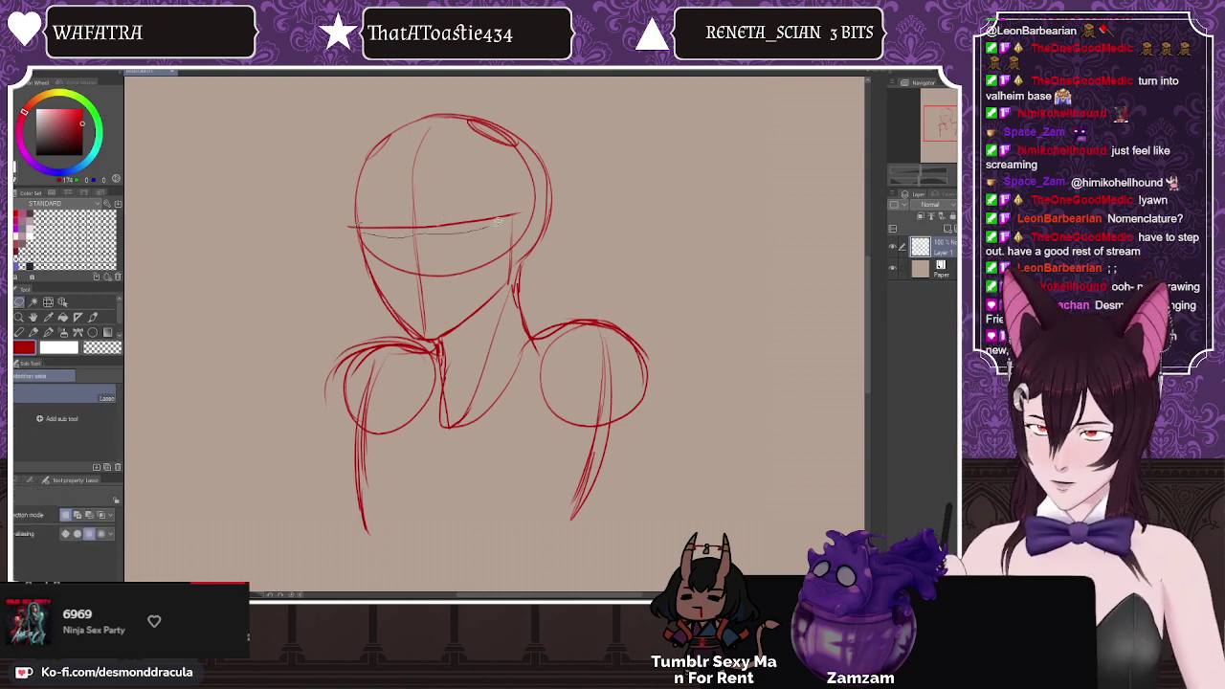
pyautogui.moveTo(497, 220)
pyautogui.mouseDown()
pyautogui.moveTo(466, 197)
pyautogui.moveTo(419, 215)
pyautogui.mouseUp()
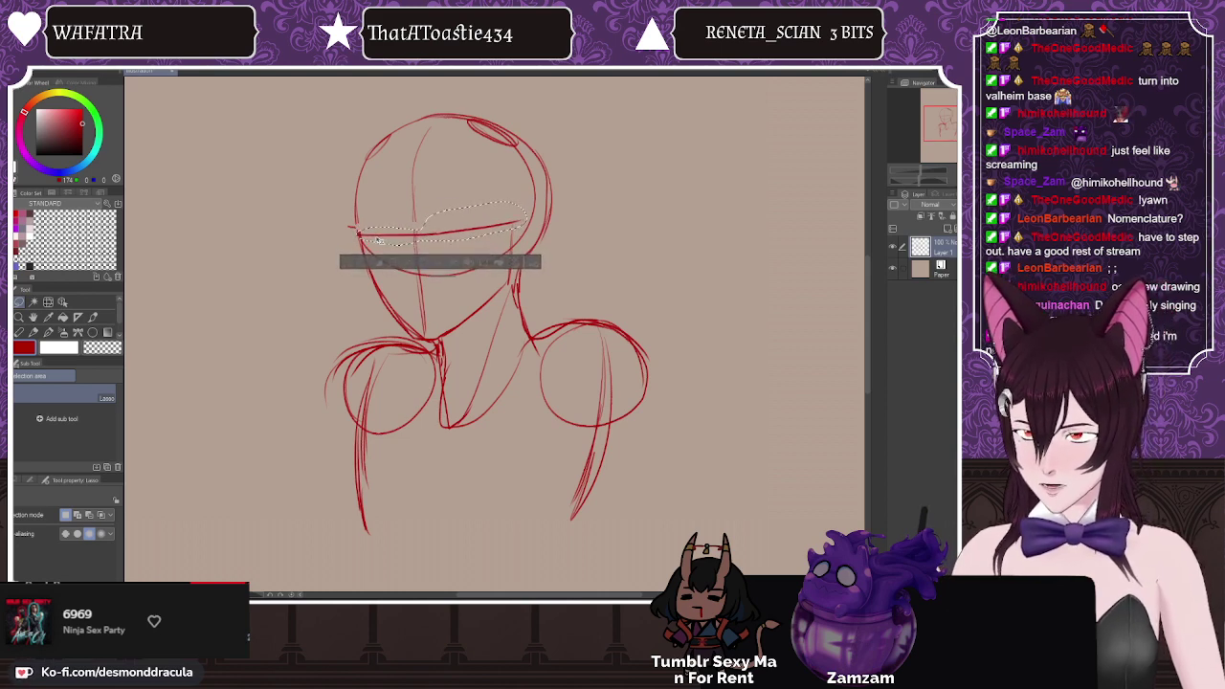
pyautogui.hotkey('ctrl', 'd')
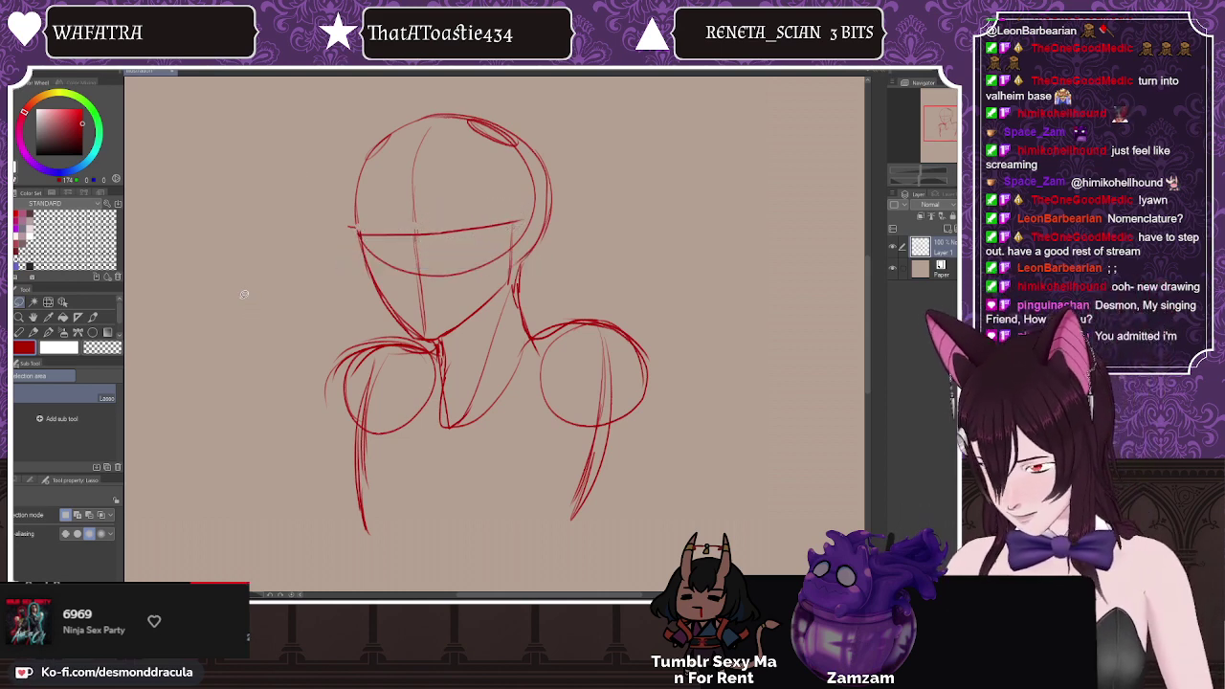
# Step: Sketch the upper and lower lids of the eye on the wider side of the face with the pencil, undoing the trial iris
pyautogui.press('p')
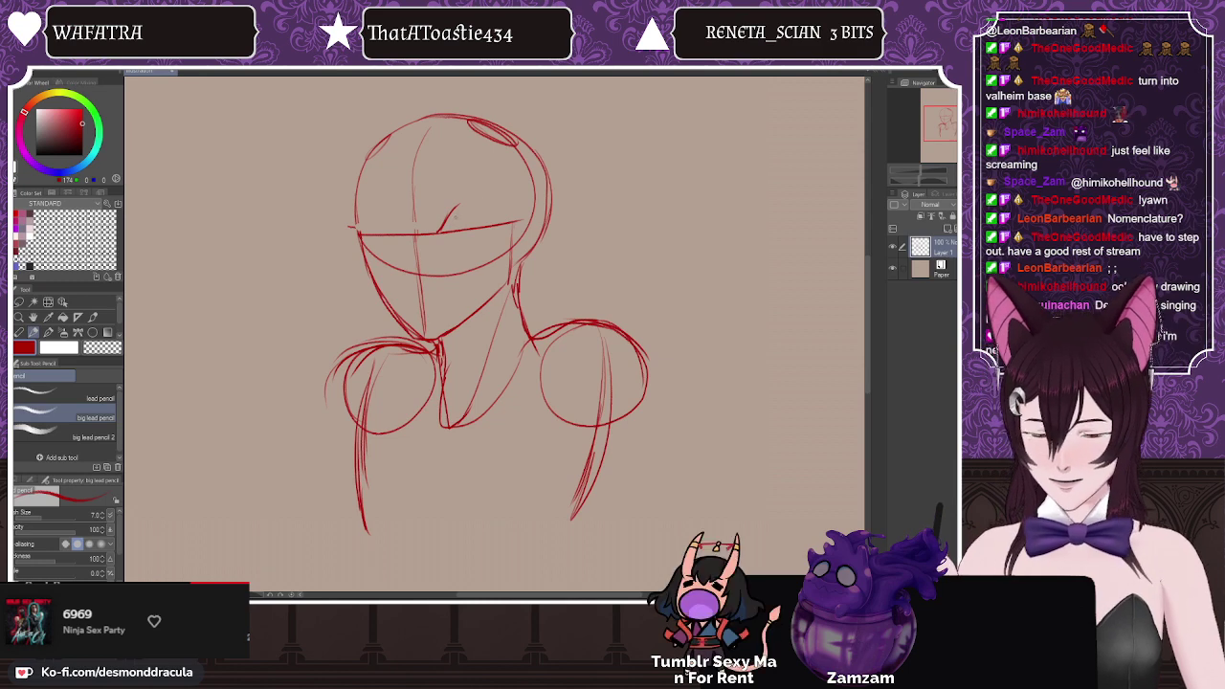
pyautogui.moveTo(443, 216); pyautogui.dragTo(505, 203)
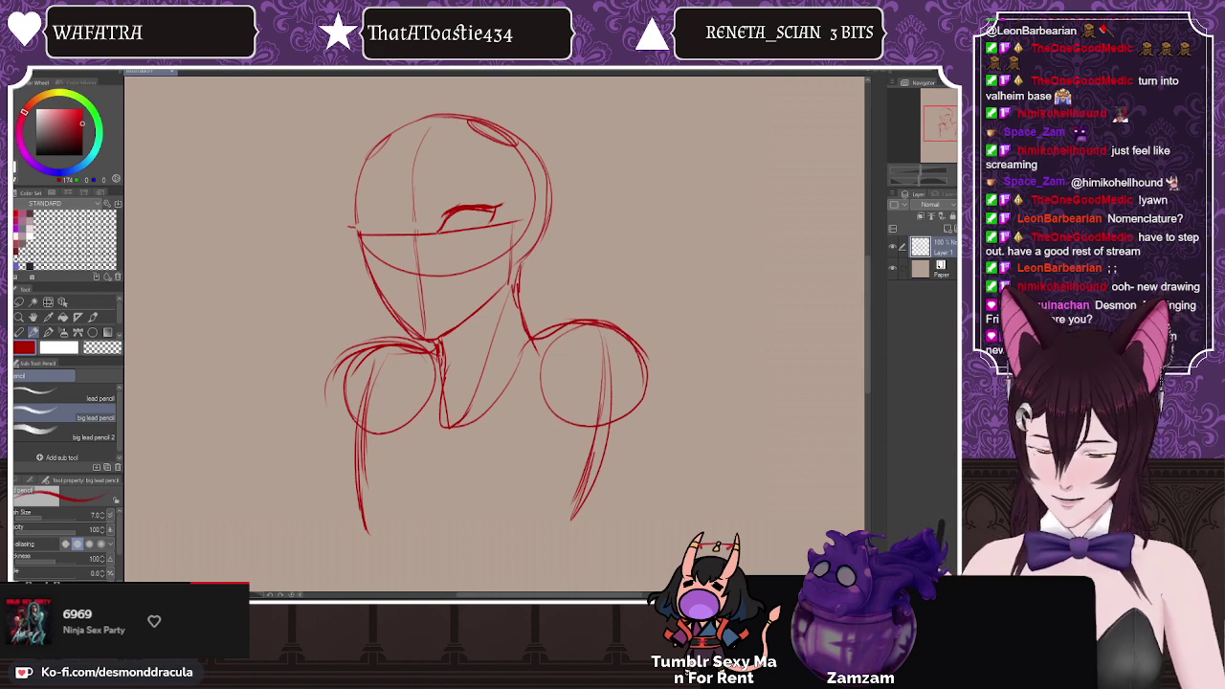
pyautogui.moveTo(444, 237); pyautogui.dragTo(482, 231)
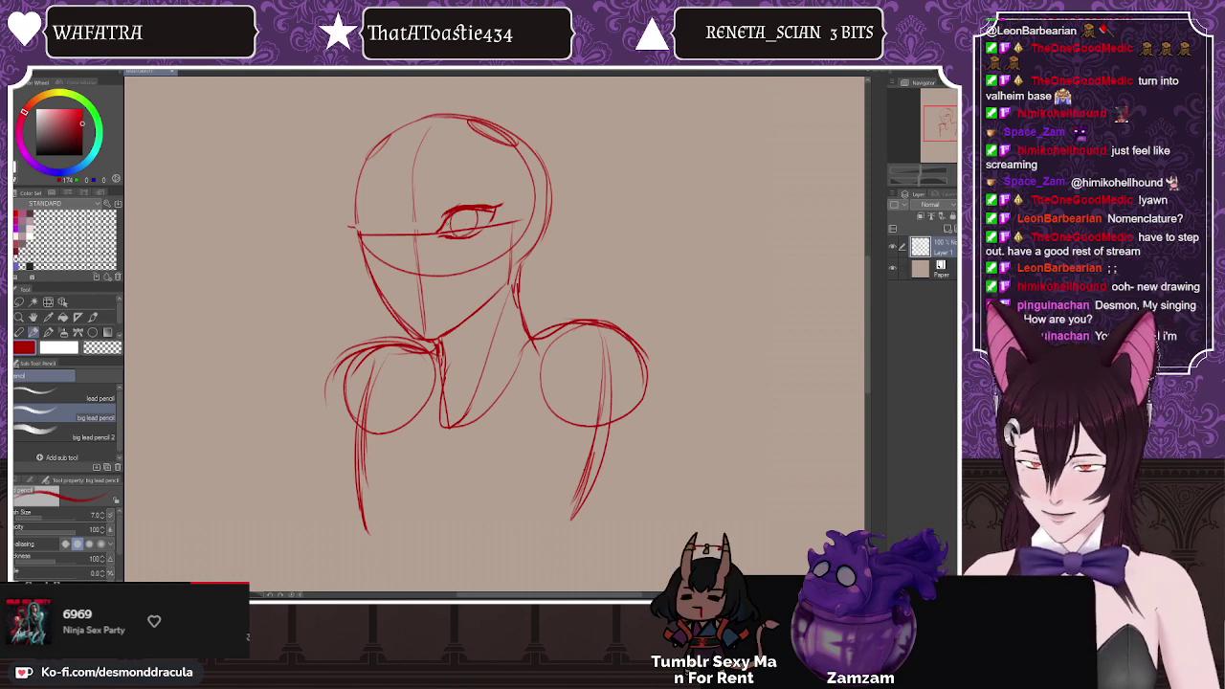
pyautogui.hotkey('ctrl', 'z')
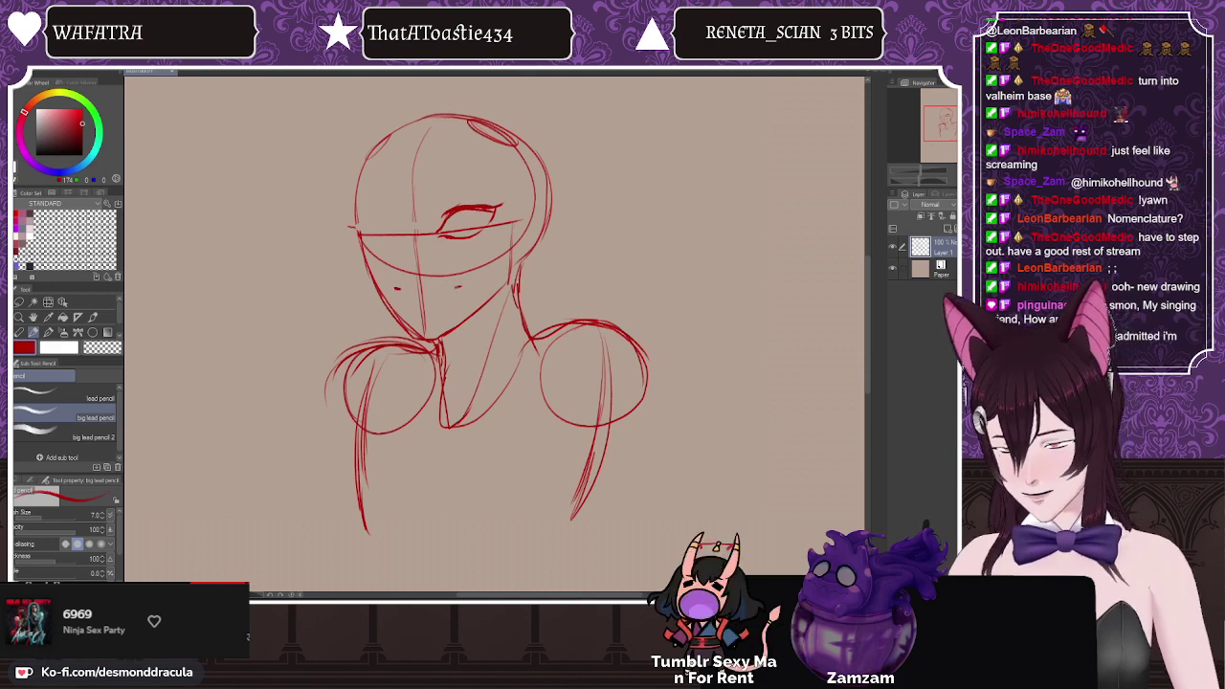
# Step: Sketch a smiling mouth, the second eye with its lids, and the nose along the face's centre guideline
pyautogui.moveTo(456, 287)
pyautogui.mouseDown()
pyautogui.moveTo(423, 294)
pyautogui.moveTo(456, 285)
pyautogui.mouseUp()
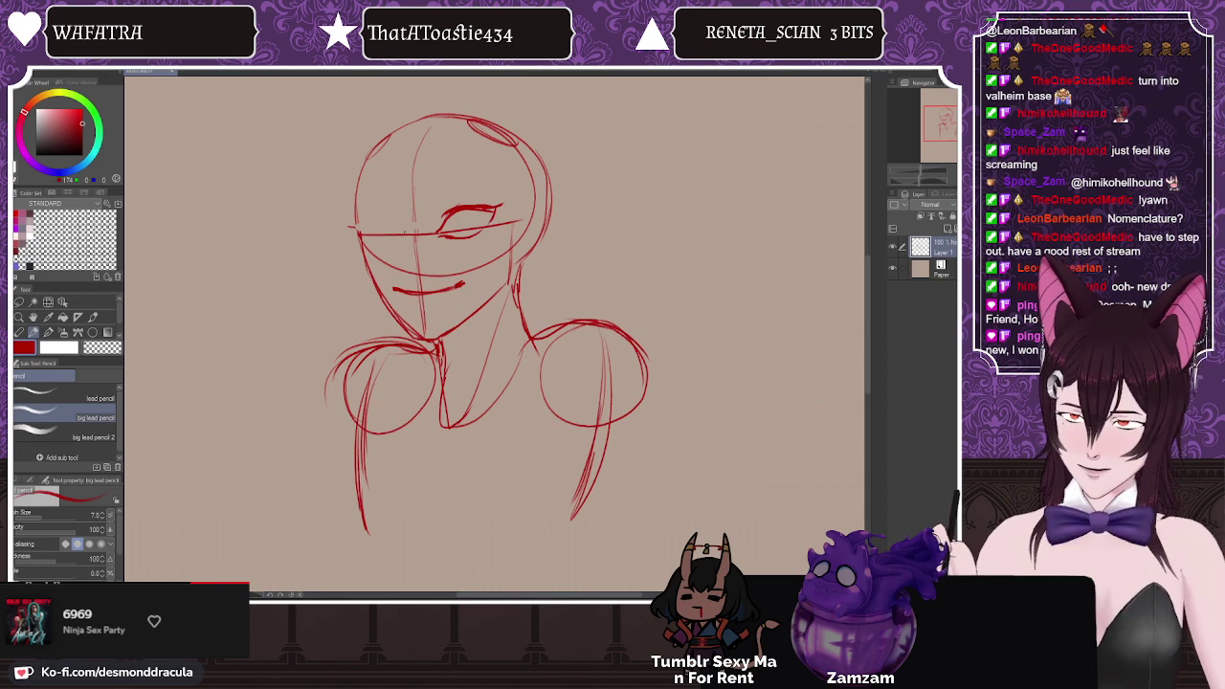
pyautogui.moveTo(366, 216)
pyautogui.mouseDown()
pyautogui.moveTo(398, 220)
pyautogui.moveTo(387, 215)
pyautogui.mouseUp()
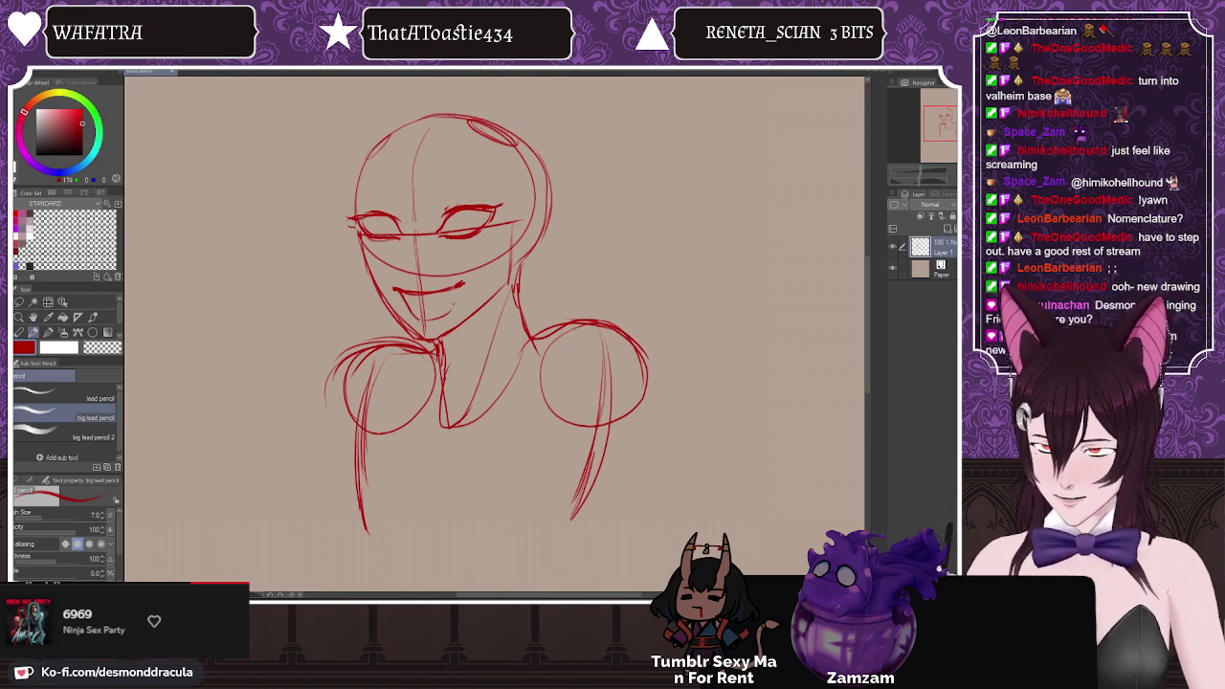
pyautogui.moveTo(458, 286); pyautogui.dragTo(407, 302)
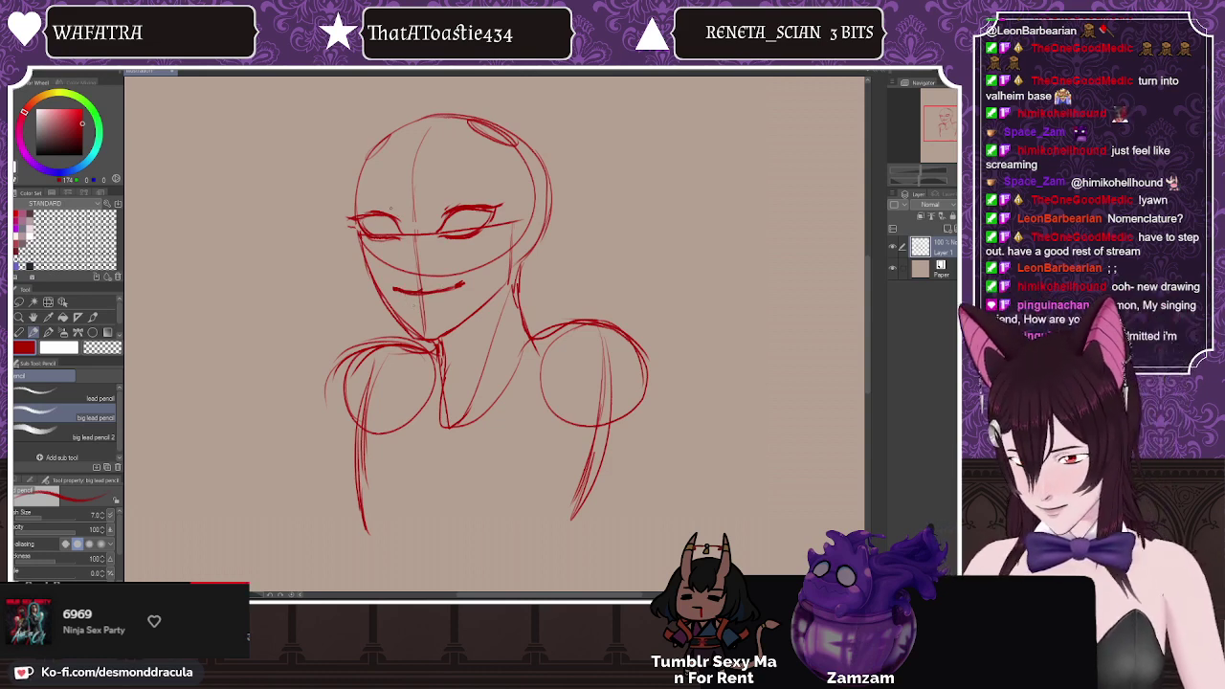
pyautogui.moveTo(406, 243); pyautogui.dragTo(404, 262)
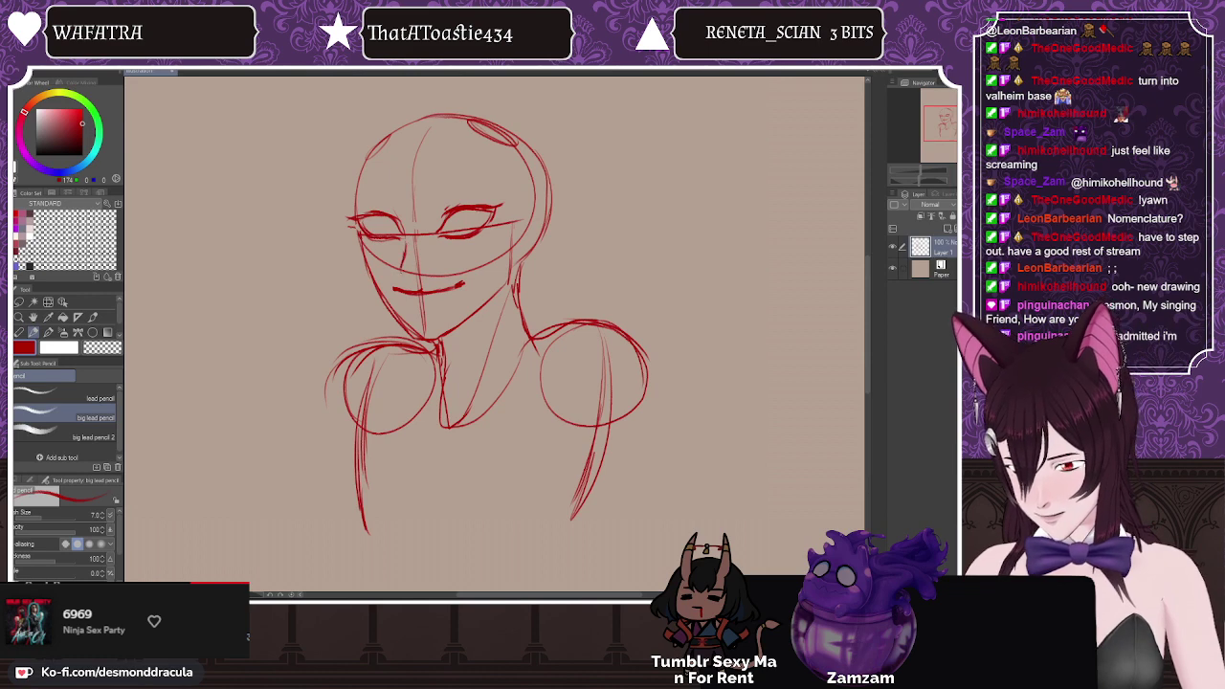
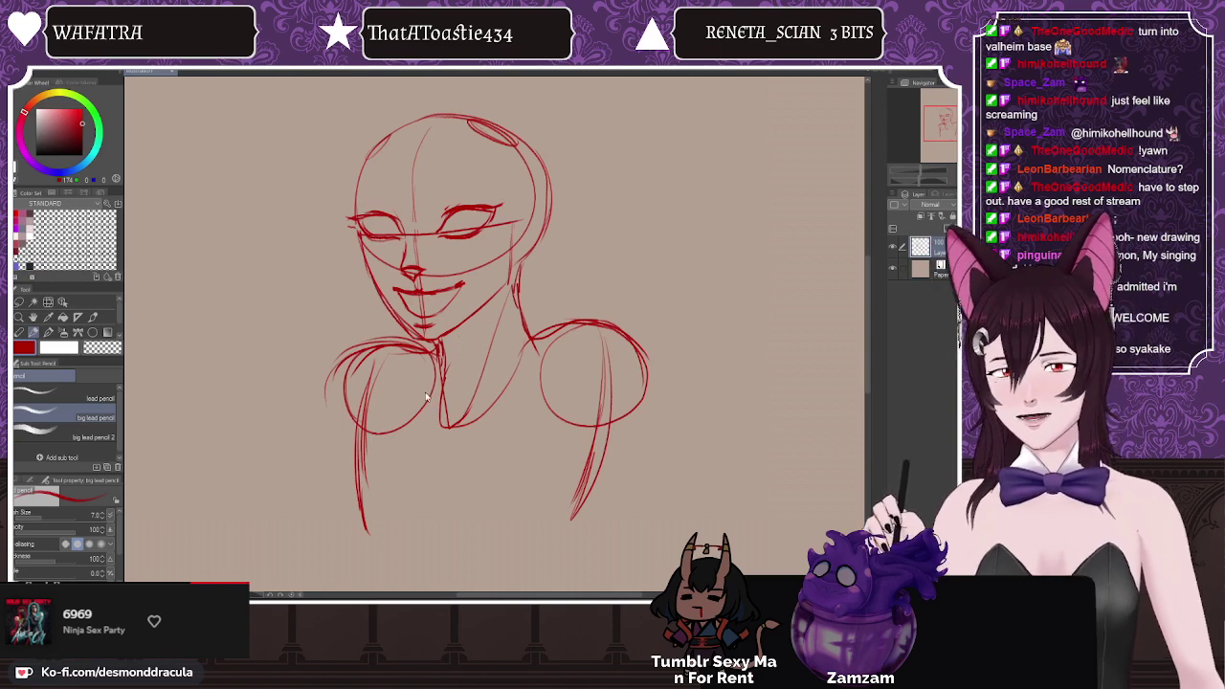
# Step: Undo the extra jaw stroke and reinforce the back contour of the head with repeated strokes
pyautogui.moveTo(488, 303); pyautogui.dragTo(454, 341)
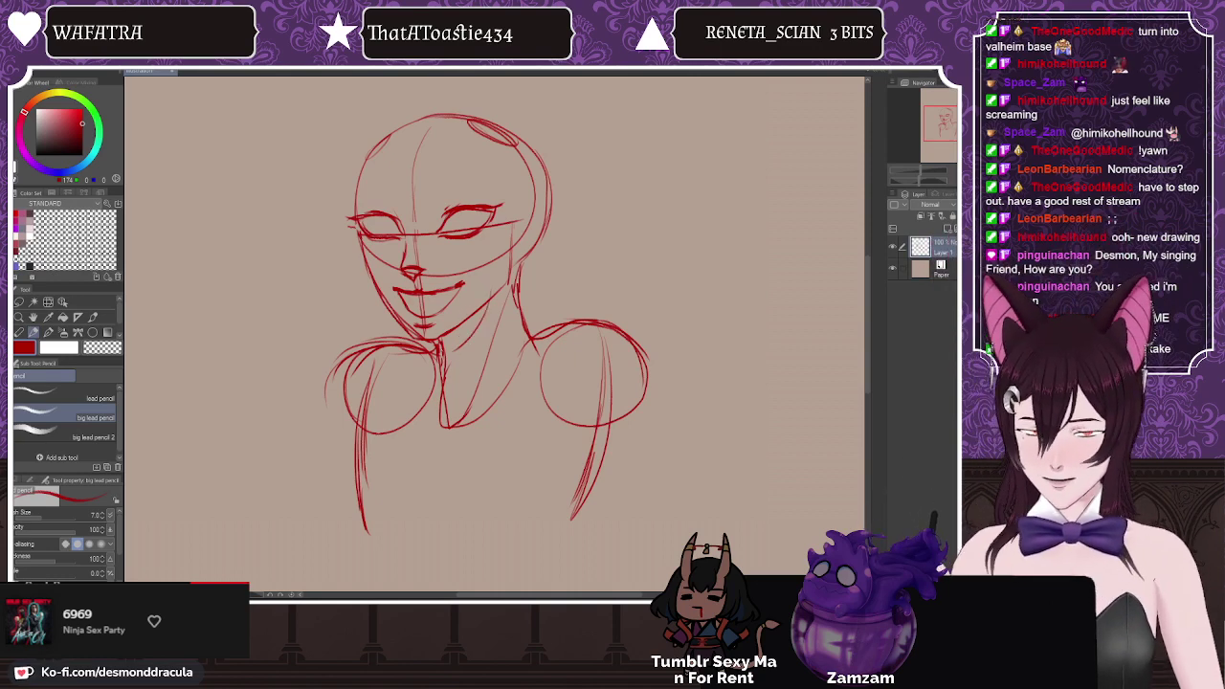
pyautogui.hotkey('ctrl', 'z')
pyautogui.moveTo(544, 230)
pyautogui.mouseDown()
pyautogui.moveTo(529, 268)
pyautogui.moveTo(549, 210)
pyautogui.mouseUp()
pyautogui.moveTo(536, 256)
pyautogui.mouseDown()
pyautogui.moveTo(549, 176)
pyautogui.moveTo(538, 163)
pyautogui.mouseUp()
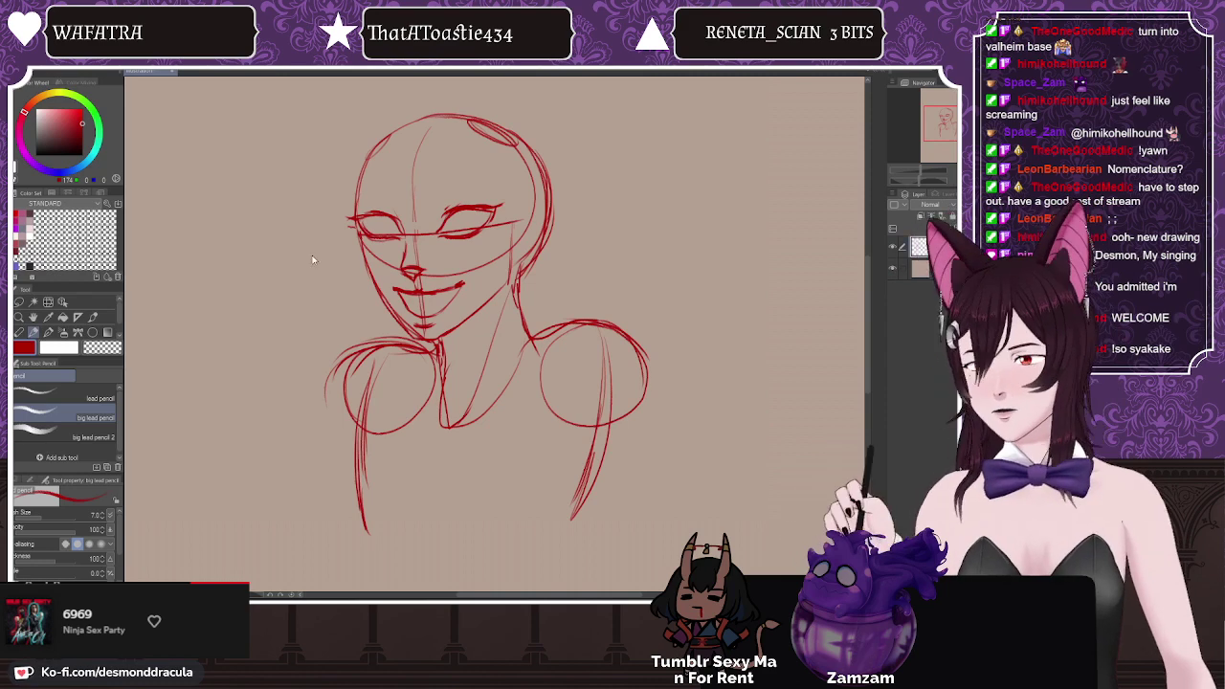
# Step: Extend the outer lash of the far eye and sketch an arched eyebrow above each eye, redoing the first eyebrow stroke
pyautogui.scroll(1, 467, 133)
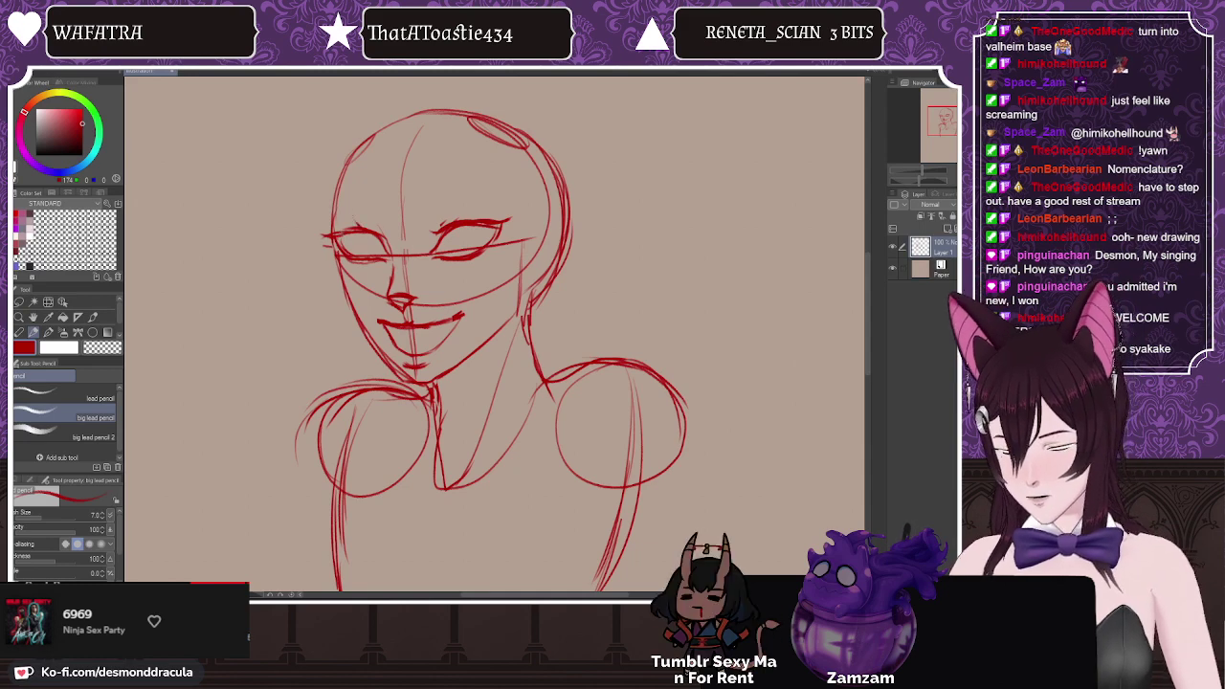
pyautogui.moveTo(331, 238); pyautogui.dragTo(318, 235)
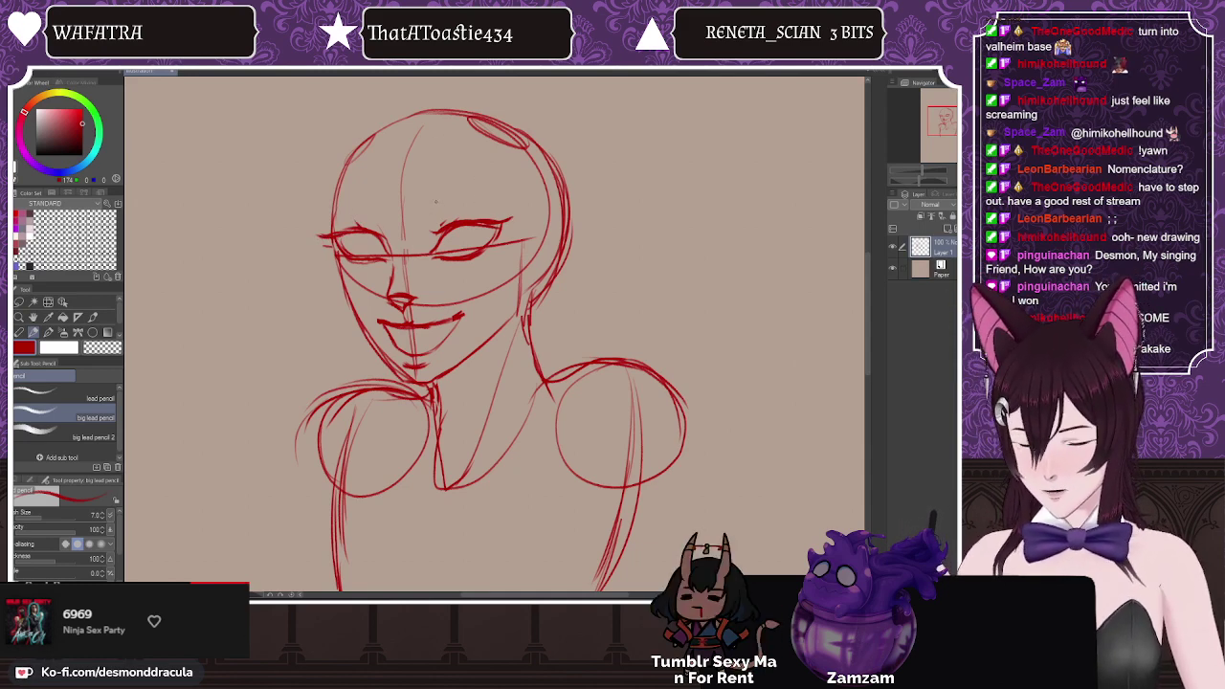
pyautogui.moveTo(434, 203); pyautogui.dragTo(486, 195)
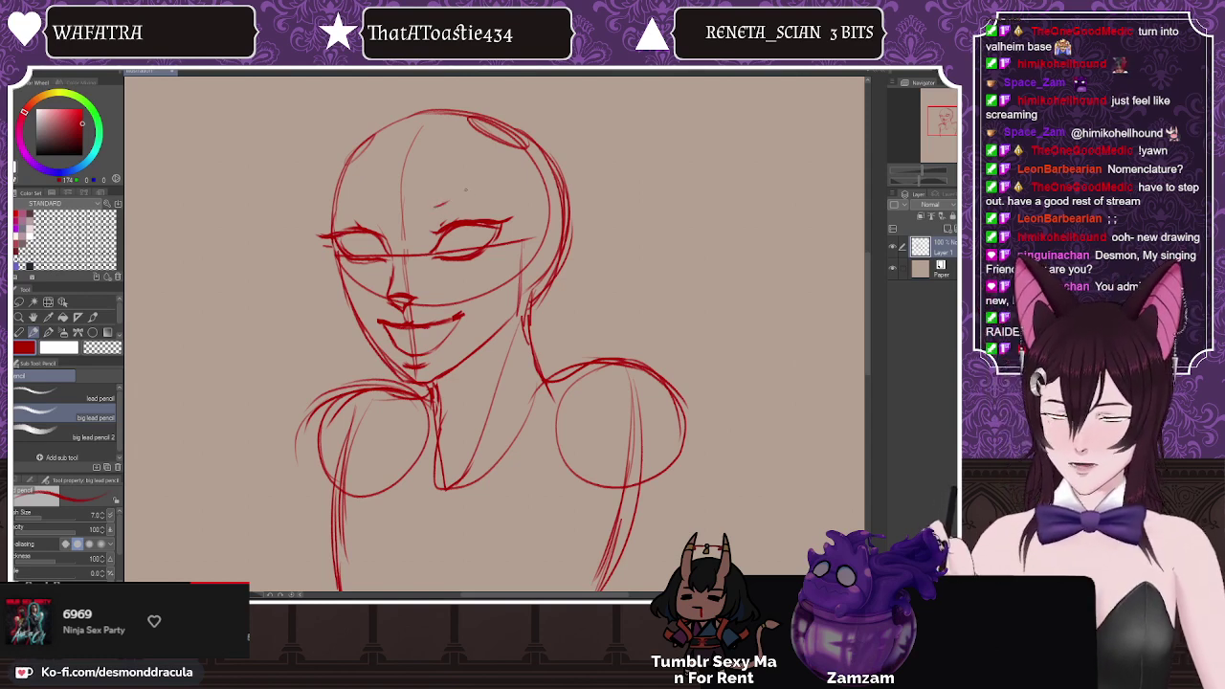
pyautogui.hotkey('ctrl', 'z')
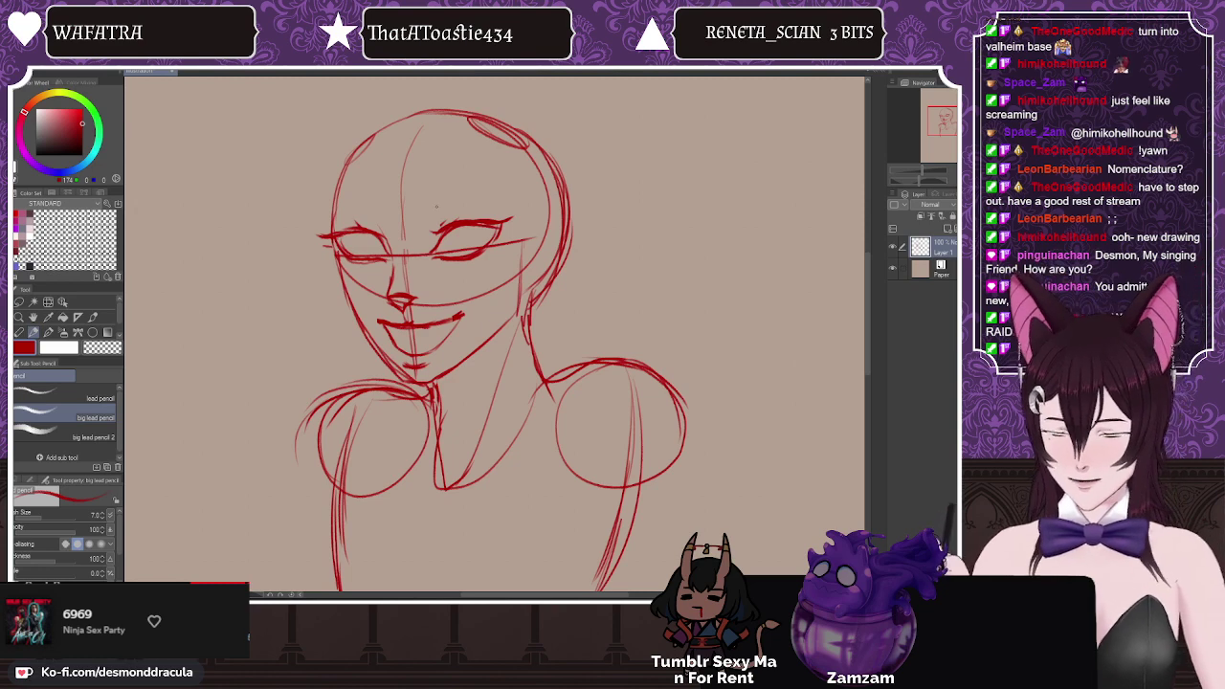
pyautogui.moveTo(433, 205)
pyautogui.mouseDown()
pyautogui.moveTo(488, 196)
pyautogui.moveTo(465, 188)
pyautogui.moveTo(488, 195)
pyautogui.mouseUp()
pyautogui.moveTo(348, 215); pyautogui.dragTo(379, 209)
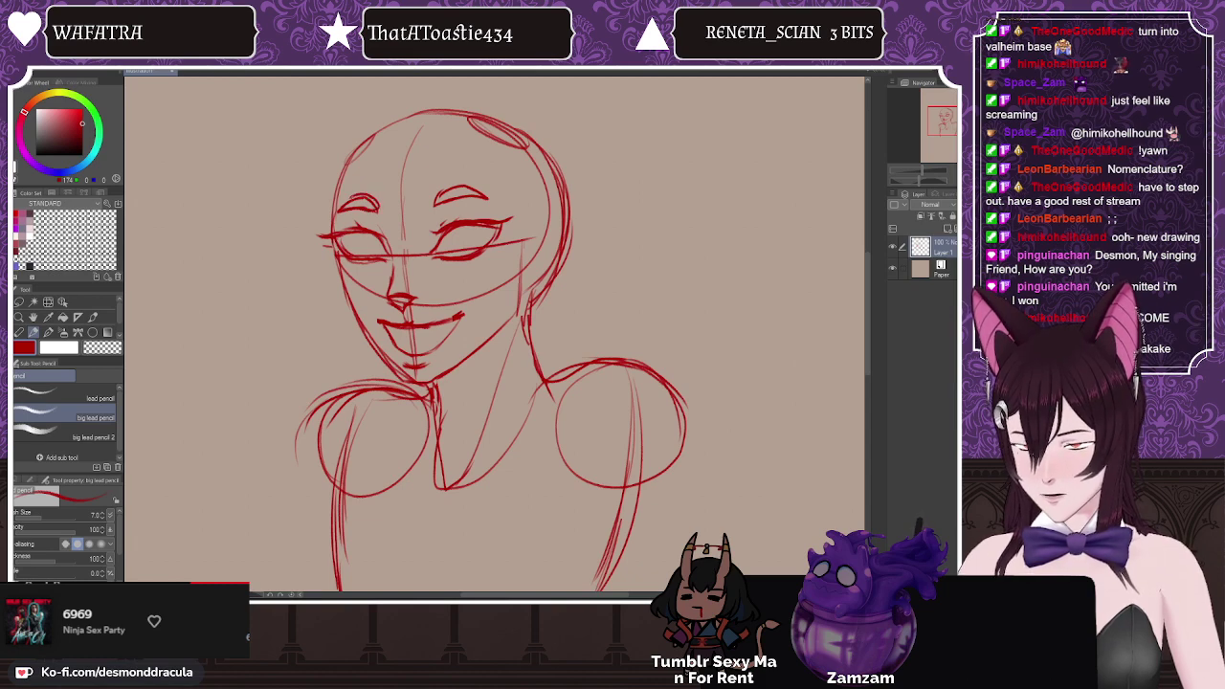
pyautogui.moveTo(436, 199); pyautogui.dragTo(463, 184)
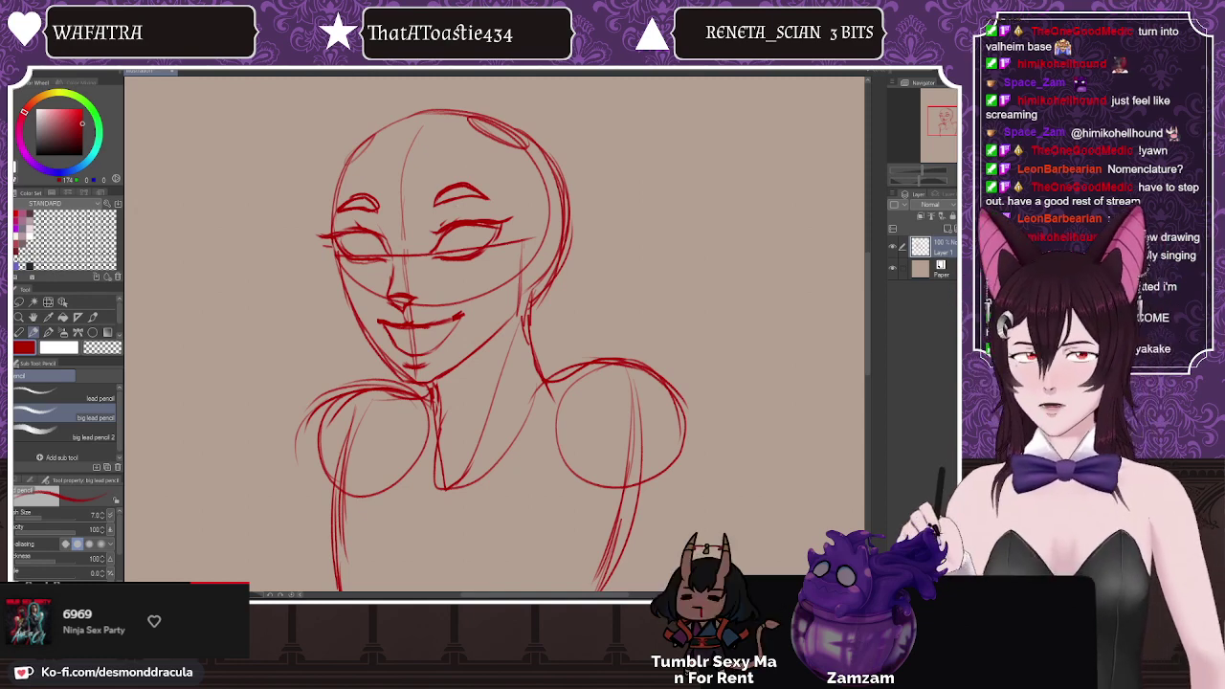
# Step: Reinforce the upper-arm guidelines below both shoulder circles with longer, darker strokes
pyautogui.moveTo(866, 265); pyautogui.dragTo(865, 274)
pyautogui.moveTo(630, 320)
pyautogui.mouseDown()
pyautogui.moveTo(638, 435)
pyautogui.moveTo(600, 551)
pyautogui.mouseUp()
pyautogui.moveTo(359, 347)
pyautogui.mouseDown()
pyautogui.moveTo(325, 490)
pyautogui.moveTo(338, 547)
pyautogui.mouseUp()
pyautogui.moveTo(622, 471); pyautogui.dragTo(590, 576)
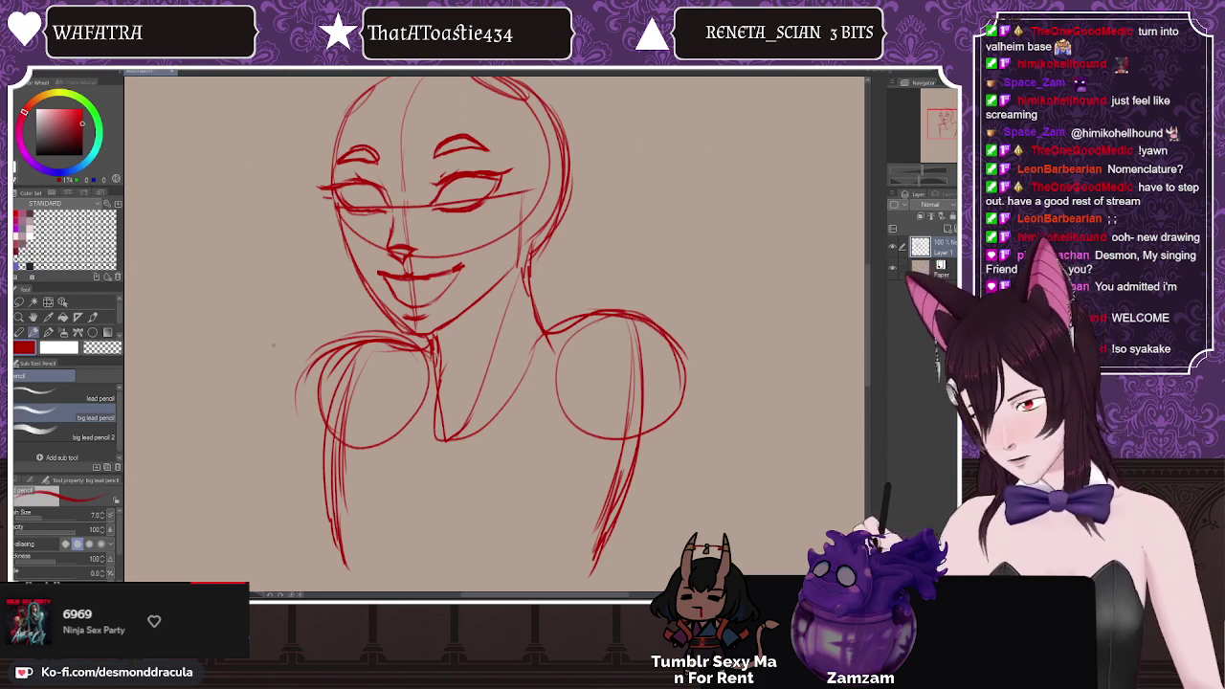
# Step: Sketch a tilted, blocky palm shape for a raised hand beside the face and tidy its outline
pyautogui.moveTo(173, 316)
pyautogui.mouseDown()
pyautogui.moveTo(243, 283)
pyautogui.moveTo(211, 385)
pyautogui.mouseUp()
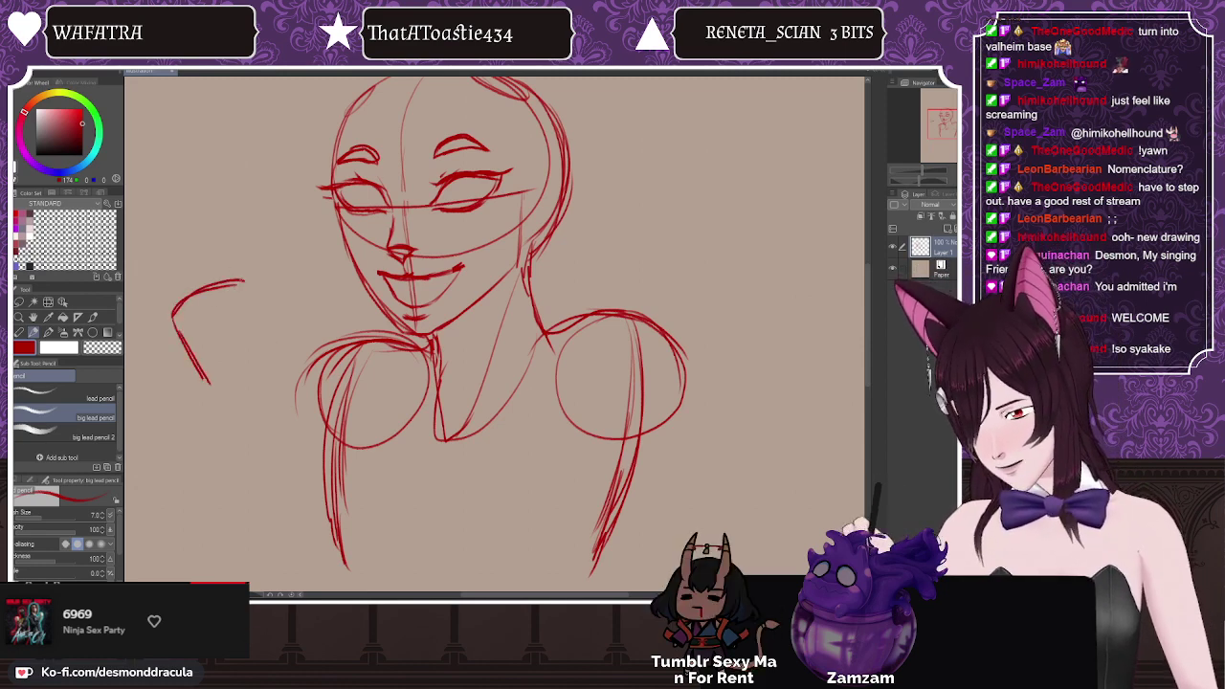
pyautogui.moveTo(245, 284); pyautogui.dragTo(274, 378)
pyautogui.moveTo(171, 314)
pyautogui.mouseDown()
pyautogui.moveTo(205, 394)
pyautogui.moveTo(270, 373)
pyautogui.mouseUp()
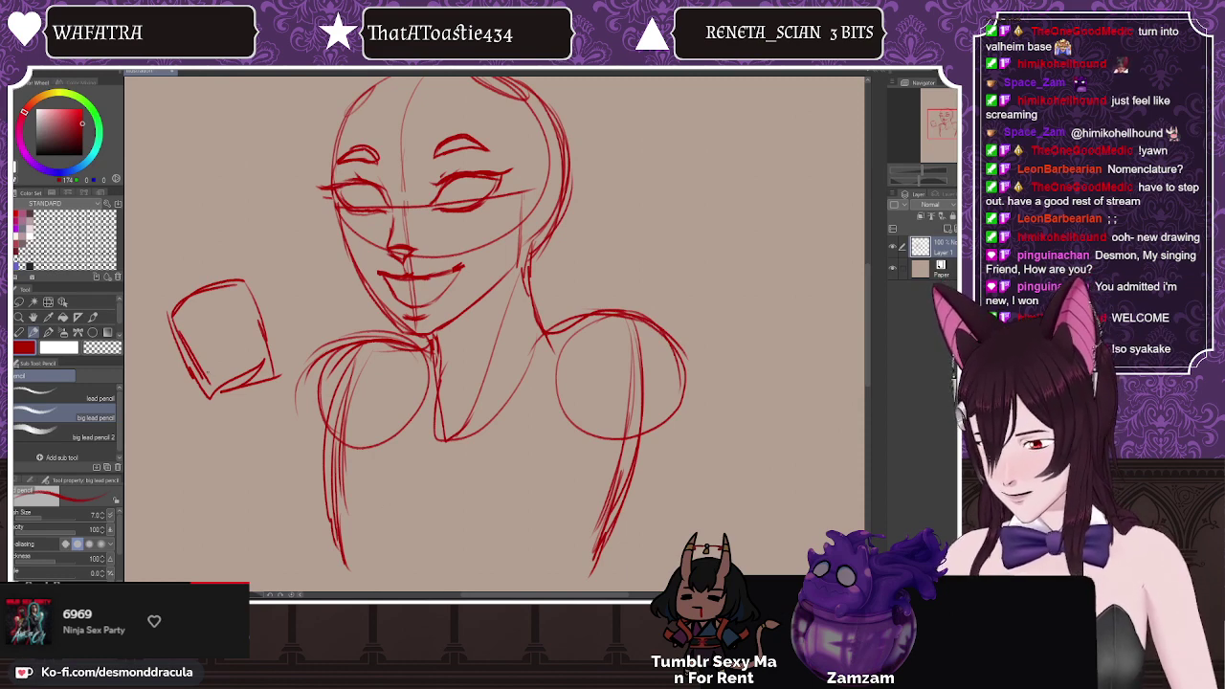
pyautogui.moveTo(170, 316)
pyautogui.mouseDown()
pyautogui.moveTo(189, 369)
pyautogui.moveTo(250, 385)
pyautogui.moveTo(245, 283)
pyautogui.moveTo(187, 298)
pyautogui.mouseUp()
pyautogui.moveTo(272, 373)
pyautogui.mouseDown()
pyautogui.moveTo(260, 316)
pyautogui.moveTo(273, 373)
pyautogui.moveTo(261, 364)
pyautogui.moveTo(222, 390)
pyautogui.moveTo(197, 368)
pyautogui.moveTo(211, 401)
pyautogui.mouseUp()
pyautogui.click(18, 332)
pyautogui.click(34, 331)
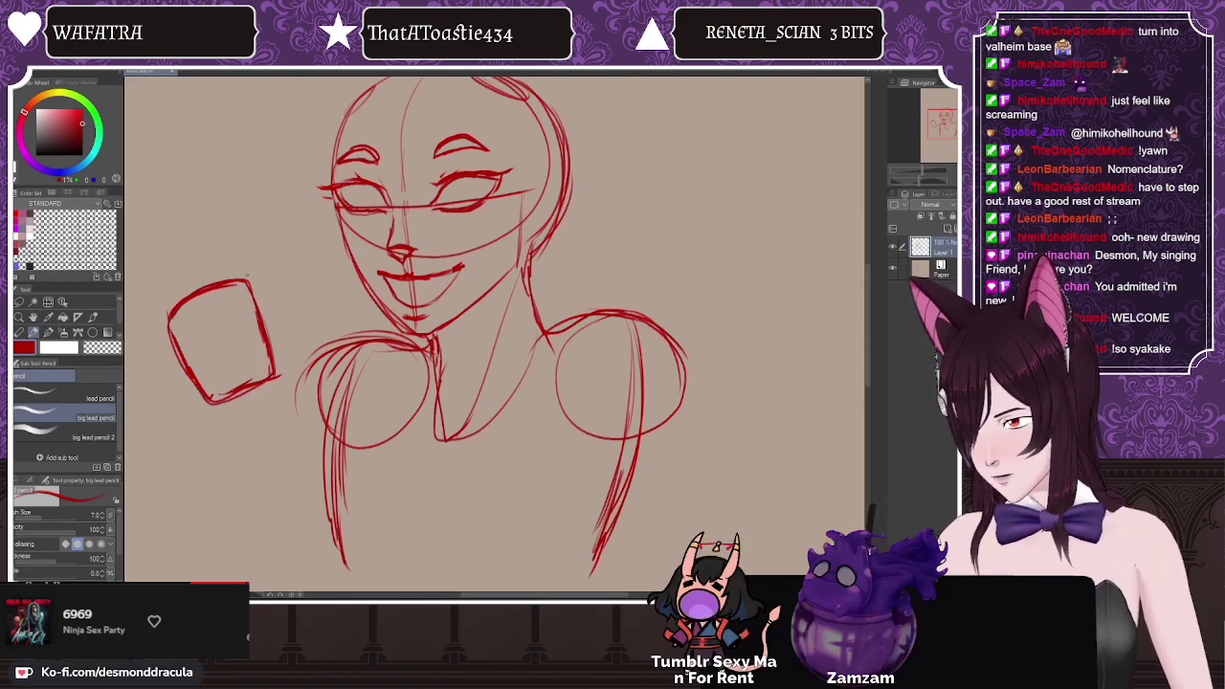
# Step: Sketch two raised fingers in a V above the palm and two fingers curled down over it
pyautogui.moveTo(233, 218); pyautogui.dragTo(253, 289)
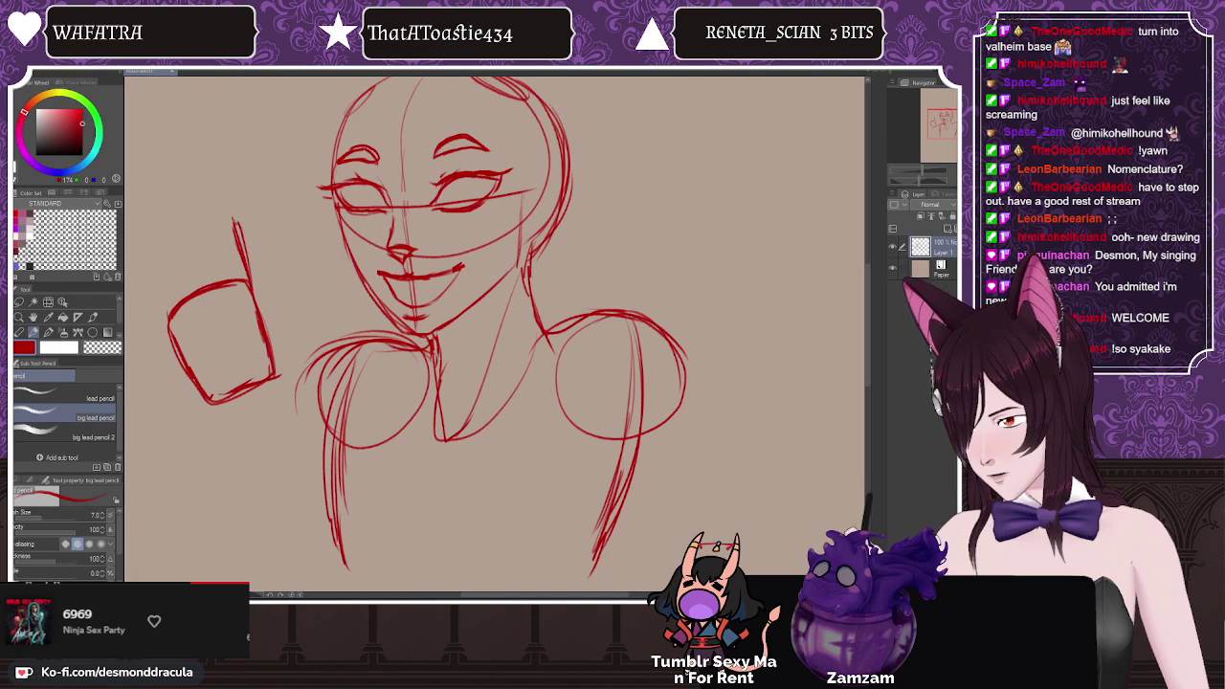
pyautogui.moveTo(220, 249)
pyautogui.mouseDown()
pyautogui.moveTo(222, 213)
pyautogui.moveTo(226, 273)
pyautogui.moveTo(224, 251)
pyautogui.moveTo(185, 214)
pyautogui.moveTo(176, 245)
pyautogui.mouseUp()
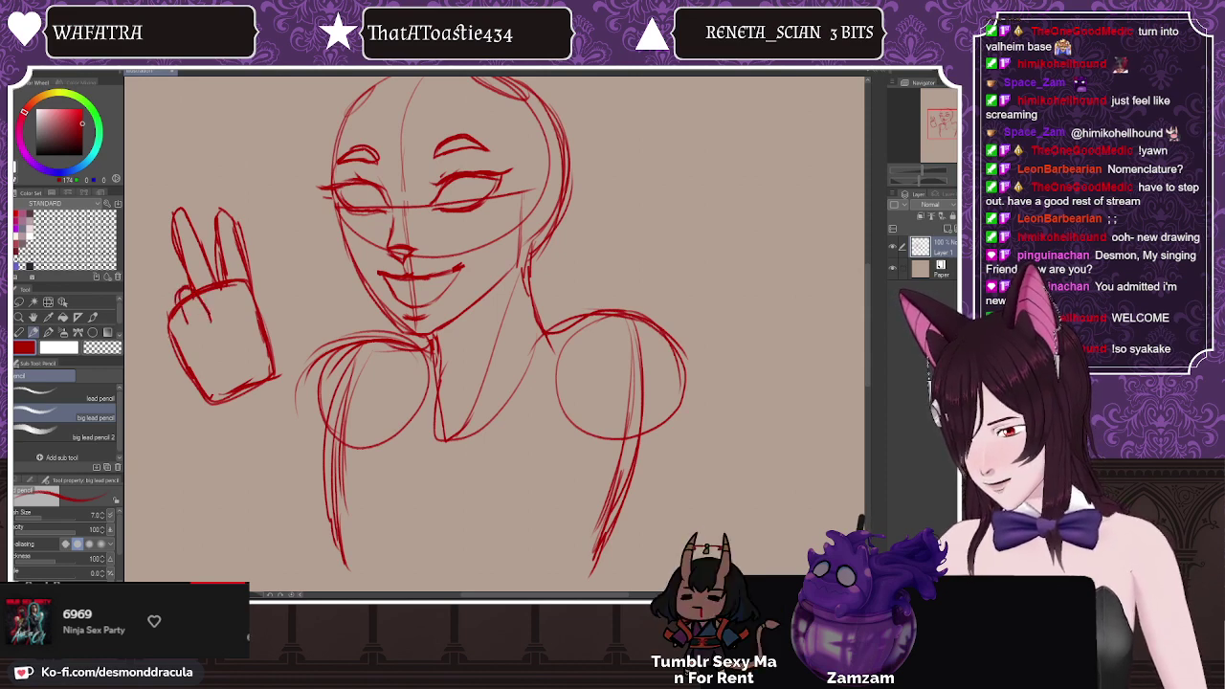
pyautogui.moveTo(176, 300)
pyautogui.mouseDown()
pyautogui.moveTo(165, 335)
pyautogui.moveTo(198, 339)
pyautogui.mouseUp()
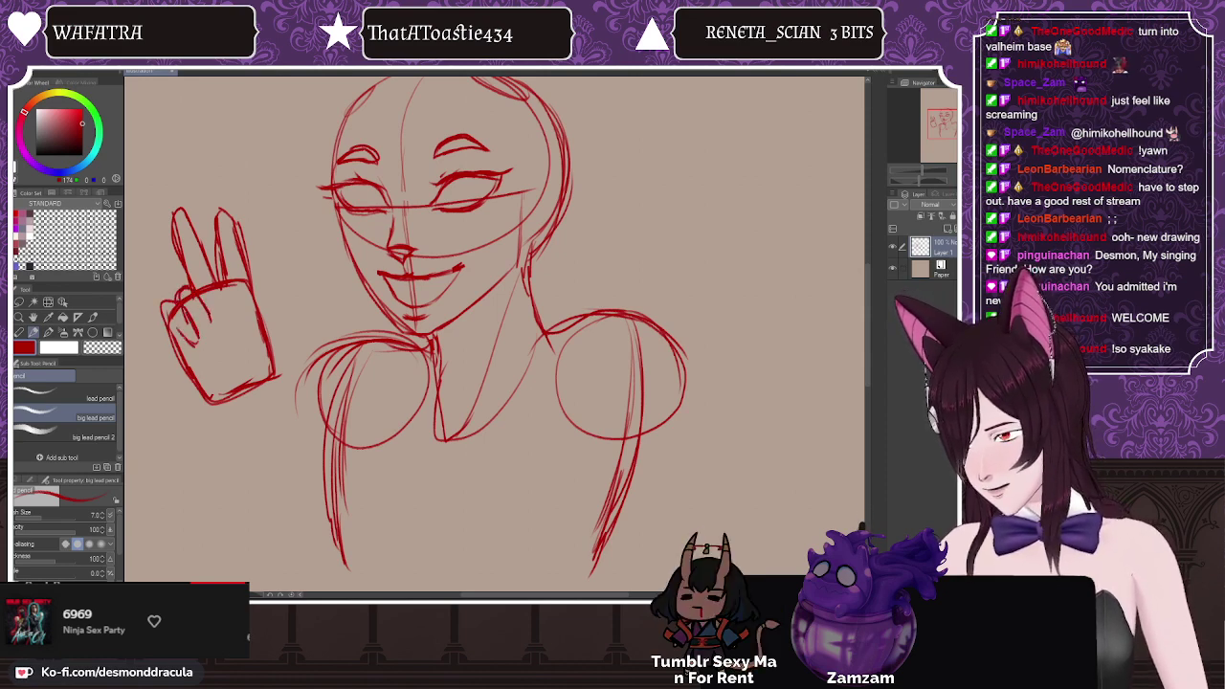
pyautogui.moveTo(168, 339); pyautogui.dragTo(178, 362)
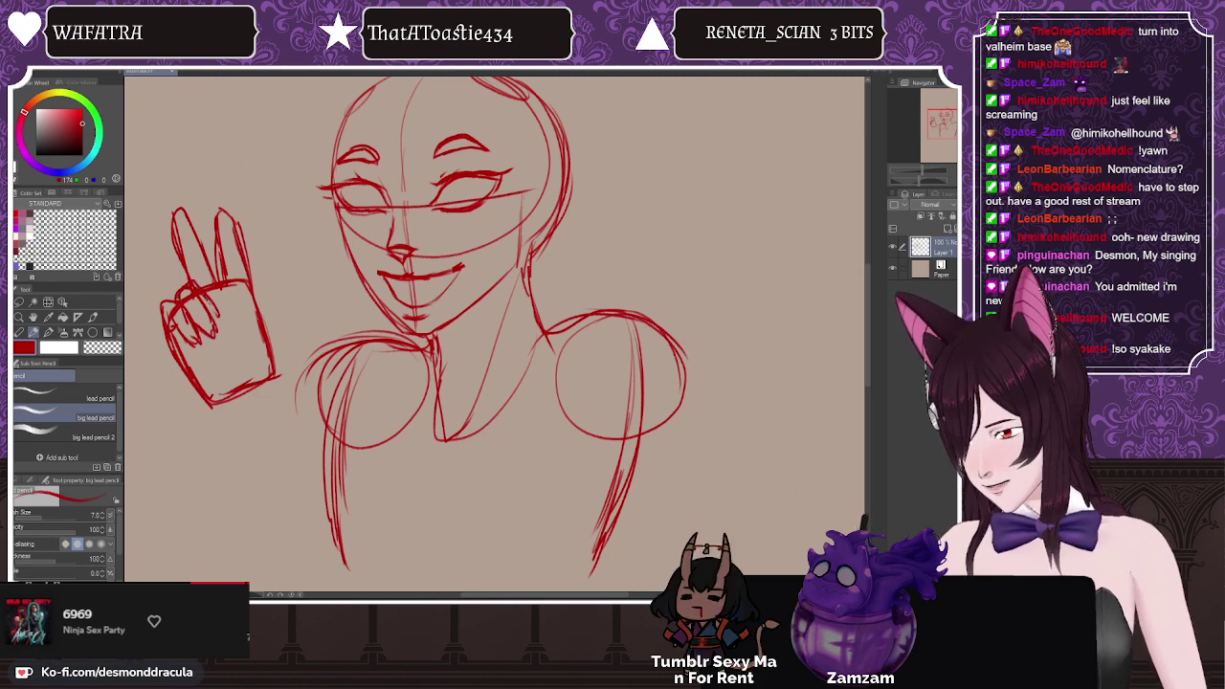
pyautogui.moveTo(190, 304)
pyautogui.mouseDown()
pyautogui.moveTo(207, 343)
pyautogui.moveTo(167, 325)
pyautogui.moveTo(195, 398)
pyautogui.mouseUp()
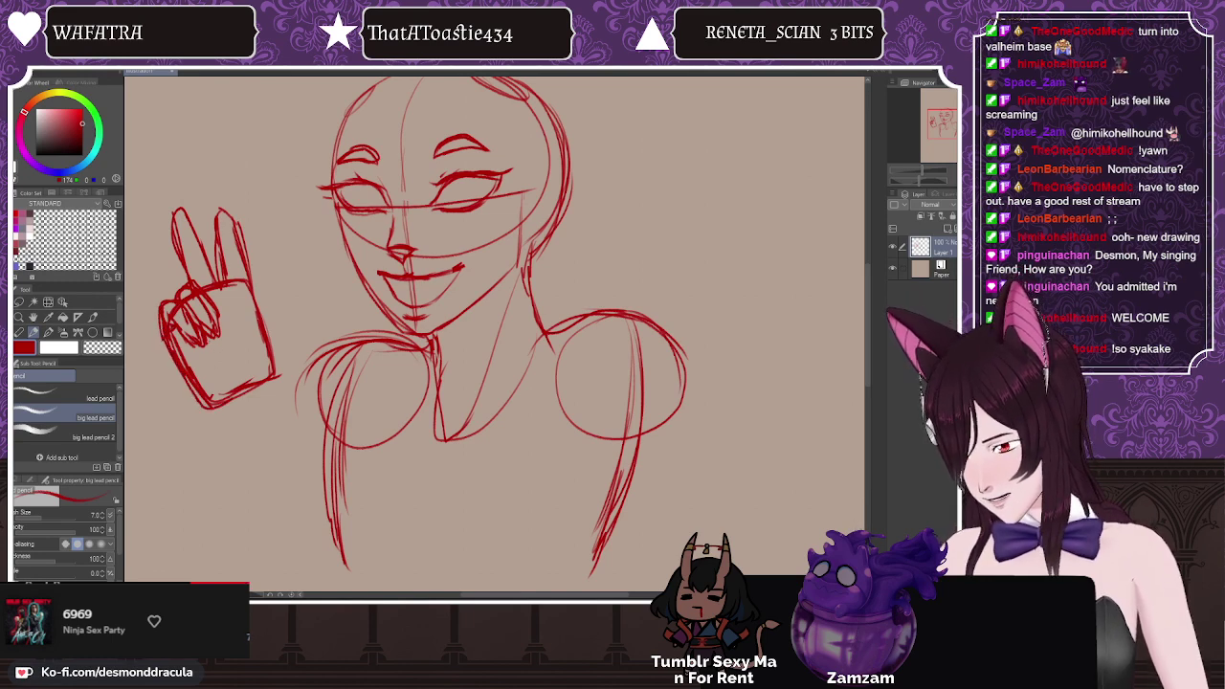
# Step: Add a palm crease, oval fingertip pads on the raised fingers, and a thumb along the side of the hand
pyautogui.moveTo(218, 342); pyautogui.dragTo(240, 375)
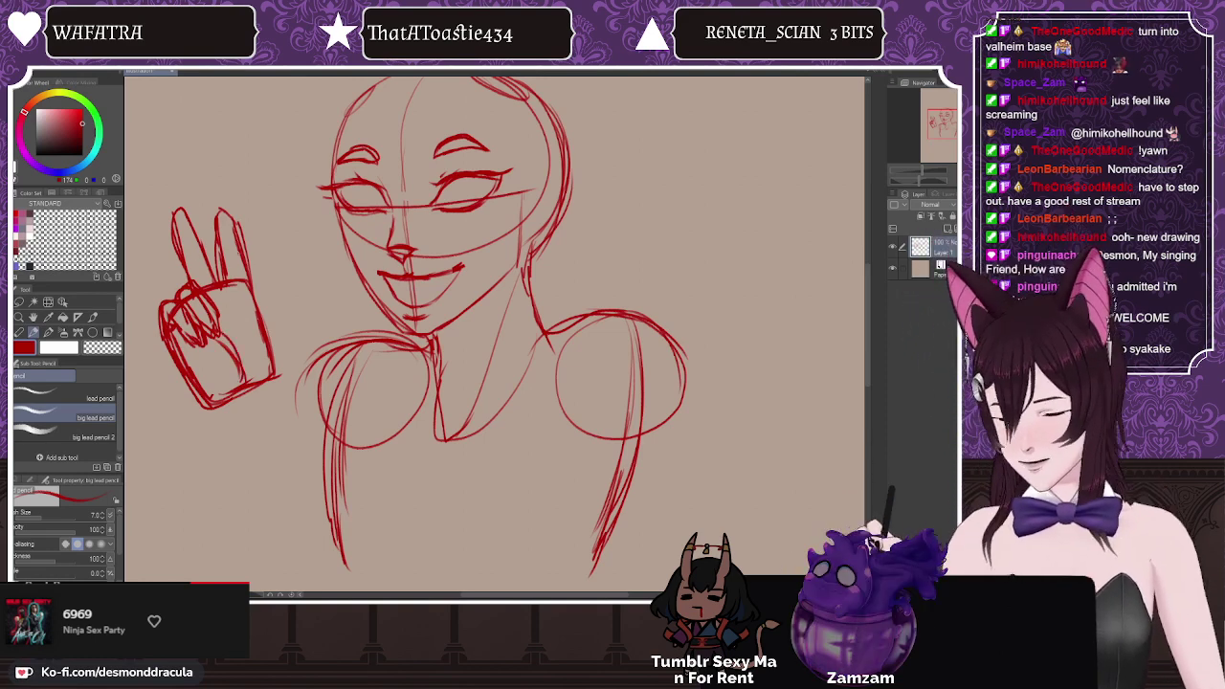
pyautogui.moveTo(219, 247)
pyautogui.mouseDown()
pyautogui.moveTo(228, 219)
pyautogui.moveTo(239, 242)
pyautogui.moveTo(197, 244)
pyautogui.mouseUp()
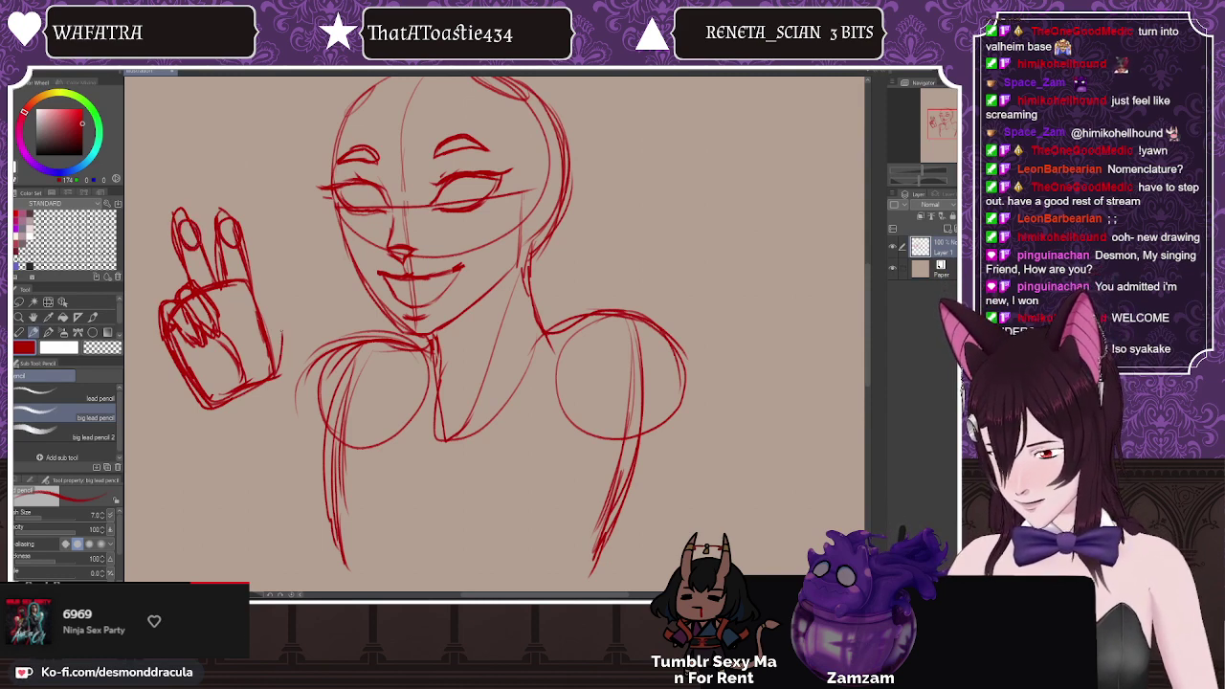
pyautogui.moveTo(284, 332)
pyautogui.mouseDown()
pyautogui.moveTo(280, 276)
pyautogui.moveTo(262, 304)
pyautogui.moveTo(261, 291)
pyautogui.moveTo(243, 379)
pyautogui.mouseUp()
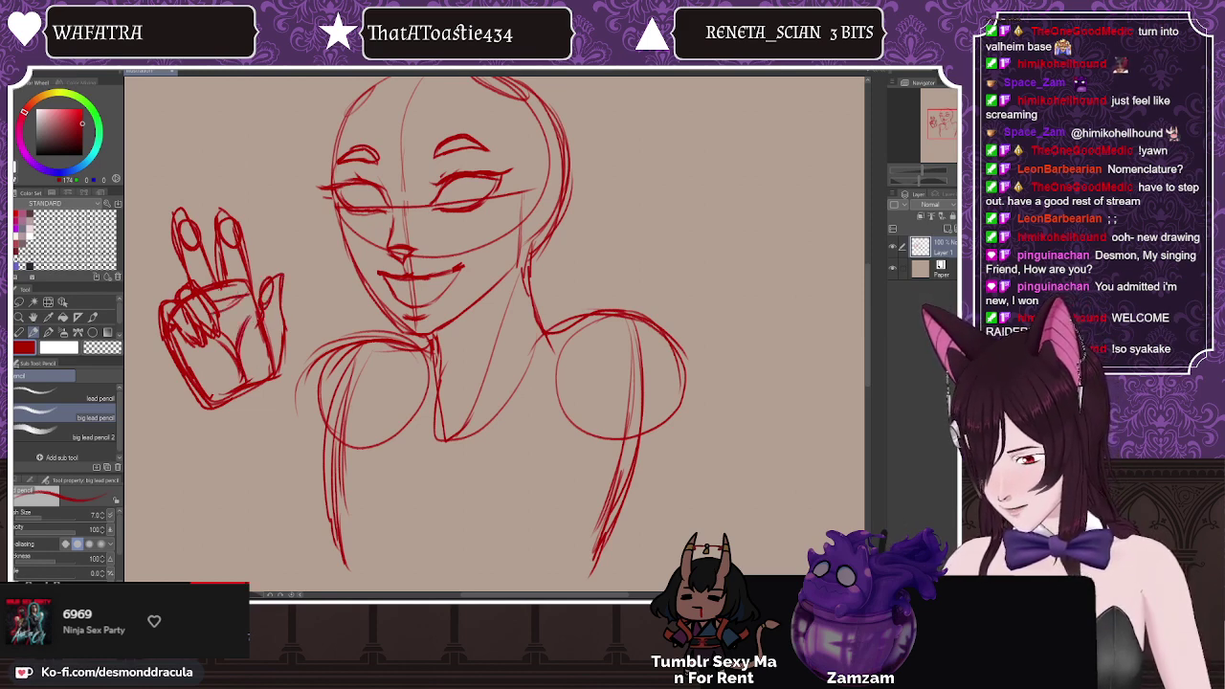
# Step: Open a second window of the illustration, dock it beside the main canvas, and widen the main canvas area
pyautogui.click(197, 72)
pyautogui.moveTo(212, 75)
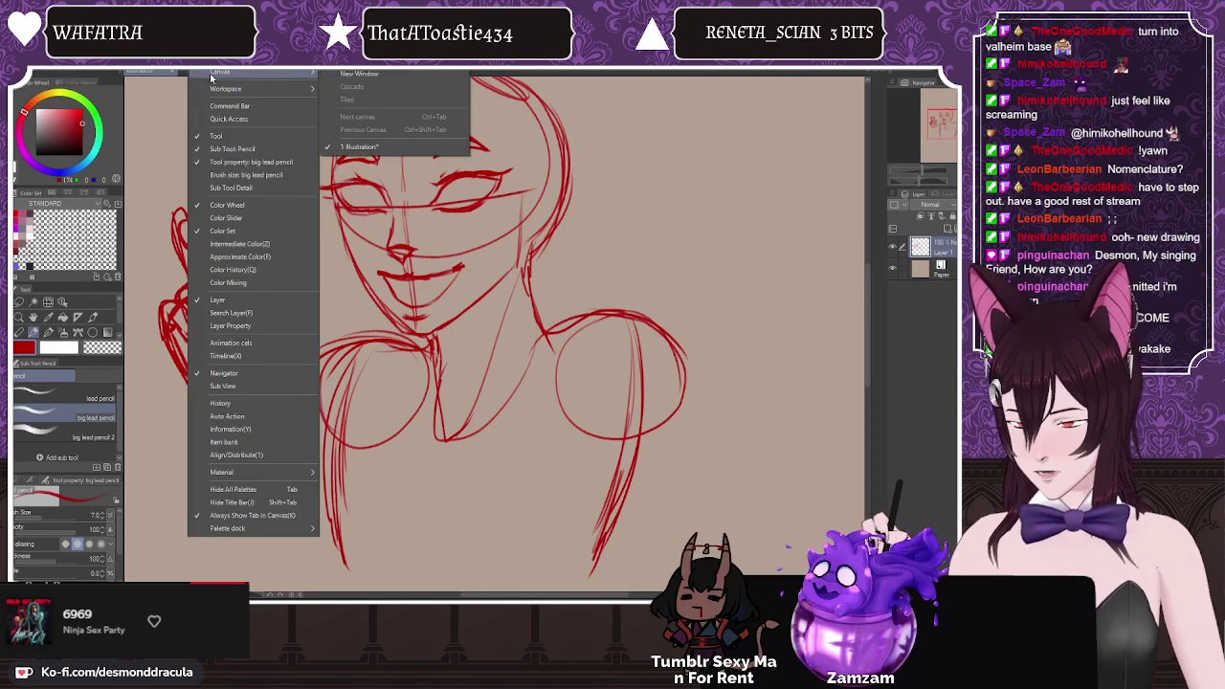
pyautogui.click(337, 75)
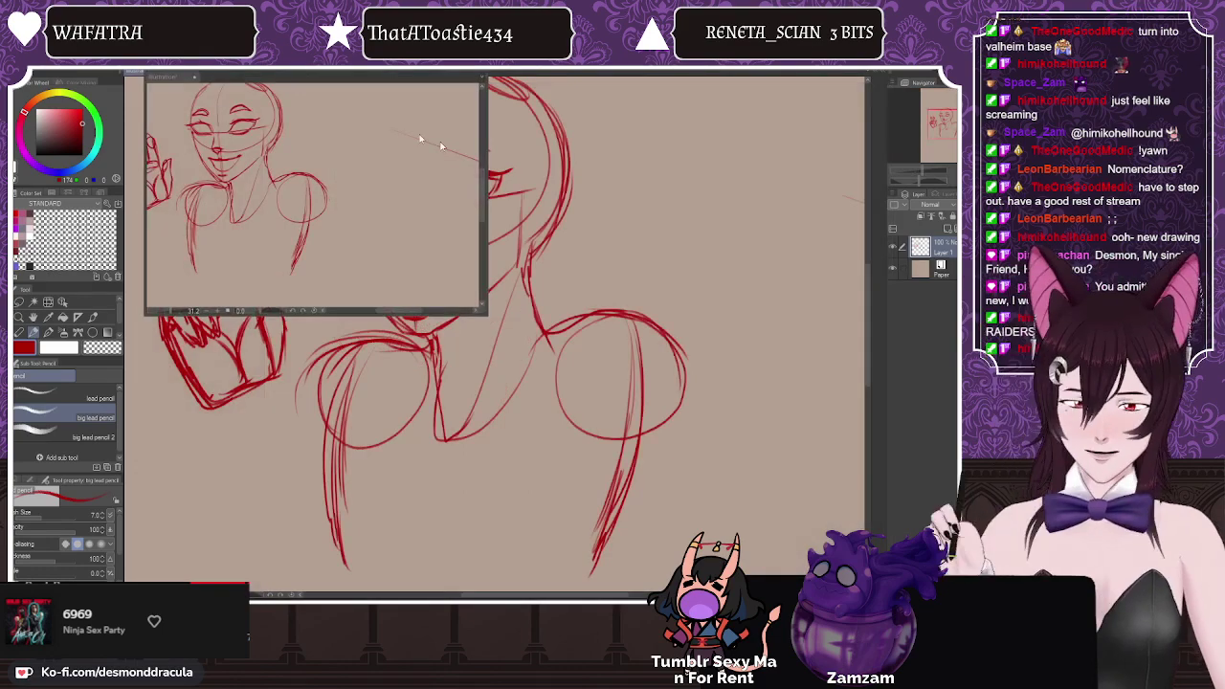
pyautogui.moveTo(177, 92)
pyautogui.mouseDown()
pyautogui.moveTo(783, 311)
pyautogui.moveTo(724, 303)
pyautogui.moveTo(626, 278)
pyautogui.moveTo(872, 202)
pyautogui.mouseUp()
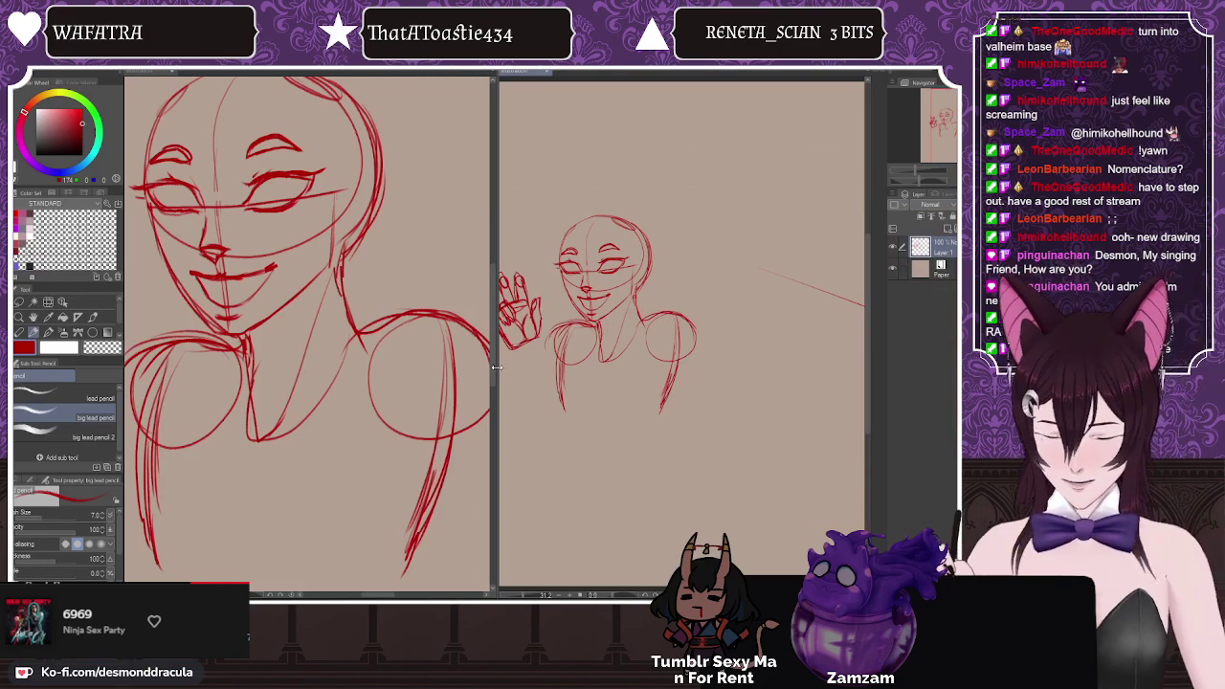
pyautogui.moveTo(496, 365)
pyautogui.mouseDown()
pyautogui.moveTo(675, 412)
pyautogui.moveTo(669, 531)
pyautogui.moveTo(748, 485)
pyautogui.mouseUp()
# Step: Lasso the raised V-sign hand and rotate it clockwise so its fingers tilt toward the face
pyautogui.press('space')
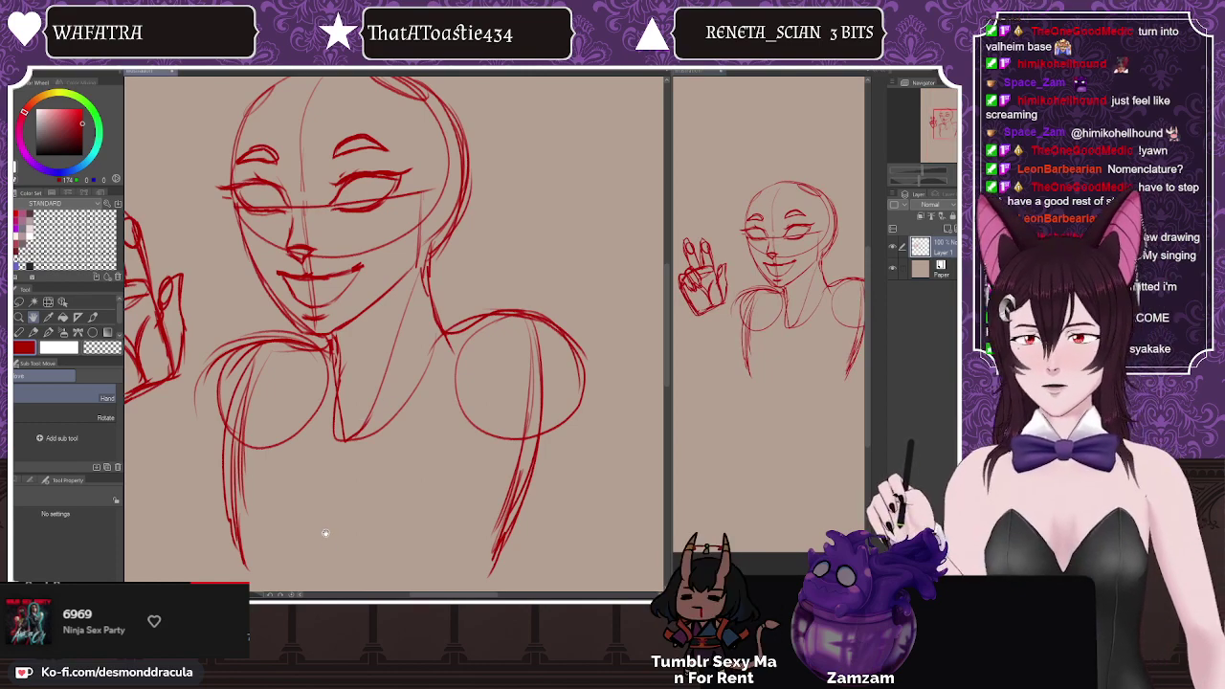
pyautogui.moveTo(228, 415); pyautogui.dragTo(294, 387)
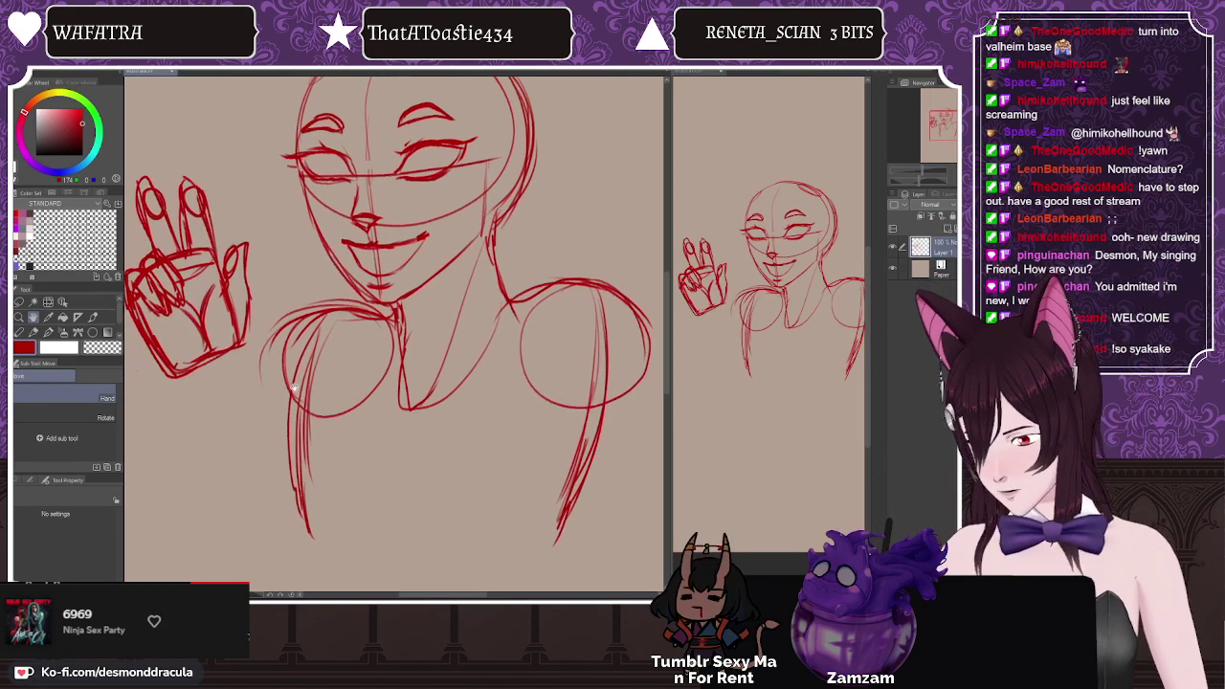
pyautogui.click(20, 302)
pyautogui.moveTo(268, 225)
pyautogui.mouseDown()
pyautogui.moveTo(273, 273)
pyautogui.moveTo(125, 310)
pyautogui.moveTo(320, 267)
pyautogui.mouseUp()
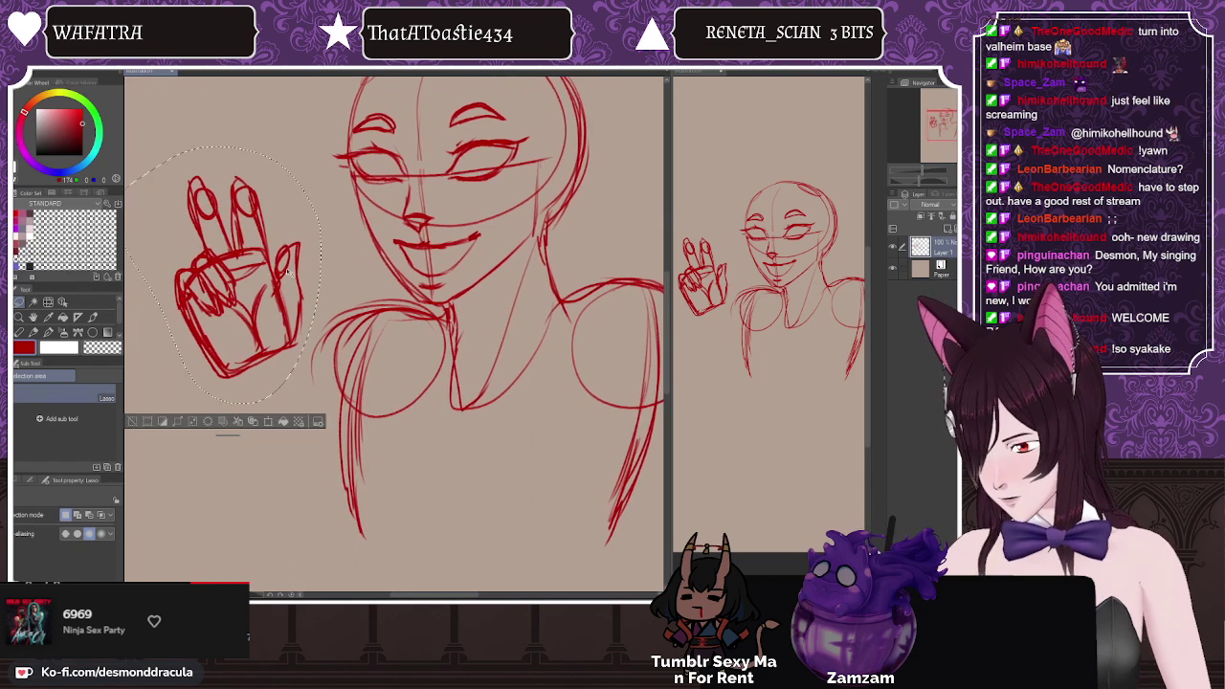
pyautogui.click(255, 422)
pyautogui.moveTo(339, 482); pyautogui.dragTo(214, 429)
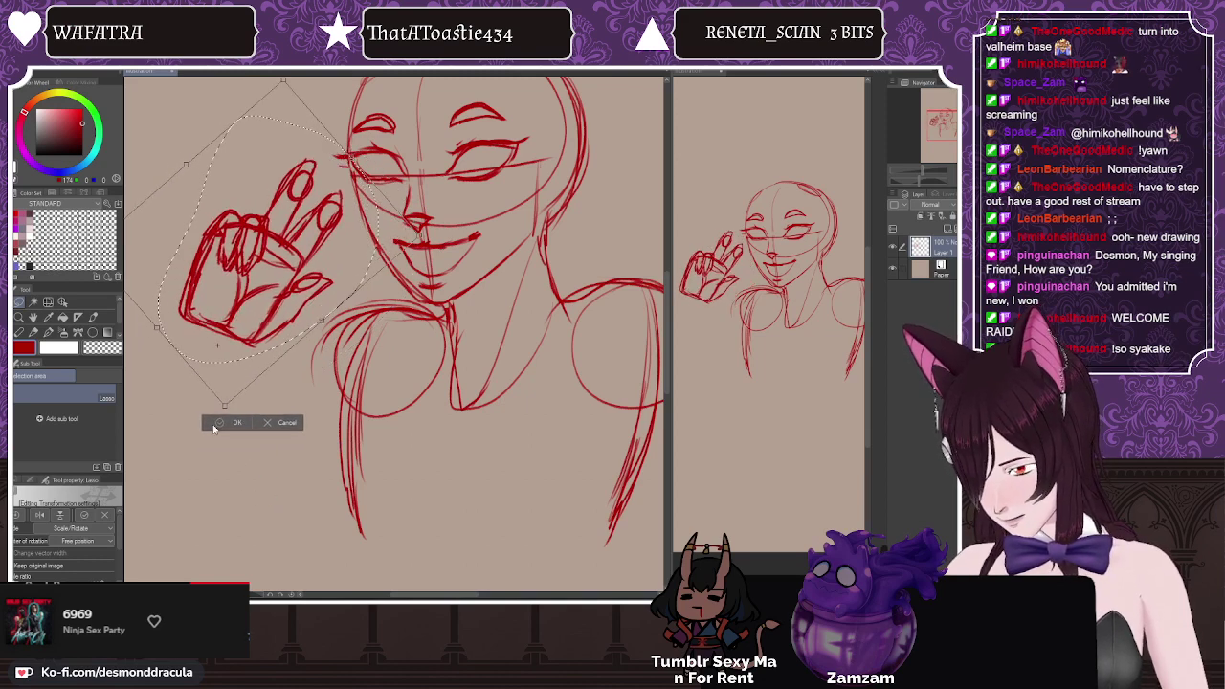
pyautogui.click(222, 427)
# Step: Sketch light arm guidelines below the raised hand and rounded pad shapes inside its palm with the pencil
pyautogui.press('p')
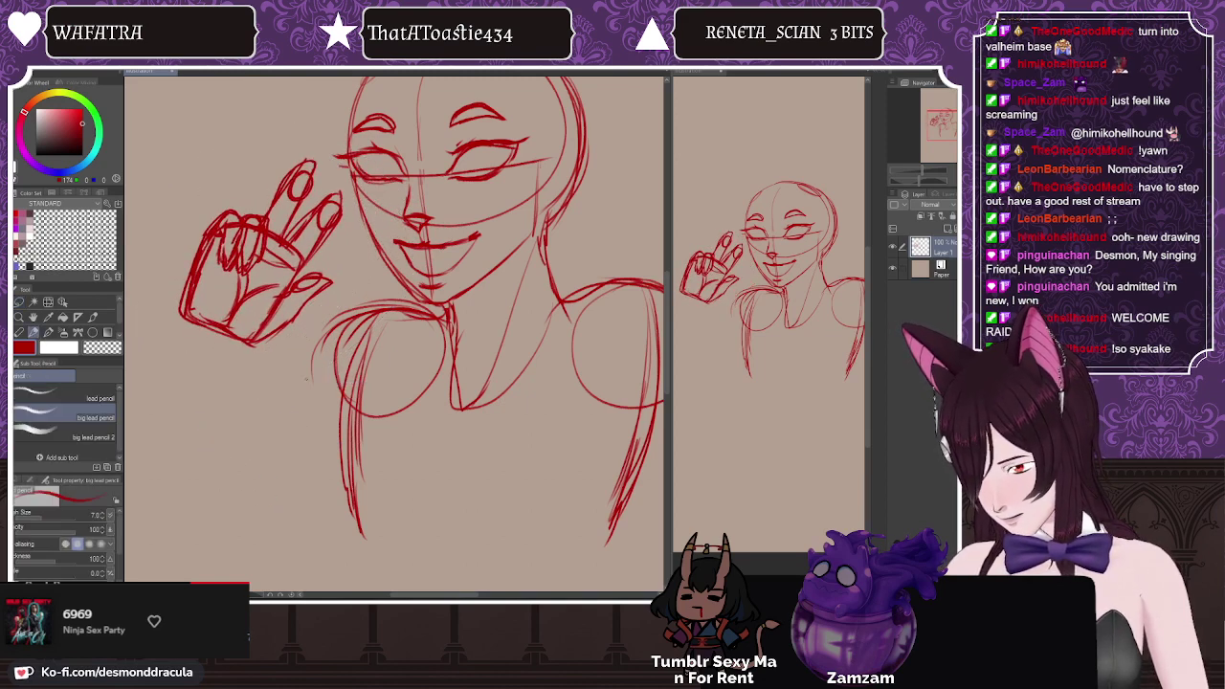
pyautogui.moveTo(341, 457); pyautogui.dragTo(299, 545)
pyautogui.moveTo(204, 352); pyautogui.dragTo(247, 526)
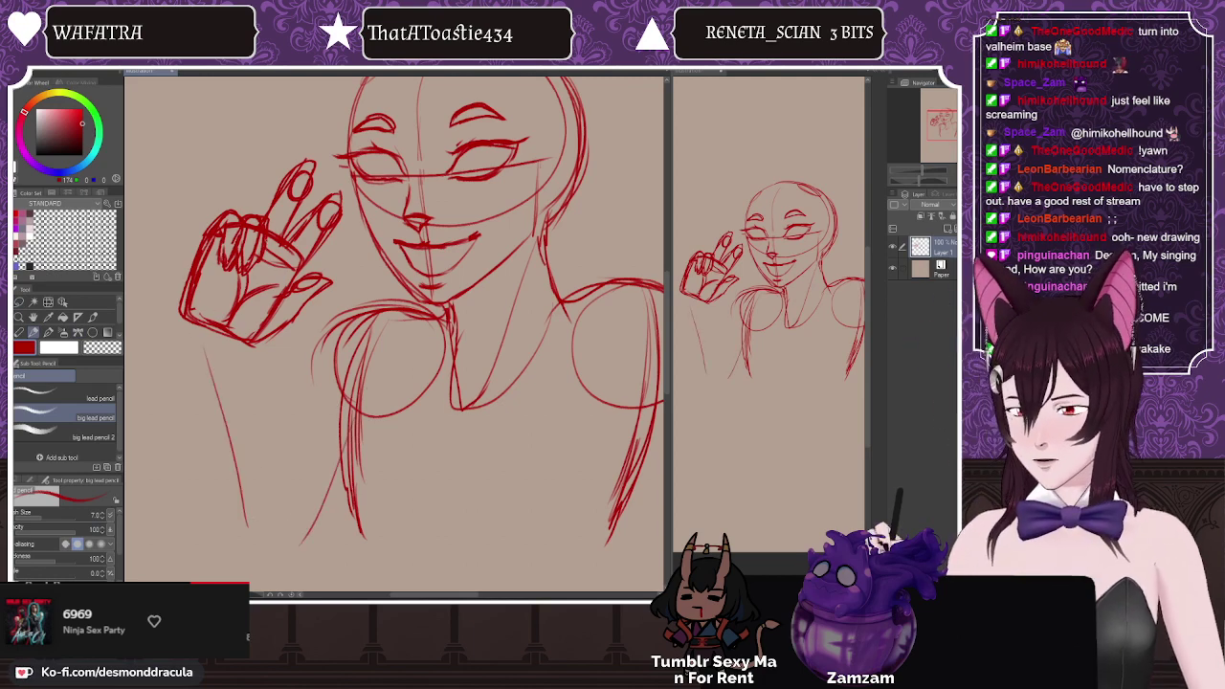
pyautogui.moveTo(274, 314)
pyautogui.mouseDown()
pyautogui.moveTo(264, 328)
pyautogui.moveTo(236, 324)
pyautogui.mouseUp()
pyautogui.moveTo(224, 262); pyautogui.dragTo(209, 301)
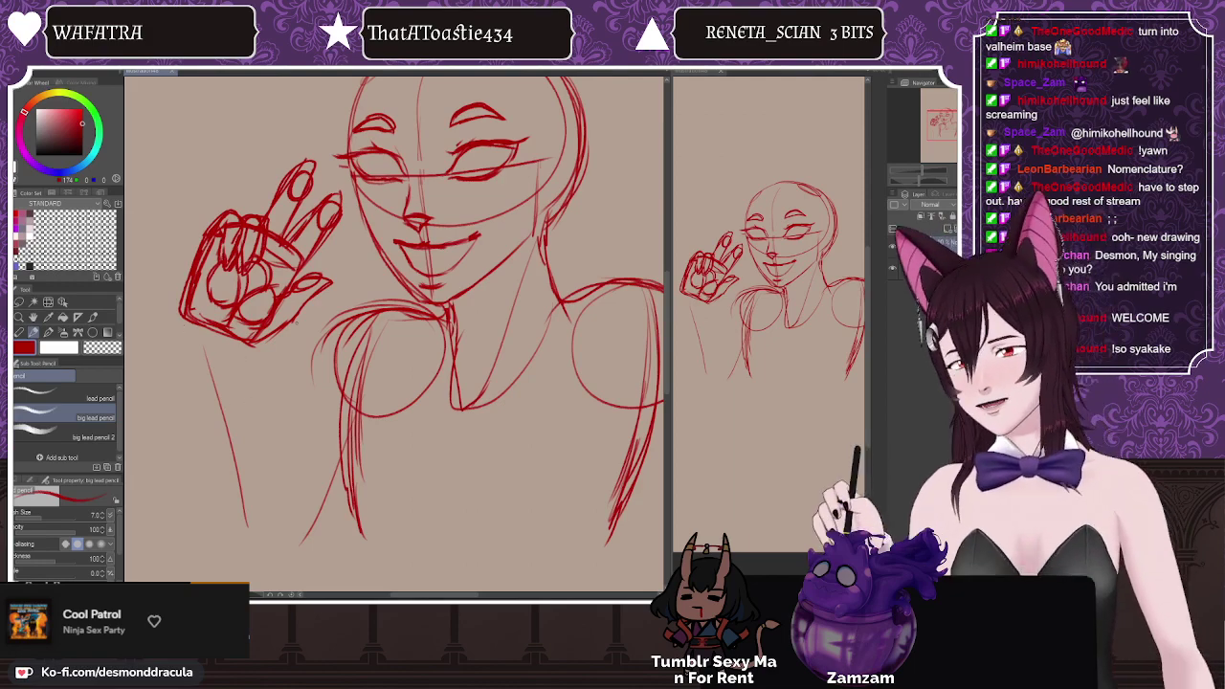
# Step: Lasso the shoulder and upper arm on the side opposite the raised hand, shift them slightly outward, and deselect
pyautogui.scroll(-2, 297, 323)
pyautogui.scroll(2, 383, 268)
pyautogui.scroll(-1, 326, 311)
pyautogui.scroll(1, 373, 300)
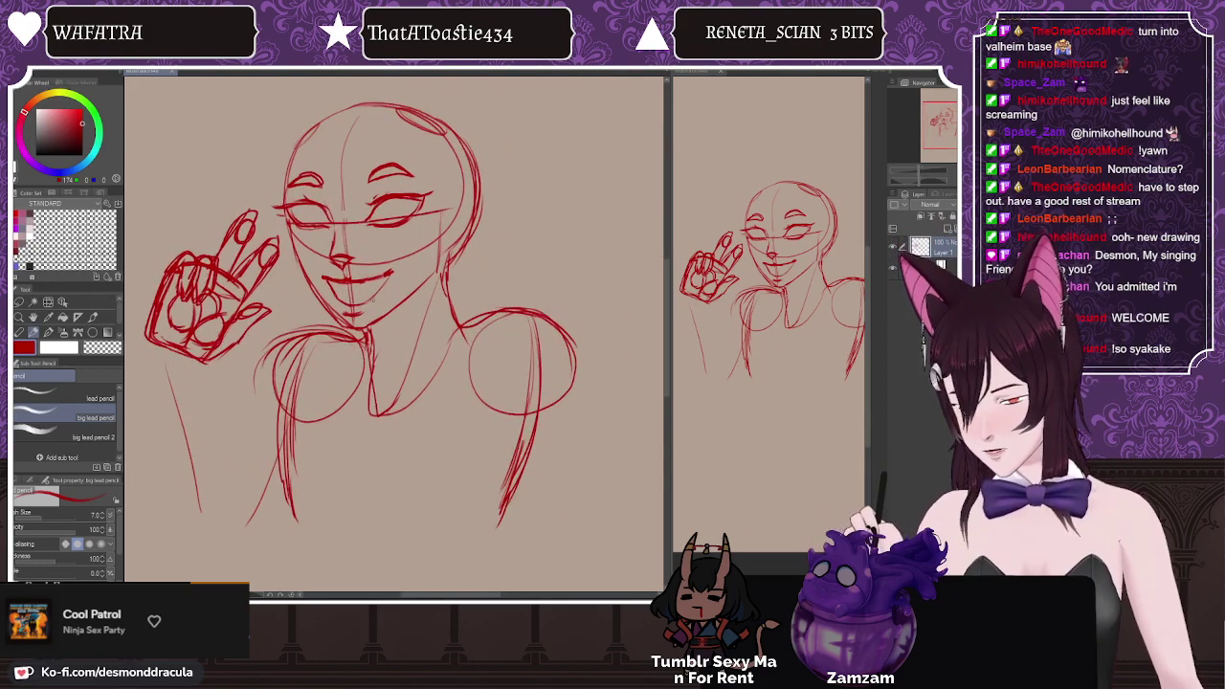
pyautogui.press('m')
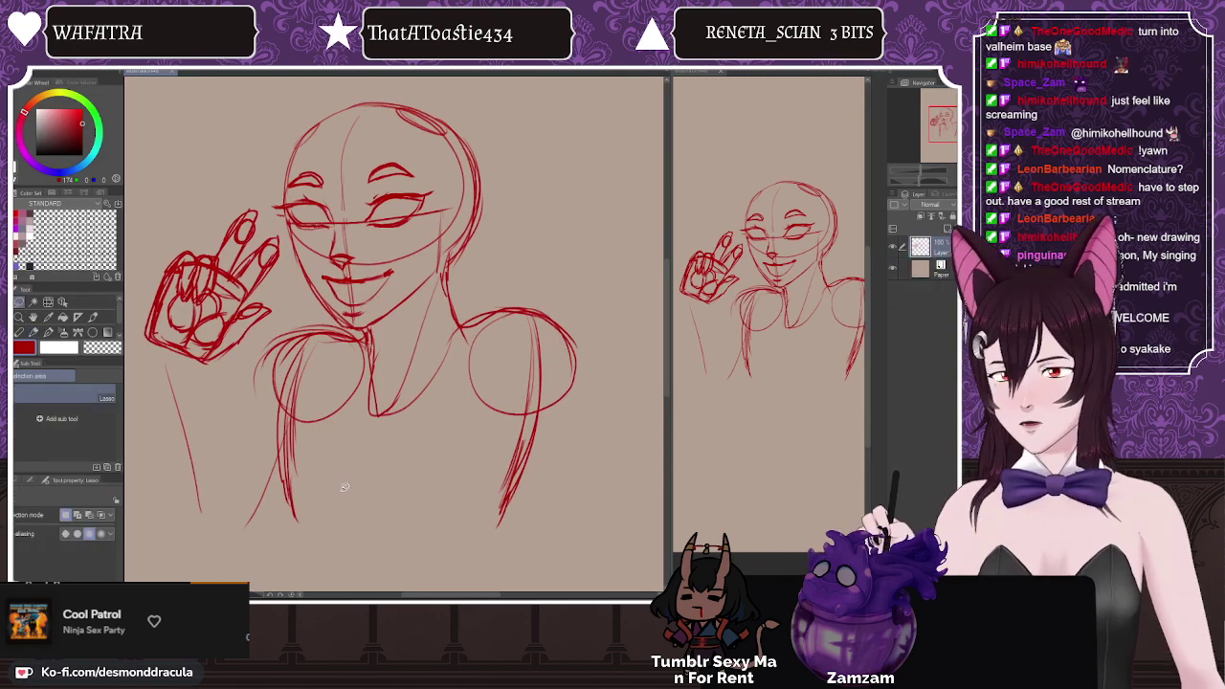
pyautogui.moveTo(483, 300)
pyautogui.mouseDown()
pyautogui.moveTo(447, 490)
pyautogui.moveTo(507, 282)
pyautogui.mouseUp()
pyautogui.moveTo(498, 460); pyautogui.dragTo(505, 459)
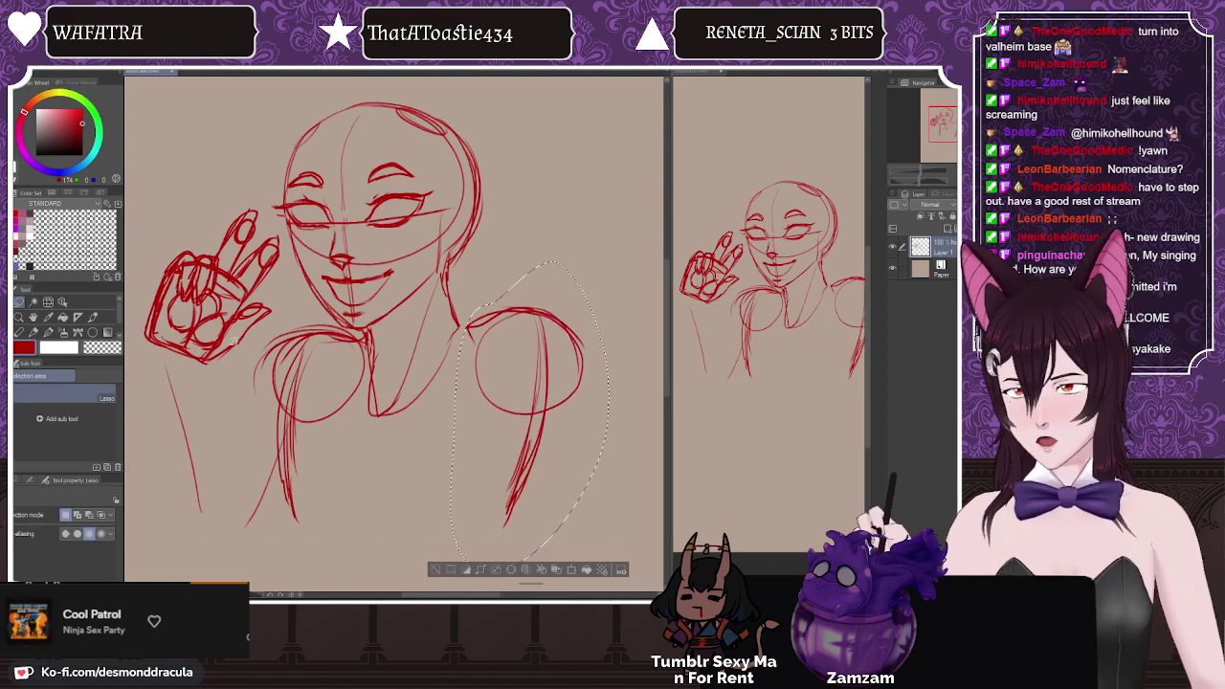
pyautogui.hotkey('ctrl', 'd')
# Step: Sketch the forearm's side lines running down from the base of the raised hand and undo stray strokes
pyautogui.press('p')
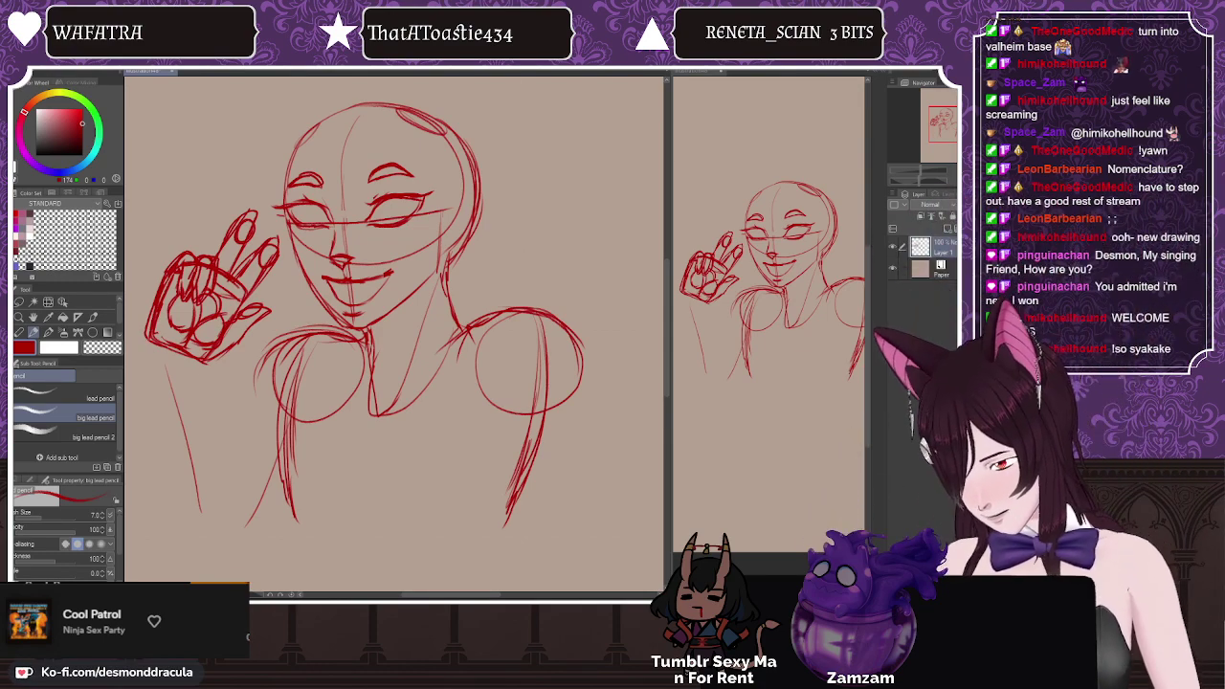
pyautogui.moveTo(203, 365); pyautogui.dragTo(227, 526)
pyautogui.moveTo(159, 332); pyautogui.dragTo(147, 424)
pyautogui.hotkey('ctrl', 'z')
pyautogui.hotkey('ctrl', 'z')
pyautogui.hotkey('ctrl', 'z')
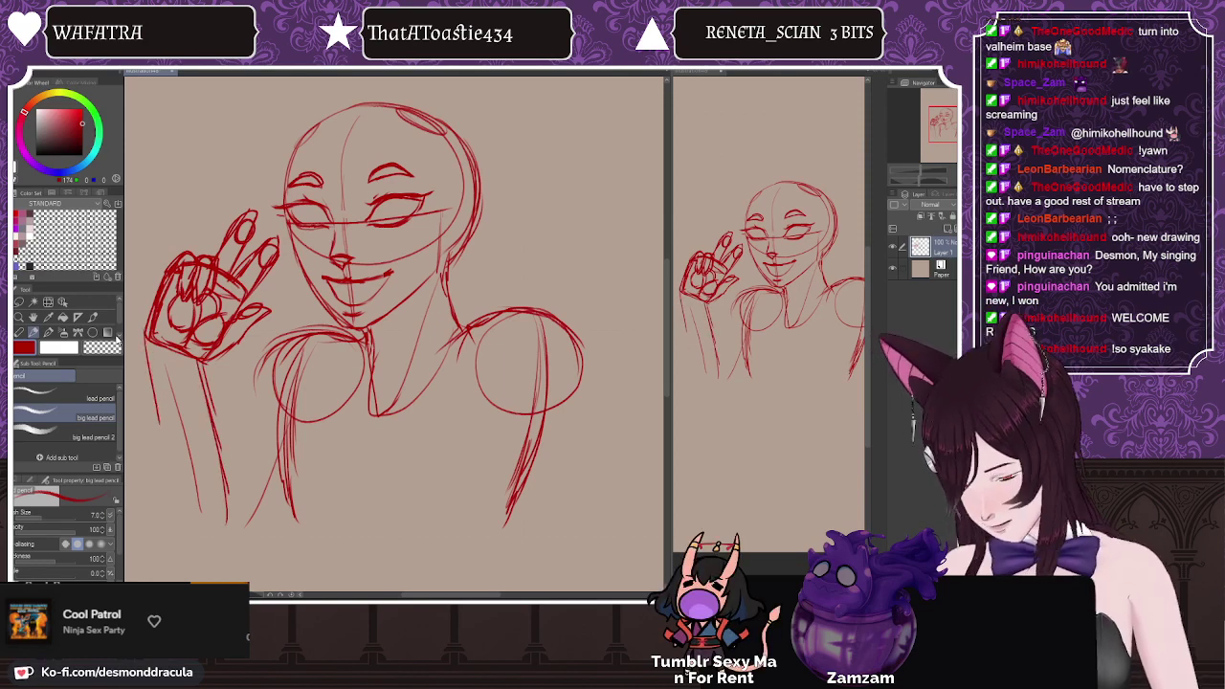
# Step: Undo the last forearm strokes and redraw the raised arm's forearm outline, rounding it off at the elbow
pyautogui.hotkey('ctrl', 'z')
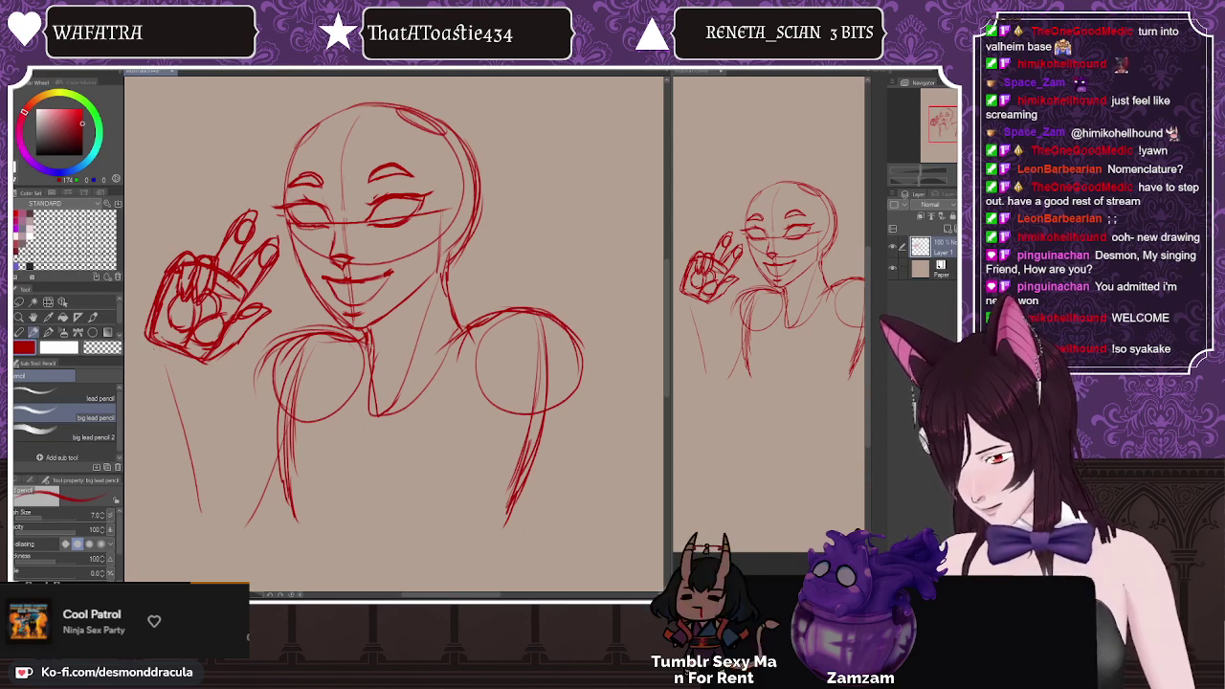
pyautogui.moveTo(148, 343); pyautogui.dragTo(165, 464)
pyautogui.moveTo(152, 366); pyautogui.dragTo(158, 503)
pyautogui.moveTo(209, 376)
pyautogui.mouseDown()
pyautogui.moveTo(239, 498)
pyautogui.moveTo(230, 552)
pyautogui.mouseUp()
pyautogui.moveTo(151, 427)
pyautogui.mouseDown()
pyautogui.moveTo(199, 560)
pyautogui.moveTo(241, 532)
pyautogui.mouseUp()
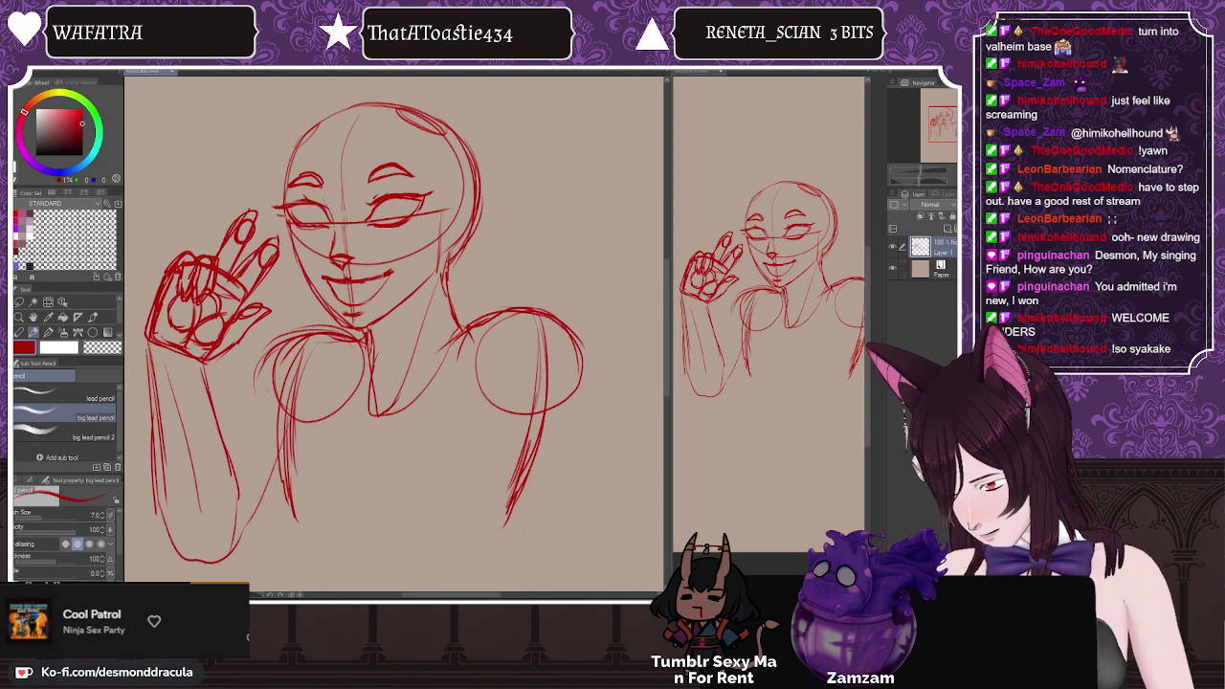
# Step: Sketch the raised arm's upper arm, connecting the shoulder to the bent elbow along both edges
pyautogui.moveTo(275, 358)
pyautogui.mouseDown()
pyautogui.moveTo(253, 421)
pyautogui.moveTo(203, 490)
pyautogui.mouseUp()
pyautogui.moveTo(247, 405); pyautogui.dragTo(208, 499)
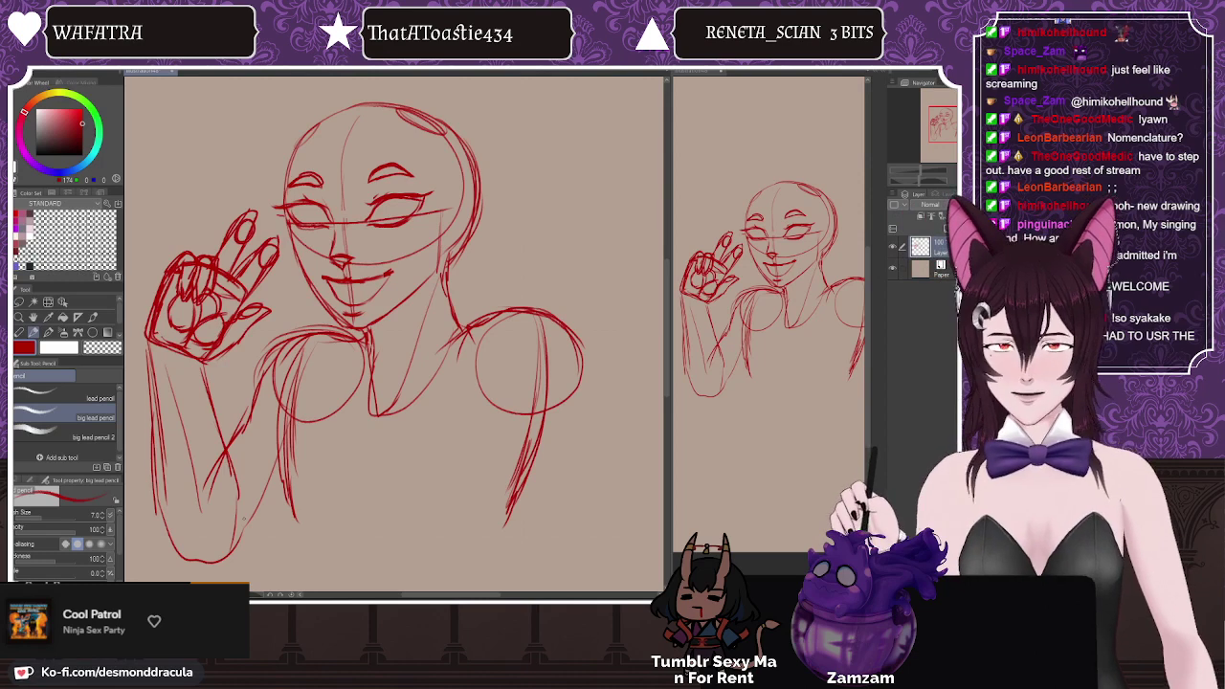
pyautogui.moveTo(287, 493); pyautogui.dragTo(234, 555)
pyautogui.moveTo(302, 337)
pyautogui.mouseDown()
pyautogui.moveTo(189, 513)
pyautogui.moveTo(195, 549)
pyautogui.mouseUp()
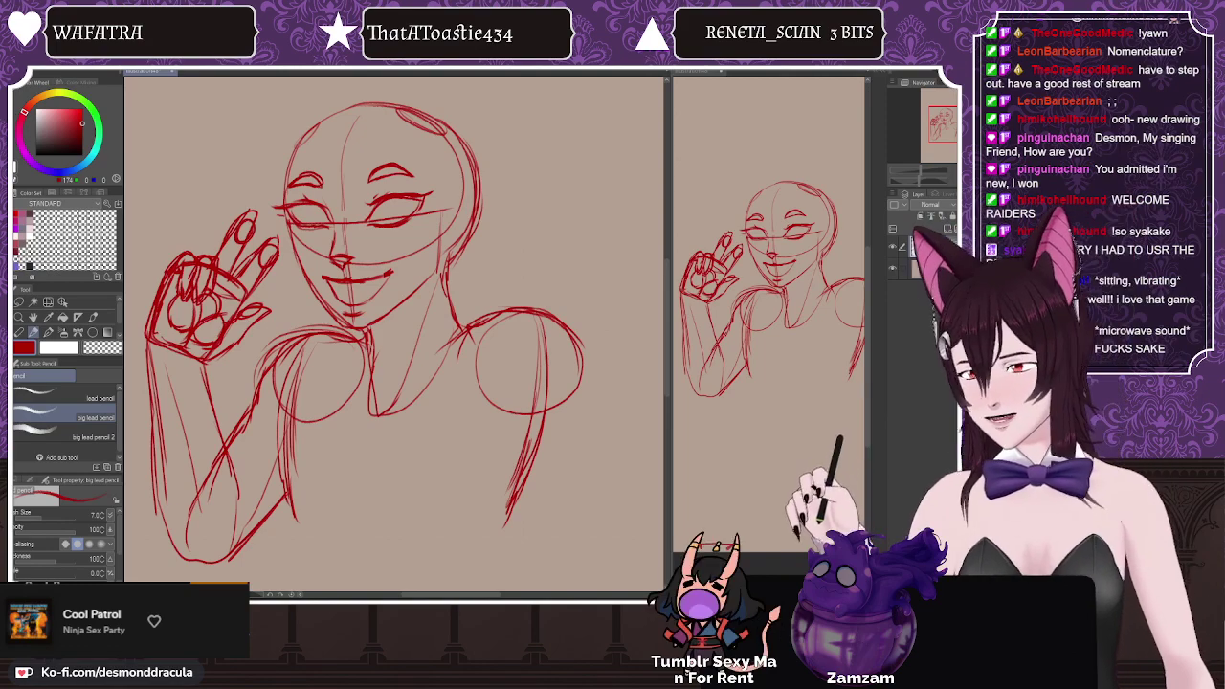
# Step: Open the illustration of the man lifting his purple shirt, inspect it up close and as a whole, and close it
pyautogui.click(23, 73)
pyautogui.click(31, 103)
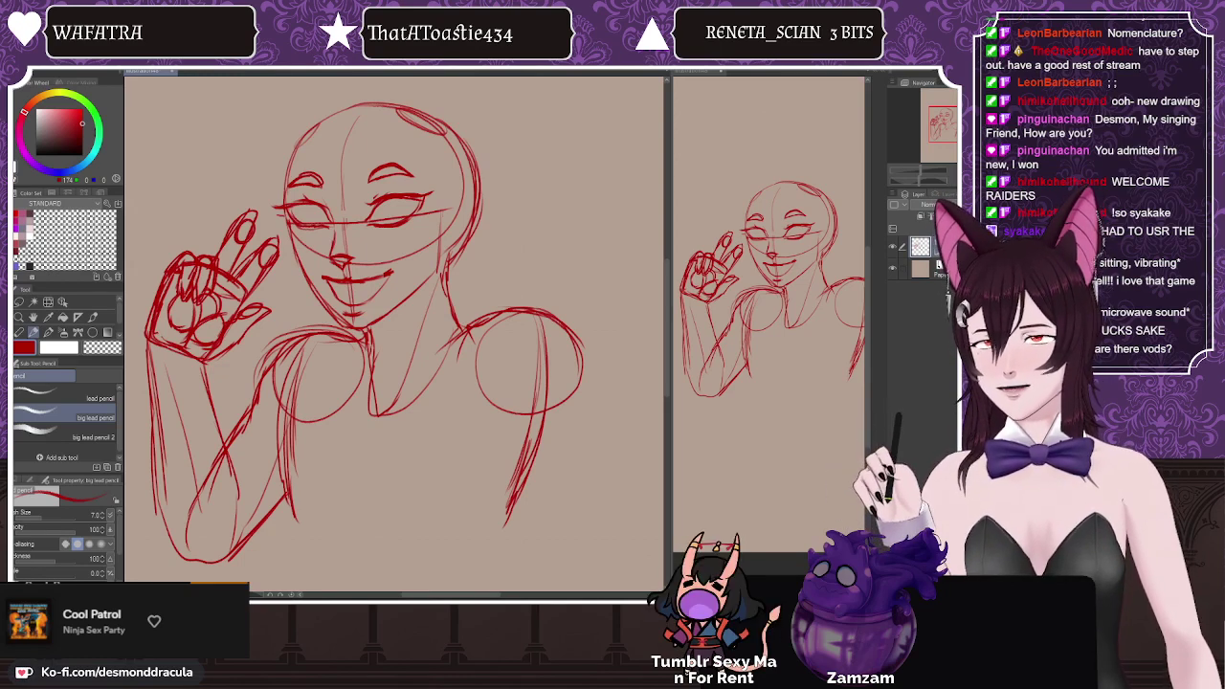
pyautogui.scroll(-1, 451, 148)
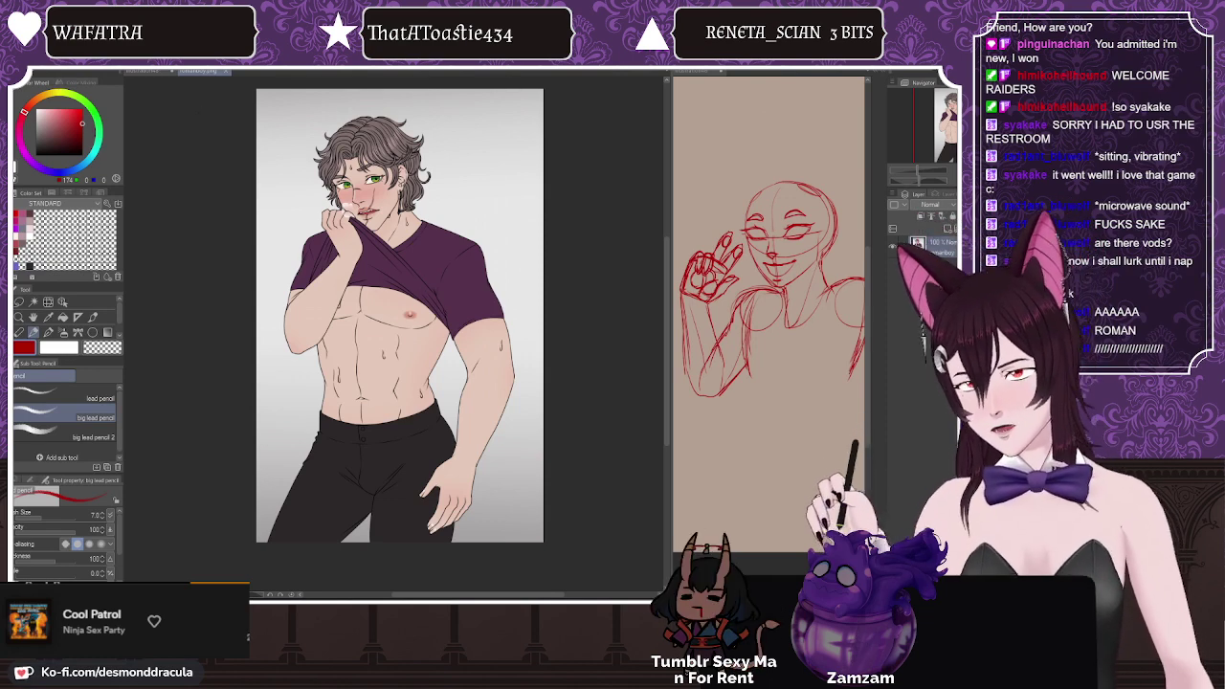
pyautogui.scroll(6, 378, 186)
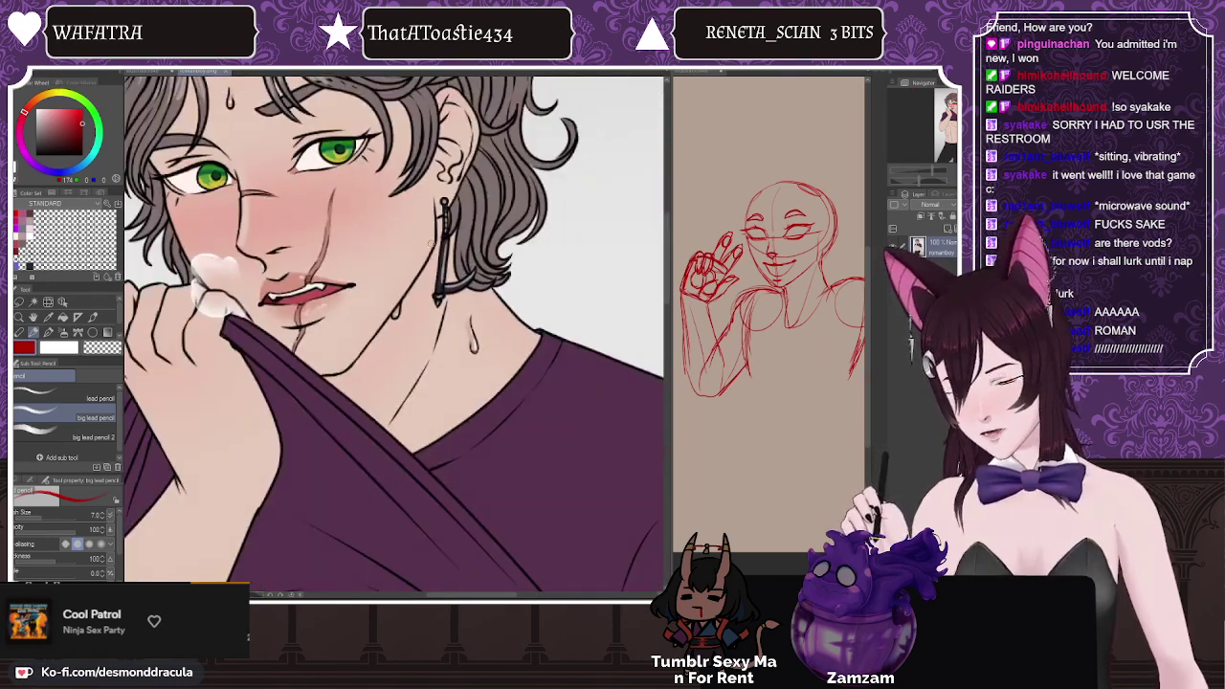
pyautogui.scroll(-6, 392, 325)
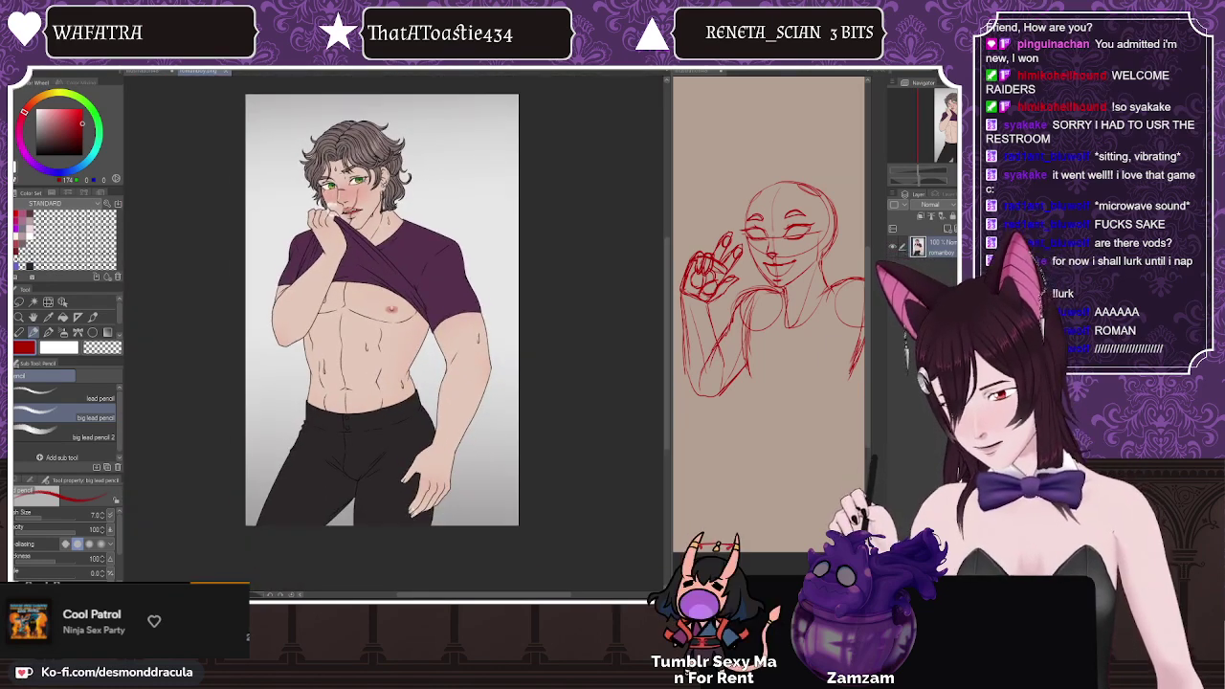
pyautogui.scroll(2, 386, 324)
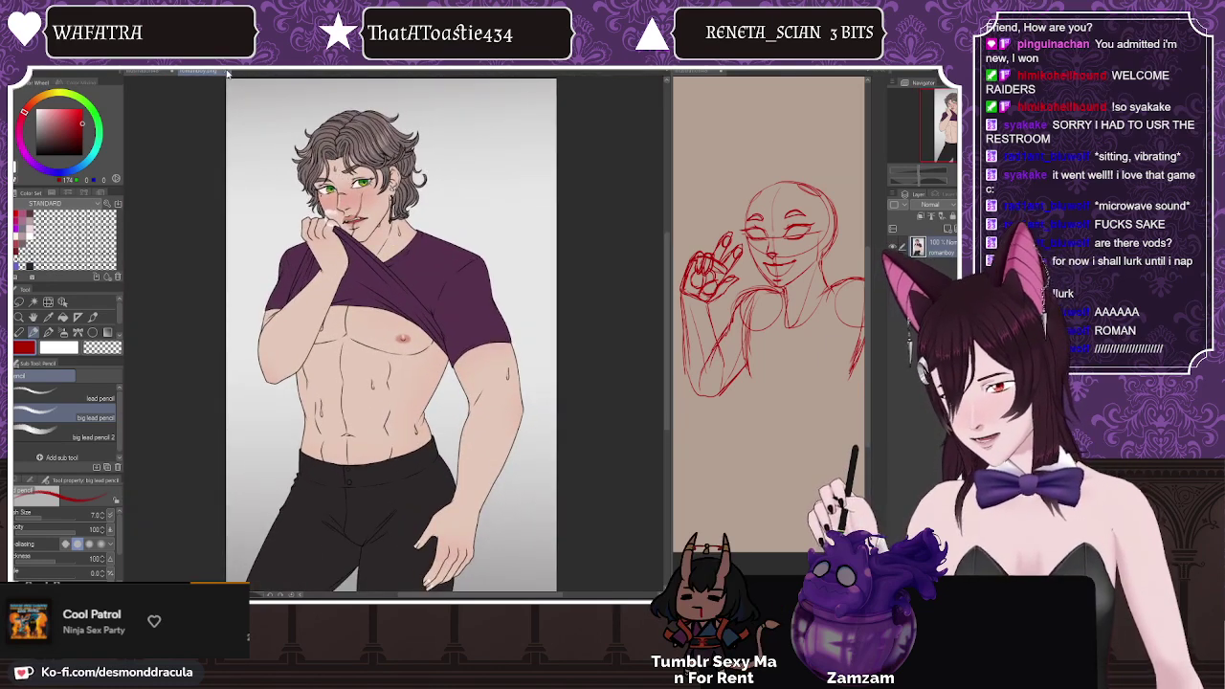
pyautogui.click(227, 73)
pyautogui.scroll(-2, 421, 261)
pyautogui.scroll(2, 404, 237)
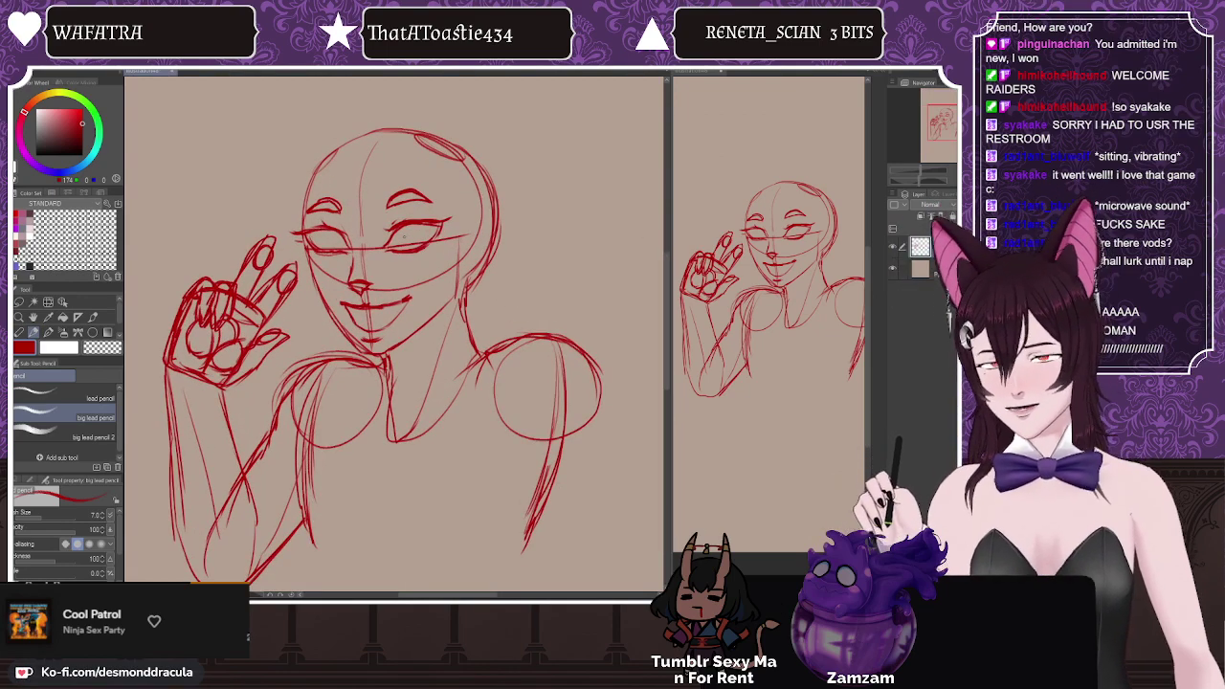
# Step: Sketch both edges of the lowered arm below the shoulder circle with the big lead pencil, plus the chest's centre line
pyautogui.press('u')
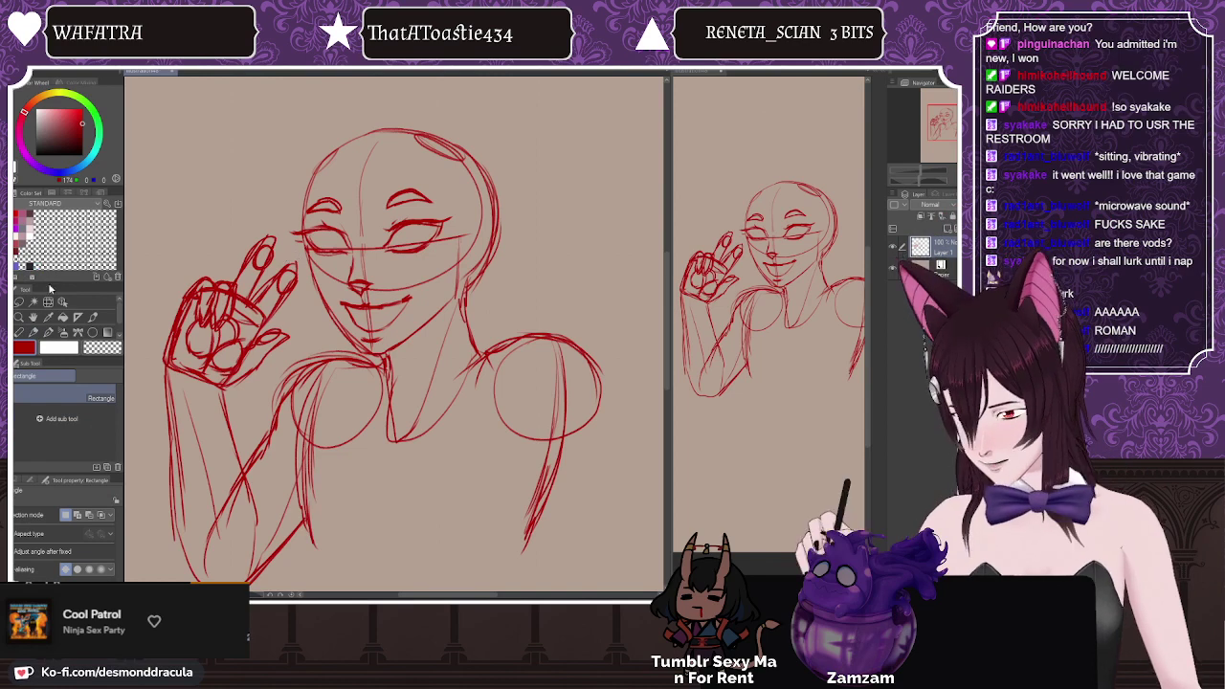
pyautogui.press('p')
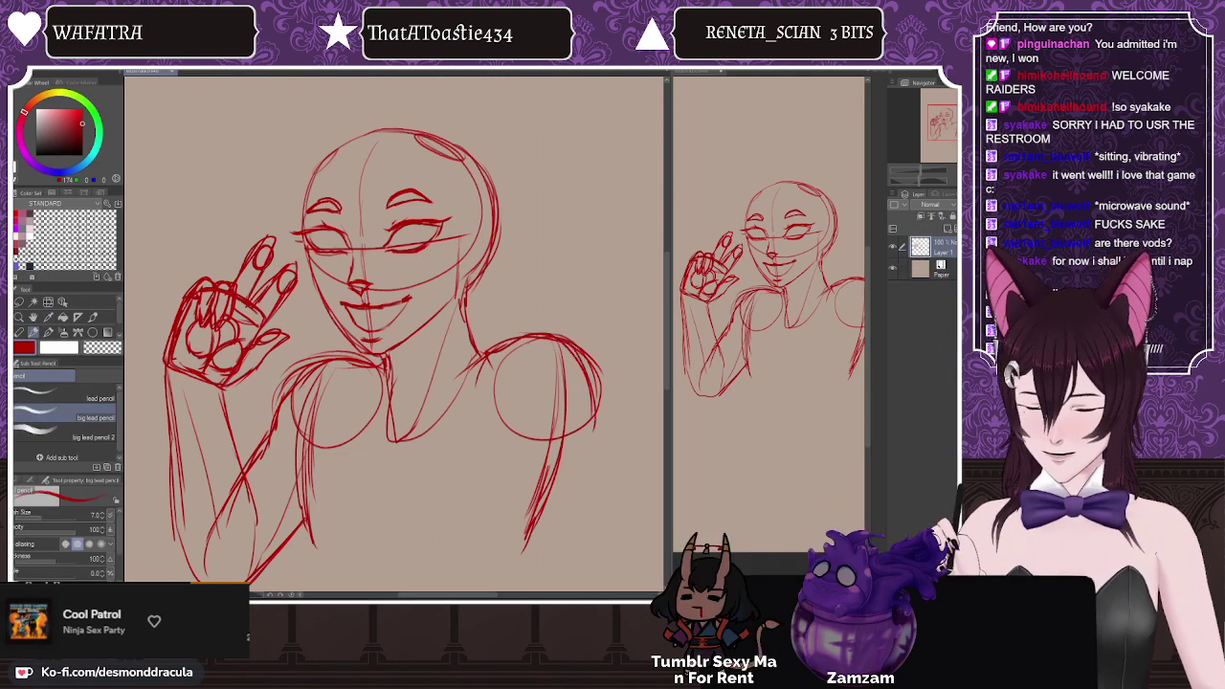
pyautogui.moveTo(580, 356); pyautogui.dragTo(608, 573)
pyautogui.moveTo(503, 430); pyautogui.dragTo(516, 570)
pyautogui.moveTo(595, 477); pyautogui.dragTo(603, 570)
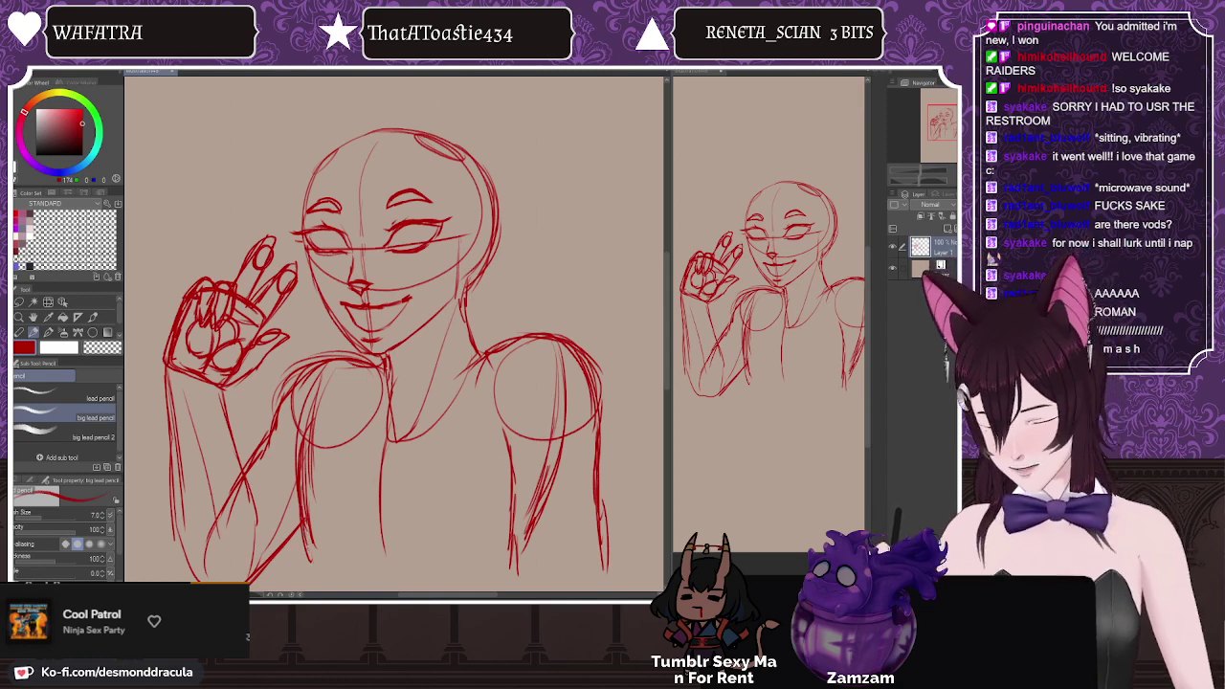
# Step: Sketch the chest's lower edge and the torso's side contour beside the raised arm, and erase the overlapping inner lines
pyautogui.moveTo(406, 554); pyautogui.dragTo(497, 555)
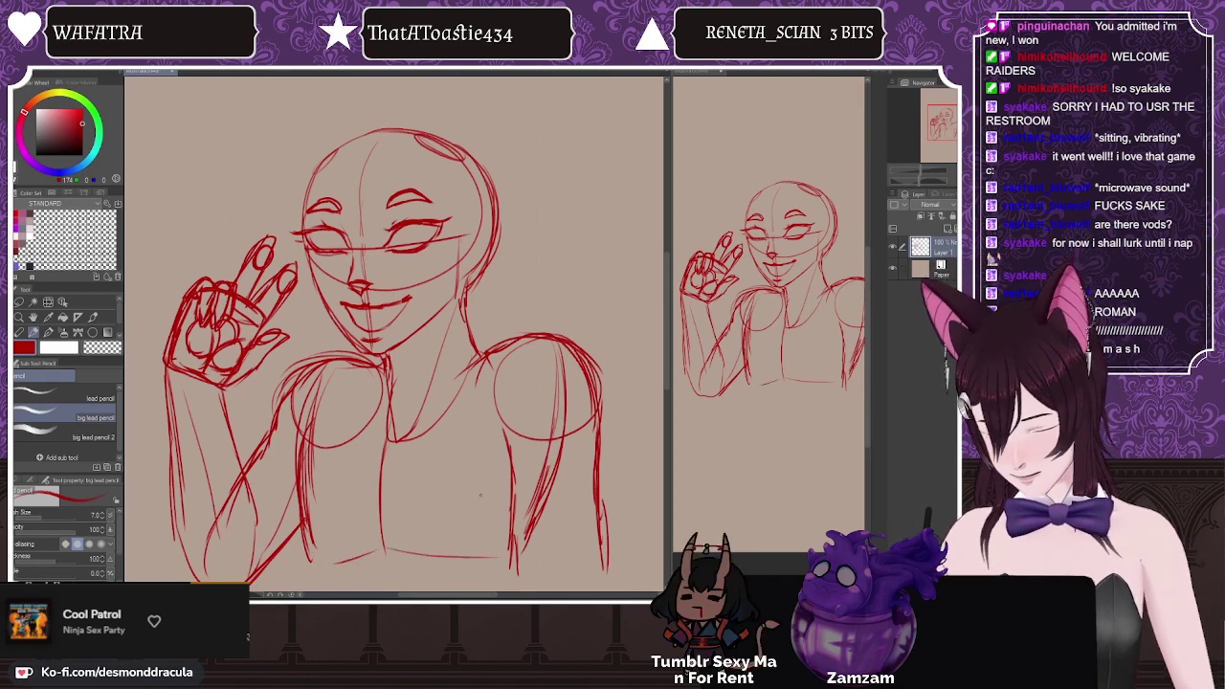
pyautogui.moveTo(384, 544); pyautogui.dragTo(502, 572)
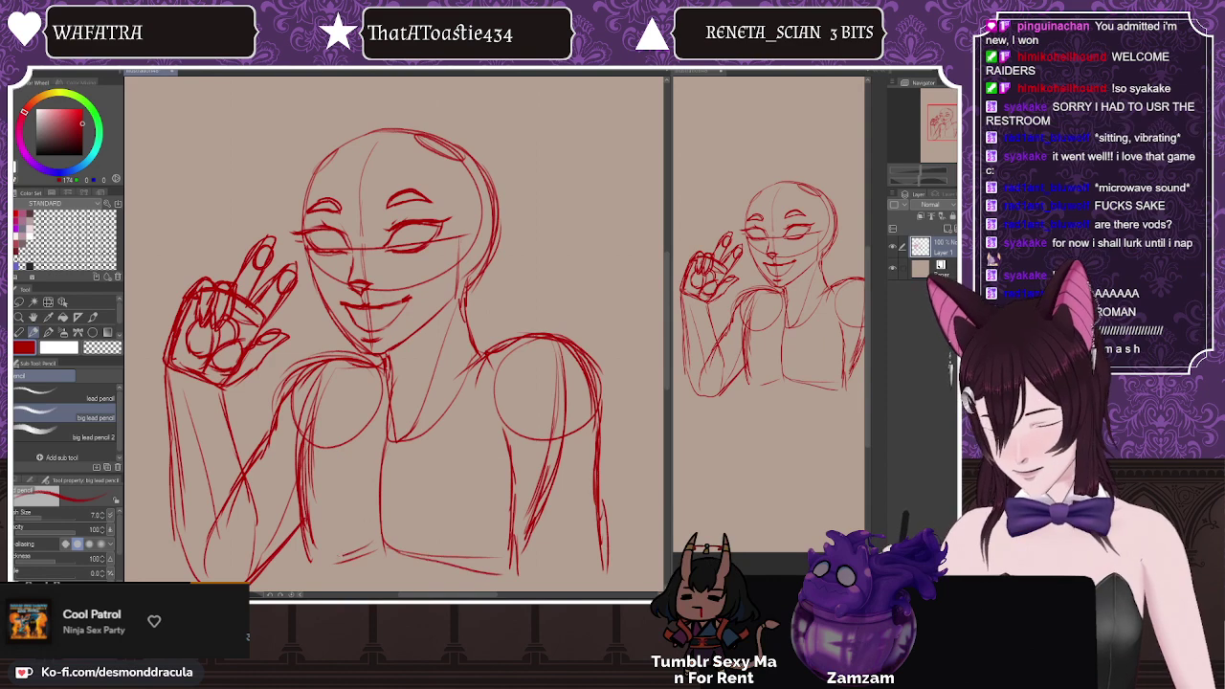
pyautogui.moveTo(294, 450); pyautogui.dragTo(293, 531)
pyautogui.moveTo(308, 410); pyautogui.dragTo(296, 567)
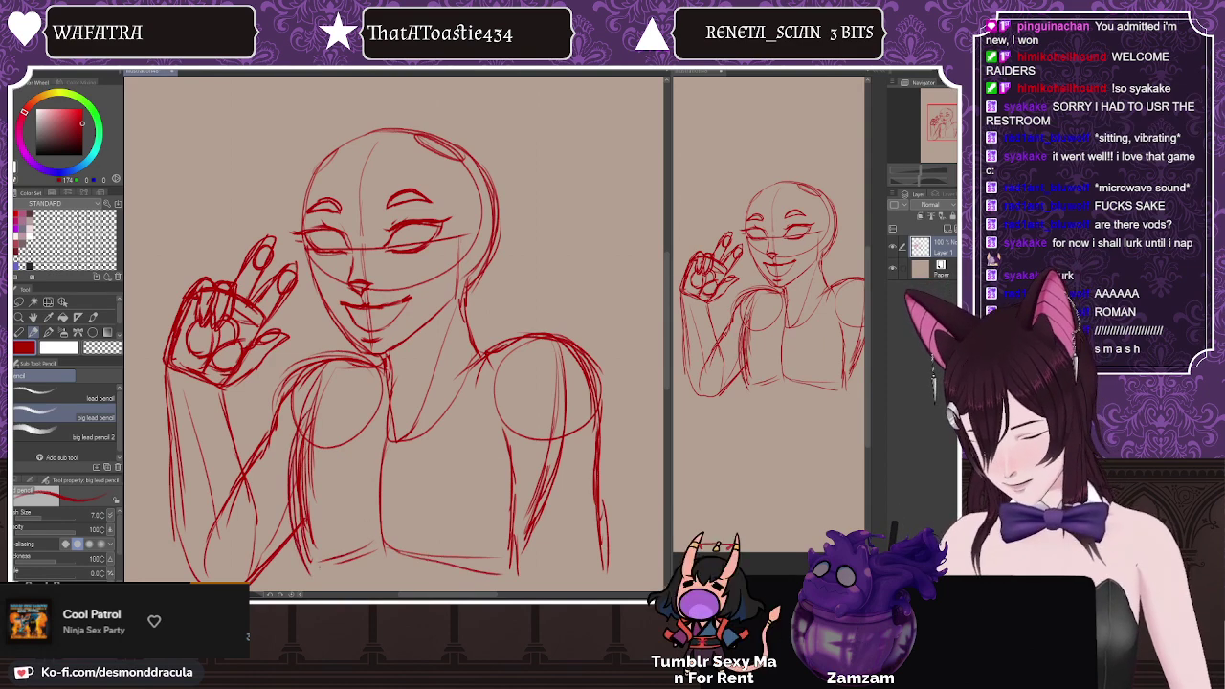
pyautogui.press('e')
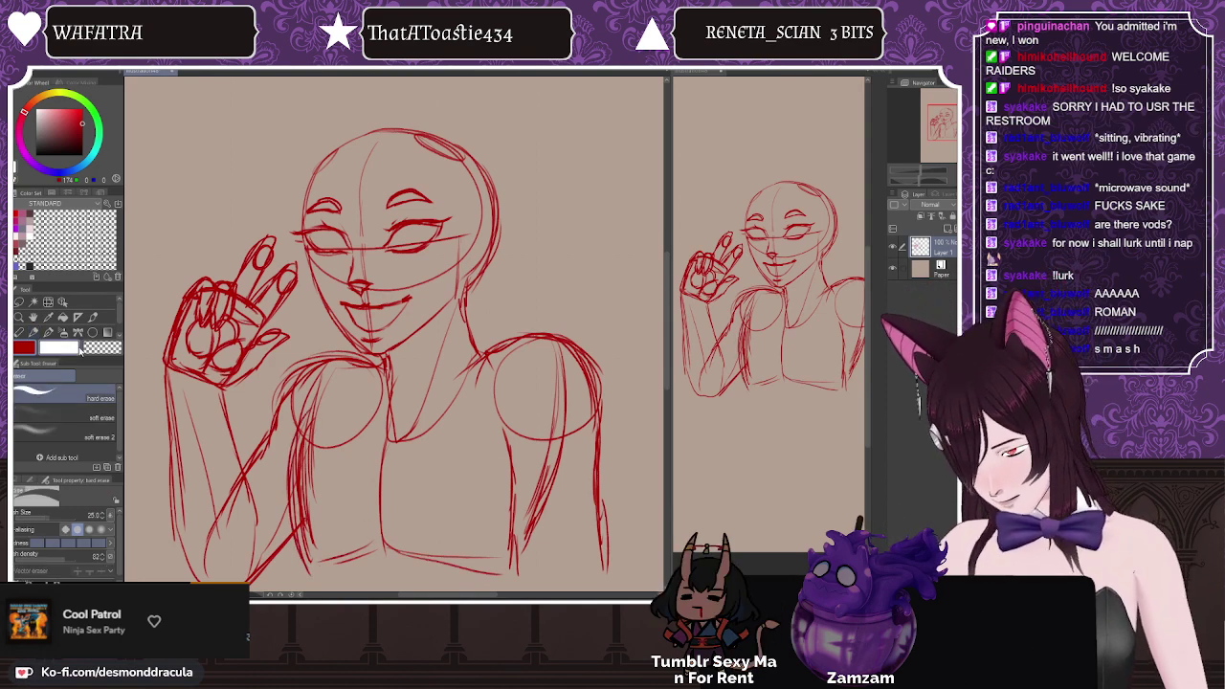
pyautogui.moveTo(308, 454); pyautogui.dragTo(303, 533)
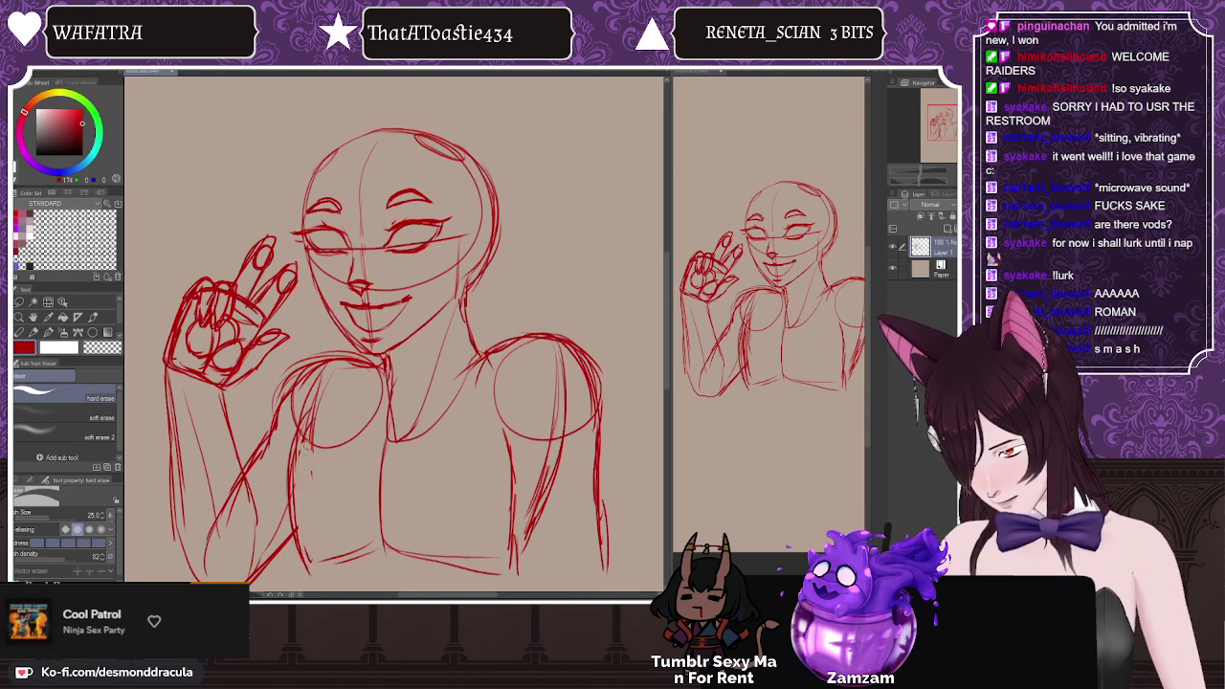
# Step: Select the lower chest outline with the Lasso, adjust its placement and clear the selection
pyautogui.press('m')
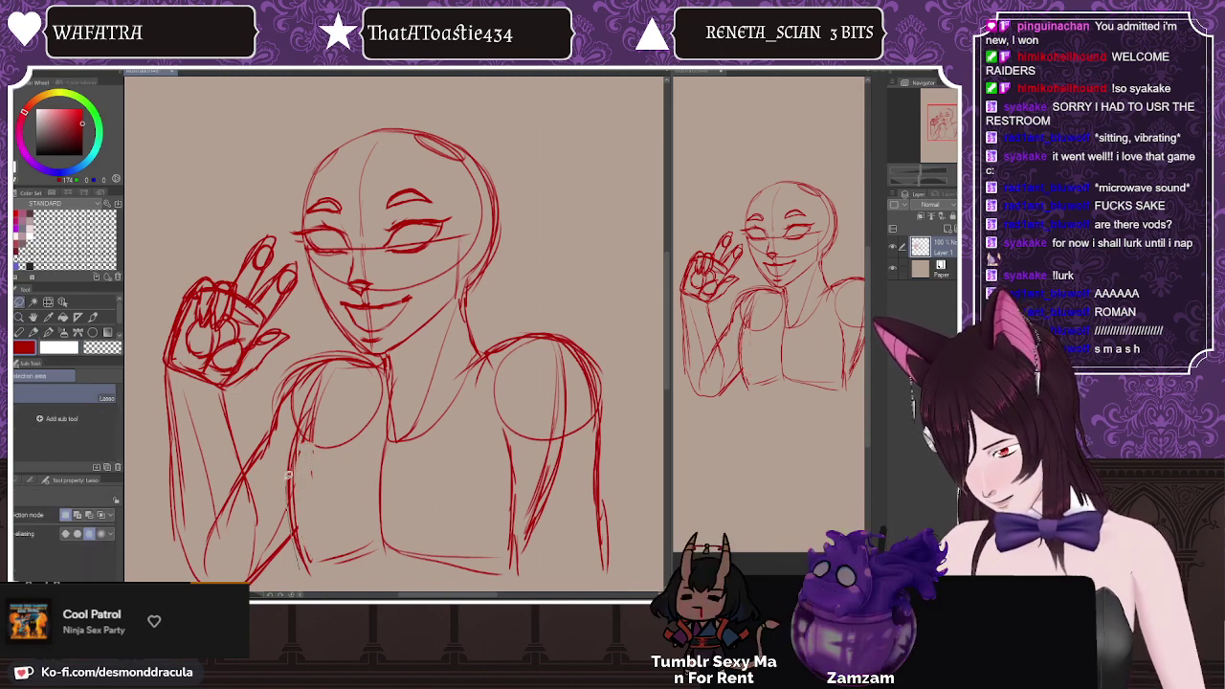
pyautogui.moveTo(287, 473)
pyautogui.mouseDown()
pyautogui.moveTo(426, 473)
pyautogui.moveTo(497, 507)
pyautogui.mouseUp()
pyautogui.moveTo(453, 581); pyautogui.dragTo(291, 551)
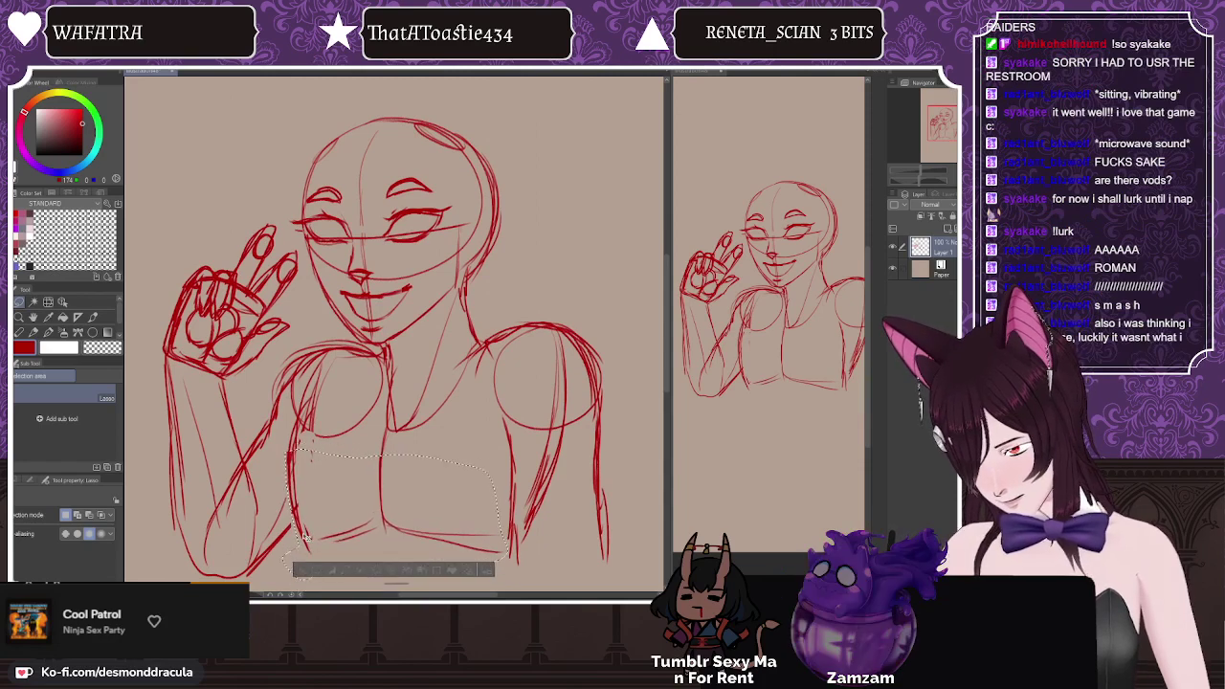
pyautogui.hotkey('ctrl', 'd')
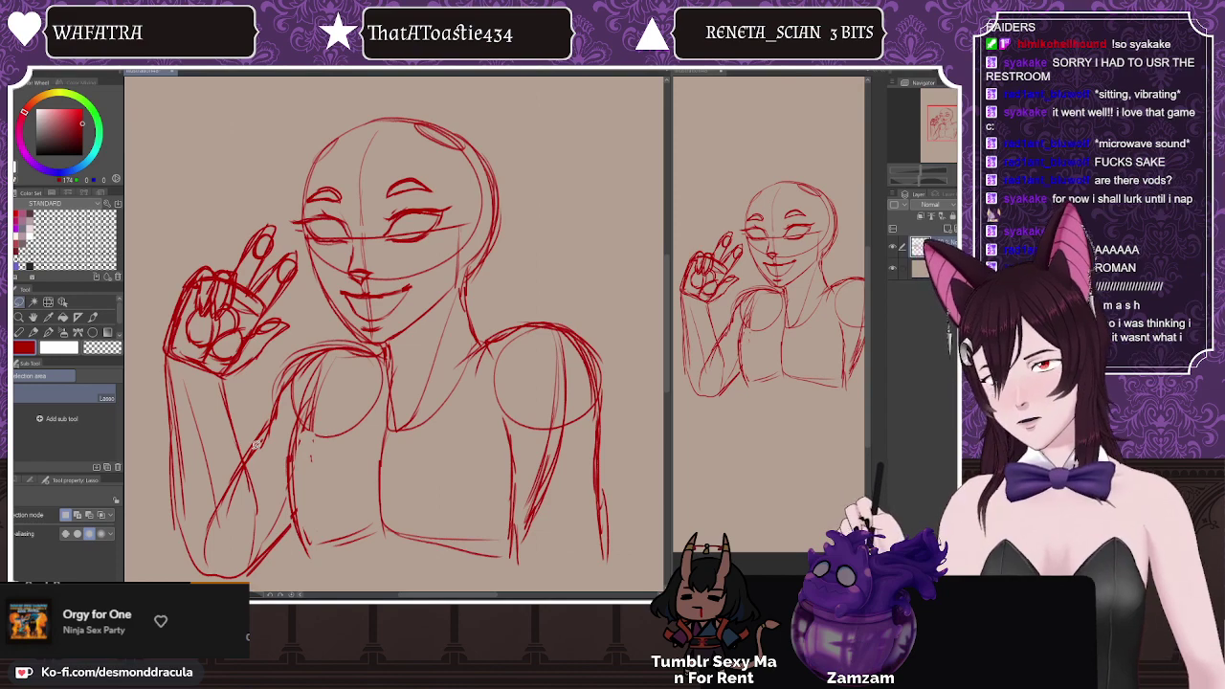
# Step: Open the illustration of the canine character in the green jacket, look it over and close it
pyautogui.click(32, 333)
pyautogui.click(33, 318)
pyautogui.moveTo(260, 333); pyautogui.dragTo(258, 493)
pyautogui.click(32, 334)
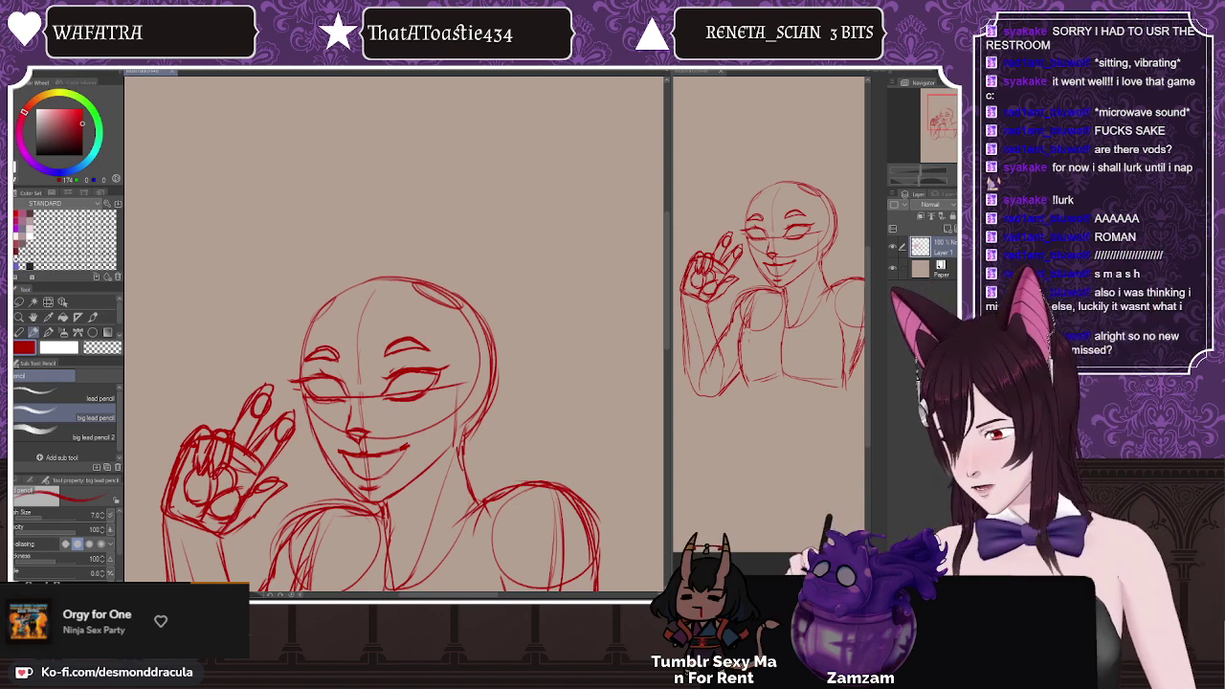
pyautogui.click(25, 73)
pyautogui.click(40, 99)
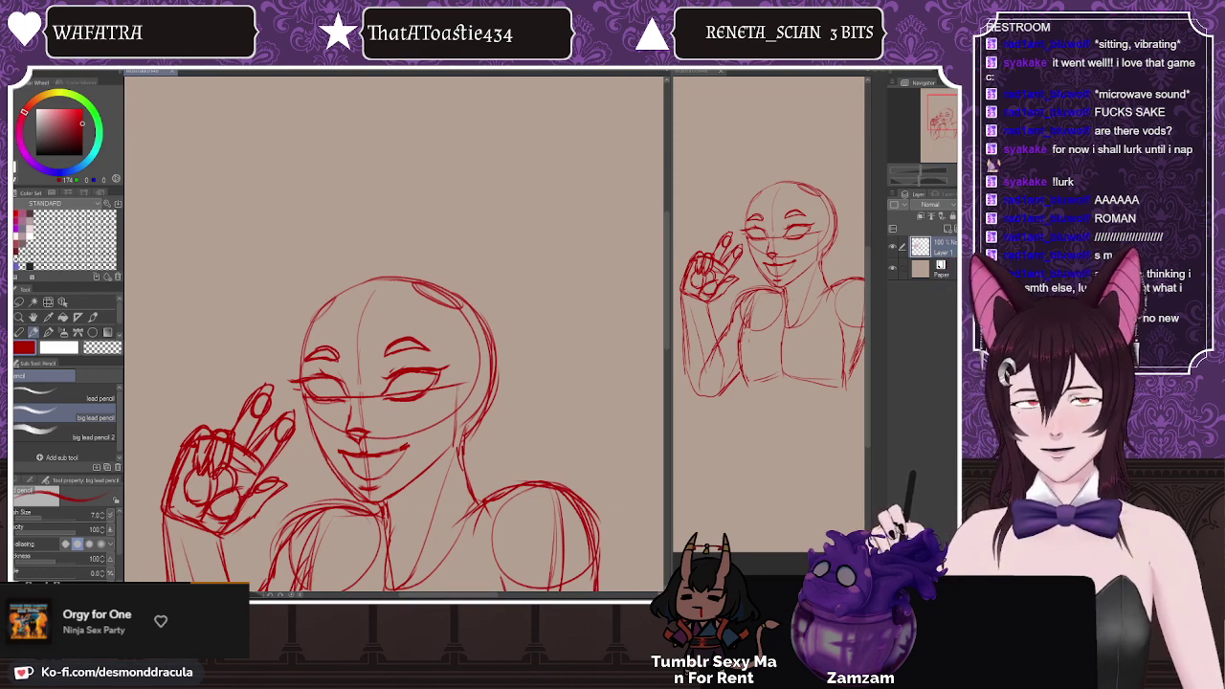
pyautogui.hotkey('ctrl', 'Tab')
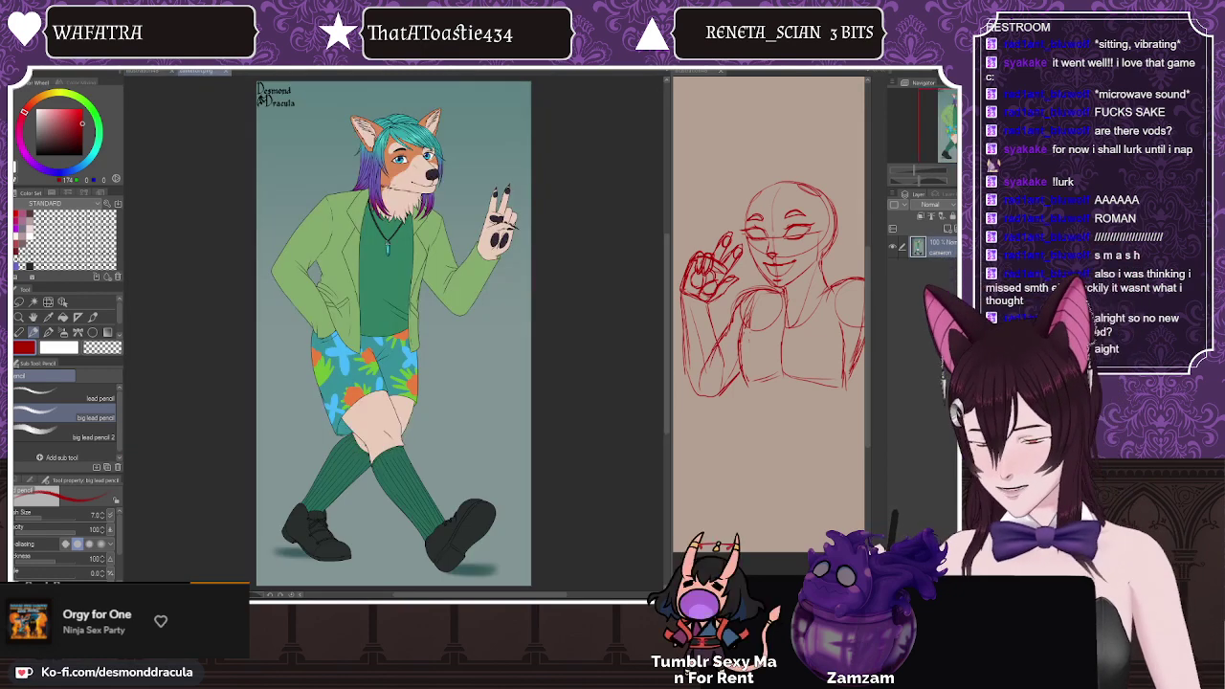
pyautogui.click(226, 72)
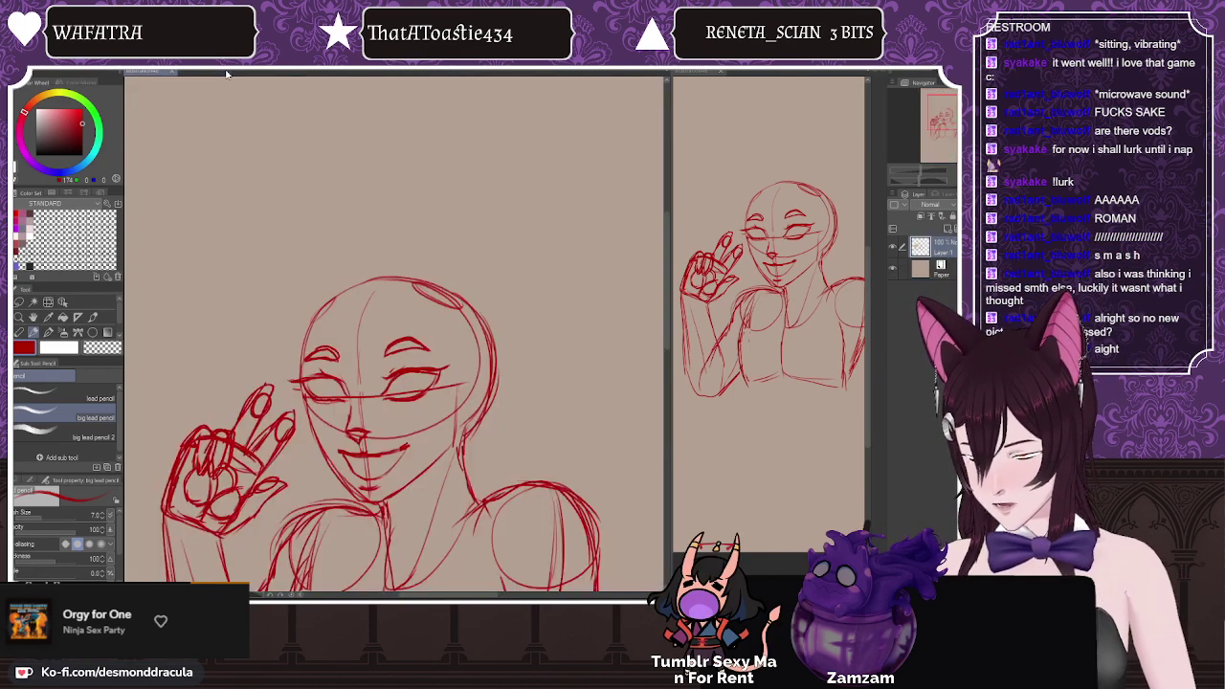
# Step: Remove the stray diagonal line in the empty area beside the figure using a rectangular selection, and deselect
pyautogui.scroll(-4, 398, 169)
pyautogui.scroll(2, 381, 186)
pyautogui.scroll(-3, 288, 192)
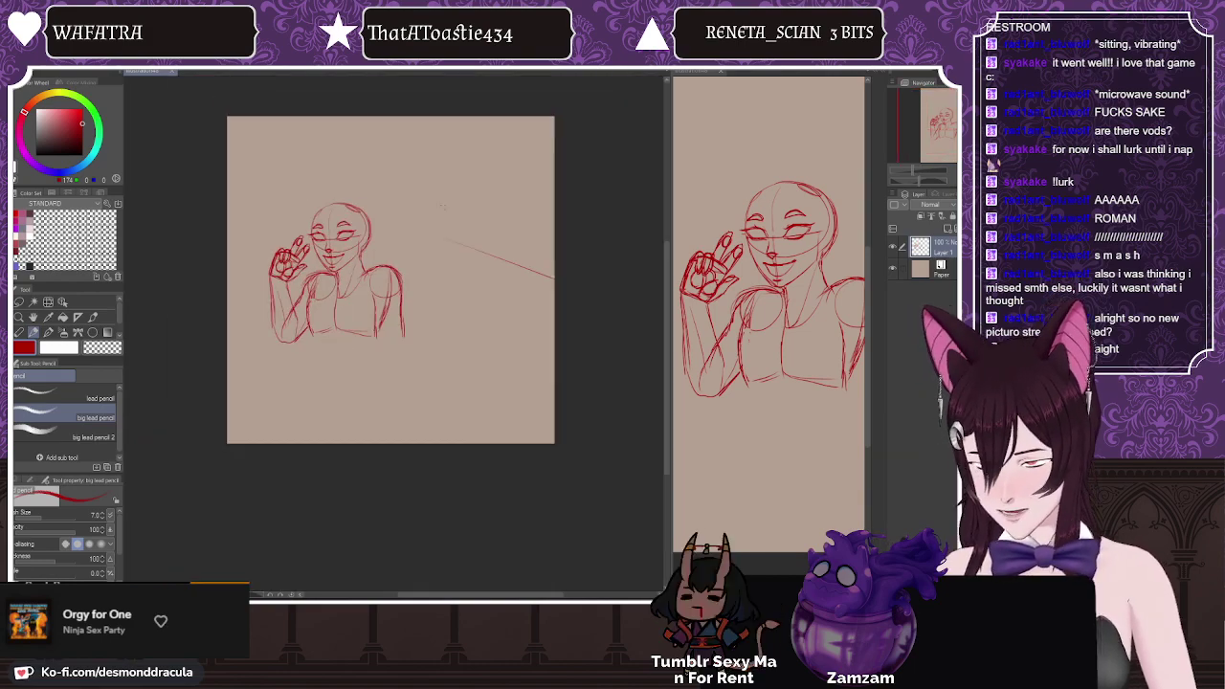
pyautogui.scroll(2, 442, 206)
pyautogui.press('m')
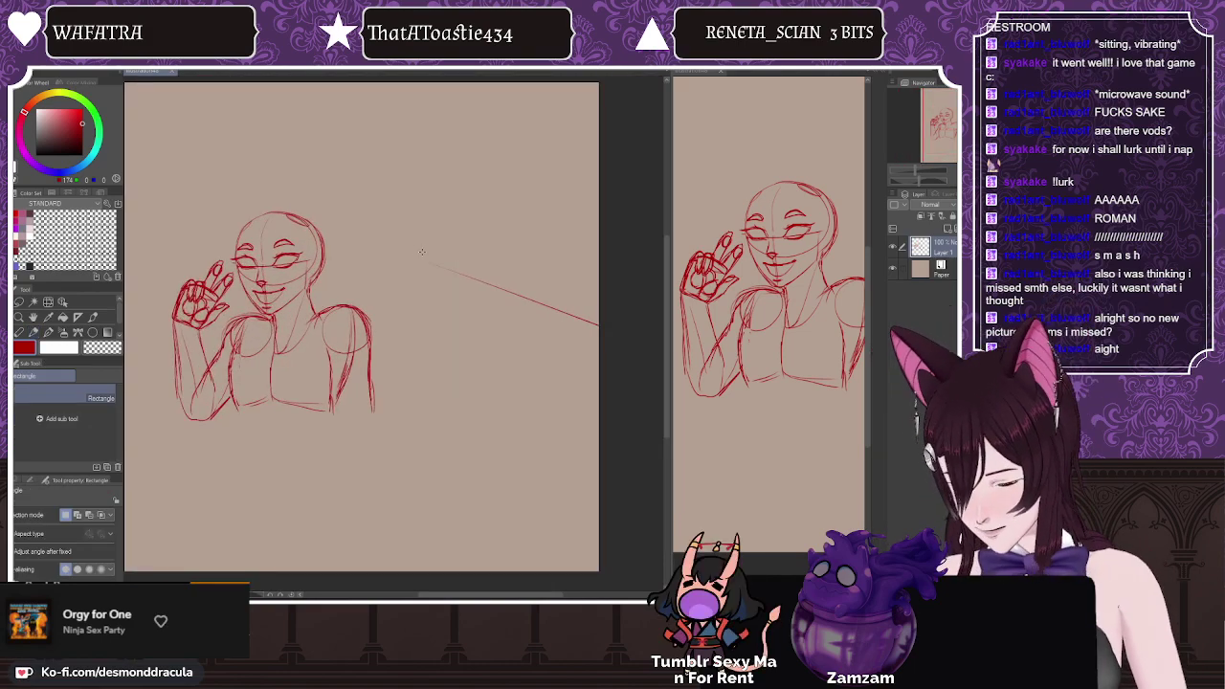
pyautogui.moveTo(421, 252); pyautogui.dragTo(670, 392)
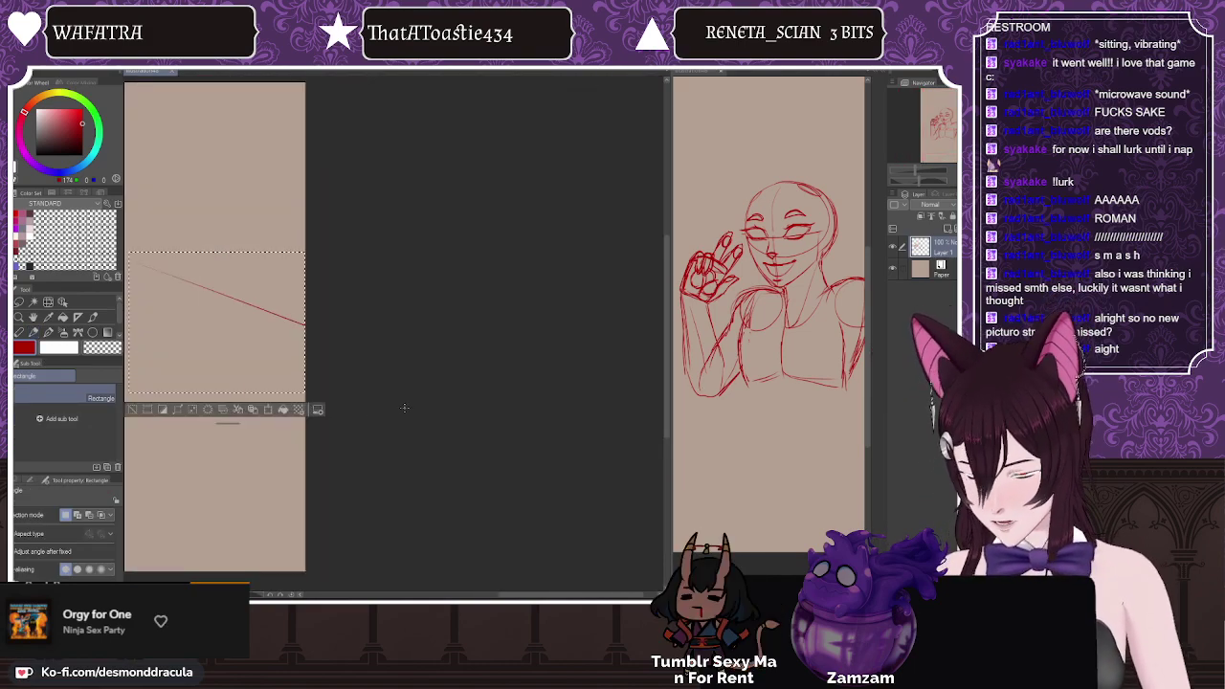
pyautogui.click(206, 410)
pyautogui.hotkey('ctrl', 'd')
pyautogui.scroll(-4, 473, 323)
pyautogui.scroll(4, 182, 334)
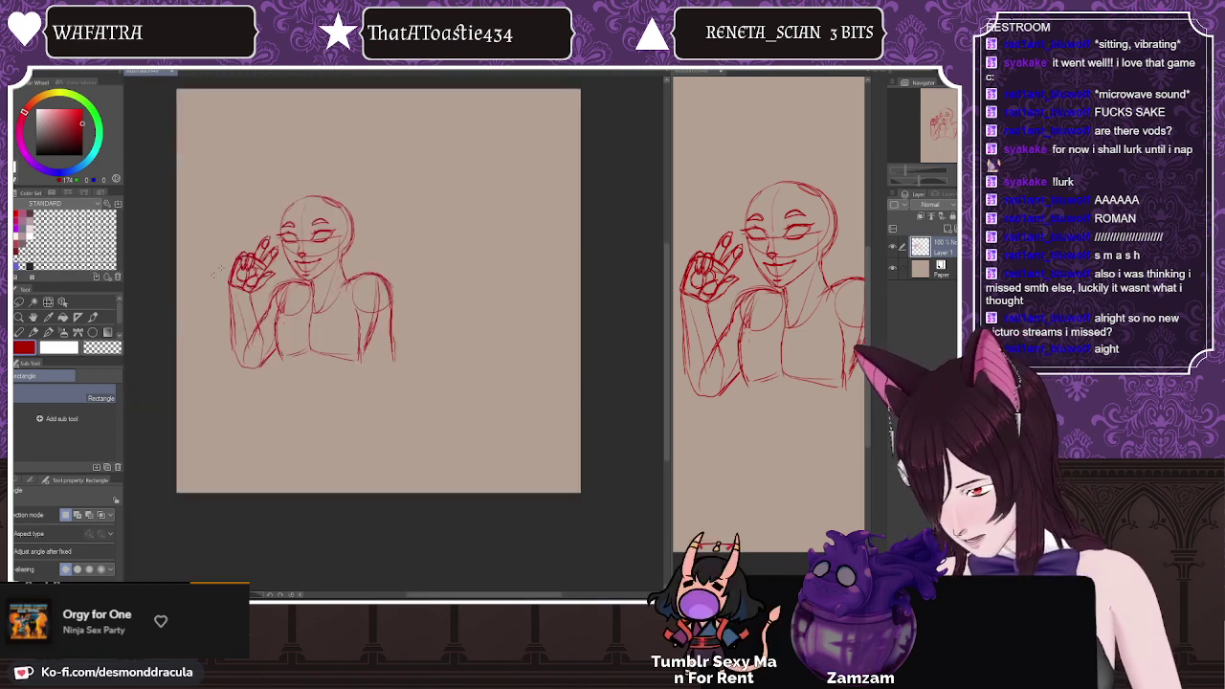
# Step: Sketch two long curved horns rising from the sides of the bald head with the big lead pencil
pyautogui.scroll(4, 263, 239)
pyautogui.scroll(-2, 335, 248)
pyautogui.scroll(2, 344, 191)
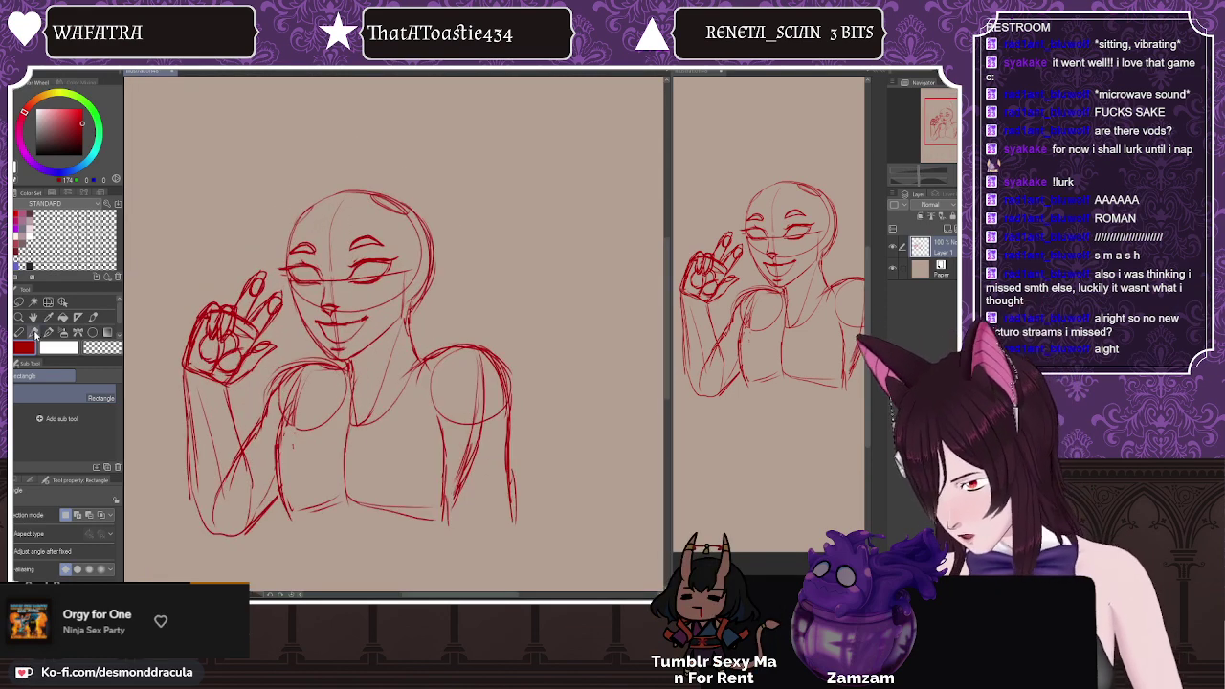
pyautogui.click(35, 334)
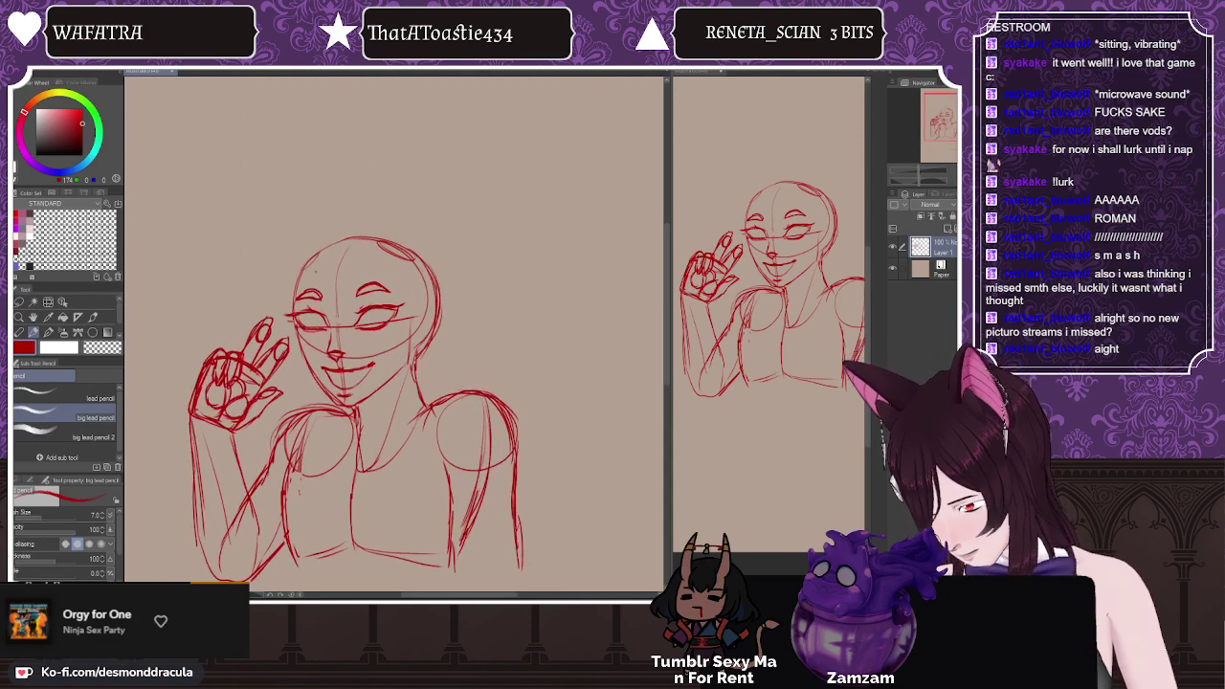
pyautogui.moveTo(316, 271); pyautogui.dragTo(325, 296)
pyautogui.scroll(1, 278, 172)
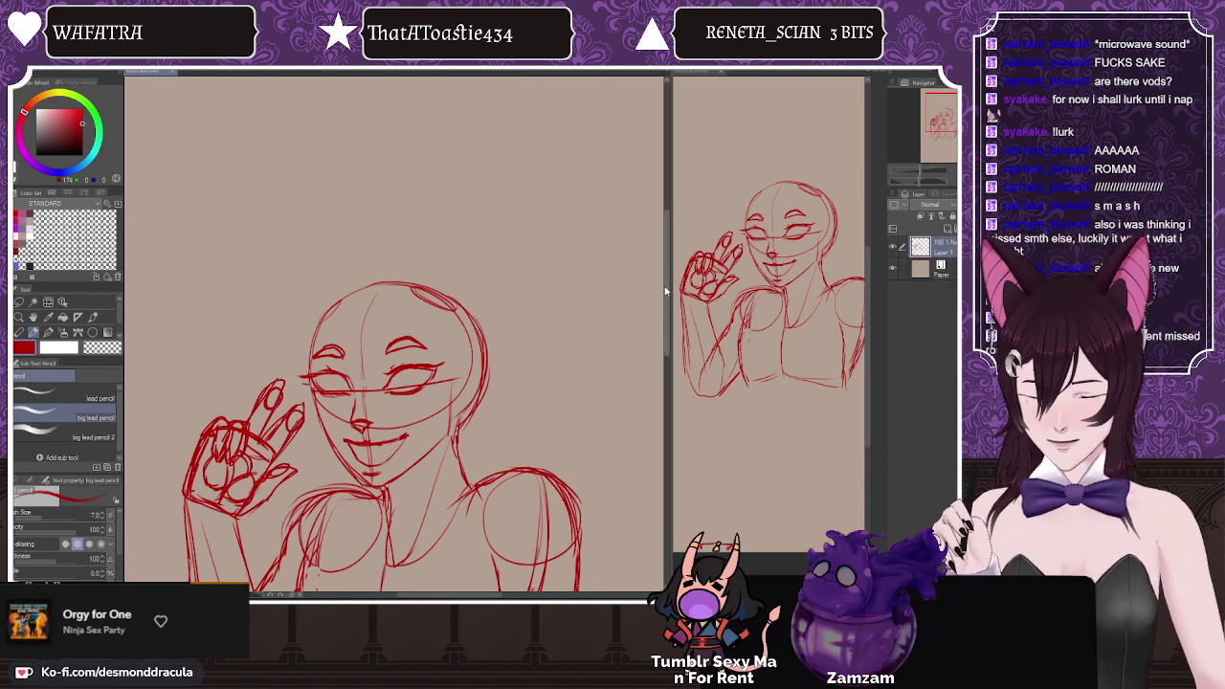
pyautogui.moveTo(668, 288); pyautogui.dragTo(669, 271)
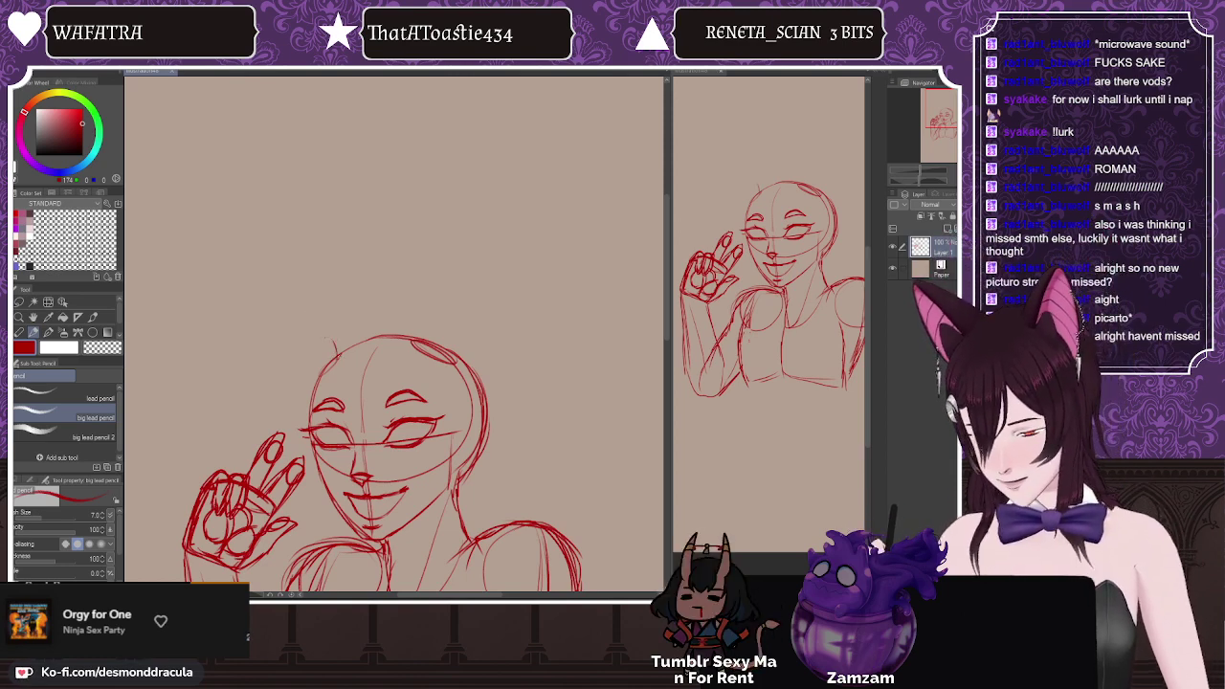
pyautogui.moveTo(312, 323); pyautogui.dragTo(289, 292)
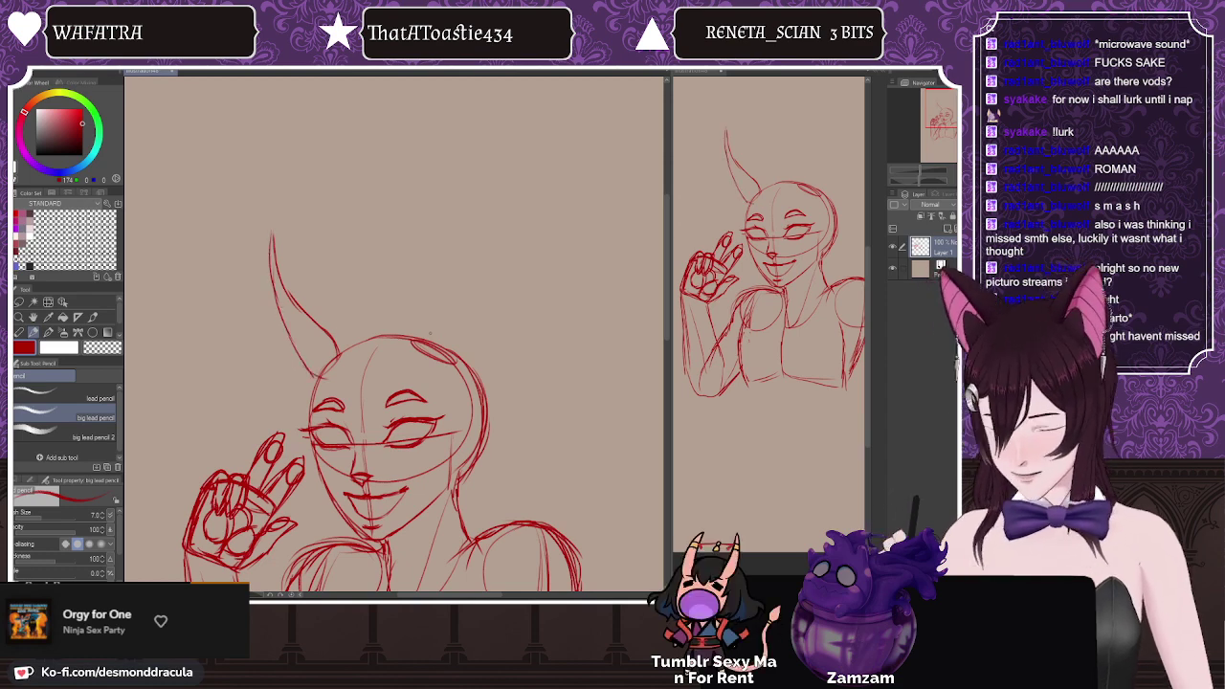
pyautogui.moveTo(421, 337); pyautogui.dragTo(440, 300)
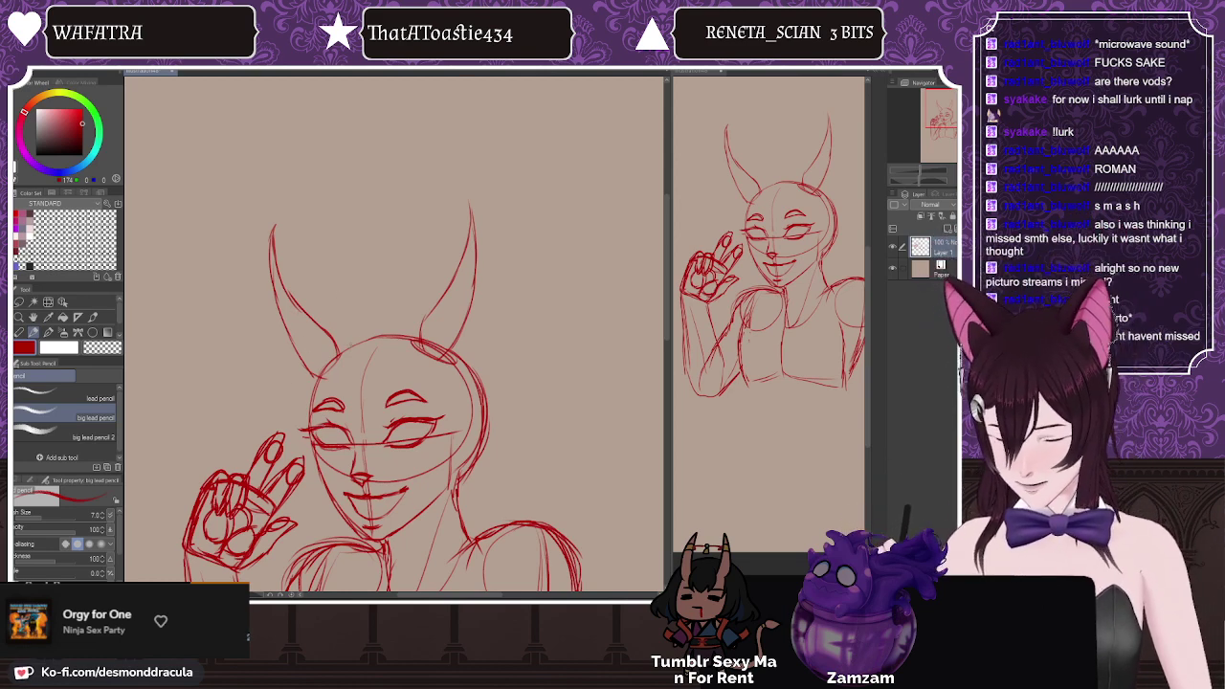
# Step: Try sketching pointed fur tufts around both horn bases and a feathery ear outline around the horn above the raised hand
pyautogui.moveTo(346, 351); pyautogui.dragTo(357, 317)
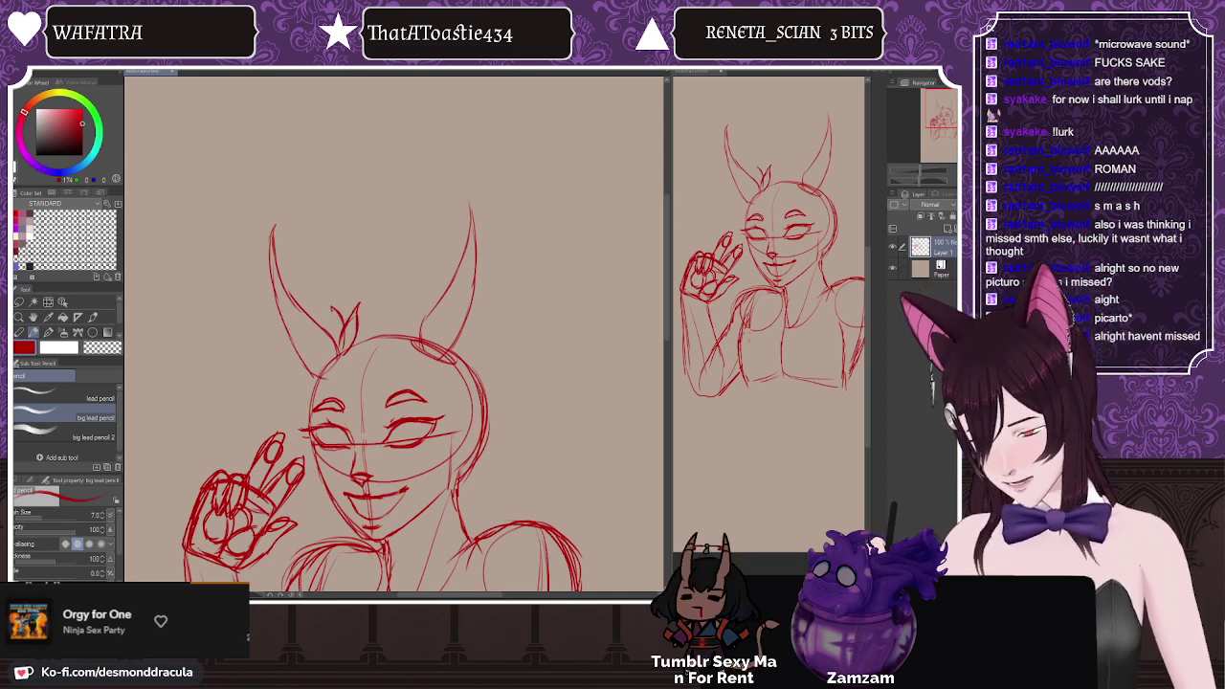
pyautogui.moveTo(331, 308); pyautogui.dragTo(334, 341)
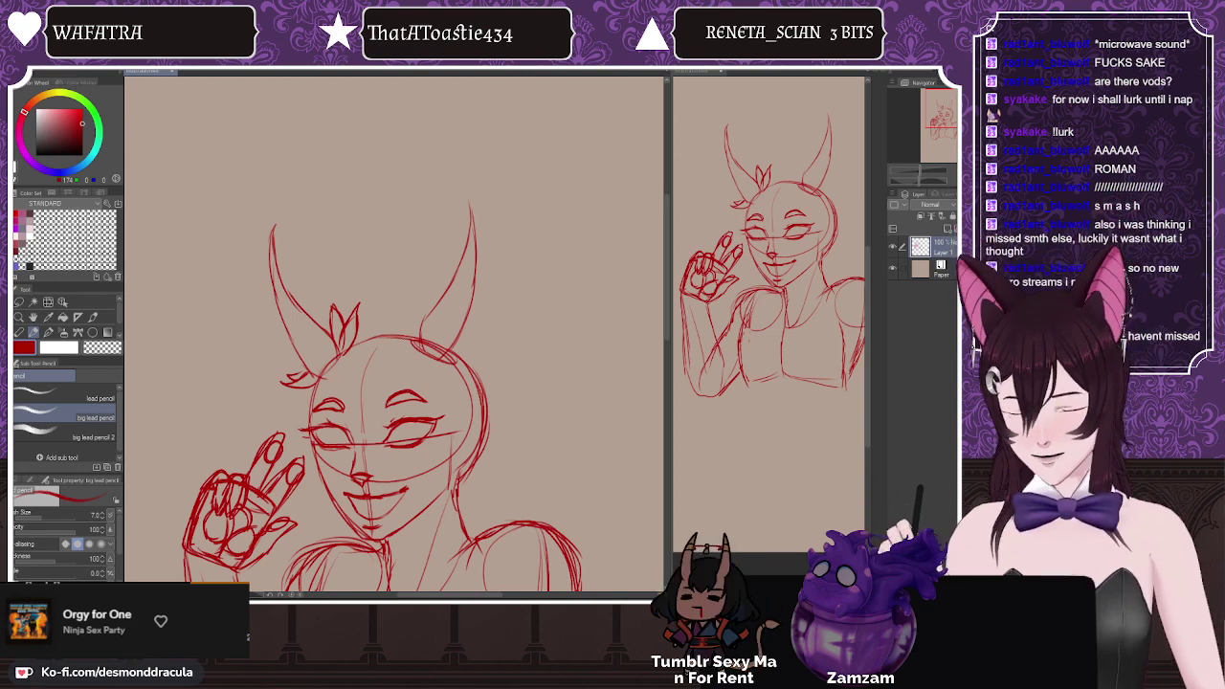
pyautogui.moveTo(399, 303); pyautogui.dragTo(398, 330)
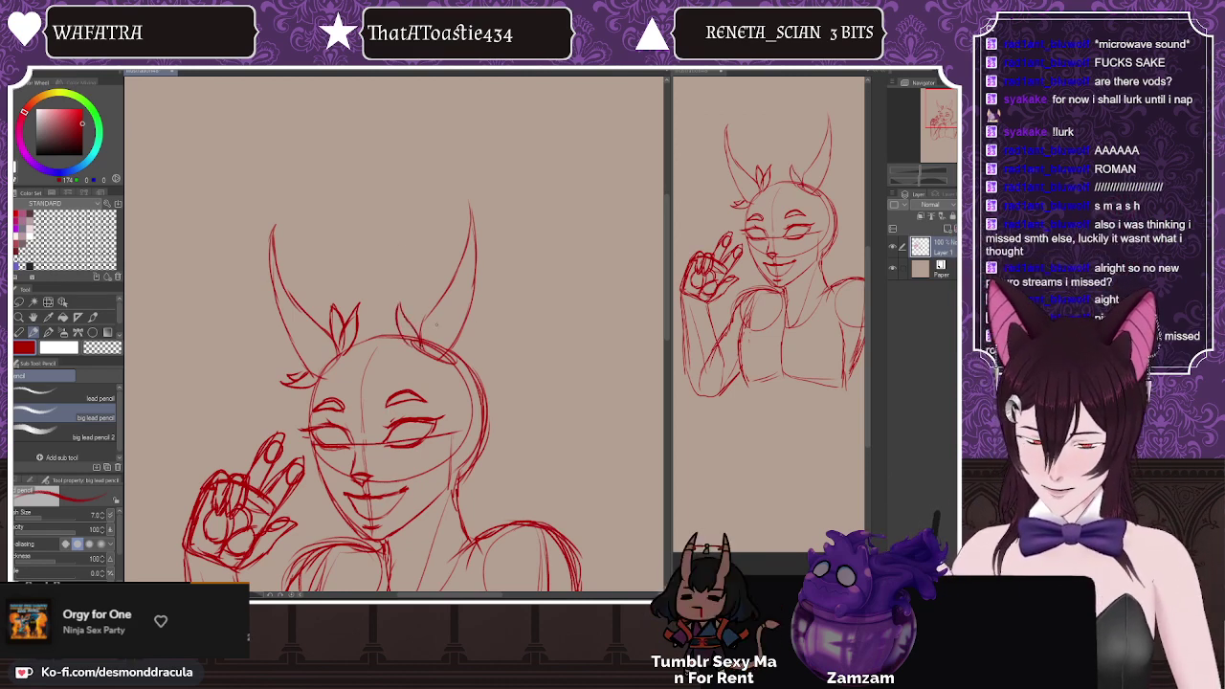
pyautogui.moveTo(450, 360)
pyautogui.mouseDown()
pyautogui.moveTo(475, 353)
pyautogui.moveTo(486, 331)
pyautogui.moveTo(450, 354)
pyautogui.mouseUp()
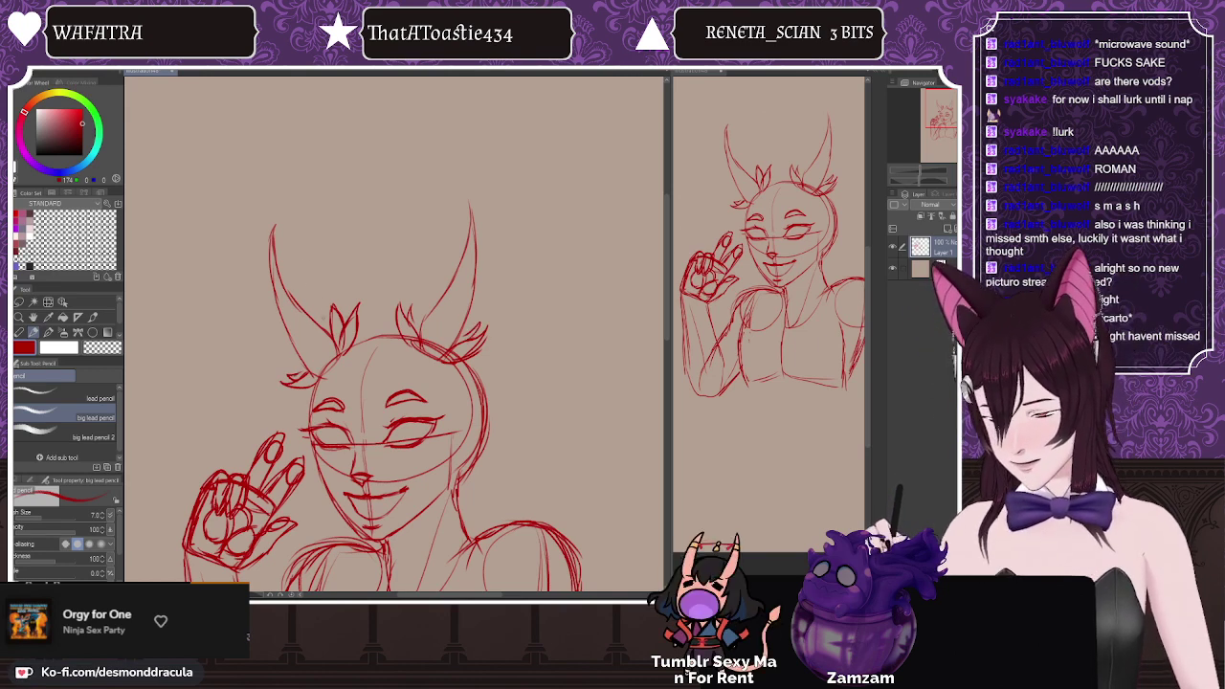
pyautogui.moveTo(302, 252)
pyautogui.mouseDown()
pyautogui.moveTo(308, 278)
pyautogui.moveTo(280, 359)
pyautogui.mouseUp()
pyautogui.moveTo(257, 308); pyautogui.dragTo(289, 339)
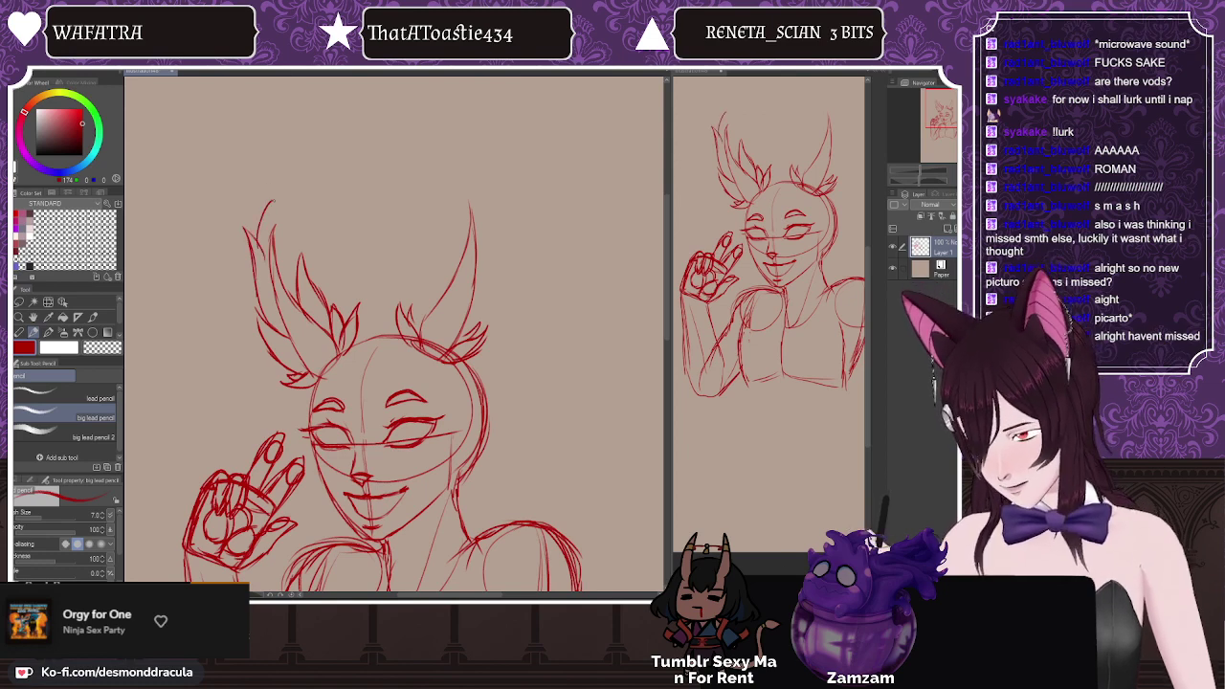
pyautogui.moveTo(287, 191); pyautogui.dragTo(293, 246)
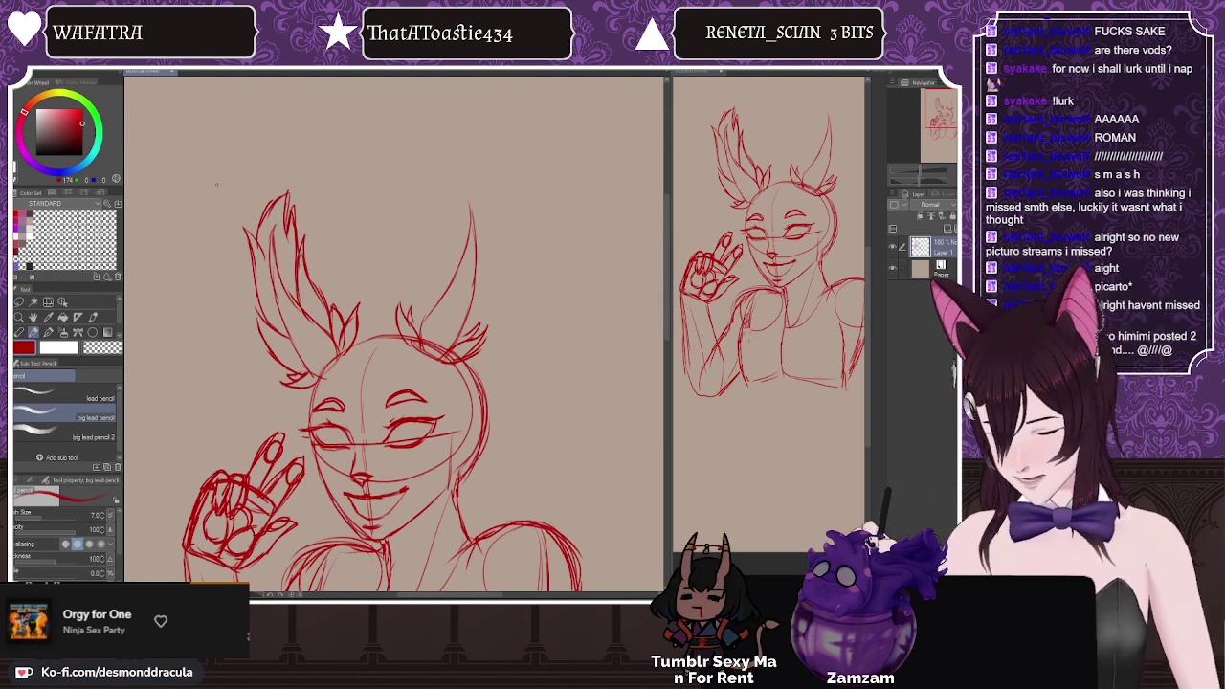
# Step: Undo the tuft and feathery ear strokes around the horns, back to the plain horned head
pyautogui.hotkey('ctrl', 'z')
pyautogui.hotkey('ctrl', 'z')
pyautogui.hotkey('ctrl', 'z')
pyautogui.hotkey('ctrl', 'z')
pyautogui.hotkey('ctrl', 'z')
pyautogui.hotkey('ctrl', 'z')
pyautogui.hotkey('ctrl', 'z')
pyautogui.hotkey('ctrl', 'z')
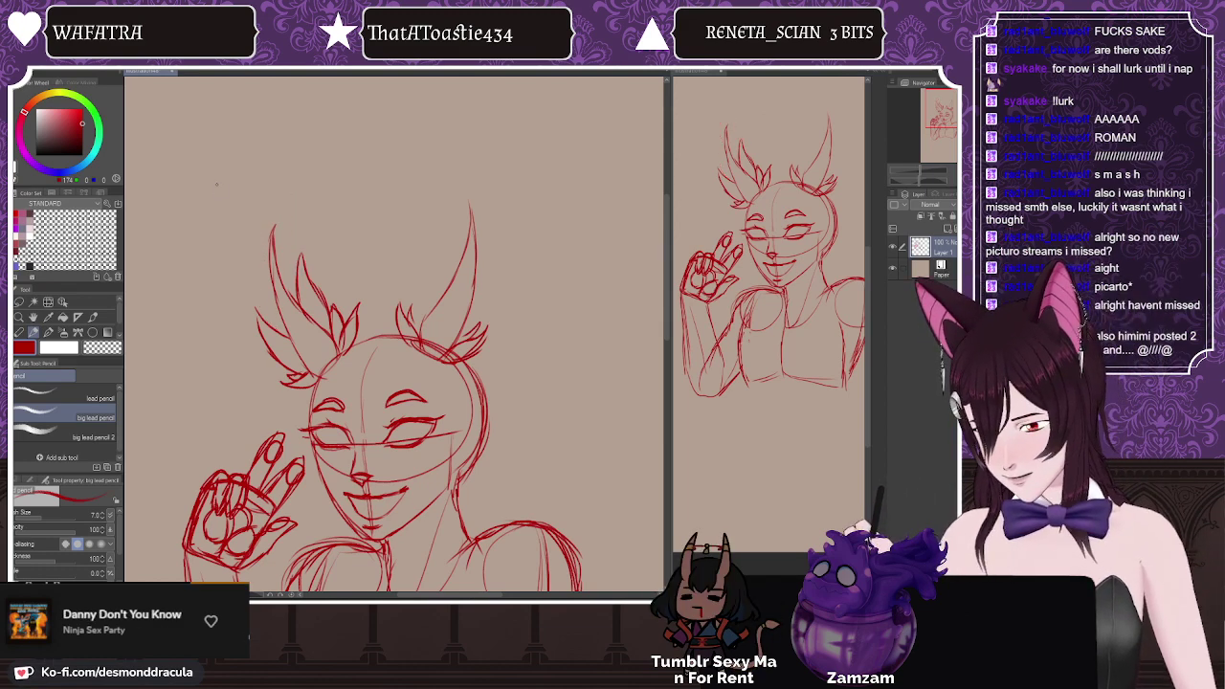
pyautogui.hotkey('ctrl', 'z')
pyautogui.hotkey('ctrl', 'z')
pyautogui.hotkey('ctrl', 'z')
pyautogui.hotkey('ctrl', 'z')
pyautogui.hotkey('ctrl', 'z')
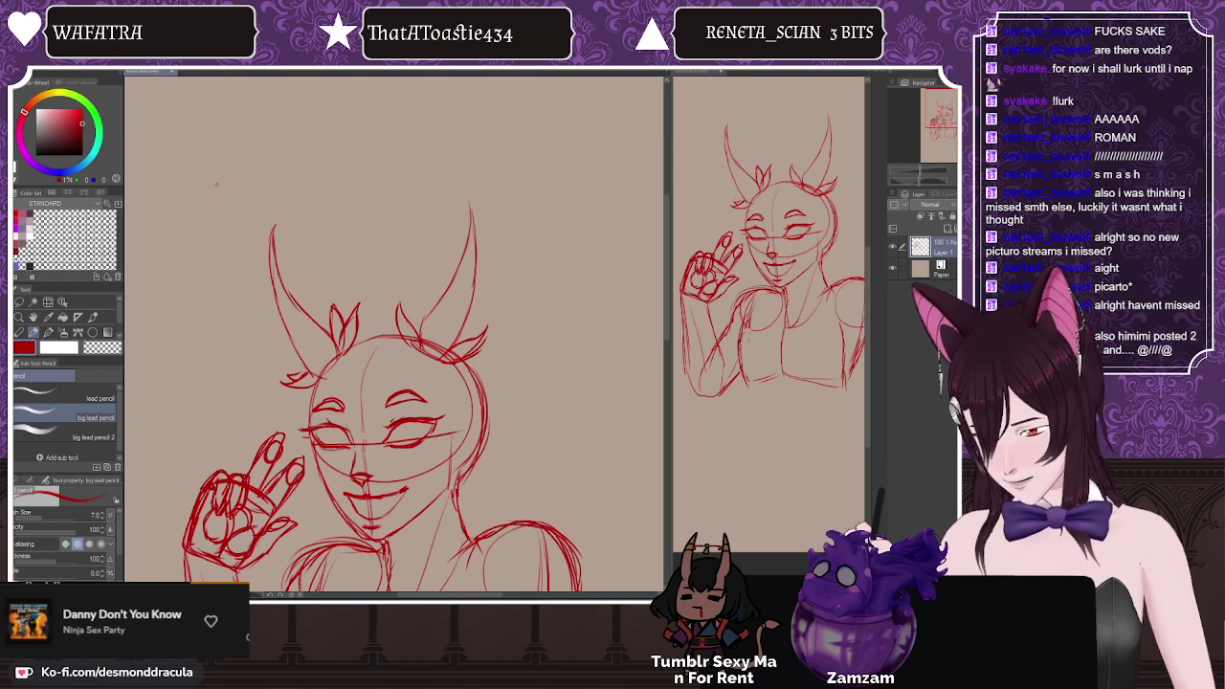
pyautogui.hotkey('ctrl', 'z')
pyautogui.hotkey('ctrl', 'z')
pyautogui.hotkey('ctrl', 'z')
pyautogui.hotkey('ctrl', 'z')
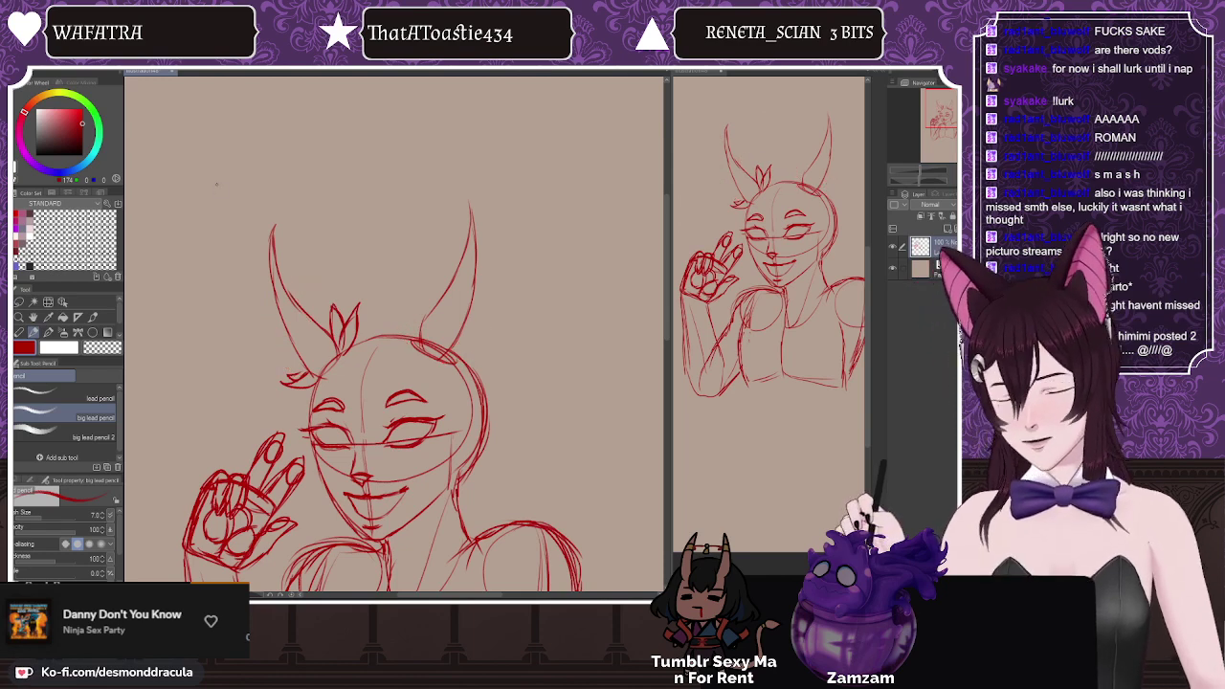
pyautogui.hotkey('ctrl', 'z')
pyautogui.hotkey('ctrl', 'z')
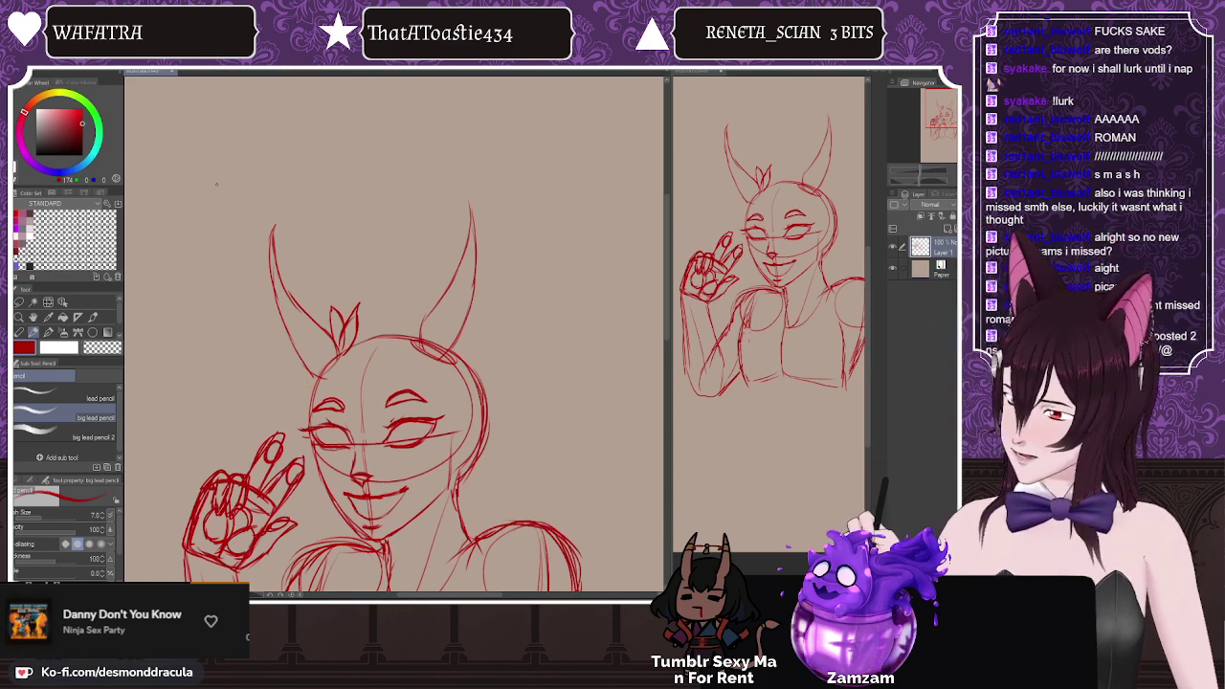
pyautogui.hotkey('ctrl', 'z')
pyautogui.hotkey('ctrl', 'z')
pyautogui.hotkey('ctrl', 'z')
pyautogui.hotkey('ctrl', 'z')
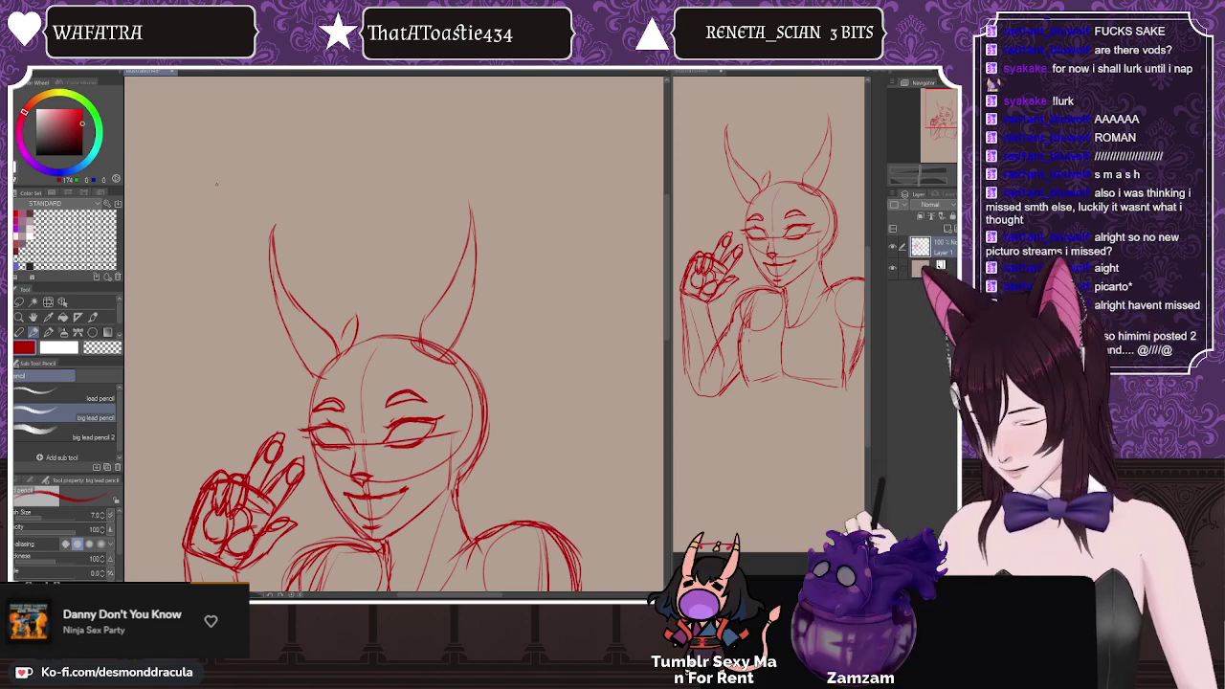
pyautogui.hotkey('ctrl', 'z')
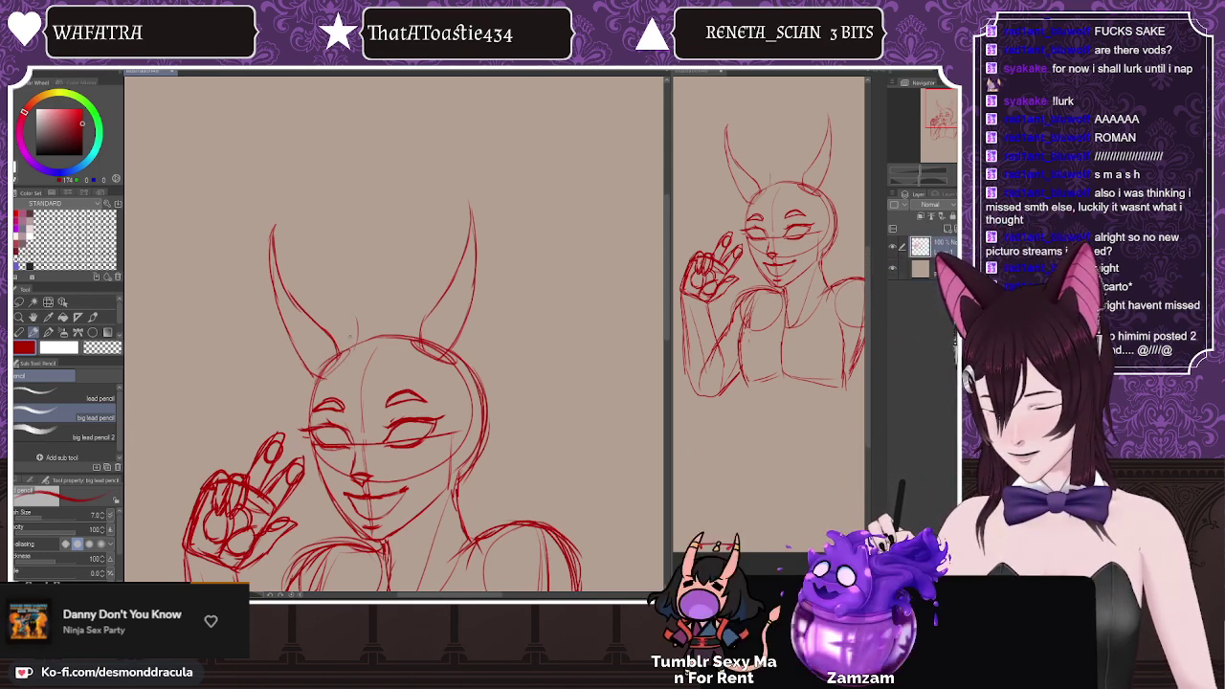
# Step: Sketch a long pointed ear outline around the horn above the raised hand, with an inner fold line
pyautogui.moveTo(356, 342); pyautogui.dragTo(340, 297)
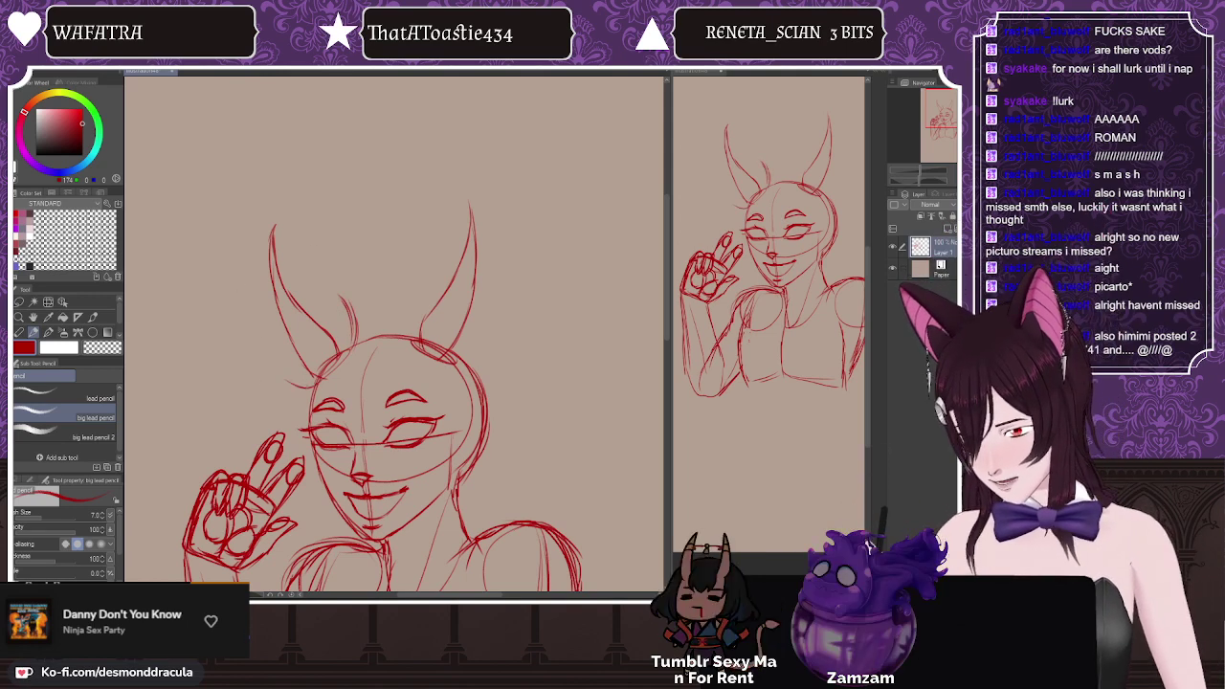
pyautogui.moveTo(308, 387); pyautogui.dragTo(264, 350)
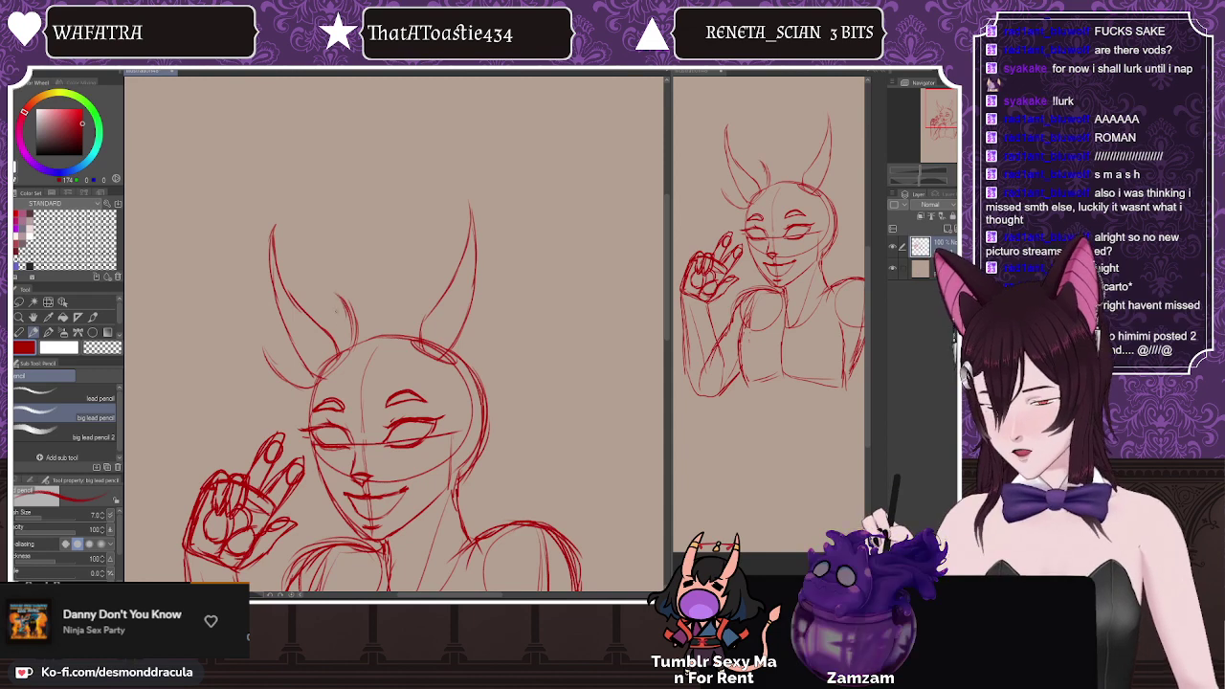
pyautogui.moveTo(250, 292); pyautogui.dragTo(264, 341)
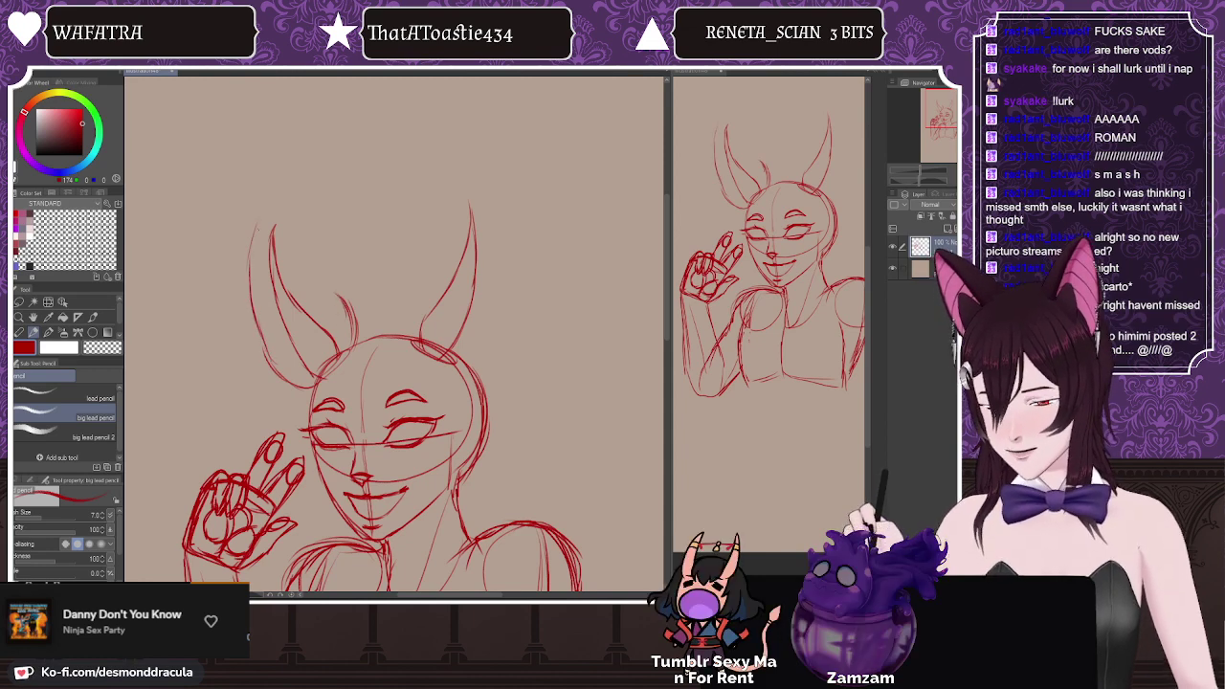
pyautogui.moveTo(249, 254)
pyautogui.mouseDown()
pyautogui.moveTo(287, 231)
pyautogui.moveTo(316, 260)
pyautogui.moveTo(354, 324)
pyautogui.mouseUp()
pyautogui.moveTo(308, 266); pyautogui.dragTo(329, 308)
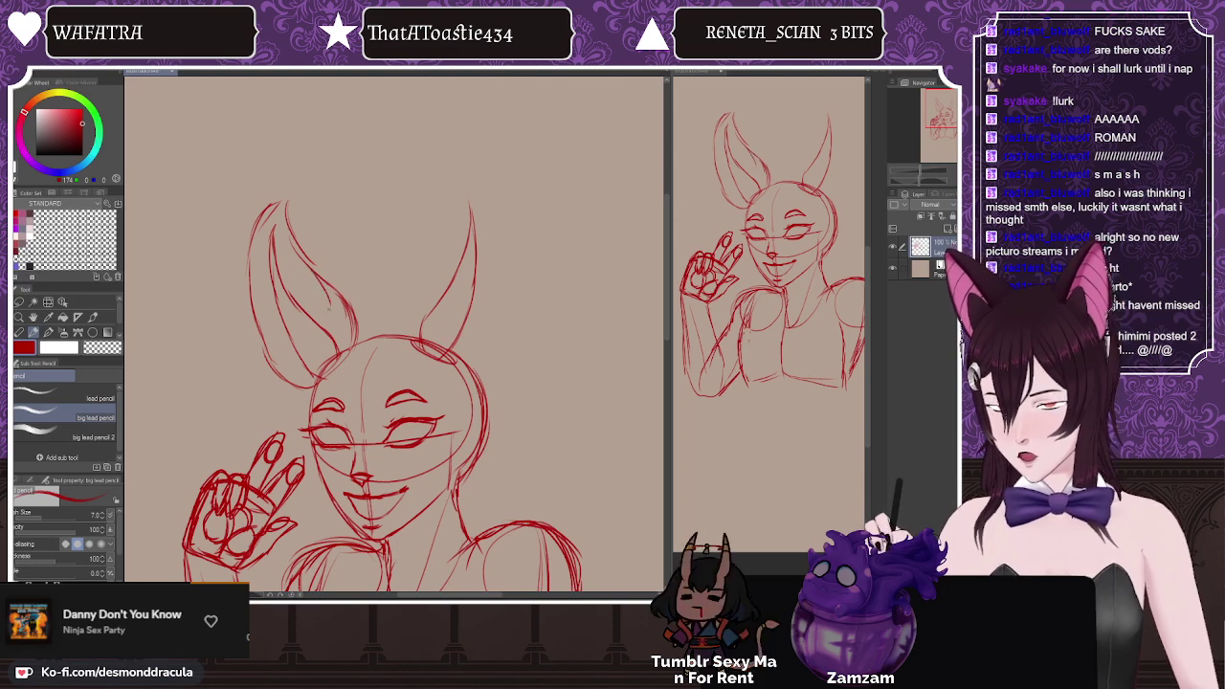
pyautogui.moveTo(306, 260); pyautogui.dragTo(327, 302)
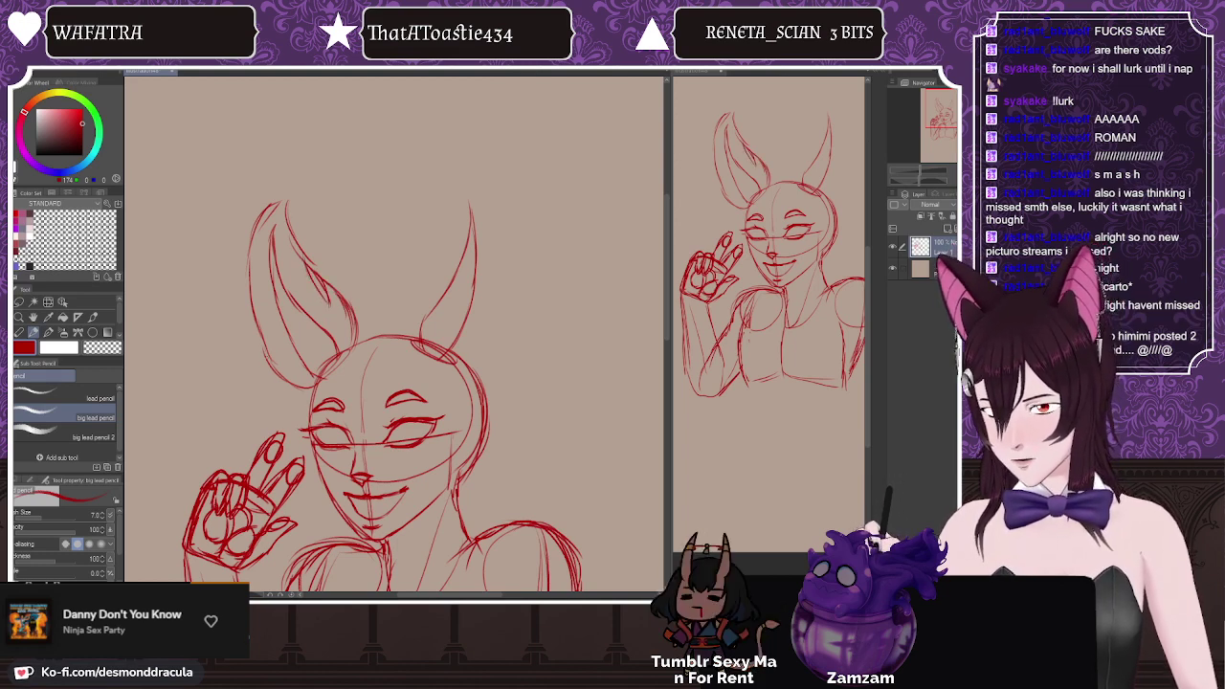
# Step: Reinforce that ear's outer edge and tip, and add short fur strokes at its base
pyautogui.moveTo(255, 327); pyautogui.dragTo(271, 358)
pyautogui.moveTo(250, 266); pyautogui.dragTo(252, 299)
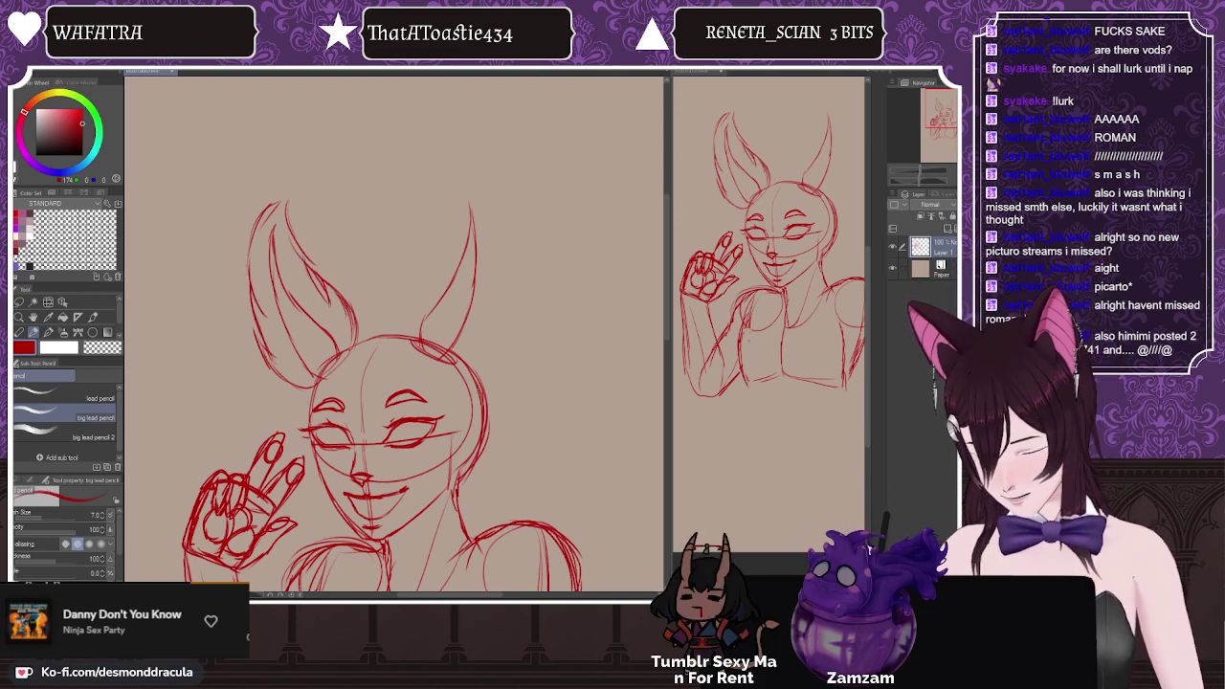
pyautogui.moveTo(278, 201); pyautogui.dragTo(291, 243)
pyautogui.moveTo(284, 213); pyautogui.dragTo(308, 273)
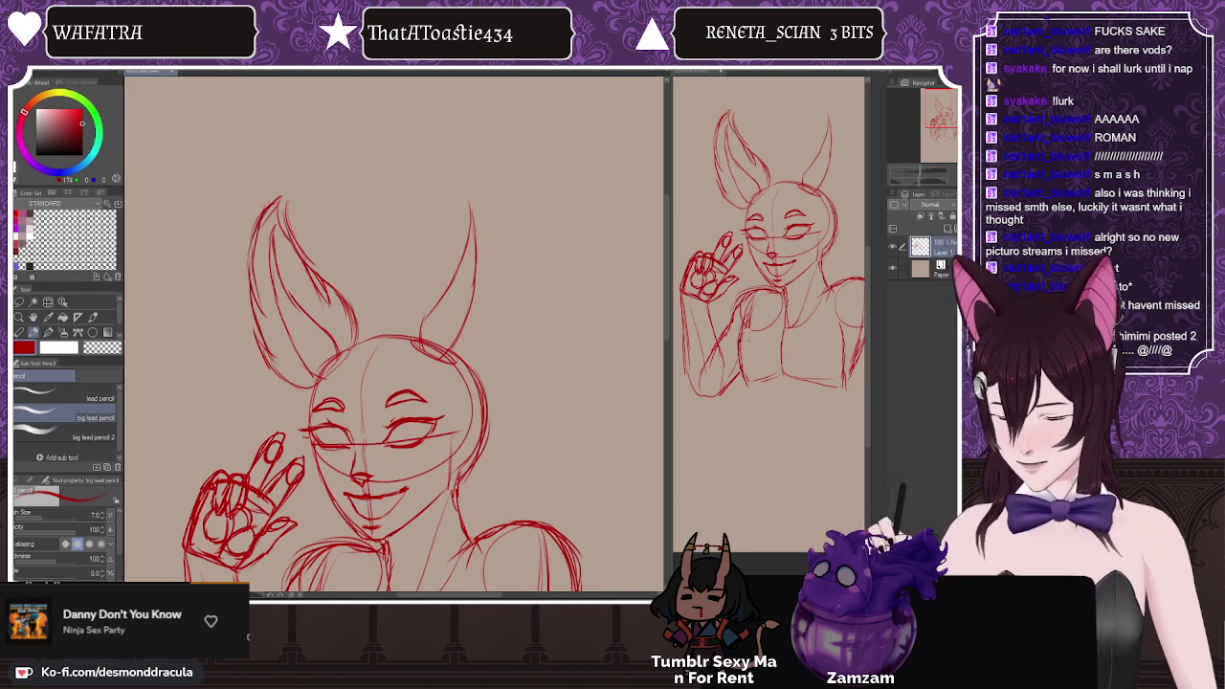
pyautogui.moveTo(356, 327); pyautogui.dragTo(346, 358)
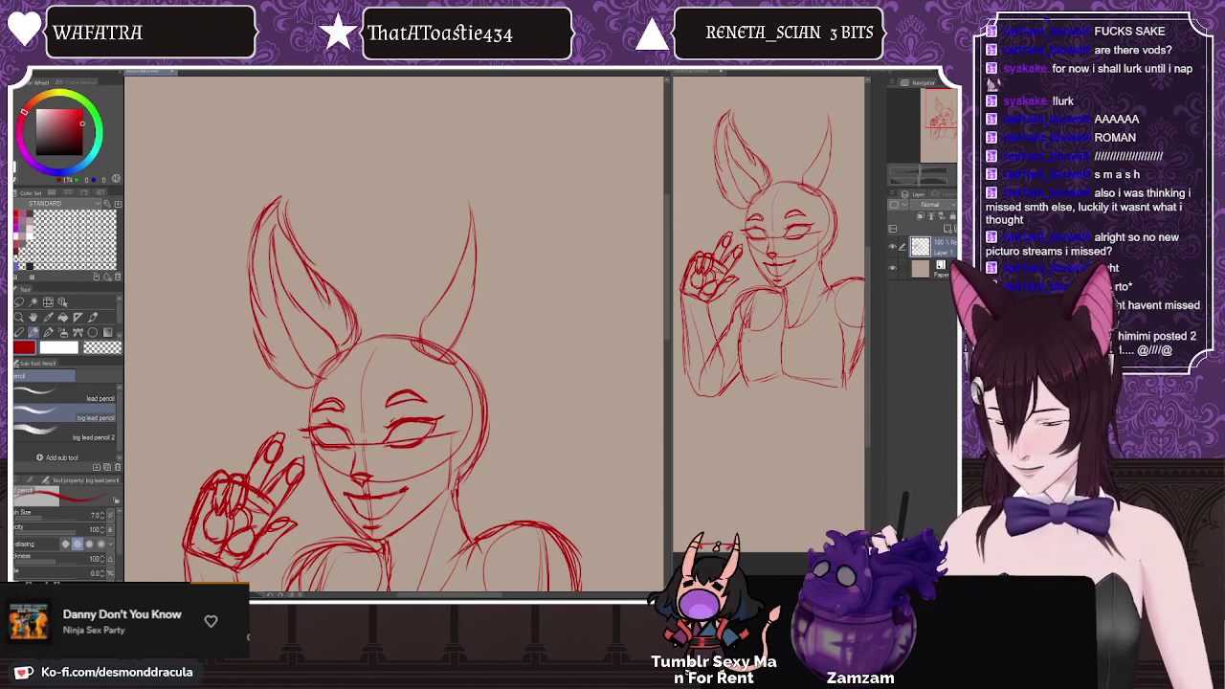
pyautogui.moveTo(337, 308); pyautogui.dragTo(343, 346)
pyautogui.moveTo(276, 376); pyautogui.dragTo(304, 377)
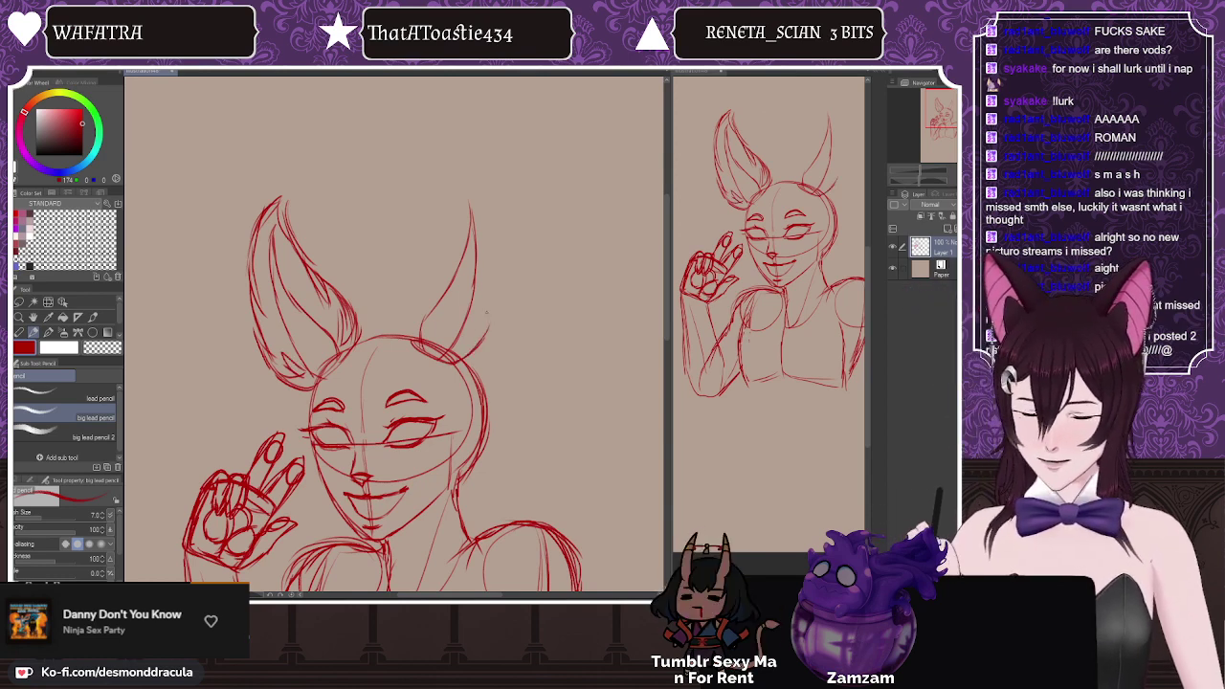
# Step: Sketch a matching long pointed ear outline around the horn on the opposite side of the head
pyautogui.moveTo(488, 331); pyautogui.dragTo(499, 287)
pyautogui.moveTo(461, 360)
pyautogui.mouseDown()
pyautogui.moveTo(499, 281)
pyautogui.moveTo(476, 178)
pyautogui.mouseUp()
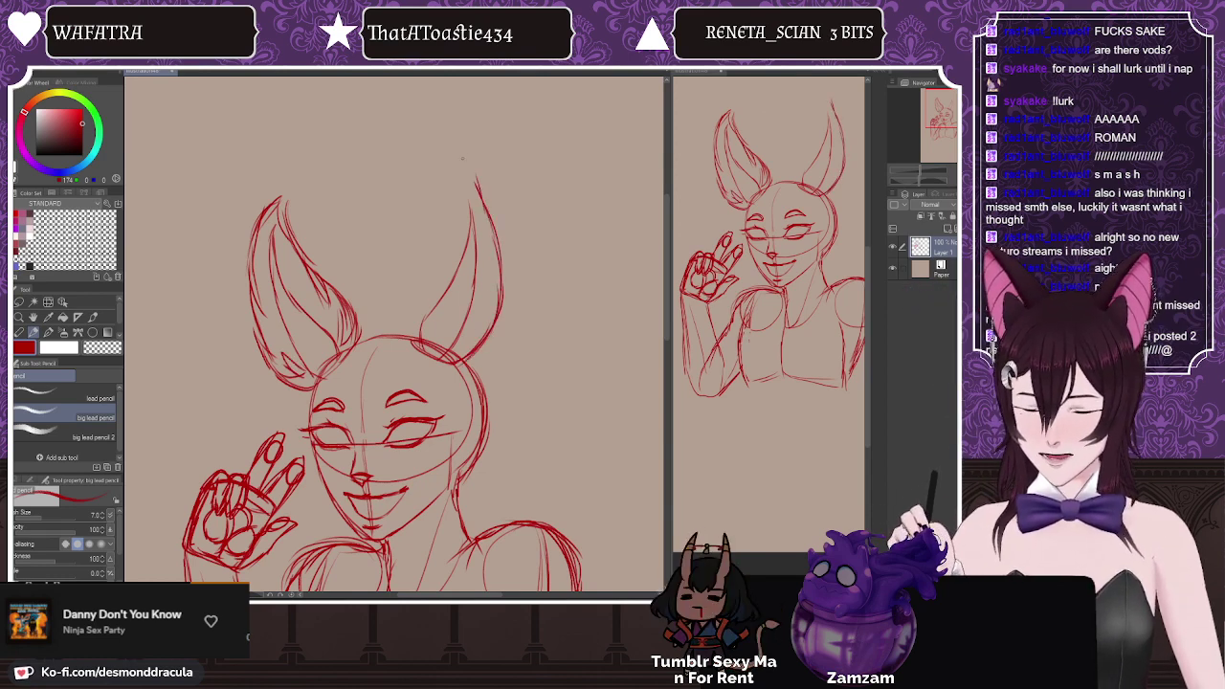
pyautogui.moveTo(412, 346)
pyautogui.mouseDown()
pyautogui.moveTo(400, 283)
pyautogui.moveTo(465, 178)
pyautogui.moveTo(499, 305)
pyautogui.mouseUp()
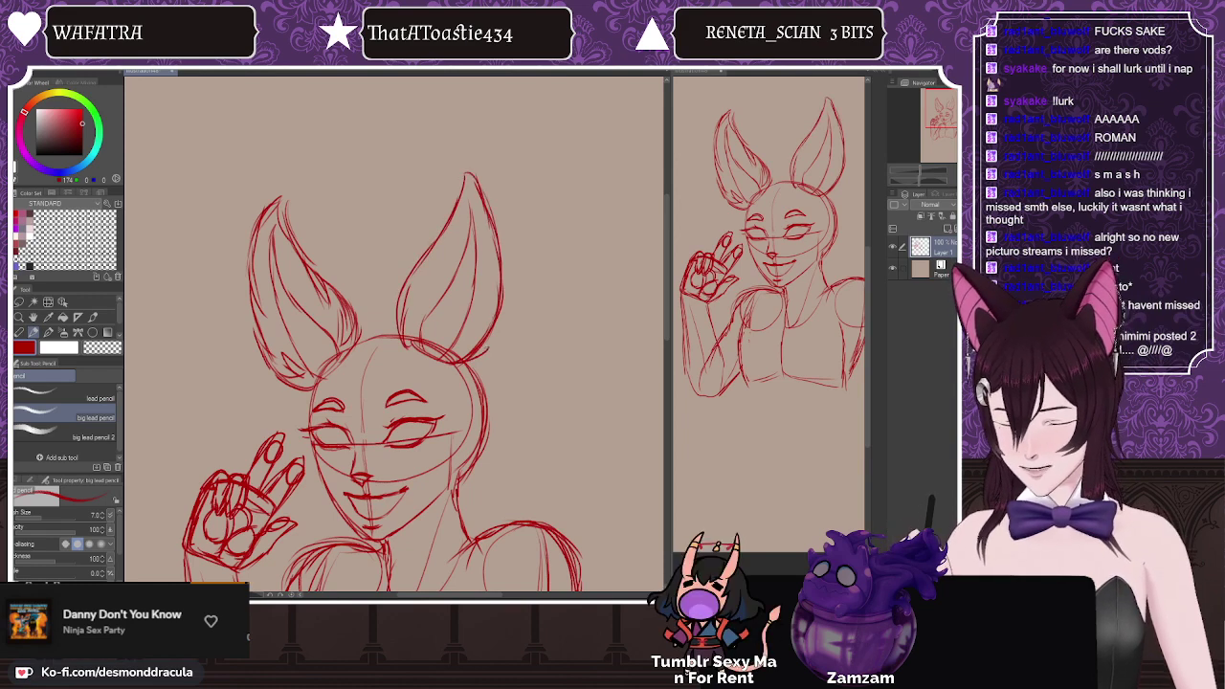
# Step: Add fur strokes at the second ear's base, edges and tip, and darken the first ear's outer contour
pyautogui.moveTo(406, 341)
pyautogui.mouseDown()
pyautogui.moveTo(389, 311)
pyautogui.moveTo(412, 308)
pyautogui.mouseUp()
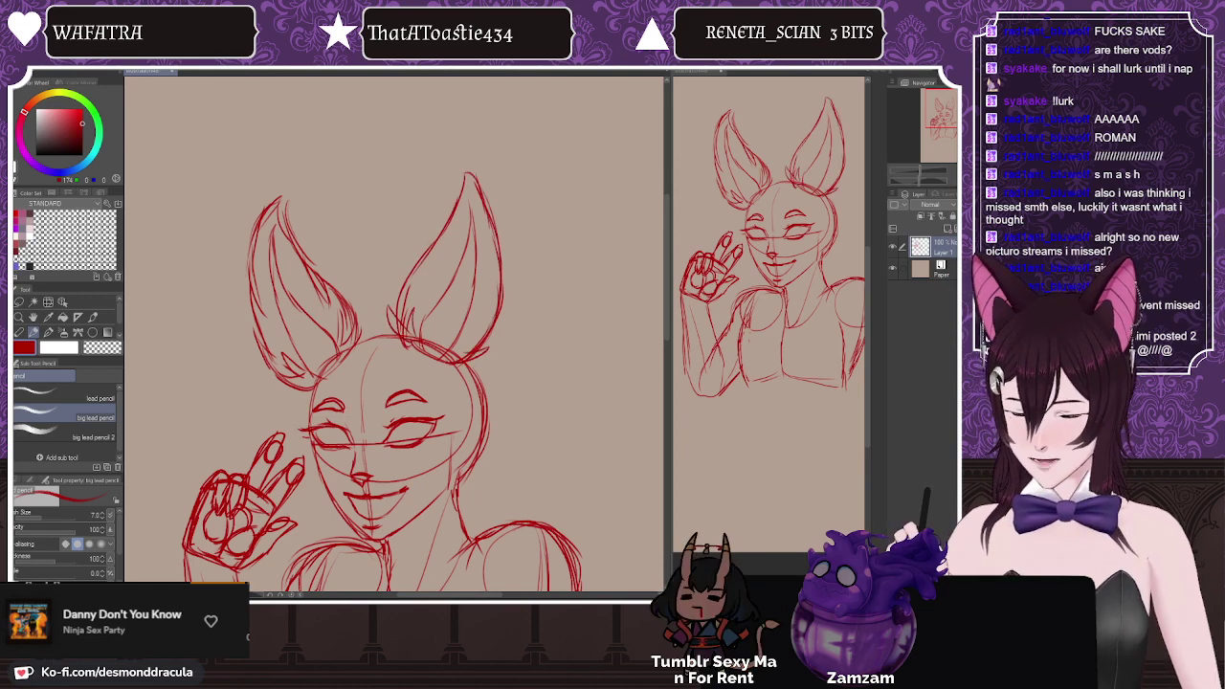
pyautogui.moveTo(469, 349); pyautogui.dragTo(480, 329)
pyautogui.moveTo(421, 255); pyautogui.dragTo(412, 319)
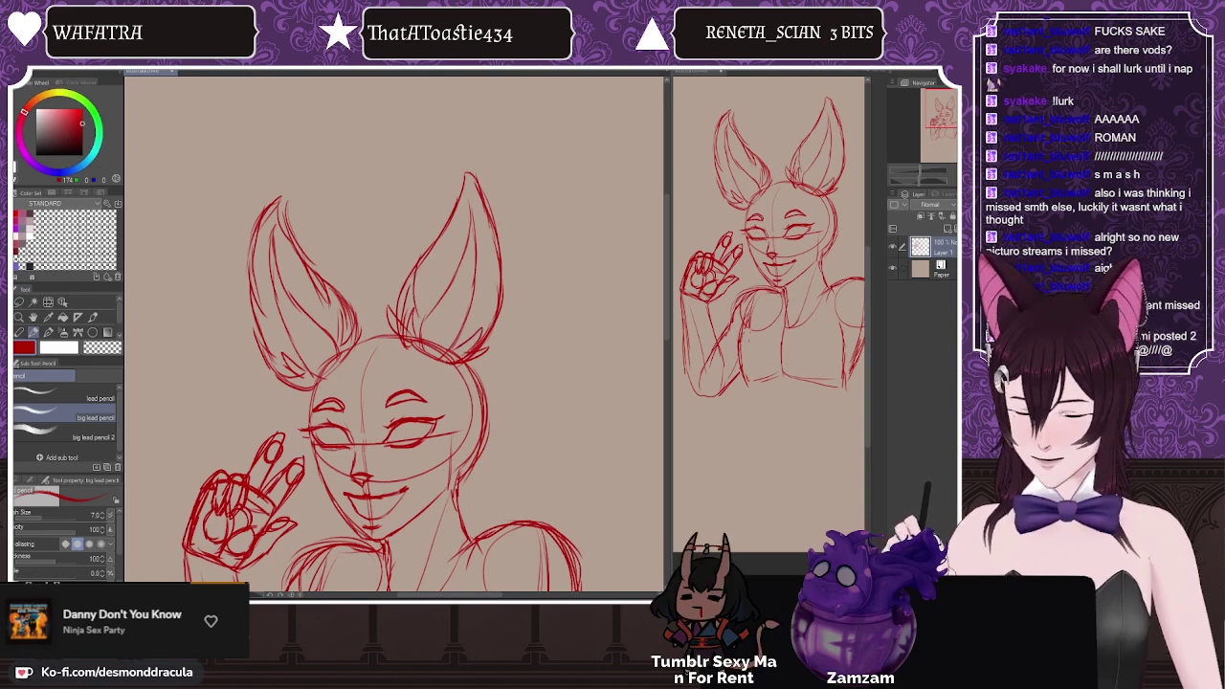
pyautogui.moveTo(431, 273)
pyautogui.mouseDown()
pyautogui.moveTo(464, 166)
pyautogui.moveTo(488, 213)
pyautogui.mouseUp()
pyautogui.moveTo(500, 277); pyautogui.dragTo(509, 308)
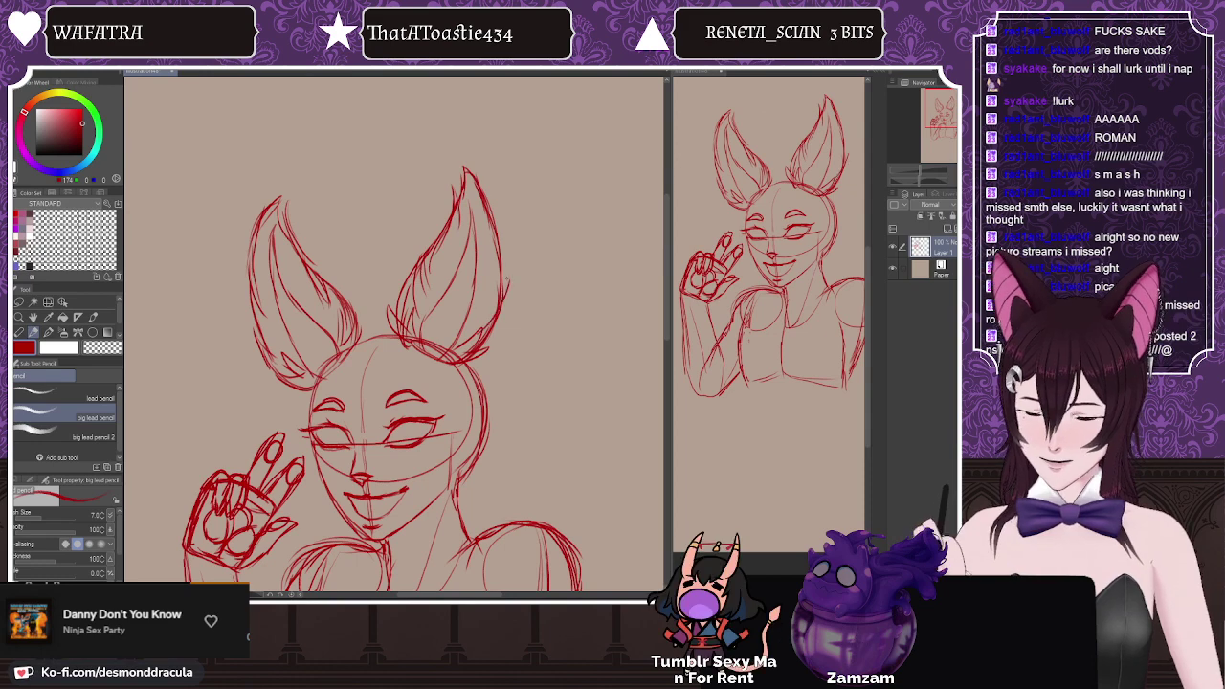
pyautogui.moveTo(490, 254)
pyautogui.mouseDown()
pyautogui.moveTo(507, 306)
pyautogui.moveTo(496, 297)
pyautogui.mouseUp()
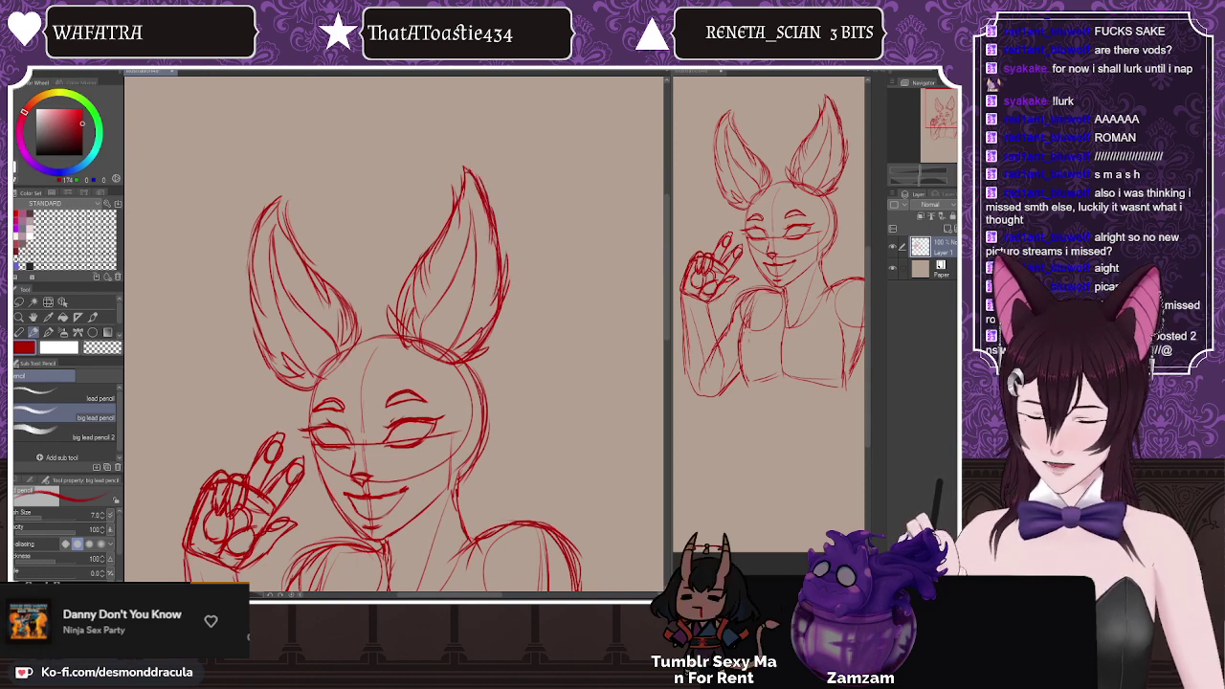
pyautogui.moveTo(494, 201); pyautogui.dragTo(498, 234)
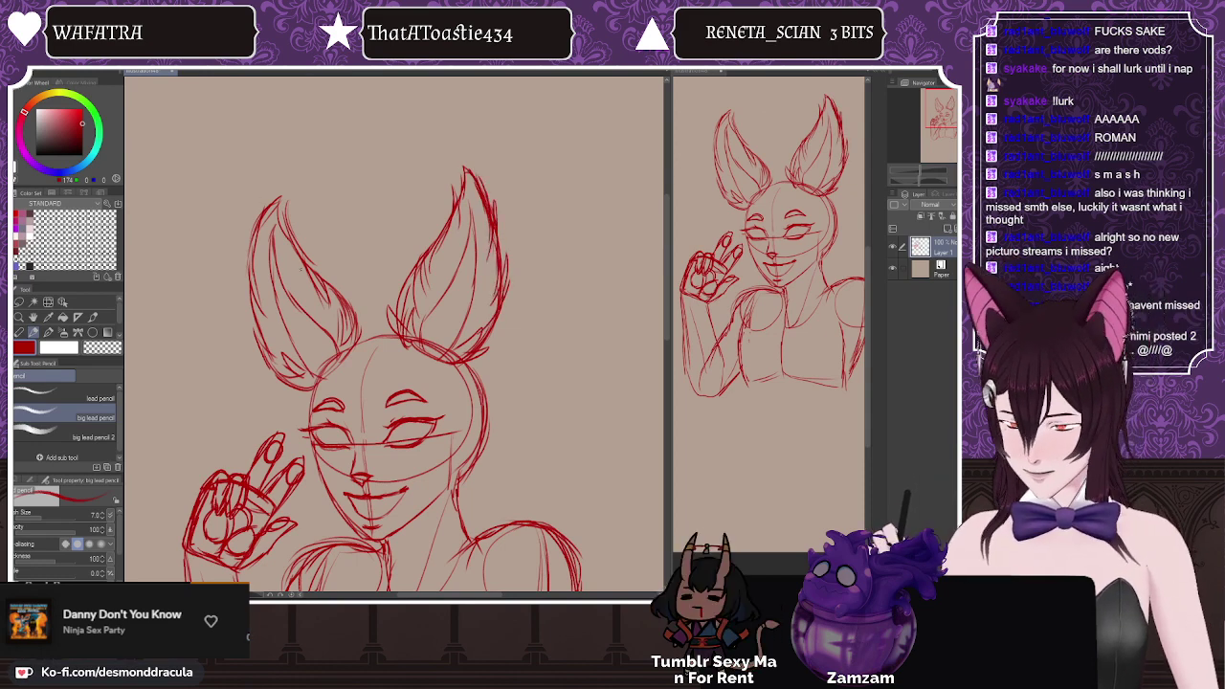
pyautogui.moveTo(256, 304)
pyautogui.mouseDown()
pyautogui.moveTo(250, 251)
pyautogui.moveTo(266, 212)
pyautogui.moveTo(279, 237)
pyautogui.mouseUp()
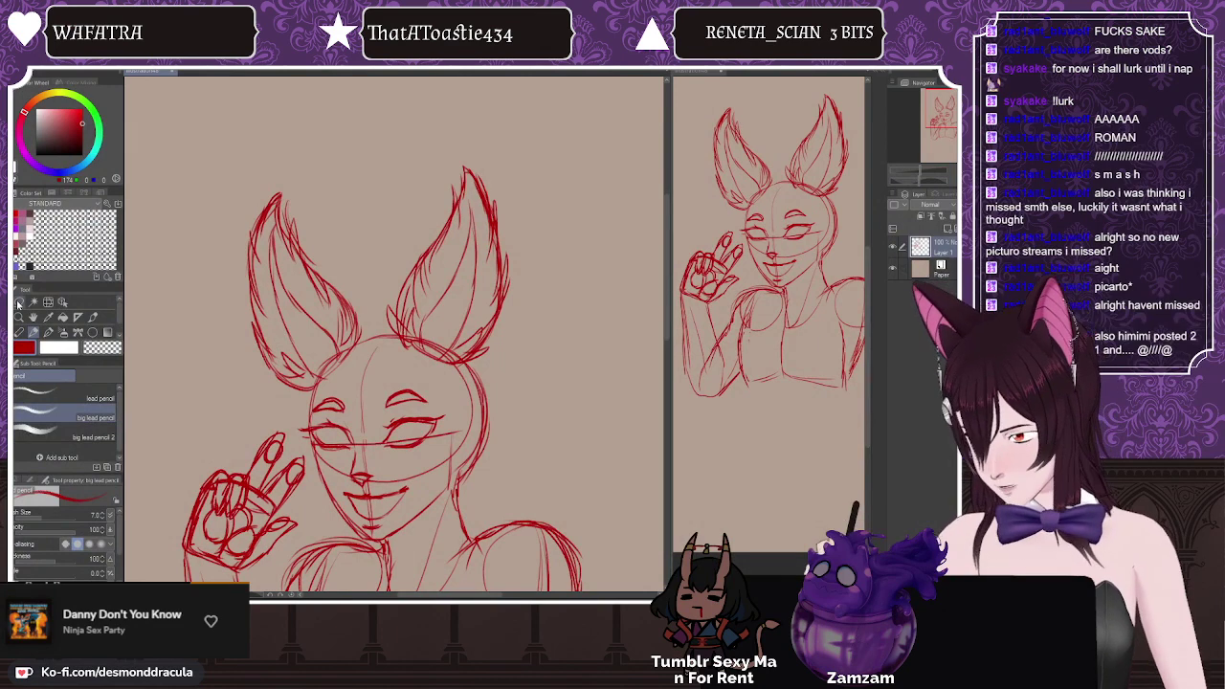
# Step: Lasso the ear above the raised hand, rotate it slightly towards the head's centre, deselect and return to the big lead pencil
pyautogui.press('m')
pyautogui.moveTo(239, 194)
pyautogui.mouseDown()
pyautogui.moveTo(300, 402)
pyautogui.moveTo(346, 362)
pyautogui.moveTo(365, 323)
pyautogui.moveTo(296, 178)
pyautogui.mouseUp()
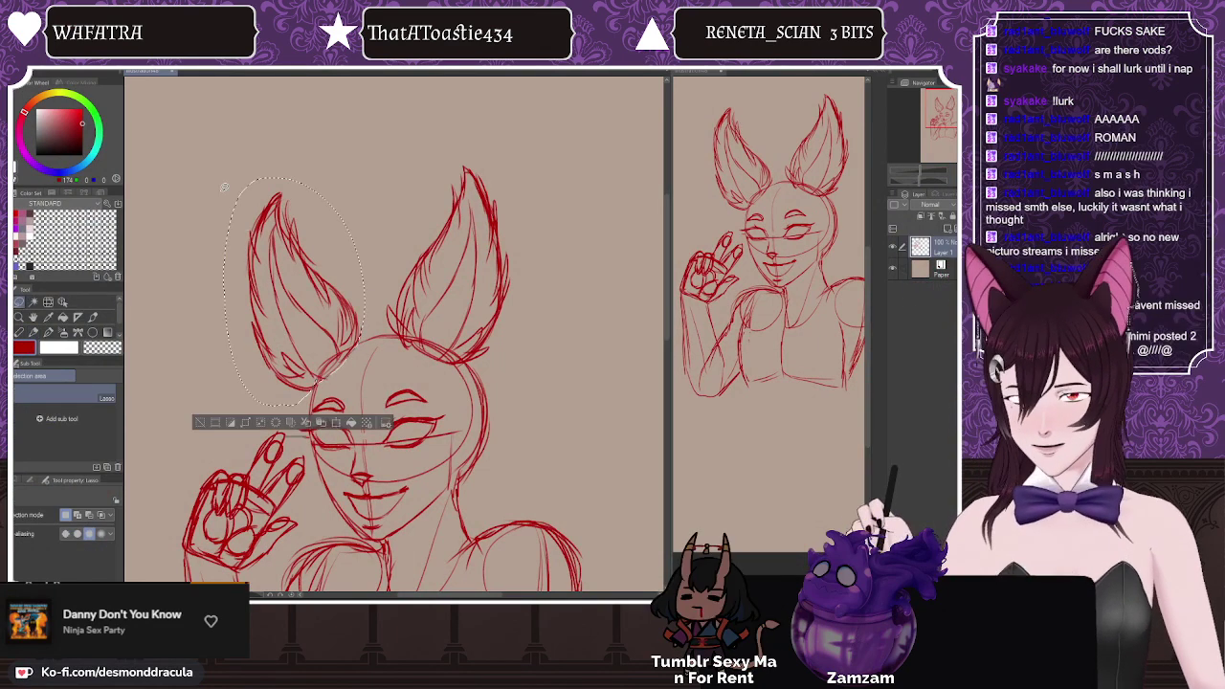
pyautogui.hotkey('ctrl', 't')
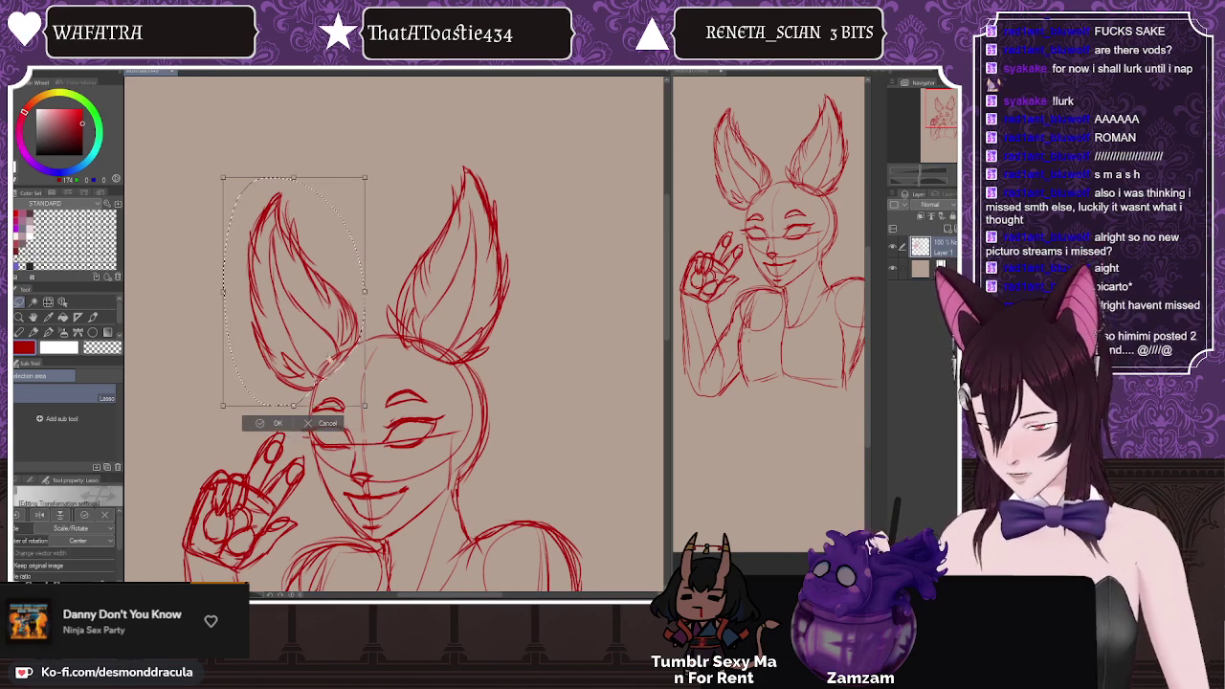
pyautogui.moveTo(294, 292); pyautogui.dragTo(320, 378)
pyautogui.moveTo(295, 317); pyautogui.dragTo(297, 313)
pyautogui.moveTo(211, 279); pyautogui.dragTo(220, 268)
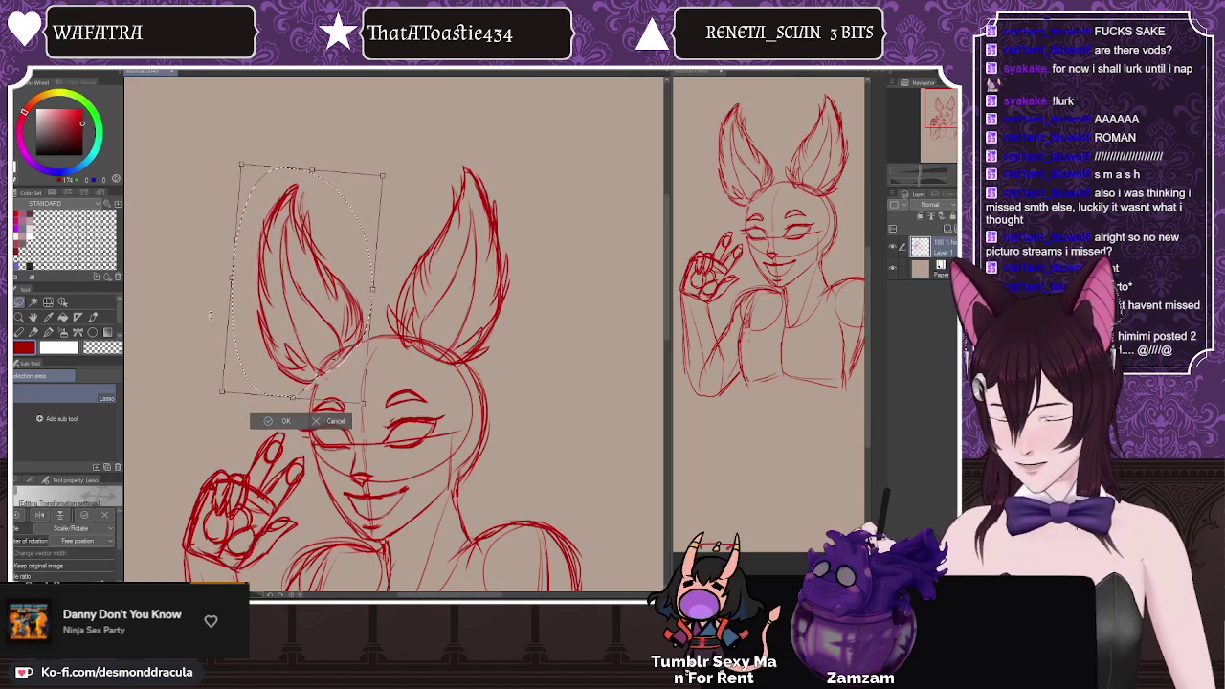
pyautogui.click(264, 422)
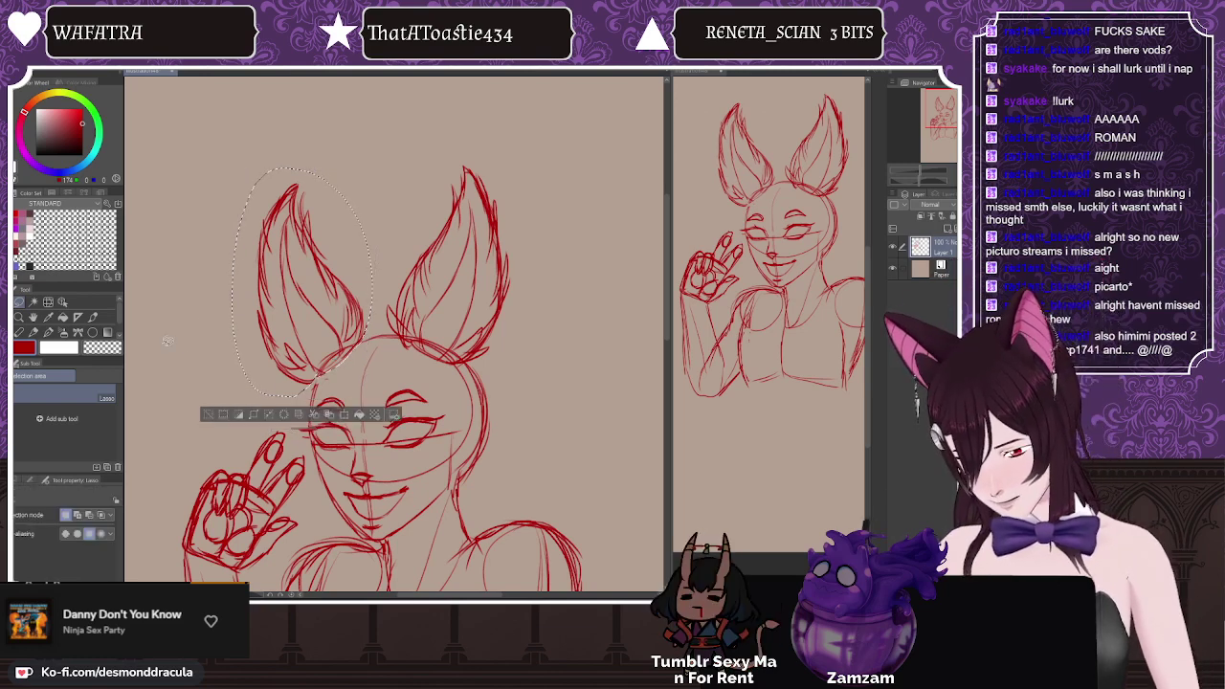
pyautogui.click(181, 295)
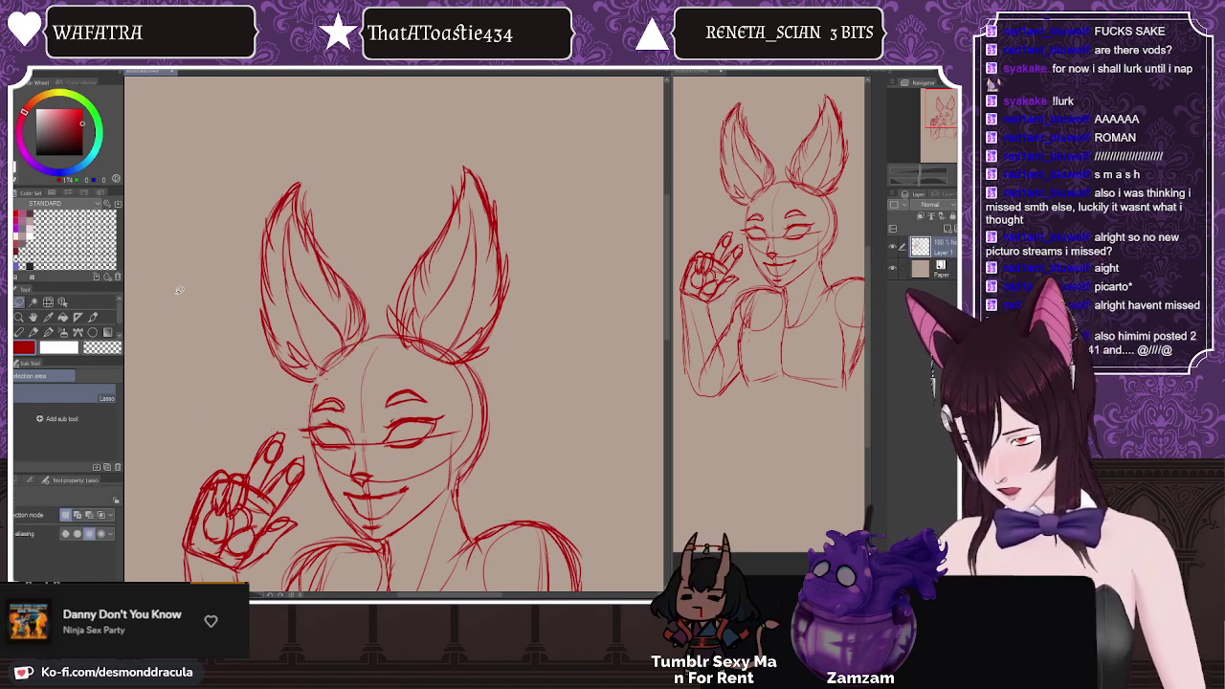
pyautogui.click(34, 332)
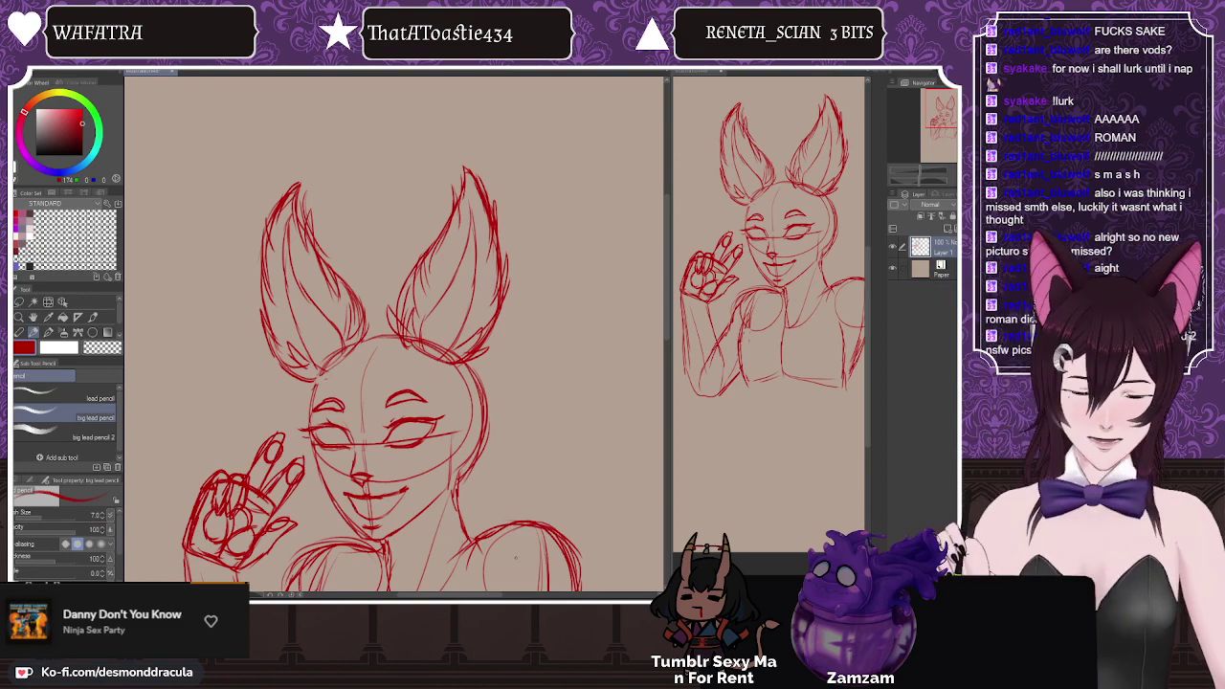
# Step: Lower the sketch layer's opacity to 33% and add a new layer above it
pyautogui.click(955, 204)
pyautogui.click(949, 229)
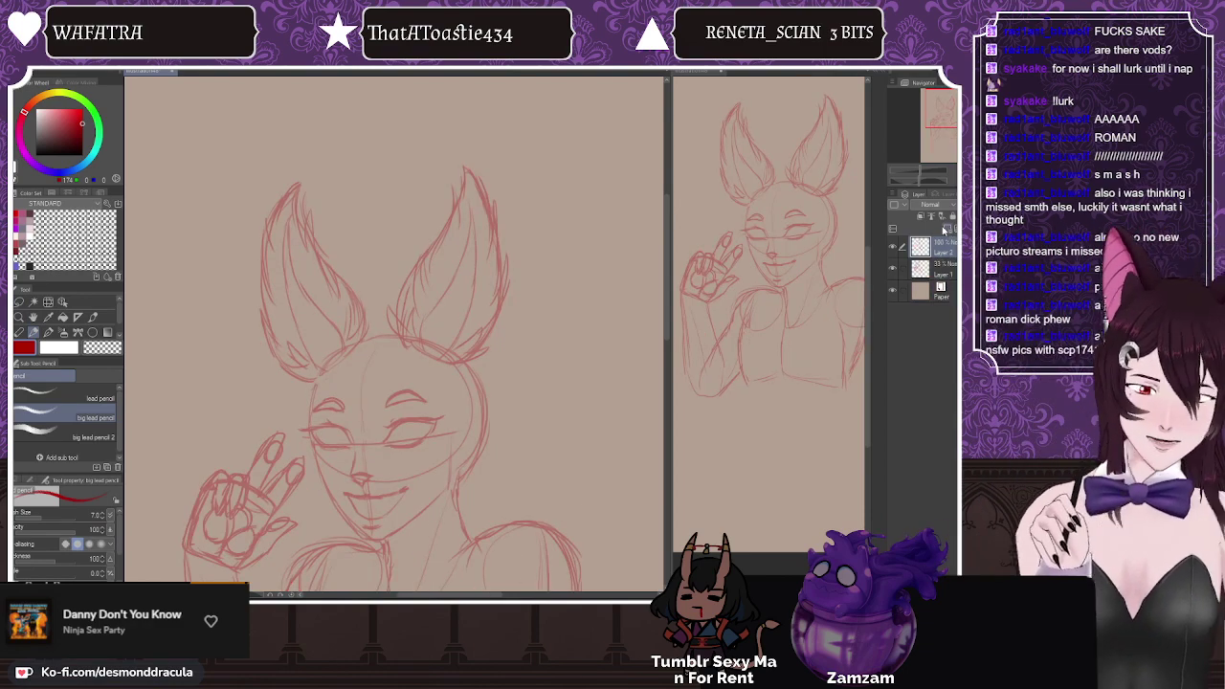
# Step: On the faded sketch layer, lasso the ear above the raised hand and rotate it outwards, away from the head's centre
pyautogui.moveTo(666, 227)
pyautogui.mouseDown()
pyautogui.moveTo(666, 267)
pyautogui.moveTo(666, 256)
pyautogui.mouseUp()
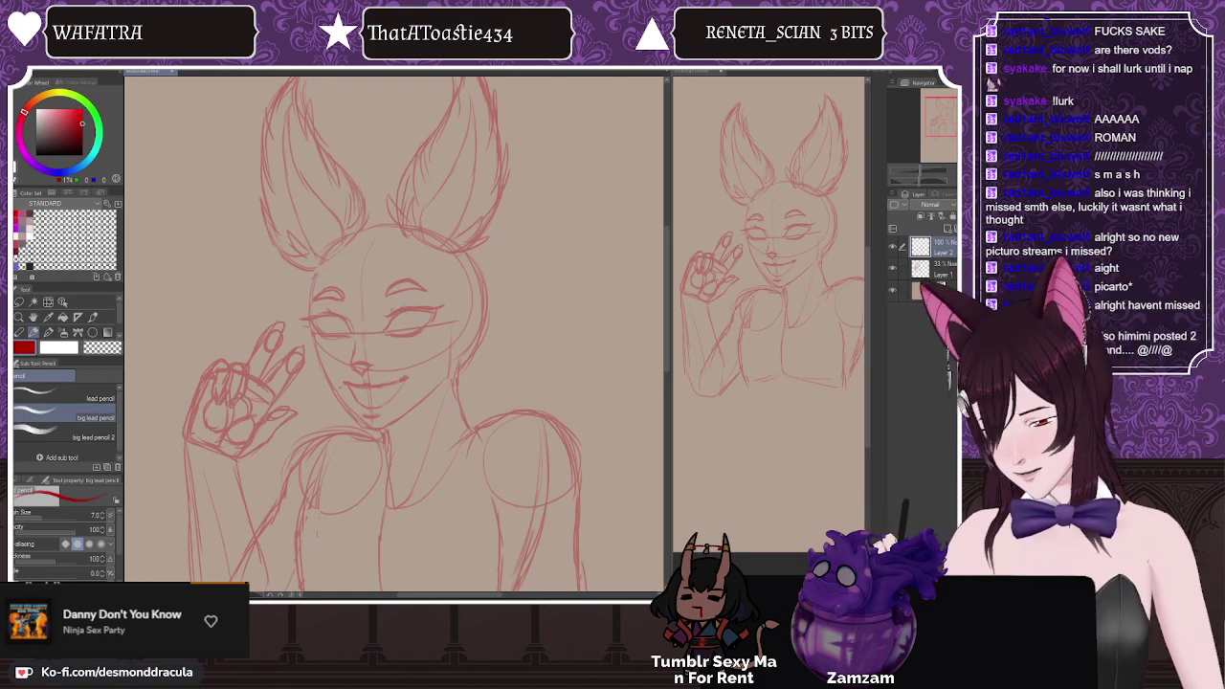
pyautogui.moveTo(666, 246); pyautogui.dragTo(667, 227)
pyautogui.click(933, 268)
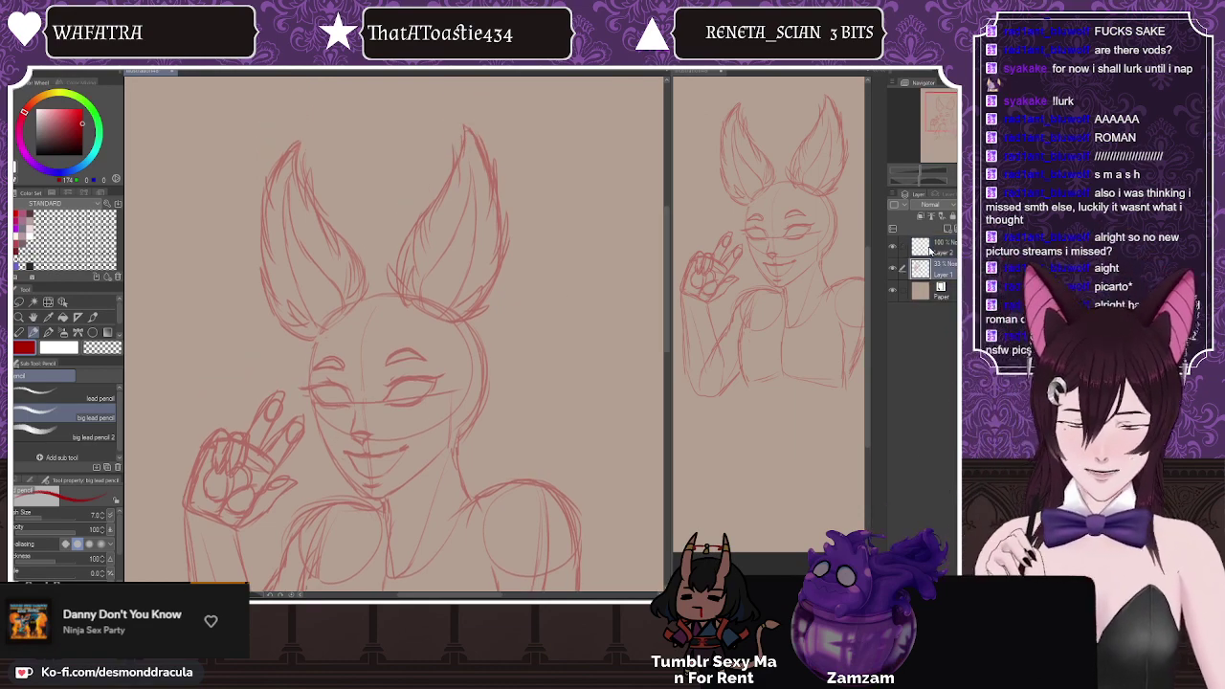
pyautogui.press('m')
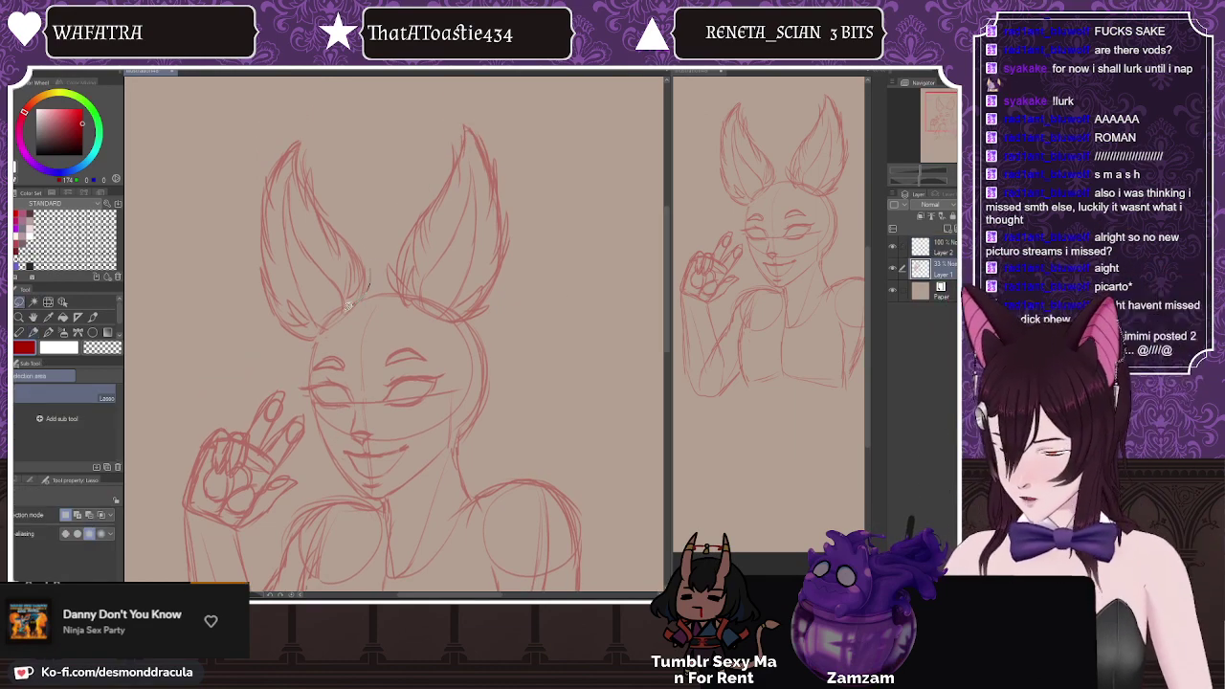
pyautogui.moveTo(349, 304)
pyautogui.mouseDown()
pyautogui.moveTo(263, 320)
pyautogui.moveTo(358, 291)
pyautogui.mouseUp()
pyautogui.click(338, 365)
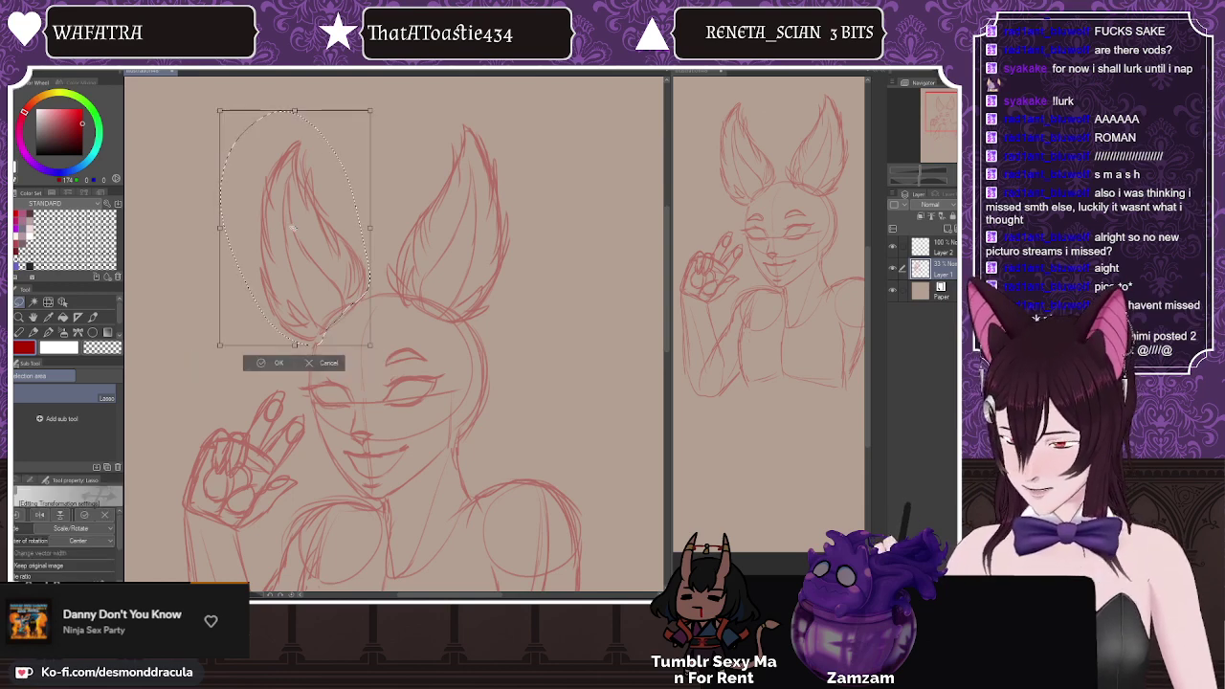
pyautogui.moveTo(179, 218); pyautogui.dragTo(162, 248)
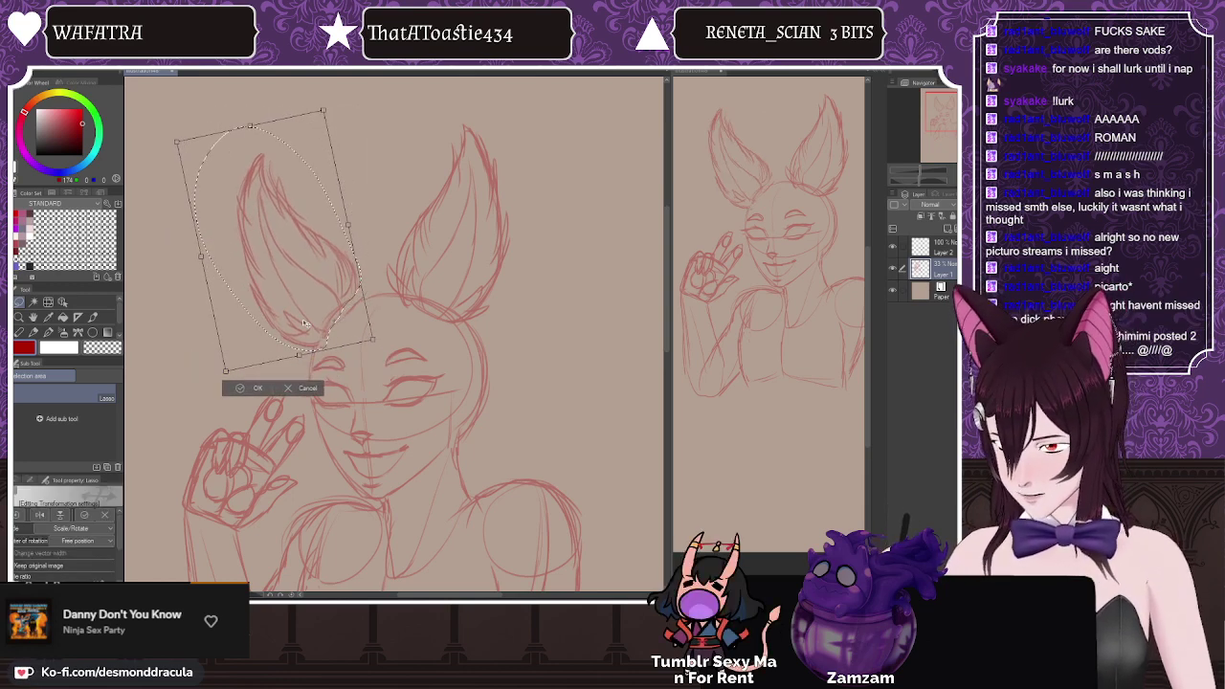
pyautogui.click(254, 393)
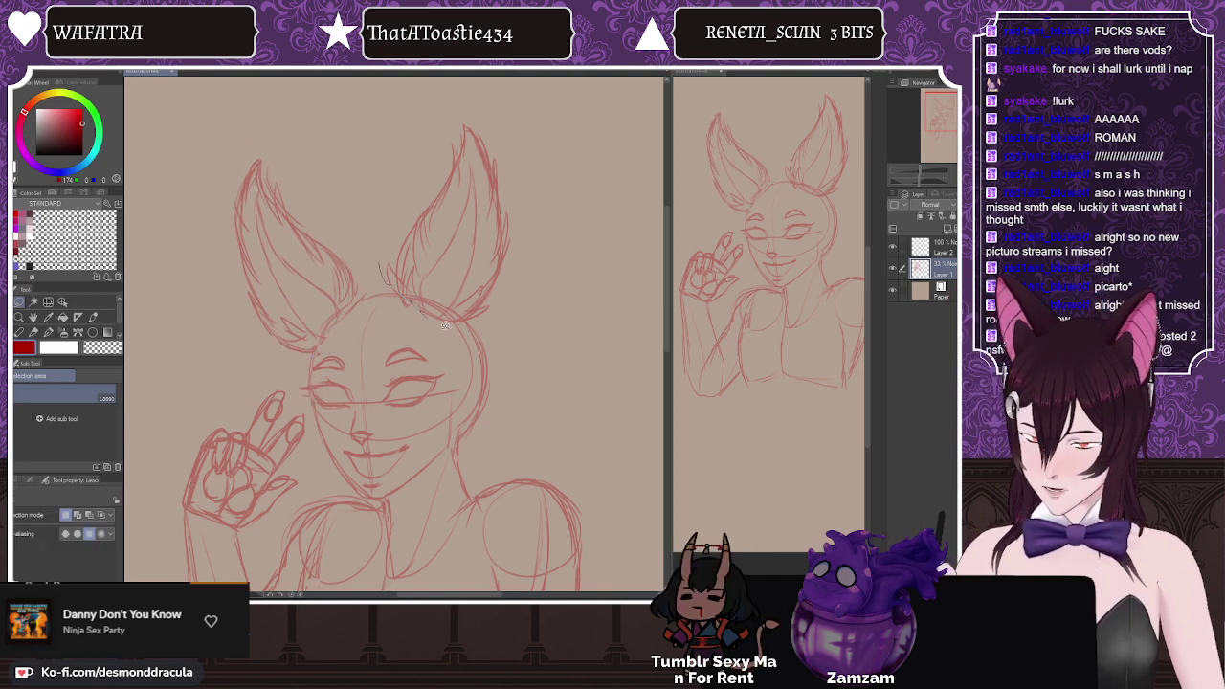
# Step: Lasso the opposite ear, rotate it outwards to mirror the first one, and deselect
pyautogui.moveTo(445, 325)
pyautogui.mouseDown()
pyautogui.moveTo(547, 237)
pyautogui.moveTo(432, 92)
pyautogui.moveTo(580, 498)
pyautogui.moveTo(439, 316)
pyautogui.mouseUp()
pyautogui.hotkey('ctrl', 't')
pyautogui.moveTo(547, 414); pyautogui.dragTo(542, 419)
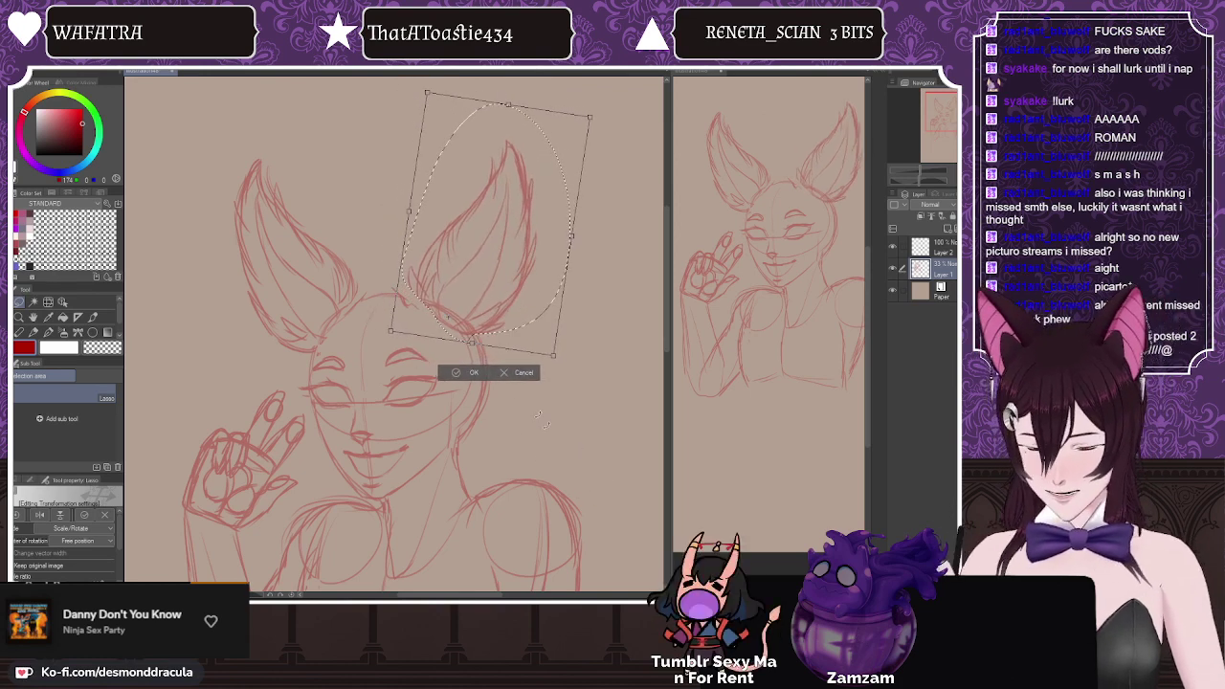
pyautogui.click(467, 374)
pyautogui.hotkey('ctrl', 'd')
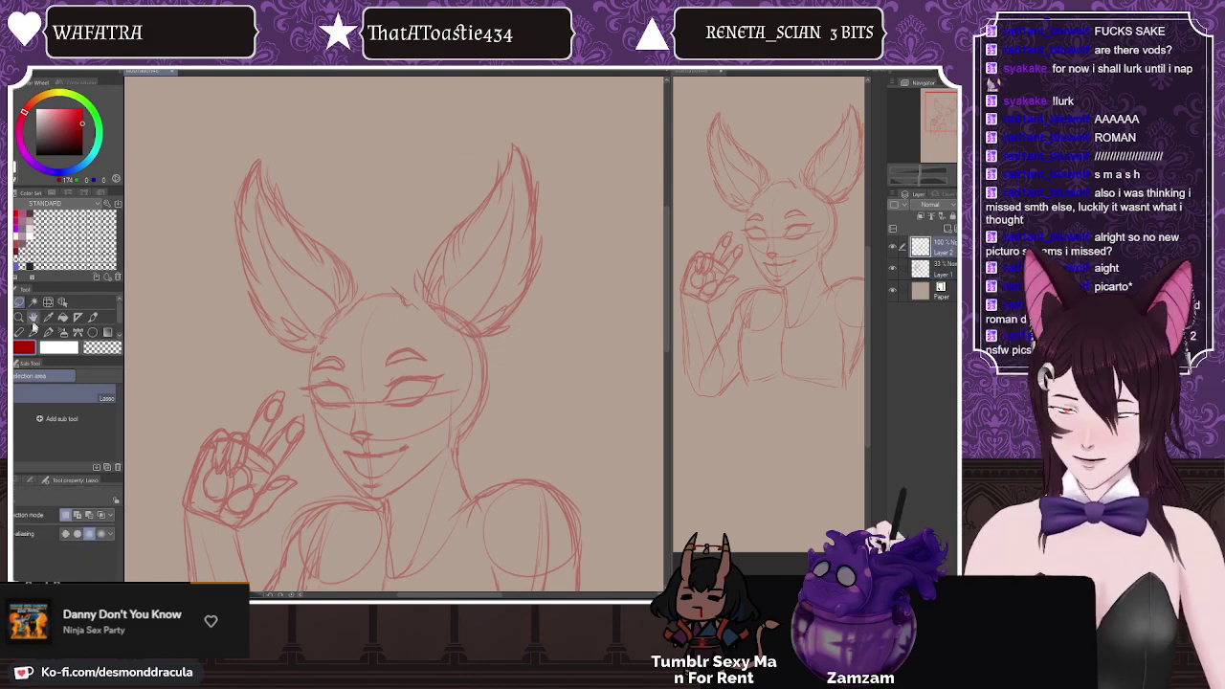
# Step: With the big lead pencil on the new layer, sketch a swept fringe across the forehead and a strand over the far eye
pyautogui.click(34, 326)
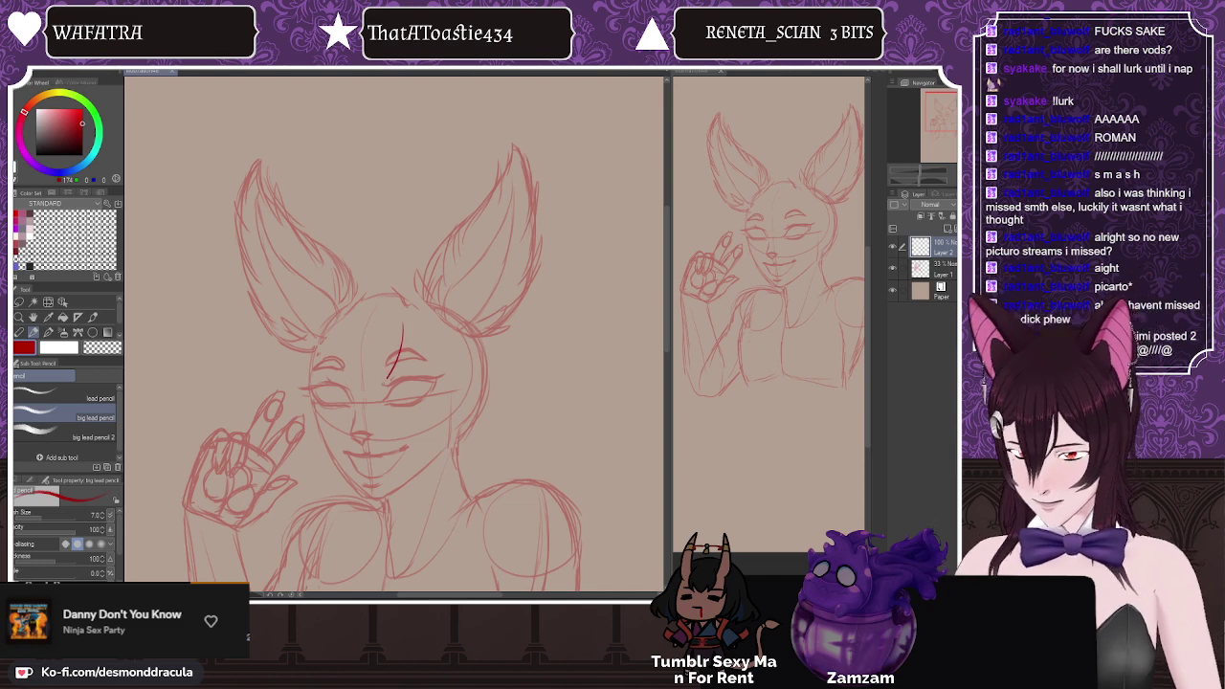
pyautogui.moveTo(396, 361); pyautogui.dragTo(358, 390)
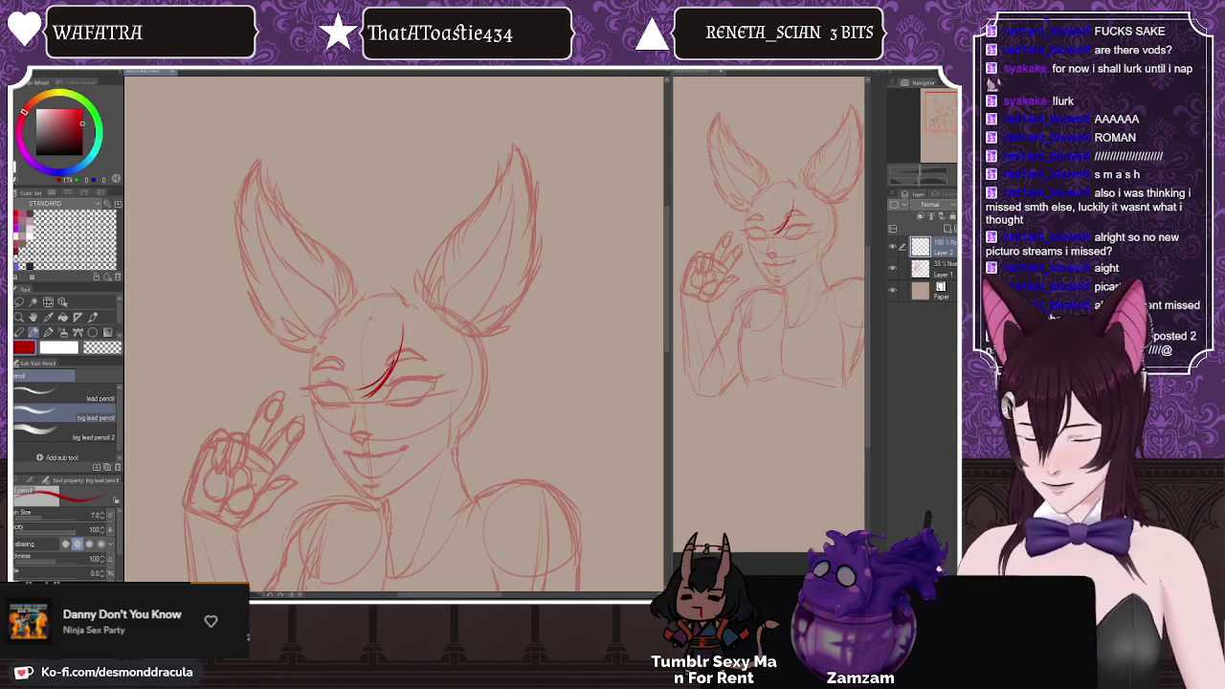
pyautogui.moveTo(406, 328)
pyautogui.mouseDown()
pyautogui.moveTo(388, 400)
pyautogui.moveTo(339, 389)
pyautogui.mouseUp()
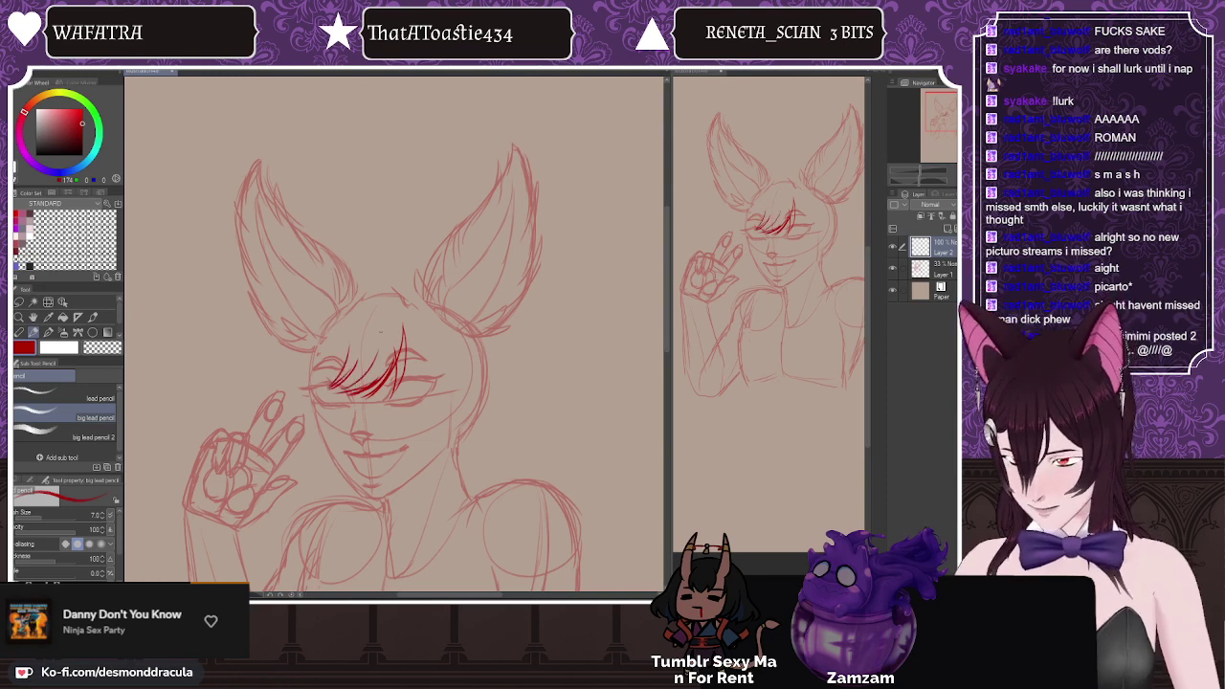
pyautogui.moveTo(379, 324)
pyautogui.mouseDown()
pyautogui.moveTo(346, 362)
pyautogui.moveTo(385, 320)
pyautogui.moveTo(402, 325)
pyautogui.moveTo(433, 404)
pyautogui.mouseUp()
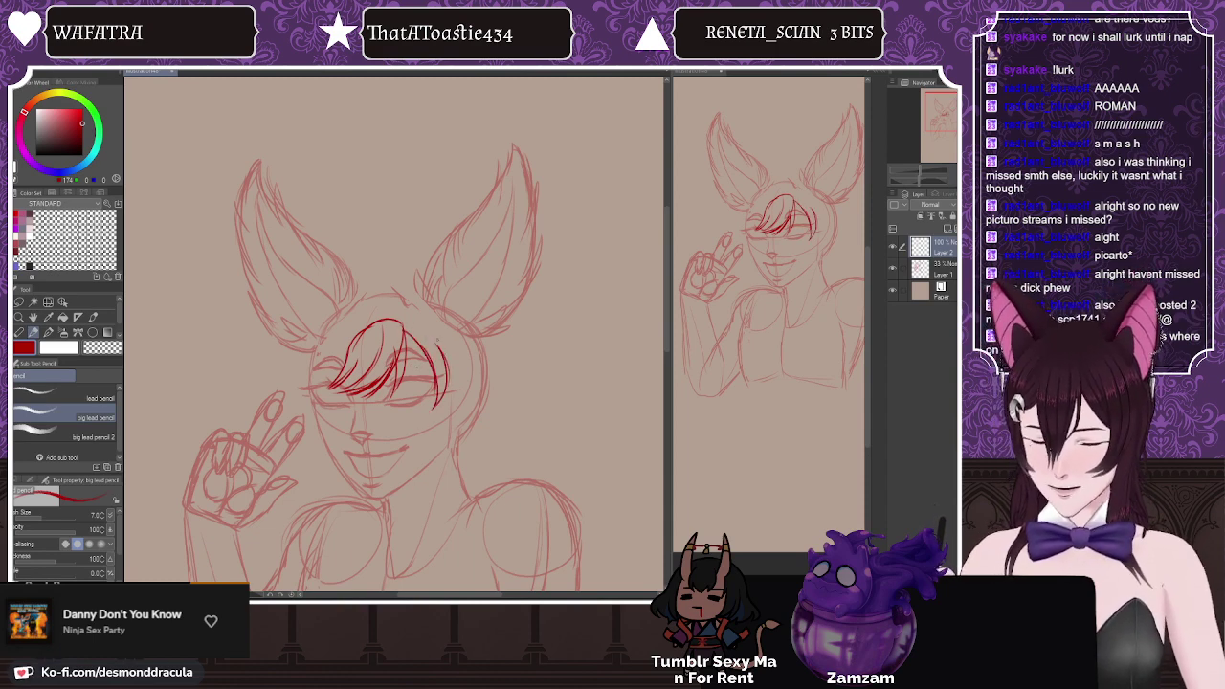
# Step: Add curved strands down the far side of the face and reinforce the top contour of the fringe
pyautogui.moveTo(439, 346)
pyautogui.mouseDown()
pyautogui.moveTo(453, 421)
pyautogui.moveTo(433, 429)
pyautogui.moveTo(454, 426)
pyautogui.mouseUp()
pyautogui.moveTo(462, 351); pyautogui.dragTo(452, 417)
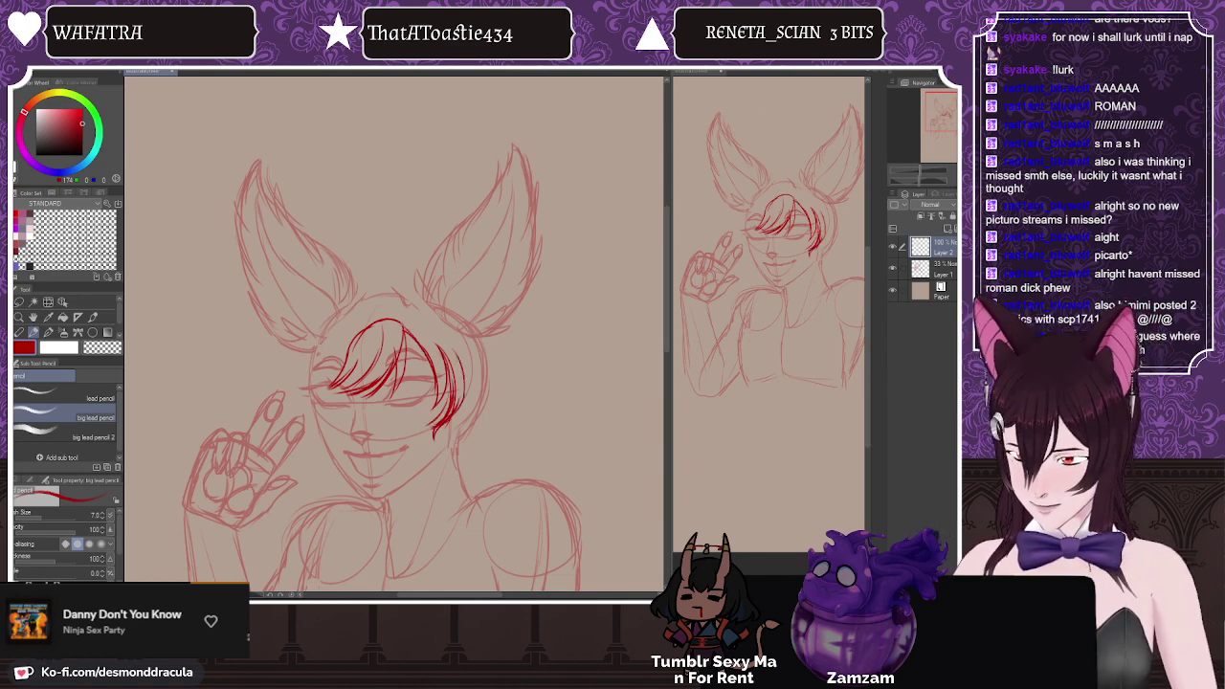
pyautogui.moveTo(413, 328); pyautogui.dragTo(455, 369)
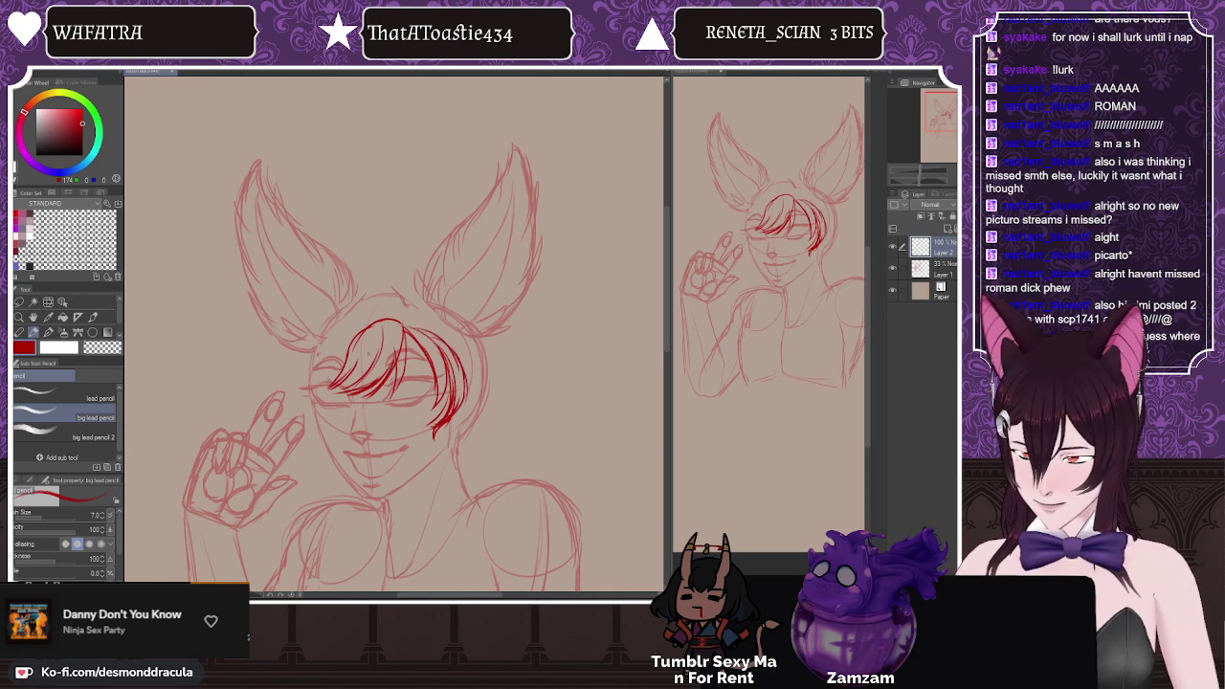
pyautogui.moveTo(354, 338)
pyautogui.mouseDown()
pyautogui.moveTo(402, 317)
pyautogui.moveTo(431, 338)
pyautogui.mouseUp()
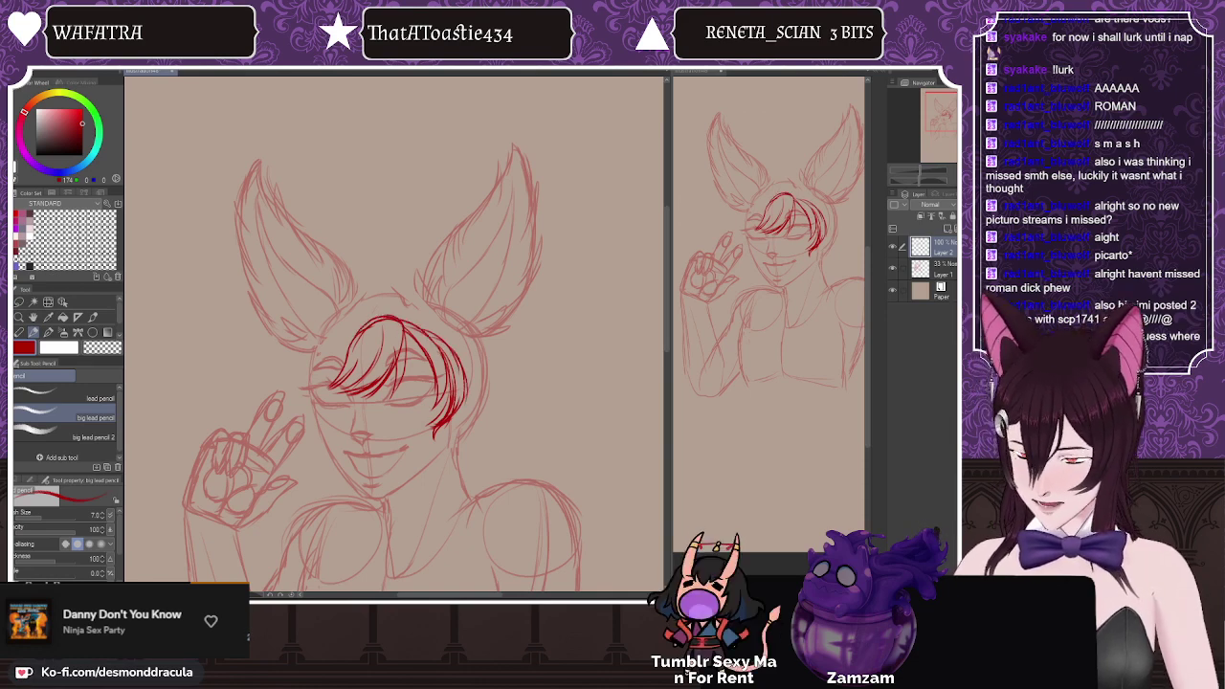
pyautogui.moveTo(352, 341)
pyautogui.mouseDown()
pyautogui.moveTo(390, 313)
pyautogui.moveTo(406, 321)
pyautogui.mouseUp()
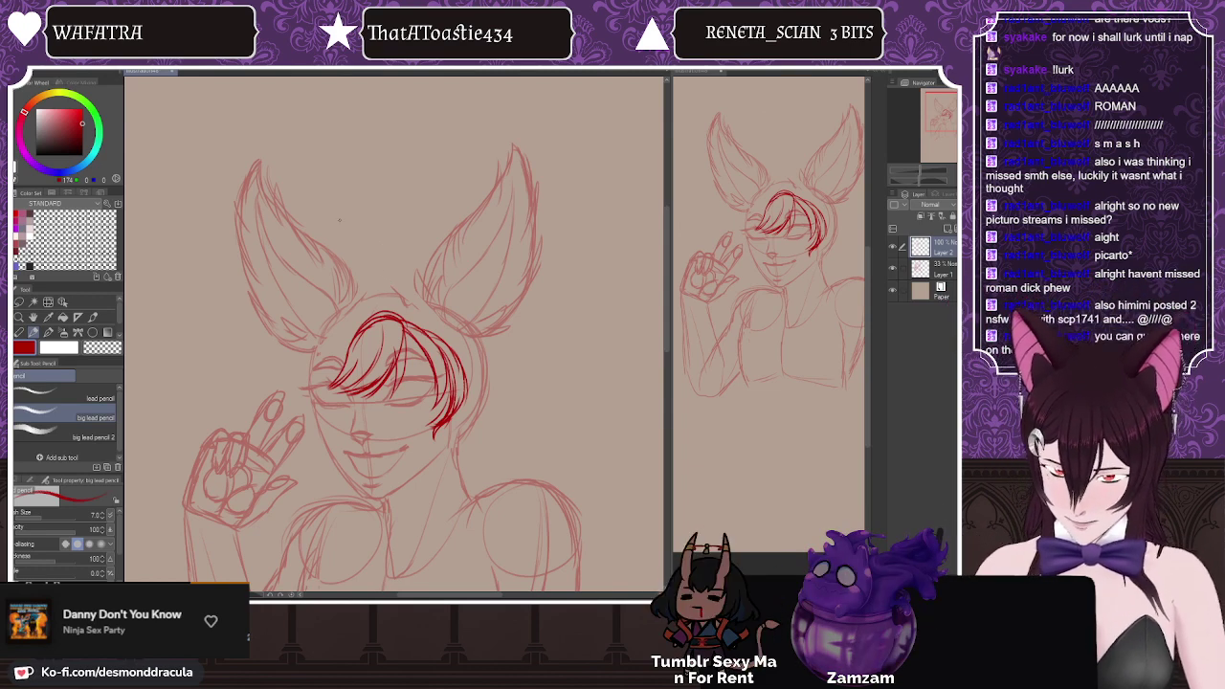
# Step: Lasso both ears on the faded sketch layer, move them slightly upwards, and deselect
pyautogui.click(19, 301)
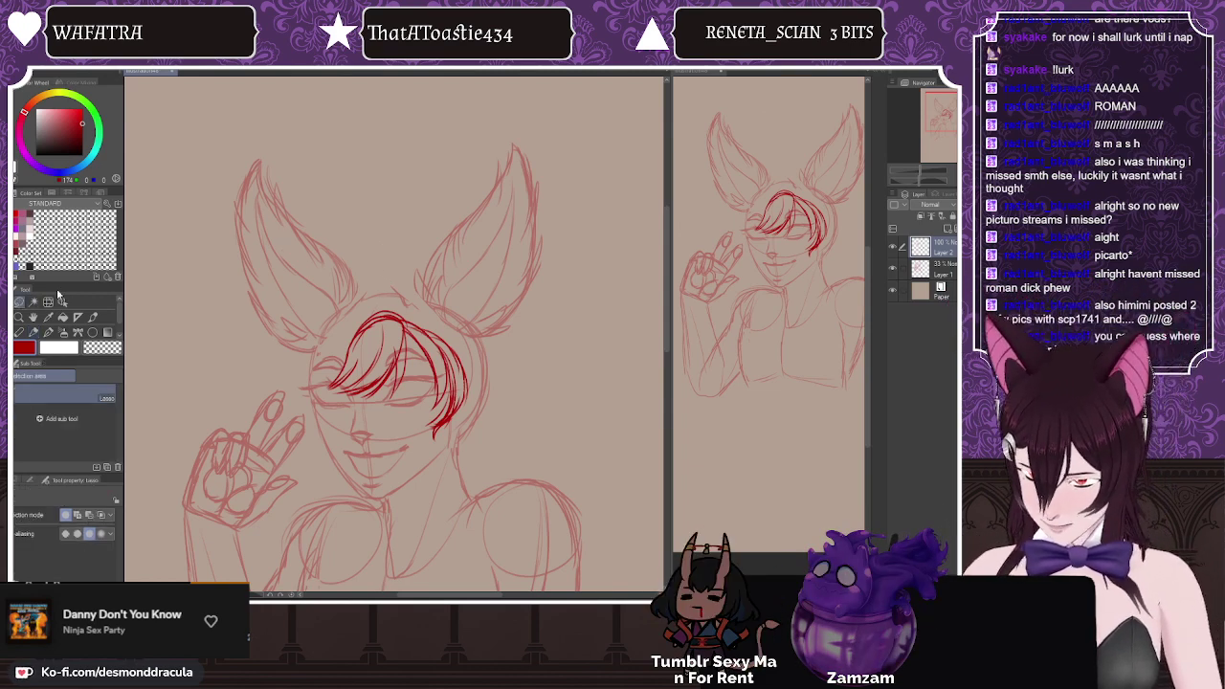
pyautogui.click(919, 269)
pyautogui.moveTo(235, 139)
pyautogui.mouseDown()
pyautogui.moveTo(244, 346)
pyautogui.moveTo(320, 342)
pyautogui.moveTo(412, 306)
pyautogui.moveTo(474, 369)
pyautogui.moveTo(239, 134)
pyautogui.mouseUp()
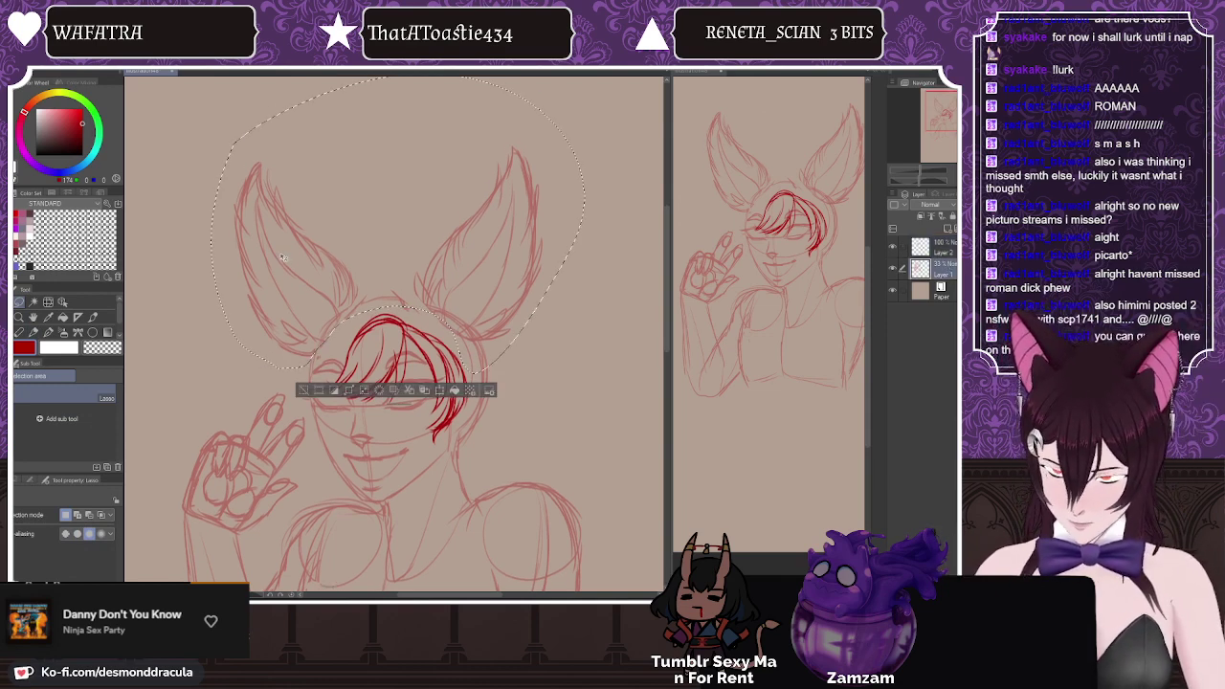
pyautogui.moveTo(282, 256); pyautogui.dragTo(276, 235)
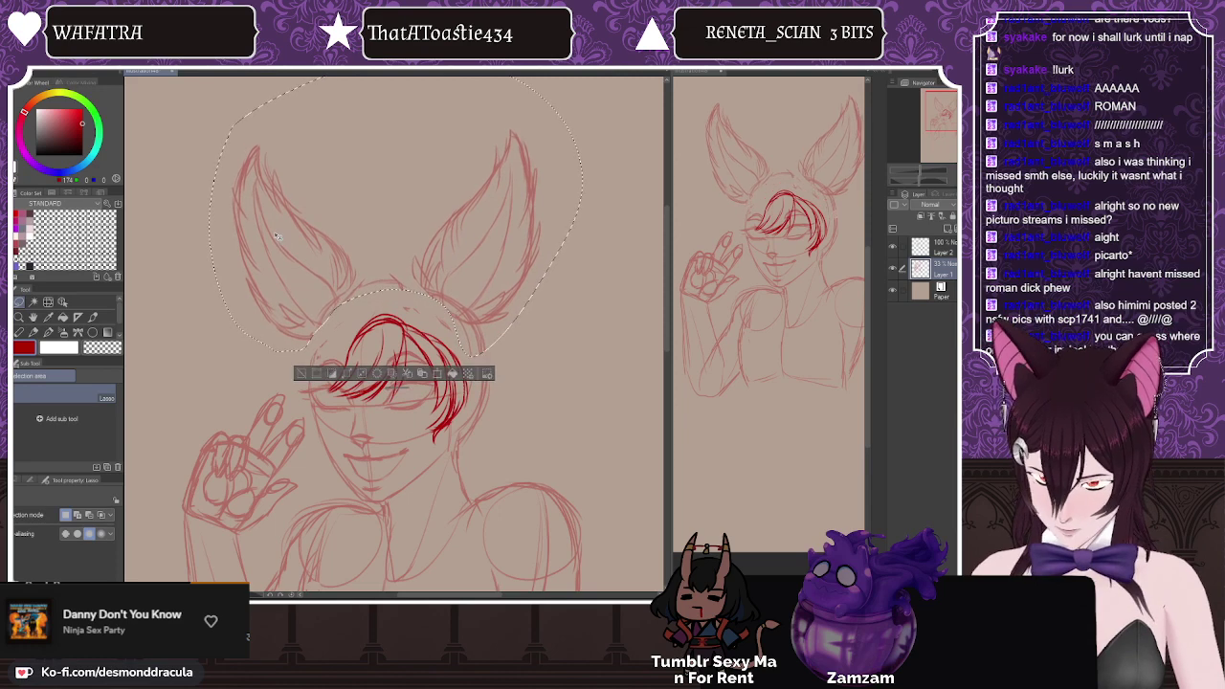
pyautogui.moveTo(264, 277); pyautogui.dragTo(268, 280)
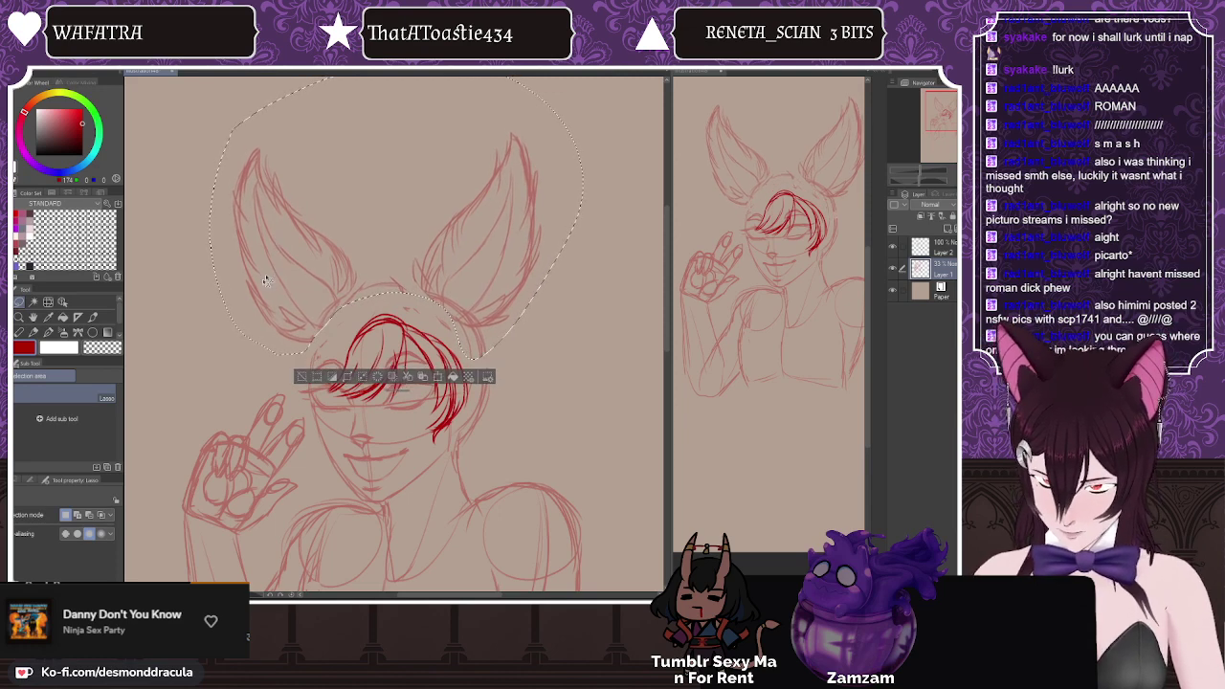
pyautogui.click(186, 331)
# Step: Redraw the missing head outline between and below the moved ears with the big lead pencil
pyautogui.click(32, 331)
pyautogui.moveTo(324, 320); pyautogui.dragTo(312, 369)
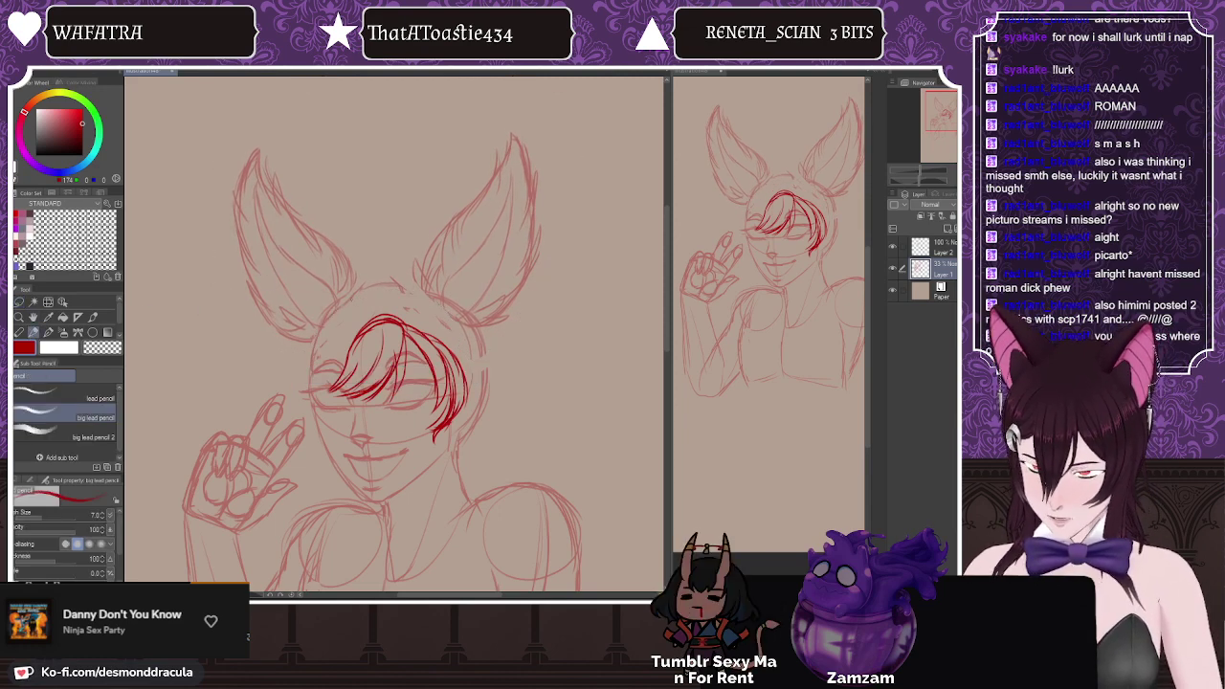
pyautogui.moveTo(358, 291); pyautogui.dragTo(396, 286)
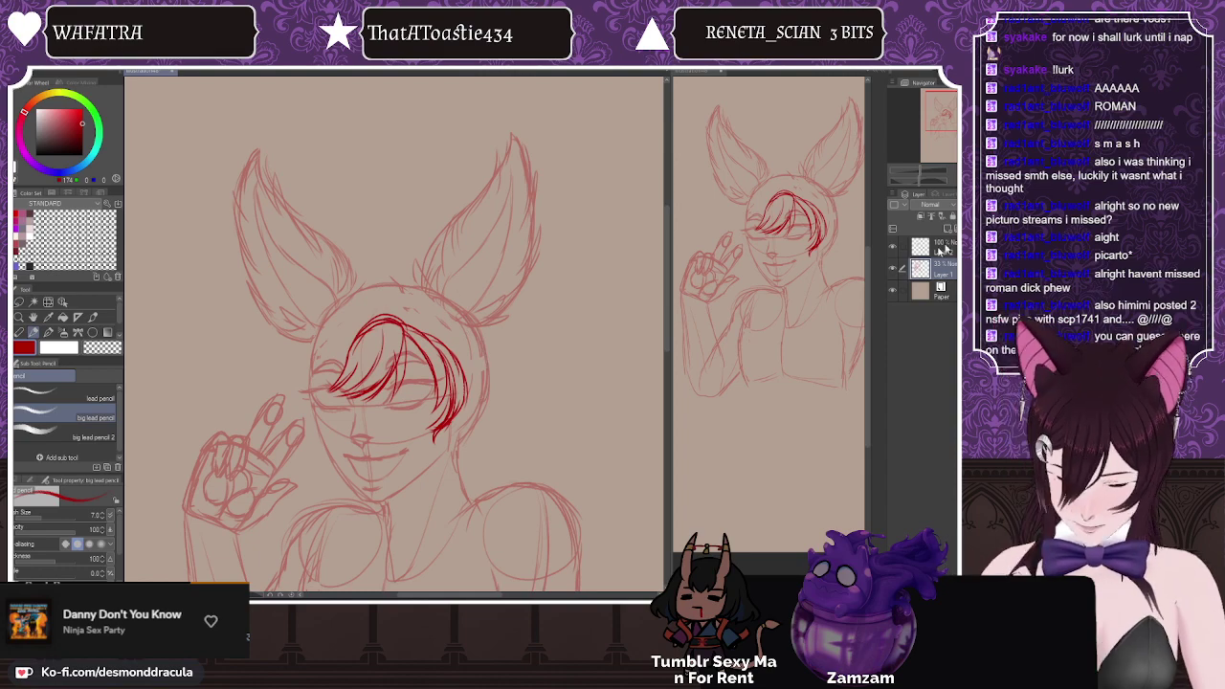
# Step: Return to the new hair layer and draw a small curled strand standing up from the top of the head
pyautogui.click(944, 248)
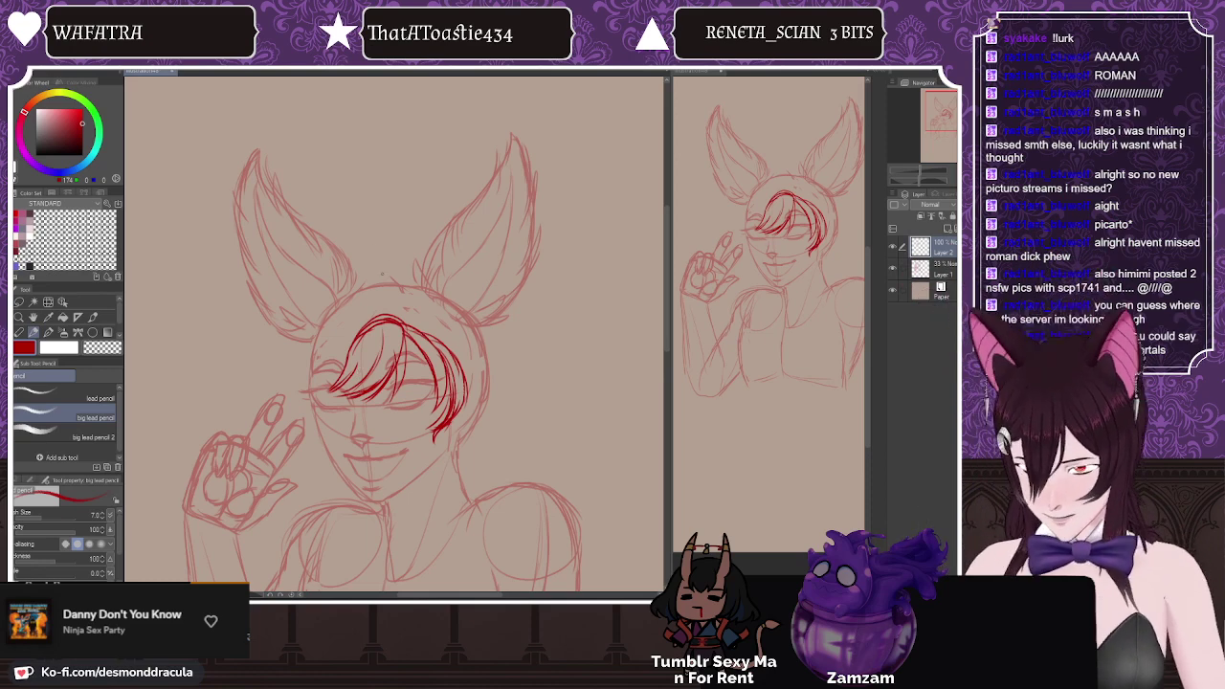
pyautogui.moveTo(392, 275)
pyautogui.mouseDown()
pyautogui.moveTo(388, 255)
pyautogui.moveTo(367, 271)
pyautogui.mouseUp()
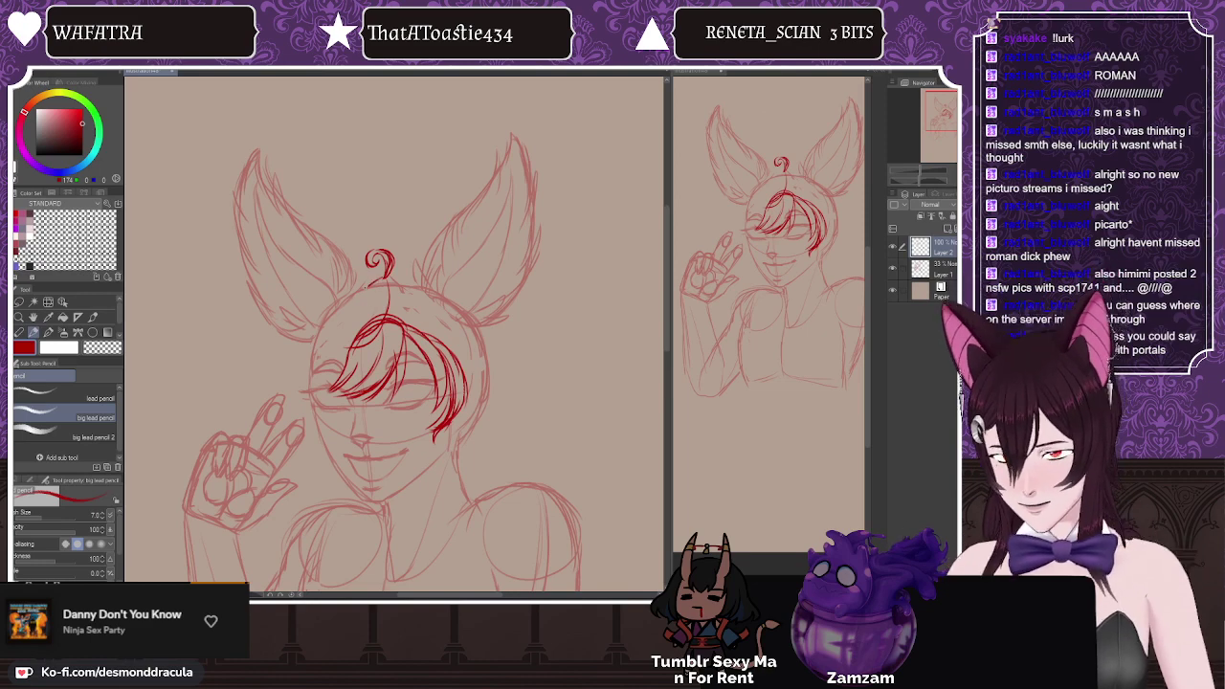
pyautogui.moveTo(356, 282)
pyautogui.mouseDown()
pyautogui.moveTo(311, 325)
pyautogui.moveTo(295, 366)
pyautogui.mouseUp()
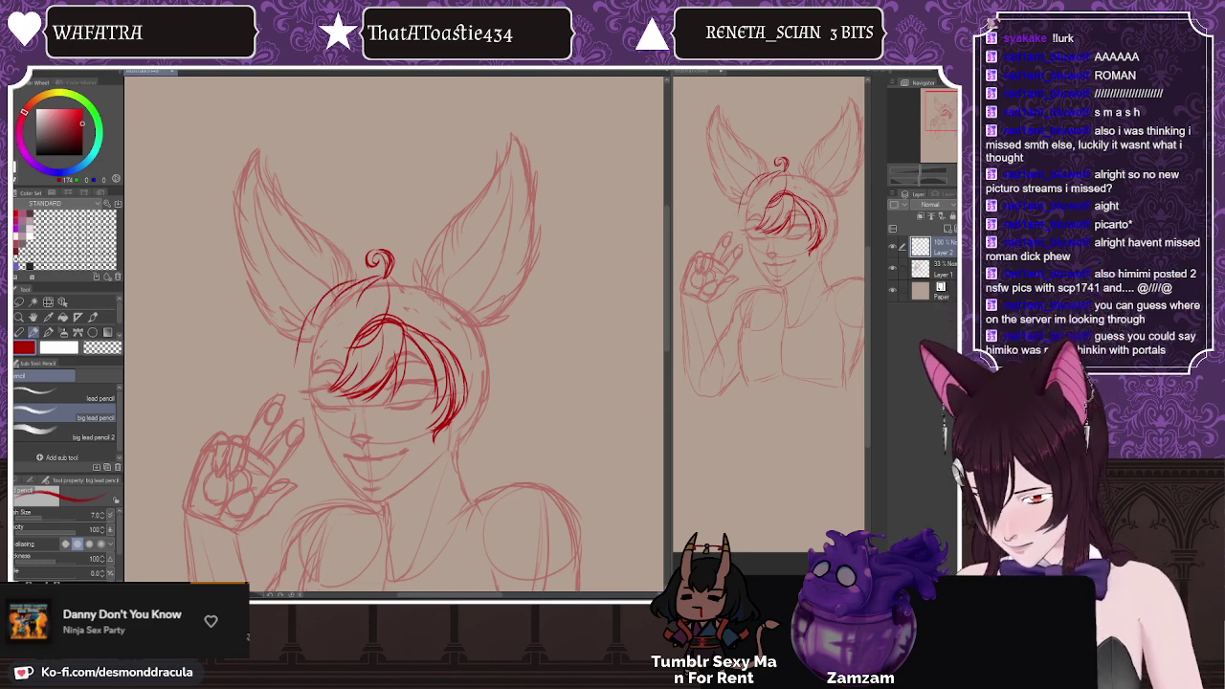
pyautogui.moveTo(387, 276)
pyautogui.mouseDown()
pyautogui.moveTo(442, 283)
pyautogui.moveTo(492, 356)
pyautogui.mouseUp()
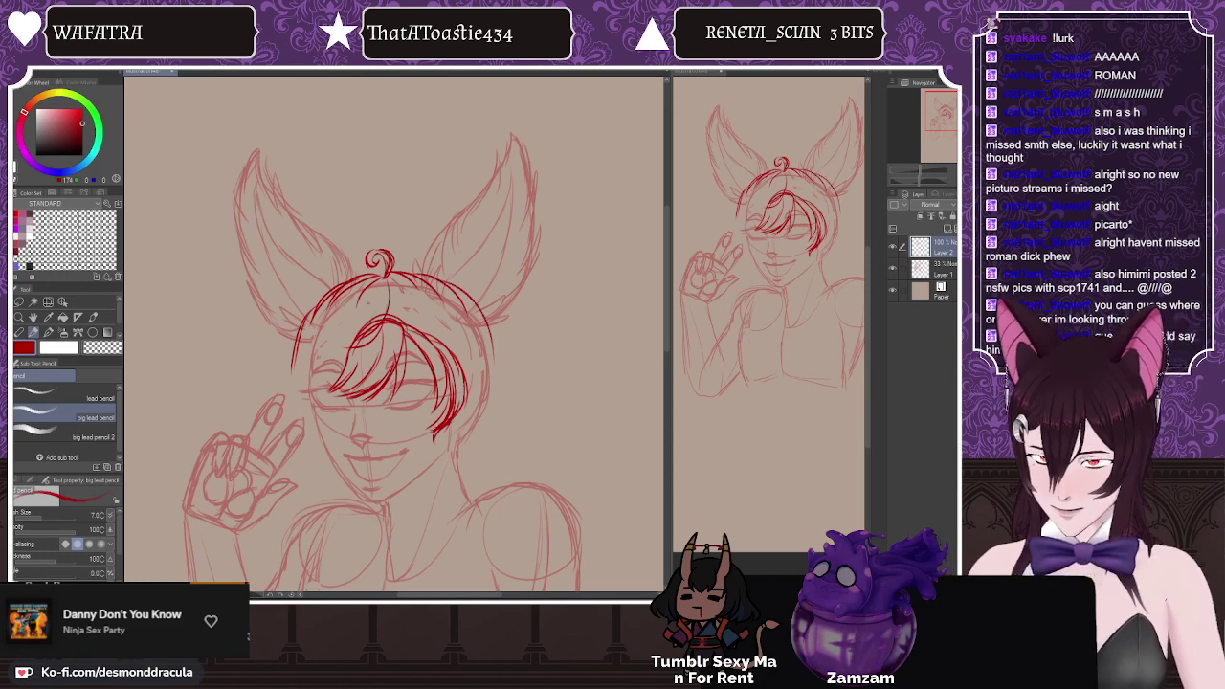
pyautogui.hotkey('ctrl', 'z')
pyautogui.hotkey('ctrl', 'z')
pyautogui.hotkey('ctrl', 'z')
pyautogui.hotkey('ctrl', 'z')
pyautogui.hotkey('ctrl', 'z')
pyautogui.hotkey('ctrl', 'z')
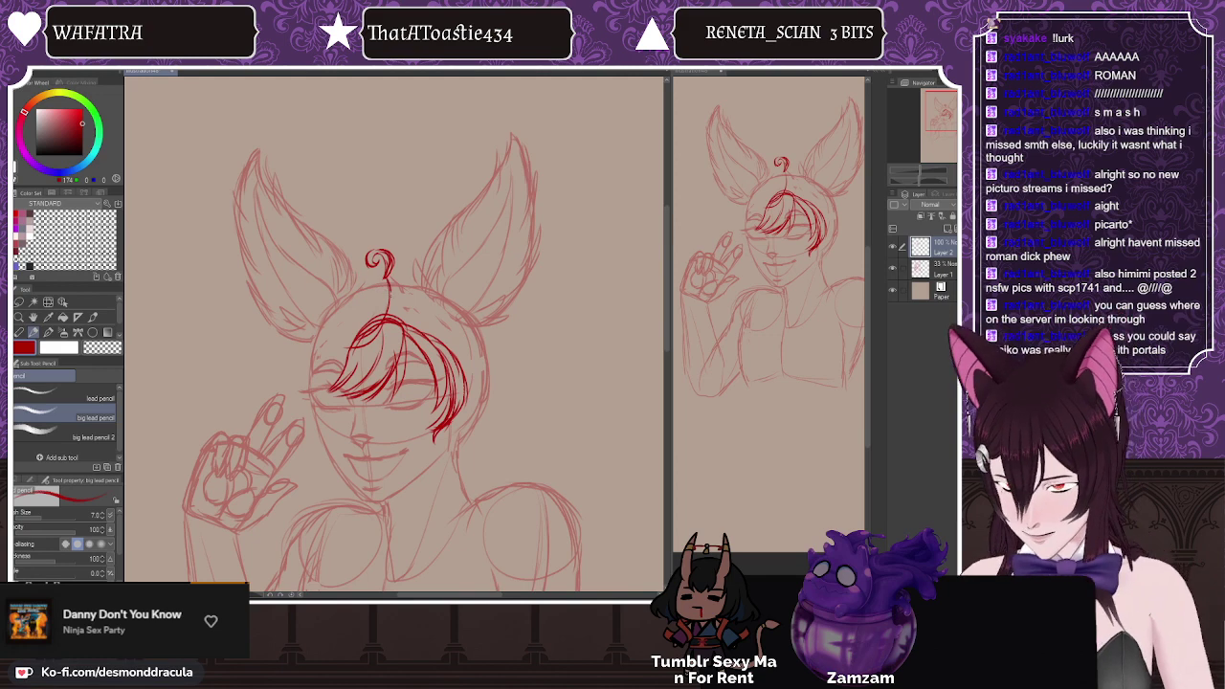
# Step: Sketch a strand running from the curl's base down to the fringe, and shift the lassoed curl slightly upwards
pyautogui.moveTo(388, 290)
pyautogui.mouseDown()
pyautogui.moveTo(352, 347)
pyautogui.moveTo(325, 350)
pyautogui.mouseUp()
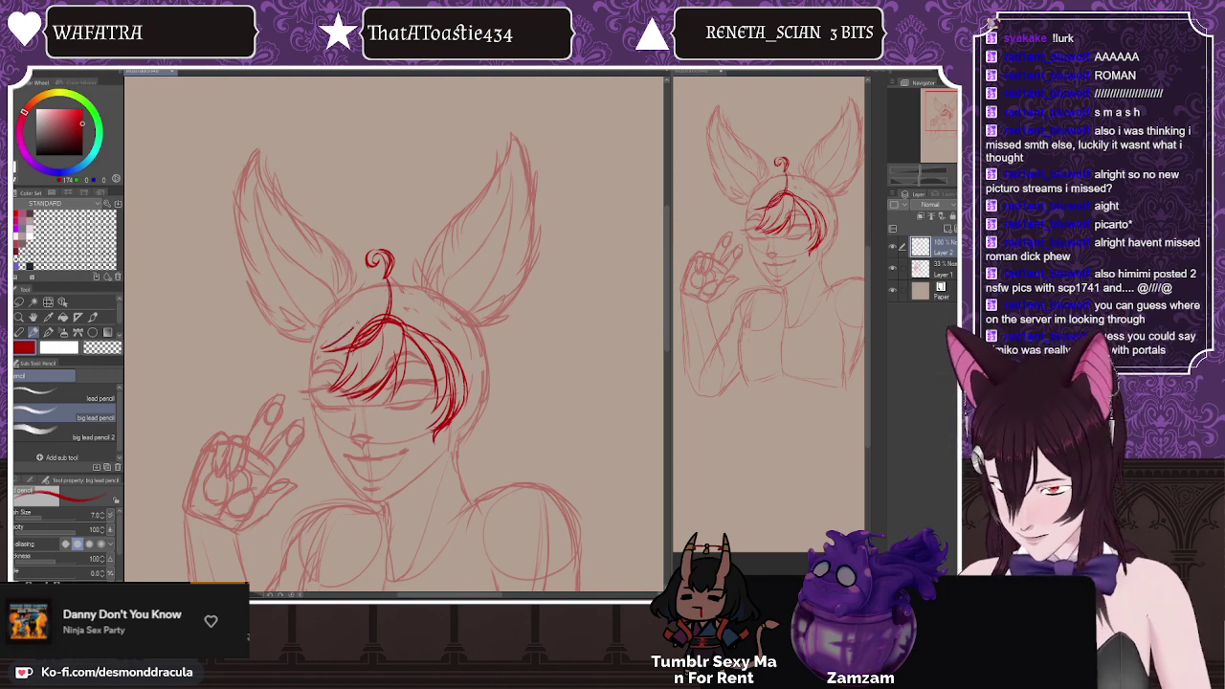
pyautogui.press('m')
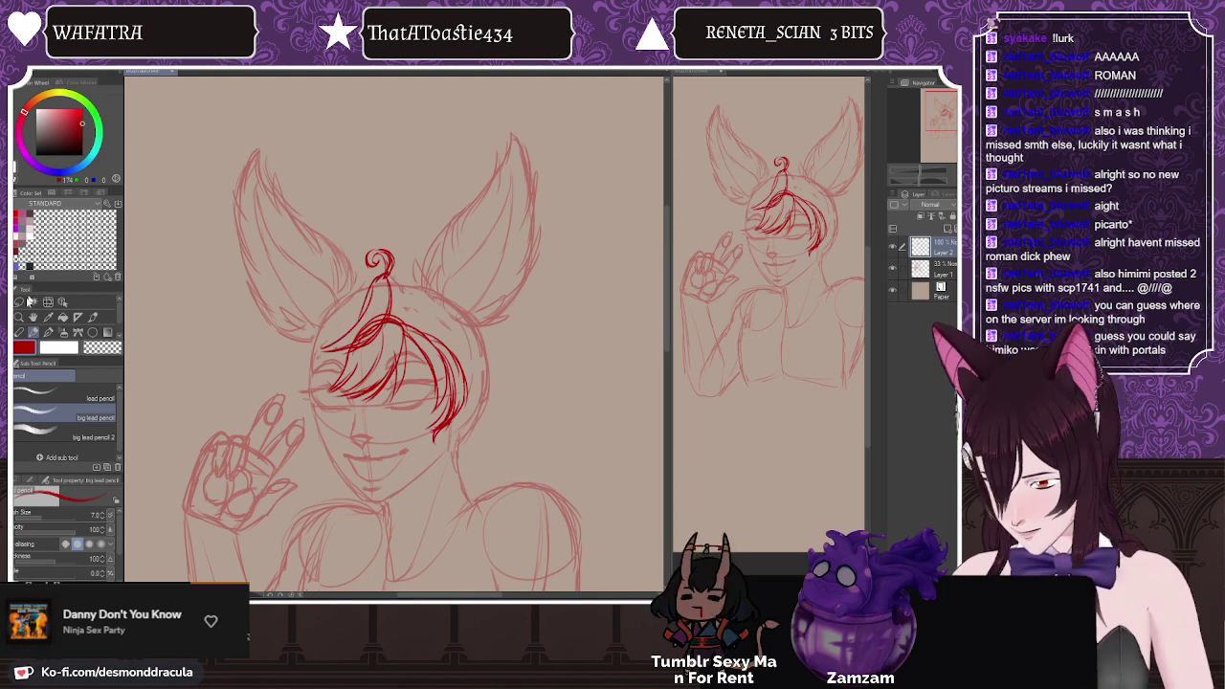
pyautogui.moveTo(346, 262)
pyautogui.mouseDown()
pyautogui.moveTo(372, 241)
pyautogui.moveTo(362, 279)
pyautogui.mouseUp()
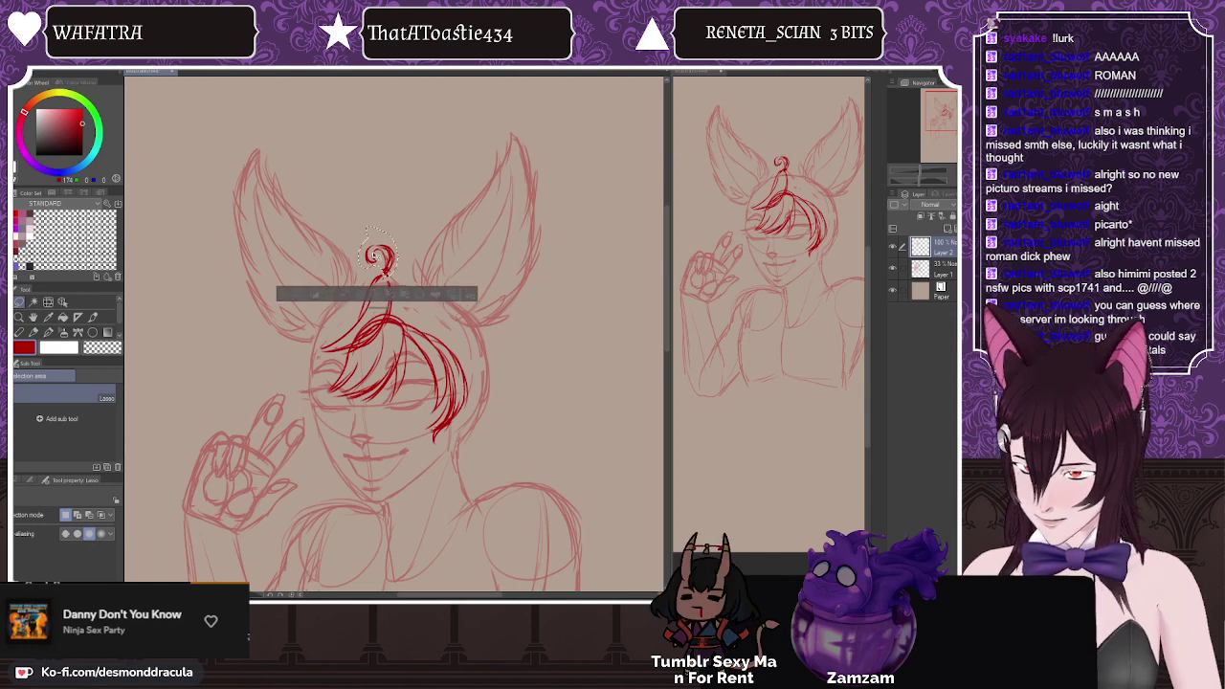
pyautogui.hotkey('ctrl', 'd')
pyautogui.press('p')
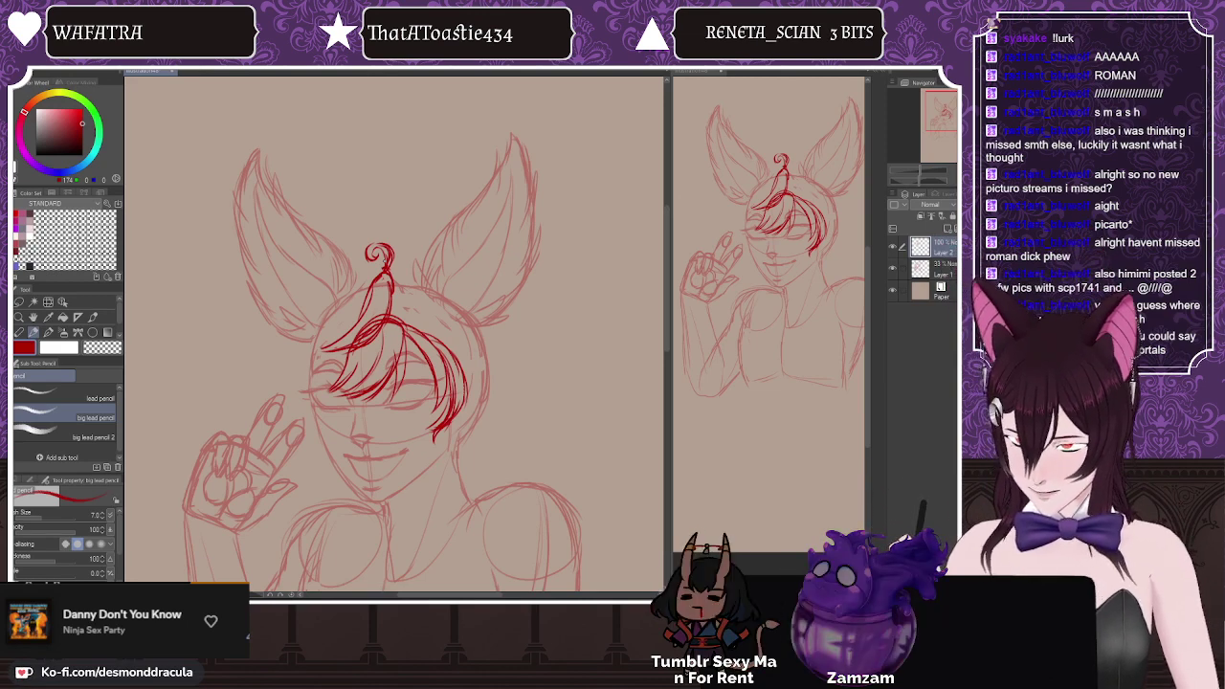
# Step: Extend the fringe past the temple on the raised-hand side and add a swept lock flicking outwards above it
pyautogui.moveTo(348, 358)
pyautogui.mouseDown()
pyautogui.moveTo(305, 387)
pyautogui.moveTo(298, 406)
pyautogui.mouseUp()
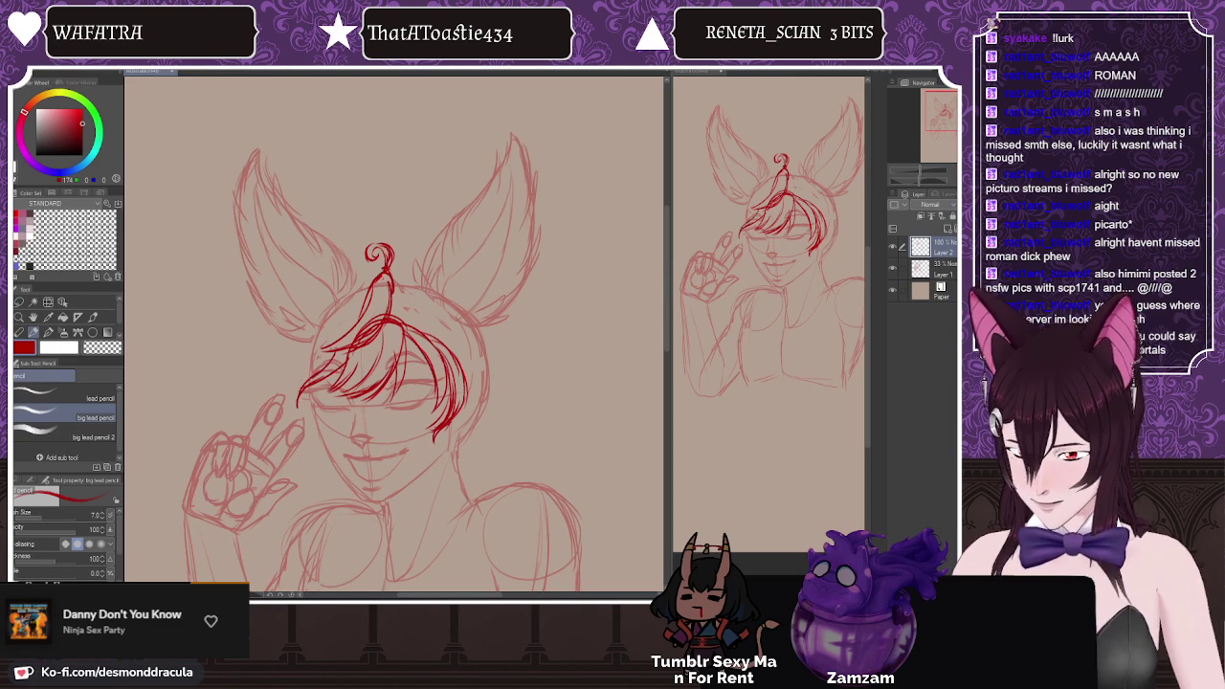
pyautogui.moveTo(329, 354); pyautogui.dragTo(303, 383)
pyautogui.moveTo(367, 308)
pyautogui.mouseDown()
pyautogui.moveTo(301, 350)
pyautogui.moveTo(333, 341)
pyautogui.mouseUp()
pyautogui.hotkey('ctrl', 'z')
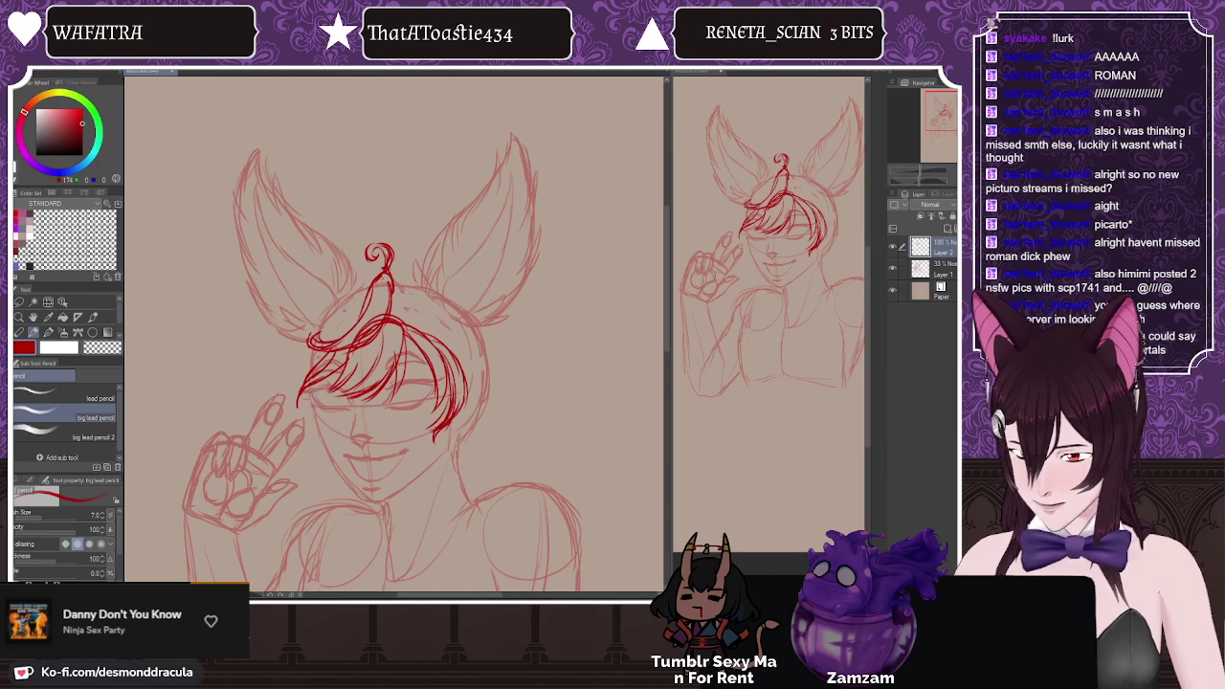
pyautogui.moveTo(365, 302)
pyautogui.mouseDown()
pyautogui.moveTo(335, 339)
pyautogui.moveTo(292, 359)
pyautogui.mouseUp()
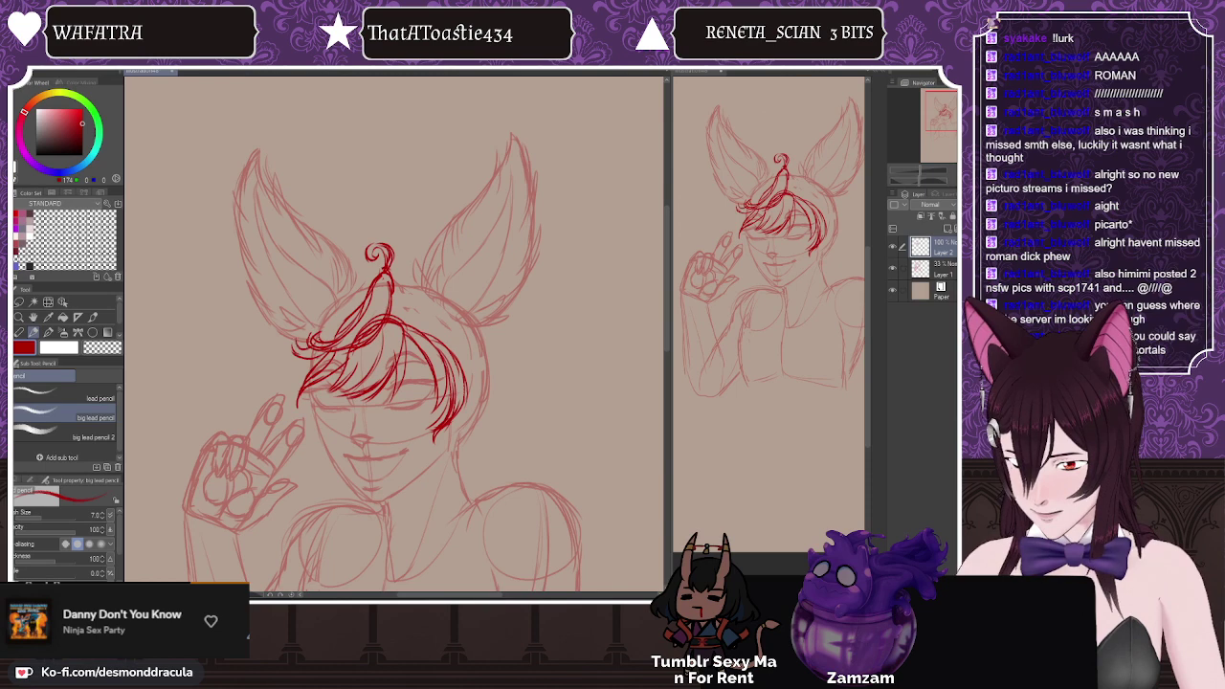
# Step: Thicken the swept lock above the temple with layered pencil strokes and add small flicked tips towards the raised hand
pyautogui.moveTo(349, 296); pyautogui.dragTo(330, 332)
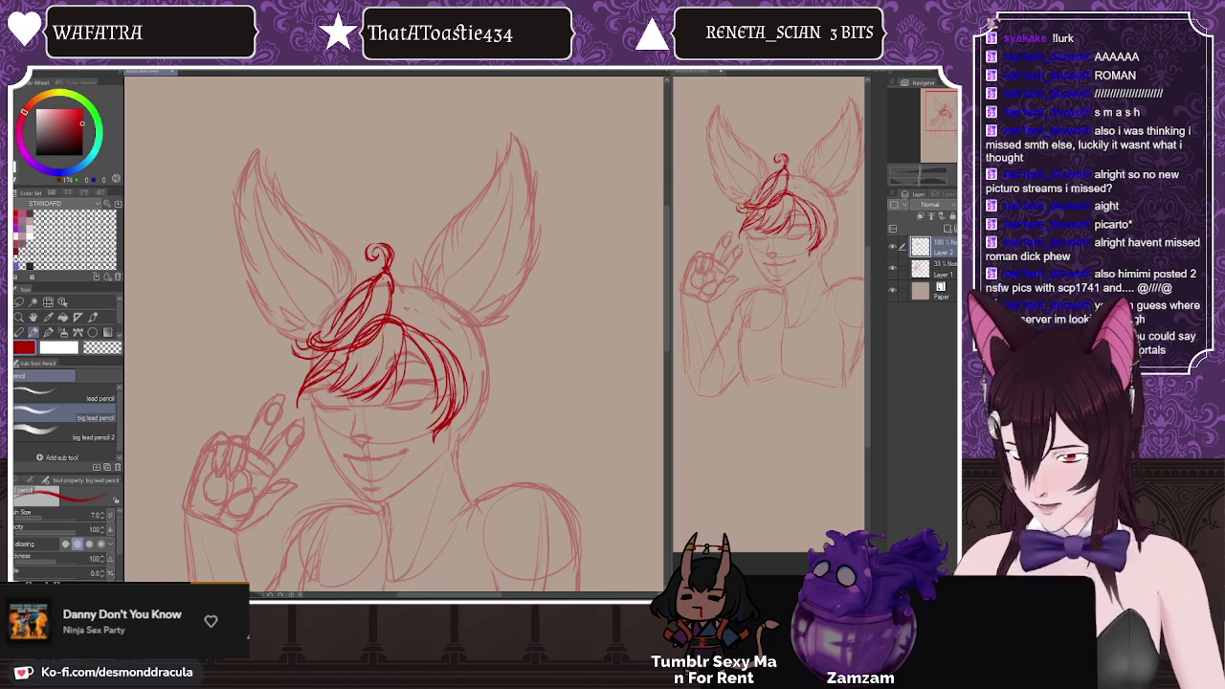
pyautogui.moveTo(376, 273); pyautogui.dragTo(319, 324)
pyautogui.moveTo(349, 290); pyautogui.dragTo(317, 332)
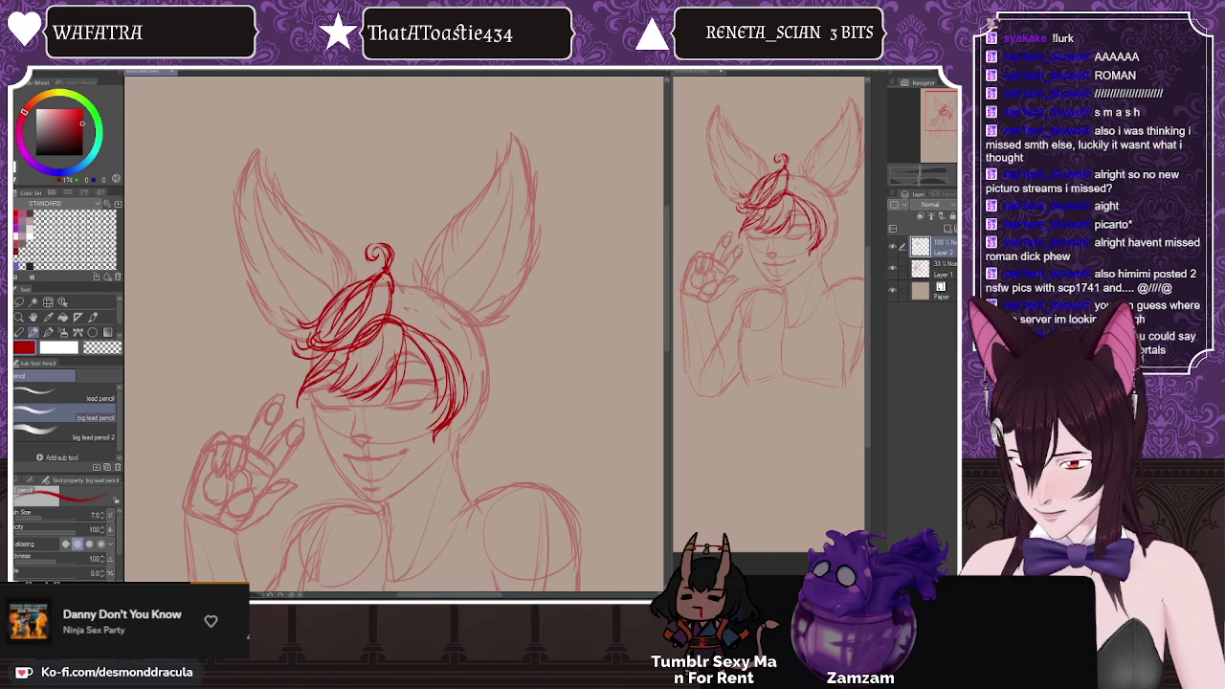
pyautogui.moveTo(348, 286)
pyautogui.mouseDown()
pyautogui.moveTo(307, 330)
pyautogui.moveTo(293, 327)
pyautogui.mouseUp()
pyautogui.moveTo(315, 324); pyautogui.dragTo(290, 353)
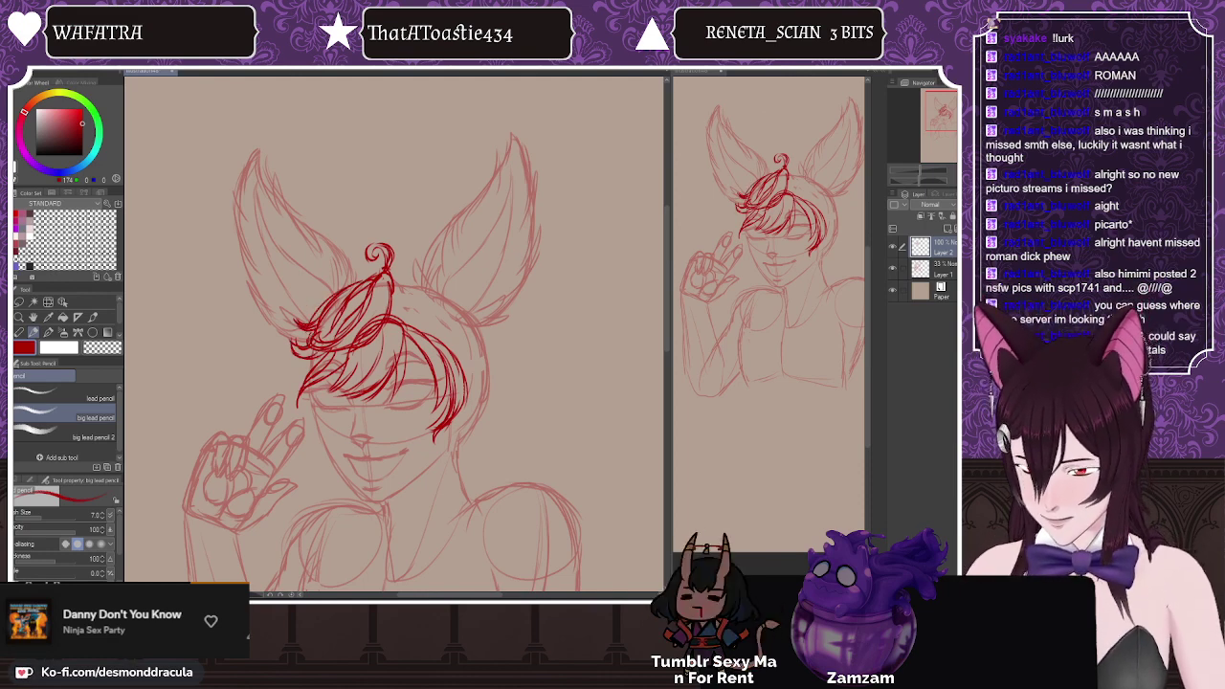
pyautogui.moveTo(309, 327); pyautogui.dragTo(282, 346)
pyautogui.moveTo(309, 346); pyautogui.dragTo(288, 359)
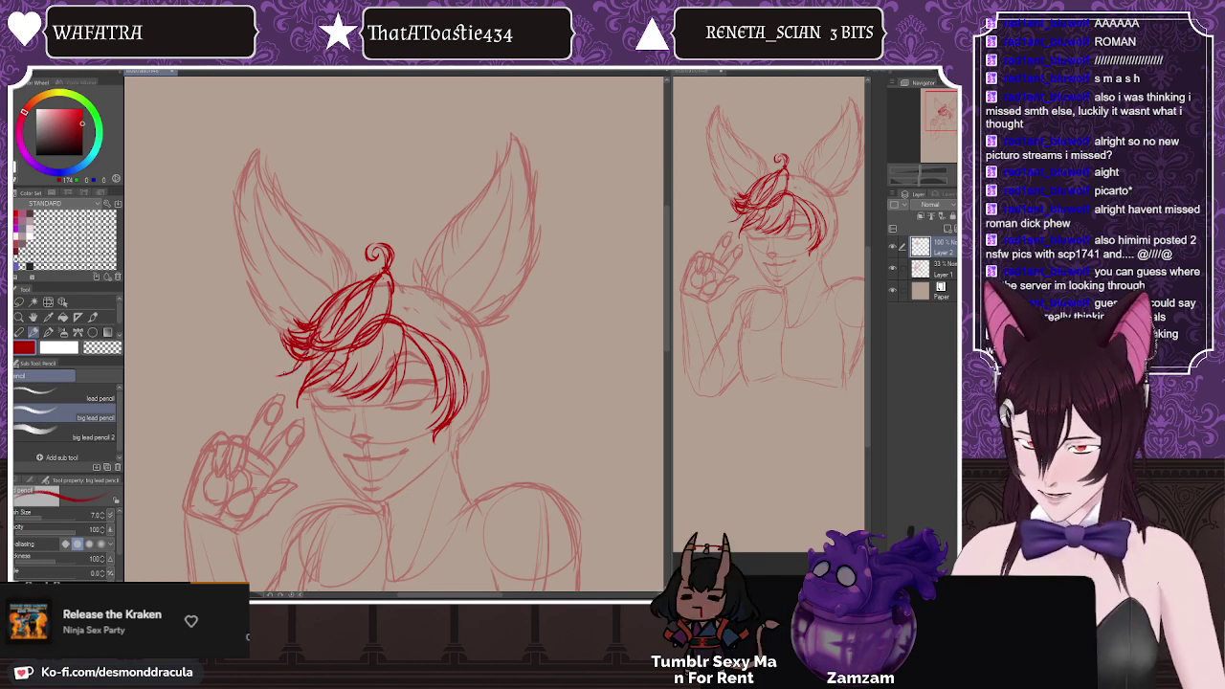
pyautogui.moveTo(295, 364)
pyautogui.mouseDown()
pyautogui.moveTo(276, 393)
pyautogui.moveTo(292, 383)
pyautogui.mouseUp()
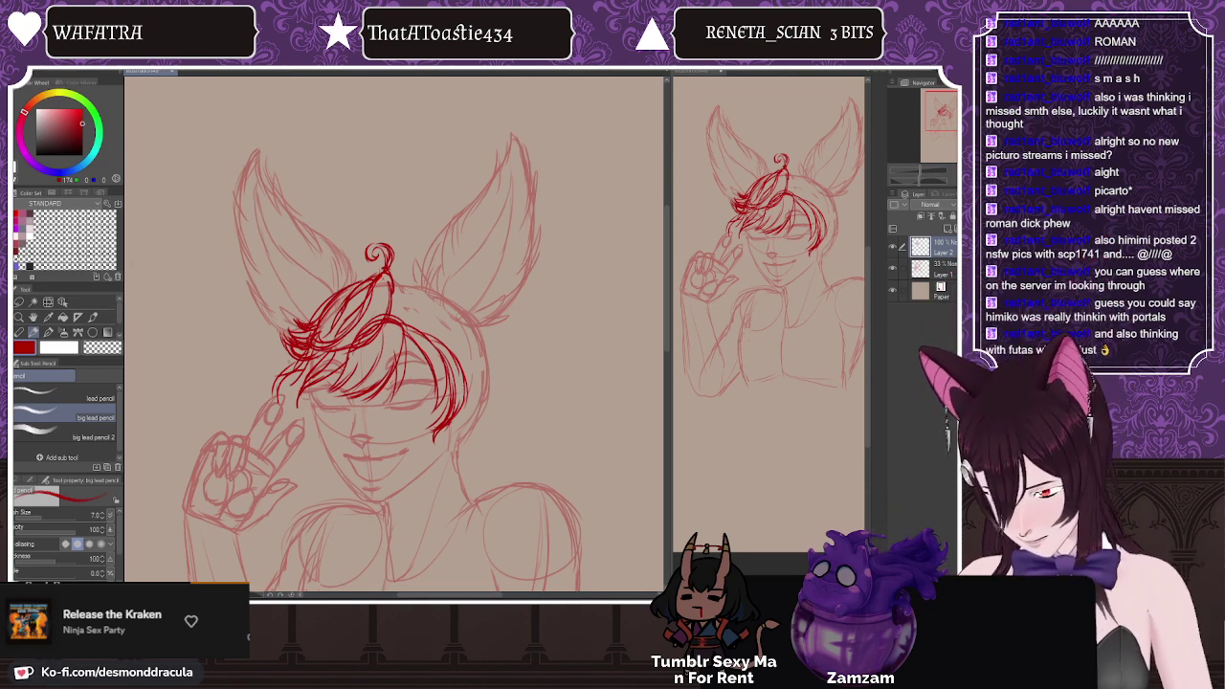
pyautogui.moveTo(297, 354)
pyautogui.mouseDown()
pyautogui.moveTo(269, 371)
pyautogui.moveTo(279, 378)
pyautogui.mouseUp()
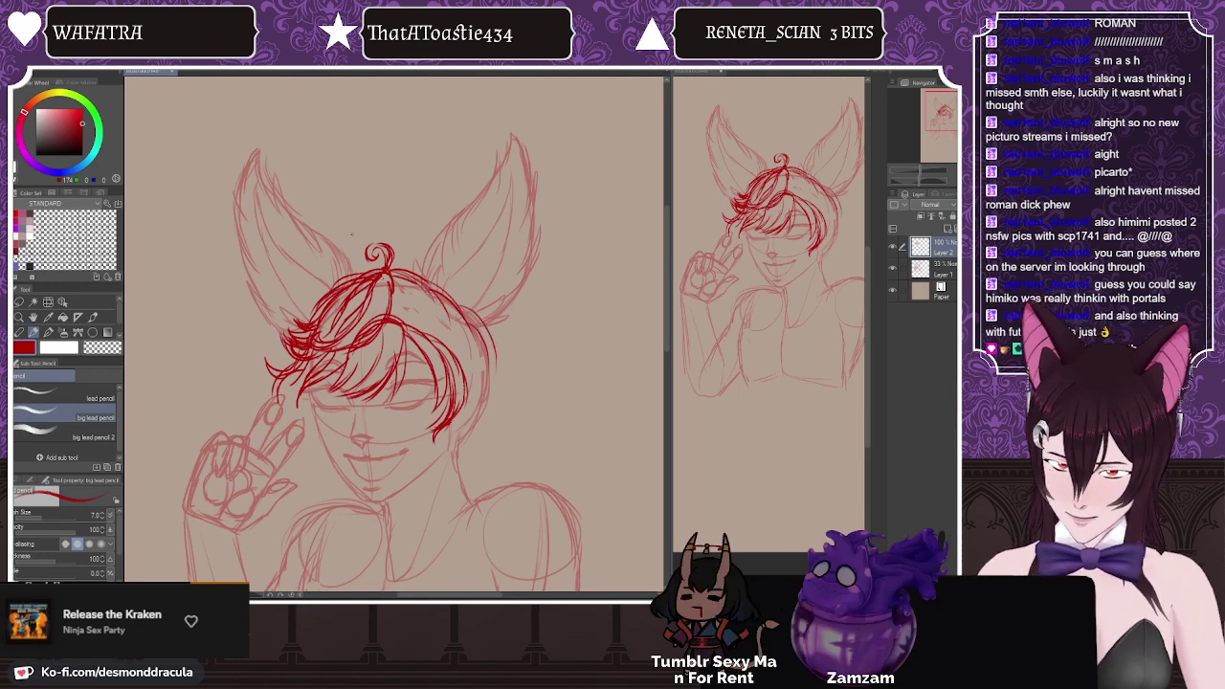
# Step: Erase the crown strokes, the curled strand and the swept side lock with the hard eraser, keeping the fringe over the face
pyautogui.press('e')
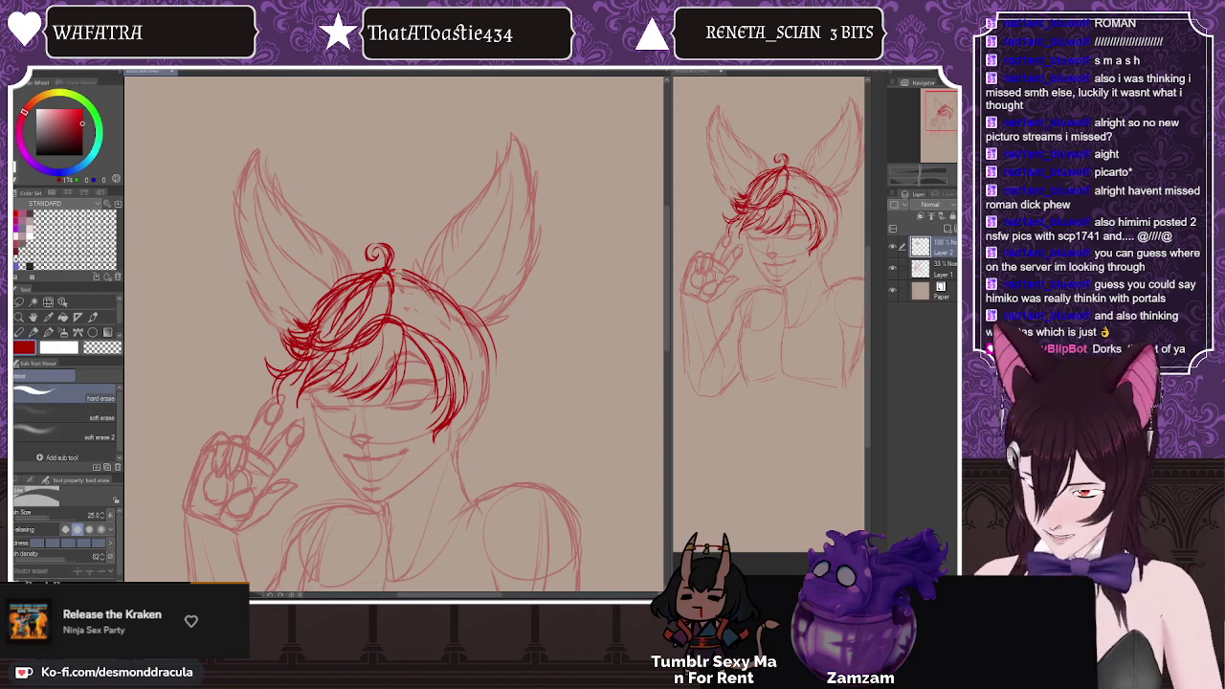
pyautogui.moveTo(400, 272); pyautogui.dragTo(432, 305)
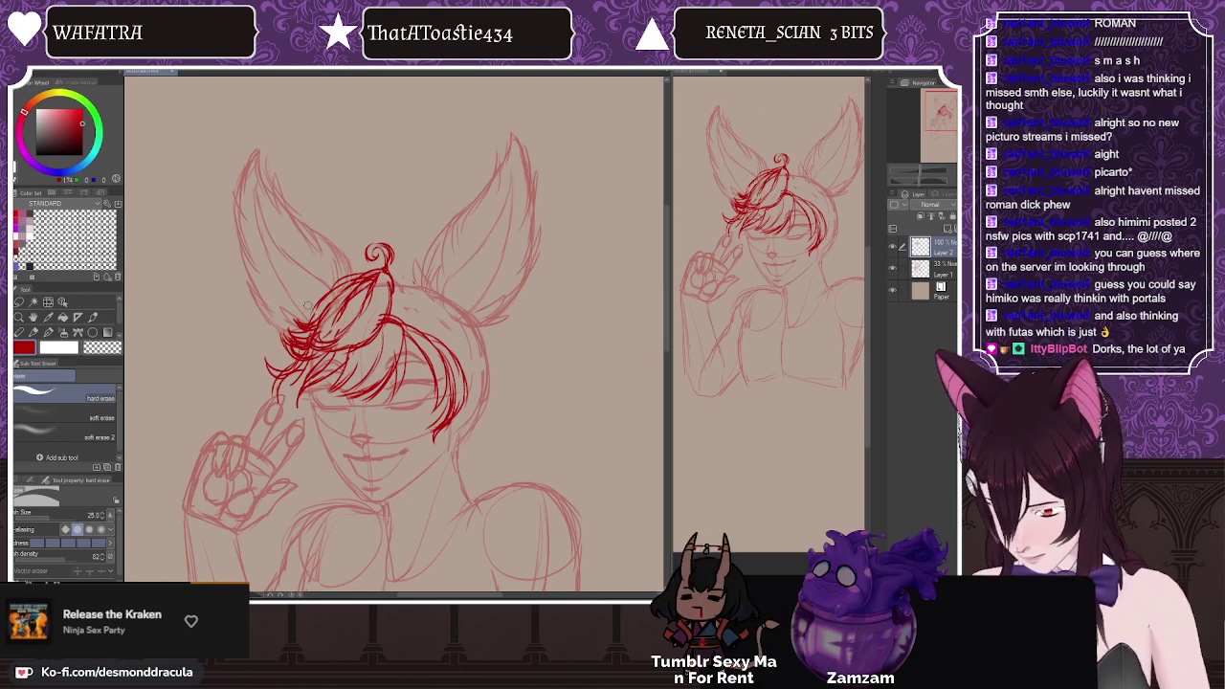
pyautogui.click(34, 332)
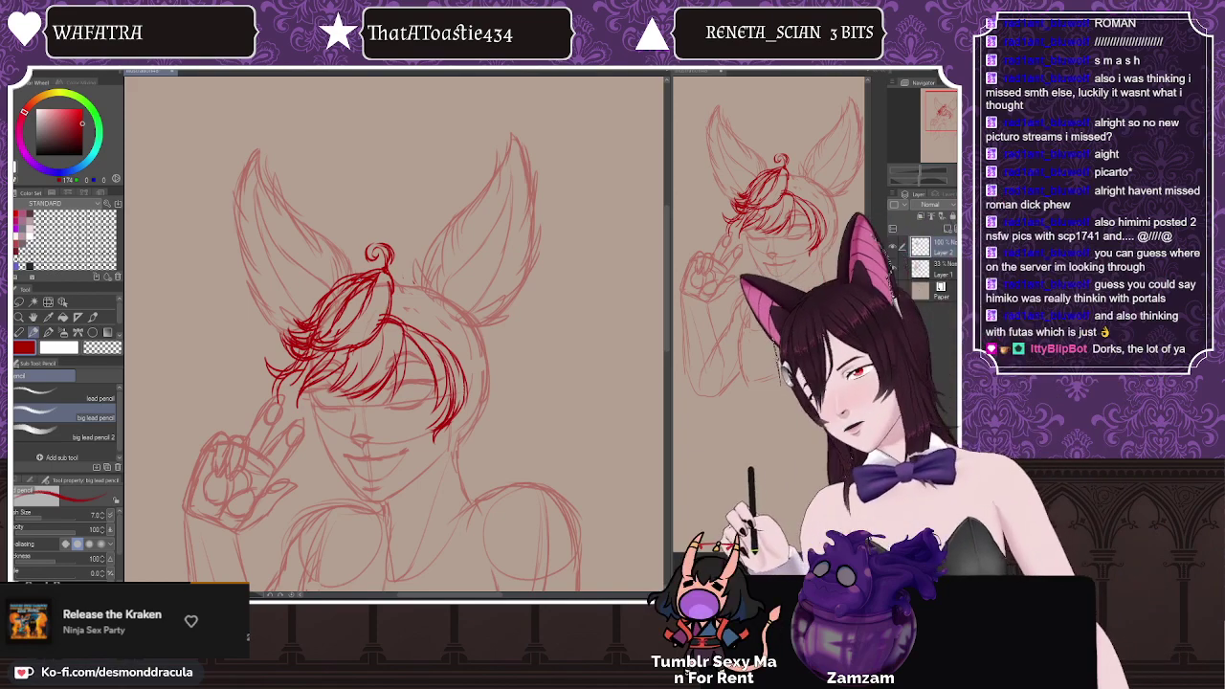
pyautogui.press('e')
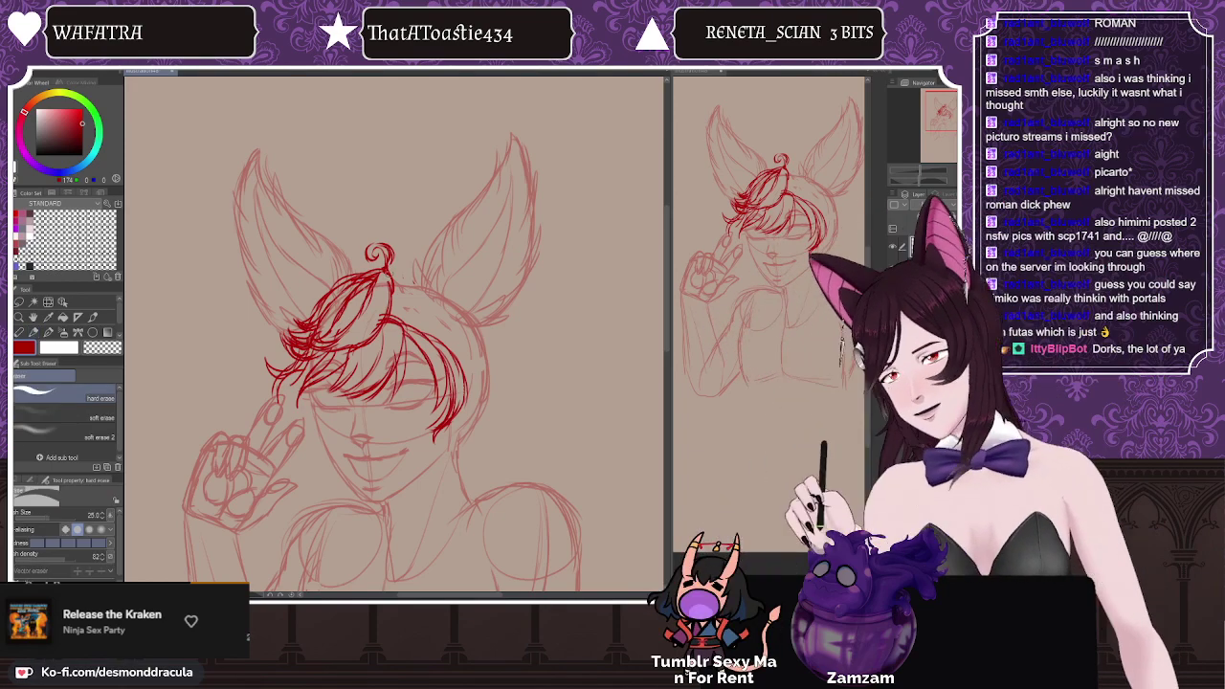
pyautogui.moveTo(382, 277)
pyautogui.mouseDown()
pyautogui.moveTo(396, 245)
pyautogui.moveTo(390, 275)
pyautogui.moveTo(364, 238)
pyautogui.mouseUp()
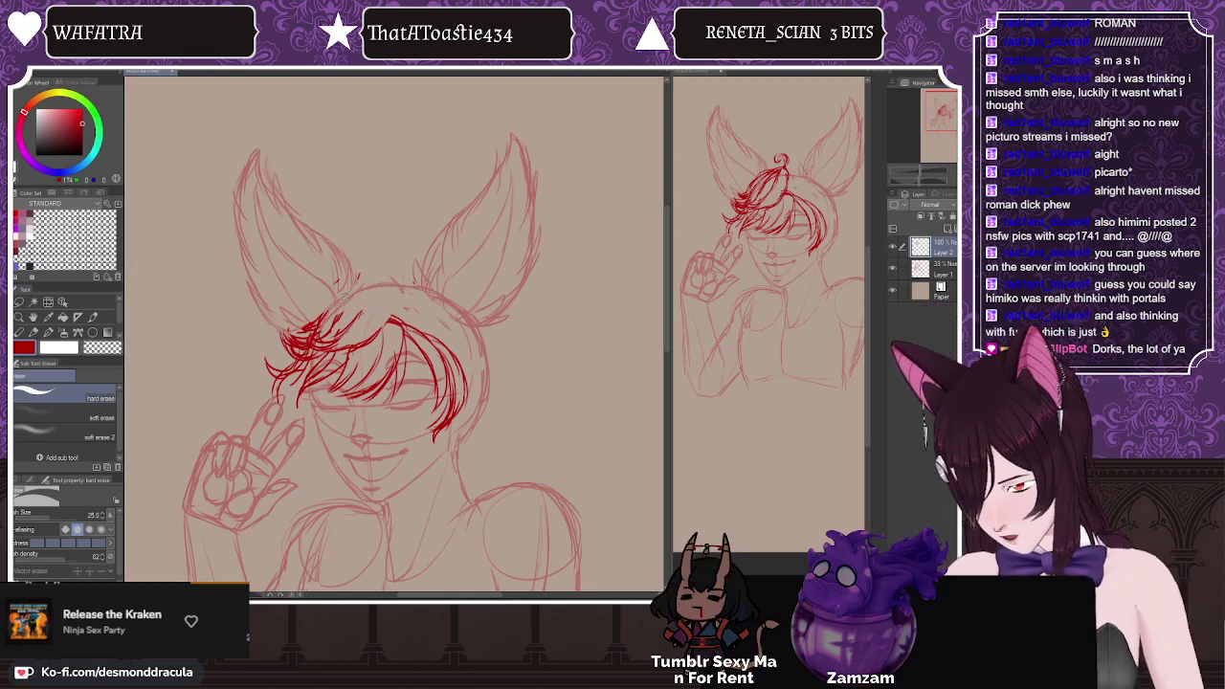
pyautogui.moveTo(331, 321); pyautogui.dragTo(291, 335)
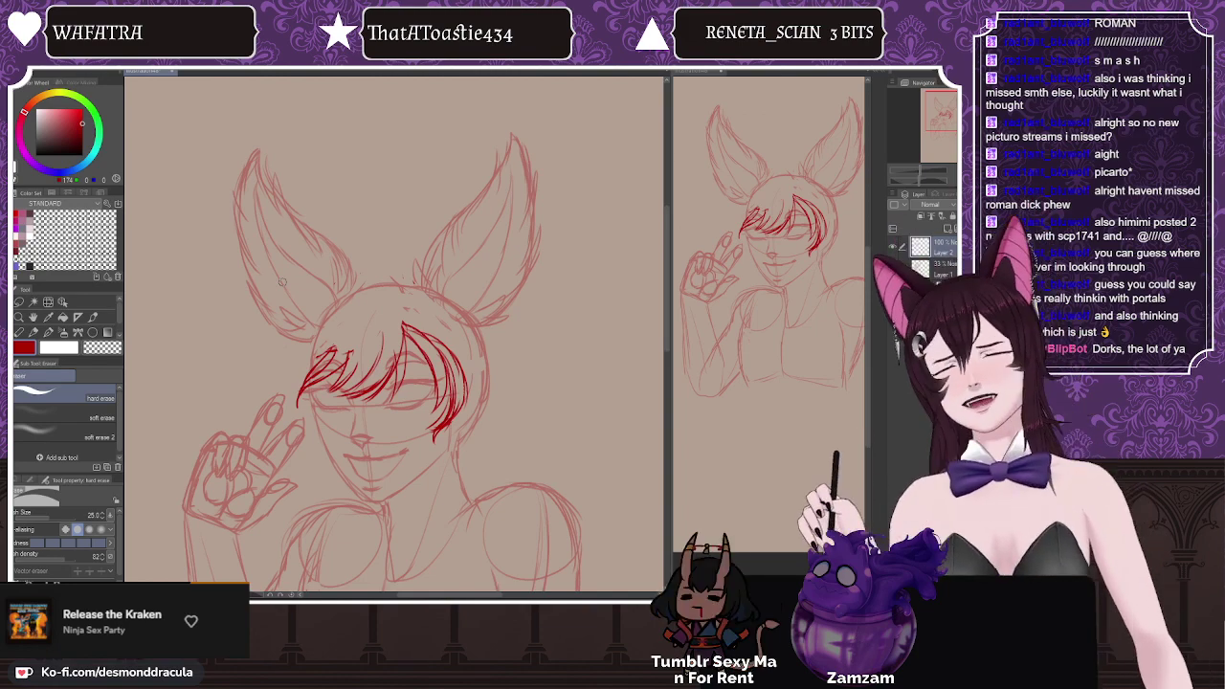
# Step: Redraw the top of the fringe with the big lead pencil and flick its end outwards at the raised-hand temple
pyautogui.click(34, 332)
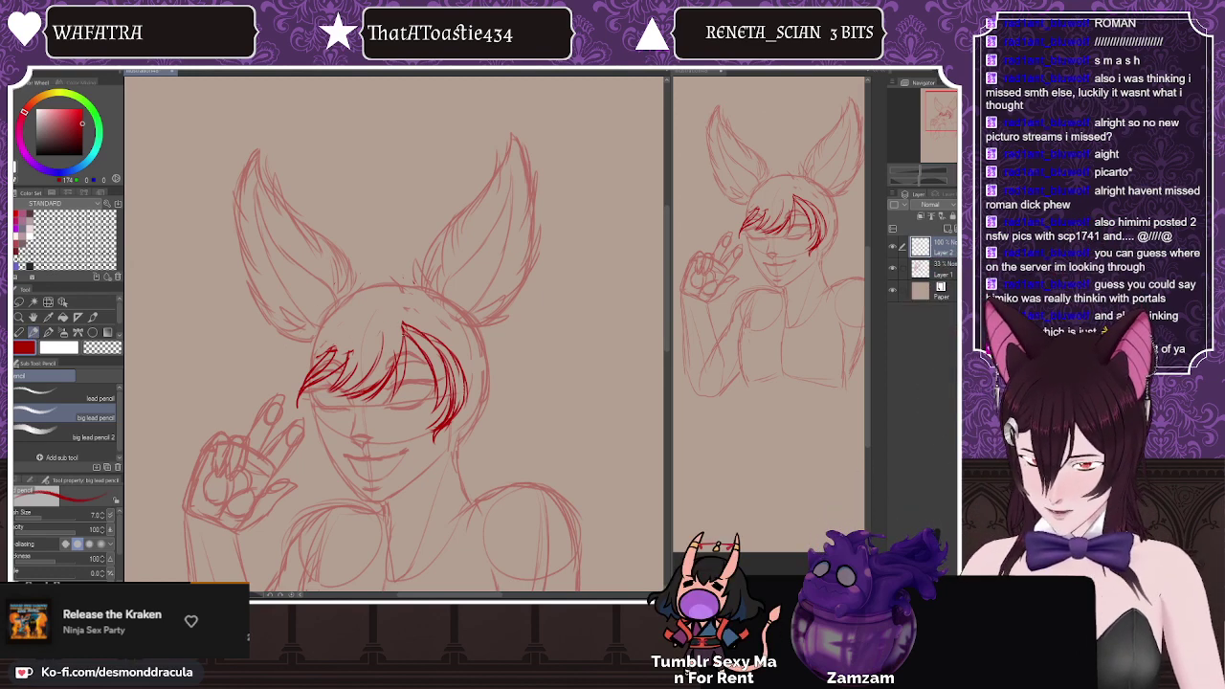
pyautogui.moveTo(405, 330)
pyautogui.mouseDown()
pyautogui.moveTo(381, 322)
pyautogui.moveTo(350, 364)
pyautogui.mouseUp()
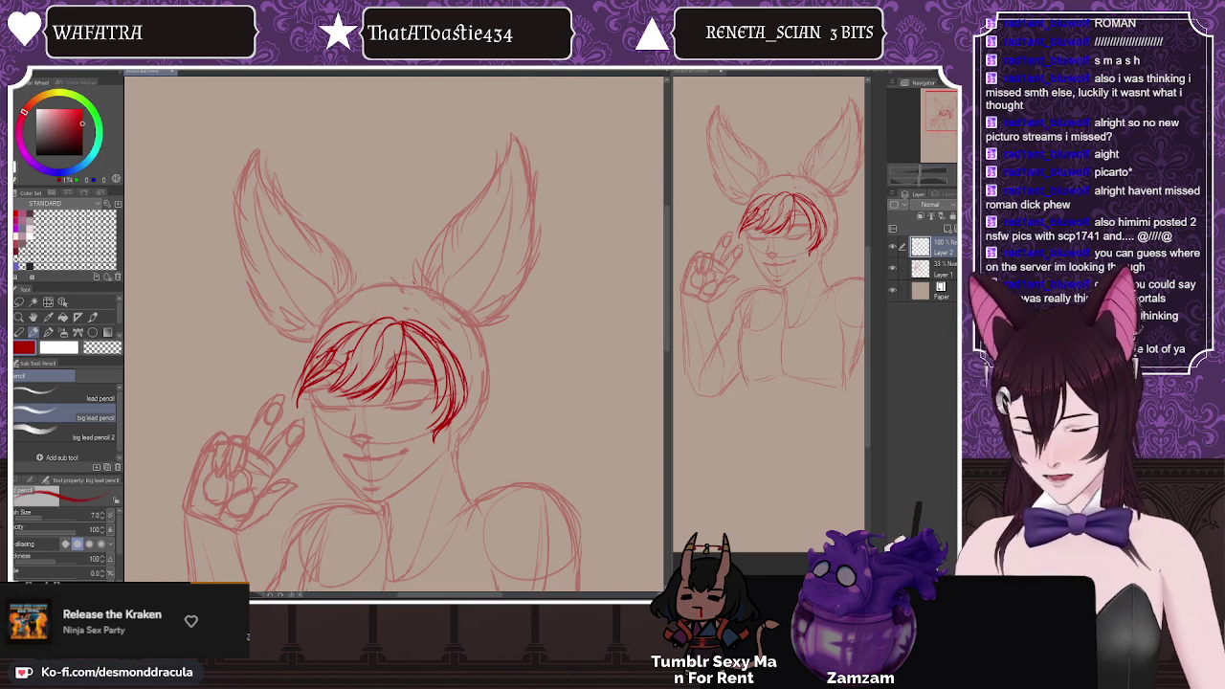
pyautogui.moveTo(325, 353); pyautogui.dragTo(276, 393)
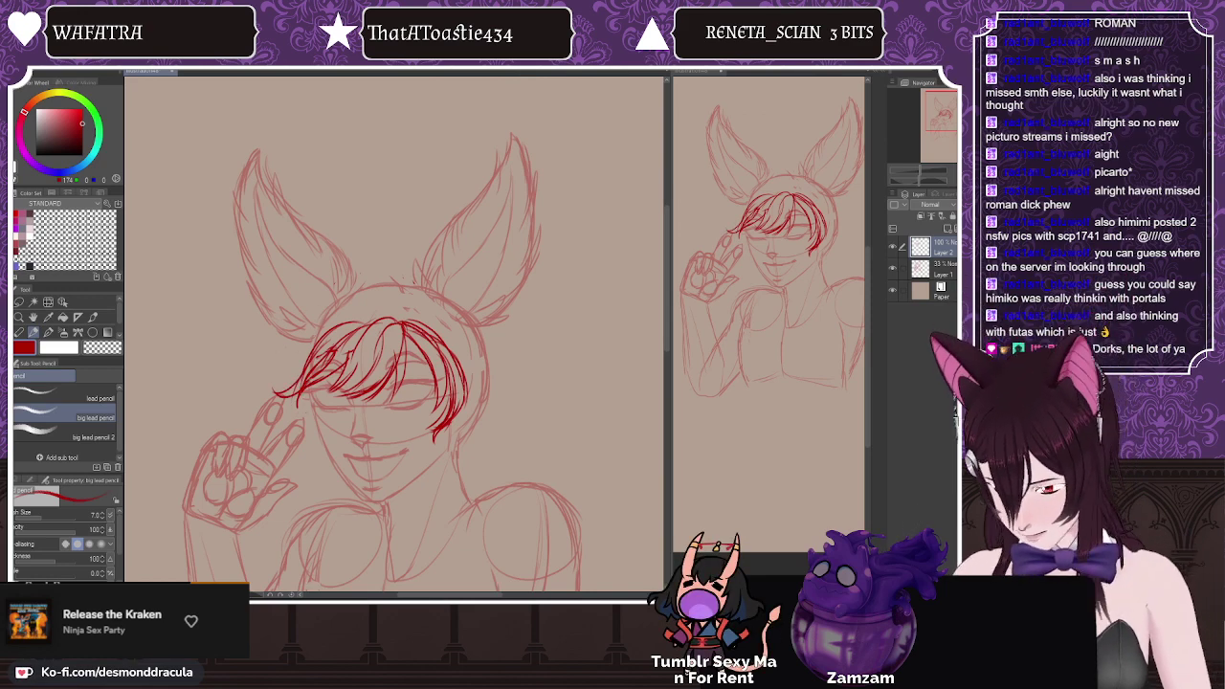
# Step: Draw wavy side hair from the temple down past the cheek, ending in short curved tufts beneath the chin
pyautogui.moveTo(295, 396); pyautogui.dragTo(304, 461)
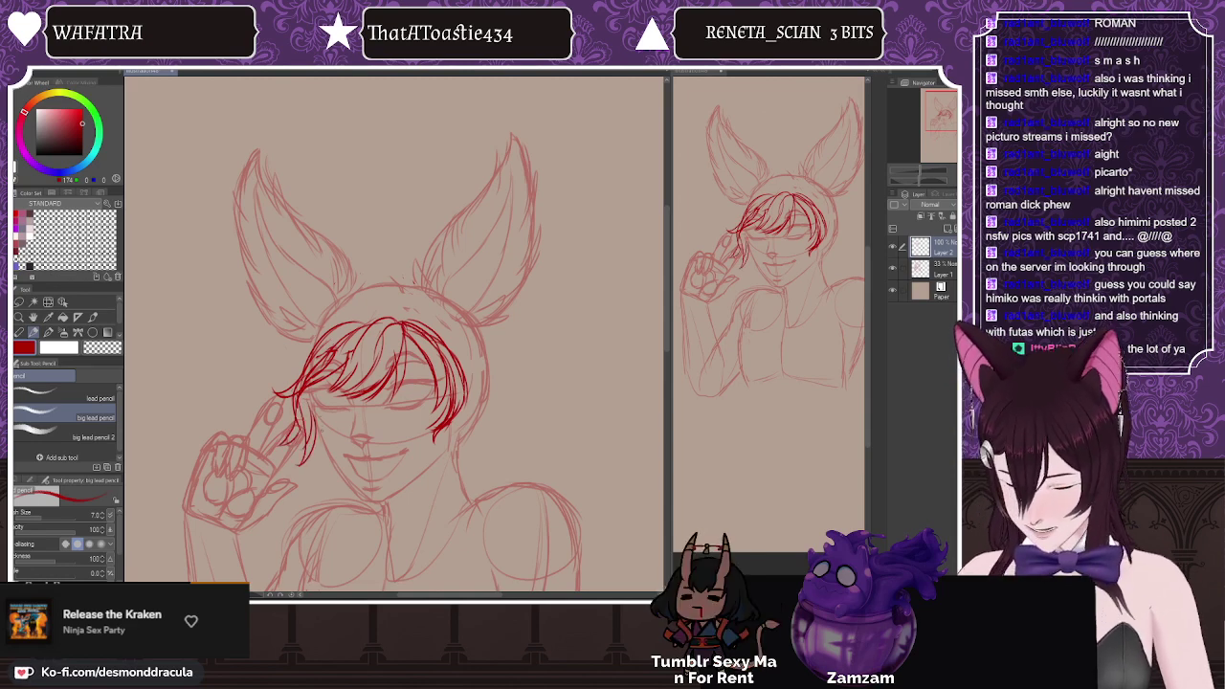
pyautogui.moveTo(314, 427); pyautogui.dragTo(310, 492)
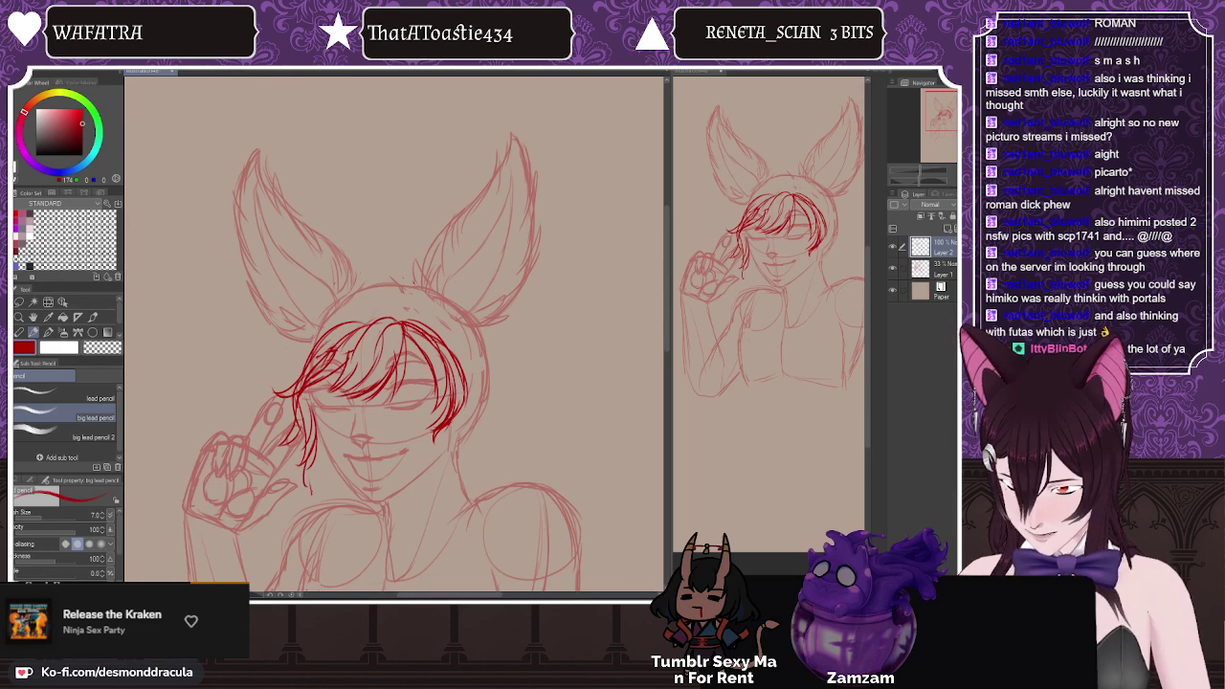
pyautogui.moveTo(305, 444); pyautogui.dragTo(318, 486)
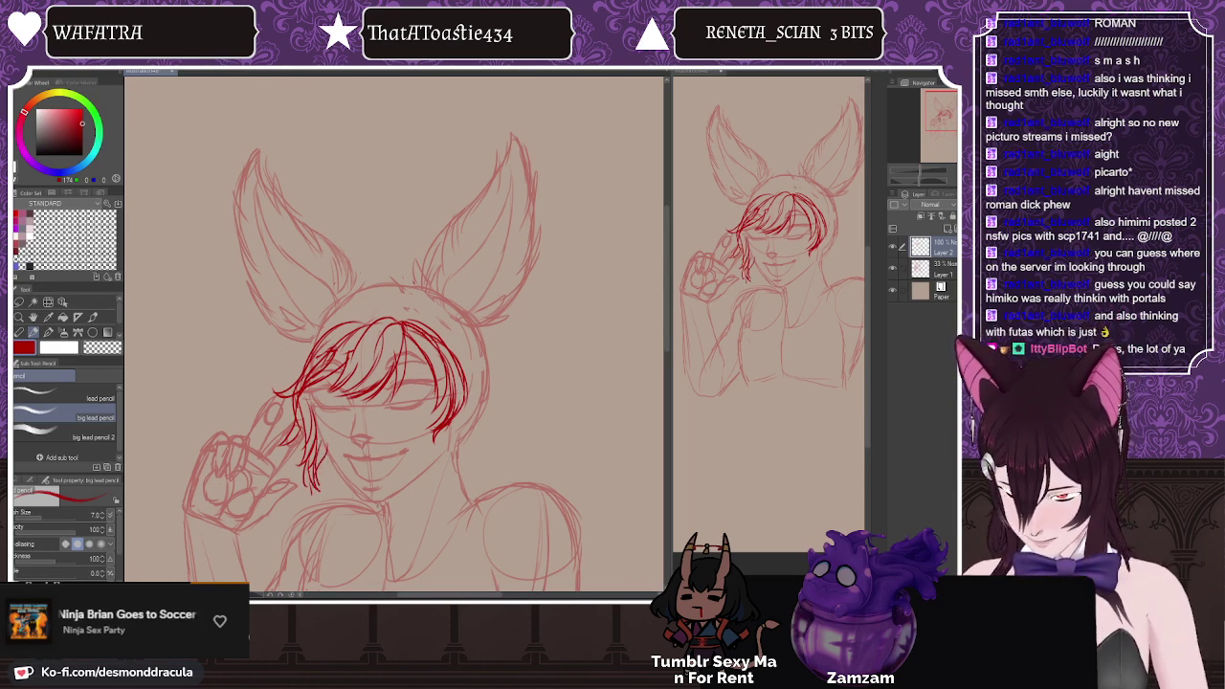
pyautogui.moveTo(356, 533); pyautogui.dragTo(378, 510)
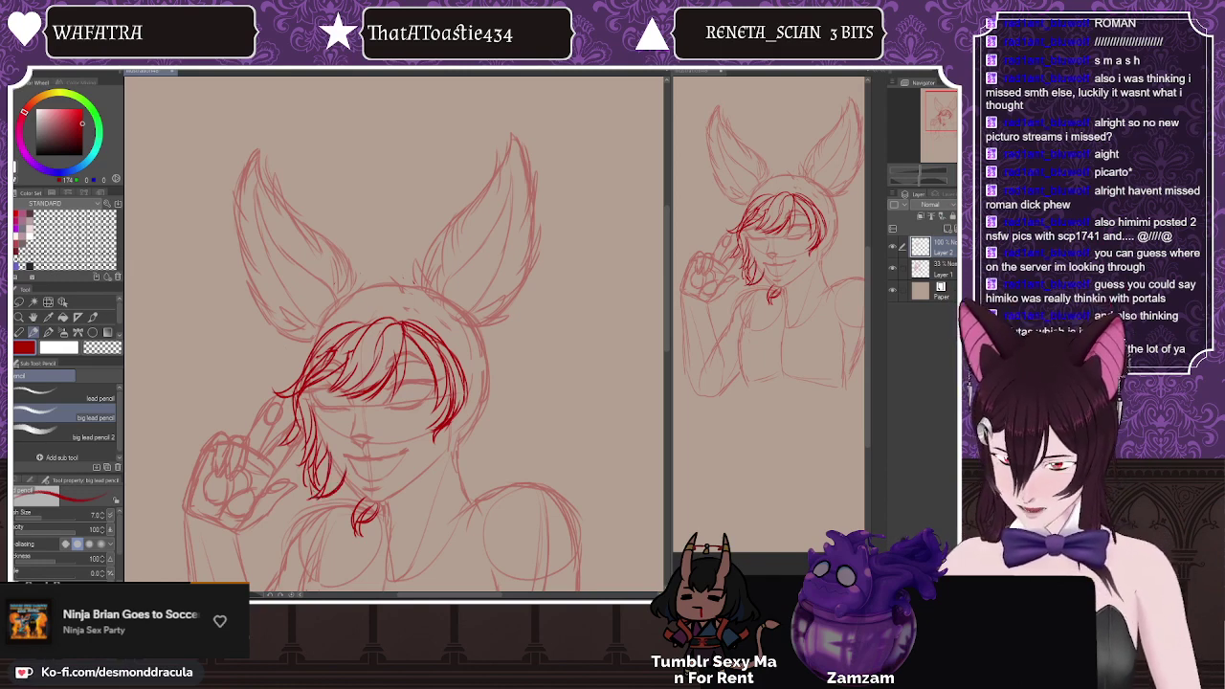
pyautogui.moveTo(359, 495); pyautogui.dragTo(345, 514)
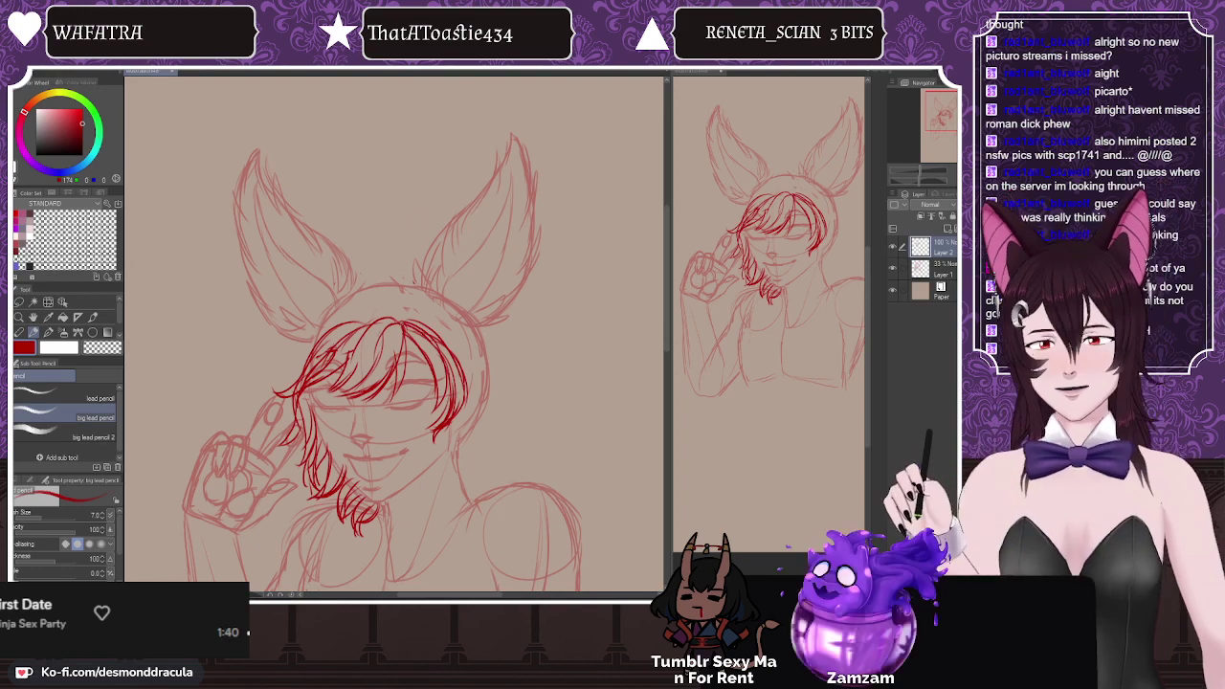
# Step: Liquify the lower tufts of the side hair, nudging them up and closer to the jaw with brush sizes 400 and 300
pyautogui.scroll(-2, 394, 334)
pyautogui.scroll(3, 394, 334)
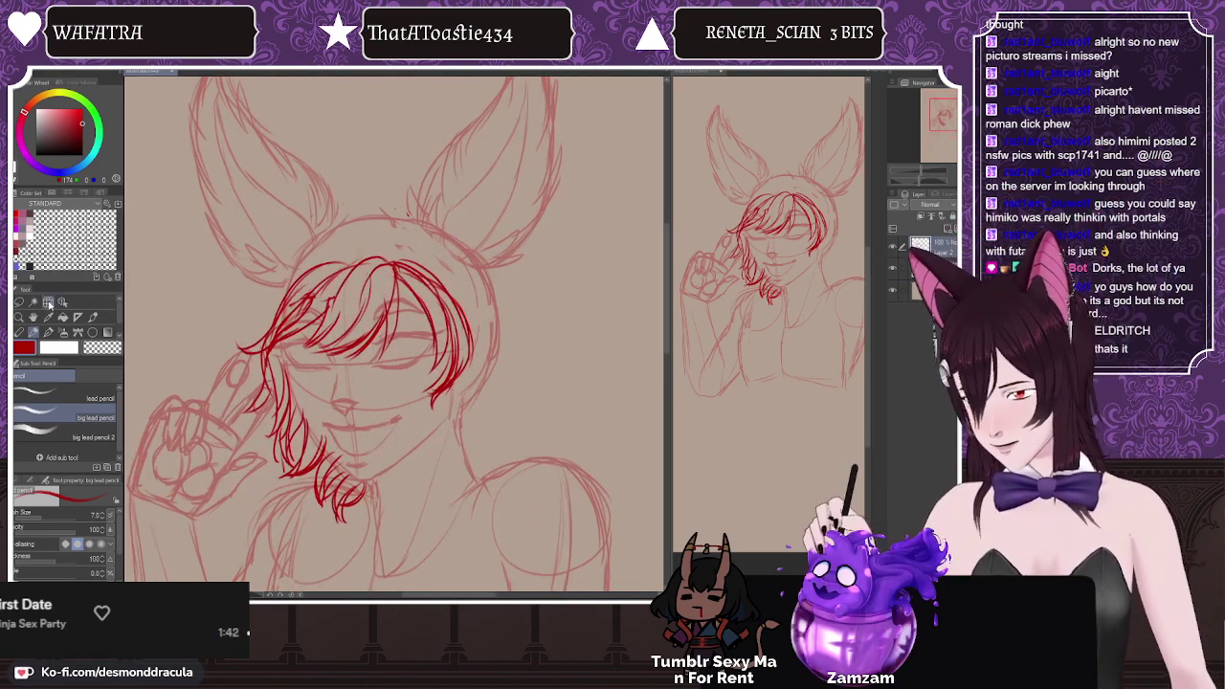
pyautogui.click(49, 305)
pyautogui.scroll(-2, 262, 478)
pyautogui.scroll(1, 263, 478)
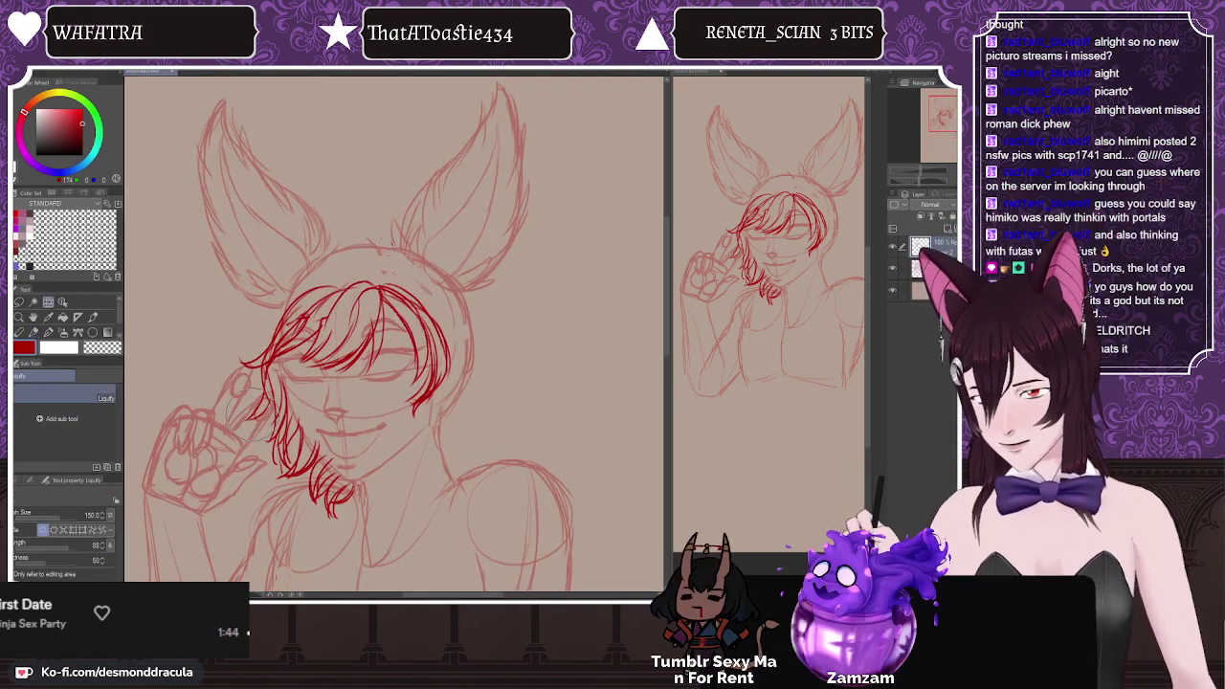
pyautogui.press(']')
pyautogui.press(']')
pyautogui.press(']')
pyautogui.press(']')
pyautogui.press(']')
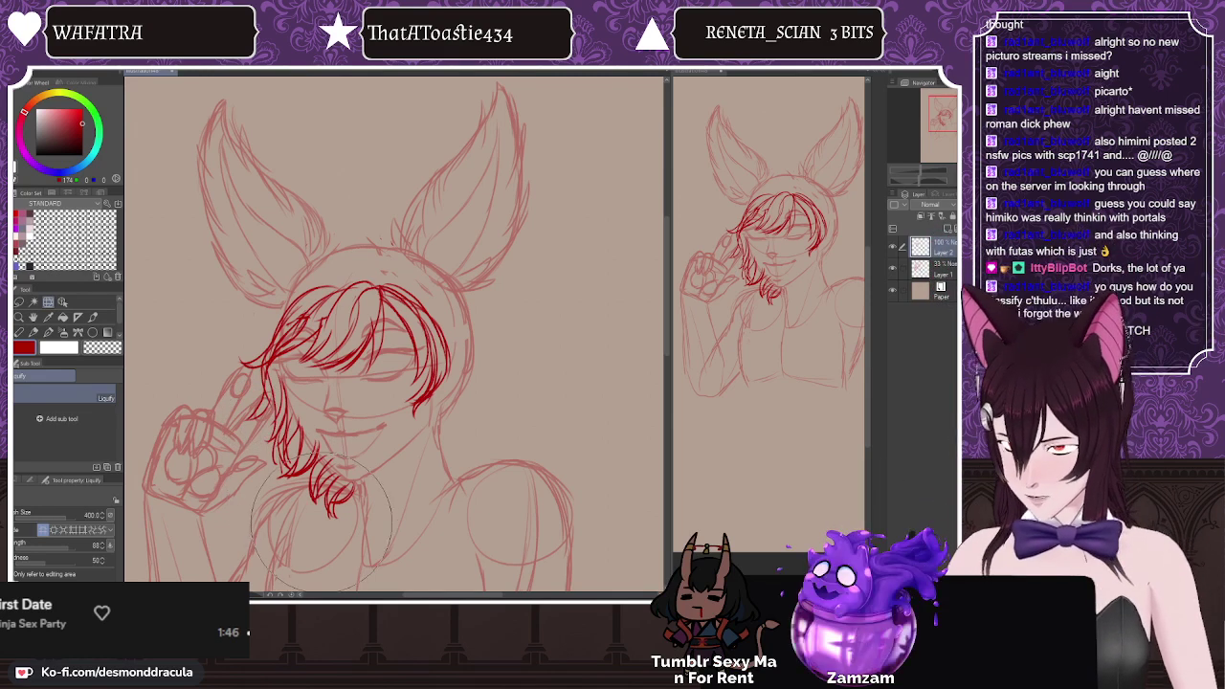
pyautogui.moveTo(322, 522); pyautogui.dragTo(320, 492)
pyautogui.moveTo(224, 448)
pyautogui.mouseDown()
pyautogui.moveTo(250, 467)
pyautogui.moveTo(232, 463)
pyautogui.mouseUp()
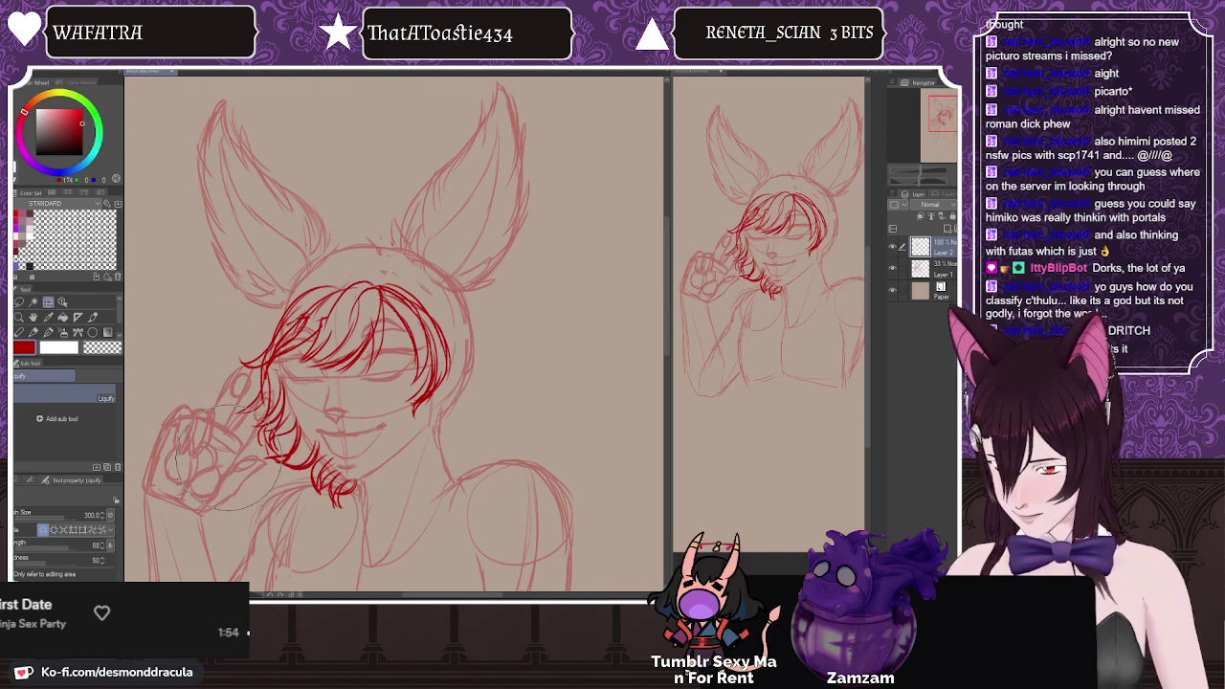
# Step: Liquify the top of the hair upwards to give the crown more volume, finishing with a brush size of 250
pyautogui.moveTo(319, 257)
pyautogui.mouseDown()
pyautogui.moveTo(322, 239)
pyautogui.moveTo(392, 239)
pyautogui.mouseUp()
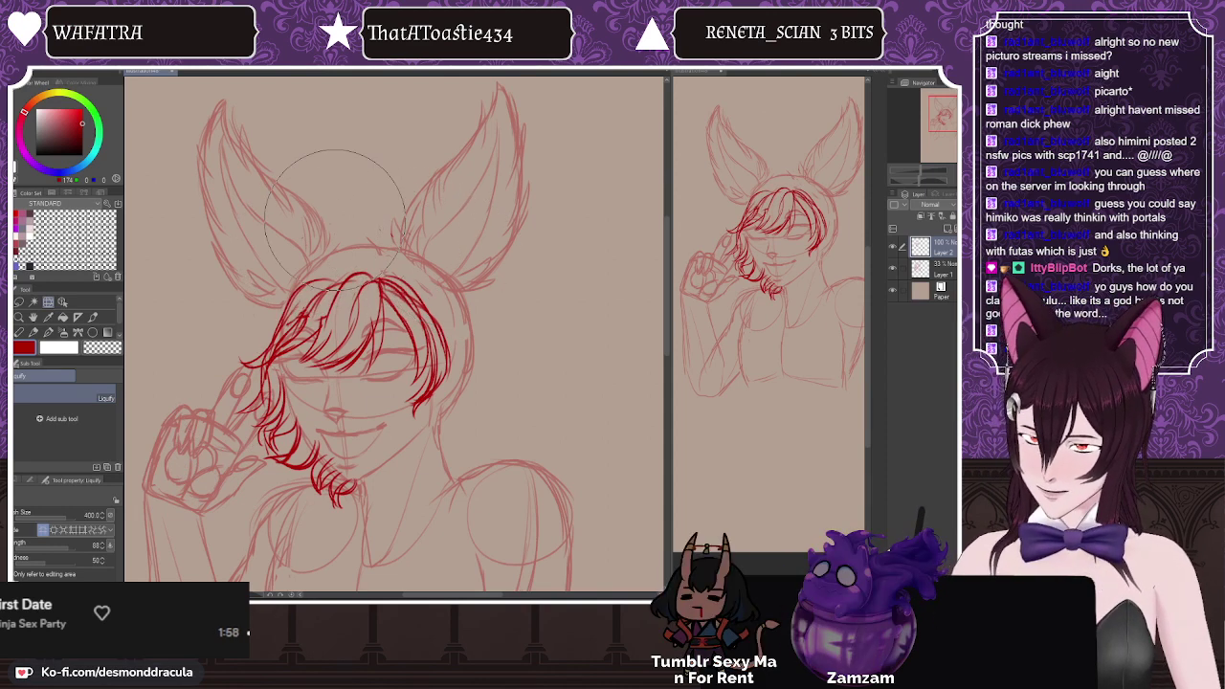
pyautogui.moveTo(246, 281); pyautogui.dragTo(241, 291)
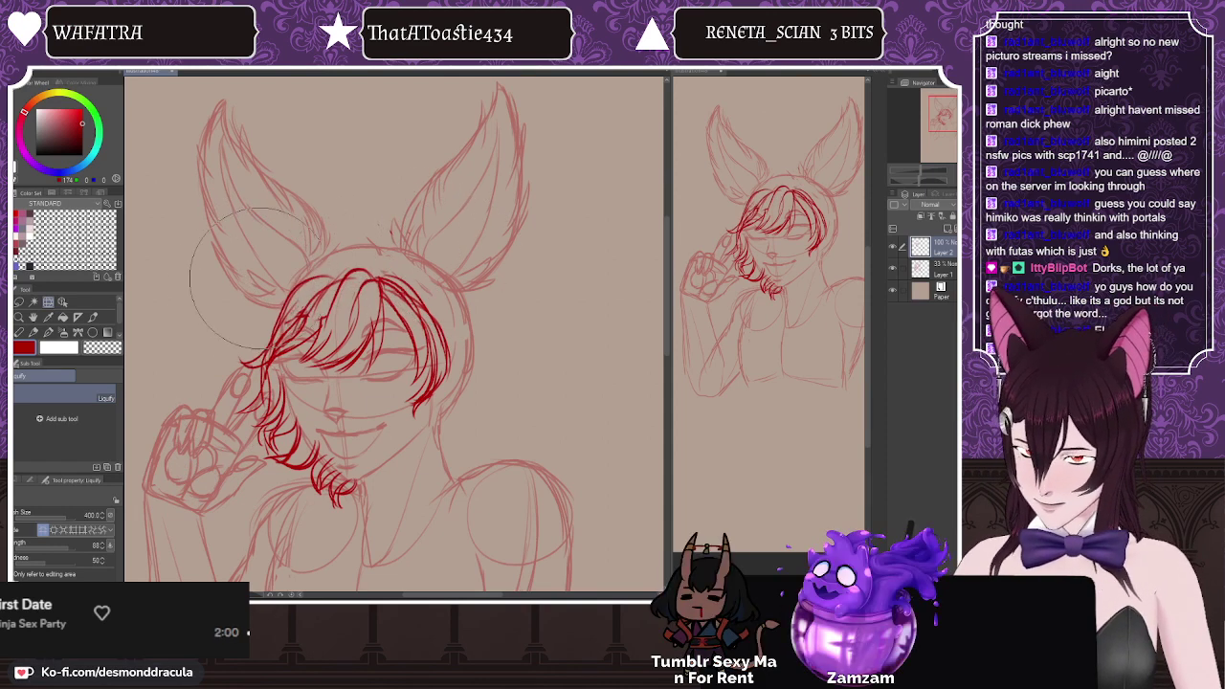
pyautogui.press('[')
pyautogui.press('[')
pyautogui.press('[')
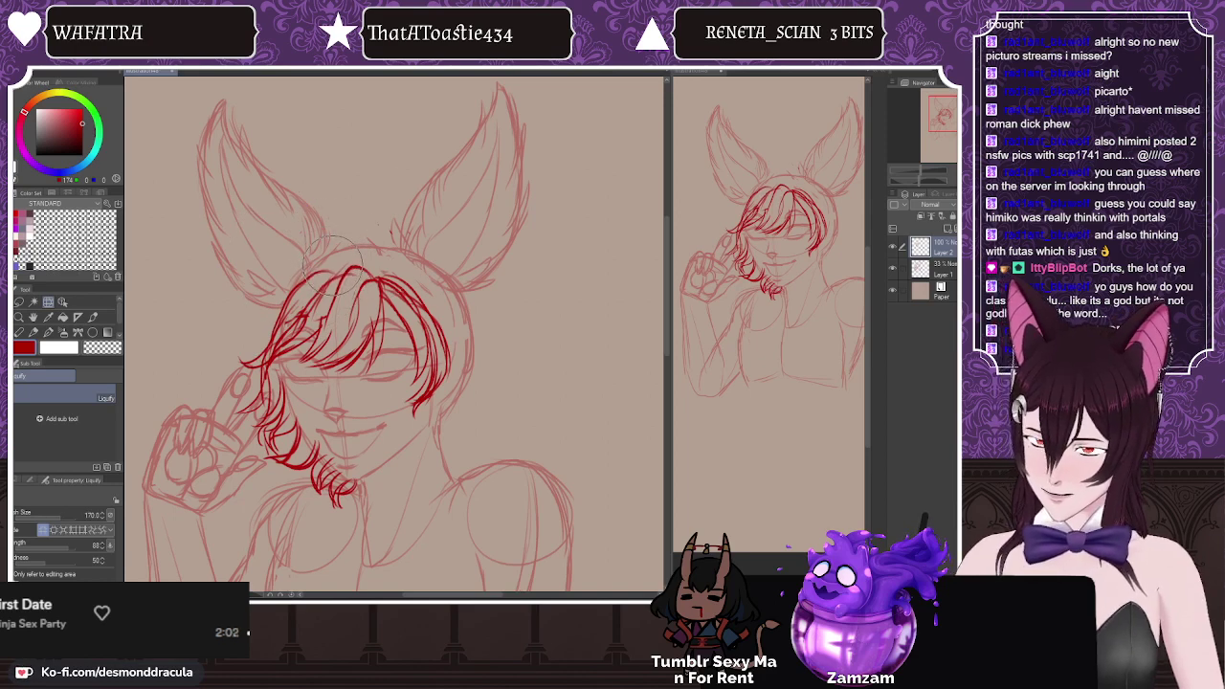
pyautogui.press(']')
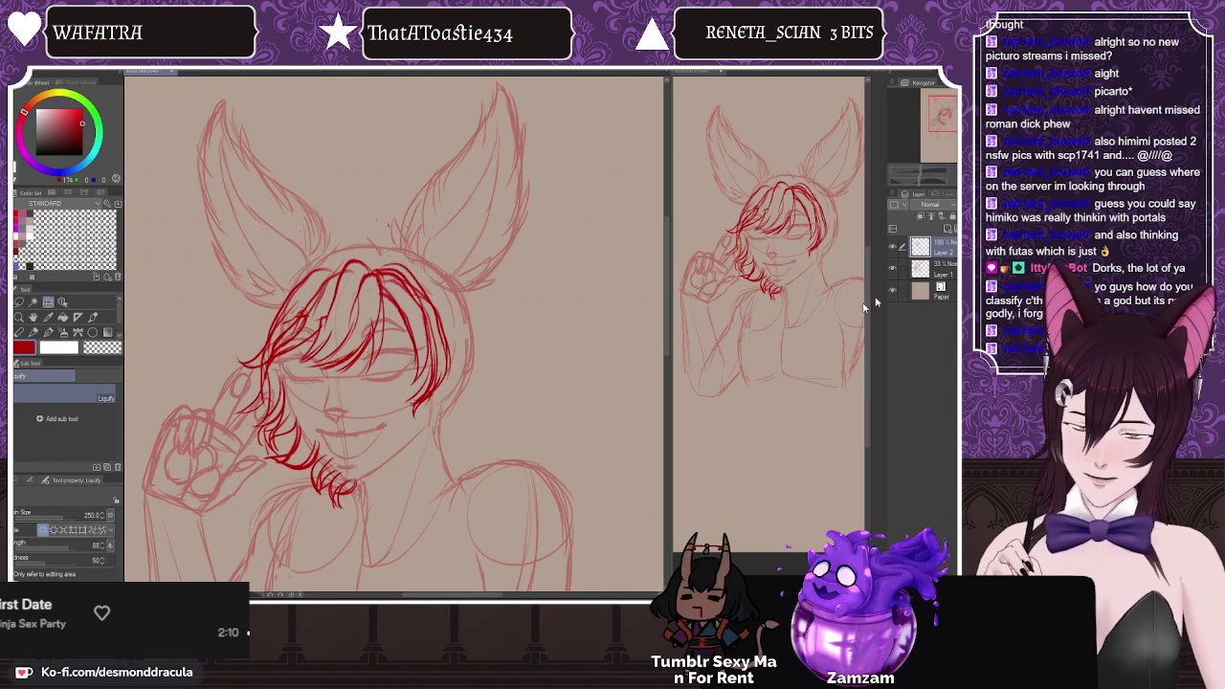
# Step: Lasso the raised arm and hand on the sketch layer, rotate them outwards from the face, and return to the hair layer with the big lead pencil
pyautogui.click(942, 264)
pyautogui.click(21, 302)
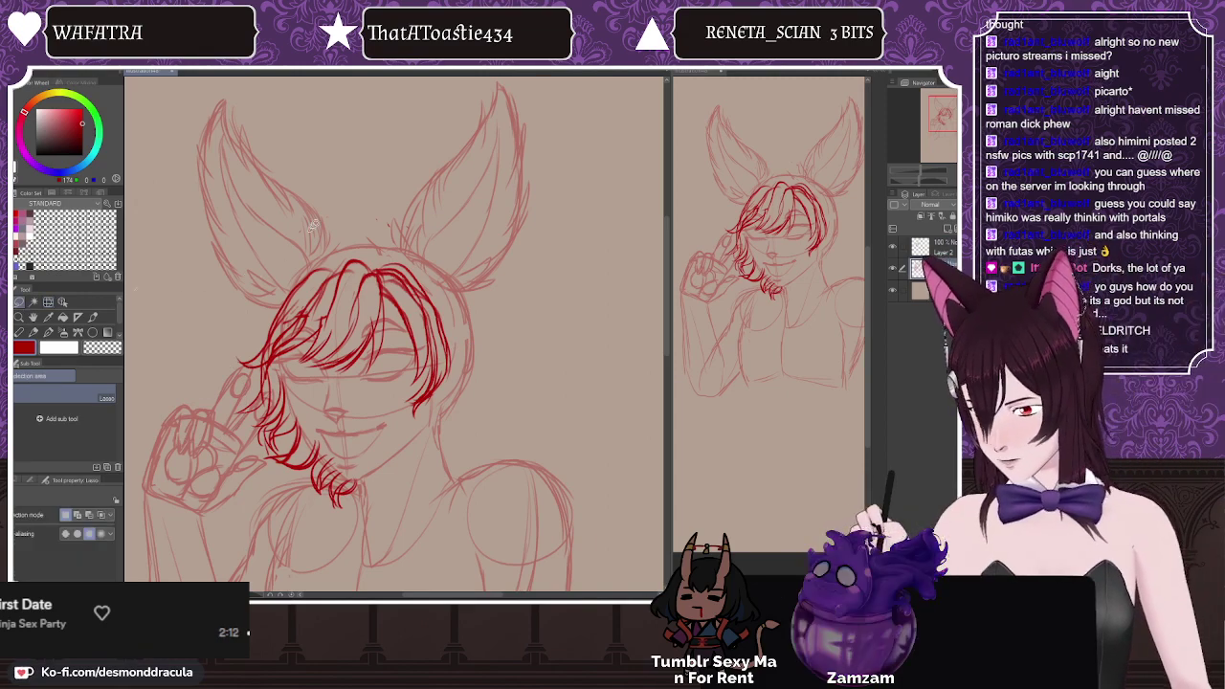
pyautogui.hotkey('ctrl', '-')
pyautogui.scroll(1, 281, 331)
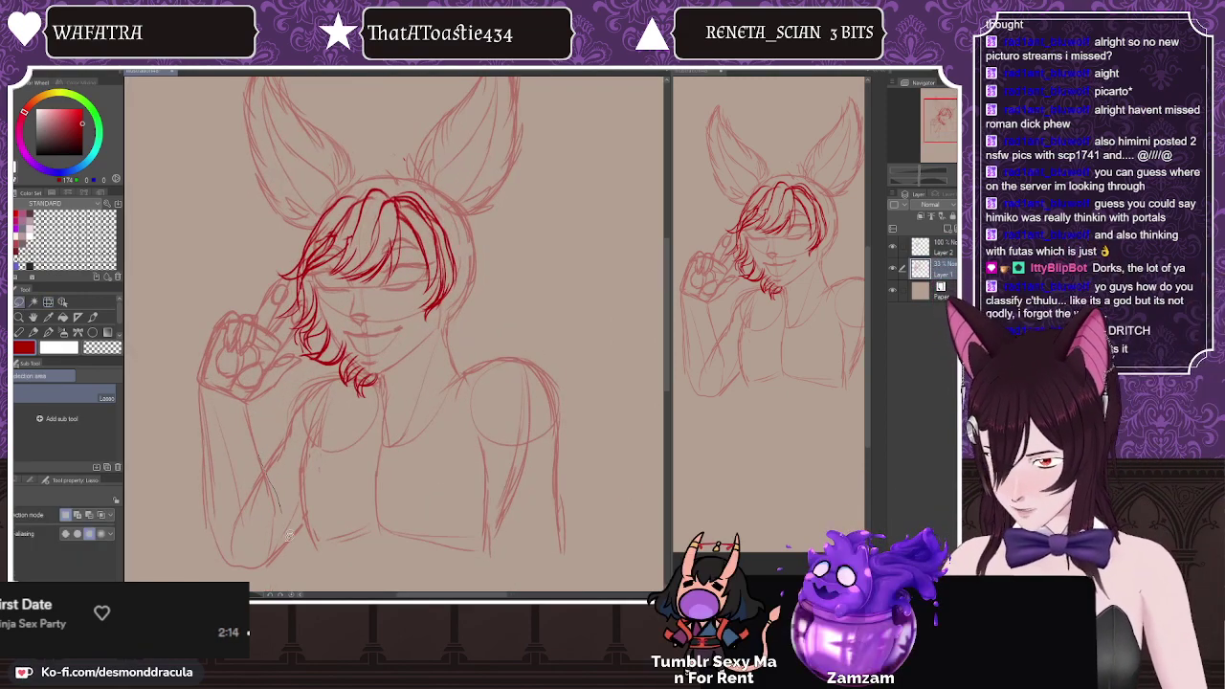
pyautogui.moveTo(163, 376)
pyautogui.mouseDown()
pyautogui.moveTo(236, 267)
pyautogui.moveTo(303, 270)
pyautogui.mouseUp()
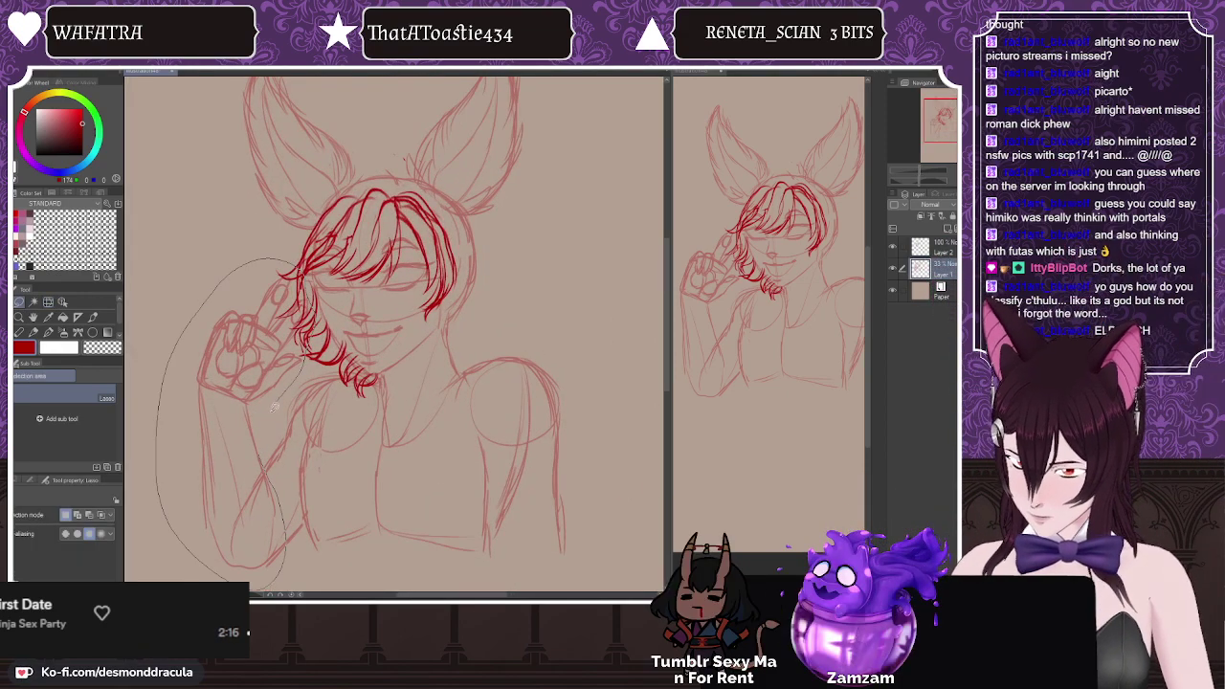
pyautogui.moveTo(274, 408); pyautogui.dragTo(253, 543)
pyautogui.click(279, 572)
pyautogui.moveTo(175, 233); pyautogui.dragTo(133, 253)
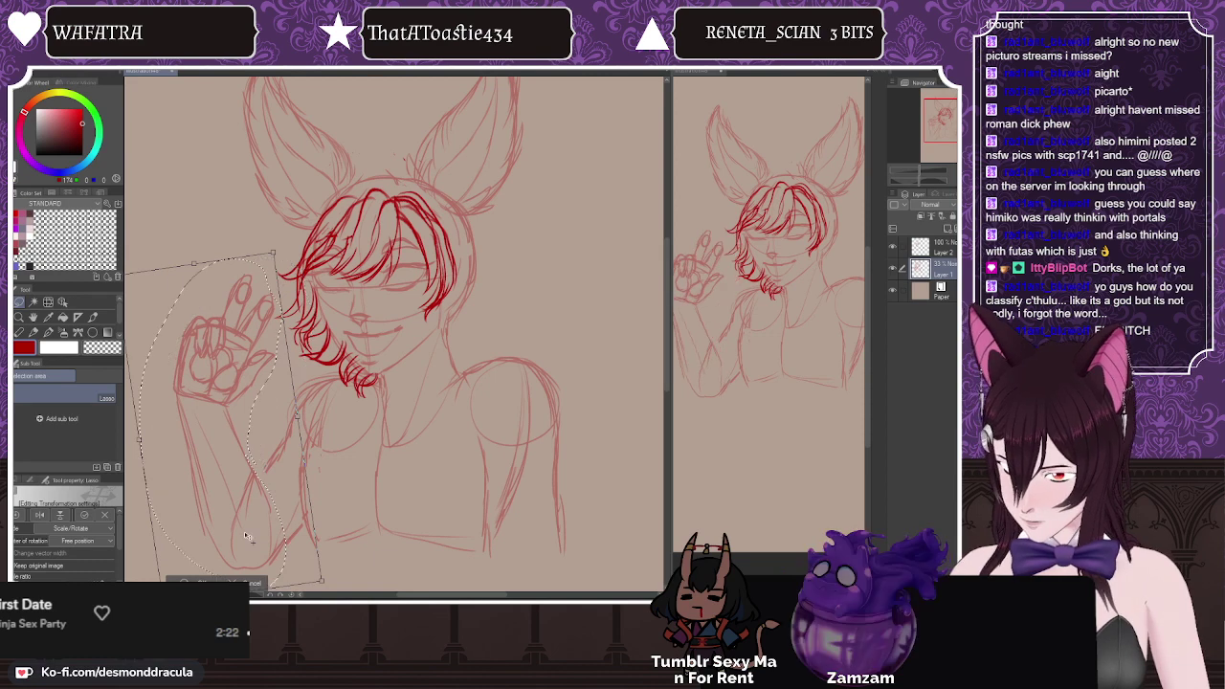
pyautogui.moveTo(247, 536); pyautogui.dragTo(248, 539)
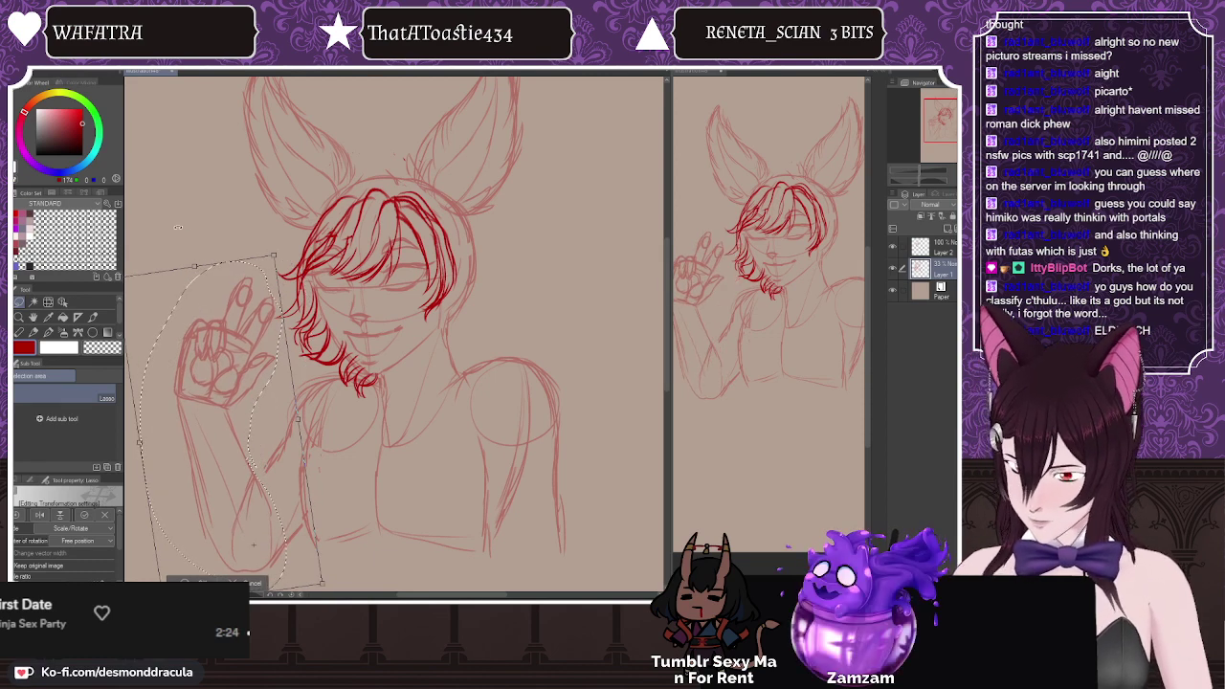
pyautogui.click(195, 581)
pyautogui.click(170, 212)
pyautogui.click(33, 333)
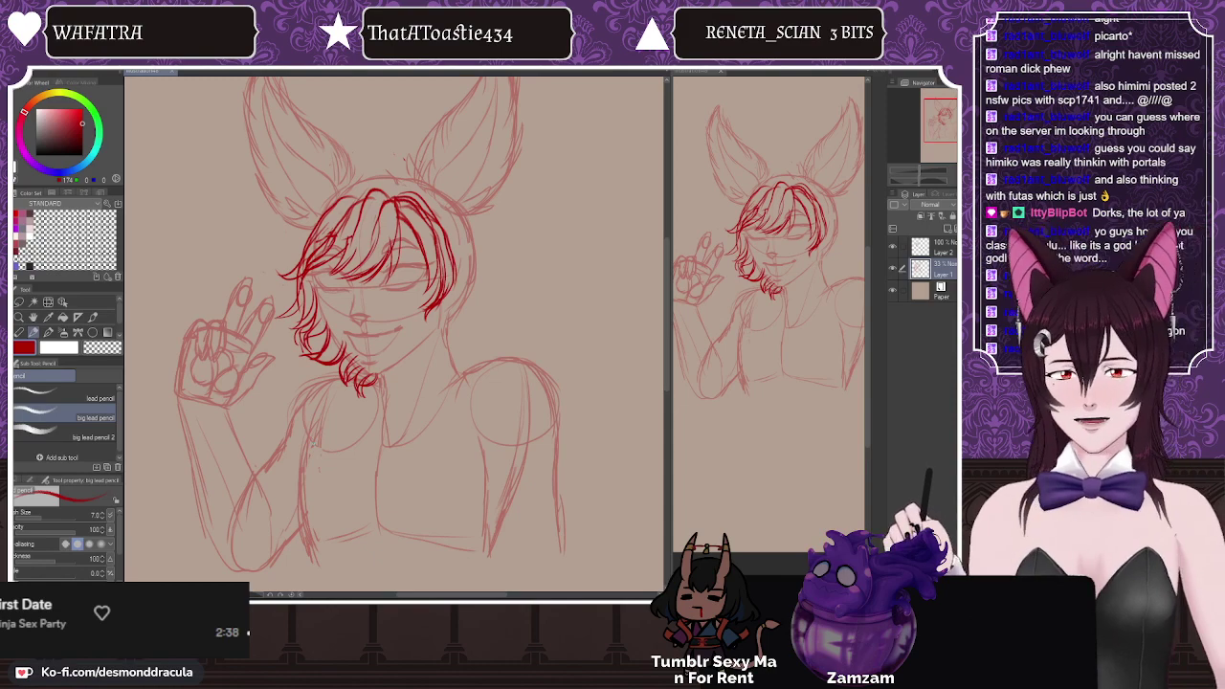
pyautogui.click(943, 247)
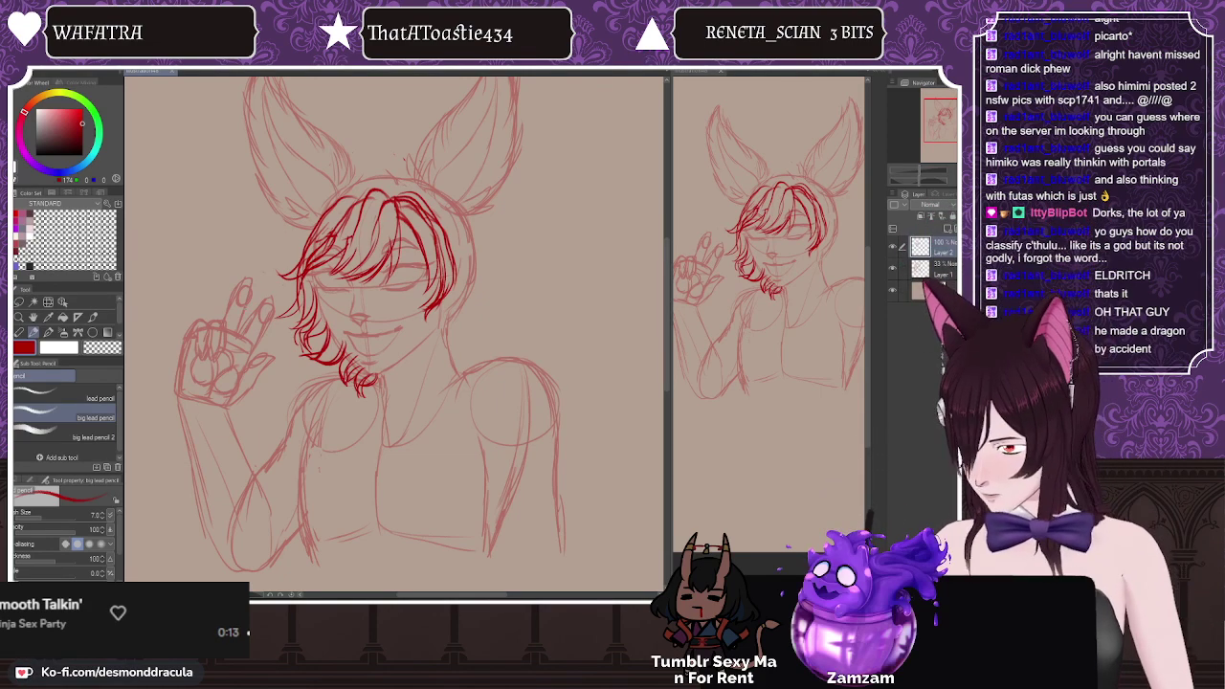
# Step: Add fuller lip strokes to the smile on the sketch layer, Layer 1, and return to the hair layer, Layer 2
pyautogui.scroll(4, 392, 335)
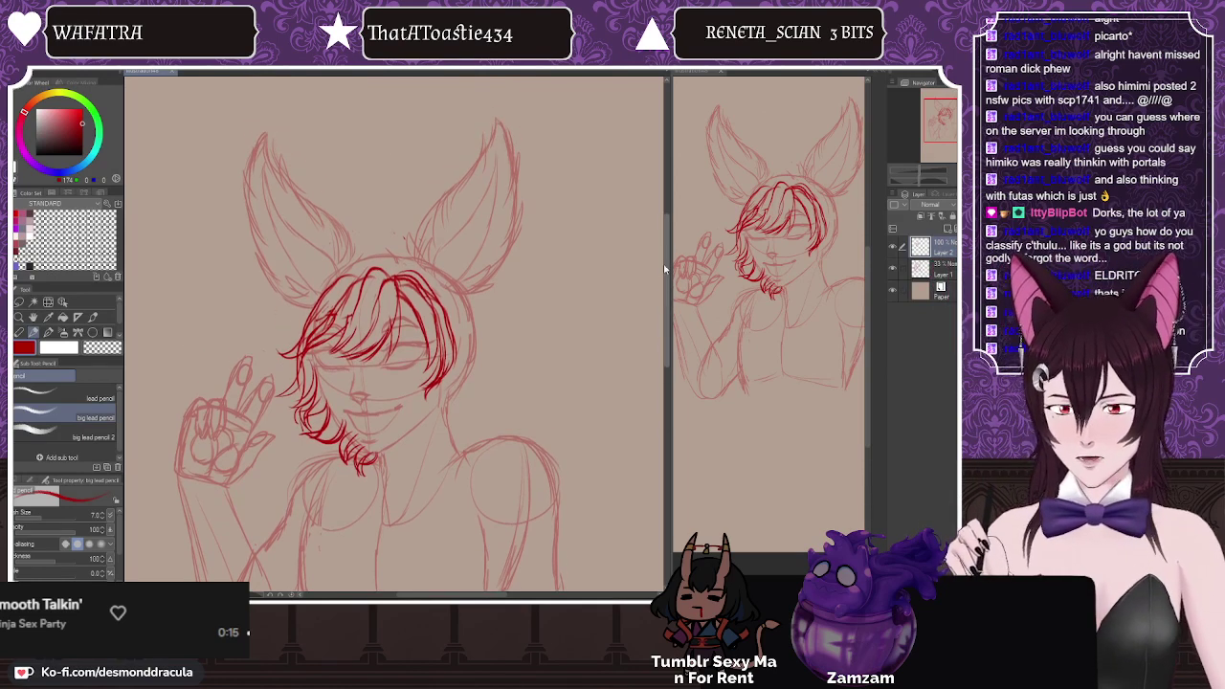
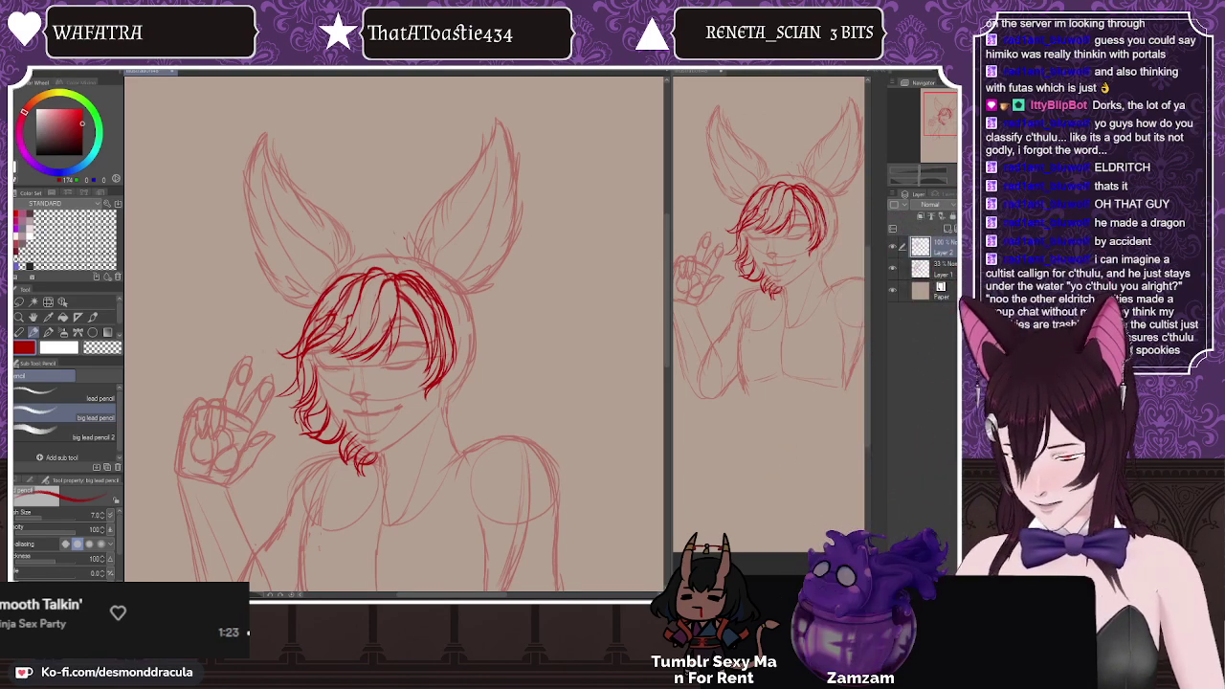
pyautogui.click(938, 268)
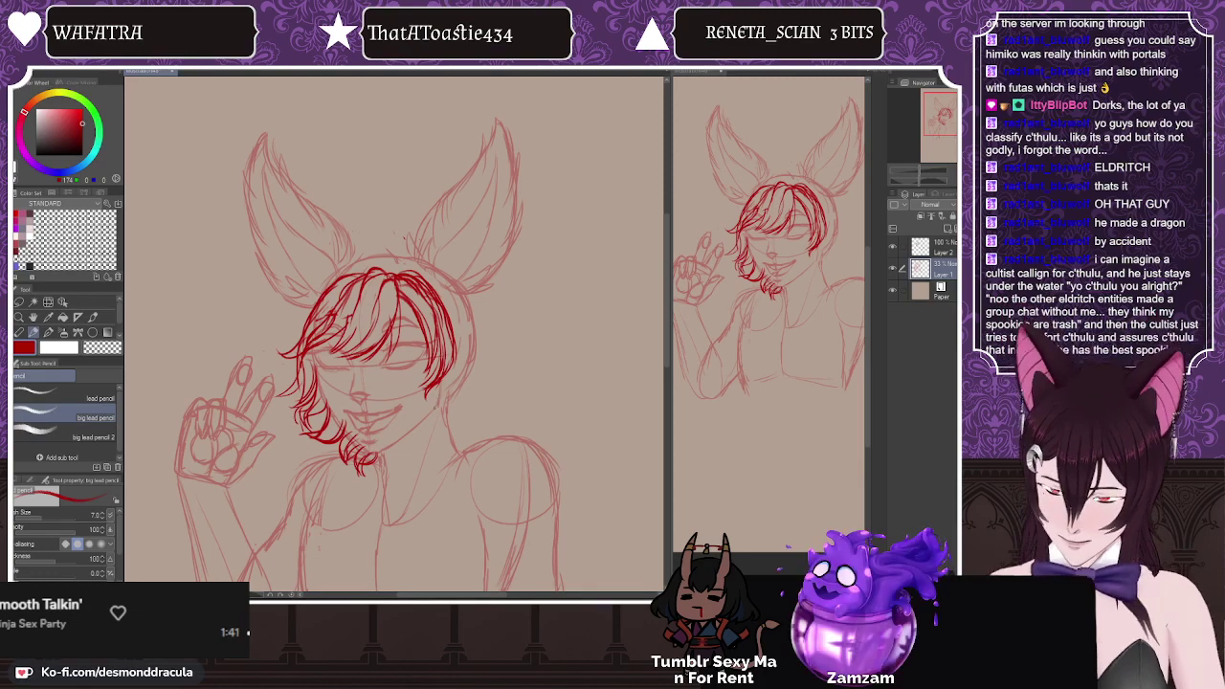
pyautogui.click(939, 246)
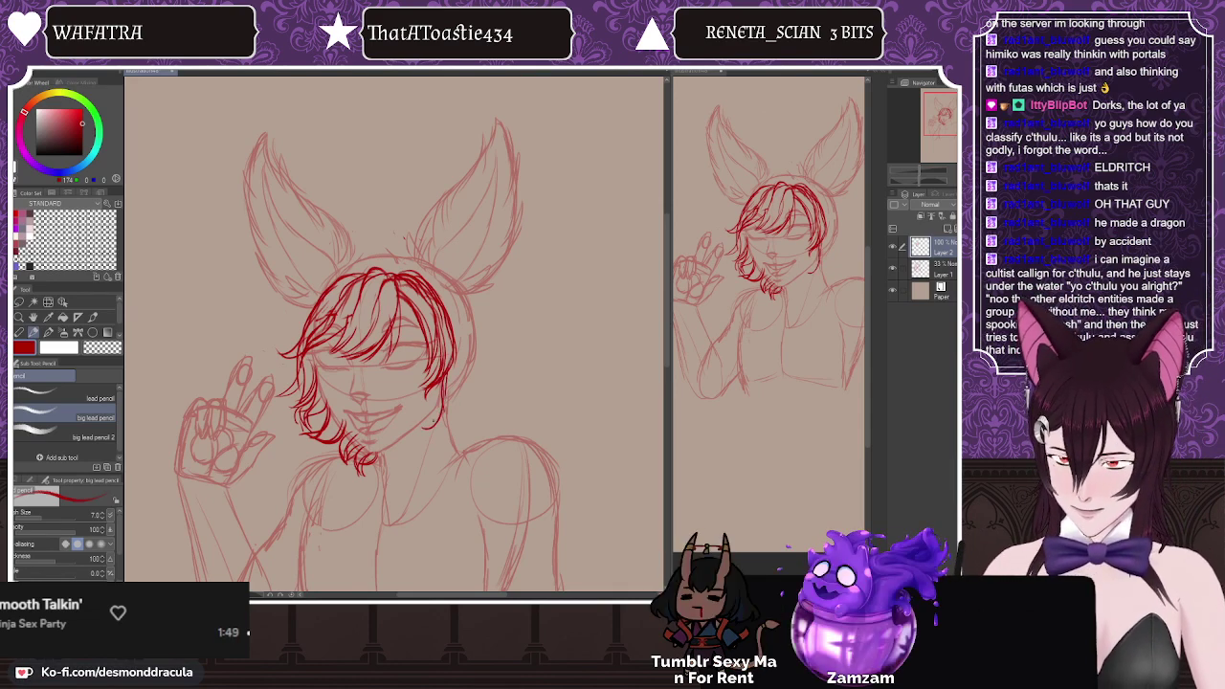
# Step: Replace the last far-side strokes with a longer curved lock reaching from the temple to the neck, and liquify its lower tips
pyautogui.hotkey('ctrl', 'z')
pyautogui.hotkey('ctrl', 'z')
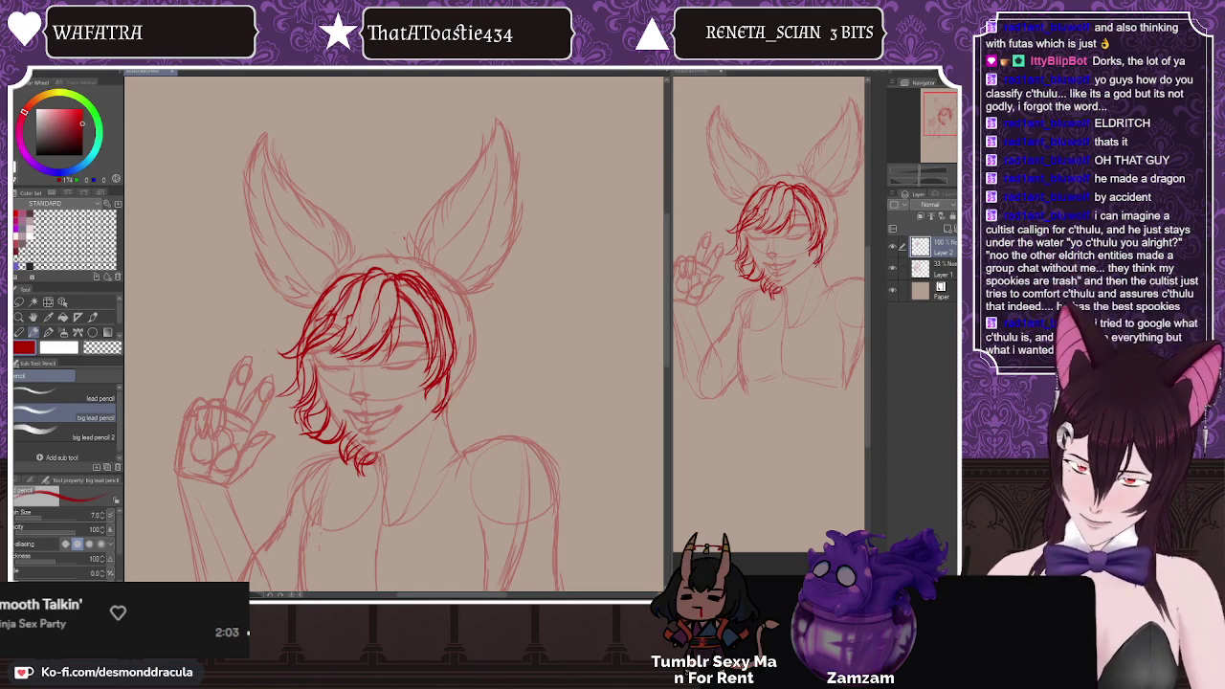
pyautogui.moveTo(436, 413); pyautogui.dragTo(447, 439)
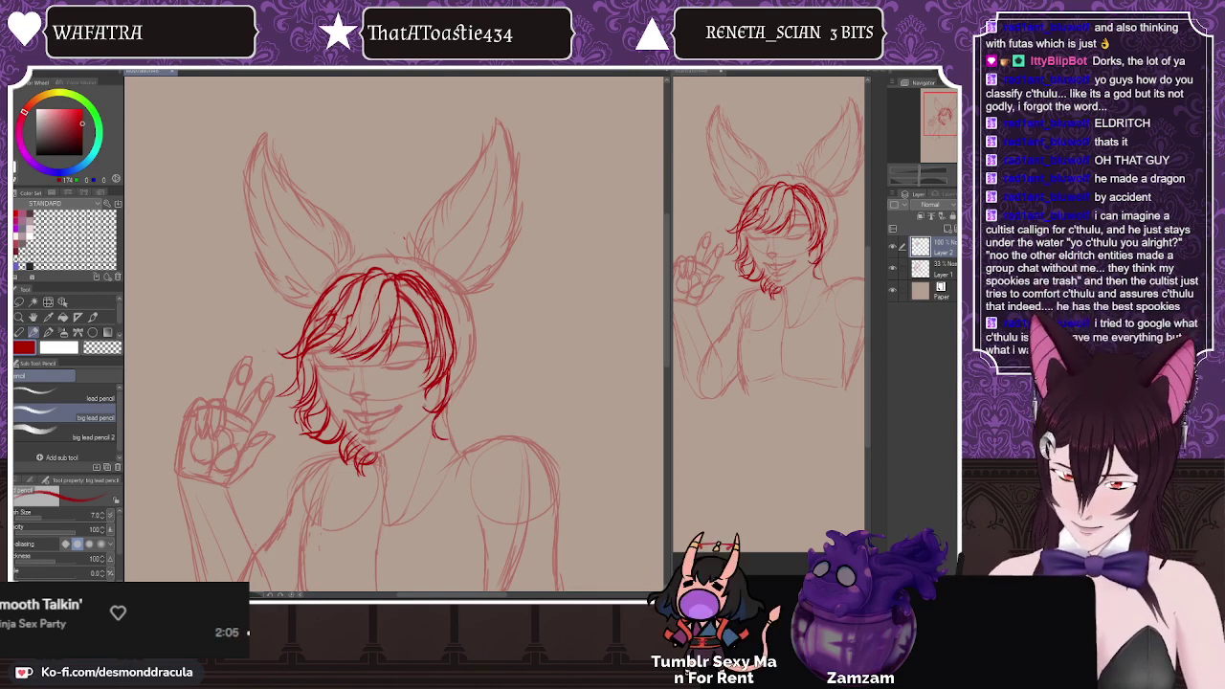
pyautogui.moveTo(442, 438); pyautogui.dragTo(474, 358)
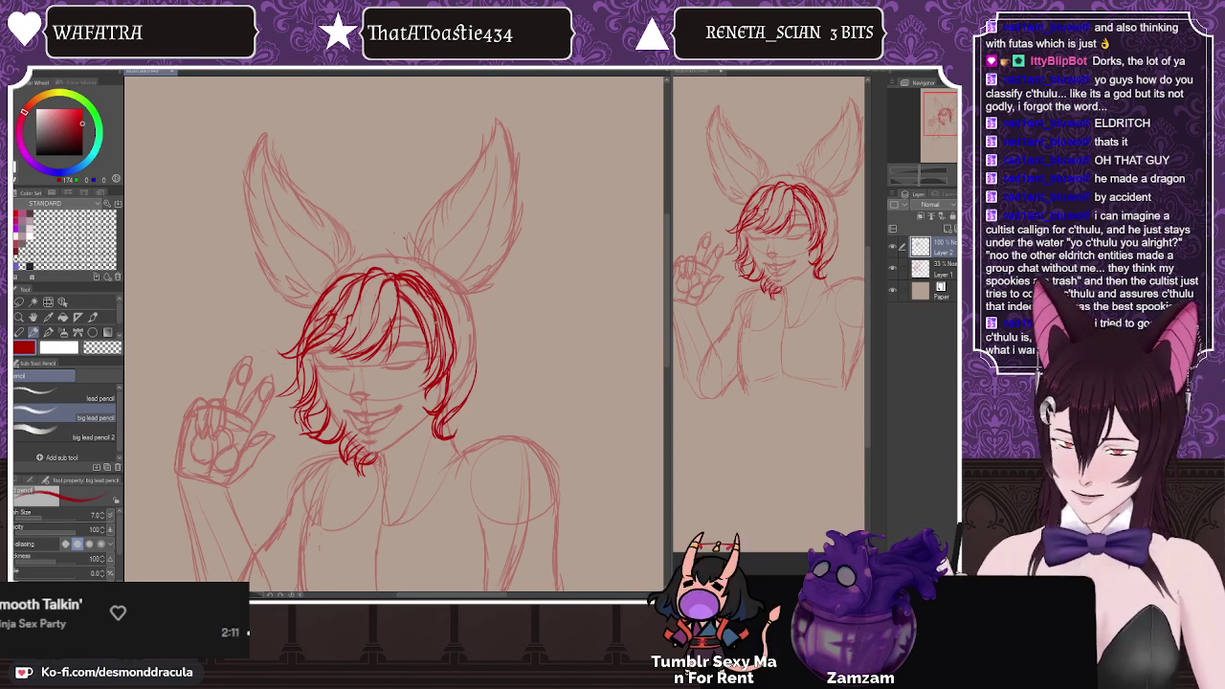
pyautogui.click(48, 302)
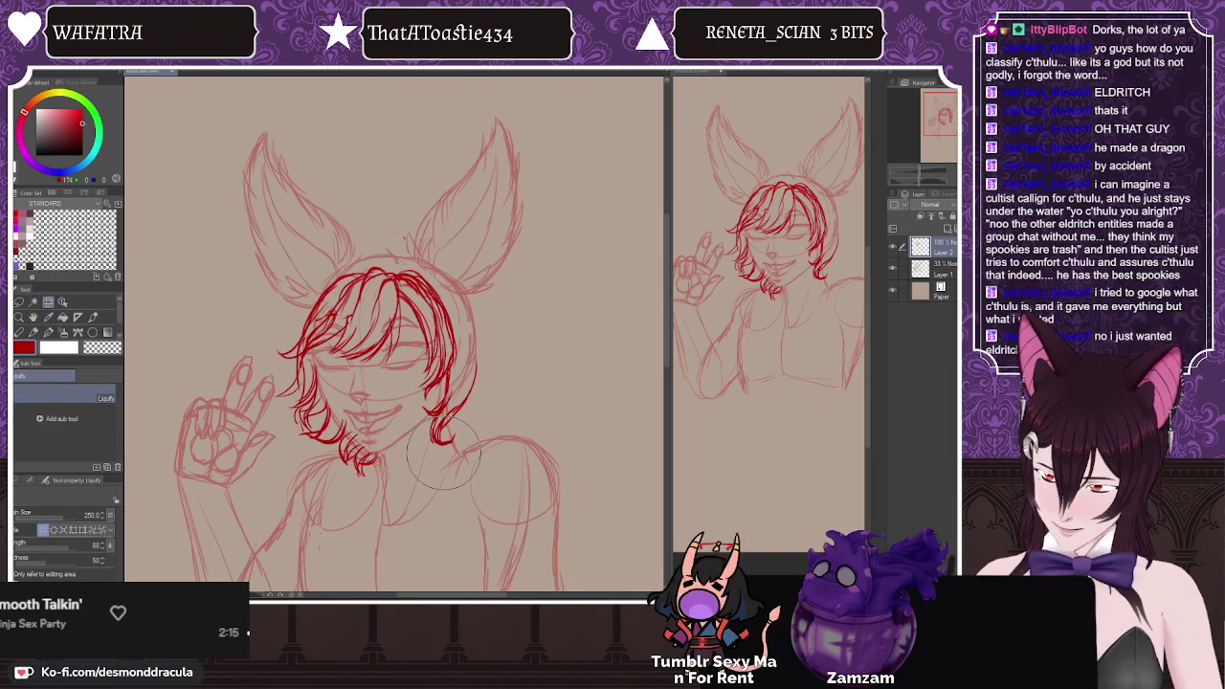
pyautogui.moveTo(446, 449); pyautogui.dragTo(473, 438)
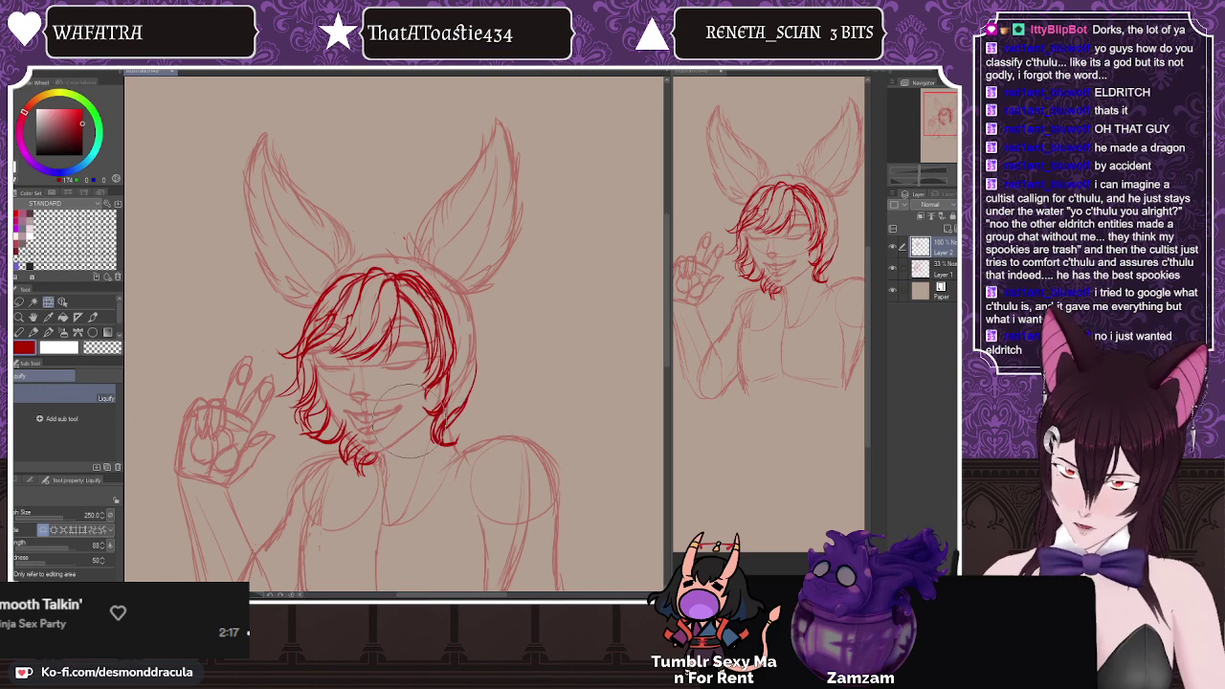
# Step: Refine the near-side hair with pencil strokes and Liquify, and add a short outward flick at the end of the far-side lock
pyautogui.click(33, 332)
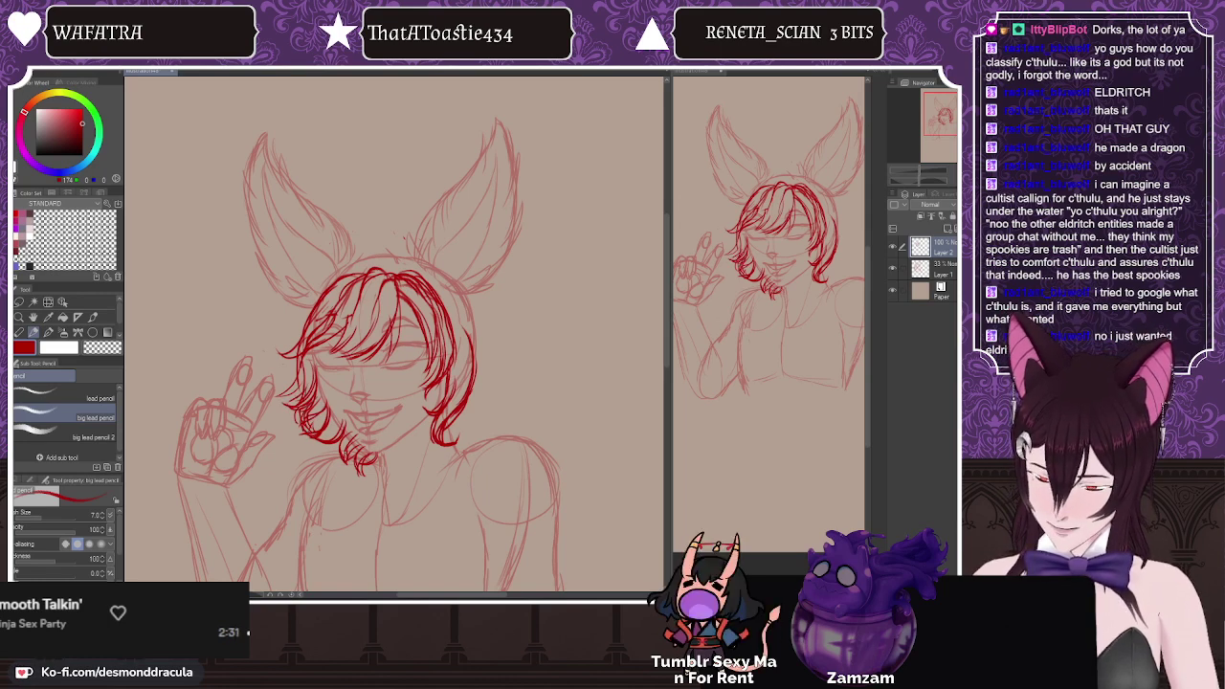
pyautogui.click(46, 315)
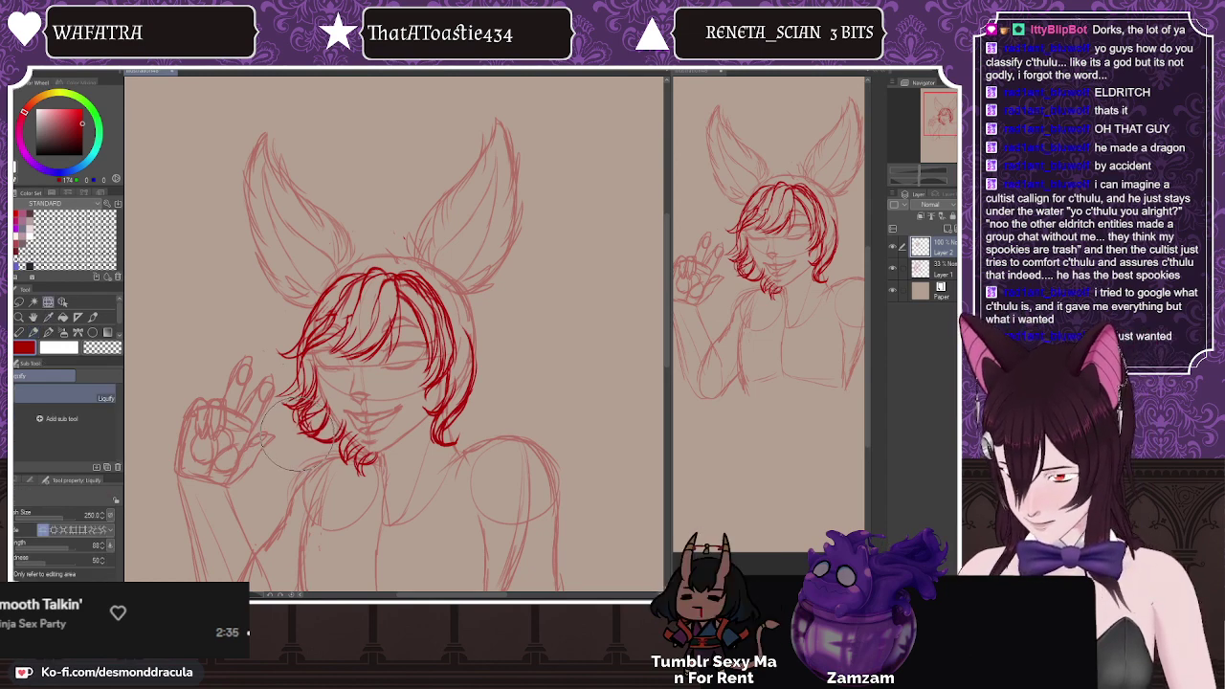
pyautogui.click(35, 333)
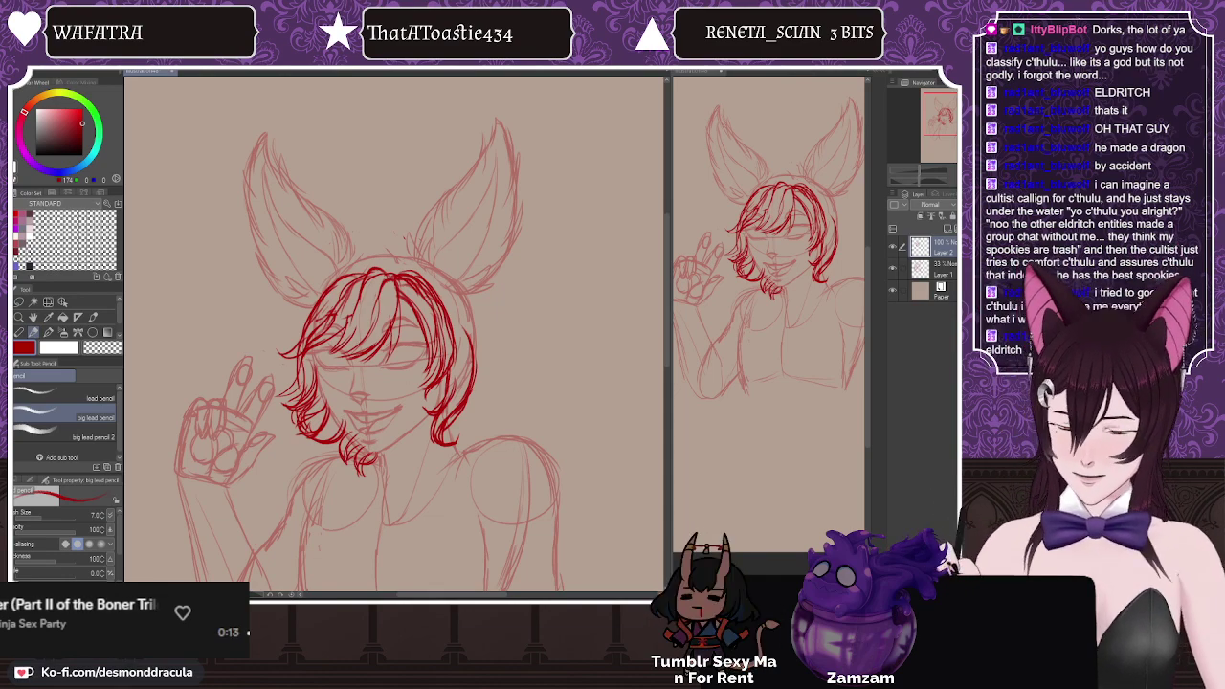
pyautogui.moveTo(467, 403); pyautogui.dragTo(481, 422)
pyautogui.moveTo(485, 328)
pyautogui.mouseDown()
pyautogui.moveTo(480, 397)
pyautogui.moveTo(488, 378)
pyautogui.mouseUp()
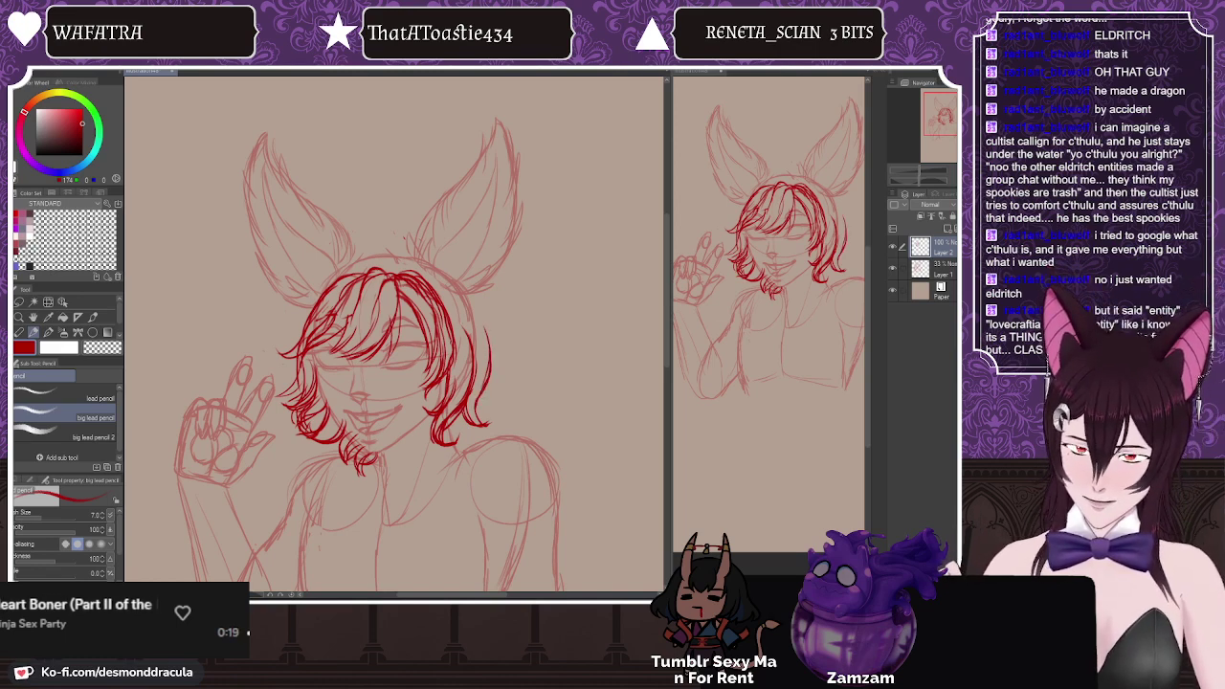
pyautogui.hotkey('ctrl', 'z')
pyautogui.hotkey('ctrl', 'z')
pyautogui.hotkey('ctrl', 'z')
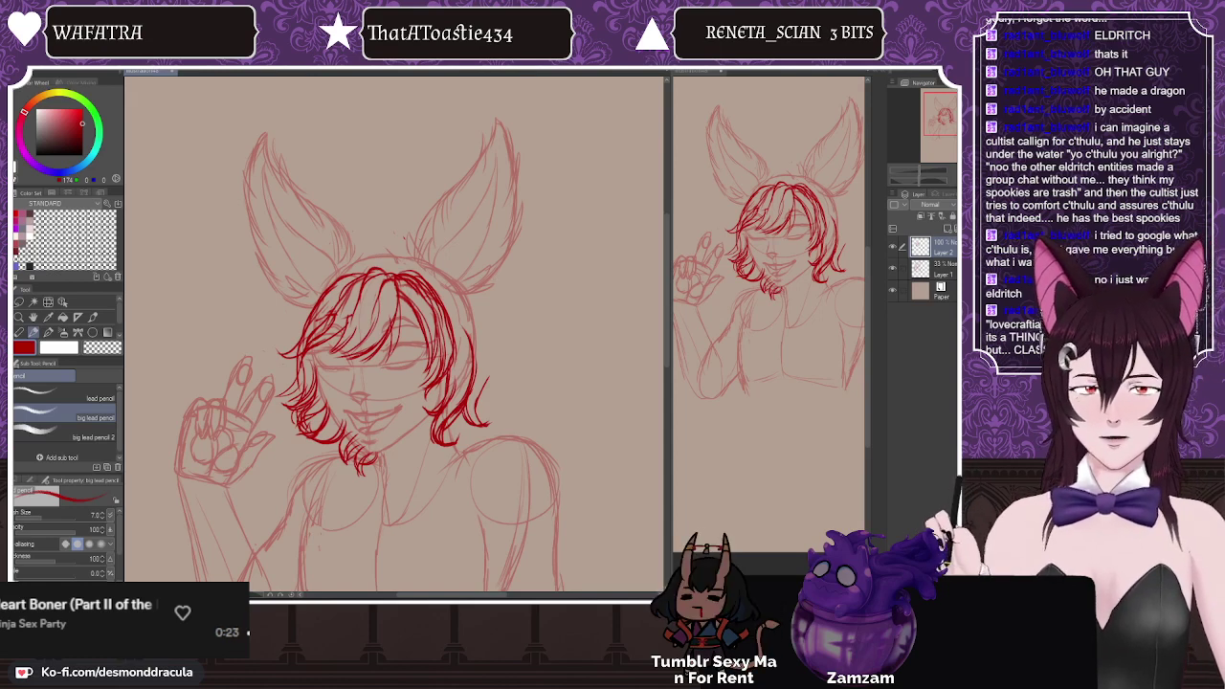
pyautogui.hotkey('ctrl', 'z')
pyautogui.hotkey('ctrl', 'z')
pyautogui.hotkey('ctrl', 'z')
pyautogui.hotkey('ctrl', 'z')
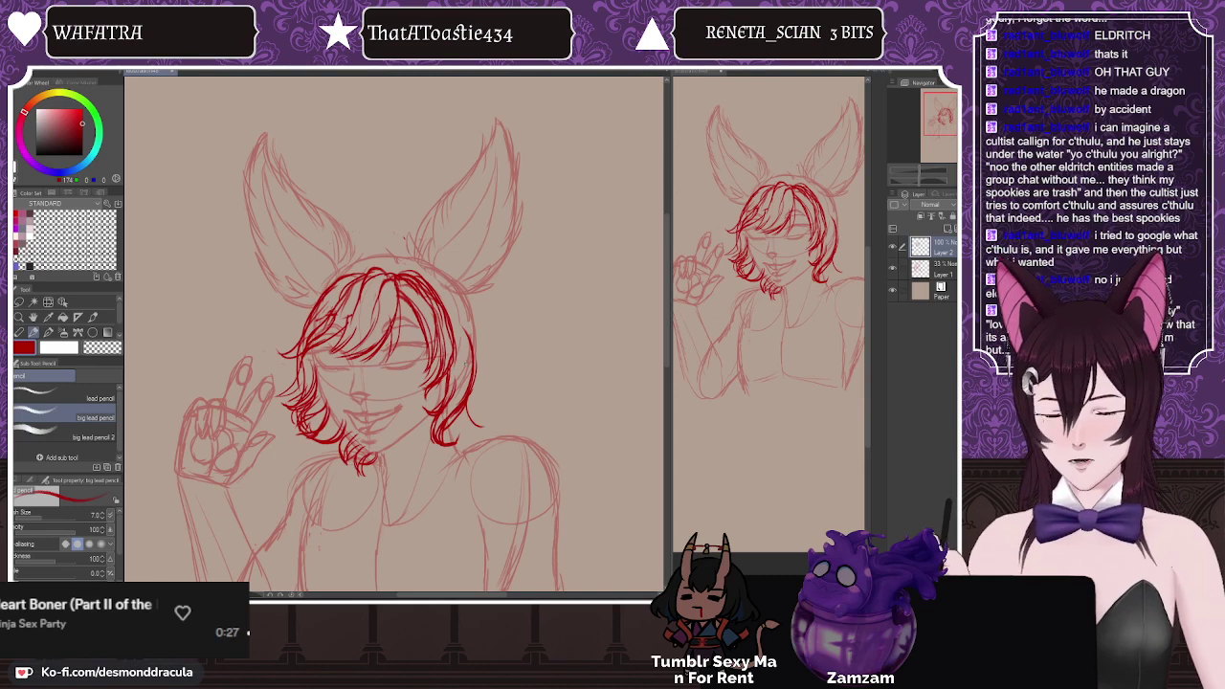
pyautogui.hotkey('ctrl', 'z')
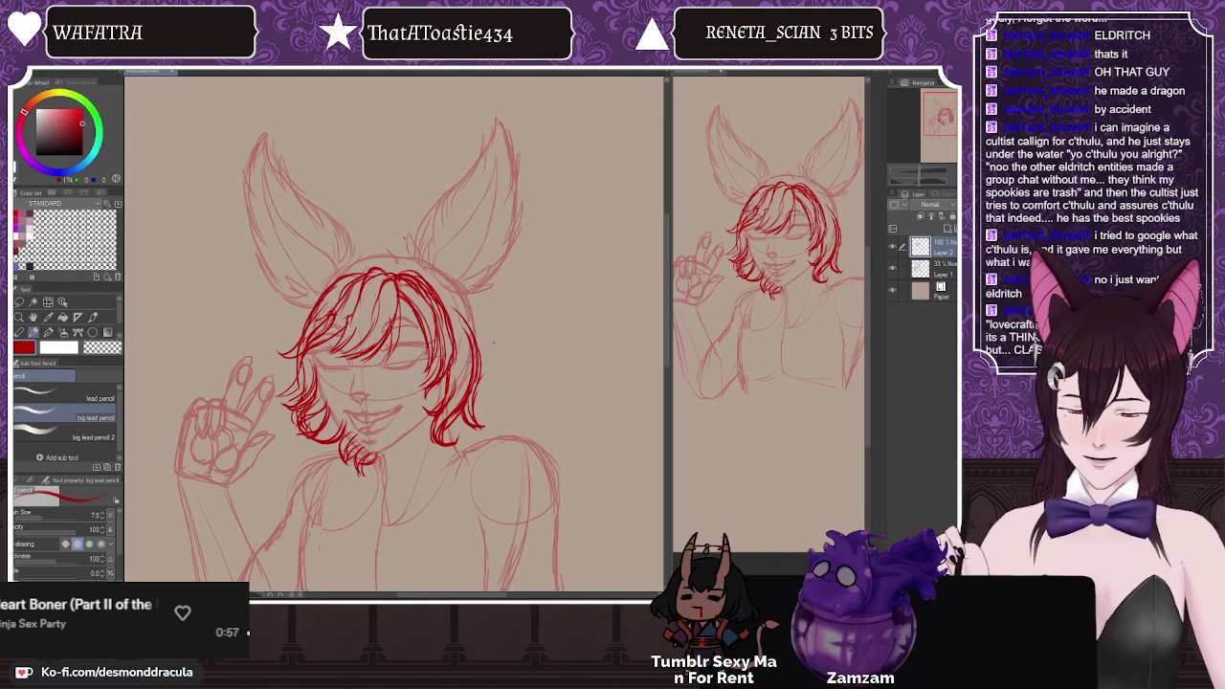
# Step: Draw the back hair behind the far cheek as layered, pointed locks flicking outwards from below the ear to the shoulder
pyautogui.moveTo(475, 411); pyautogui.dragTo(487, 423)
pyautogui.moveTo(478, 368)
pyautogui.mouseDown()
pyautogui.moveTo(484, 404)
pyautogui.moveTo(458, 396)
pyautogui.mouseUp()
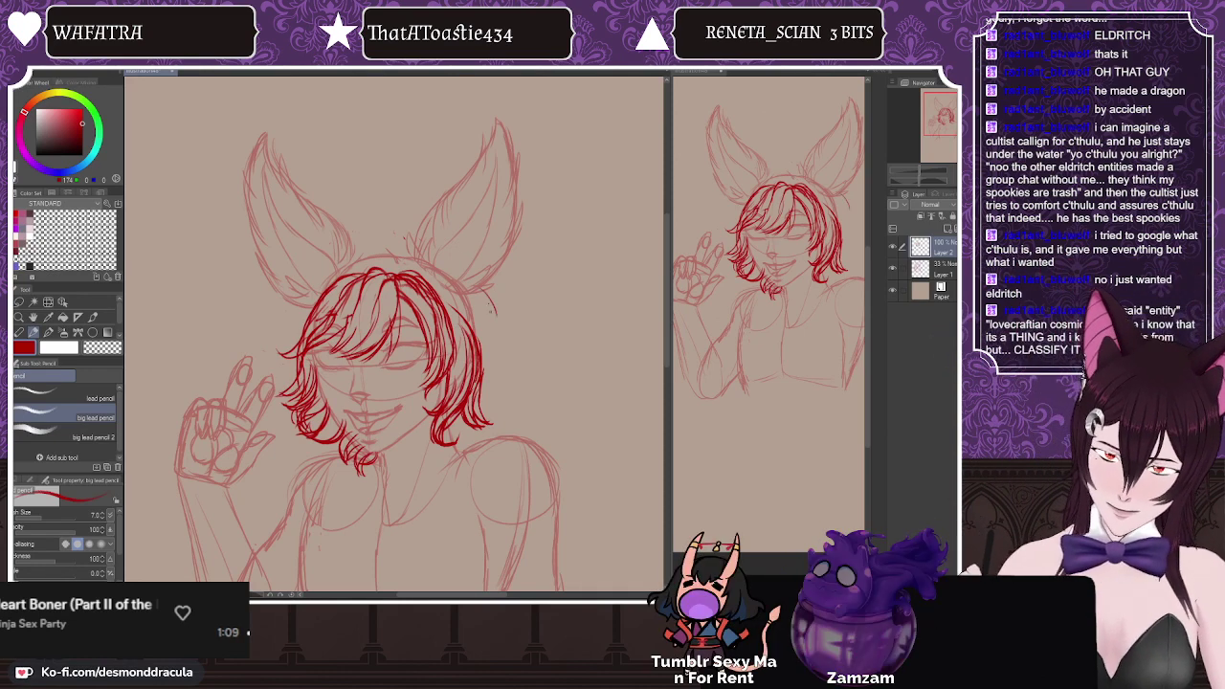
pyautogui.moveTo(488, 305); pyautogui.dragTo(519, 329)
pyautogui.moveTo(483, 307); pyautogui.dragTo(505, 328)
pyautogui.moveTo(479, 316)
pyautogui.mouseDown()
pyautogui.moveTo(507, 328)
pyautogui.moveTo(519, 364)
pyautogui.moveTo(533, 366)
pyautogui.mouseUp()
pyautogui.moveTo(492, 356)
pyautogui.mouseDown()
pyautogui.moveTo(529, 380)
pyautogui.moveTo(496, 401)
pyautogui.moveTo(514, 399)
pyautogui.moveTo(507, 422)
pyautogui.mouseUp()
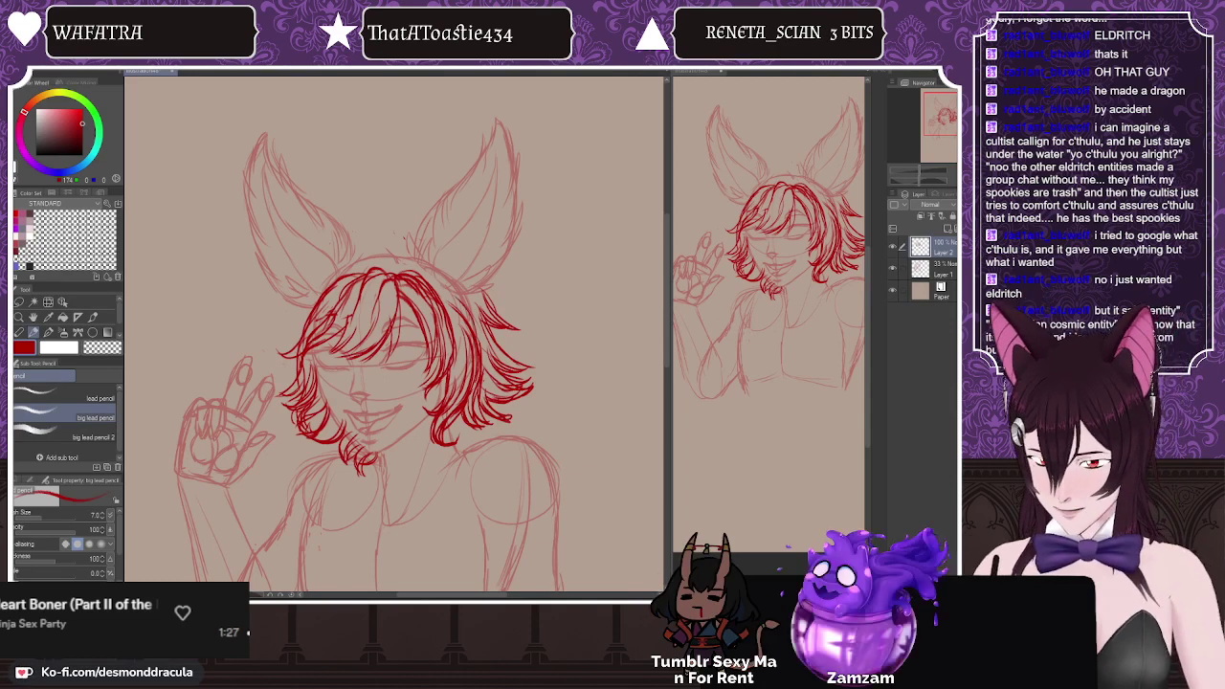
pyautogui.press('e')
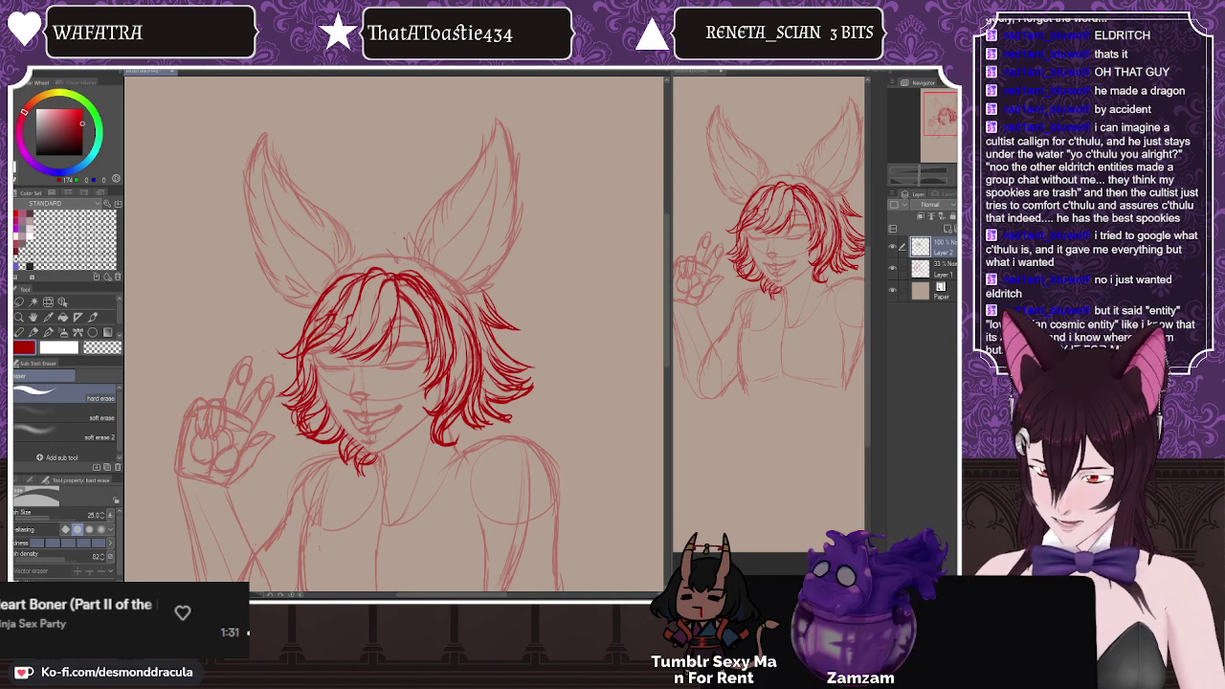
pyautogui.press('m')
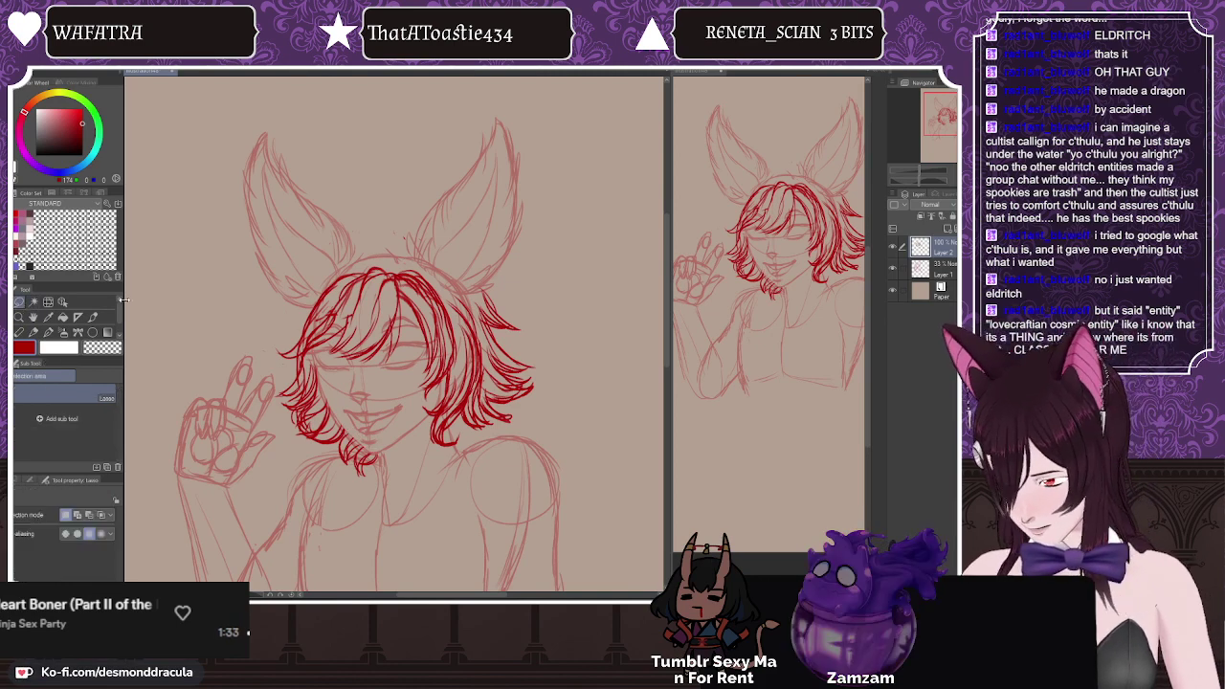
pyautogui.moveTo(459, 292)
pyautogui.mouseDown()
pyautogui.moveTo(486, 341)
pyautogui.moveTo(446, 454)
pyautogui.moveTo(412, 404)
pyautogui.moveTo(440, 391)
pyautogui.moveTo(460, 342)
pyautogui.moveTo(454, 310)
pyautogui.moveTo(477, 290)
pyautogui.mouseUp()
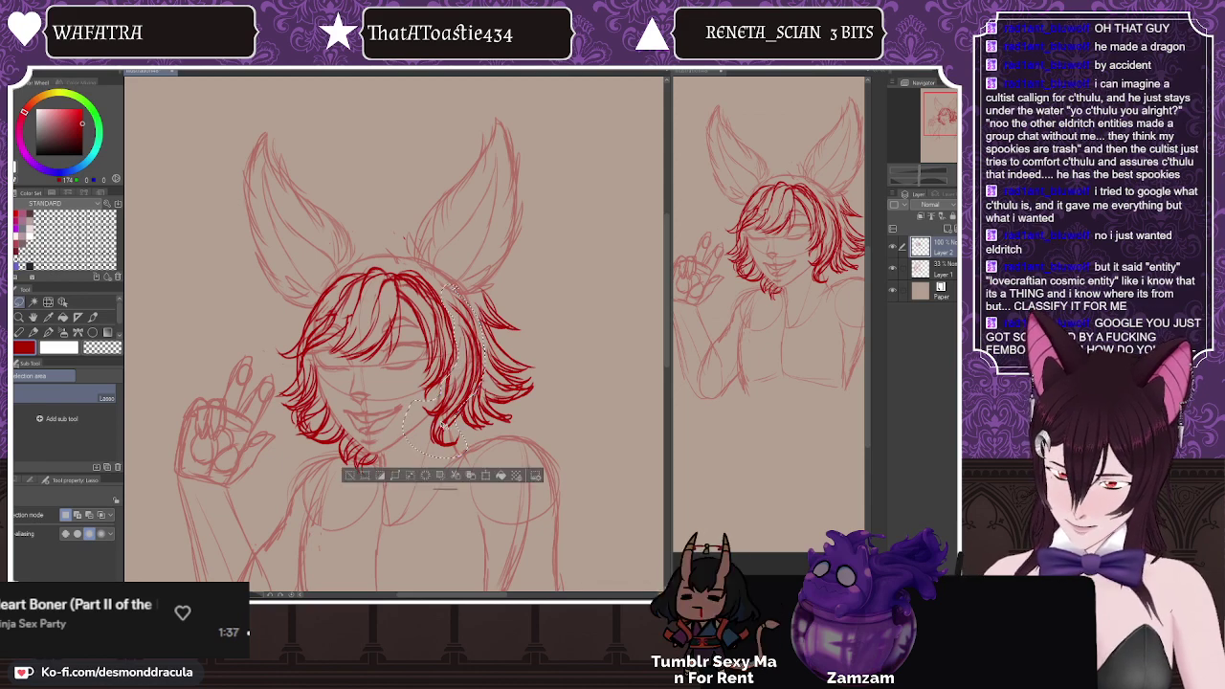
pyautogui.hotkey('ctrl', 'd')
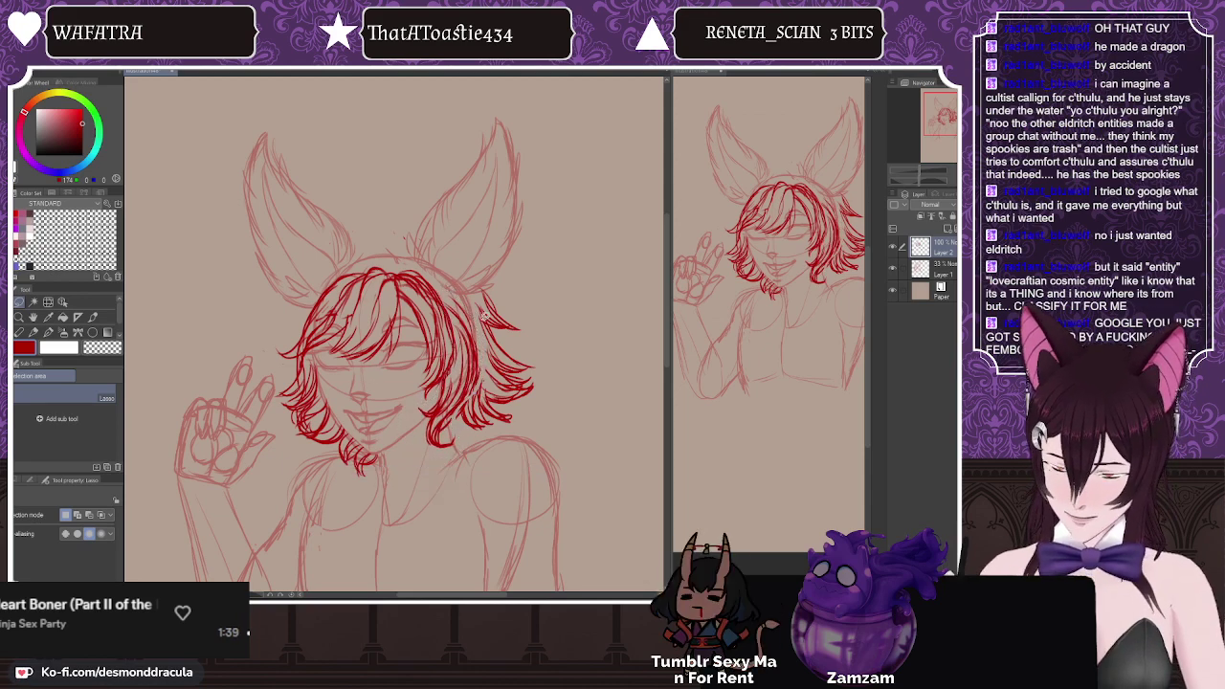
# Step: Add longer outward flicks to the back hair with the pencil, and liquify the tuft beneath the chin slightly upwards
pyautogui.press('p')
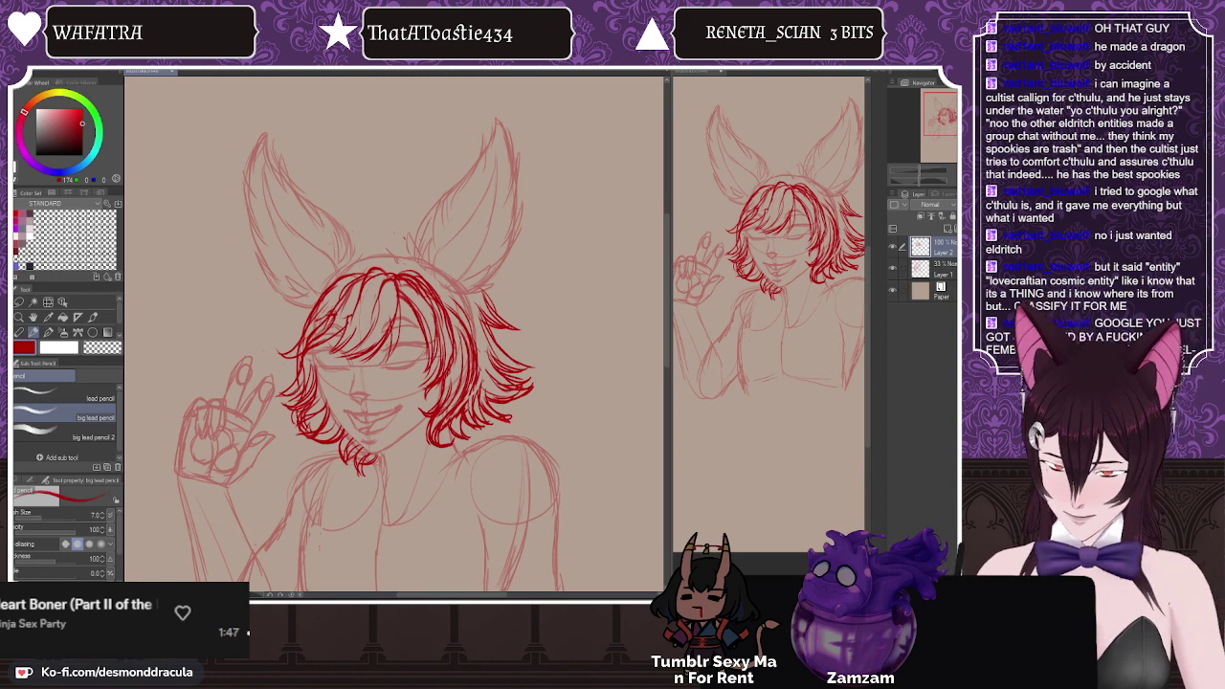
pyautogui.moveTo(490, 400); pyautogui.dragTo(538, 388)
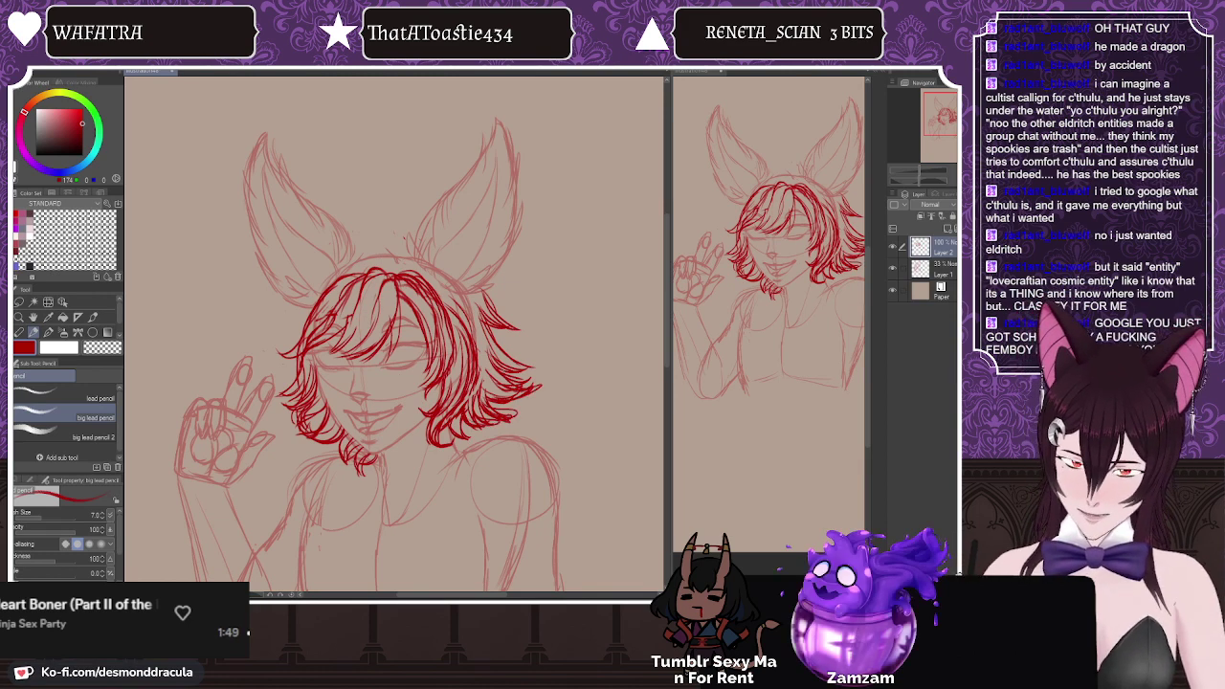
pyautogui.moveTo(495, 345); pyautogui.dragTo(538, 375)
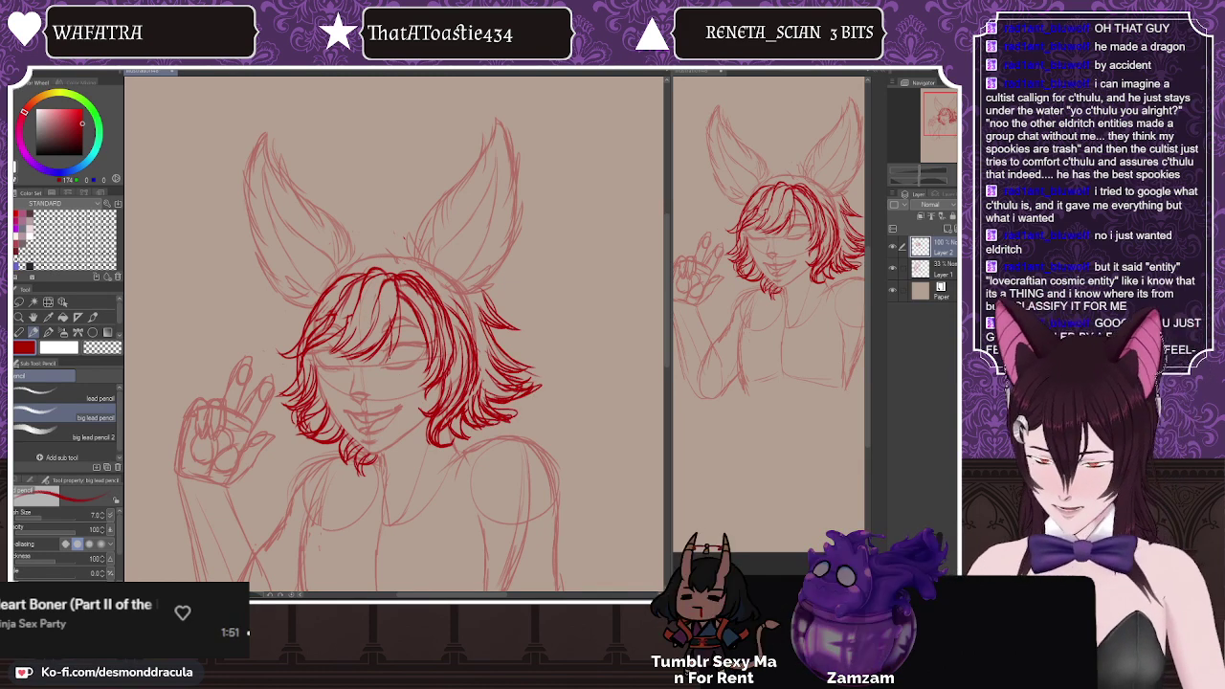
pyautogui.click(64, 302)
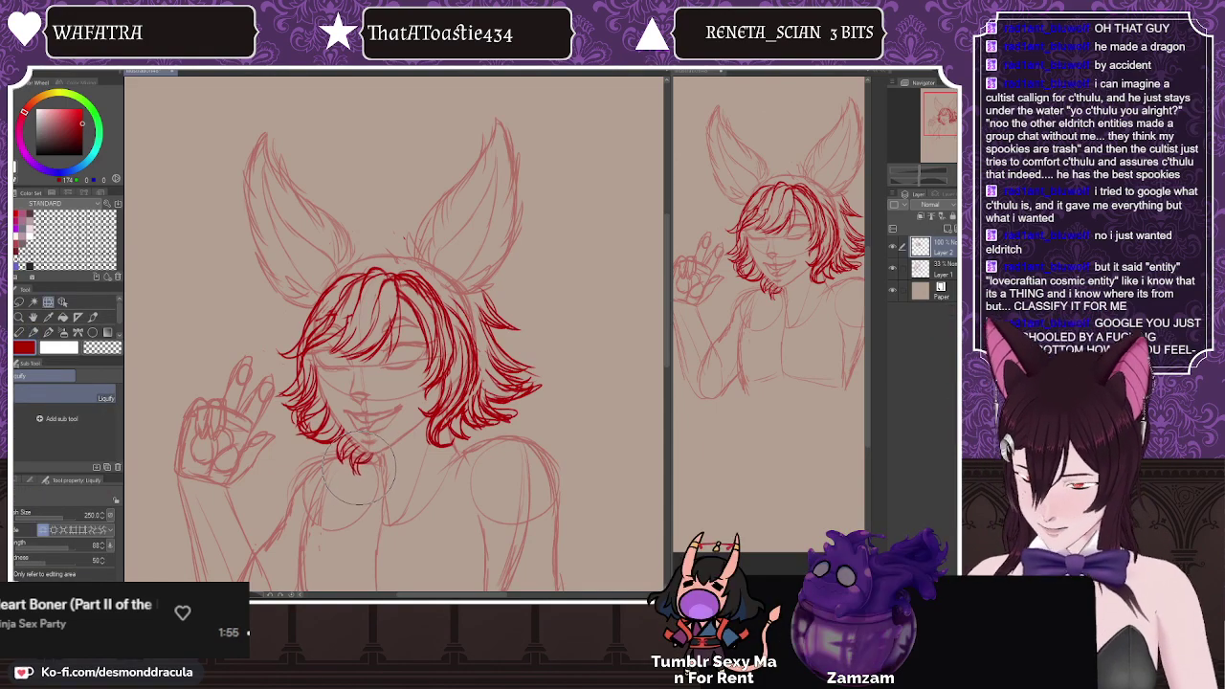
# Step: Draw a spiral curl on top of the head and fuller crown hair sweeping down both sides over the ear bases
pyautogui.click(34, 332)
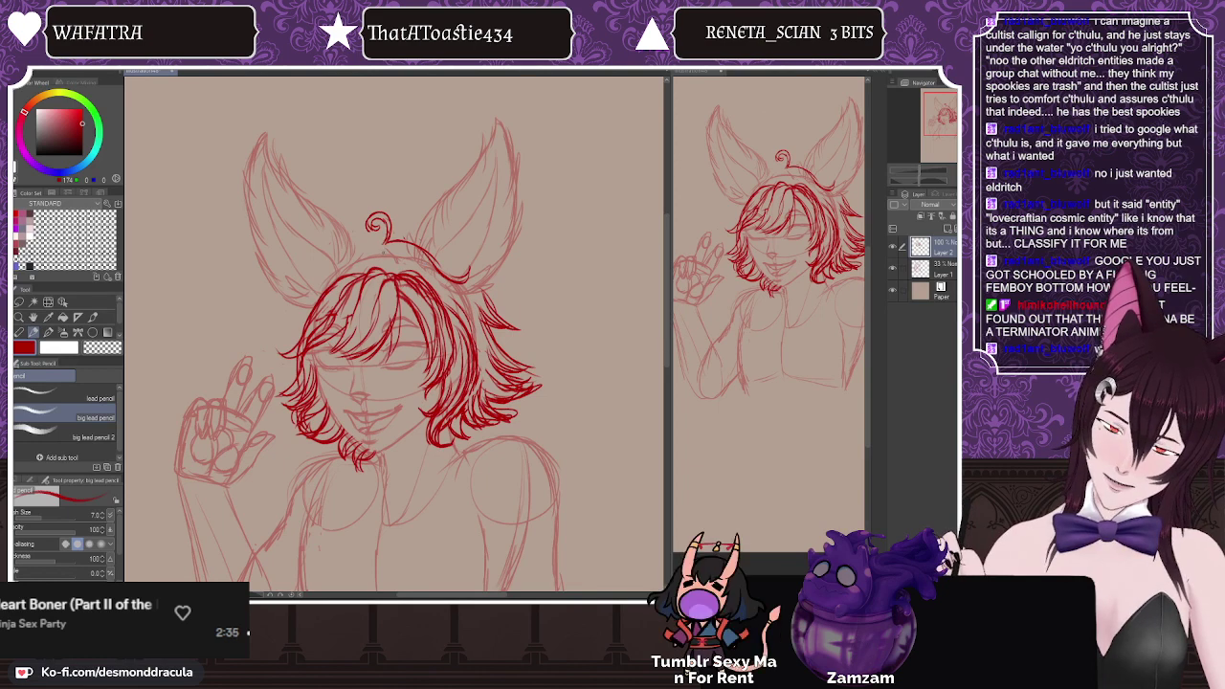
pyautogui.moveTo(386, 243); pyautogui.dragTo(337, 255)
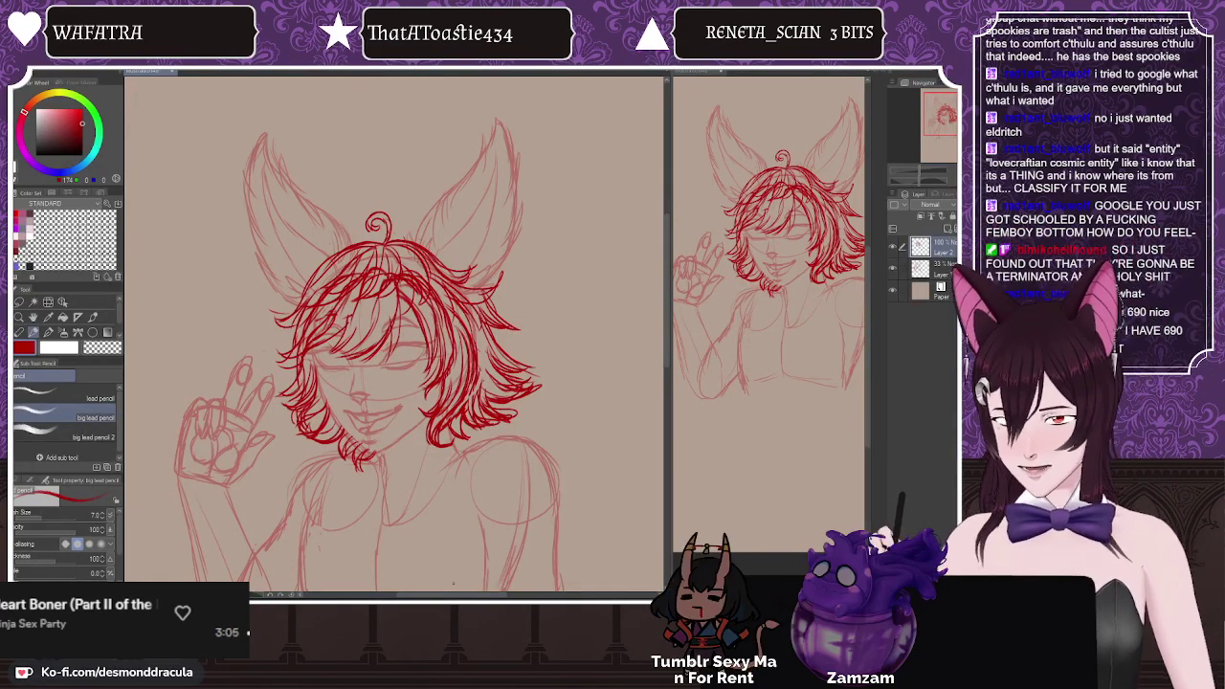
# Step: Adjust the crown hair with the lasso, then liquify its outer tips on both sides with a brush size of 250
pyautogui.press('m')
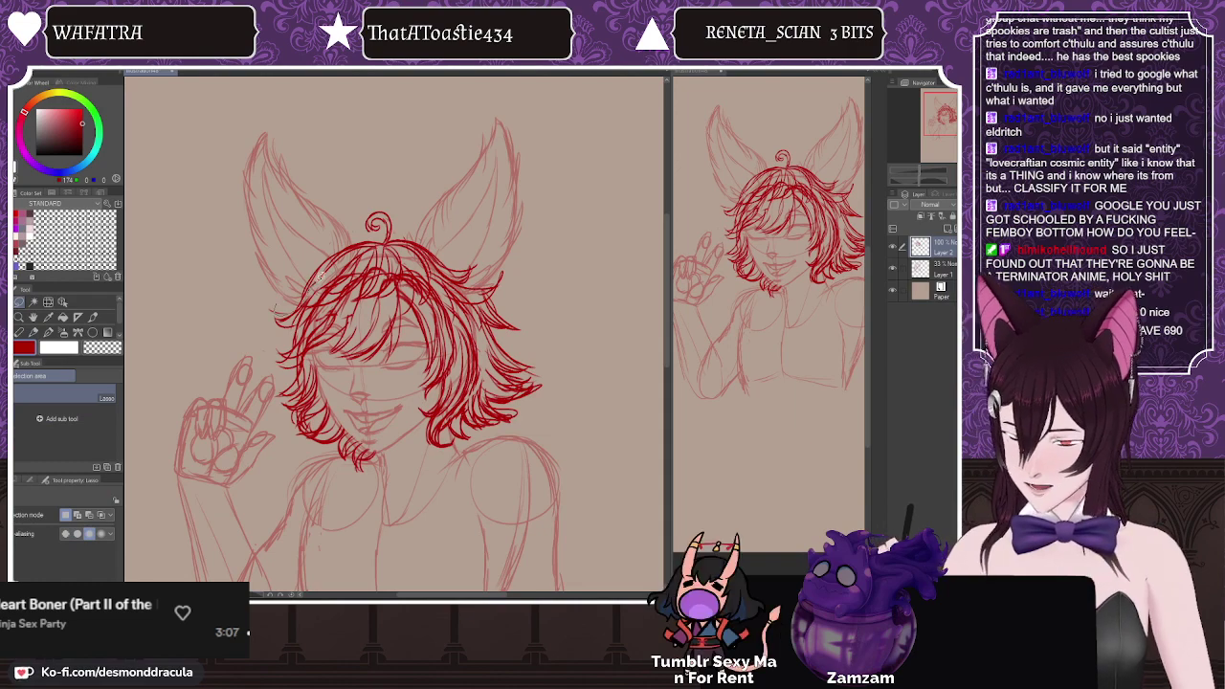
pyautogui.moveTo(385, 259)
pyautogui.mouseDown()
pyautogui.moveTo(483, 287)
pyautogui.moveTo(325, 261)
pyautogui.mouseUp()
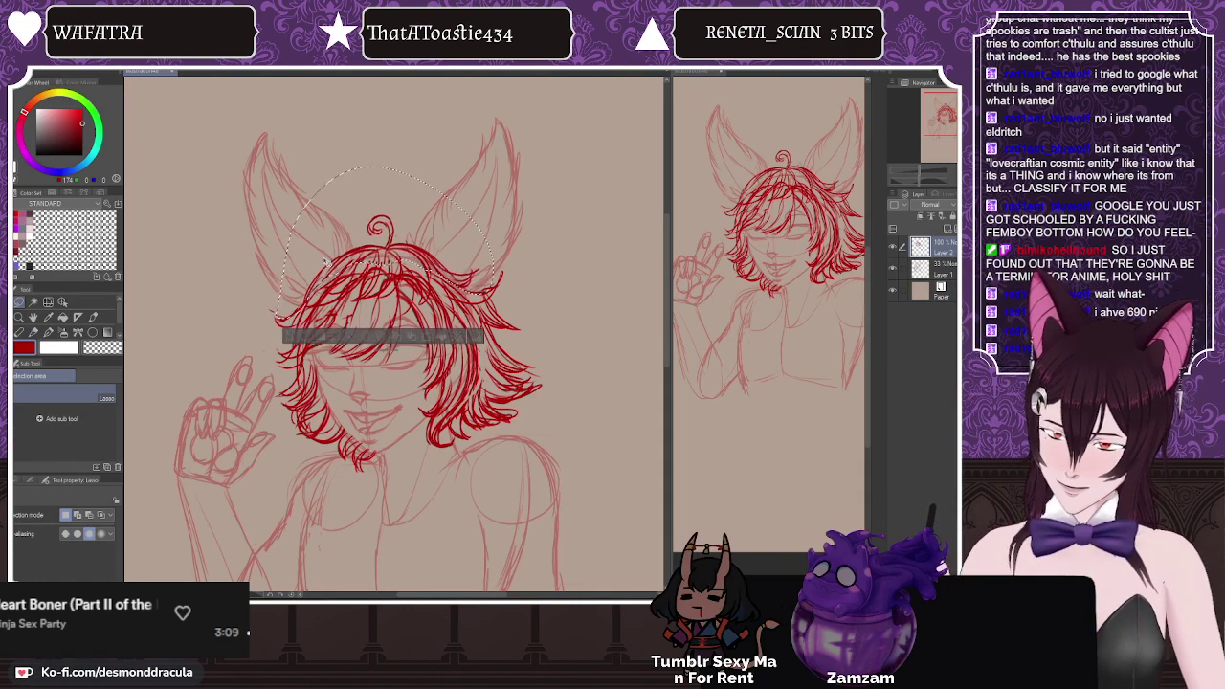
pyautogui.click(224, 258)
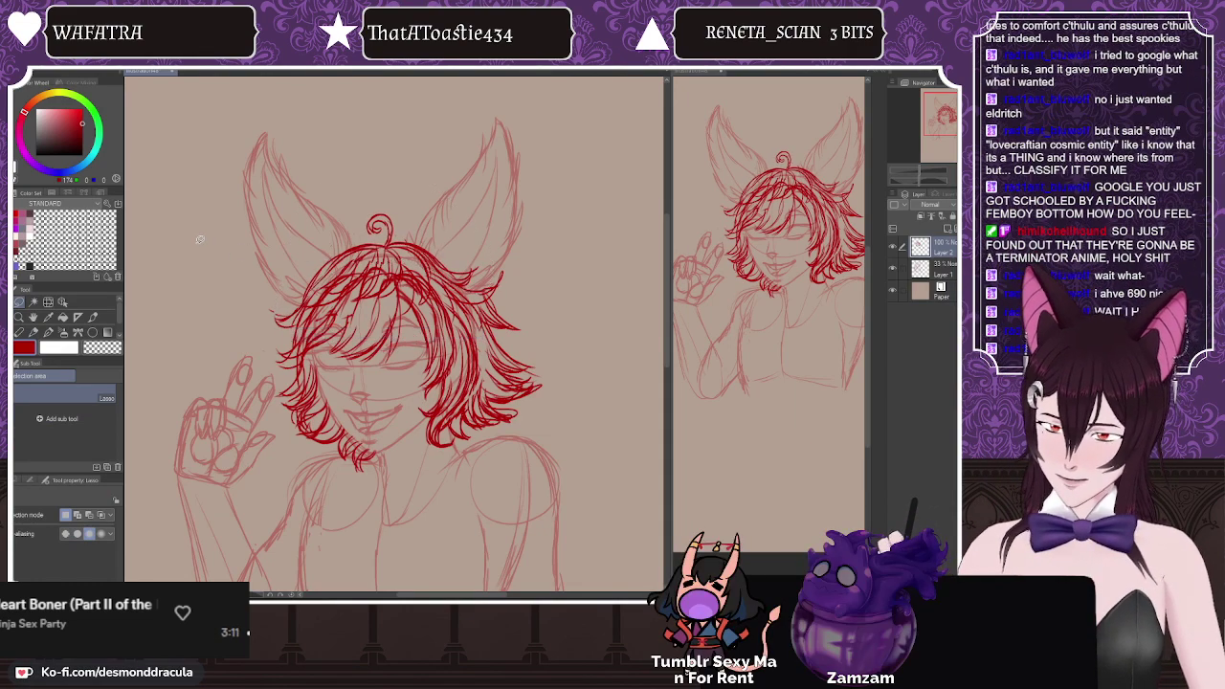
pyautogui.click(47, 304)
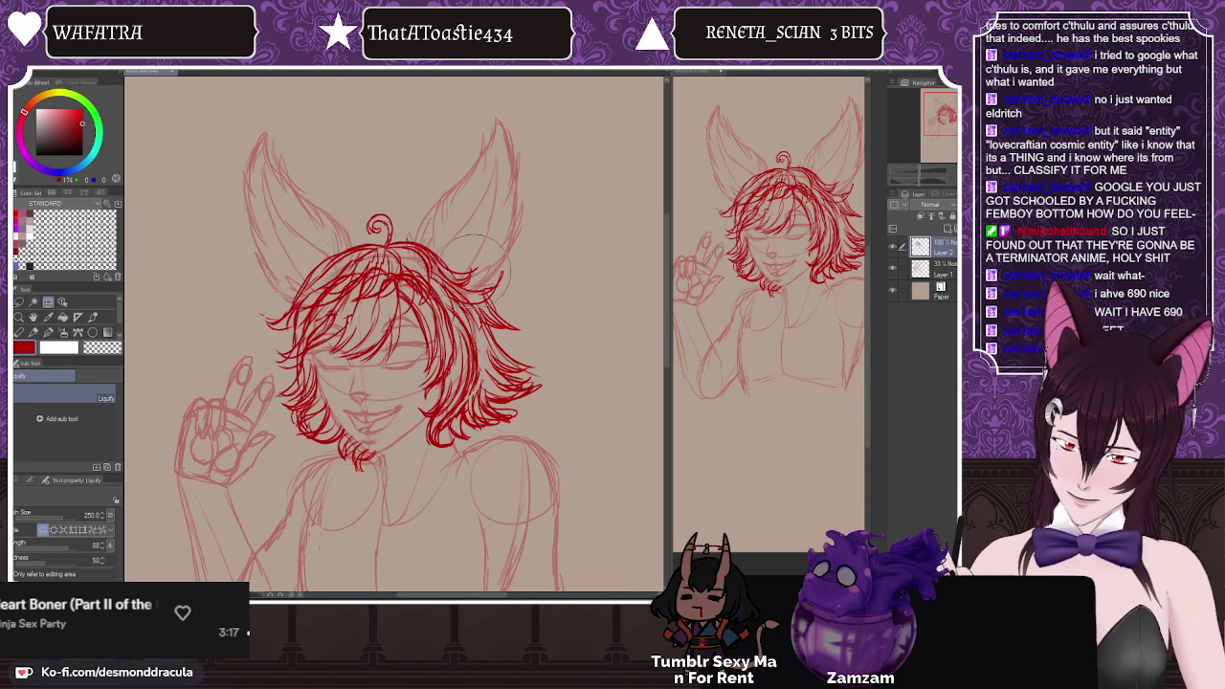
pyautogui.moveTo(519, 311); pyautogui.dragTo(493, 266)
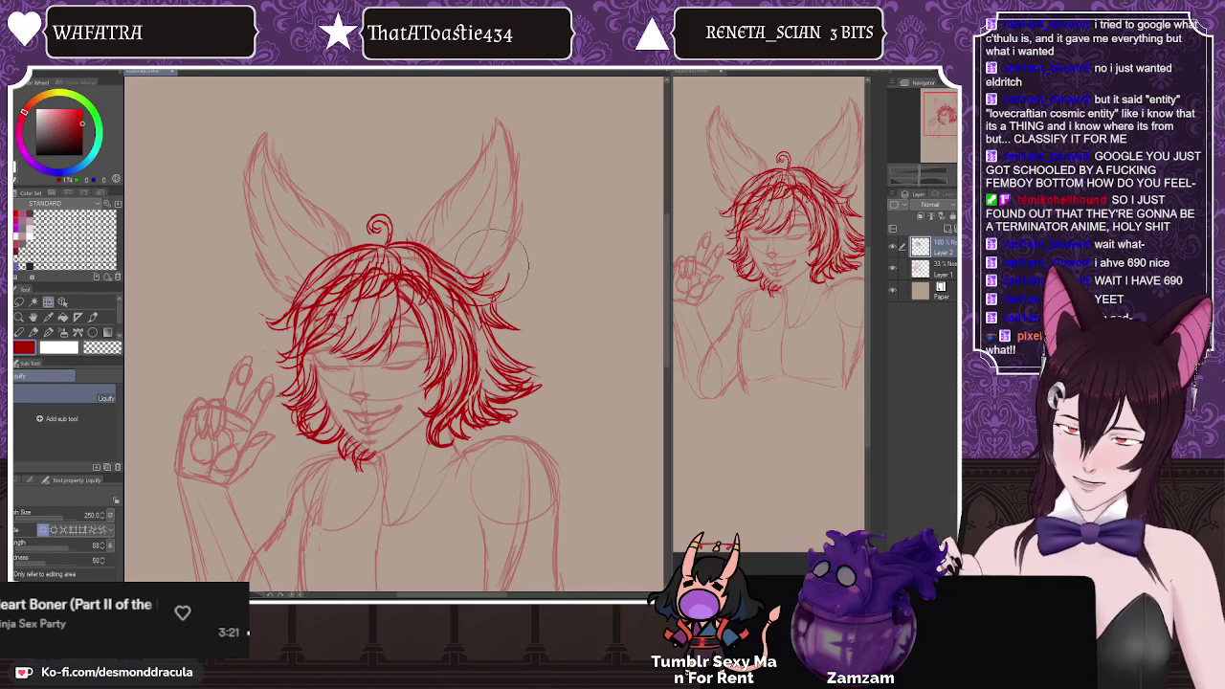
# Step: Draw additional strands along the far side of the crown below the ear and fill in the outer edge of the near-side hair
pyautogui.click(49, 332)
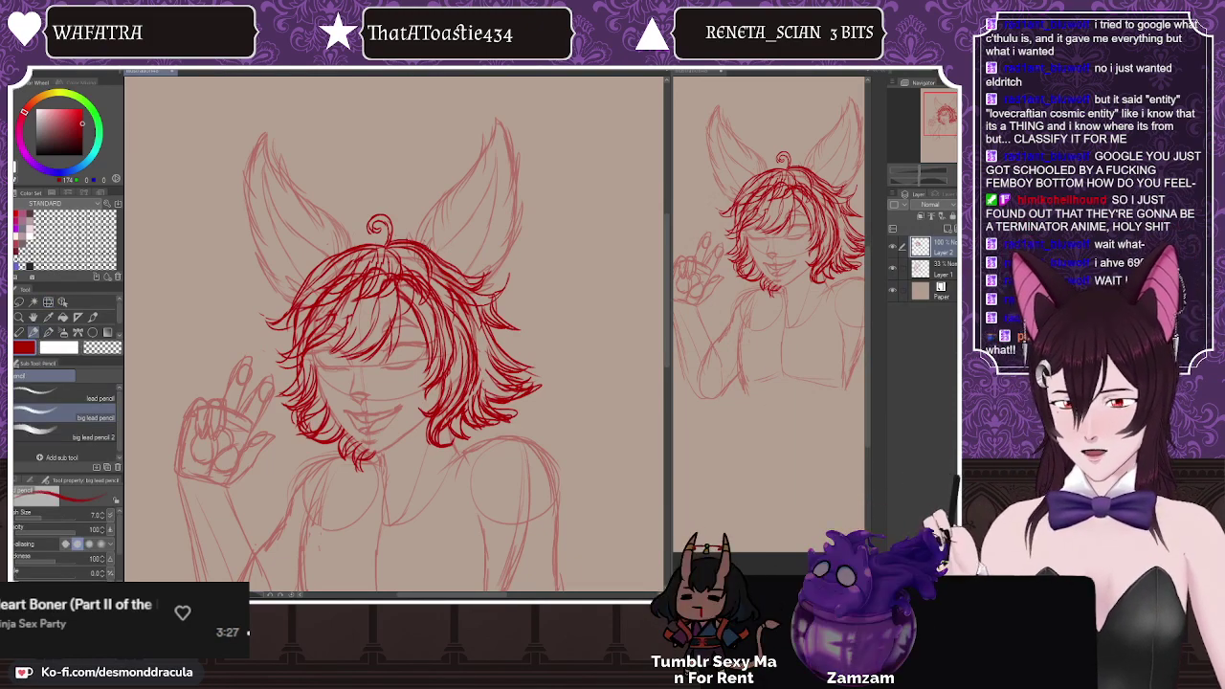
pyautogui.moveTo(447, 255); pyautogui.dragTo(519, 333)
pyautogui.moveTo(485, 322); pyautogui.dragTo(511, 361)
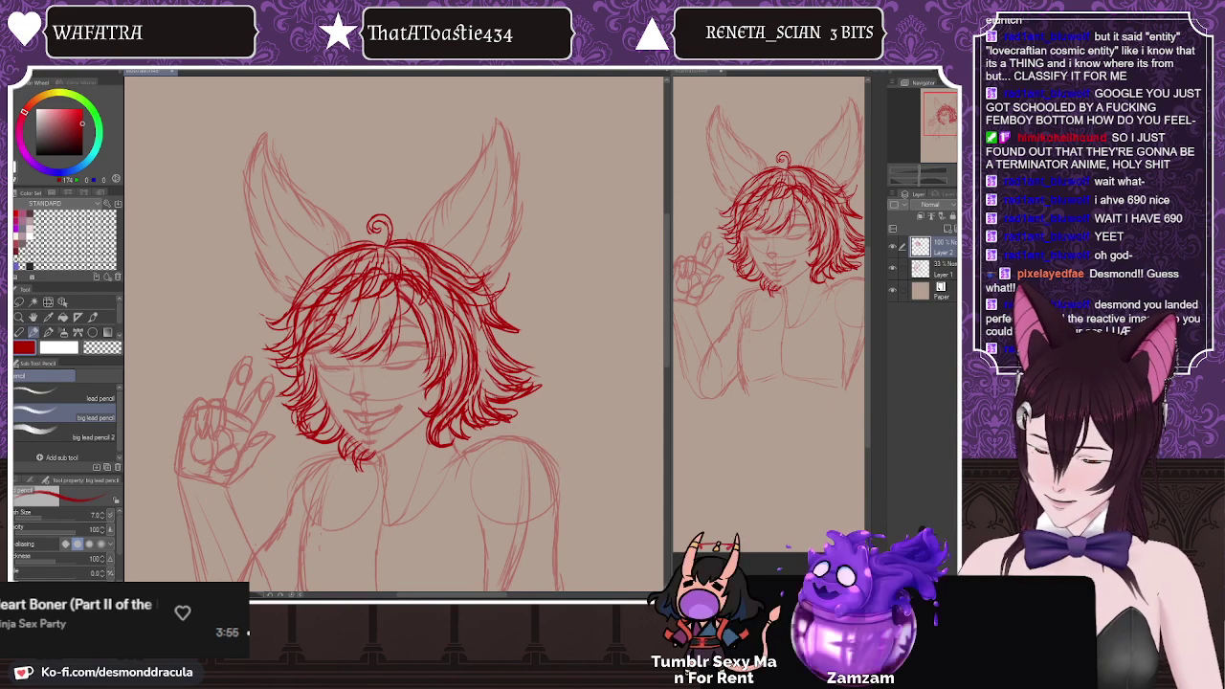
# Step: Liquify the hair tips beside the raised hand slightly outwards with a brush size of 250
pyautogui.click(61, 303)
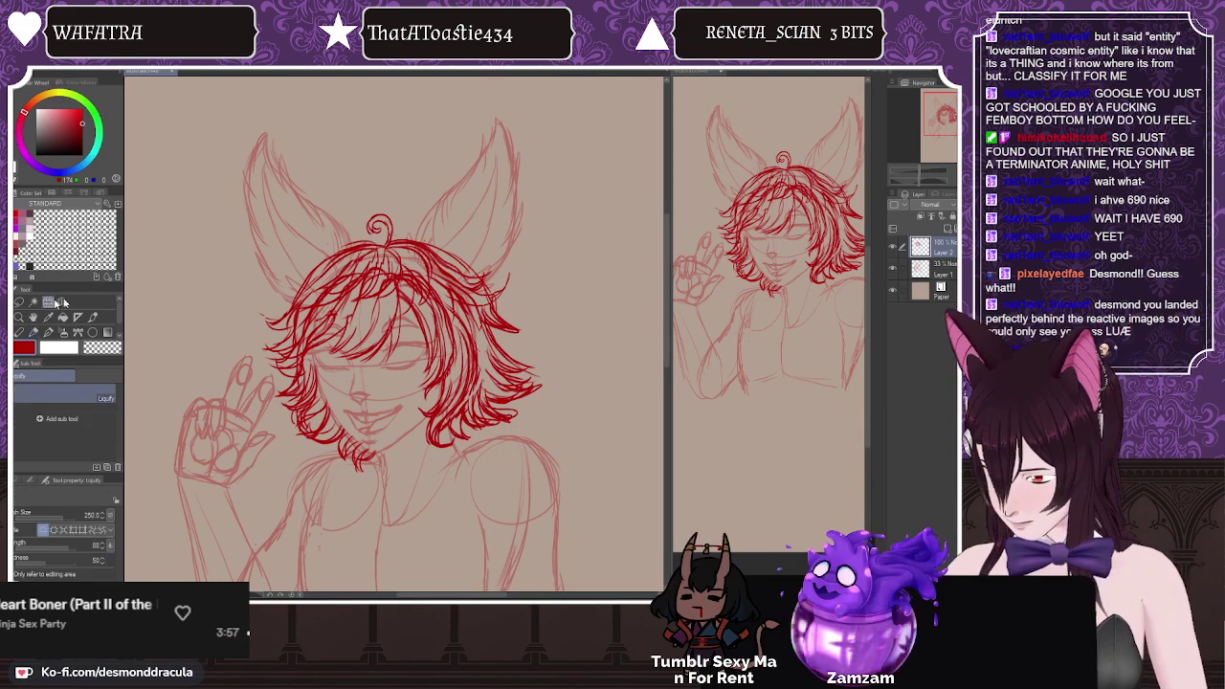
pyautogui.moveTo(268, 364); pyautogui.dragTo(249, 373)
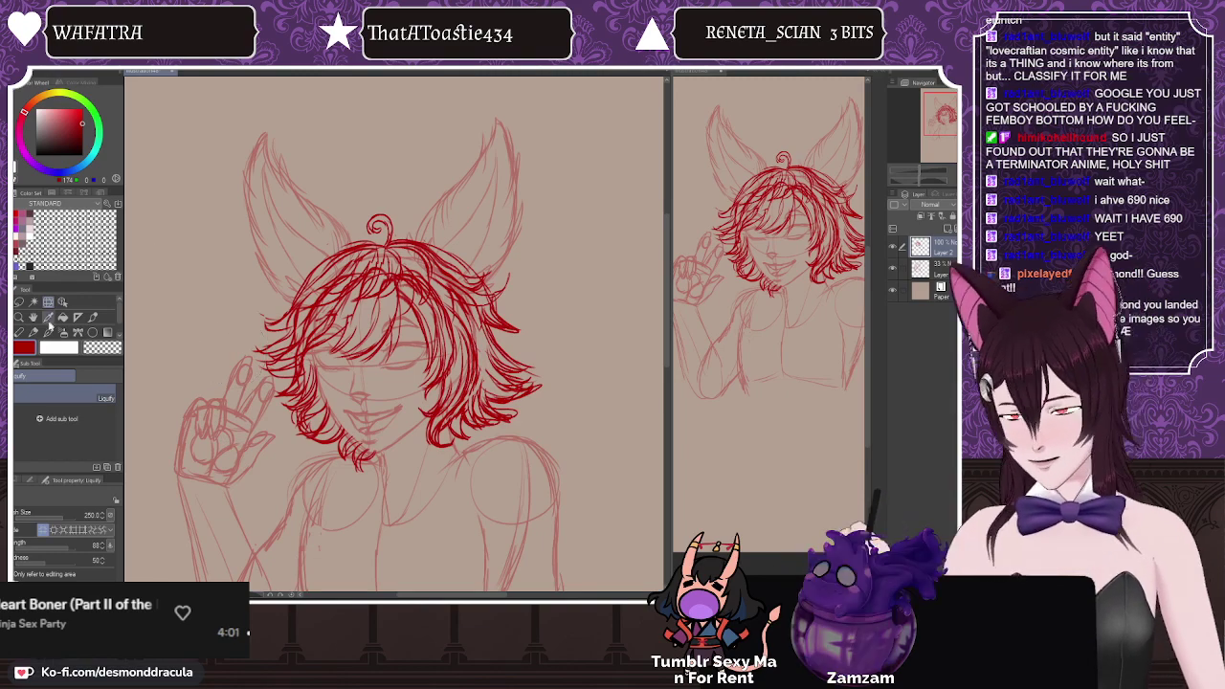
pyautogui.click(33, 319)
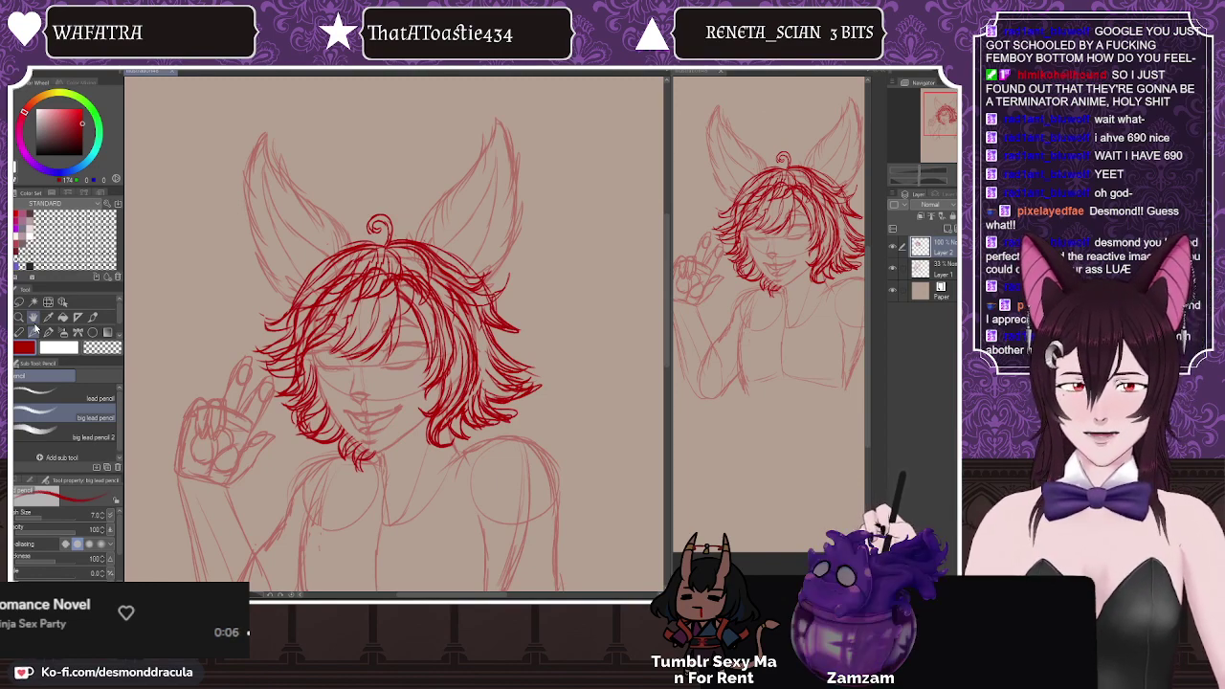
# Step: Fade the hair layer to 31% opacity, and on a new layer above it pencil and liquify the start of a rough collar around the neck
pyautogui.click(960, 204)
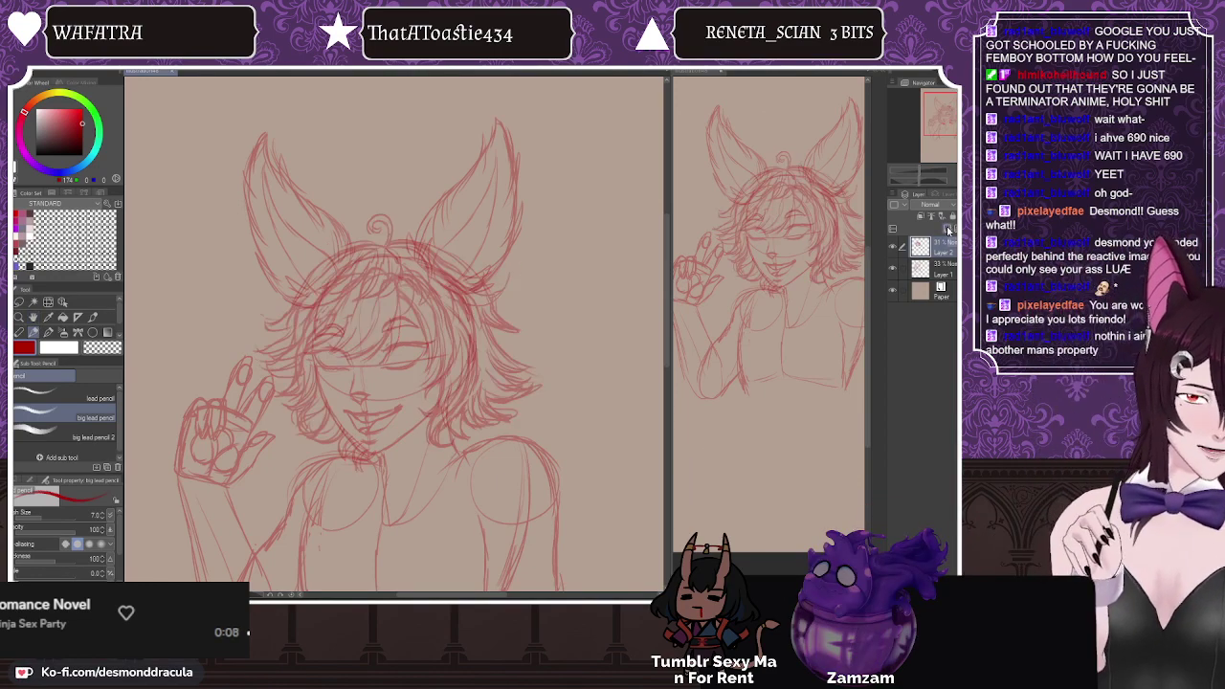
pyautogui.moveTo(665, 268); pyautogui.dragTo(663, 316)
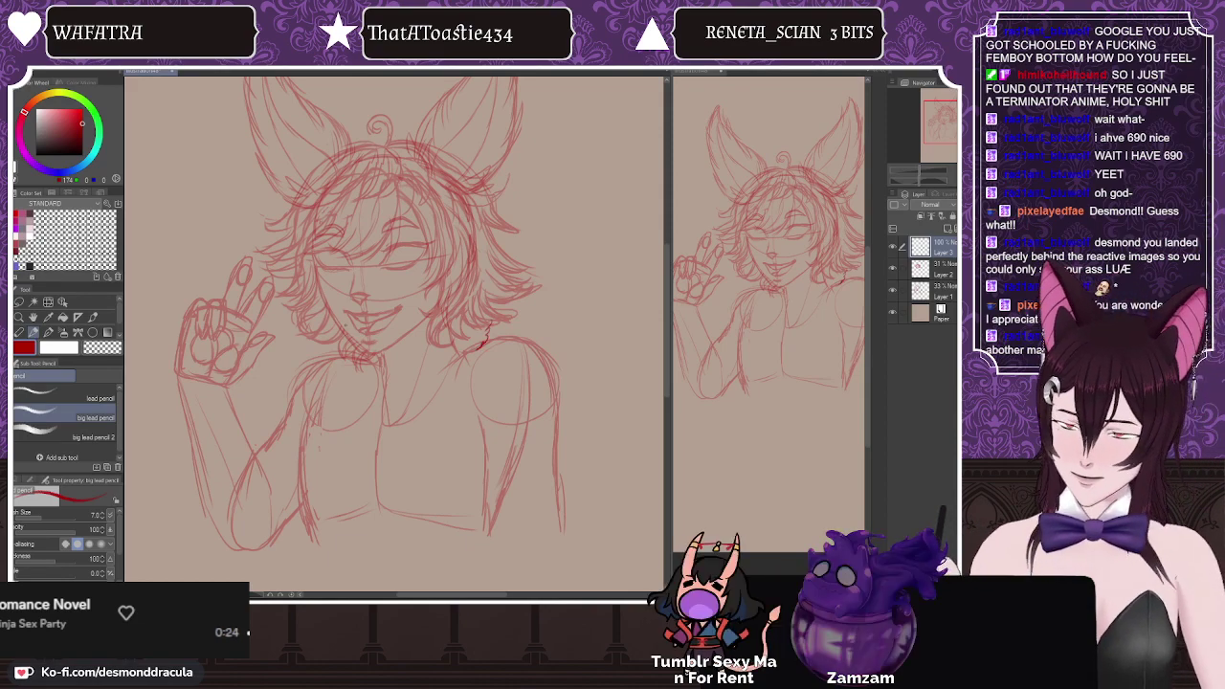
pyautogui.moveTo(422, 322)
pyautogui.mouseDown()
pyautogui.moveTo(329, 337)
pyautogui.moveTo(329, 367)
pyautogui.moveTo(378, 385)
pyautogui.mouseUp()
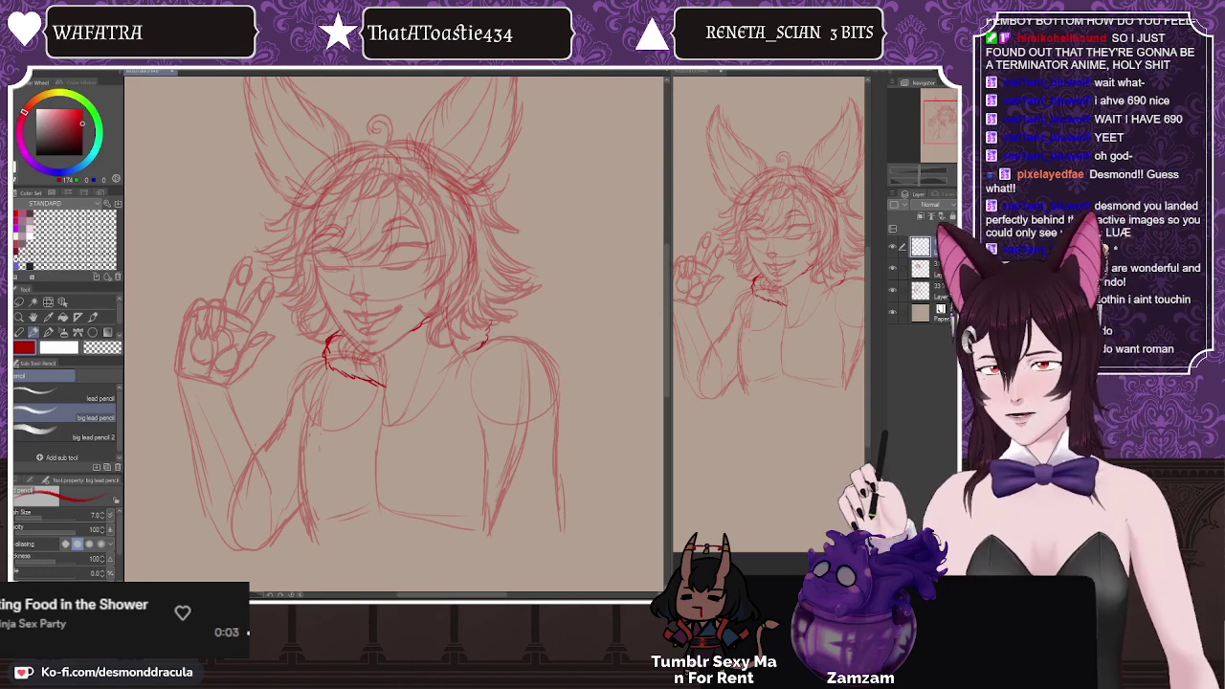
pyautogui.press('j')
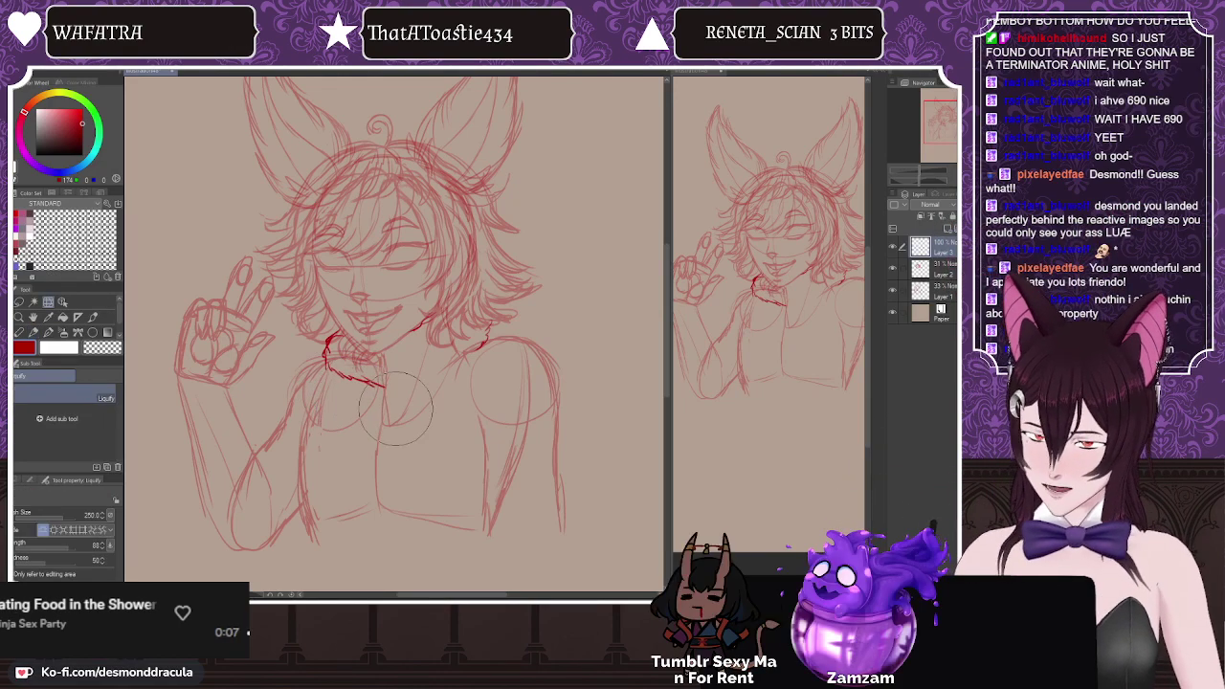
pyautogui.click(32, 332)
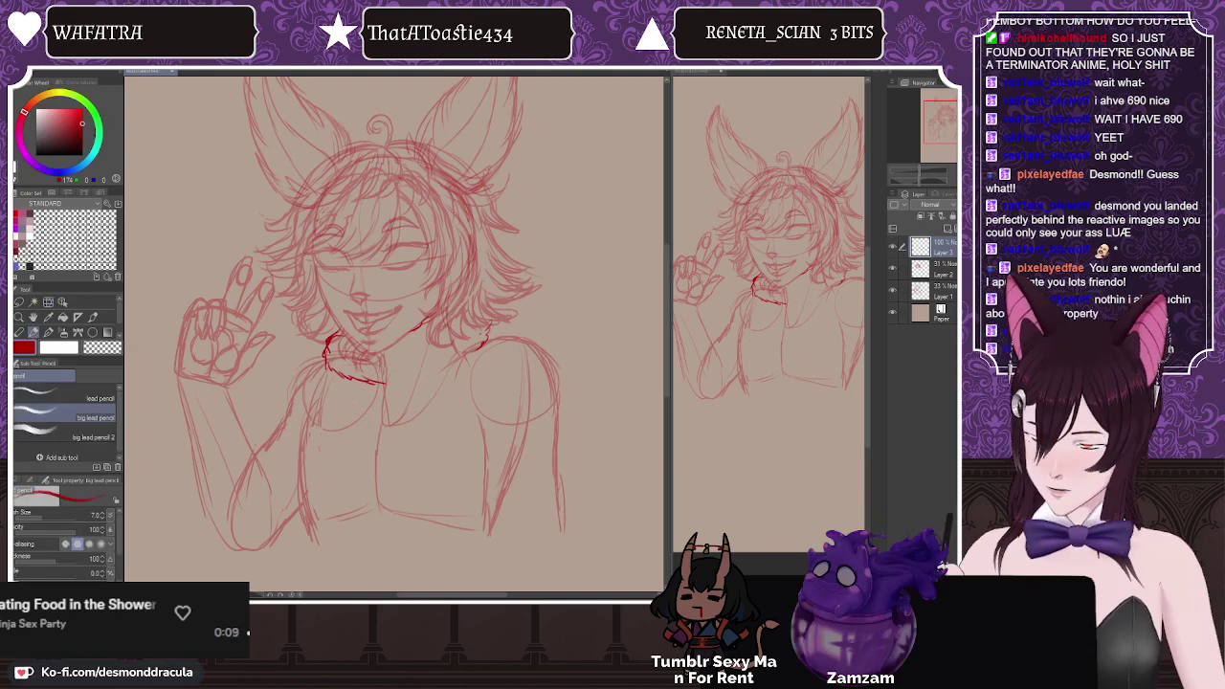
# Step: Complete the collar up to the far side of the neck and thicken its edge with short, rough pencil strokes
pyautogui.moveTo(483, 336); pyautogui.dragTo(491, 321)
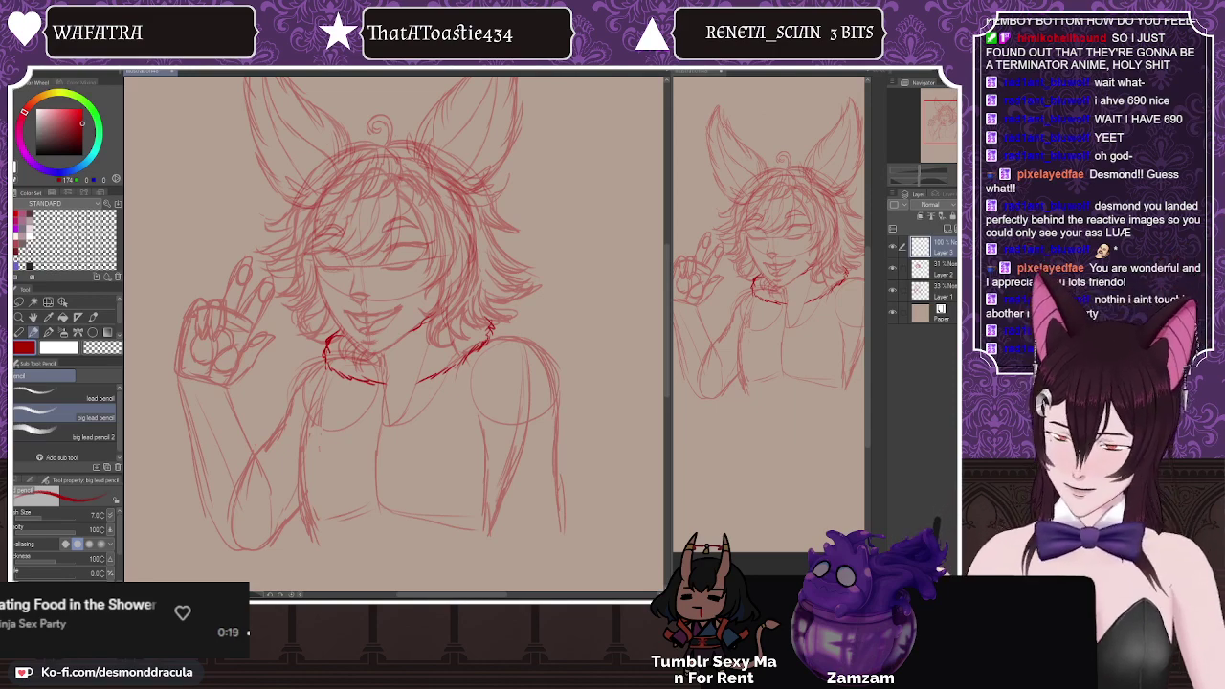
pyautogui.moveTo(358, 379)
pyautogui.mouseDown()
pyautogui.moveTo(396, 402)
pyautogui.moveTo(462, 359)
pyautogui.mouseUp()
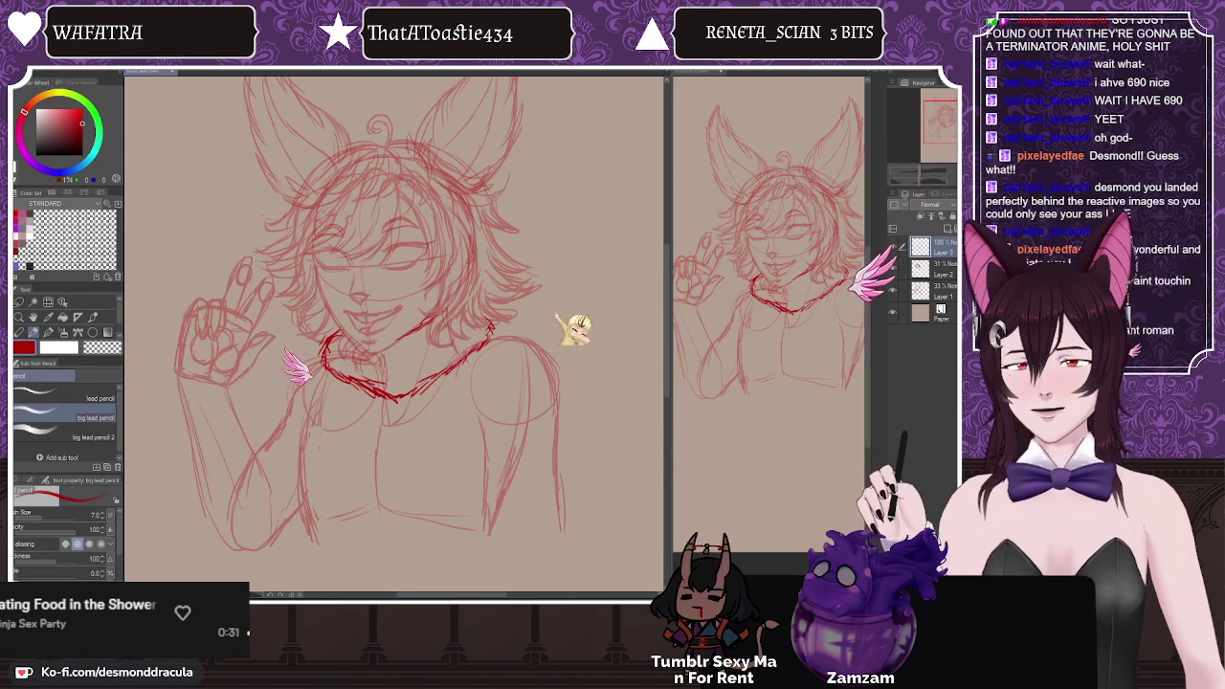
pyautogui.scroll(-1, 366, 271)
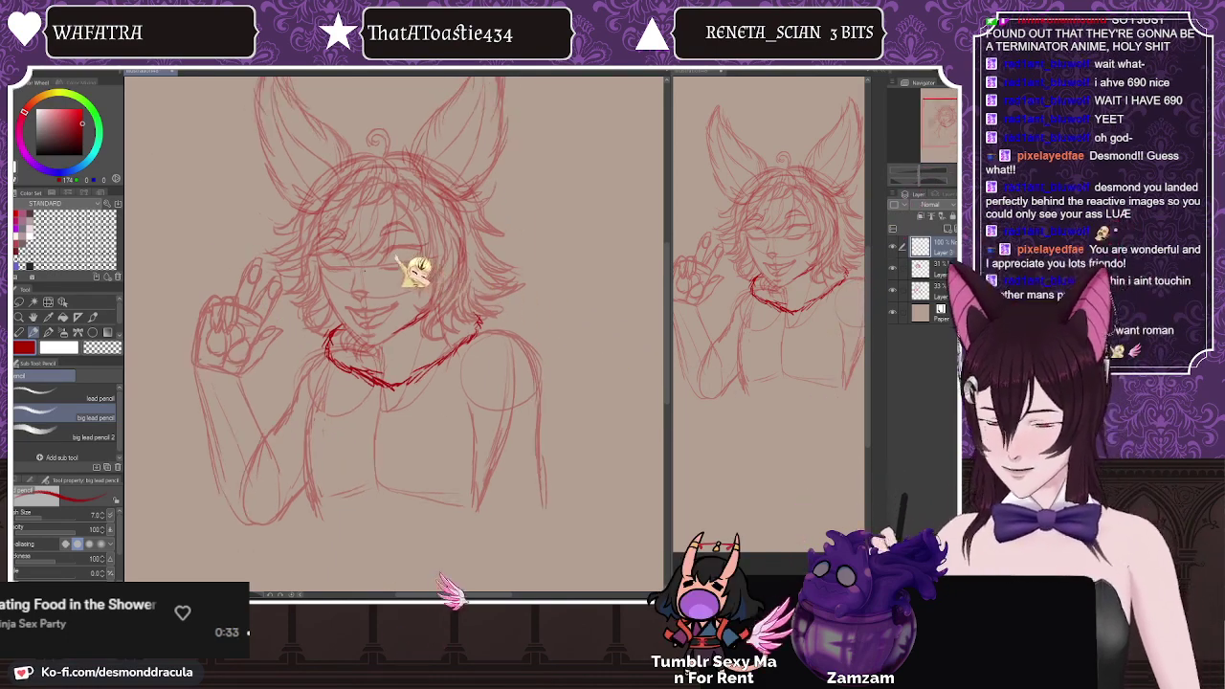
pyautogui.scroll(2, 354, 271)
pyautogui.scroll(-2, 345, 271)
pyautogui.scroll(2, 377, 328)
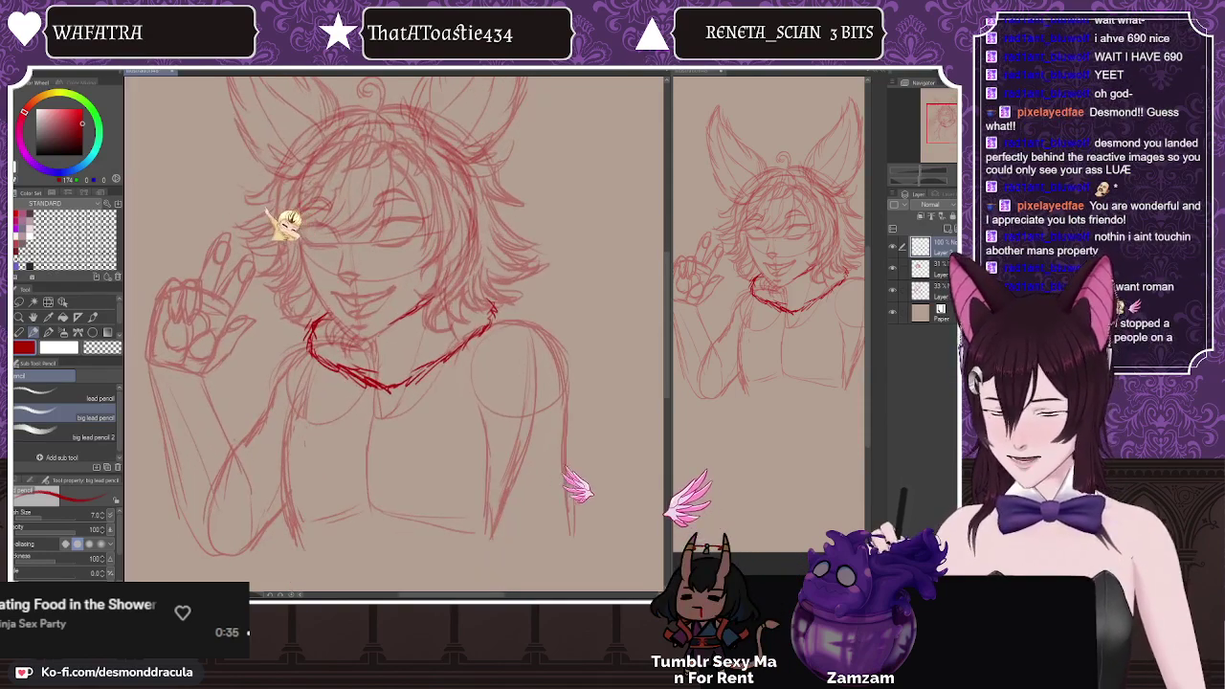
pyautogui.press('e')
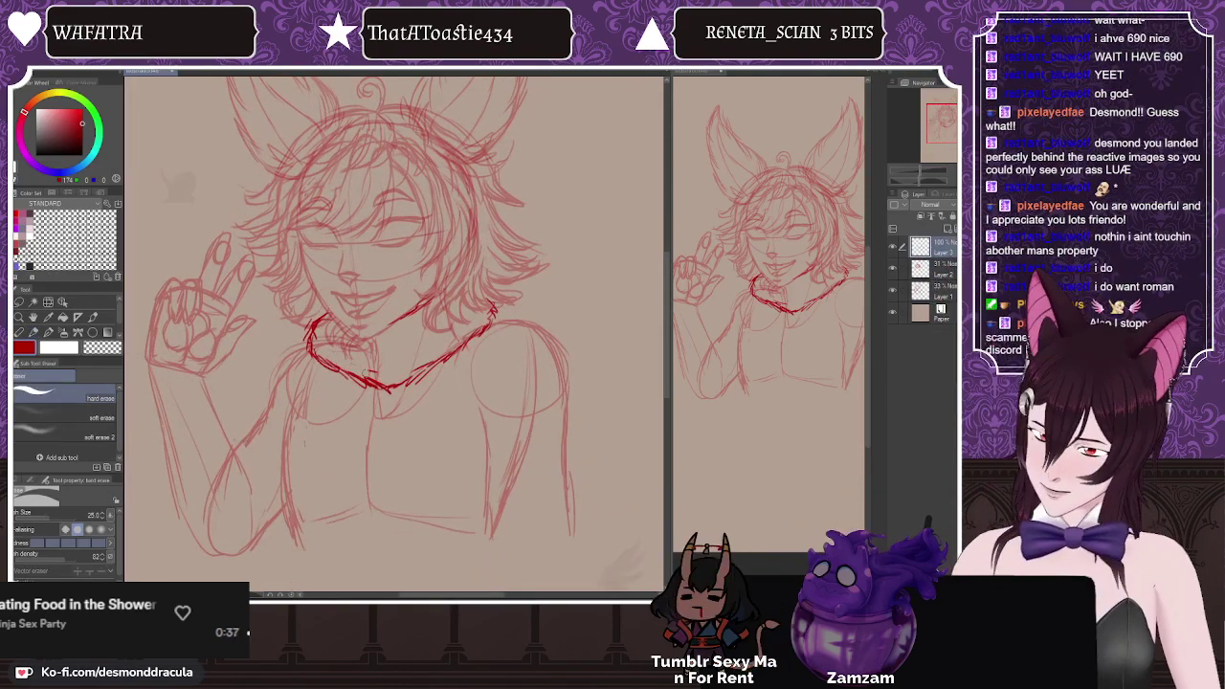
pyautogui.click(63, 333)
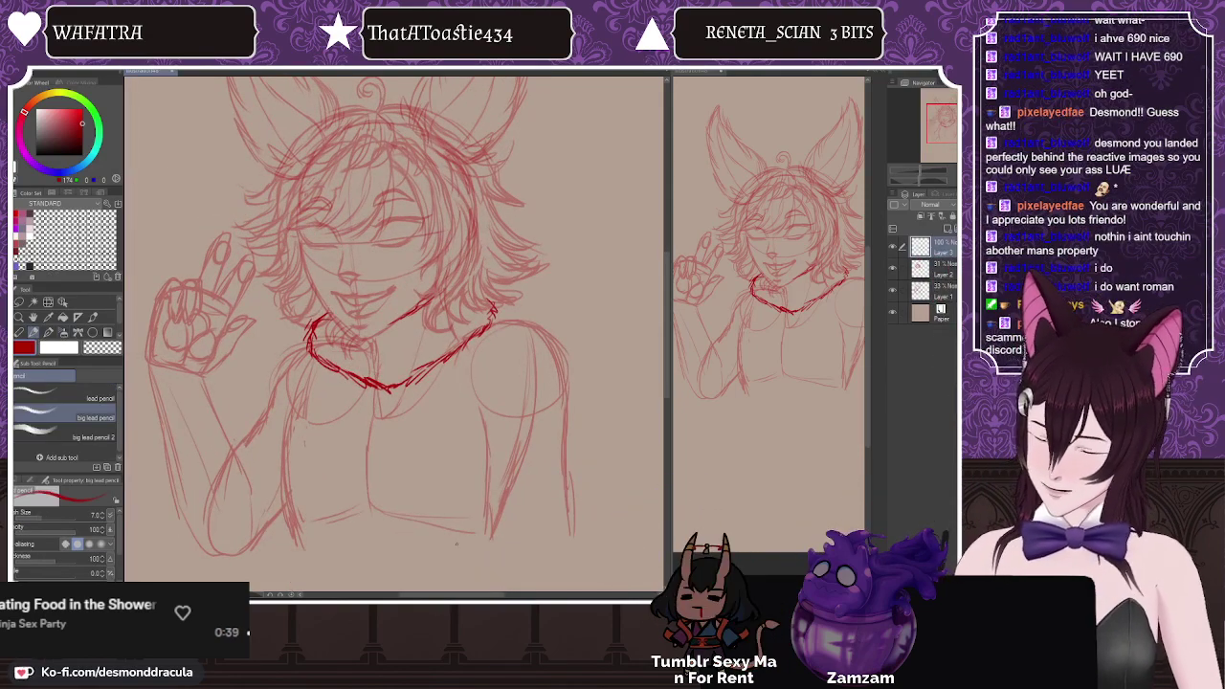
# Step: Draw the shirt's shoulder lines and armhole curves, and outline the short sleeve on the lowered arm
pyautogui.moveTo(490, 317)
pyautogui.mouseDown()
pyautogui.moveTo(529, 320)
pyautogui.moveTo(572, 355)
pyautogui.moveTo(575, 373)
pyautogui.mouseUp()
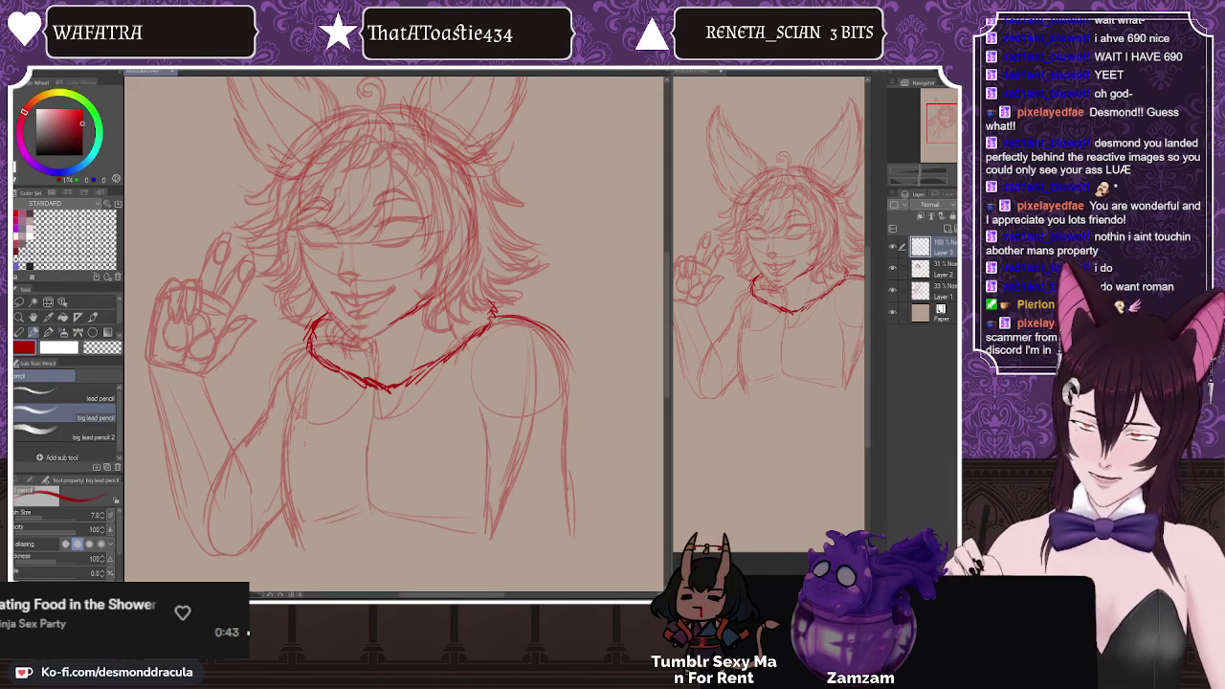
pyautogui.moveTo(511, 337); pyautogui.dragTo(475, 425)
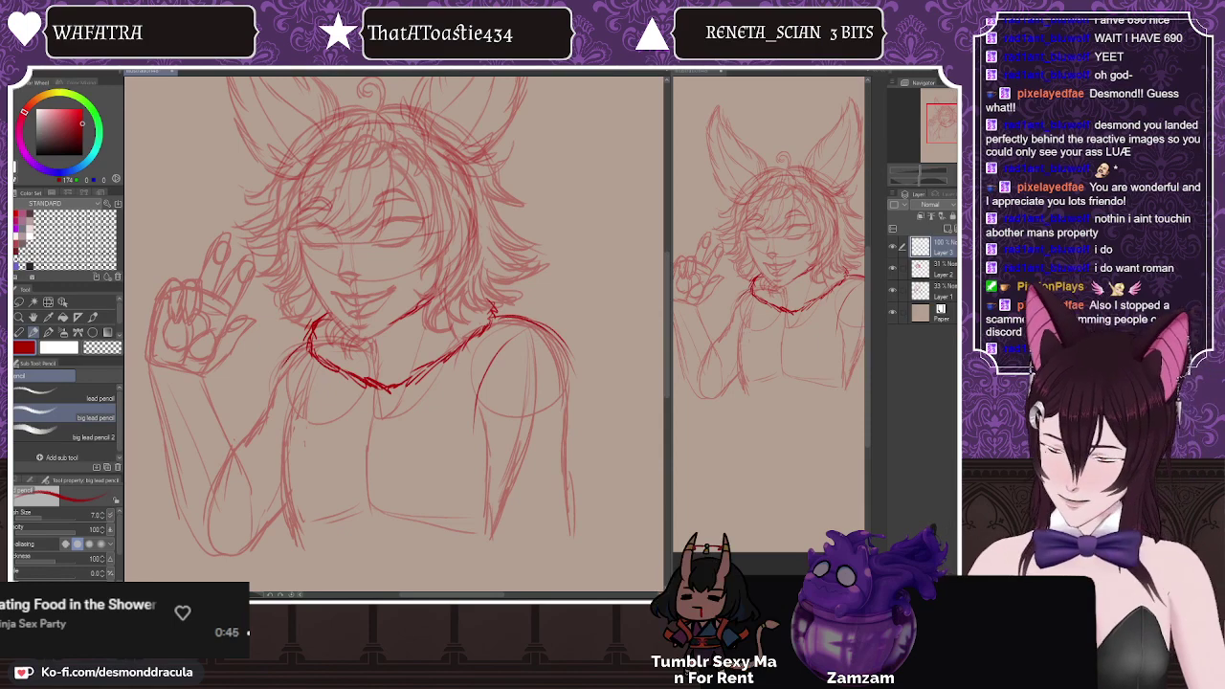
pyautogui.moveTo(306, 344)
pyautogui.mouseDown()
pyautogui.moveTo(276, 364)
pyautogui.moveTo(284, 425)
pyautogui.mouseUp()
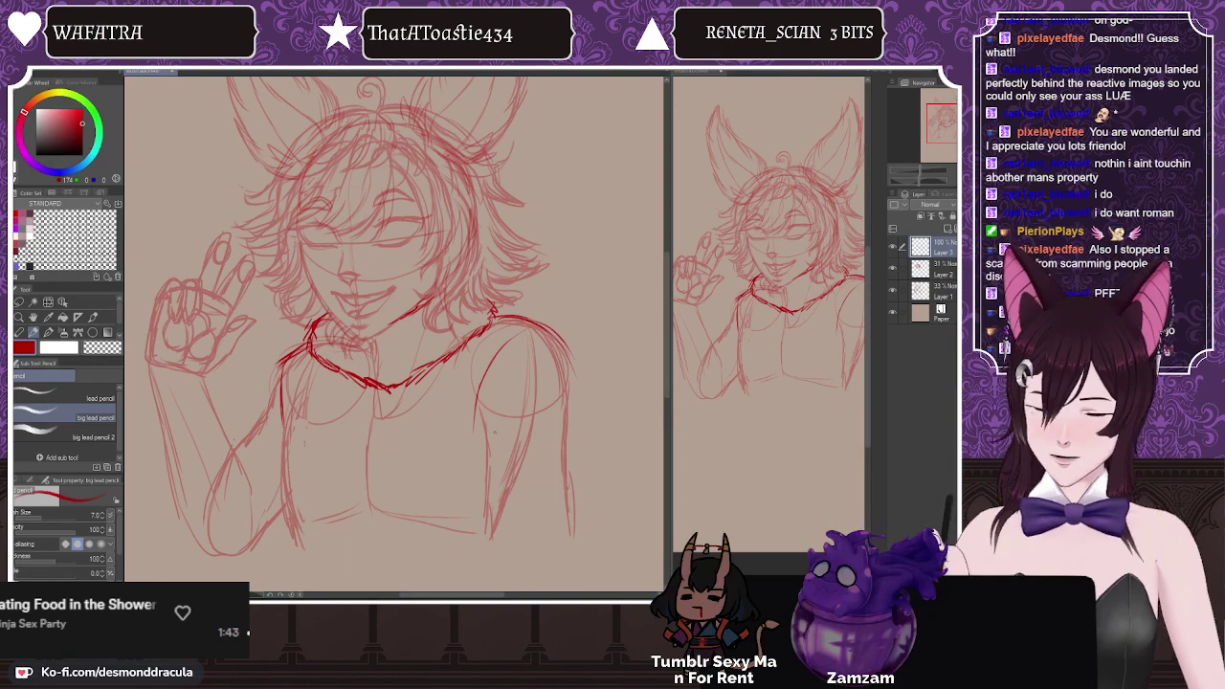
pyautogui.moveTo(539, 328)
pyautogui.mouseDown()
pyautogui.moveTo(569, 383)
pyautogui.moveTo(566, 462)
pyautogui.mouseUp()
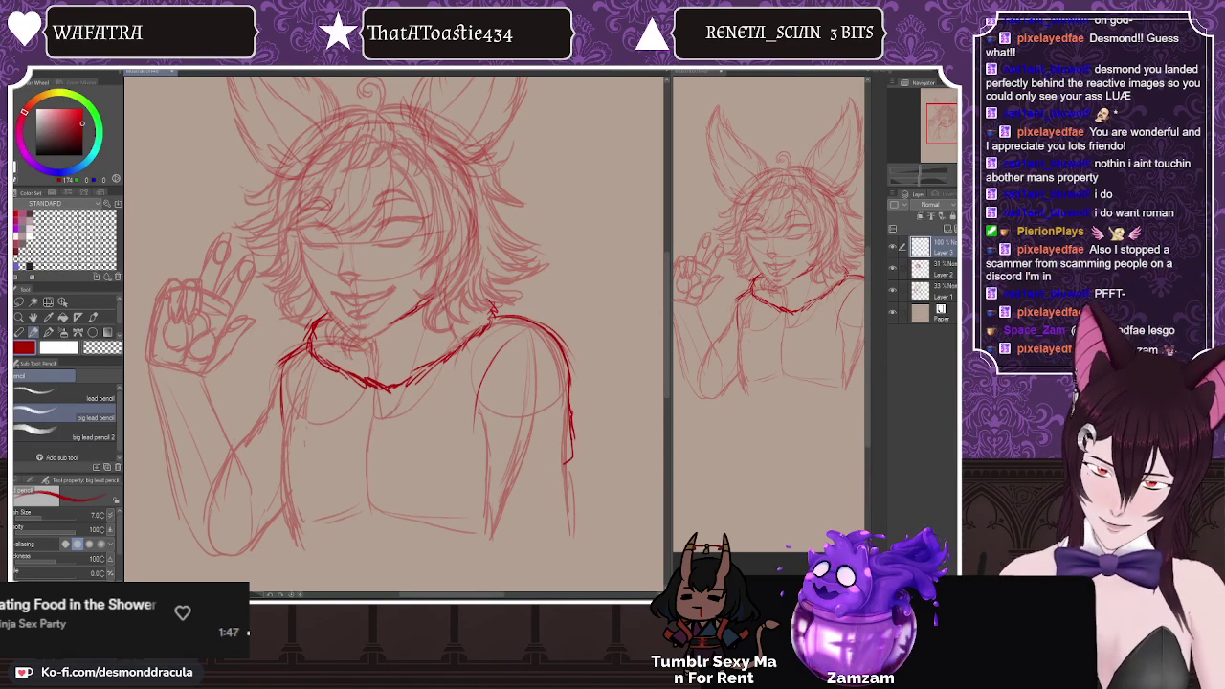
pyautogui.moveTo(483, 414); pyautogui.dragTo(485, 474)
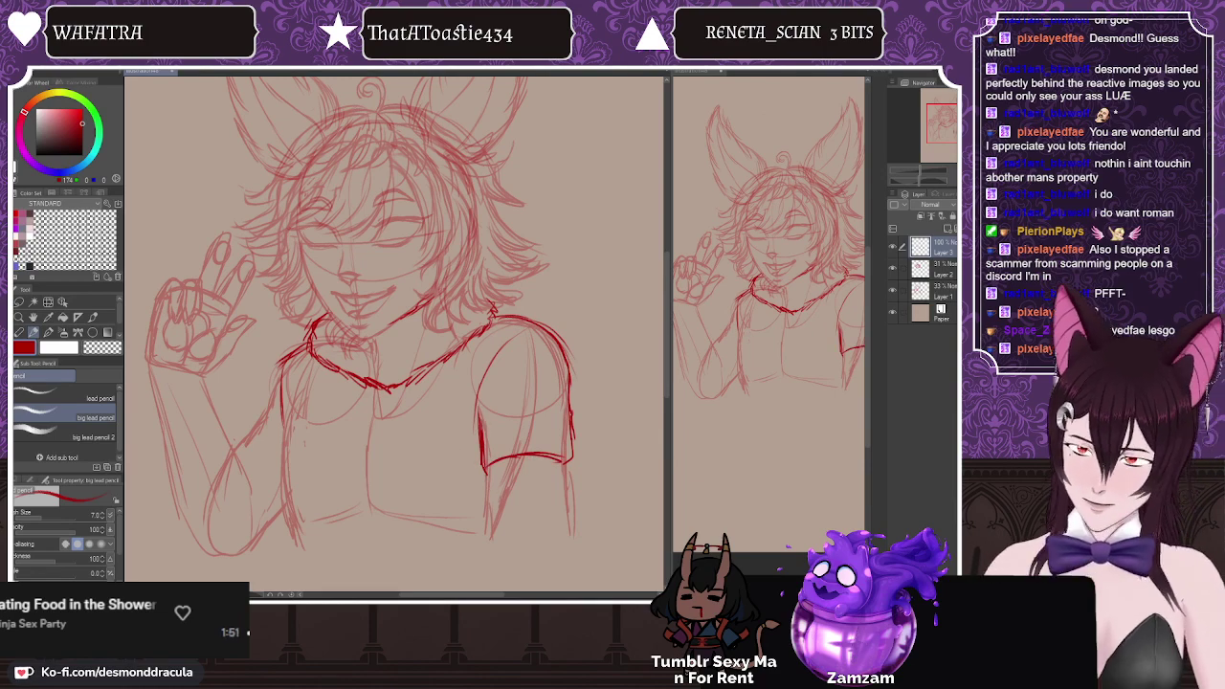
# Step: Draw the raised arm's short sleeve and the torso side, double the sleeve hems, and undo the outlines of the lowered arm
pyautogui.moveTo(279, 367)
pyautogui.mouseDown()
pyautogui.moveTo(247, 432)
pyautogui.moveTo(284, 483)
pyautogui.mouseUp()
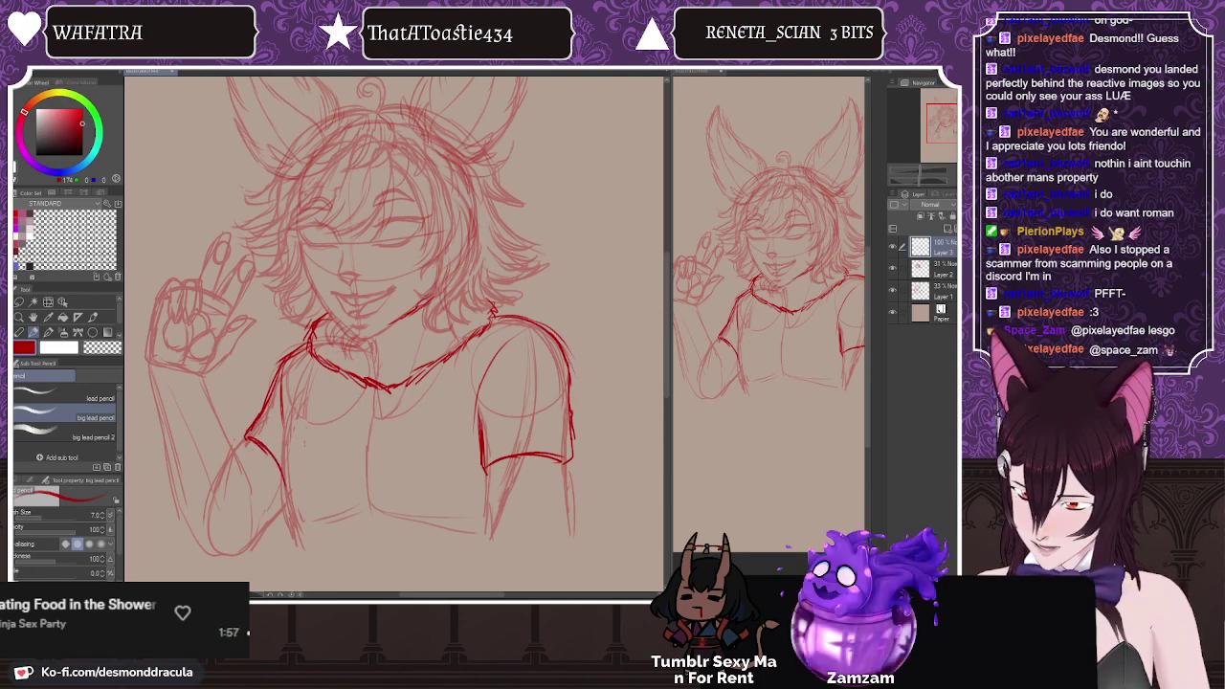
pyautogui.moveTo(249, 436); pyautogui.dragTo(271, 451)
pyautogui.moveTo(484, 463); pyautogui.dragTo(545, 452)
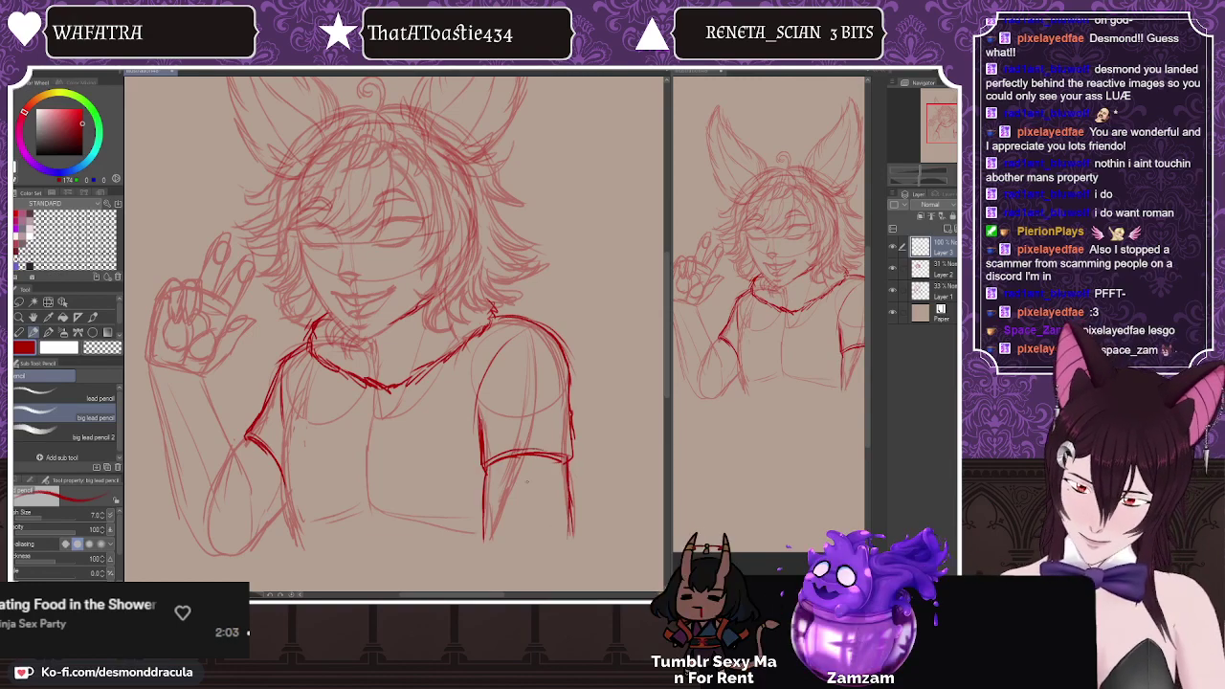
pyautogui.hotkey('ctrl', 'z')
pyautogui.hotkey('ctrl', 'z')
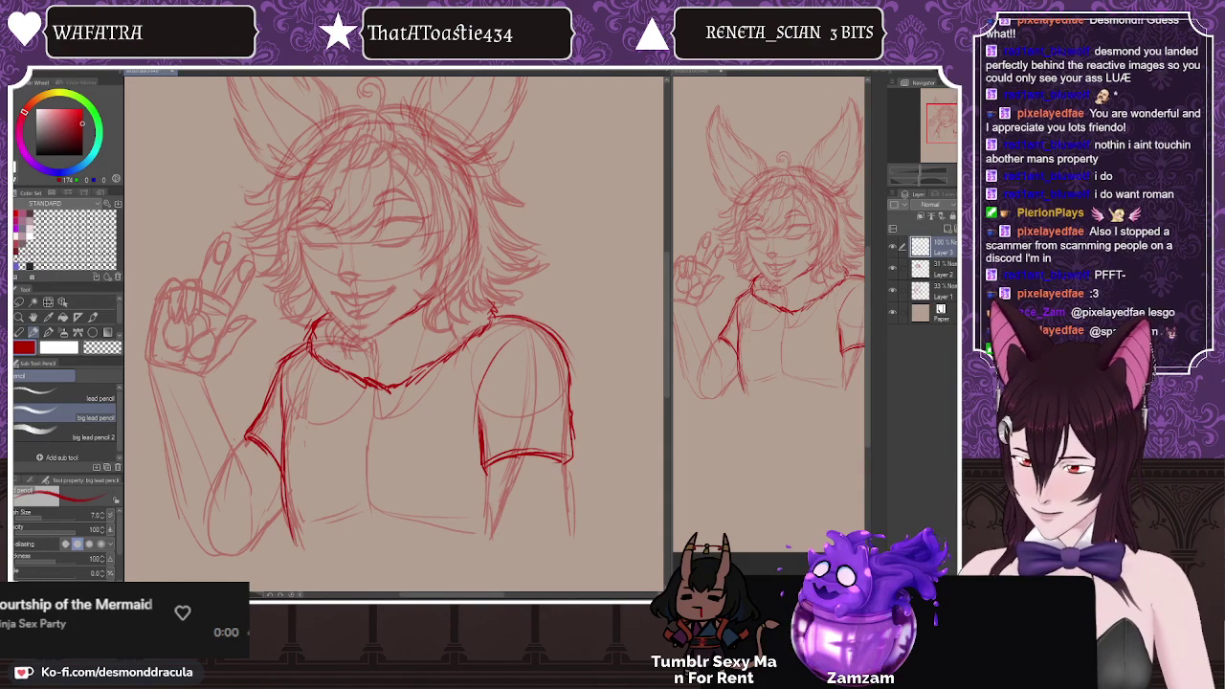
pyautogui.moveTo(283, 477); pyautogui.dragTo(297, 552)
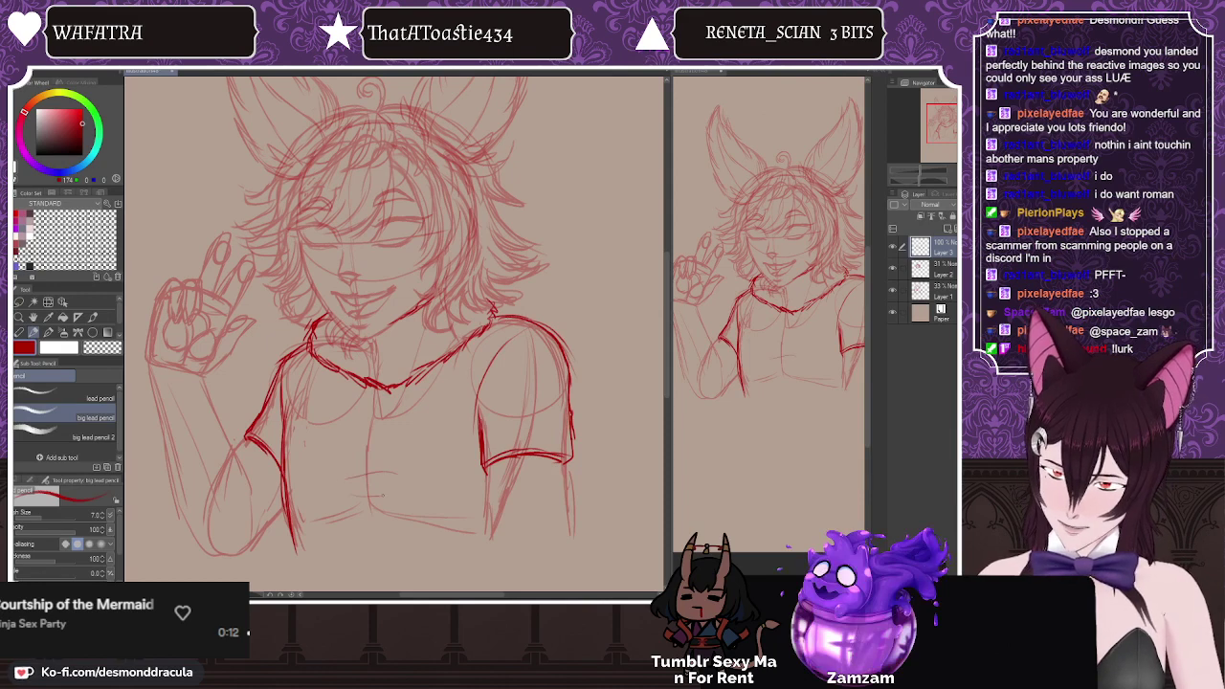
# Step: Draw a rounded pot with a stacked rim on the shirt front and surround it with four small sparkles
pyautogui.moveTo(383, 496)
pyautogui.mouseDown()
pyautogui.moveTo(370, 468)
pyautogui.moveTo(390, 503)
pyautogui.moveTo(326, 490)
pyautogui.mouseUp()
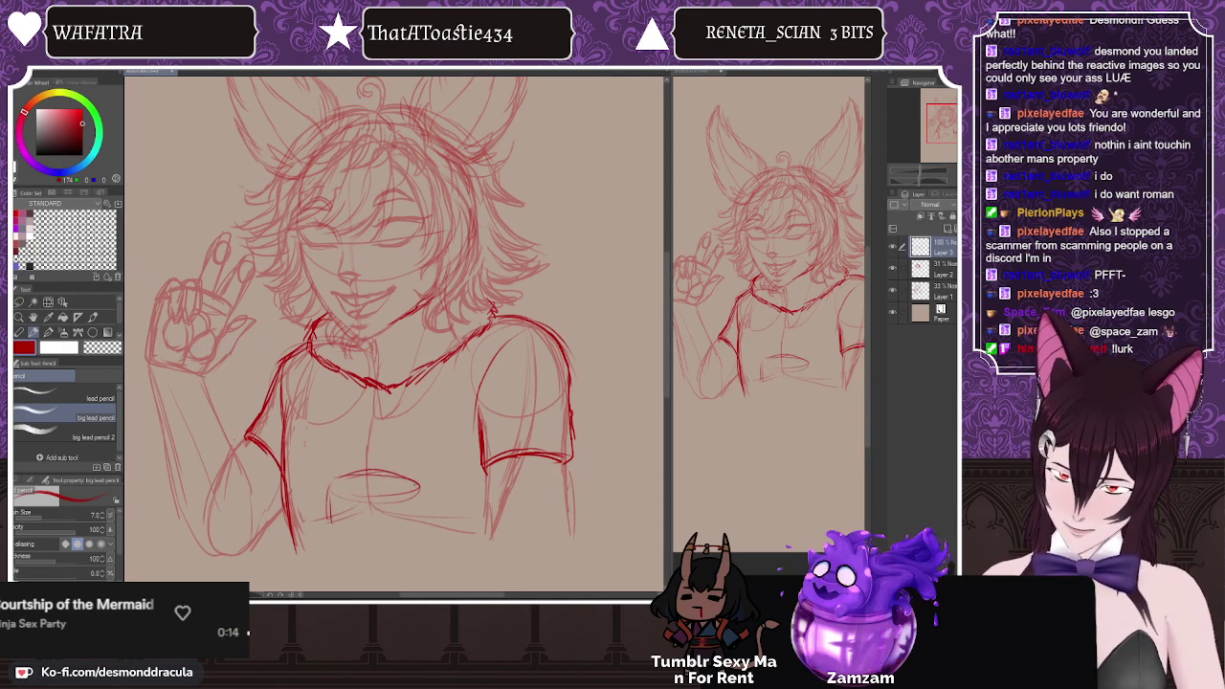
pyautogui.moveTo(332, 518)
pyautogui.mouseDown()
pyautogui.moveTo(402, 538)
pyautogui.moveTo(421, 522)
pyautogui.moveTo(356, 542)
pyautogui.moveTo(394, 534)
pyautogui.mouseUp()
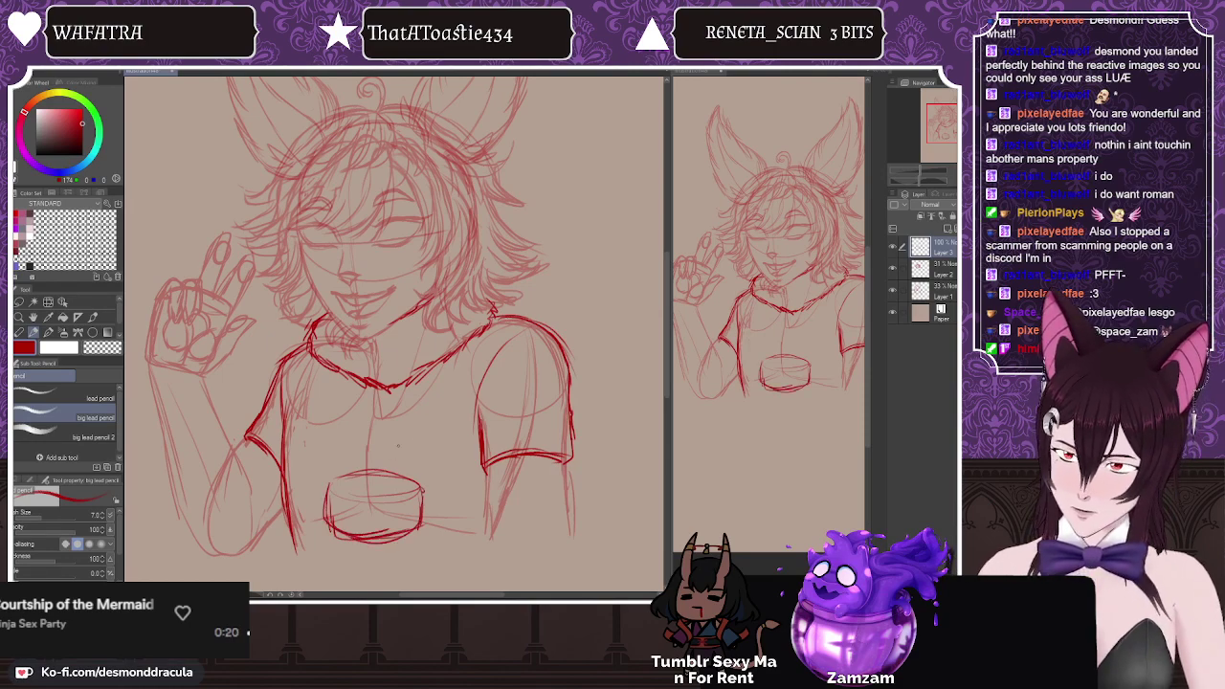
pyautogui.moveTo(412, 487)
pyautogui.mouseDown()
pyautogui.moveTo(350, 480)
pyautogui.moveTo(400, 473)
pyautogui.moveTo(356, 463)
pyautogui.moveTo(329, 488)
pyautogui.mouseUp()
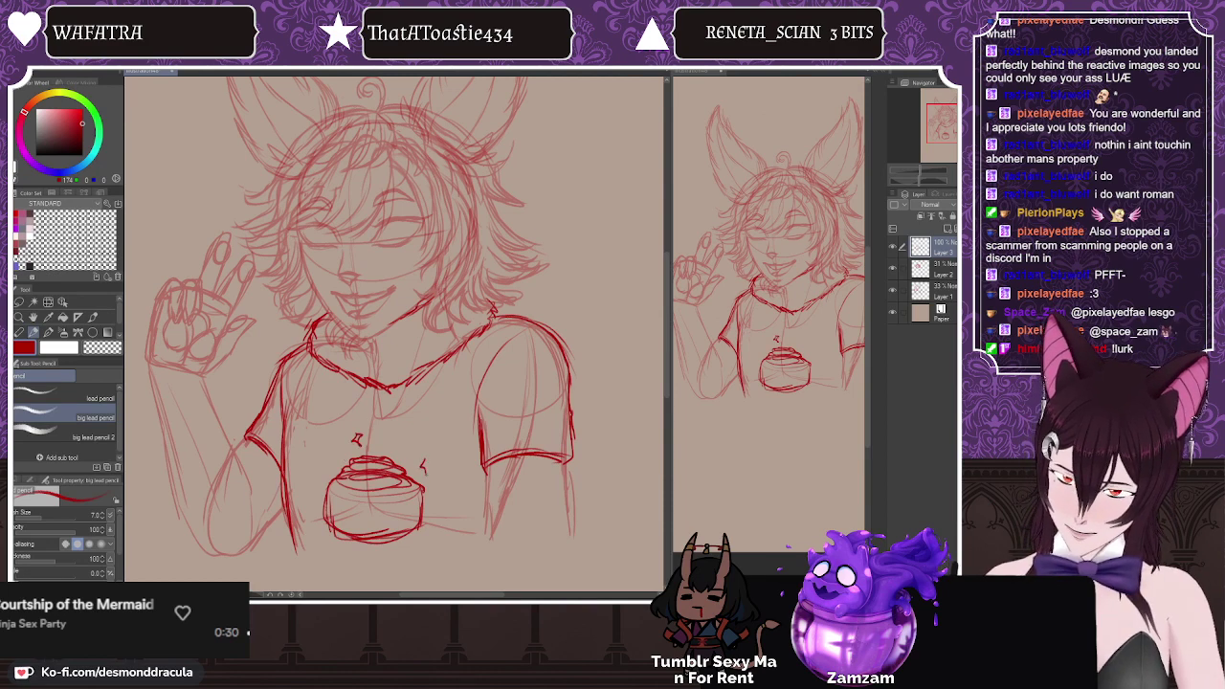
pyautogui.moveTo(422, 459); pyautogui.dragTo(428, 474)
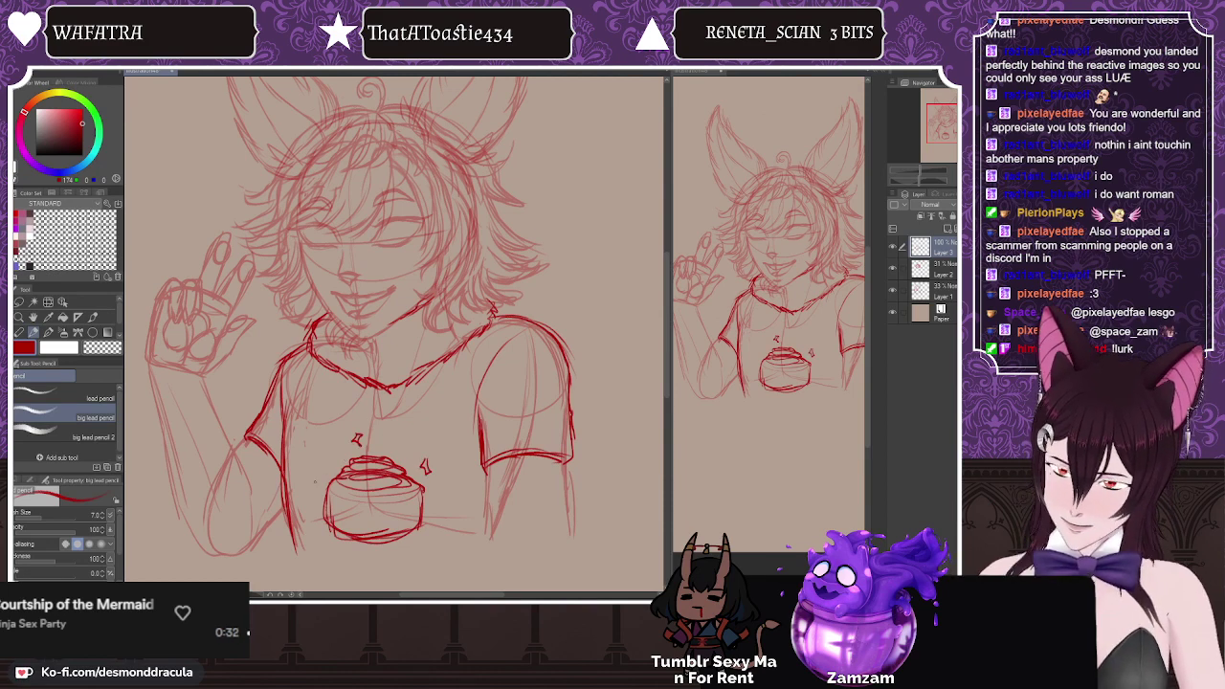
pyautogui.moveTo(393, 430); pyautogui.dragTo(391, 436)
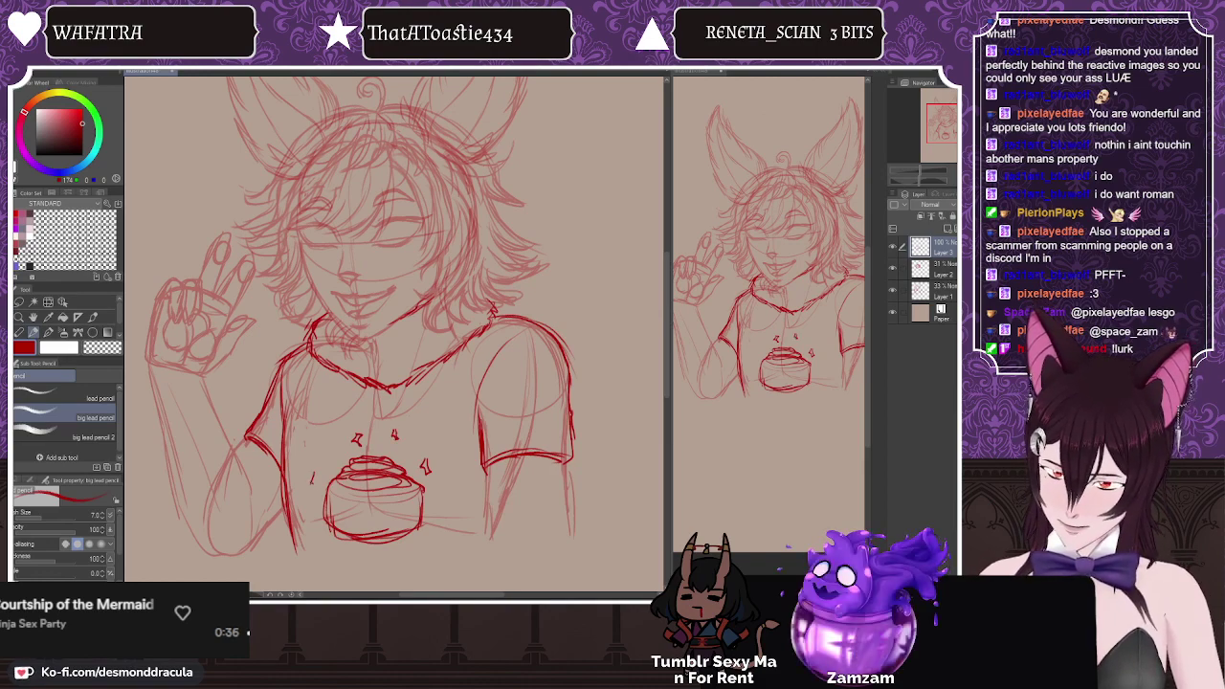
pyautogui.moveTo(320, 484); pyautogui.dragTo(316, 487)
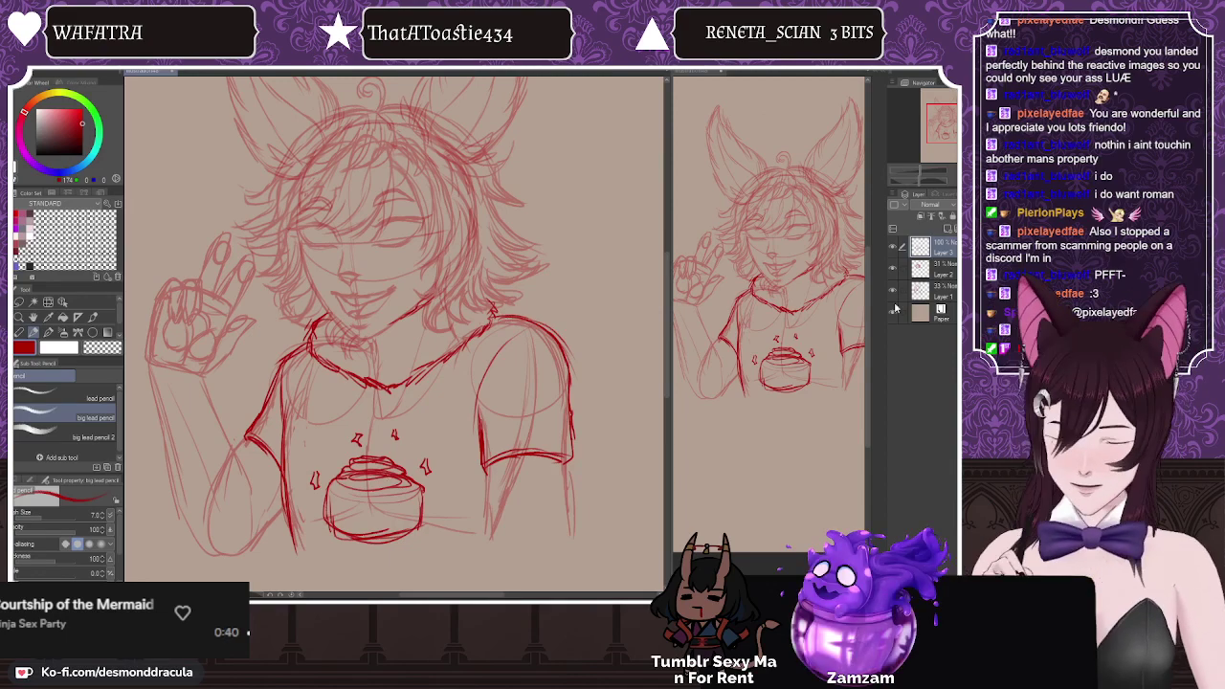
# Step: Redraw the closed eyes as open round eyes on Layer 1, then draw a bandage across the nose on Layer 3 and adjust it with the lasso
pyautogui.click(919, 290)
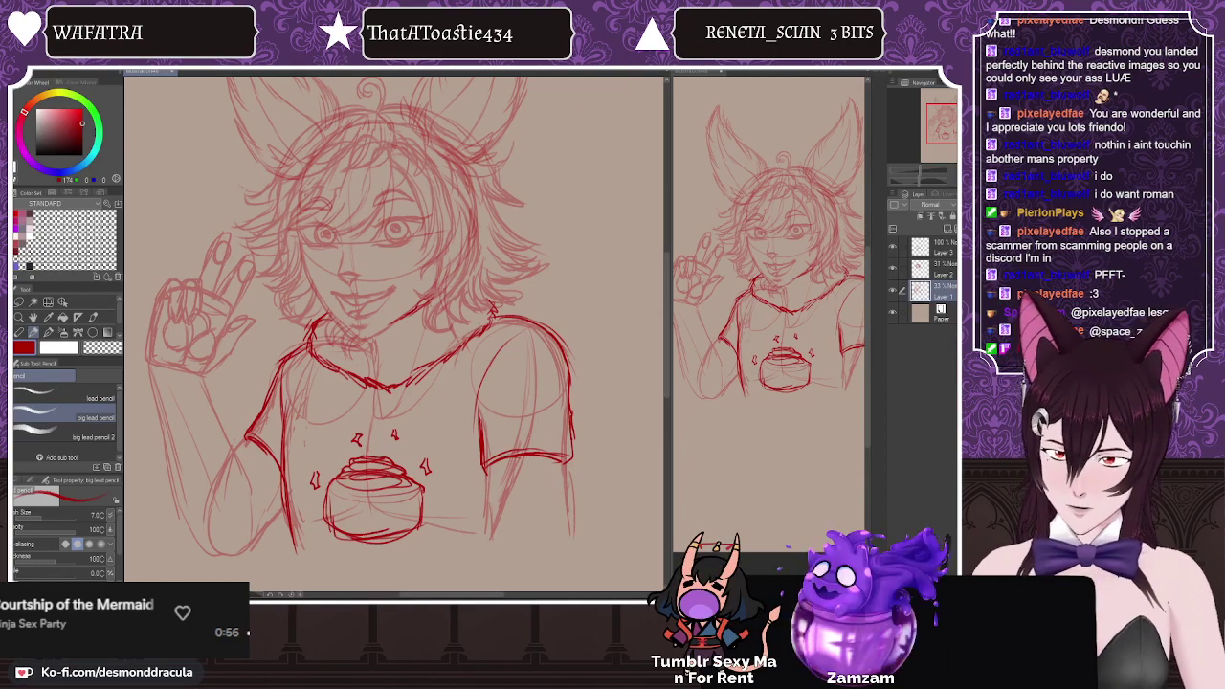
pyautogui.click(951, 249)
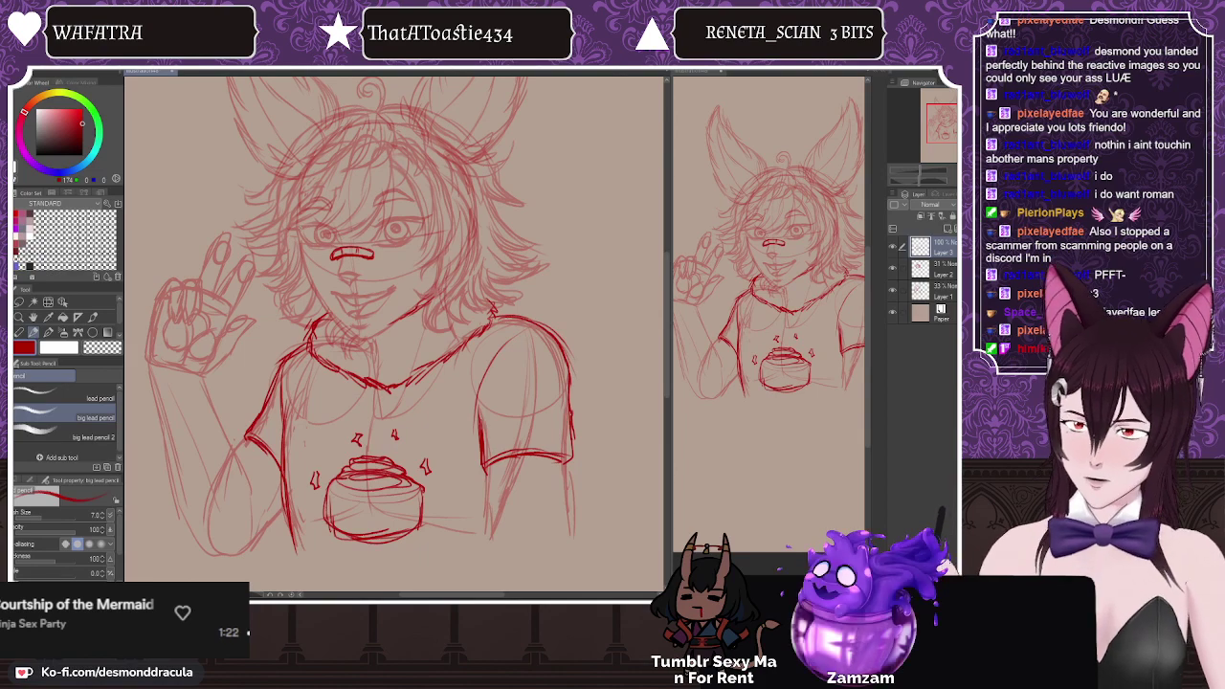
pyautogui.click(19, 302)
pyautogui.moveTo(333, 239)
pyautogui.mouseDown()
pyautogui.moveTo(372, 267)
pyautogui.moveTo(335, 271)
pyautogui.mouseUp()
pyautogui.click(309, 215)
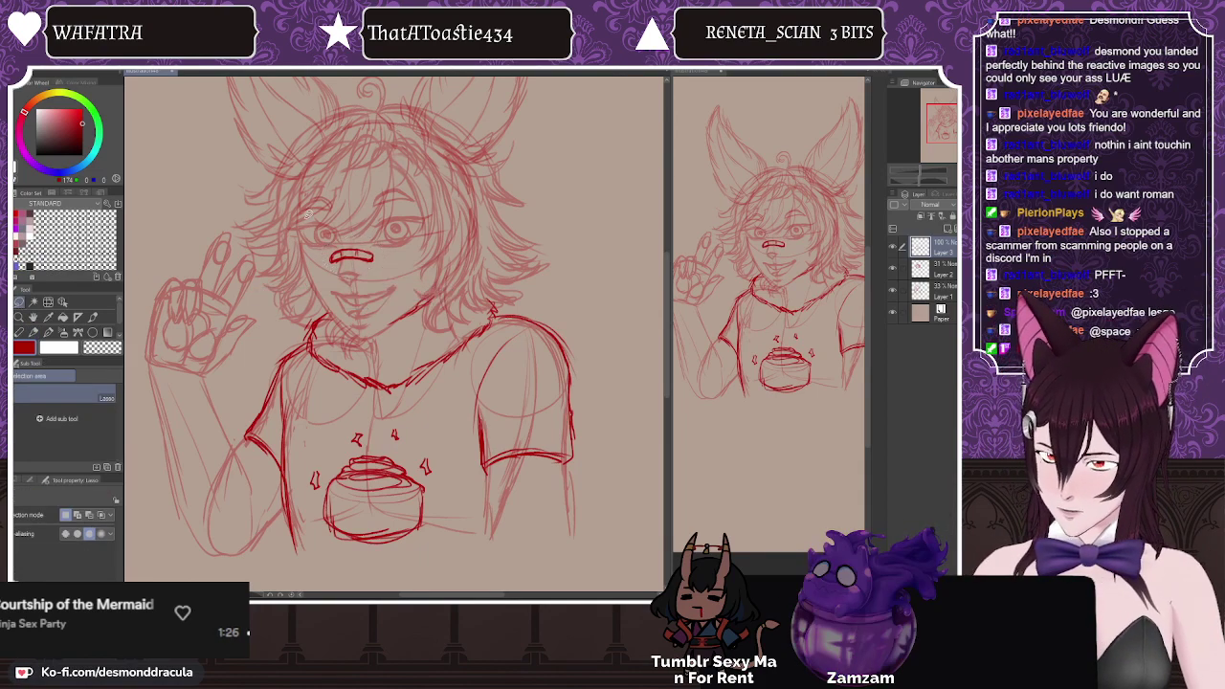
# Step: Draw round glasses lenses around both eyes with the pencil, going over the outlines to darken them
pyautogui.click(34, 333)
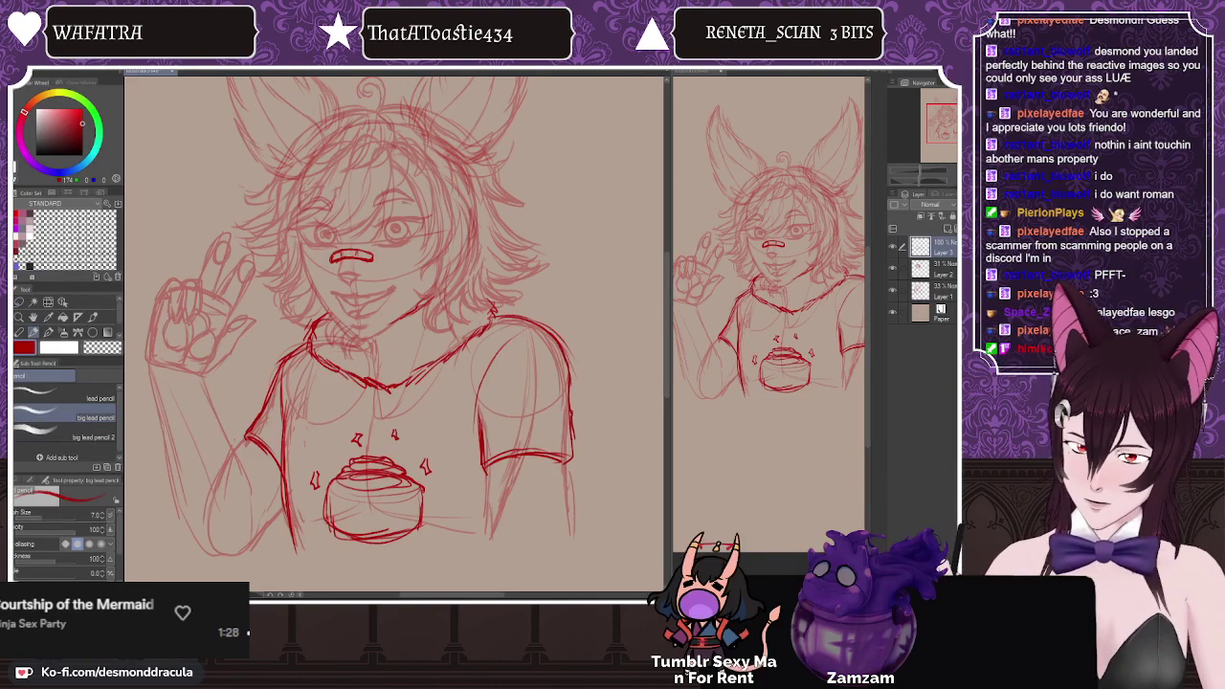
pyautogui.moveTo(400, 203)
pyautogui.mouseDown()
pyautogui.moveTo(429, 216)
pyautogui.moveTo(421, 257)
pyautogui.mouseUp()
pyautogui.moveTo(312, 209); pyautogui.dragTo(335, 211)
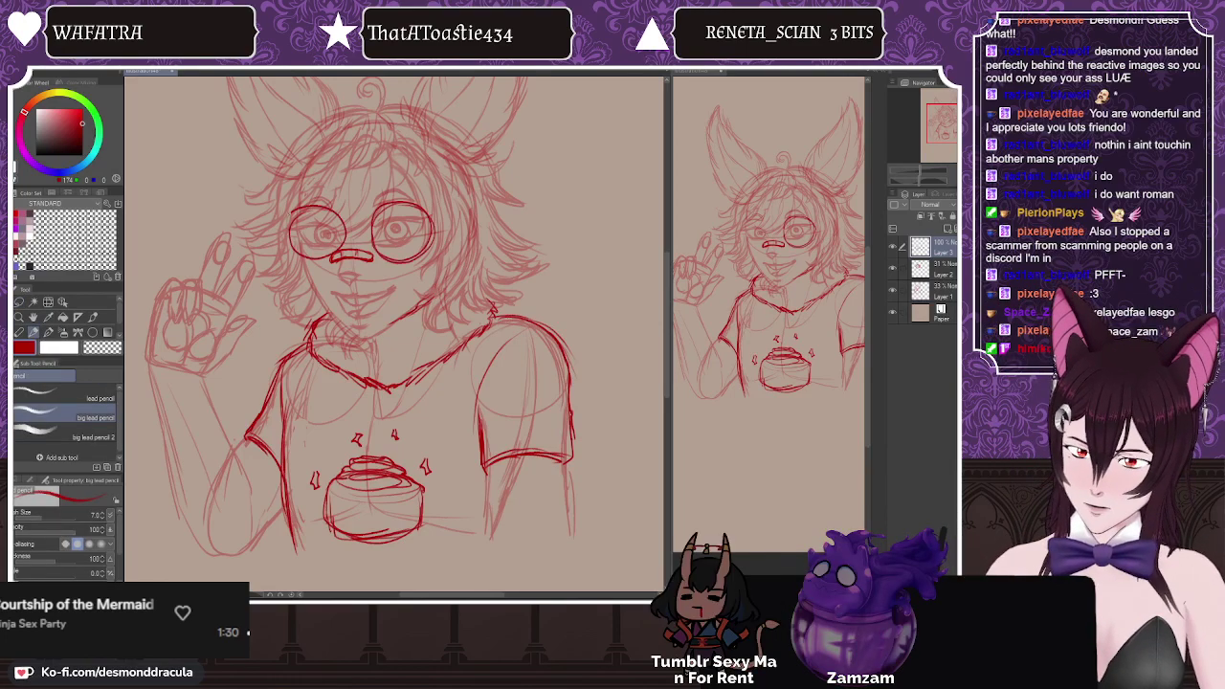
pyautogui.moveTo(303, 257); pyautogui.dragTo(342, 226)
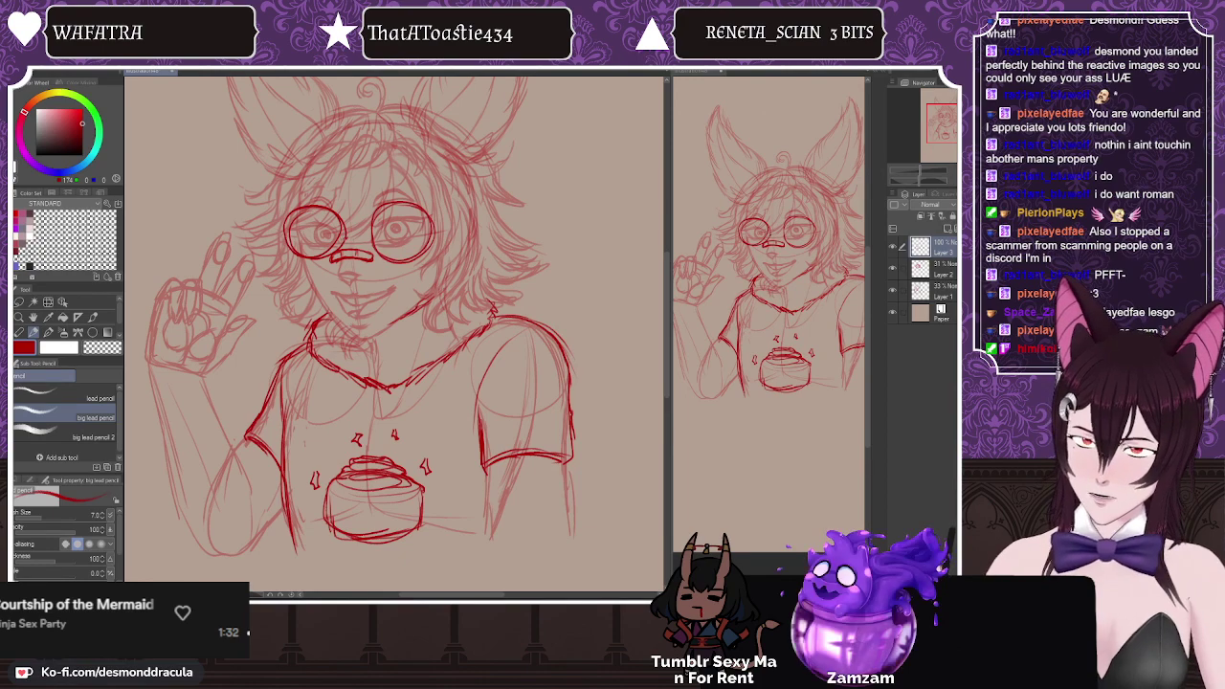
# Step: Draw the bridge between the two glasses lenses and go over the edge of the lens beside it
pyautogui.moveTo(345, 242); pyautogui.dragTo(370, 238)
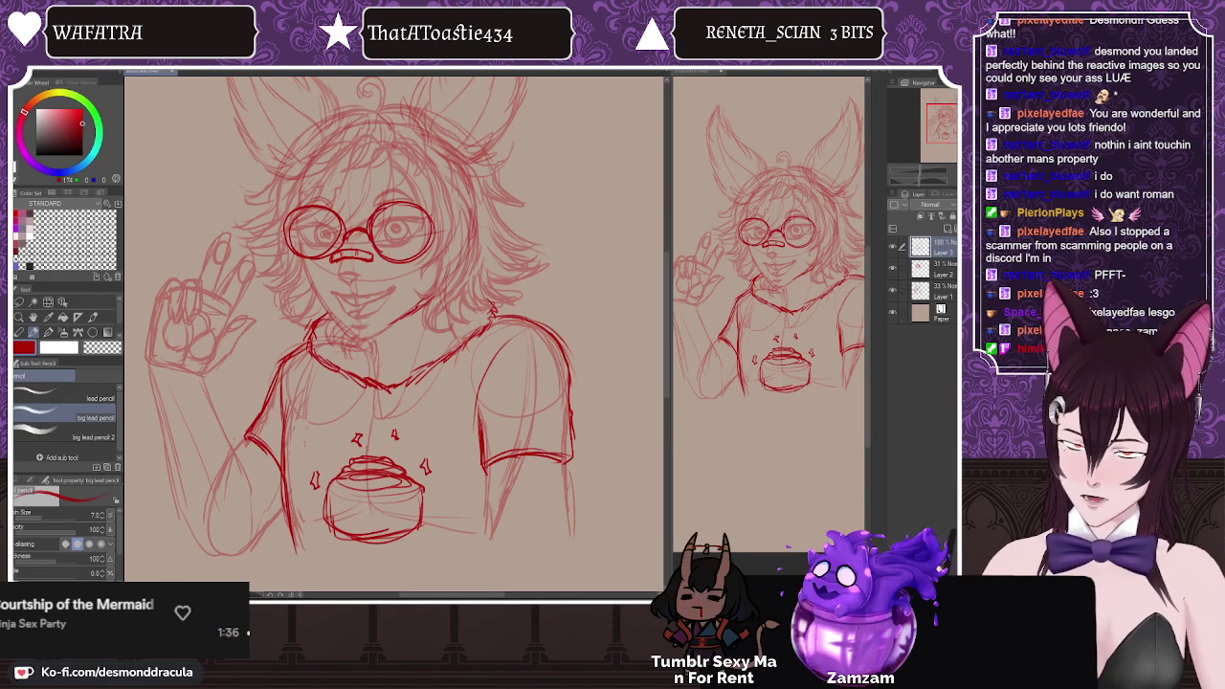
pyautogui.moveTo(372, 235); pyautogui.dragTo(390, 256)
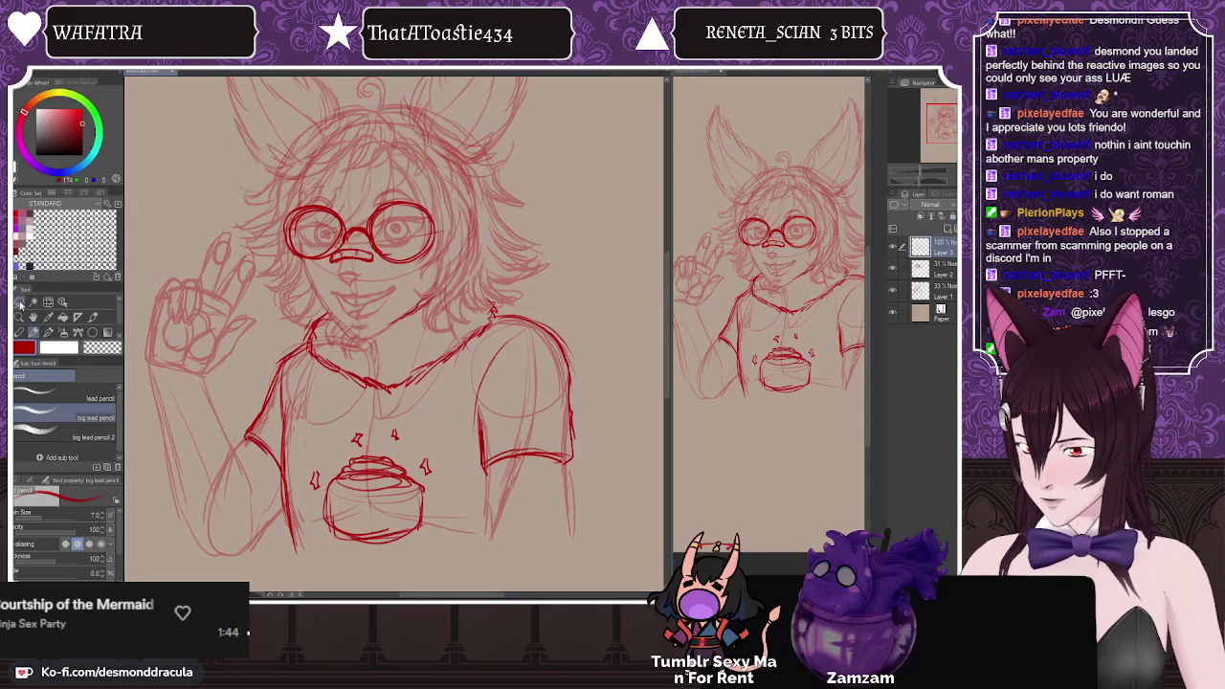
# Step: Lower Layer 3's opacity to 31% and lasso the eye on the shirt-sleeve side of Layer 1 to adjust it, clearing the selection
pyautogui.press('m')
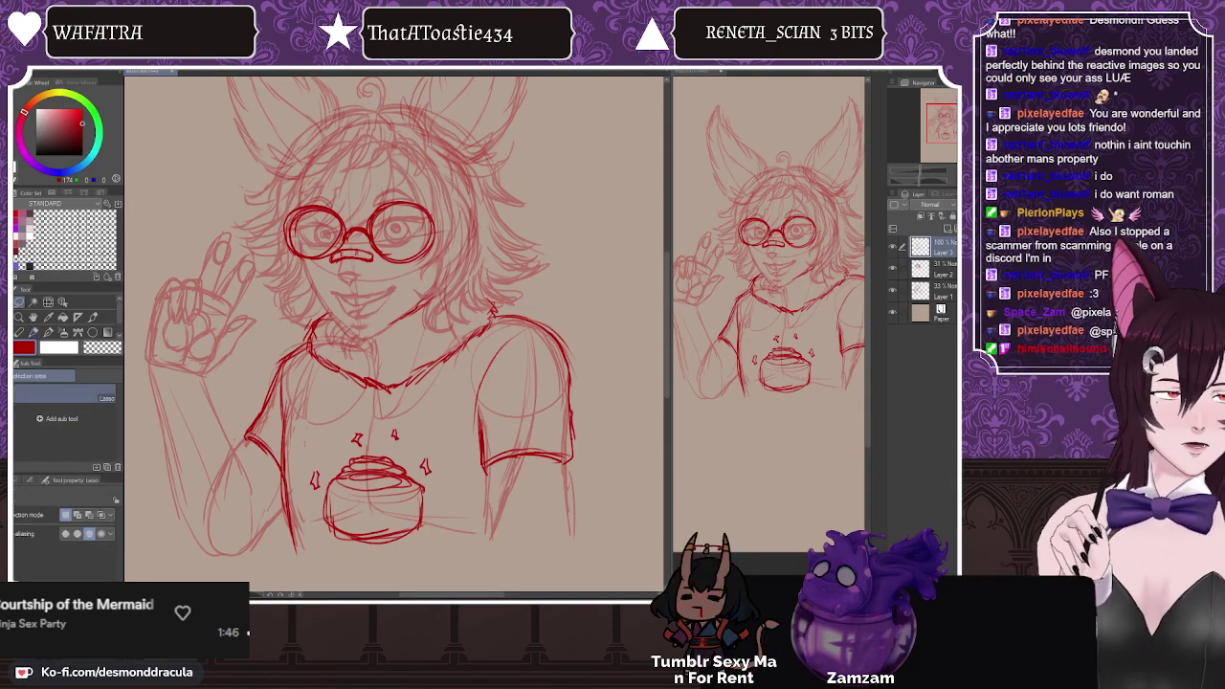
pyautogui.click(956, 204)
pyautogui.click(948, 289)
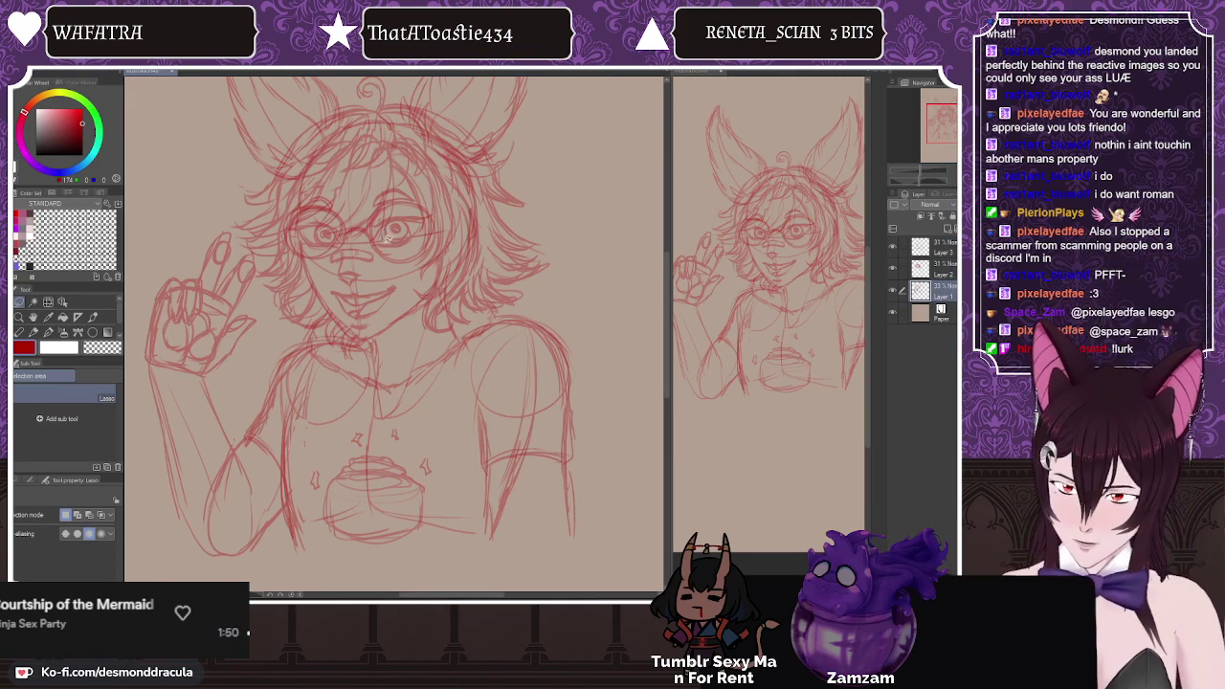
pyautogui.moveTo(406, 218)
pyautogui.mouseDown()
pyautogui.moveTo(383, 238)
pyautogui.moveTo(396, 238)
pyautogui.mouseUp()
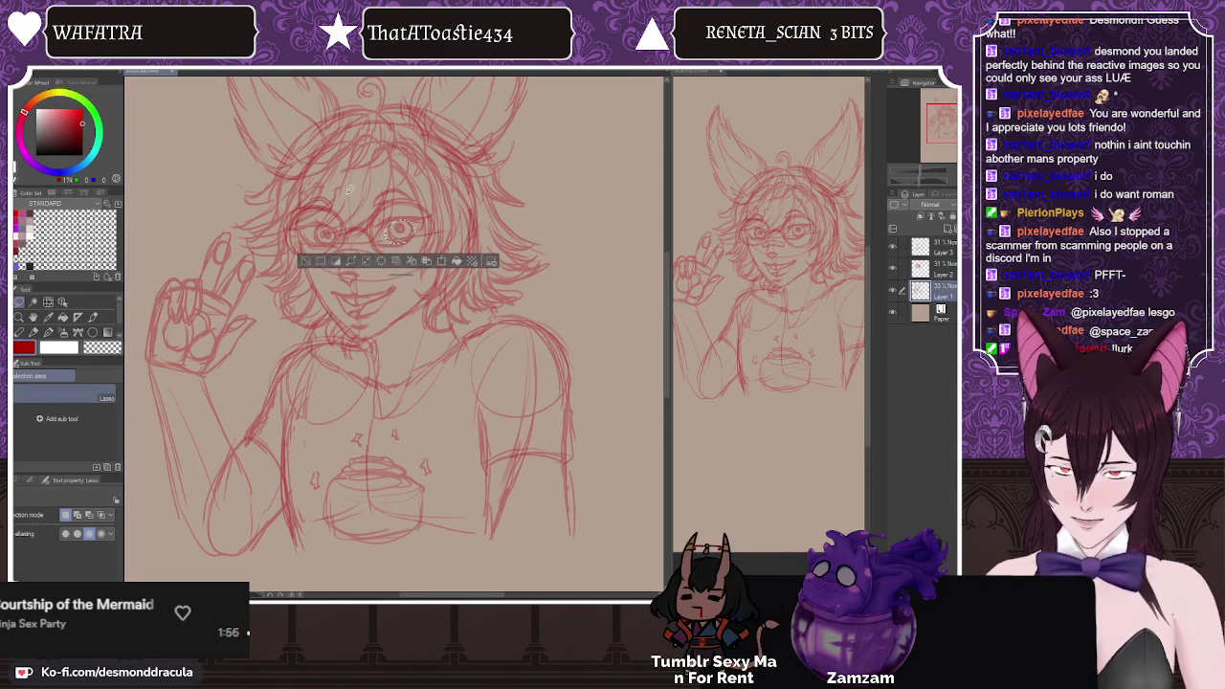
pyautogui.hotkey('ctrl', 'd')
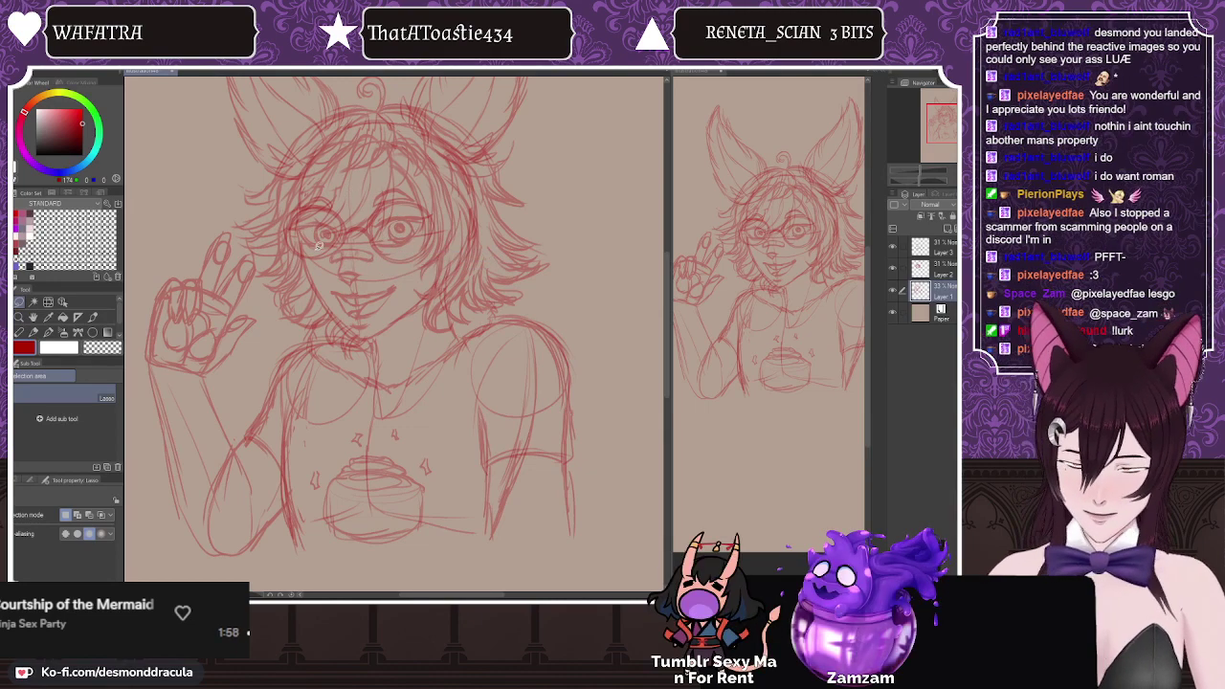
# Step: Raise the opacity of Layers 2 and 3 to 100% and set Layer 1 to 51%
pyautogui.click(933, 270)
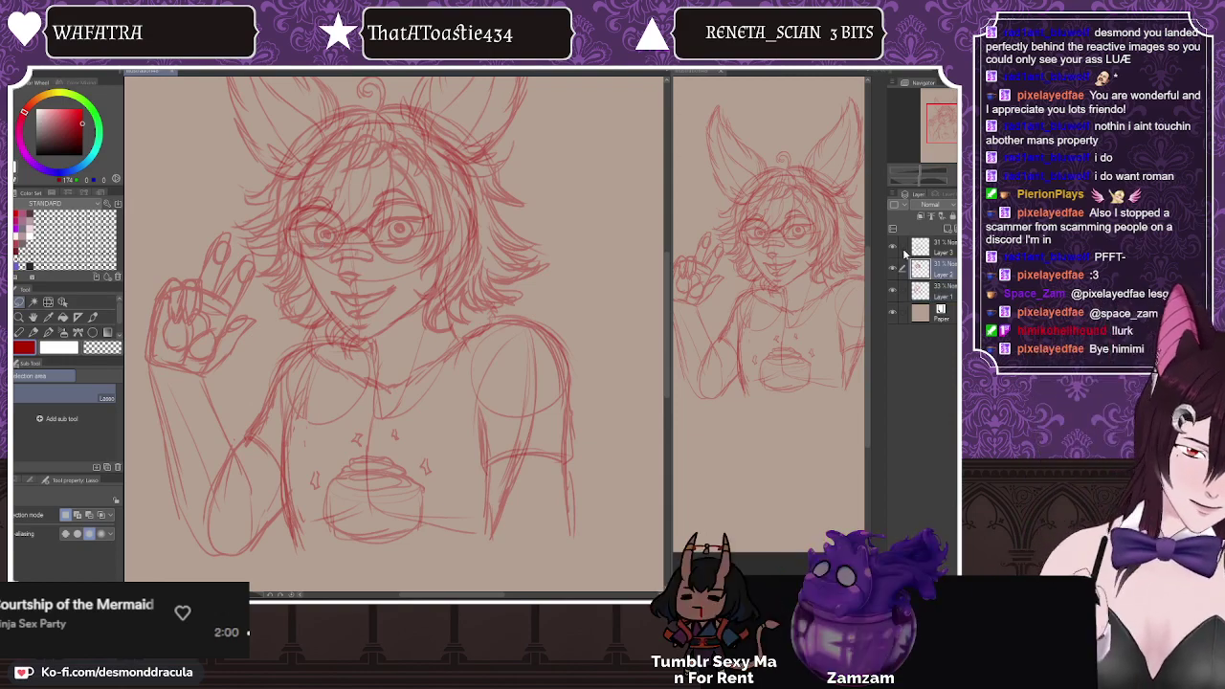
pyautogui.click(957, 204)
pyautogui.click(933, 291)
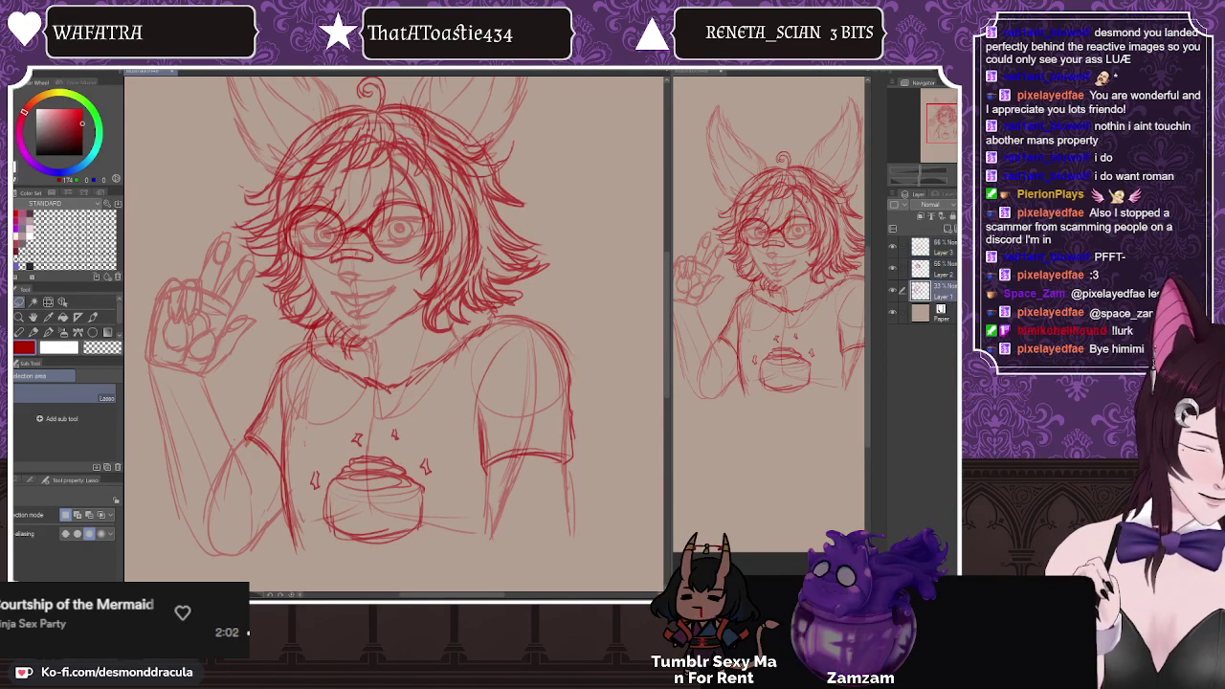
pyautogui.moveTo(952, 204); pyautogui.dragTo(957, 203)
pyautogui.click(933, 248)
pyautogui.keyDown('shift'); pyautogui.click(933, 269); pyautogui.keyUp('shift')
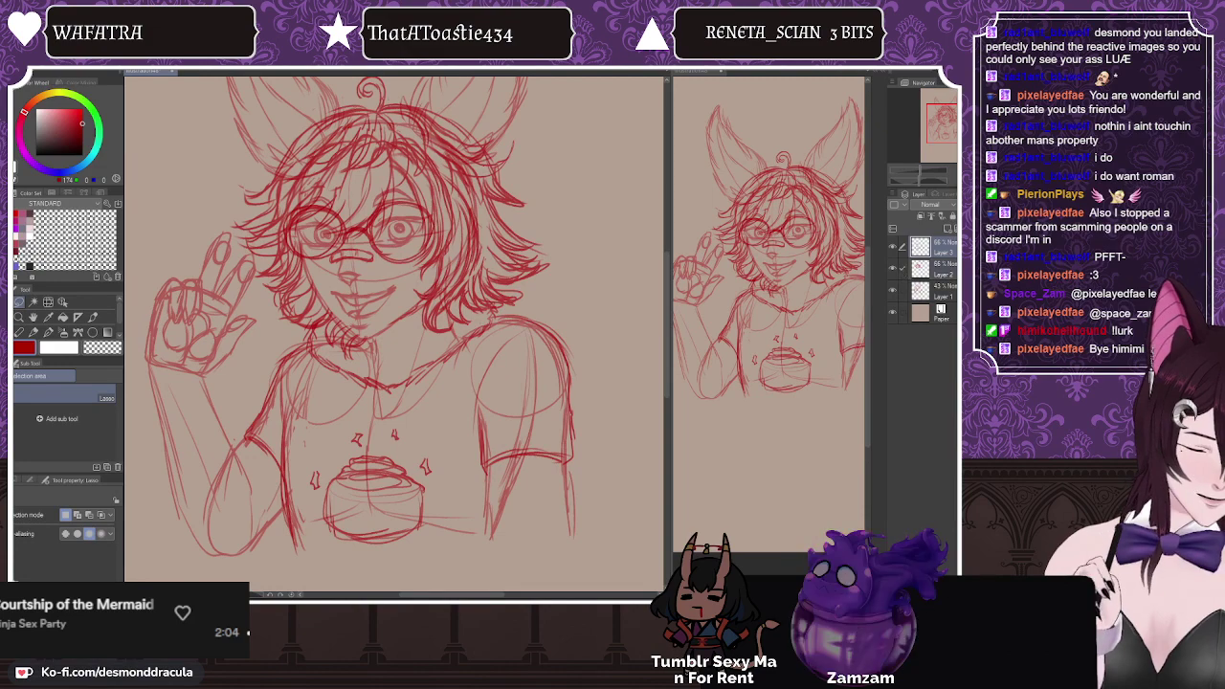
pyautogui.click(957, 204)
pyautogui.click(943, 291)
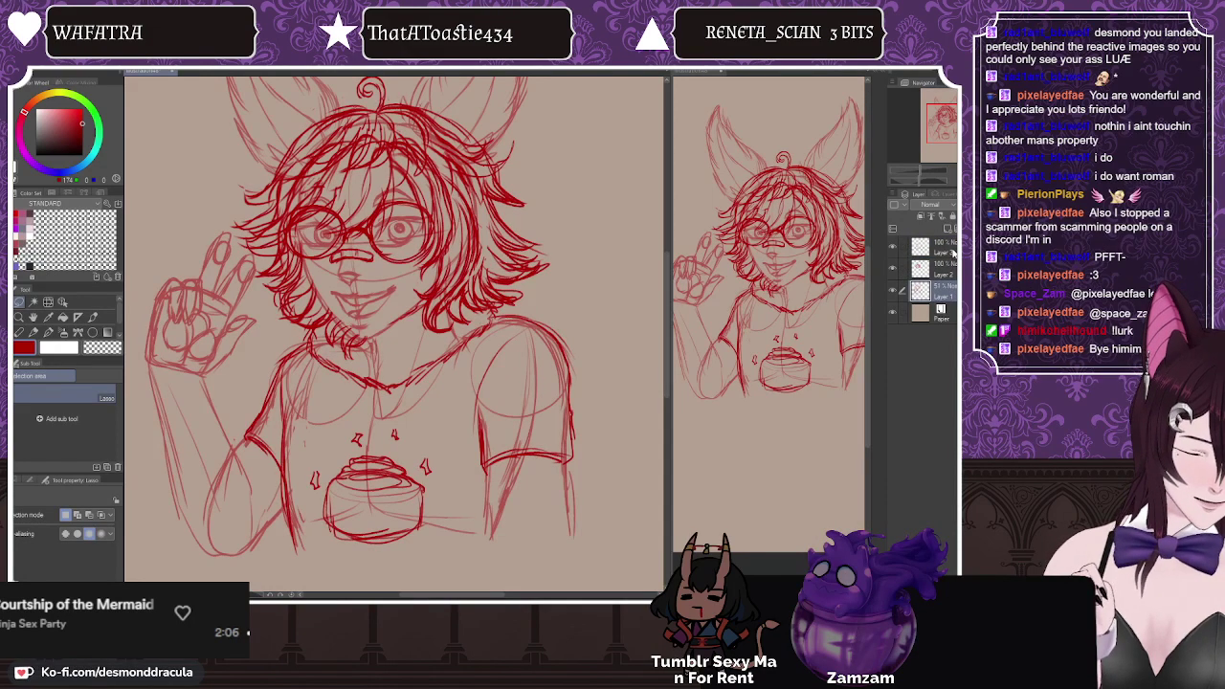
# Step: Recolor the glasses, bandage and shirt lines on Layer 3 green with the fill pen at size 627.1
pyautogui.click(952, 249)
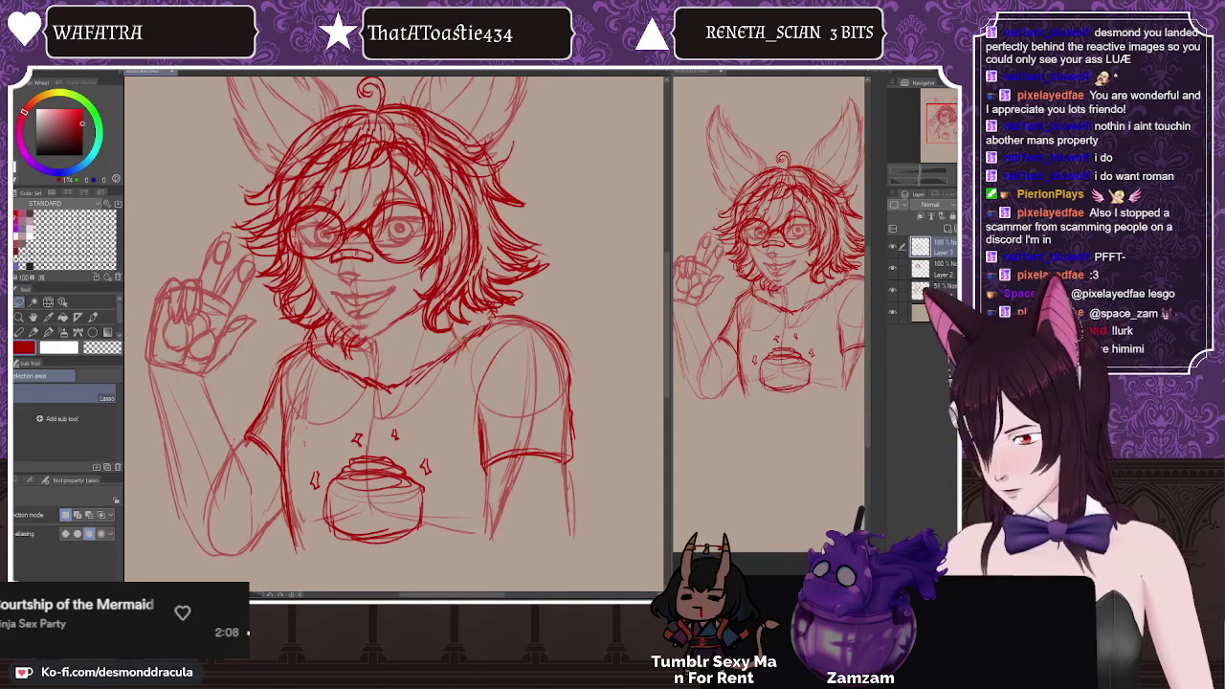
pyautogui.click(94, 112)
pyautogui.click(82, 138)
pyautogui.press('p')
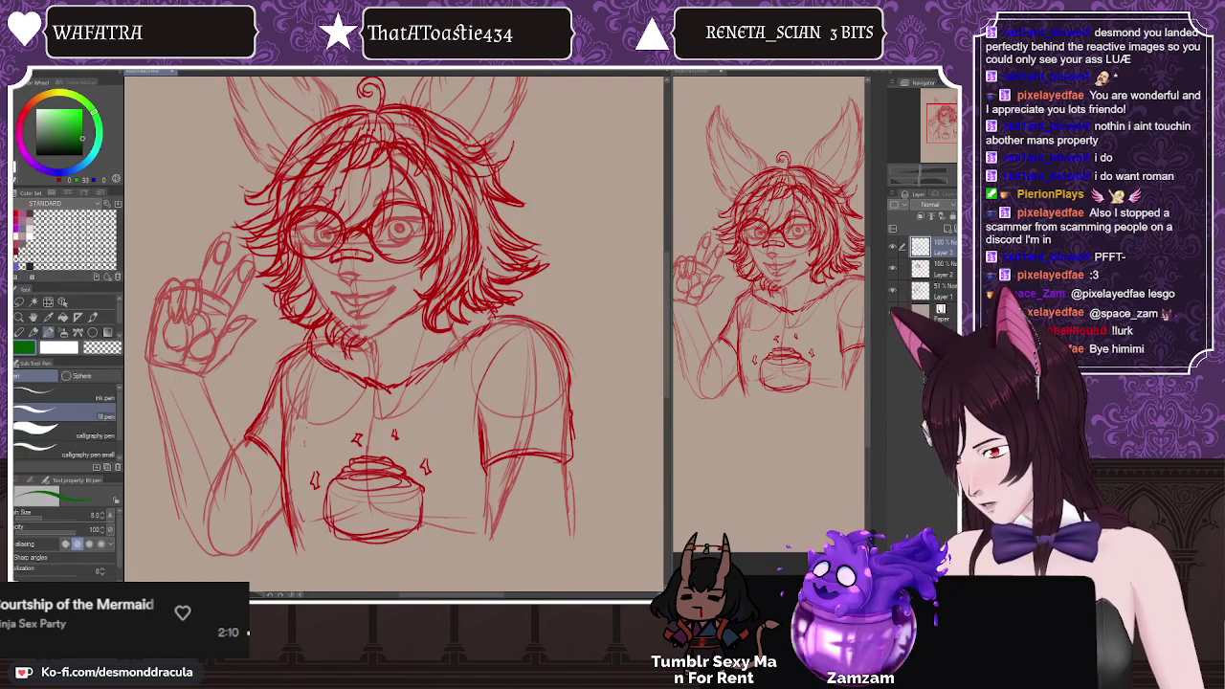
pyautogui.click(66, 518)
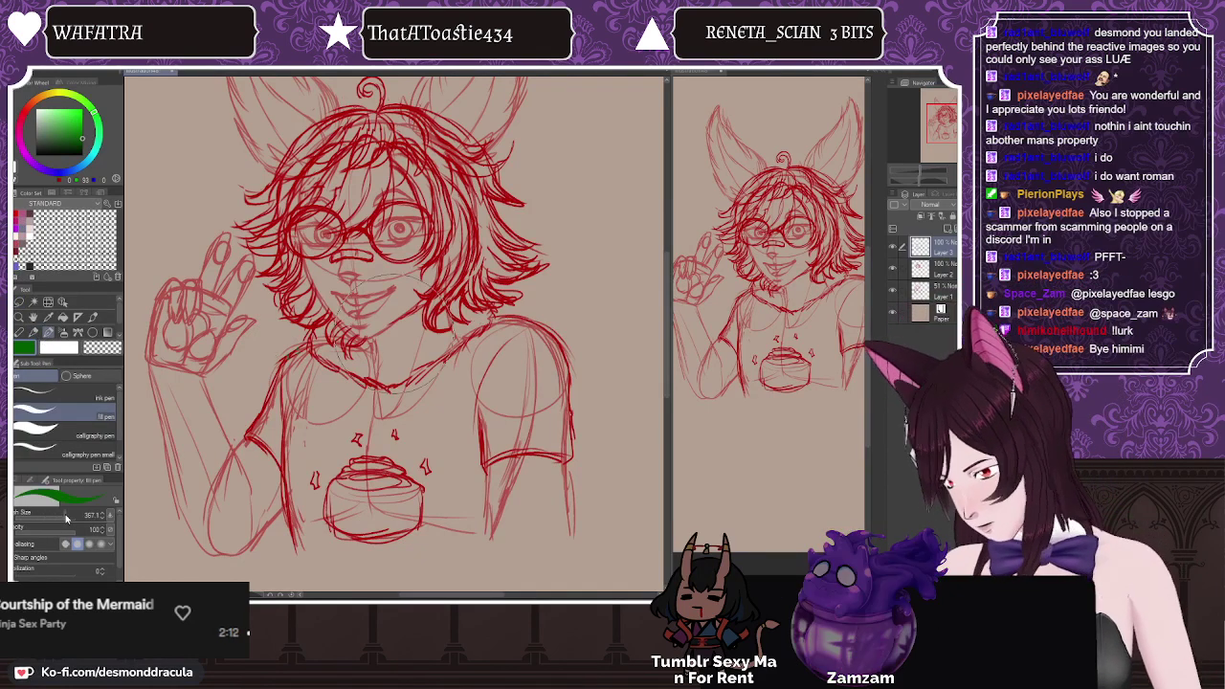
pyautogui.moveTo(66, 517); pyautogui.dragTo(70, 518)
pyautogui.moveTo(325, 249)
pyautogui.mouseDown()
pyautogui.moveTo(383, 383)
pyautogui.moveTo(546, 383)
pyautogui.moveTo(372, 496)
pyautogui.mouseUp()
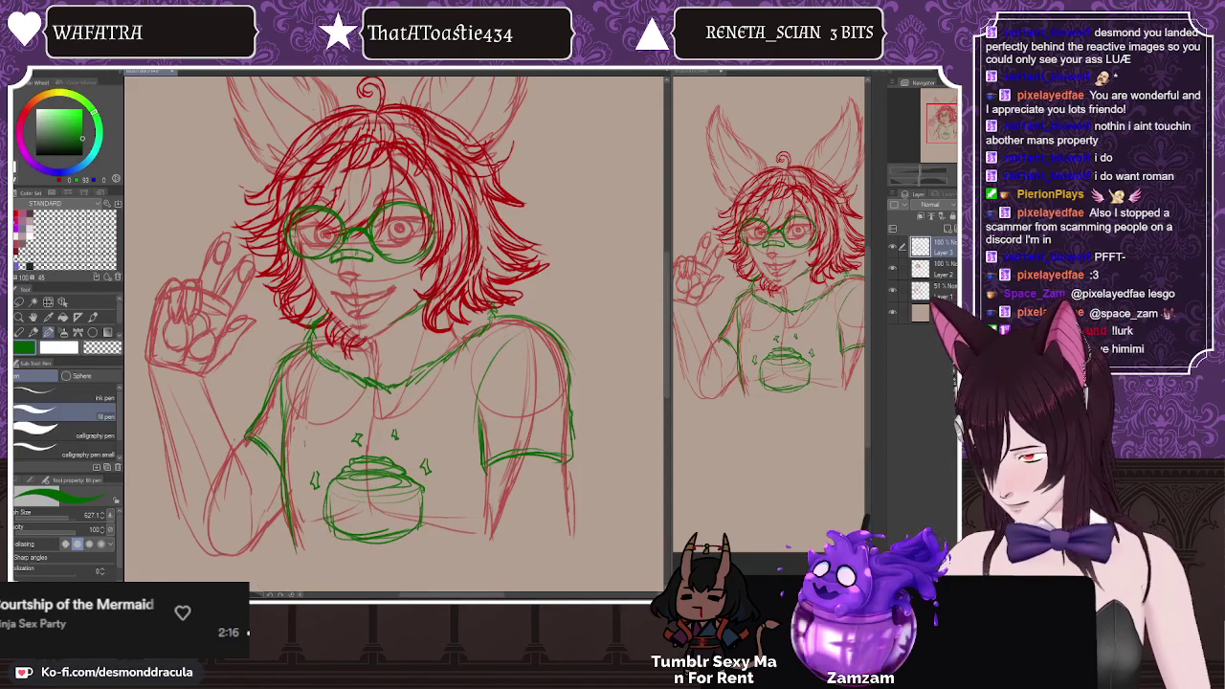
# Step: Recolor the hair lines on Layer 2 dark blue with the same large pen
pyautogui.click(83, 165)
pyautogui.click(83, 134)
pyautogui.click(933, 269)
pyautogui.moveTo(239, 181)
pyautogui.mouseDown()
pyautogui.moveTo(383, 277)
pyautogui.moveTo(475, 241)
pyautogui.moveTo(435, 158)
pyautogui.mouseUp()
# Step: Group the three sketch layers in a new folder, lower its opacity to 24% and collapse it
pyautogui.click(930, 246)
pyautogui.click(954, 229)
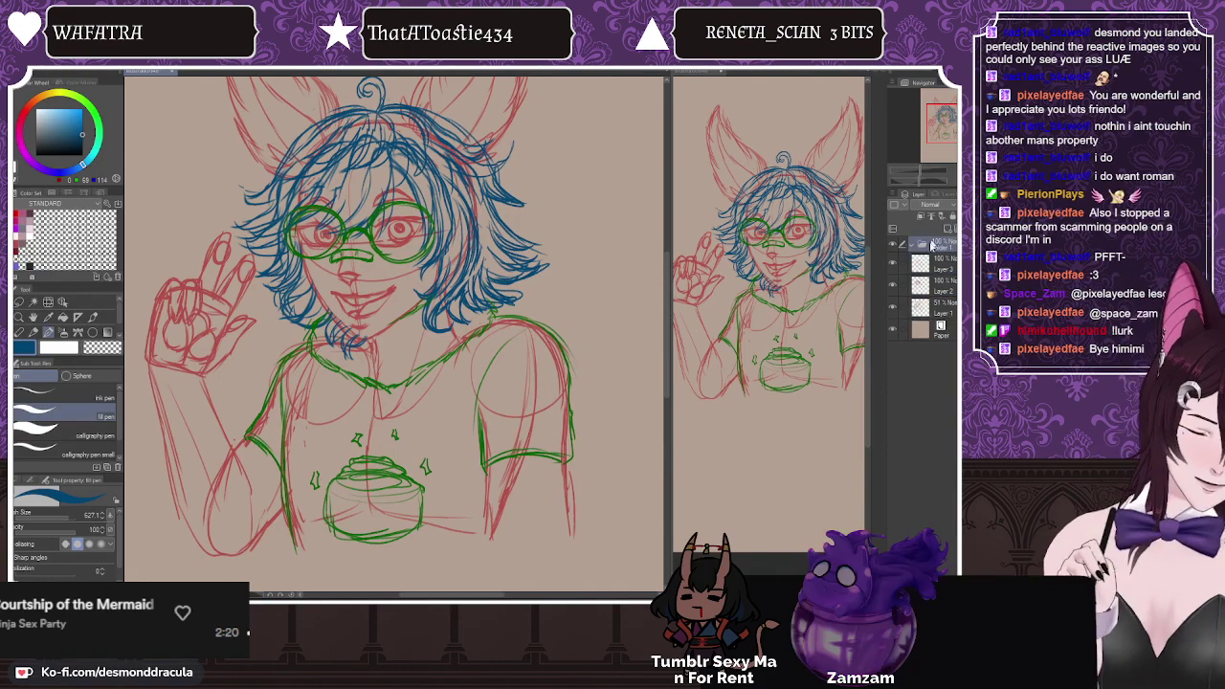
pyautogui.click(930, 265)
pyautogui.moveTo(902, 284); pyautogui.dragTo(941, 242)
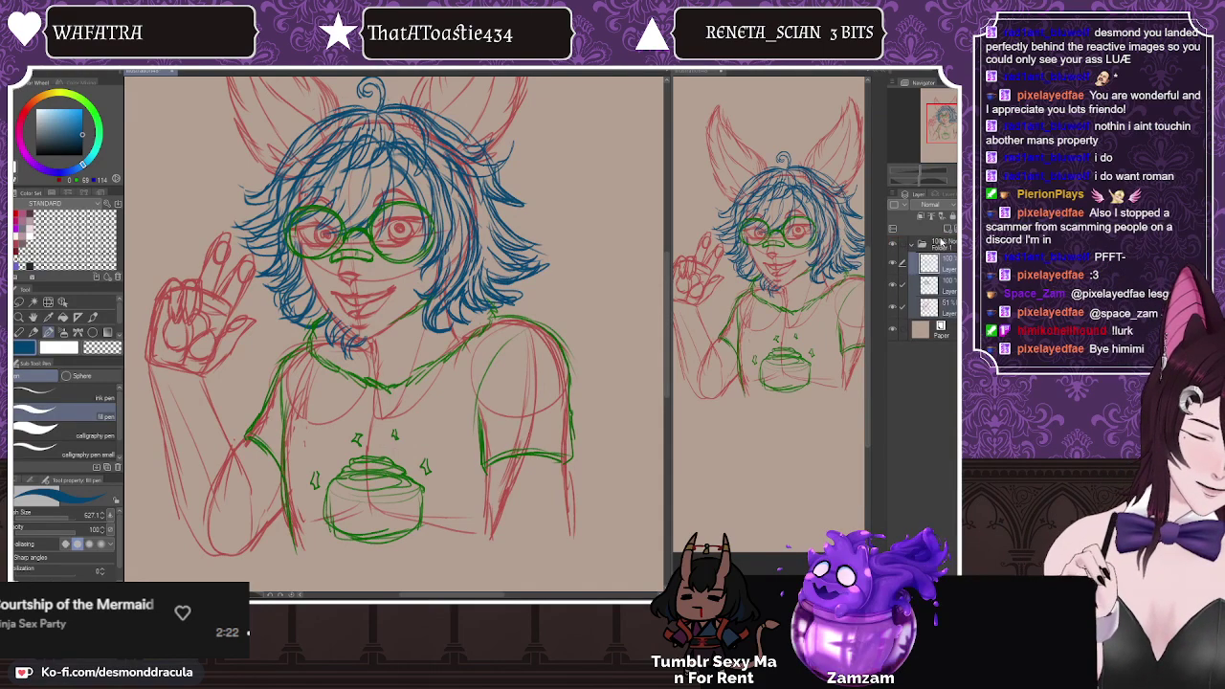
pyautogui.click(941, 243)
pyautogui.click(955, 205)
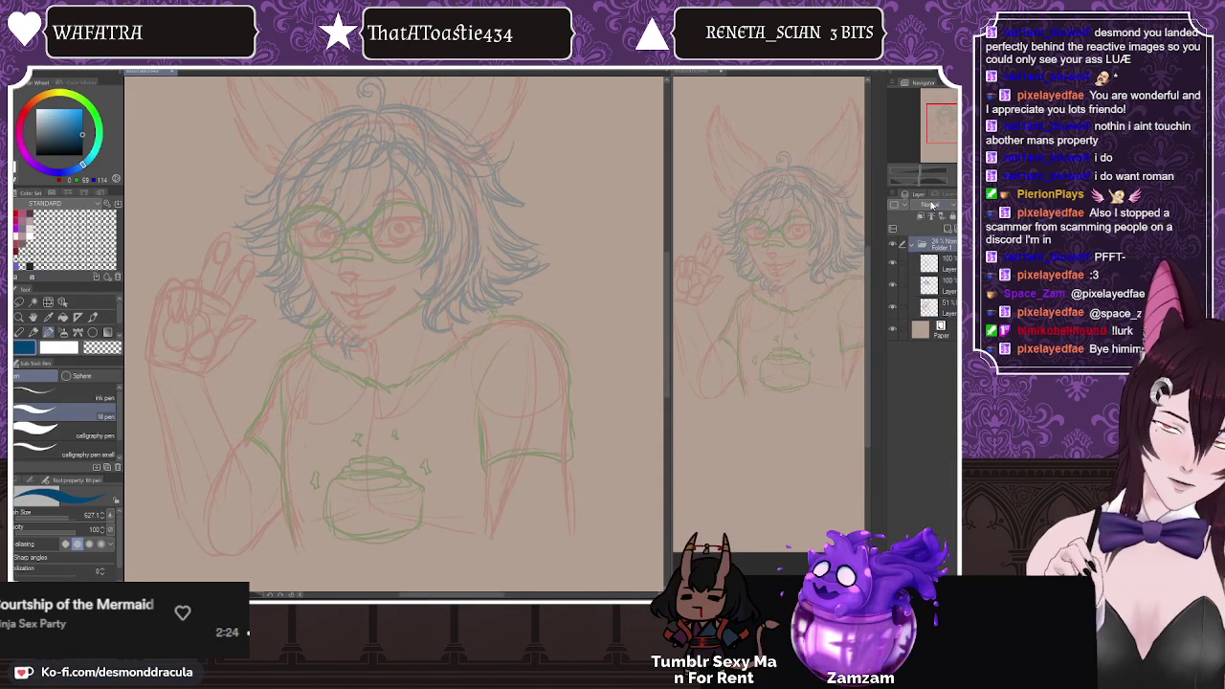
pyautogui.click(912, 244)
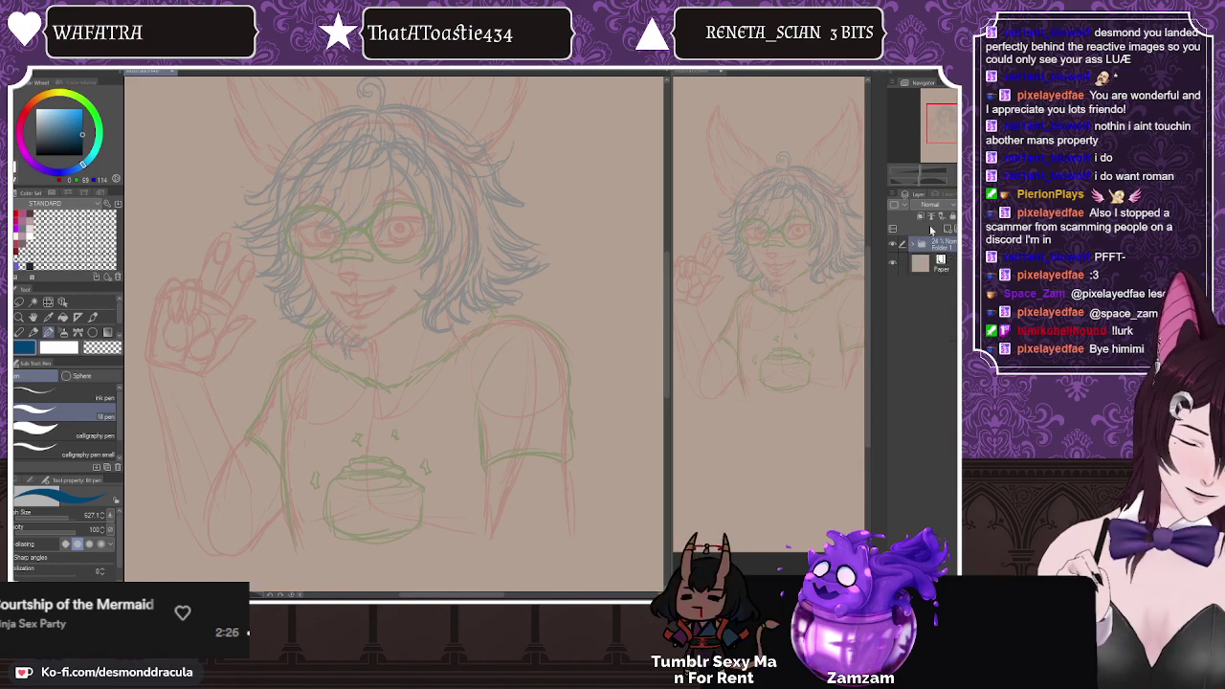
# Step: Add a new layer above the folder and place a vertical symmetrical ruler through the middle of the face, ready for black ink pen lines
pyautogui.click(943, 228)
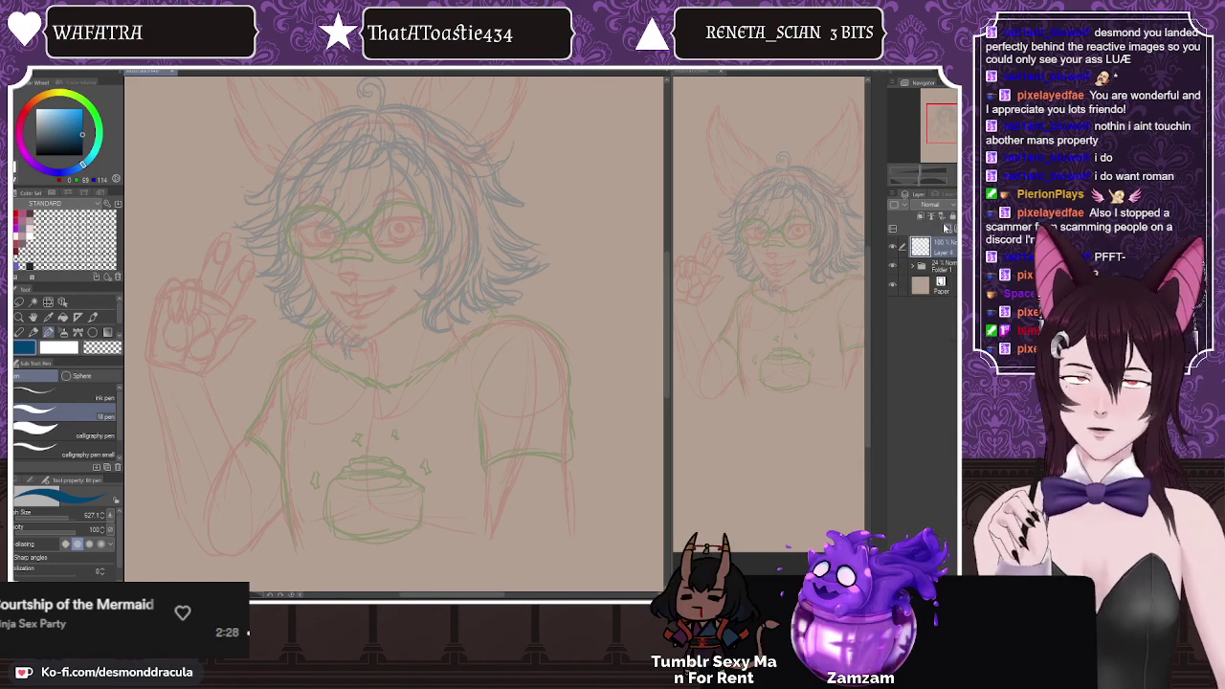
pyautogui.click(67, 397)
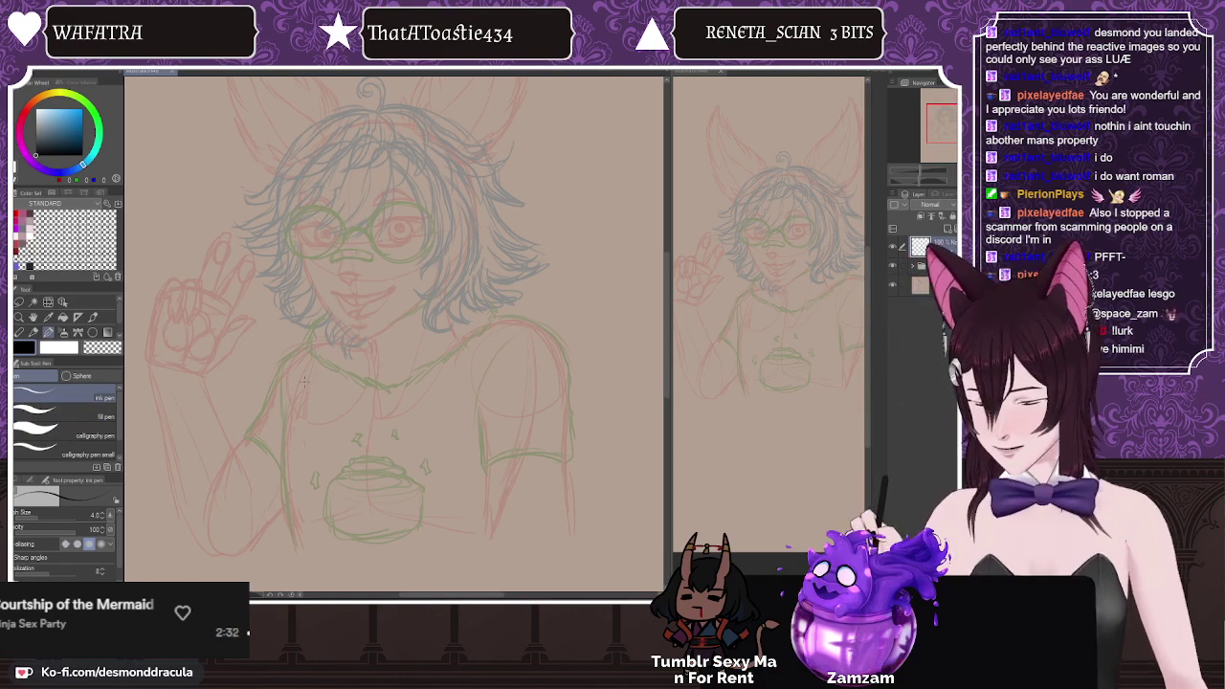
pyautogui.press('u')
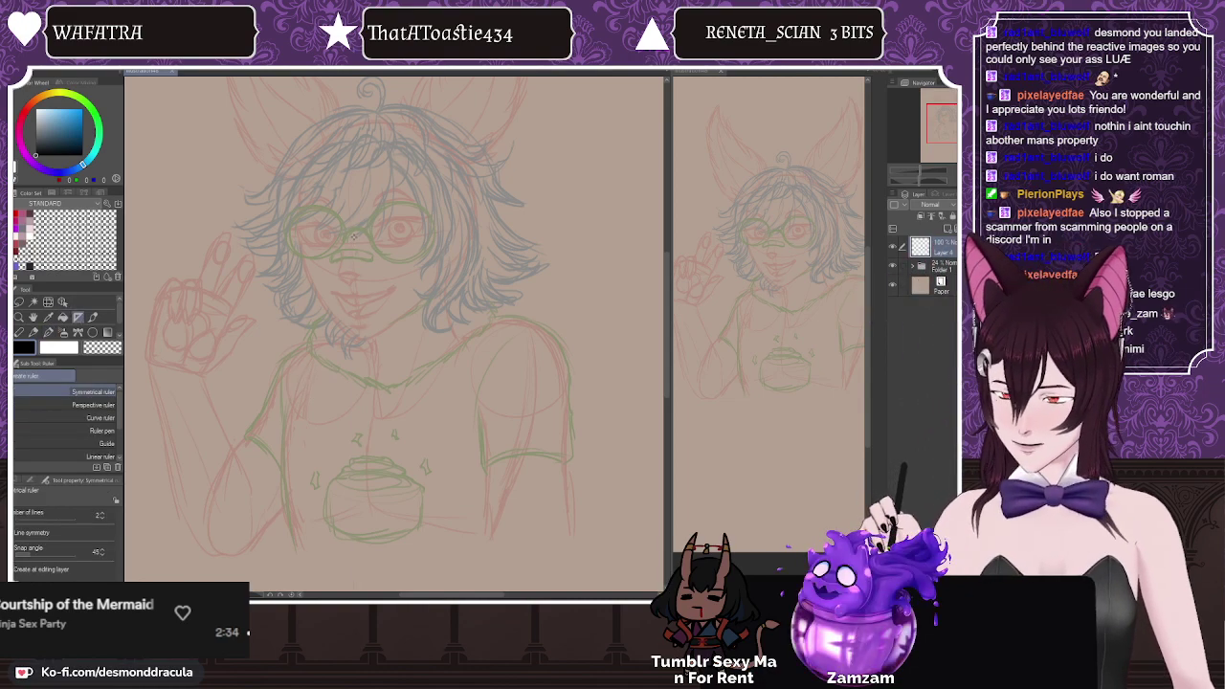
pyautogui.click(354, 236)
pyautogui.click(48, 332)
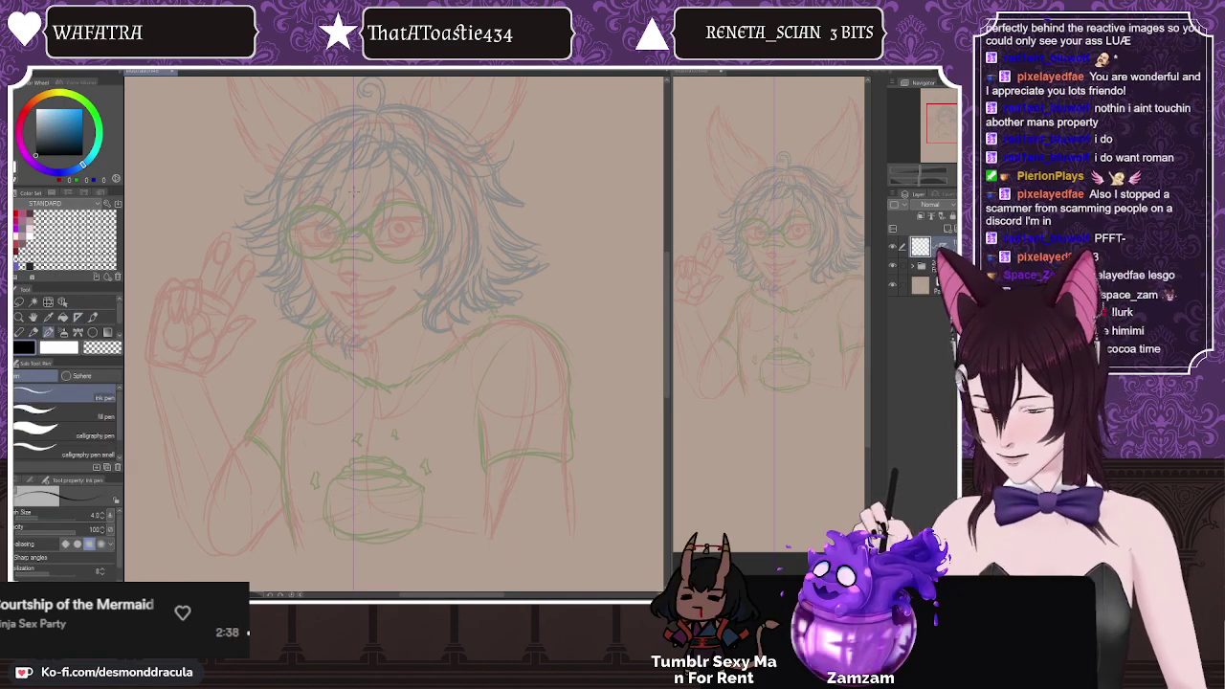
pyautogui.press('k')
pyautogui.moveTo(267, 473); pyautogui.dragTo(270, 466)
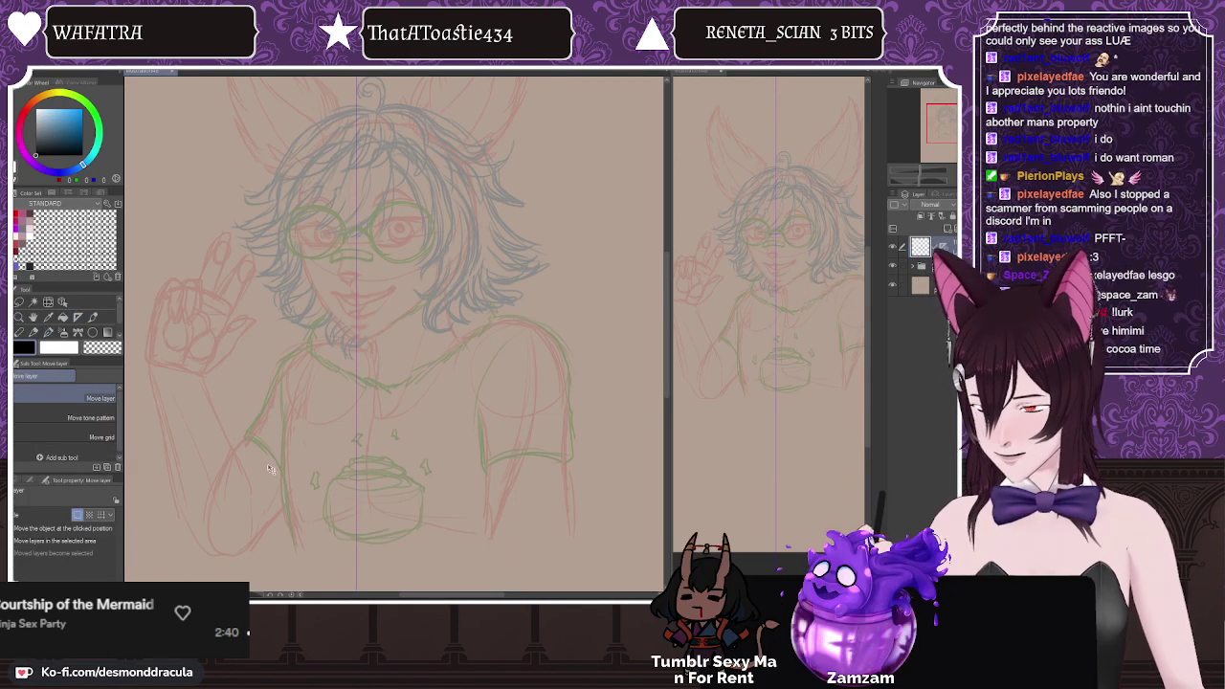
pyautogui.click(48, 331)
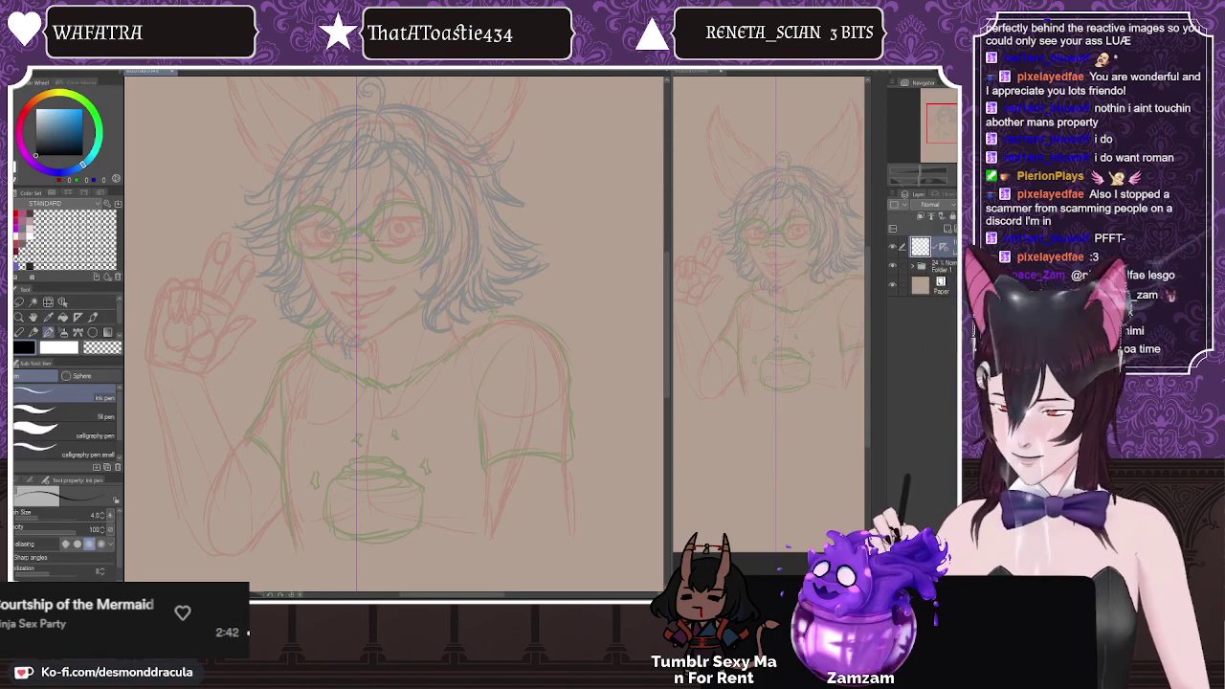
pyautogui.hotkey('ctrl', 'z')
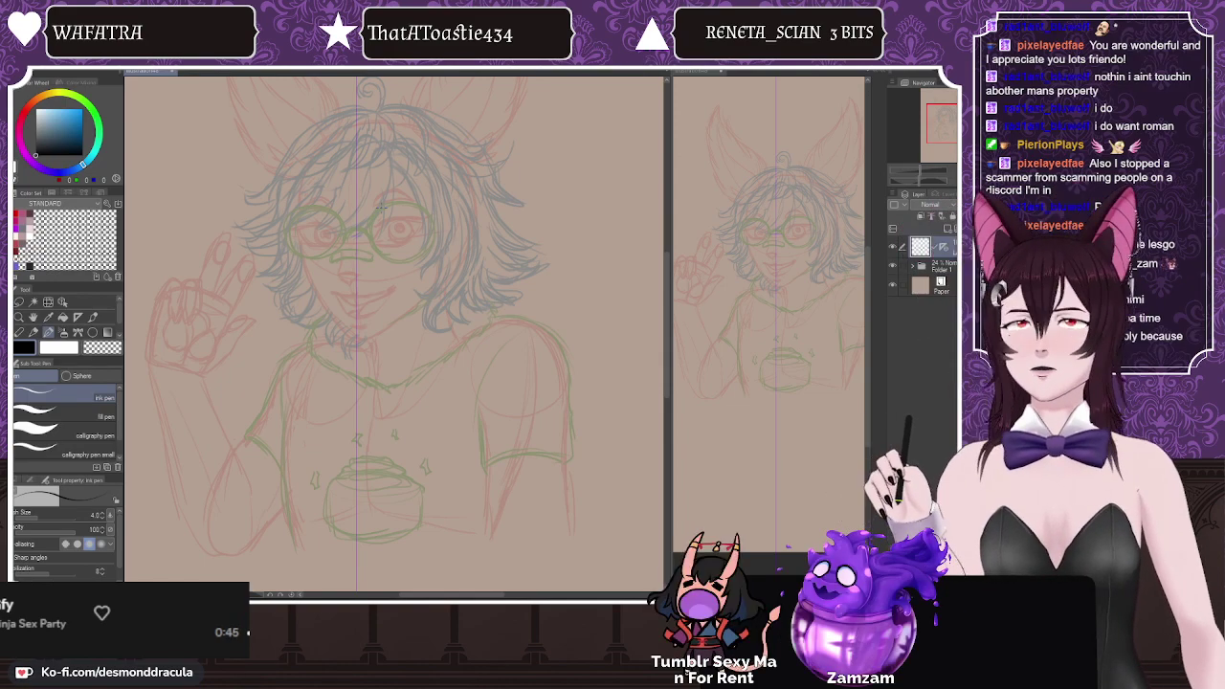
# Step: Hide the green glasses and shirt layer inside the sketch folder
pyautogui.scroll(4, 381, 207)
pyautogui.scroll(1, 399, 181)
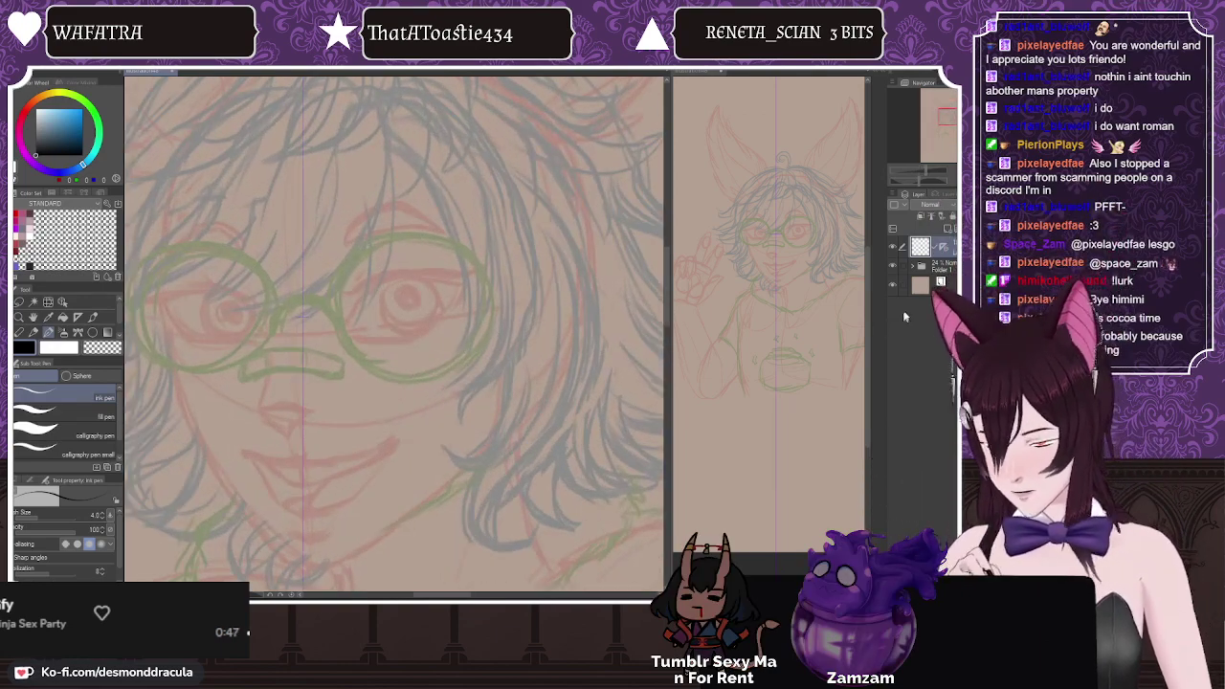
pyautogui.click(911, 267)
pyautogui.click(894, 284)
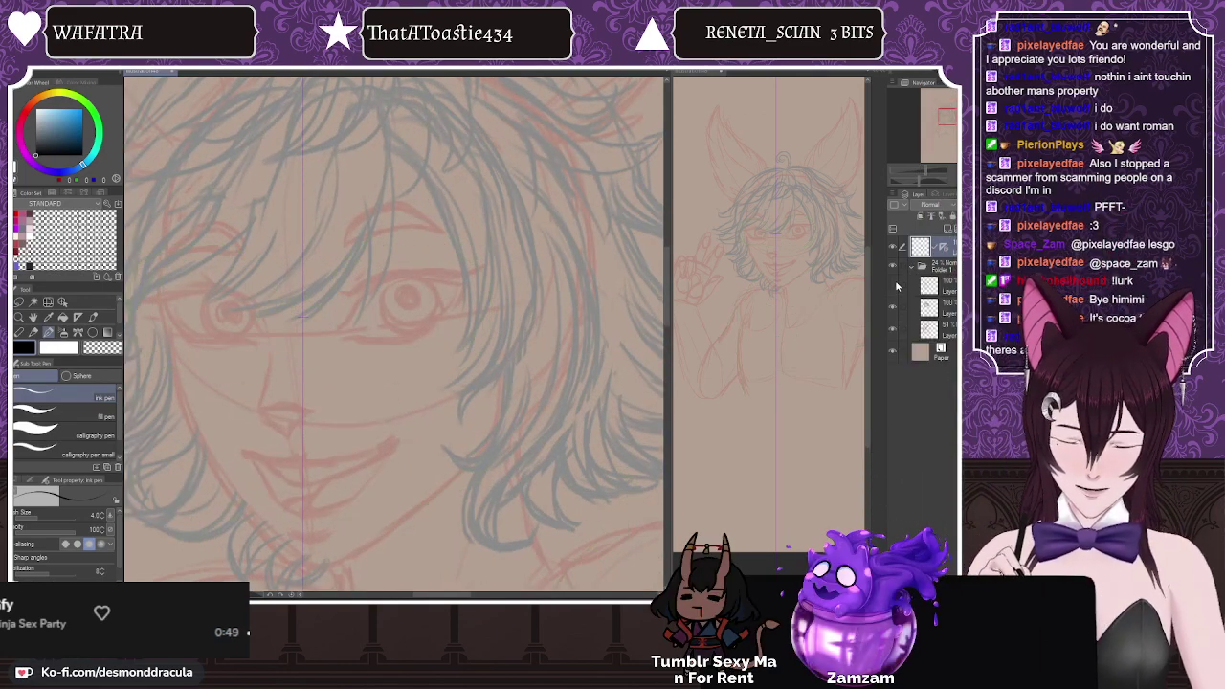
# Step: Ink mirrored upper lash lines over both eyes in black and thicken them into tapered curves extending to the outer corners
pyautogui.scroll(-4, 483, 287)
pyautogui.scroll(5, 471, 273)
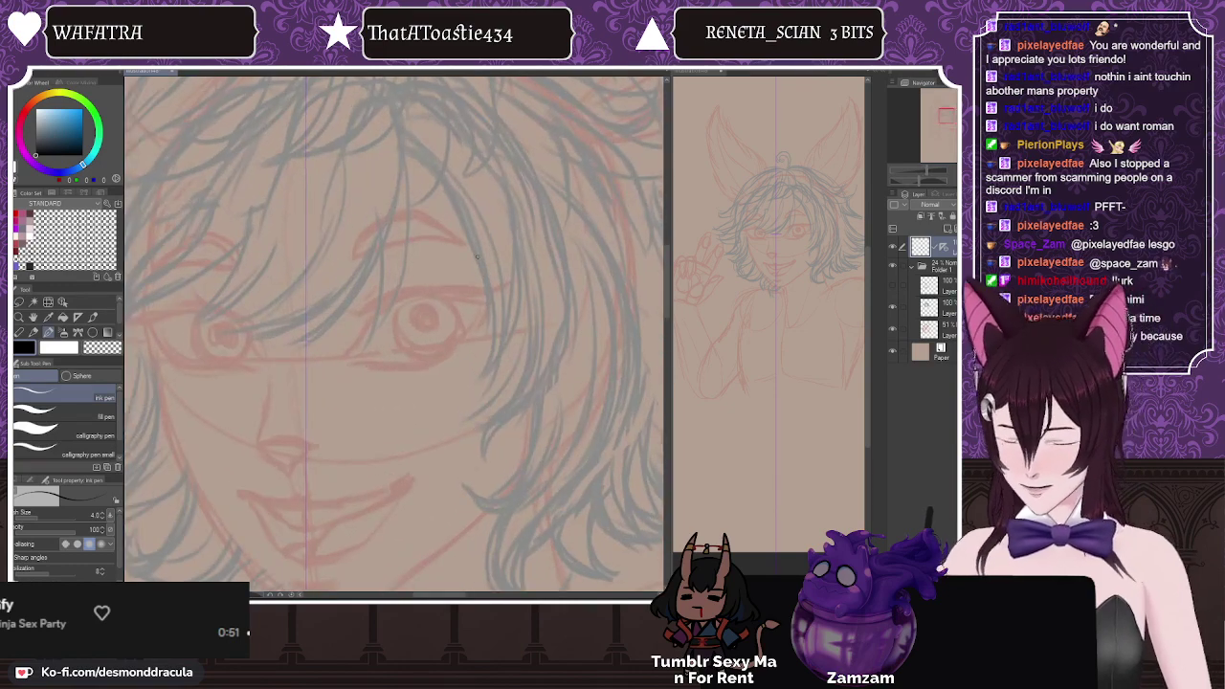
pyautogui.press('^')
pyautogui.moveTo(336, 338); pyautogui.dragTo(393, 275)
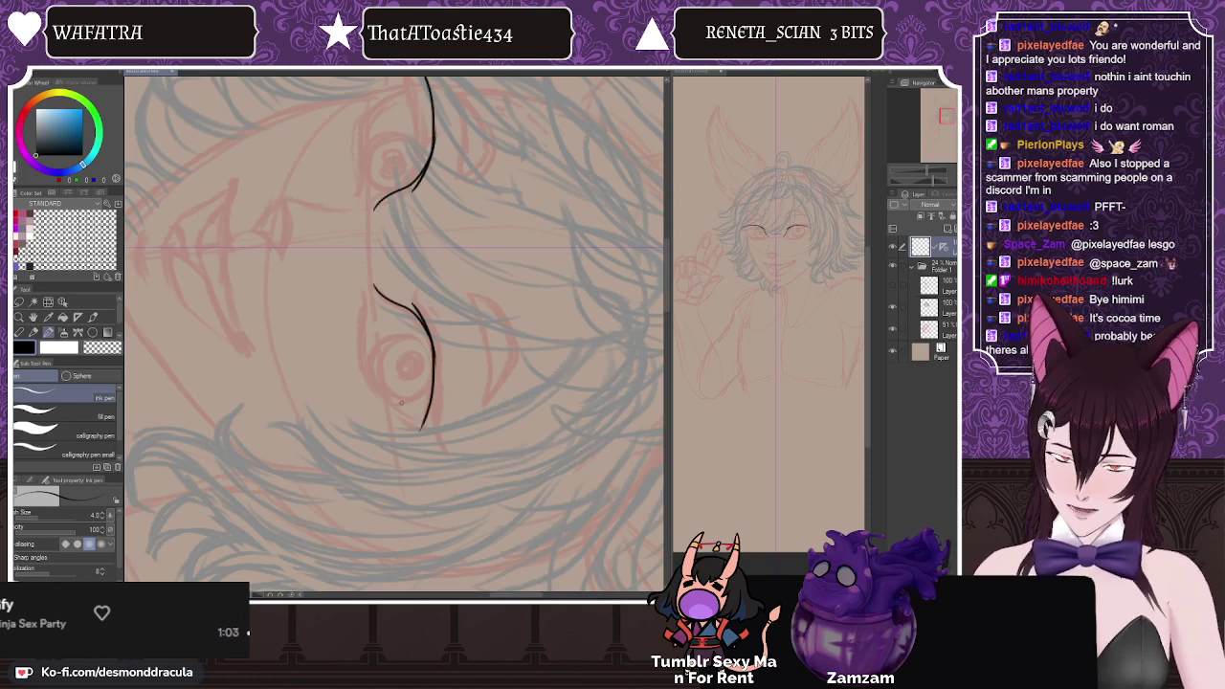
pyautogui.hotkey('ctrl', 'z')
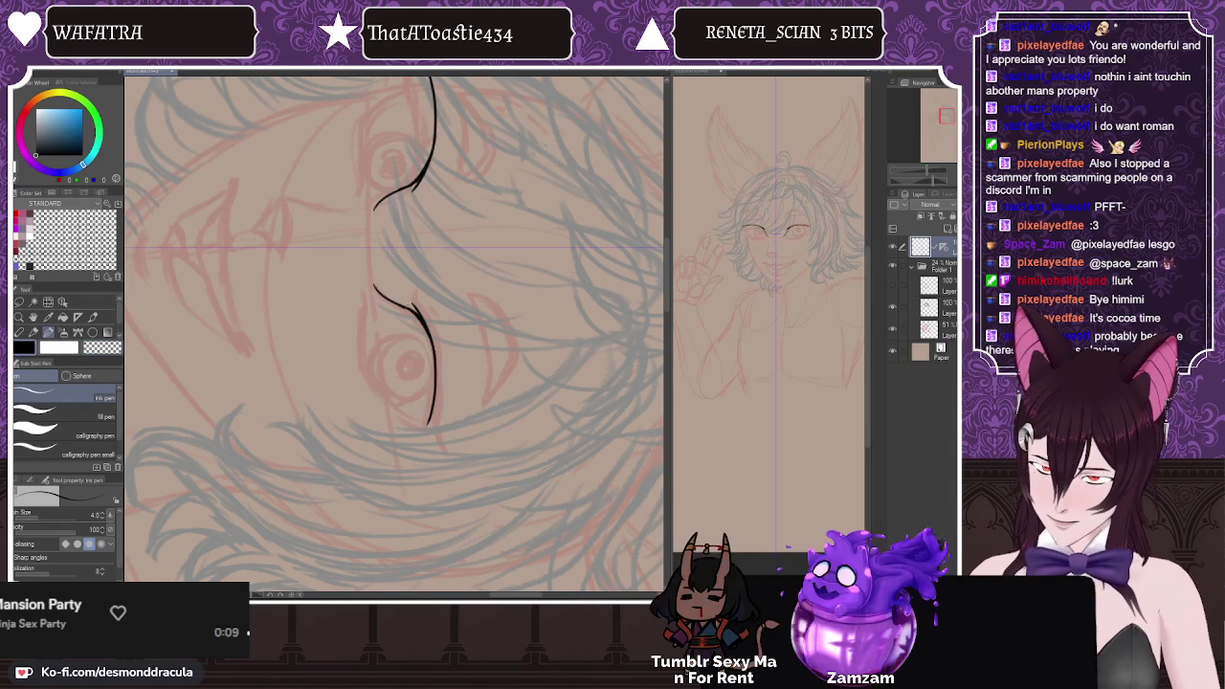
pyautogui.moveTo(413, 304); pyautogui.dragTo(438, 383)
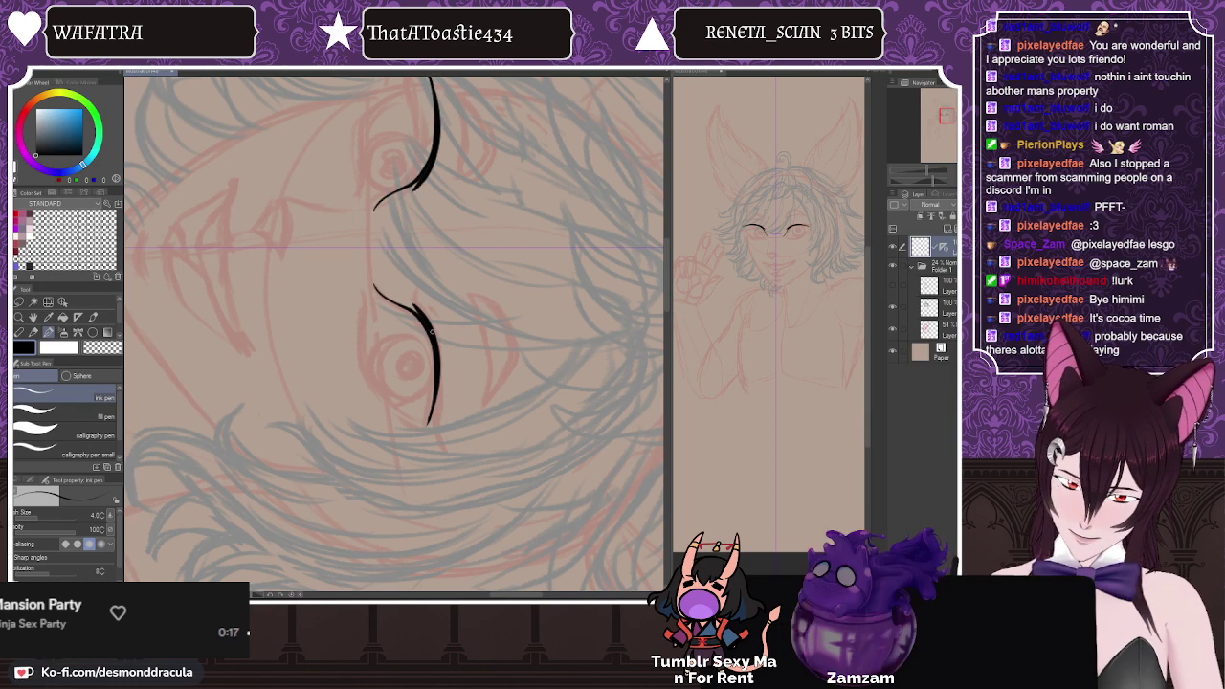
pyautogui.moveTo(435, 337); pyautogui.dragTo(427, 426)
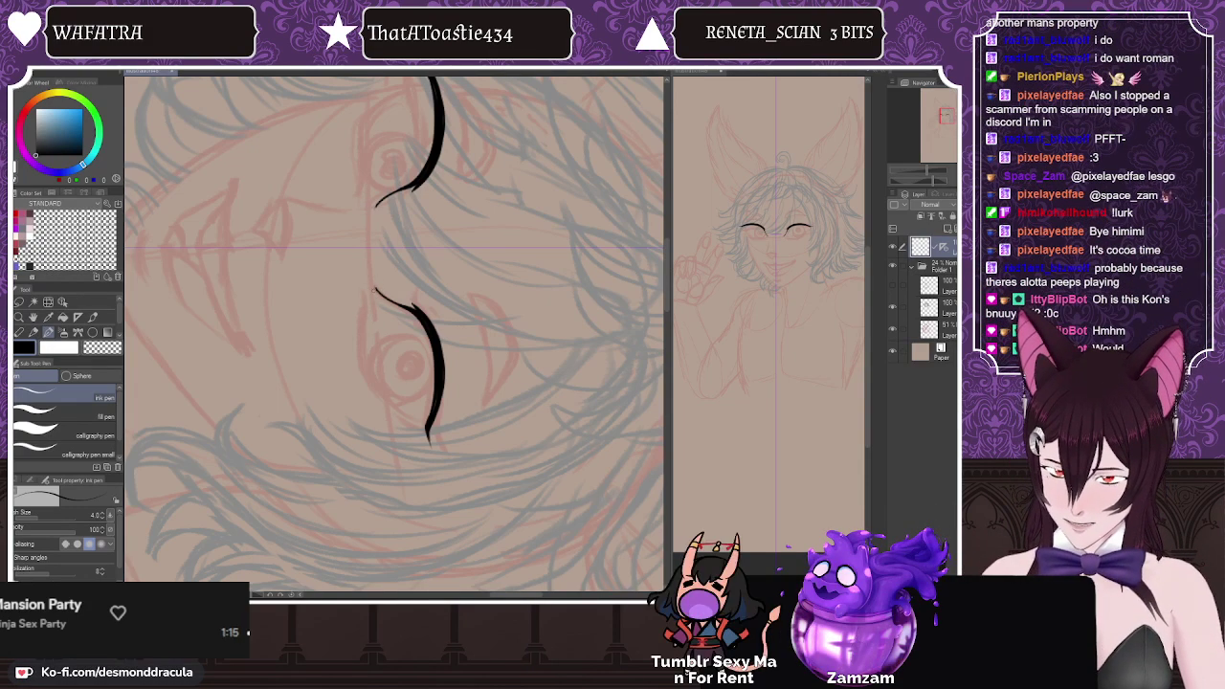
# Step: Ink the mirrored lower eyelid lines from the inner corners around to the outer lash tips
pyautogui.moveTo(364, 167); pyautogui.dragTo(365, 203)
pyautogui.moveTo(367, 292); pyautogui.dragTo(374, 382)
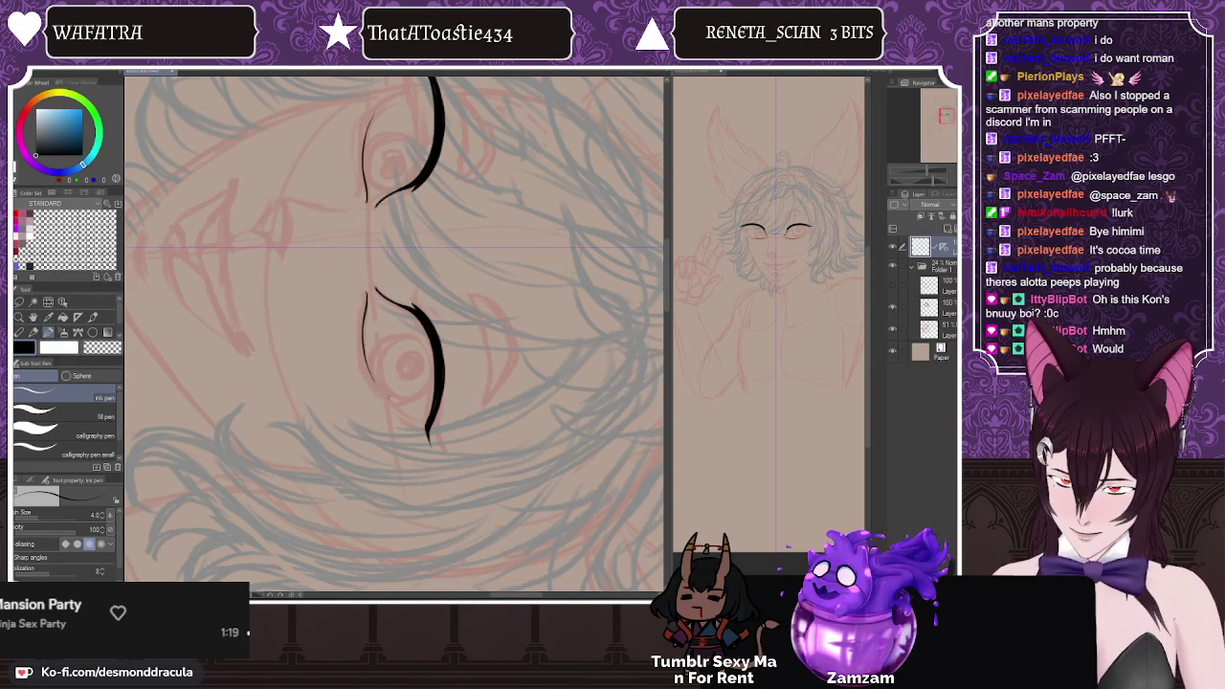
pyautogui.moveTo(375, 107); pyautogui.dragTo(411, 78)
pyautogui.moveTo(379, 390); pyautogui.dragTo(427, 434)
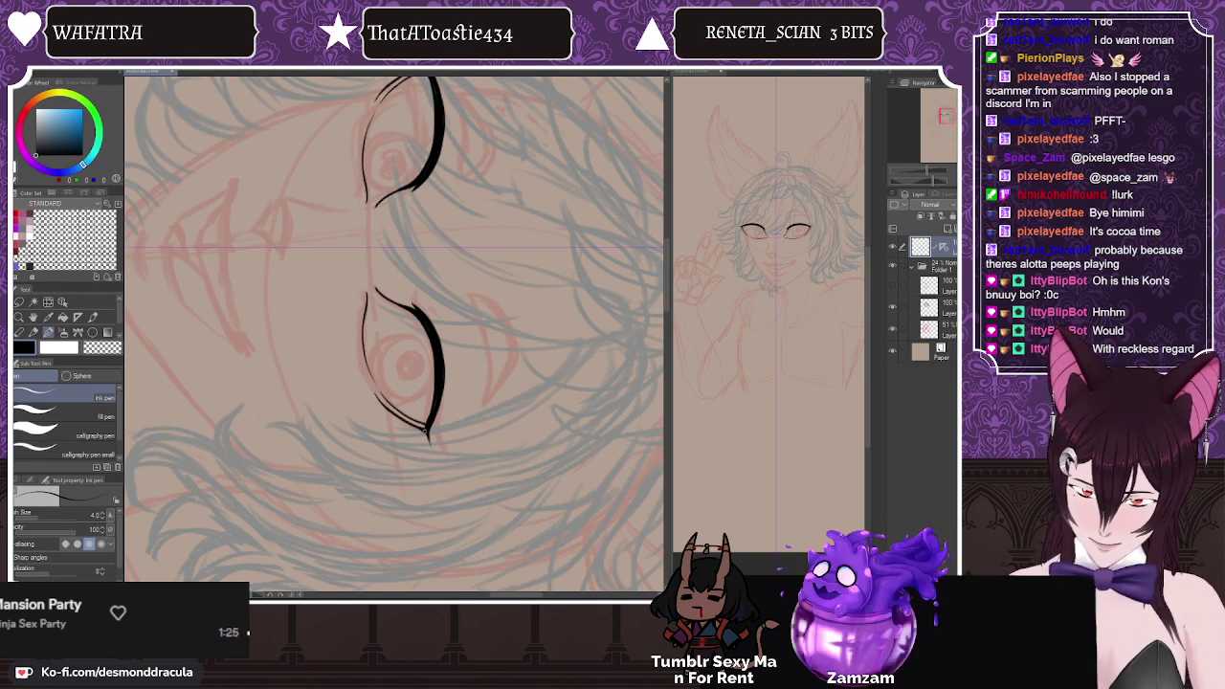
pyautogui.moveTo(426, 430); pyautogui.dragTo(435, 449)
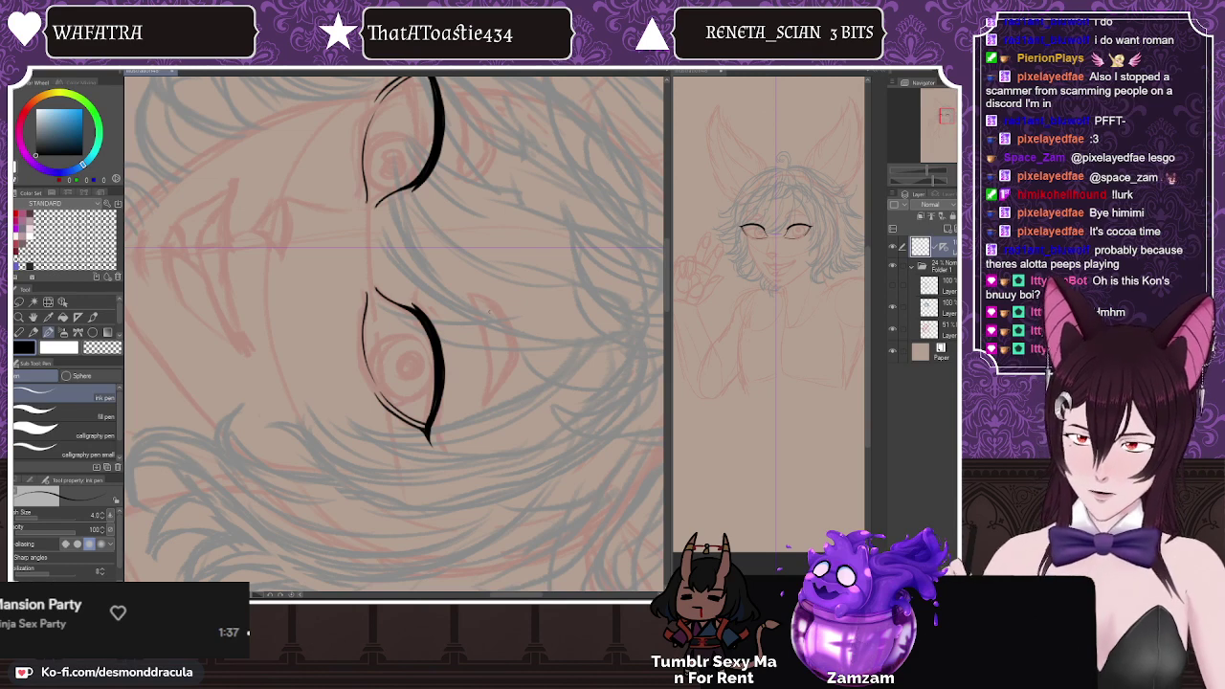
# Step: Ink mirrored, tapered eyebrow outlines above both eyes, following the red sketch
pyautogui.moveTo(468, 296); pyautogui.dragTo(486, 402)
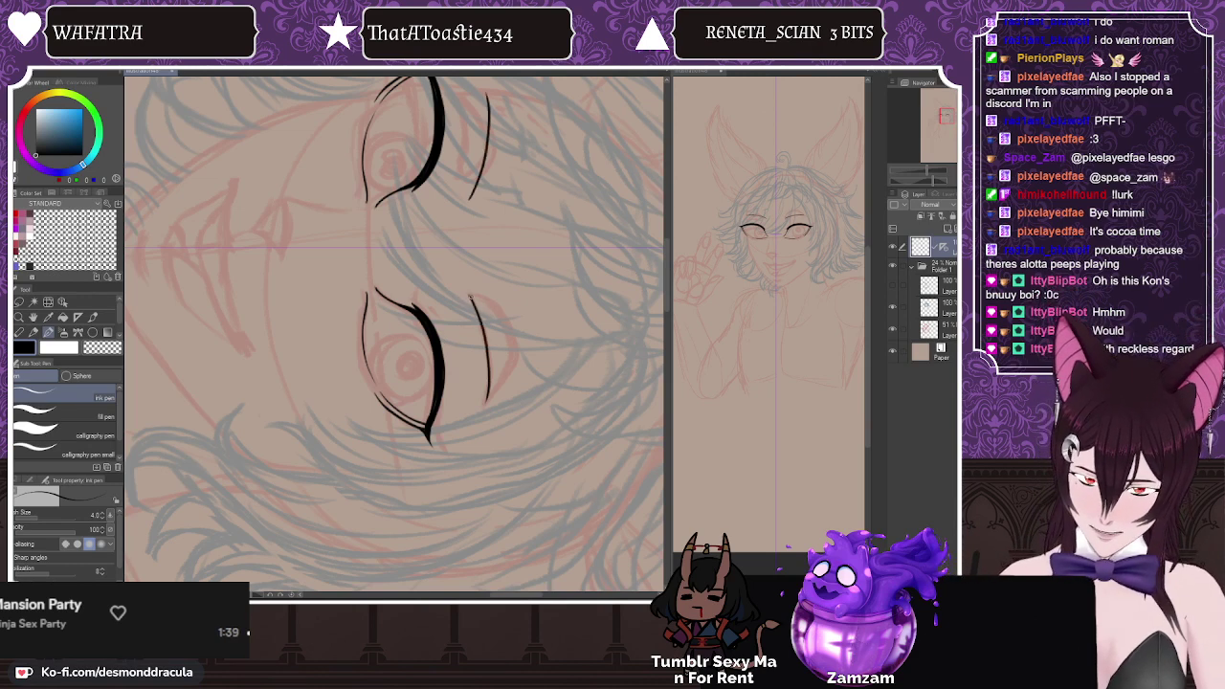
pyautogui.moveTo(474, 299)
pyautogui.mouseDown()
pyautogui.moveTo(506, 354)
pyautogui.moveTo(483, 410)
pyautogui.mouseUp()
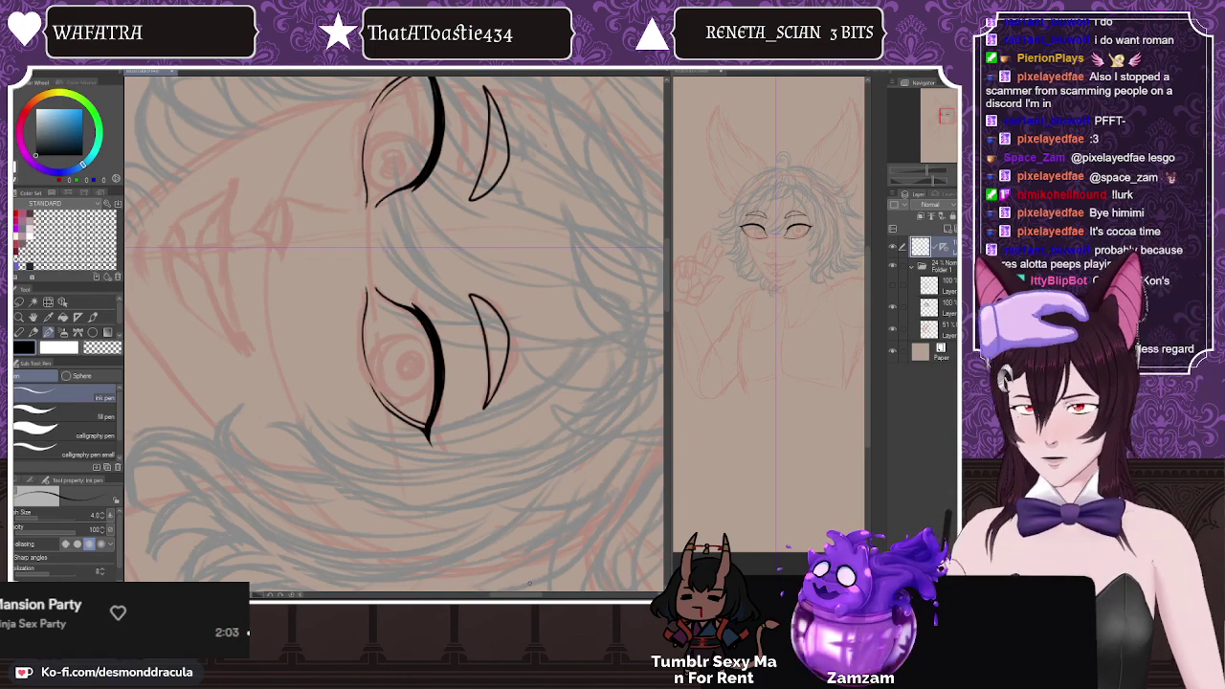
# Step: Move the symmetrical ruler from the ink layer onto the Paper layer so new ink strokes are not mirrored
pyautogui.moveTo(500, 595); pyautogui.dragTo(497, 594)
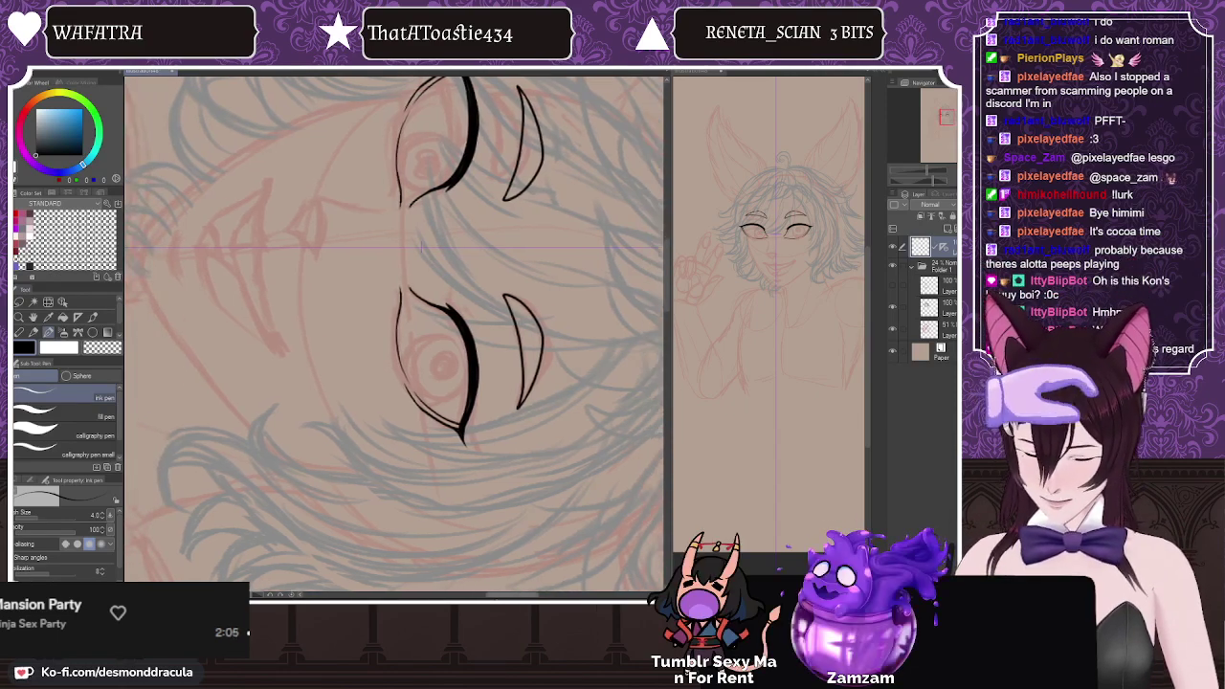
pyautogui.moveTo(421, 247); pyautogui.dragTo(409, 243)
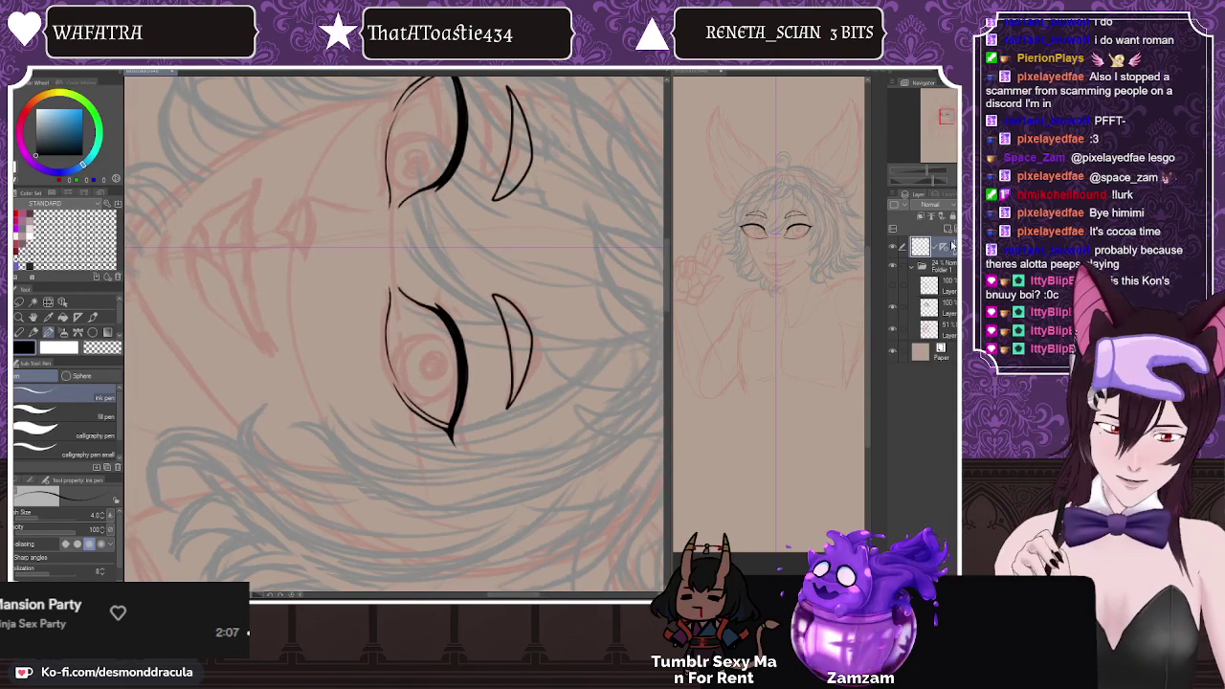
pyautogui.moveTo(944, 247); pyautogui.dragTo(940, 358)
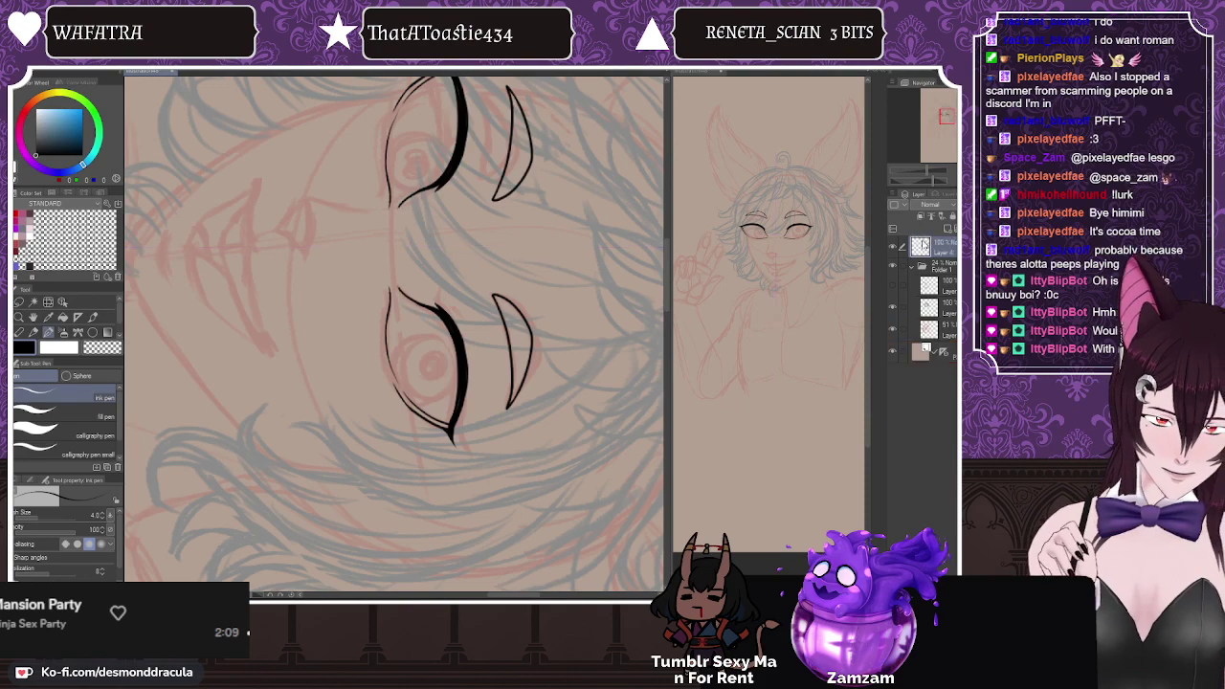
# Step: Lasso the inked eye and eyebrow on the turned side of the face and free-transform them narrower and slightly skewed to match the perspective
pyautogui.click(50, 301)
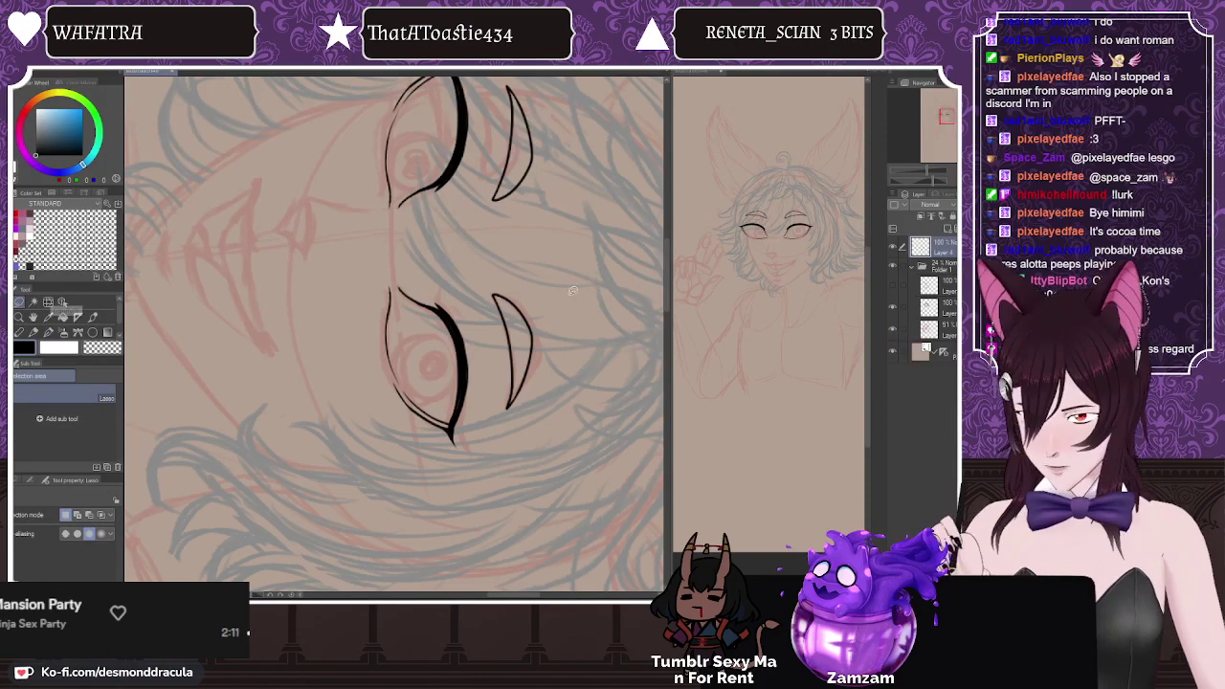
pyautogui.moveTo(666, 269); pyautogui.dragTo(664, 256)
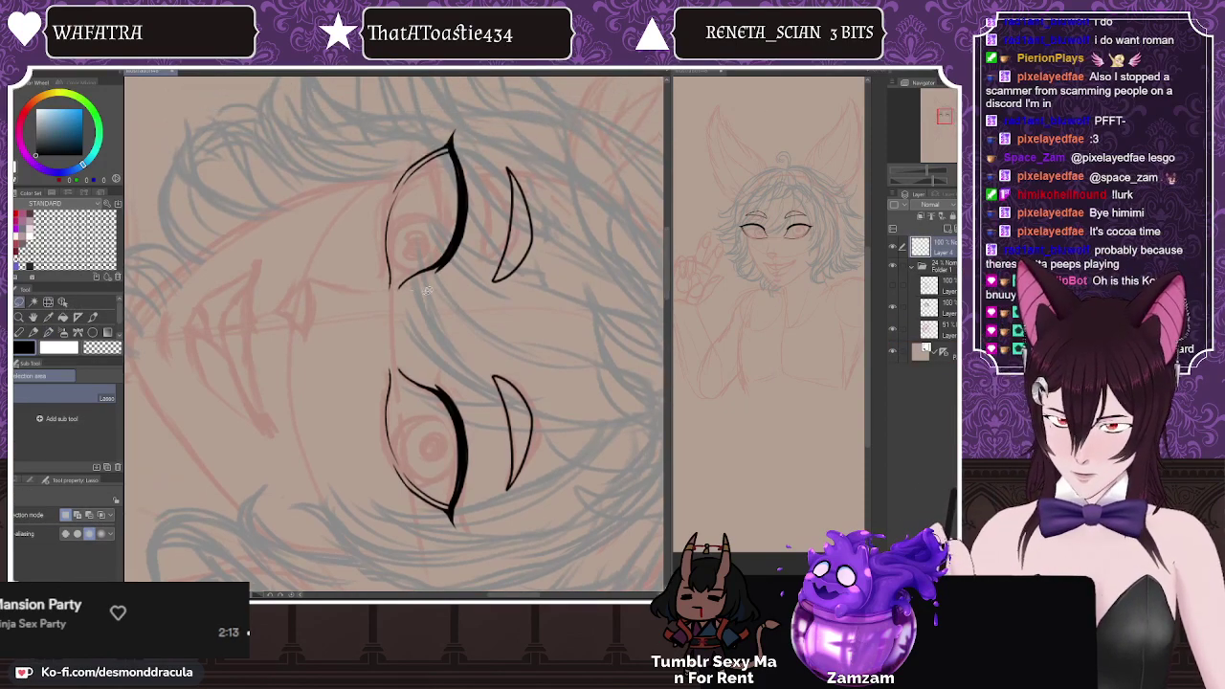
pyautogui.moveTo(511, 288)
pyautogui.mouseDown()
pyautogui.moveTo(550, 191)
pyautogui.moveTo(467, 115)
pyautogui.moveTo(431, 122)
pyautogui.moveTo(387, 167)
pyautogui.moveTo(370, 233)
pyautogui.moveTo(384, 295)
pyautogui.moveTo(411, 276)
pyautogui.mouseUp()
pyautogui.hotkey('ctrl', 't')
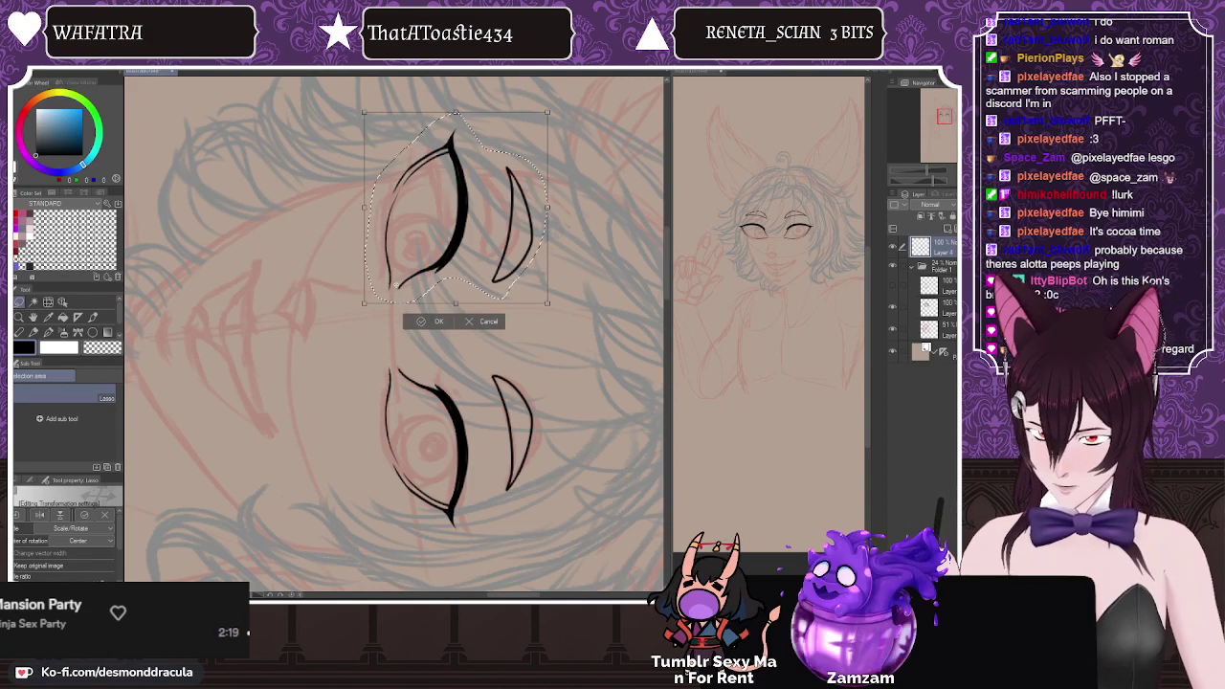
pyautogui.click(393, 281)
pyautogui.moveTo(318, 280); pyautogui.dragTo(335, 417)
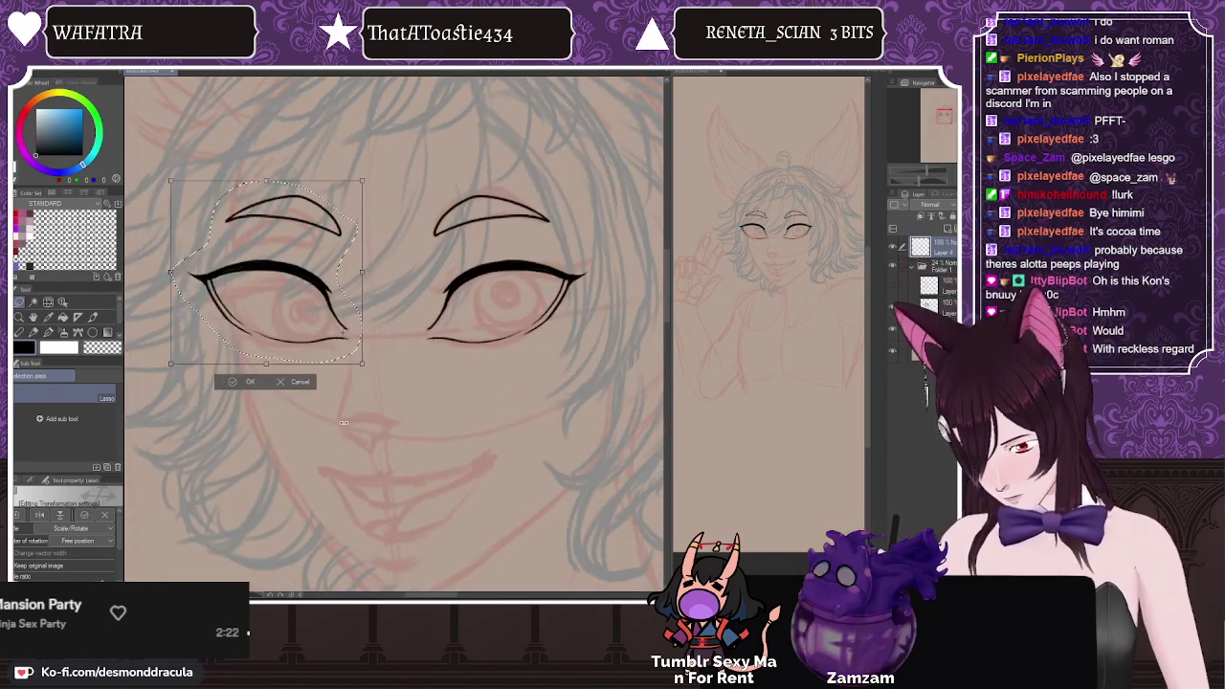
pyautogui.click(65, 528)
pyautogui.click(52, 486)
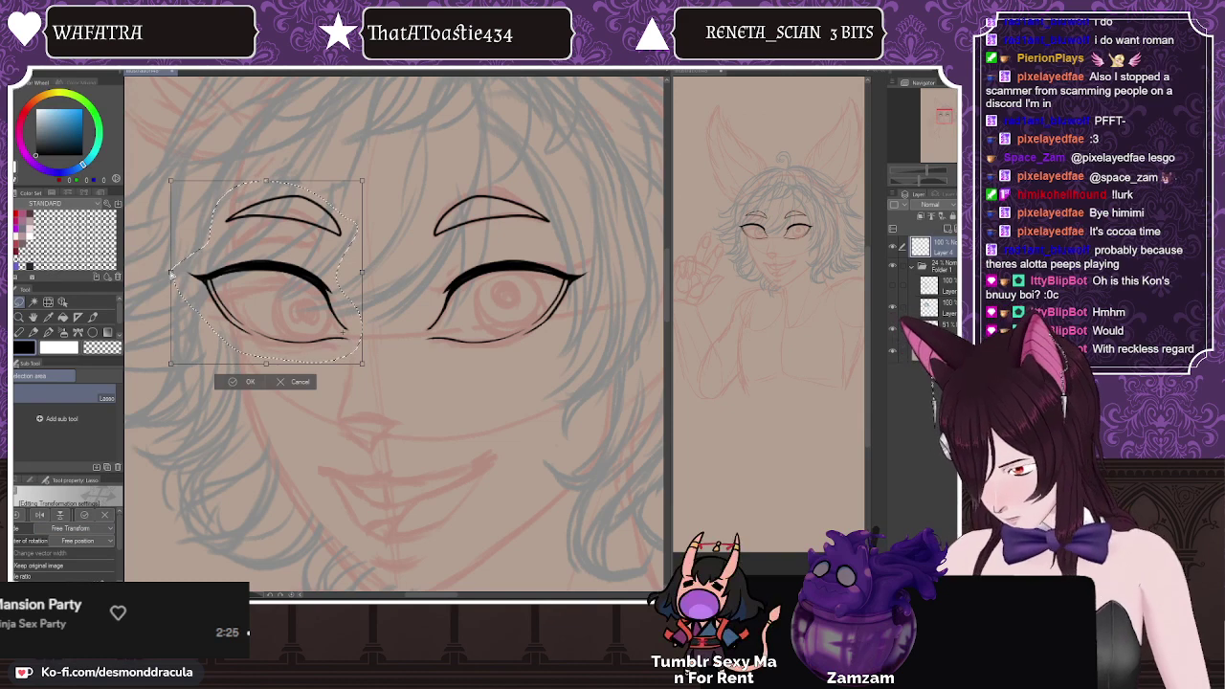
pyautogui.moveTo(172, 274); pyautogui.dragTo(202, 290)
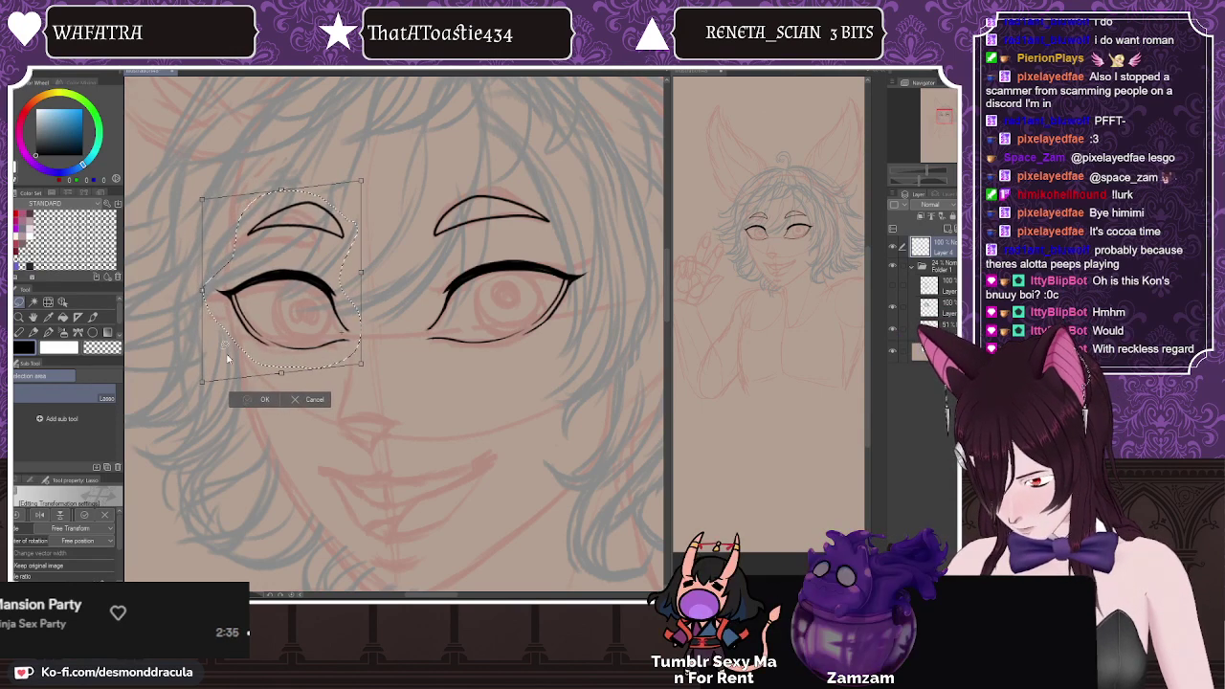
pyautogui.click(262, 399)
# Step: Lasso only that side's eyebrow, shift it slightly outward and down, and clear the selection
pyautogui.moveTo(240, 236)
pyautogui.mouseDown()
pyautogui.moveTo(368, 216)
pyautogui.moveTo(239, 239)
pyautogui.mouseUp()
pyautogui.moveTo(273, 232); pyautogui.dragTo(259, 237)
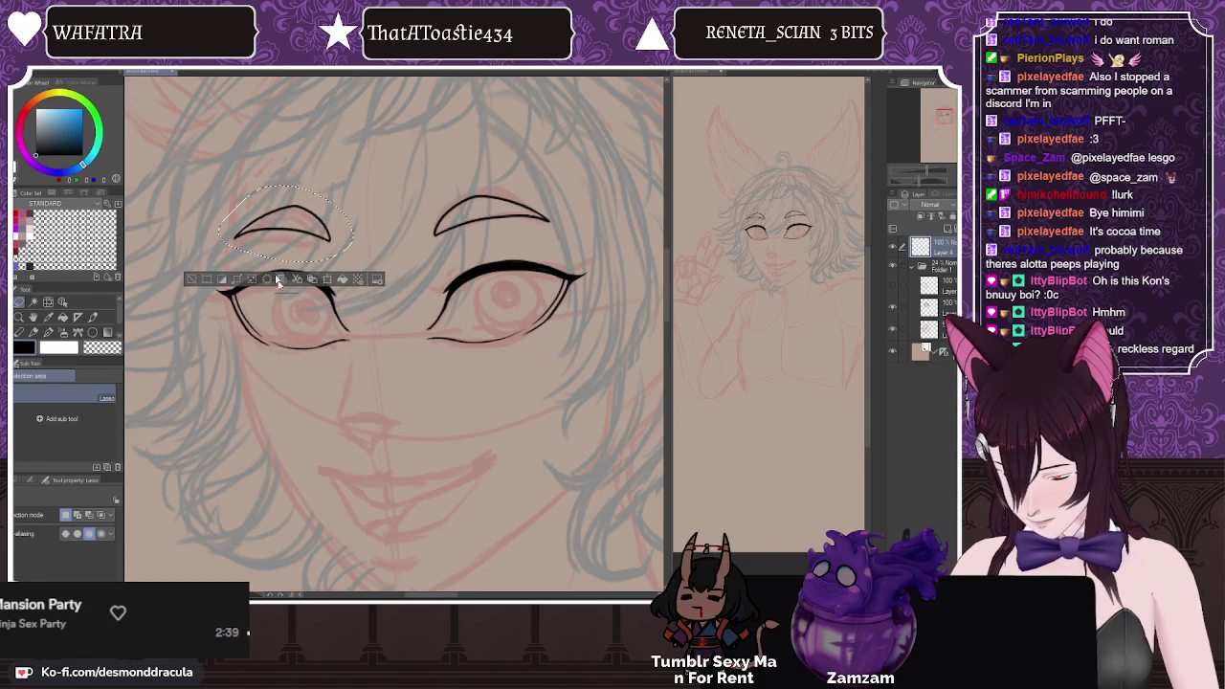
pyautogui.hotkey('ctrl', 'd')
# Step: Clean up the upper lash line with the hard eraser at size 12 and ink small lash flicks above both eyes
pyautogui.press('e')
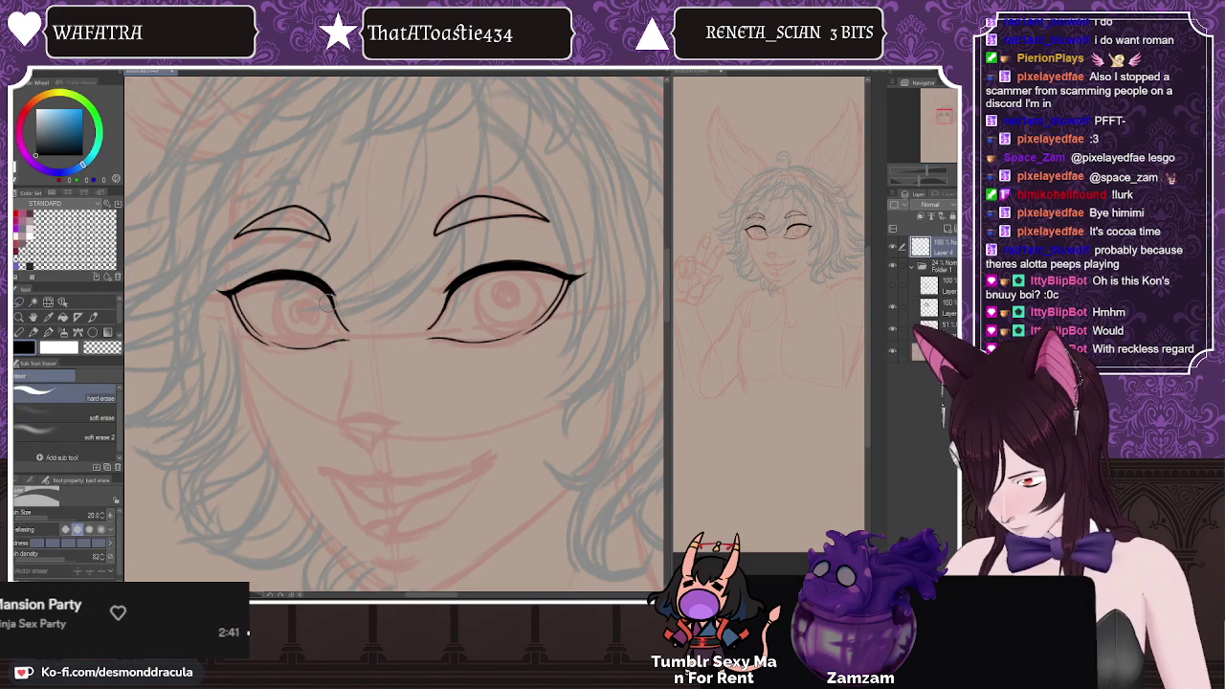
pyautogui.press('[')
pyautogui.press('[')
pyautogui.press('[')
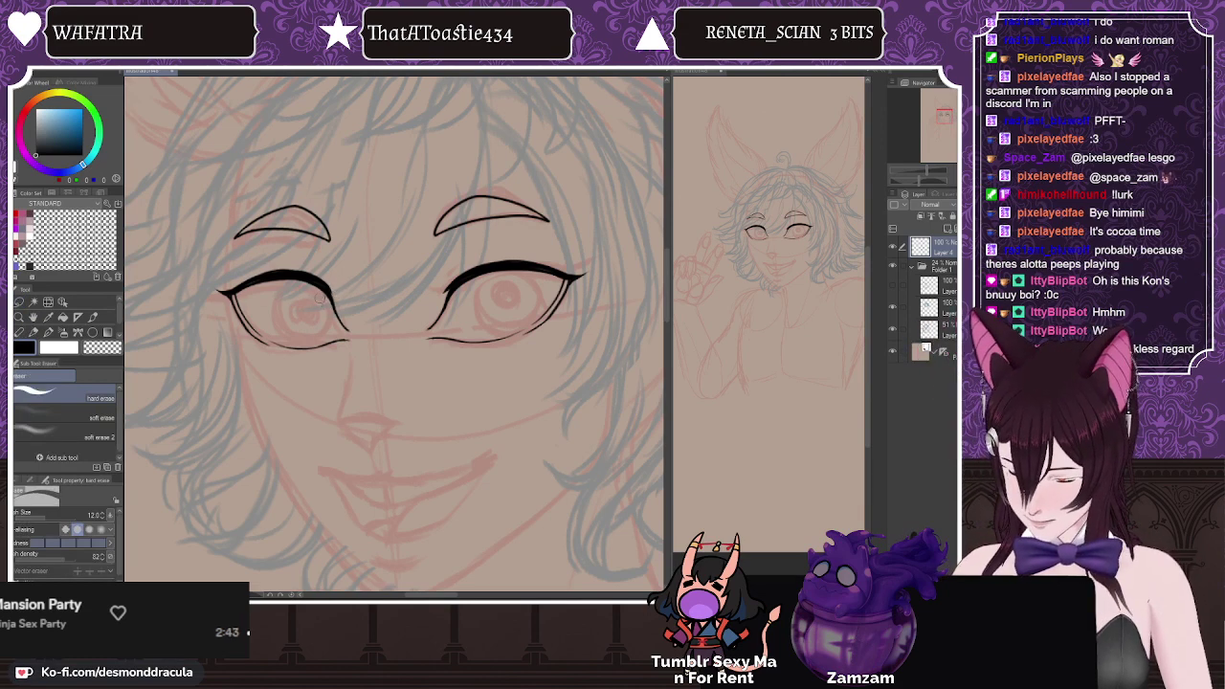
pyautogui.press('p')
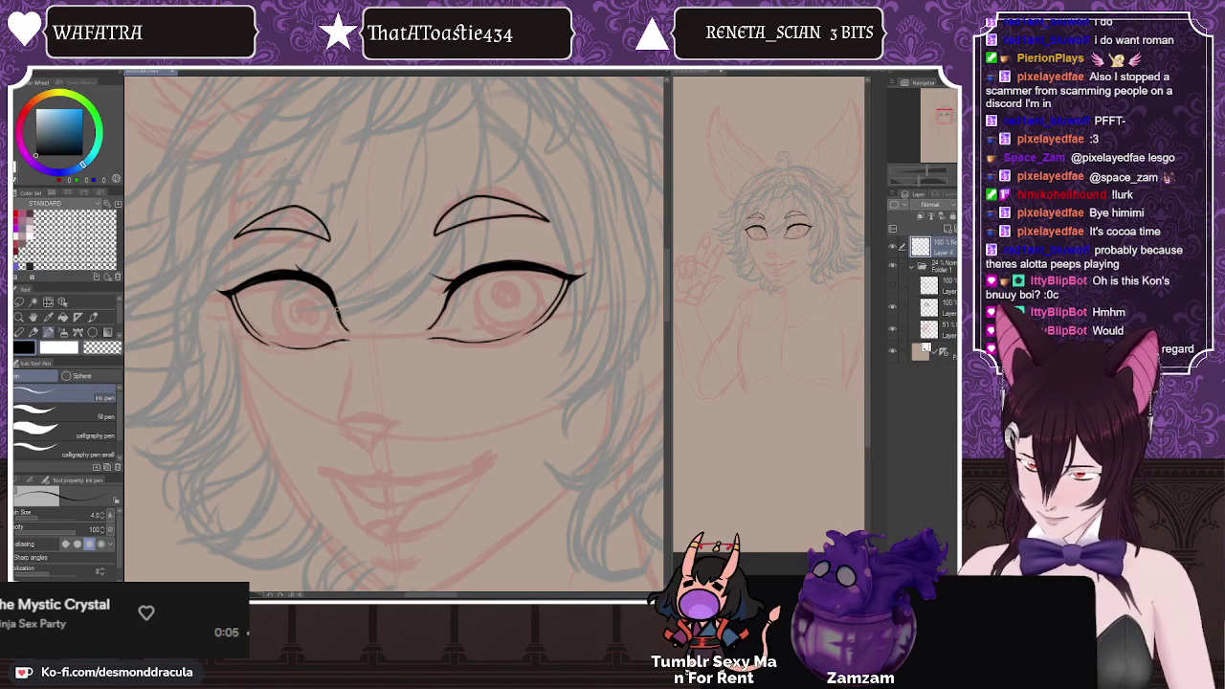
# Step: Ink the crease from the eyebrow toward the nose, the bridge line and the pointed nose tip, redoing strokes that miss the sketch
pyautogui.moveTo(330, 287); pyautogui.dragTo(341, 314)
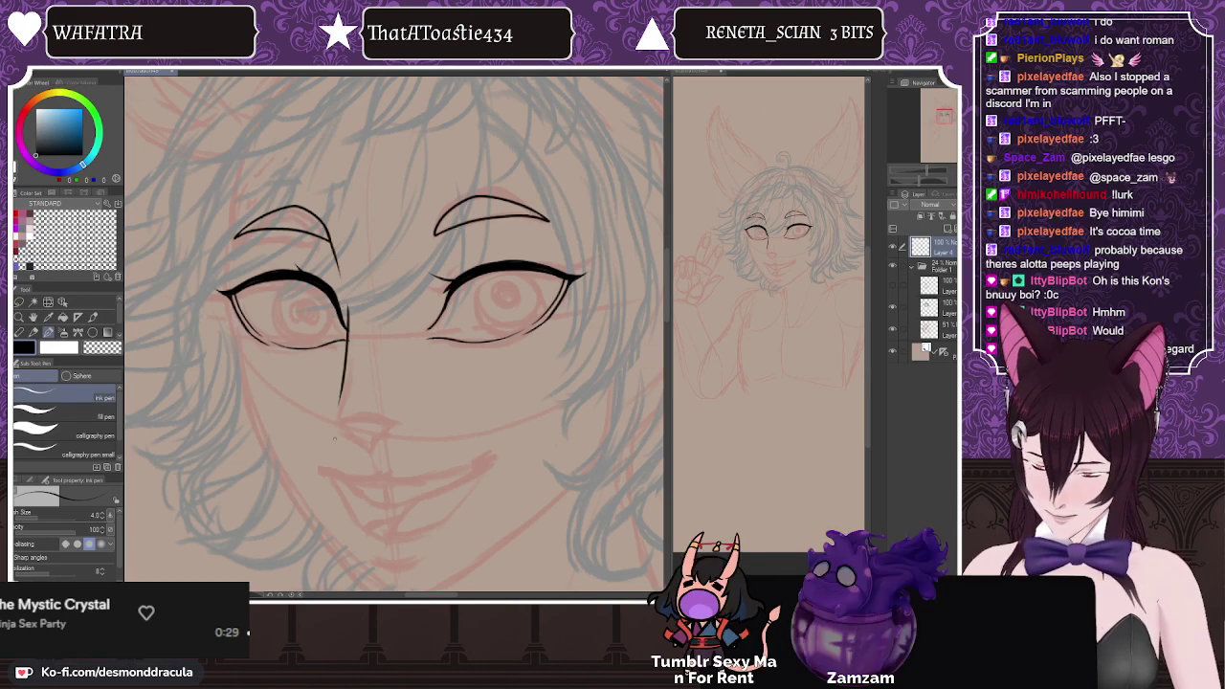
pyautogui.hotkey('ctrl', 'z')
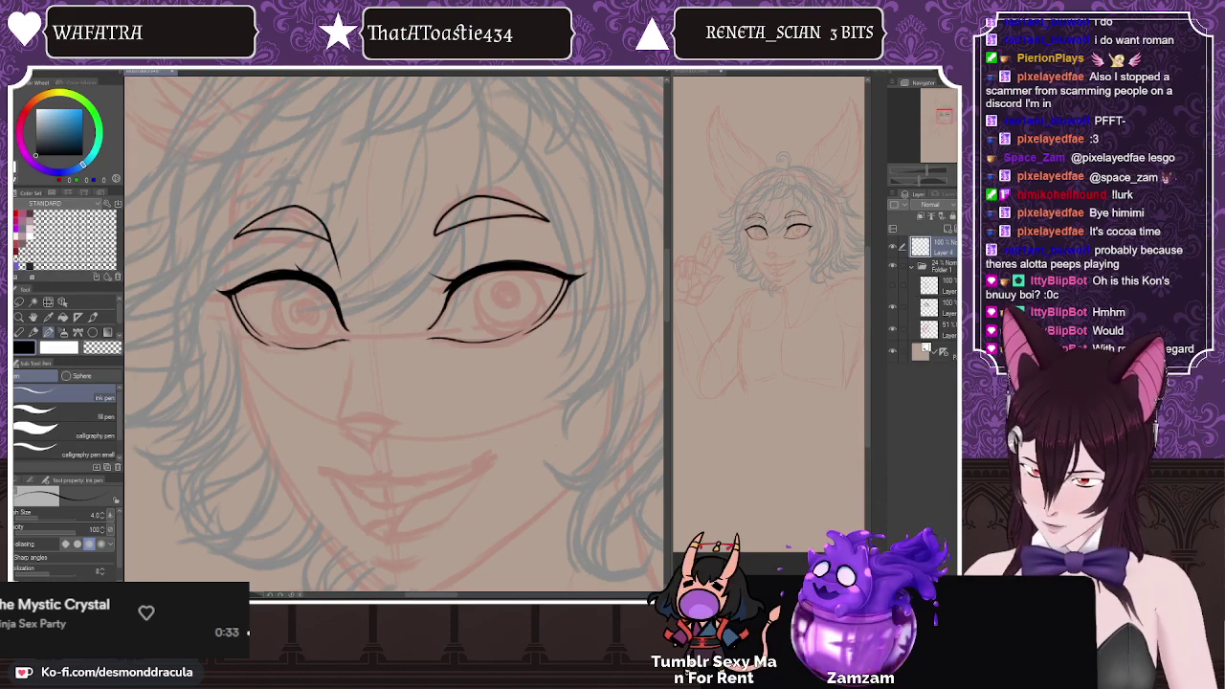
pyautogui.moveTo(350, 335)
pyautogui.mouseDown()
pyautogui.moveTo(328, 424)
pyautogui.moveTo(334, 404)
pyautogui.moveTo(360, 449)
pyautogui.moveTo(358, 420)
pyautogui.moveTo(381, 413)
pyautogui.mouseUp()
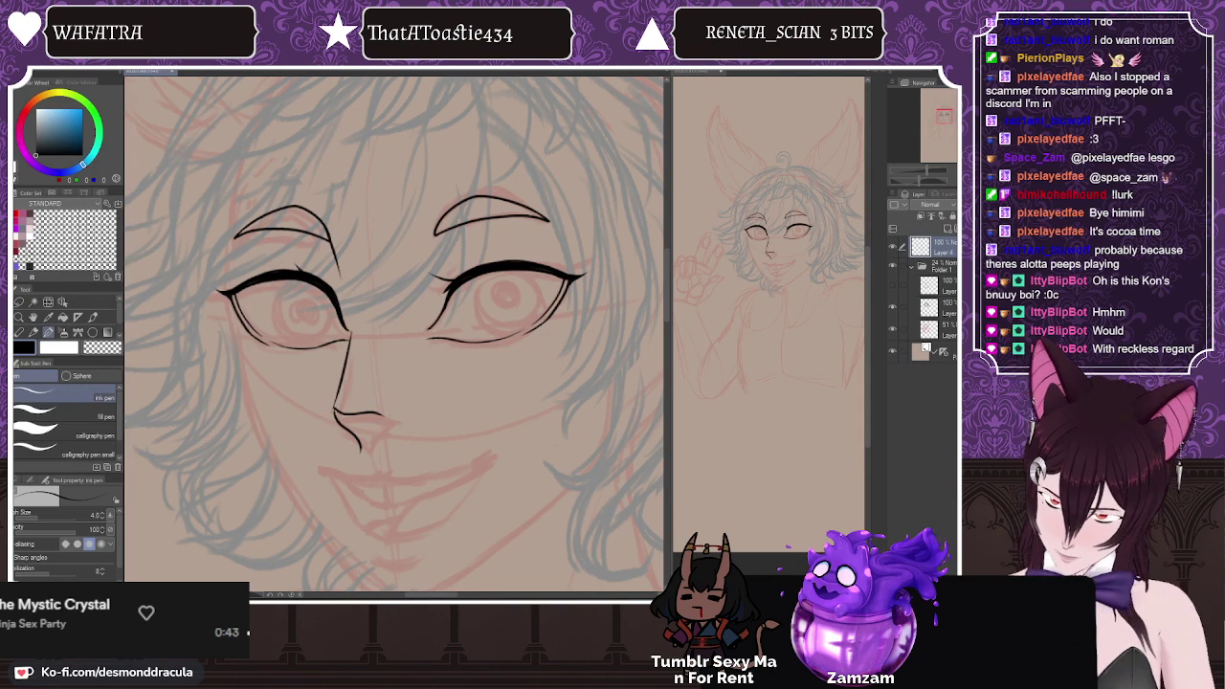
pyautogui.hotkey('ctrl', 'z')
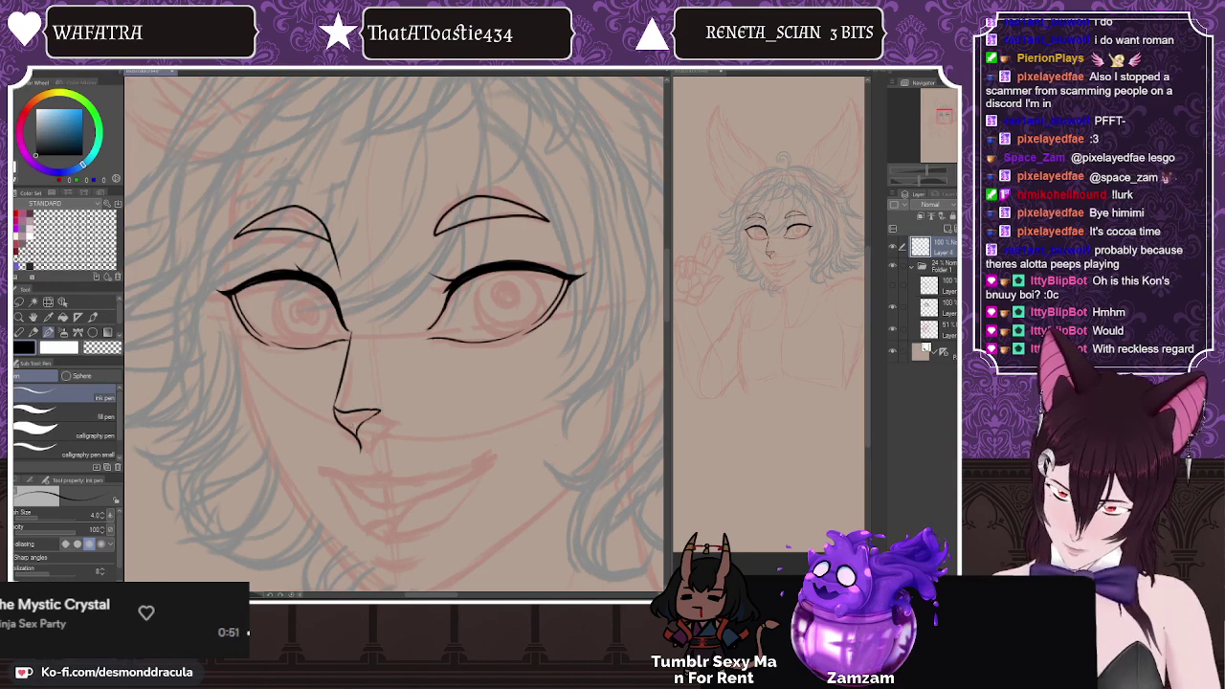
# Step: Lasso the inked nose, nudge it slightly toward the middle of the face with a transform, and clear the selection
pyautogui.click(19, 304)
pyautogui.moveTo(387, 403); pyautogui.dragTo(317, 405)
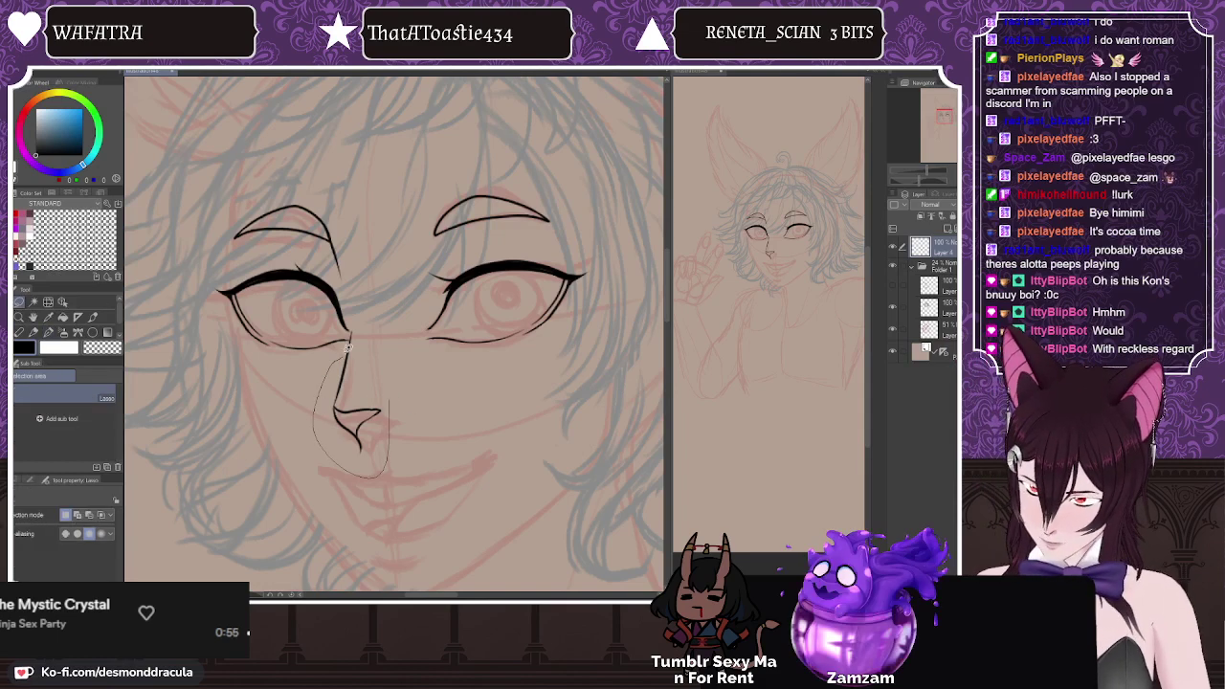
pyautogui.moveTo(350, 332); pyautogui.dragTo(352, 326)
pyautogui.hotkey('ctrl', 't')
pyautogui.moveTo(249, 381); pyautogui.dragTo(252, 383)
pyautogui.click(323, 498)
pyautogui.hotkey('ctrl', 'd')
# Step: Join the top of the nose bridge to the inner eye corner with the ink pen, tidy it with transparent colour, and return to black
pyautogui.click(34, 319)
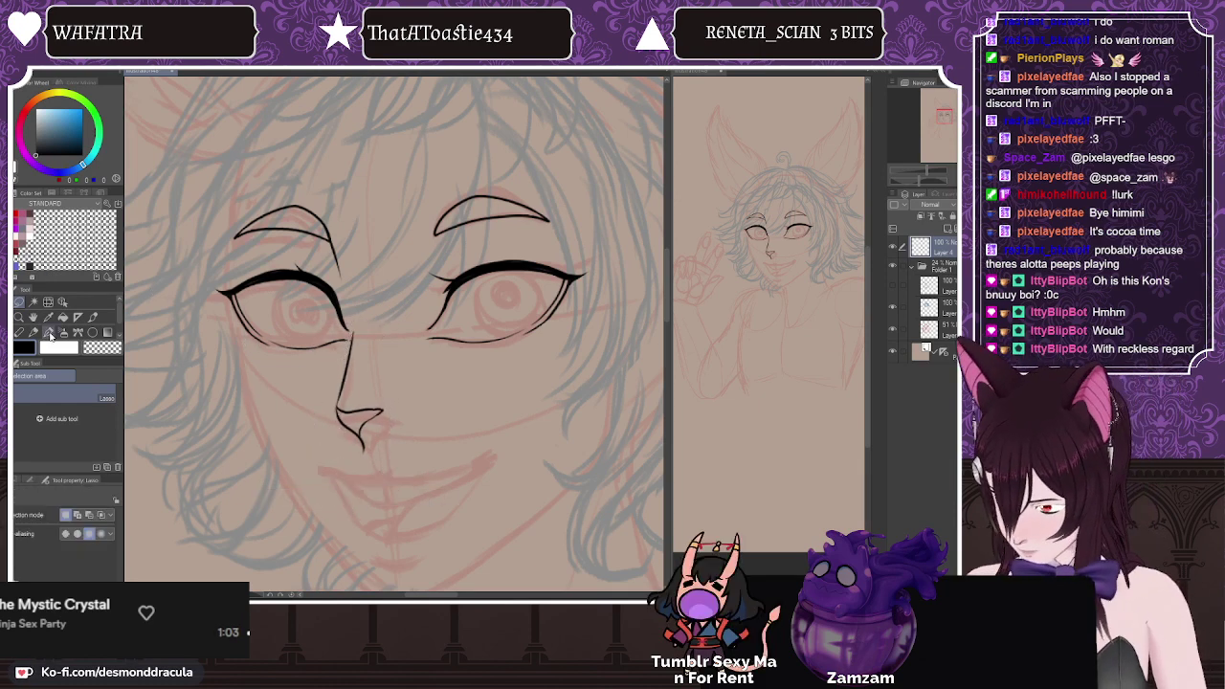
pyautogui.moveTo(271, 432); pyautogui.dragTo(277, 362)
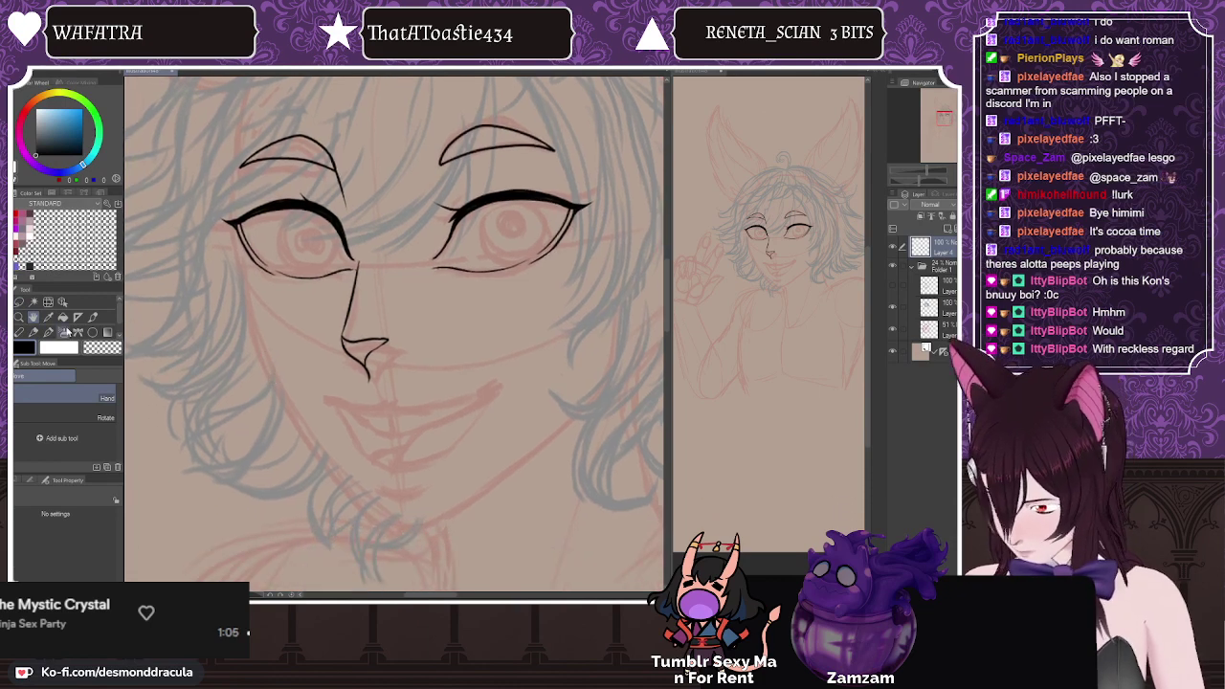
pyautogui.click(50, 332)
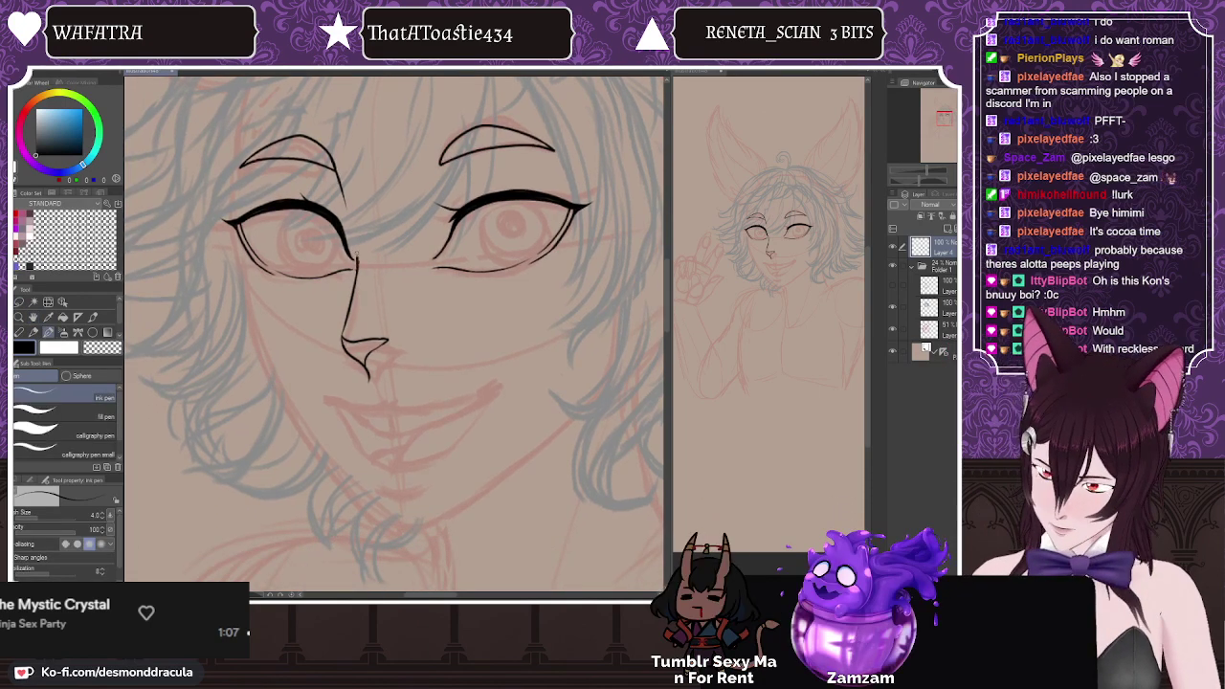
pyautogui.click(107, 347)
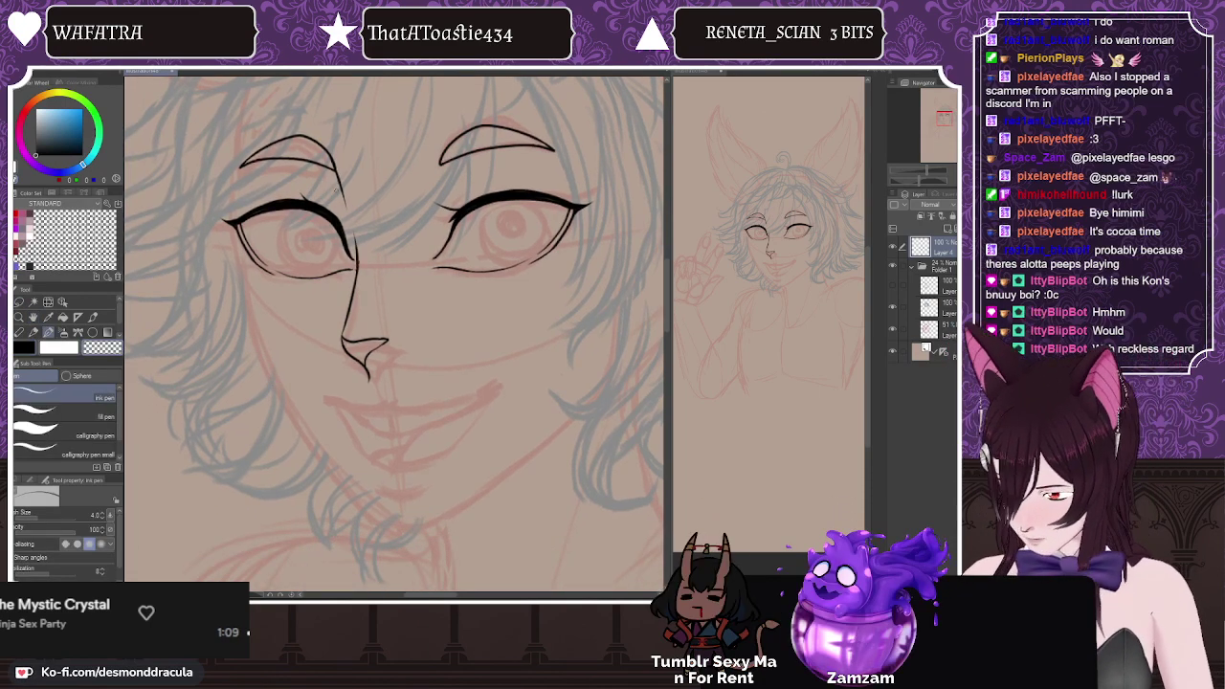
pyautogui.click(24, 348)
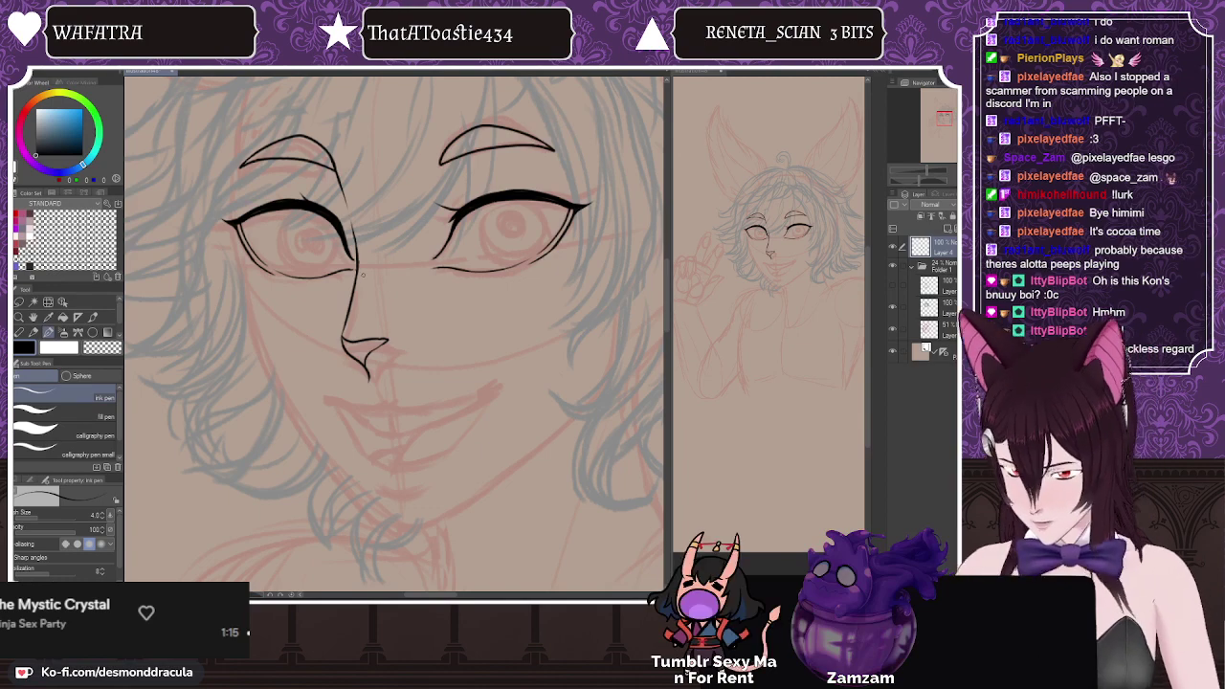
# Step: Flip and rotate the canvas sideways, then ink both mouth corners and the upper line of the smile between them
pyautogui.press('h')
pyautogui.press('-')
pyautogui.press('-')
pyautogui.press('-')
pyautogui.press('-')
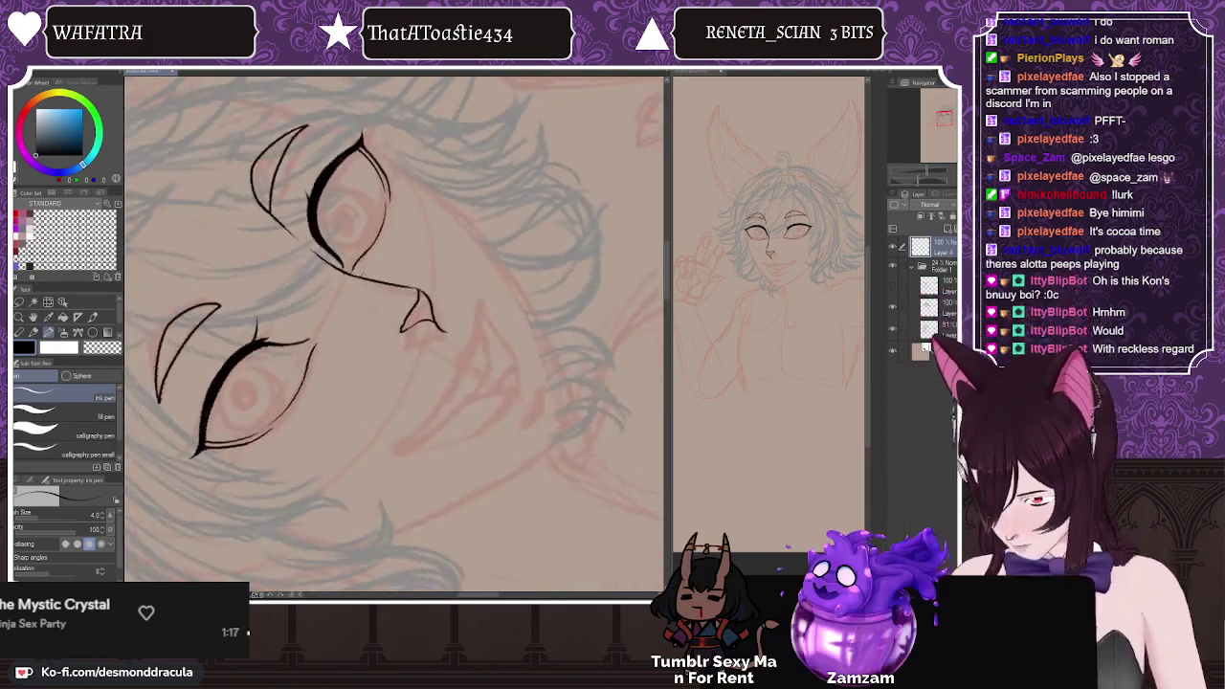
pyautogui.press('-')
pyautogui.press('-')
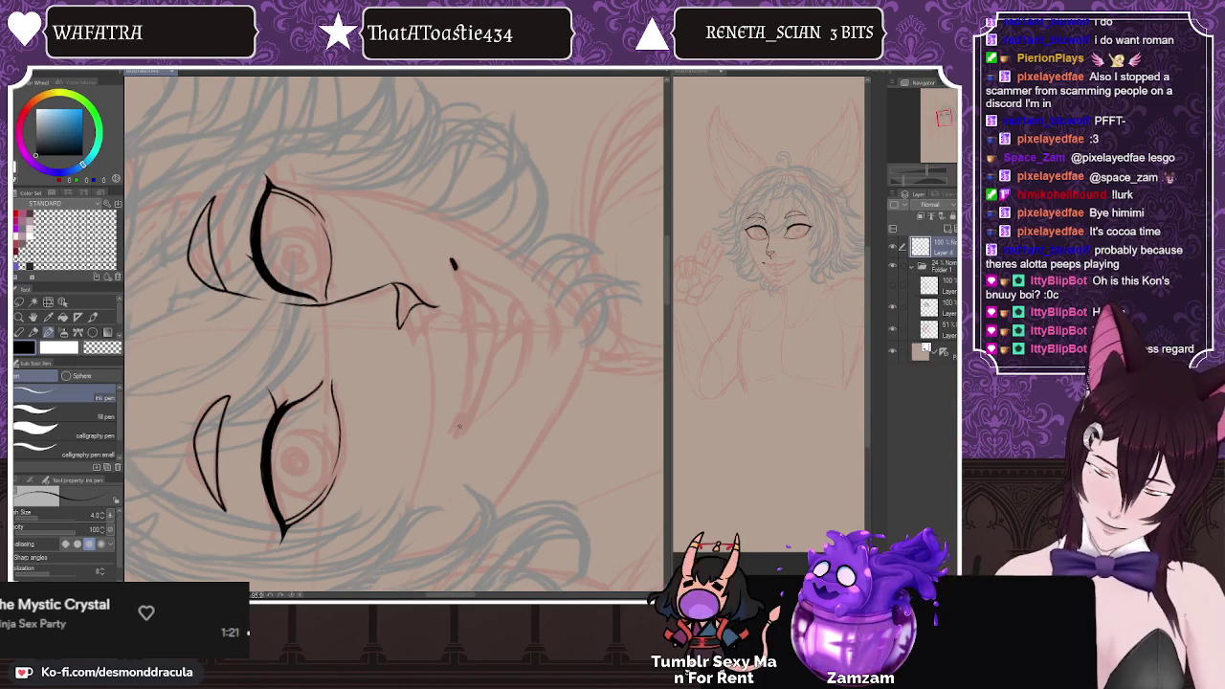
pyautogui.moveTo(455, 422); pyautogui.dragTo(458, 433)
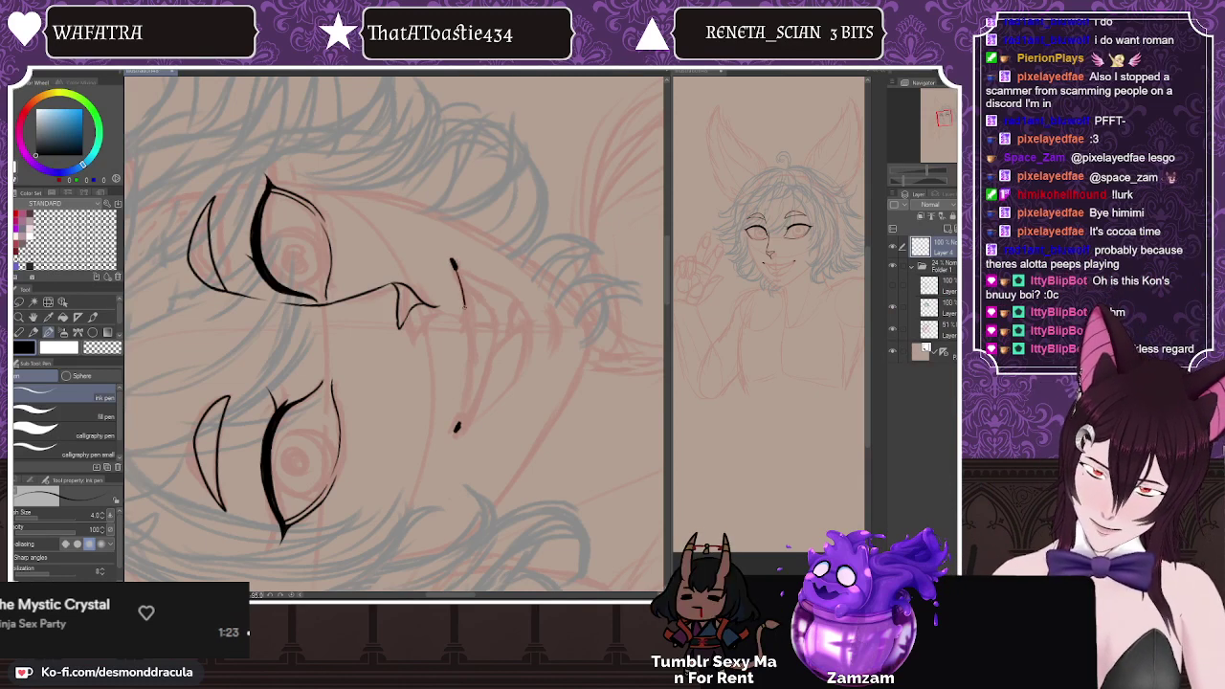
pyautogui.moveTo(460, 287)
pyautogui.mouseDown()
pyautogui.moveTo(470, 345)
pyautogui.moveTo(457, 423)
pyautogui.mouseUp()
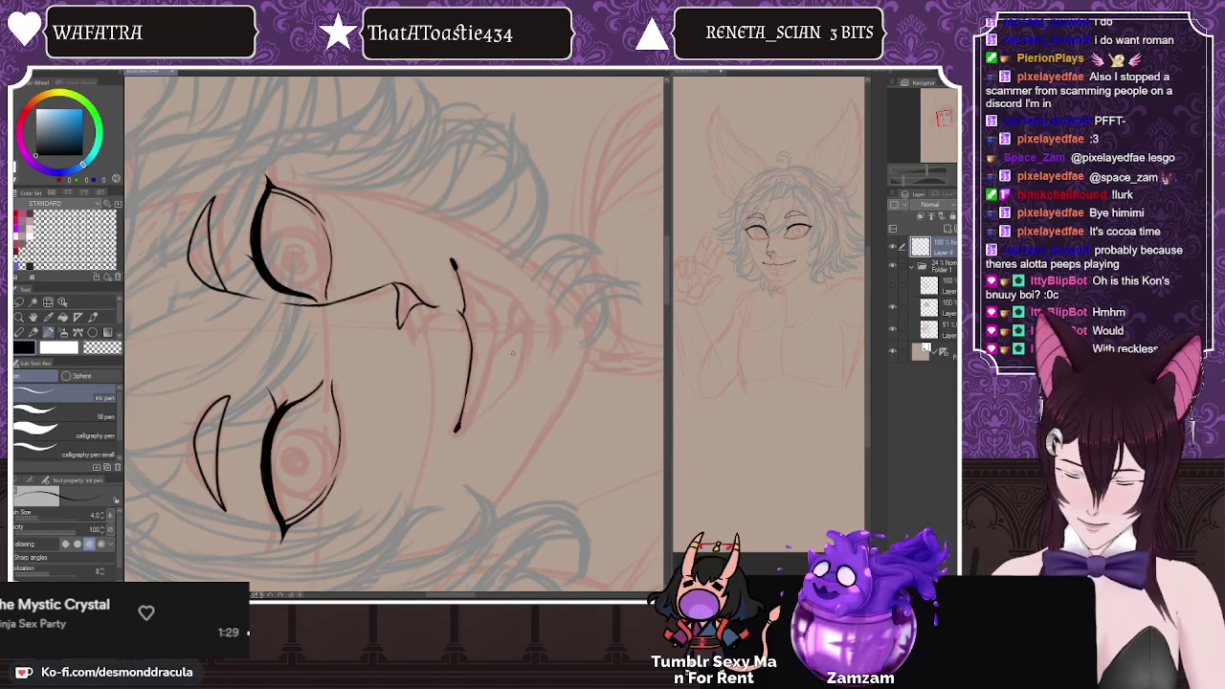
pyautogui.moveTo(455, 270)
pyautogui.mouseDown()
pyautogui.moveTo(500, 292)
pyautogui.moveTo(521, 335)
pyautogui.mouseUp()
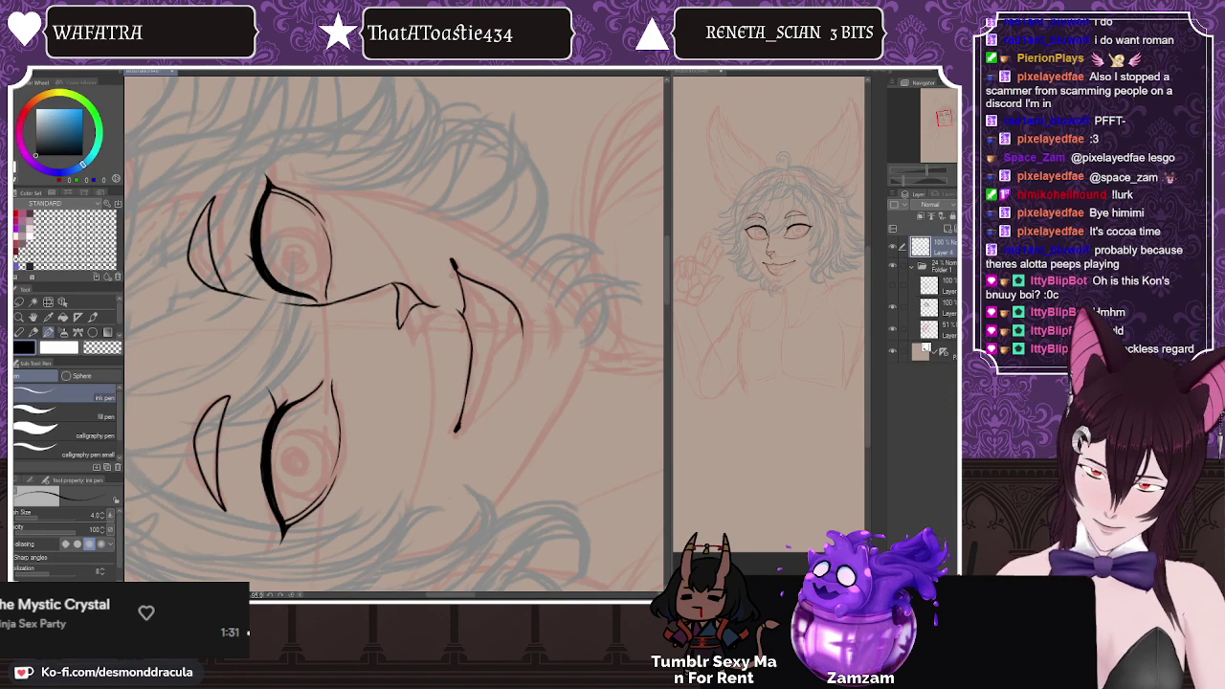
pyautogui.moveTo(463, 411)
pyautogui.mouseDown()
pyautogui.moveTo(457, 429)
pyautogui.moveTo(491, 387)
pyautogui.mouseUp()
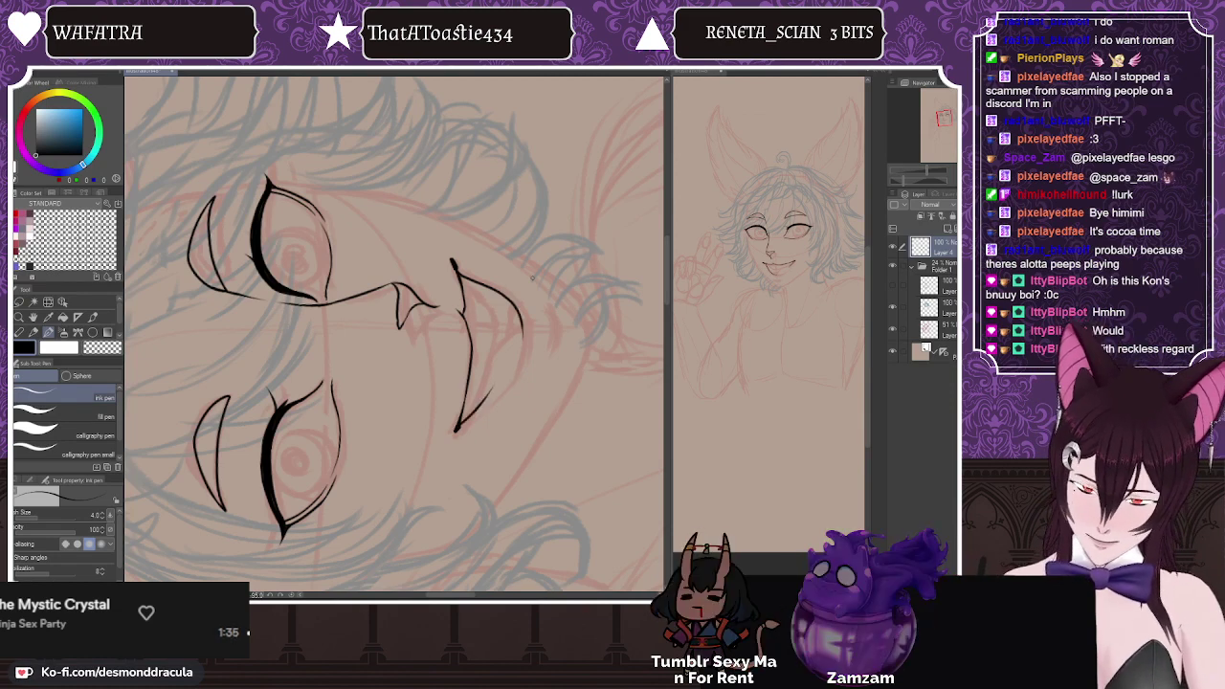
pyautogui.hotkey('ctrl', 'z')
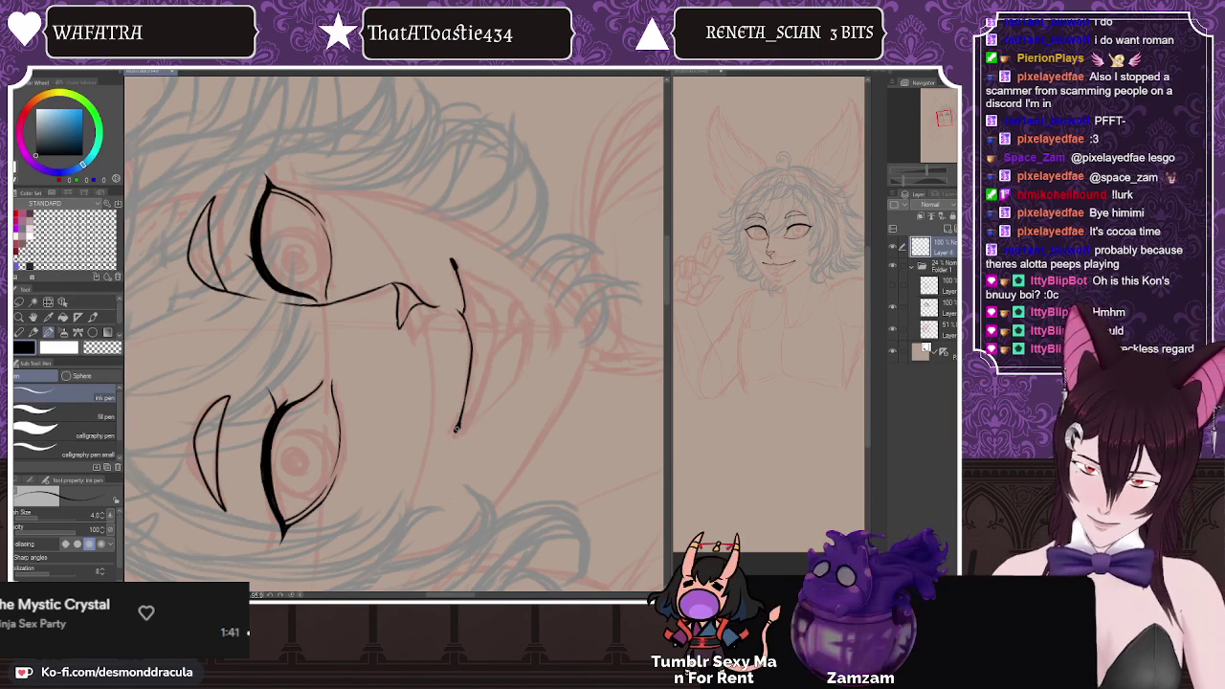
# Step: Thicken the mouth corner, ink the lower curve of the open smile from corner to corner, and add a short lower lip line
pyautogui.moveTo(457, 430); pyautogui.dragTo(465, 406)
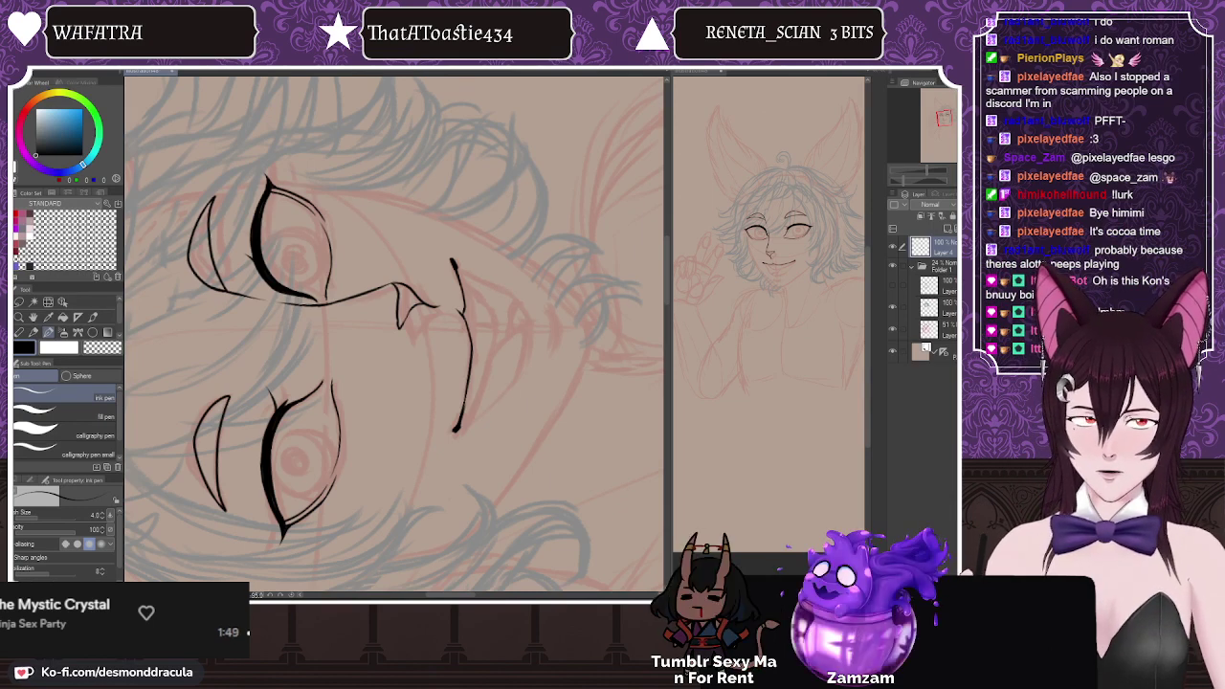
pyautogui.moveTo(455, 267)
pyautogui.mouseDown()
pyautogui.moveTo(488, 287)
pyautogui.moveTo(518, 361)
pyautogui.moveTo(458, 428)
pyautogui.moveTo(490, 396)
pyautogui.mouseUp()
pyautogui.hotkey('ctrl', 'z')
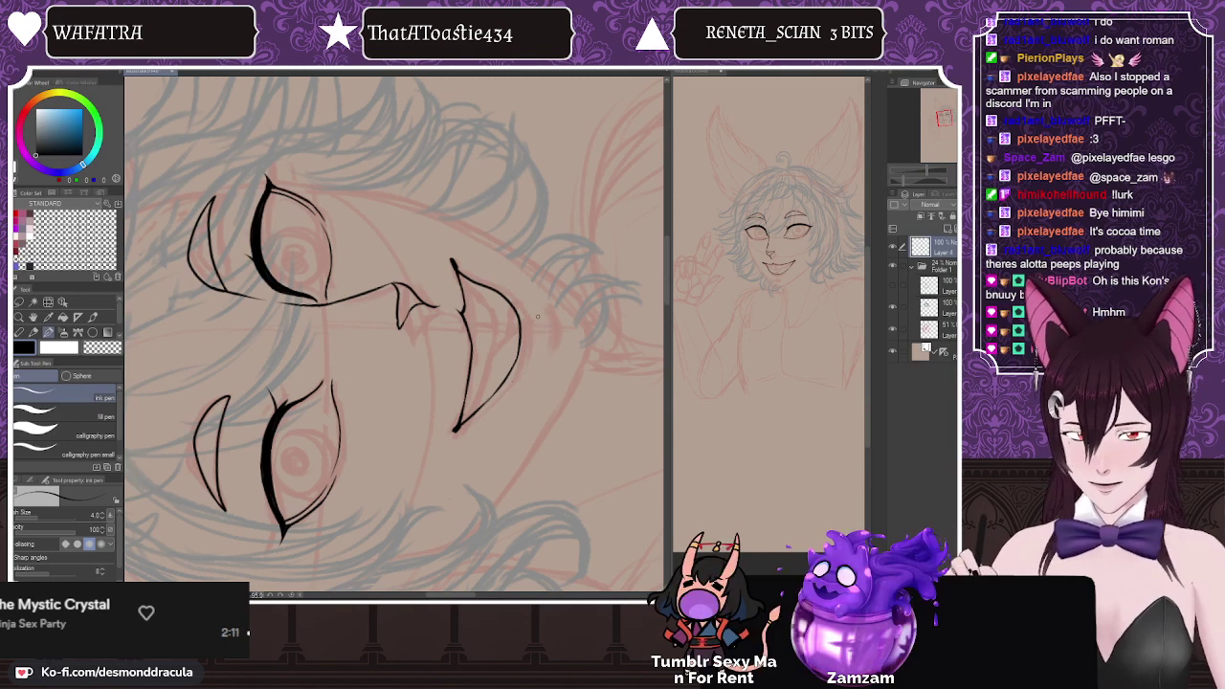
pyautogui.moveTo(542, 304); pyautogui.dragTo(543, 361)
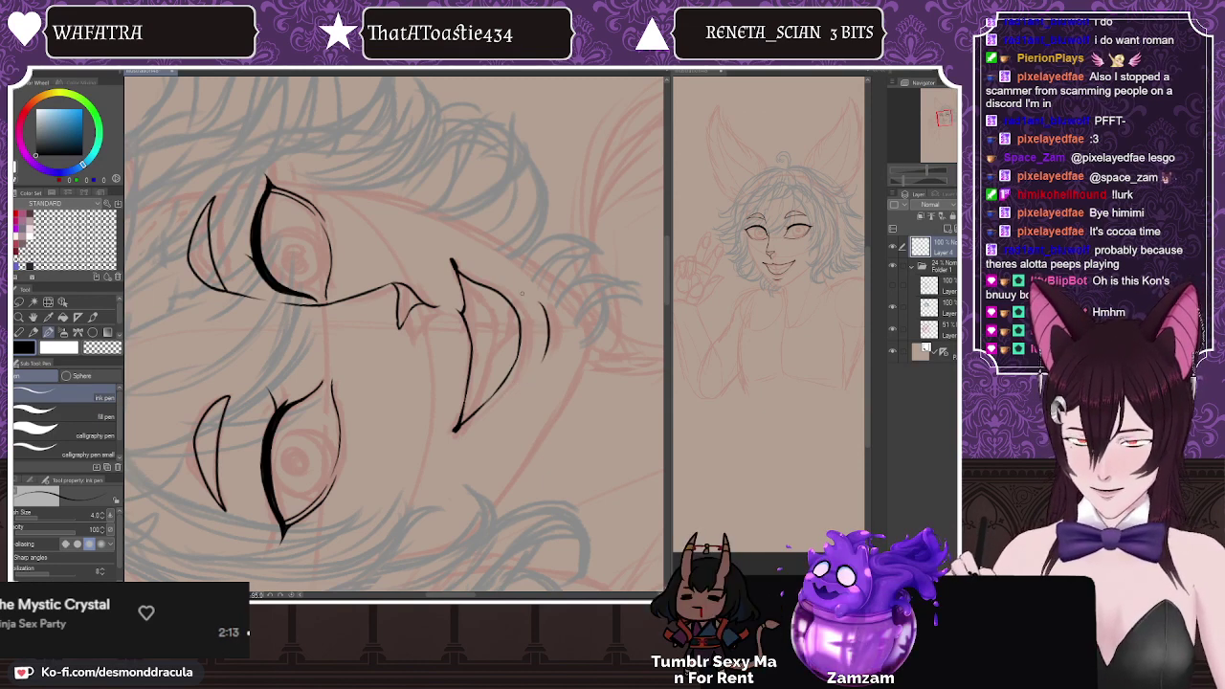
# Step: Redo the short lower lip line, then ink the teeth edge and the tongue inside the open smile
pyautogui.hotkey('ctrl', 'z')
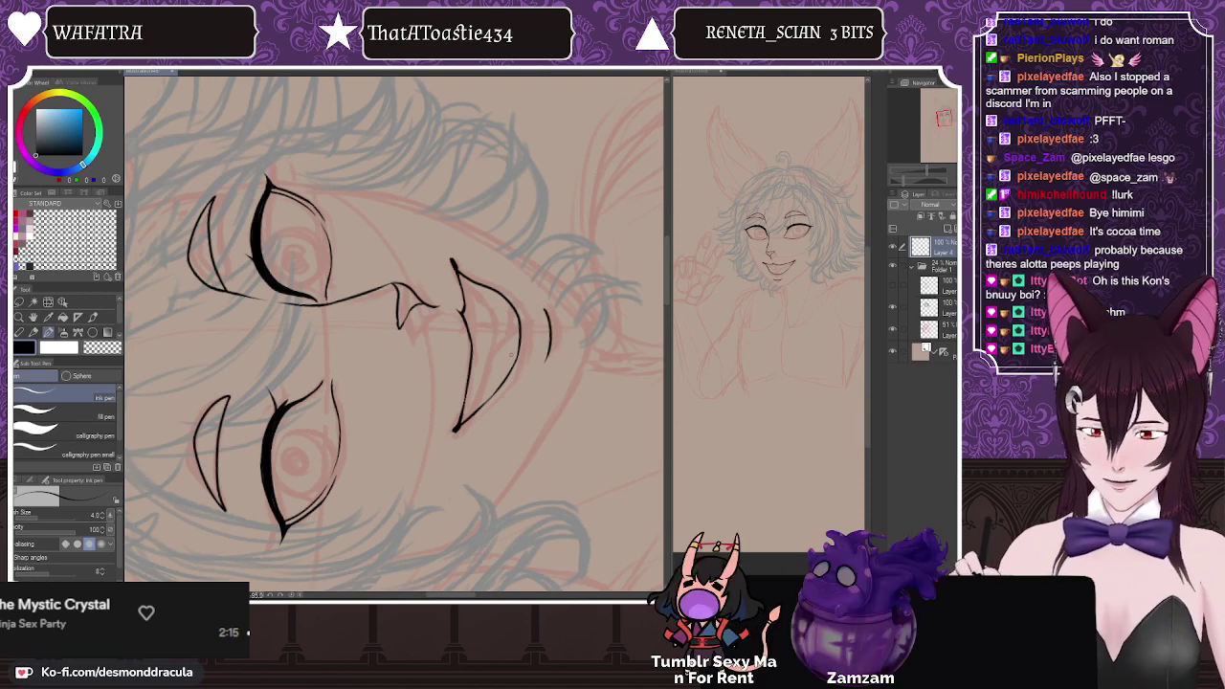
pyautogui.moveTo(538, 304); pyautogui.dragTo(549, 318)
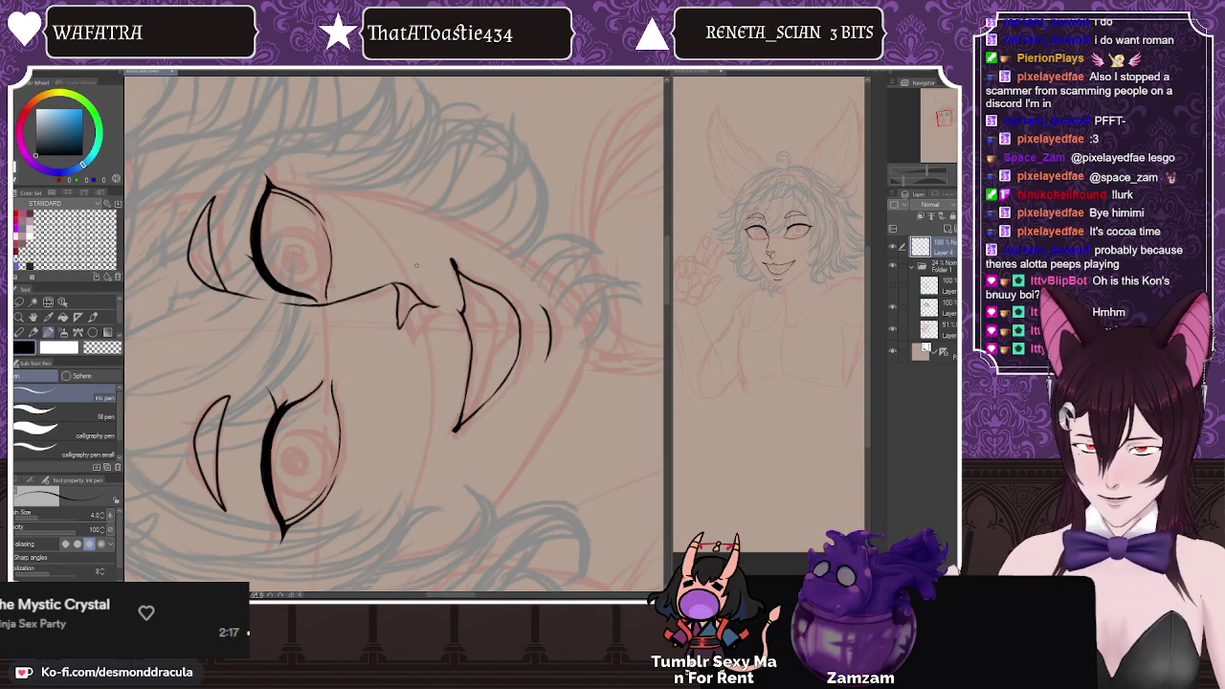
pyautogui.moveTo(461, 280)
pyautogui.mouseDown()
pyautogui.moveTo(486, 316)
pyautogui.moveTo(458, 422)
pyautogui.mouseUp()
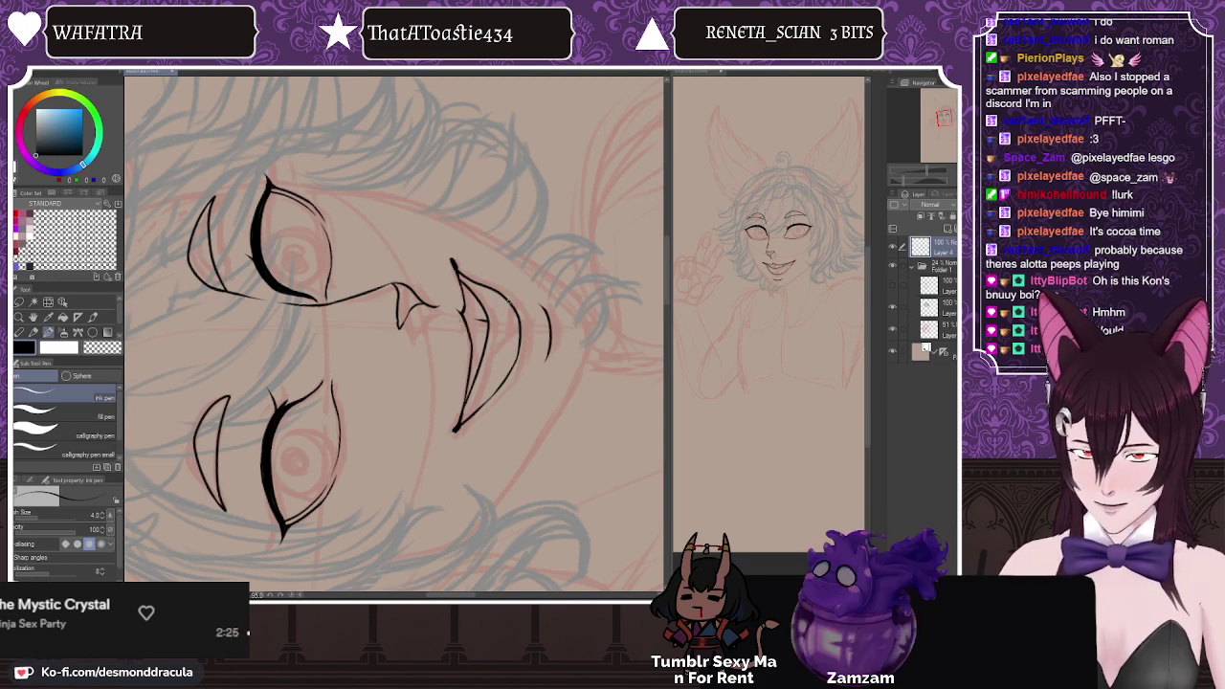
pyautogui.moveTo(508, 319); pyautogui.dragTo(485, 403)
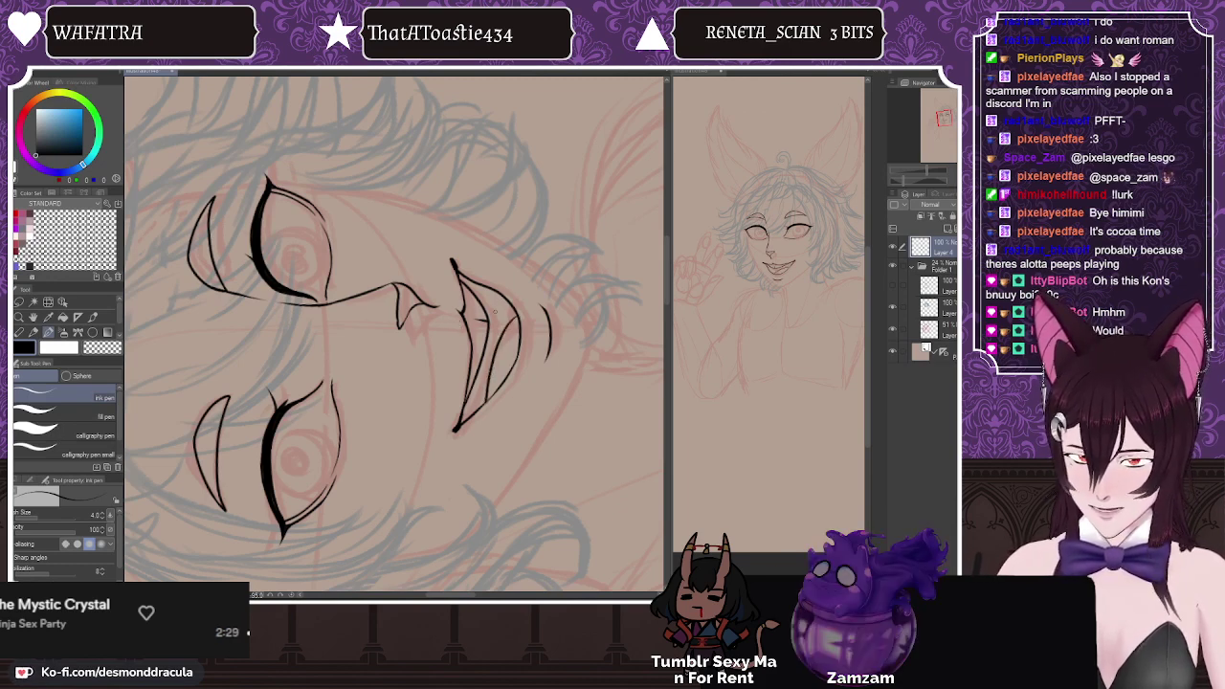
pyautogui.moveTo(510, 300); pyautogui.dragTo(509, 376)
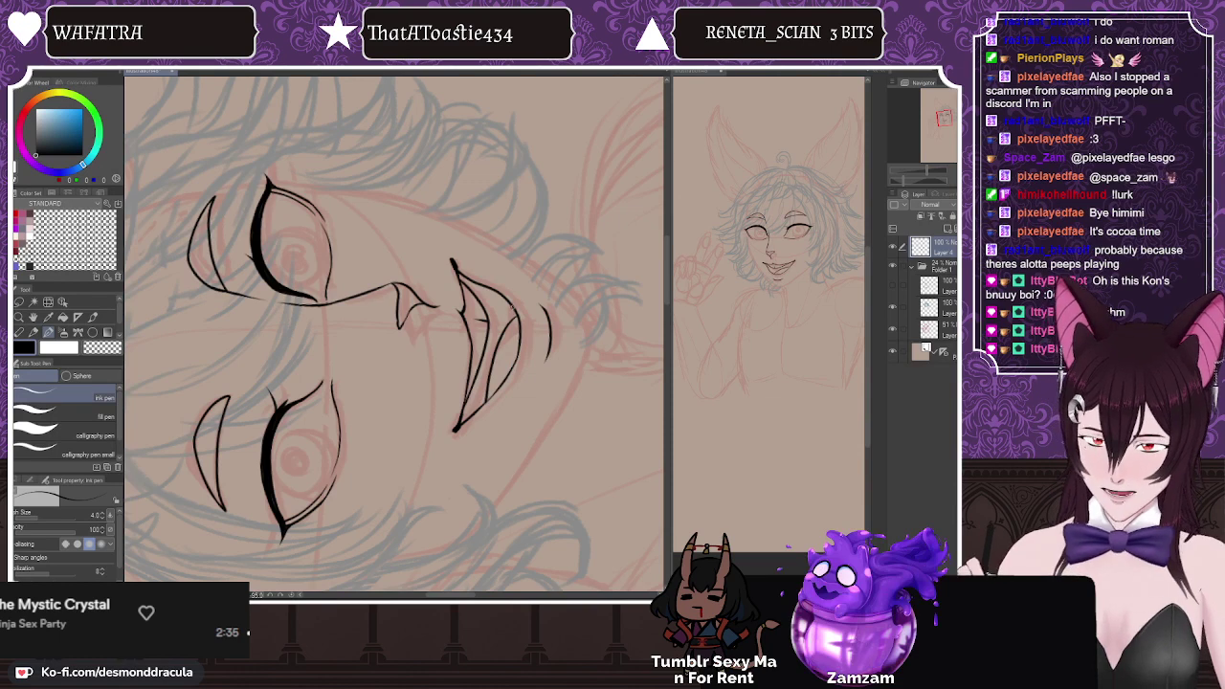
pyautogui.moveTo(499, 317)
pyautogui.mouseDown()
pyautogui.moveTo(514, 305)
pyautogui.moveTo(516, 315)
pyautogui.mouseUp()
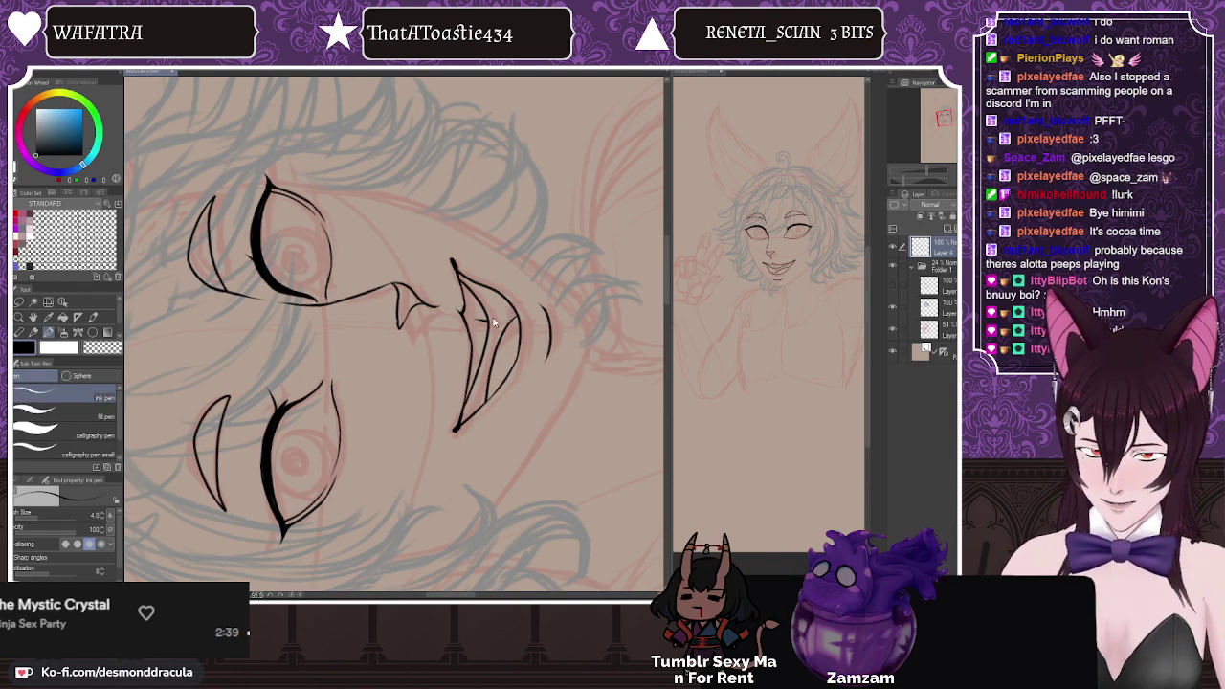
pyautogui.moveTo(498, 322)
pyautogui.mouseDown()
pyautogui.moveTo(513, 306)
pyautogui.moveTo(500, 319)
pyautogui.mouseUp()
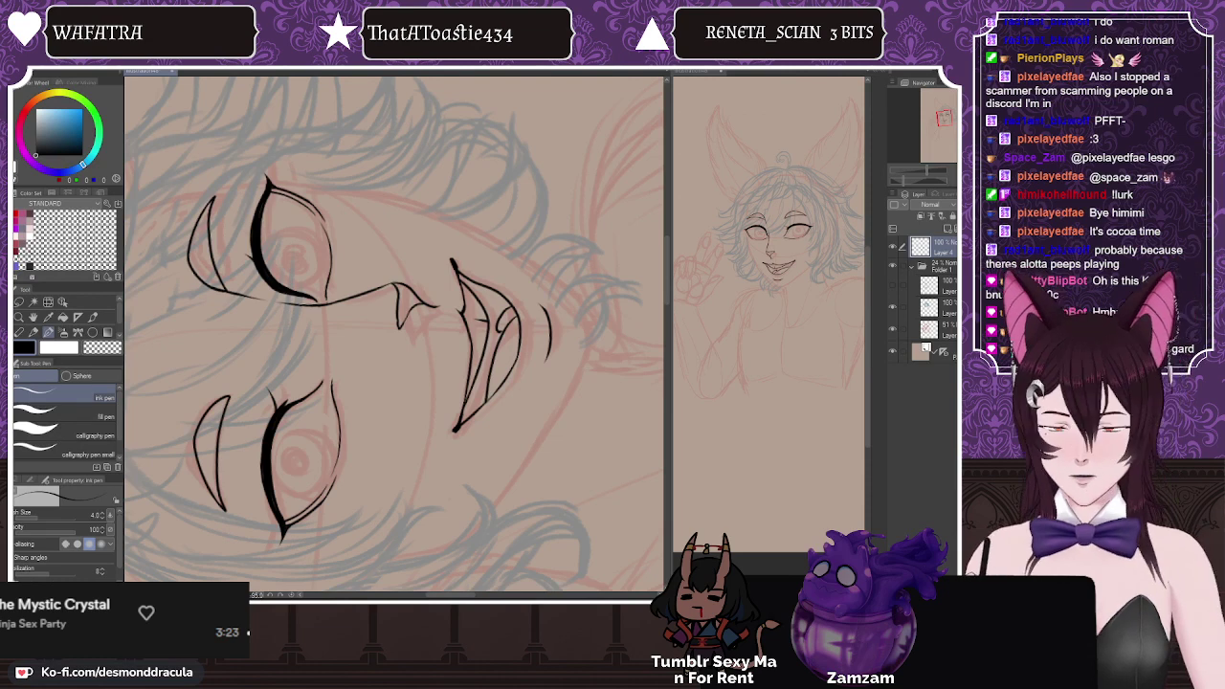
pyautogui.moveTo(409, 439); pyautogui.dragTo(413, 477)
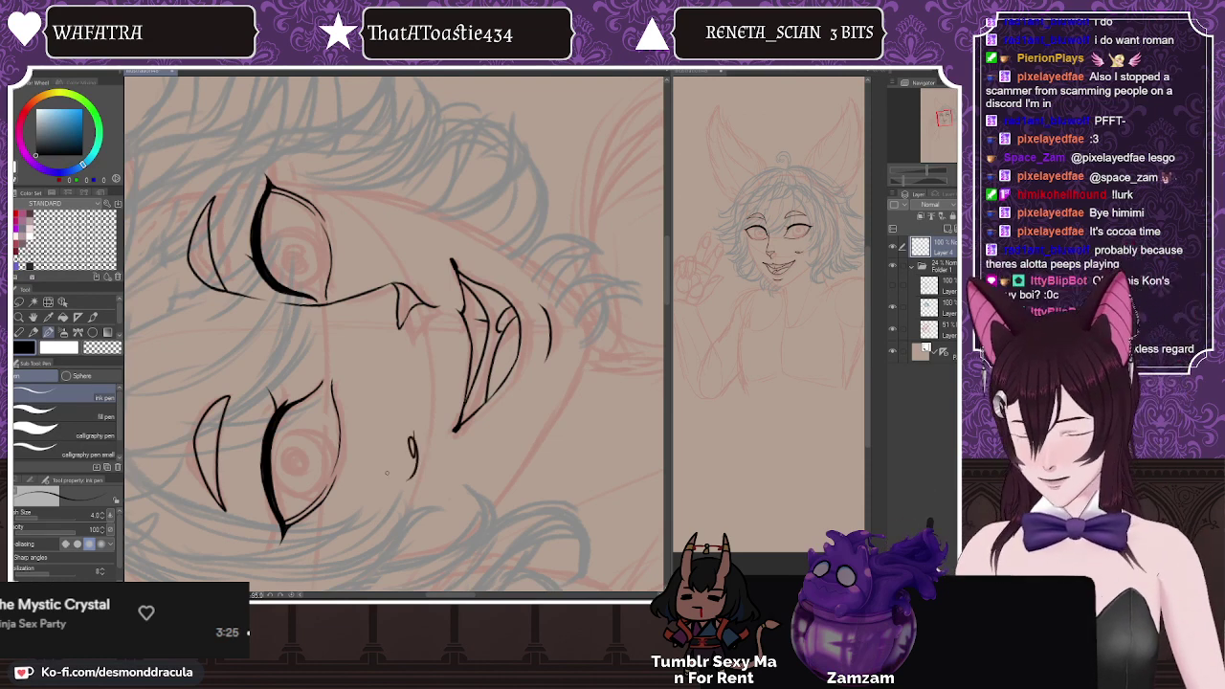
pyautogui.hotkey('ctrl', 'z')
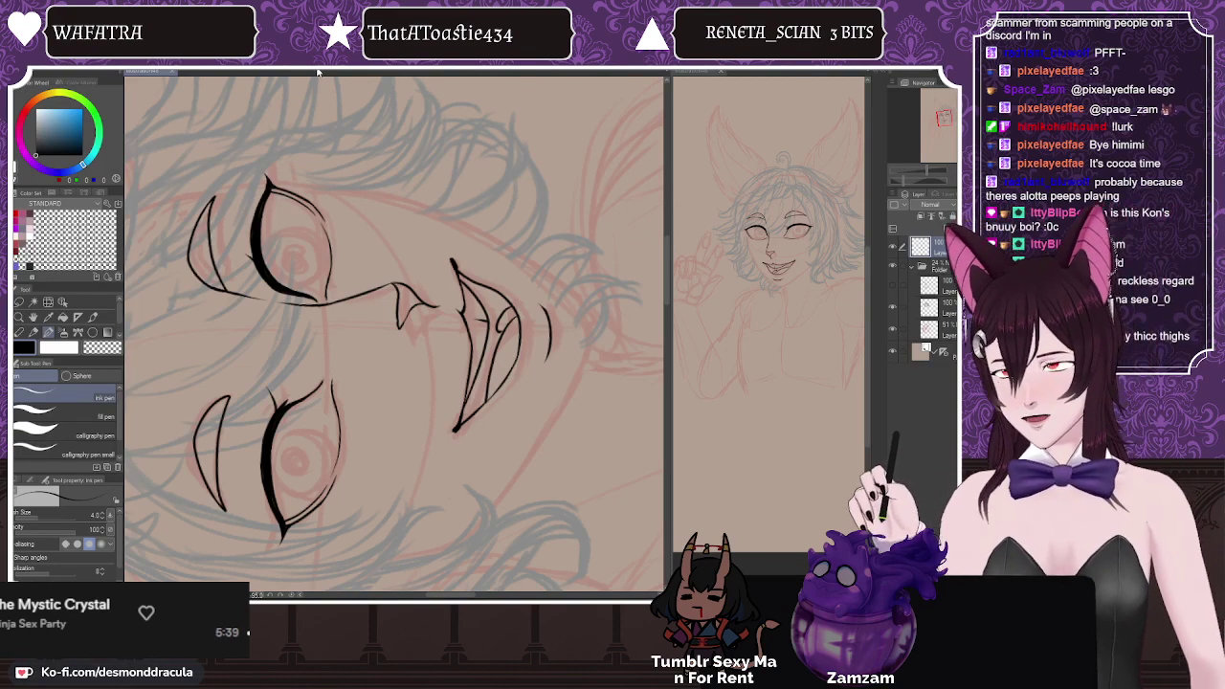
# Step: Flip and rotate the canvas back upright and check the whole figure
pyautogui.scroll(-3, 394, 334)
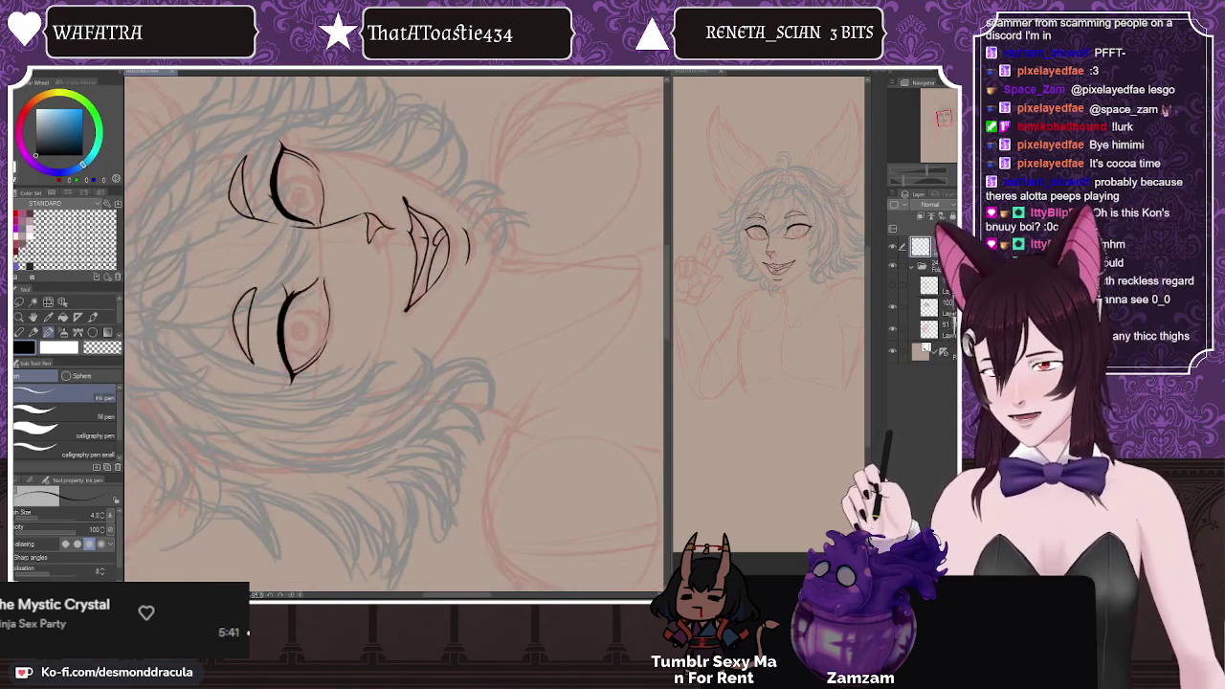
pyautogui.scroll(1, 394, 334)
pyautogui.scroll(1, 394, 334)
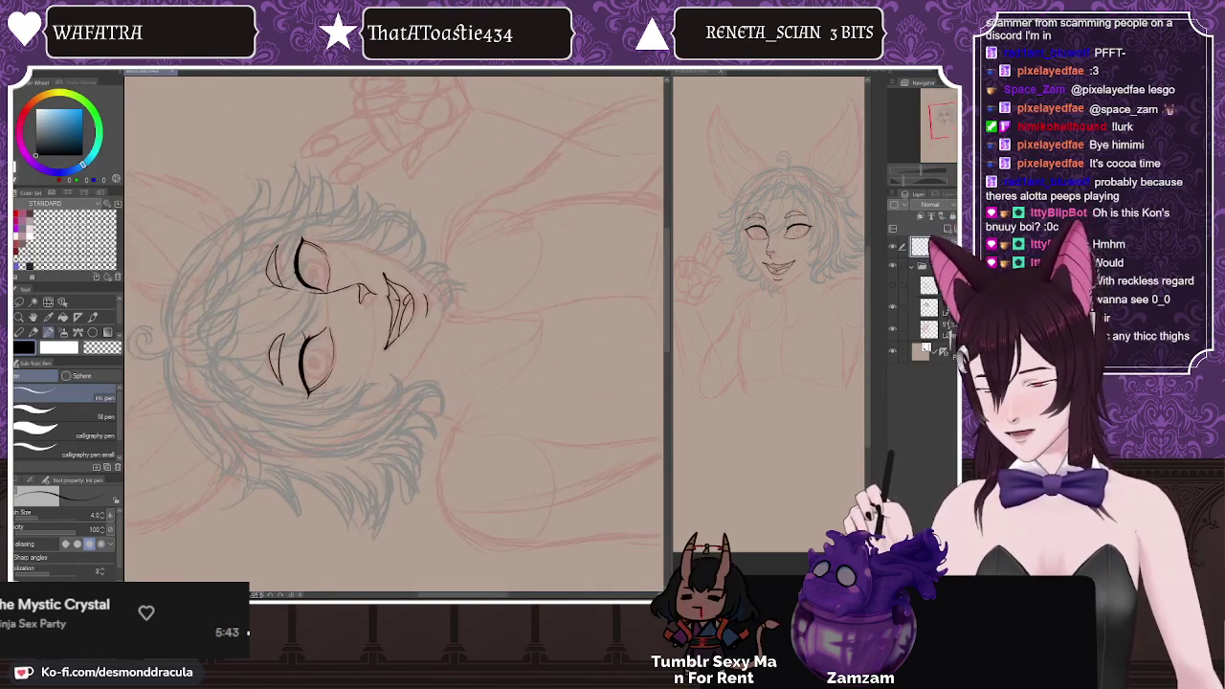
pyautogui.press('h')
pyautogui.press('-')
pyautogui.press('-')
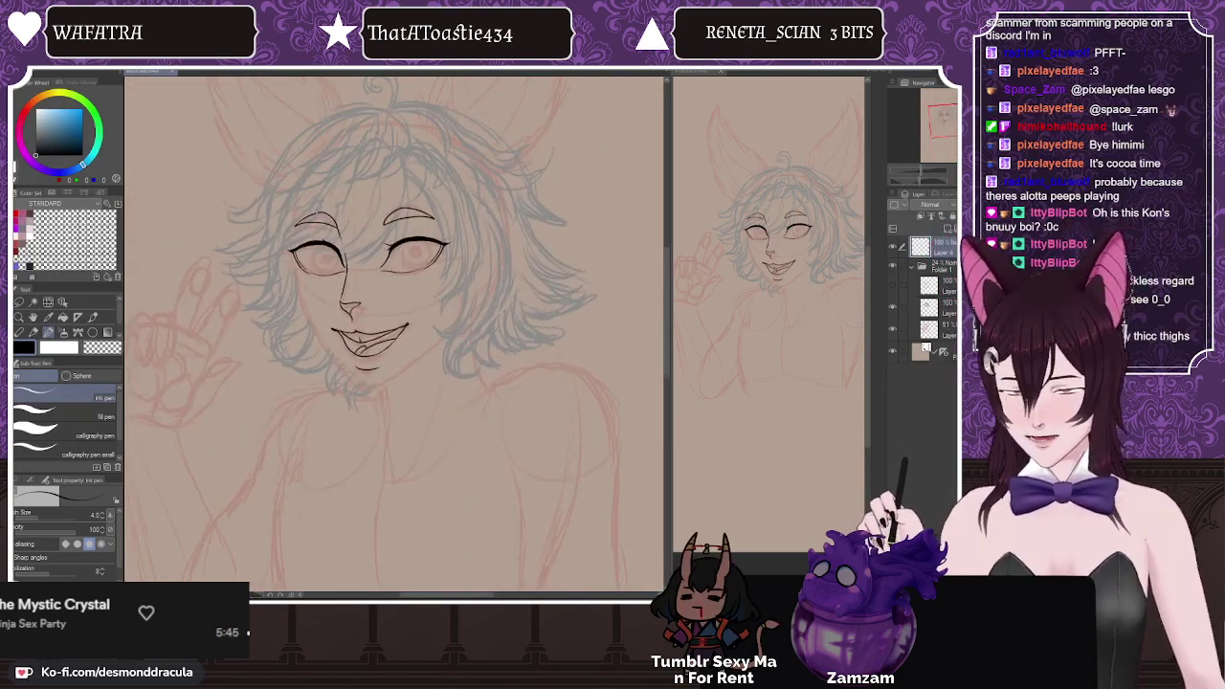
pyautogui.scroll(-3, 318, 210)
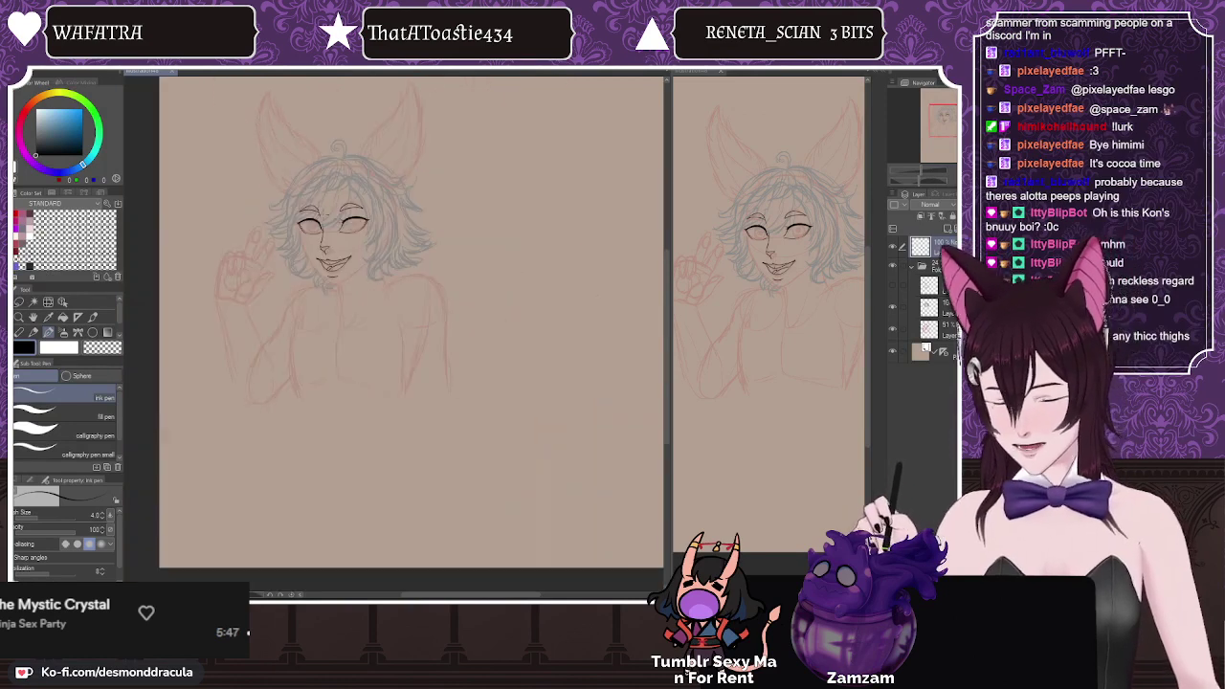
pyautogui.scroll(1, 315, 117)
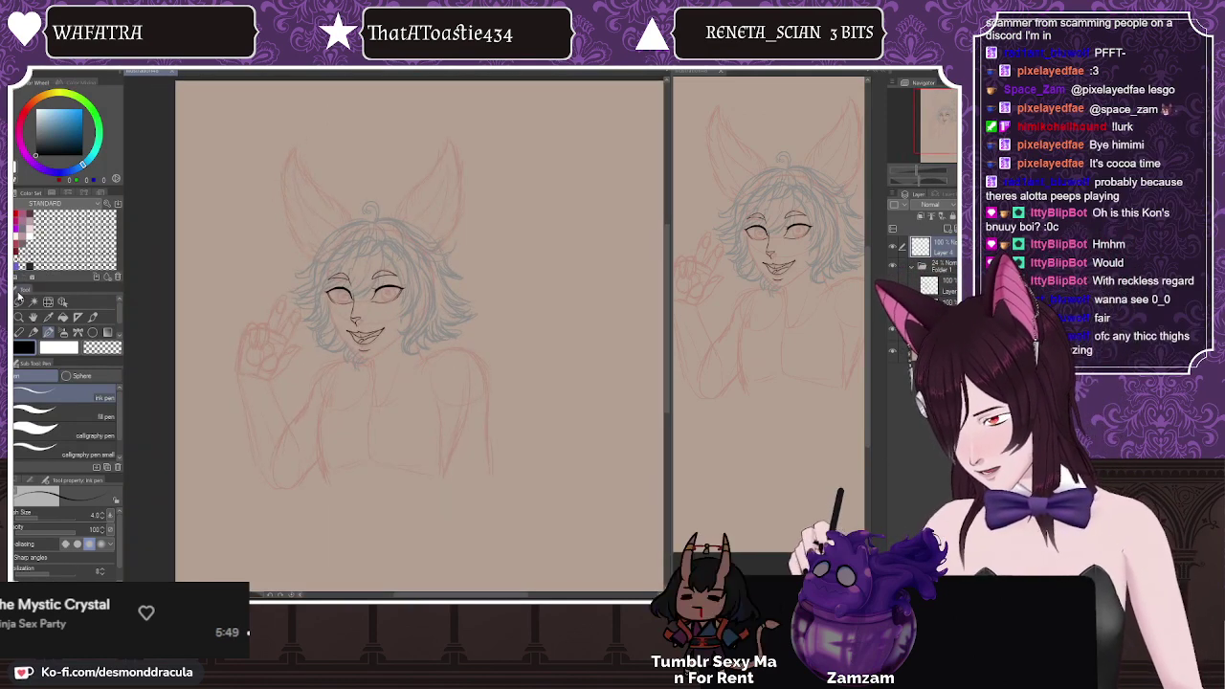
# Step: Select a rectangle around the character from ears to chest and crop the canvas to it
pyautogui.press('m')
pyautogui.moveTo(219, 87); pyautogui.dragTo(513, 464)
pyautogui.scroll(-1, 374, 392)
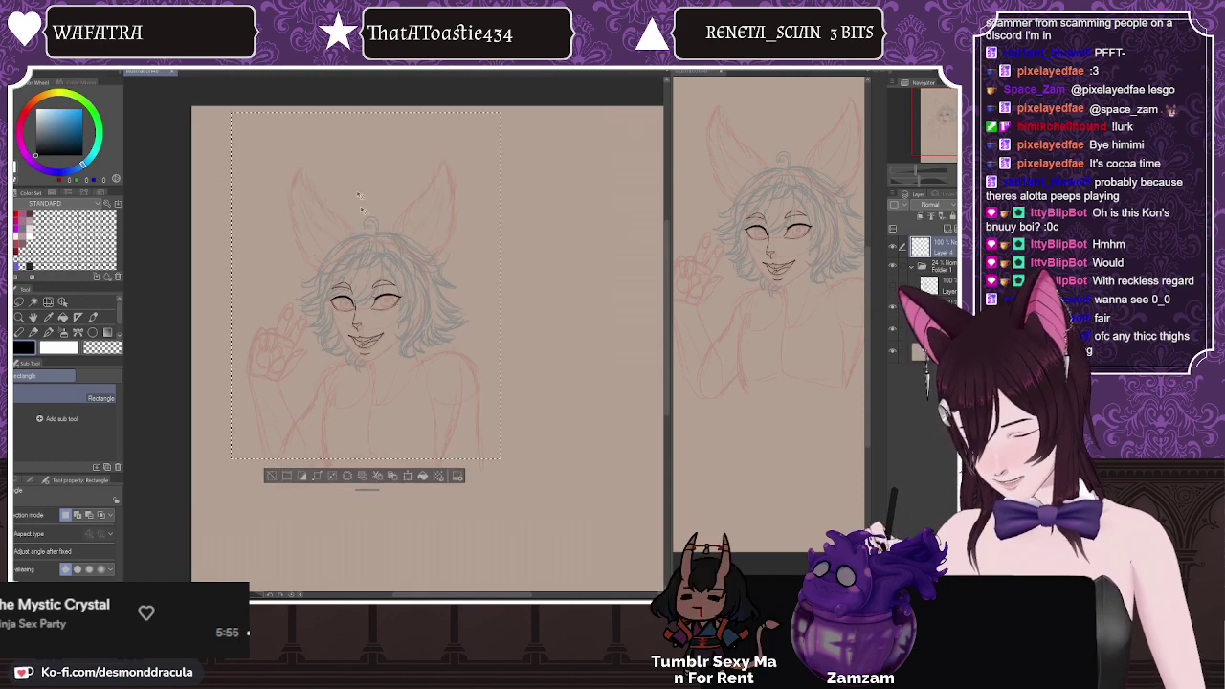
pyautogui.moveTo(515, 90); pyautogui.dragTo(237, 542)
pyautogui.scroll(-1, 502, 446)
pyautogui.scroll(1, 518, 269)
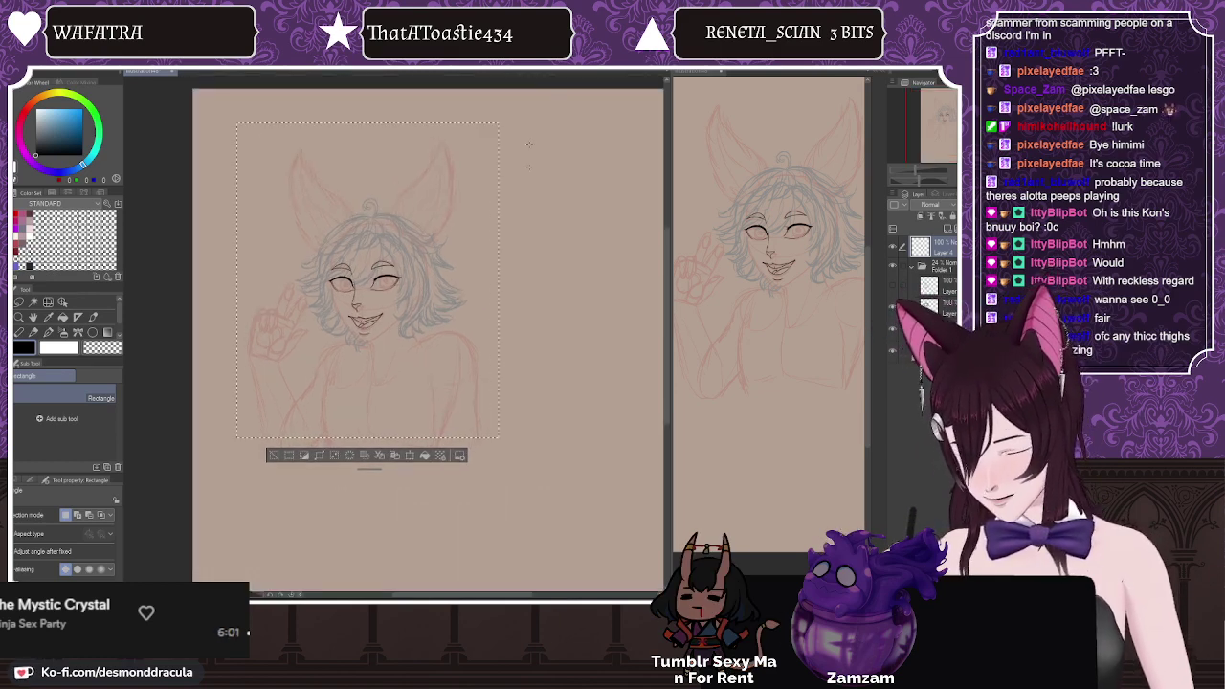
pyautogui.moveTo(558, 103); pyautogui.dragTo(532, 436)
pyautogui.moveTo(496, 490); pyautogui.dragTo(491, 493)
pyautogui.click(285, 454)
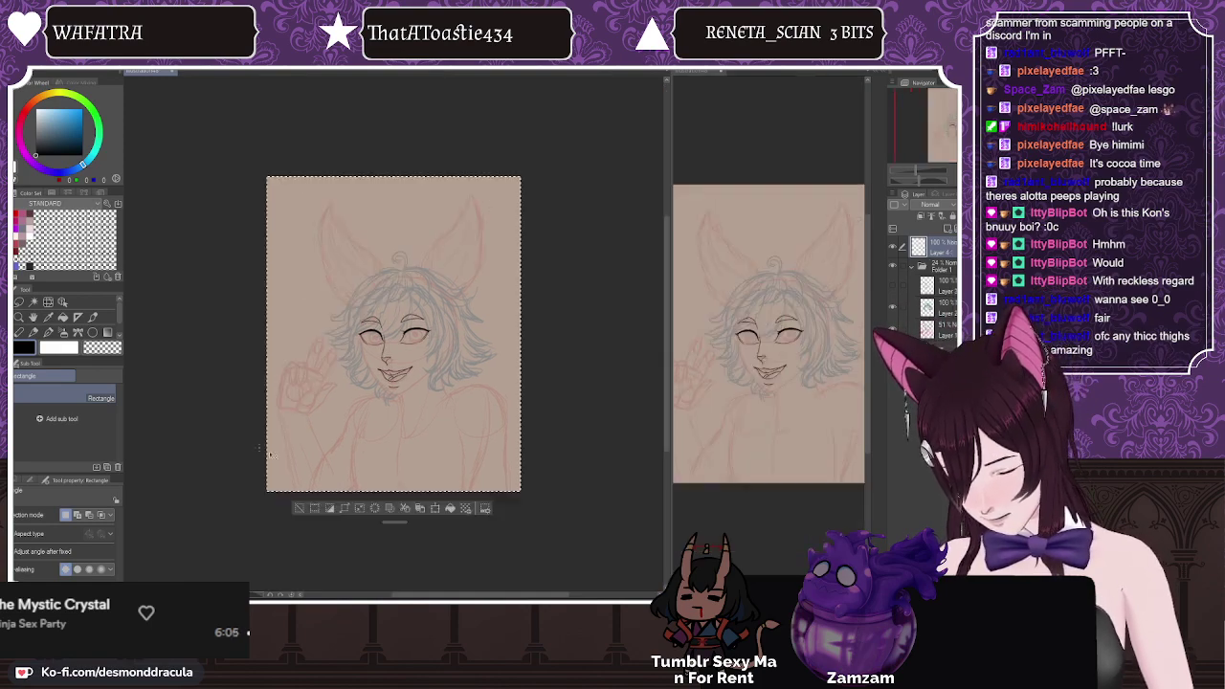
# Step: In the red torso sketch, select a wider rectangle over the black block between the thighs, fill it black, and deselect
pyautogui.scroll(3, 414, 462)
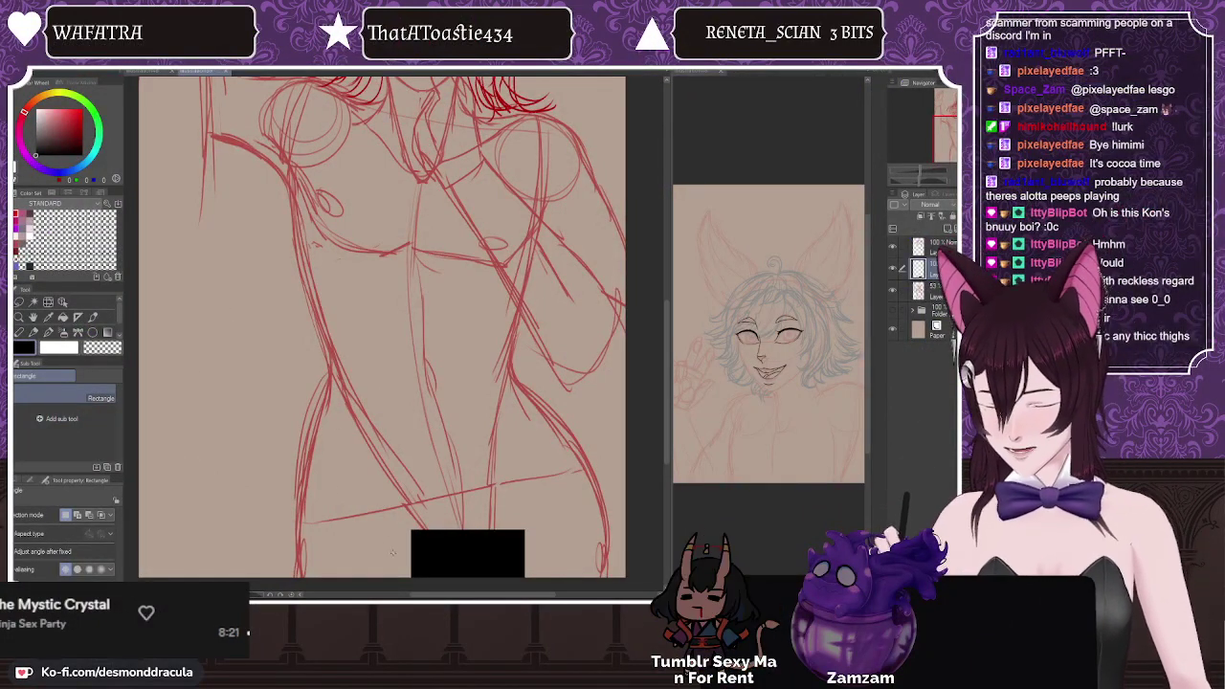
pyautogui.scroll(-3, 497, 510)
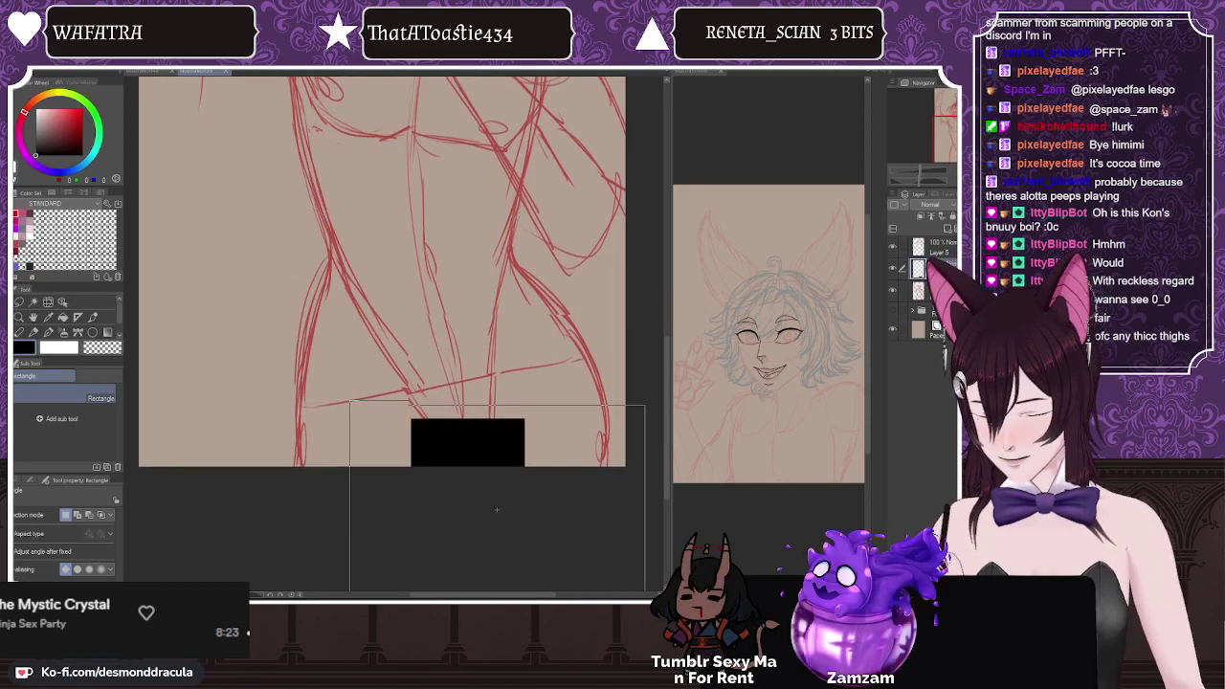
pyautogui.moveTo(645, 591); pyautogui.dragTo(569, 417)
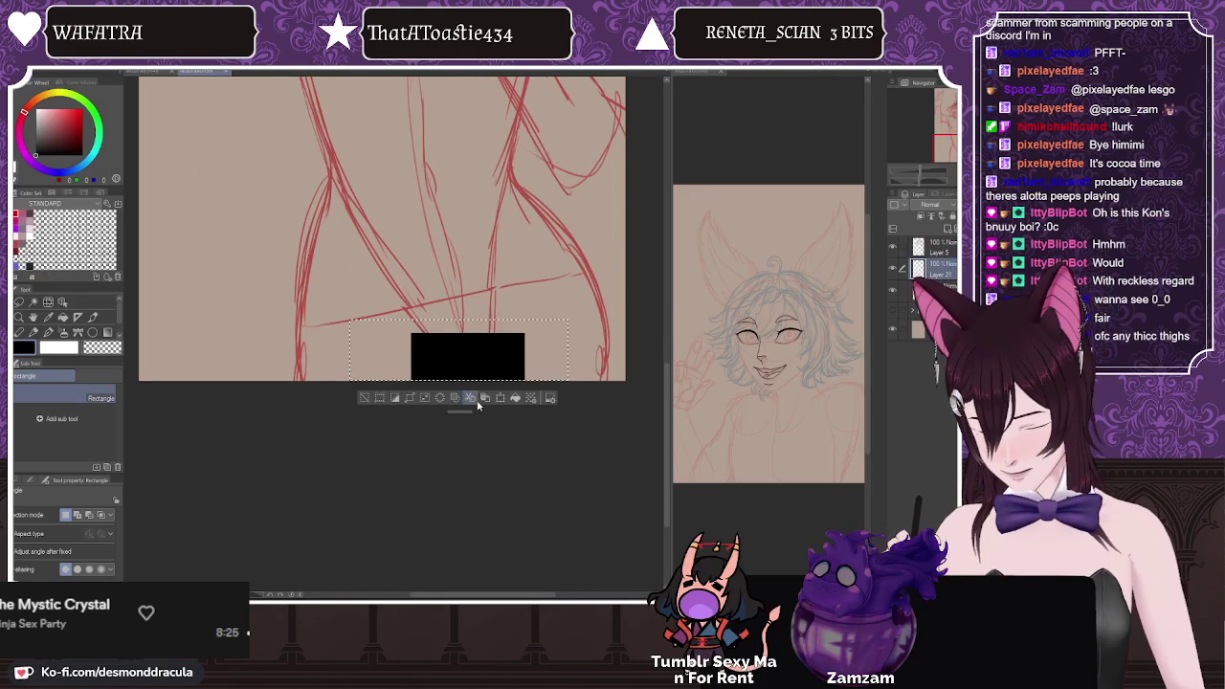
pyautogui.click(515, 397)
pyautogui.hotkey('ctrl', 'd')
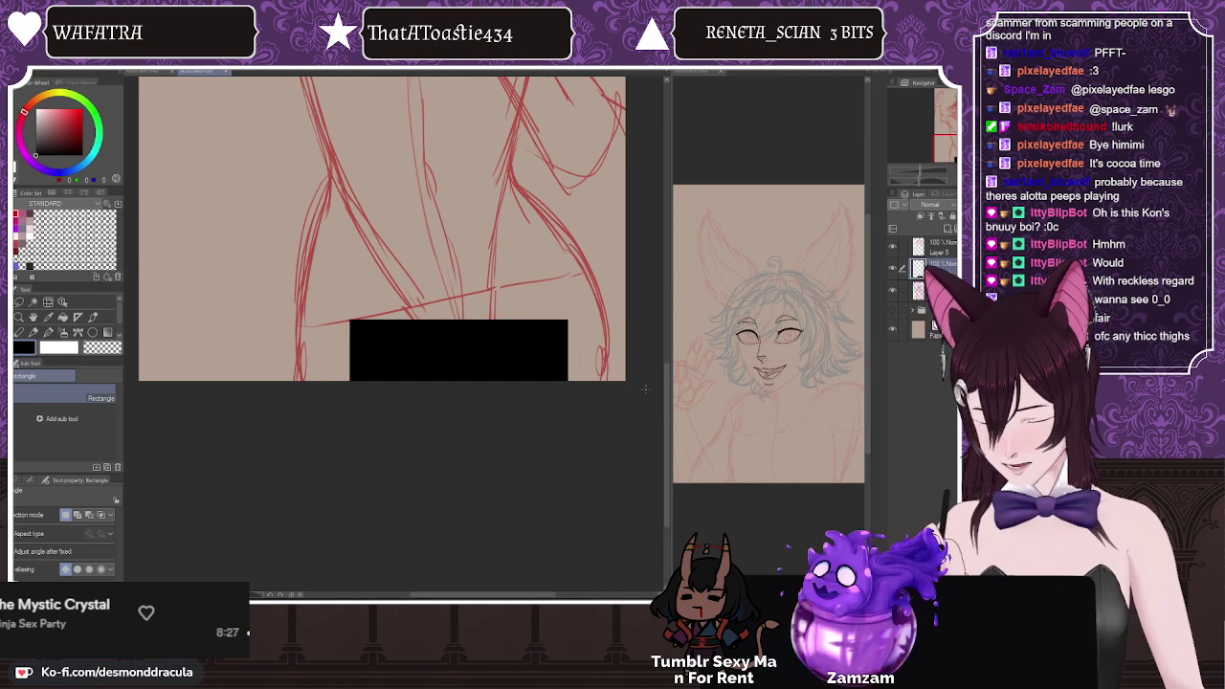
pyautogui.scroll(4, 665, 363)
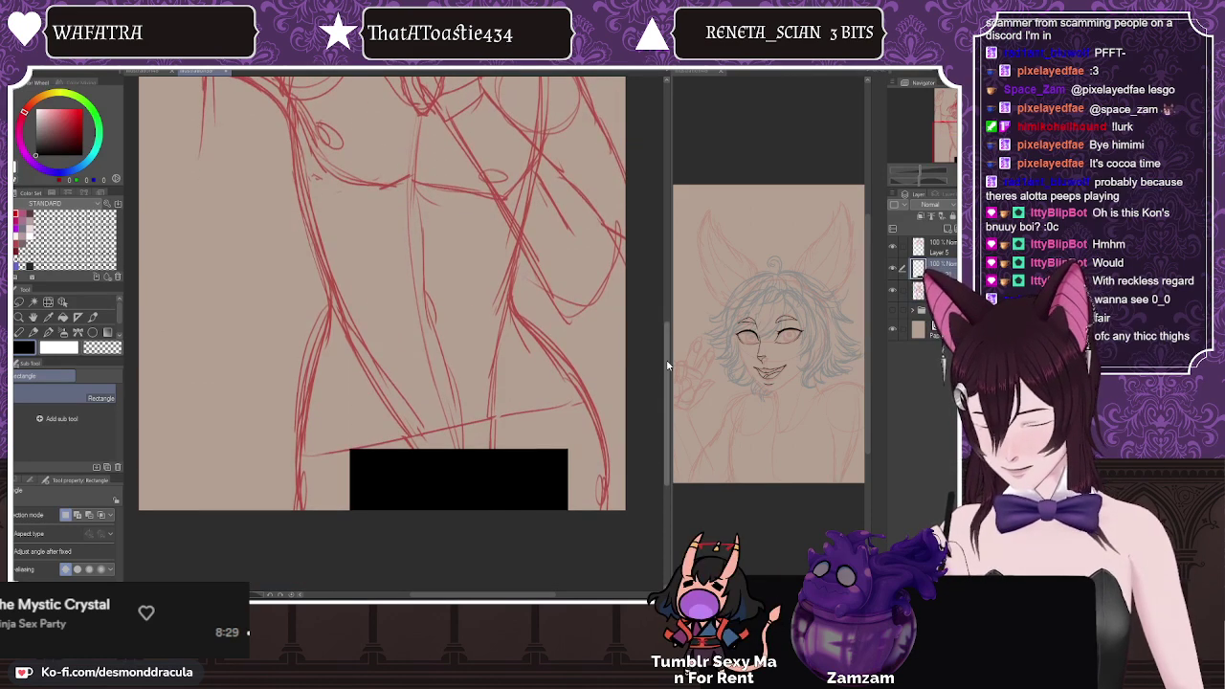
pyautogui.scroll(1, 667, 359)
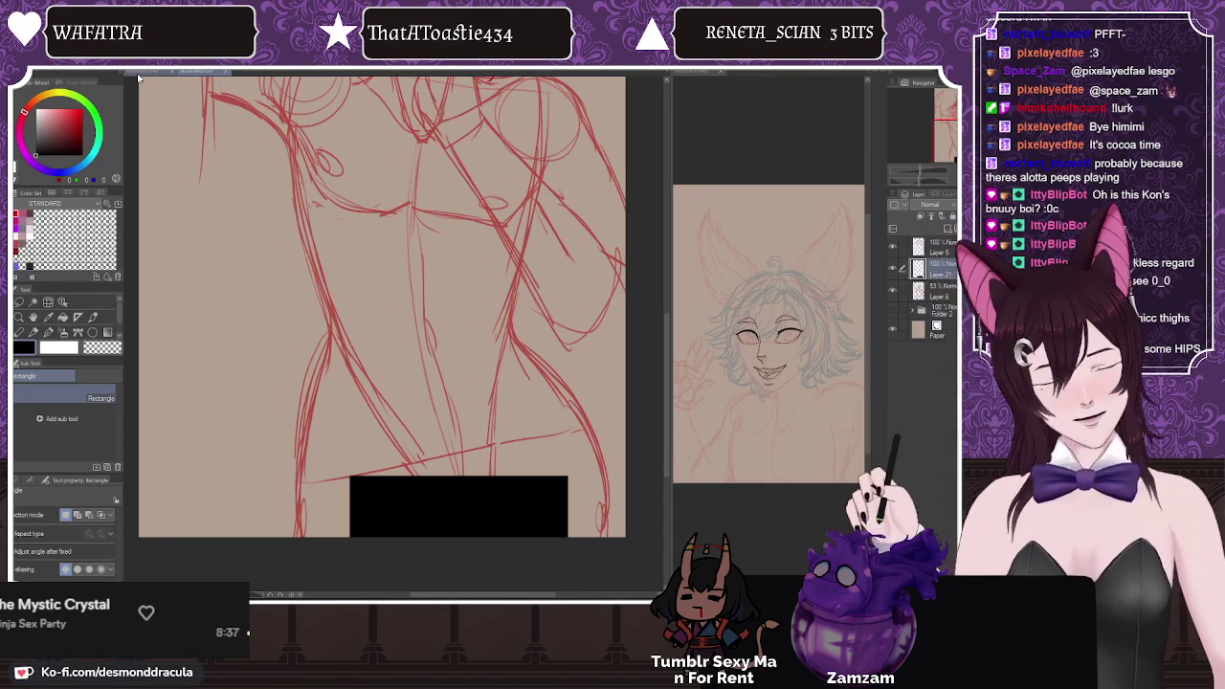
# Step: Return to the long-eared character drawing with the ink pen active and collapse the sketch layer folder
pyautogui.hotkey('ctrl', '0')
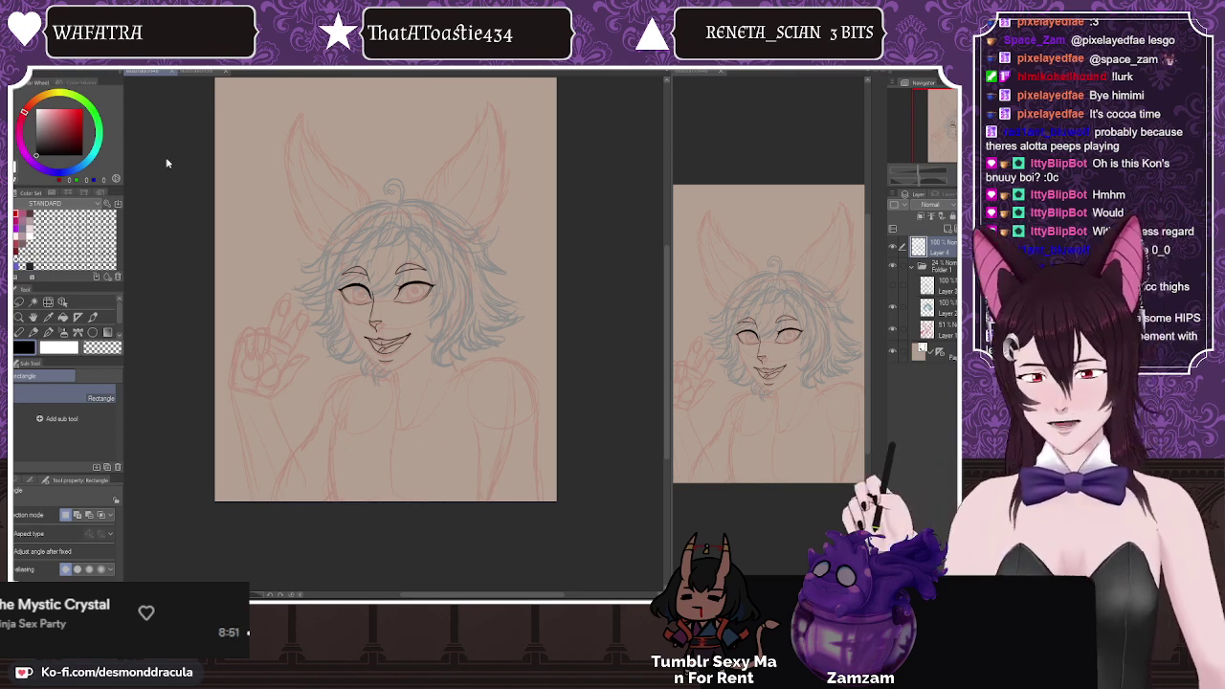
pyautogui.click(48, 332)
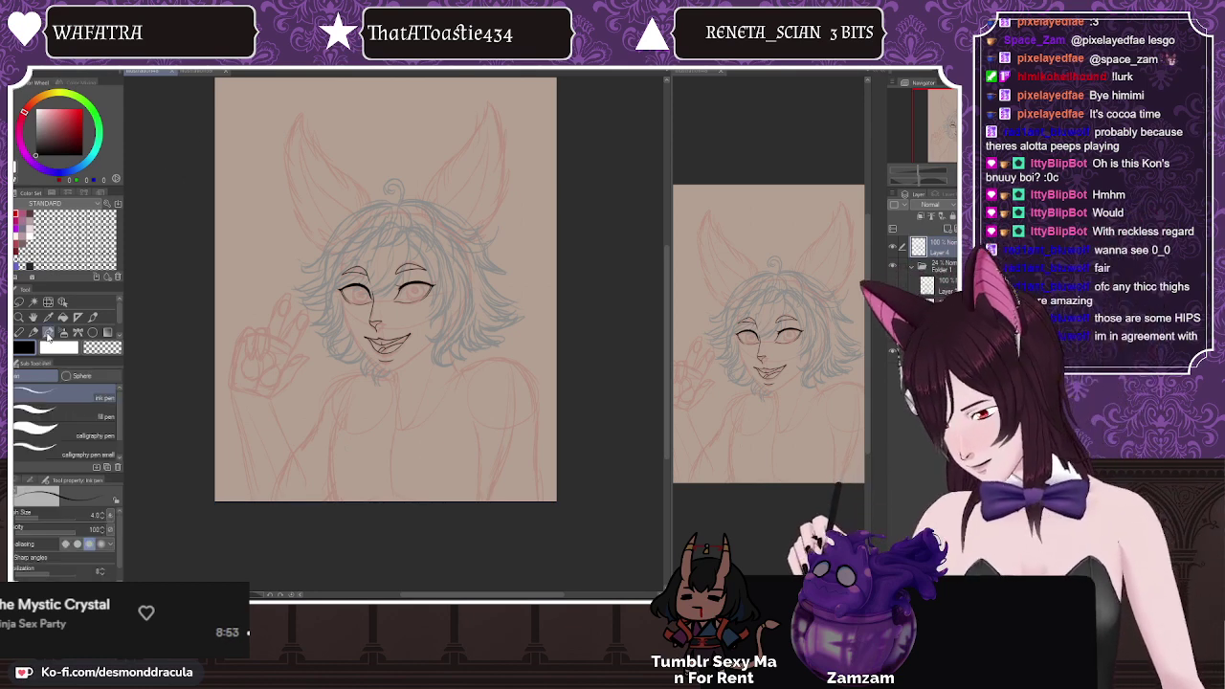
pyautogui.click(907, 267)
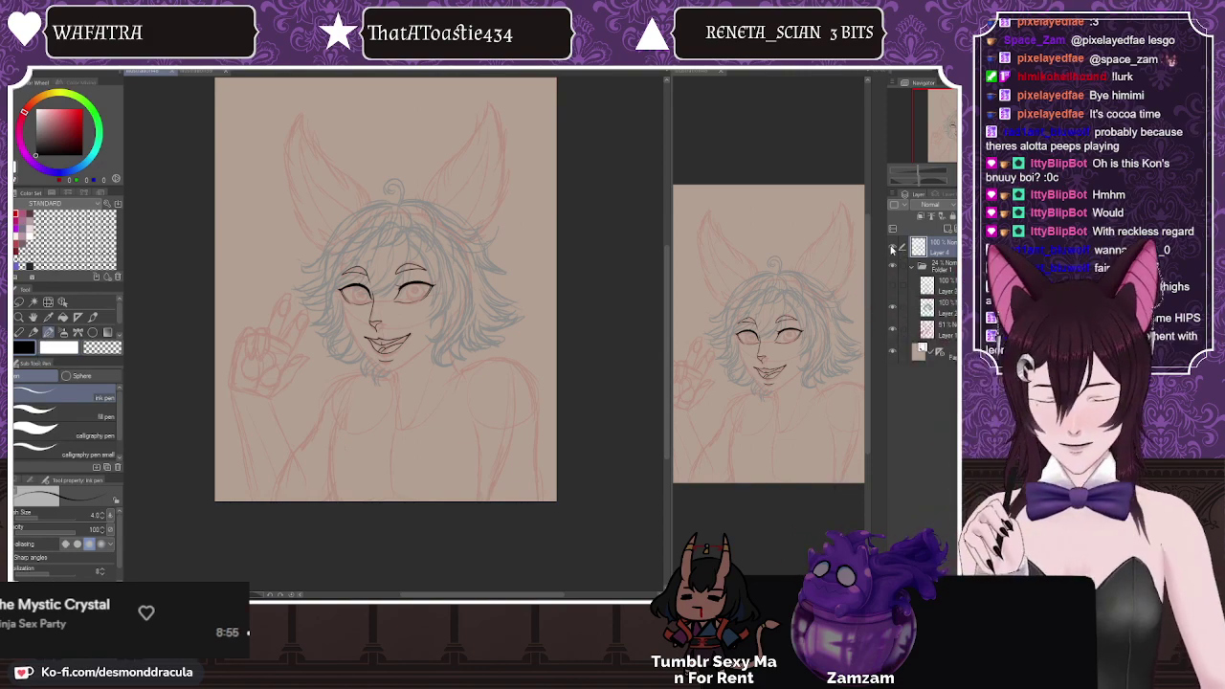
pyautogui.scroll(5, 394, 251)
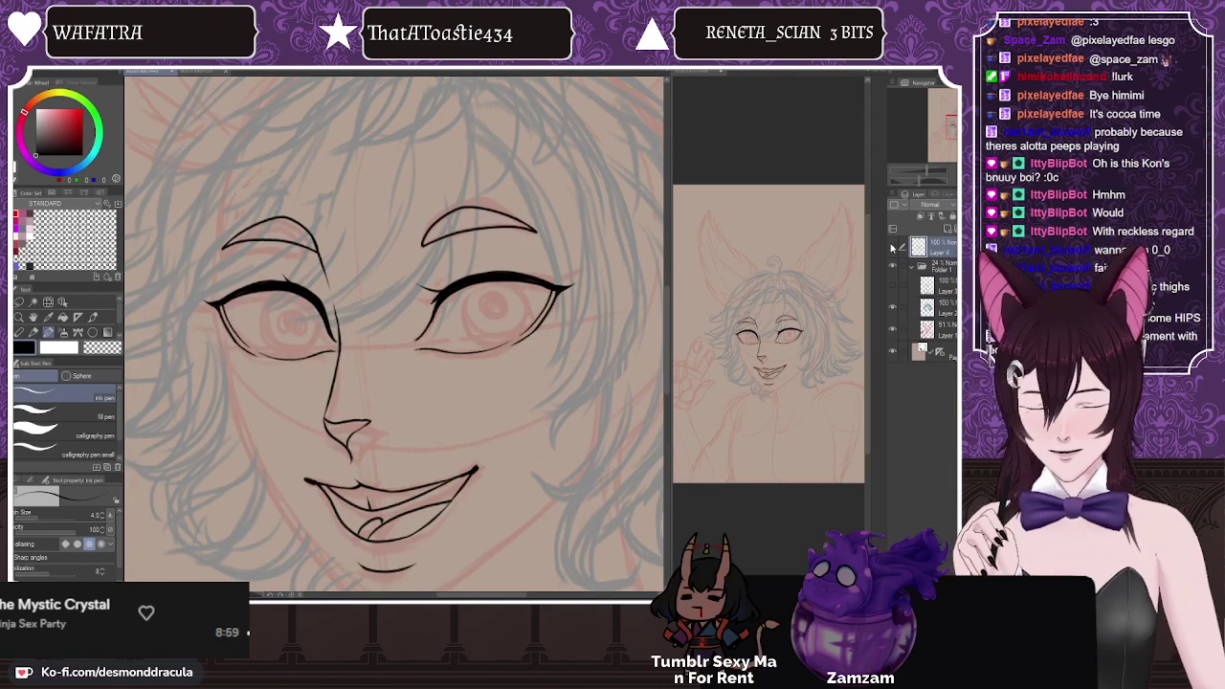
pyautogui.click(913, 267)
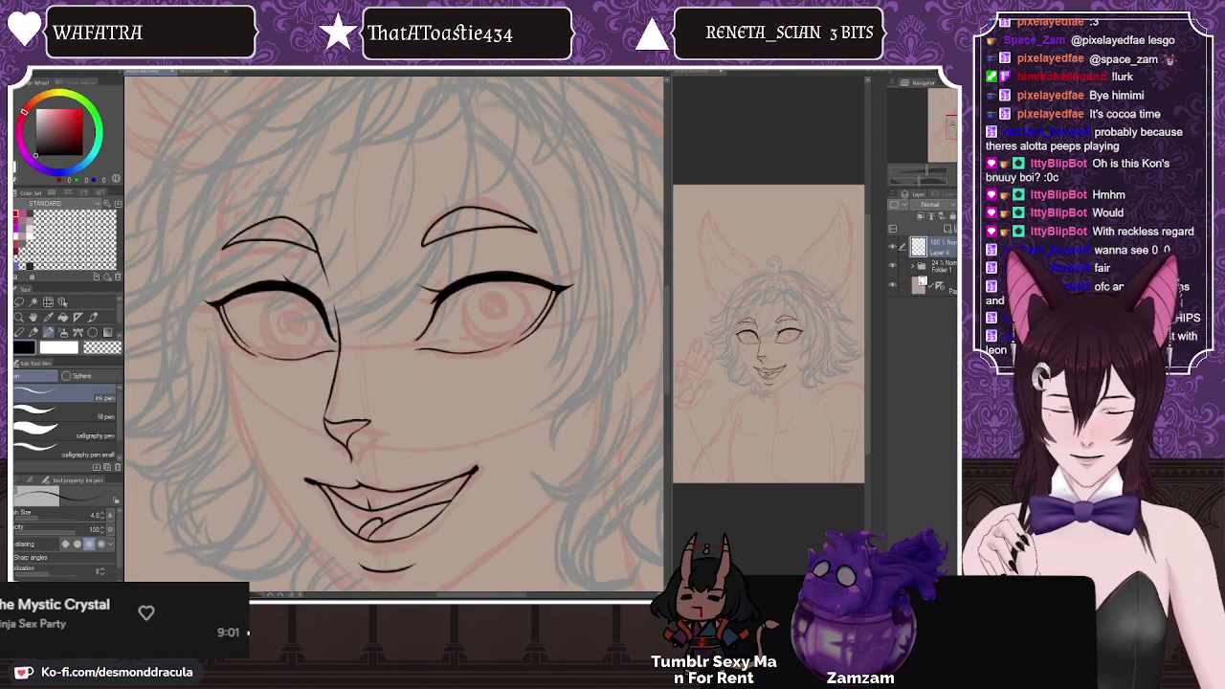
# Step: Touch up the outer corner of the eye farther from the raised hand with black ink, and check the face
pyautogui.scroll(3, 420, 259)
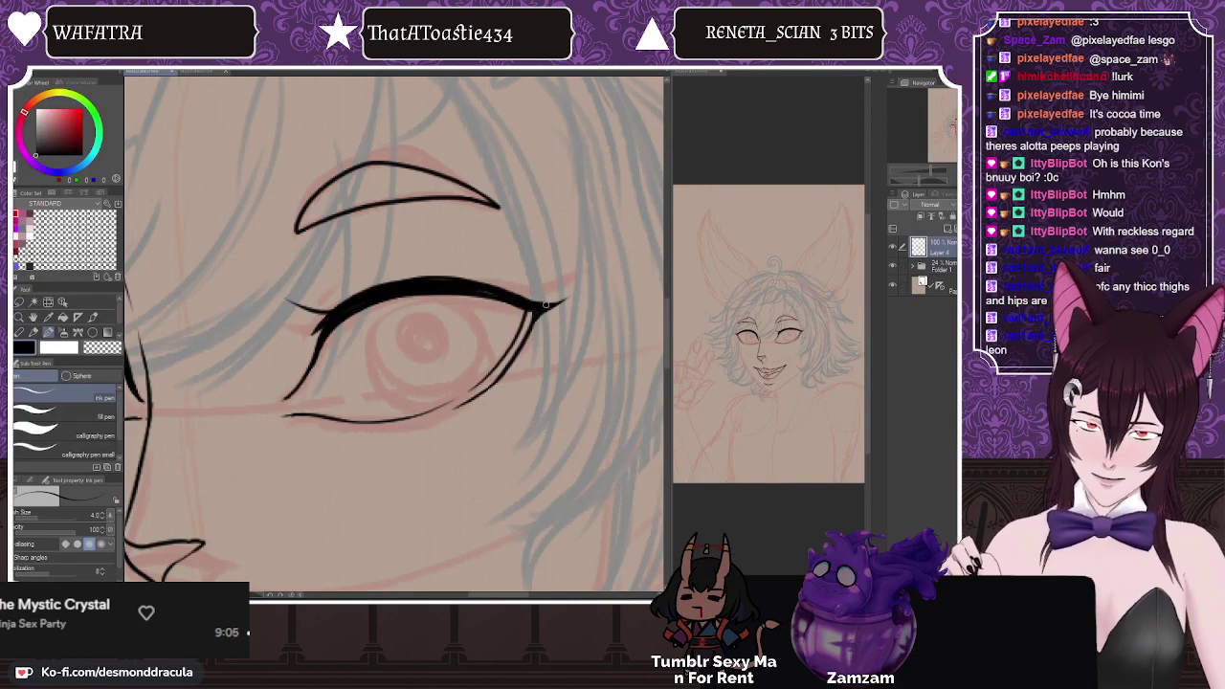
pyautogui.moveTo(561, 301); pyautogui.dragTo(526, 311)
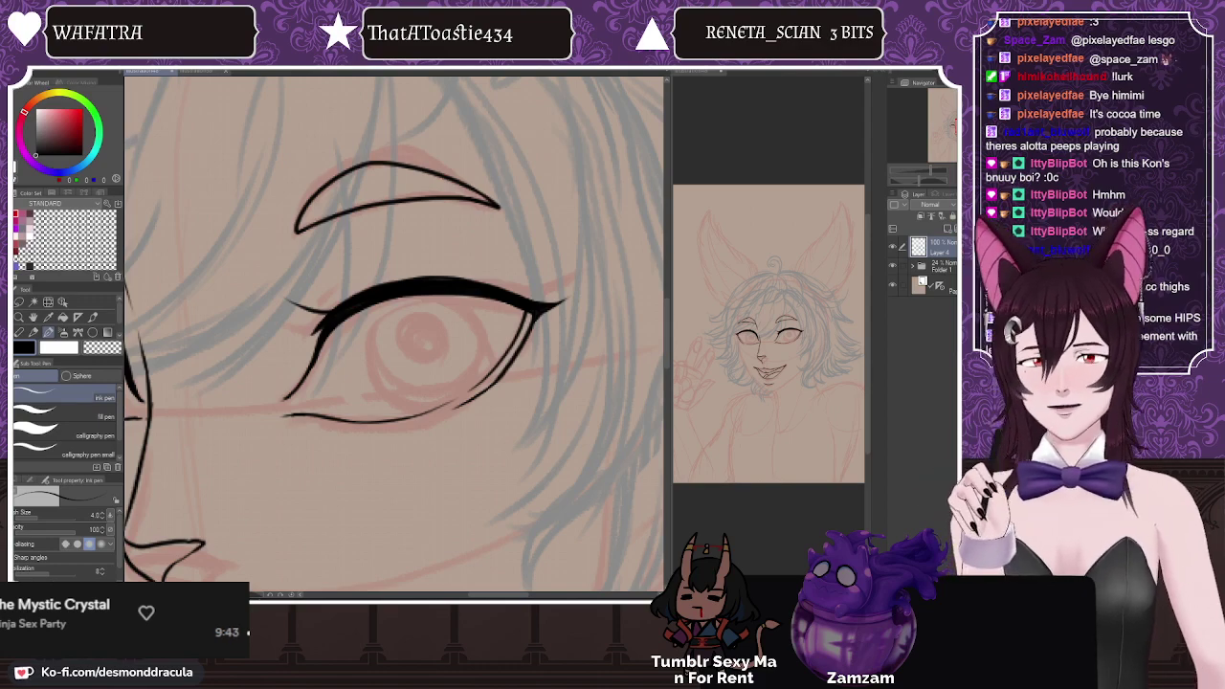
pyautogui.scroll(-6, 404, 239)
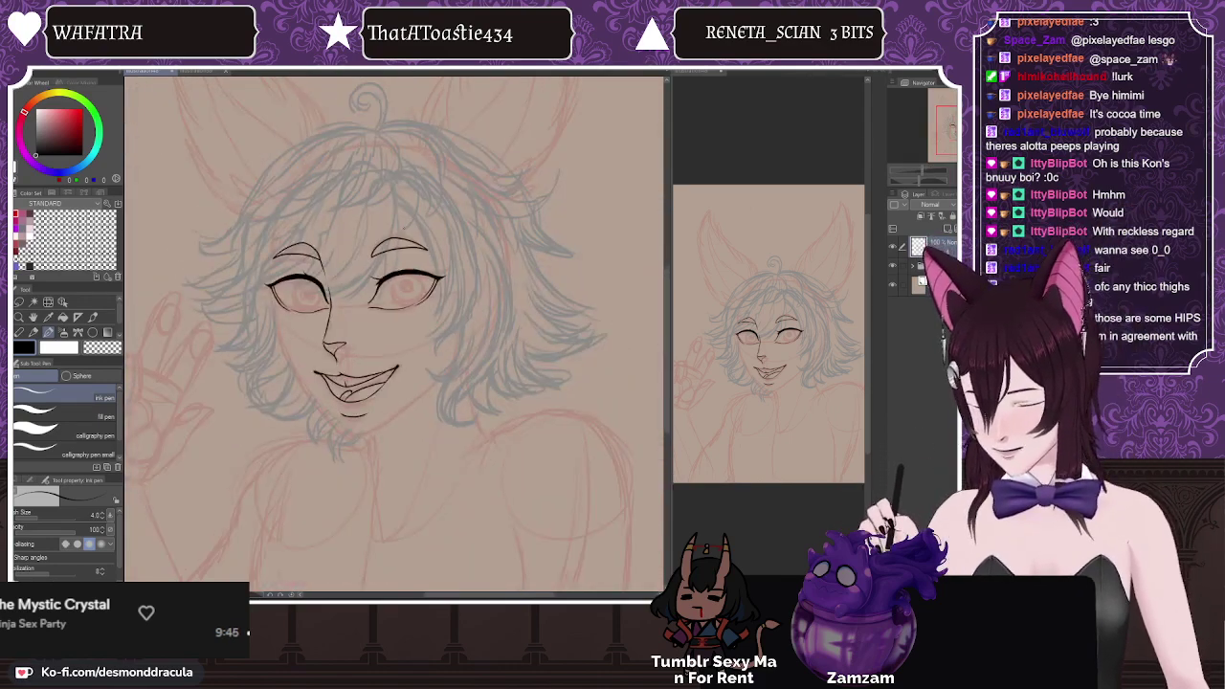
pyautogui.scroll(6, 332, 235)
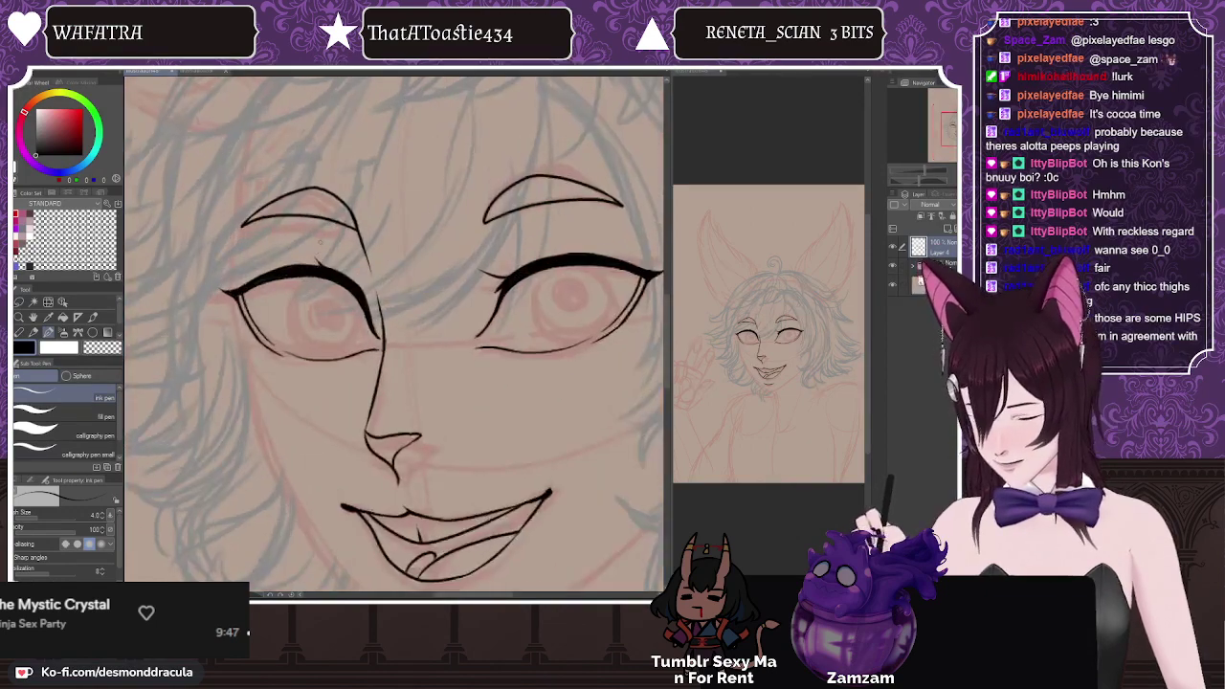
pyautogui.scroll(-5, 286, 231)
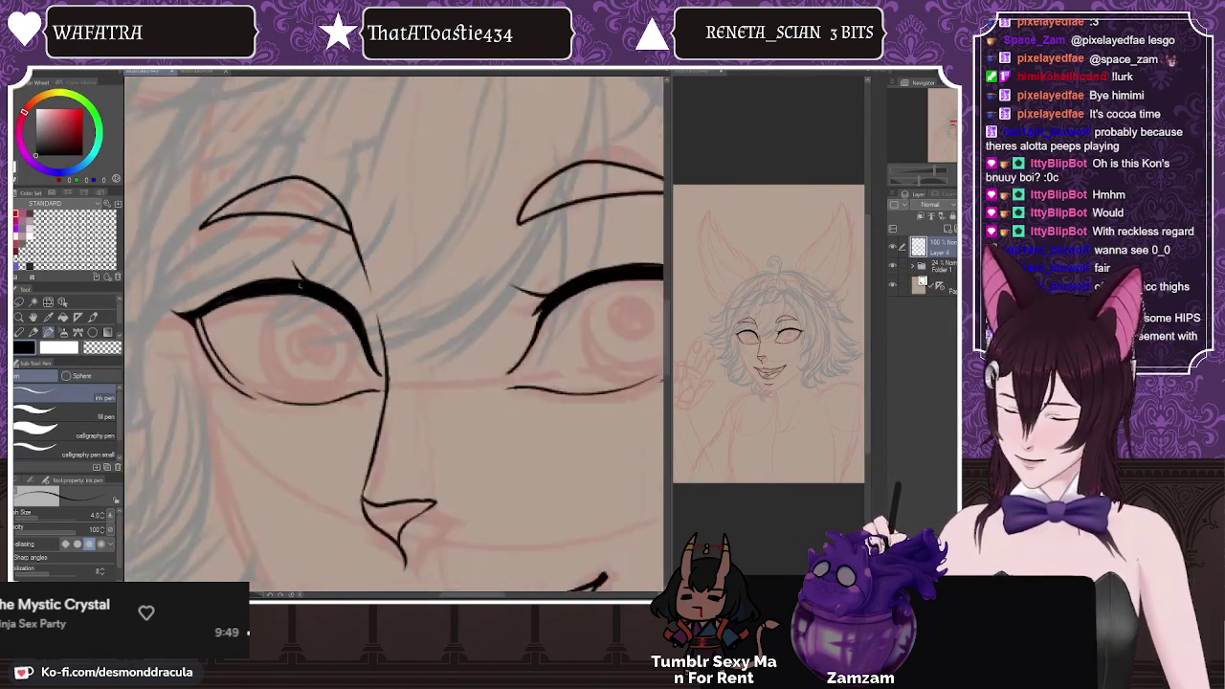
pyautogui.scroll(3, 370, 283)
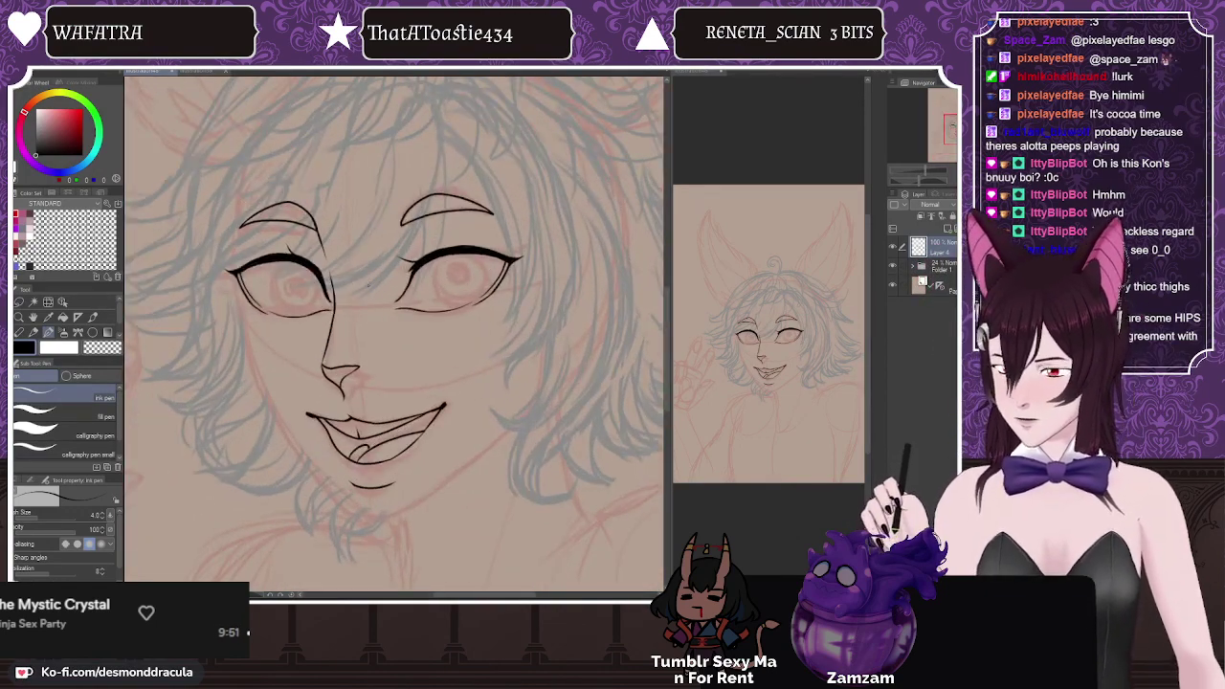
pyautogui.scroll(-4, 368, 285)
pyautogui.scroll(3, 381, 311)
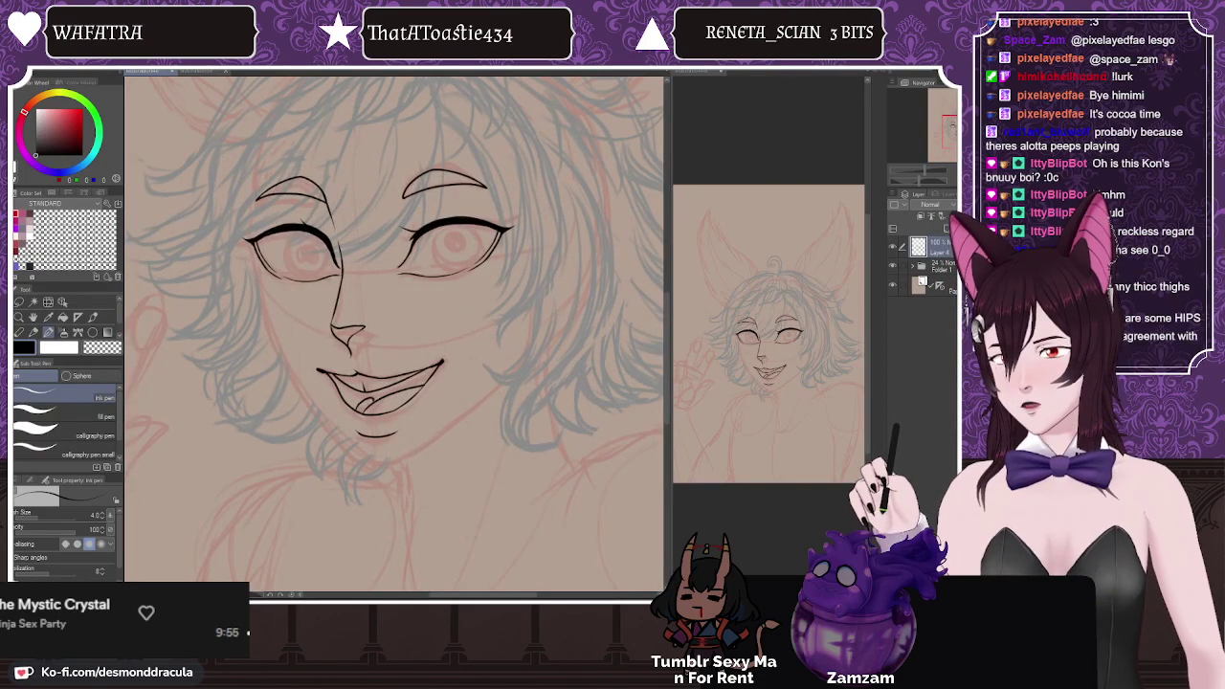
# Step: Add a new empty layer above the facial line art for the face outline
pyautogui.scroll(3, 361, 319)
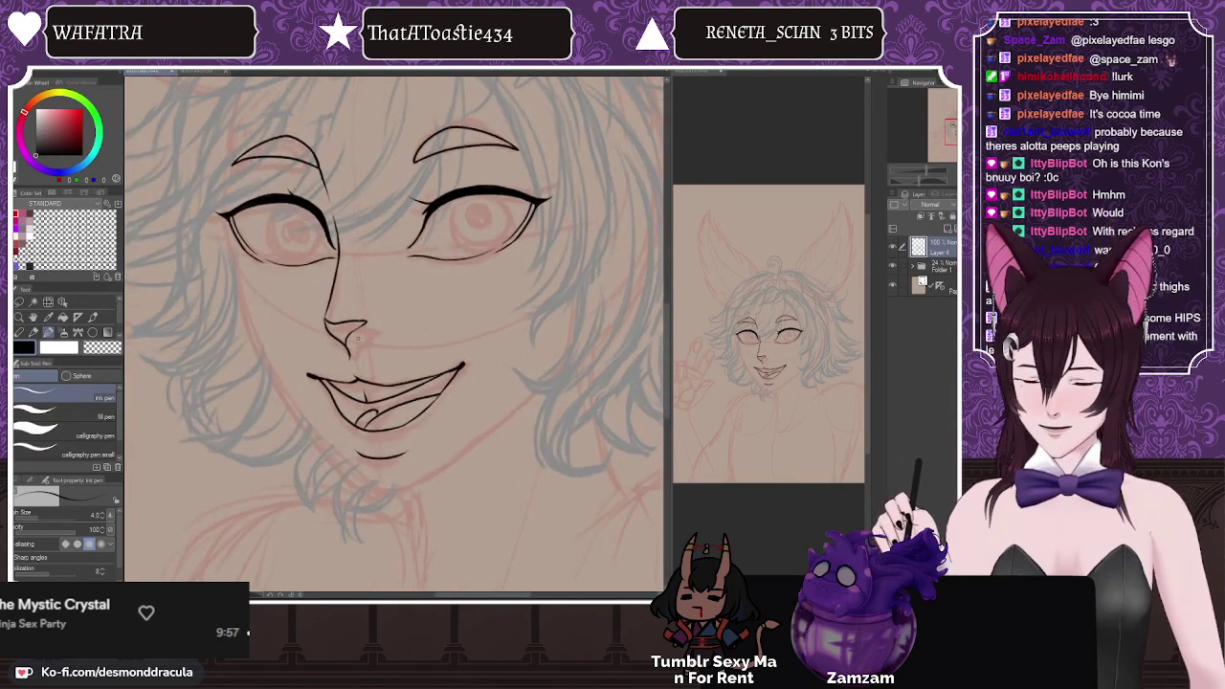
pyautogui.scroll(-2, 361, 320)
pyautogui.scroll(2, 360, 320)
pyautogui.press('h')
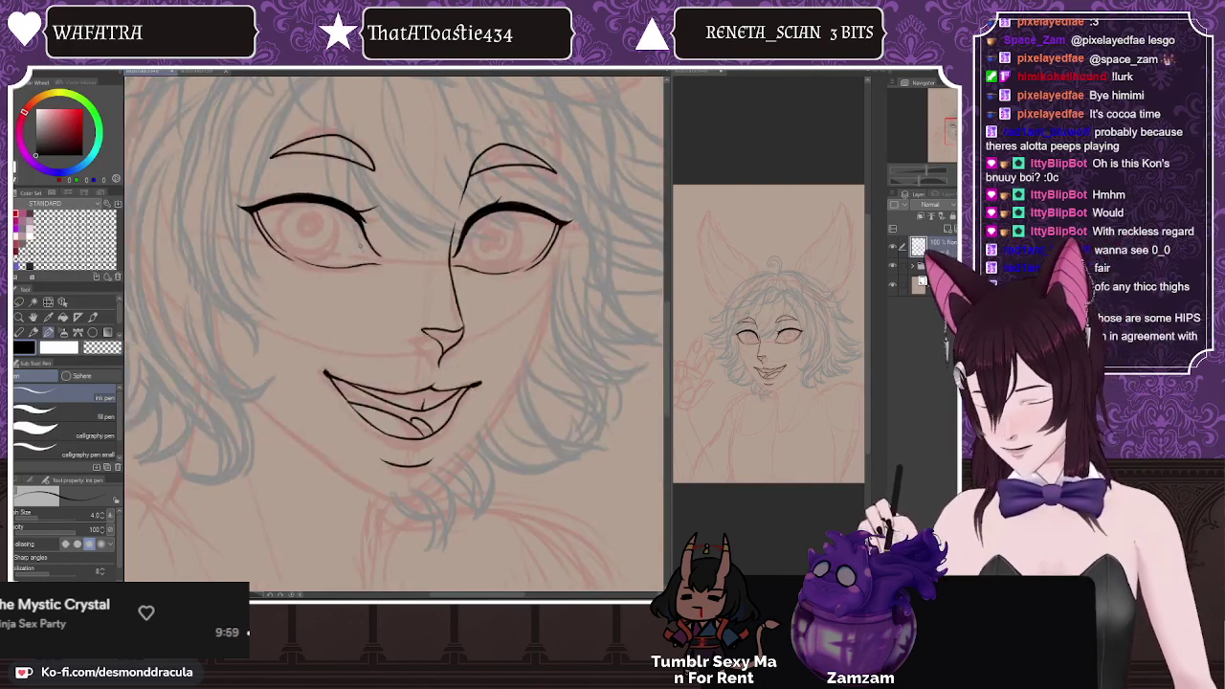
pyautogui.press('h')
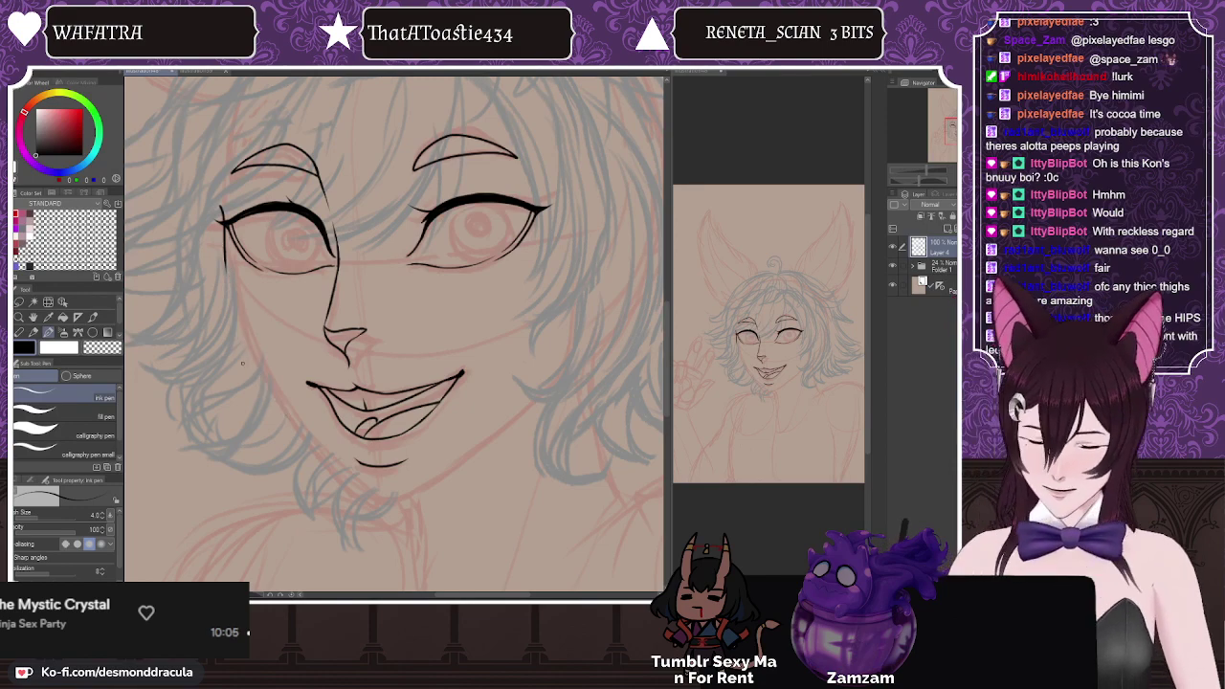
pyautogui.press('h')
pyautogui.hotkey('ctrl', 'shift', 'n')
pyautogui.press('h')
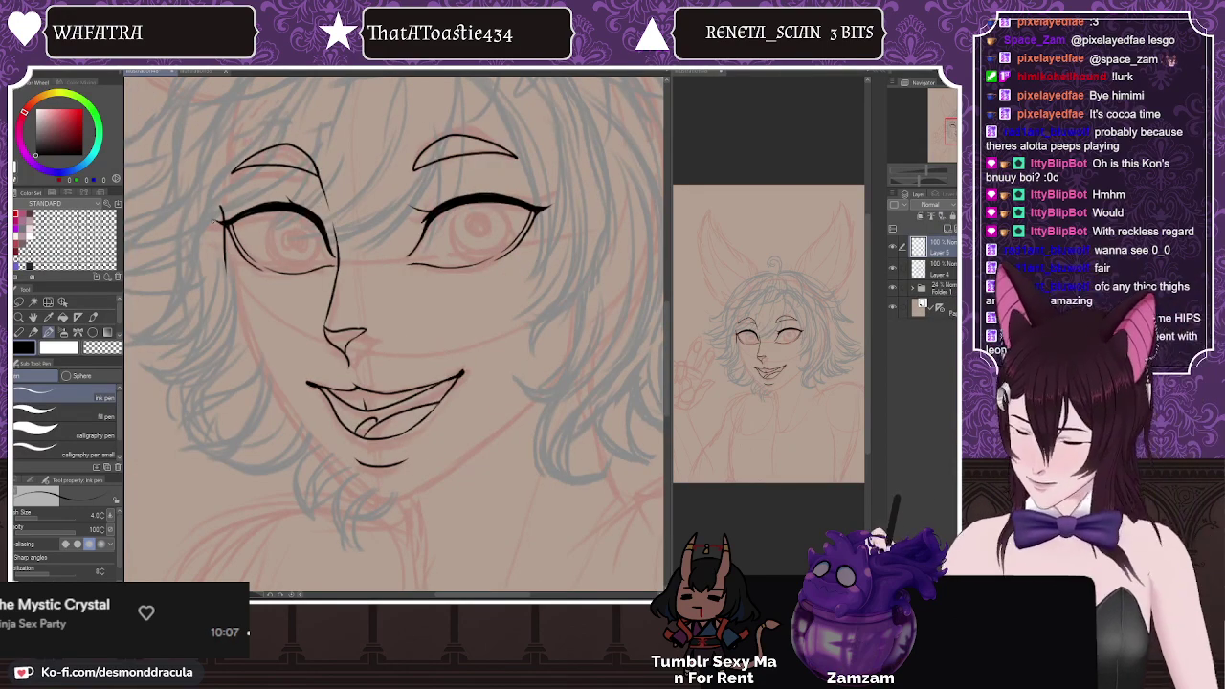
pyautogui.click(947, 228)
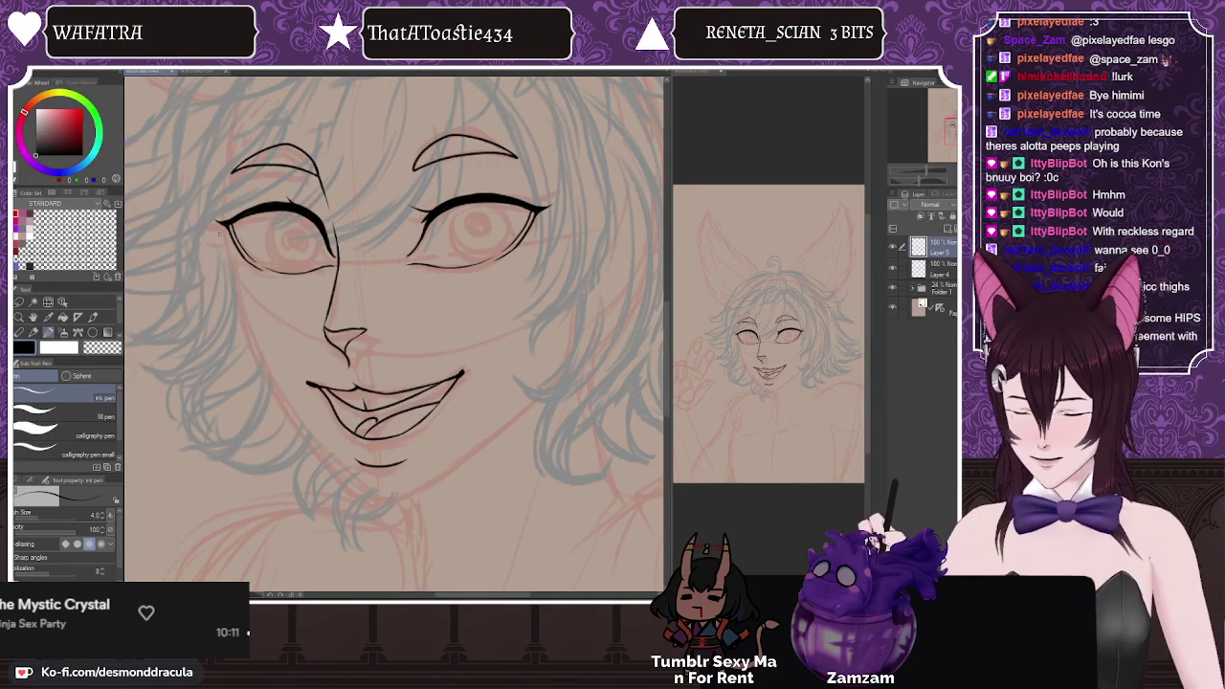
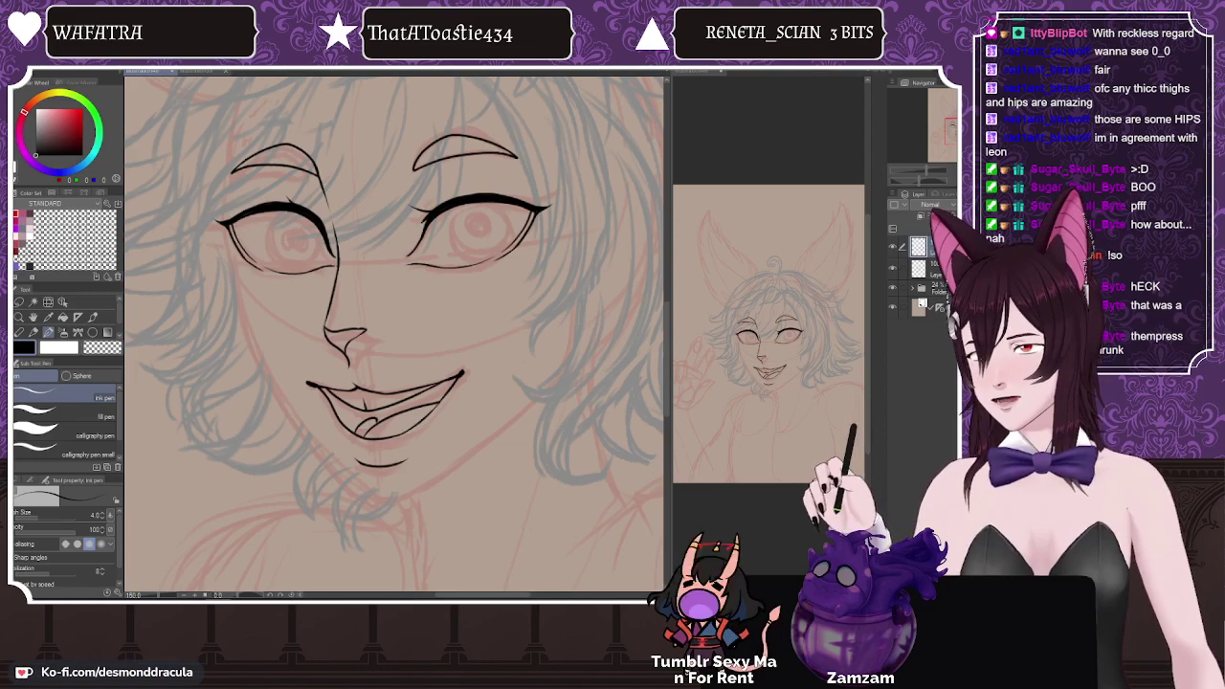
# Step: Ink a short black contour at the temple beside the eye nearer the raised hand, and flip the canvas to judge it
pyautogui.scroll(-3, 366, 270)
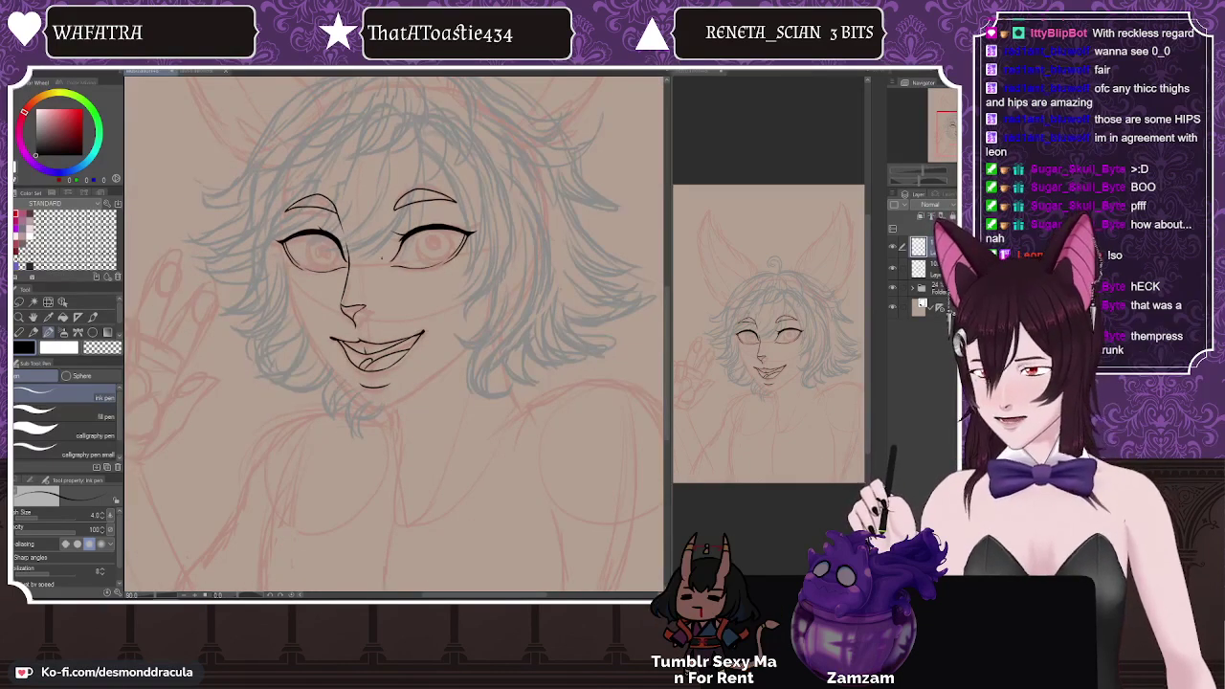
pyautogui.scroll(3, 365, 283)
pyautogui.scroll(-1, 361, 272)
pyautogui.scroll(1, 392, 287)
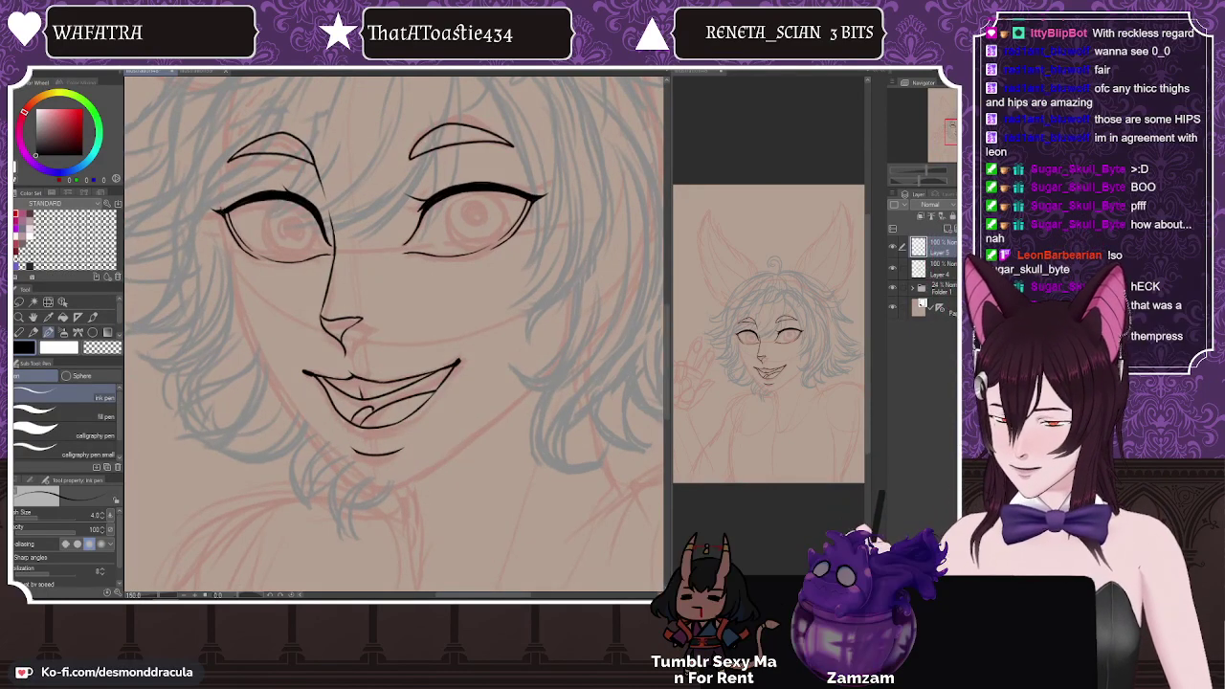
pyautogui.moveTo(216, 176); pyautogui.dragTo(222, 209)
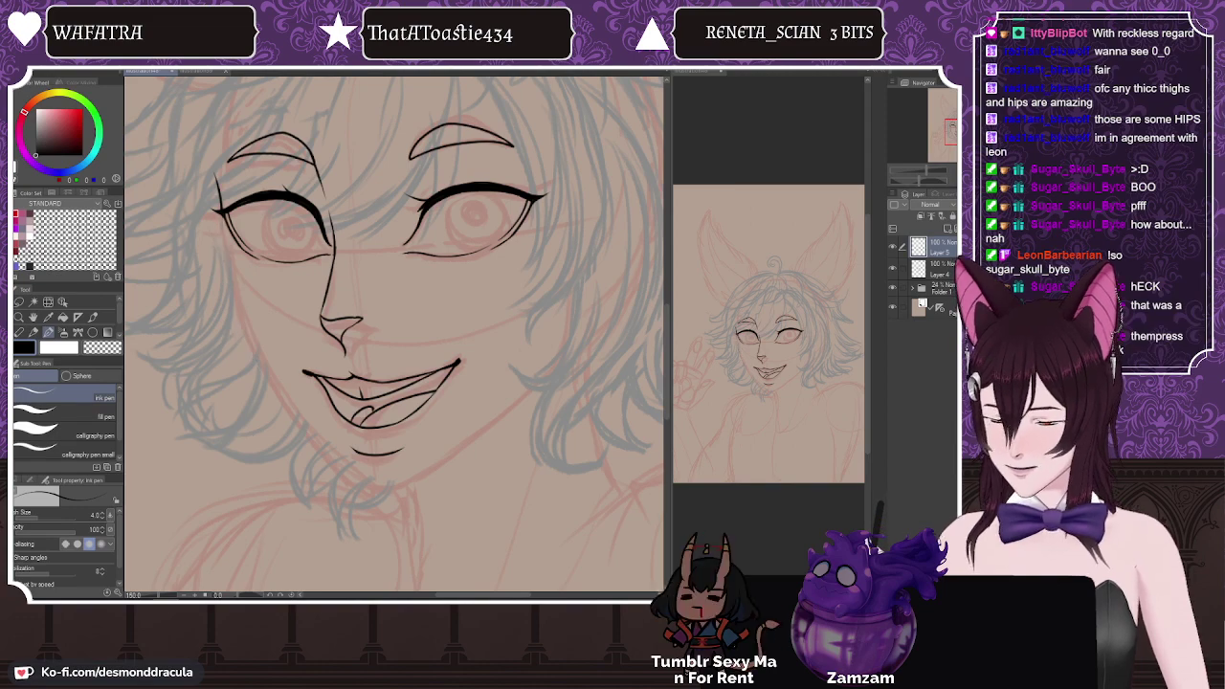
pyautogui.hotkey('ctrl', 'z')
pyautogui.press('h')
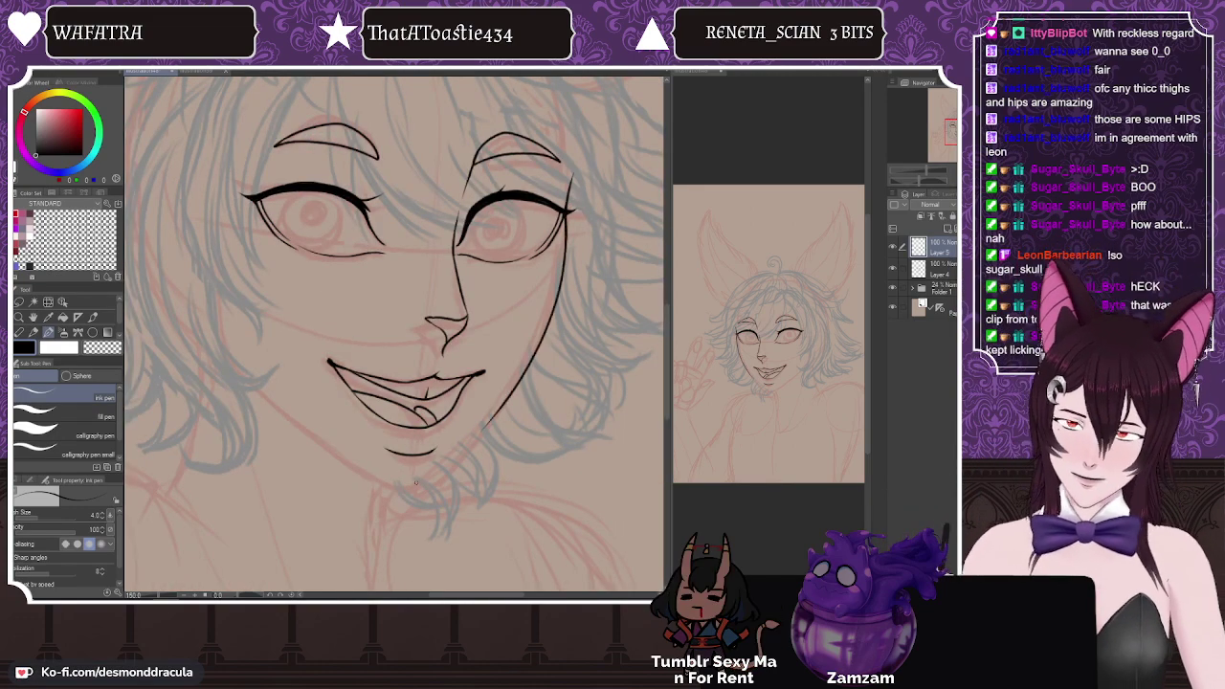
# Step: Ink the cheek contour from the eye nearer the raised hand down toward the chin, redoing the stroke until it is smooth
pyautogui.moveTo(563, 216)
pyautogui.mouseDown()
pyautogui.moveTo(565, 262)
pyautogui.moveTo(469, 452)
pyautogui.mouseUp()
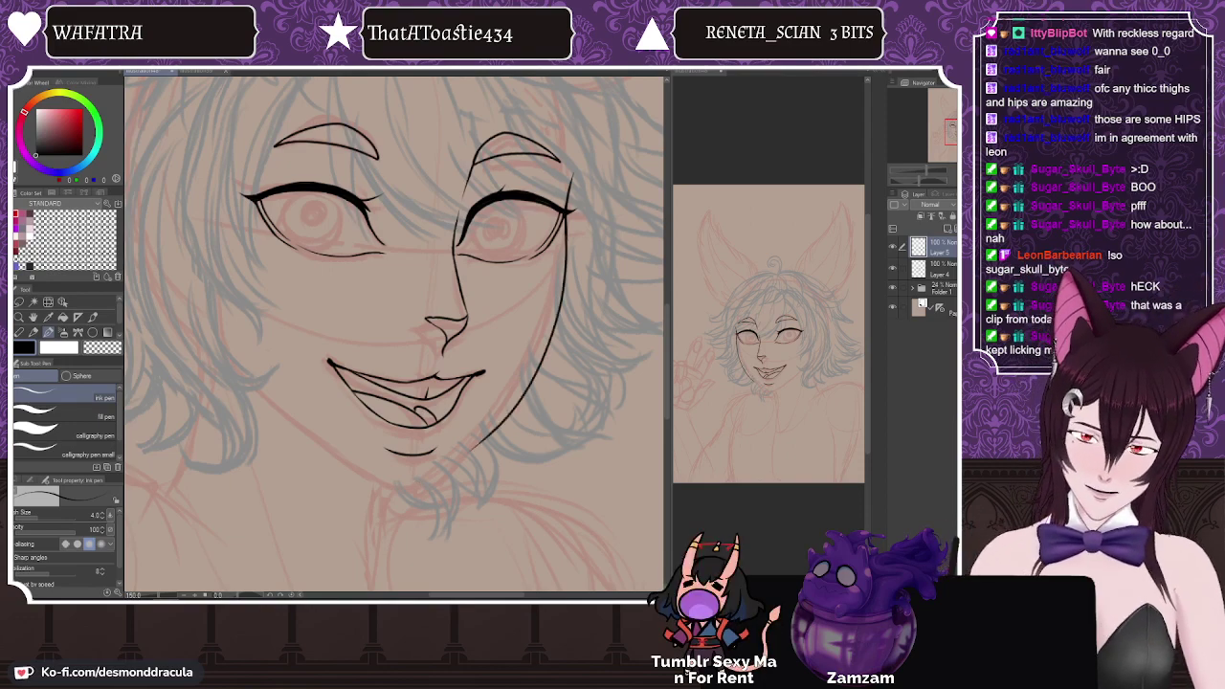
pyautogui.hotkey('ctrl', 'z')
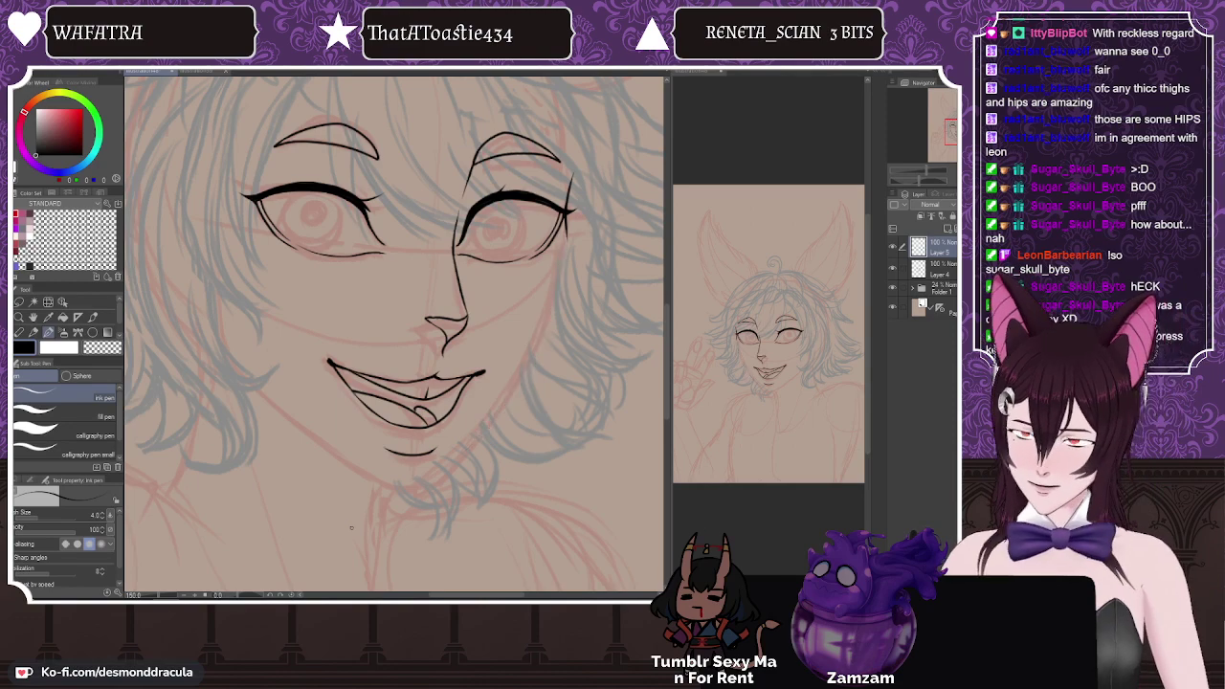
pyautogui.moveTo(569, 222)
pyautogui.mouseDown()
pyautogui.moveTo(564, 289)
pyautogui.moveTo(459, 463)
pyautogui.mouseUp()
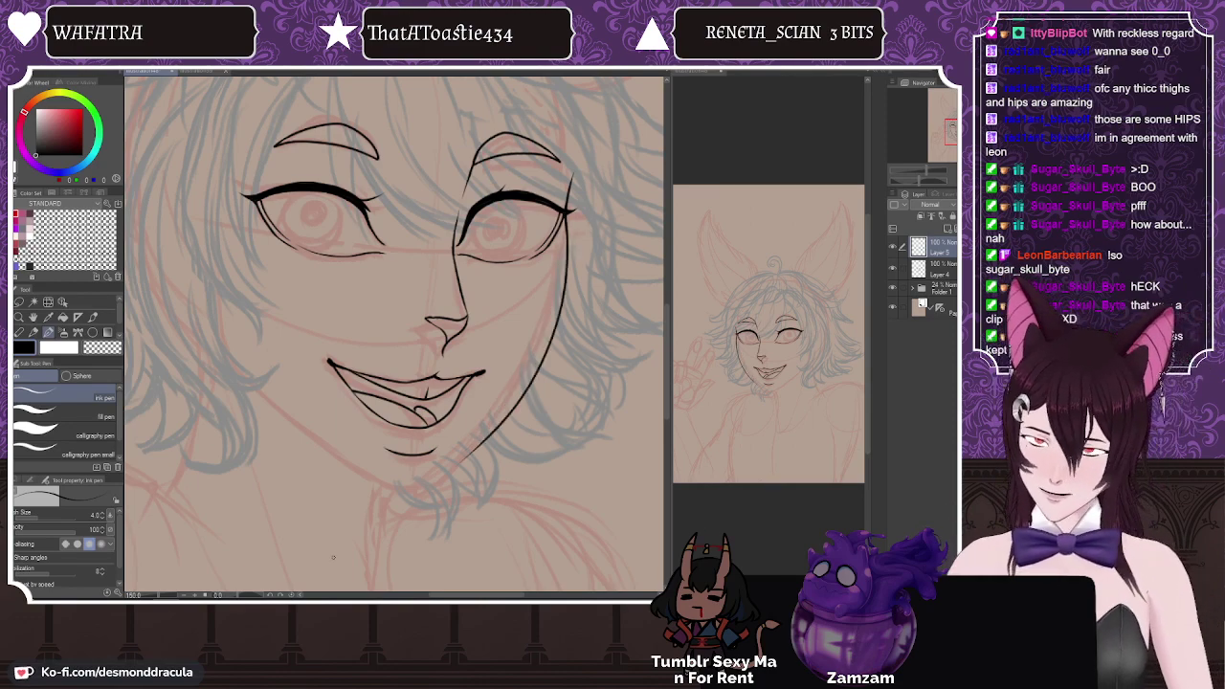
pyautogui.press('h')
pyautogui.press('h')
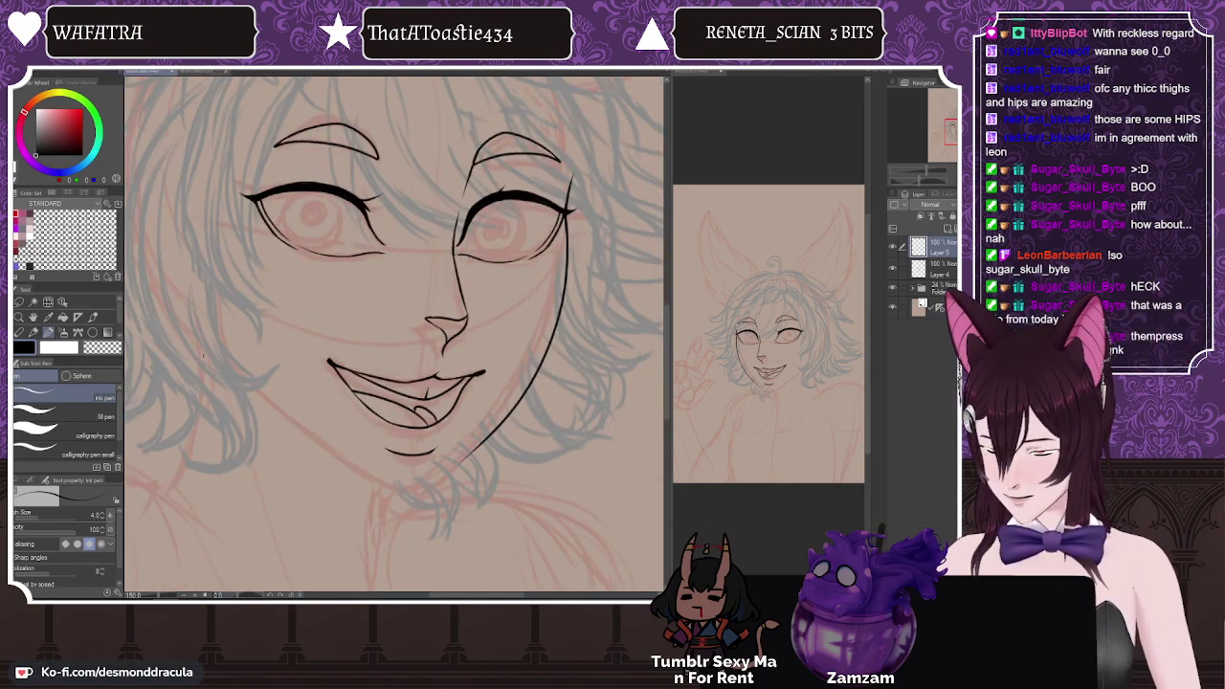
# Step: Ink the jawline from the opposite cheek down to the chin, and check it on the flipped canvas
pyautogui.moveTo(211, 296)
pyautogui.mouseDown()
pyautogui.moveTo(228, 367)
pyautogui.moveTo(275, 411)
pyautogui.moveTo(409, 505)
pyautogui.mouseUp()
pyautogui.press('c')
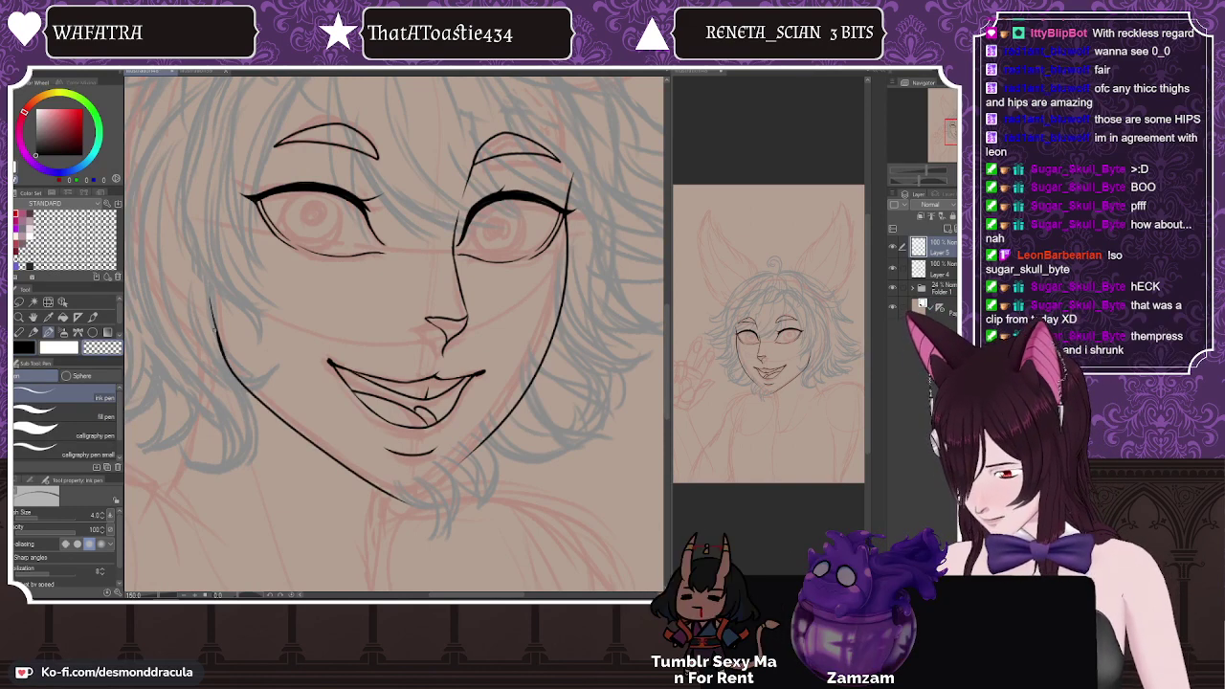
pyautogui.press('h')
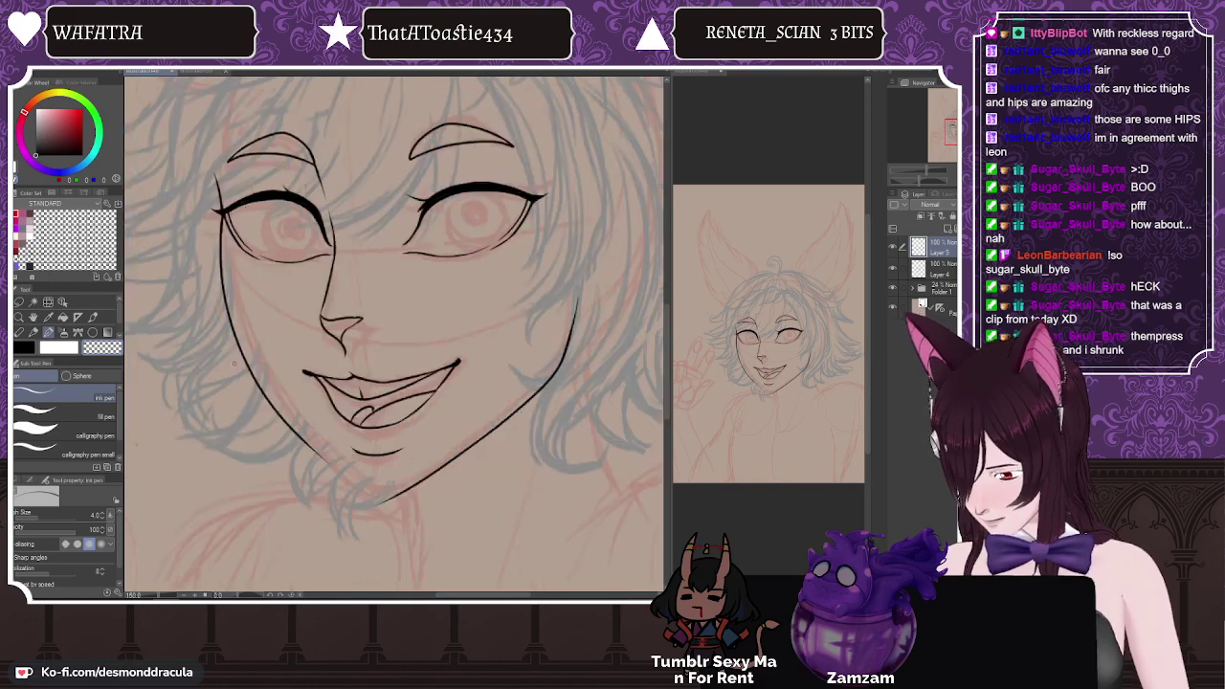
# Step: Ink a rounded chin curve joining the cheek contour to the jawline, redrawing it once on the rotated canvas
pyautogui.press('h')
pyautogui.press('-')
pyautogui.press('-')
pyautogui.press('-')
pyautogui.press('-')
pyautogui.press('-')
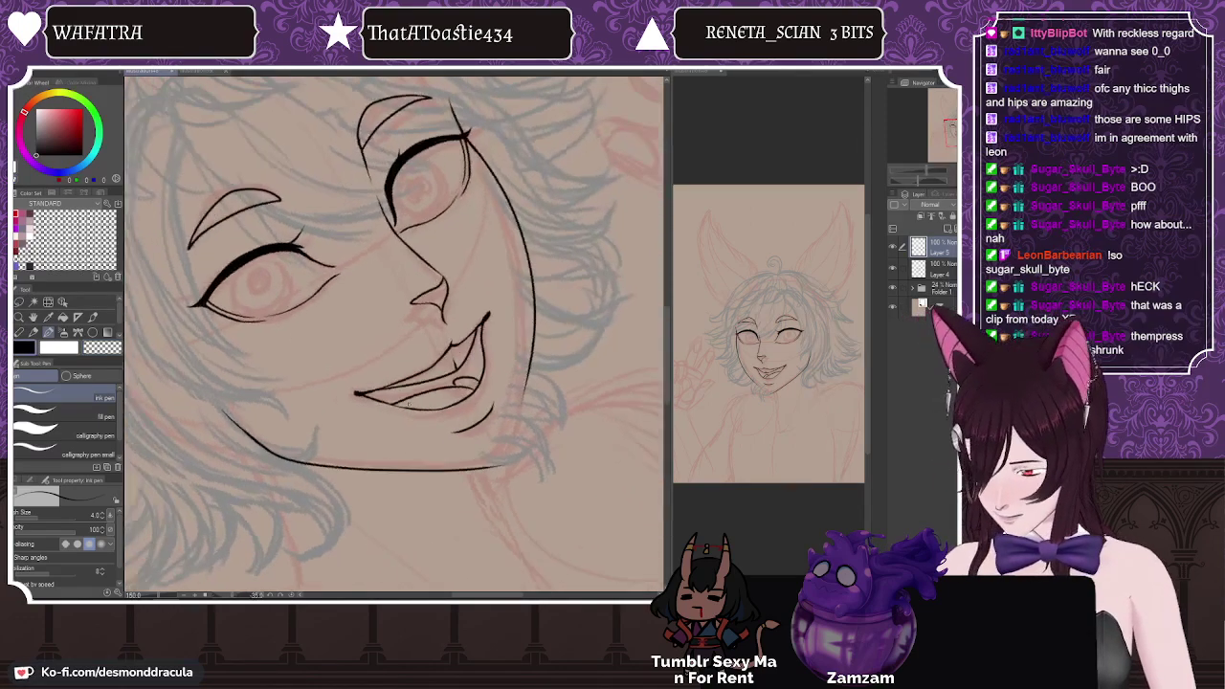
pyautogui.moveTo(526, 289); pyautogui.dragTo(542, 392)
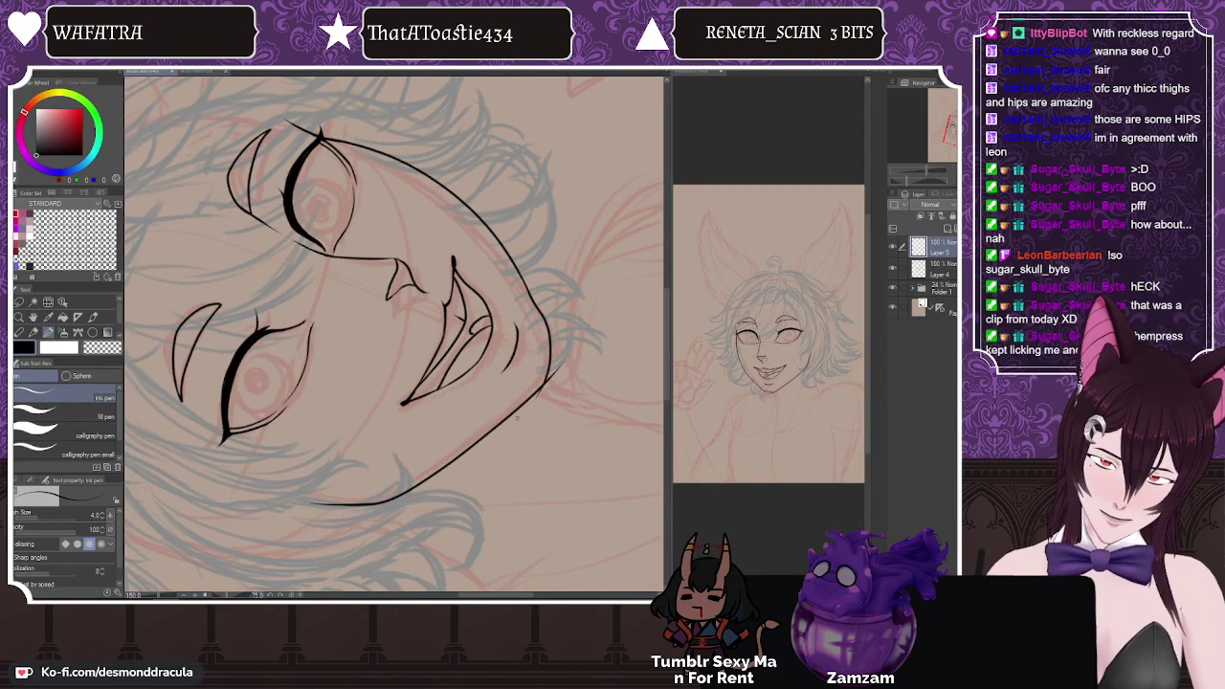
pyautogui.hotkey('ctrl', 'z')
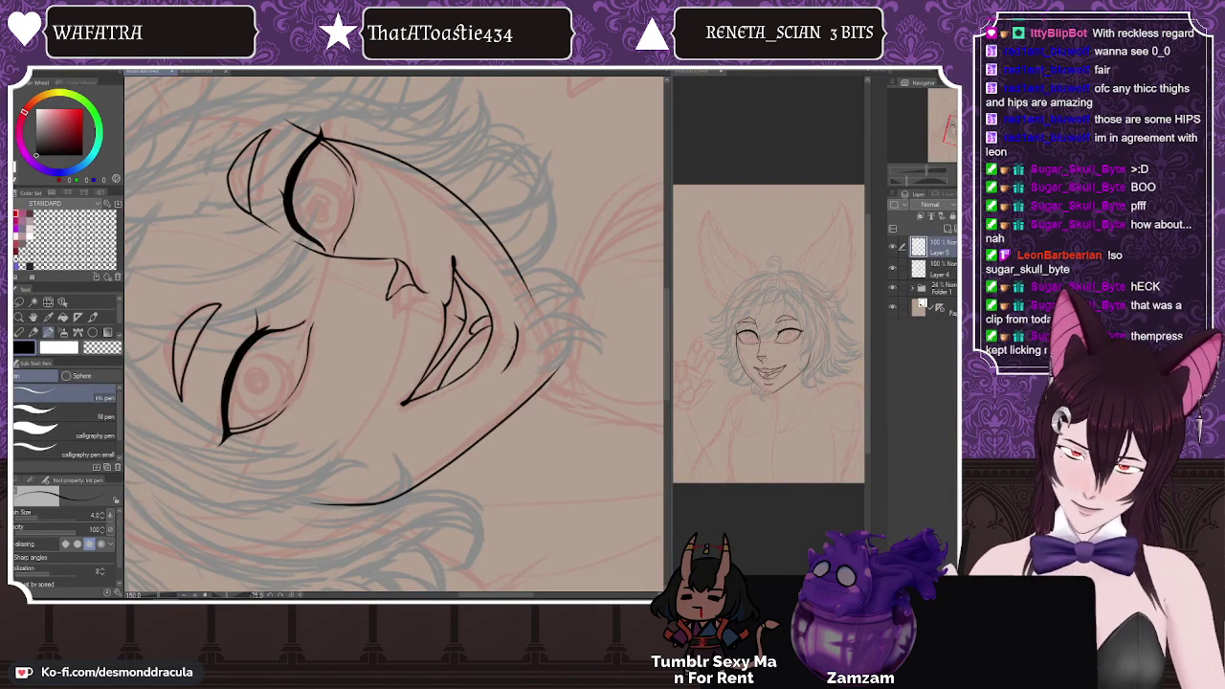
pyautogui.moveTo(528, 286)
pyautogui.mouseDown()
pyautogui.moveTo(553, 358)
pyautogui.moveTo(543, 381)
pyautogui.mouseUp()
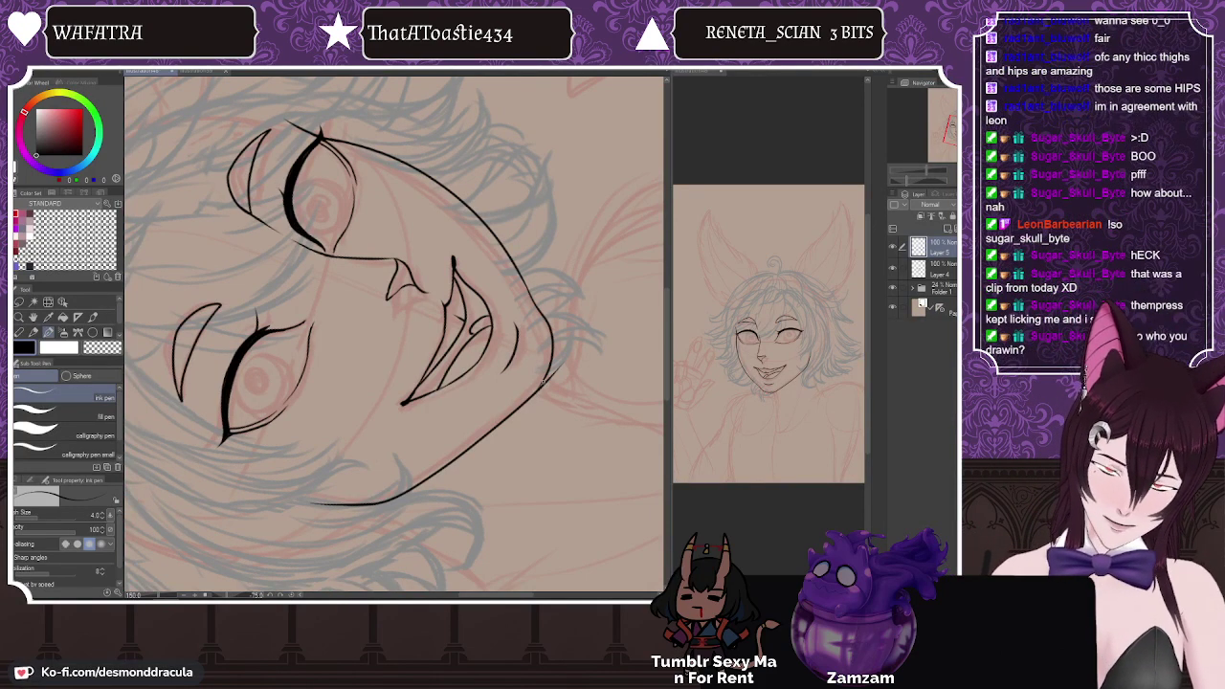
# Step: Clean up the overlapping line ends around the chin with the hard eraser and reset the canvas rotation
pyautogui.press('e')
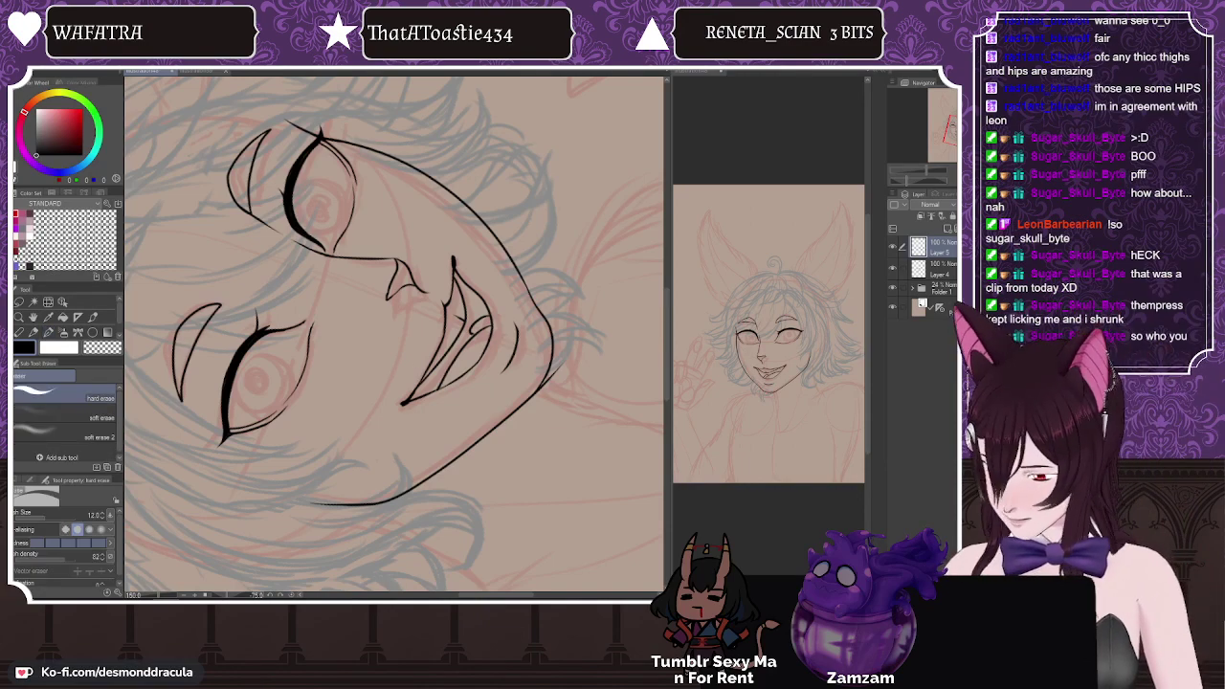
pyautogui.moveTo(563, 358)
pyautogui.mouseDown()
pyautogui.moveTo(507, 459)
pyautogui.moveTo(425, 509)
pyautogui.moveTo(315, 517)
pyautogui.moveTo(309, 490)
pyautogui.mouseUp()
pyautogui.press('h')
pyautogui.hotkey('ctrl', '@')
# Step: Lasso the mouth, shift its lines slightly upward on Layer 4, and deselect
pyautogui.click(19, 302)
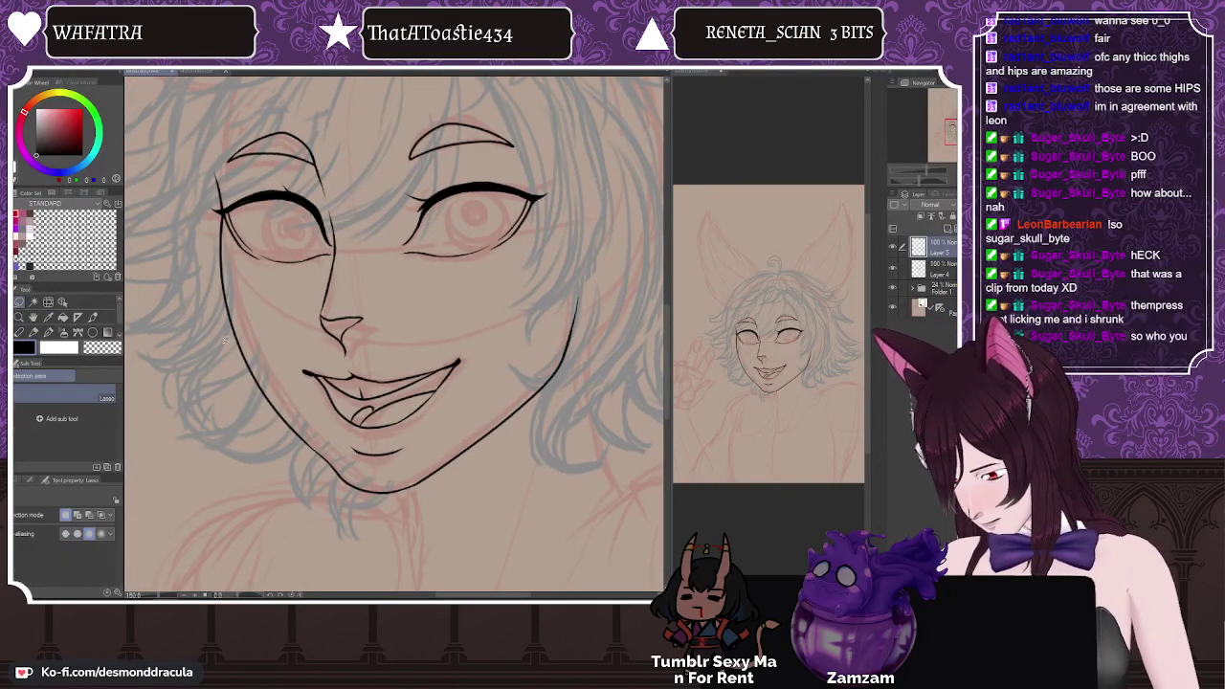
pyautogui.moveTo(296, 352); pyautogui.dragTo(336, 453)
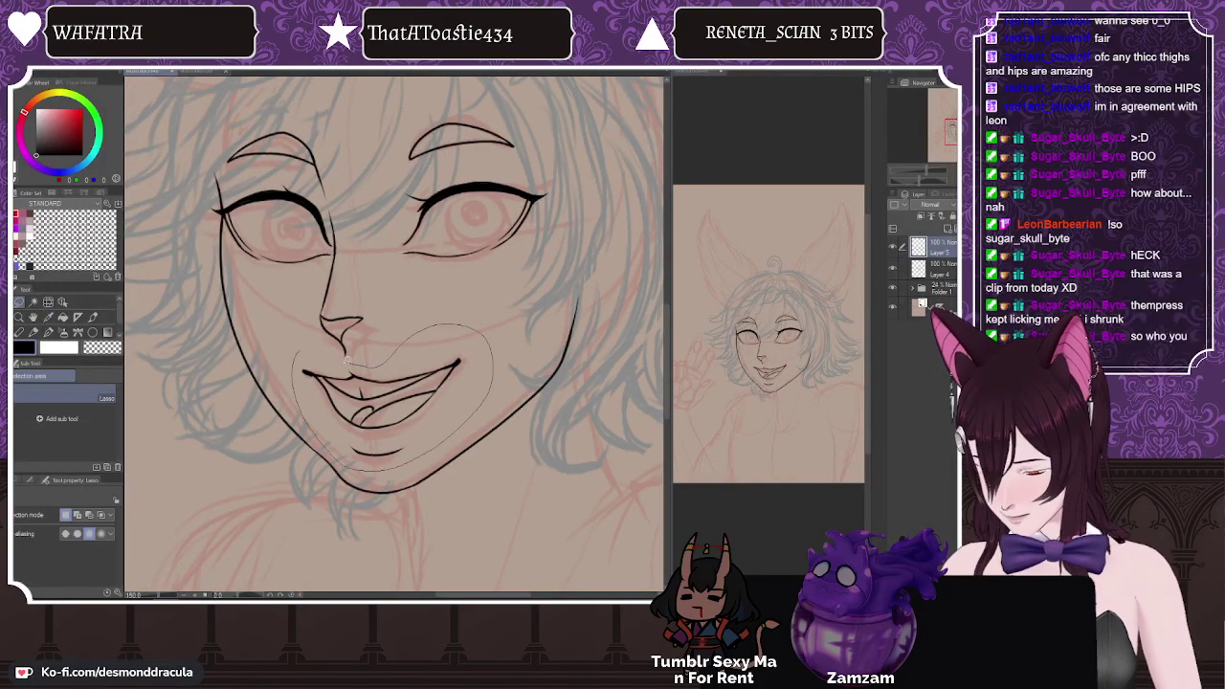
pyautogui.moveTo(350, 362); pyautogui.dragTo(316, 364)
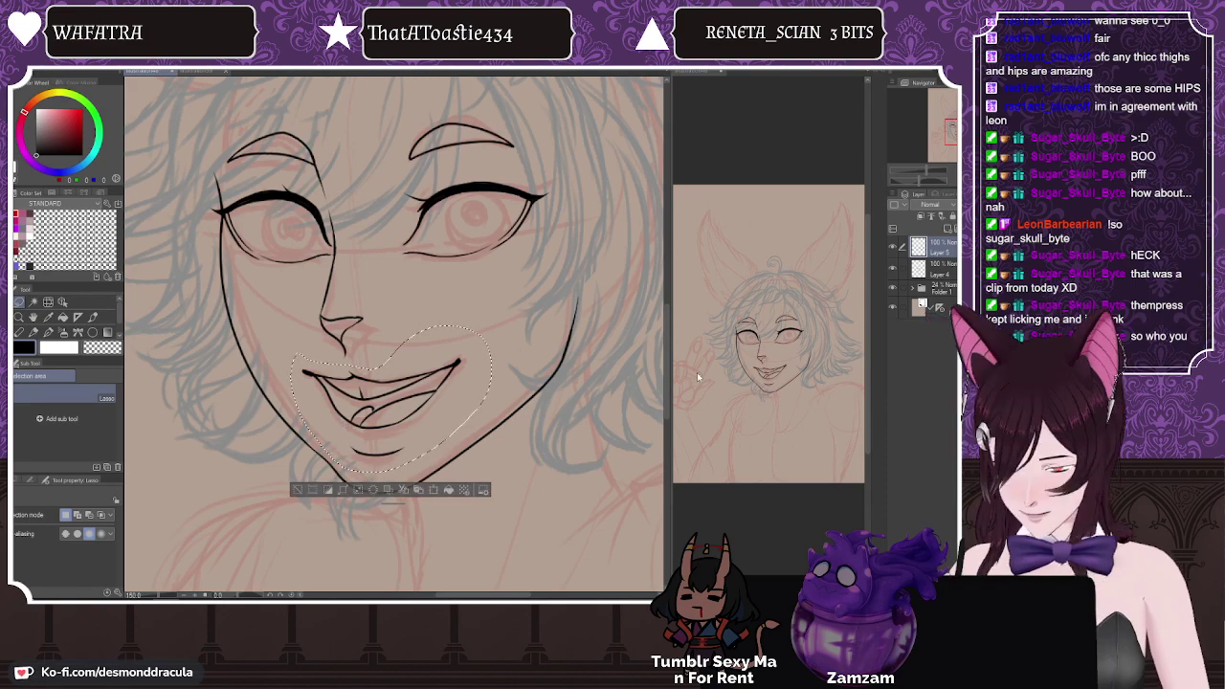
pyautogui.click(934, 268)
pyautogui.moveTo(342, 432); pyautogui.dragTo(355, 436)
pyautogui.hotkey('ctrl', 'd')
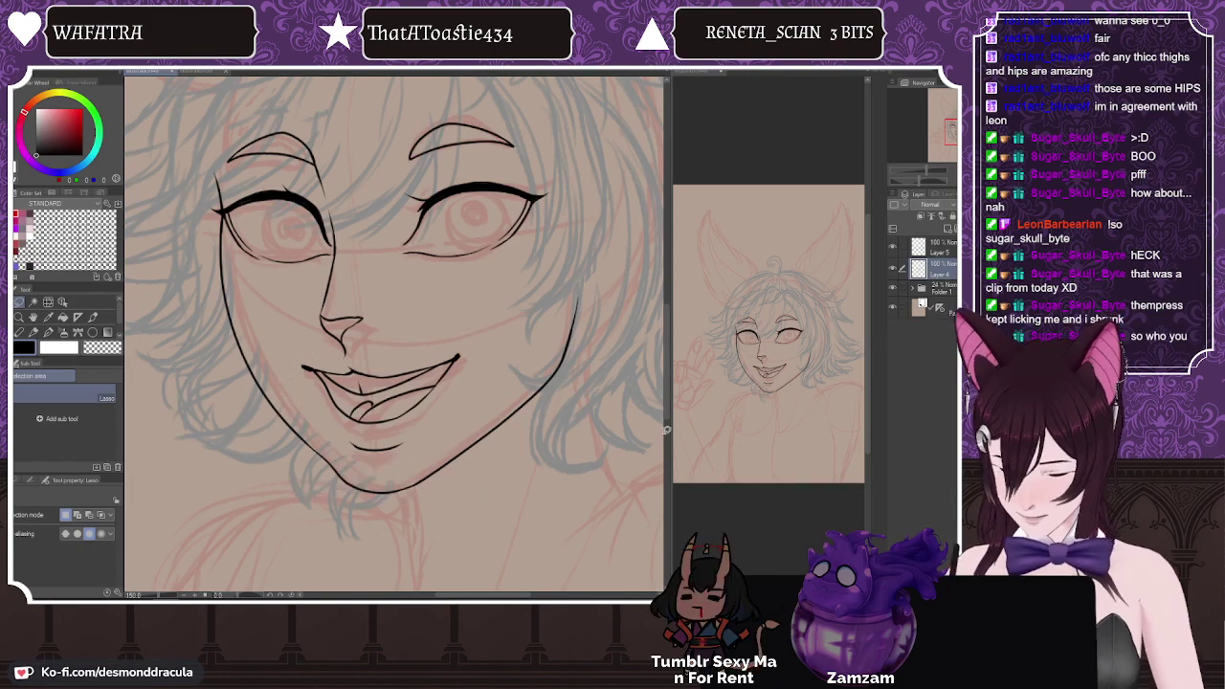
# Step: Merge the face outline and facial feature layers into one, and switch back to the ink pen
pyautogui.click(934, 247)
pyautogui.click(902, 268)
pyautogui.hotkey('shift', 'alt', 'e')
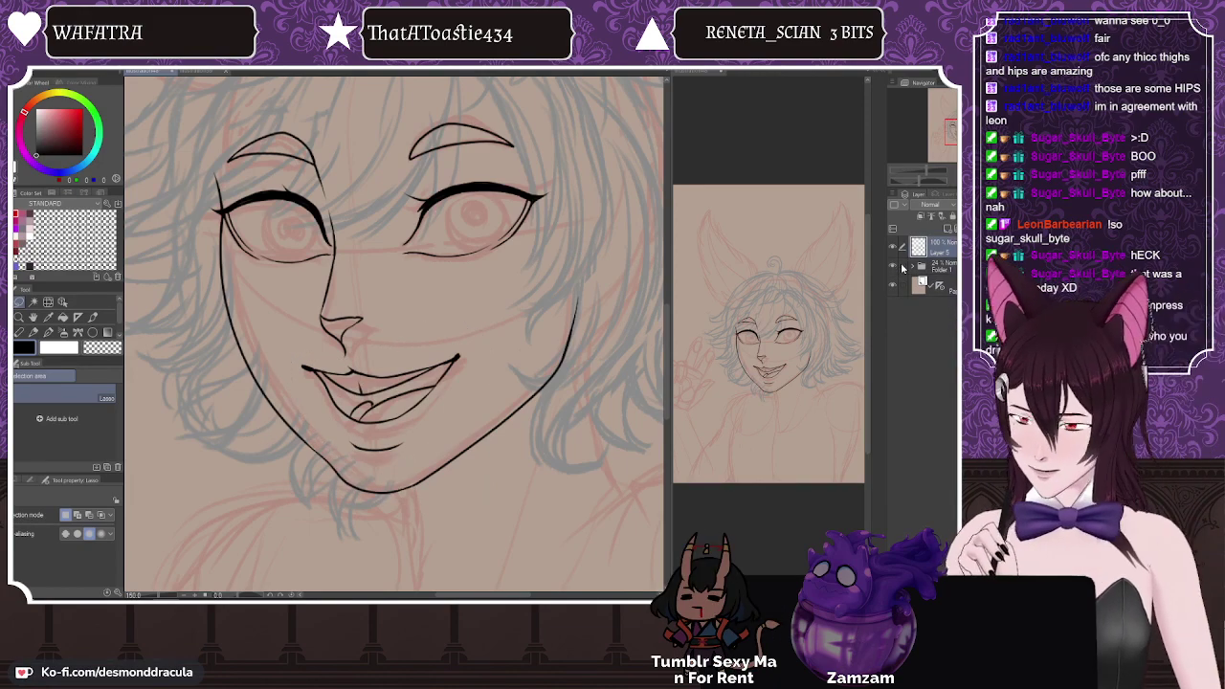
pyautogui.press('h')
pyautogui.click(48, 332)
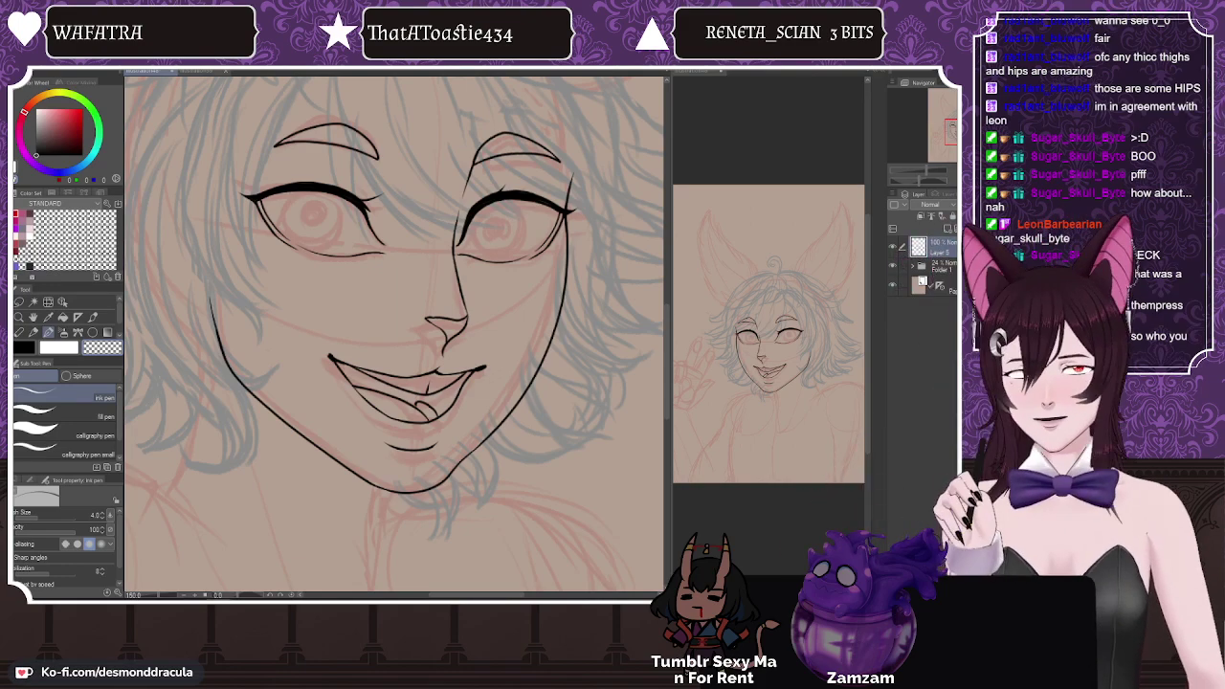
# Step: Show the hidden green glasses and shirt sketch in the sketch folder, and reactivate the line art layer with black ink
pyautogui.scroll(-2, 410, 242)
pyautogui.scroll(3, 410, 242)
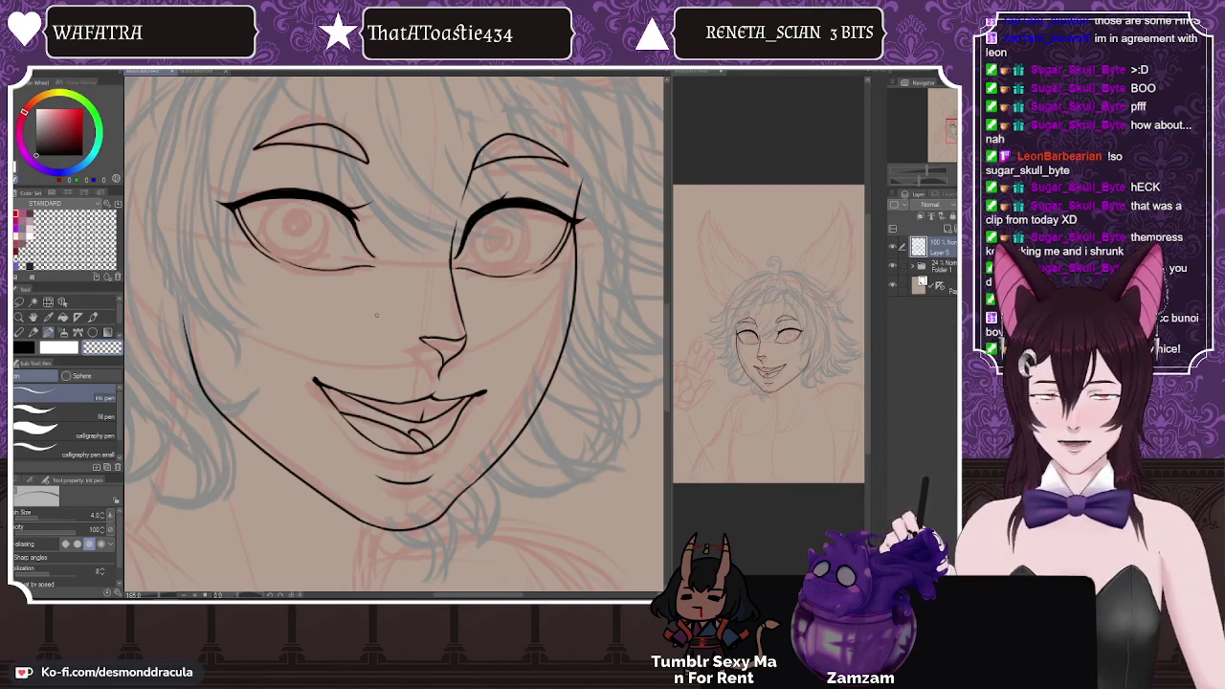
pyautogui.scroll(-4, 376, 316)
pyautogui.scroll(1, 384, 373)
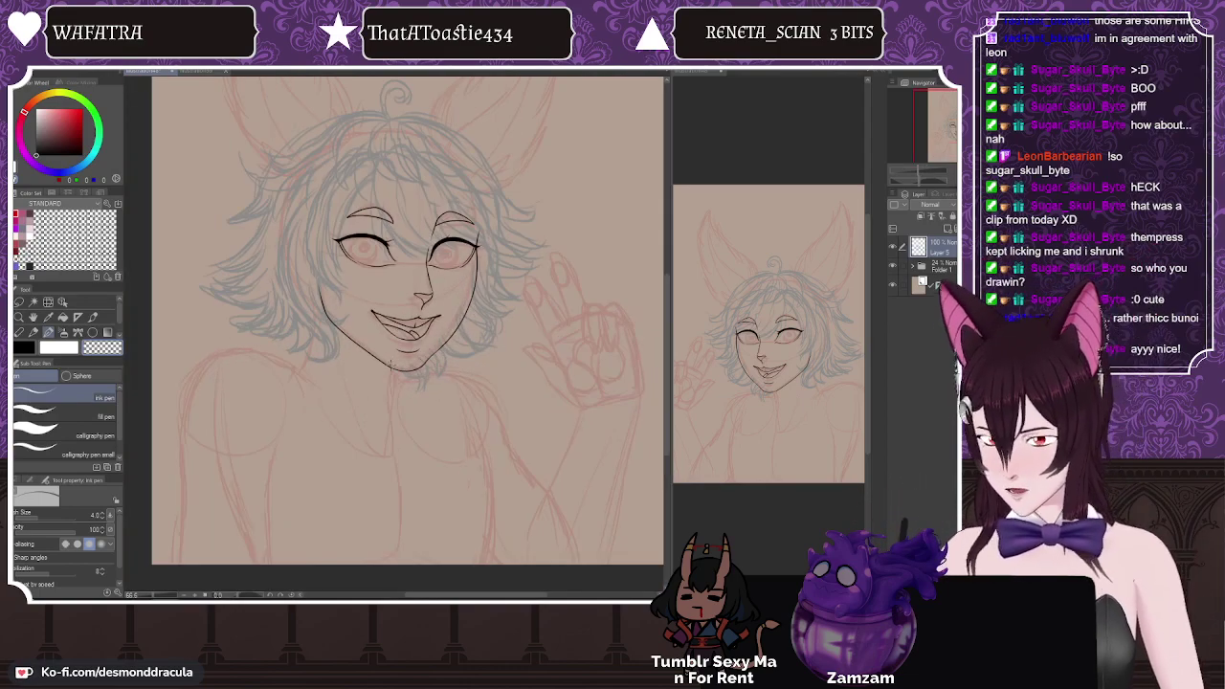
pyautogui.click(911, 266)
pyautogui.click(892, 286)
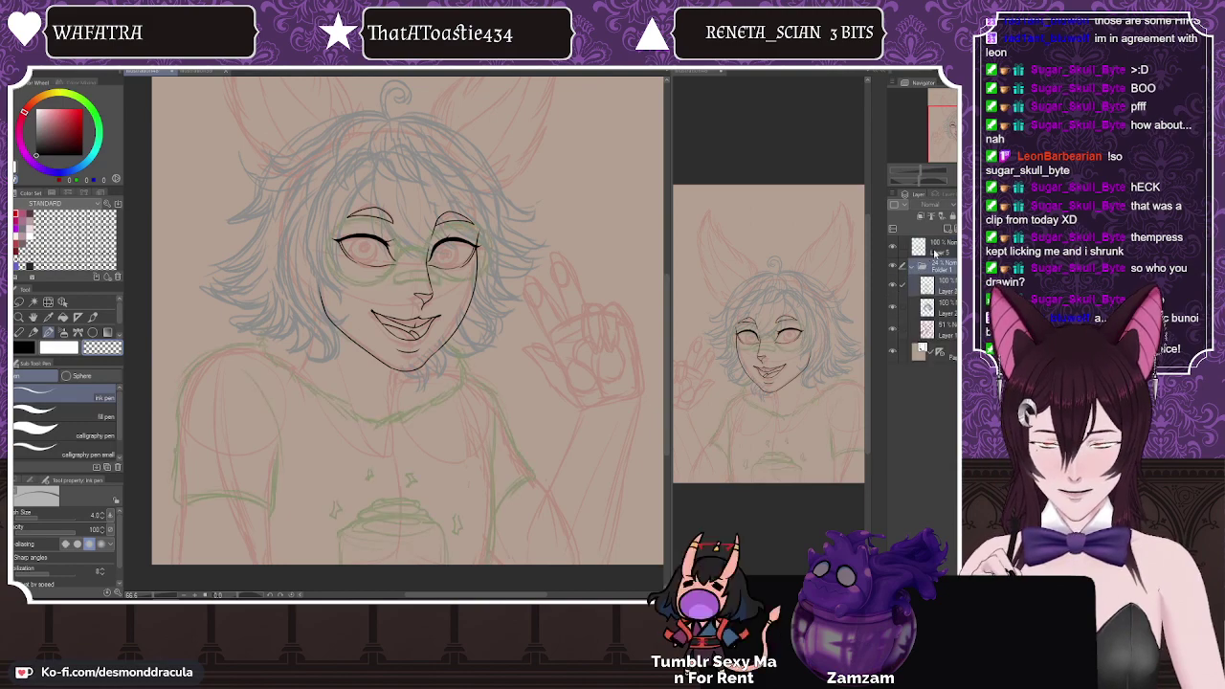
pyautogui.click(941, 248)
pyautogui.click(912, 266)
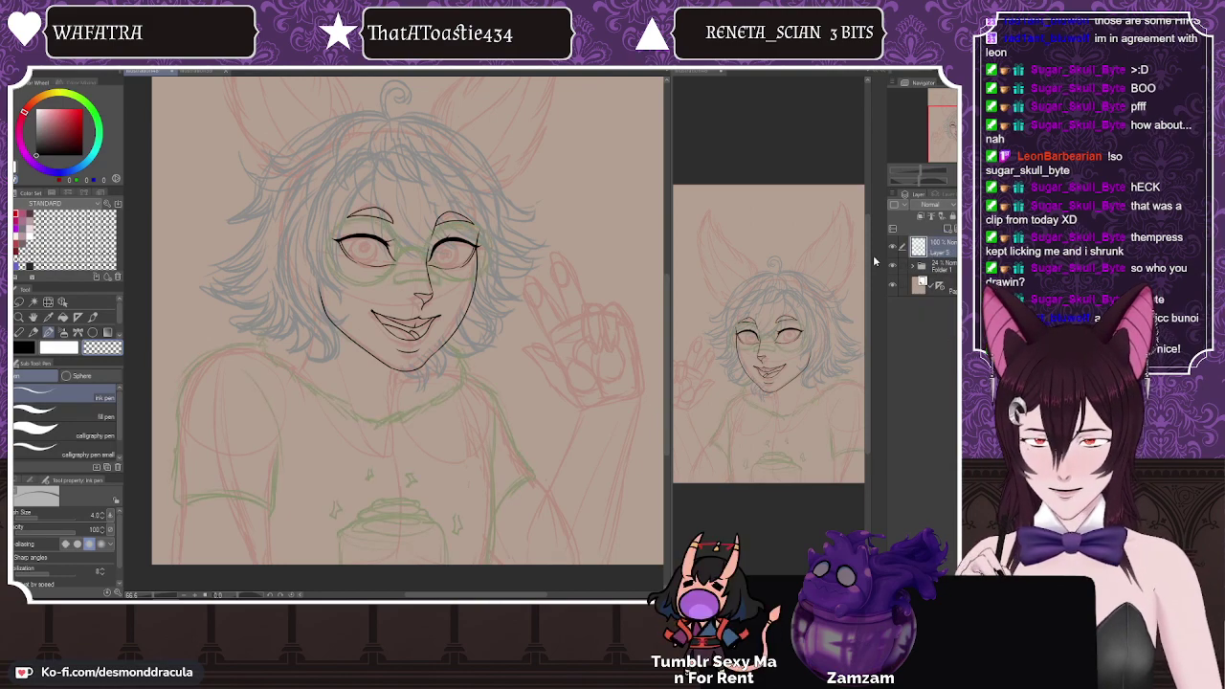
pyautogui.click(21, 349)
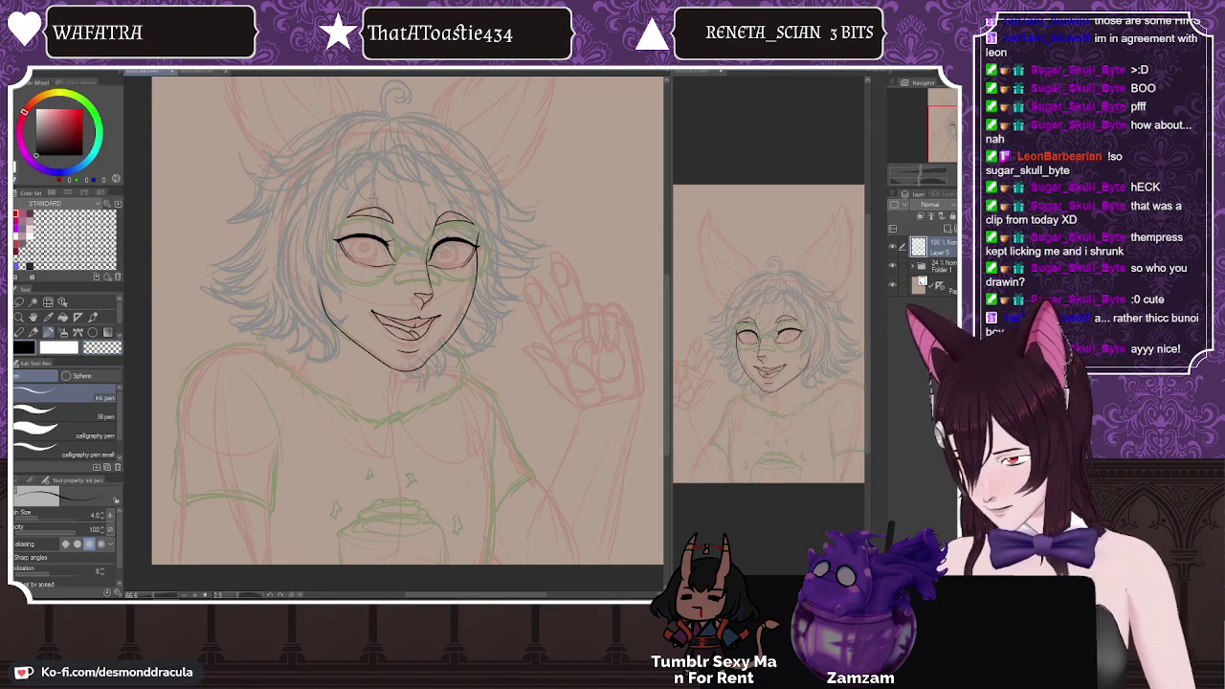
pyautogui.moveTo(415, 215); pyautogui.dragTo(496, 228)
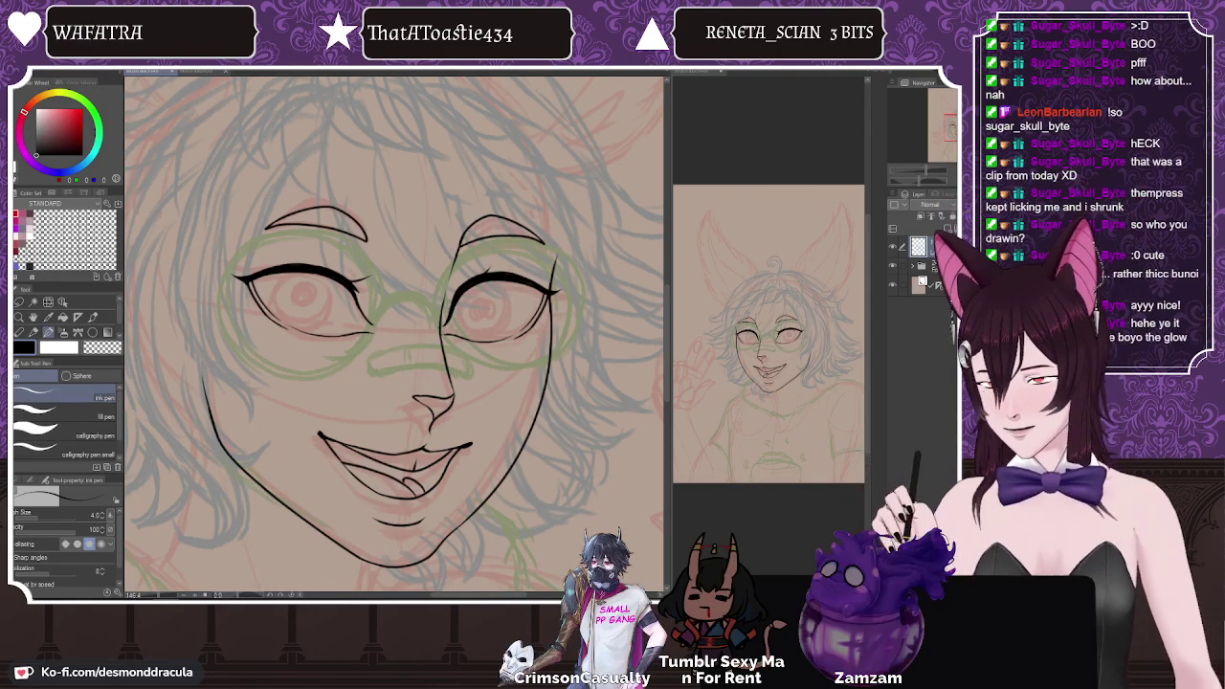
pyautogui.scroll(-3, 411, 285)
pyautogui.scroll(2, 411, 285)
pyautogui.scroll(-1, 410, 226)
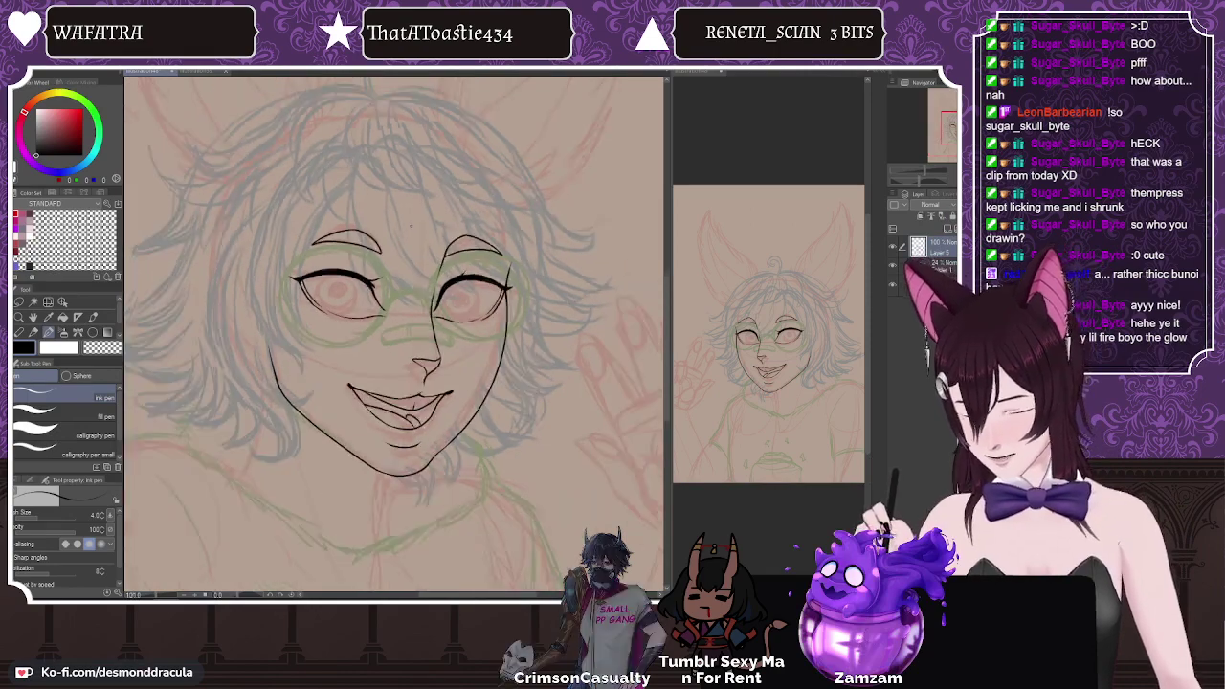
pyautogui.scroll(3, 403, 367)
pyautogui.scroll(2, 391, 260)
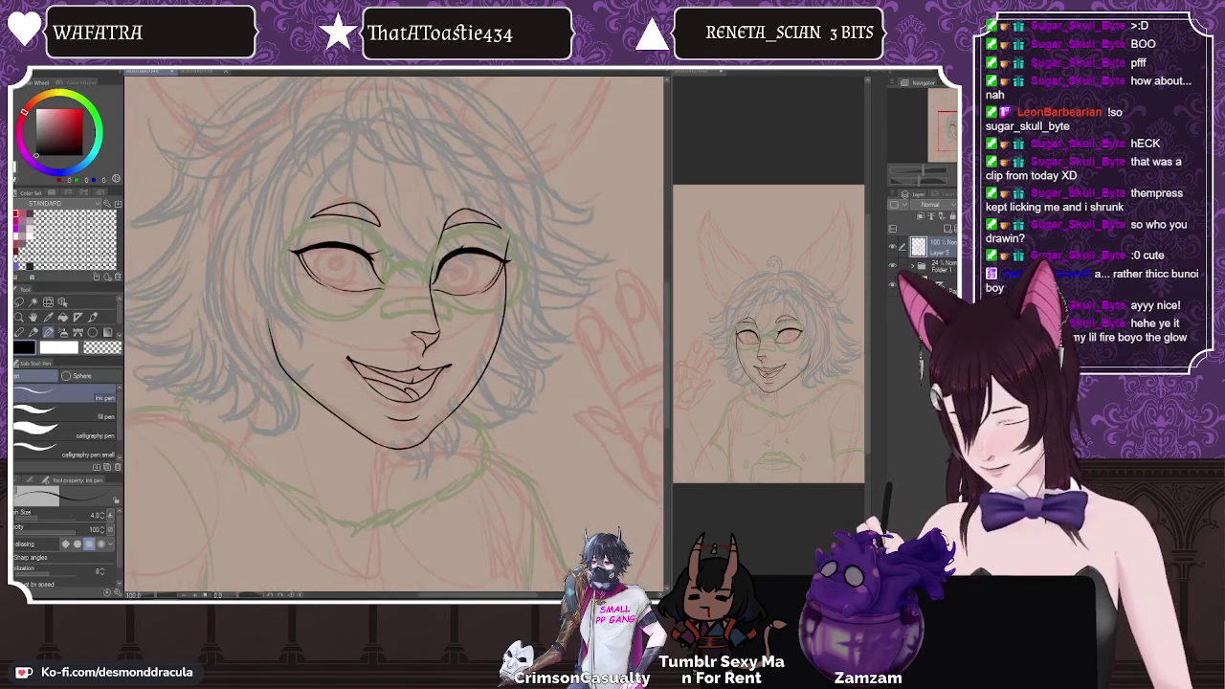
# Step: Mirror the canvas view horizontally and examine the inked face's proportions against the sketch, both close up and at full view
pyautogui.scroll(-2, 391, 260)
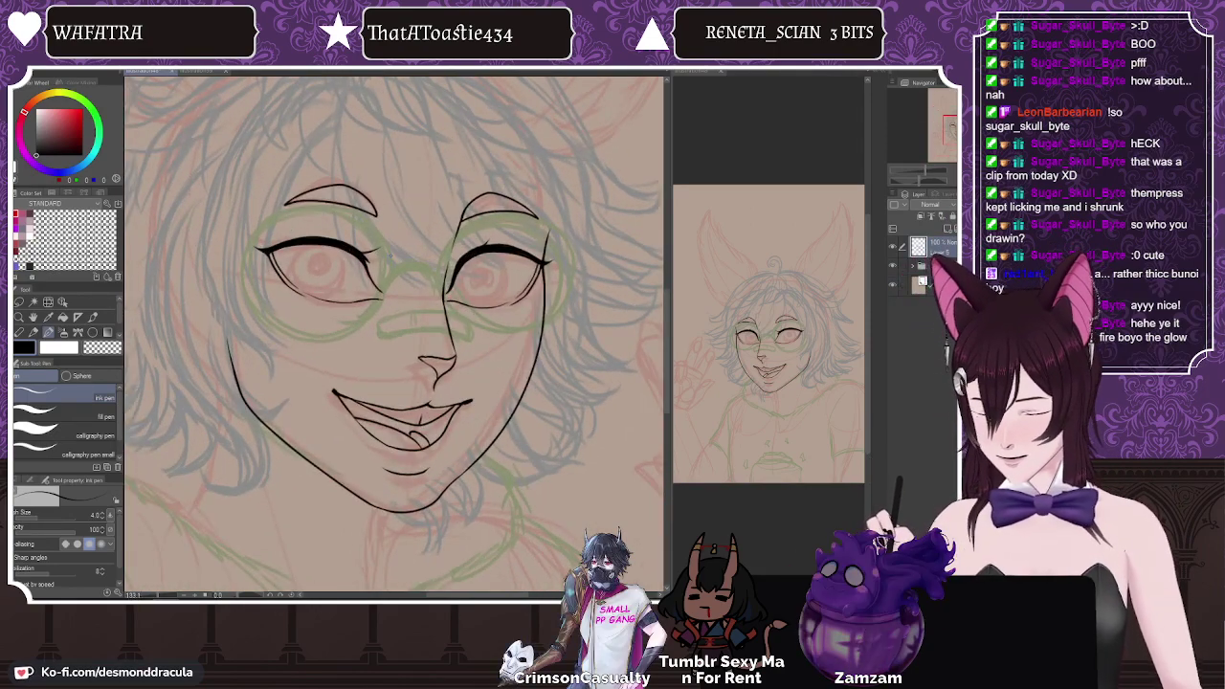
pyautogui.scroll(-2, 393, 334)
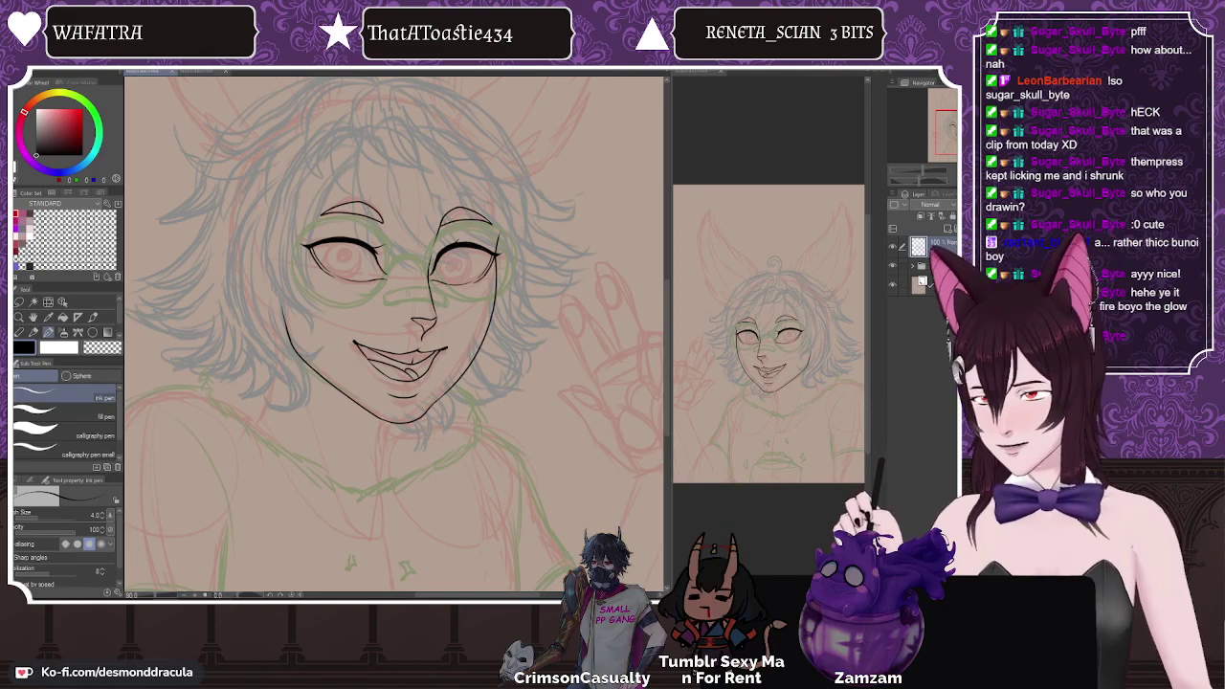
pyautogui.click(203, 72)
pyautogui.click(148, 73)
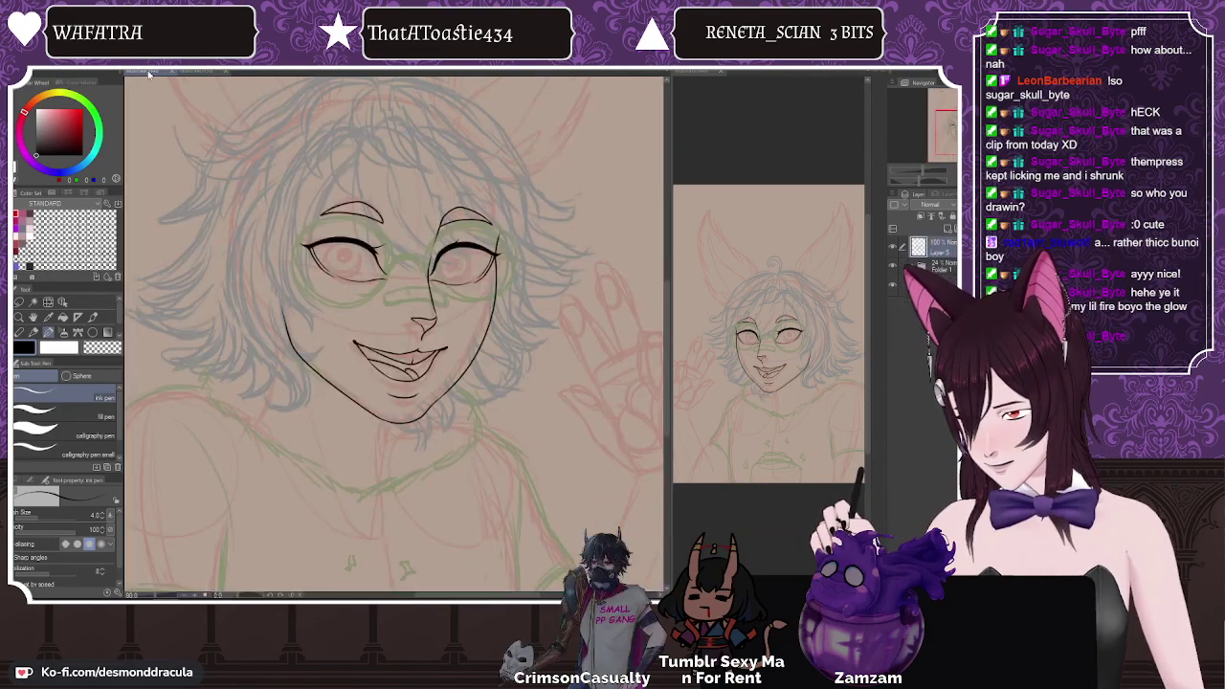
pyautogui.scroll(-2, 457, 264)
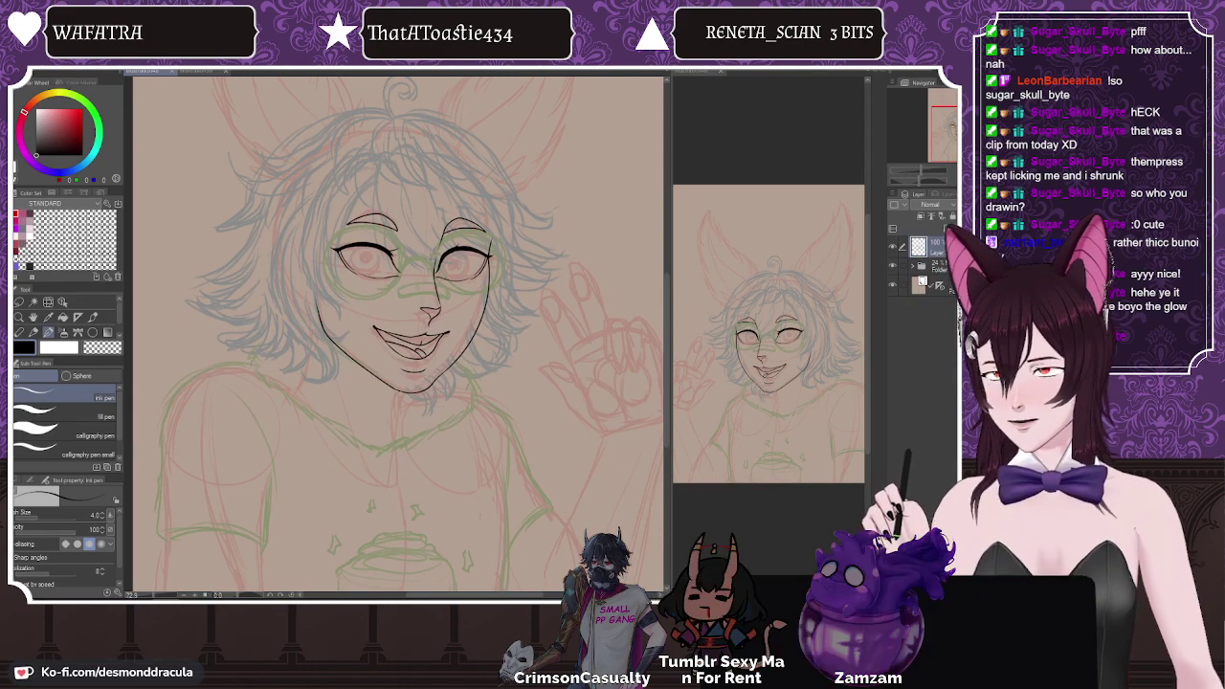
pyautogui.hotkey('ctrl', '+')
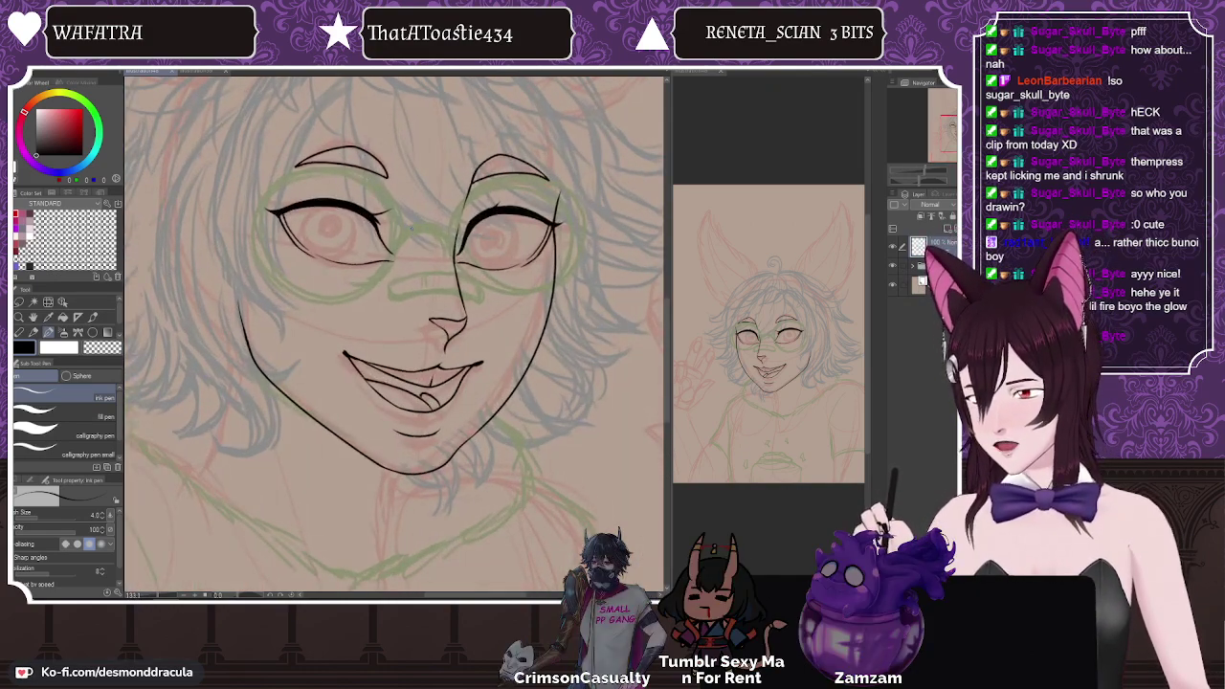
pyautogui.press('h')
pyautogui.click(150, 74)
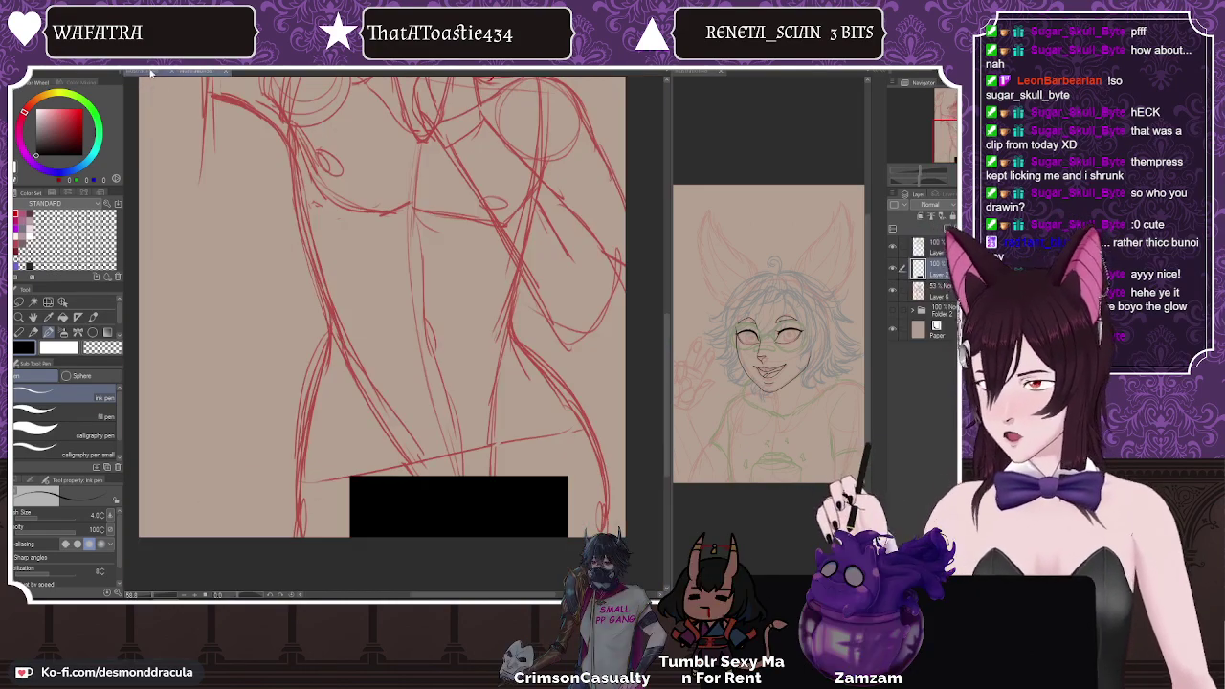
pyautogui.click(146, 74)
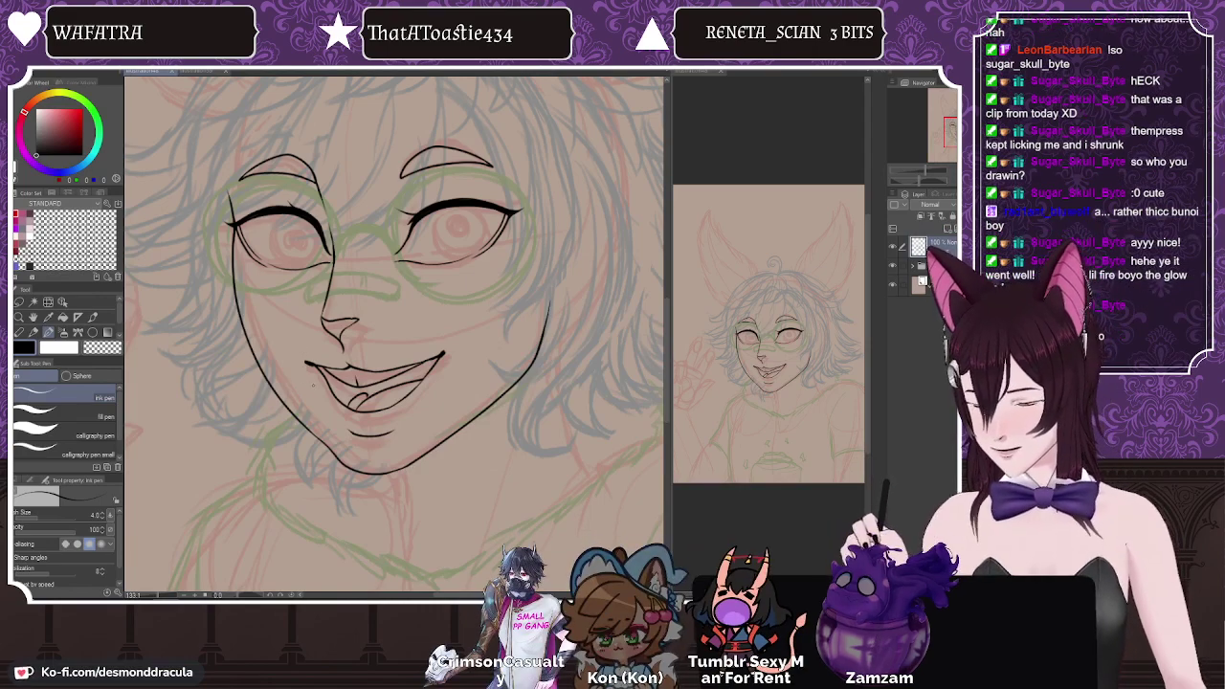
pyautogui.scroll(-4, 247, 349)
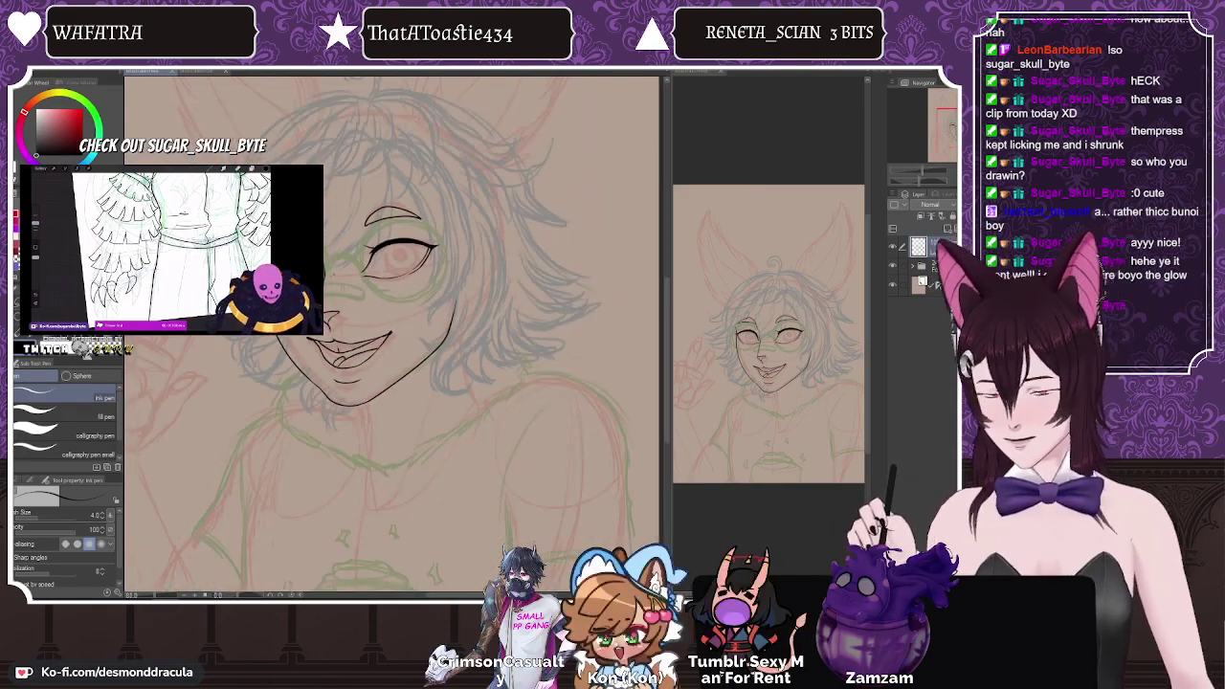
pyautogui.scroll(2, 247, 349)
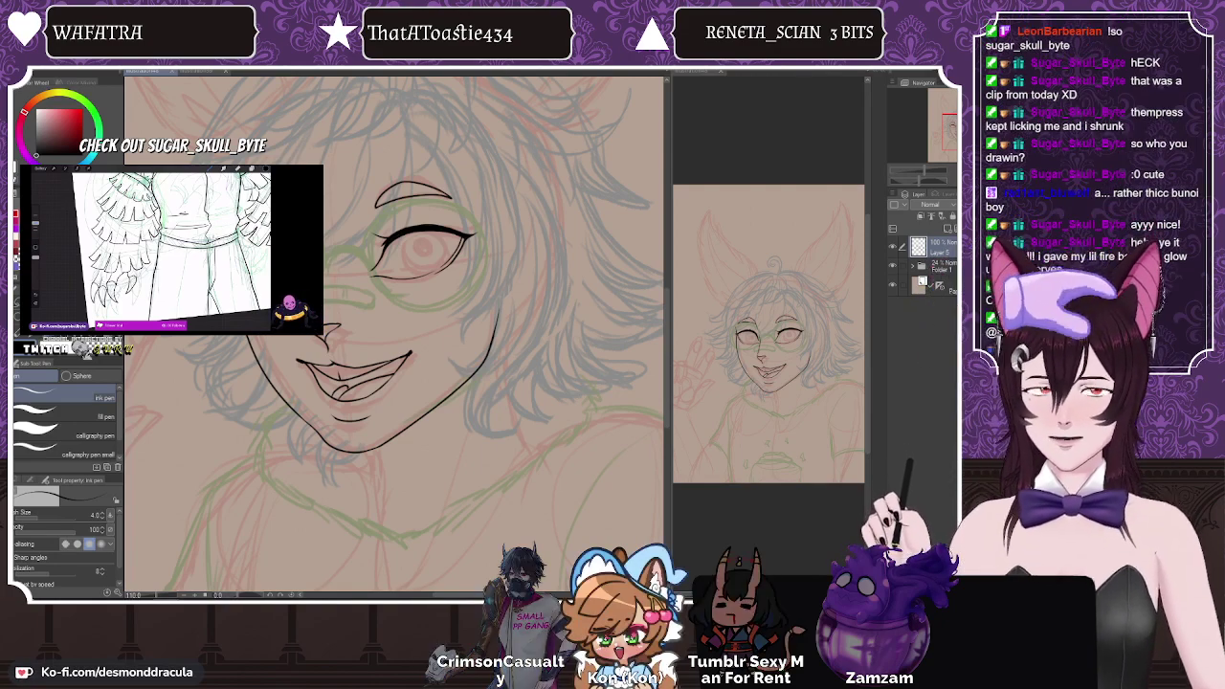
pyautogui.scroll(-6, 432, 289)
pyautogui.scroll(2, 469, 212)
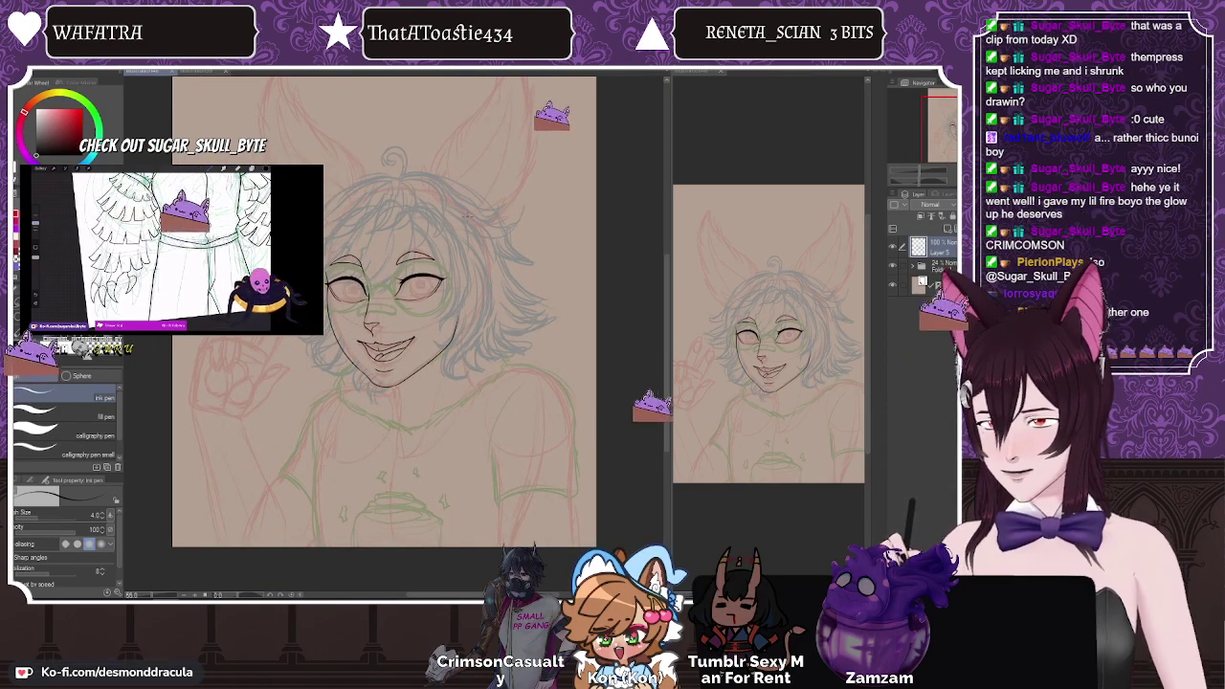
pyautogui.scroll(-1, 476, 290)
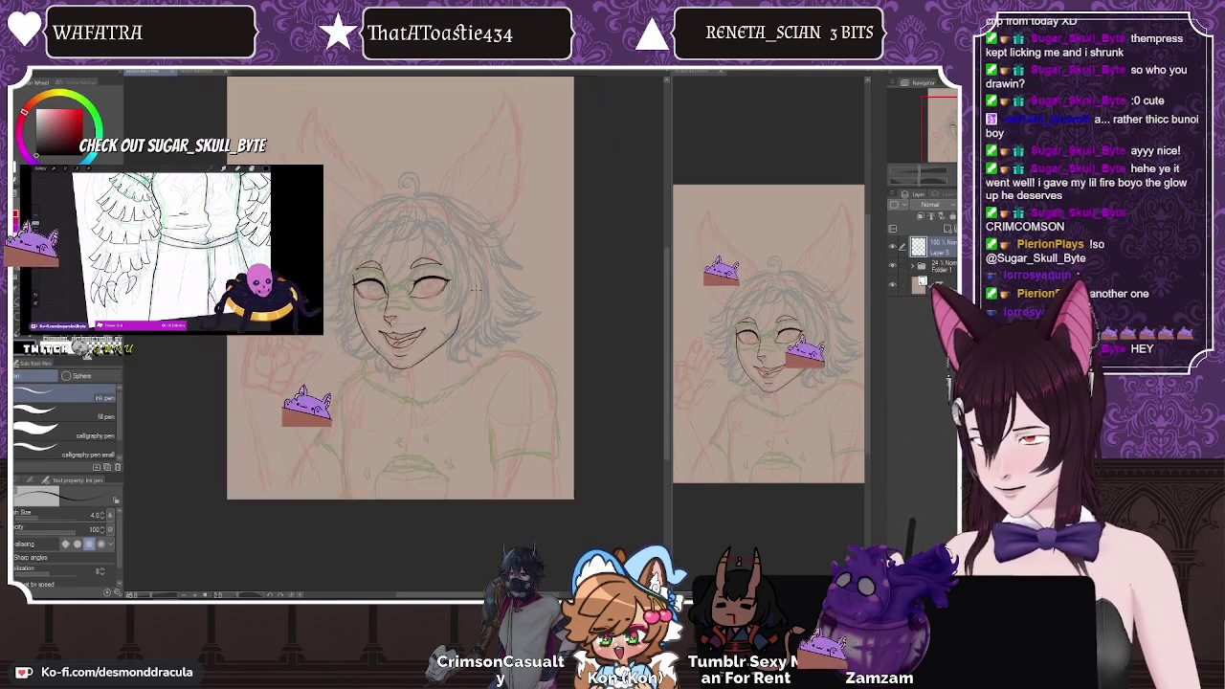
pyautogui.scroll(1, 427, 148)
# Step: Select the whole picture area with the rectangular selection and crop the canvas to it
pyautogui.scroll(-3, 469, 205)
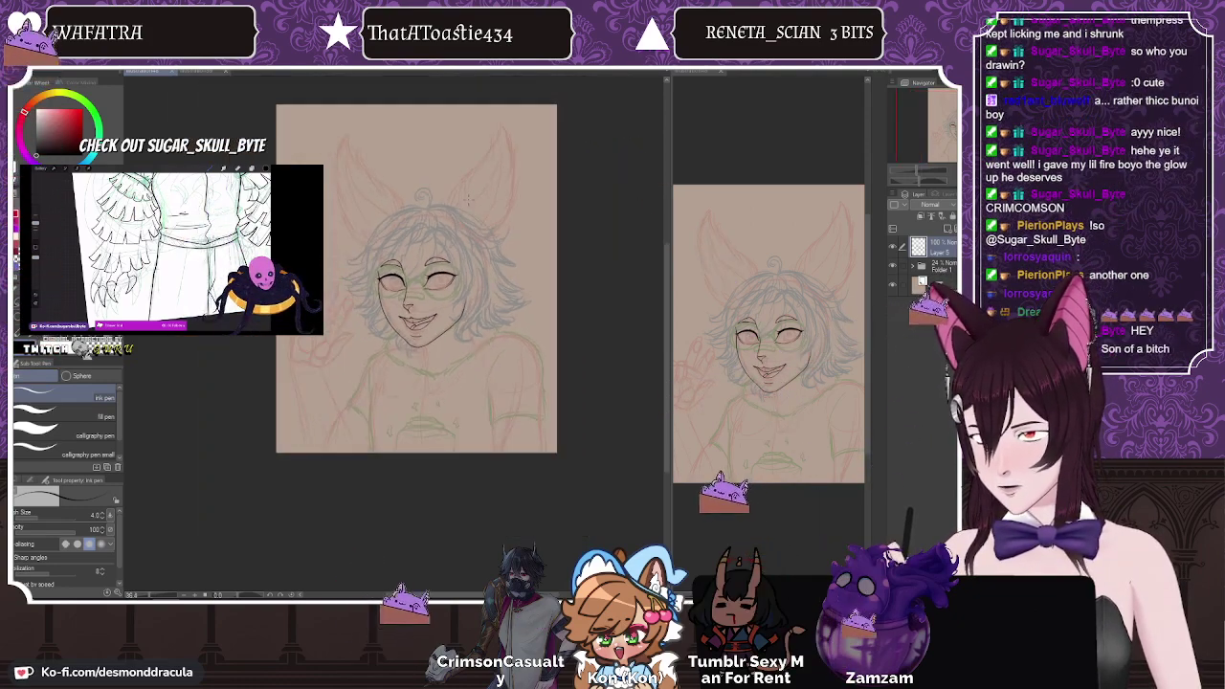
pyautogui.scroll(1, 469, 199)
pyautogui.press('m')
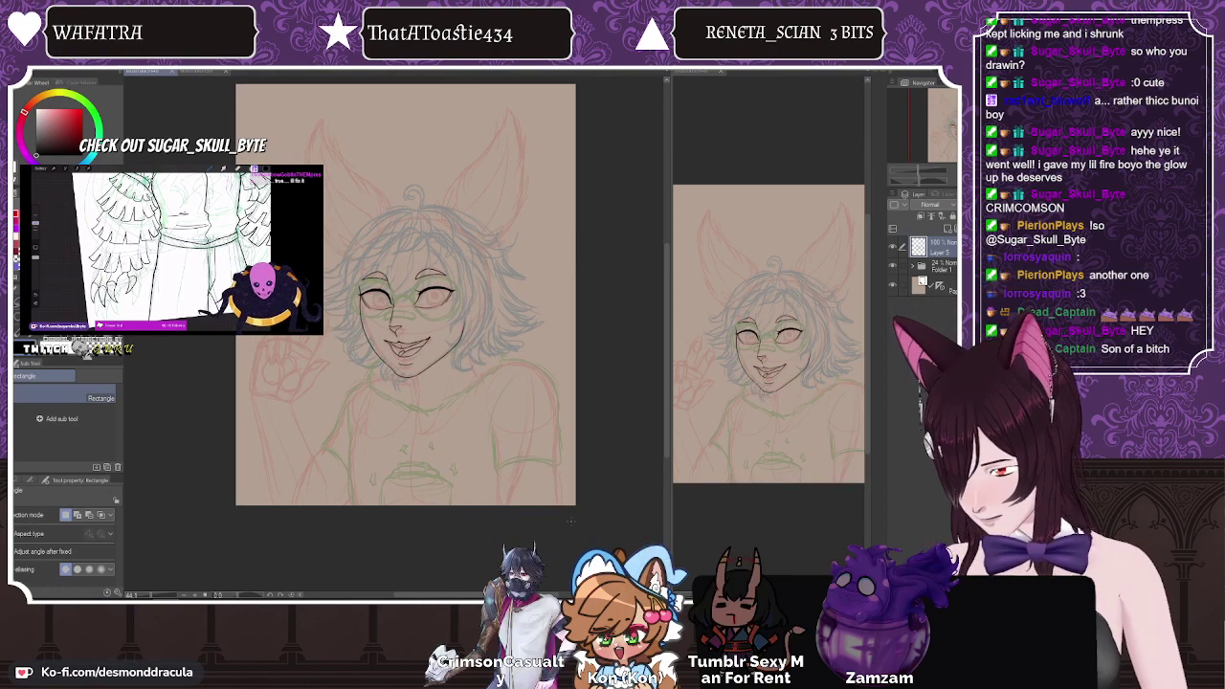
pyautogui.moveTo(588, 520); pyautogui.dragTo(220, 93)
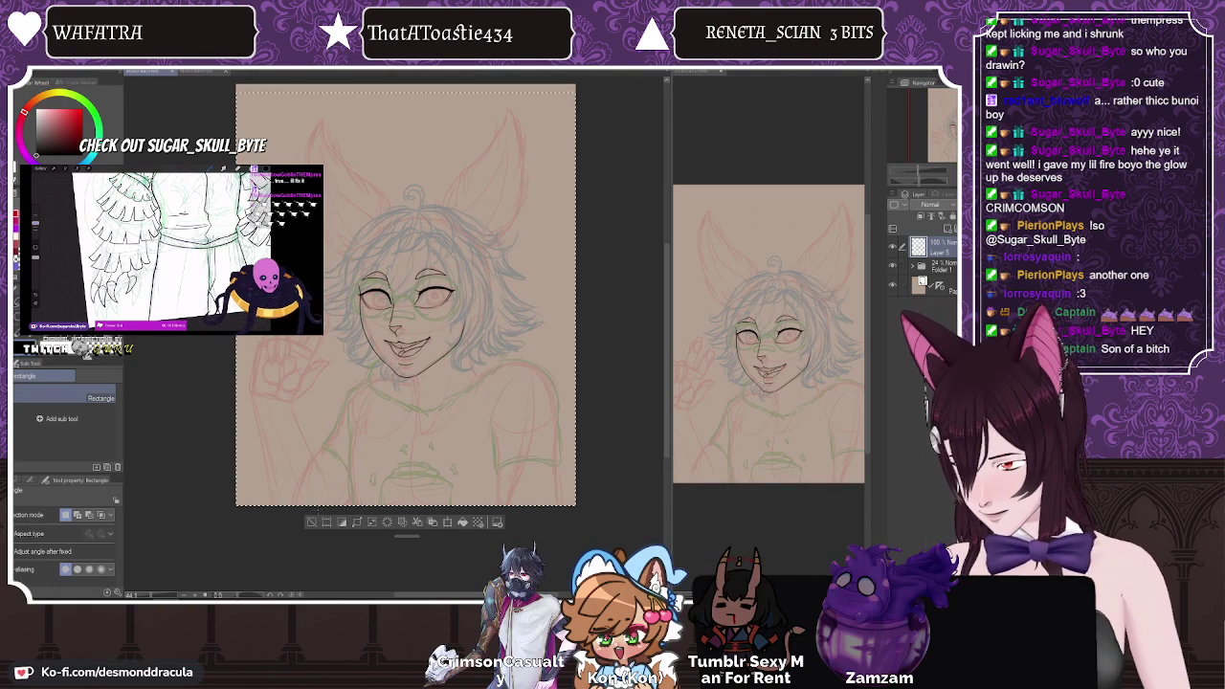
pyautogui.click(327, 523)
pyautogui.scroll(2, 345, 429)
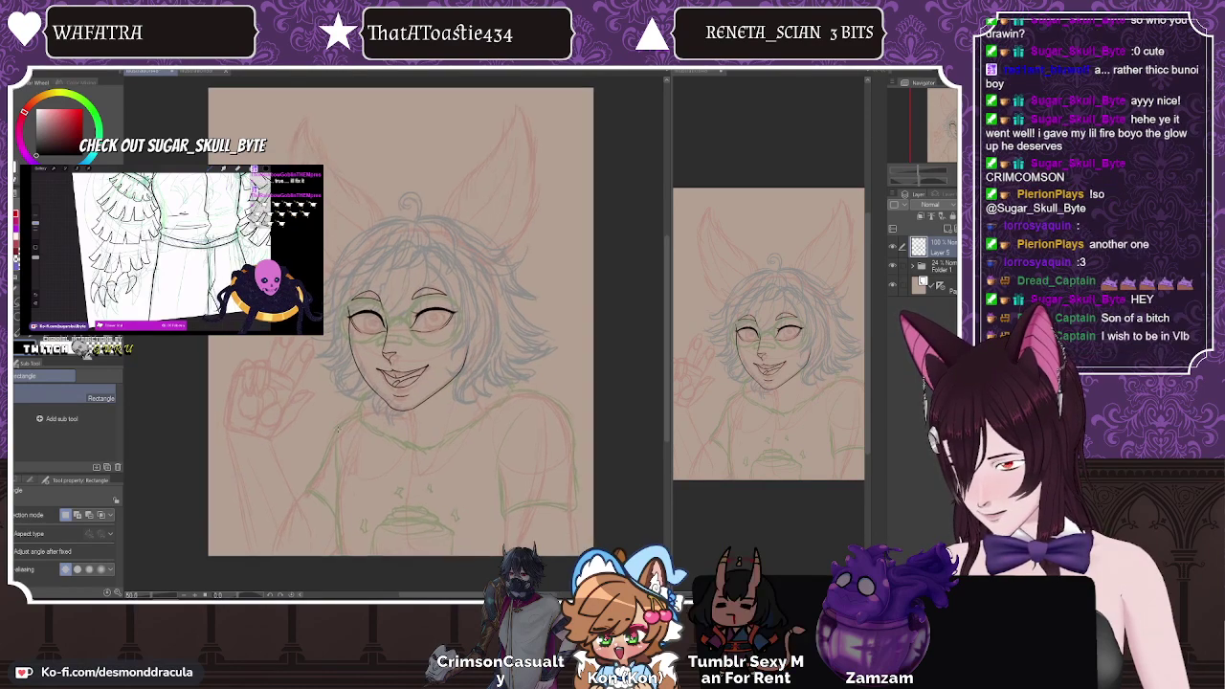
pyautogui.scroll(-1, 345, 429)
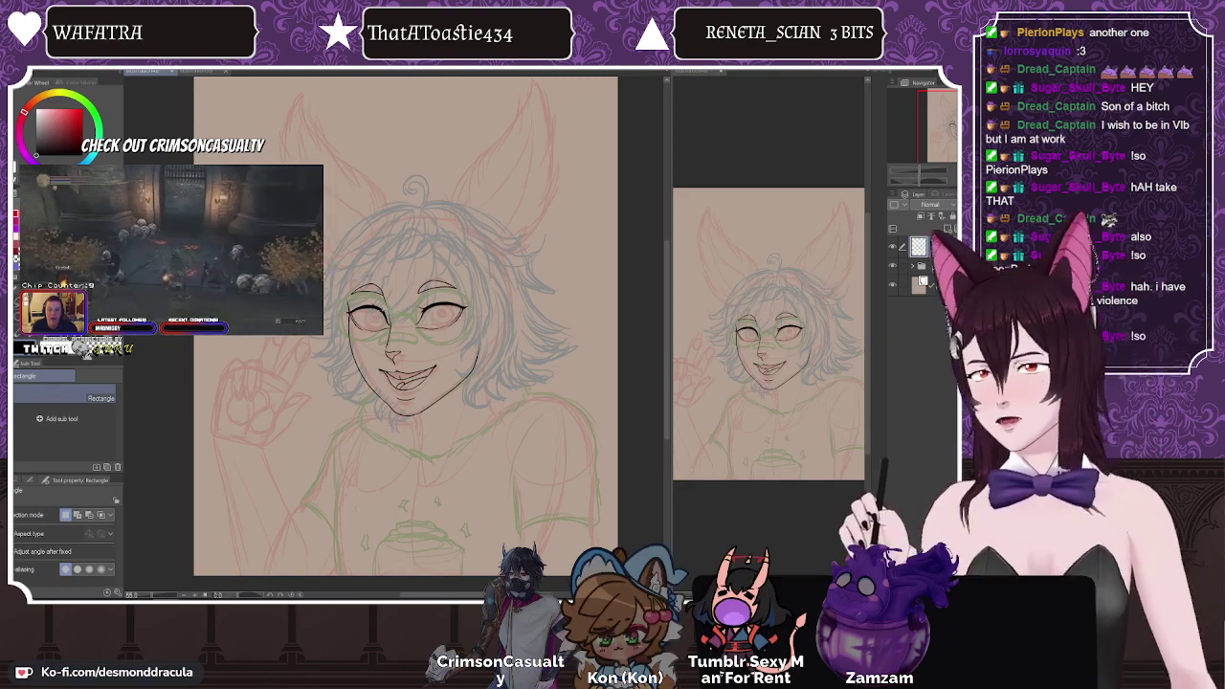
# Step: On a new layer above the line art faded to 41% opacity, draw a black ellipse along the sketched left lens of the glasses
pyautogui.press('p')
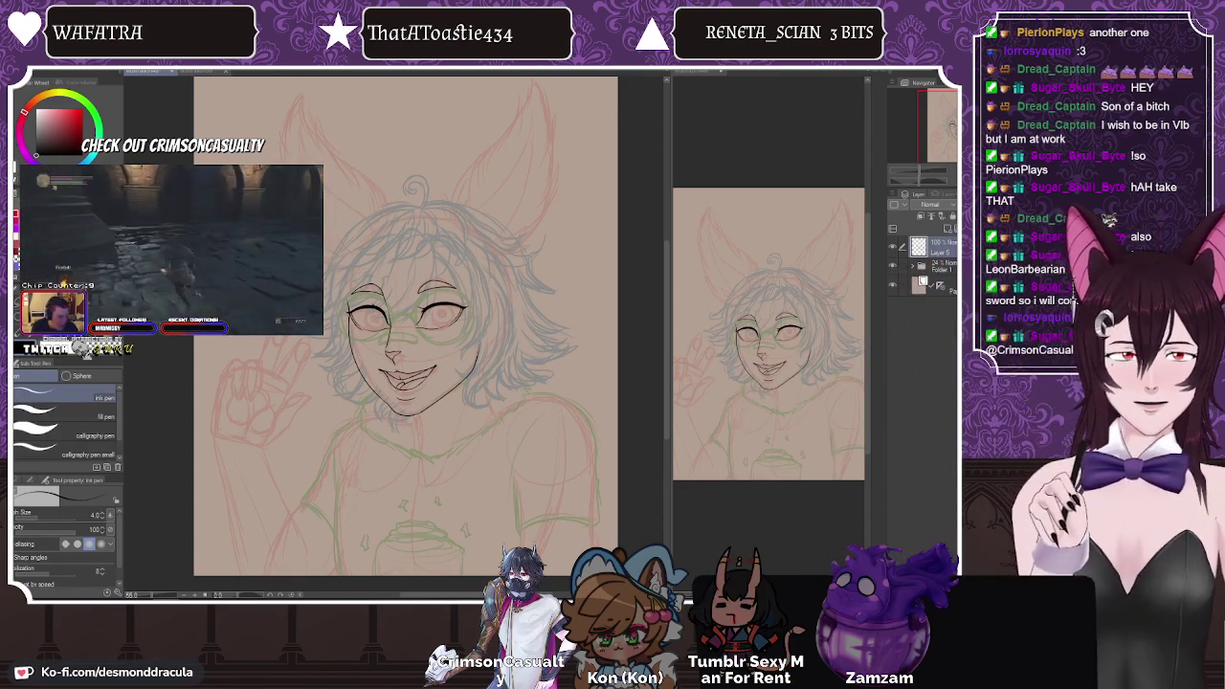
pyautogui.click(950, 230)
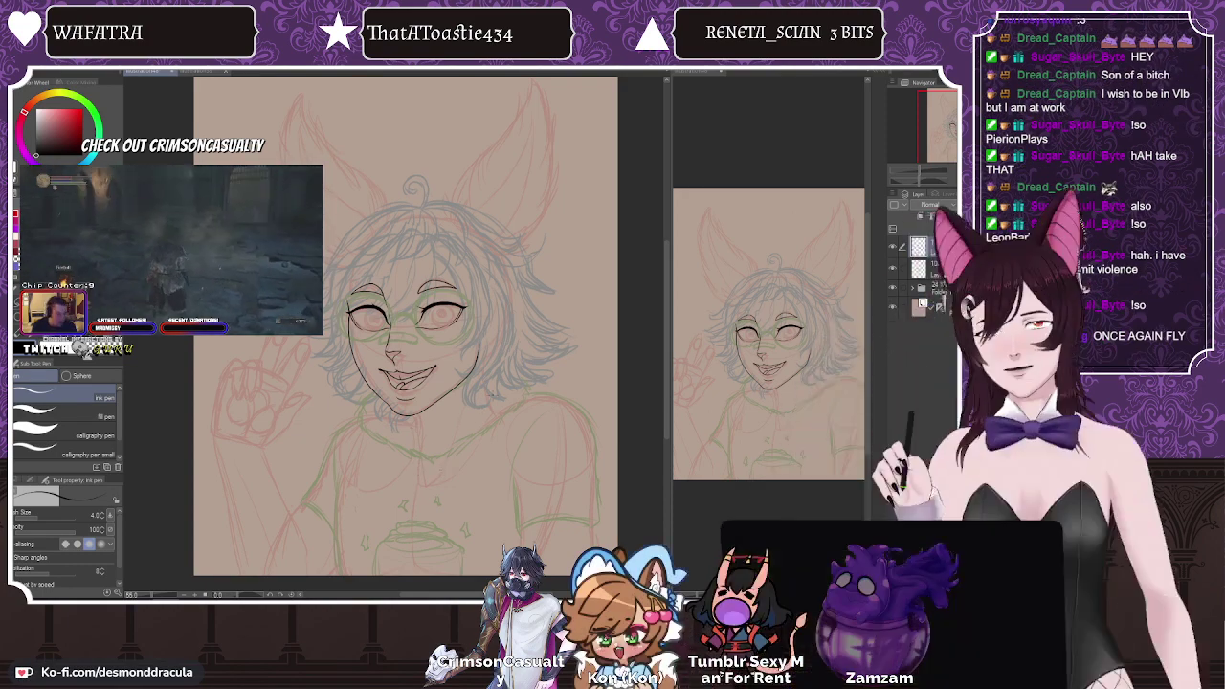
pyautogui.scroll(2, 402, 289)
pyautogui.scroll(1, 414, 288)
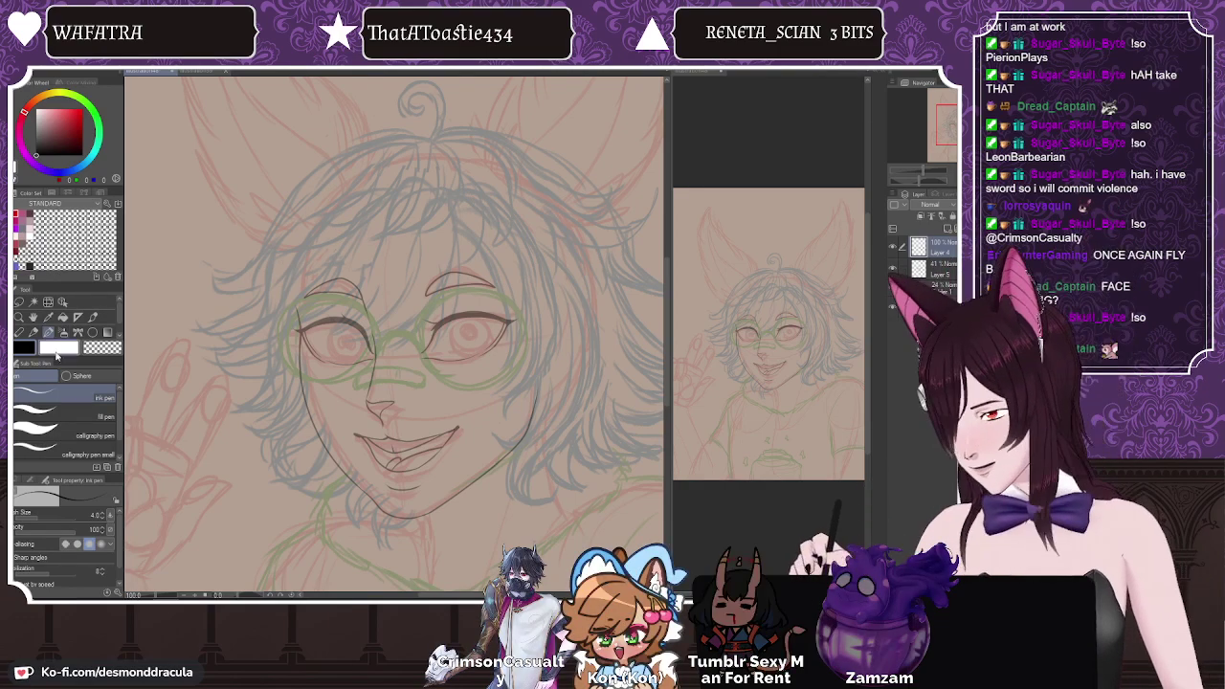
pyautogui.click(89, 376)
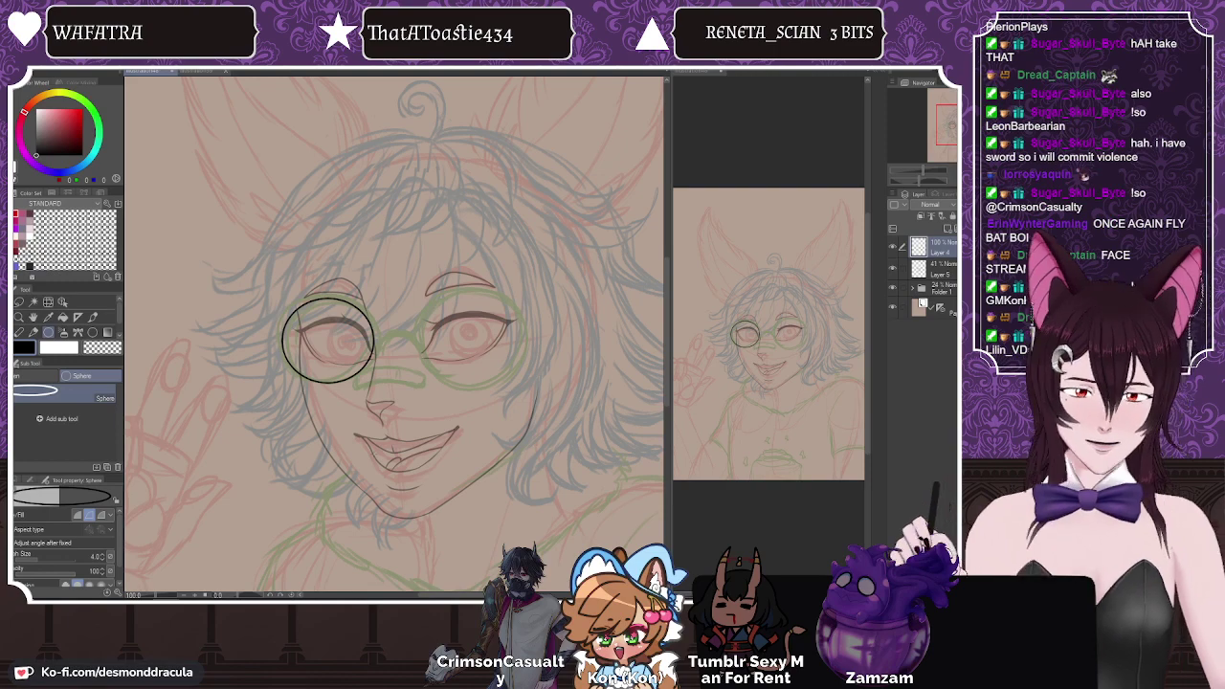
# Step: Lasso the lens ellipse, duplicate it scaled to 94% as the inner rim, and merge it with the original
pyautogui.press('m')
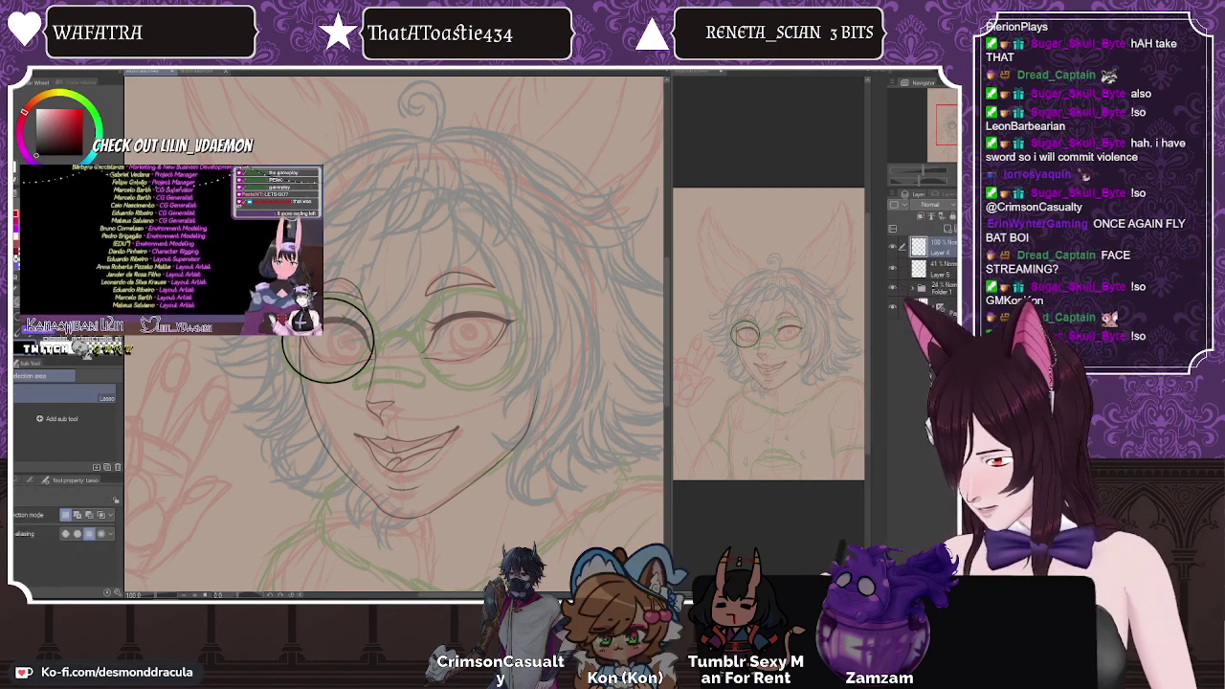
pyautogui.moveTo(377, 312); pyautogui.dragTo(335, 289)
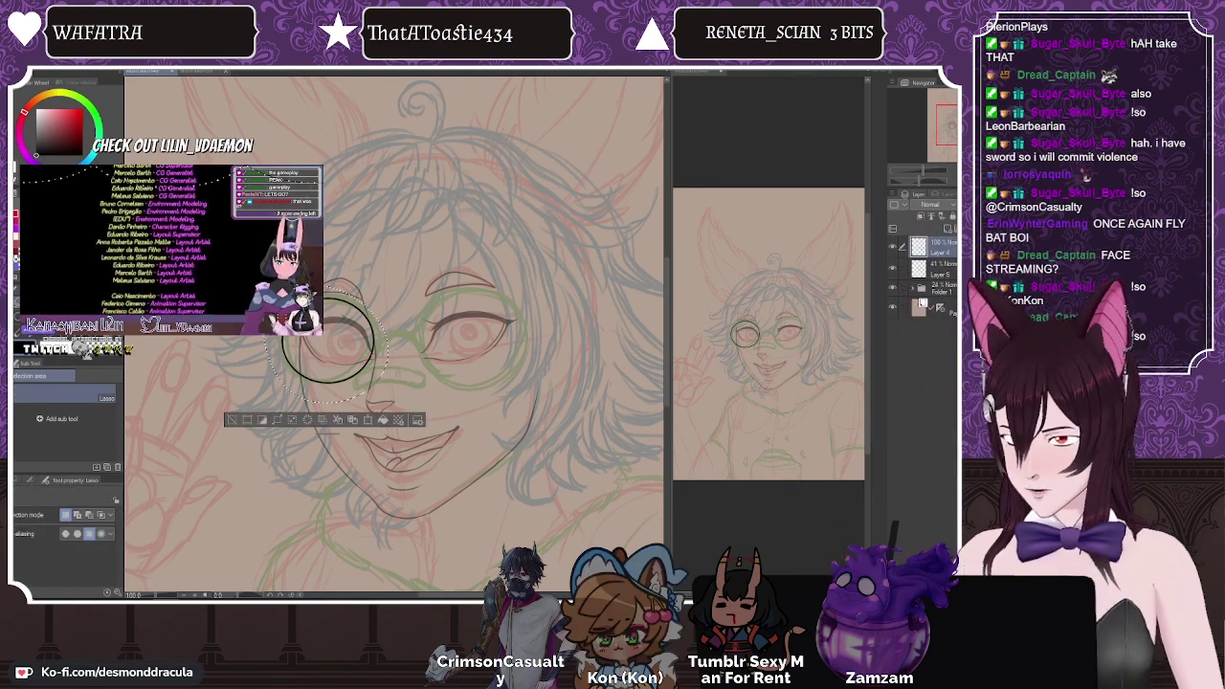
pyautogui.click(368, 421)
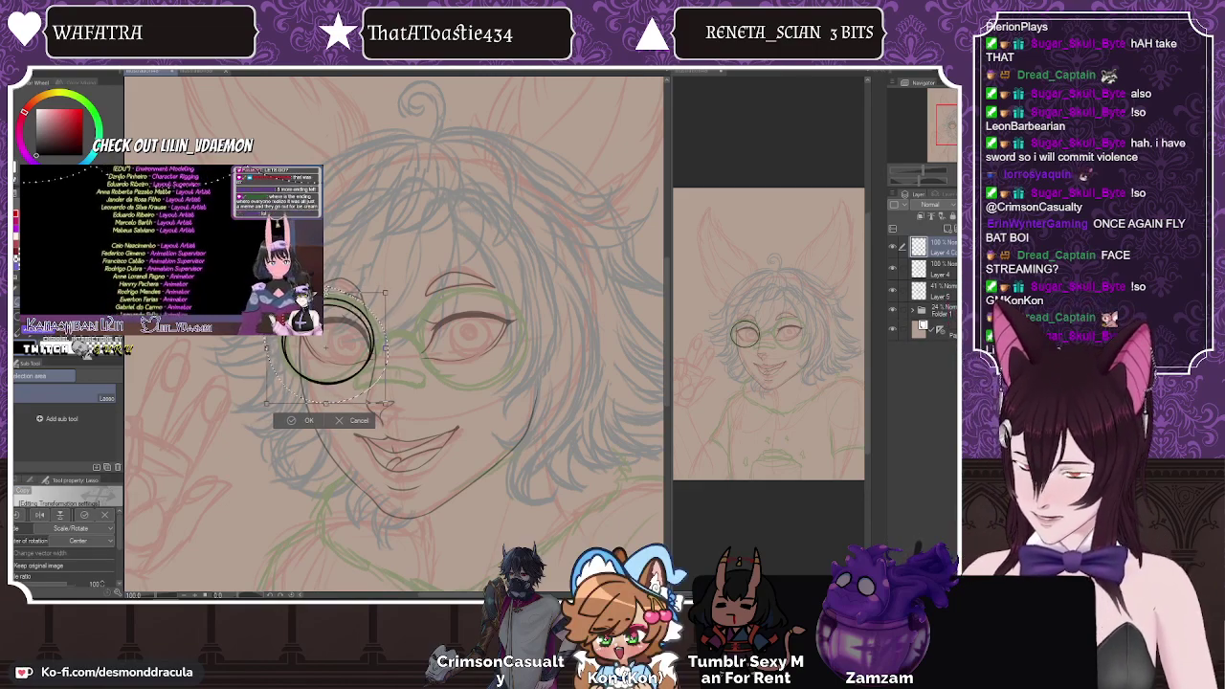
pyautogui.moveTo(67, 584); pyautogui.dragTo(63, 584)
pyautogui.moveTo(326, 401); pyautogui.dragTo(325, 398)
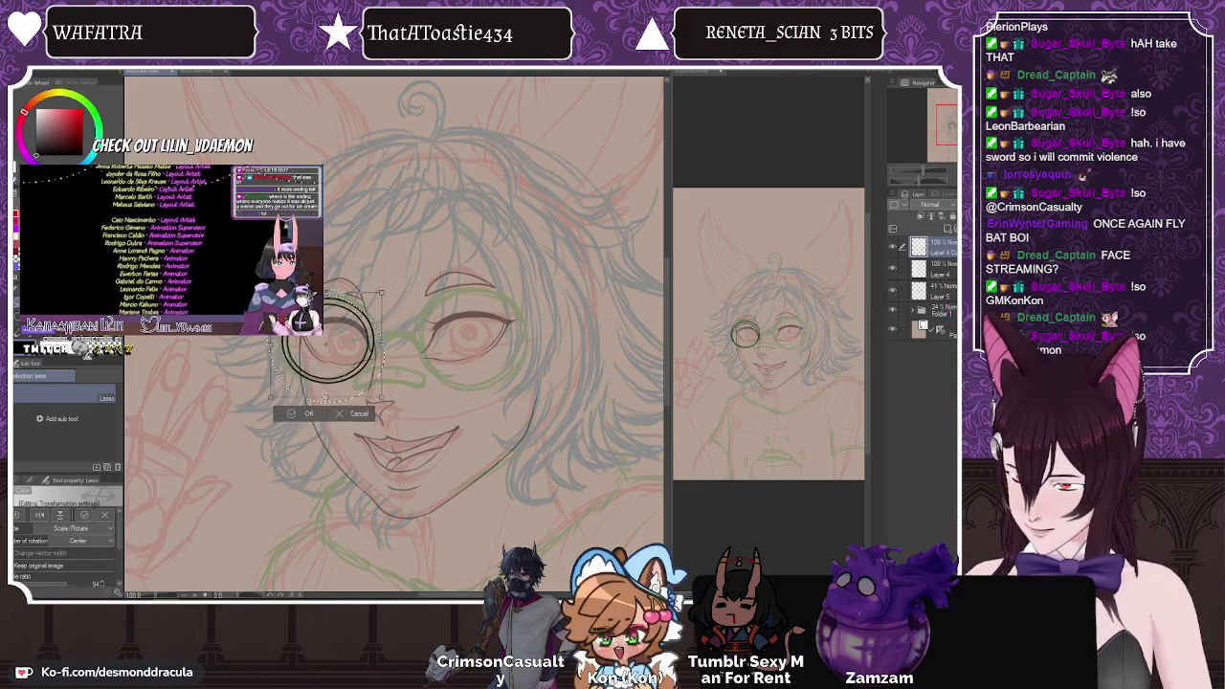
pyautogui.click(299, 412)
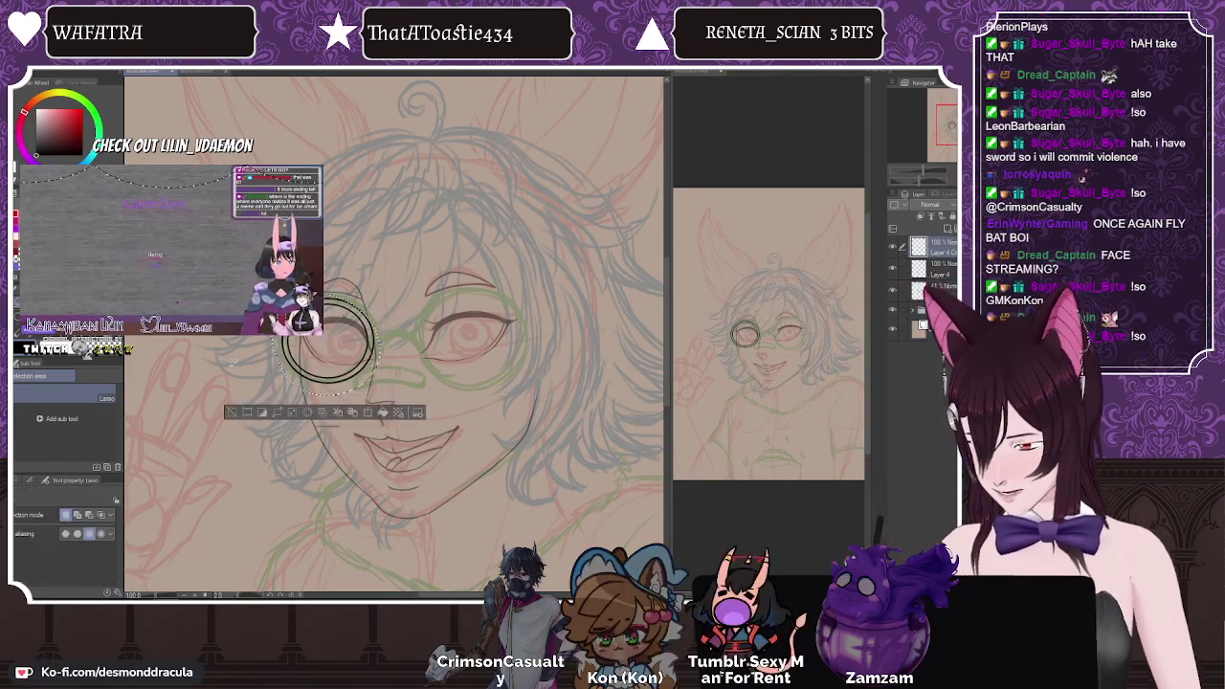
pyautogui.hotkey('ctrl', 'e')
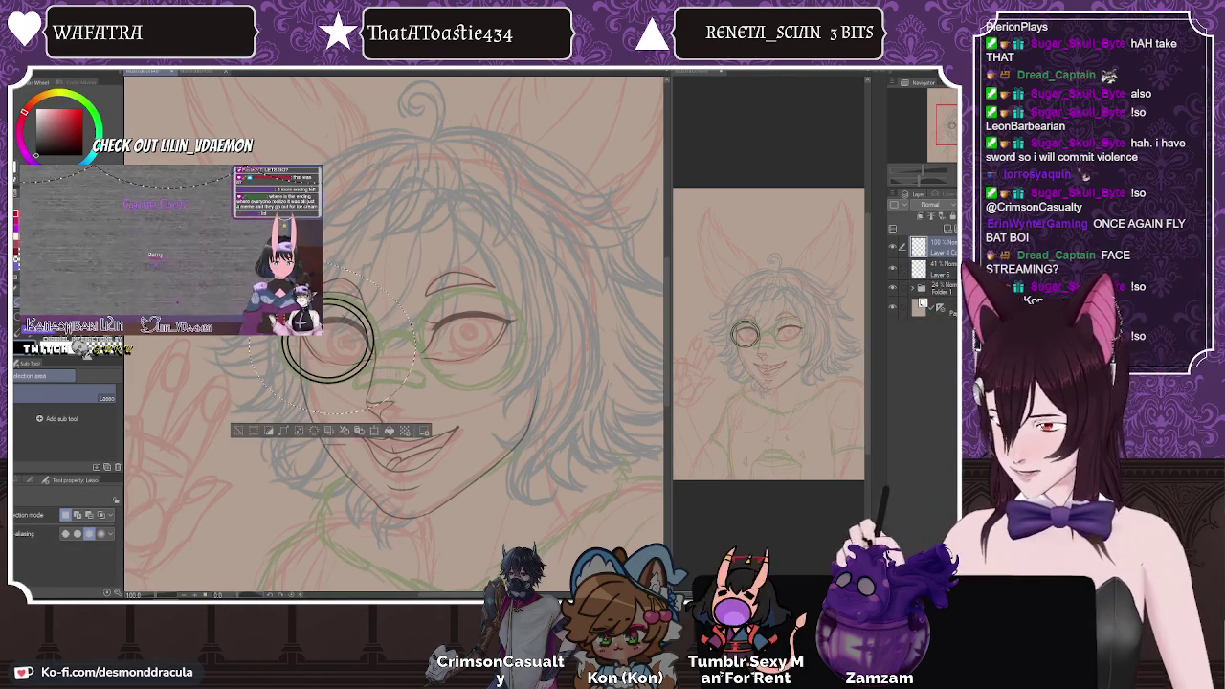
# Step: Undo the rim merge, rescale the inner ellipse closer to the outer one, and merge the two again
pyautogui.hotkey('ctrl', 'z')
pyautogui.hotkey('ctrl', 't')
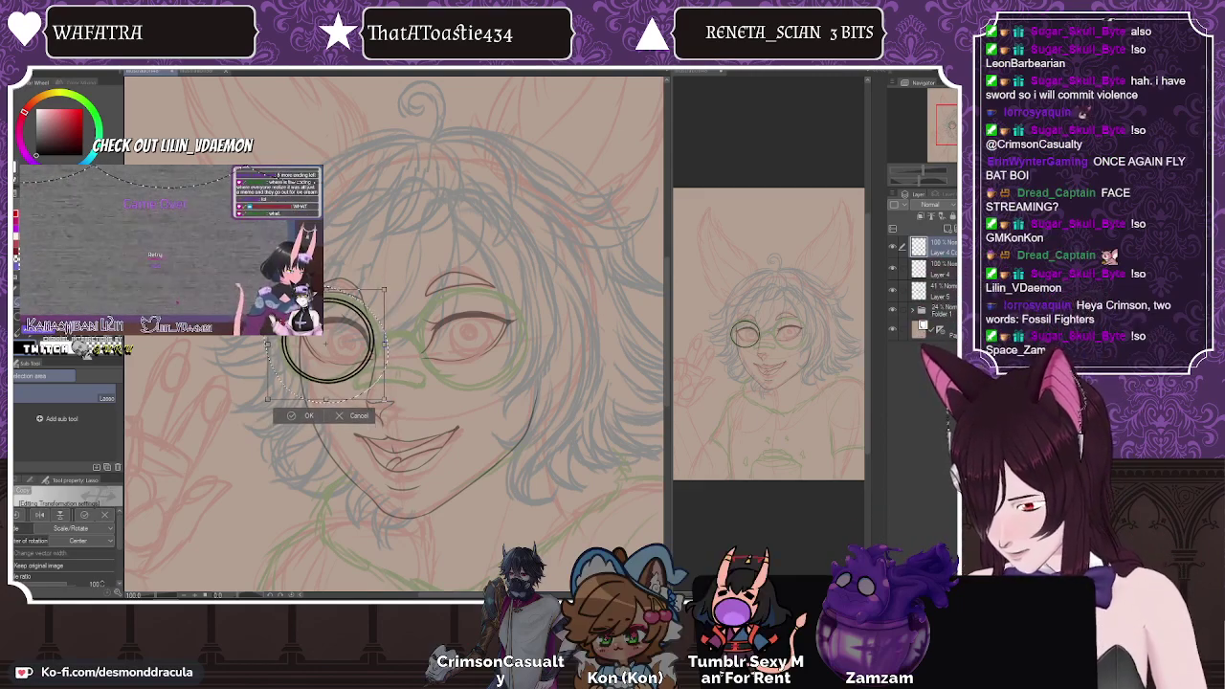
pyautogui.click(302, 416)
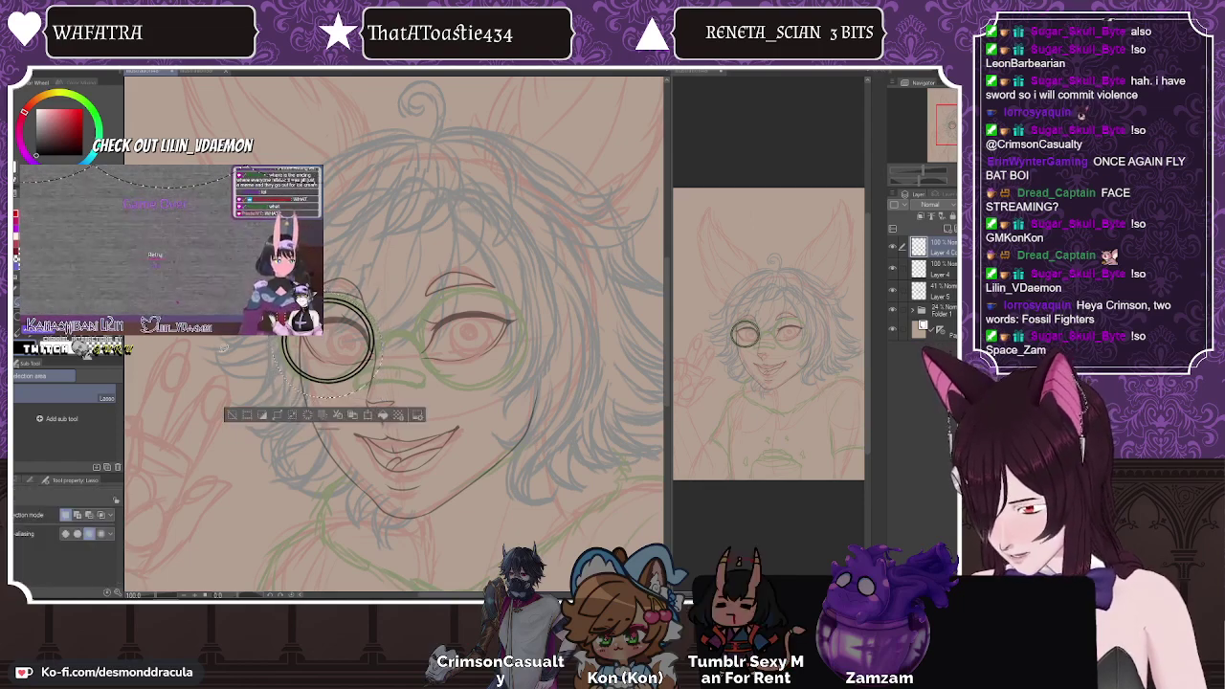
pyautogui.hotkey('shift', 'alt', 'e')
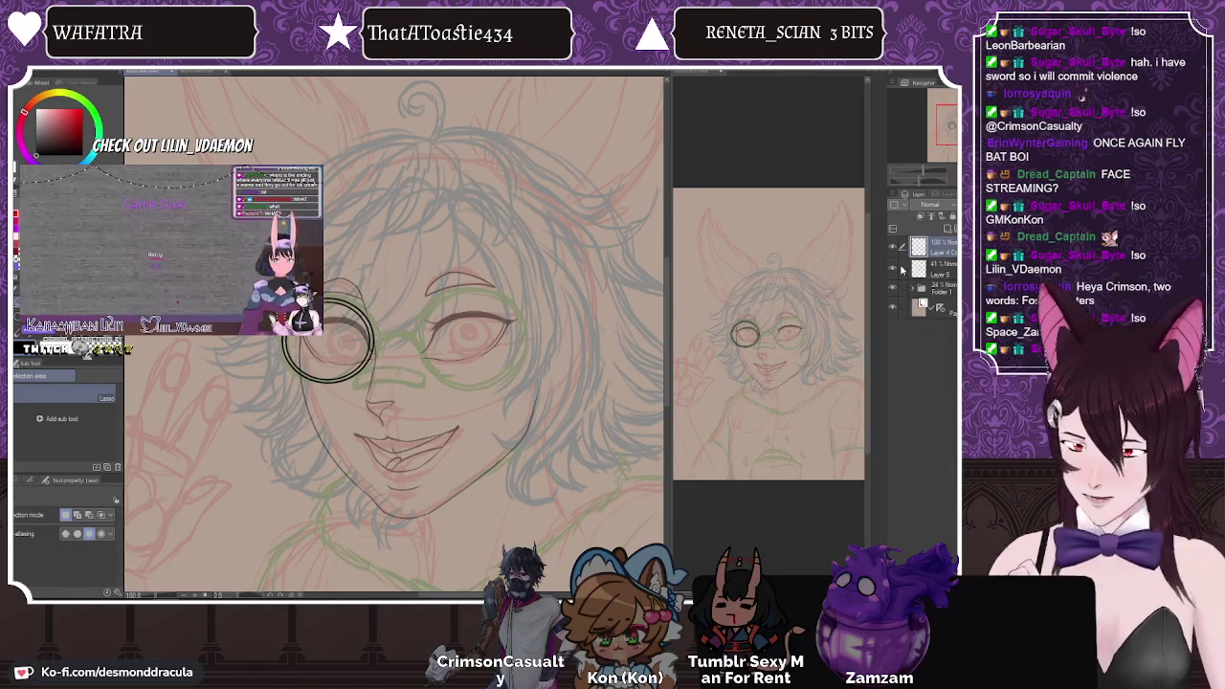
# Step: Copy the double-line rim from the left lens and move the pasted copy over the right eye as the second lens
pyautogui.hotkey('ctrl', 'shift', 'd')
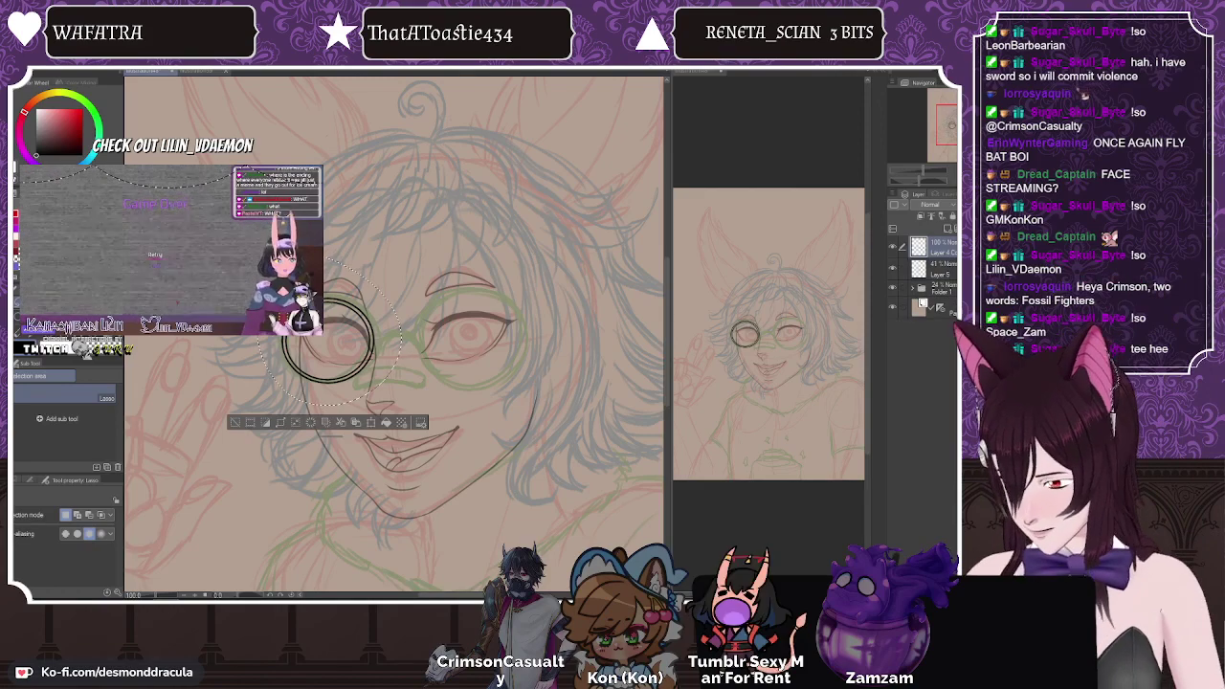
pyautogui.hotkey('ctrl', 'c')
pyautogui.hotkey('ctrl', 'v')
pyautogui.press('k')
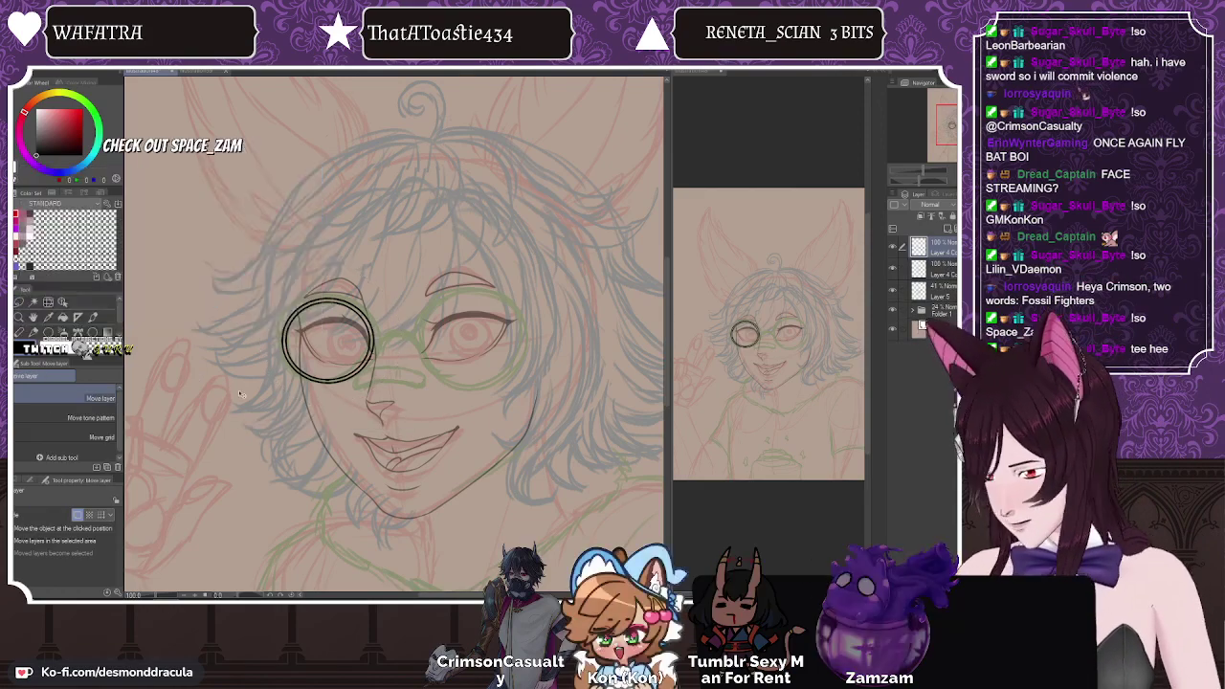
pyautogui.moveTo(220, 414); pyautogui.dragTo(350, 437)
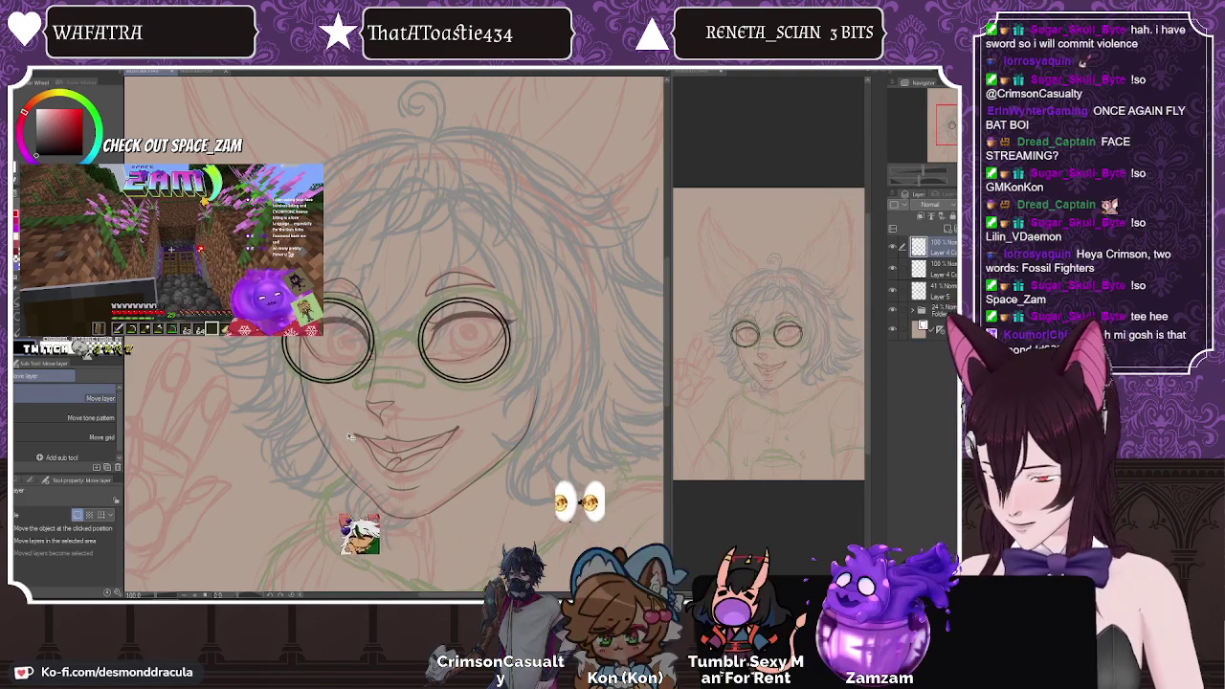
# Step: Merge the two lens layers into one and switch back to the ellipse drawing tool
pyautogui.click(900, 267)
pyautogui.hotkey('shift', 'alt', 'e')
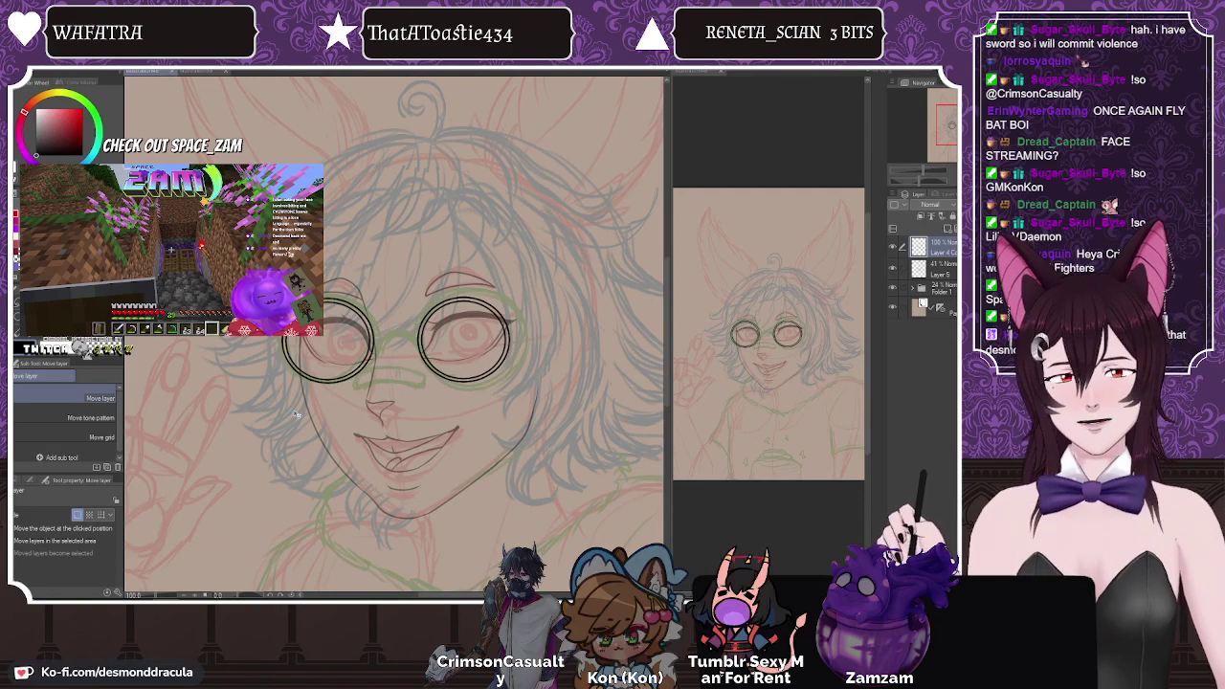
pyautogui.press('p')
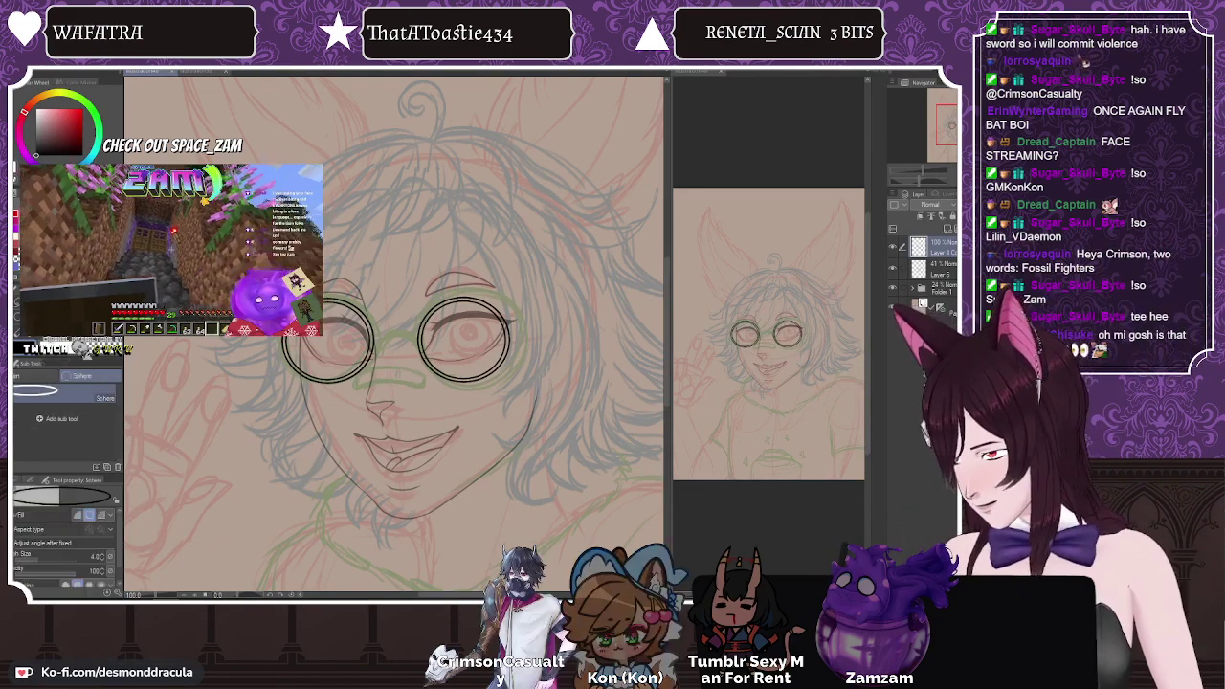
# Step: Lasso the lens ring over the character's left eye, nudge it slightly toward the nose, and clear the selection
pyautogui.click(22, 376)
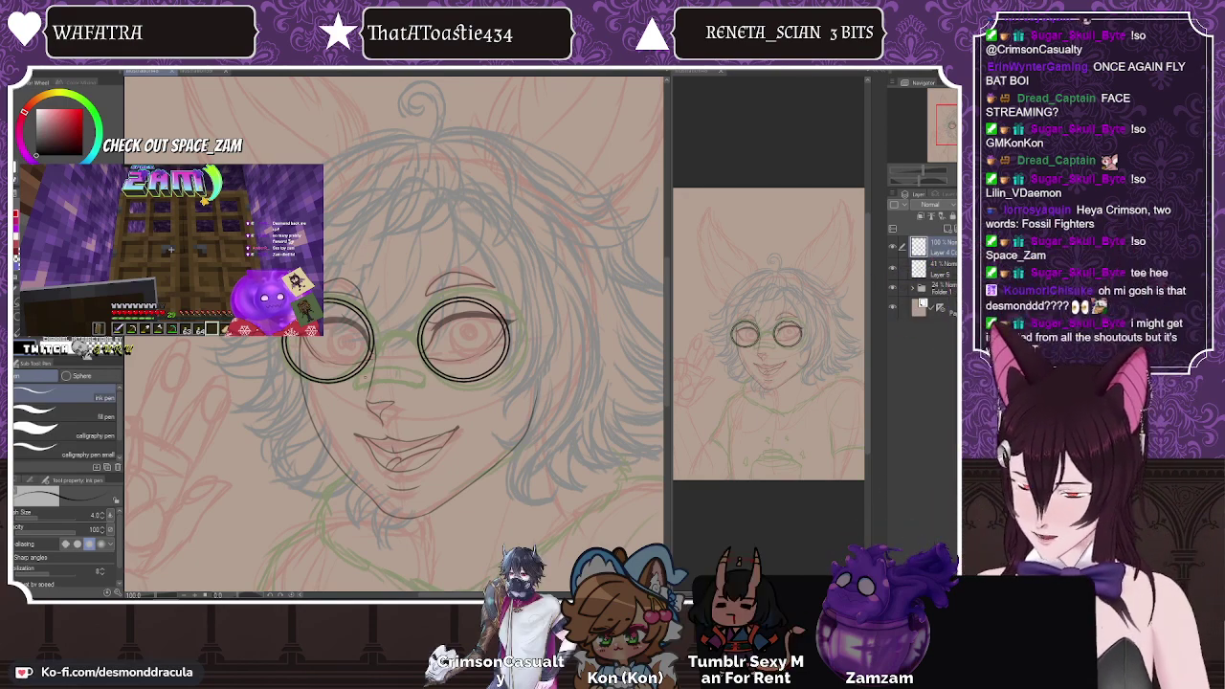
pyautogui.press('m')
pyautogui.moveTo(506, 398)
pyautogui.mouseDown()
pyautogui.moveTo(431, 282)
pyautogui.moveTo(507, 398)
pyautogui.mouseUp()
pyautogui.hotkey('ctrl', 'Left')
pyautogui.hotkey('ctrl', 'Left')
pyautogui.hotkey('ctrl', 'Left')
pyautogui.hotkey('ctrl', 'Left')
pyautogui.hotkey('ctrl', 'Left')
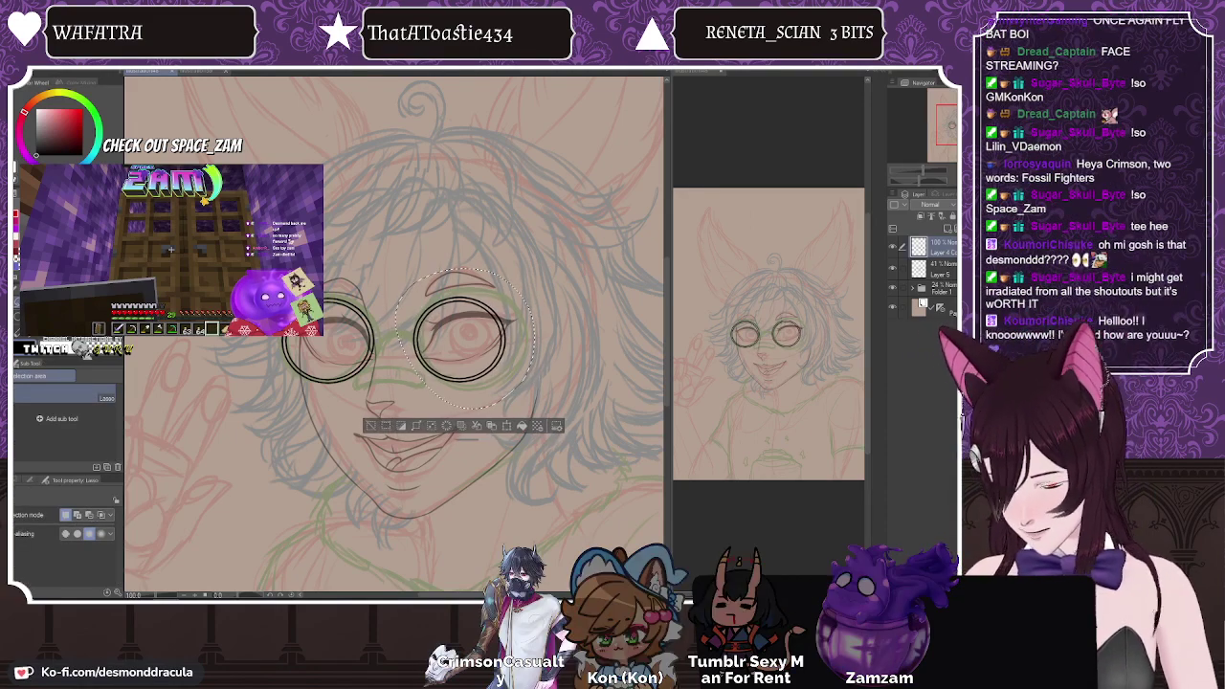
pyautogui.hotkey('ctrl', 'd')
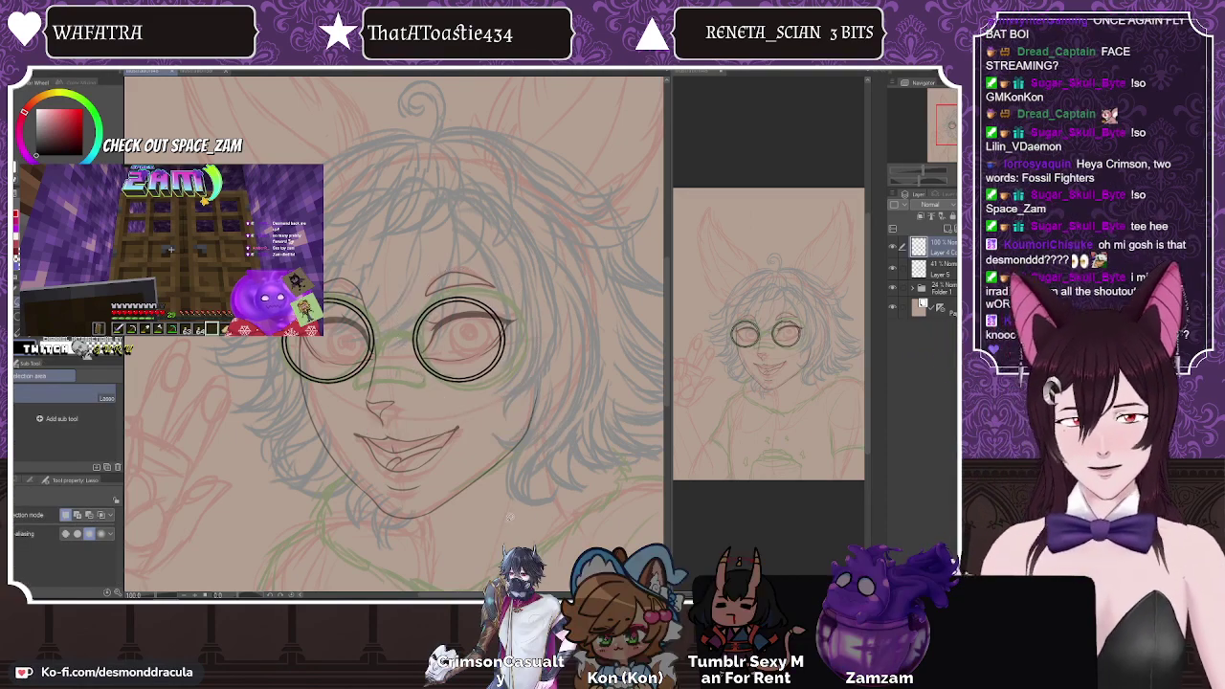
# Step: Ink the glasses' nose bridge as a double arc between the two lens rings, undoing and redrawing the inner line
pyautogui.press('p')
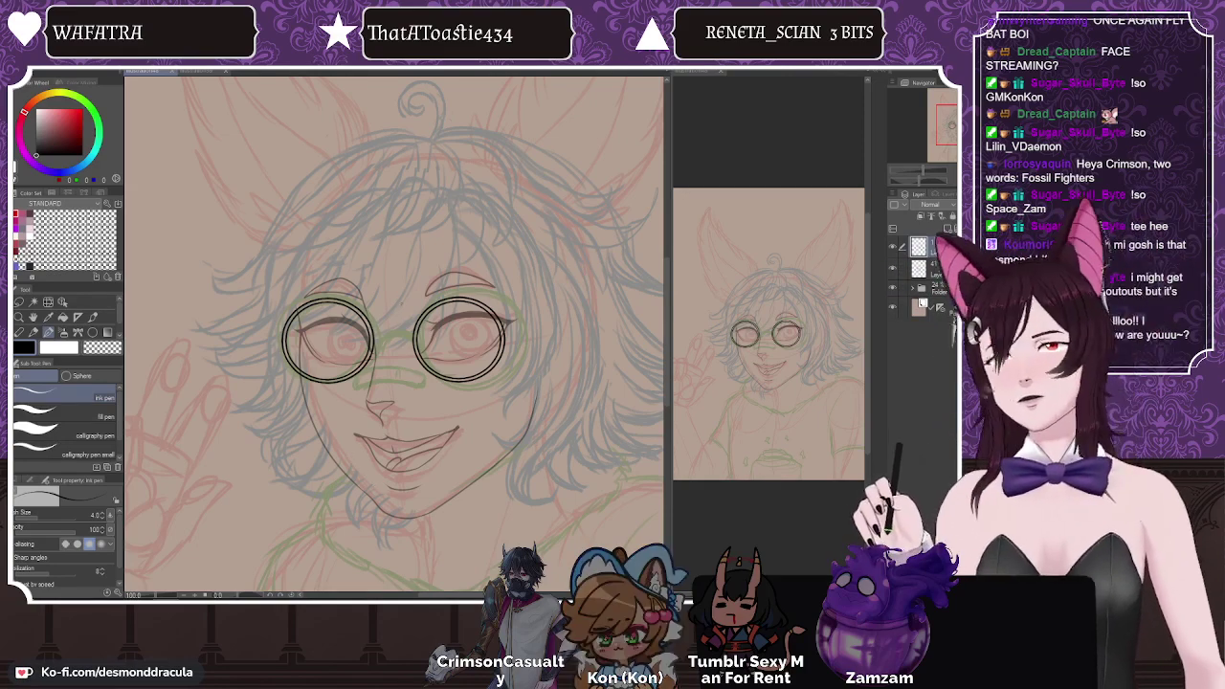
pyautogui.scroll(5, 402, 300)
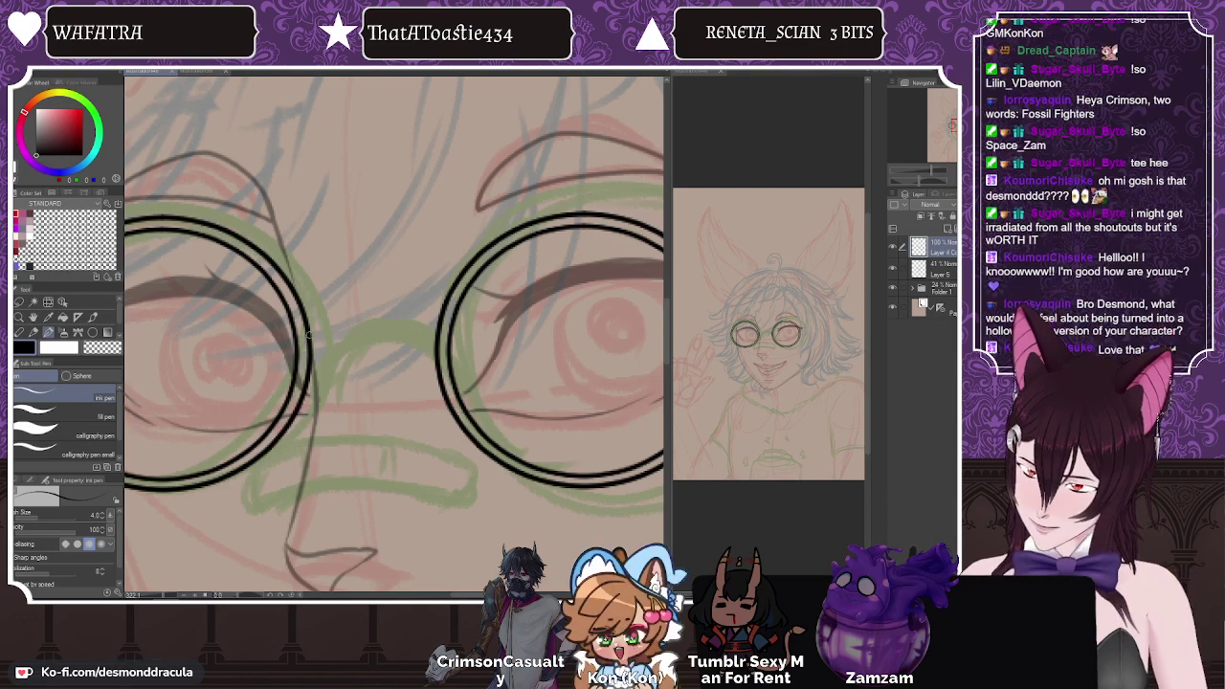
pyautogui.moveTo(316, 328); pyautogui.dragTo(393, 307)
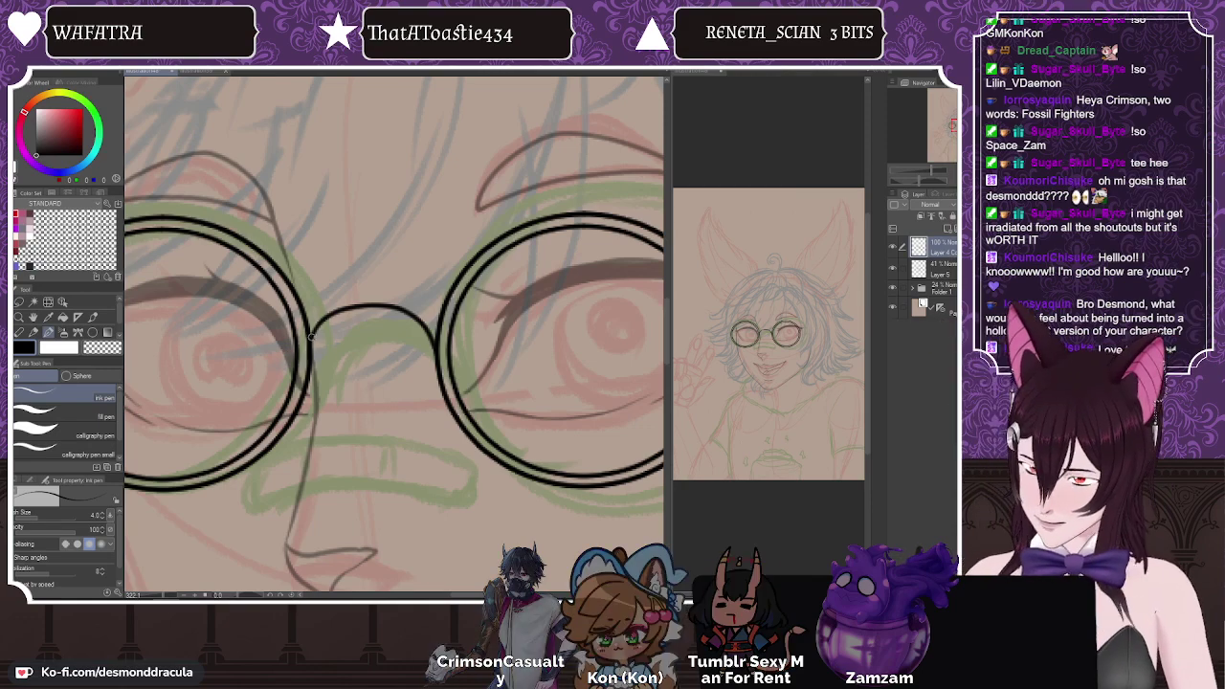
pyautogui.moveTo(305, 347)
pyautogui.mouseDown()
pyautogui.moveTo(309, 372)
pyautogui.moveTo(324, 335)
pyautogui.moveTo(341, 329)
pyautogui.moveTo(427, 368)
pyautogui.mouseUp()
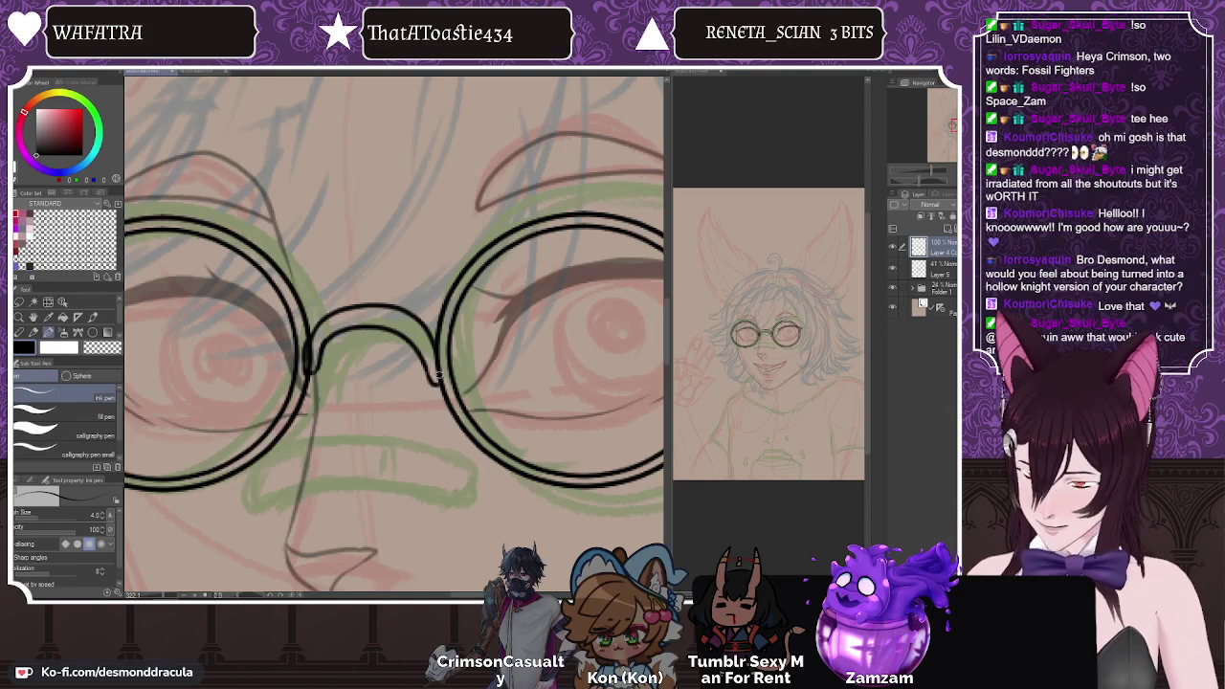
pyautogui.hotkey('ctrl', 'z')
pyautogui.hotkey('ctrl', 'z')
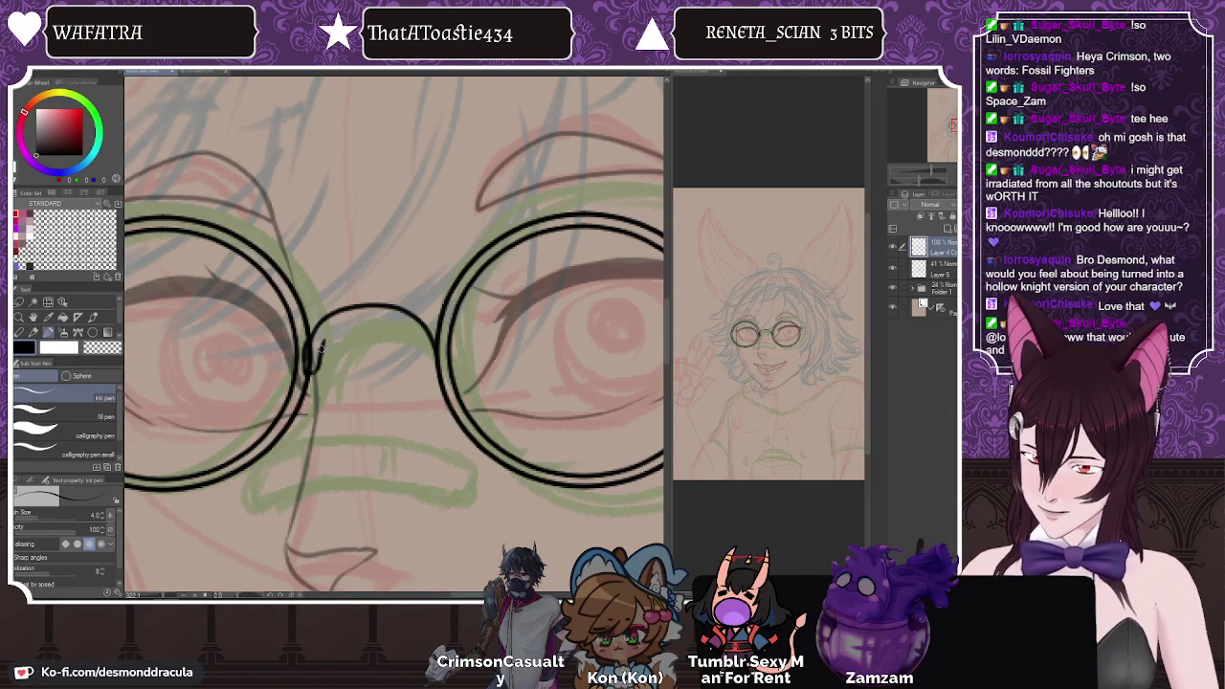
pyautogui.moveTo(319, 350); pyautogui.dragTo(372, 324)
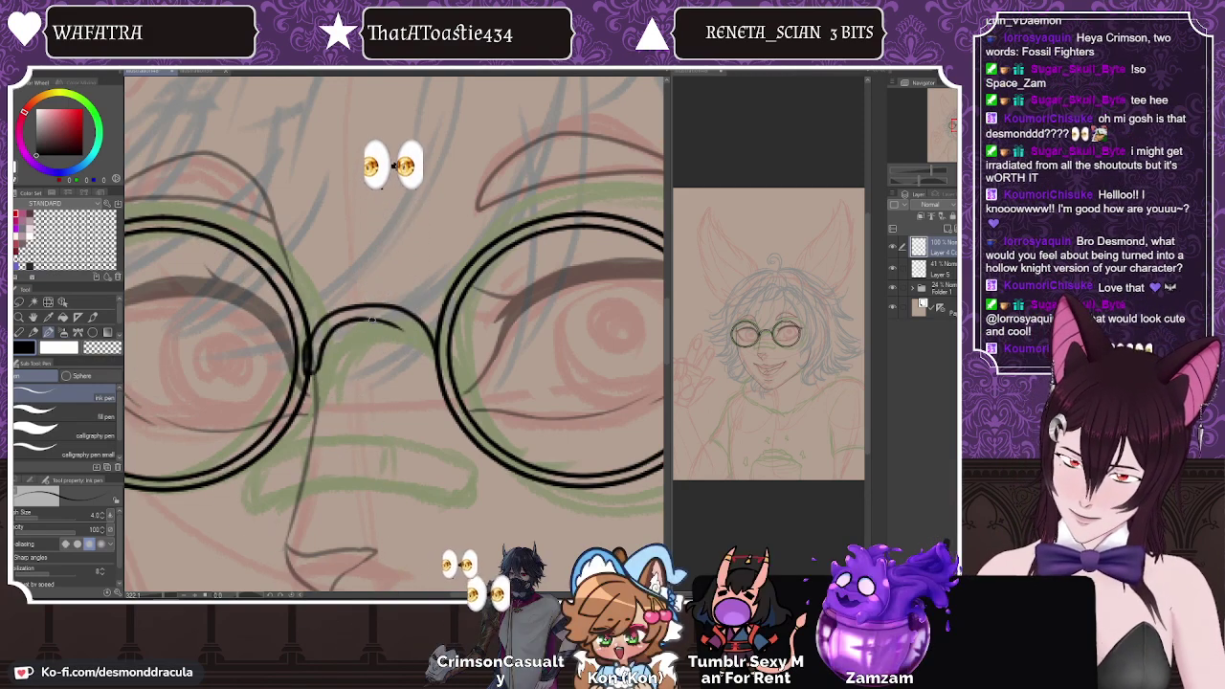
pyautogui.moveTo(372, 319); pyautogui.dragTo(435, 388)
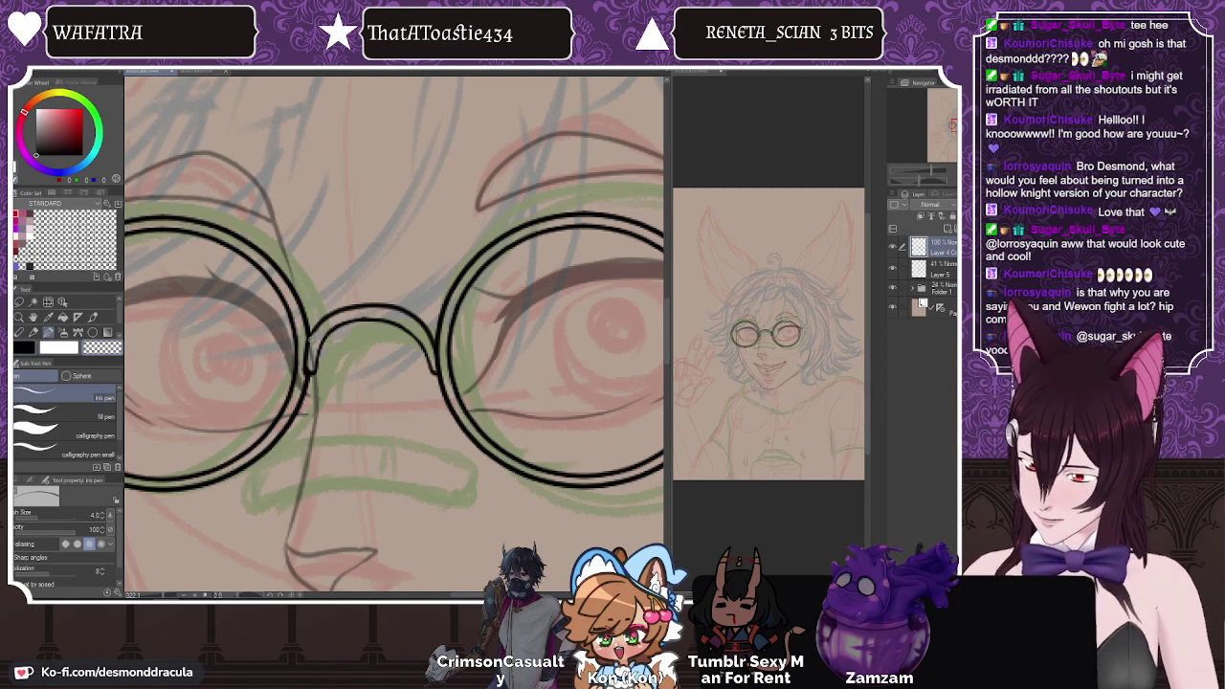
# Step: Touch up the bridge's inner line and its rounded end beside the lens over the character's right eye
pyautogui.click(23, 350)
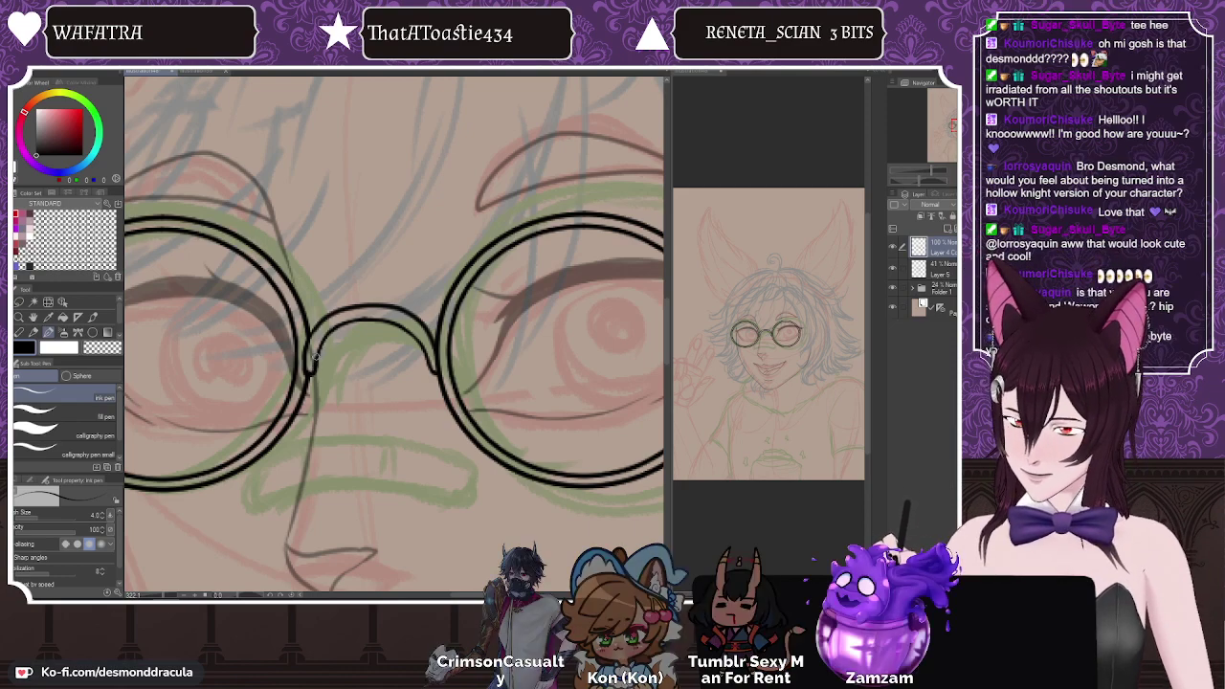
pyautogui.moveTo(315, 356); pyautogui.dragTo(357, 316)
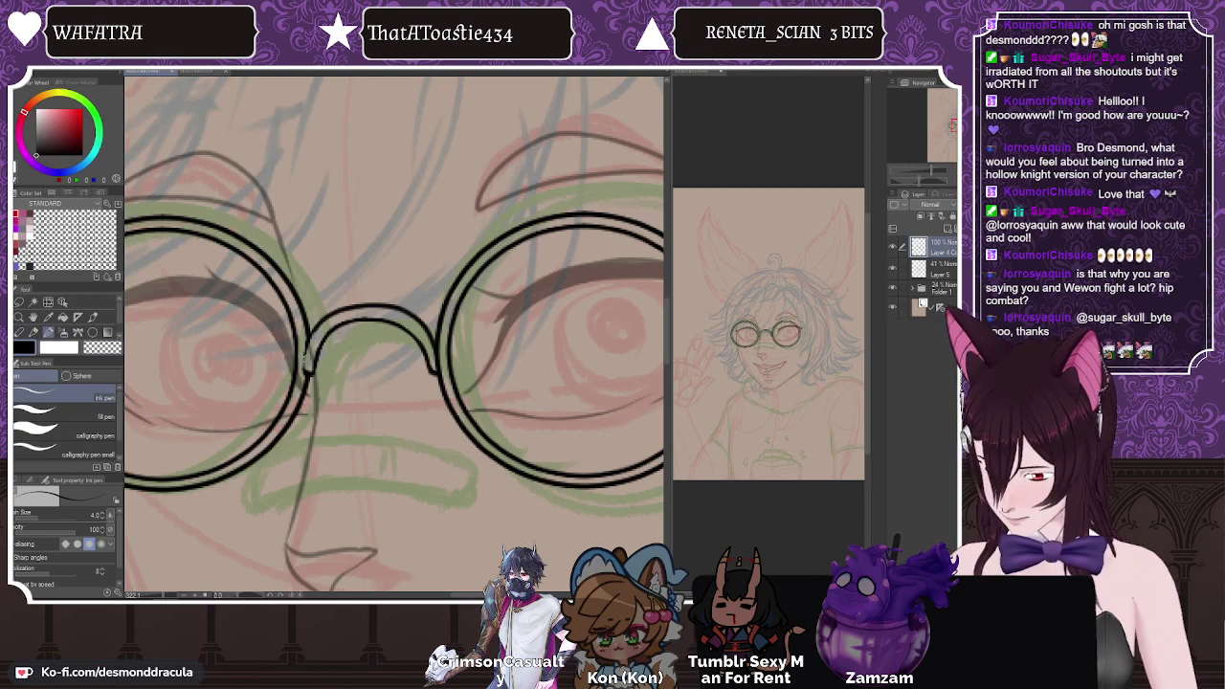
pyautogui.moveTo(308, 371); pyautogui.dragTo(315, 370)
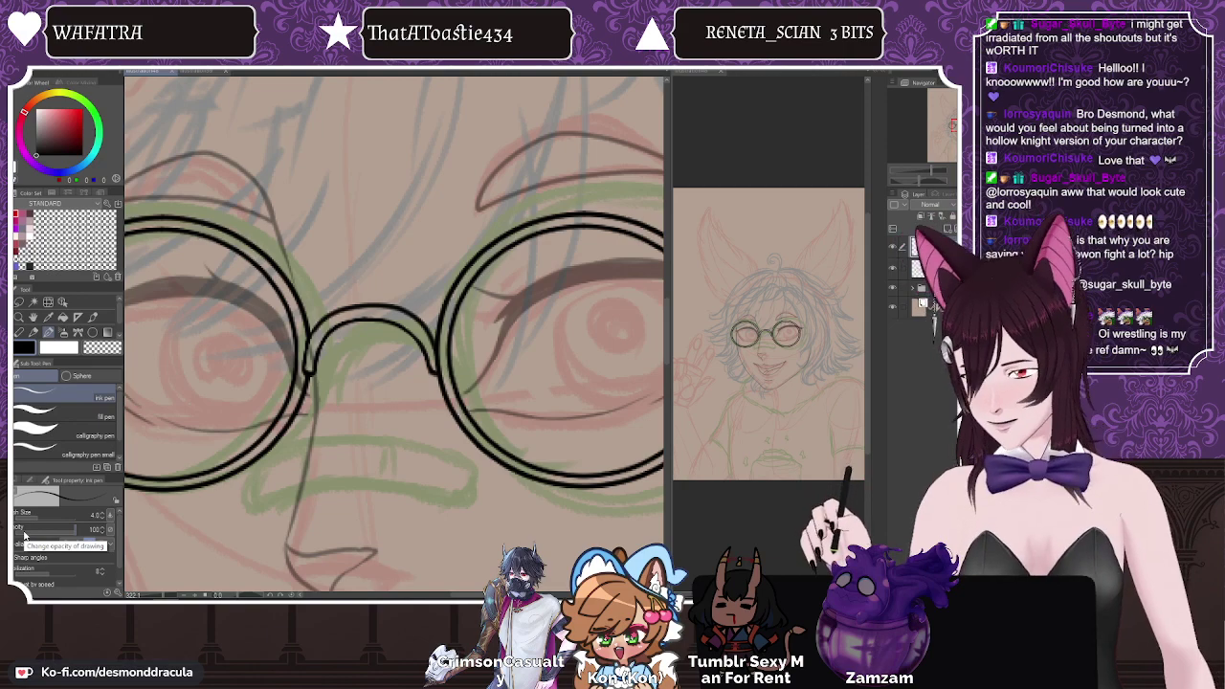
# Step: Nudge the glasses' line layer slightly down and toward the character's left eye to line the lenses up with the face
pyautogui.scroll(-3, 359, 261)
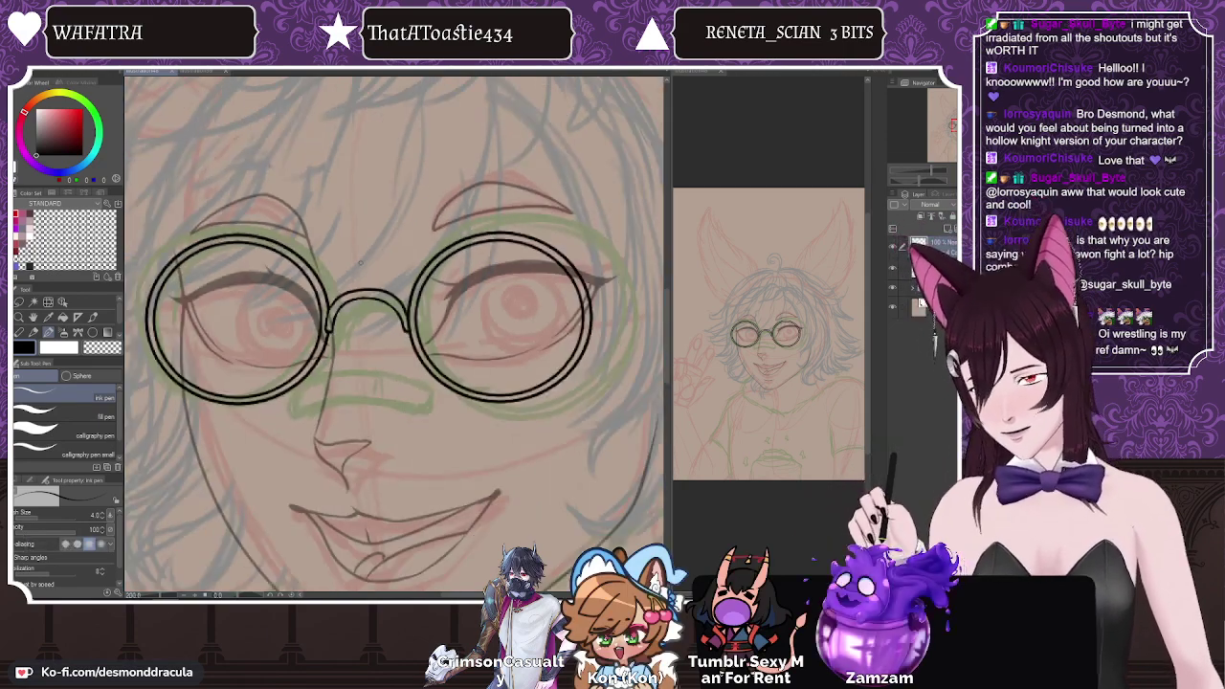
pyautogui.scroll(5, 380, 318)
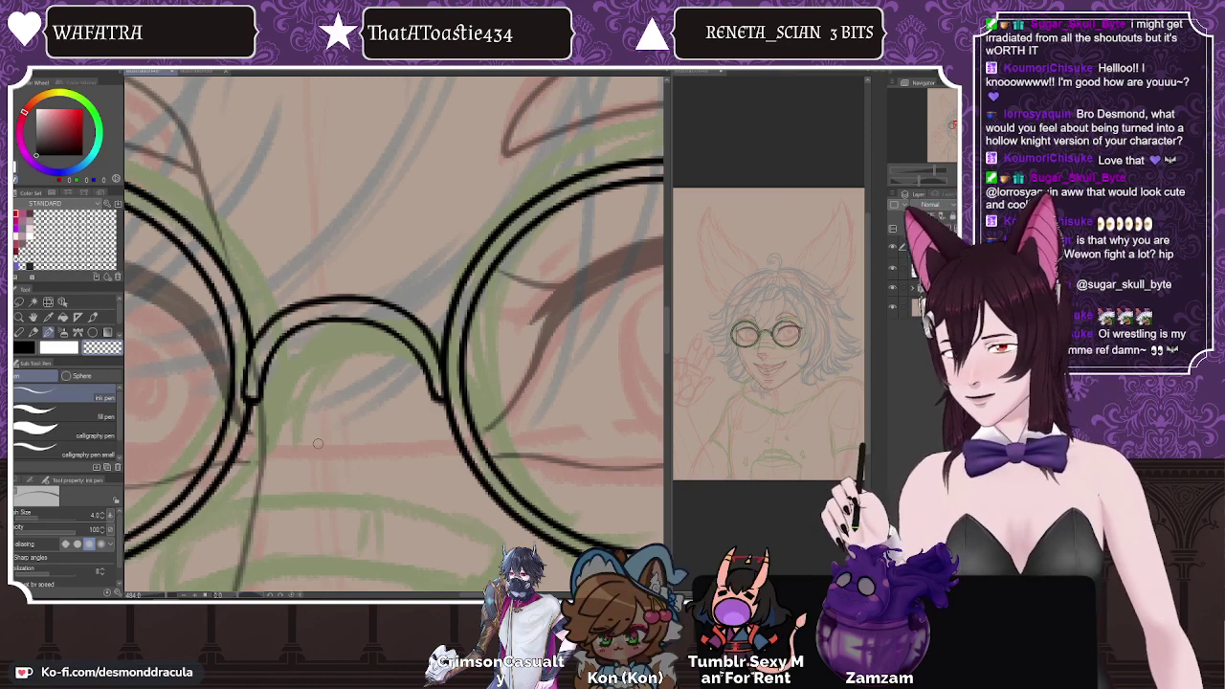
pyautogui.scroll(-4, 318, 443)
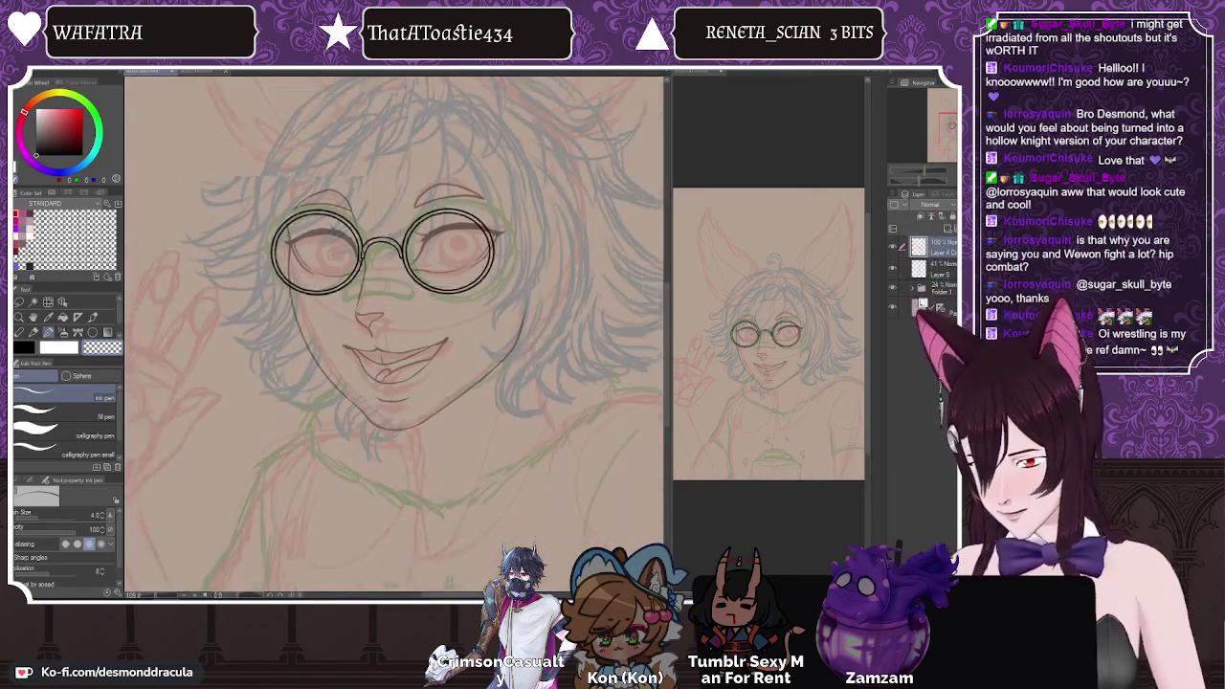
pyautogui.scroll(-2, 406, 278)
pyautogui.scroll(2, 409, 213)
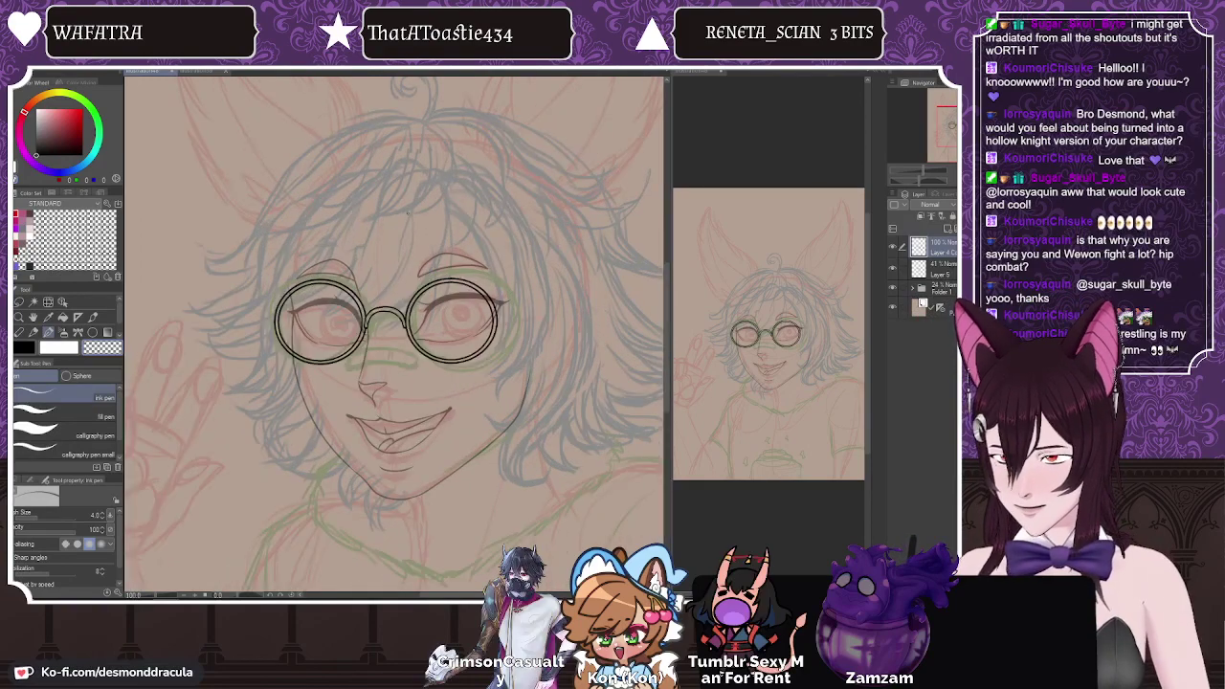
pyautogui.scroll(1, 414, 260)
pyautogui.click(48, 302)
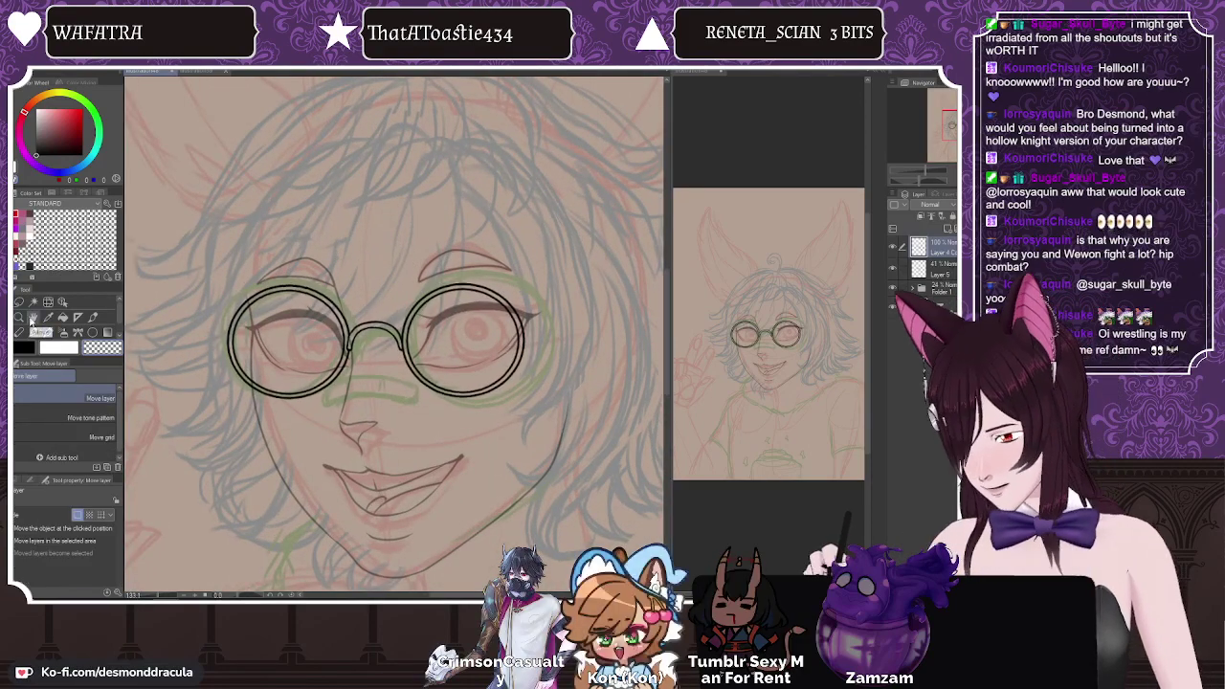
pyautogui.press('Down')
pyautogui.press('Down')
pyautogui.press('Down')
pyautogui.press('Right')
pyautogui.press('Right')
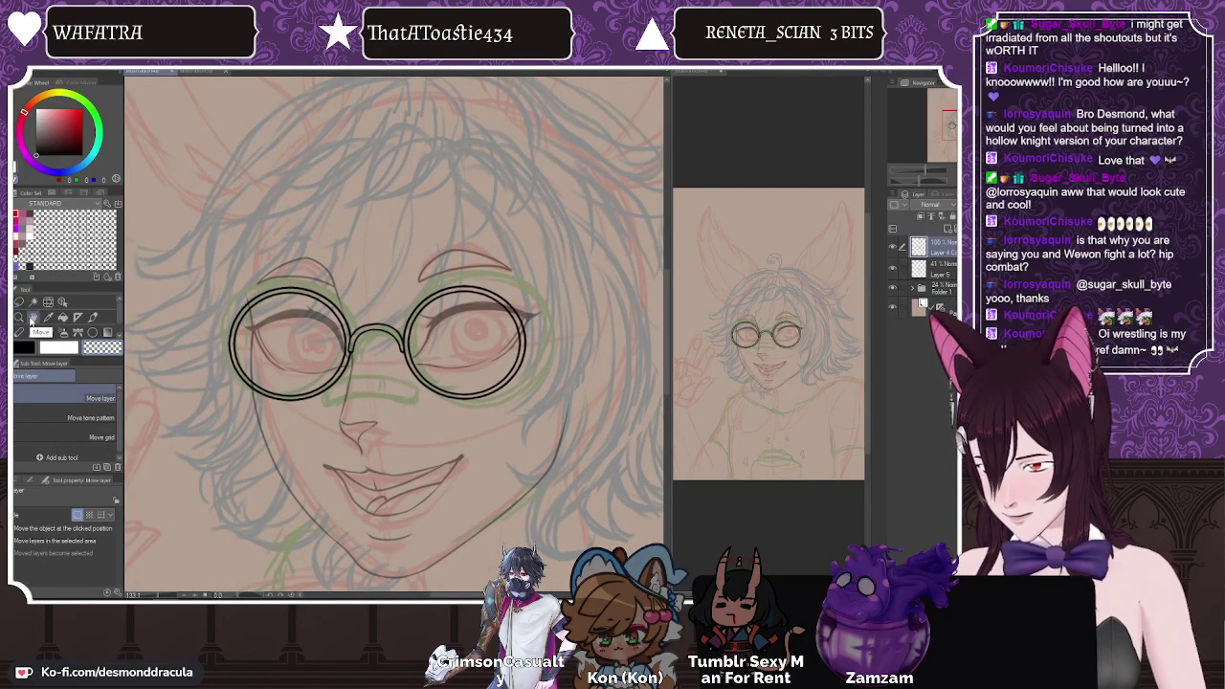
pyautogui.press('Left')
pyautogui.press('Up')
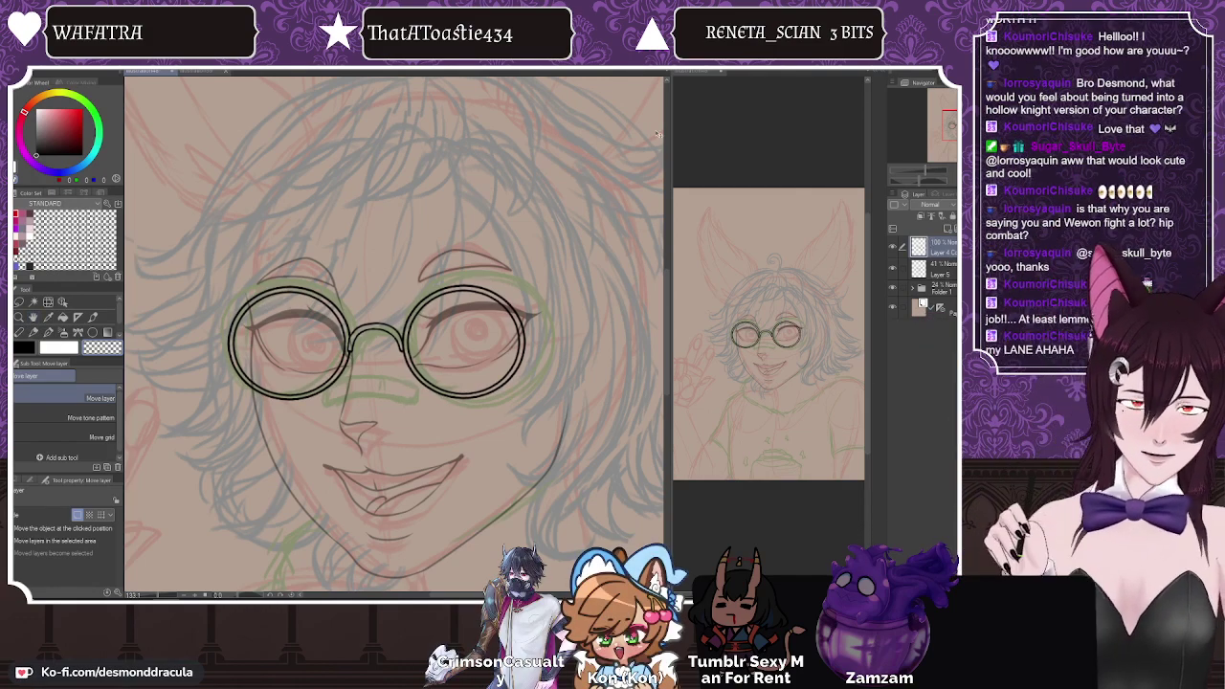
# Step: Ink the outline of the bandage across the nose with the ink pen, following the green sketch
pyautogui.click(48, 332)
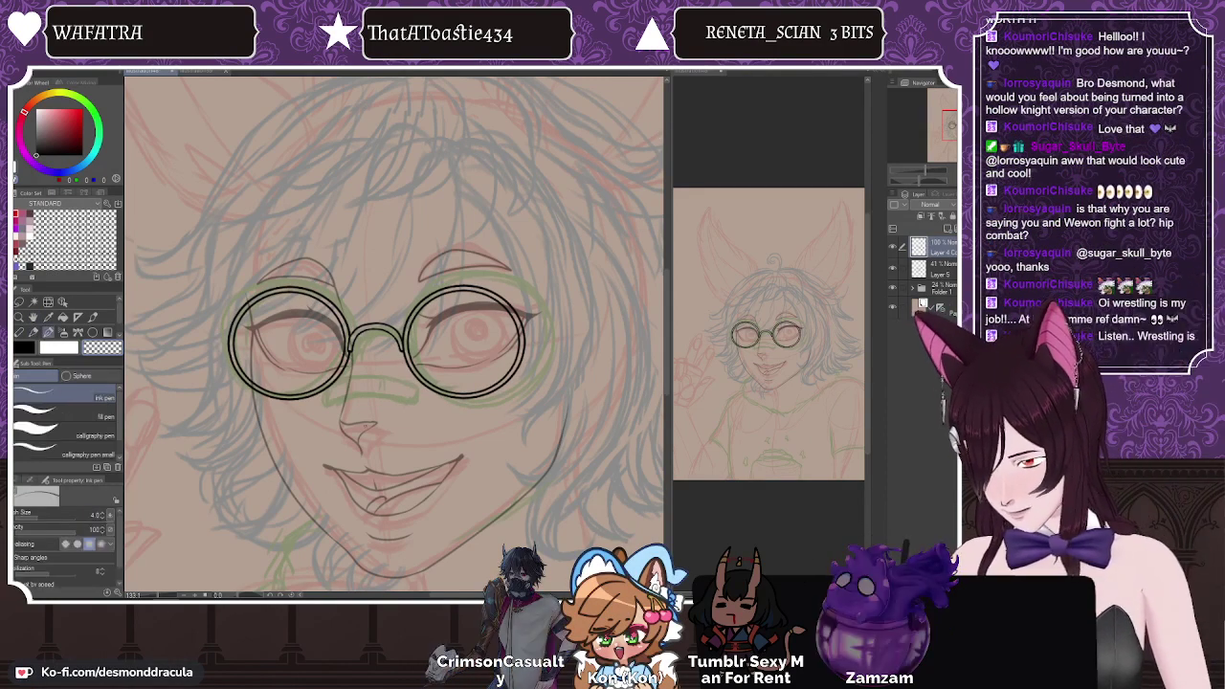
pyautogui.scroll(4, 395, 402)
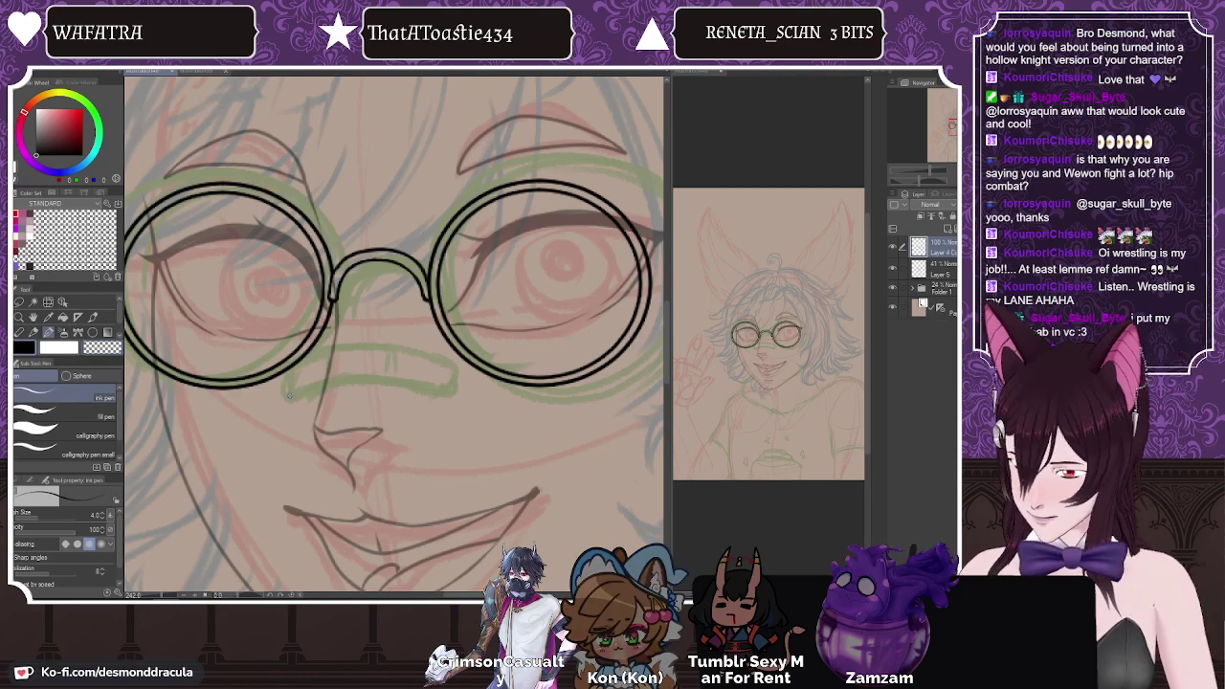
pyautogui.moveTo(400, 392); pyautogui.dragTo(447, 398)
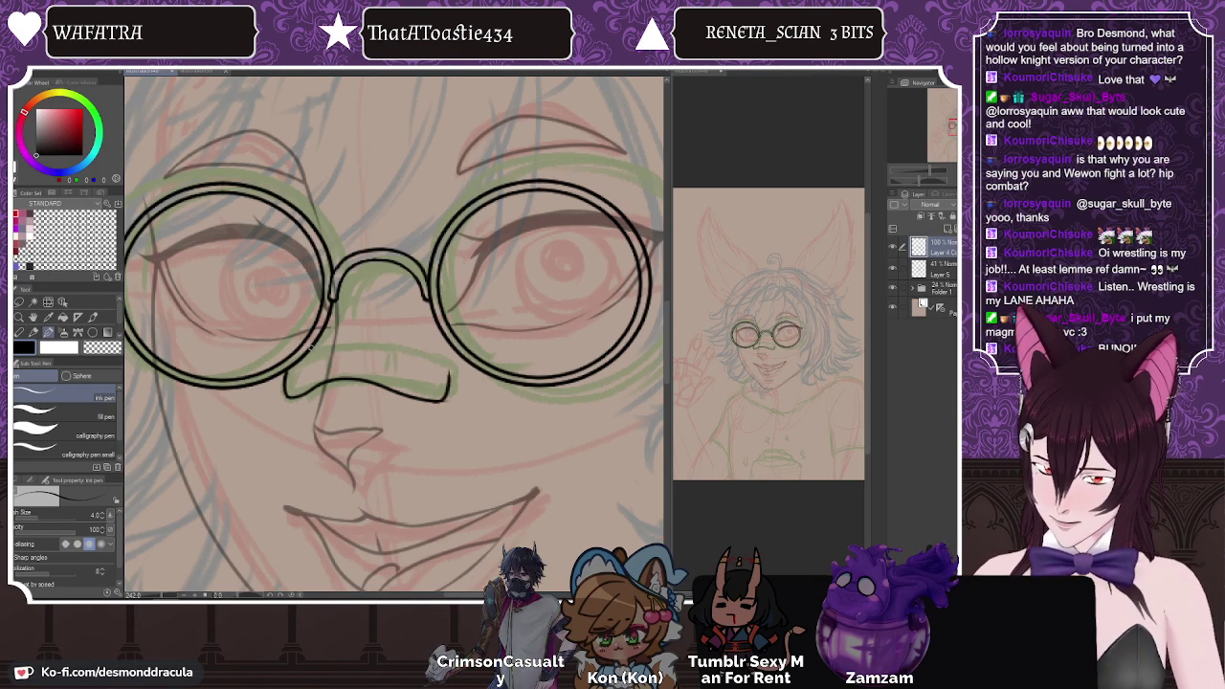
pyautogui.moveTo(289, 366)
pyautogui.mouseDown()
pyautogui.moveTo(379, 341)
pyautogui.moveTo(447, 374)
pyautogui.mouseUp()
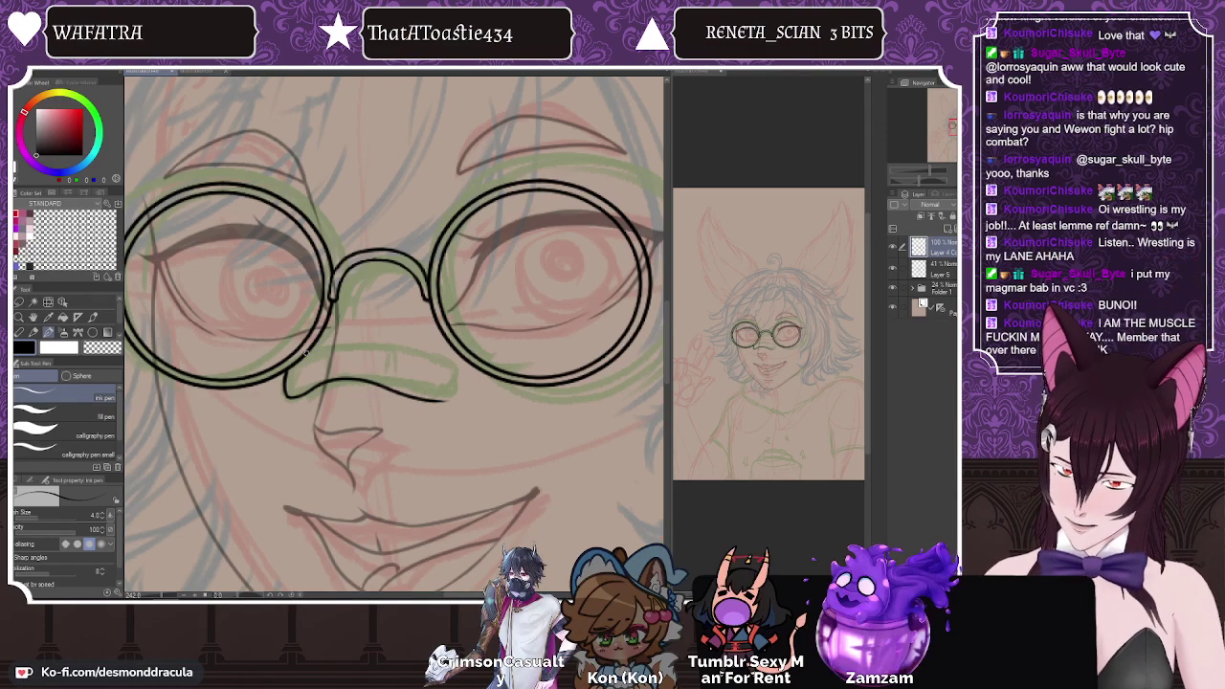
pyautogui.moveTo(343, 343)
pyautogui.mouseDown()
pyautogui.moveTo(417, 358)
pyautogui.moveTo(443, 400)
pyautogui.mouseUp()
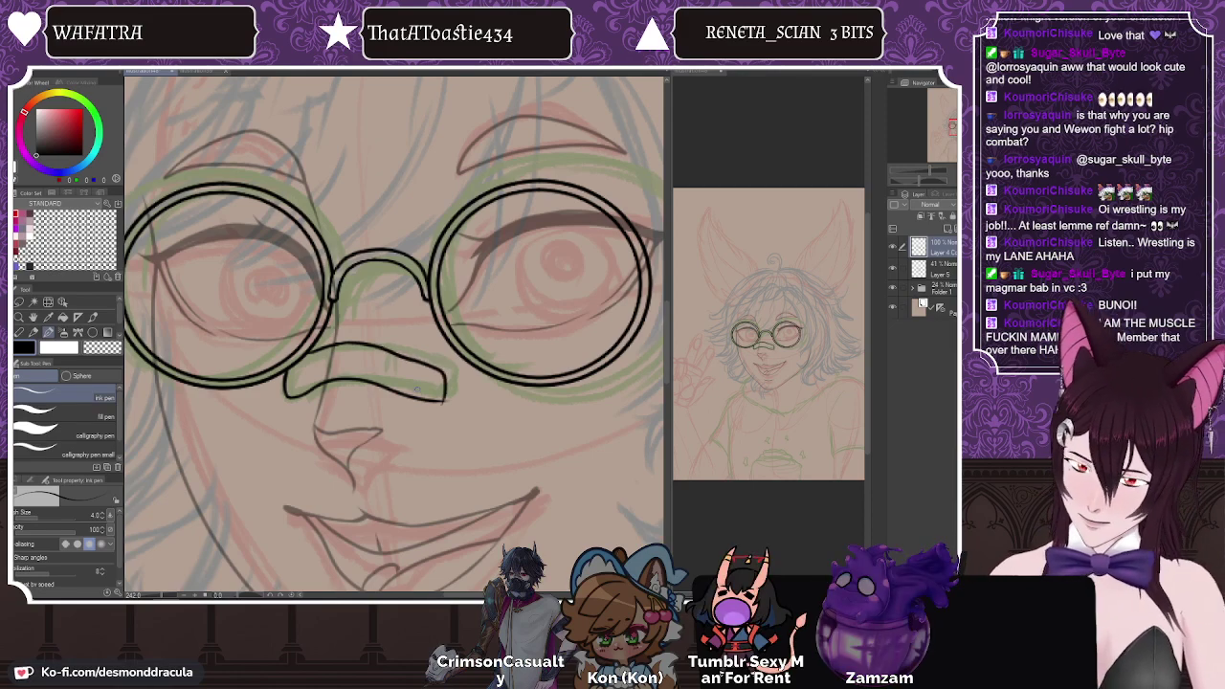
# Step: Thin the bandage's upper edge with the hard eraser near the end under the character's left eye, and redraw it cleanly
pyautogui.press('e')
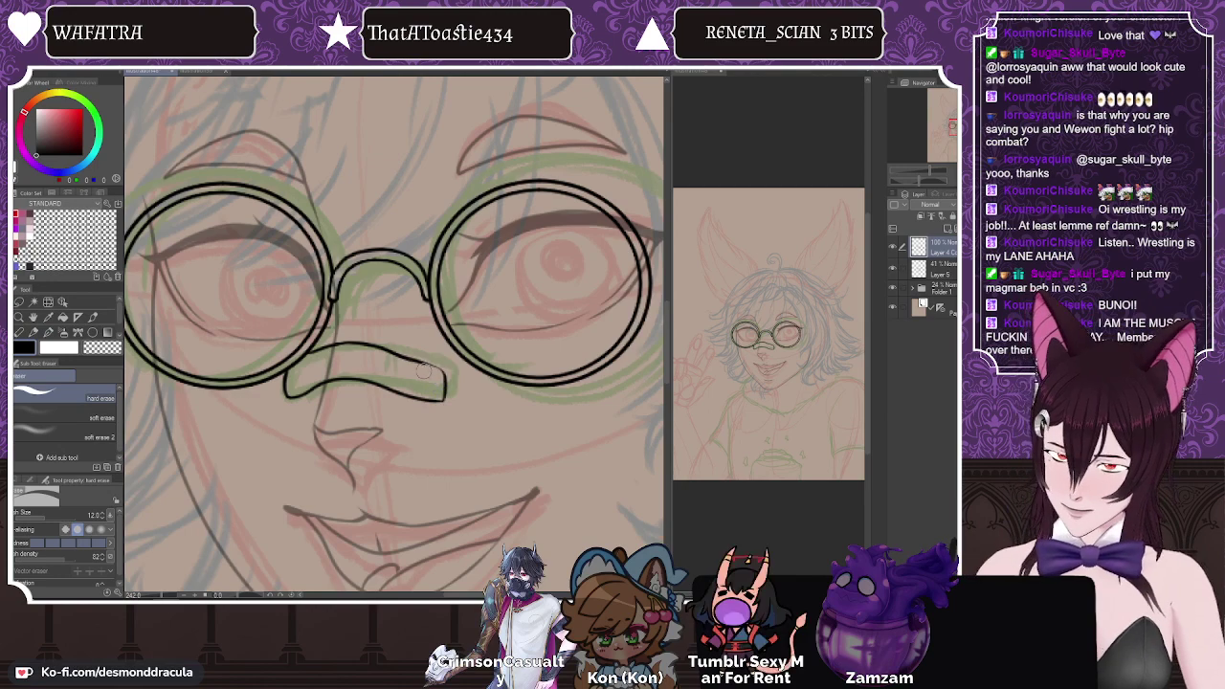
pyautogui.moveTo(390, 352); pyautogui.dragTo(428, 371)
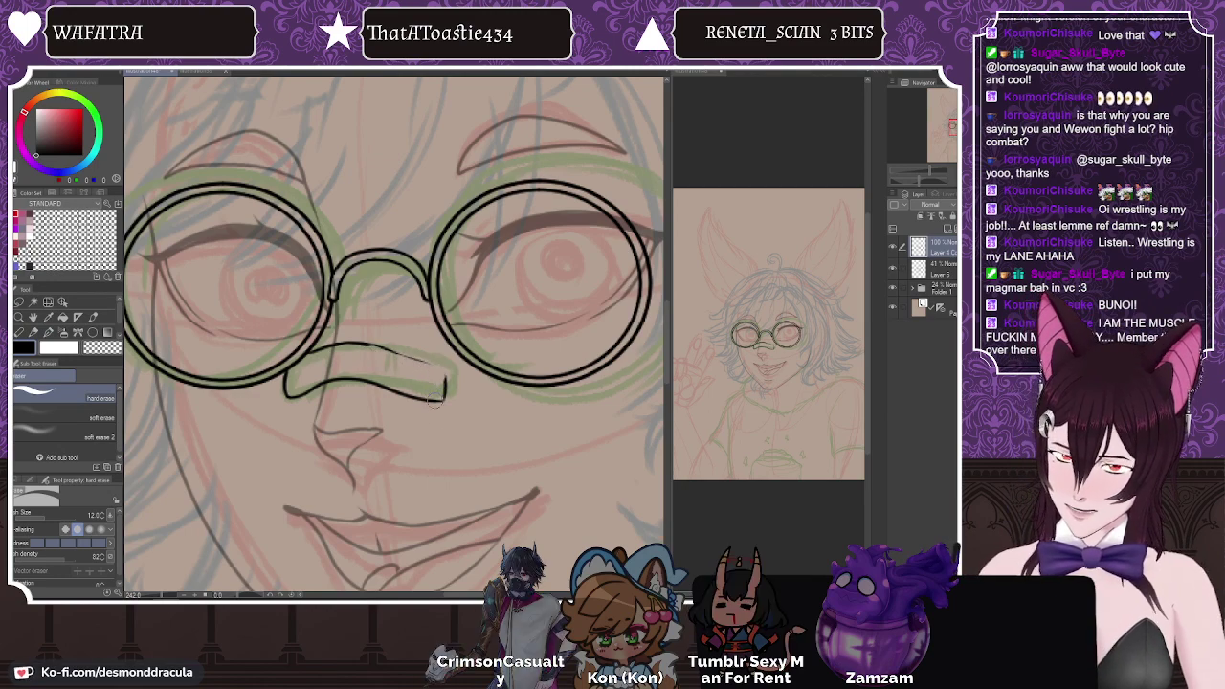
pyautogui.press('p')
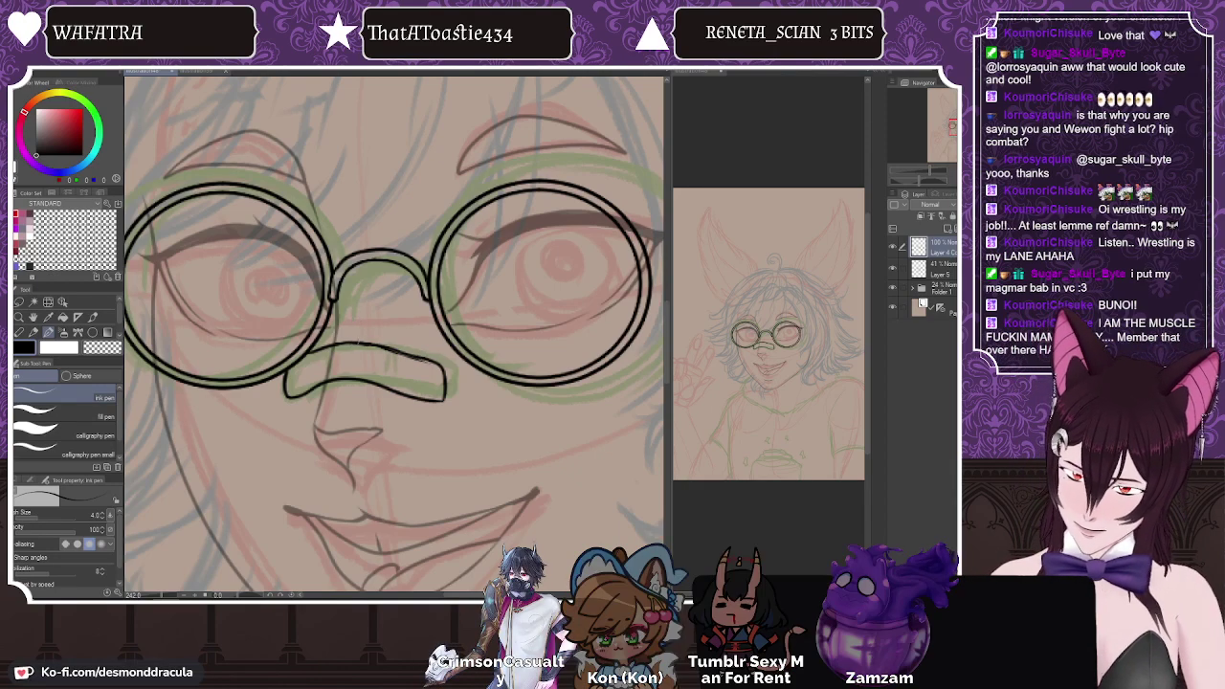
# Step: Ink two short crosswise lines inside the bandage to mark off its central pad
pyautogui.press('e')
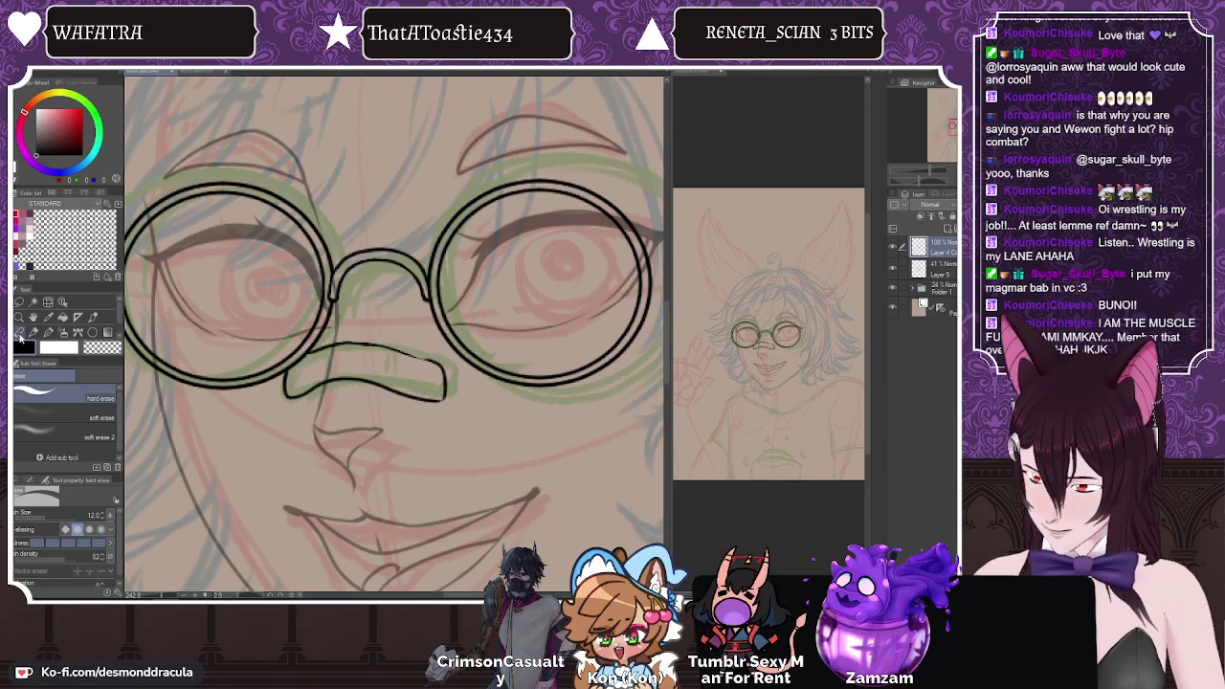
pyautogui.press('p')
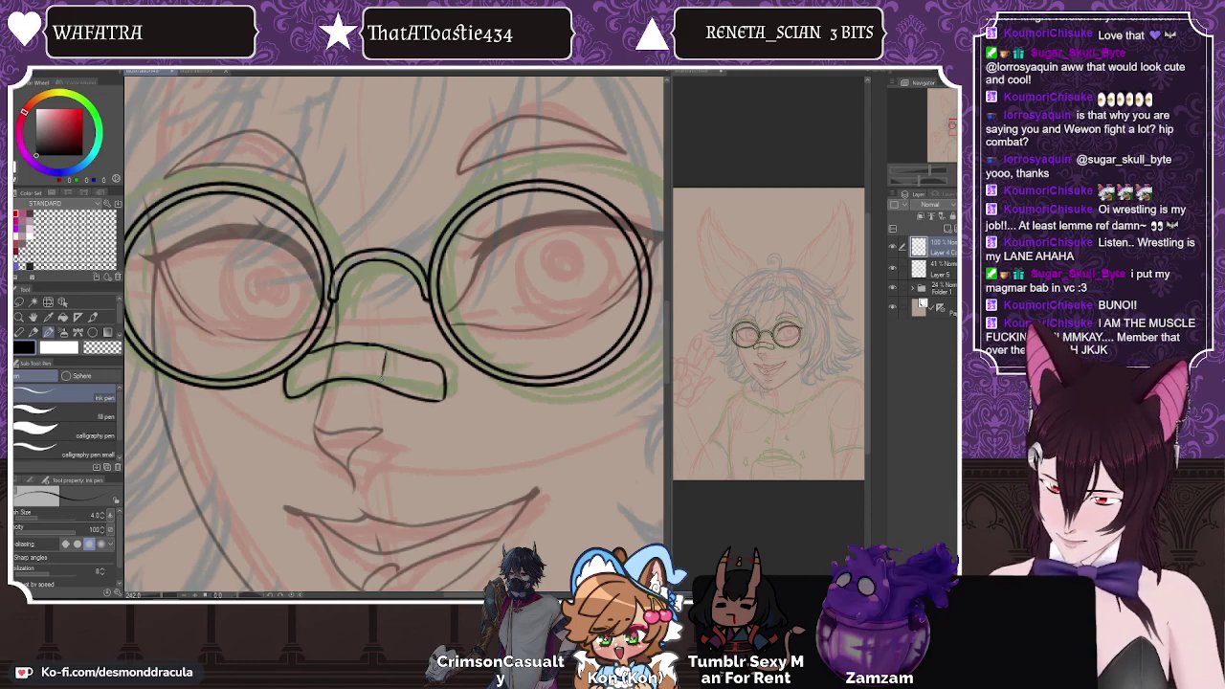
pyautogui.moveTo(385, 351); pyautogui.dragTo(383, 381)
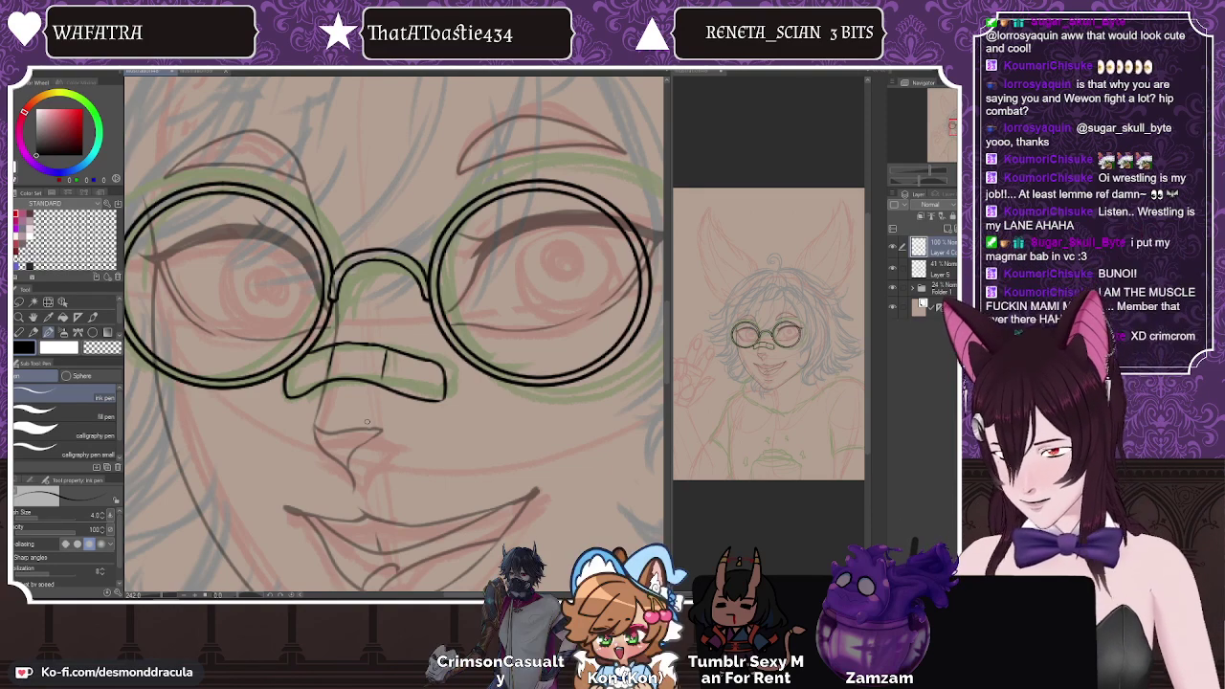
# Step: Lasso the bandage end under the character's right eye, shift it slightly inward, and mend its upper edge with the ink pen
pyautogui.click(19, 302)
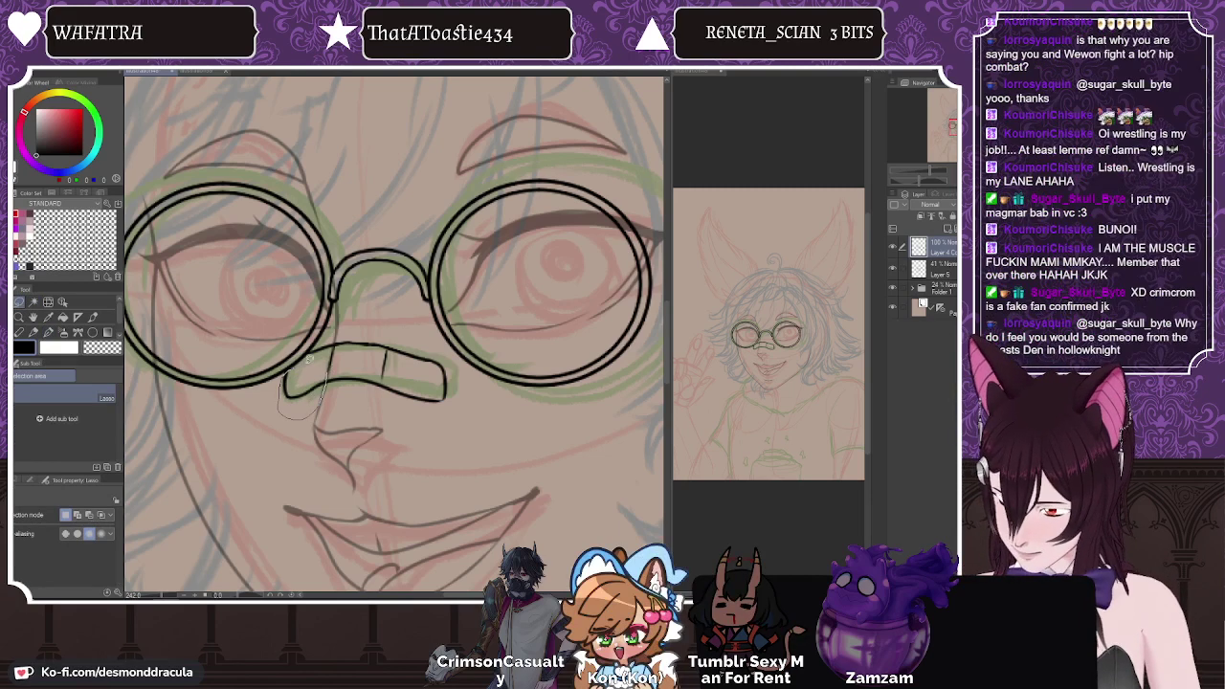
pyautogui.moveTo(309, 359); pyautogui.dragTo(297, 391)
pyautogui.click(247, 379)
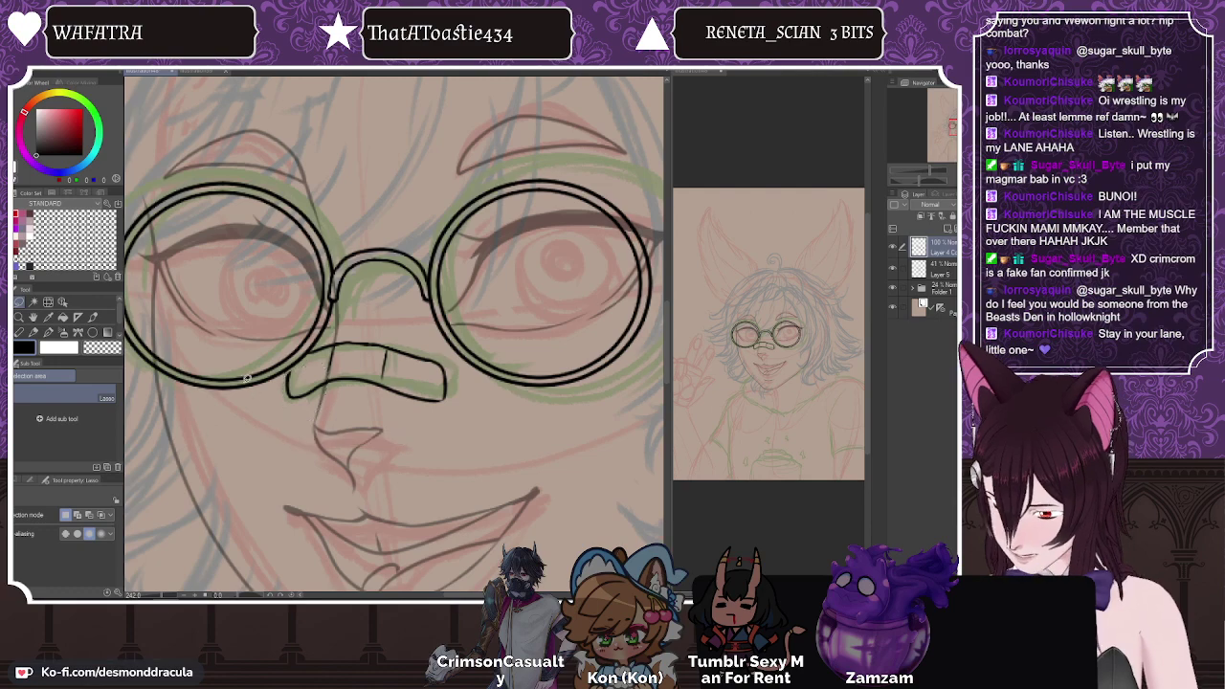
pyautogui.click(48, 332)
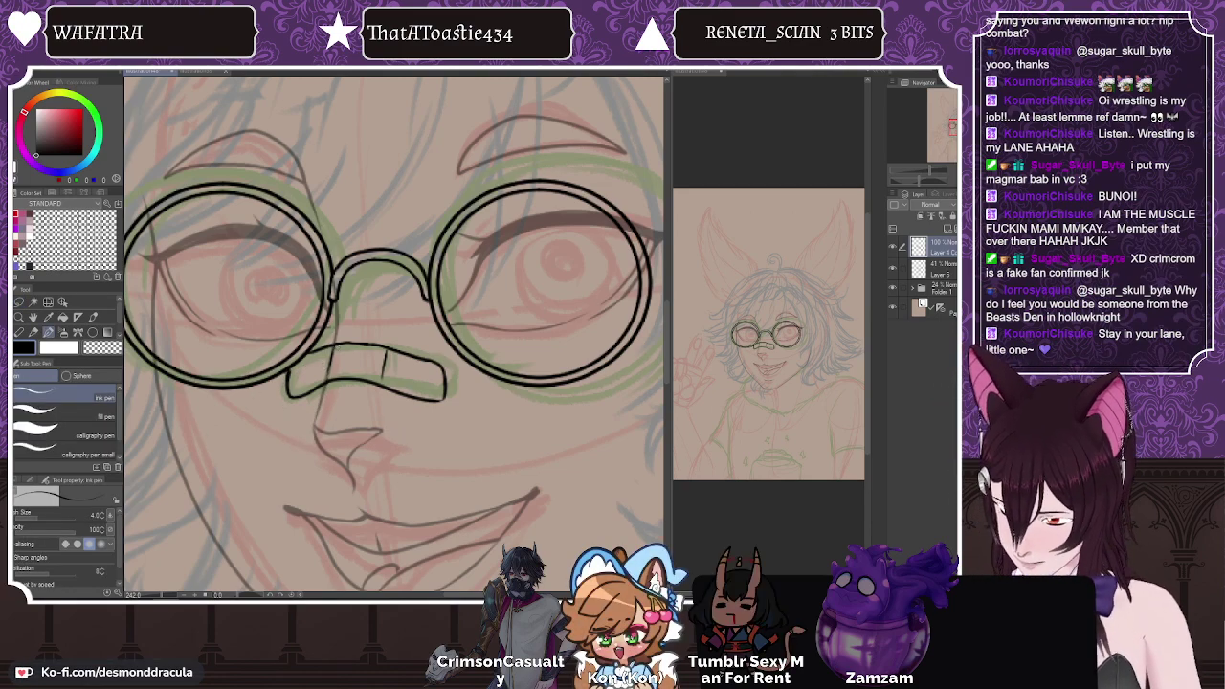
pyautogui.moveTo(332, 346); pyautogui.dragTo(304, 357)
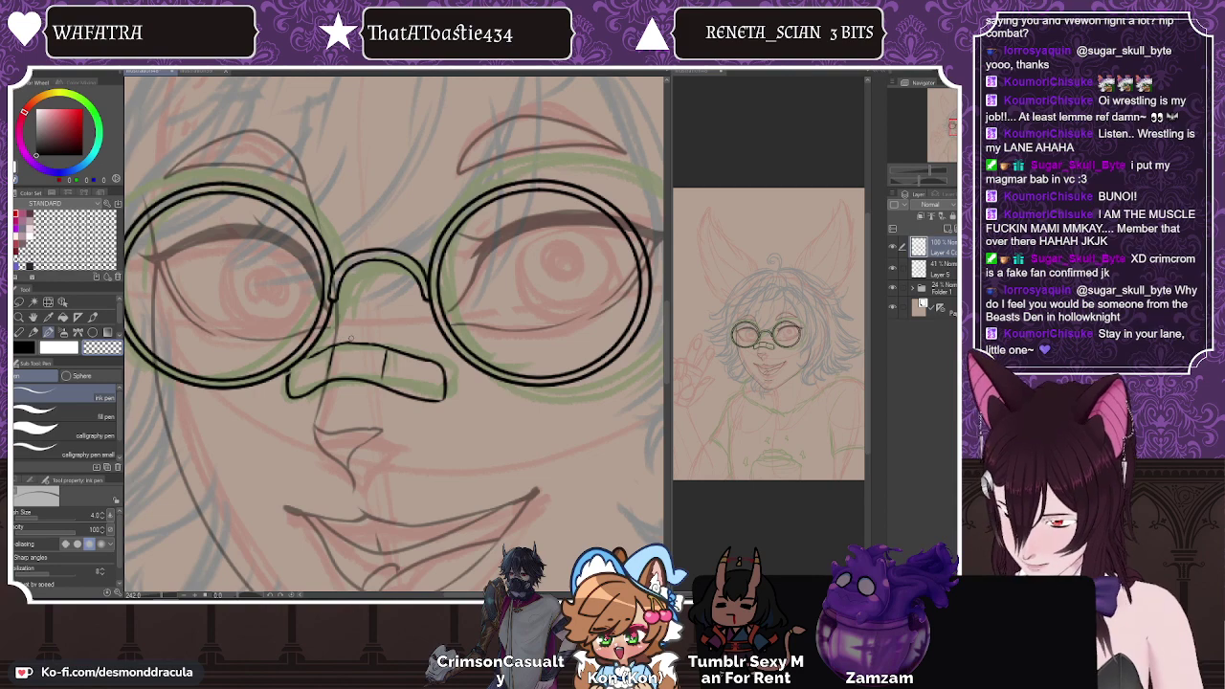
# Step: Ink the jagged, furry neckline in black with the ink pen, from both sides of the neck down to the centre of the chest
pyautogui.click(34, 346)
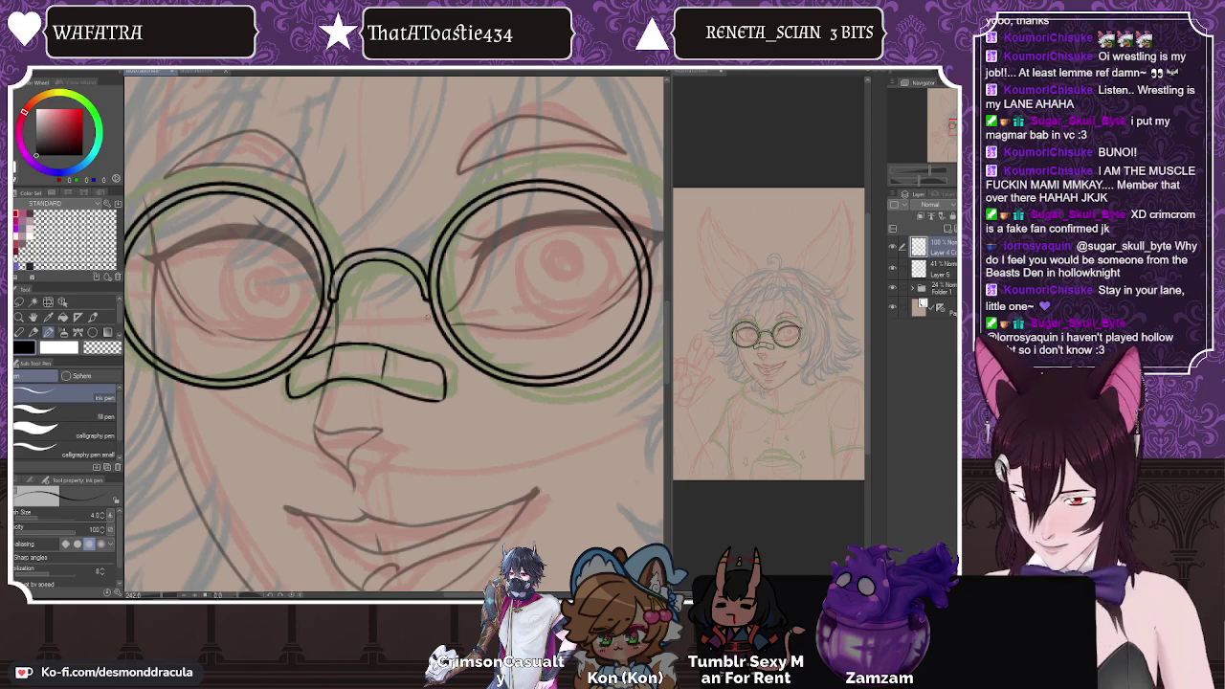
pyautogui.click(95, 352)
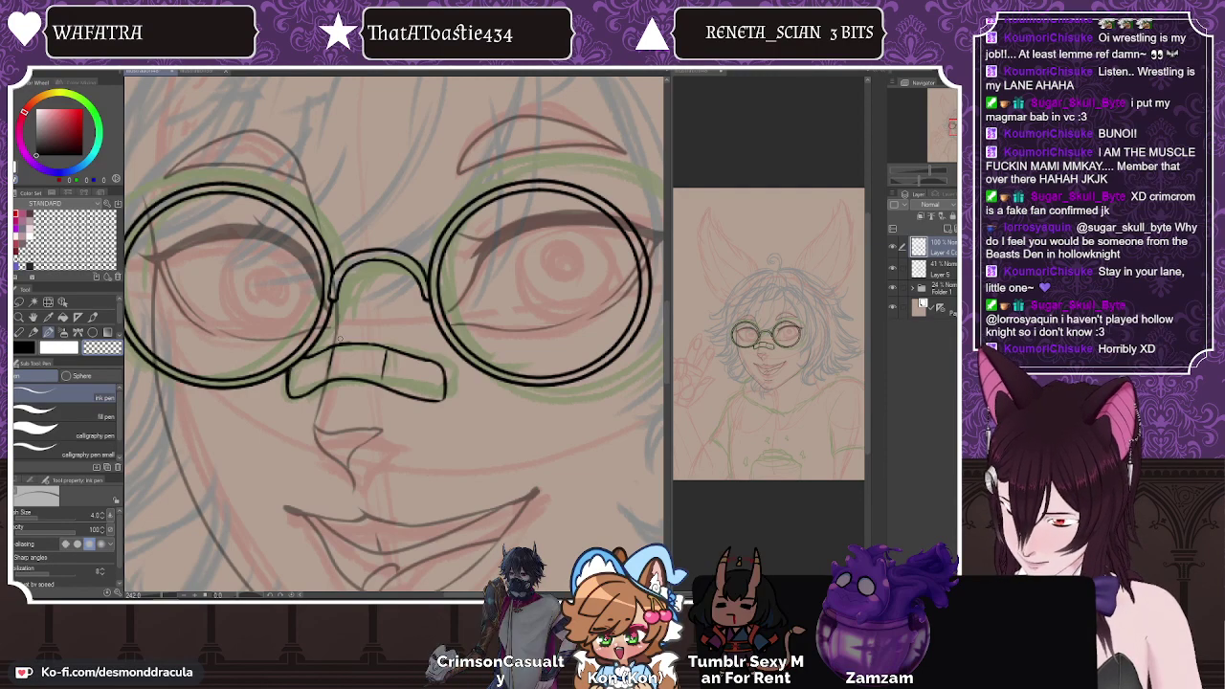
pyautogui.moveTo(369, 546); pyautogui.dragTo(373, 138)
pyautogui.moveTo(348, 424); pyautogui.dragTo(278, 340)
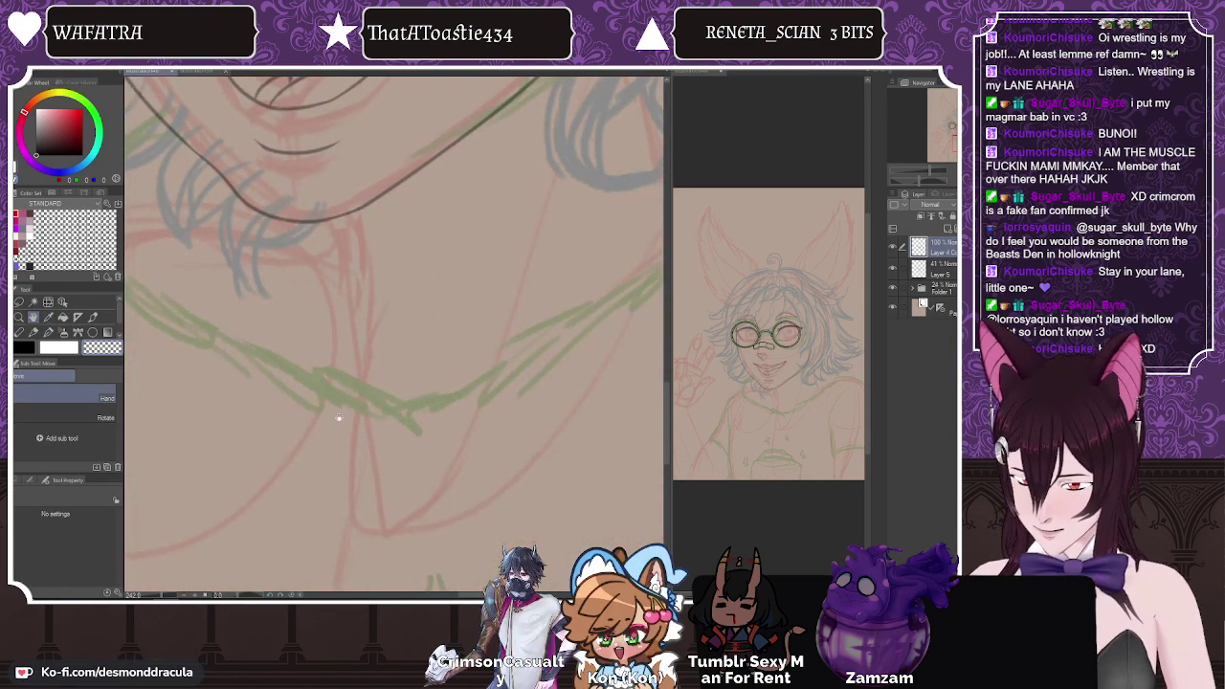
pyautogui.moveTo(339, 418); pyautogui.dragTo(262, 410)
pyautogui.click(48, 332)
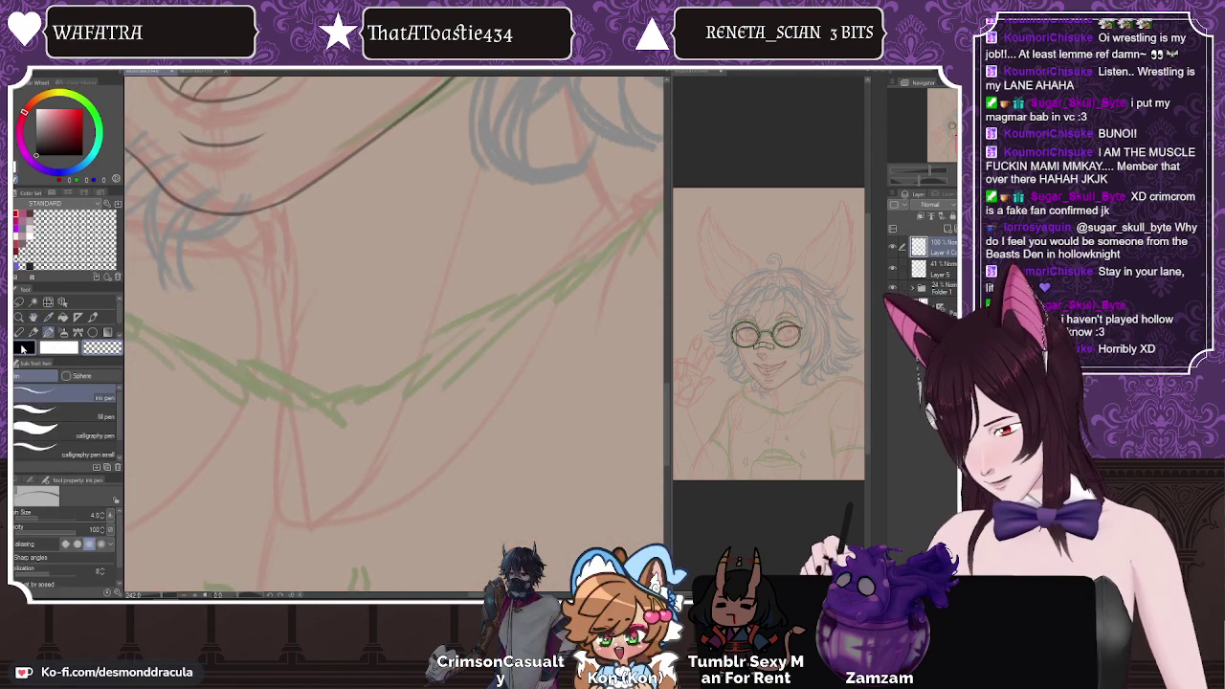
pyautogui.click(21, 349)
pyautogui.scroll(-15, 314, 390)
pyautogui.scroll(9, 298, 352)
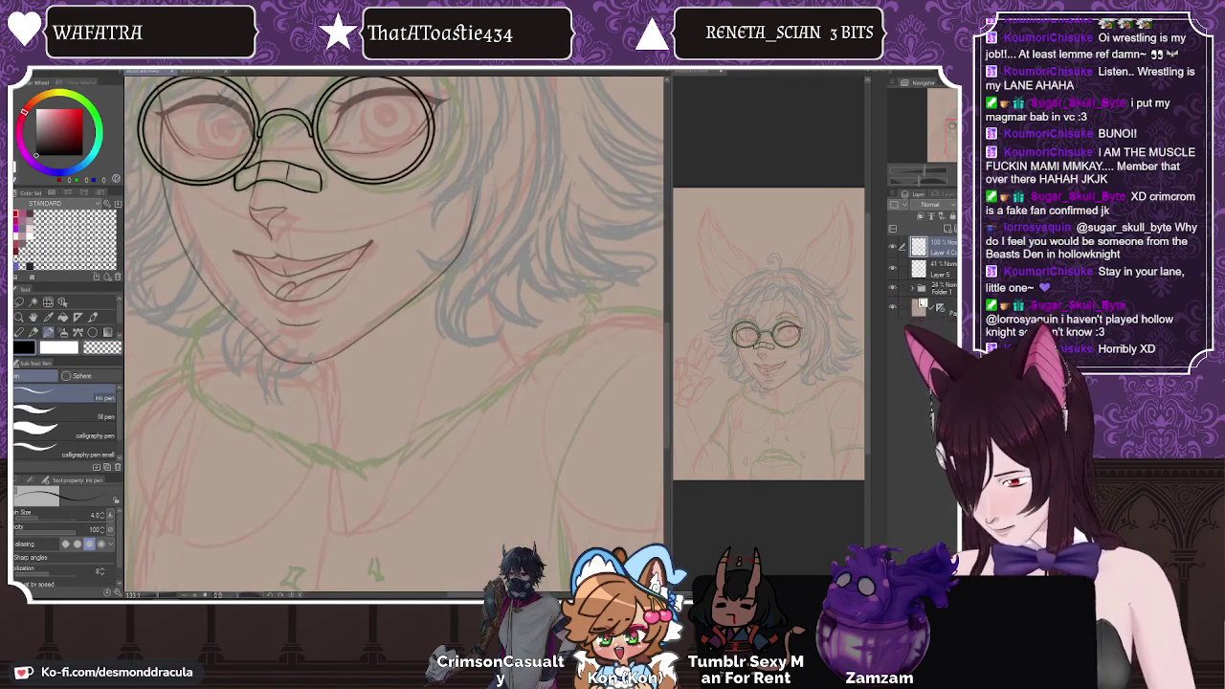
pyautogui.scroll(-4, 411, 335)
pyautogui.scroll(3, 410, 335)
pyautogui.scroll(-1, 411, 335)
pyautogui.scroll(2, 411, 335)
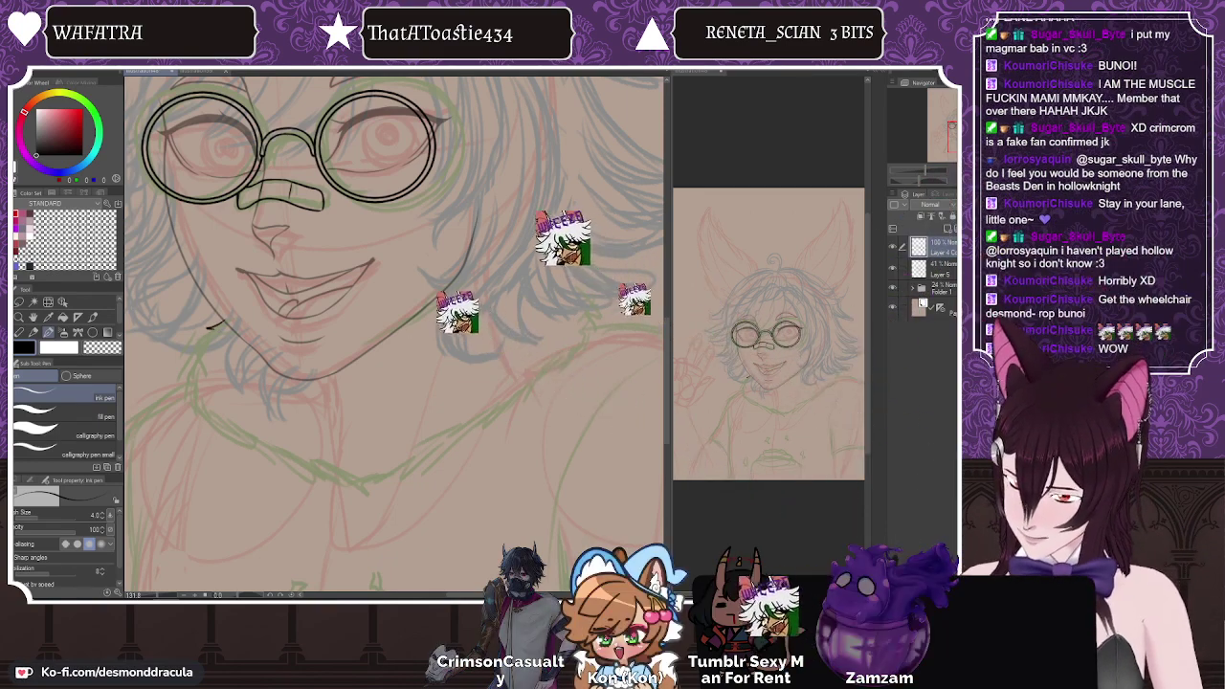
pyautogui.moveTo(217, 326)
pyautogui.mouseDown()
pyautogui.moveTo(196, 352)
pyautogui.moveTo(189, 396)
pyautogui.mouseUp()
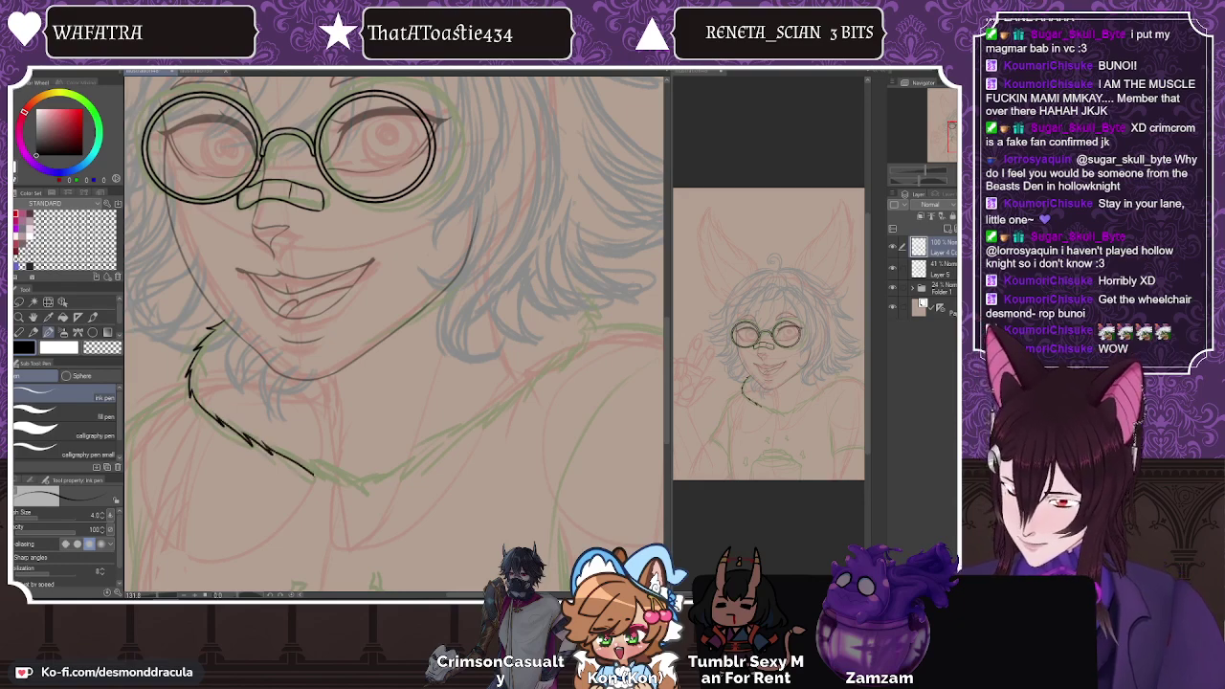
pyautogui.moveTo(308, 468); pyautogui.dragTo(349, 486)
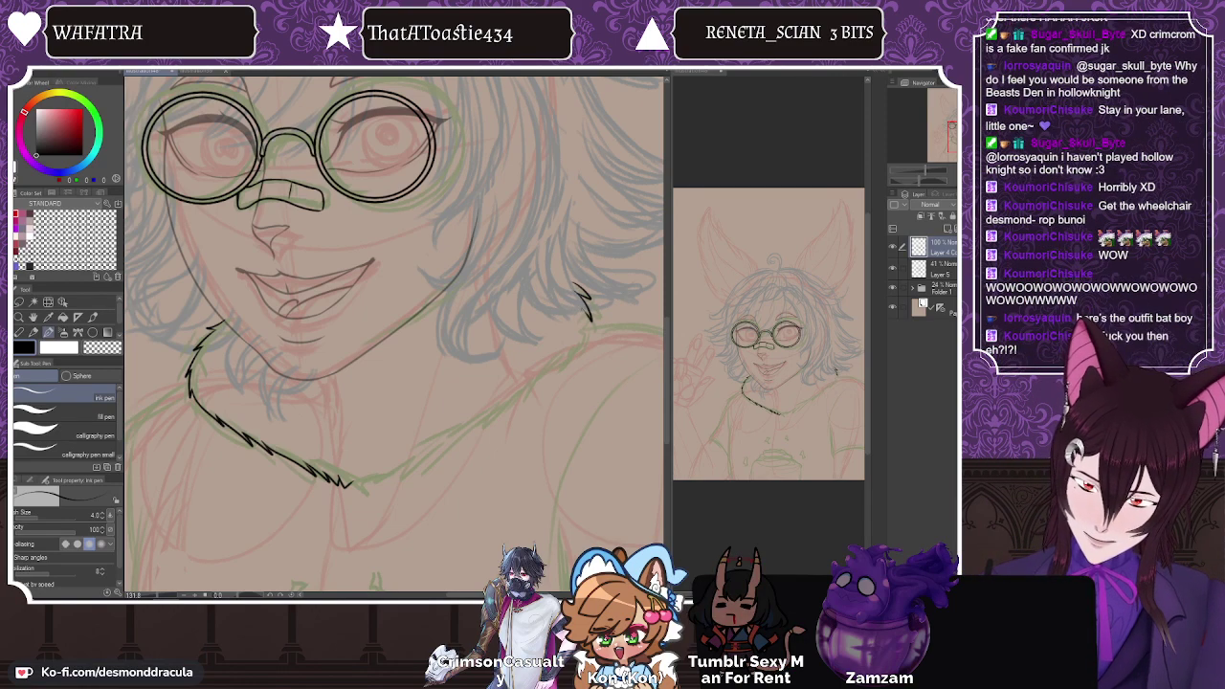
pyautogui.moveTo(578, 335); pyautogui.dragTo(517, 397)
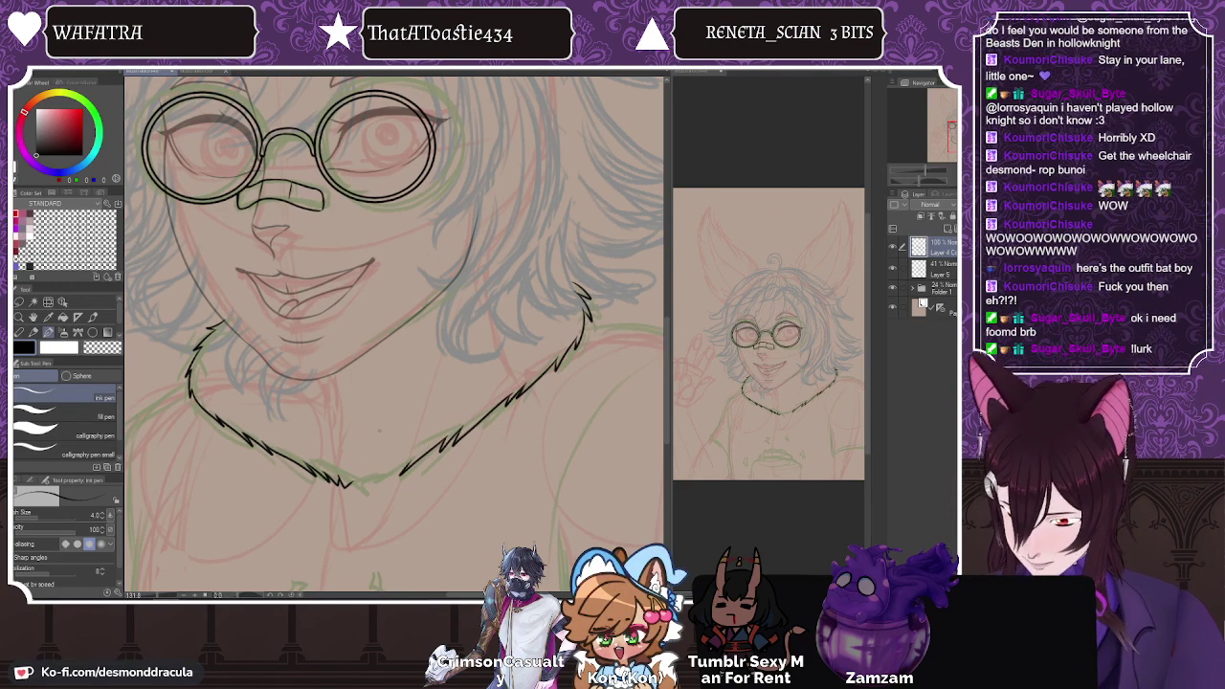
pyautogui.moveTo(386, 475); pyautogui.dragTo(353, 488)
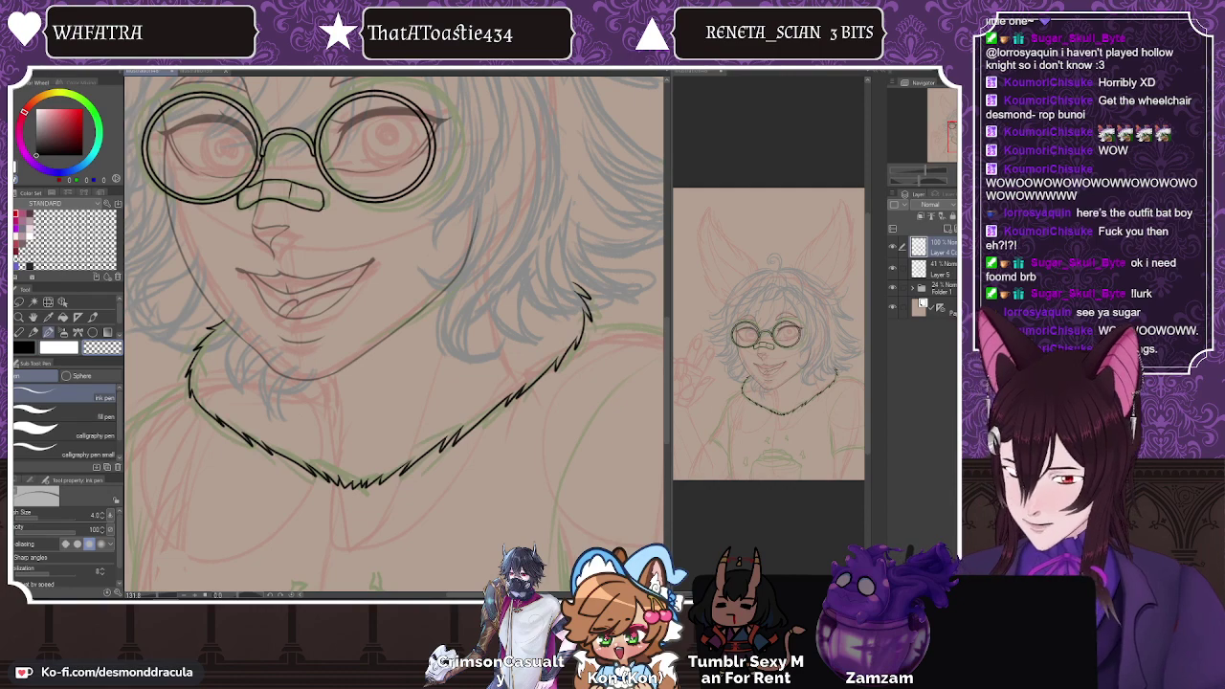
# Step: Ink the outline of the frosting design on the shirt front, with its stepped top and dripping lower edge, following the green sketch
pyautogui.press('space')
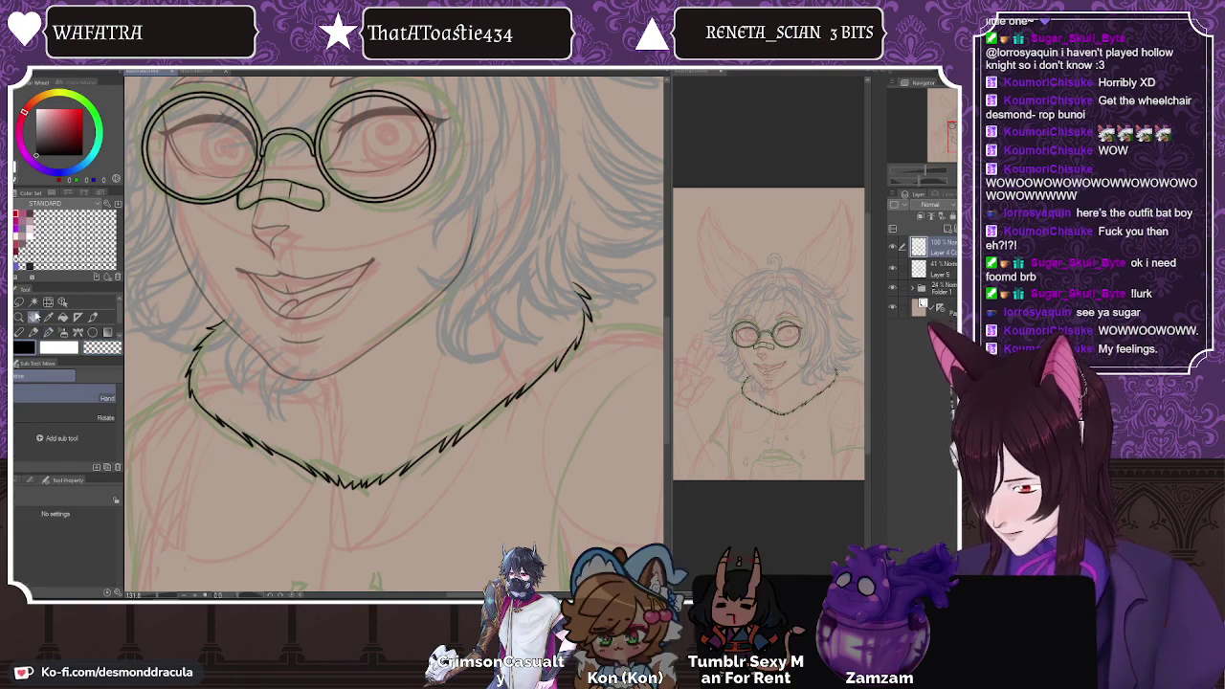
pyautogui.moveTo(273, 507); pyautogui.dragTo(287, 357)
pyautogui.moveTo(285, 445); pyautogui.dragTo(293, 364)
pyautogui.moveTo(269, 448); pyautogui.dragTo(259, 427)
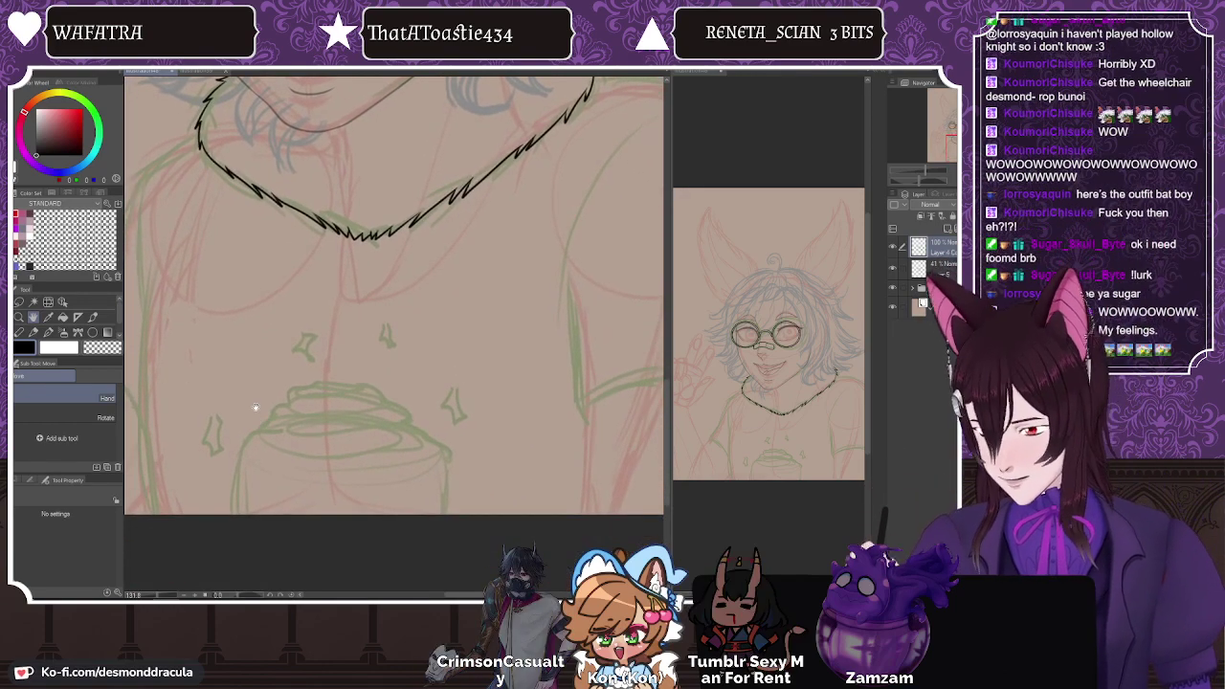
pyautogui.click(49, 336)
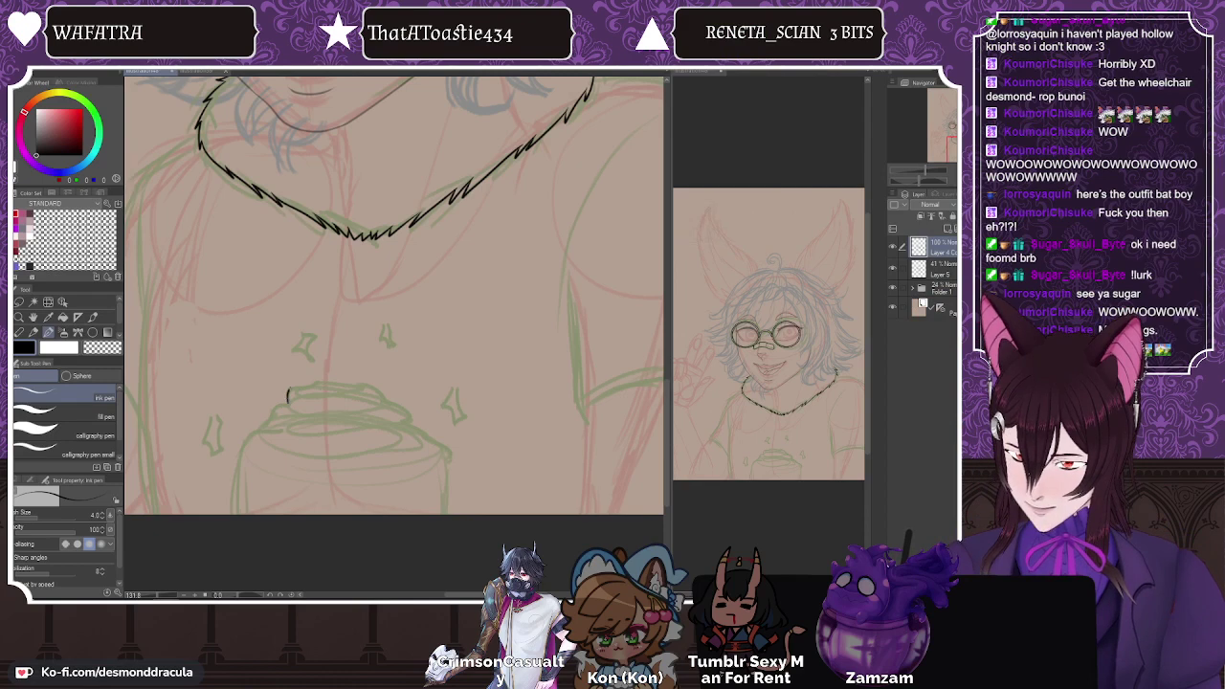
pyautogui.moveTo(341, 383)
pyautogui.mouseDown()
pyautogui.moveTo(374, 385)
pyautogui.moveTo(431, 433)
pyautogui.mouseUp()
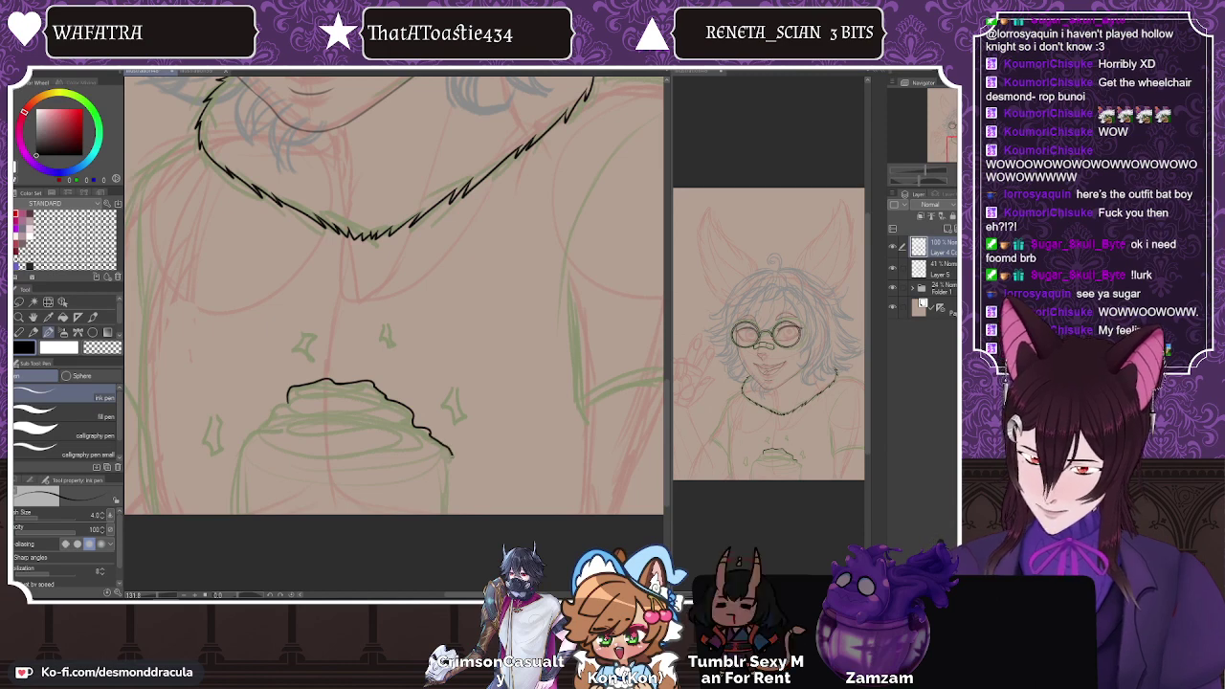
pyautogui.moveTo(450, 479); pyautogui.dragTo(449, 505)
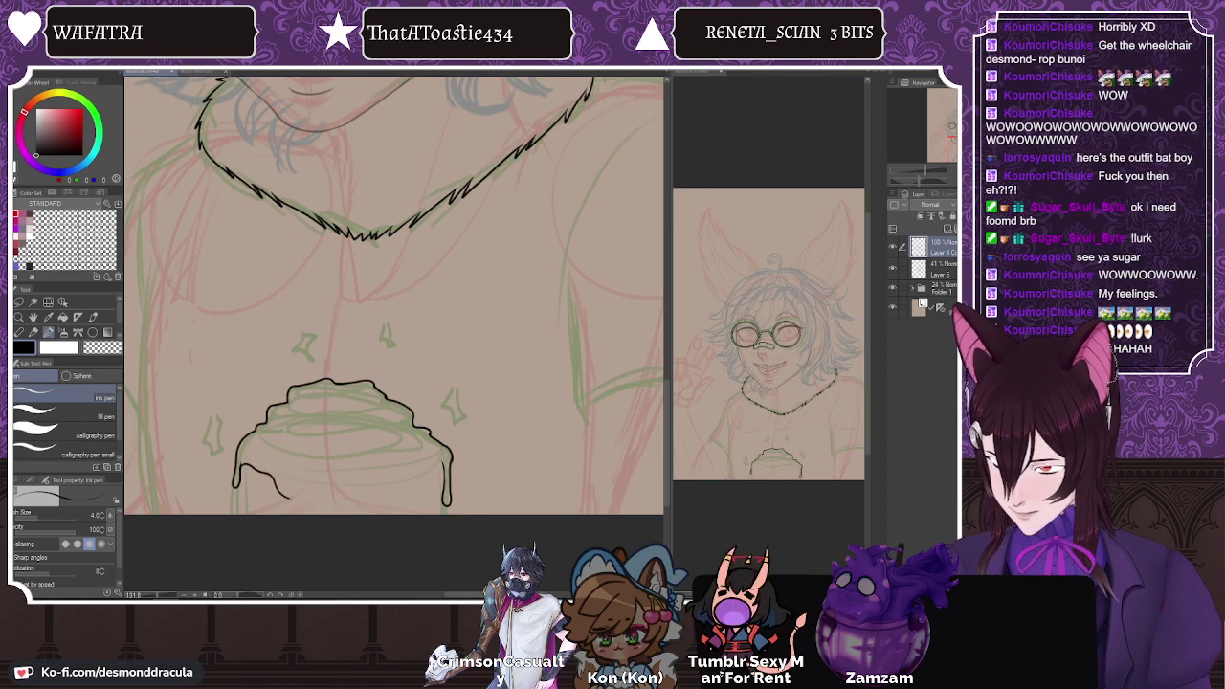
pyautogui.moveTo(268, 472)
pyautogui.mouseDown()
pyautogui.moveTo(289, 497)
pyautogui.moveTo(349, 489)
pyautogui.moveTo(378, 508)
pyautogui.moveTo(389, 489)
pyautogui.moveTo(408, 503)
pyautogui.moveTo(411, 482)
pyautogui.moveTo(439, 460)
pyautogui.moveTo(436, 504)
pyautogui.mouseUp()
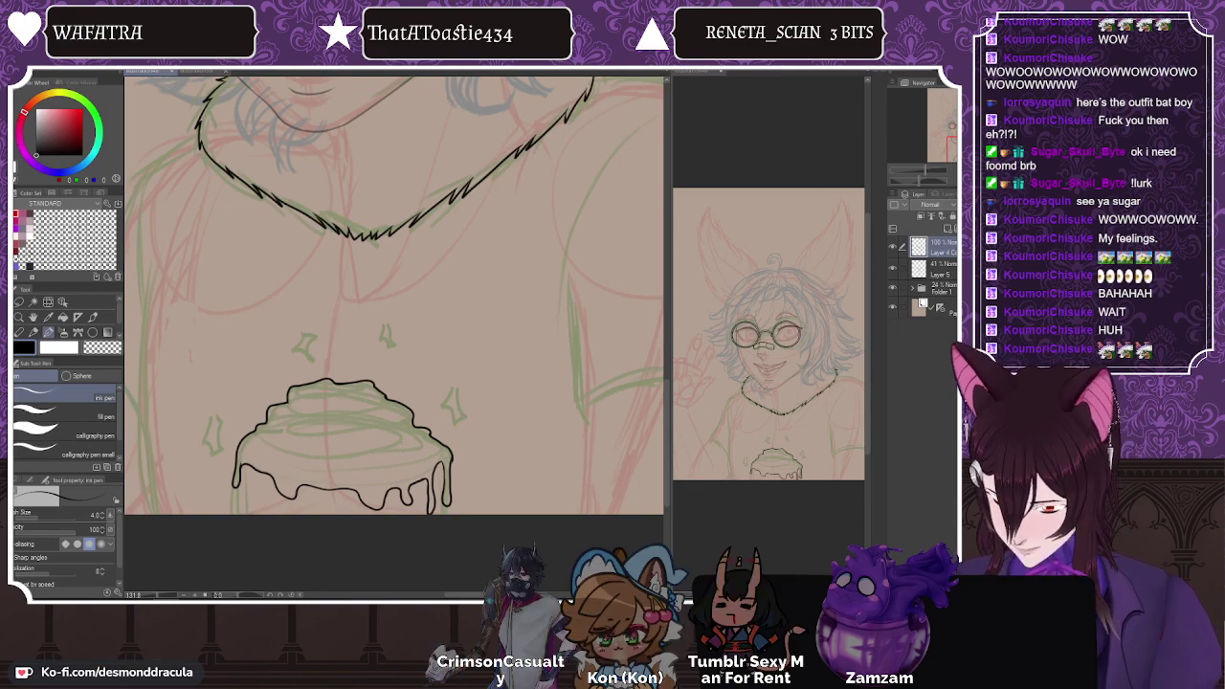
# Step: Ink the curved tier lines and the top swirl inside the frosting, and the short sides of the cup beneath its drips
pyautogui.moveTo(310, 461); pyautogui.dragTo(421, 443)
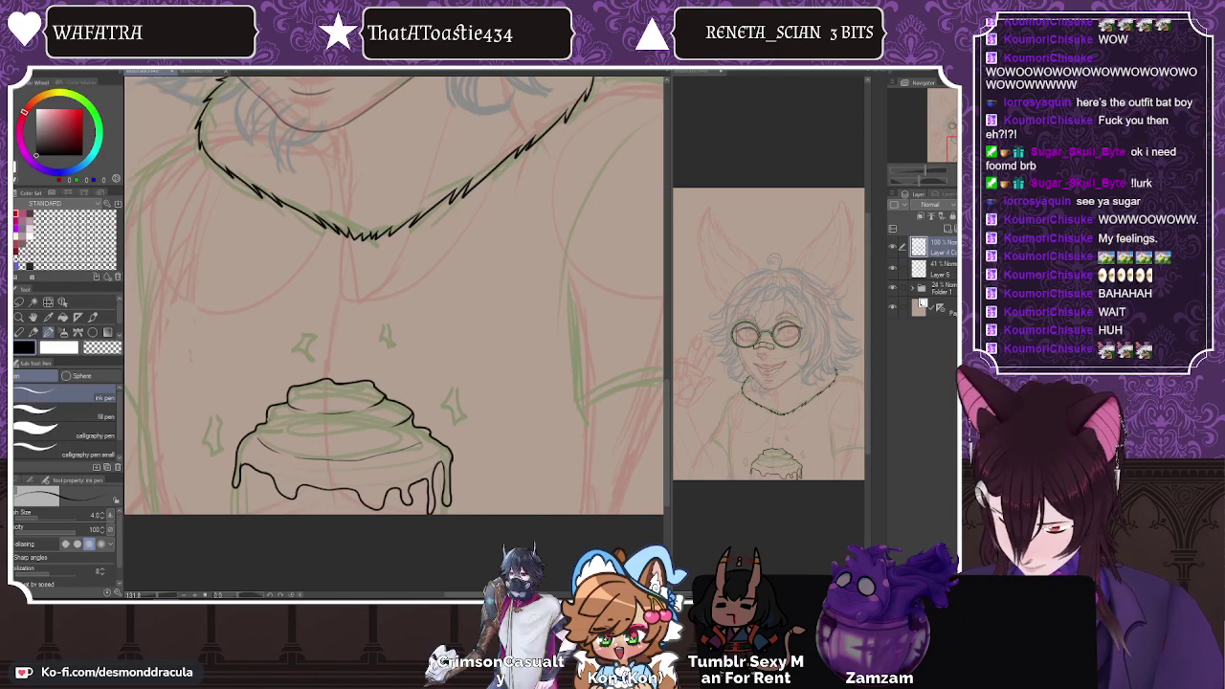
pyautogui.moveTo(268, 426); pyautogui.dragTo(383, 431)
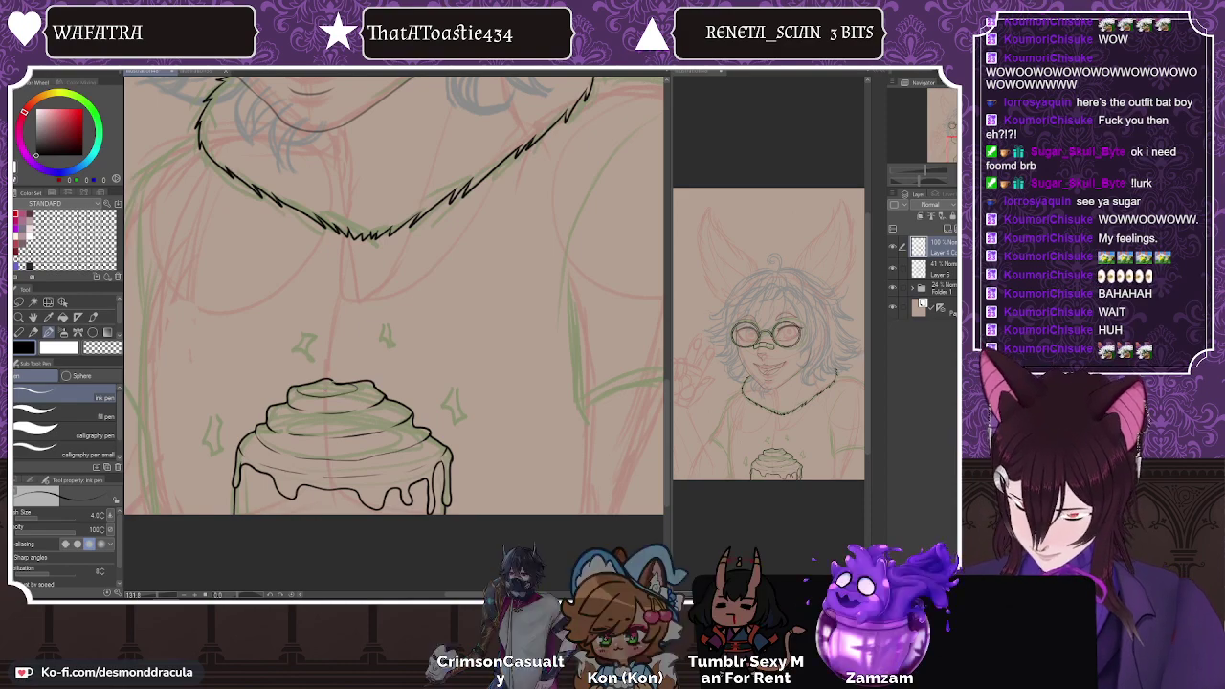
pyautogui.moveTo(333, 386); pyautogui.dragTo(312, 391)
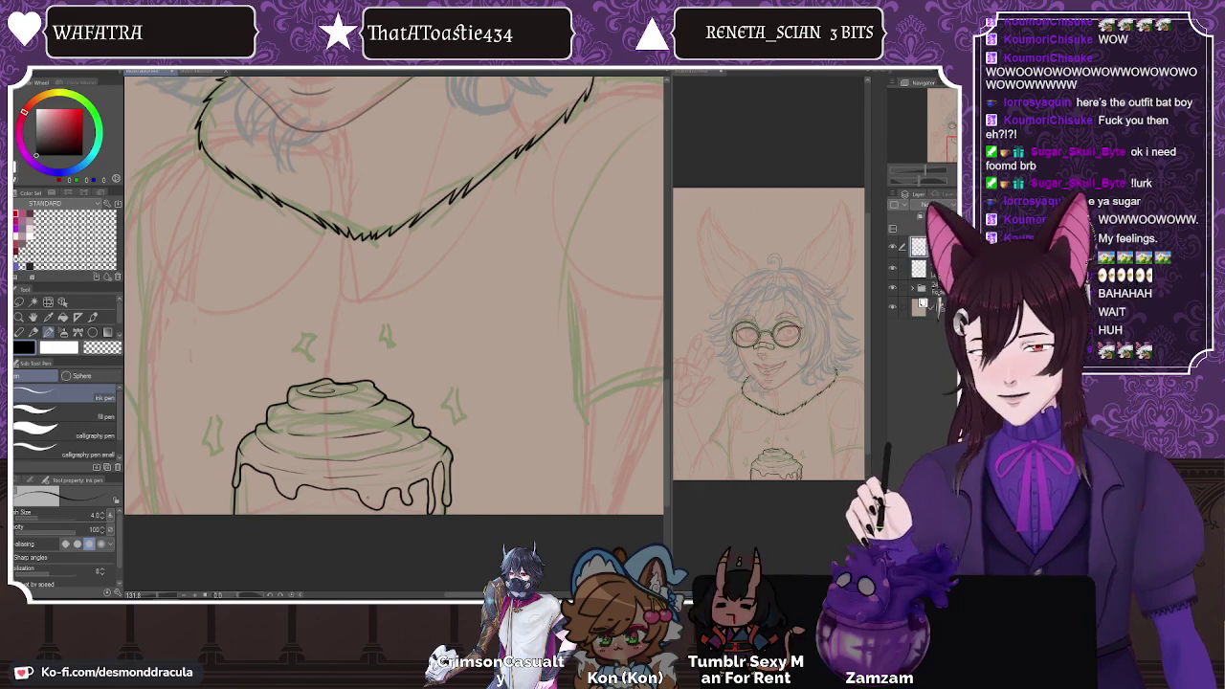
# Step: Examine the inked line art with the canvas rotated and as a whole
pyautogui.press('-')
pyautogui.press('-')
pyautogui.press('-')
pyautogui.press('-')
pyautogui.press('-')
pyautogui.press('-')
pyautogui.press('-')
pyautogui.press('-')
pyautogui.press('-')
pyautogui.press('-')
pyautogui.press('-')
pyautogui.press('-')
pyautogui.press('-')
pyautogui.press('-')
pyautogui.press('^')
pyautogui.press('^')
pyautogui.press('^')
pyautogui.press('^')
pyautogui.press('^')
pyautogui.press('^')
pyautogui.press('^')
pyautogui.press('^')
pyautogui.press('^')
pyautogui.press('^')
pyautogui.press('^')
pyautogui.press('^')
pyautogui.press('^')
pyautogui.press('^')
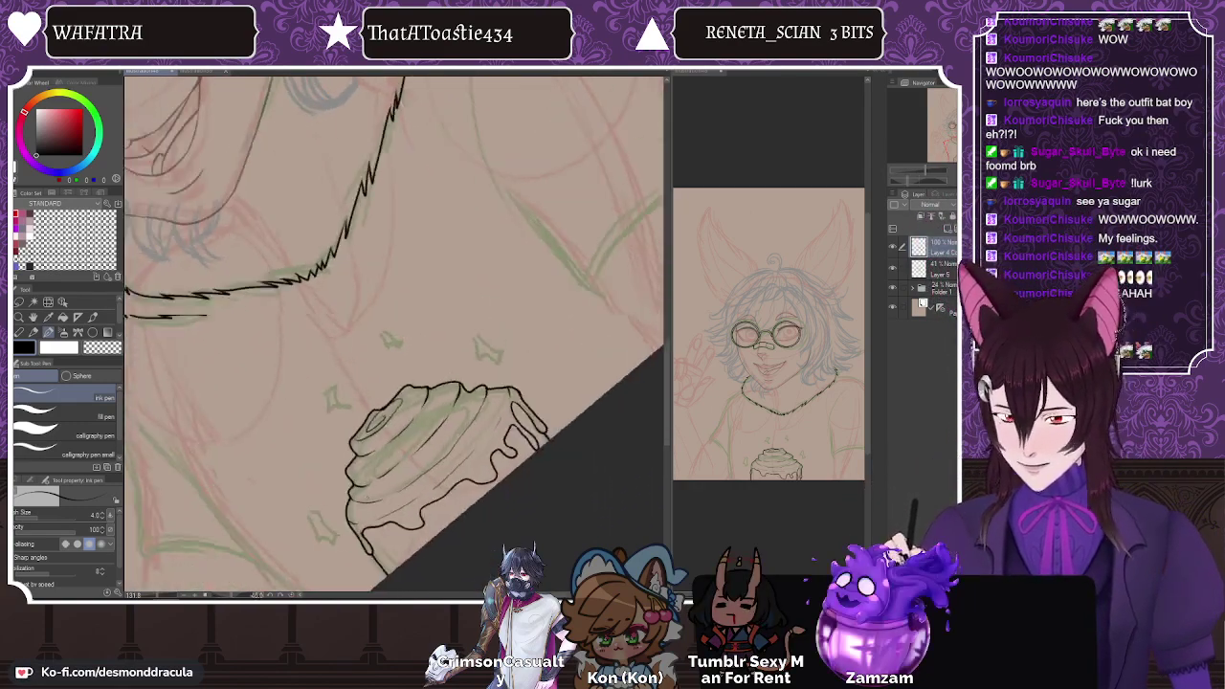
pyautogui.scroll(-4, 299, 422)
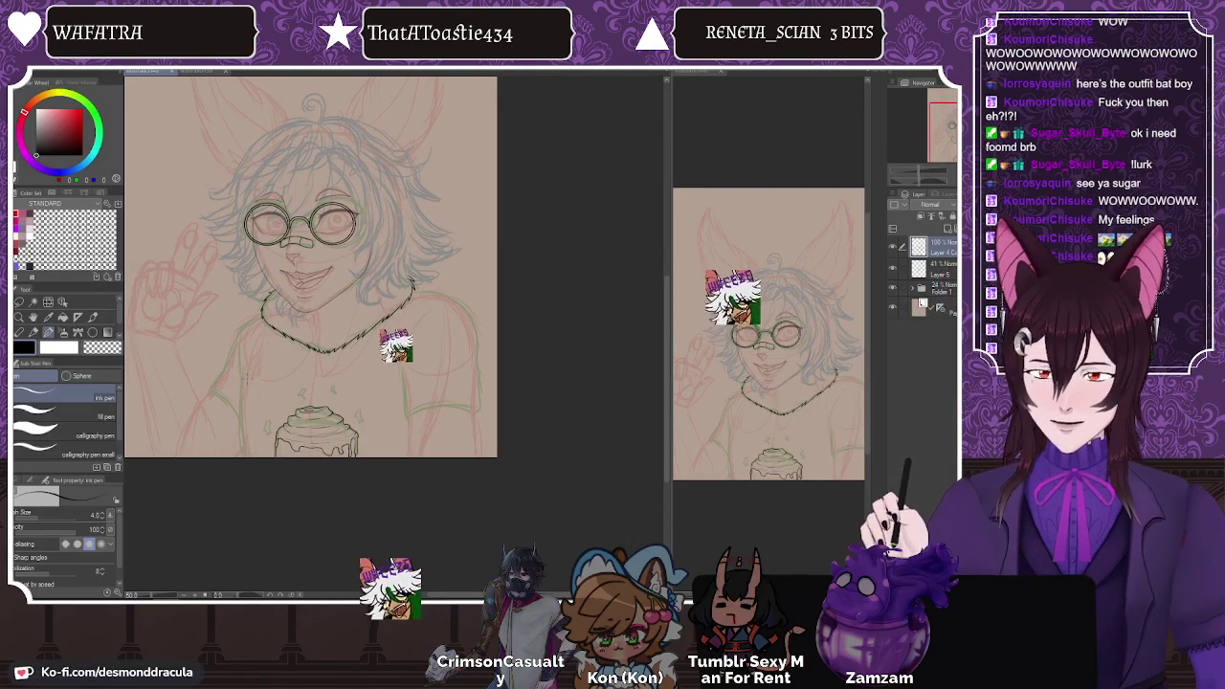
pyautogui.scroll(-1, 357, 368)
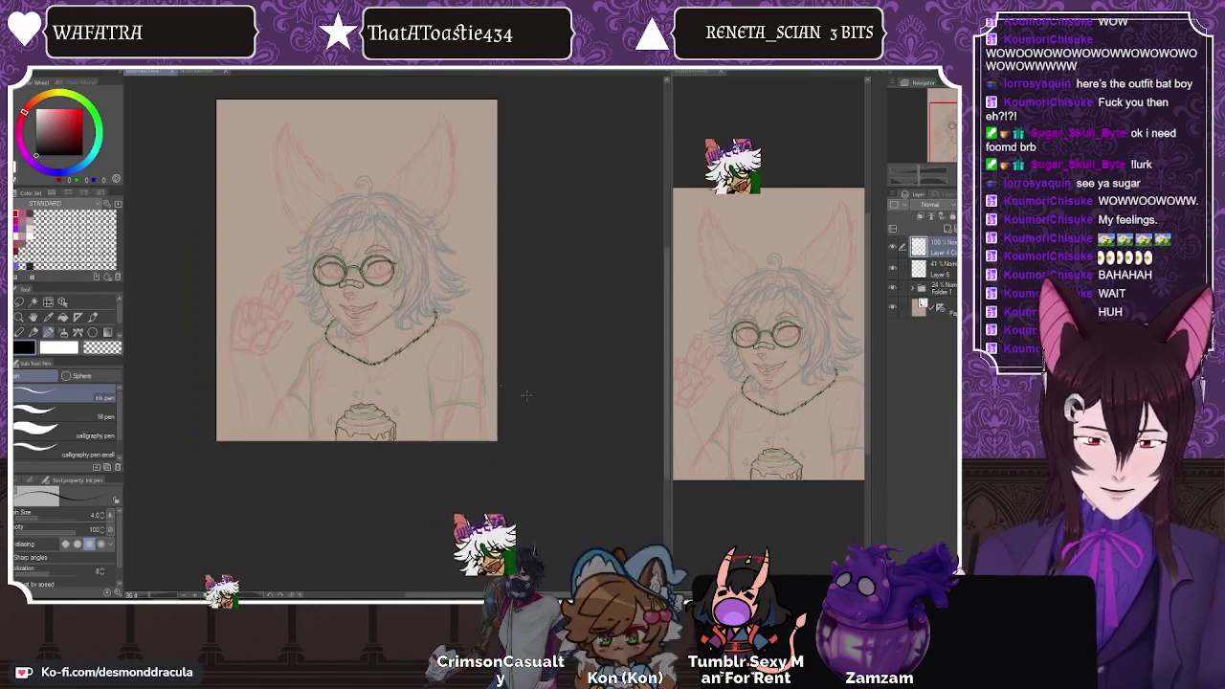
pyautogui.scroll(2, 359, 364)
pyautogui.scroll(-1, 448, 330)
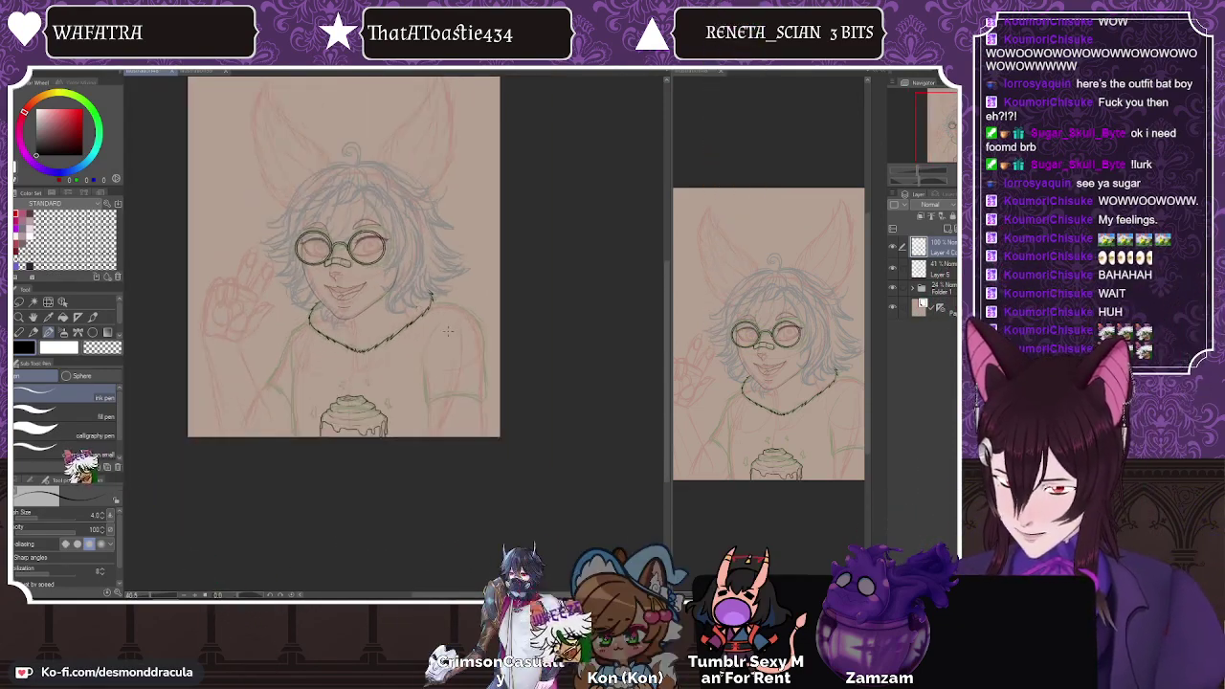
pyautogui.scroll(1, 448, 330)
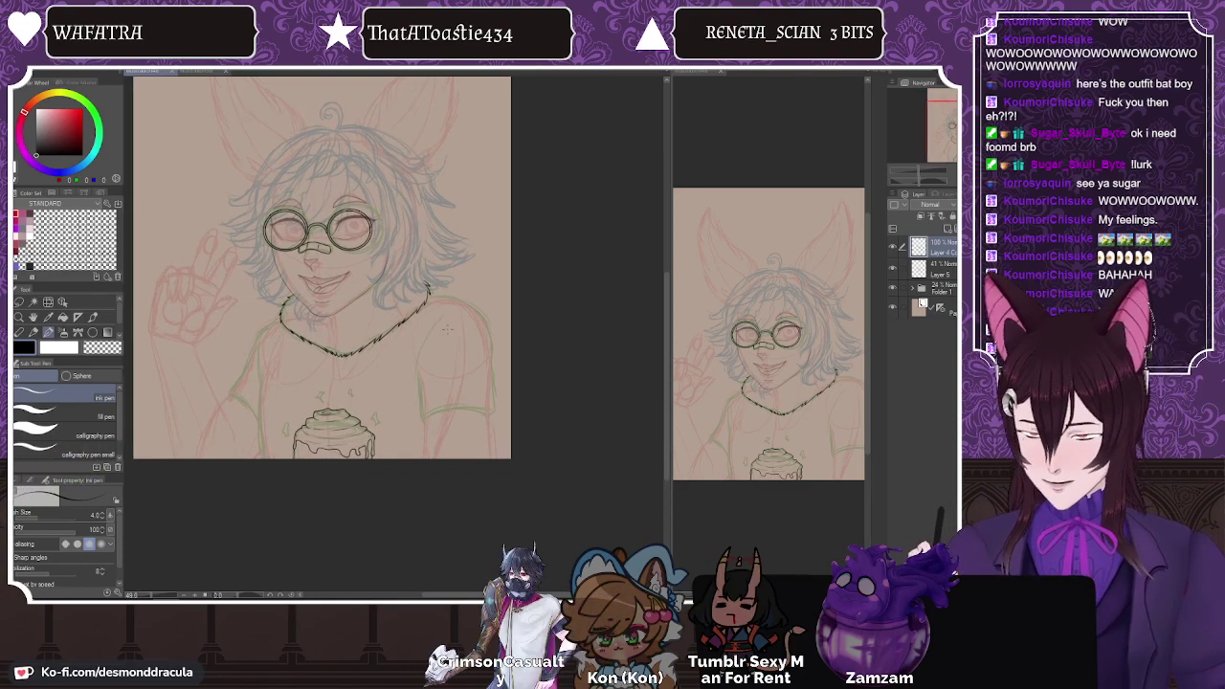
# Step: On a new layer, ink the shoulder, outer sleeve edge and curved armhole seam on the character's left side
pyautogui.scroll(2, 448, 329)
pyautogui.scroll(2, 445, 297)
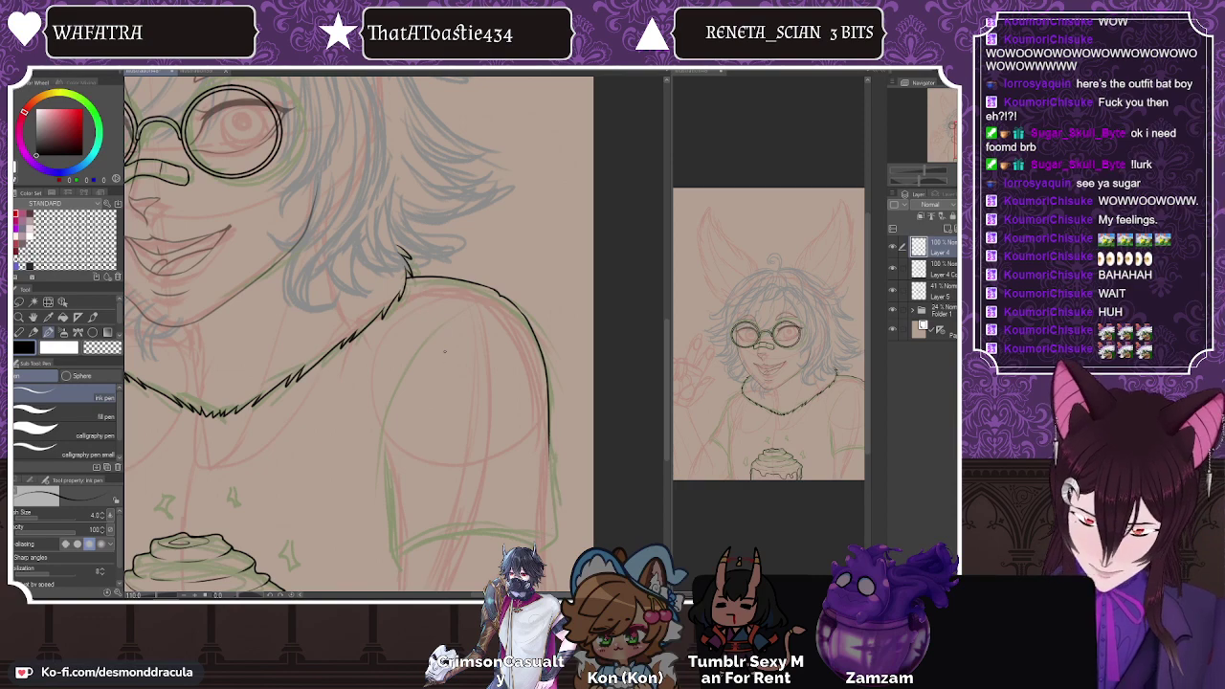
pyautogui.moveTo(548, 534); pyautogui.dragTo(547, 546)
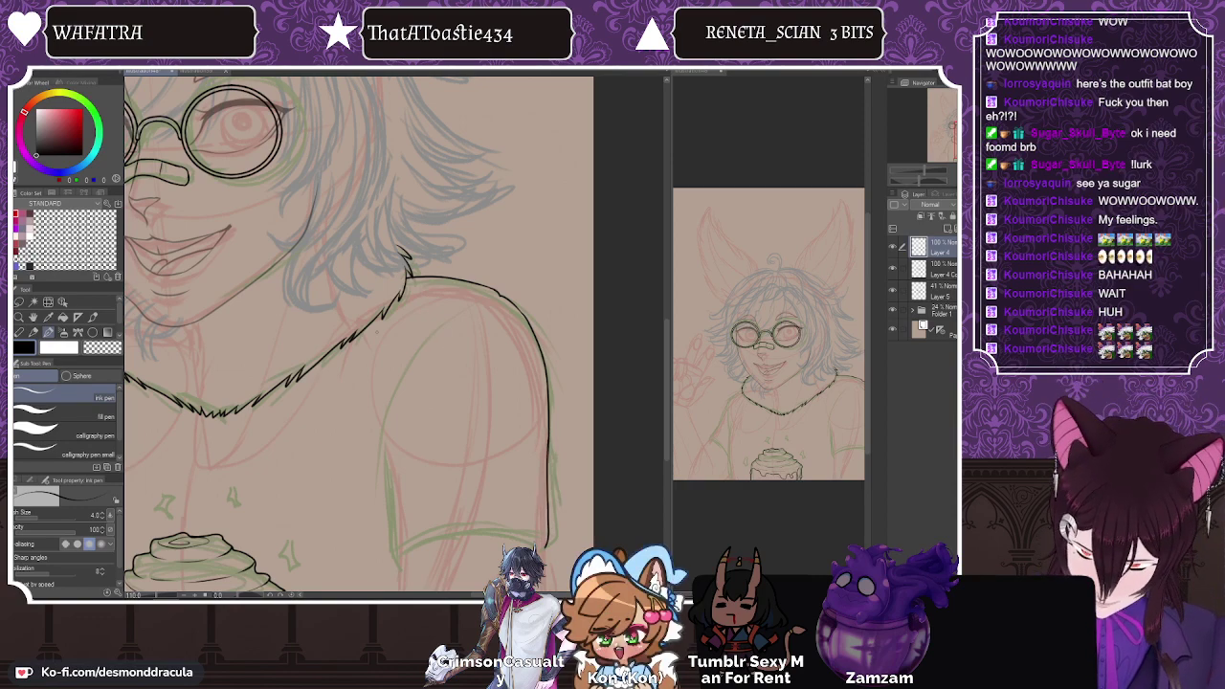
pyautogui.moveTo(459, 325); pyautogui.dragTo(439, 348)
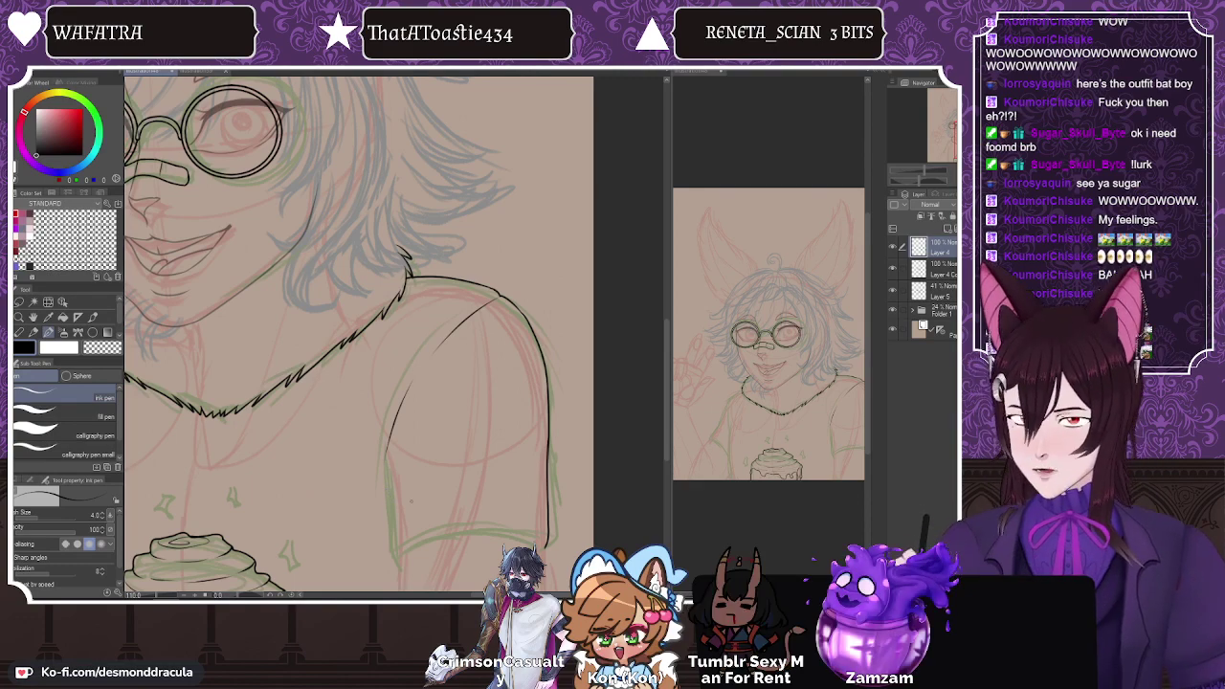
# Step: Tidy the lower end of the outer sleeve line, and ink the inner sleeve edge, the hem and the arm below it
pyautogui.moveTo(669, 389); pyautogui.dragTo(668, 447)
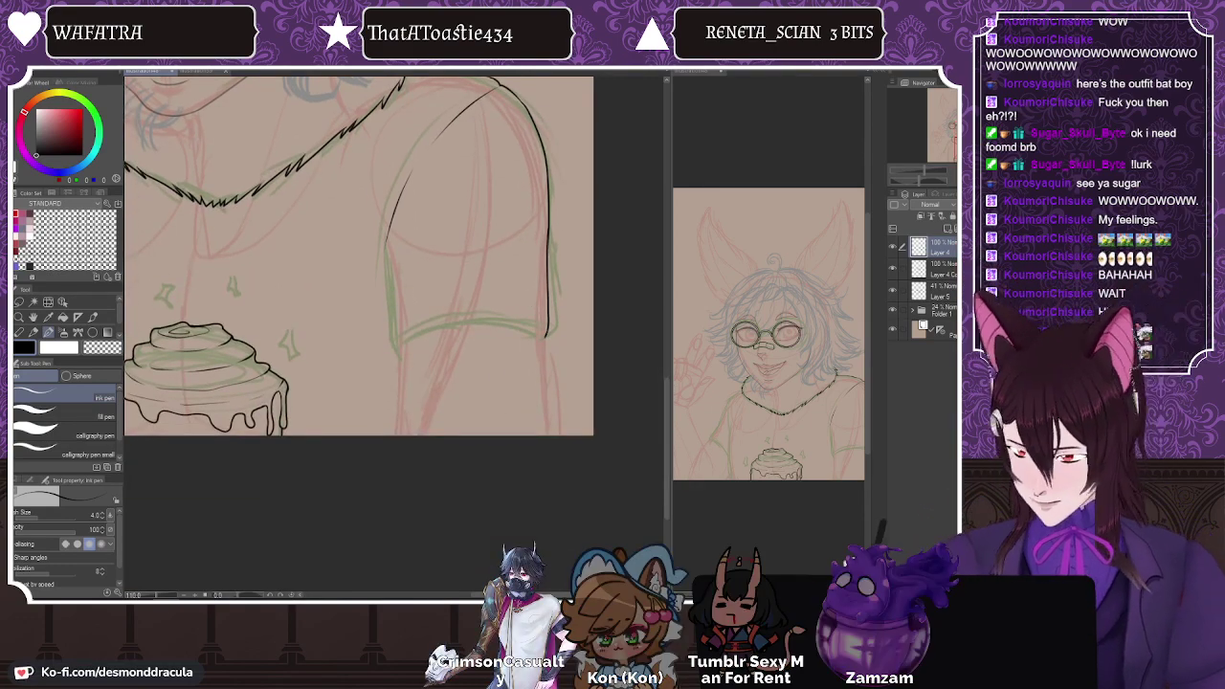
pyautogui.press('e')
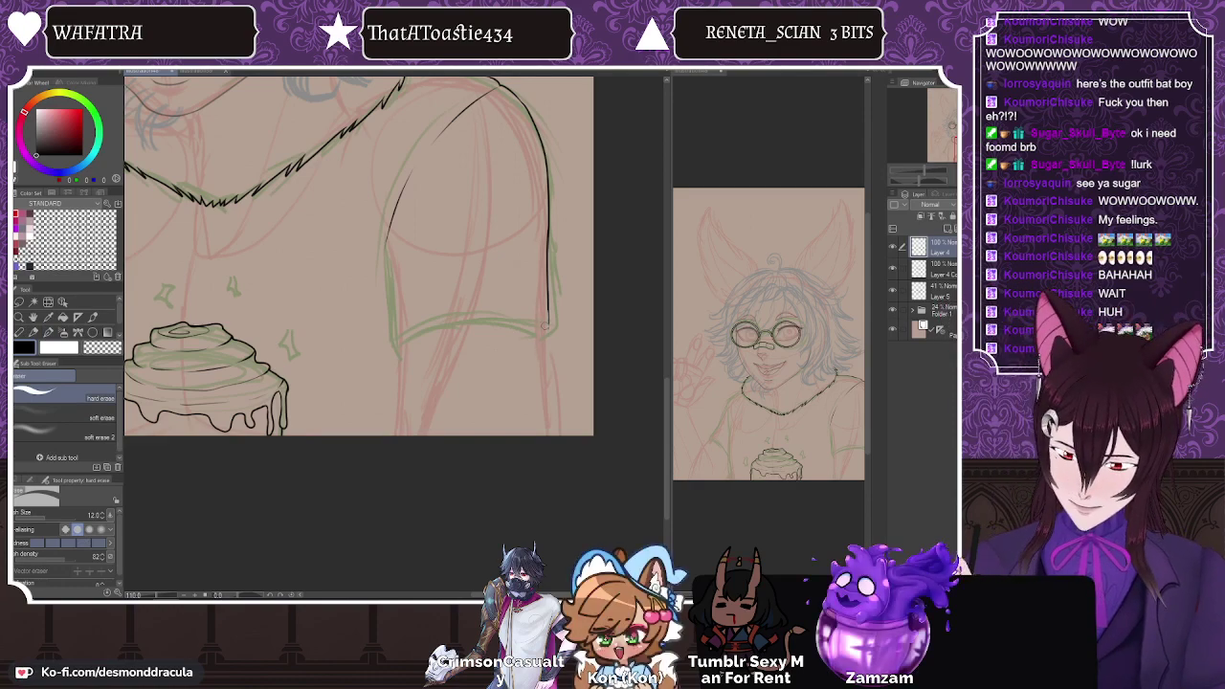
pyautogui.press('p')
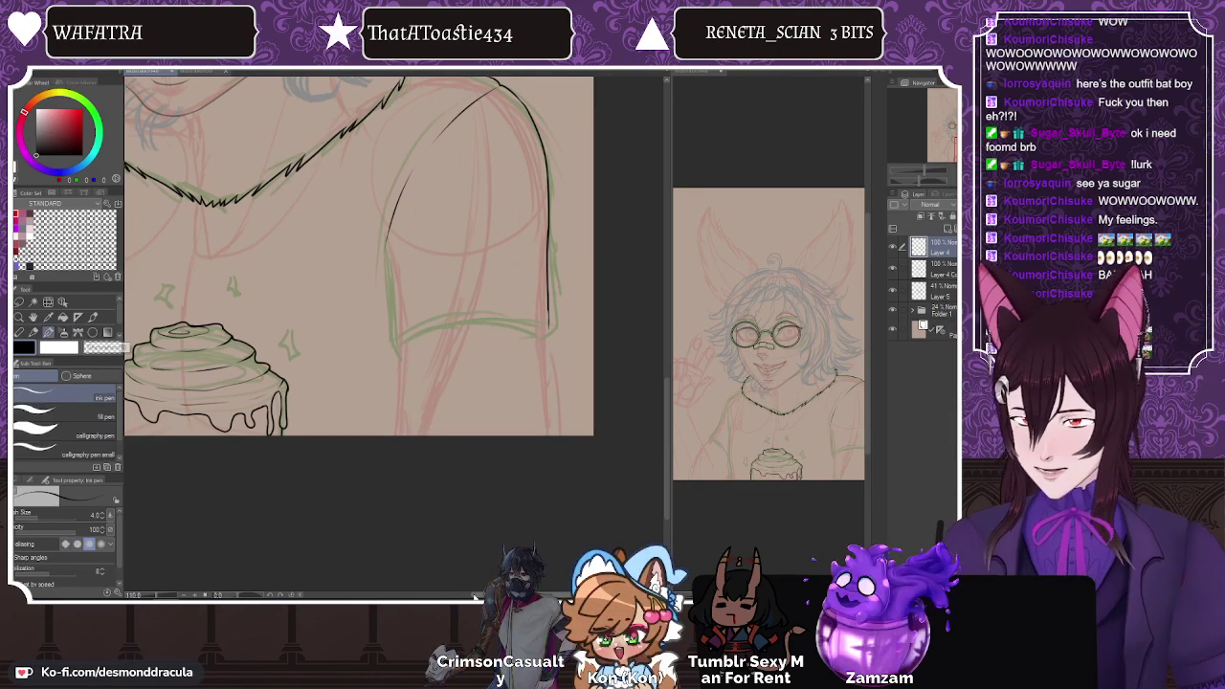
pyautogui.moveTo(667, 429); pyautogui.dragTo(668, 417)
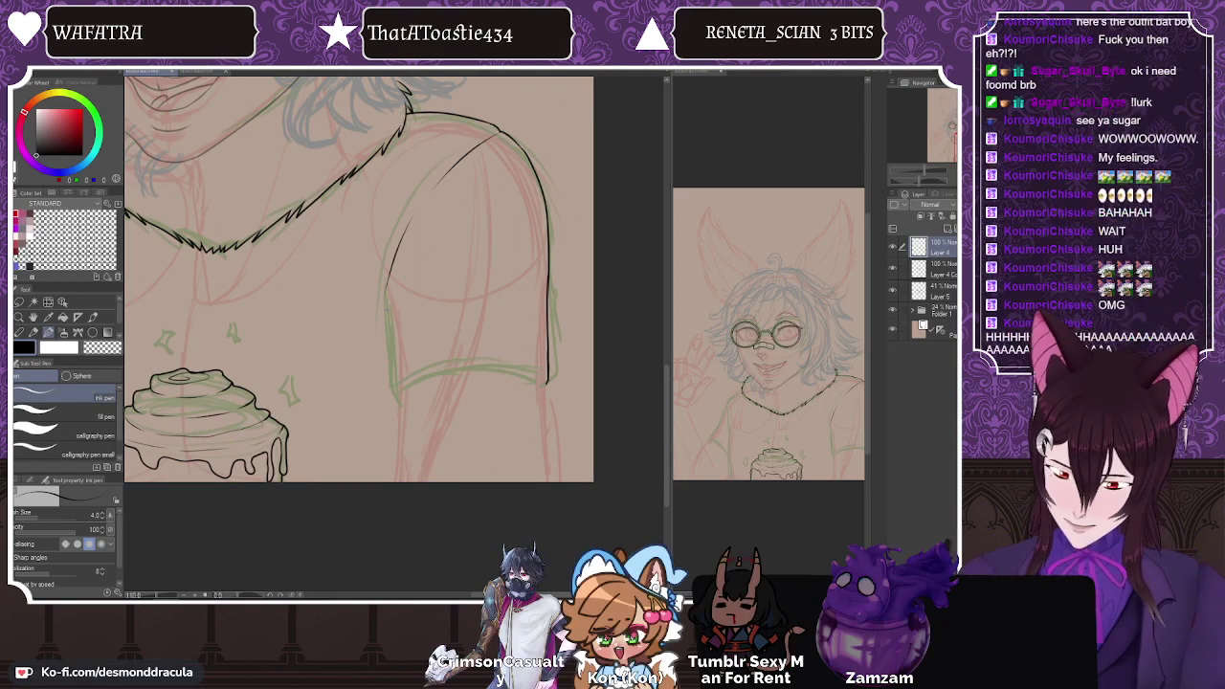
pyautogui.moveTo(387, 311); pyautogui.dragTo(391, 361)
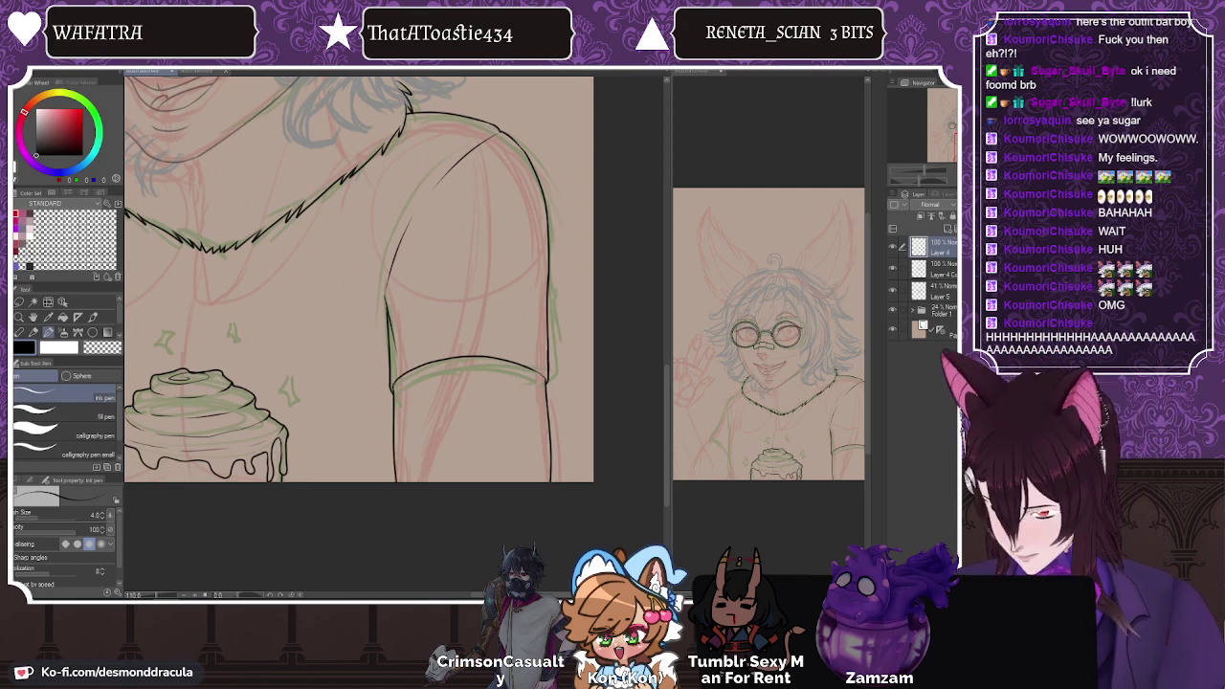
# Step: Ink the long side line of the shirt's torso on the character's right side, redrawing it until it follows the sketch
pyautogui.press('e')
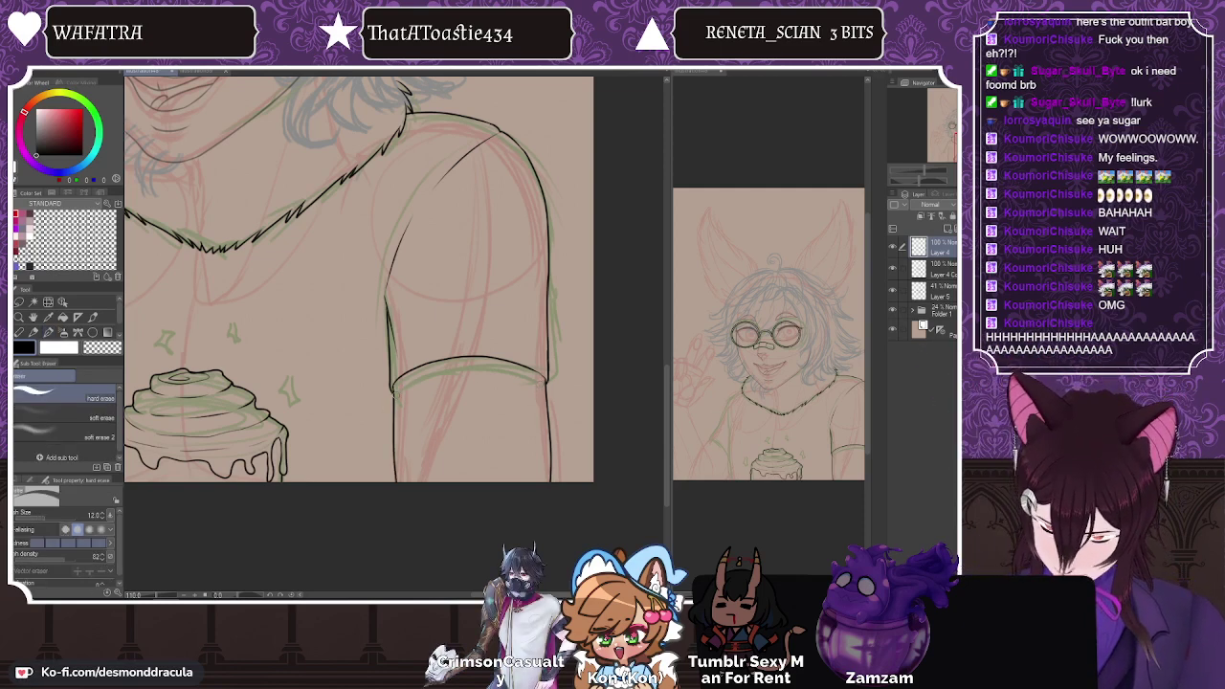
pyautogui.moveTo(497, 594)
pyautogui.mouseDown()
pyautogui.moveTo(395, 594)
pyautogui.moveTo(442, 595)
pyautogui.moveTo(412, 595)
pyautogui.mouseUp()
pyautogui.press('m')
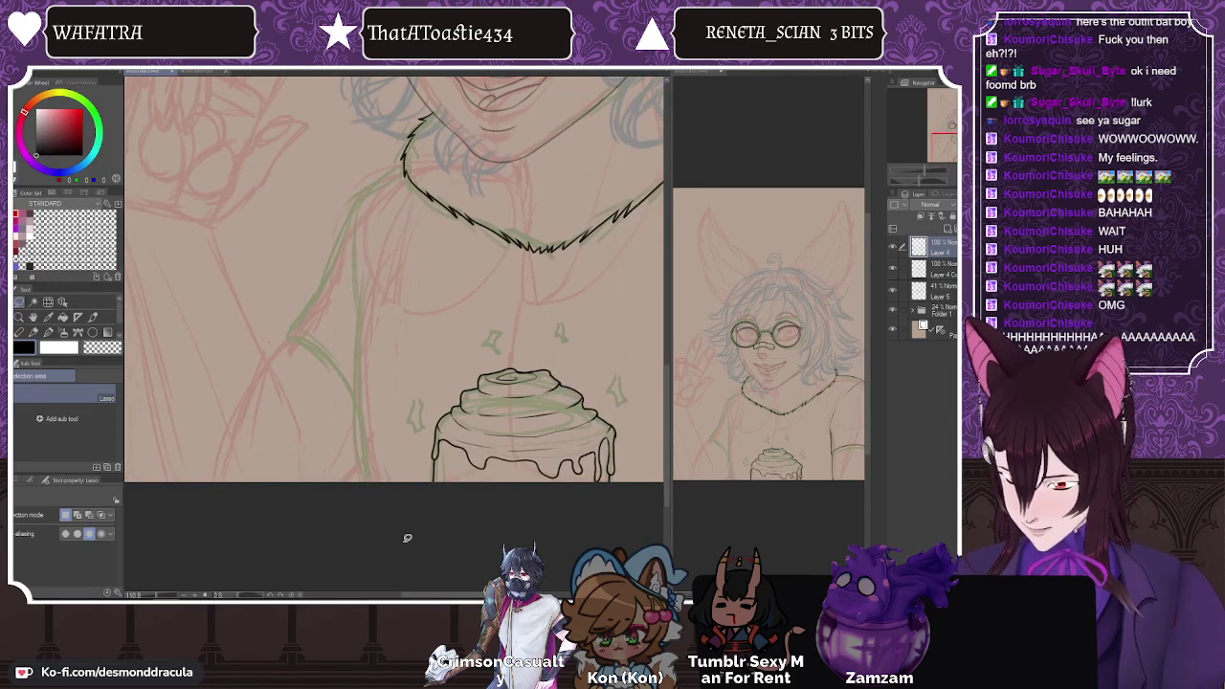
pyautogui.click(33, 332)
pyautogui.click(63, 332)
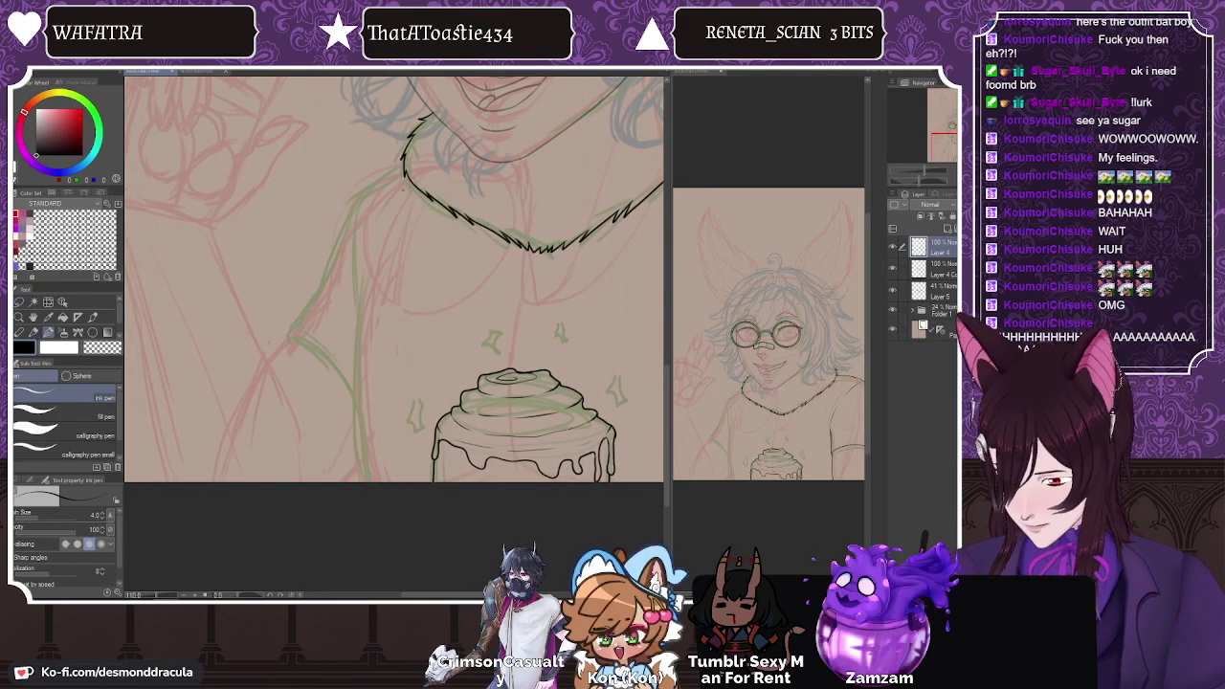
pyautogui.hotkey('ctrl', 'z')
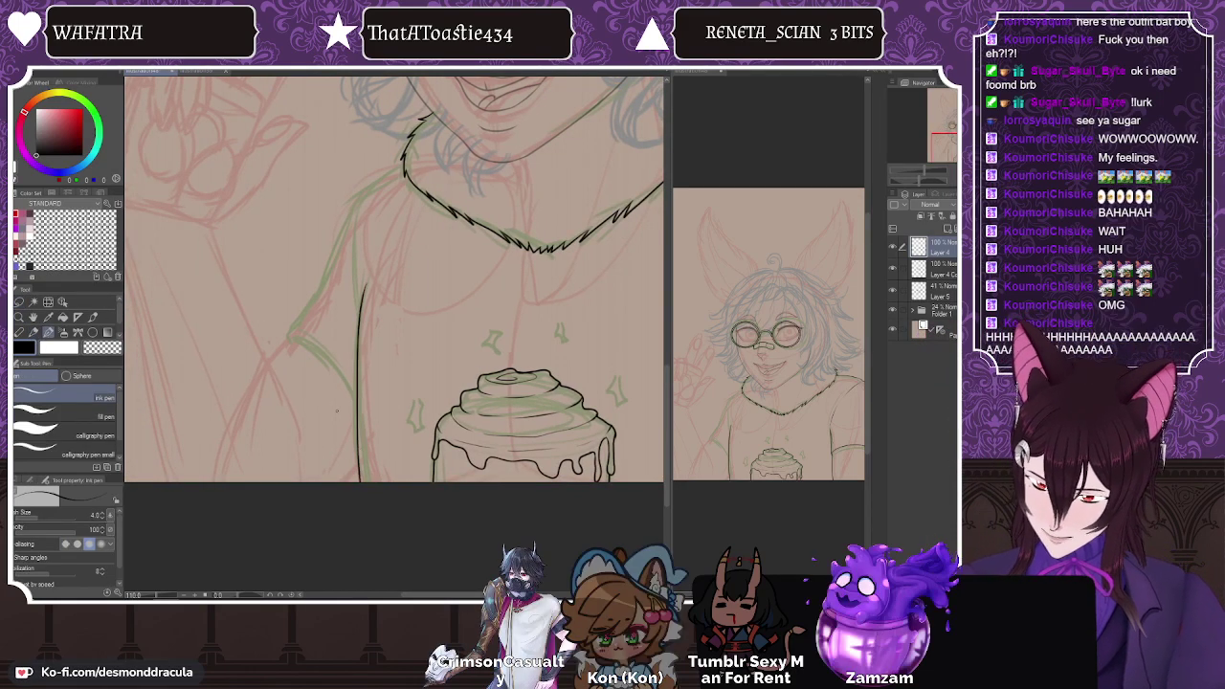
pyautogui.moveTo(362, 289); pyautogui.dragTo(367, 467)
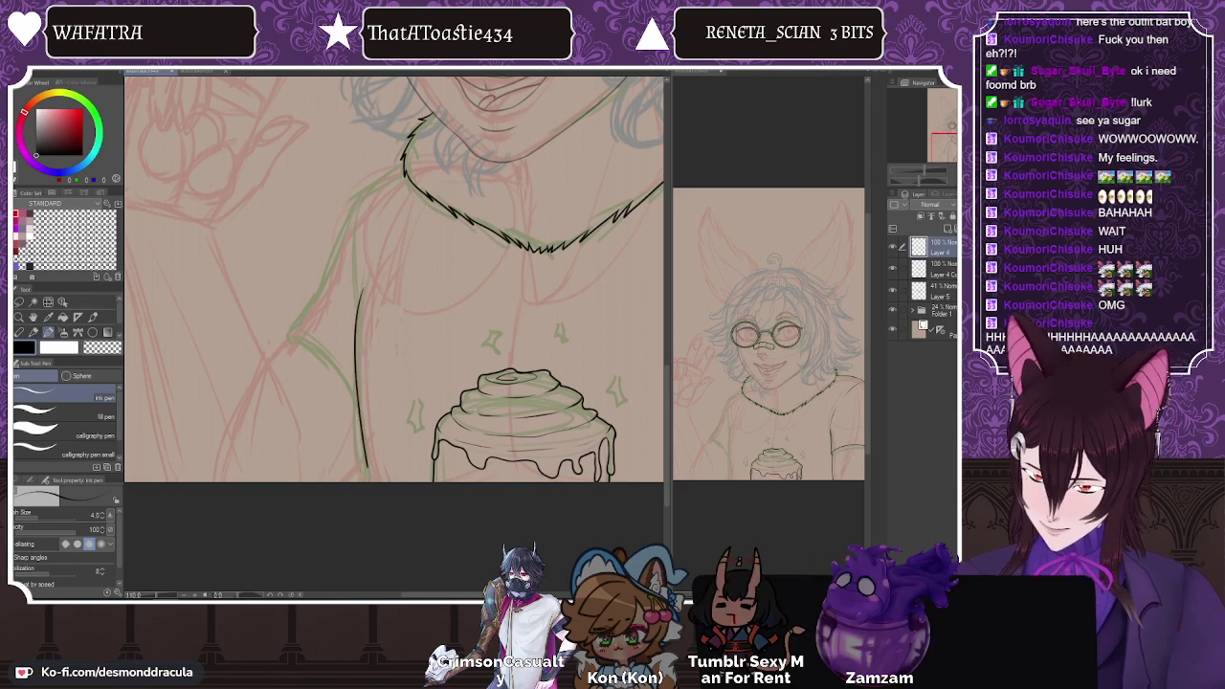
pyautogui.hotkey('ctrl', 'z')
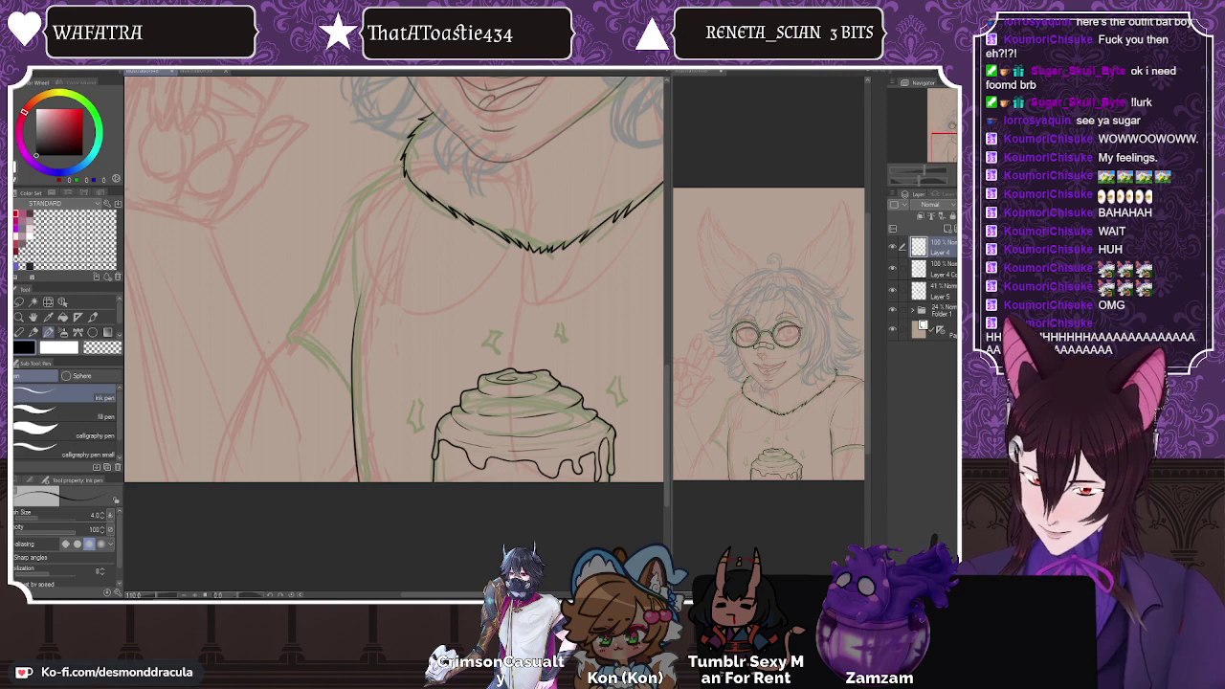
# Step: Ink the shoulder, outer sleeve edge and curved sleeve hem on the character's right side
pyautogui.moveTo(406, 161)
pyautogui.mouseDown()
pyautogui.moveTo(358, 201)
pyautogui.moveTo(352, 264)
pyautogui.mouseUp()
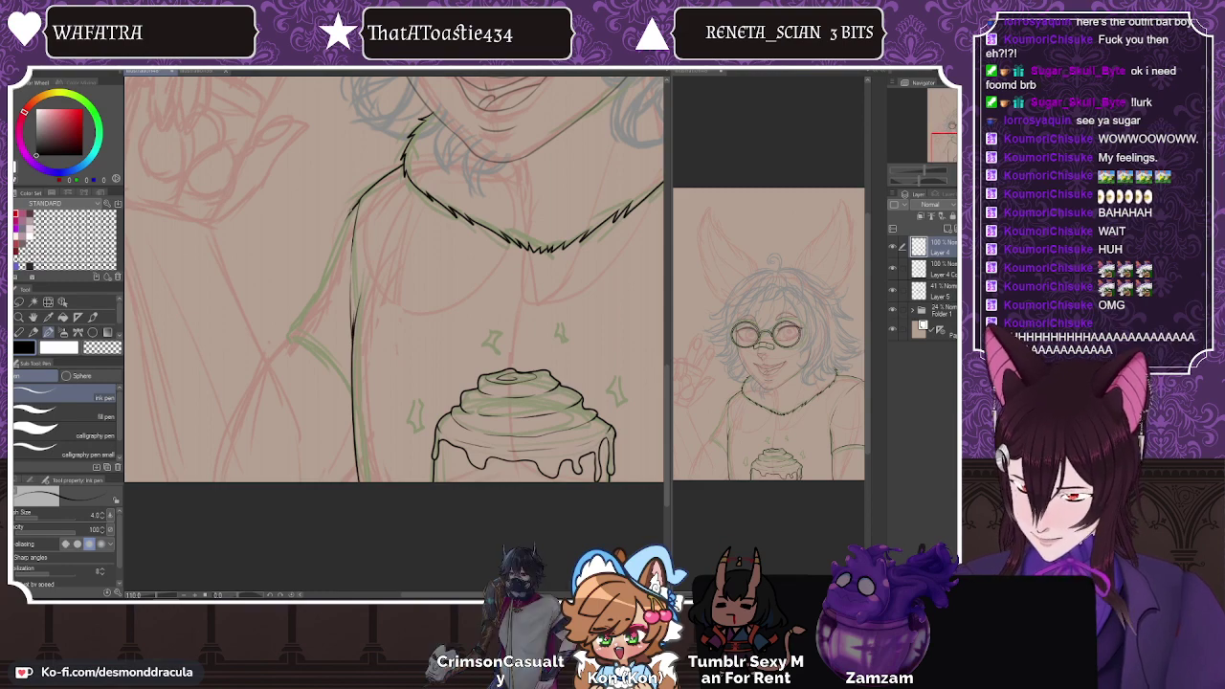
pyautogui.hotkey('ctrl', 'z')
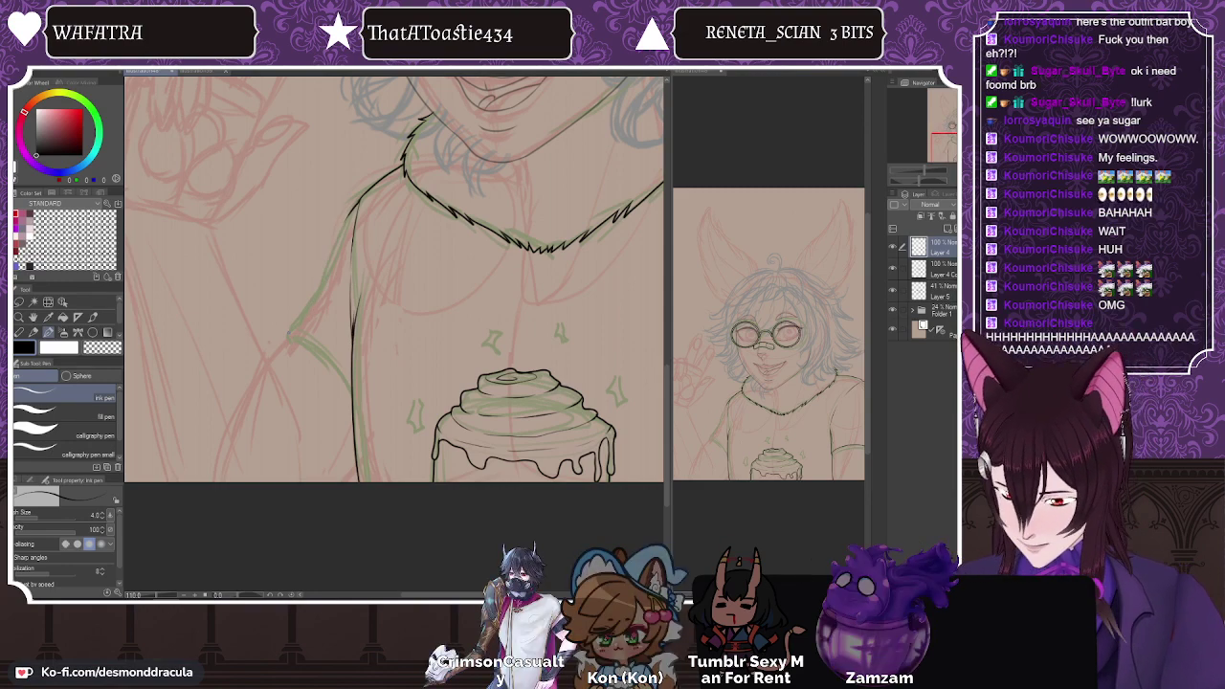
pyautogui.moveTo(307, 307)
pyautogui.mouseDown()
pyautogui.moveTo(336, 257)
pyautogui.moveTo(289, 333)
pyautogui.mouseUp()
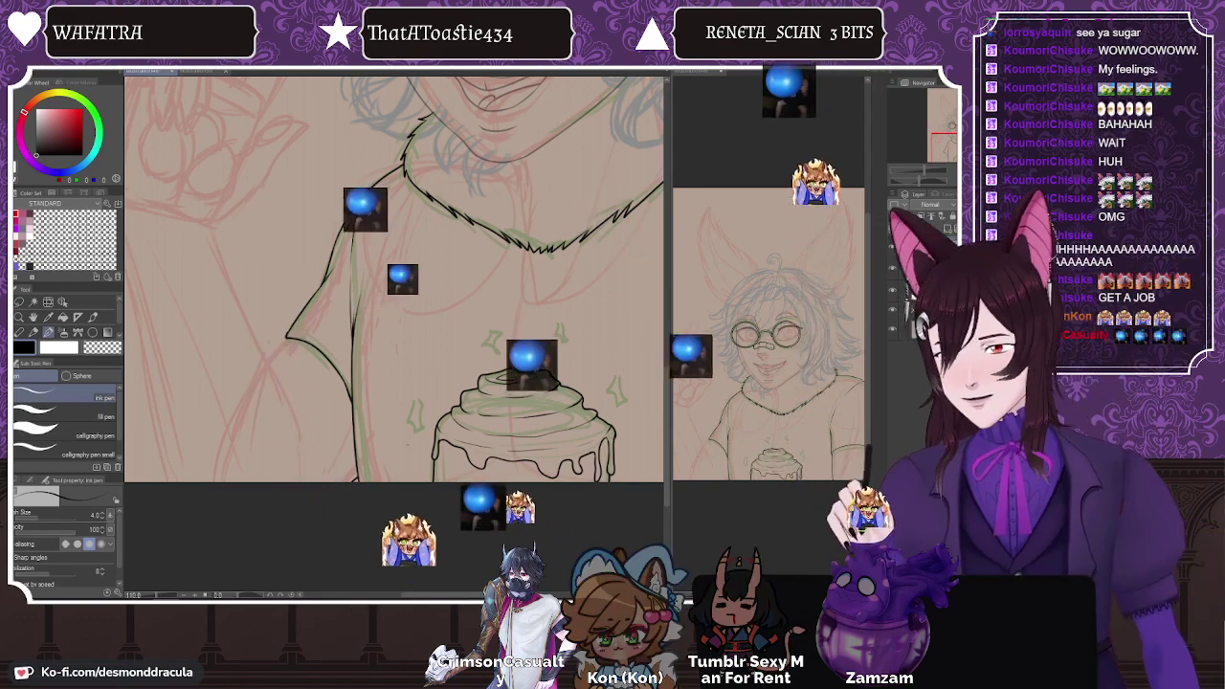
# Step: Examine the whole drawing and the raised hand's sketch, with the canvas mirrored and rotated
pyautogui.scroll(-5, 334, 431)
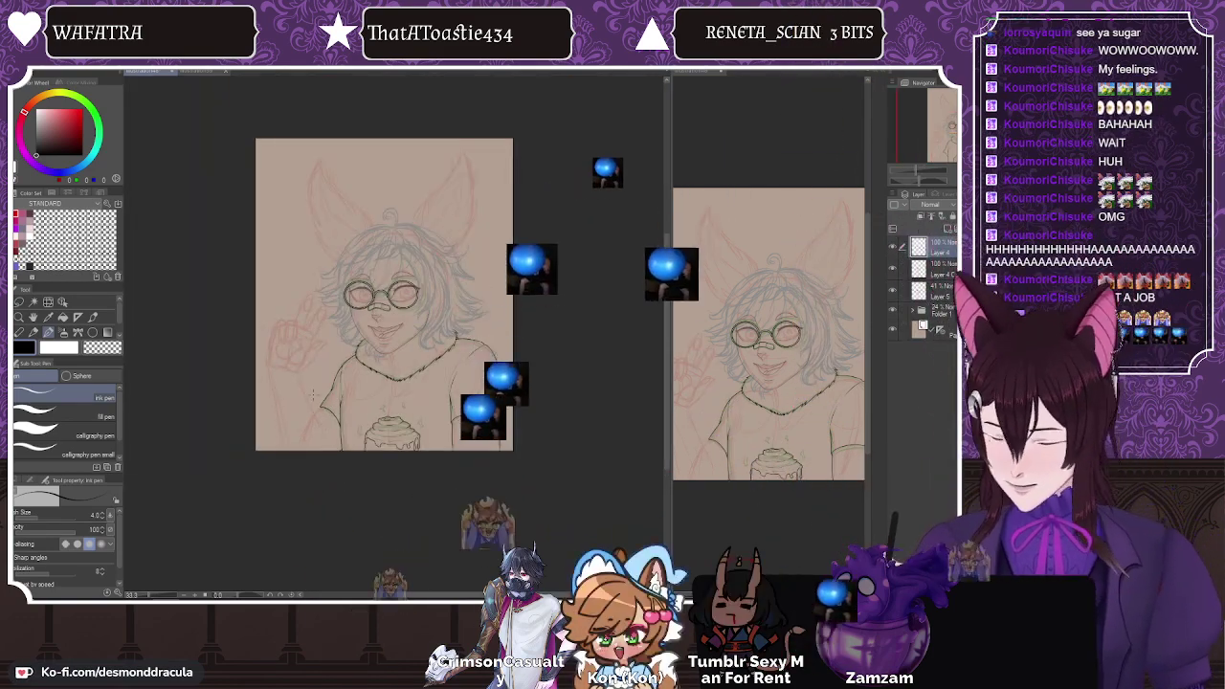
pyautogui.scroll(5, 287, 364)
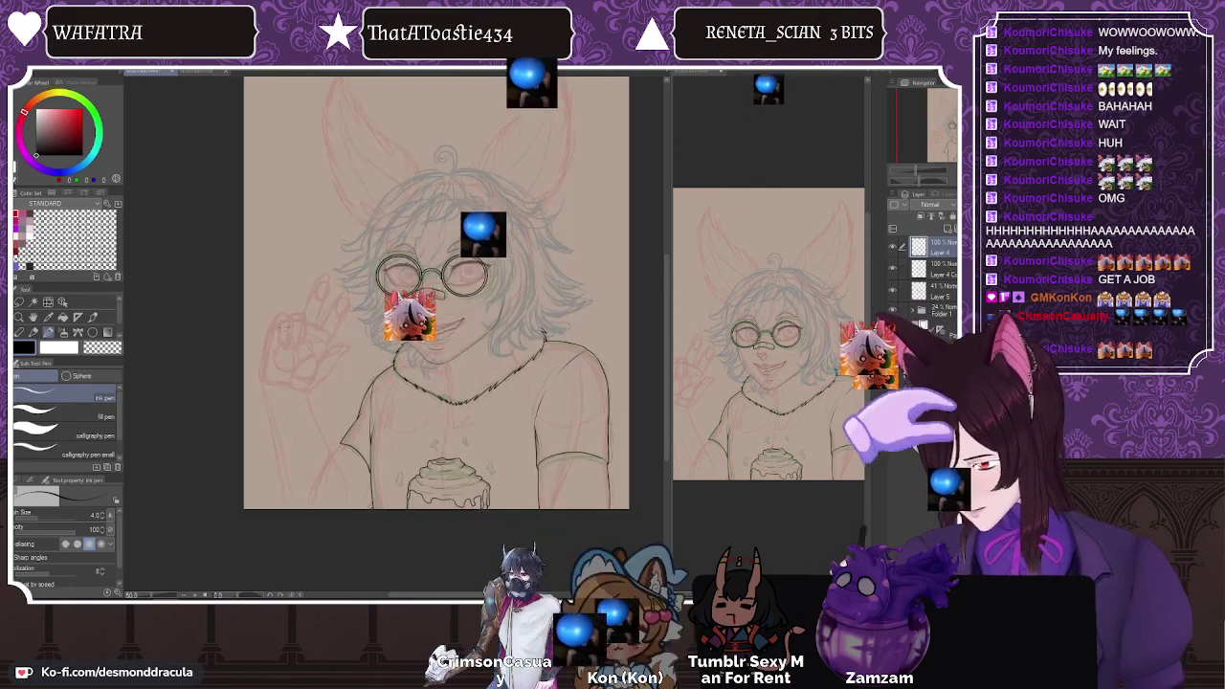
pyautogui.scroll(2, 303, 326)
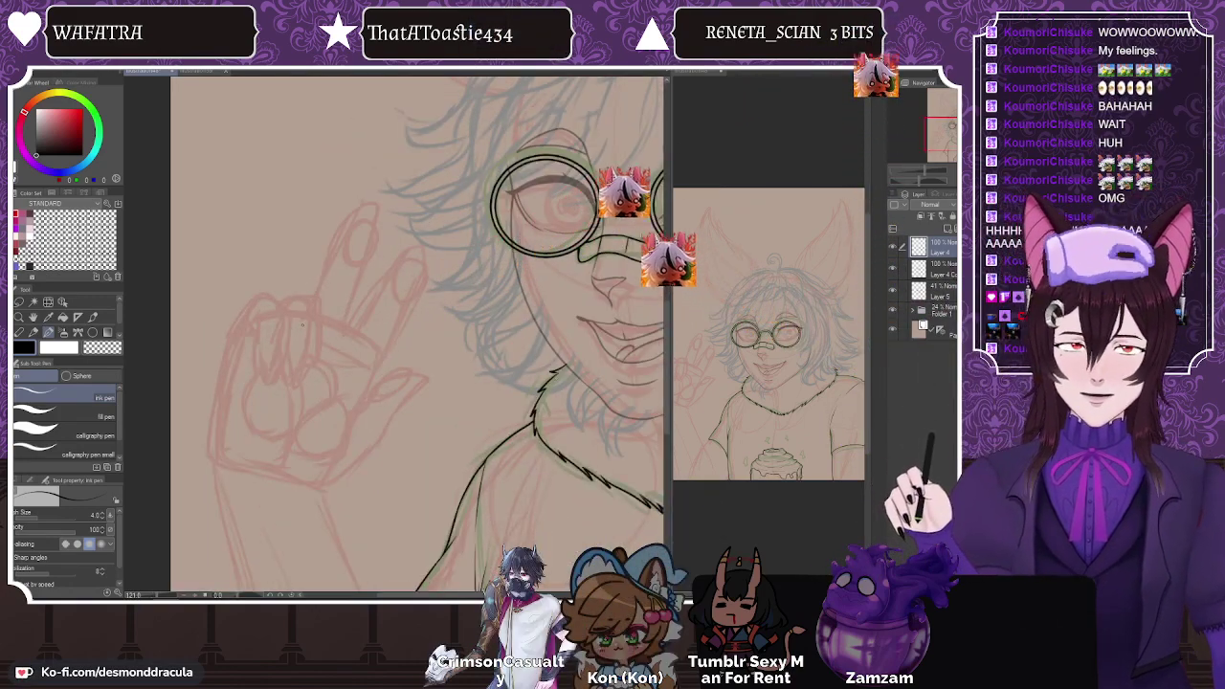
pyautogui.press('h')
pyautogui.press('h')
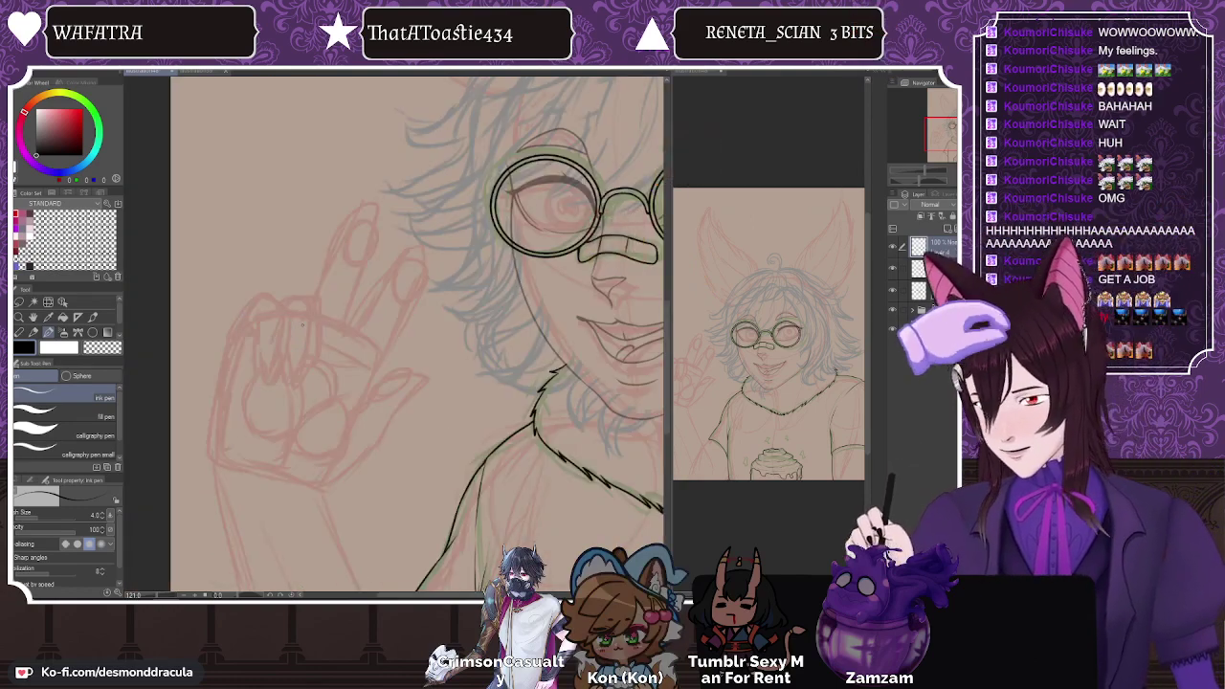
pyautogui.scroll(2, 303, 325)
pyautogui.press('-')
pyautogui.press('-')
pyautogui.press('-')
pyautogui.press('-')
pyautogui.press('-')
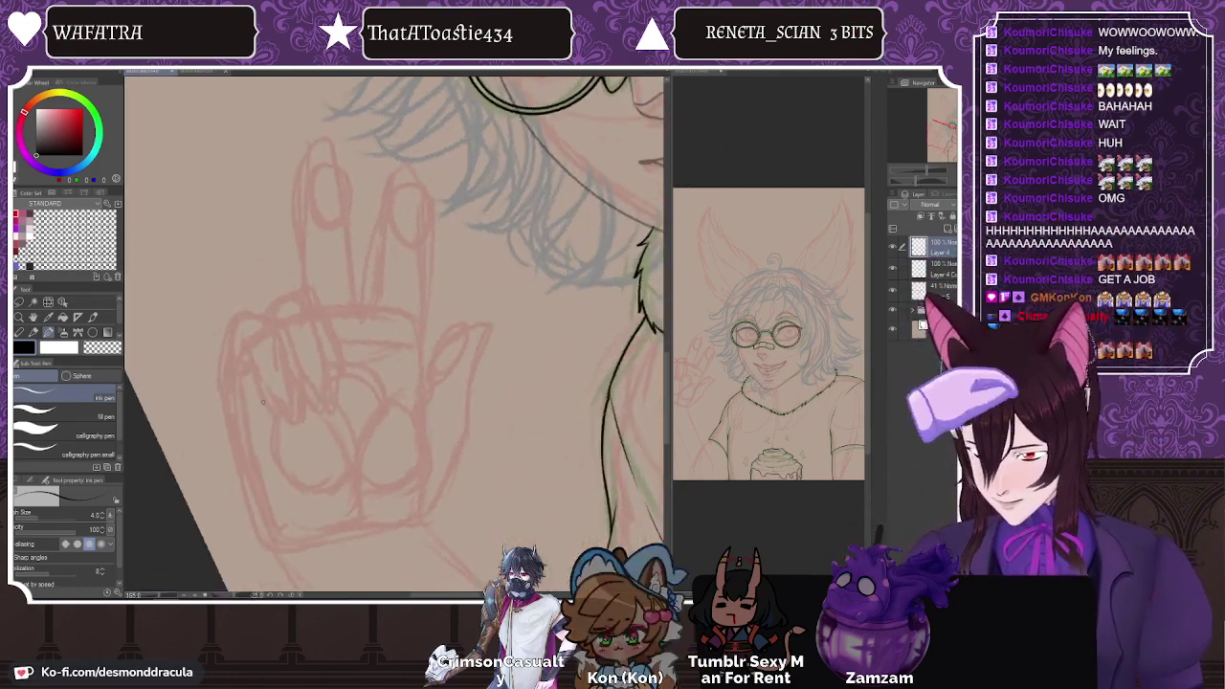
pyautogui.press('h')
pyautogui.press('-')
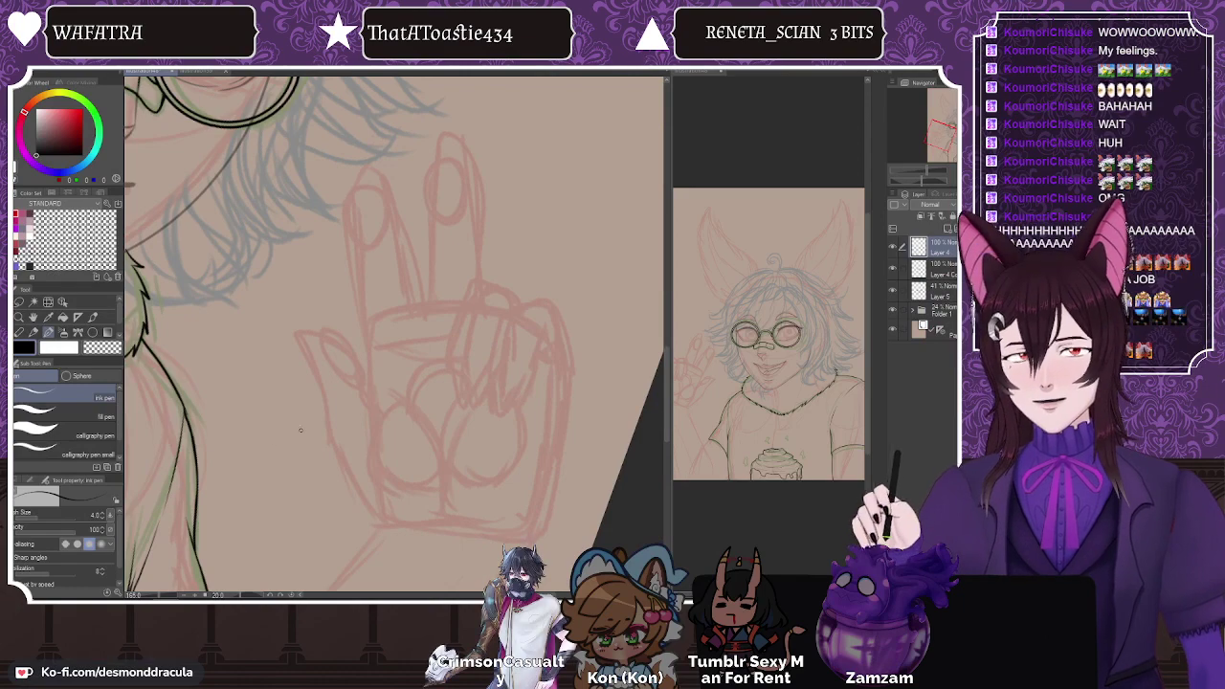
pyautogui.scroll(-5, 301, 427)
pyautogui.scroll(6, 325, 441)
pyautogui.scroll(-2, 362, 297)
pyautogui.scroll(1, 362, 359)
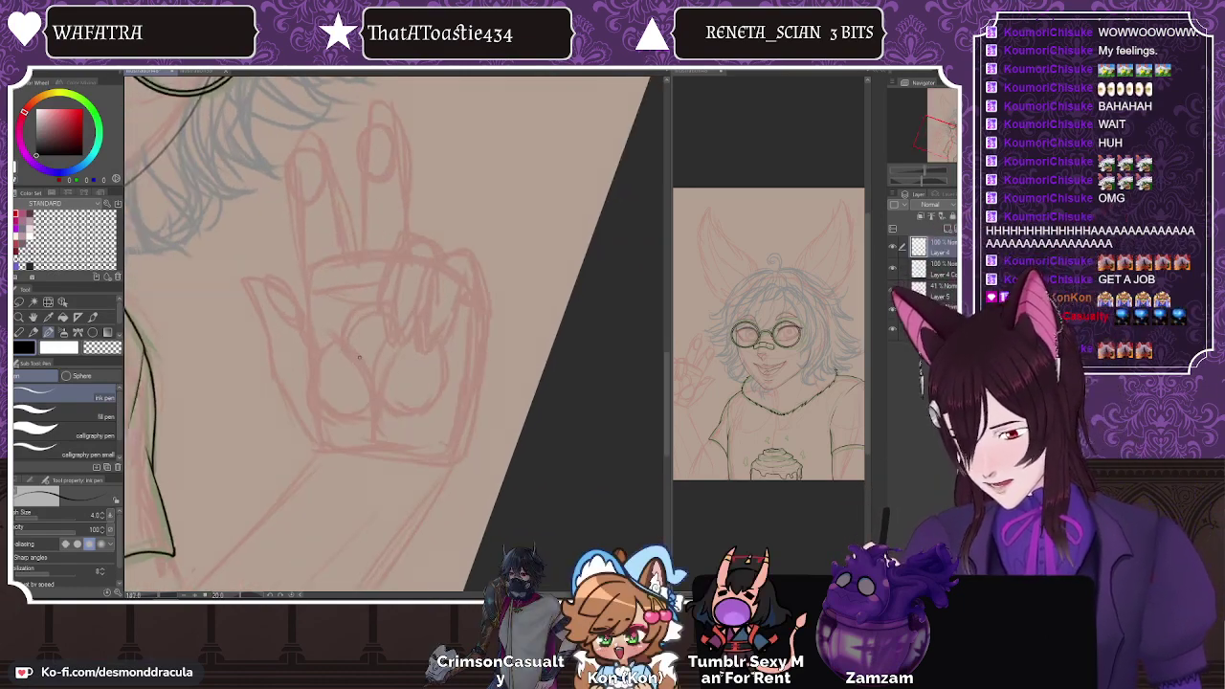
pyautogui.press('h')
pyautogui.press('h')
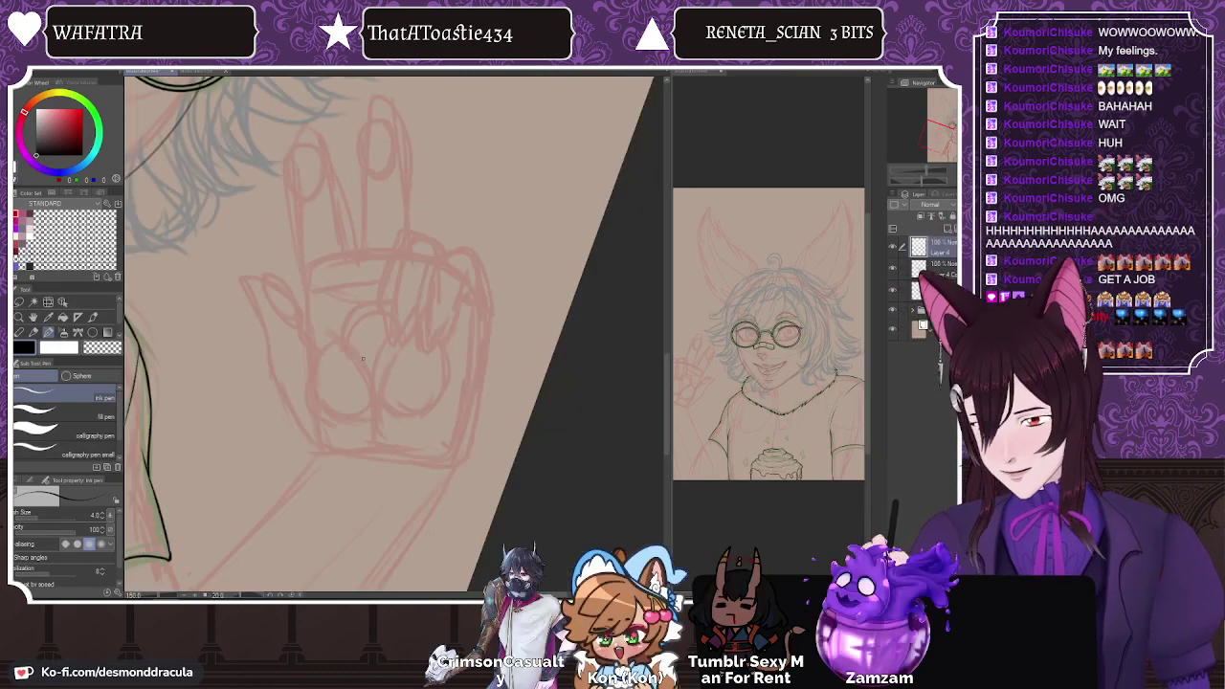
pyautogui.press('h')
pyautogui.press('h')
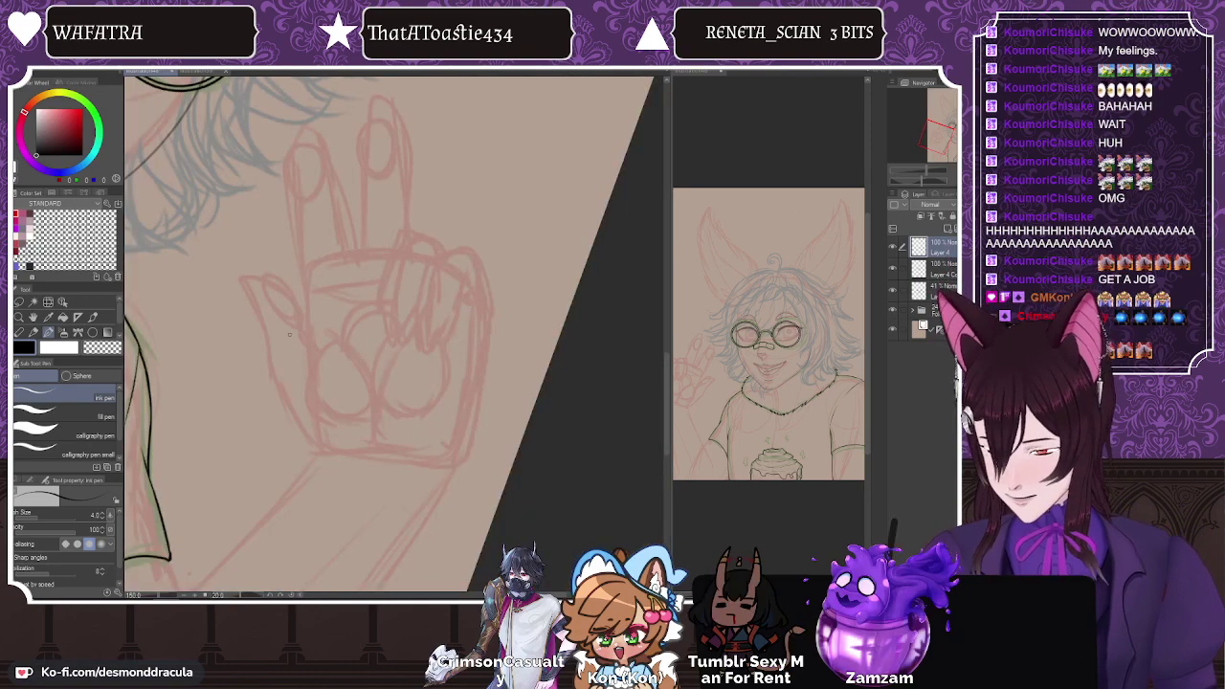
# Step: Ink the raised hand's thumb with its outer palm edge, the crease around the thumb base and a short mid-palm crease
pyautogui.moveTo(242, 280); pyautogui.dragTo(272, 374)
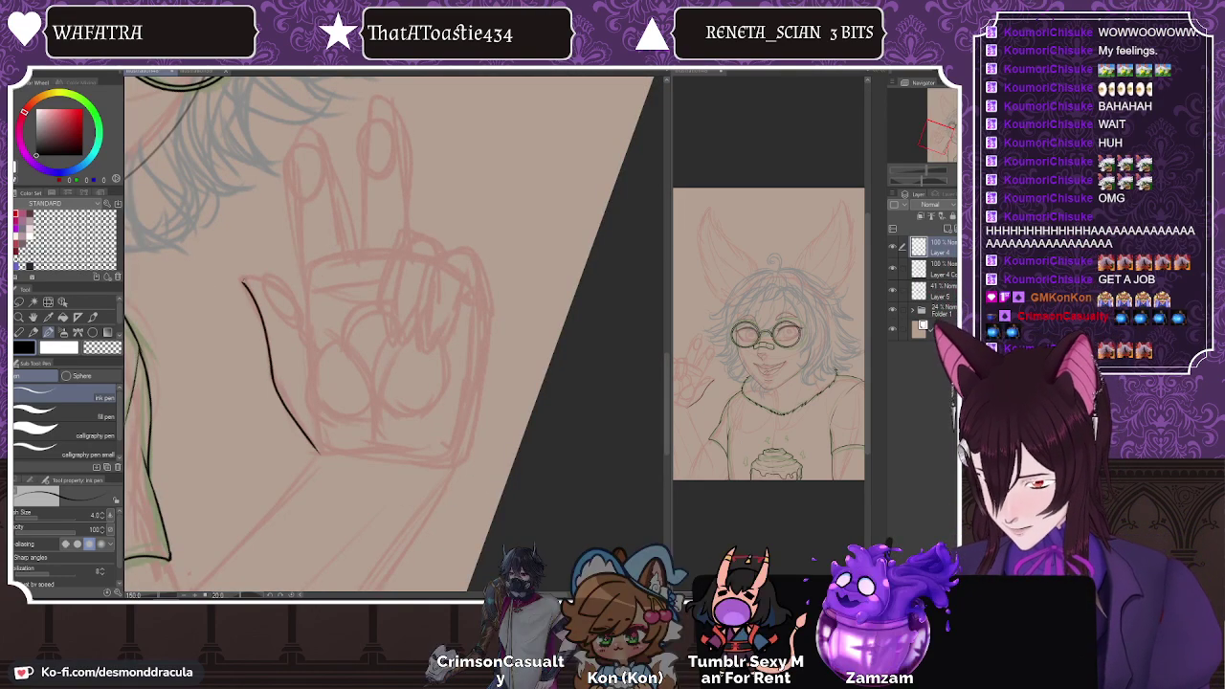
pyautogui.moveTo(243, 285); pyautogui.dragTo(267, 284)
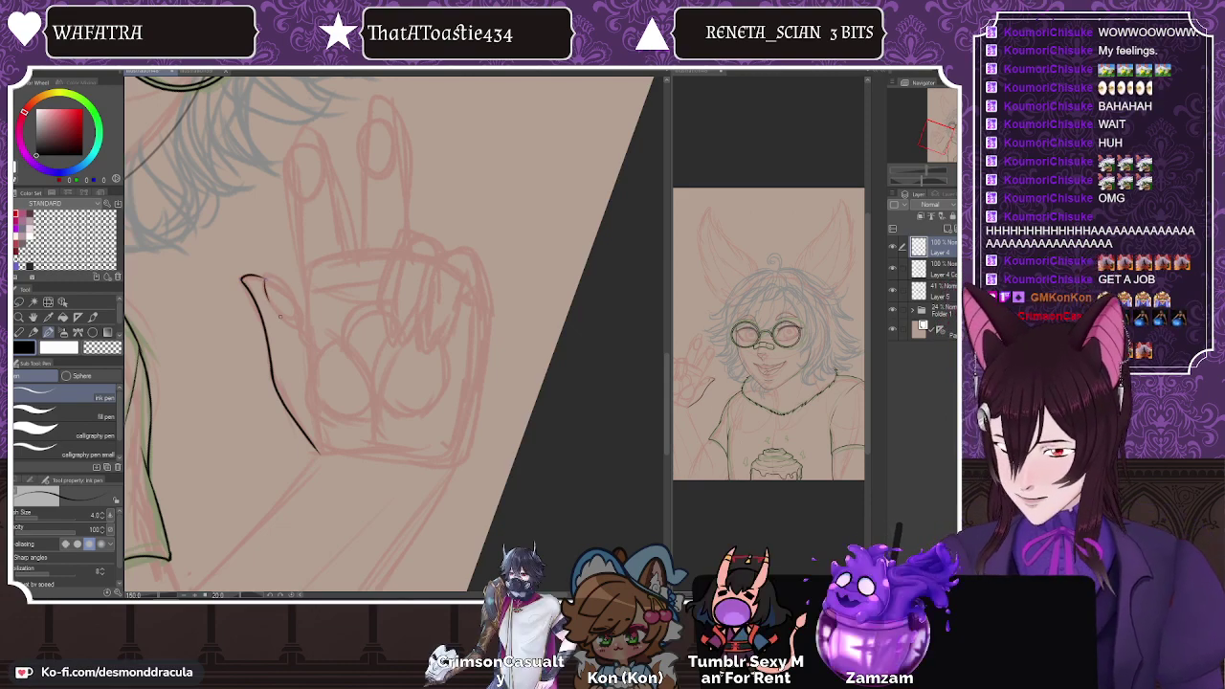
pyautogui.moveTo(265, 279); pyautogui.dragTo(298, 325)
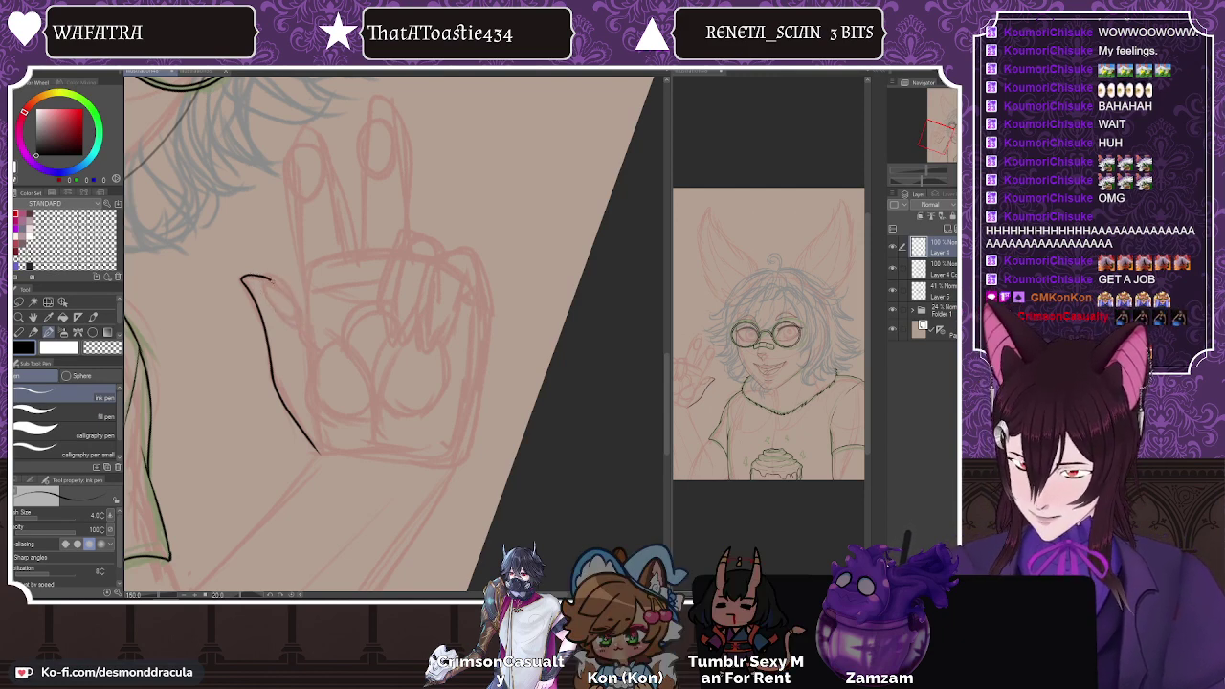
pyautogui.moveTo(271, 285); pyautogui.dragTo(304, 337)
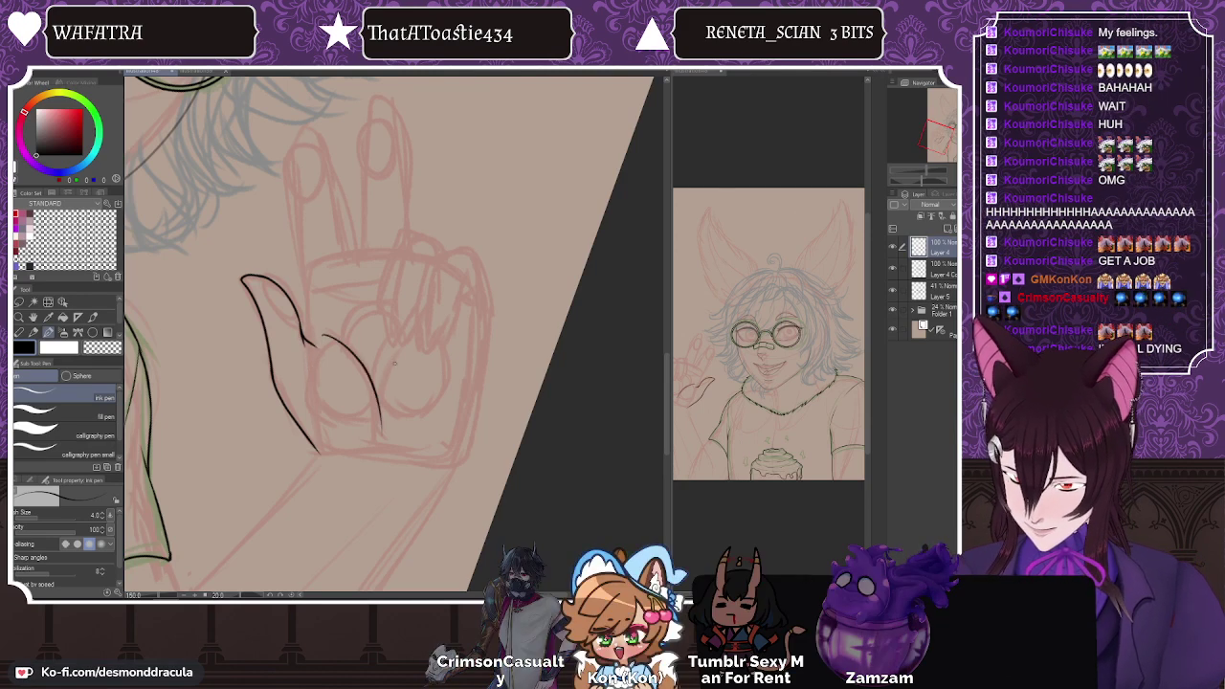
pyautogui.moveTo(394, 344); pyautogui.dragTo(381, 380)
pyautogui.press('h')
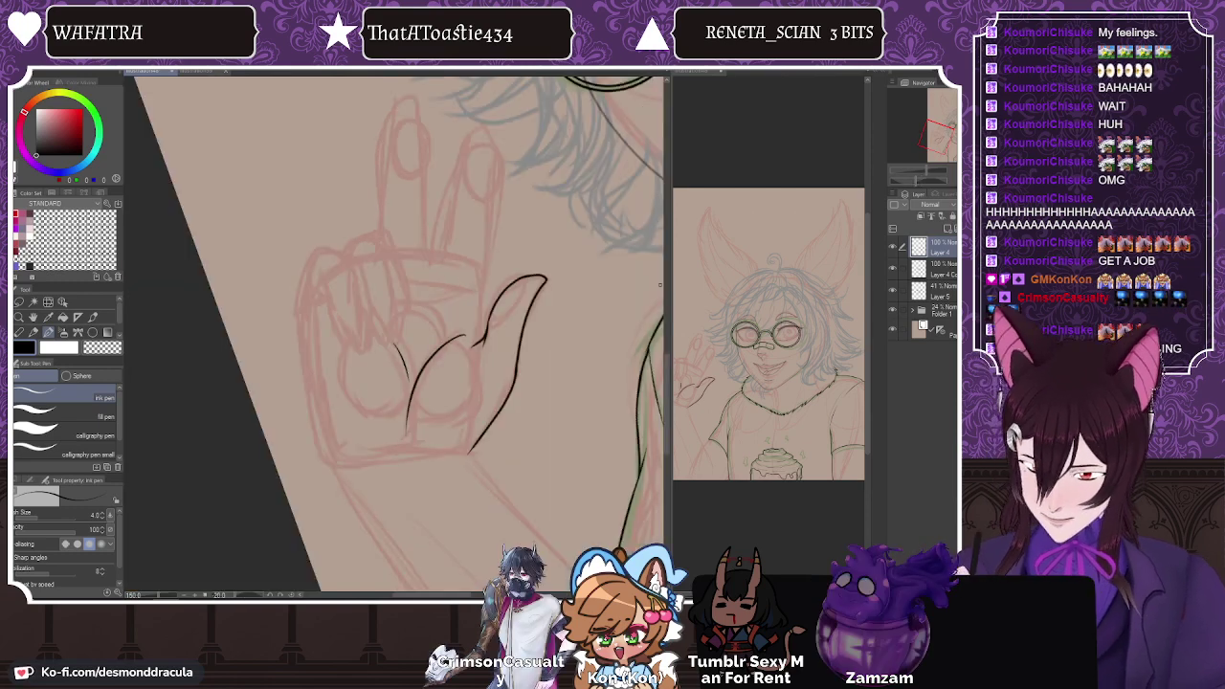
# Step: Ink the palm edge above the thumb and outline the raised index finger down to the gap beside it
pyautogui.moveTo(667, 368); pyautogui.dragTo(669, 345)
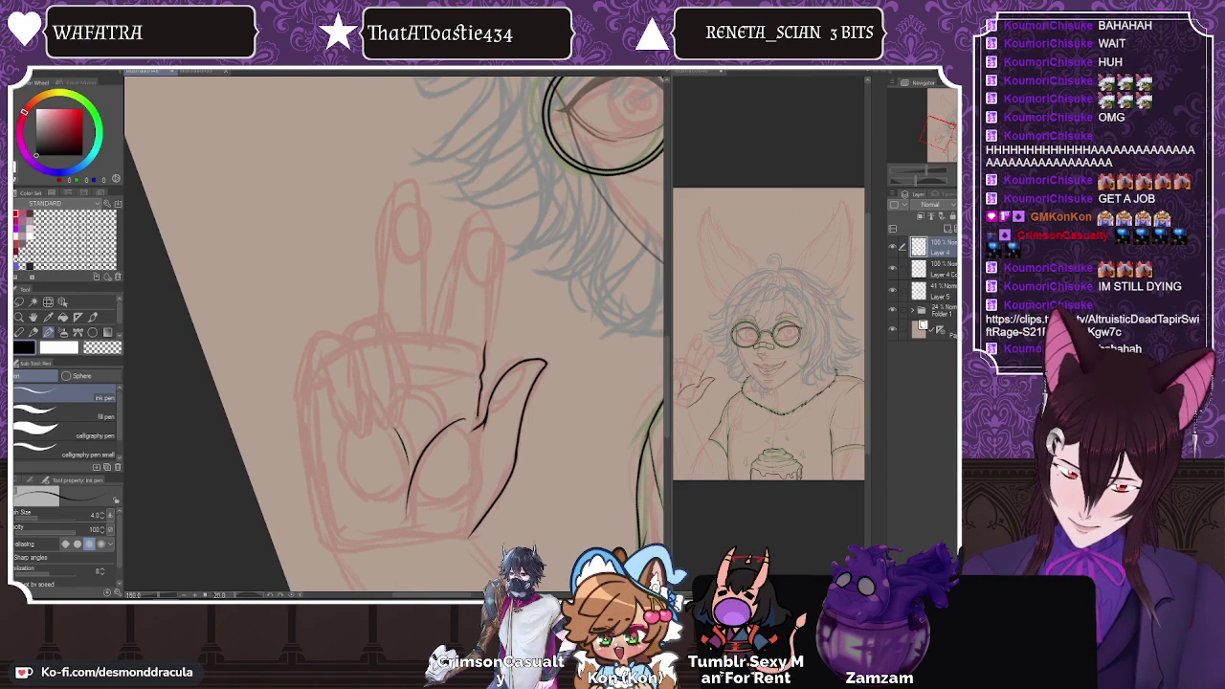
pyautogui.press('h')
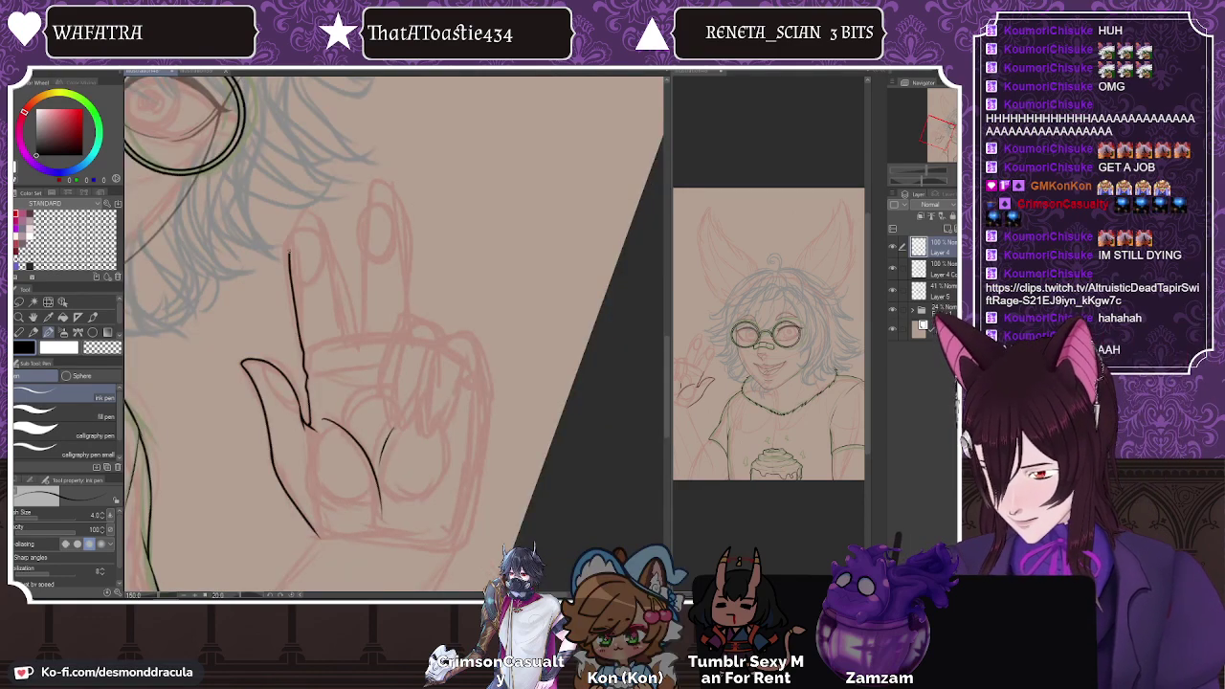
pyautogui.moveTo(333, 285); pyautogui.dragTo(349, 335)
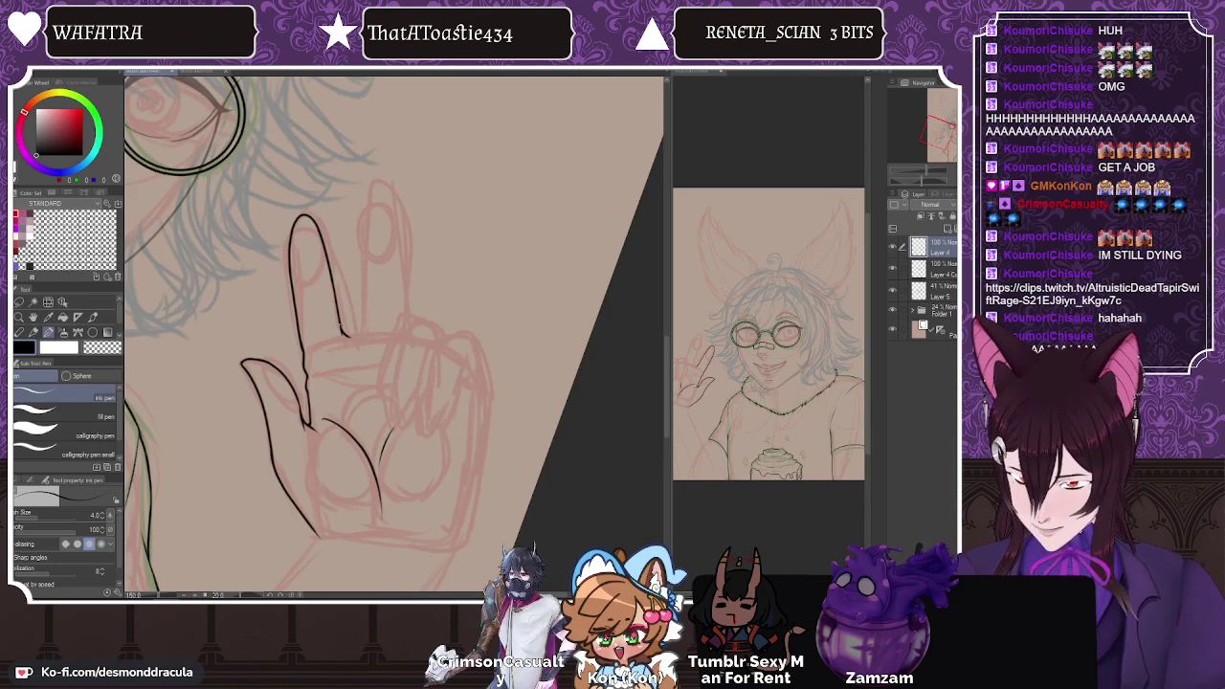
pyautogui.moveTo(344, 332); pyautogui.dragTo(356, 335)
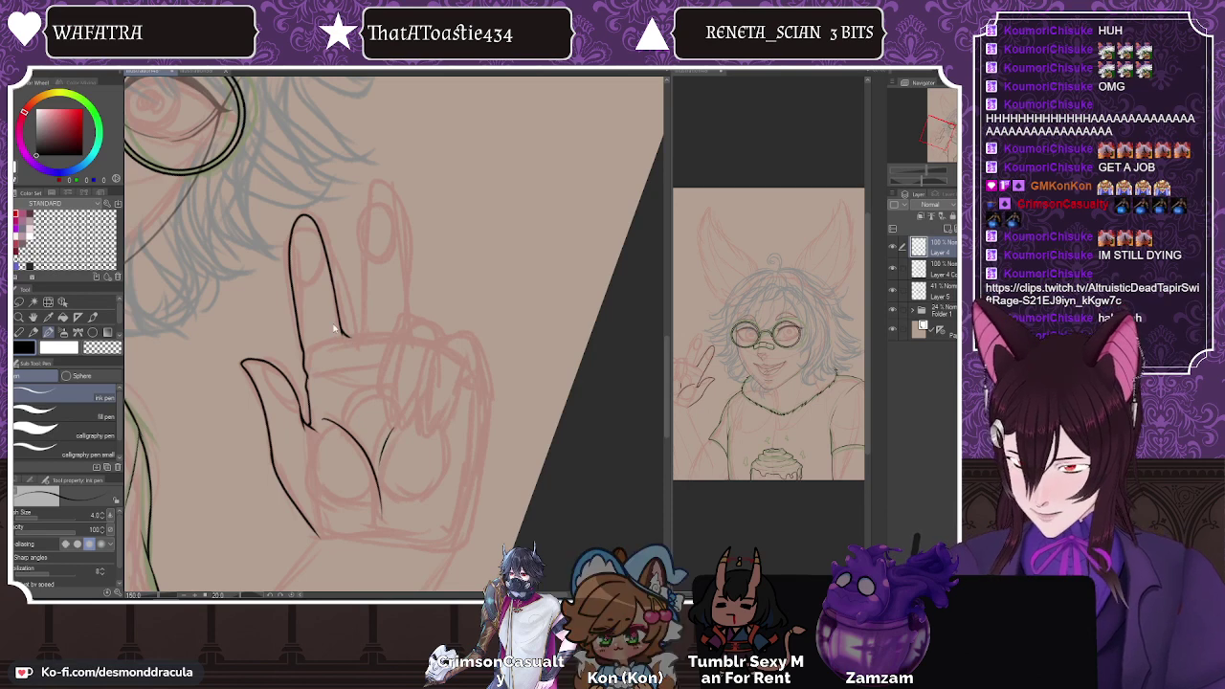
pyautogui.moveTo(344, 333); pyautogui.dragTo(360, 334)
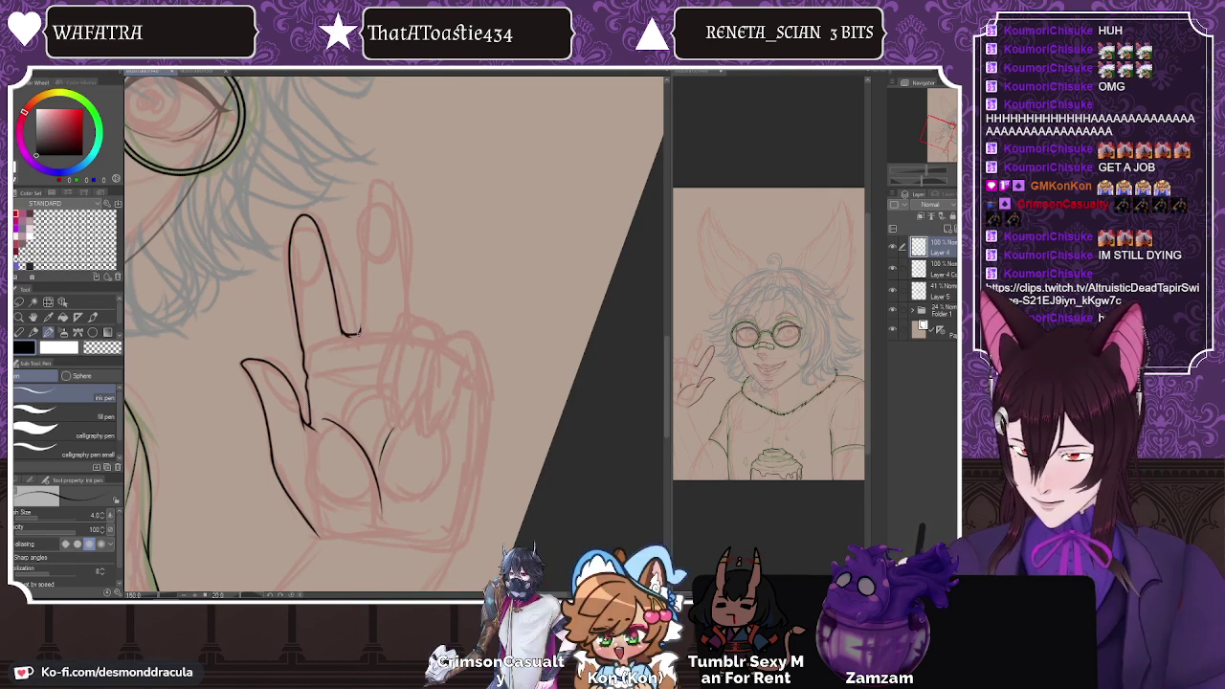
pyautogui.moveTo(360, 333); pyautogui.dragTo(361, 277)
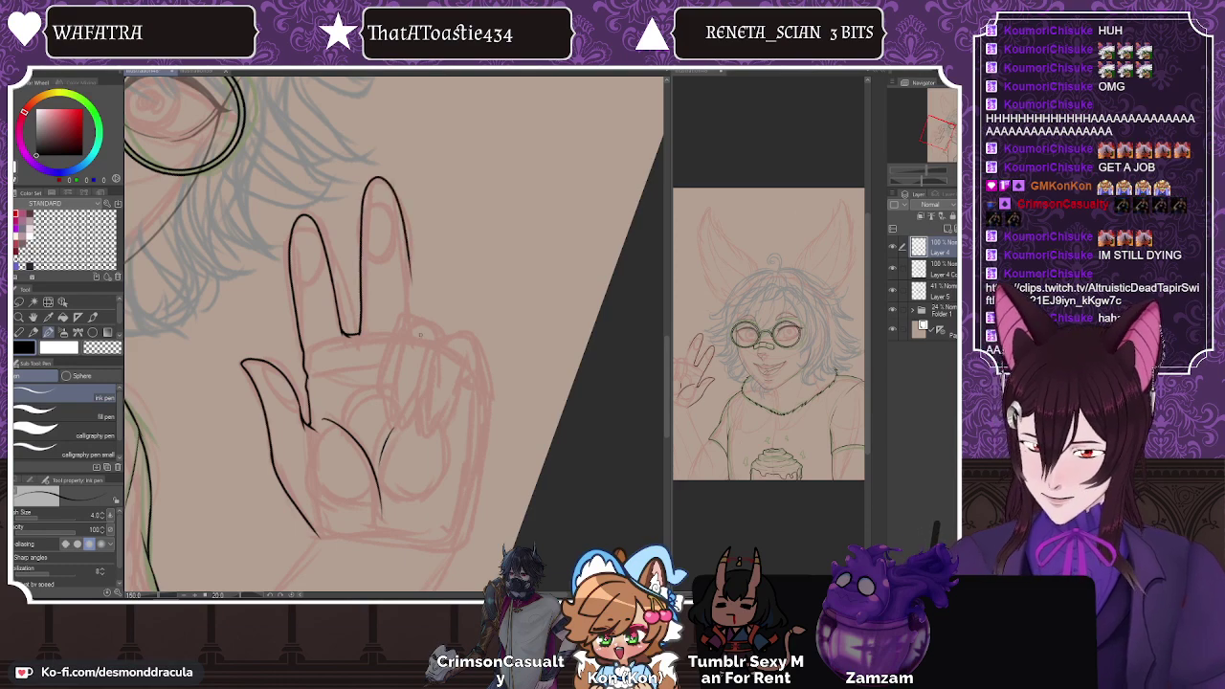
pyautogui.hotkey('ctrl', 'z')
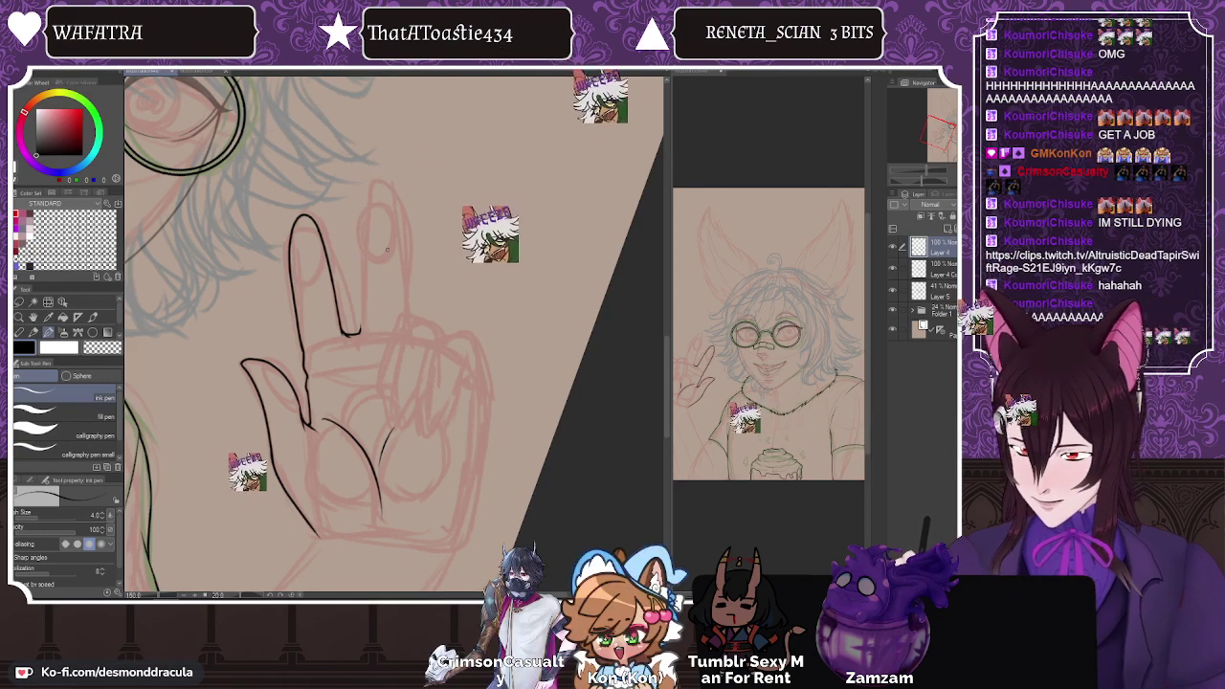
pyautogui.hotkey('ctrl', 'z')
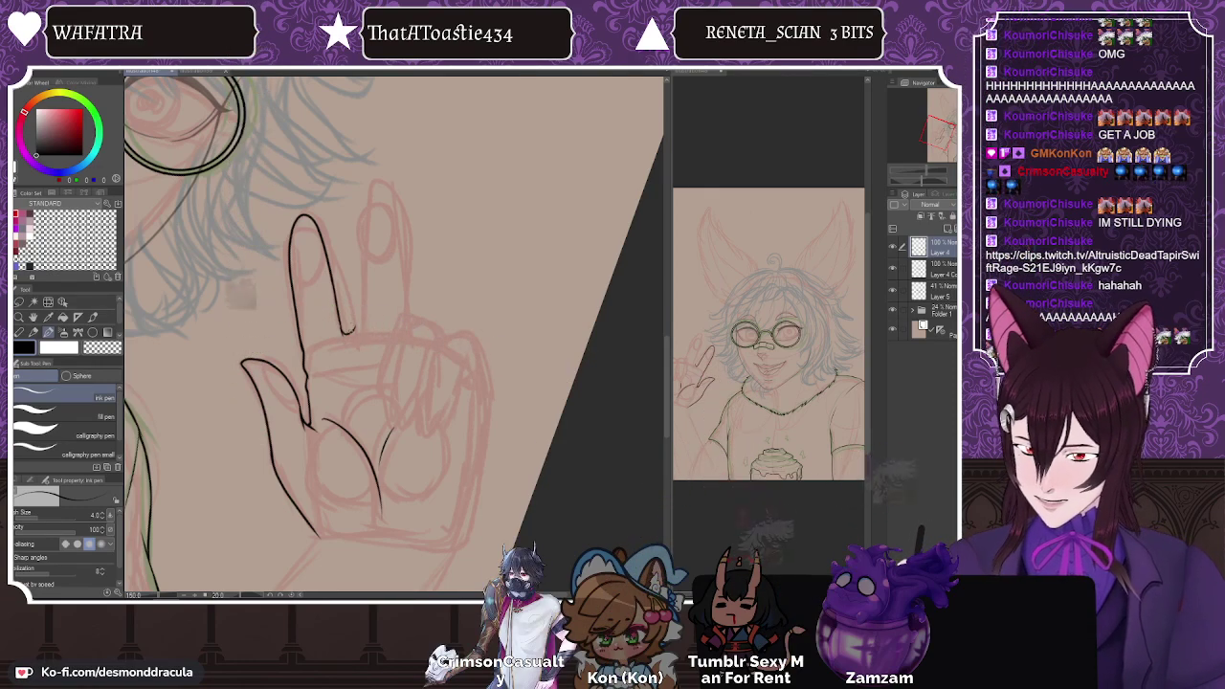
# Step: Ink the curved line across the palm below the index finger and the short crease lines at the finger's base
pyautogui.press('^')
pyautogui.press('^')
pyautogui.press('^')
pyautogui.press('^')
pyautogui.press('^')
pyautogui.press('^')
pyautogui.press('^')
pyautogui.press('^')
pyautogui.press('^')
pyautogui.press('^')
pyautogui.press('^')
pyautogui.press('^')
pyautogui.press('^')
pyautogui.press('^')
pyautogui.press('^')
pyautogui.press('^')
pyautogui.press('^')
pyautogui.press('^')
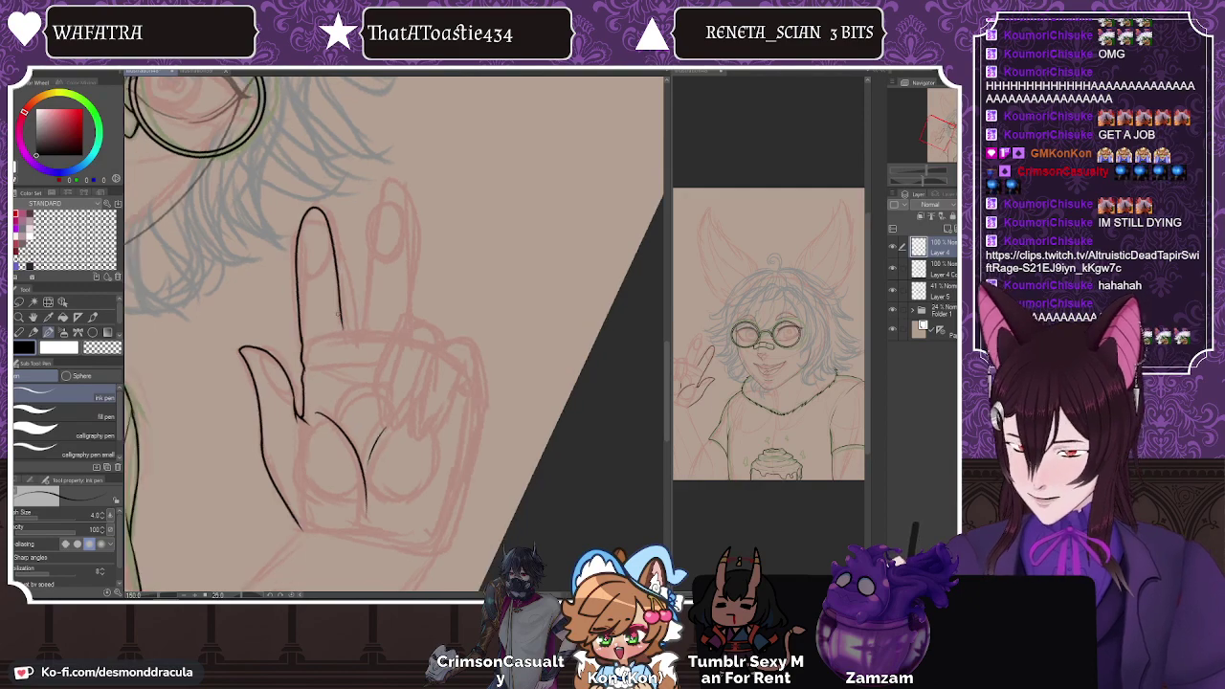
pyautogui.moveTo(391, 272); pyautogui.dragTo(394, 332)
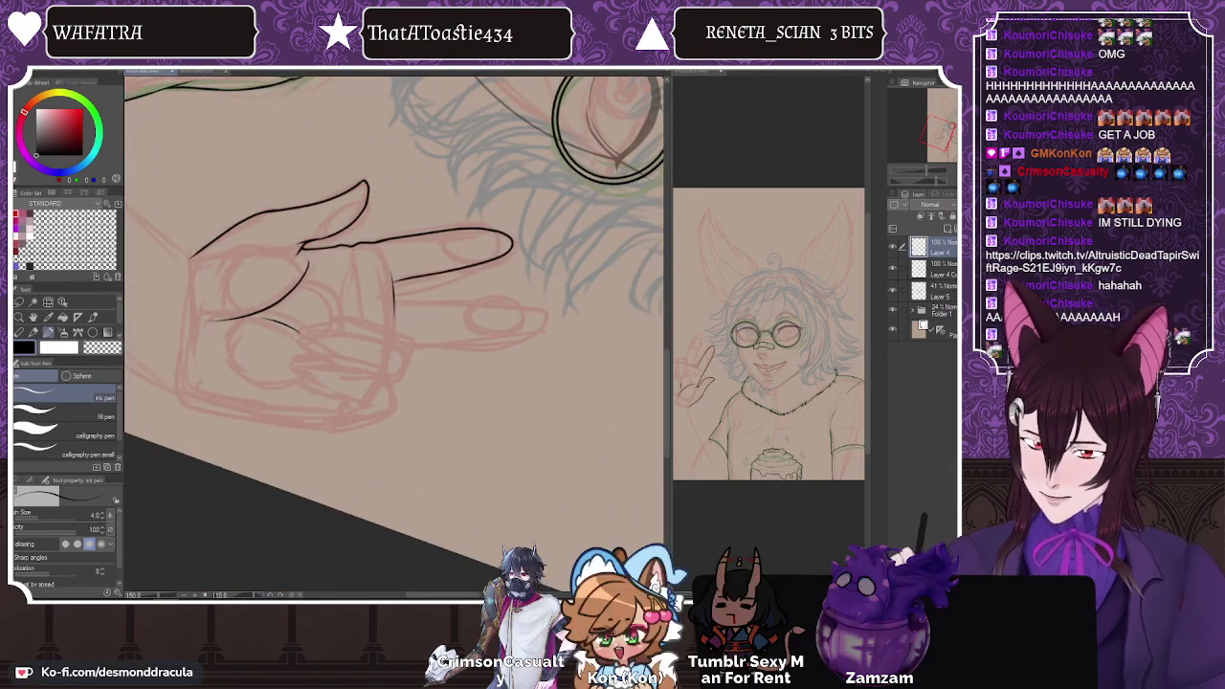
pyautogui.moveTo(352, 247); pyautogui.dragTo(353, 261)
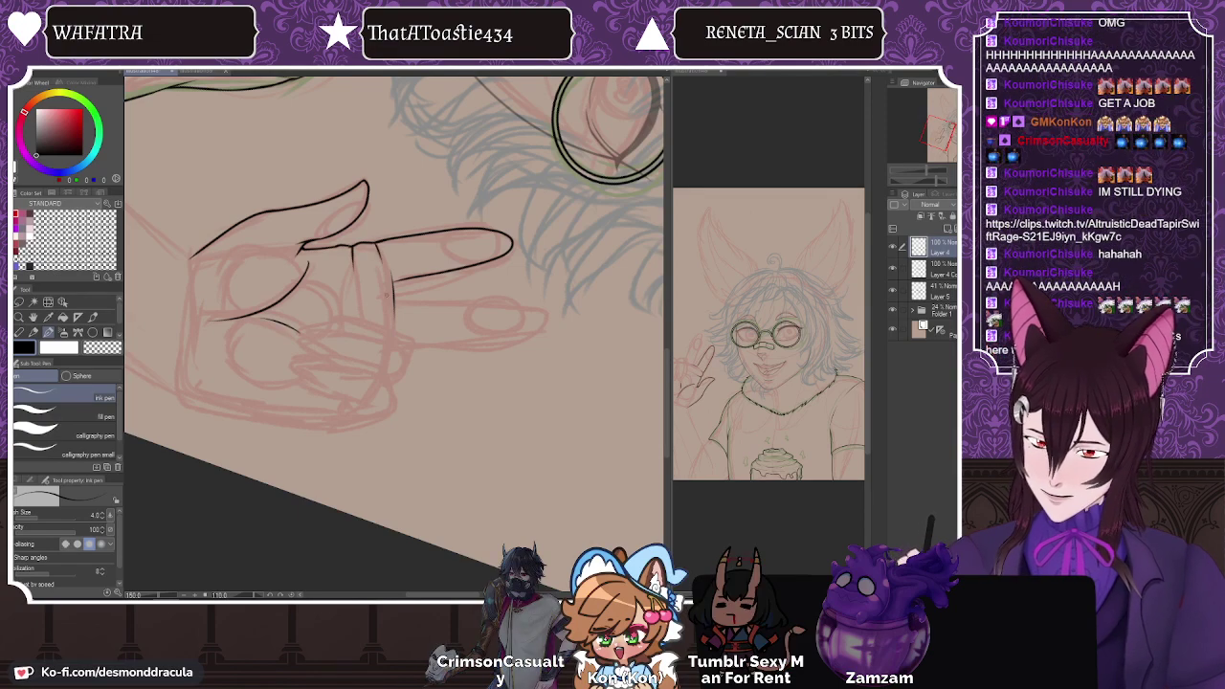
pyautogui.moveTo(392, 271); pyautogui.dragTo(394, 327)
pyautogui.press('-')
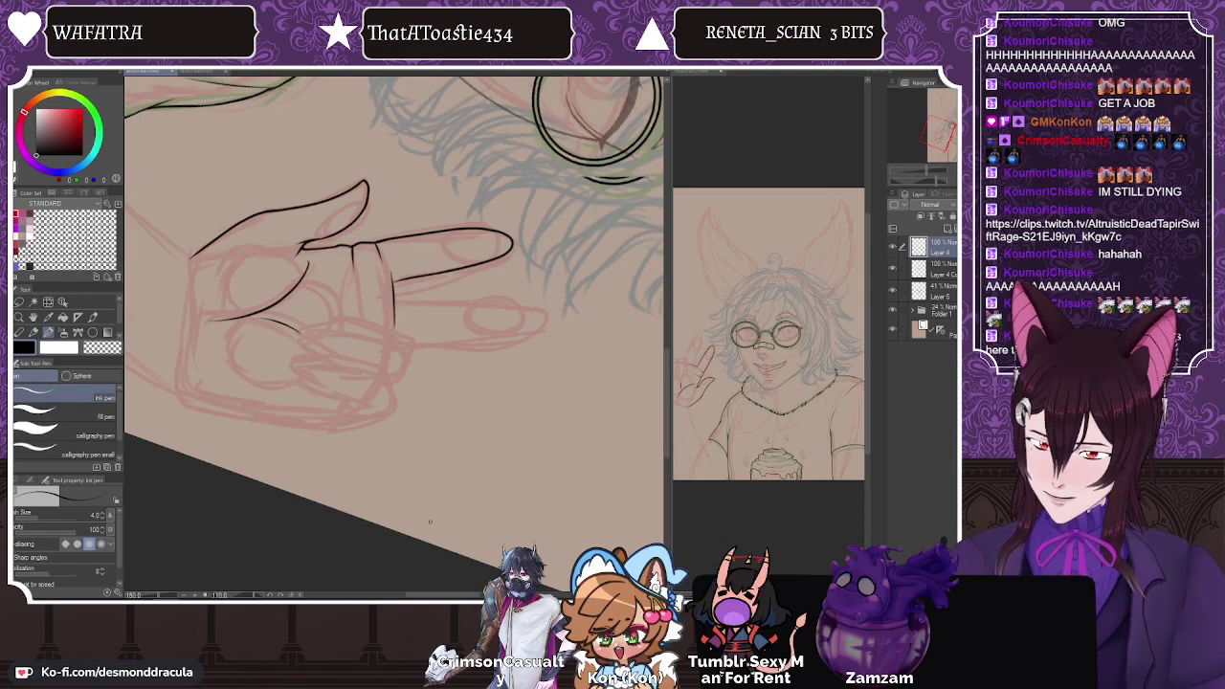
# Step: Ink the outline of the raised middle finger, running from the gap beside the index finger over the tip to its outer base
pyautogui.press('-')
pyautogui.press('-')
pyautogui.press('-')
pyautogui.press('-')
pyautogui.press('-')
pyautogui.press('-')
pyautogui.press('-')
pyautogui.press('-')
pyautogui.press('-')
pyautogui.press('-')
pyautogui.press('-')
pyautogui.press('-')
pyautogui.press('-')
pyautogui.press('-')
pyautogui.press('-')
pyautogui.press('-')
pyautogui.press('-')
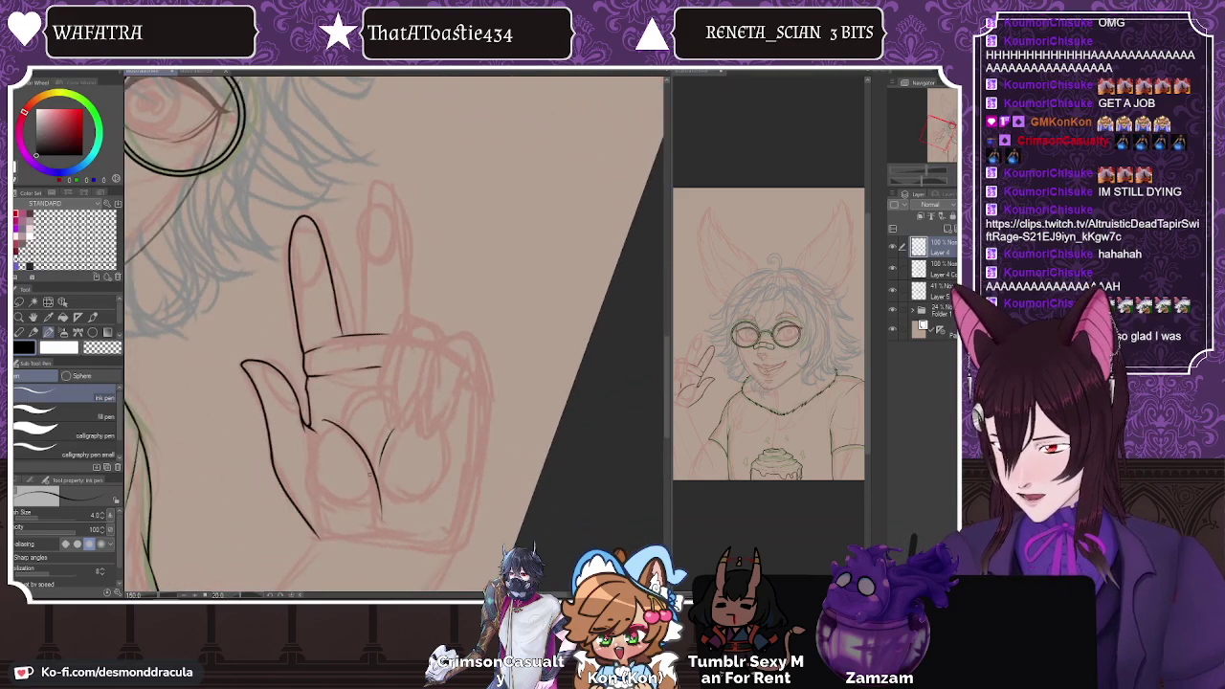
pyautogui.scroll(3, 313, 203)
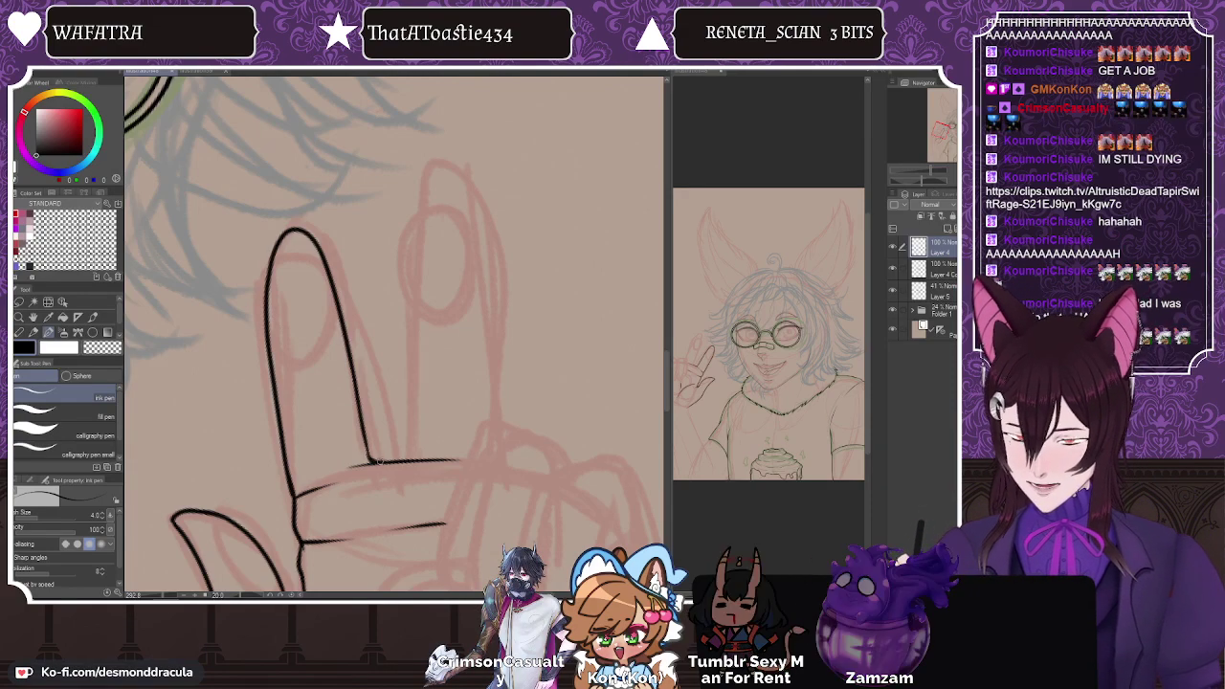
pyautogui.moveTo(400, 410)
pyautogui.mouseDown()
pyautogui.moveTo(375, 459)
pyautogui.moveTo(396, 171)
pyautogui.moveTo(458, 330)
pyautogui.moveTo(469, 452)
pyautogui.mouseUp()
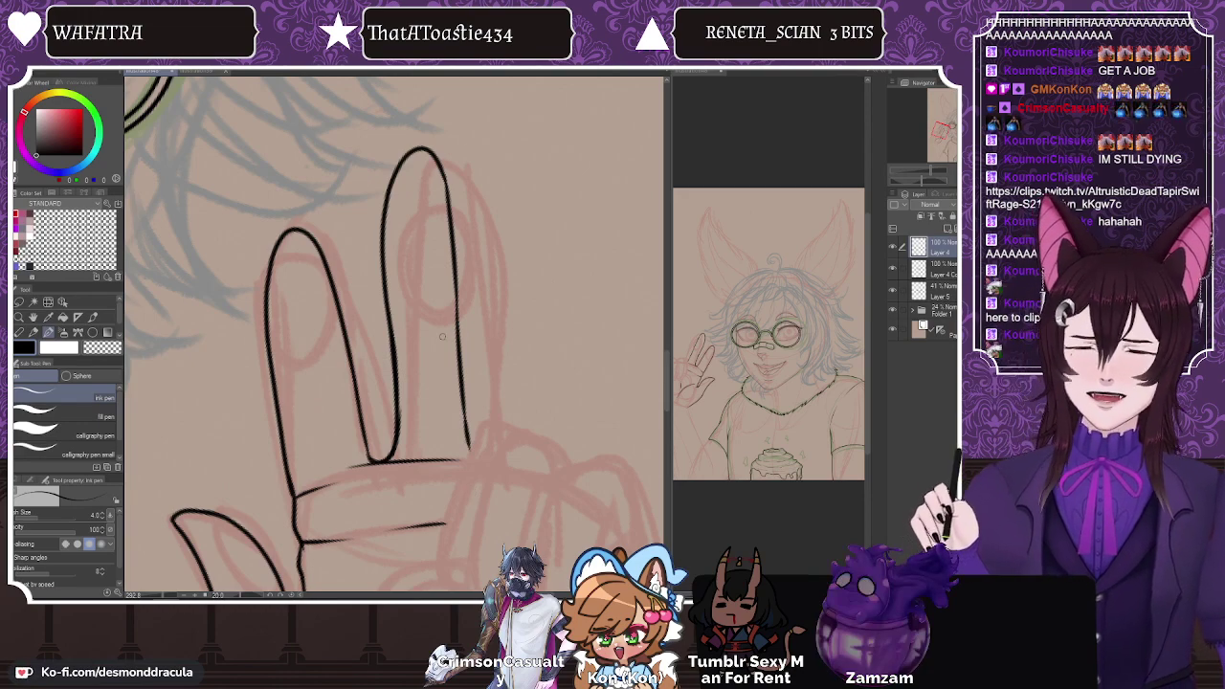
# Step: Ink the hand's outer palm edge from the little finger's knuckle to the wrist and add two short crease marks on the wrist
pyautogui.moveTo(665, 373); pyautogui.dragTo(664, 400)
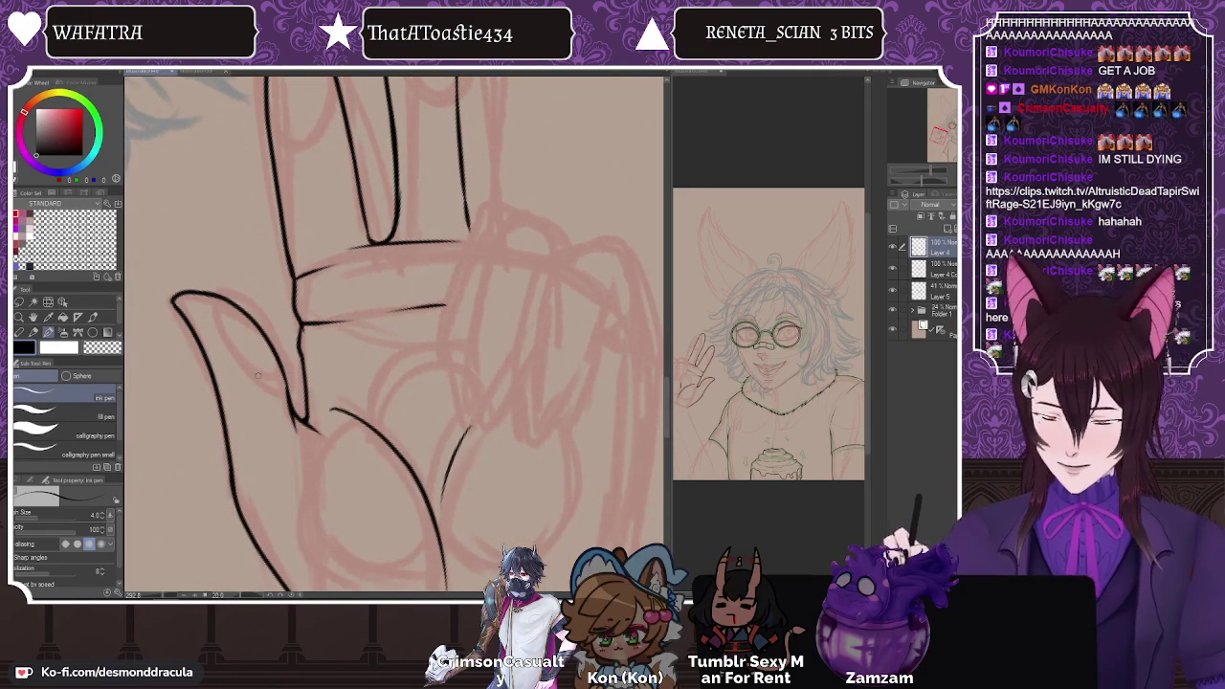
pyautogui.press('h')
pyautogui.hotkey('ctrl', '-')
pyautogui.hotkey('ctrl', '-')
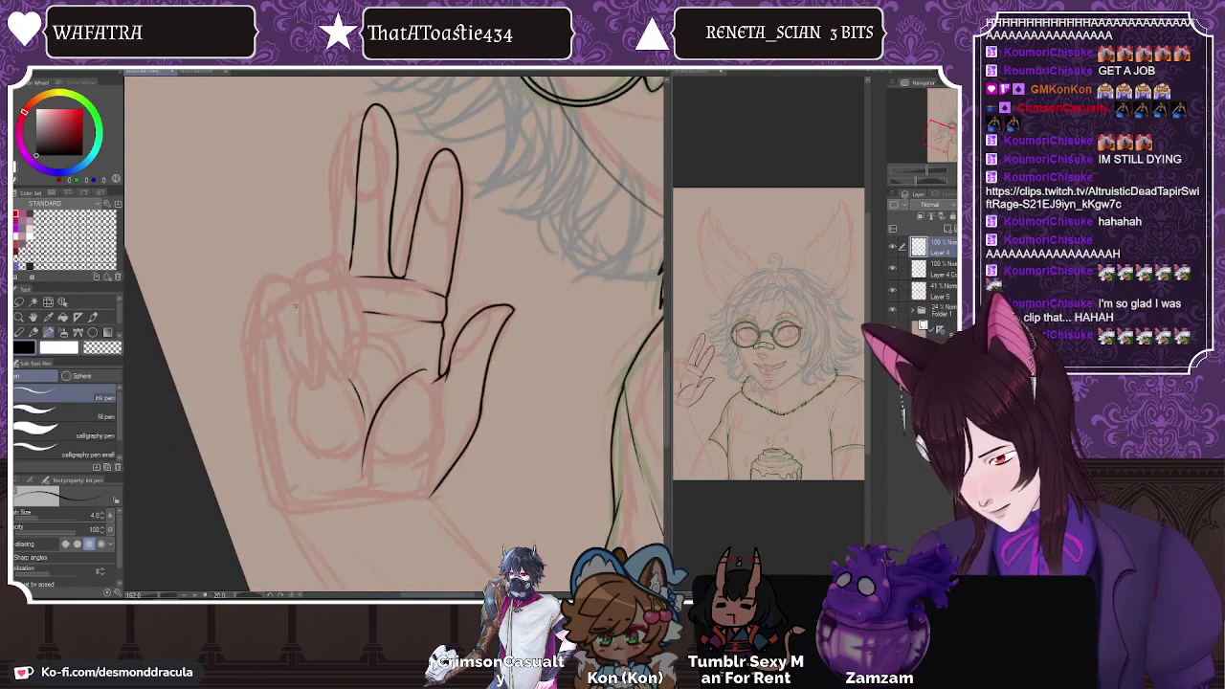
pyautogui.hotkey('ctrl', '+')
pyautogui.moveTo(301, 241)
pyautogui.mouseDown()
pyautogui.moveTo(228, 274)
pyautogui.moveTo(225, 307)
pyautogui.mouseUp()
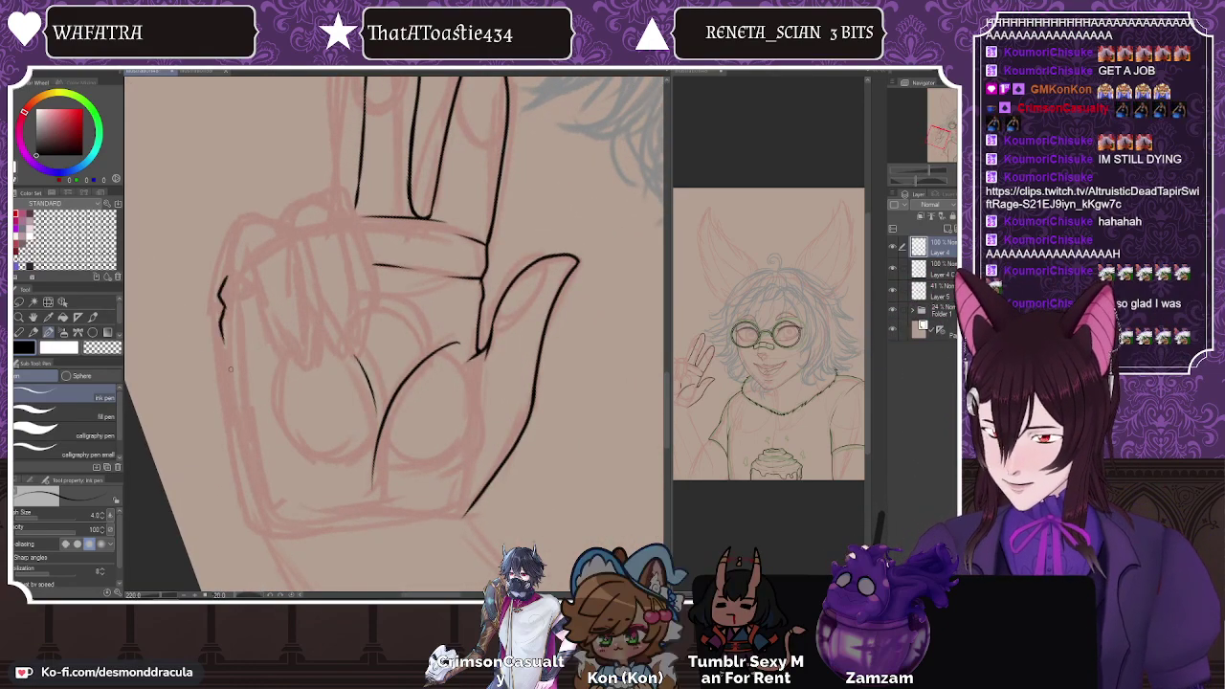
pyautogui.moveTo(239, 453); pyautogui.dragTo(260, 536)
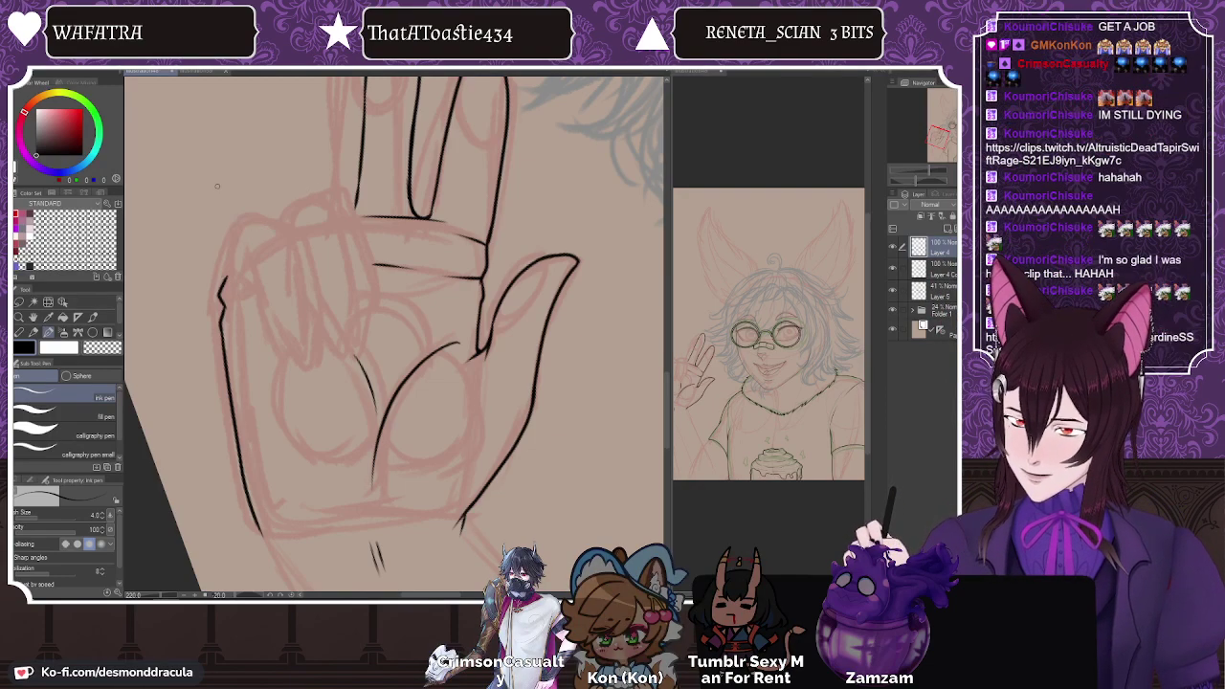
# Step: Ink the curled little finger folding over the palm, with its rounded knuckle, fingertip and inner fold lines
pyautogui.moveTo(225, 278)
pyautogui.mouseDown()
pyautogui.moveTo(240, 227)
pyautogui.moveTo(275, 221)
pyautogui.mouseUp()
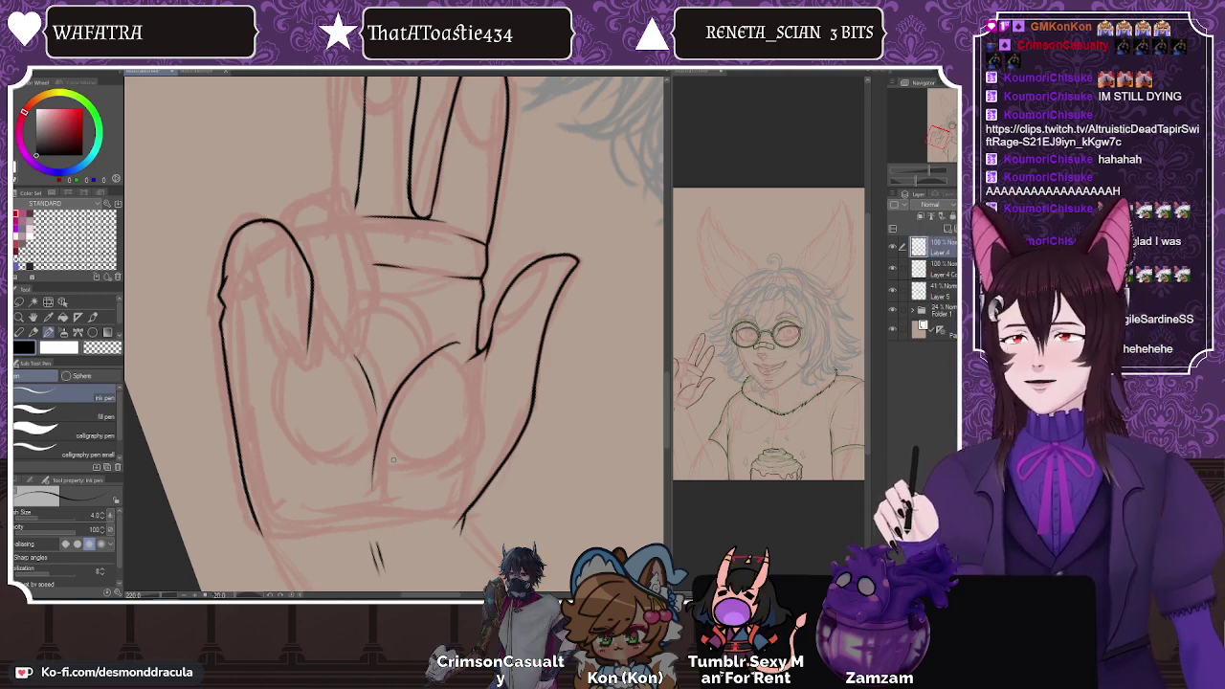
pyautogui.moveTo(355, 556); pyautogui.dragTo(347, 563)
pyautogui.hotkey('ctrl', 'z')
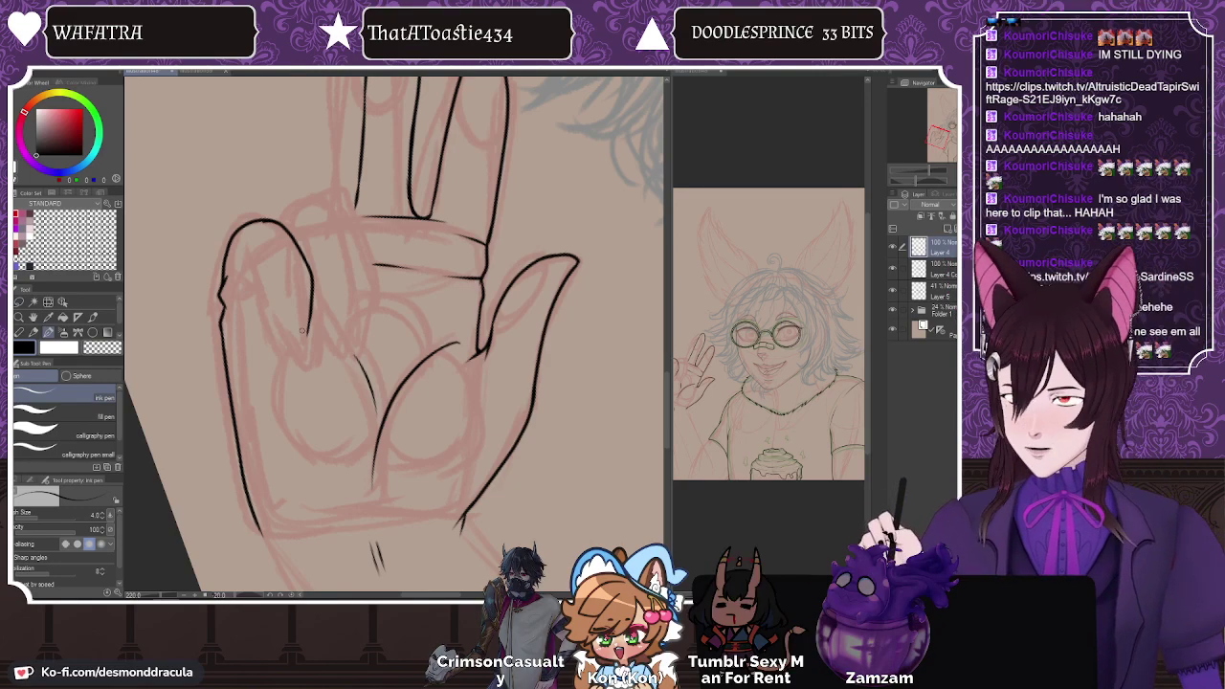
pyautogui.hotkey('ctrl', 'z')
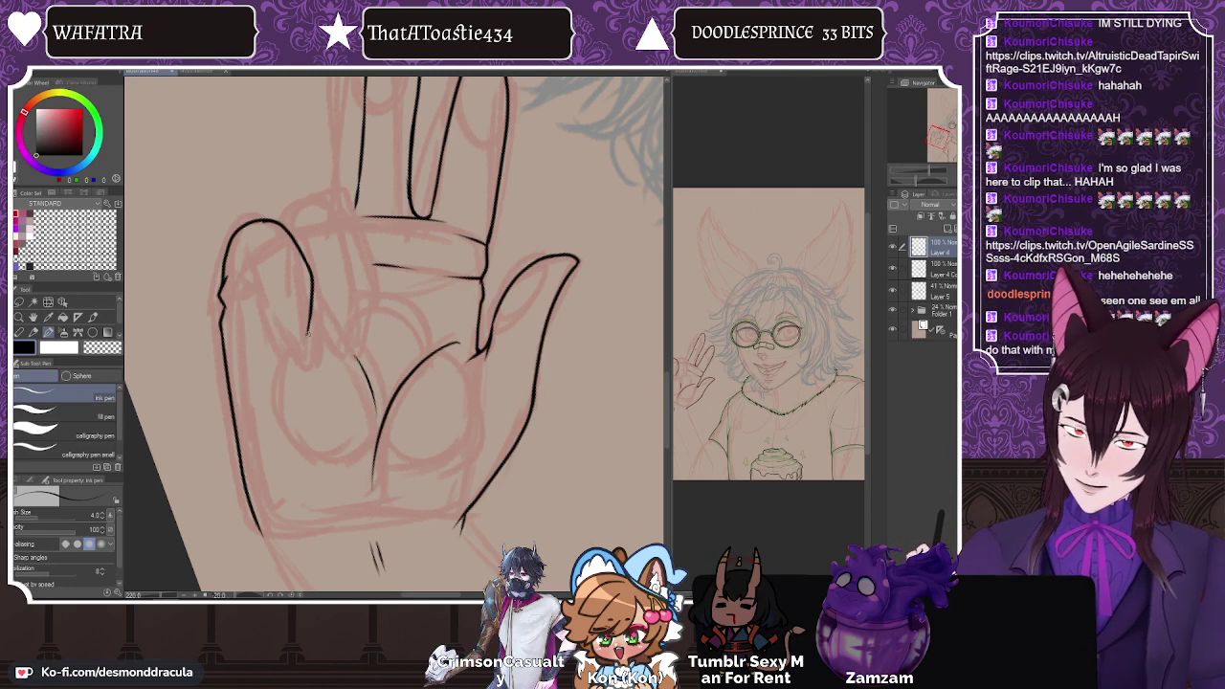
pyautogui.moveTo(307, 334)
pyautogui.mouseDown()
pyautogui.moveTo(275, 303)
pyautogui.moveTo(274, 253)
pyautogui.moveTo(244, 245)
pyautogui.mouseUp()
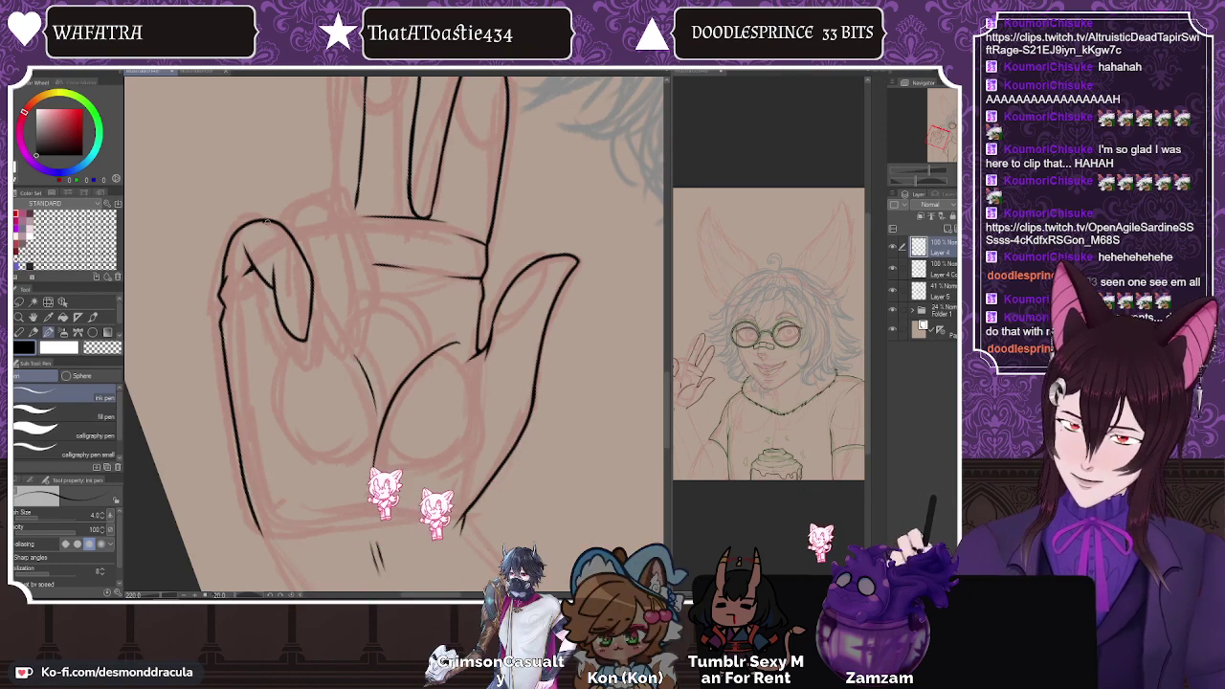
# Step: Recentre the secondary view on the raised hand and touch up the curled little finger's edge using a lasso selection and the hard eraser
pyautogui.moveTo(665, 400); pyautogui.dragTo(666, 382)
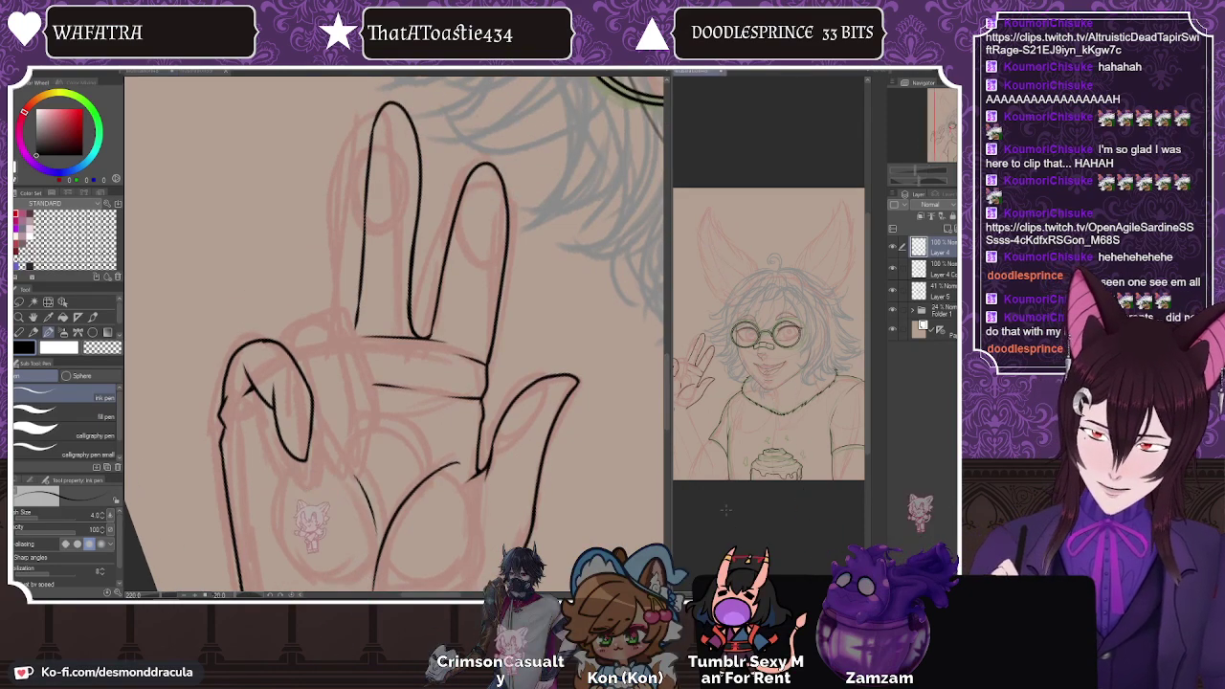
pyautogui.click(33, 317)
pyautogui.moveTo(750, 502); pyautogui.dragTo(789, 483)
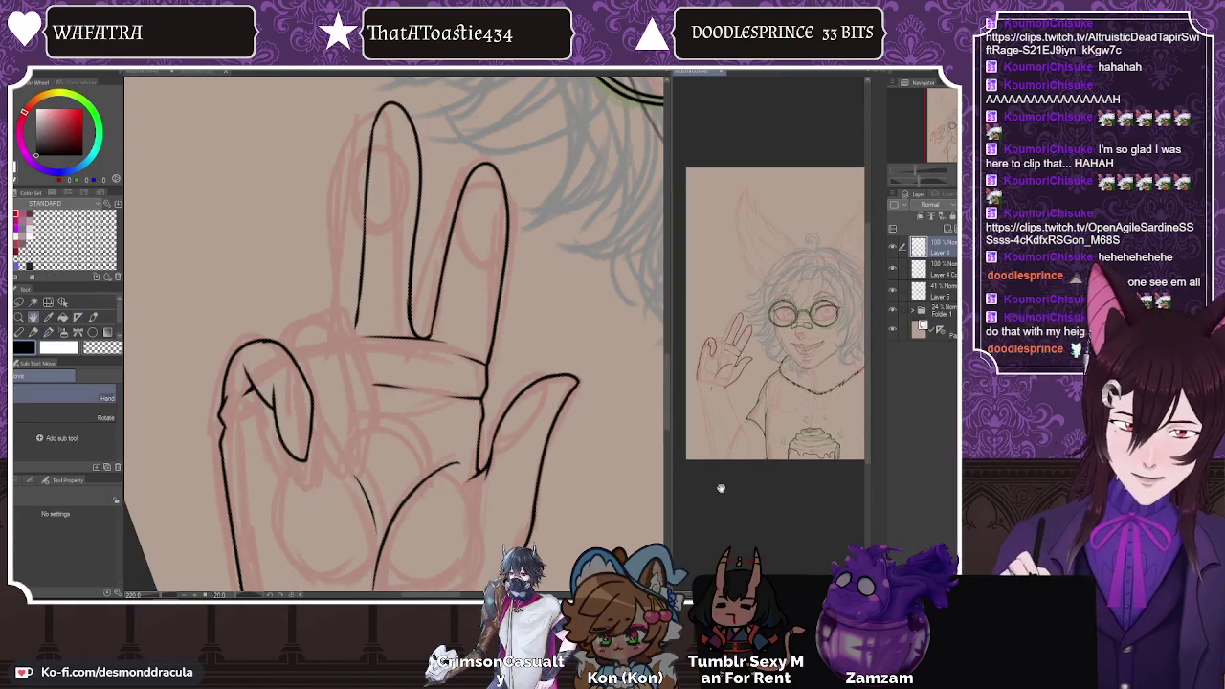
pyautogui.moveTo(209, 366)
pyautogui.mouseDown()
pyautogui.moveTo(237, 326)
pyautogui.moveTo(328, 381)
pyautogui.moveTo(356, 421)
pyautogui.mouseUp()
pyautogui.click(19, 302)
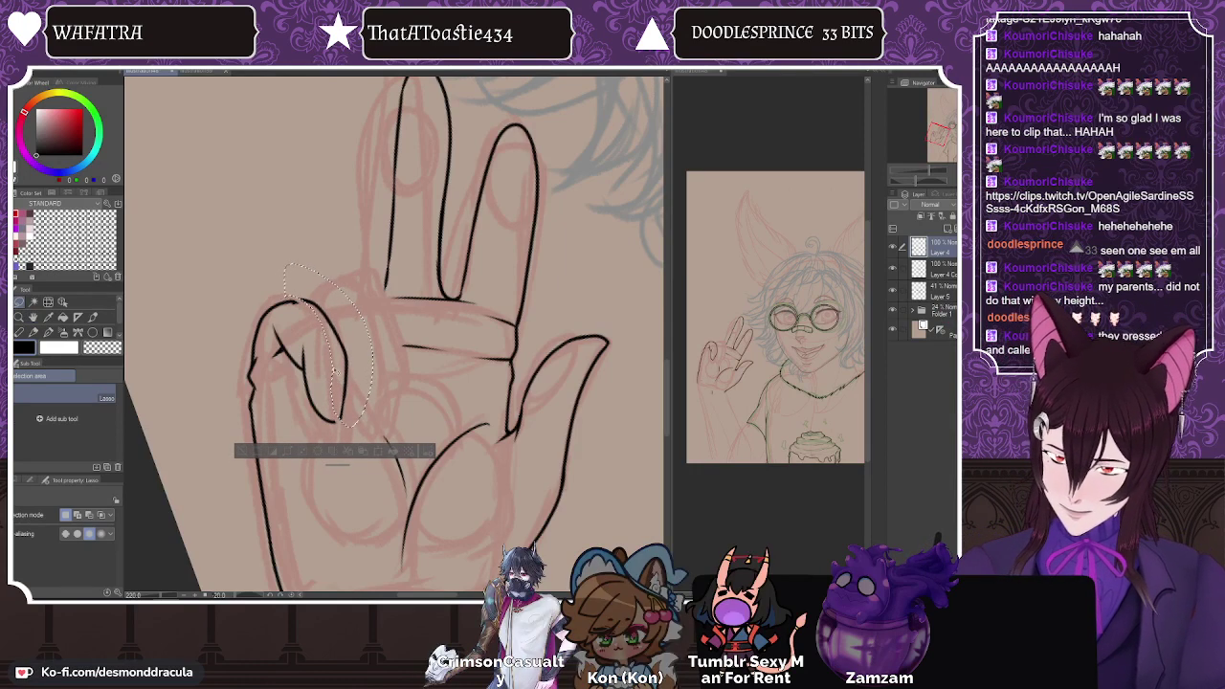
pyautogui.hotkey('ctrl', 'd')
pyautogui.press('e')
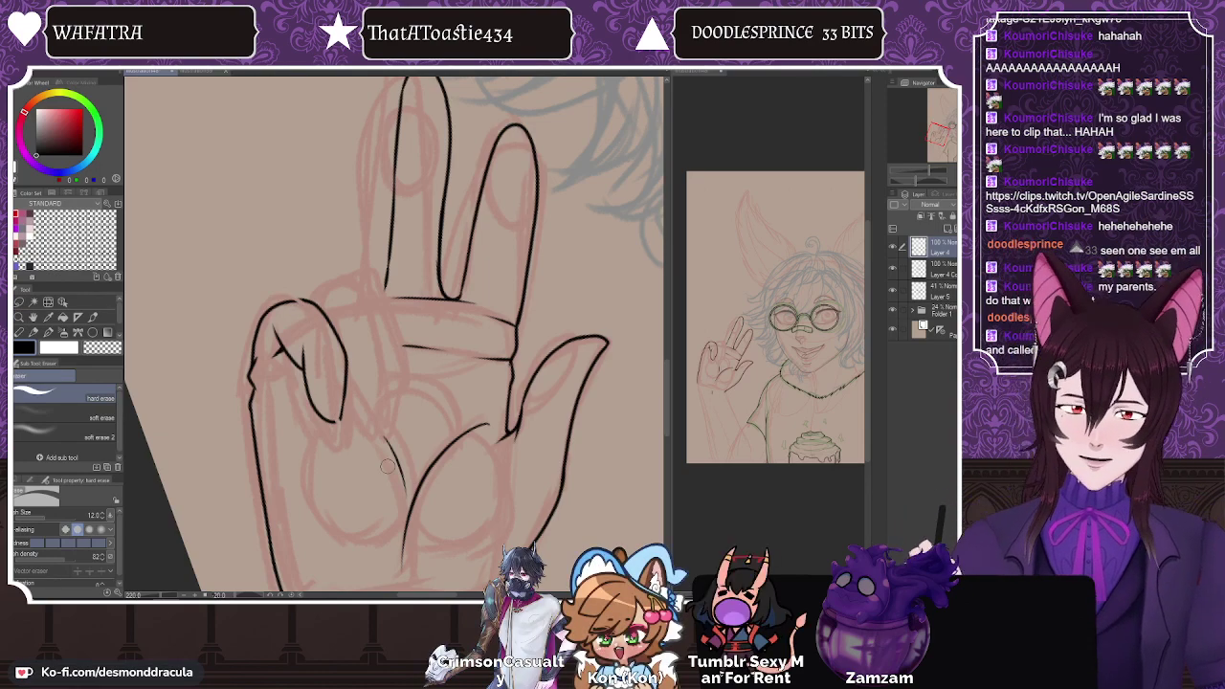
# Step: Ink the curled ring finger beside the little finger and join its knuckle to the base of the middle finger
pyautogui.click(47, 332)
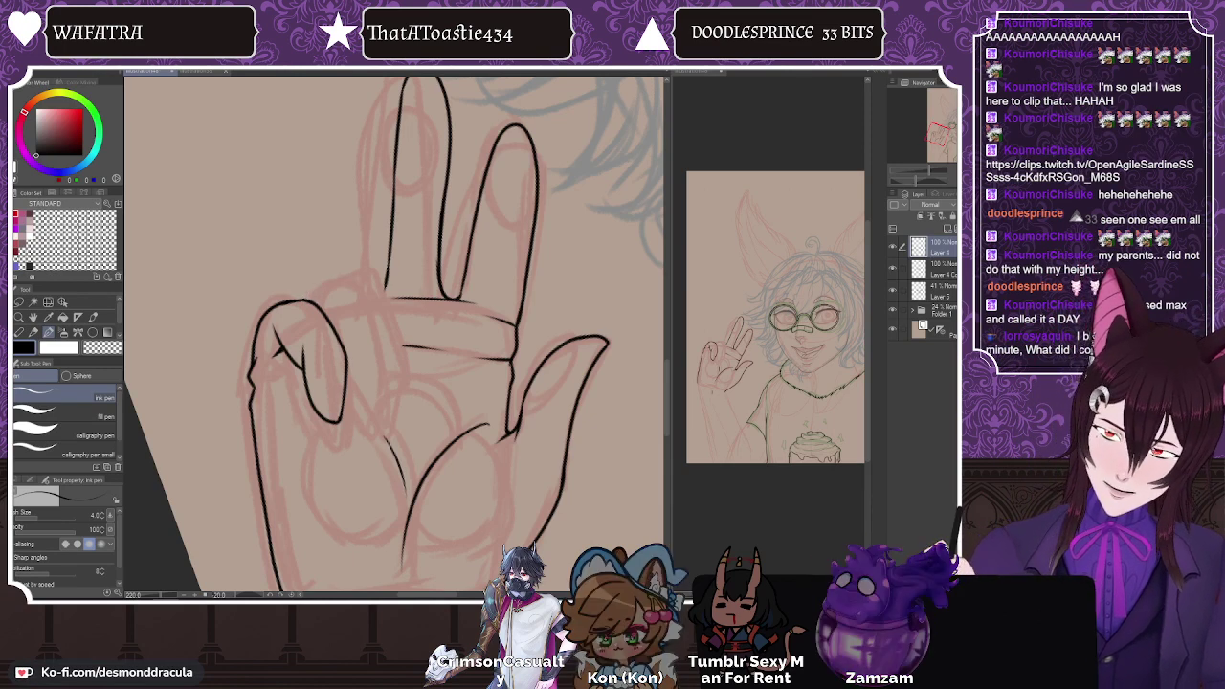
pyautogui.moveTo(307, 301)
pyautogui.mouseDown()
pyautogui.moveTo(375, 284)
pyautogui.moveTo(389, 349)
pyautogui.moveTo(372, 427)
pyautogui.mouseUp()
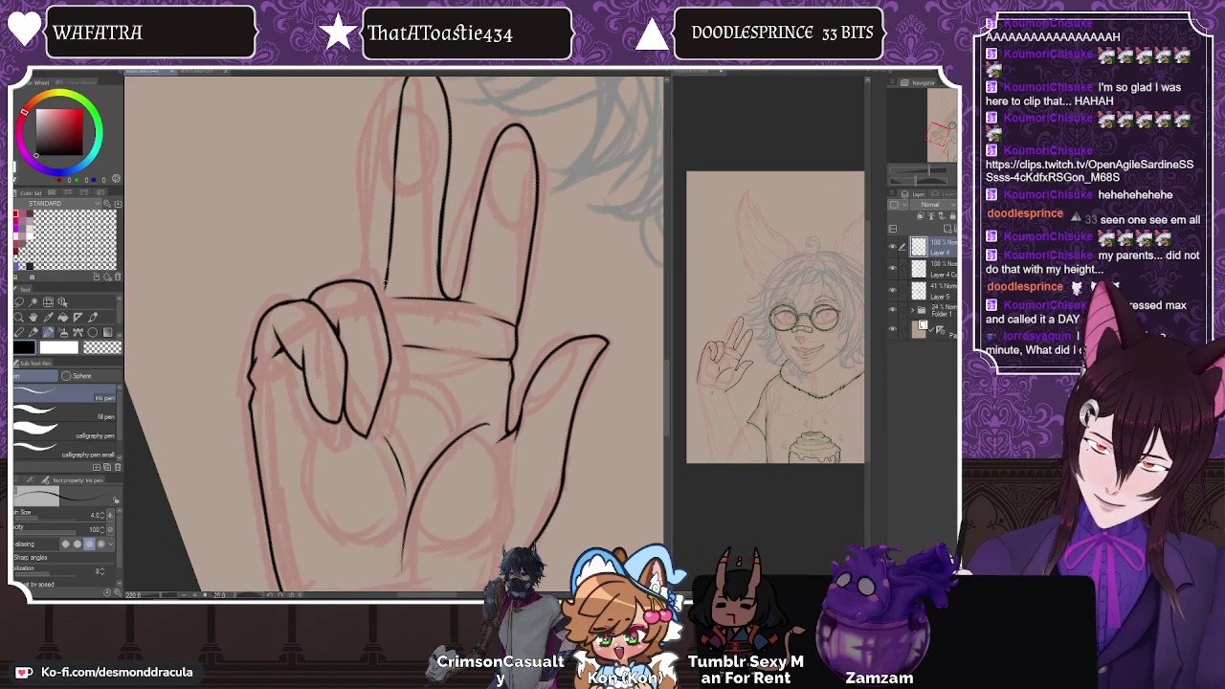
pyautogui.moveTo(388, 283); pyautogui.dragTo(374, 293)
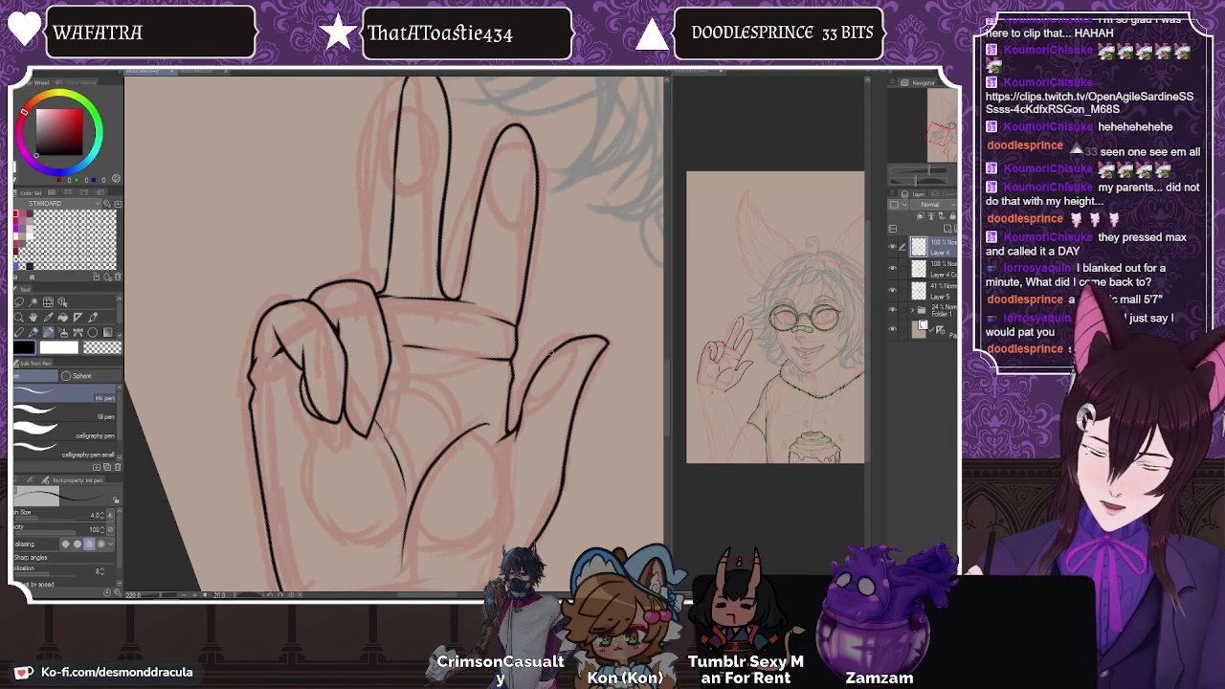
# Step: Ink the oval fingertip pad on the thumb and check the hand with the canvas mirrored
pyautogui.moveTo(572, 341); pyautogui.dragTo(528, 392)
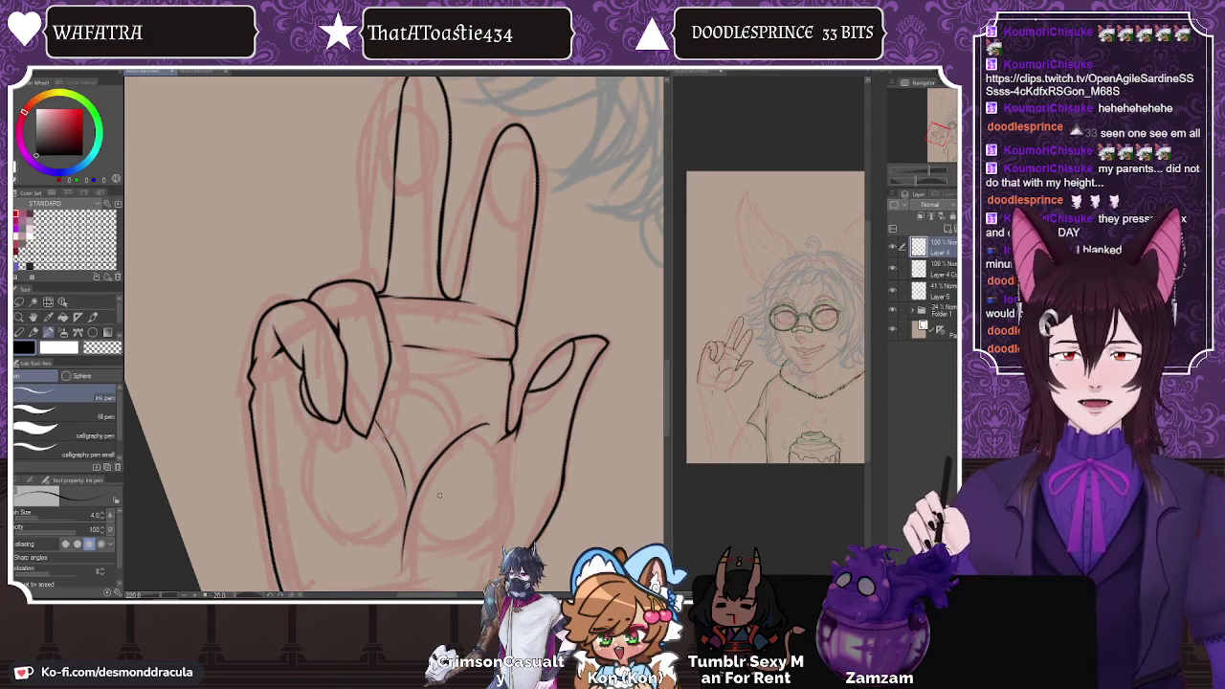
pyautogui.press('h')
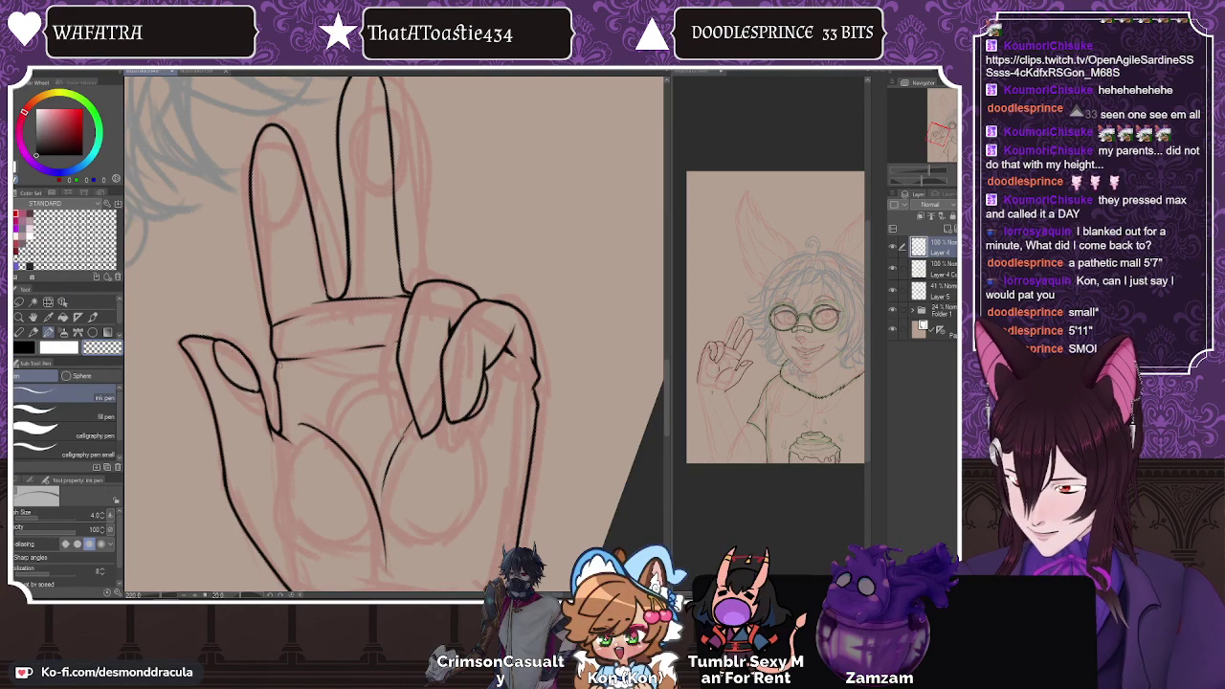
pyautogui.press('h')
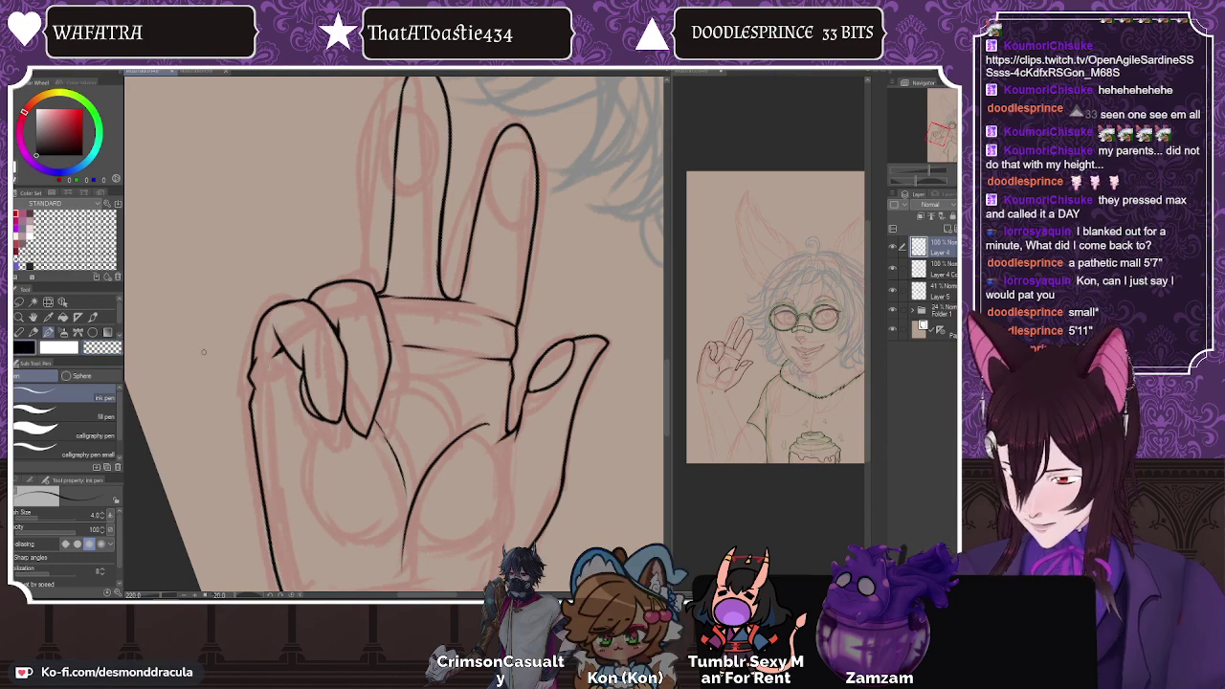
# Step: Ink oval fingertip pads on the index and middle fingers, replacing the first attempt on the middle finger
pyautogui.moveTo(666, 387); pyautogui.dragTo(666, 325)
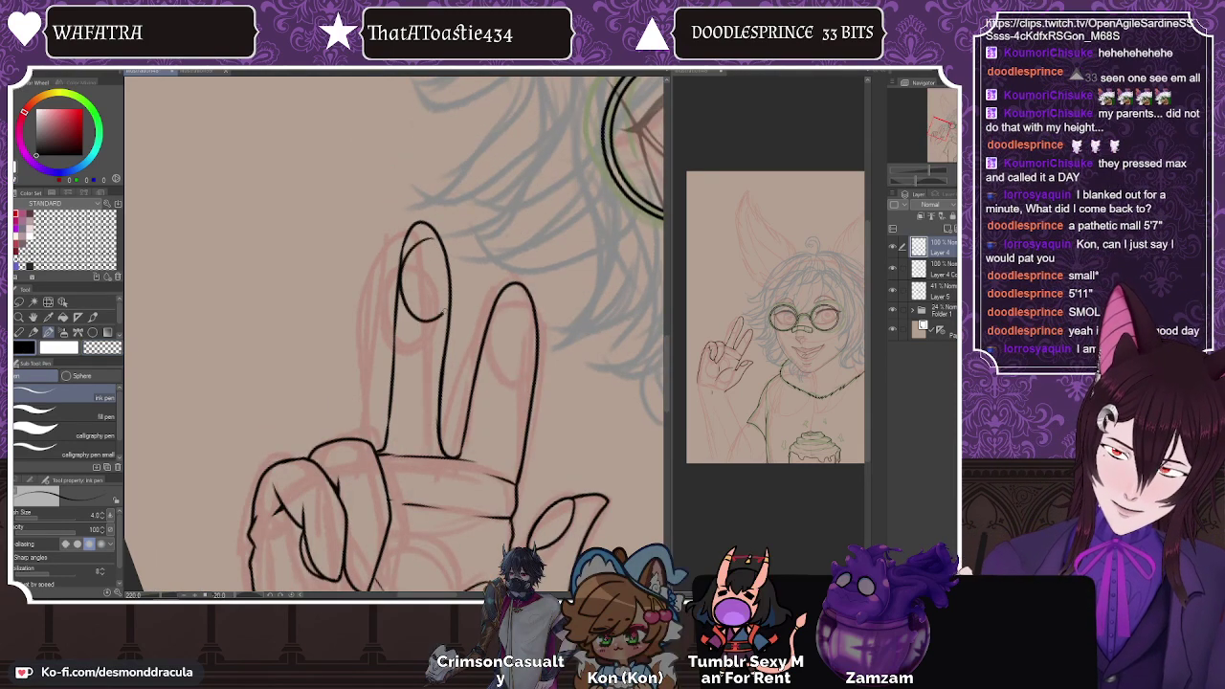
pyautogui.hotkey('ctrl', 'z')
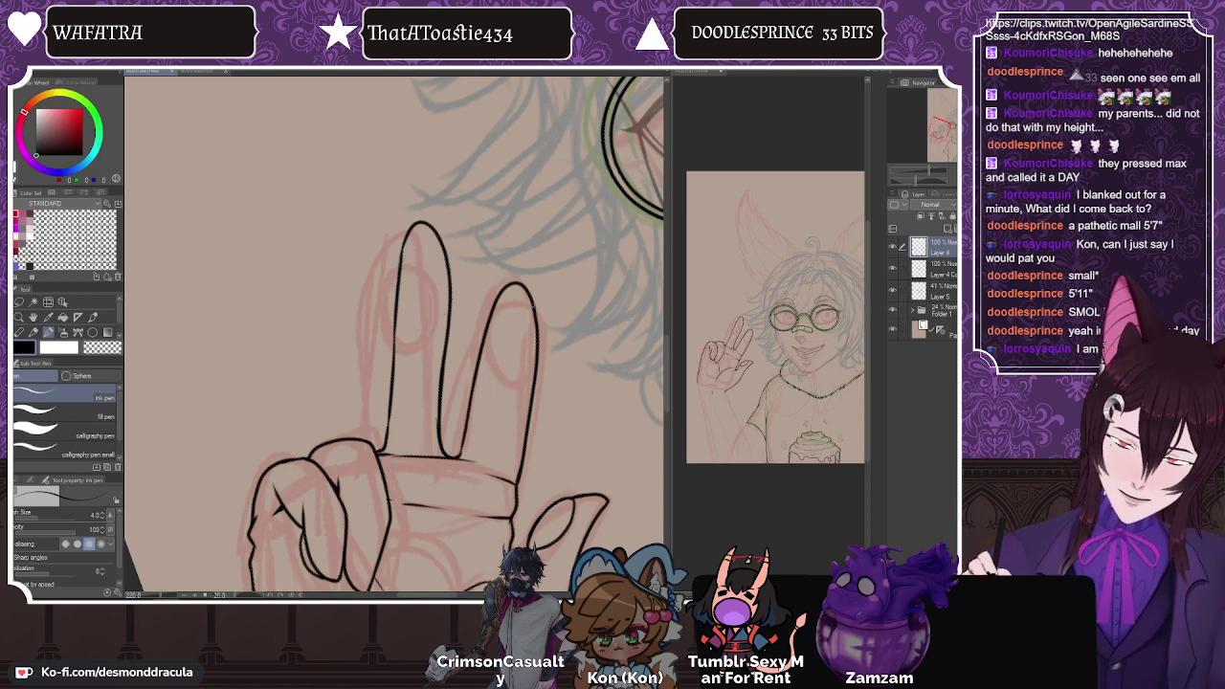
pyautogui.hotkey('ctrl', 'z')
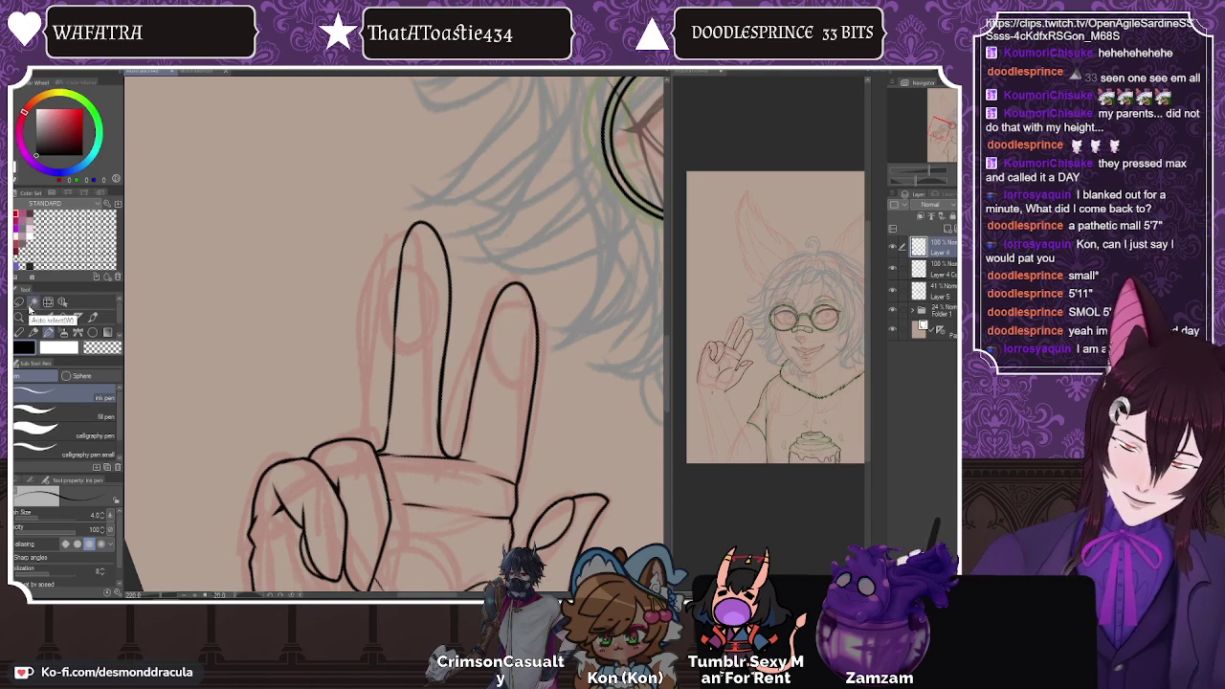
pyautogui.moveTo(507, 308)
pyautogui.mouseDown()
pyautogui.moveTo(532, 362)
pyautogui.moveTo(520, 302)
pyautogui.mouseUp()
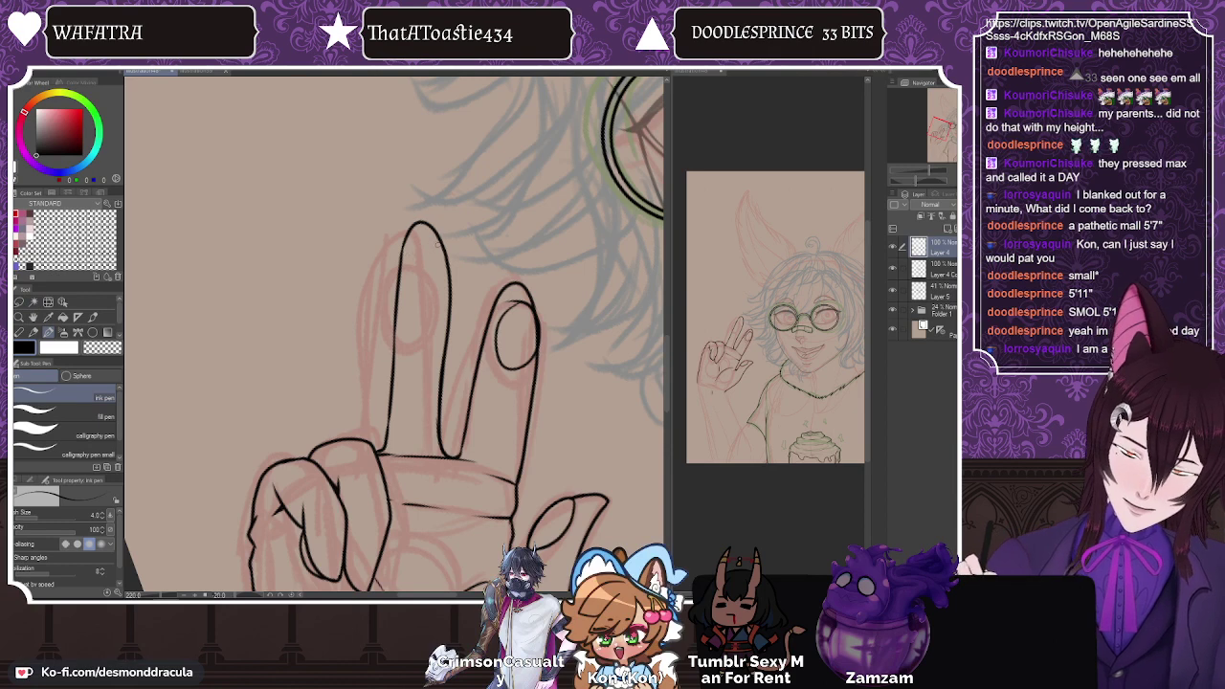
pyautogui.moveTo(436, 244)
pyautogui.mouseDown()
pyautogui.moveTo(446, 305)
pyautogui.moveTo(436, 247)
pyautogui.mouseUp()
pyautogui.click(99, 350)
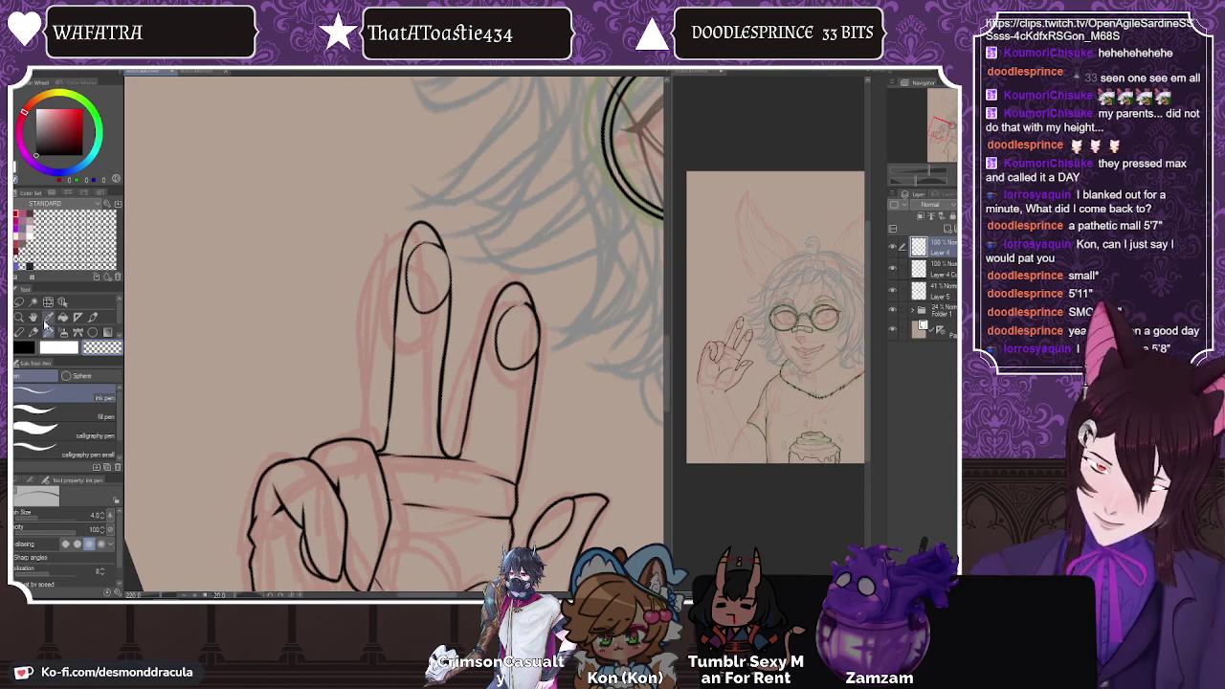
pyautogui.press('h')
pyautogui.press('h')
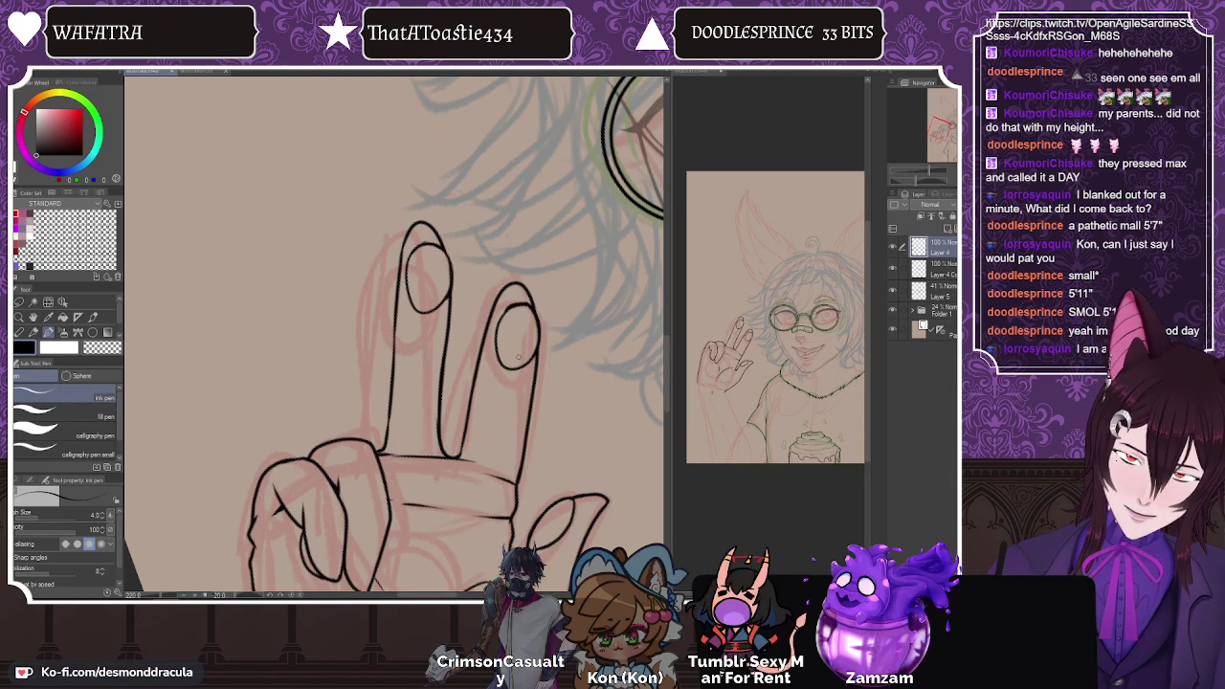
pyautogui.press('h')
pyautogui.click(101, 348)
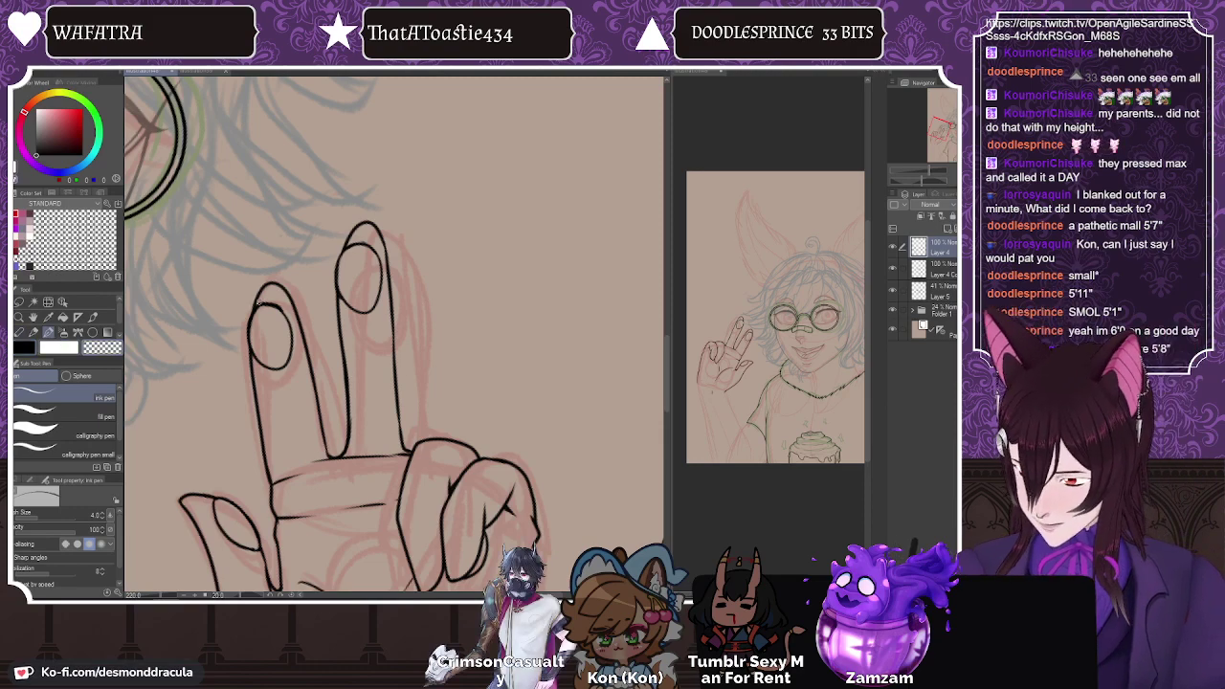
pyautogui.press('h')
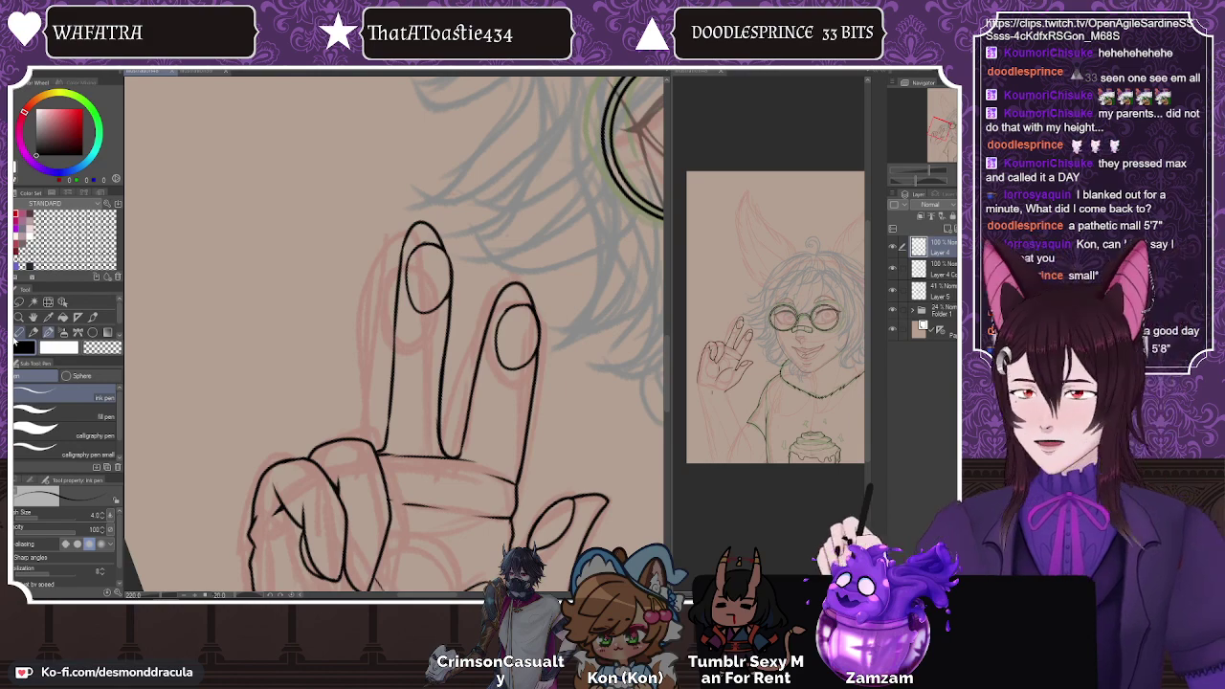
# Step: Ink the forearm's inner edge from the base of the thumb down toward the bottom of the canvas with the ink pen
pyautogui.click(64, 316)
pyautogui.moveTo(258, 576); pyautogui.dragTo(284, 364)
pyautogui.moveTo(276, 557); pyautogui.dragTo(251, 355)
pyautogui.moveTo(314, 421); pyautogui.dragTo(209, 433)
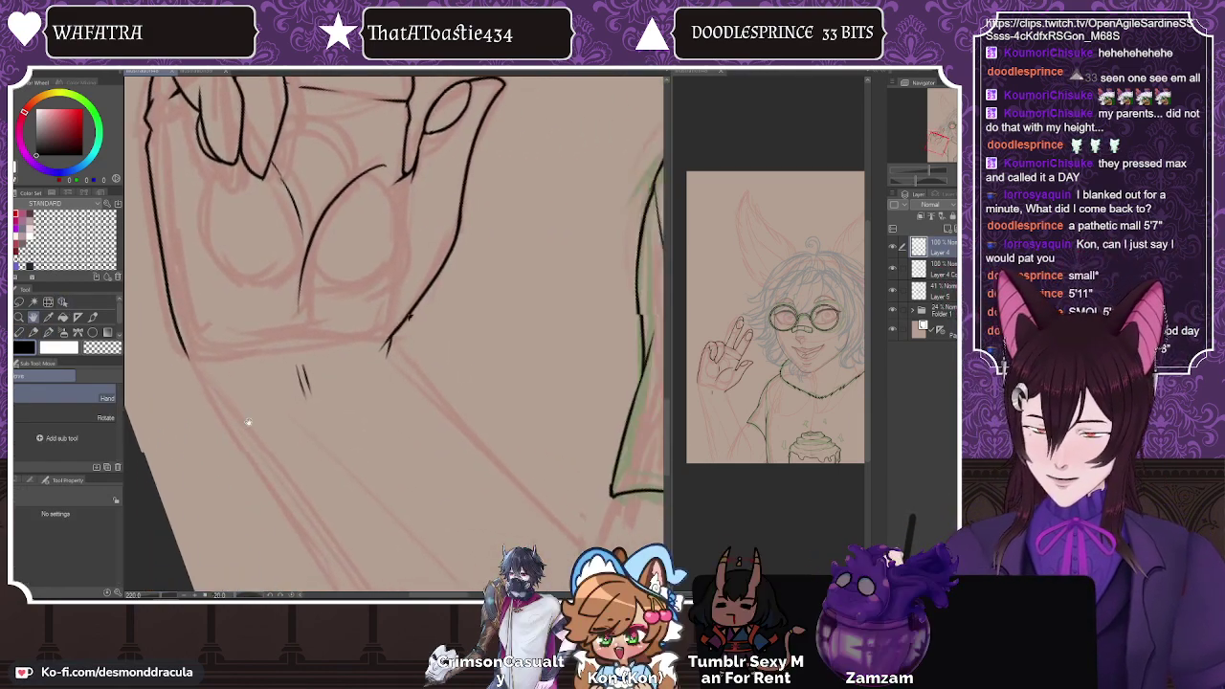
pyautogui.moveTo(270, 463); pyautogui.dragTo(241, 400)
pyautogui.scroll(-3, 291, 440)
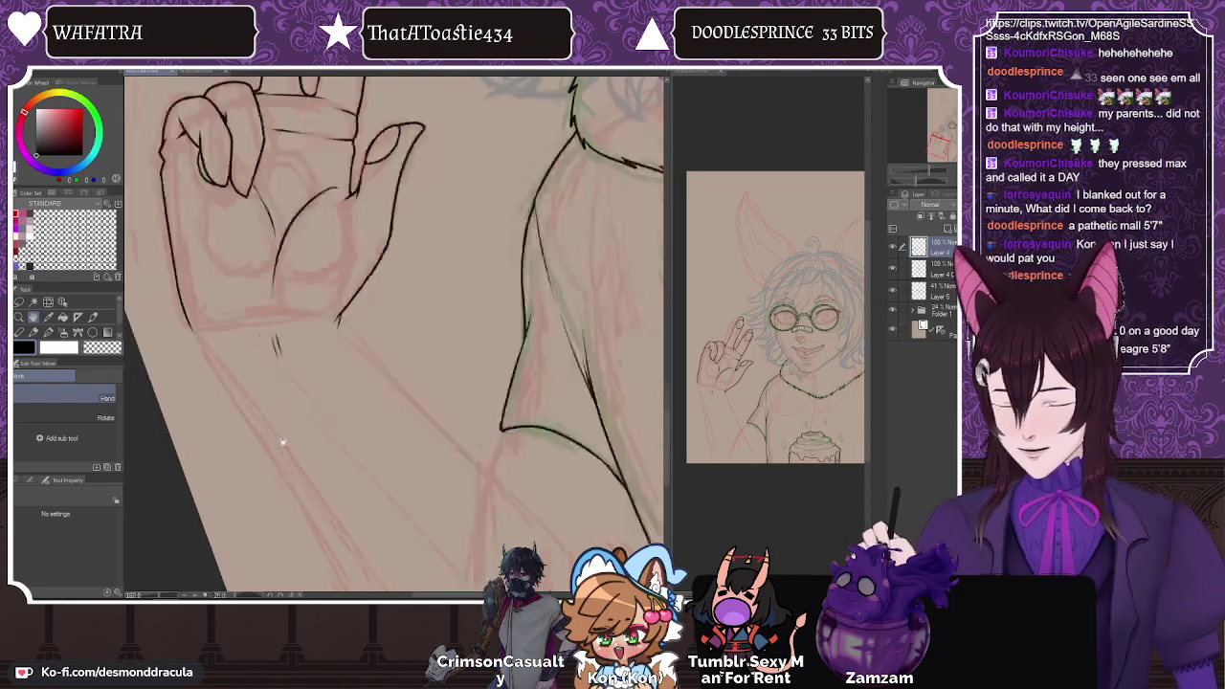
pyautogui.press('^')
pyautogui.press('^')
pyautogui.press('^')
pyautogui.scroll(4, 253, 453)
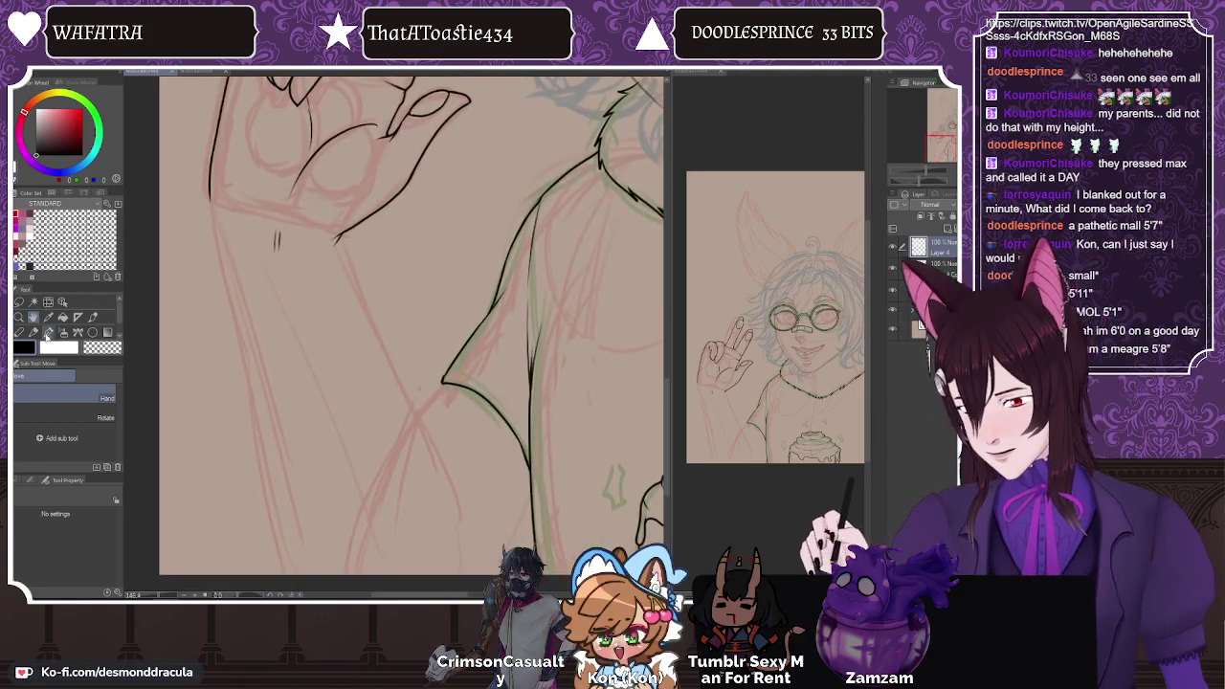
pyautogui.press('p')
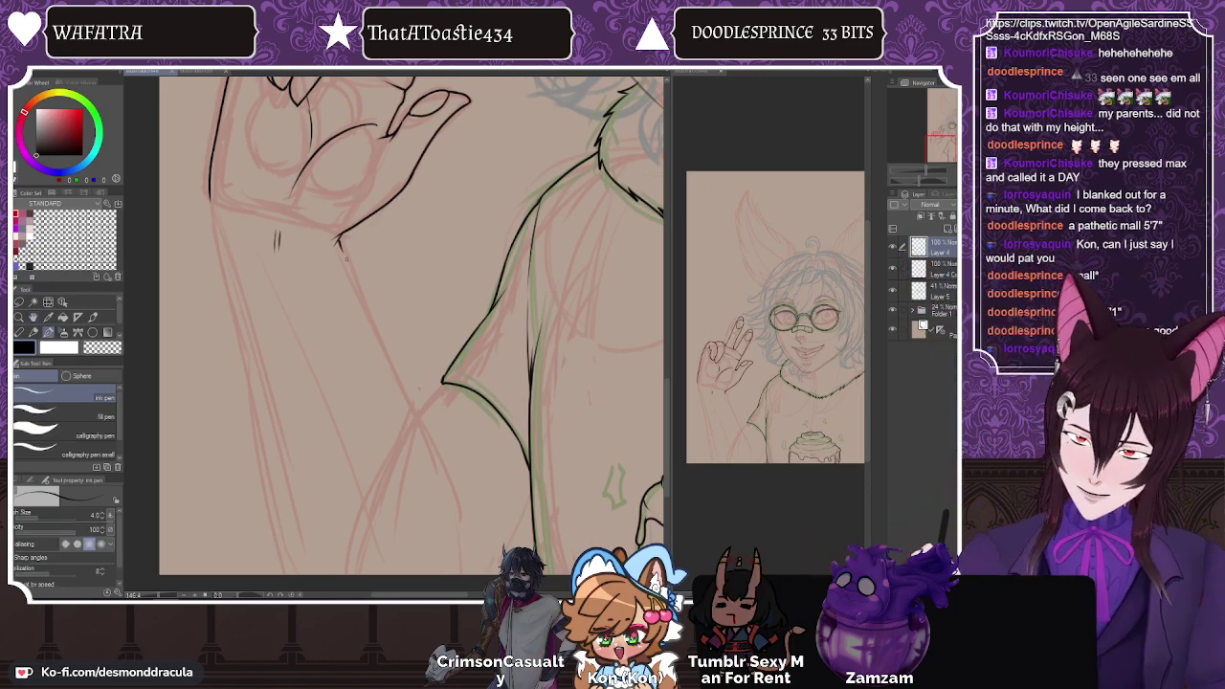
pyautogui.moveTo(363, 311); pyautogui.dragTo(458, 546)
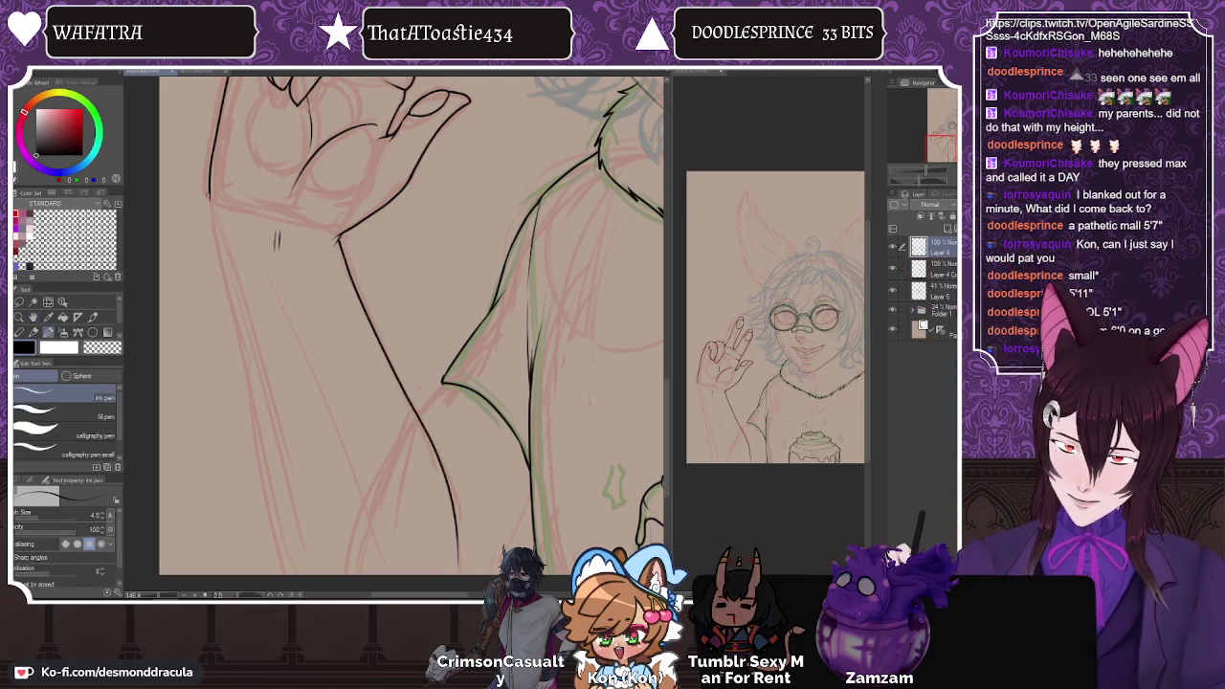
pyautogui.moveTo(209, 191); pyautogui.dragTo(278, 522)
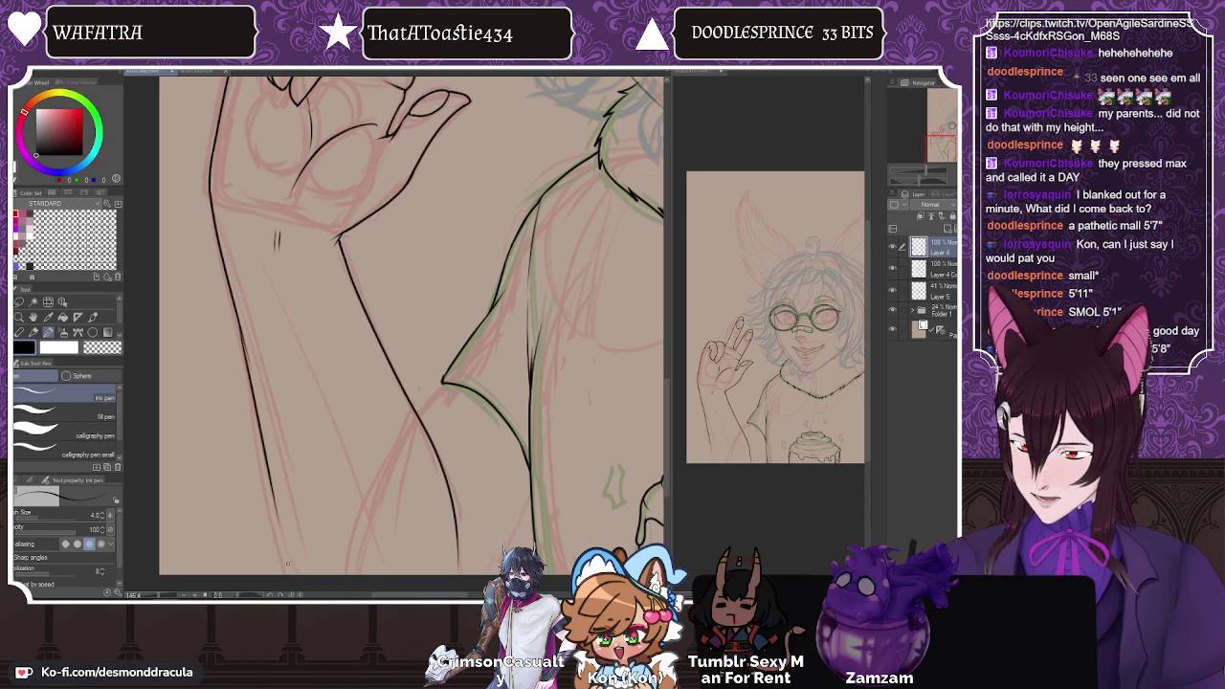
pyautogui.hotkey('ctrl', 'z')
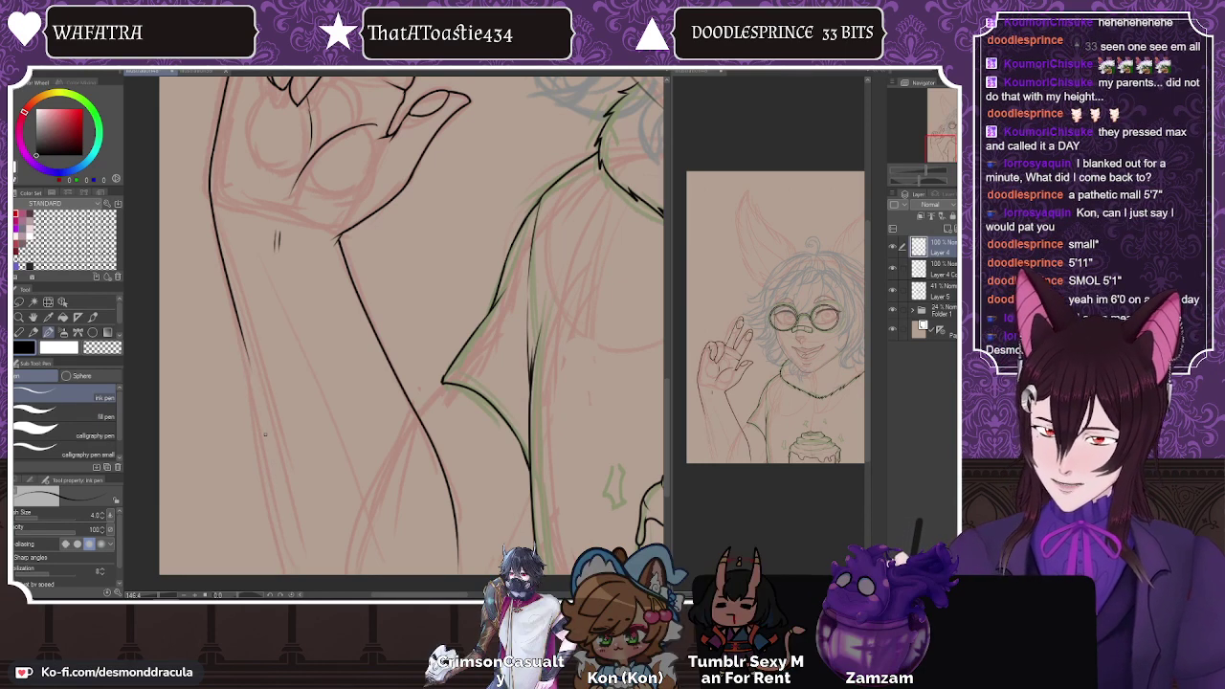
pyautogui.hotkey('ctrl', 'z')
pyautogui.moveTo(209, 190); pyautogui.dragTo(247, 362)
pyautogui.moveTo(231, 302); pyautogui.dragTo(290, 544)
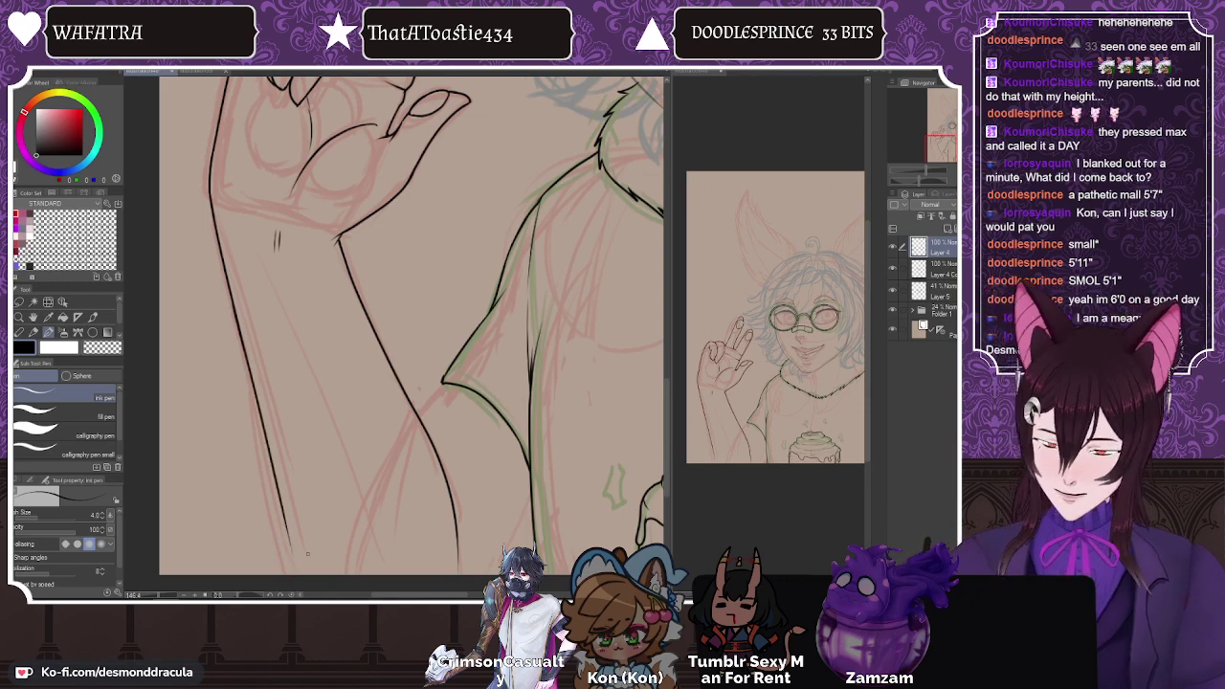
pyautogui.hotkey('ctrl', 'z')
pyautogui.hotkey('ctrl', 'y')
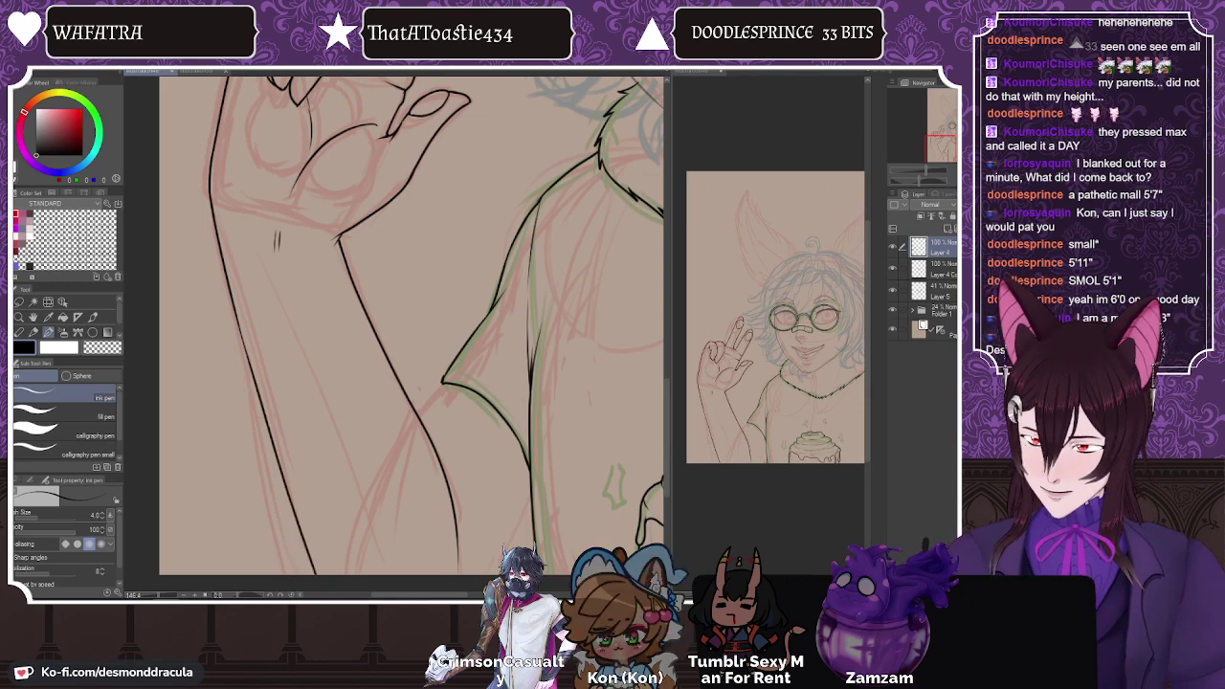
pyautogui.hotkey('ctrl', 'z')
pyautogui.hotkey('ctrl', 'z')
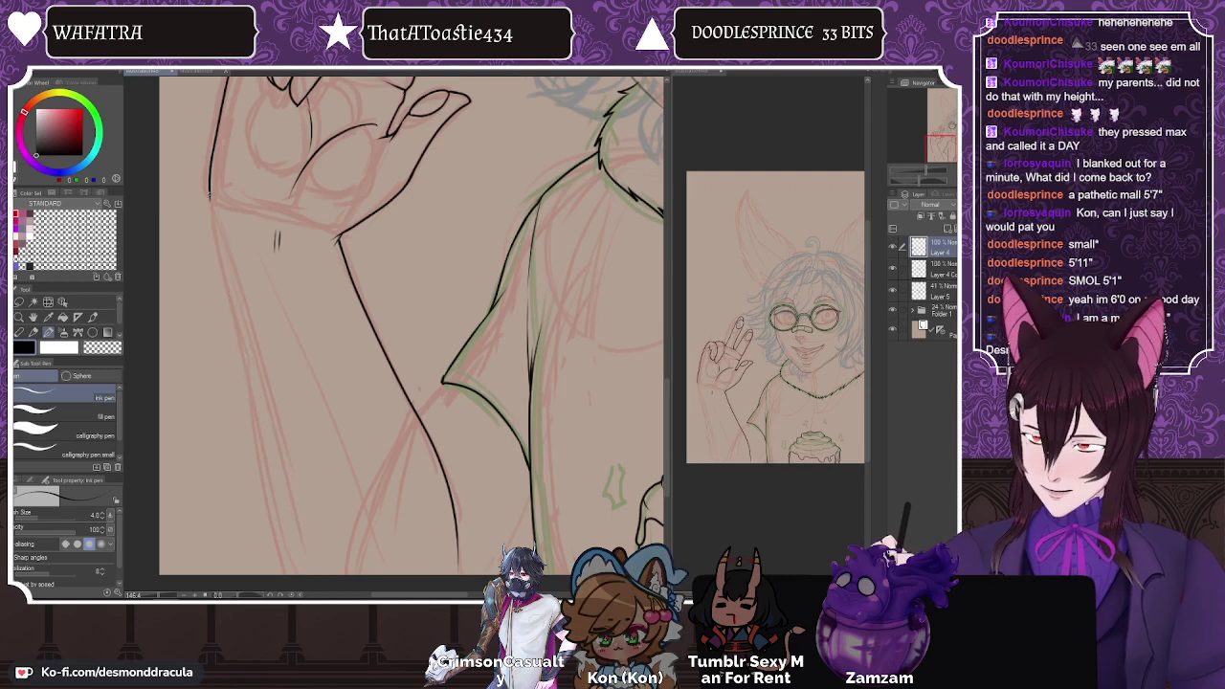
# Step: Ink the forearm's outer edge down to the bottom of the canvas and add a short crease where the arm bends
pyautogui.moveTo(209, 192); pyautogui.dragTo(281, 536)
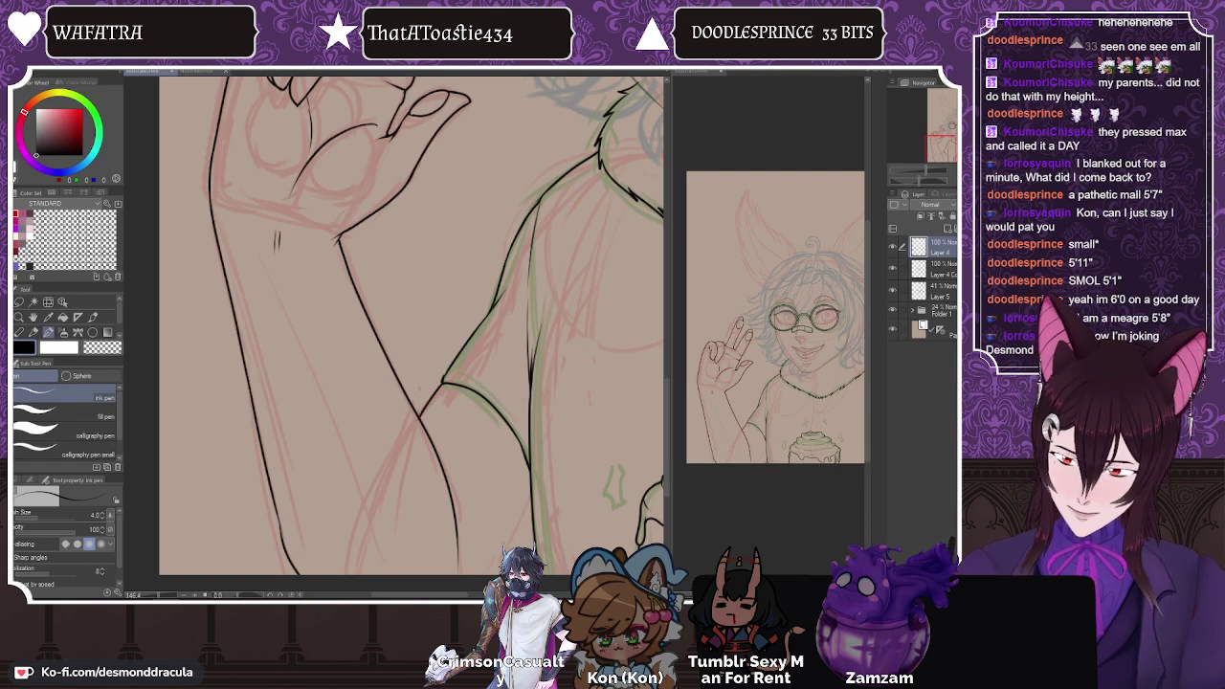
pyautogui.moveTo(420, 417); pyautogui.dragTo(462, 510)
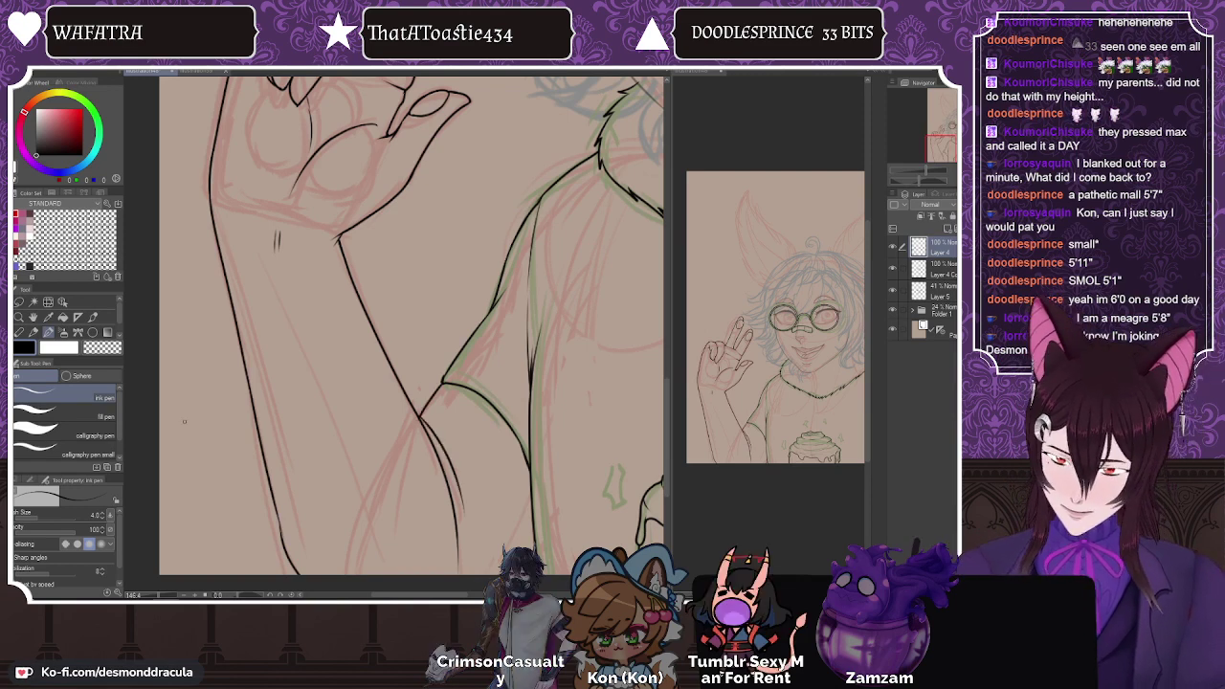
pyautogui.press('e')
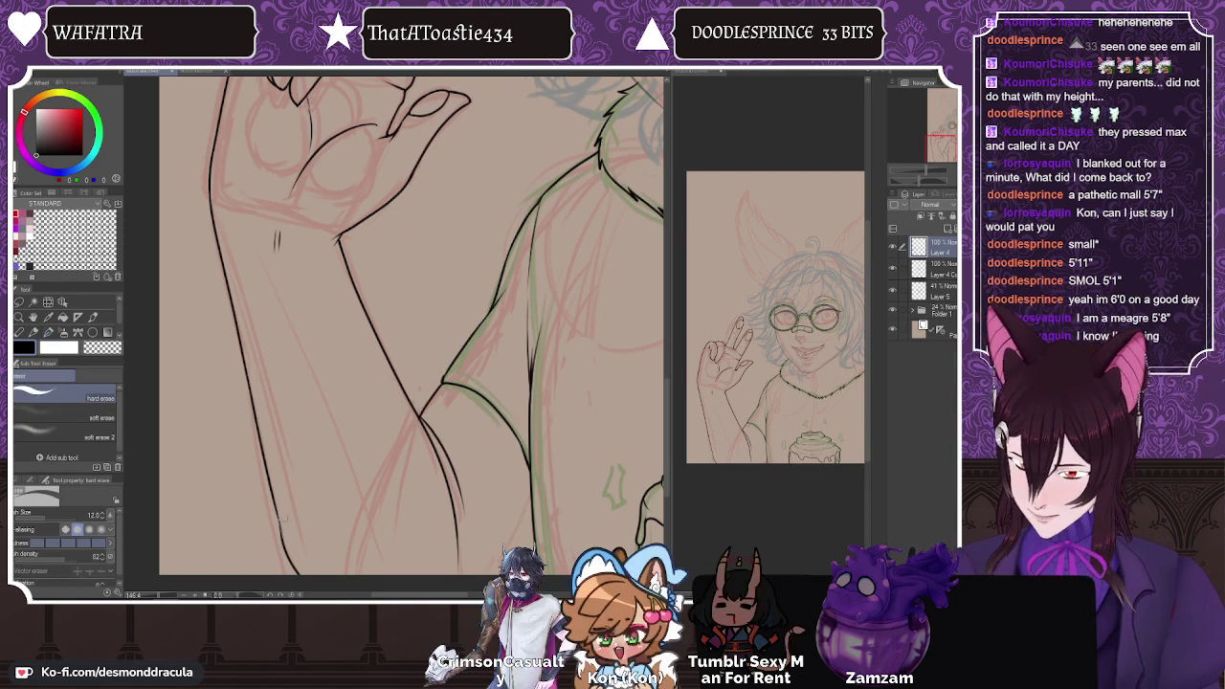
pyautogui.press('p')
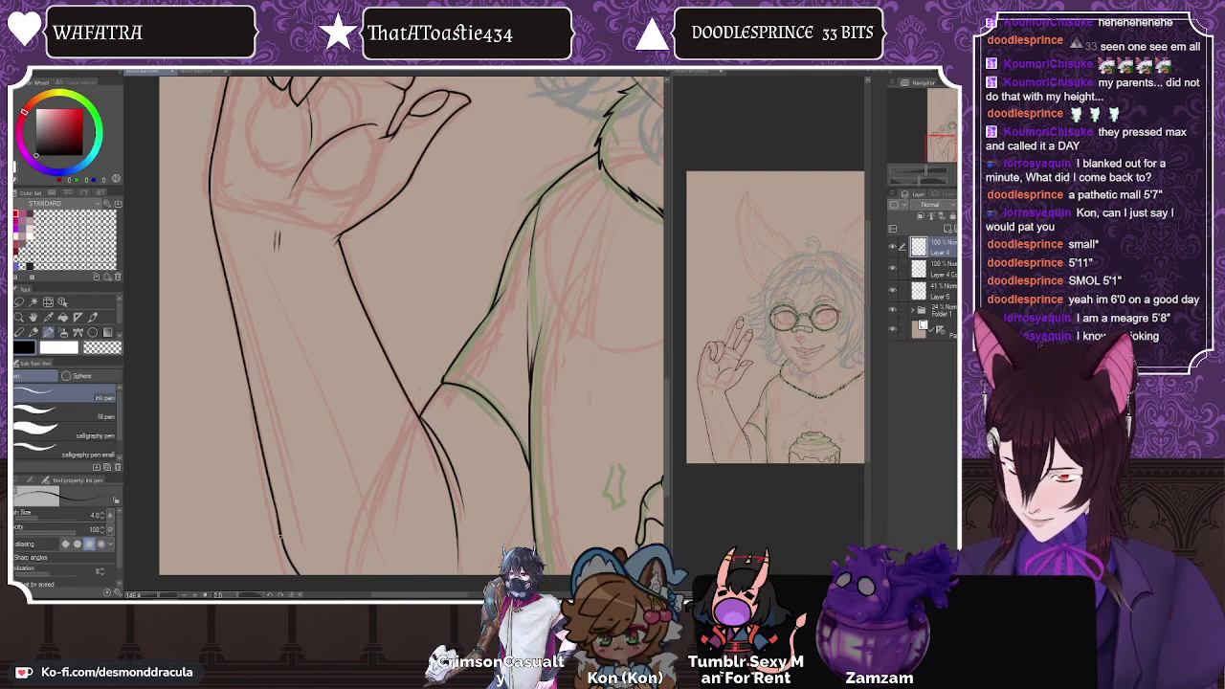
# Step: Return to the face, merge Layer 4 Copy into Layer 5 and raise Layer 5's opacity to 100%
pyautogui.click(34, 317)
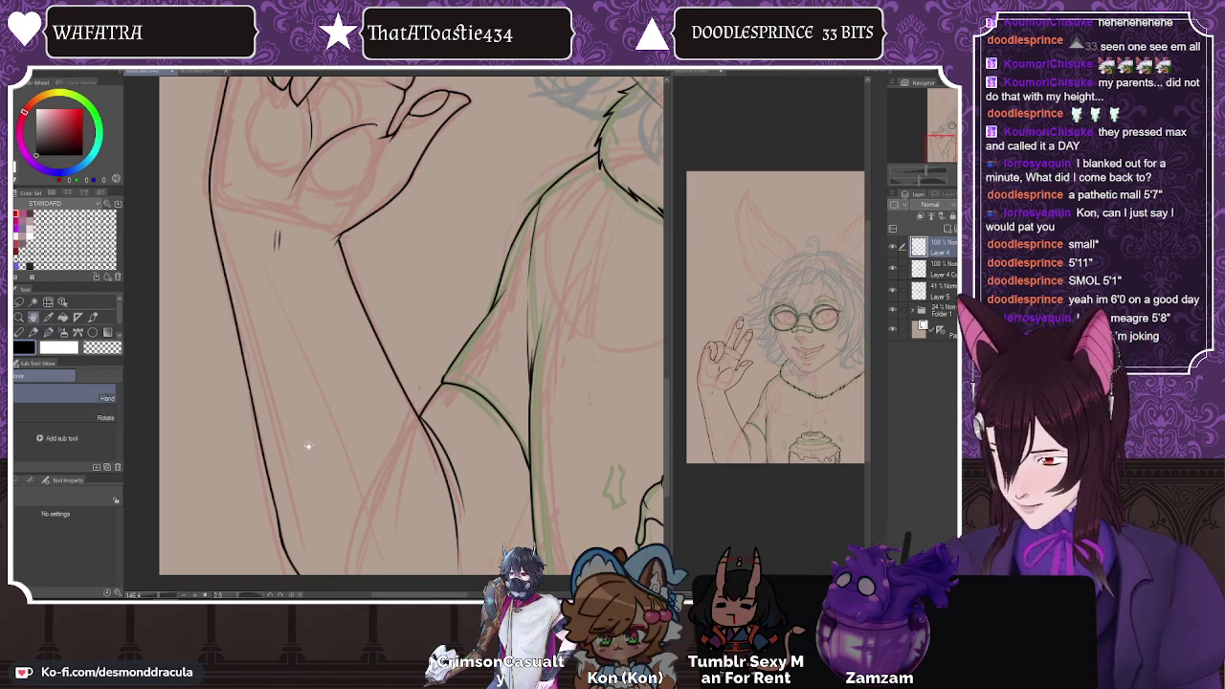
pyautogui.moveTo(306, 444); pyautogui.dragTo(261, 509)
pyautogui.moveTo(449, 505); pyautogui.dragTo(162, 348)
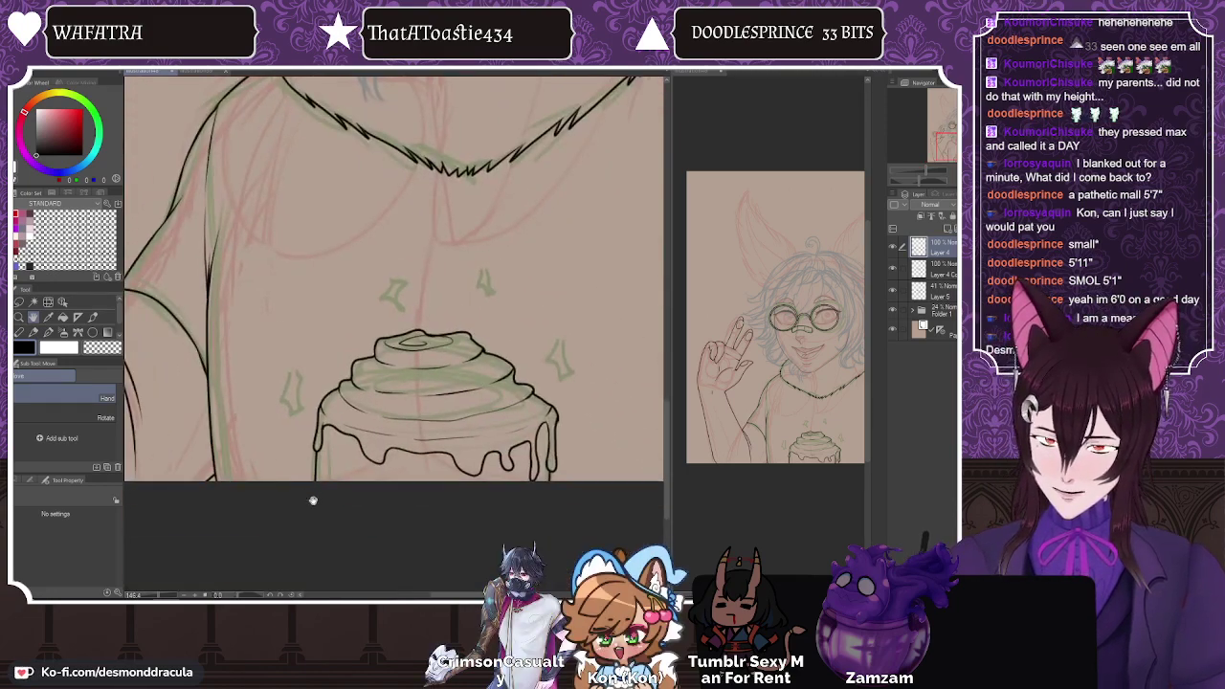
pyautogui.moveTo(317, 352); pyautogui.dragTo(277, 418)
pyautogui.moveTo(320, 272); pyautogui.dragTo(301, 494)
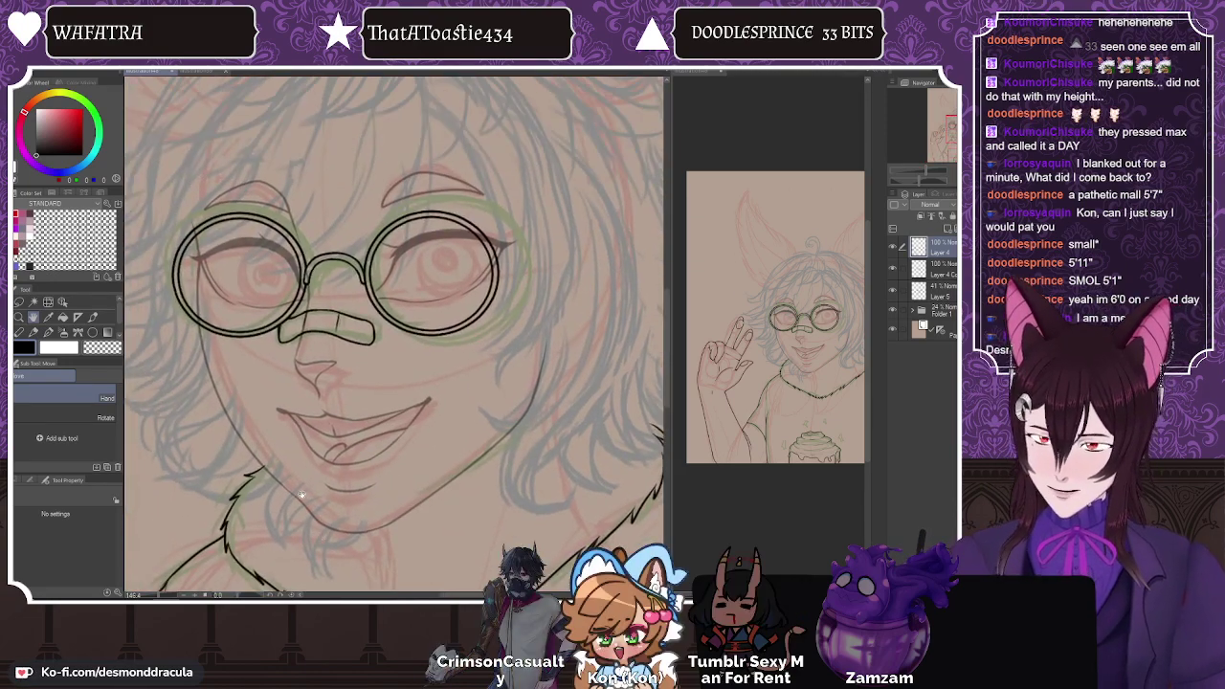
pyautogui.hotkey('ctrl', 'e')
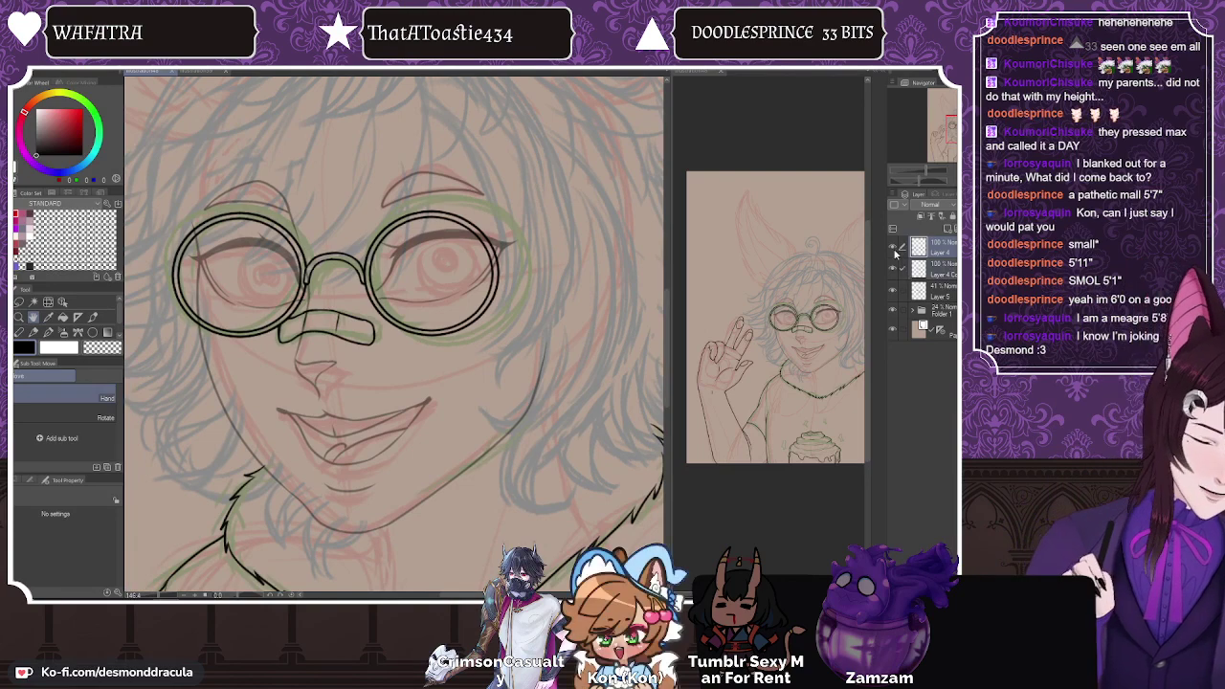
pyautogui.click(943, 269)
pyautogui.moveTo(960, 203); pyautogui.dragTo(1000, 204)
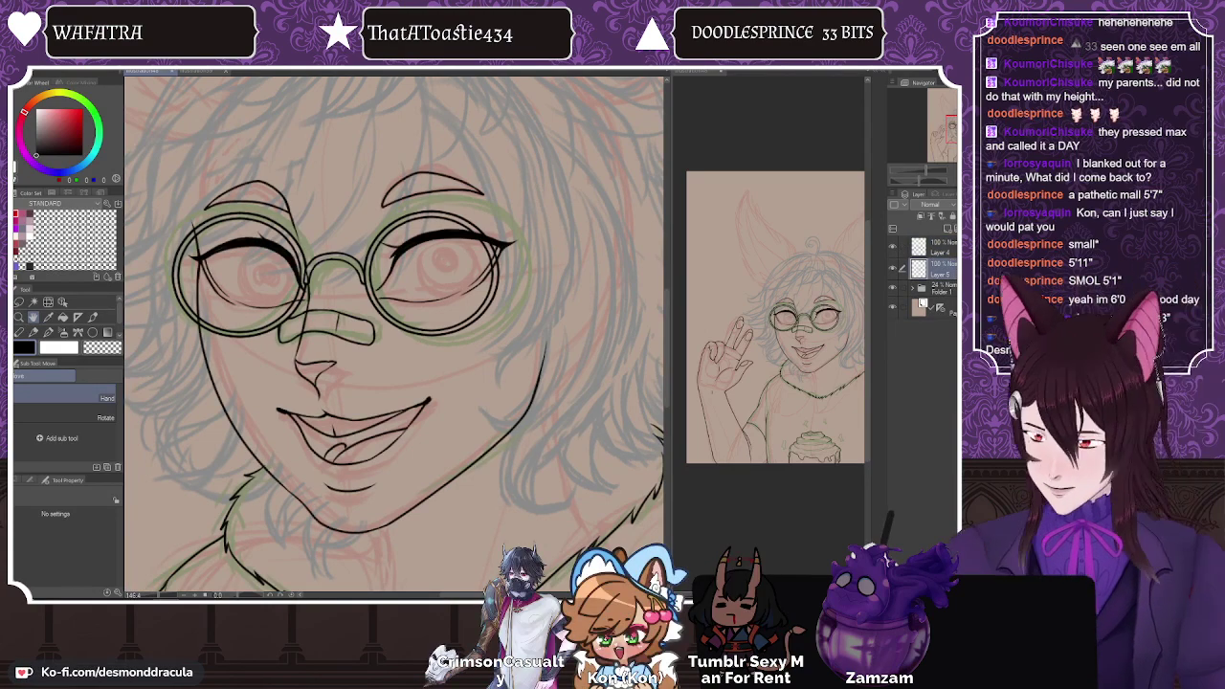
pyautogui.press('e')
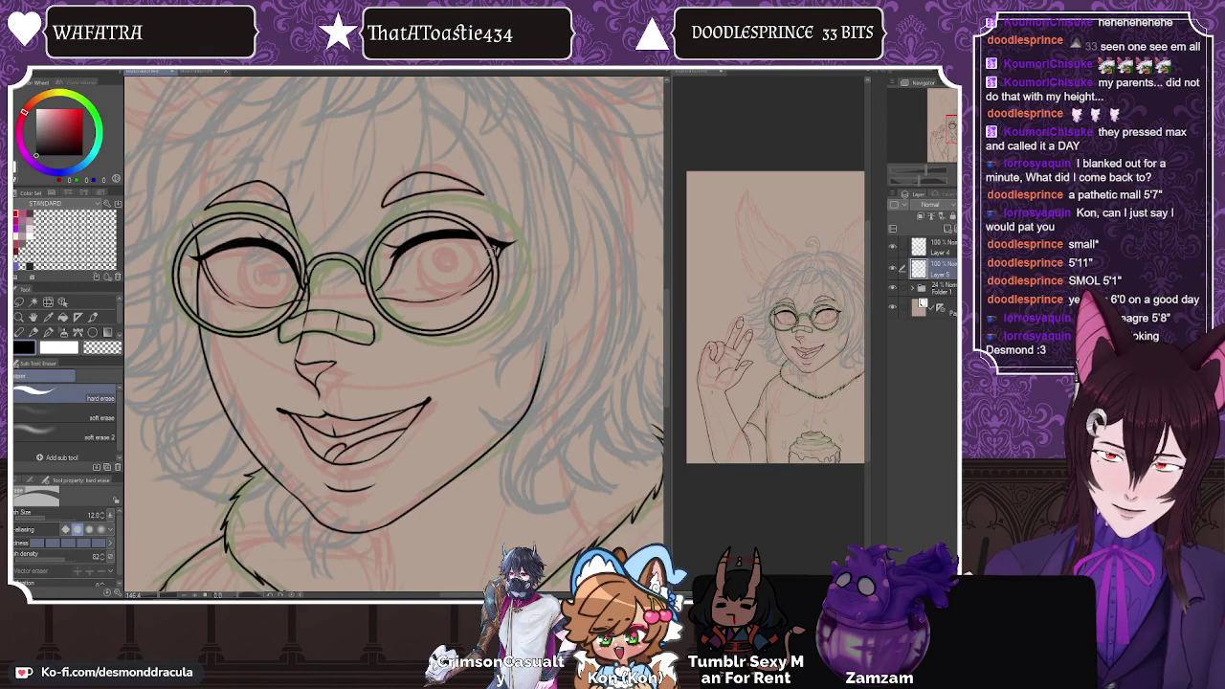
# Step: Merge Layer 4 with Layer 5 into a single line-art layer at 100% opacity
pyautogui.click(961, 204)
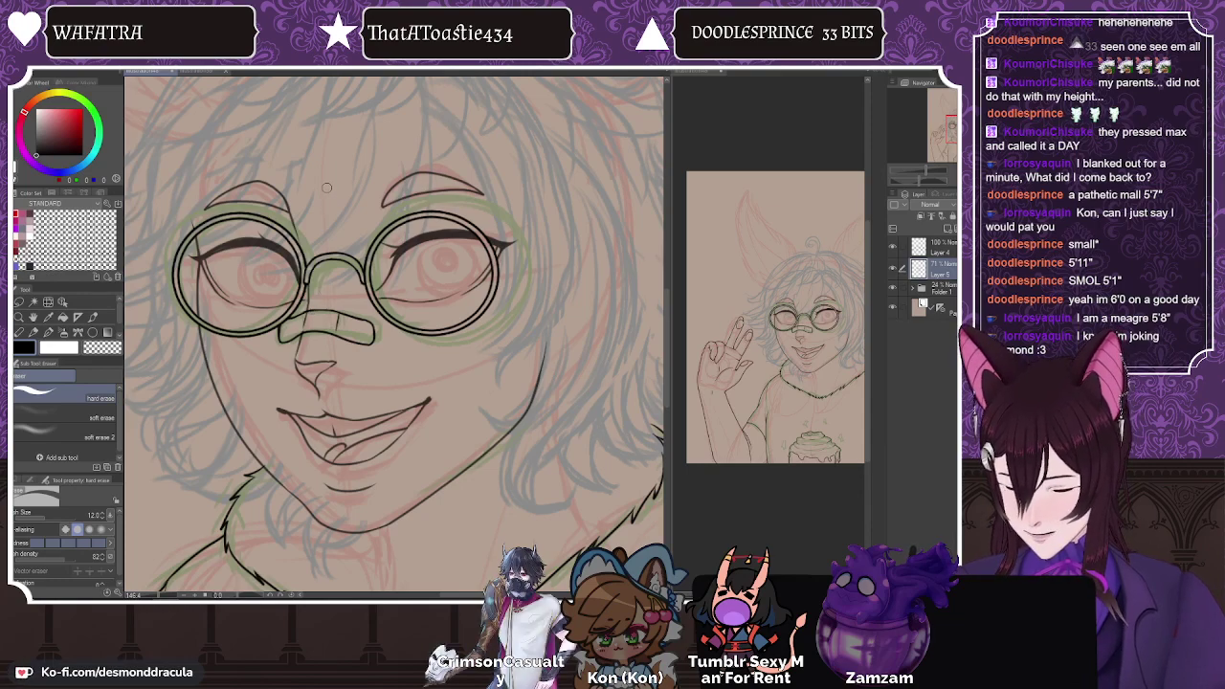
pyautogui.click(944, 247)
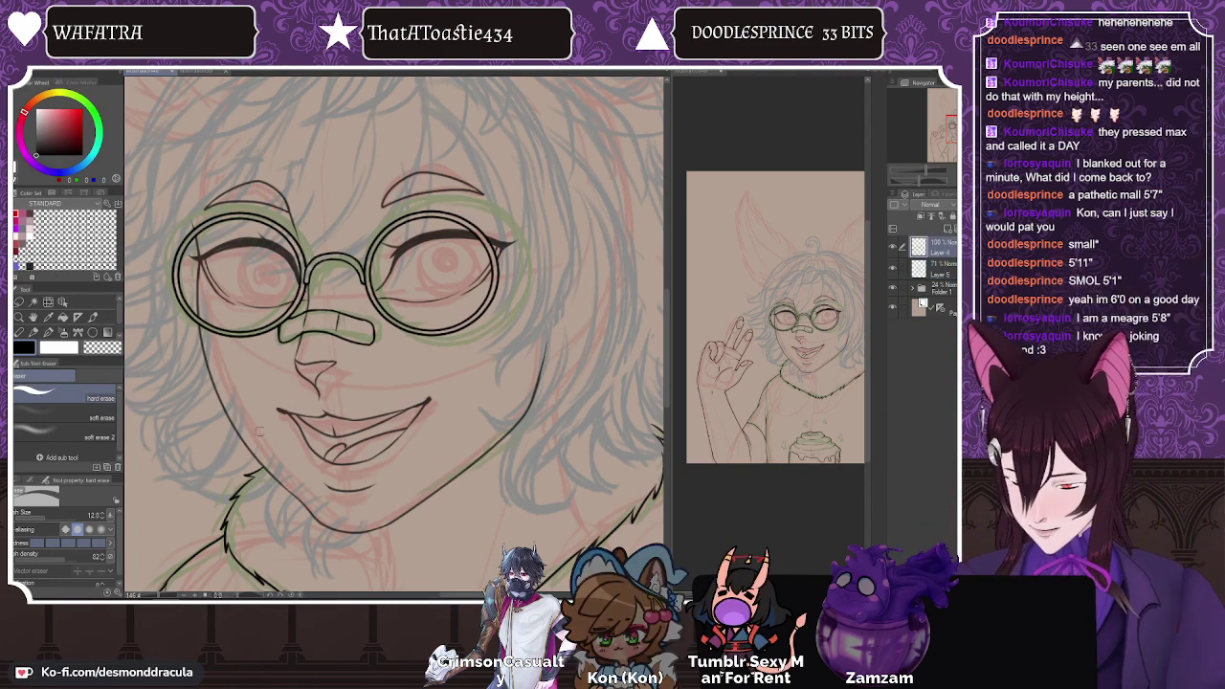
pyautogui.click(940, 268)
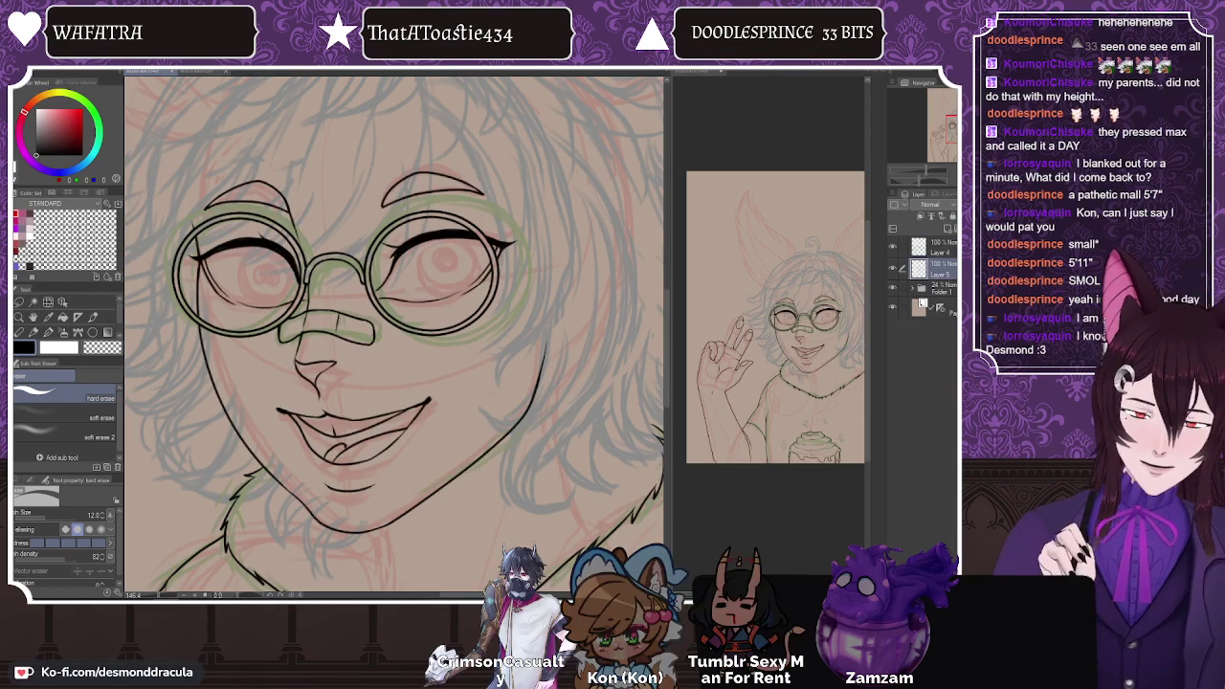
pyautogui.click(900, 242)
pyautogui.hotkey('shift', 'alt', 'e')
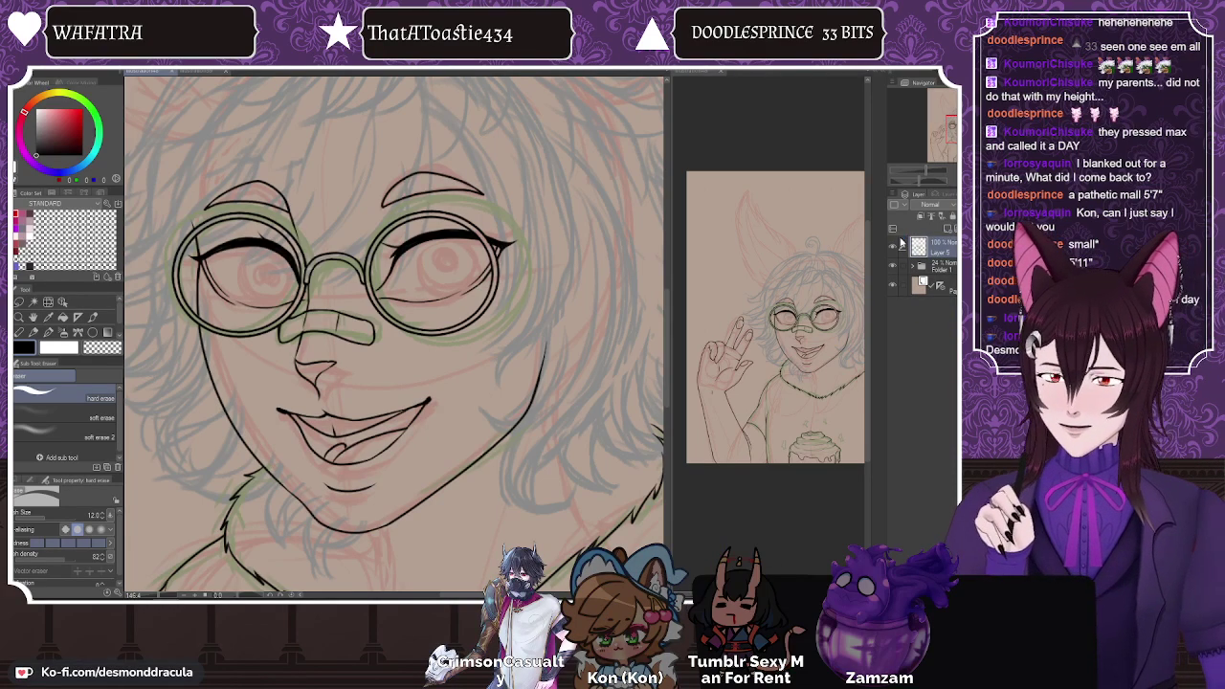
# Step: Lower the merged line-art layer's opacity to 39% and add a new layer above it
pyautogui.click(955, 204)
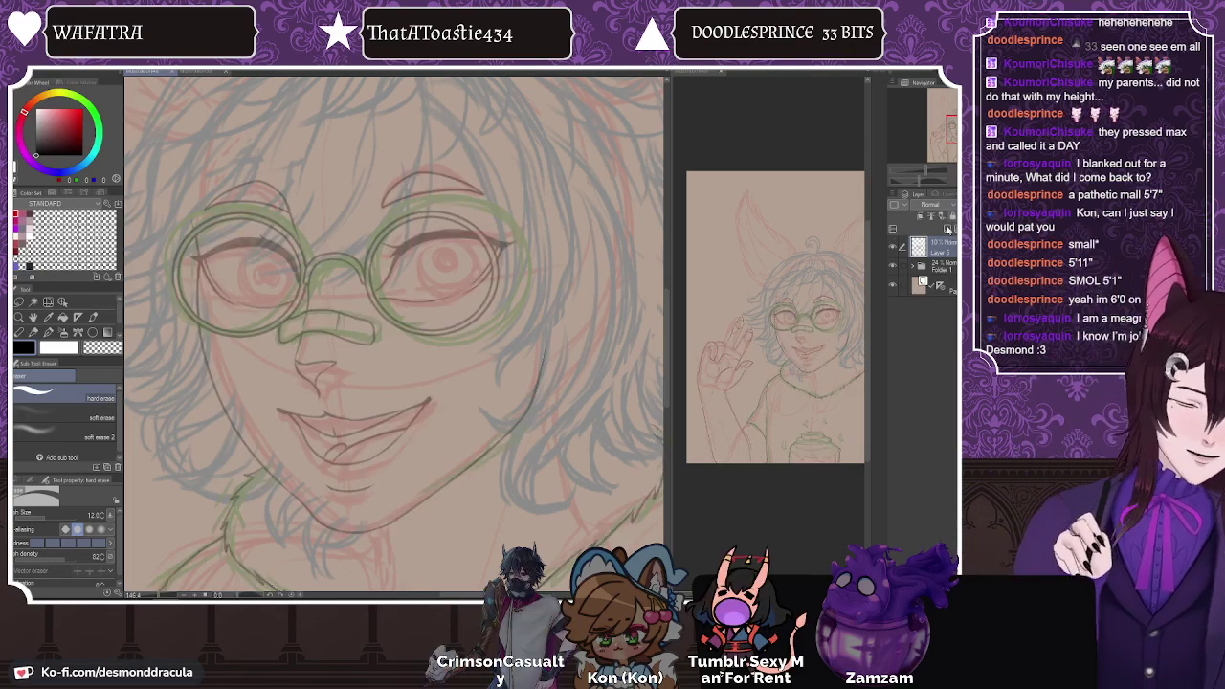
pyautogui.click(947, 229)
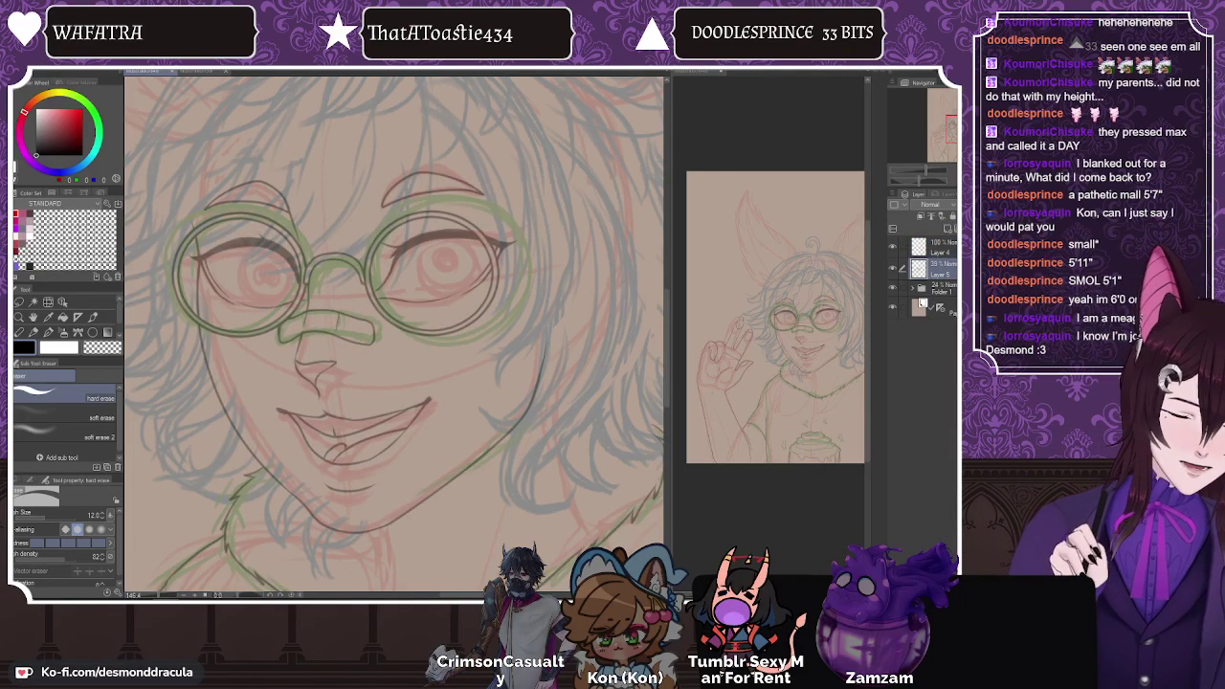
pyautogui.scroll(3, 661, 335)
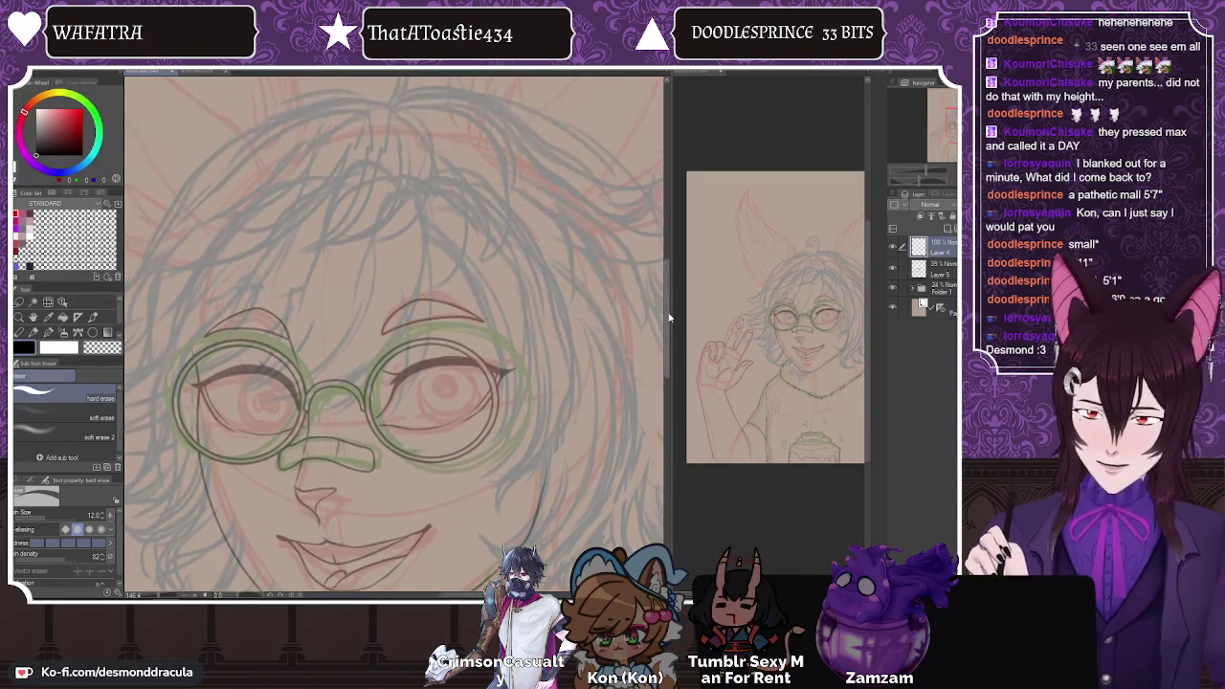
# Step: Pick the ink pen and hide the green clothing sketch in Folder 1, leaving the red and blue sketches shown
pyautogui.click(49, 331)
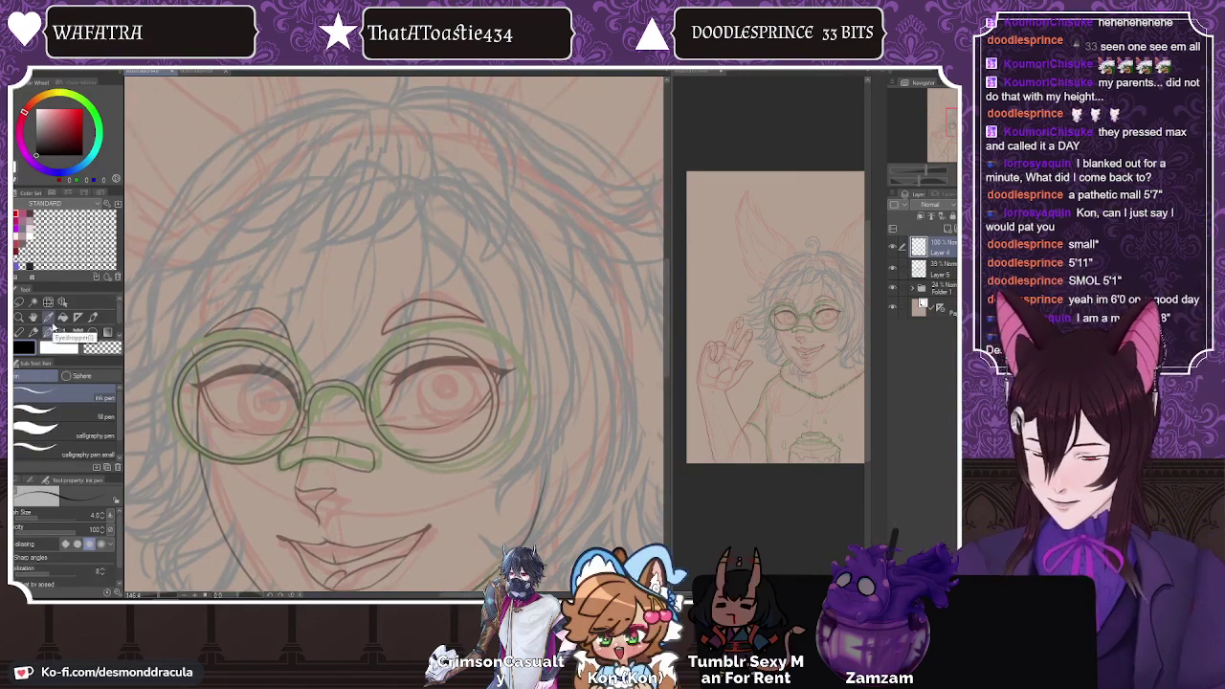
pyautogui.click(913, 287)
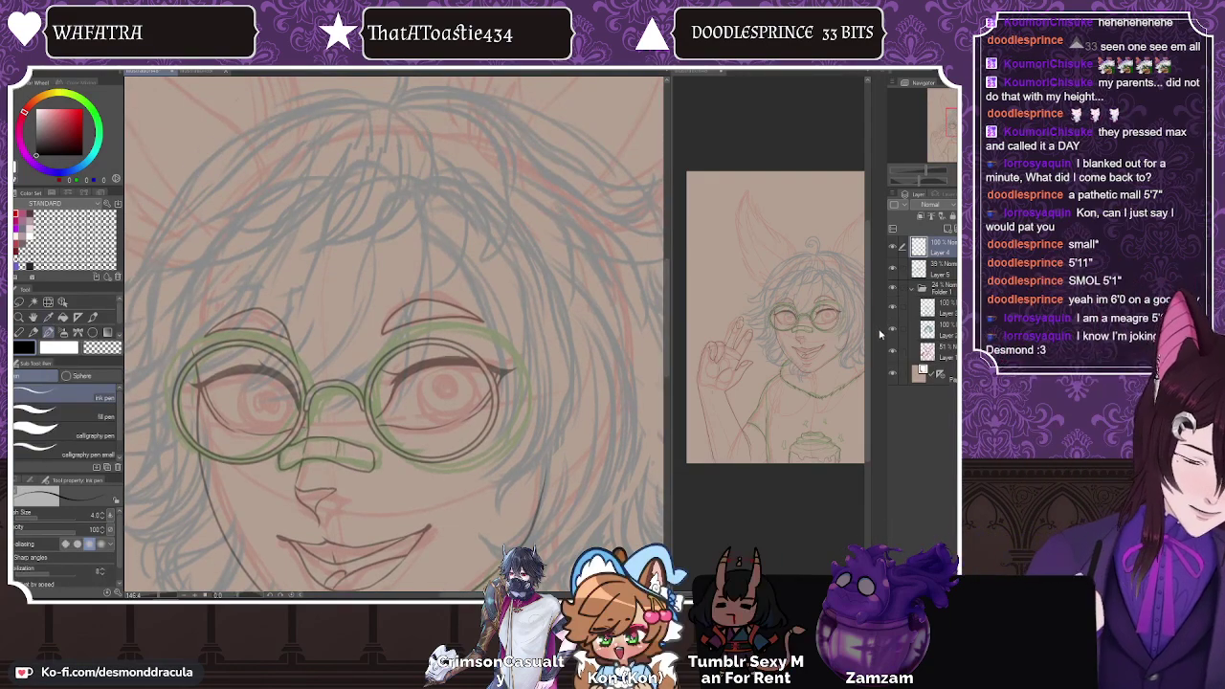
pyautogui.click(891, 331)
pyautogui.click(892, 308)
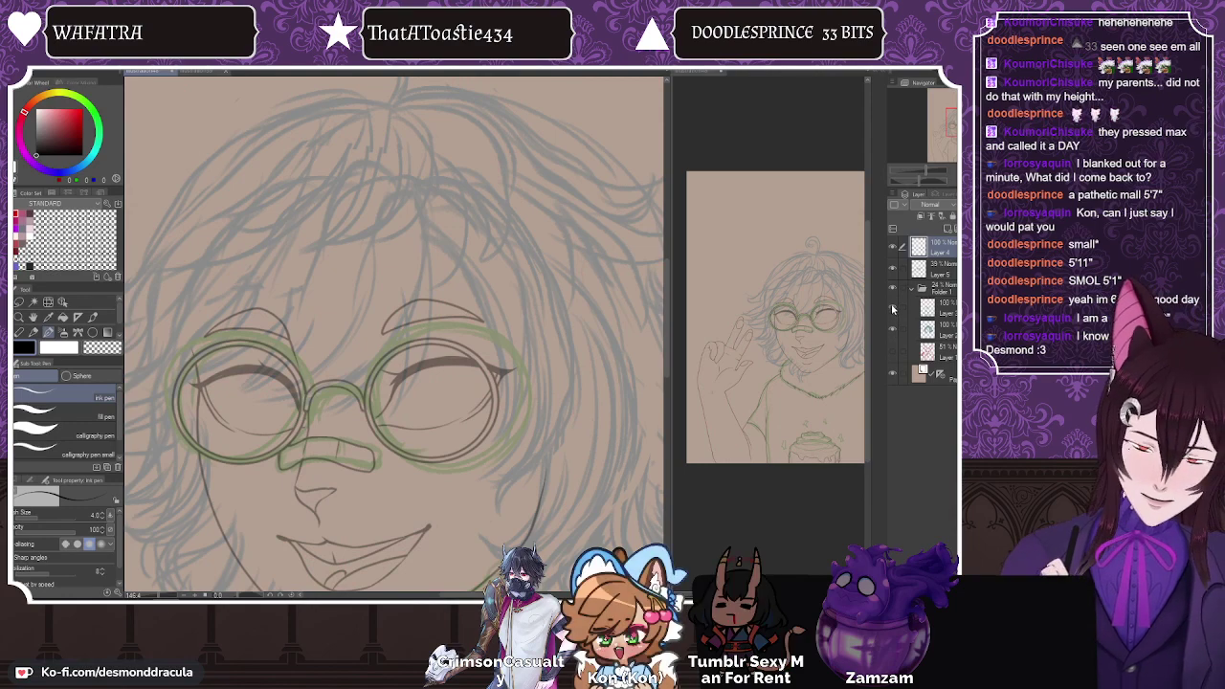
pyautogui.click(892, 351)
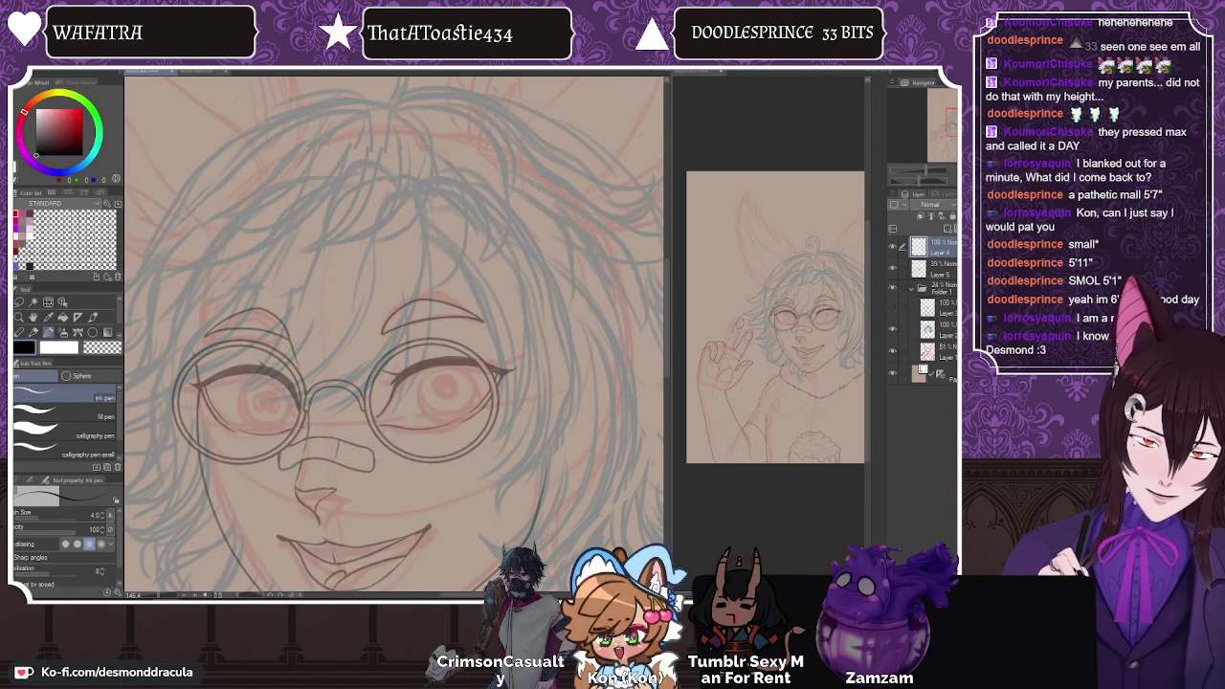
pyautogui.moveTo(430, 372)
pyautogui.mouseDown()
pyautogui.moveTo(422, 405)
pyautogui.moveTo(471, 412)
pyautogui.mouseUp()
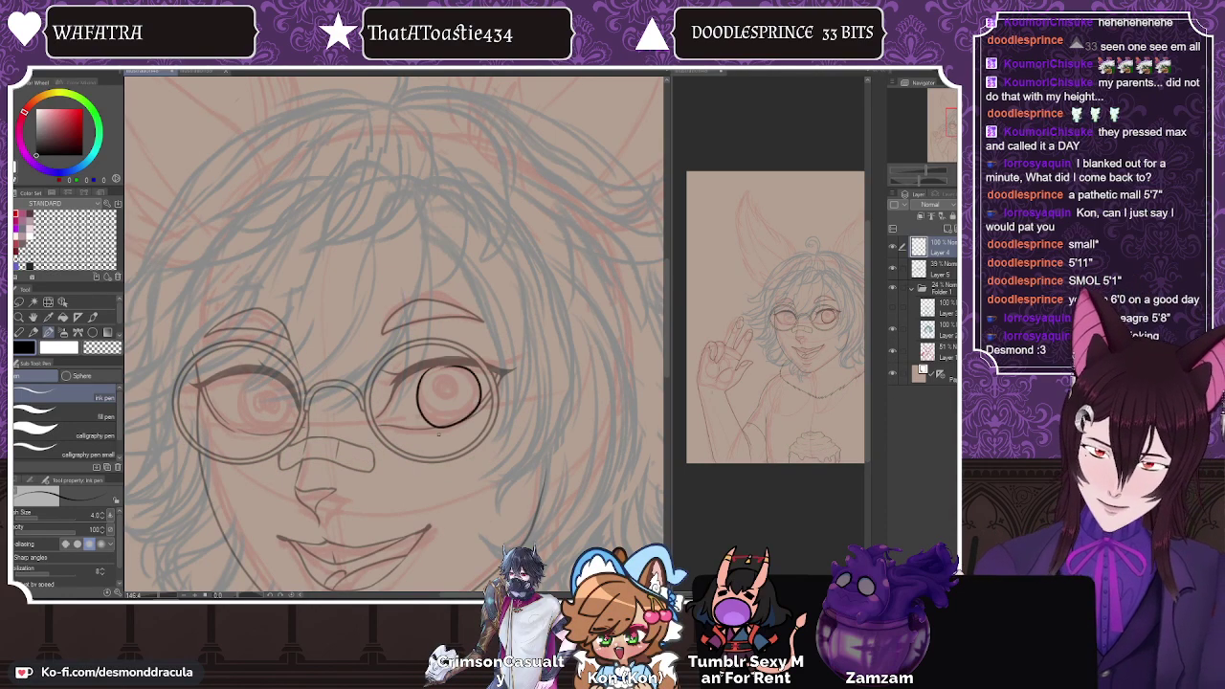
pyautogui.hotkey('ctrl', 'z')
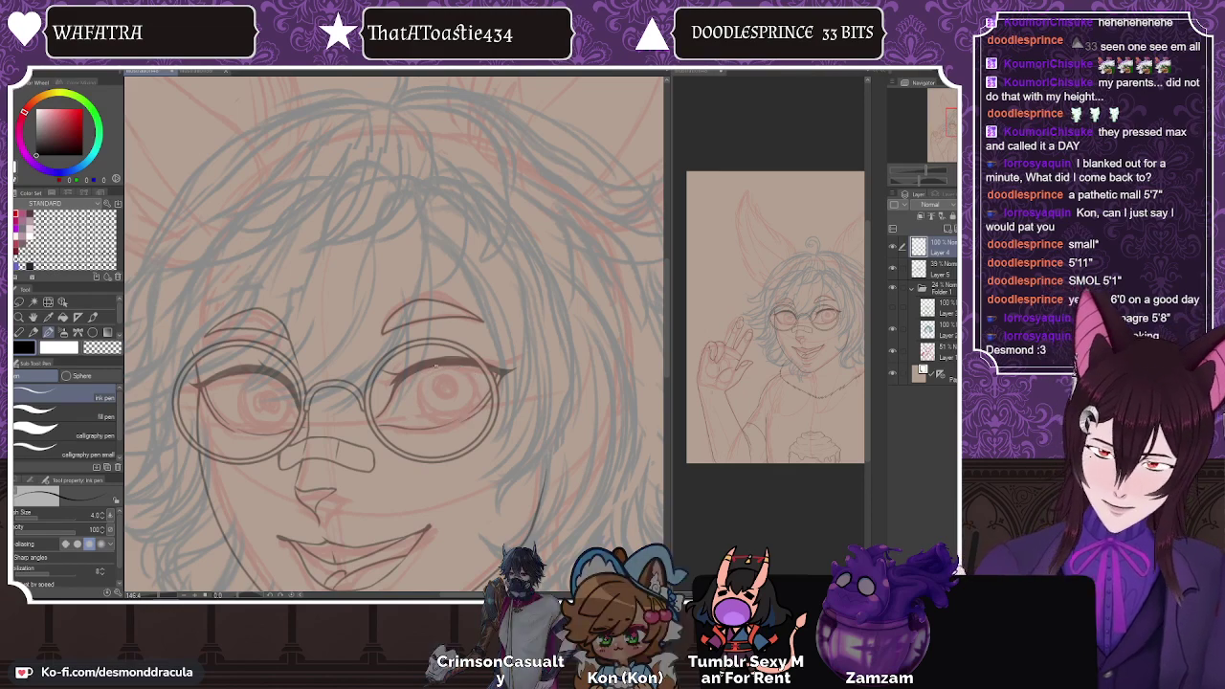
pyautogui.hotkey('ctrl', 'z')
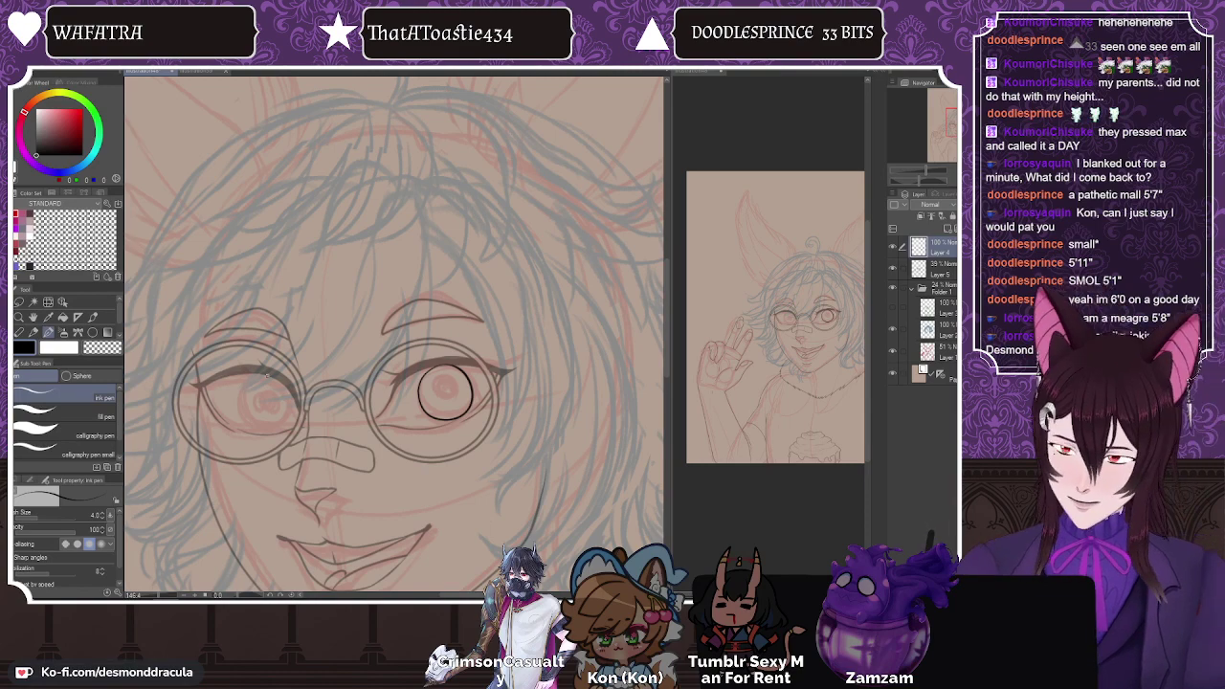
pyautogui.moveTo(265, 376)
pyautogui.mouseDown()
pyautogui.moveTo(287, 414)
pyautogui.moveTo(270, 381)
pyautogui.mouseUp()
pyautogui.hotkey('ctrl', 'z')
pyautogui.hotkey('ctrl', 'z')
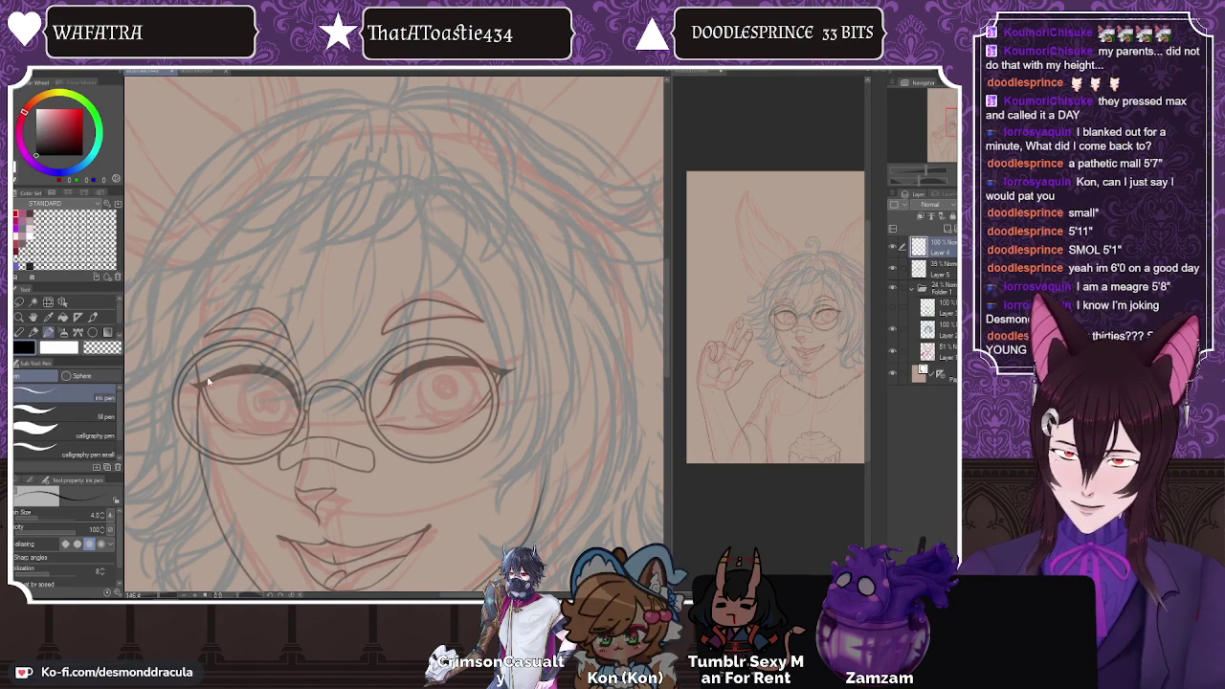
# Step: Ink the round iris outlines and the smaller oval pupils inside both eyes over the sketch
pyautogui.moveTo(421, 407); pyautogui.dragTo(430, 366)
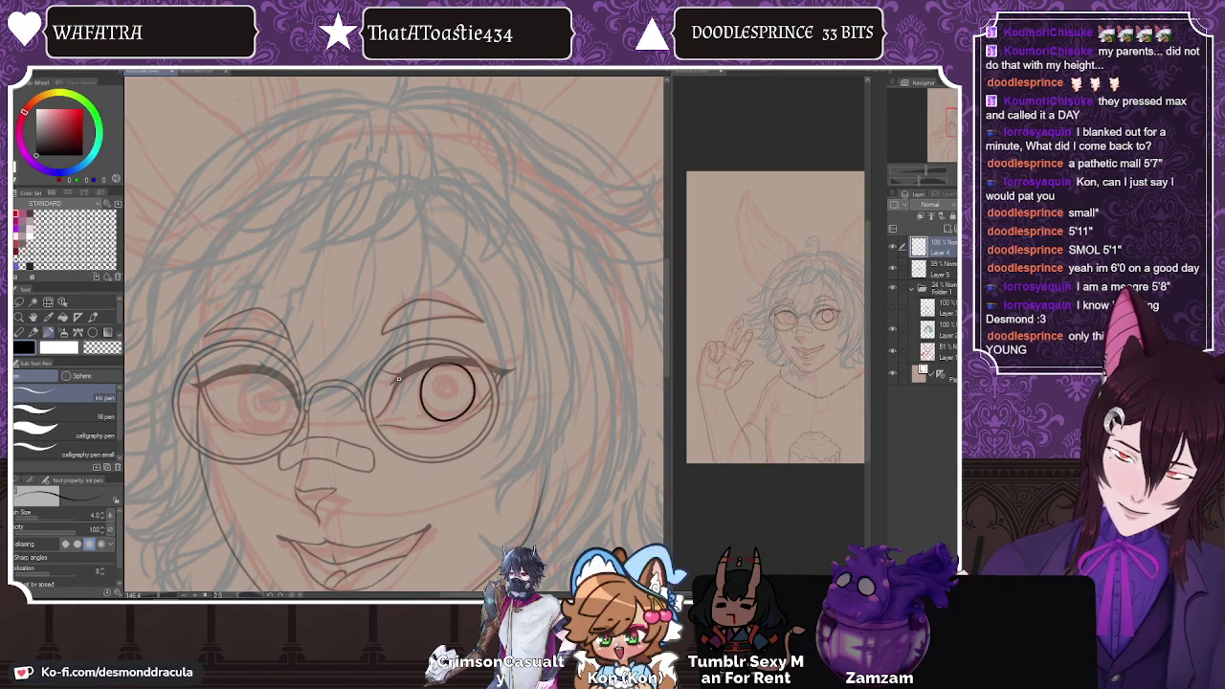
pyautogui.moveTo(257, 373)
pyautogui.mouseDown()
pyautogui.moveTo(252, 427)
pyautogui.moveTo(261, 375)
pyautogui.mouseUp()
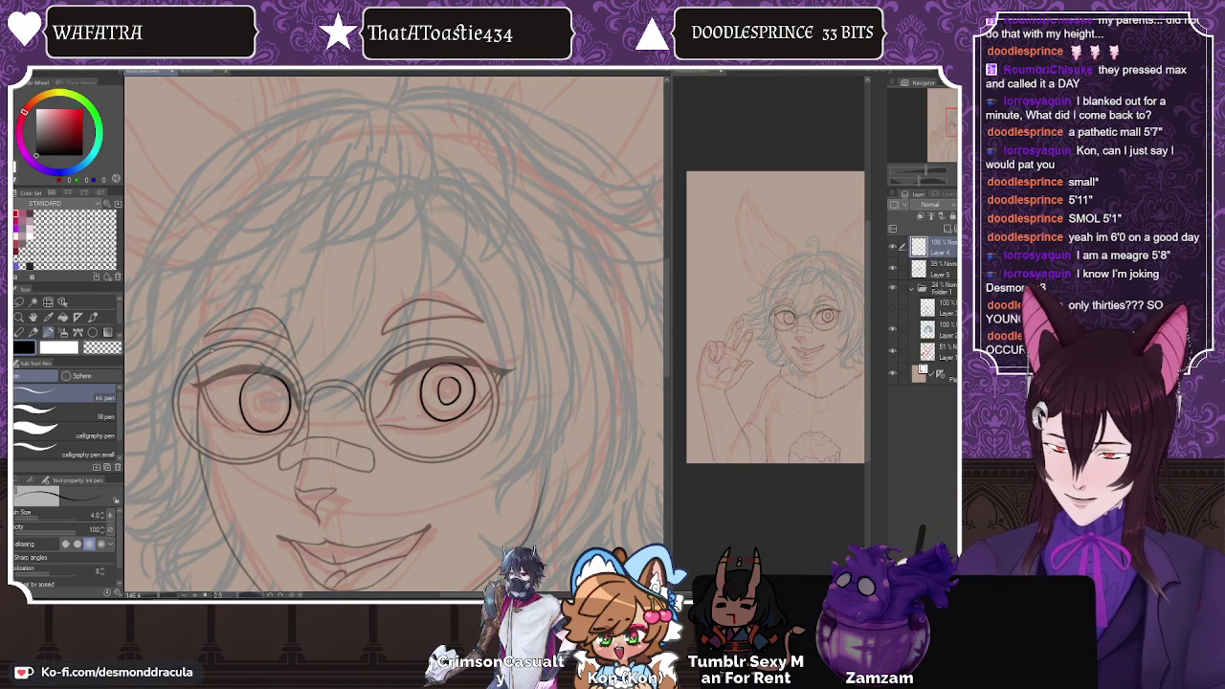
pyautogui.scroll(3, 361, 397)
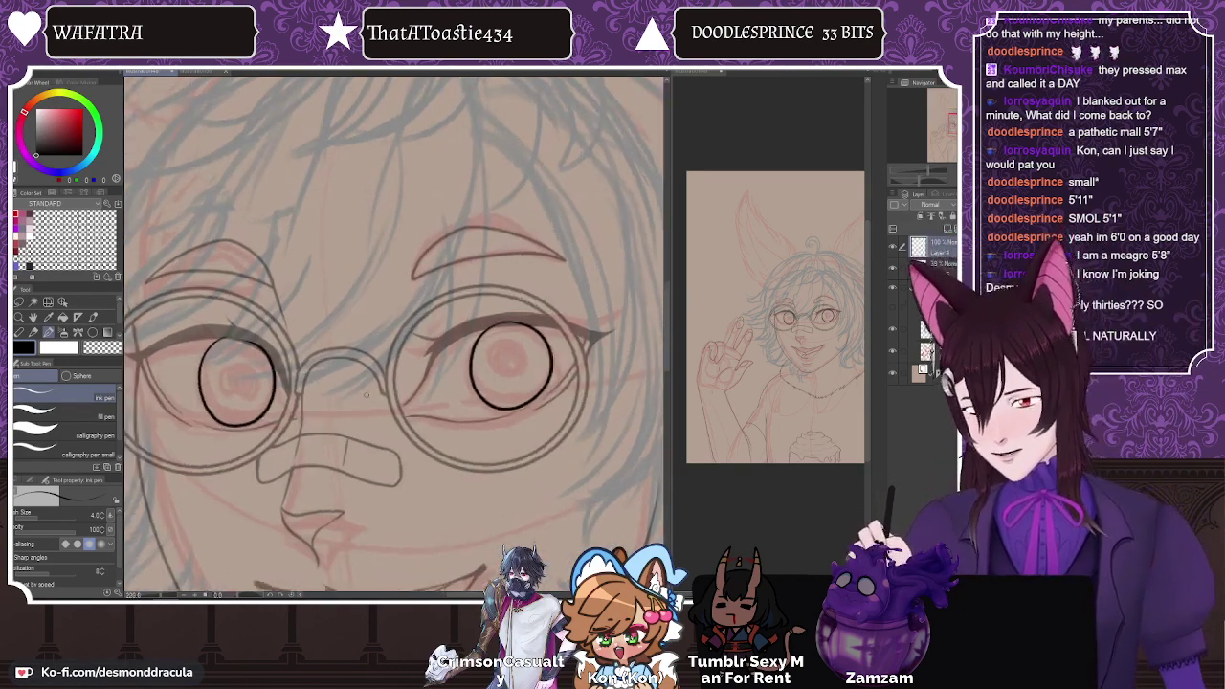
pyautogui.scroll(1, 362, 396)
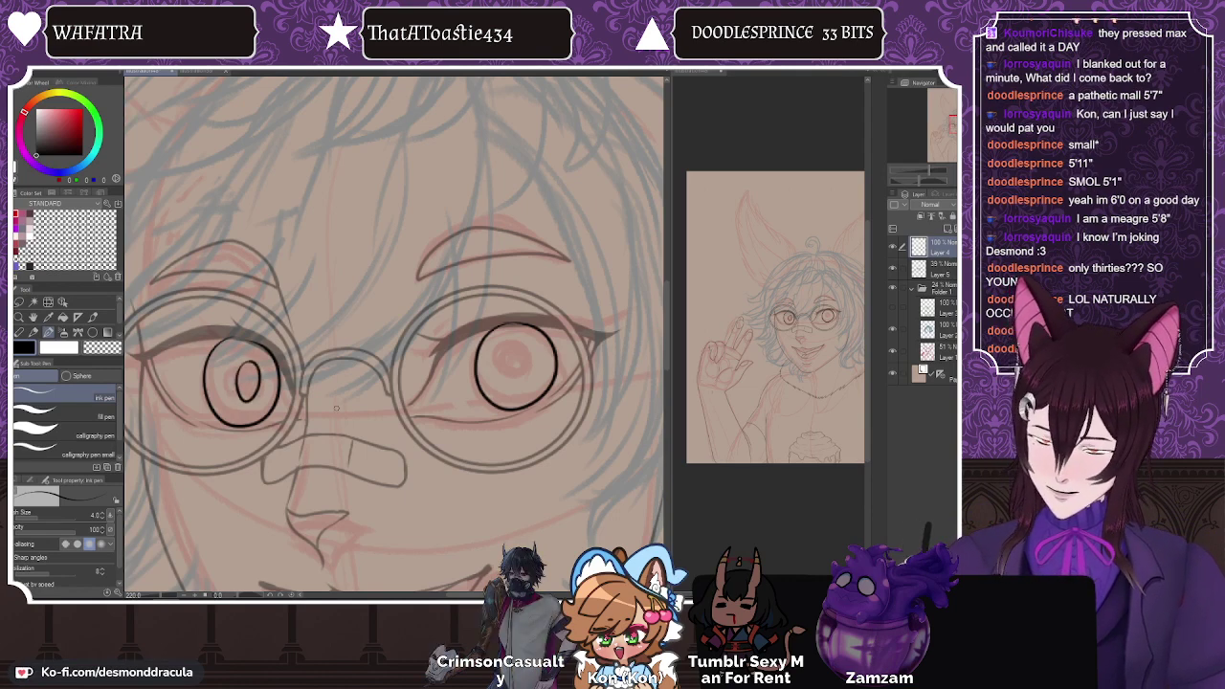
pyautogui.moveTo(500, 360); pyautogui.dragTo(513, 347)
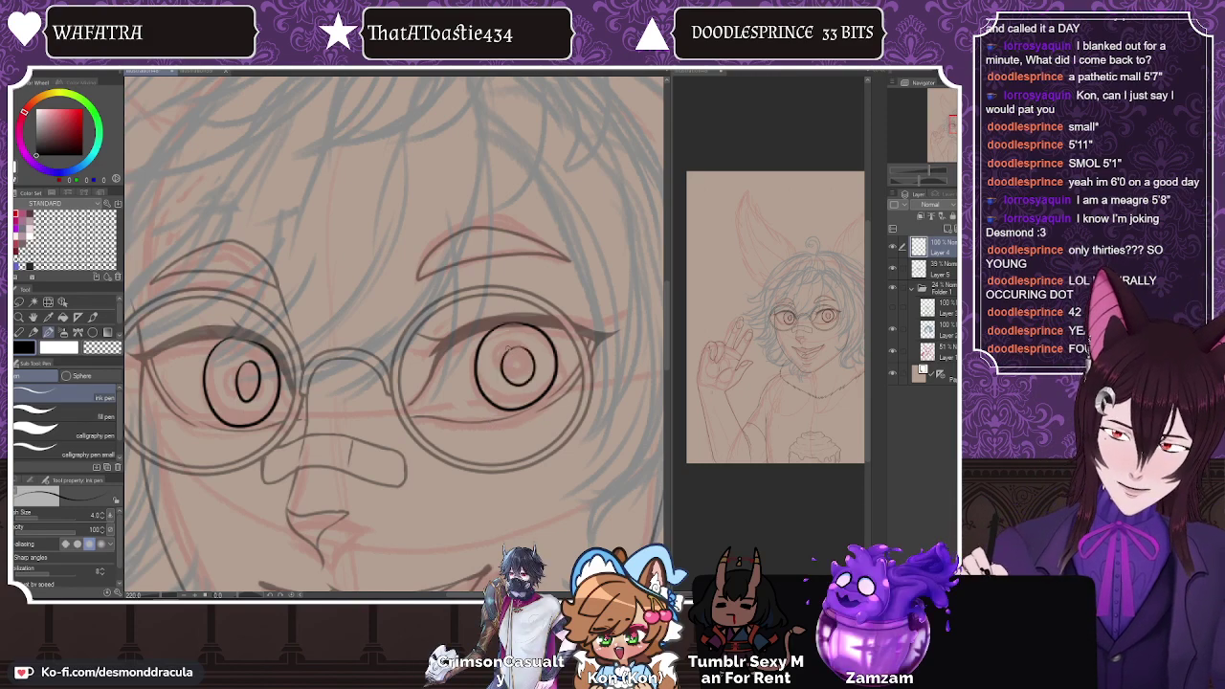
pyautogui.hotkey('ctrl', 'z')
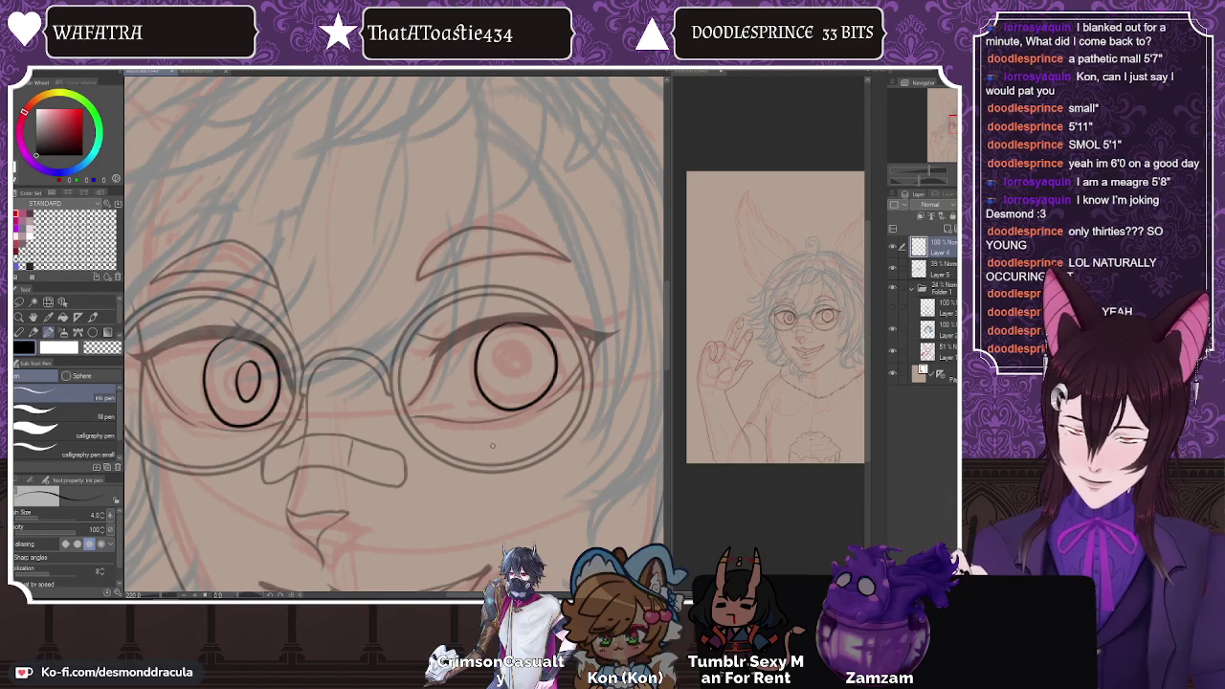
pyautogui.moveTo(513, 347); pyautogui.dragTo(525, 351)
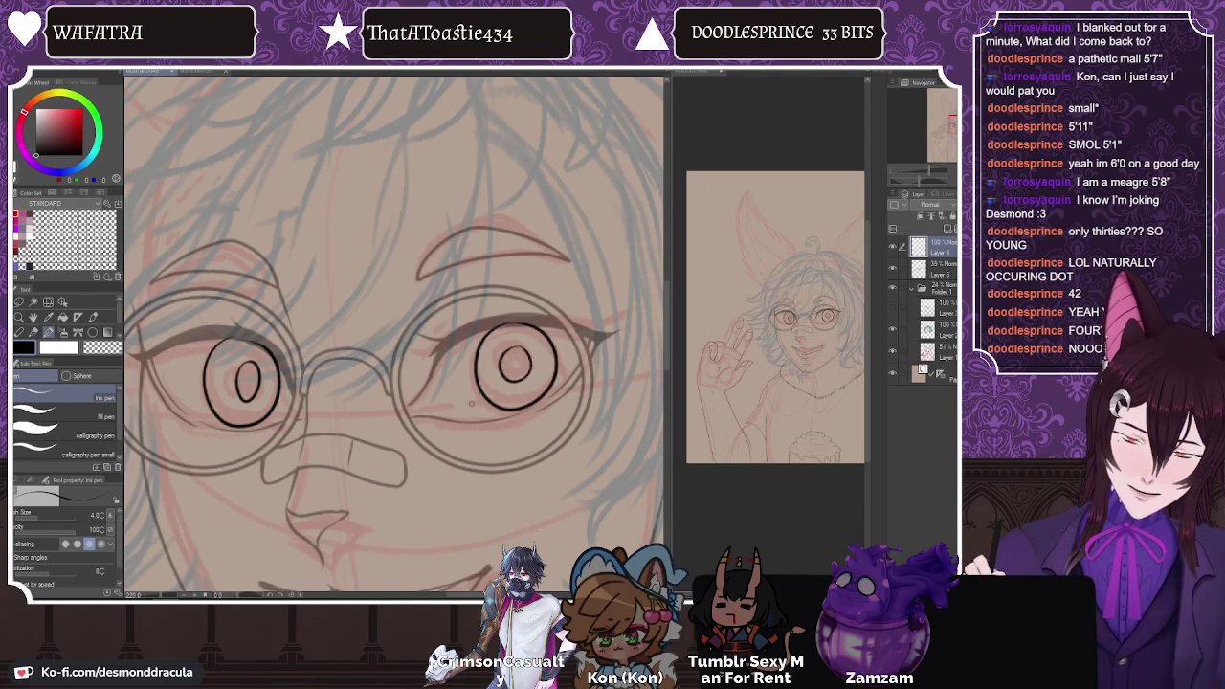
# Step: Lasso and nudge the inked irises and pupils into better alignment within both eyes, and pick the hard eraser
pyautogui.click(20, 302)
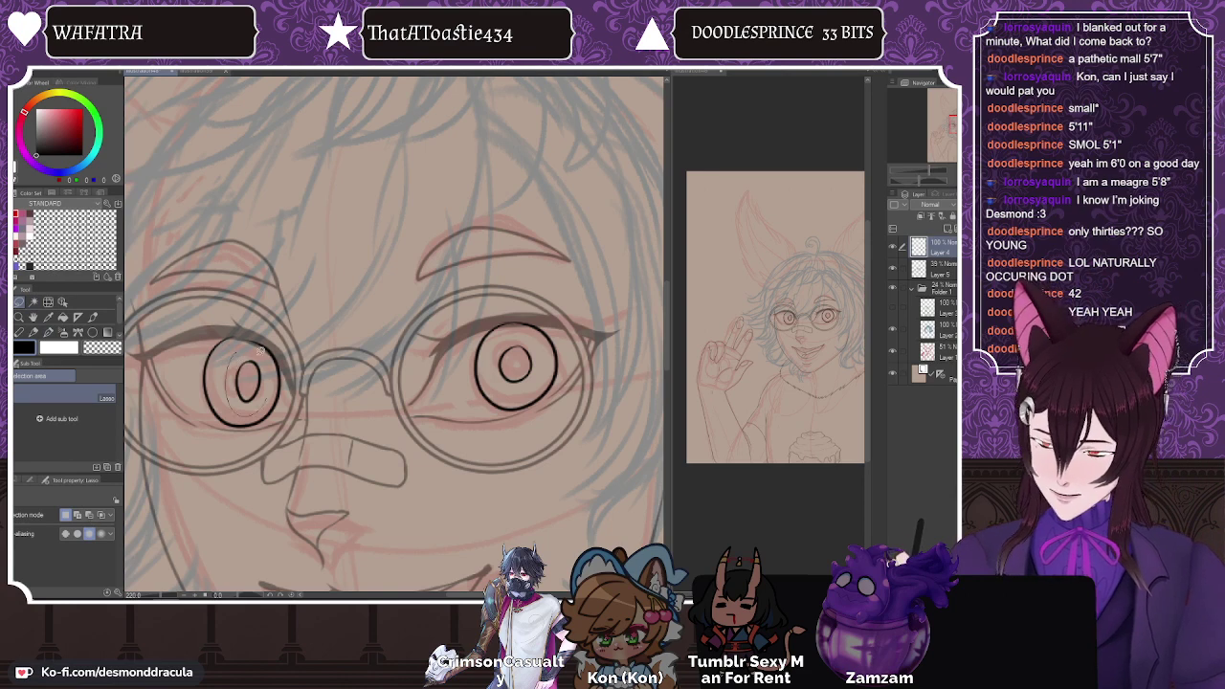
pyautogui.moveTo(250, 352); pyautogui.dragTo(236, 441)
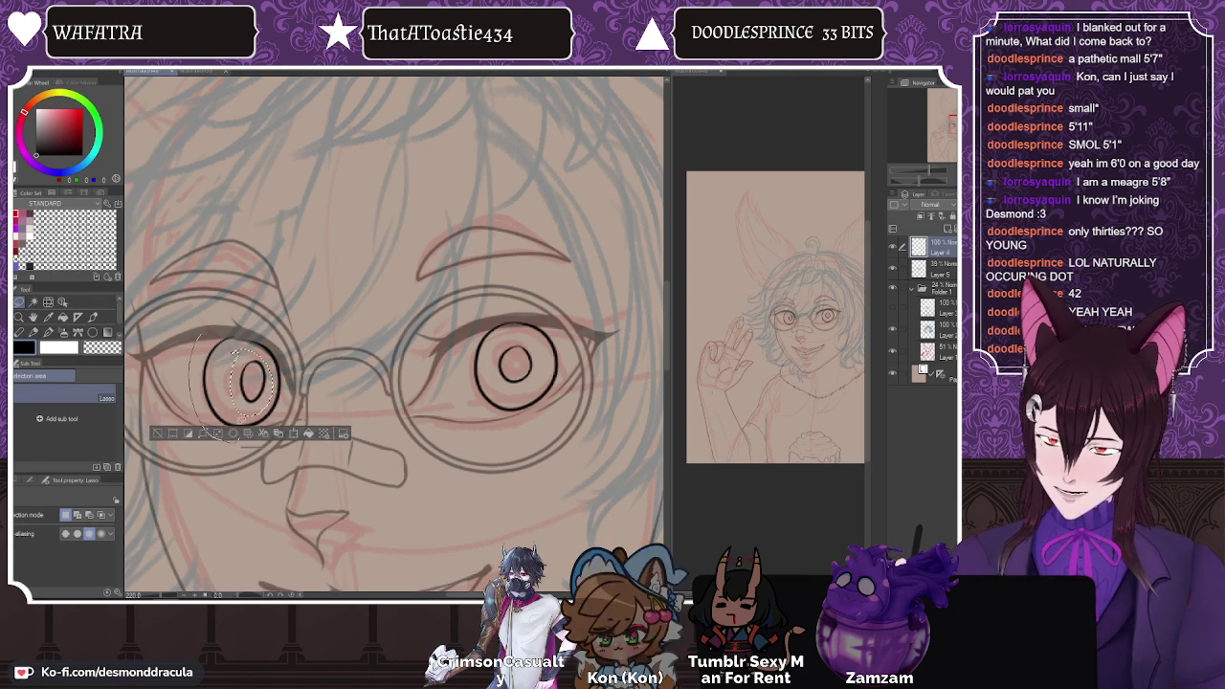
pyautogui.moveTo(237, 352); pyautogui.dragTo(212, 312)
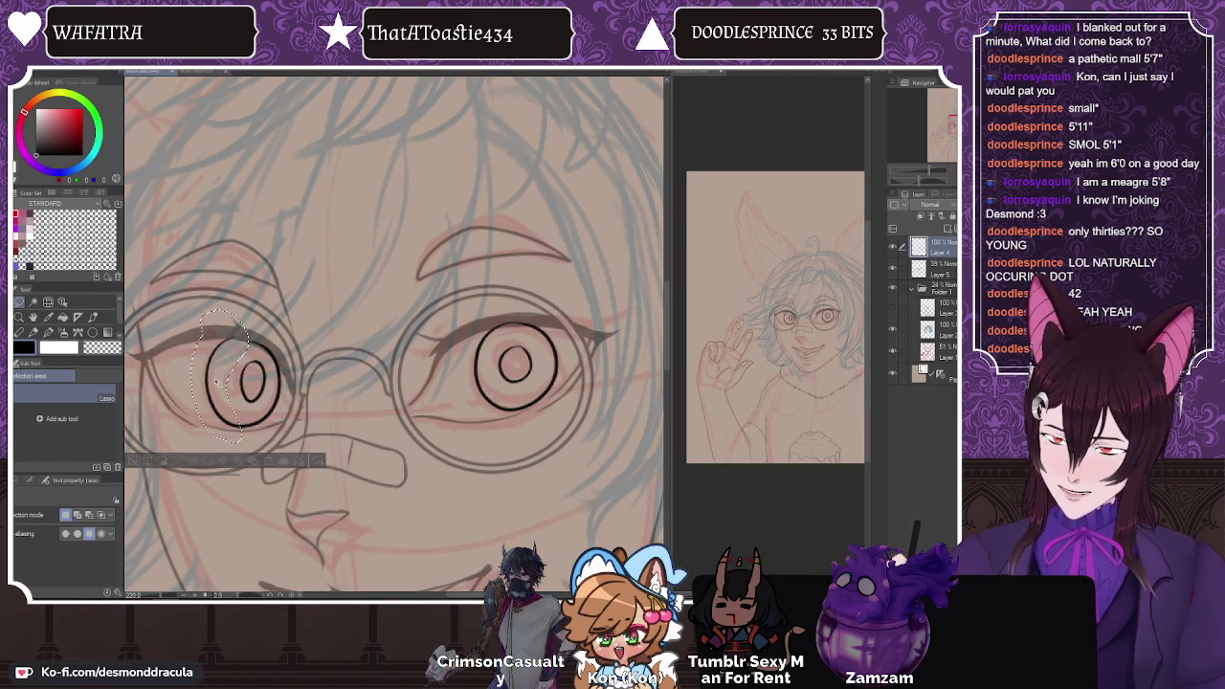
pyautogui.hotkey('ctrl', 'd')
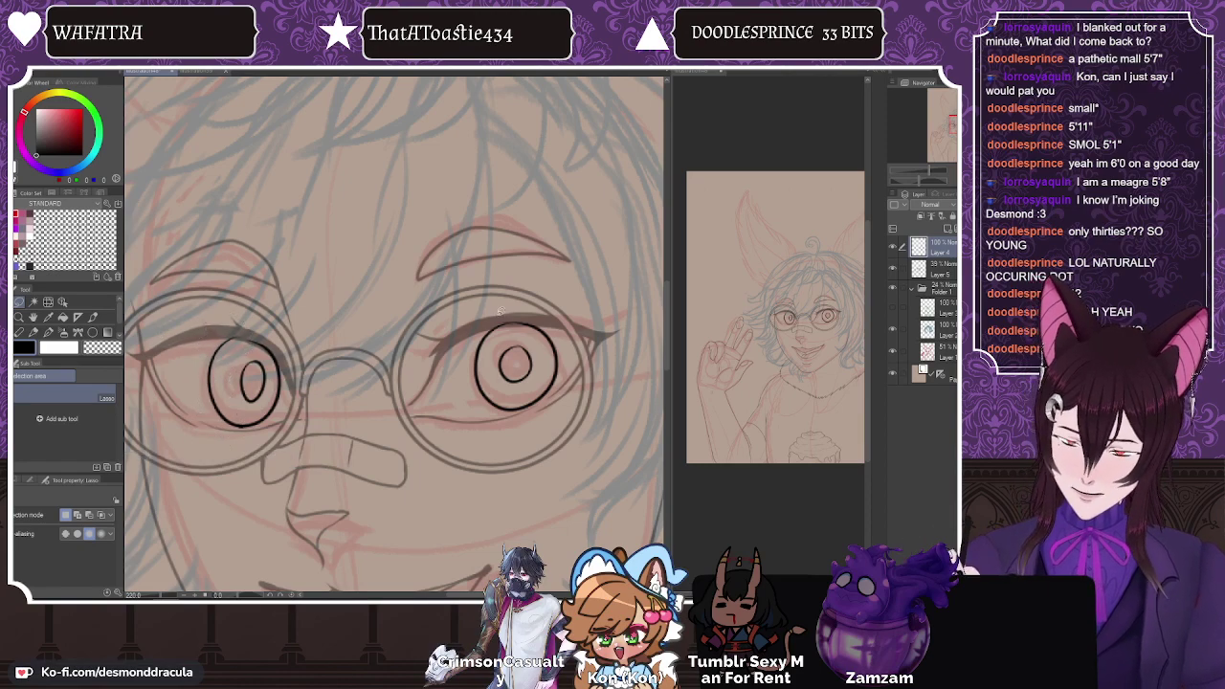
pyautogui.moveTo(498, 311)
pyautogui.mouseDown()
pyautogui.moveTo(574, 431)
pyautogui.moveTo(493, 306)
pyautogui.mouseUp()
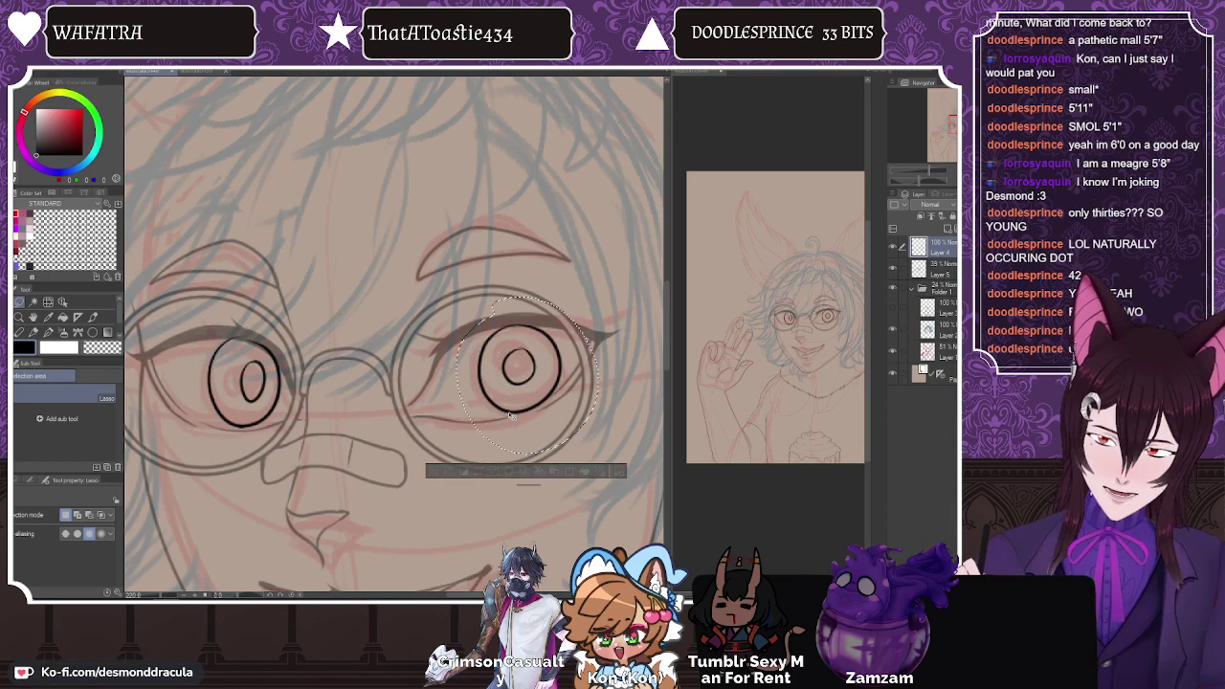
pyautogui.moveTo(225, 312)
pyautogui.mouseDown()
pyautogui.moveTo(206, 450)
pyautogui.moveTo(237, 312)
pyautogui.mouseUp()
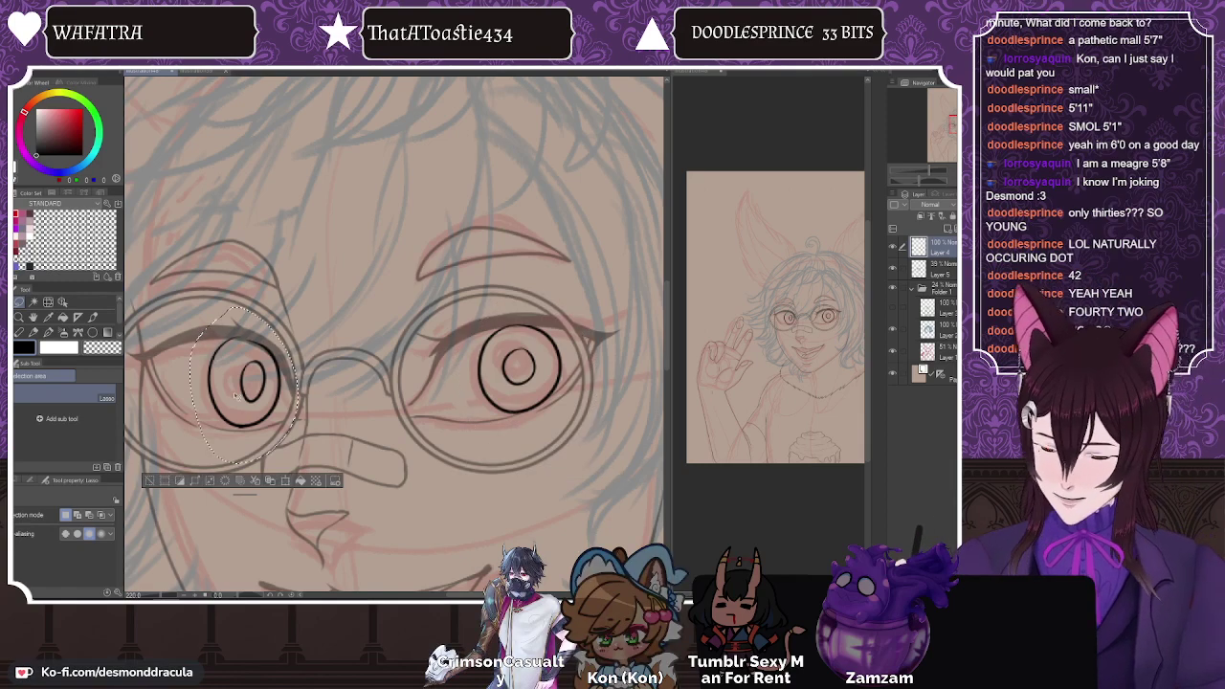
pyautogui.moveTo(238, 376); pyautogui.dragTo(239, 381)
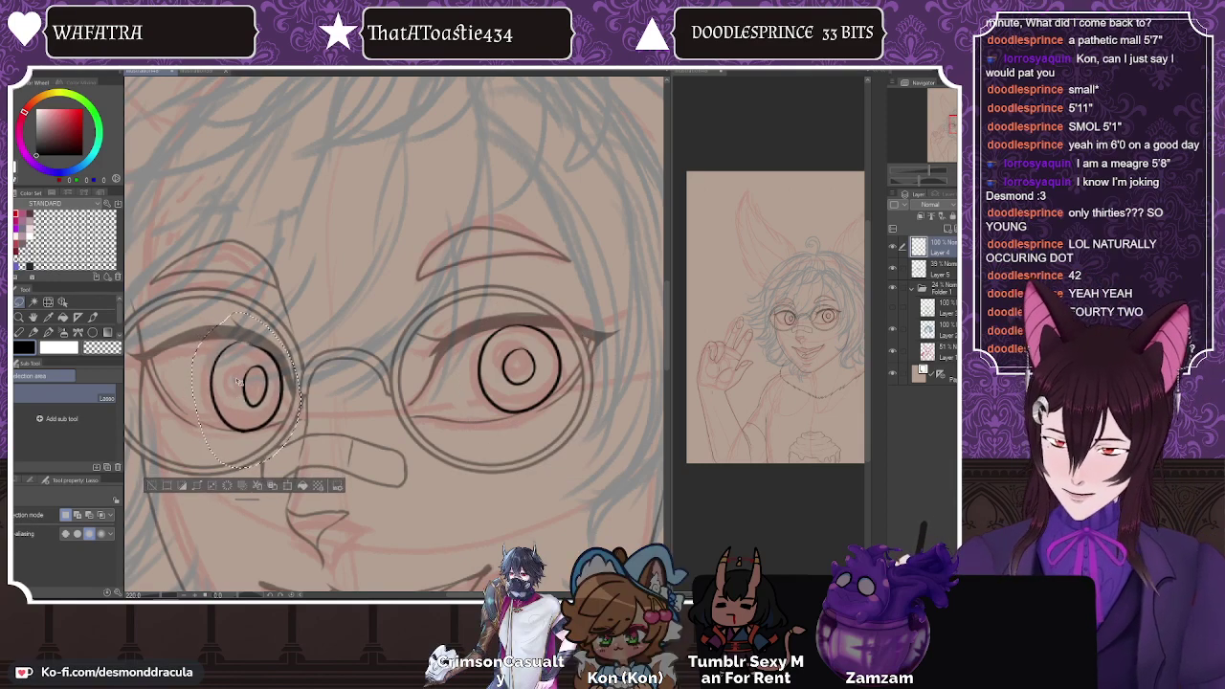
pyautogui.hotkey('ctrl', 'd')
pyautogui.press('e')
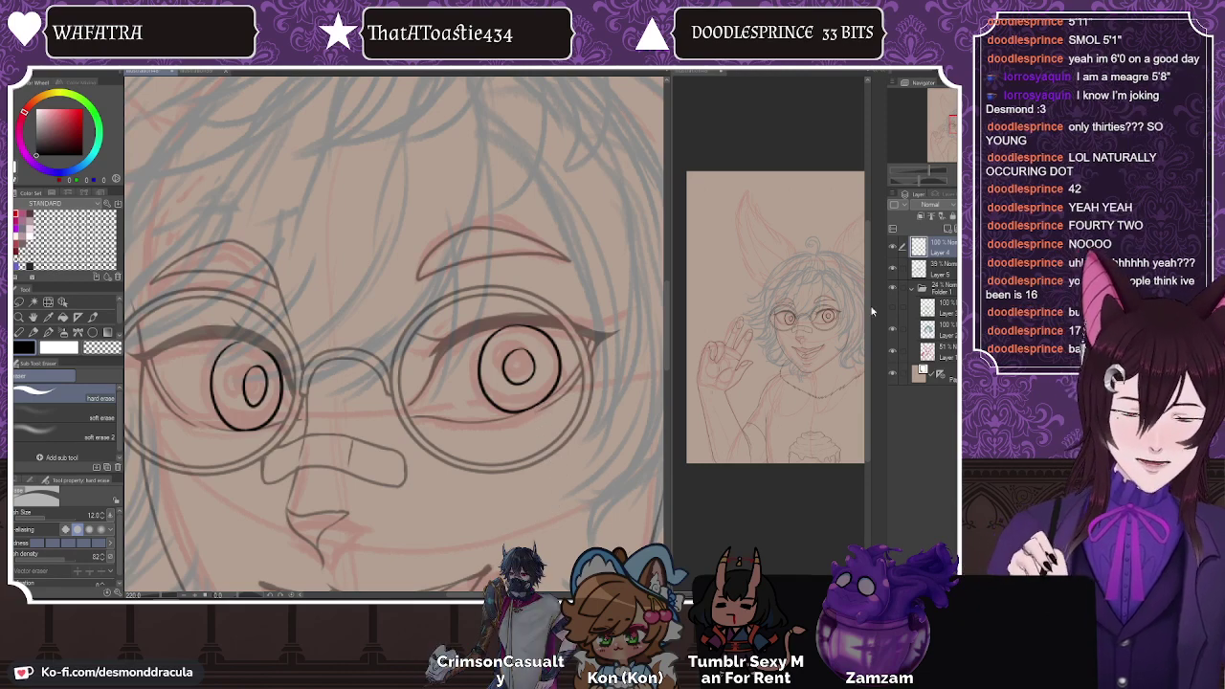
# Step: Raise Layer 5's opacity to 100% and merge Layer 4 with the eye inking into it
pyautogui.click(934, 269)
pyautogui.click(956, 204)
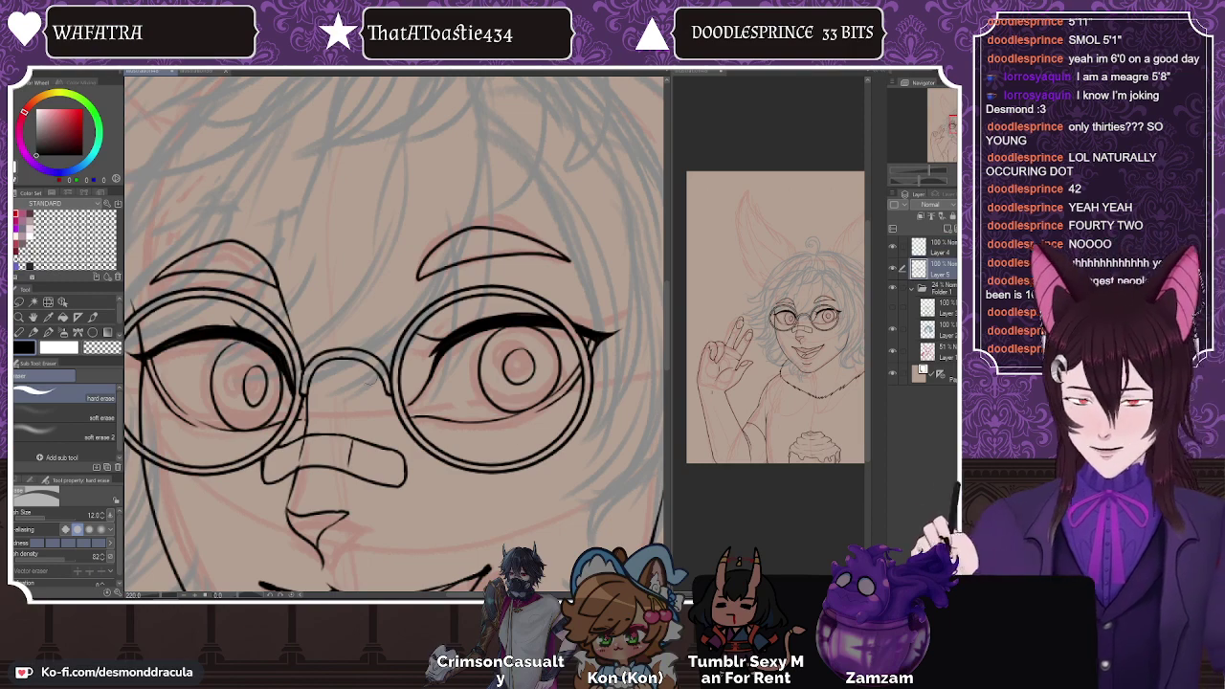
pyautogui.click(934, 253)
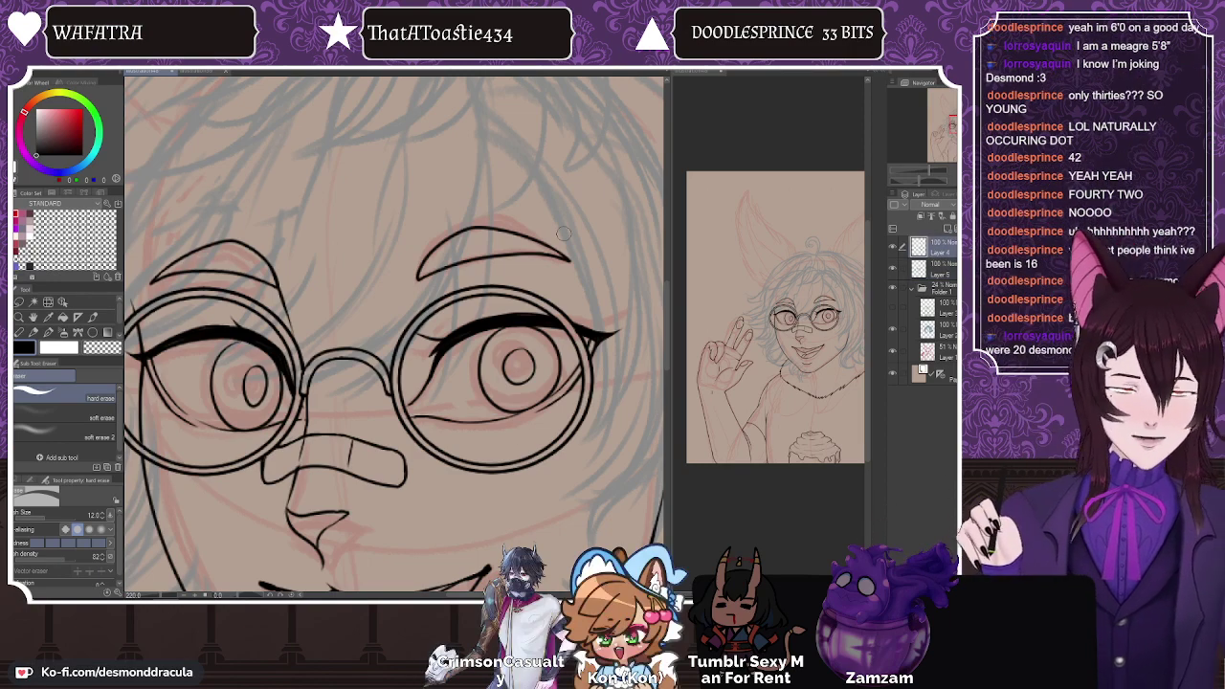
pyautogui.press('p')
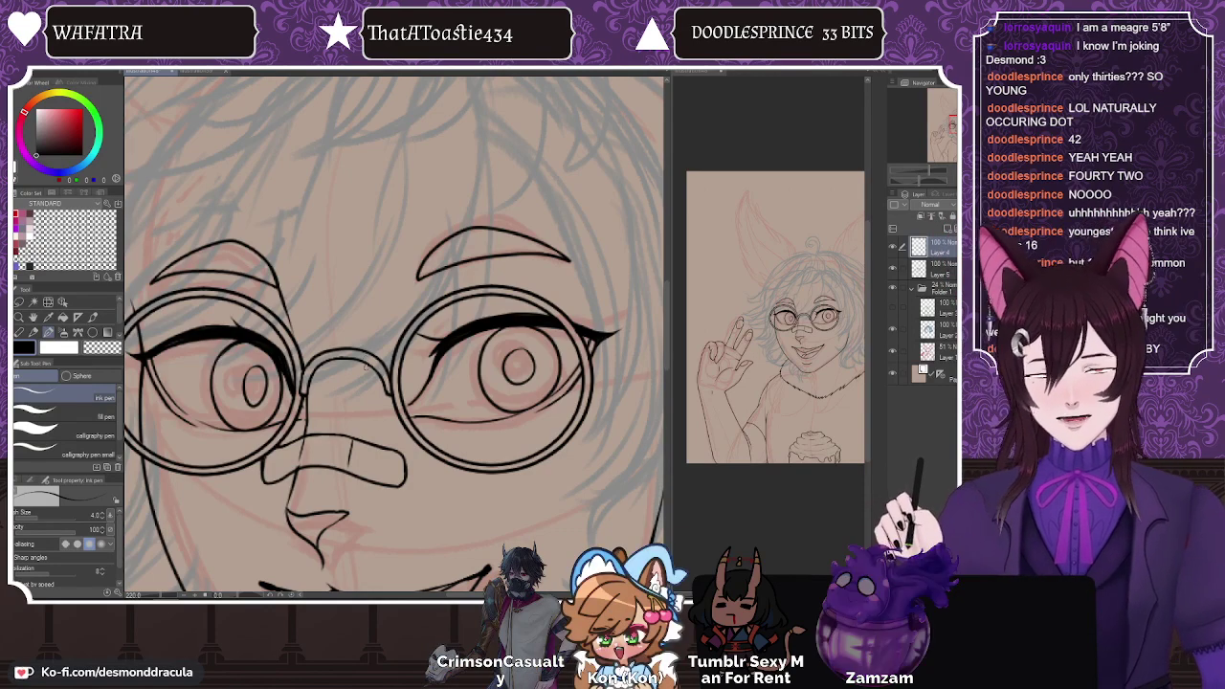
pyautogui.scroll(-4, 355, 222)
pyautogui.scroll(-1, 353, 231)
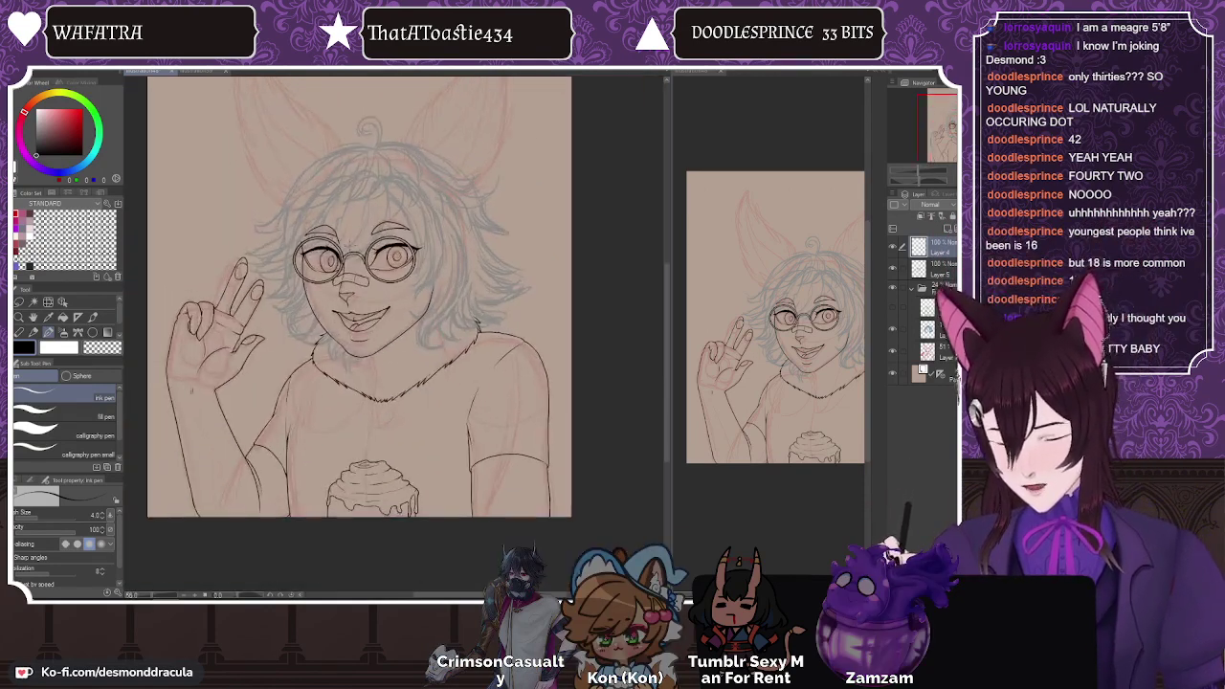
pyautogui.hotkey('ctrl', 'e')
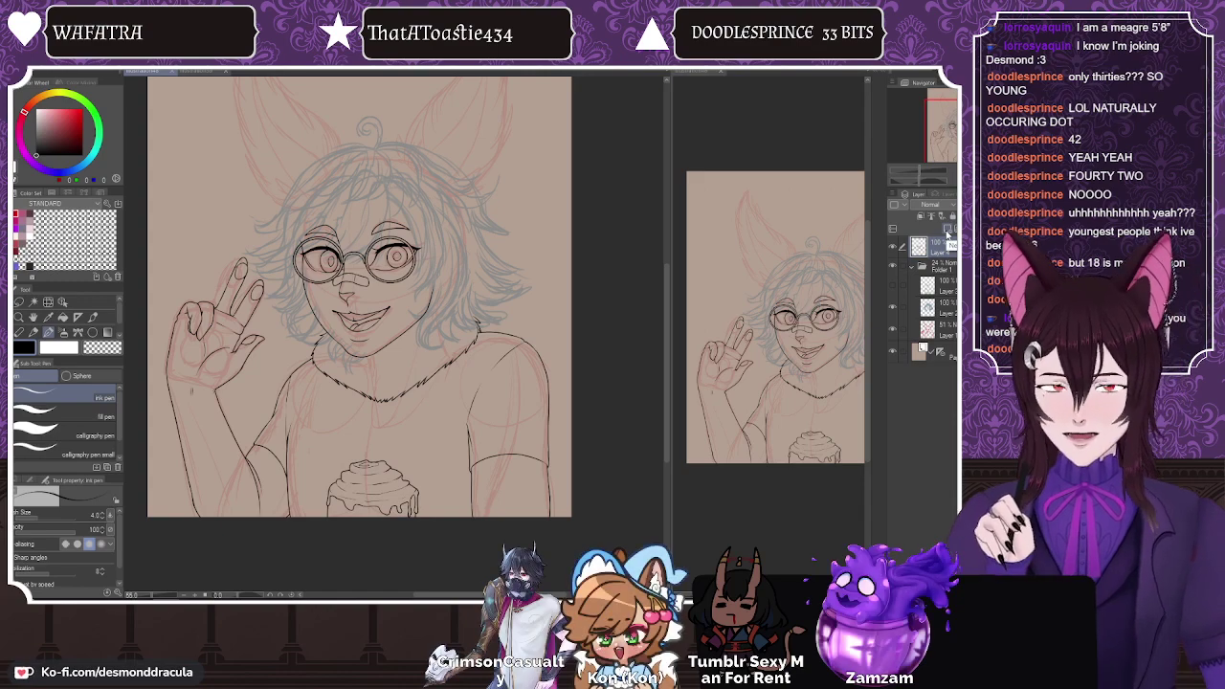
# Step: Move the blue hair sketch above the hidden clothing sketch in Folder 1 and add a new layer above the line art
pyautogui.click(893, 329)
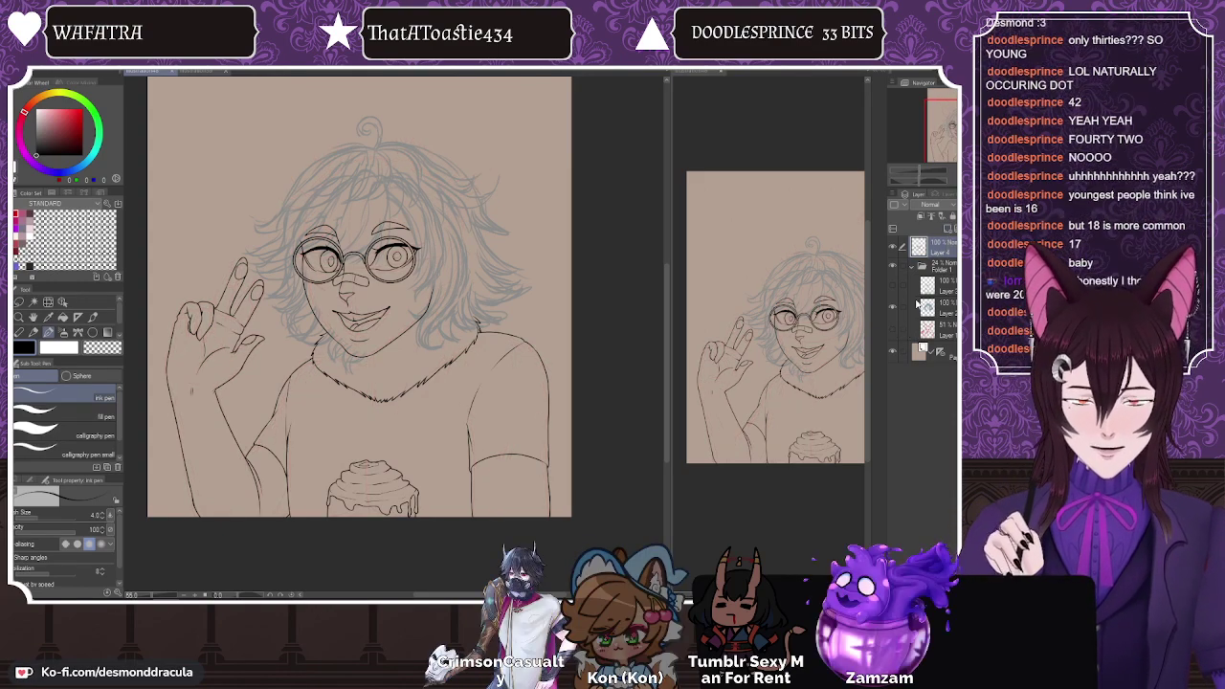
pyautogui.click(928, 307)
pyautogui.keyDown('ctrl'); pyautogui.click(928, 287); pyautogui.keyUp('ctrl')
pyautogui.moveTo(930, 288); pyautogui.dragTo(930, 278)
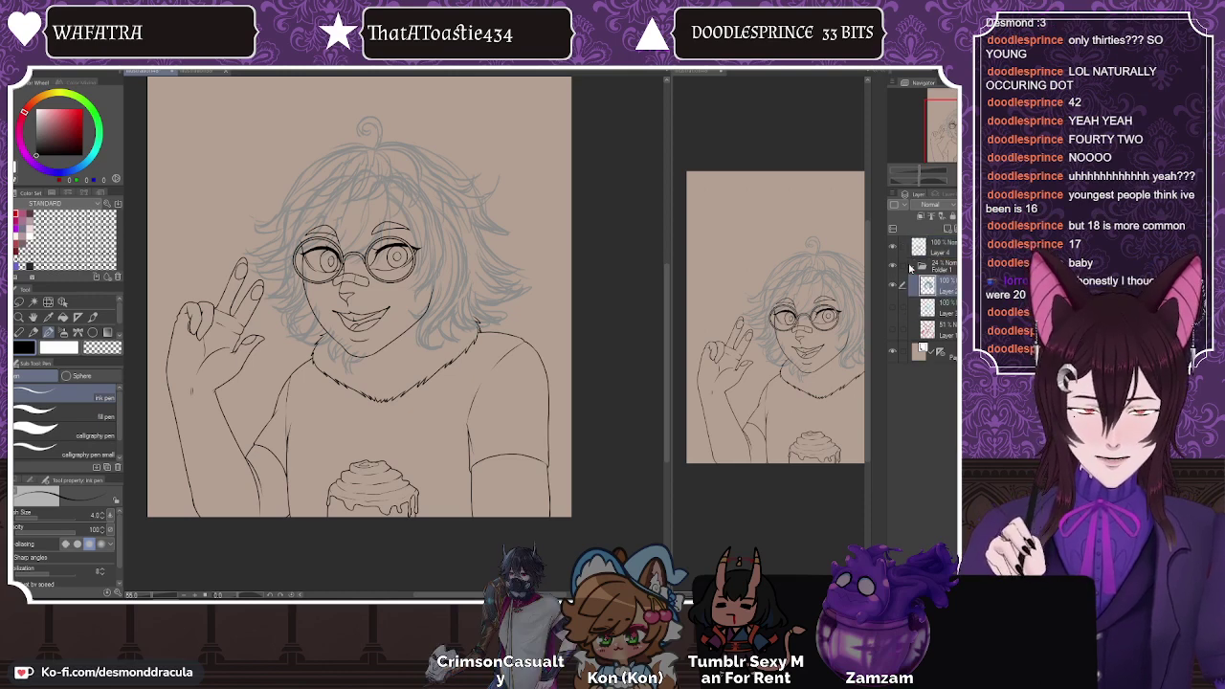
pyautogui.click(930, 247)
pyautogui.click(947, 229)
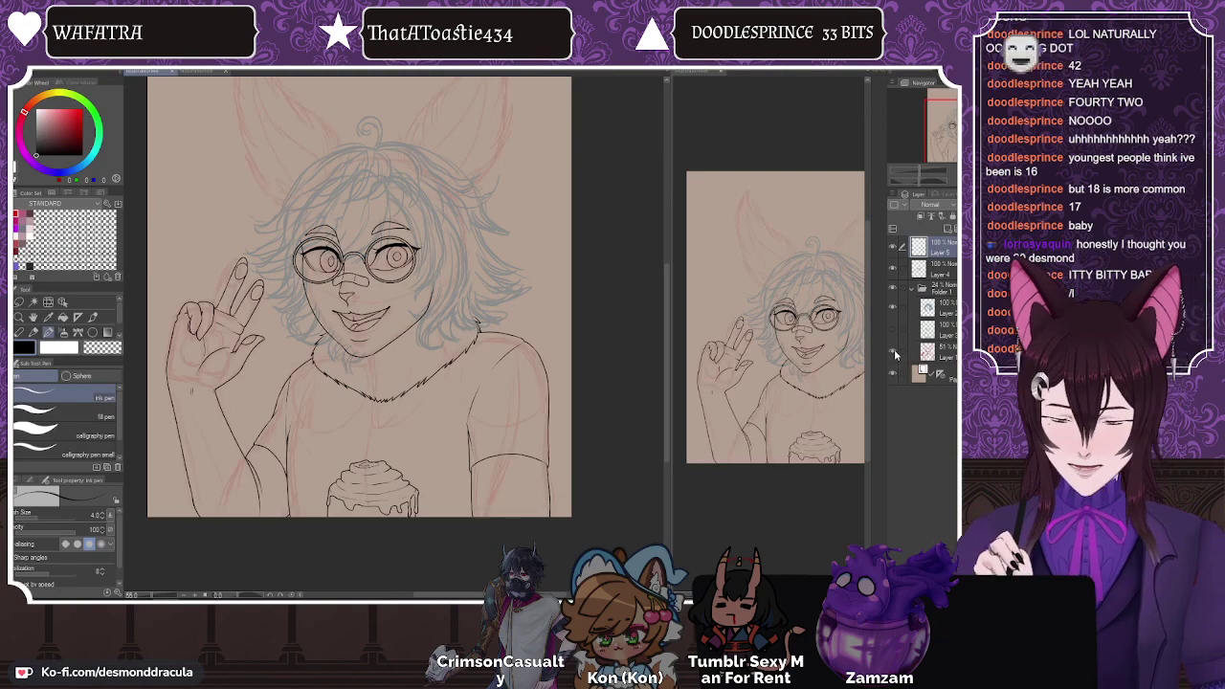
# Step: Lasso both ears on the red sketch, cut and paste them onto their own layer, and hide the remaining red body sketch
pyautogui.click(896, 355)
pyautogui.click(933, 352)
pyautogui.scroll(-2, 474, 392)
pyautogui.scroll(3, 472, 392)
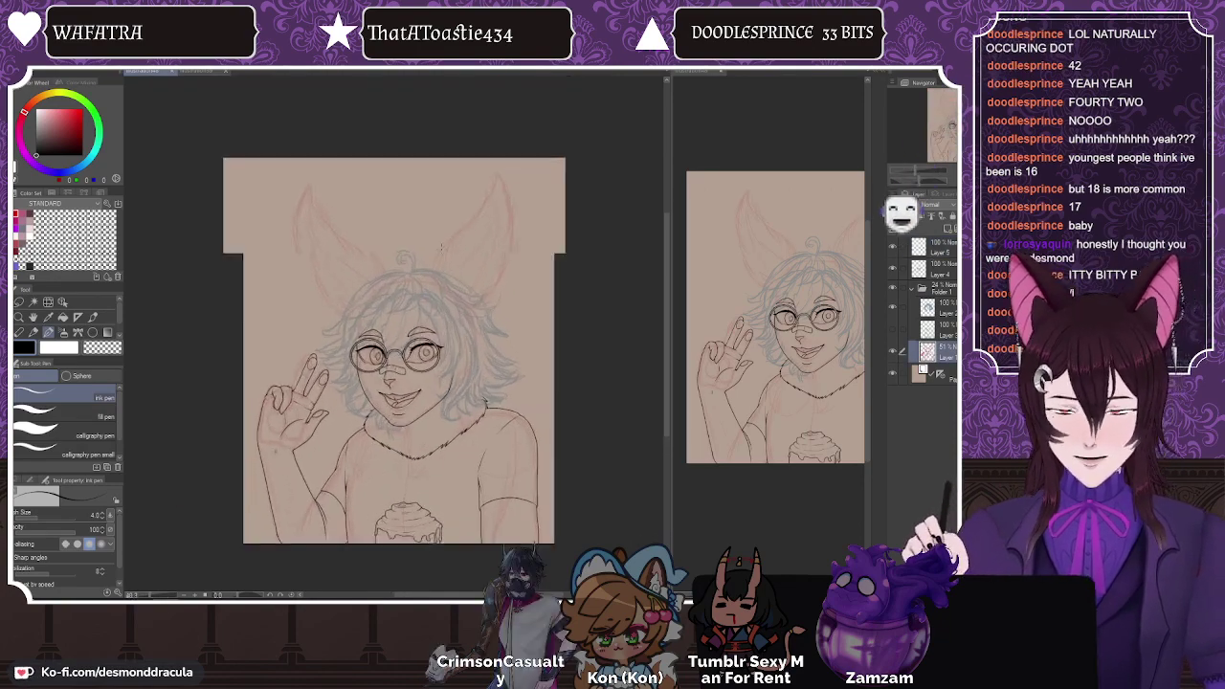
pyautogui.press('m')
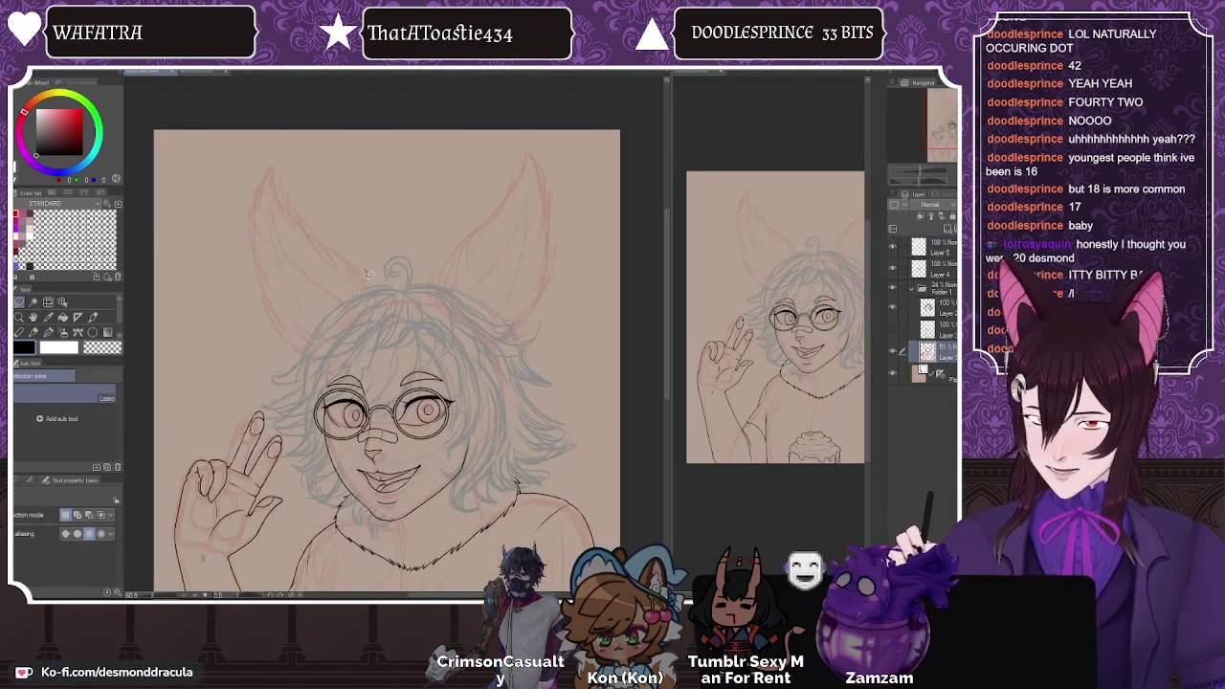
pyautogui.moveTo(371, 274)
pyautogui.mouseDown()
pyautogui.moveTo(350, 330)
pyautogui.moveTo(316, 348)
pyautogui.moveTo(256, 314)
pyautogui.moveTo(229, 180)
pyautogui.moveTo(373, 239)
pyautogui.moveTo(365, 268)
pyautogui.mouseUp()
pyautogui.moveTo(471, 335)
pyautogui.mouseDown()
pyautogui.moveTo(536, 326)
pyautogui.moveTo(512, 139)
pyautogui.moveTo(423, 279)
pyautogui.mouseUp()
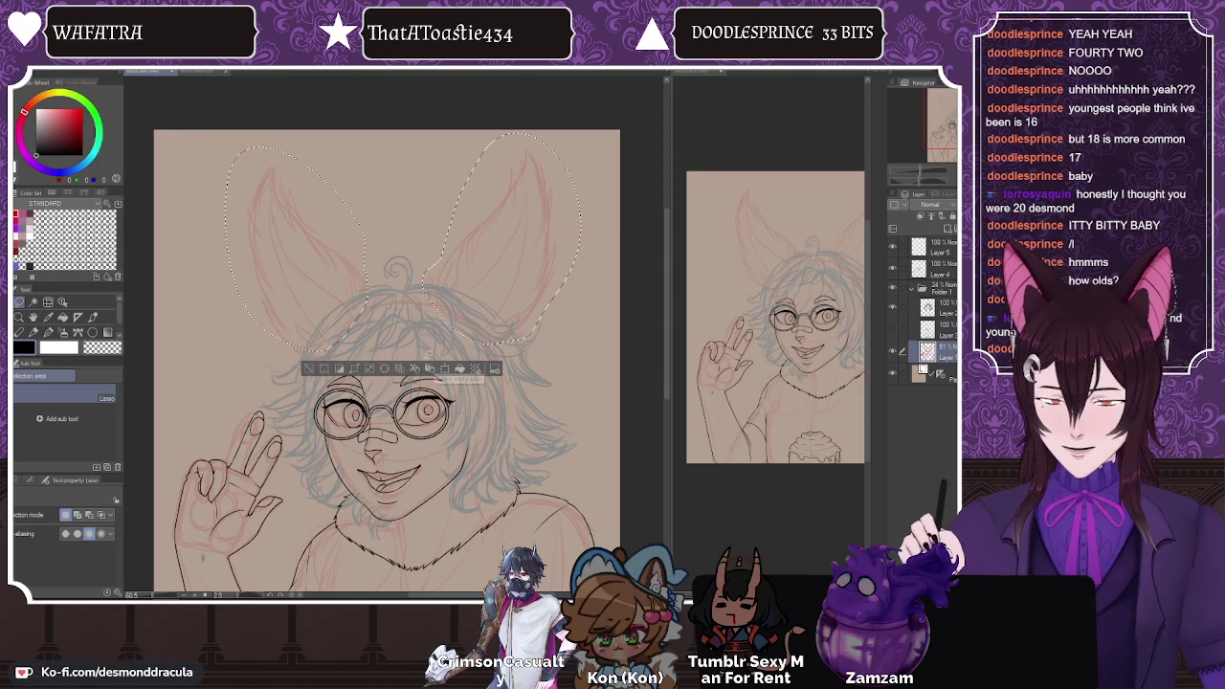
pyautogui.click(431, 373)
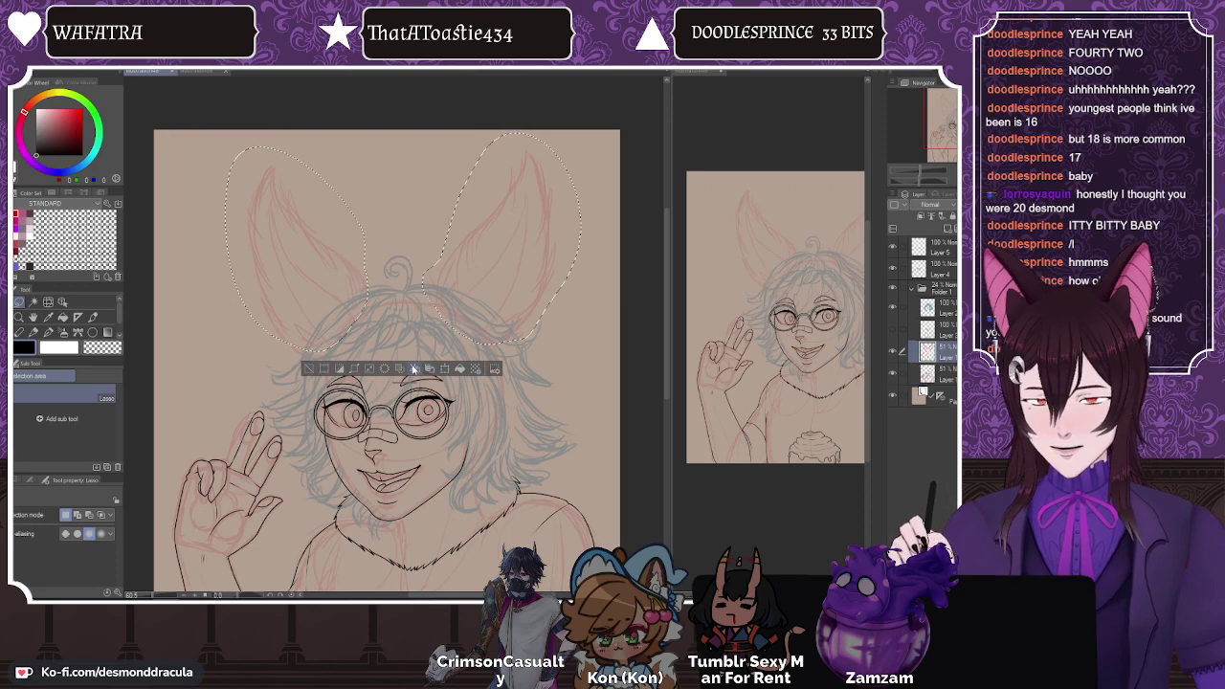
pyautogui.click(892, 373)
pyautogui.click(911, 288)
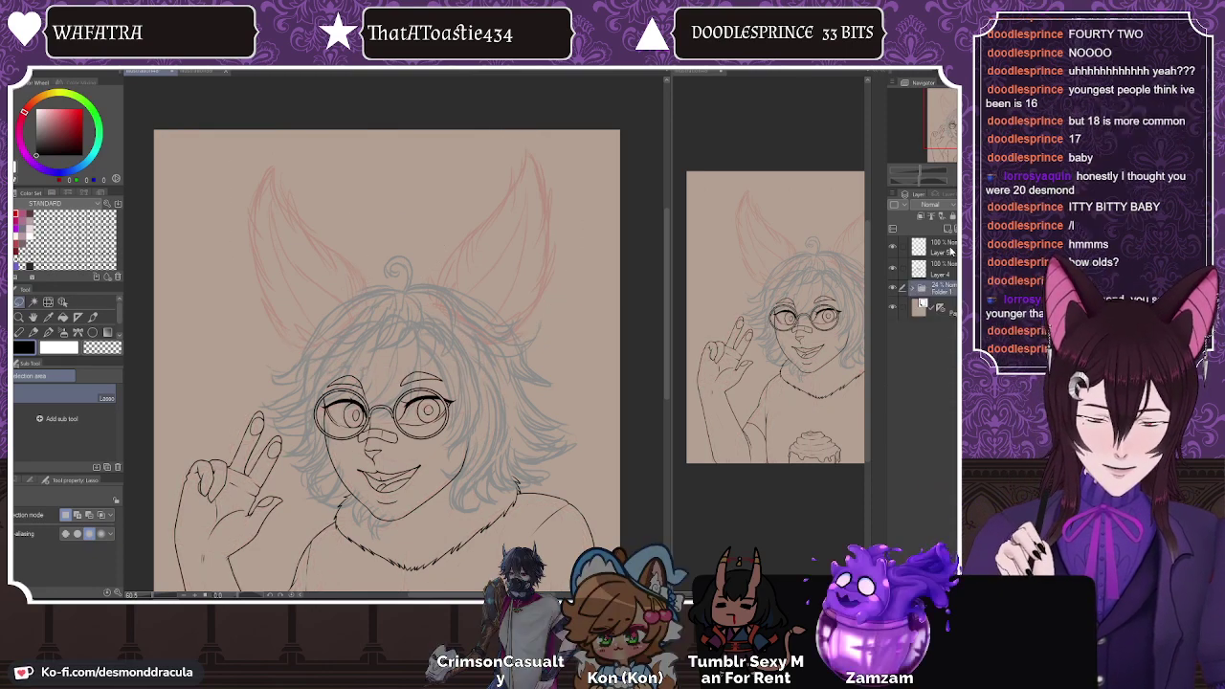
# Step: Lower the opacity of line-art Layer 4 and select the empty Layer 5 above it with the ink pen
pyautogui.click(933, 247)
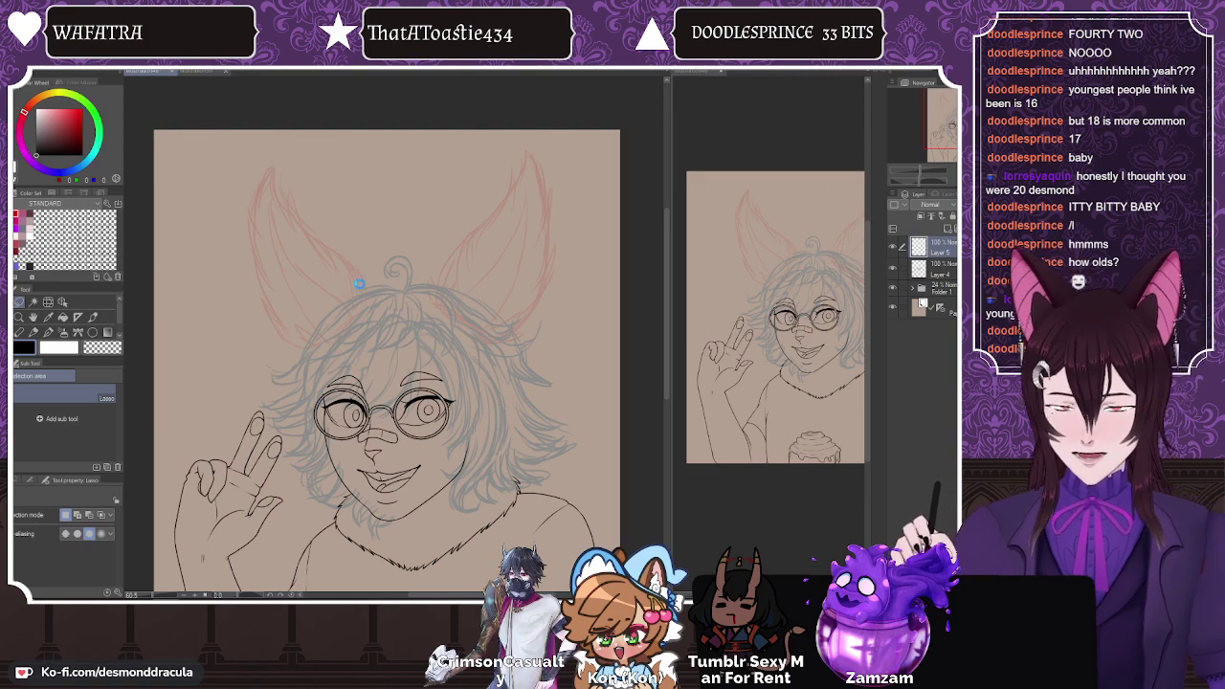
pyautogui.click(48, 332)
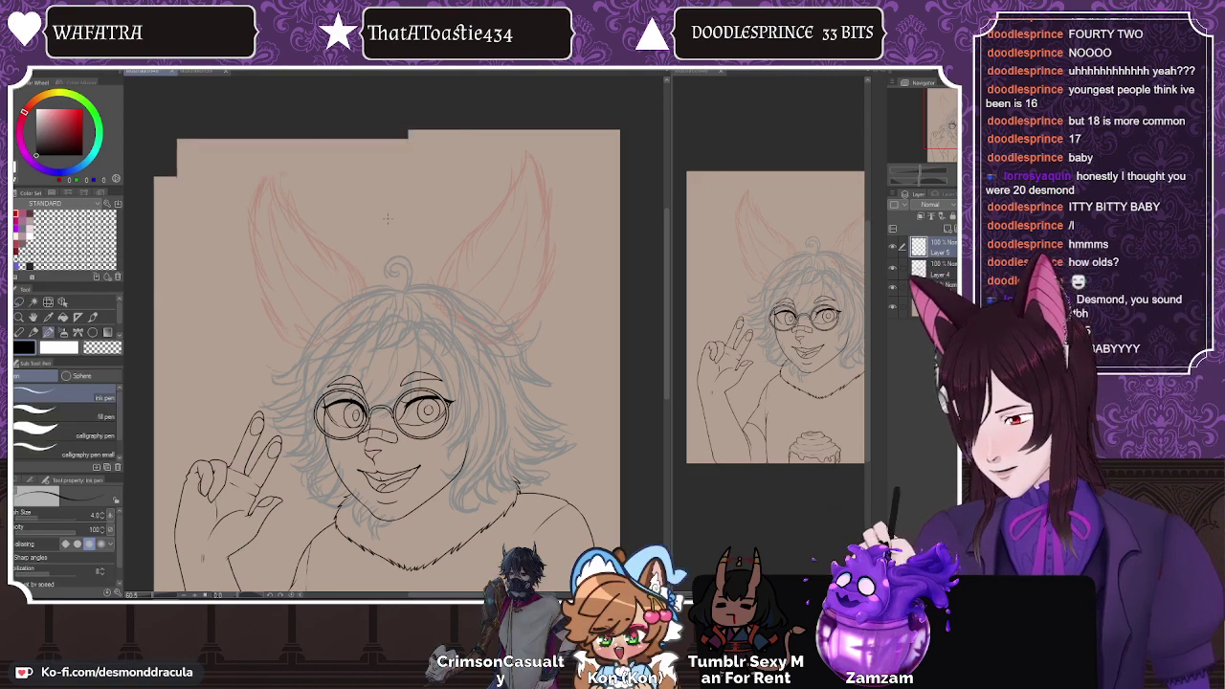
pyautogui.scroll(-2, 392, 220)
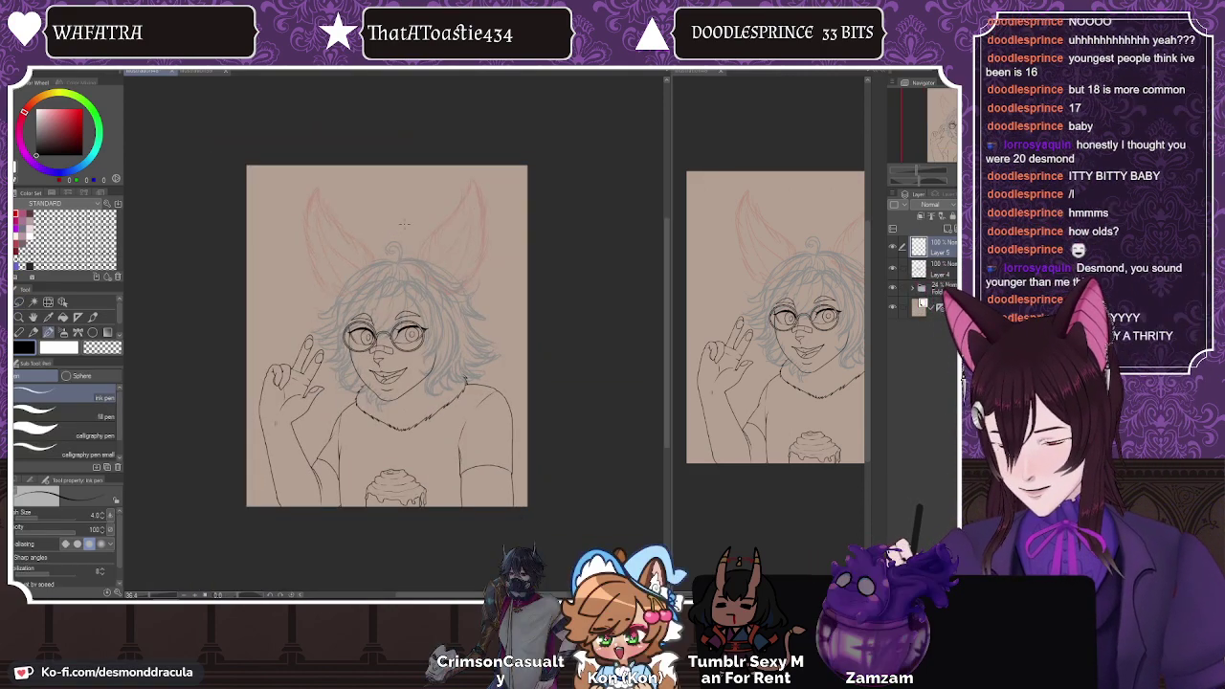
pyautogui.scroll(1, 411, 220)
pyautogui.scroll(-2, 431, 222)
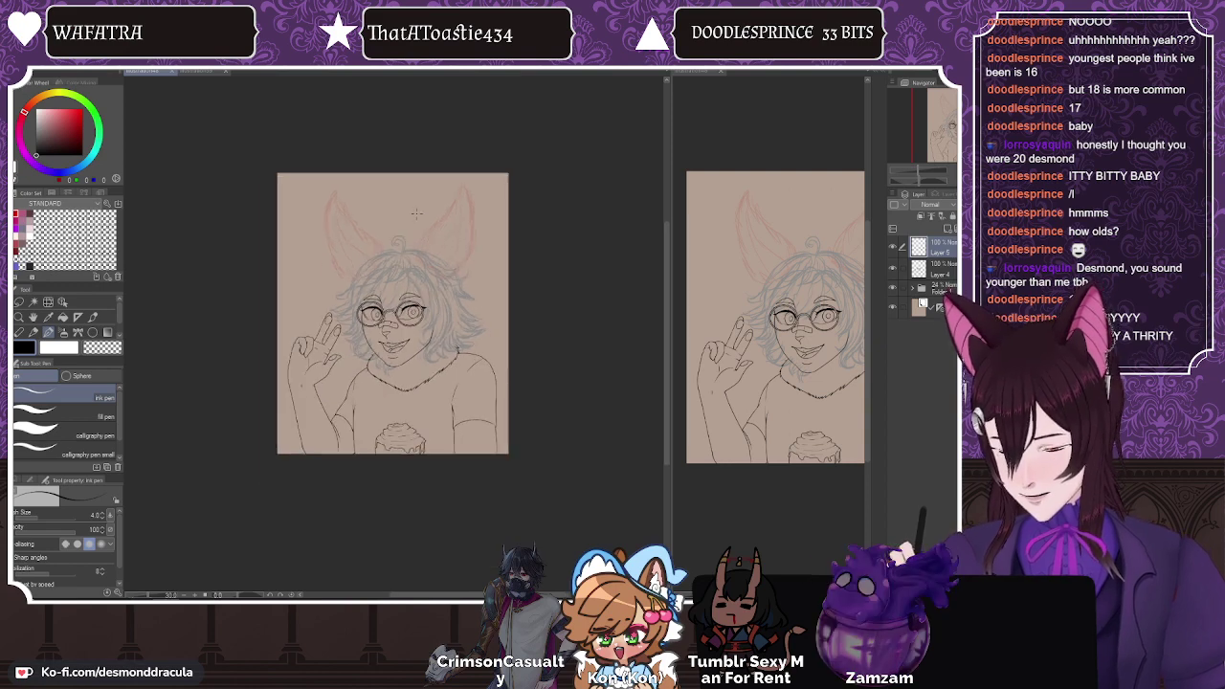
pyautogui.scroll(1, 450, 224)
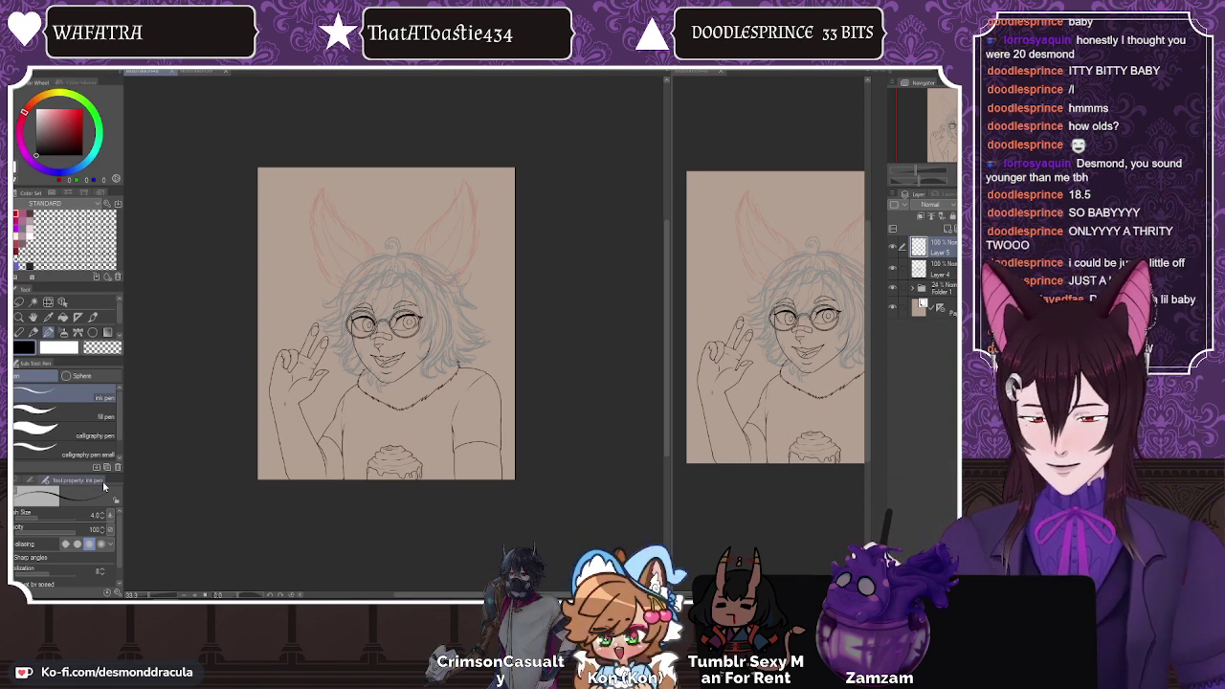
pyautogui.click(934, 269)
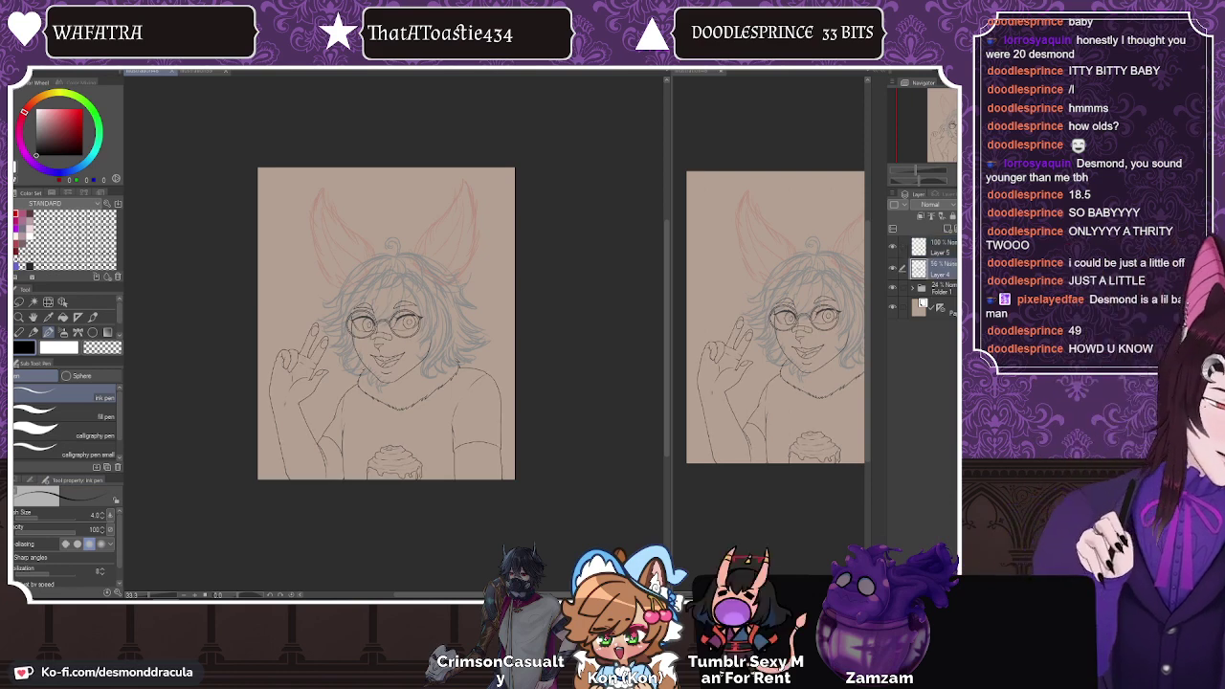
pyautogui.click(934, 247)
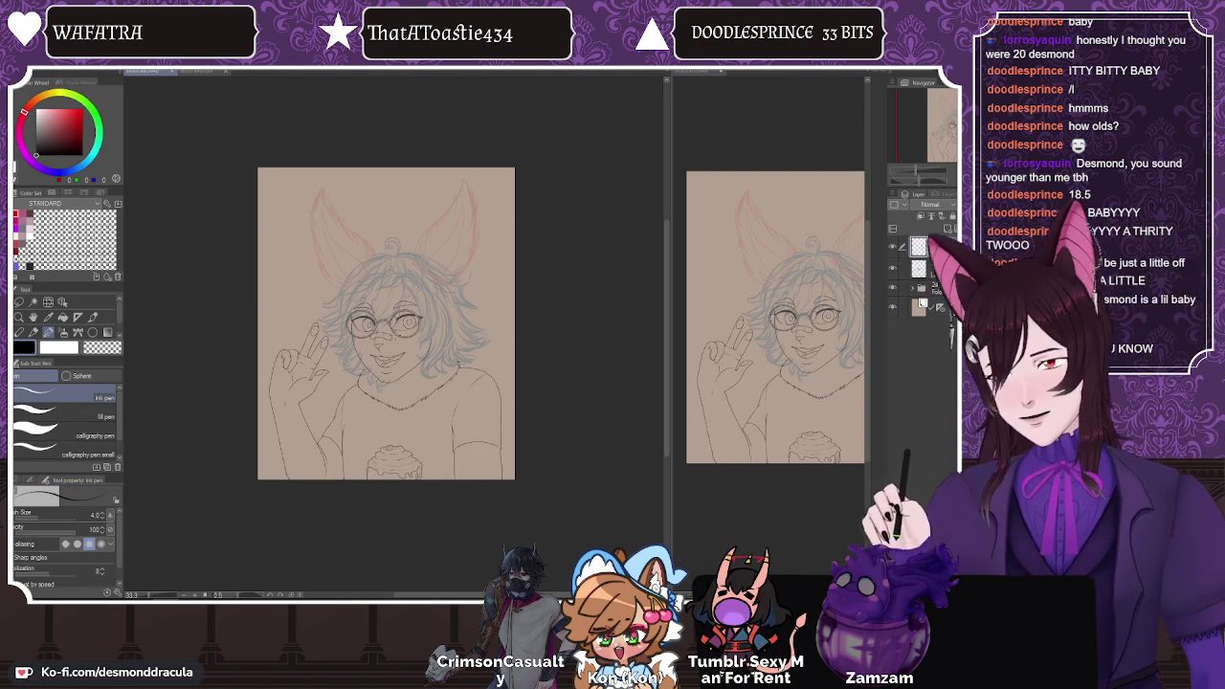
pyautogui.scroll(1, 307, 259)
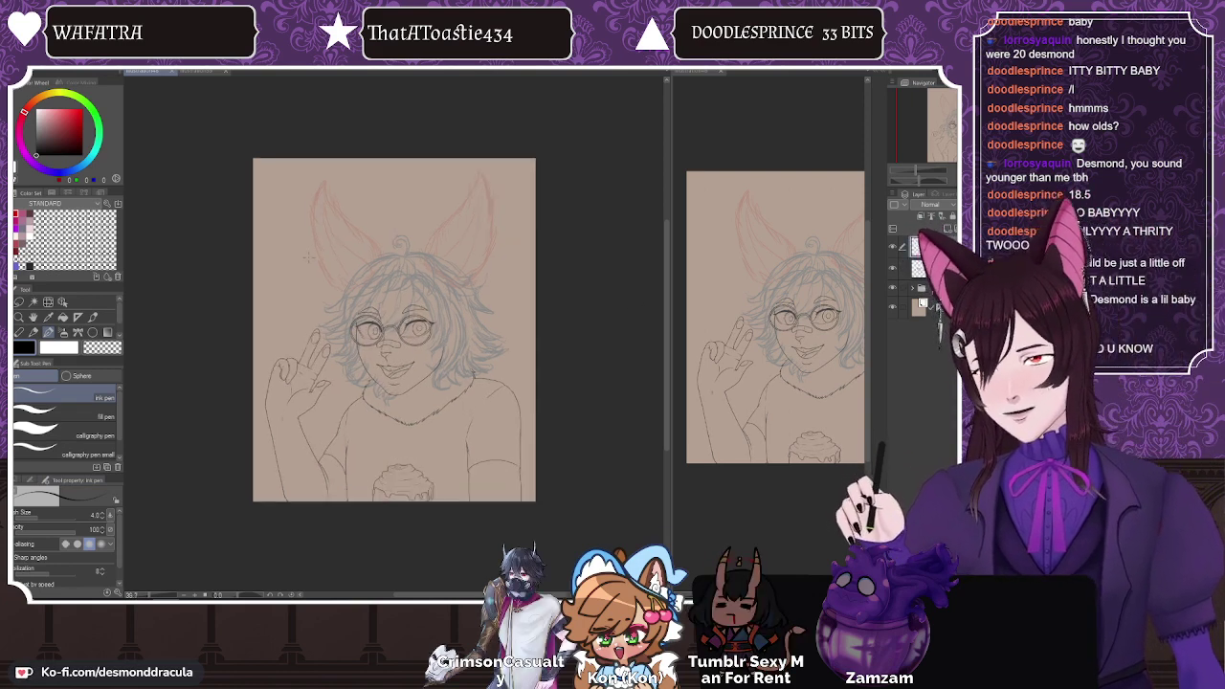
pyautogui.scroll(5, 308, 258)
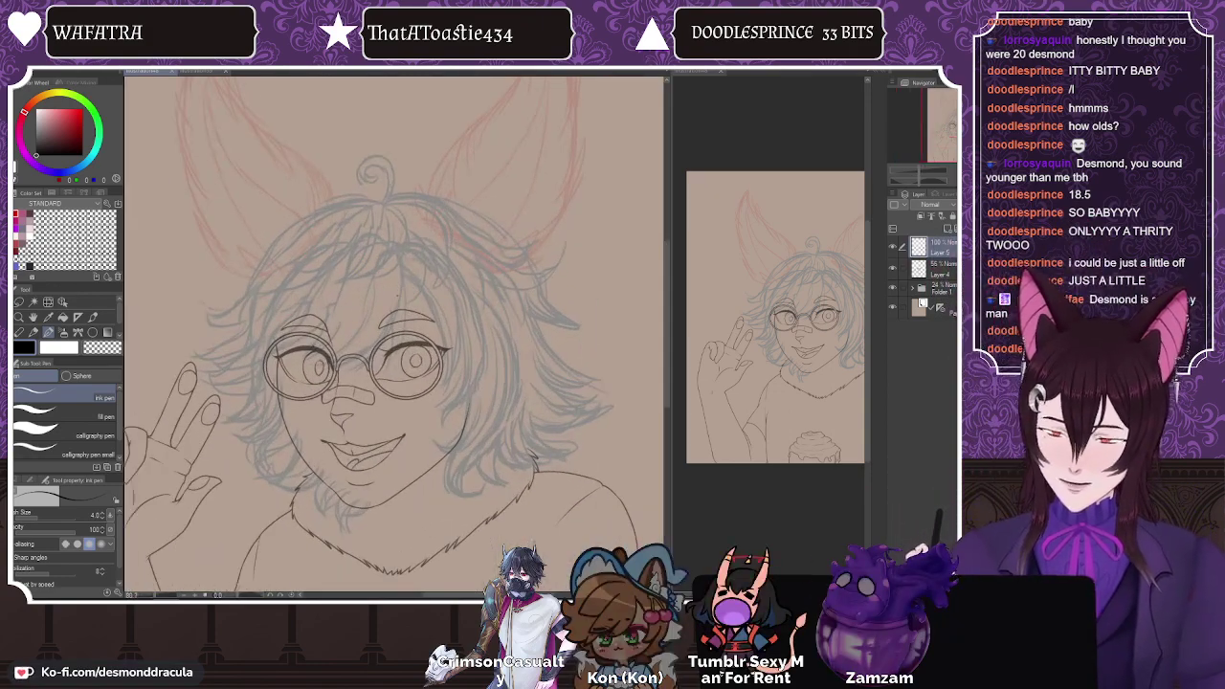
pyautogui.moveTo(398, 296); pyautogui.dragTo(428, 302)
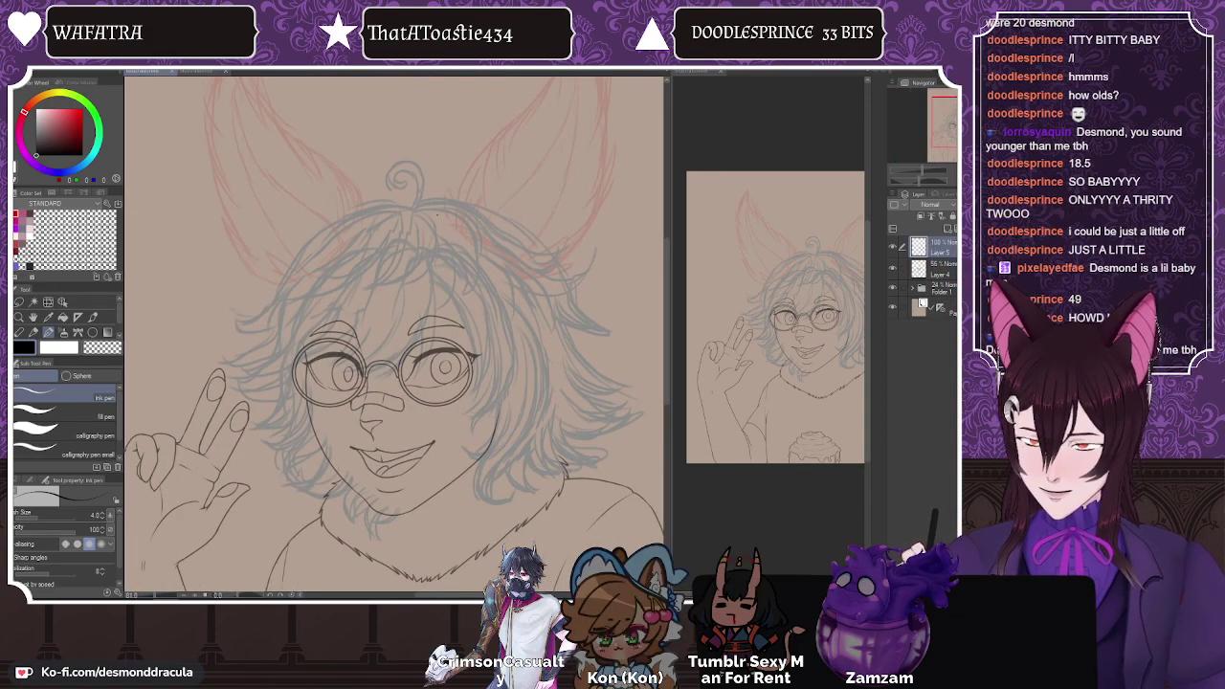
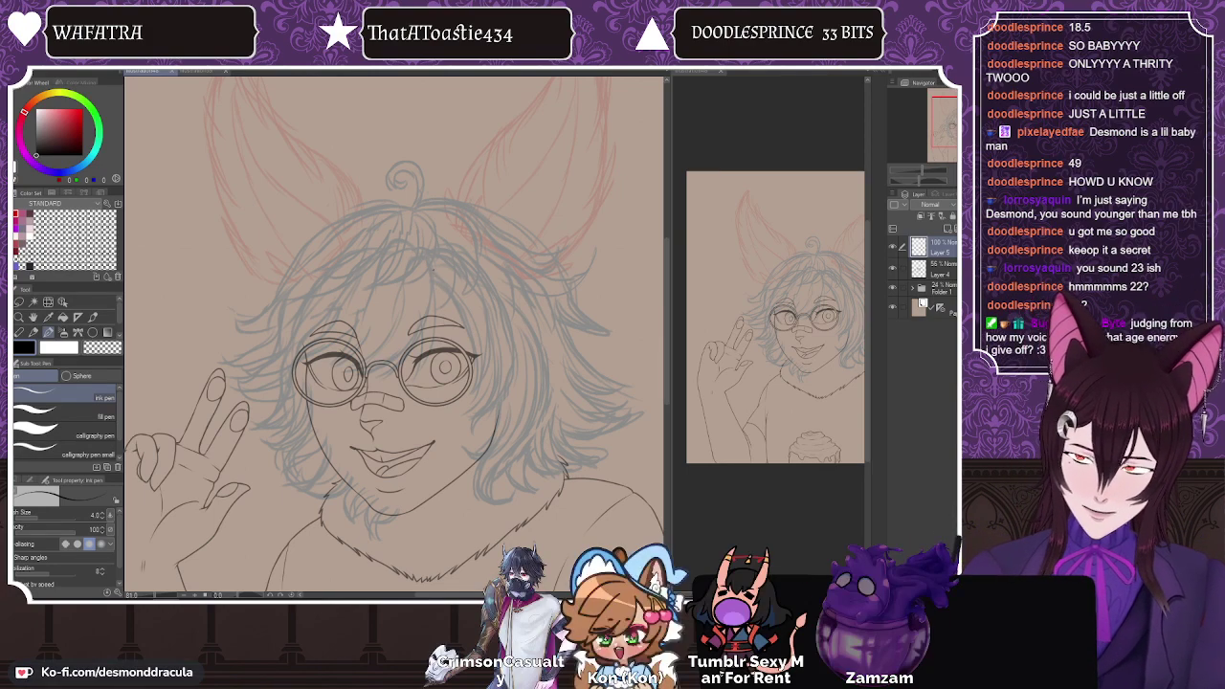
pyautogui.moveTo(439, 275); pyautogui.dragTo(411, 357)
pyautogui.moveTo(435, 287); pyautogui.dragTo(420, 356)
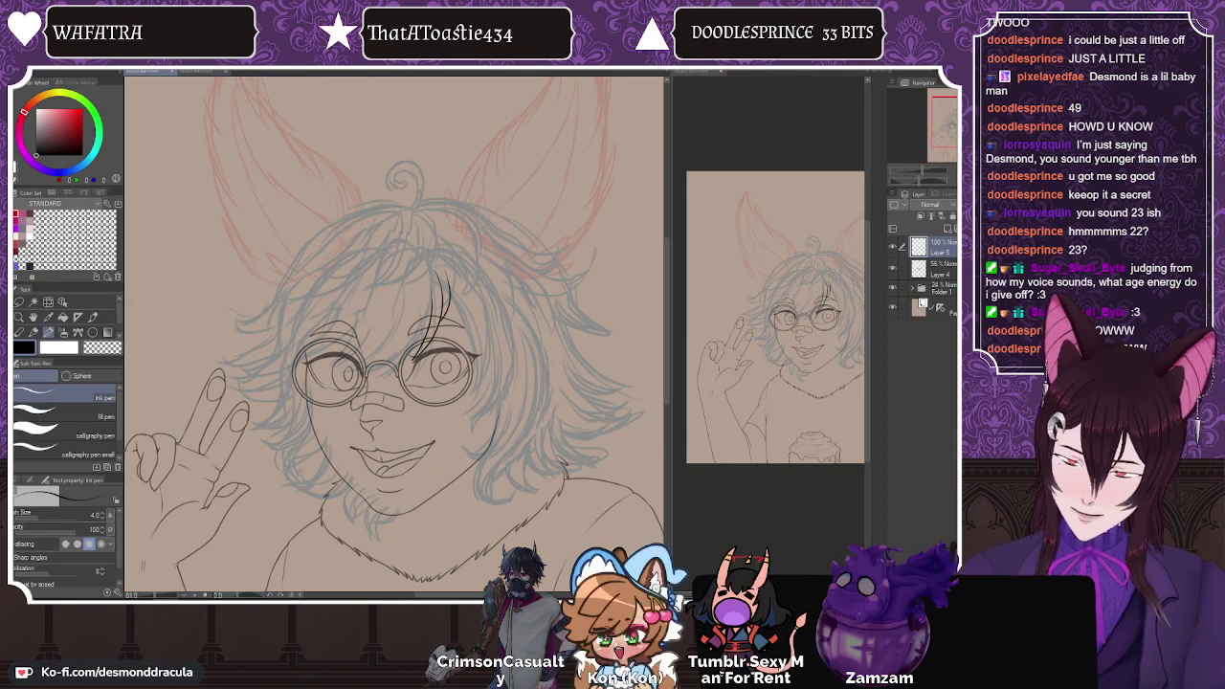
# Step: Ink the central bang strands, curving from the hair parting down over the right-hand lens and the bridge of the glasses
pyautogui.scroll(3, 406, 353)
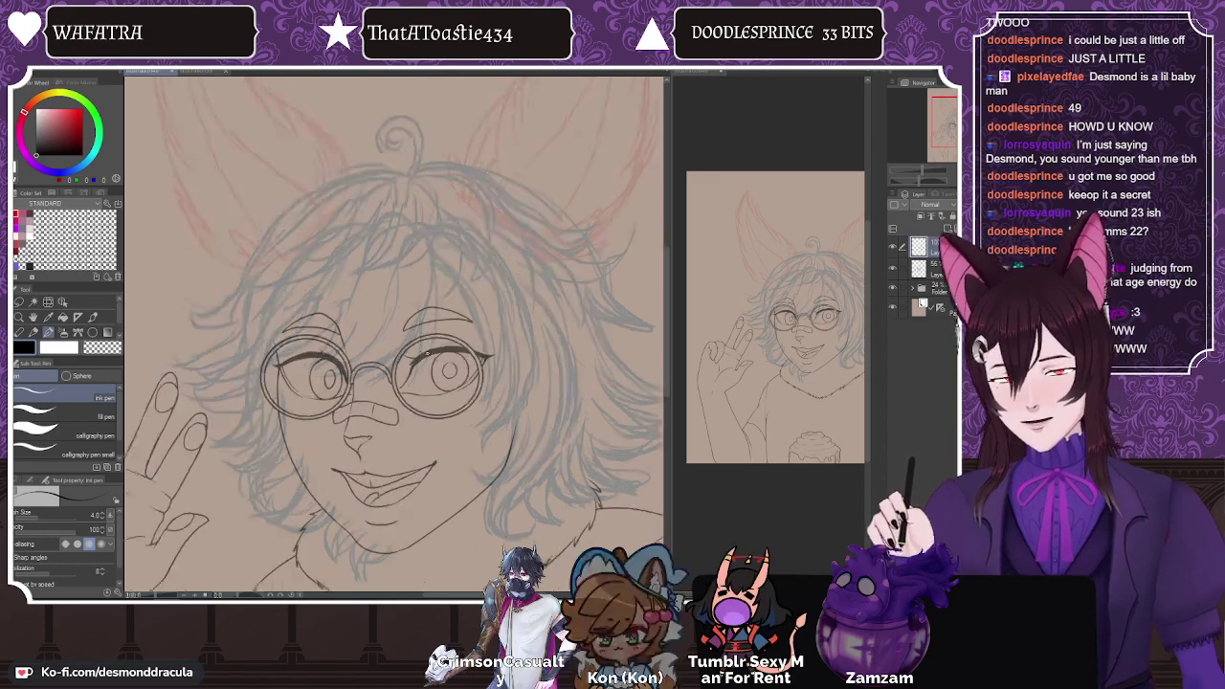
pyautogui.scroll(-3, 393, 312)
pyautogui.scroll(2, 390, 302)
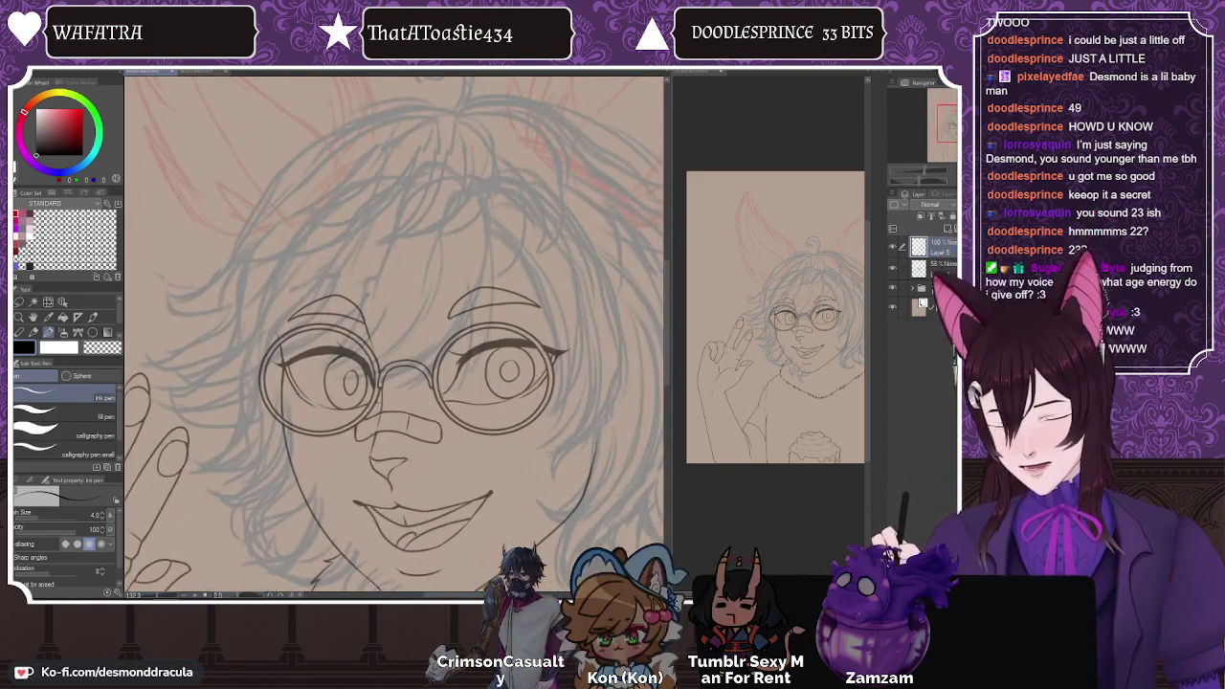
pyautogui.scroll(-1, 387, 291)
pyautogui.scroll(1, 387, 291)
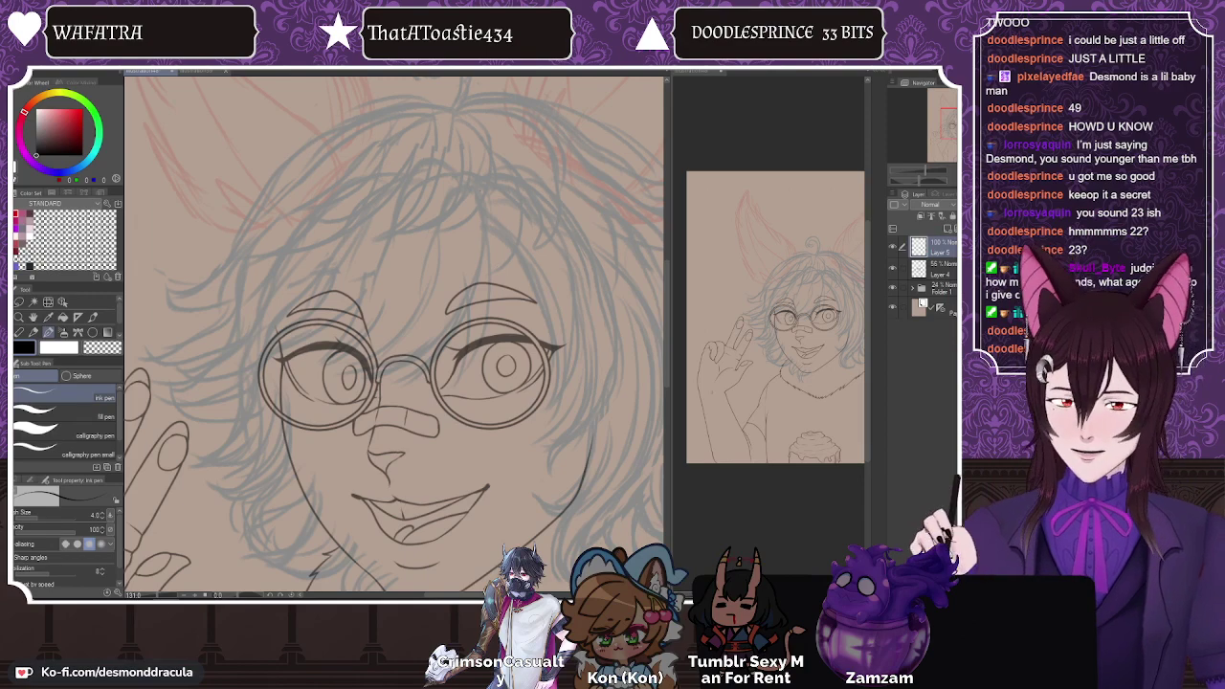
pyautogui.moveTo(484, 207)
pyautogui.mouseDown()
pyautogui.moveTo(496, 235)
pyautogui.moveTo(463, 348)
pyautogui.mouseUp()
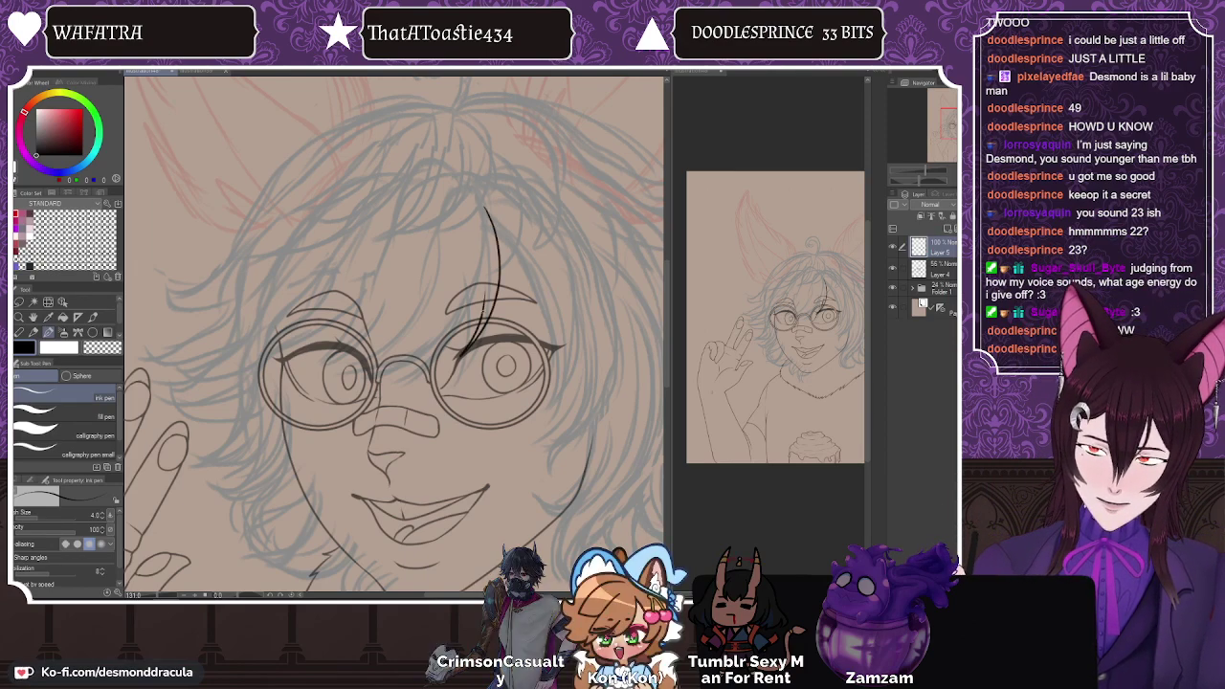
pyautogui.moveTo(482, 220); pyautogui.dragTo(457, 362)
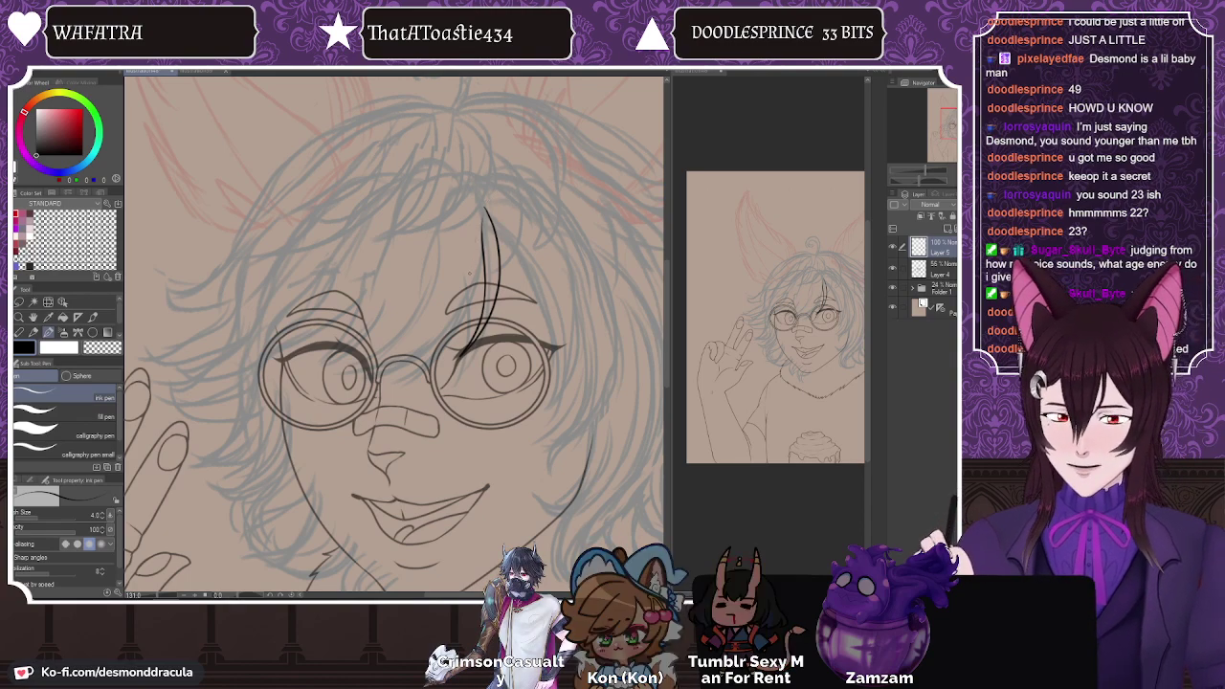
pyautogui.moveTo(482, 246)
pyautogui.mouseDown()
pyautogui.moveTo(464, 351)
pyautogui.moveTo(408, 370)
pyautogui.mouseUp()
pyautogui.moveTo(458, 311); pyautogui.dragTo(409, 368)
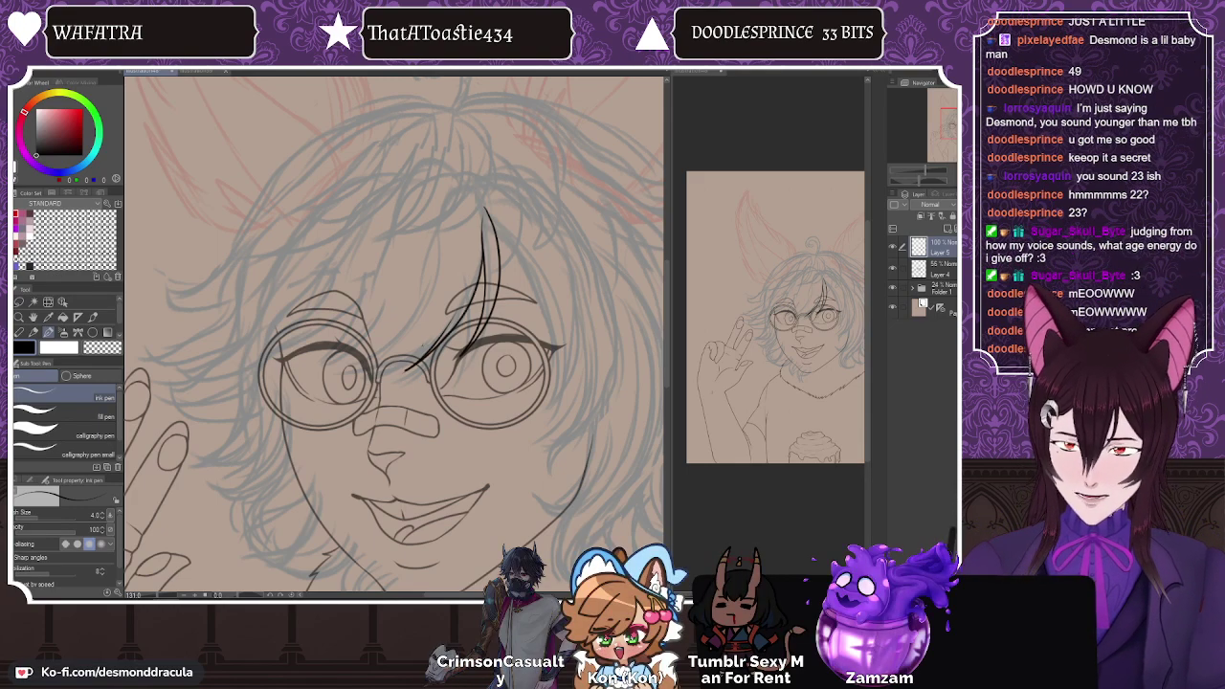
pyautogui.hotkey('ctrl', 'z')
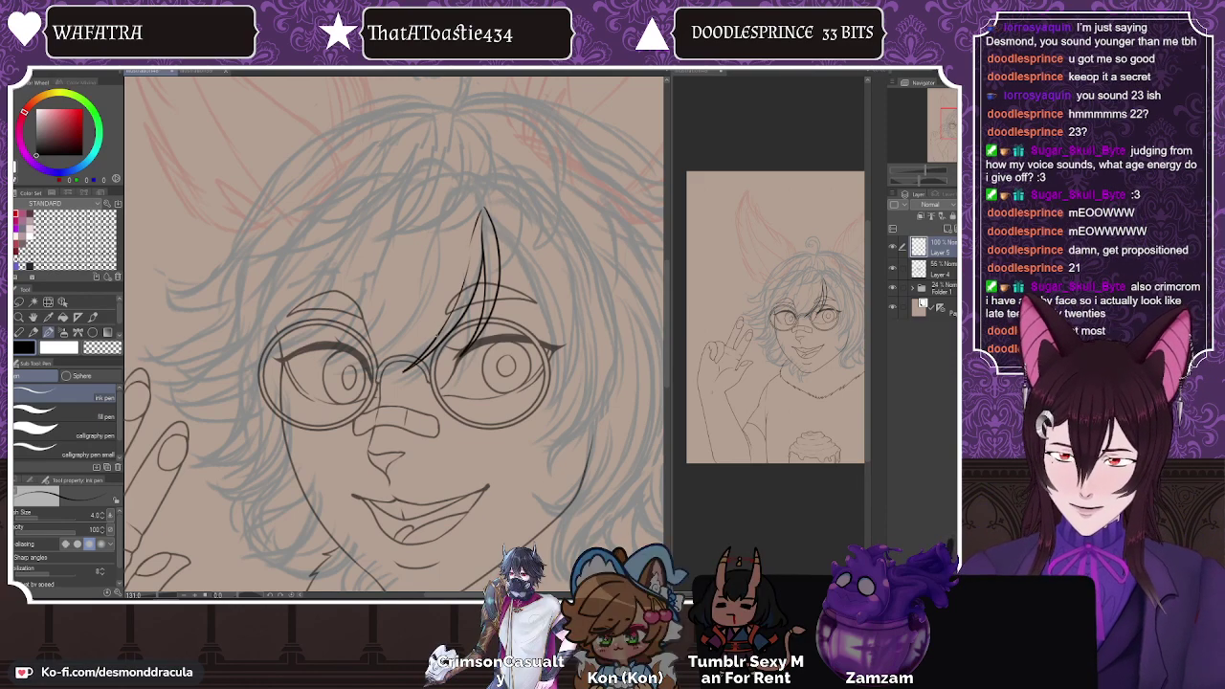
# Step: Ink the next bang strand sweeping from the parting down to the inner half of the left-hand lens, with its inner hair lines
pyautogui.moveTo(436, 336); pyautogui.dragTo(347, 379)
pyautogui.hotkey('ctrl', 'z')
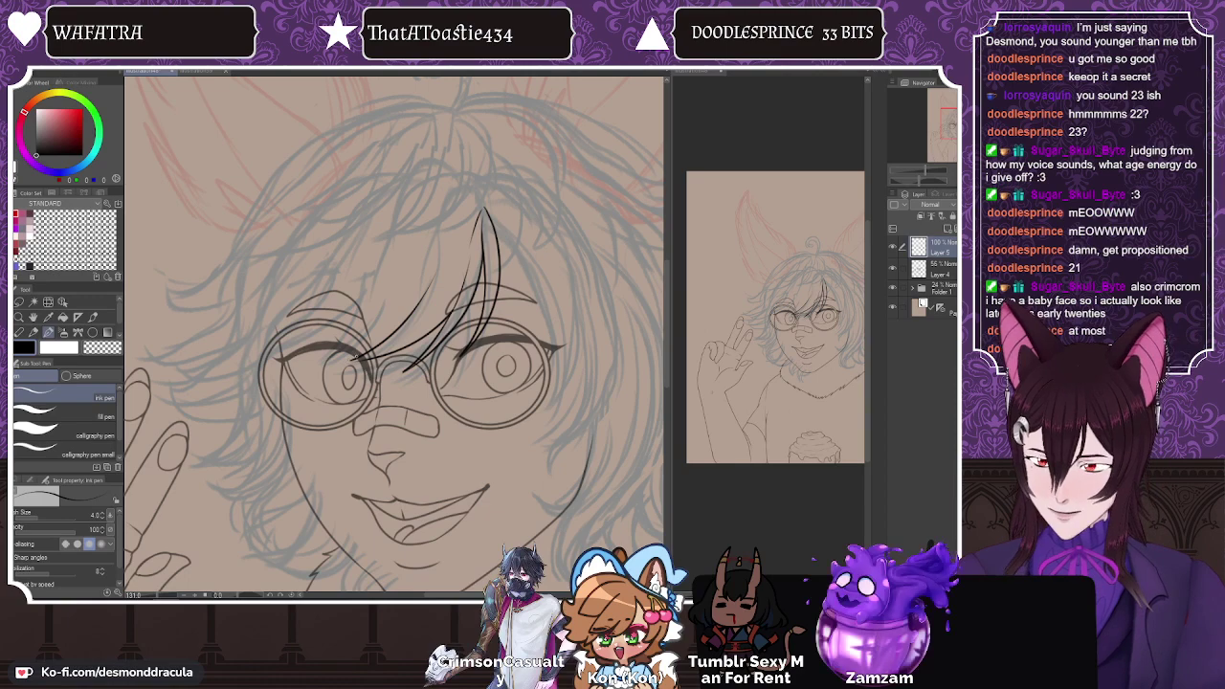
pyautogui.moveTo(359, 359); pyautogui.dragTo(348, 363)
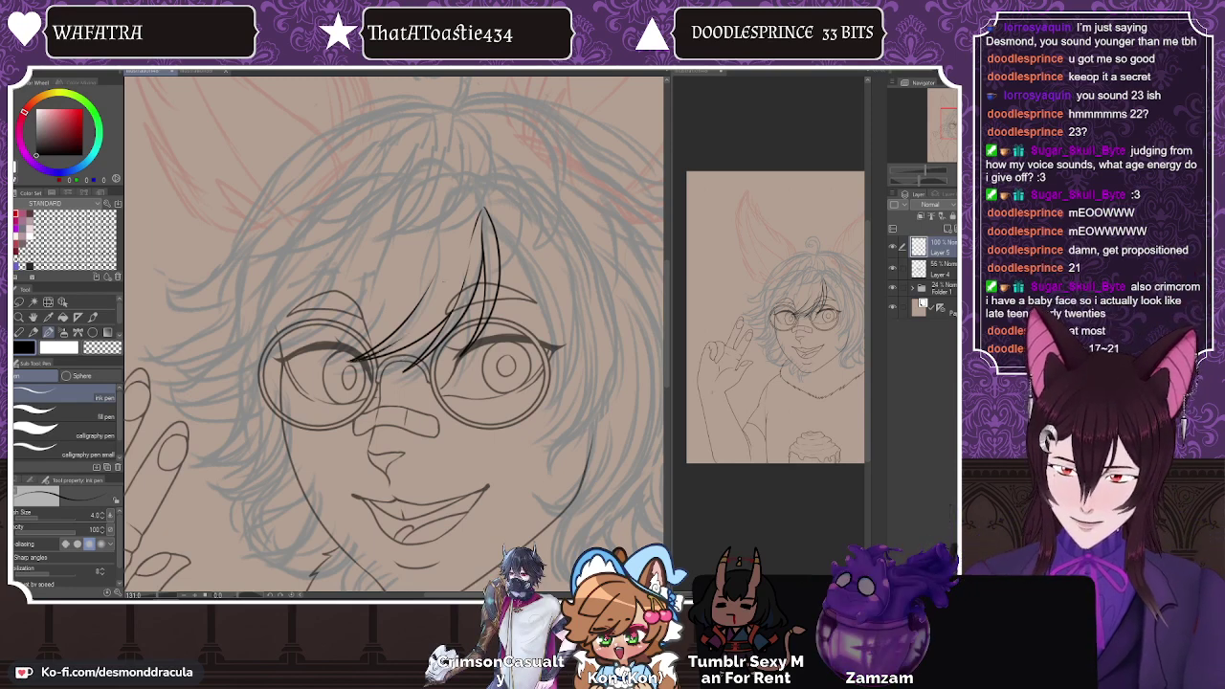
pyautogui.moveTo(444, 284); pyautogui.dragTo(412, 329)
pyautogui.moveTo(461, 215); pyautogui.dragTo(451, 255)
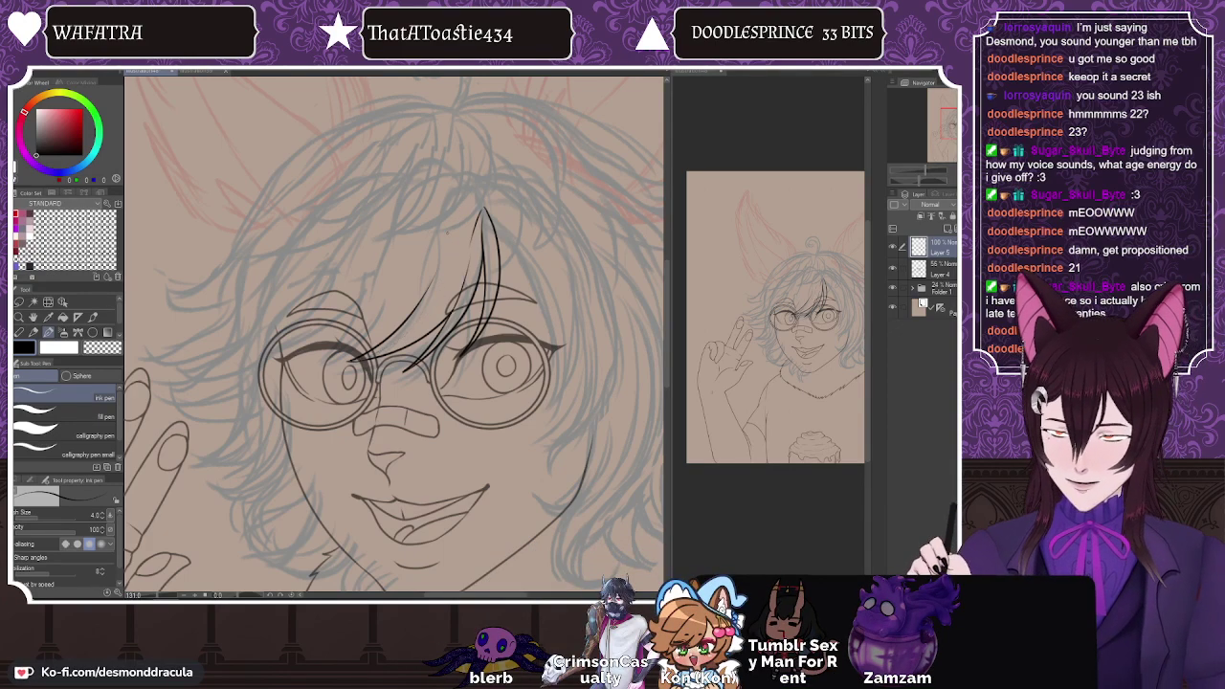
pyautogui.moveTo(482, 209); pyautogui.dragTo(419, 305)
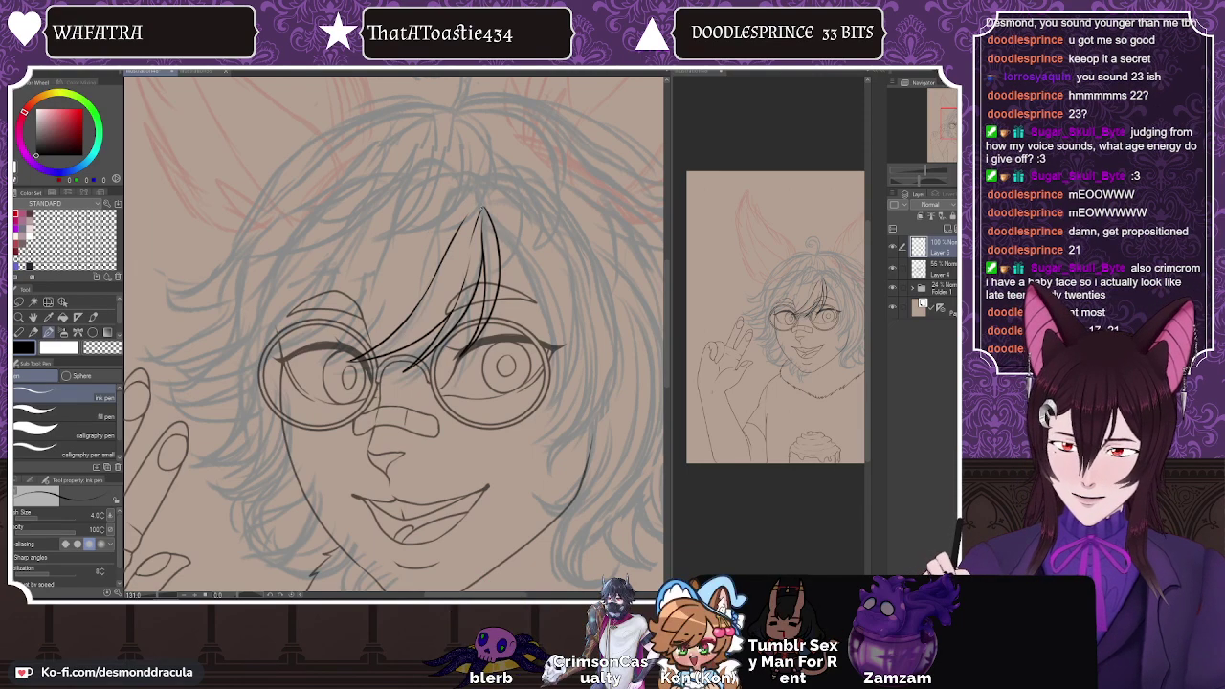
pyautogui.moveTo(473, 210); pyautogui.dragTo(485, 207)
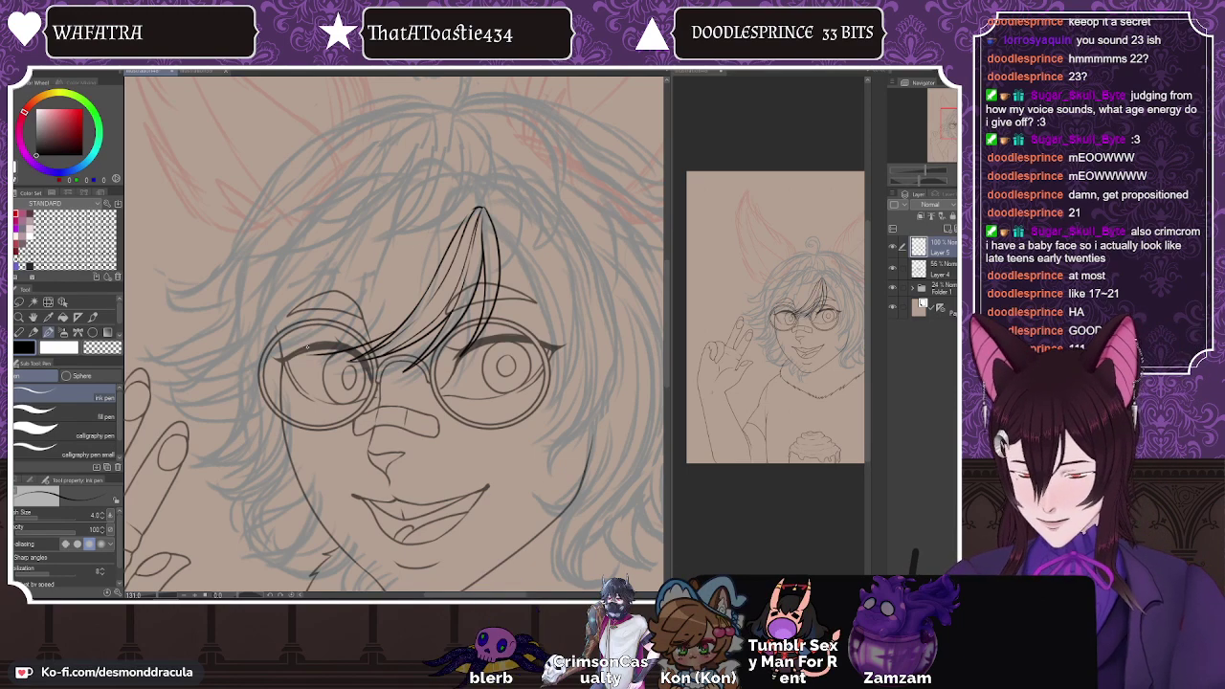
# Step: Extend the inked bangs with long strands sweeping across the forehead past the outer rim of the left-hand lens
pyautogui.moveTo(423, 207); pyautogui.dragTo(381, 306)
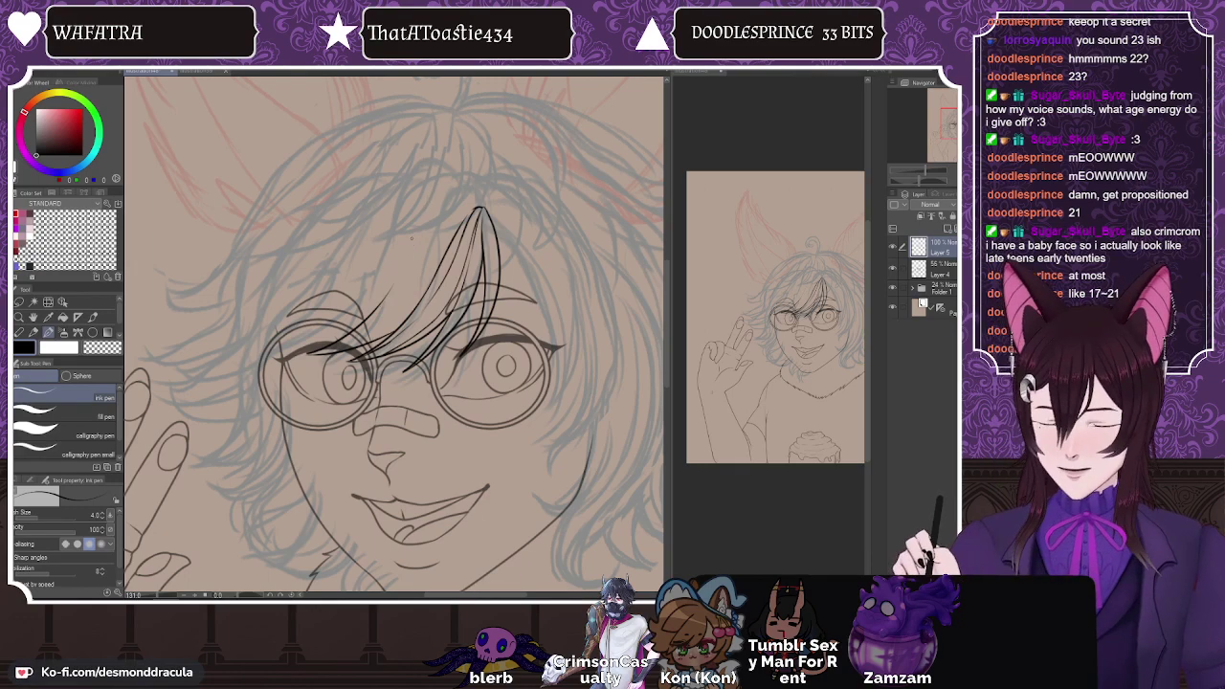
pyautogui.moveTo(442, 208); pyautogui.dragTo(383, 299)
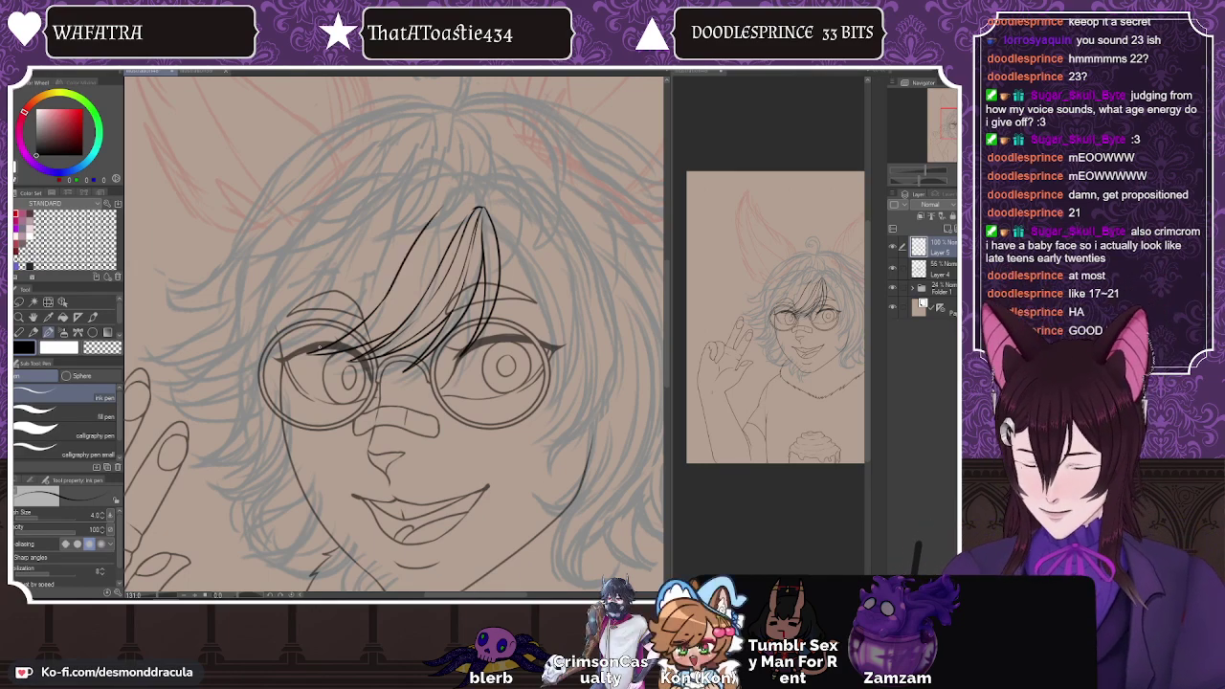
pyautogui.moveTo(330, 345)
pyautogui.mouseDown()
pyautogui.moveTo(300, 351)
pyautogui.moveTo(338, 329)
pyautogui.mouseUp()
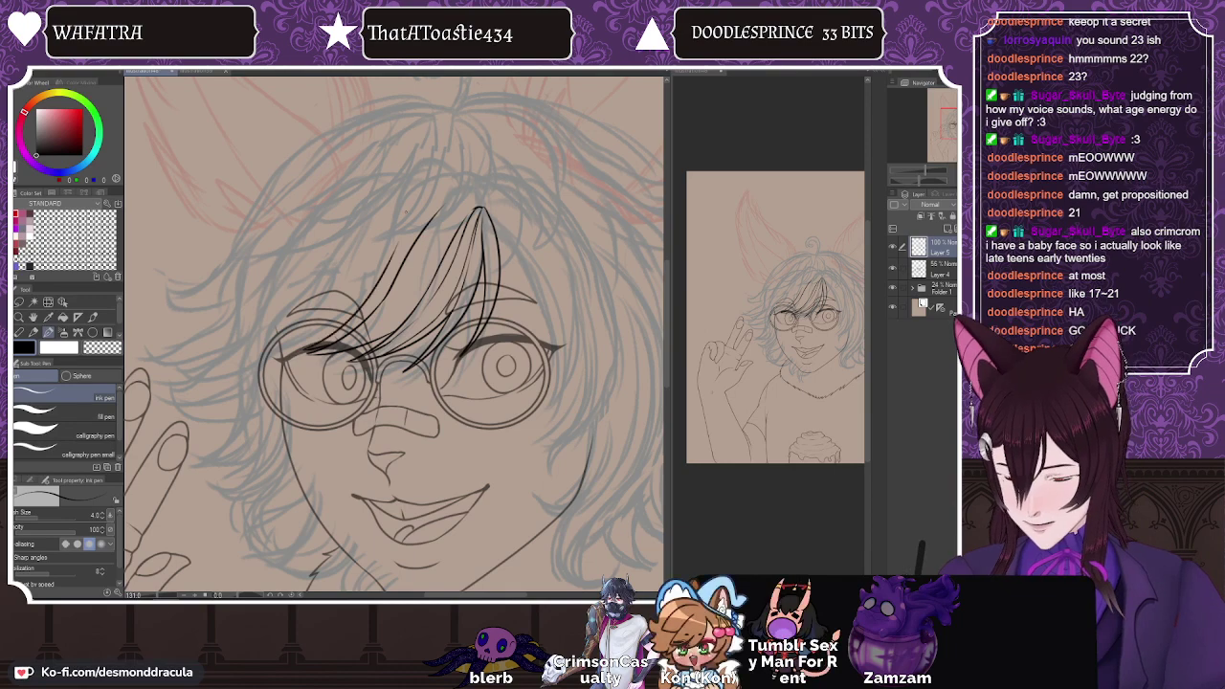
pyautogui.moveTo(393, 255); pyautogui.dragTo(438, 197)
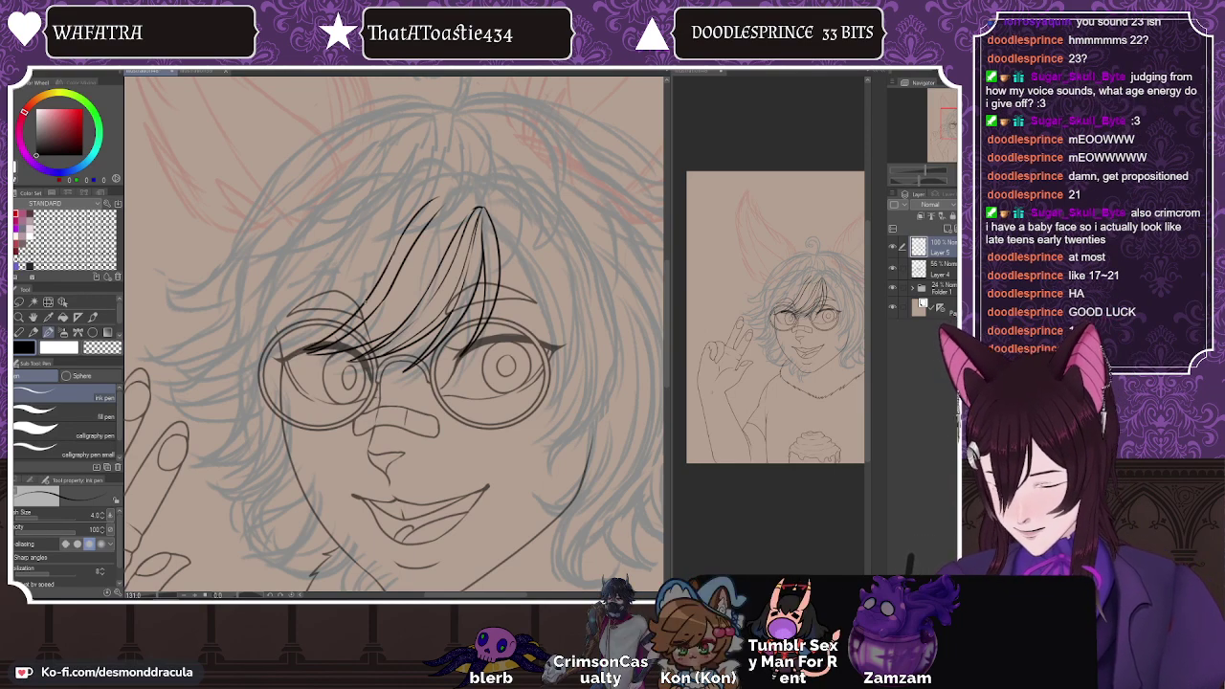
pyautogui.moveTo(370, 299); pyautogui.dragTo(237, 350)
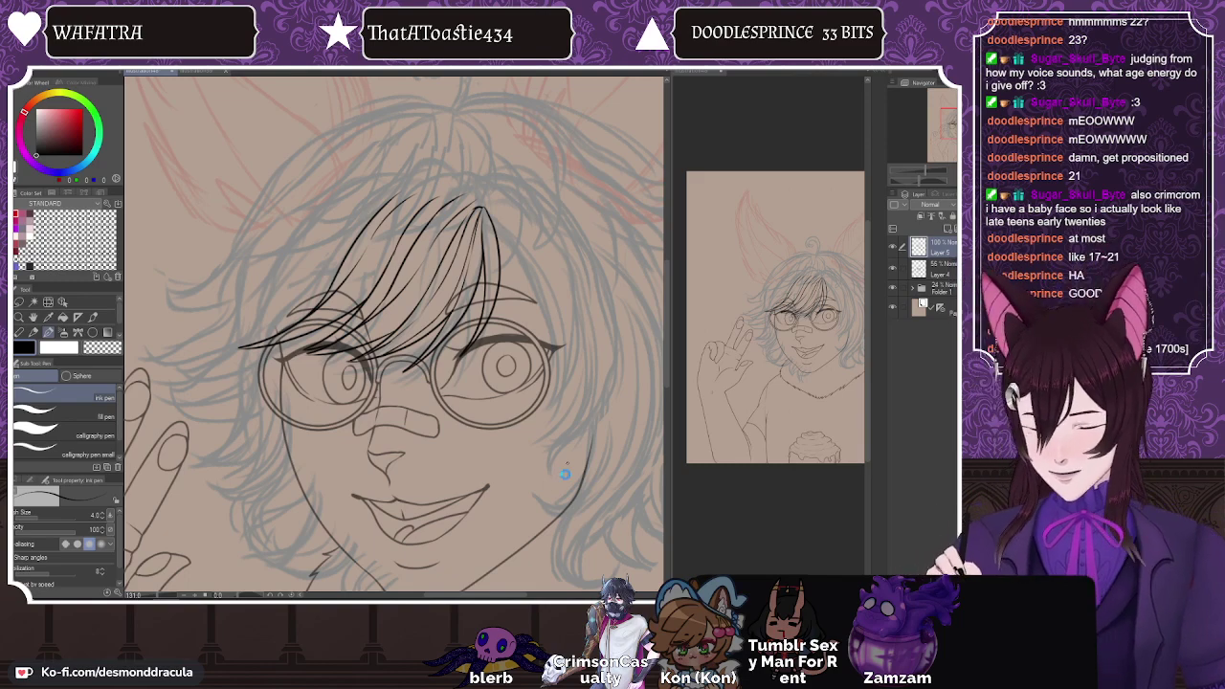
# Step: Lower Layer 4's opacity to 40% and, on Layer 5, ink strands curving from the parting past the outer edge of the right-hand lens
pyautogui.moveTo(438, 596); pyautogui.dragTo(451, 596)
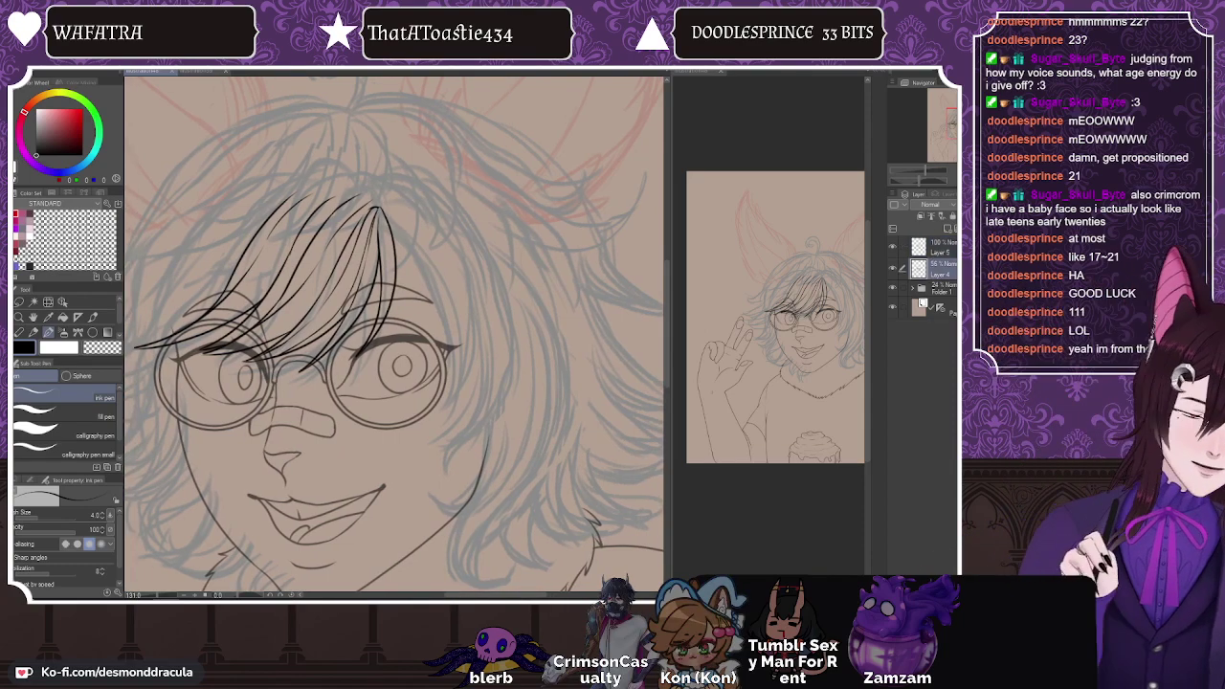
pyautogui.click(936, 247)
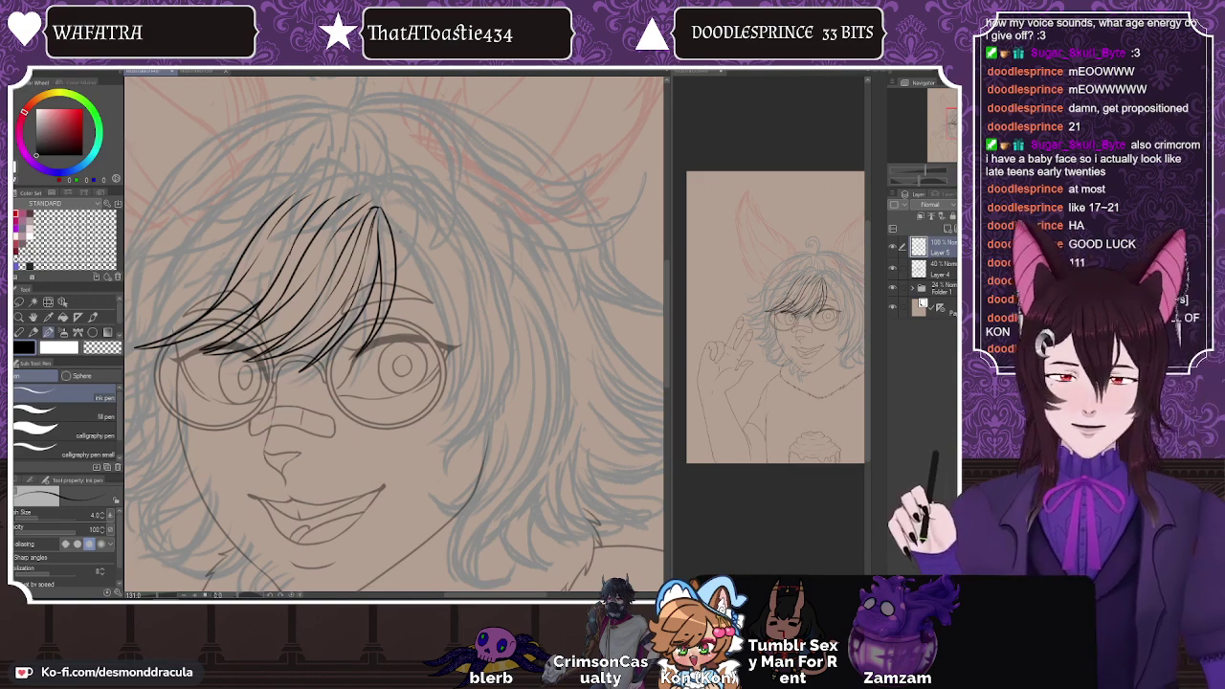
pyautogui.moveTo(380, 208); pyautogui.dragTo(450, 352)
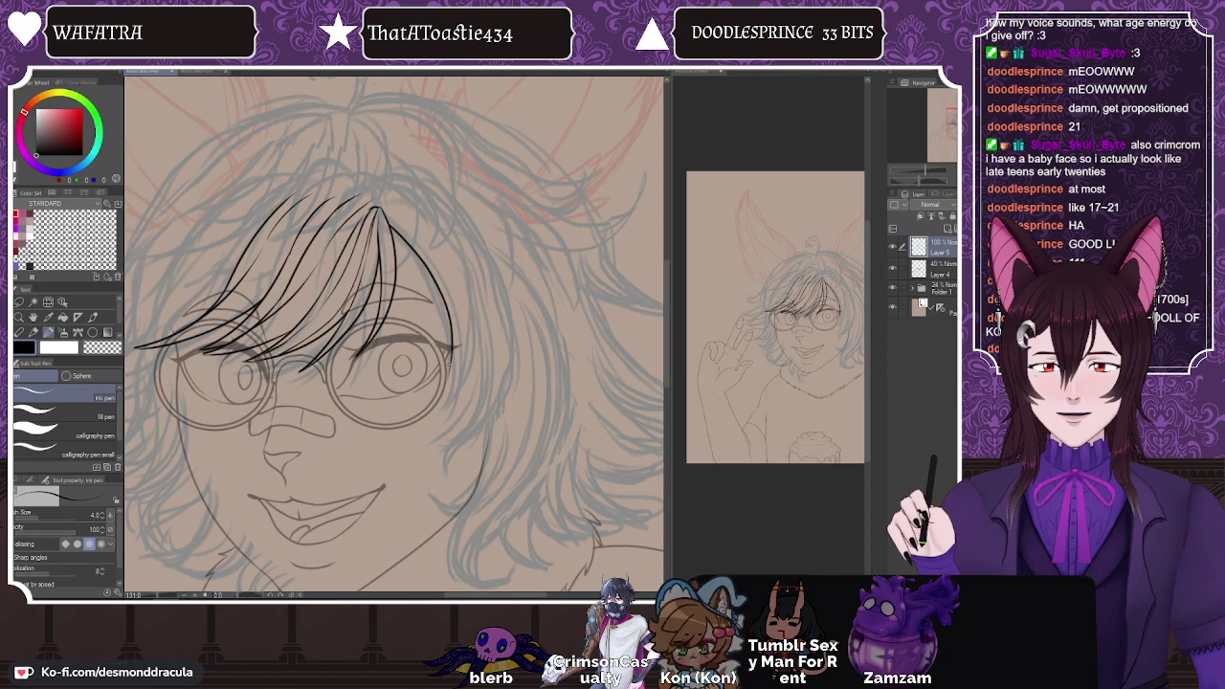
pyautogui.moveTo(453, 373)
pyautogui.mouseDown()
pyautogui.moveTo(430, 242)
pyautogui.moveTo(390, 205)
pyautogui.mouseUp()
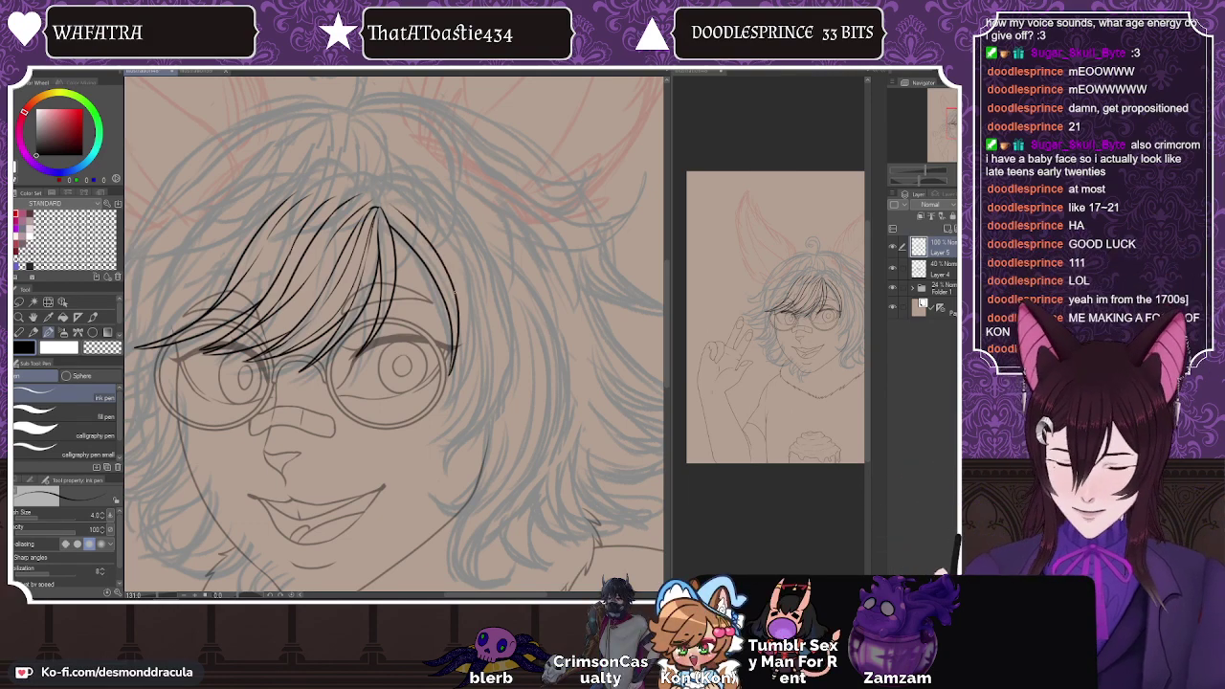
pyautogui.moveTo(460, 336); pyautogui.dragTo(456, 302)
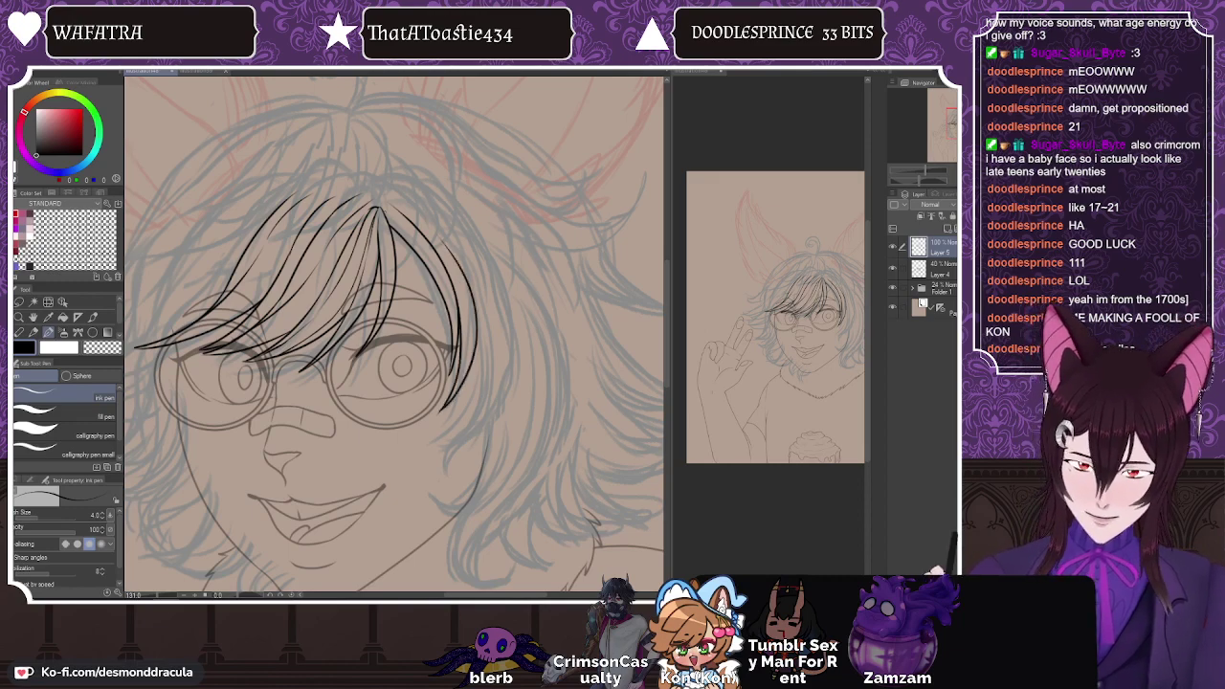
pyautogui.hotkey('ctrl', 'z')
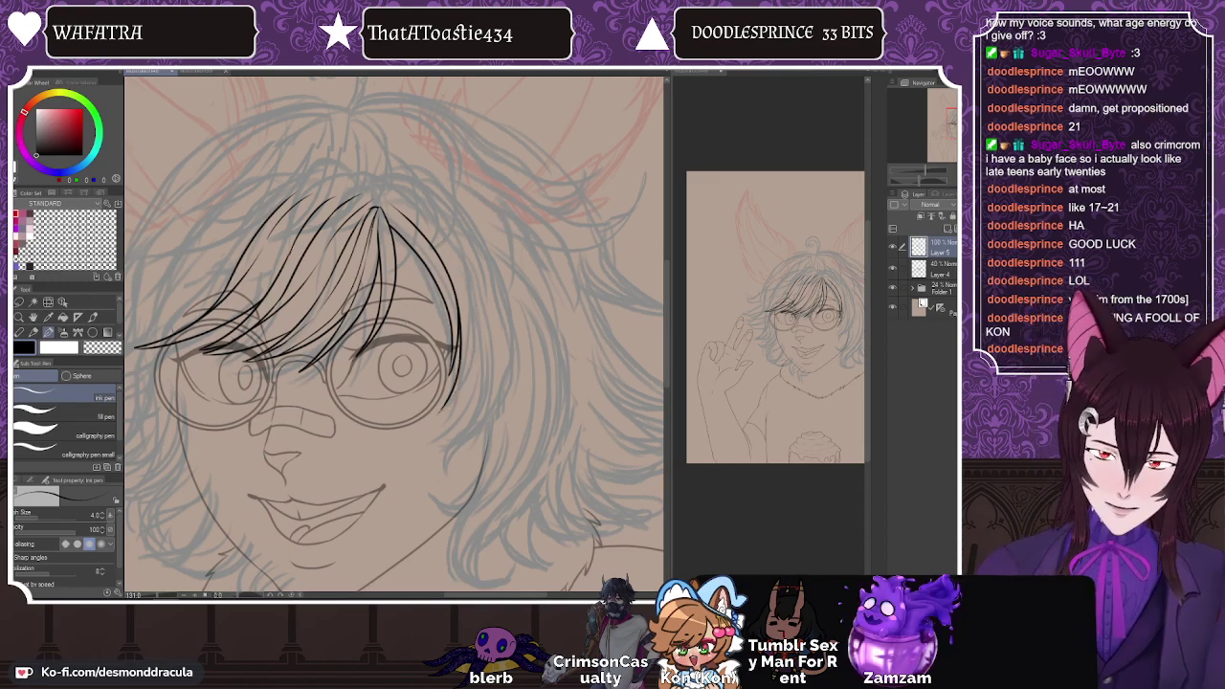
pyautogui.moveTo(475, 369); pyautogui.dragTo(416, 201)
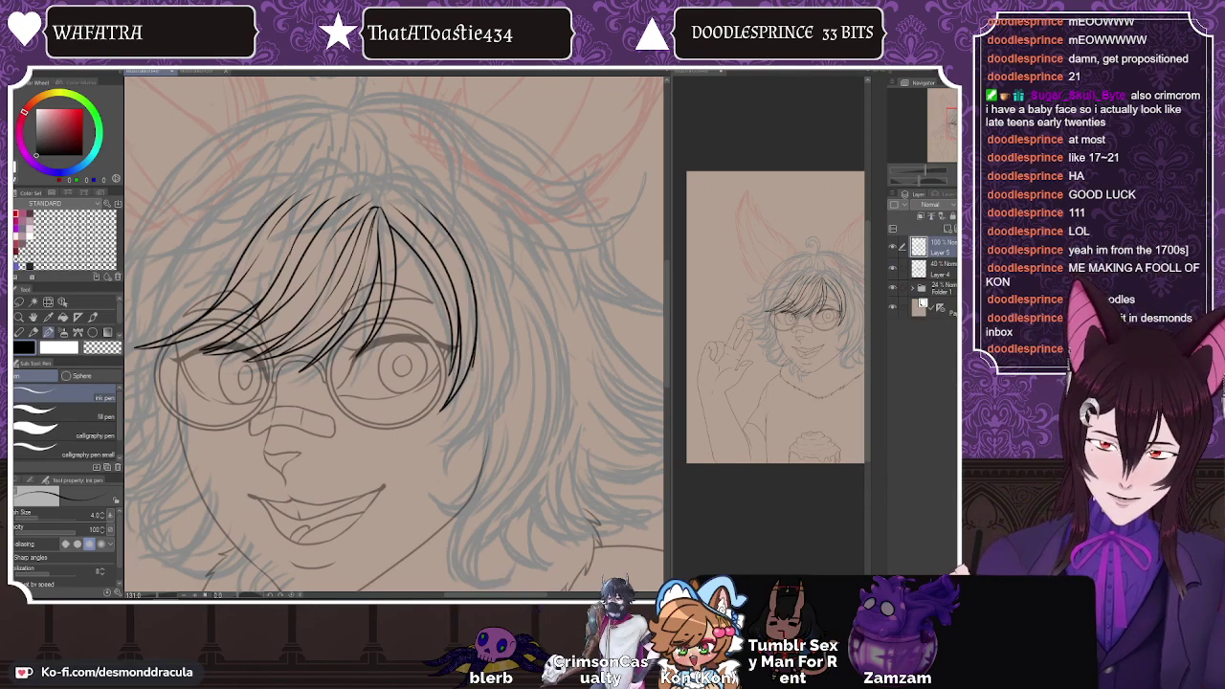
# Step: Ink long bang strands curving down past the outer edge of the right-hand lens to a pointed tip on the cheek
pyautogui.moveTo(476, 311); pyautogui.dragTo(437, 446)
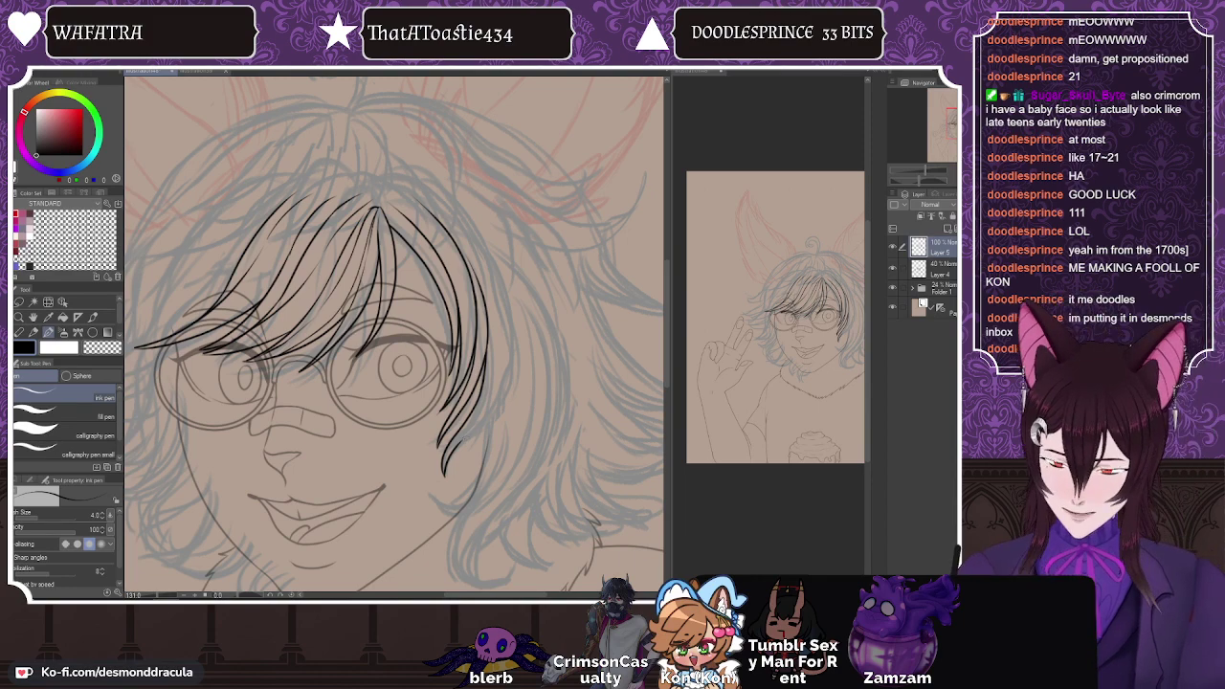
pyautogui.moveTo(448, 463)
pyautogui.mouseDown()
pyautogui.moveTo(455, 424)
pyautogui.moveTo(499, 394)
pyautogui.mouseUp()
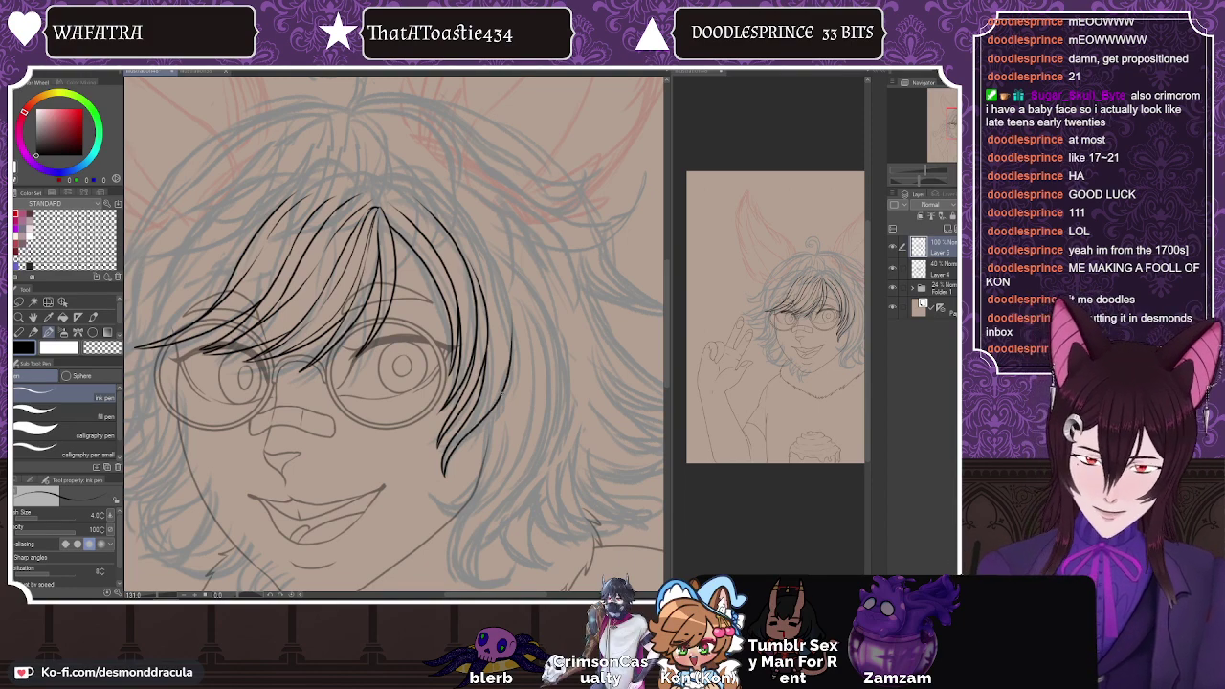
pyautogui.hotkey('ctrl', 'z')
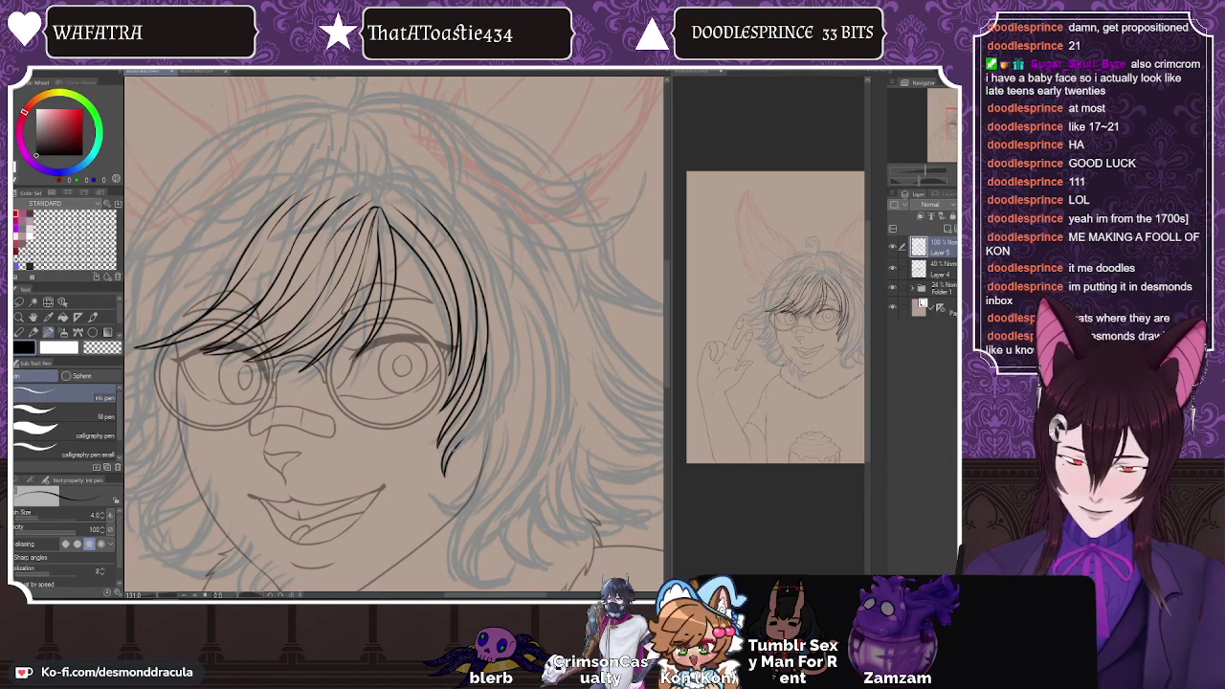
pyautogui.moveTo(459, 443)
pyautogui.mouseDown()
pyautogui.moveTo(497, 373)
pyautogui.moveTo(464, 227)
pyautogui.mouseUp()
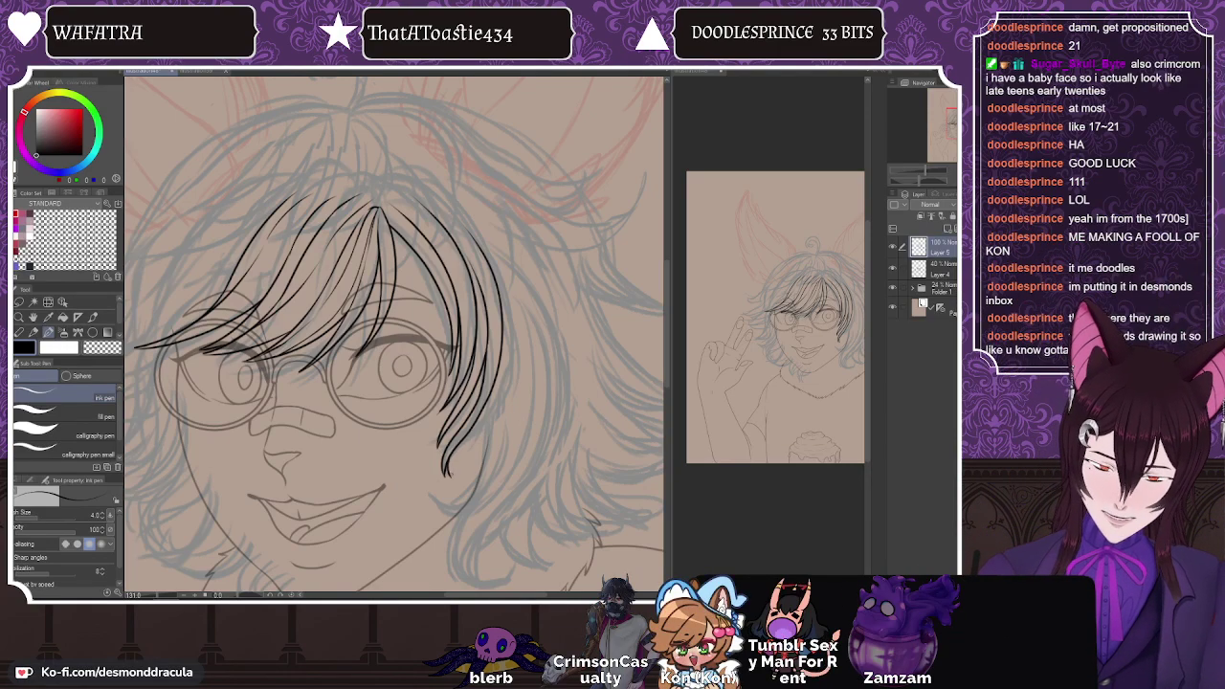
pyautogui.moveTo(498, 251); pyautogui.dragTo(500, 404)
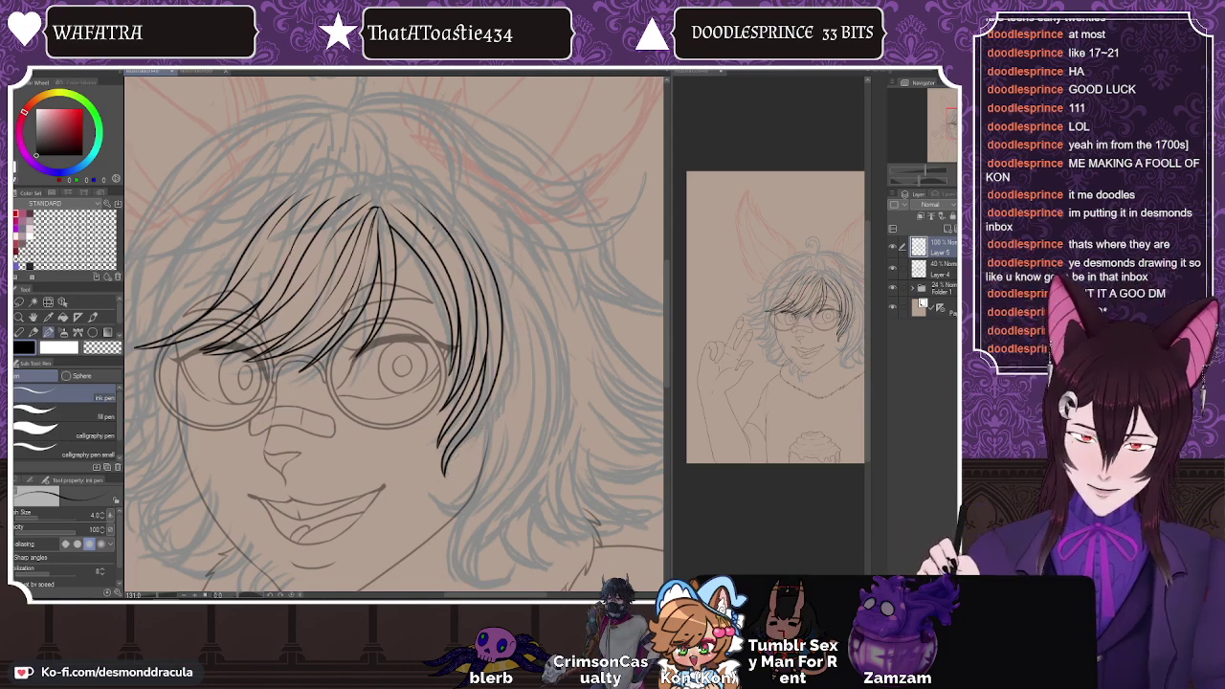
# Step: Ink the outermost bang strand arching from the parting around the right-hand side of the face, and finish the pointed tip on the cheek
pyautogui.moveTo(451, 455)
pyautogui.mouseDown()
pyautogui.moveTo(525, 316)
pyautogui.moveTo(392, 205)
pyautogui.mouseUp()
pyautogui.hotkey('ctrl', 'z')
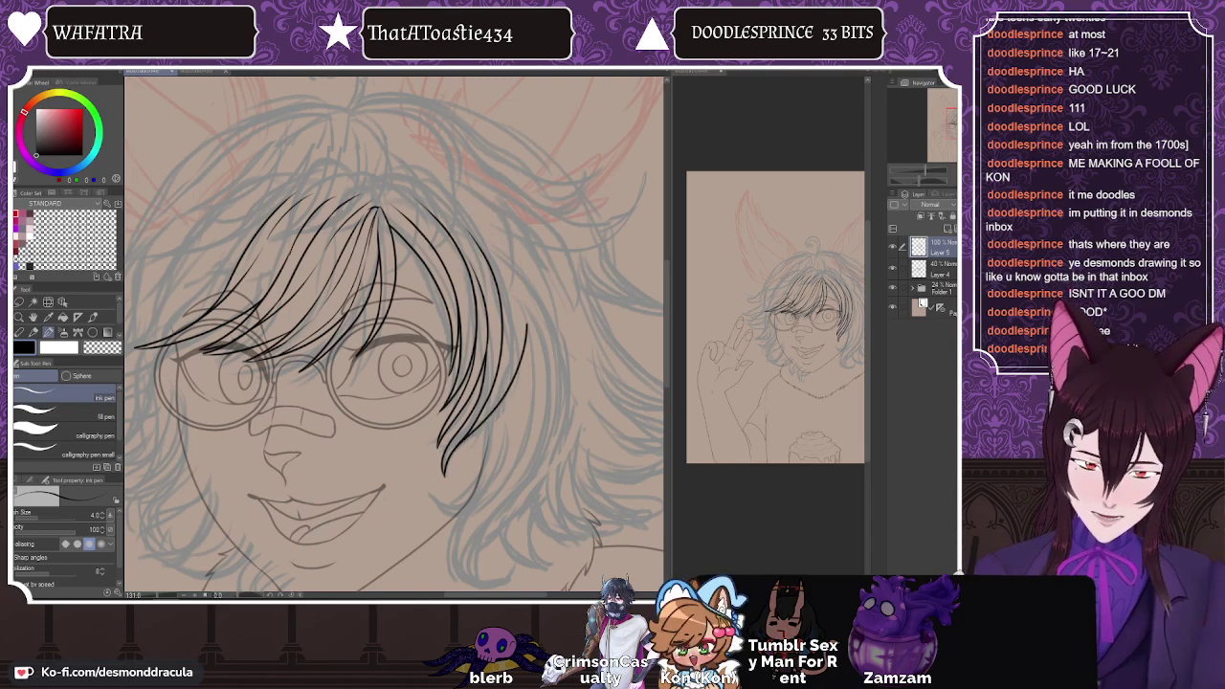
pyautogui.moveTo(526, 325); pyautogui.dragTo(426, 184)
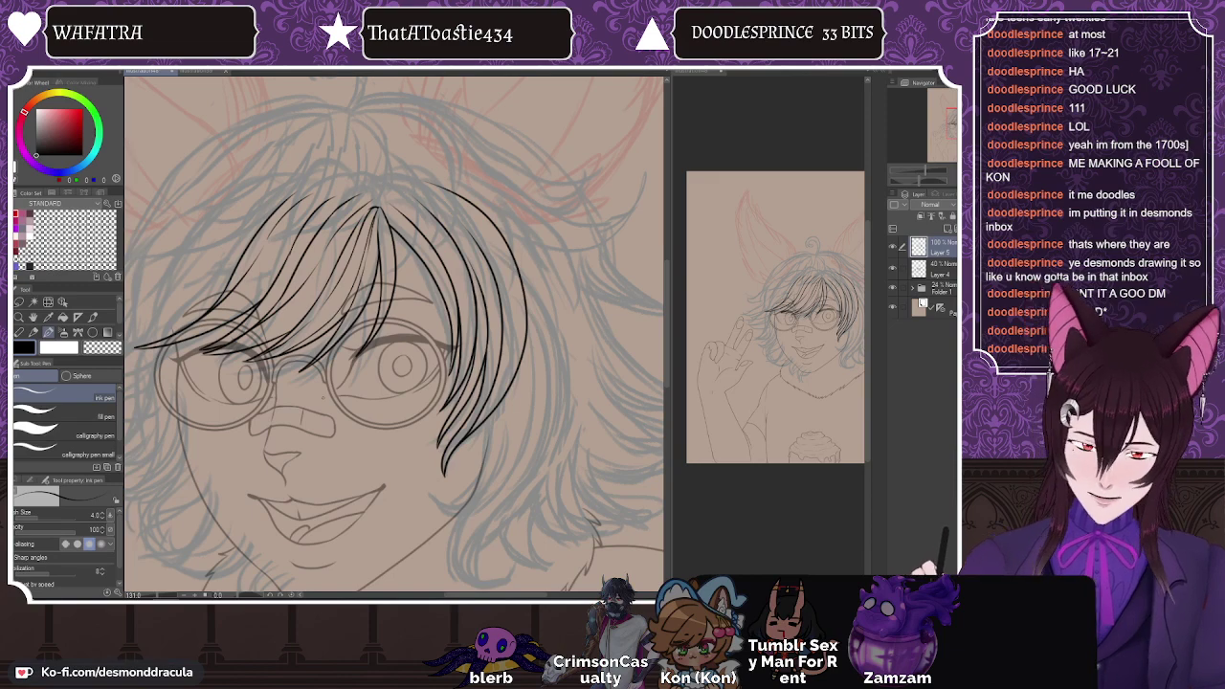
pyautogui.hotkey('ctrl', 'z')
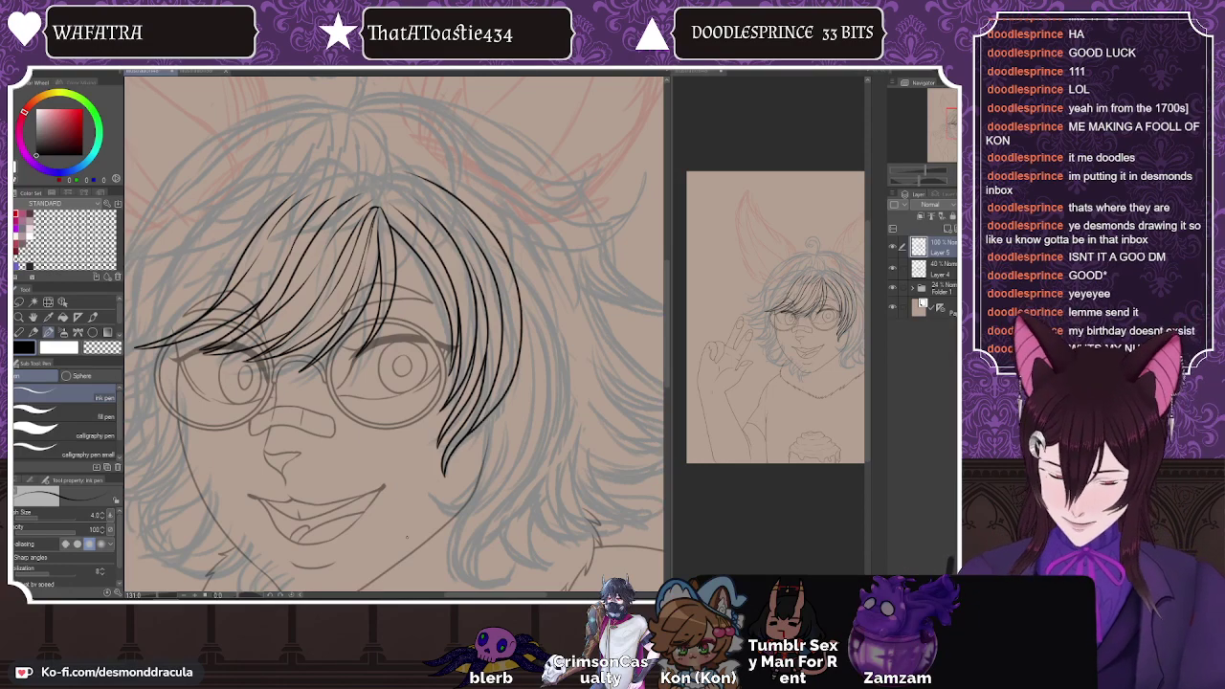
pyautogui.moveTo(462, 440); pyautogui.dragTo(449, 463)
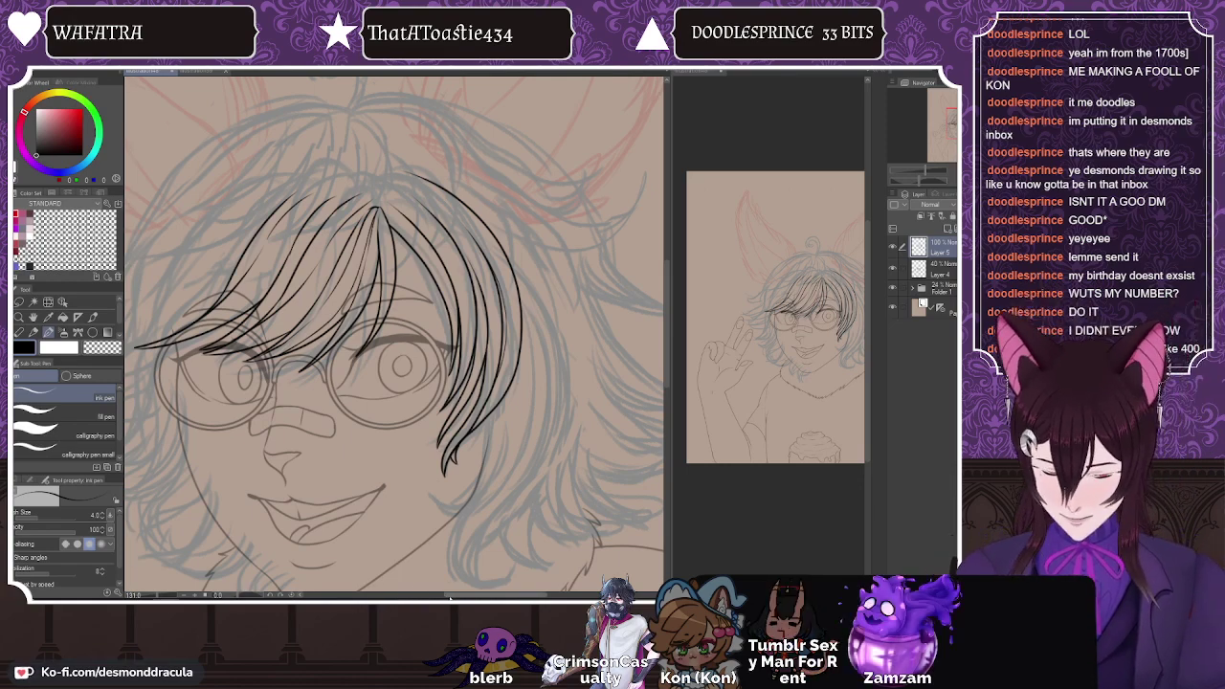
# Step: Ink a lock hooking inward onto the cheek below the bang tip, with its inner hair lines
pyautogui.moveTo(460, 595); pyautogui.dragTo(463, 596)
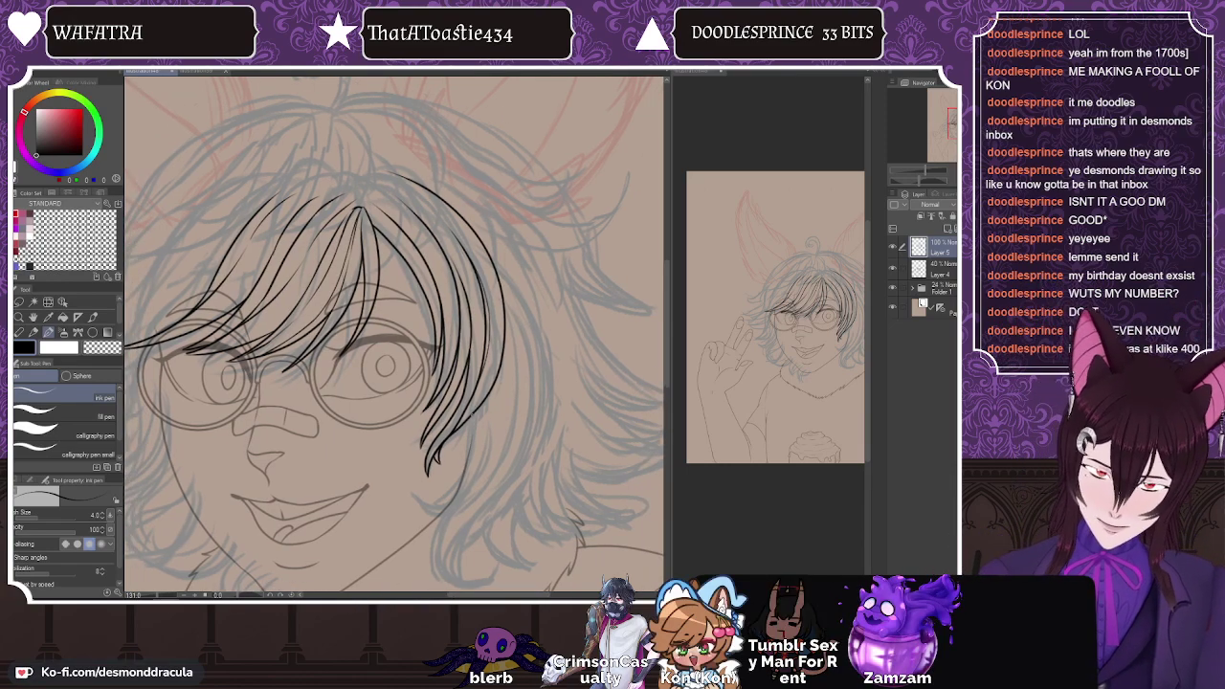
pyautogui.moveTo(475, 422)
pyautogui.mouseDown()
pyautogui.moveTo(472, 469)
pyautogui.moveTo(426, 498)
pyautogui.mouseUp()
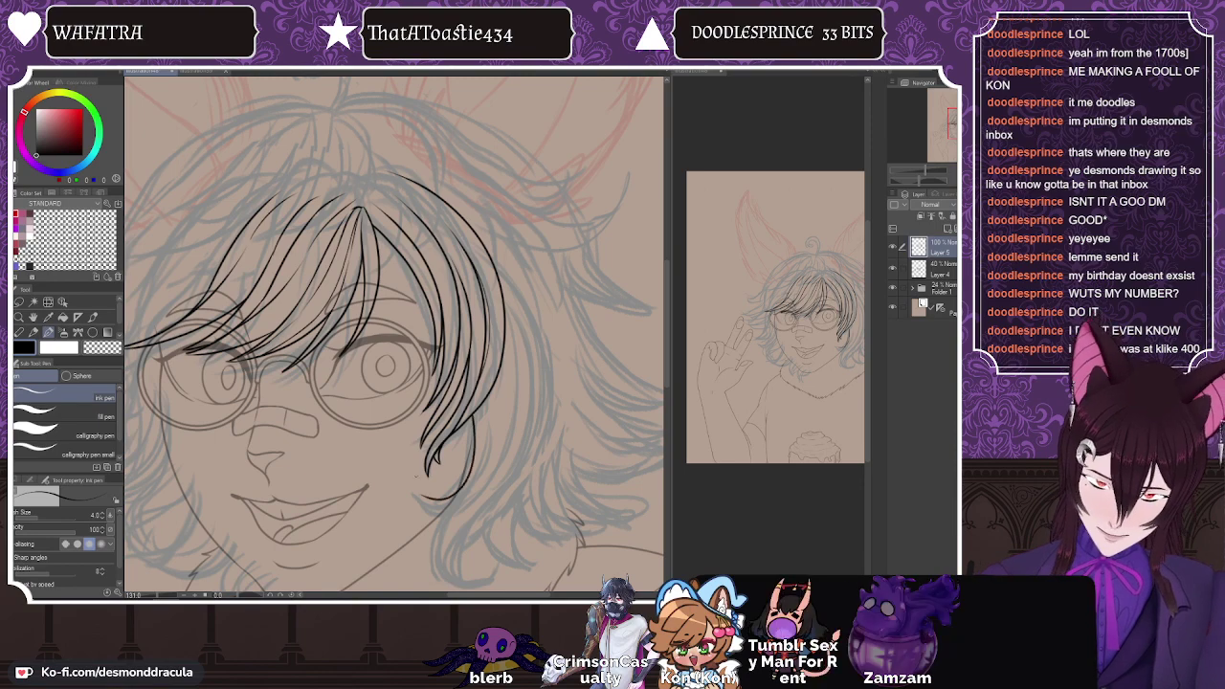
pyautogui.hotkey('ctrl', 'z')
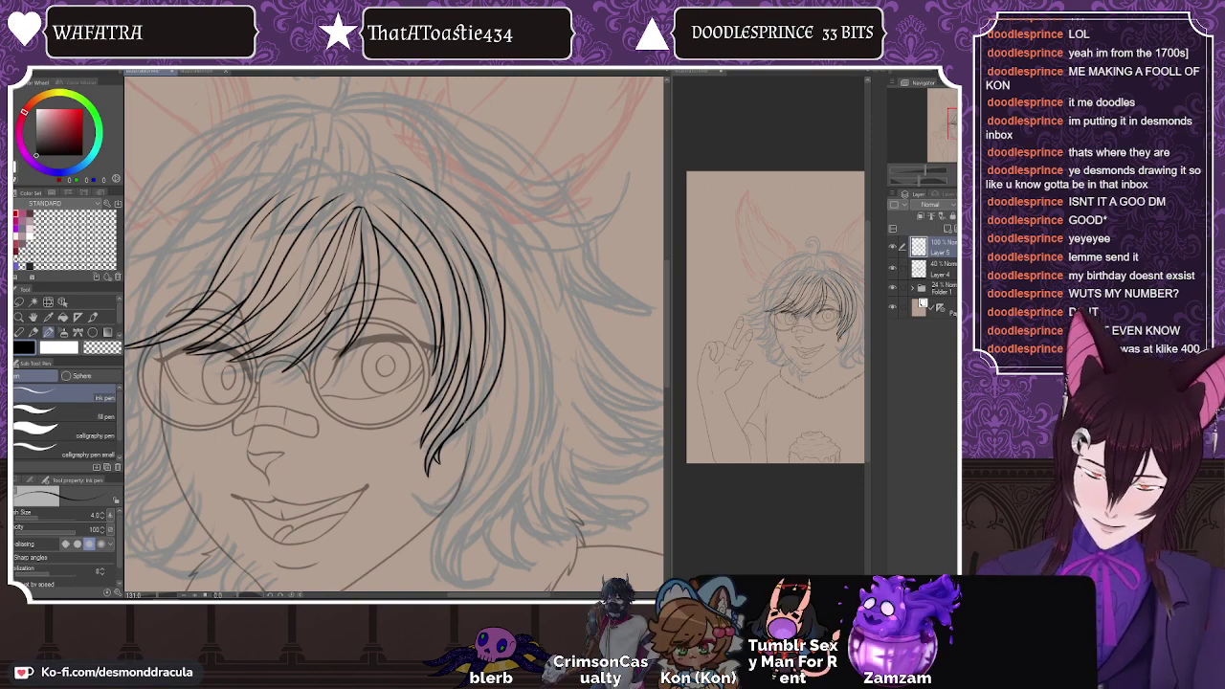
pyautogui.moveTo(465, 440); pyautogui.dragTo(406, 483)
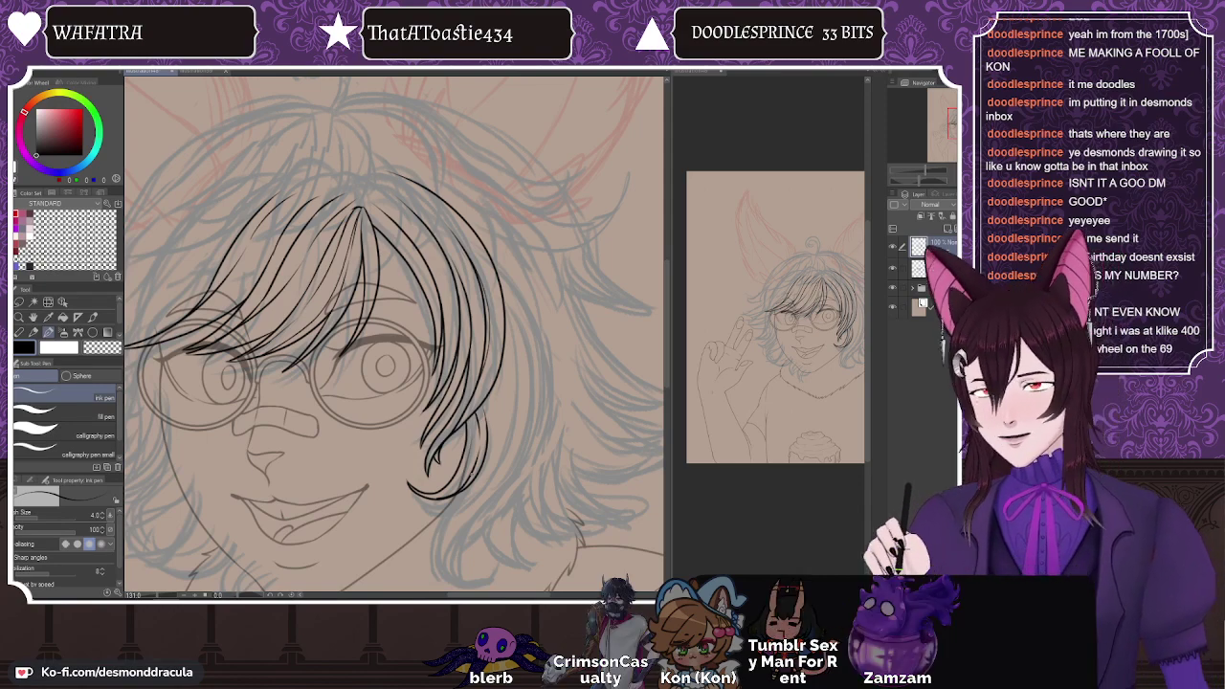
# Step: Ink a longer lock curling up beside the jaw, with outer strands running down to it from beside the bangs
pyautogui.scroll(-3, 393, 335)
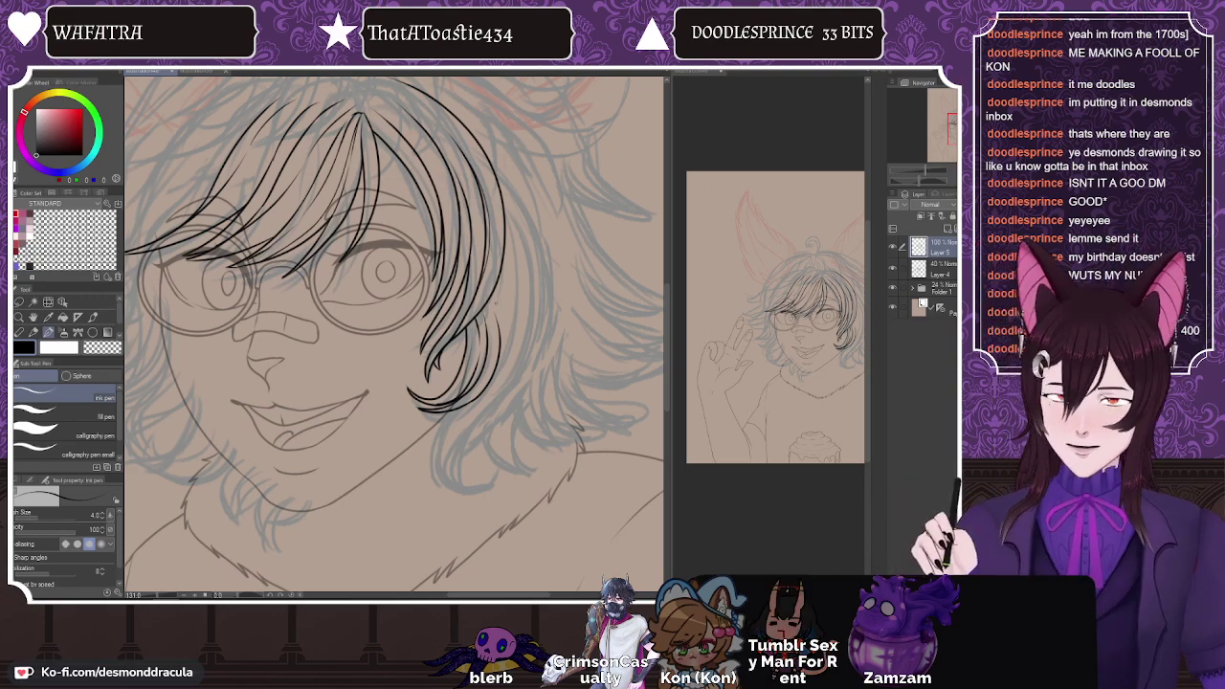
pyautogui.moveTo(437, 409); pyautogui.dragTo(486, 475)
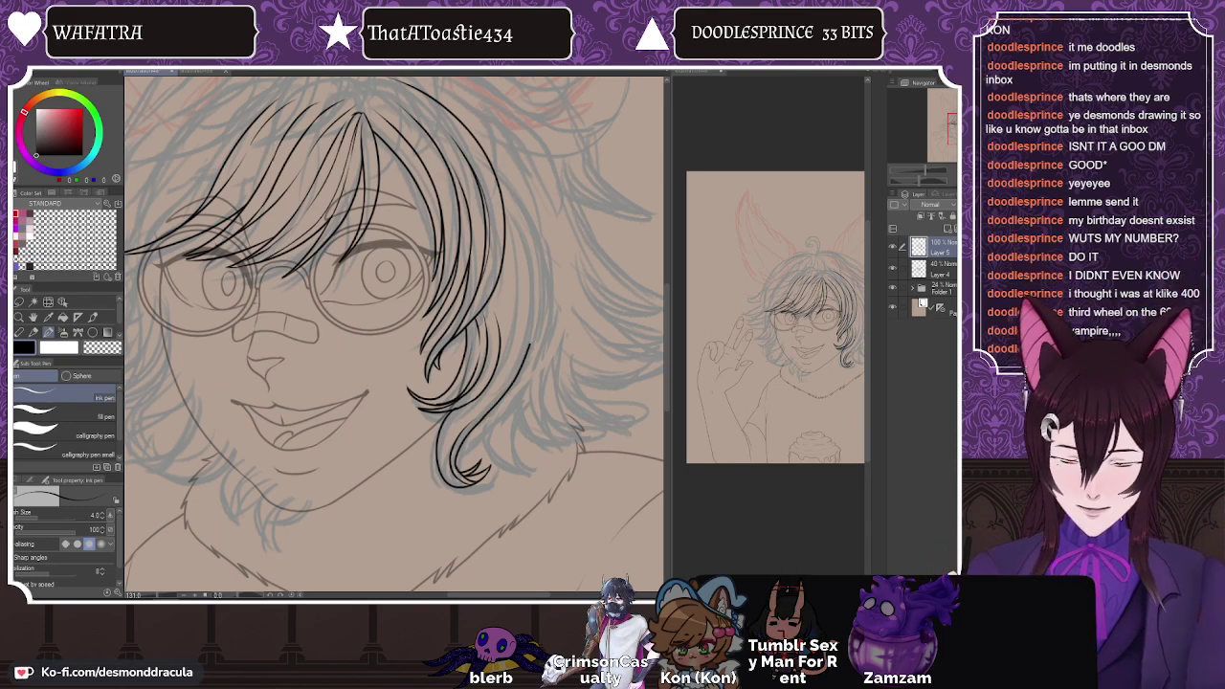
pyautogui.moveTo(523, 218); pyautogui.dragTo(532, 343)
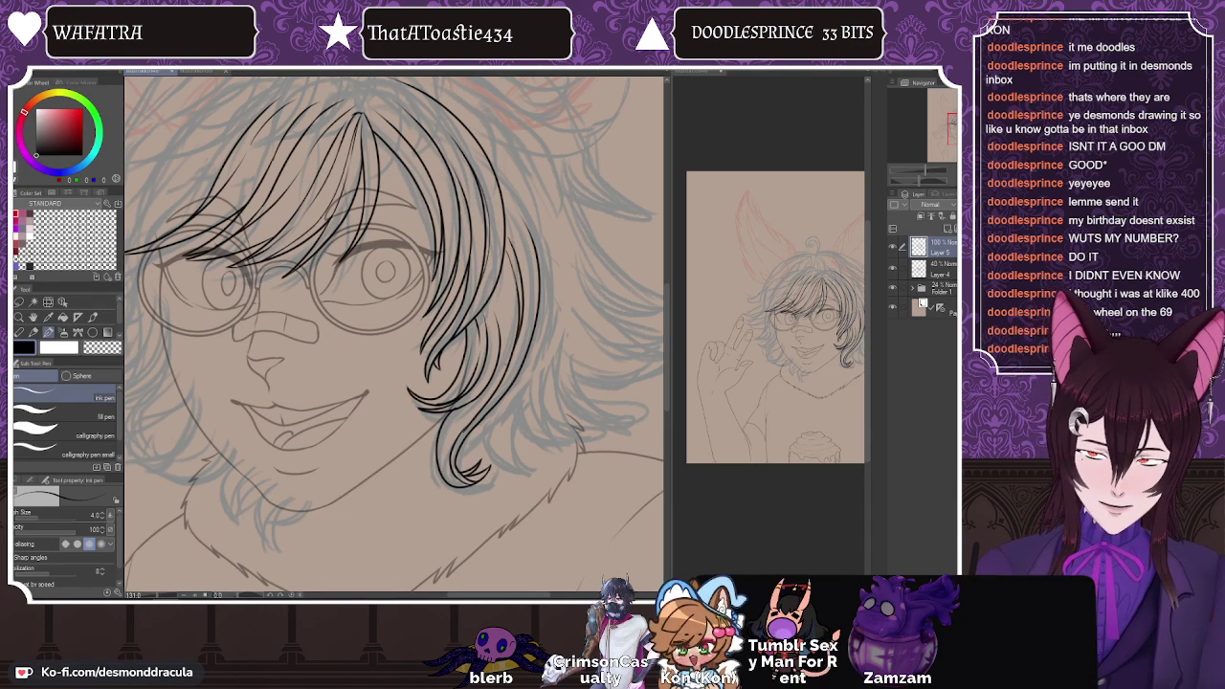
pyautogui.press('c')
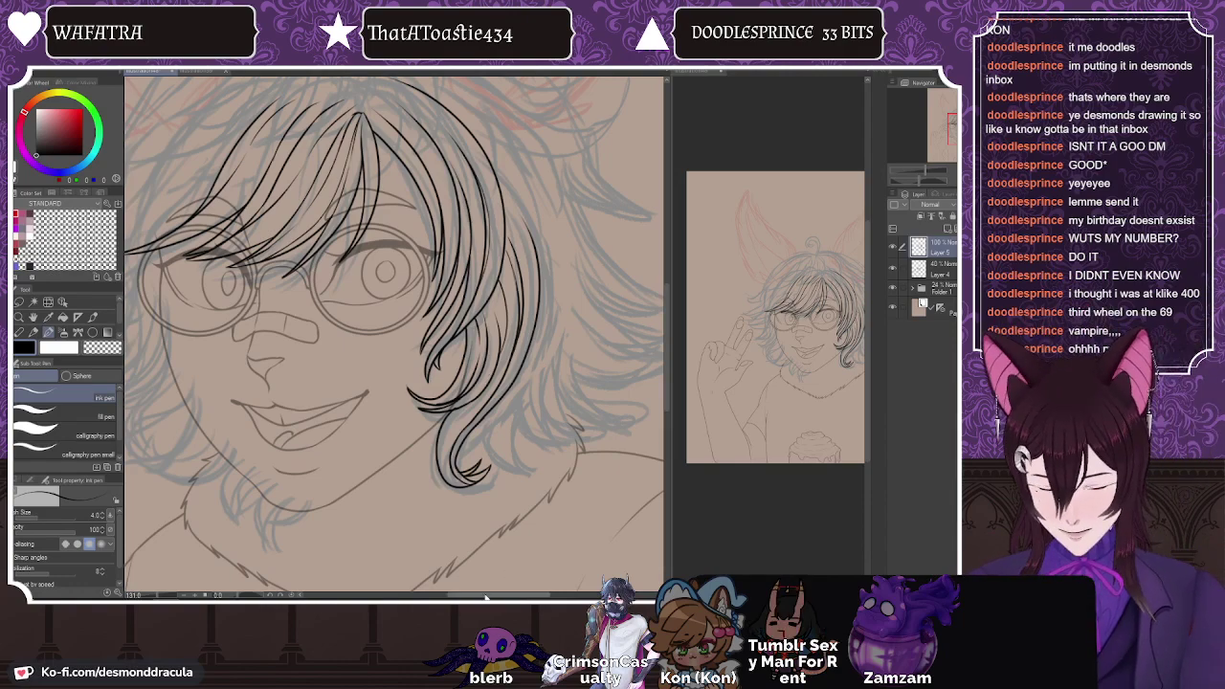
# Step: Ink another side lock behind the jaw lock, flicking outward above the fur collar, with its inner hair lines
pyautogui.moveTo(487, 595); pyautogui.dragTo(495, 596)
pyautogui.moveTo(665, 353); pyautogui.dragTo(662, 325)
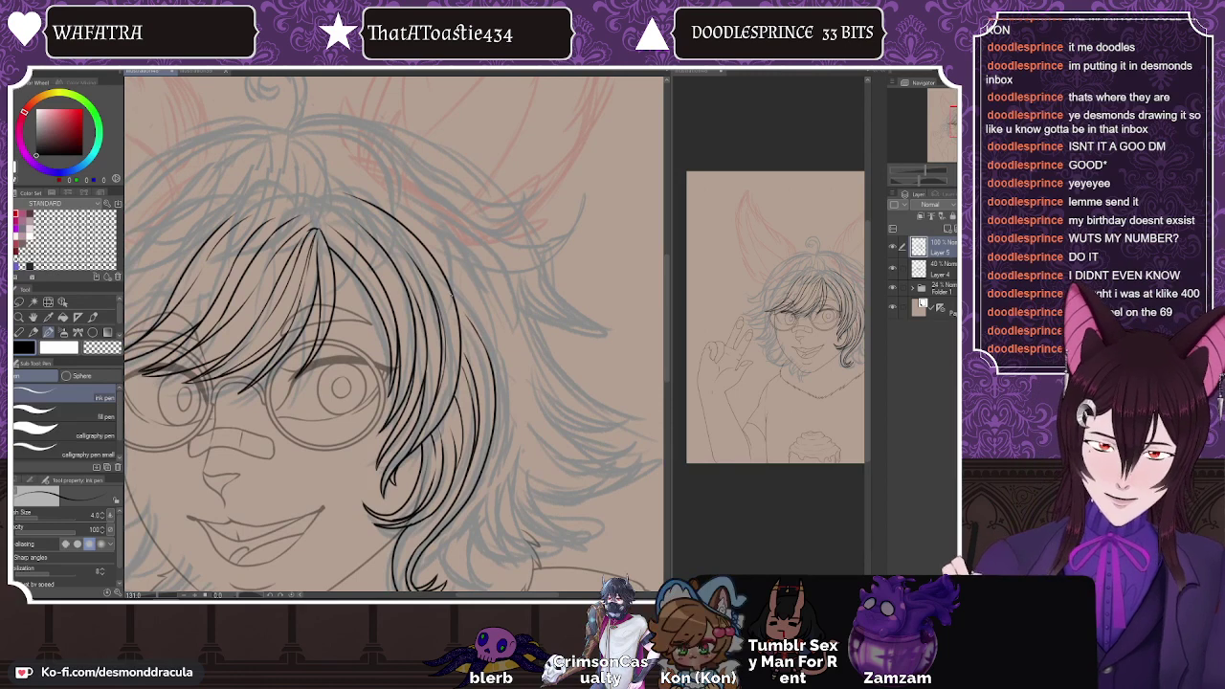
pyautogui.moveTo(663, 311); pyautogui.dragTo(663, 327)
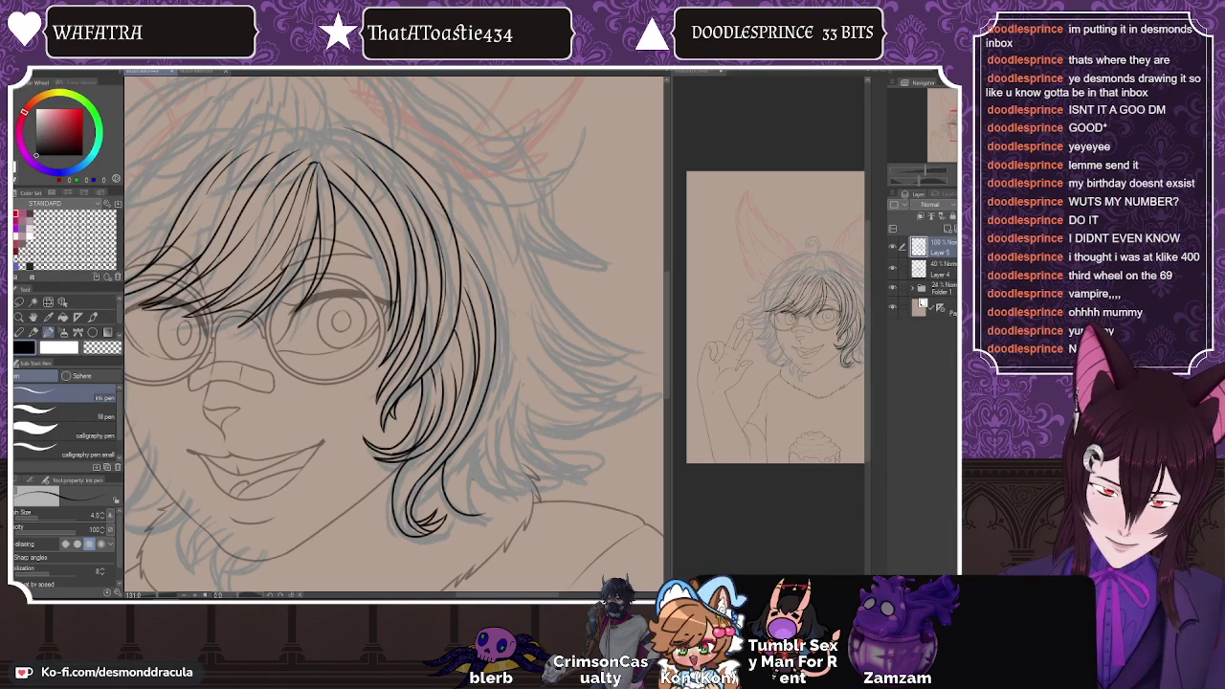
pyautogui.moveTo(456, 458); pyautogui.dragTo(485, 517)
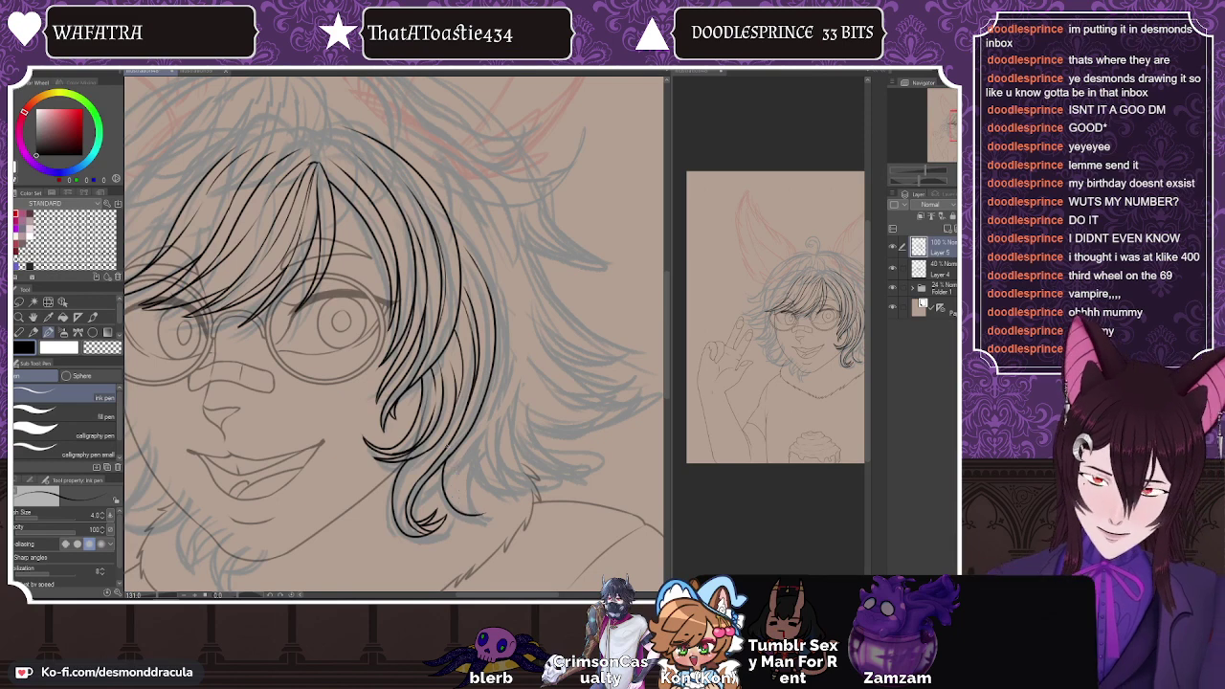
pyautogui.moveTo(443, 482)
pyautogui.mouseDown()
pyautogui.moveTo(484, 519)
pyautogui.moveTo(470, 504)
pyautogui.mouseUp()
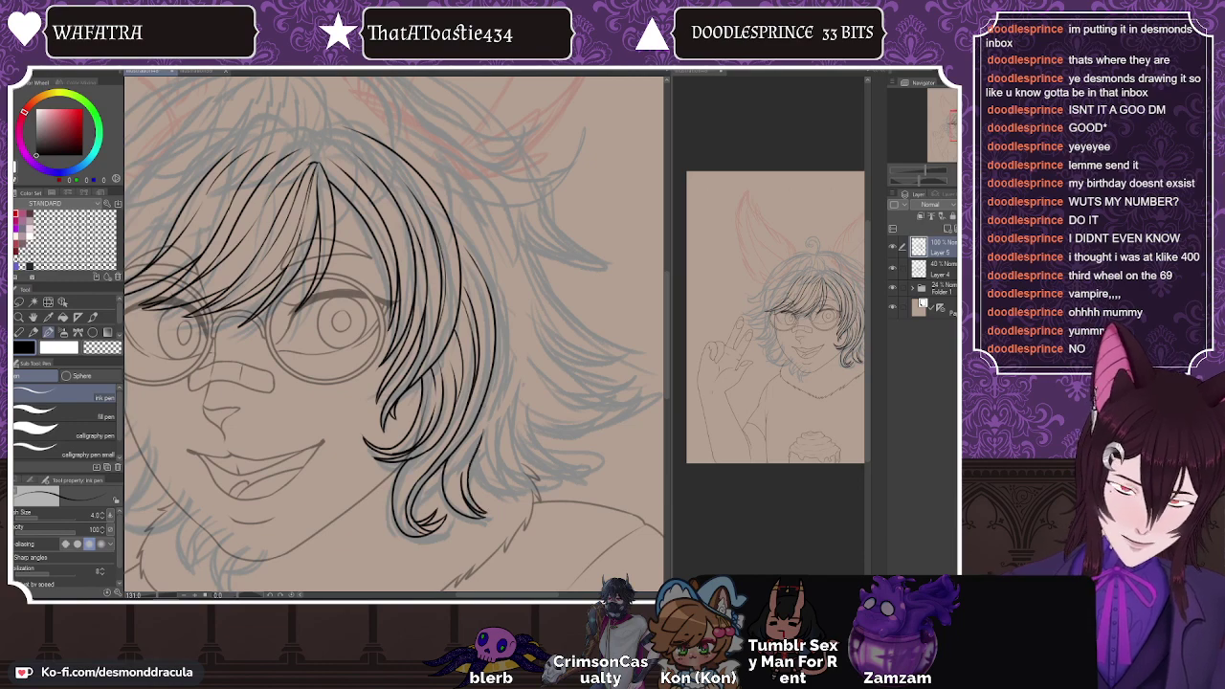
pyautogui.moveTo(488, 406); pyautogui.dragTo(480, 440)
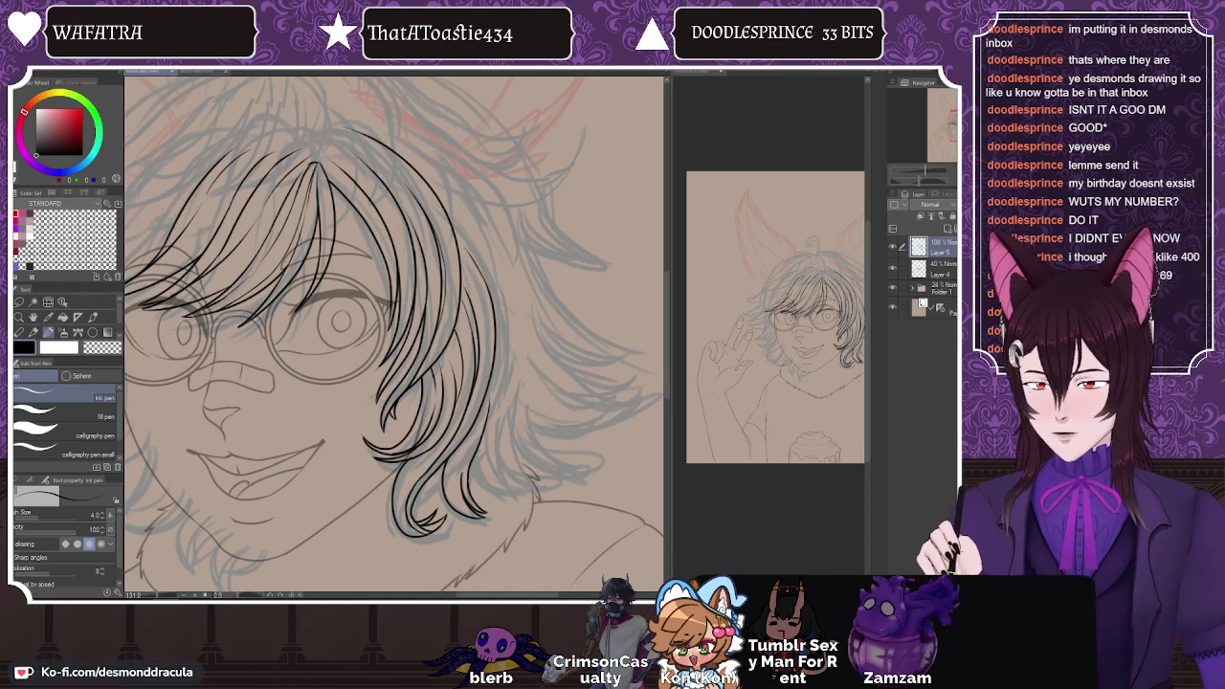
# Step: Clean up the root of the bangs at the parting with the hard eraser and re-ink the strand tips meeting there
pyautogui.press('space')
pyautogui.moveTo(261, 341); pyautogui.dragTo(356, 452)
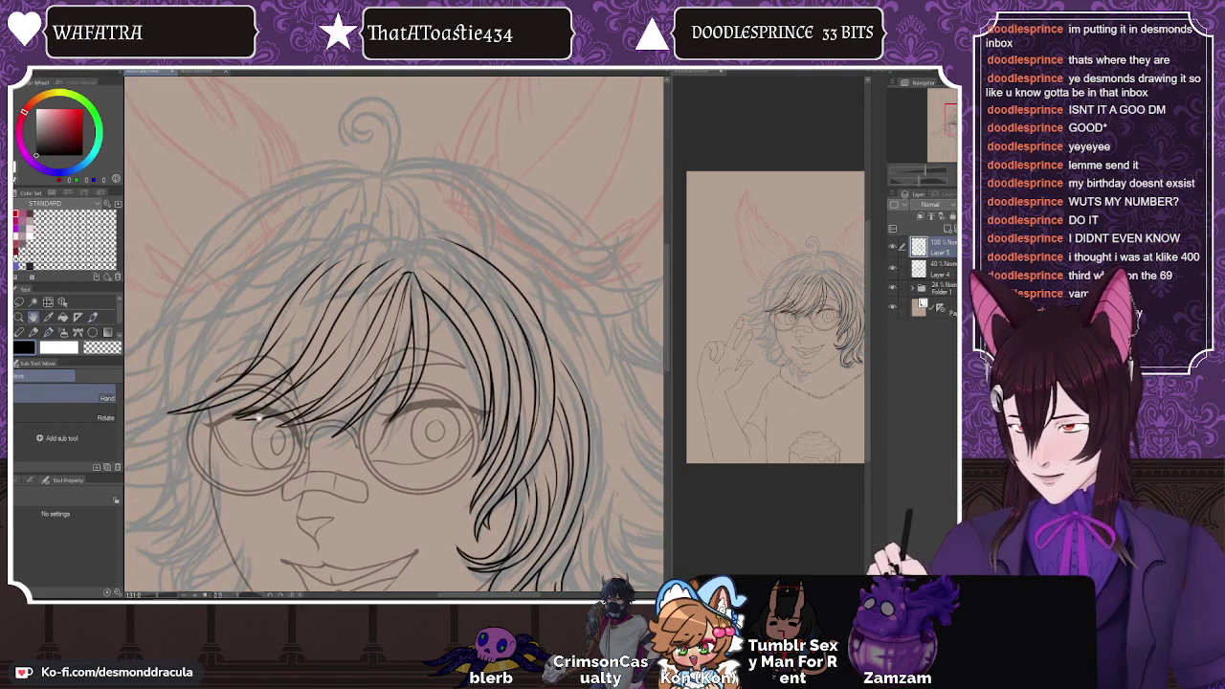
pyautogui.moveTo(258, 417); pyautogui.dragTo(253, 432)
pyautogui.press('p')
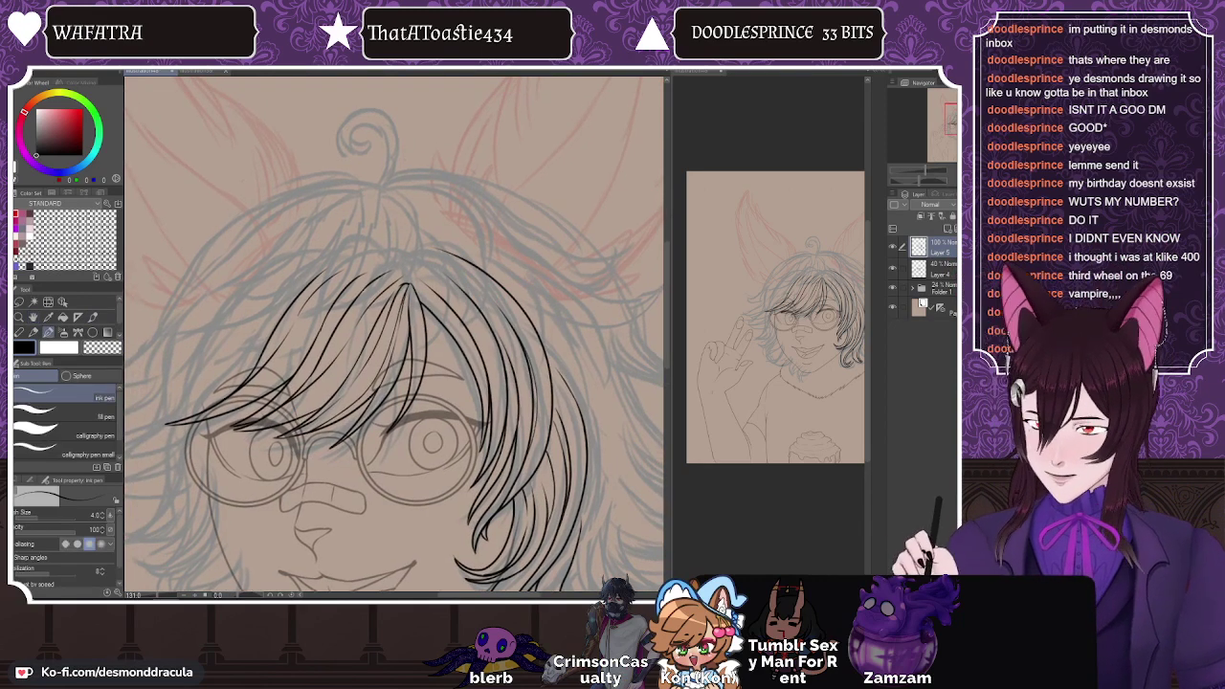
pyautogui.press('e')
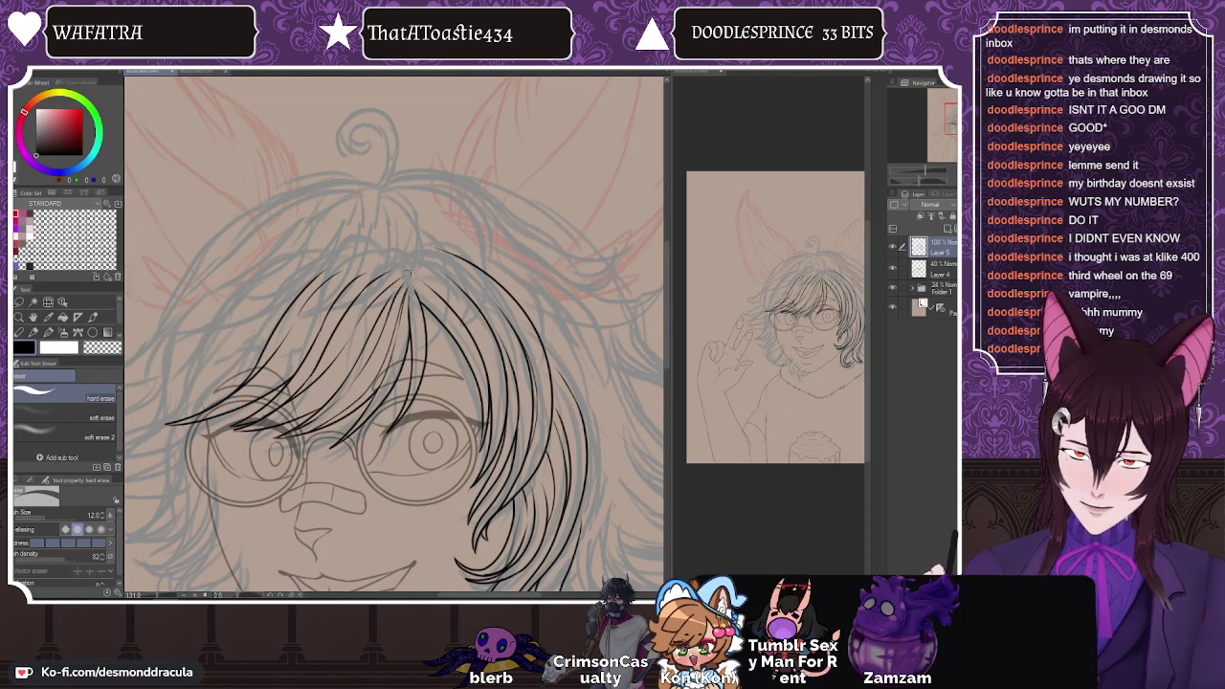
pyautogui.press('p')
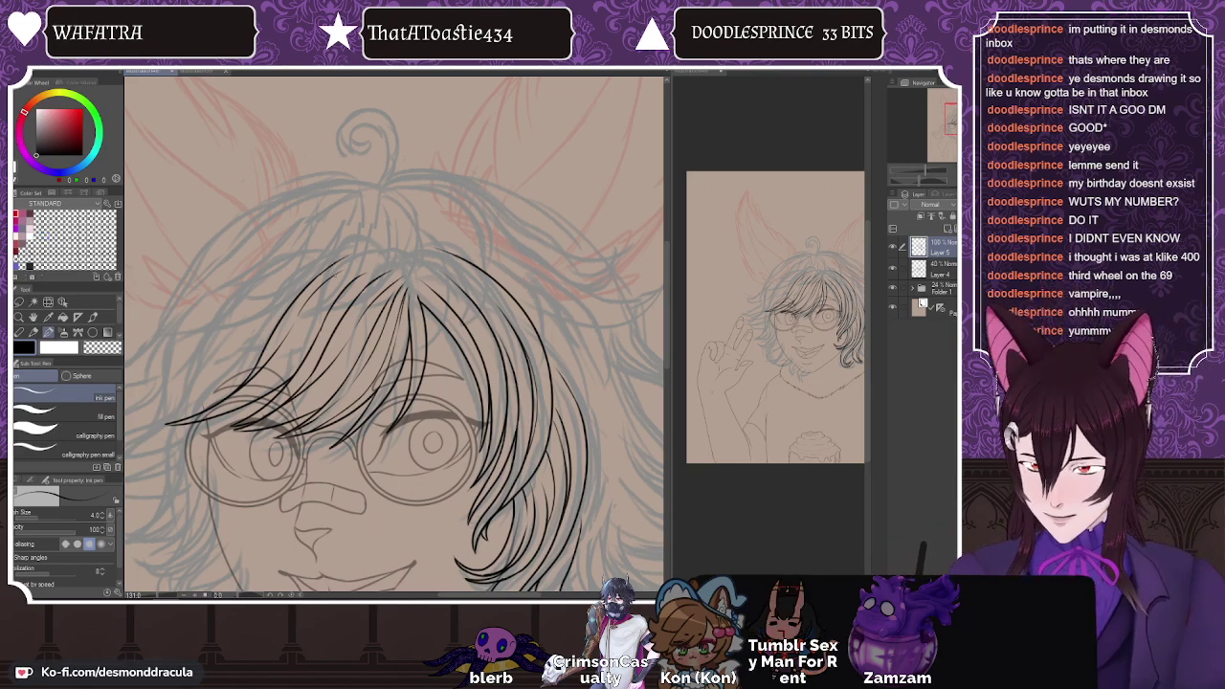
pyautogui.moveTo(395, 260)
pyautogui.mouseDown()
pyautogui.moveTo(357, 279)
pyautogui.moveTo(385, 275)
pyautogui.mouseUp()
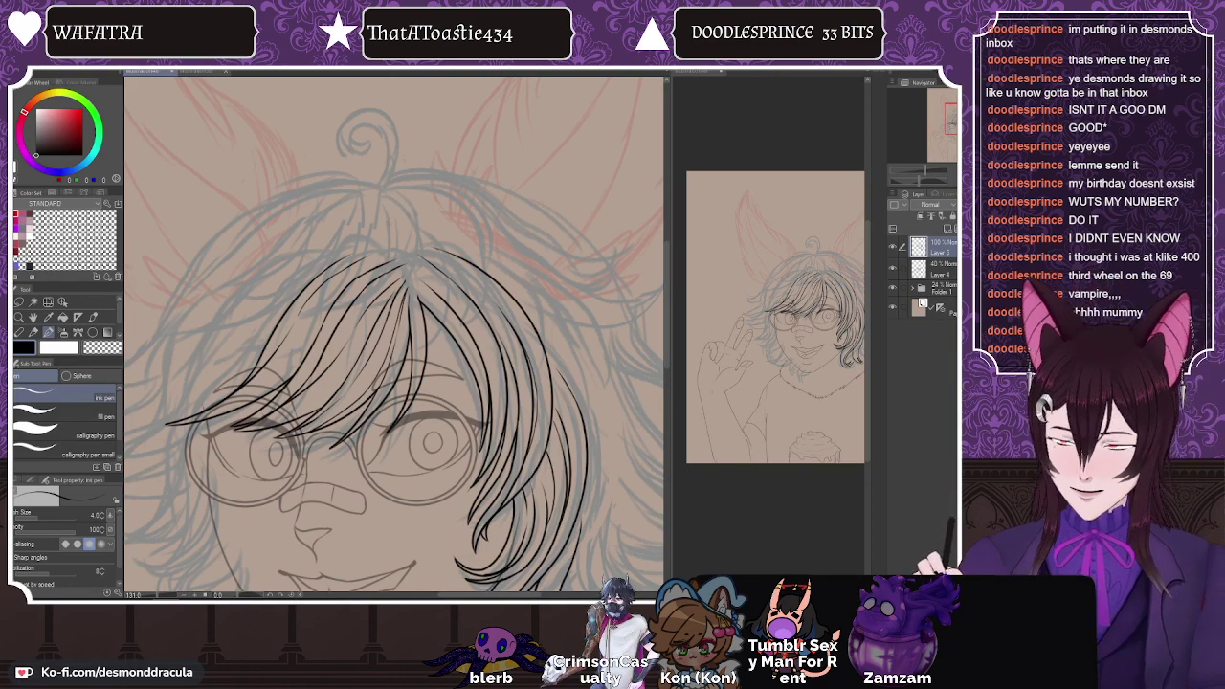
pyautogui.moveTo(414, 275); pyautogui.dragTo(406, 293)
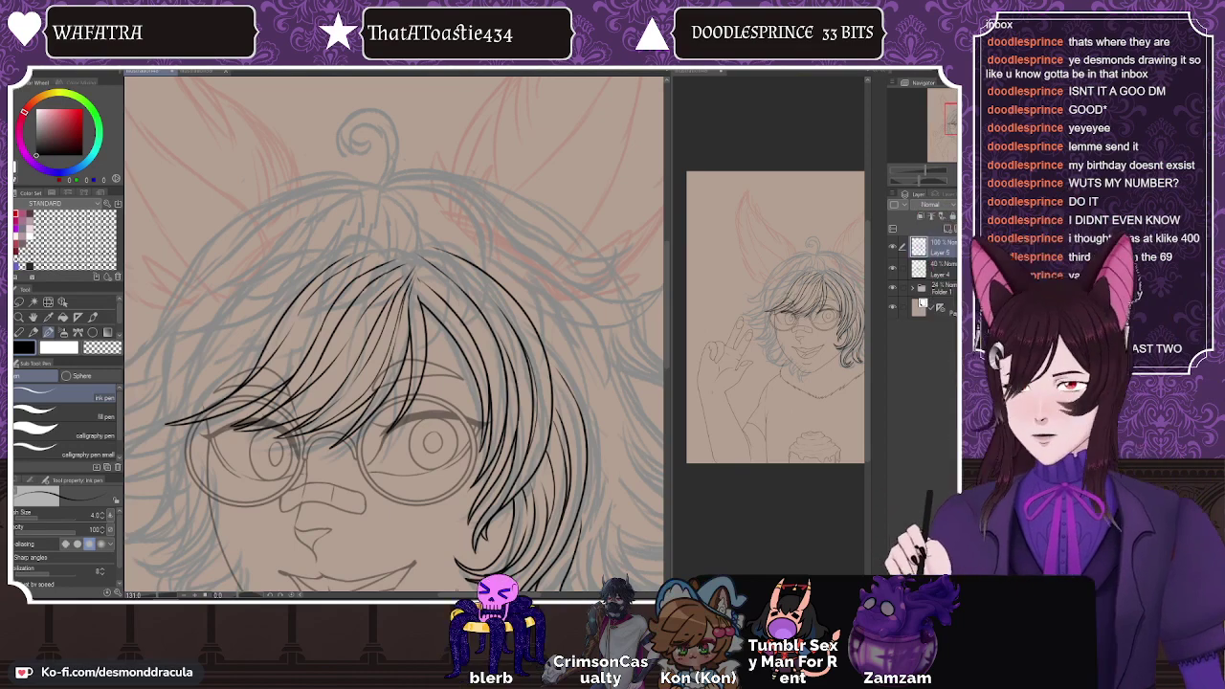
# Step: Ink the spiral cowlick standing up from the crown of the head, tapering to a point at its base
pyautogui.moveTo(407, 487)
pyautogui.mouseDown()
pyautogui.moveTo(339, 487)
pyautogui.moveTo(395, 487)
pyautogui.mouseUp()
pyautogui.press('c')
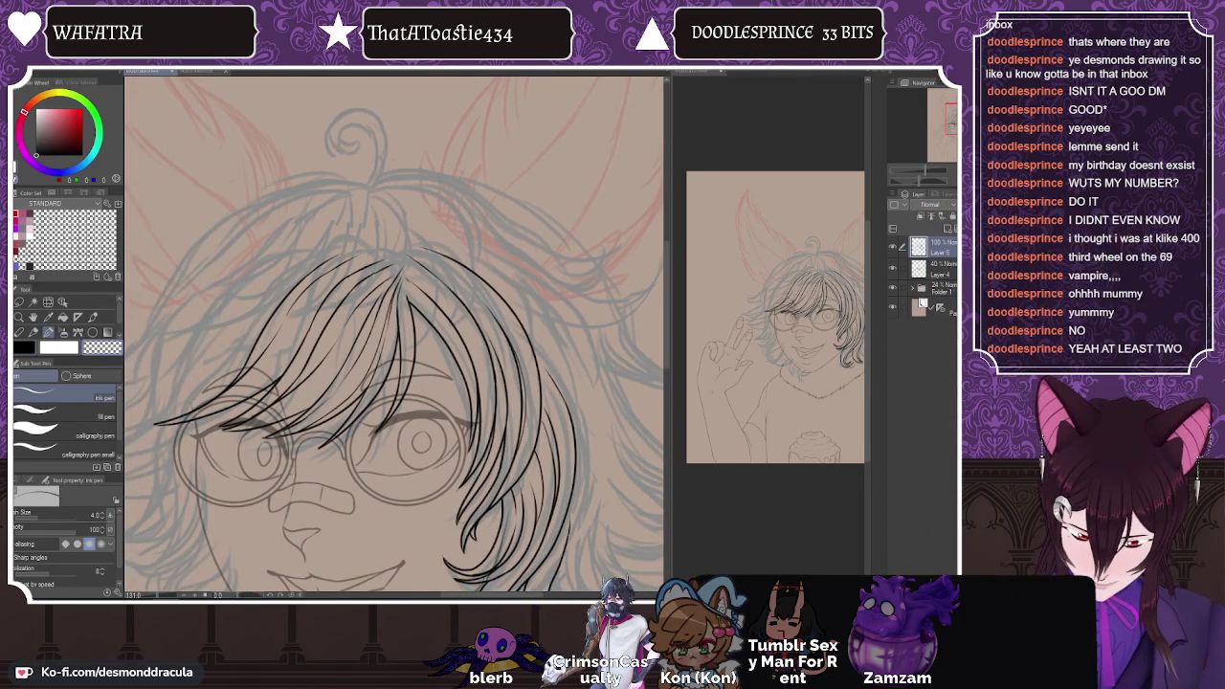
pyautogui.click(32, 316)
pyautogui.moveTo(380, 430); pyautogui.dragTo(405, 514)
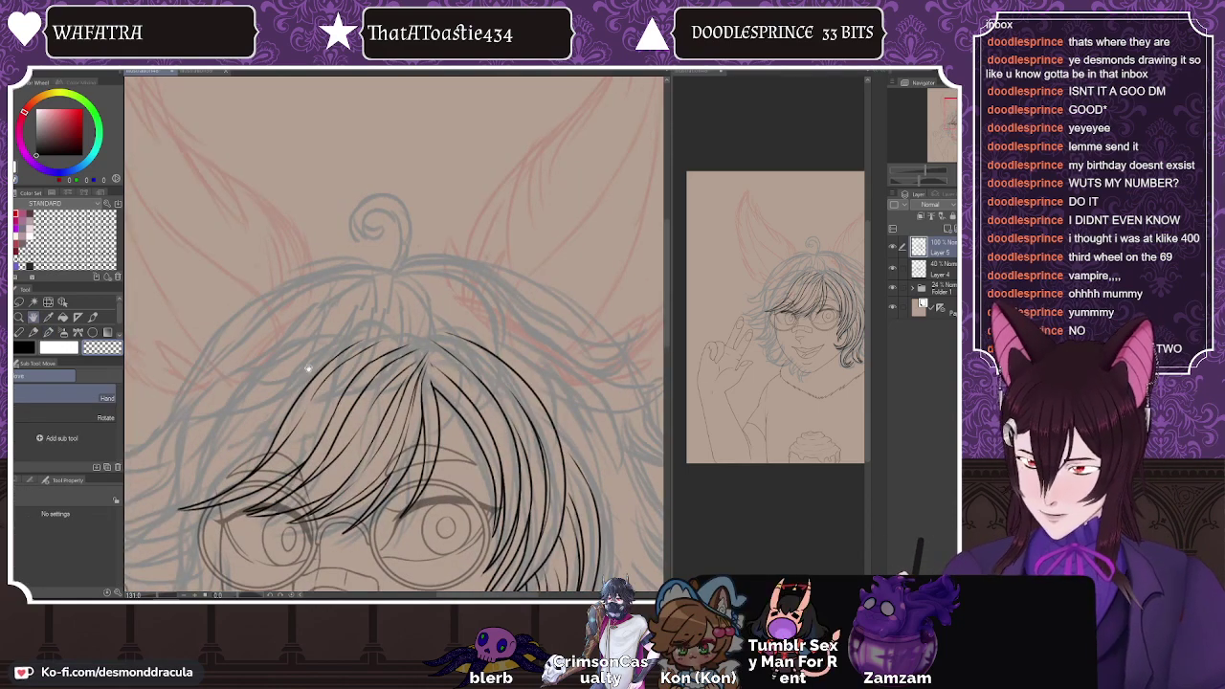
pyautogui.moveTo(327, 404)
pyautogui.mouseDown()
pyautogui.moveTo(383, 411)
pyautogui.moveTo(255, 382)
pyautogui.moveTo(281, 419)
pyautogui.moveTo(242, 394)
pyautogui.moveTo(265, 374)
pyautogui.moveTo(254, 409)
pyautogui.mouseUp()
pyautogui.click(47, 332)
pyautogui.click(32, 316)
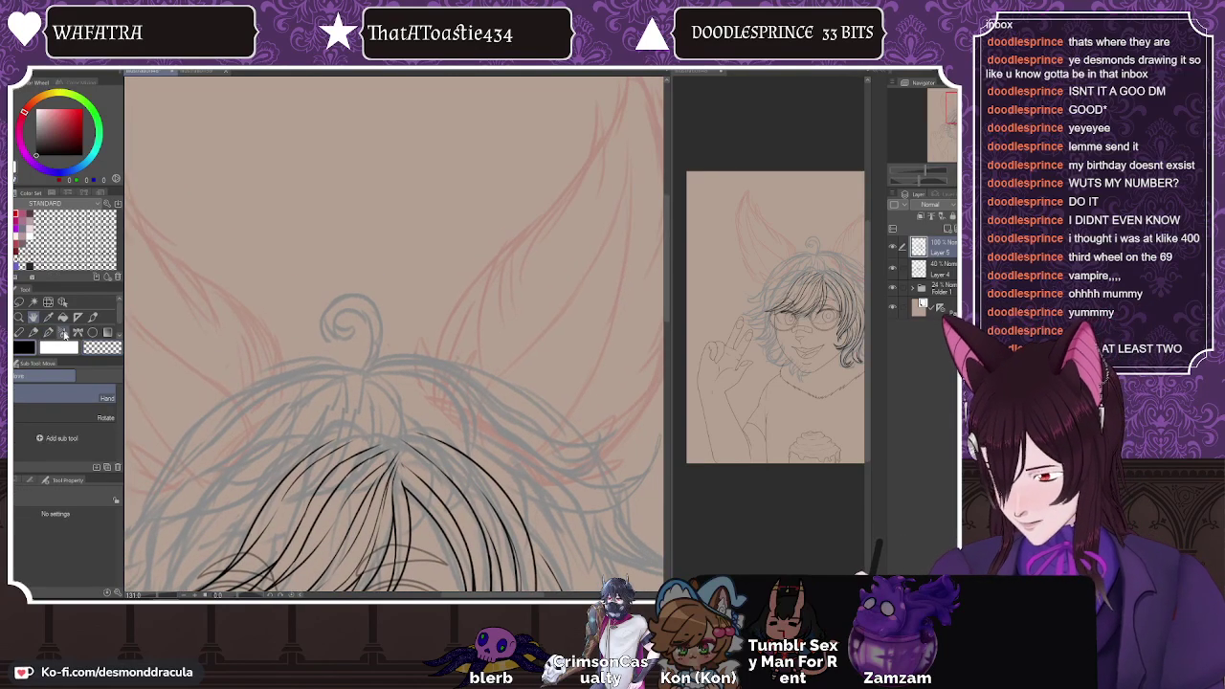
pyautogui.click(48, 332)
pyautogui.moveTo(333, 330); pyautogui.dragTo(367, 368)
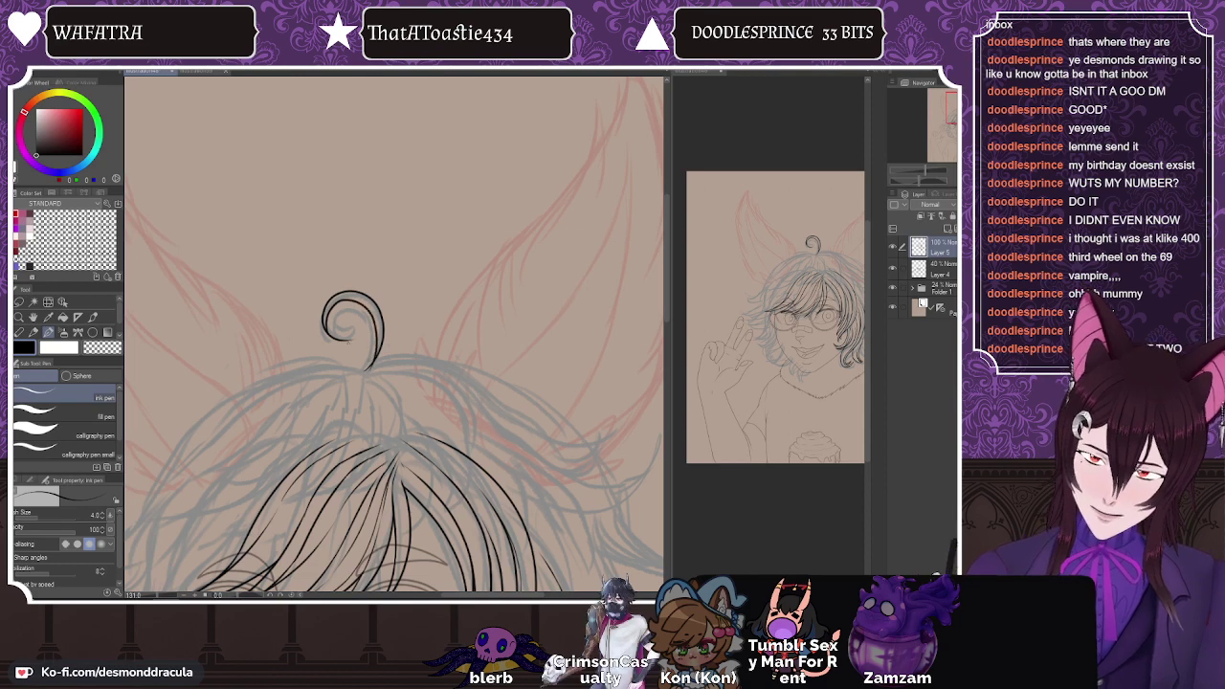
pyautogui.hotkey('ctrl', 'z')
pyautogui.moveTo(330, 335)
pyautogui.mouseDown()
pyautogui.moveTo(329, 322)
pyautogui.moveTo(362, 374)
pyautogui.mouseUp()
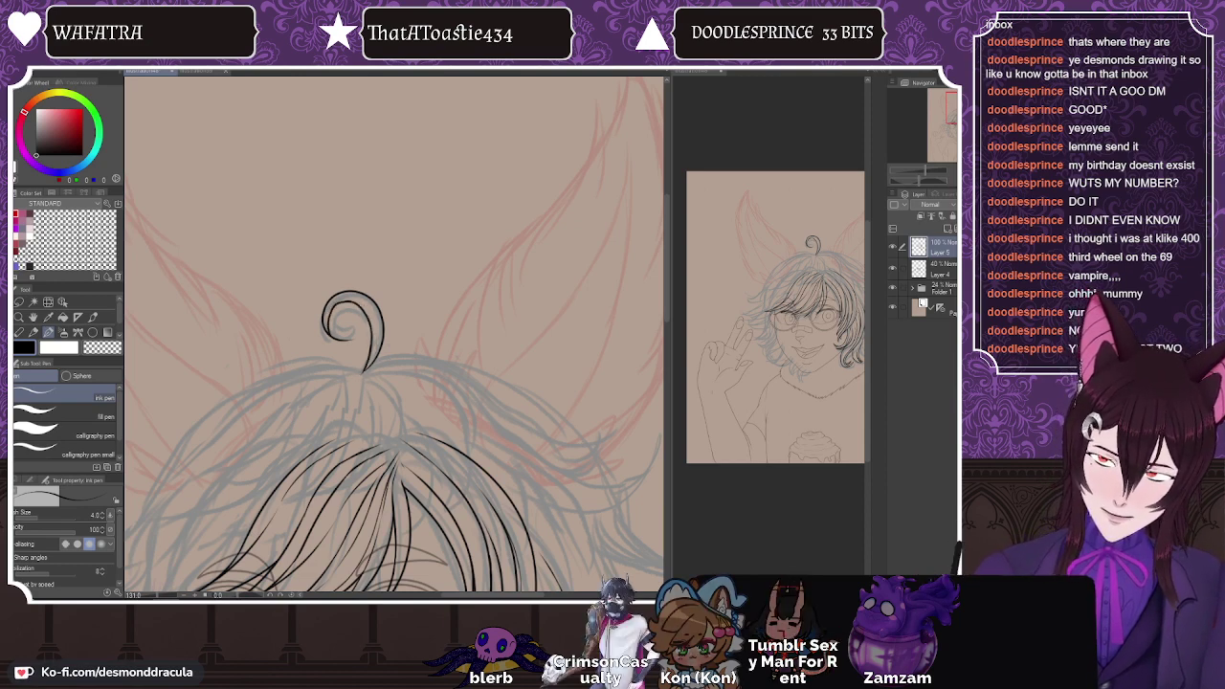
pyautogui.moveTo(330, 325); pyautogui.dragTo(344, 338)
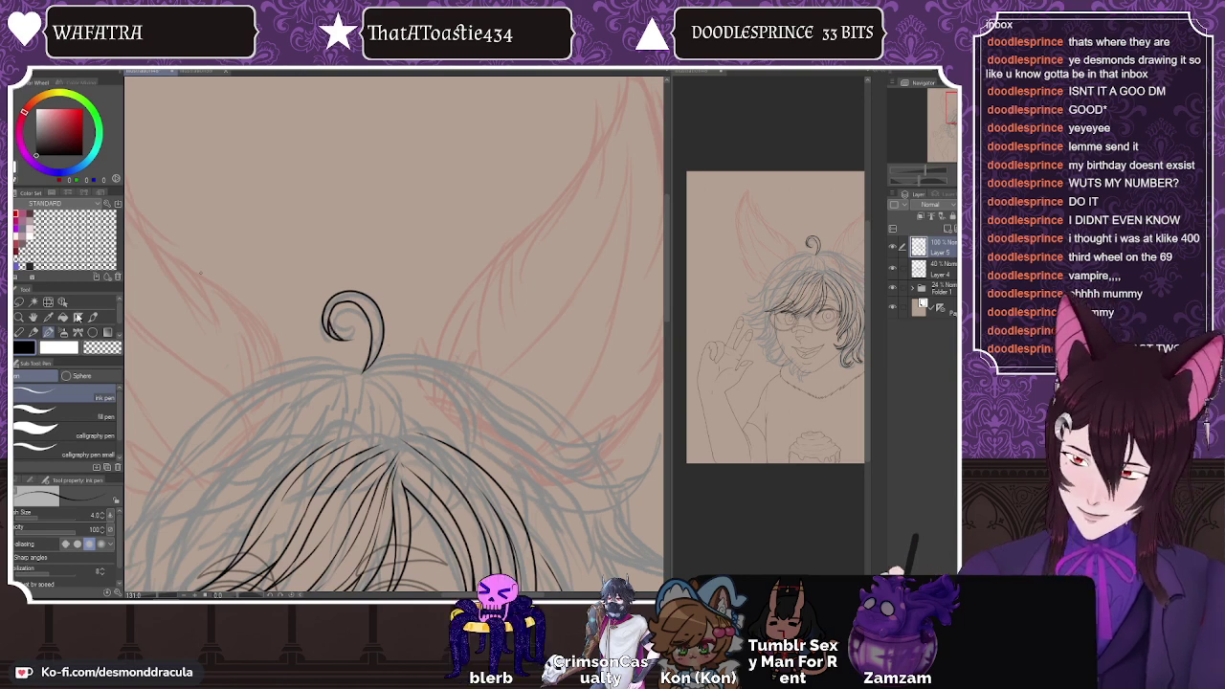
pyautogui.hotkey('ctrl', 'z')
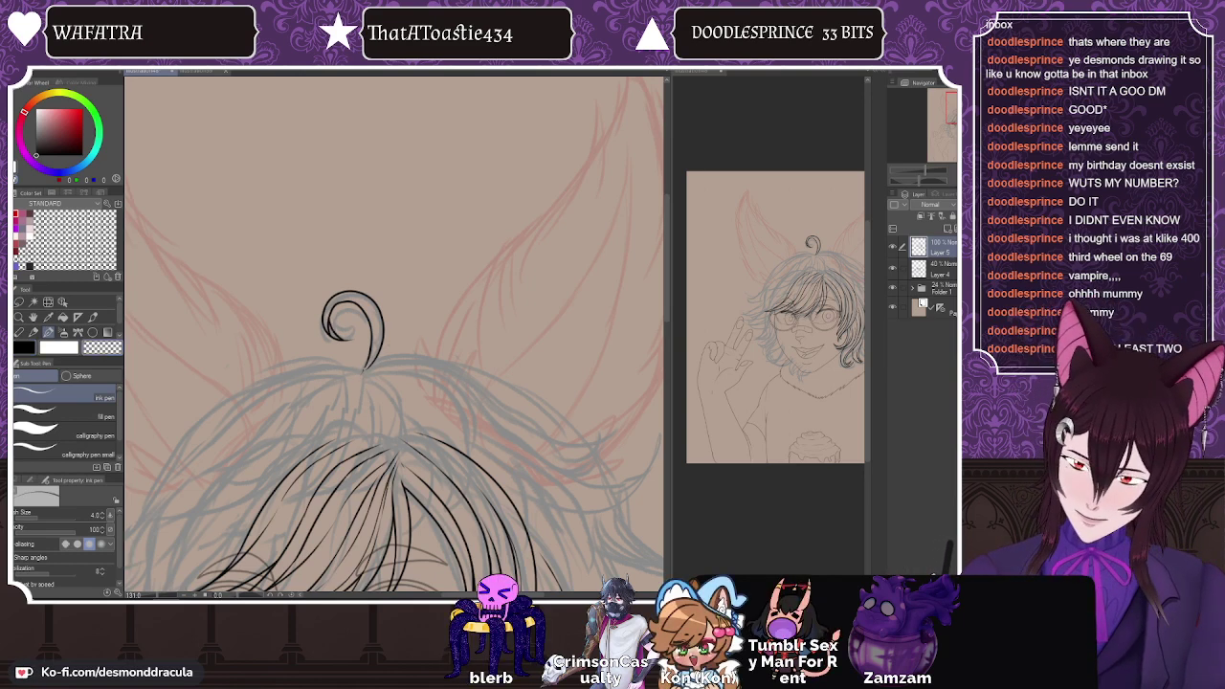
# Step: Ink another hair lock behind the side locks, curving down beside the jaw and flicking outward above the fur collar, with its inner strands
pyautogui.press('space')
pyautogui.moveTo(391, 473); pyautogui.dragTo(263, 199)
pyautogui.moveTo(349, 363); pyautogui.dragTo(384, 371)
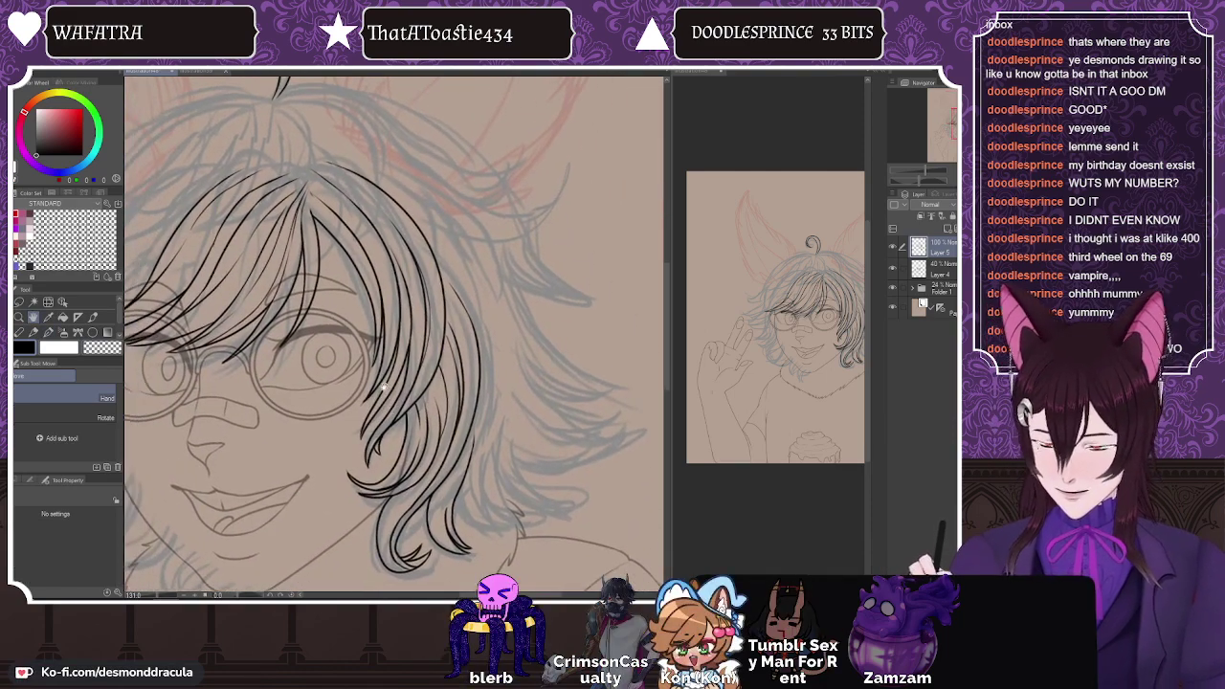
pyautogui.moveTo(180, 293); pyautogui.dragTo(204, 321)
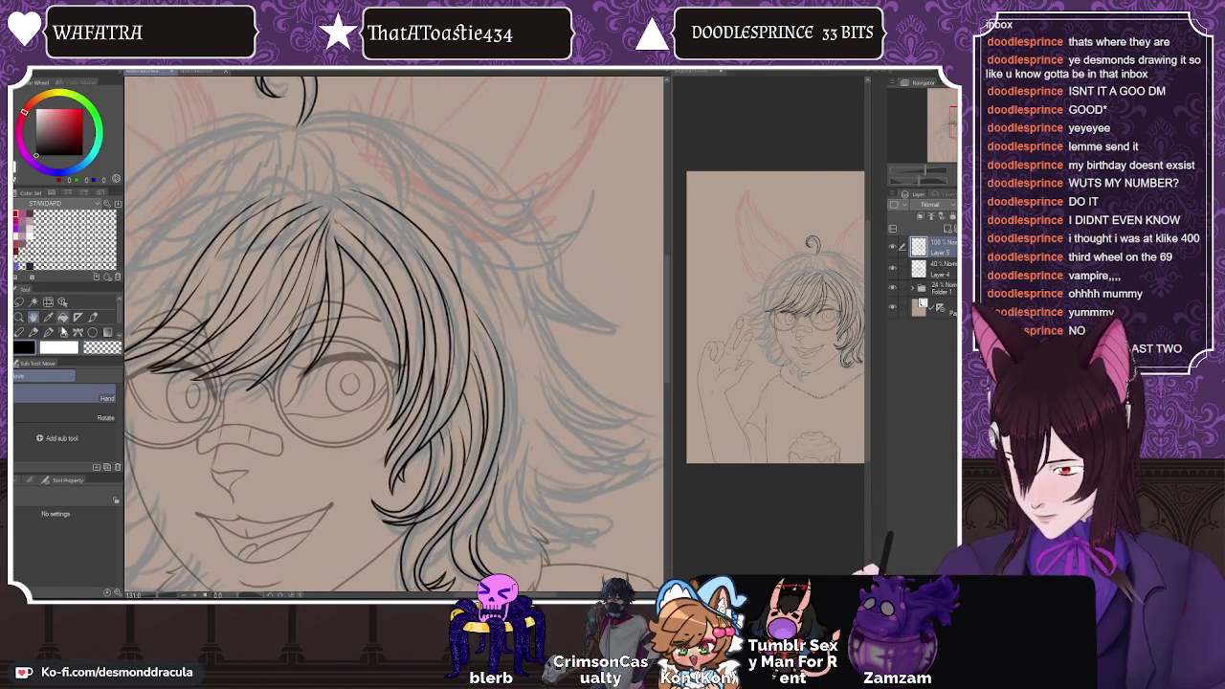
pyautogui.click(48, 331)
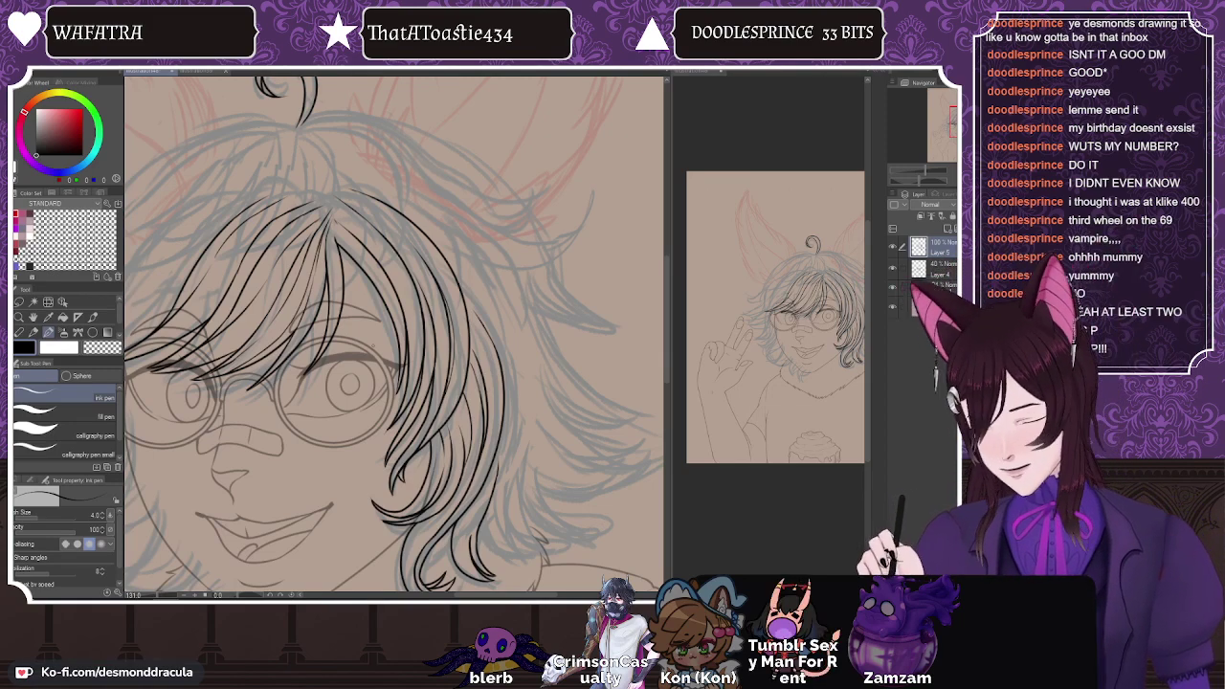
pyautogui.moveTo(462, 597); pyautogui.dragTo(477, 596)
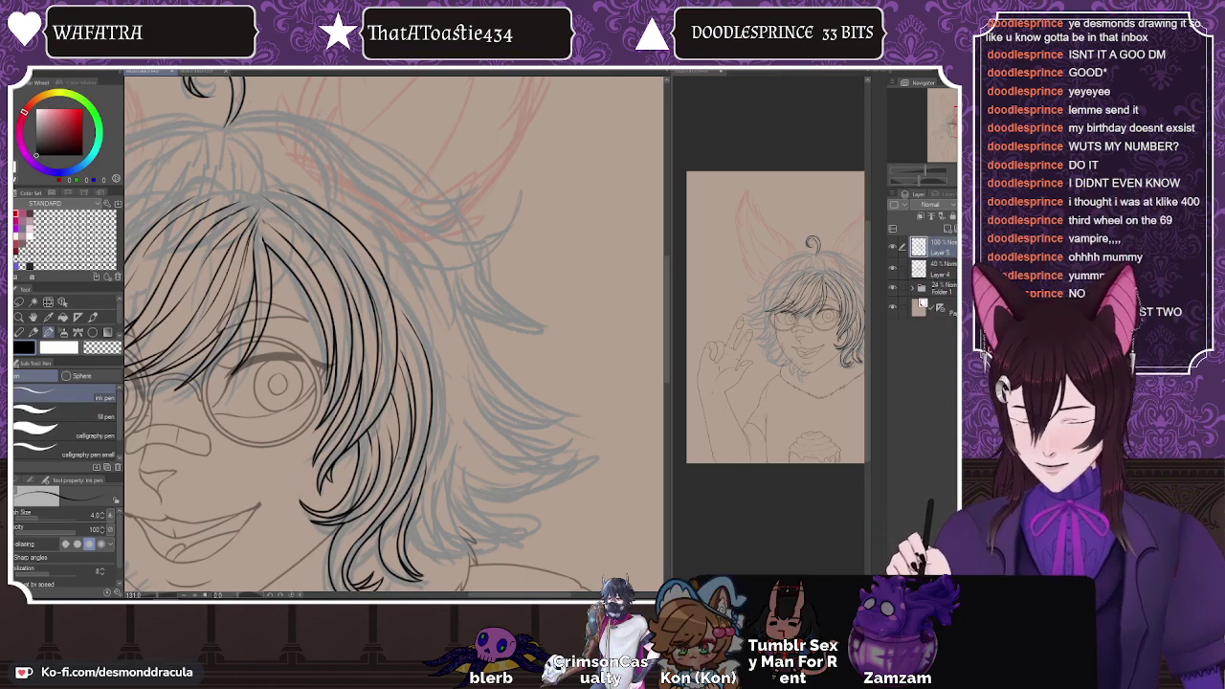
pyautogui.moveTo(663, 338)
pyautogui.mouseDown()
pyautogui.moveTo(665, 359)
pyautogui.moveTo(670, 348)
pyautogui.mouseUp()
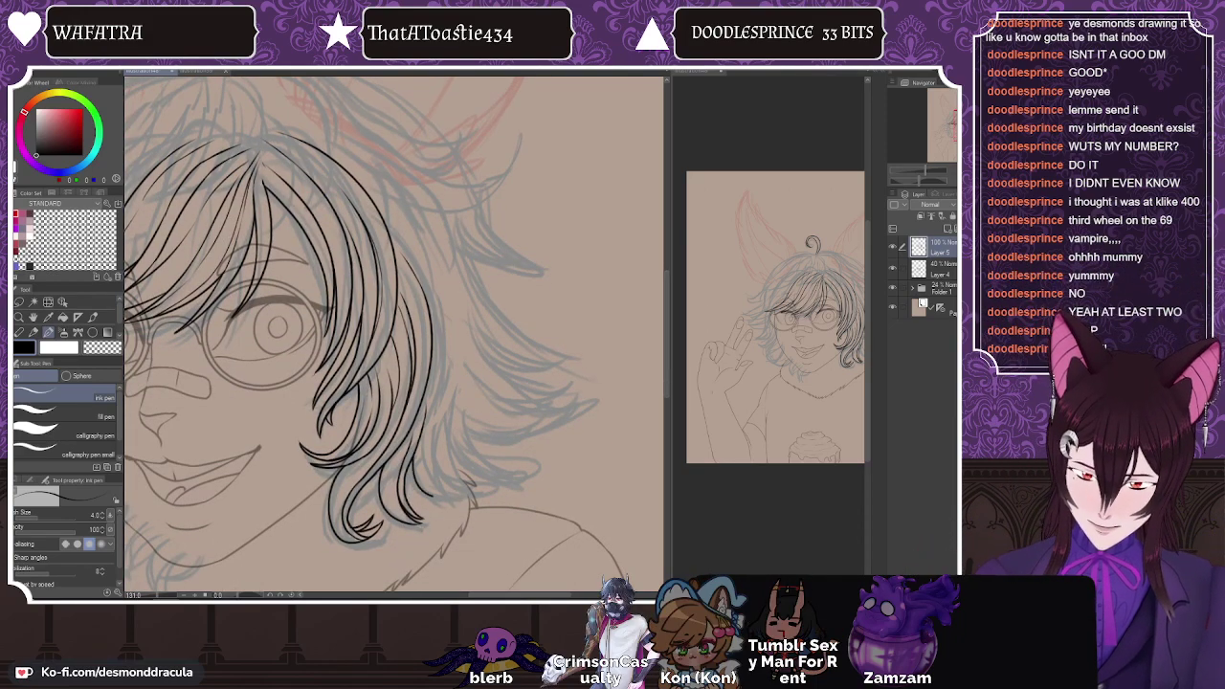
pyautogui.moveTo(446, 487); pyautogui.dragTo(462, 495)
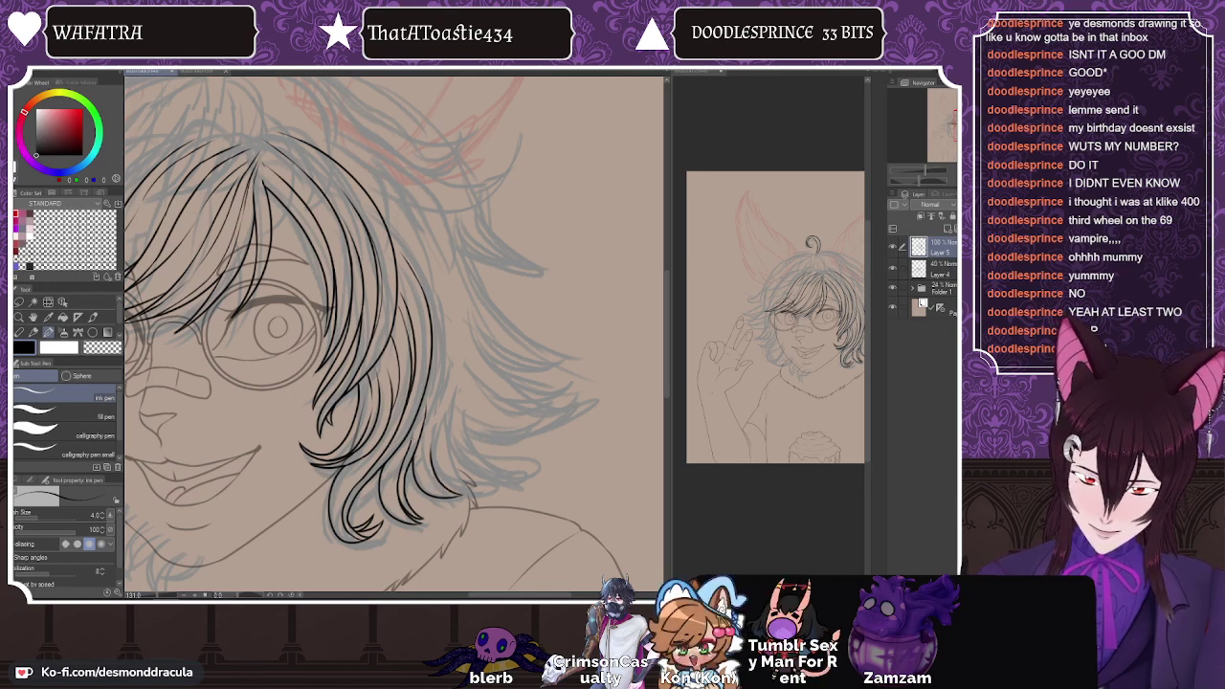
pyautogui.hotkey('ctrl', 'z')
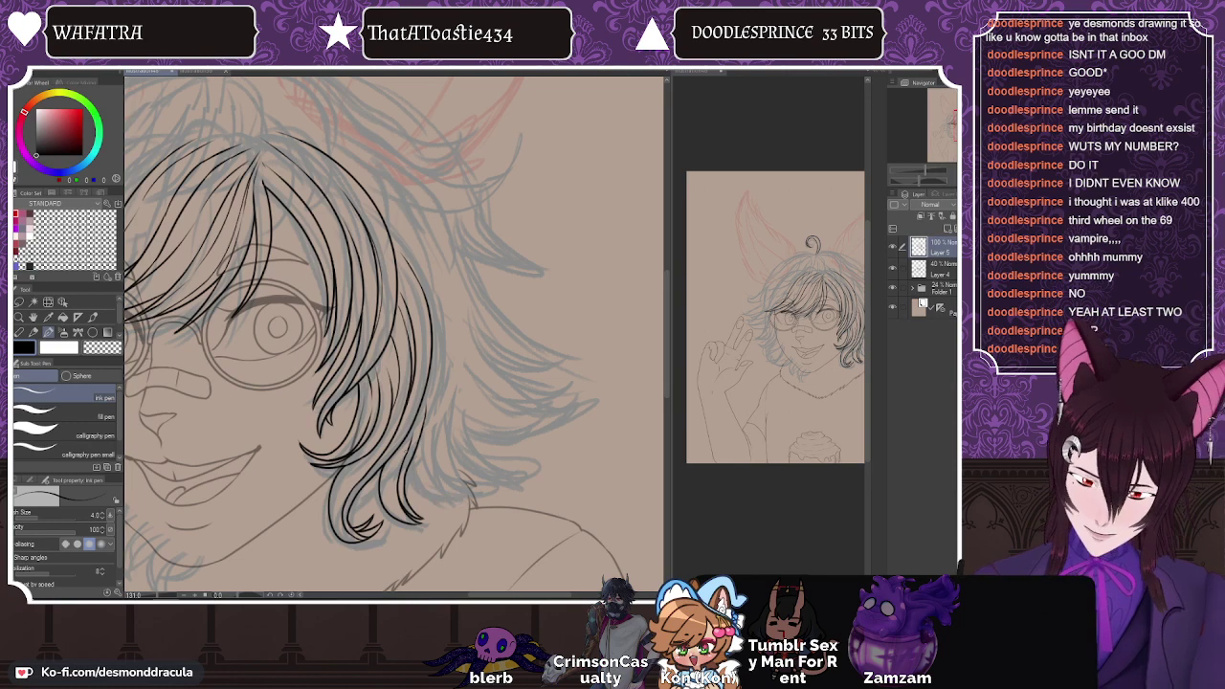
pyautogui.moveTo(419, 450)
pyautogui.mouseDown()
pyautogui.moveTo(438, 498)
pyautogui.moveTo(456, 502)
pyautogui.mouseUp()
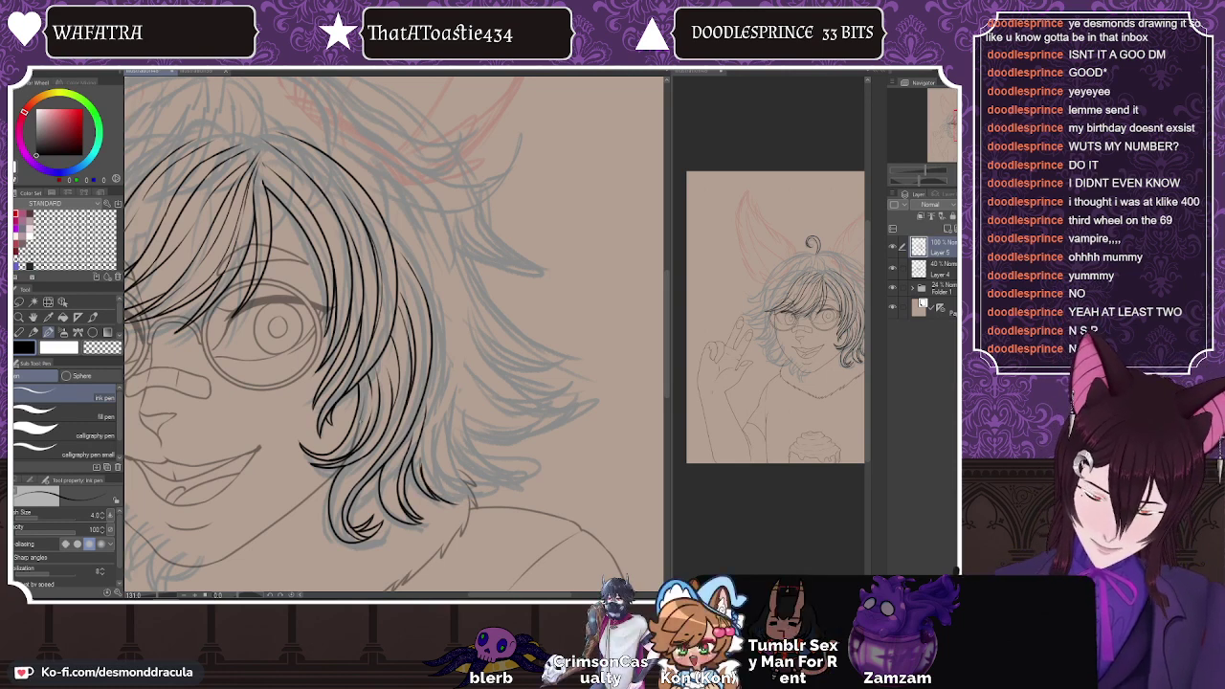
pyautogui.hotkey('ctrl', 'z')
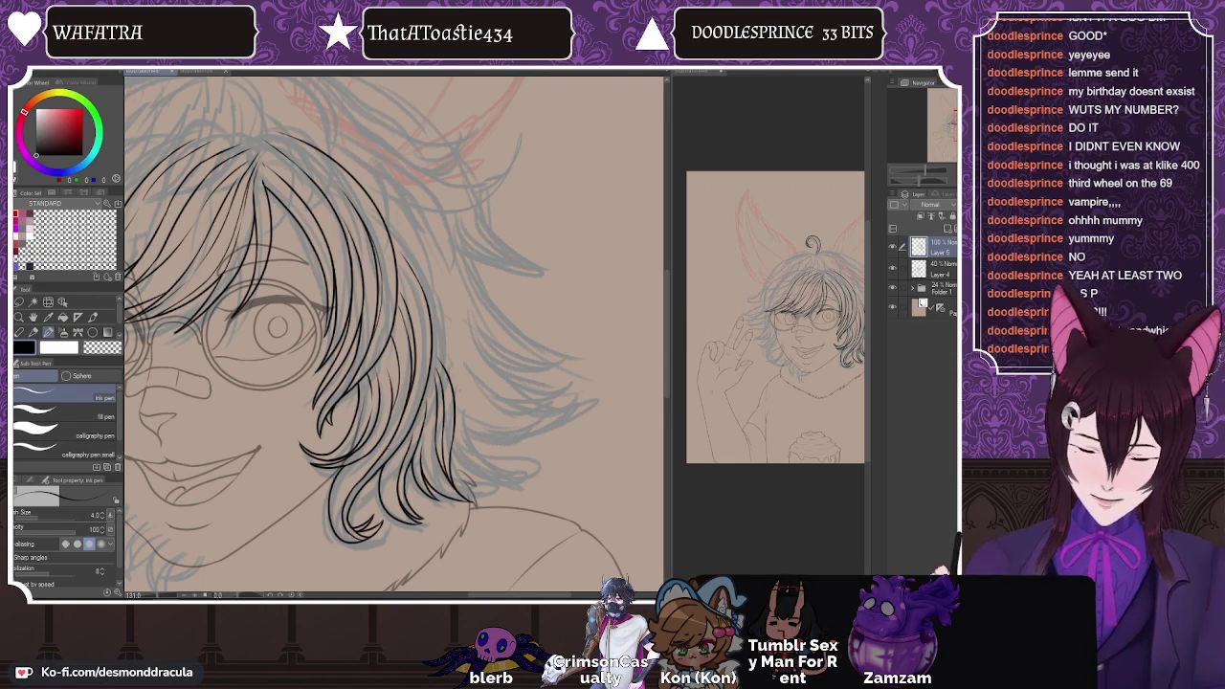
# Step: Add a new layer above Layer 5 for the front tuft and lower Layer 5's opacity to 67%
pyautogui.click(33, 318)
pyautogui.moveTo(763, 486)
pyautogui.mouseDown()
pyautogui.moveTo(687, 498)
pyautogui.moveTo(710, 512)
pyautogui.moveTo(714, 499)
pyautogui.mouseUp()
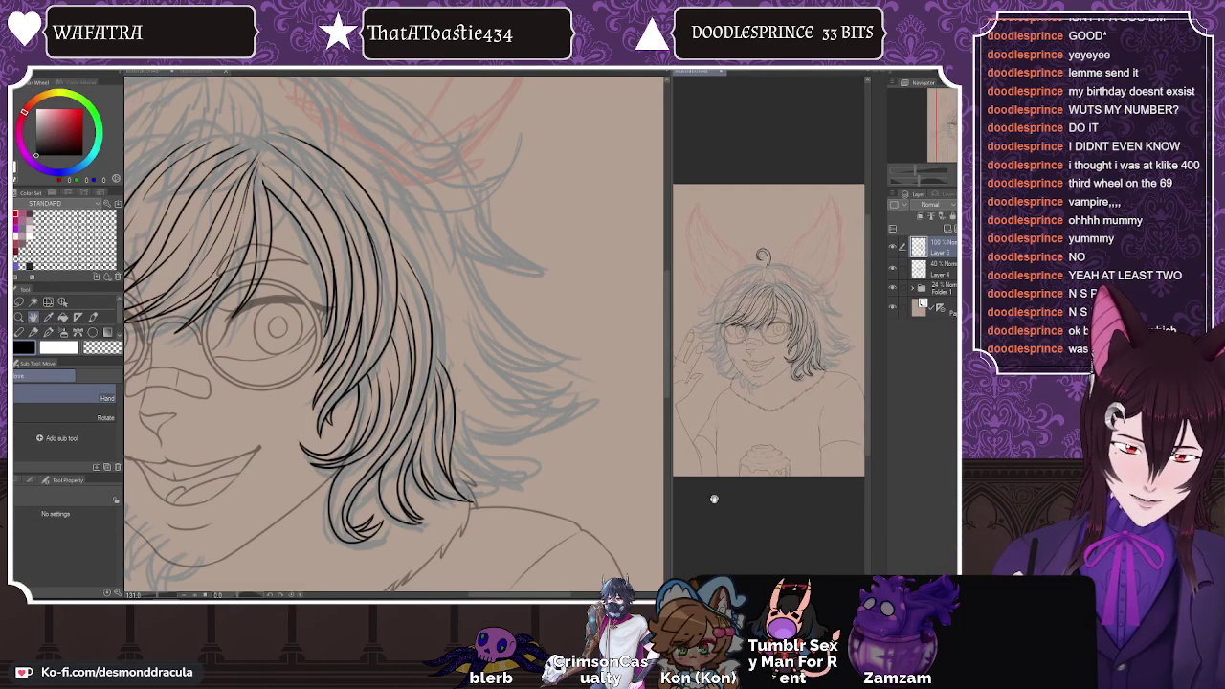
pyautogui.moveTo(312, 332)
pyautogui.mouseDown()
pyautogui.moveTo(292, 367)
pyautogui.moveTo(304, 361)
pyautogui.moveTo(300, 381)
pyautogui.mouseUp()
pyautogui.click(49, 332)
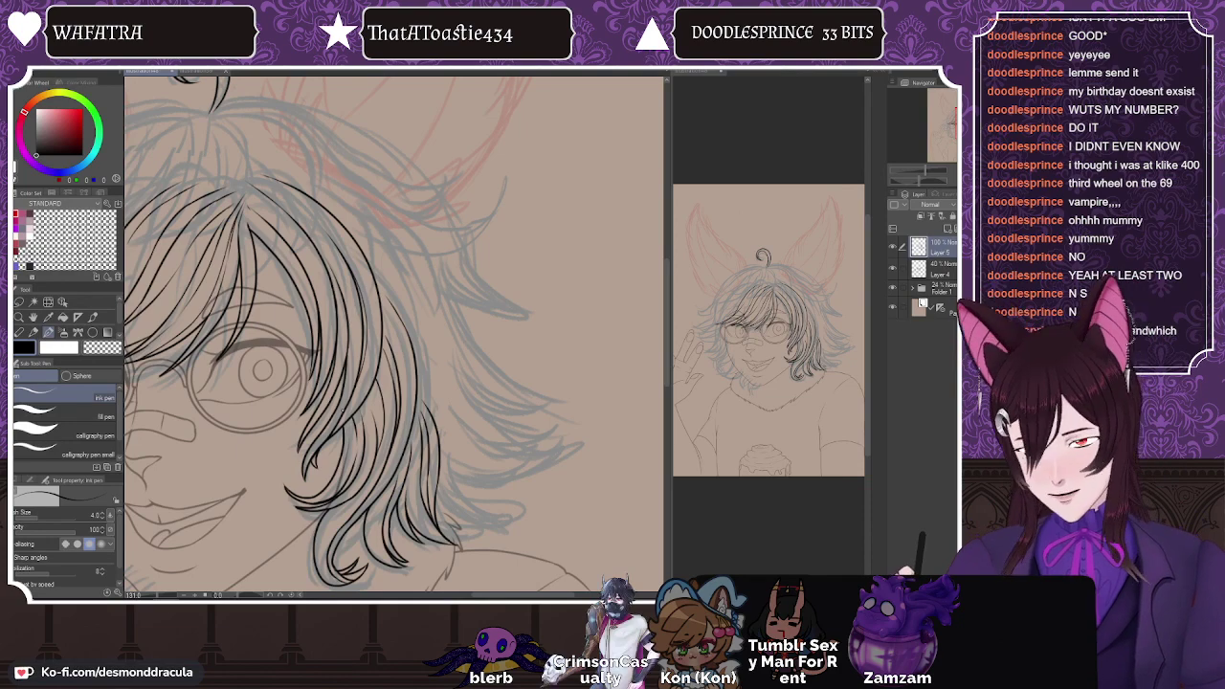
pyautogui.moveTo(480, 597); pyautogui.dragTo(452, 597)
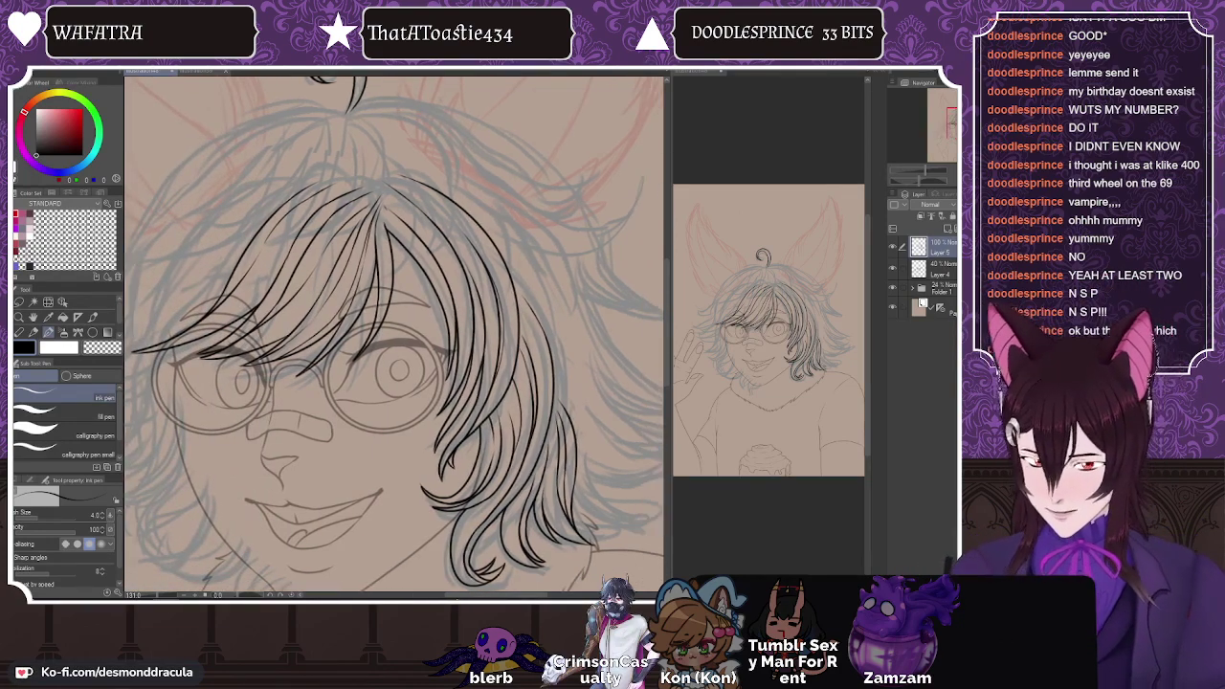
pyautogui.moveTo(668, 269); pyautogui.dragTo(668, 257)
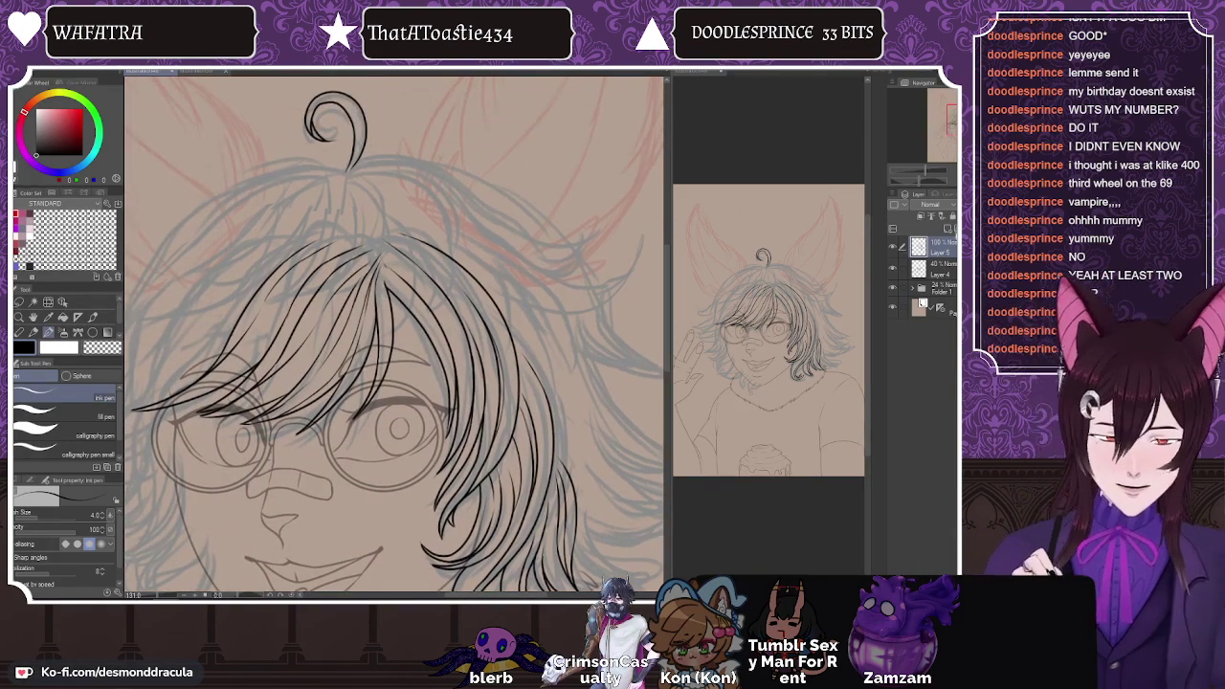
pyautogui.click(969, 204)
pyautogui.click(947, 228)
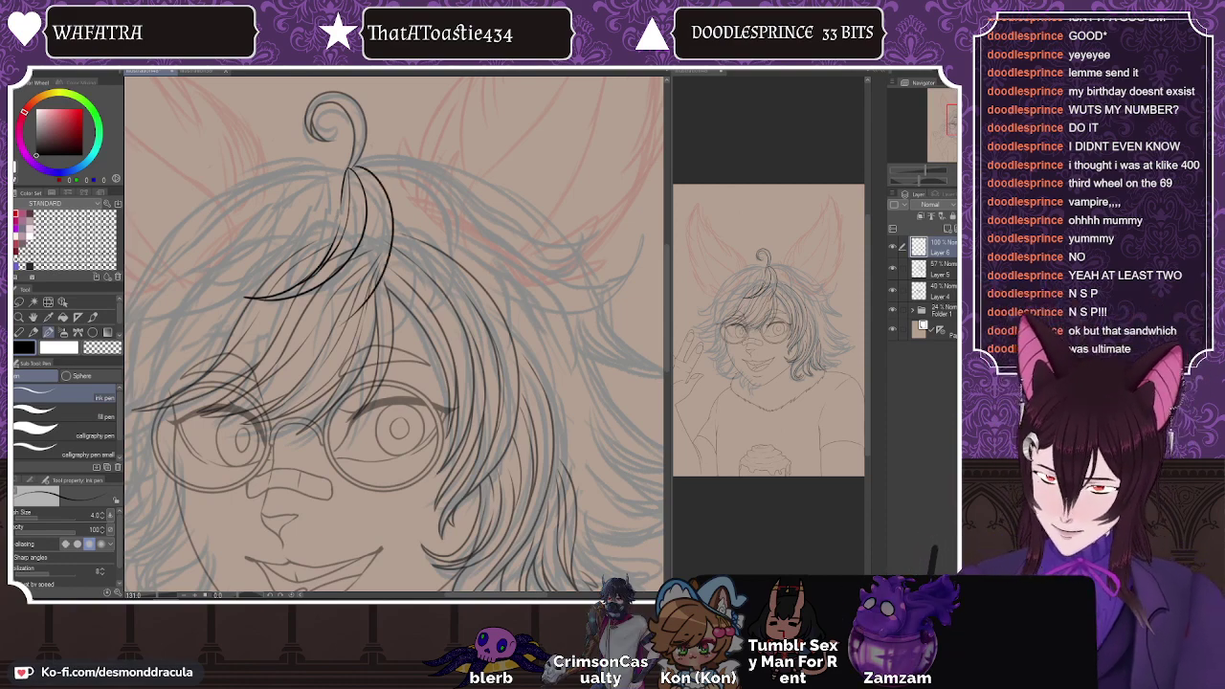
# Step: Ink inner strands of the front tuft sweeping from the cowlick's base over the bangs, and lower Layer 5's opacity to 41%
pyautogui.moveTo(360, 197); pyautogui.dragTo(331, 314)
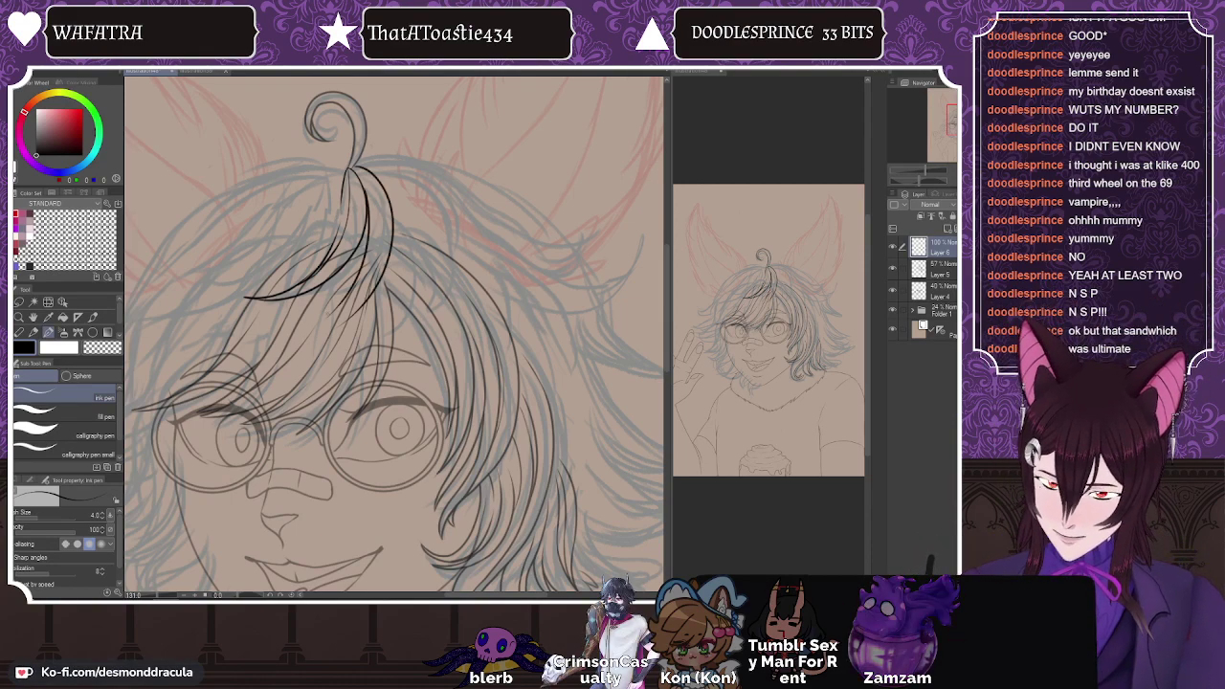
pyautogui.moveTo(375, 220); pyautogui.dragTo(338, 316)
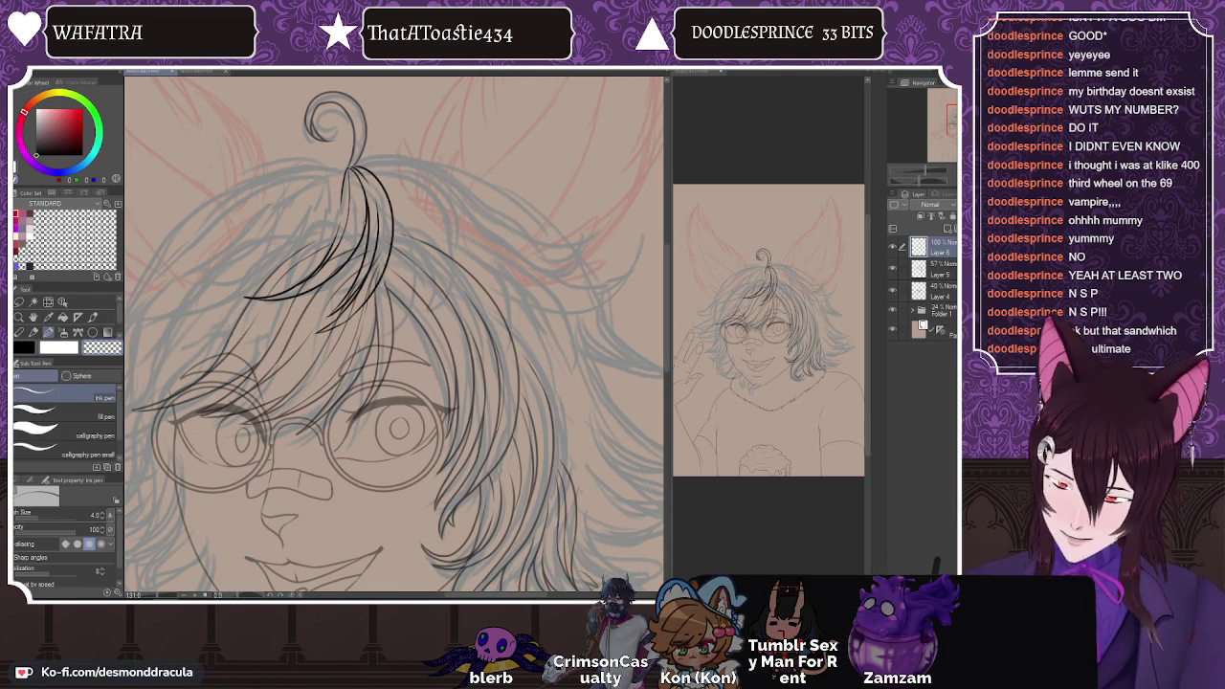
pyautogui.press('space')
pyautogui.moveTo(346, 405)
pyautogui.mouseDown()
pyautogui.moveTo(292, 417)
pyautogui.moveTo(299, 432)
pyautogui.moveTo(319, 387)
pyautogui.mouseUp()
pyautogui.click(953, 260)
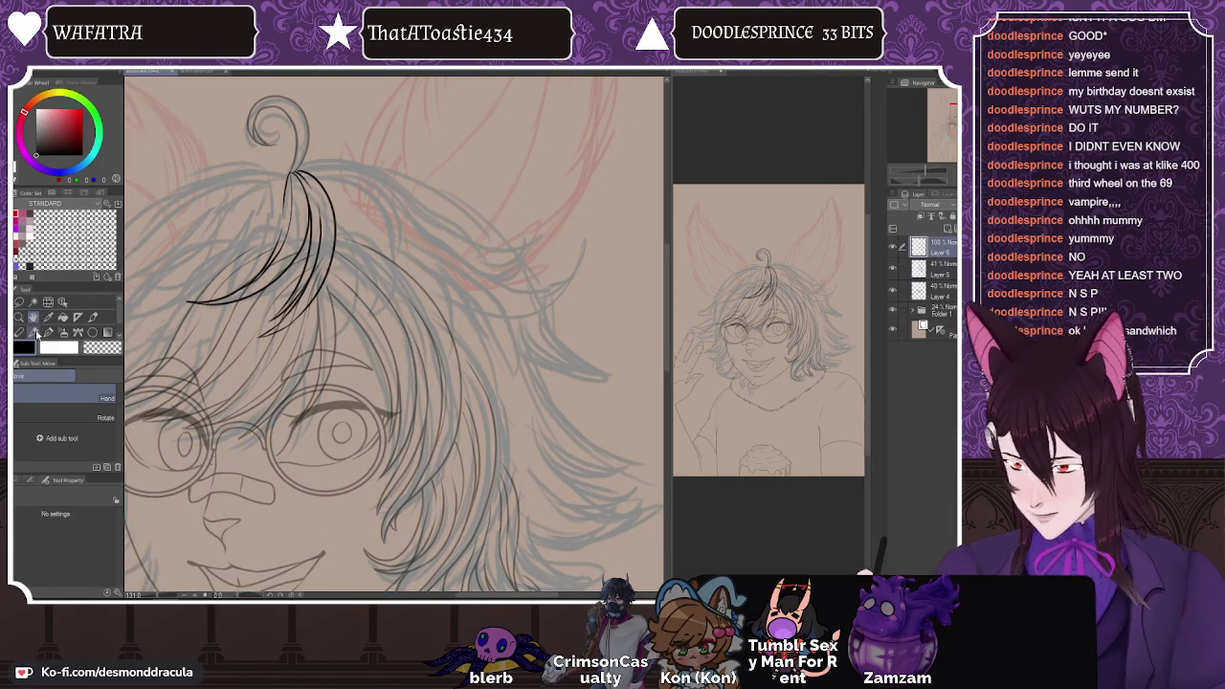
# Step: Widen the front tuft with more curved strands fanning from the cowlick's base and tapering to points above the eye
pyautogui.click(39, 332)
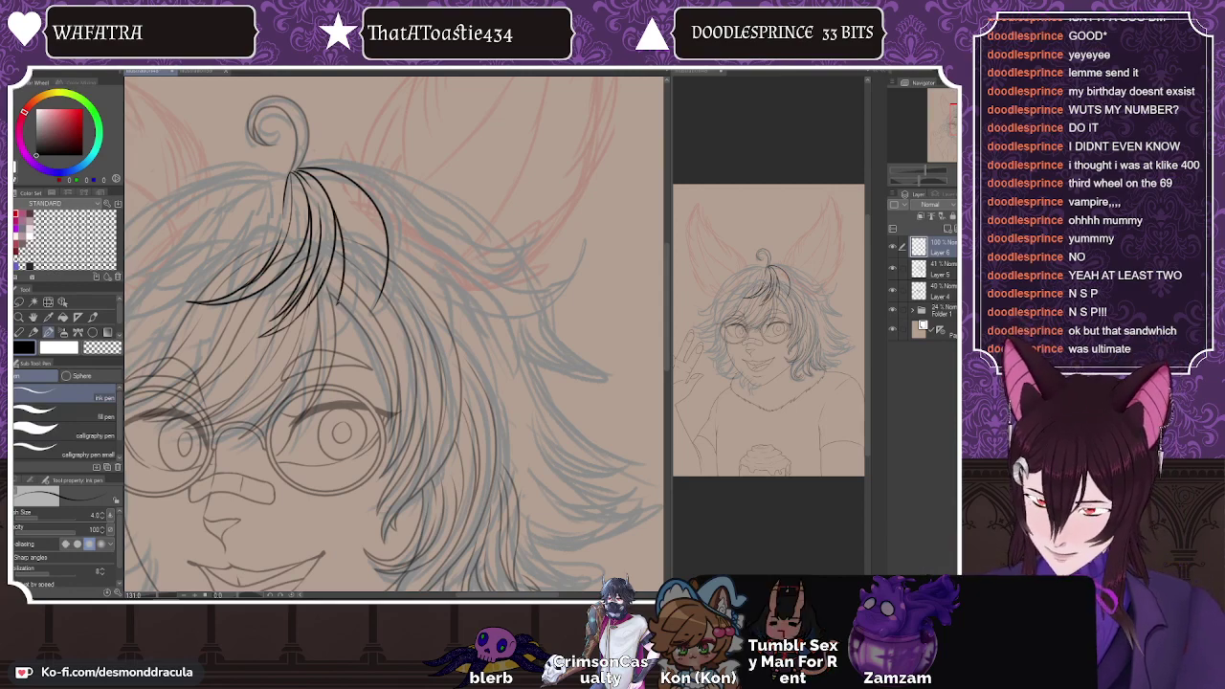
pyautogui.moveTo(338, 304)
pyautogui.mouseDown()
pyautogui.moveTo(341, 203)
pyautogui.moveTo(310, 172)
pyautogui.mouseUp()
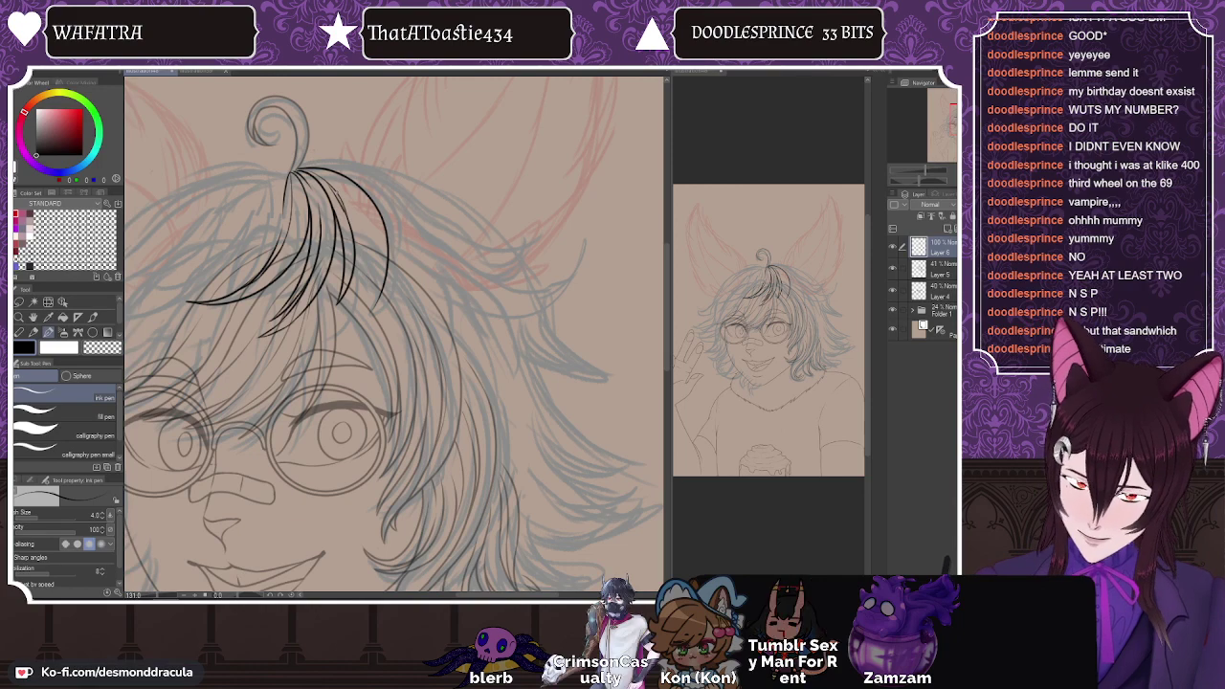
pyautogui.moveTo(369, 272); pyautogui.dragTo(366, 316)
pyautogui.hotkey('ctrl', 'z')
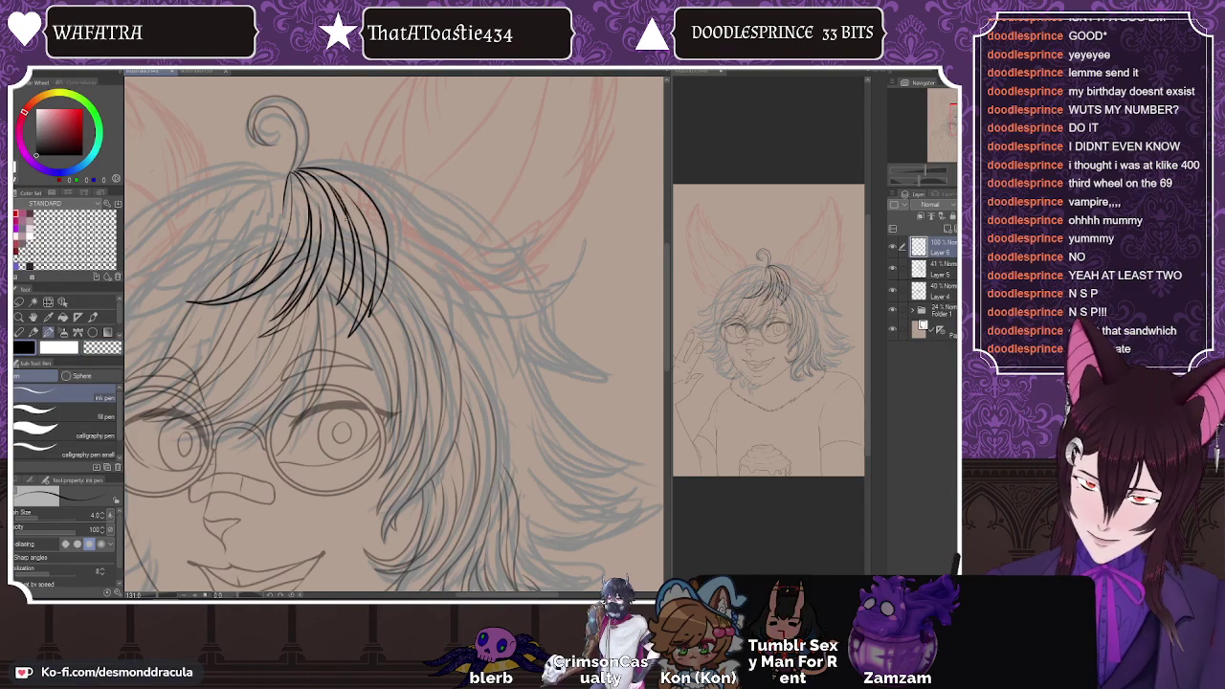
# Step: Clean up the crossing line in the upper part of the front tuft with transparent colour, then return to black ink
pyautogui.press('c')
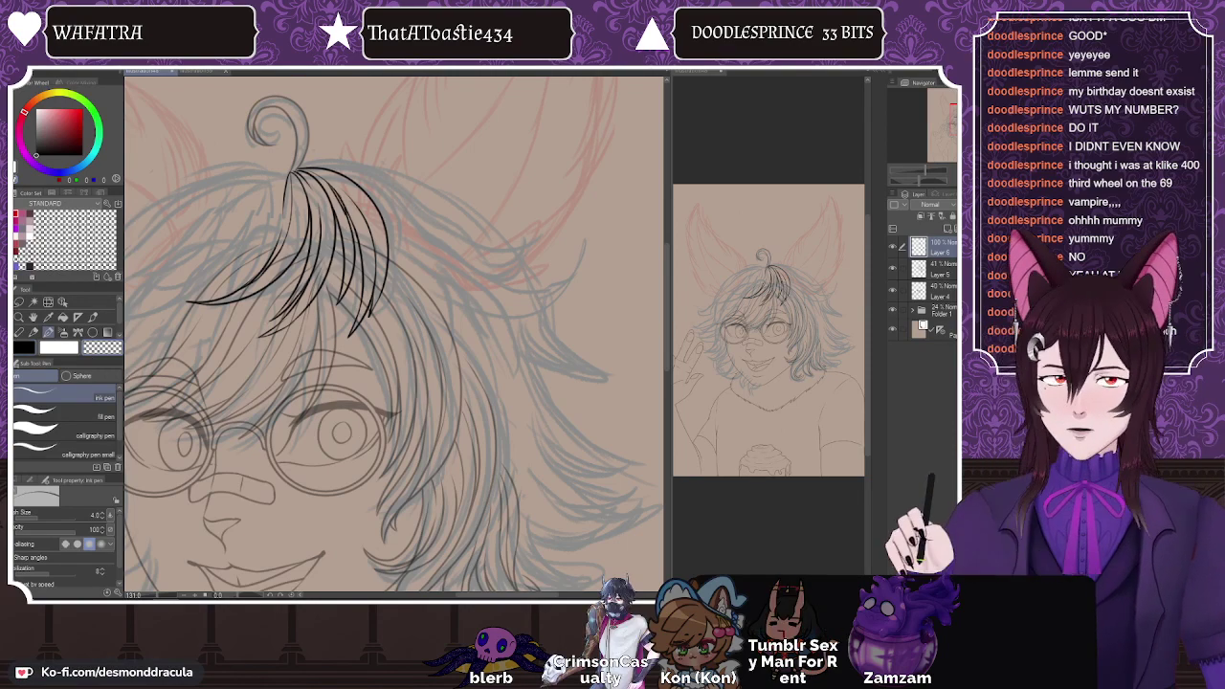
pyautogui.scroll(4, 339, 214)
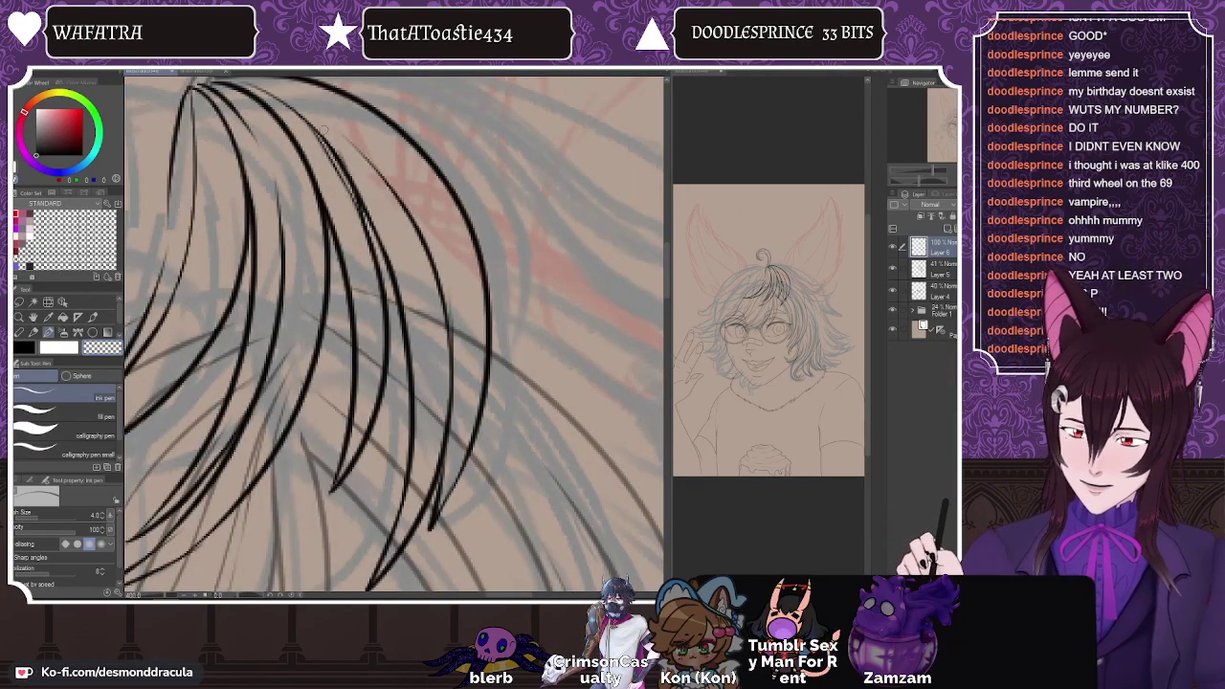
pyautogui.moveTo(312, 126); pyautogui.dragTo(364, 205)
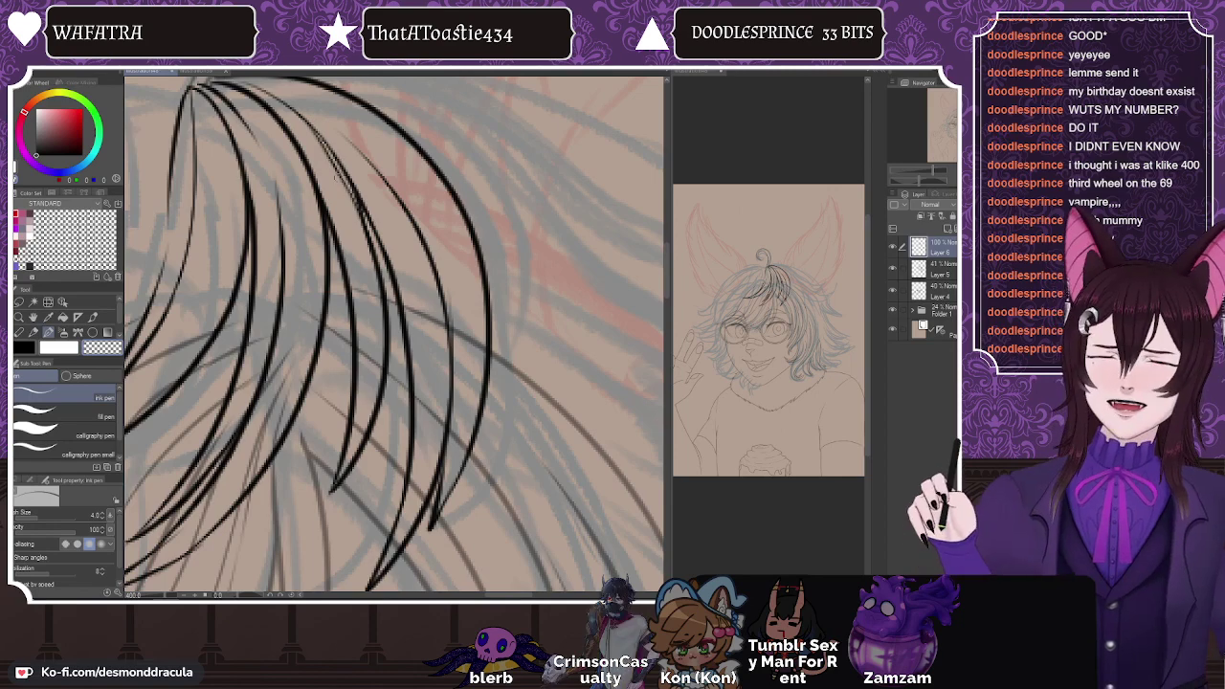
pyautogui.moveTo(368, 237); pyautogui.dragTo(357, 212)
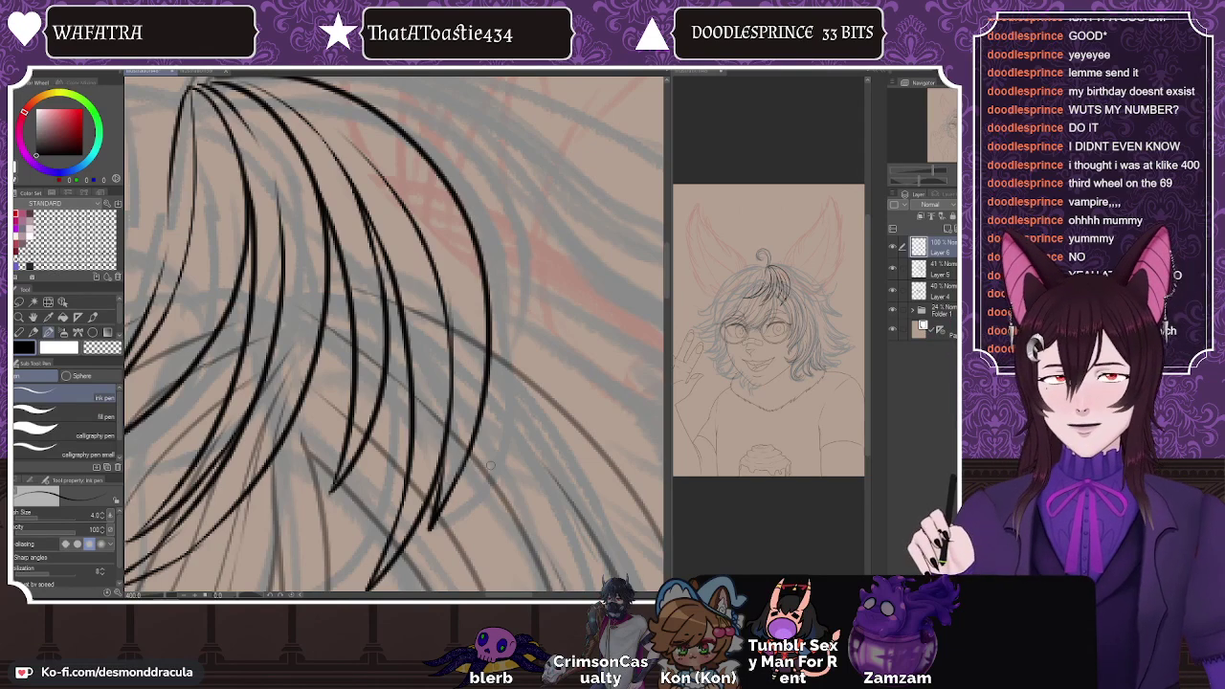
pyautogui.scroll(-4, 346, 288)
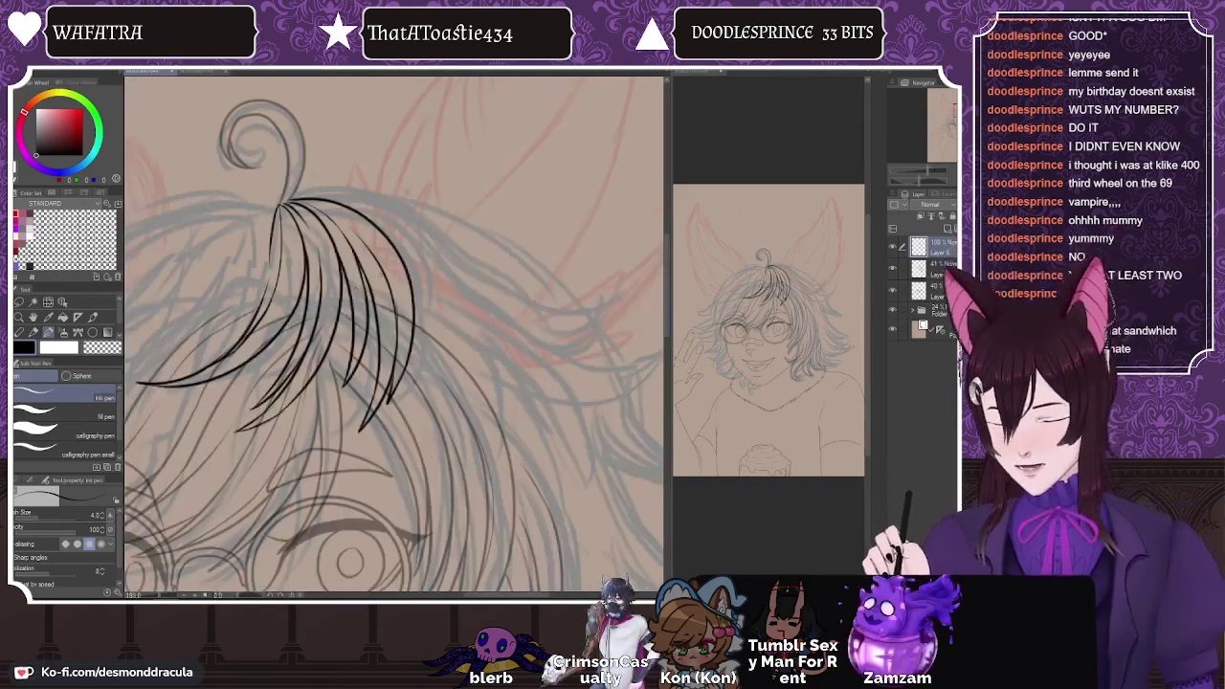
pyautogui.scroll(4, 387, 284)
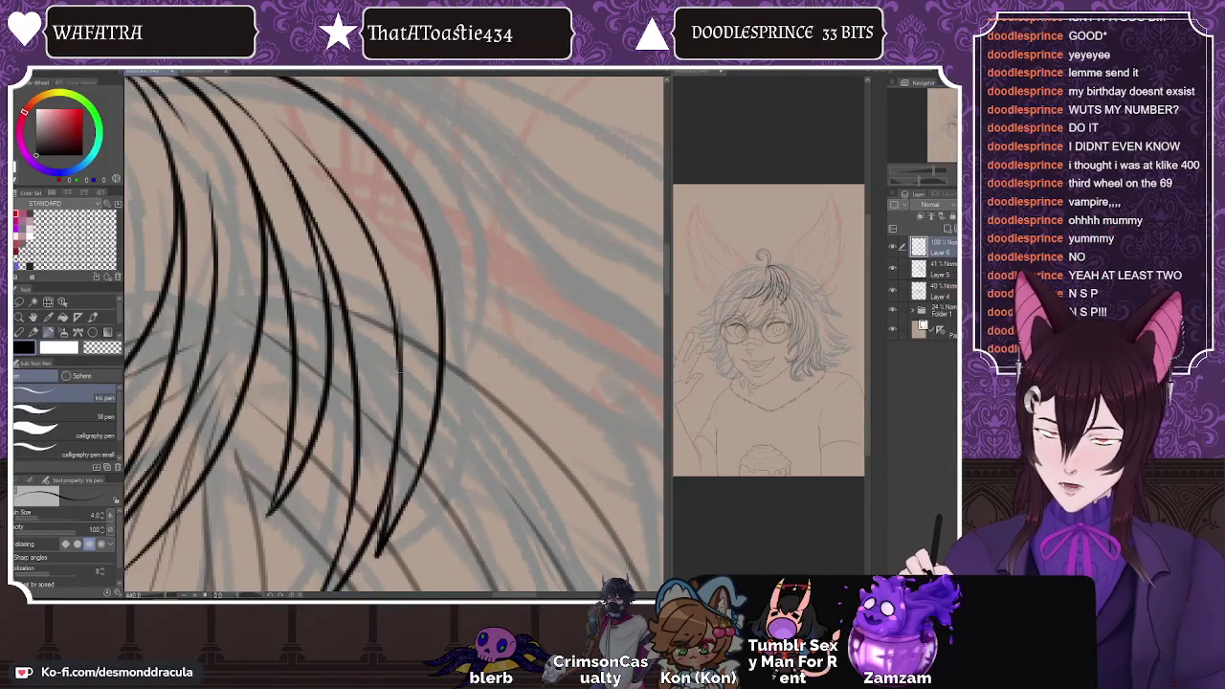
pyautogui.scroll(-5, 331, 162)
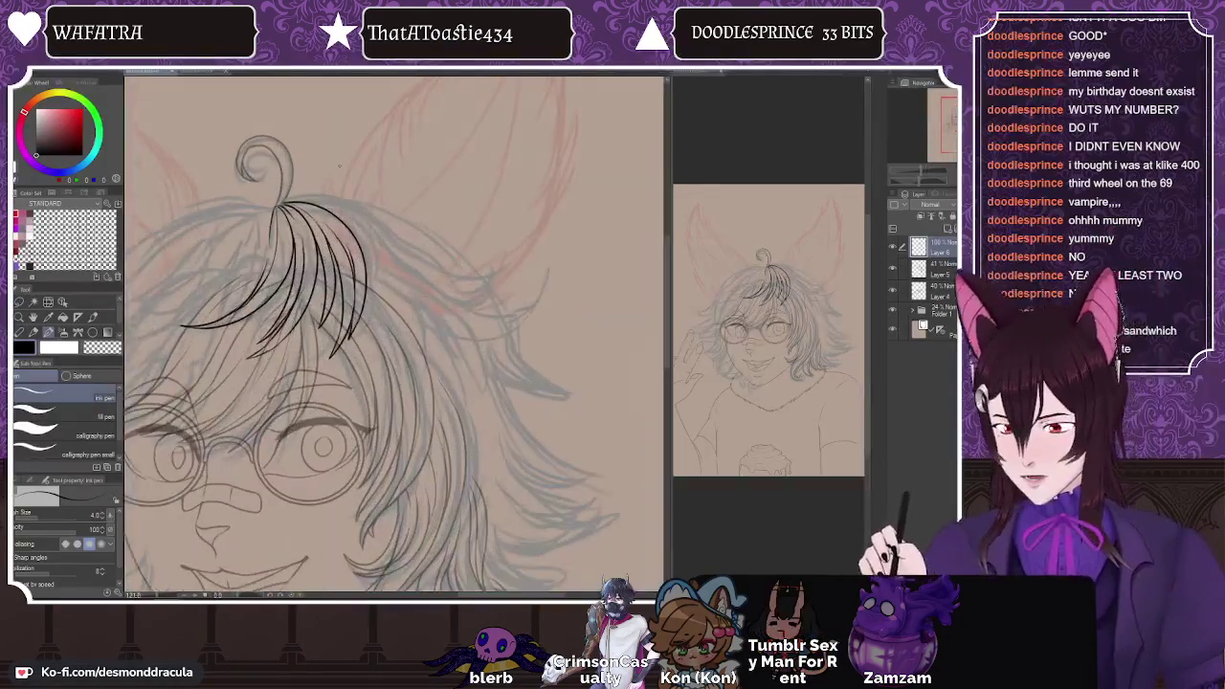
pyautogui.scroll(2, 330, 182)
pyautogui.scroll(-2, 392, 172)
pyautogui.scroll(2, 335, 201)
pyautogui.scroll(-3, 345, 205)
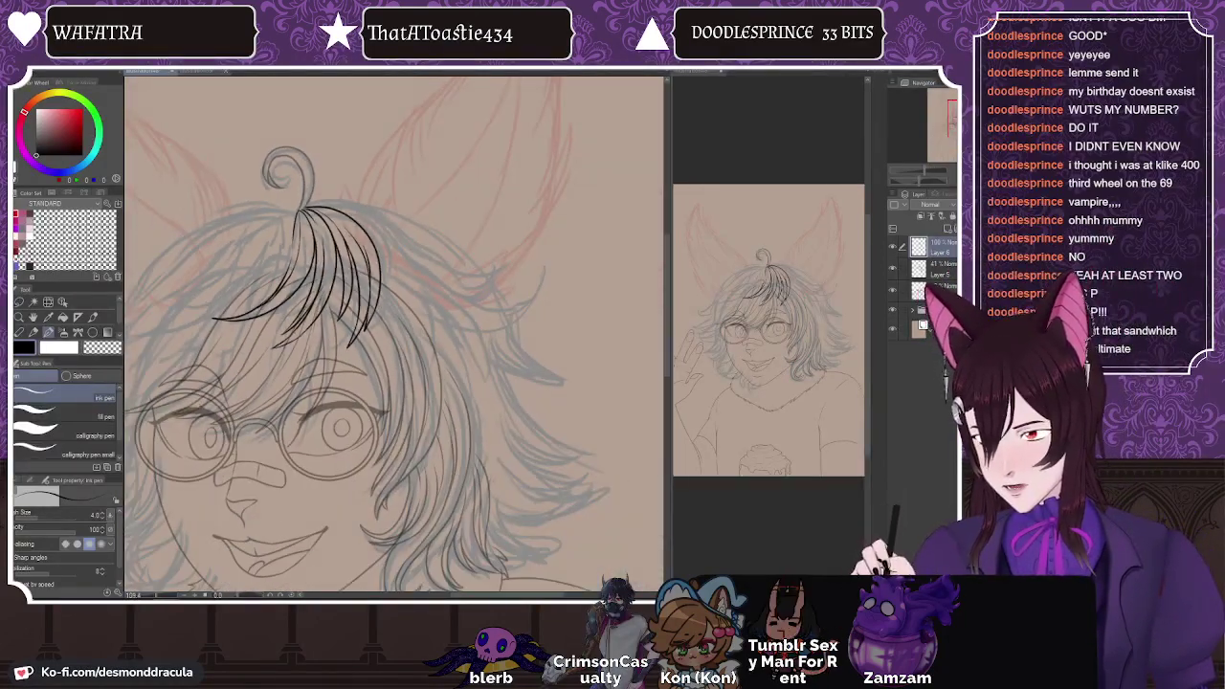
pyautogui.scroll(1, 354, 209)
pyautogui.scroll(1, 354, 209)
pyautogui.scroll(2, 355, 276)
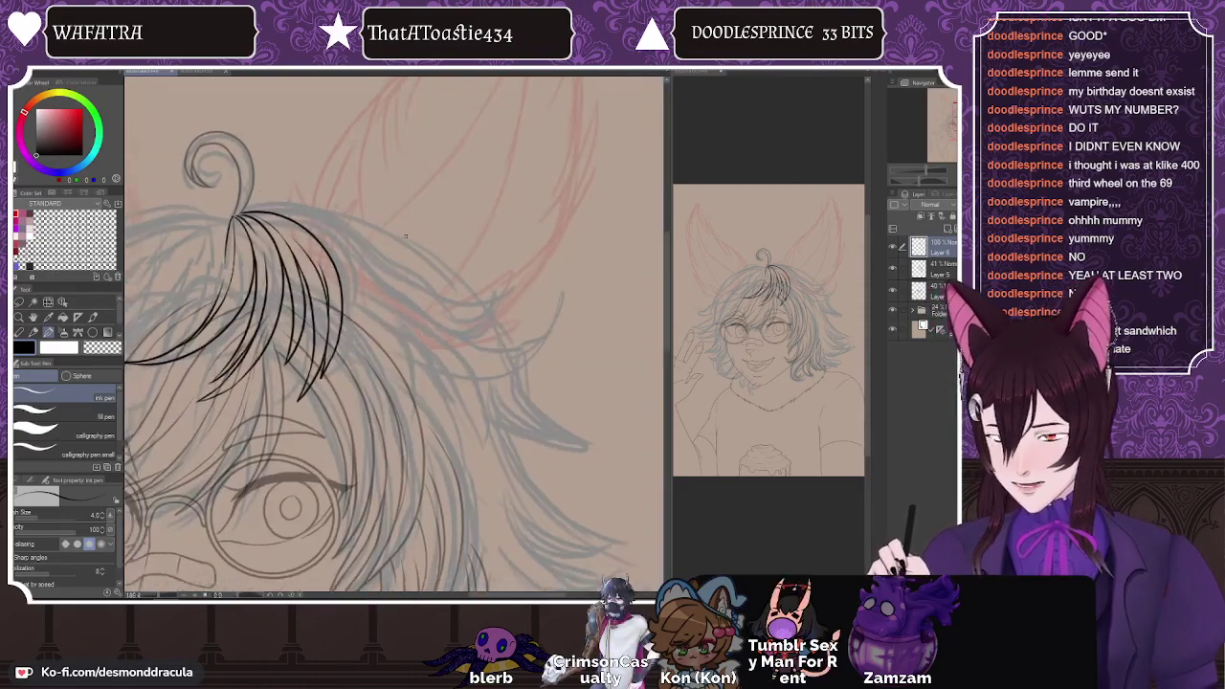
pyautogui.scroll(-1, 352, 268)
pyautogui.scroll(1, 344, 248)
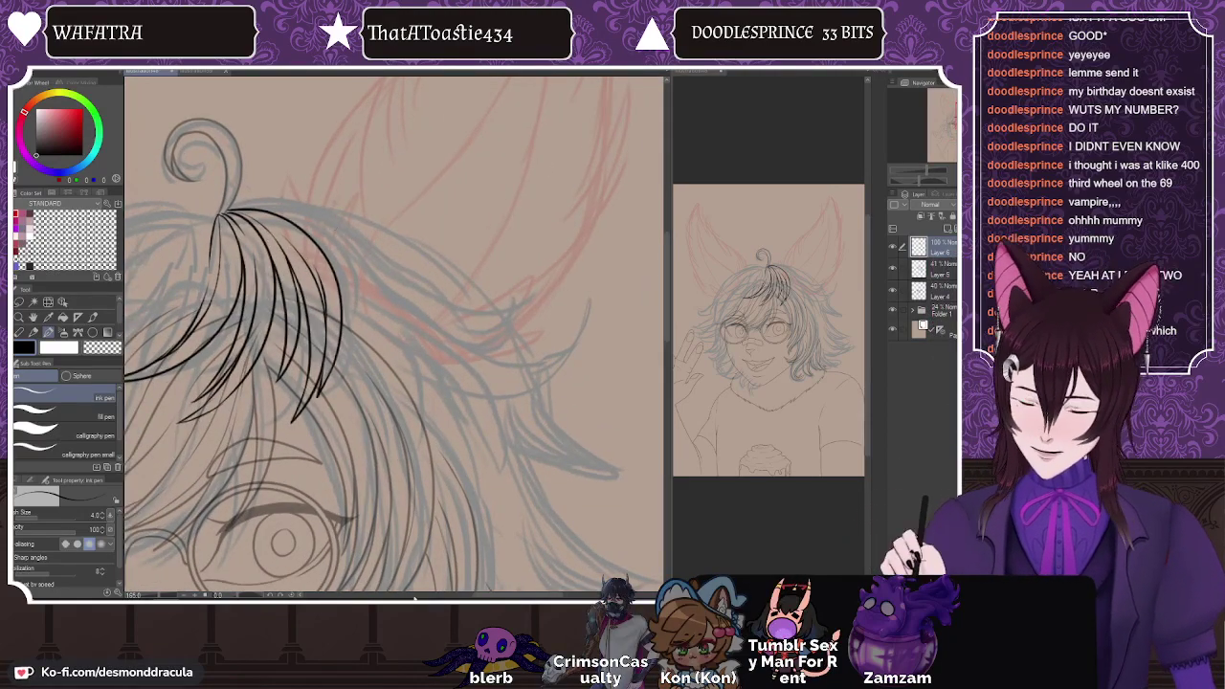
# Step: Ink more curved strands from the cowlick's base down the outer side of the front tuft, ending in pointed tips beyond the eye
pyautogui.moveTo(487, 597); pyautogui.dragTo(484, 597)
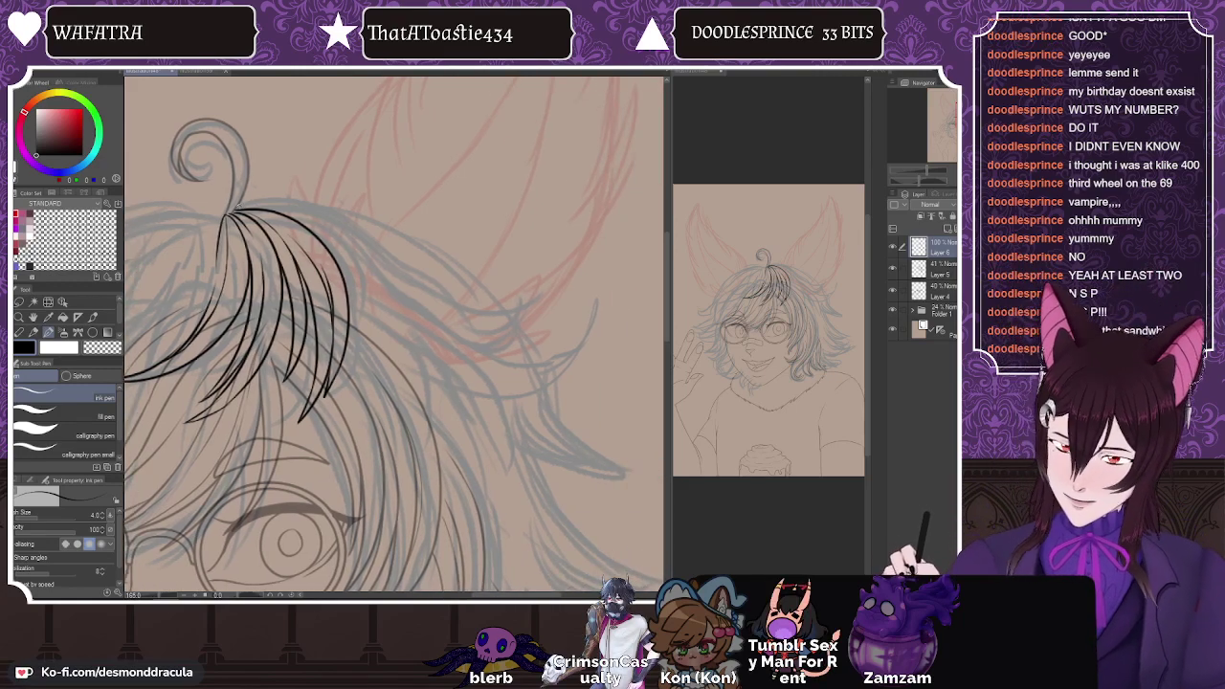
pyautogui.moveTo(234, 205); pyautogui.dragTo(375, 254)
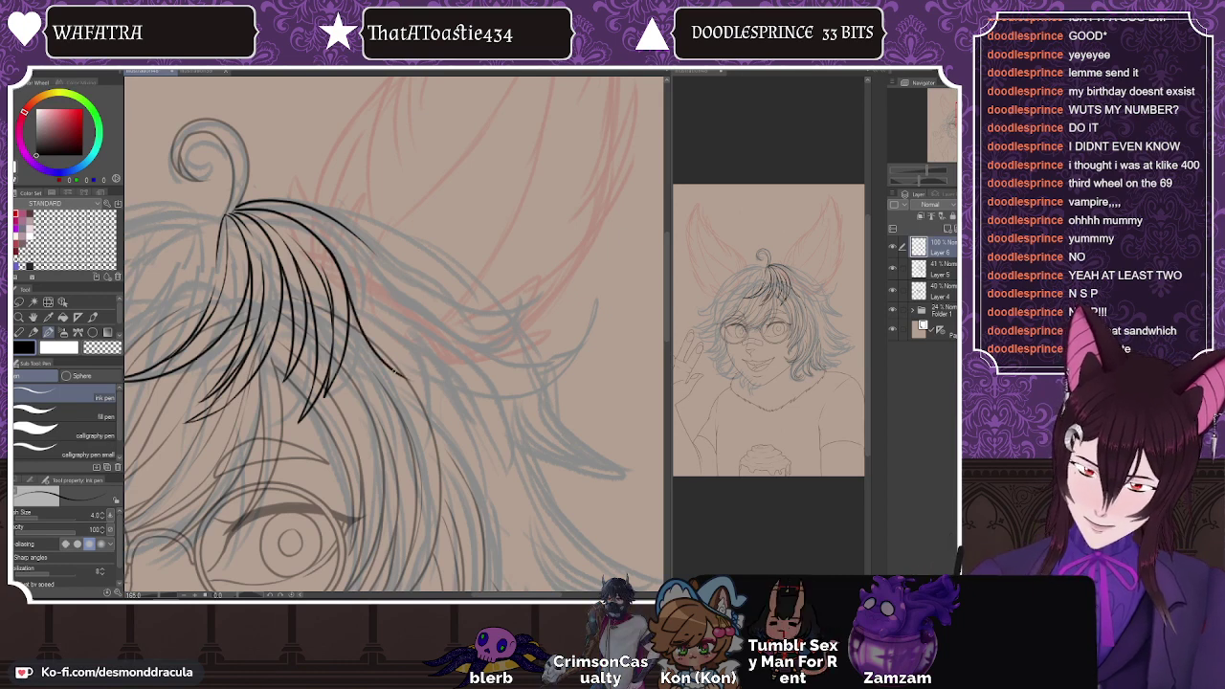
pyautogui.moveTo(351, 312); pyautogui.dragTo(436, 380)
pyautogui.hotkey('ctrl', 'z')
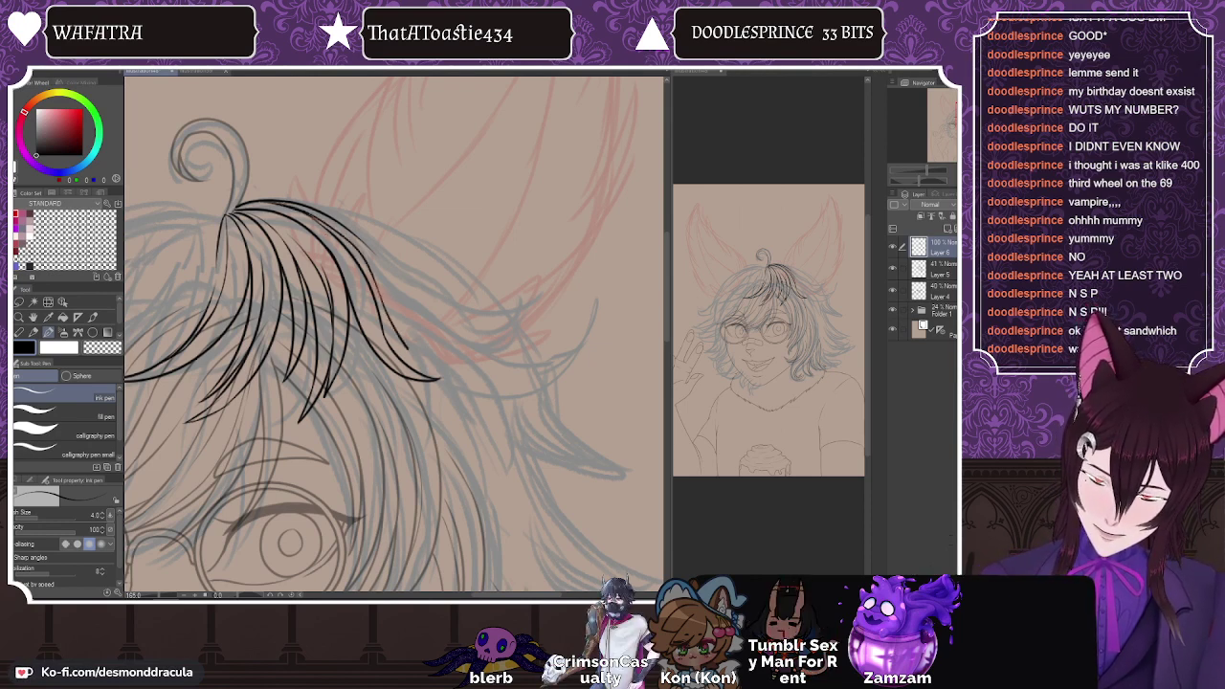
pyautogui.moveTo(410, 350); pyautogui.dragTo(459, 380)
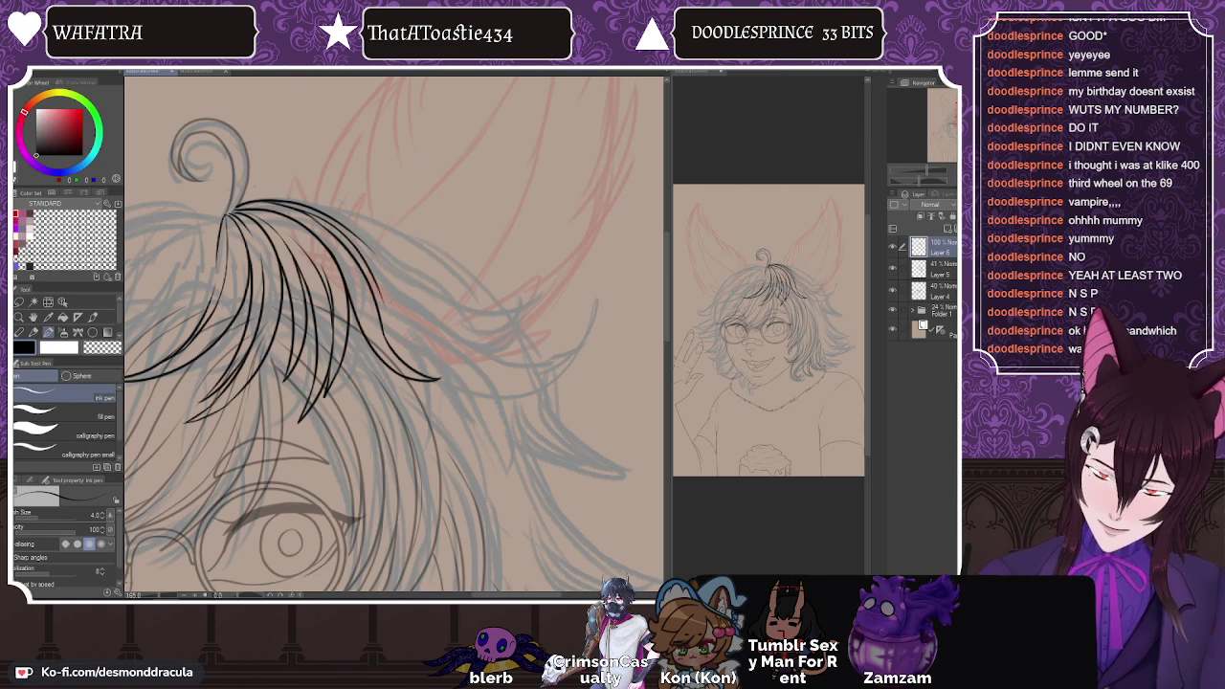
pyautogui.moveTo(407, 376); pyautogui.dragTo(465, 392)
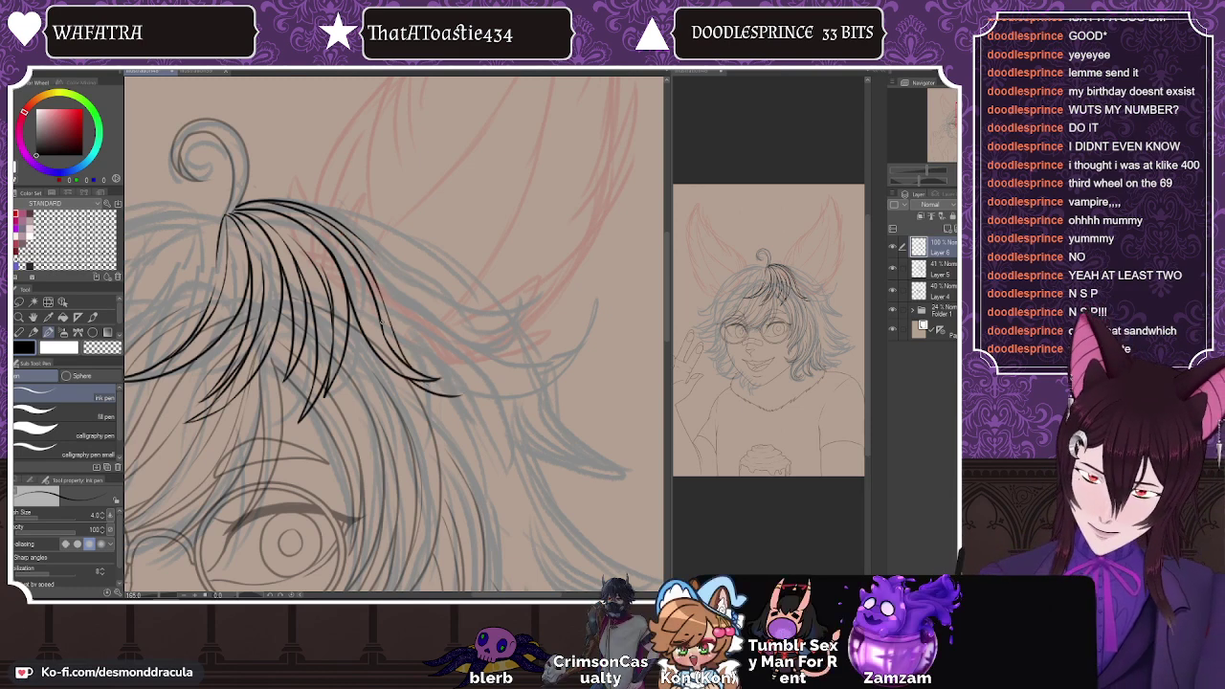
pyautogui.hotkey('ctrl', 'z')
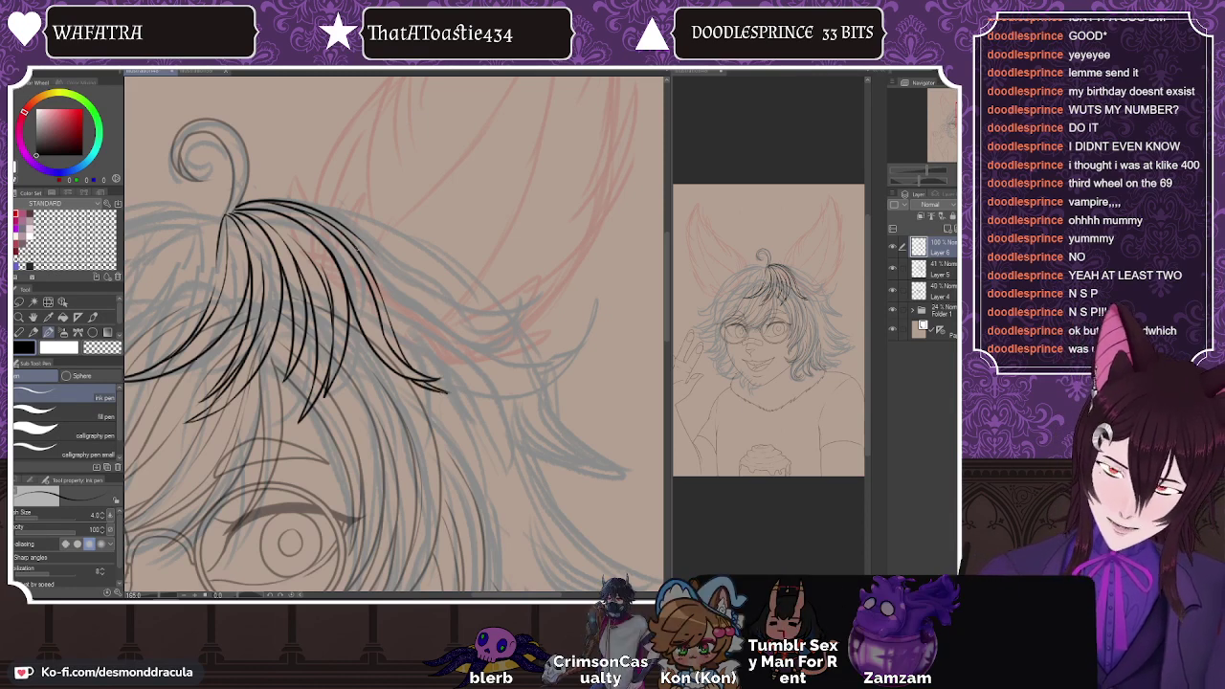
pyautogui.moveTo(345, 226); pyautogui.dragTo(490, 376)
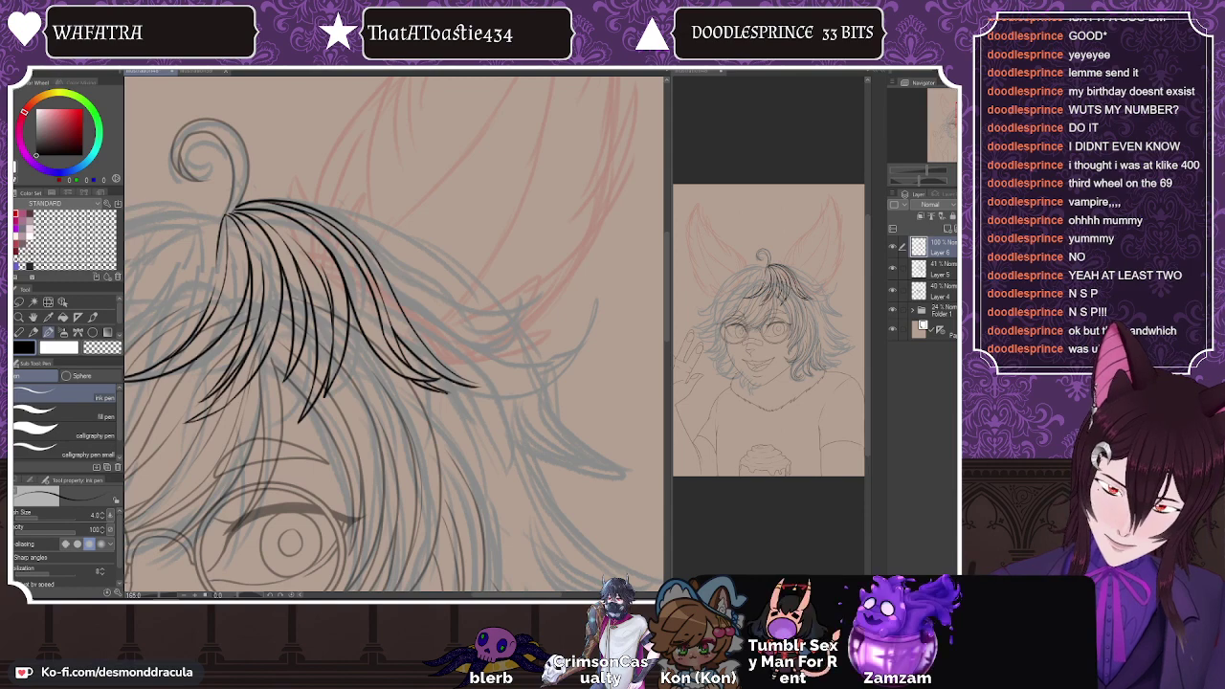
pyautogui.moveTo(429, 373); pyautogui.dragTo(481, 385)
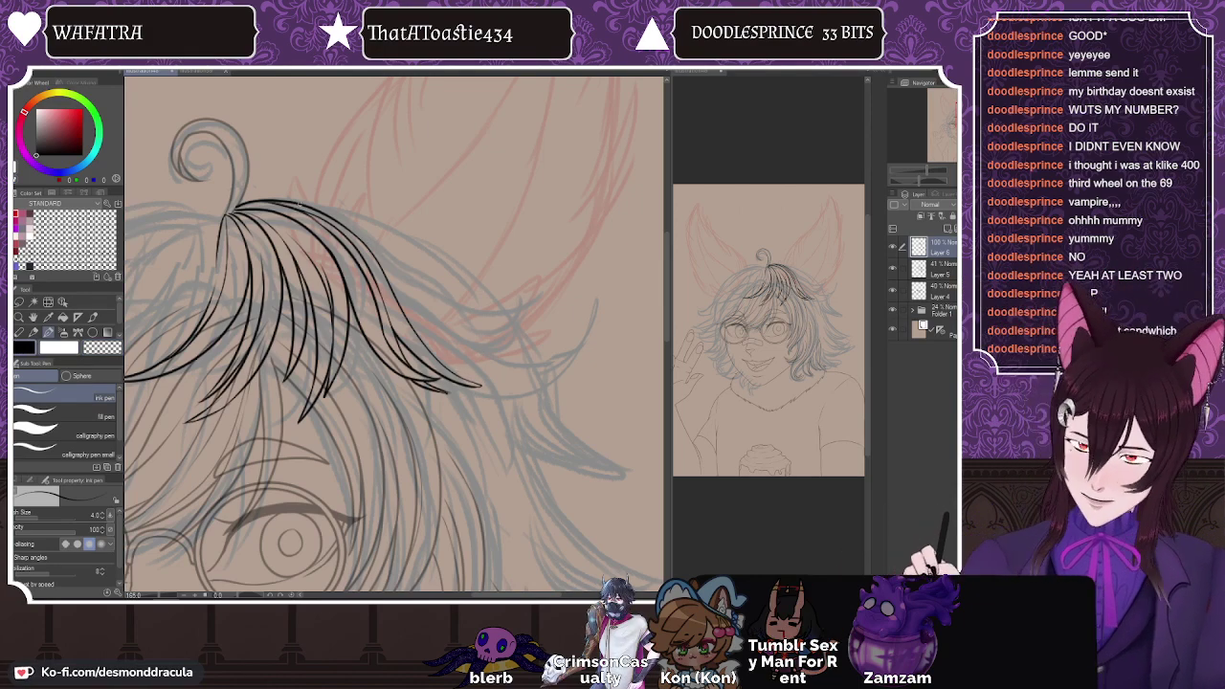
# Step: Ink long outer locks sweeping from the crown to upturned tips below the ear, plus a pointed lock hanging beneath them
pyautogui.moveTo(302, 203); pyautogui.dragTo(579, 335)
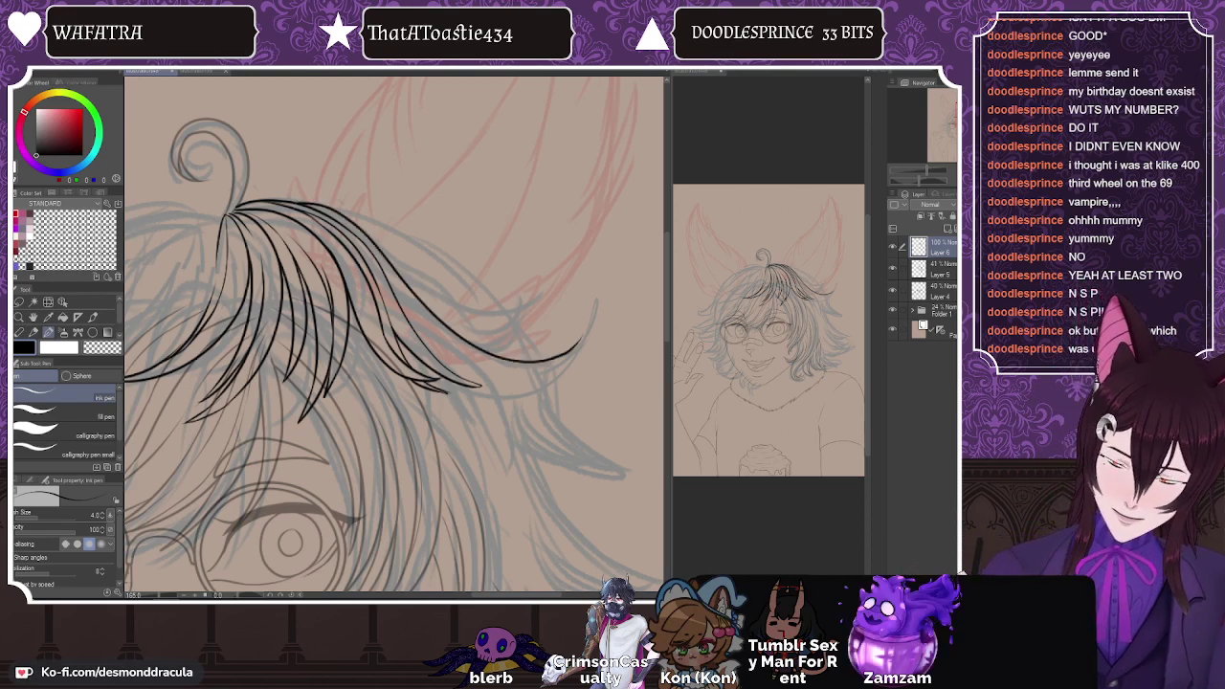
pyautogui.moveTo(446, 385); pyautogui.dragTo(580, 354)
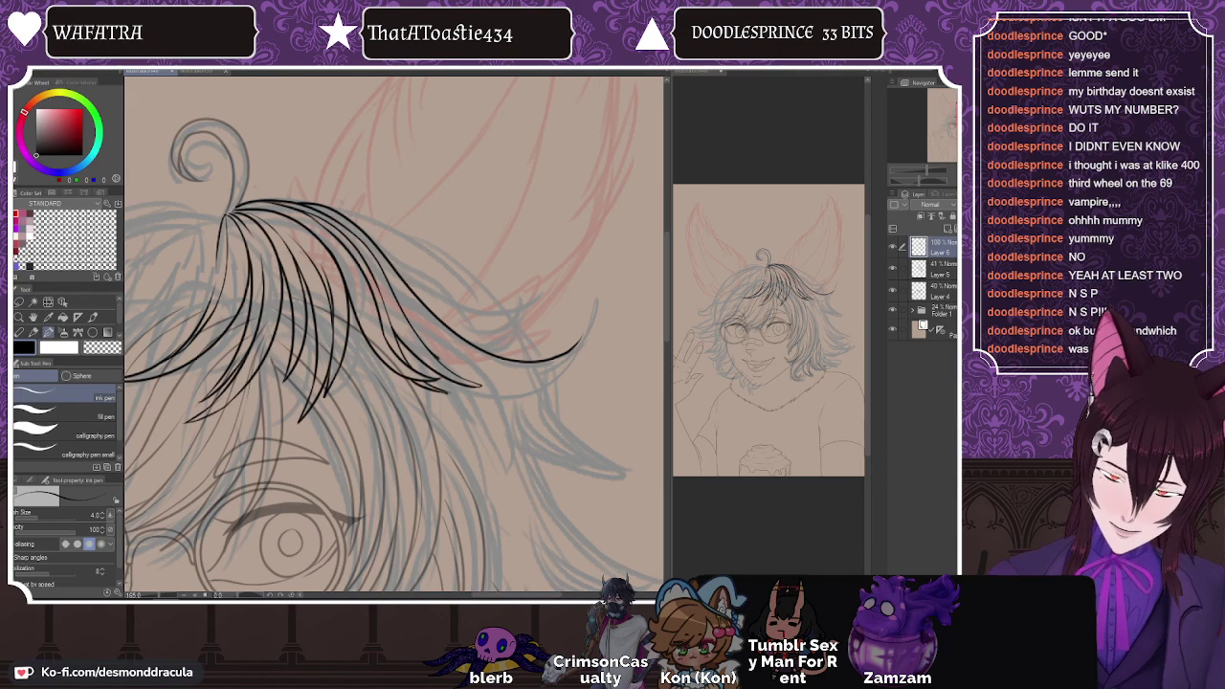
pyautogui.moveTo(440, 383); pyautogui.dragTo(574, 356)
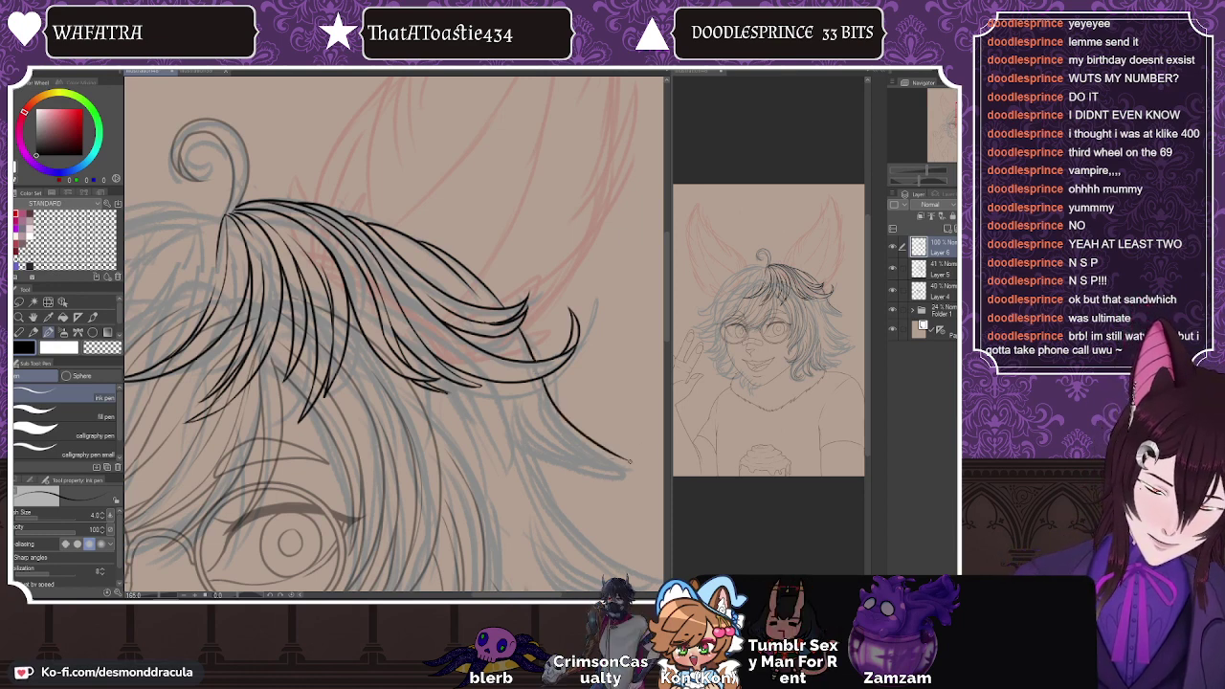
pyautogui.moveTo(542, 396); pyautogui.dragTo(630, 461)
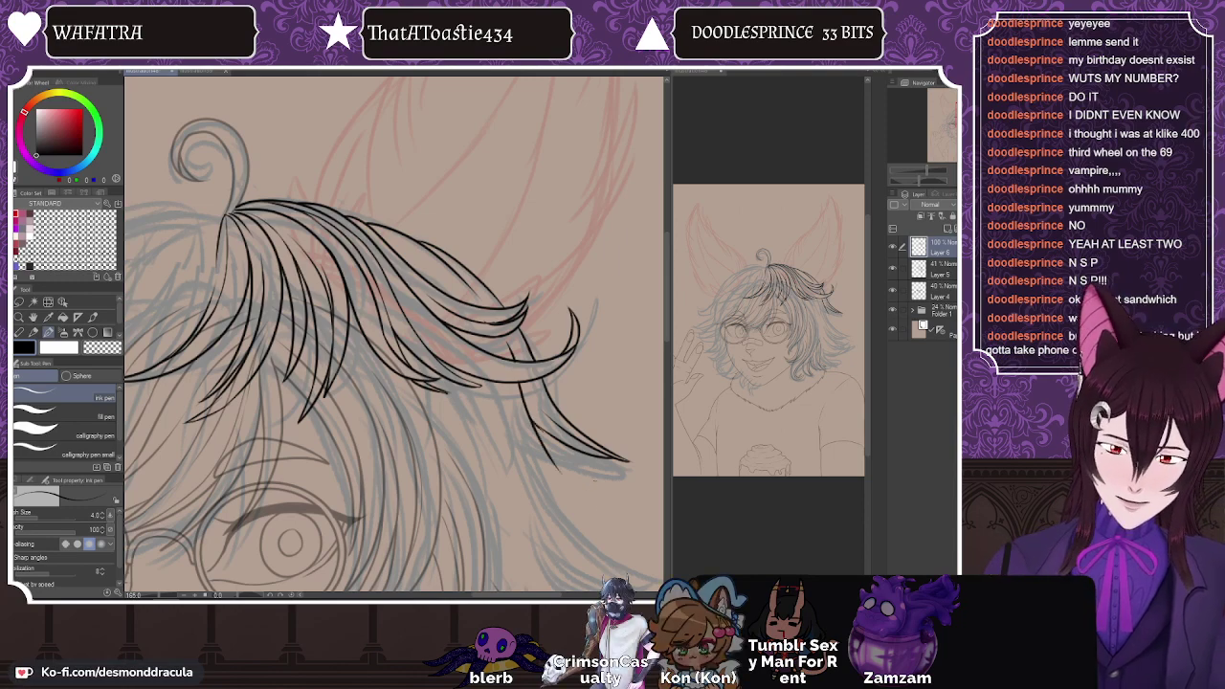
# Step: Add a new layer above Layer 6 and erase the stray inner line of the pointed lock with the hard eraser, returning to the ink pen
pyautogui.moveTo(667, 326); pyautogui.dragTo(670, 356)
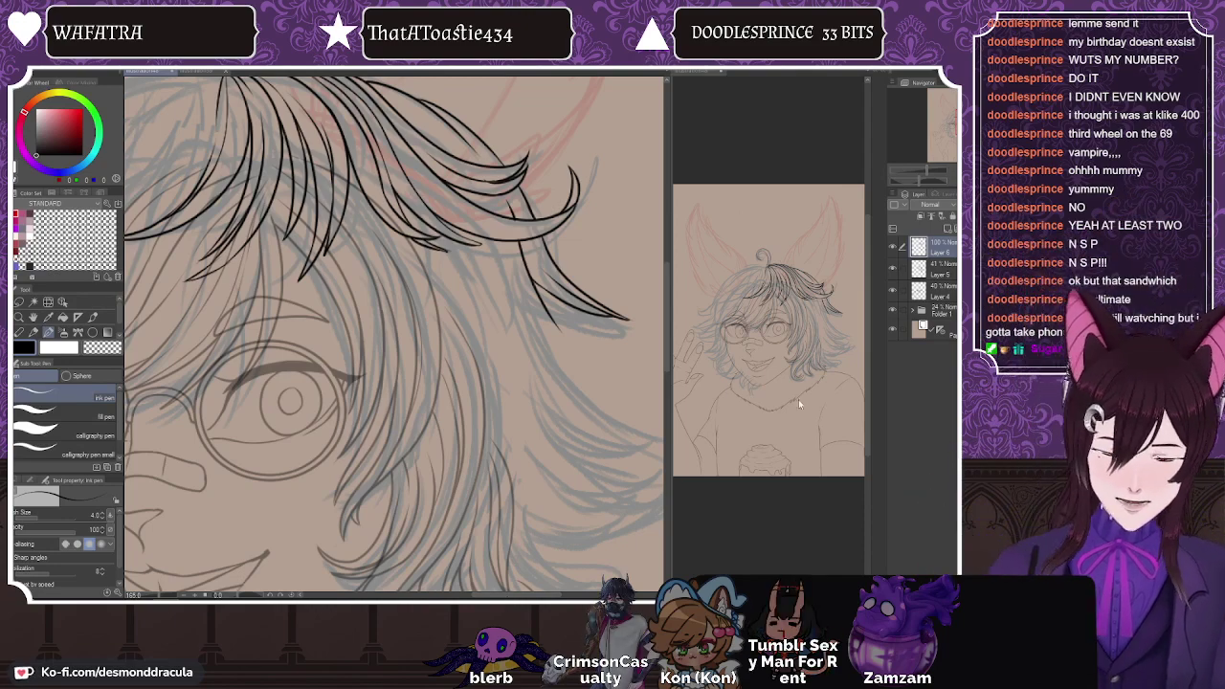
pyautogui.click(938, 217)
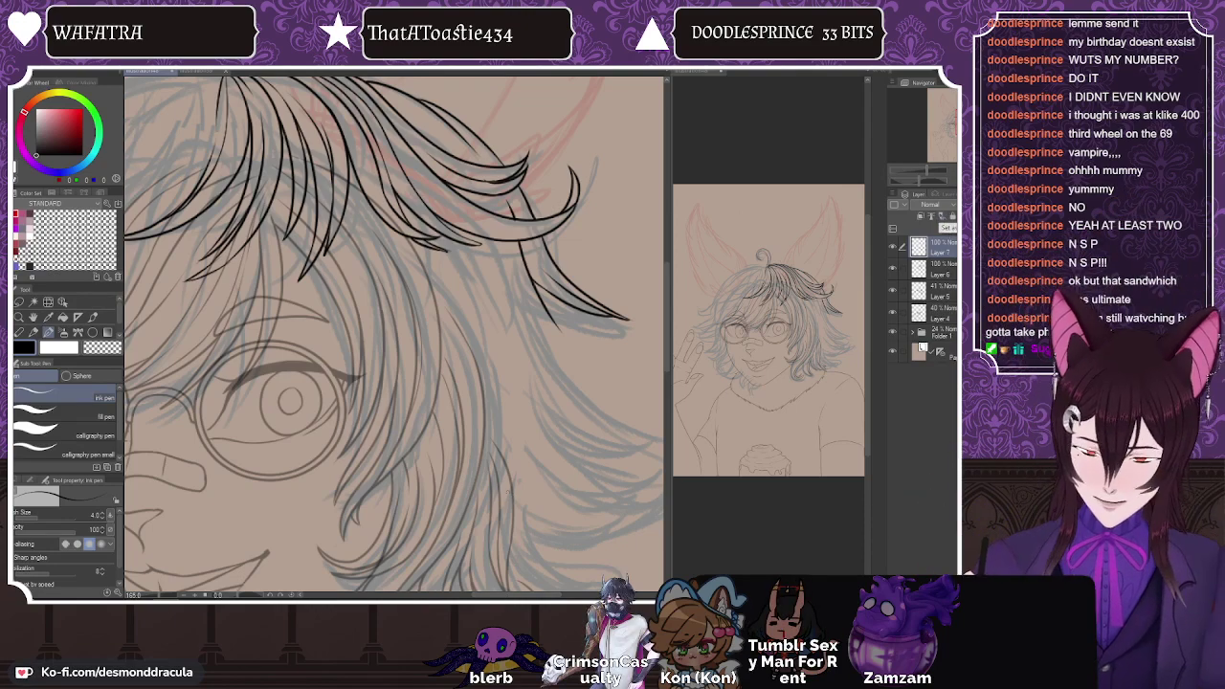
pyautogui.moveTo(547, 311); pyautogui.dragTo(622, 373)
pyautogui.hotkey('ctrl', 'z')
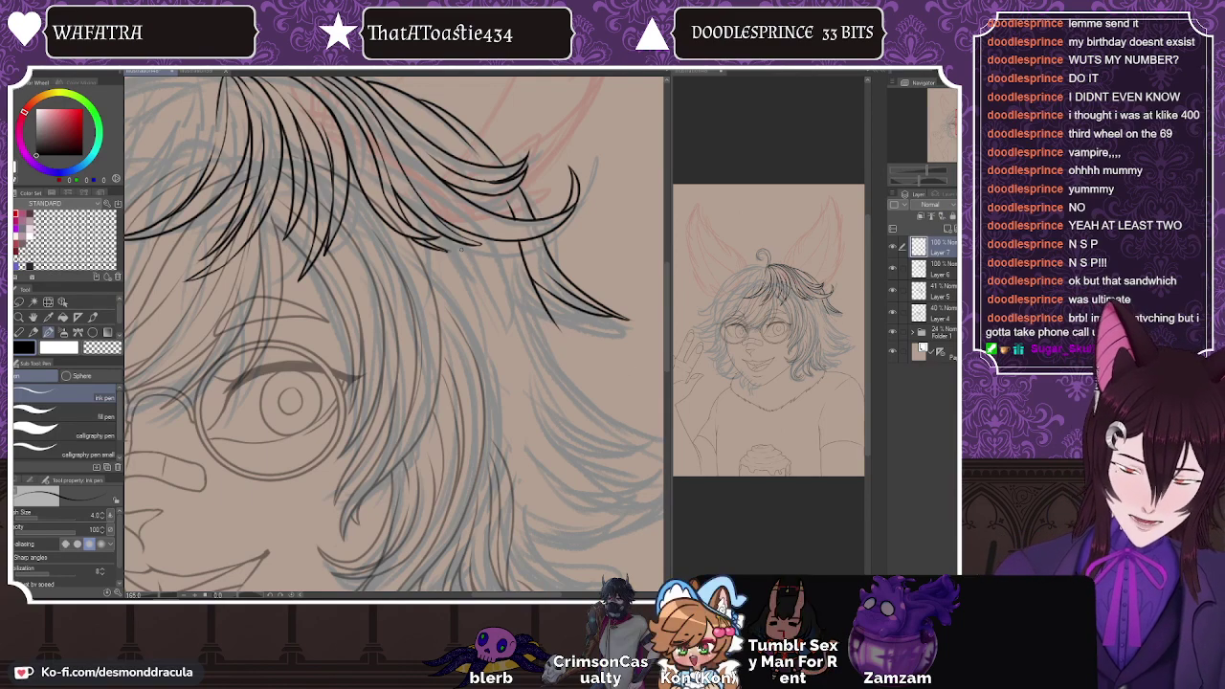
pyautogui.click(933, 270)
pyautogui.click(18, 332)
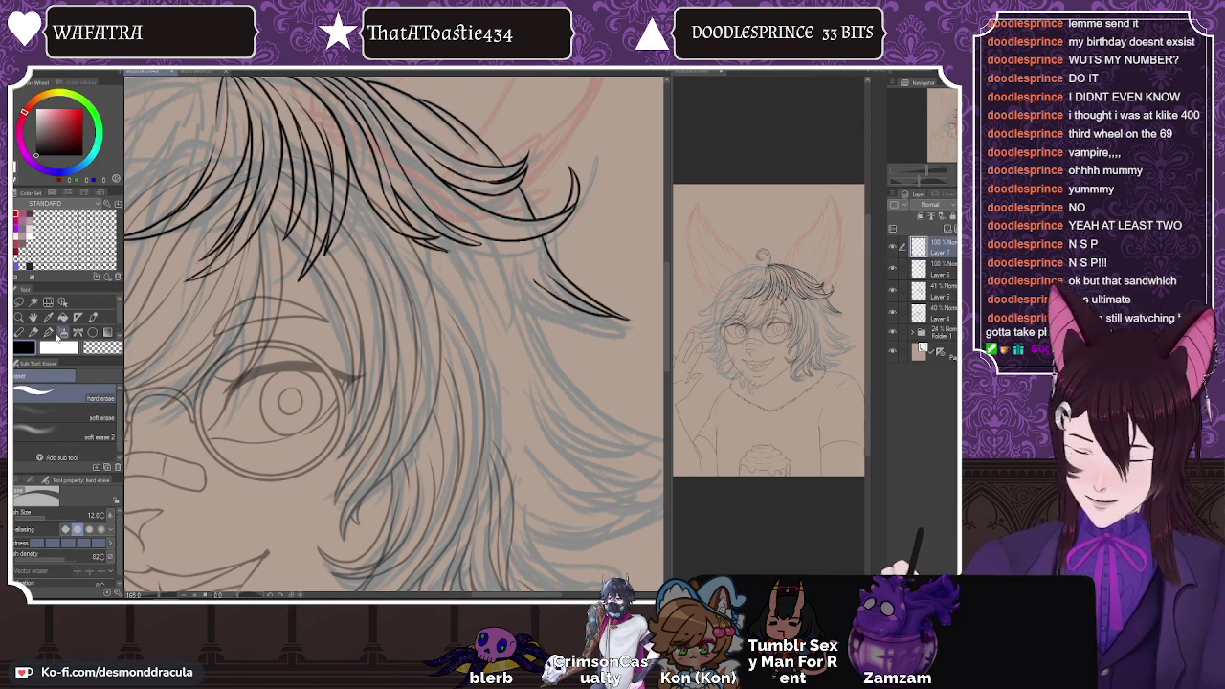
pyautogui.press('p')
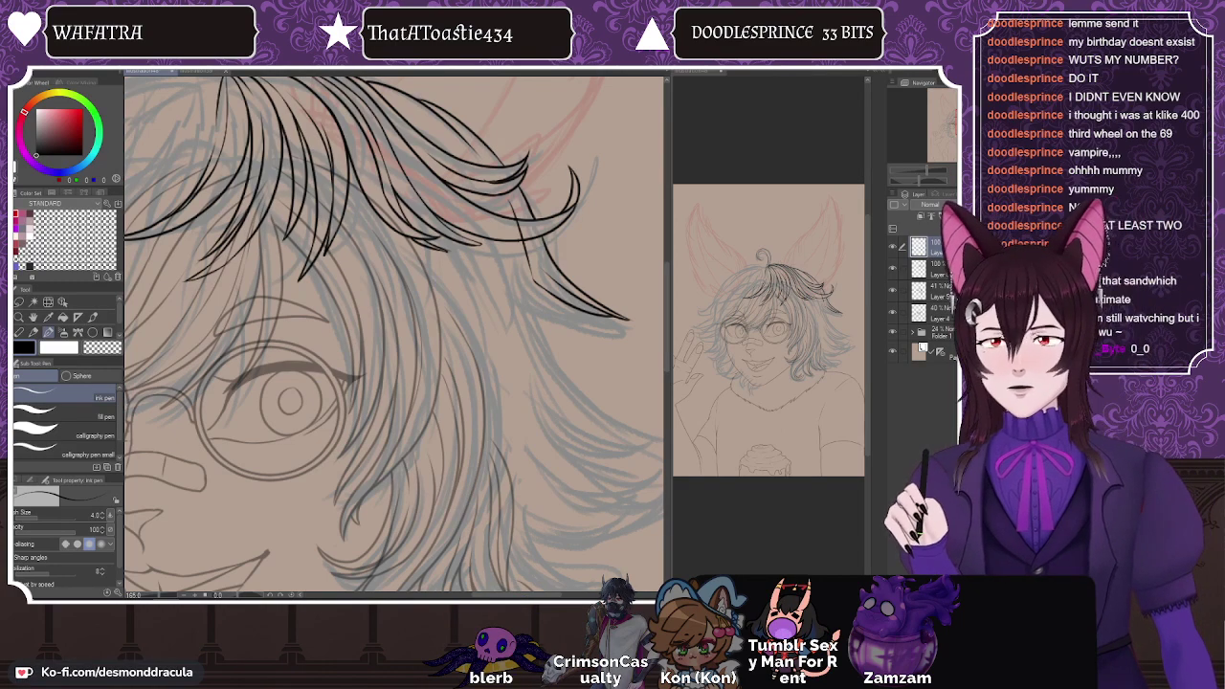
pyautogui.moveTo(385, 334); pyautogui.dragTo(380, 379)
pyautogui.hotkey('ctrl', 'z')
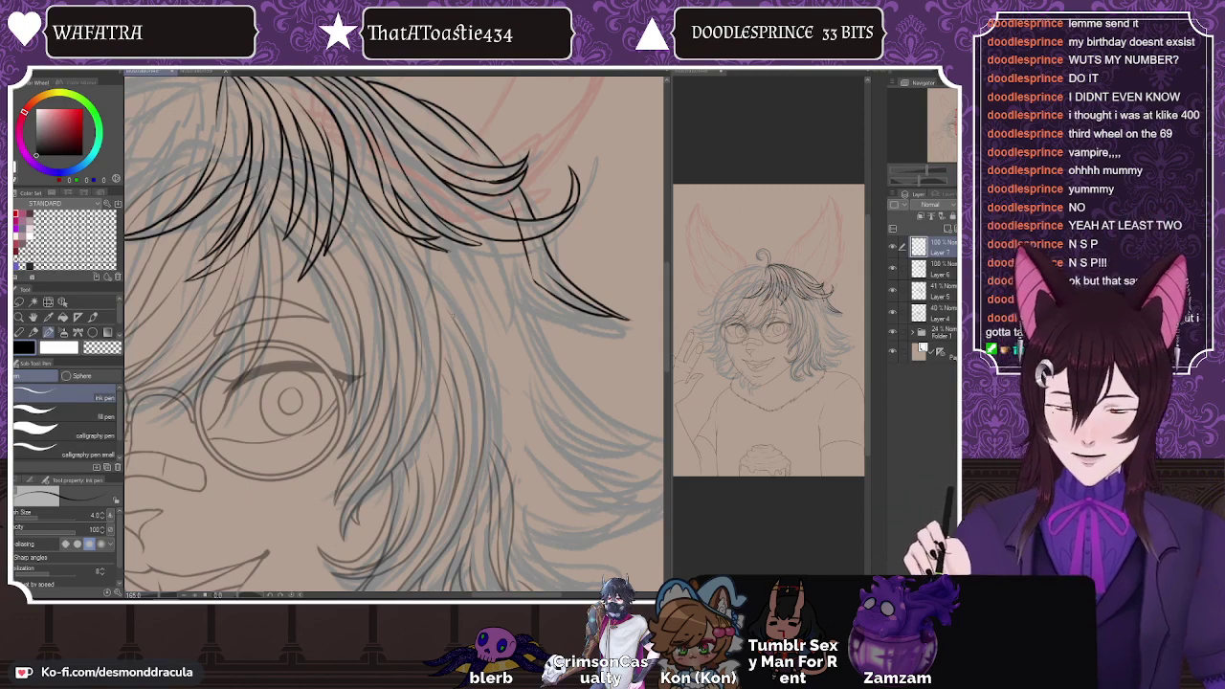
pyautogui.moveTo(532, 272)
pyautogui.mouseDown()
pyautogui.moveTo(582, 374)
pyautogui.moveTo(647, 427)
pyautogui.mouseUp()
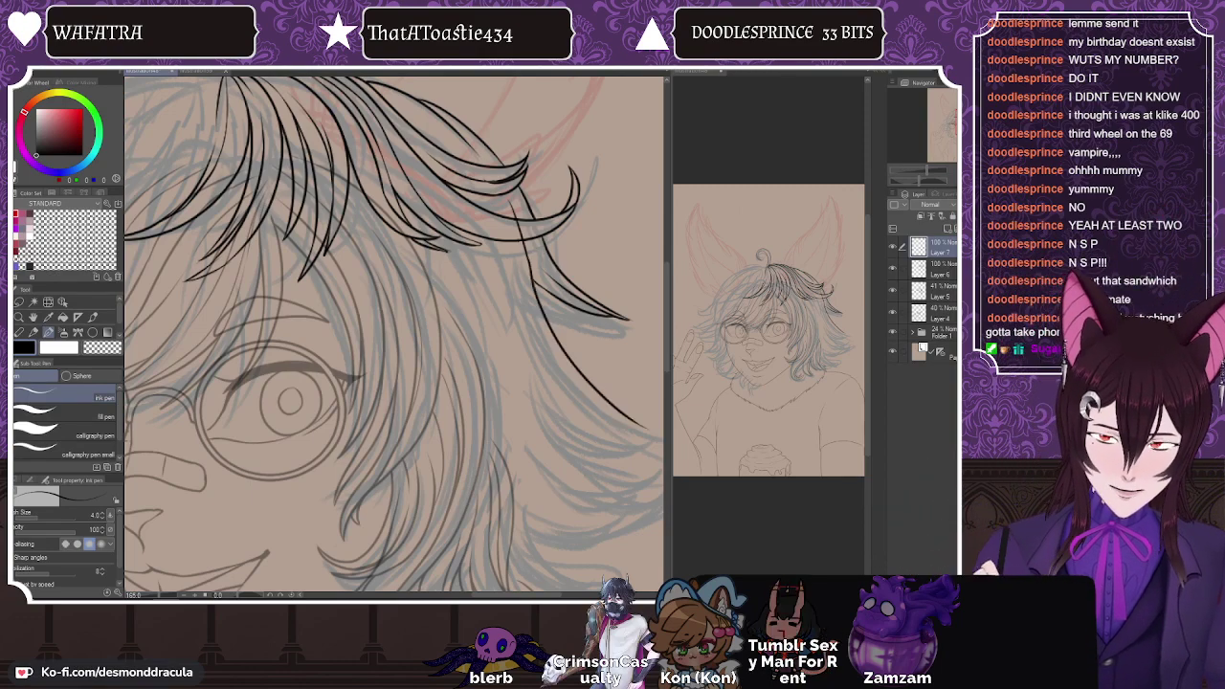
pyautogui.hotkey('ctrl', 'z')
# Step: Ink a long outer lock on Layer 7 curving down from under the pointed lock, and refine its tapered tip and underside
pyautogui.hscroll(2, 393, 335)
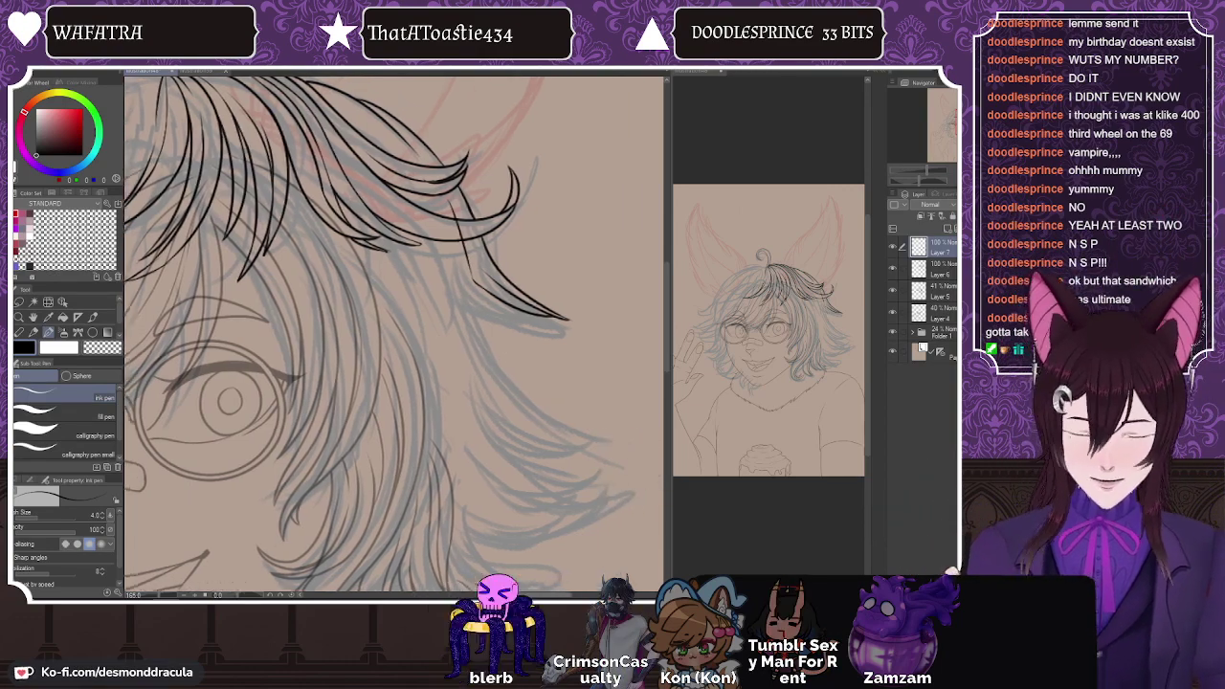
pyautogui.hscroll(2, 393, 335)
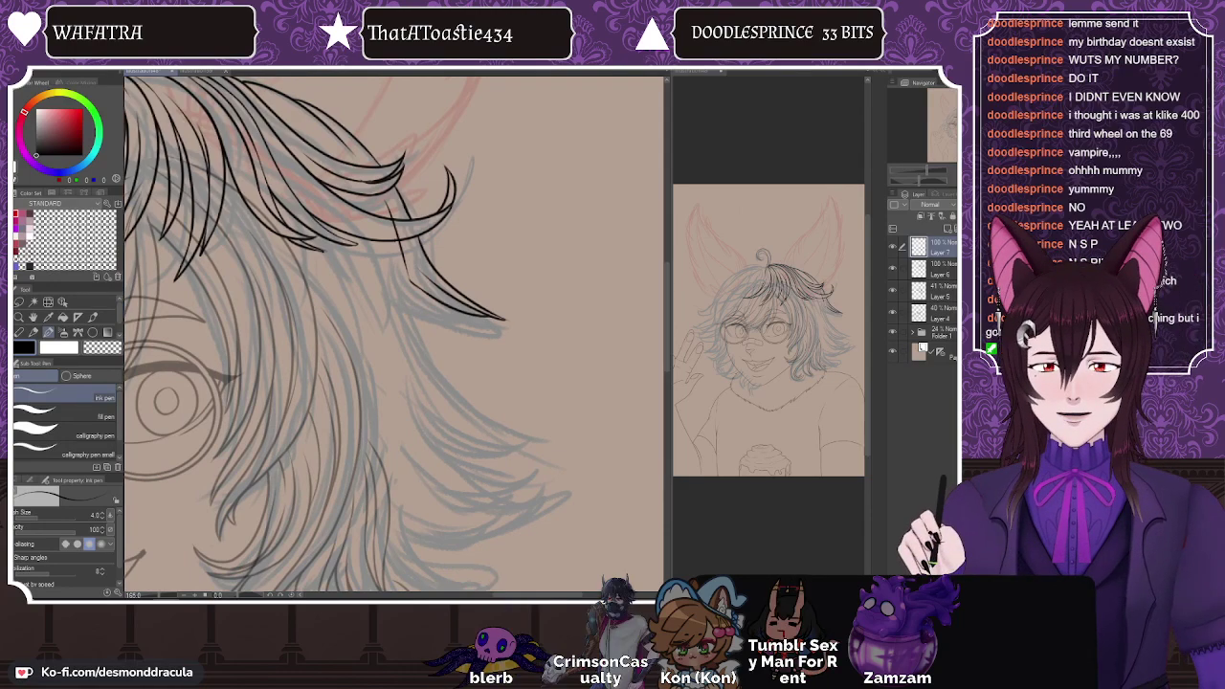
pyautogui.moveTo(409, 277); pyautogui.dragTo(491, 381)
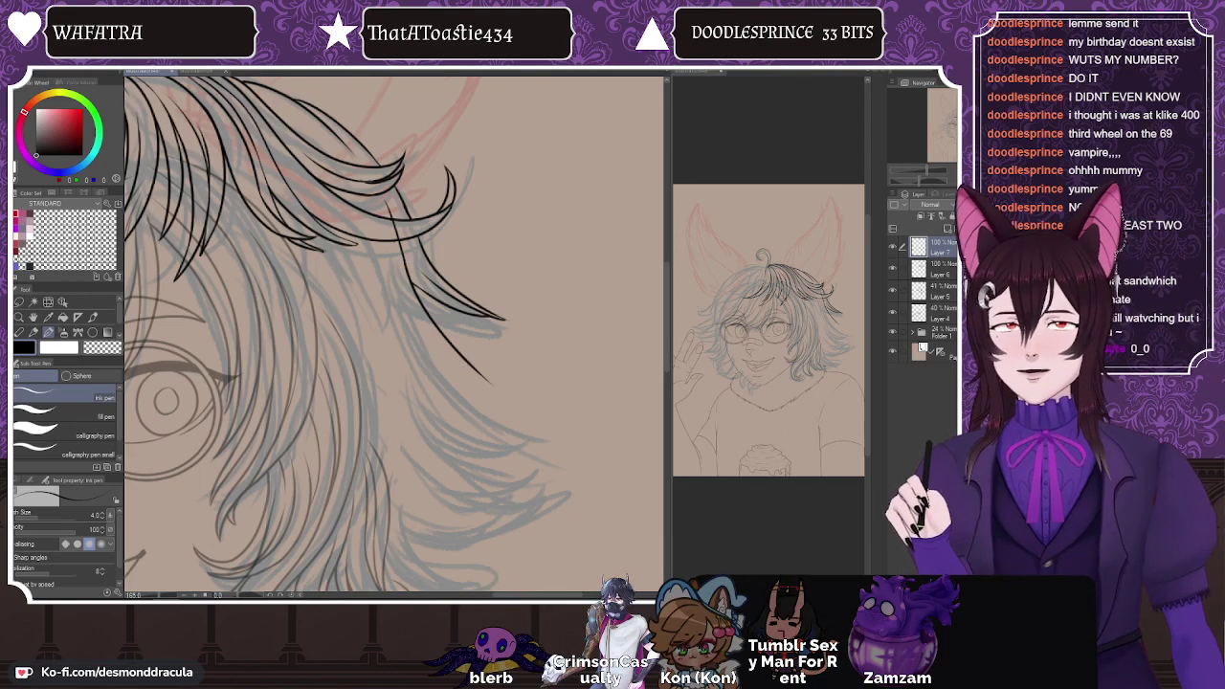
pyautogui.hotkey('ctrl', 'z')
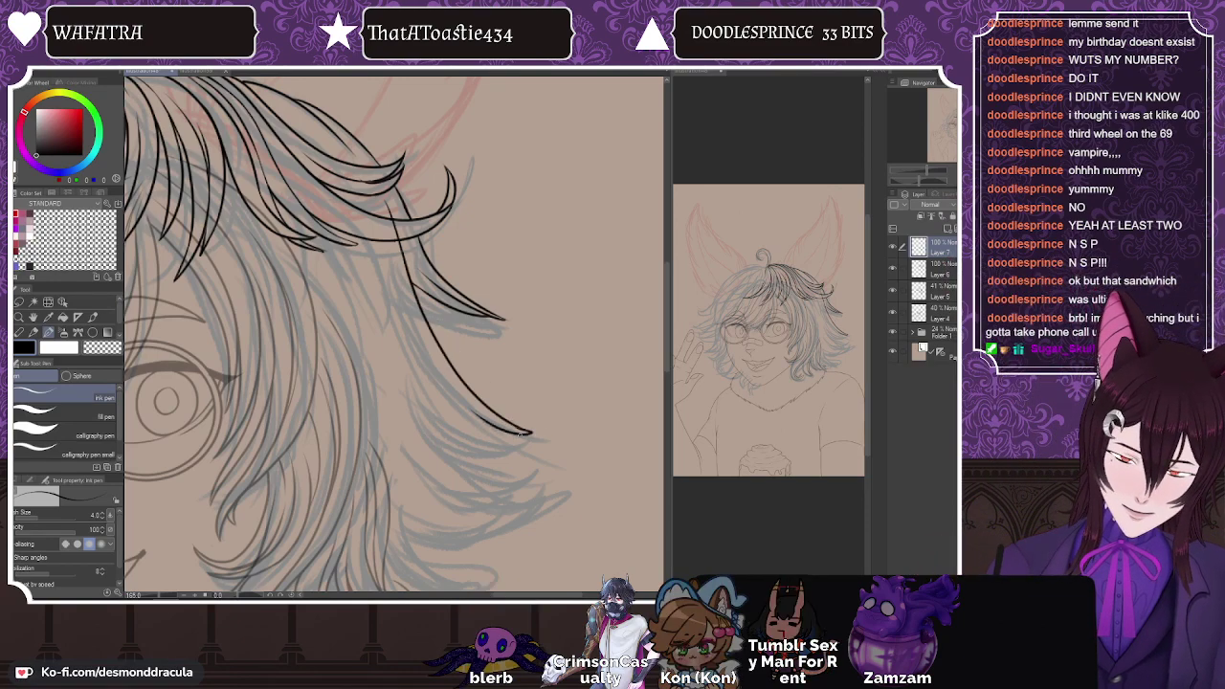
pyautogui.moveTo(524, 431); pyautogui.dragTo(464, 438)
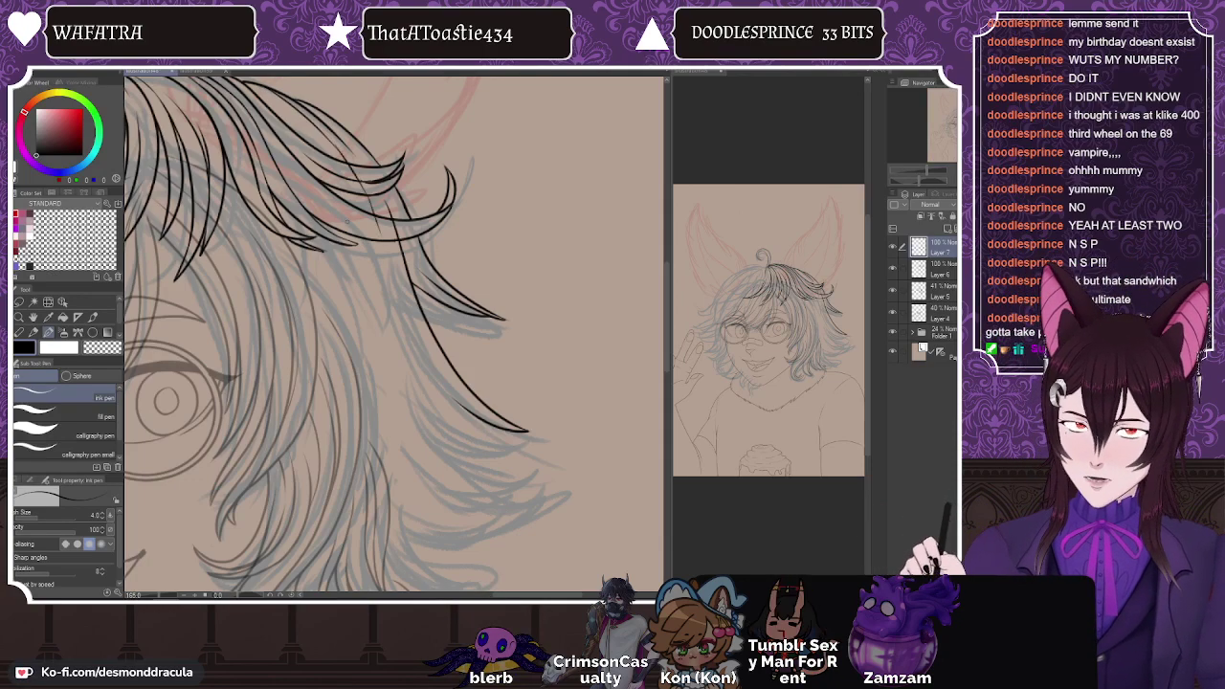
pyautogui.press('e')
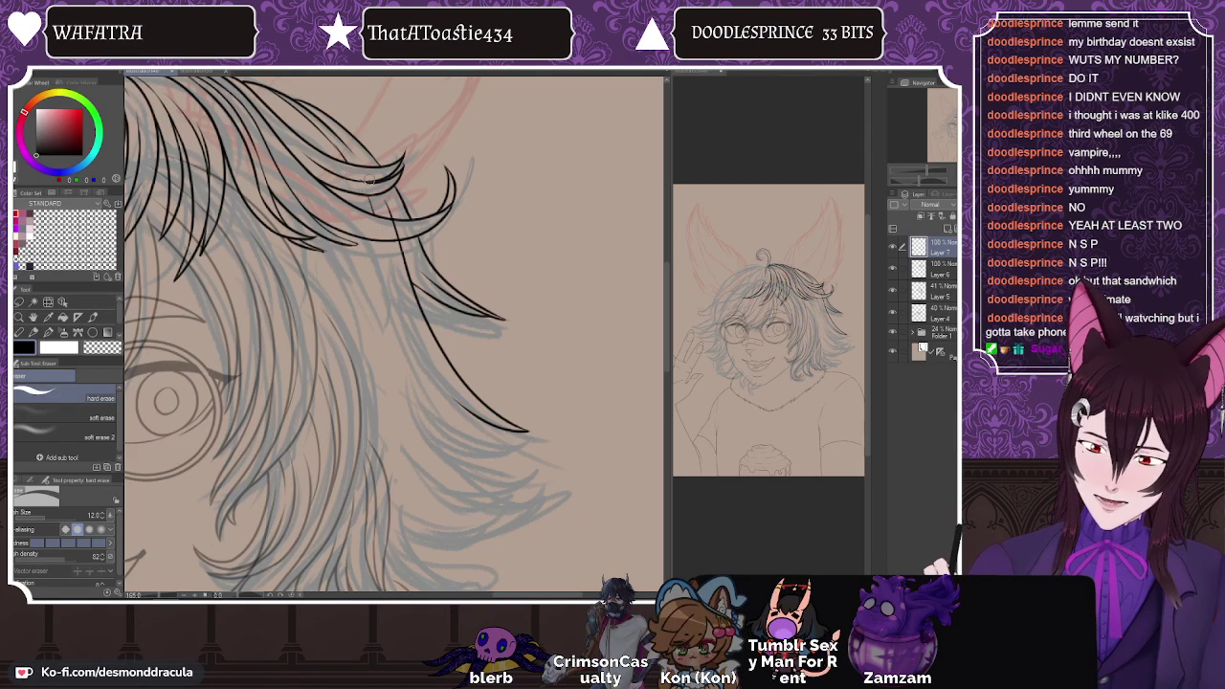
pyautogui.press('p')
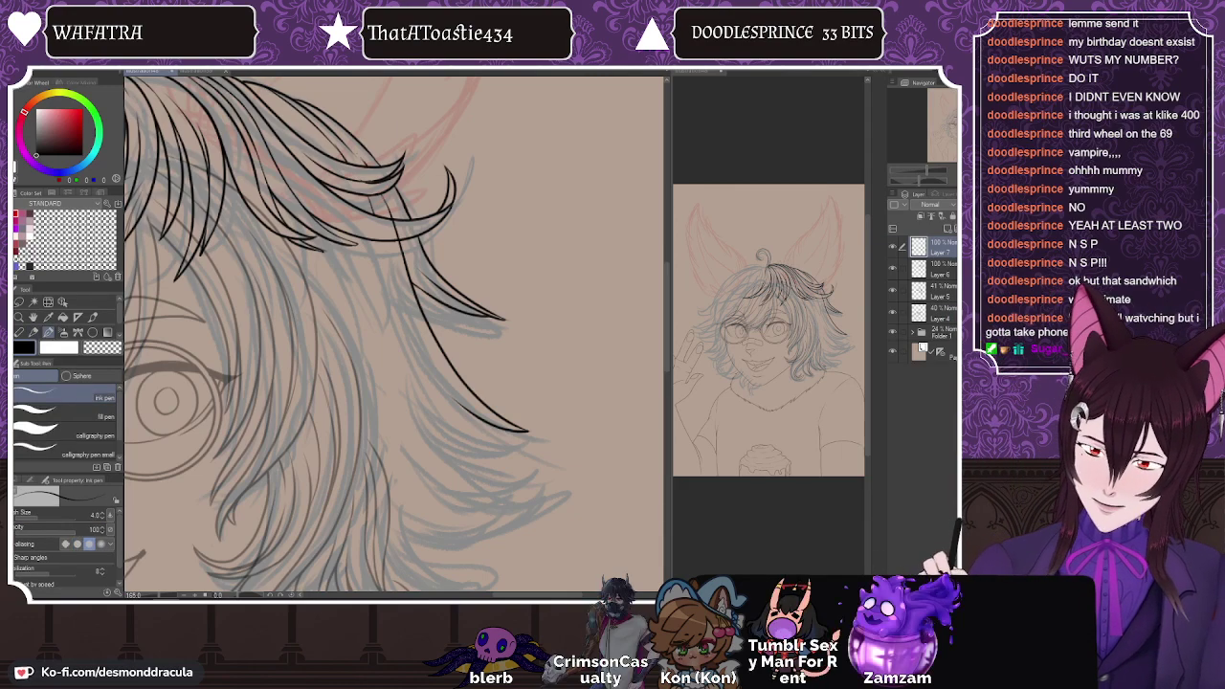
pyautogui.moveTo(667, 295); pyautogui.dragTo(667, 284)
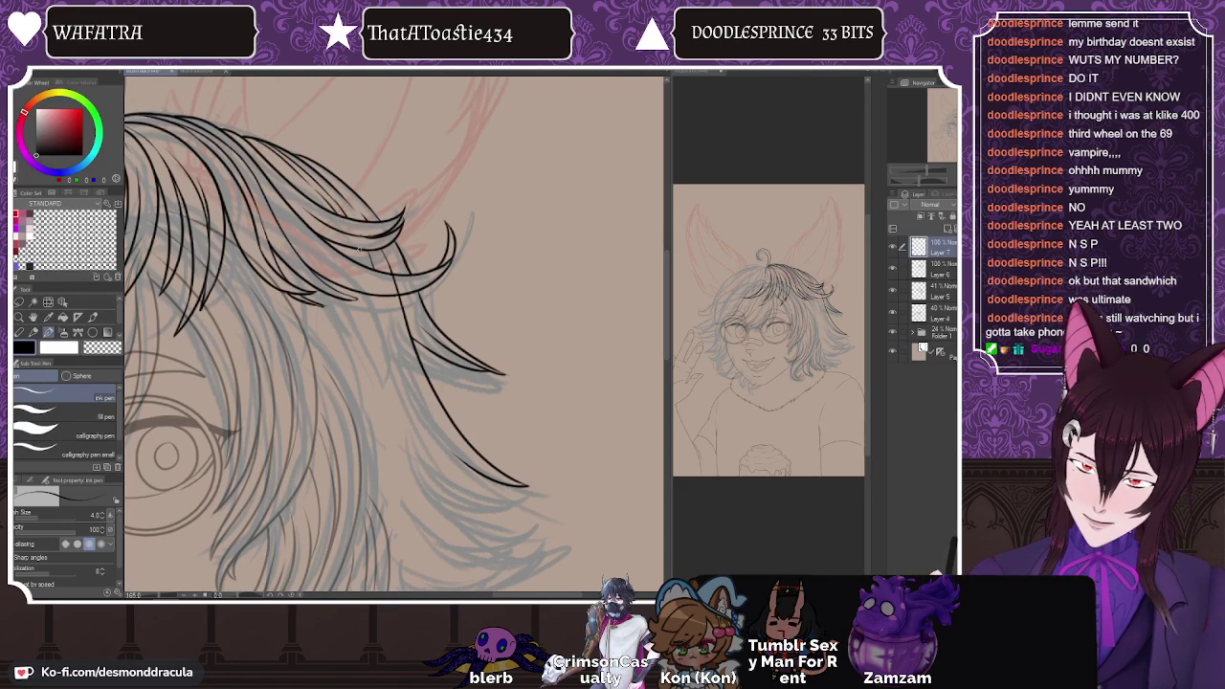
pyautogui.scroll(-5, 502, 378)
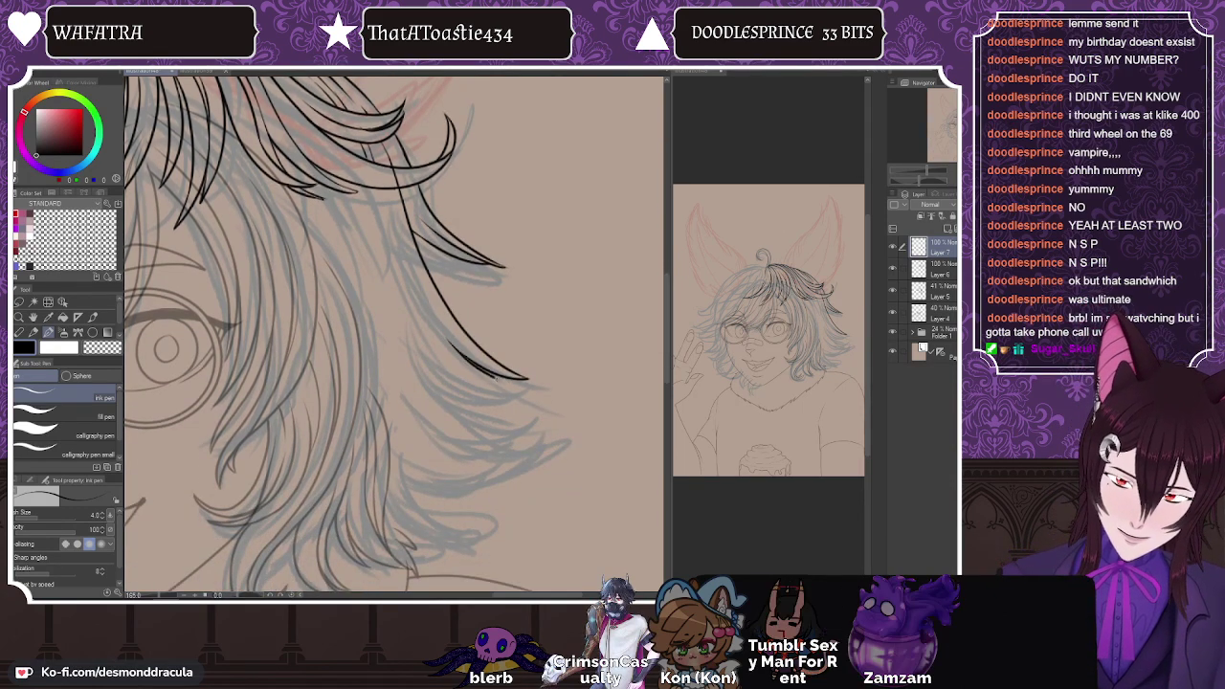
pyautogui.moveTo(482, 393)
pyautogui.mouseDown()
pyautogui.moveTo(444, 379)
pyautogui.moveTo(468, 400)
pyautogui.mouseUp()
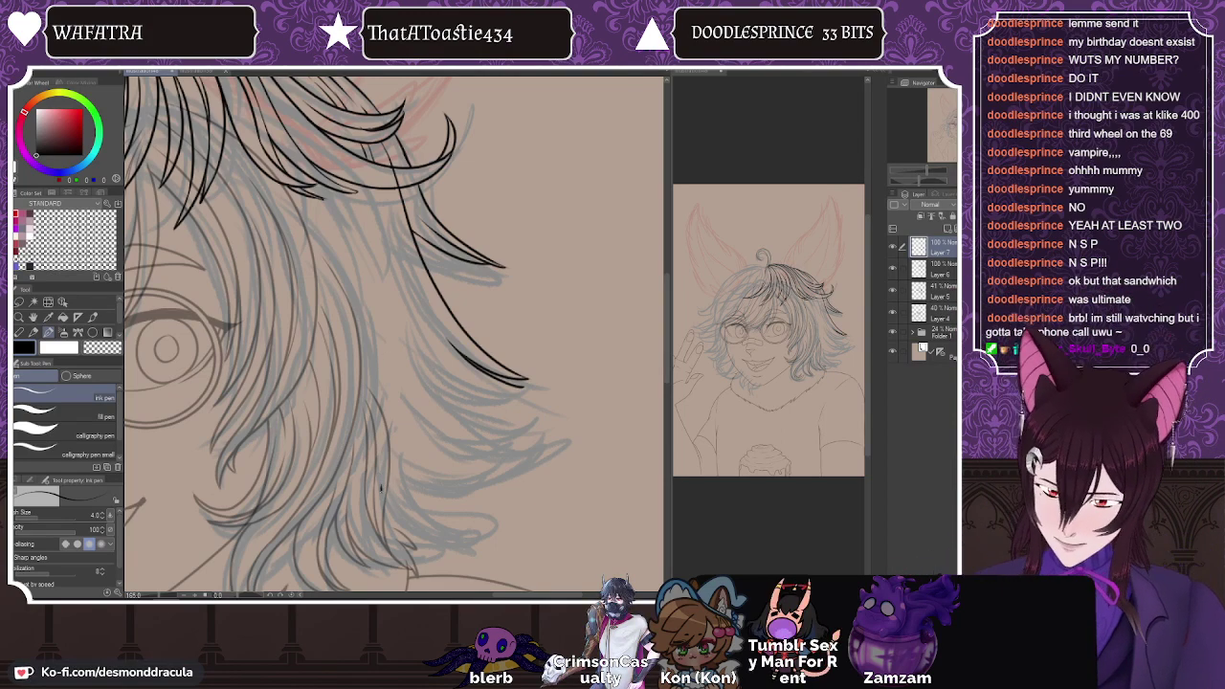
# Step: Ink a cluster of short pointed strands at the lower end of the outer side hair and trim their upper ends with the hard eraser
pyautogui.moveTo(380, 484); pyautogui.dragTo(445, 547)
pyautogui.moveTo(408, 471); pyautogui.dragTo(450, 545)
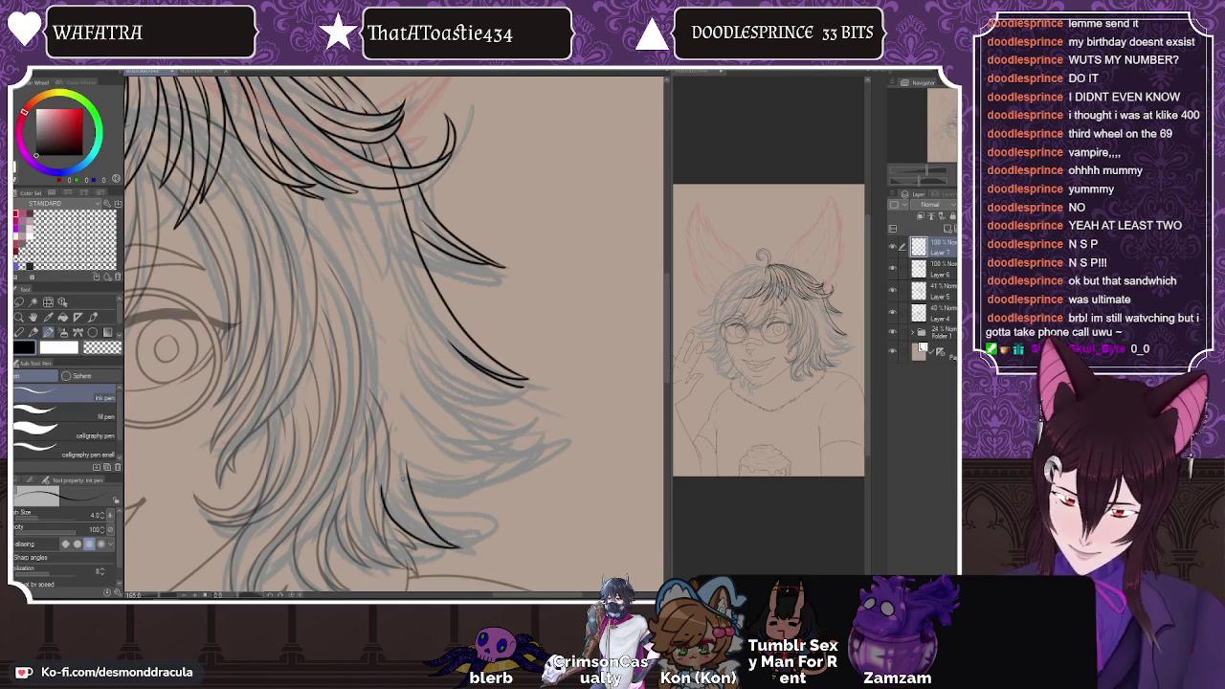
pyautogui.moveTo(398, 463); pyautogui.dragTo(405, 498)
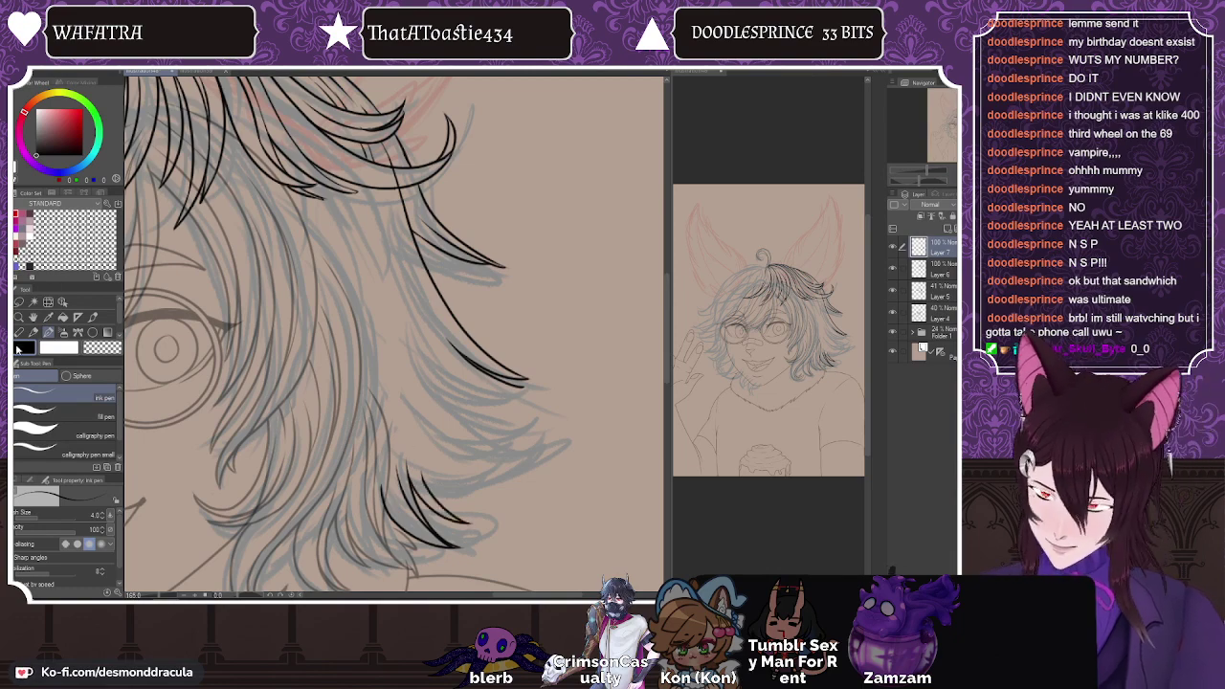
pyautogui.press('e')
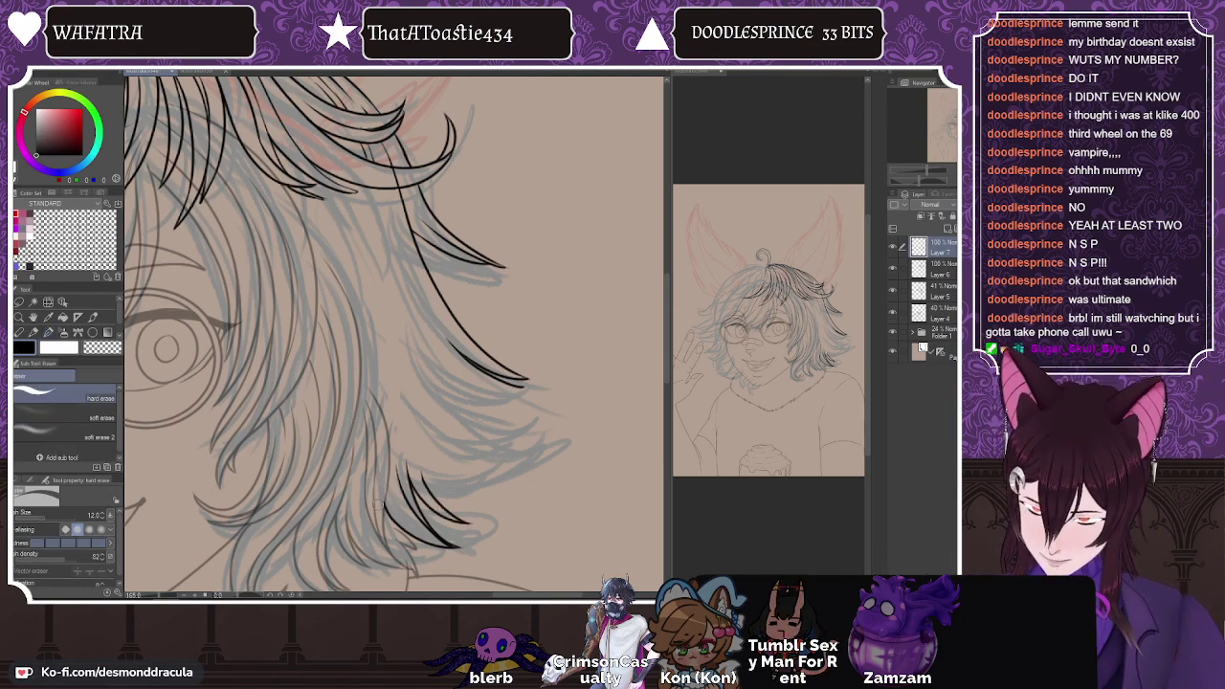
pyautogui.press('p')
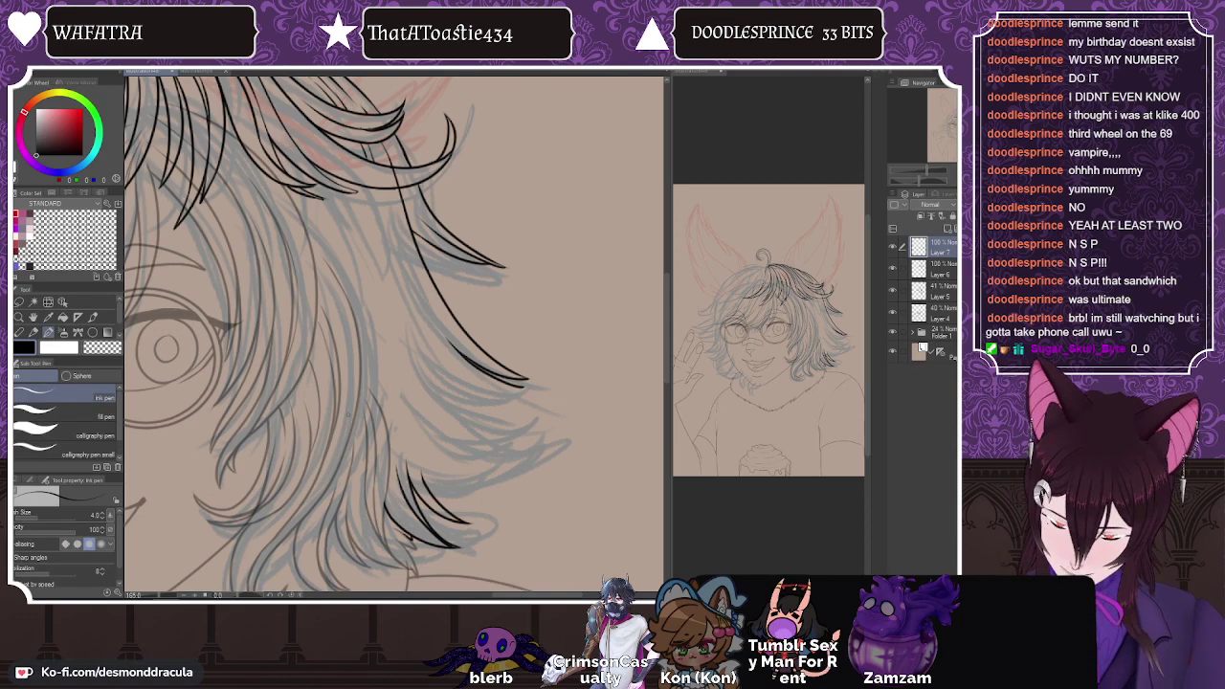
# Step: Ink the long outer contour running down into the lower side strands, adding an upturned lock that curves out to a pointed tip
pyautogui.moveTo(418, 436); pyautogui.dragTo(426, 488)
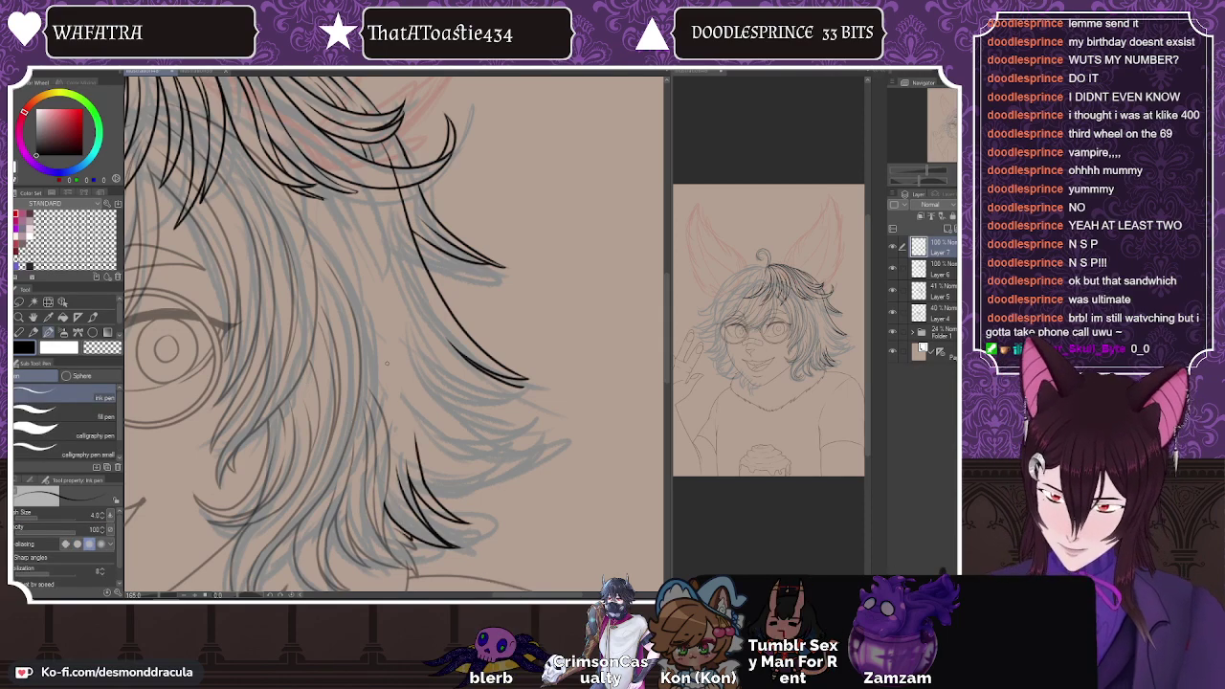
pyautogui.moveTo(403, 419); pyautogui.dragTo(427, 486)
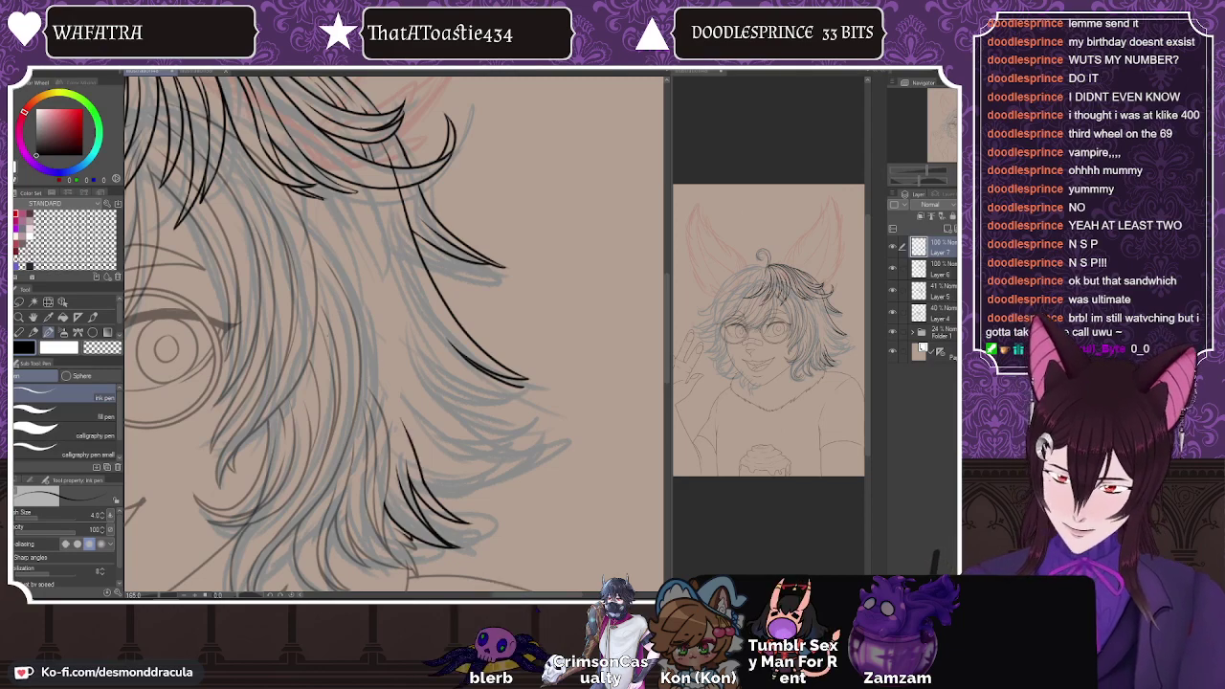
pyautogui.moveTo(380, 360); pyautogui.dragTo(417, 457)
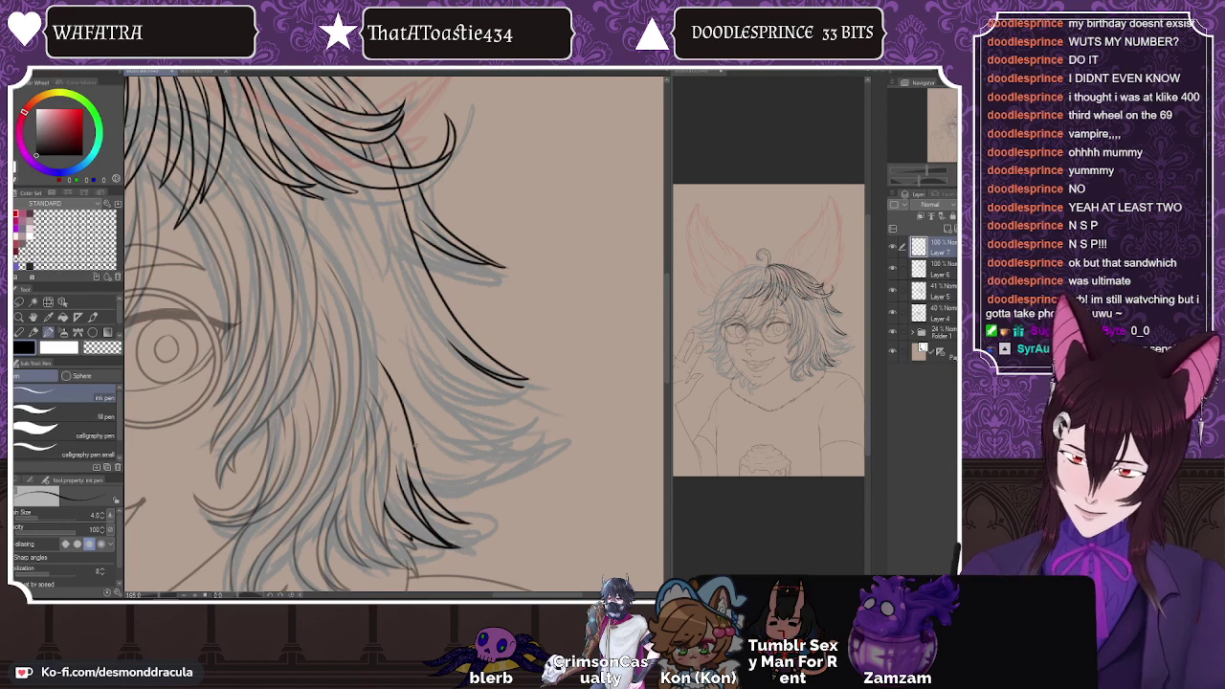
pyautogui.moveTo(421, 481); pyautogui.dragTo(531, 455)
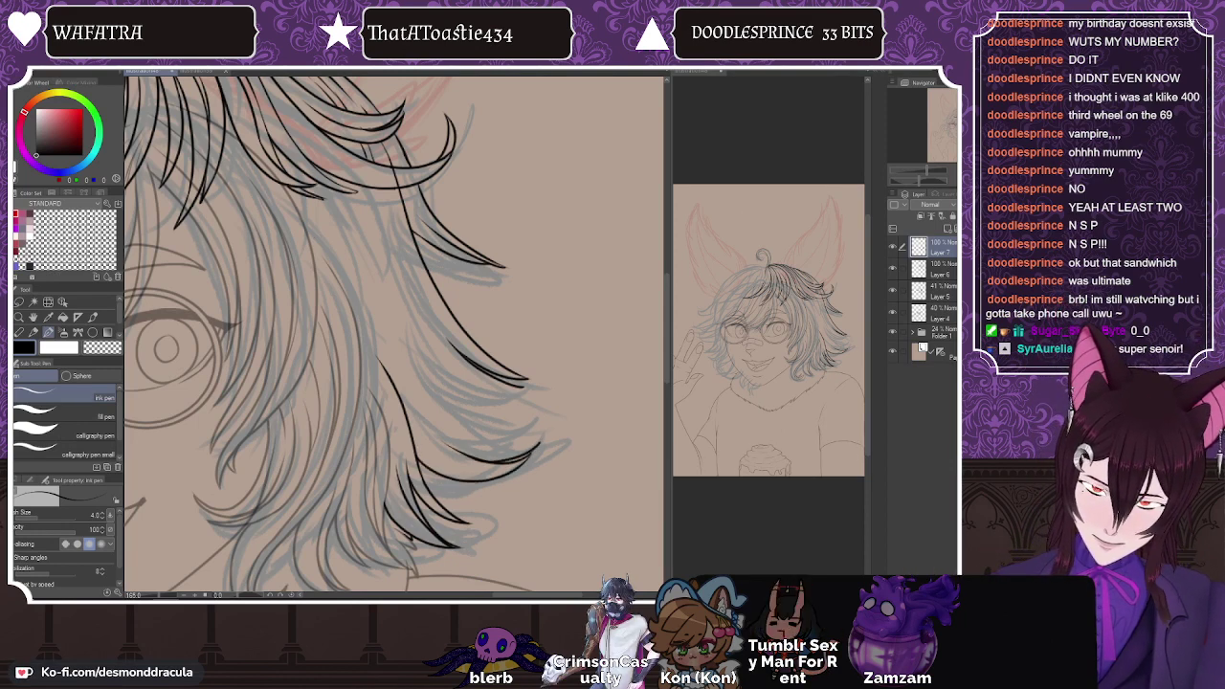
pyautogui.moveTo(442, 395); pyautogui.dragTo(530, 440)
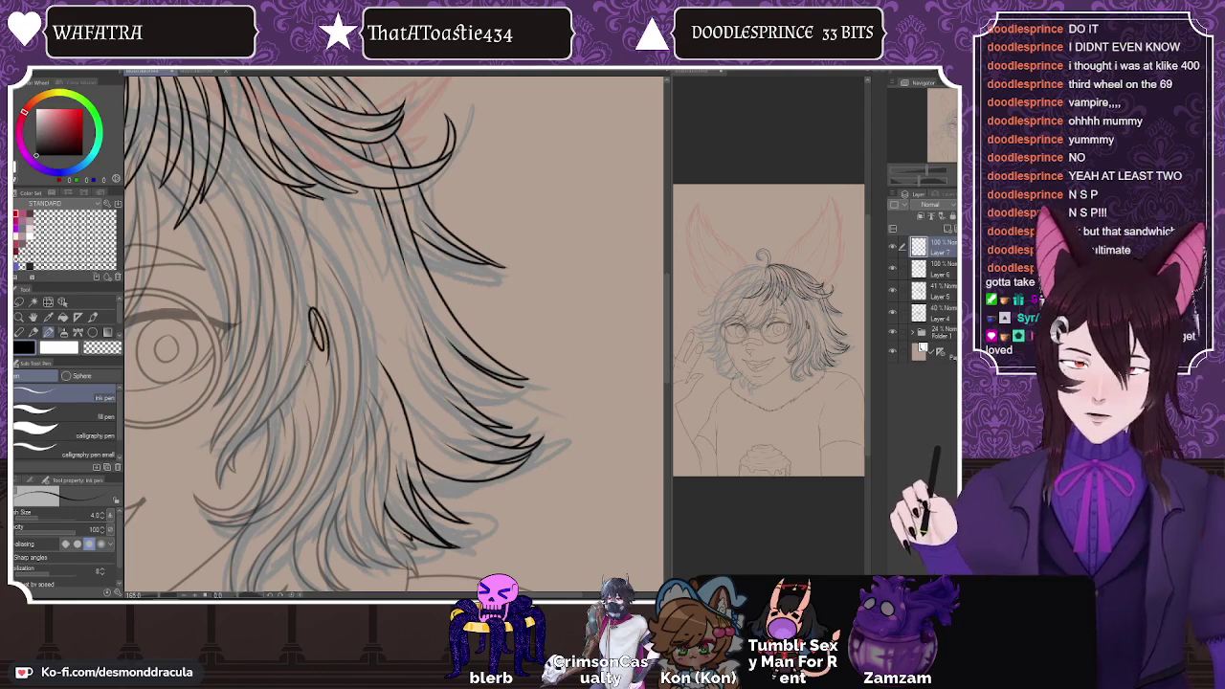
pyautogui.moveTo(312, 309); pyautogui.dragTo(325, 351)
pyautogui.hotkey('ctrl', 'z')
pyautogui.scroll(-3, 351, 308)
pyautogui.scroll(4, 367, 277)
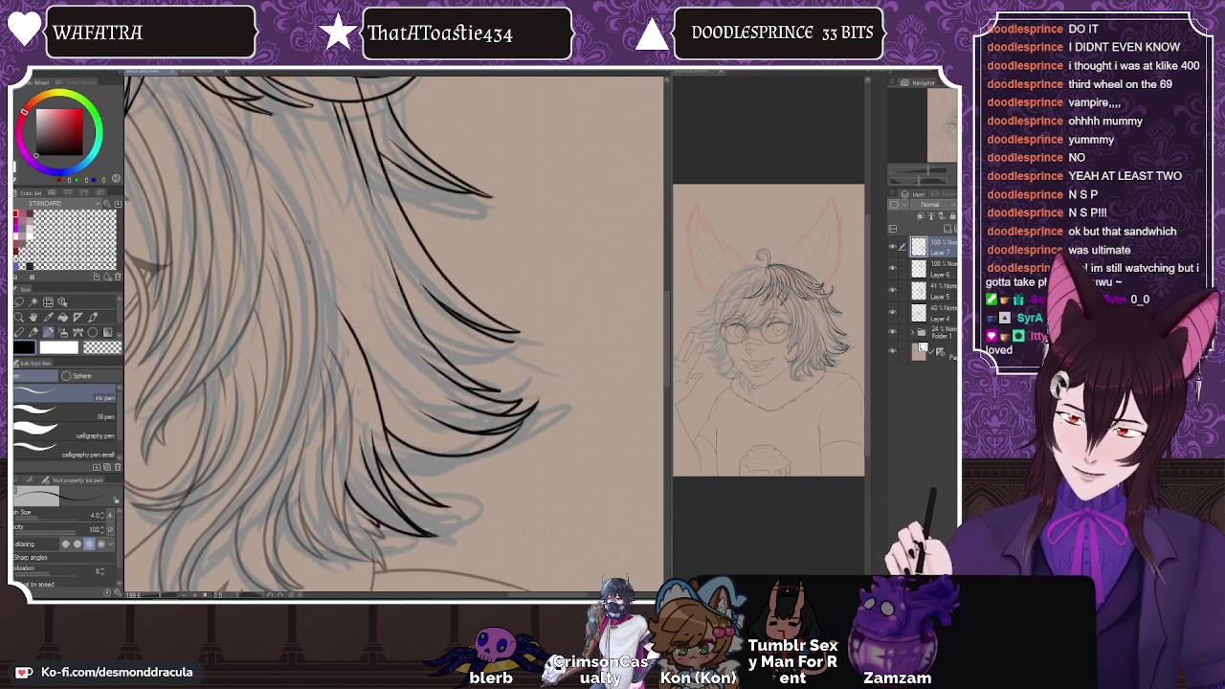
# Step: Ink fine inner strands along the long side locks and refine the underside of the middle lock's tip, redrawing misplaced strokes
pyautogui.moveTo(329, 264); pyautogui.dragTo(364, 342)
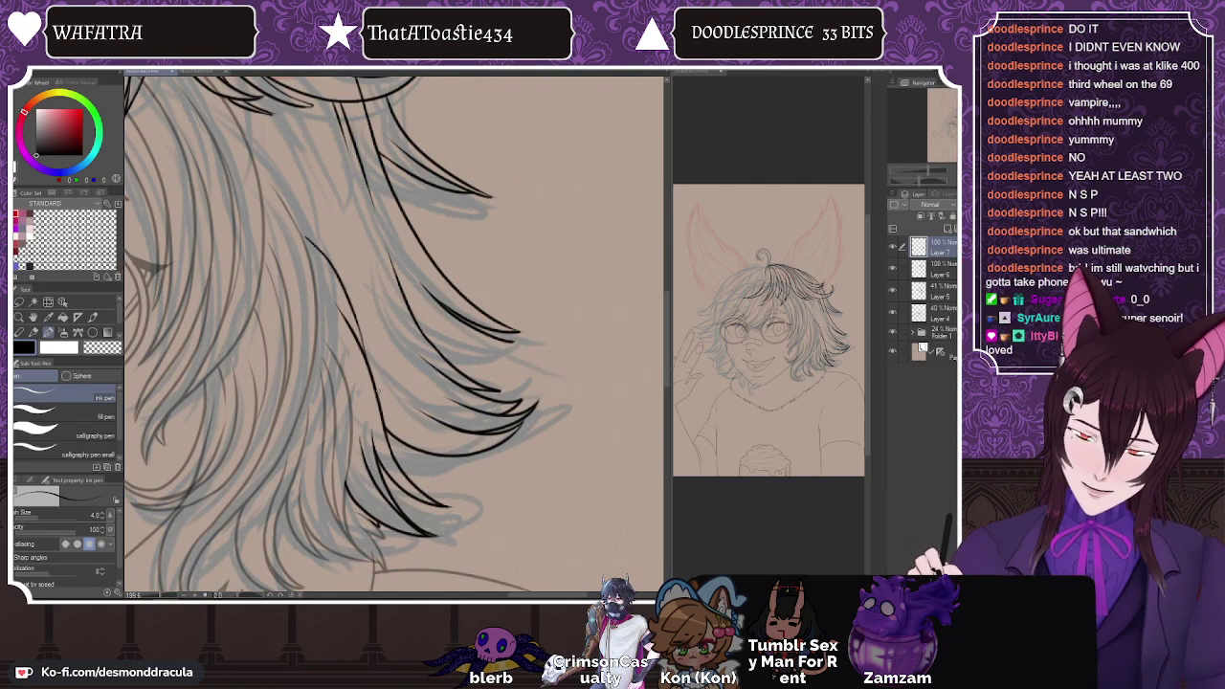
pyautogui.hotkey('ctrl', 'z')
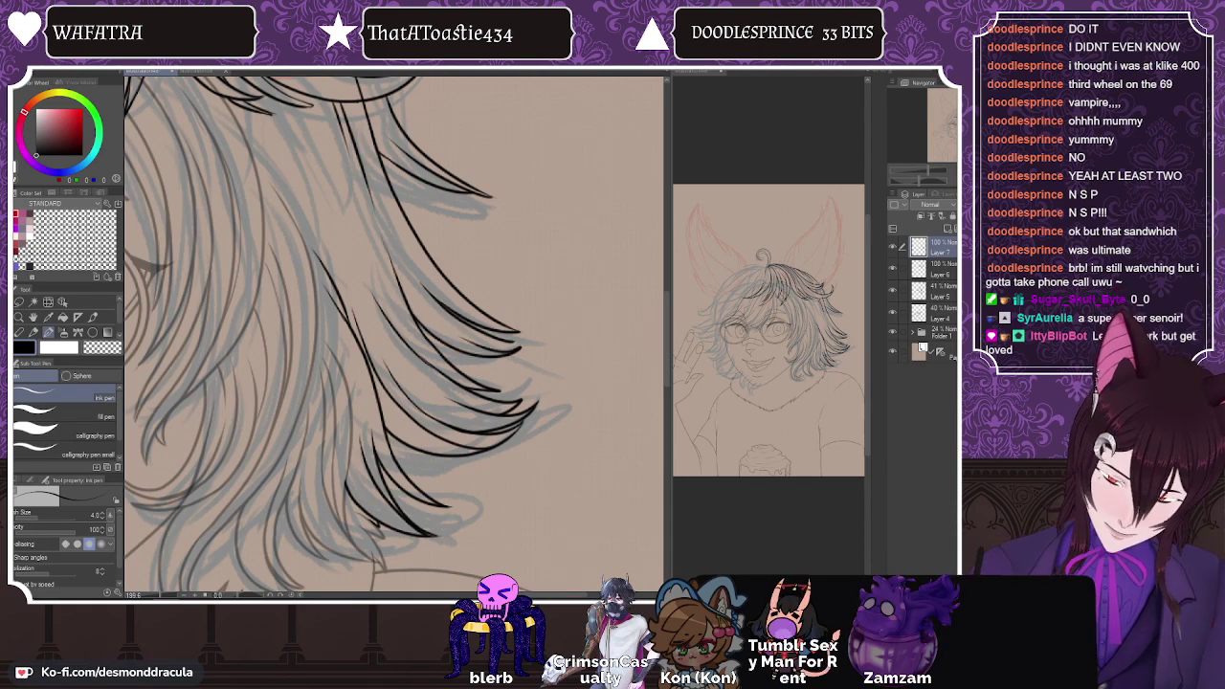
pyautogui.moveTo(512, 341); pyautogui.dragTo(490, 351)
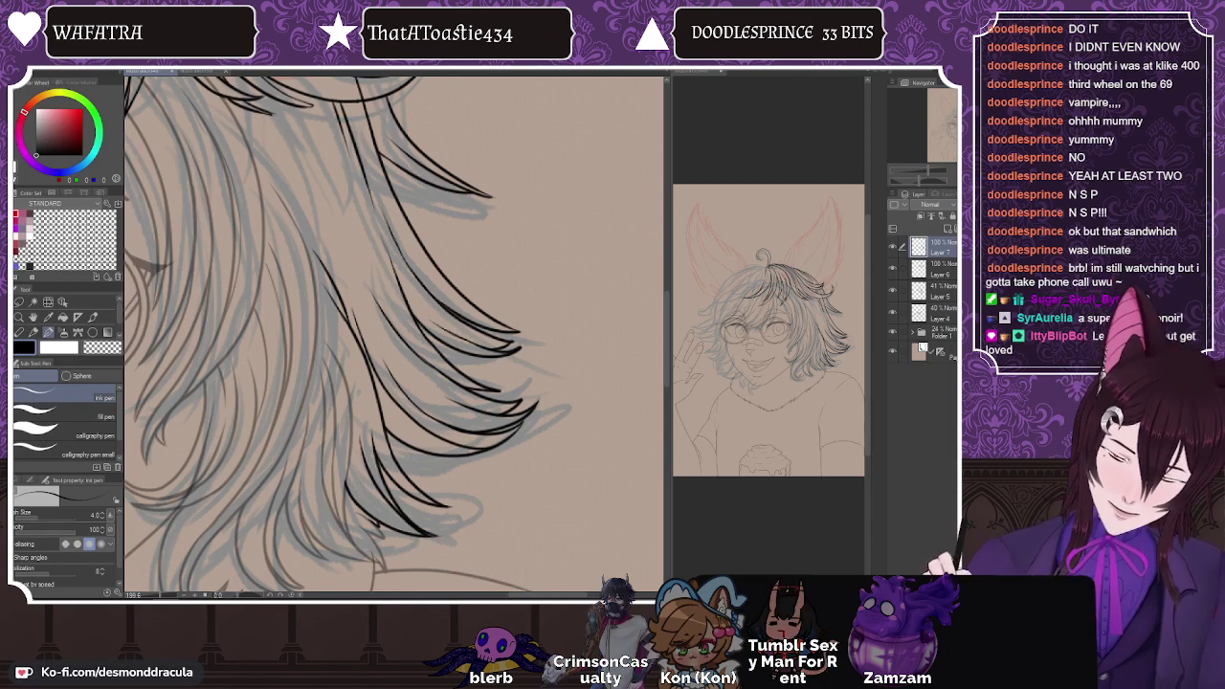
pyautogui.moveTo(348, 121); pyautogui.dragTo(382, 196)
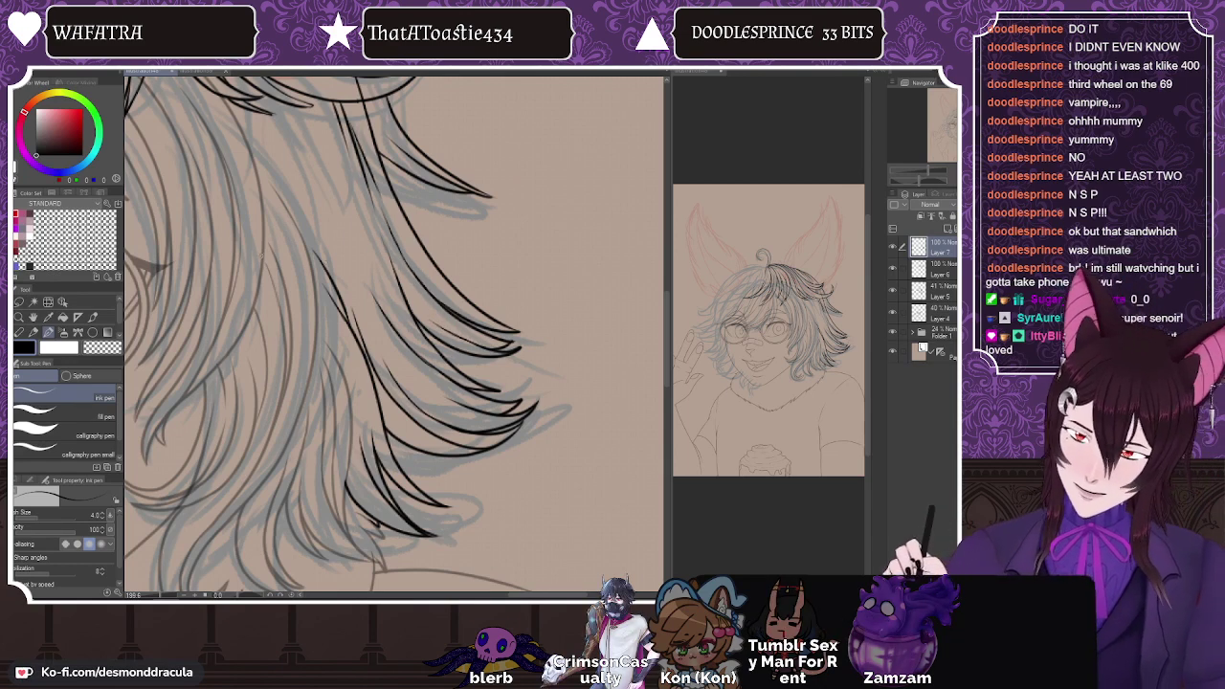
pyautogui.hotkey('ctrl', 'z')
pyautogui.moveTo(348, 123); pyautogui.dragTo(381, 199)
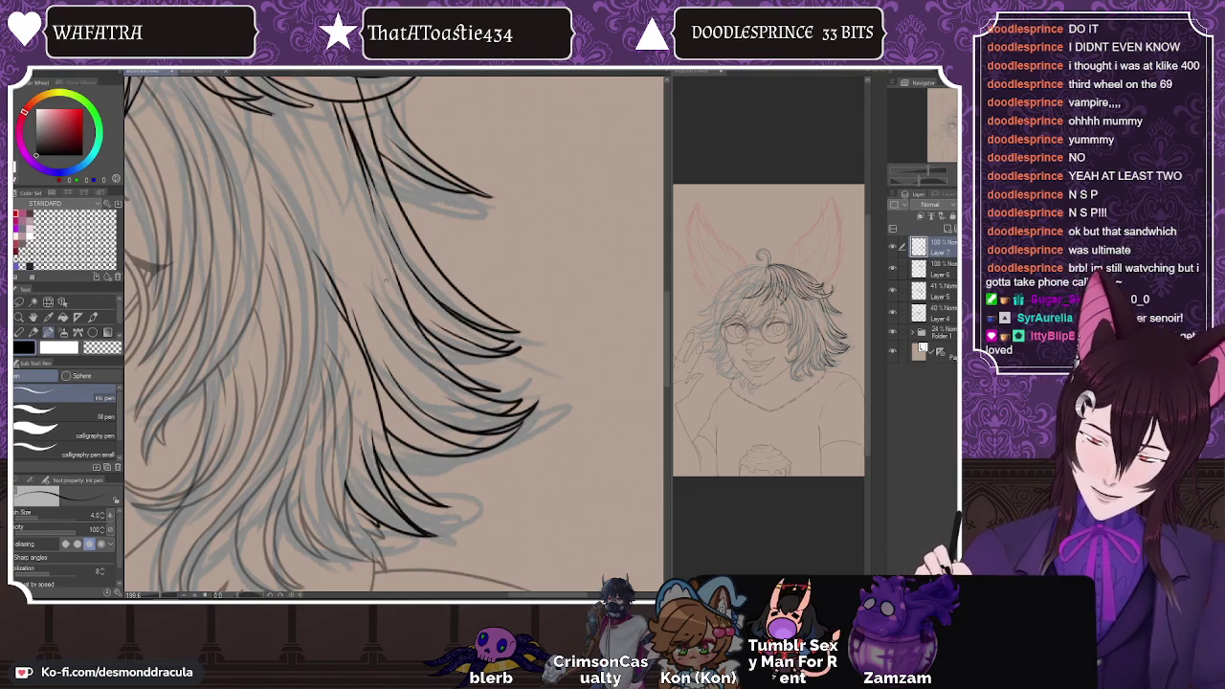
pyautogui.moveTo(341, 232); pyautogui.dragTo(381, 310)
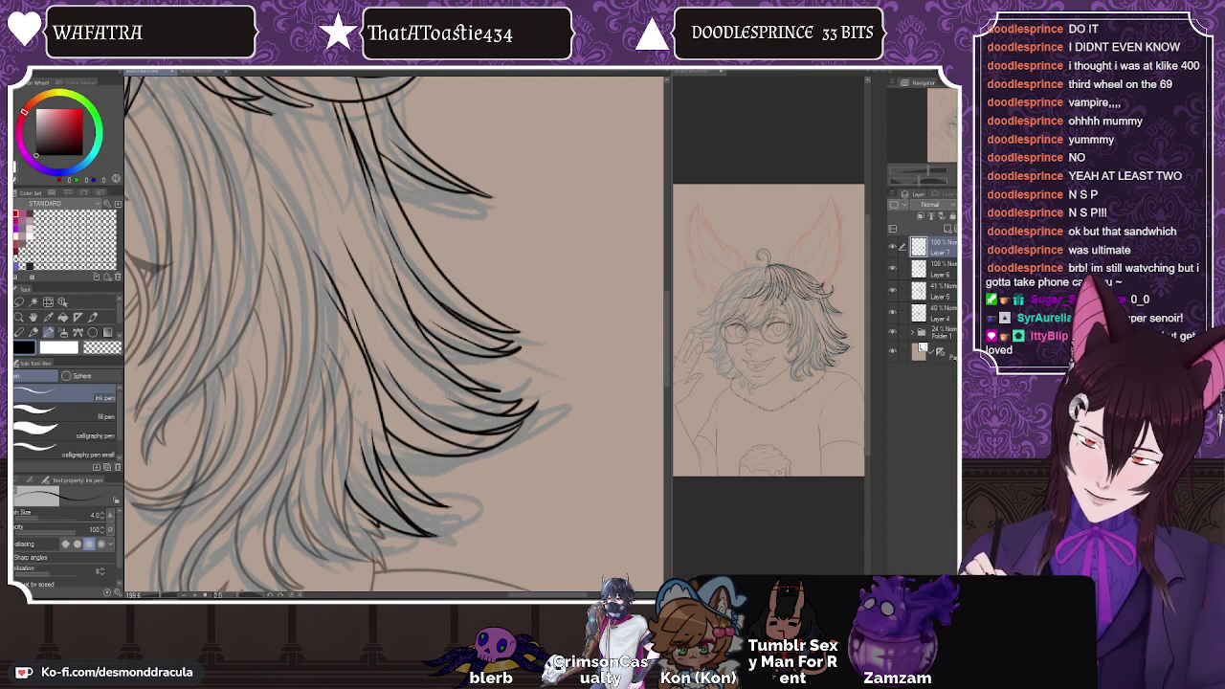
# Step: Clean up the upper side strands beneath the swept front locks, alternating between the ink pen and the hard eraser
pyautogui.moveTo(667, 327); pyautogui.dragTo(667, 312)
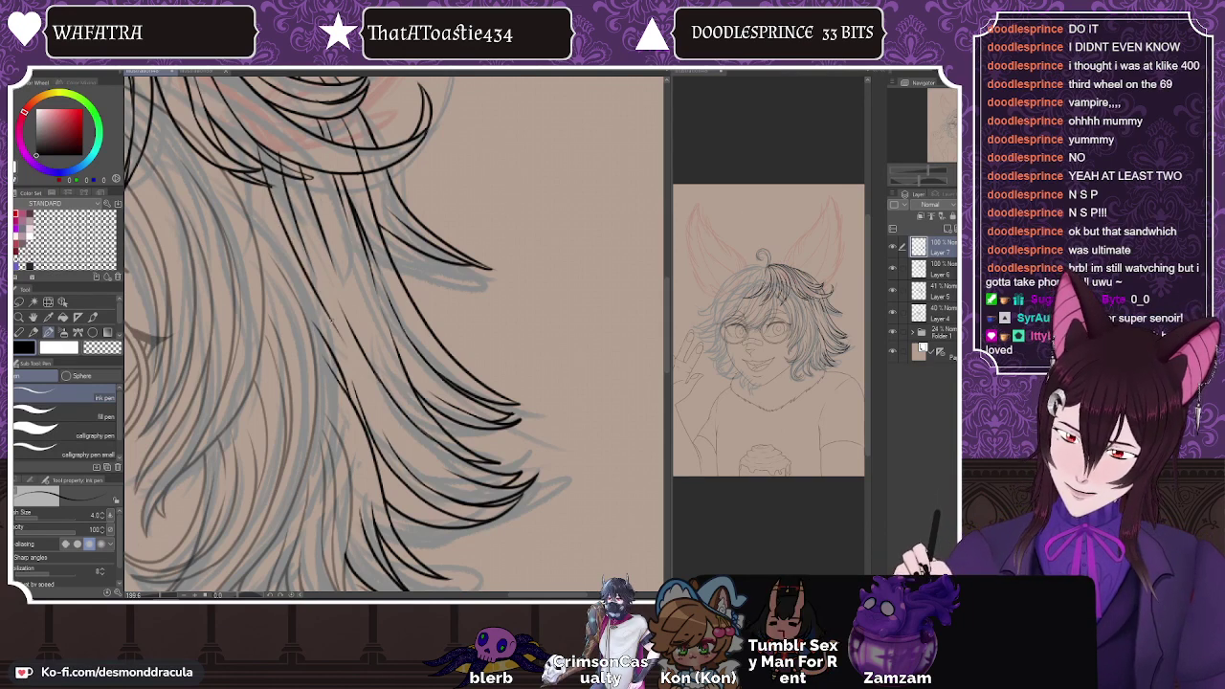
pyautogui.press('e')
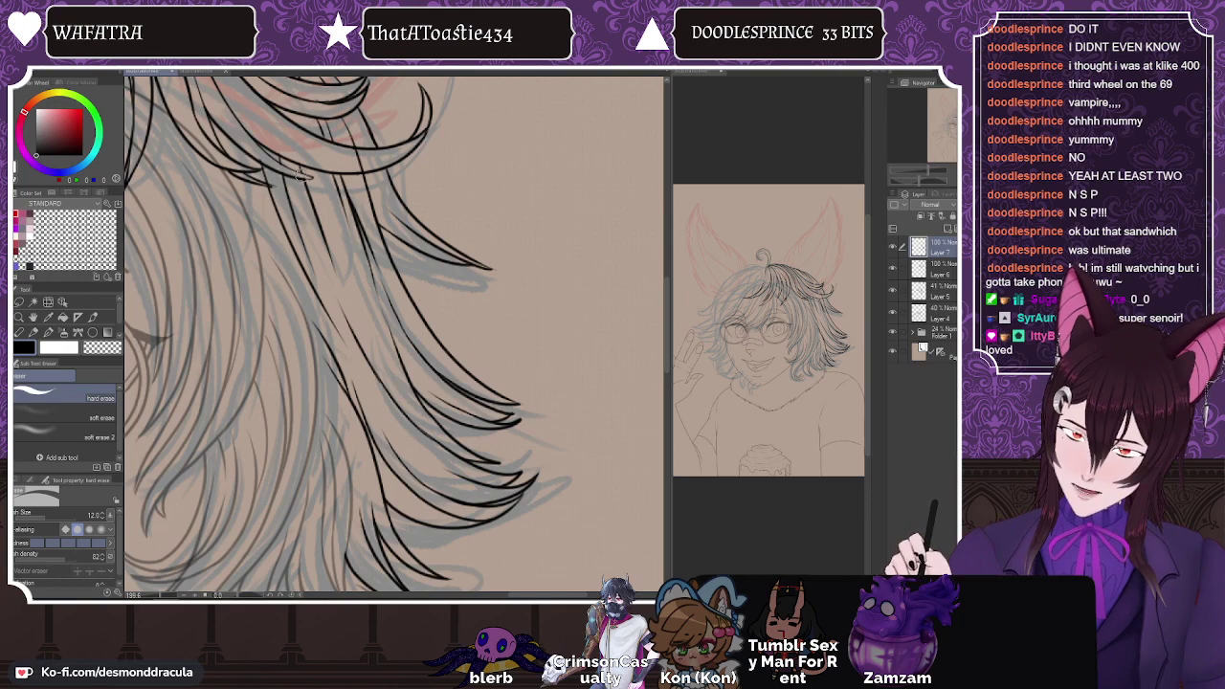
pyautogui.press('p')
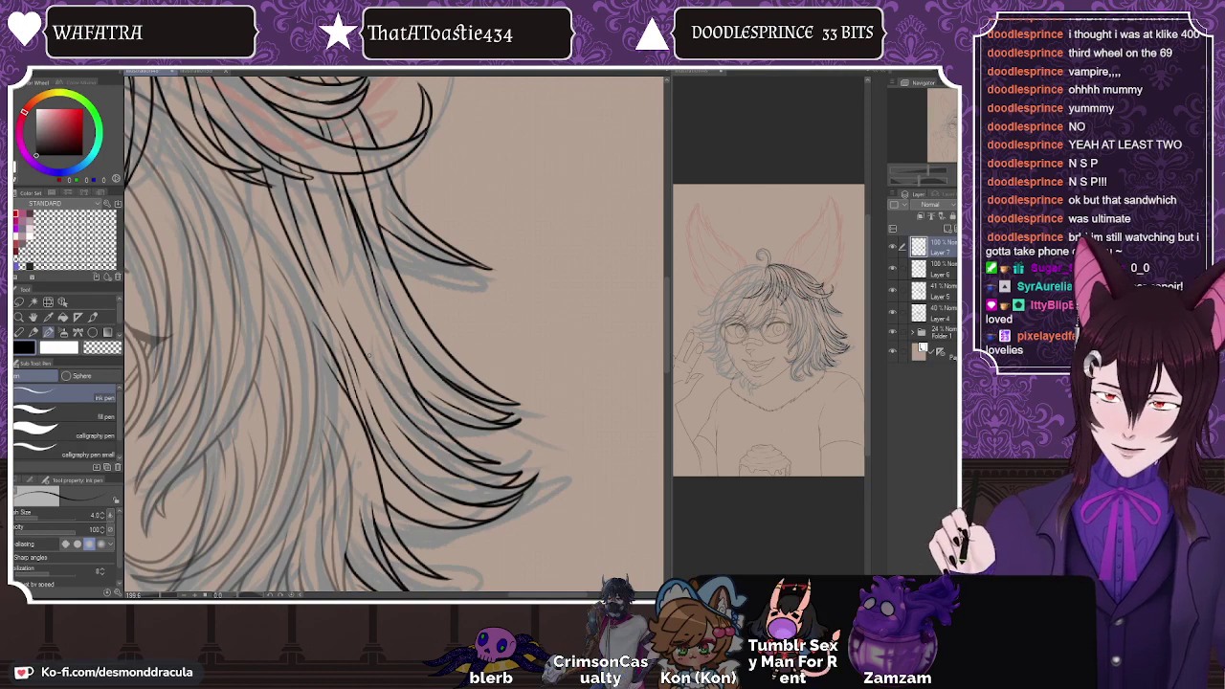
pyautogui.press('e')
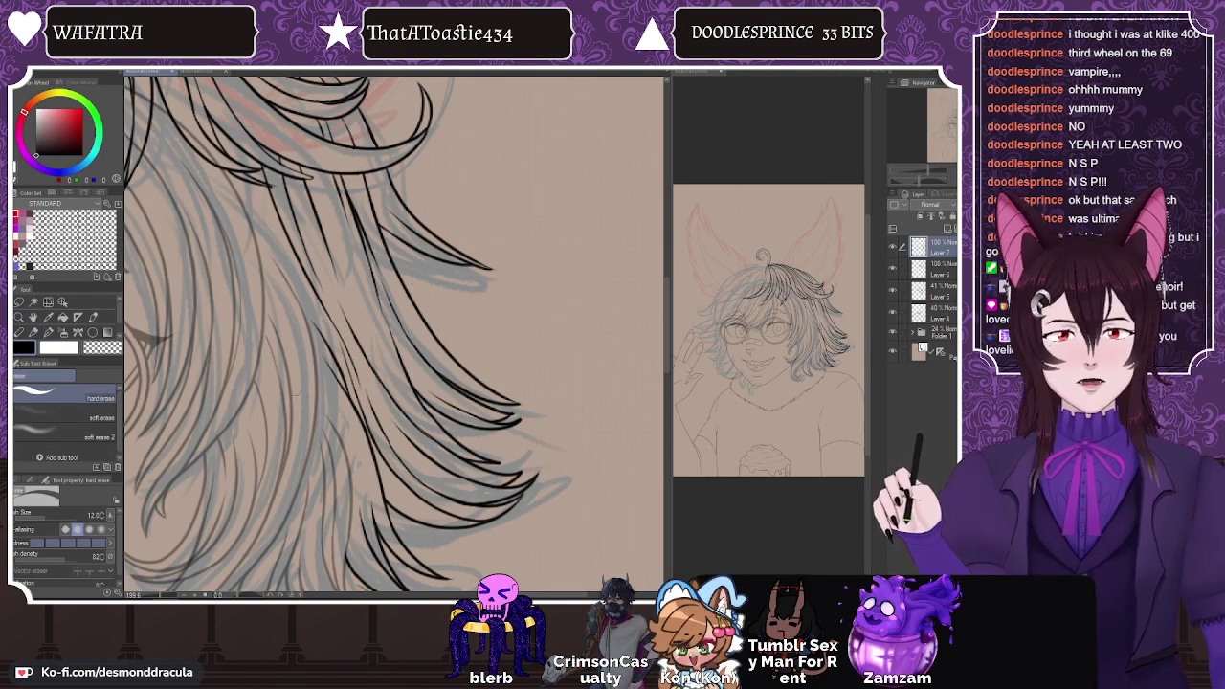
# Step: Merge Layer 6 with Layer 7 and make Layer 5 the active layer
pyautogui.scroll(-5, 381, 382)
pyautogui.scroll(2, 233, 505)
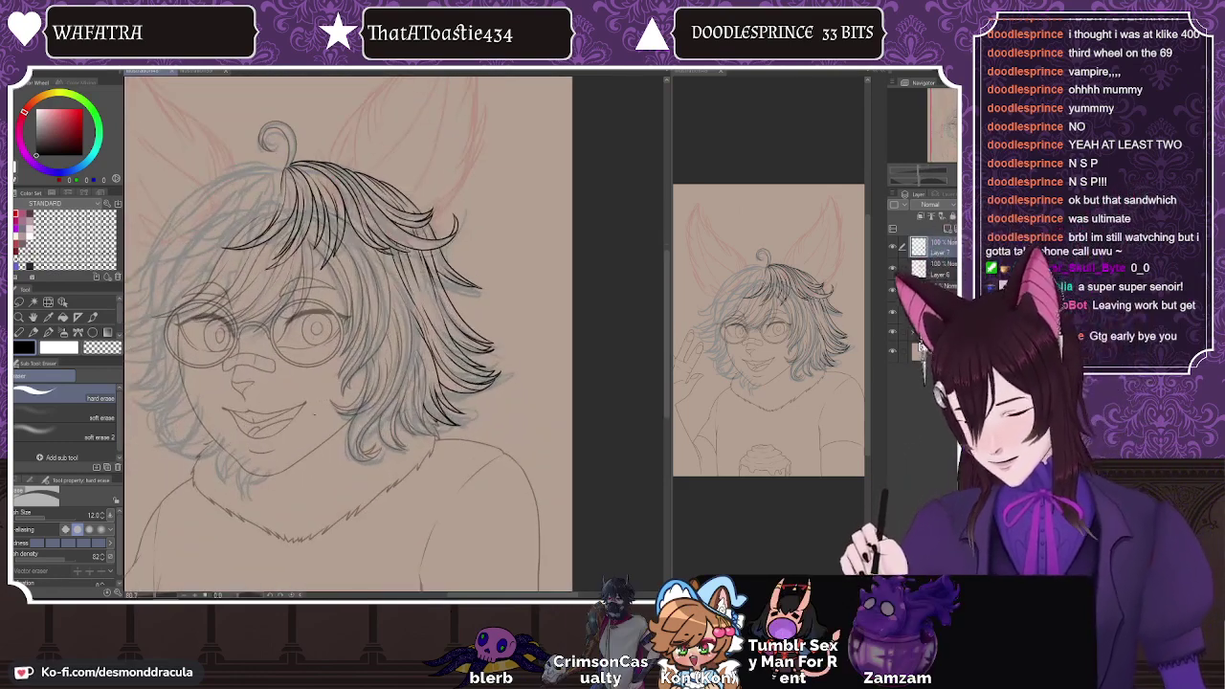
pyautogui.scroll(1, 323, 325)
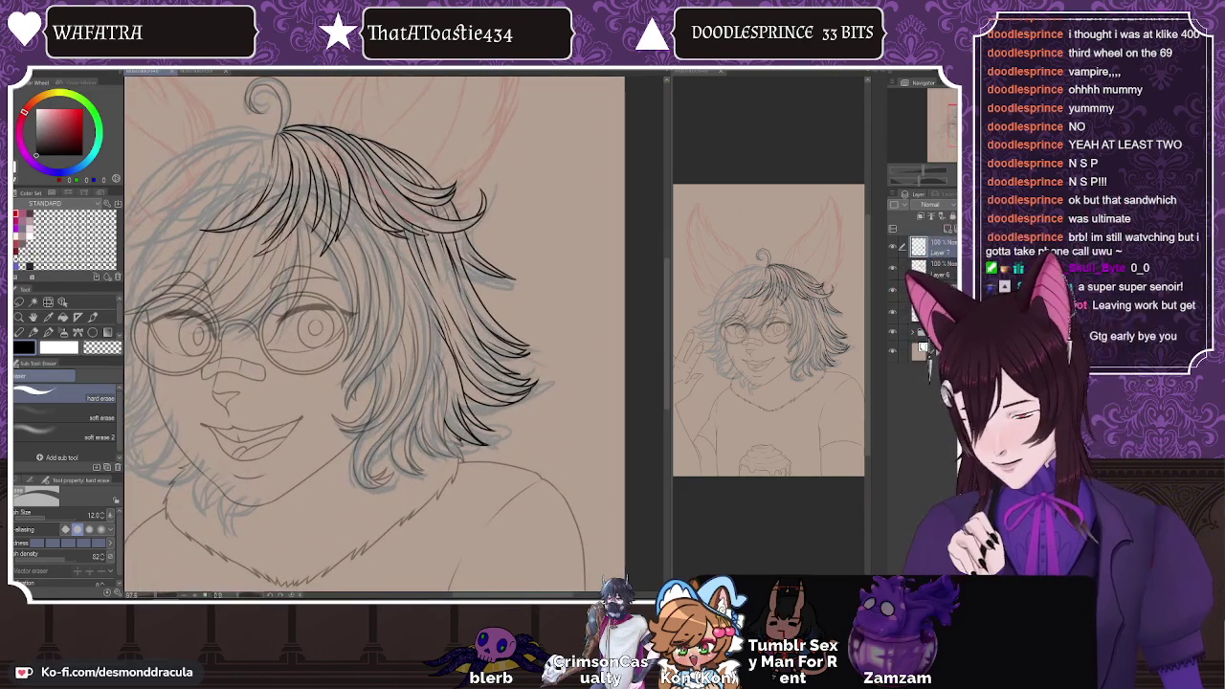
pyautogui.click(905, 269)
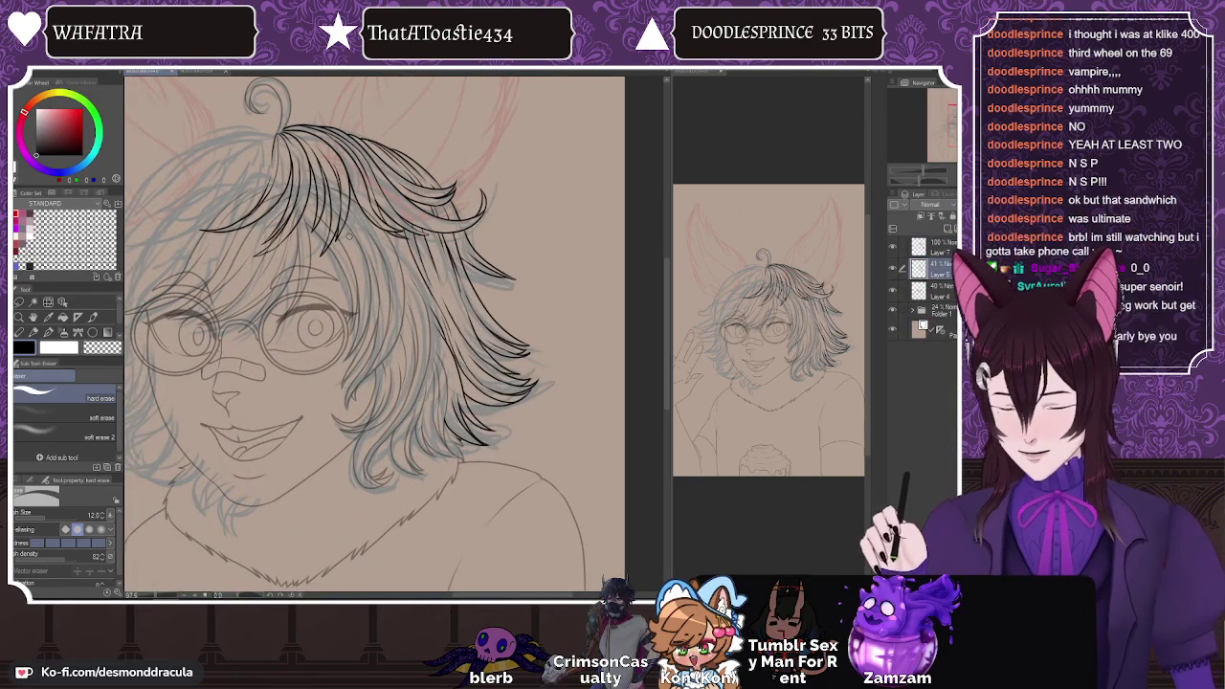
pyautogui.scroll(-1, 350, 237)
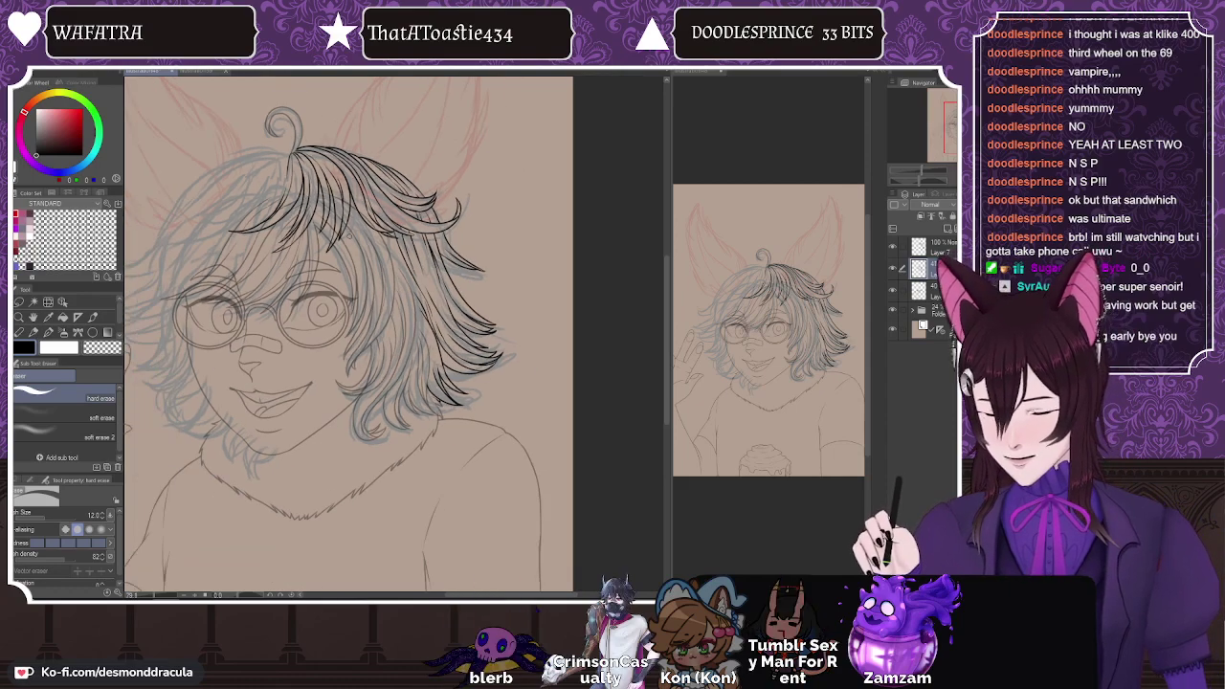
# Step: Toggle the visibility of Layers 4 and 5 to check which hair sketch lines each one holds
pyautogui.click(892, 291)
pyautogui.click(892, 293)
pyautogui.click(892, 270)
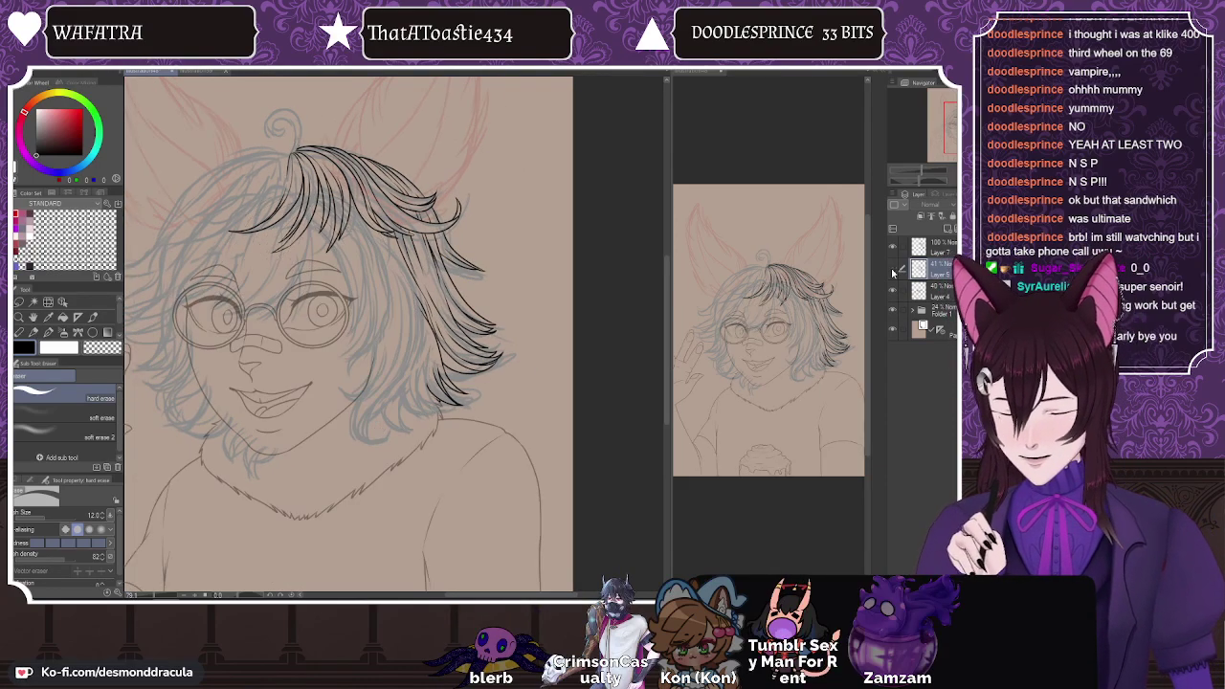
pyautogui.click(892, 270)
# Step: Mirror the view to check the front tuft, flip it back, and reduce the hard eraser to size 6 for cleaning Layer 5
pyautogui.scroll(5, 297, 180)
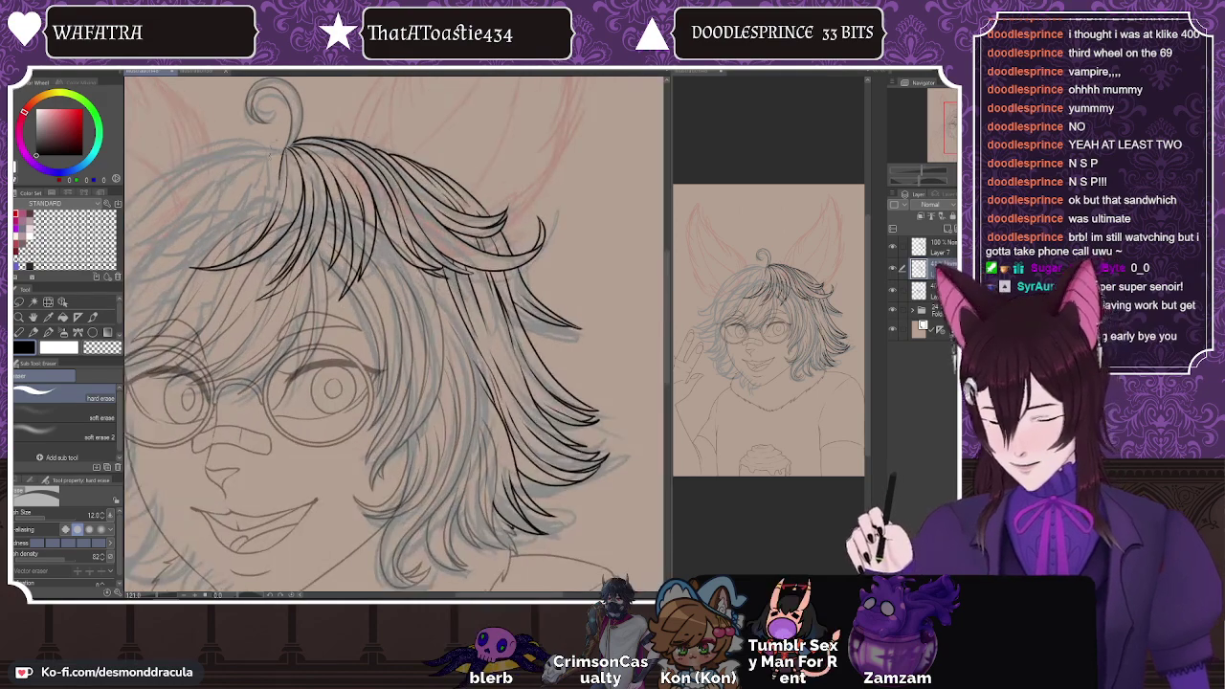
pyautogui.press('h')
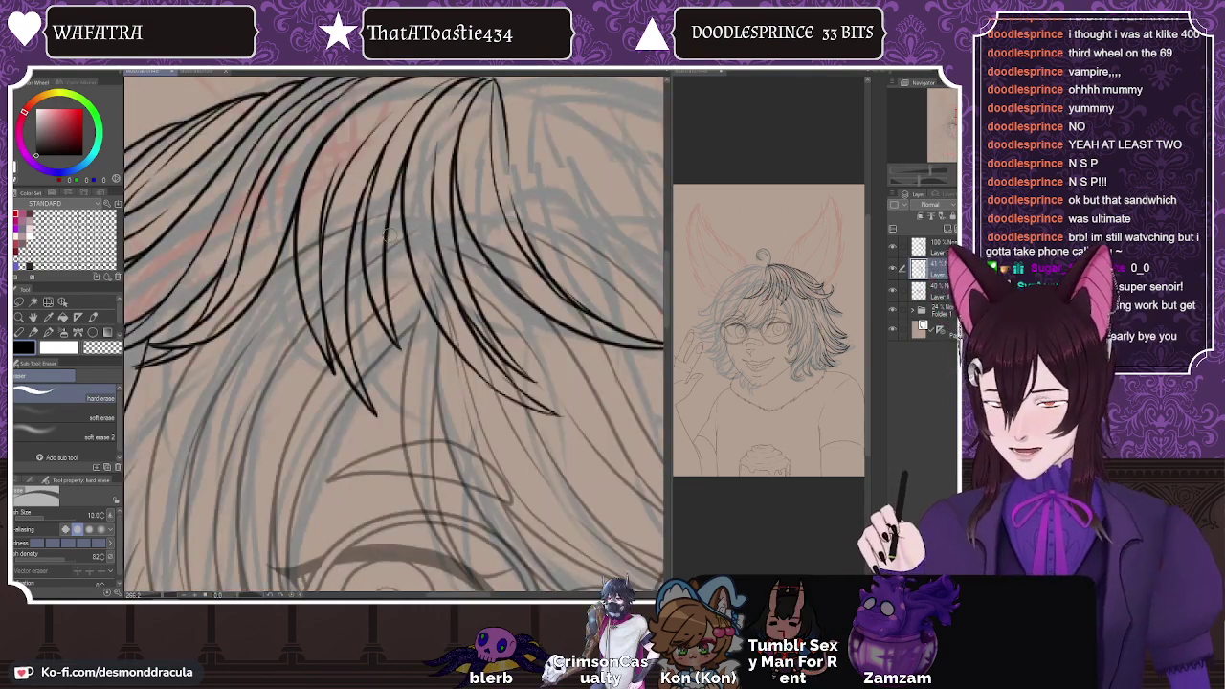
pyautogui.press('h')
pyautogui.press('[')
pyautogui.press('[')
pyautogui.press('[')
pyautogui.press('[')
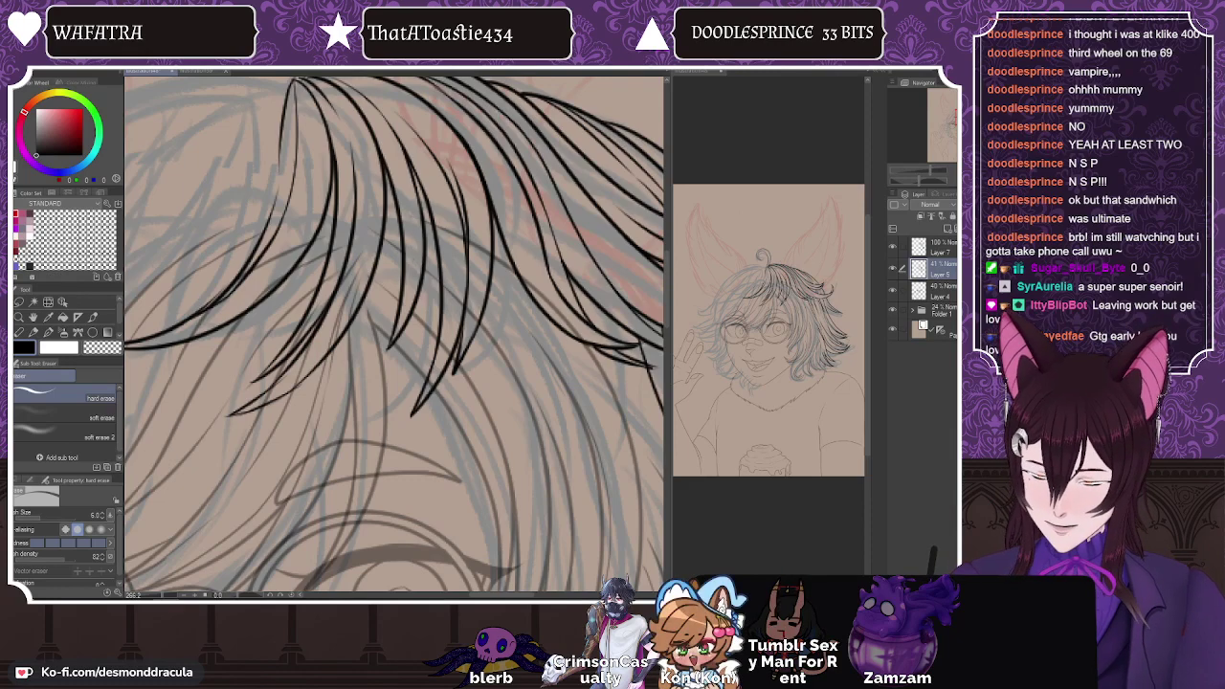
# Step: Clean up Layer 5's hair lines beneath the swept front locks, using the ink pen and the hard eraser enlarged to size 8
pyautogui.click(50, 333)
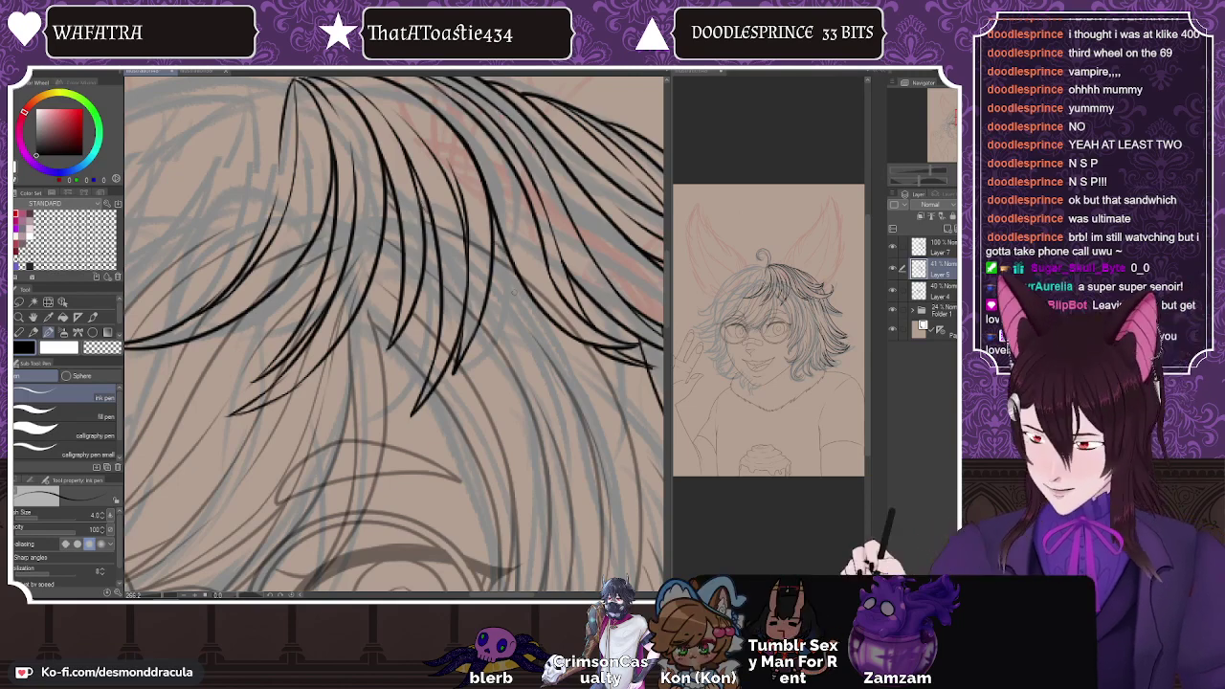
pyautogui.press('e')
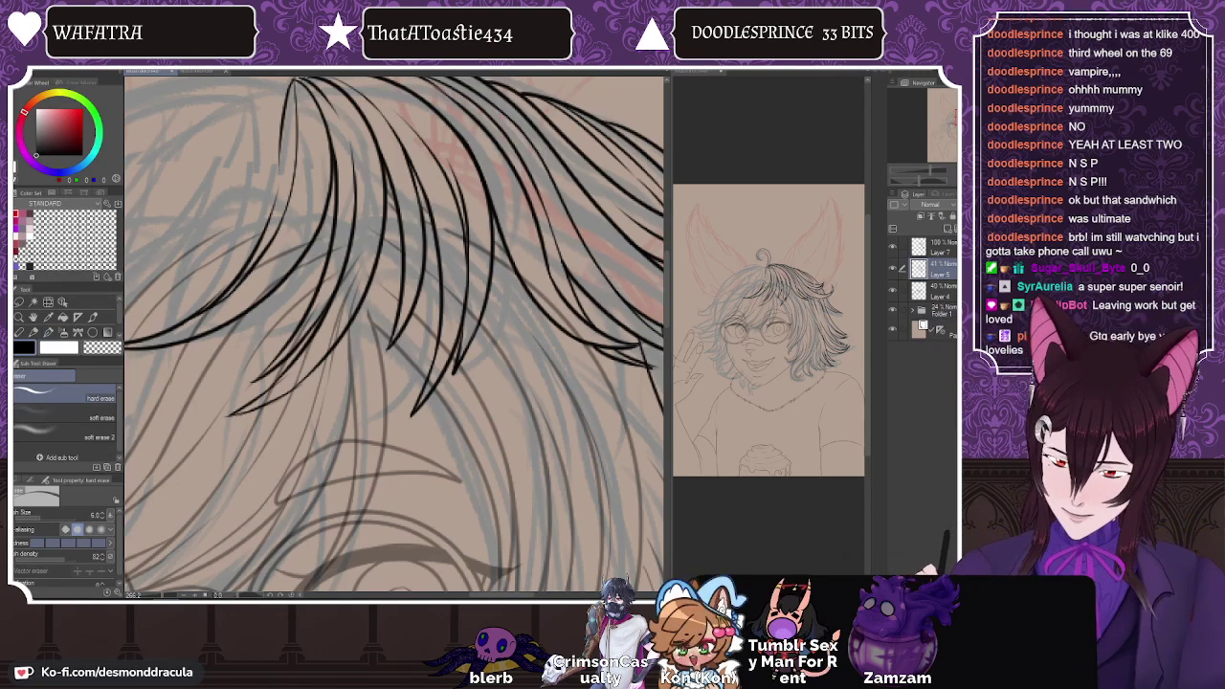
pyautogui.press(']')
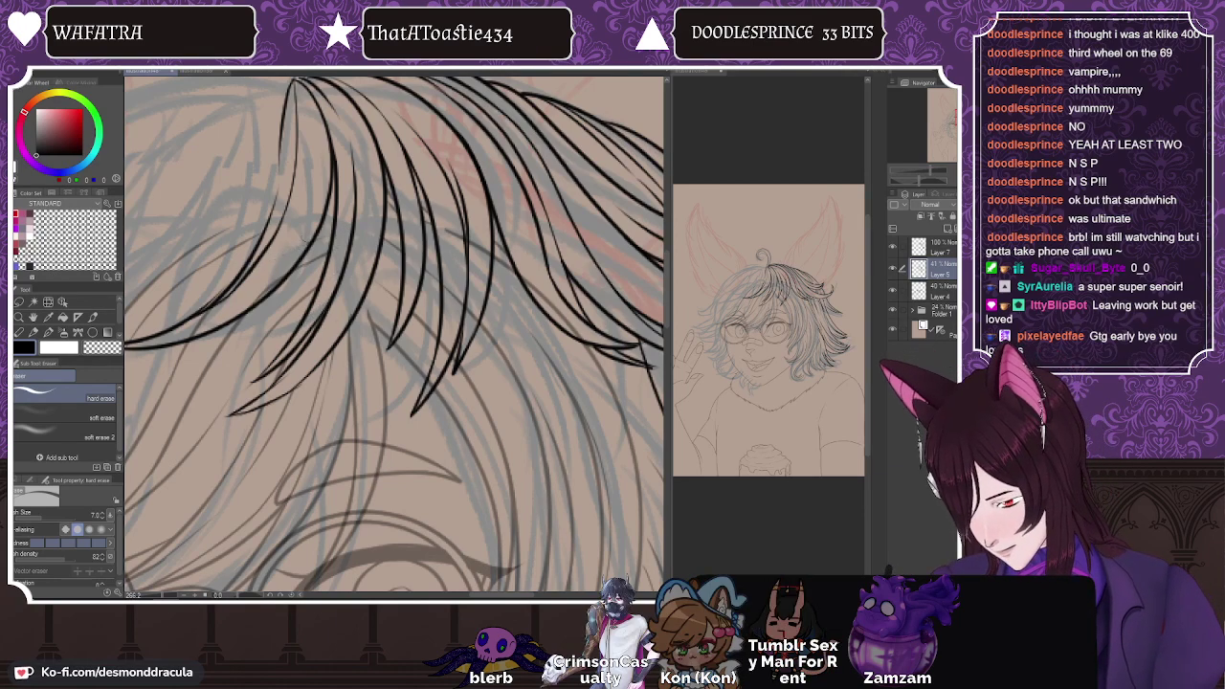
pyautogui.press('p')
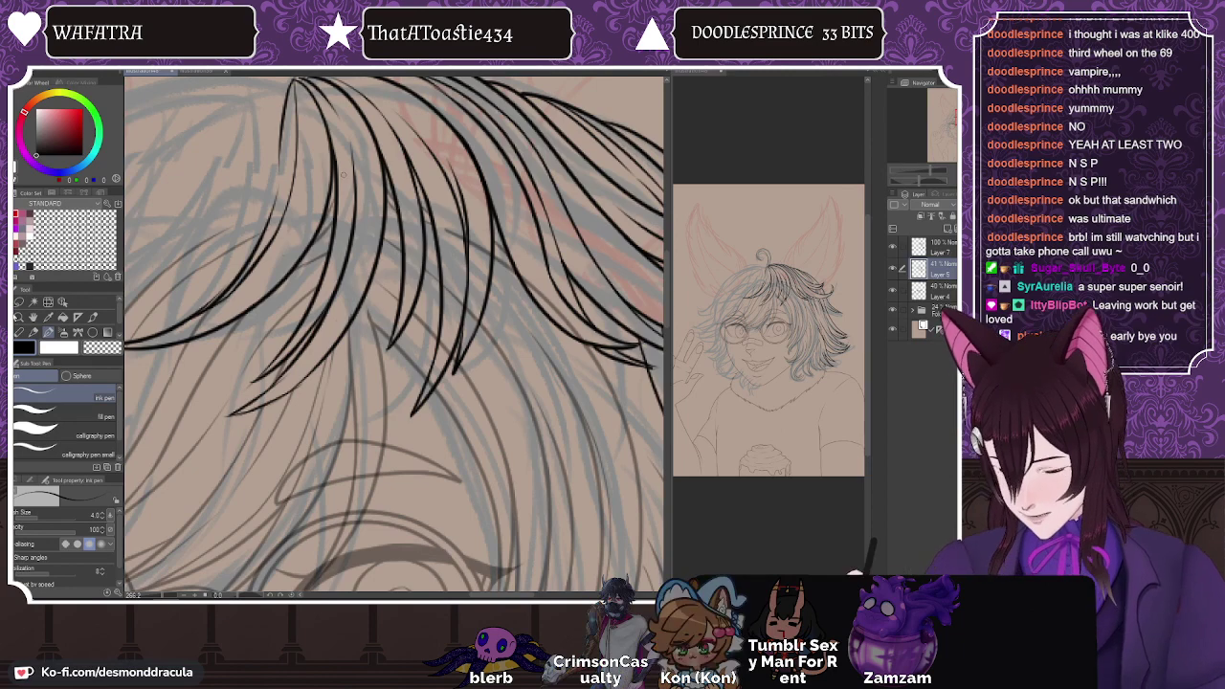
pyautogui.press('e')
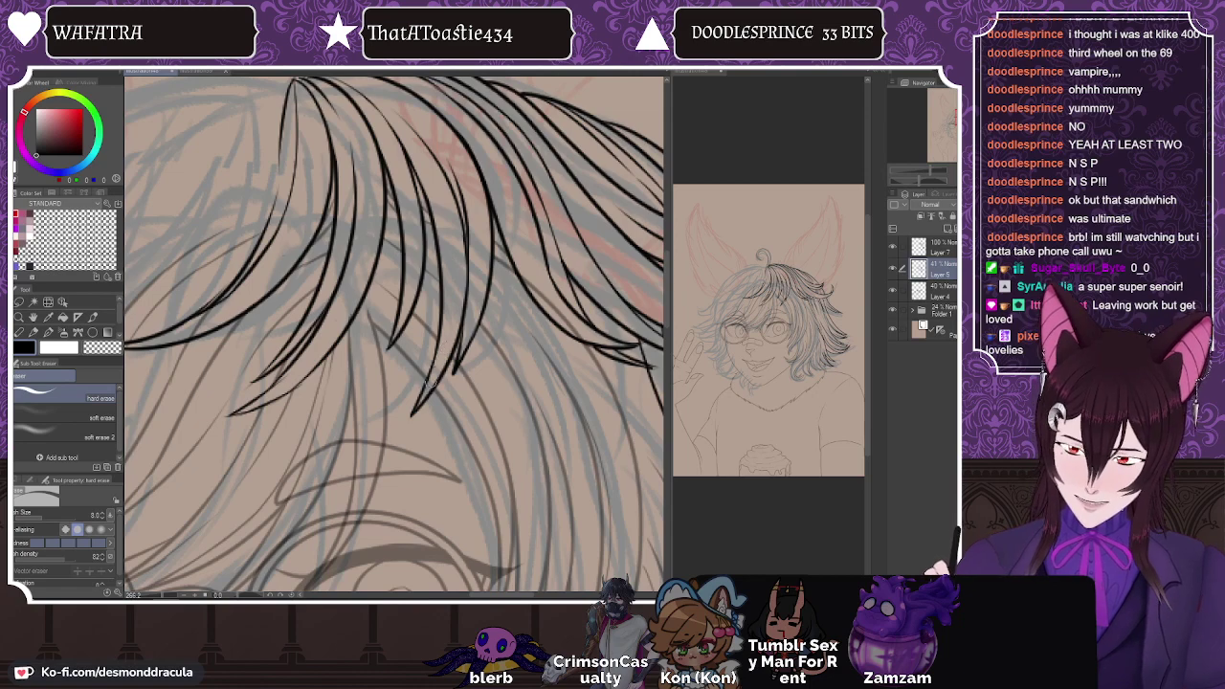
pyautogui.moveTo(482, 595); pyautogui.dragTo(508, 594)
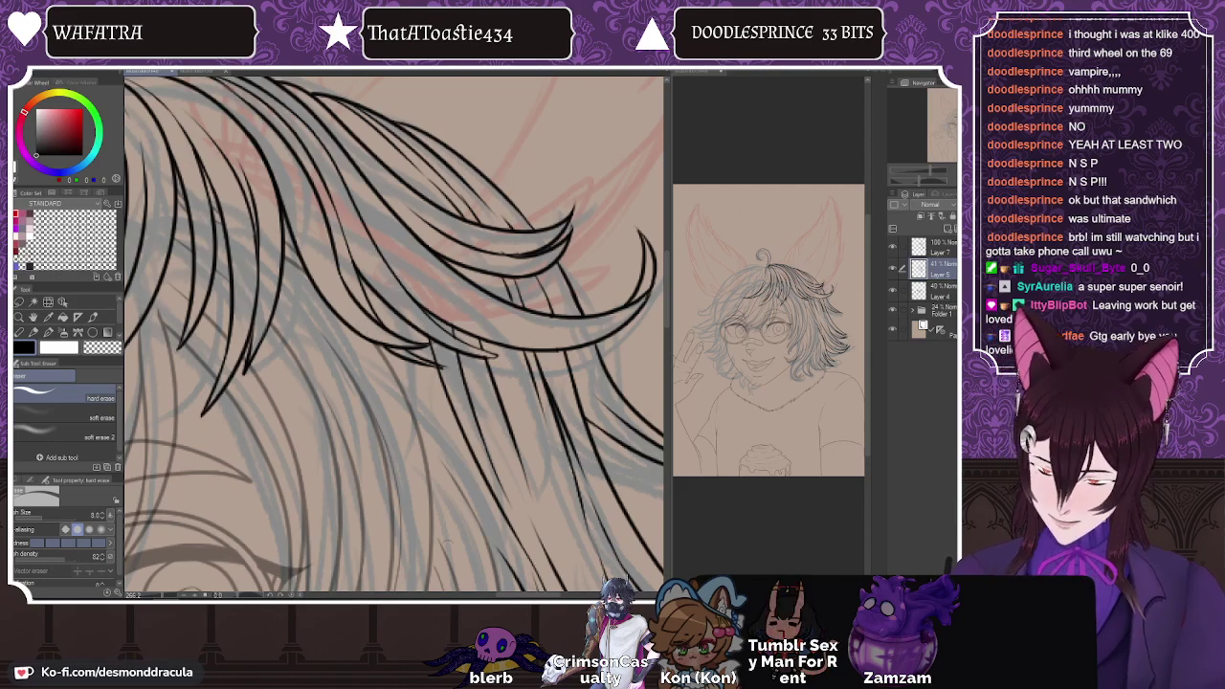
pyautogui.moveTo(508, 595); pyautogui.dragTo(462, 595)
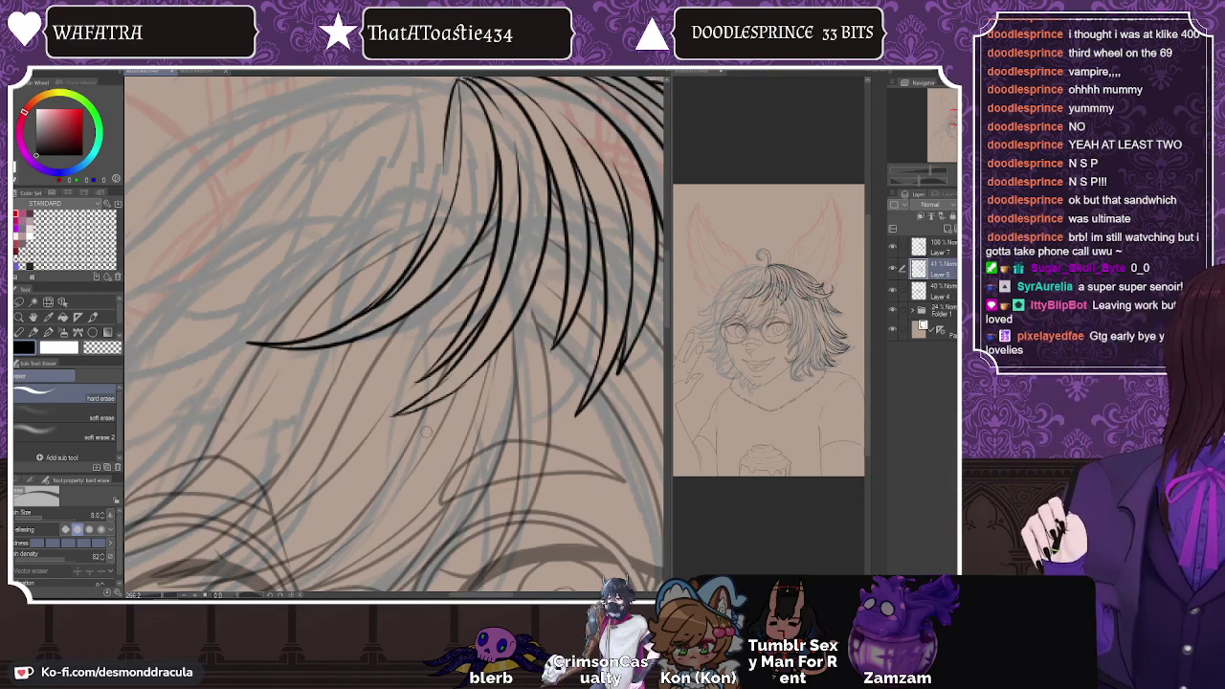
# Step: Set Layer 5's opacity to 100% and merge Layer 7 into it
pyautogui.scroll(-3, 339, 283)
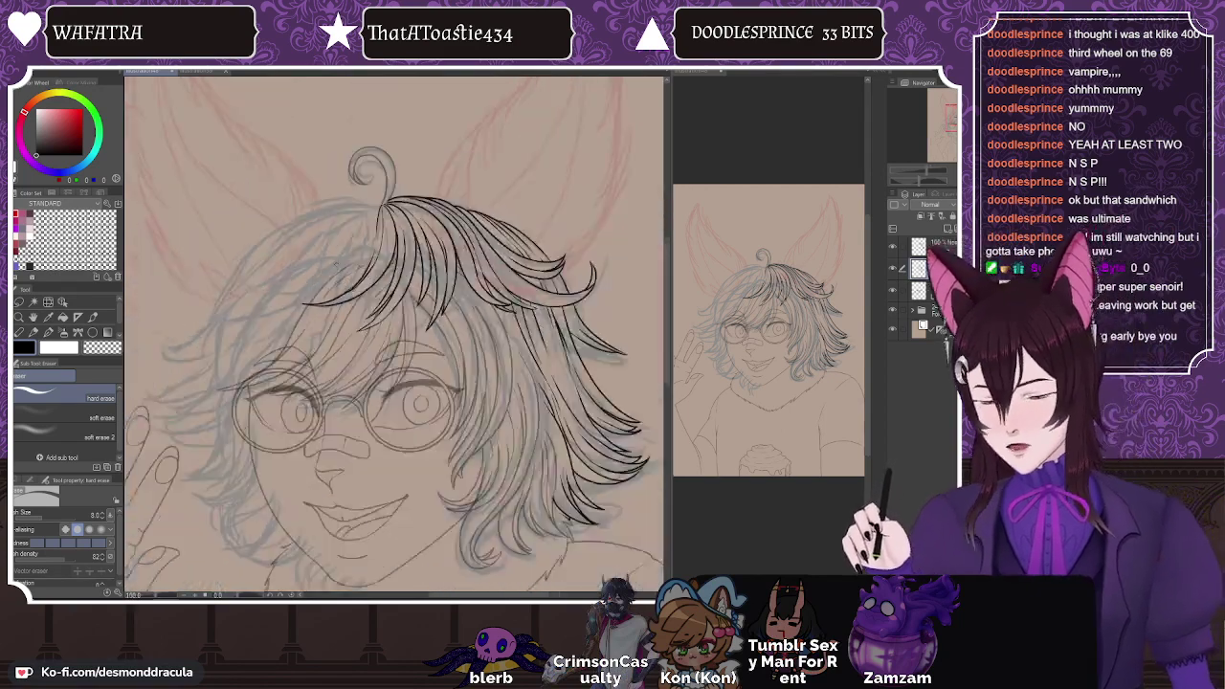
pyautogui.scroll(-3, 337, 264)
pyautogui.scroll(2, 325, 256)
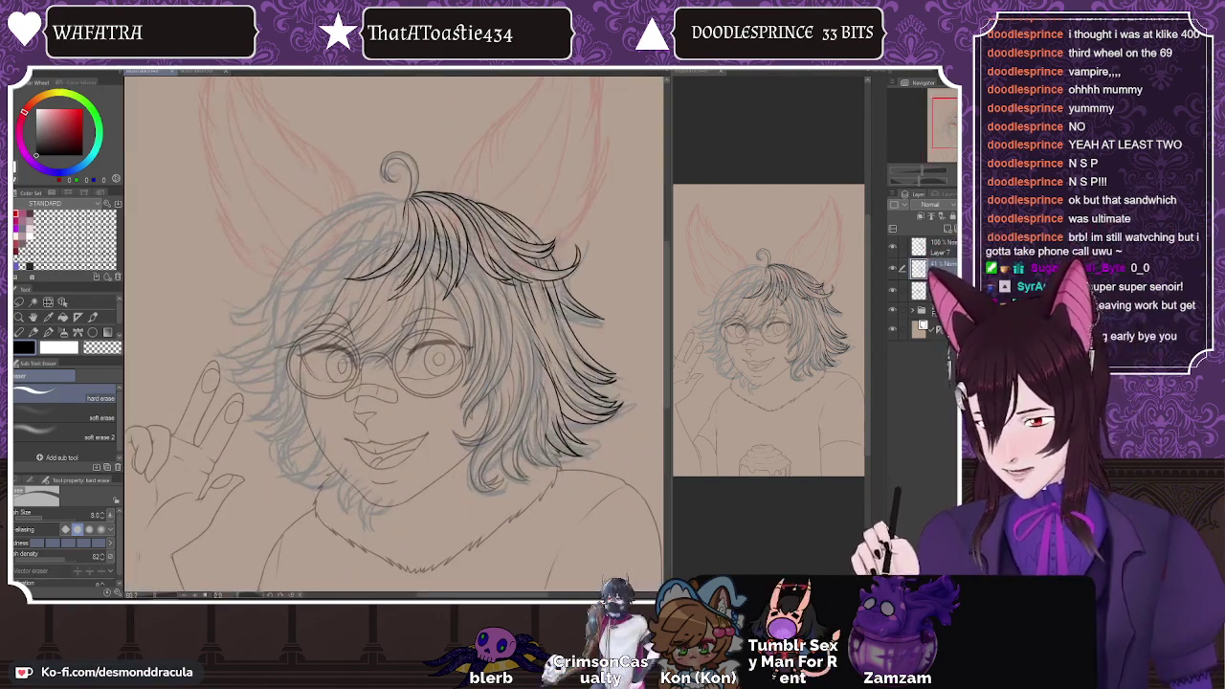
pyautogui.scroll(3, 410, 372)
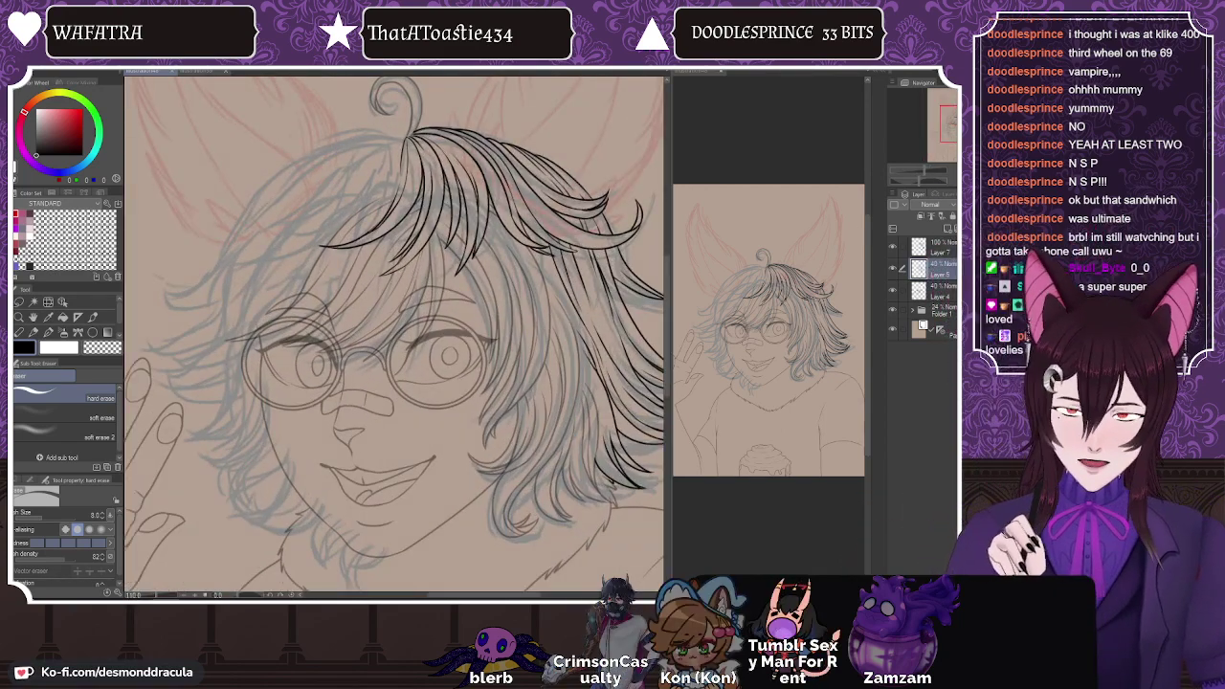
pyautogui.hotkey('shift', 'alt', 'e')
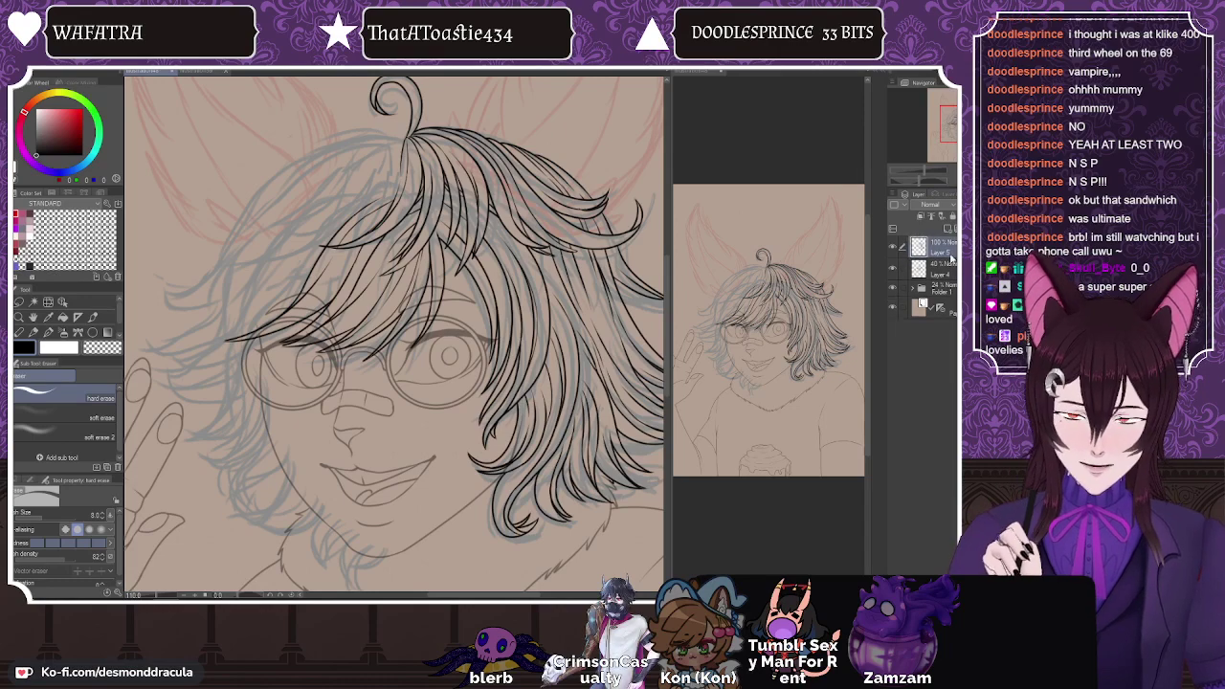
# Step: Make Layer 4 active and erase its eyebrow lines where the central bang strands cross them
pyautogui.scroll(-3, 347, 349)
pyautogui.scroll(5, 354, 402)
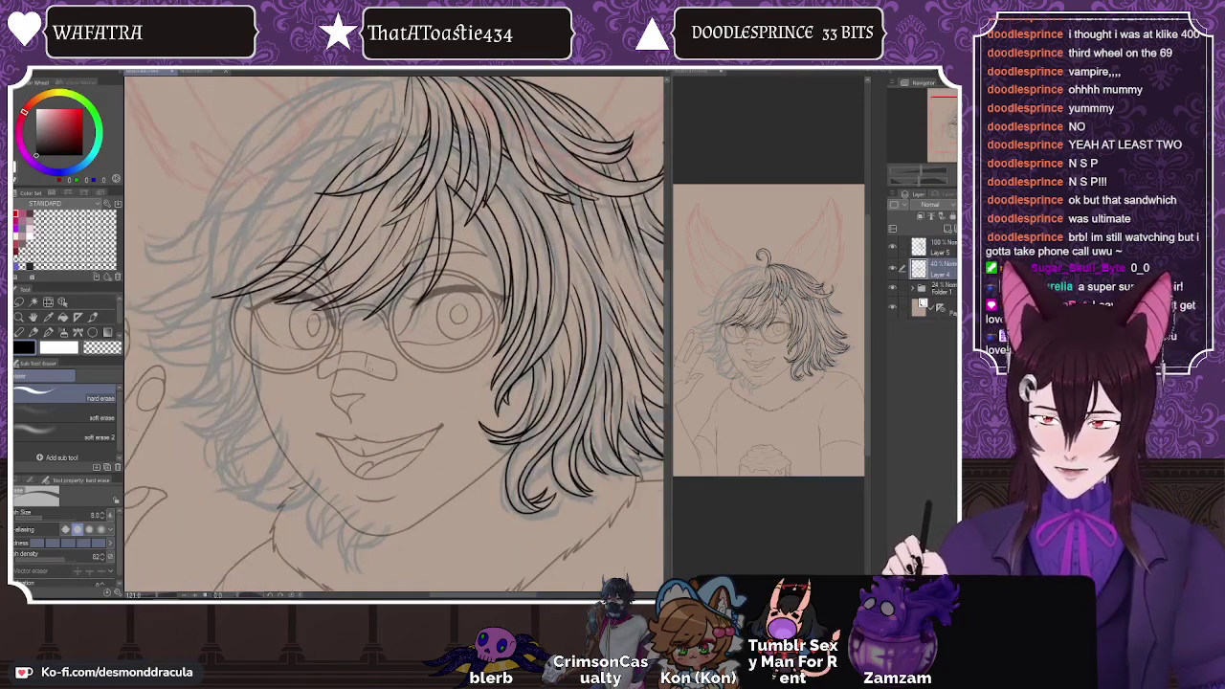
pyautogui.hotkey('ctrl', '+')
pyautogui.hotkey('ctrl', '+')
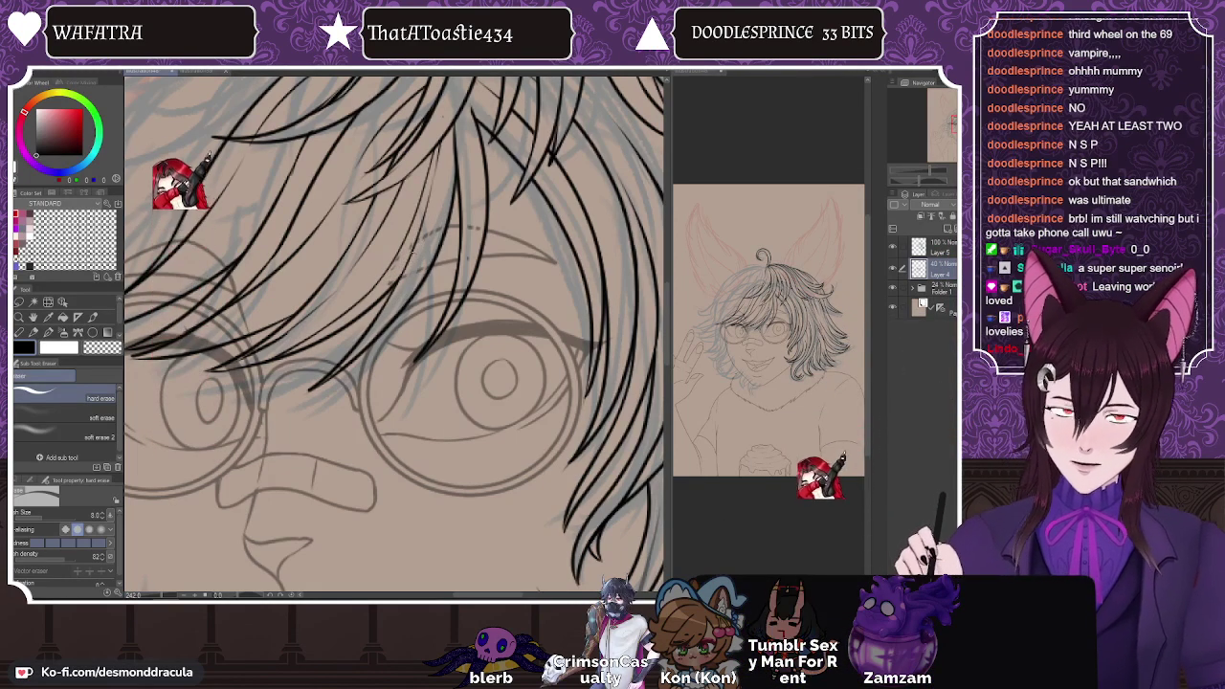
pyautogui.scroll(-2, 413, 268)
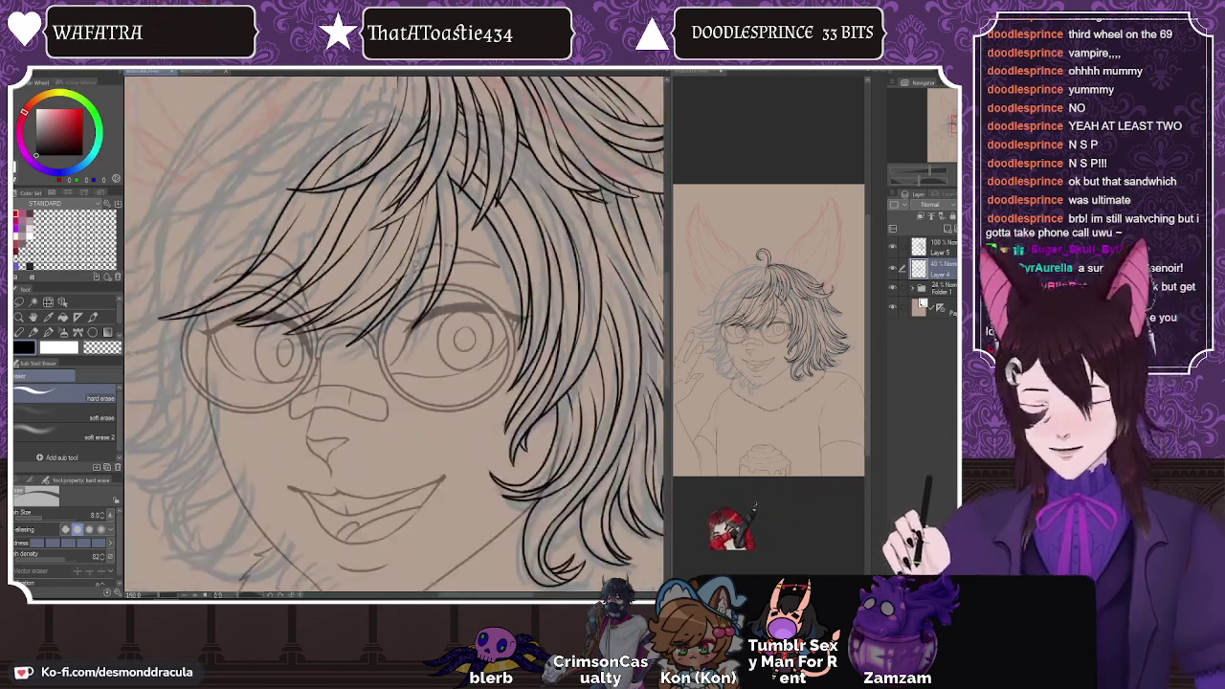
pyautogui.scroll(1, 248, 288)
pyautogui.scroll(2, 331, 297)
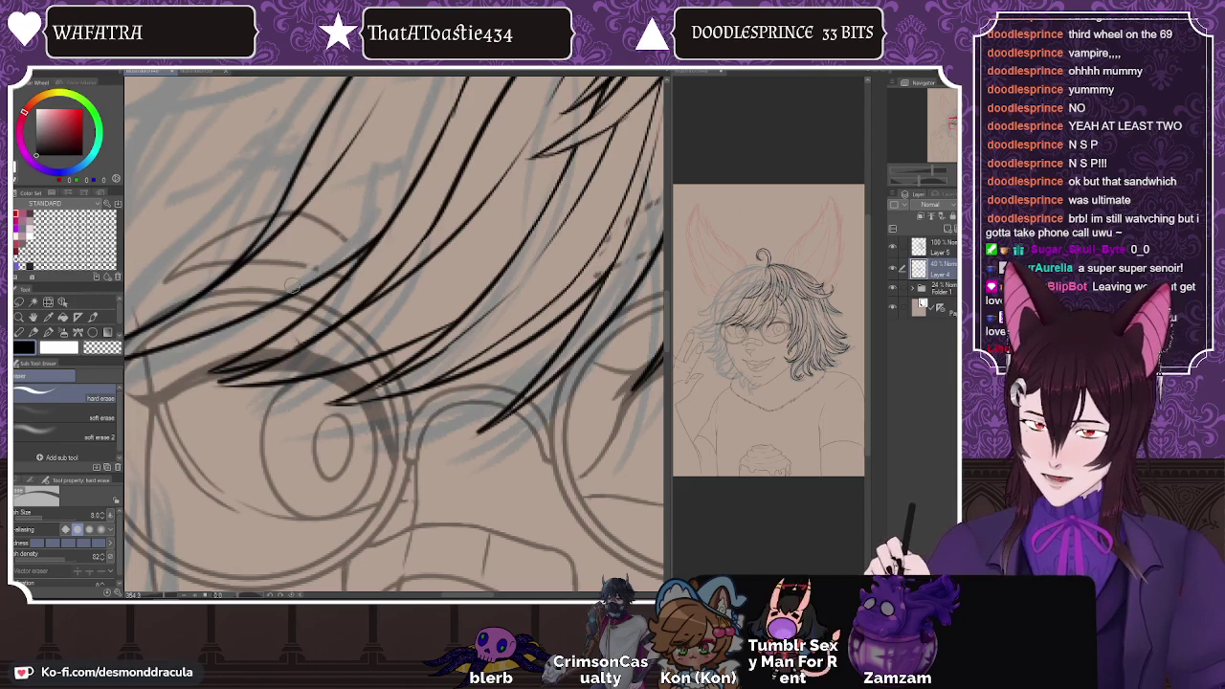
# Step: Erase the second eyebrow's lines on Layer 4 where they run under the long bangs sweeping over the glasses
pyautogui.click(240, 228)
pyautogui.click(215, 265)
pyautogui.click(218, 240)
pyautogui.click(191, 256)
pyautogui.click(178, 266)
pyautogui.scroll(-3, 255, 239)
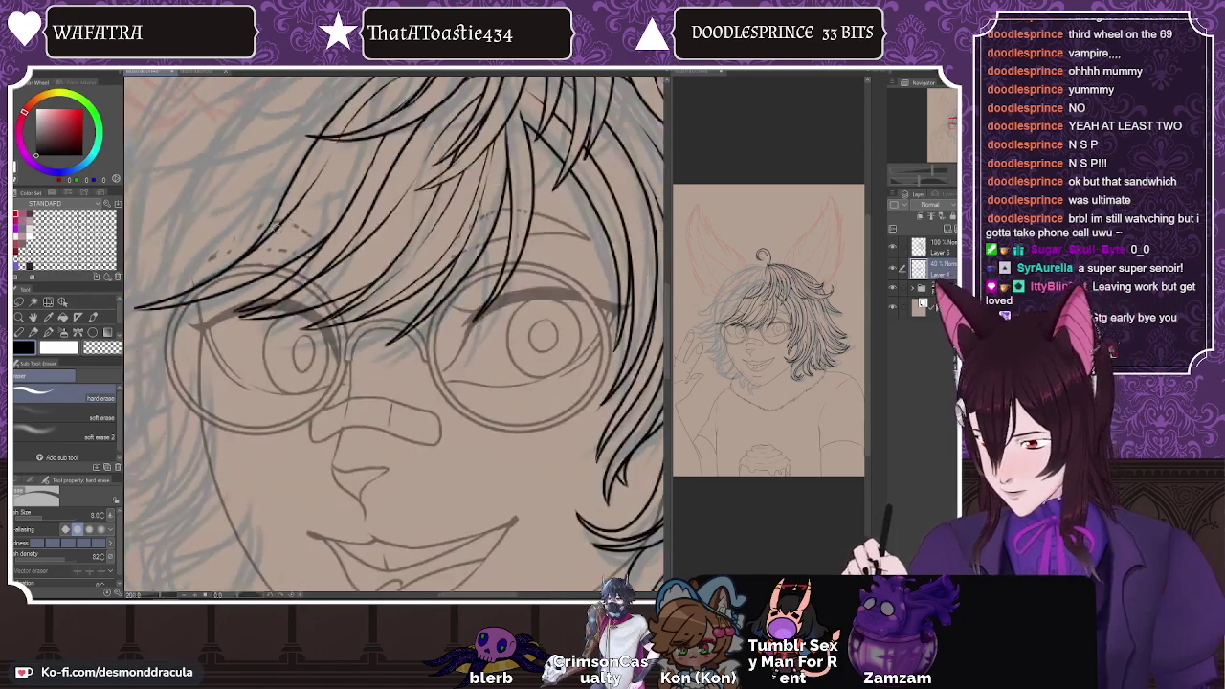
pyautogui.scroll(1, 239, 251)
pyautogui.scroll(2, 240, 251)
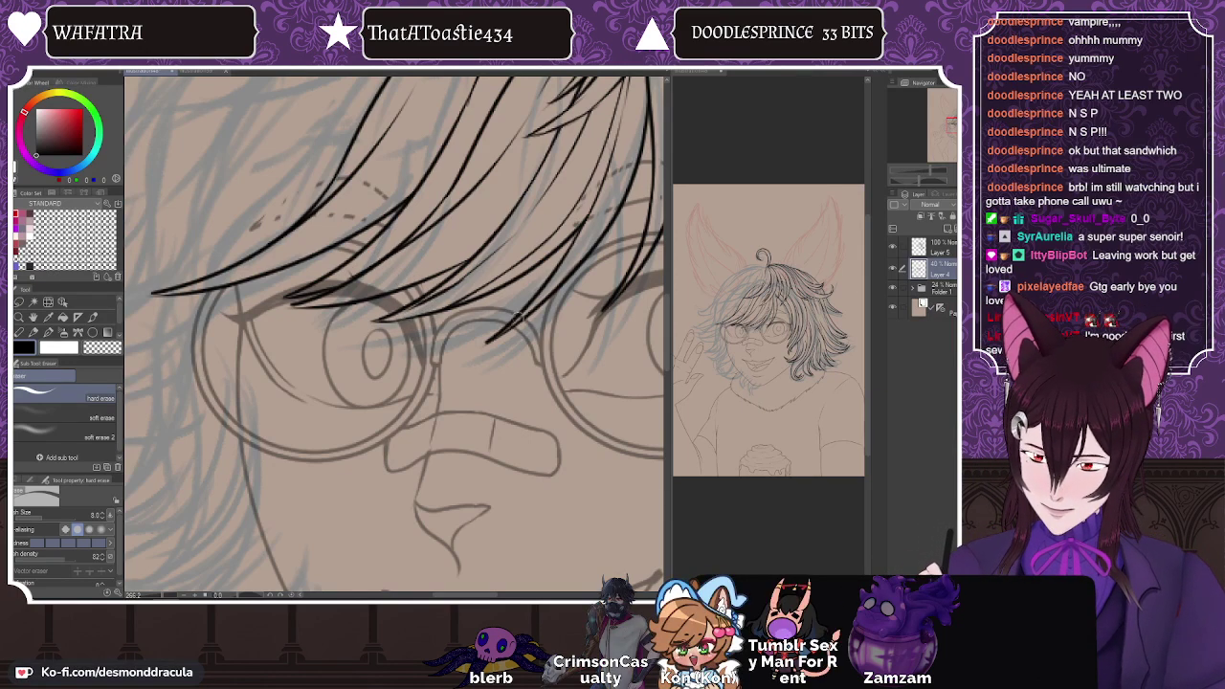
pyautogui.scroll(5, 329, 278)
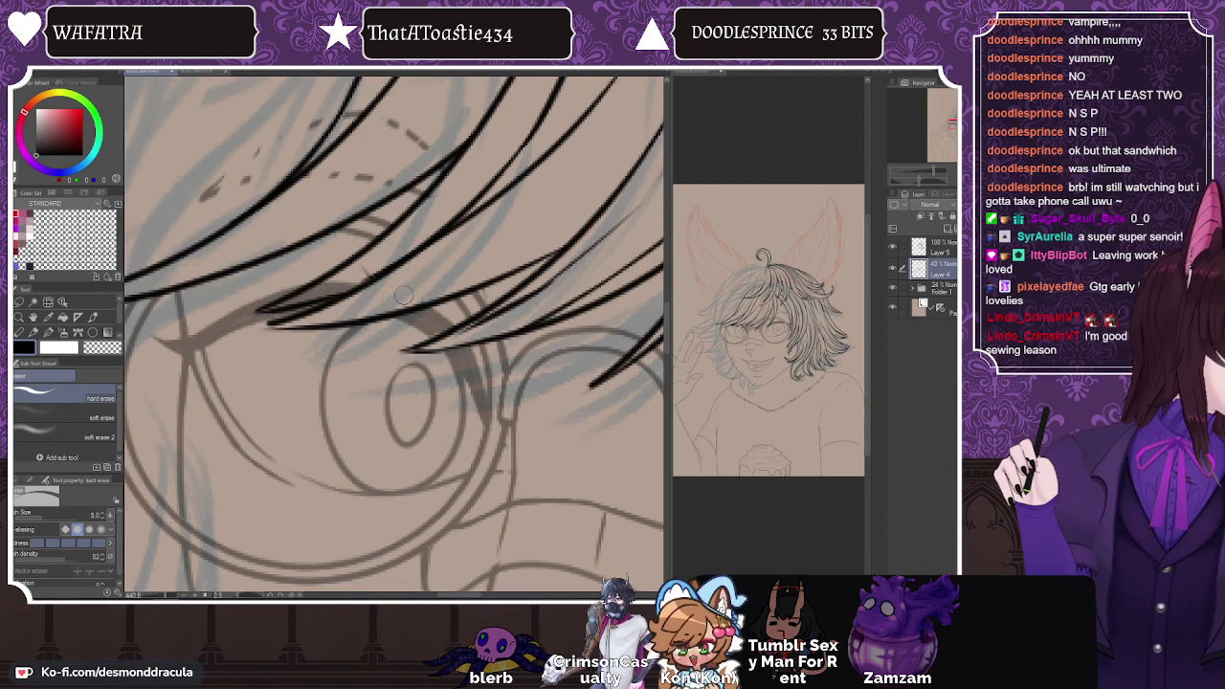
# Step: Mirror and rotate the view, reduce the hard eraser to size 5, and erase the glasses rim and upper lash beneath the long bangs
pyautogui.press('h')
pyautogui.press('^')
pyautogui.press('^')
pyautogui.press('^')
pyautogui.press('^')
pyautogui.press('^')
pyautogui.press('^')
pyautogui.press('^')
pyautogui.press('^')
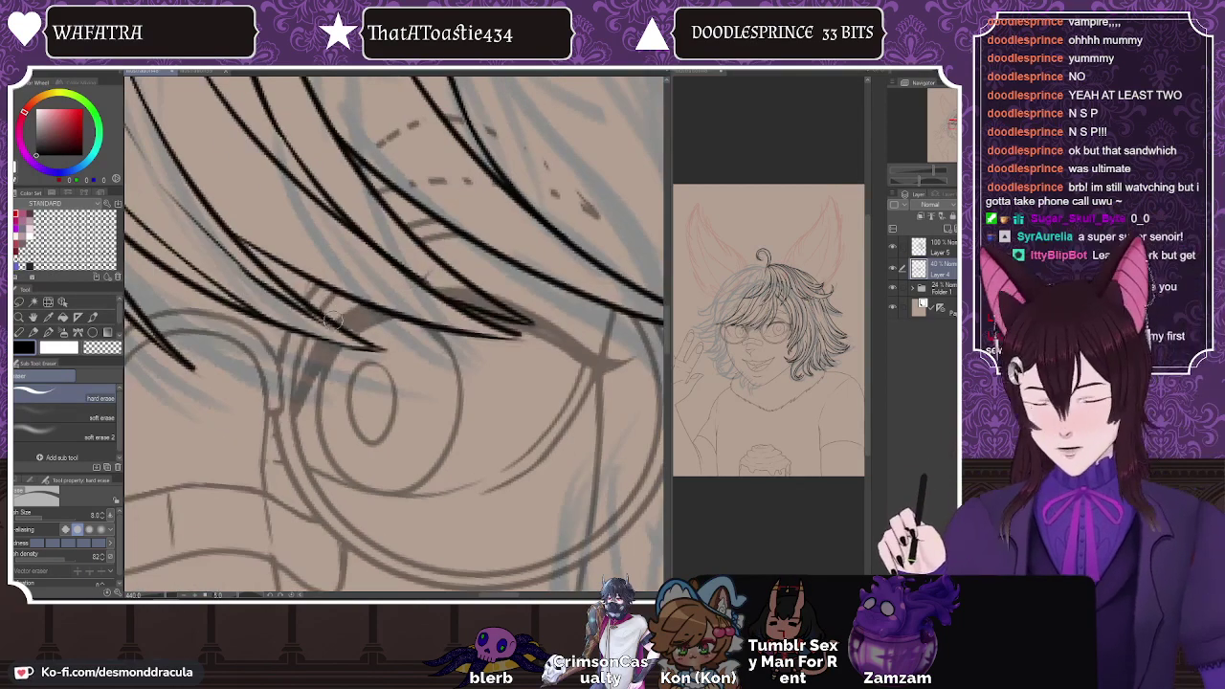
pyautogui.press('[')
pyautogui.press('[')
pyautogui.press('[')
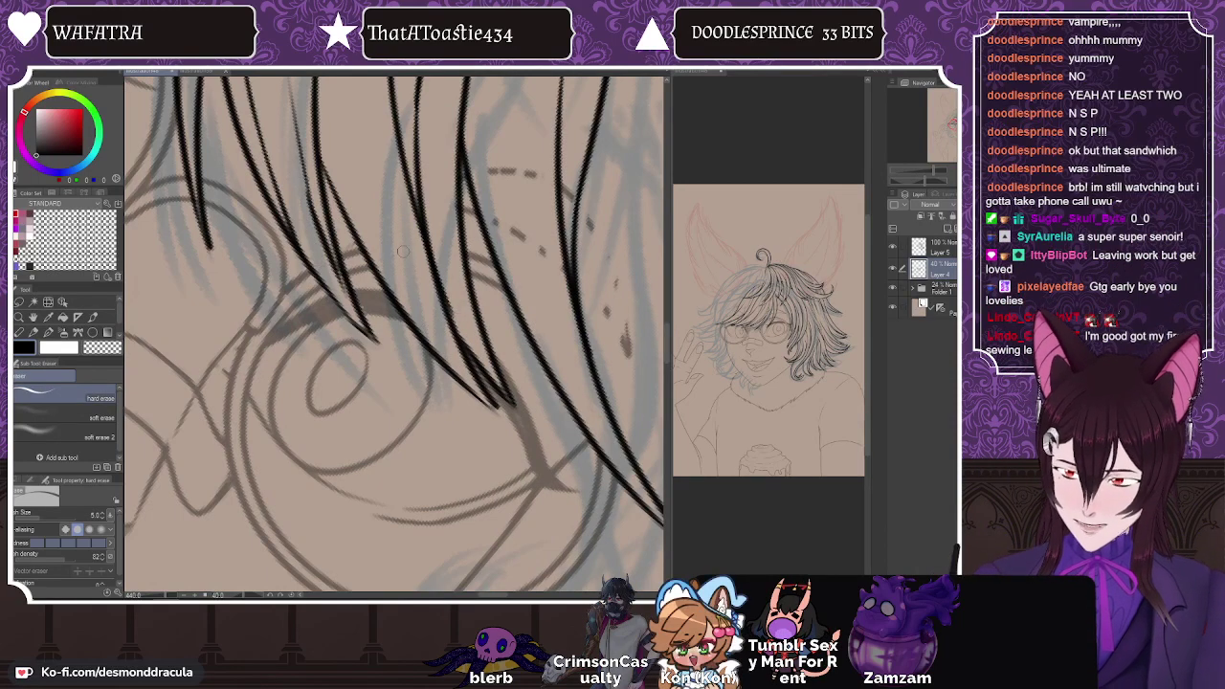
pyautogui.press('h')
pyautogui.scroll(-4, 337, 431)
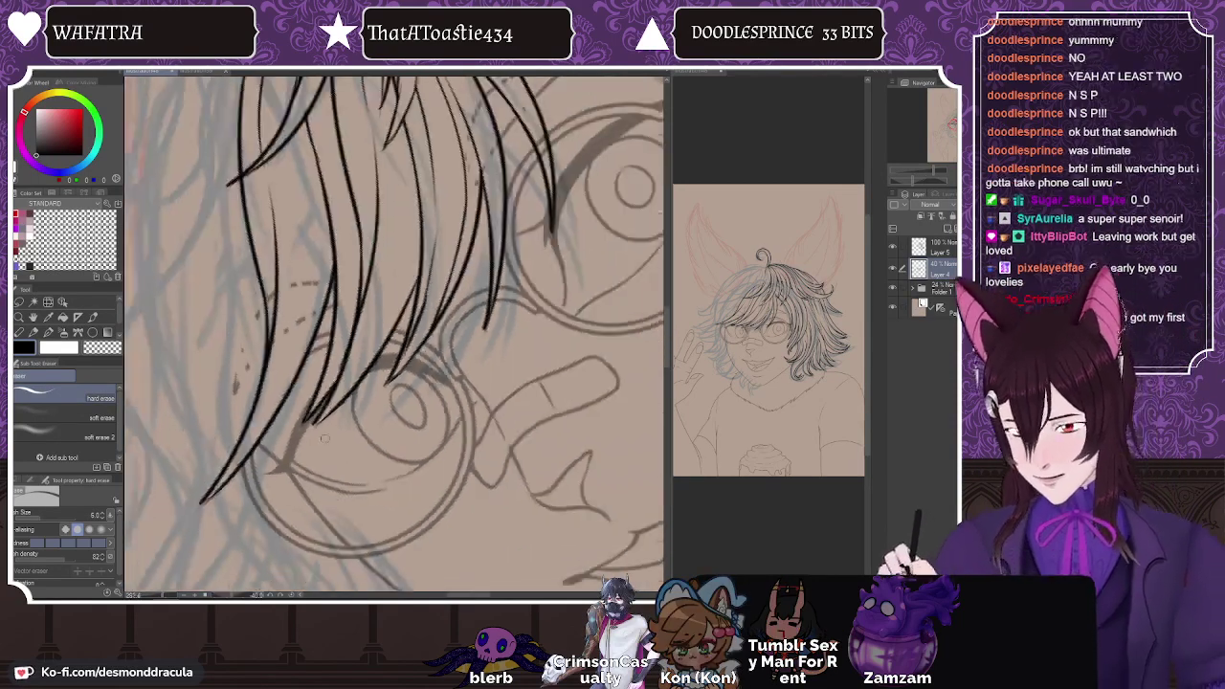
# Step: Erase Layer 4's overlapping face lines beneath the central strands and the jaw line under the curled side locks, straightening the canvas in between
pyautogui.scroll(6, 411, 318)
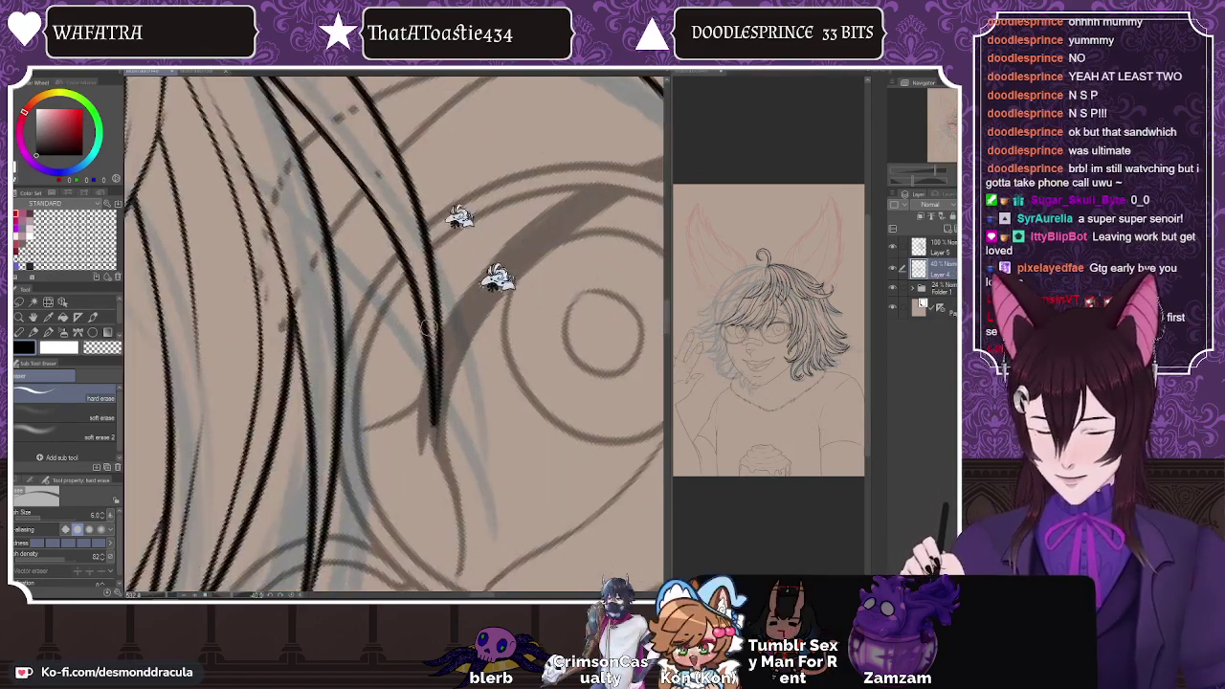
pyautogui.scroll(-3, 465, 262)
pyautogui.scroll(3, 432, 250)
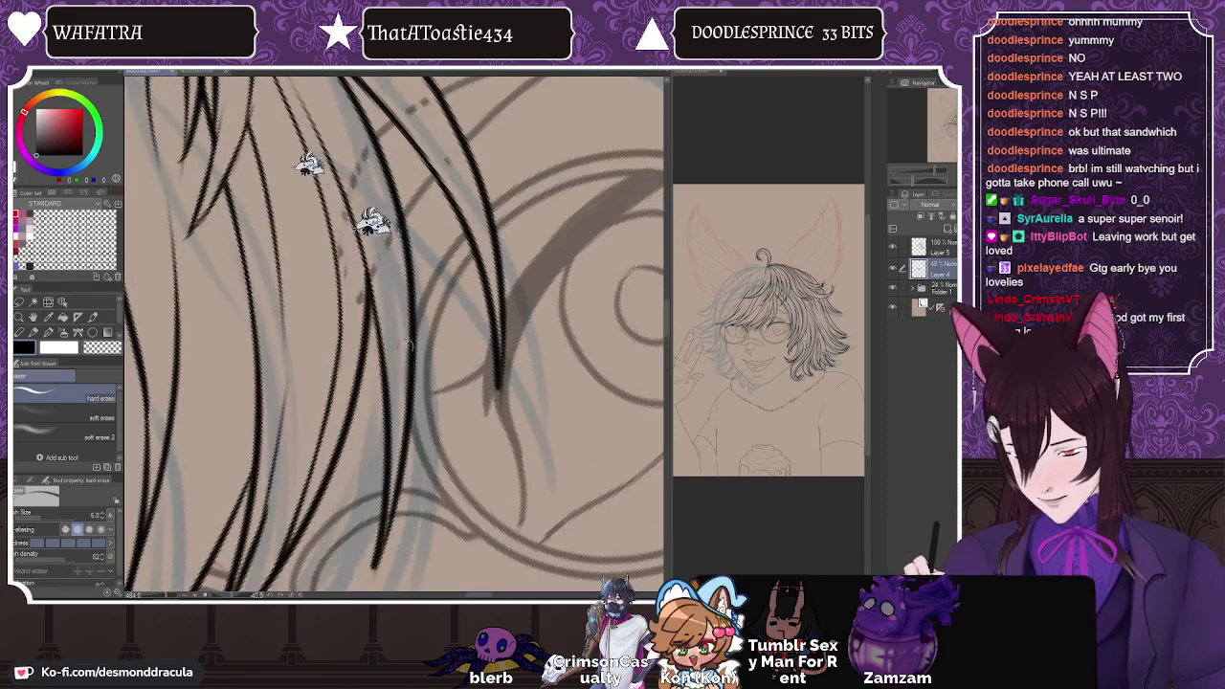
pyautogui.scroll(-6, 372, 352)
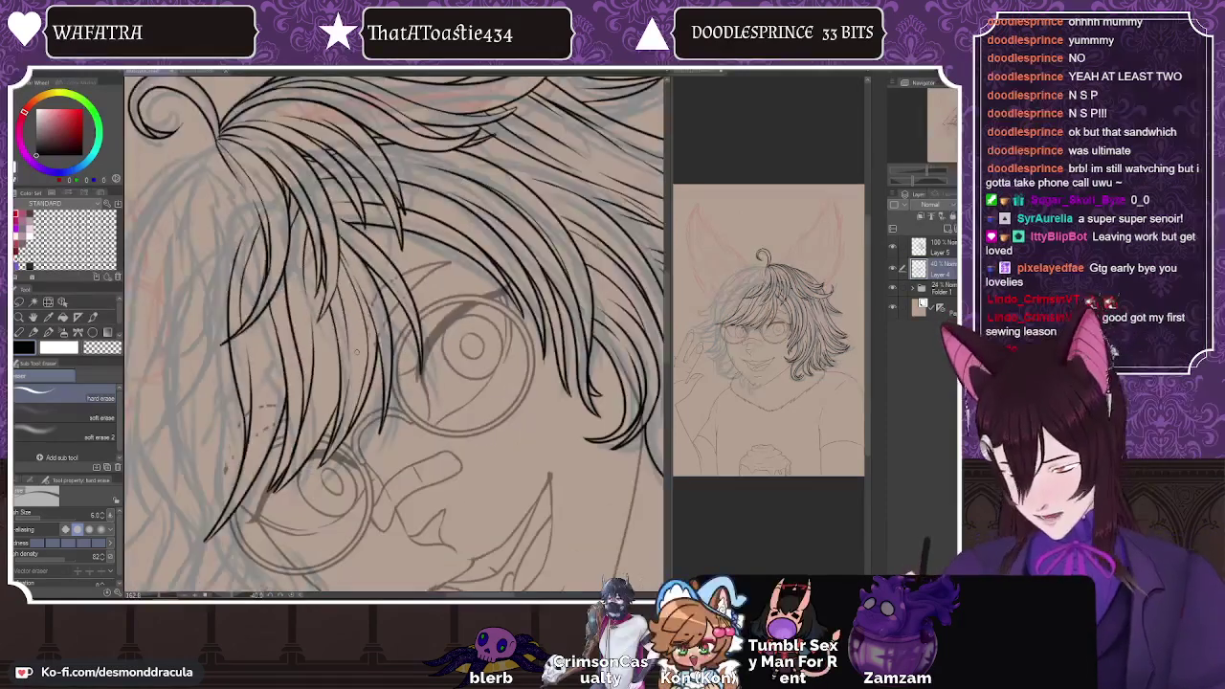
pyautogui.press('^')
pyautogui.press('^')
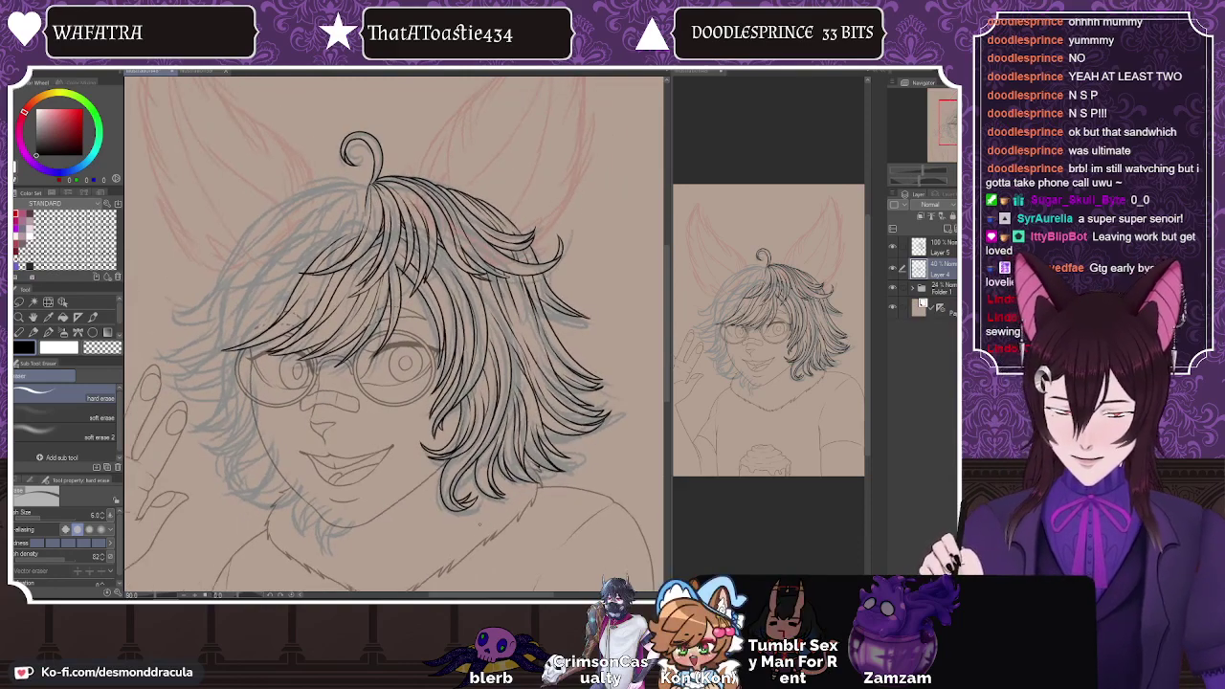
pyautogui.scroll(5, 457, 460)
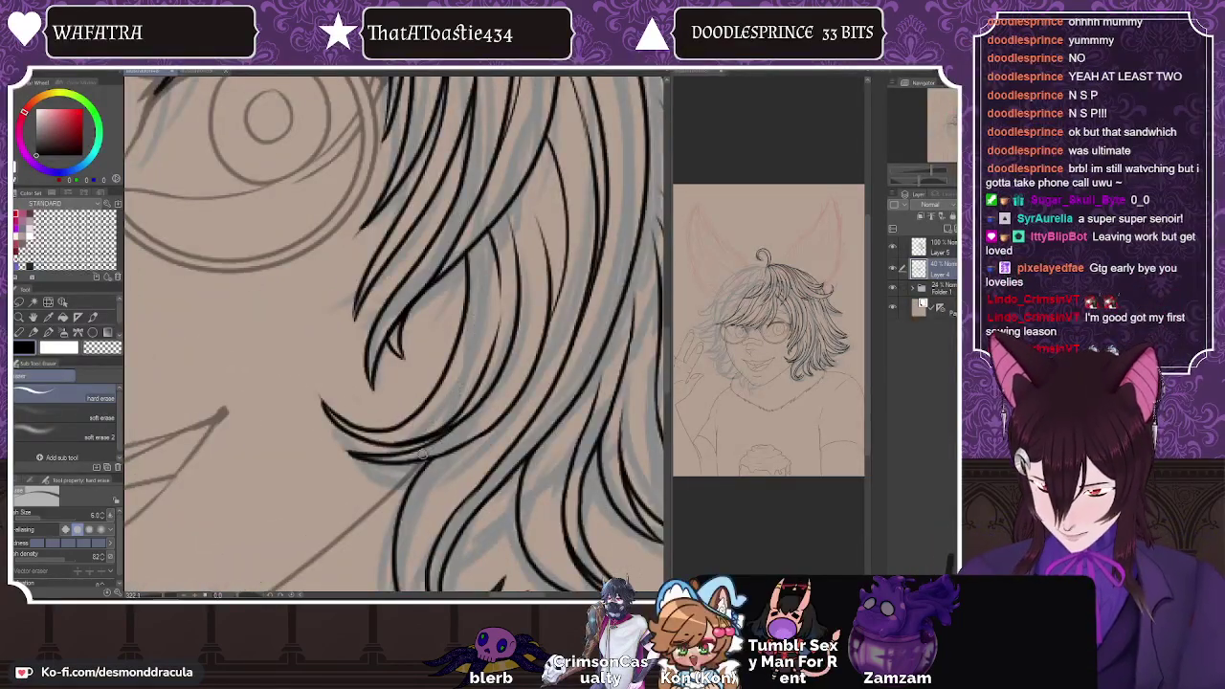
pyautogui.scroll(-5, 395, 335)
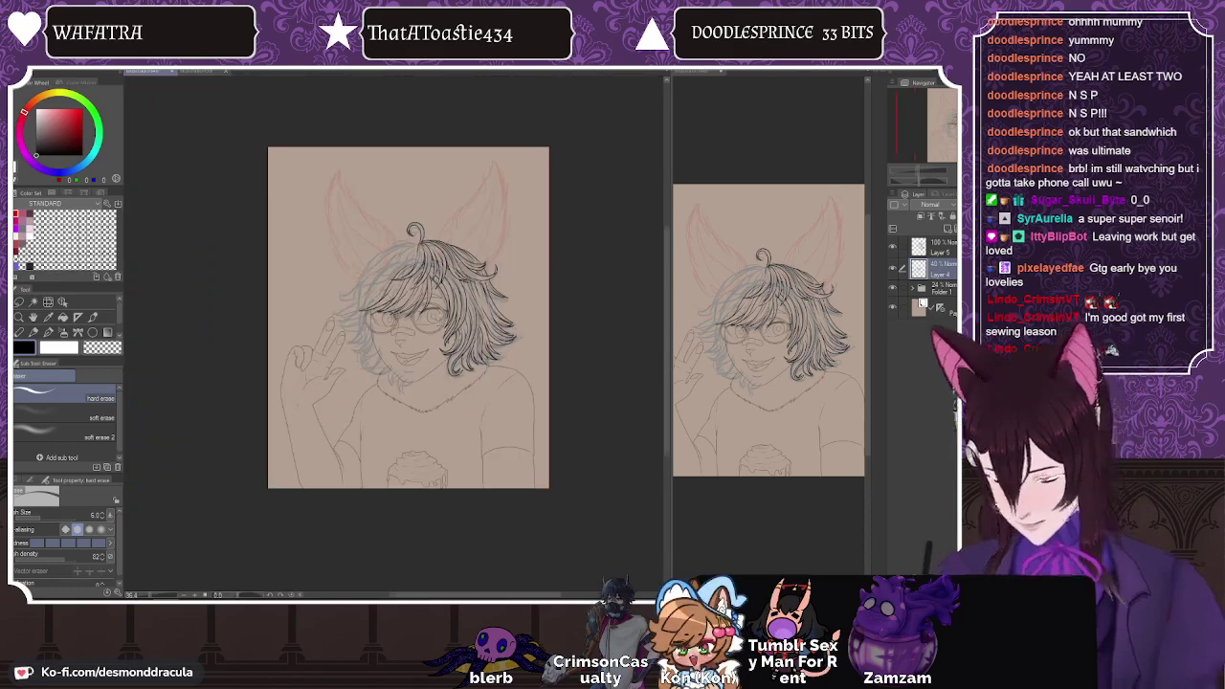
# Step: Set Layer 4's opacity to 100%, merge Layer 5 into it, and toggle its visibility to check the combined line art
pyautogui.click(995, 204)
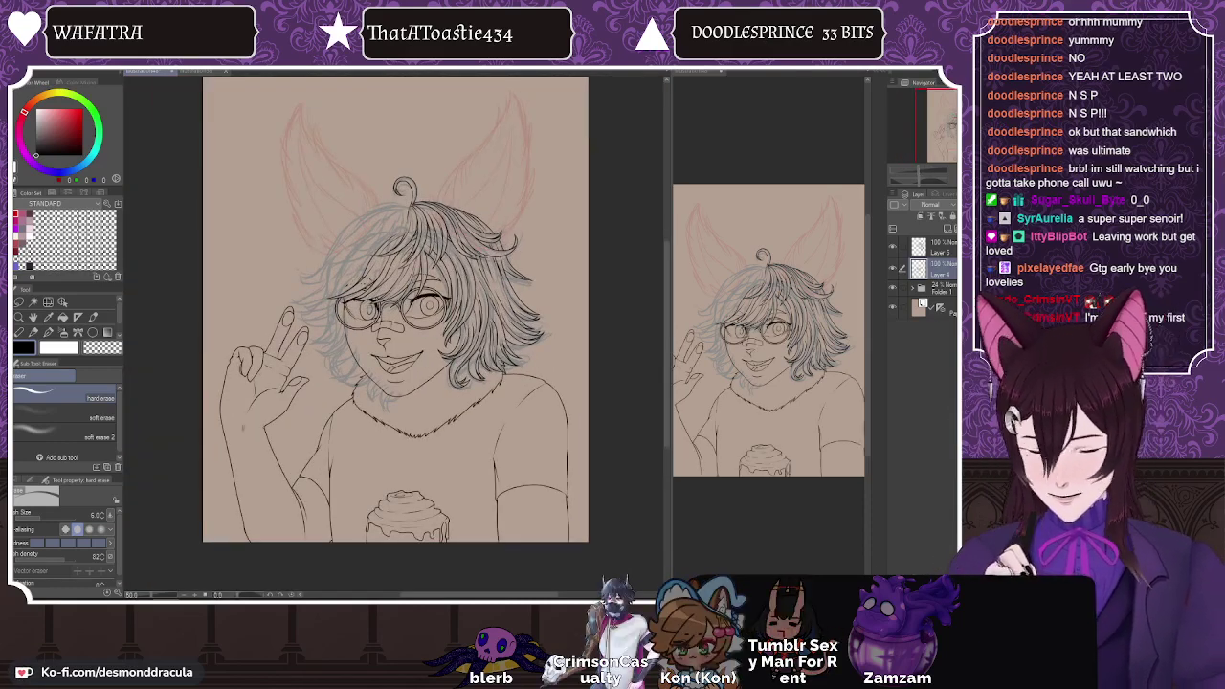
pyautogui.click(933, 247)
pyautogui.hotkey('ctrl', 'e')
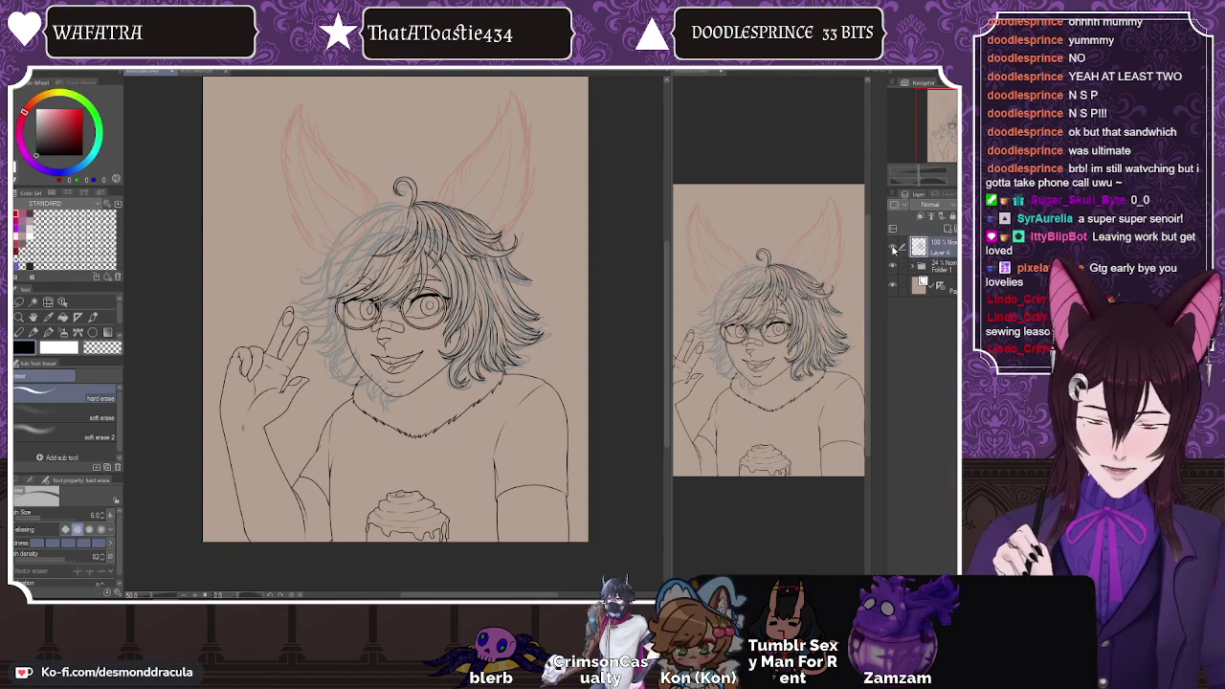
pyautogui.click(891, 249)
pyautogui.click(891, 251)
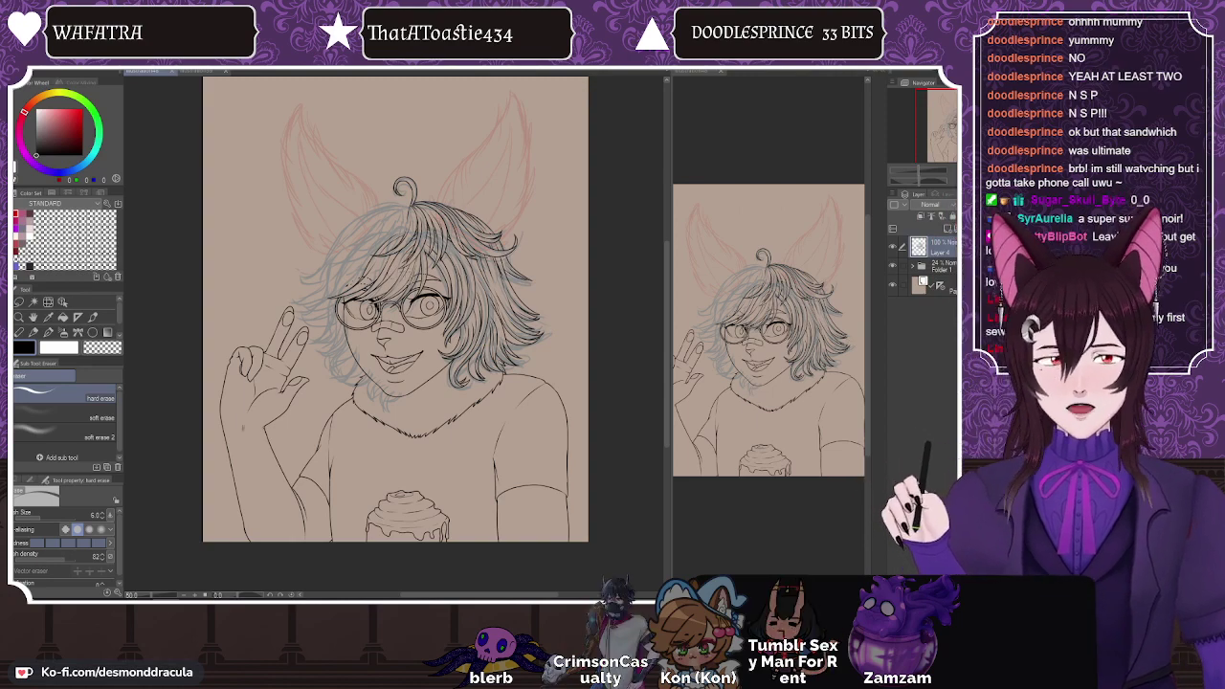
pyautogui.scroll(2, 395, 167)
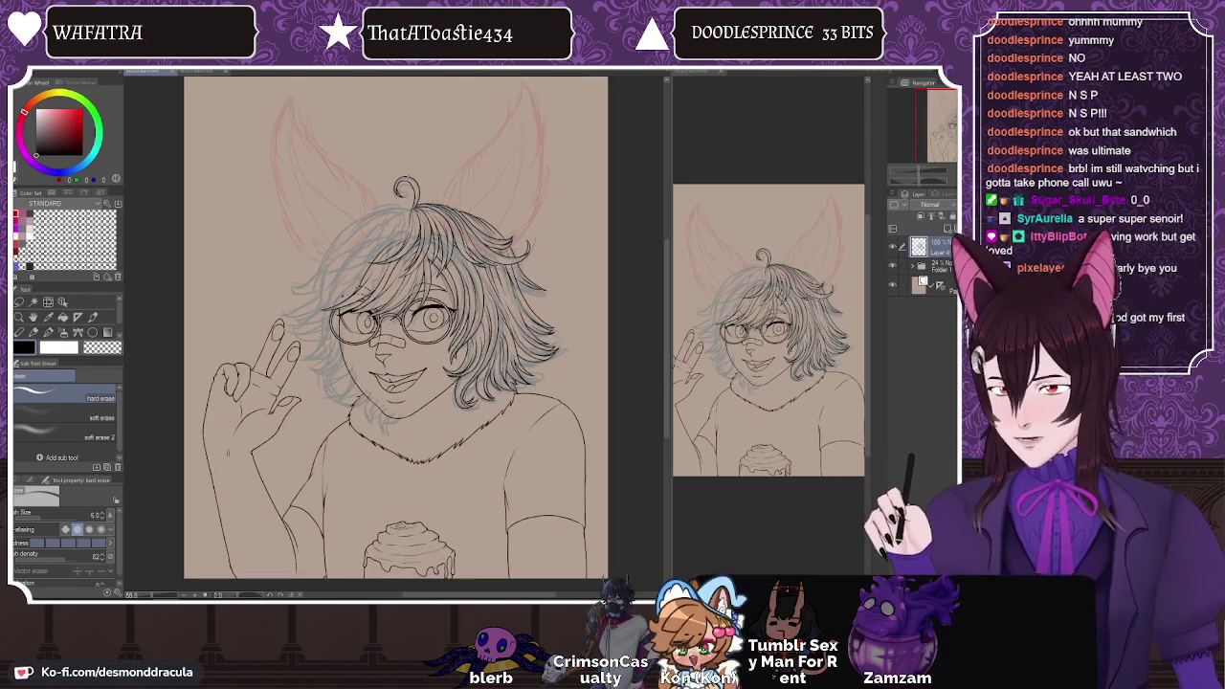
pyautogui.scroll(-1, 395, 167)
pyautogui.scroll(1, 389, 337)
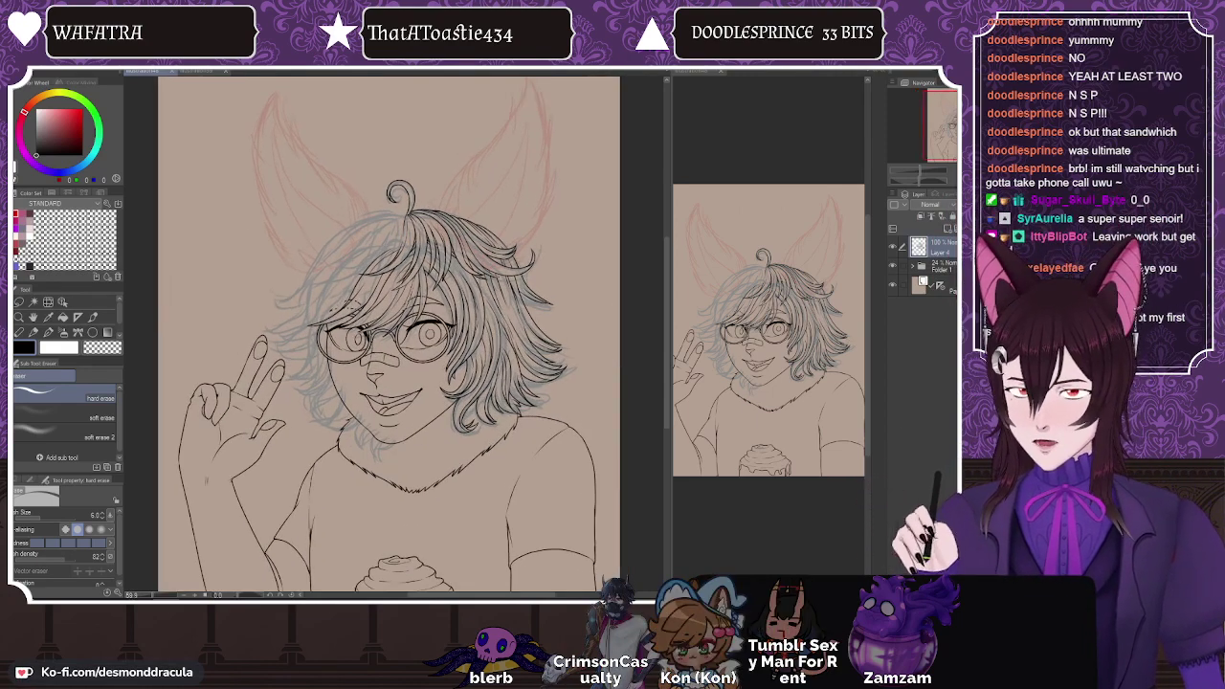